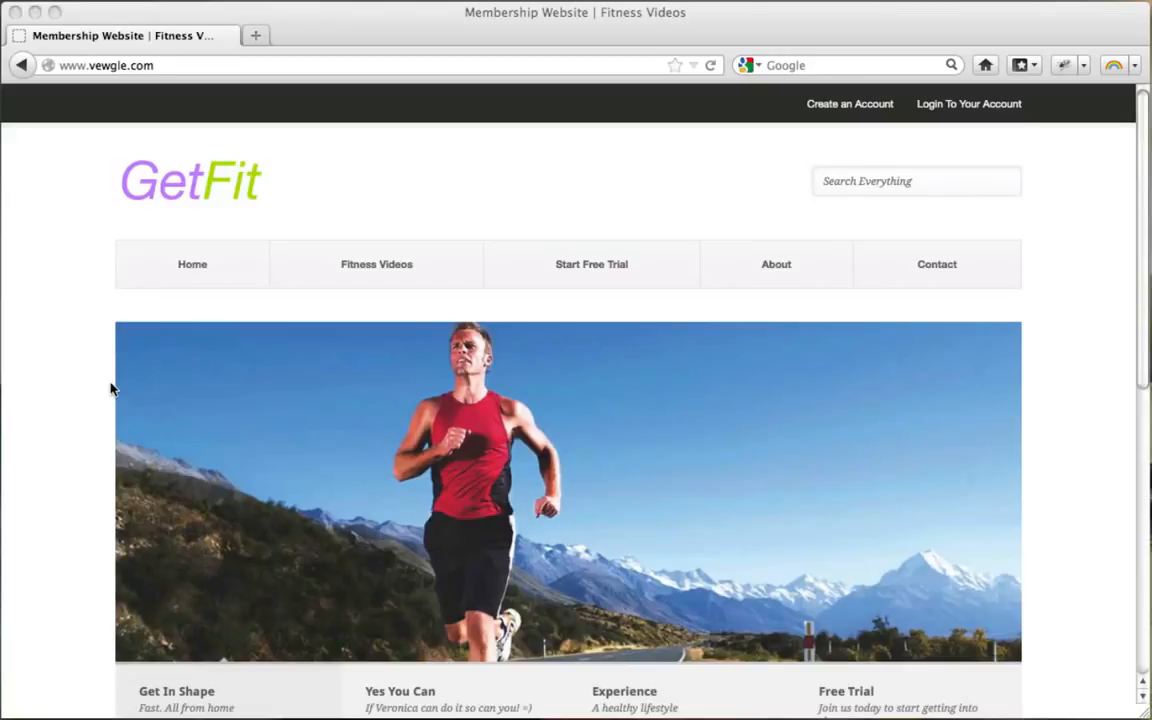
Step: Browse the GetFit home page and cycle through the Yes You Can, Experience and Free Trial banner slides
scroll(111, 389, "down", 3)
scroll(111, 389, "up", 3)
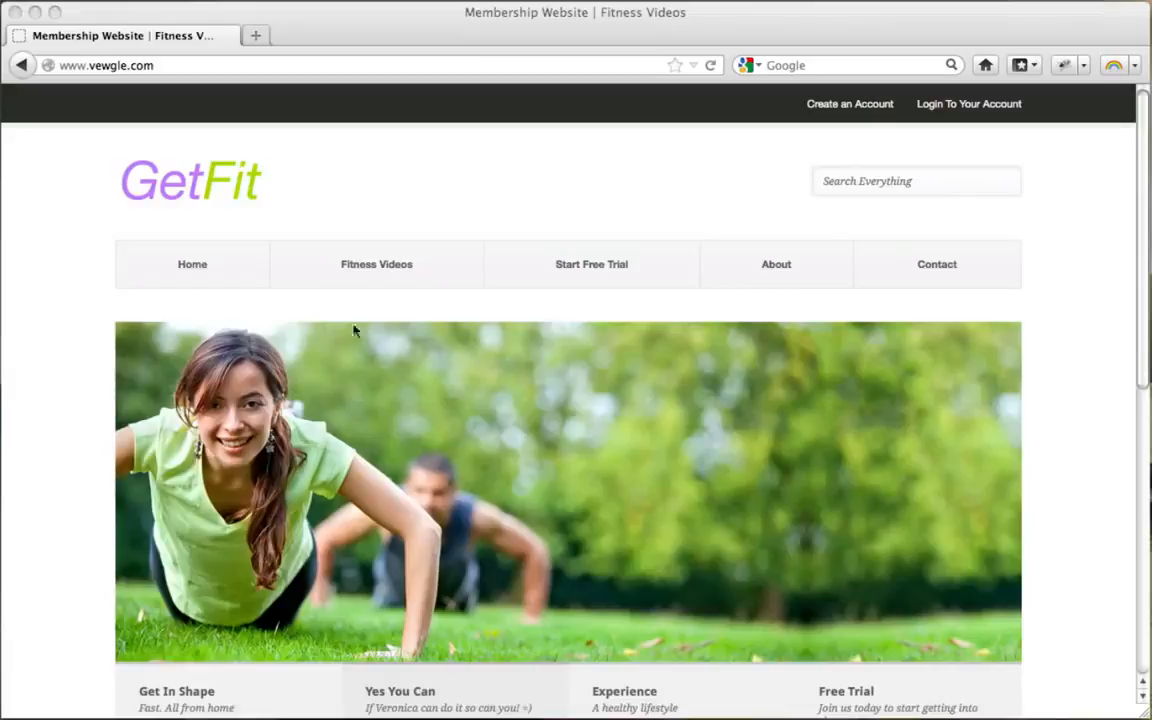
scroll(157, 300, "down", 5)
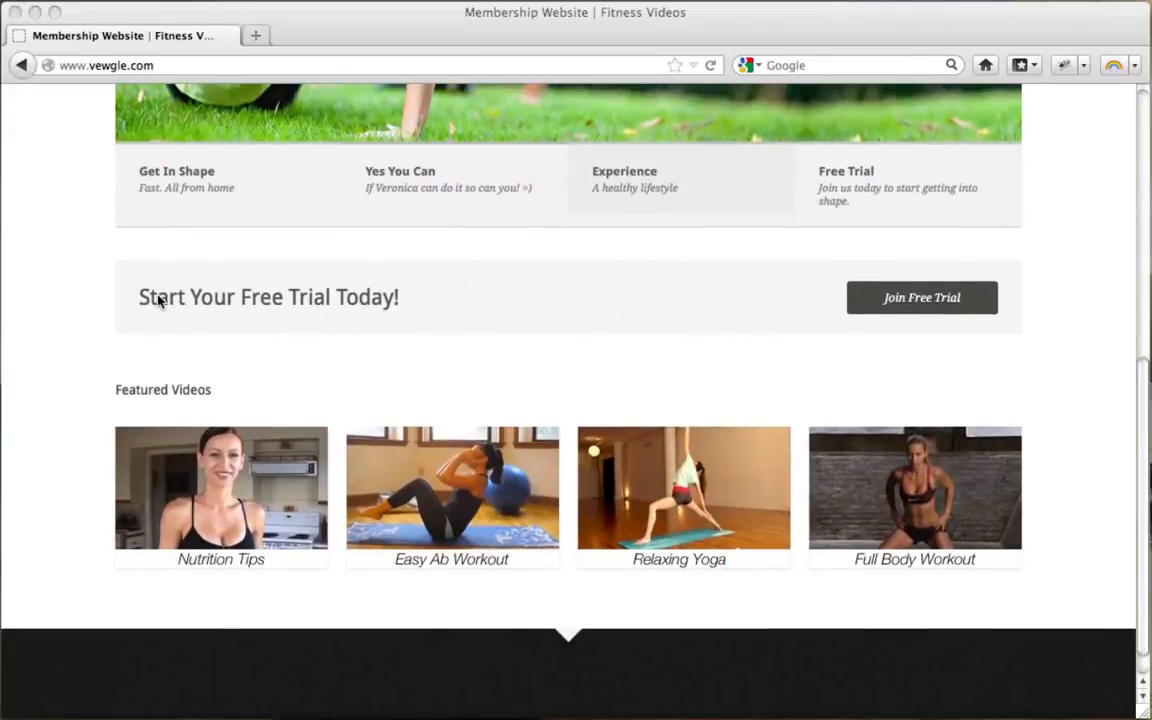
scroll(157, 300, "up", 5)
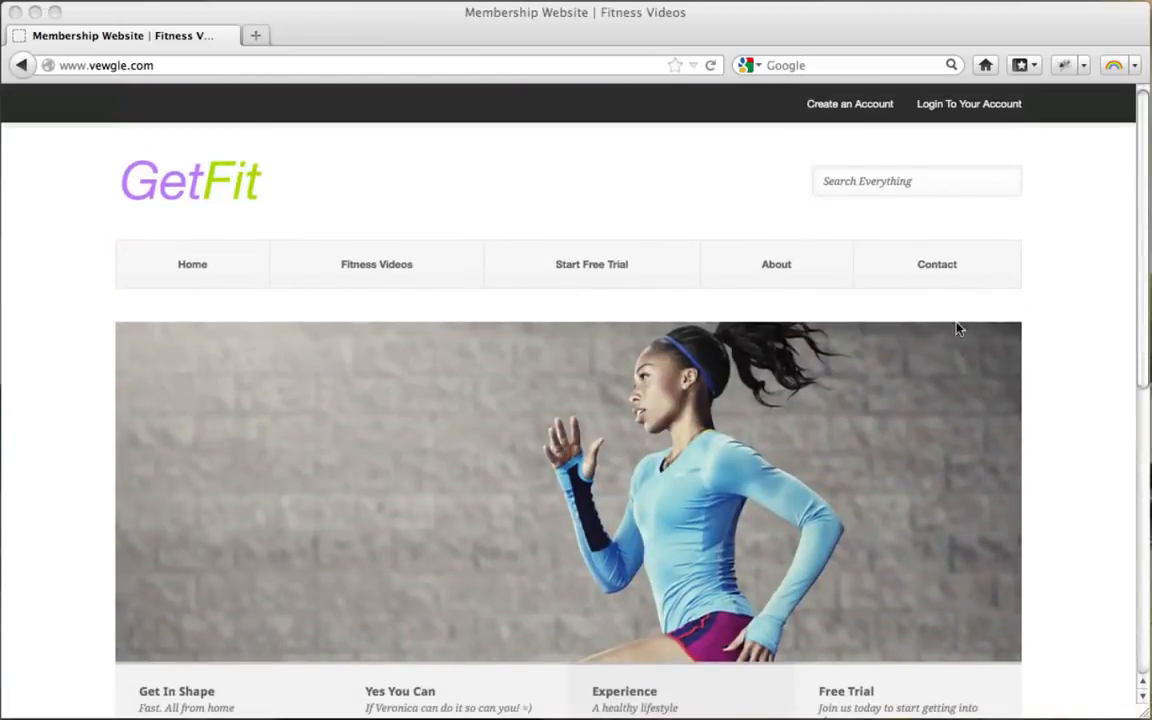
scroll(1131, 355, "down", 3)
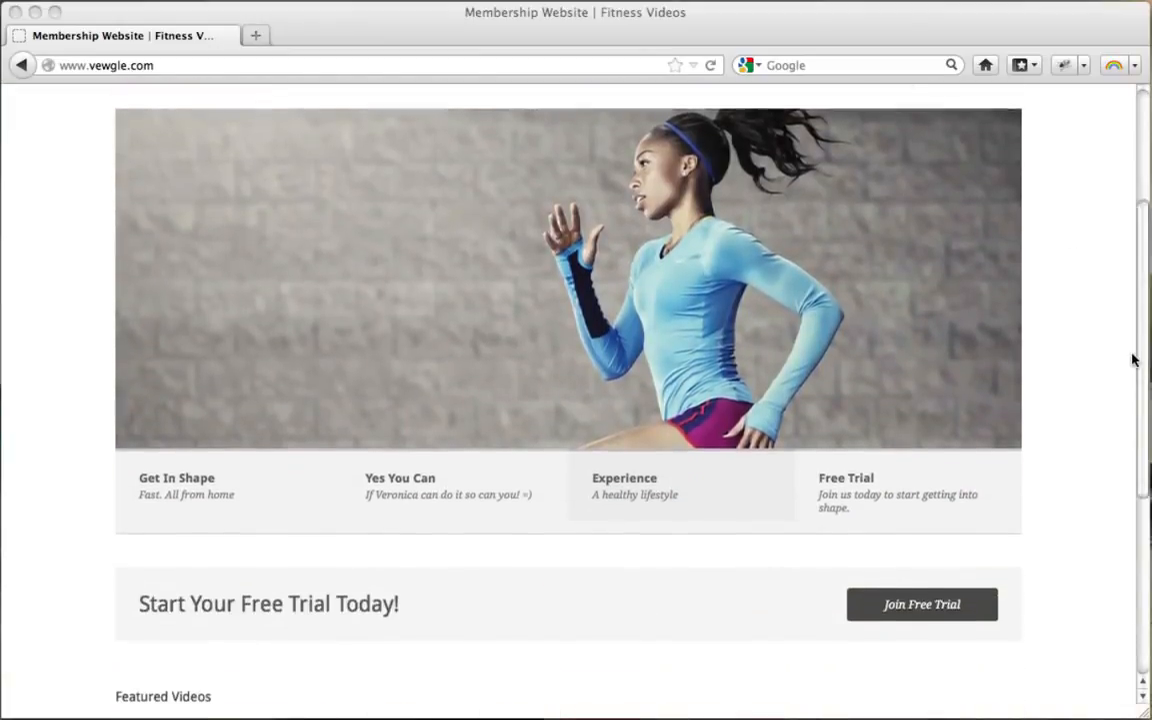
scroll(1131, 360, "up", 3)
scroll(1131, 360, "down", 1)
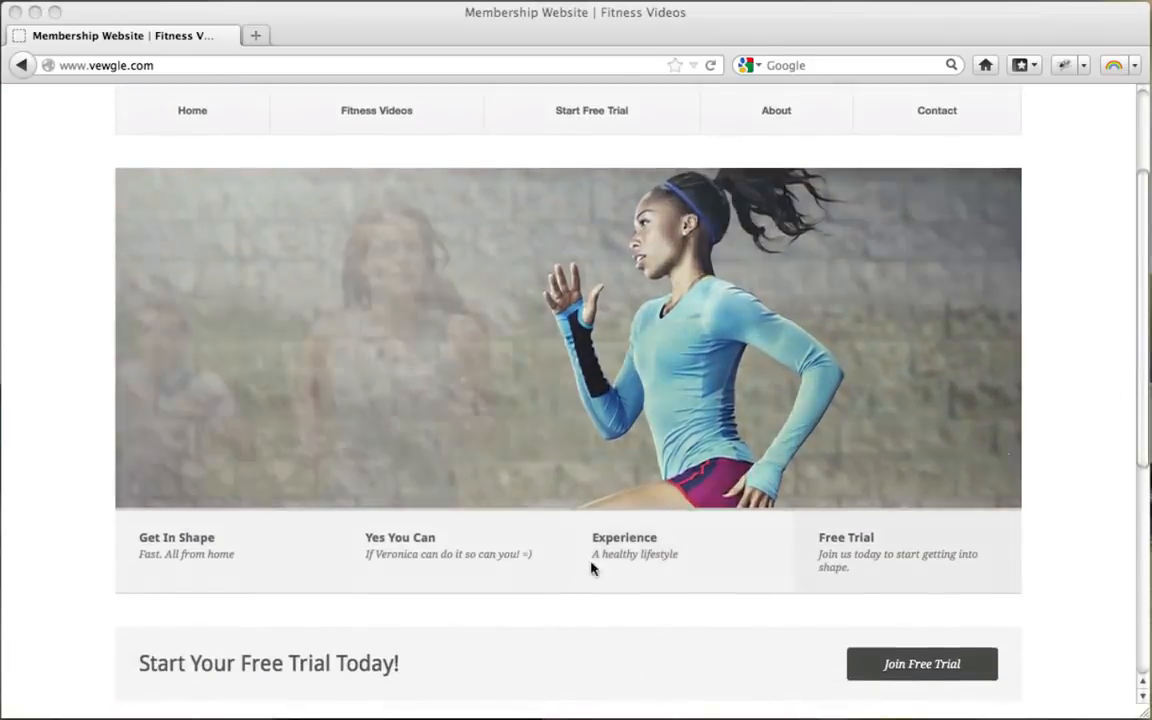
left_click(412, 550)
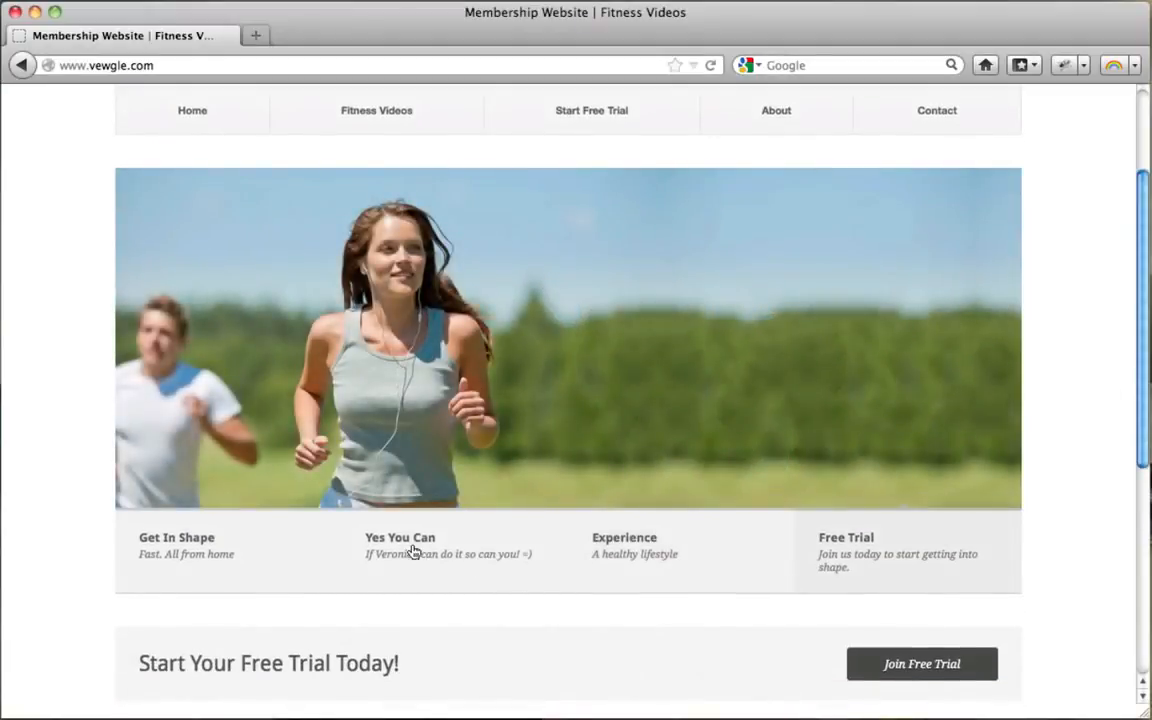
left_click(414, 551)
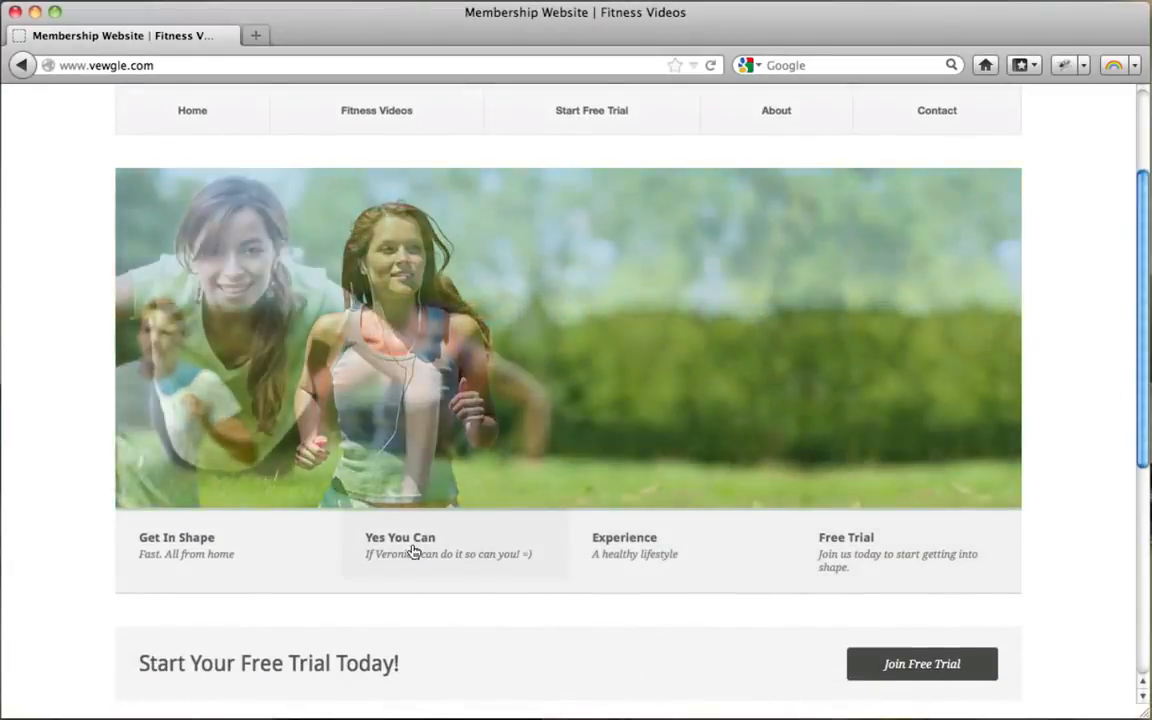
left_click(636, 560)
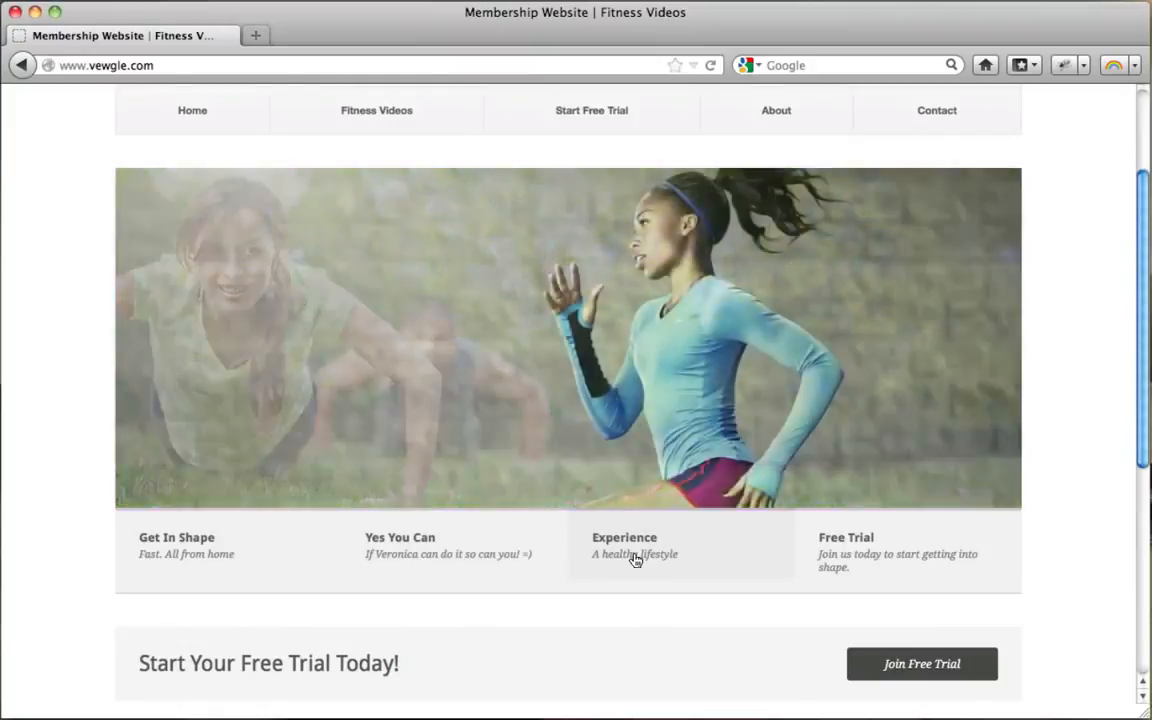
left_click(869, 553)
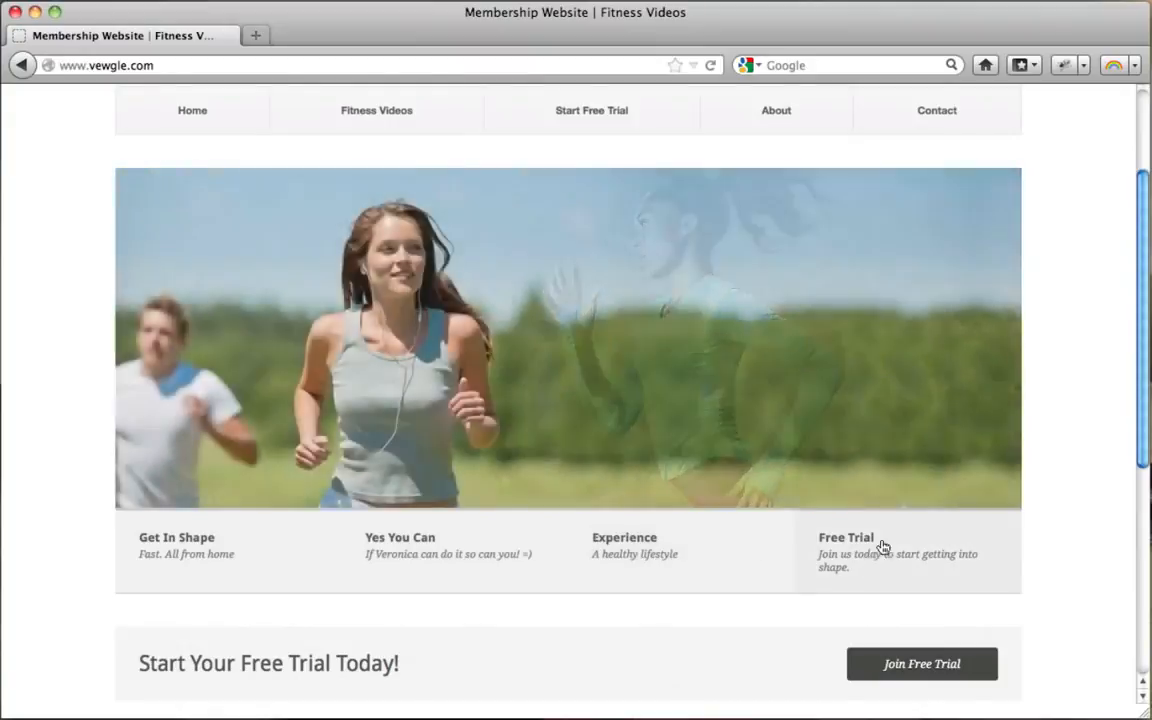
scroll(1083, 414, "up", 3)
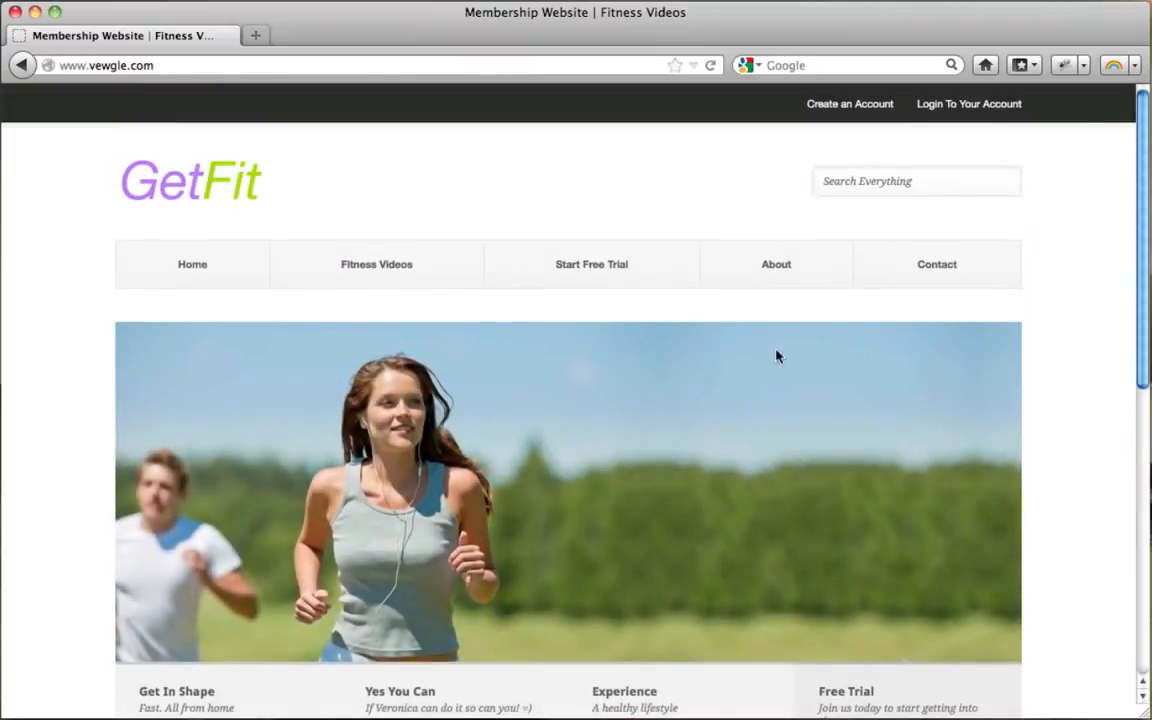
Step: Look over the Contact and About pages, then return to the home page
left_click(948, 273)
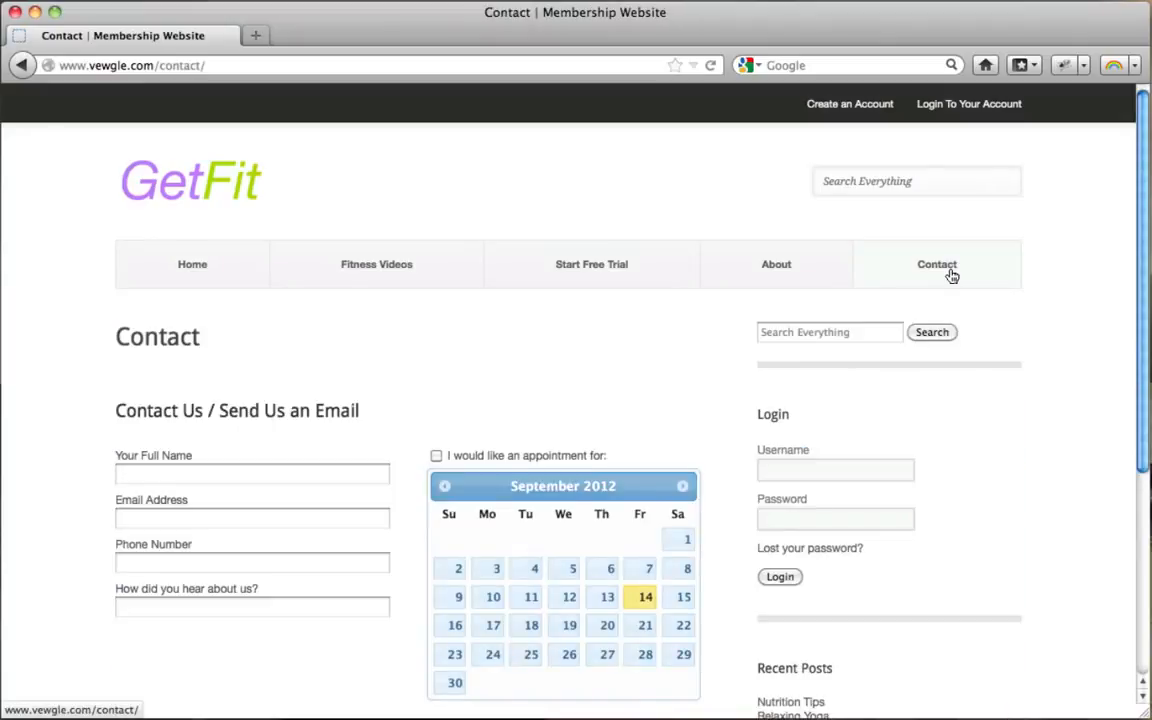
scroll(951, 275, "down", 3)
scroll(951, 275, "up", 3)
left_click(779, 262)
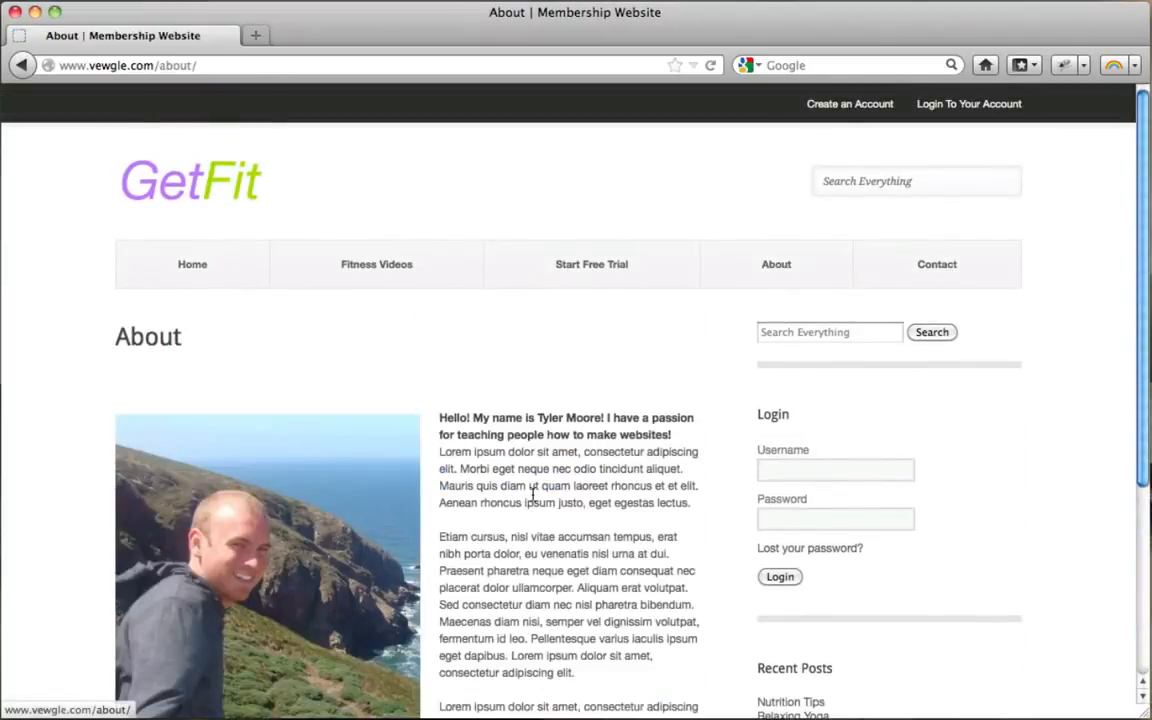
scroll(532, 496, "down", 3)
scroll(532, 490, "up", 3)
left_click(215, 277)
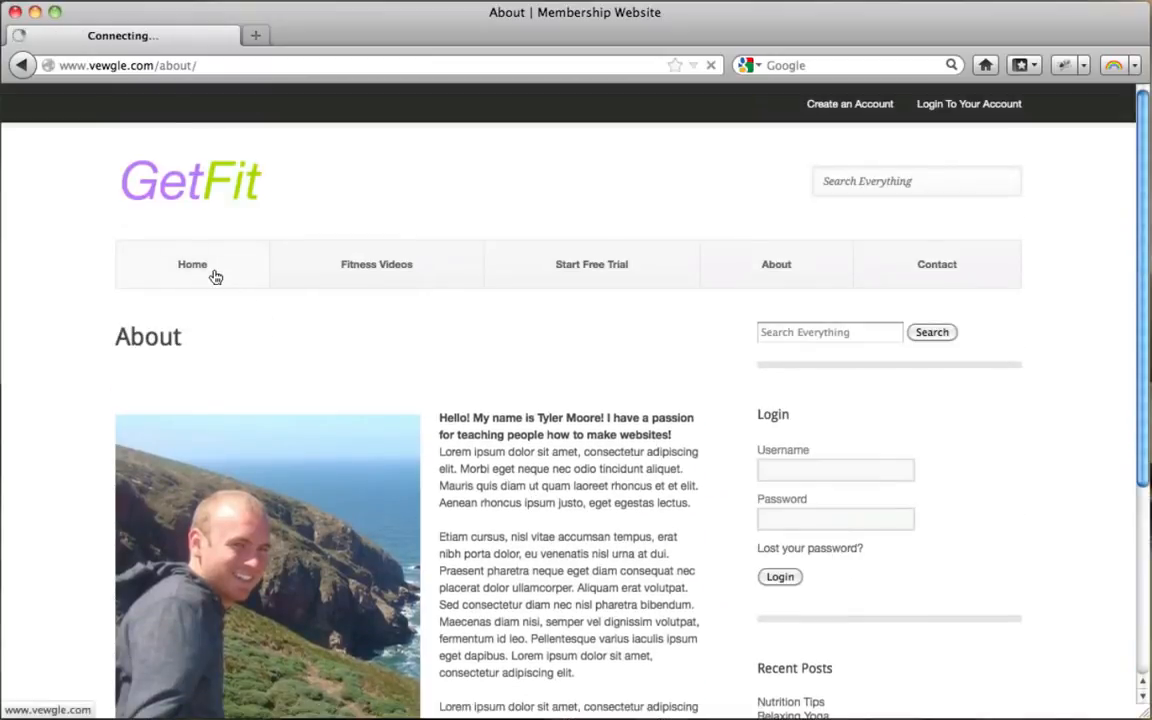
scroll(655, 424, "down", 5)
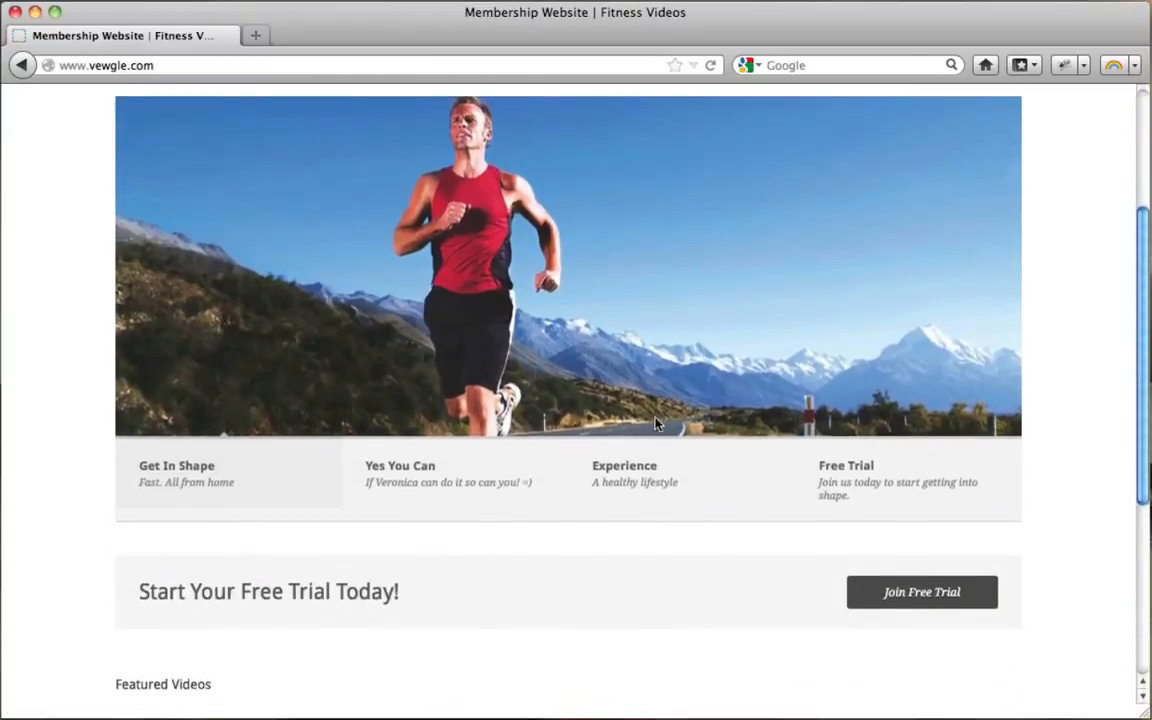
scroll(660, 424, "up", 3)
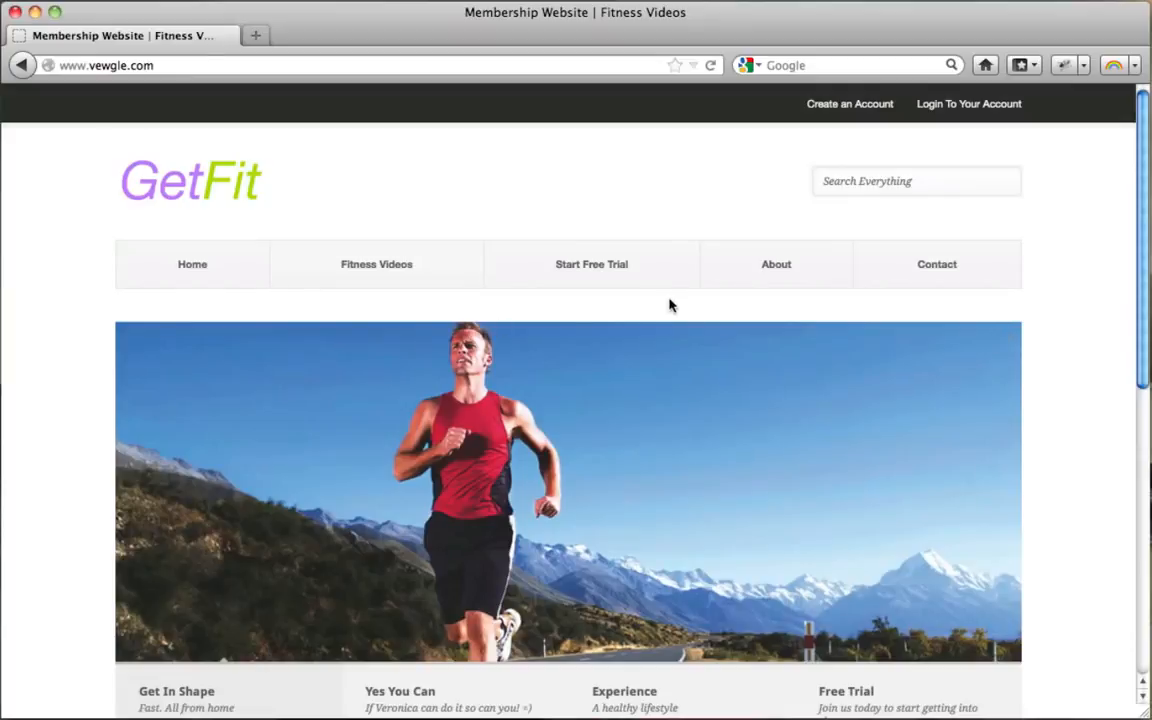
Step: Go to Fitness Videos, scroll the Membership posts and open Relaxing Yoga
left_click(396, 276)
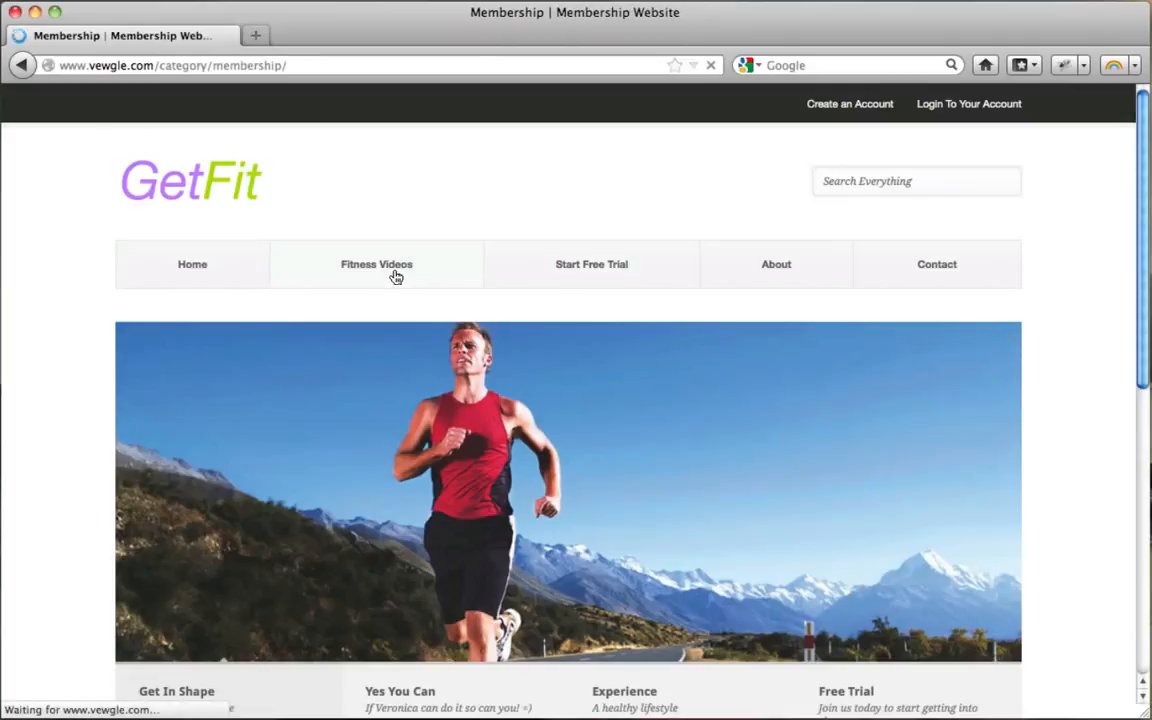
scroll(877, 393, "down", 4)
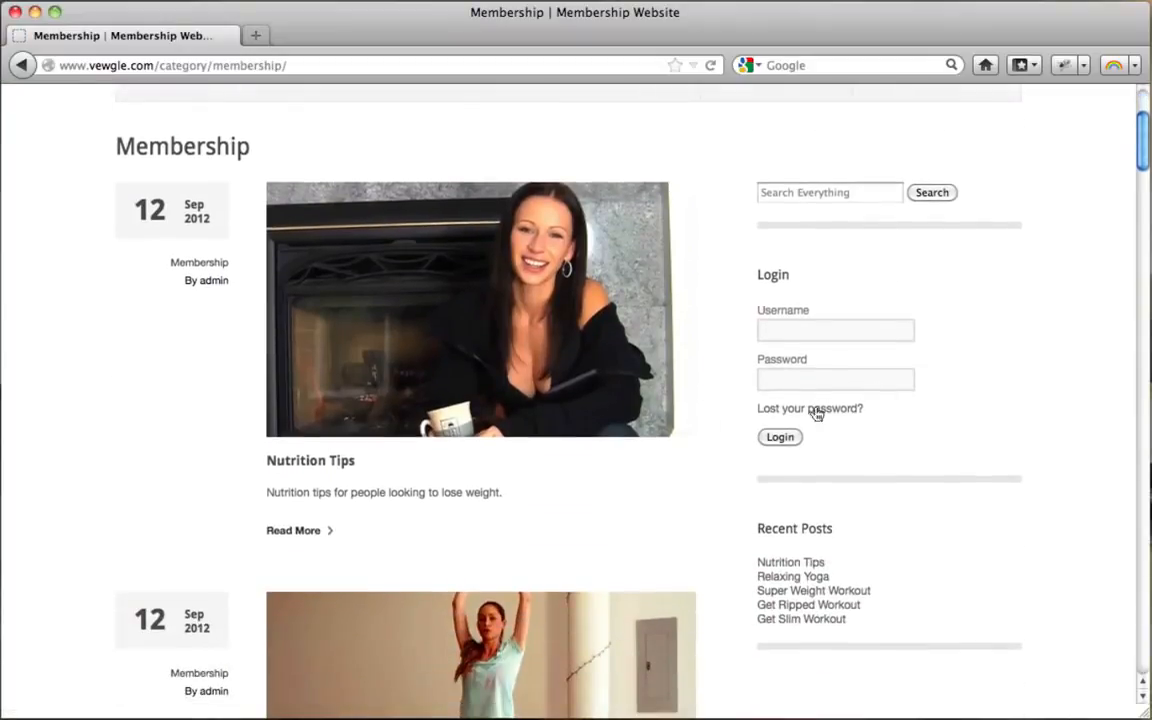
scroll(460, 292, "down", 7)
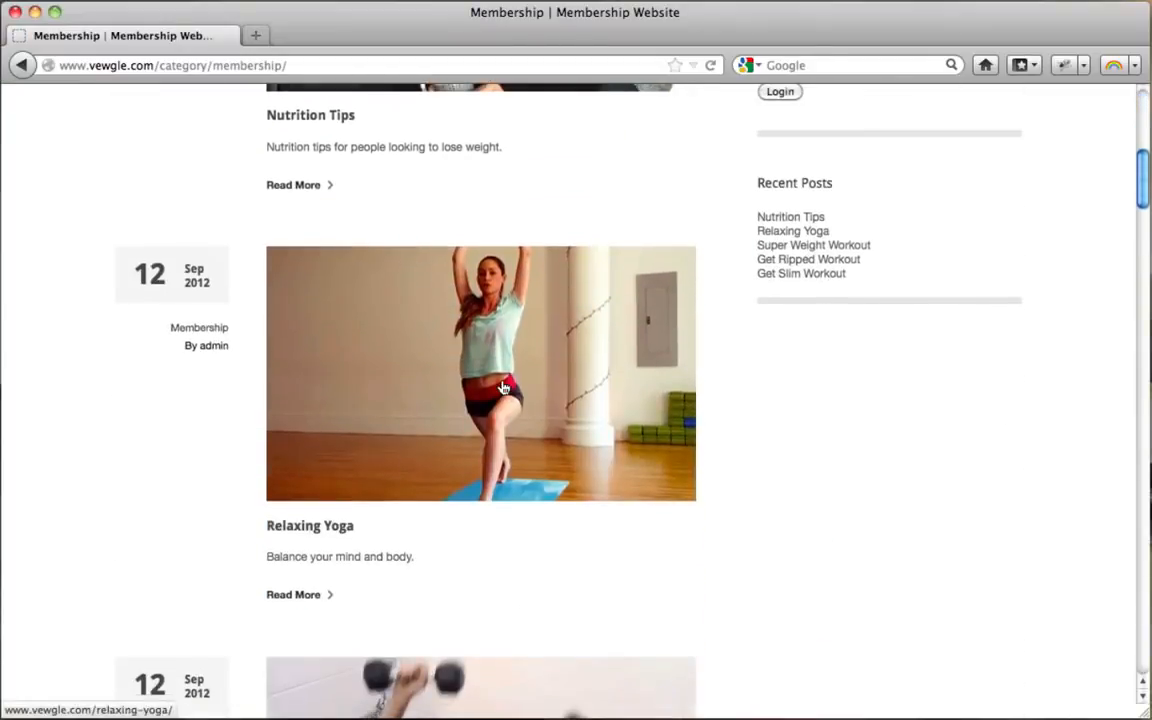
scroll(503, 387, "down", 20)
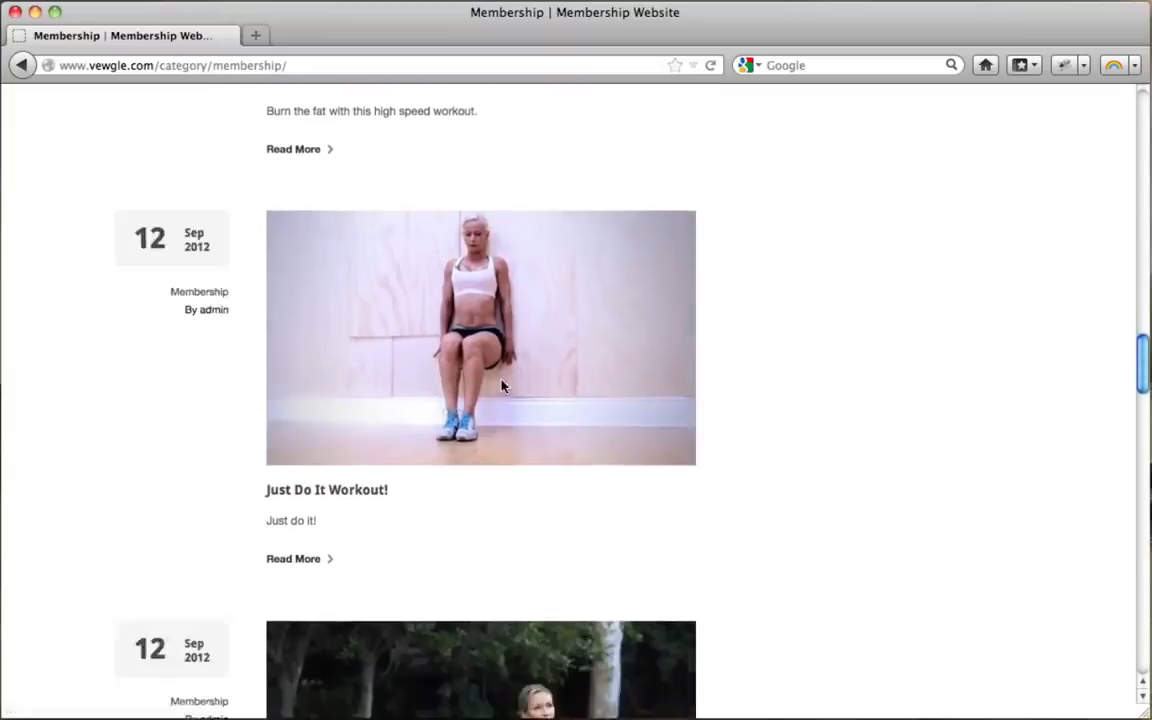
scroll(503, 387, "down", 14)
scroll(503, 387, "up", 20)
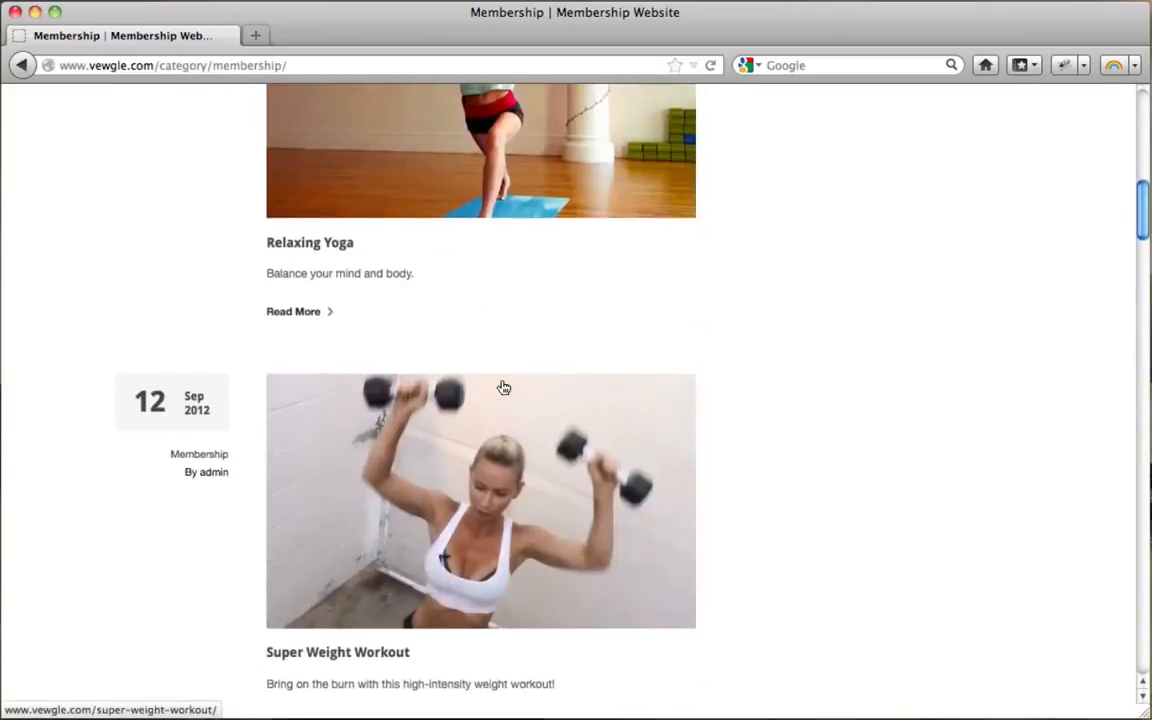
scroll(503, 387, "up", 13)
scroll(504, 386, "down", 6)
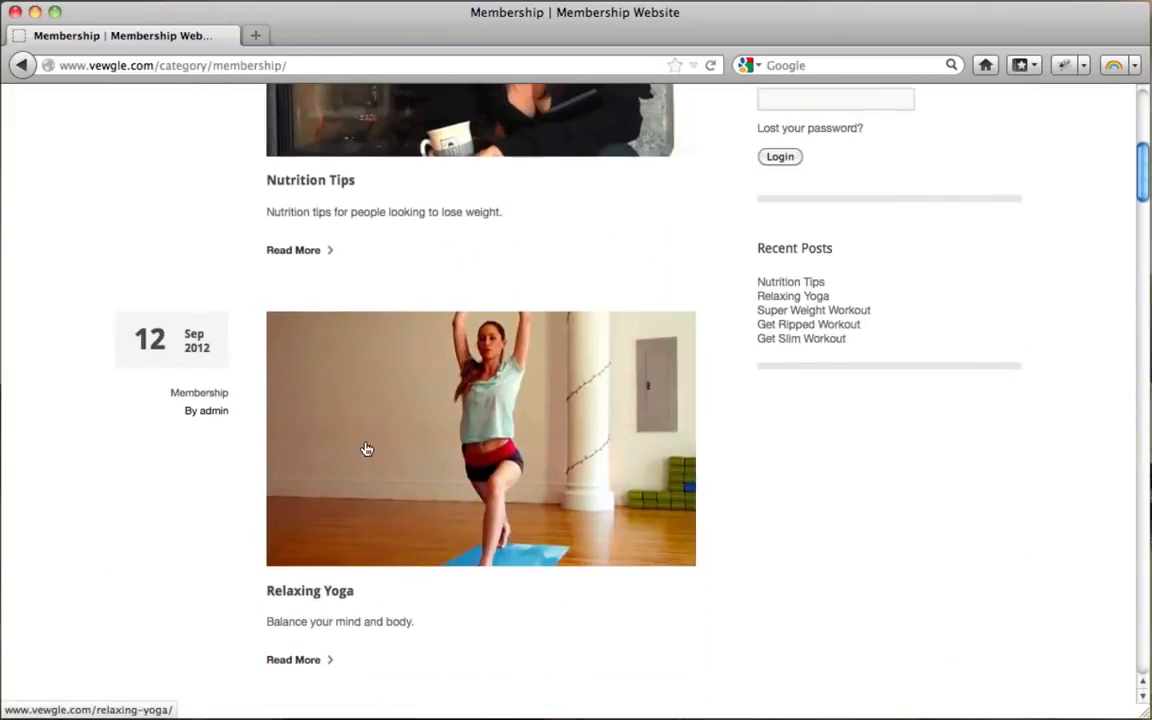
left_click(367, 449)
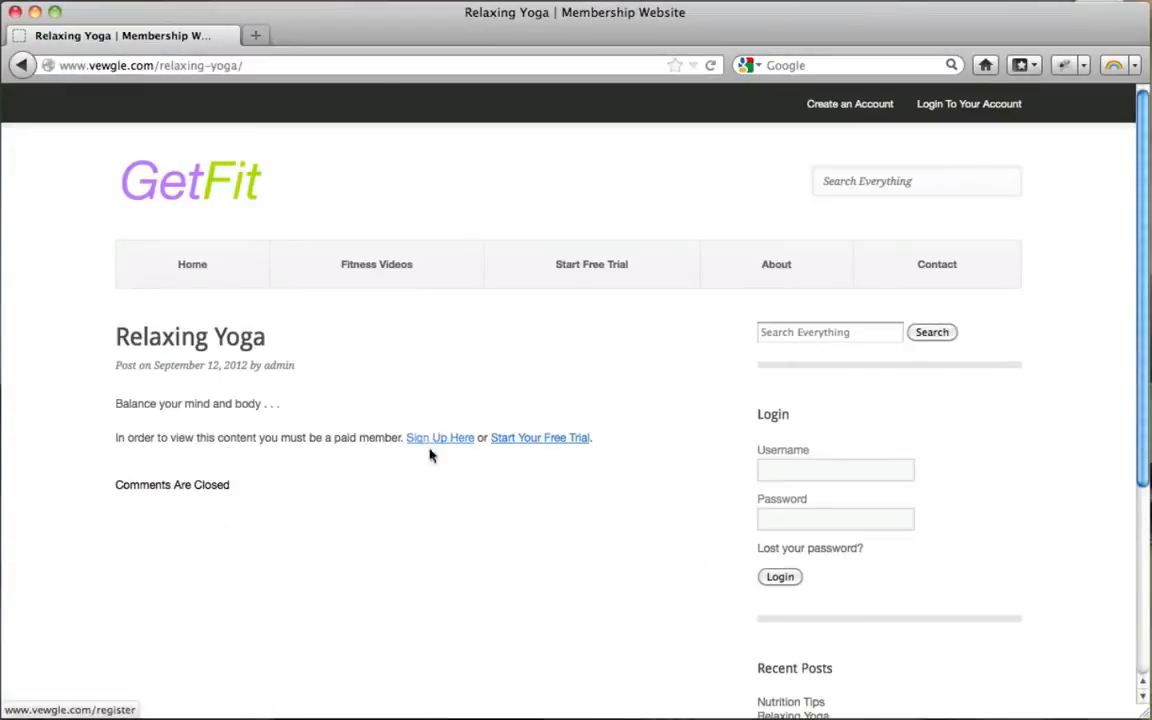
Step: Go to the free trial registration page and review the Free and Basic plan descriptions
left_click(546, 446)
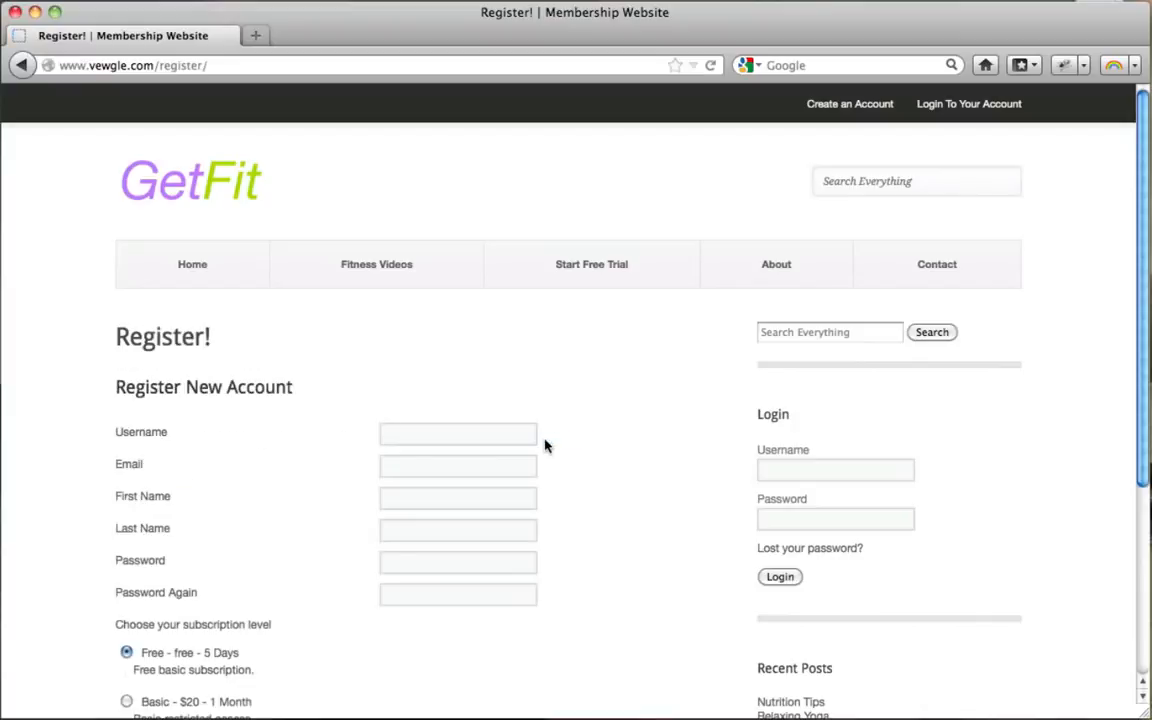
scroll(586, 358, "down", 2)
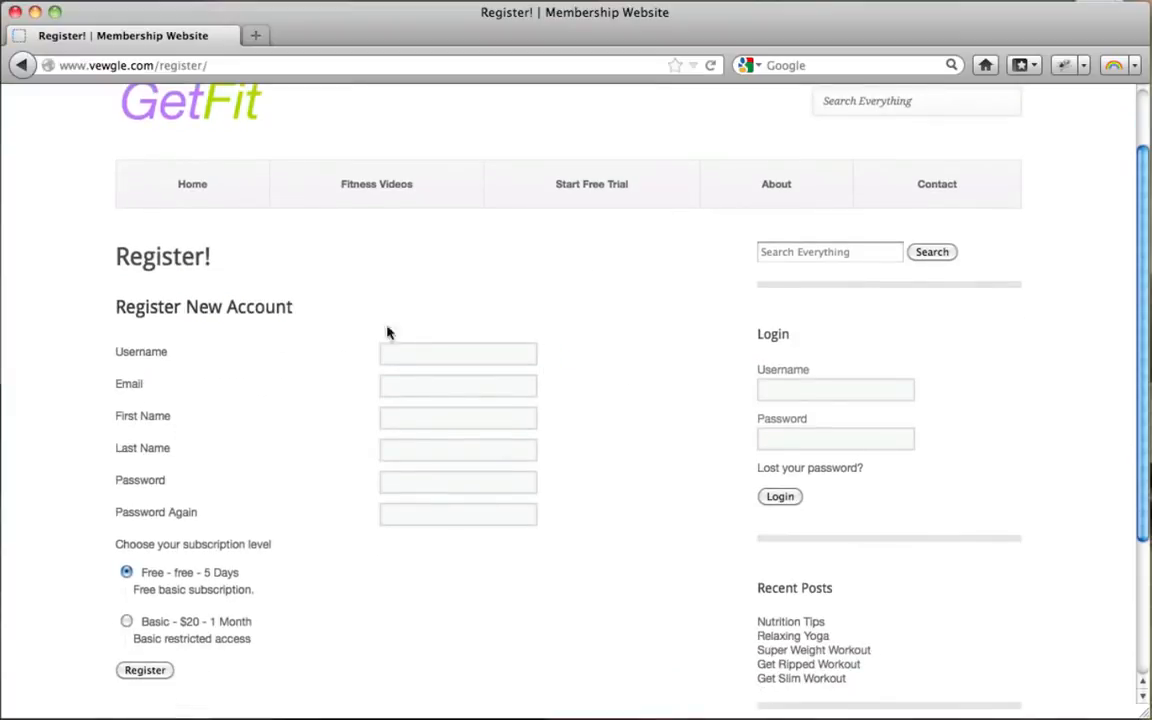
scroll(445, 480, "down", 1)
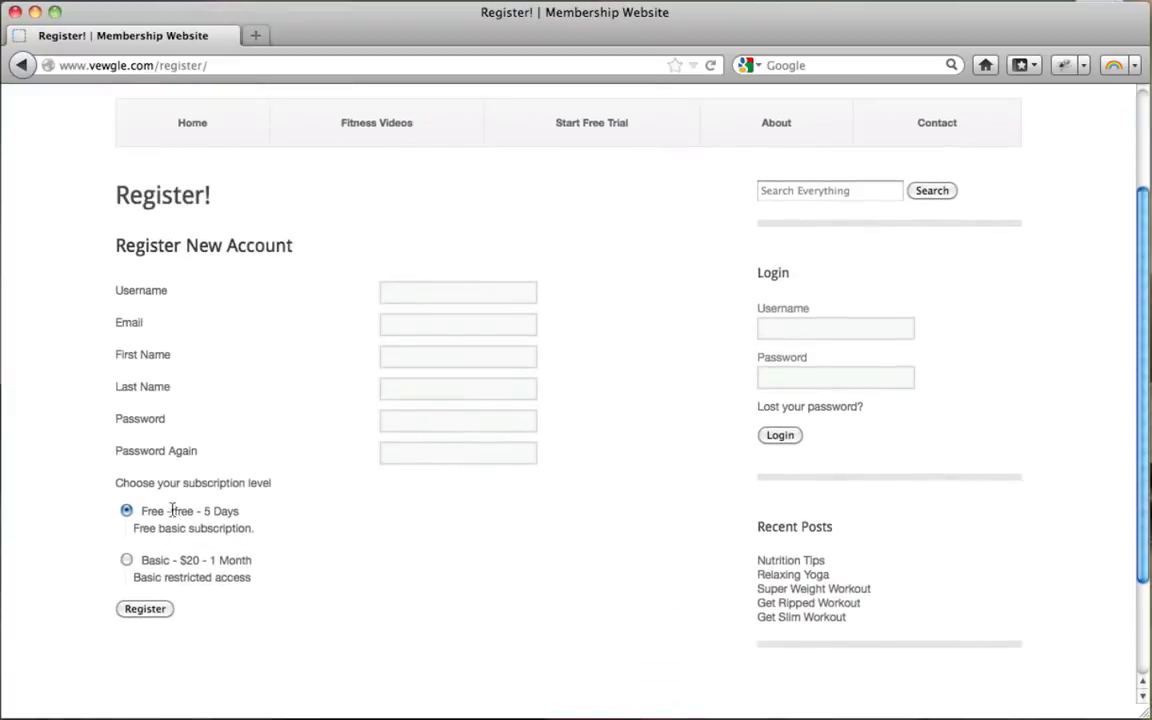
left_click_drag(170, 511, 247, 513)
left_click(211, 511)
left_click_drag(150, 563, 258, 582)
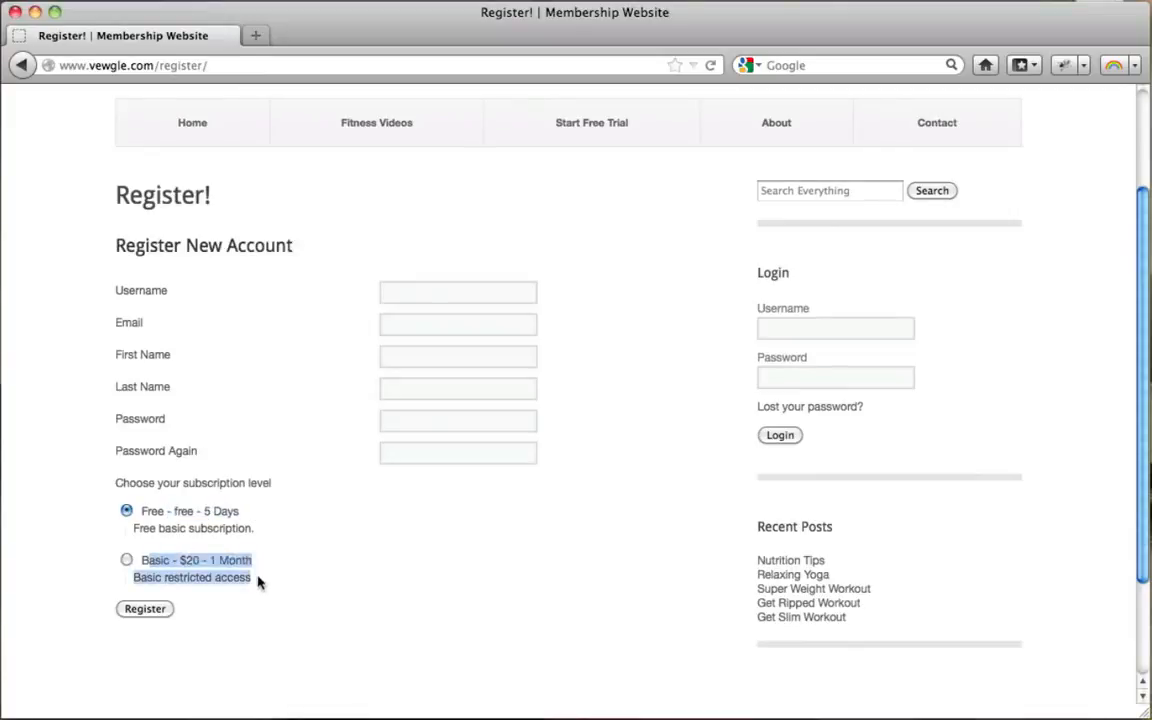
left_click(213, 577)
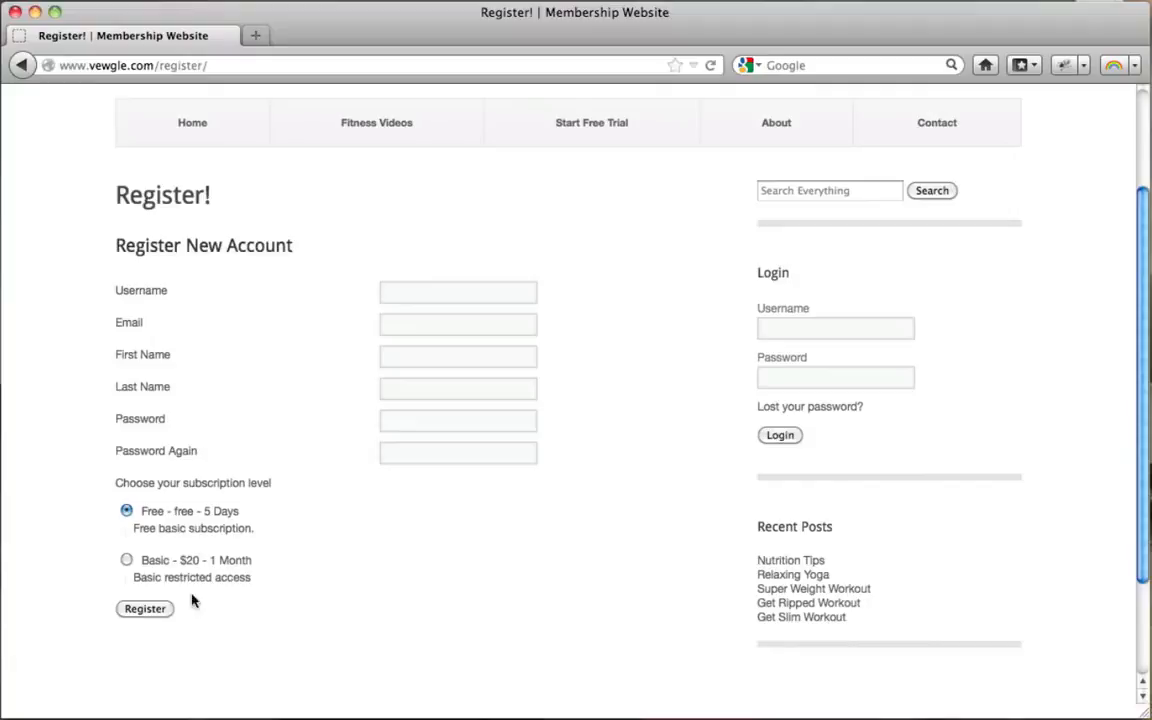
Step: Fill in the username, e-mail, first name and last name fields of the registration form
left_click(404, 292)
type("conutant")
key("Tab")
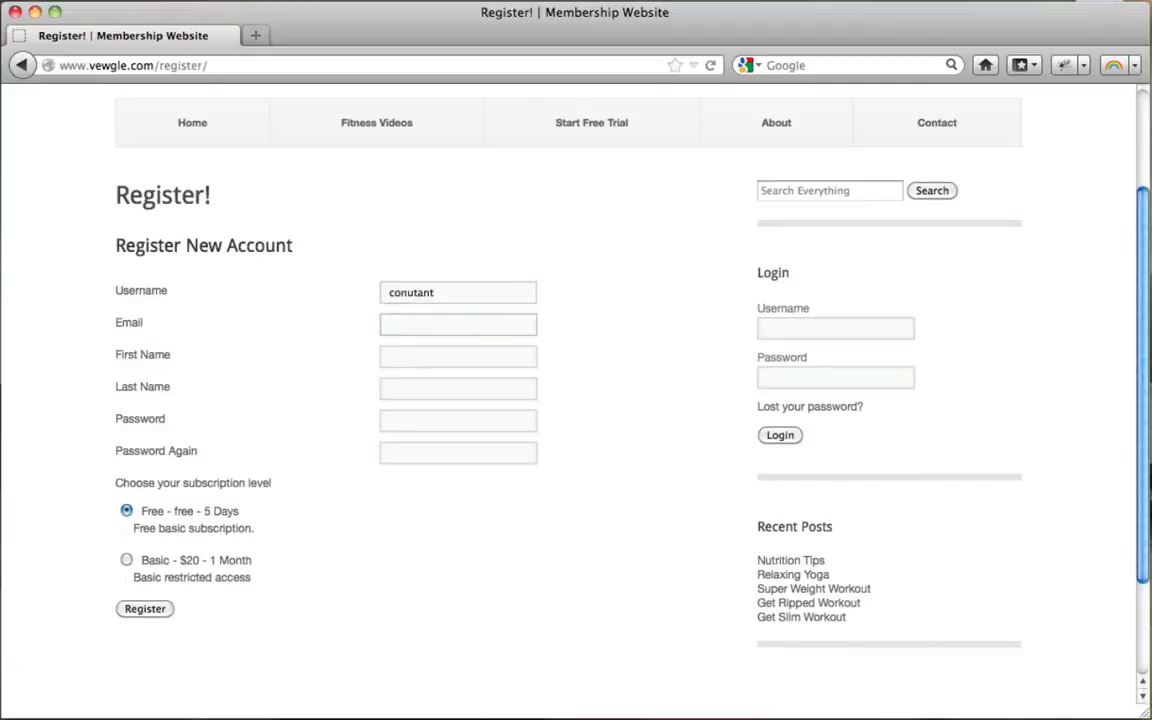
type("con")
key("Down")
key("Tab")
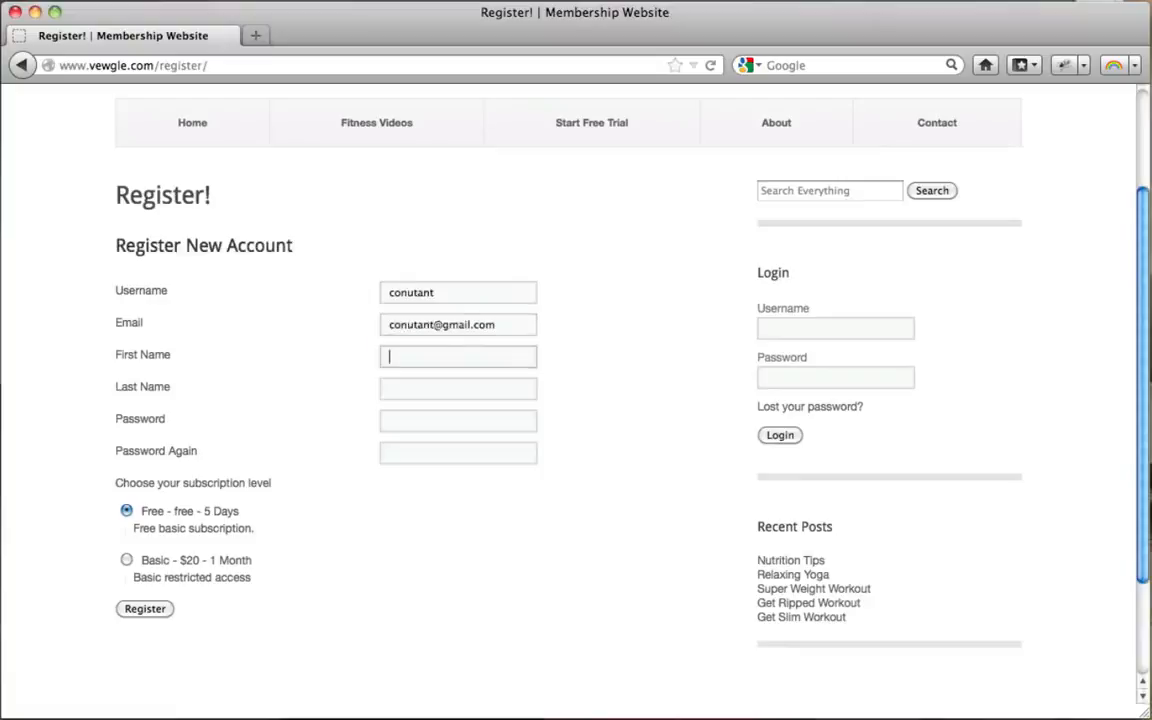
type("Tyler")
key("Tab")
type("M")
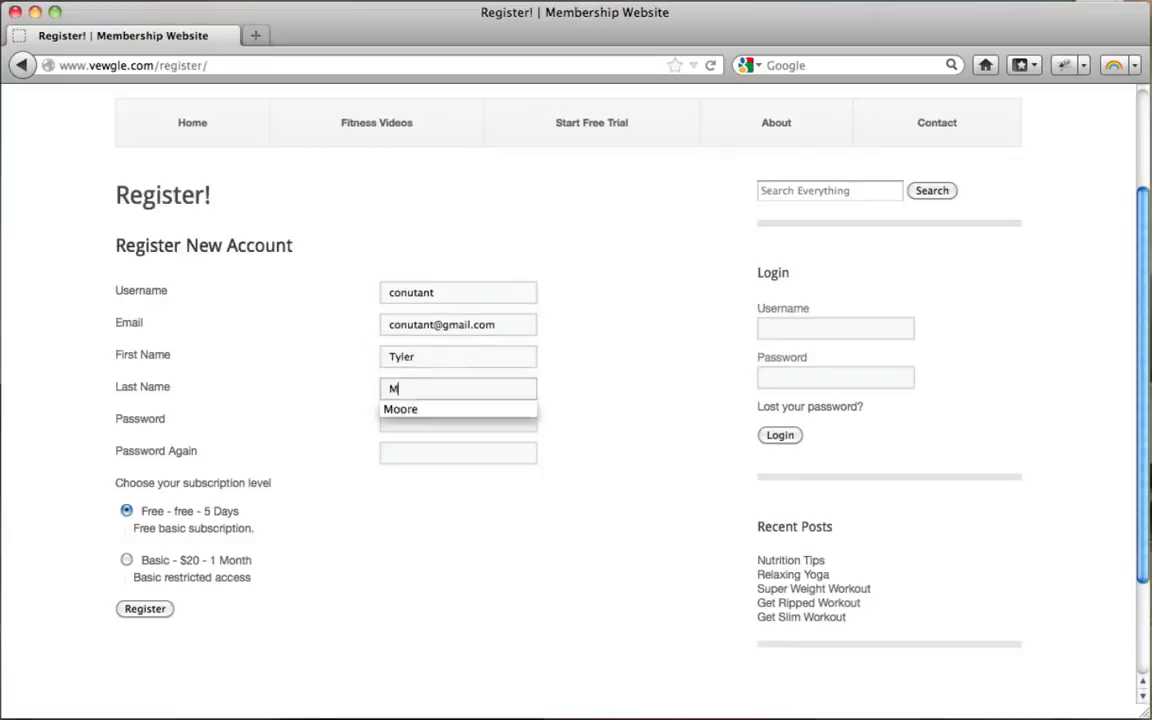
key("Tab")
Step: Enter the account password, submit the Free 5-day registration and decline saving the password
type("••••")
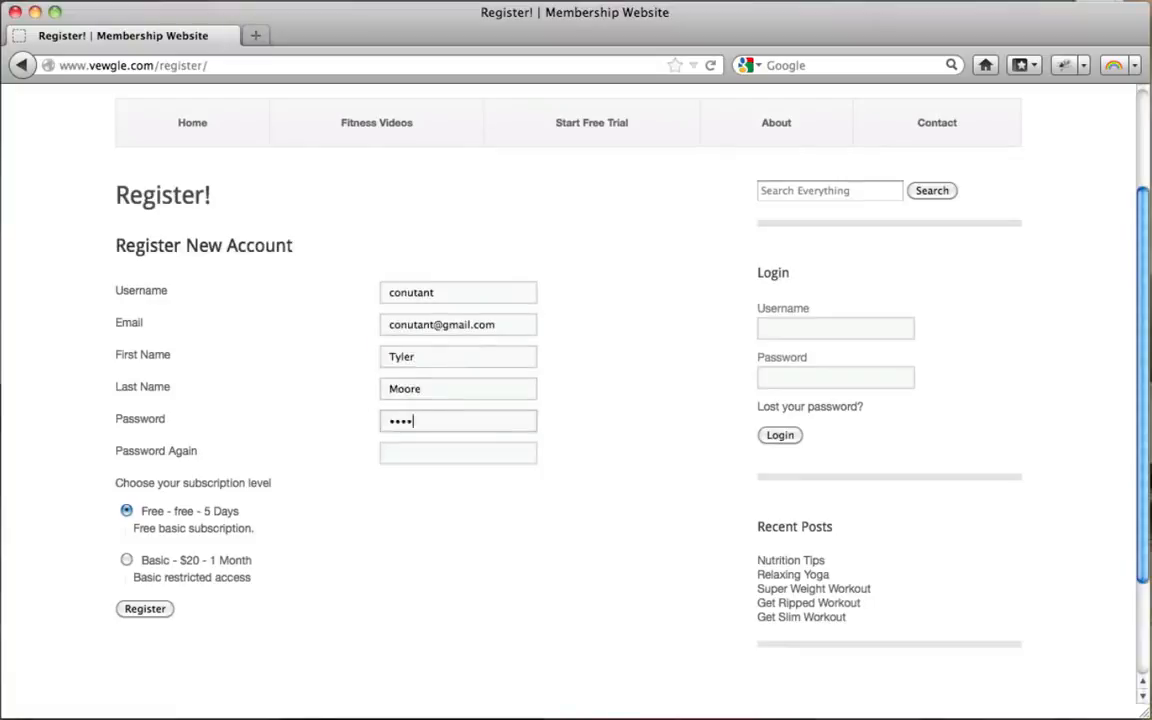
type("•••••••")
key("Tab")
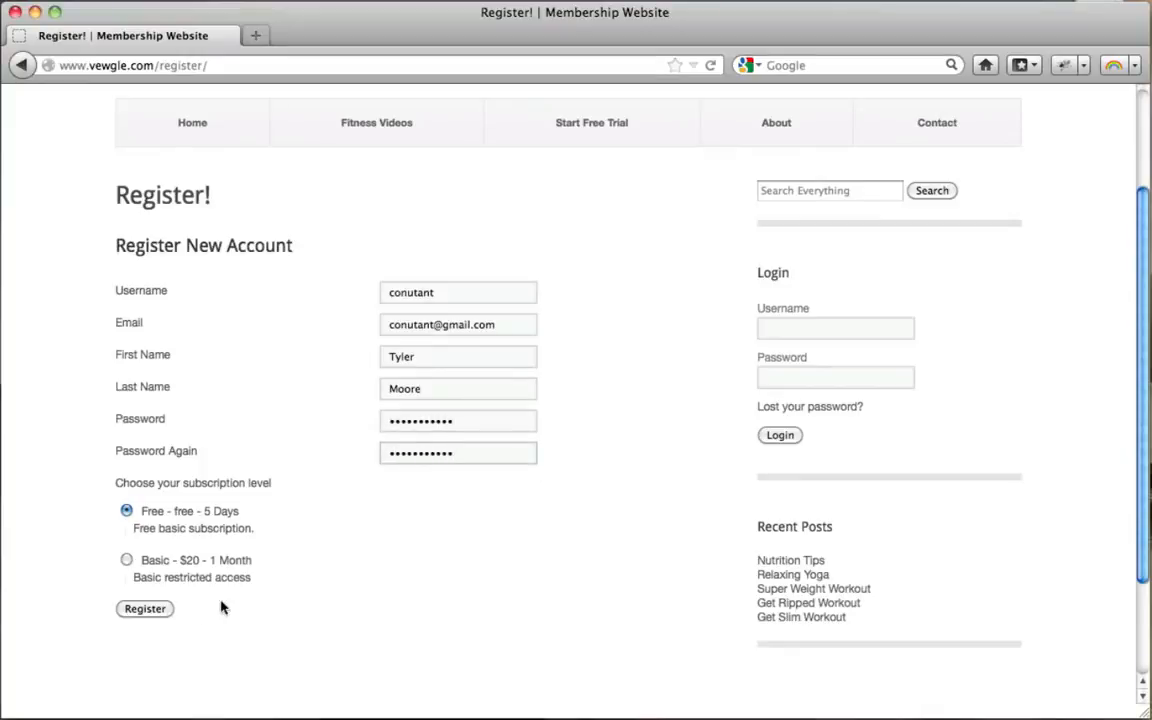
left_click(150, 609)
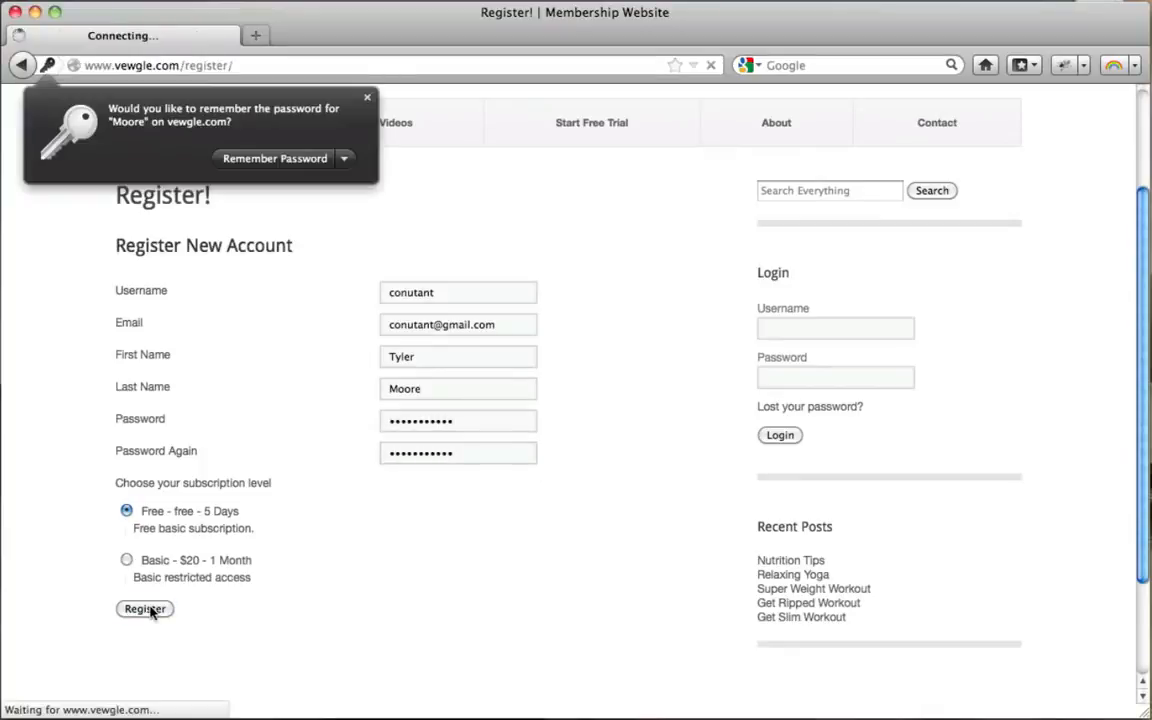
left_click(367, 96)
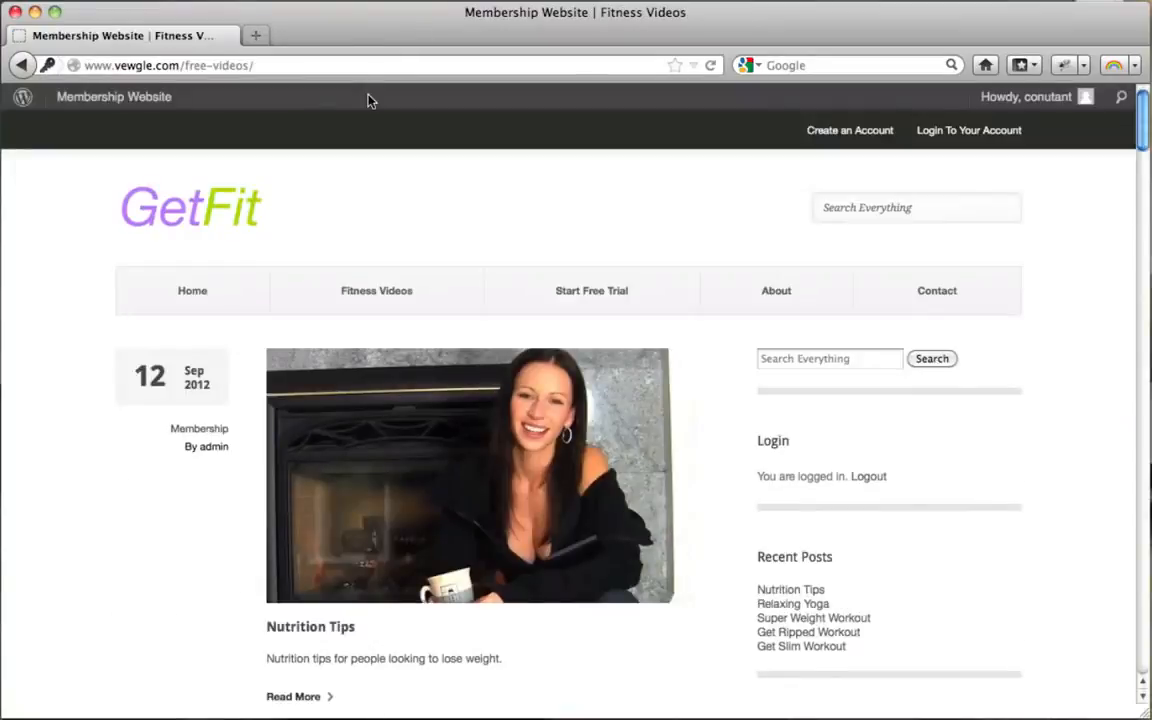
Step: Open Relaxing Yoga as the new member and scroll to its embedded Total Body Yoga video
scroll(633, 256, "down", 10)
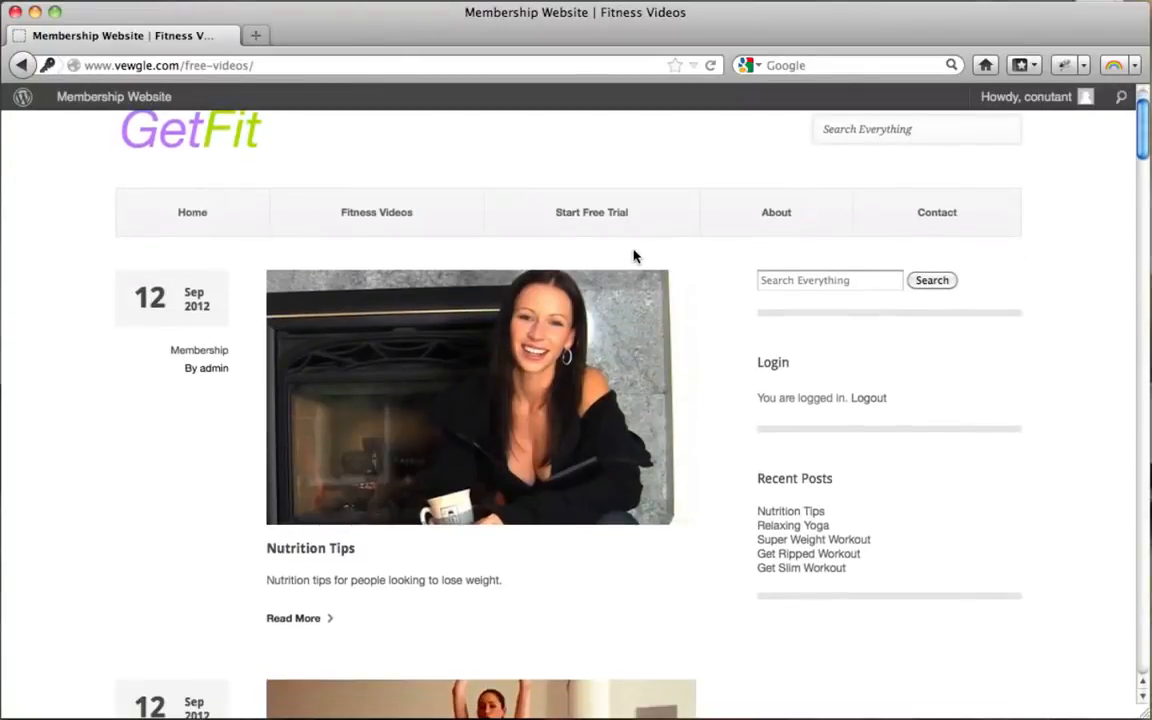
scroll(635, 257, "up", 5)
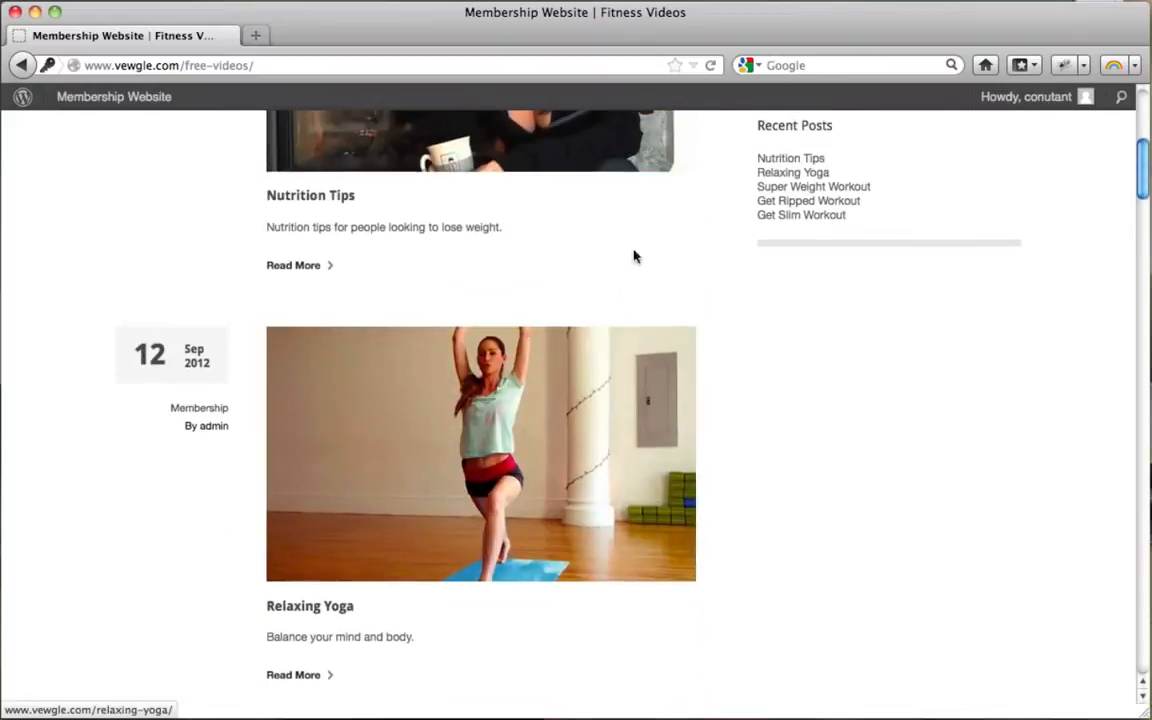
left_click(392, 468)
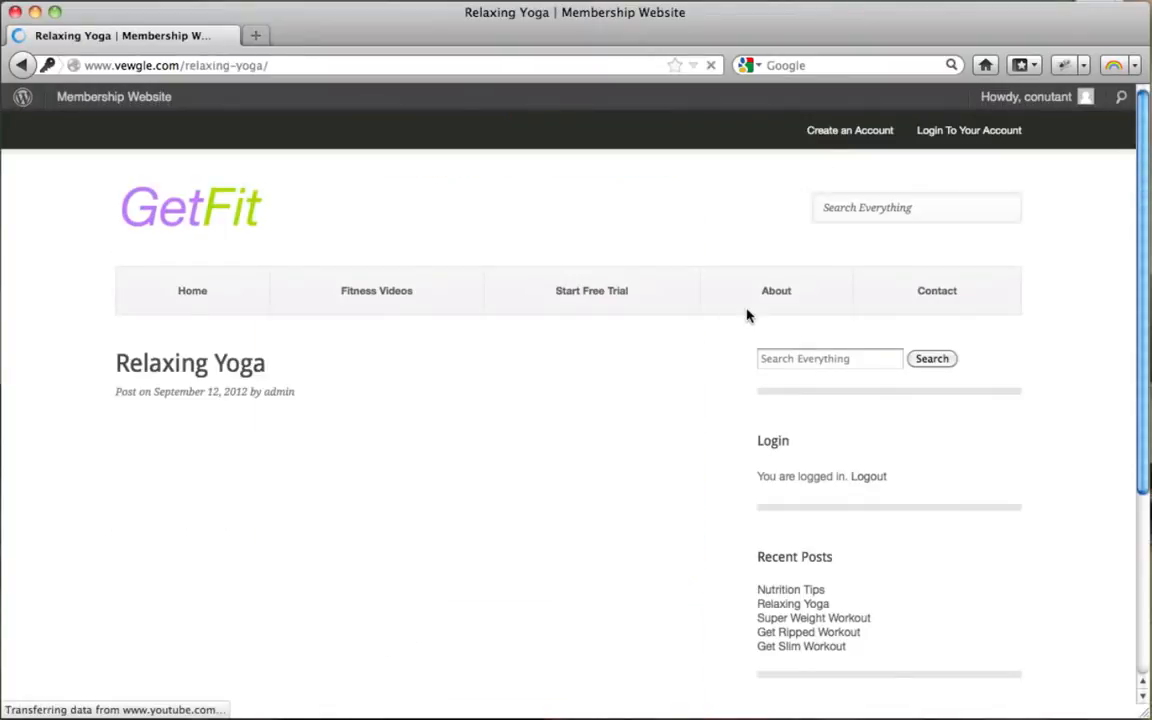
scroll(746, 316, "down", 3)
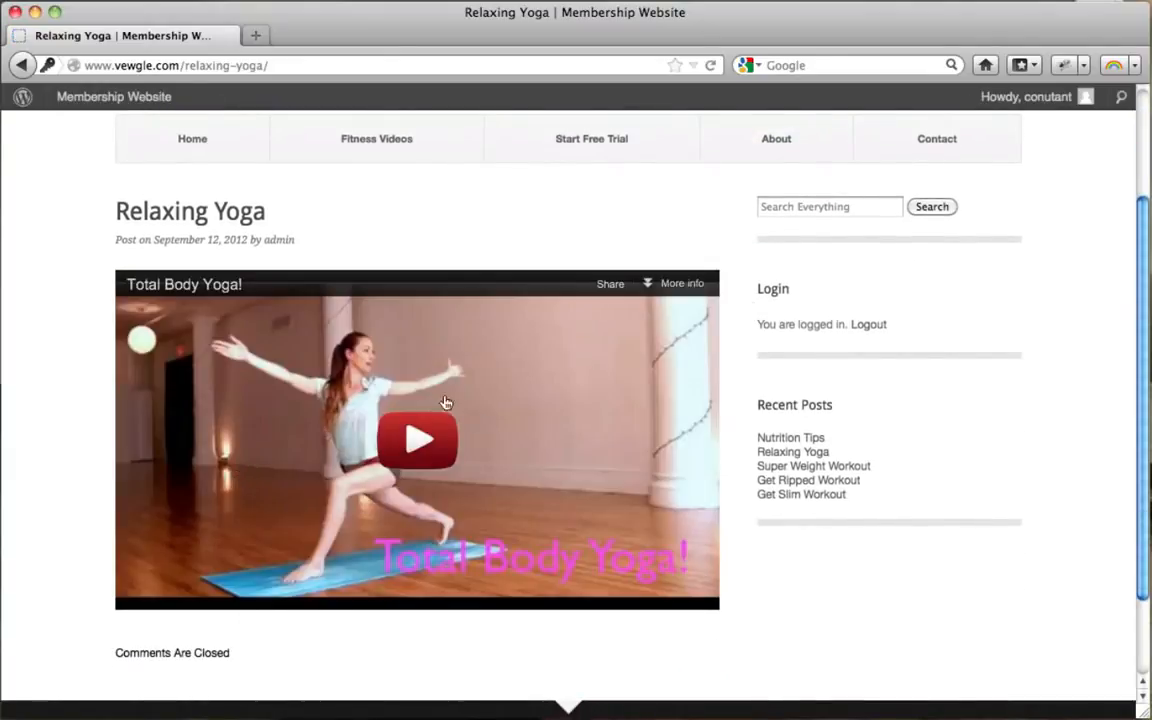
scroll(776, 305, "down", 2)
scroll(776, 305, "up", 3)
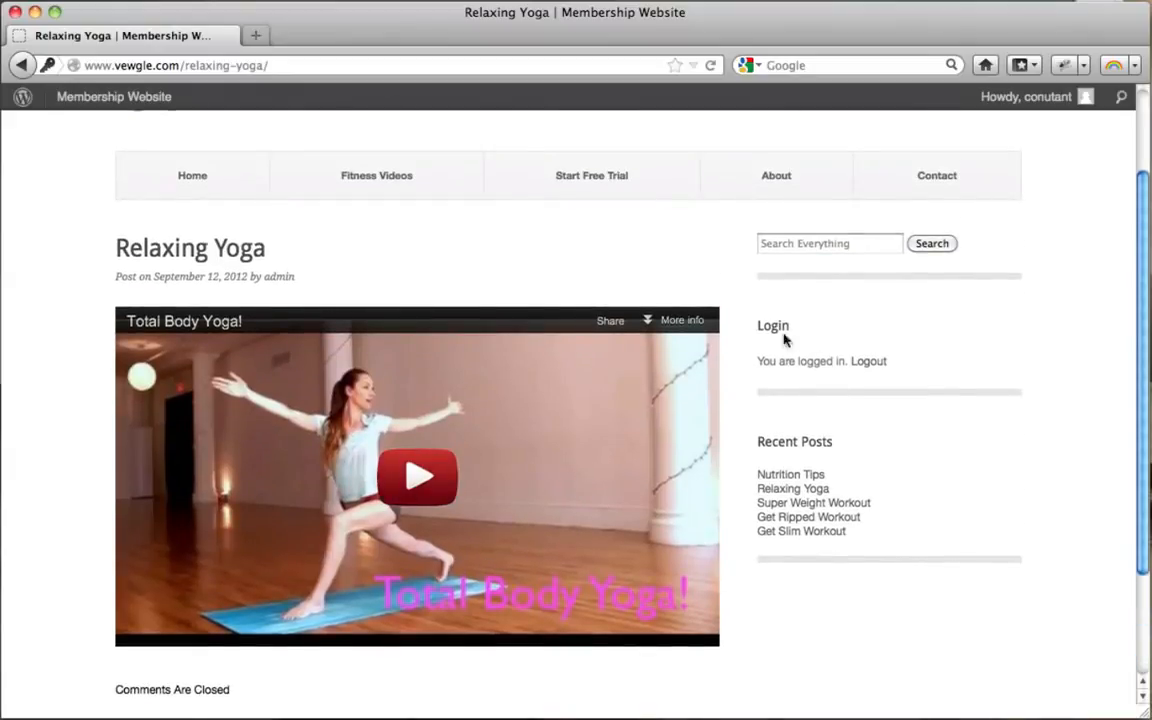
scroll(840, 445, "down", 1)
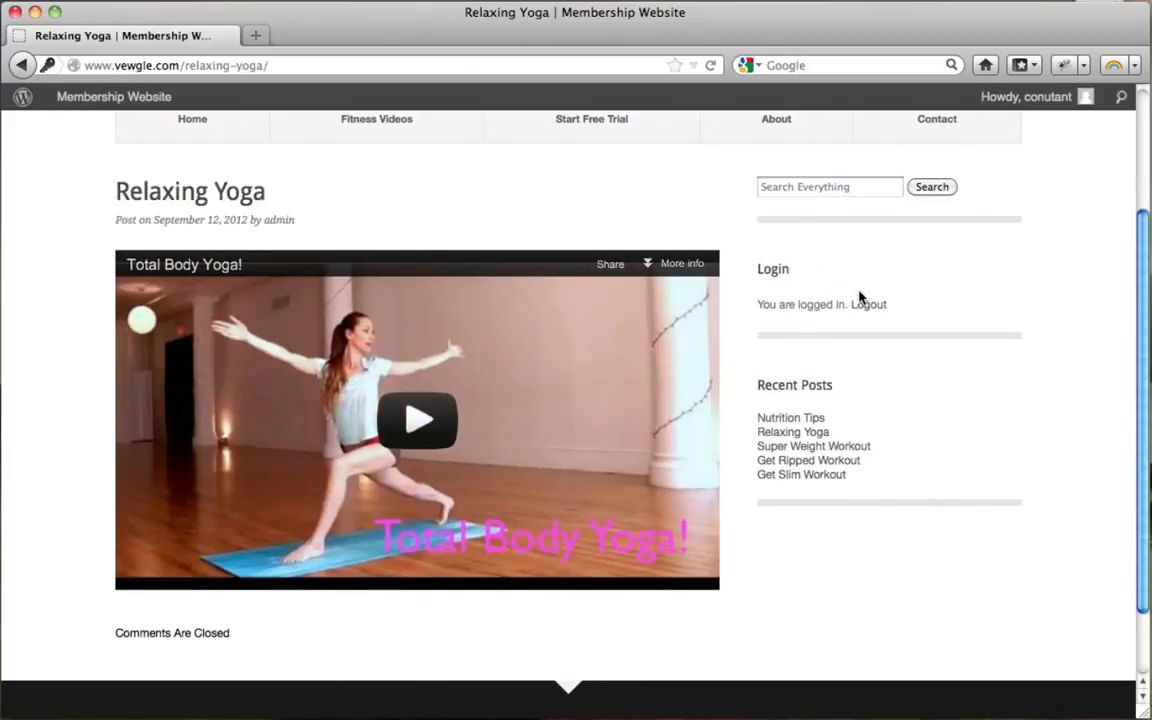
scroll(859, 297, "up", 4)
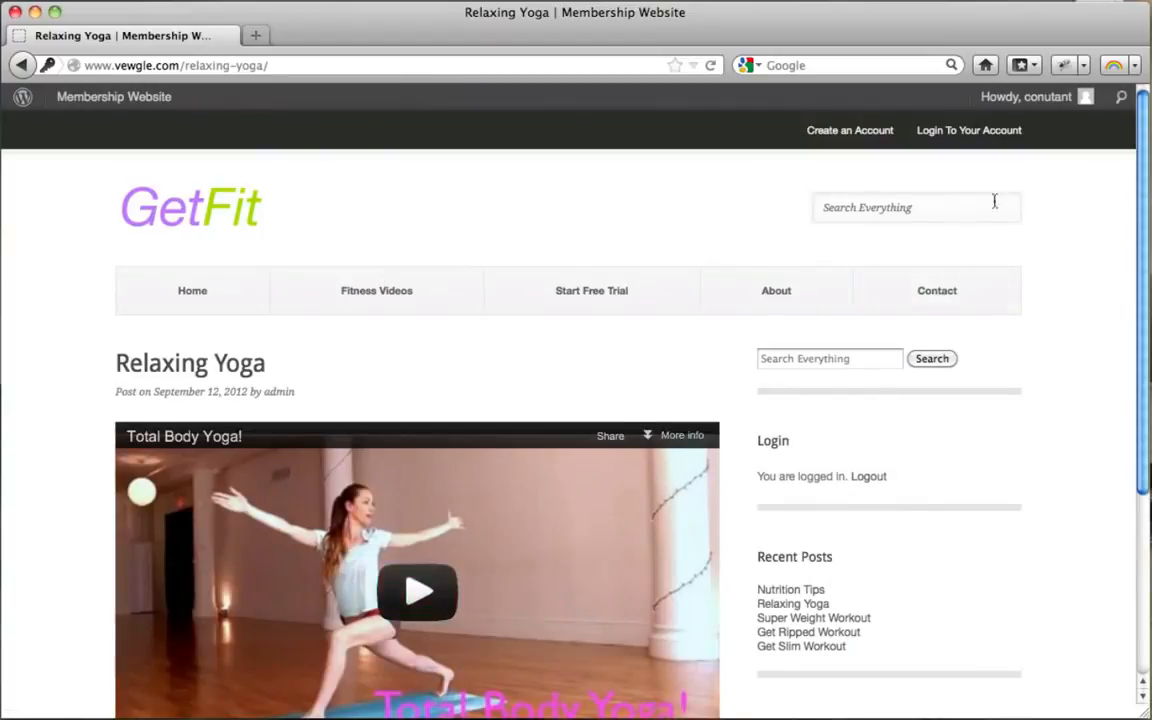
mouse_move(1054, 97)
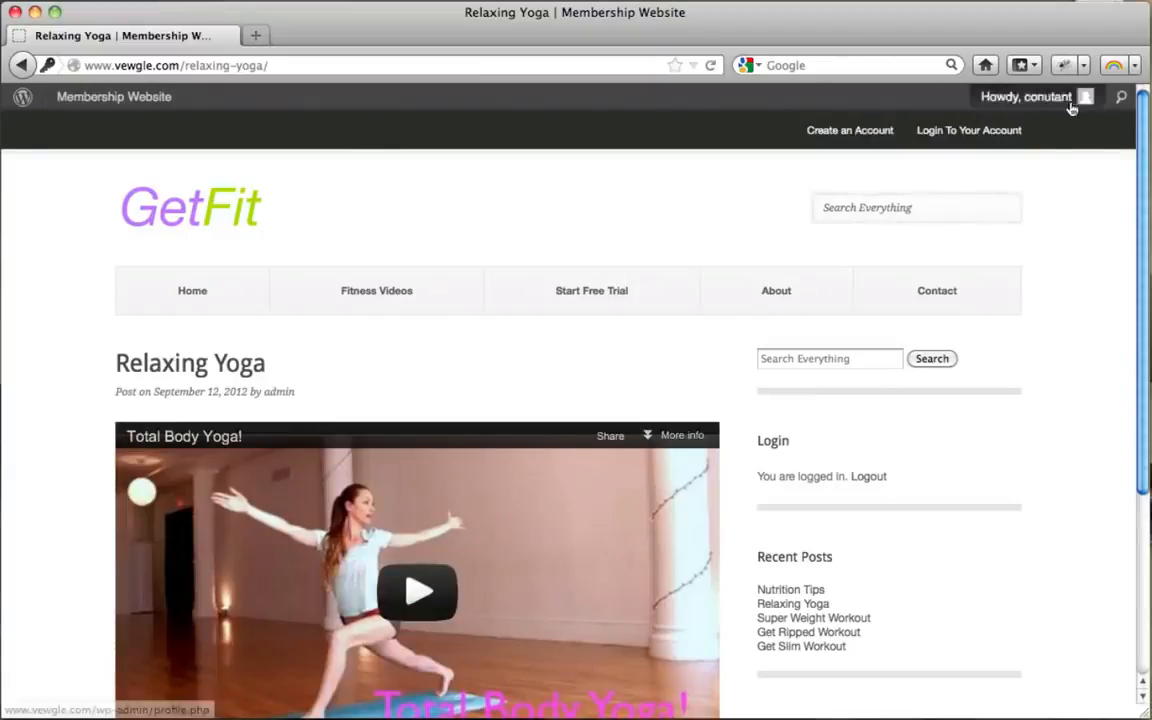
Step: Open Edit My Profile and scroll through the new member's profile details
left_click(1036, 104)
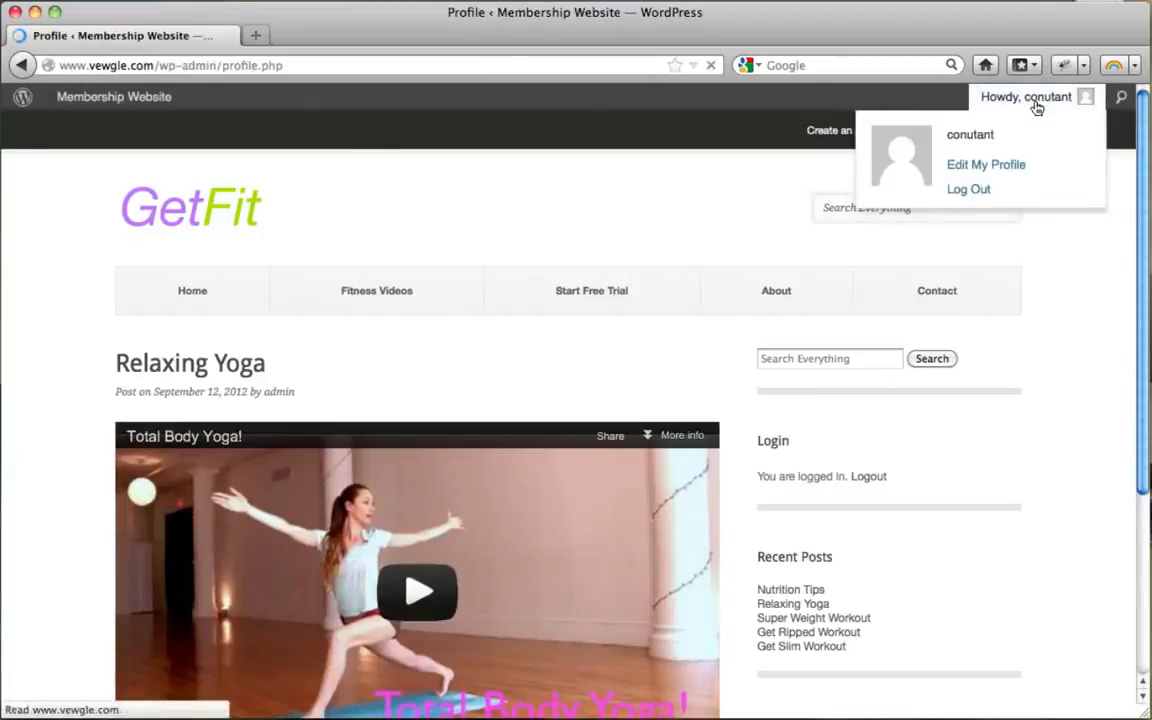
scroll(400, 355, "down", 1)
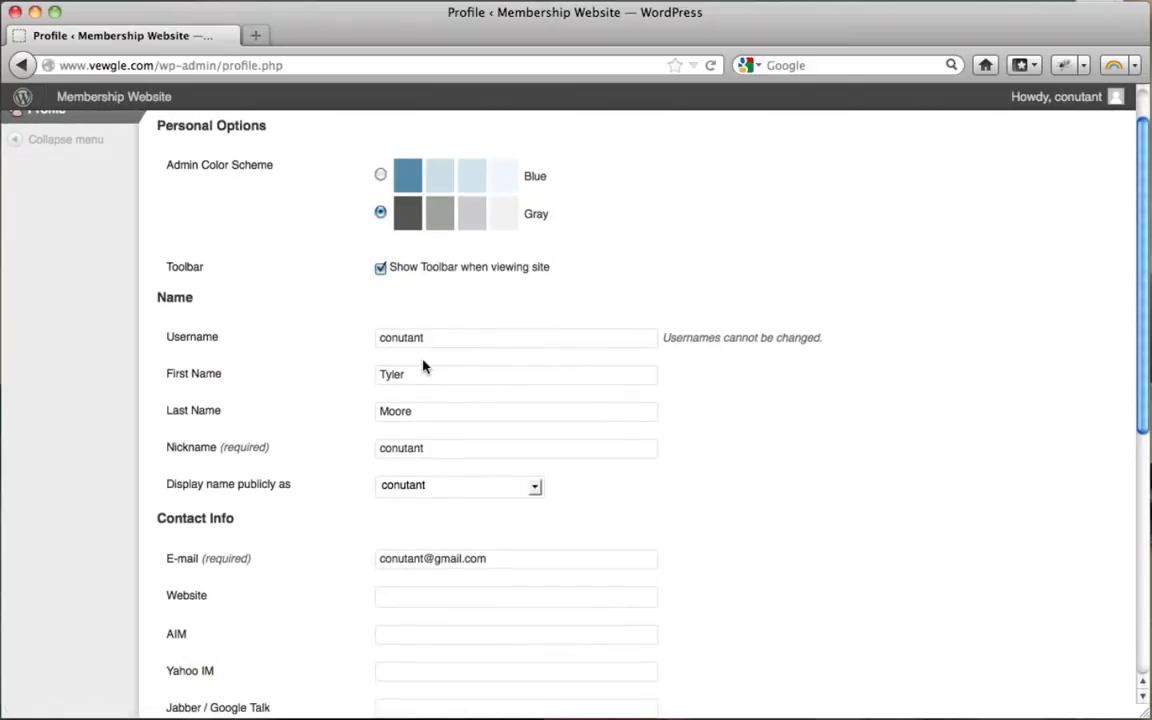
scroll(422, 366, "down", 4)
scroll(435, 387, "down", 4)
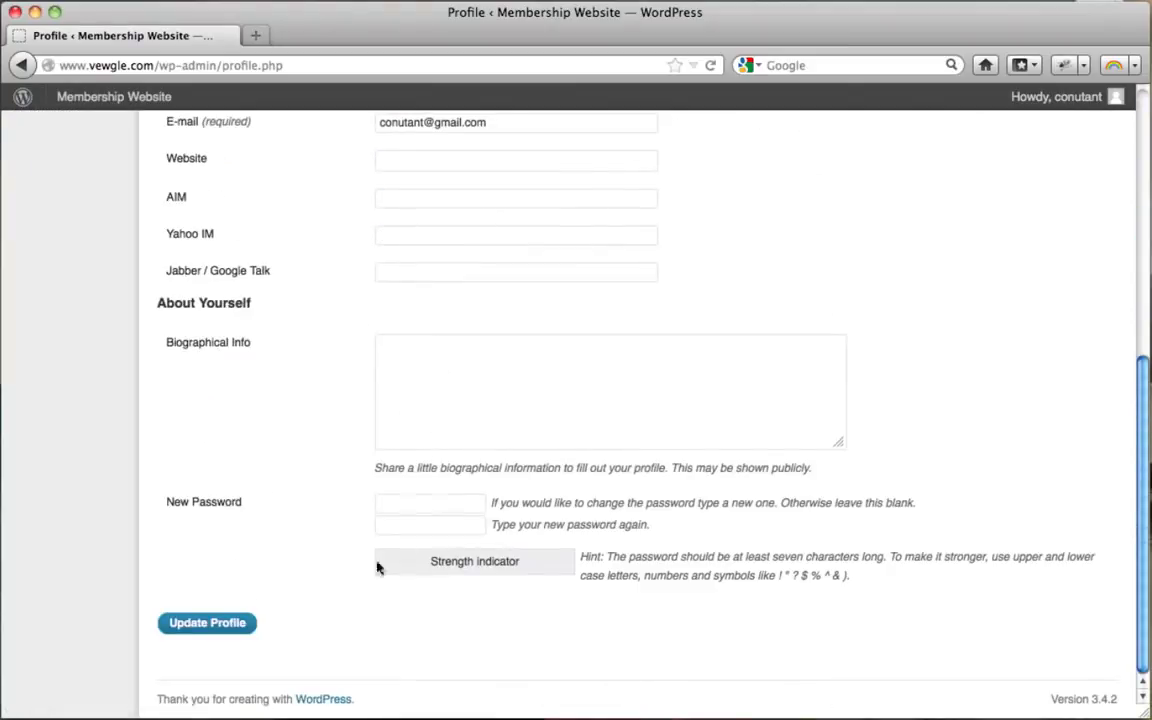
scroll(382, 548, "up", 9)
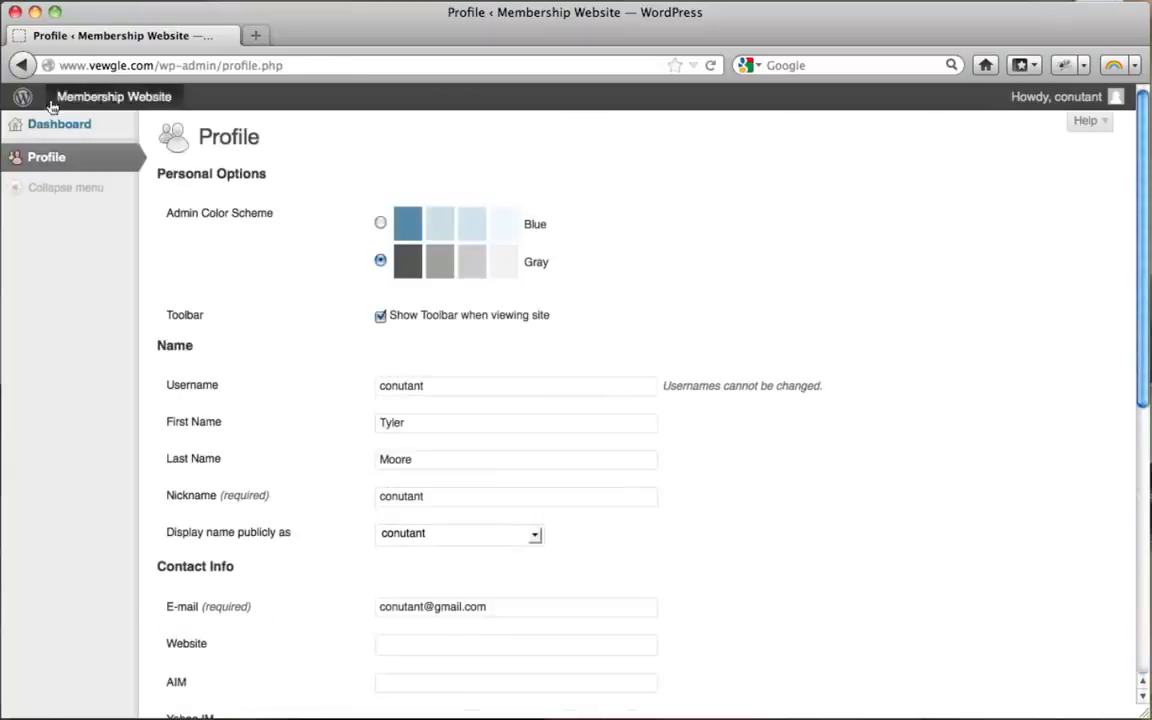
Step: Return to the site's front page, open Fitness Videos and select the Nutrition Tips post
left_click(97, 105)
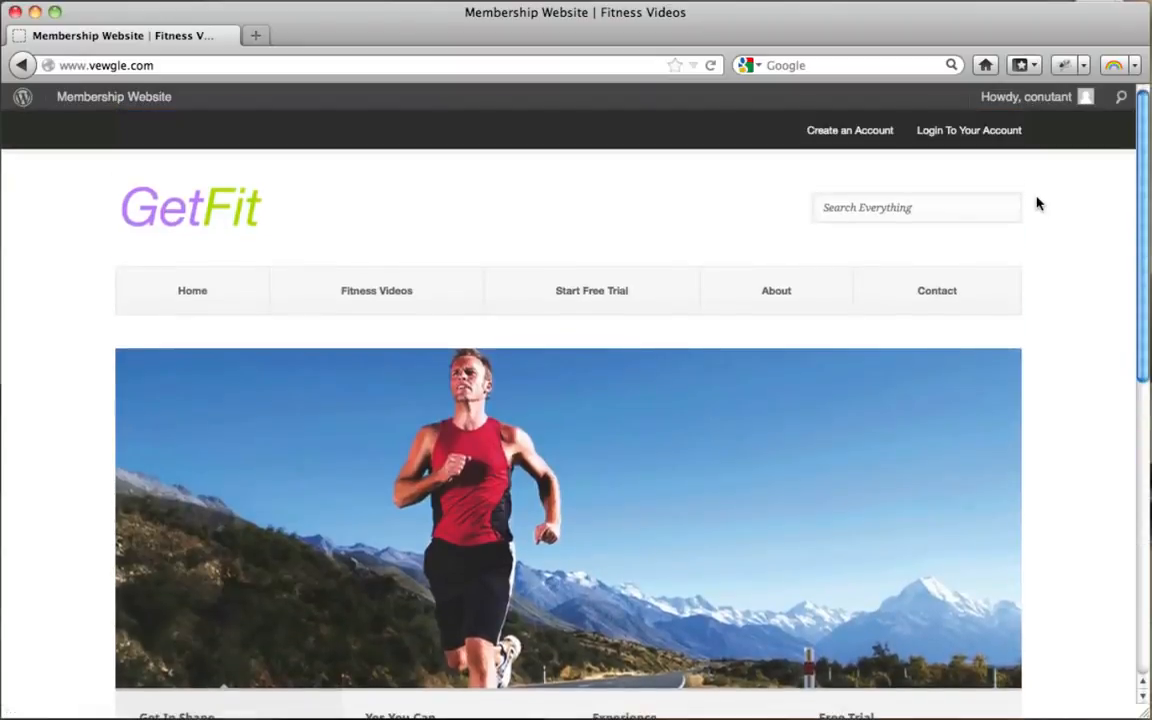
left_click(377, 306)
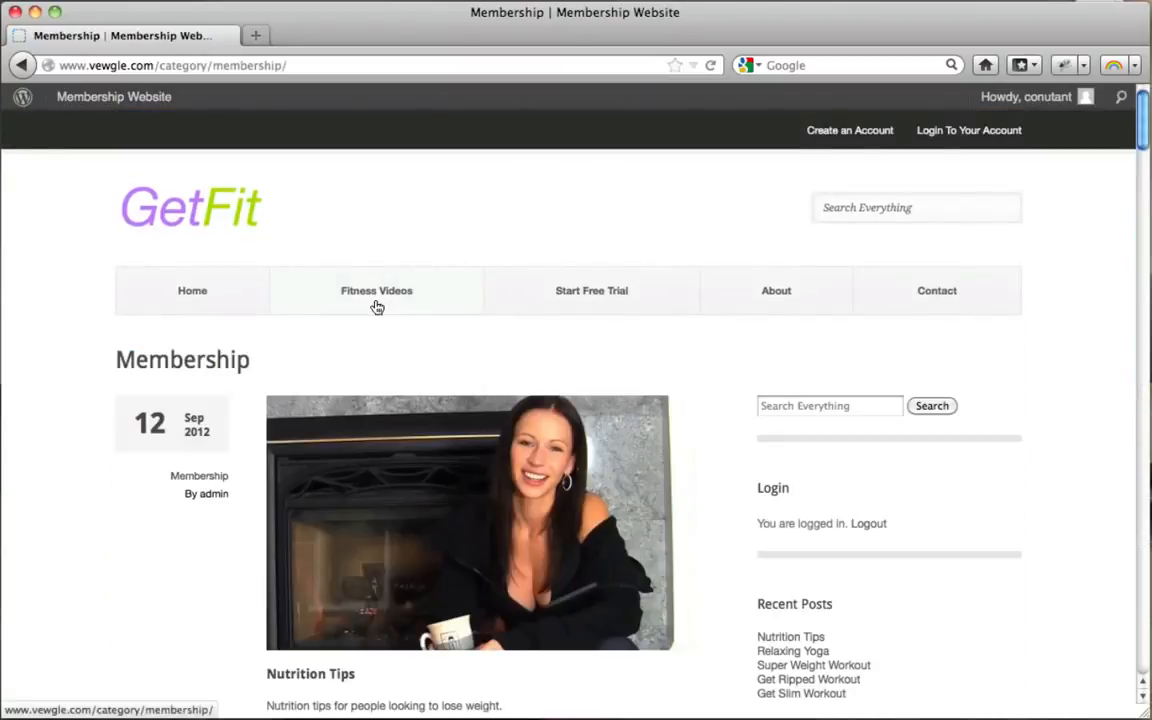
scroll(400, 380, "down", 4)
left_click(417, 435)
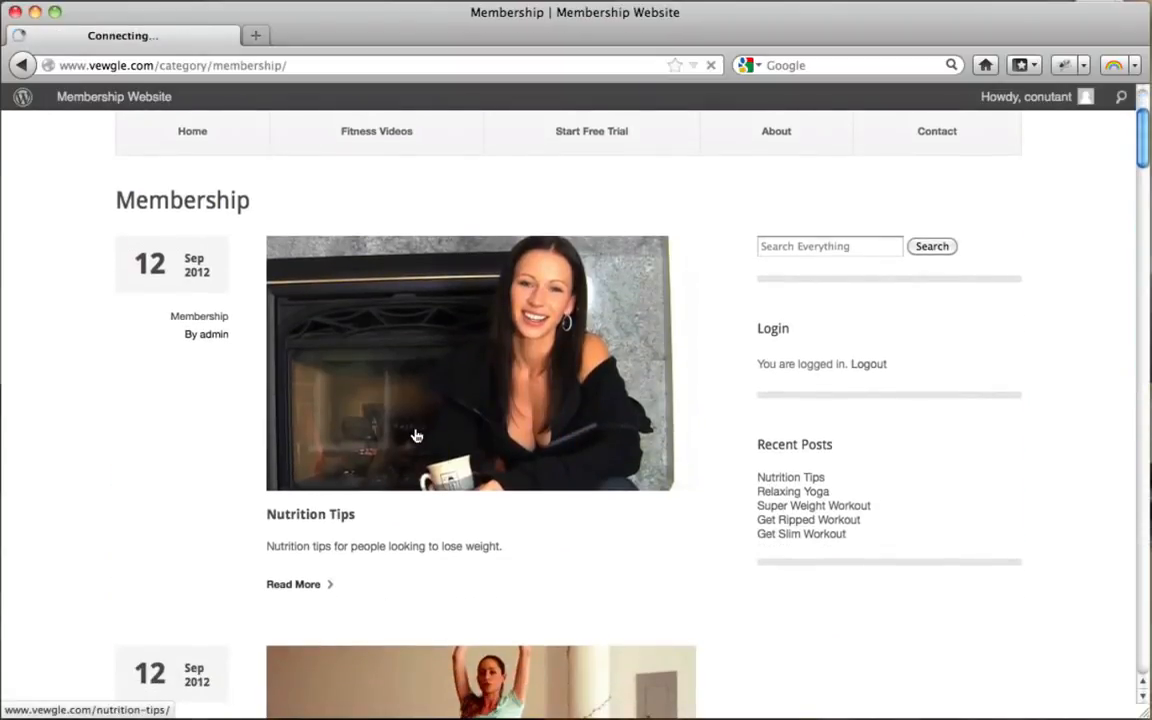
Step: Log out of the member account from the Nutrition Tips post's sidebar
scroll(632, 357, "down", 5)
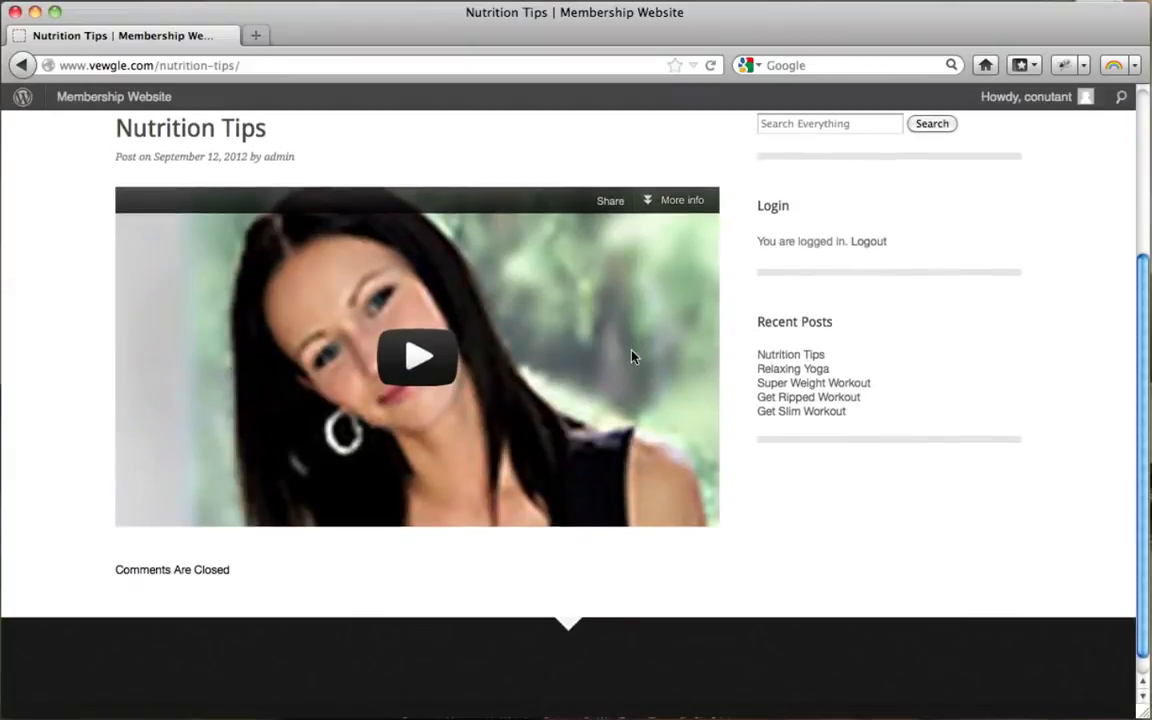
scroll(632, 357, "up", 5)
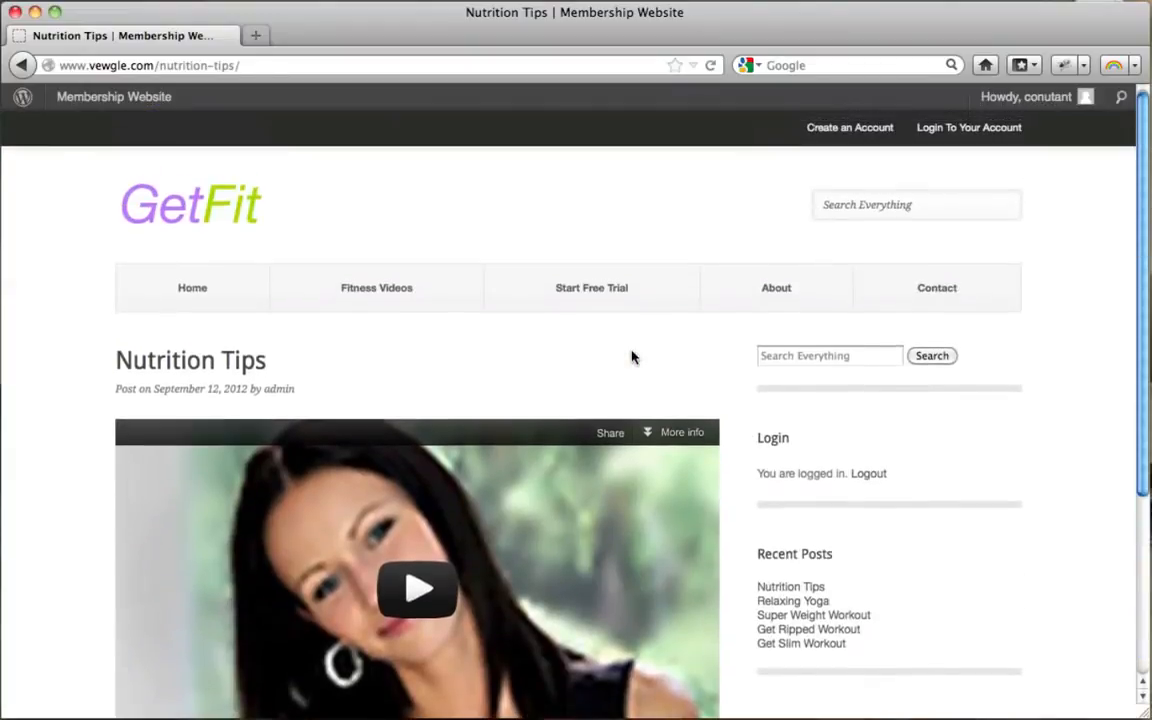
left_click(869, 474)
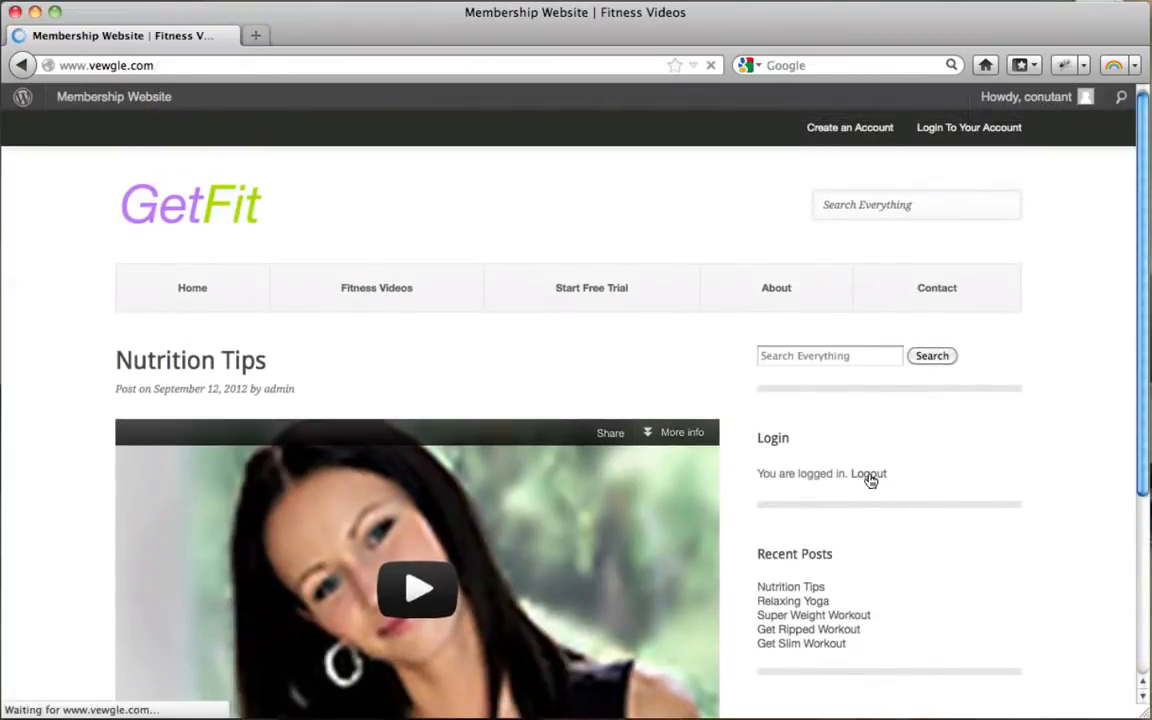
Step: Reopen Nutrition Tips from Fitness Videos while logged out to see the paid-members-only notice
scroll(735, 352, "down", 5)
scroll(735, 352, "up", 5)
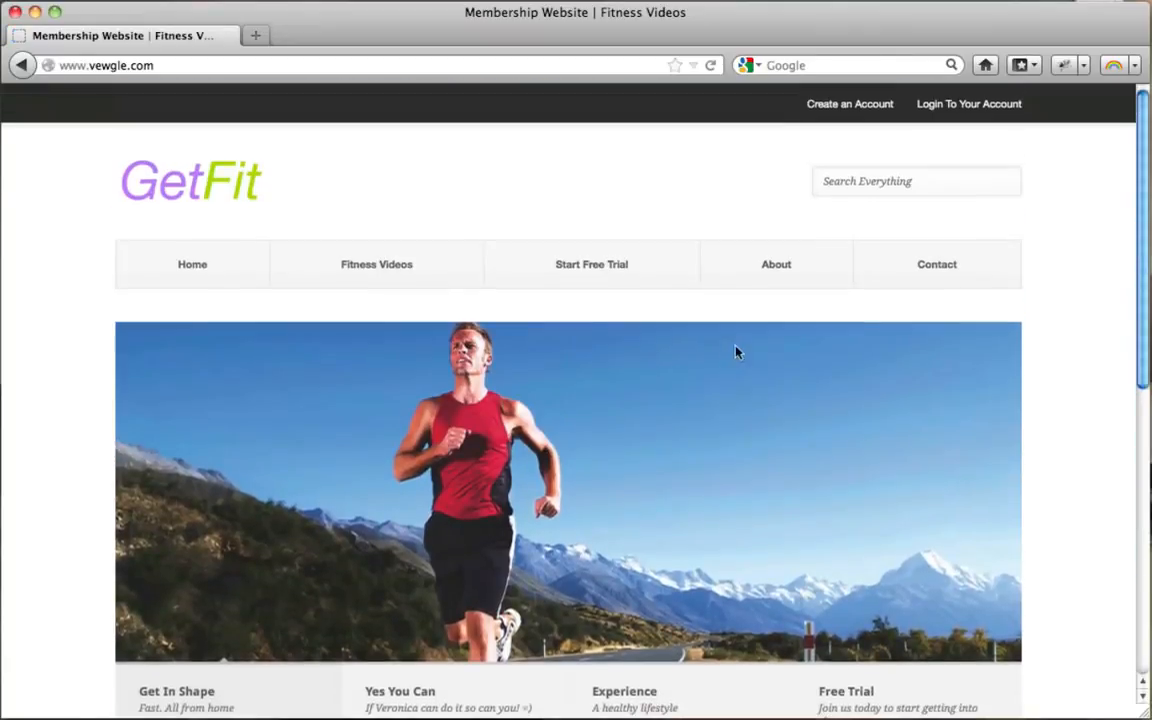
left_click(389, 284)
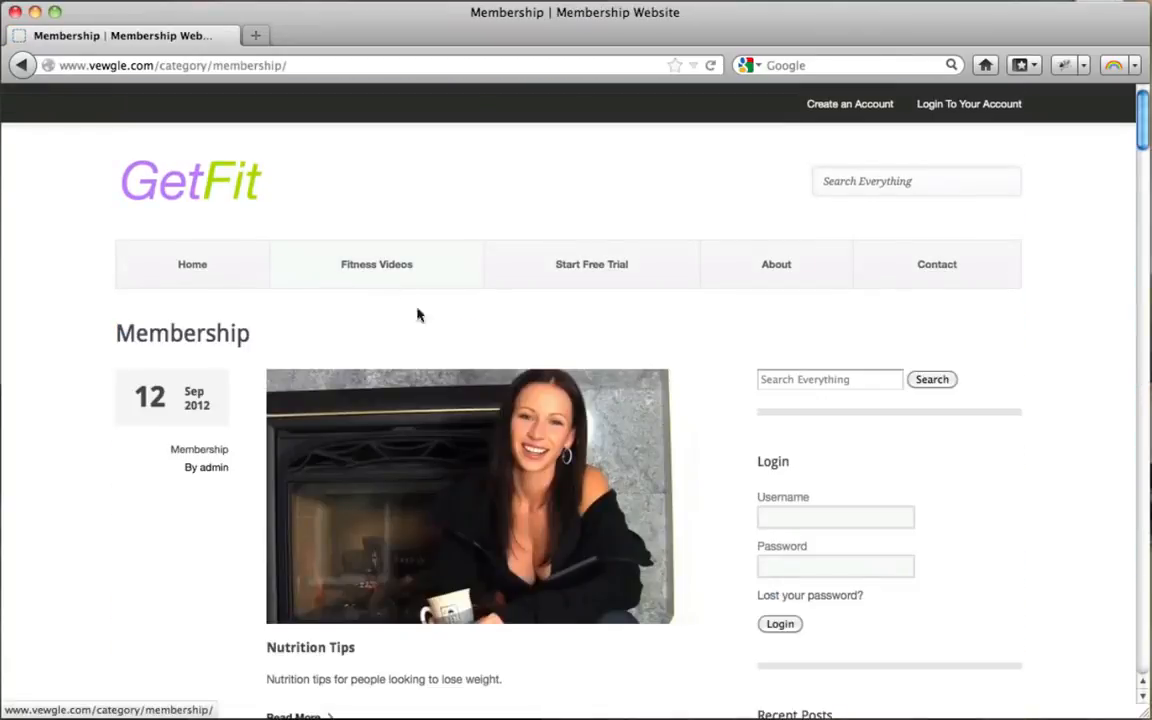
scroll(417, 316, "down", 2)
left_click(387, 405)
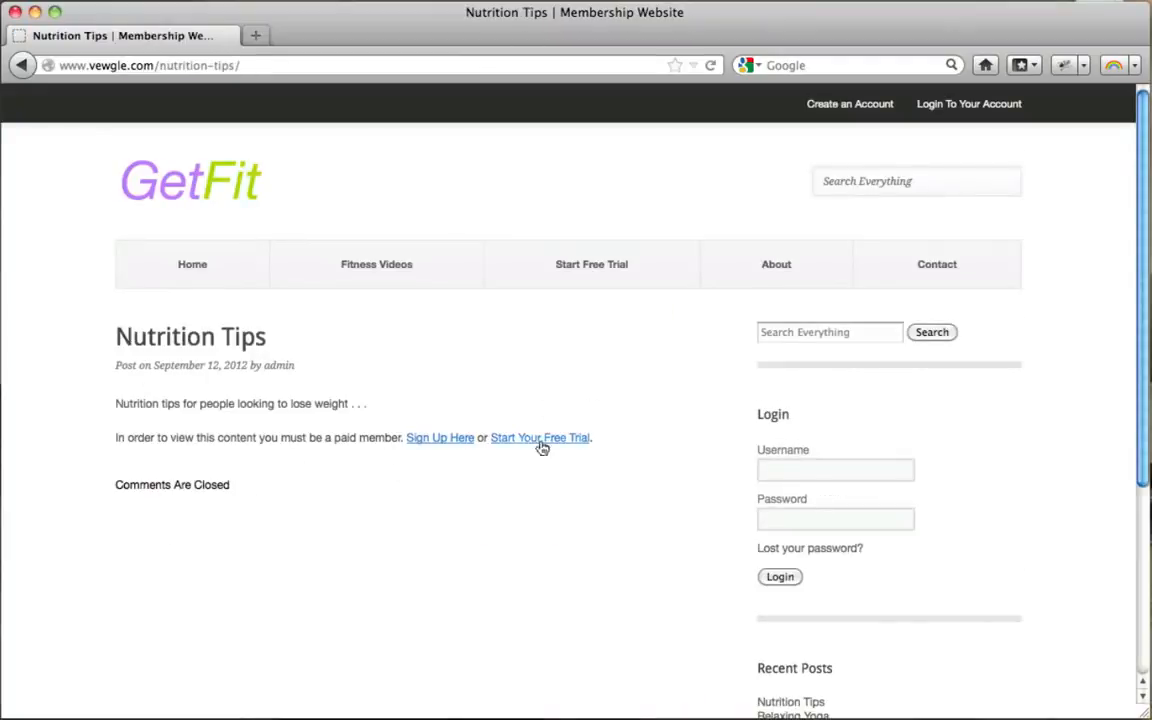
left_click(800, 477)
Step: Log back in with the member's username and password via the sidebar widget, then minimize Firefox
type("conutant")
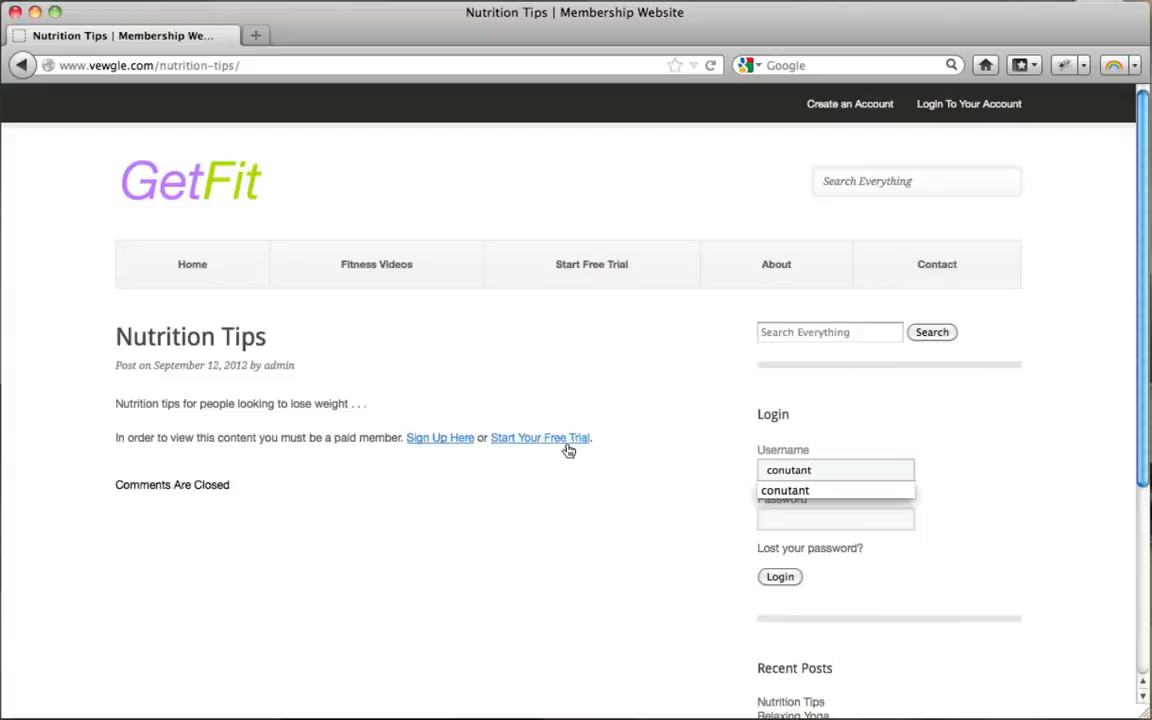
left_click(783, 520)
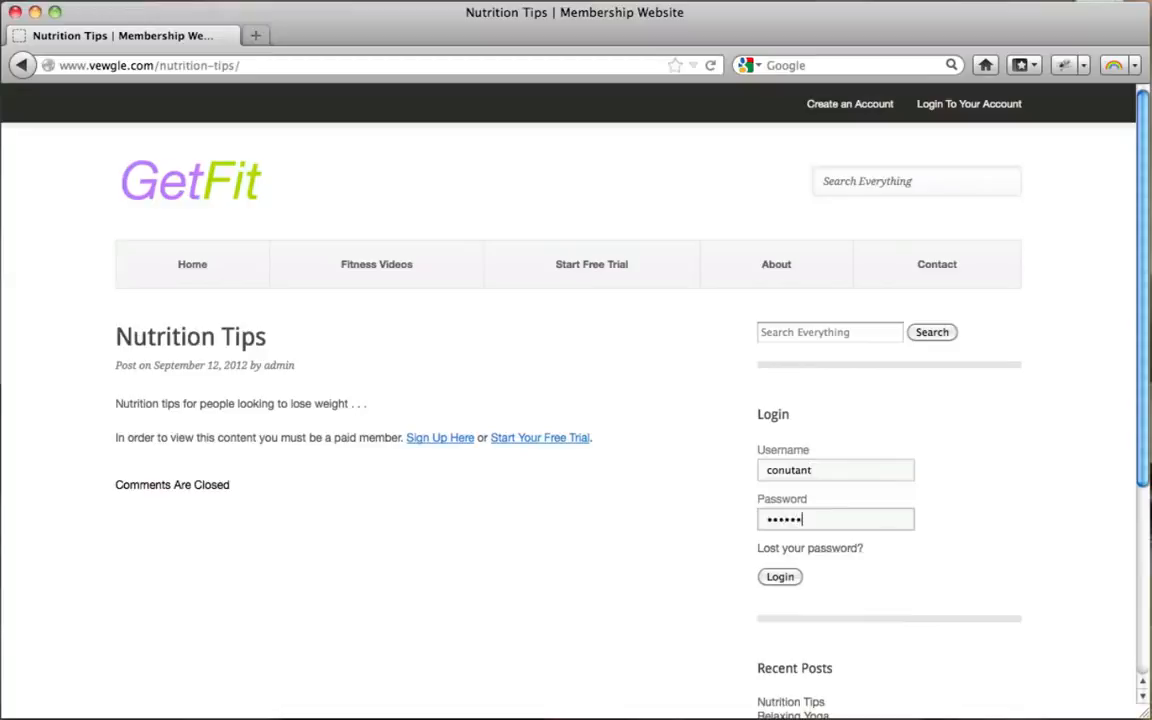
left_click(780, 578)
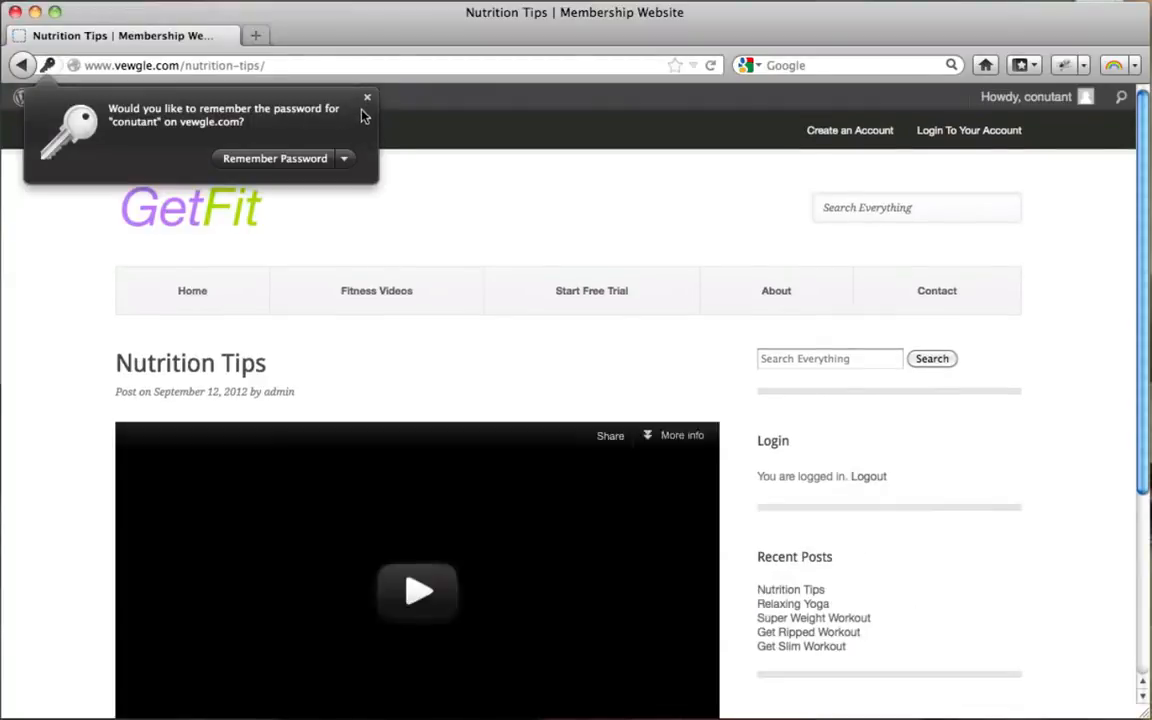
left_click(368, 98)
scroll(674, 303, "down", 5)
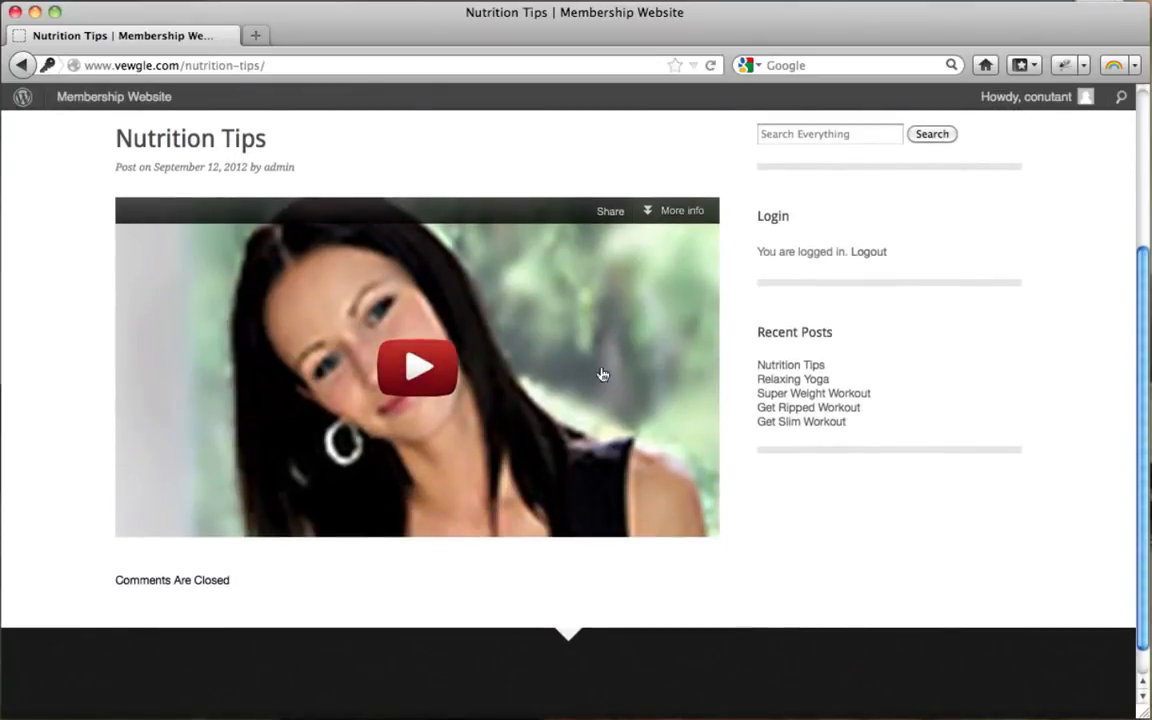
scroll(620, 377, "up", 3)
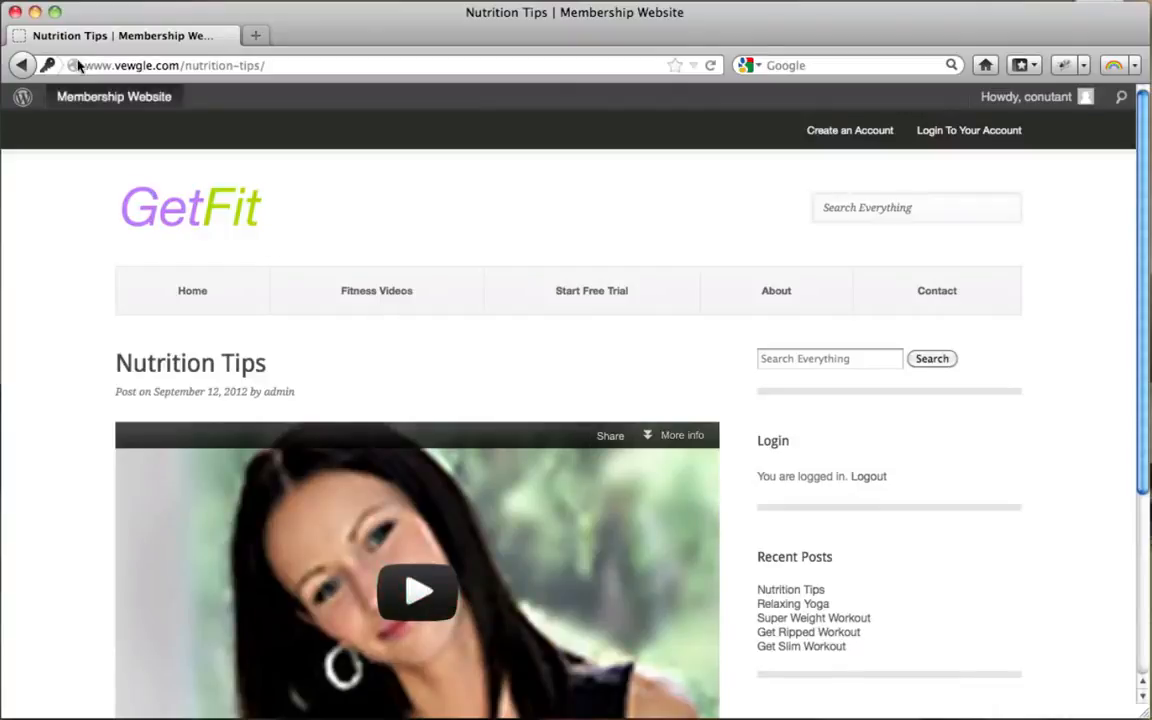
left_click(35, 13)
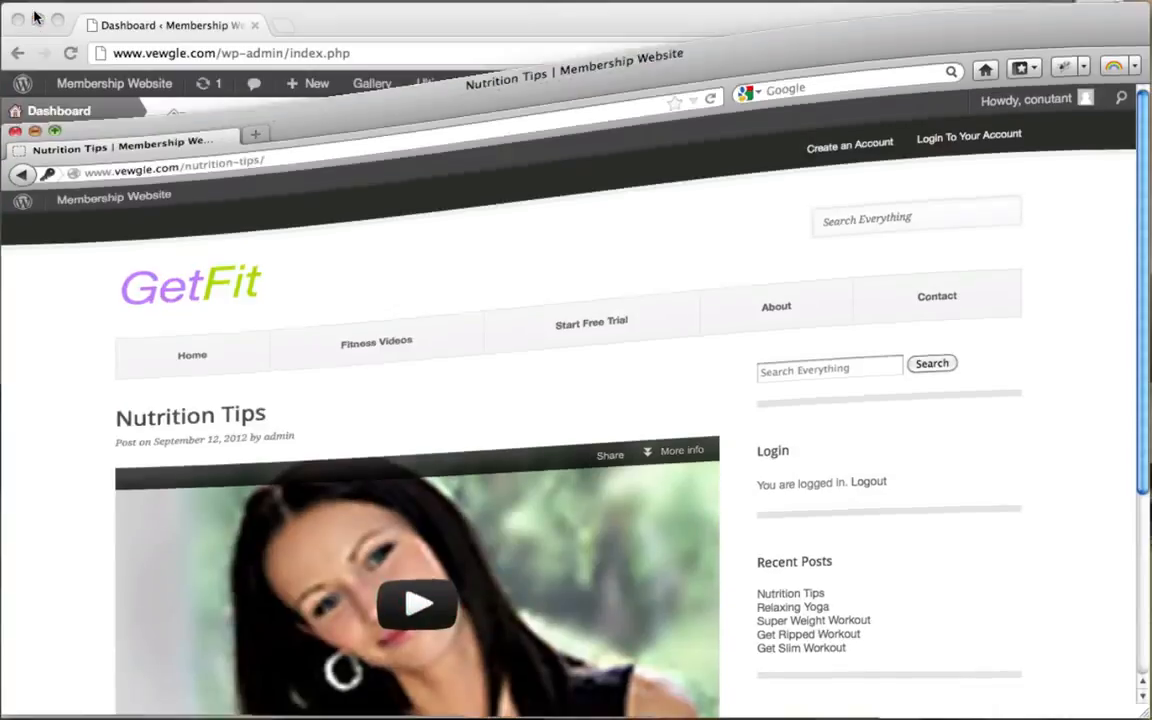
Step: In the dashboard, open Restrict > Members, review the free subscriber's row and edit it
left_click(432, 24)
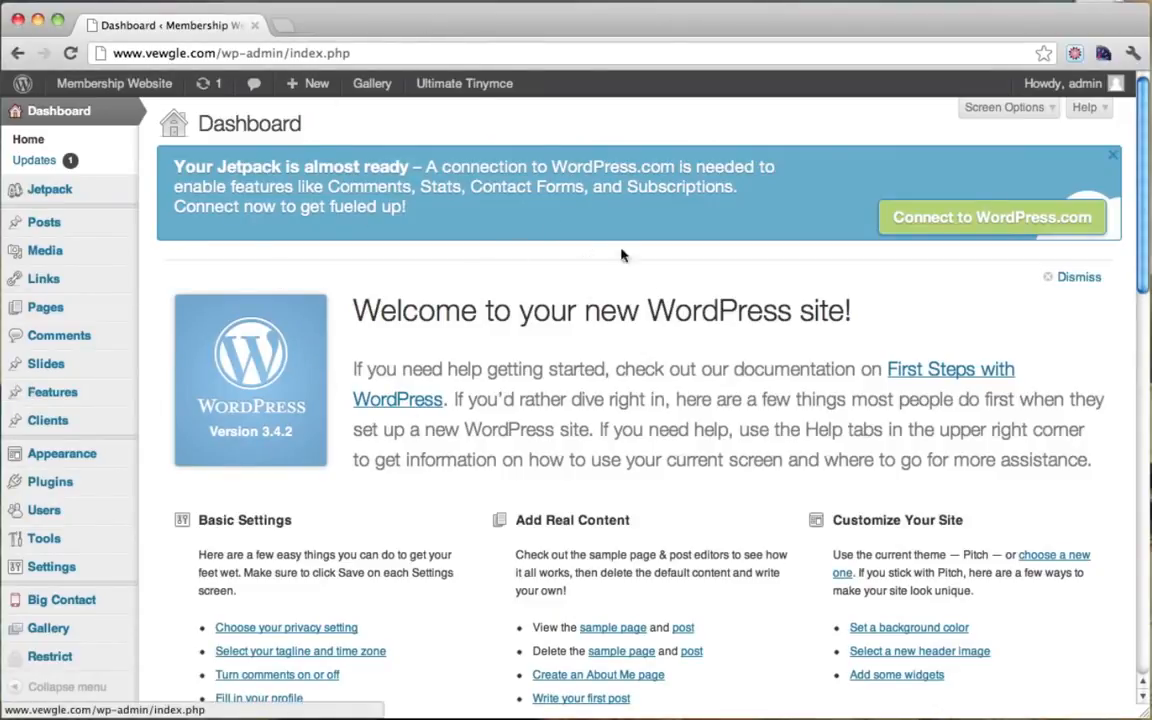
scroll(291, 437, "down", 2)
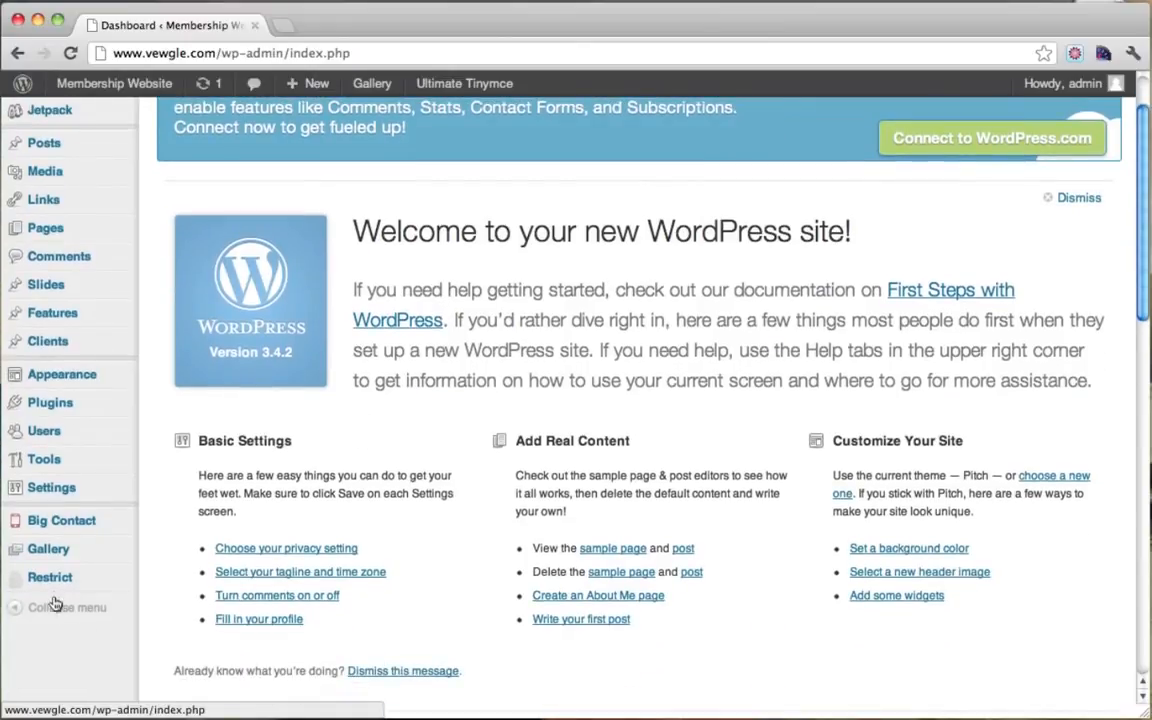
mouse_move(64, 587)
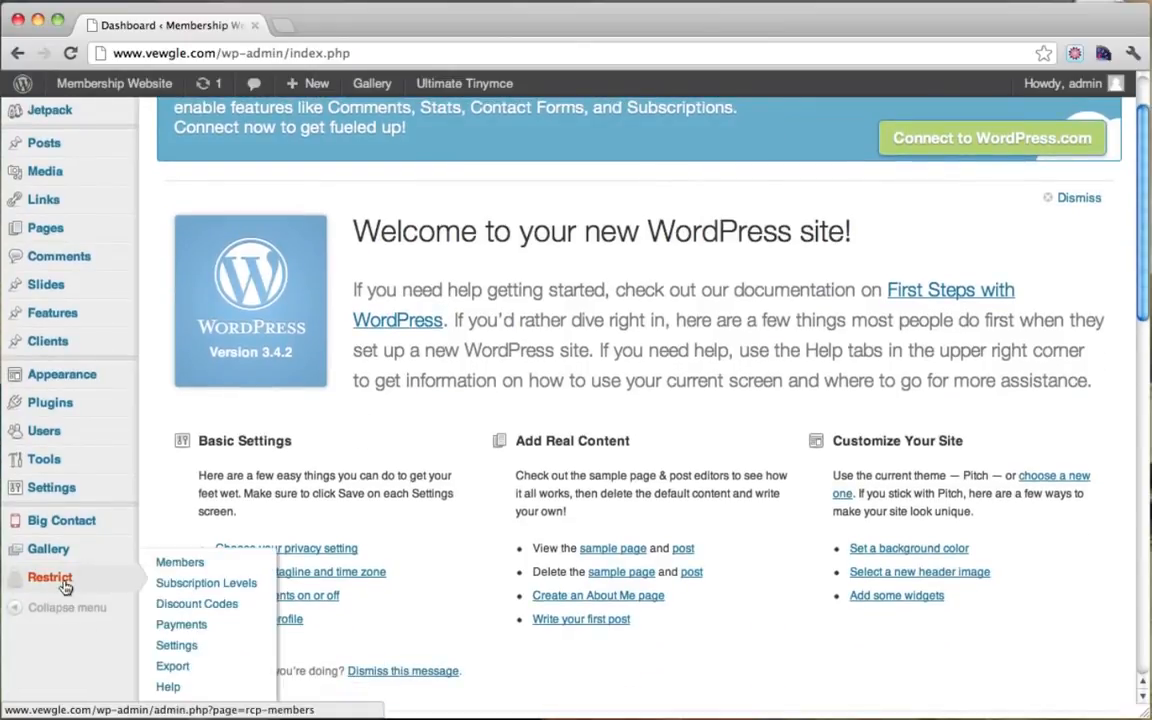
left_click(180, 562)
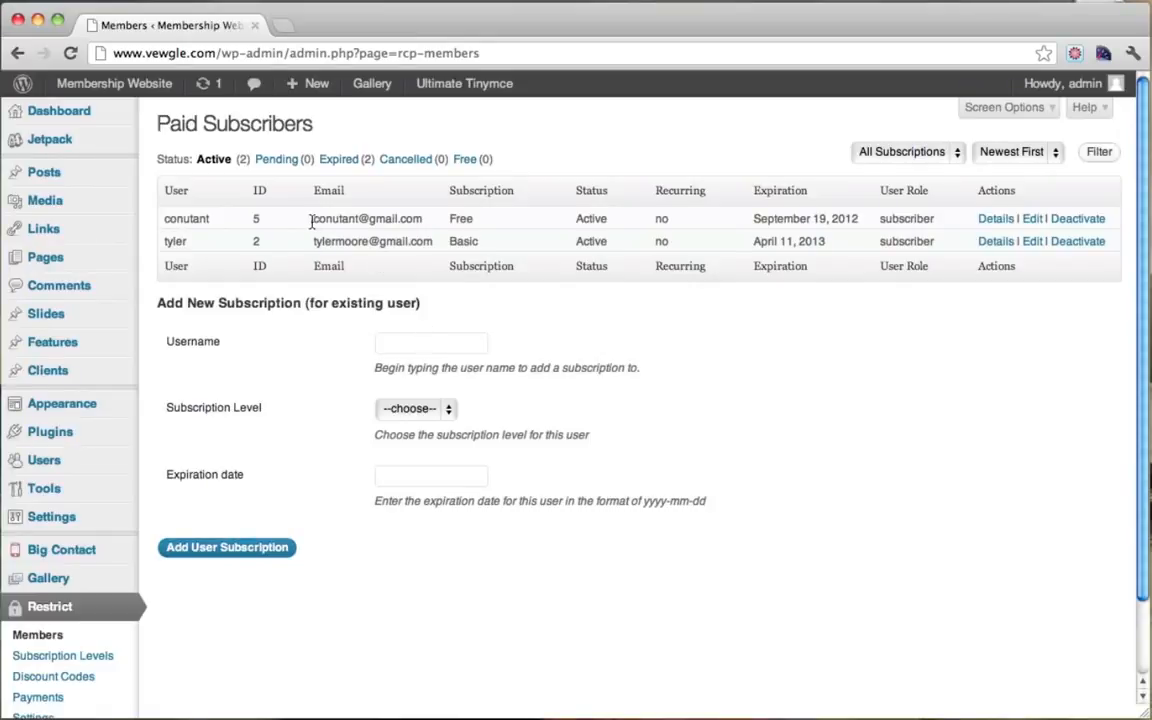
left_click_drag(311, 222, 943, 219)
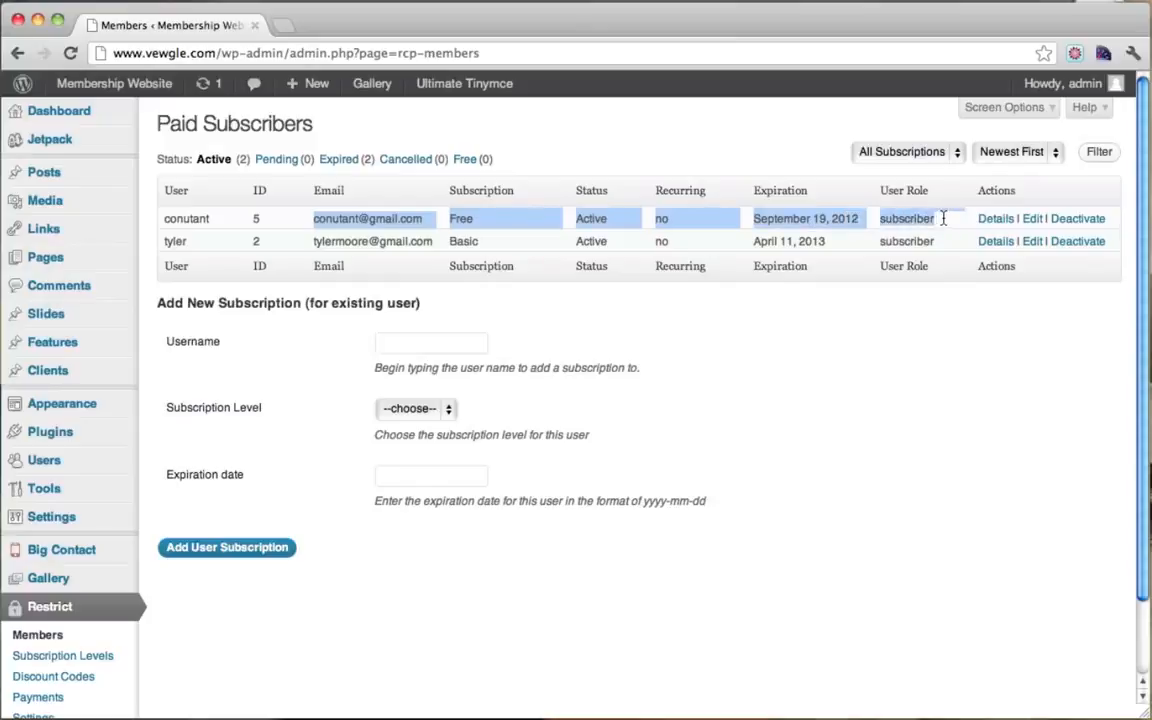
left_click(464, 220)
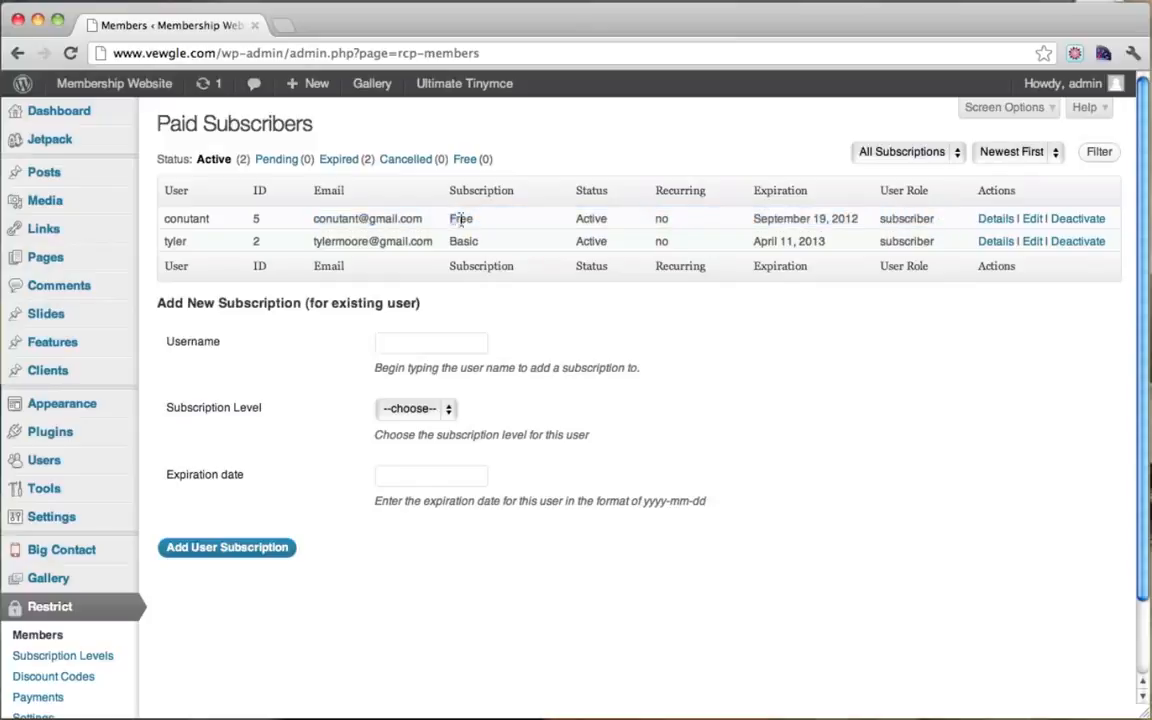
left_click_drag(452, 220, 940, 226)
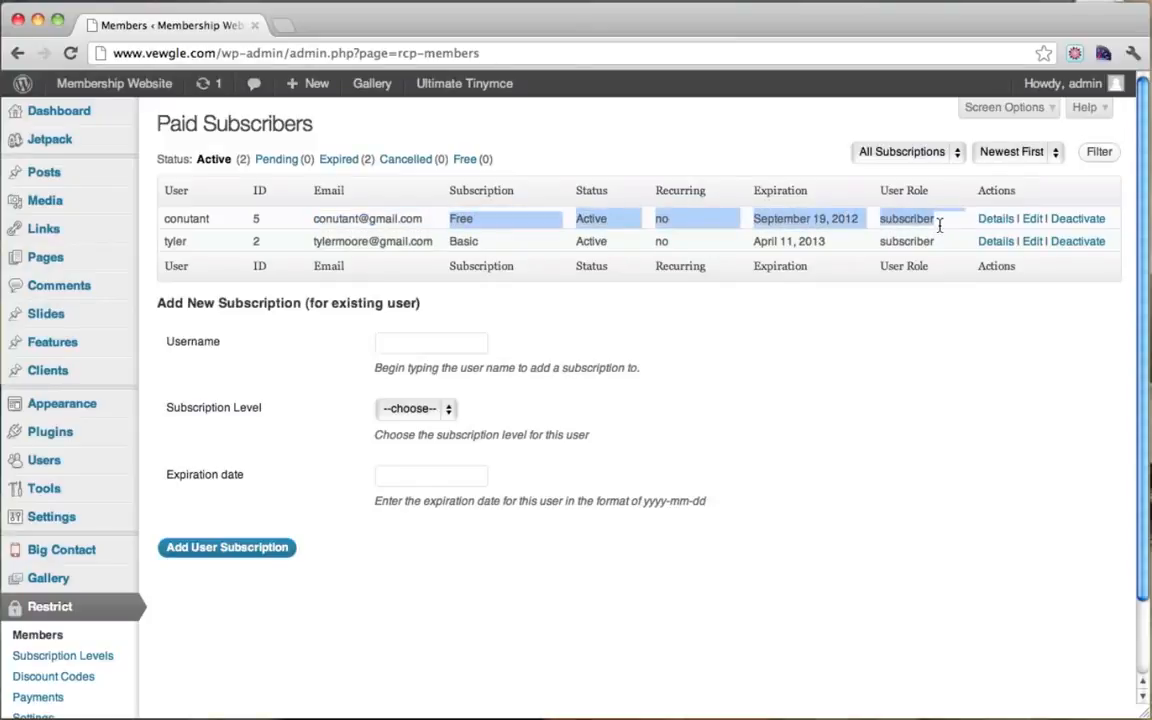
left_click(940, 226)
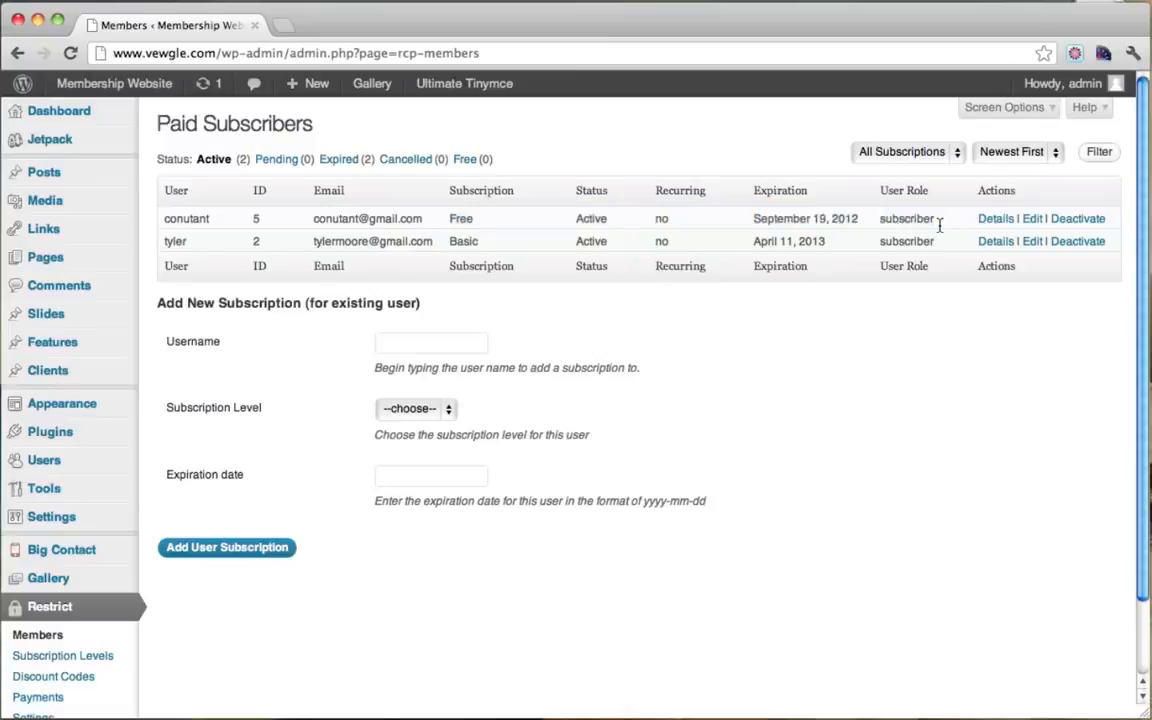
left_click(1032, 220)
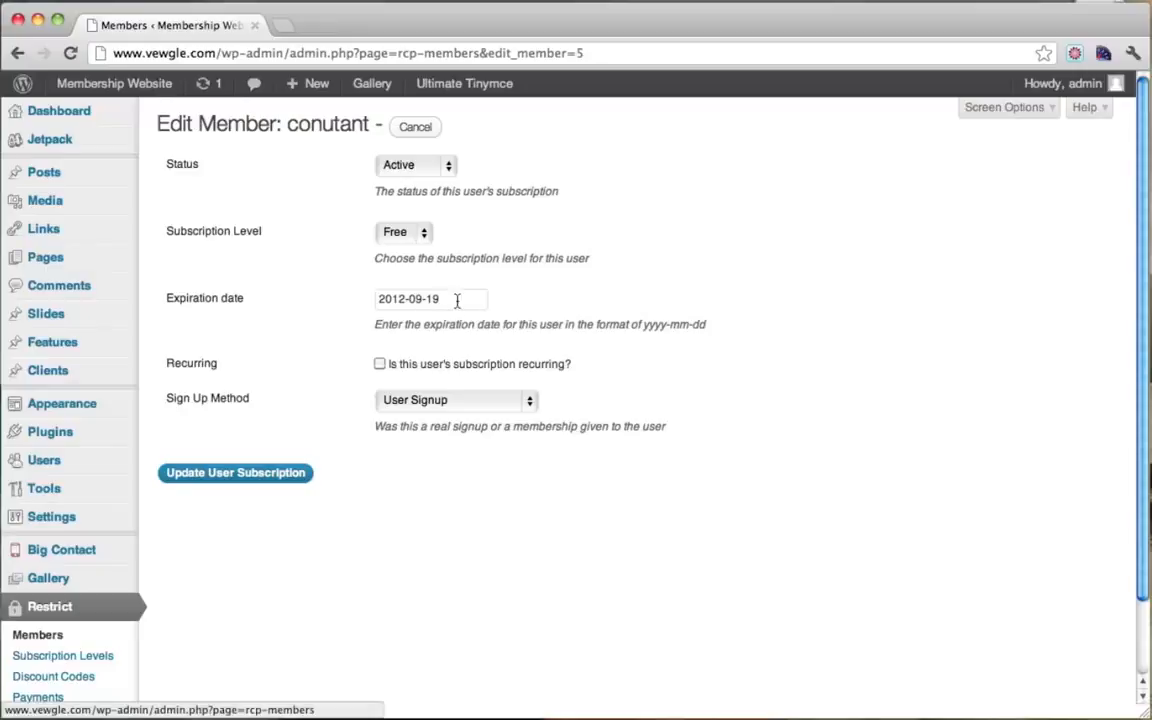
Step: Change the free member's expiration date to 2012-09-10, update the subscription and filter Expired subscribers
left_click(456, 302)
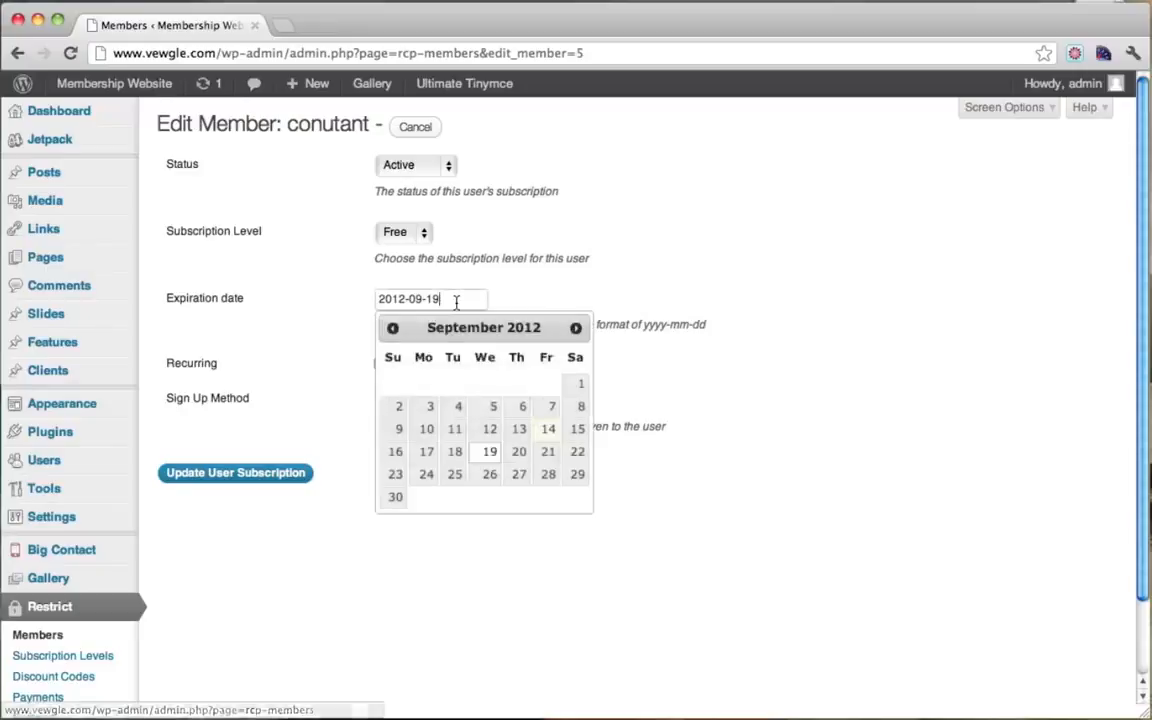
key("BackSpace")
type("0")
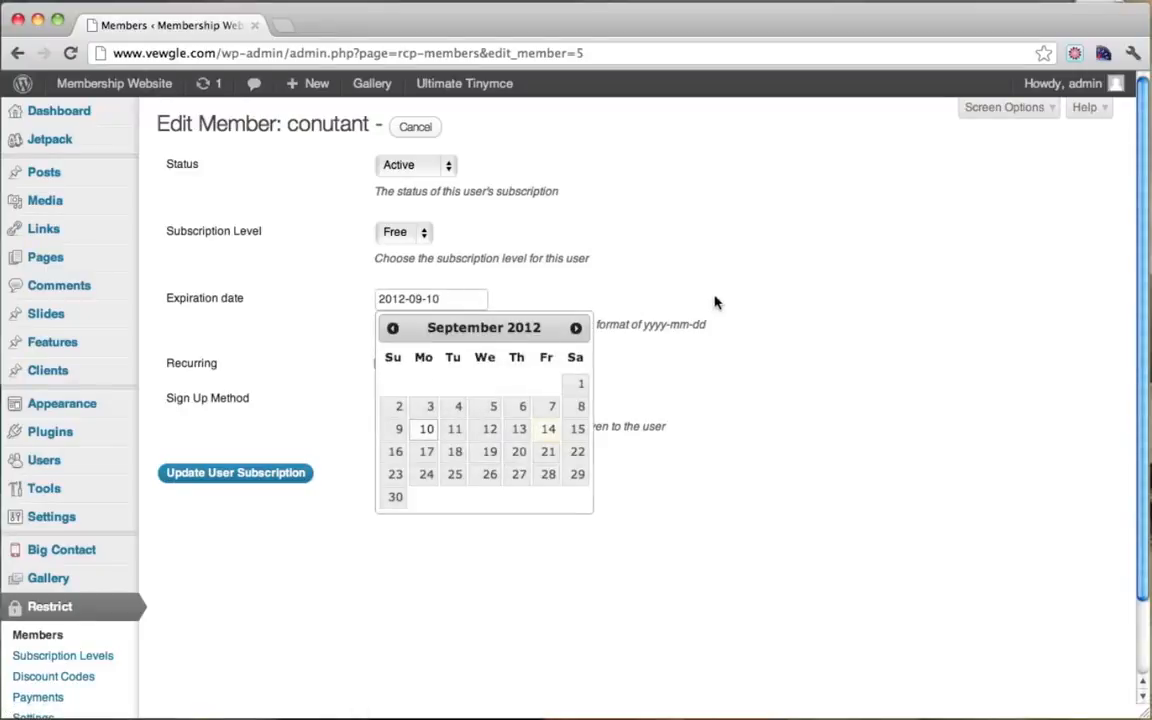
left_click(715, 302)
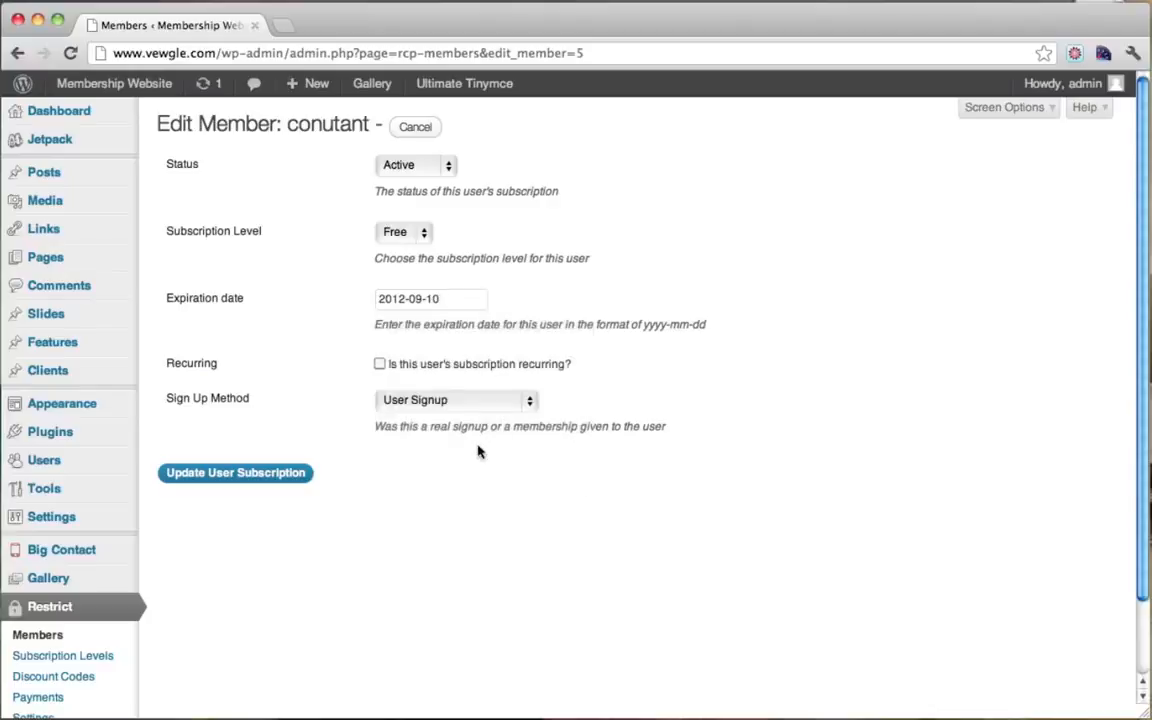
left_click(257, 473)
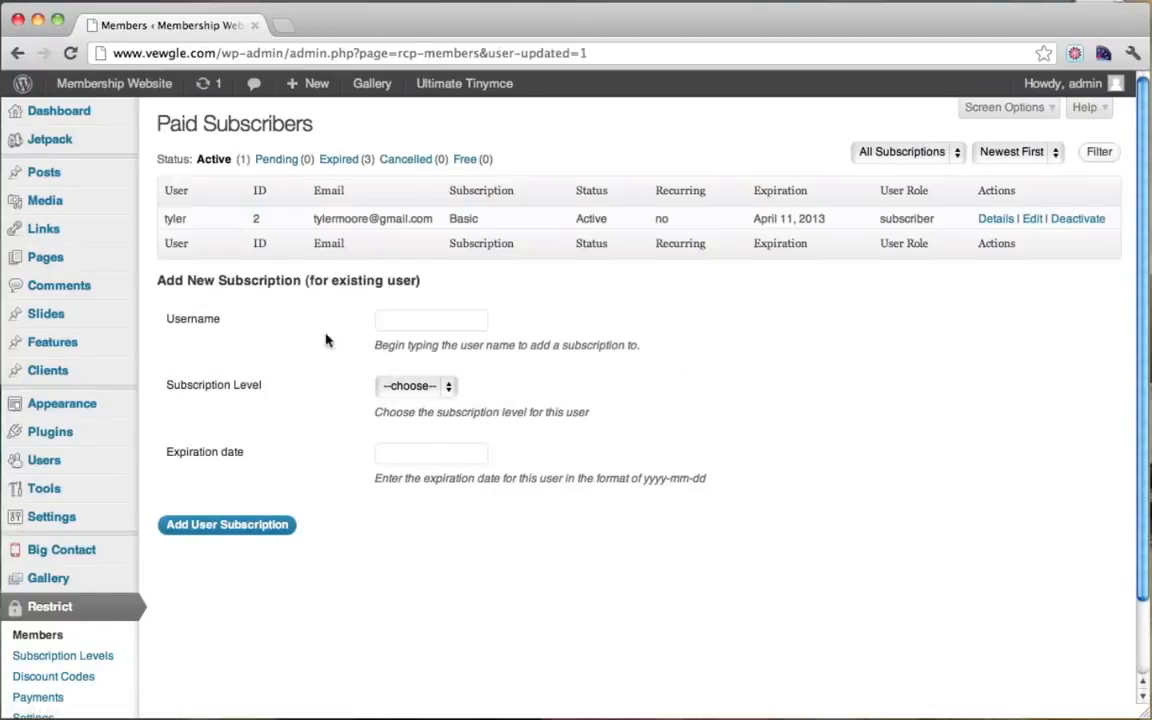
left_click(340, 162)
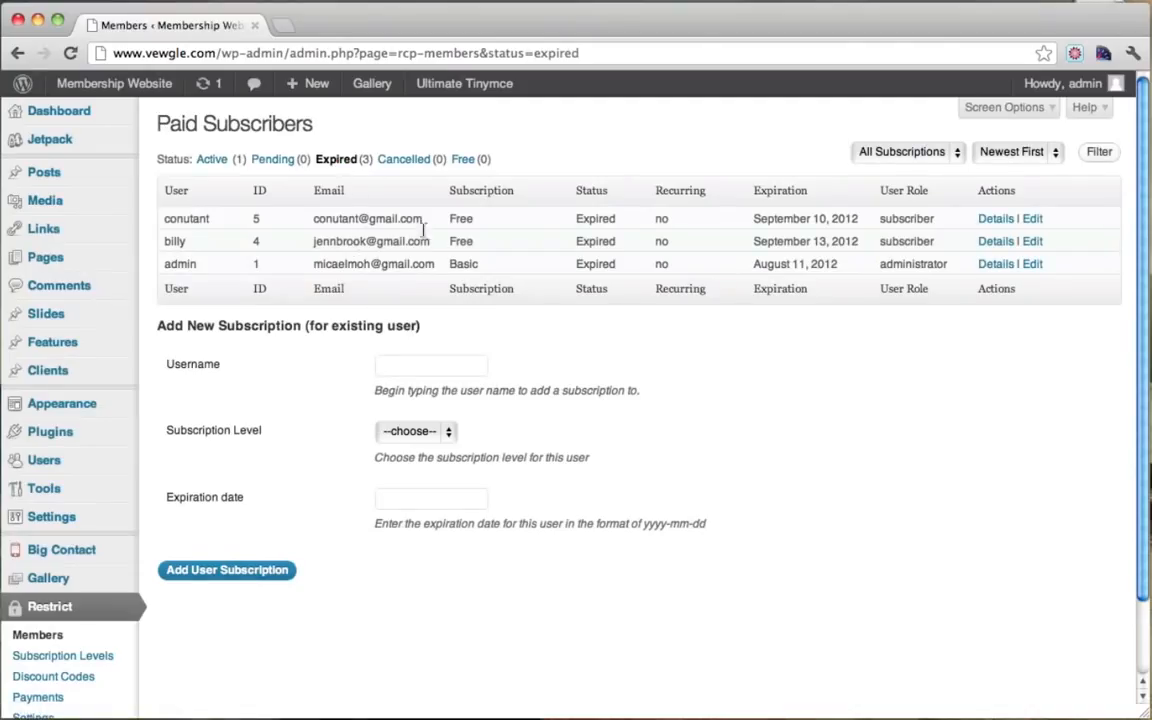
Step: Review the now-expired member's row, then switch to the Firefox window showing Nutrition Tips
left_click_drag(316, 222, 946, 222)
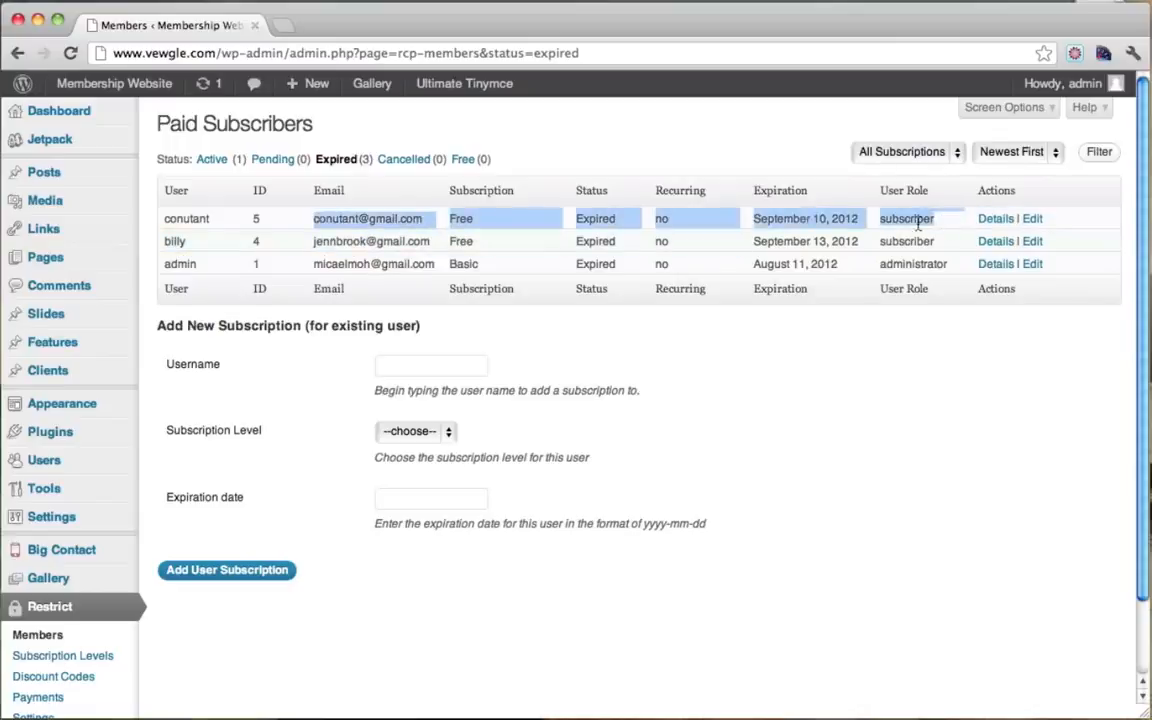
left_click(918, 224)
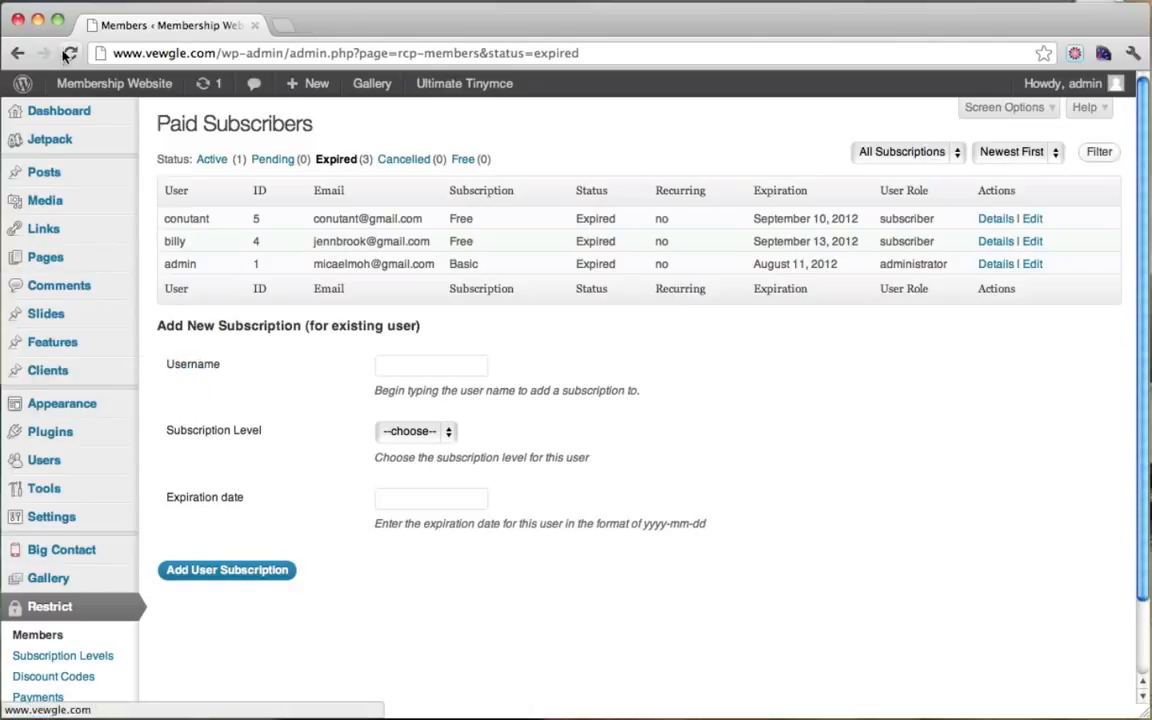
left_click(1, 424)
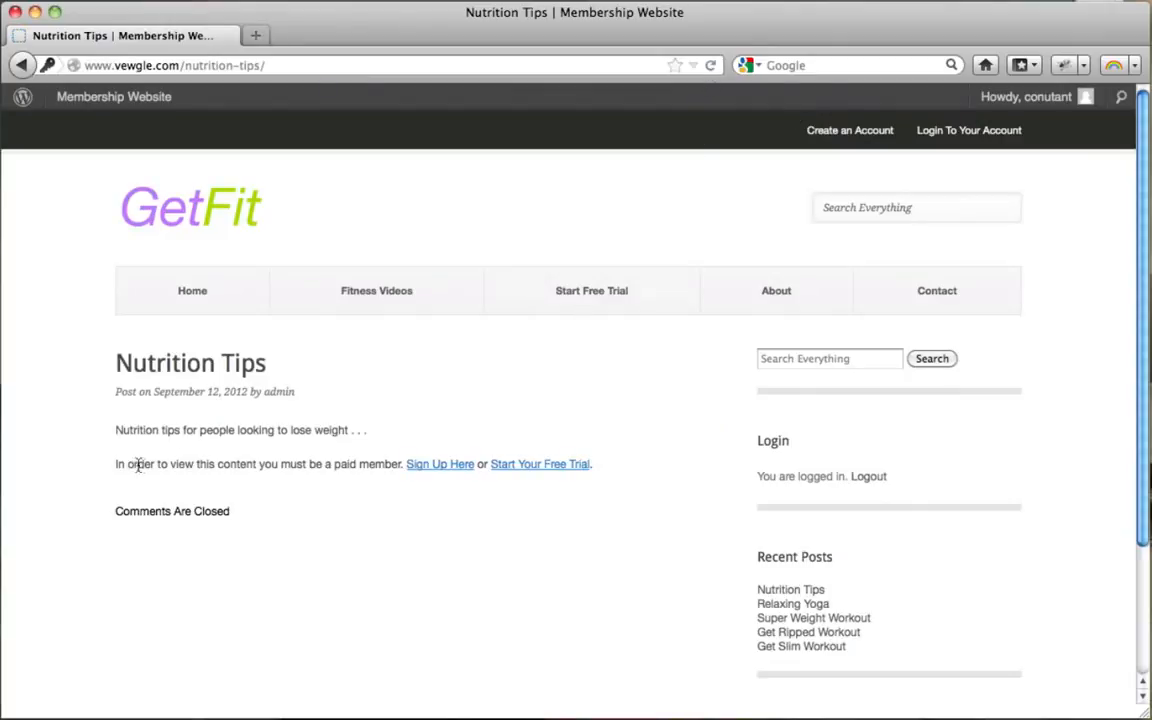
Step: Retry the Free trial signup from the post's notice, then choose the Basic $20 / 1 Month plan
left_click_drag(162, 466, 382, 465)
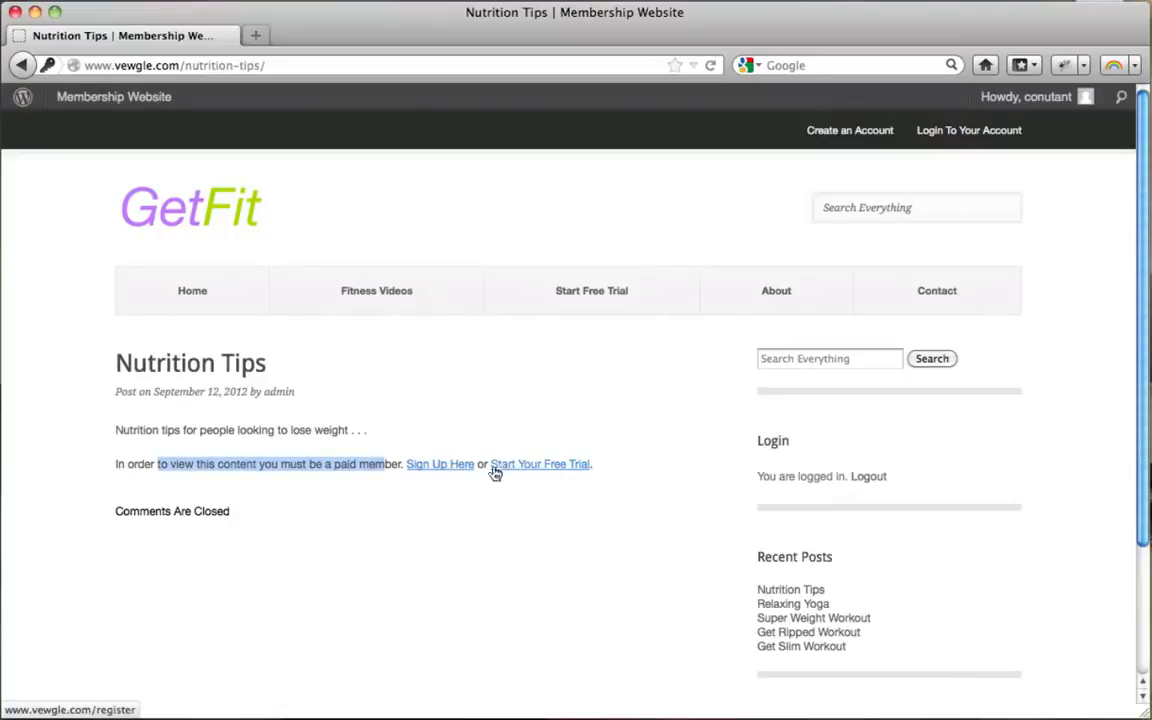
left_click(432, 466)
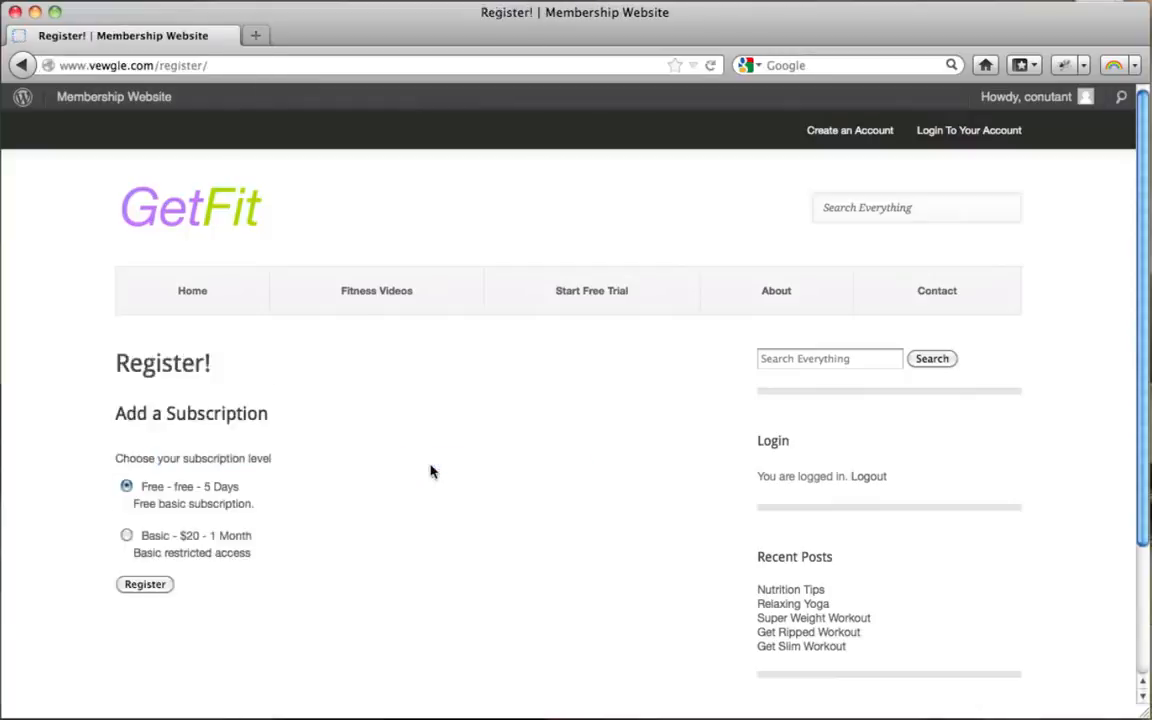
scroll(432, 472, "down", 1)
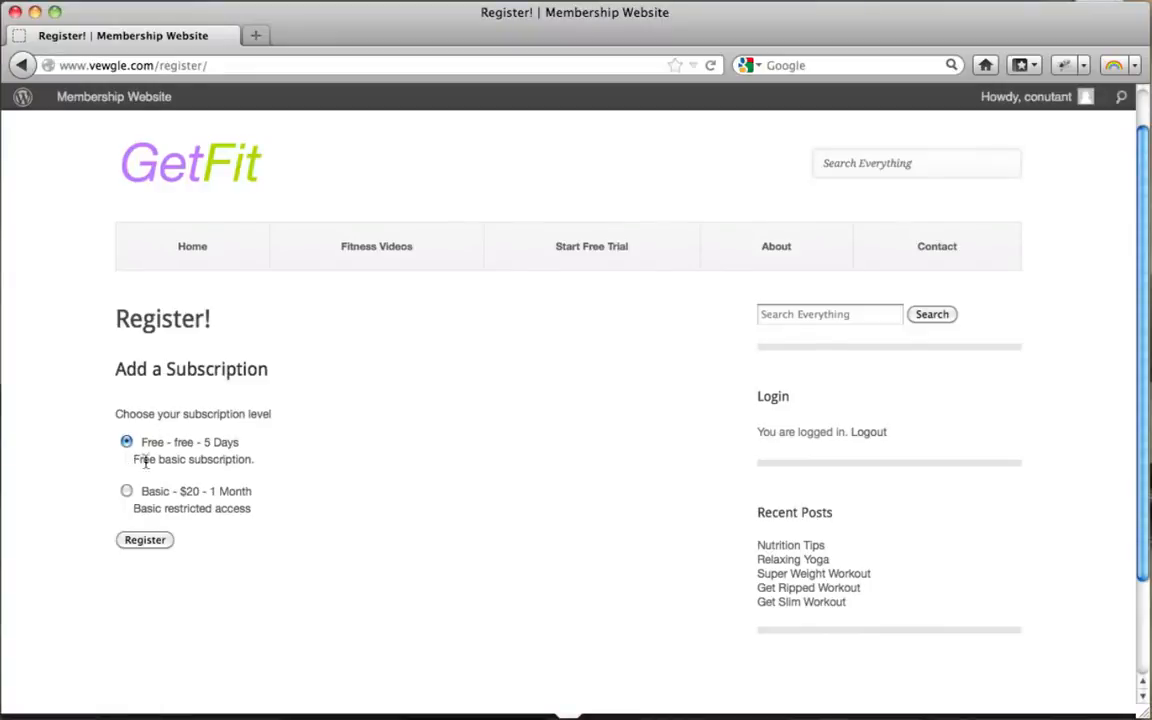
left_click_drag(145, 462, 237, 459)
left_click(237, 459)
left_click(150, 541)
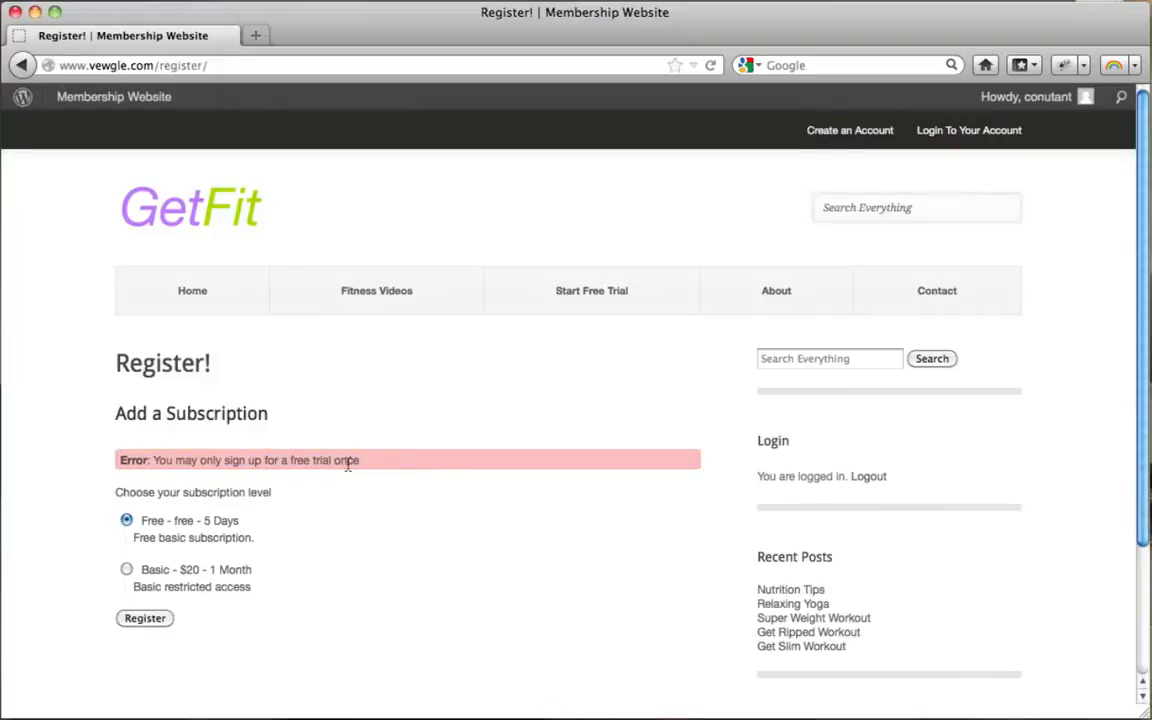
left_click(127, 571)
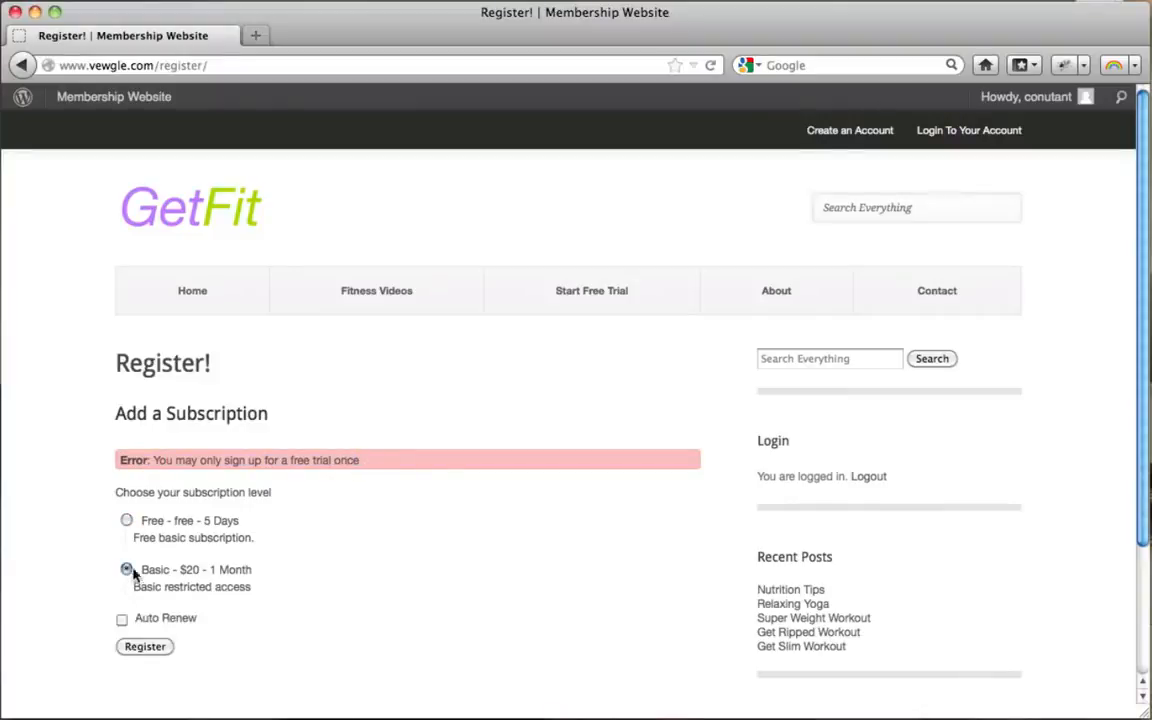
Step: Register with the Basic plan selected, opening PayPal checkout for the $20.00 USD order
scroll(285, 560, "down", 1)
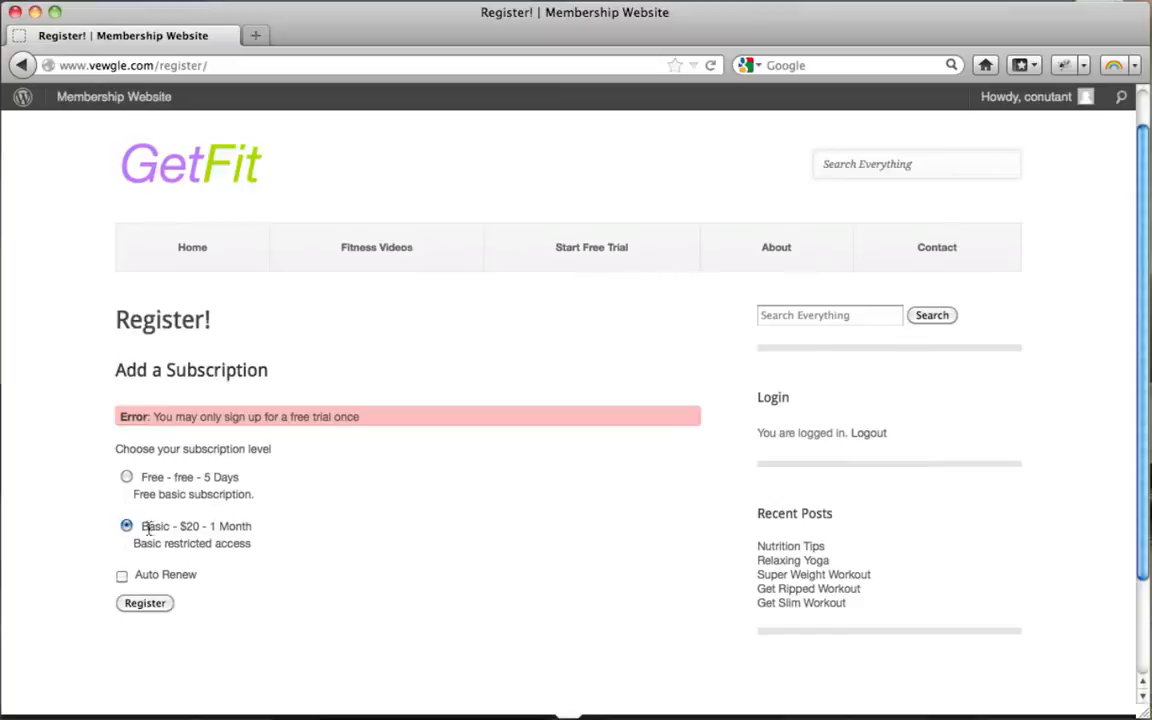
left_click_drag(147, 529, 258, 546)
left_click(256, 548)
left_click(150, 607)
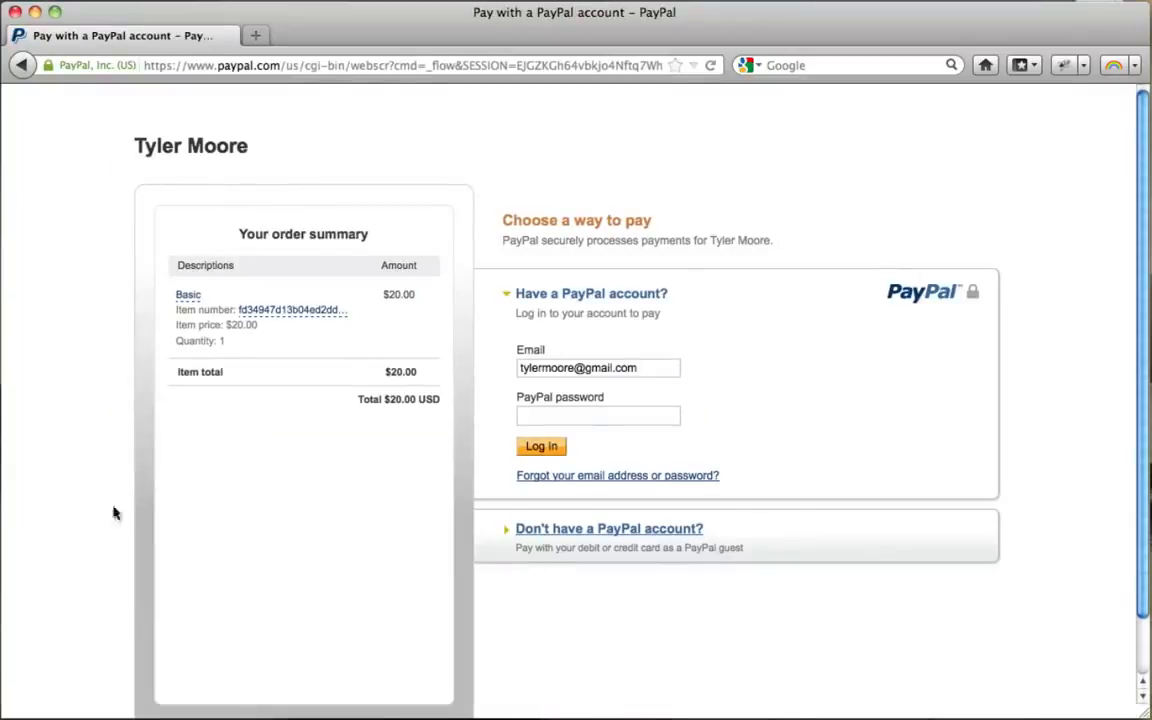
Step: Choose to pay by card without a PayPal account and locate the card form
left_click(537, 533)
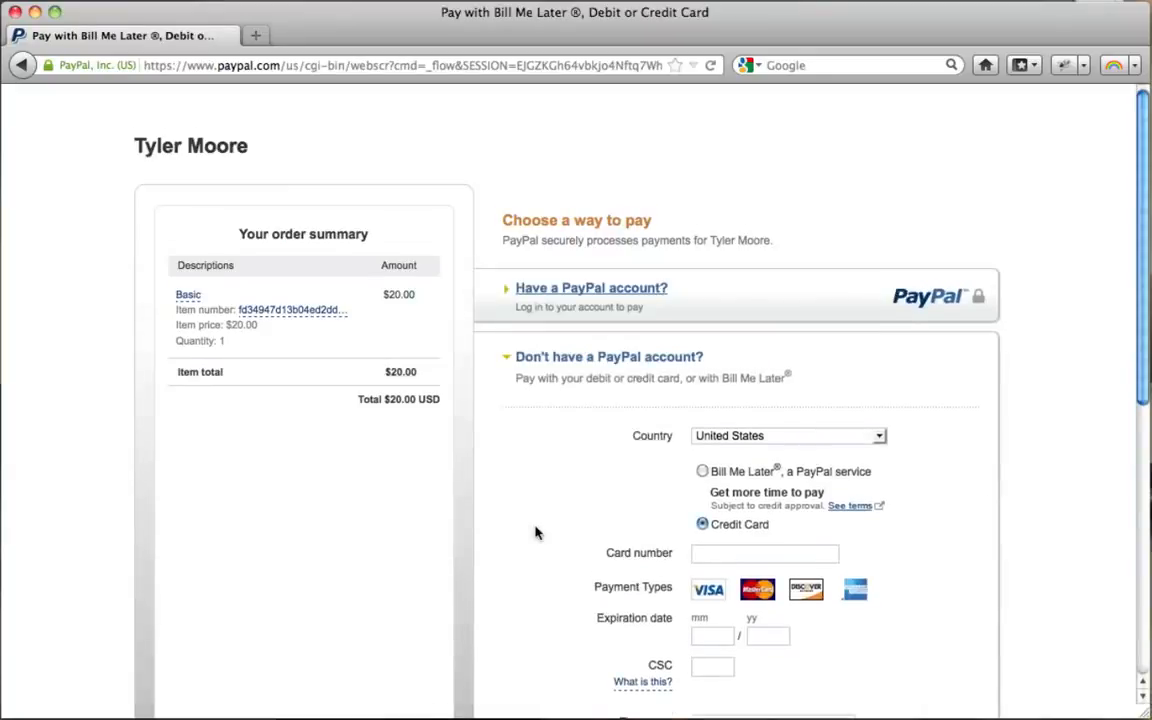
scroll(535, 533, "down", 1)
scroll(535, 533, "down", 10)
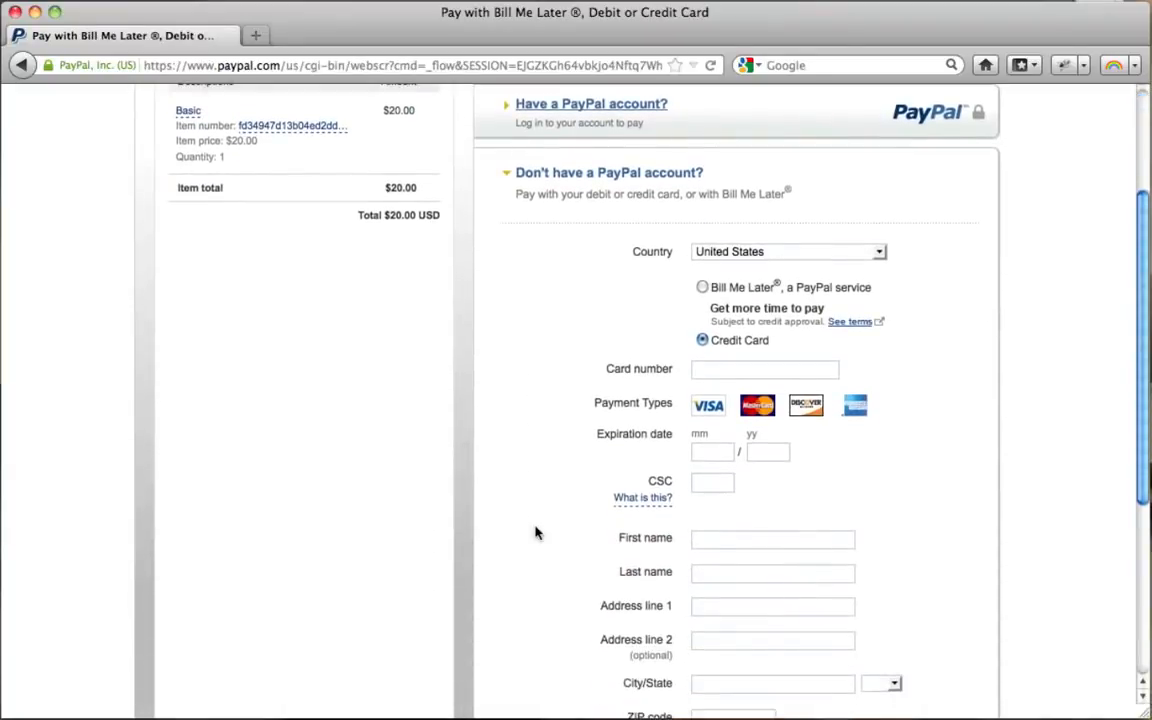
scroll(535, 533, "up", 11)
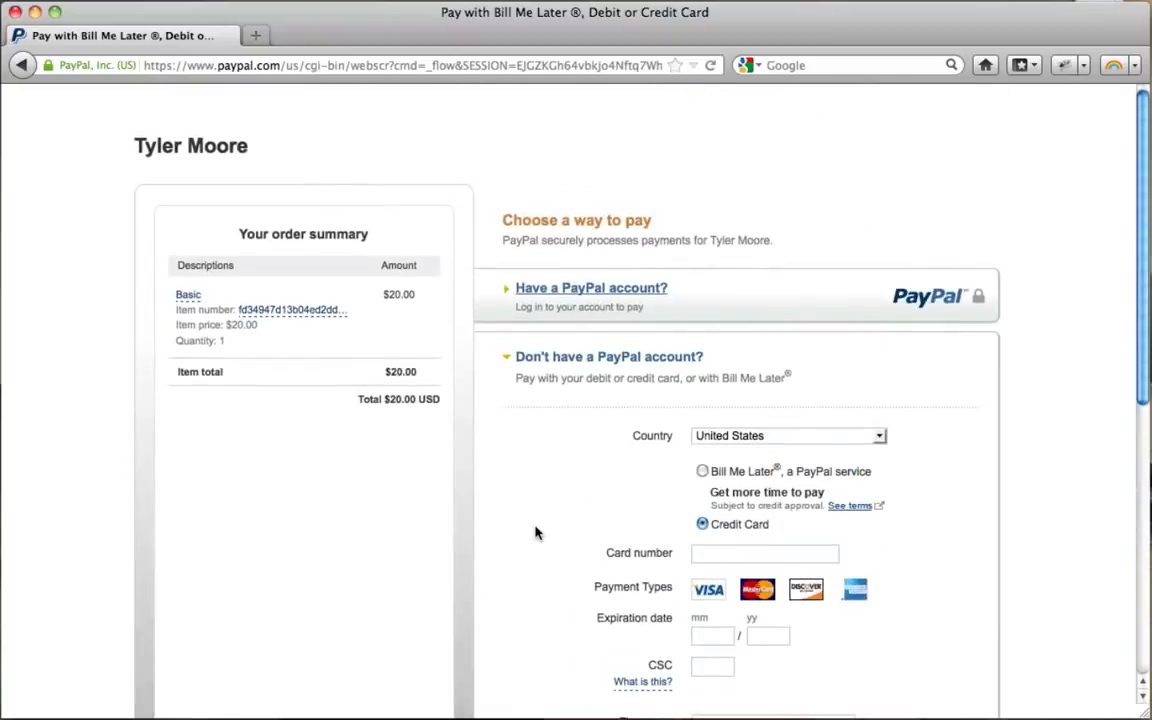
scroll(866, 337, "down", 8)
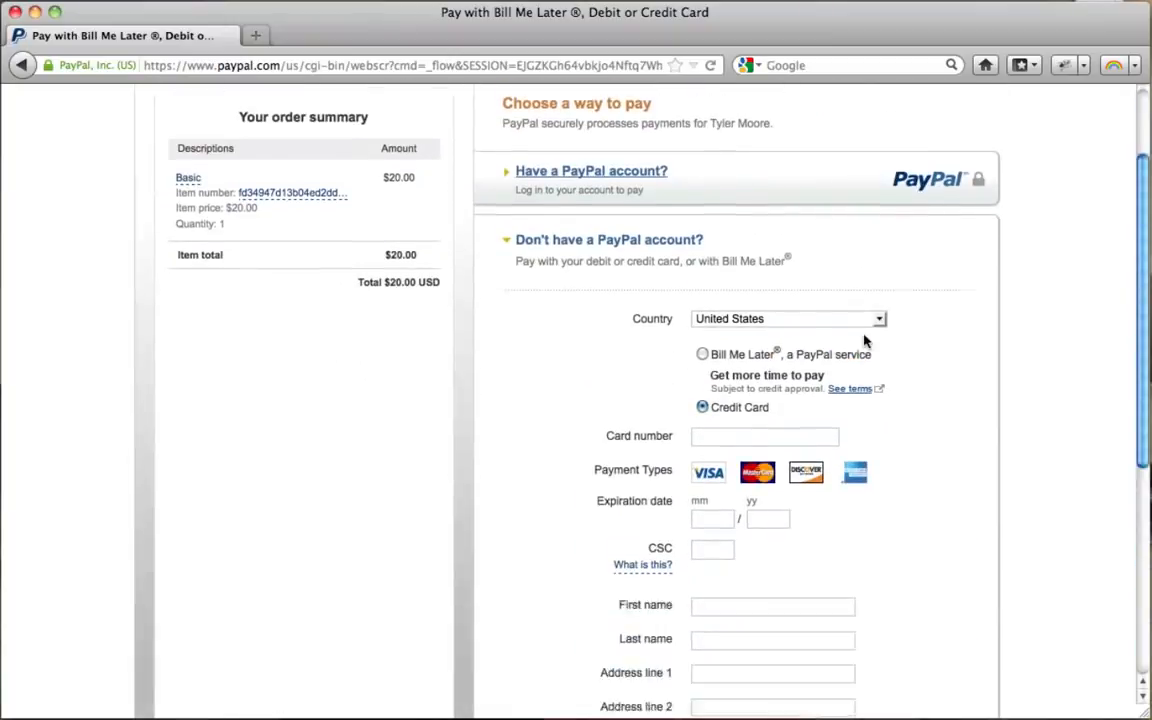
scroll(866, 341, "up", 1)
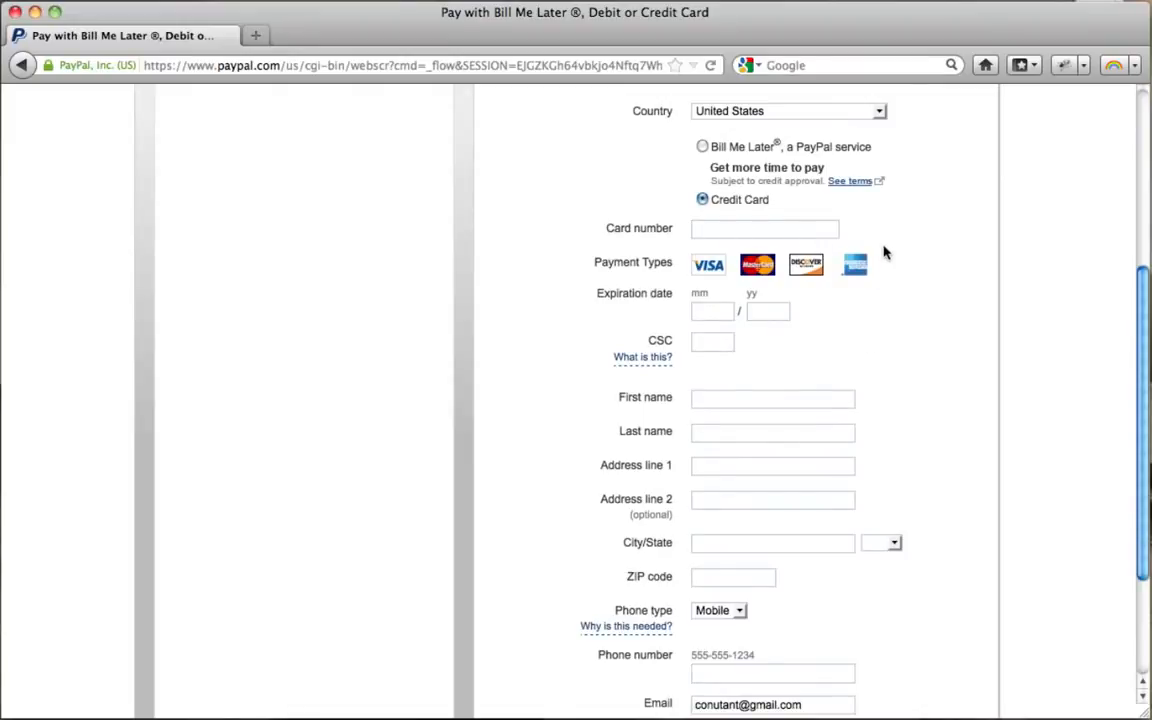
scroll(884, 253, "down", 3)
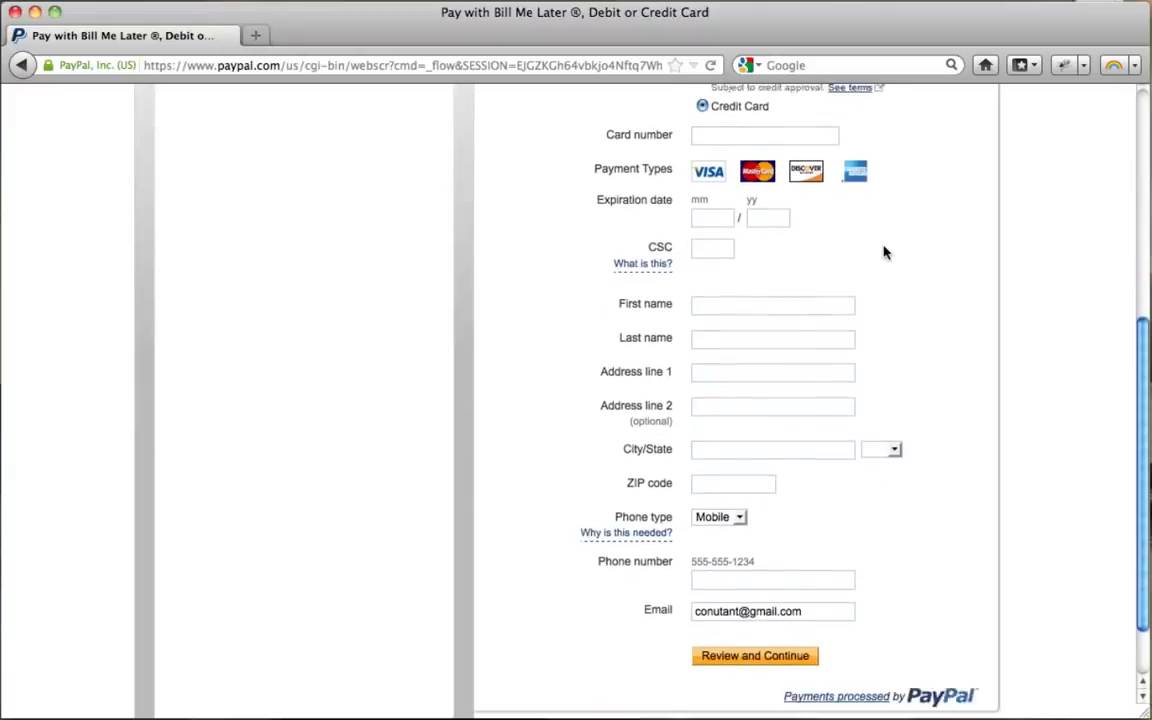
scroll(884, 253, "up", 4)
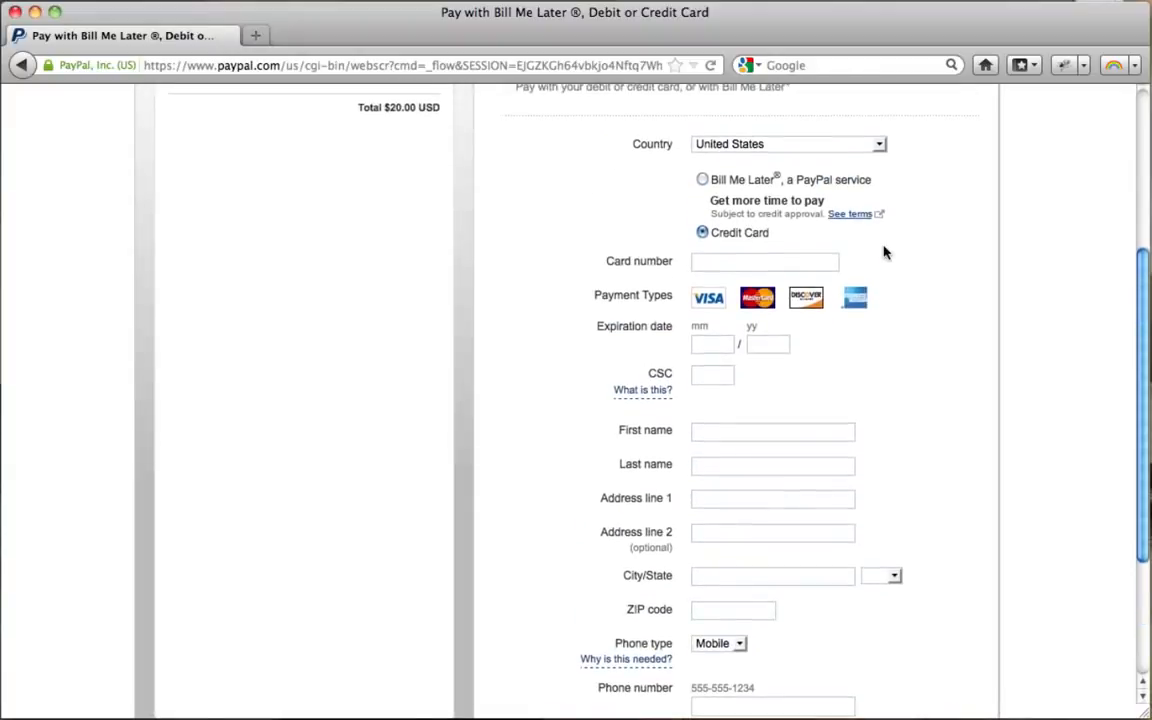
scroll(750, 213, "down", 4)
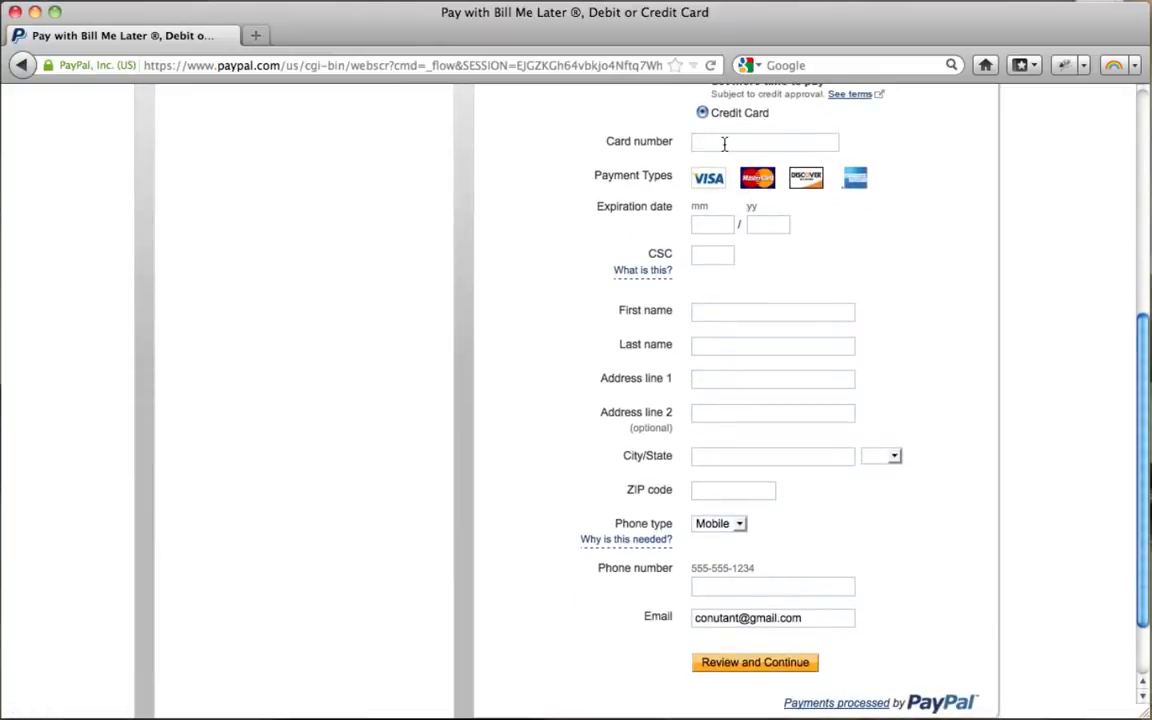
Step: Enter the credit card number, expiration month and year, and security code
left_click(724, 144)
type("****************")
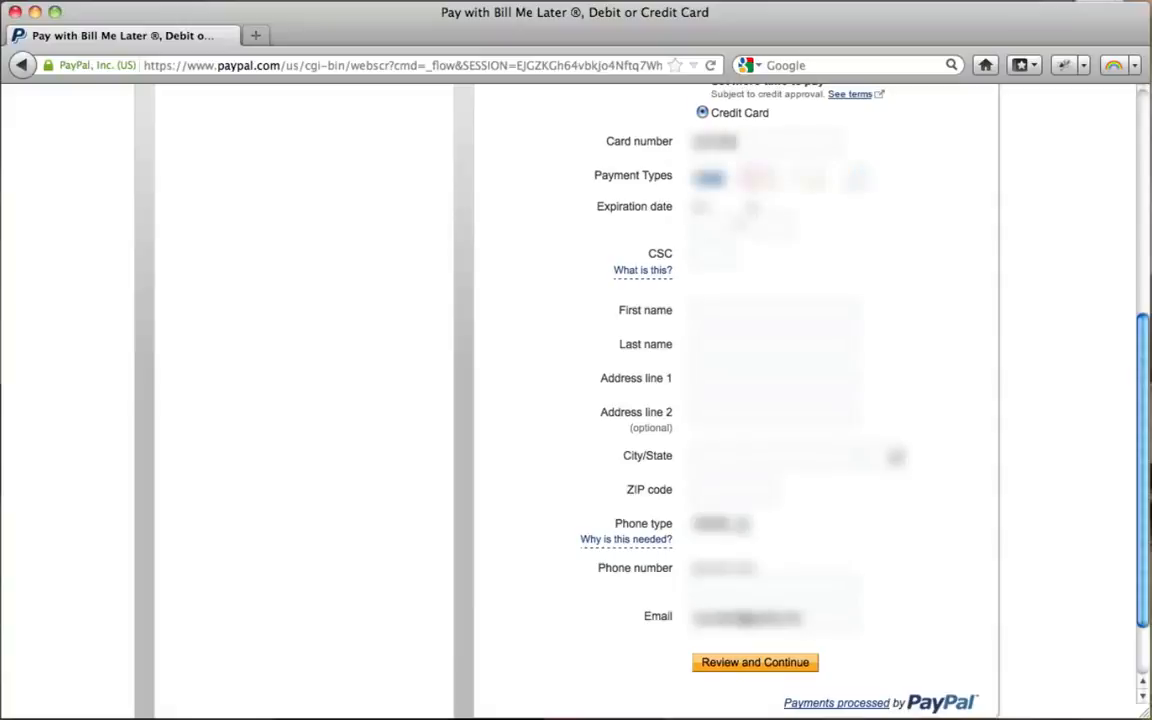
key("Tab")
type("**")
key("Tab")
type("**")
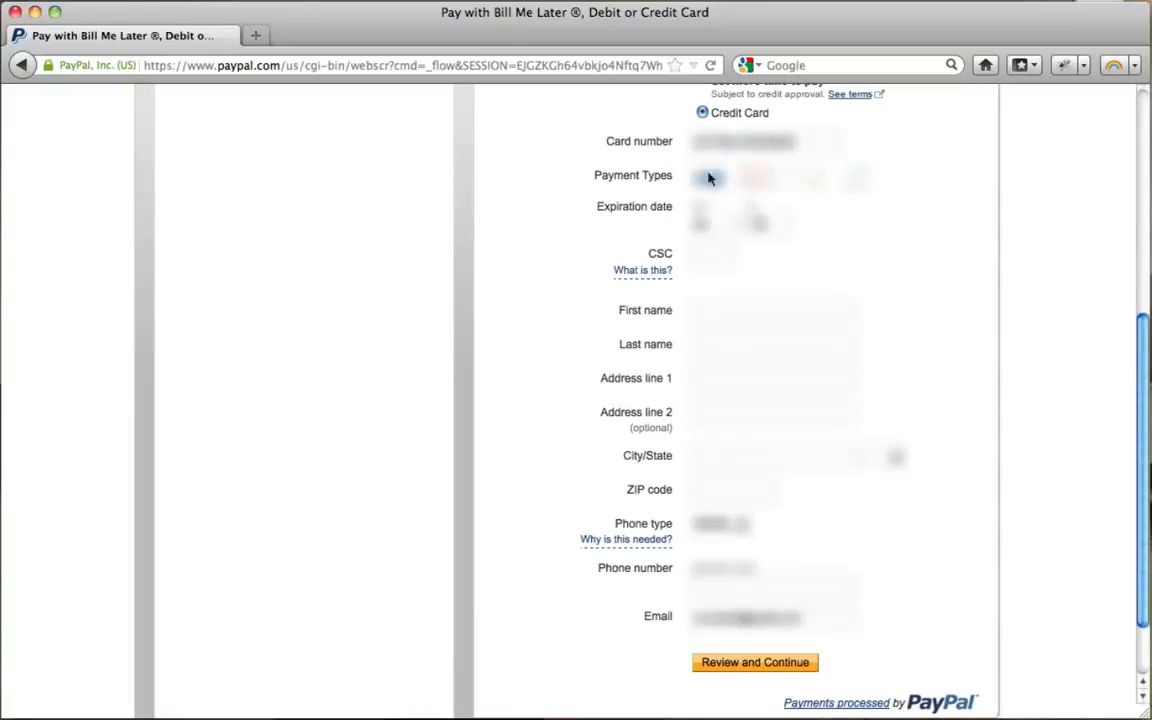
left_click(702, 256)
type("***")
Step: Fill in the cardholder's name, billing address and phone number, then continue to review
key("Tab")
type("****")
key("Tab")
type("*****")
key("Tab")
type("** *****")
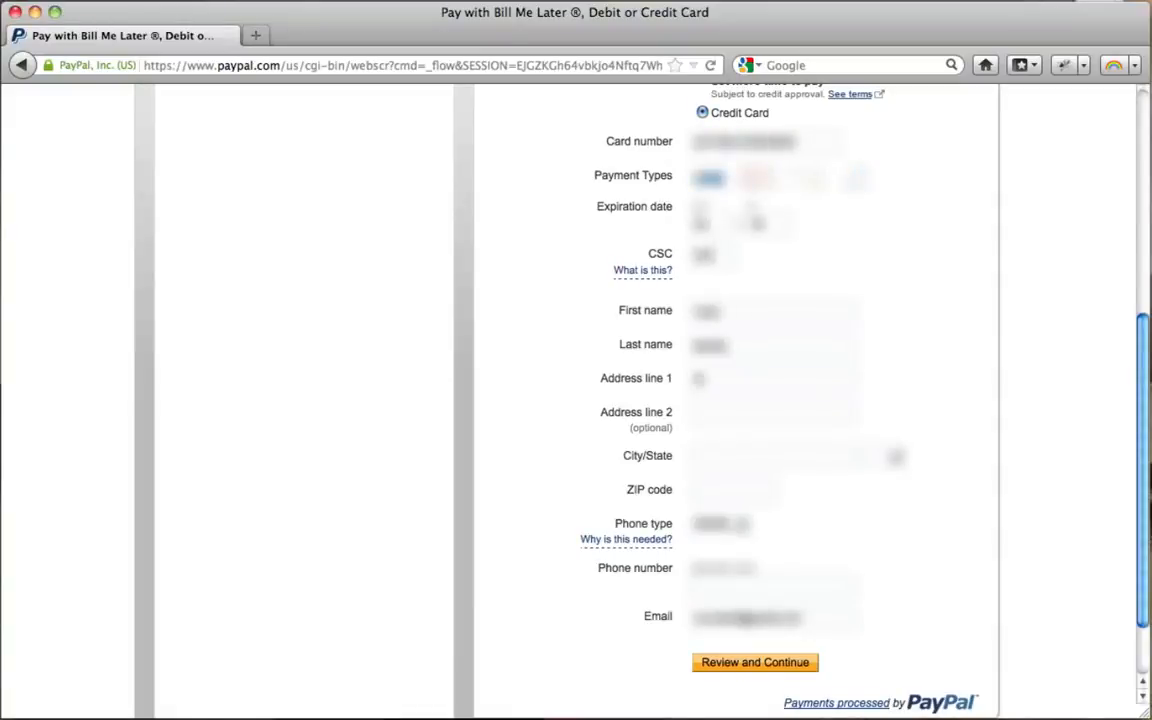
type("**")
key("Tab")
type("**")
key("Tab")
type("*****")
left_click(773, 592)
type("**********")
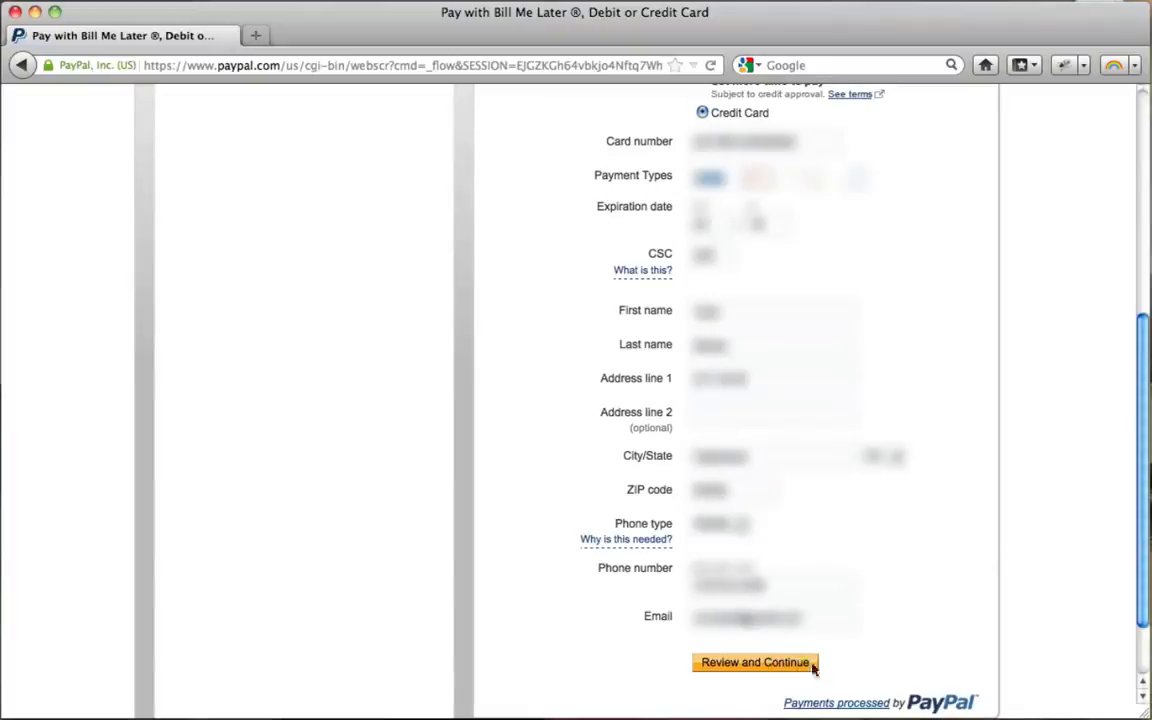
left_click(742, 665)
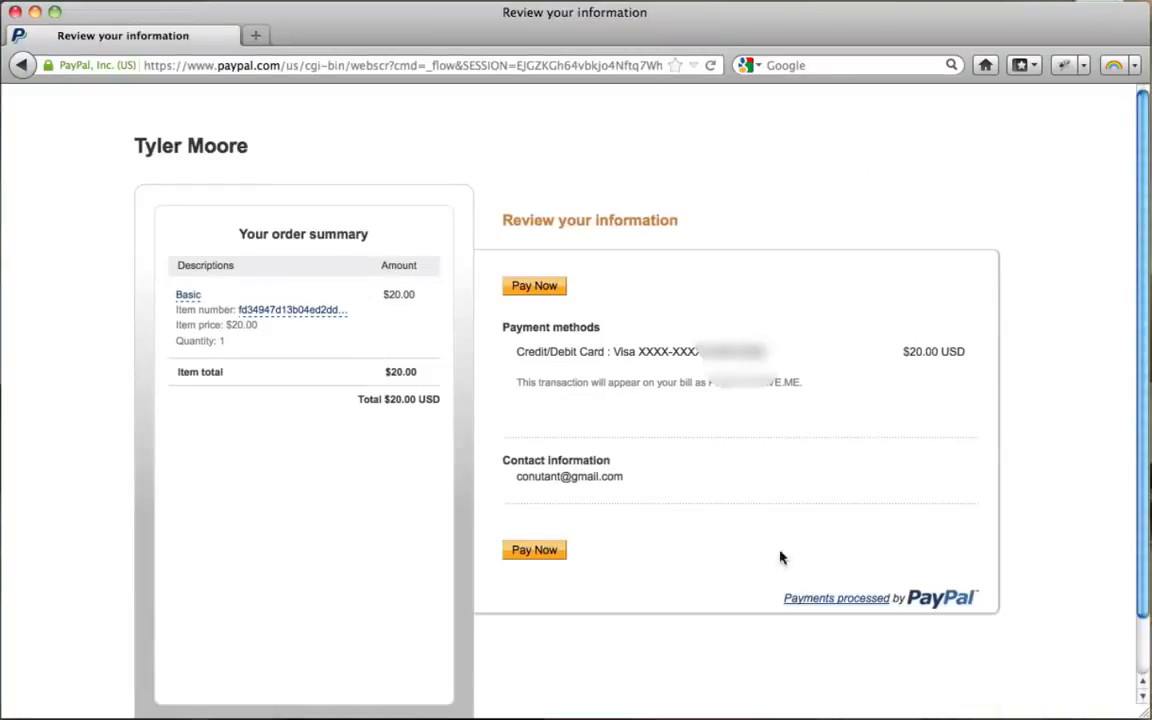
Step: Pay the $20.00 USD order with Pay Now to get the Thanks for your order page
left_click(535, 287)
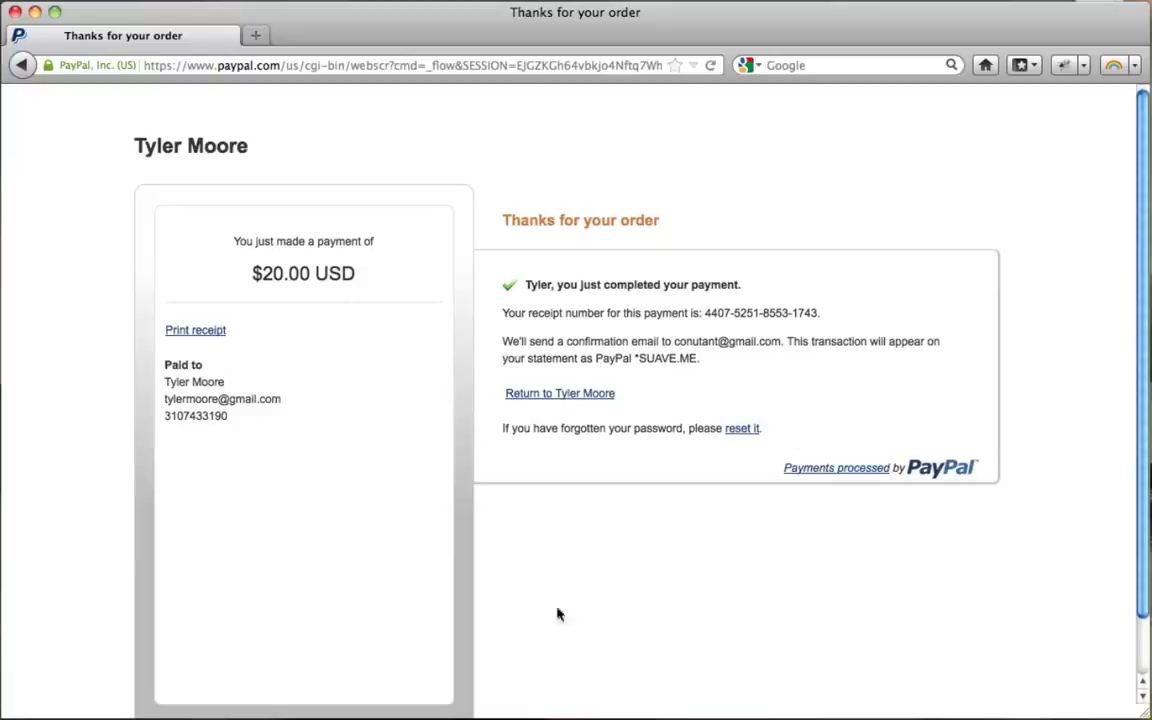
left_click(370, 67)
type("www.vewgle.com/")
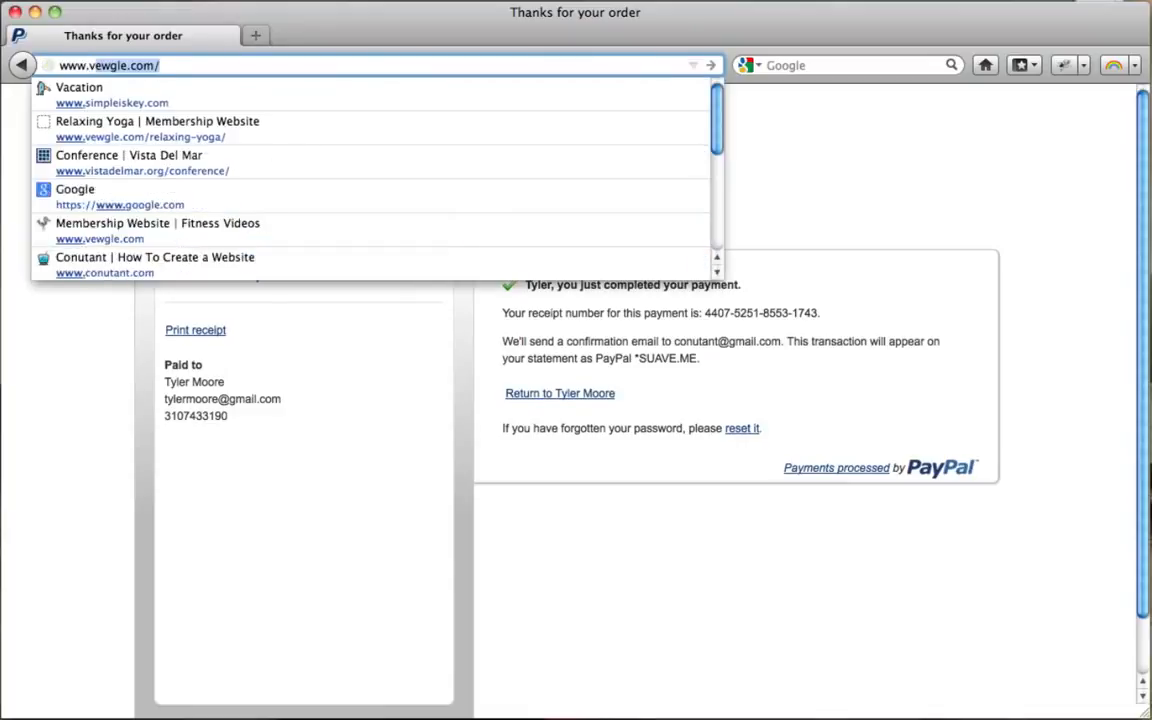
key("Return")
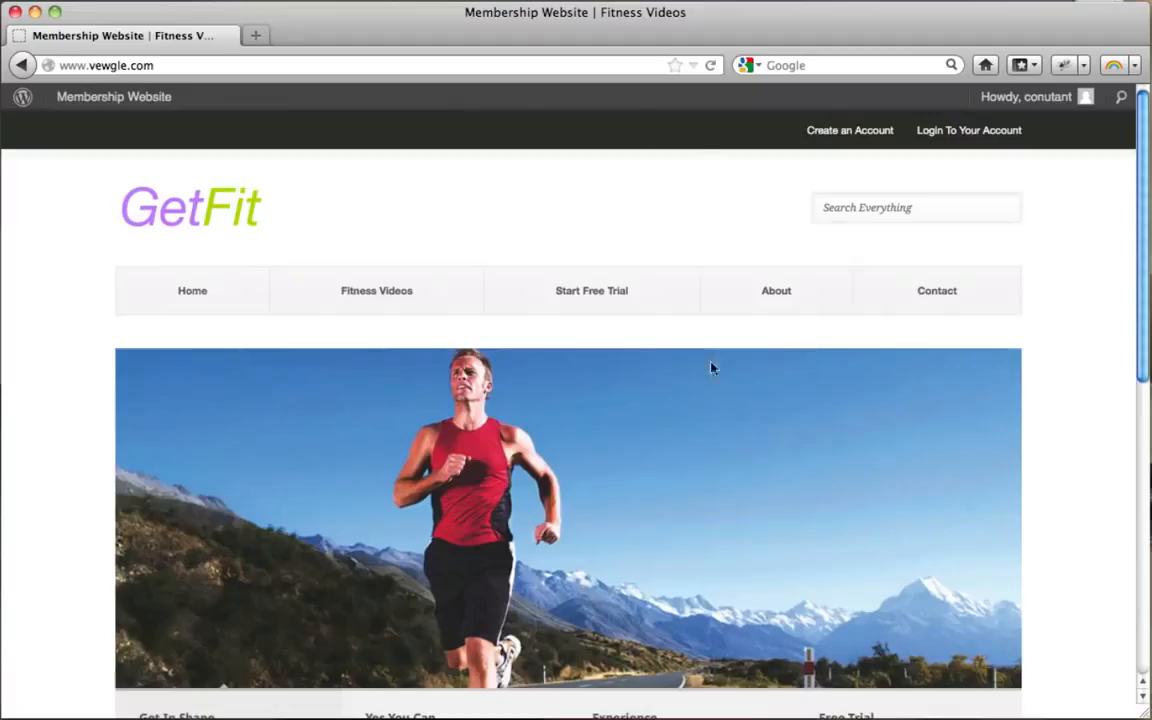
left_click(366, 295)
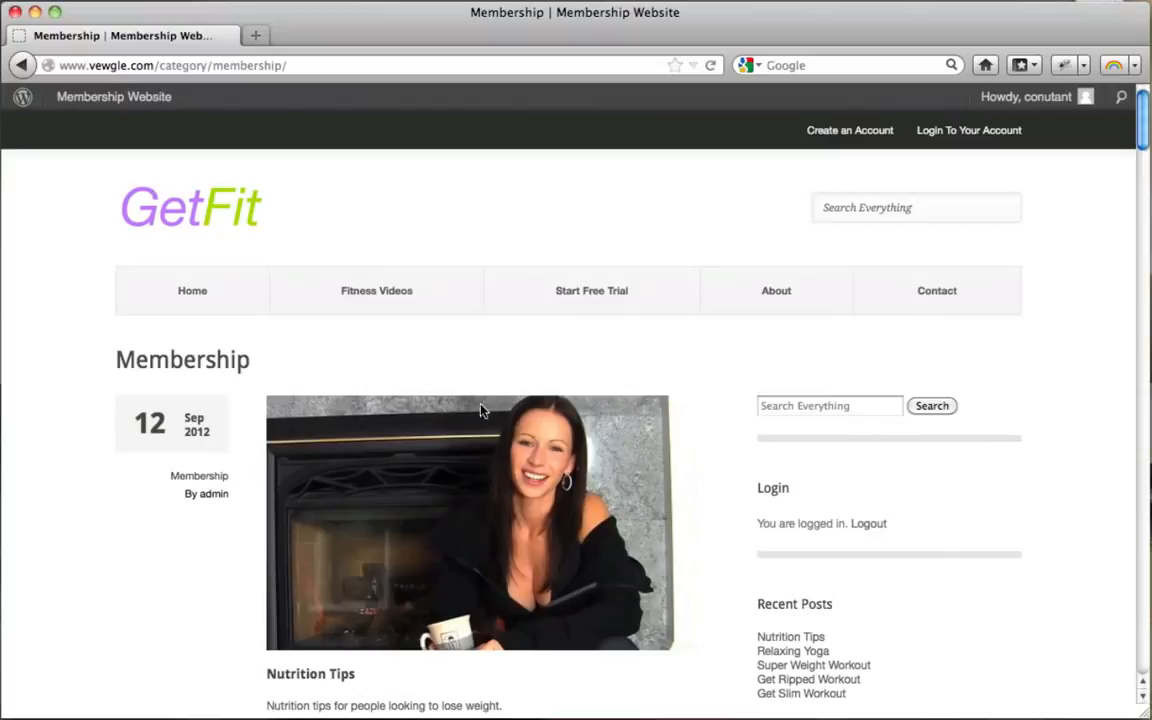
scroll(753, 362, "down", 2)
scroll(753, 362, "up", 2)
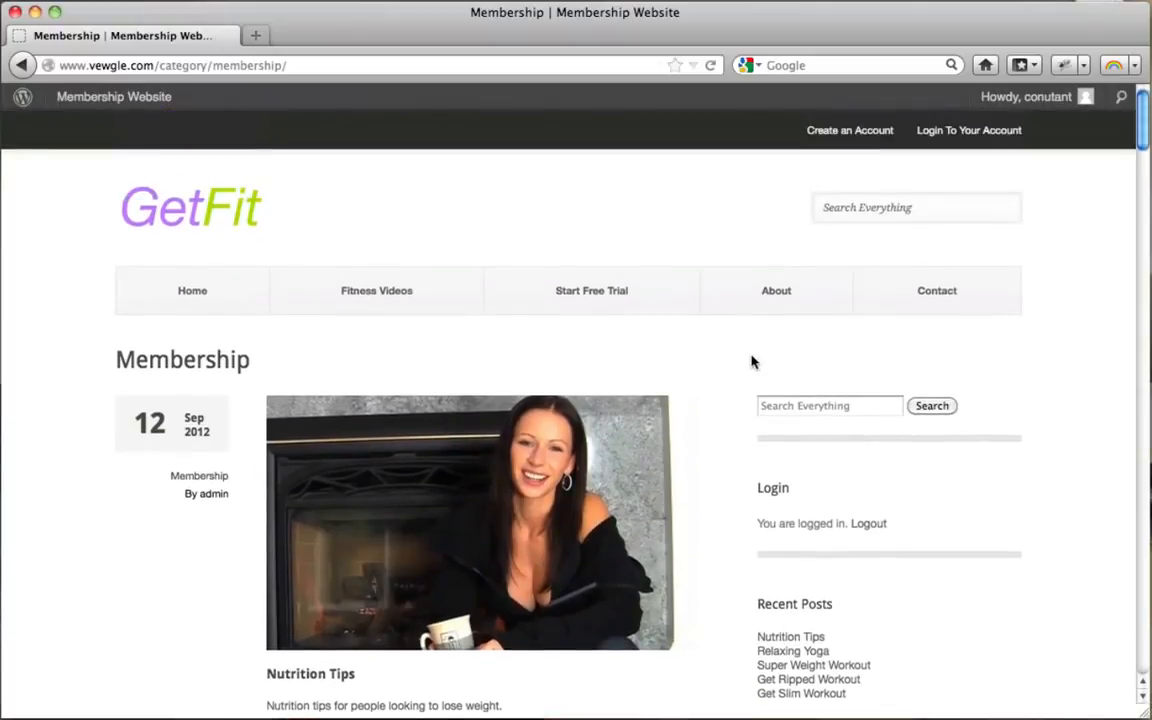
scroll(751, 360, "down", 4)
Step: Open the Nutrition Tips post and look through it and its embedded video
left_click(390, 378)
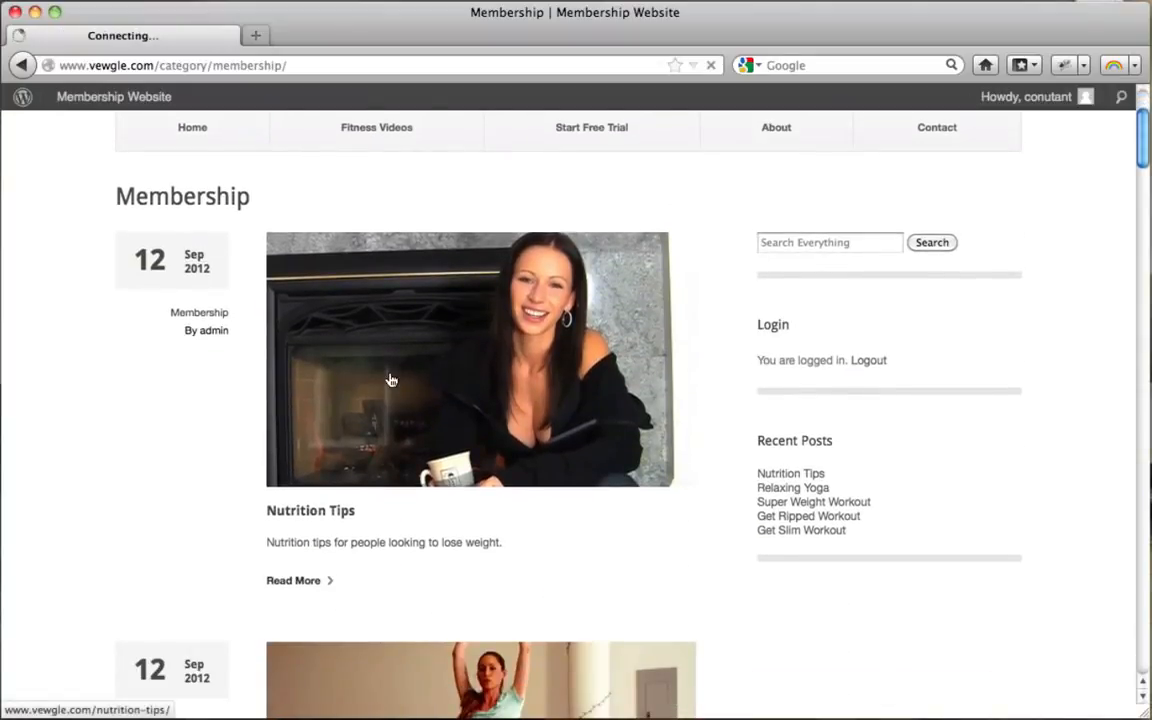
scroll(390, 378, "down", 3)
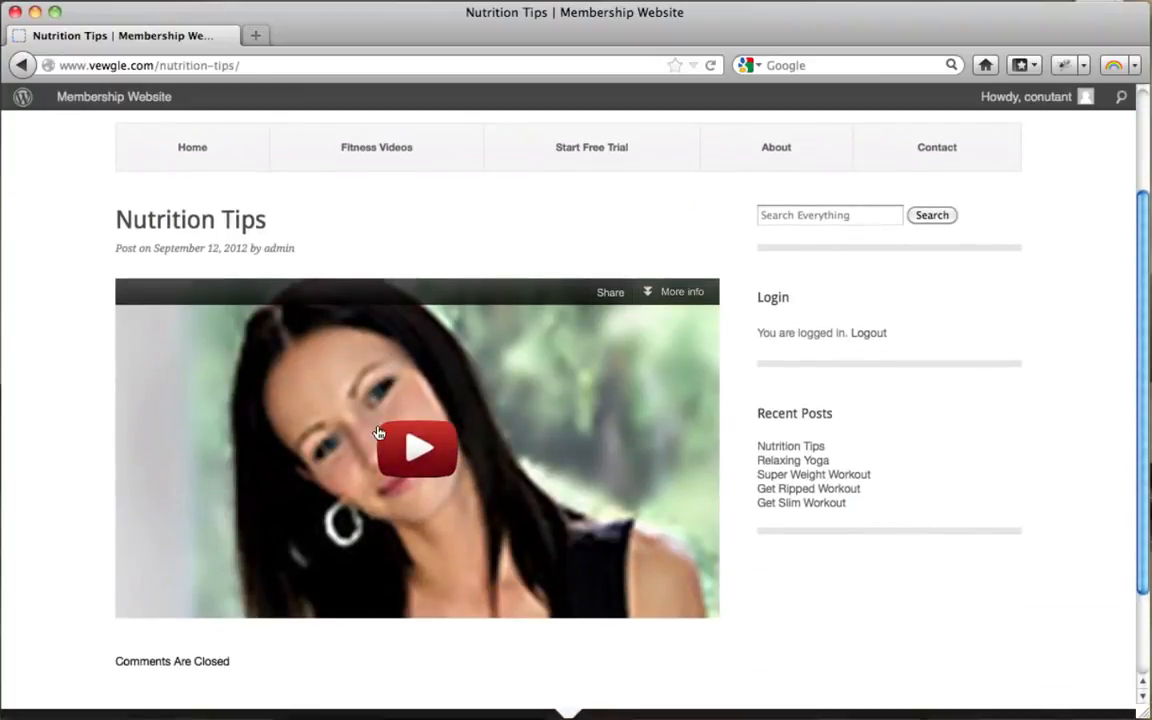
scroll(378, 430, "up", 3)
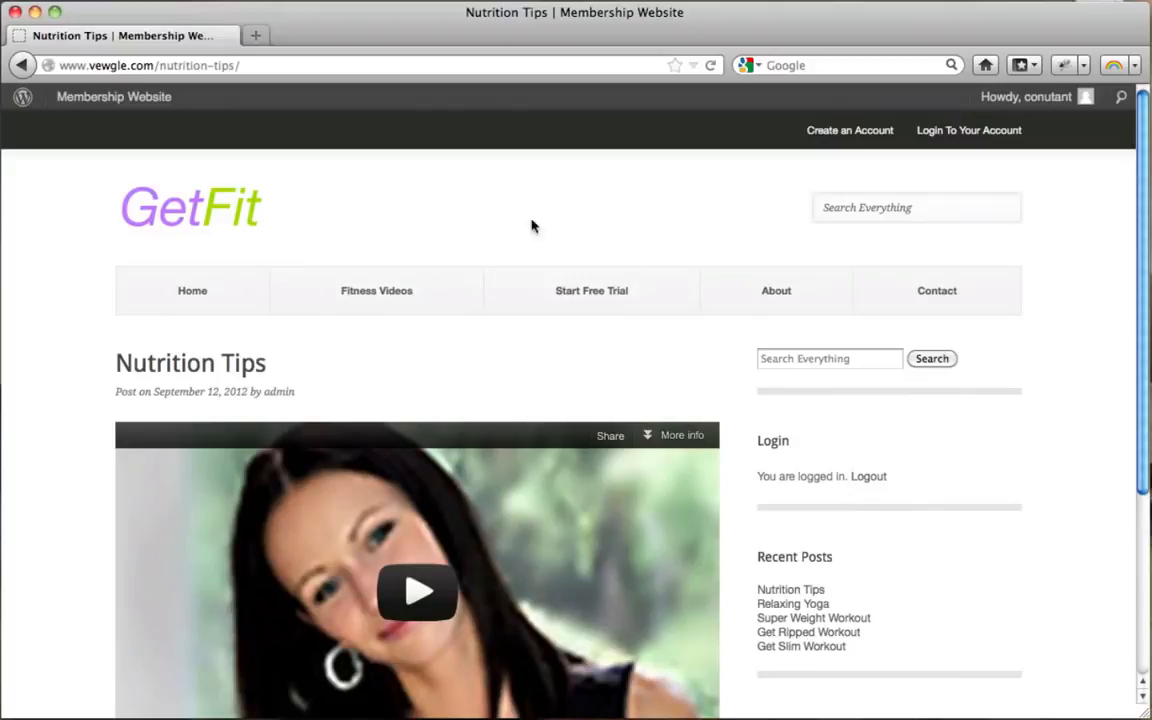
scroll(668, 335, "down", 5)
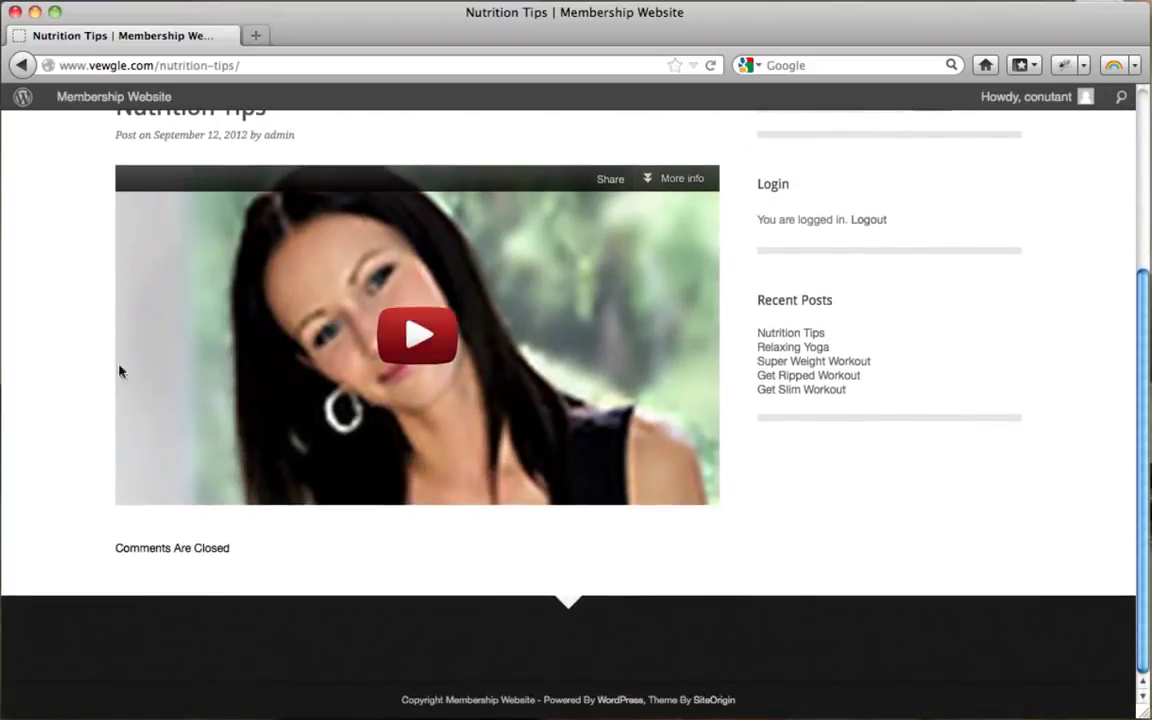
scroll(597, 380, "up", 4)
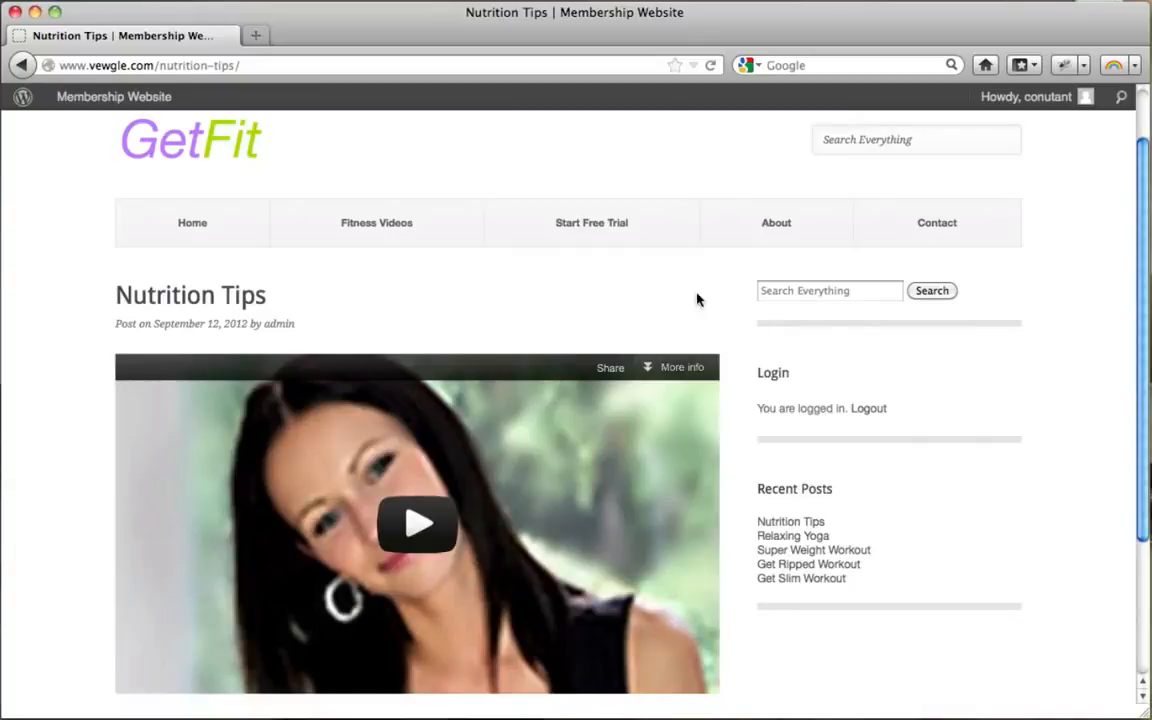
scroll(307, 255, "up", 2)
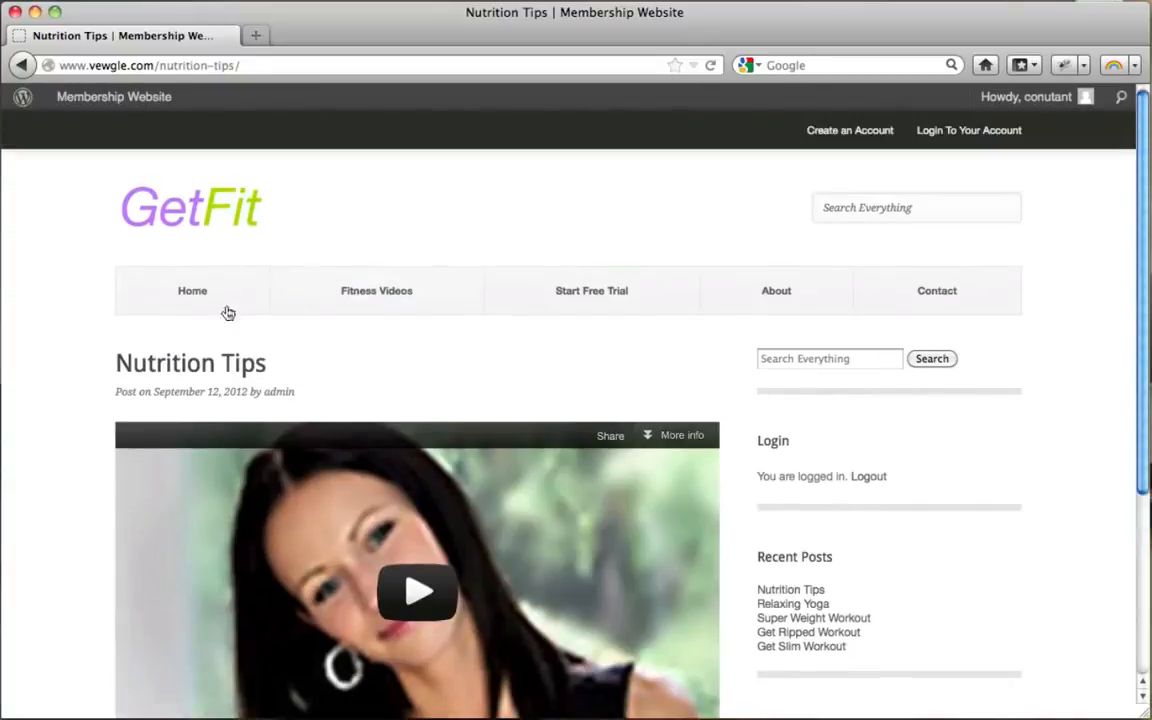
Step: In the admin browser, refresh Restrict > Members and filter it to Active subscribers
left_click(35, 13)
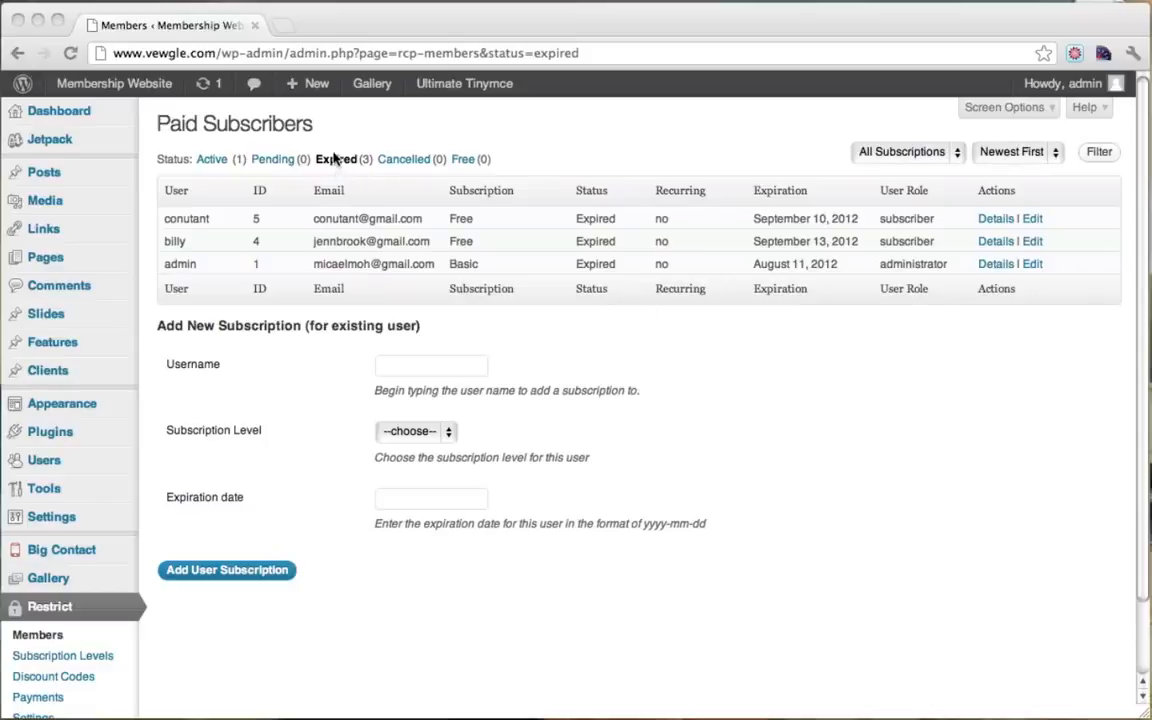
left_click(69, 53)
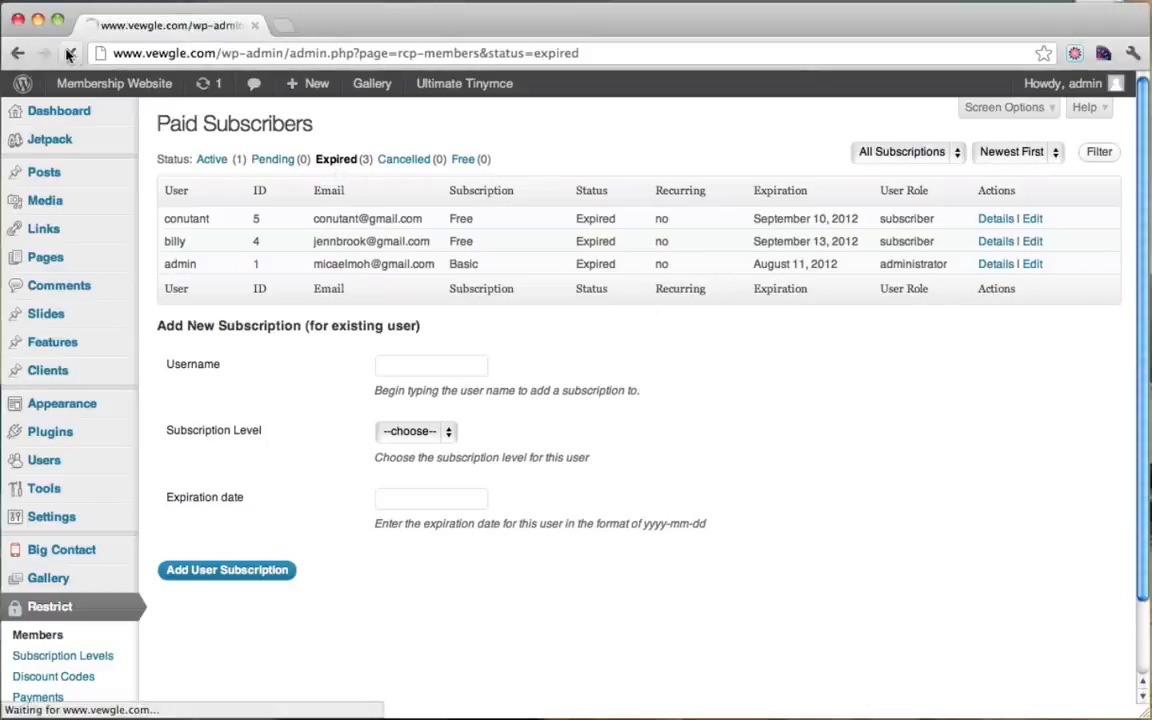
left_click(204, 161)
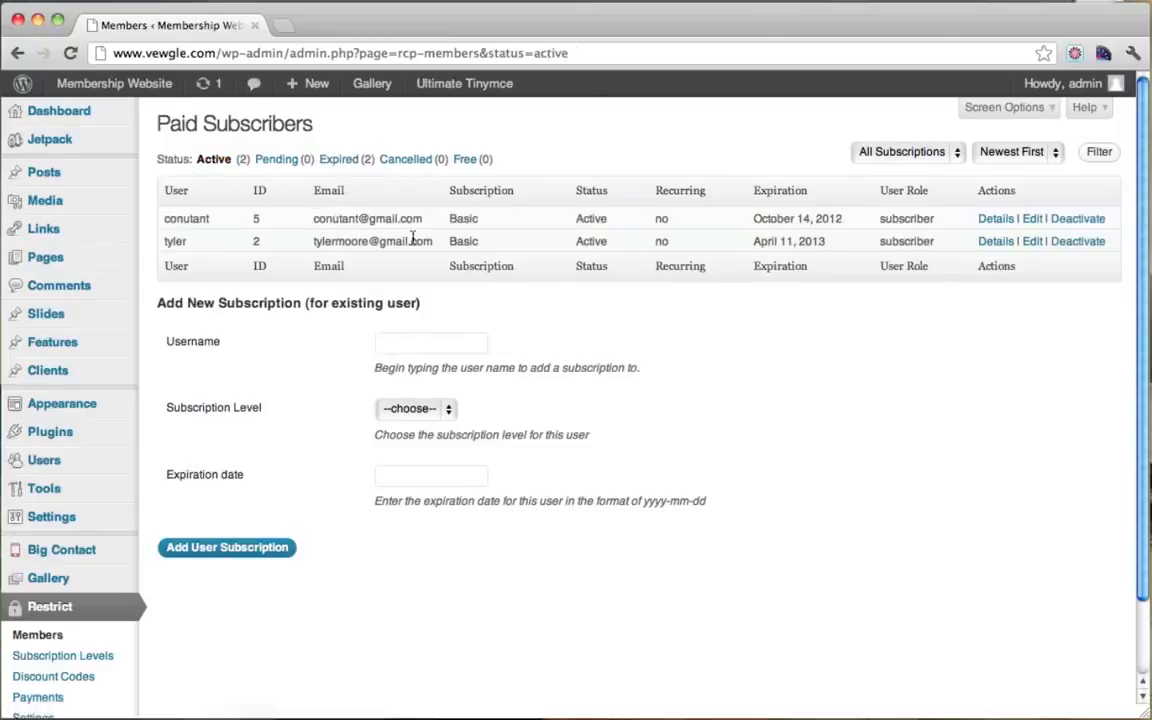
left_click_drag(315, 225, 900, 225)
left_click(901, 225)
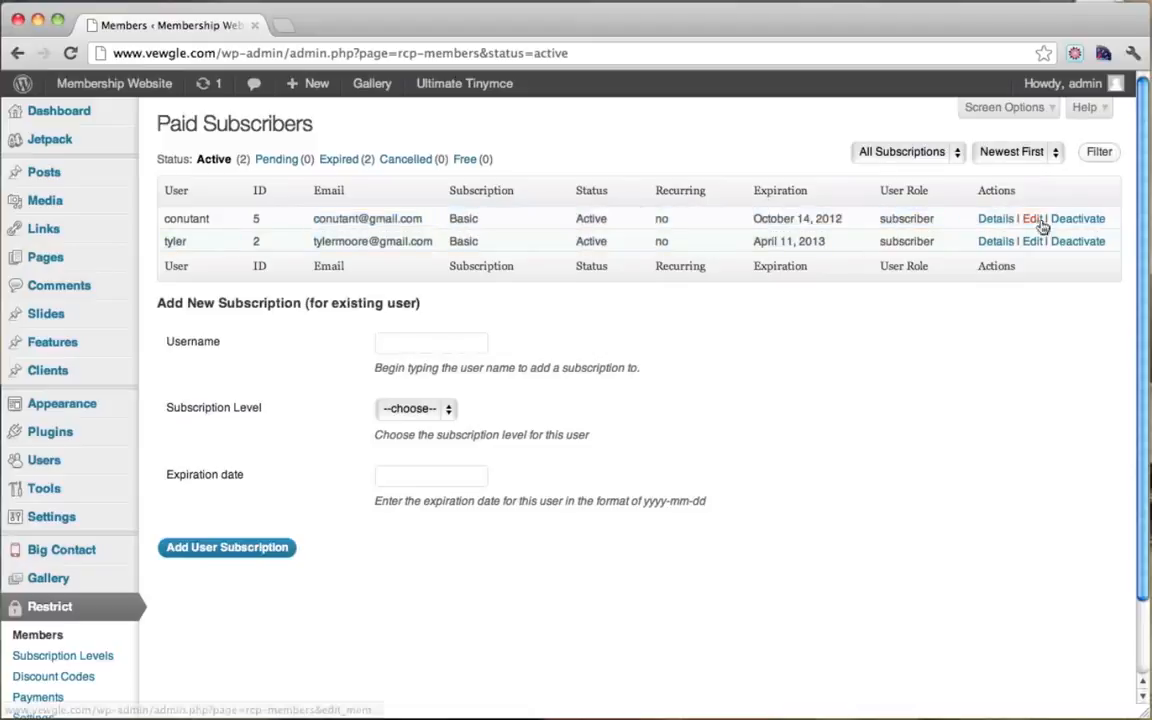
Step: Check the first member's Basic subscription and $20.00 payment details, then load the GetFit homepage
left_click(985, 224)
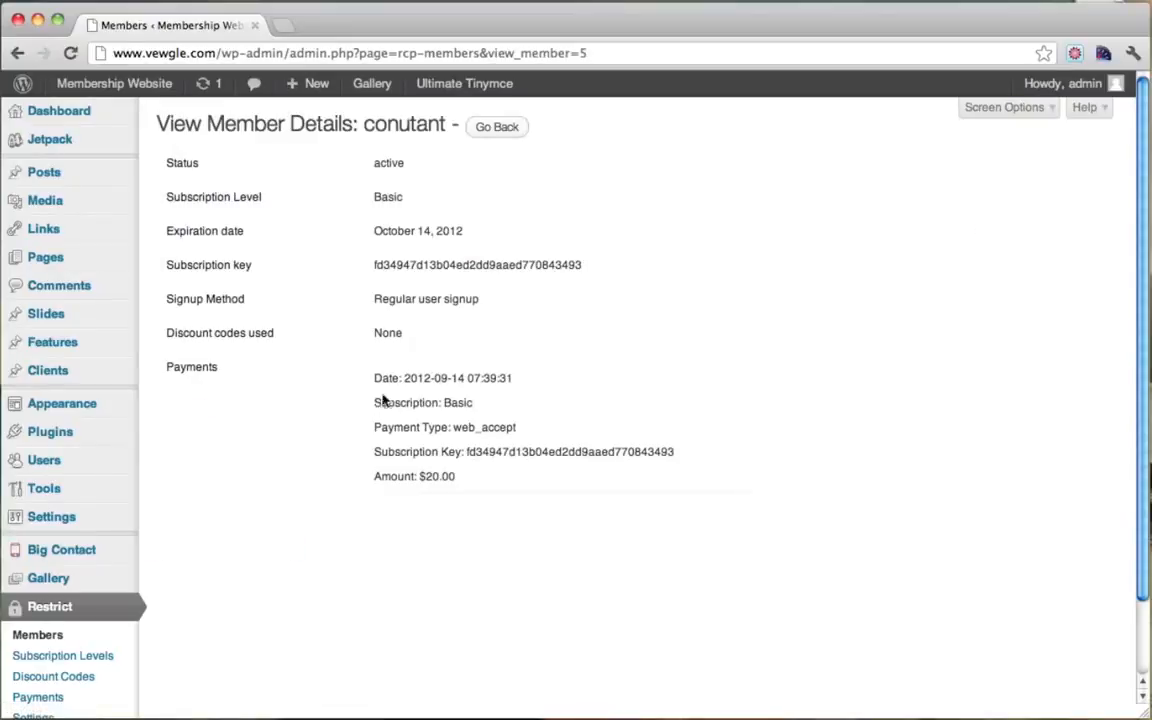
left_click_drag(374, 424, 359, 466)
left_click(445, 430)
left_click(81, 86)
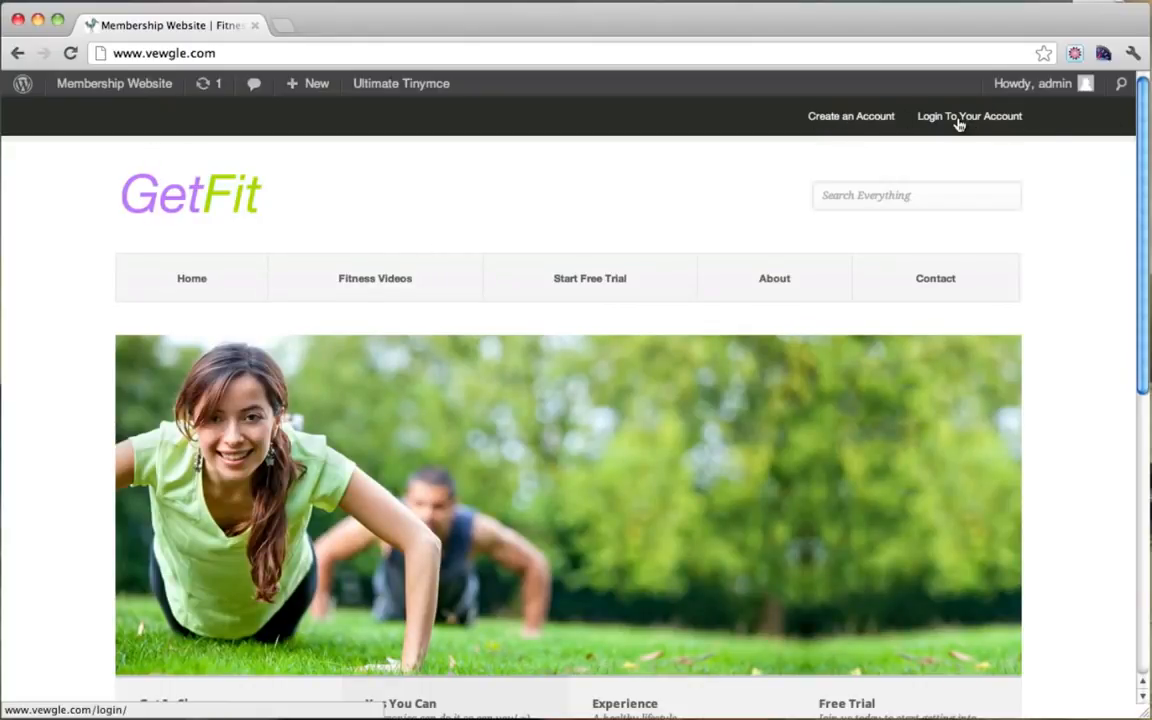
scroll(766, 219, "down", 1)
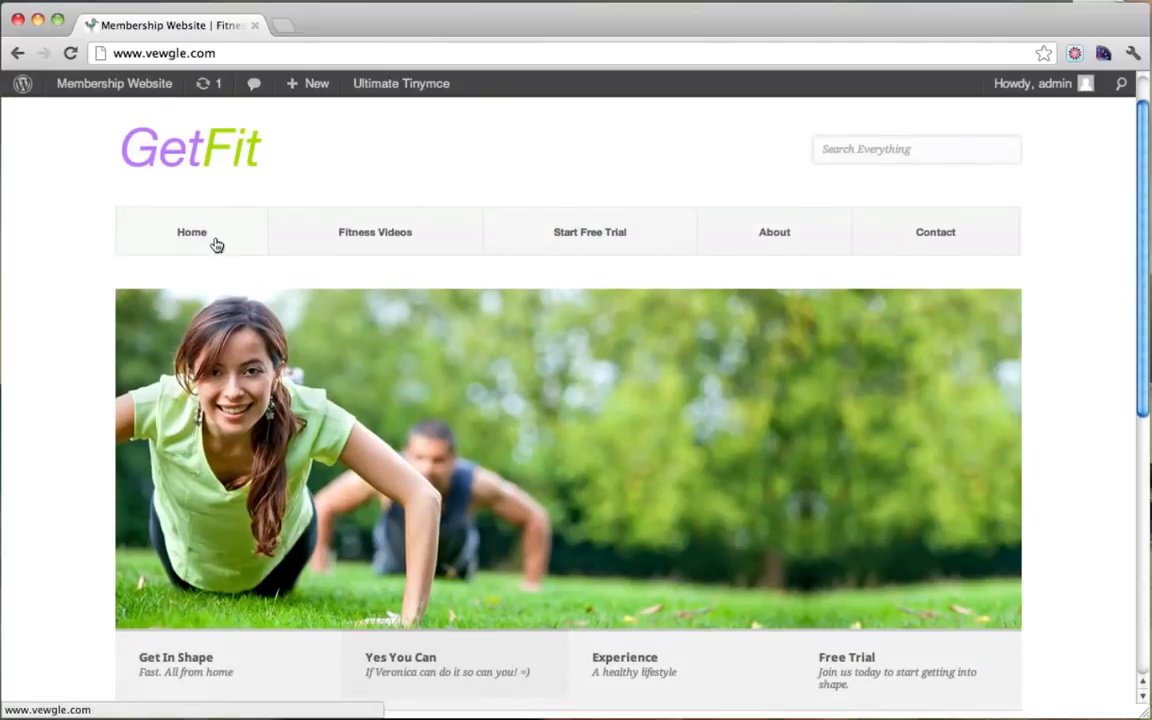
scroll(203, 292, "down", 2)
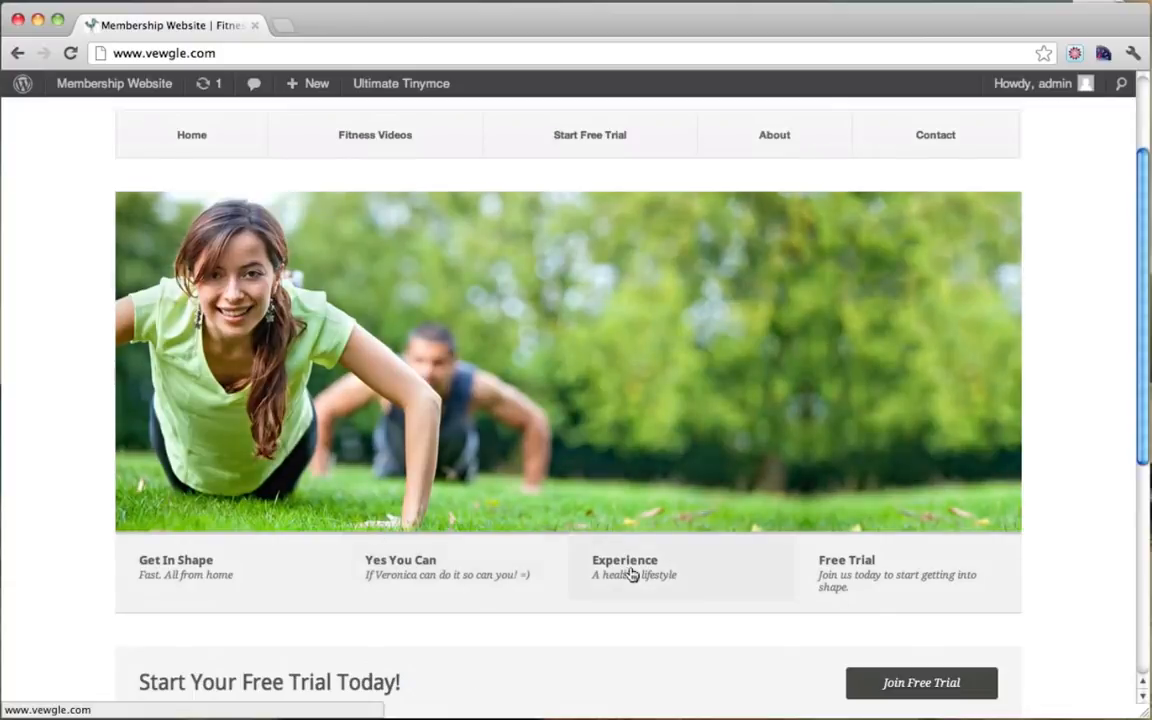
scroll(845, 576, "down", 3)
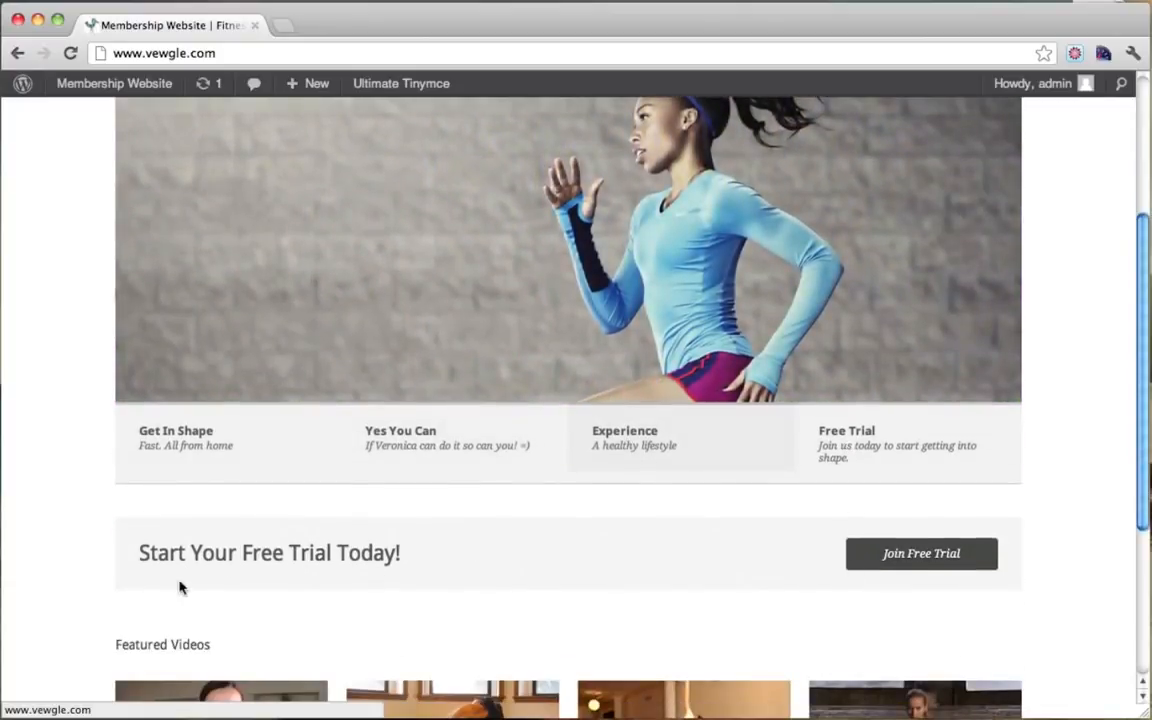
left_click_drag(166, 555, 388, 553)
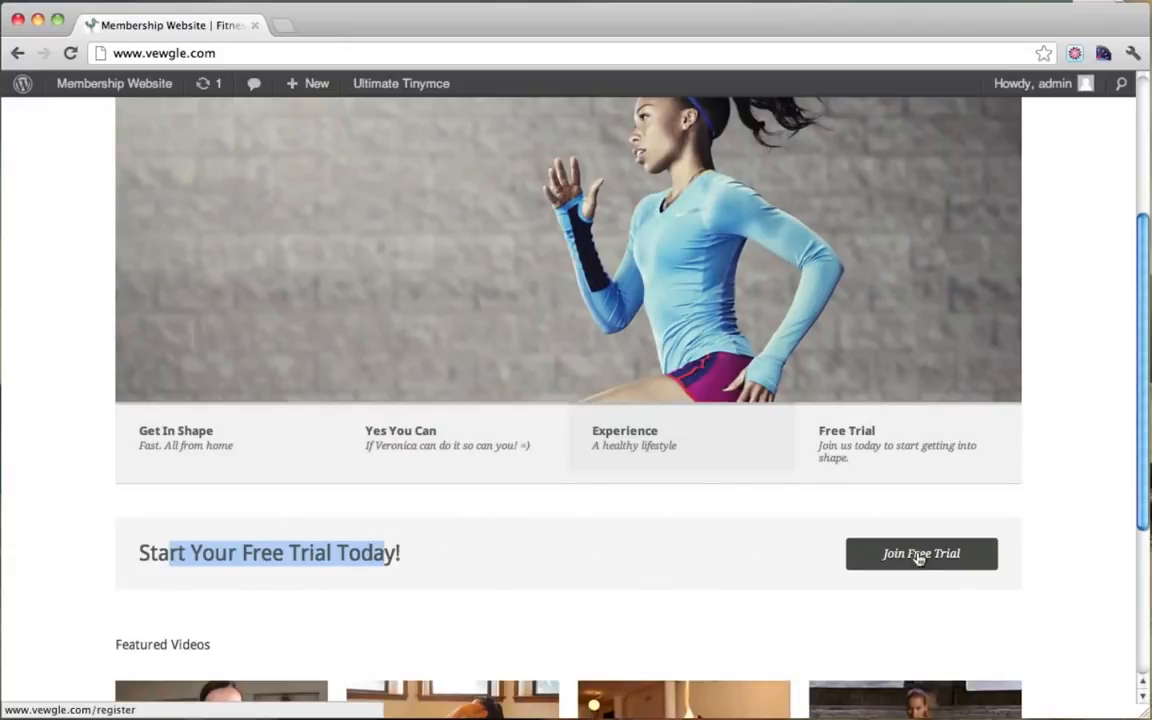
scroll(915, 556, "down", 3)
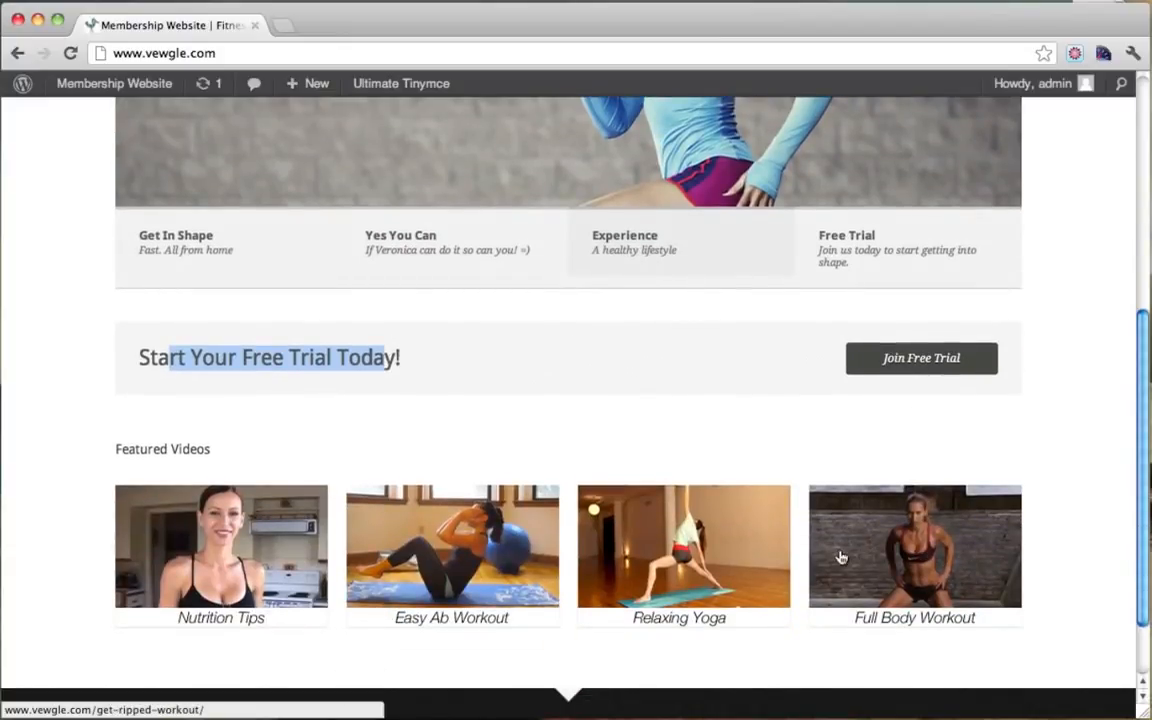
left_click(452, 488)
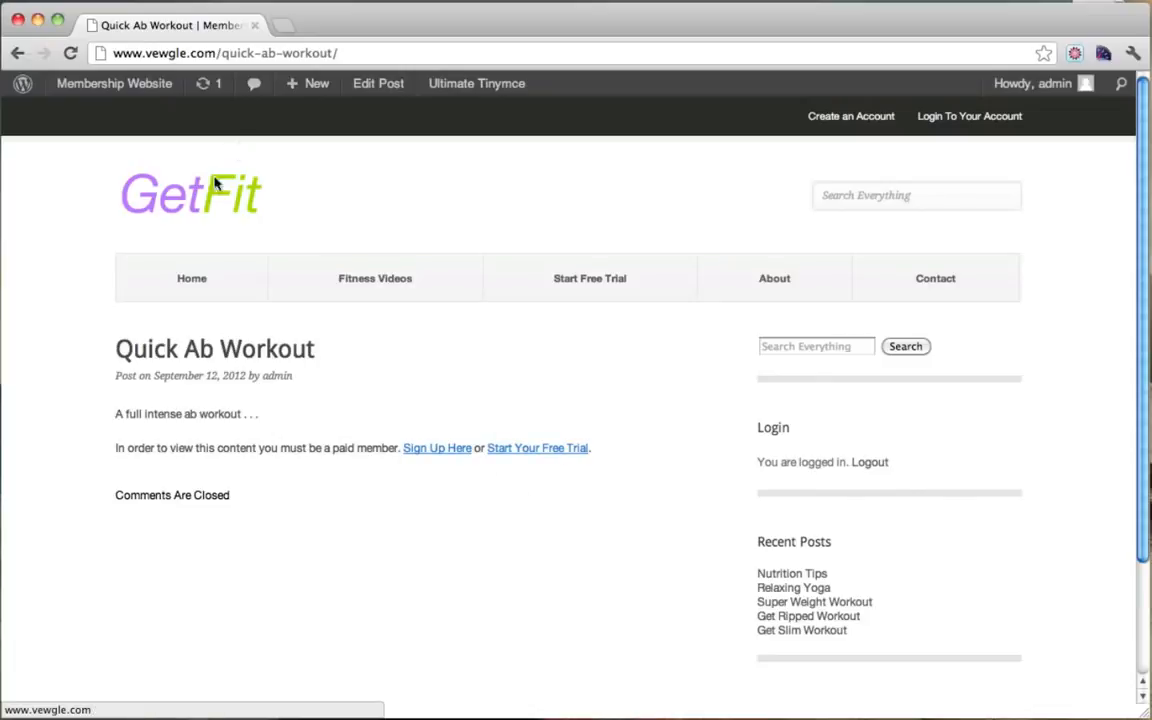
left_click(190, 211)
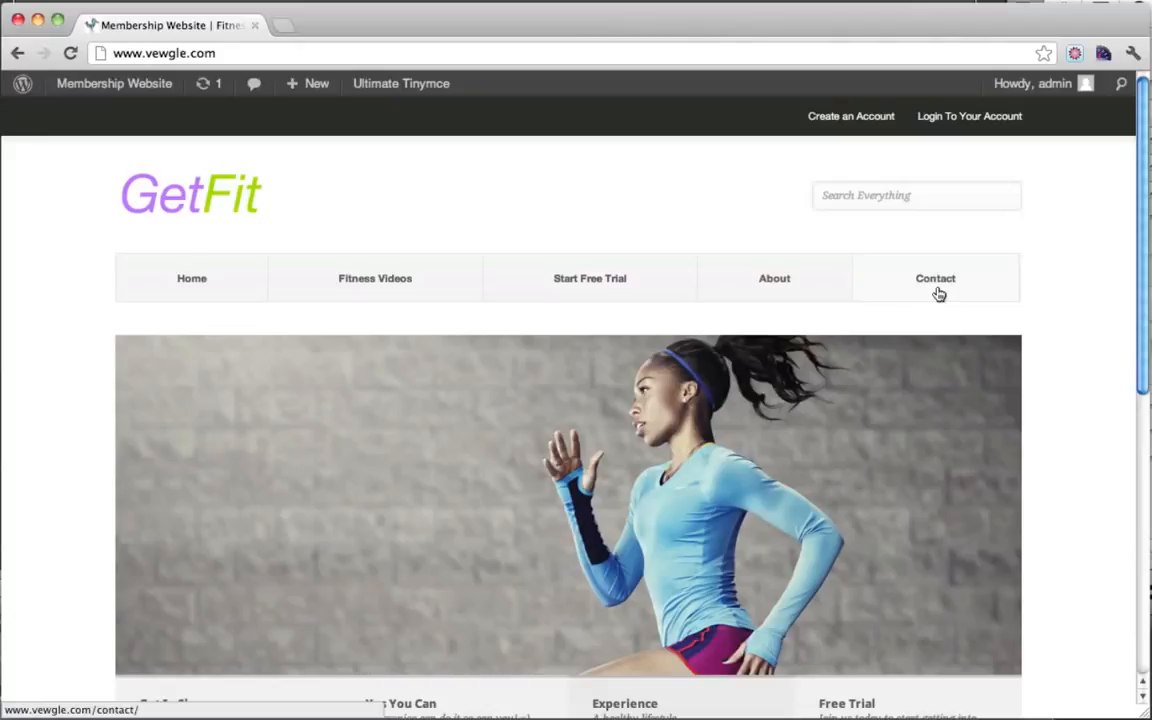
left_click(937, 292)
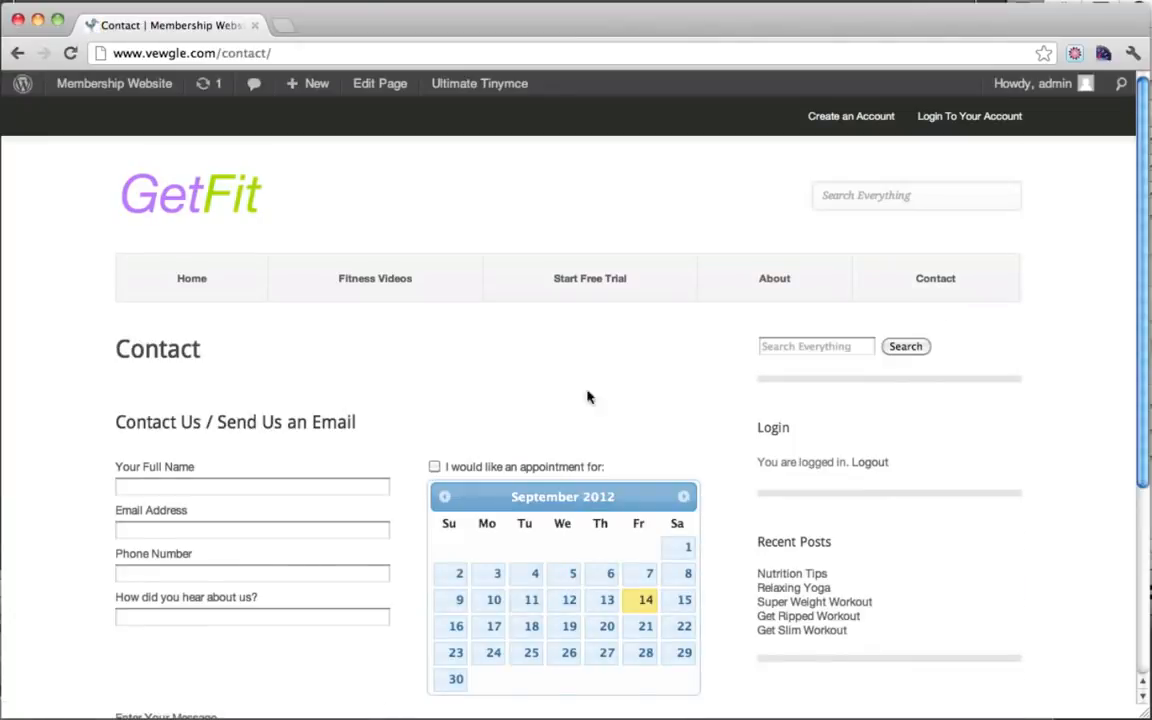
scroll(588, 397, "down", 2)
scroll(381, 690, "down", 1)
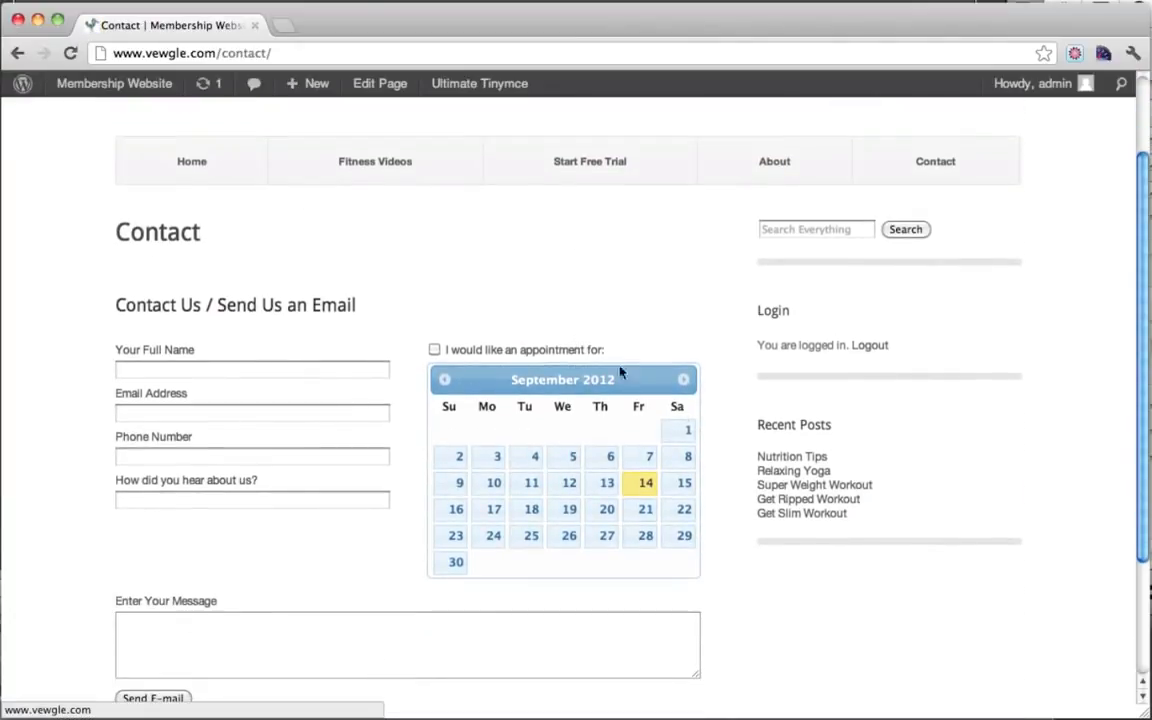
scroll(489, 447, "down", 4)
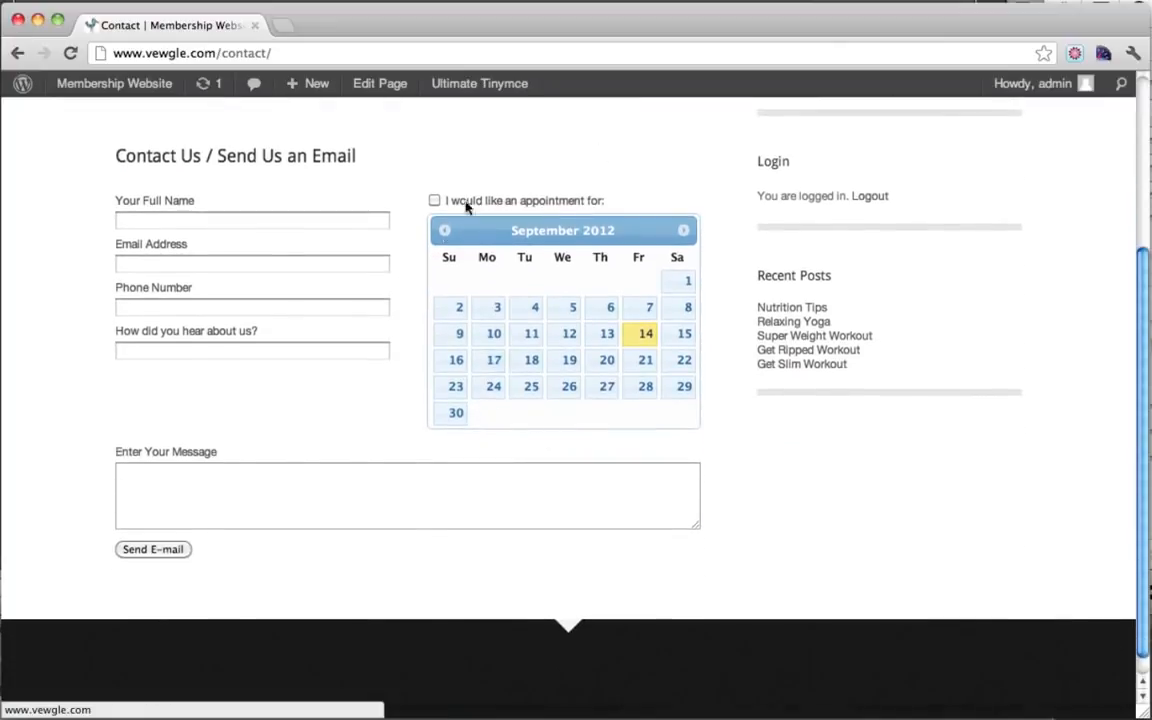
scroll(757, 450, "up", 7)
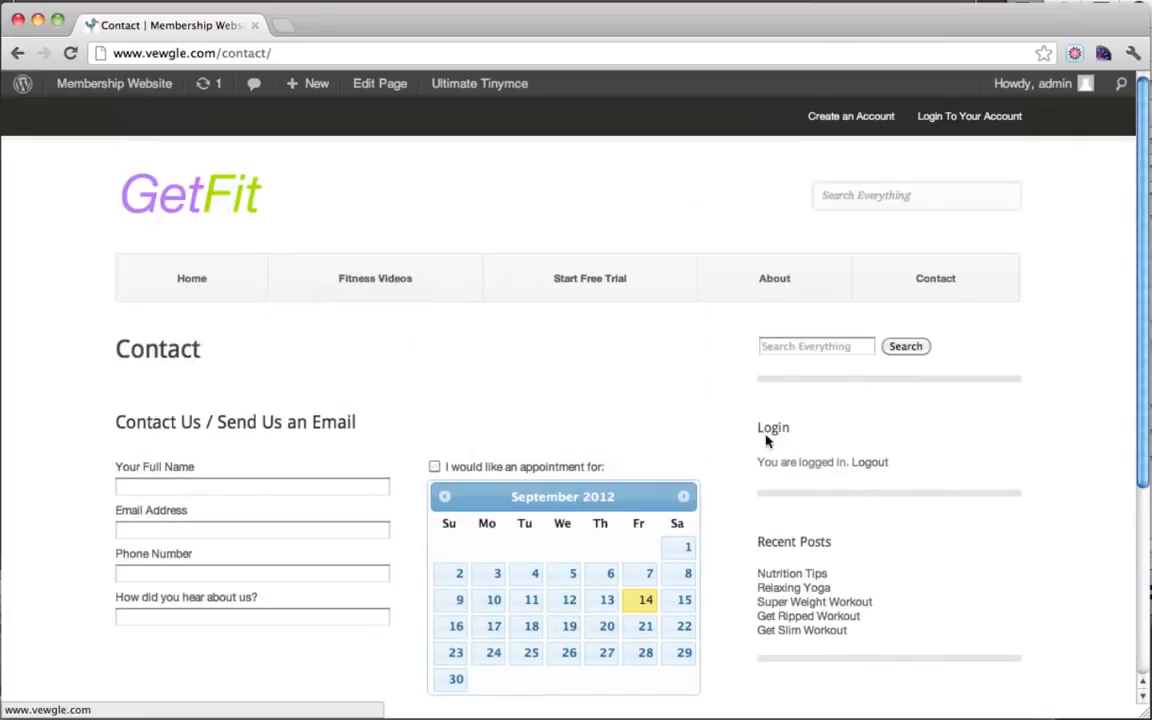
left_click(795, 287)
scroll(794, 287, "down", 4)
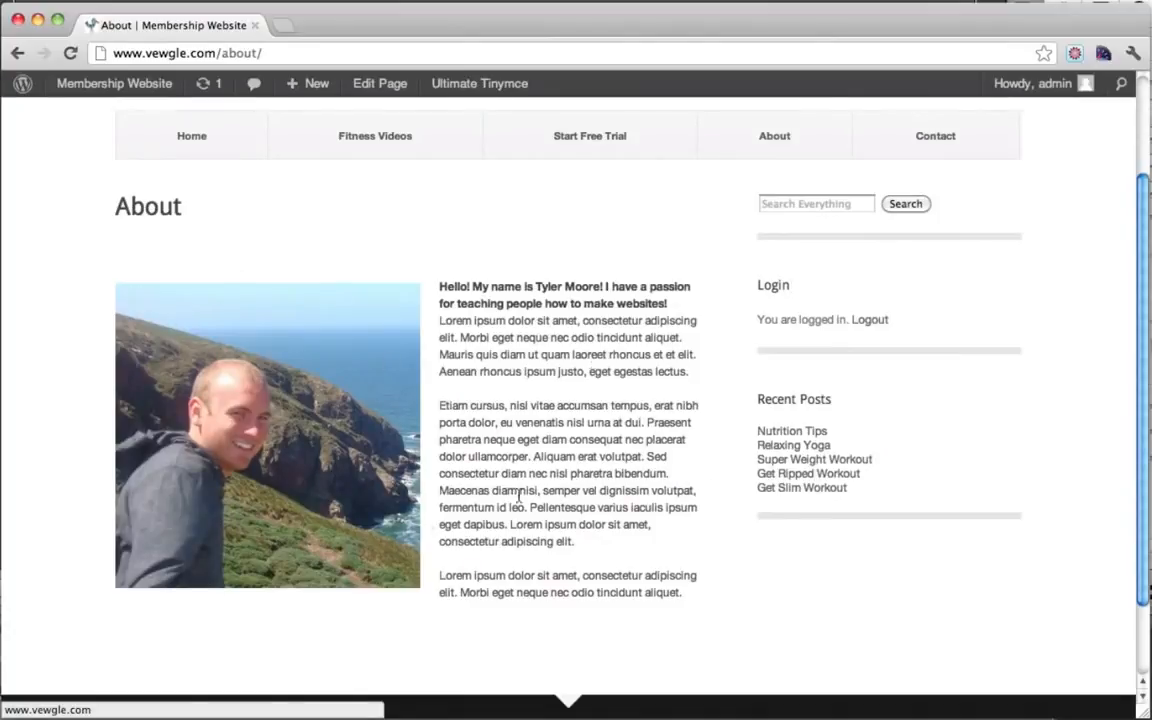
scroll(598, 508, "up", 4)
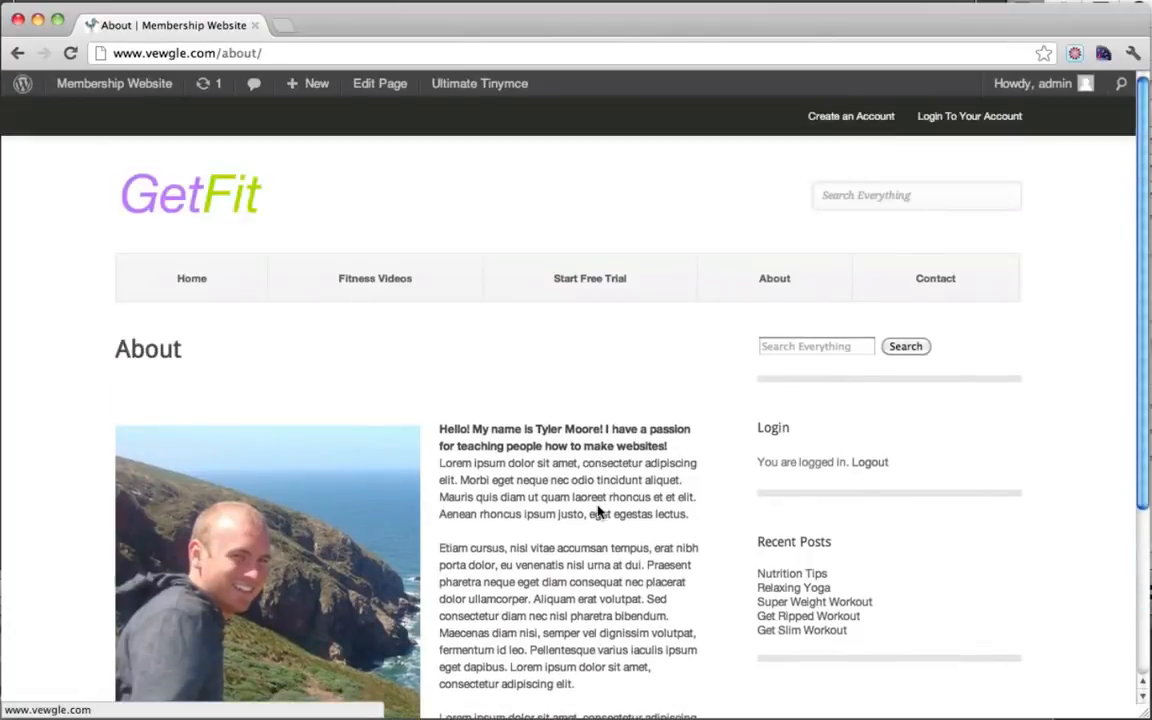
left_click(218, 206)
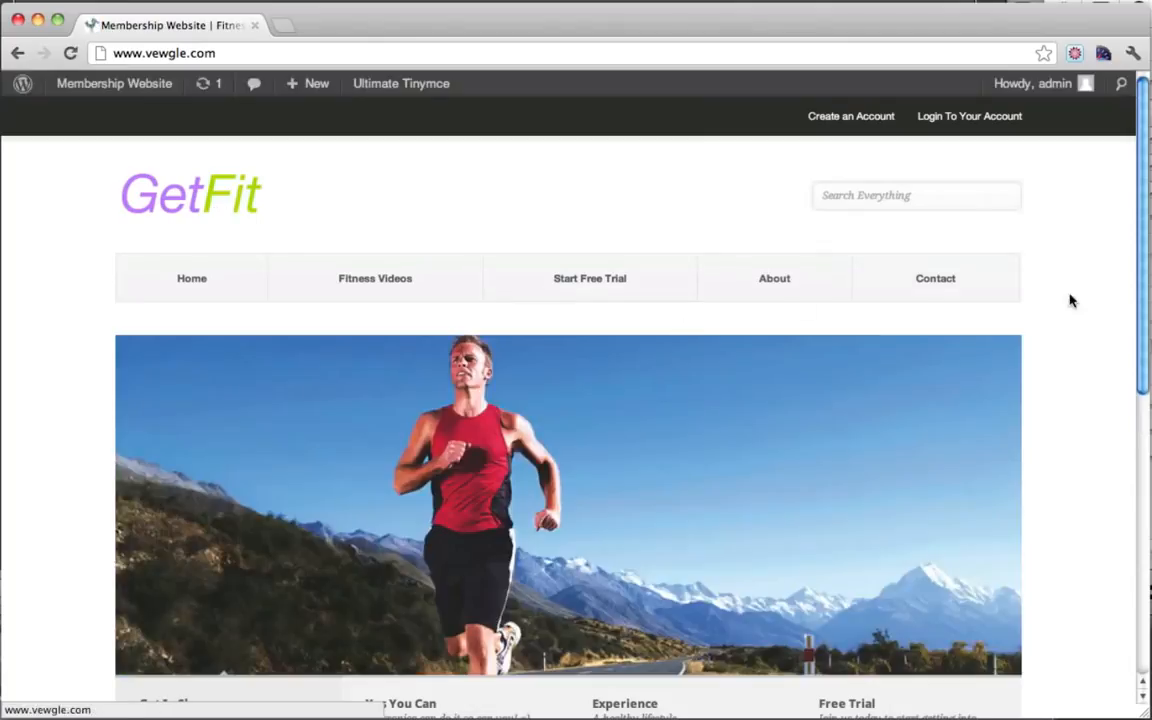
scroll(1063, 335, "down", 2)
scroll(1063, 335, "down", 2)
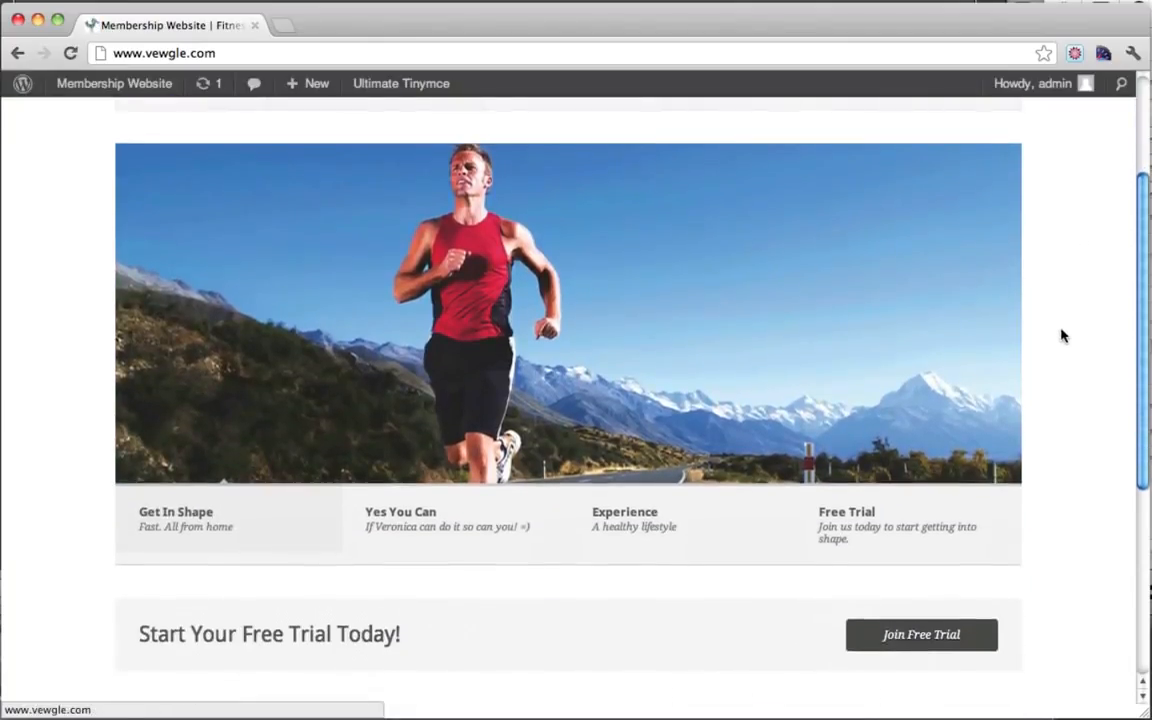
scroll(1063, 335, "up", 4)
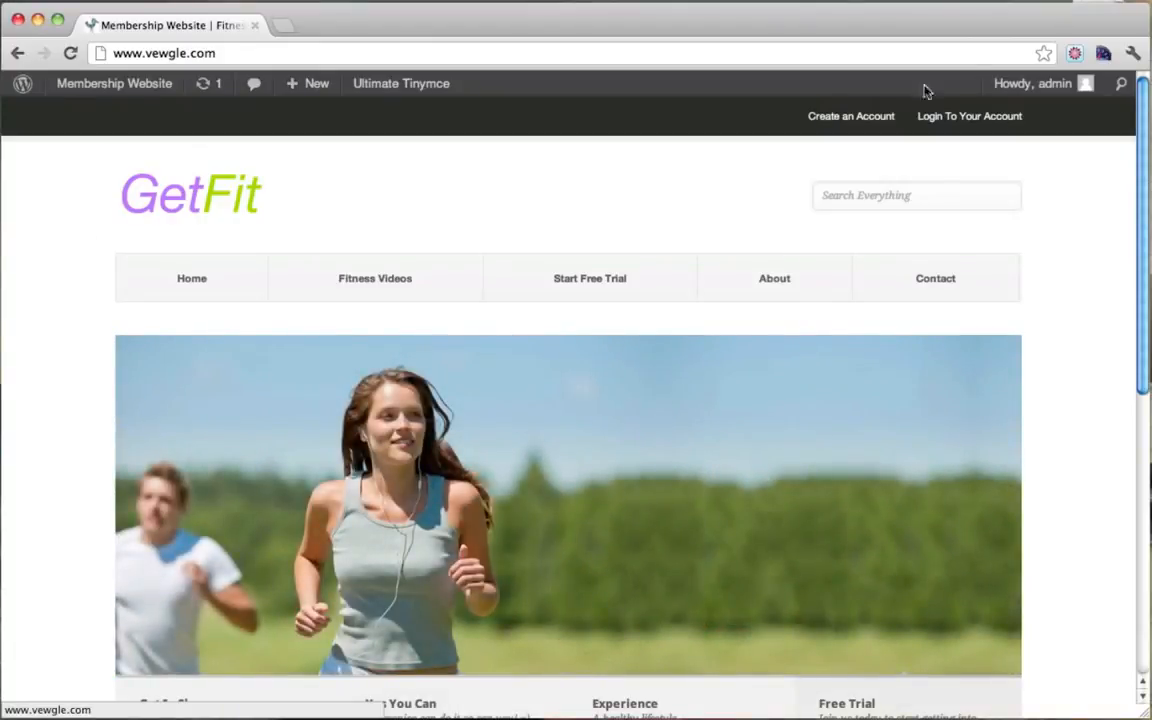
mouse_move(1029, 85)
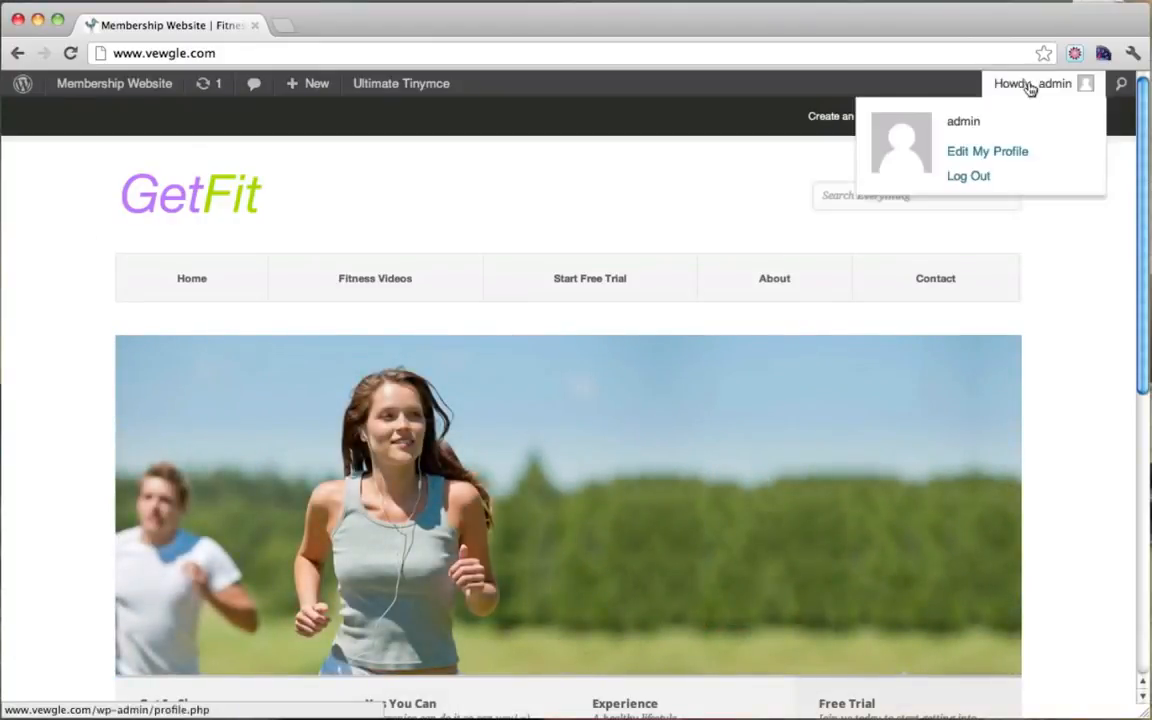
left_click(968, 177)
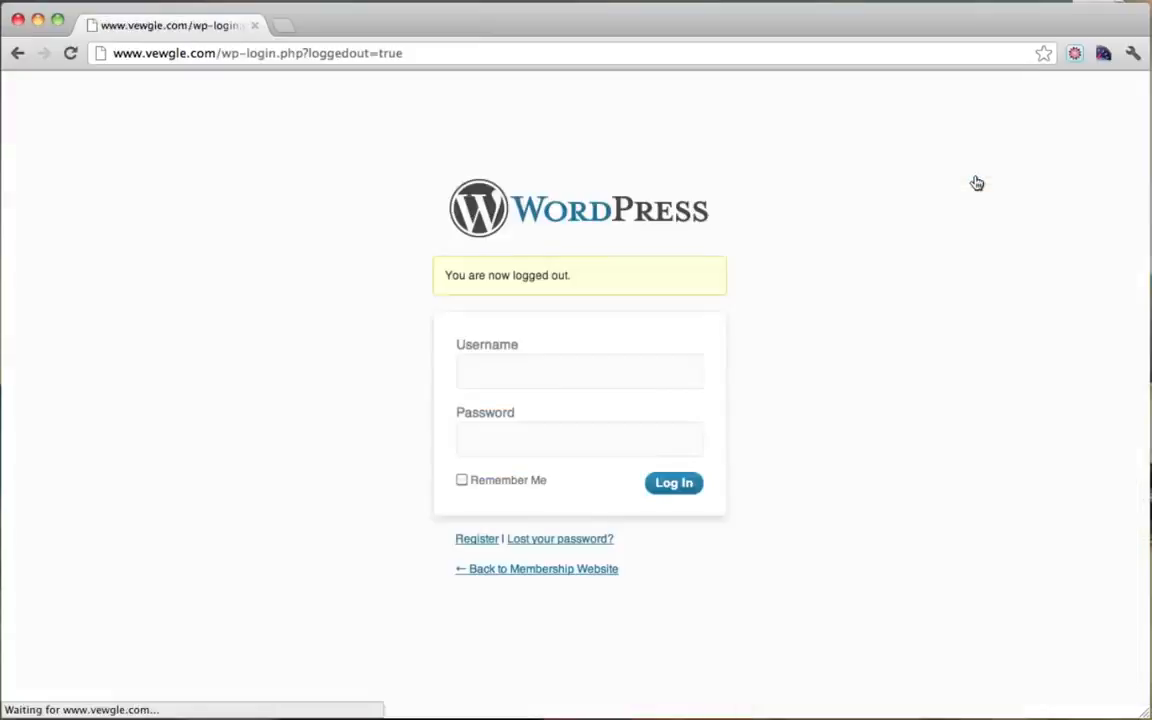
left_click(313, 55)
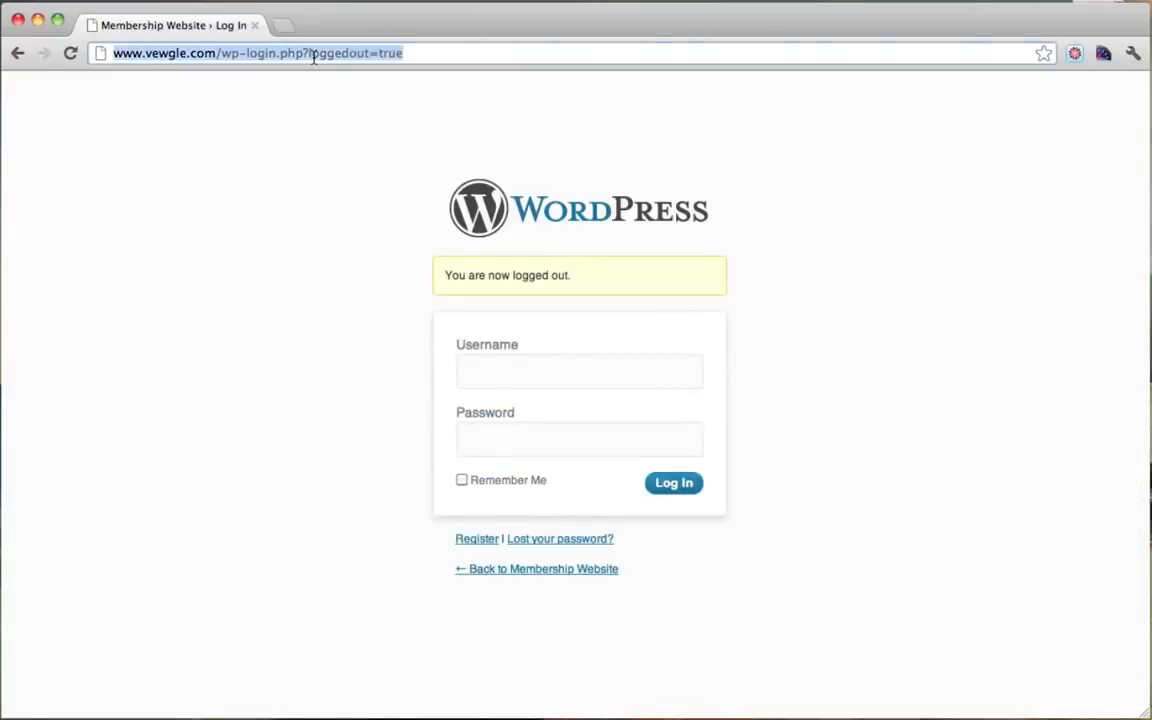
type("www.google.co")
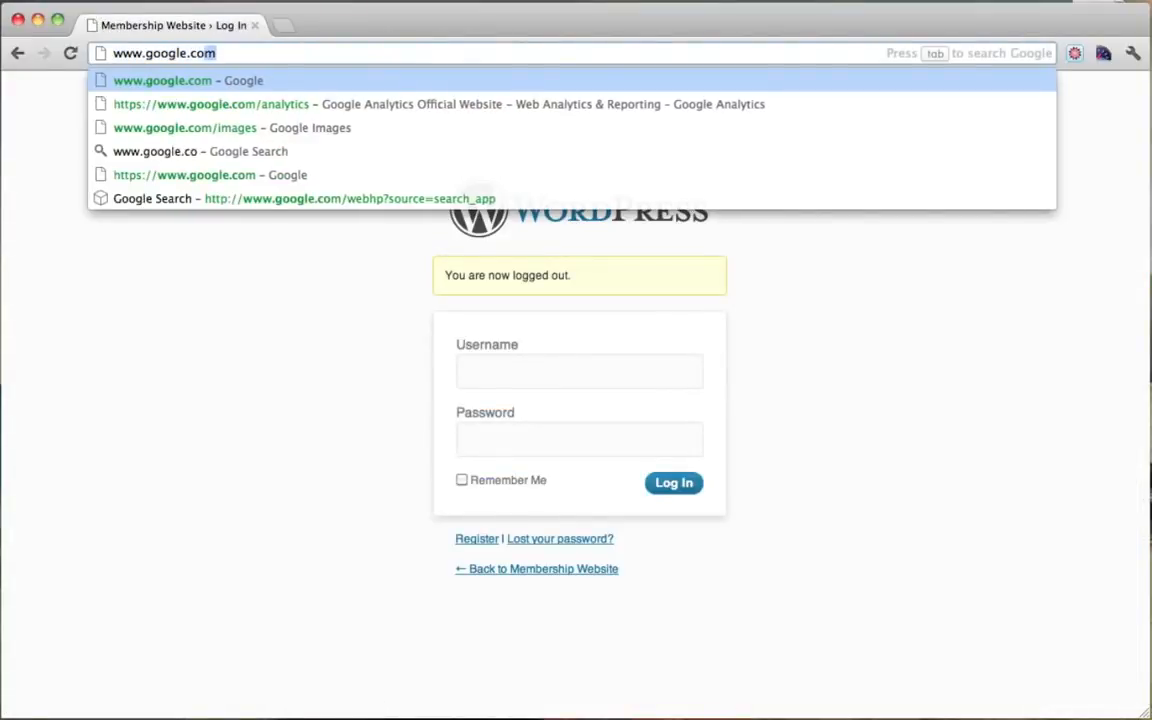
key("Return")
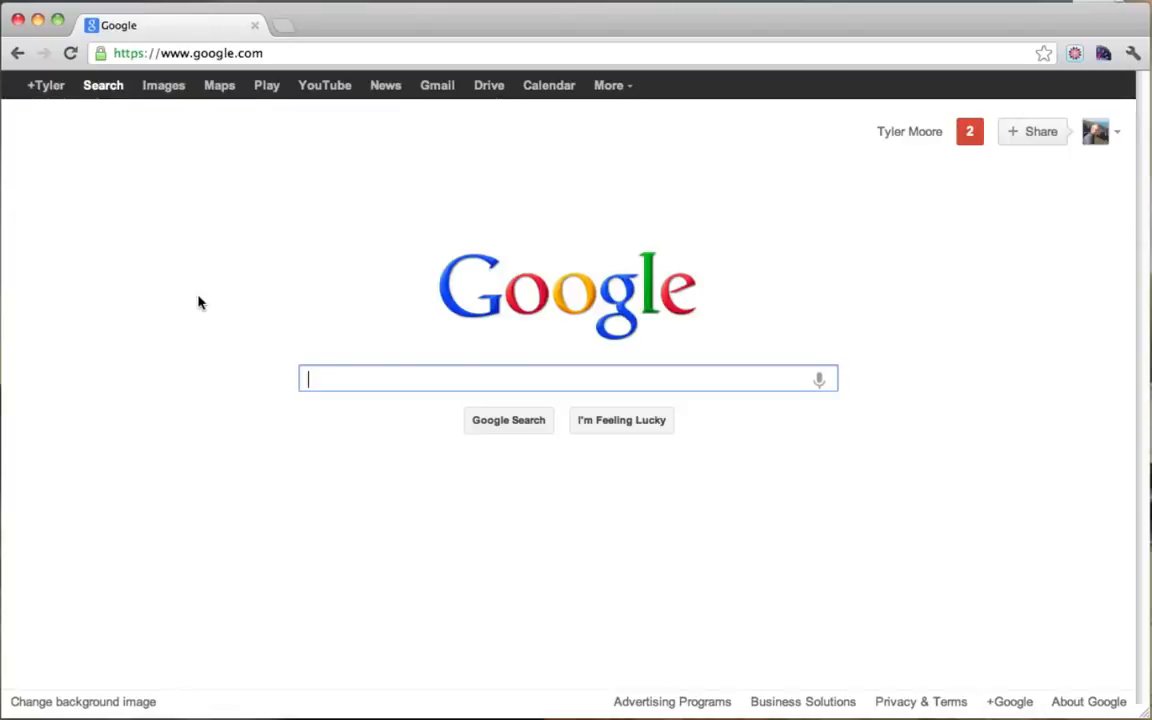
Step: Search Google for 'notable wordpress' and browse the Notable WordPress Users page
type("notable wordpress")
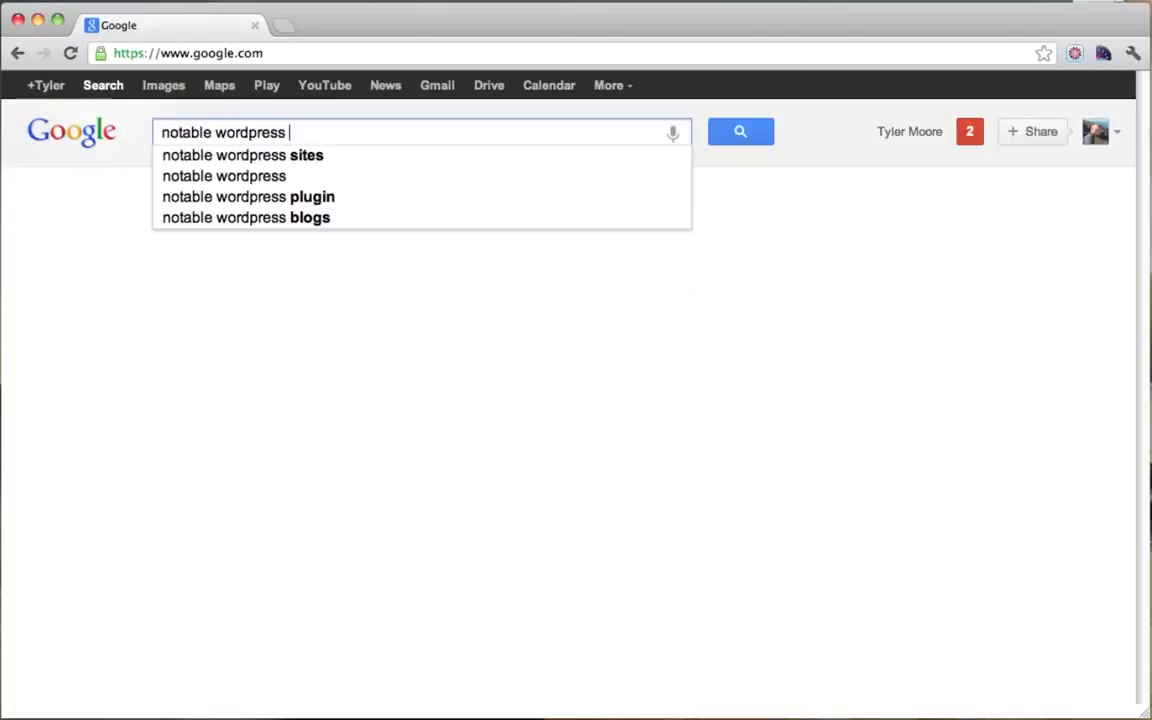
key("Return")
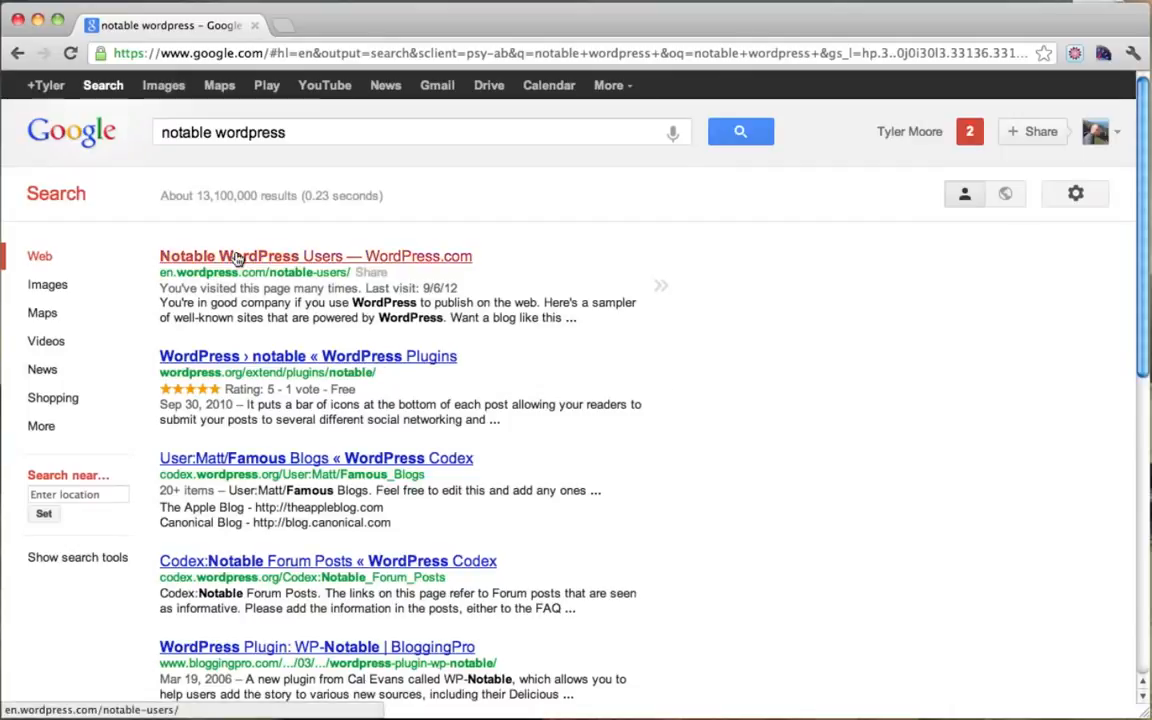
left_click(232, 257)
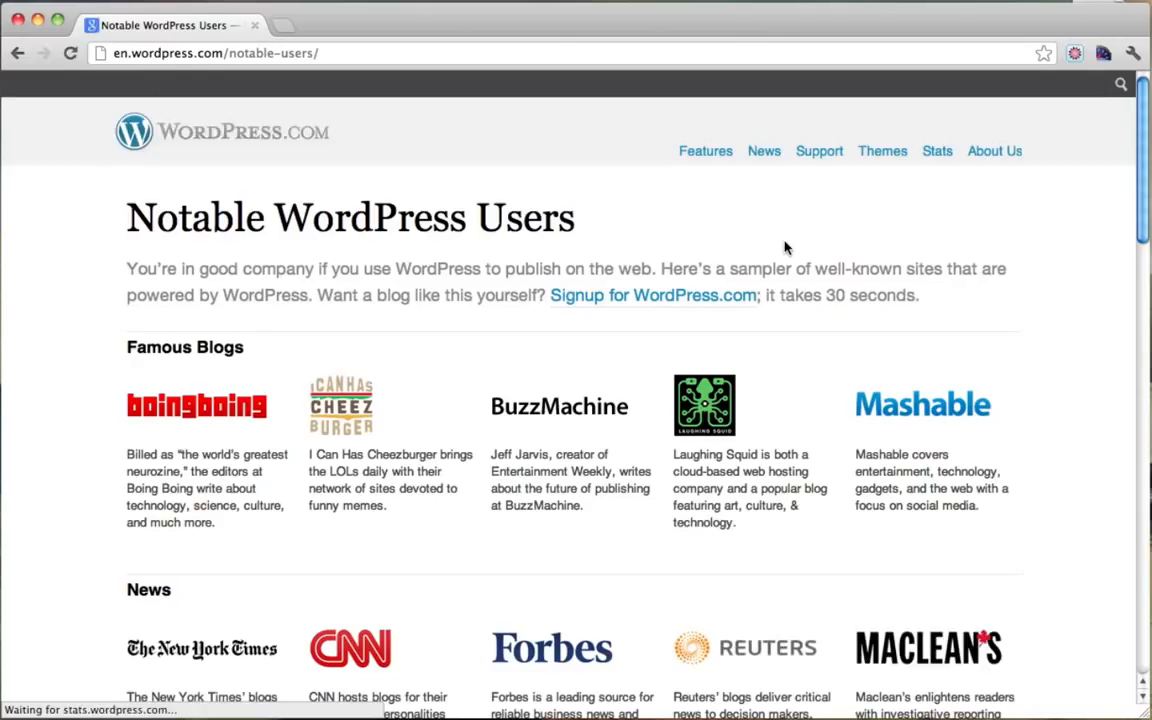
scroll(750, 246, "down", 3)
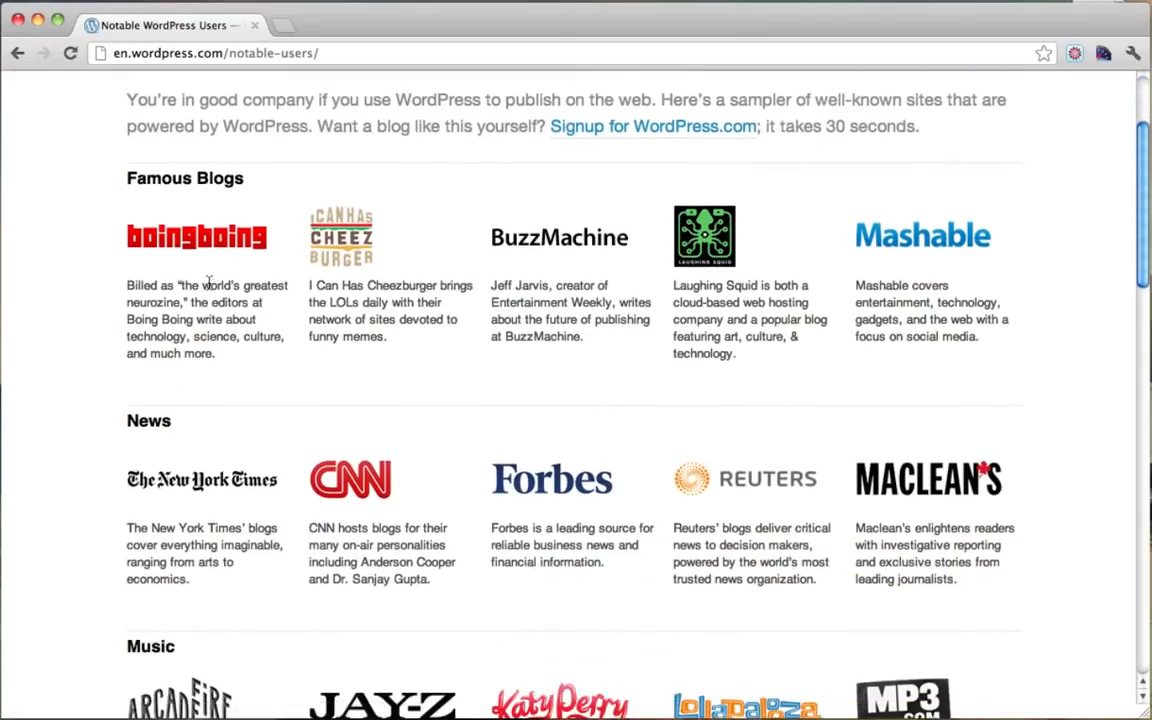
scroll(555, 445, "down", 3)
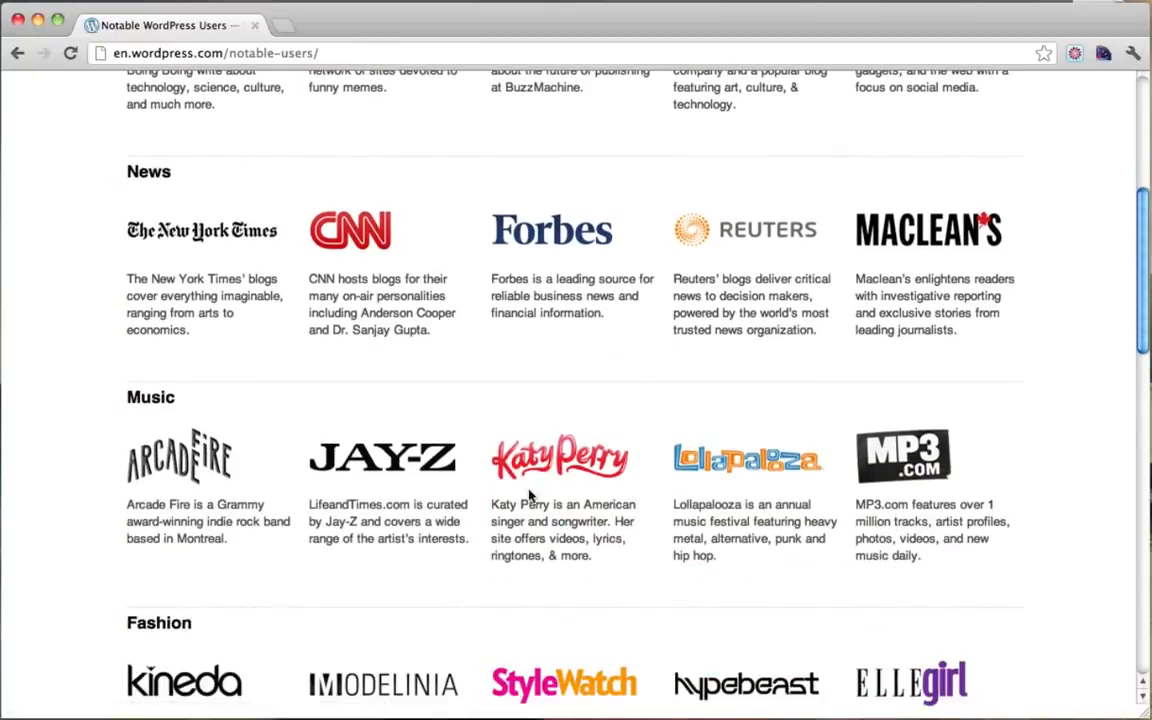
scroll(589, 490, "down", 3)
scroll(589, 490, "down", 10)
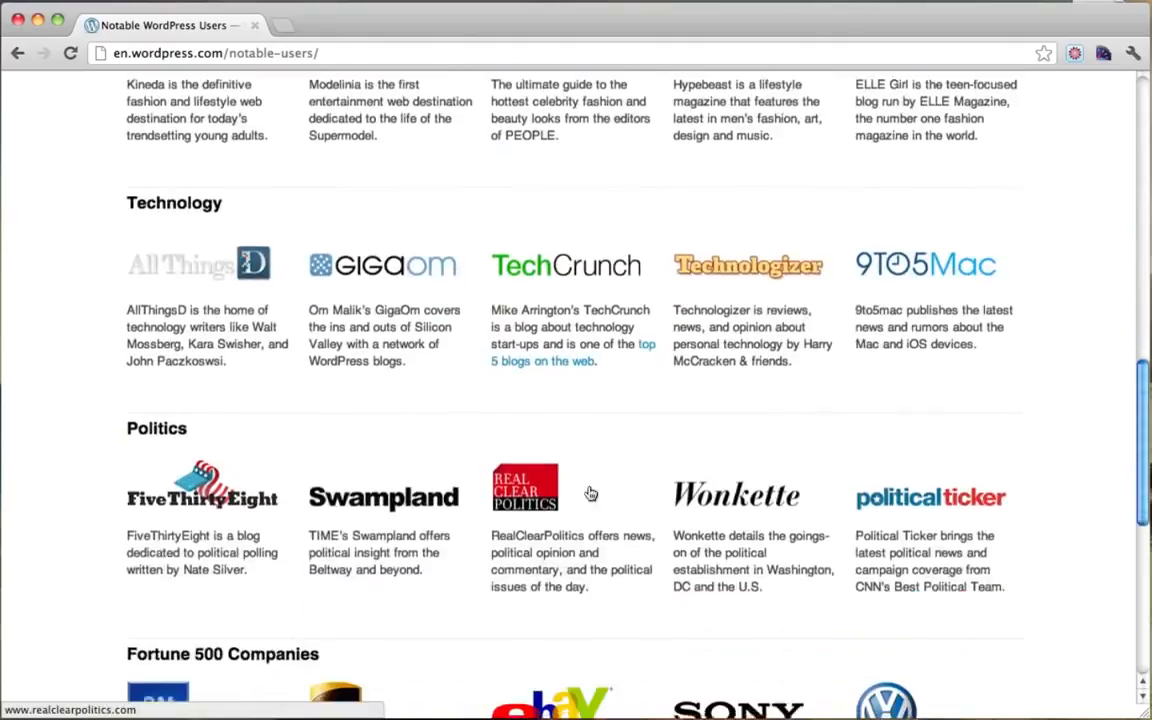
scroll(589, 490, "up", 2)
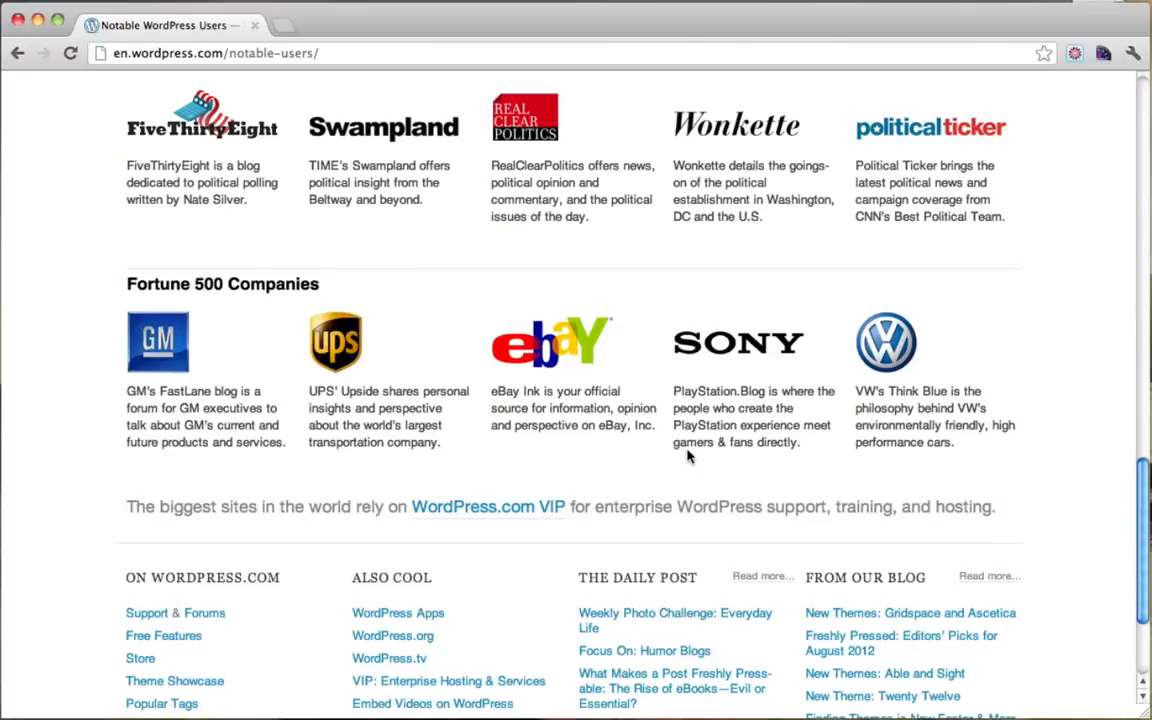
scroll(687, 456, "up", 15)
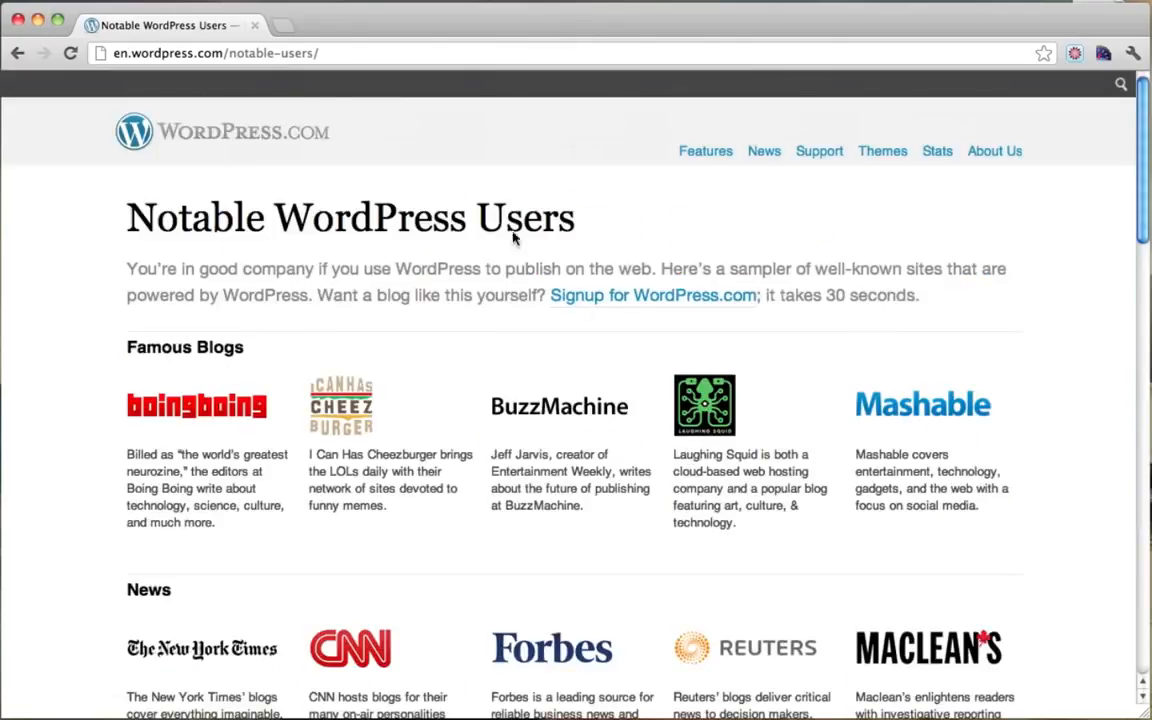
left_click_drag(256, 197, 503, 201)
left_click(373, 217)
left_click(317, 50)
type("www.vewgle.co")
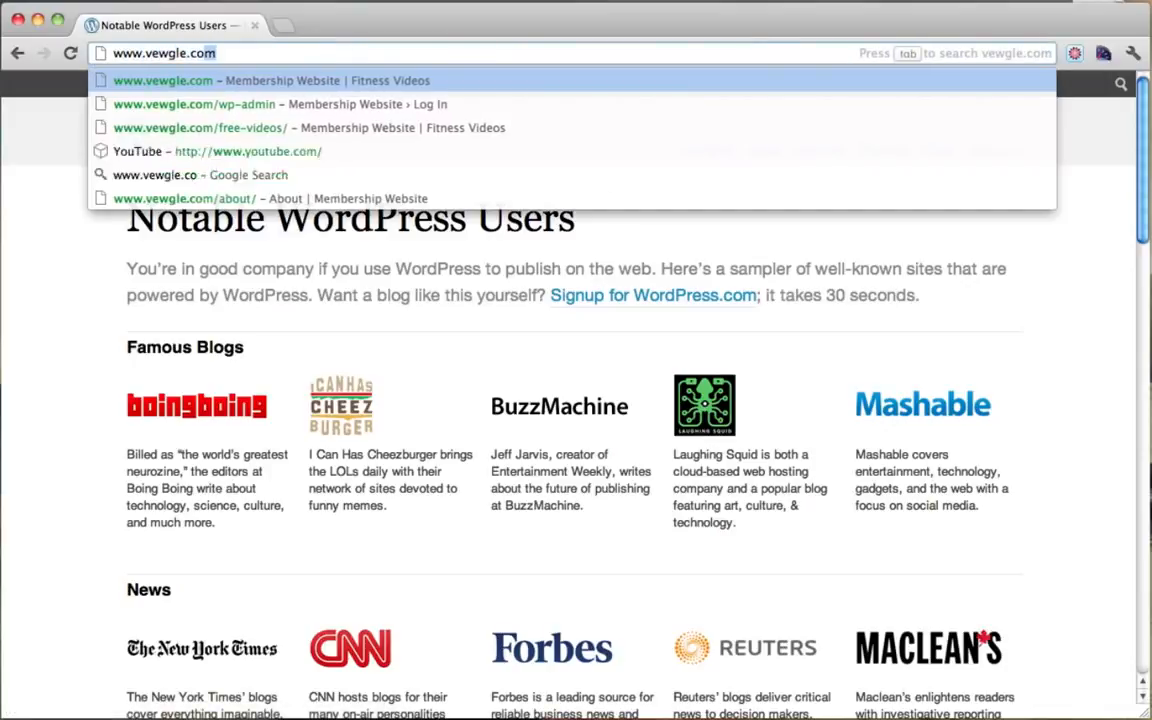
key("Return")
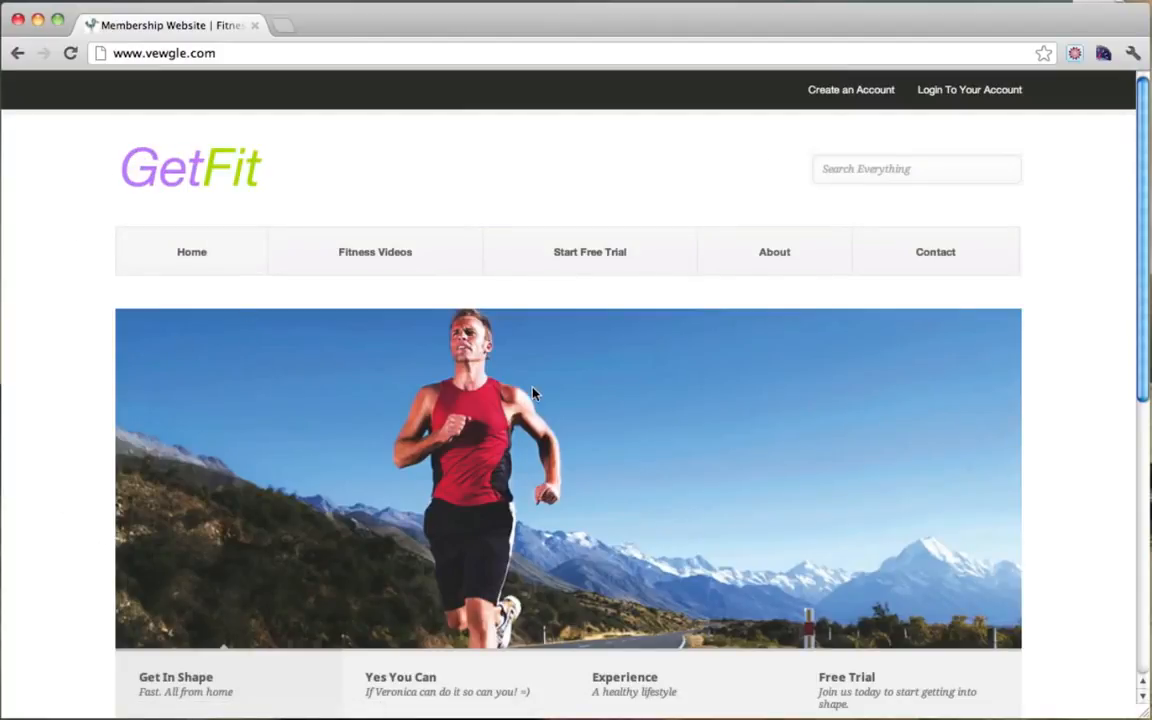
left_click(924, 264)
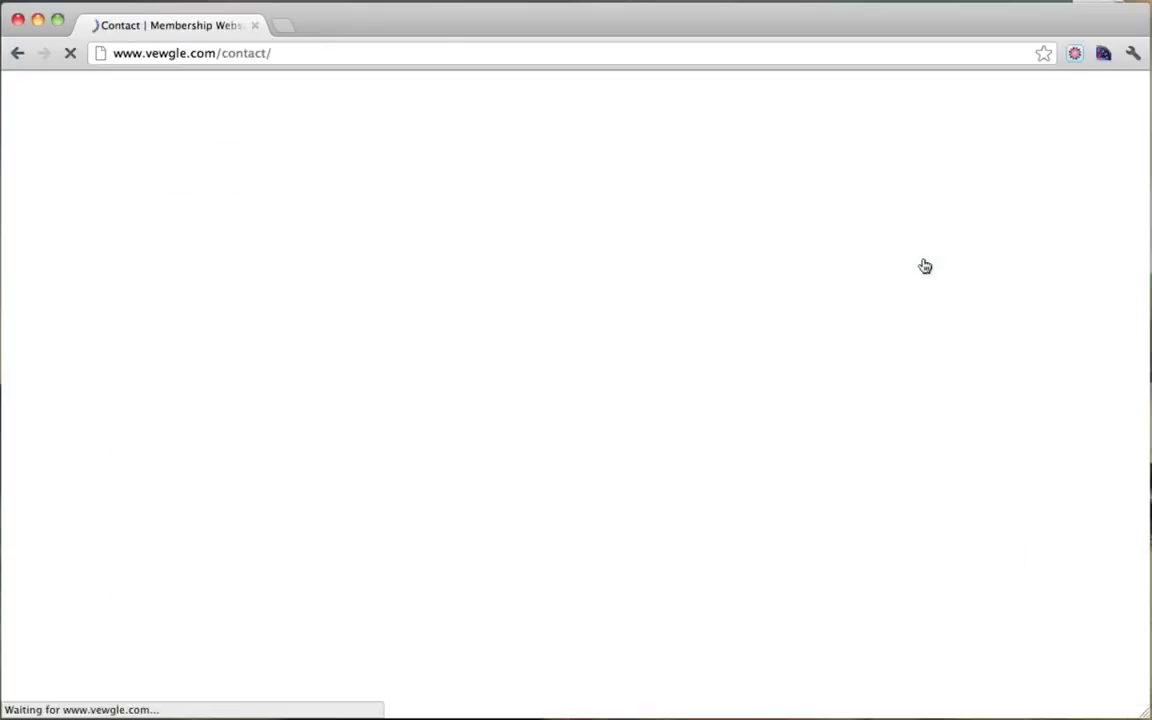
scroll(676, 303, "down", 2)
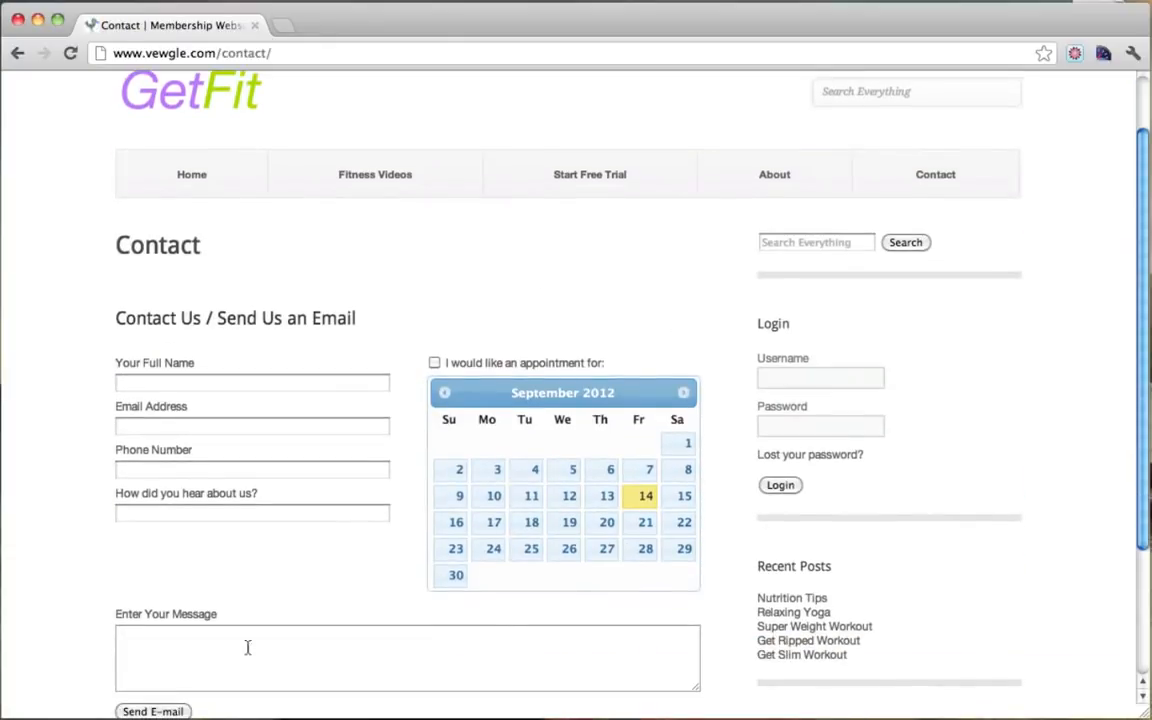
scroll(617, 571, "down", 2)
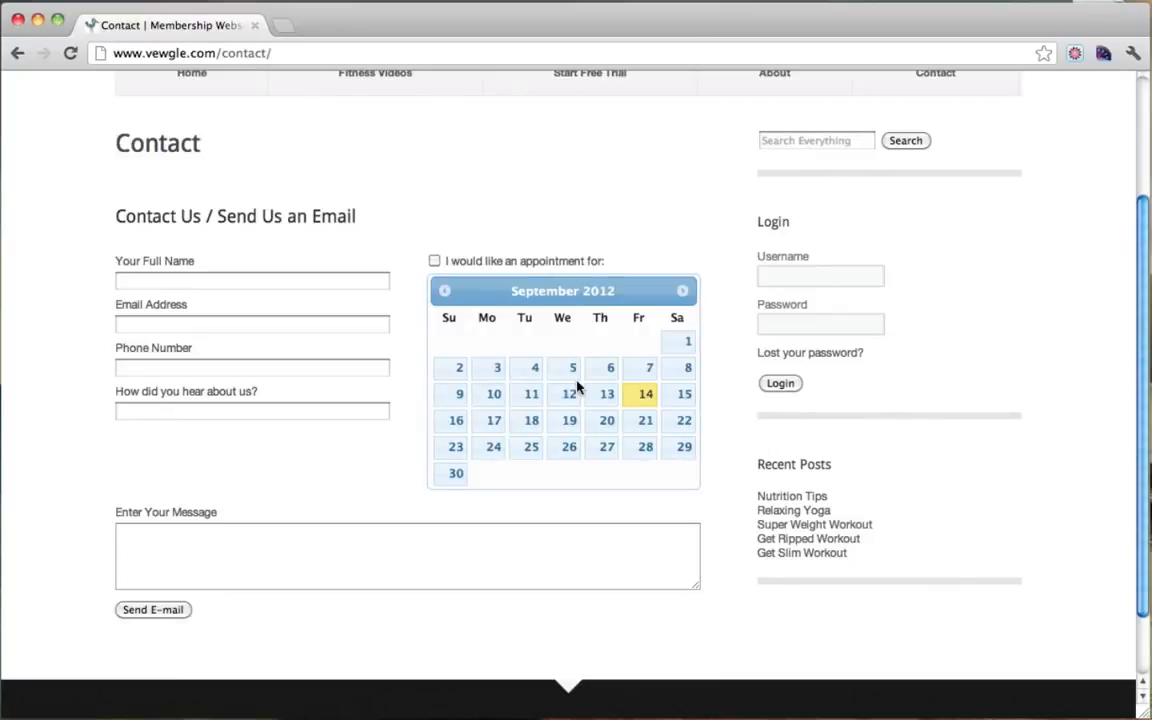
scroll(576, 388, "up", 5)
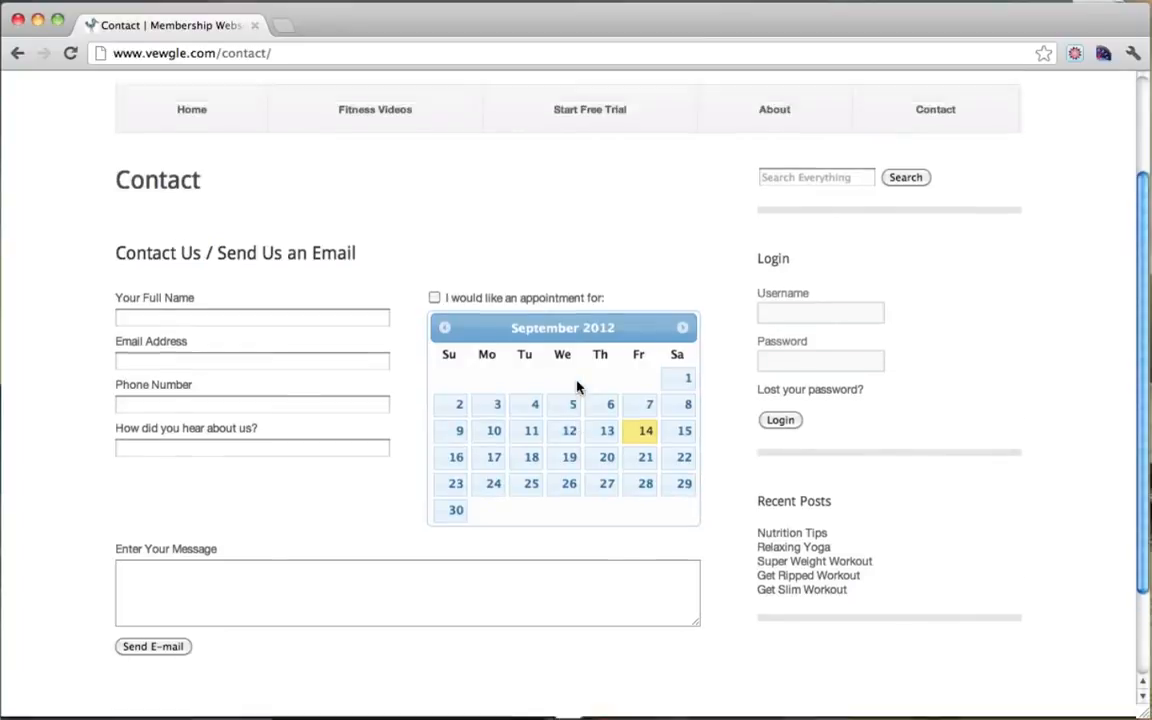
left_click(182, 189)
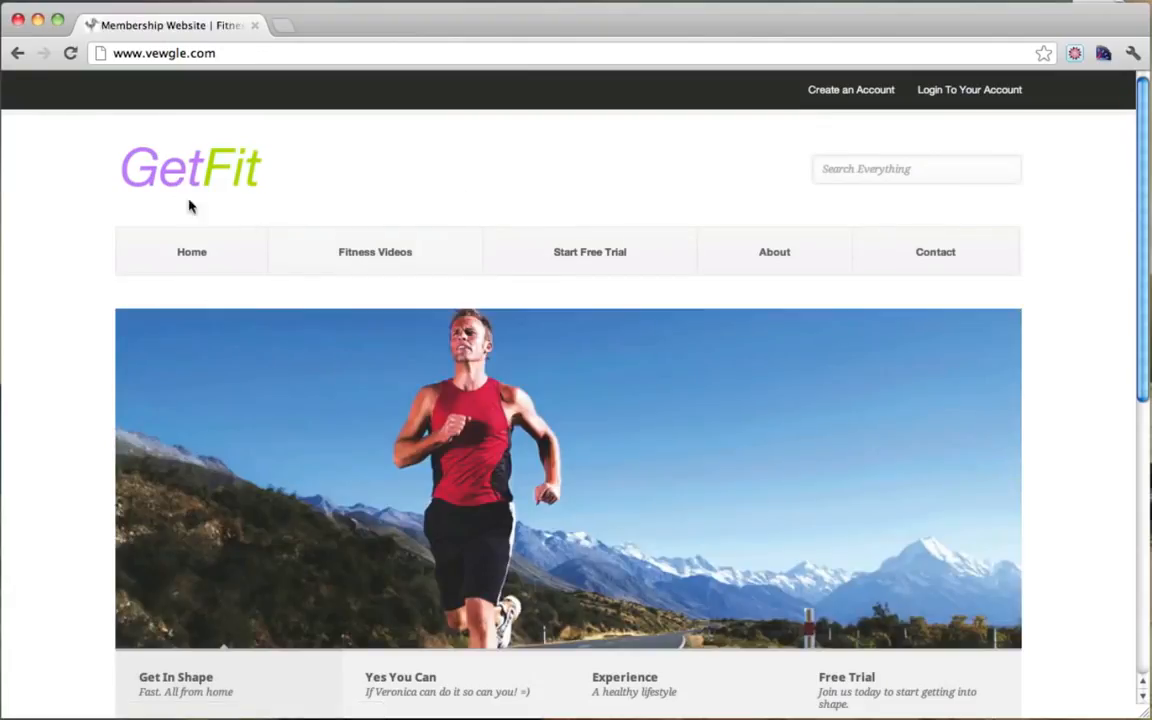
scroll(118, 430, "down", 2)
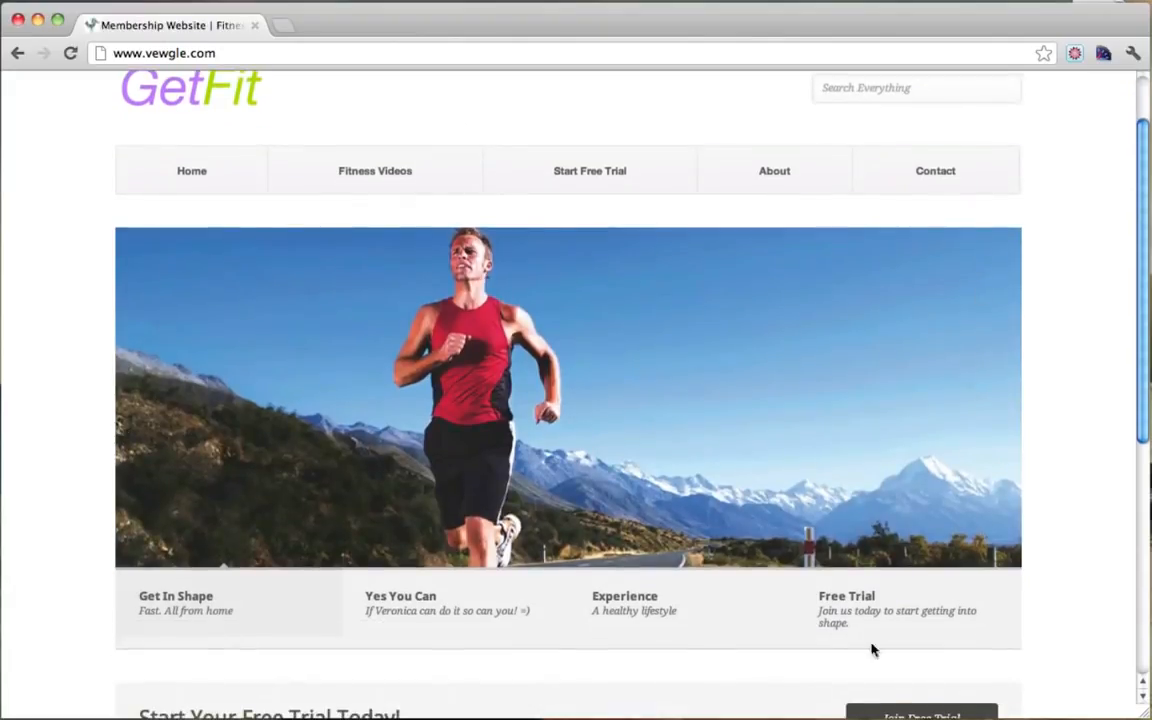
scroll(360, 512, "down", 5)
scroll(708, 418, "down", 1)
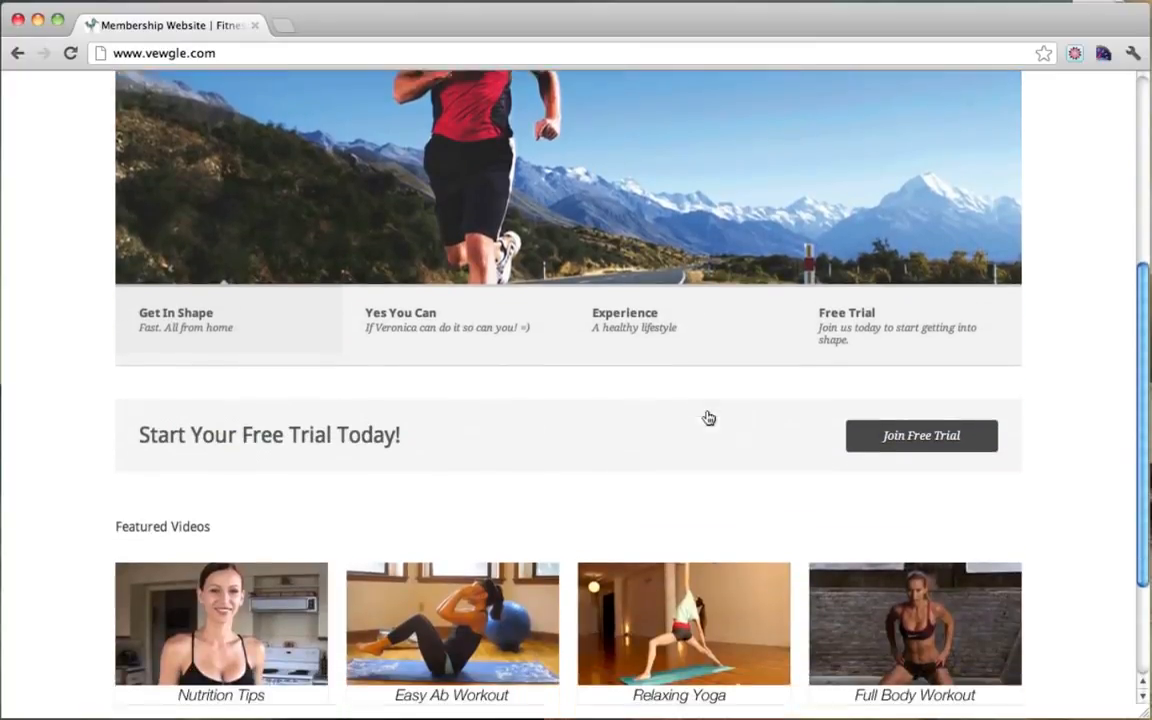
scroll(708, 418, "down", 1)
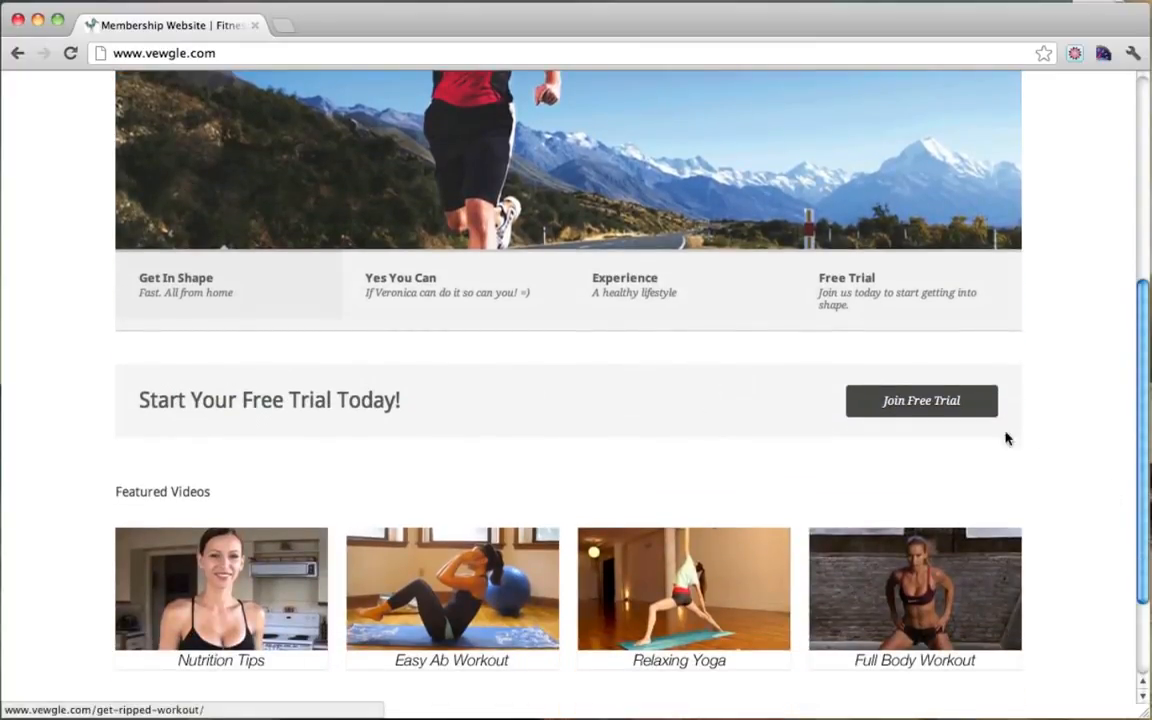
scroll(1003, 421, "up", 8)
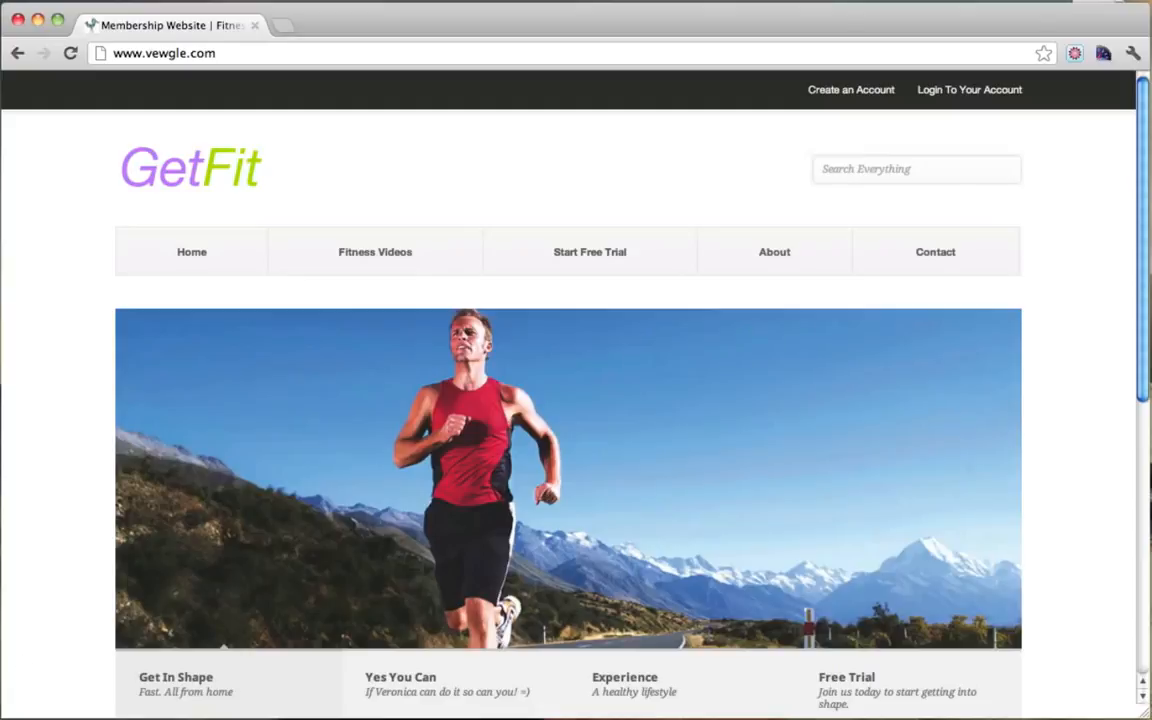
left_click(3, 710)
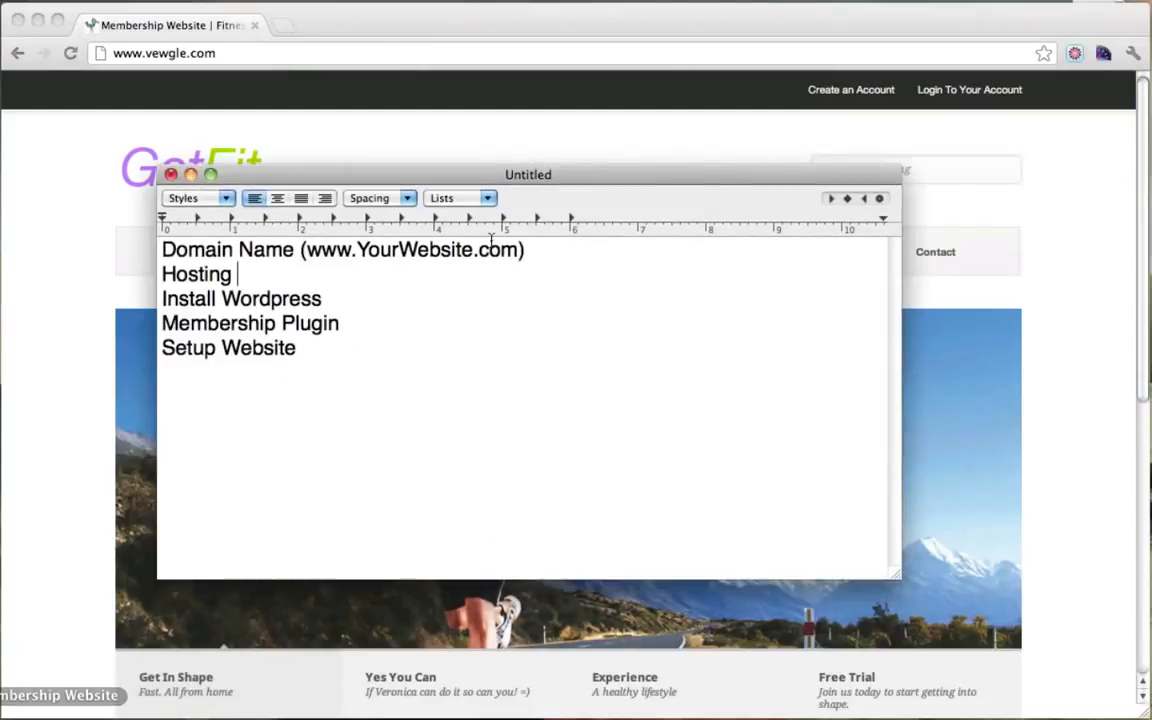
left_click(437, 296)
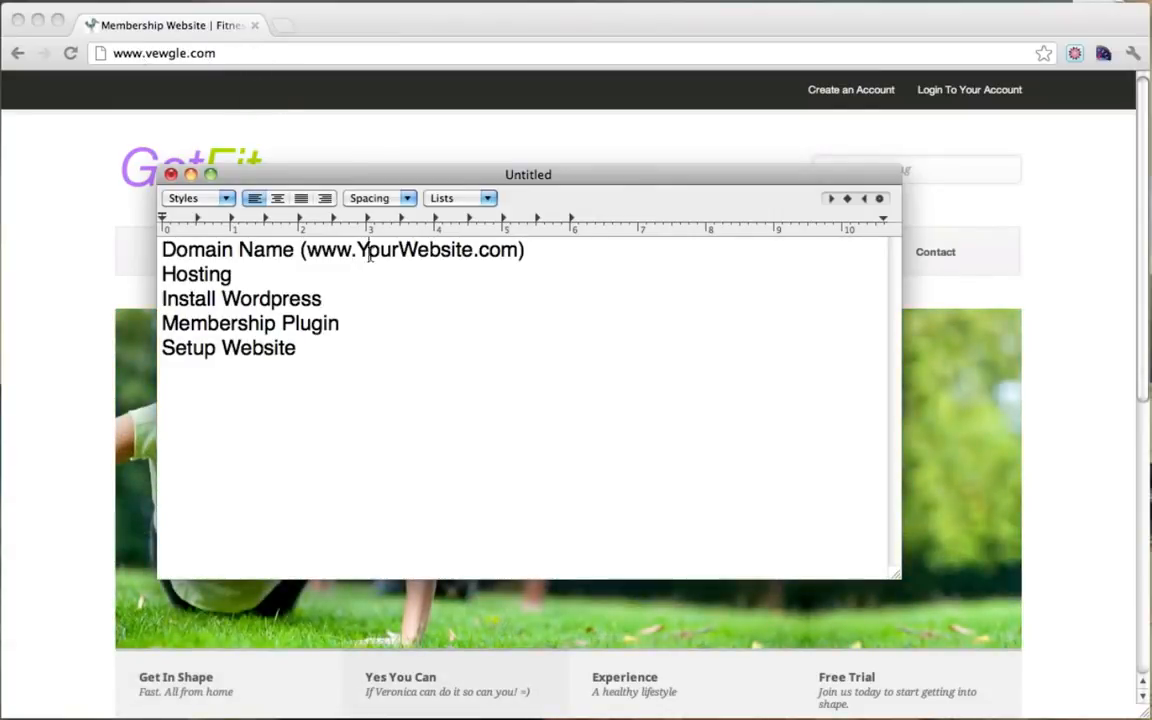
left_click_drag(303, 250, 571, 255)
left_click(571, 255)
left_click_drag(162, 250, 292, 251)
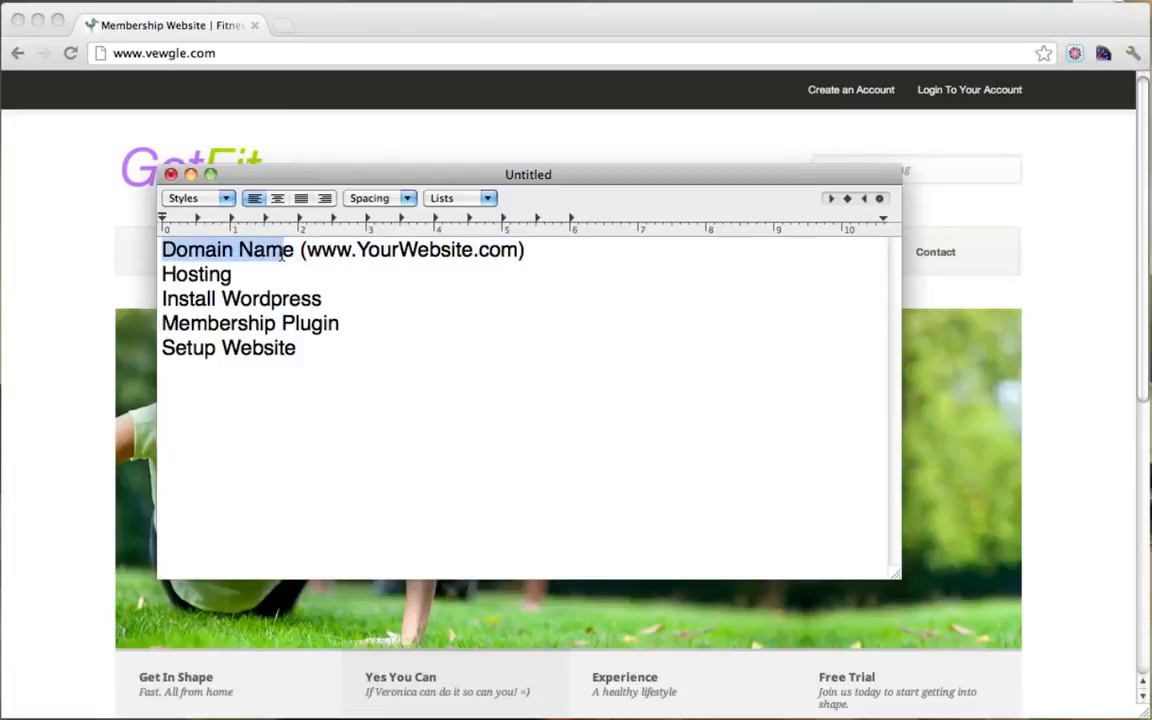
left_click(301, 250)
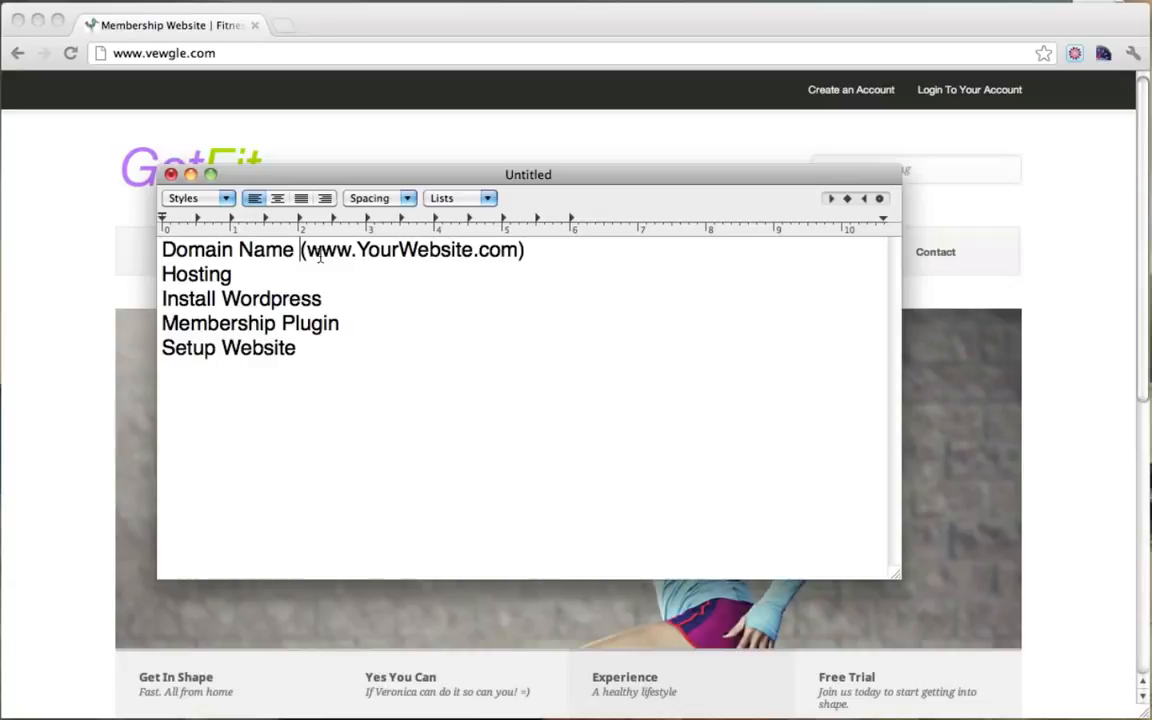
left_click_drag(306, 251, 501, 255)
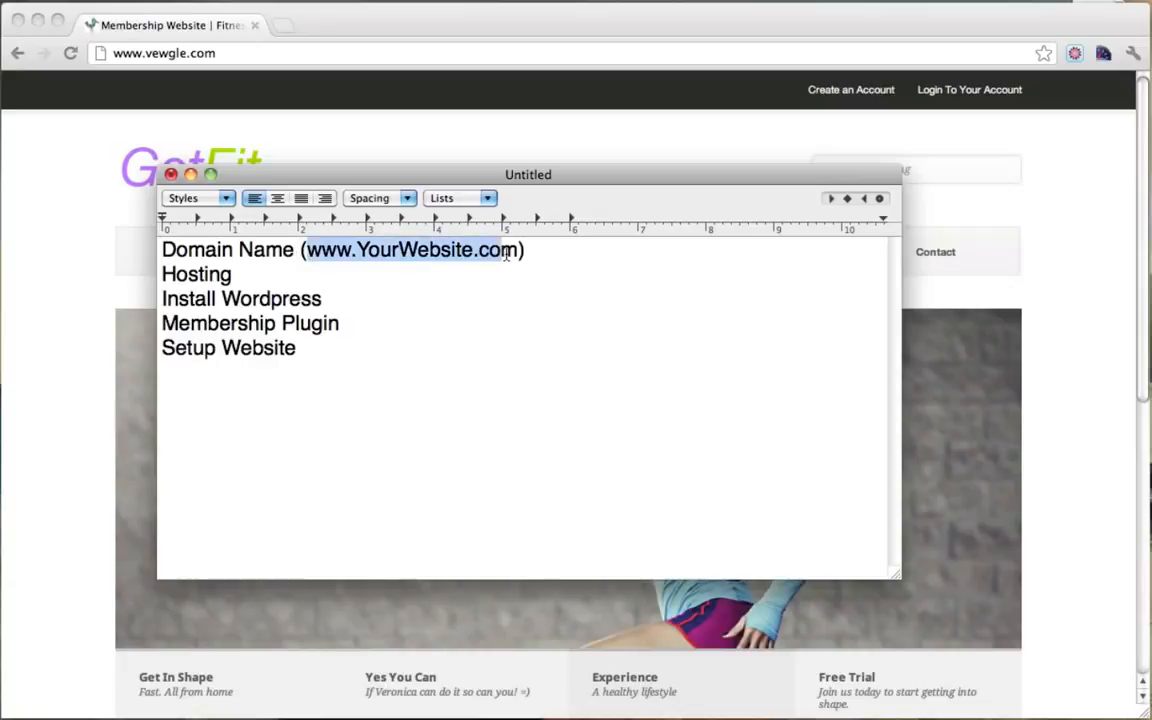
left_click(505, 253)
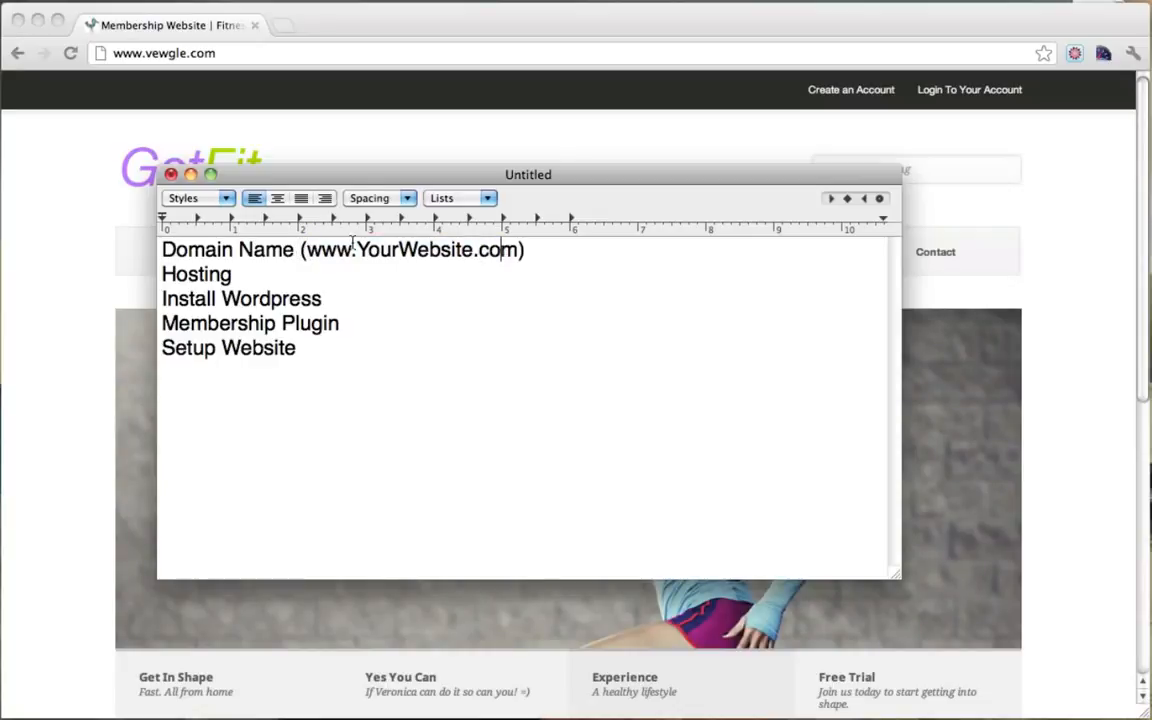
left_click_drag(307, 253, 519, 253)
left_click(519, 253)
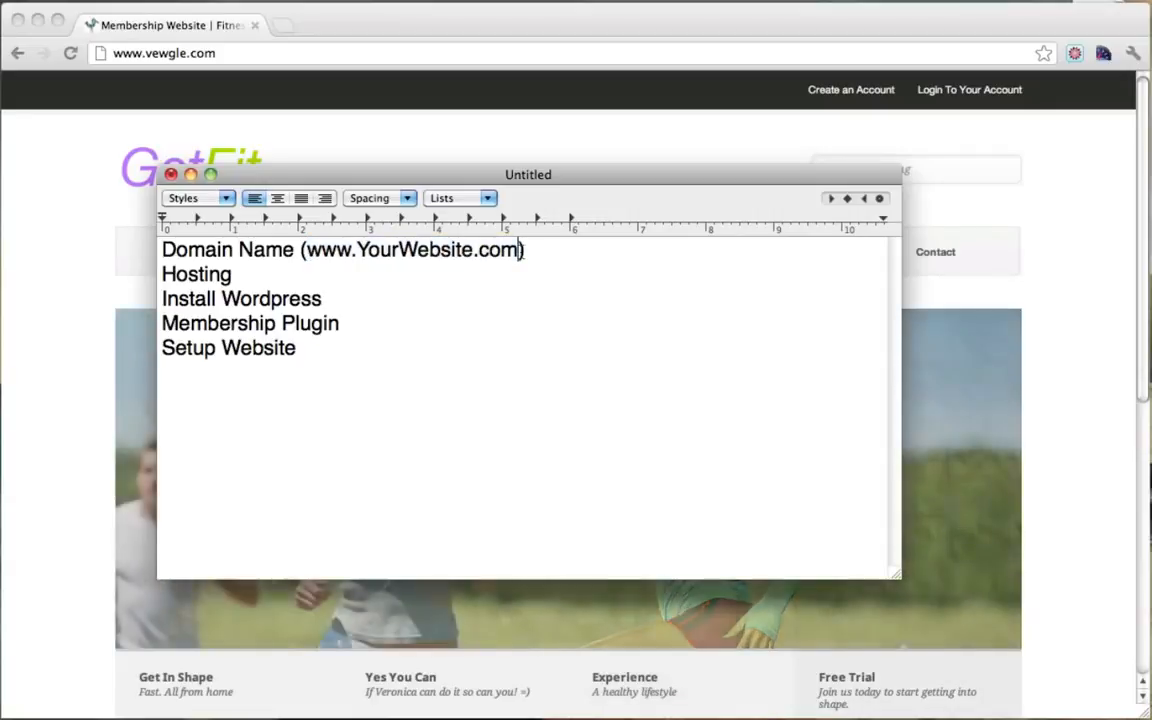
Step: Point out the Hosting item and move the notes window lower on screen
left_click_drag(239, 273, 140, 276)
left_click(262, 273)
left_click_drag(262, 273, 152, 276)
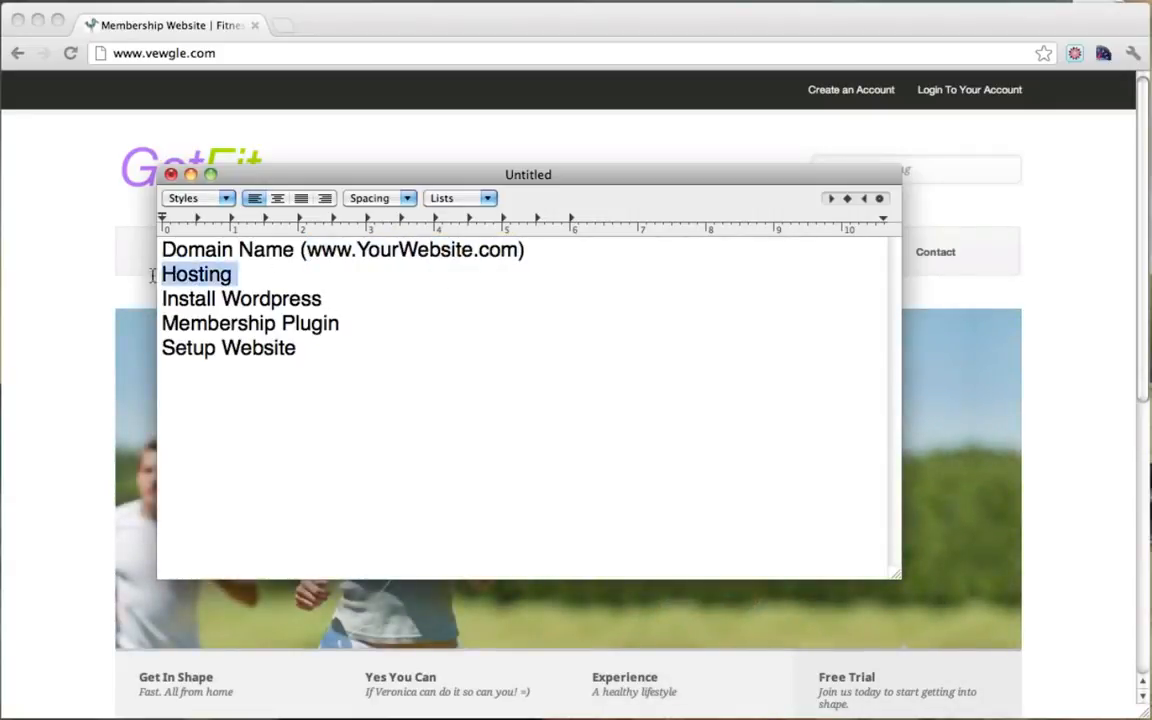
left_click(241, 277)
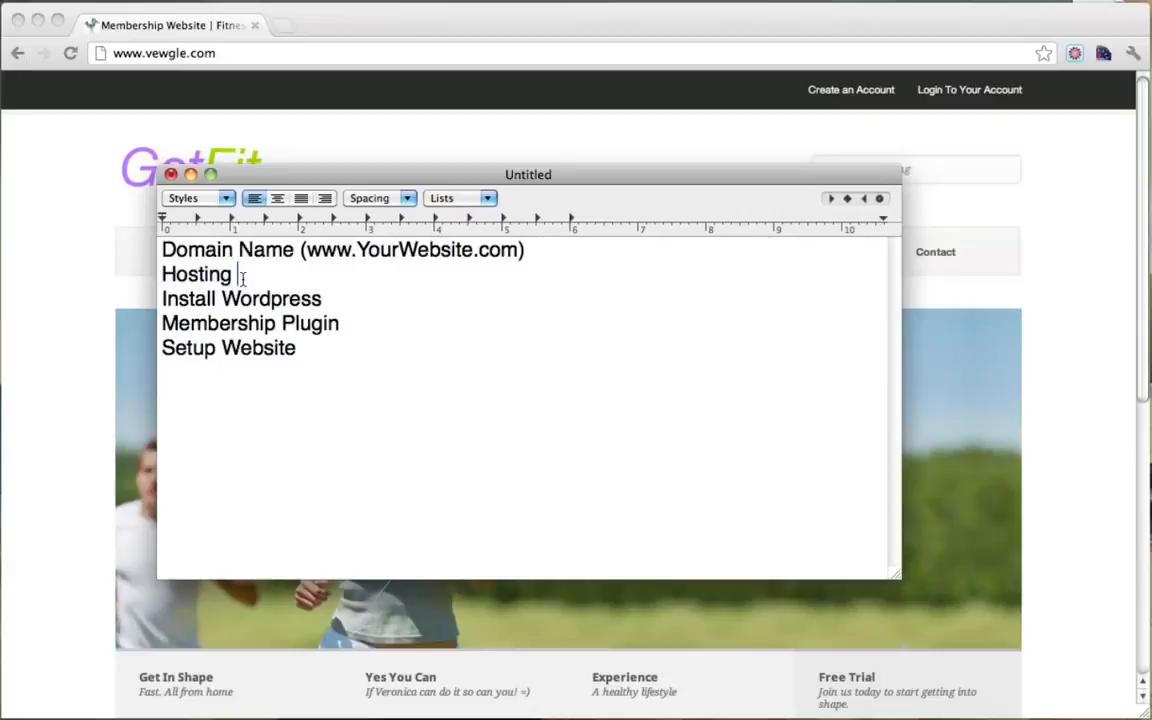
left_click_drag(345, 175, 342, 238)
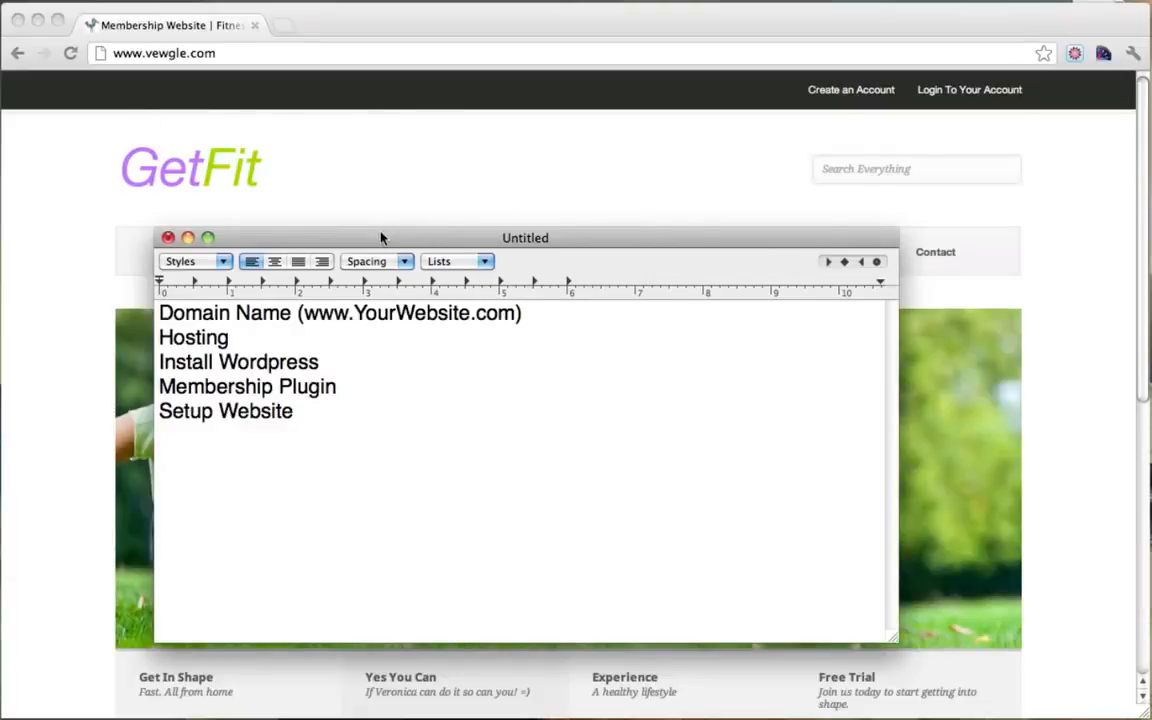
left_click_drag(381, 235, 575, 165)
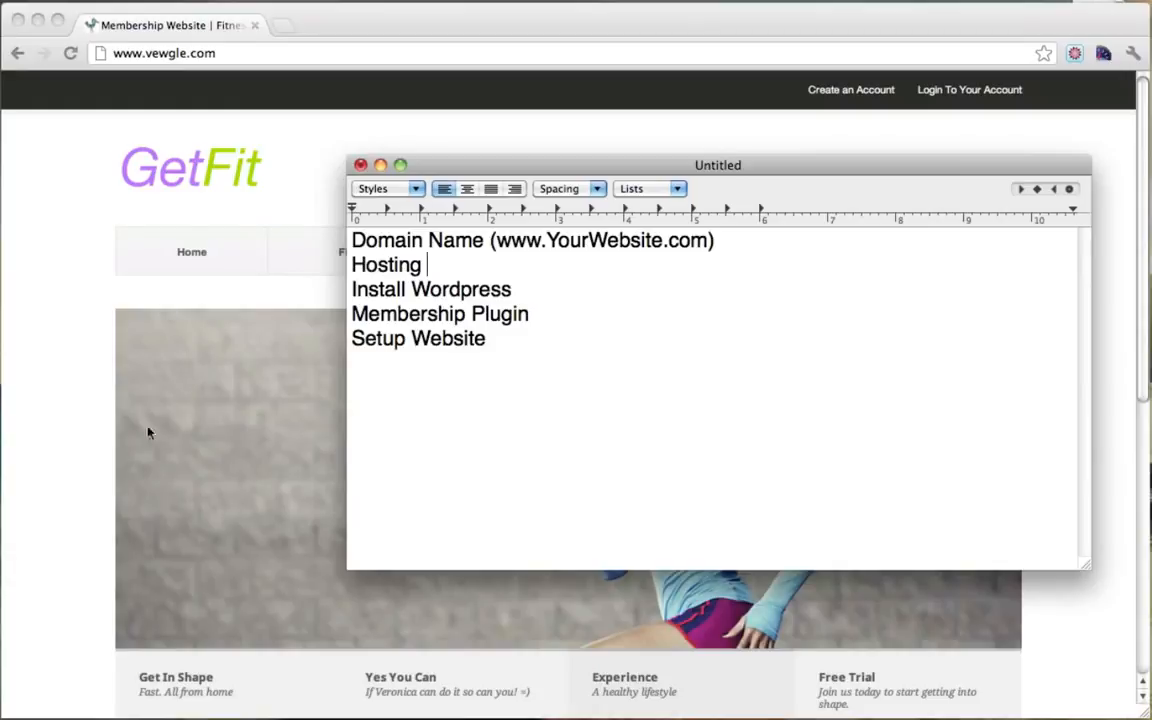
double_click(426, 266)
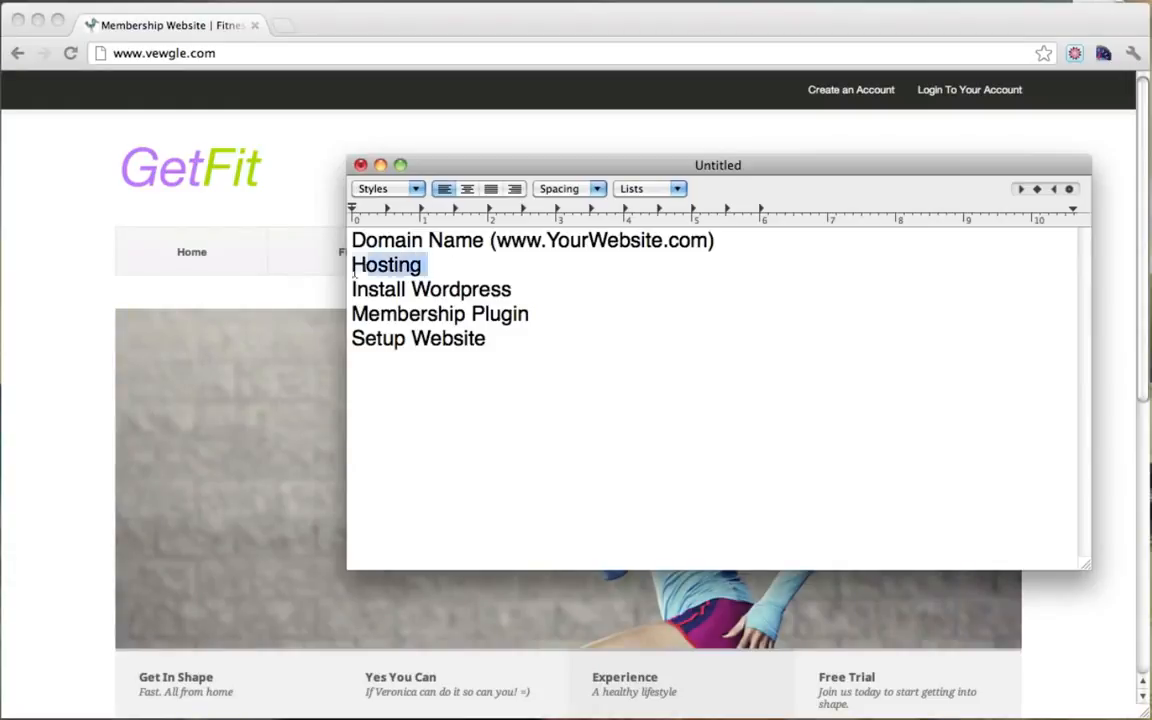
left_click(461, 268)
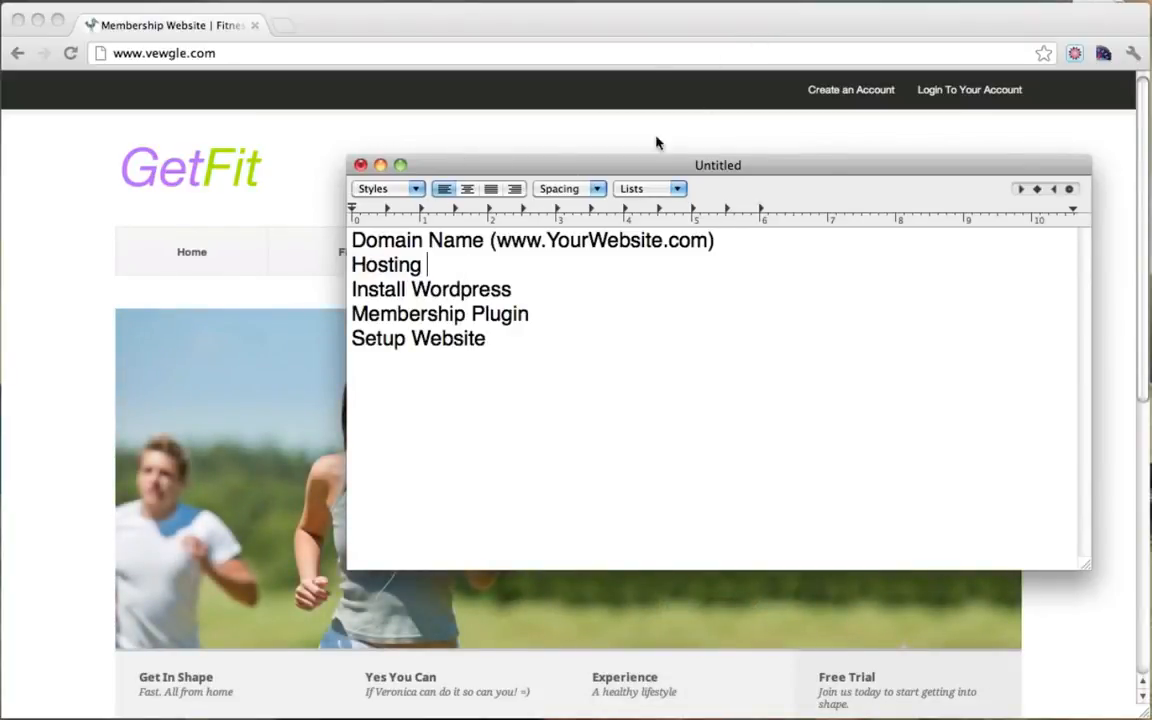
left_click_drag(585, 175, 431, 175)
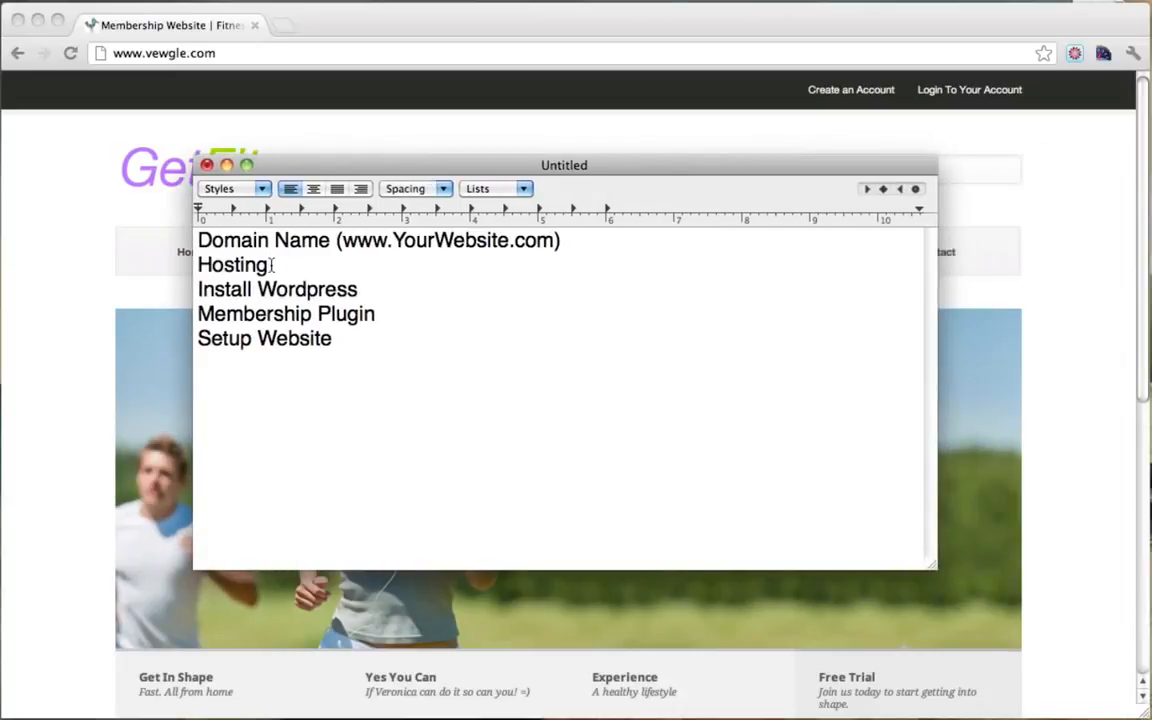
double_click(229, 265)
left_click_drag(391, 301, 198, 290)
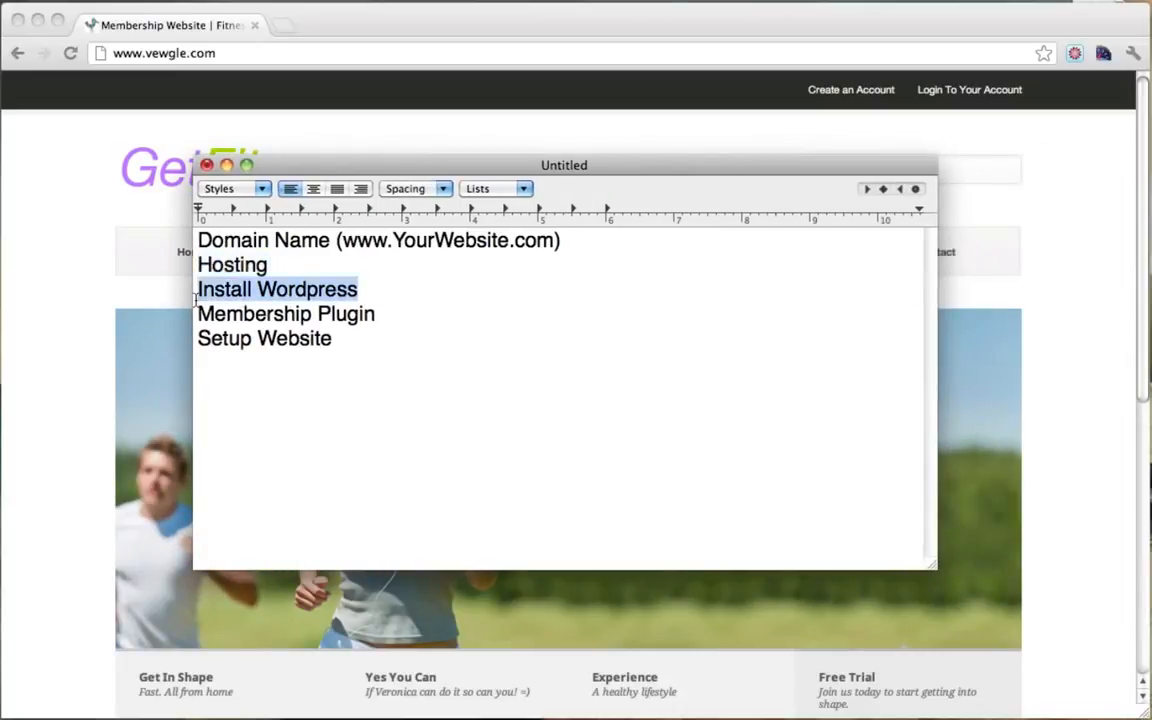
left_click_drag(382, 316, 198, 316)
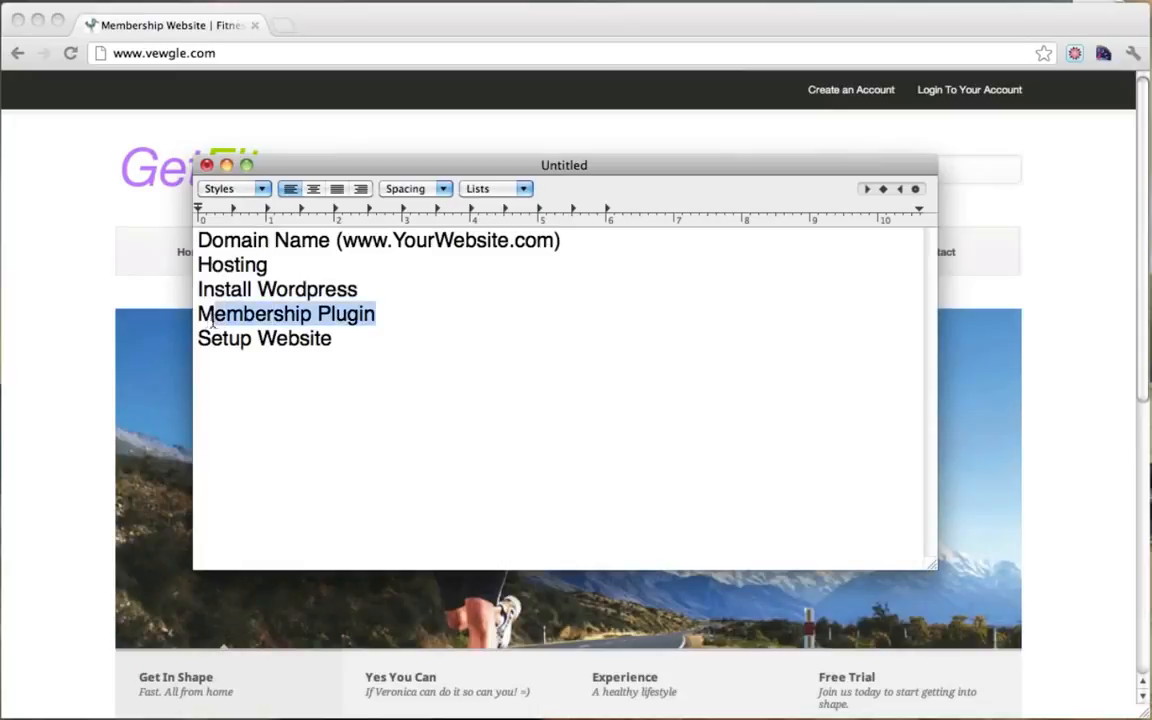
left_click_drag(350, 169, 354, 310)
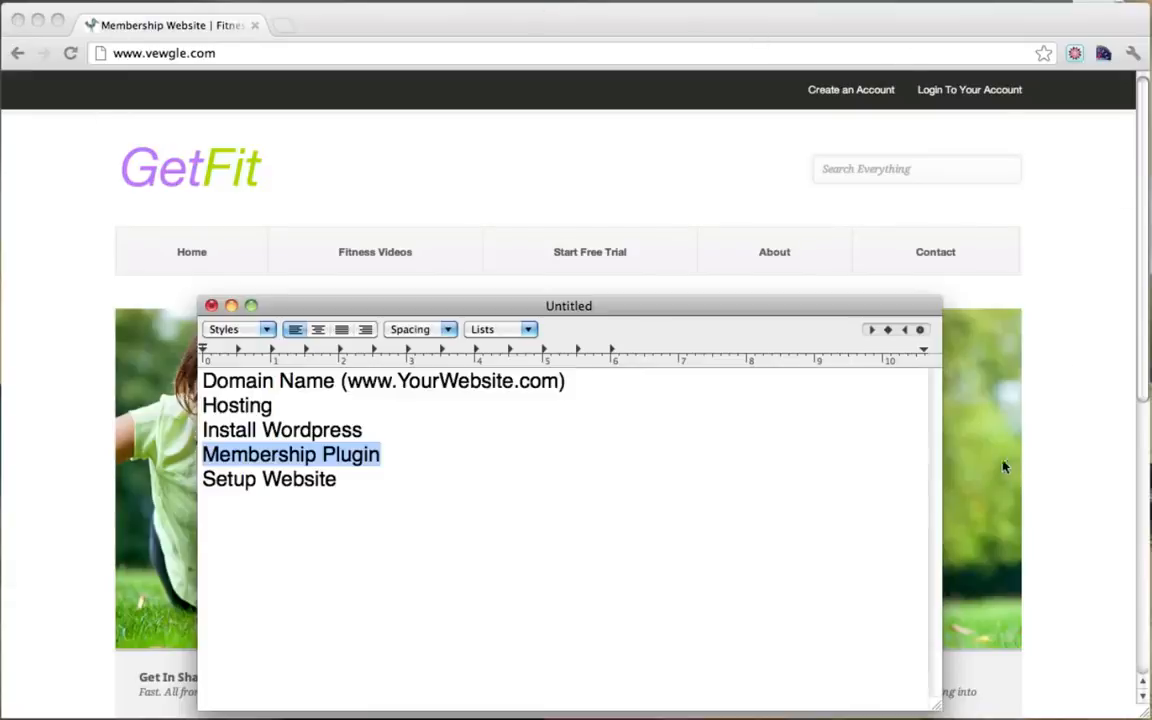
left_click(337, 481)
left_click_drag(380, 478, 165, 478)
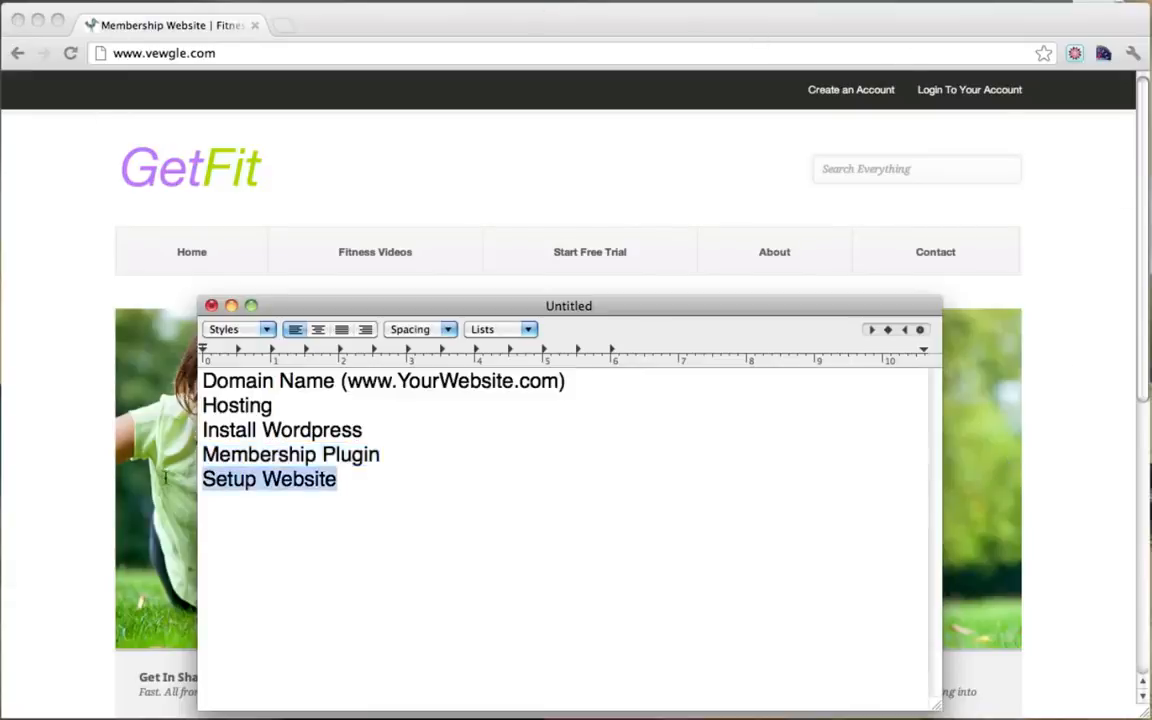
left_click(409, 486)
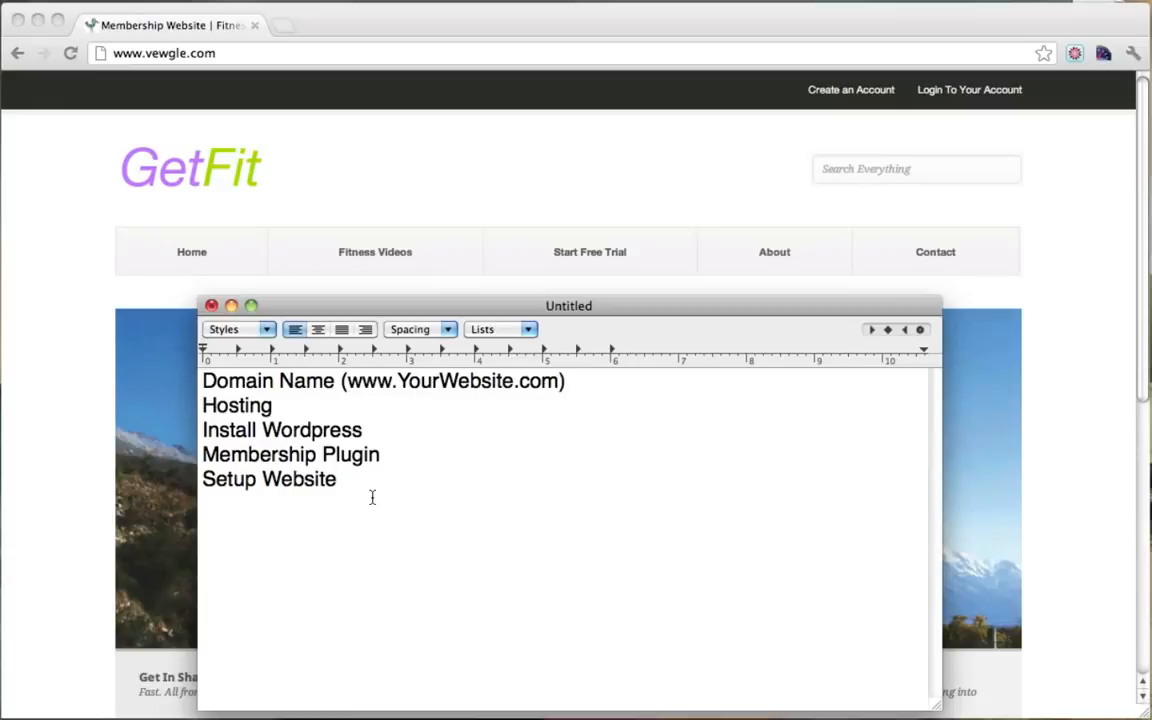
Step: Add '- $15 Yearly' to the Domain Name line and '- $10 monthly' to Hosting
left_click(632, 387)
type("- $15 Yearly")
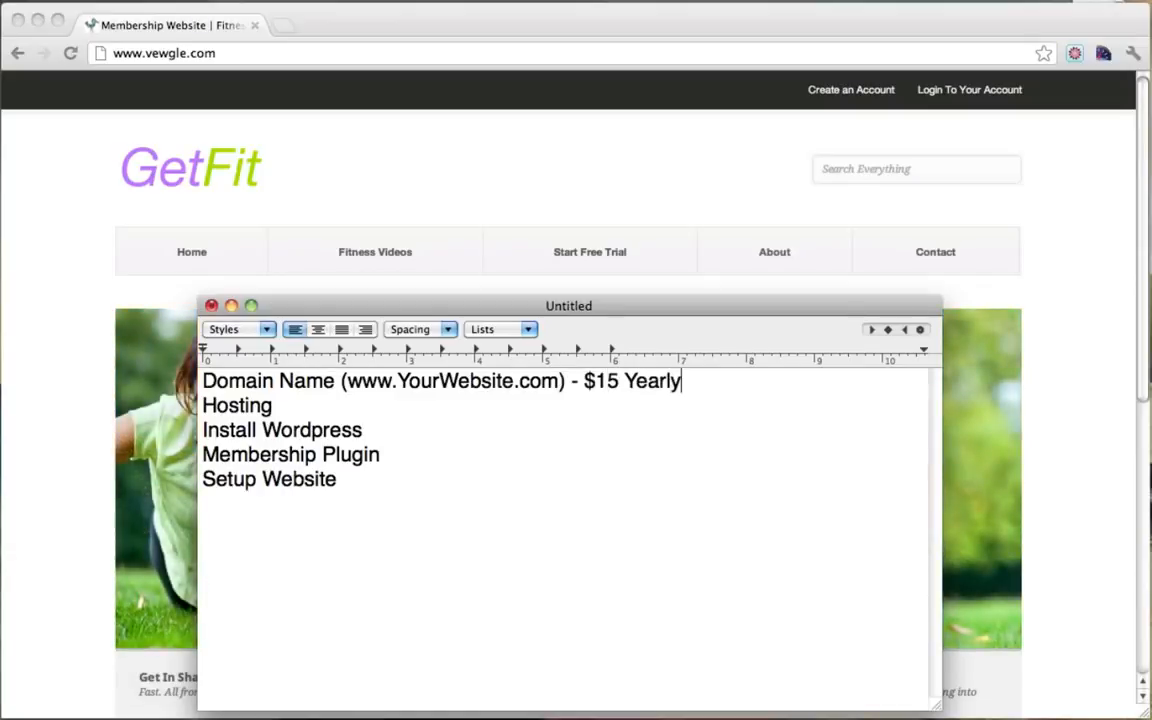
left_click(369, 405)
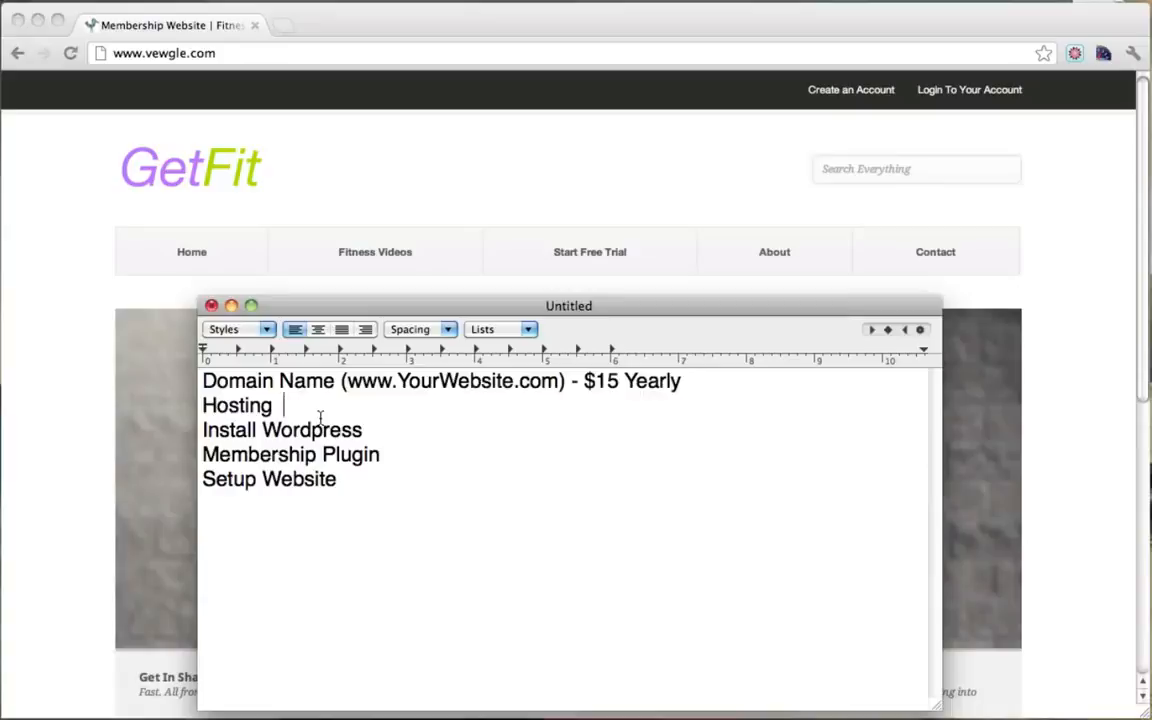
type("- $10")
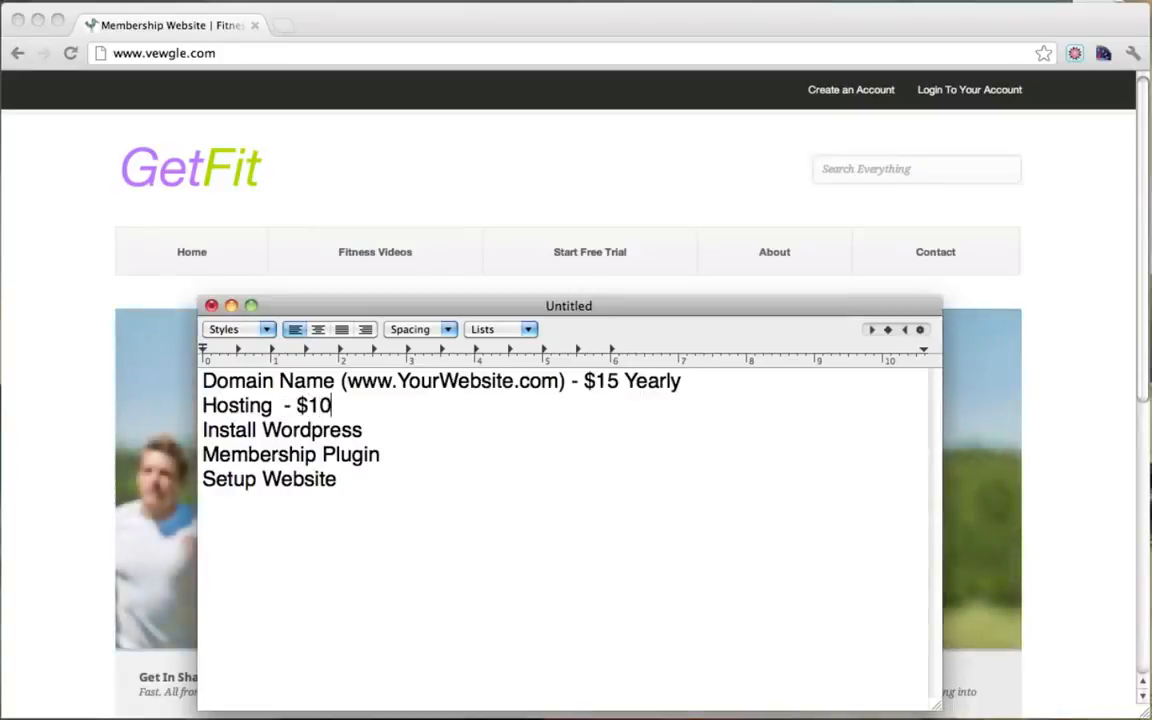
type(" month;")
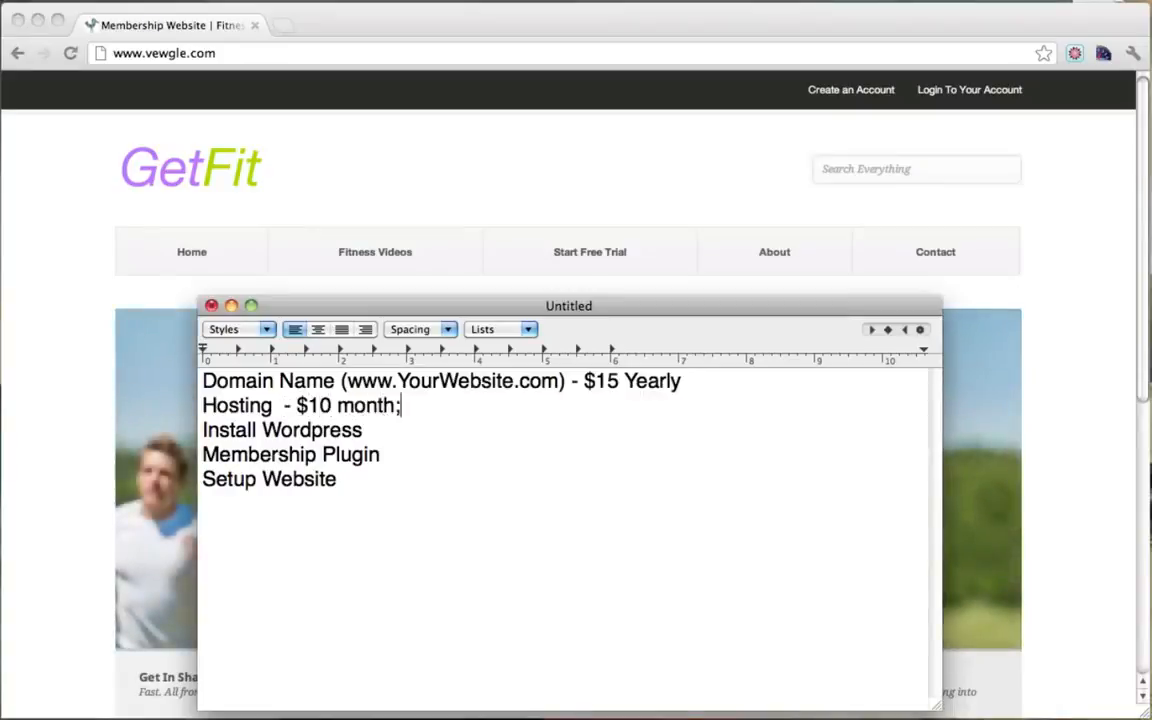
key("BackSpace")
type("ly")
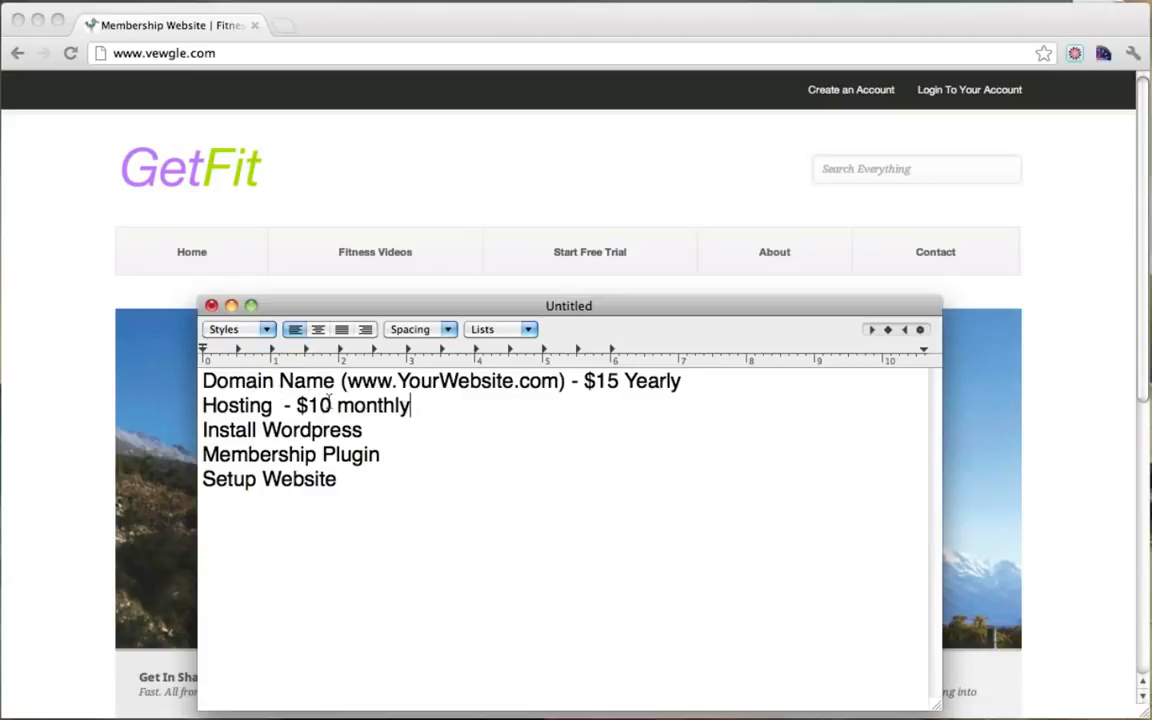
Step: Change 'monthly' to 'Monthly' on the Hosting price line
left_click_drag(339, 381, 563, 388)
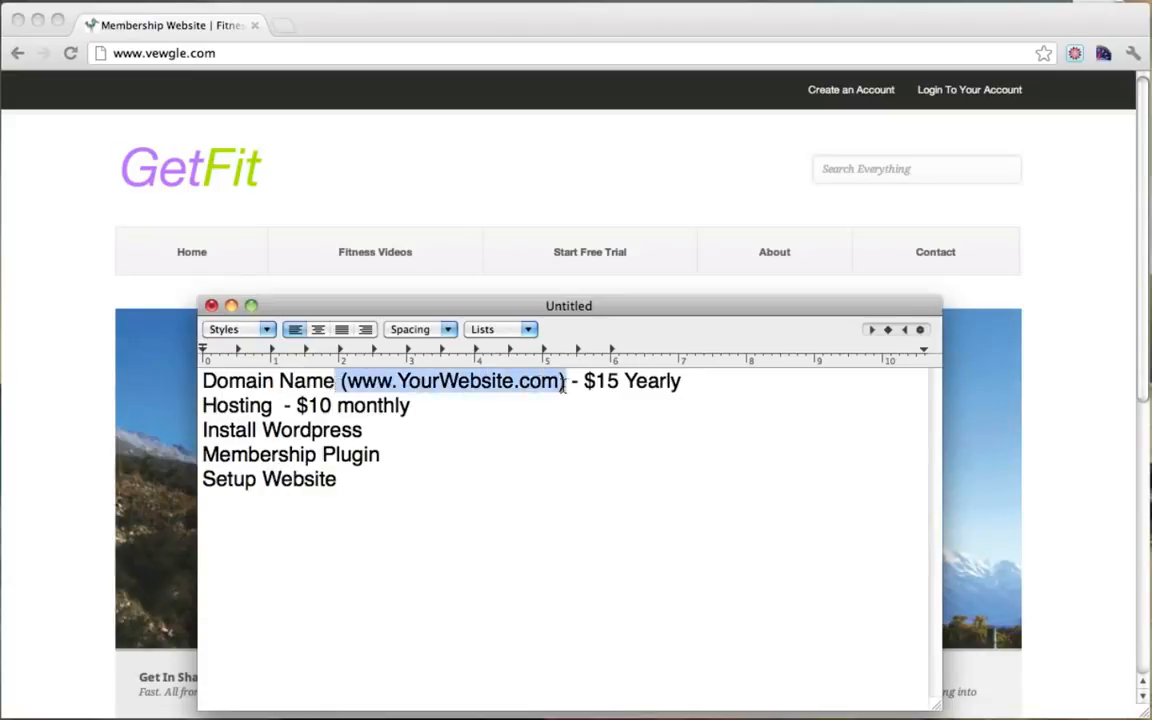
left_click_drag(203, 406, 405, 406)
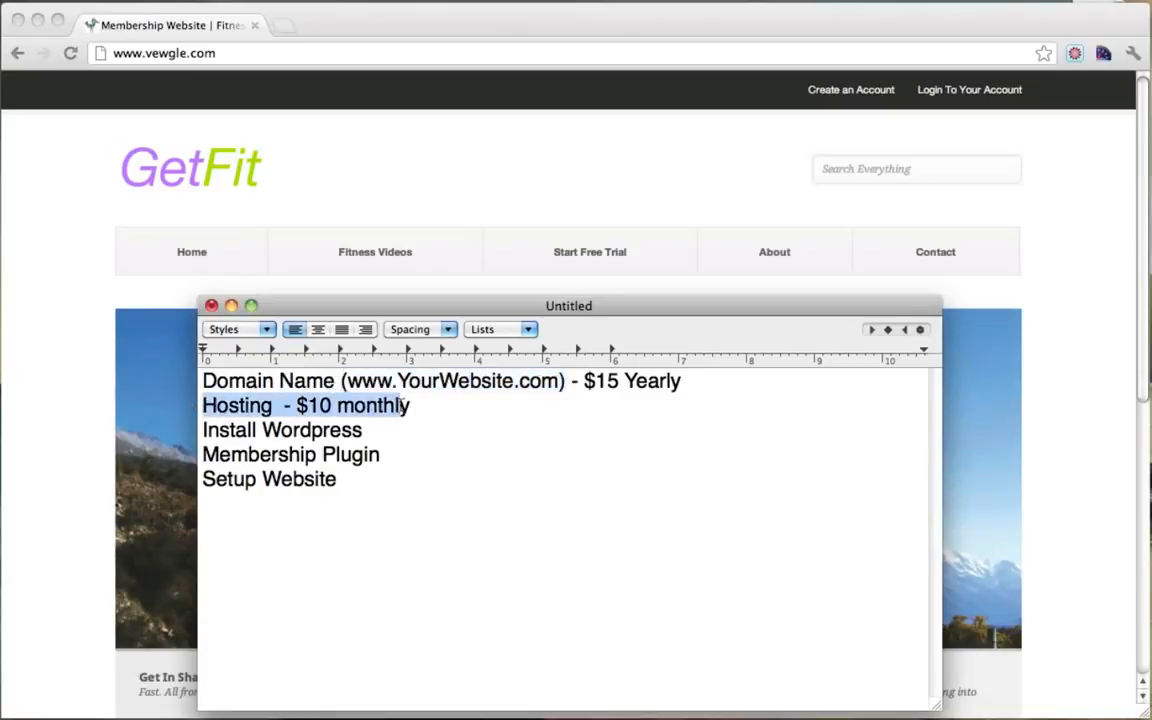
left_click(405, 405)
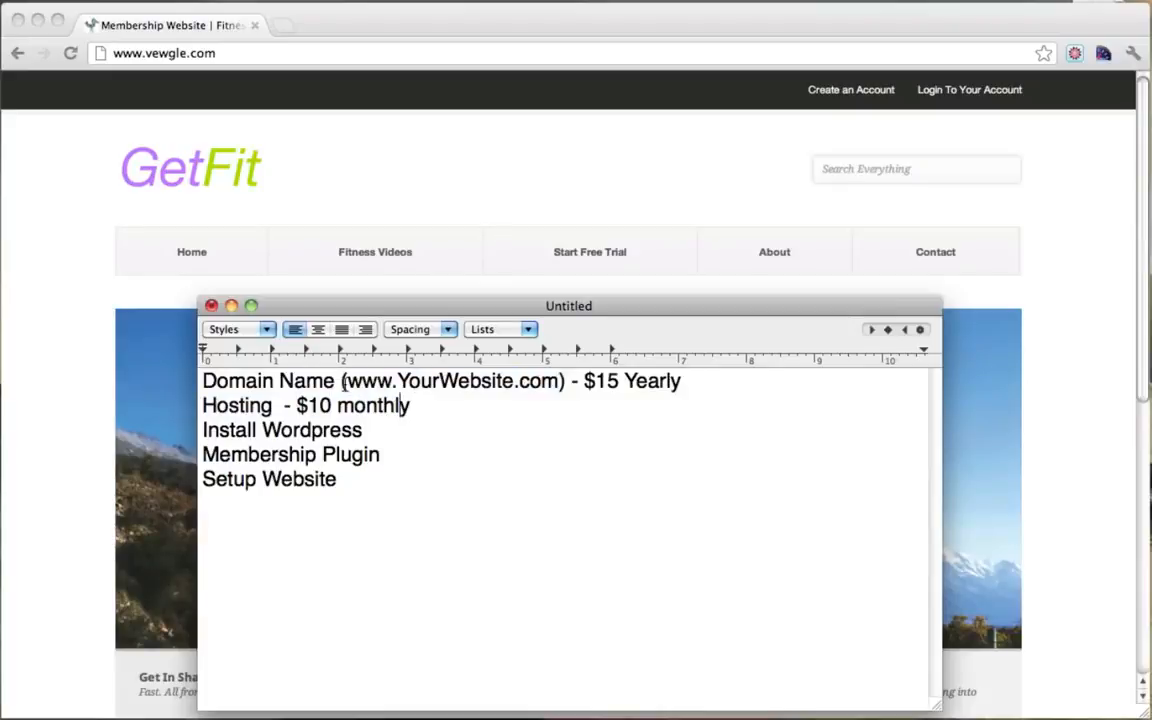
left_click_drag(347, 381, 565, 382)
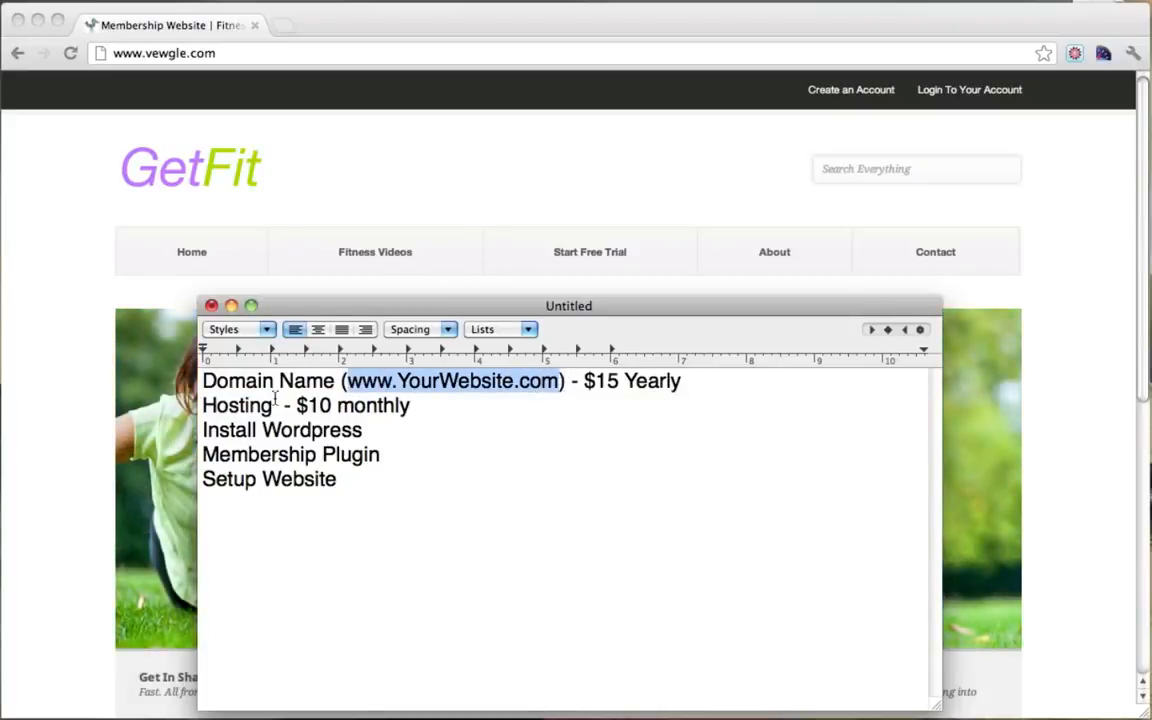
left_click_drag(238, 405, 417, 404)
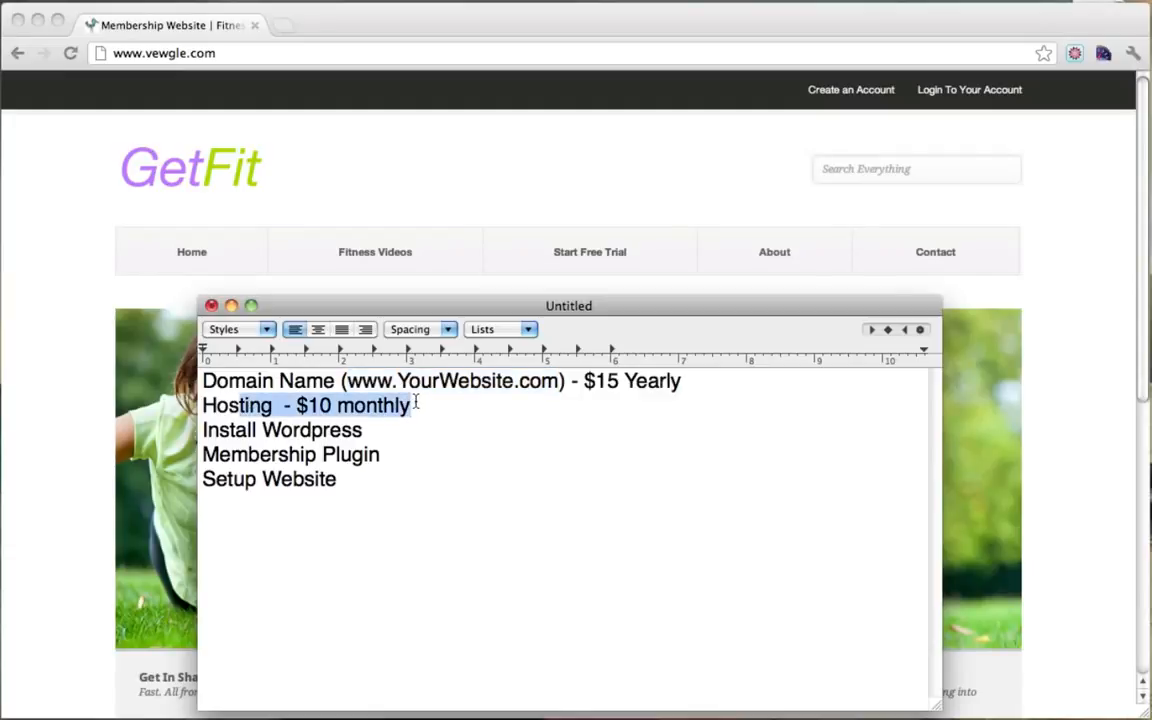
left_click(417, 403)
key("BackSpace")
type("M")
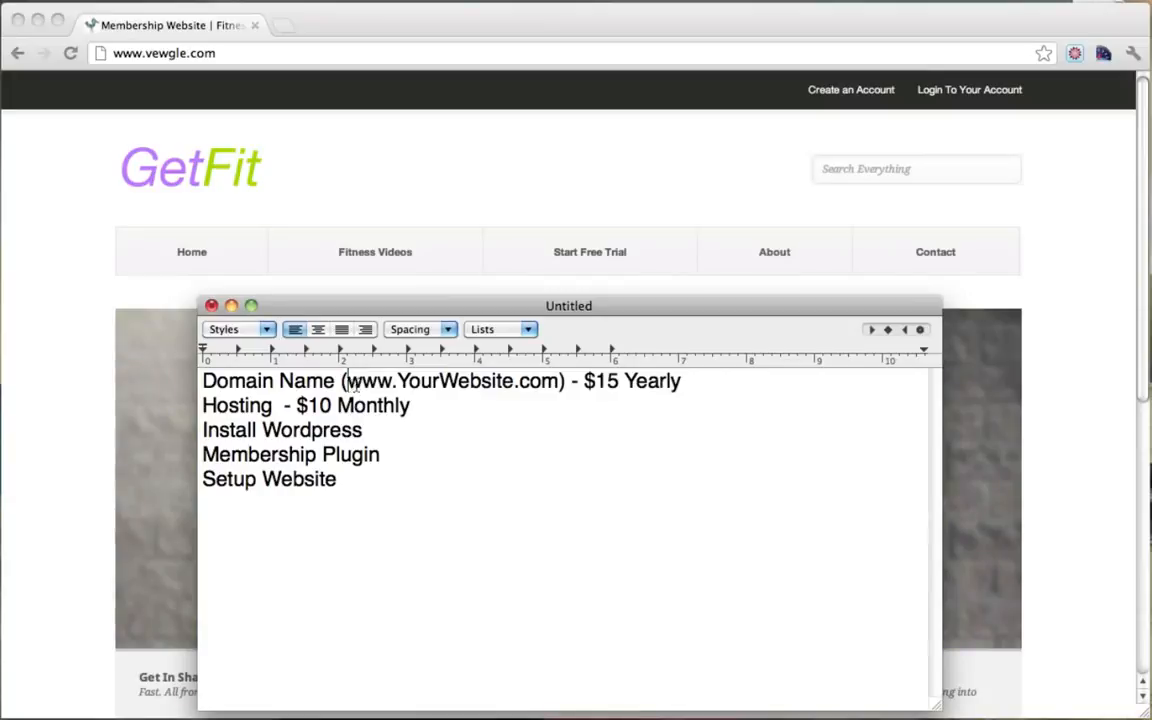
Step: Highlight the domain and hosting price lines to review the costs so far
mouse_move(347, 381)
left_mouse_down()
mouse_move(543, 385)
mouse_move(347, 383)
left_mouse_up()
left_click(543, 383)
left_click(347, 381)
left_click_drag(205, 405, 427, 406)
left_click(427, 406)
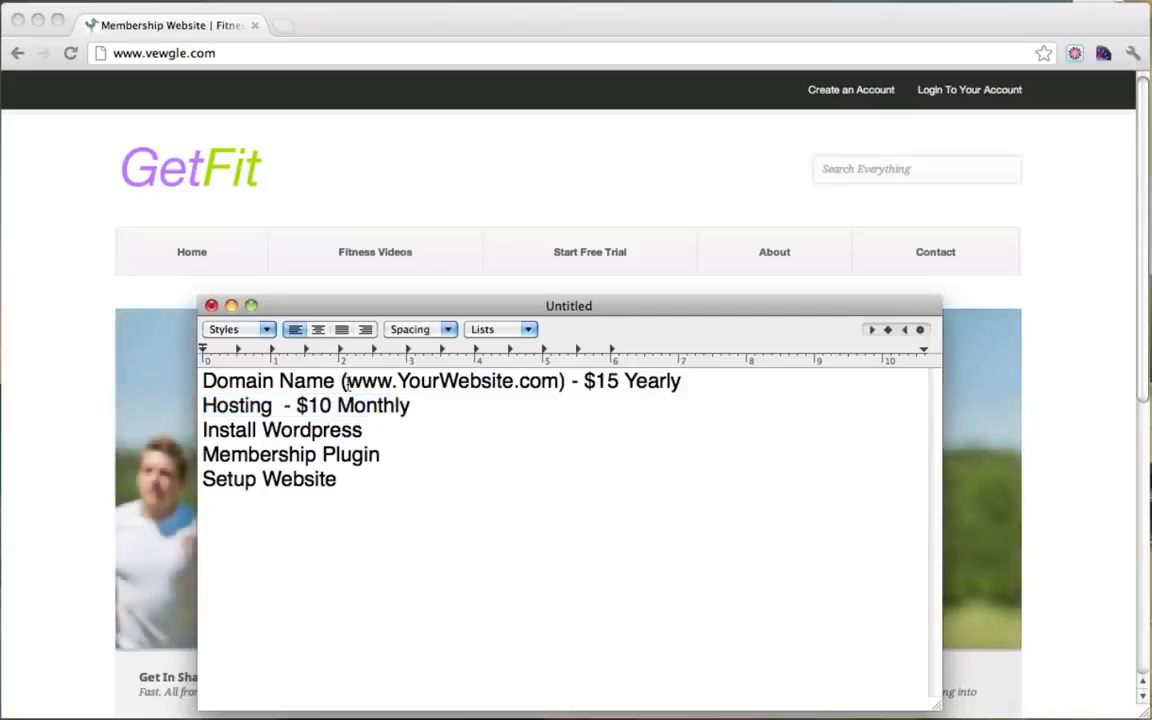
left_click_drag(347, 381, 689, 380)
left_click(463, 412)
left_click(401, 430)
Step: Add '- Free' after Install Wordpress and '- $30' after Membership Plugin
type("- Free")
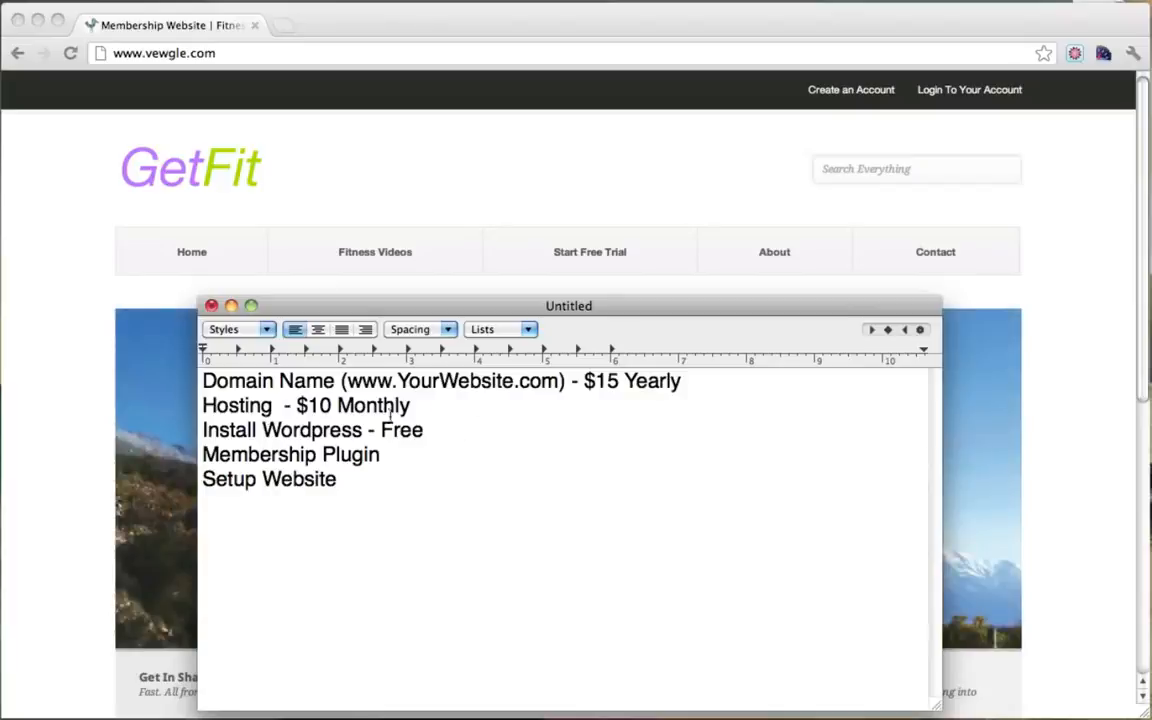
left_click(413, 457)
left_click_drag(386, 457, 222, 455)
left_click(392, 457)
type("- $30")
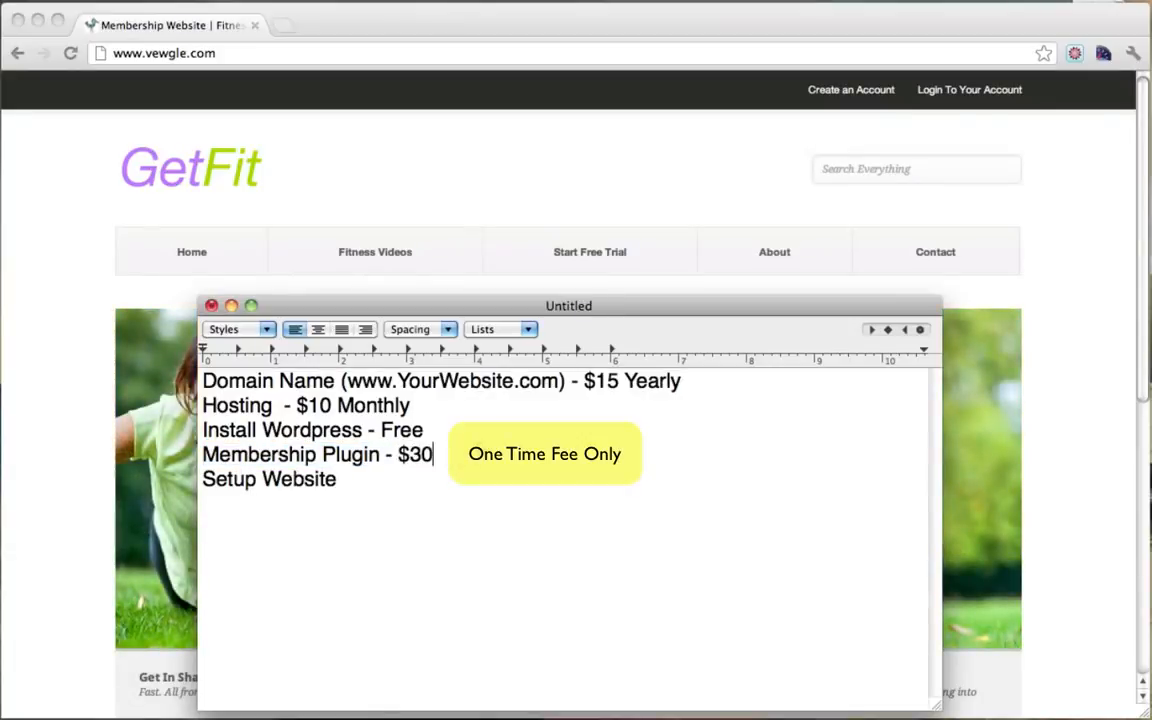
left_click_drag(440, 455, 204, 455)
left_click(452, 455)
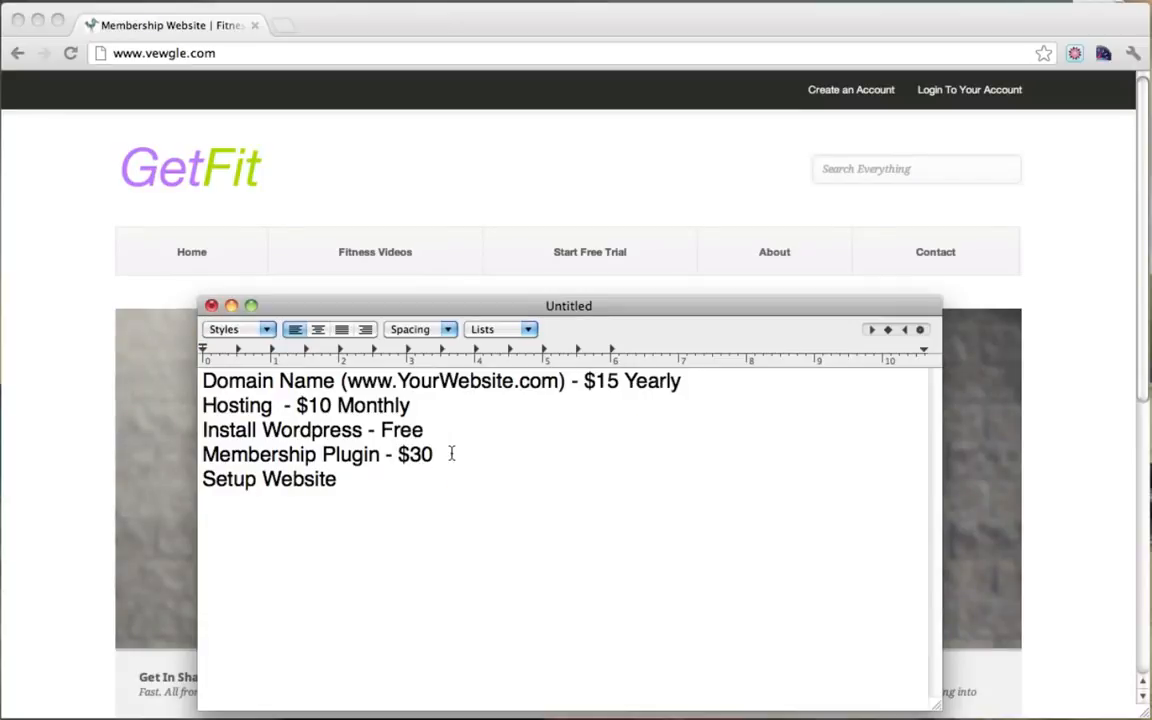
Step: Add an 'Under $60' total line below the list, then delete it
left_click(390, 479)
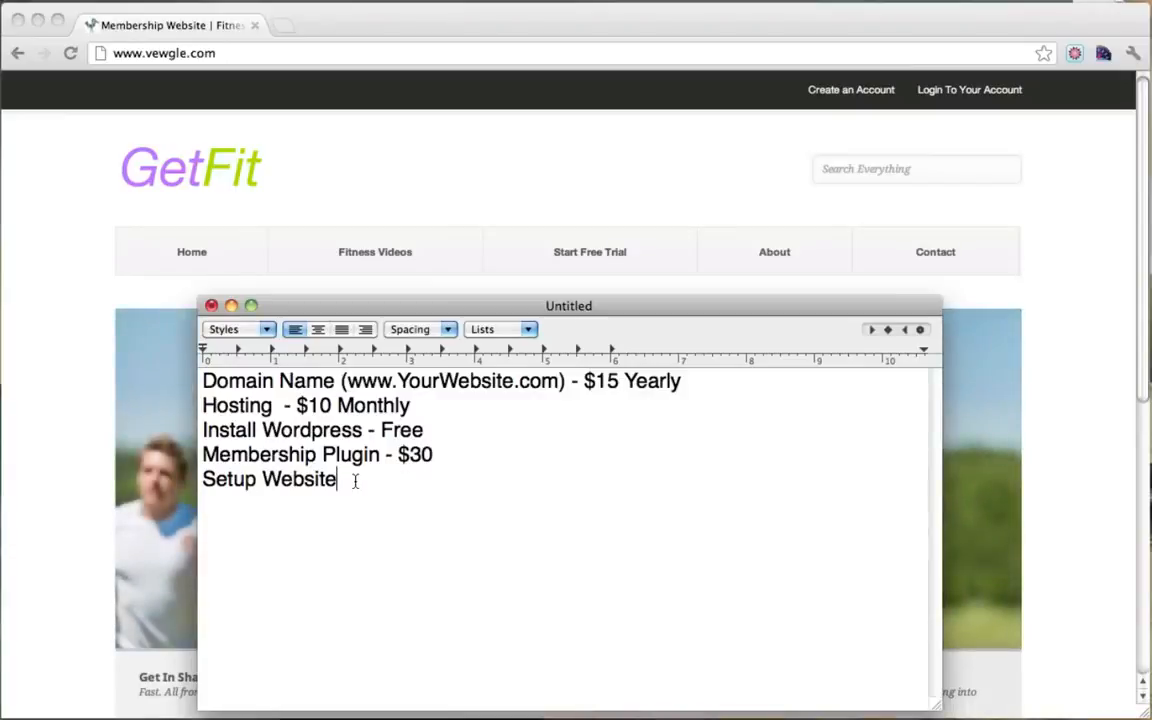
mouse_move(346, 481)
left_mouse_down()
mouse_move(190, 483)
mouse_move(347, 481)
left_mouse_up()
key("Return")
key("Return")
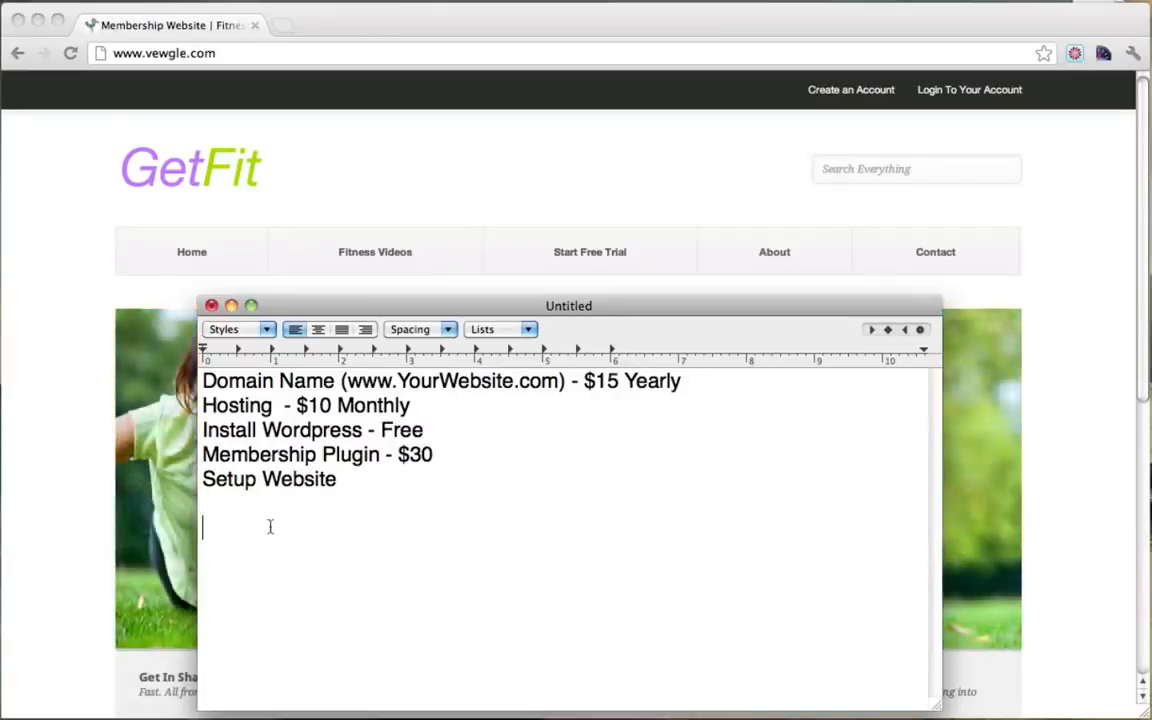
type("Under $60")
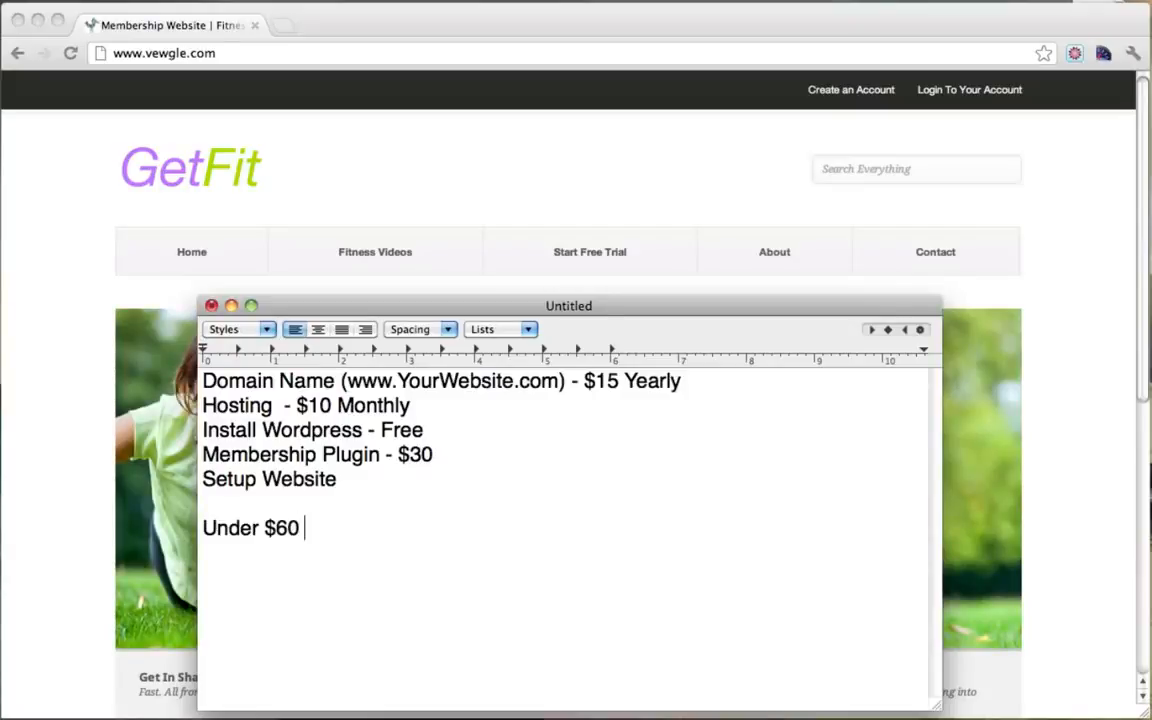
left_click_drag(204, 380, 465, 415)
left_click(465, 415)
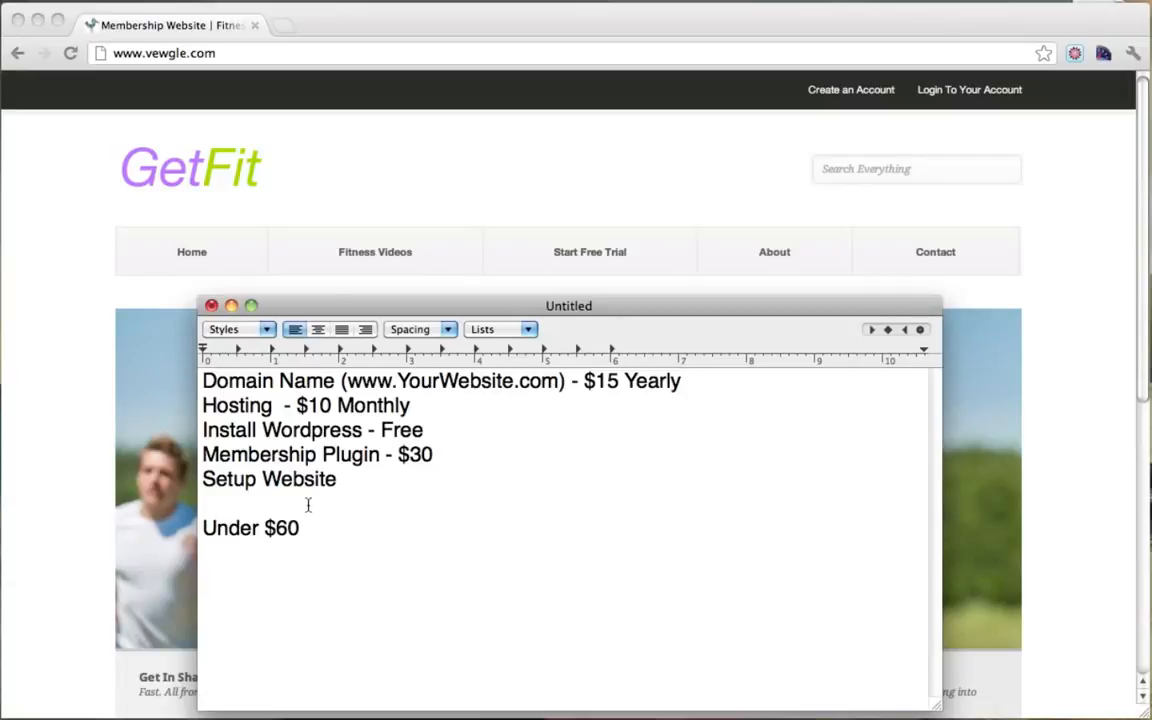
left_click_drag(316, 531, 201, 530)
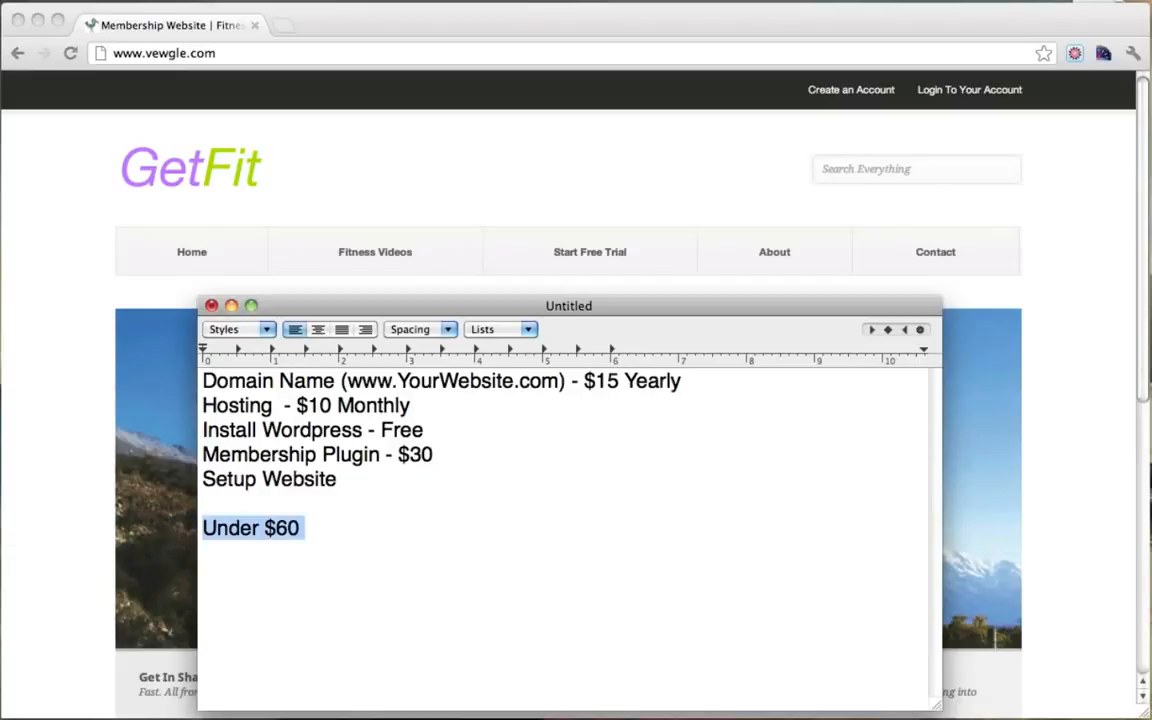
key("BackSpace")
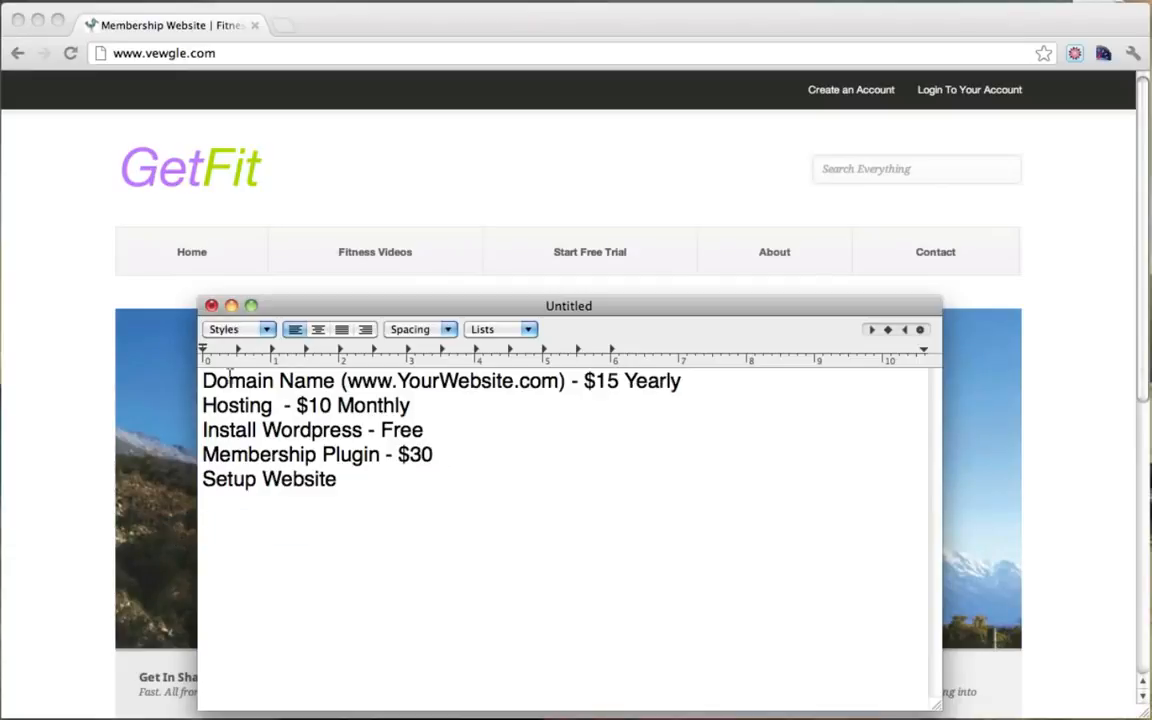
Step: Highlight the domain and hosting lines once more, then minimise the notes window
left_click_drag(204, 378, 465, 404)
left_click(465, 404)
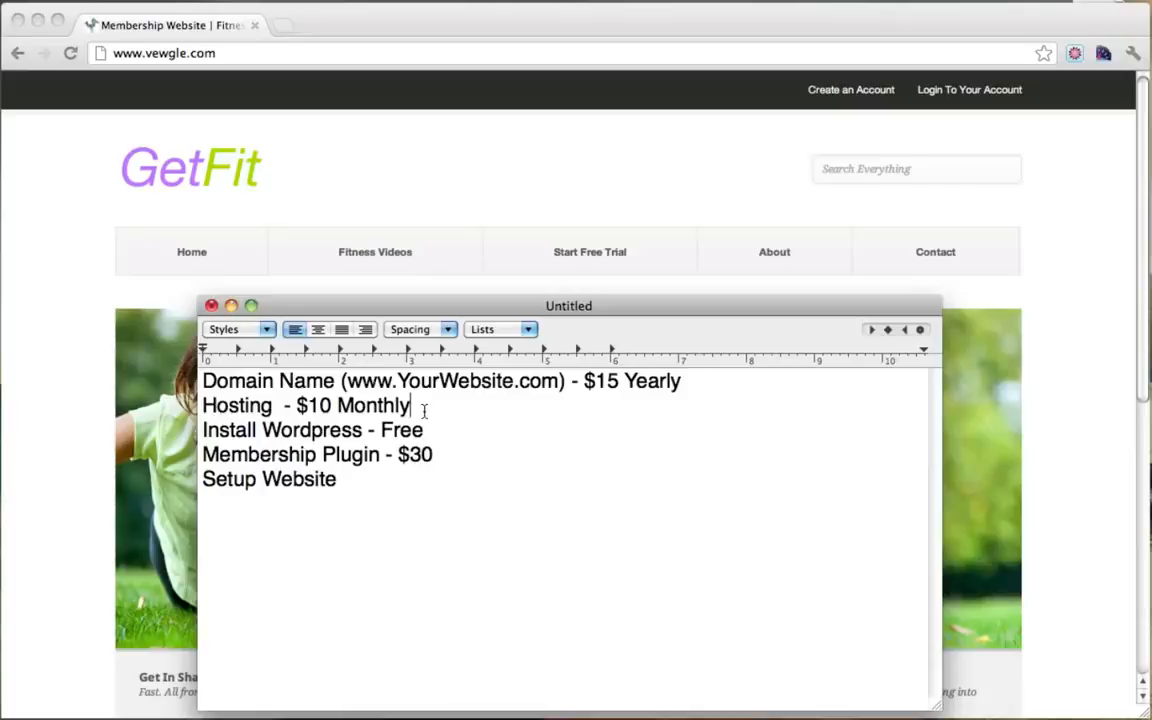
left_click_drag(424, 411, 154, 369)
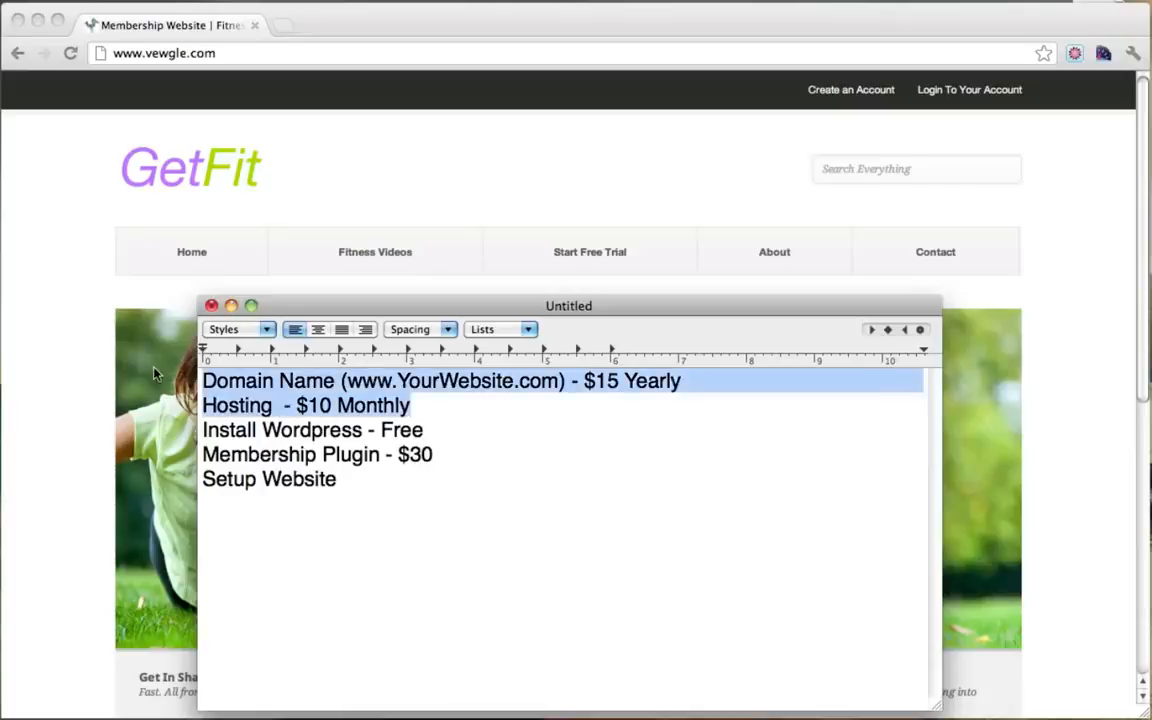
left_click(460, 437)
left_click(231, 306)
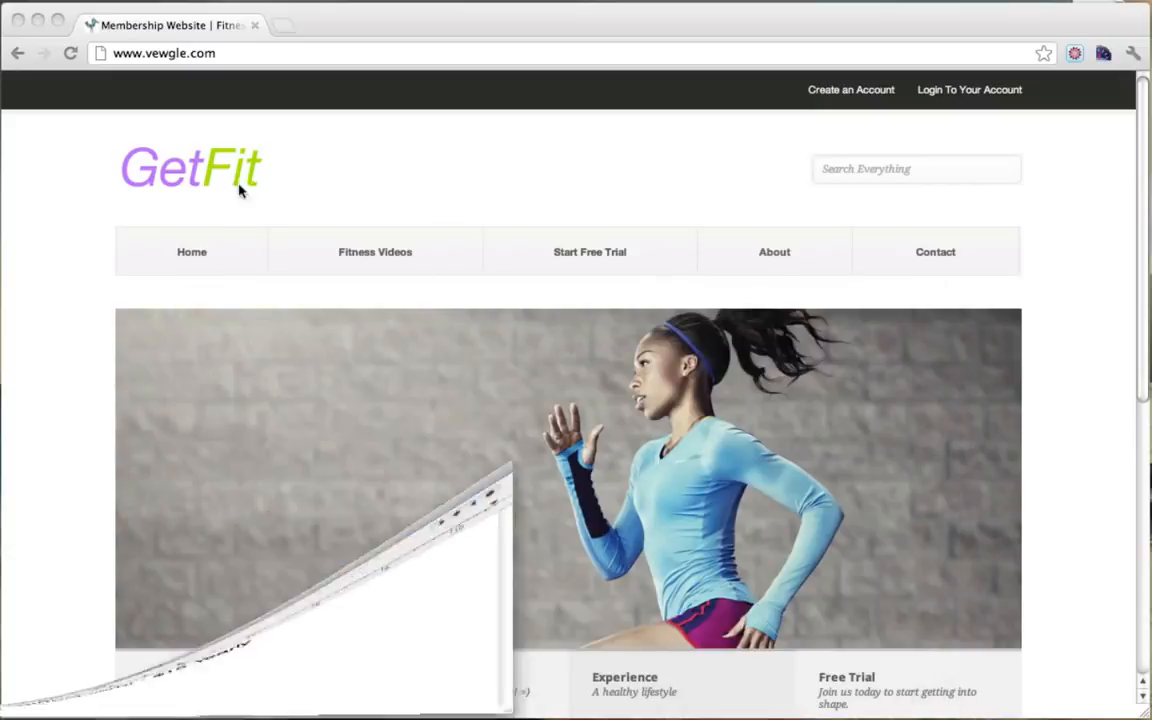
left_click(248, 52)
type("ww")
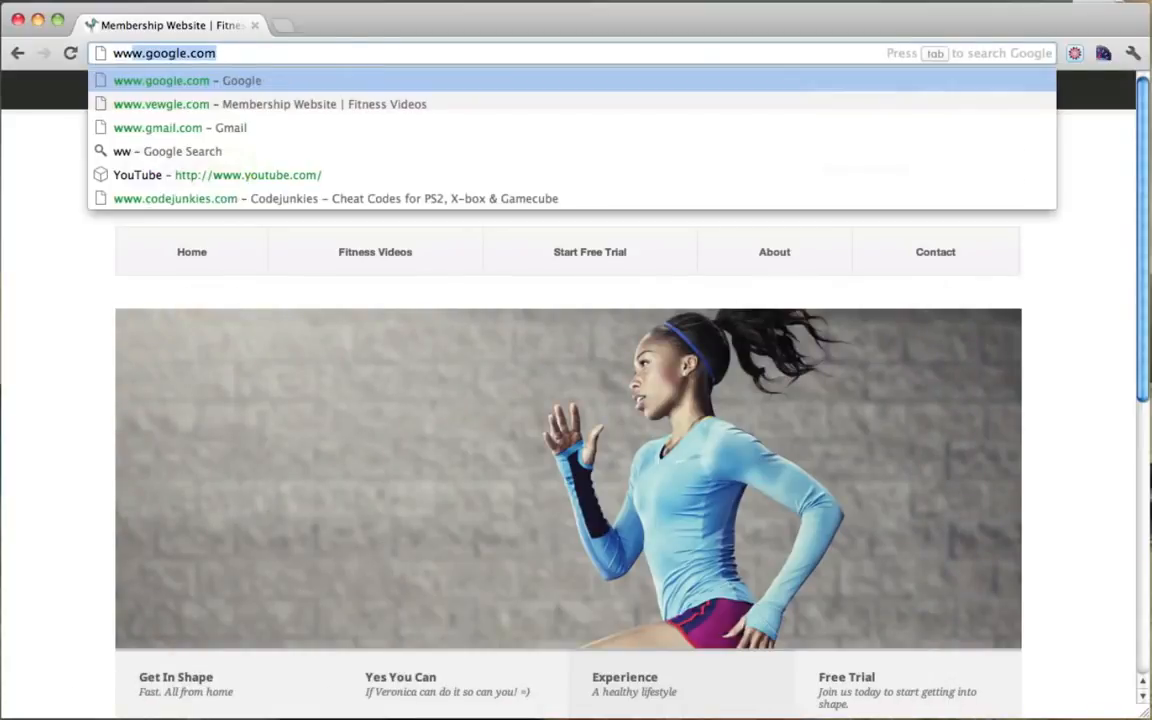
type("w.hostgator.com")
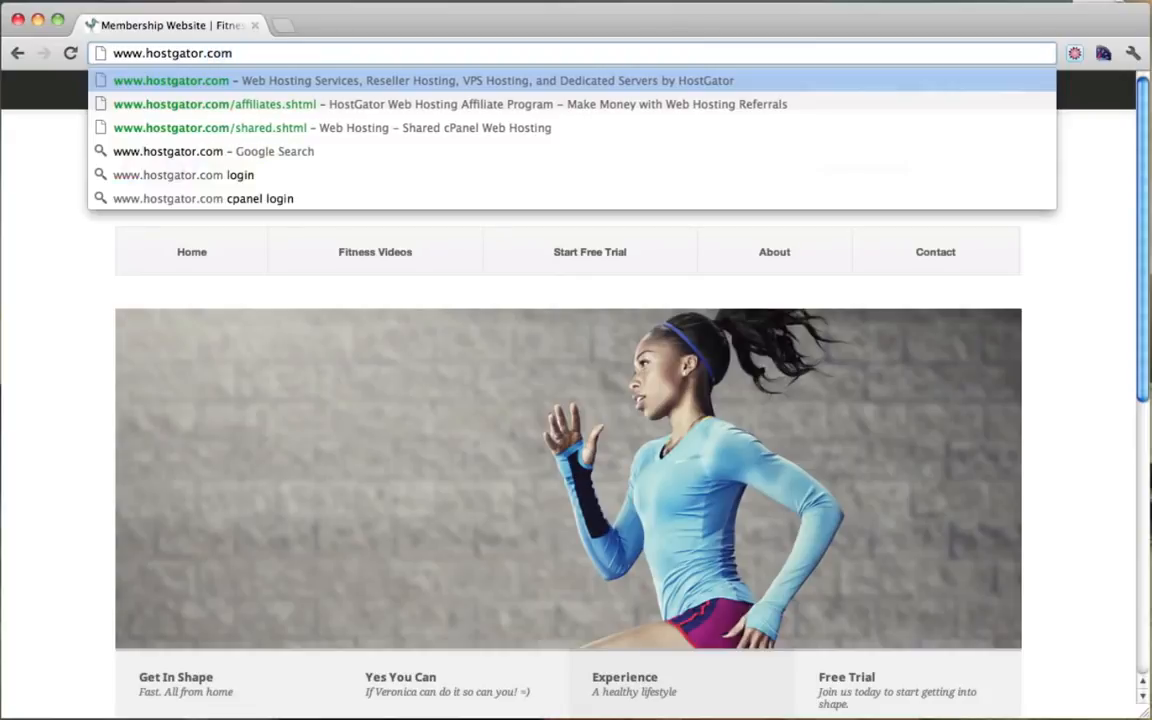
key("Return")
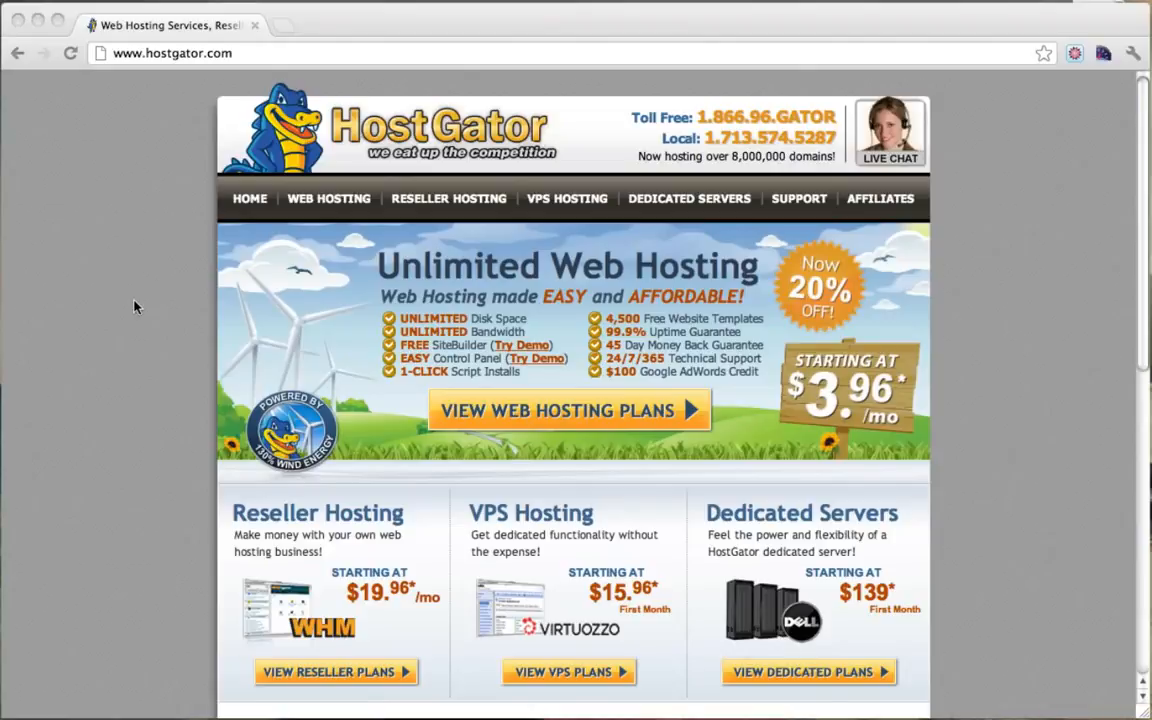
left_click(185, 308)
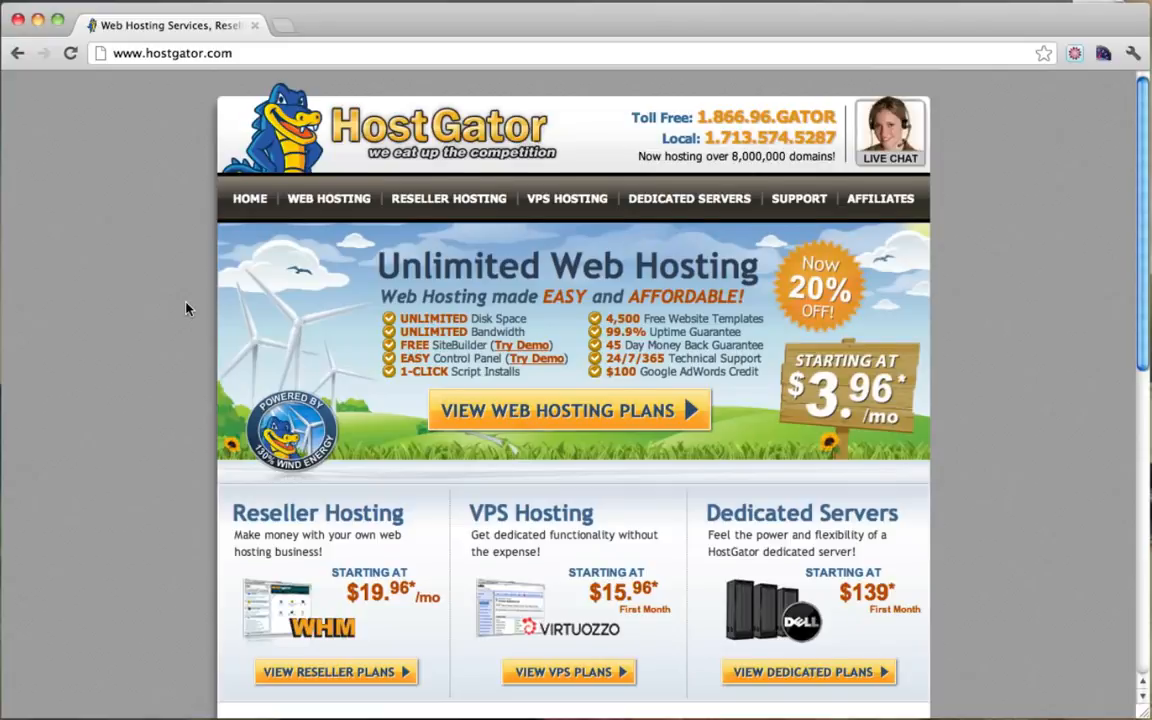
scroll(185, 308, "down", 5)
scroll(185, 308, "up", 2)
scroll(185, 308, "up", 3)
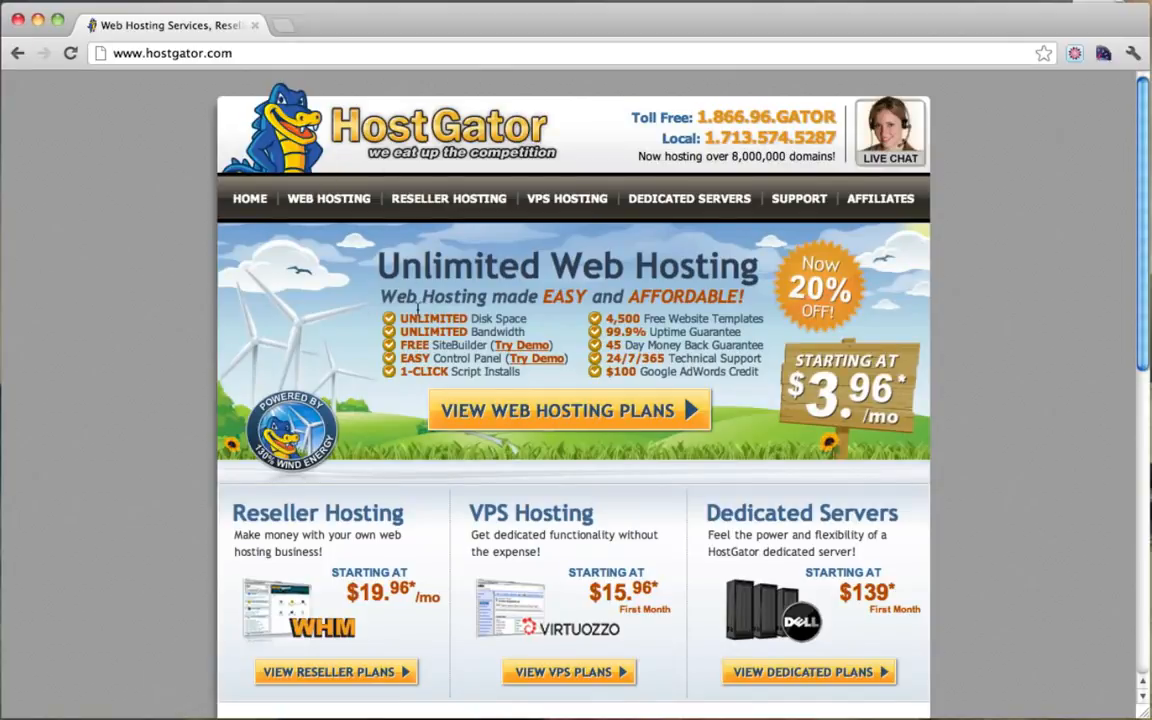
left_click(887, 135)
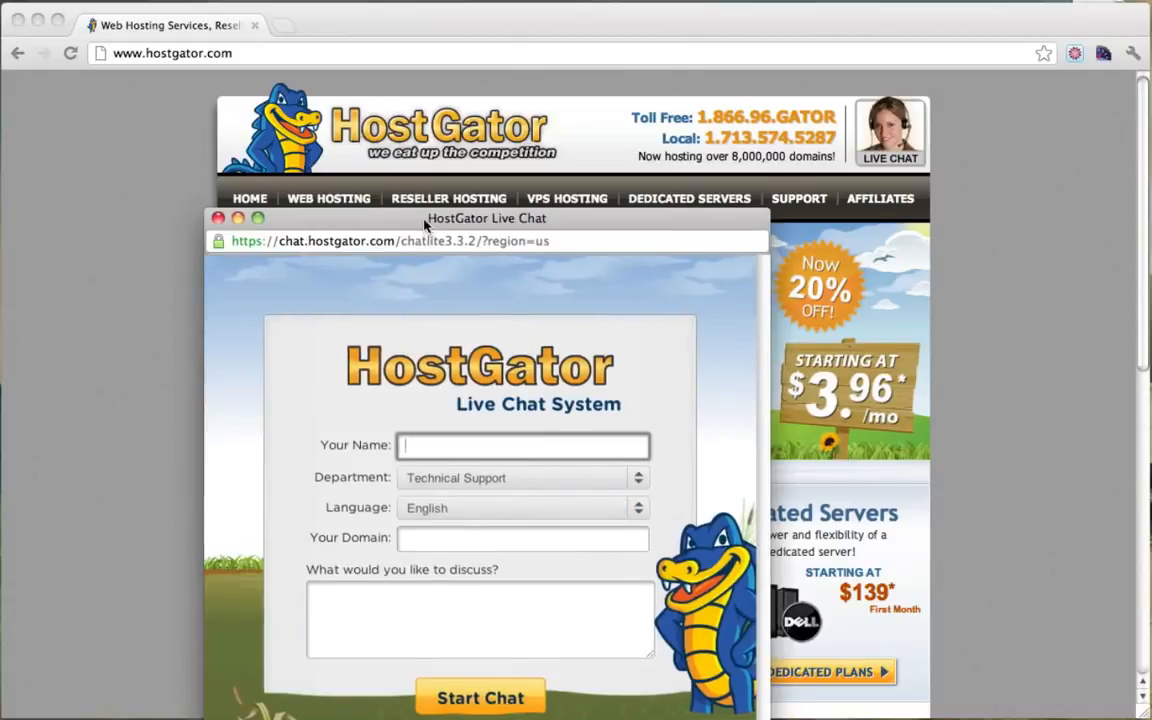
left_click_drag(425, 220, 476, 119)
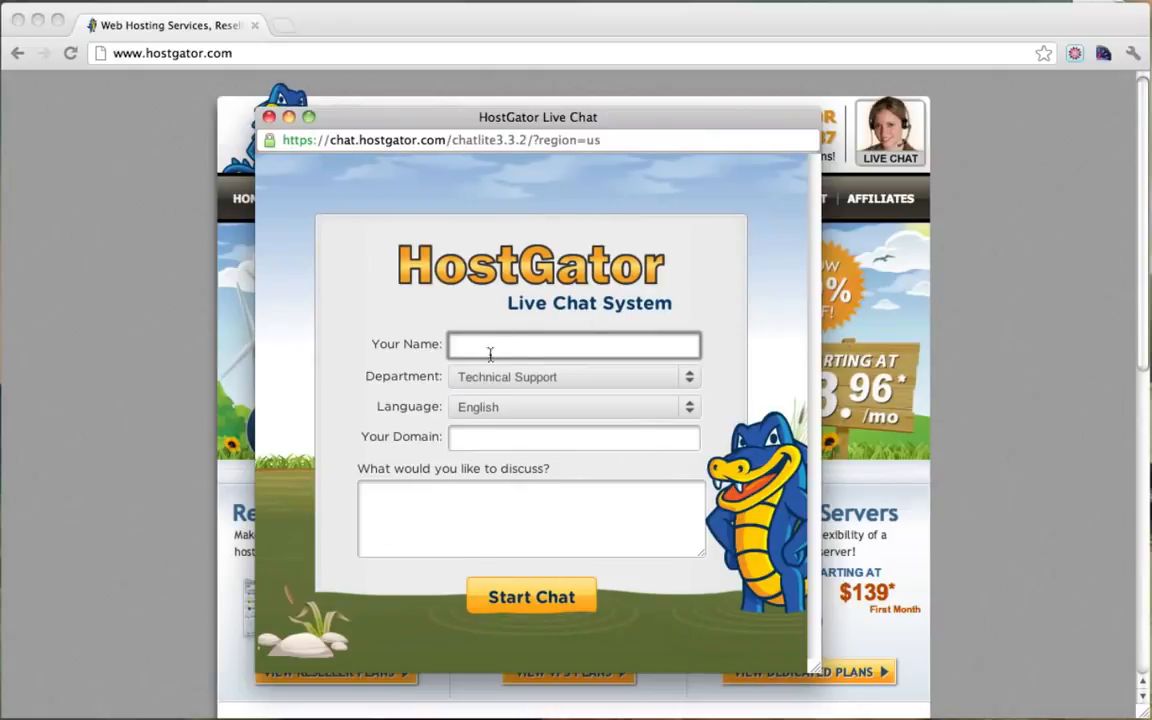
left_click(668, 346)
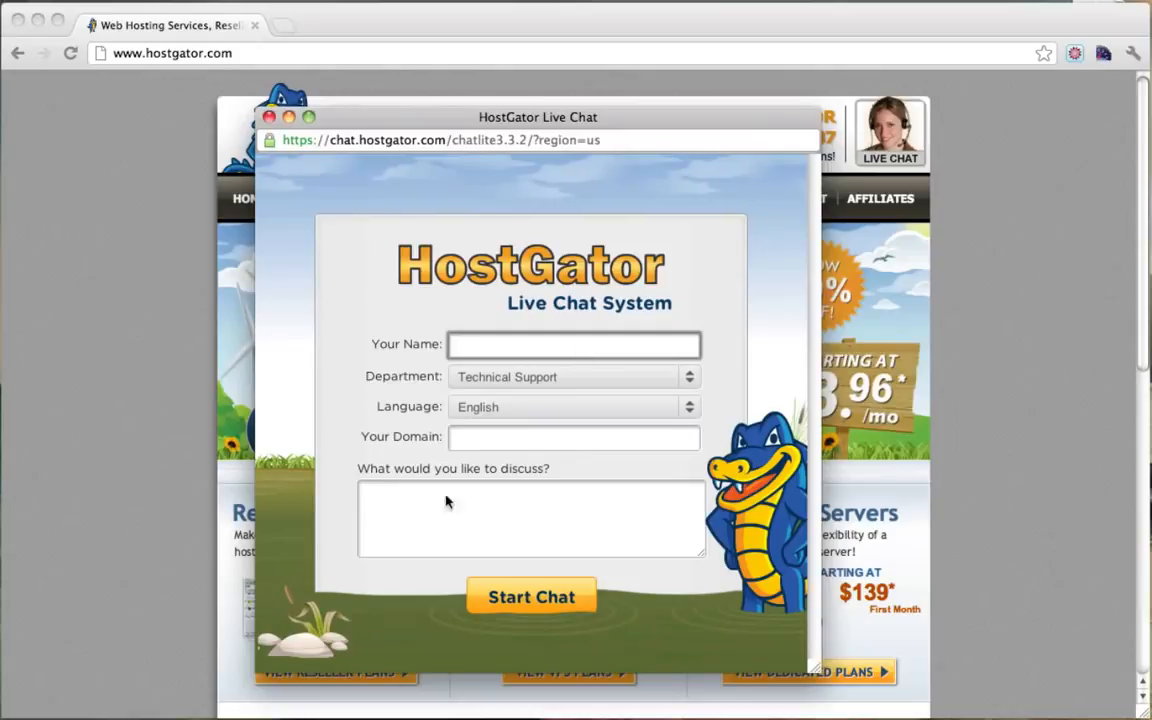
left_click(268, 117)
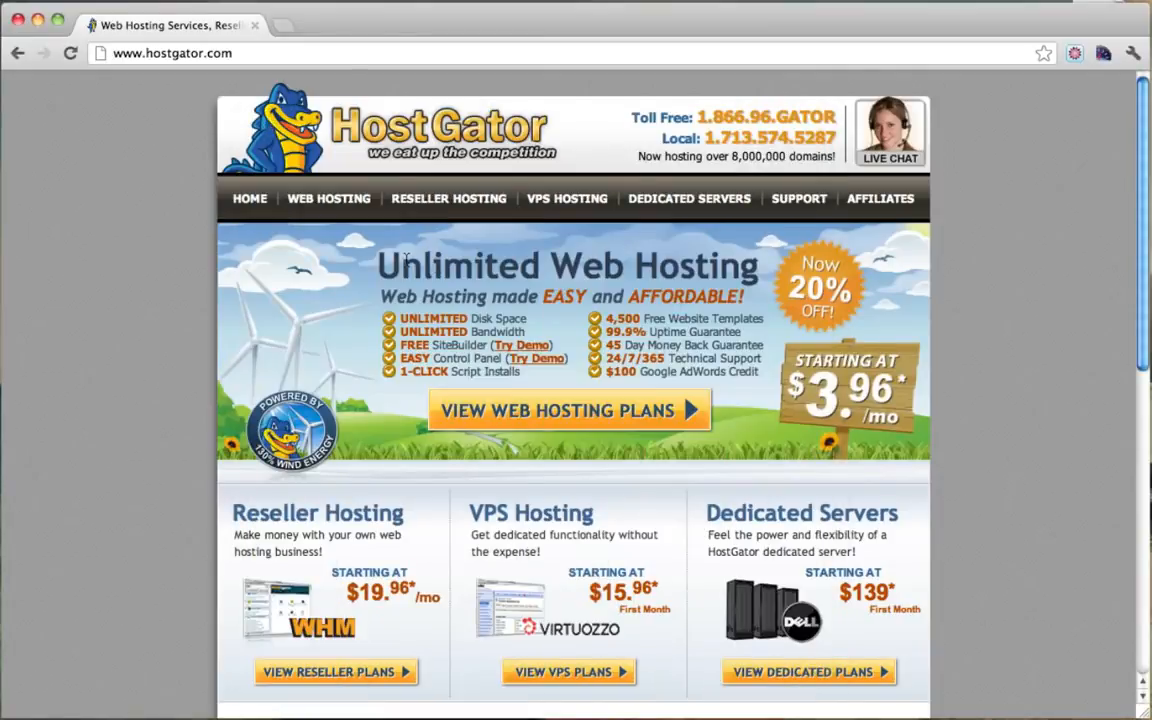
Step: On the web hosting plans page, set the Baby Plan to Monthly billing and order it
left_click(318, 206)
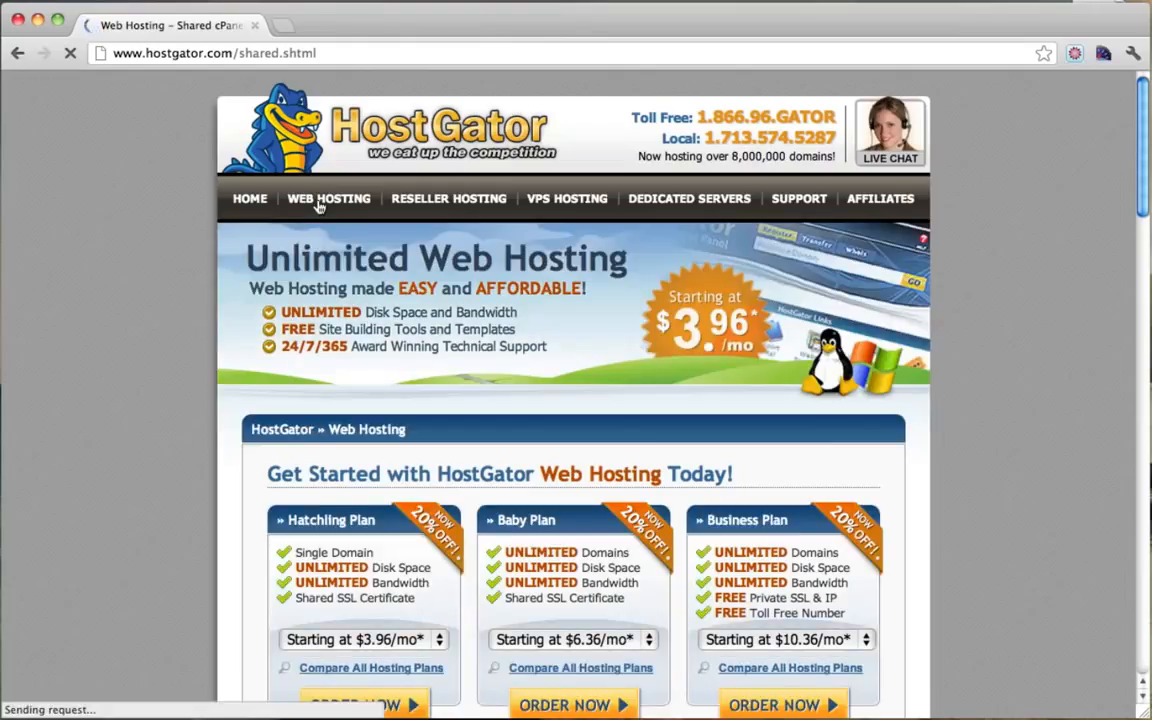
scroll(318, 206, "down", 5)
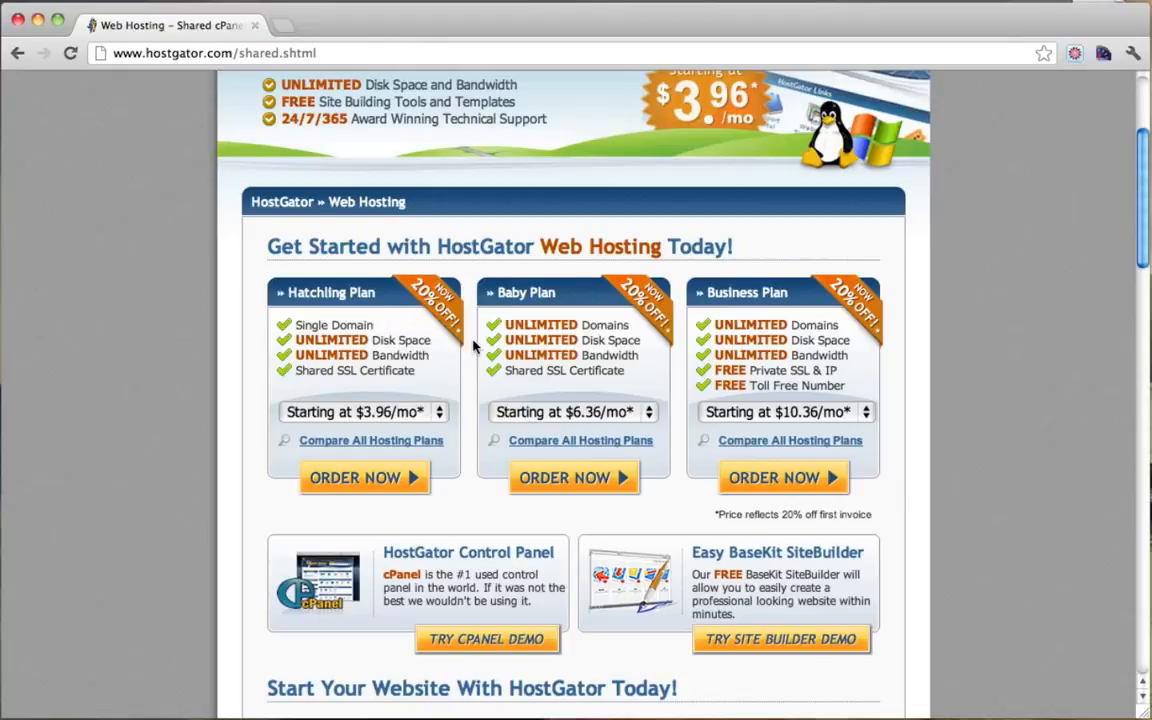
left_click(649, 420)
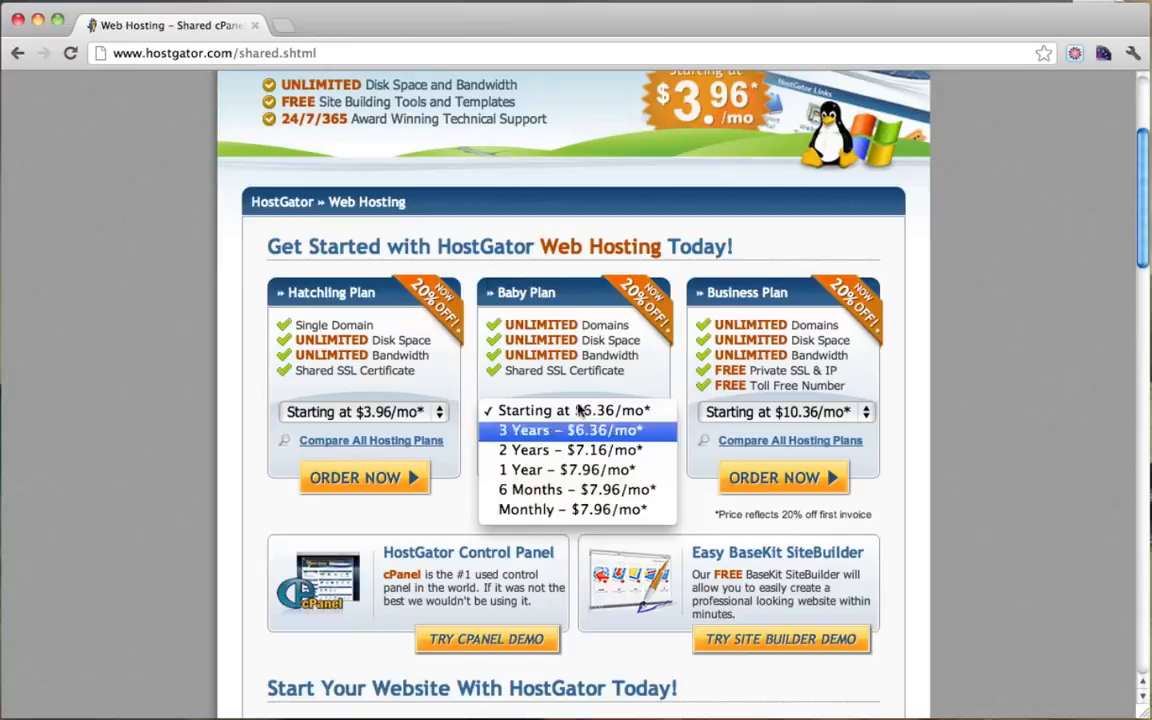
left_click(586, 512)
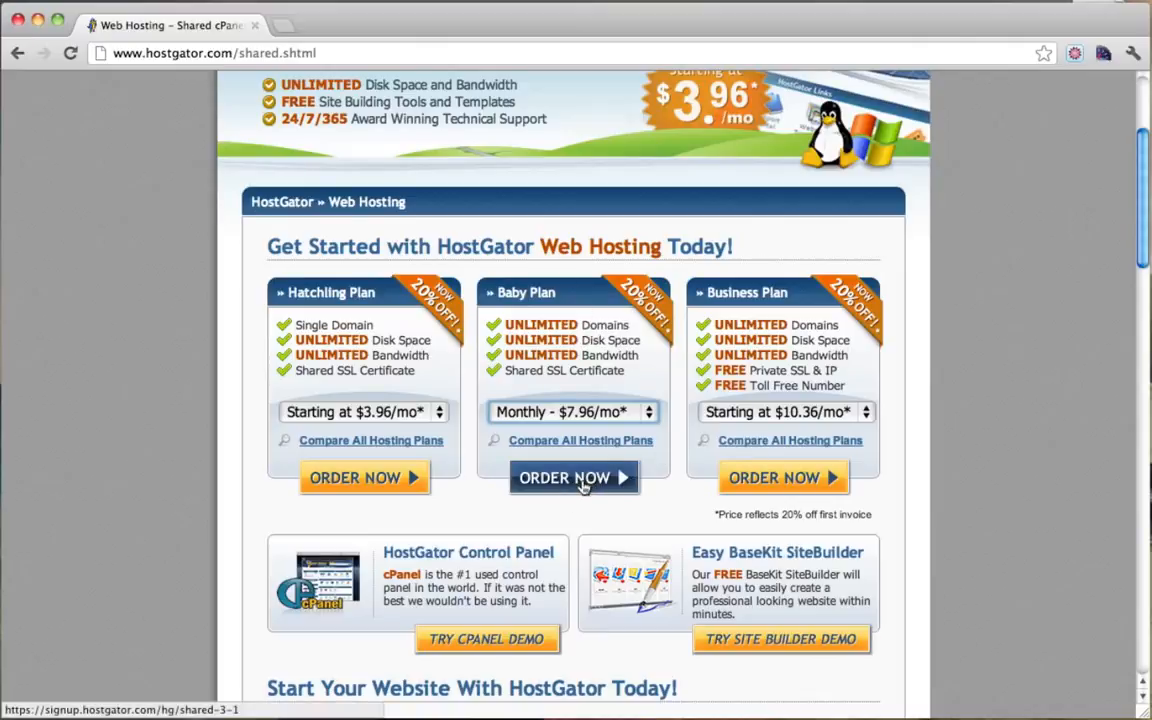
left_click(597, 412)
left_click(567, 411)
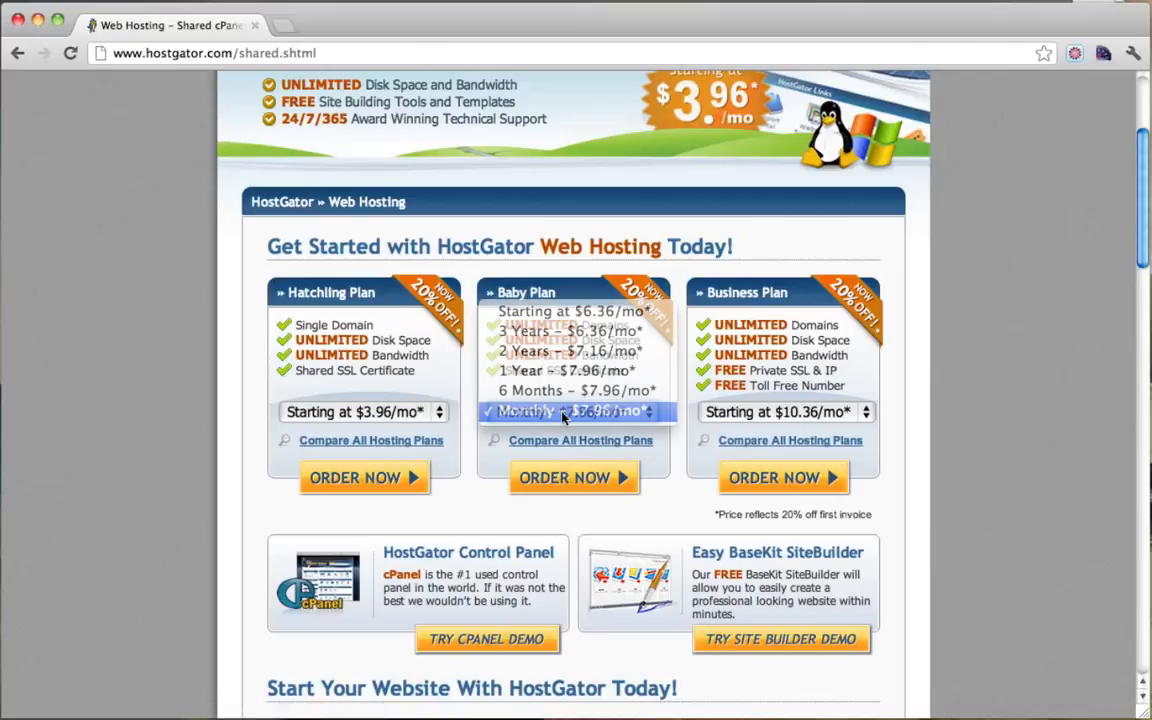
left_click(575, 481)
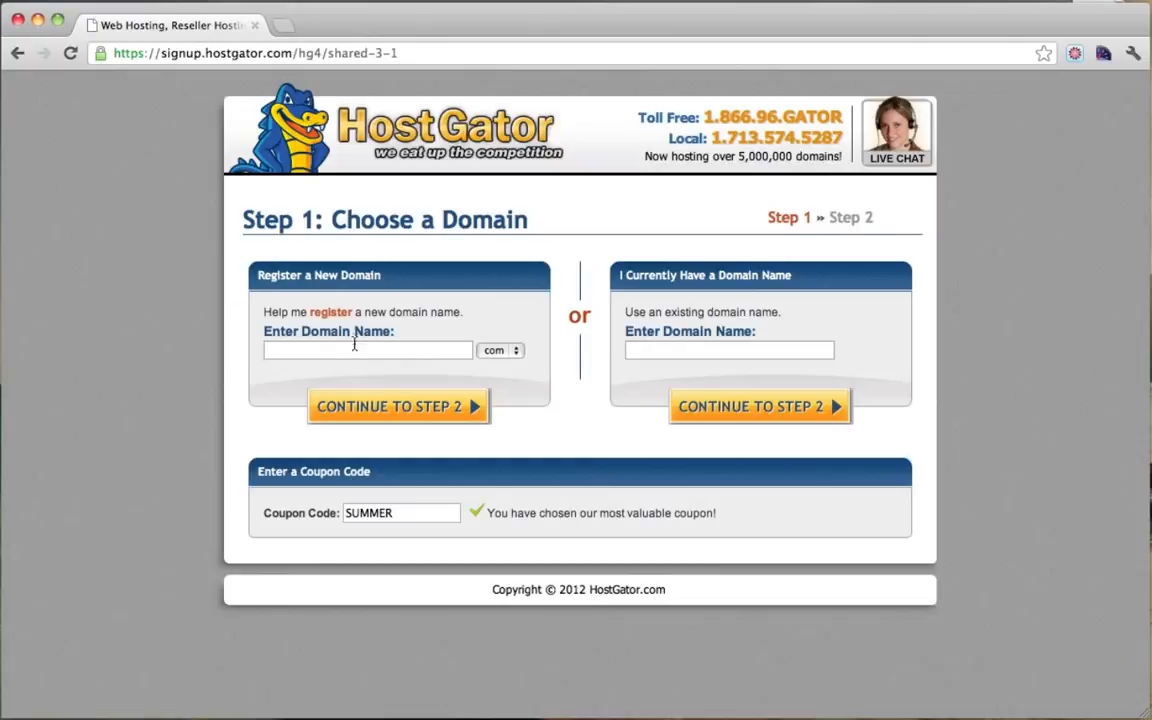
Step: Enter the new domain name simpleiskey with the .com extension
left_click(300, 351)
left_click(500, 350)
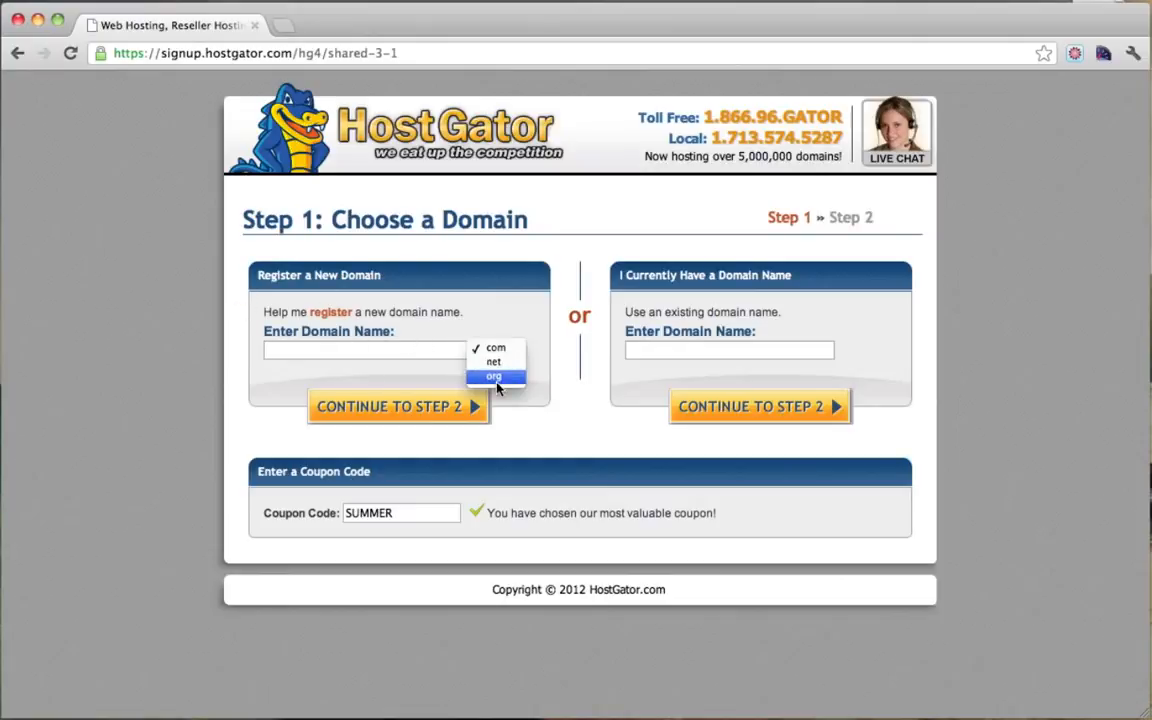
left_click(496, 348)
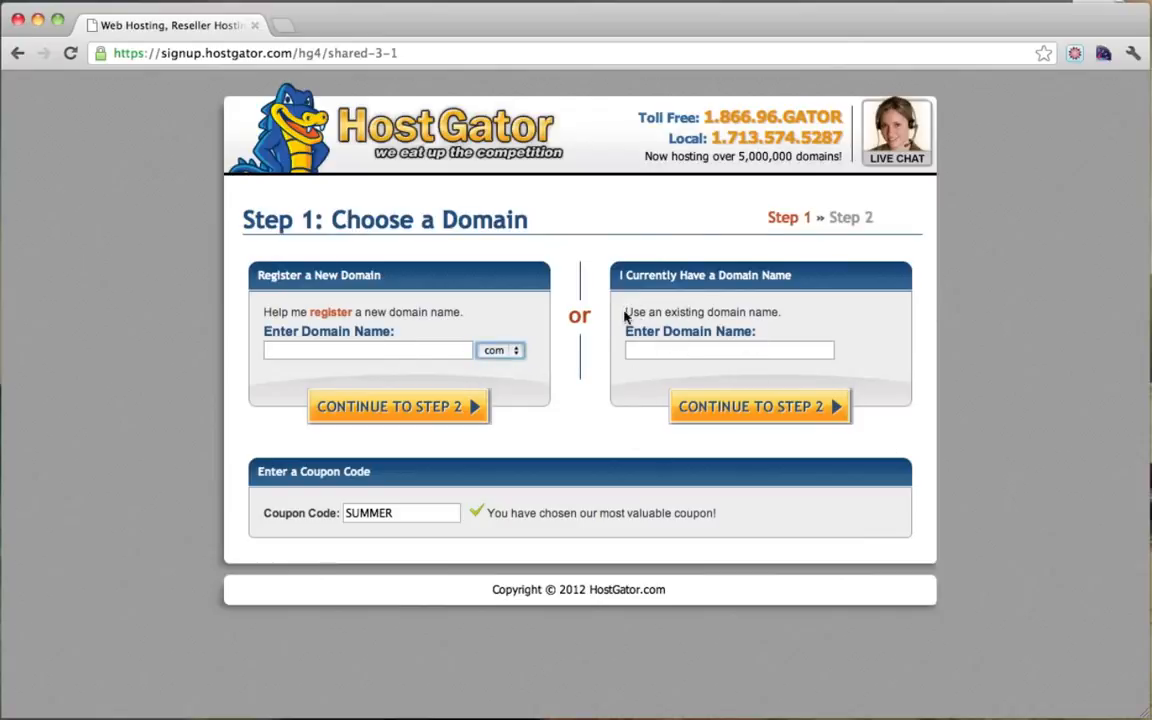
left_click_drag(631, 314, 771, 314)
left_click(771, 314)
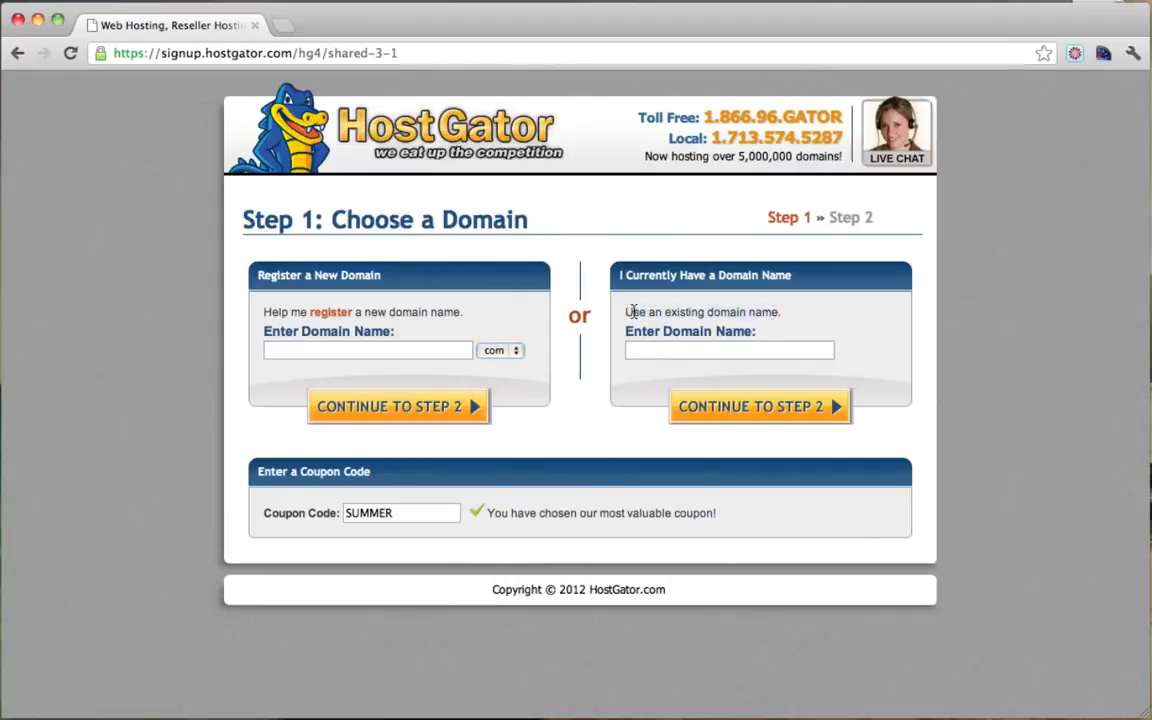
left_click_drag(636, 313, 782, 317)
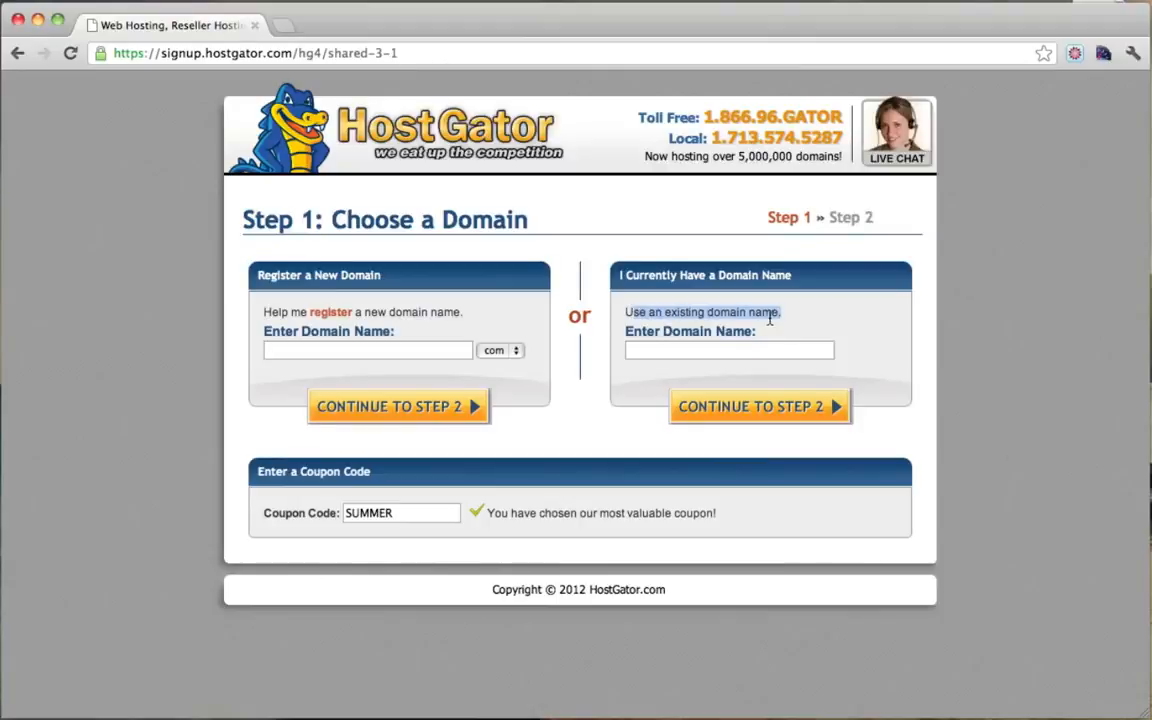
left_click(736, 316)
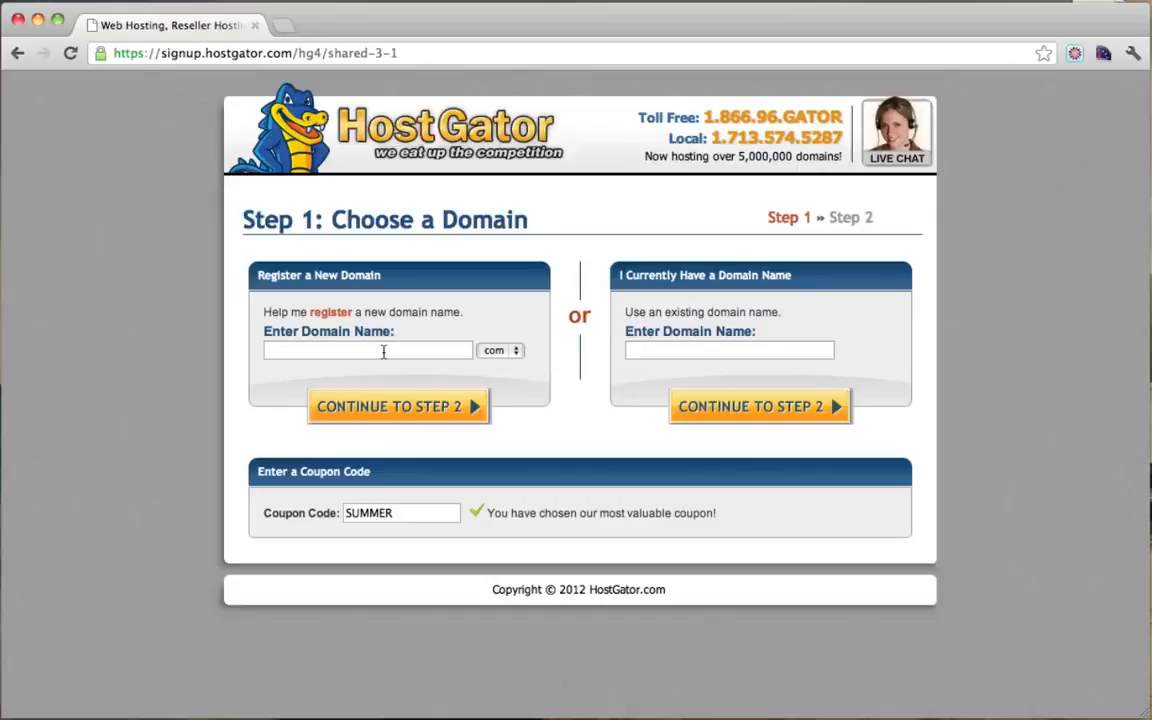
type("simpleiskey")
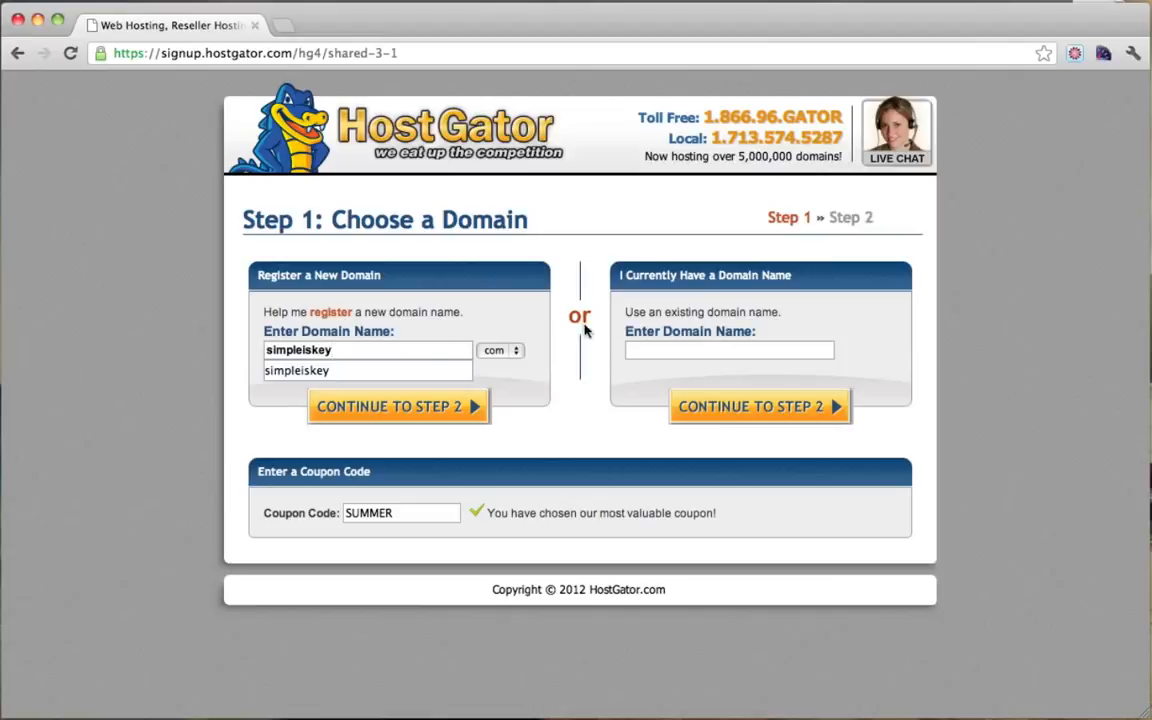
left_click(514, 314)
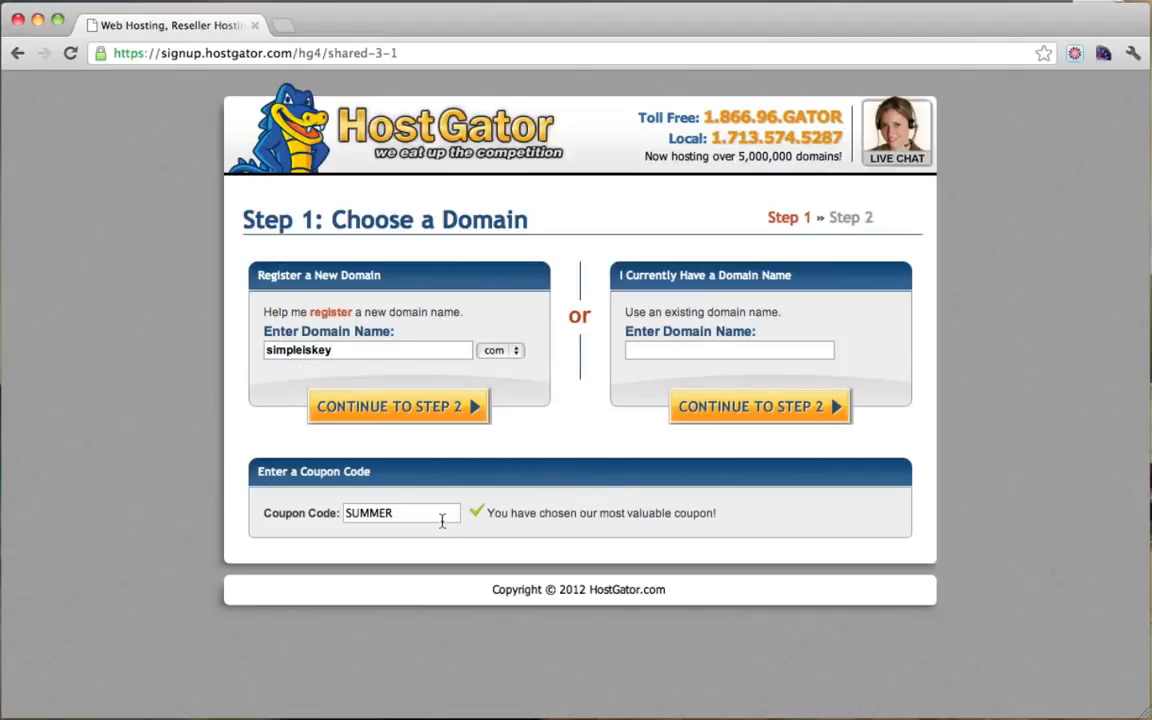
Step: Replace coupon SUMMER with membership25, keep .com, and continue to Step 2 billing
left_click_drag(445, 513, 295, 513)
type("membership25")
double_click(421, 515)
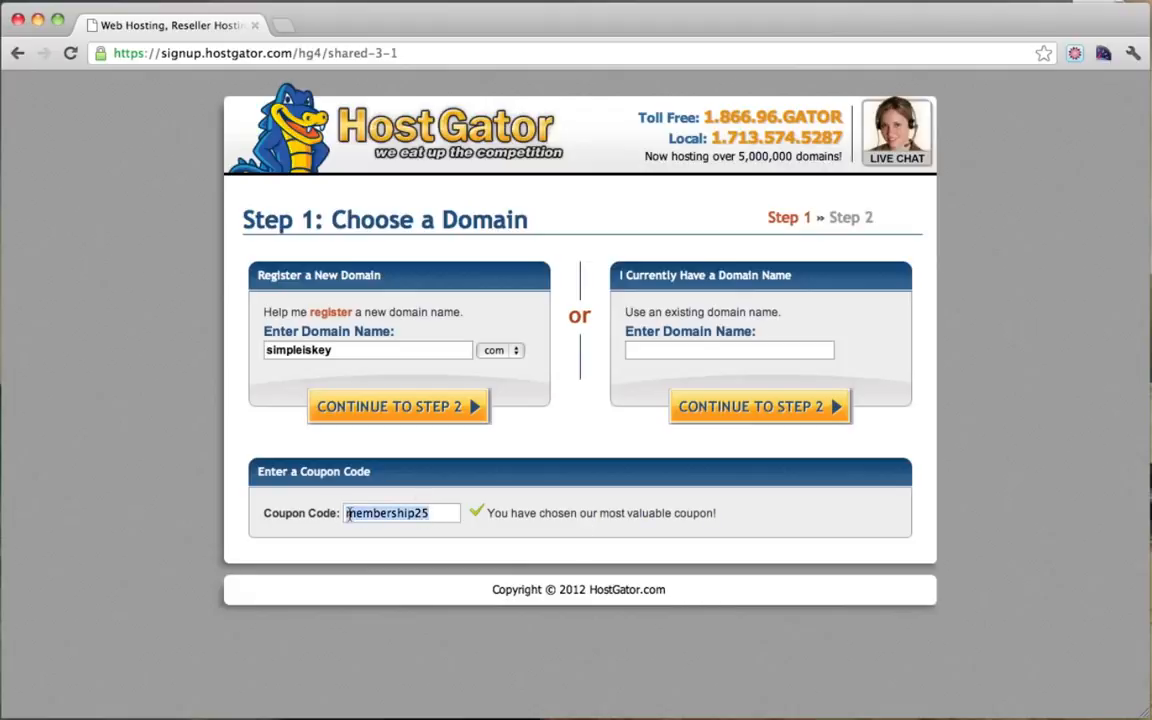
left_click(436, 513)
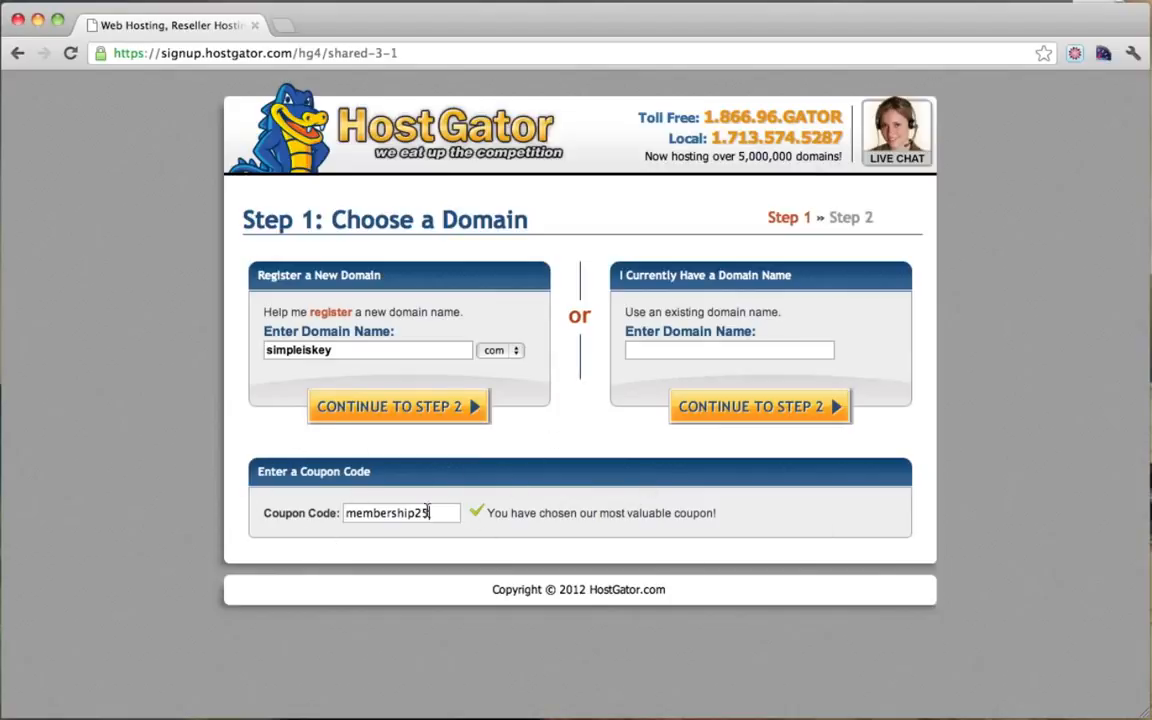
left_click_drag(430, 512, 310, 517)
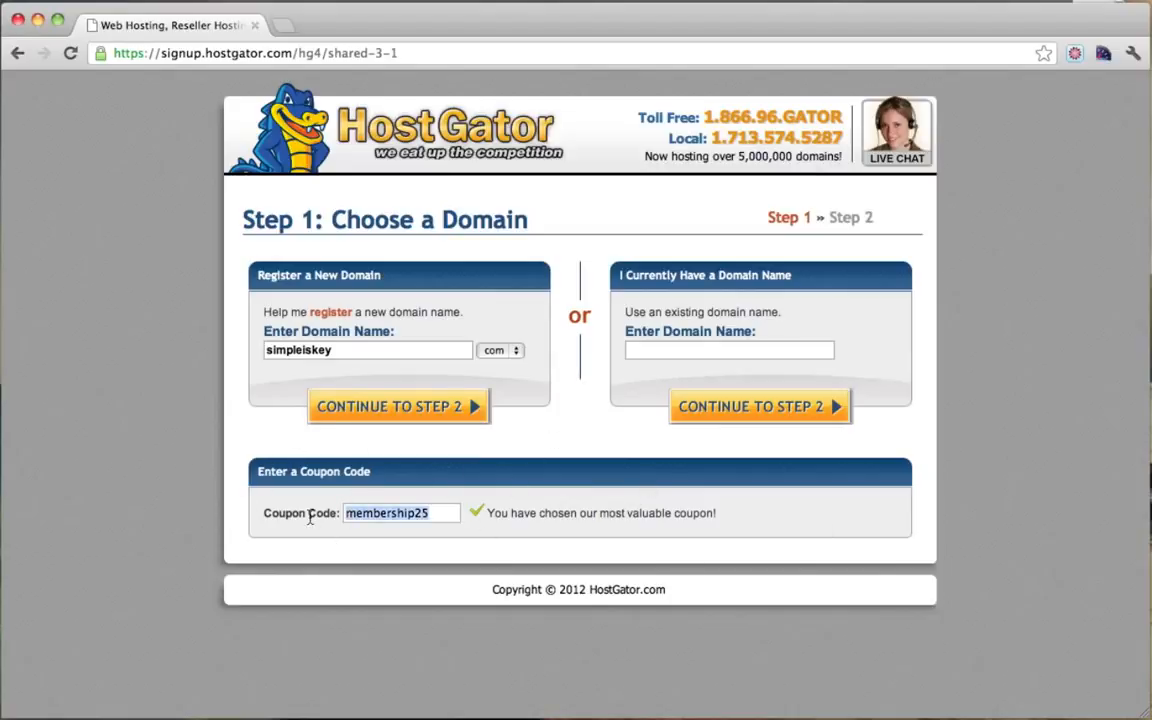
left_click(443, 514)
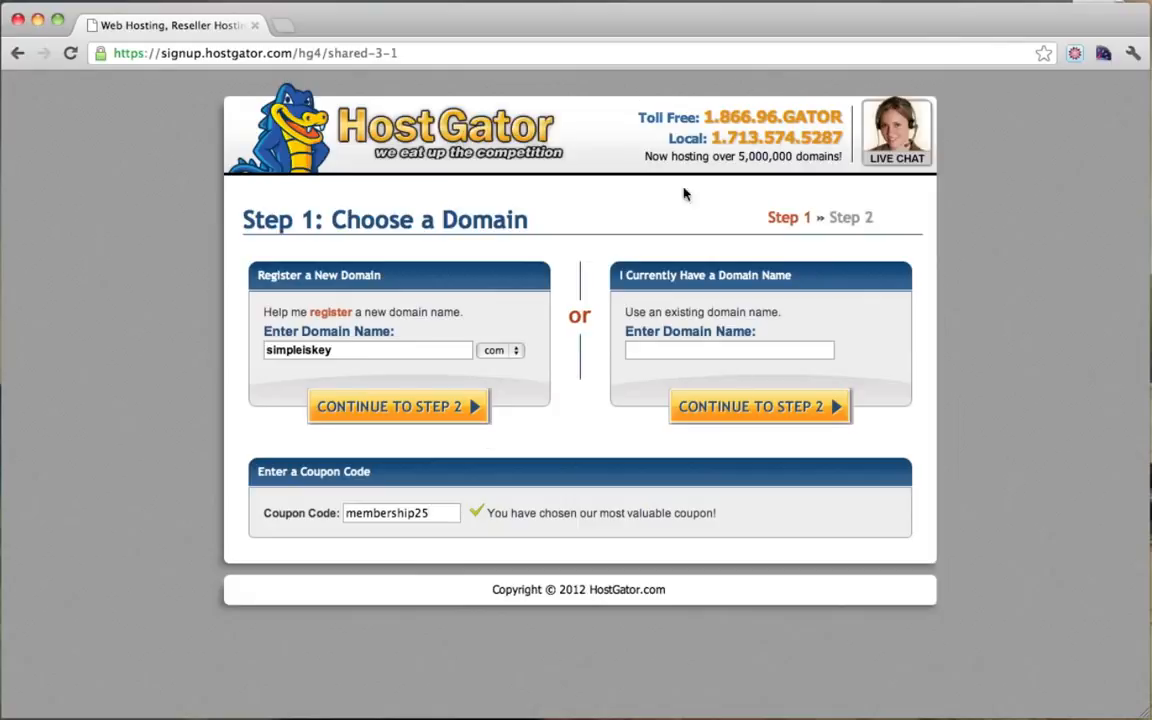
left_click_drag(441, 514, 327, 514)
left_click(436, 520)
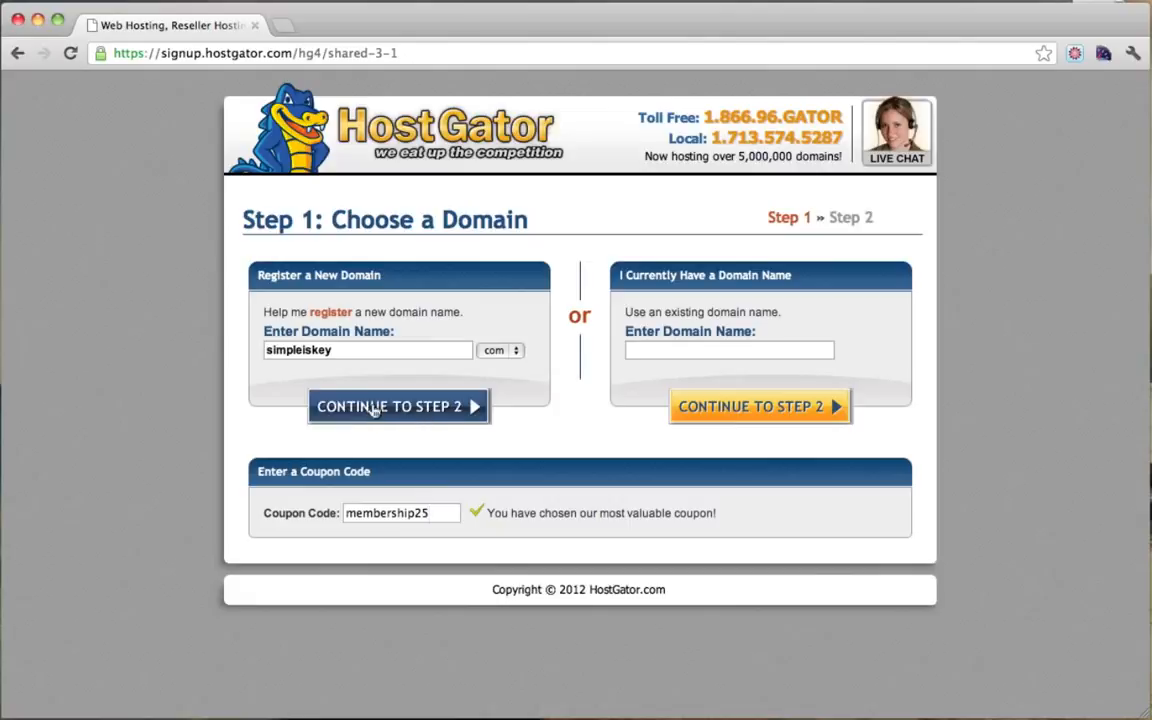
left_click(517, 353)
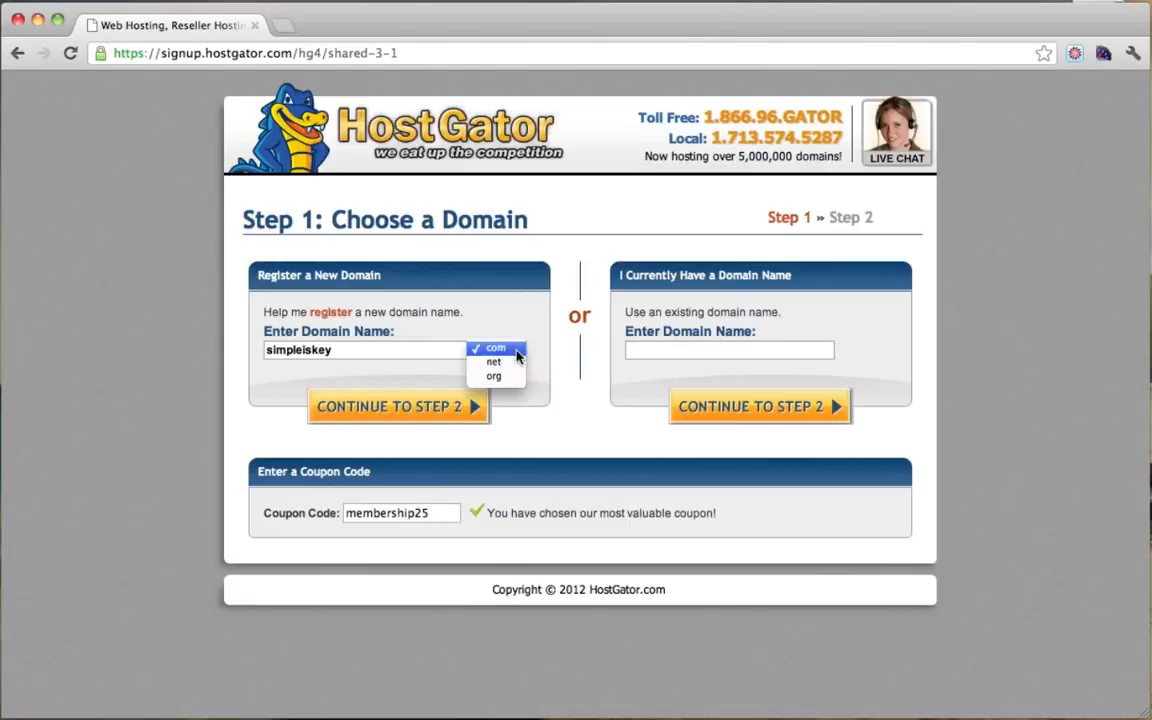
left_click(517, 355)
left_click(430, 408)
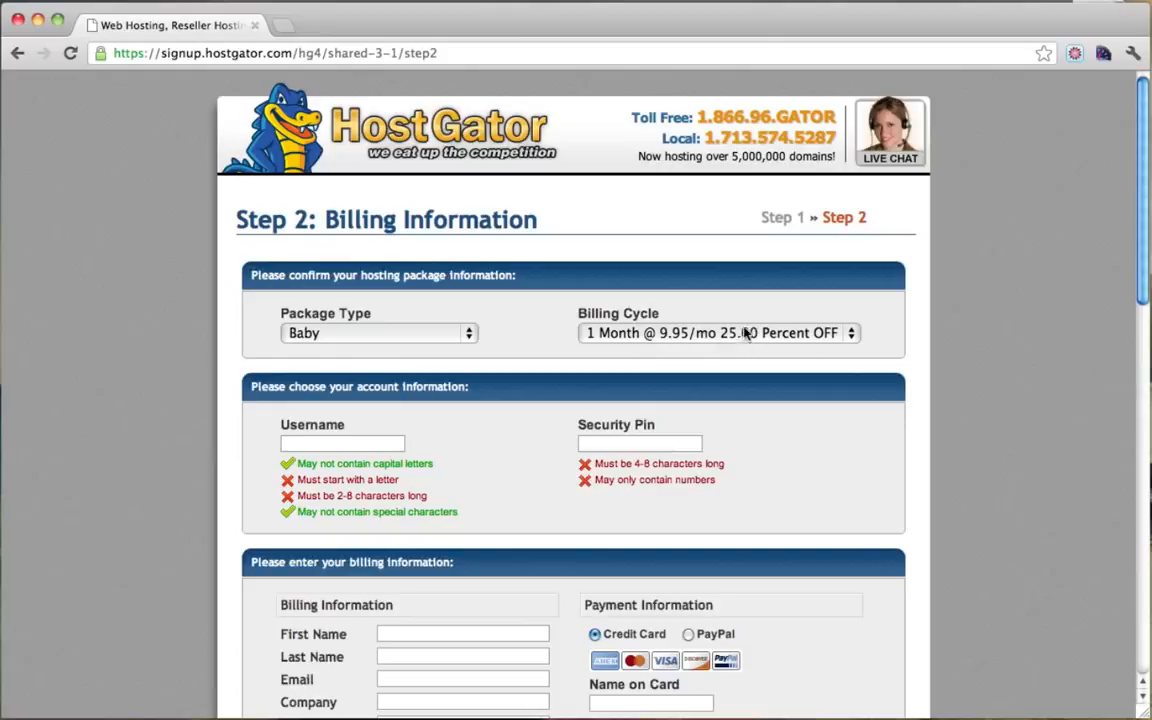
Step: Enter an account username and security pin, keeping Credit Card as the payment method
left_click(325, 443)
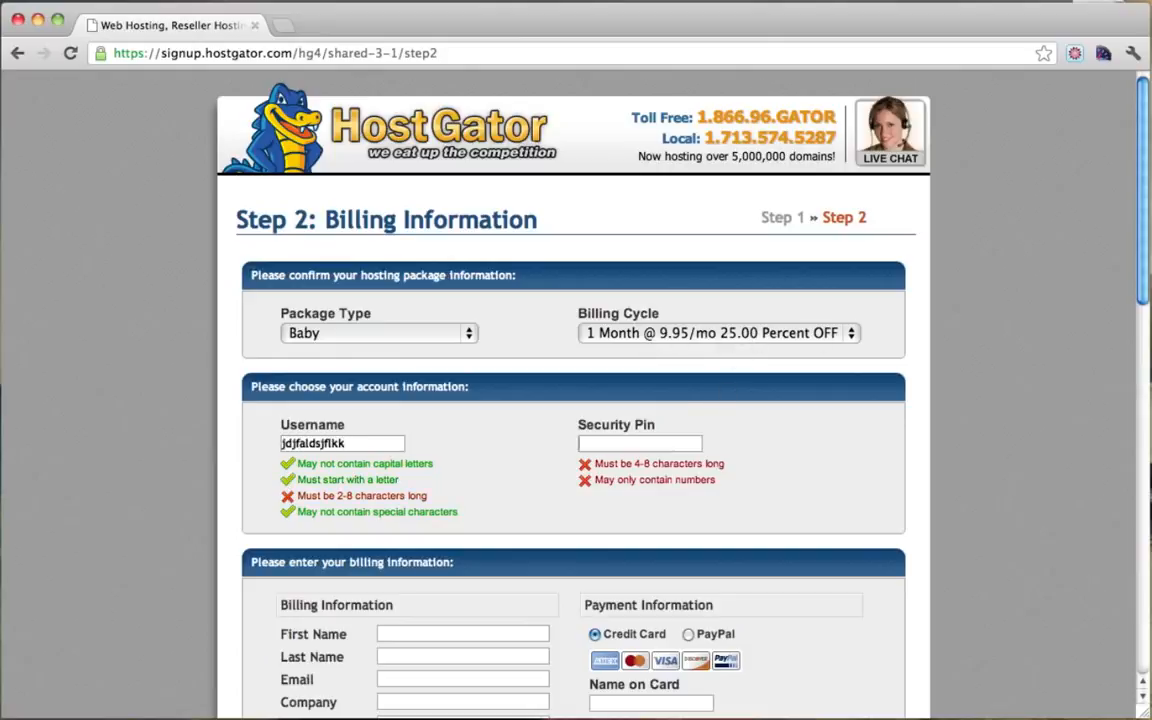
key("Tab")
scroll(633, 427, "down", 6)
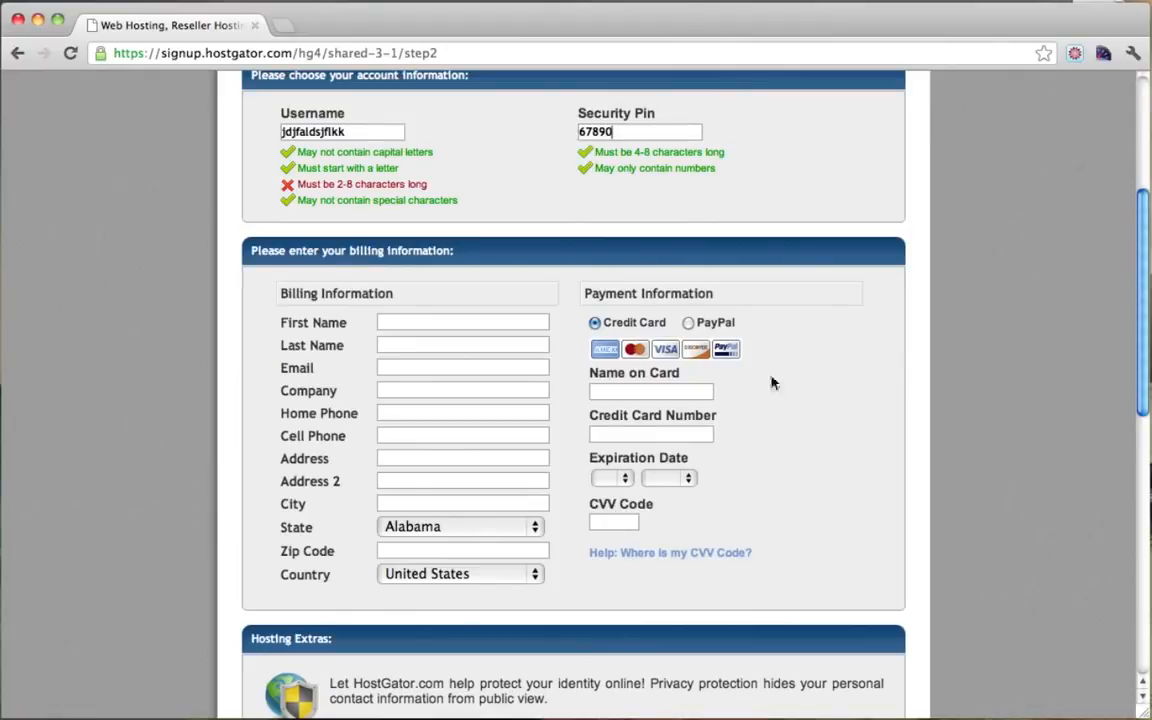
left_click(689, 323)
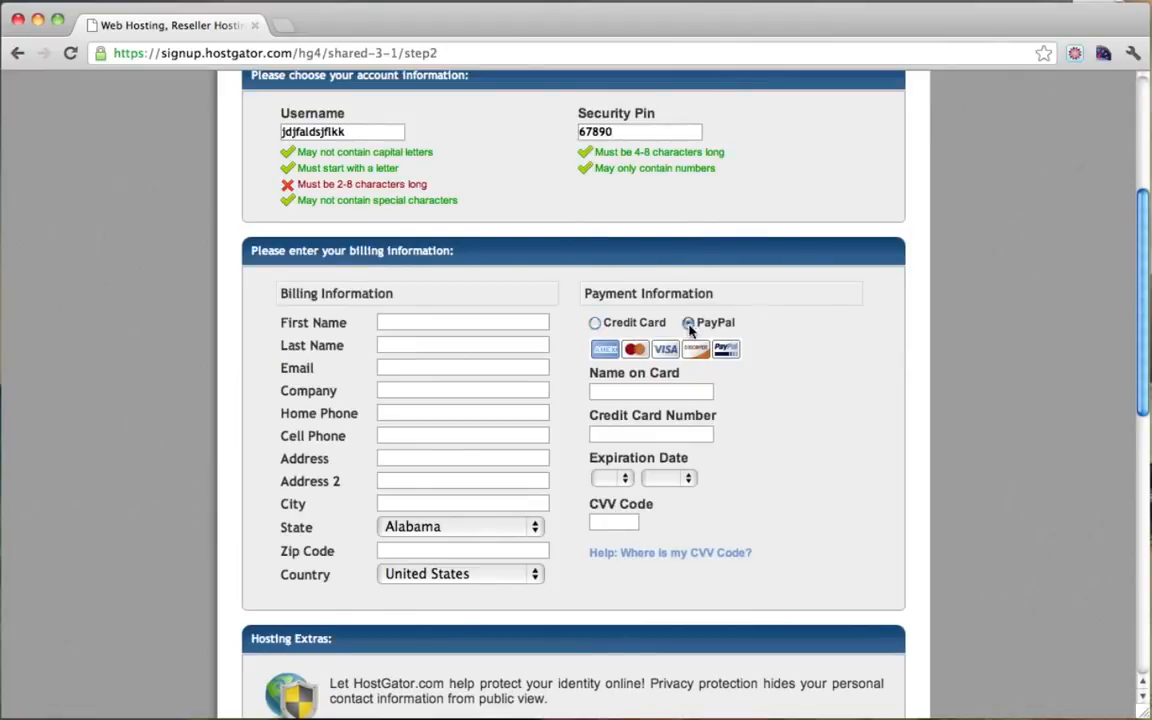
left_click(595, 324)
Step: Review the order: $9.95 Baby package, −$2.49 coupon credit, $15.00 domain, $22.46 total
scroll(681, 386, "down", 5)
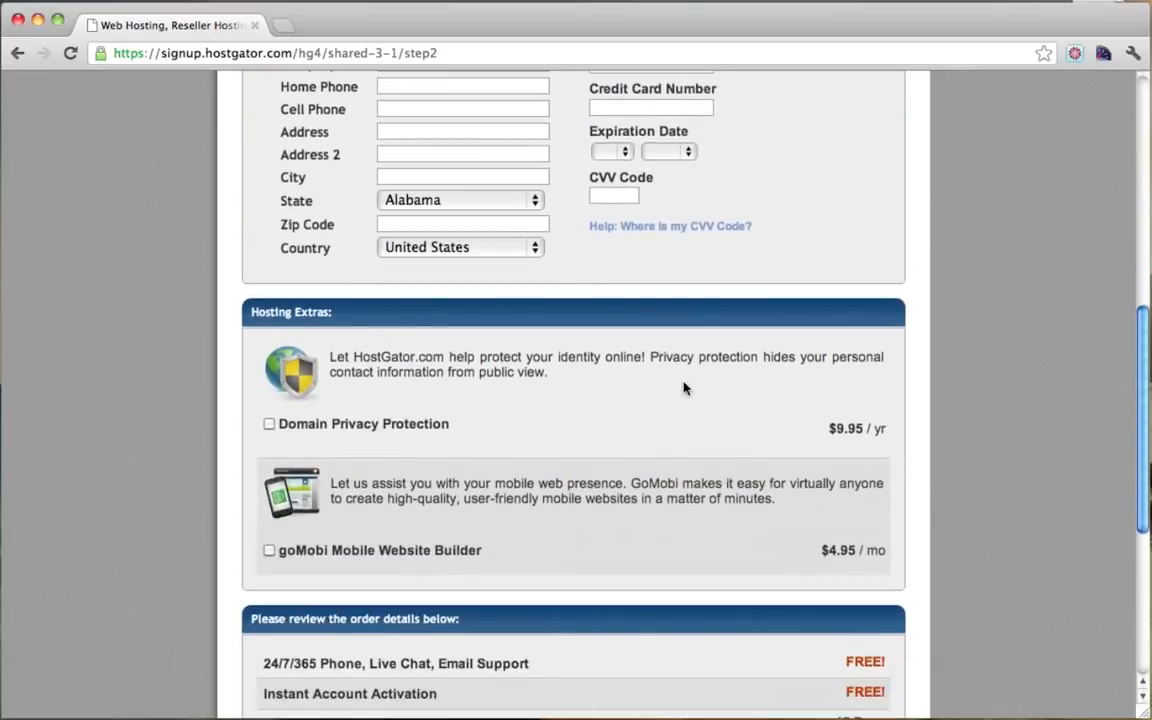
scroll(684, 388, "down", 2)
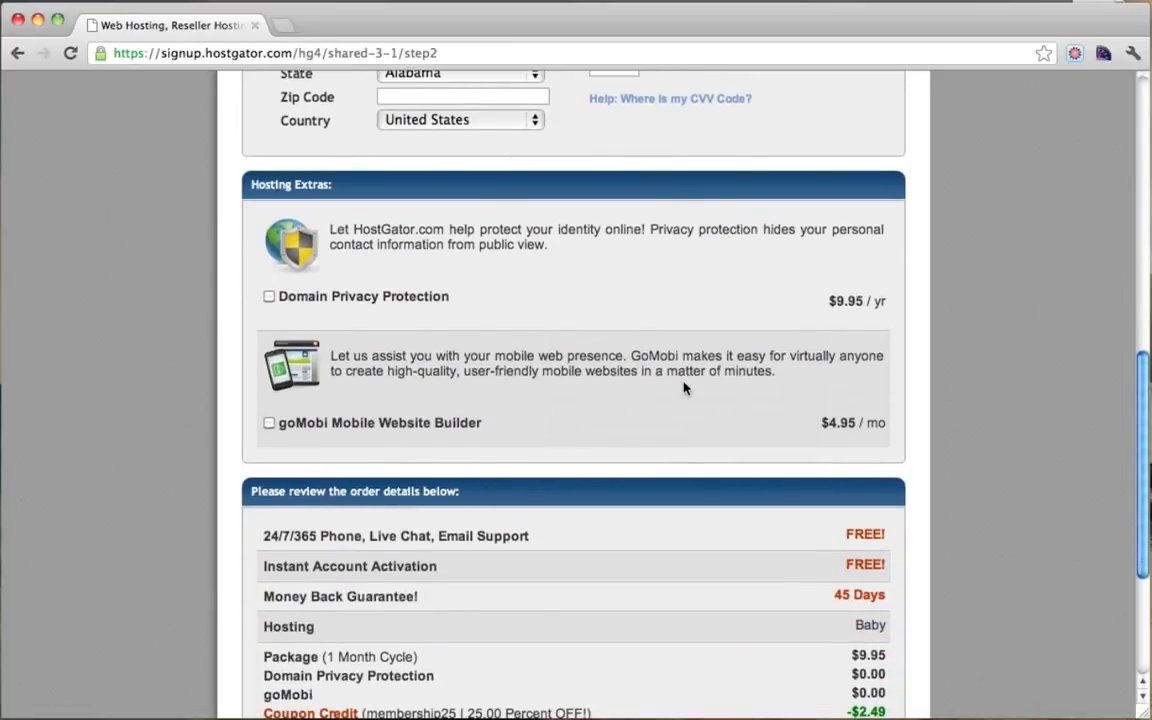
scroll(684, 388, "down", 2)
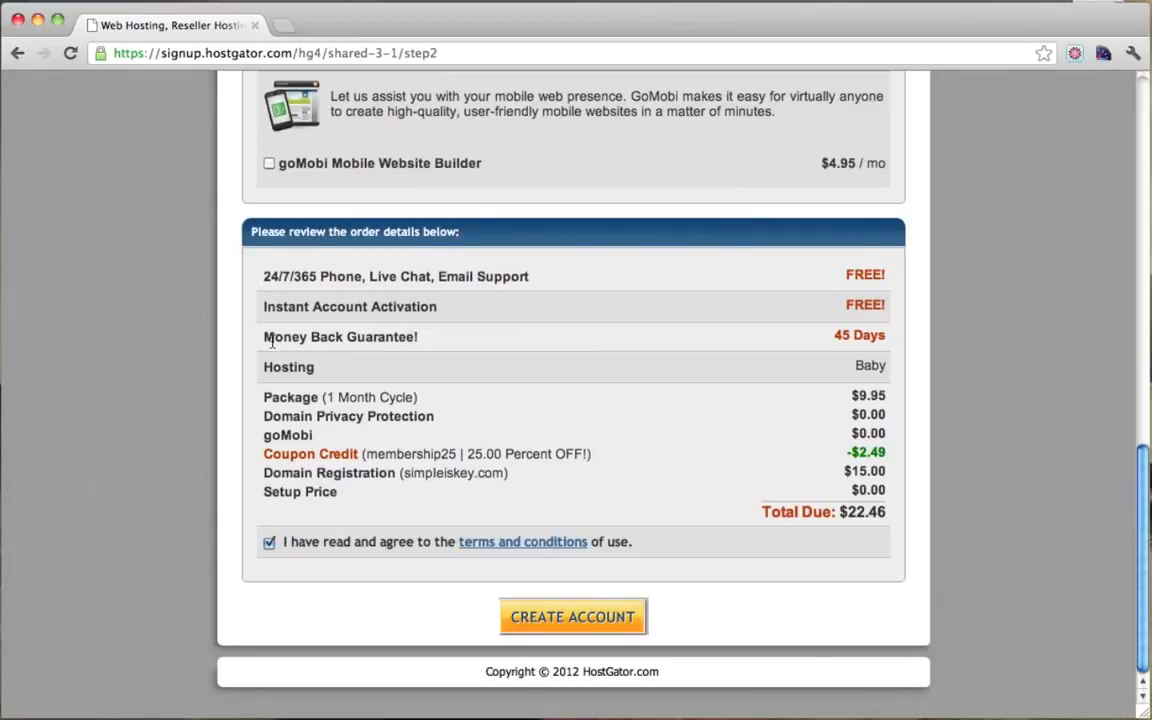
left_click_drag(264, 336, 883, 343)
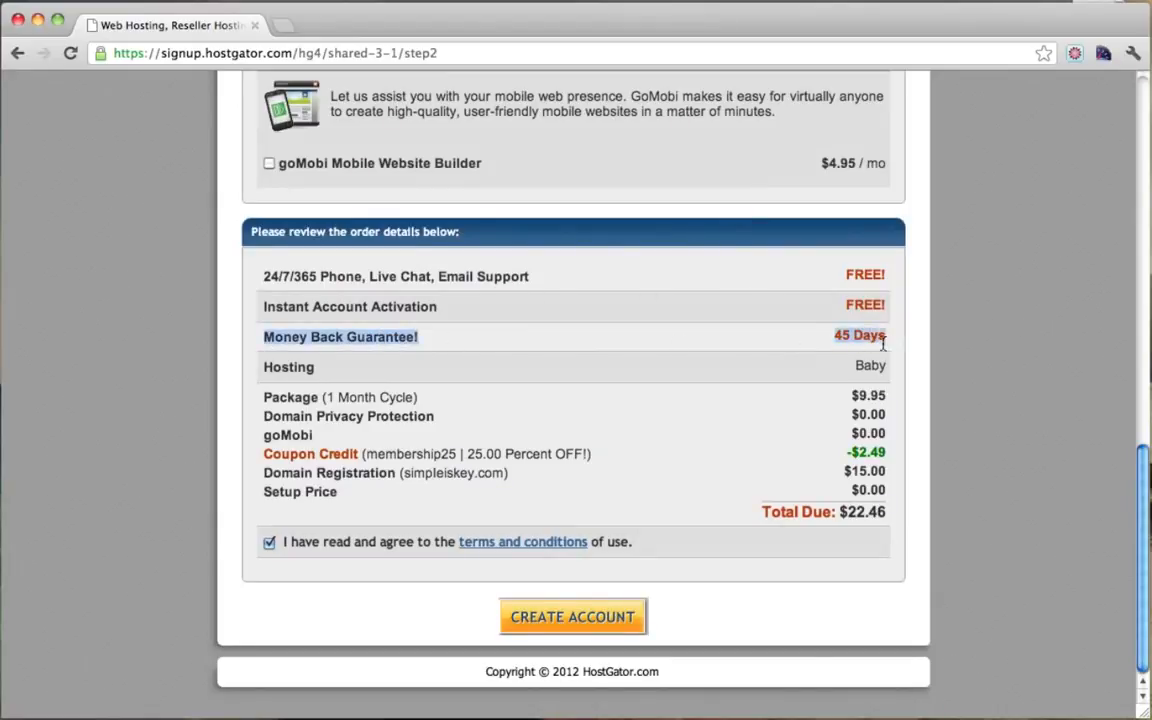
left_click(888, 344)
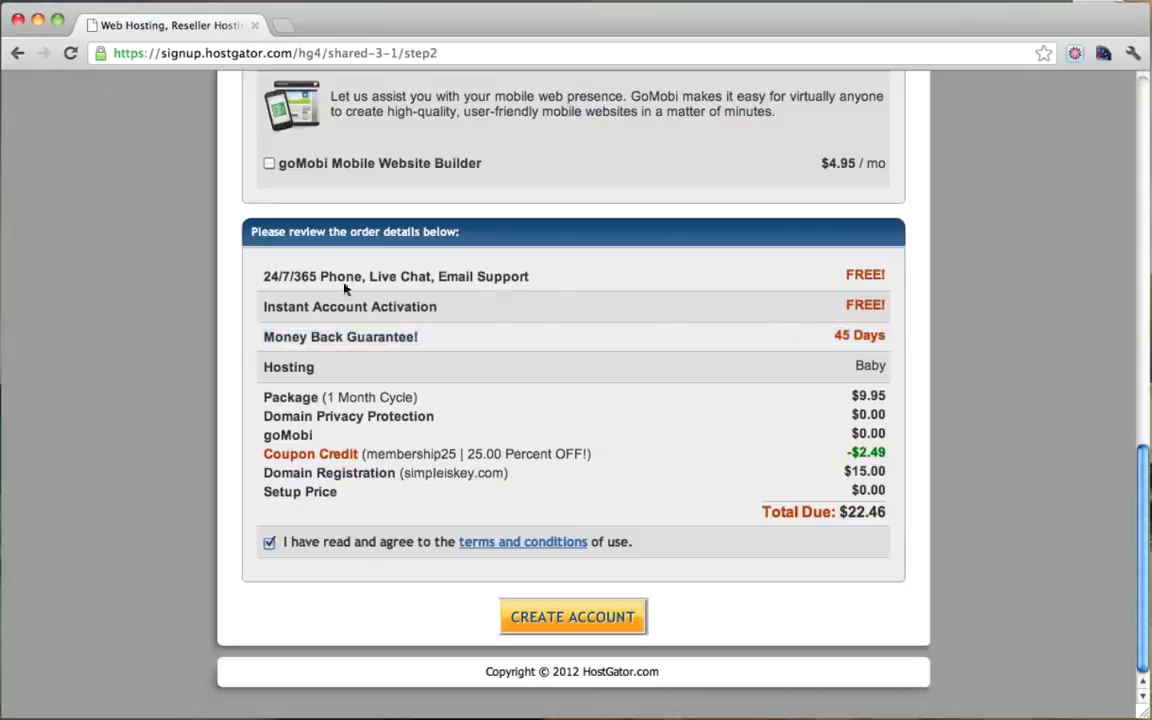
left_click_drag(279, 276, 587, 280)
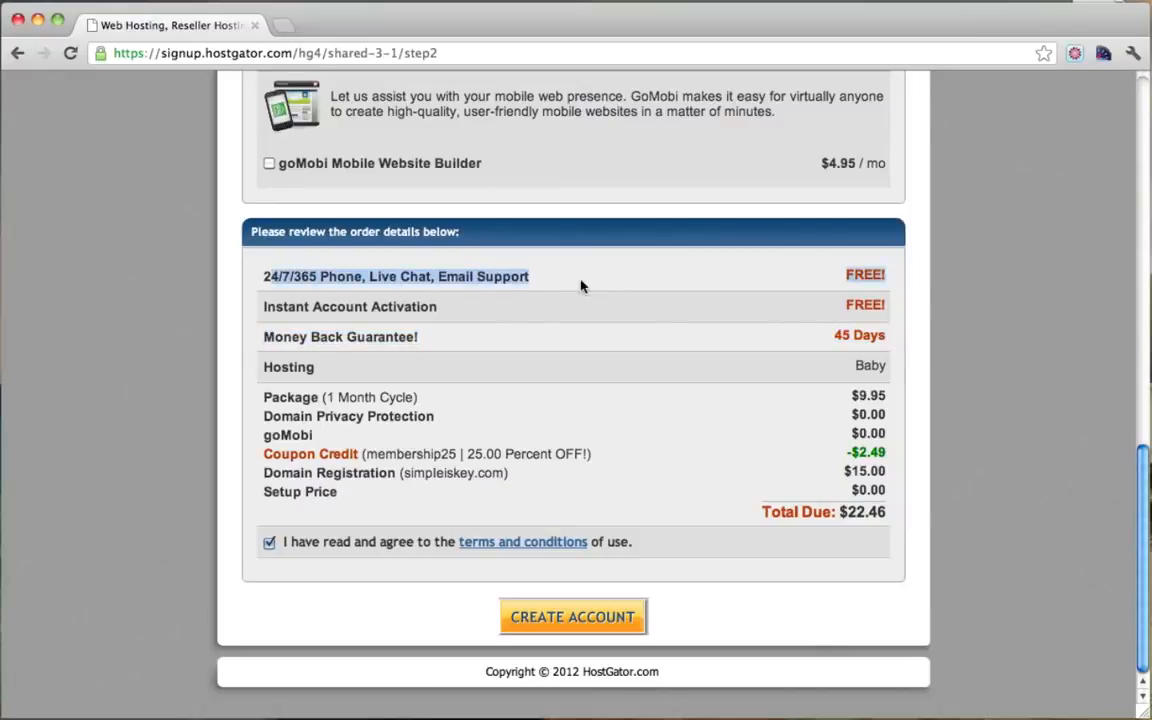
left_click(583, 284)
scroll(620, 310, "down", 1)
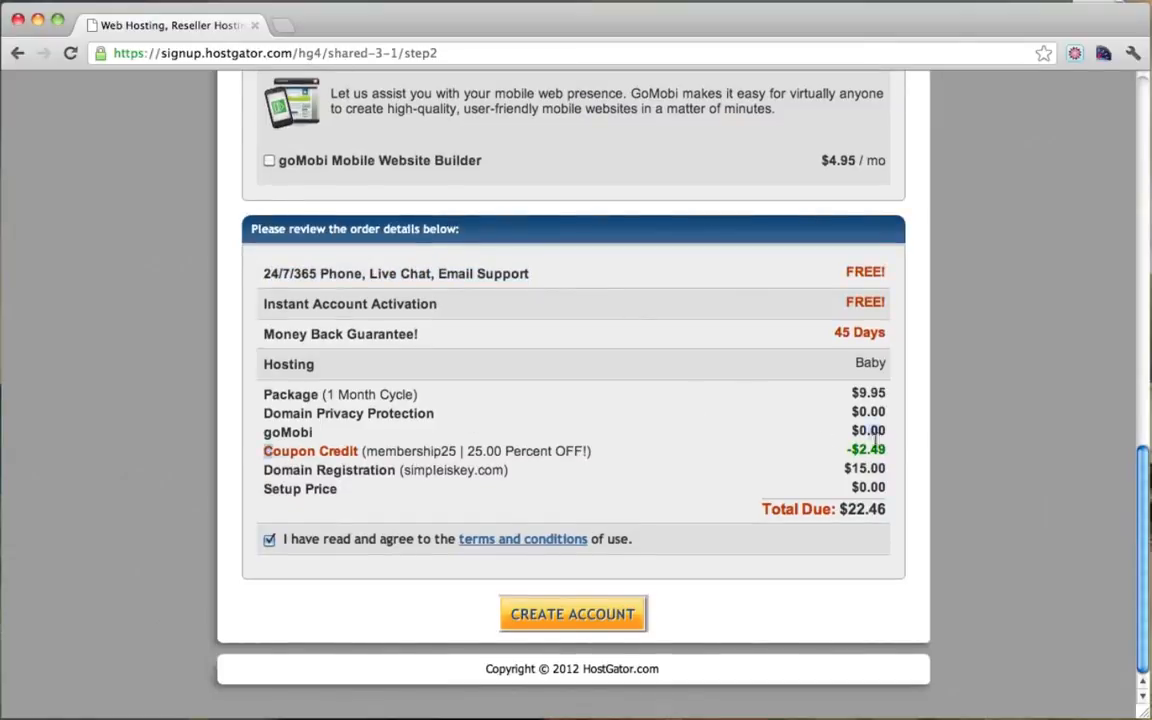
left_click_drag(266, 454, 915, 455)
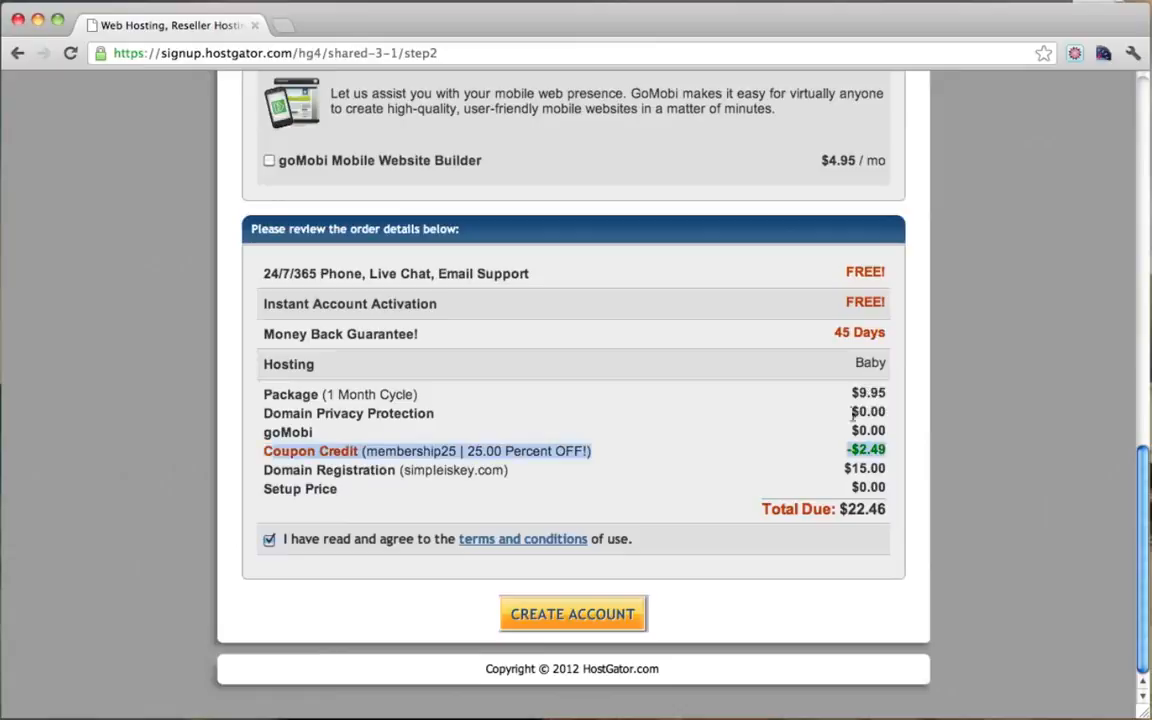
left_click(816, 450)
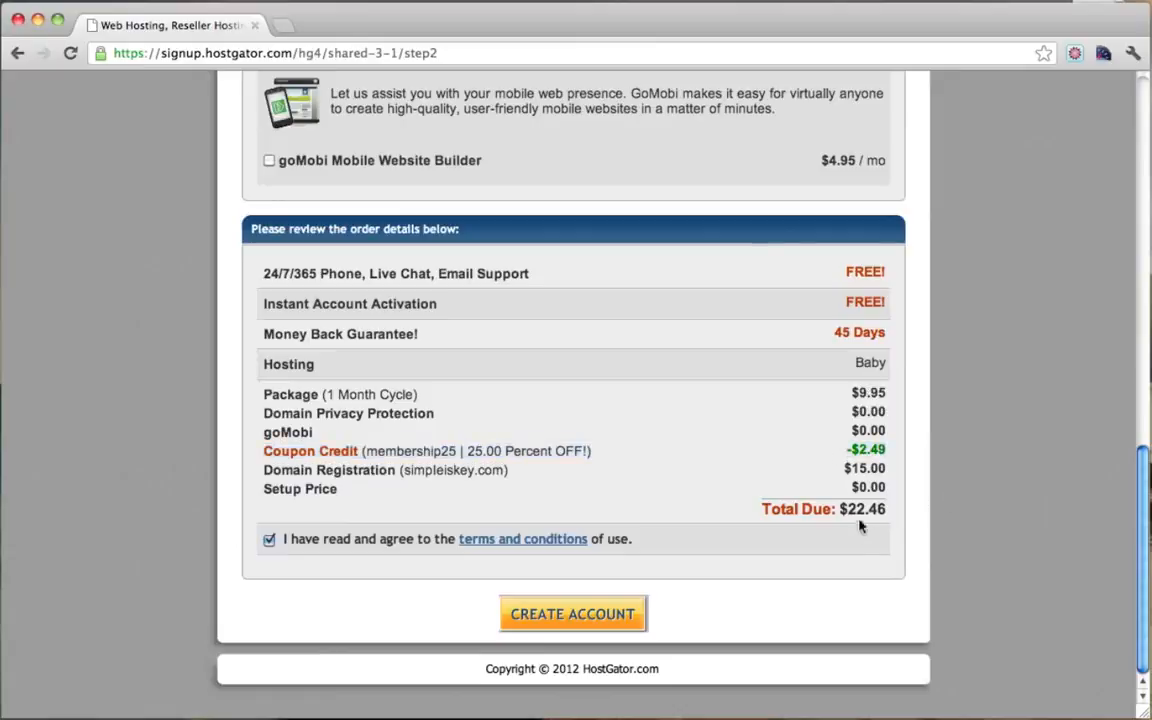
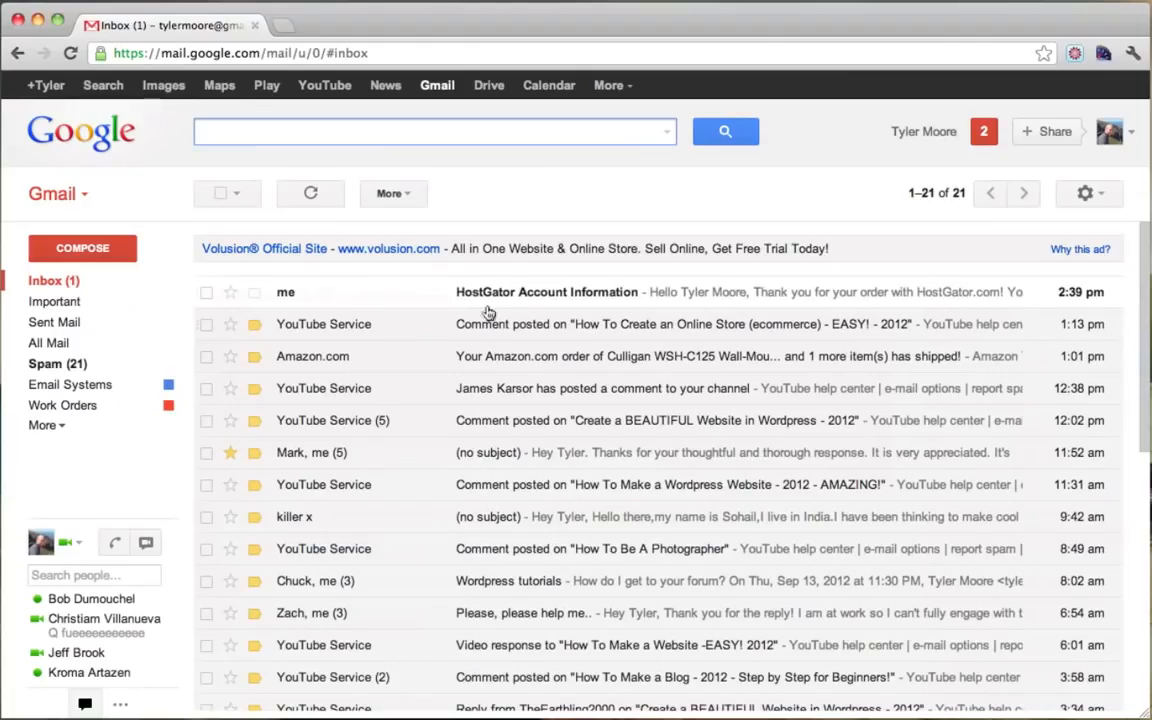
Step: Open the HostGator Account Information email and highlight its 'Your Control Panel' address line
left_click(541, 300)
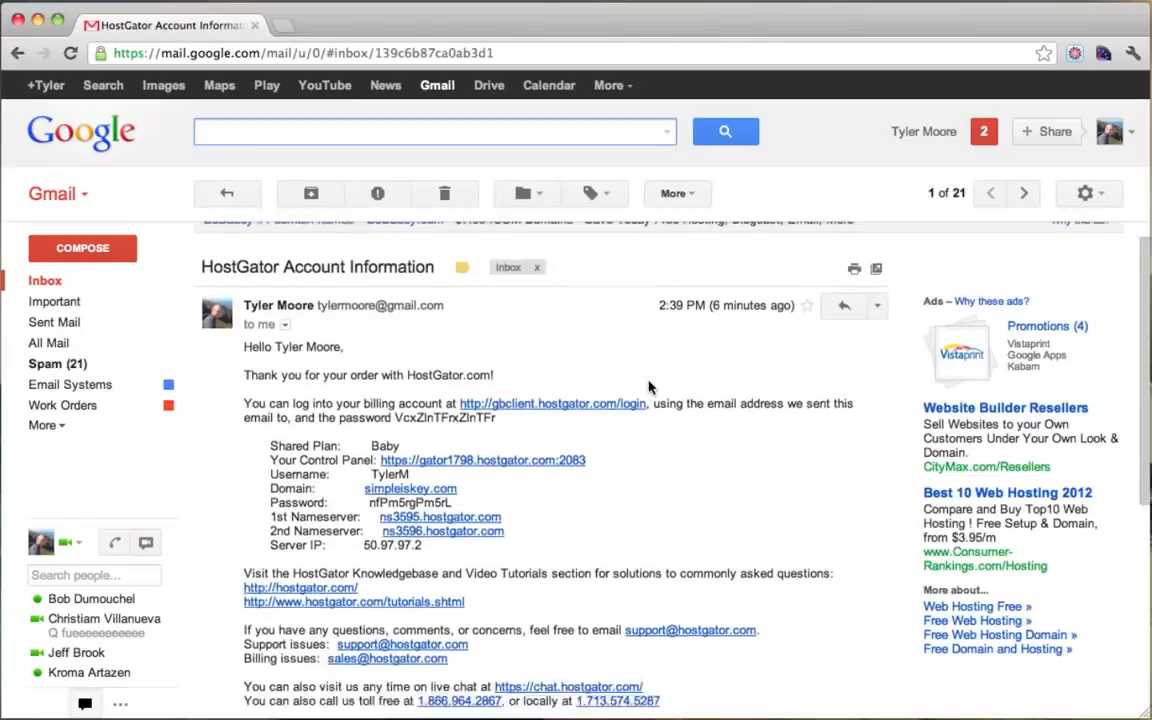
scroll(438, 312, "down", 1)
scroll(680, 340, "down", 2)
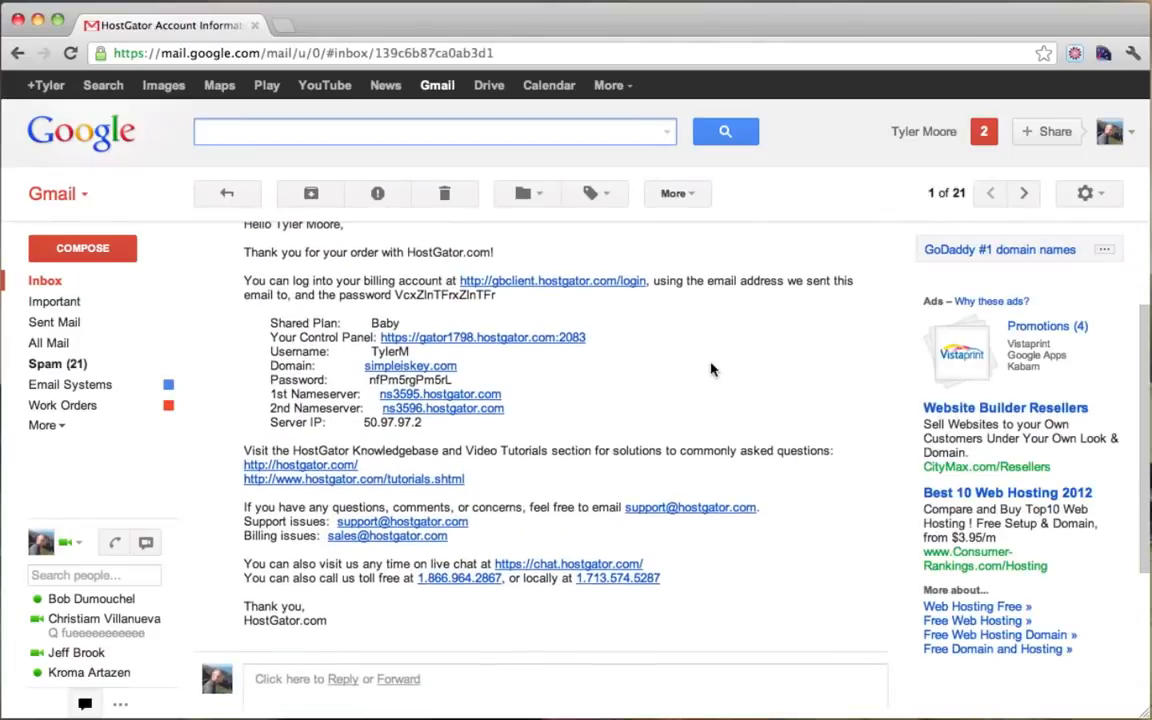
scroll(712, 369, "up", 2)
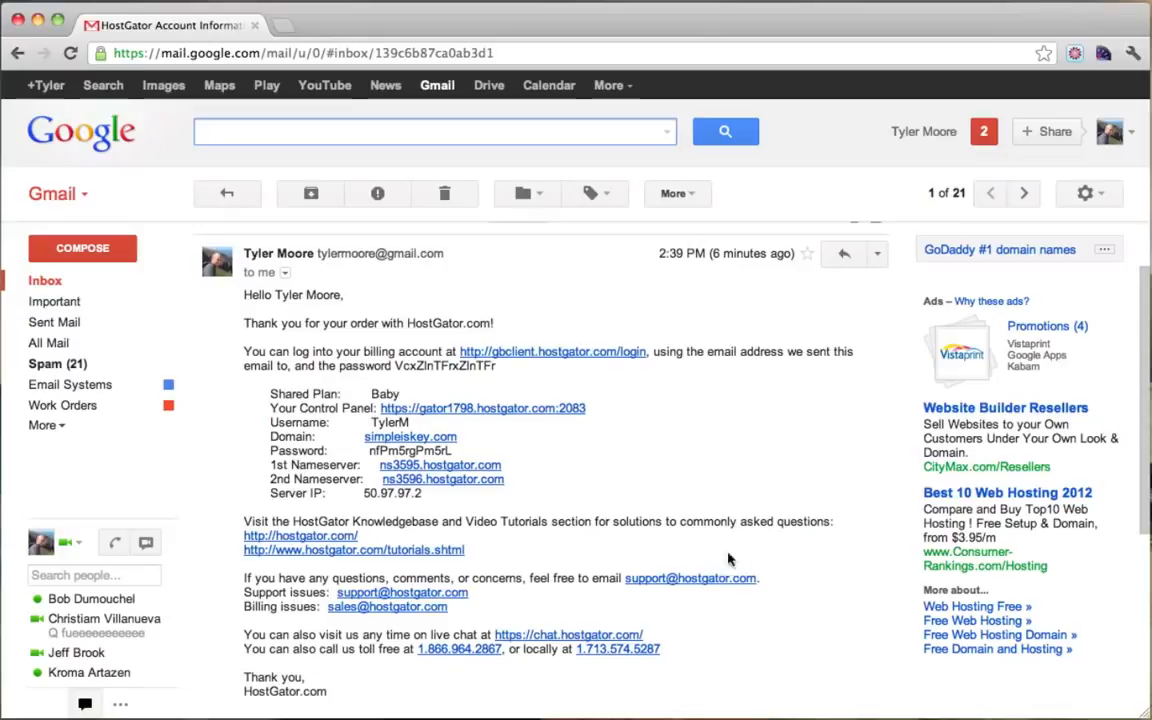
scroll(570, 352, "down", 3)
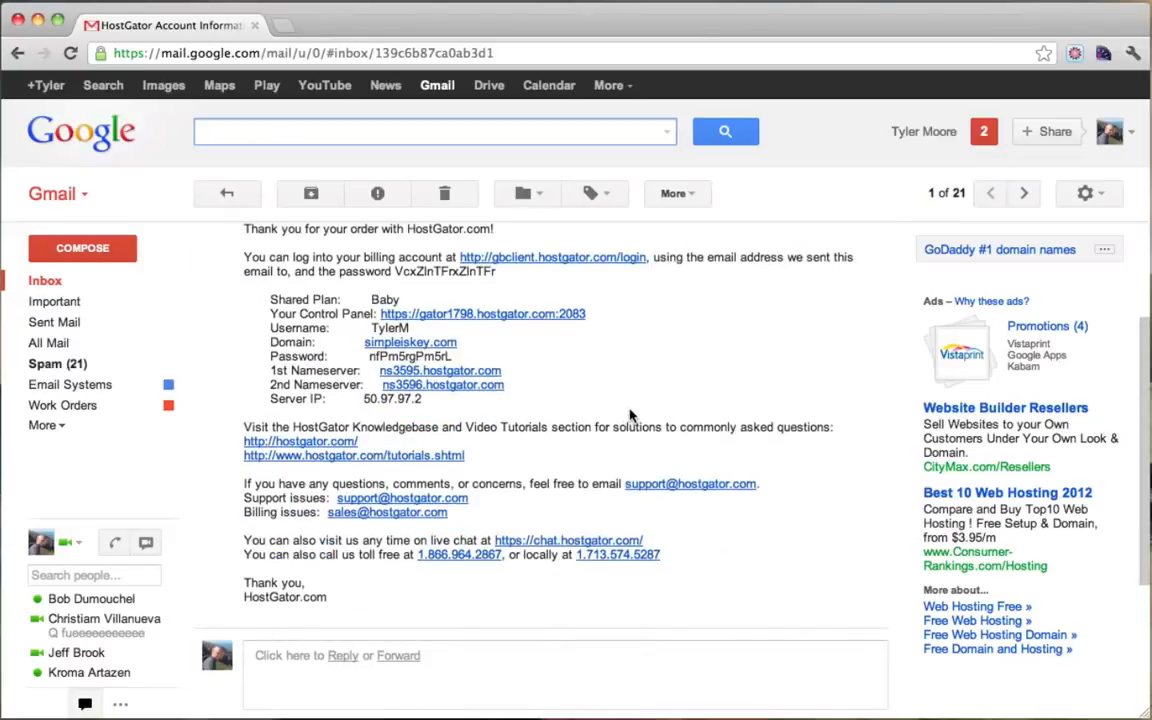
scroll(631, 416, "up", 5)
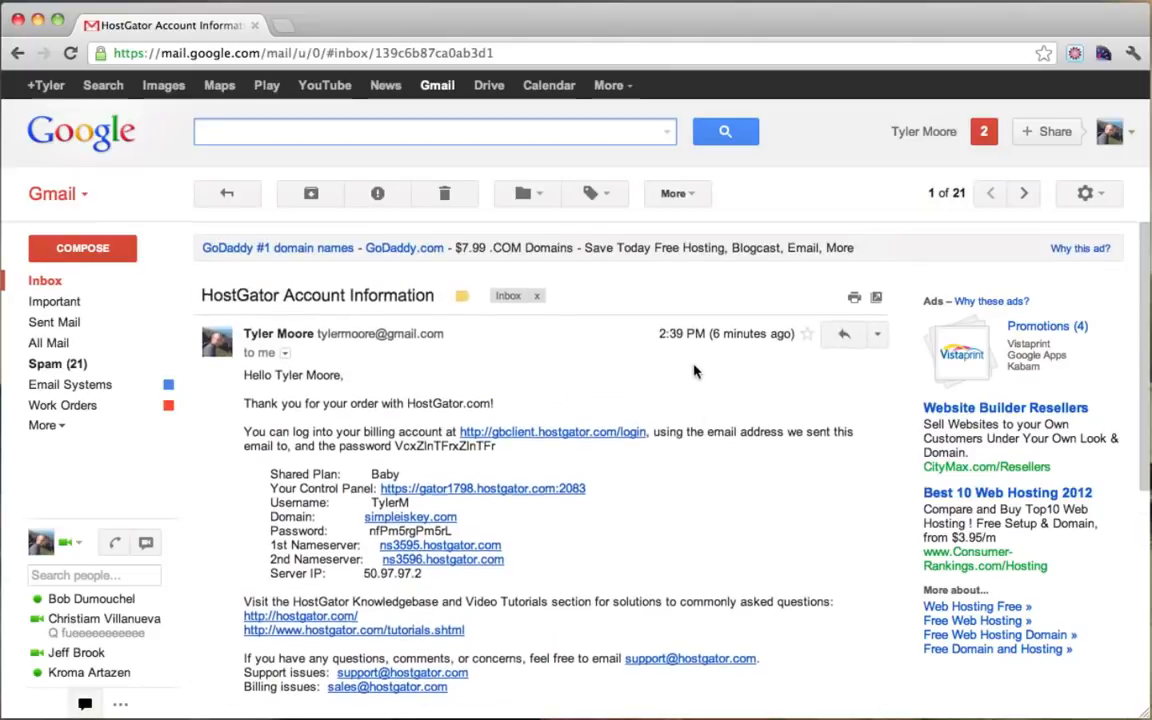
scroll(695, 371, "down", 1)
left_click_drag(270, 452, 378, 452)
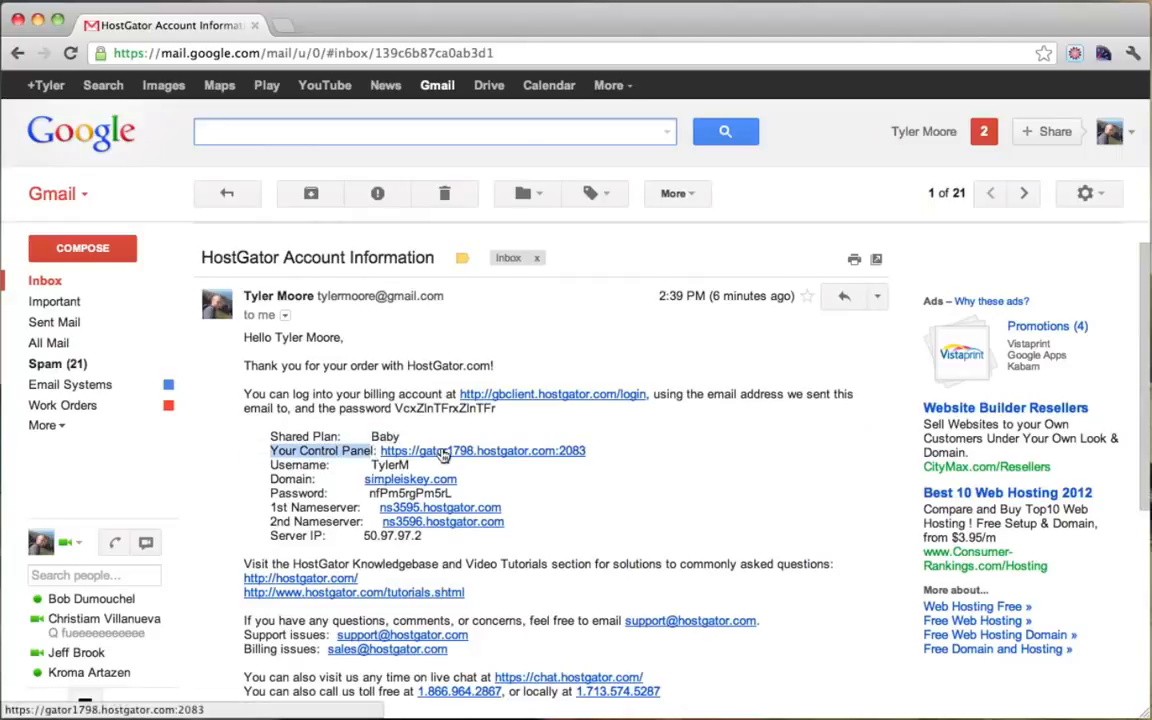
Step: Open the control panel link in a new tab and paste the account username into the cPanel login
left_click(443, 451, "super")
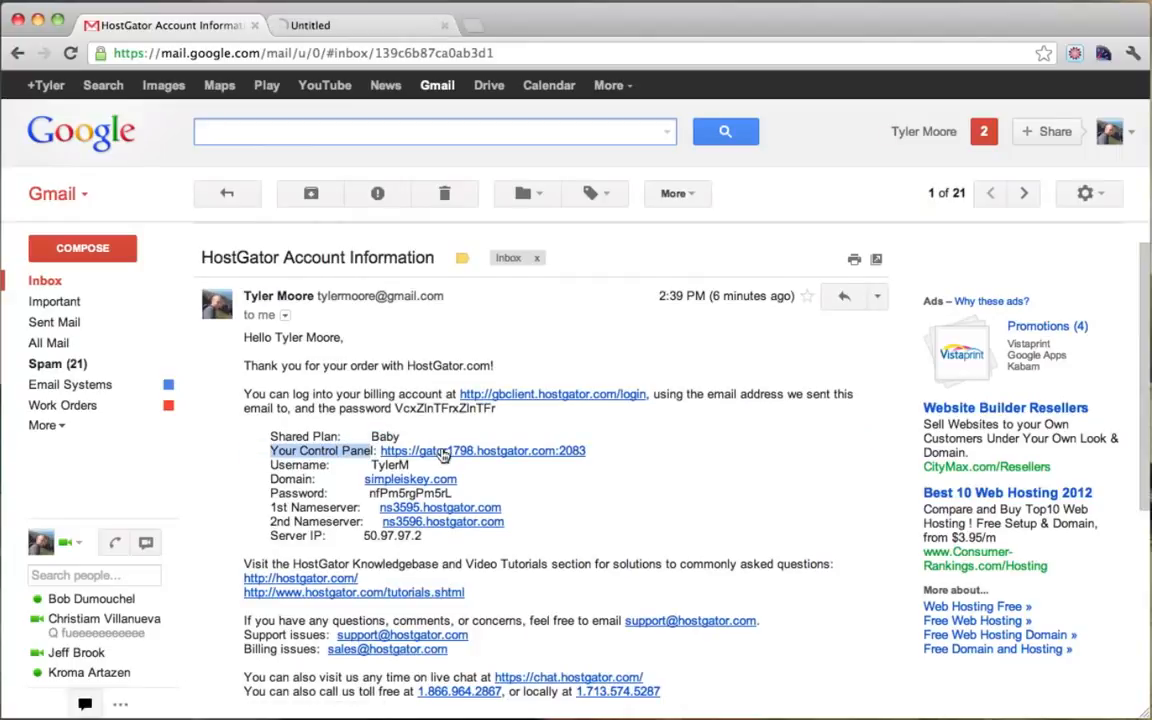
left_click(347, 26)
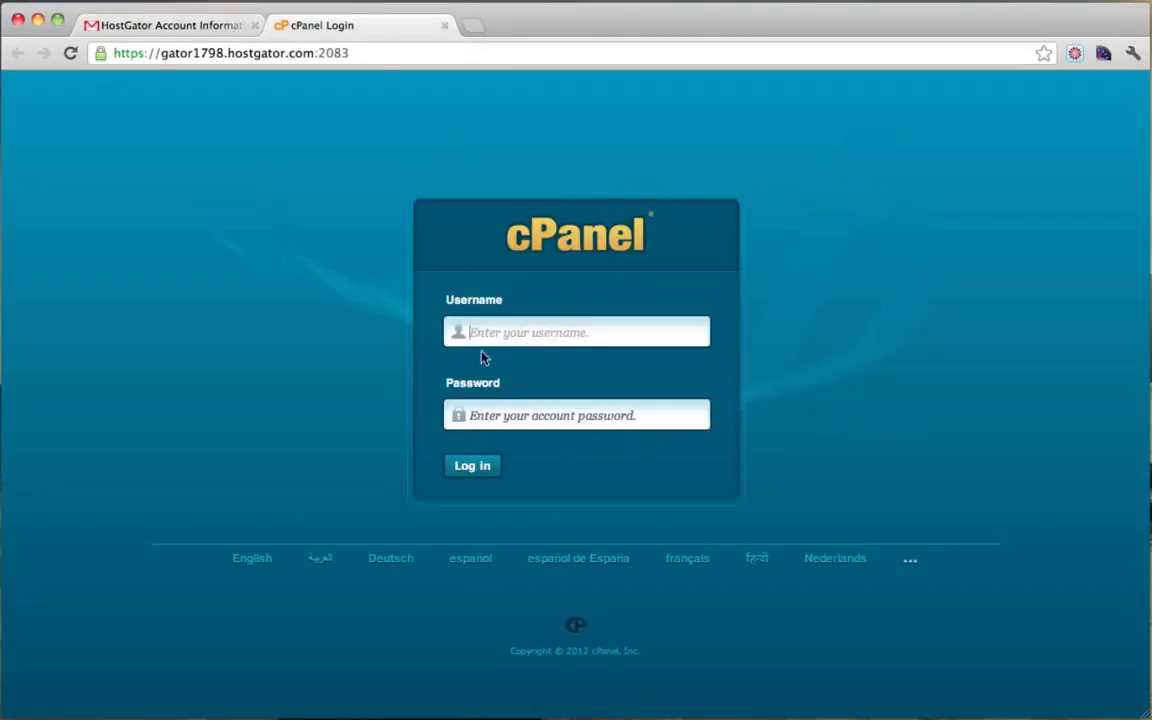
left_click(186, 27)
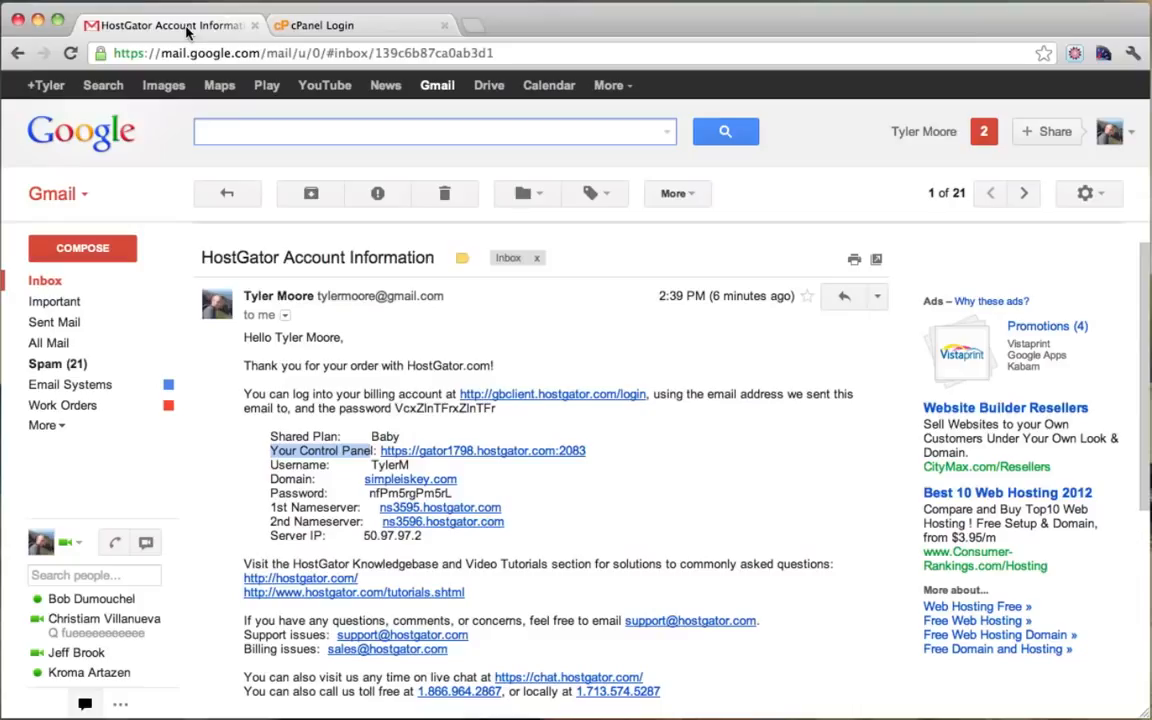
double_click(389, 465)
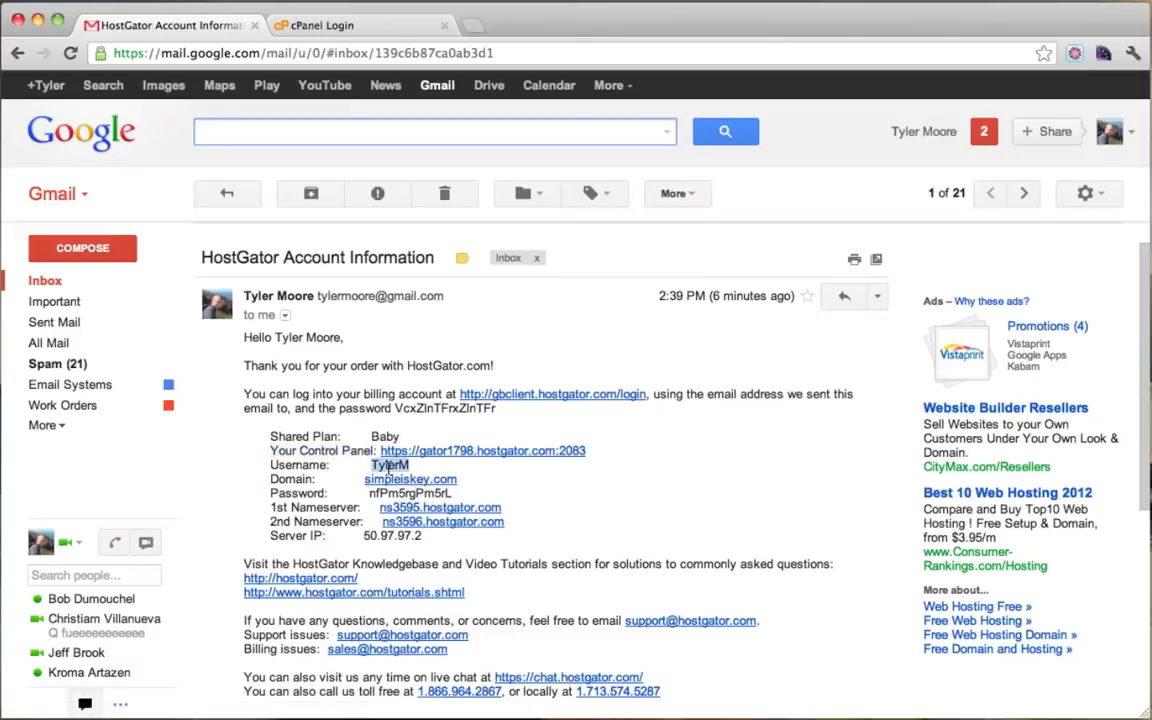
right_click(389, 465)
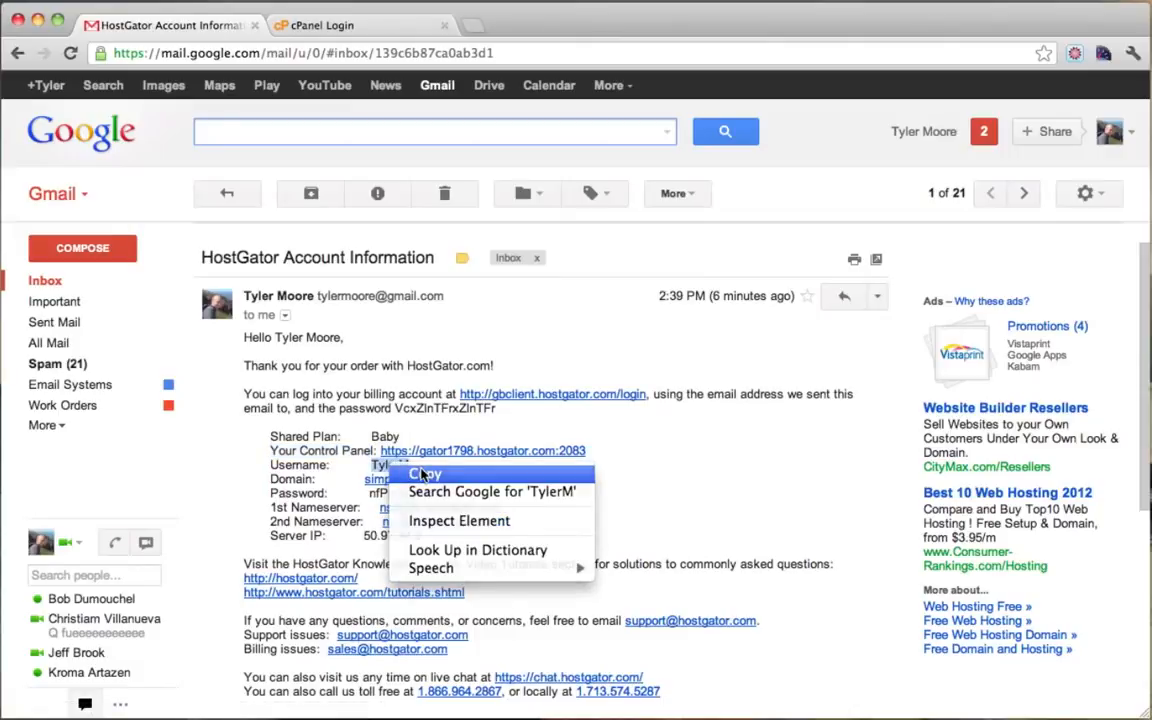
left_click(420, 472)
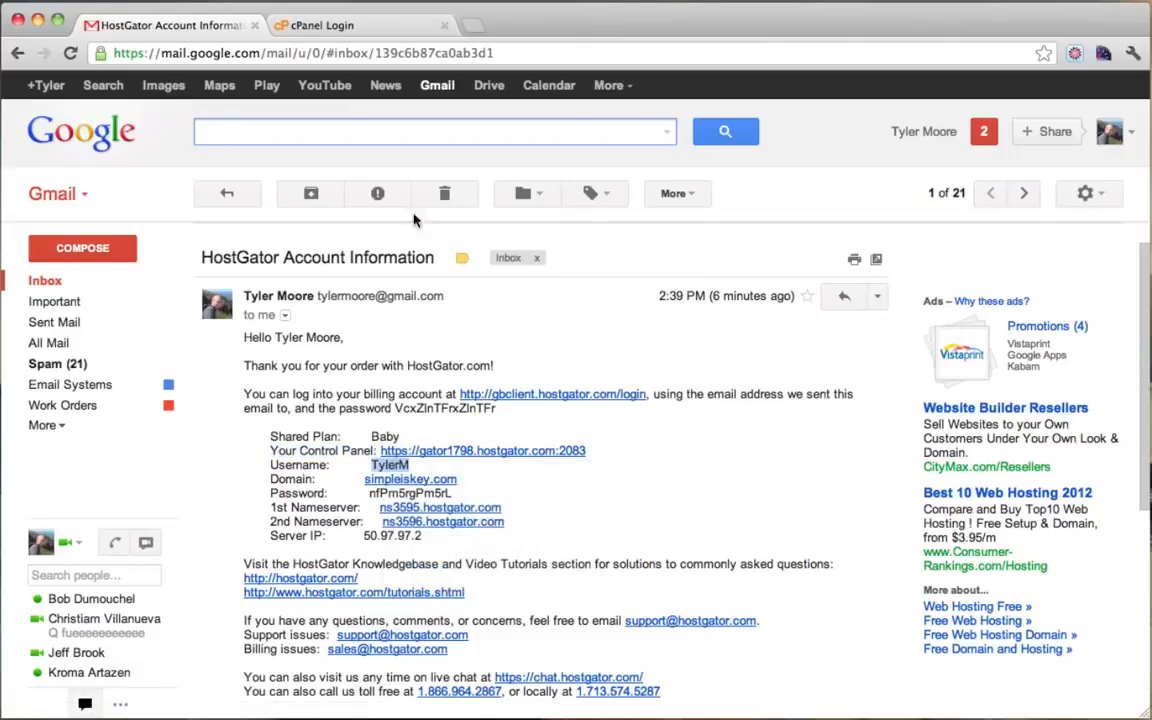
left_click(340, 25)
right_click(510, 336)
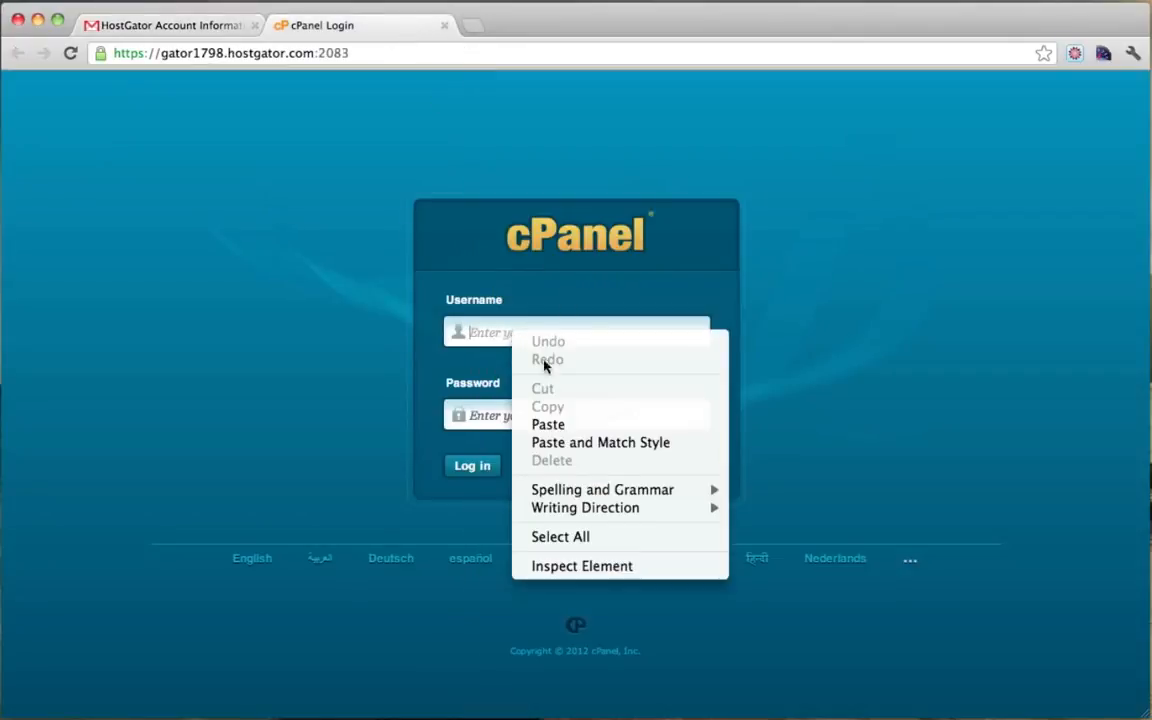
left_click(550, 424)
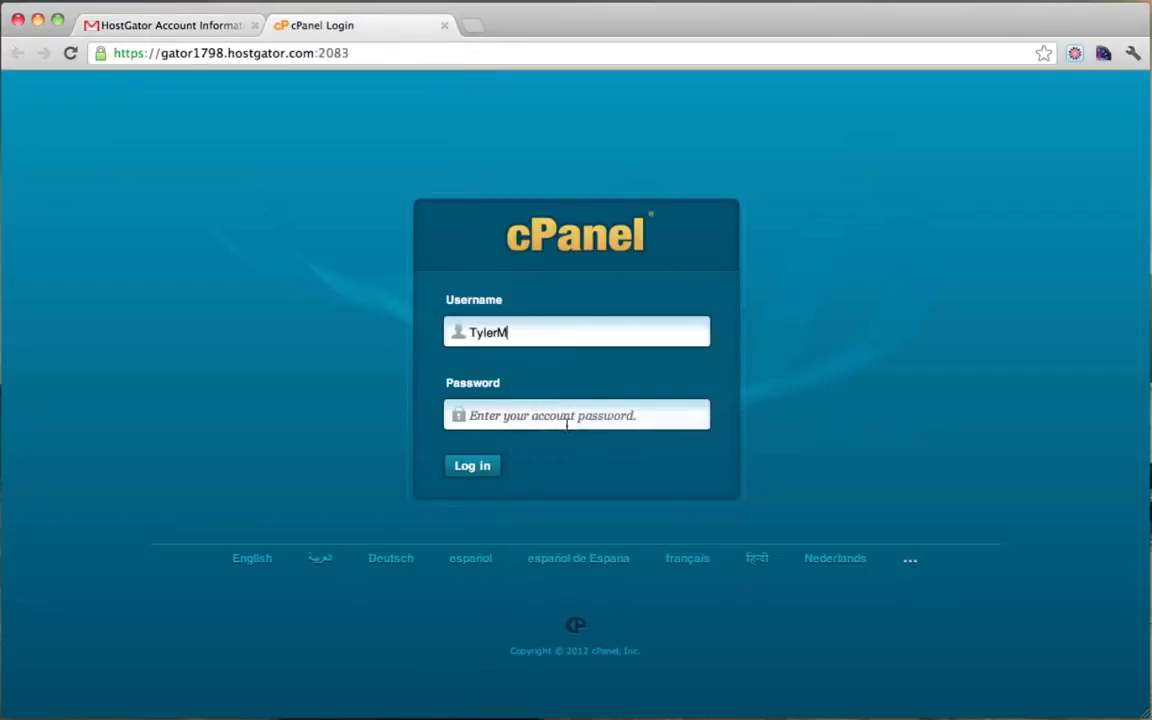
Step: Copy the account password from the email into the cPanel password field
left_click(183, 28)
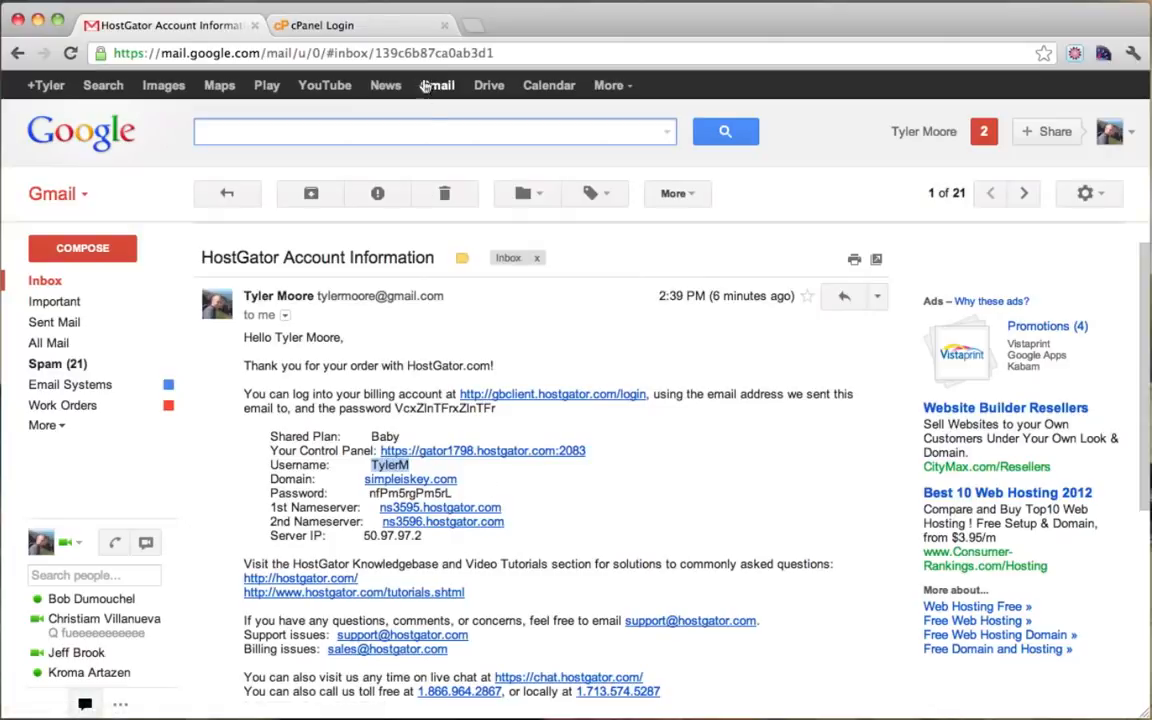
double_click(385, 495)
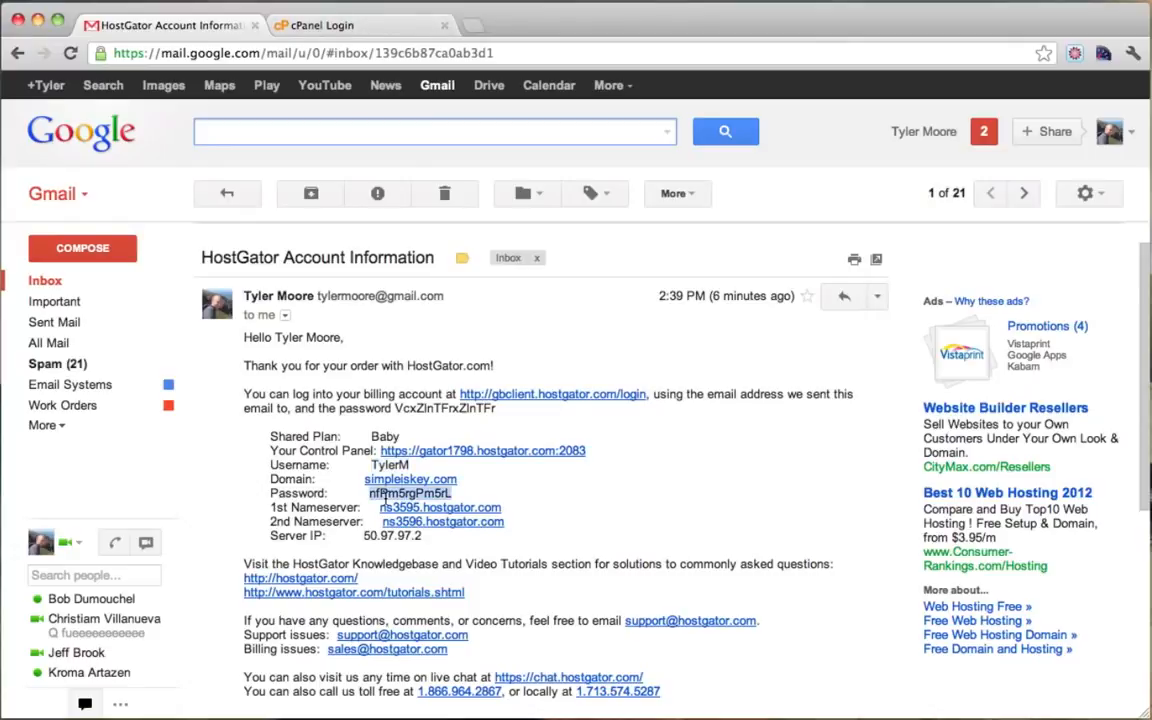
right_click(385, 498)
left_click(427, 508)
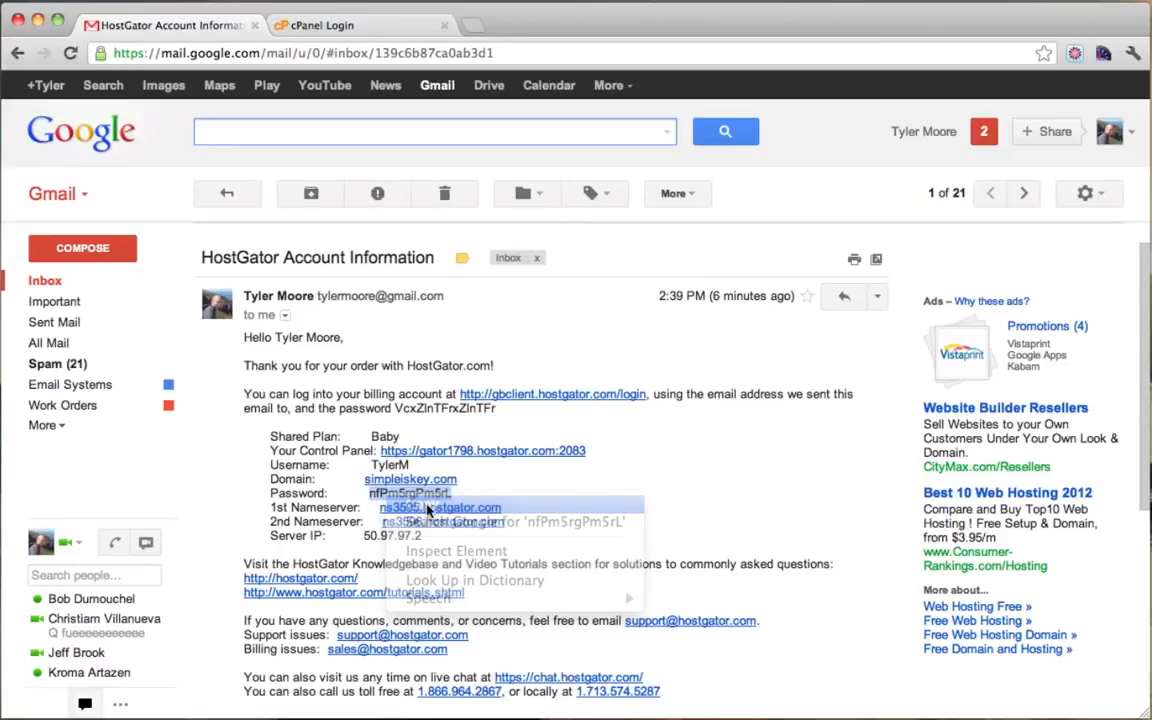
left_click(318, 25)
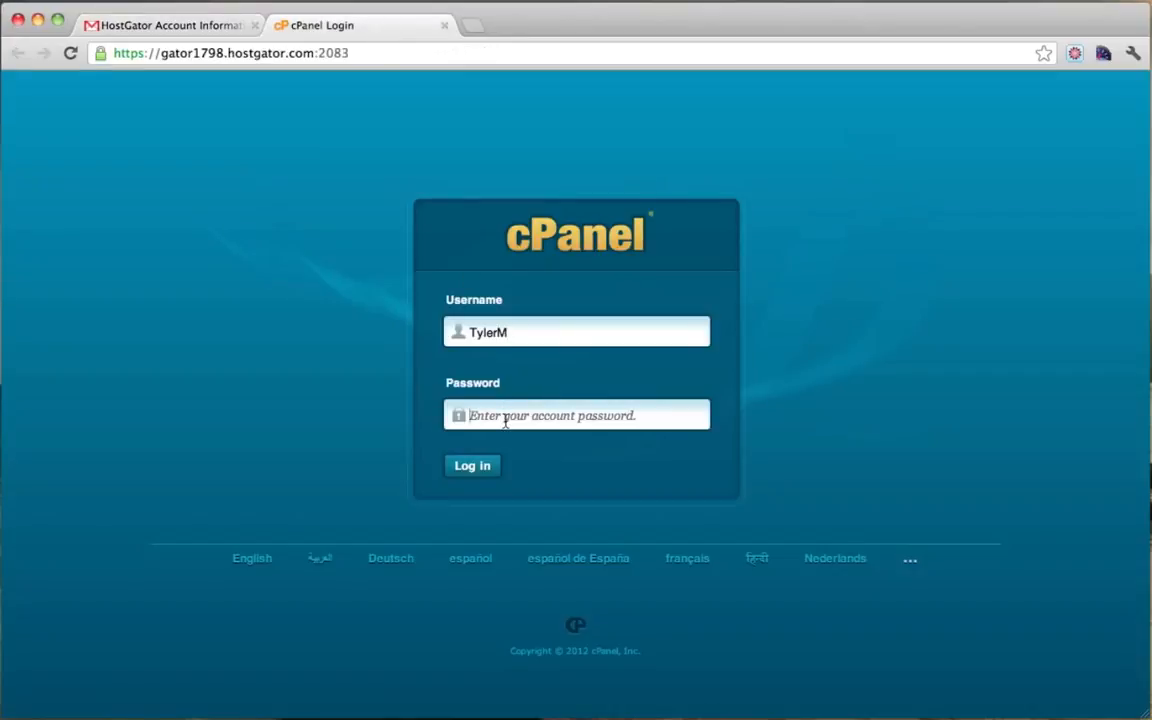
right_click(505, 421)
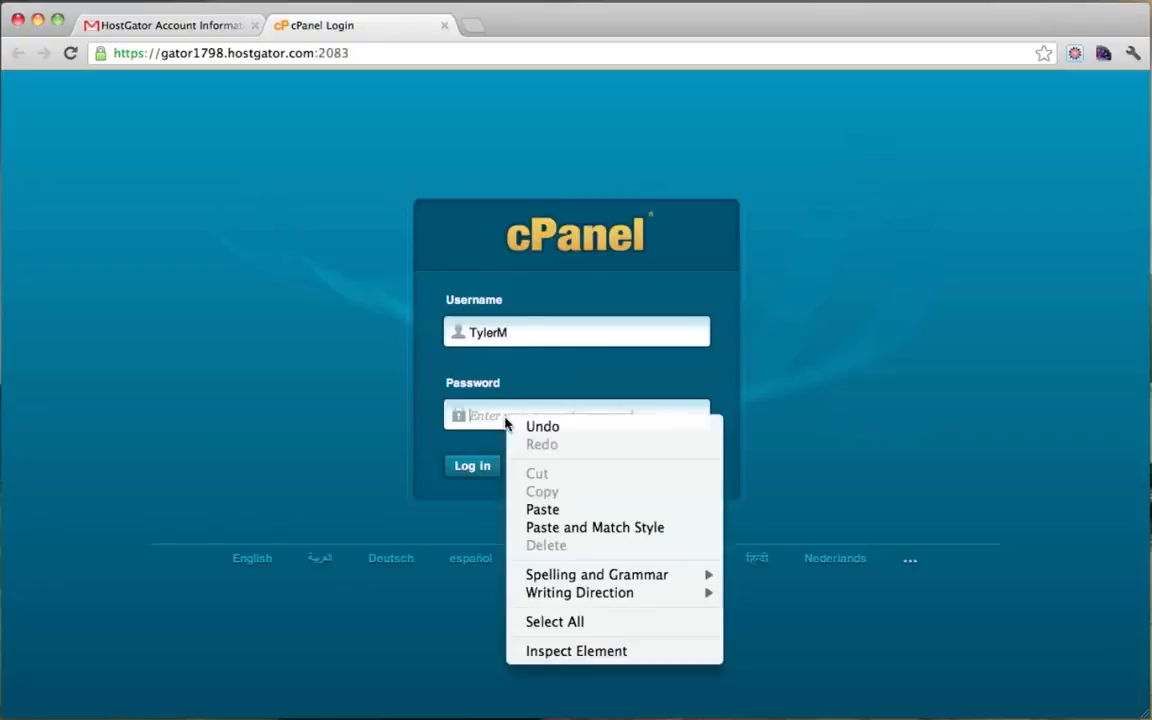
left_click(541, 509)
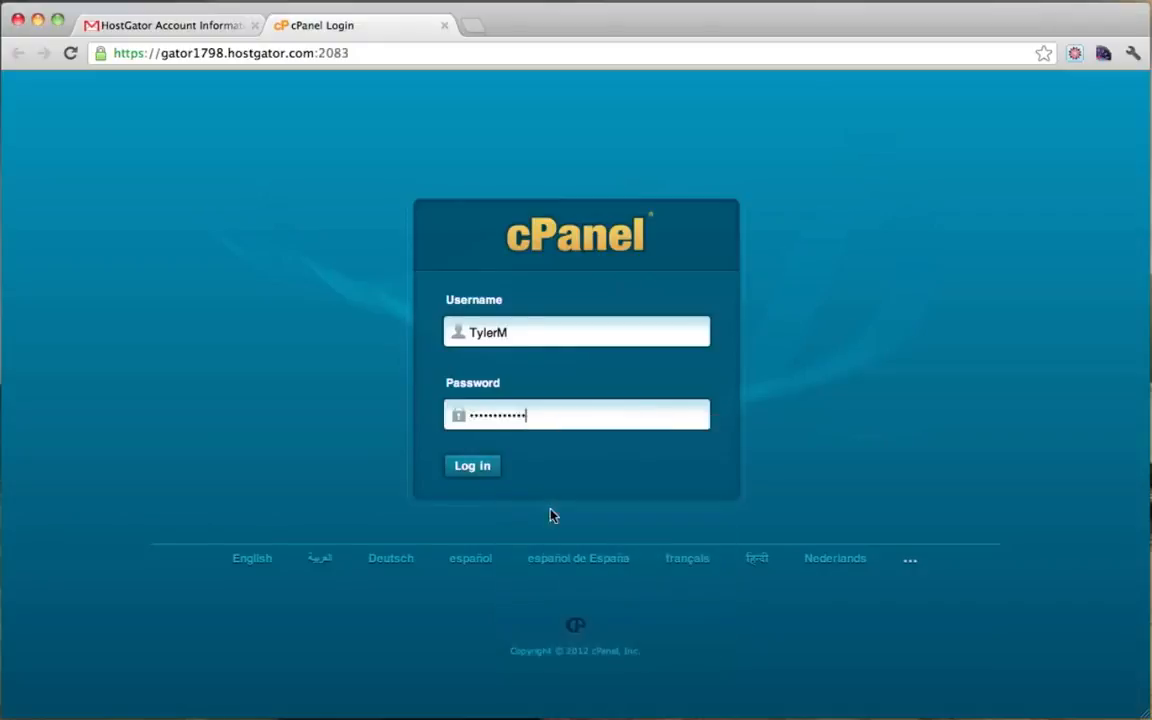
Step: Recheck the email's username and password rows against the filled cPanel login form
left_click(212, 37)
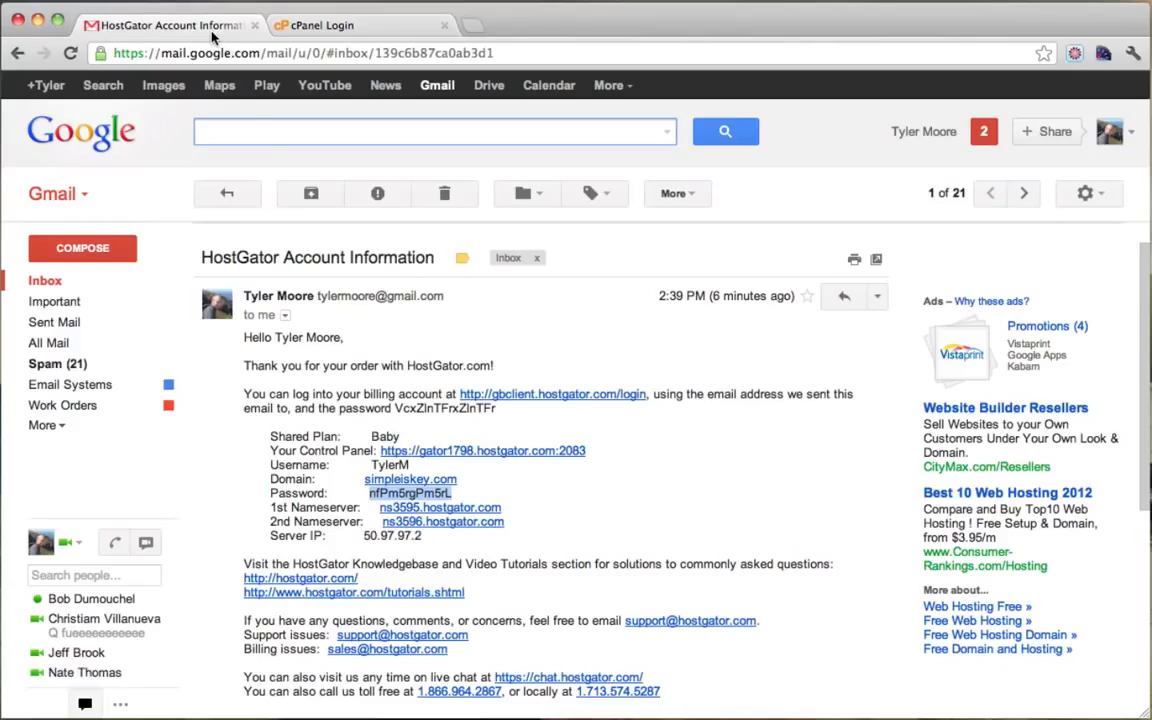
left_click_drag(268, 465, 425, 467)
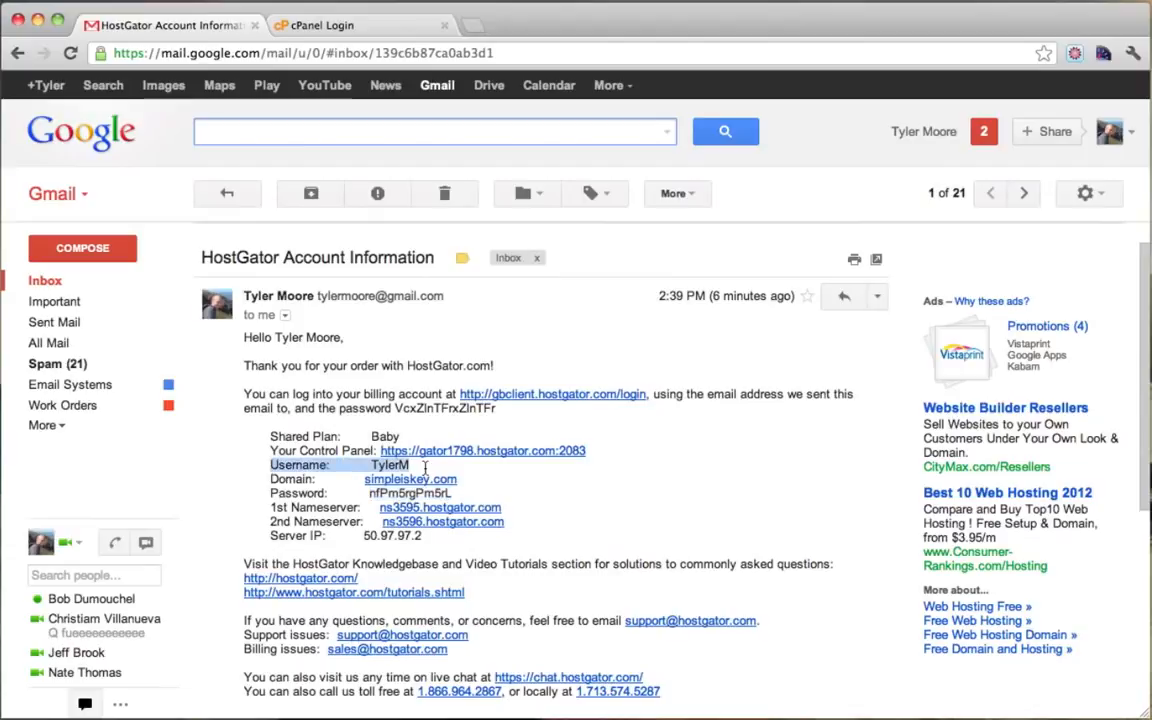
left_click_drag(268, 493, 465, 496)
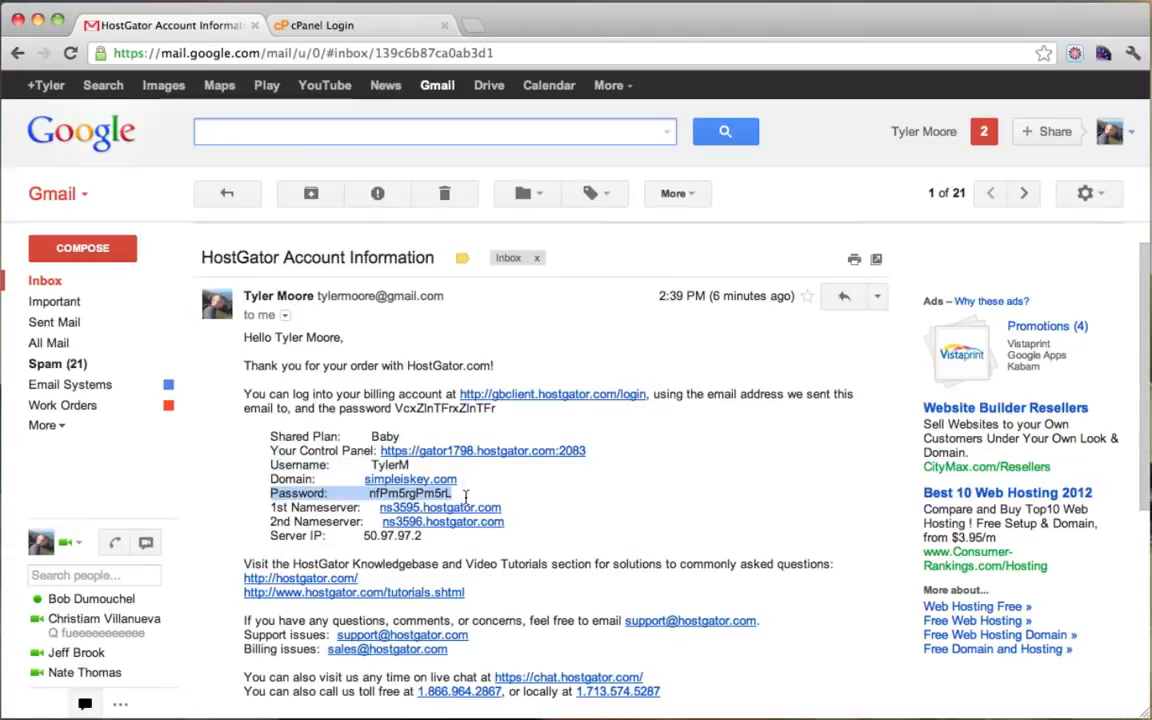
left_click(362, 30)
left_click(503, 413)
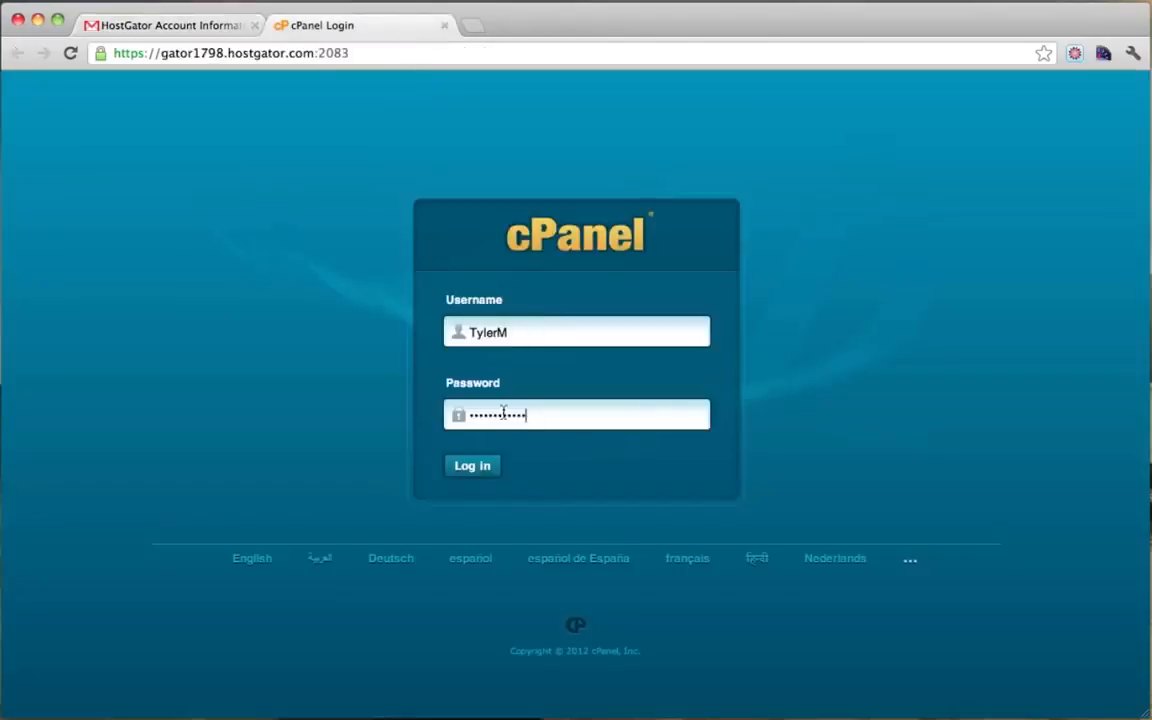
Step: Log in to cPanel, close the Gmail tab, and launch QuickInstall from Software/Services
left_click(472, 466)
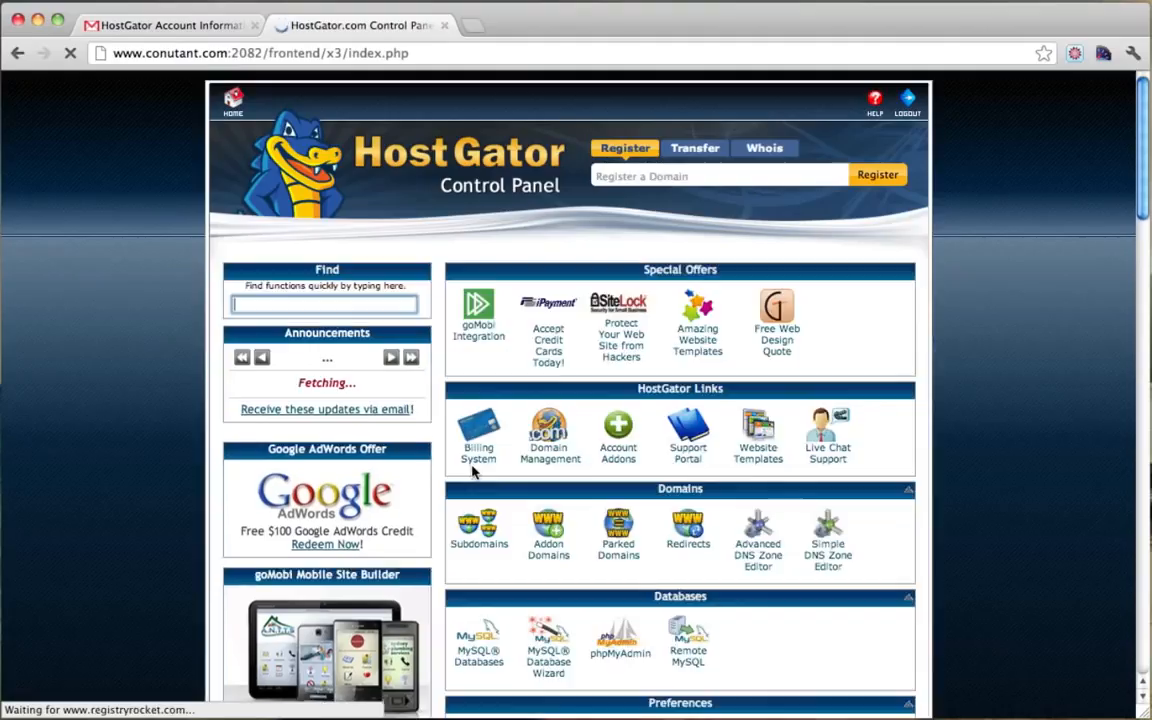
left_click(254, 27)
left_click(255, 25)
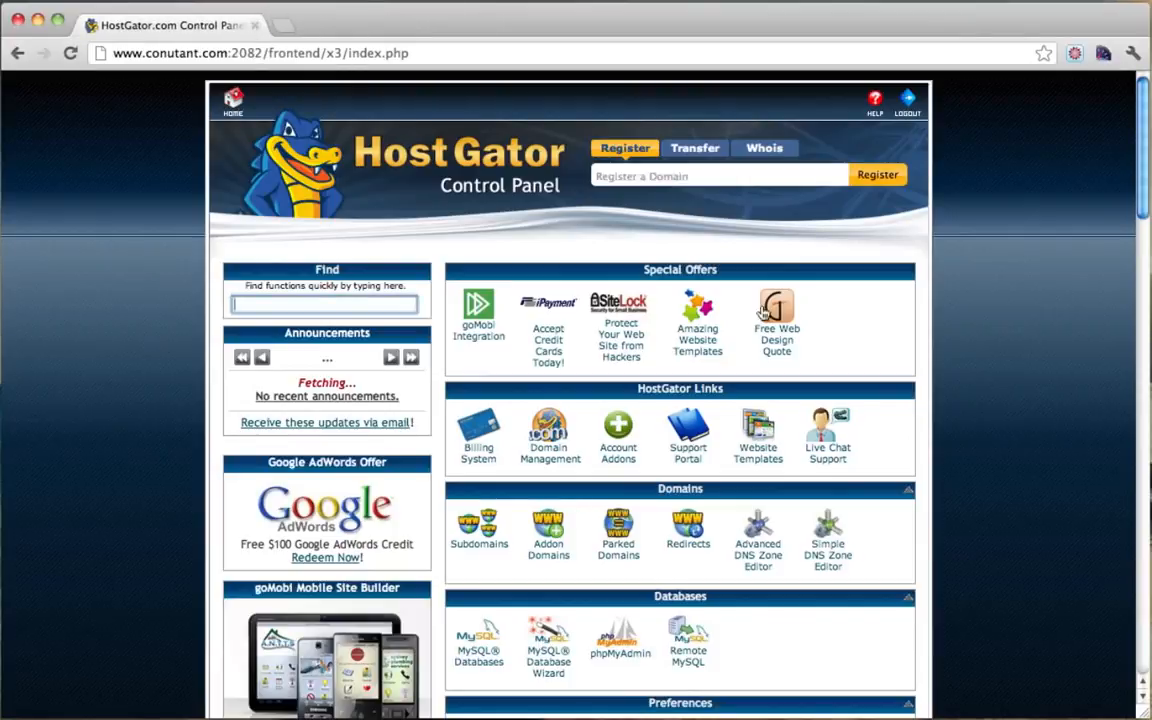
scroll(960, 298, "down", 10)
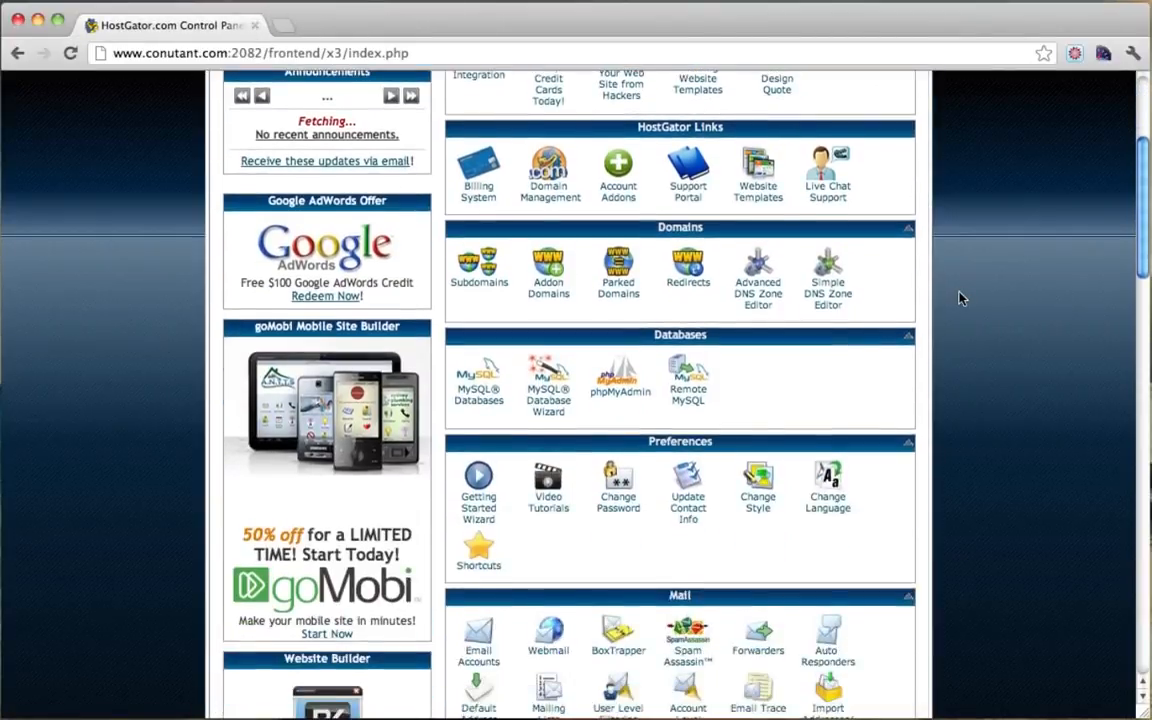
scroll(960, 298, "down", 5)
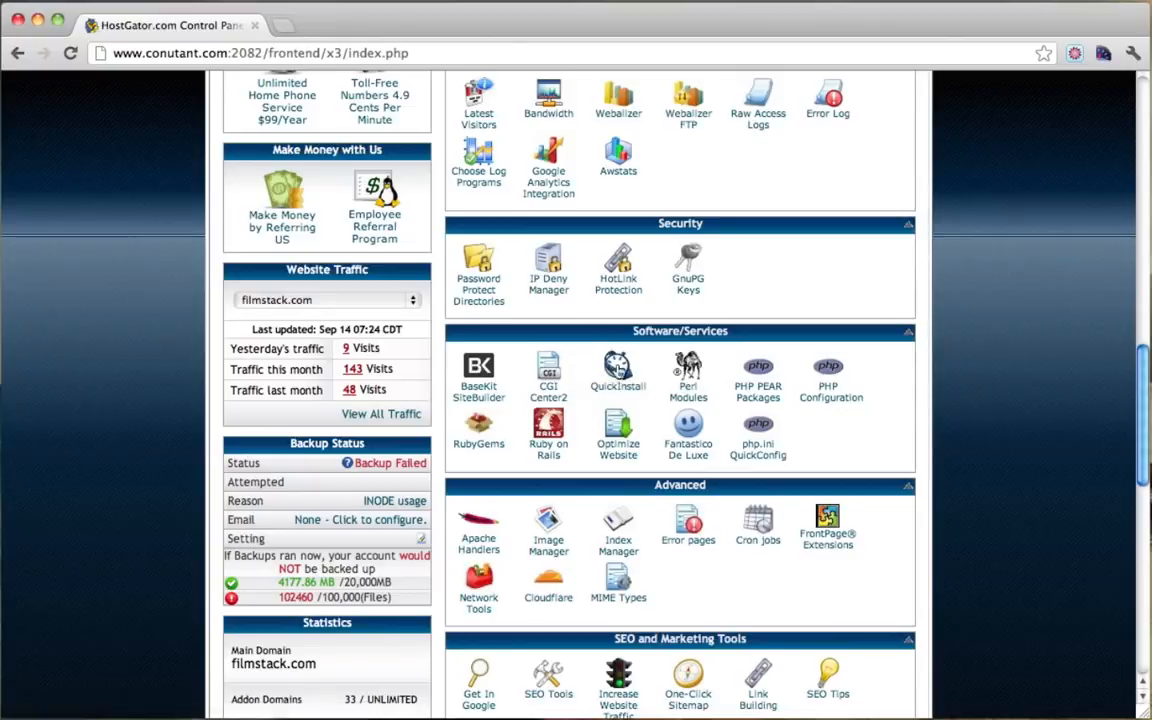
left_click(616, 372)
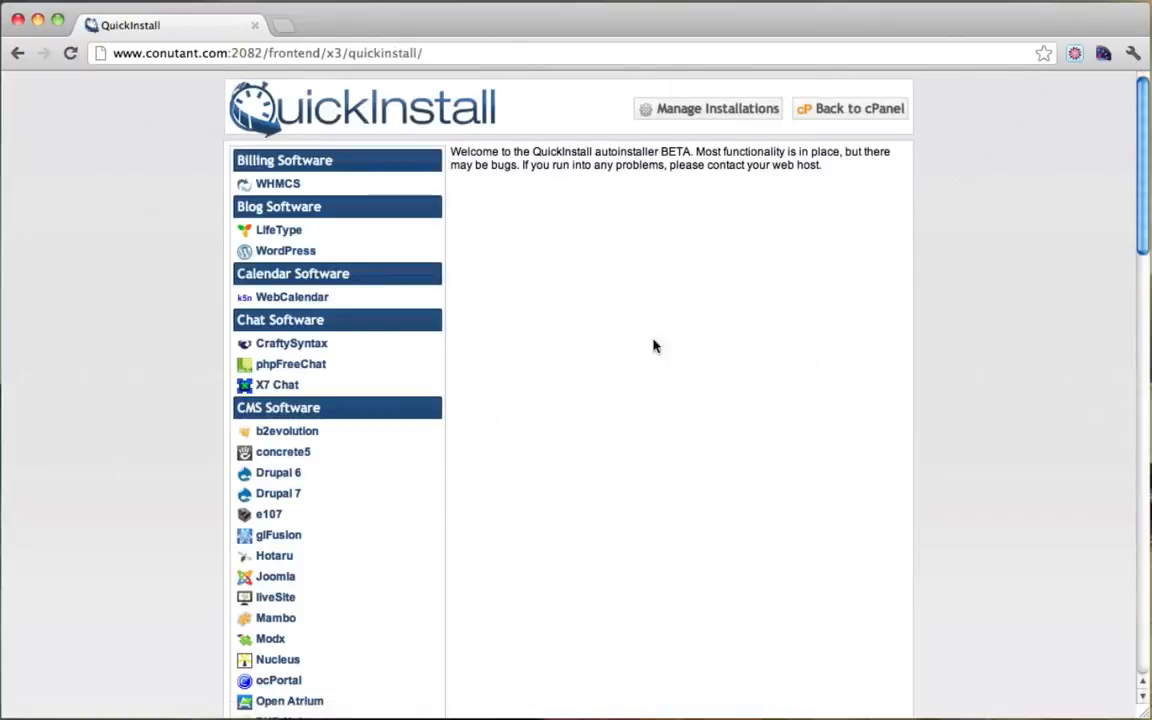
Step: Choose WordPress in QuickInstall and continue to its installation form
left_click(282, 252)
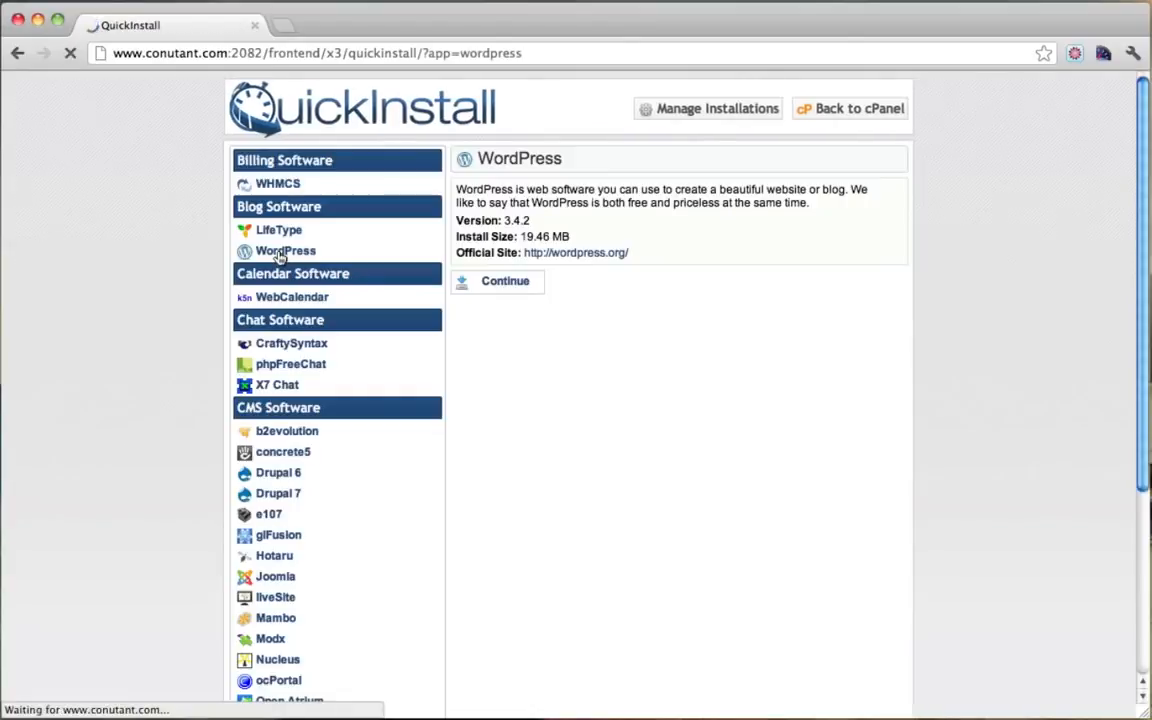
left_click(501, 285)
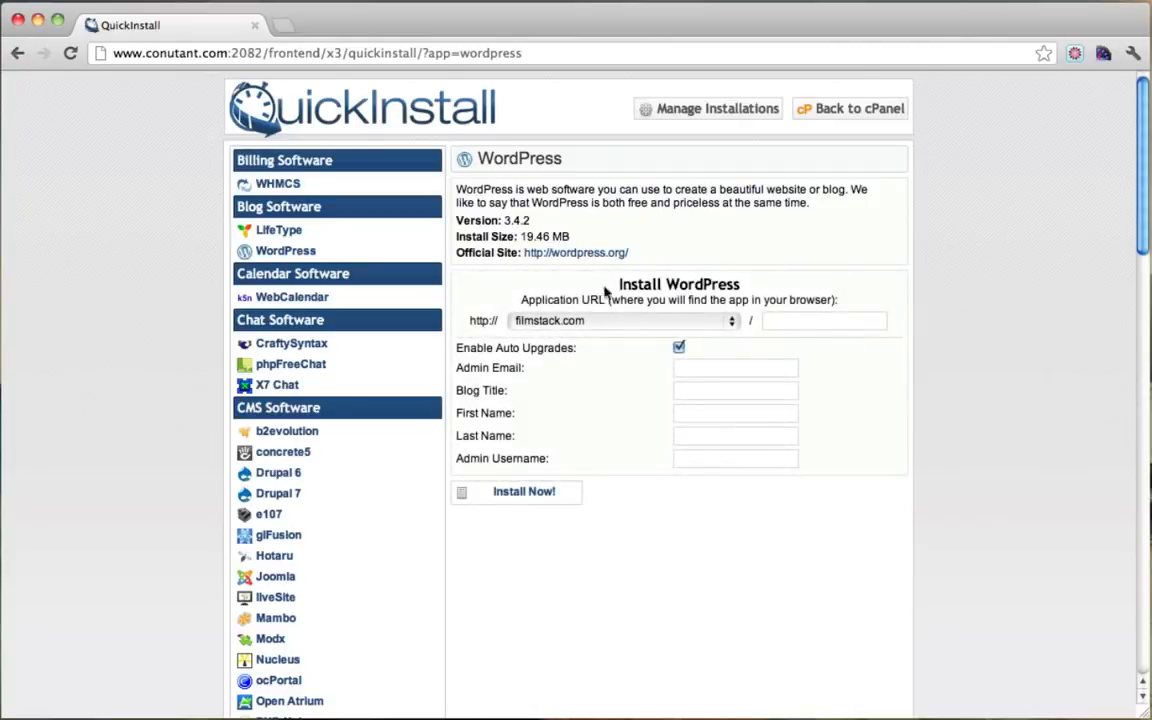
left_click_drag(623, 284, 745, 284)
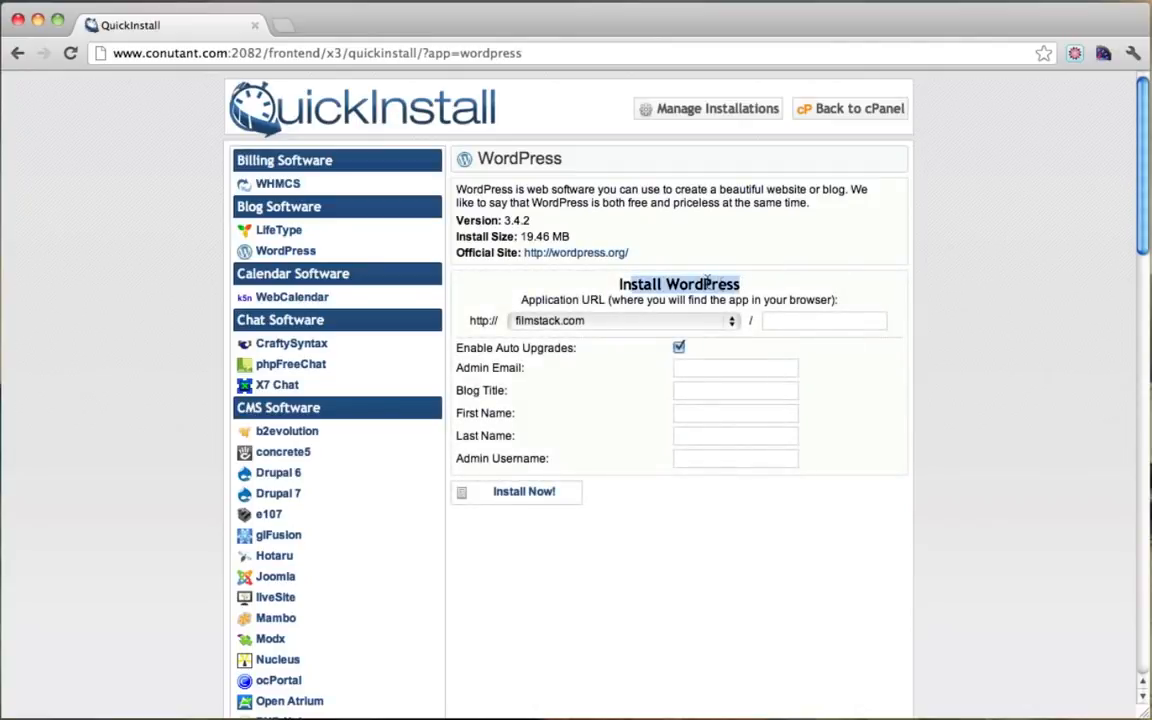
left_click(707, 283)
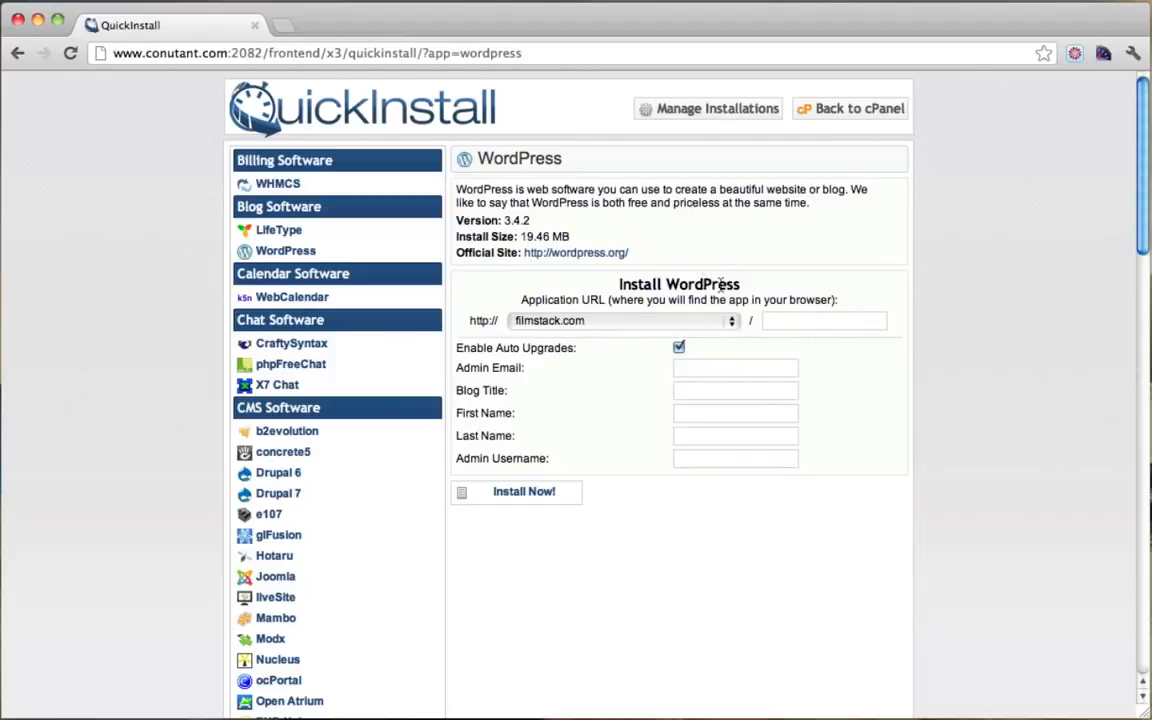
Step: Select simpleiskey.com as the install domain and turn off Enable Auto Upgrades
scroll(580, 429, "down", 1)
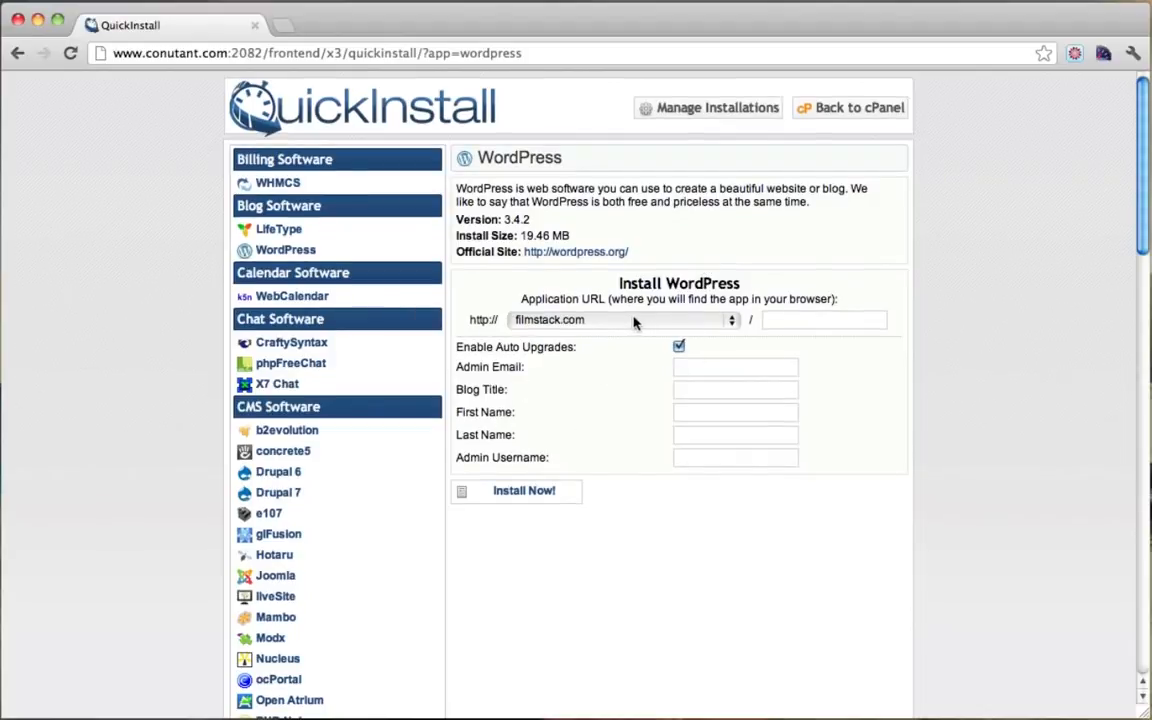
left_click(622, 320)
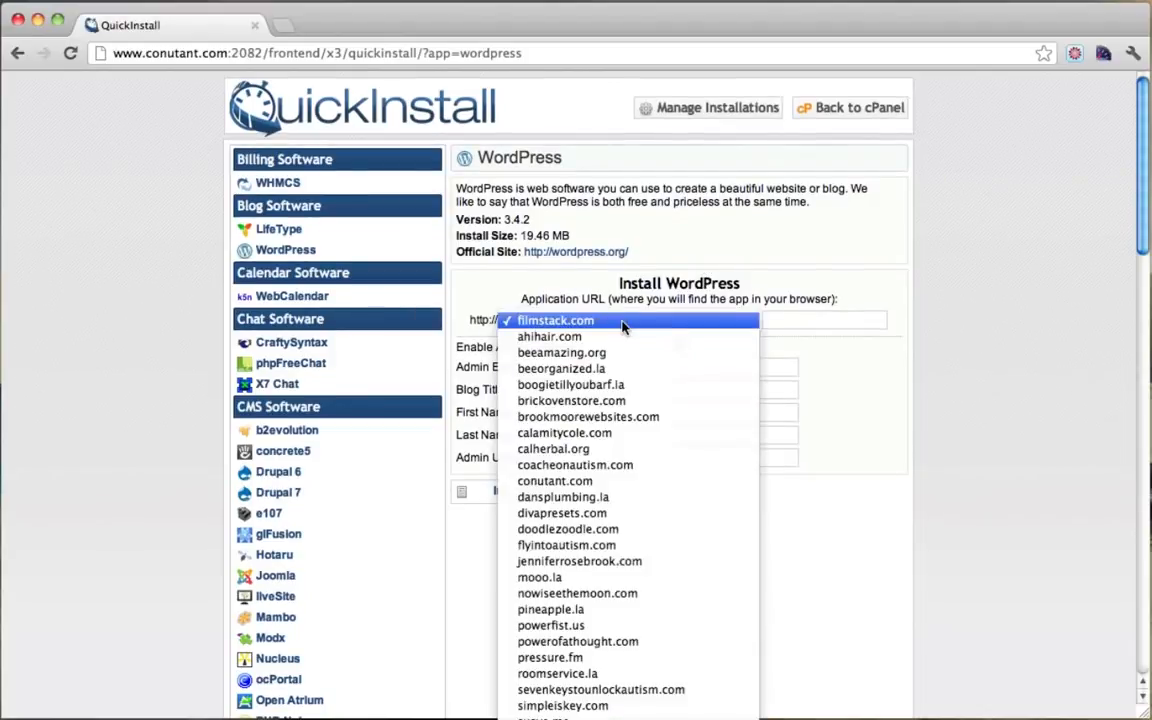
scroll(656, 398, "down", 6)
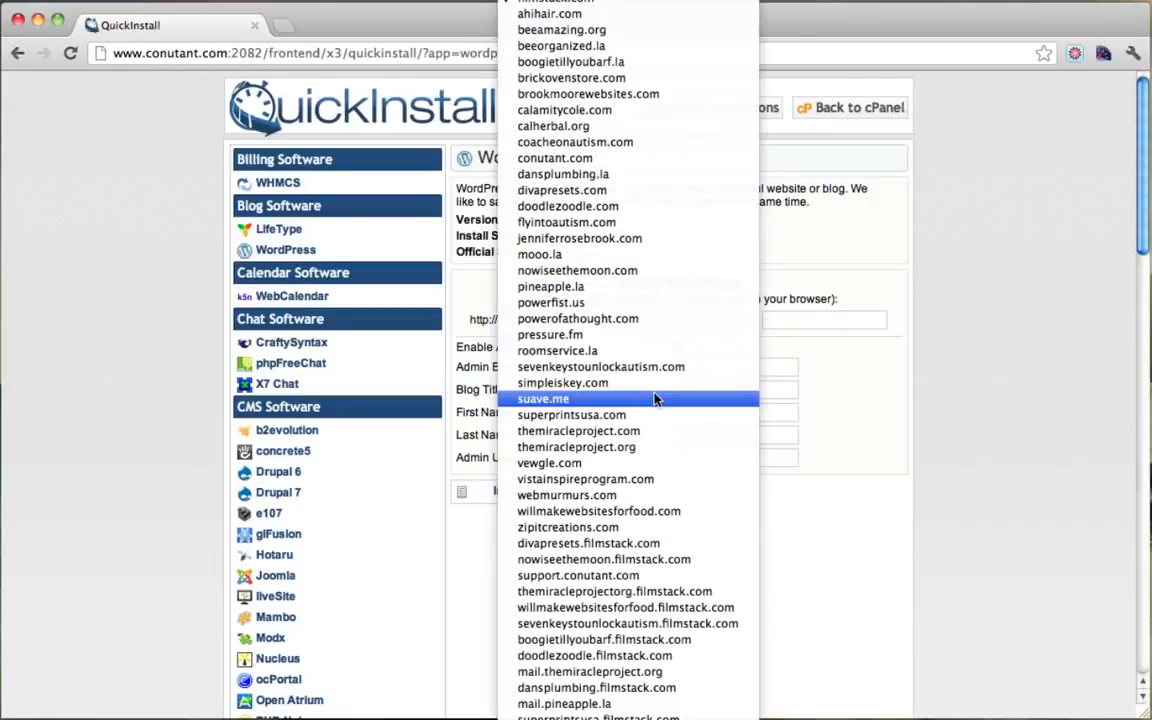
scroll(656, 398, "down", 1)
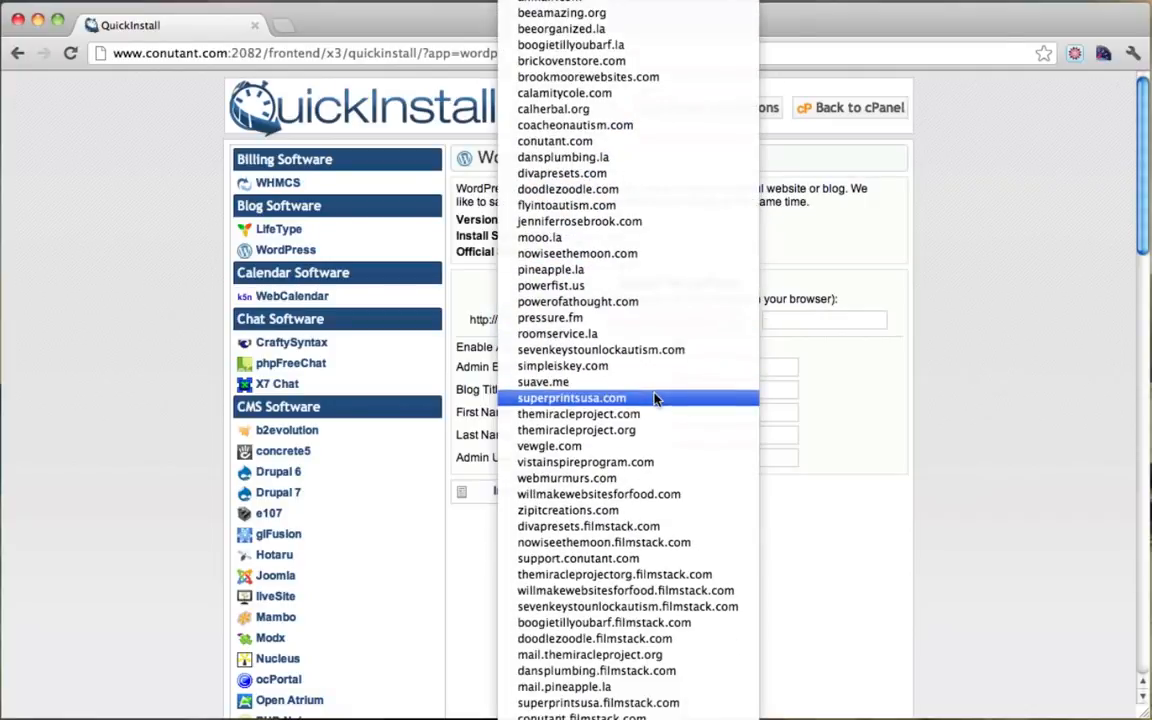
scroll(656, 398, "down", 11)
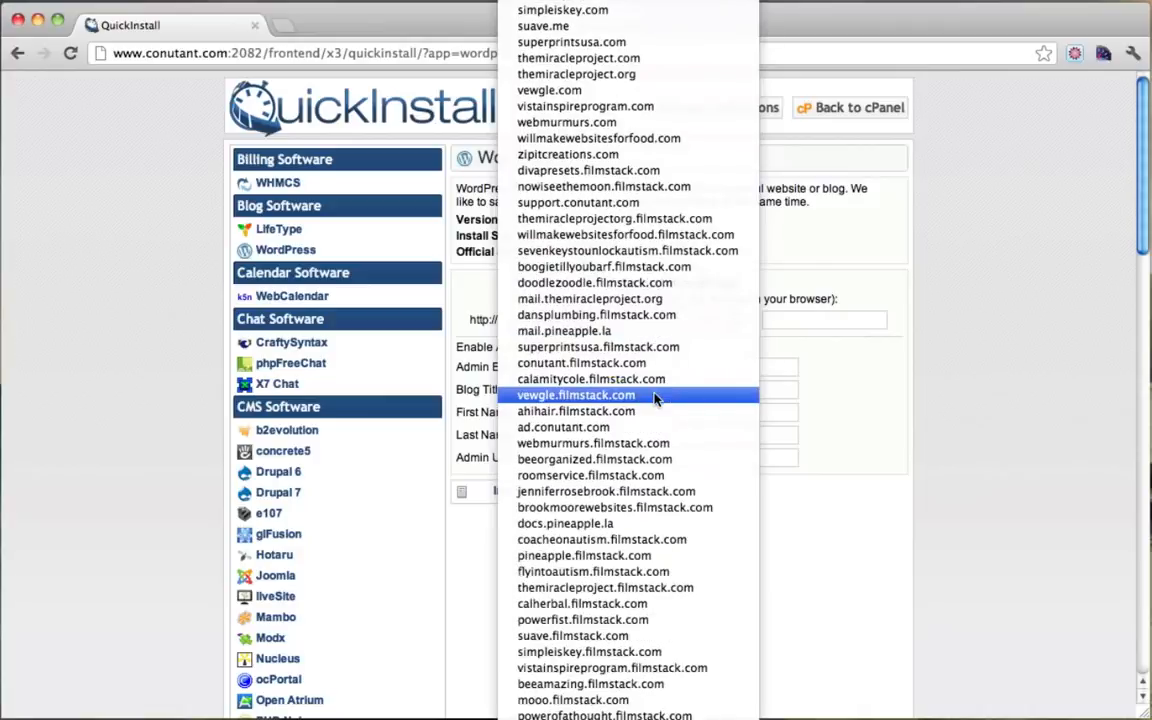
left_click(656, 398)
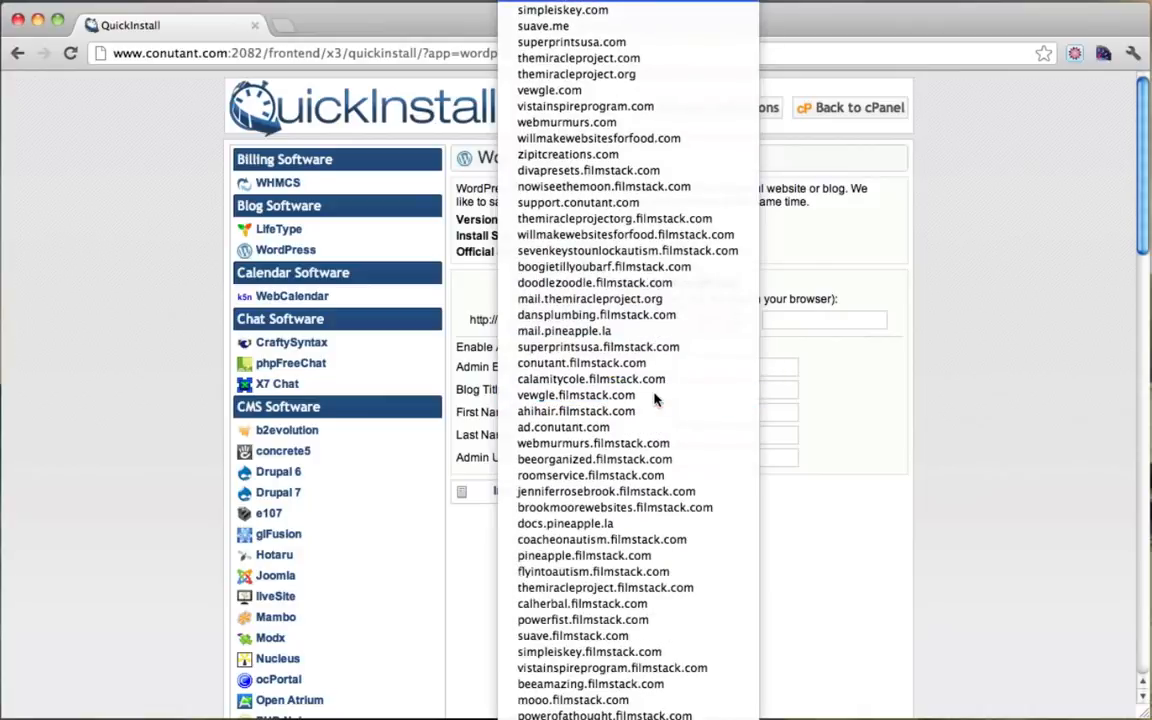
left_click(589, 11)
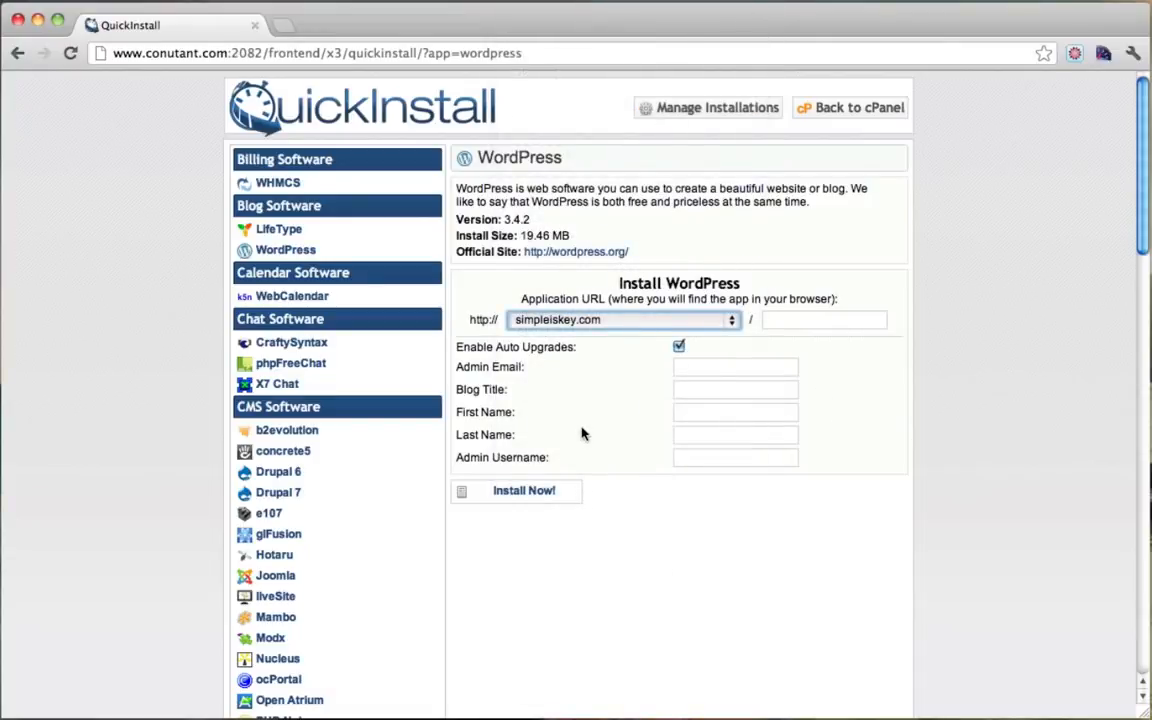
left_click(732, 320)
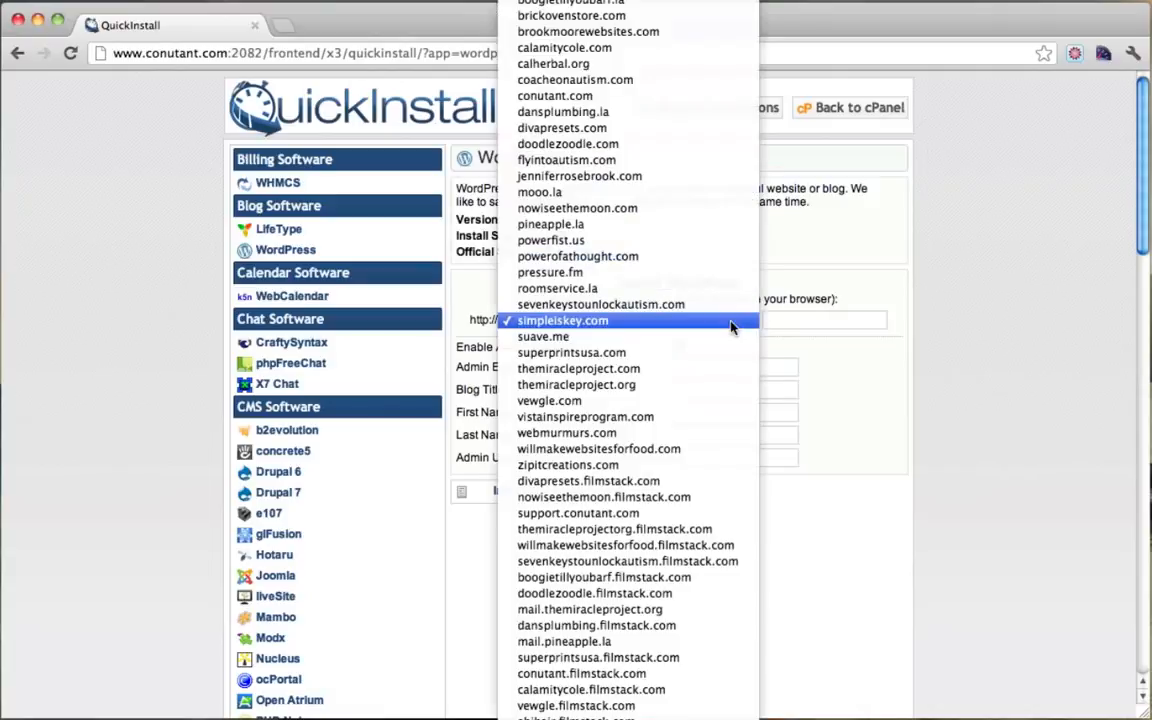
left_click(575, 325)
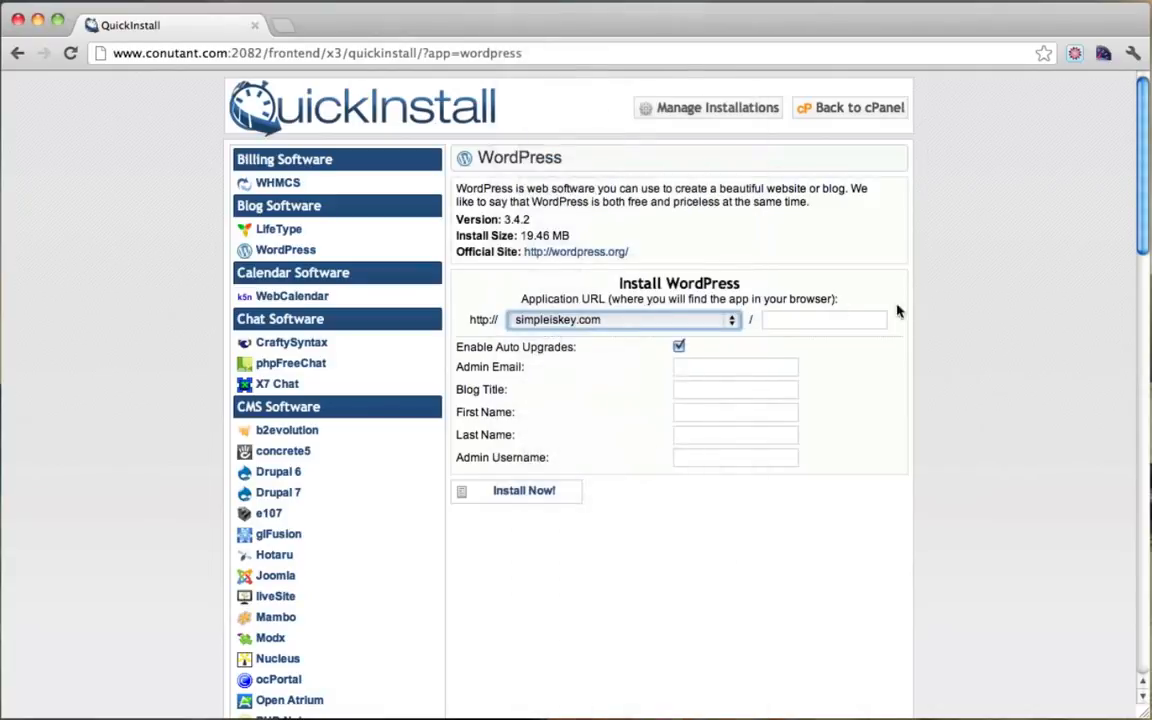
left_click(678, 346)
left_click(790, 319)
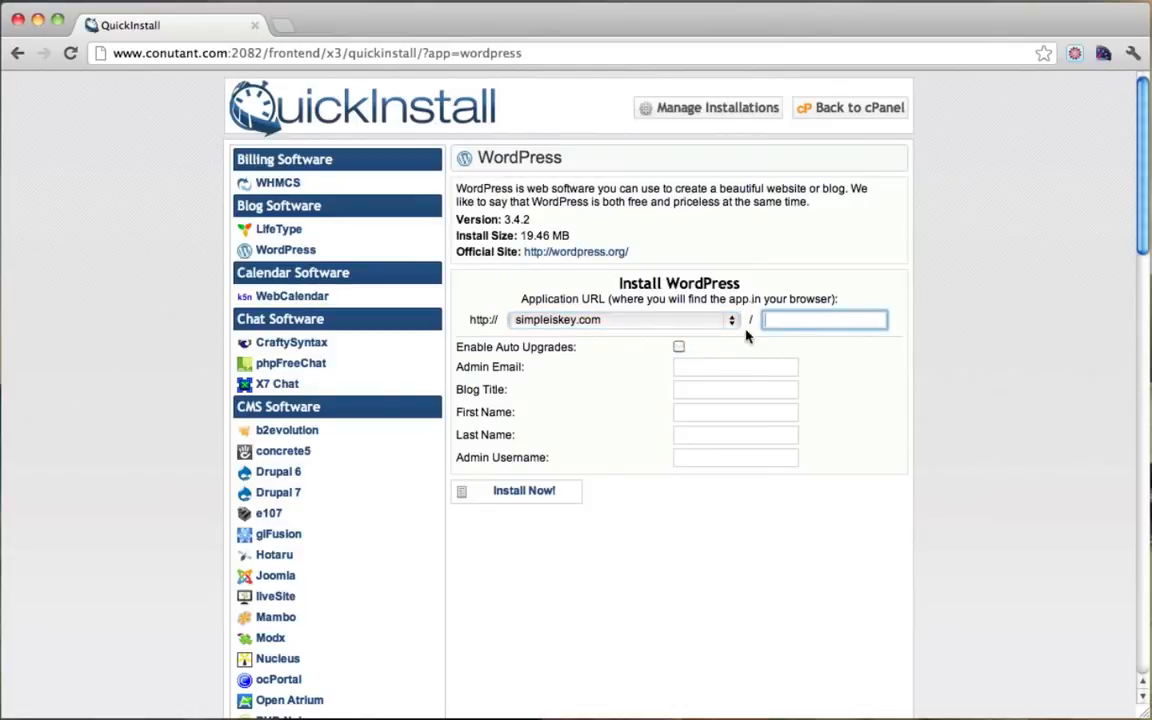
Step: Autofill the admin e-mail, enter blog title 'Membership Website' and an admin username, then install
left_click(687, 368)
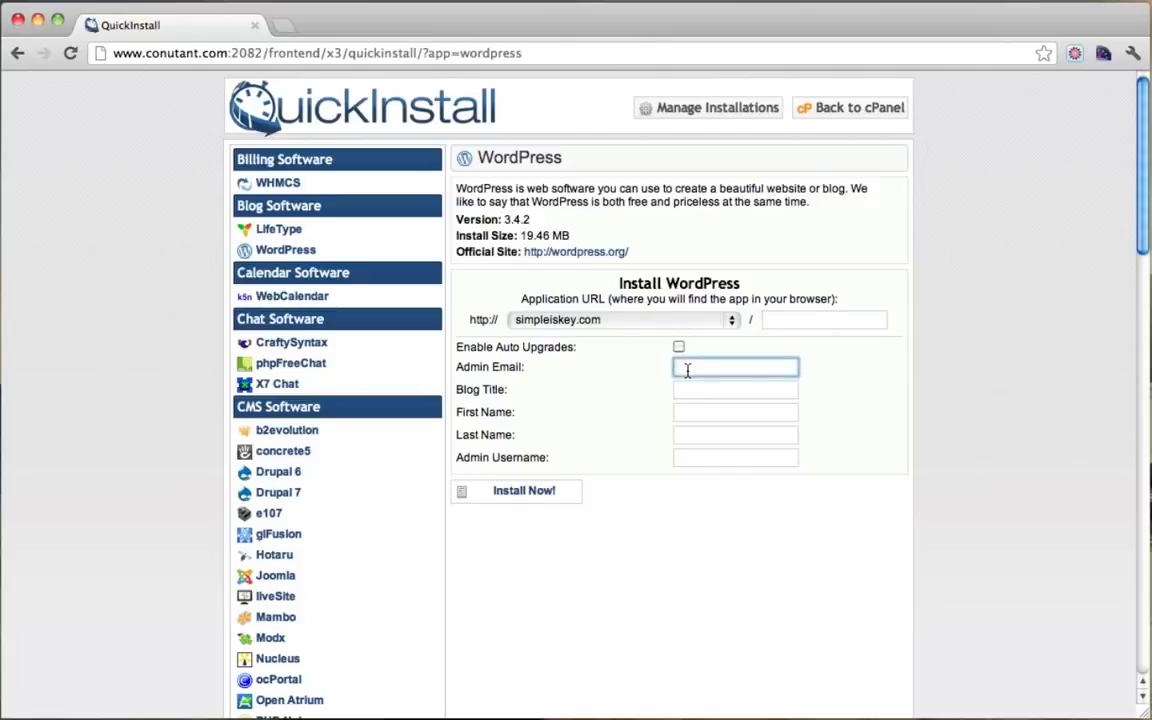
type("t")
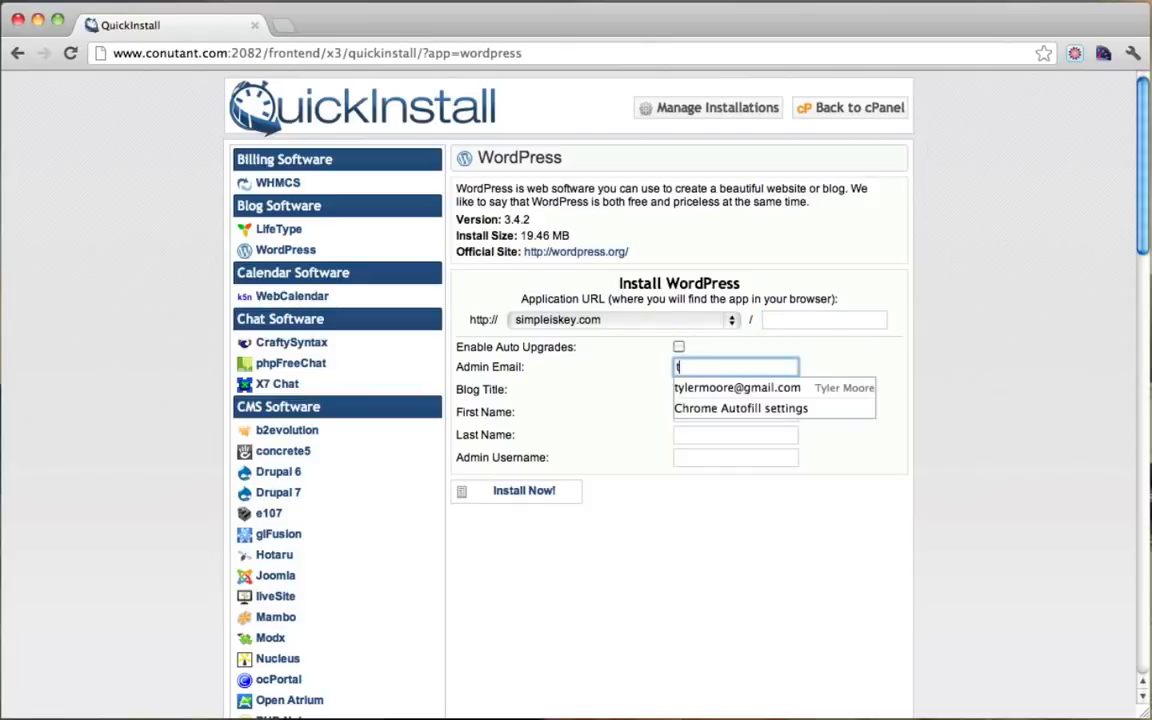
key("Down")
key("Return")
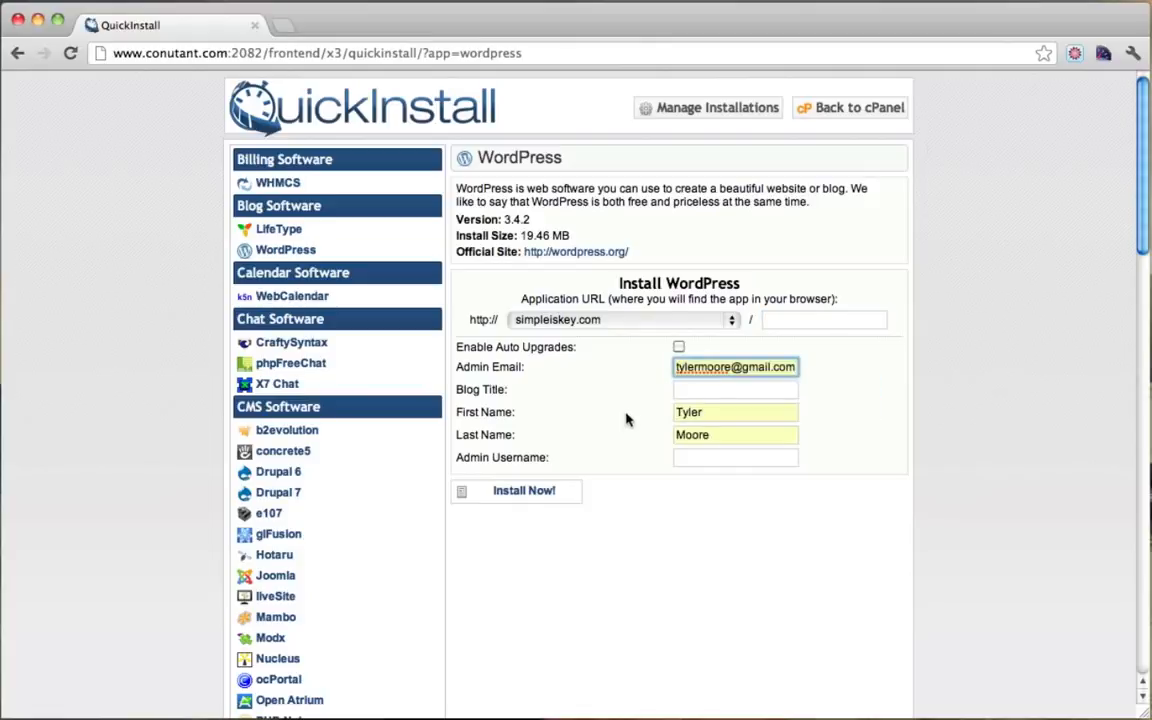
left_click(701, 394)
type("Membershi")
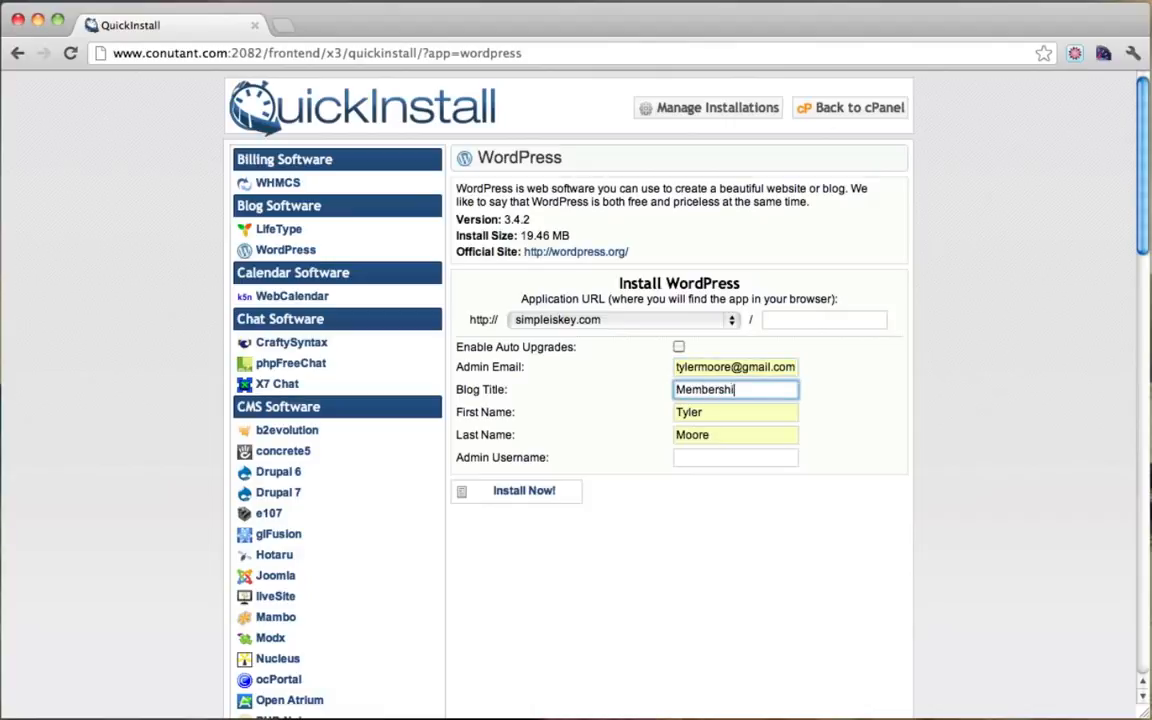
type("p Website")
left_click(707, 457)
type("admin")
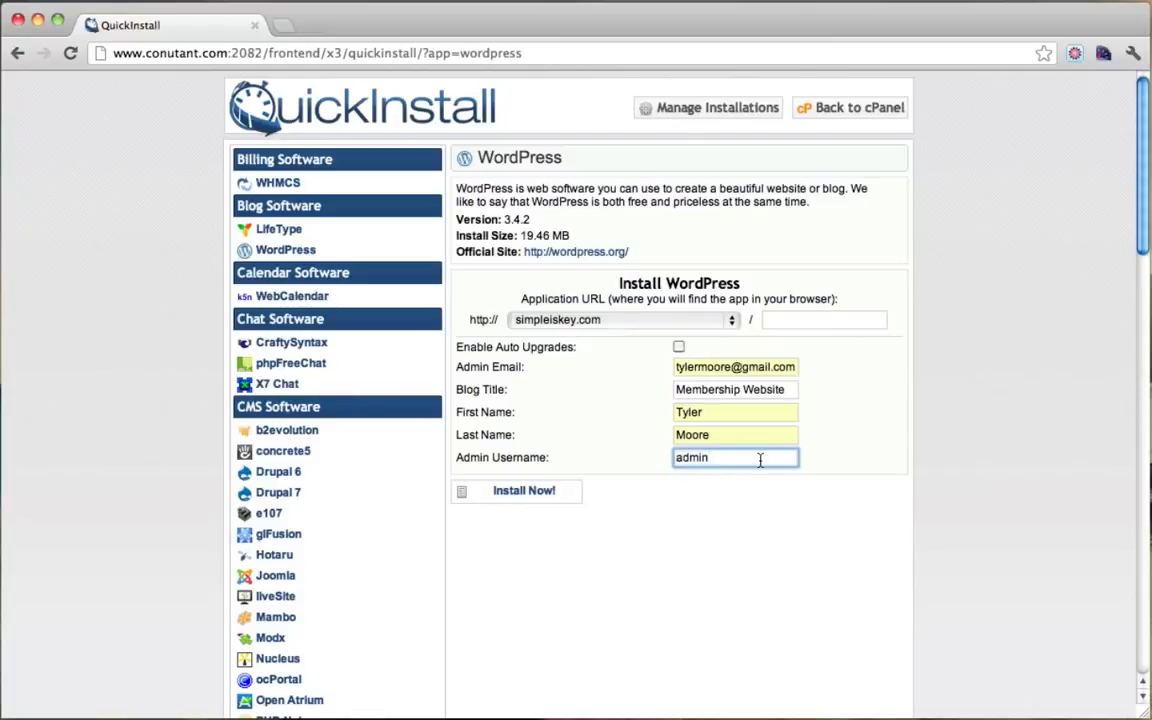
left_click(525, 497)
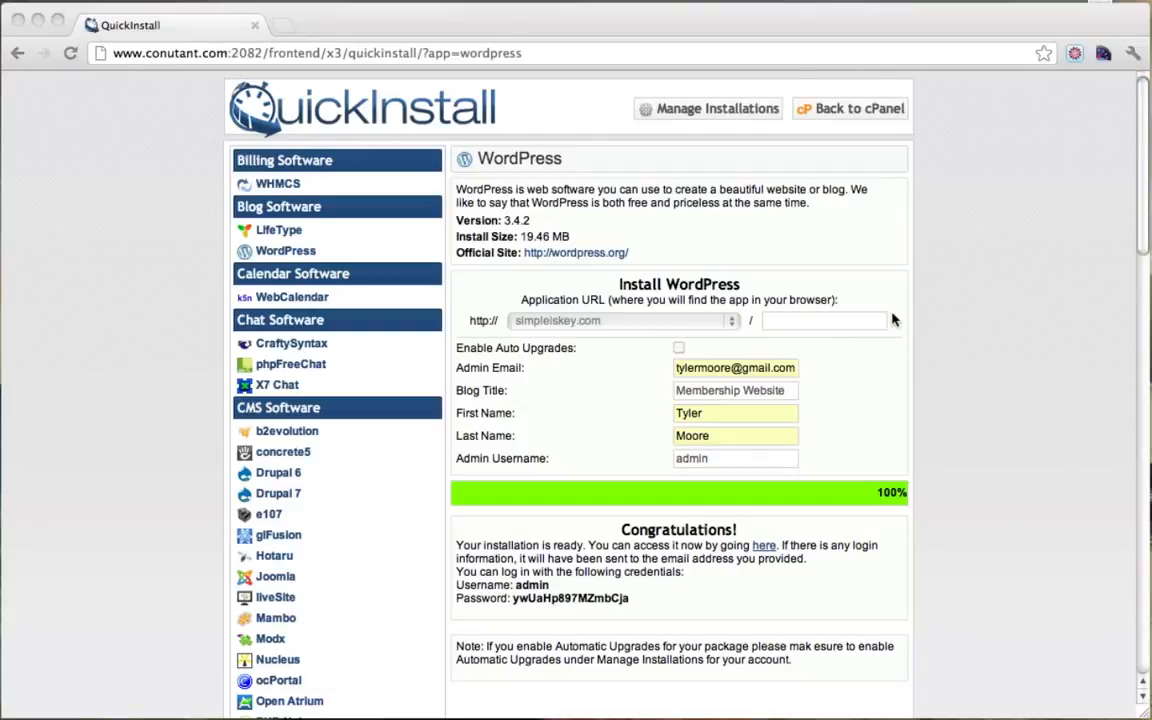
Step: Open the newly installed Membership Website in a new tab and scroll its home page
left_click(945, 553)
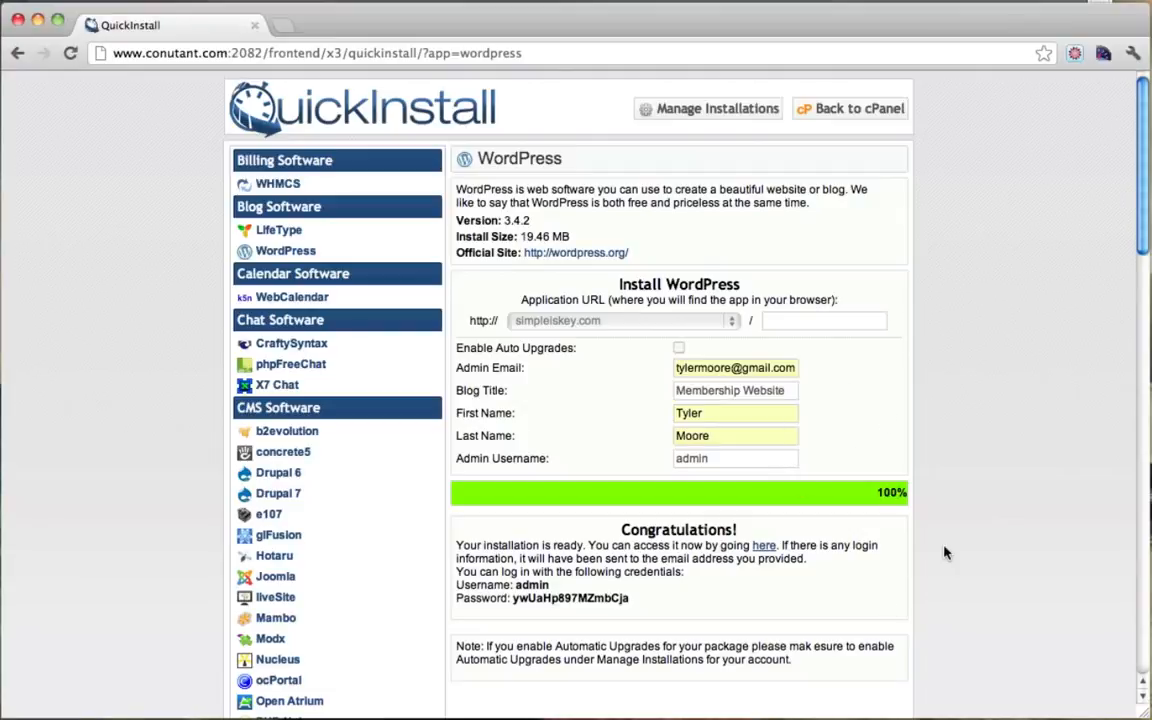
left_click(764, 546)
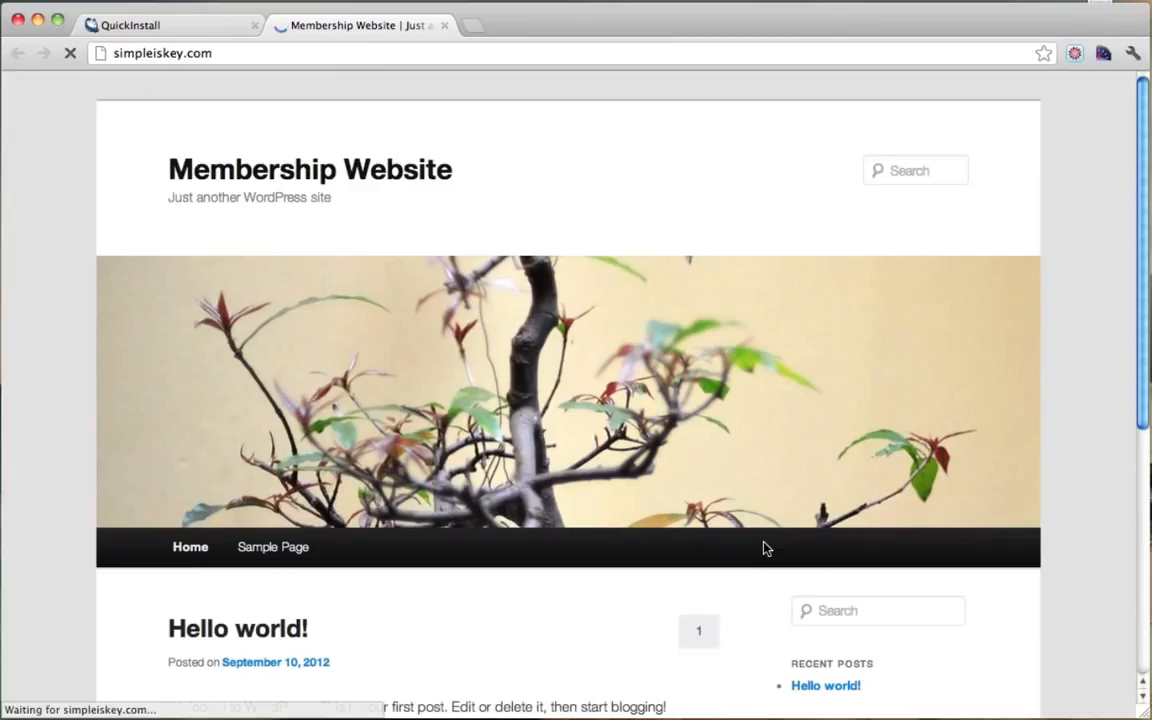
scroll(694, 226, "down", 3)
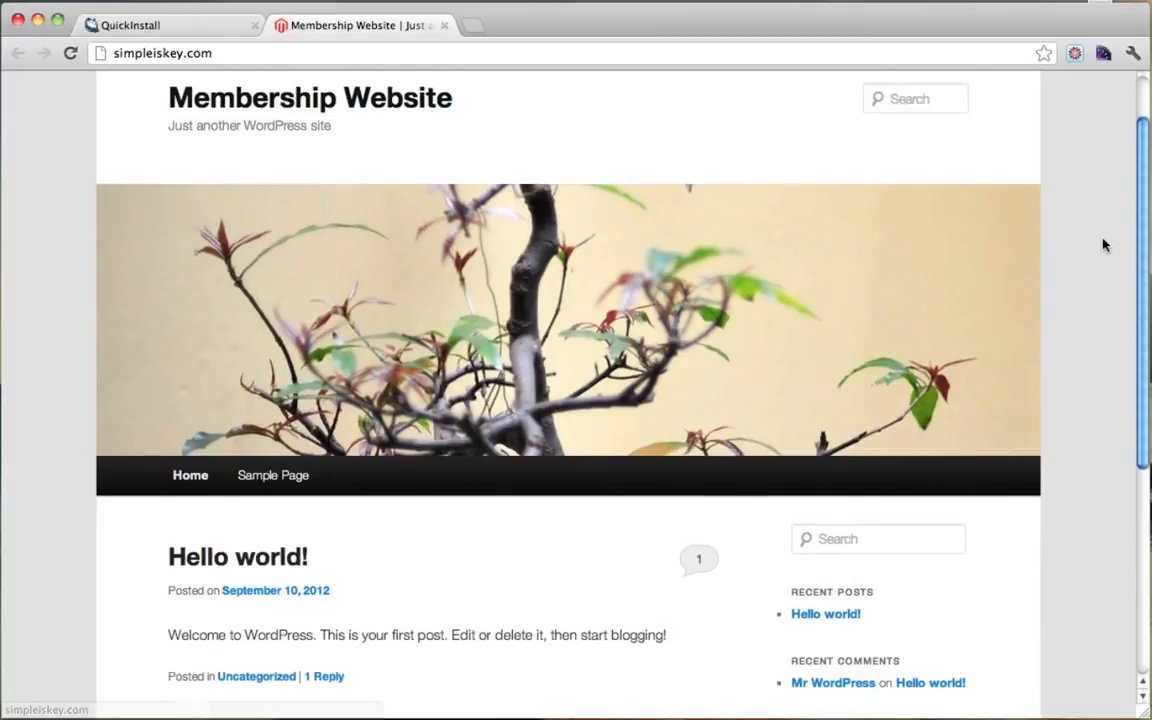
scroll(1105, 245, "down", 5)
scroll(1105, 245, "up", 5)
scroll(424, 193, "down", 2)
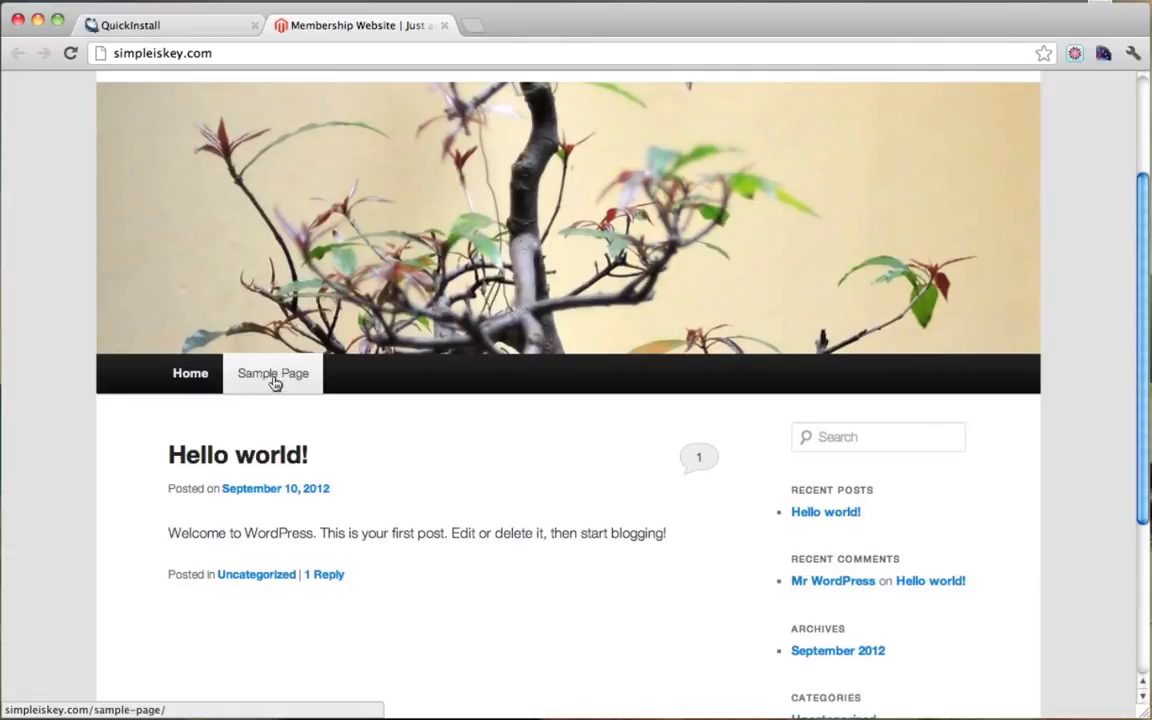
Step: View the Sample Page, then return to the home page with its Hello world! post
left_click(274, 376)
scroll(274, 383, "down", 3)
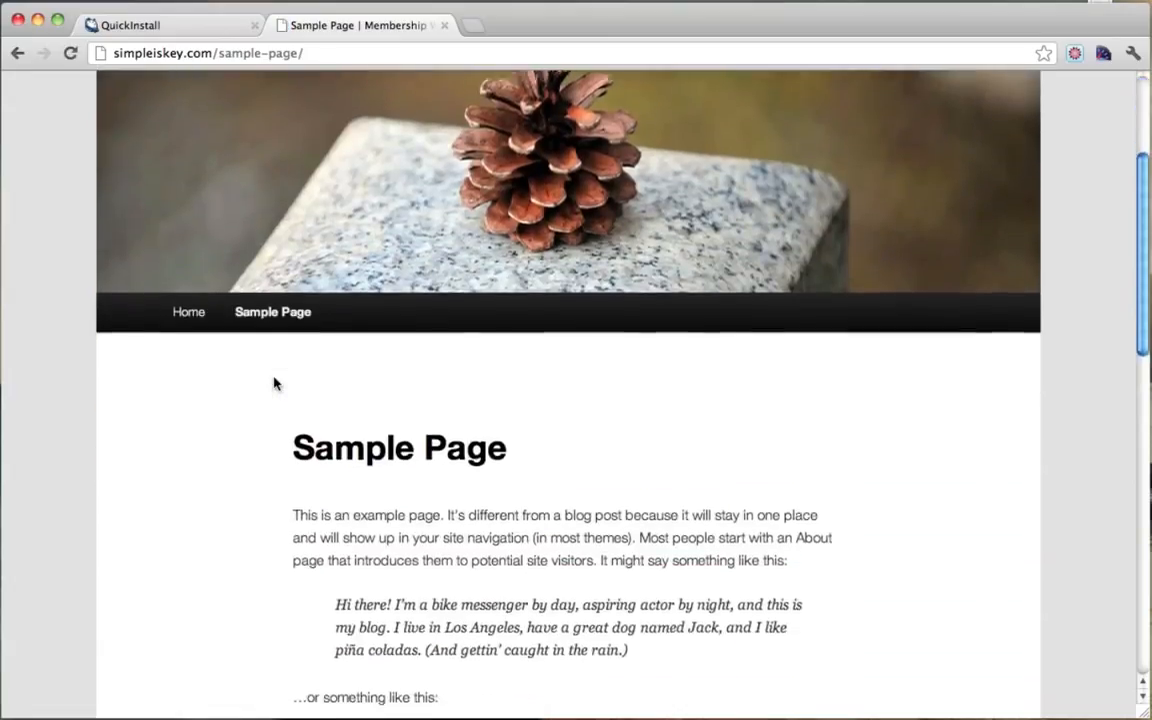
scroll(274, 383, "down", 4)
scroll(274, 383, "up", 4)
left_click(196, 335)
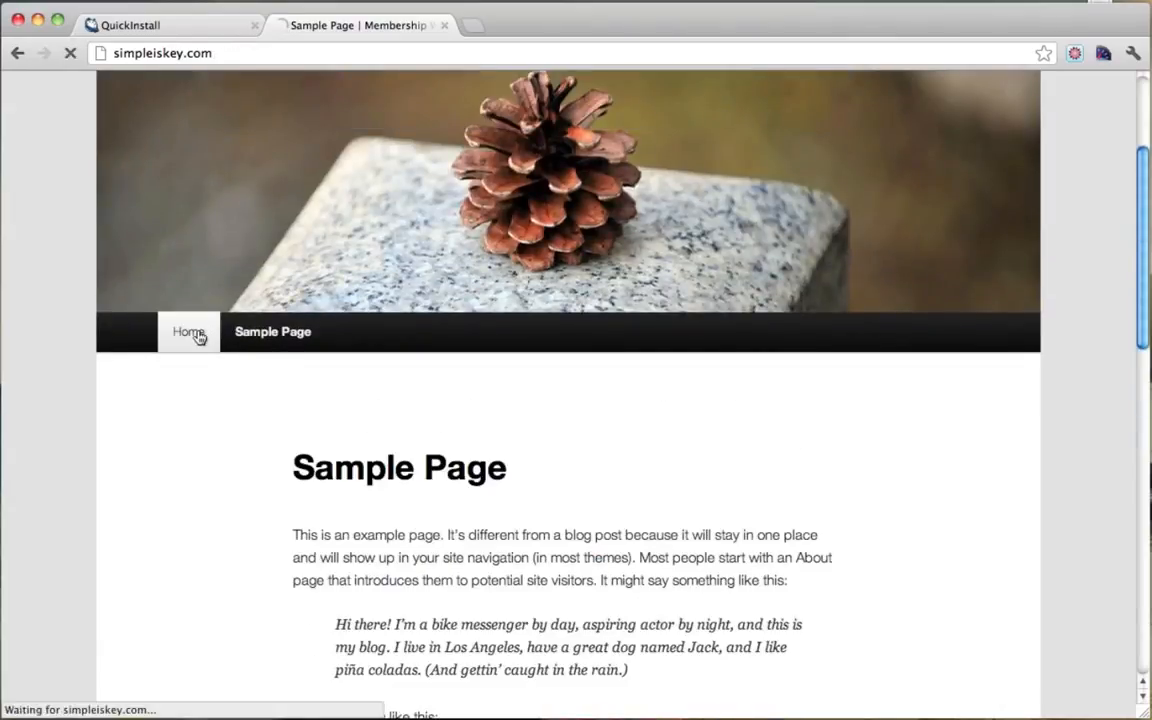
scroll(787, 314, "down", 6)
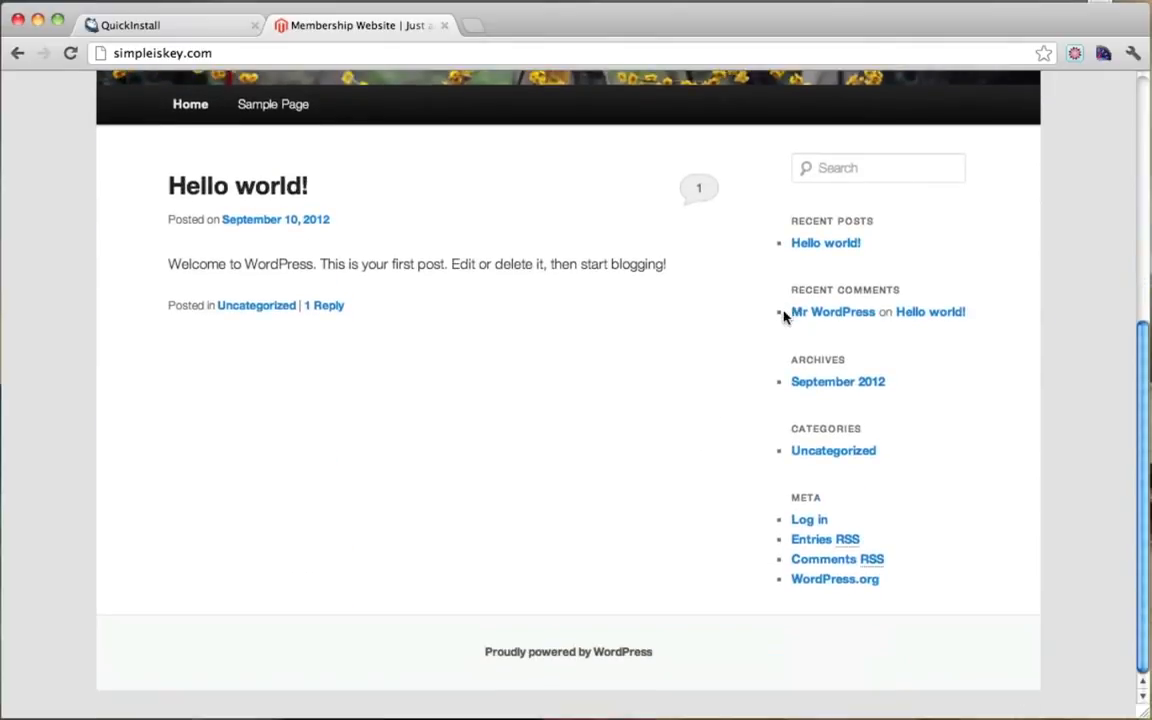
scroll(784, 316, "up", 6)
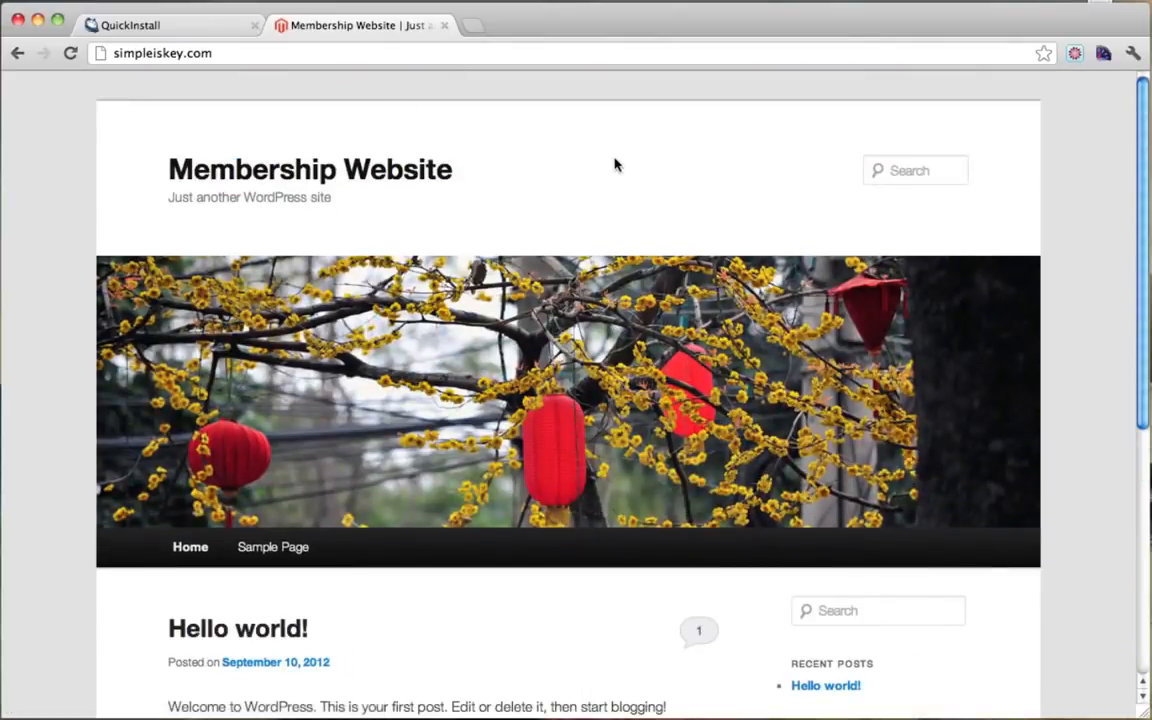
left_click(290, 57)
Step: Go to the site's /wp-admin login page and enter the username 'admin'
left_click(243, 54)
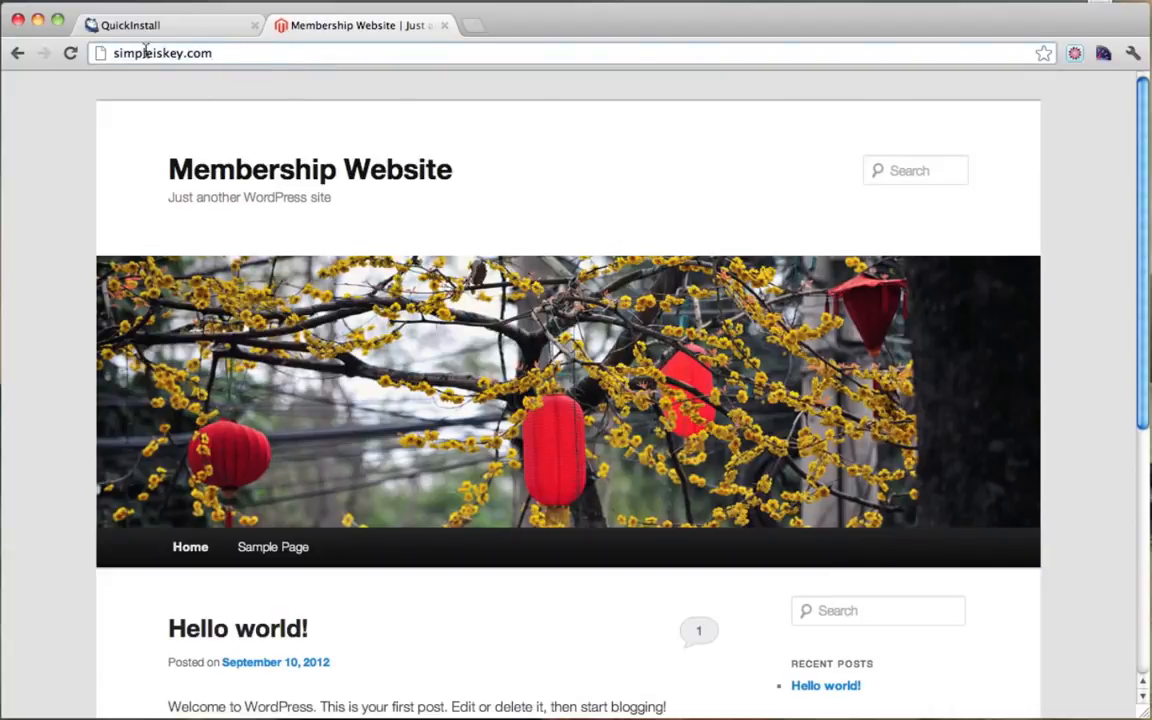
type("/")
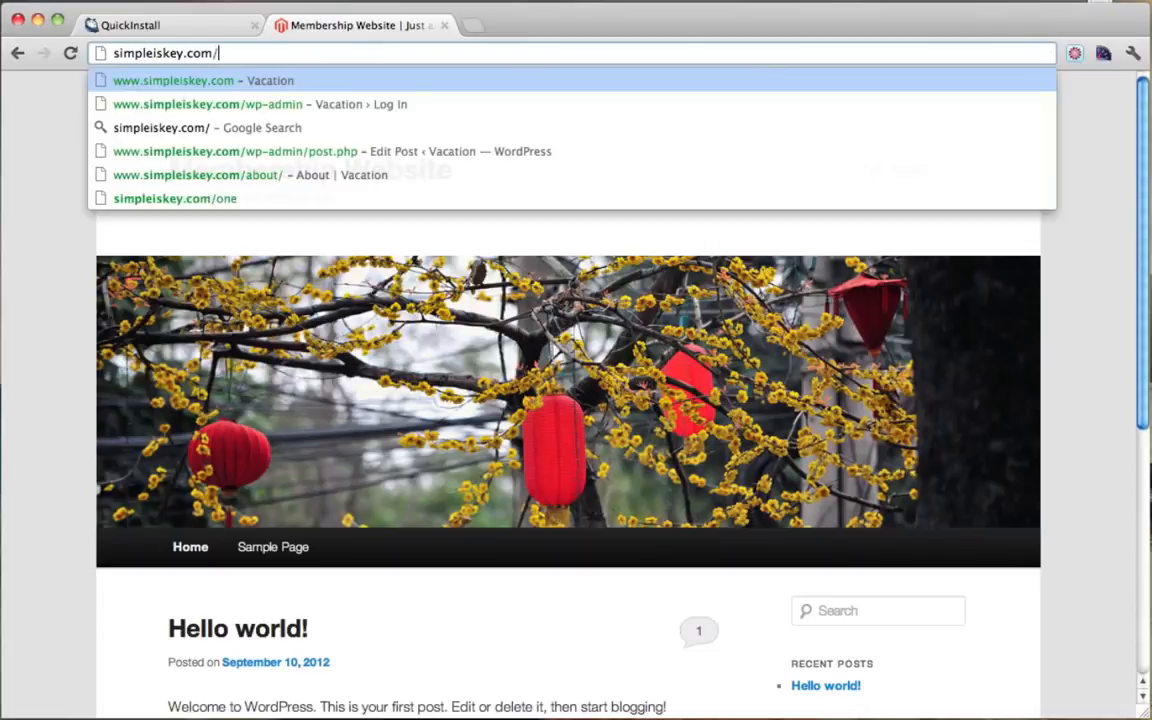
type("wp-adm")
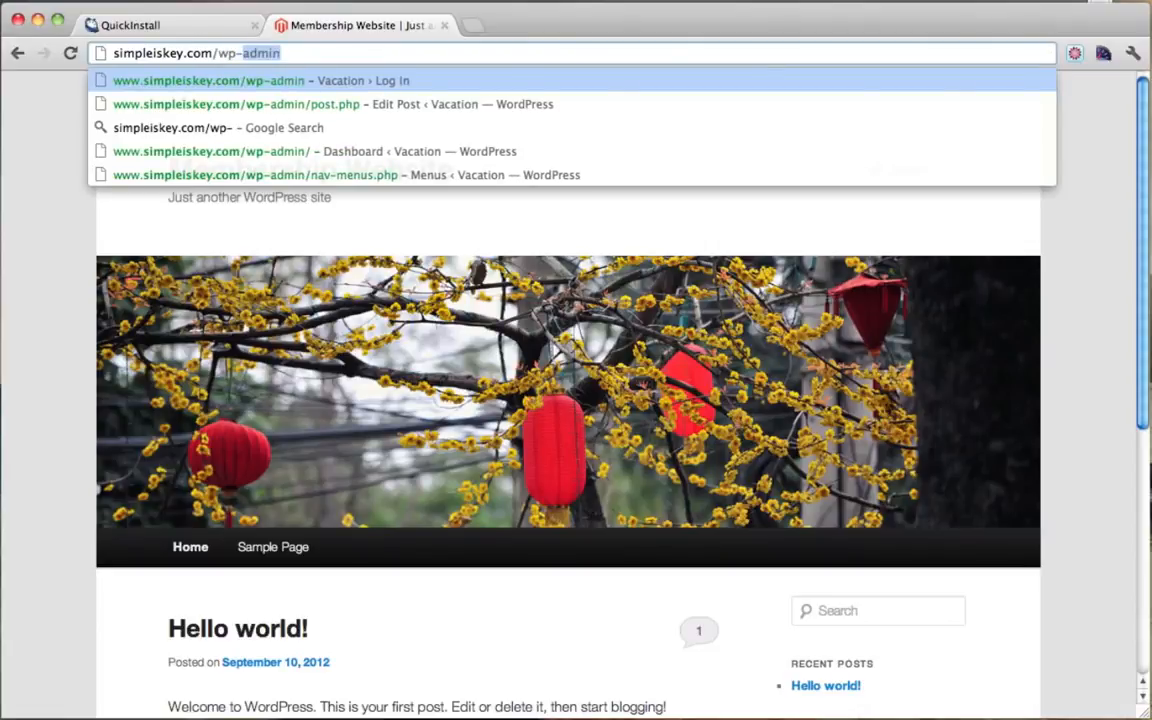
type("in")
key("Return")
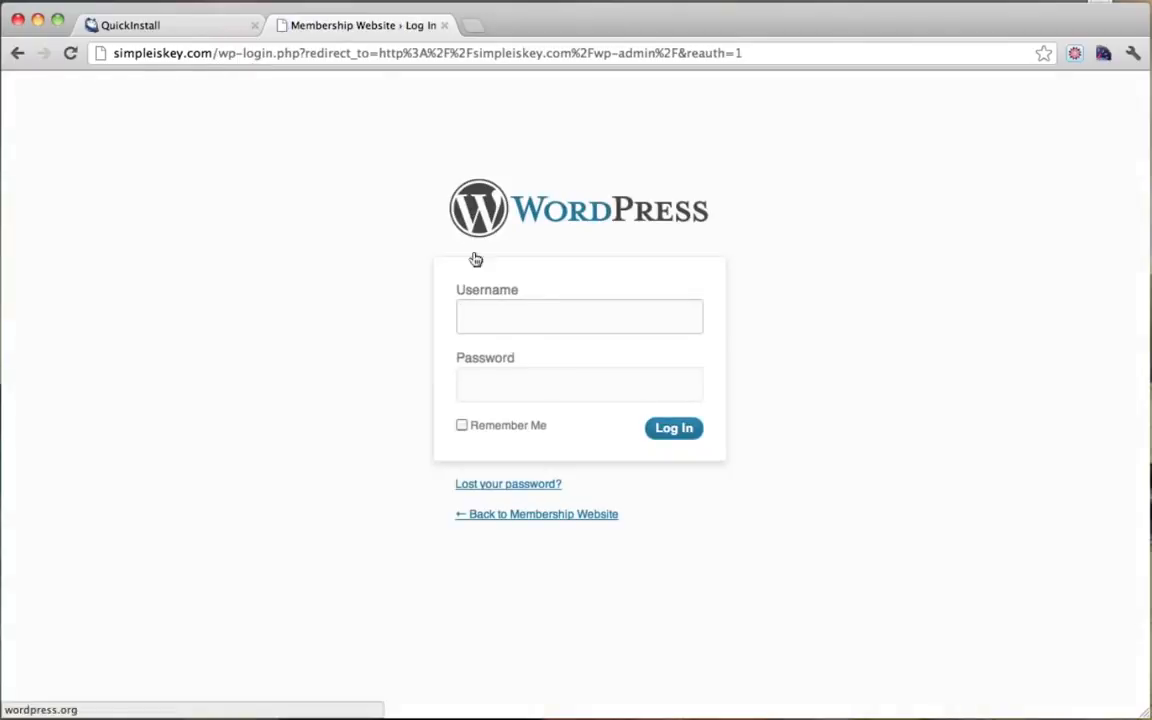
left_click(503, 322)
type("admin")
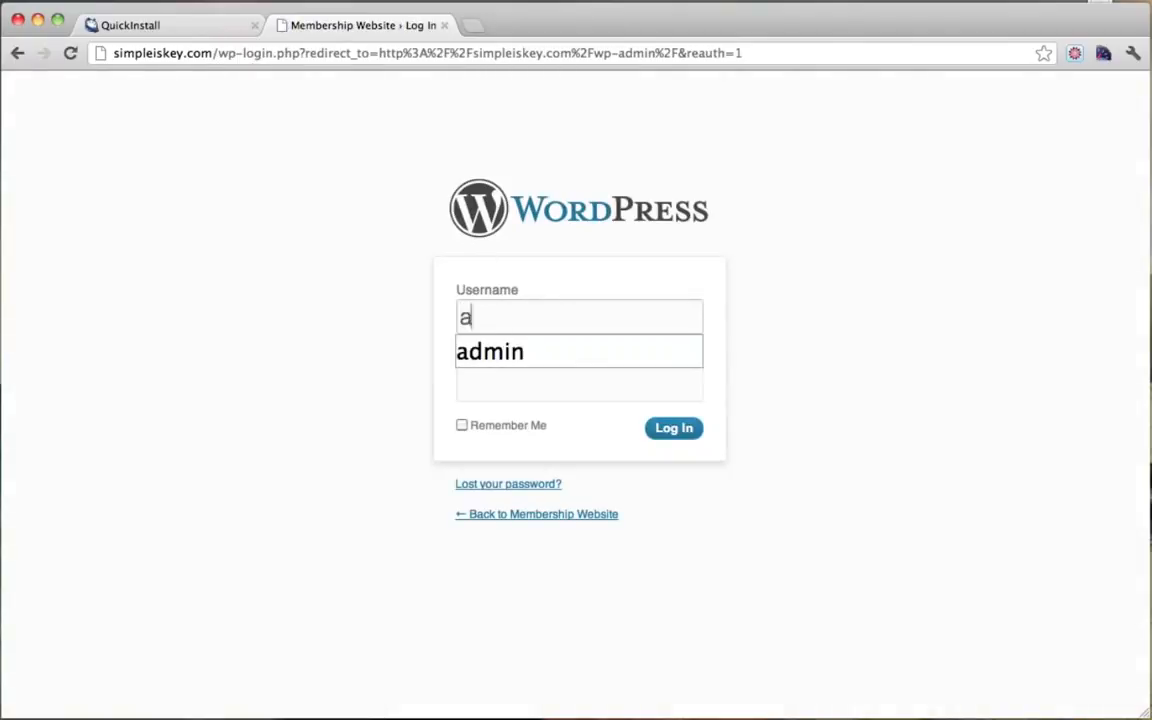
left_click(235, 290)
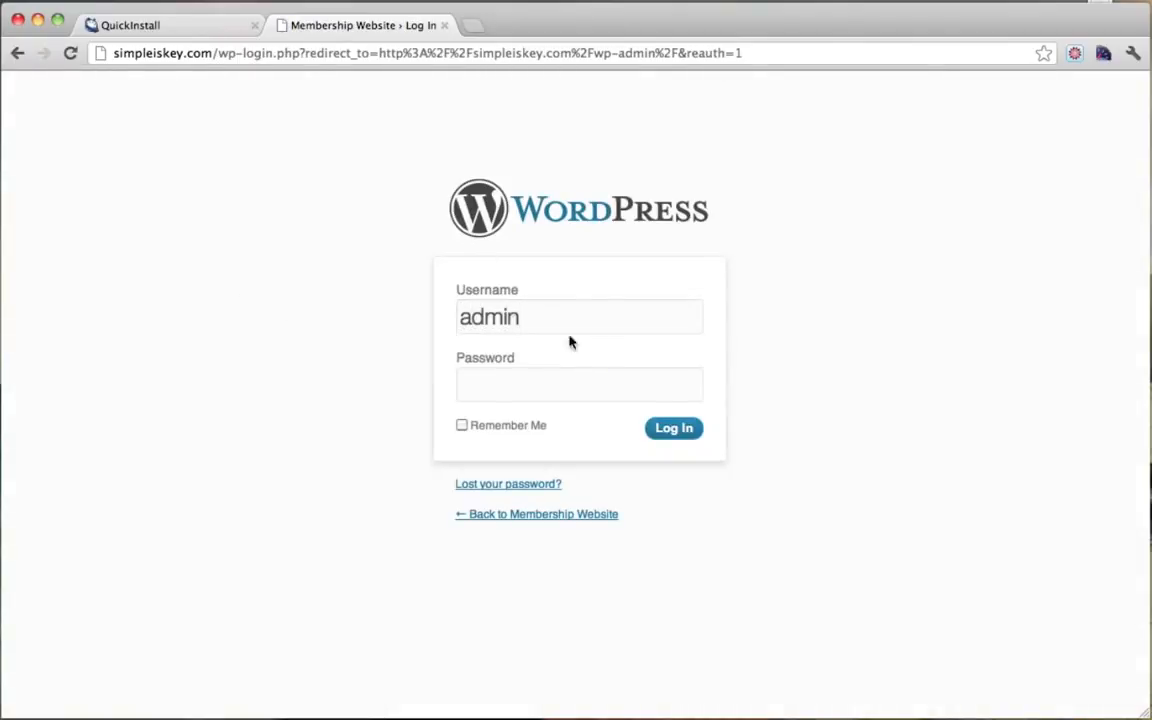
Step: Copy the generated password from the QuickInstall page into the Password field and log in
left_click(172, 30)
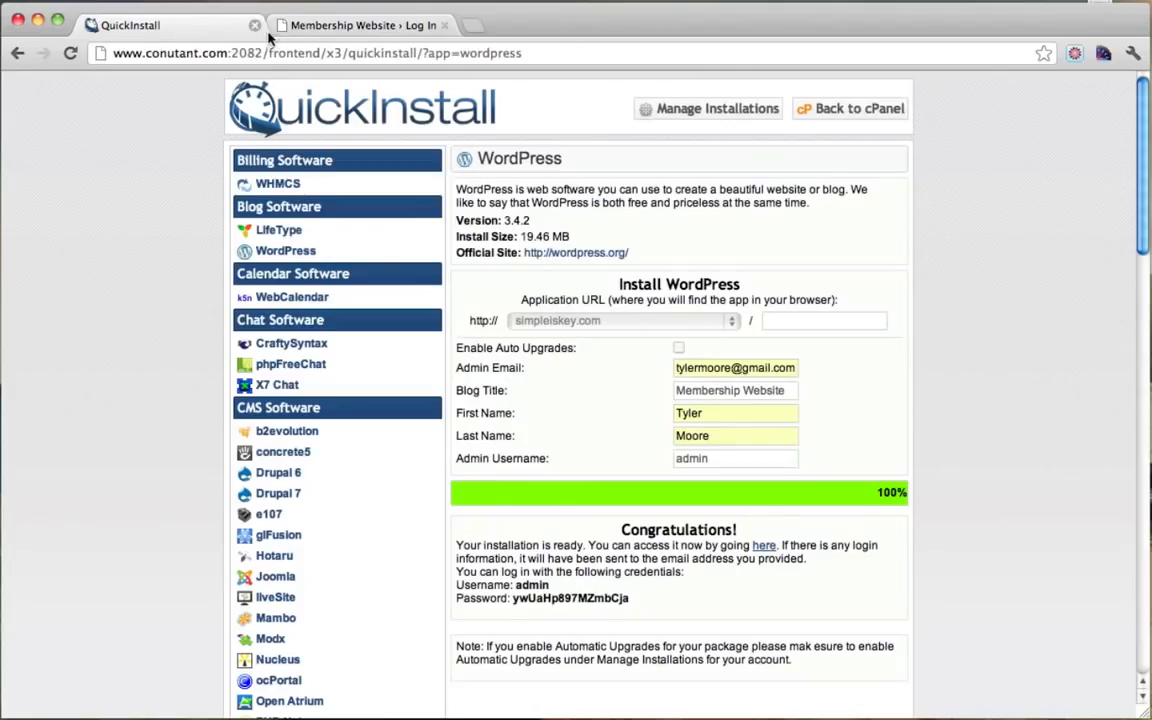
double_click(543, 600)
right_click(543, 600)
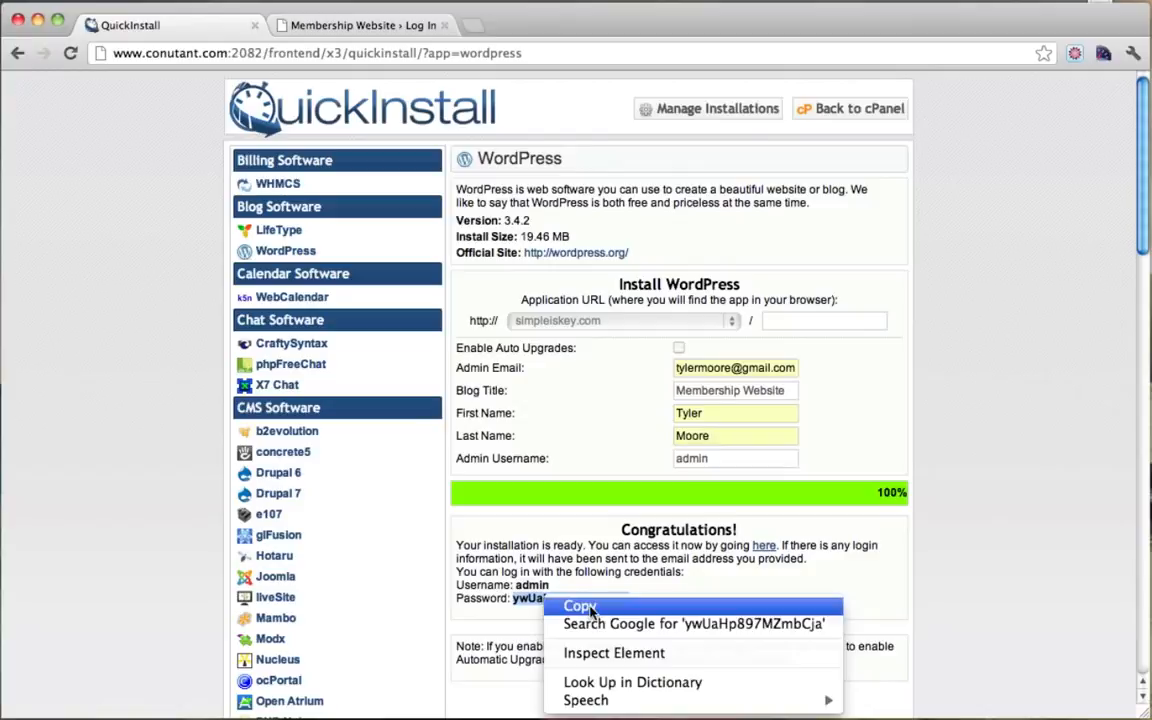
left_click(585, 607)
left_click(625, 600)
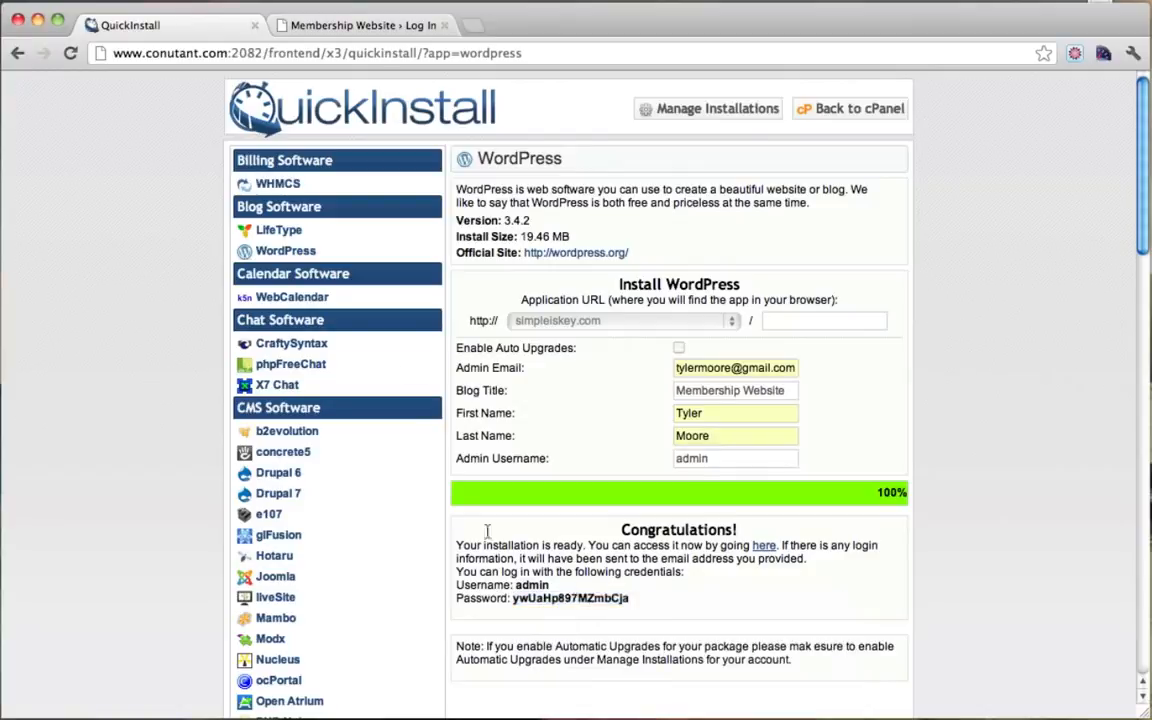
left_click(372, 26)
left_click(492, 380)
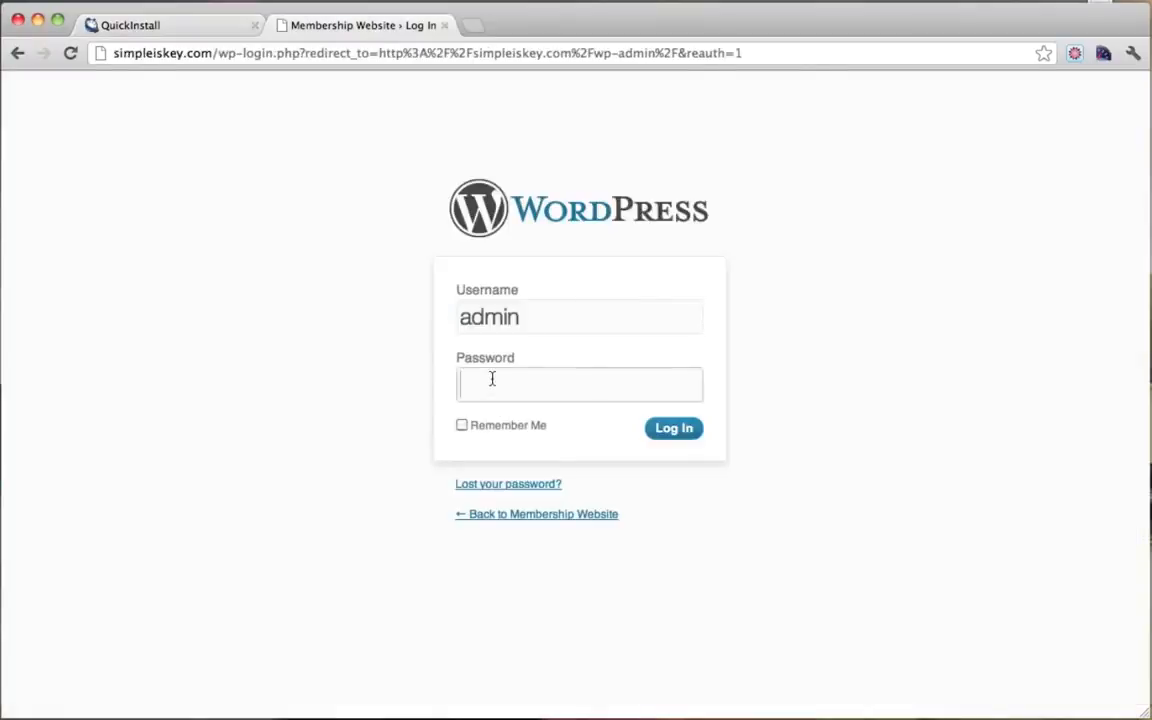
key("super+v")
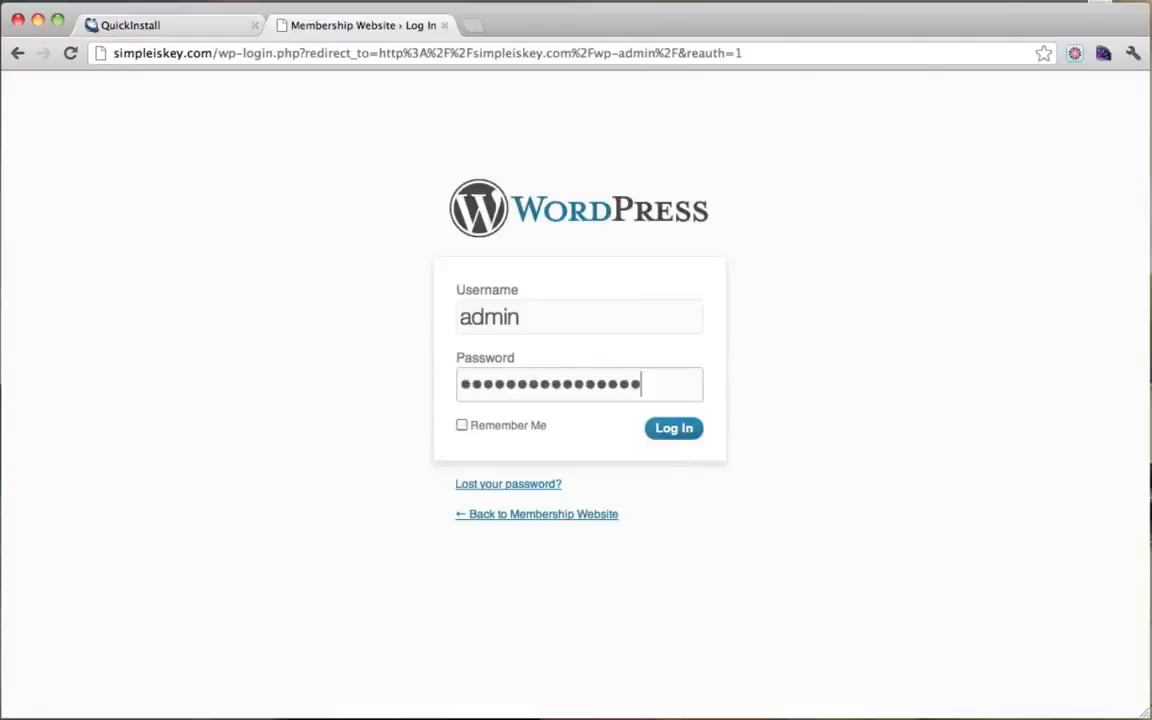
left_click(674, 429)
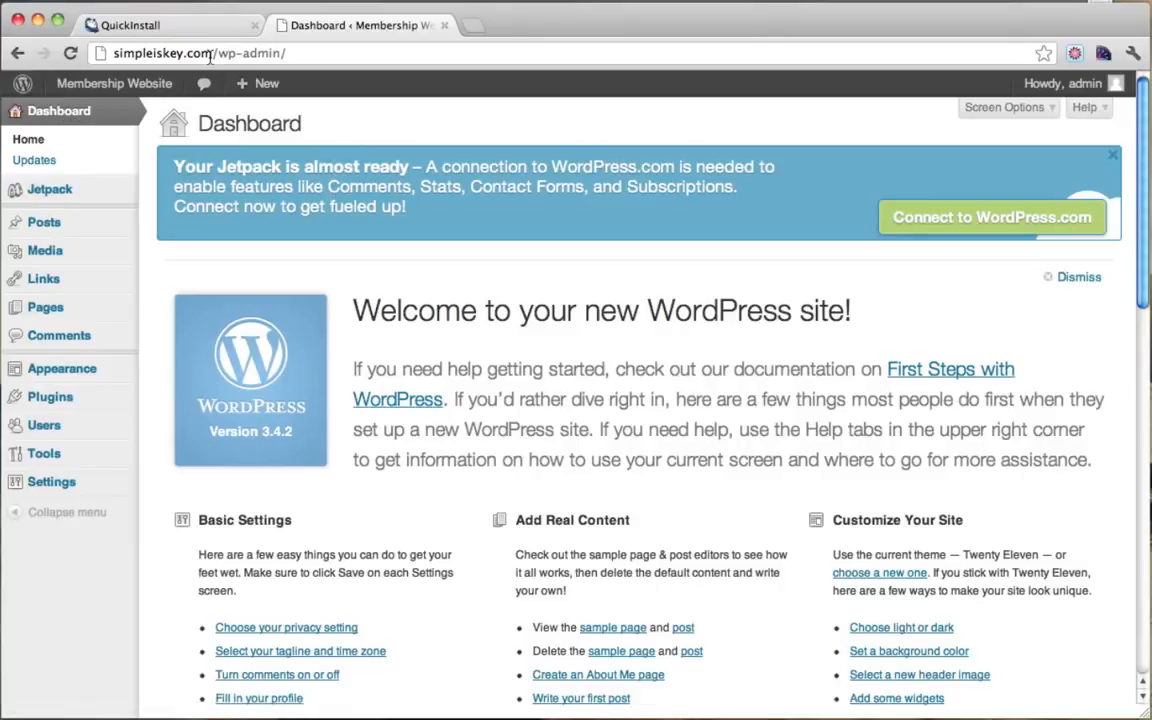
Step: In Users, enter a new password twice on the admin's profile and click Update Profile
left_click_drag(210, 55, 309, 56)
left_click(321, 50)
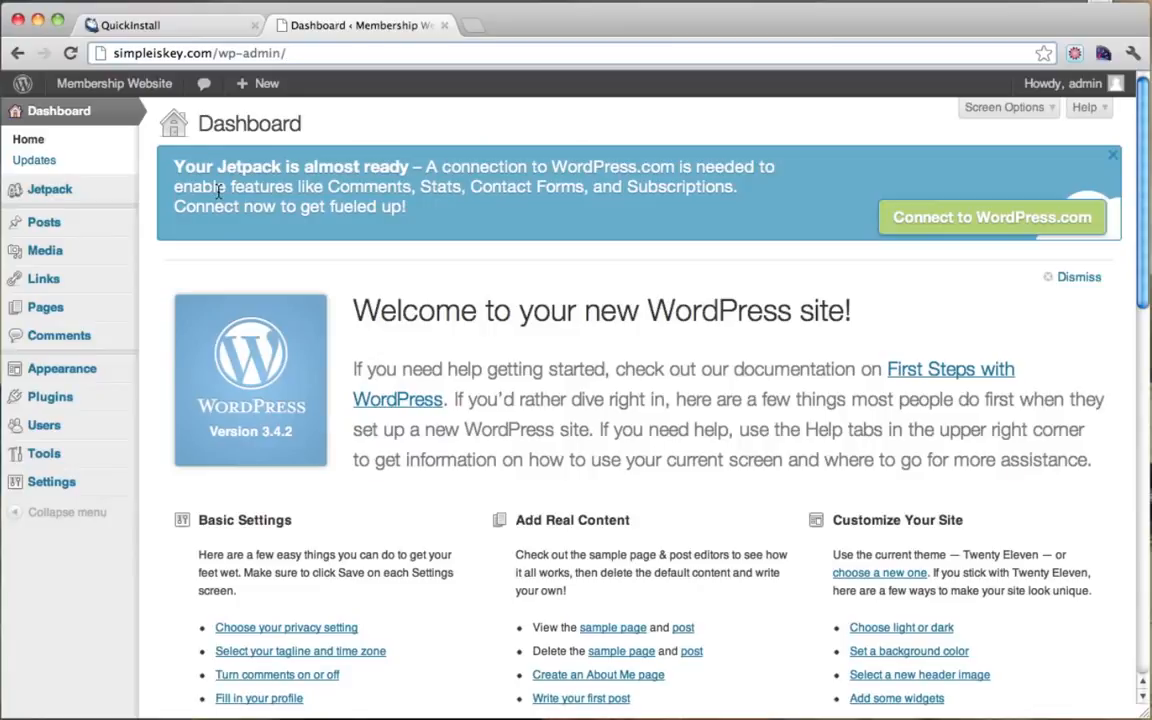
left_click(50, 427)
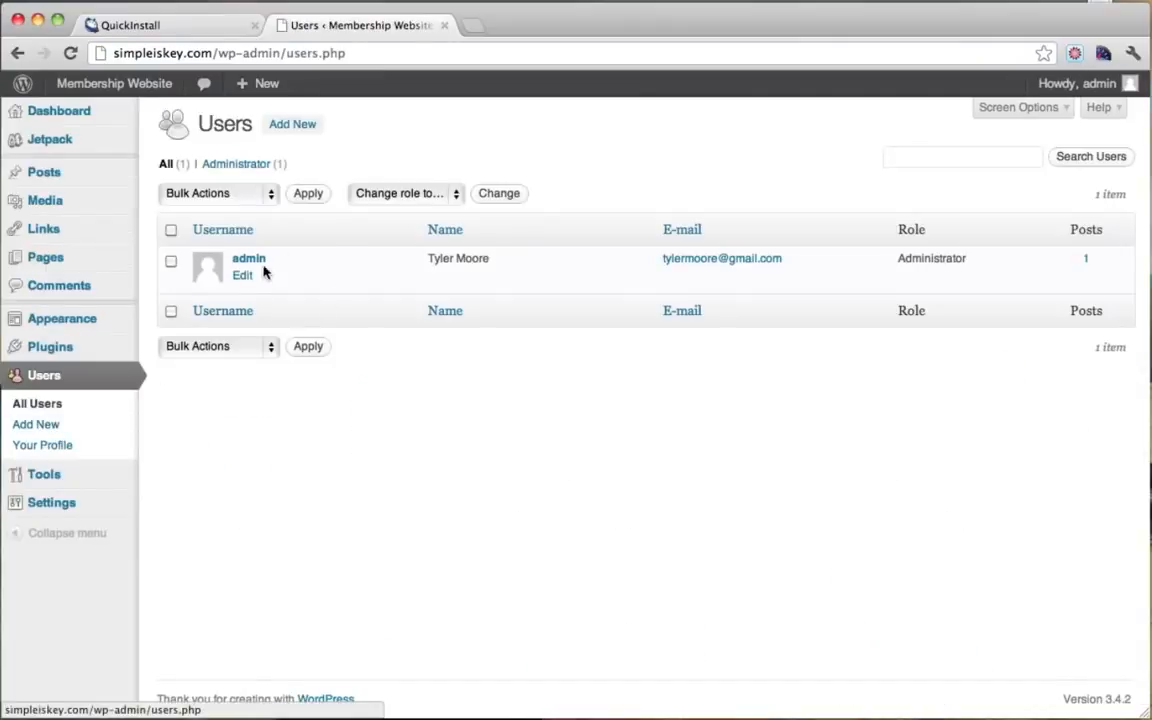
left_click(249, 260)
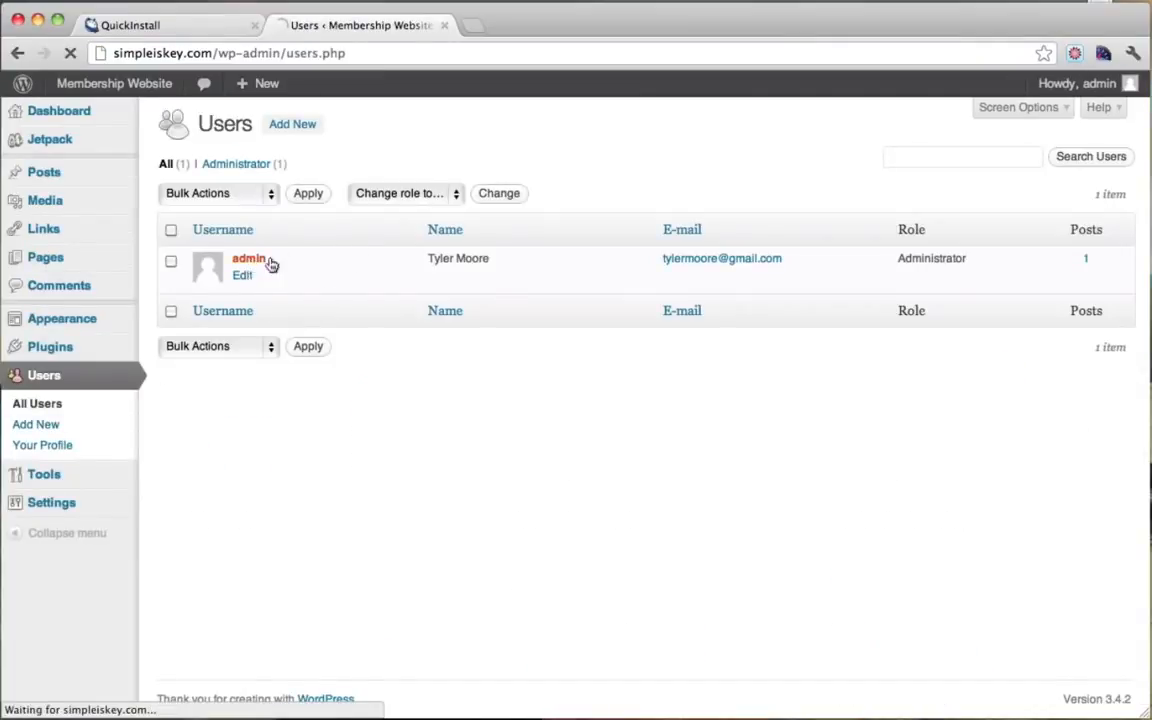
scroll(476, 324, "down", 5)
scroll(476, 324, "down", 1)
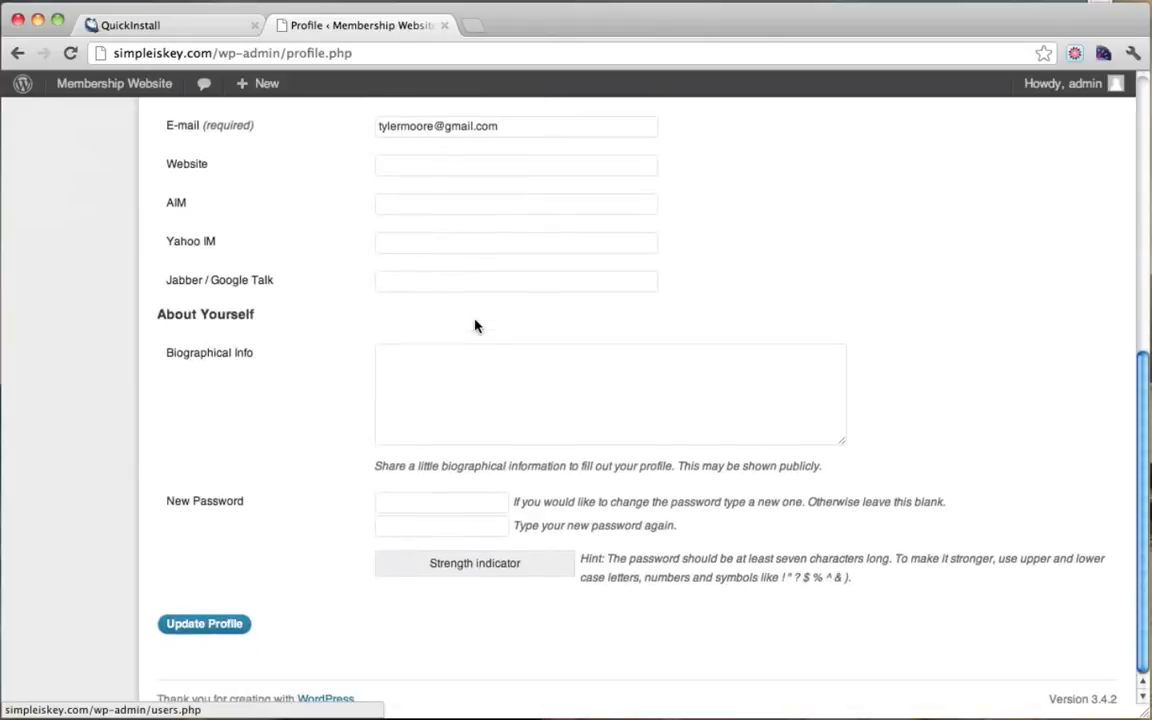
left_click(388, 501)
type("p•••")
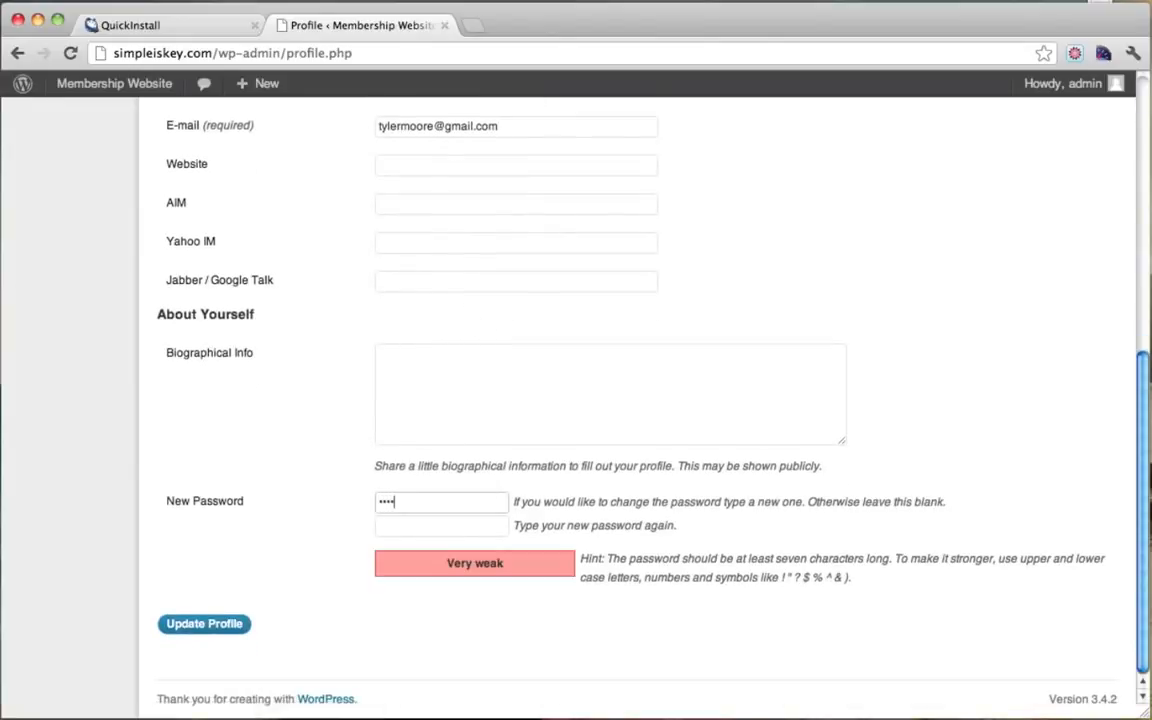
type("•••••••")
key("Tab")
type("•••")
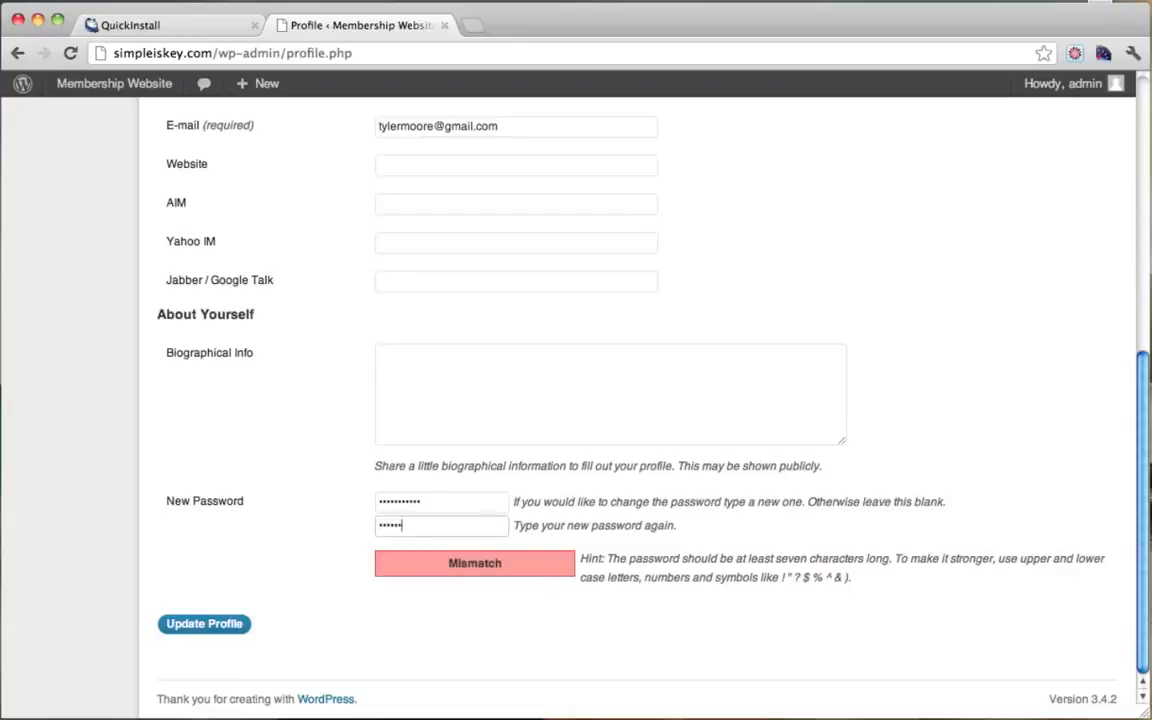
type("•••")
left_click(224, 623)
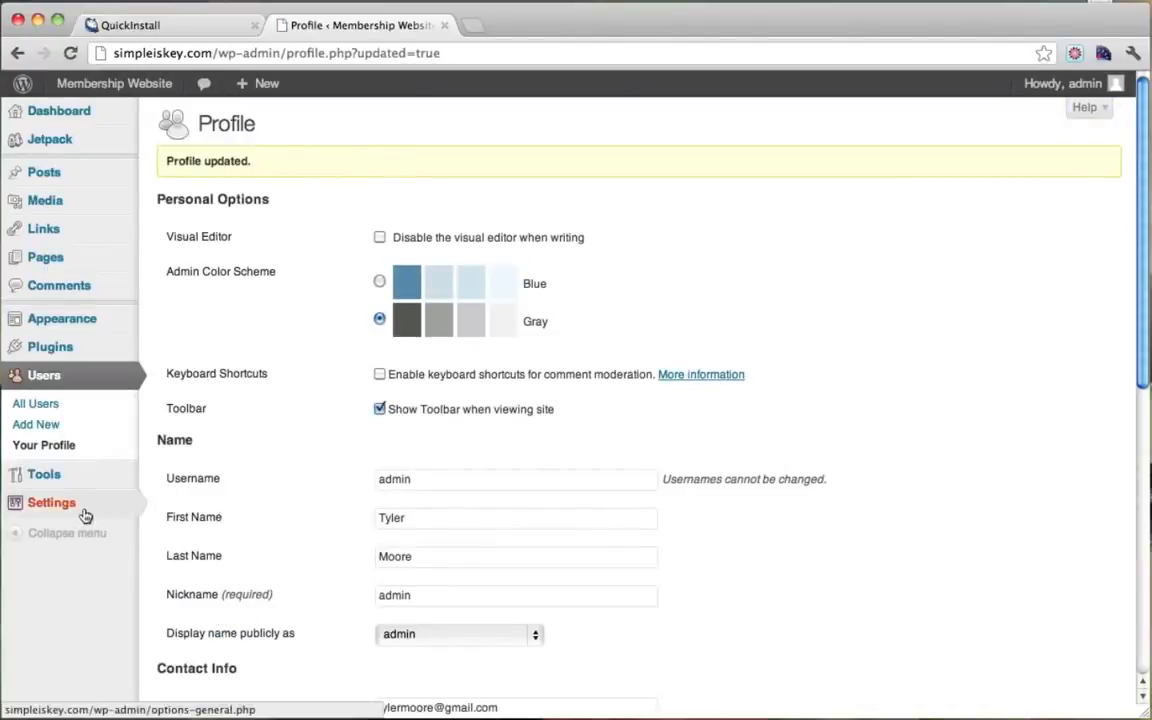
mouse_move(85, 515)
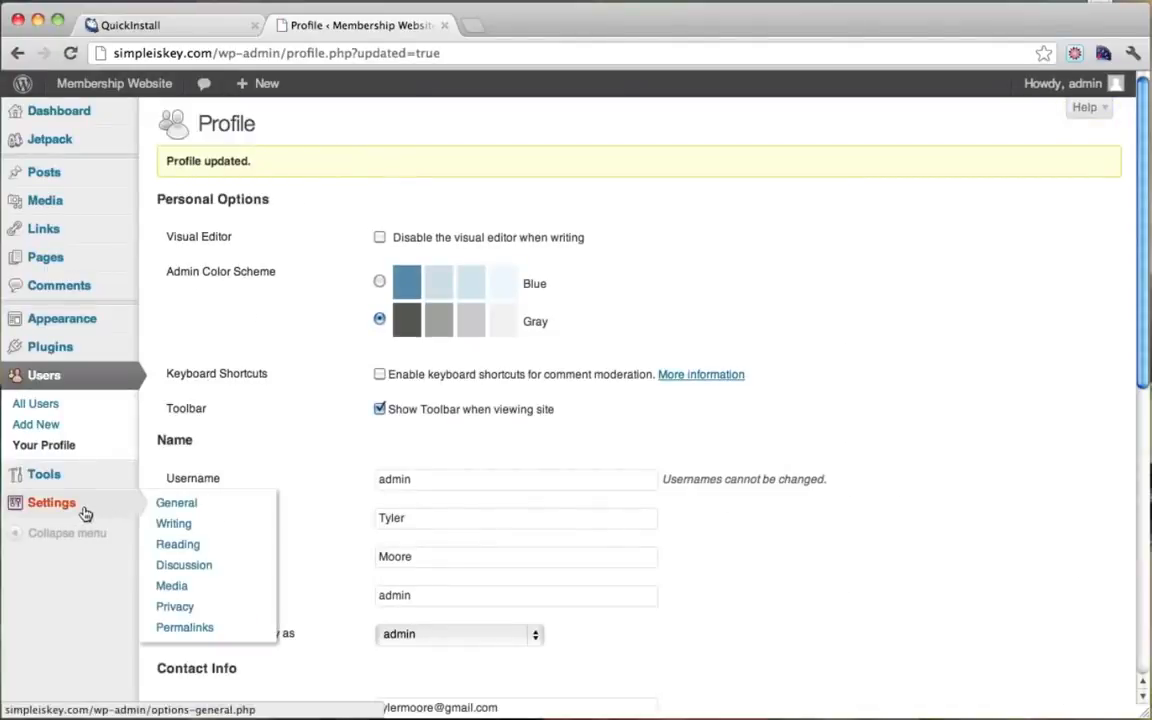
Step: Set permalinks to the default numbered format and save the setting
left_click(187, 630)
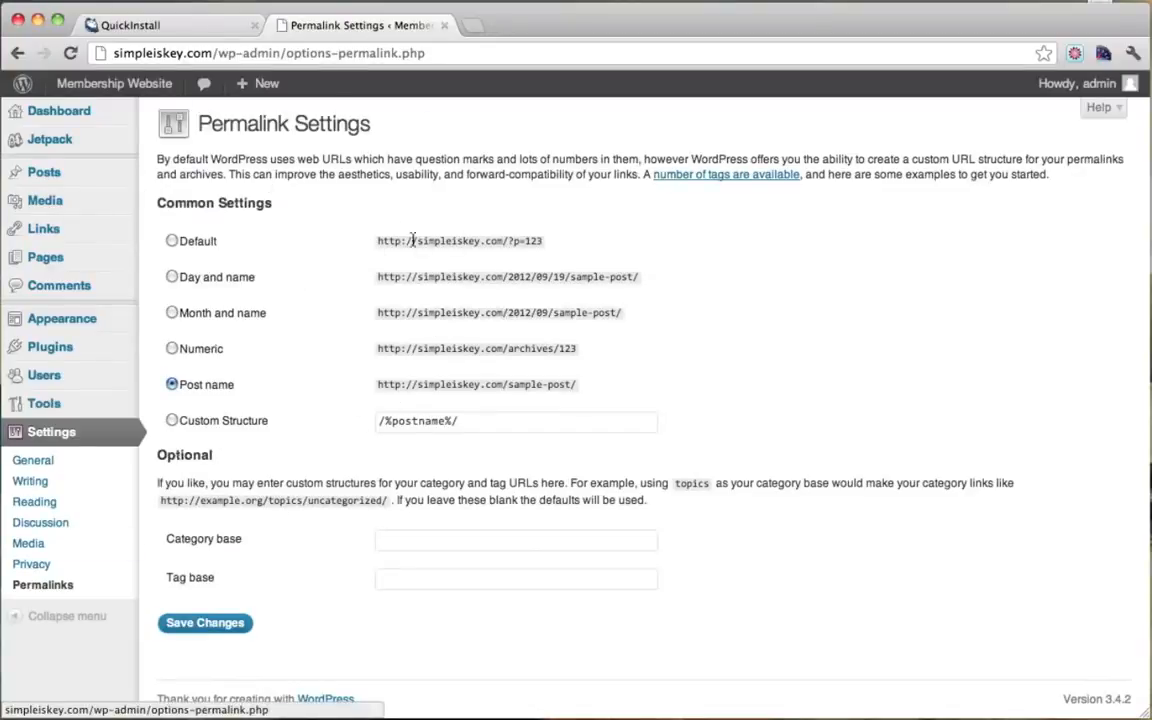
left_click_drag(414, 242, 543, 243)
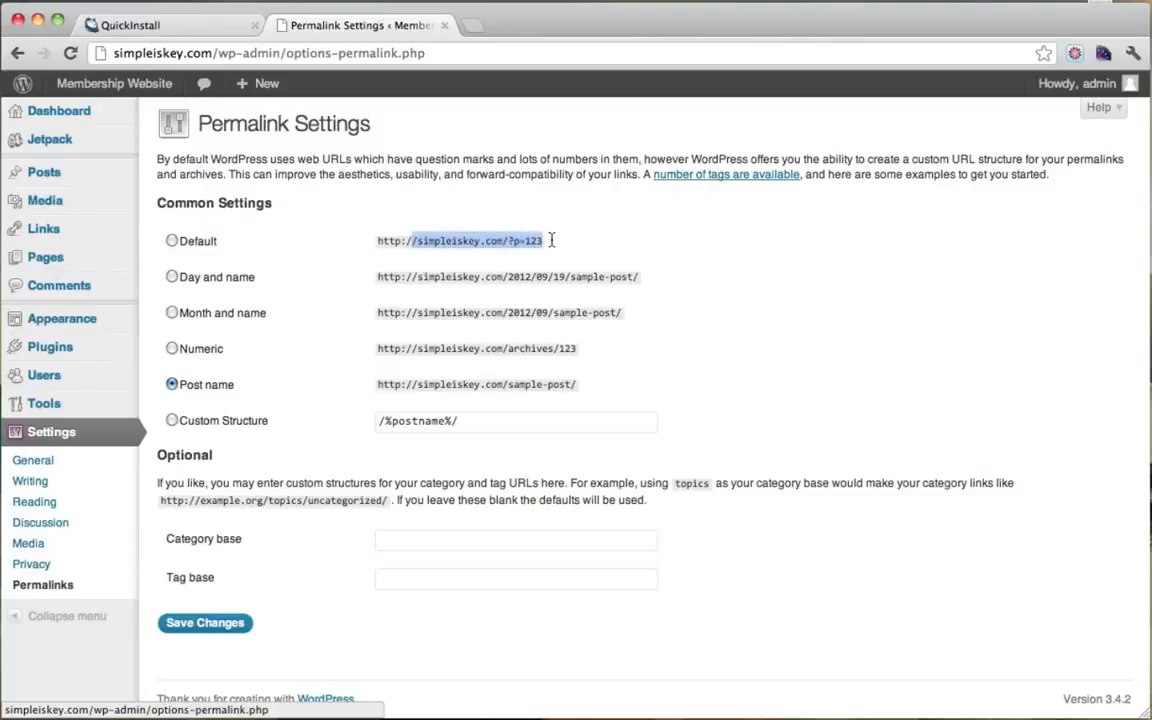
left_click(589, 240)
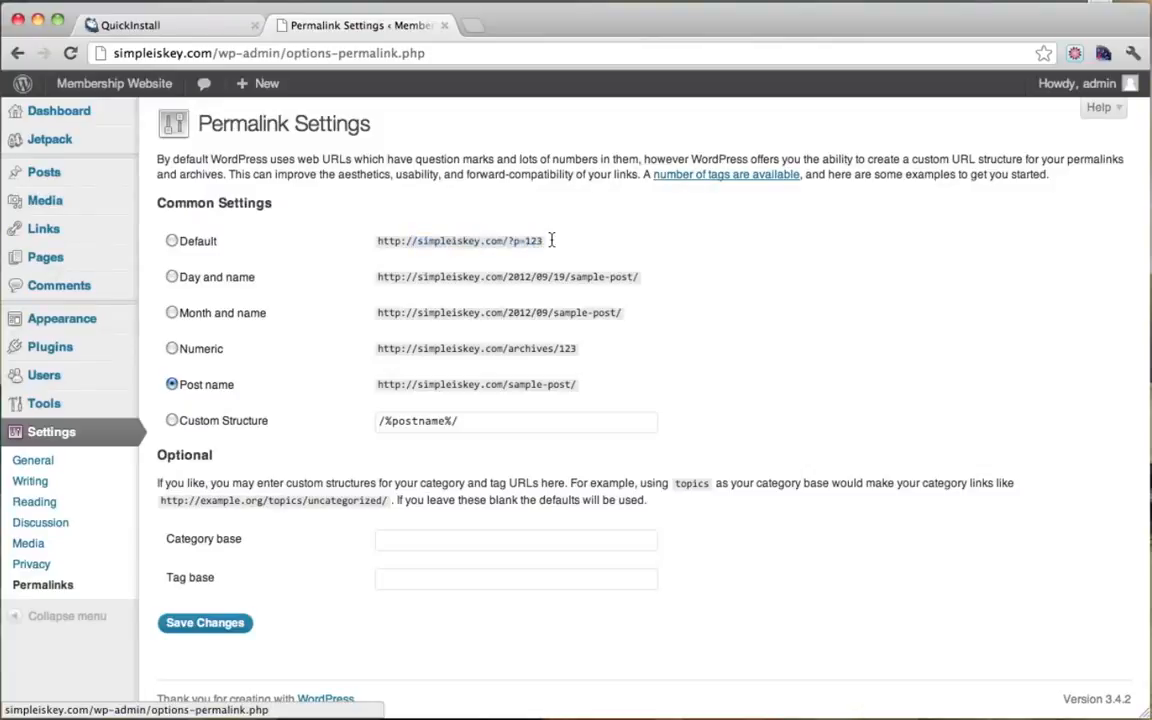
left_click(173, 241)
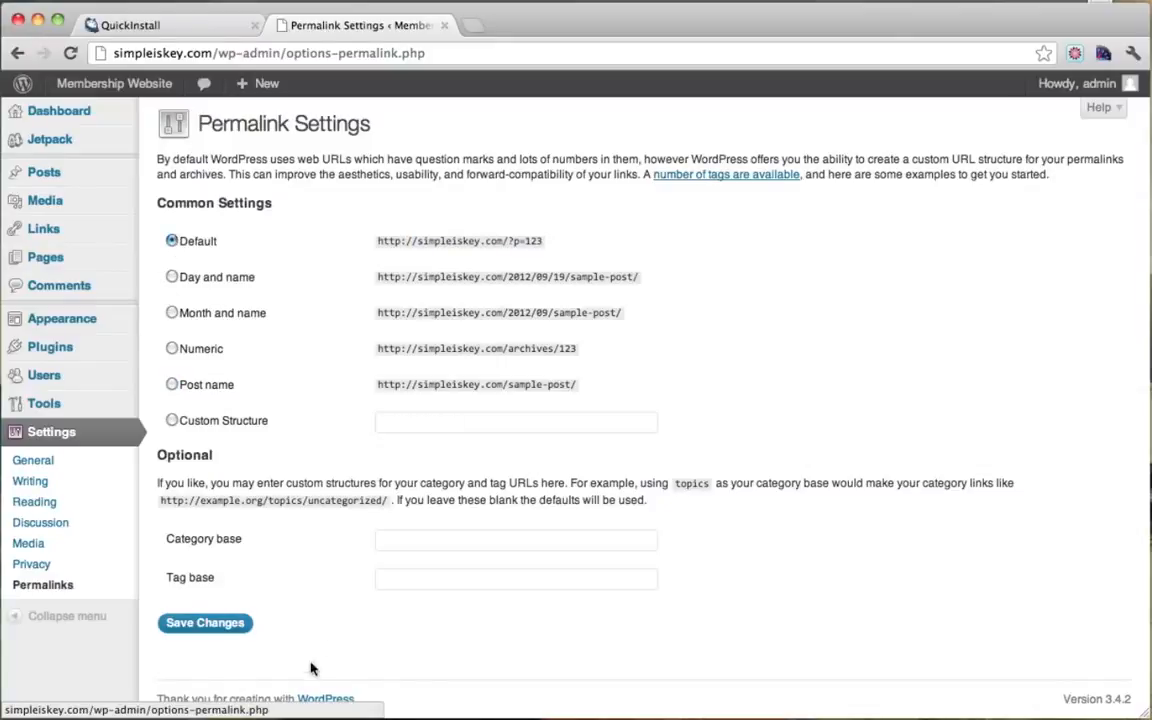
left_click(206, 624)
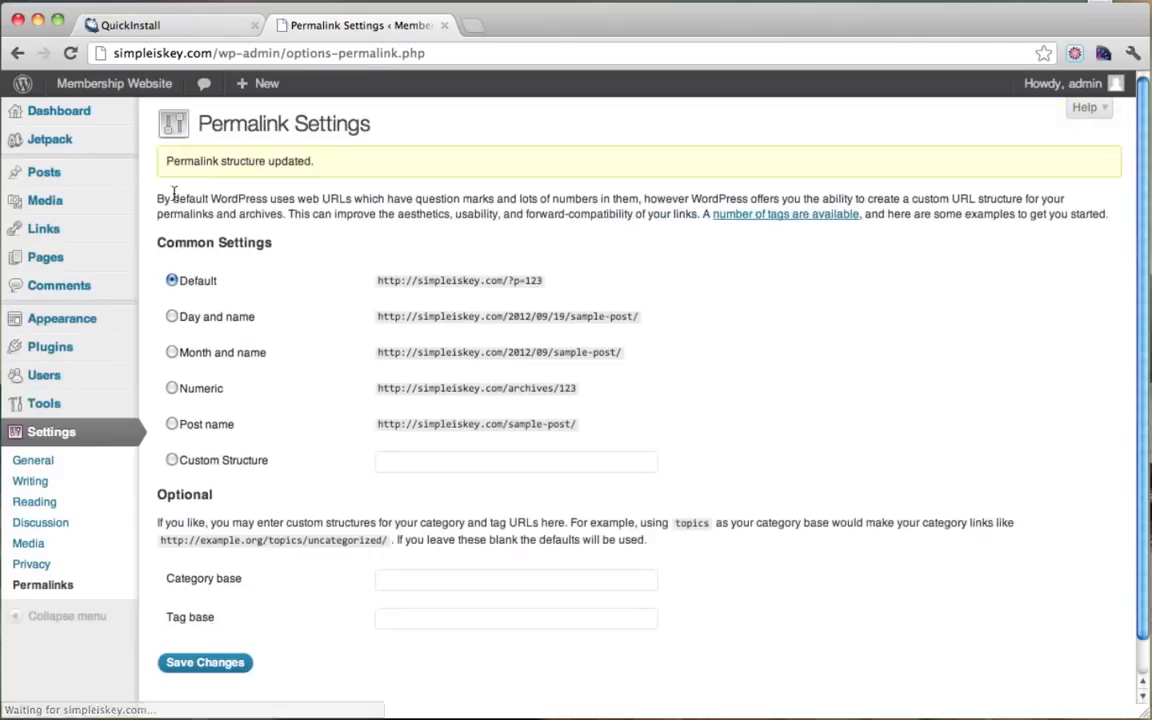
Step: Open the public site's Sample Page and inspect its ?page_id=2 address
mouse_move(99, 90)
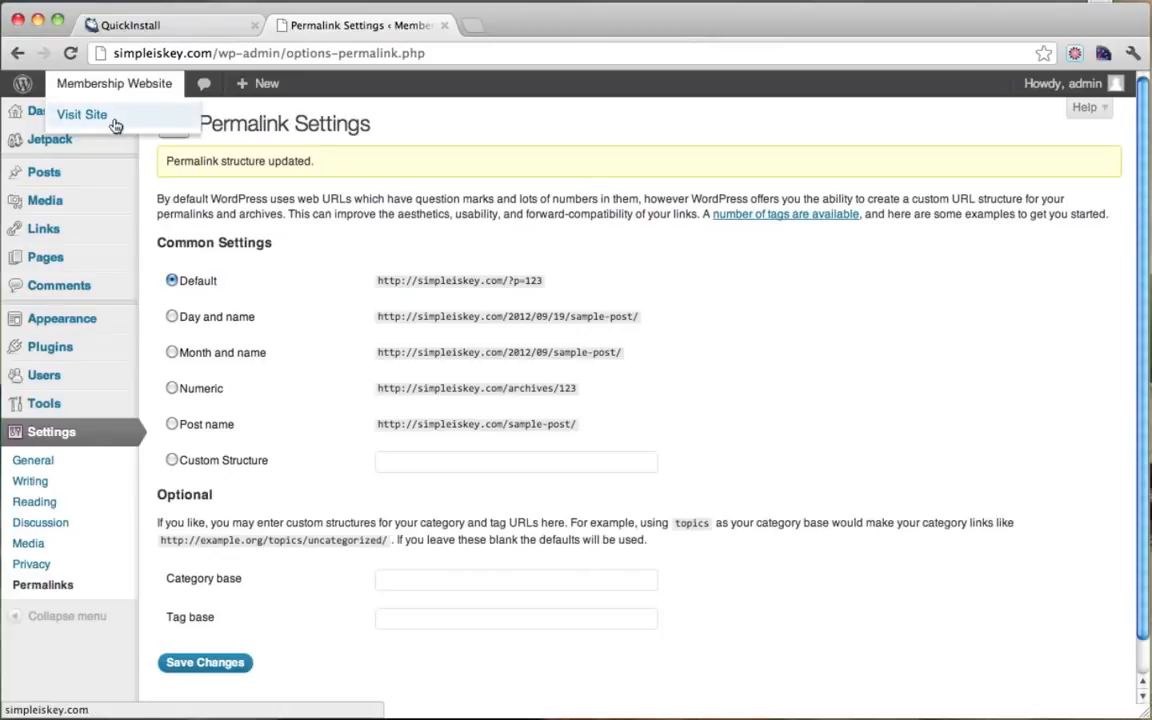
left_click(118, 116, "super")
left_click(537, 28)
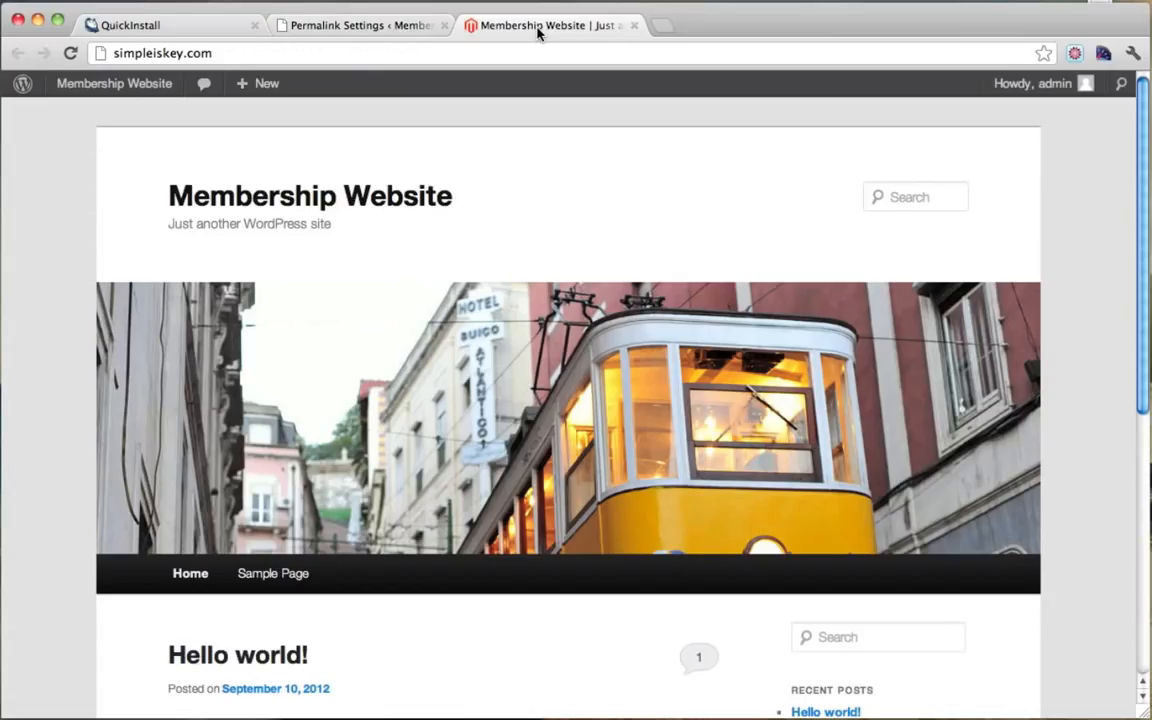
left_click(279, 585)
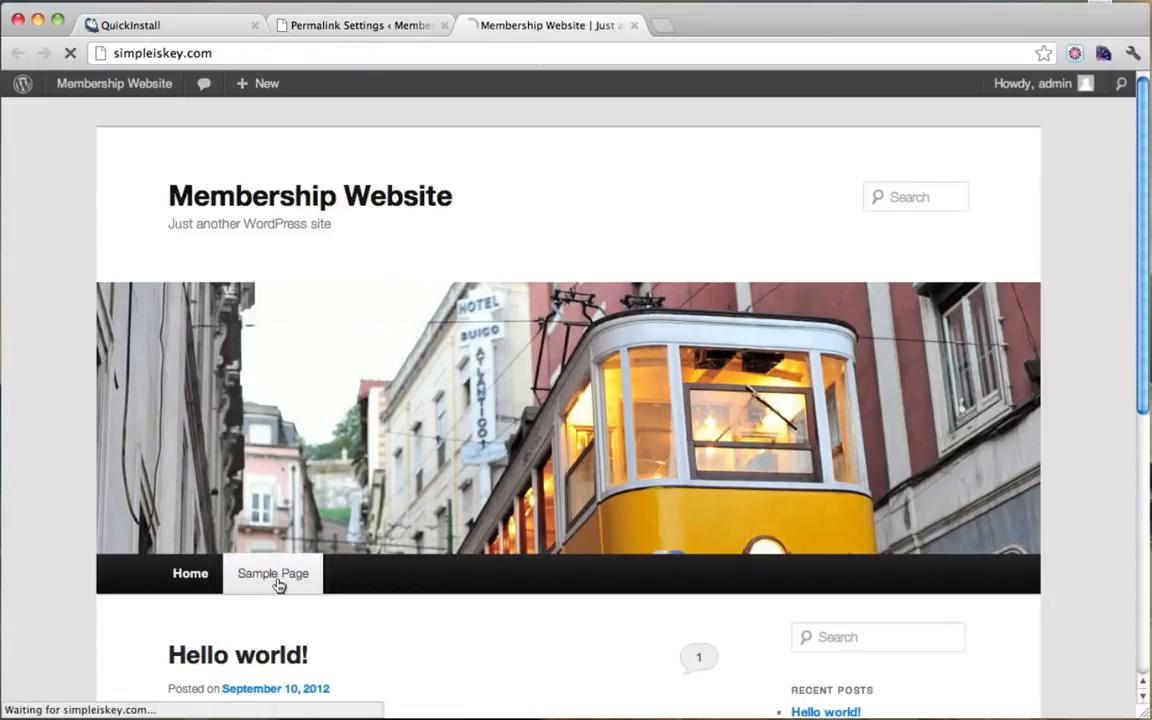
left_click_drag(217, 53, 288, 55)
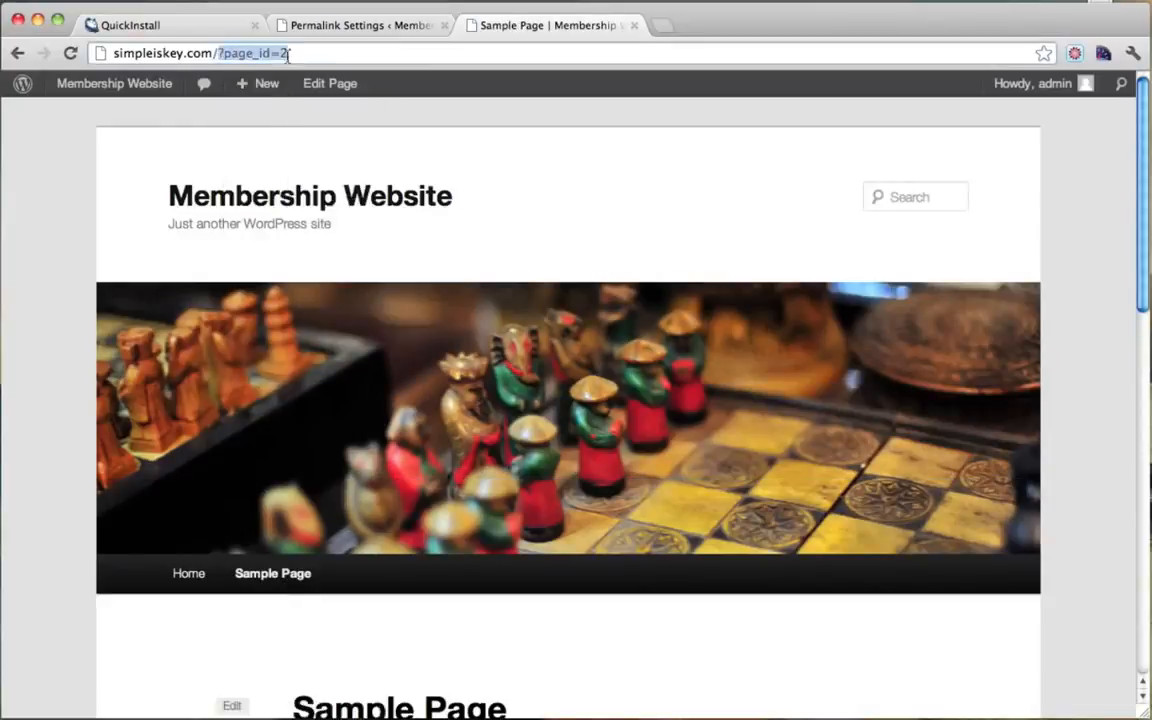
left_click(306, 58)
left_click_drag(213, 53, 290, 54)
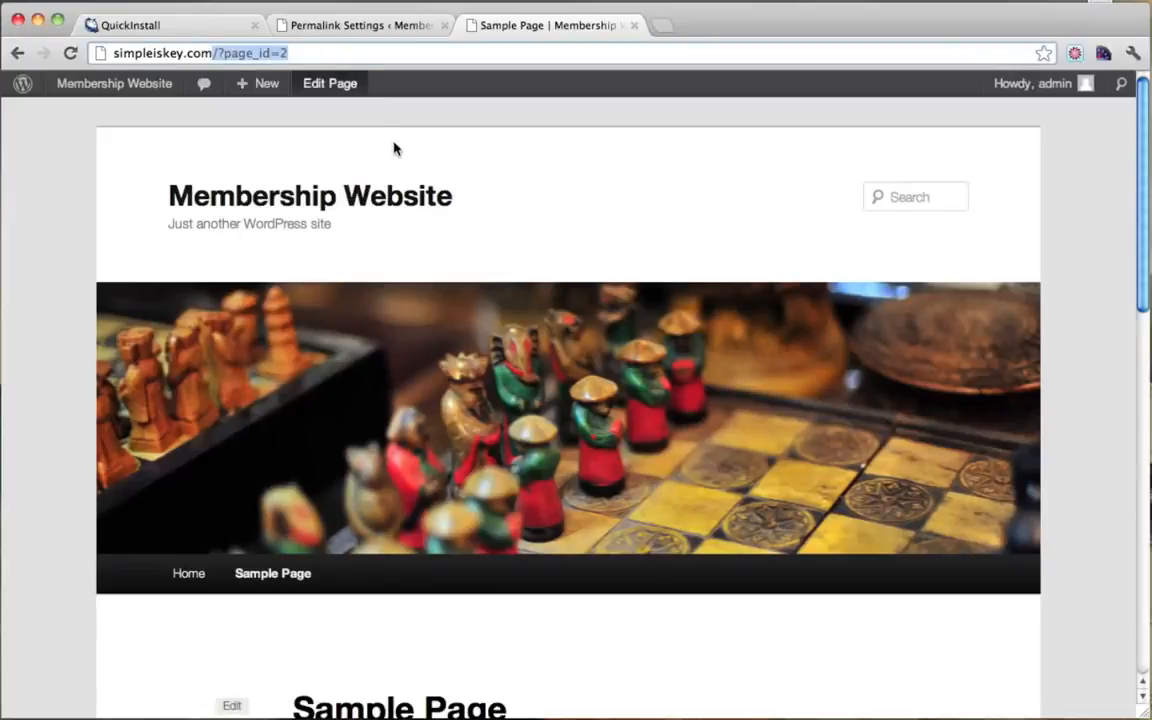
scroll(398, 155, "down", 2)
scroll(402, 160, "up", 2)
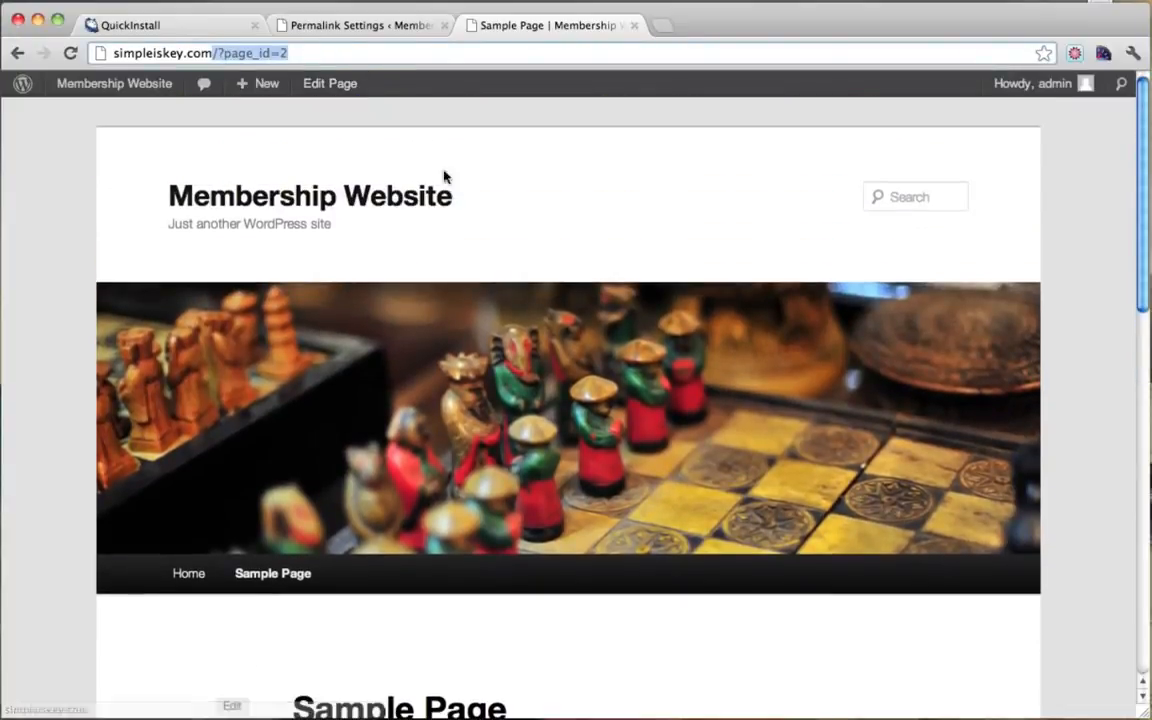
Step: Switch permalinks to Post name, confirm the /sample-page/ URL, and open General Settings
left_click(370, 28)
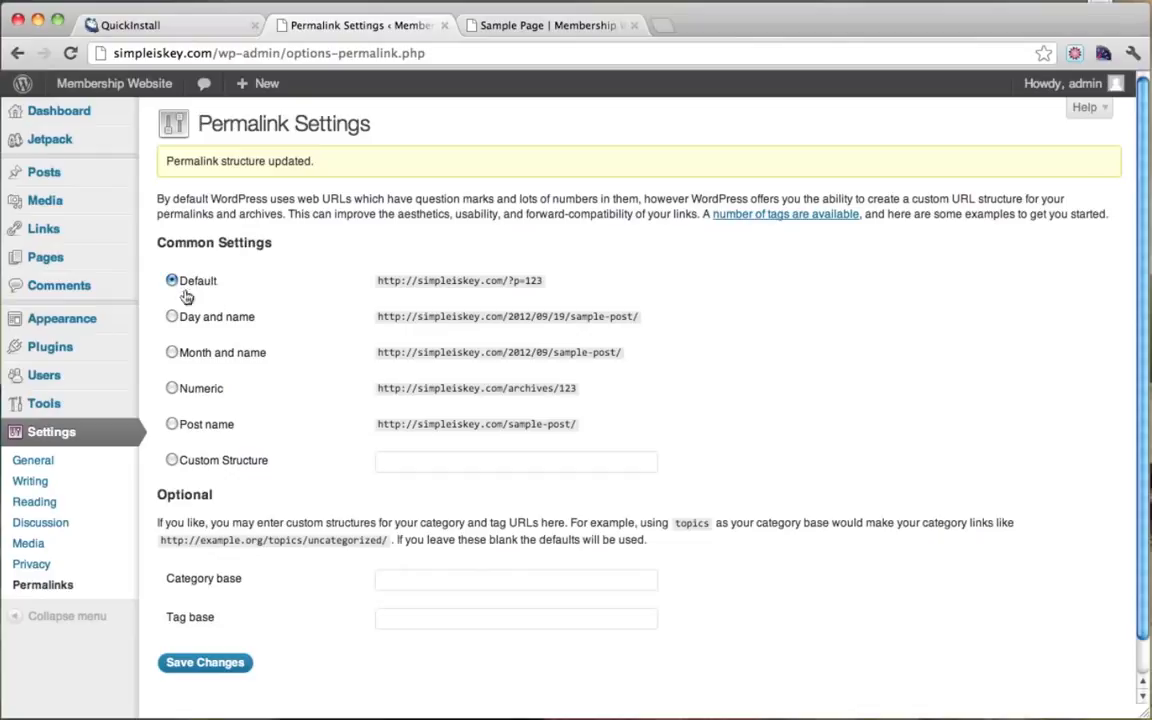
left_click(172, 425)
scroll(386, 478, "down", 1)
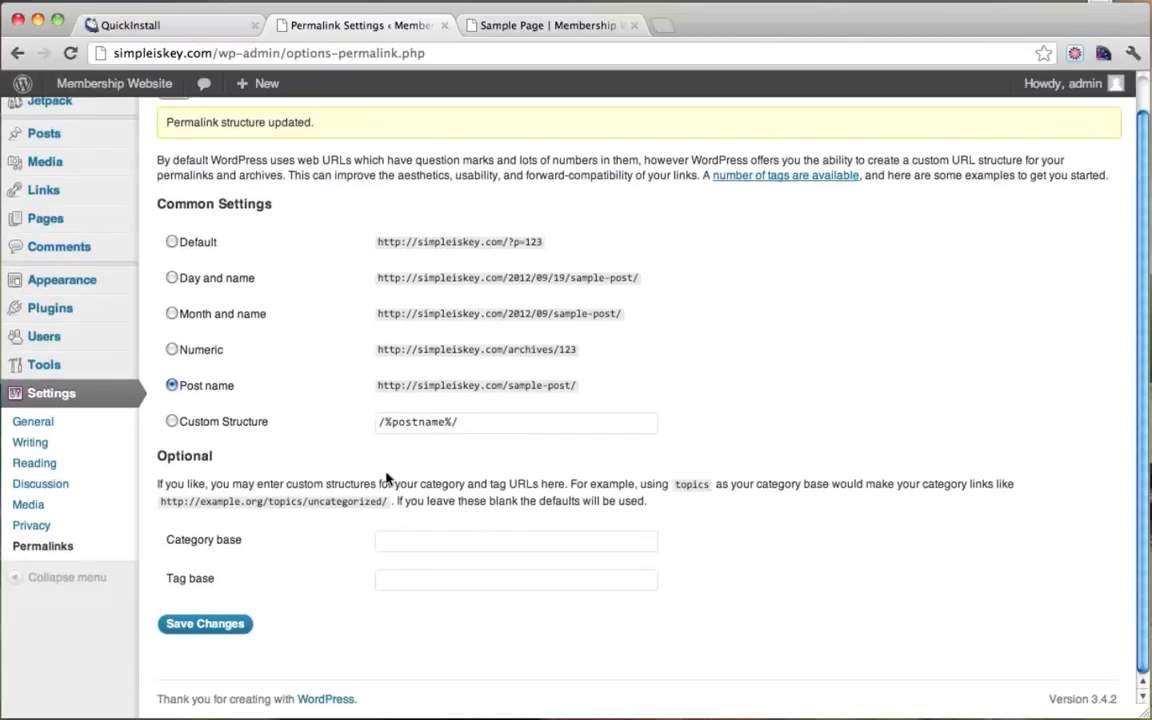
left_click(206, 628)
left_click(532, 28)
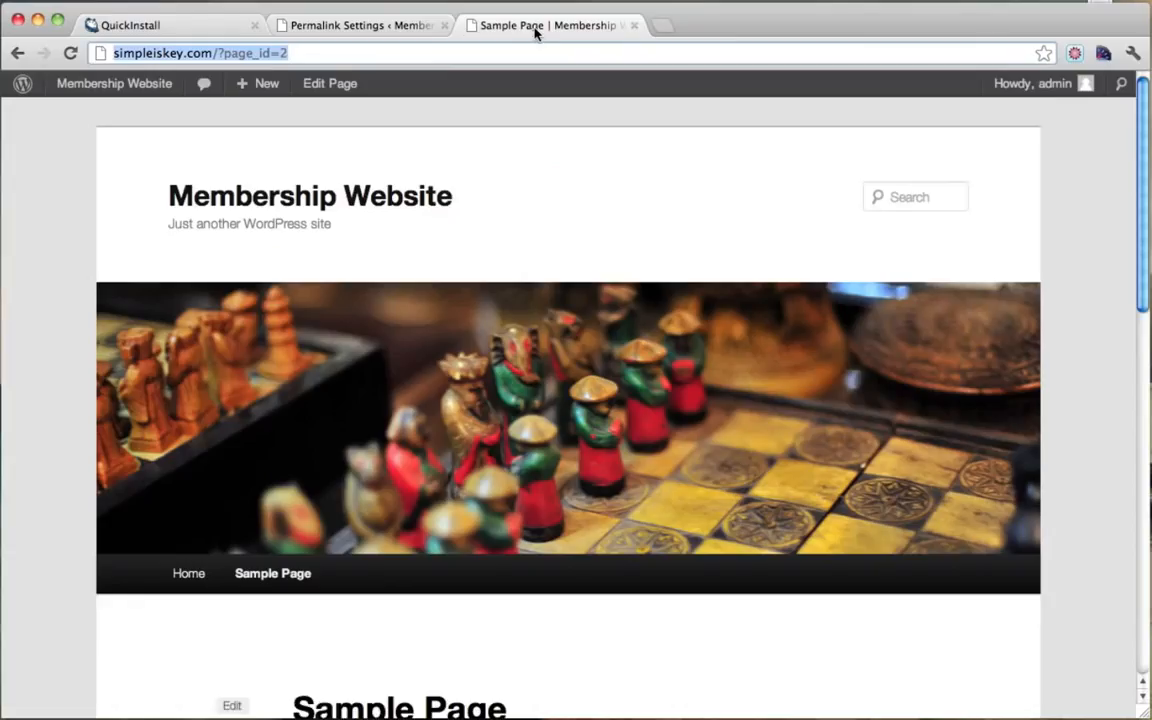
left_click(70, 53)
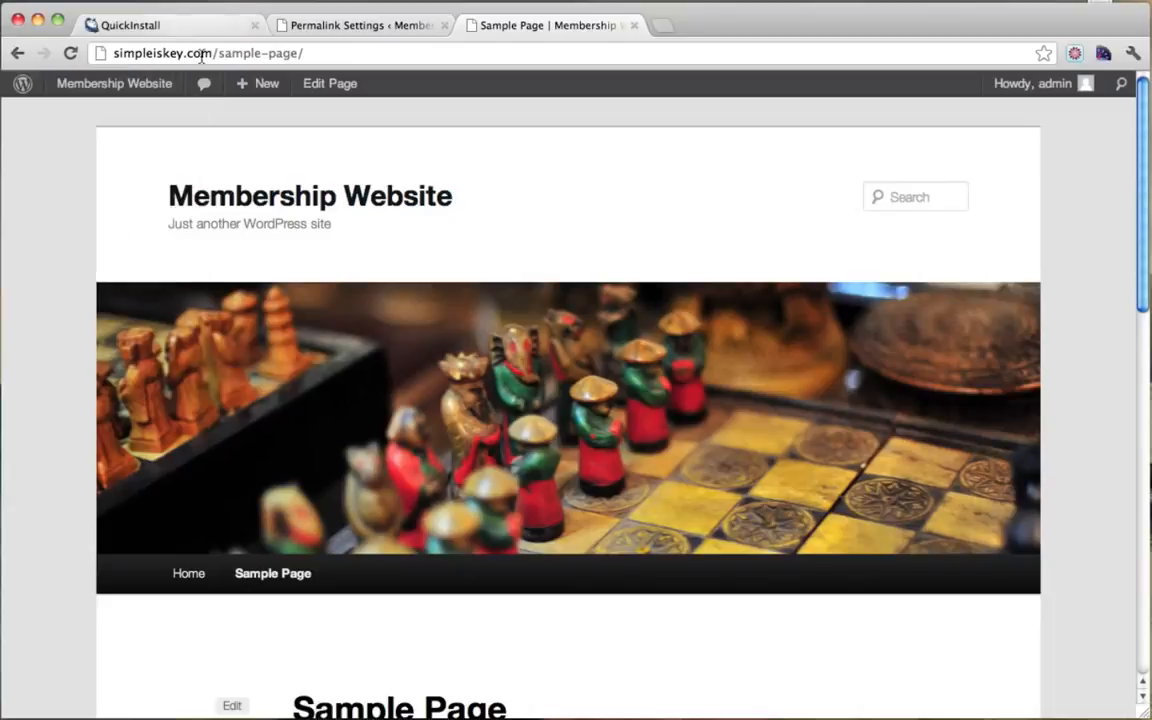
left_click_drag(211, 53, 330, 53)
scroll(339, 514, "down", 3)
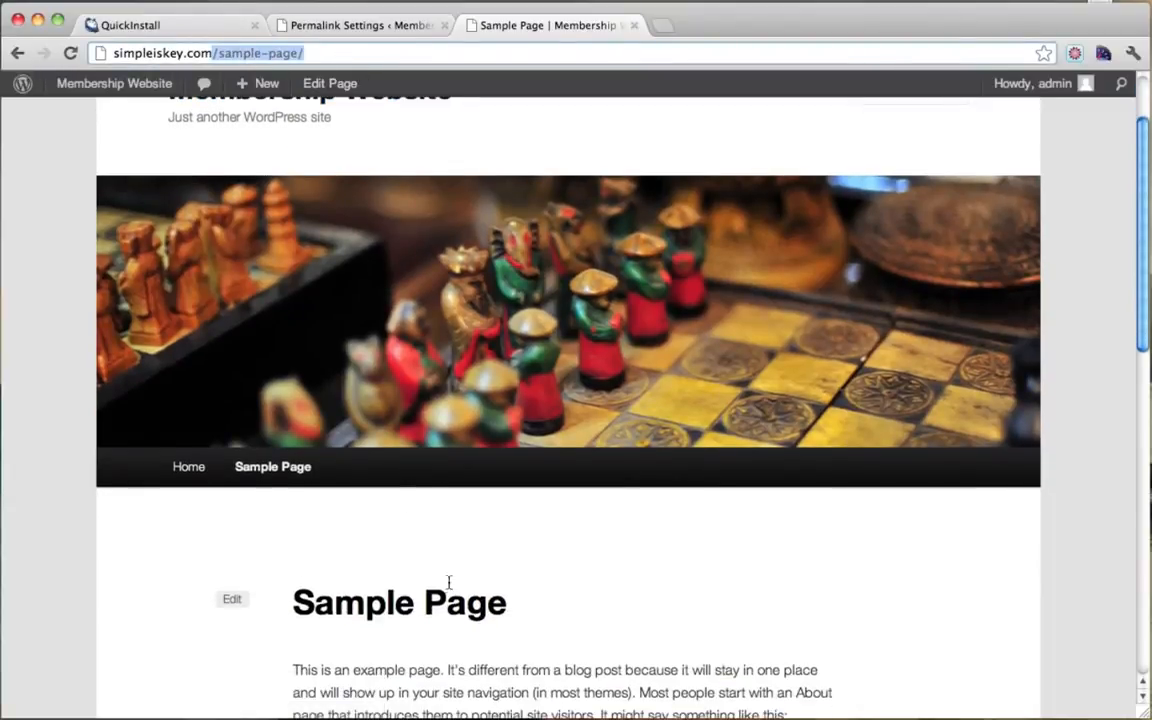
scroll(528, 478, "up", 3)
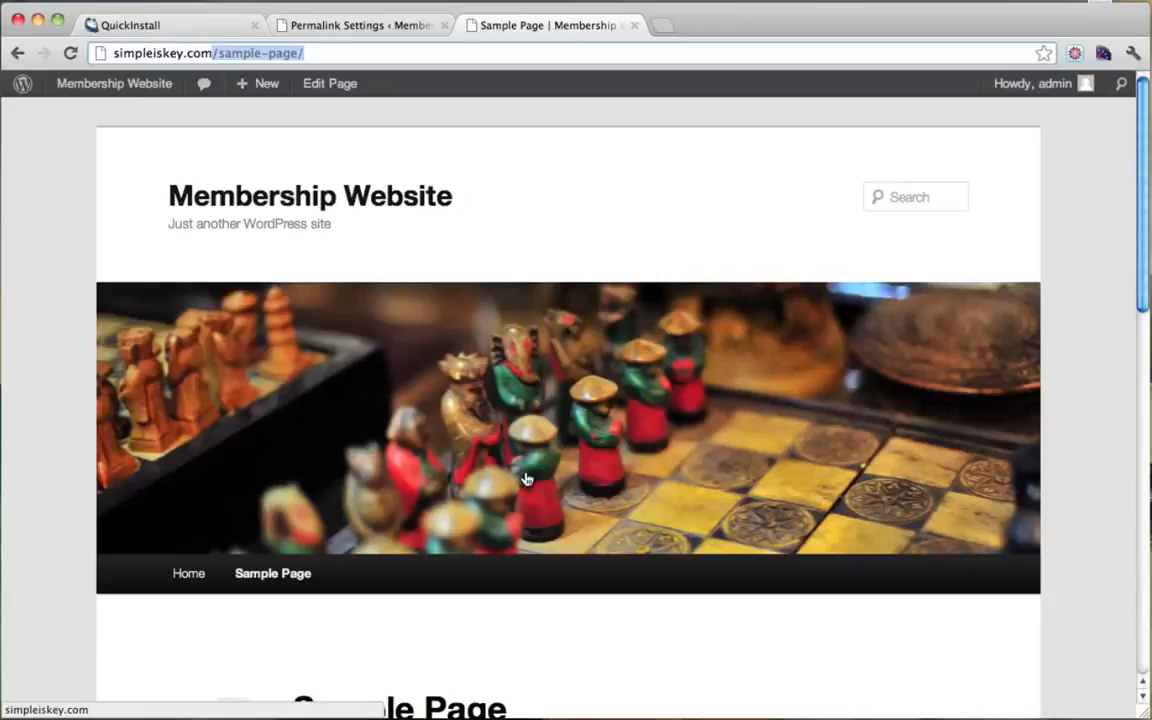
left_click(368, 24)
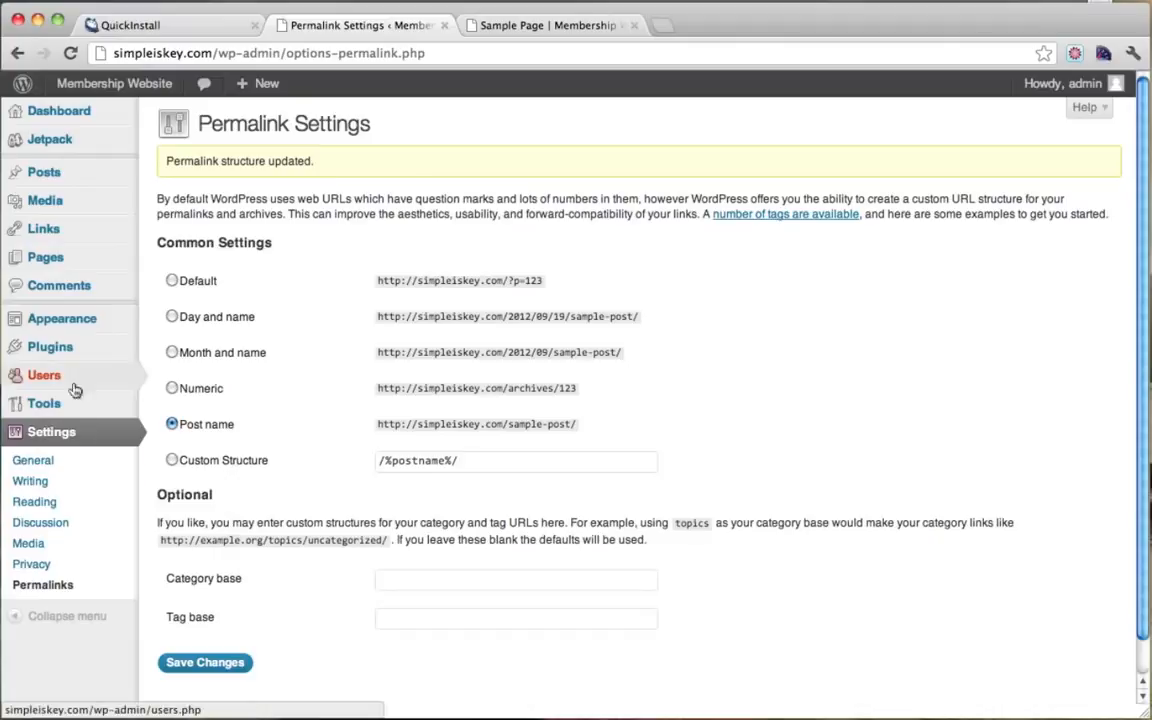
left_click(47, 466)
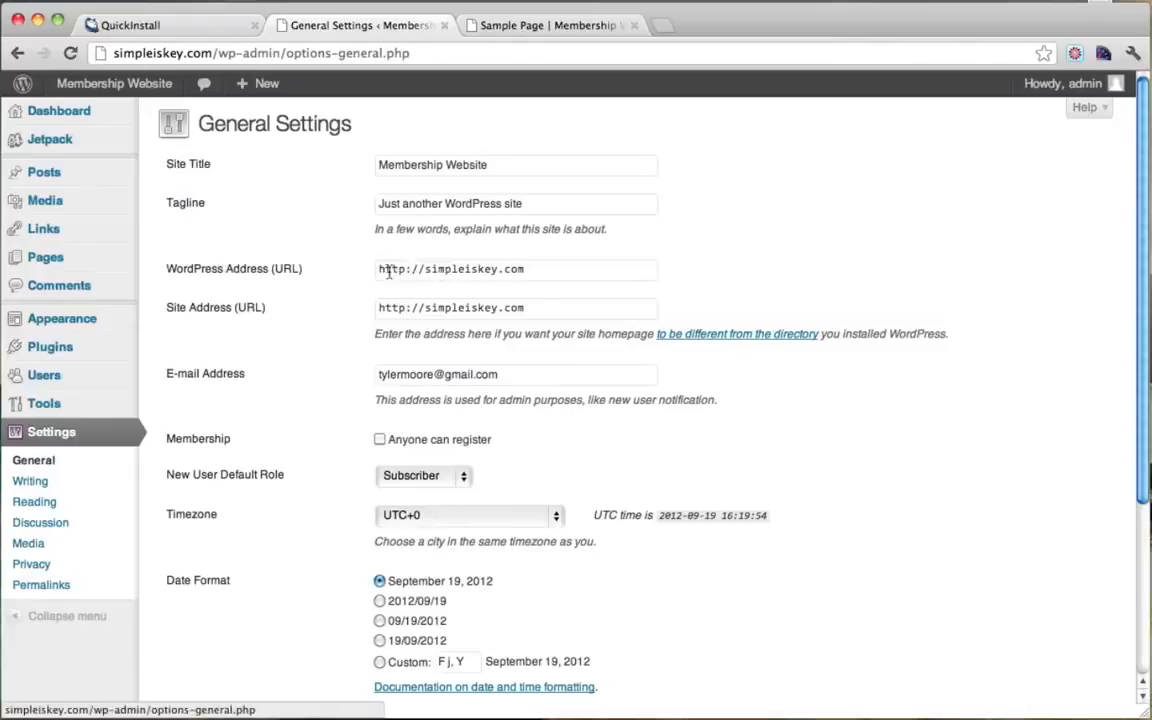
Step: Compare web address formats on a new Google page and the Sample Page
left_click(425, 272)
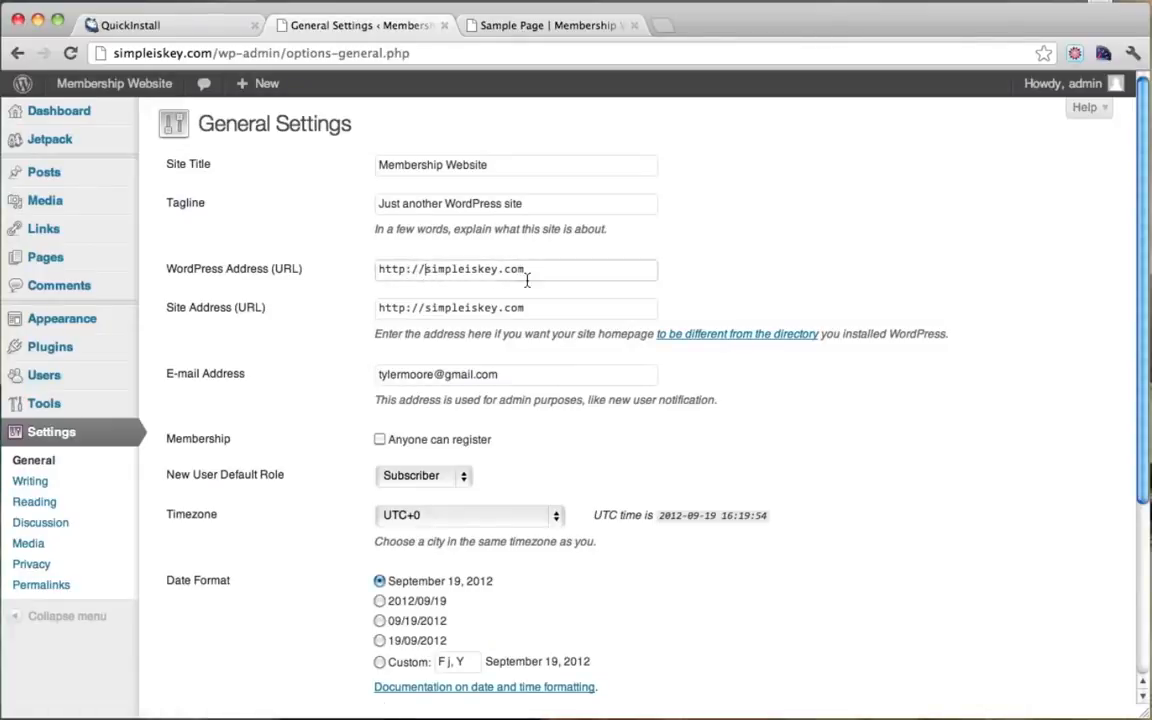
left_click(660, 27)
type("google.com")
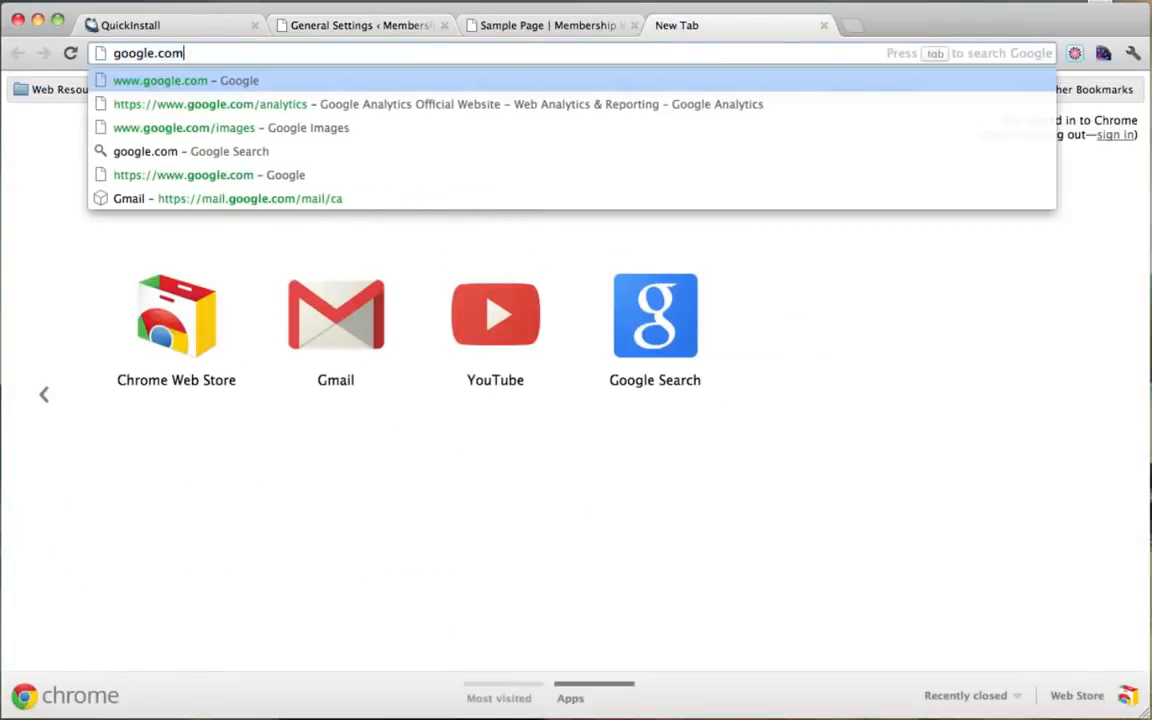
key("Return")
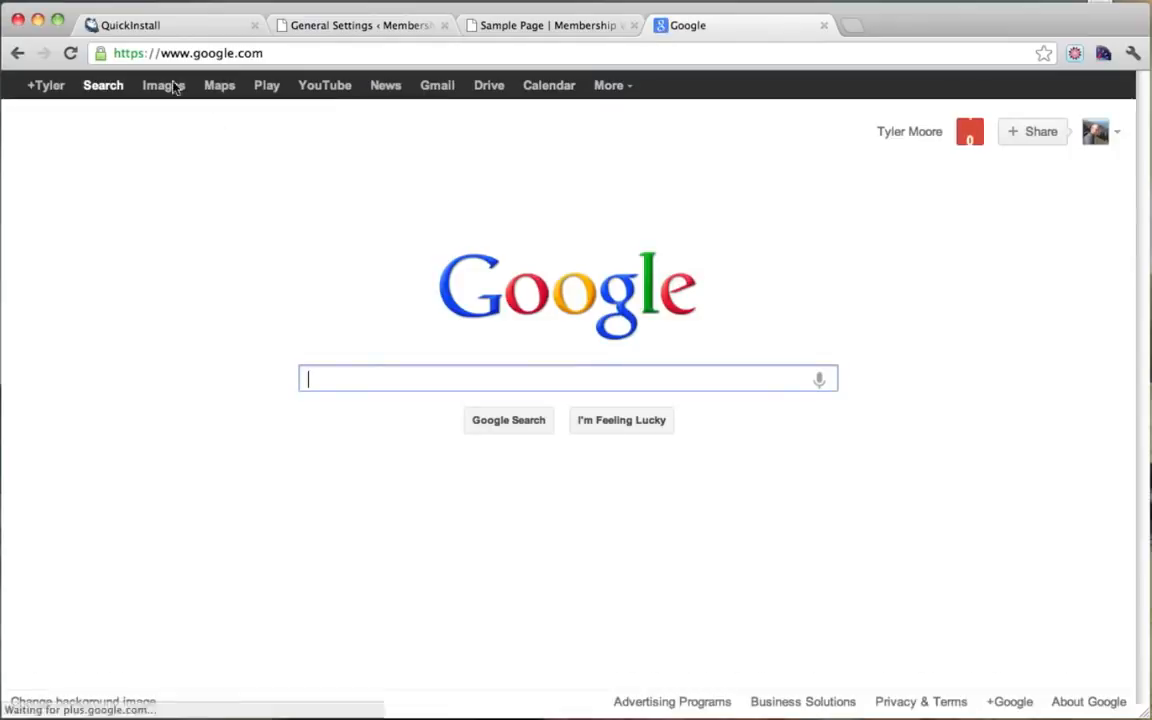
left_click_drag(161, 57, 260, 57)
left_click(285, 55)
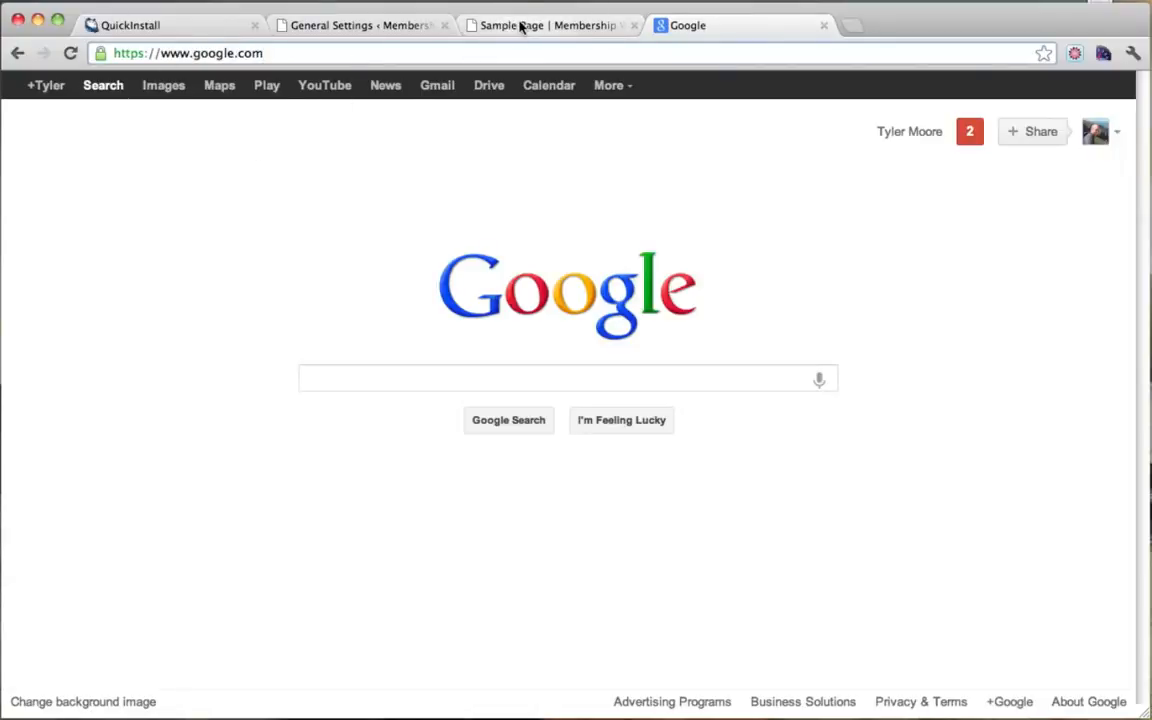
left_click(519, 27)
left_click(318, 58)
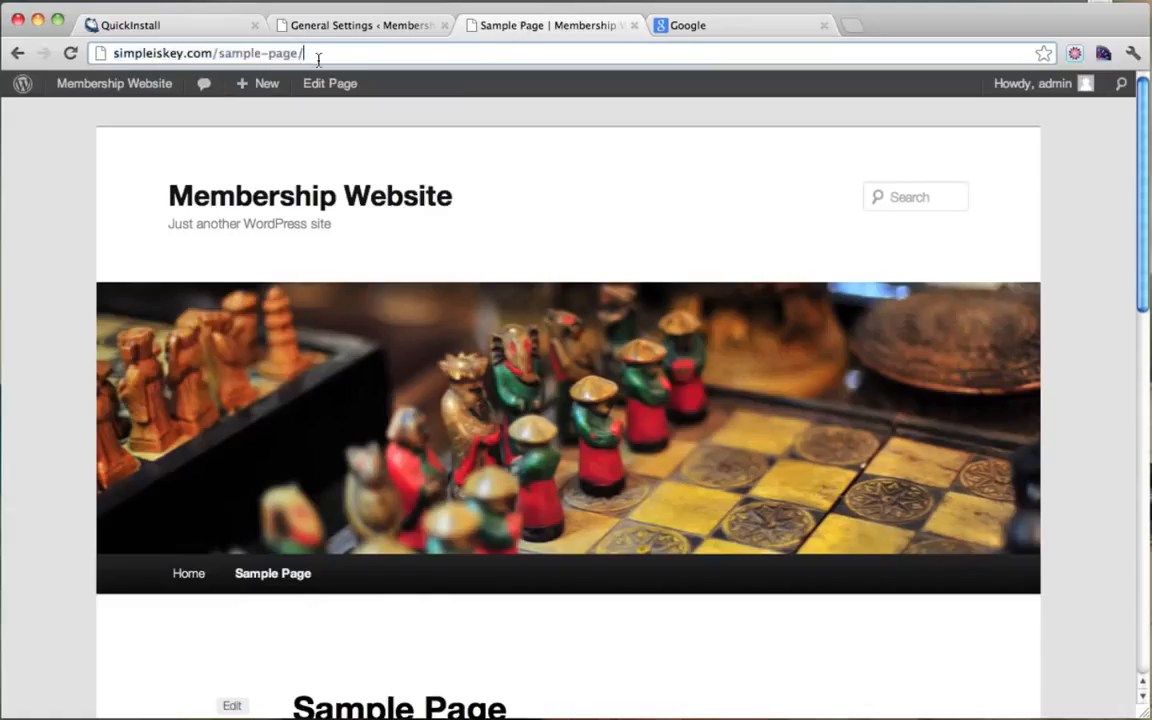
left_click_drag(114, 56, 218, 53)
left_click(191, 52)
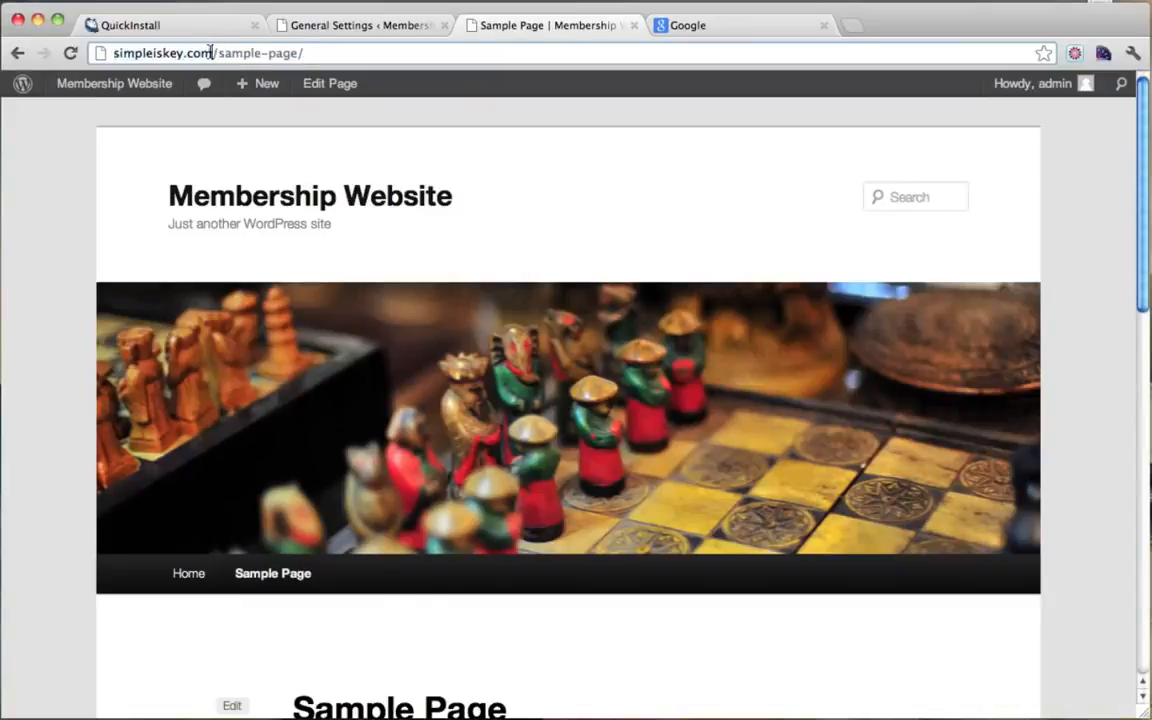
left_click(373, 25)
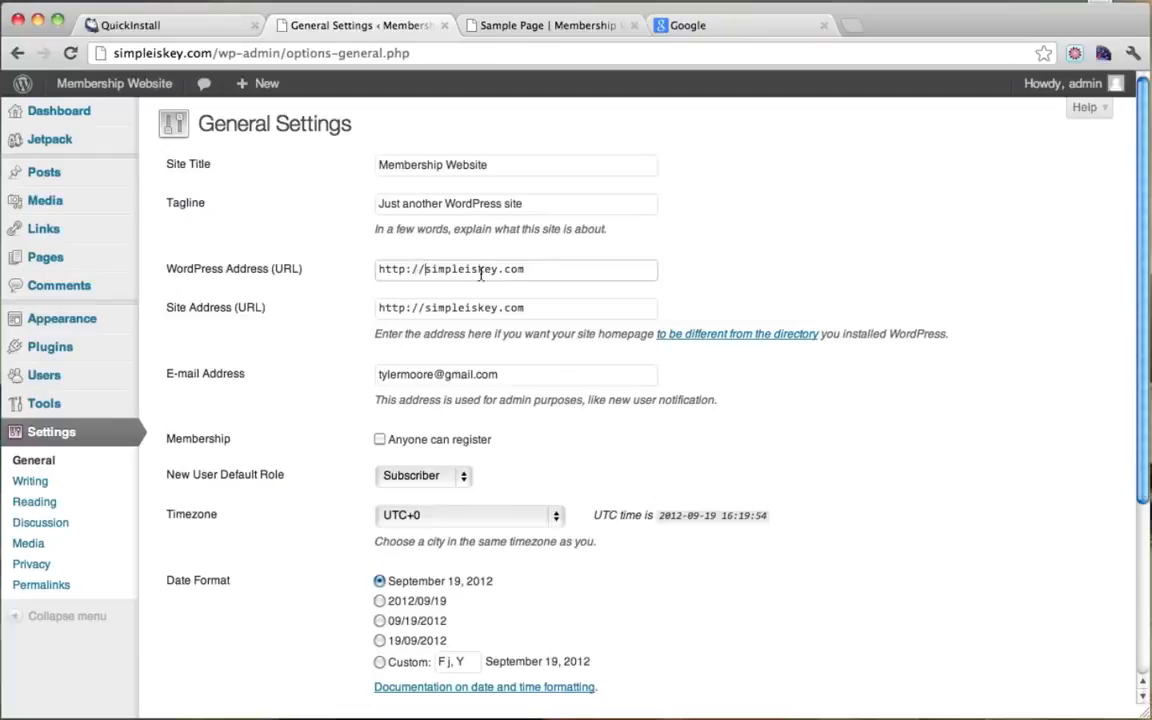
type("www.")
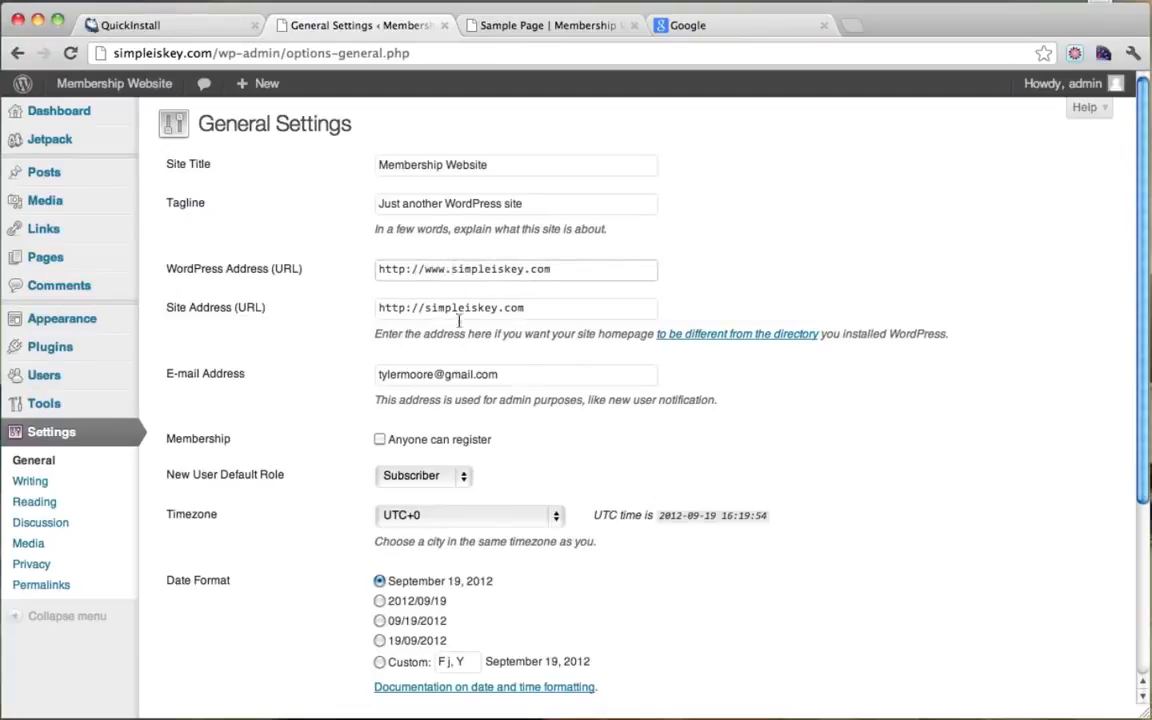
left_click_drag(424, 268, 473, 272)
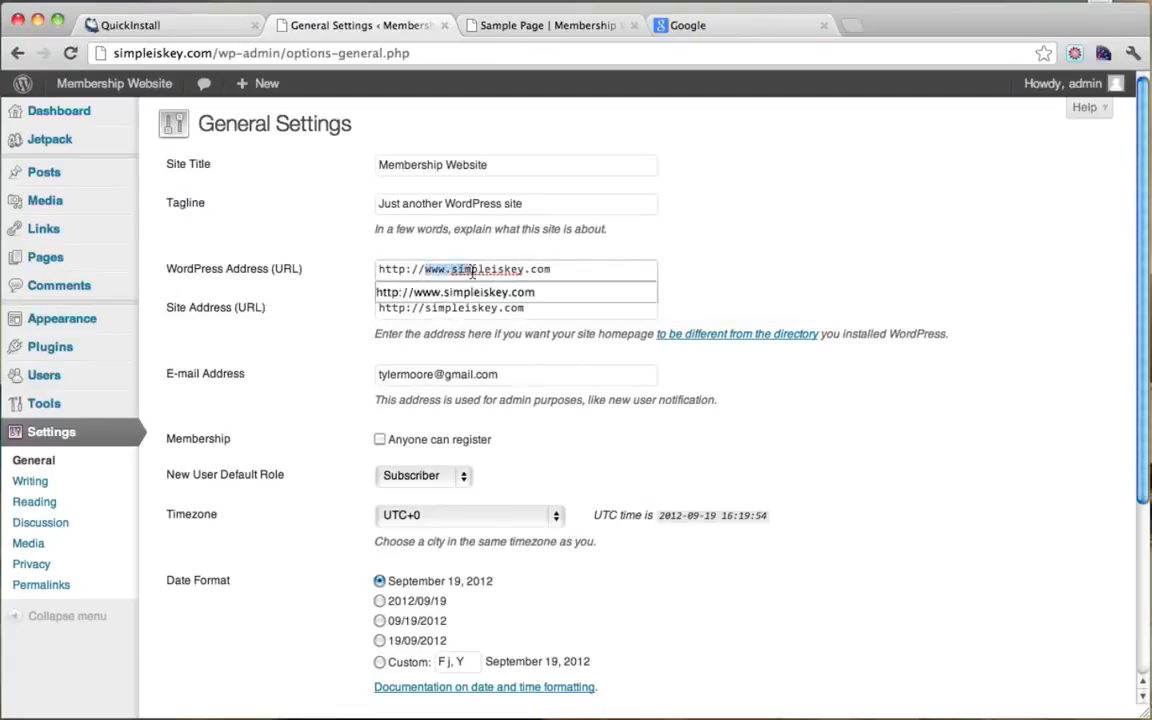
left_click(473, 270)
key("Down")
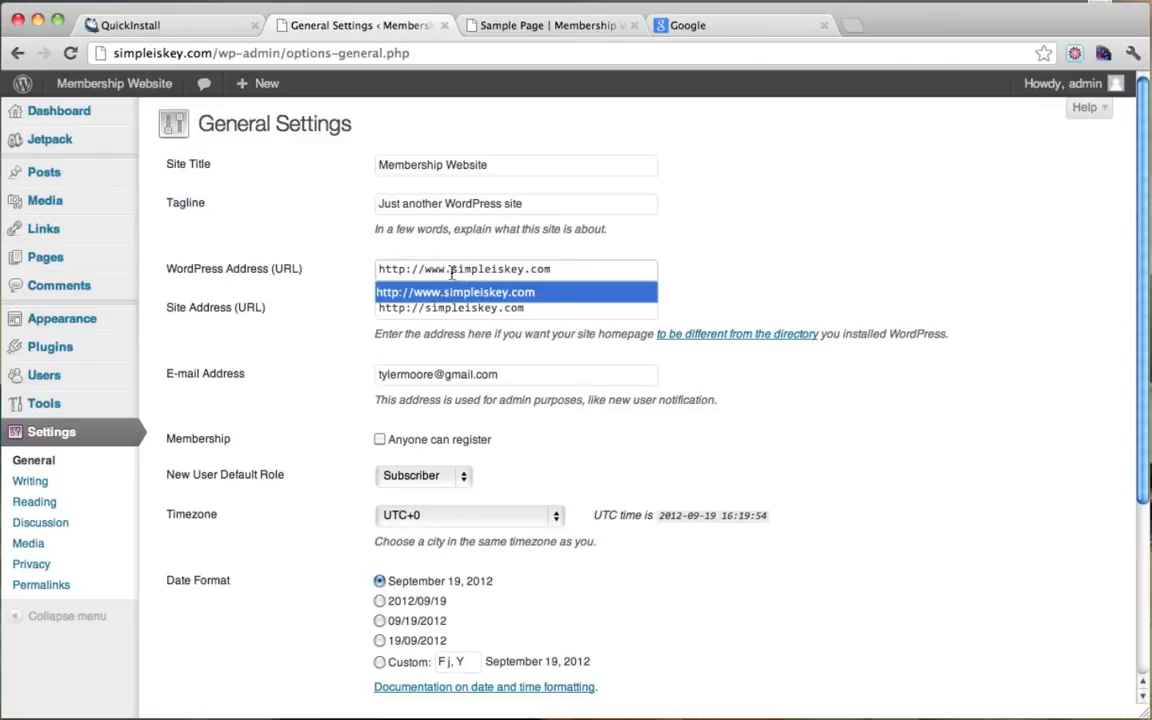
left_click_drag(452, 272, 562, 273)
left_click(562, 273)
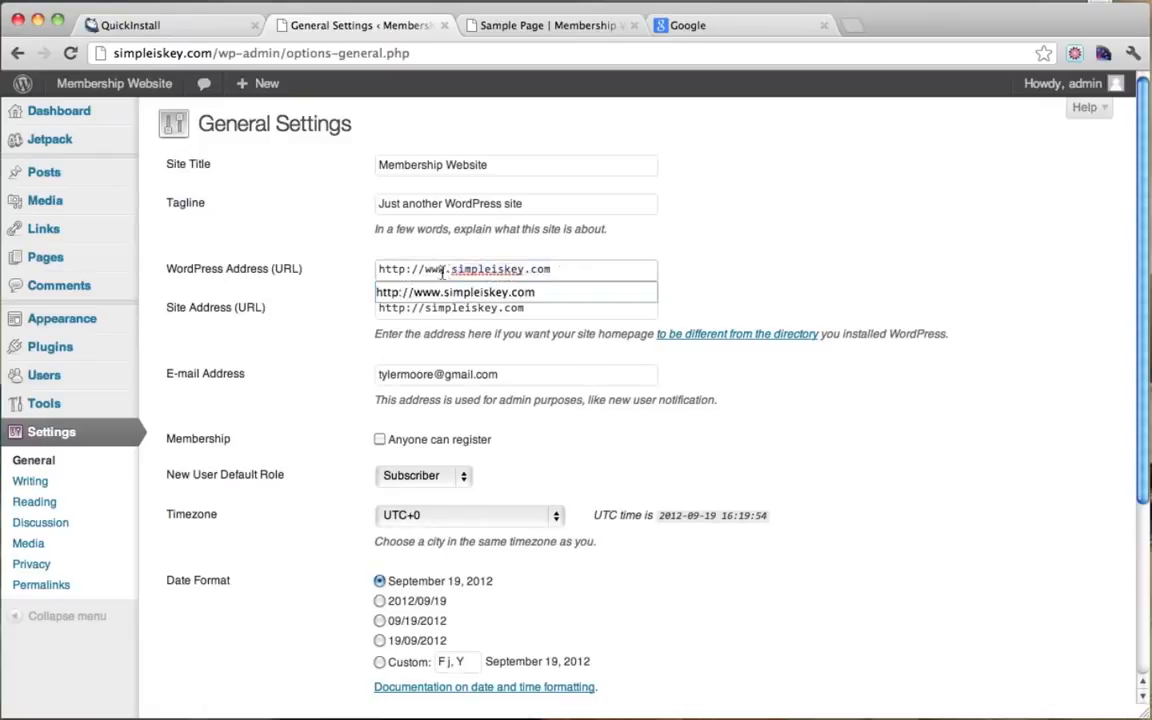
left_click_drag(447, 271, 421, 271)
Step: Demonstrate a subdomain by adding 'something.' to the browser address, then remove it
left_click(115, 56)
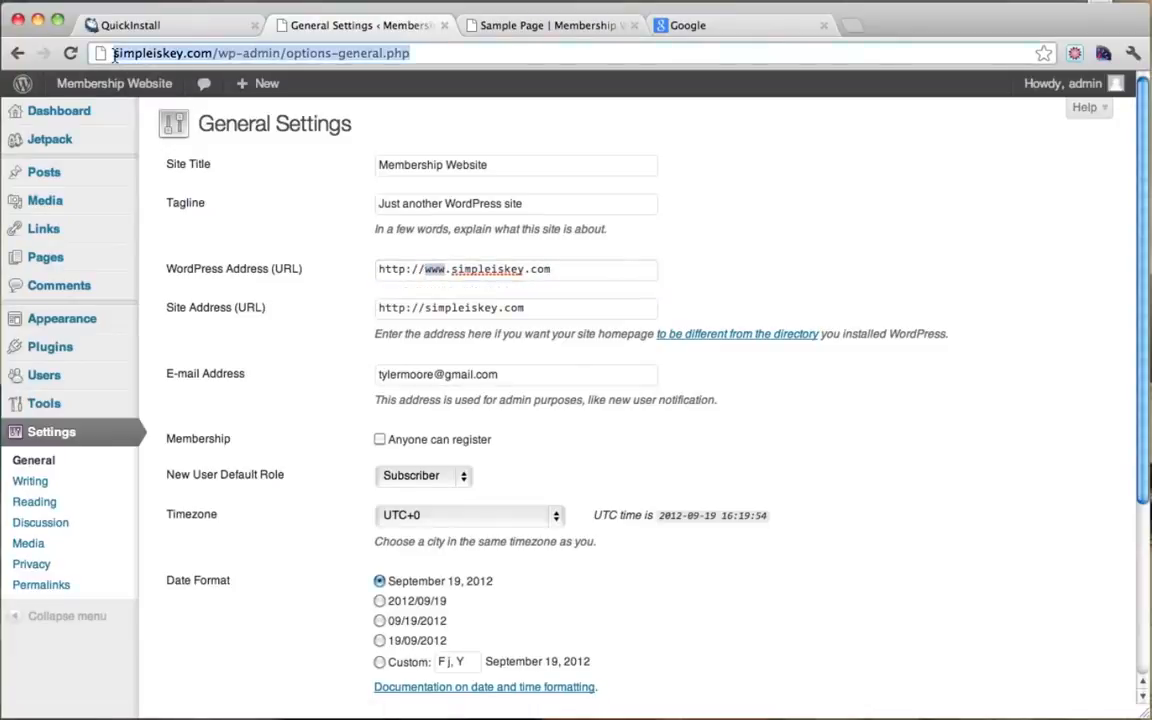
left_click(112, 56)
type("something.")
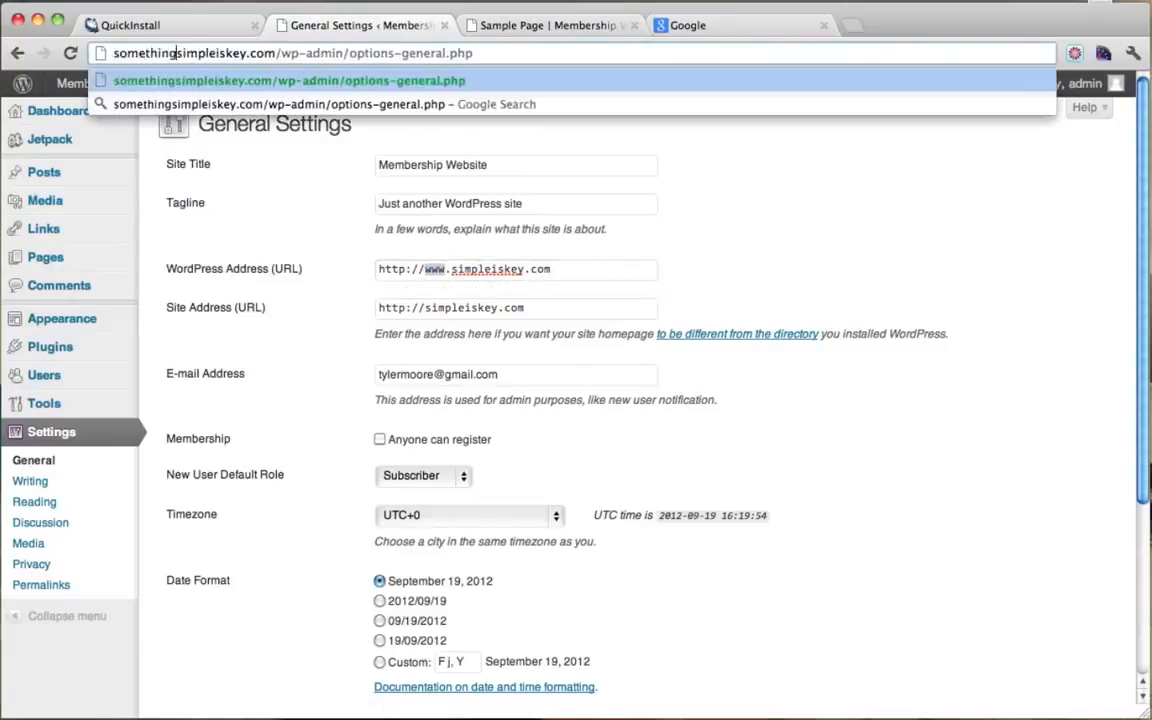
left_click_drag(280, 54, 101, 64)
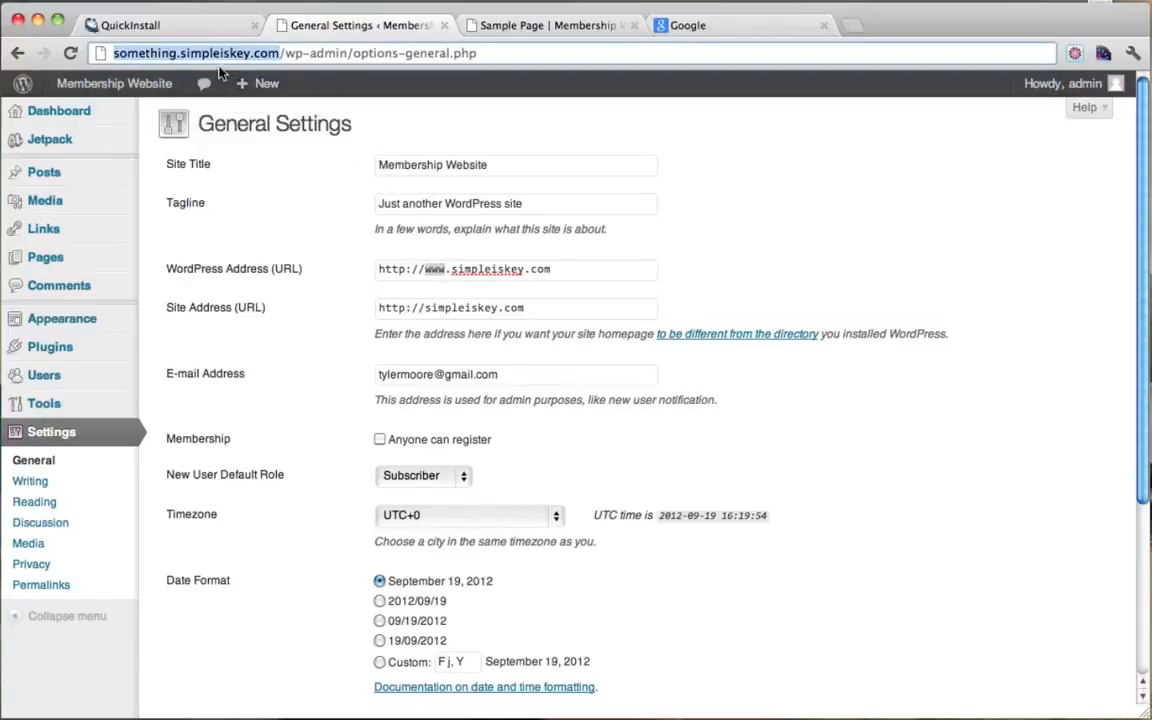
left_click(179, 56)
left_click_drag(180, 55, 75, 55)
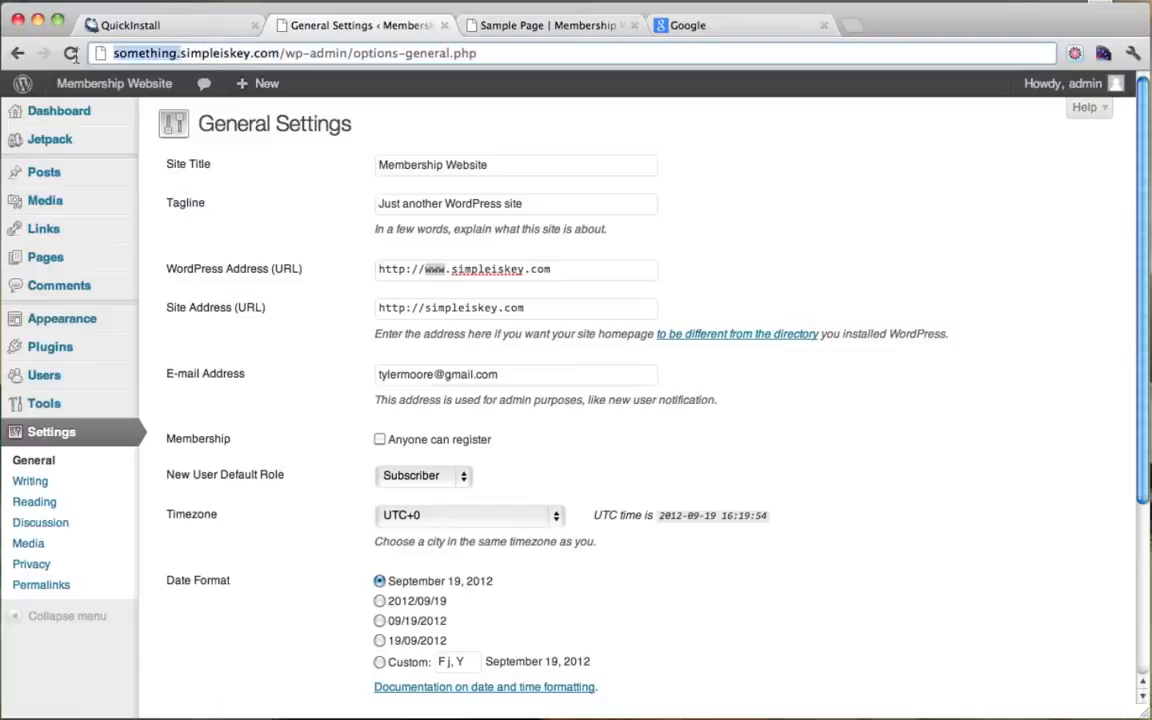
key("BackSpace")
left_click(469, 266)
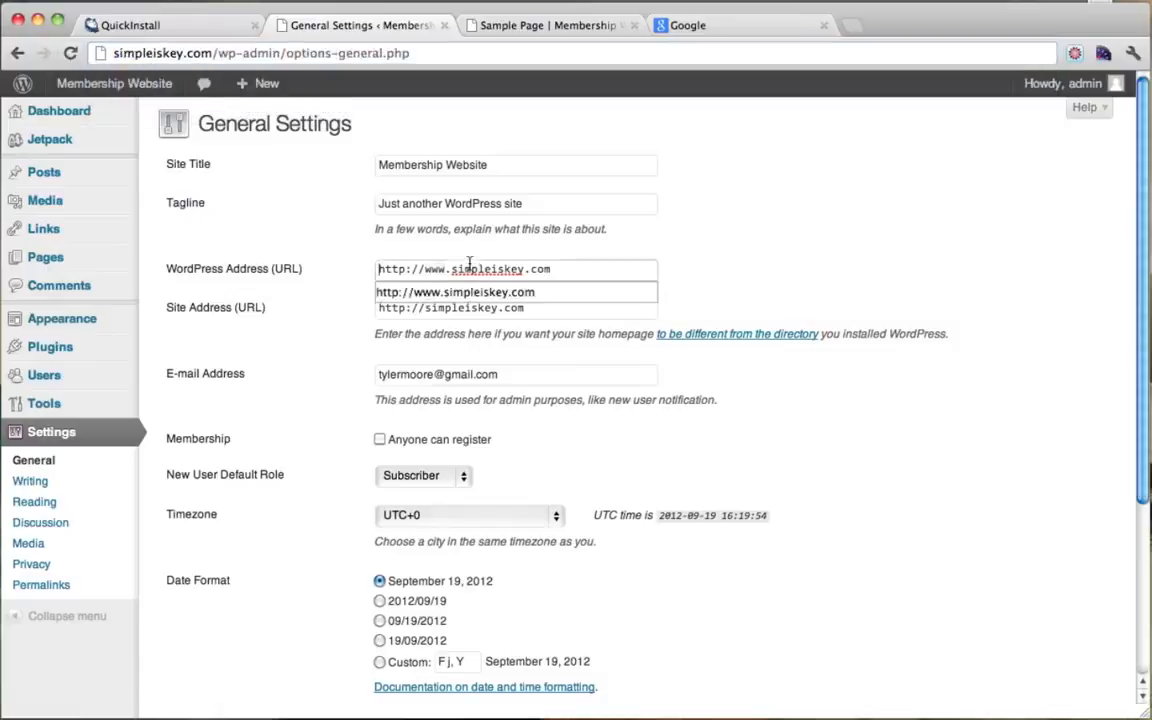
left_click(765, 261)
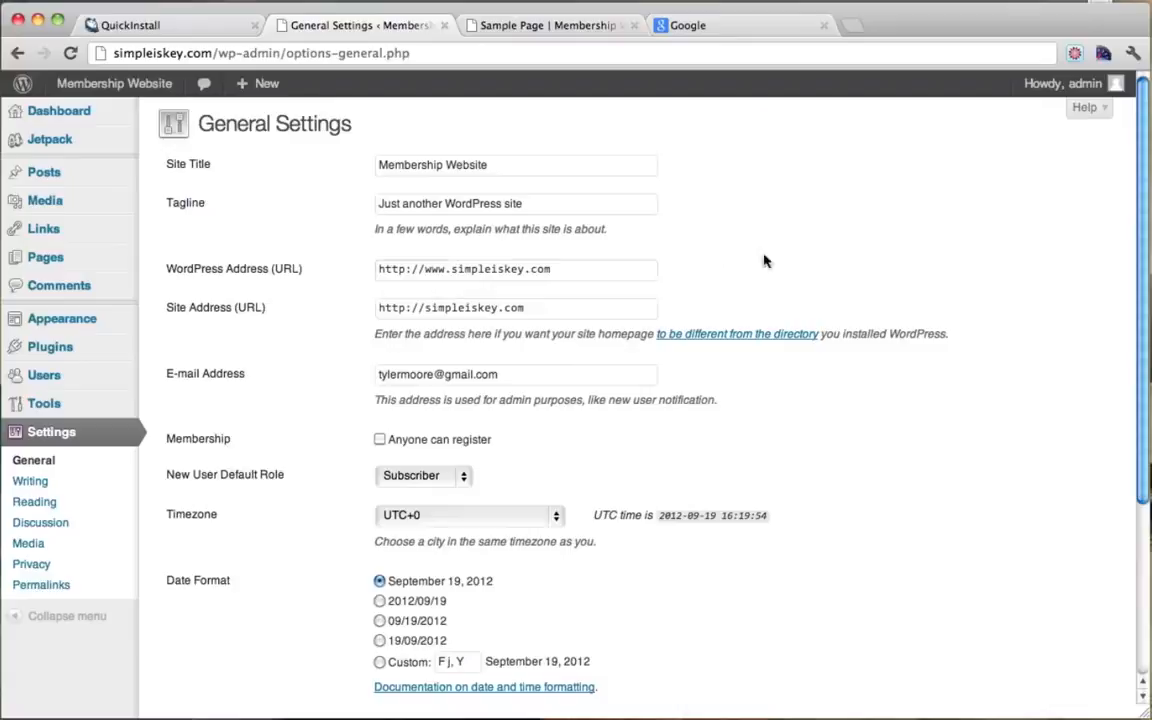
left_click(425, 309)
type("www.")
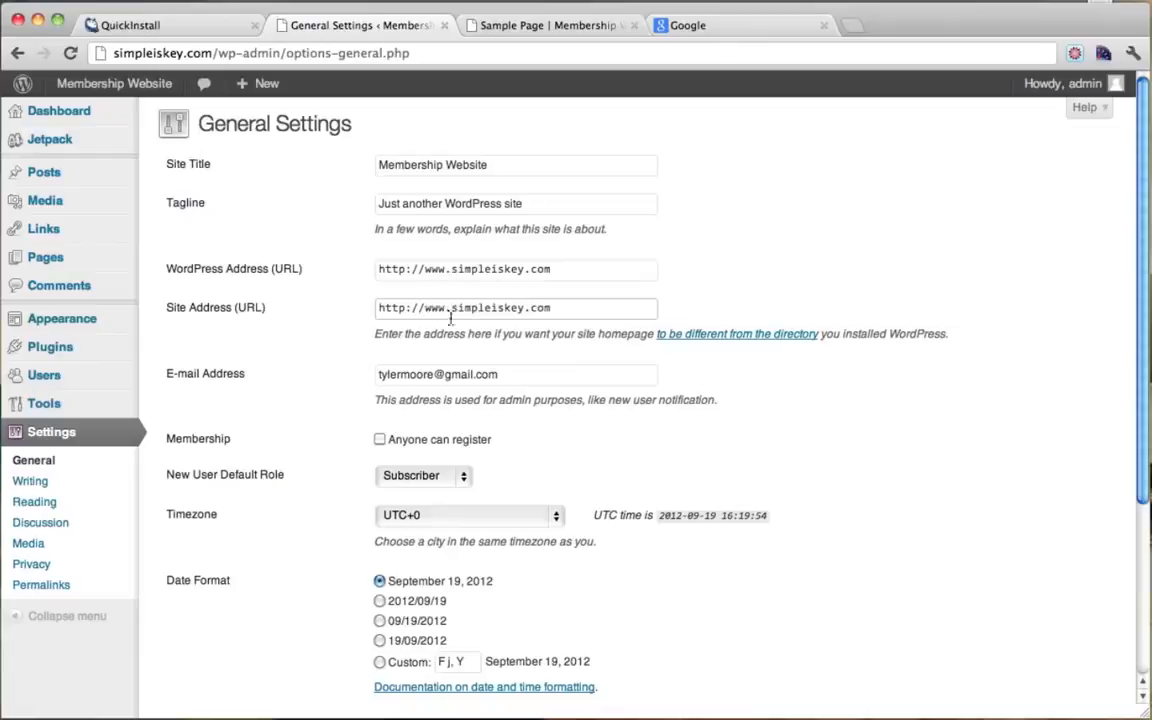
left_click_drag(426, 309, 459, 307)
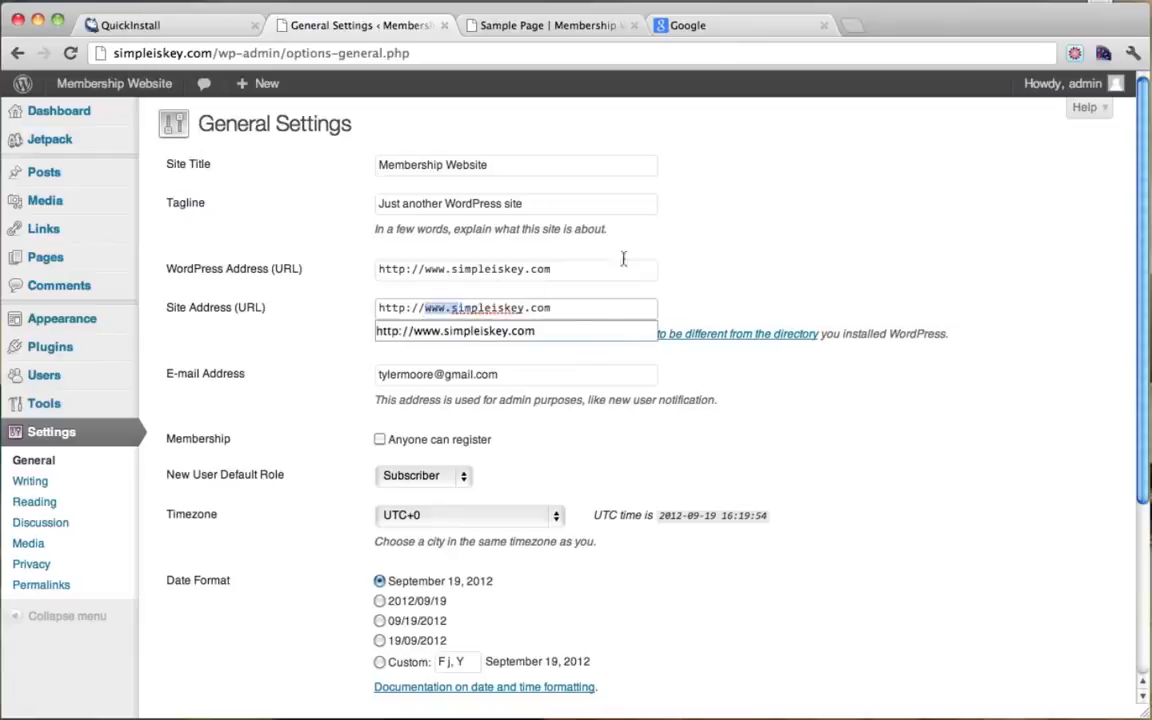
left_click(725, 237)
scroll(522, 357, "down", 5)
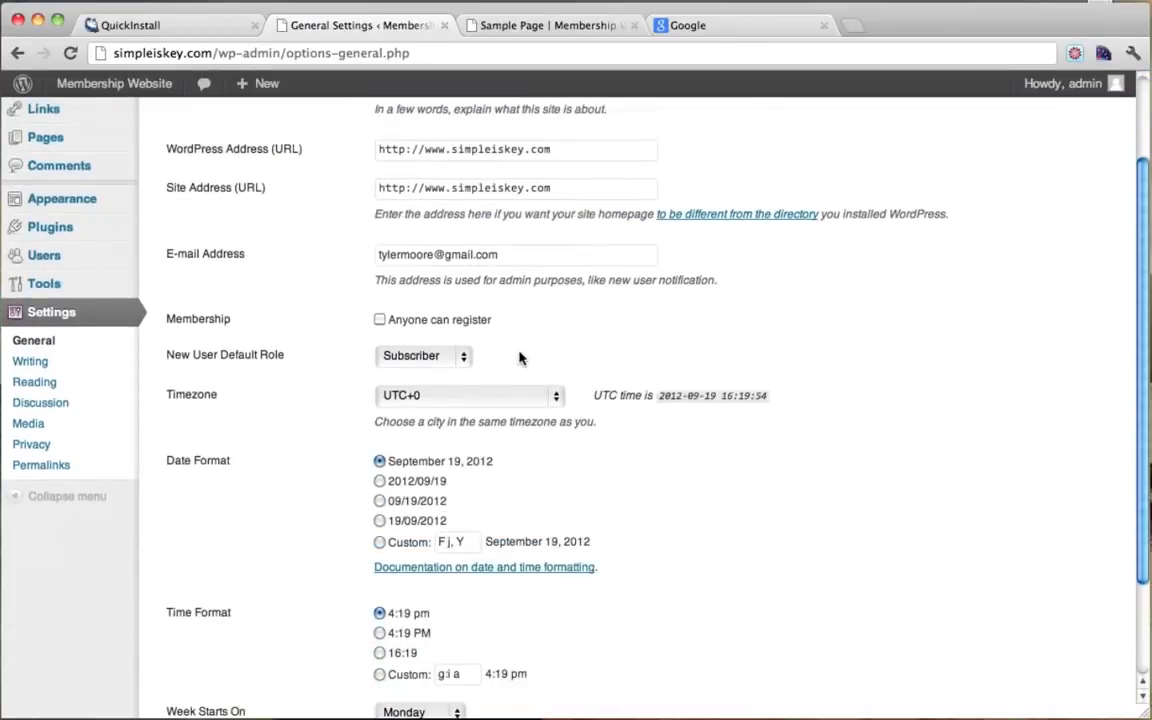
left_click(207, 623)
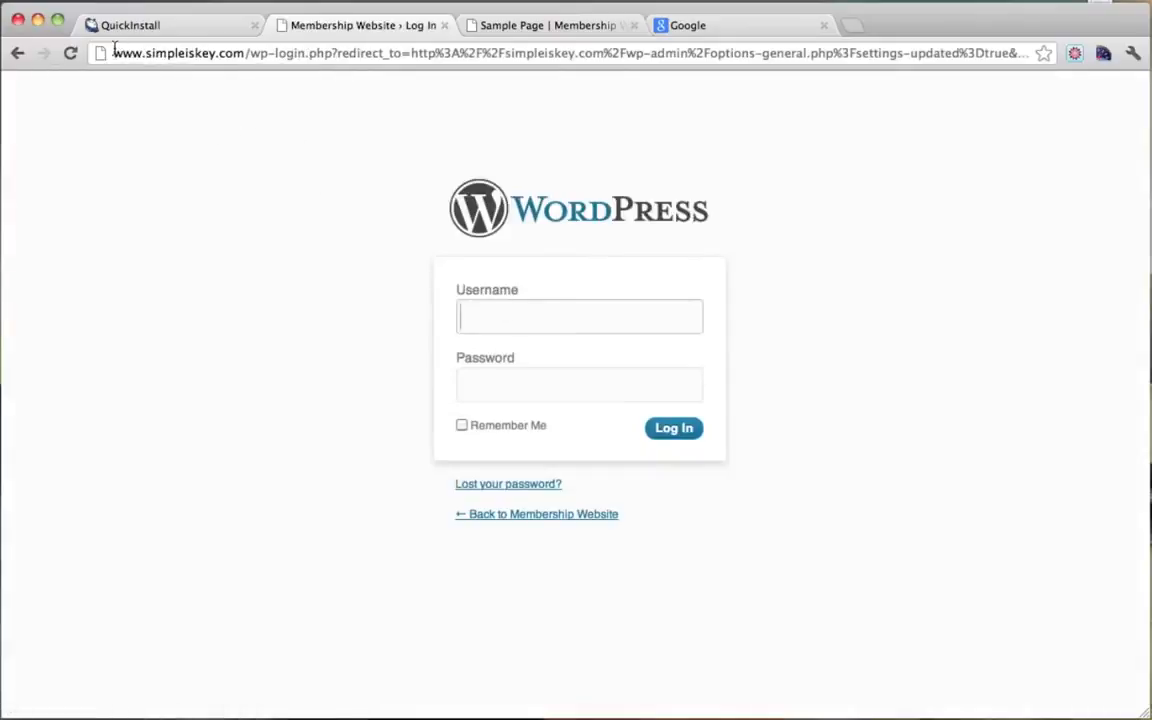
Step: Log back in at the new www address with the admin username and password
left_click_drag(112, 53, 246, 57)
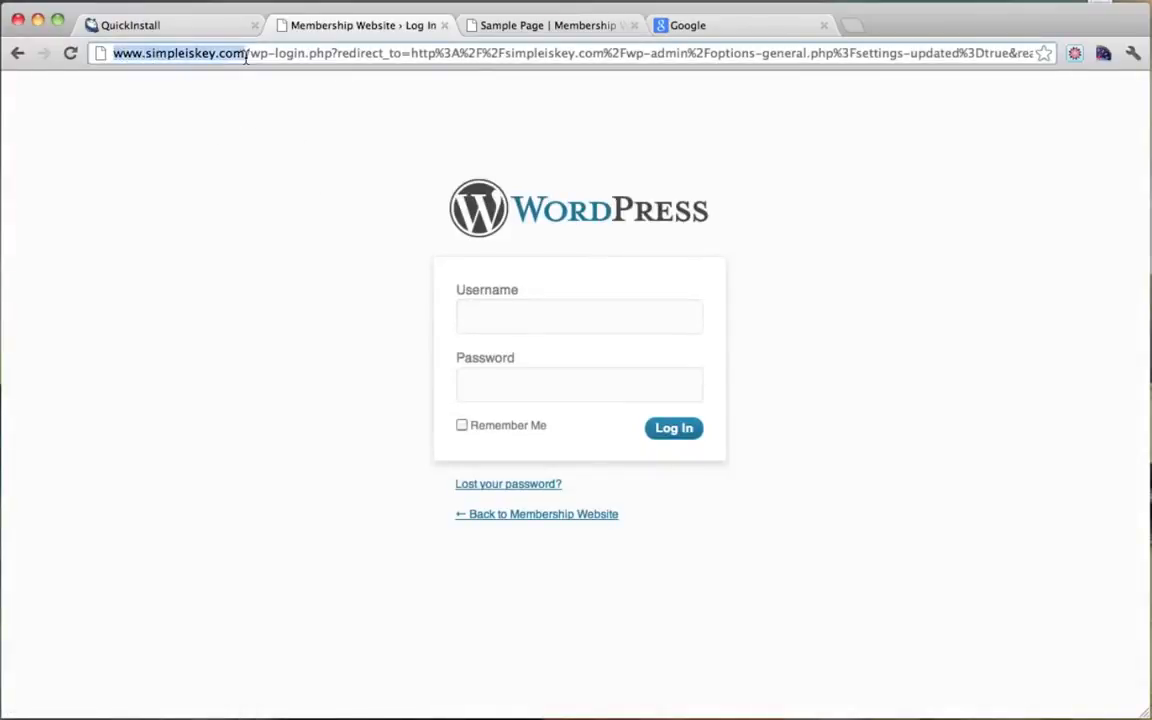
left_click(537, 311)
type("admin")
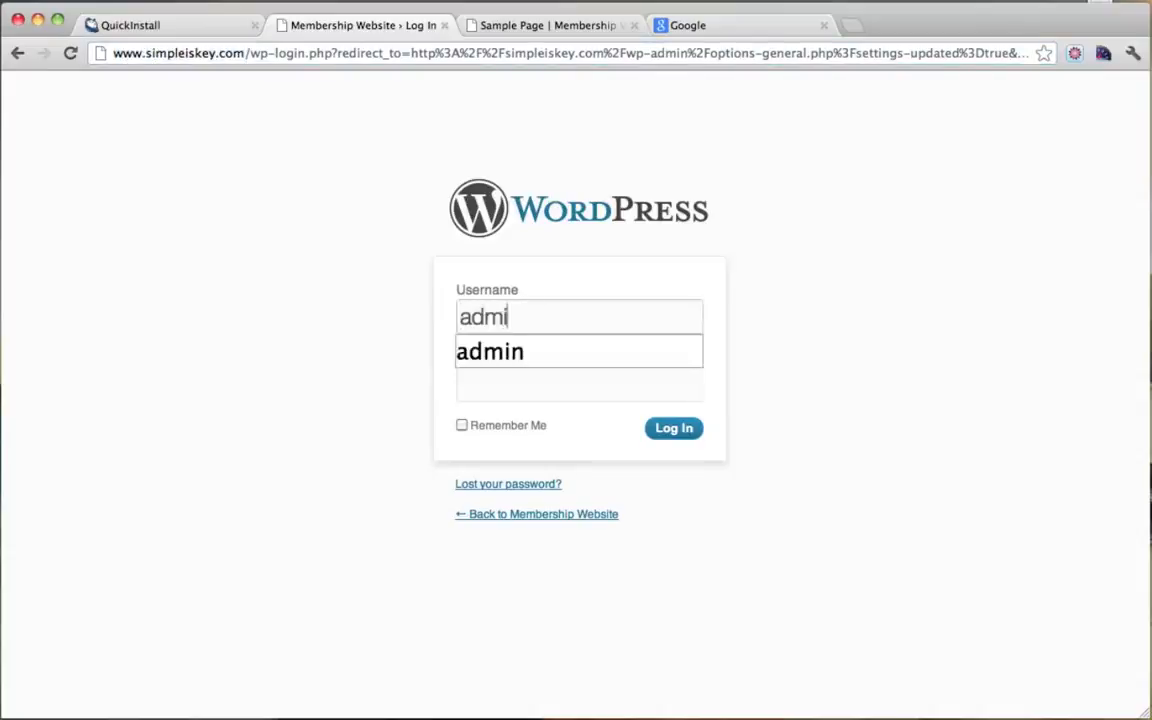
key("Tab")
type("•••••••••••")
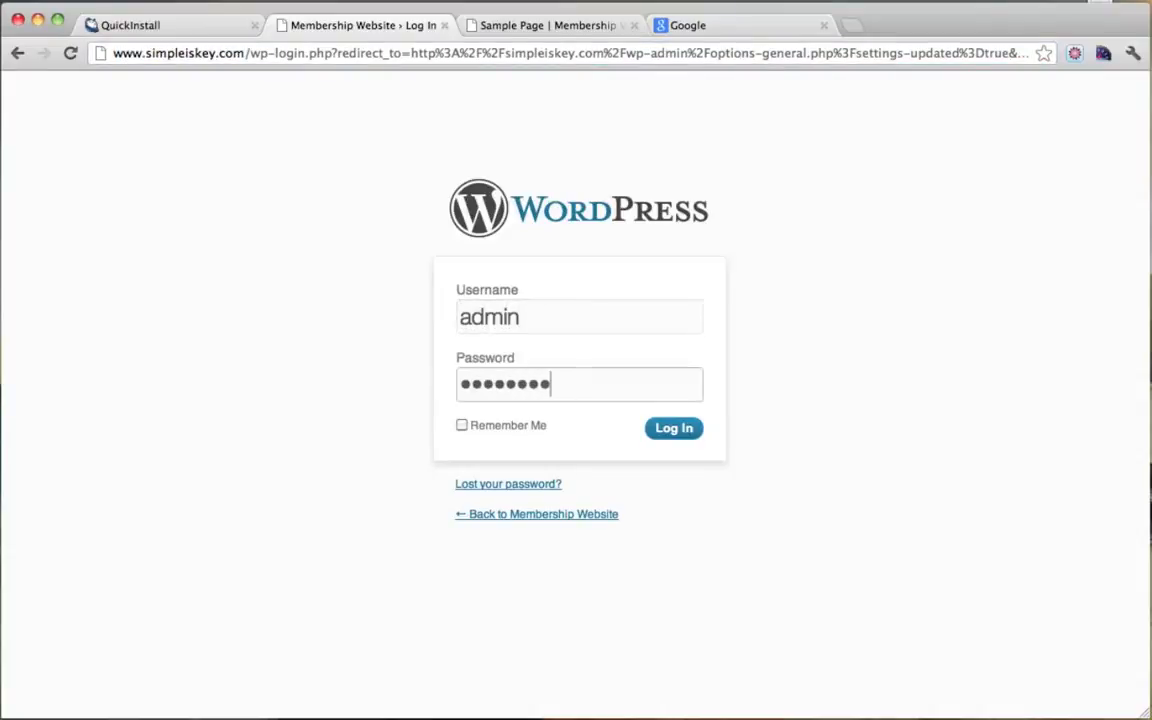
left_click(667, 440)
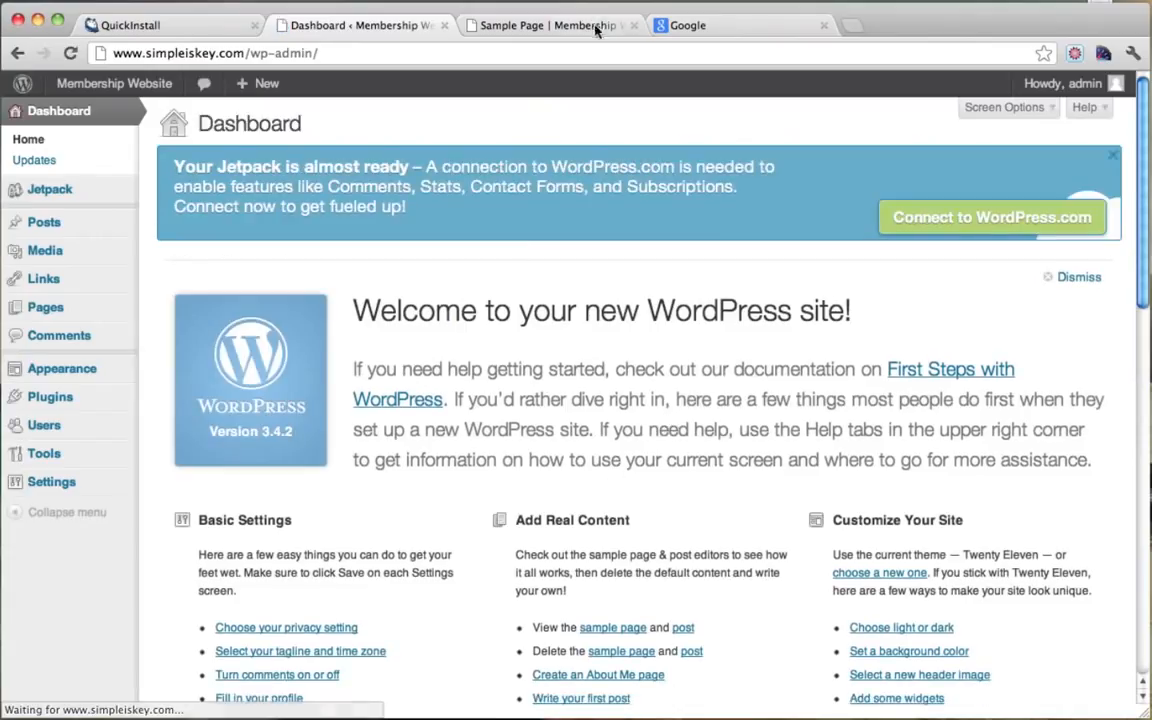
Step: Close the spare Sample Page and Google tabs
left_click(575, 27)
left_click(635, 27)
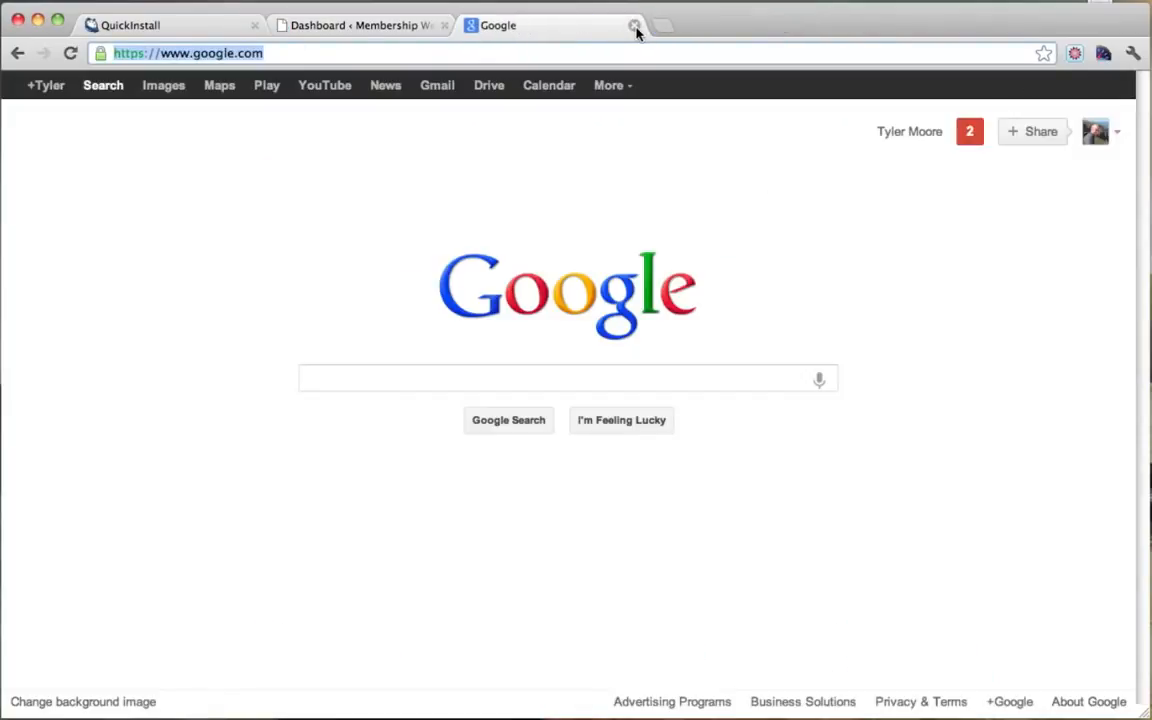
left_click(634, 28)
mouse_move(112, 88)
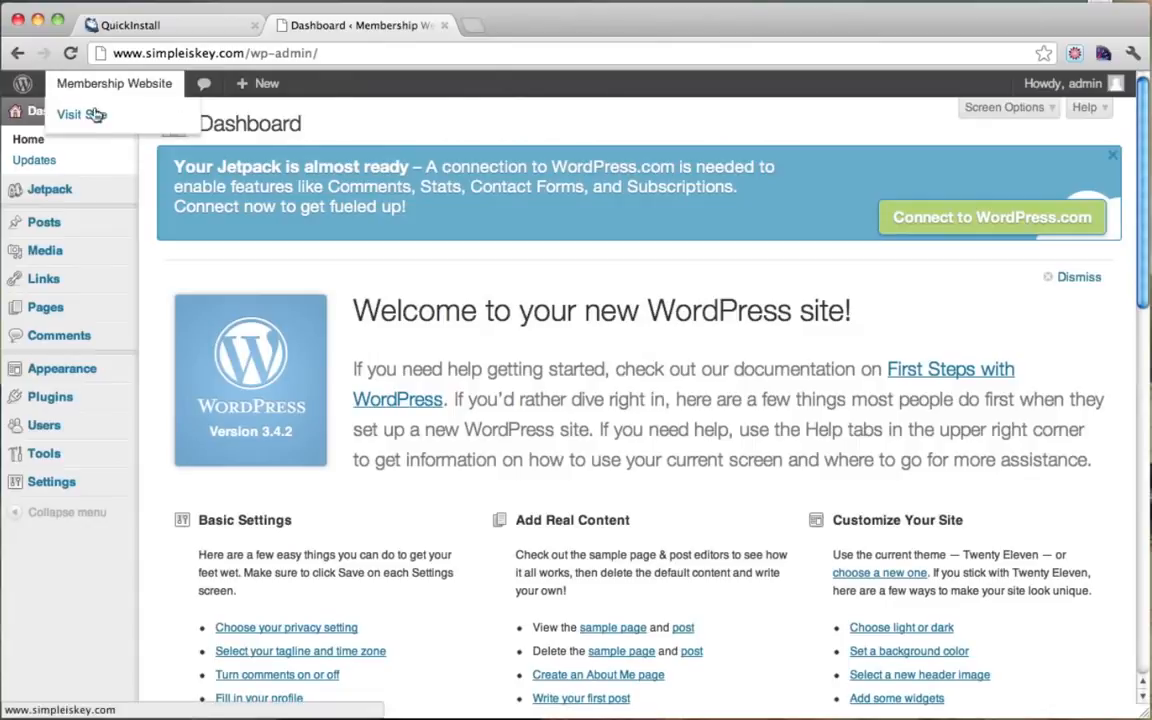
left_click(90, 118)
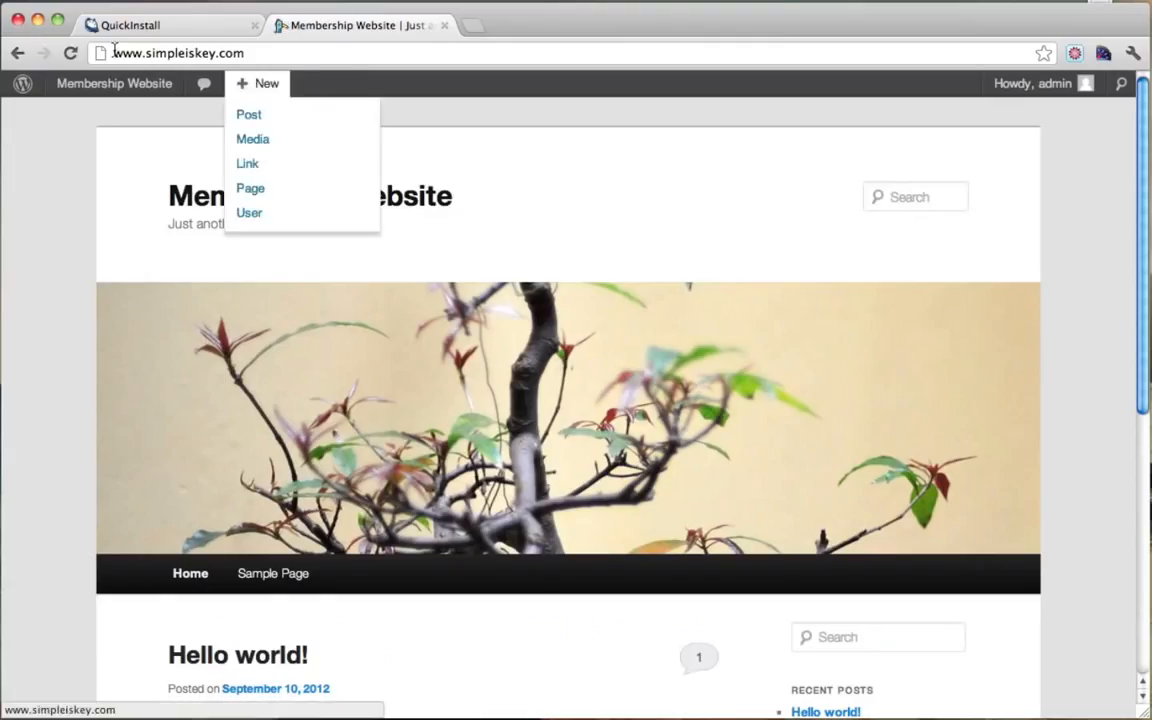
left_click_drag(111, 53, 269, 53)
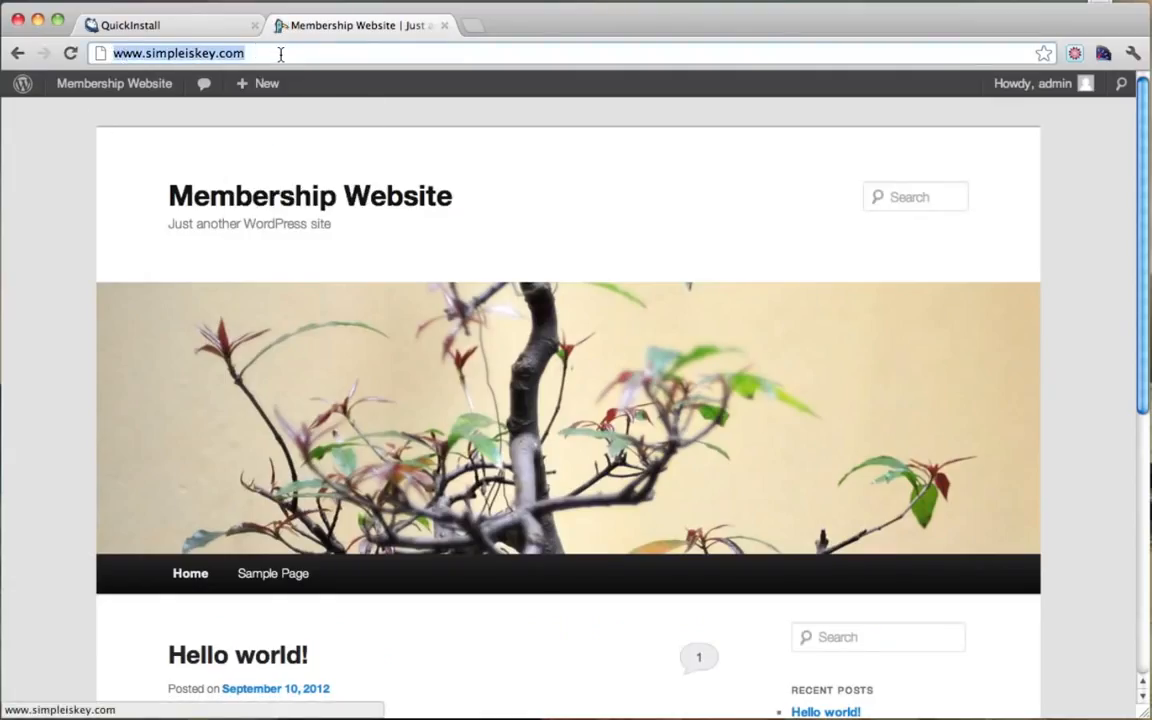
left_click(280, 54)
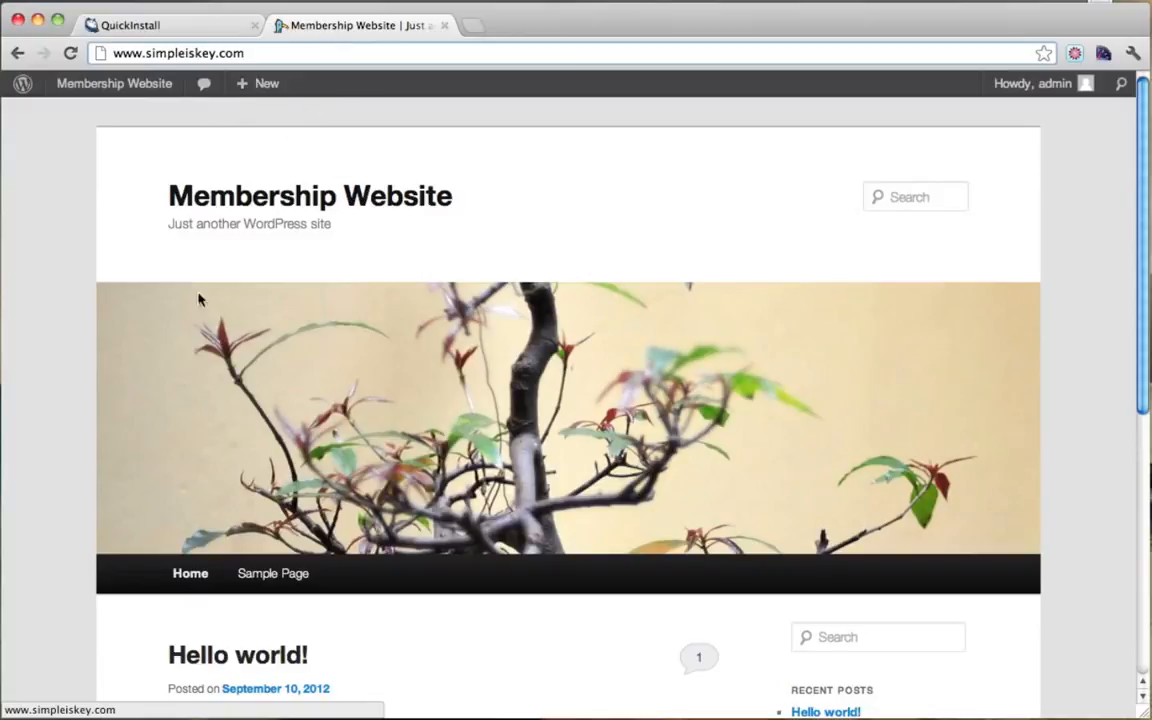
scroll(286, 373, "down", 3)
scroll(285, 372, "up", 3)
scroll(175, 250, "down", 5)
scroll(175, 249, "up", 5)
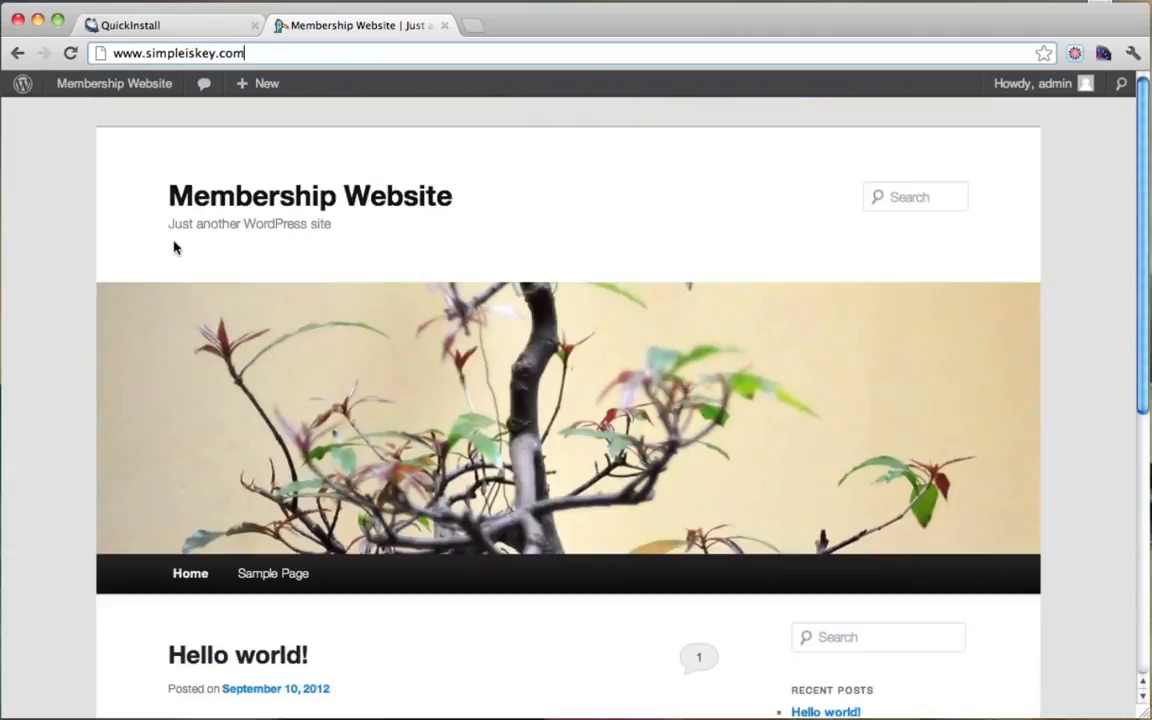
Step: Close the QuickInstall page and return to the admin Dashboard
left_click(226, 29)
left_click(254, 26)
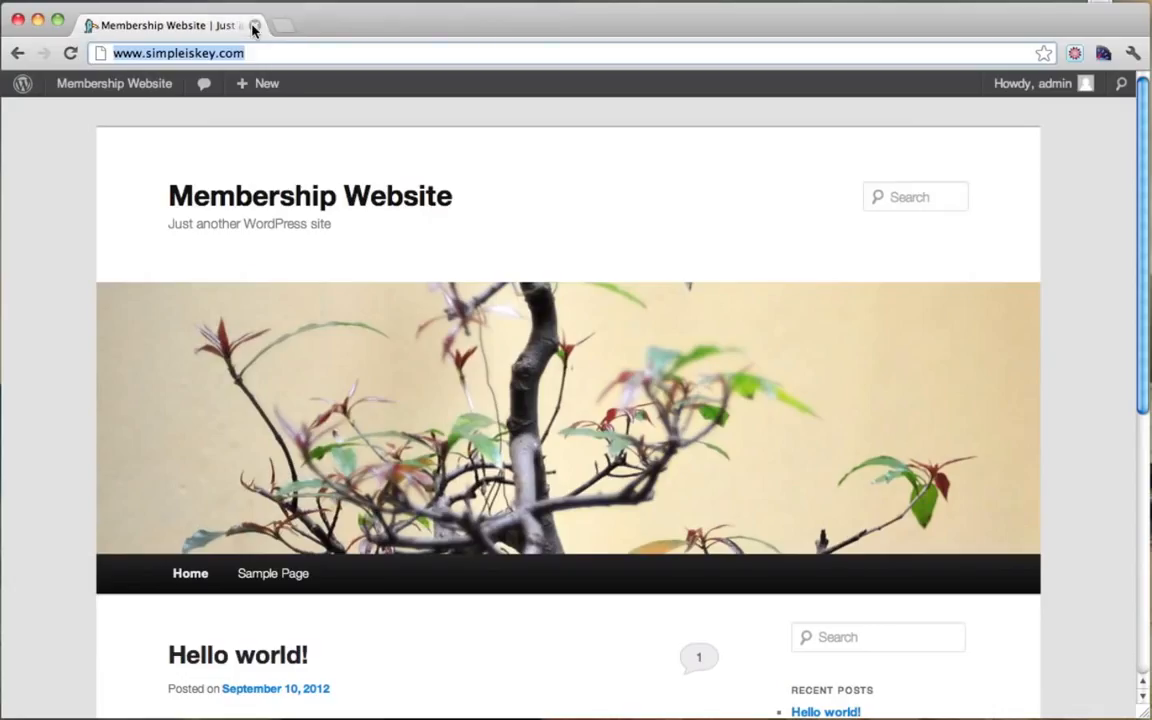
scroll(514, 398, "down", 3)
scroll(520, 401, "up", 3)
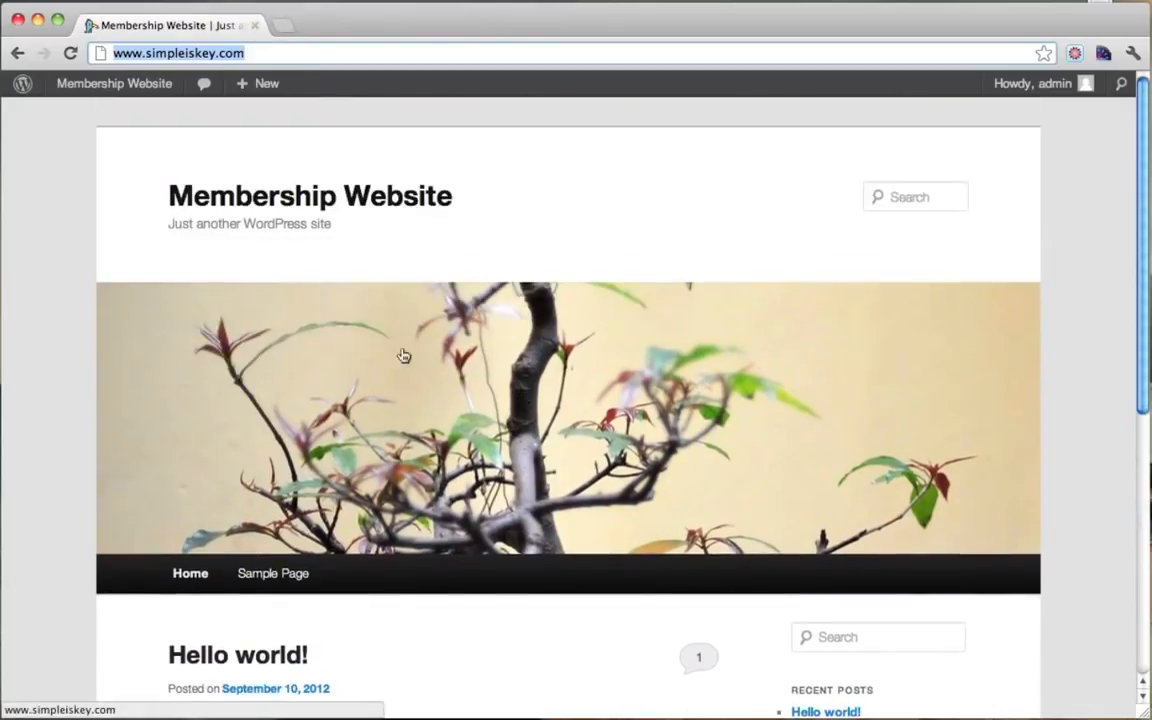
mouse_move(147, 85)
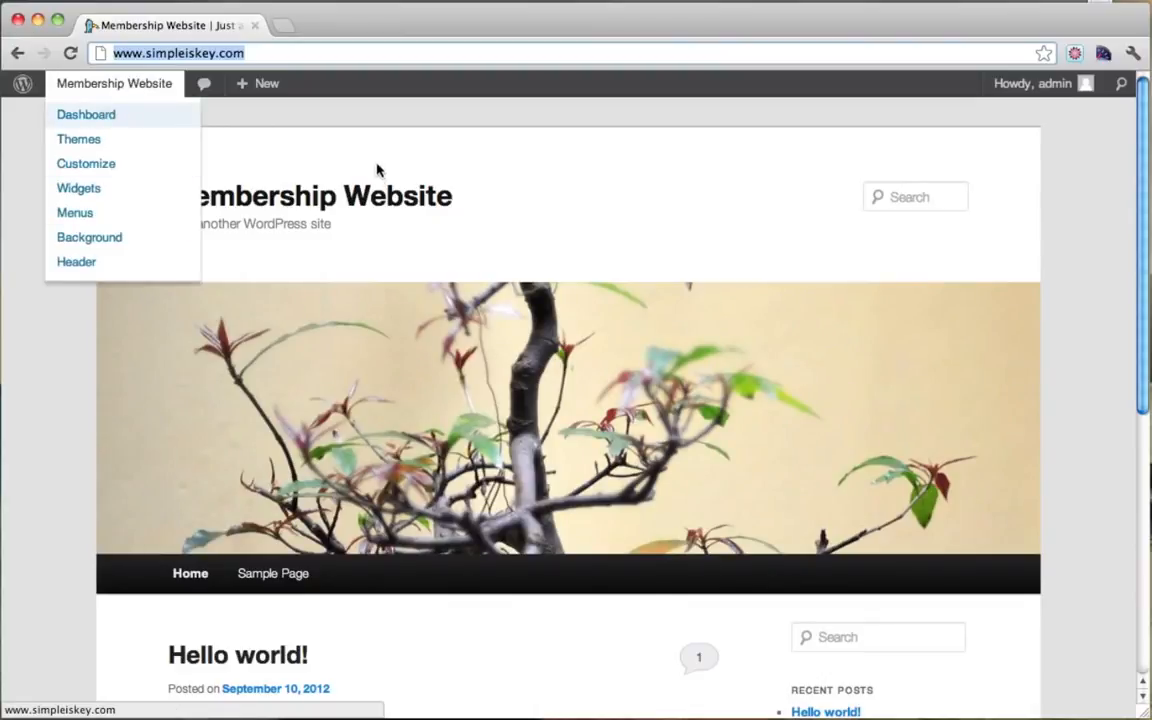
mouse_move(105, 90)
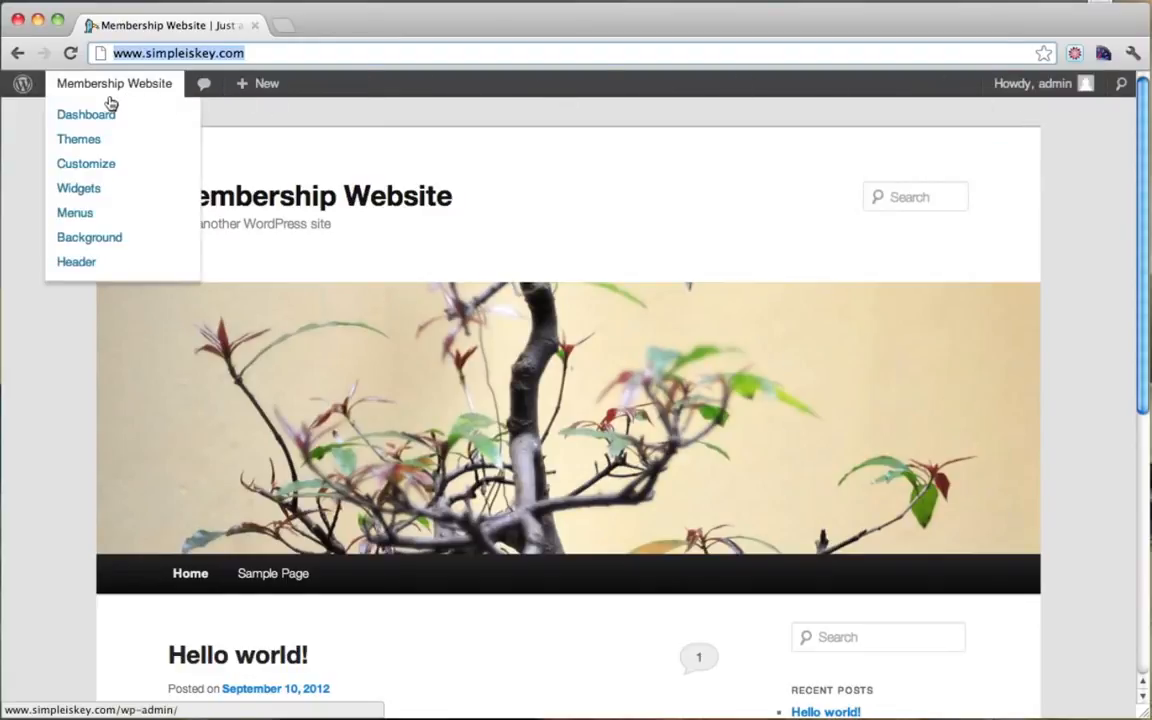
left_click(95, 117)
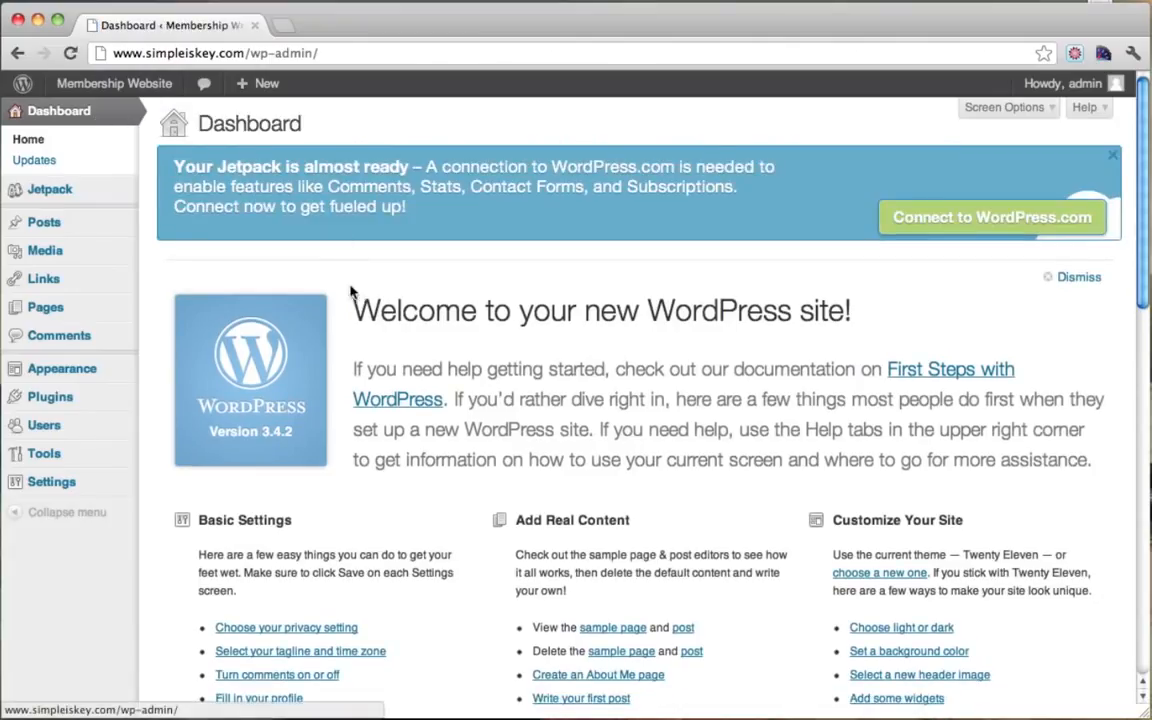
Step: Search the theme directory for 'pitch', install Pitch 1.2.3 and activate it
mouse_move(75, 370)
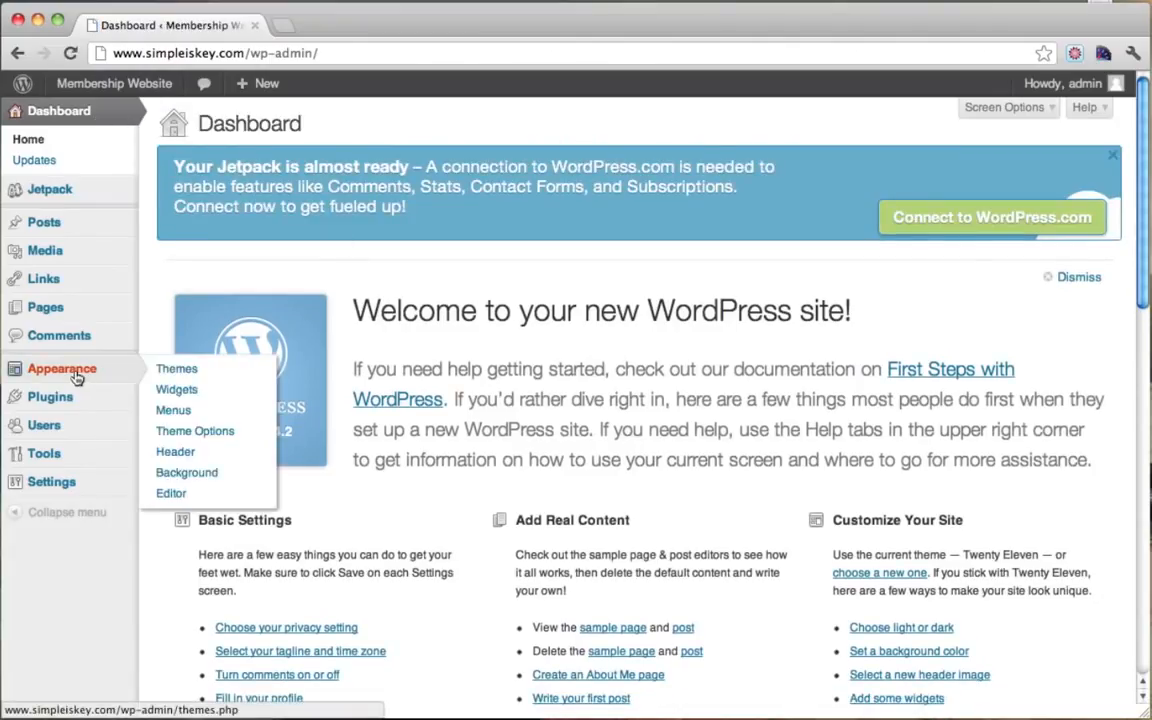
left_click(183, 371)
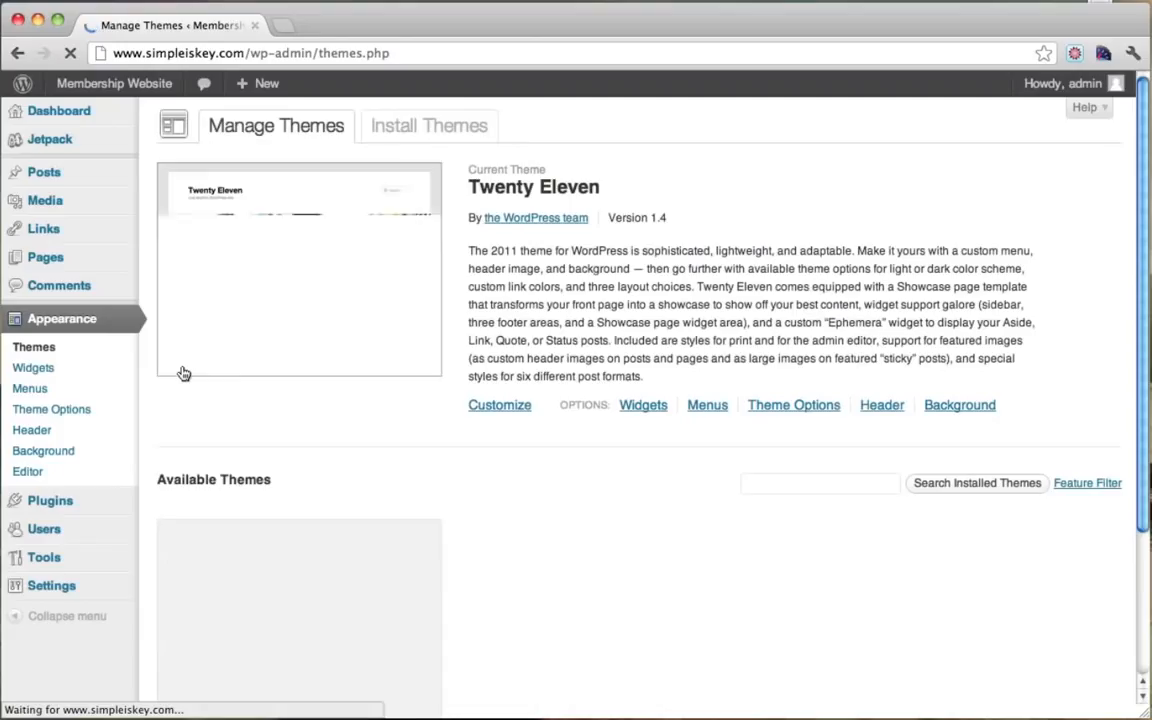
left_click(411, 126)
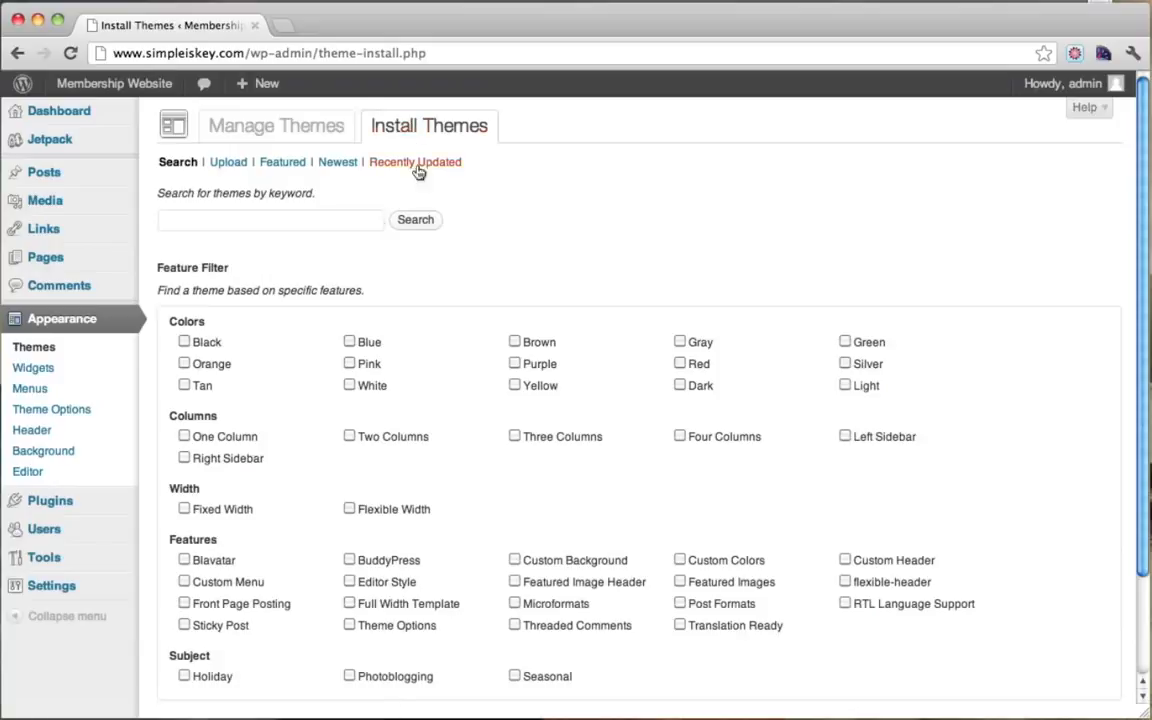
left_click(276, 222)
type("pitch")
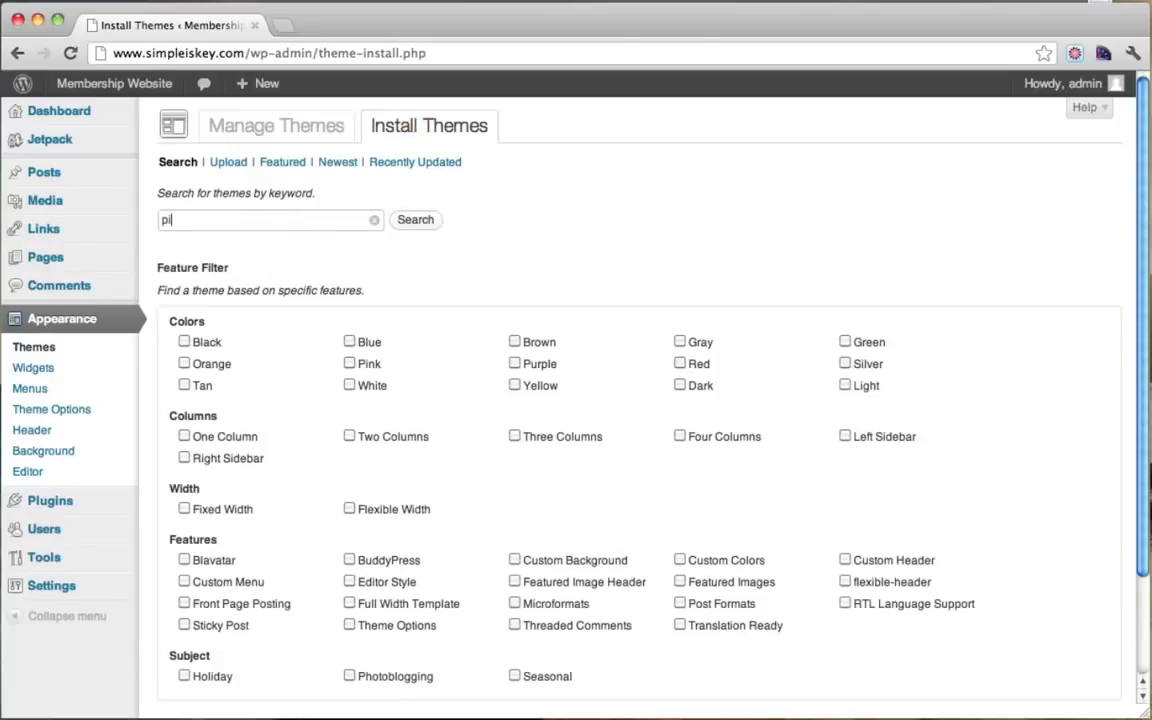
left_click(424, 225)
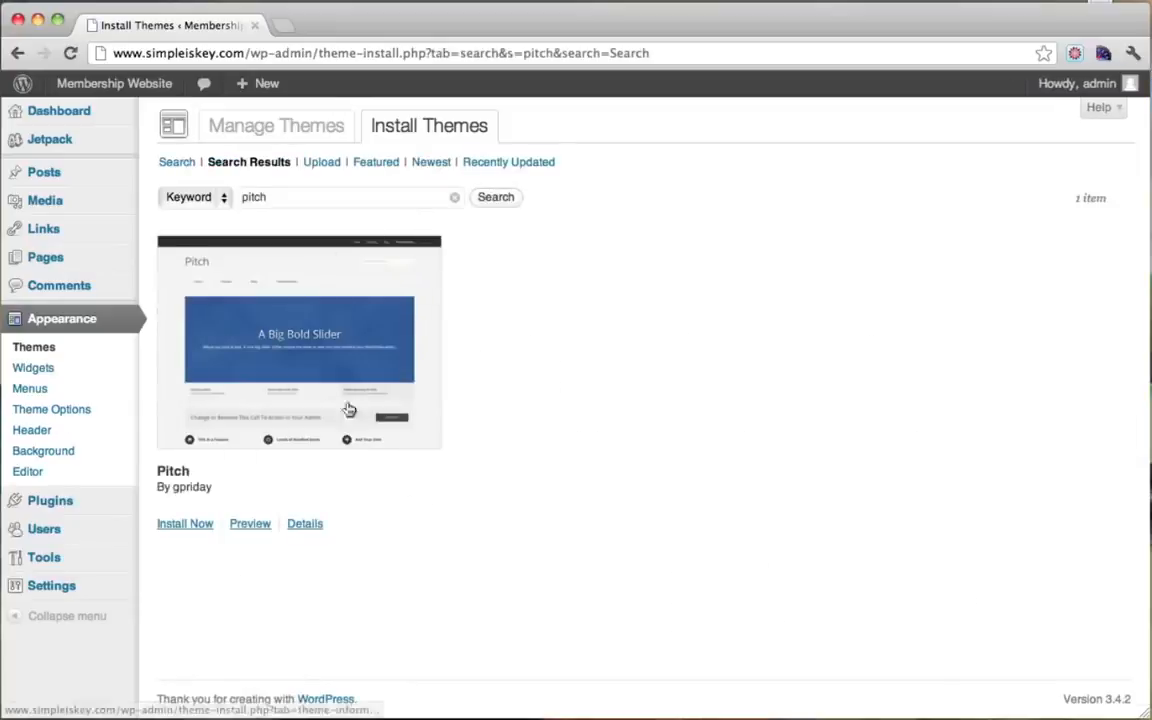
left_click(185, 527)
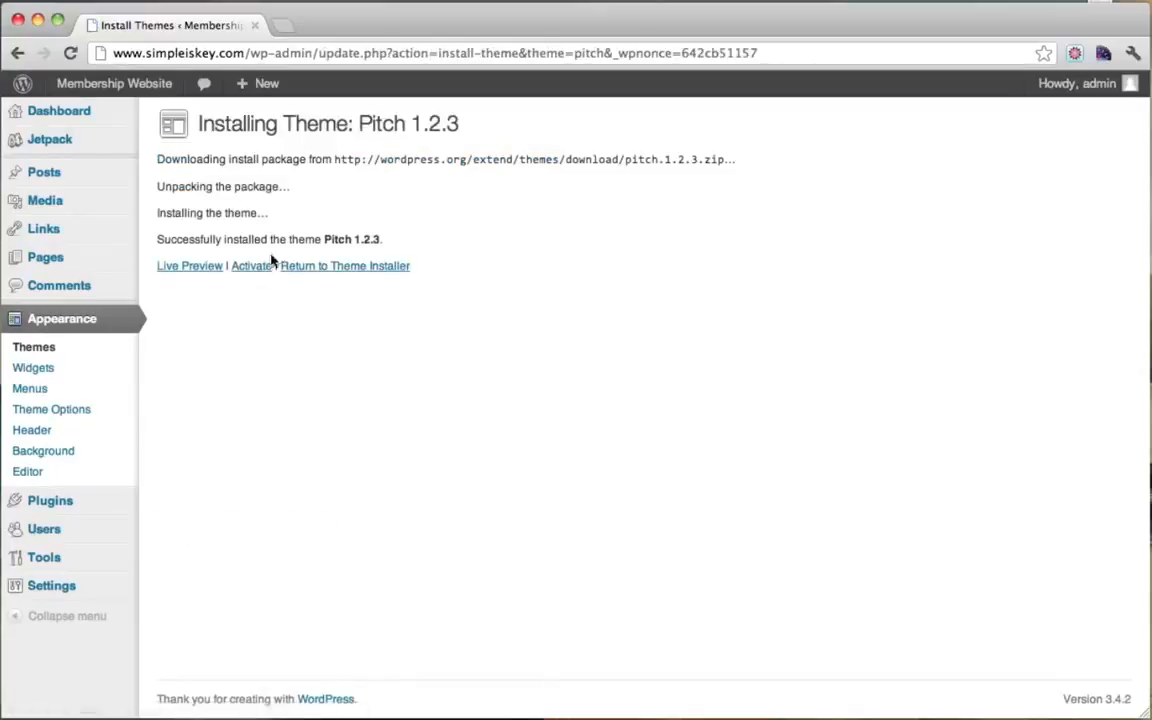
left_click(257, 267)
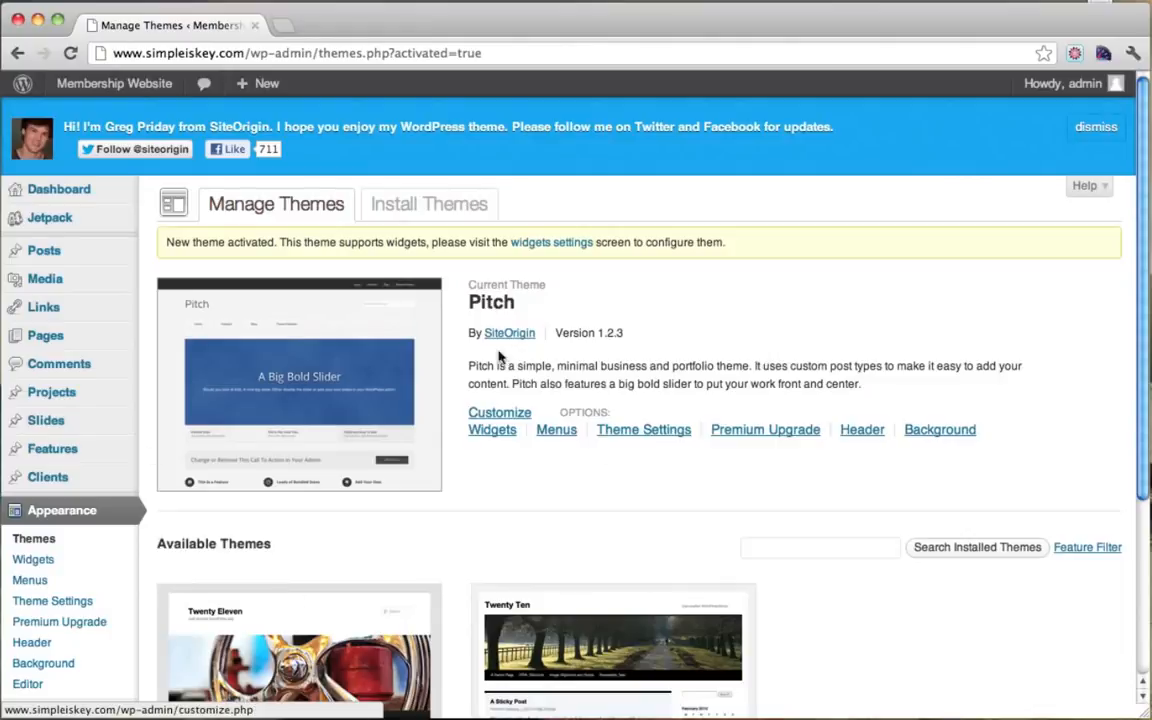
Step: Visit the live site and scroll through the new Pitch theme layout
mouse_move(113, 88)
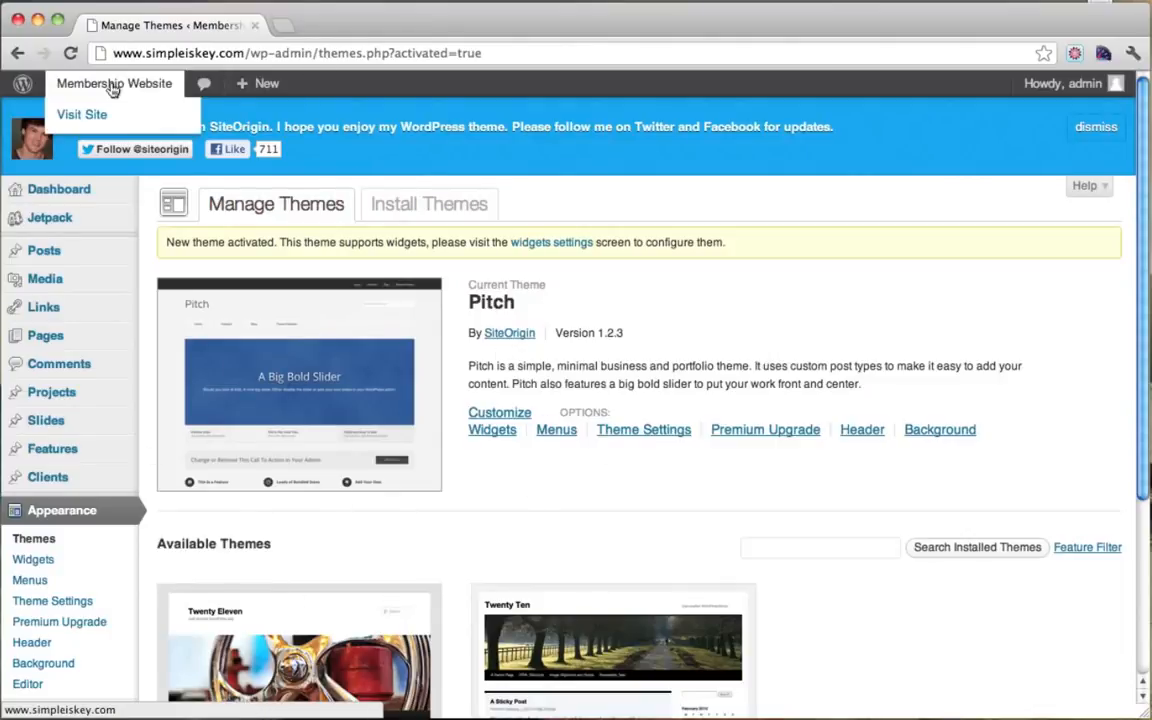
left_click(92, 116)
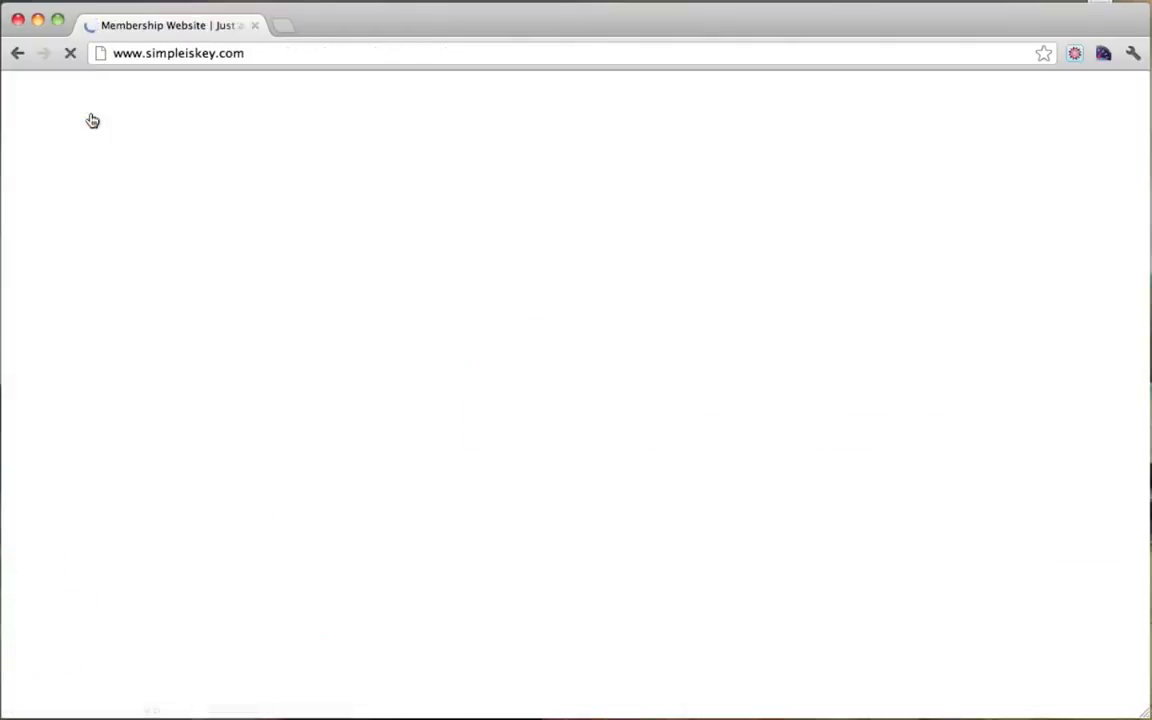
scroll(1093, 280, "down", 5)
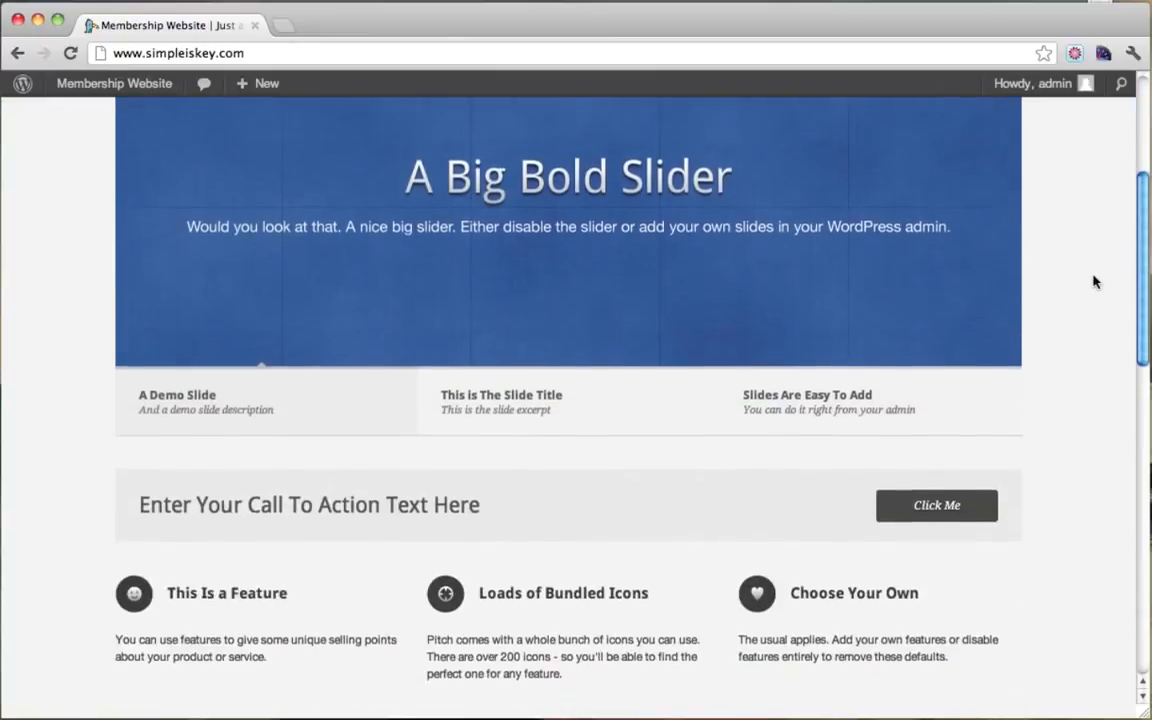
scroll(1093, 281, "down", 10)
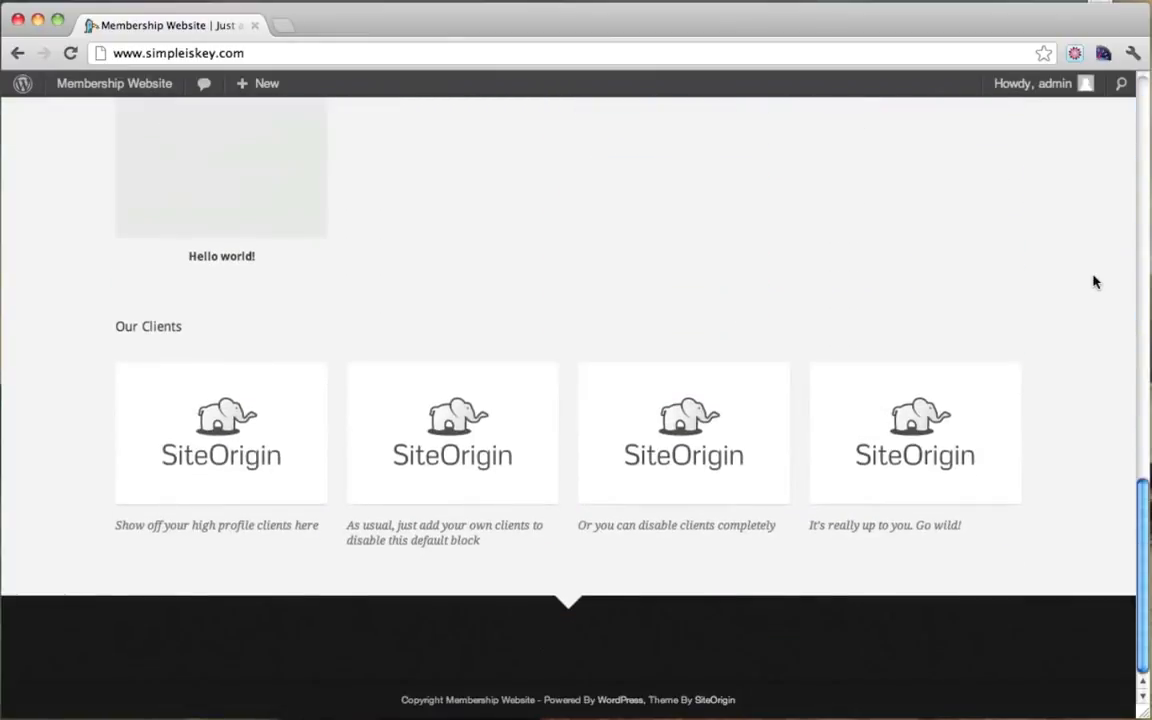
scroll(1093, 281, "up", 15)
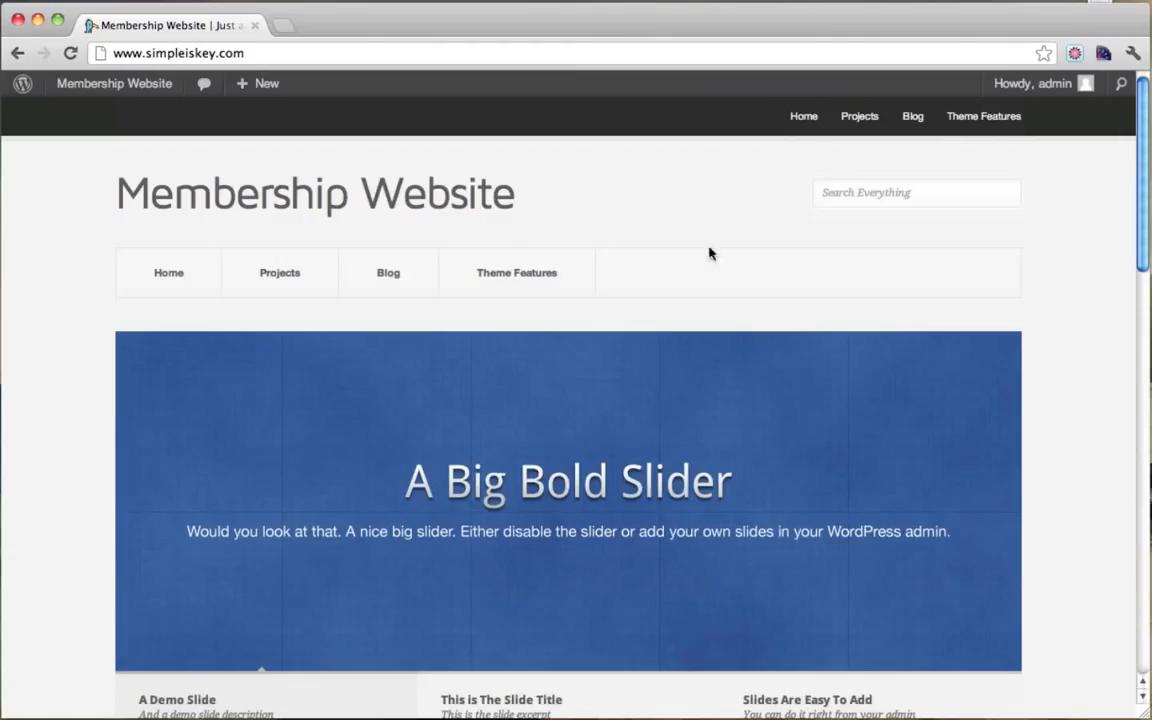
Step: Return to the Dashboard, then reopen the front page to review the Big Bold Slider
mouse_move(113, 94)
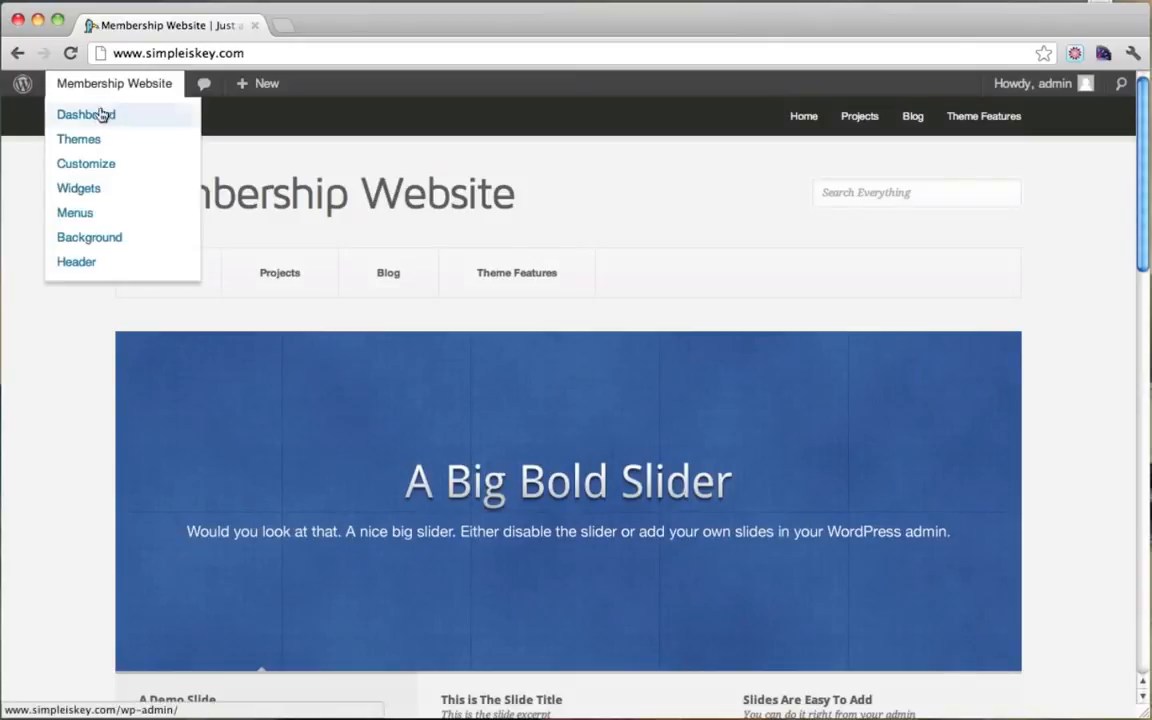
left_click(94, 115)
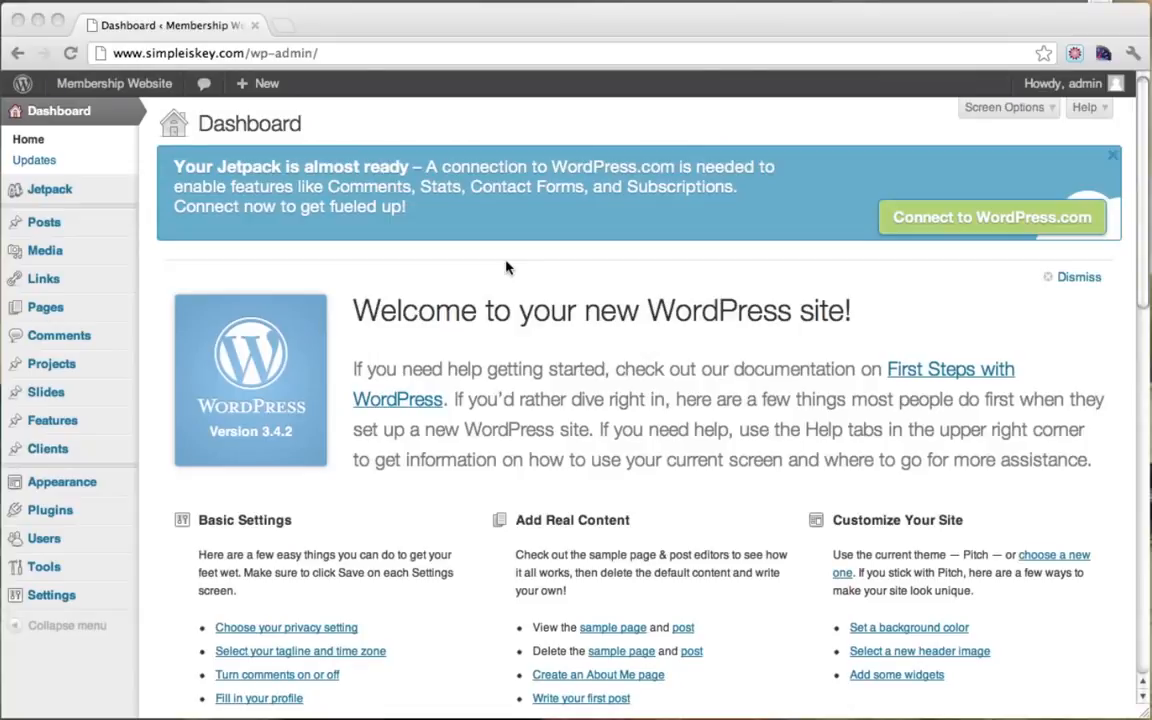
left_click(80, 89)
scroll(322, 391, "down", 2)
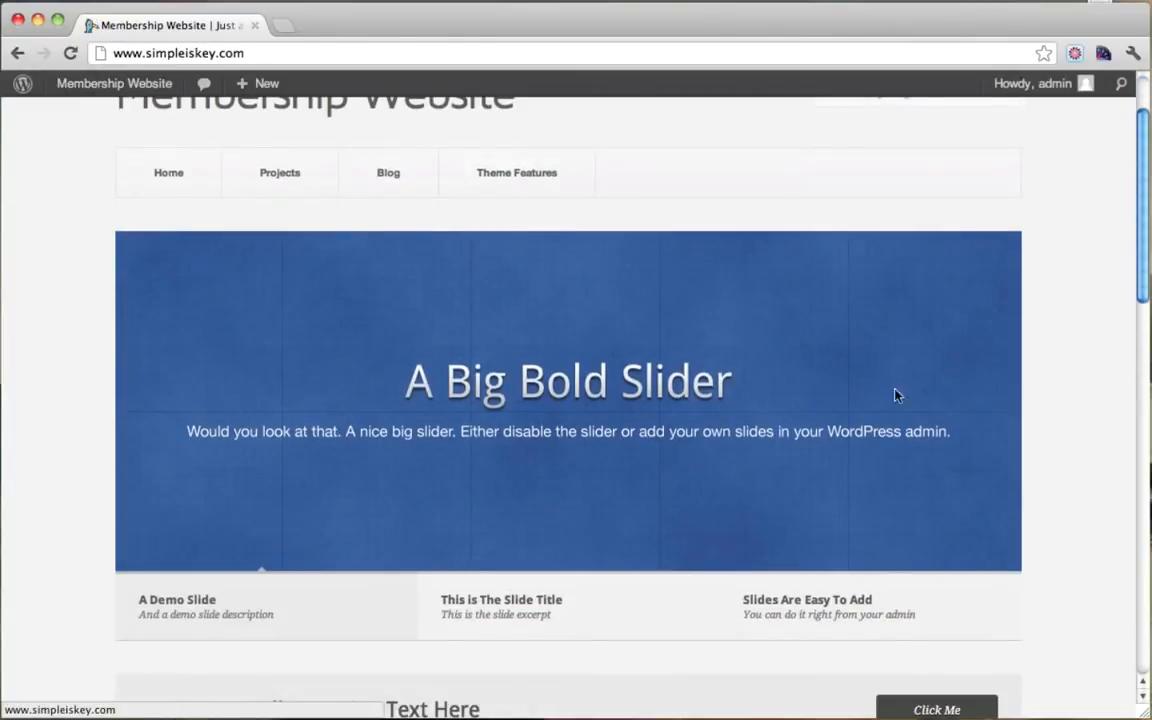
scroll(926, 391, "up", 2)
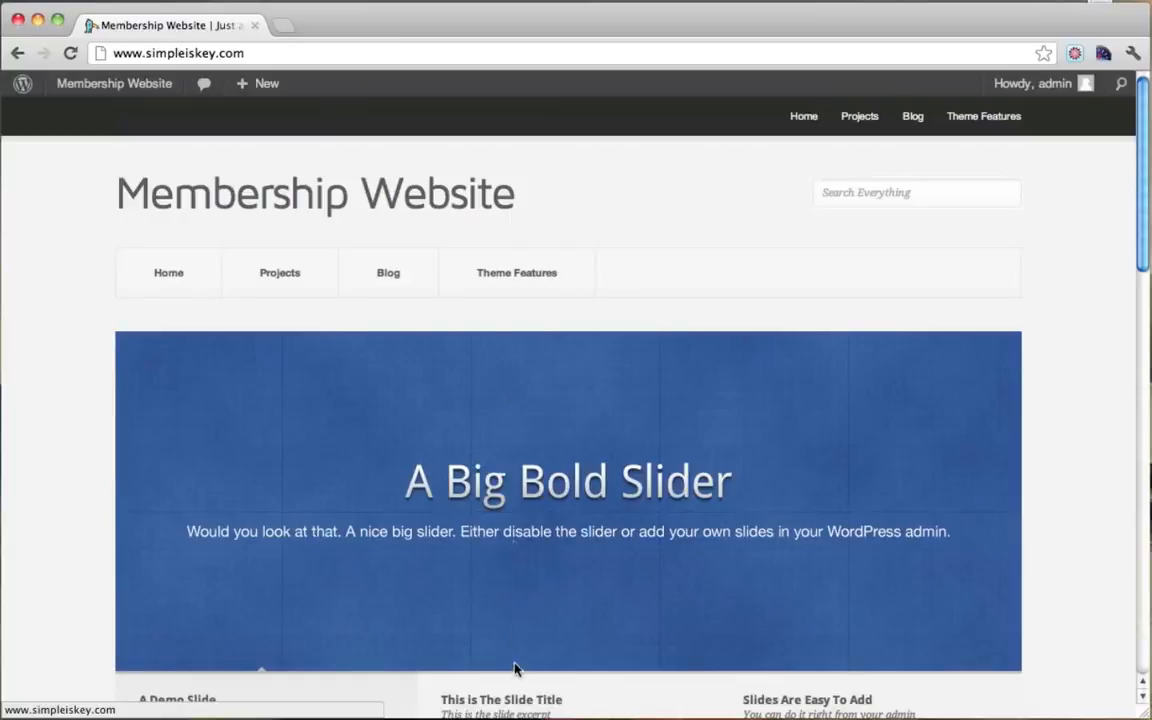
scroll(710, 302, "down", 2)
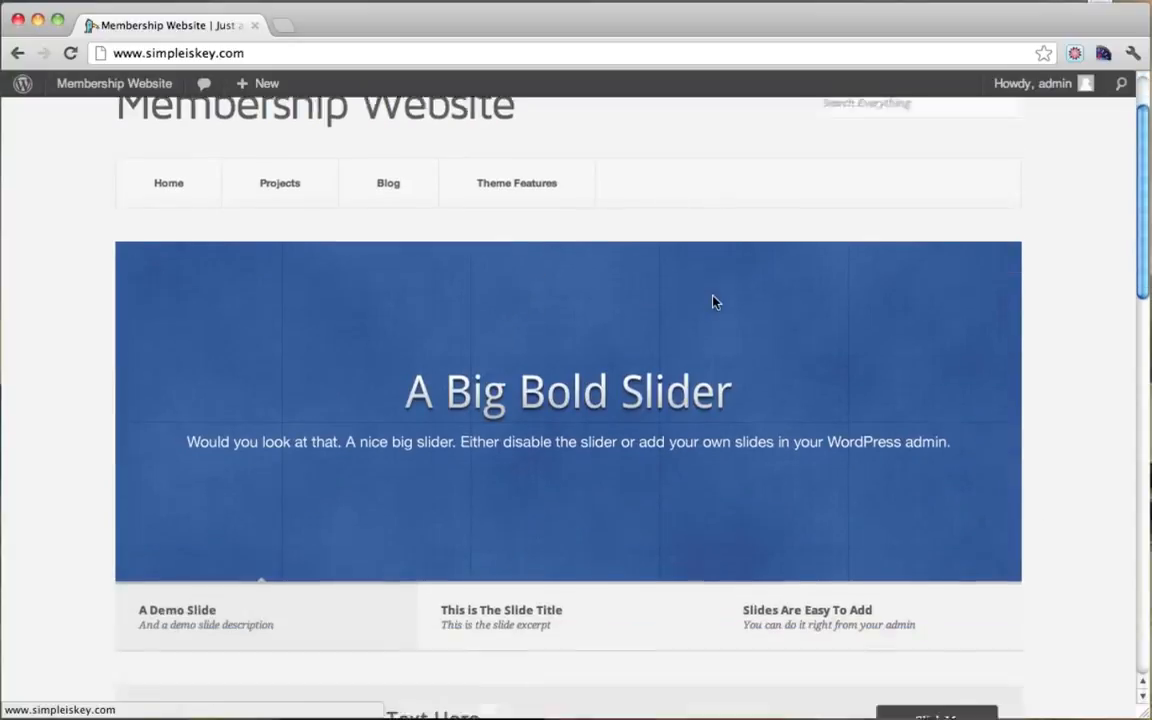
scroll(713, 302, "up", 2)
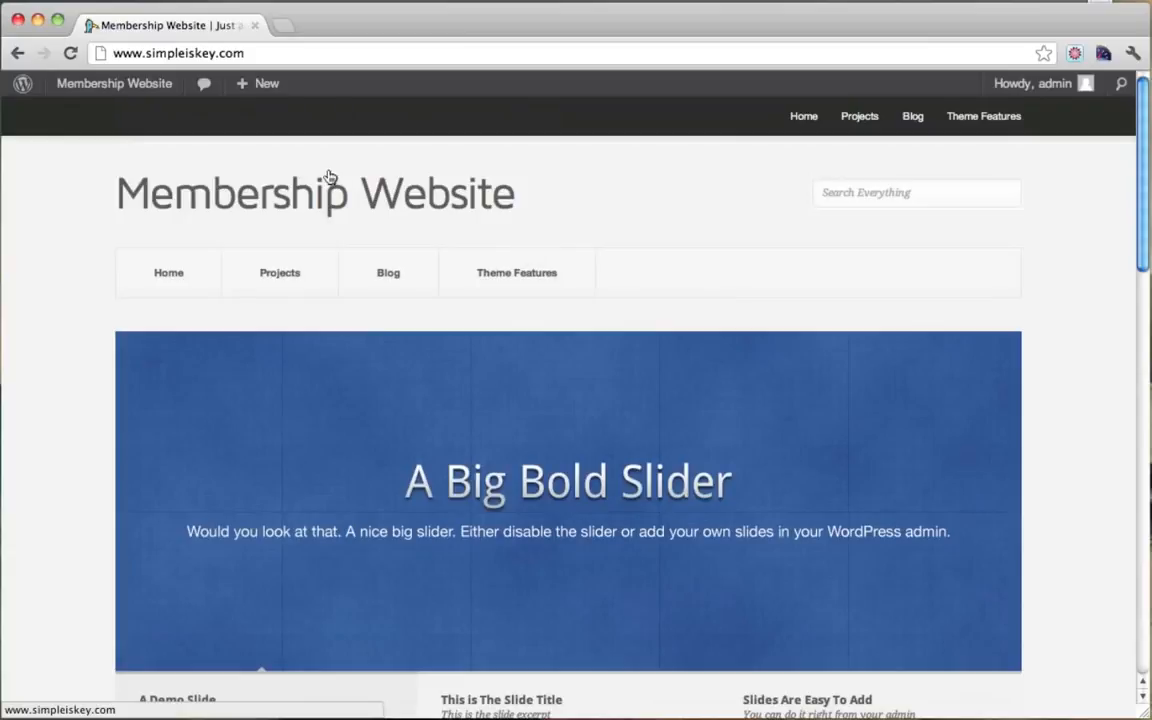
Step: Trash the existing Get In Shape draft from the Slides list
mouse_move(98, 92)
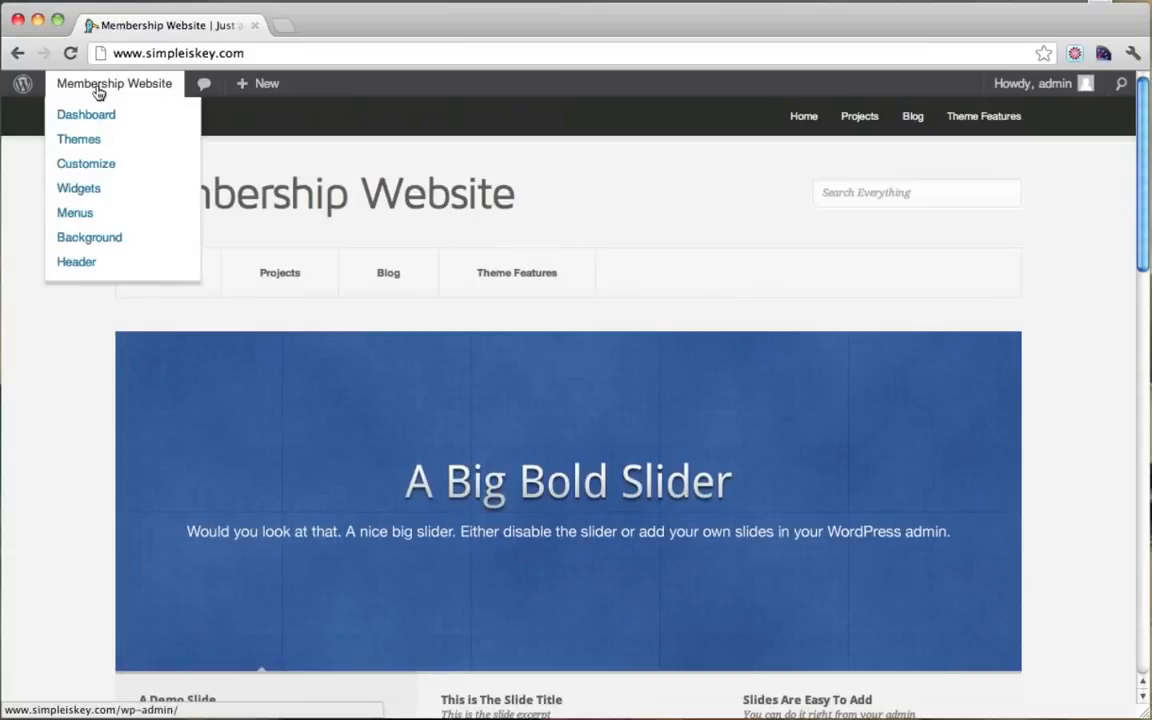
left_click(98, 116)
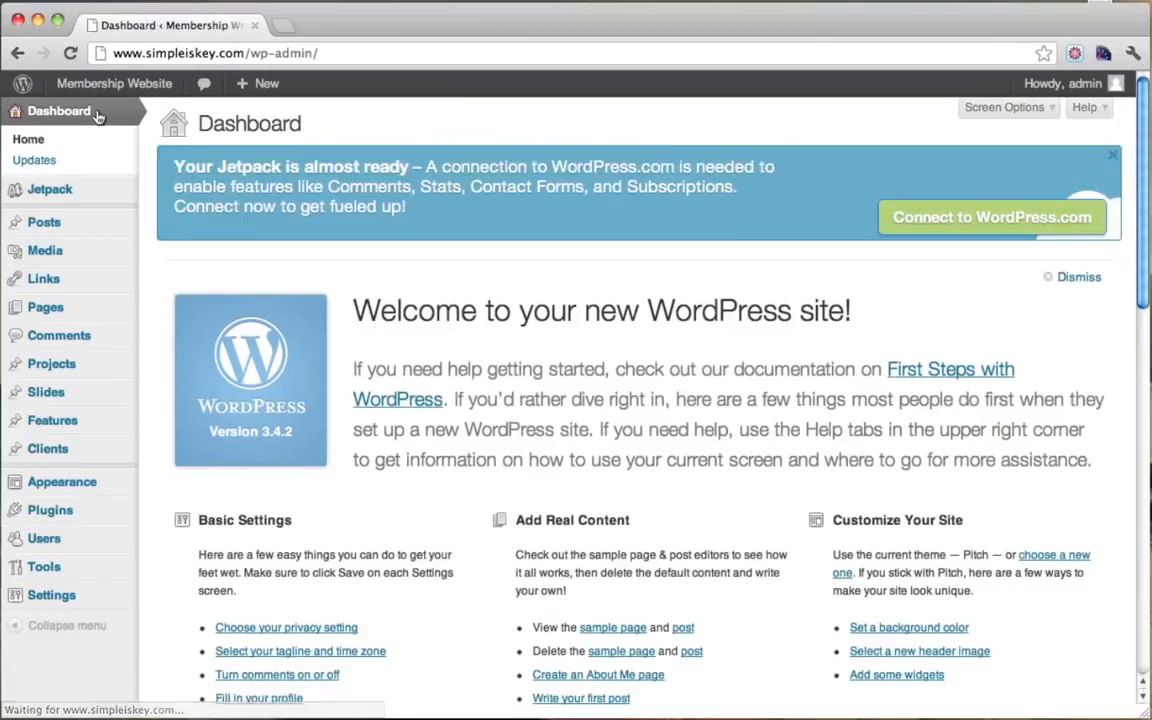
left_click(75, 397)
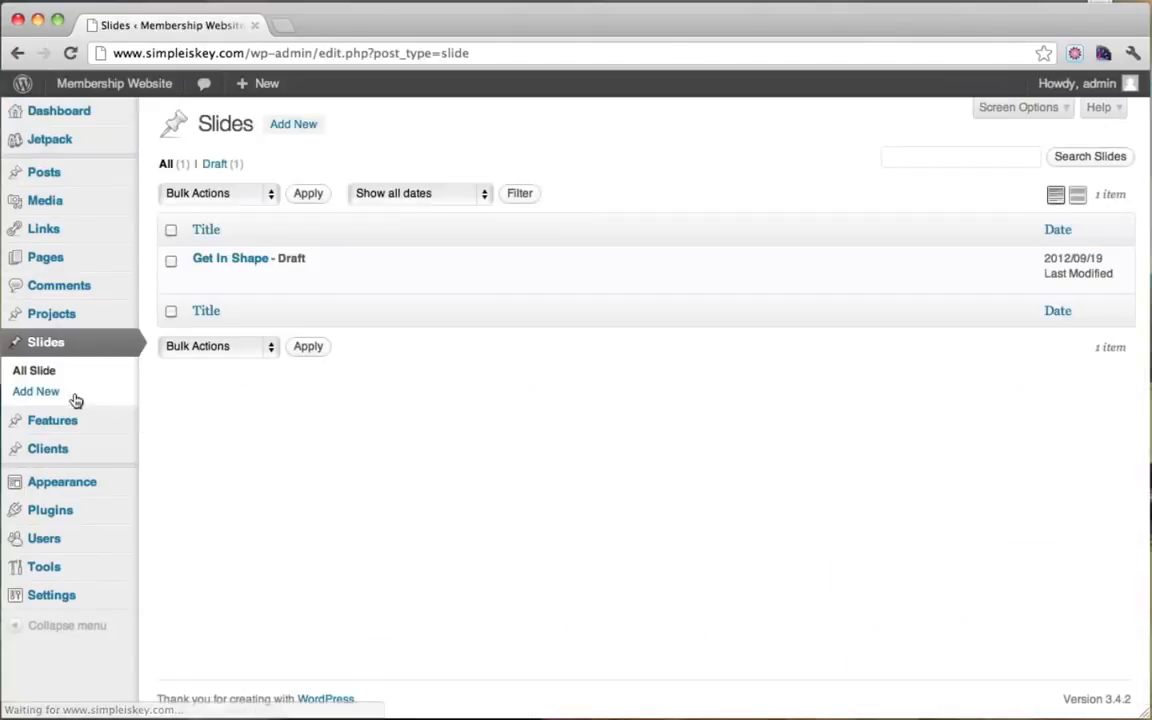
left_click(297, 279)
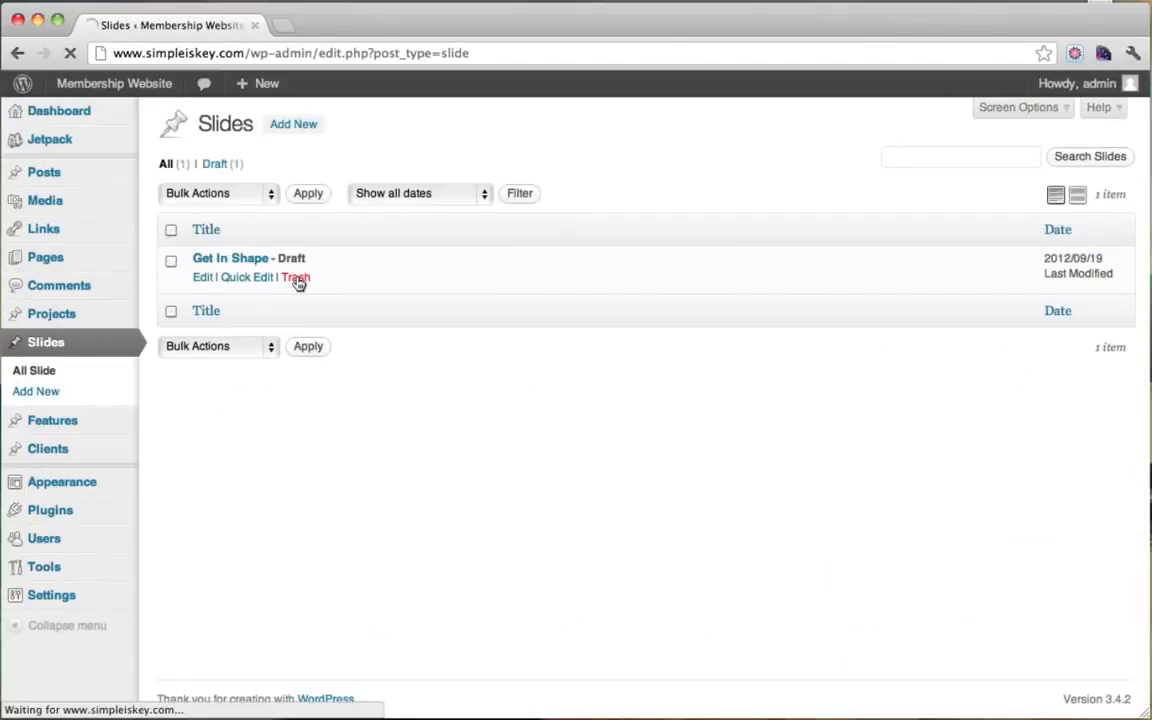
Step: Start a new slide titled 'Get In Shape'
left_click(300, 127)
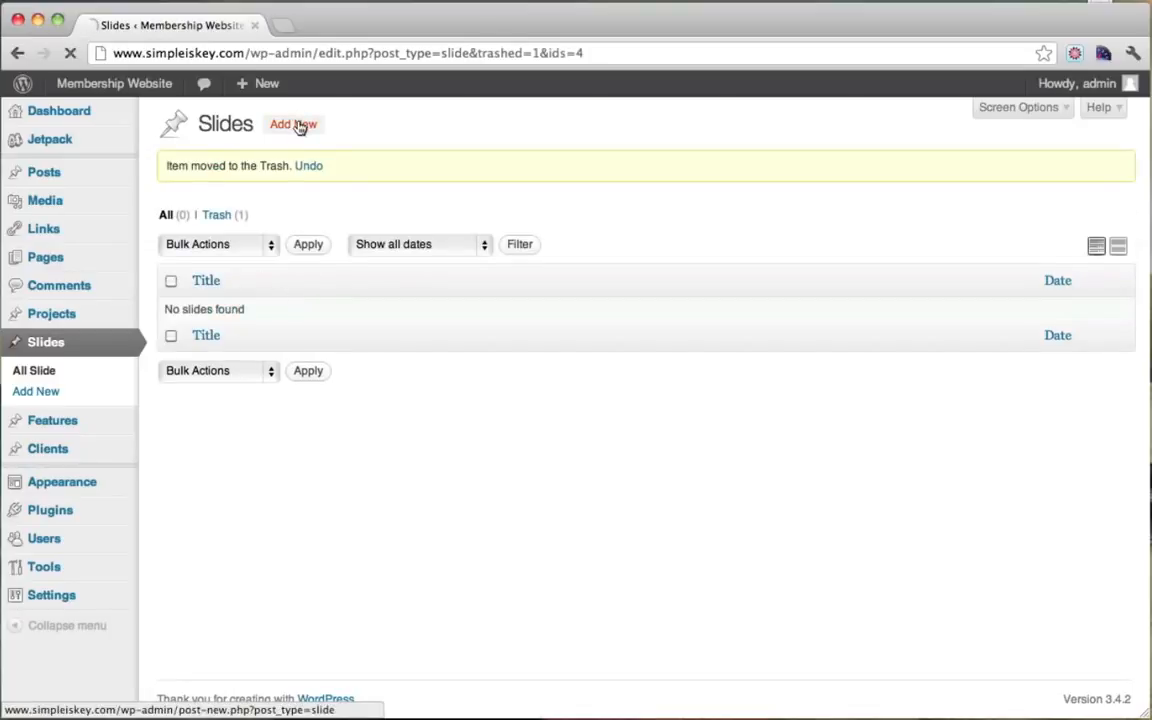
left_click(237, 166)
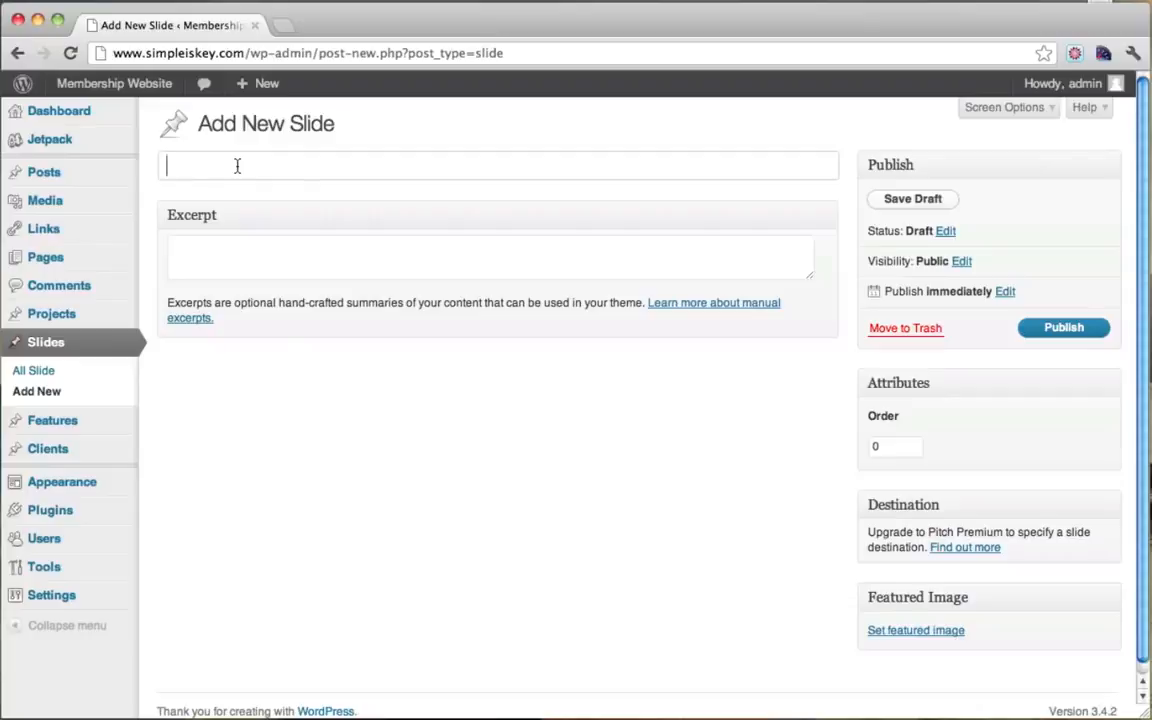
type("Get In Shape")
Step: Enter the excerpt 'Fast. All from home!', fixing the comma and capital A
left_click(234, 257)
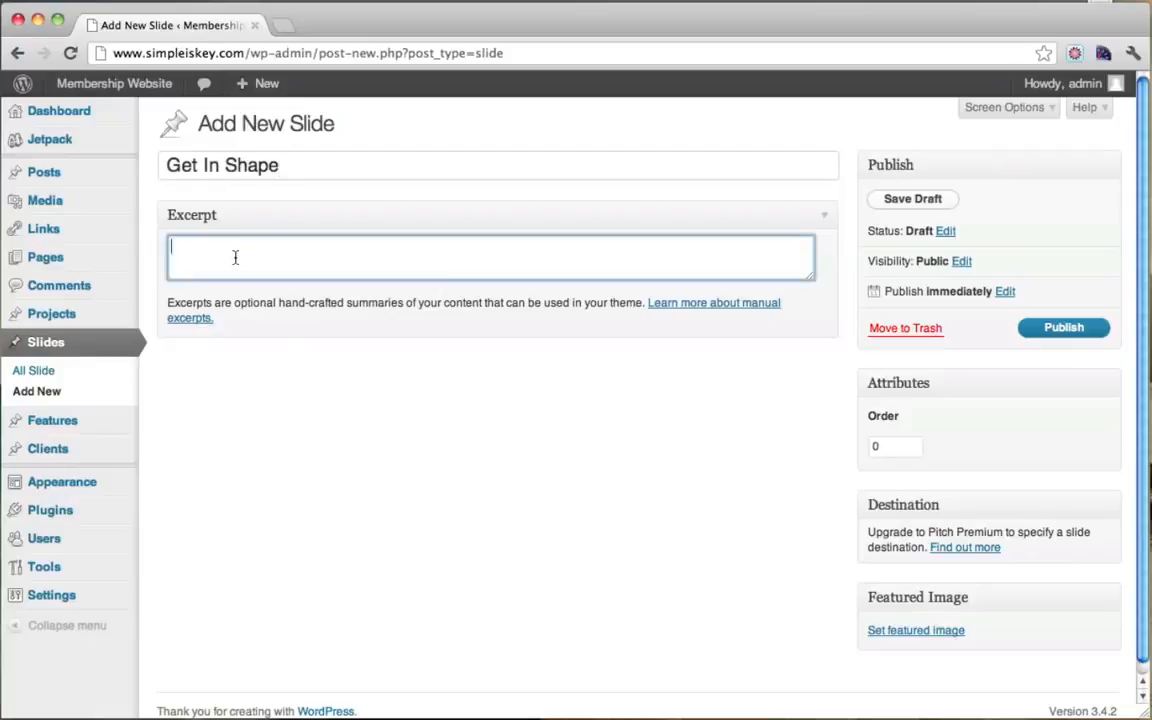
type("Fast, all from home!")
key("BackSpace")
type(".")
key("BackSpace")
type("A")
scroll(603, 324, "down", 1)
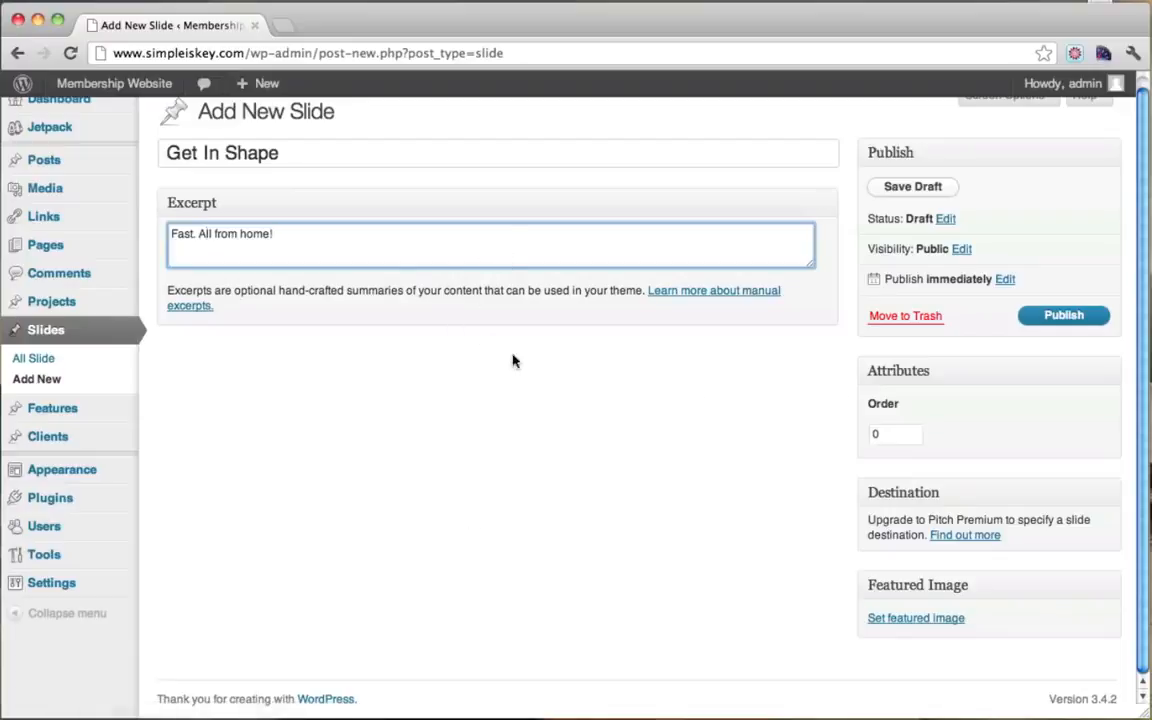
left_click(283, 25)
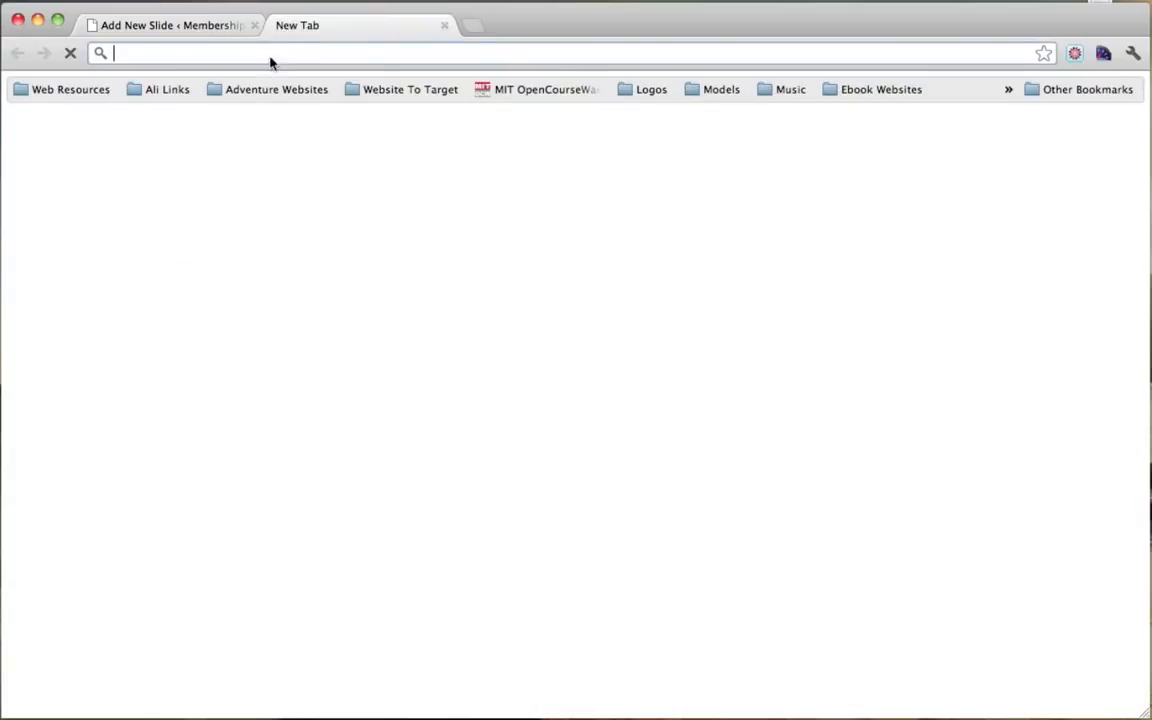
type("www.")
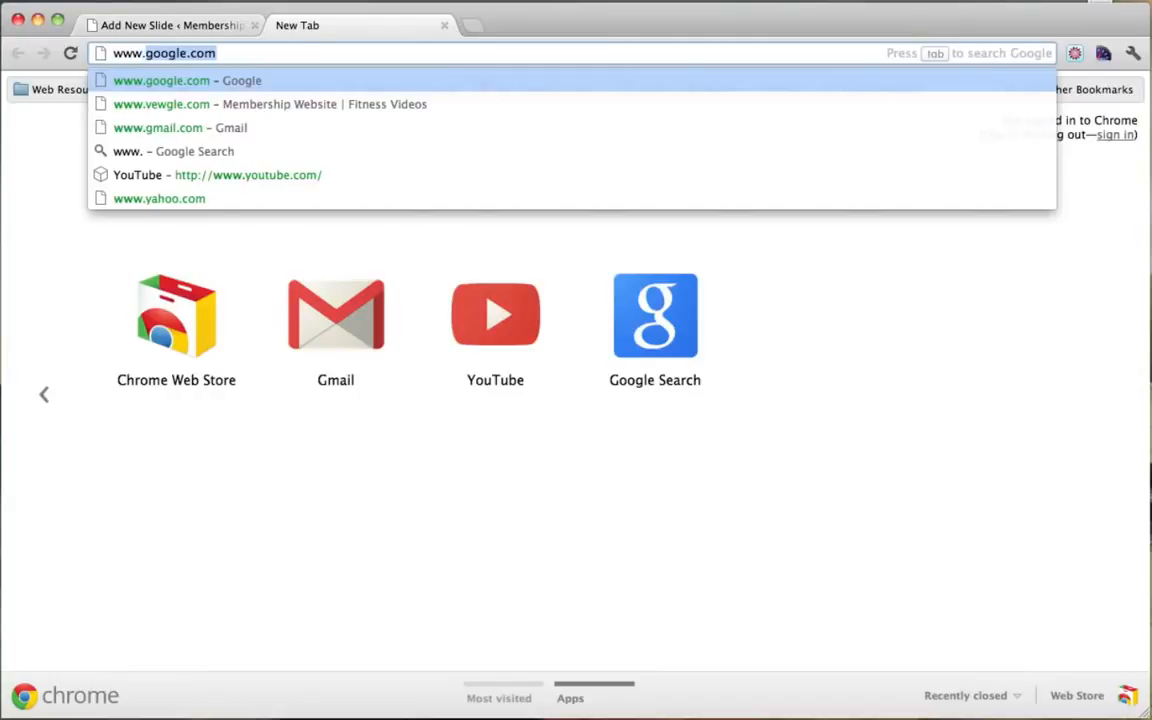
type("pixlr.com")
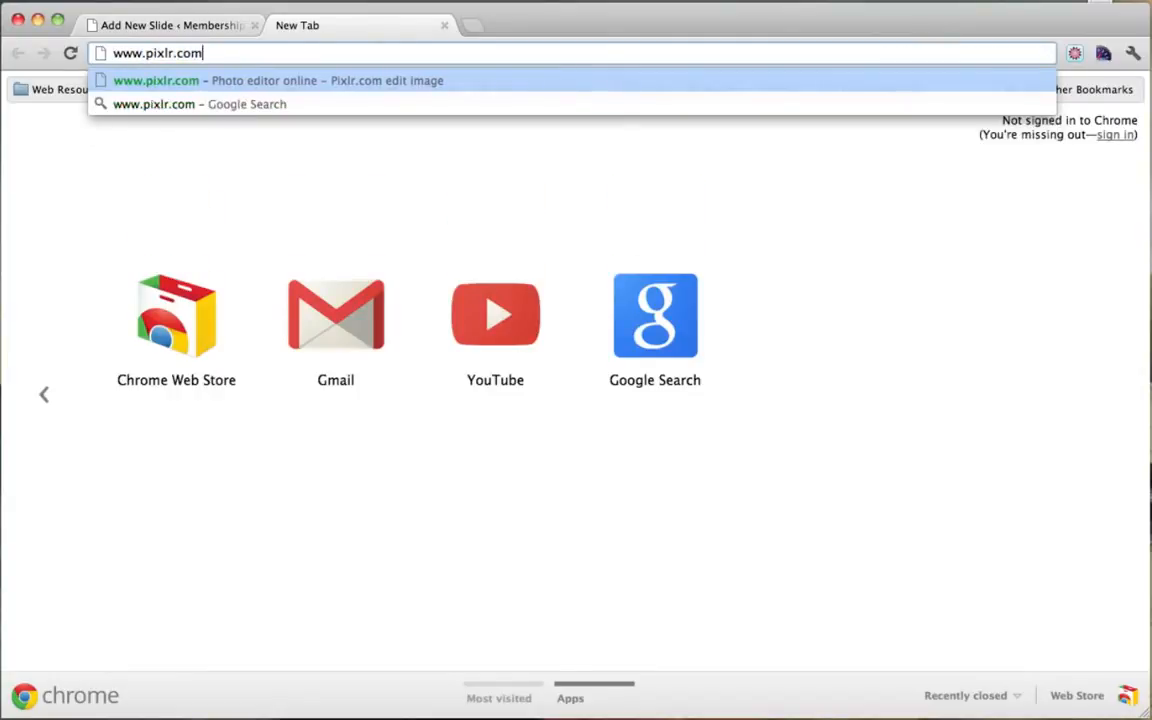
key("Return")
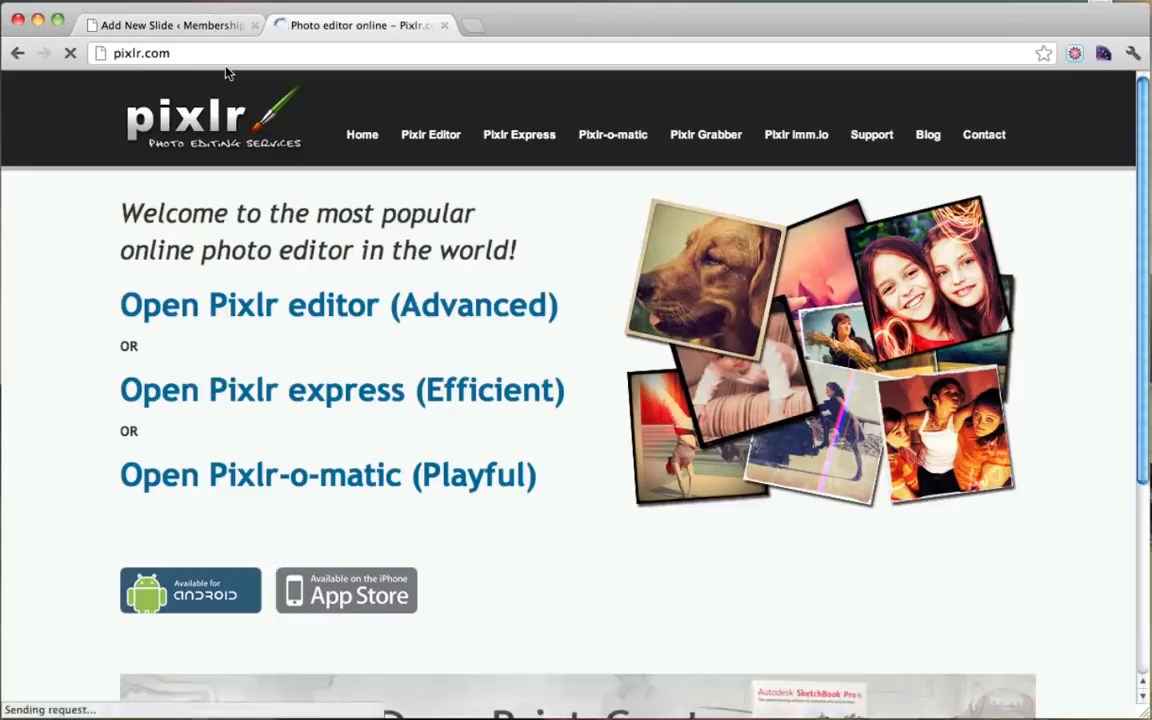
triple_click(267, 307)
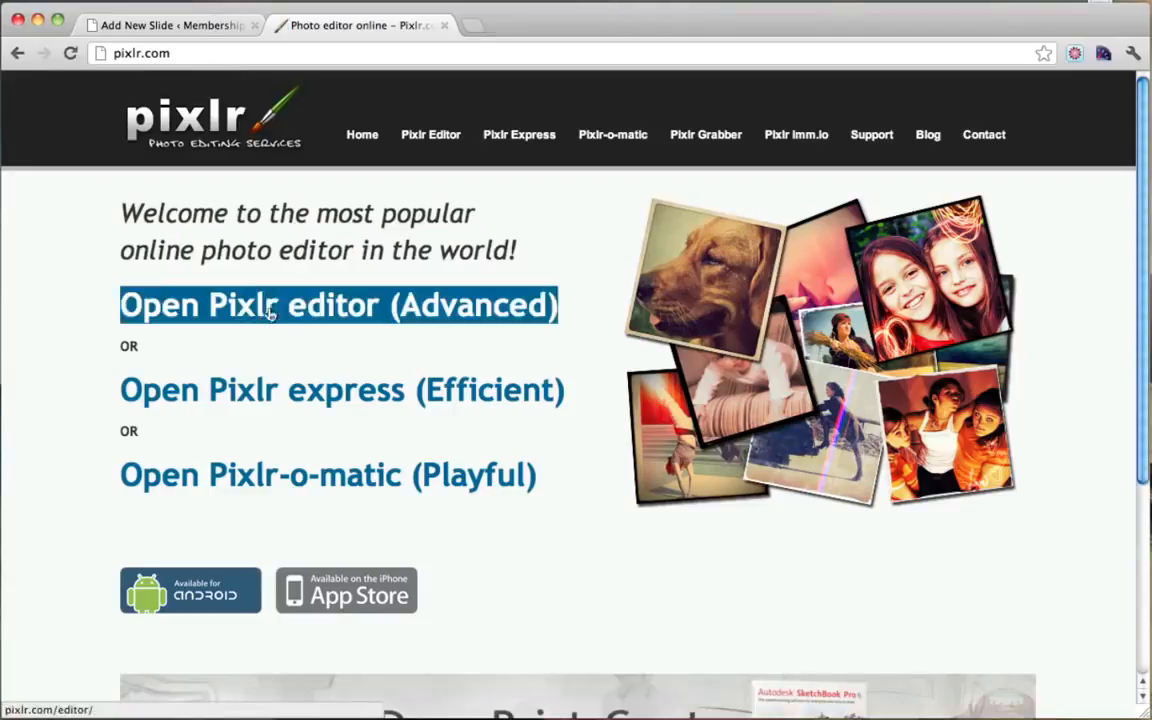
left_click(333, 318)
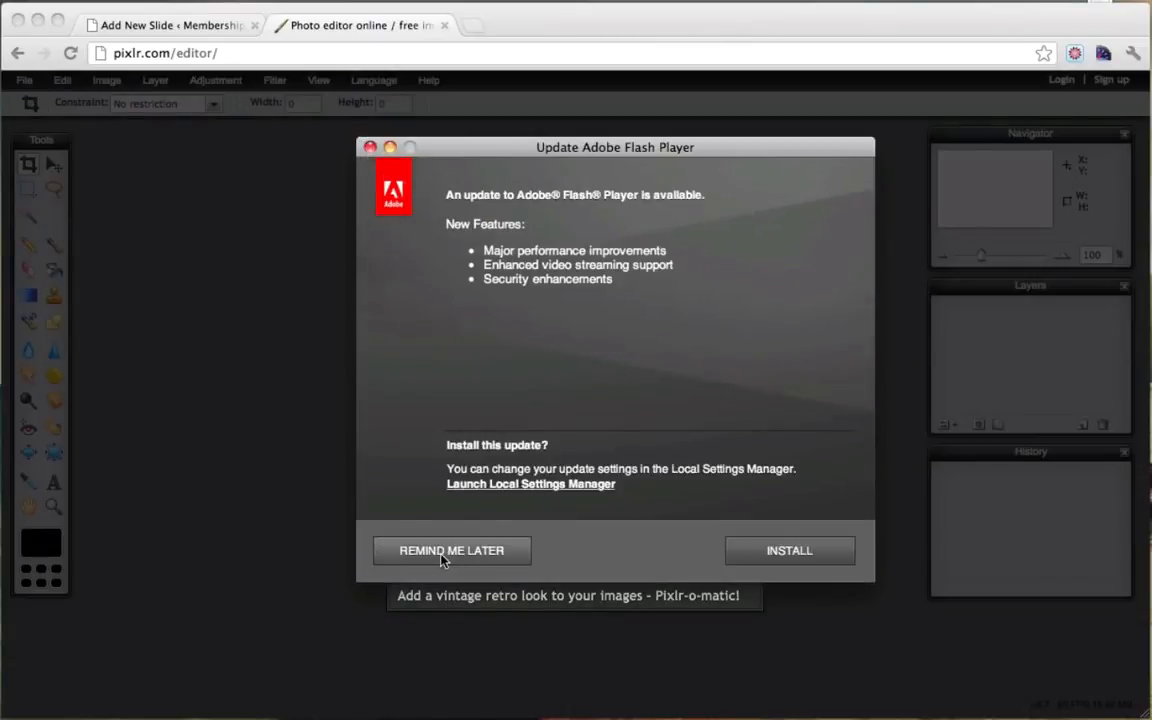
left_click(443, 551)
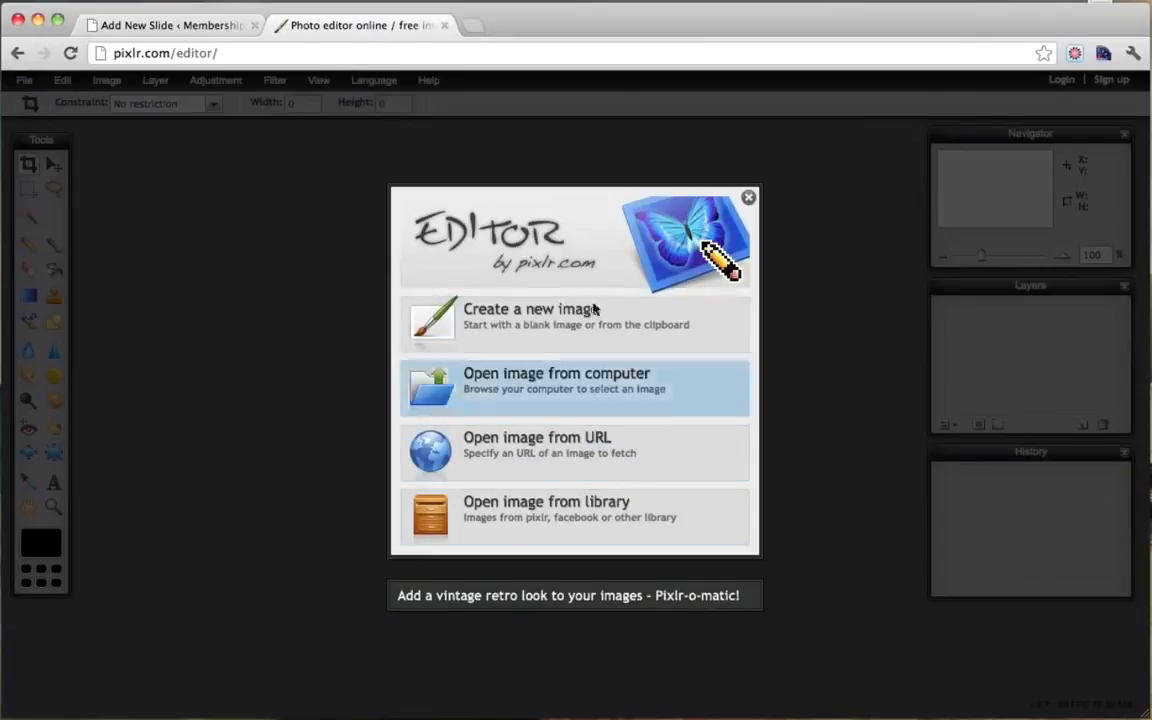
Step: Create a new blank image named slide1, 960 × 360 px
left_click(527, 338)
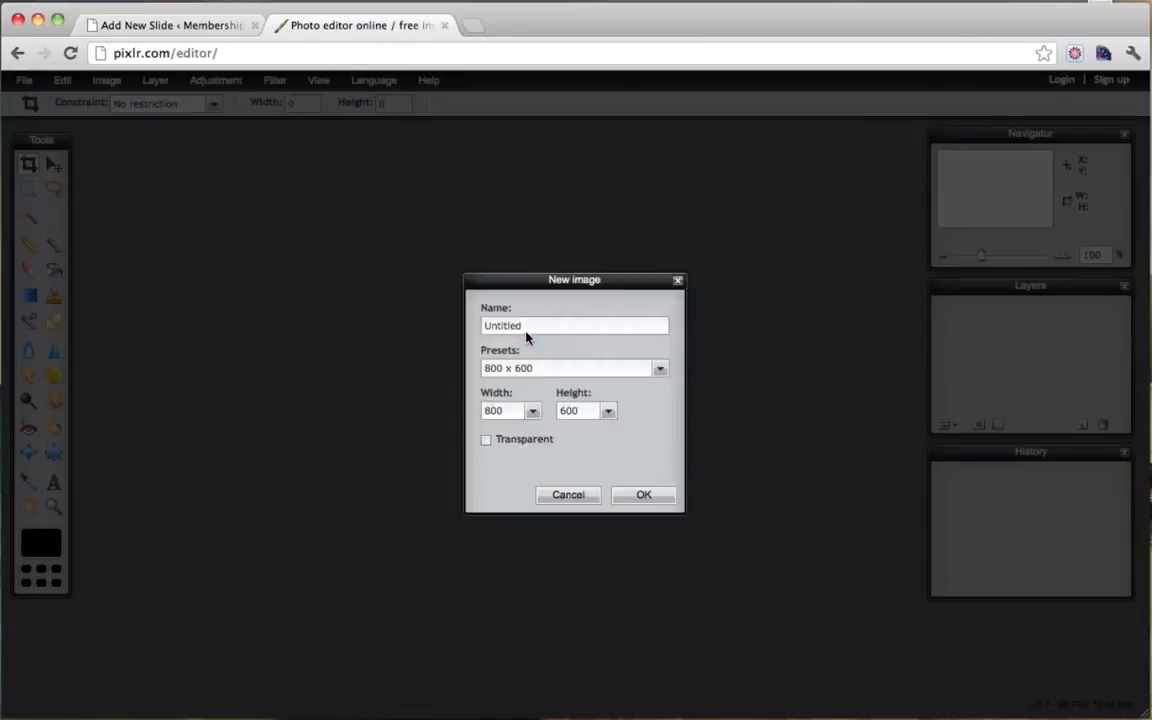
left_click_drag(530, 326, 421, 324)
type("slide1")
left_click_drag(512, 413, 448, 413)
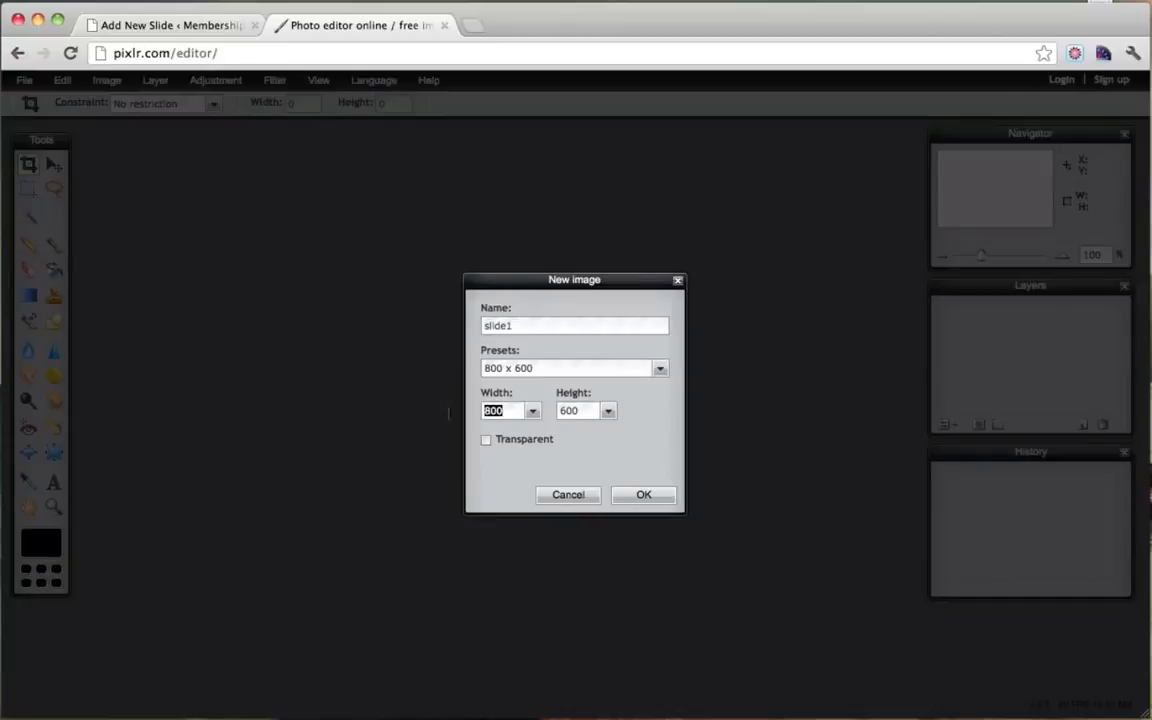
type("960")
left_click_drag(586, 411, 531, 416)
type("3")
left_click(645, 495)
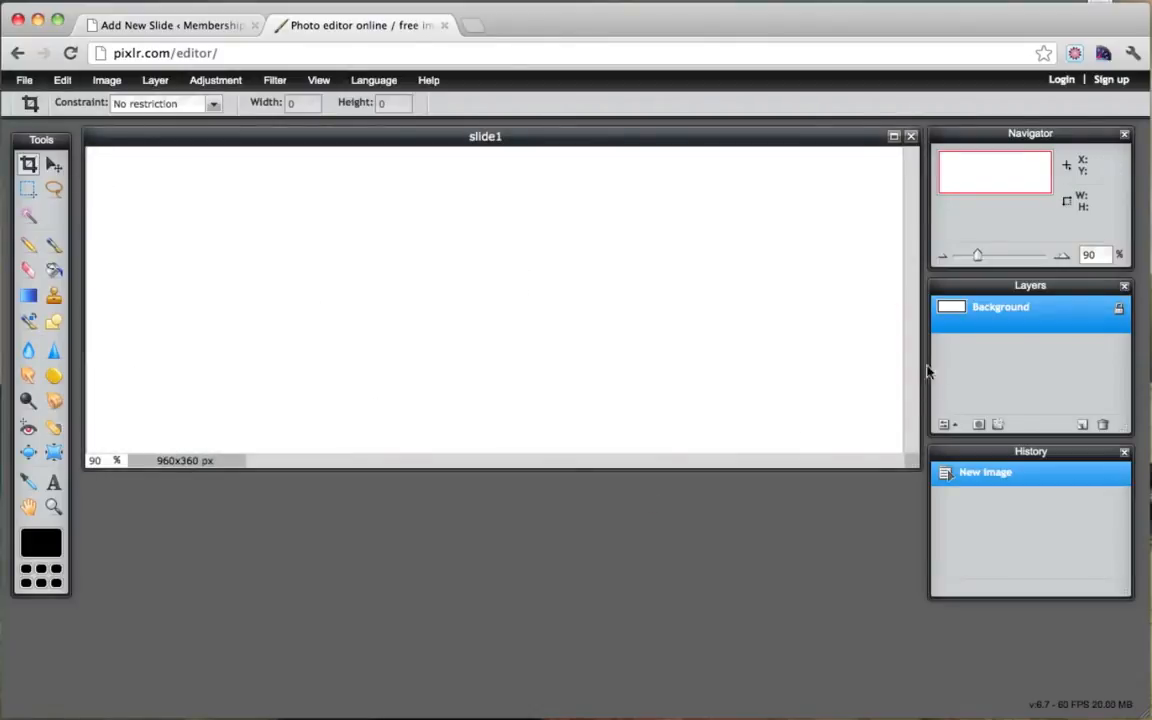
Step: Check the live site's homepage slider, then go back to Pixlr
left_click(162, 27)
mouse_move(95, 90)
left_click(121, 116, "super")
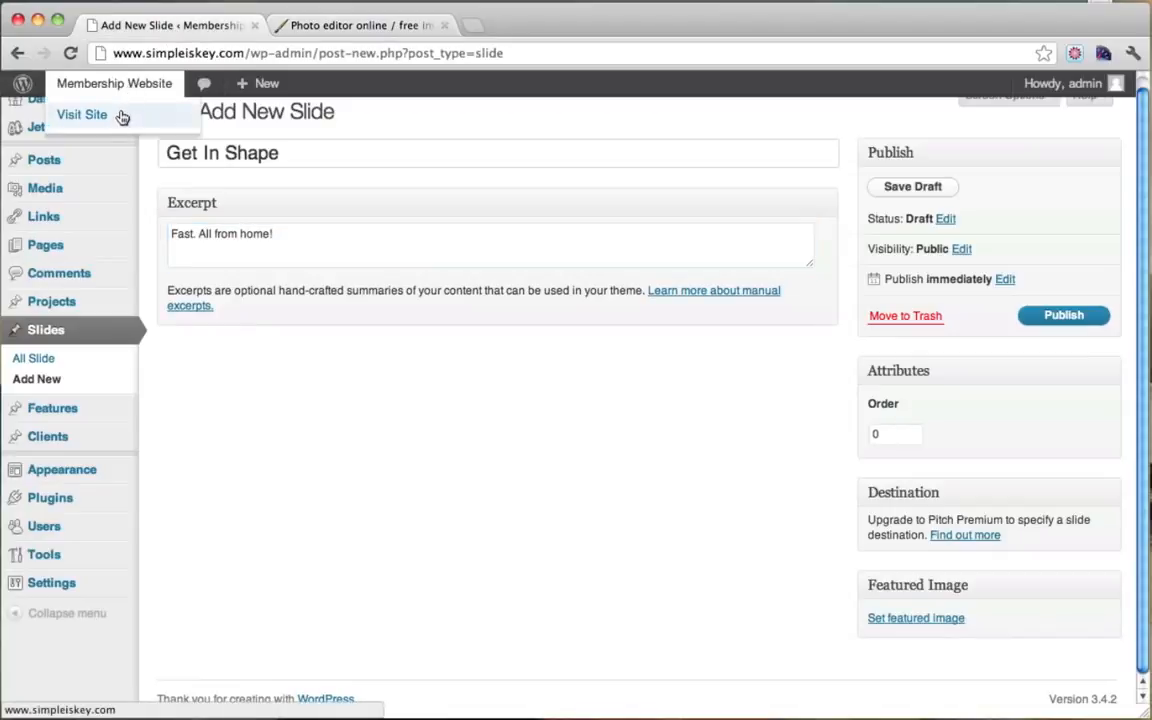
left_click(370, 28)
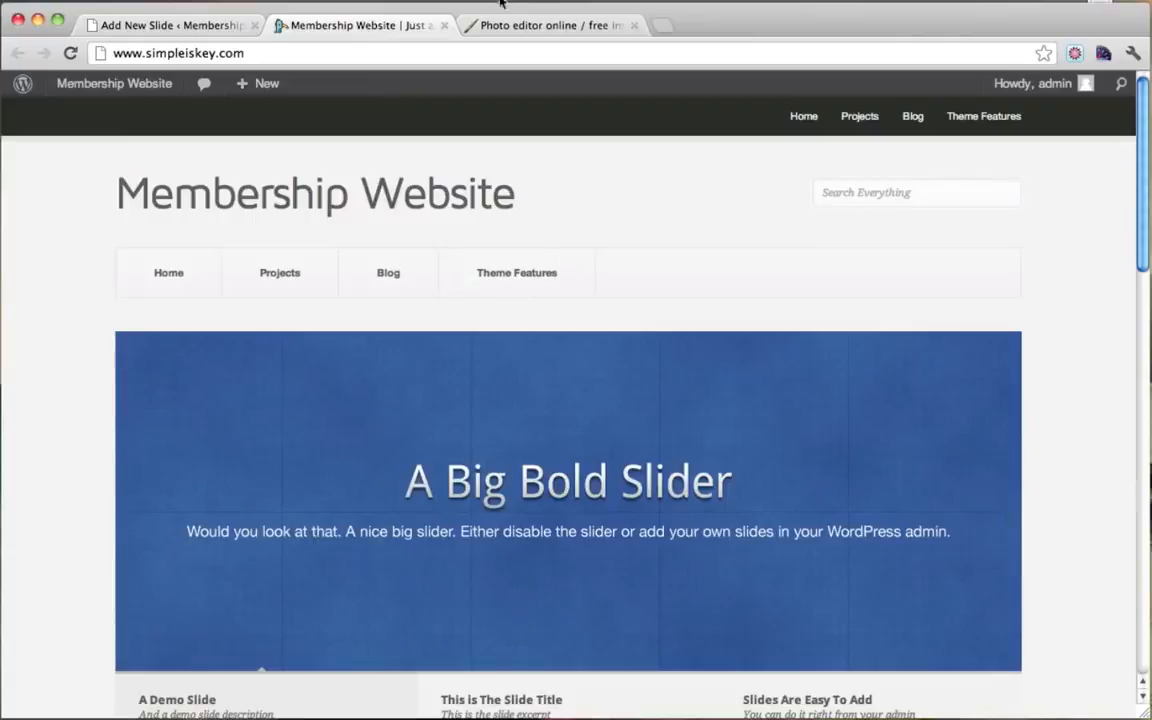
left_click(527, 27)
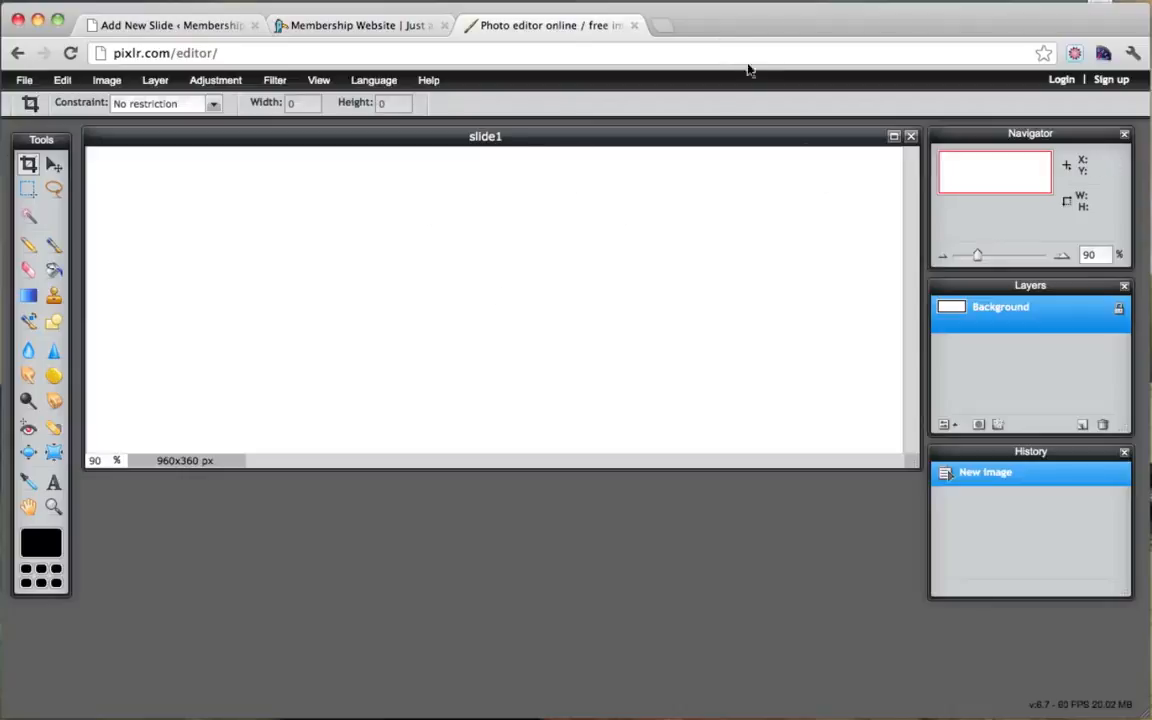
Step: Search Google Images for 'fitness' in a new tab
left_click(663, 28)
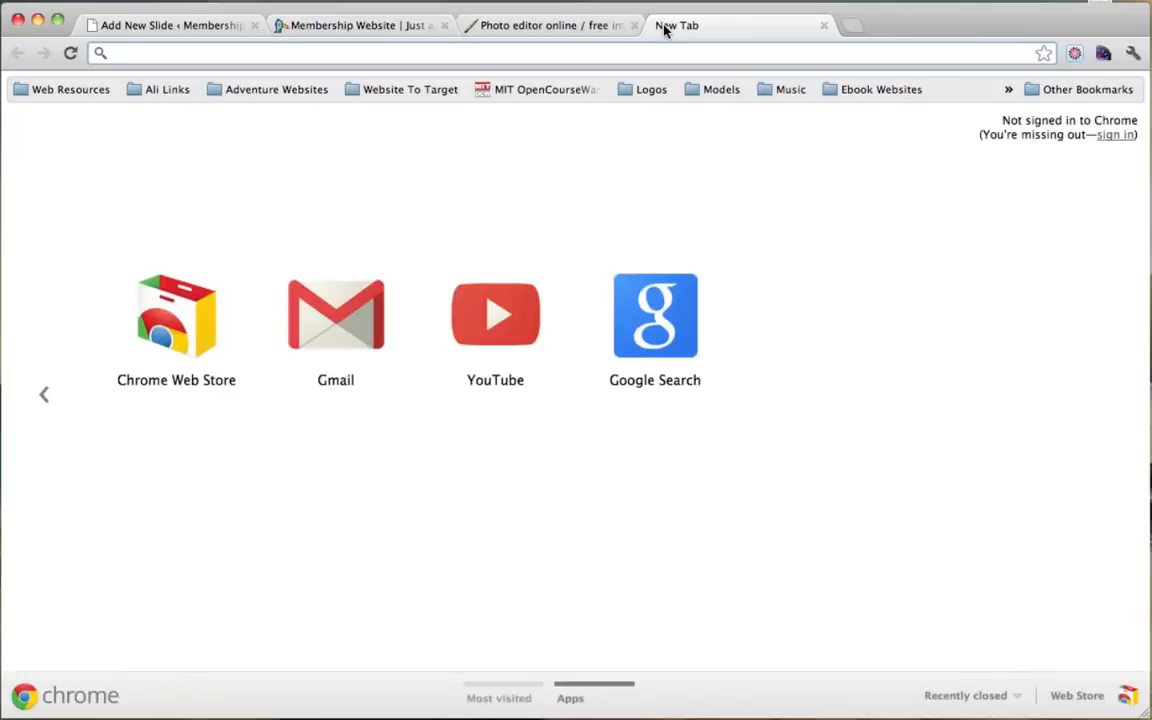
type("www.google.com")
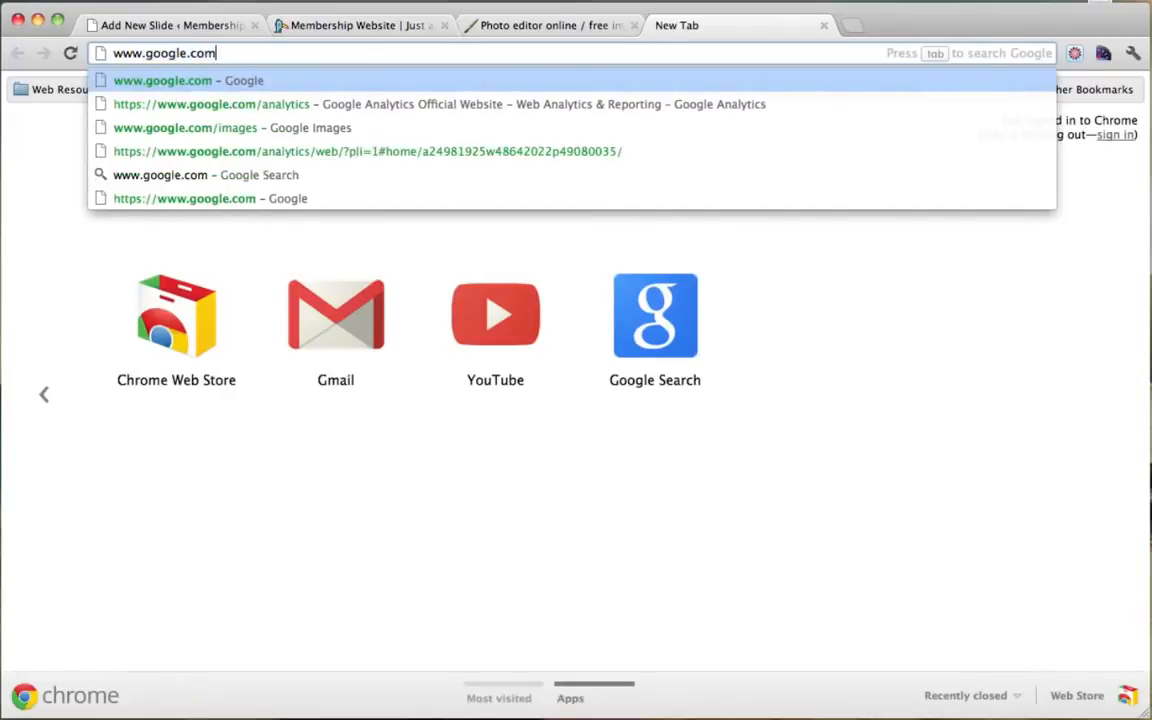
type("/image")
key("Return")
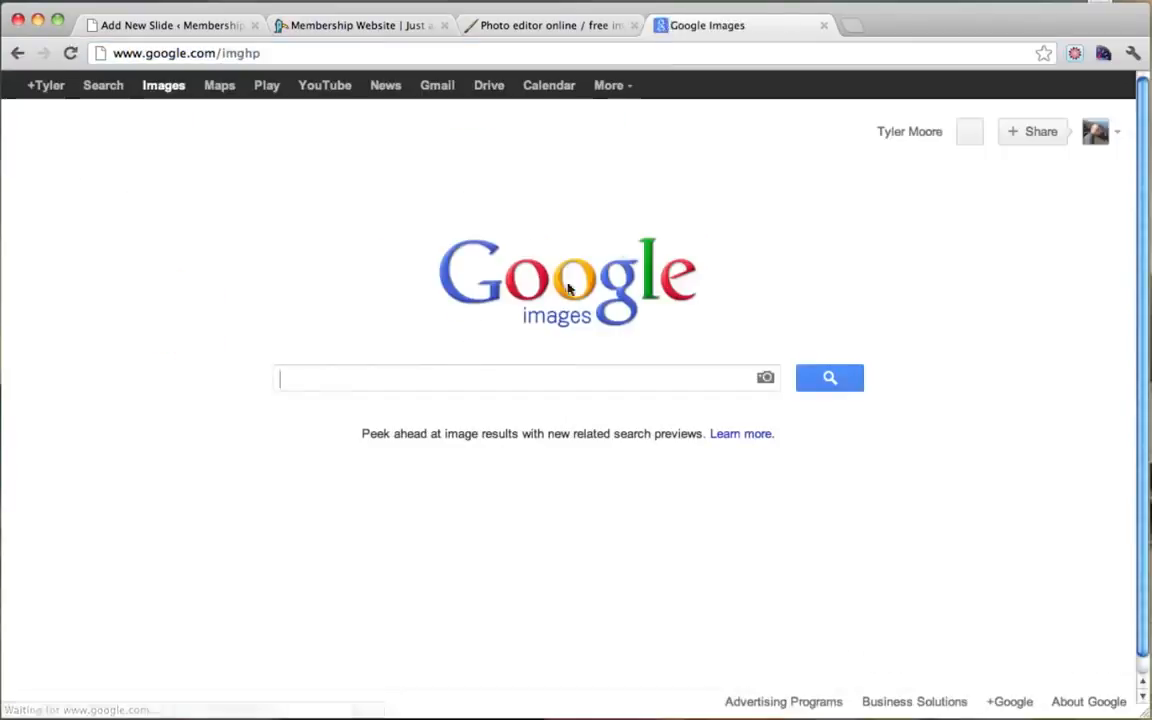
left_click(347, 373)
type("fitness")
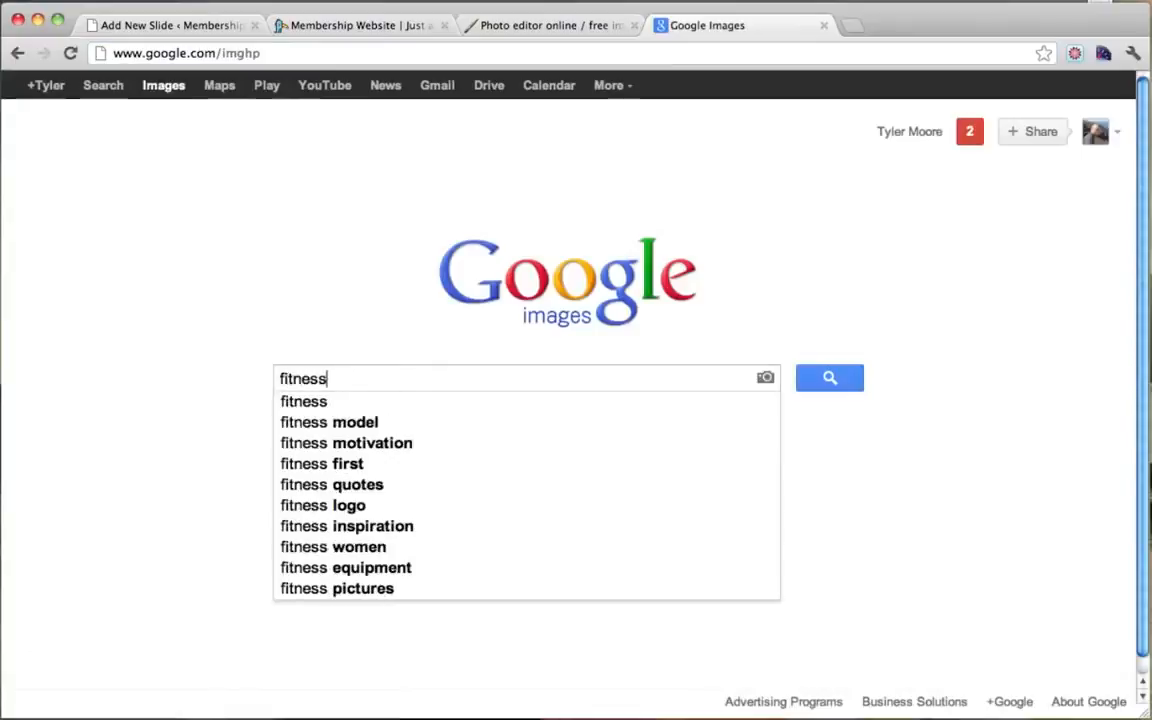
key("Return")
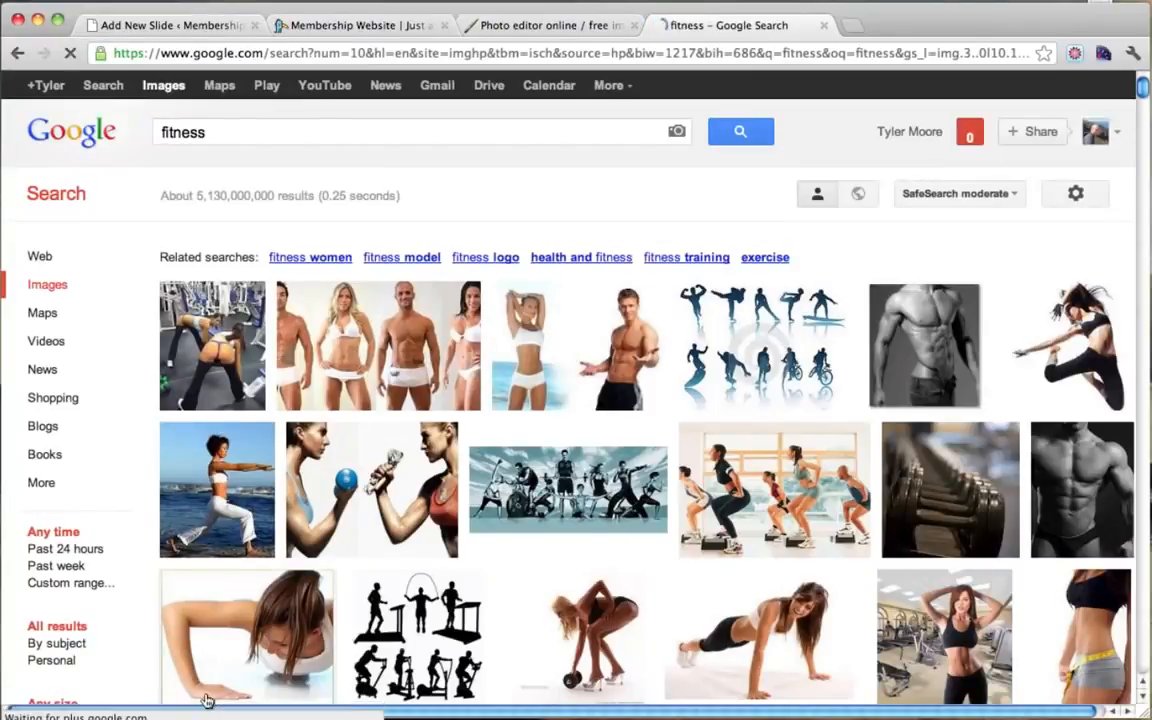
scroll(465, 576, "down", 2)
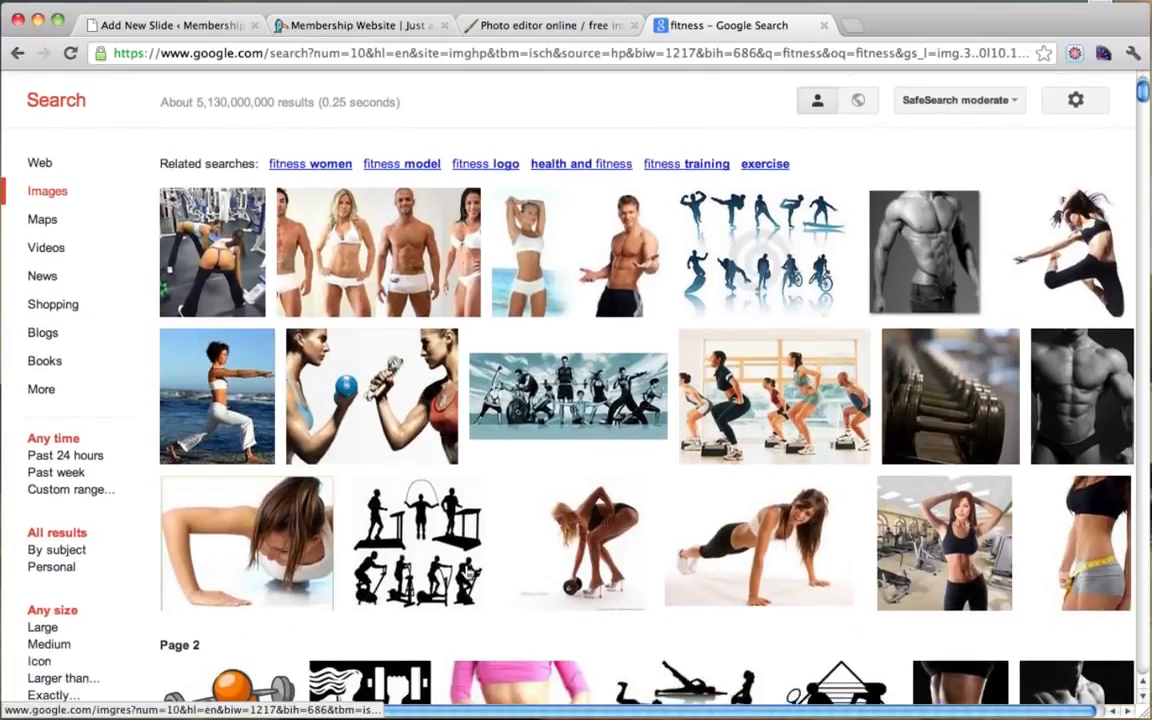
mouse_move(385, 287)
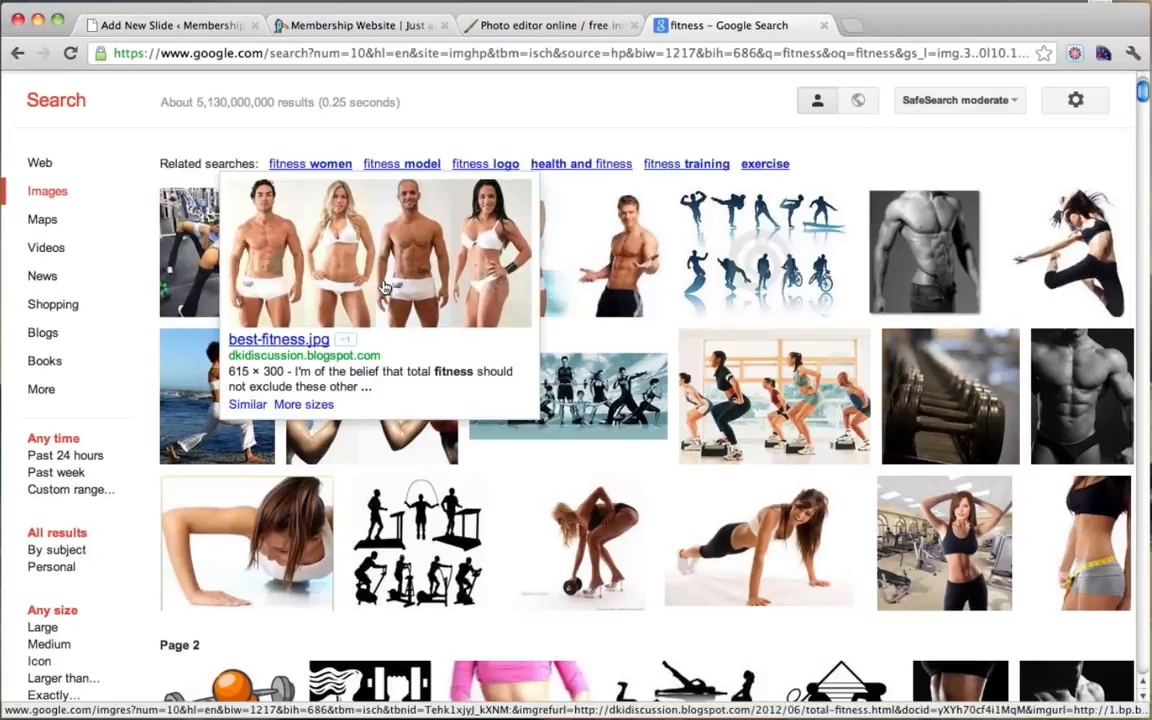
scroll(75, 450, "down", 1)
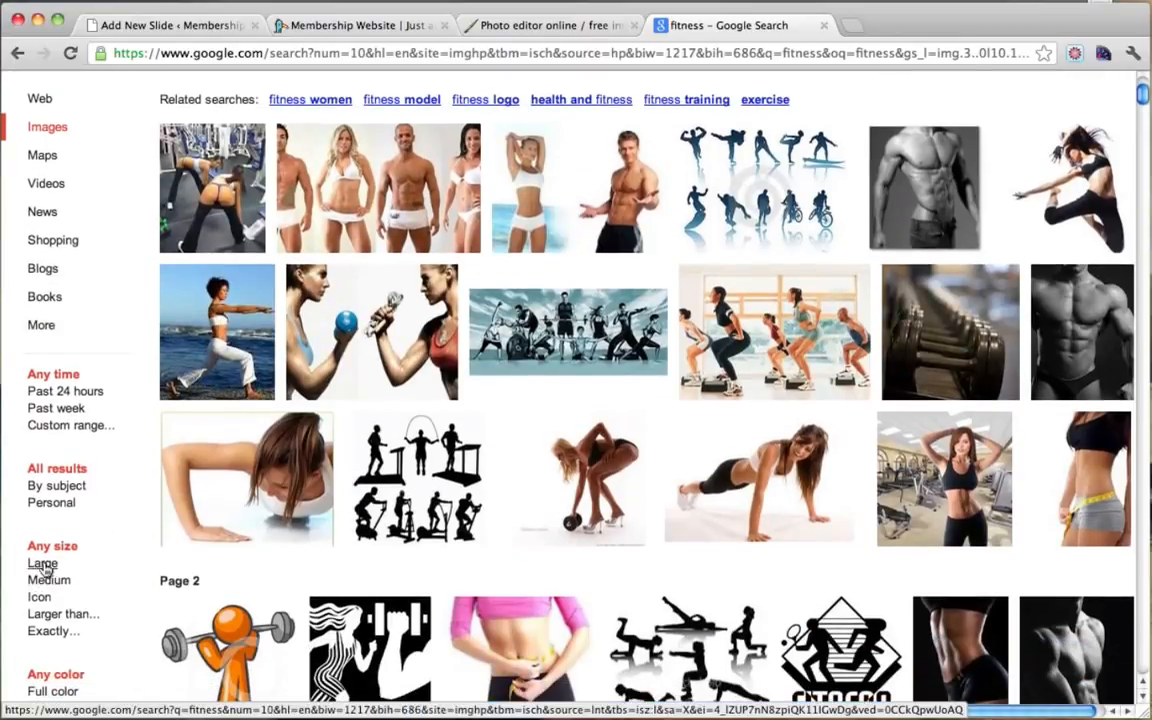
mouse_move(404, 168)
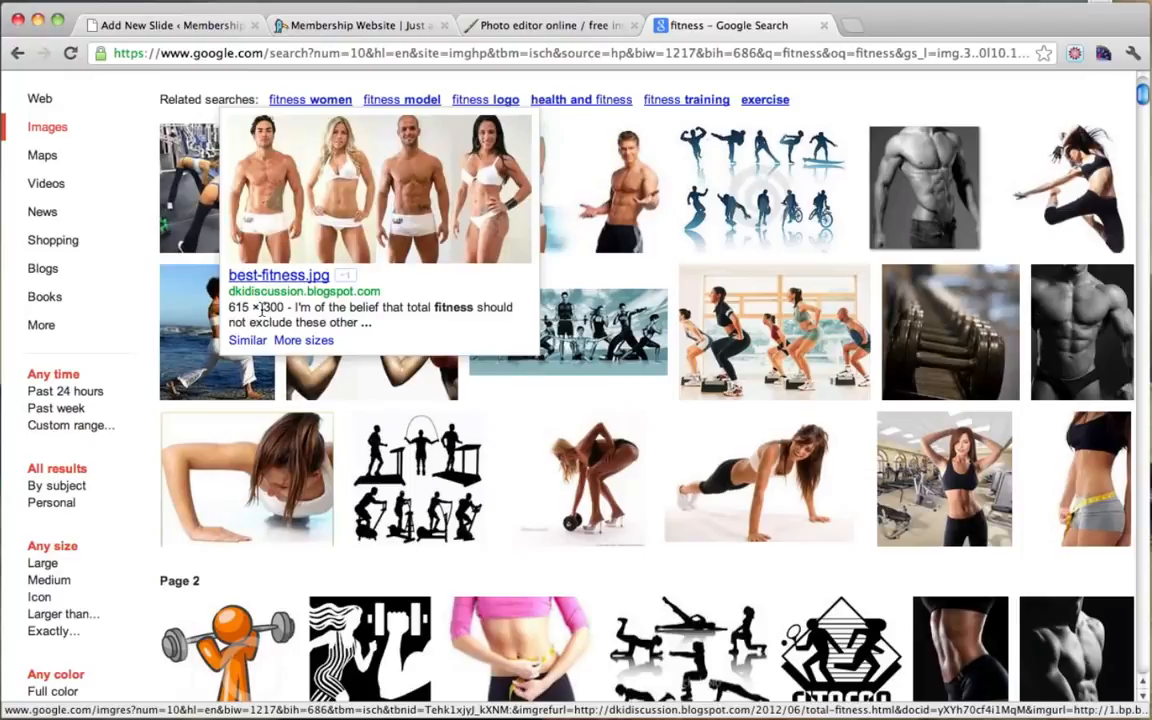
Step: Limit the fitness results to large images and browse them
left_click(527, 27)
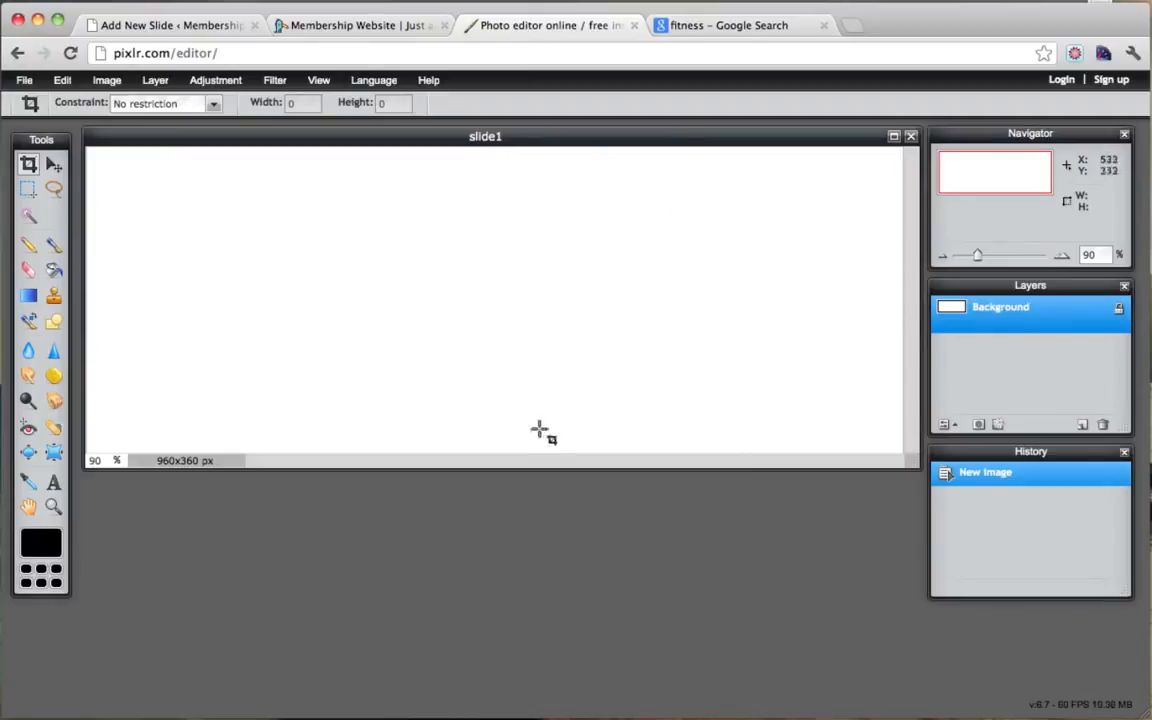
left_click(726, 28)
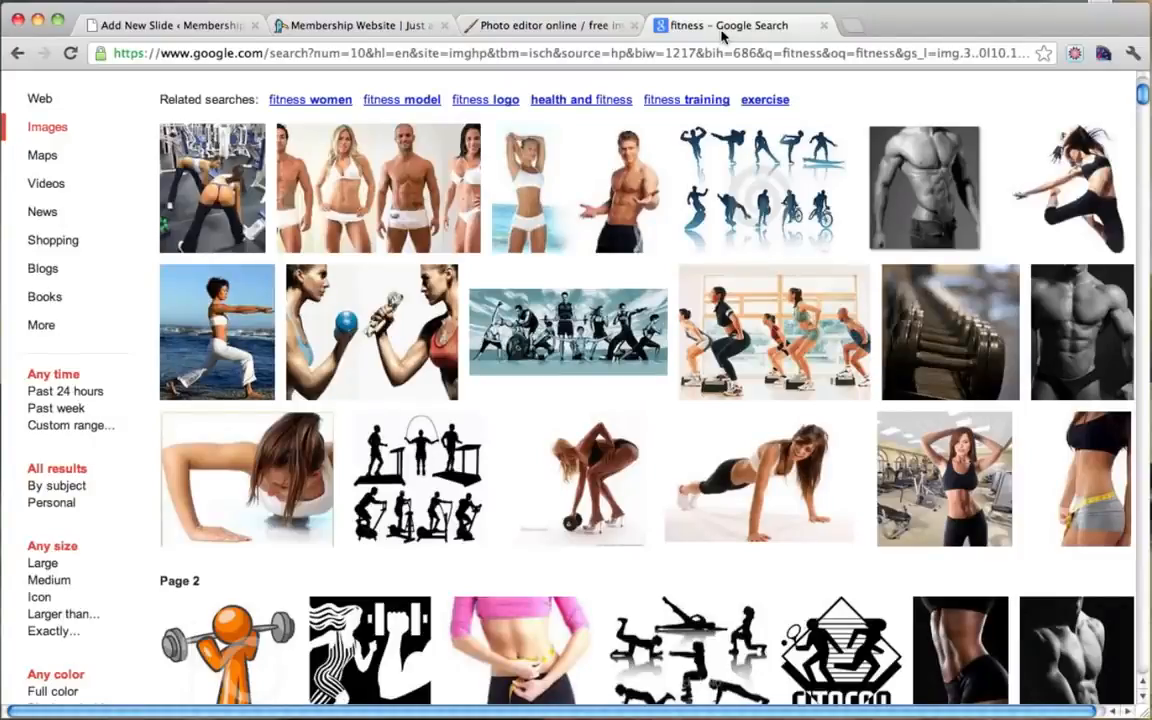
left_click(43, 565)
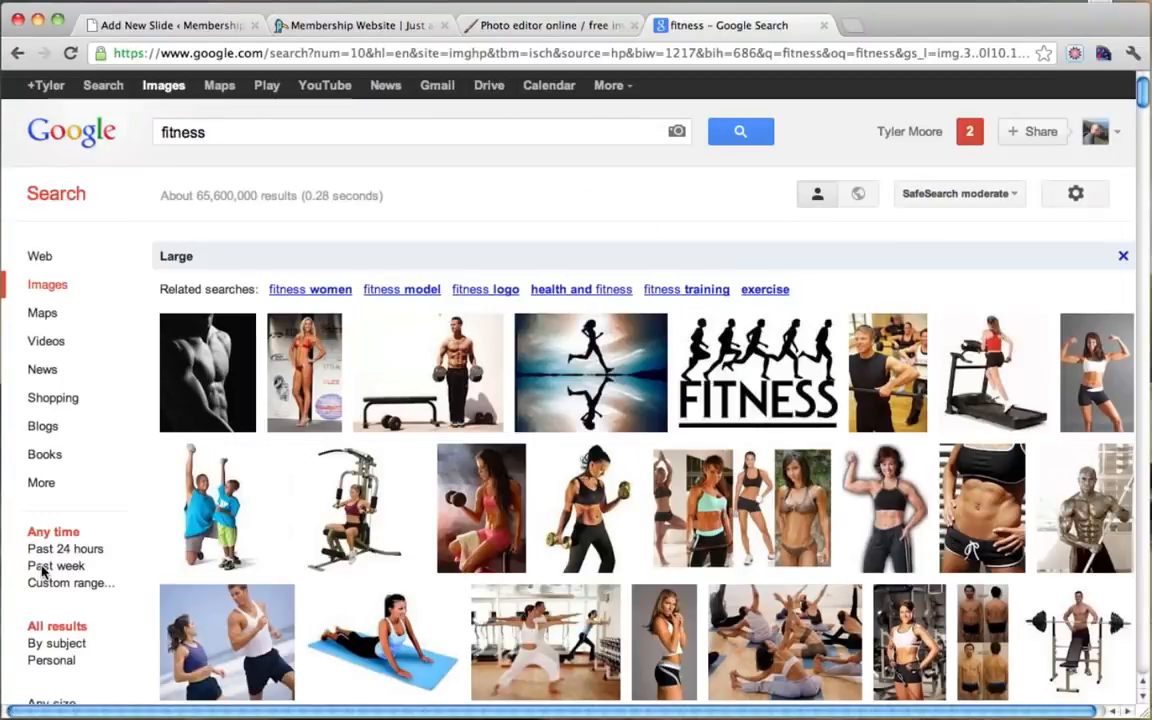
scroll(627, 193, "down", 3)
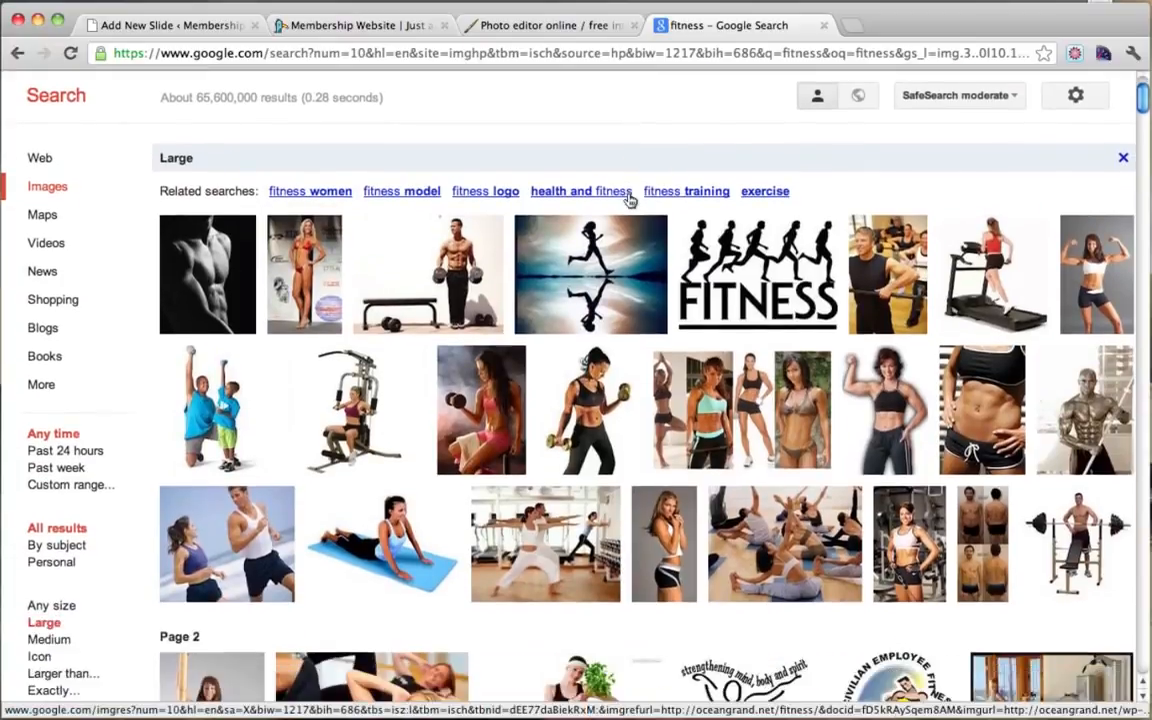
mouse_move(629, 200)
scroll(629, 200, "down", 3)
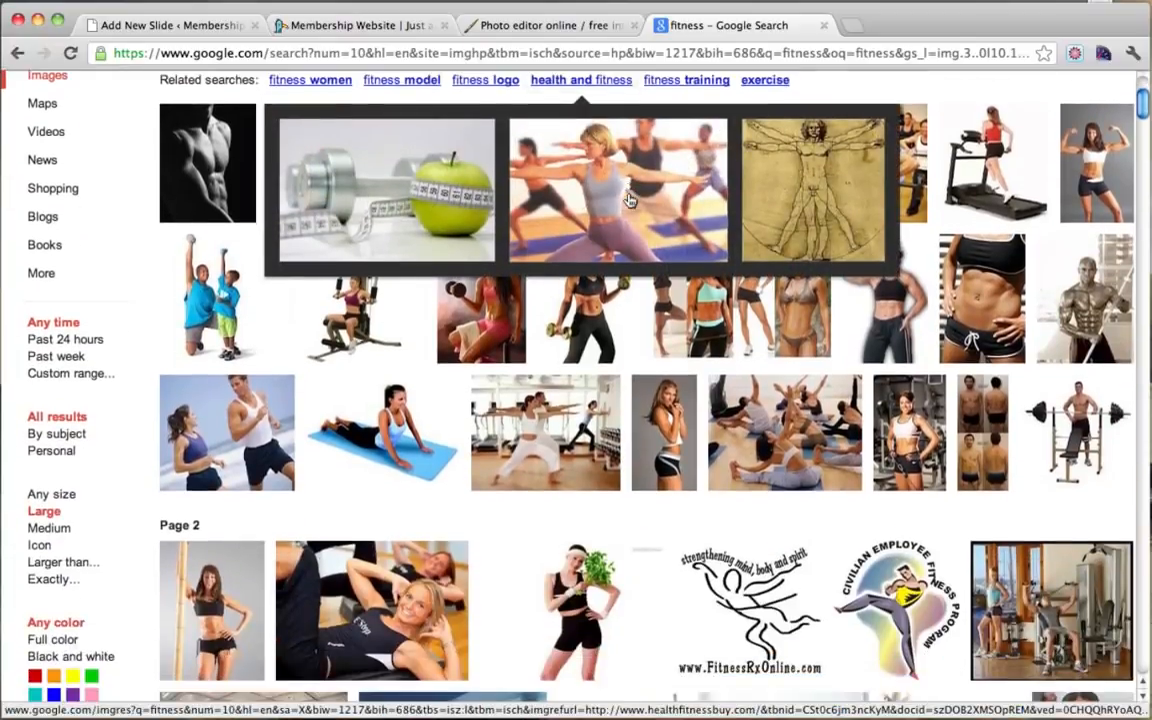
scroll(629, 200, "down", 3)
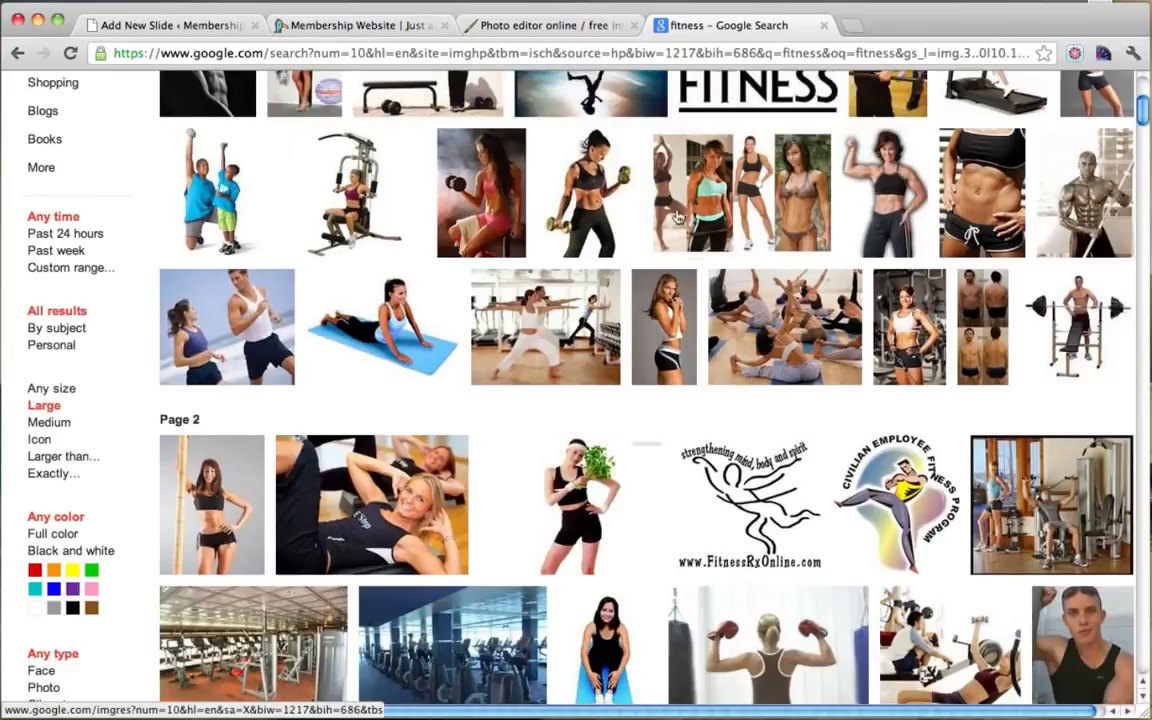
mouse_move(825, 355)
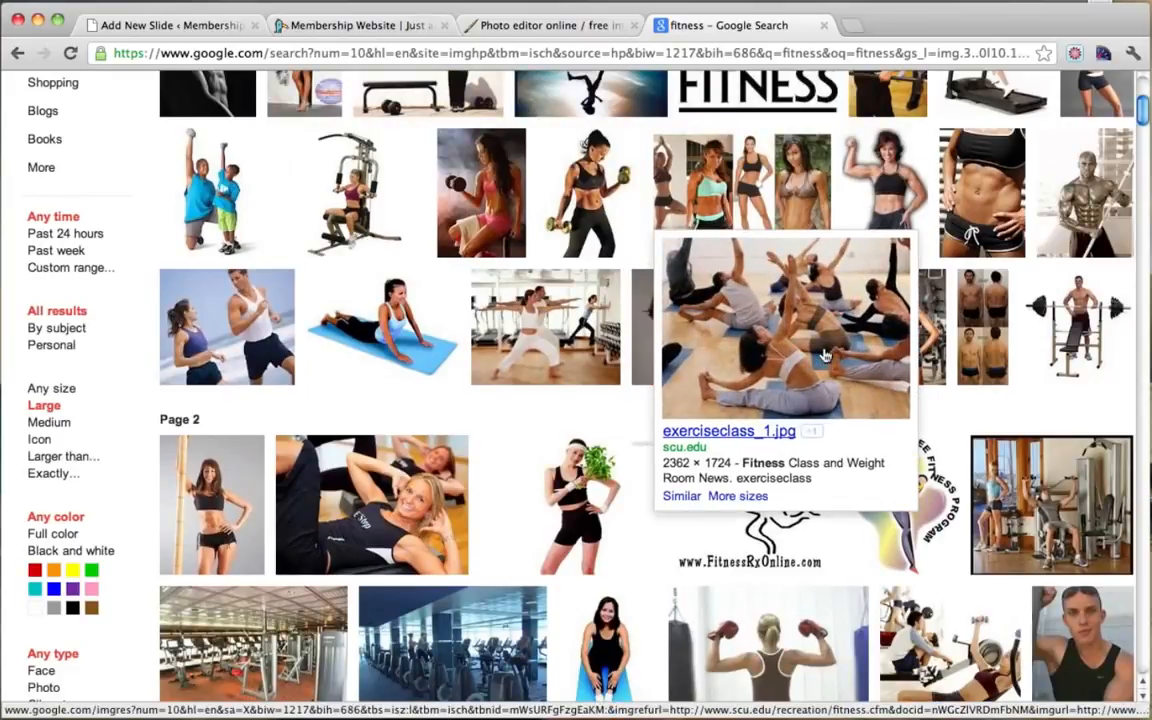
Step: Open the yoga class photo and view its full-size 2362 × 1724 version
left_click(825, 355)
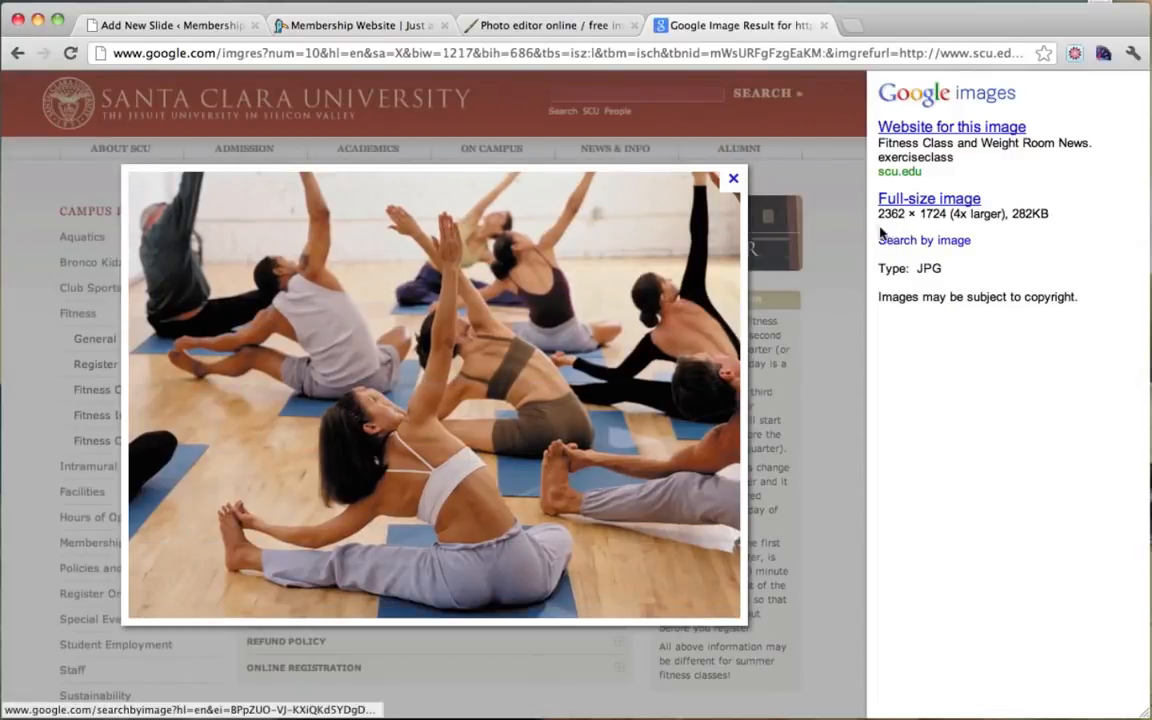
left_click_drag(877, 214, 944, 215)
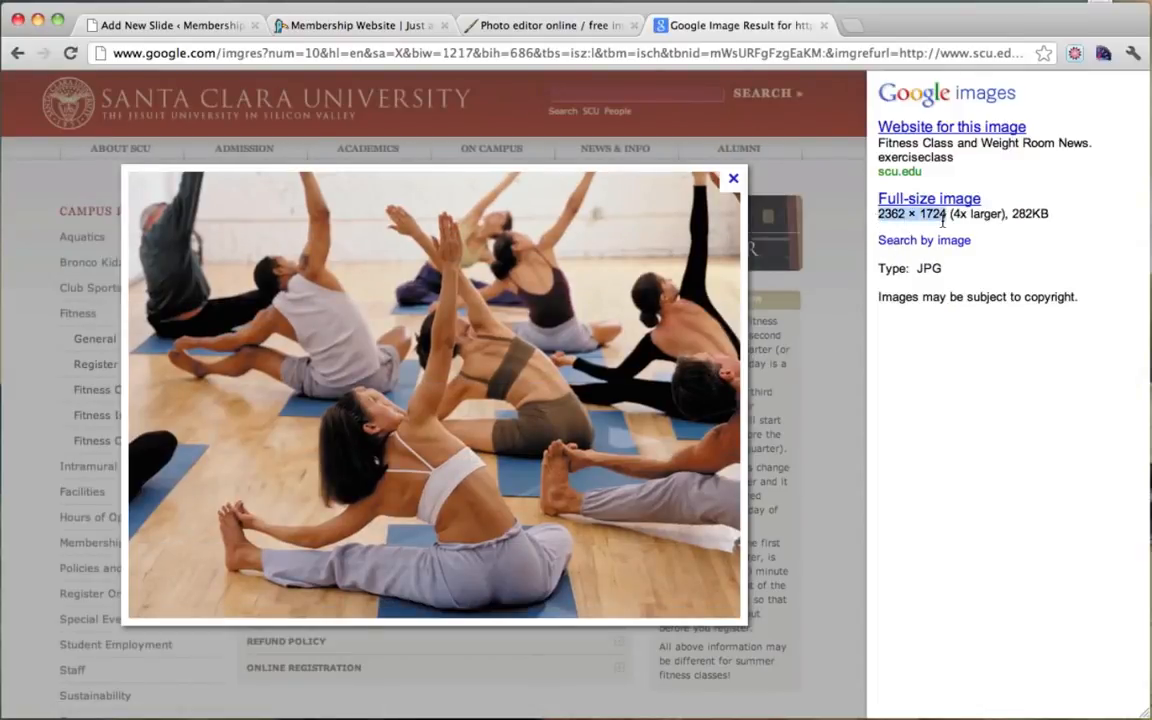
left_click(942, 222)
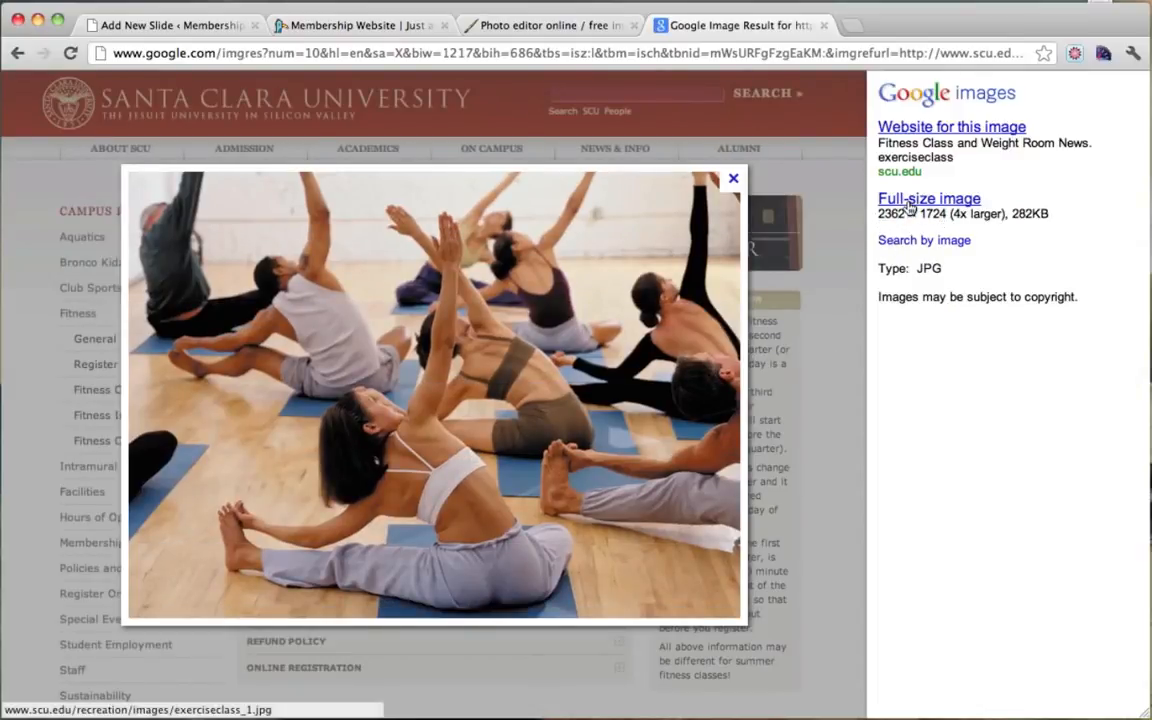
left_click(910, 201)
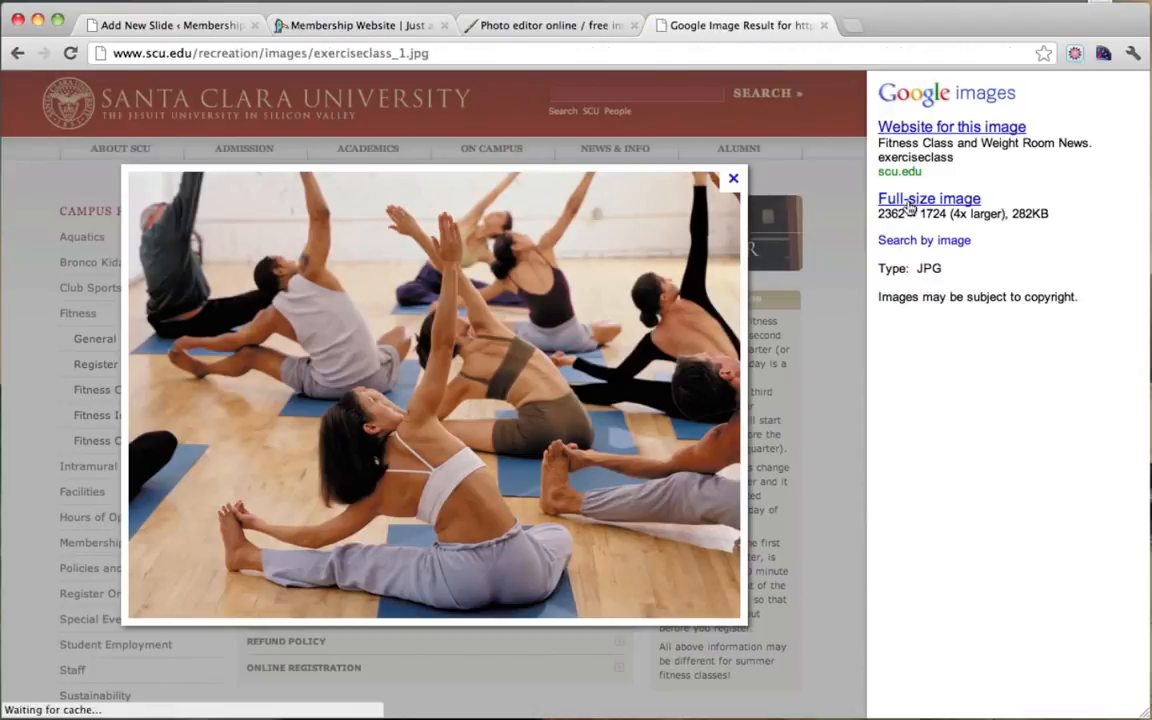
left_click(497, 305)
left_click(497, 305)
Step: Save the yoga photo to the Desktop as slide1, then go back to Pixlr
right_click(355, 325)
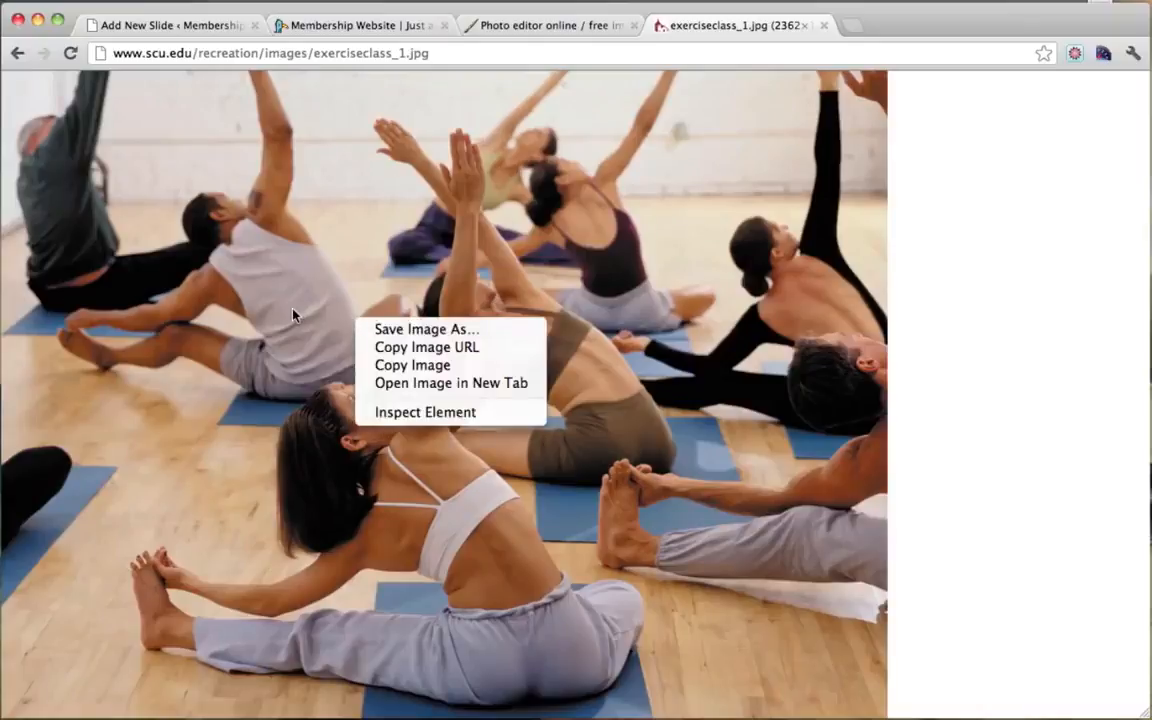
left_click(405, 330)
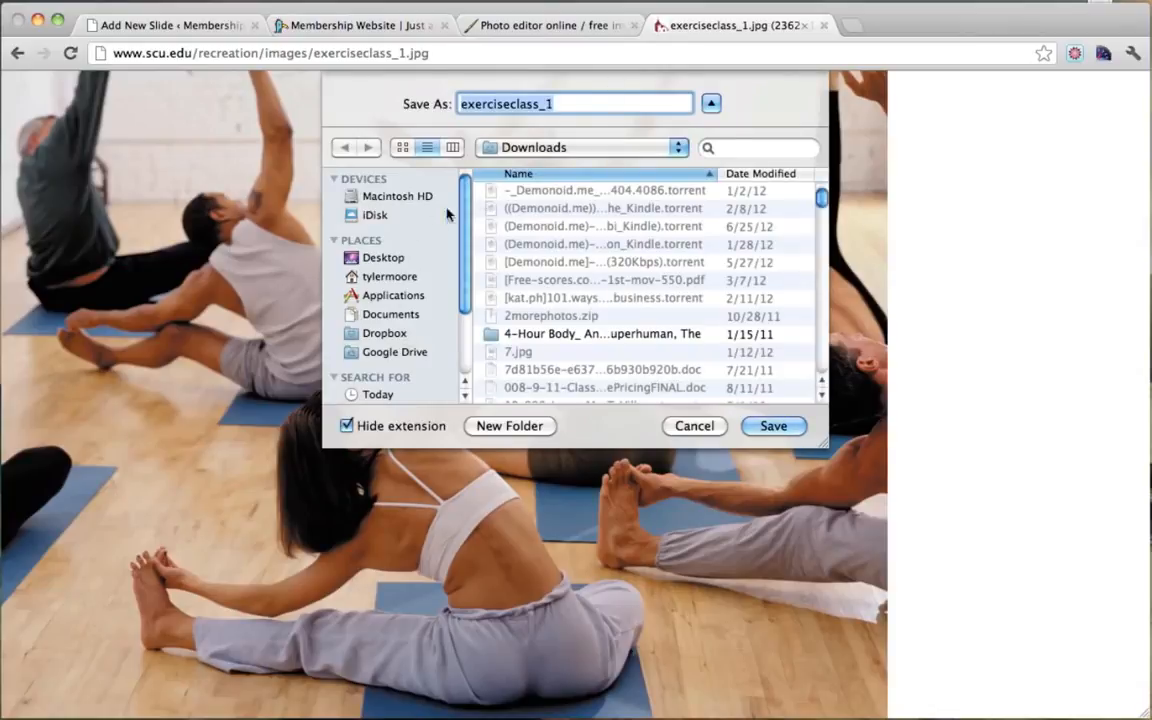
left_click(375, 257)
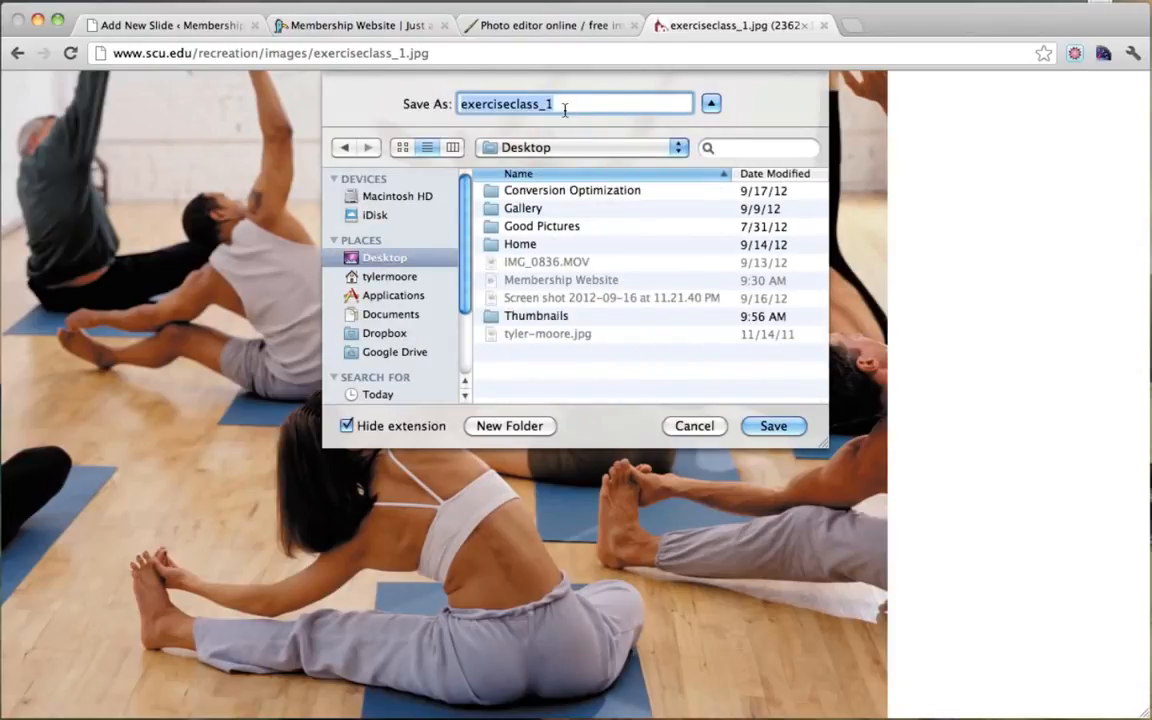
type("slide1")
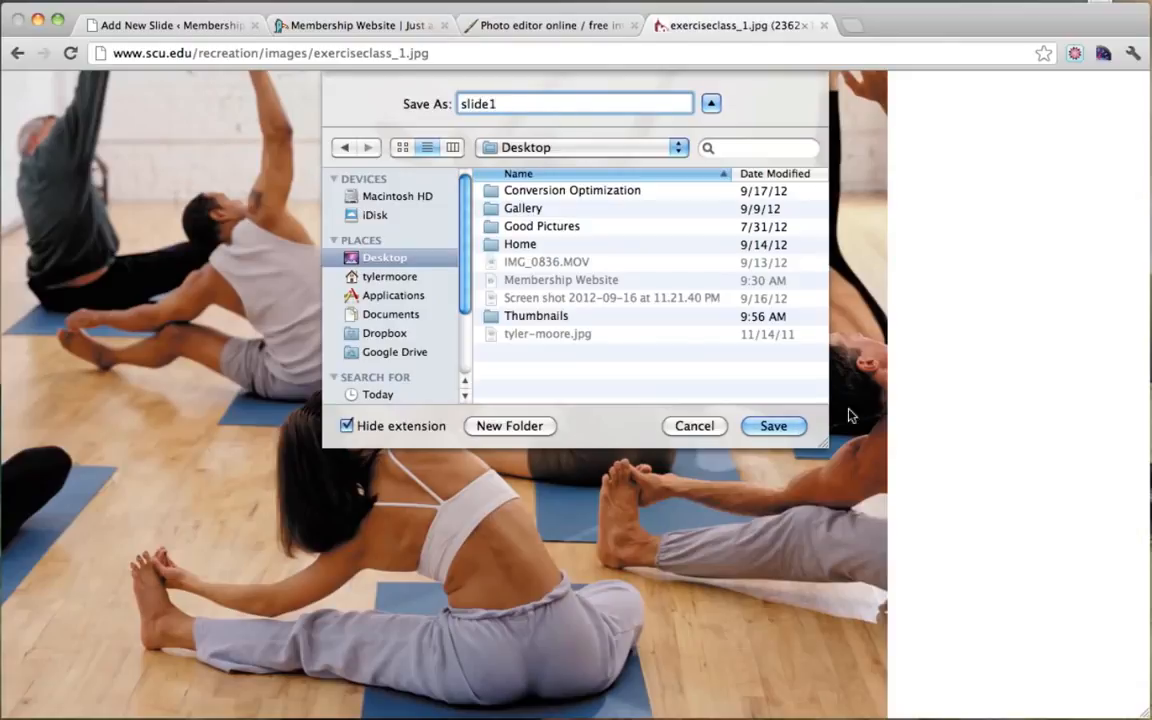
left_click(774, 428)
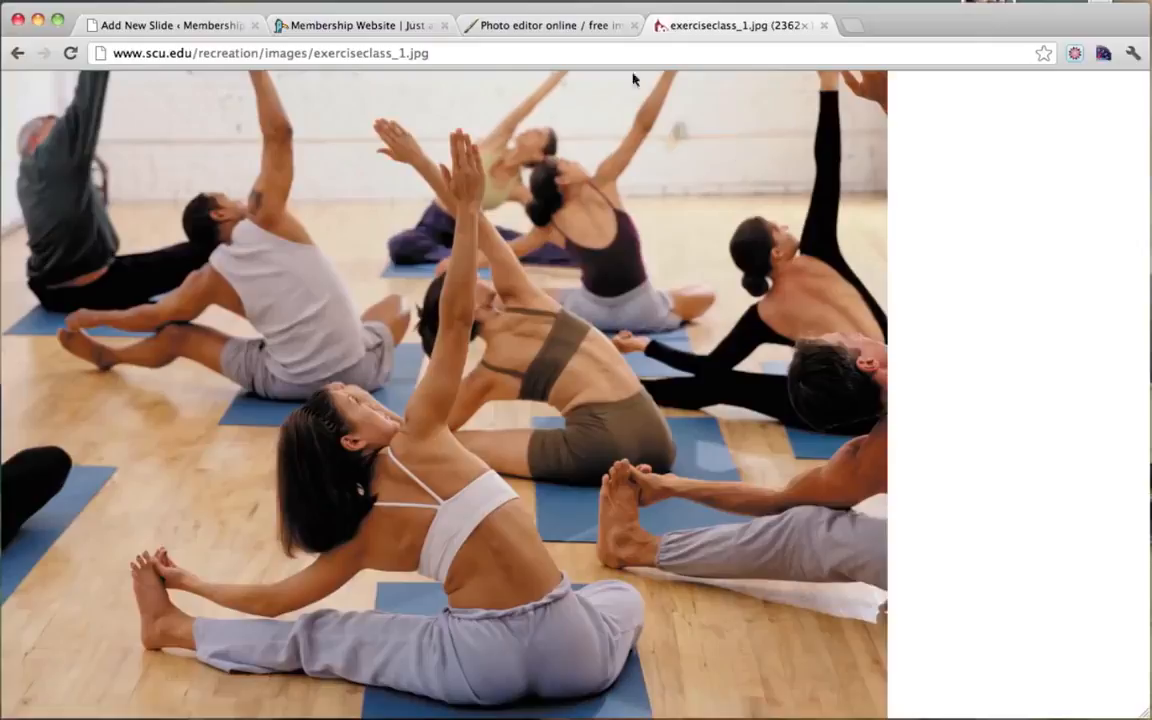
left_click(550, 26)
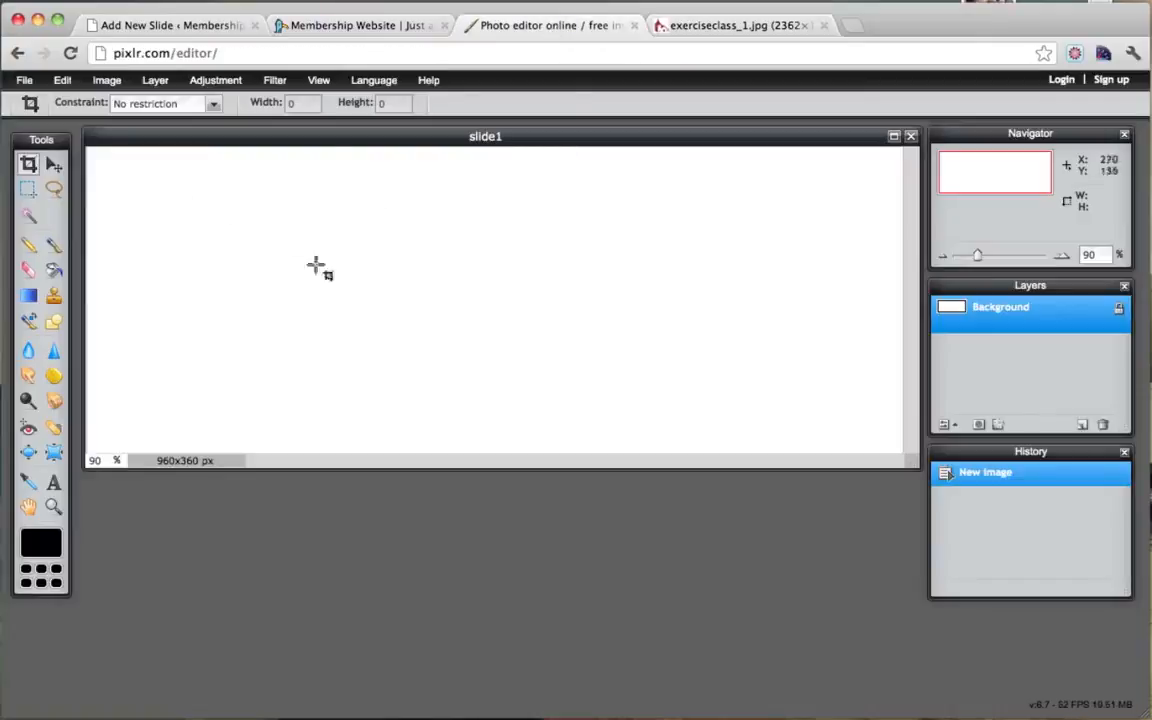
Step: Open the downloaded slide1.jpeg yoga photo in Pixlr Editor
left_click(25, 82)
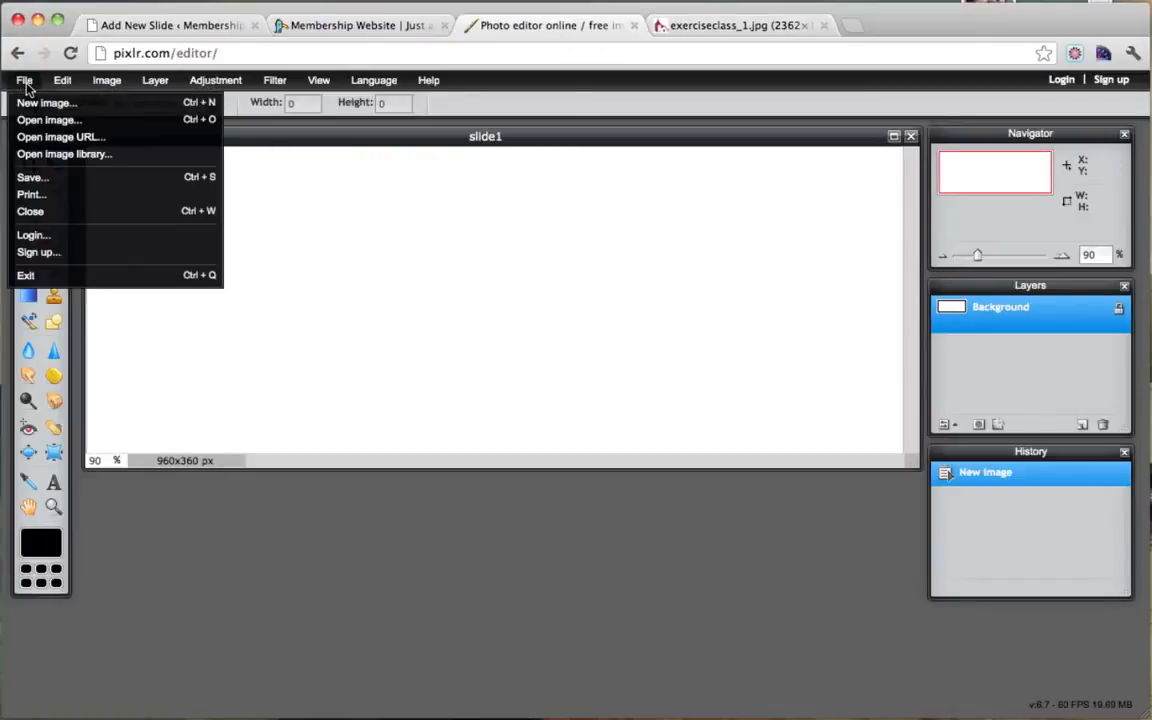
left_click(76, 121)
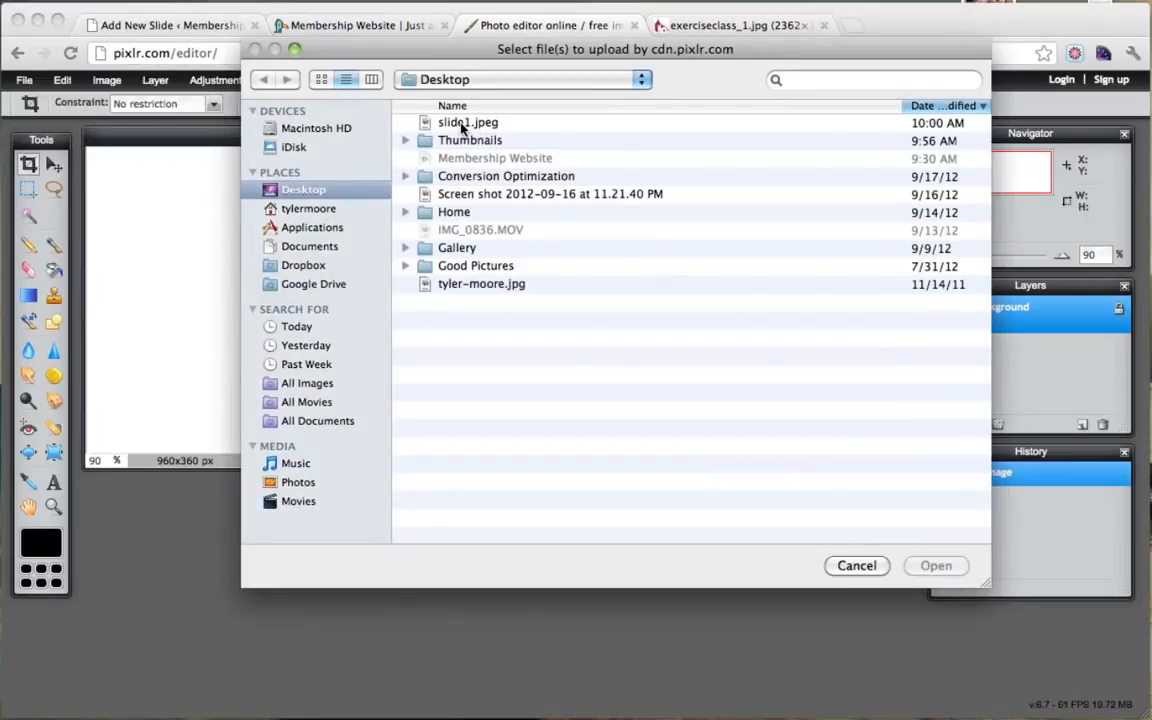
left_click(461, 124)
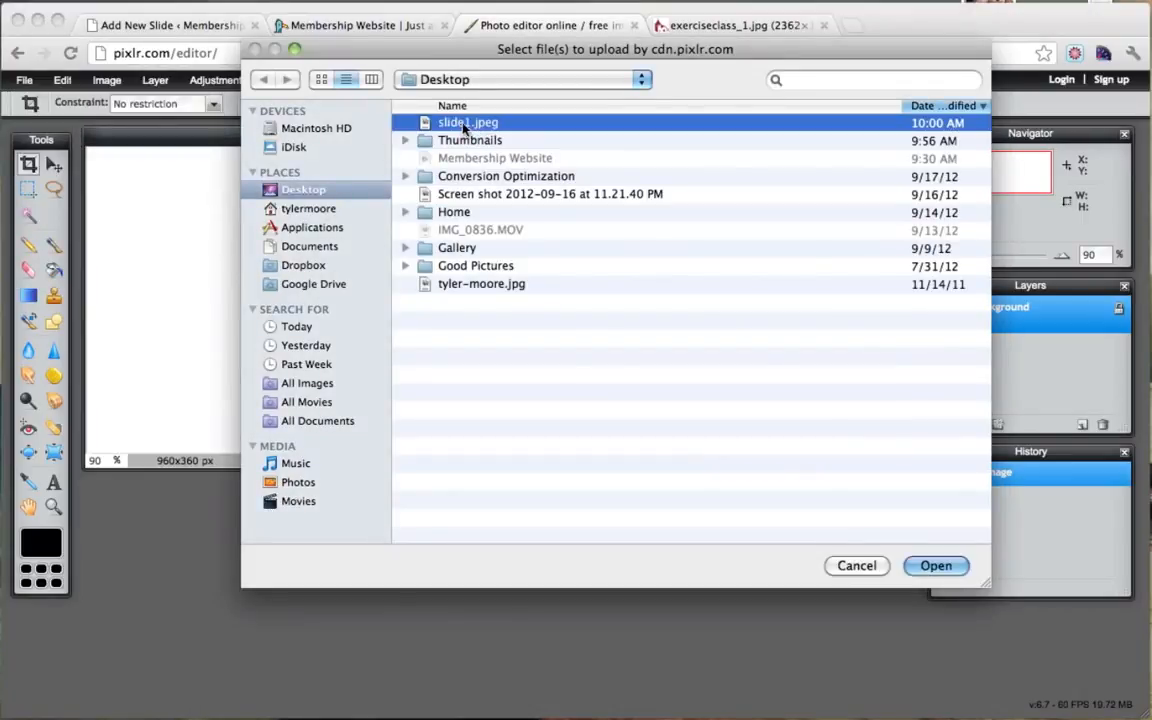
left_click(936, 566)
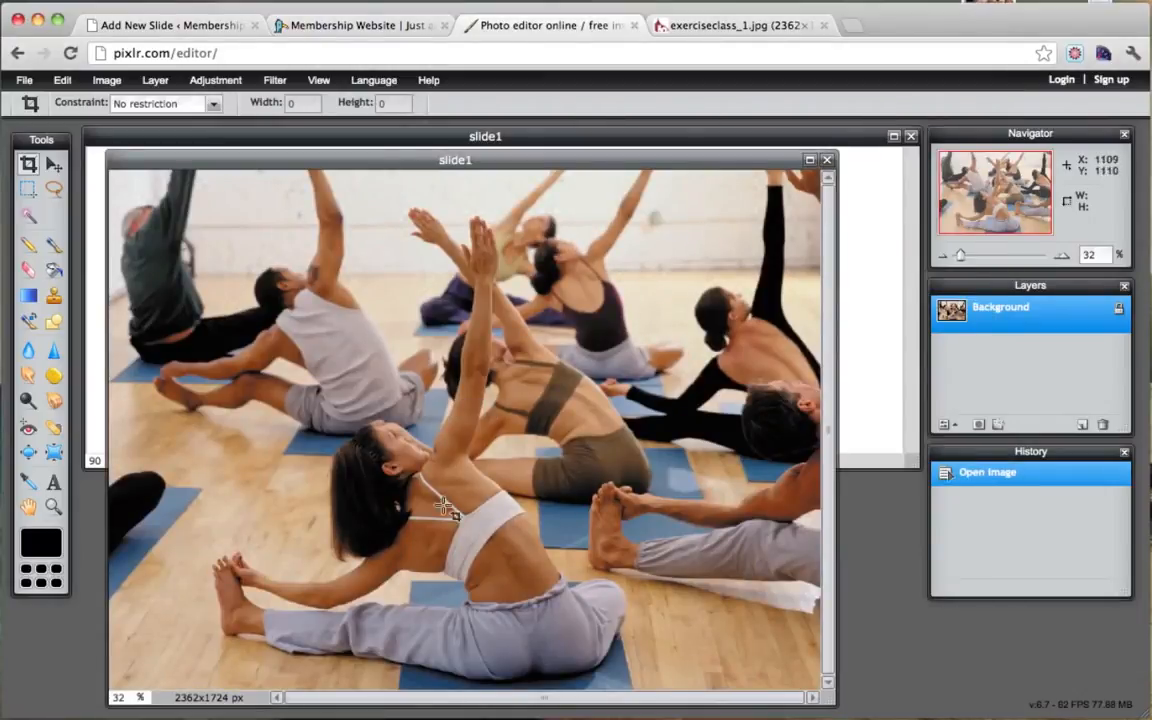
Step: Copy the whole yoga photo and paste it into the blank 960x360 slide1 canvas as a new layer
left_click(64, 84)
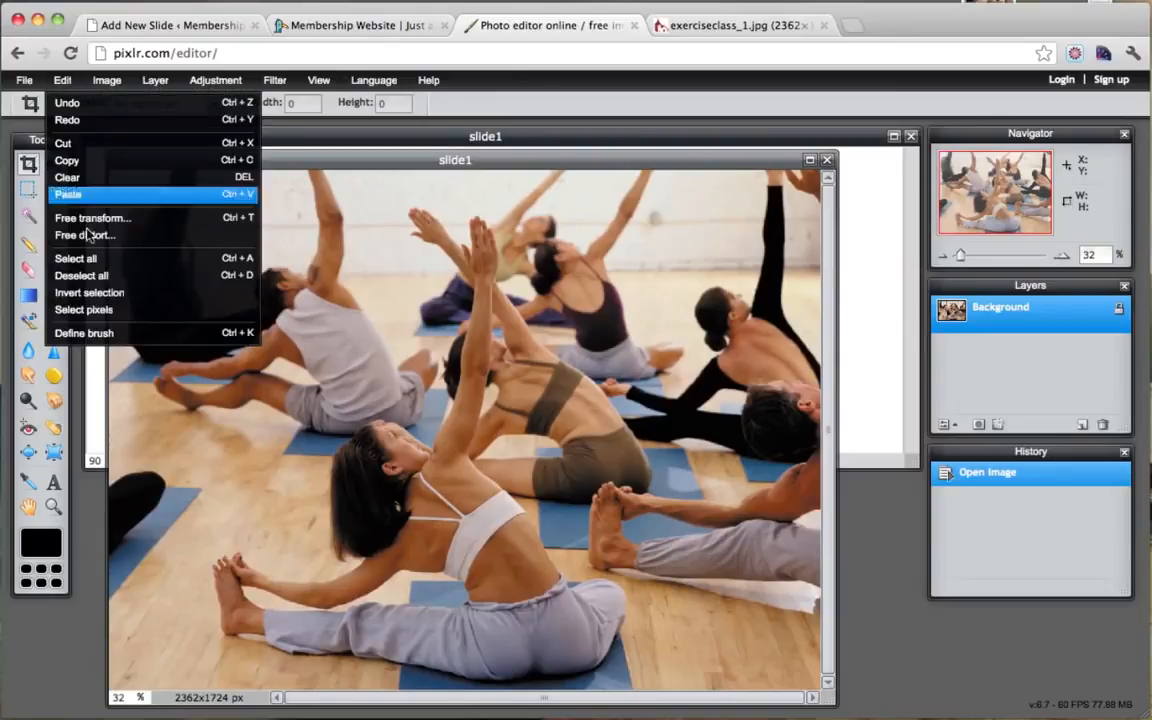
left_click(92, 262)
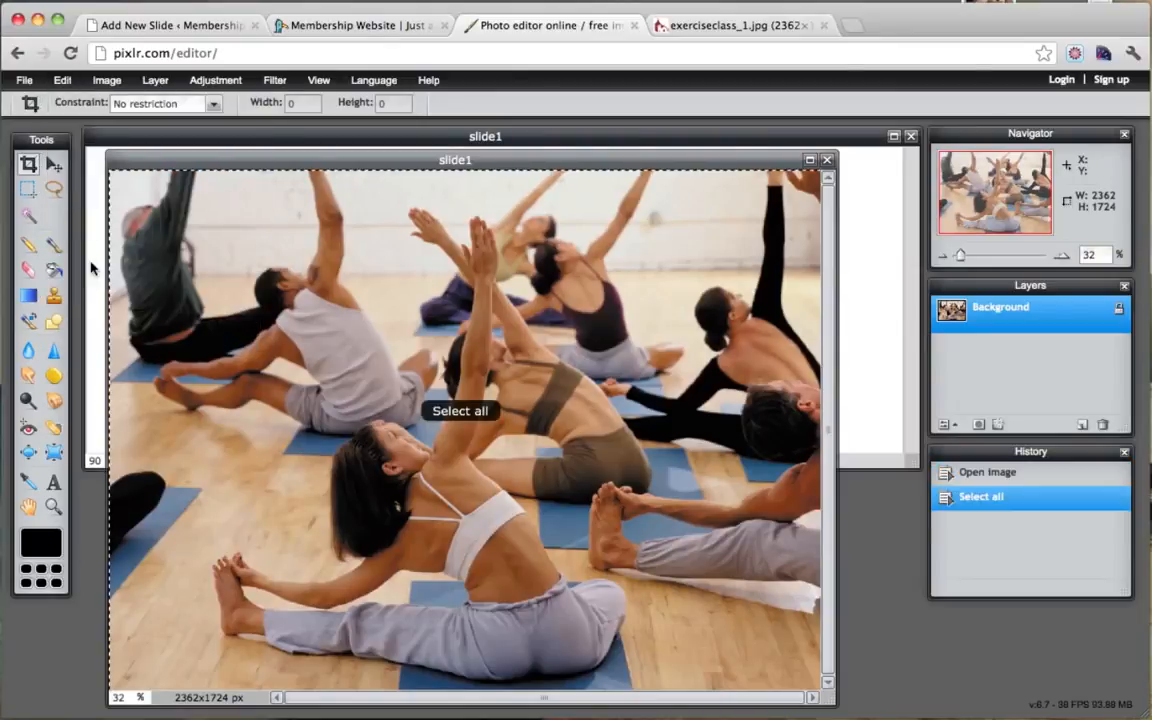
left_click(62, 80)
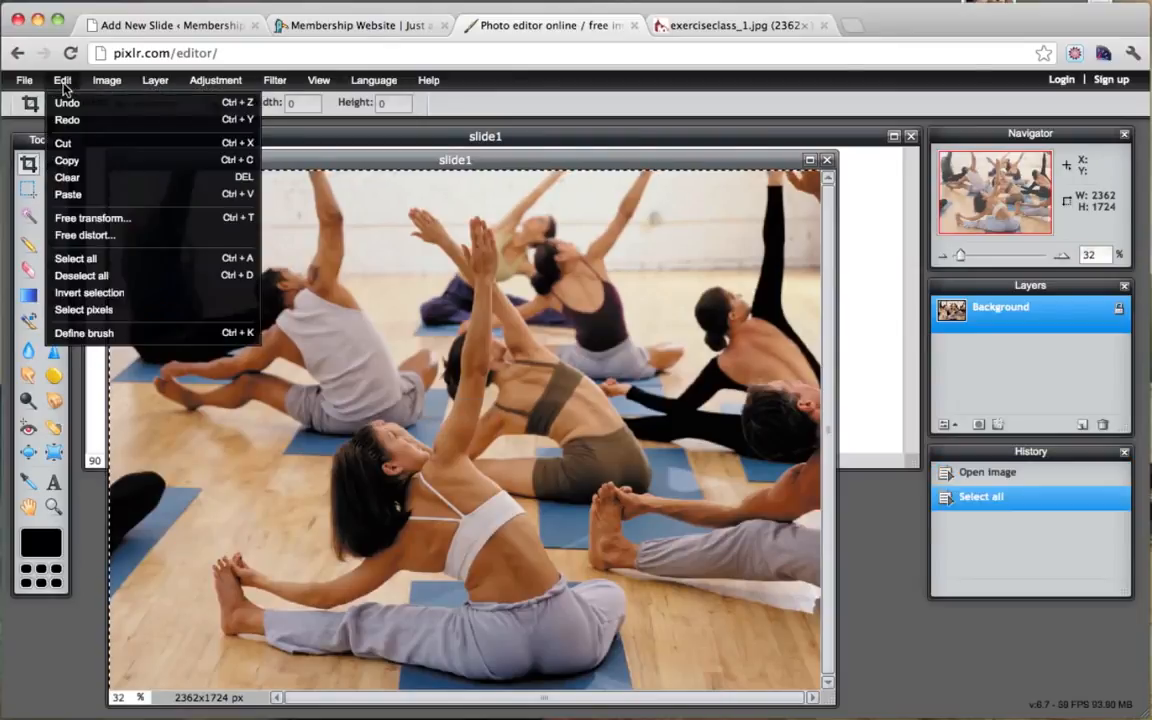
left_click(79, 160)
left_click(305, 138)
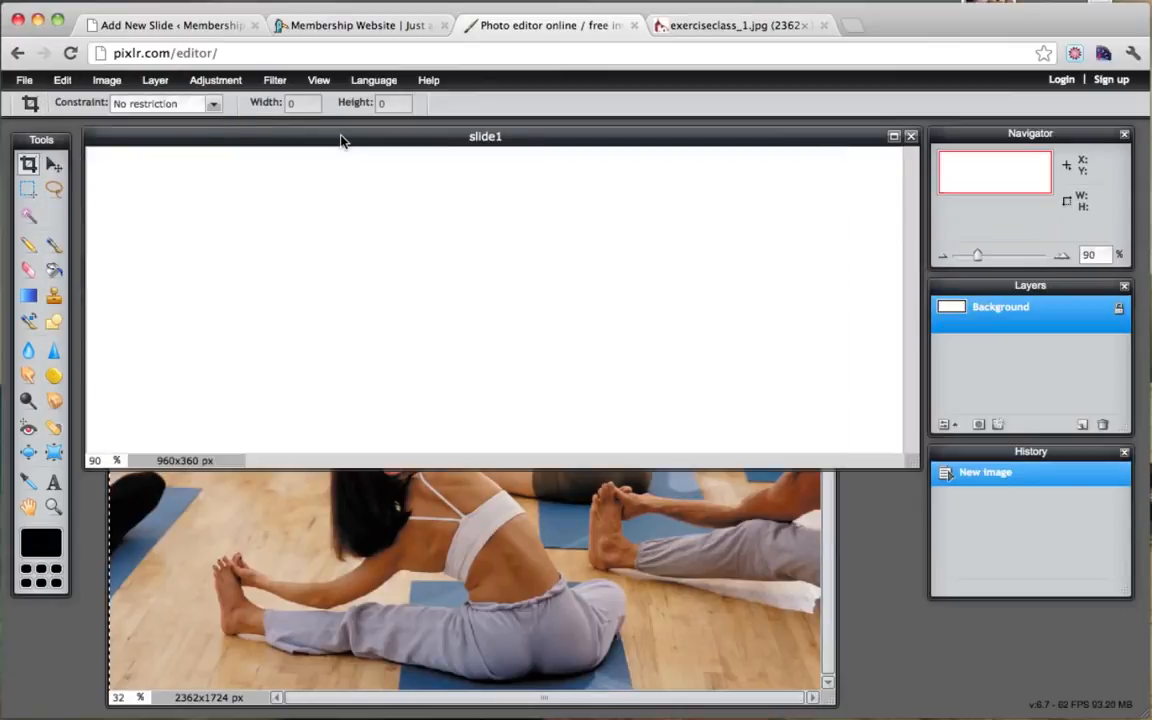
left_click(62, 80)
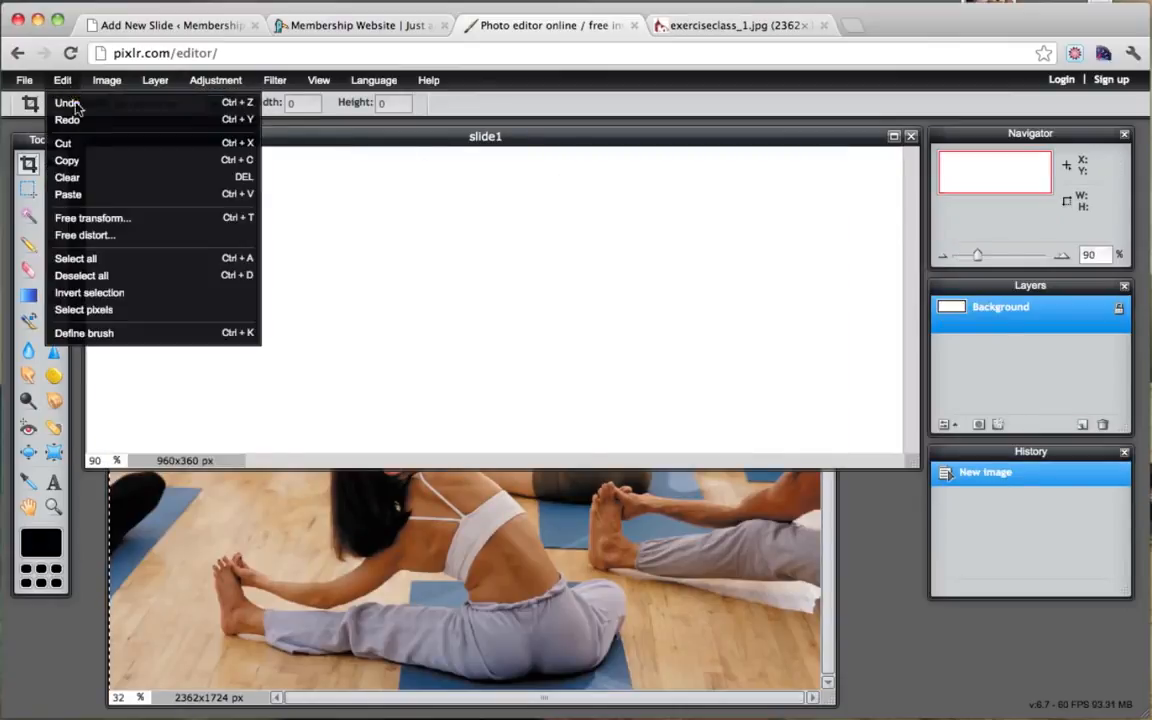
left_click(105, 193)
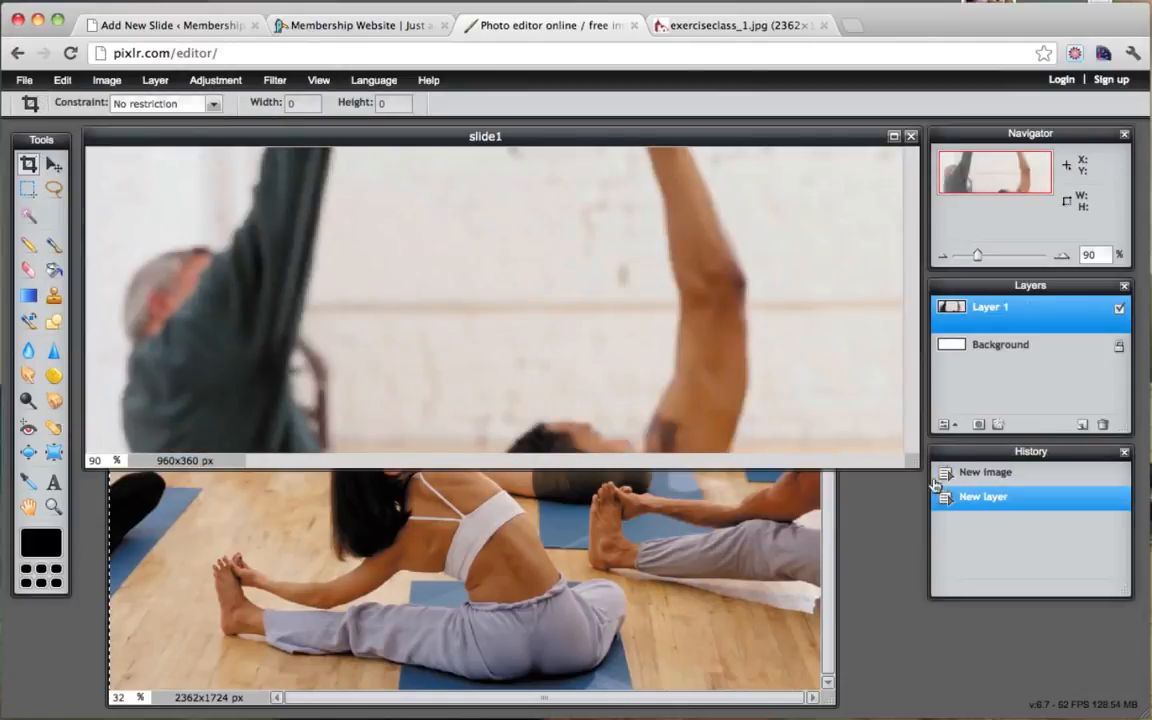
Step: Free-transform the yoga photo layer, resizing and moving it to fill the 960x360 banner
left_click_drag(916, 464, 1146, 655)
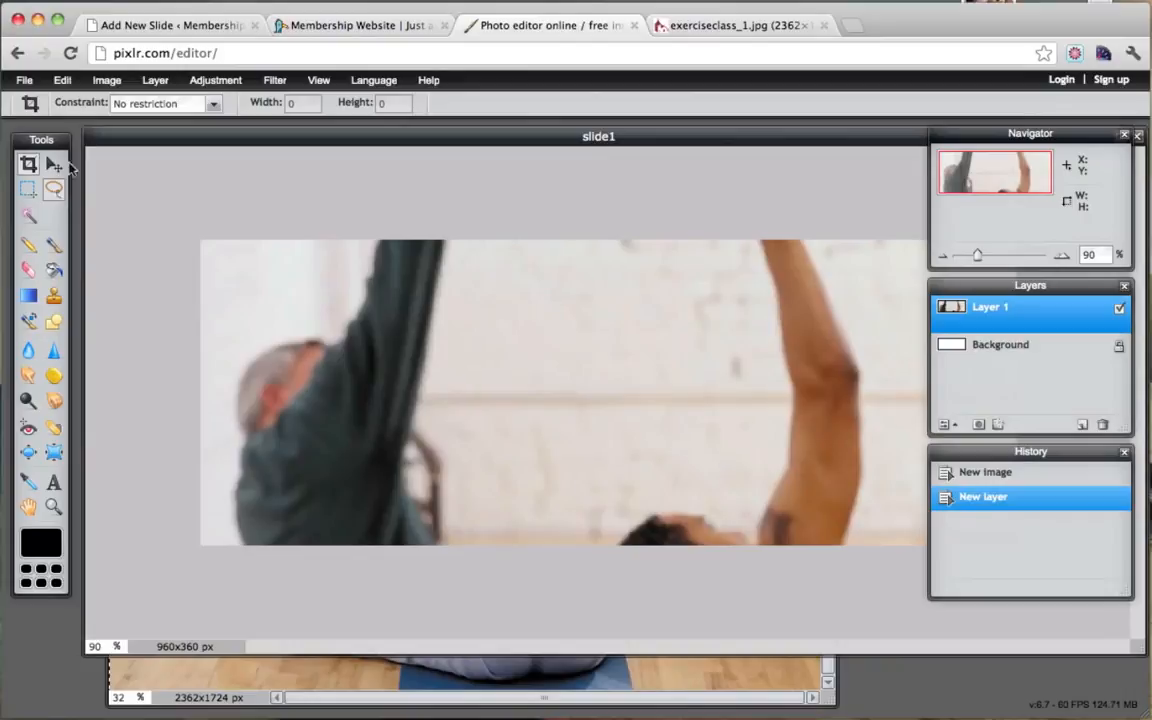
left_click(62, 82)
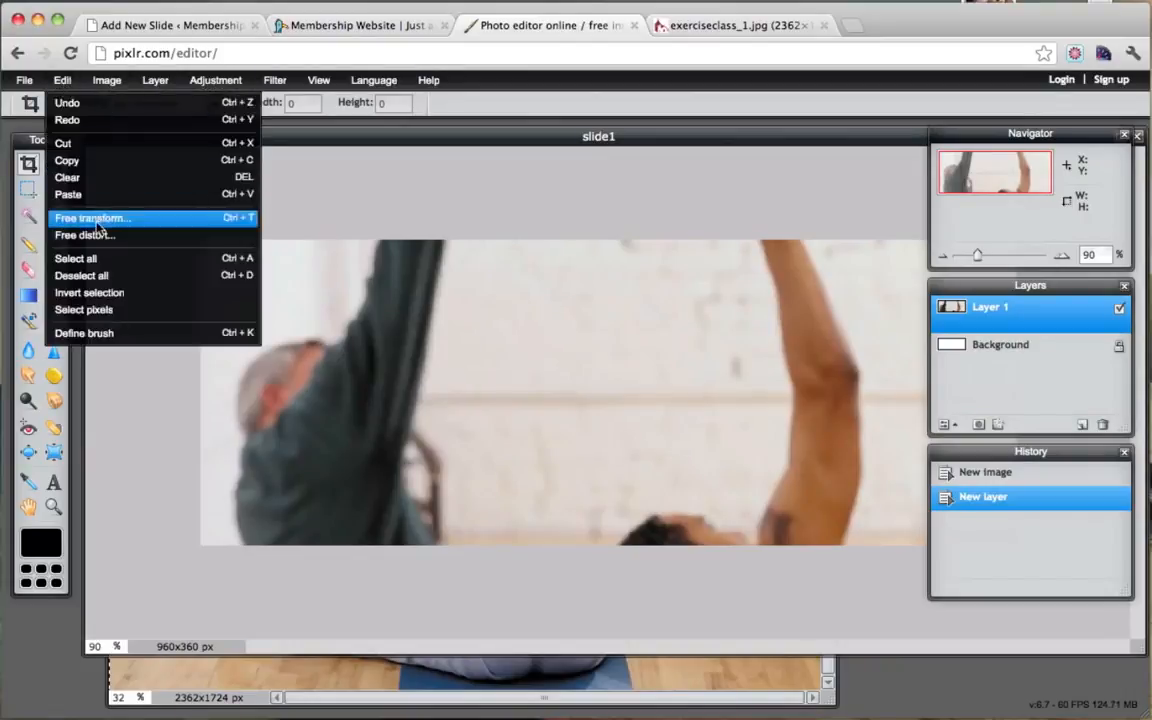
left_click(99, 224)
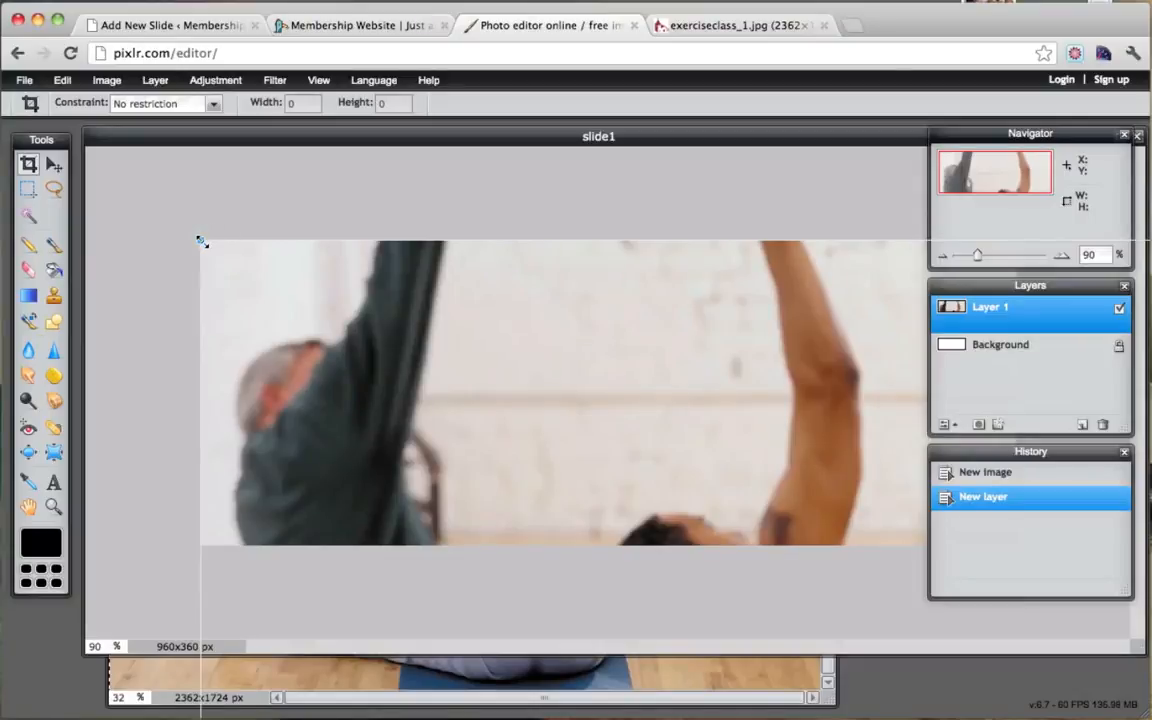
left_click_drag(201, 242, 531, 432)
left_click_drag(735, 517, 360, 211)
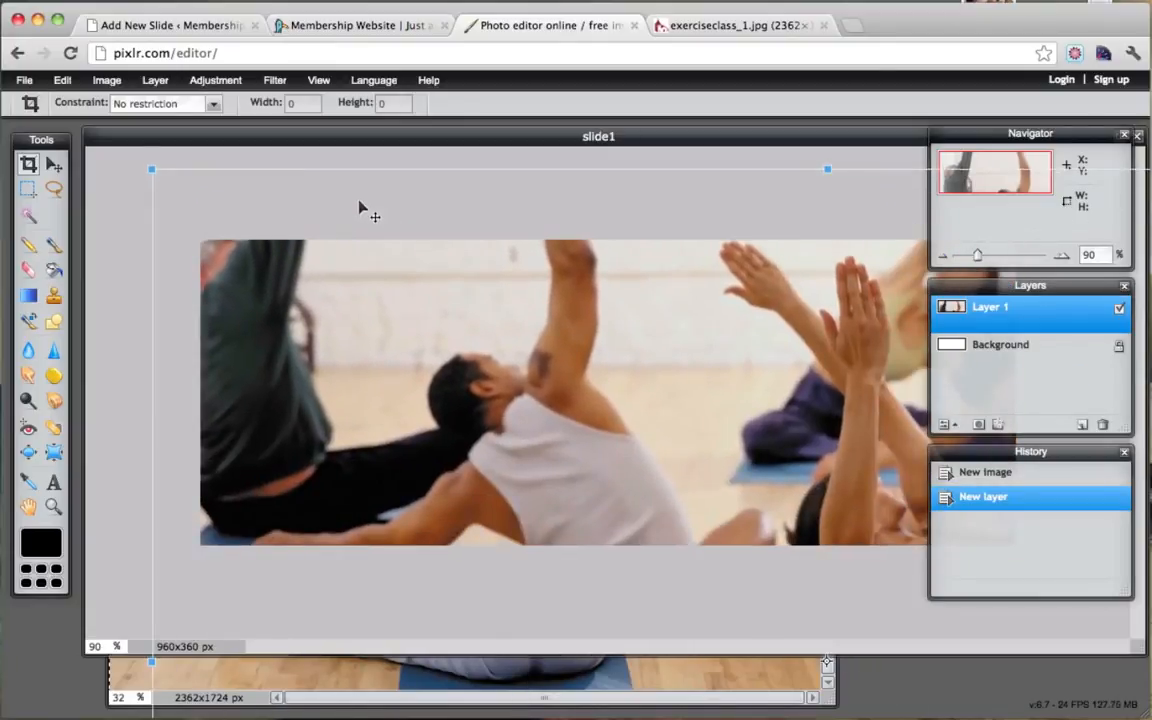
left_click_drag(147, 170, 503, 335)
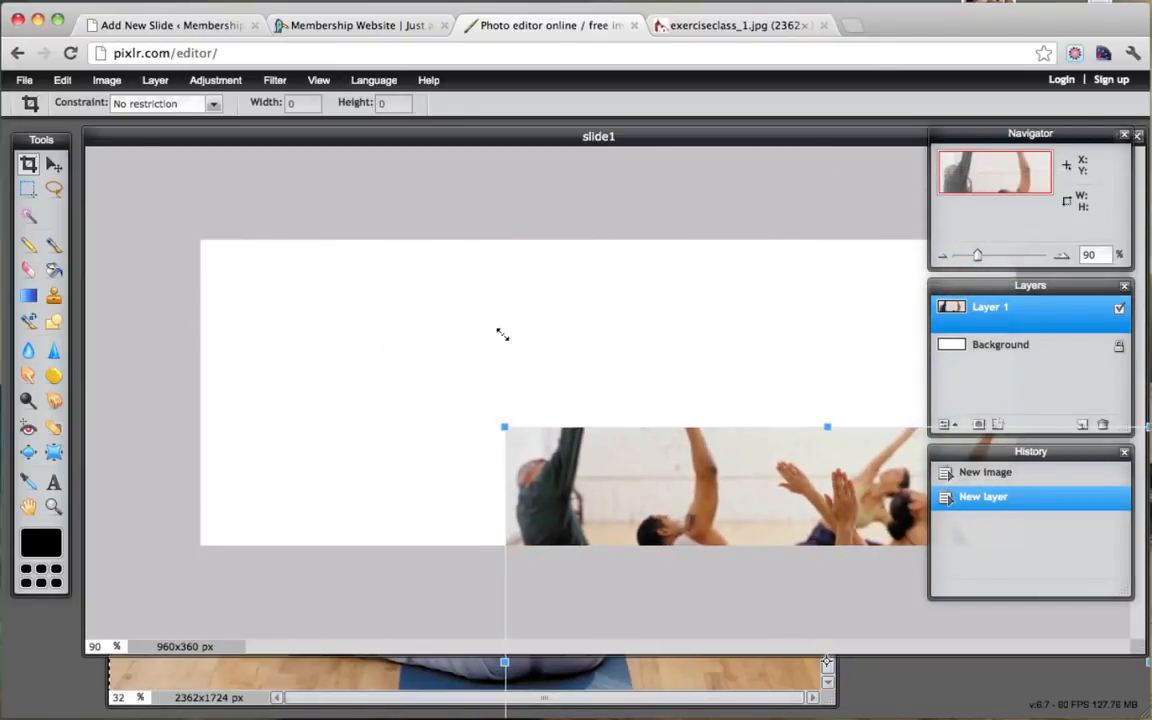
left_click_drag(710, 475, 407, 291)
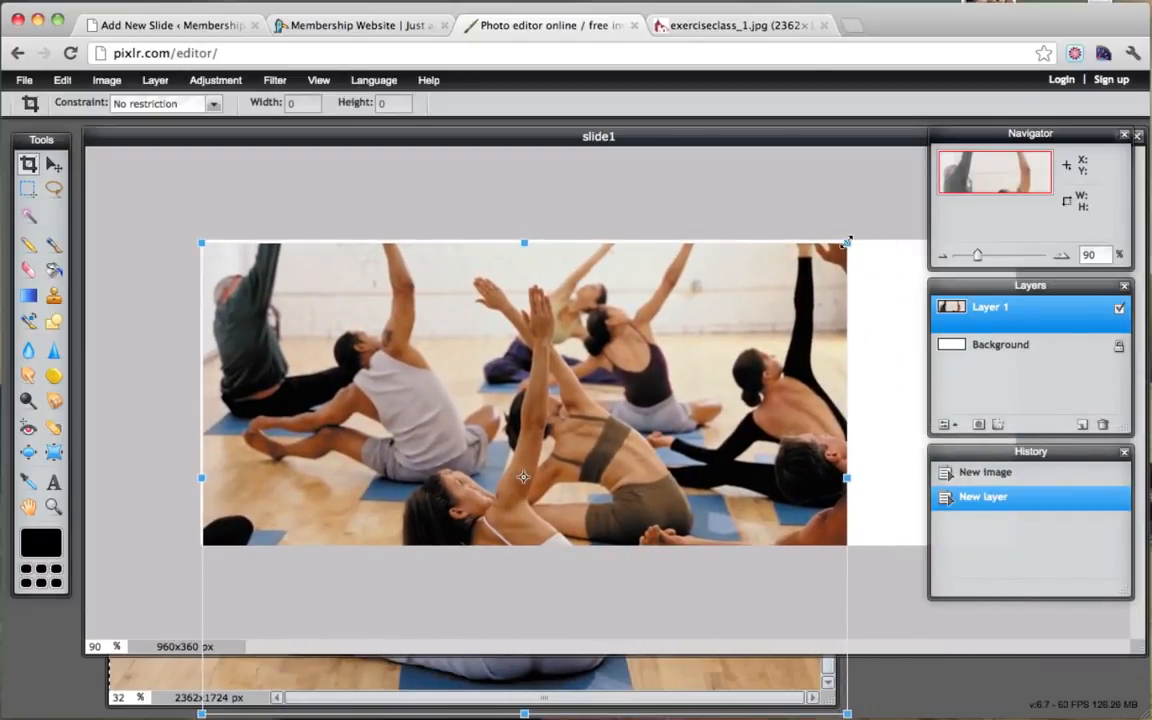
left_click_drag(847, 242, 1095, 140)
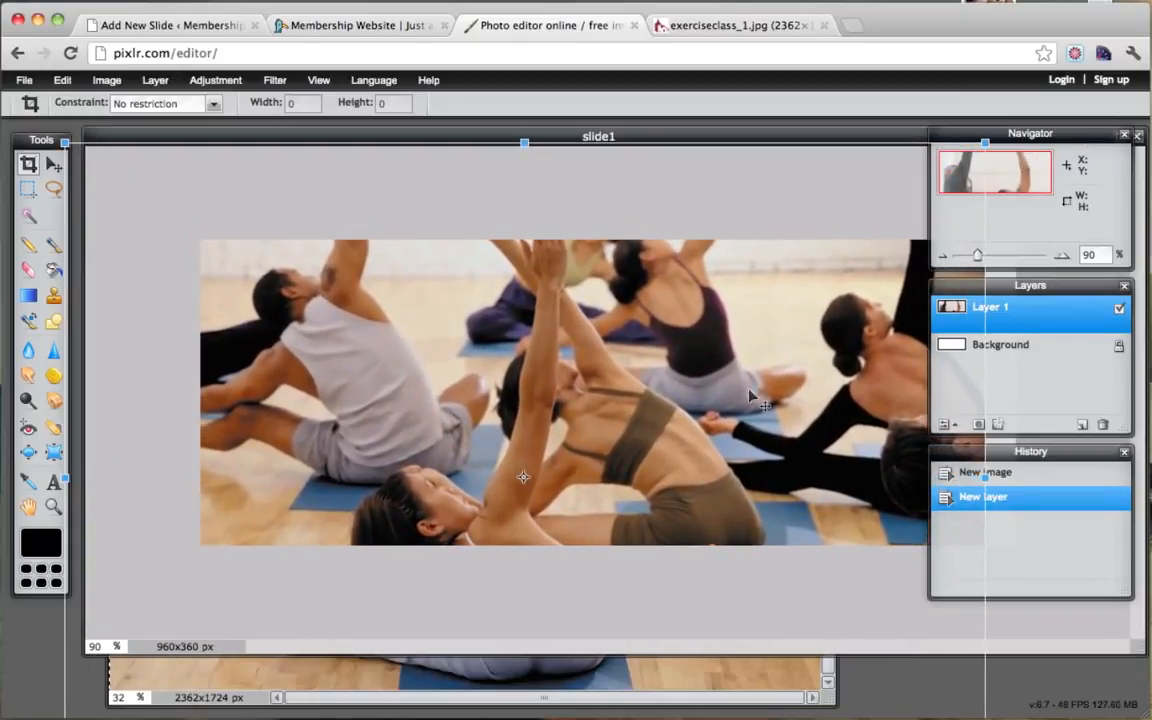
left_click_drag(744, 403, 836, 170)
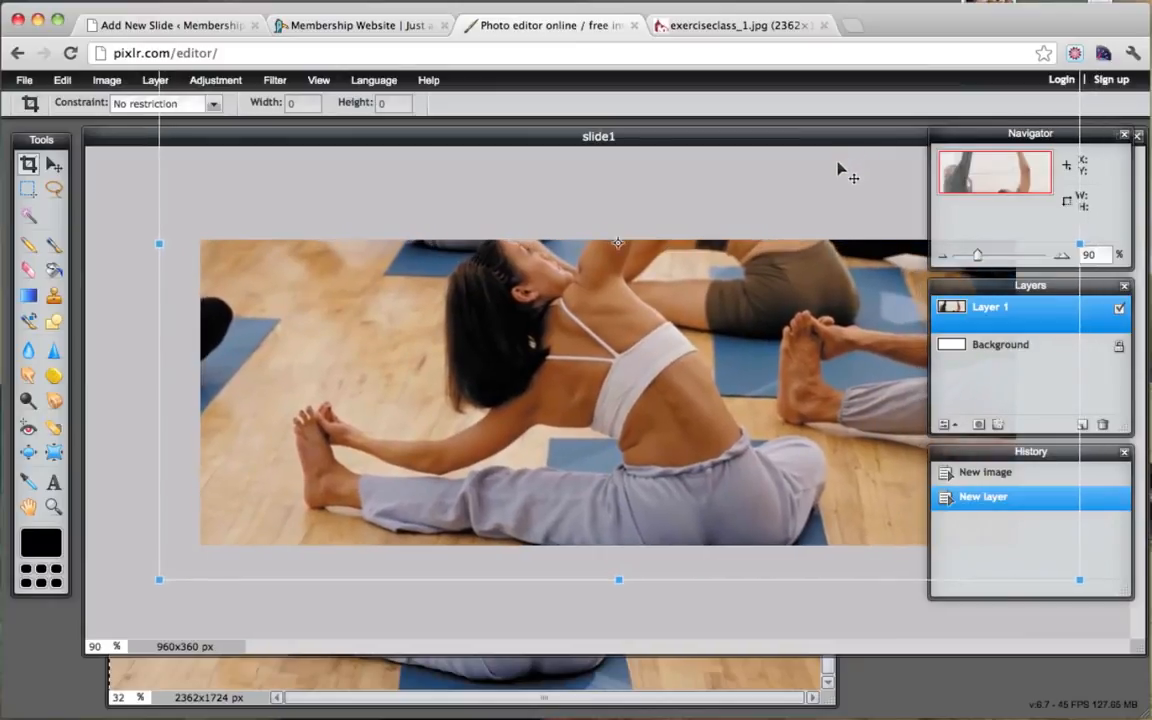
Step: Apply the transform to Layer 1 and hide the Navigator panel
left_click(1125, 137)
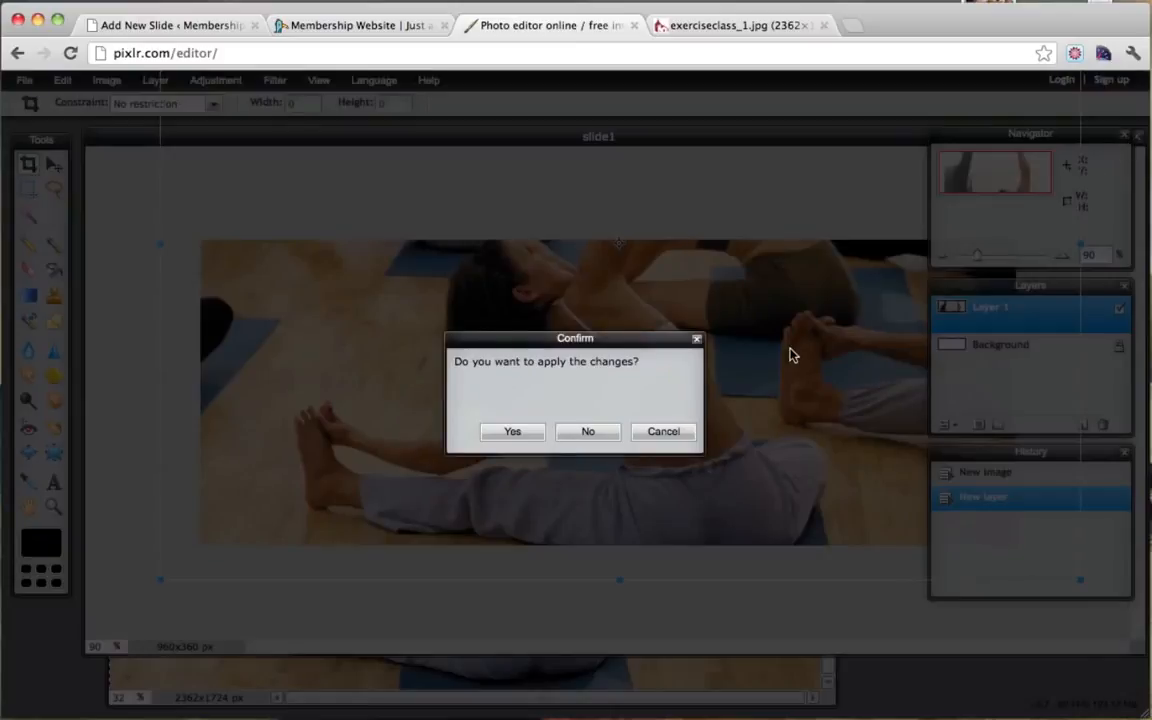
left_click(512, 432)
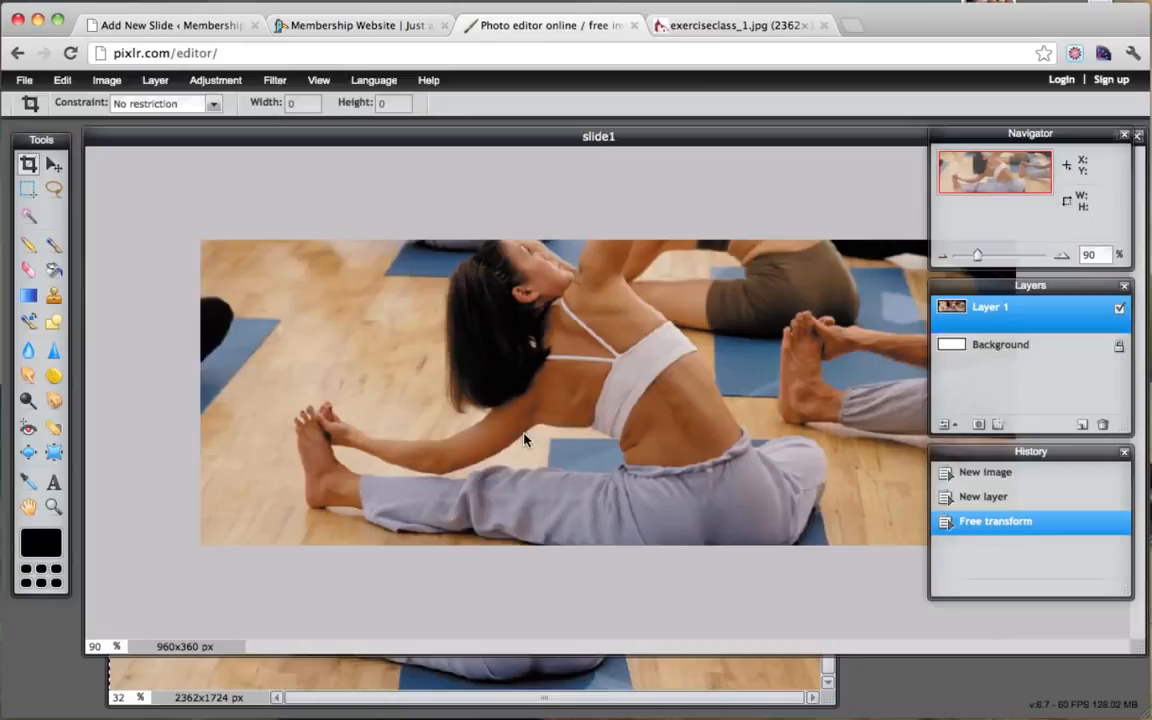
left_click(1125, 136)
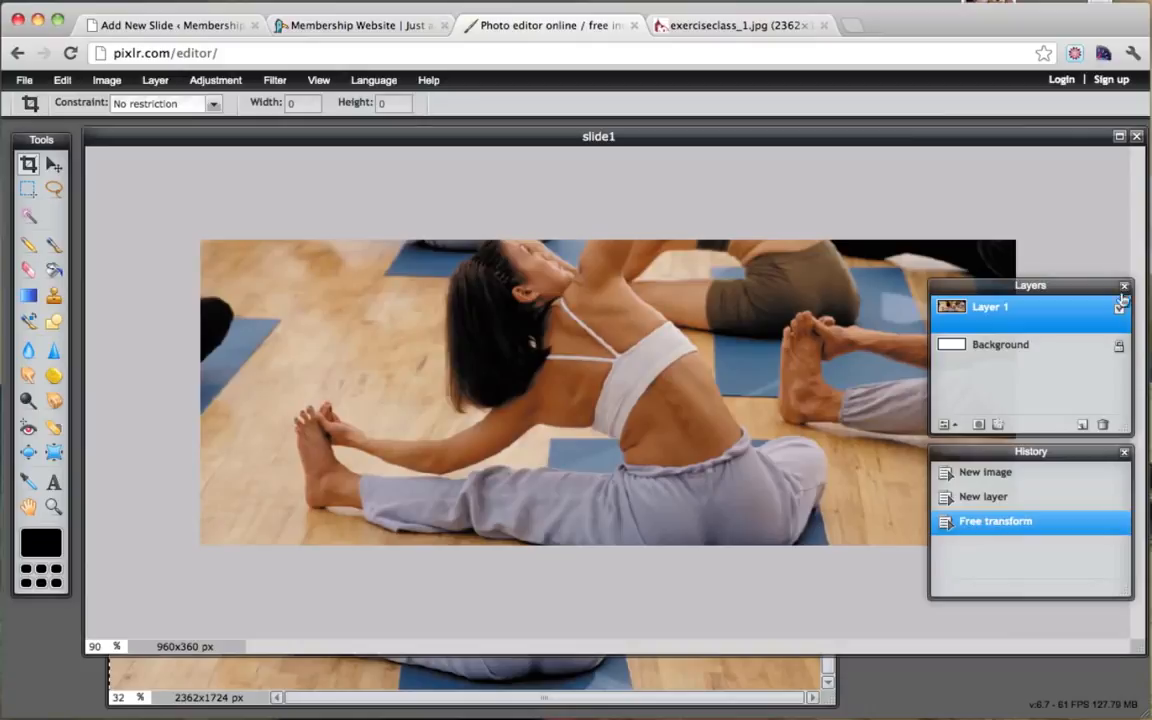
Step: Save the banner to the Desktop as slide1.jpg at JPEG quality 88, then go back to WordPress
left_click_drag(955, 285, 871, 164)
left_click_drag(1003, 453, 973, 540)
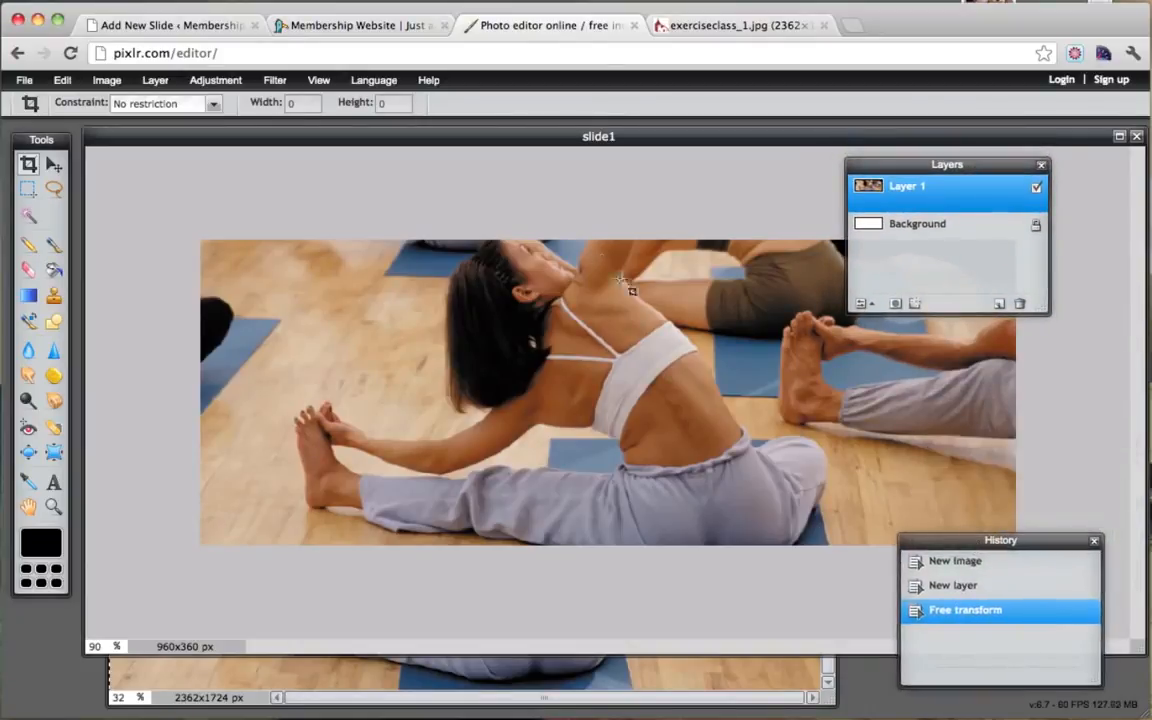
left_click(30, 82)
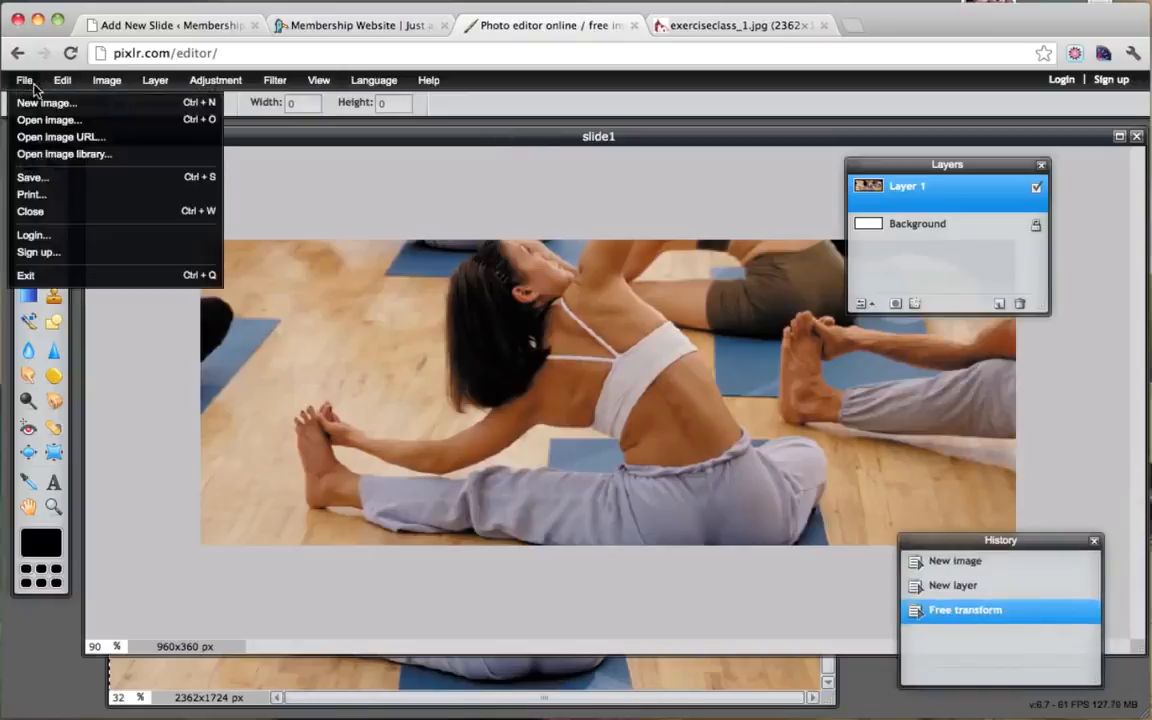
left_click(84, 181)
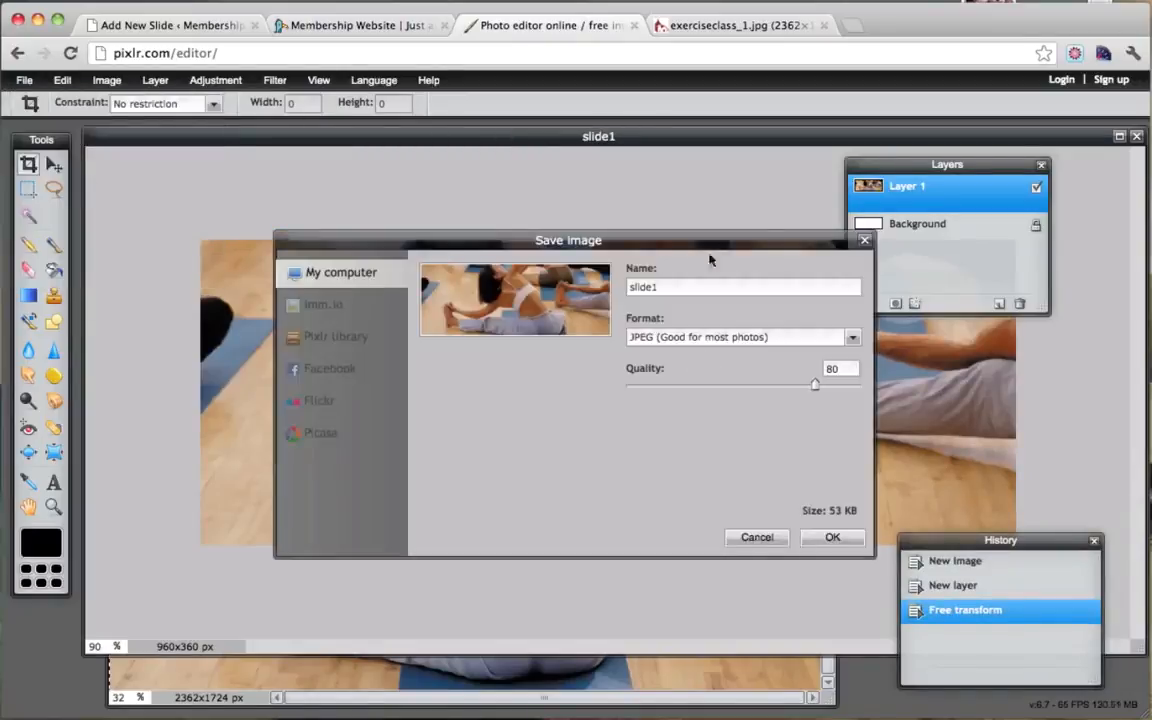
left_click_drag(815, 388, 833, 388)
left_click(833, 538)
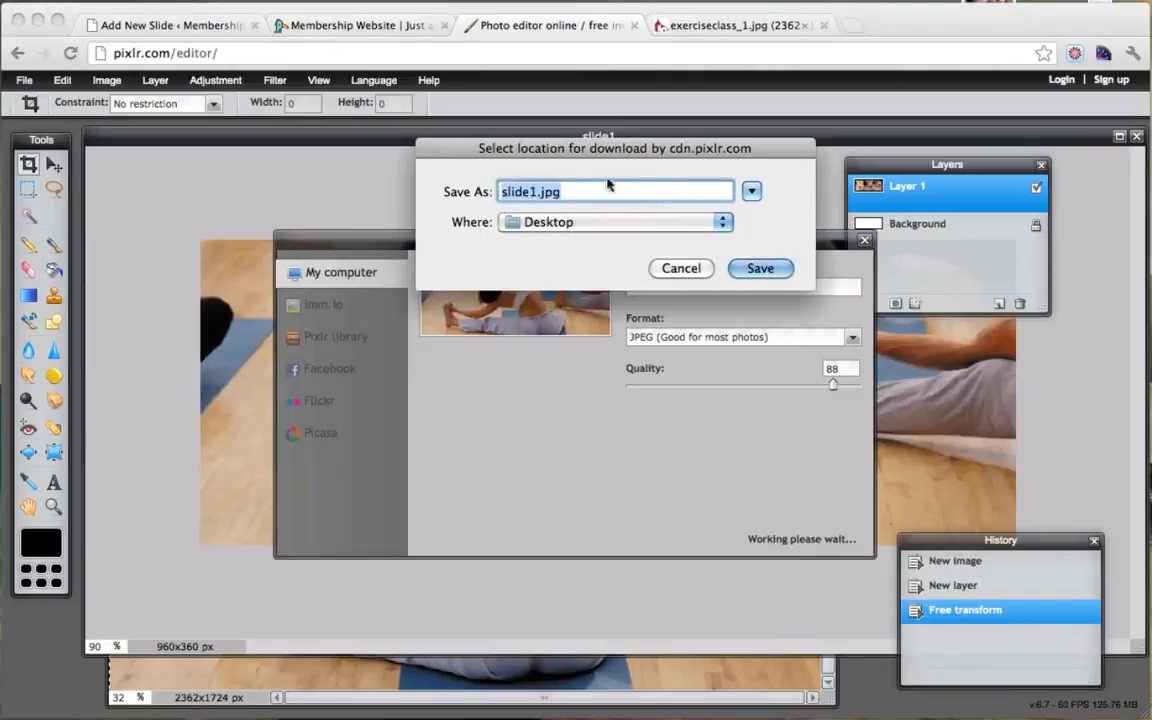
left_click(769, 268)
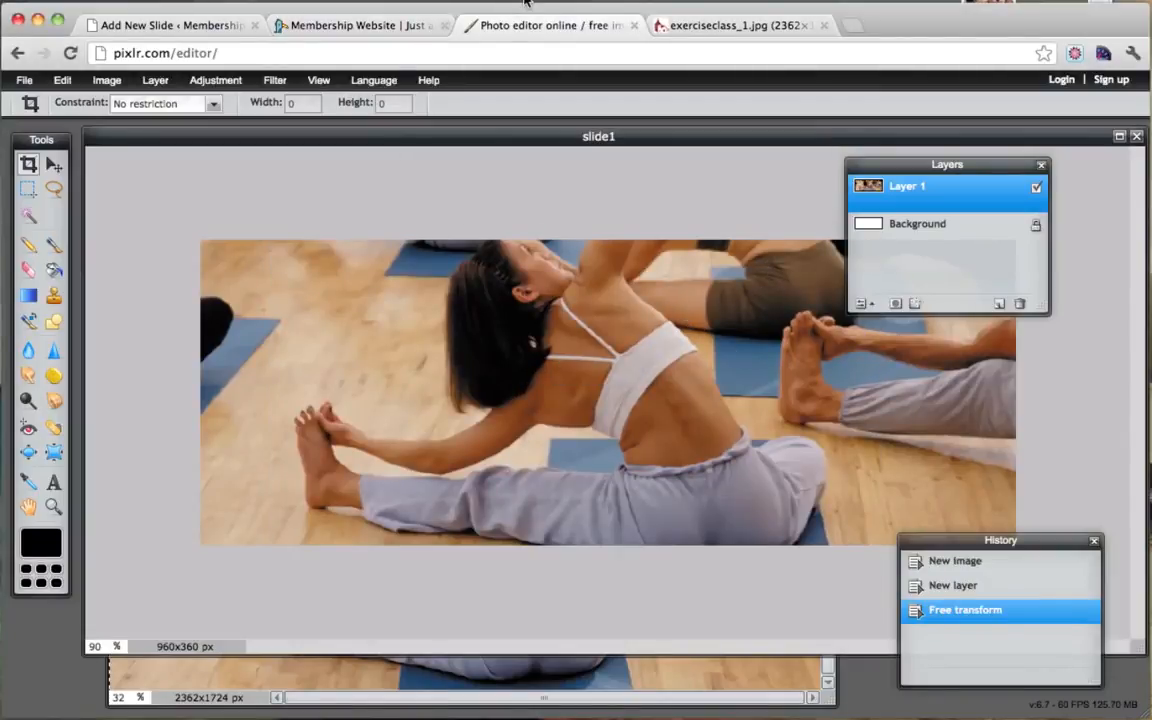
left_click(147, 30)
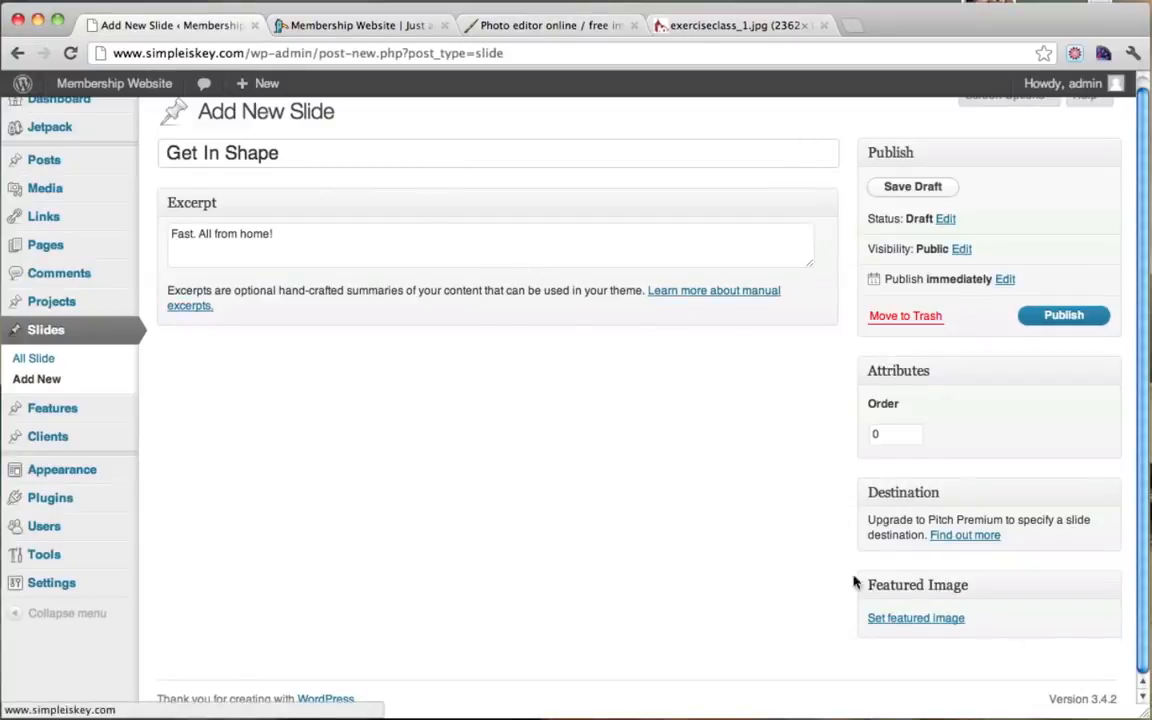
Step: Upload slide1.jpg, use it as the Get In Shape slide's featured image, and publish the slide
left_click(916, 620)
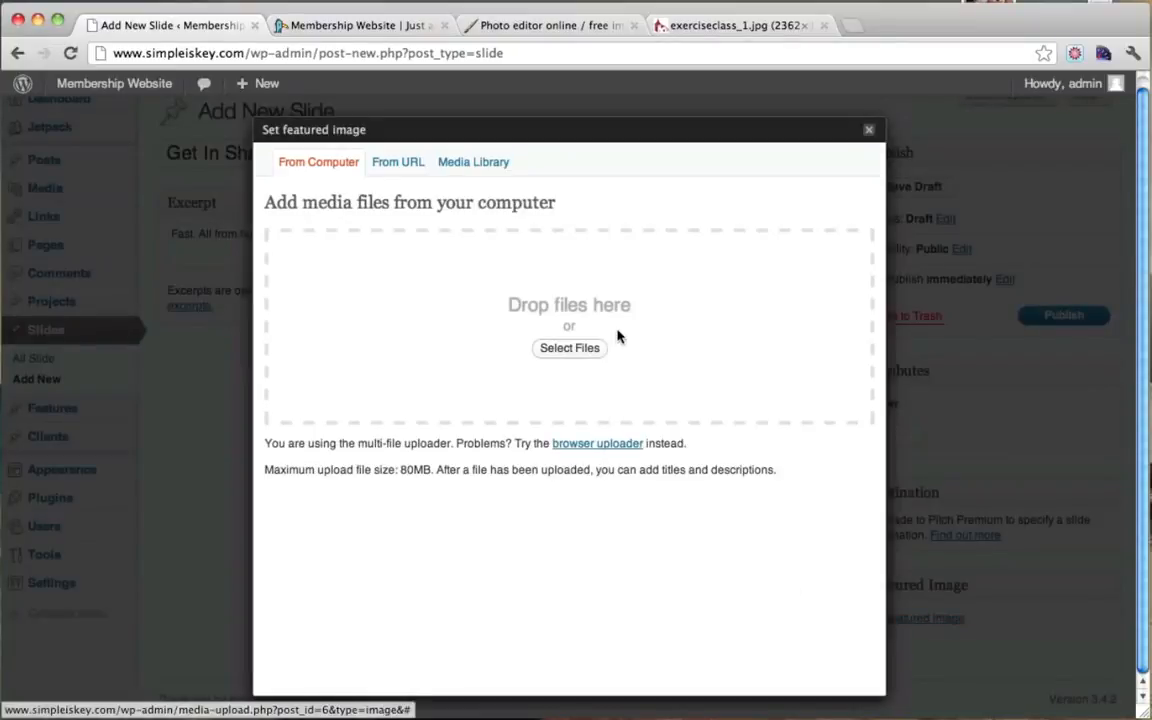
left_click(567, 348)
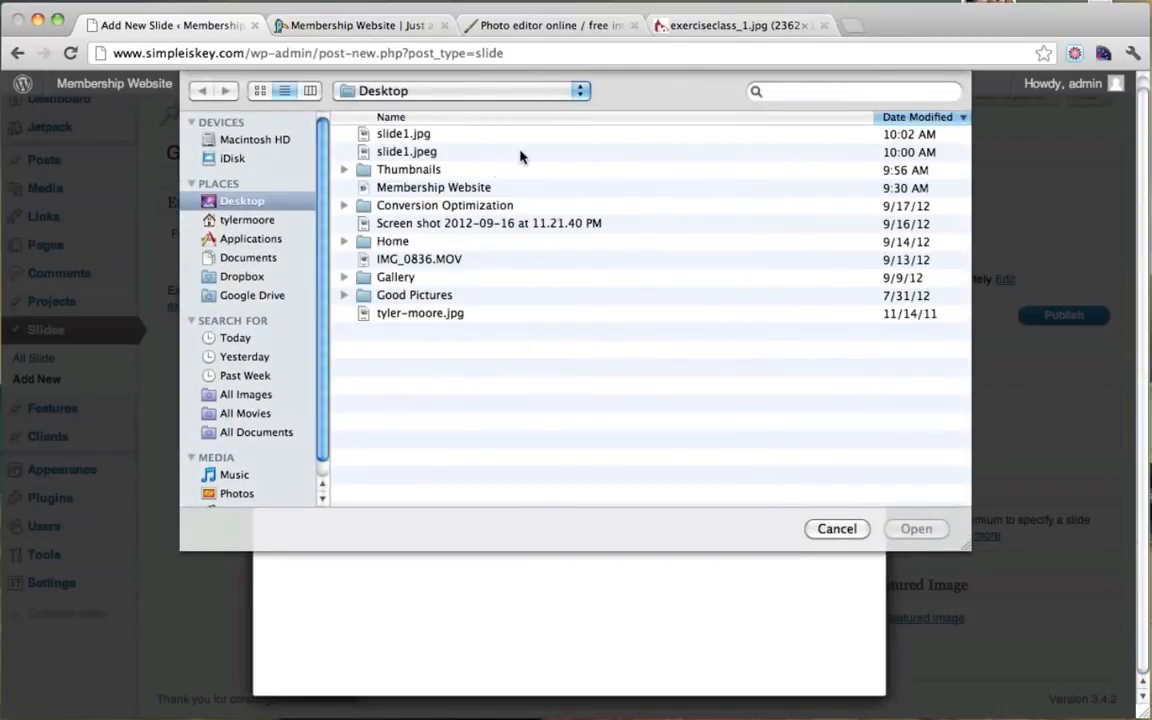
left_click(418, 136)
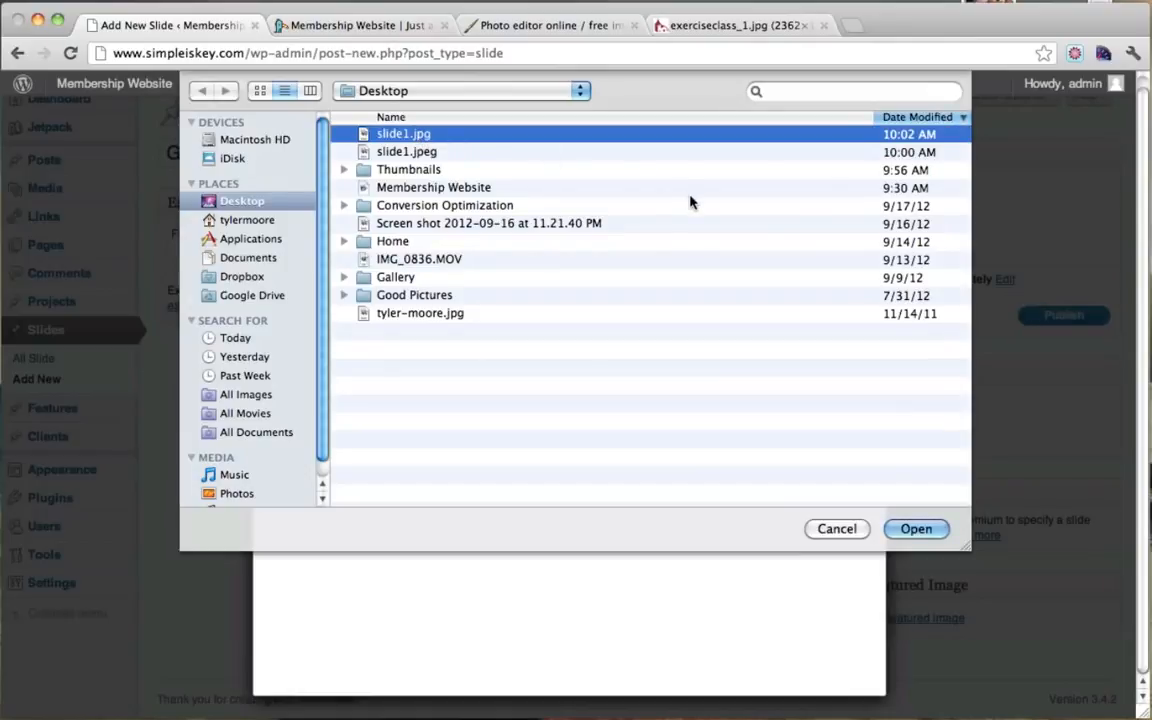
left_click(916, 529)
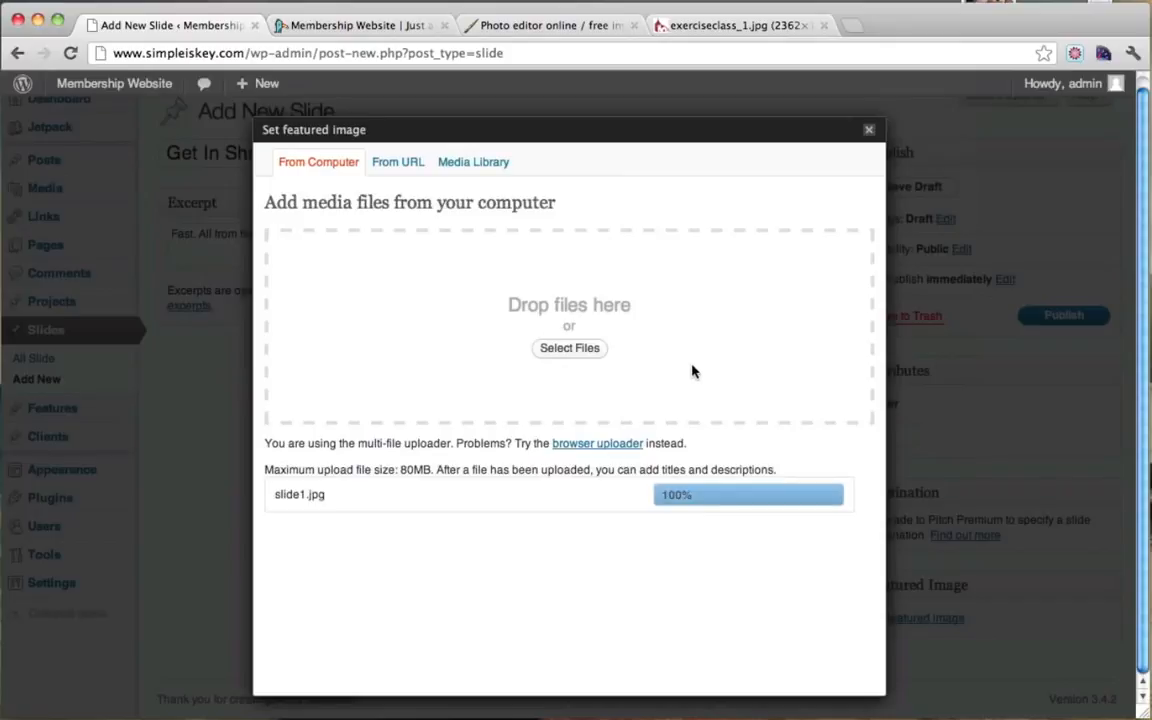
scroll(690, 373, "down", 4)
scroll(692, 372, "down", 5)
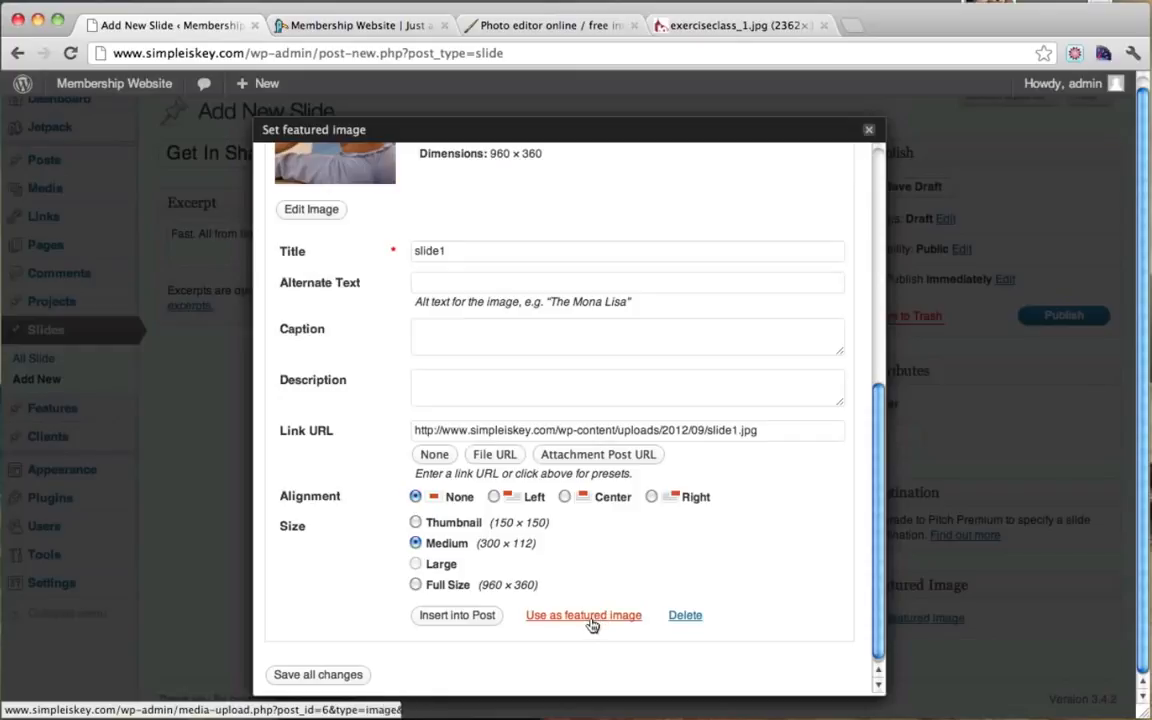
left_click(590, 616)
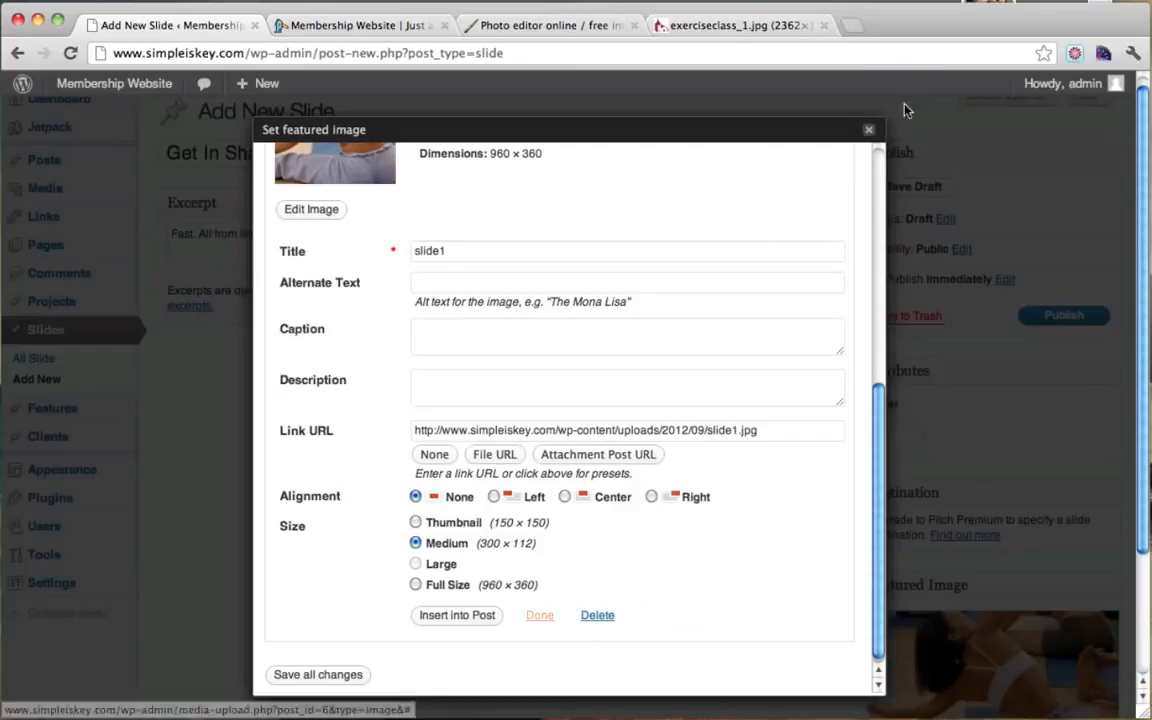
left_click(868, 129)
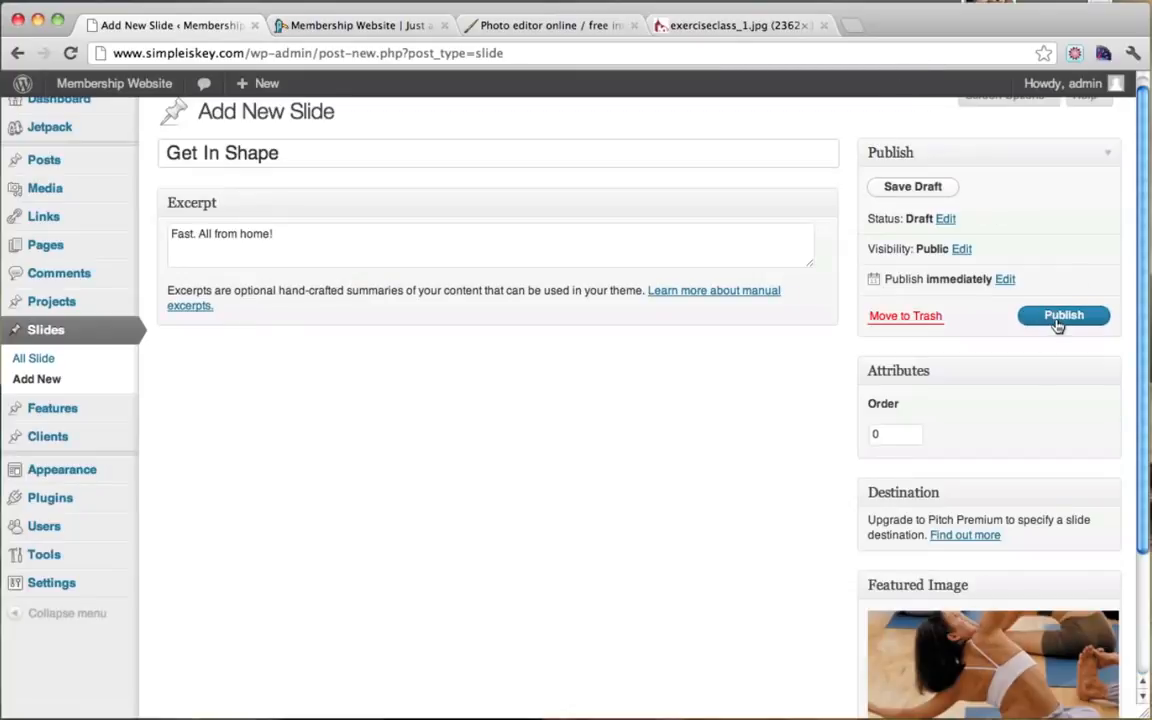
left_click(1058, 323)
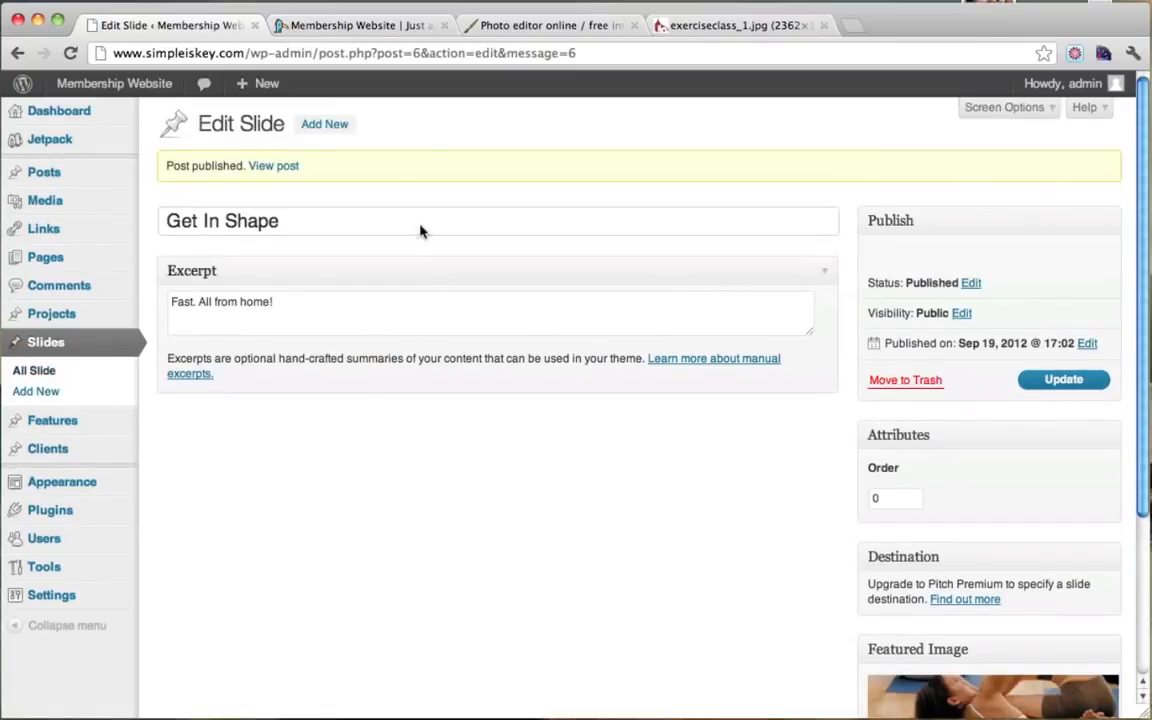
Step: Visit the live site in a new tab, scroll the homepage to check the yoga slide, then return to Edit Slide
mouse_move(98, 90)
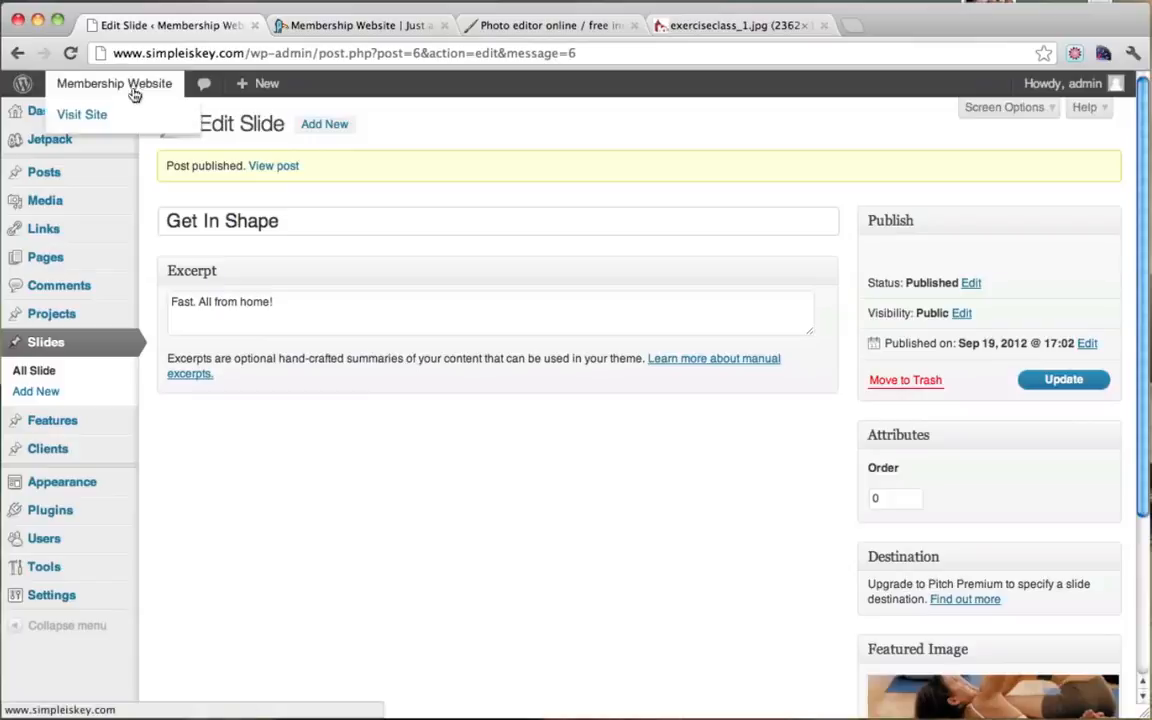
left_click(128, 115, "super")
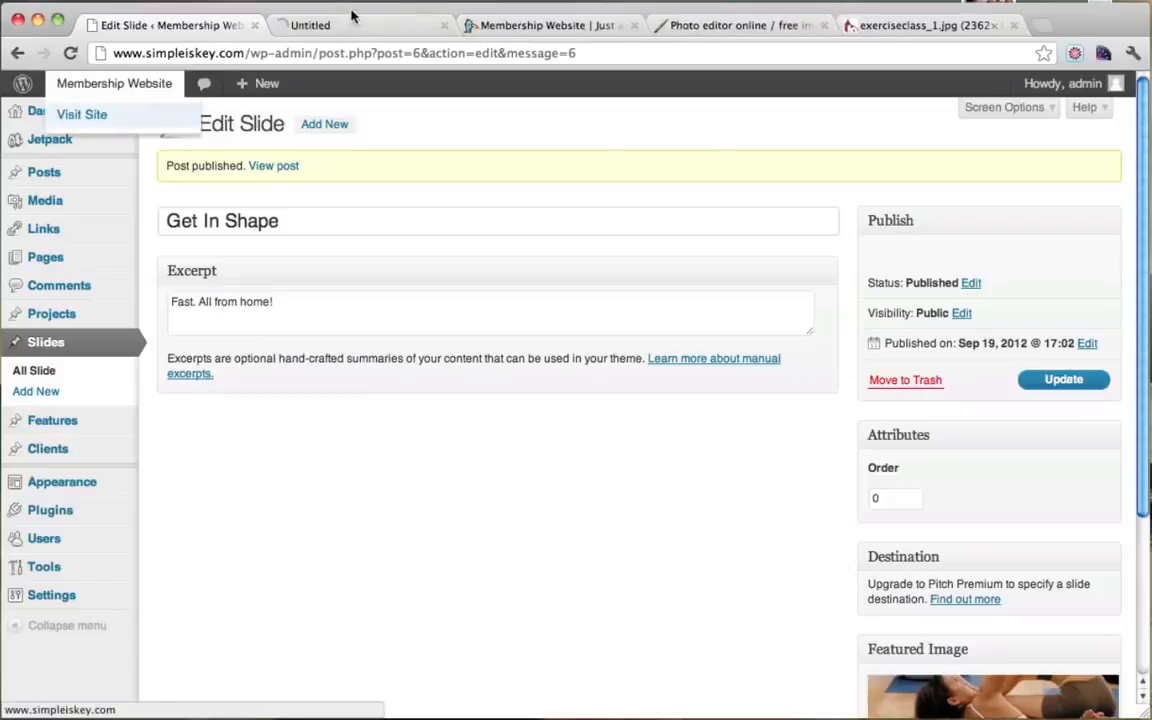
left_click(355, 22)
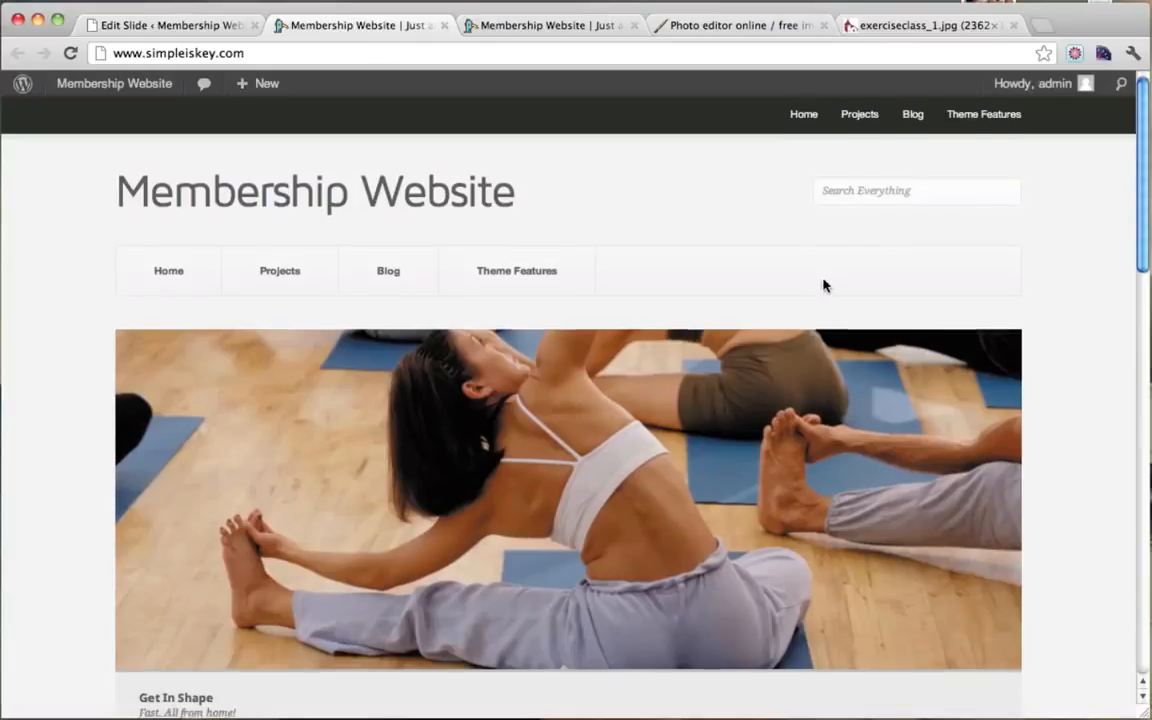
scroll(960, 380, "down", 3)
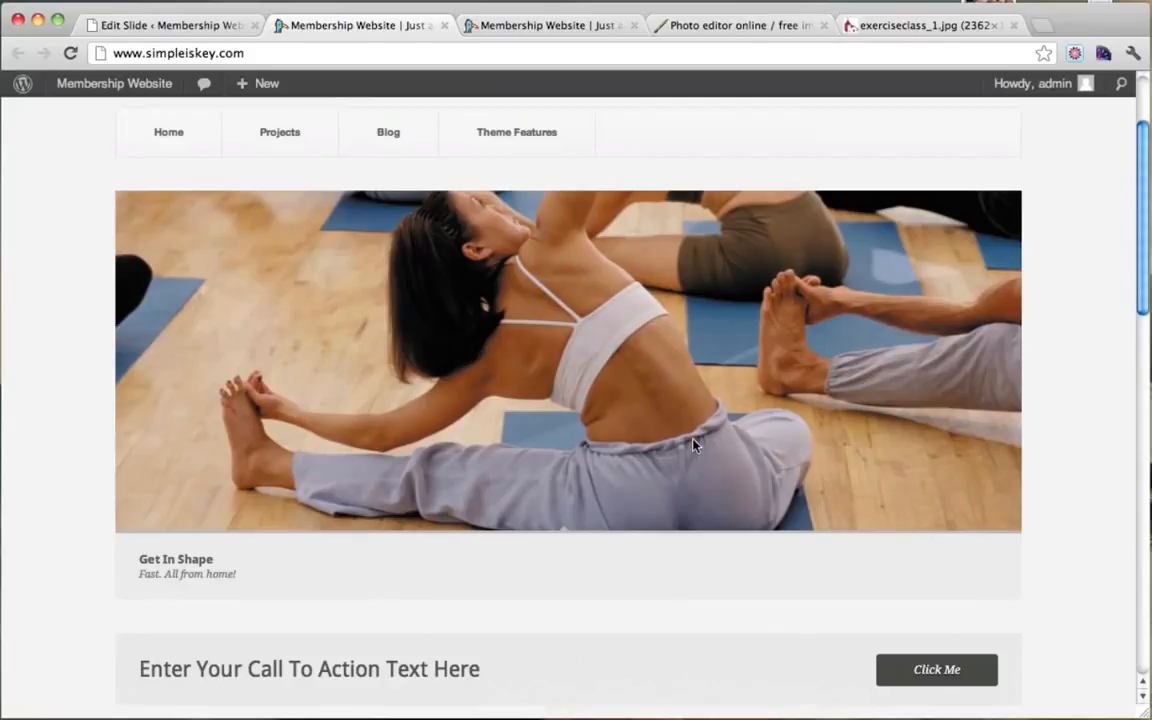
scroll(948, 411, "up", 3)
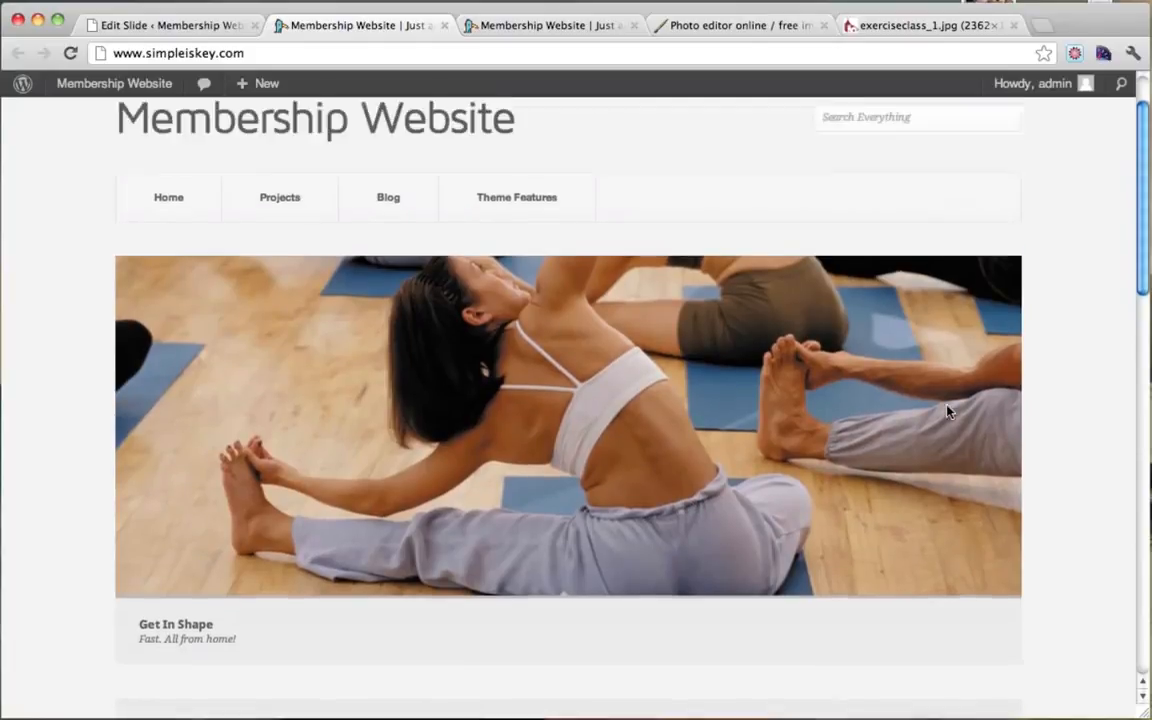
scroll(948, 411, "down", 3)
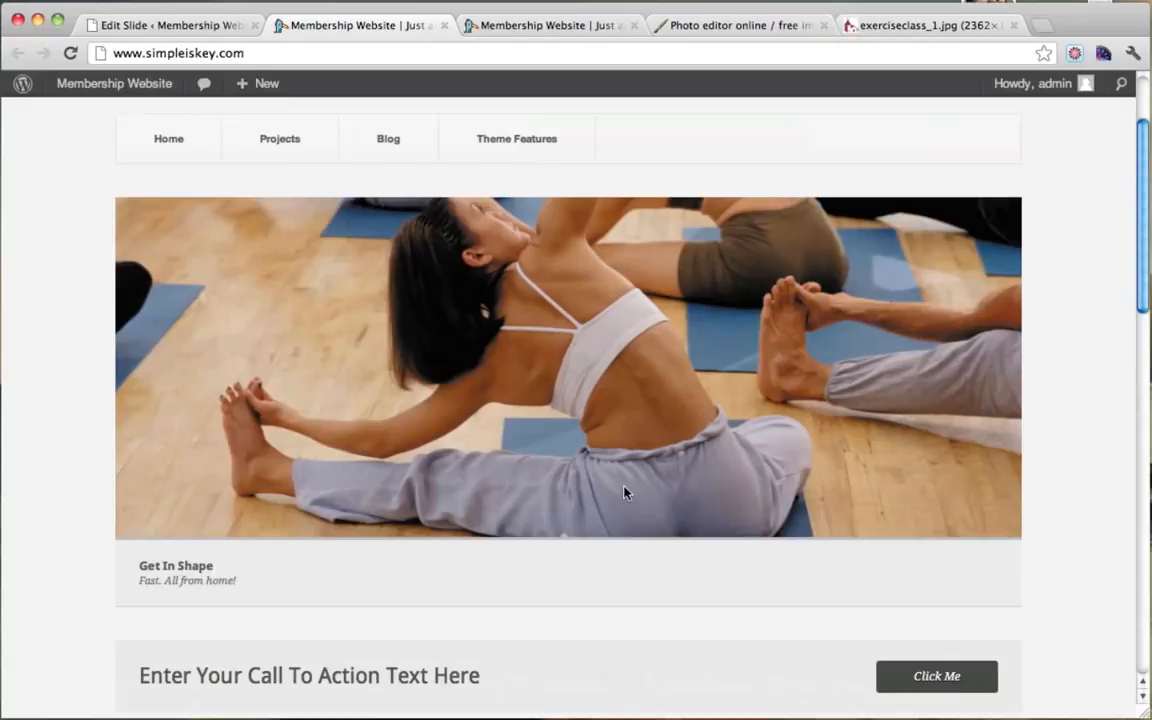
scroll(624, 492, "up", 3)
scroll(624, 492, "down", 2)
scroll(624, 492, "up", 2)
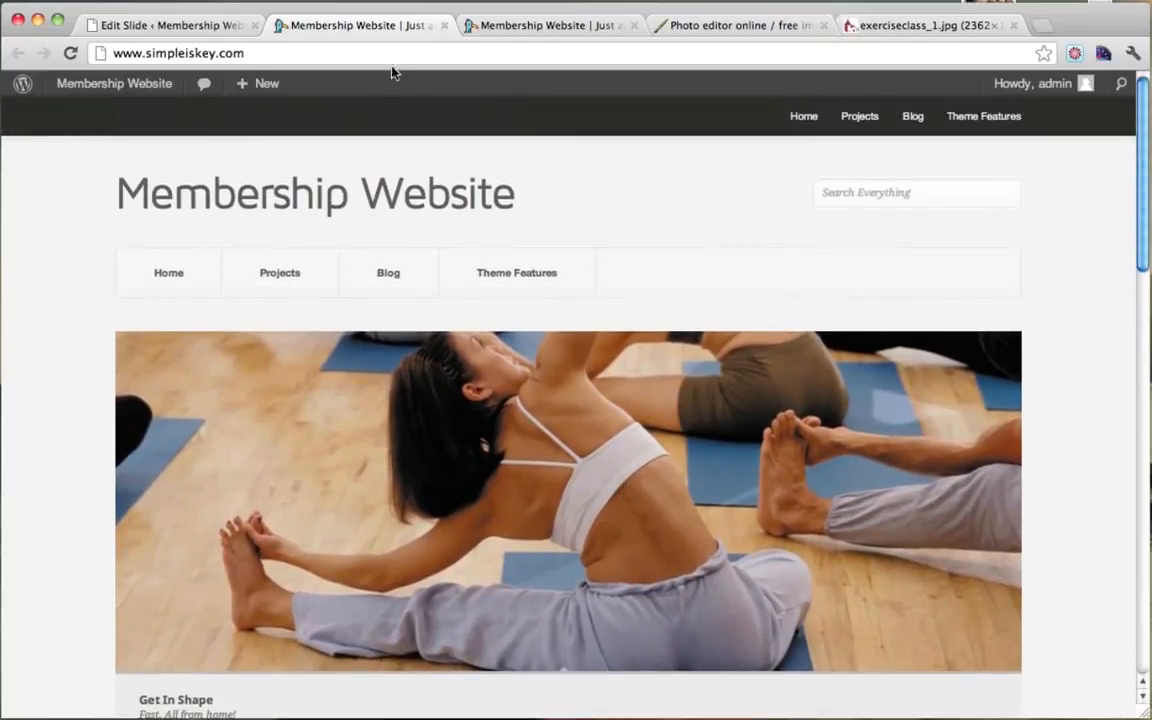
left_click(182, 25)
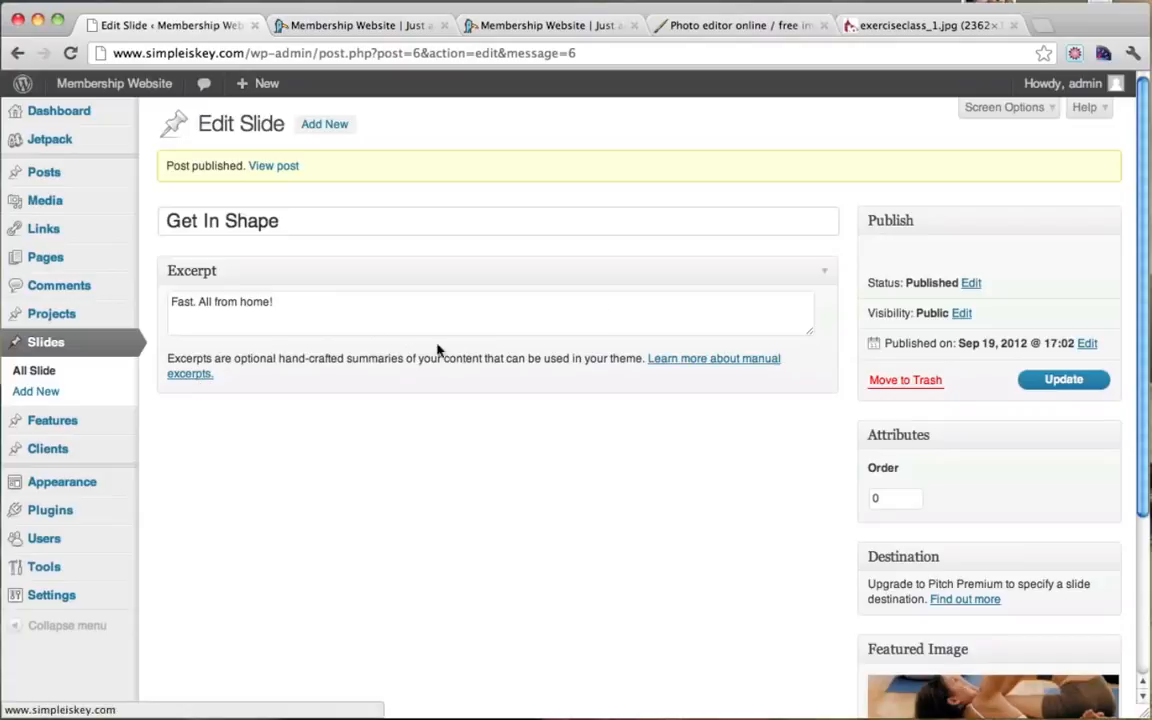
Step: Create a new slide titled 'Yes You Can' and begin writing its excerpt
left_click(46, 392)
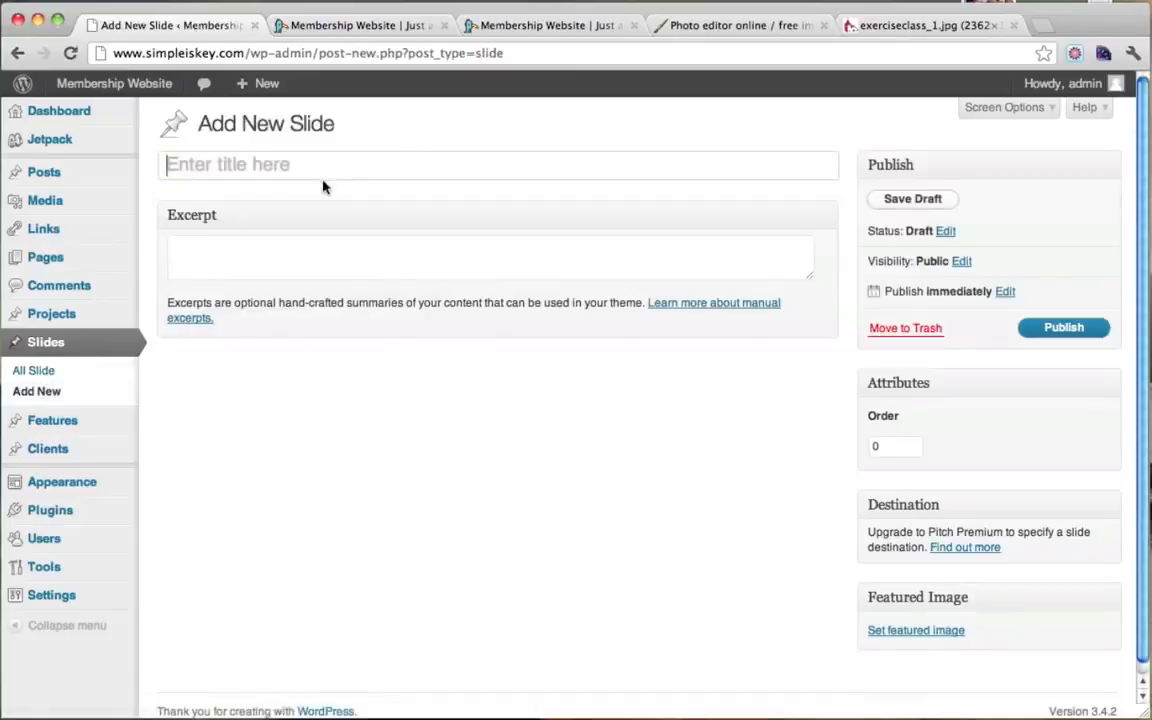
type("Yes You Can")
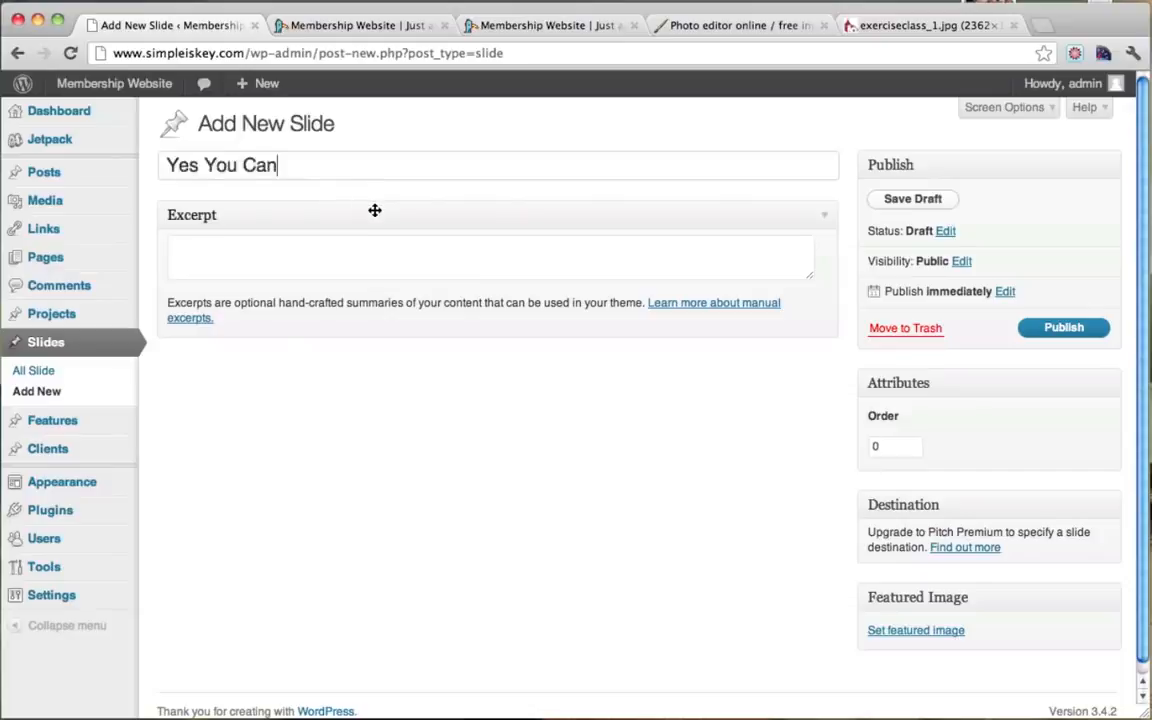
left_click(311, 241)
type("If")
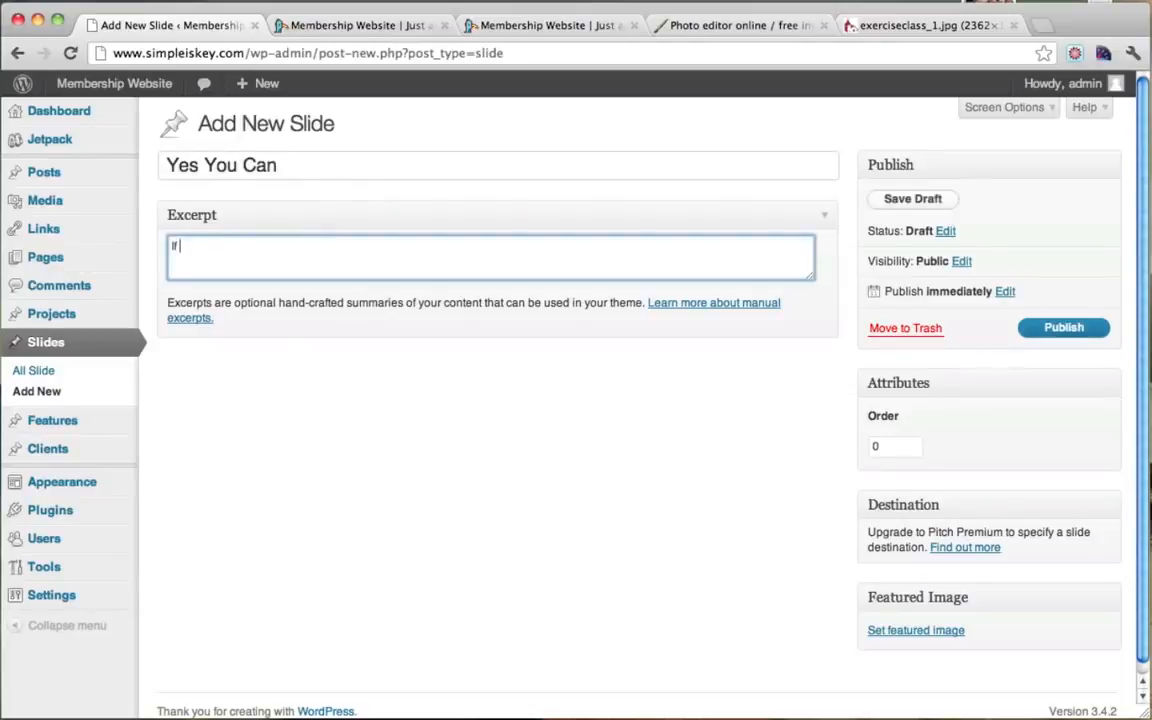
type(" Veronica can do it so can you!")
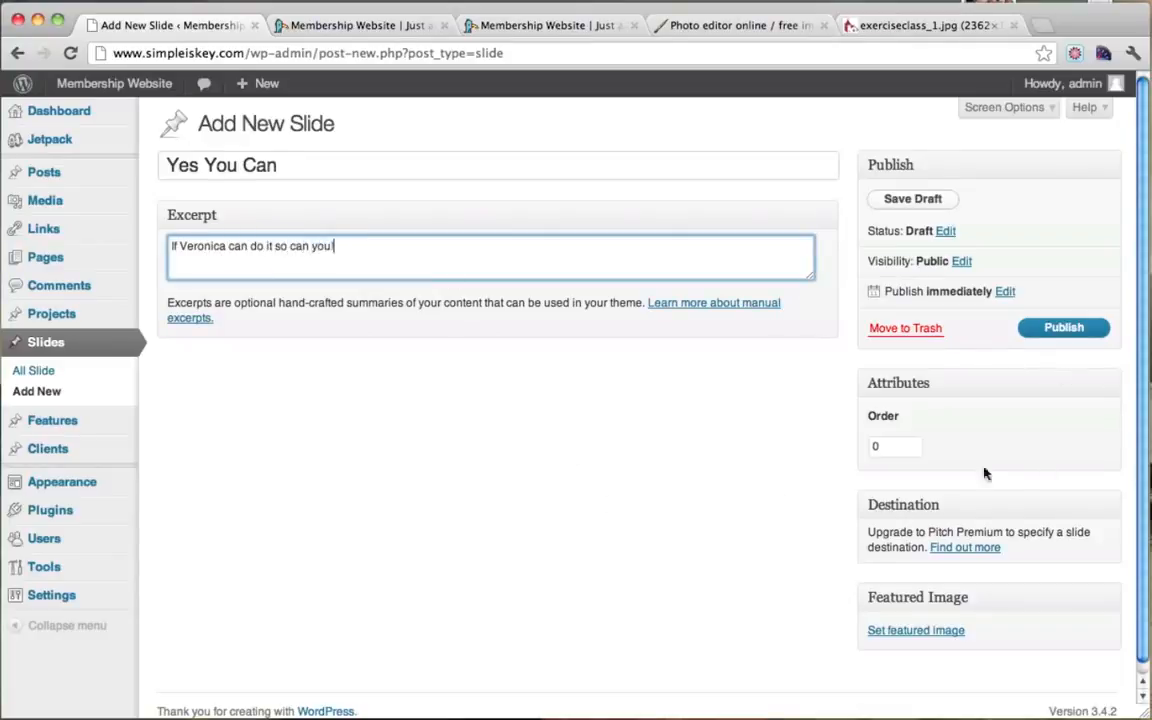
Step: Upload slide3.jpg from the Thumbnails folder as a featured image candidate
left_click(914, 630)
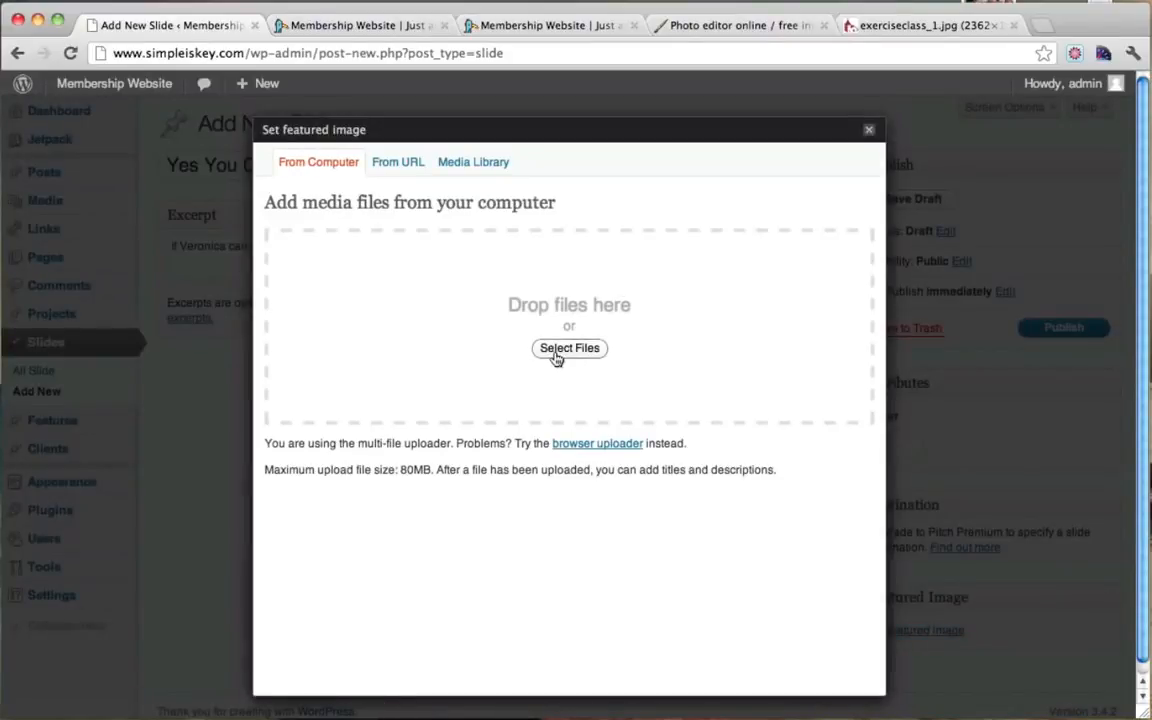
left_click(569, 348)
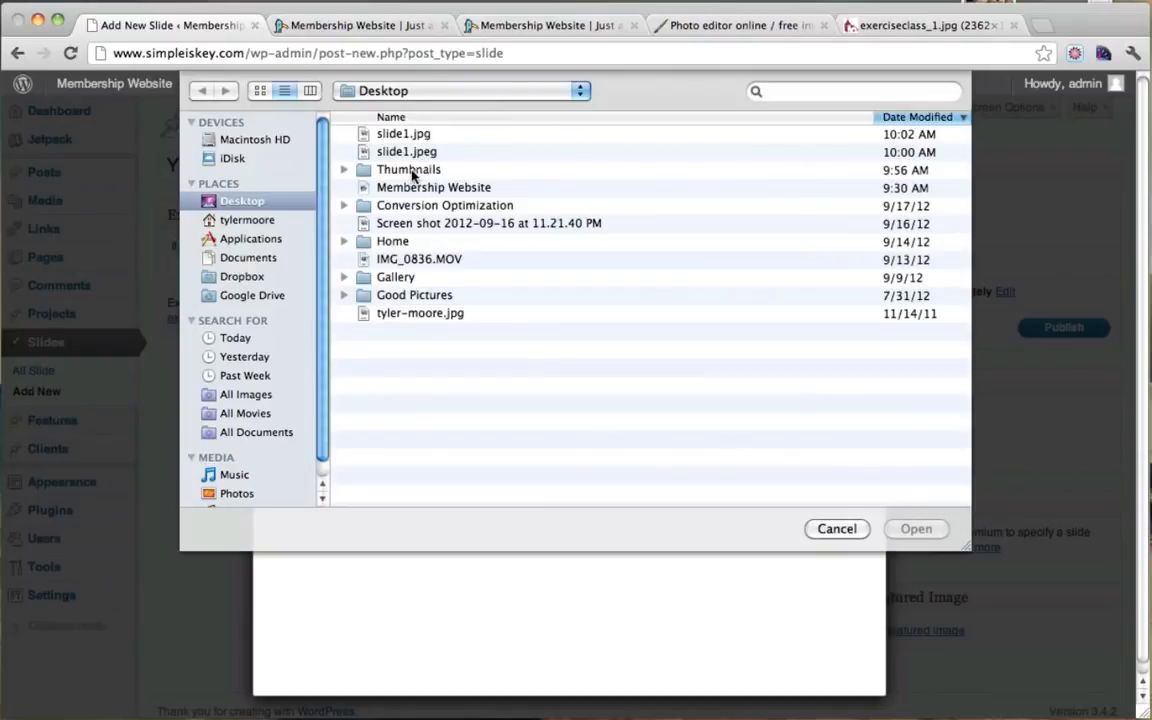
double_click(406, 172)
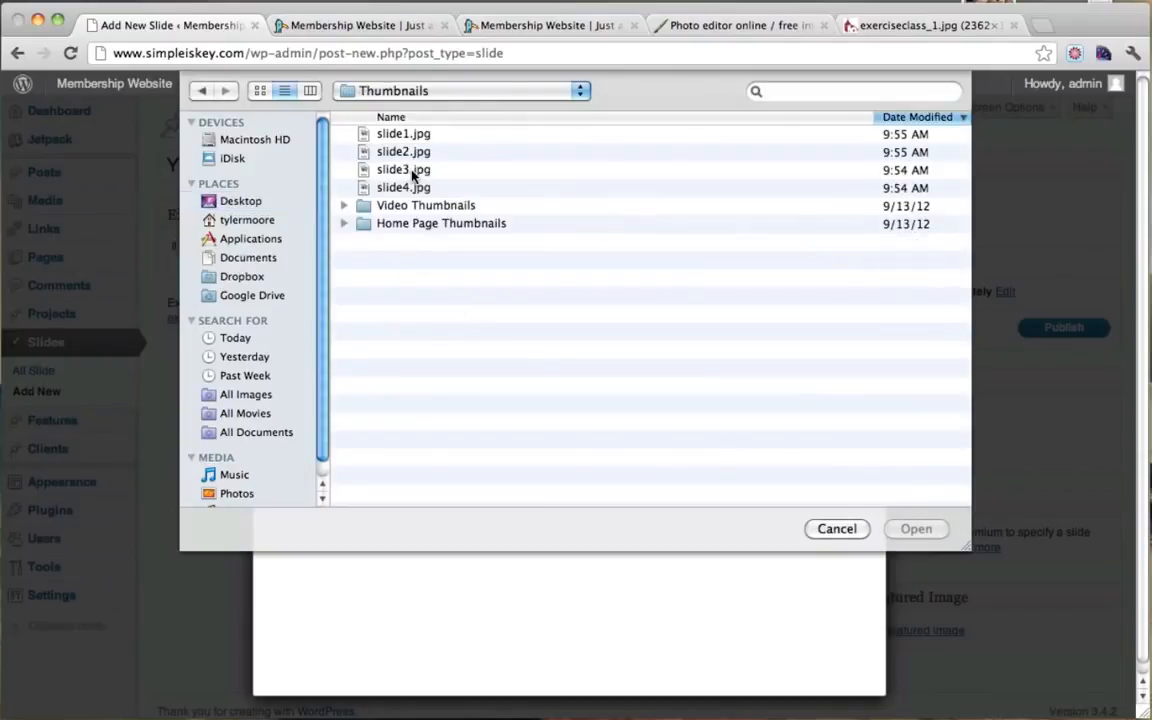
left_click(264, 91)
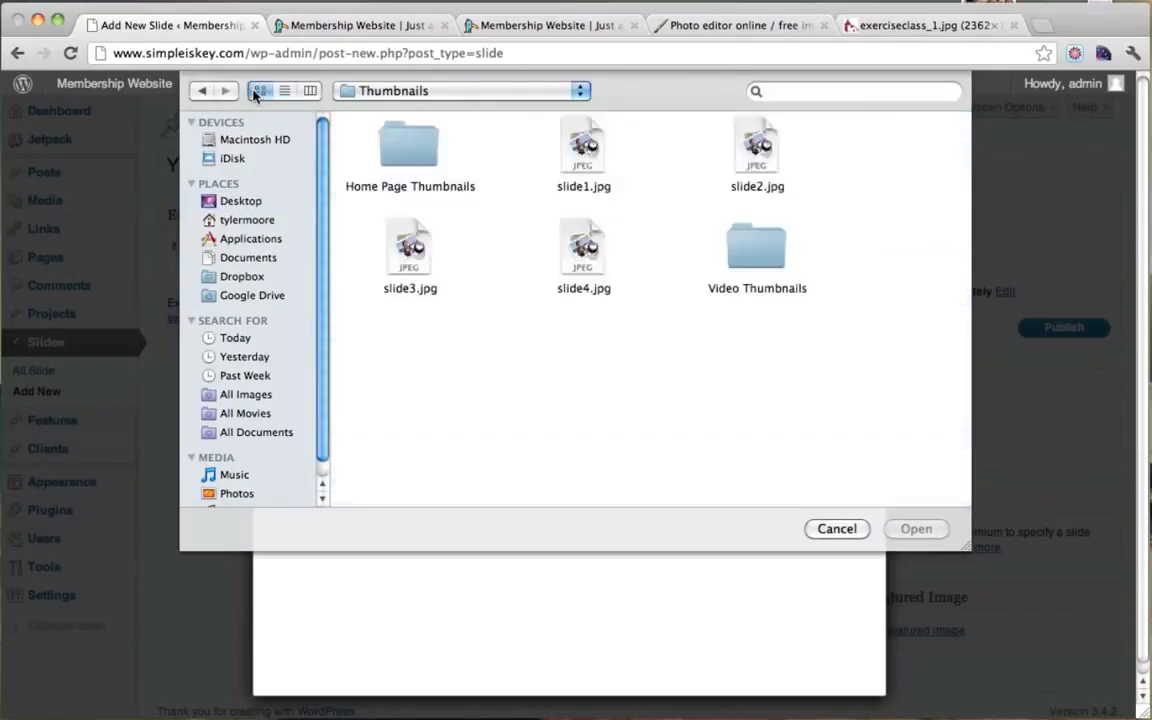
left_click(419, 258)
left_click(915, 529)
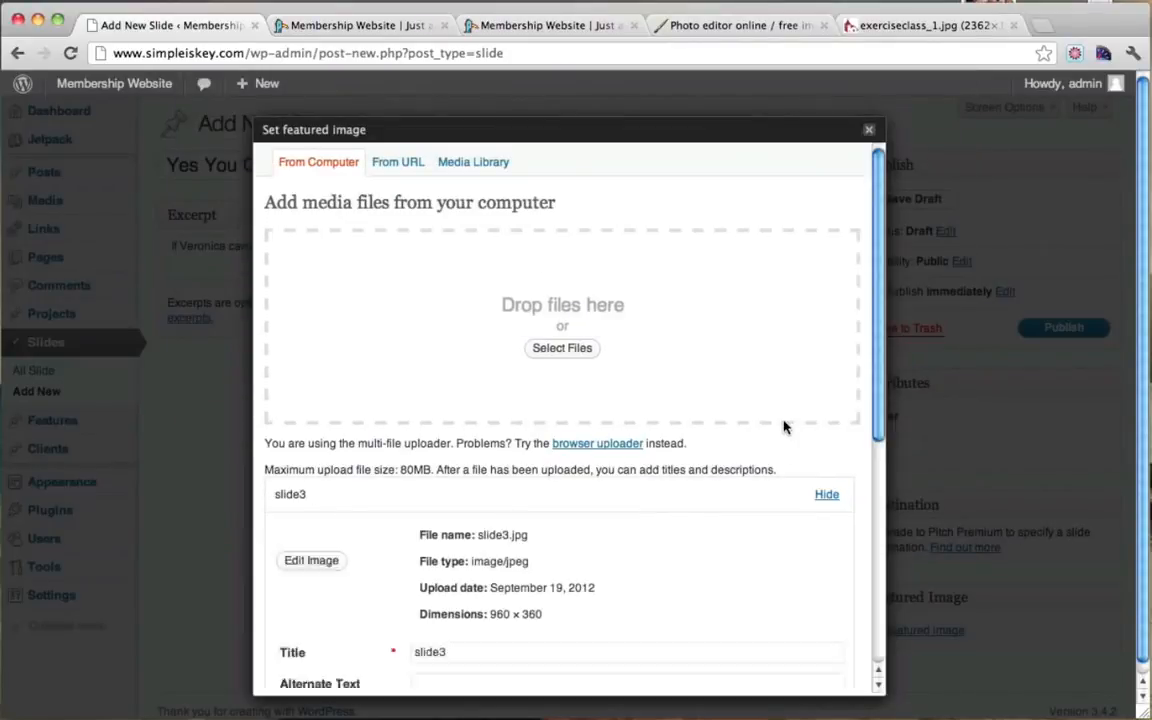
scroll(783, 425, "down", 5)
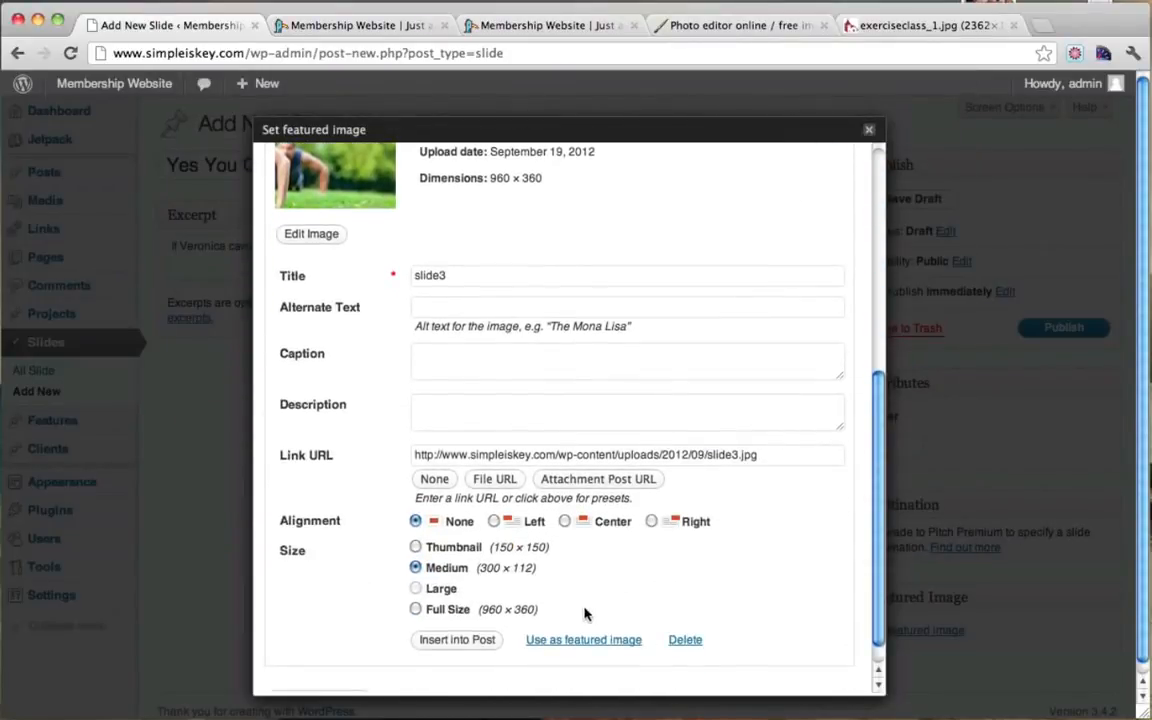
Step: Use slide3.jpg as the featured image, publish Yes You Can, and view the live homepage
left_click(565, 641)
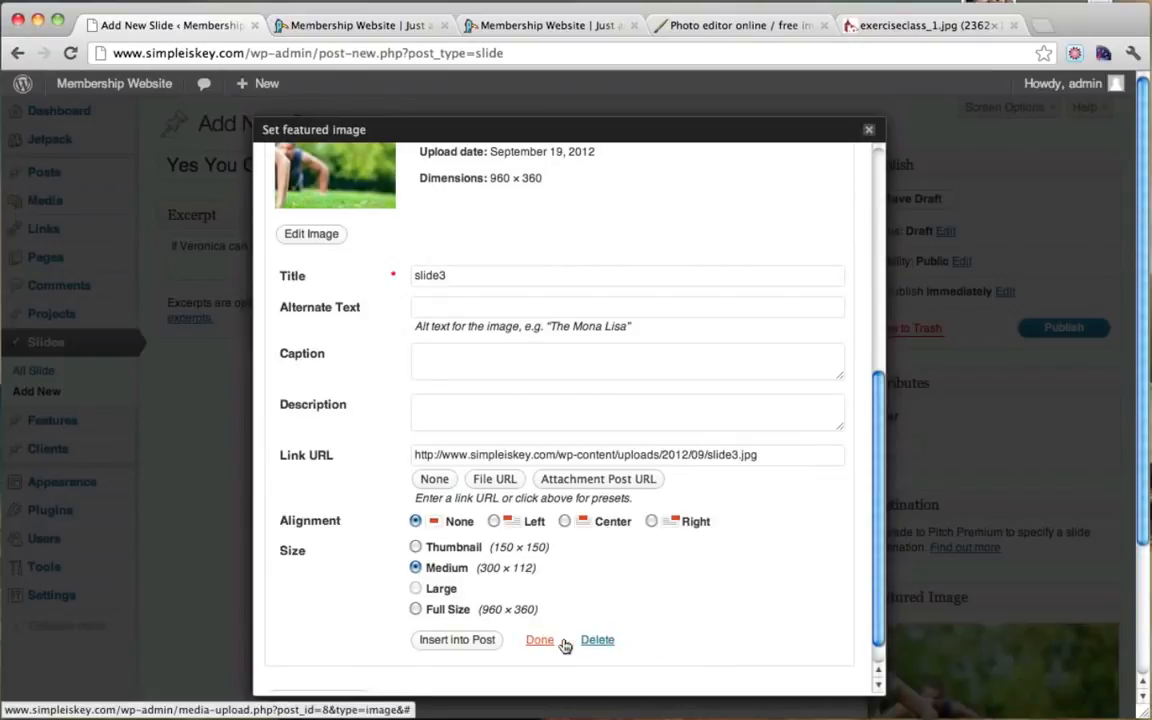
left_click(868, 129)
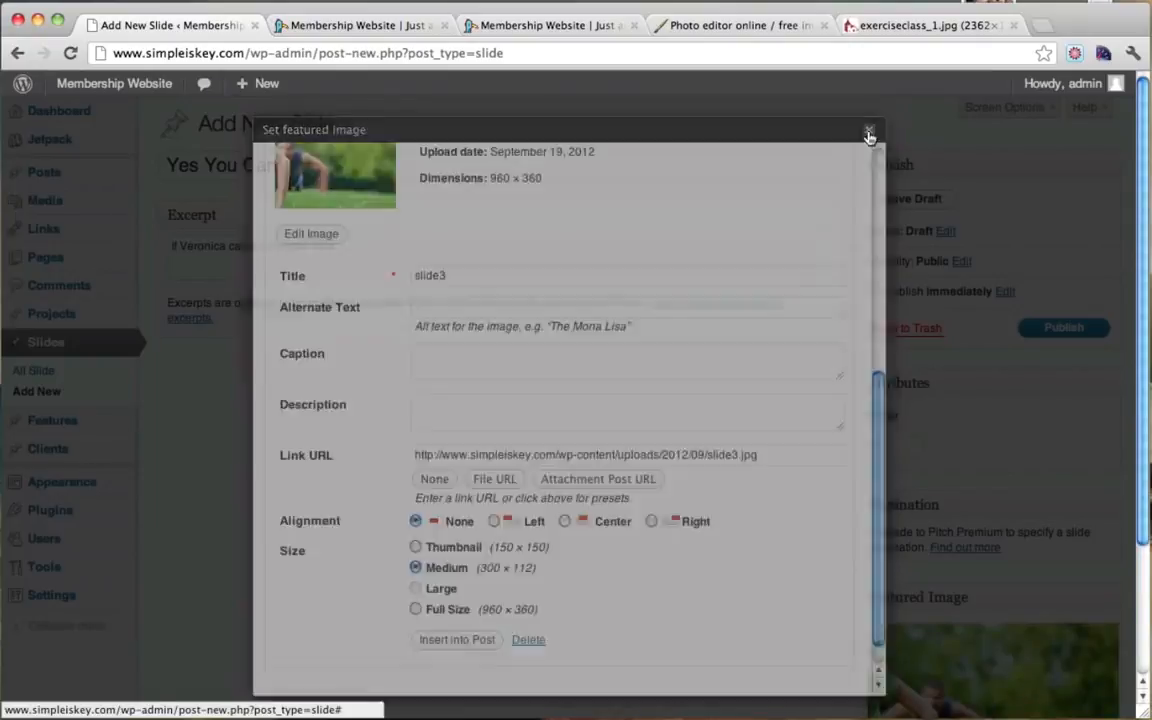
left_click(1050, 327)
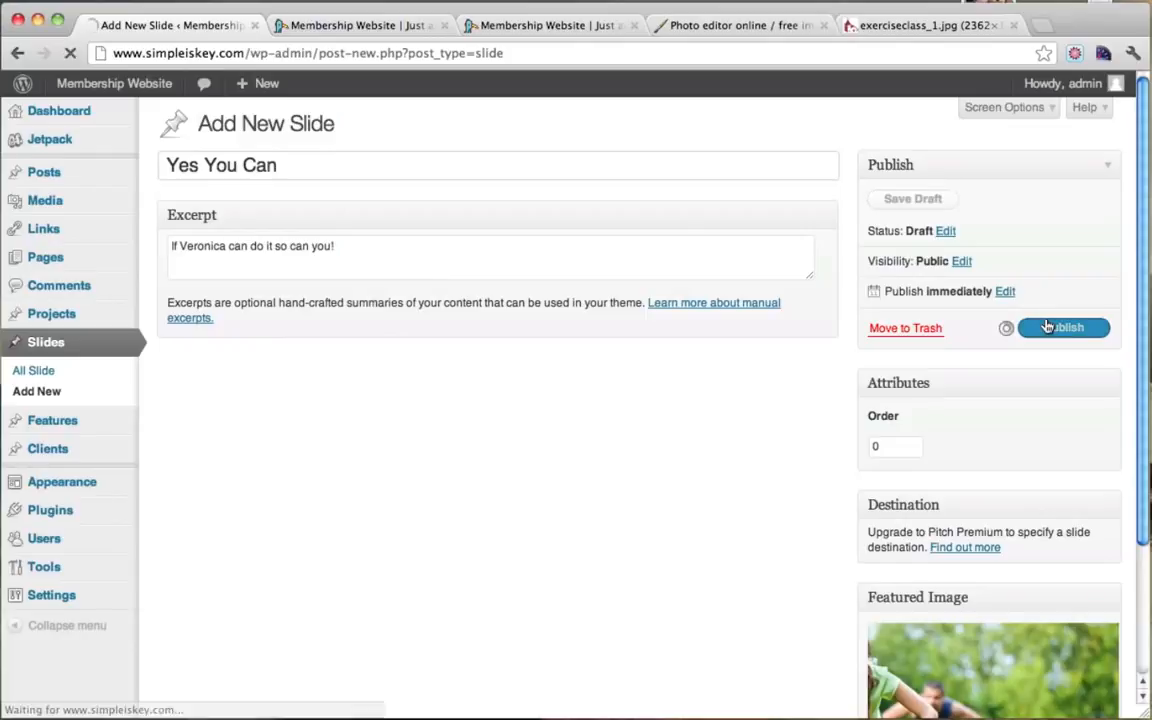
left_click(352, 28)
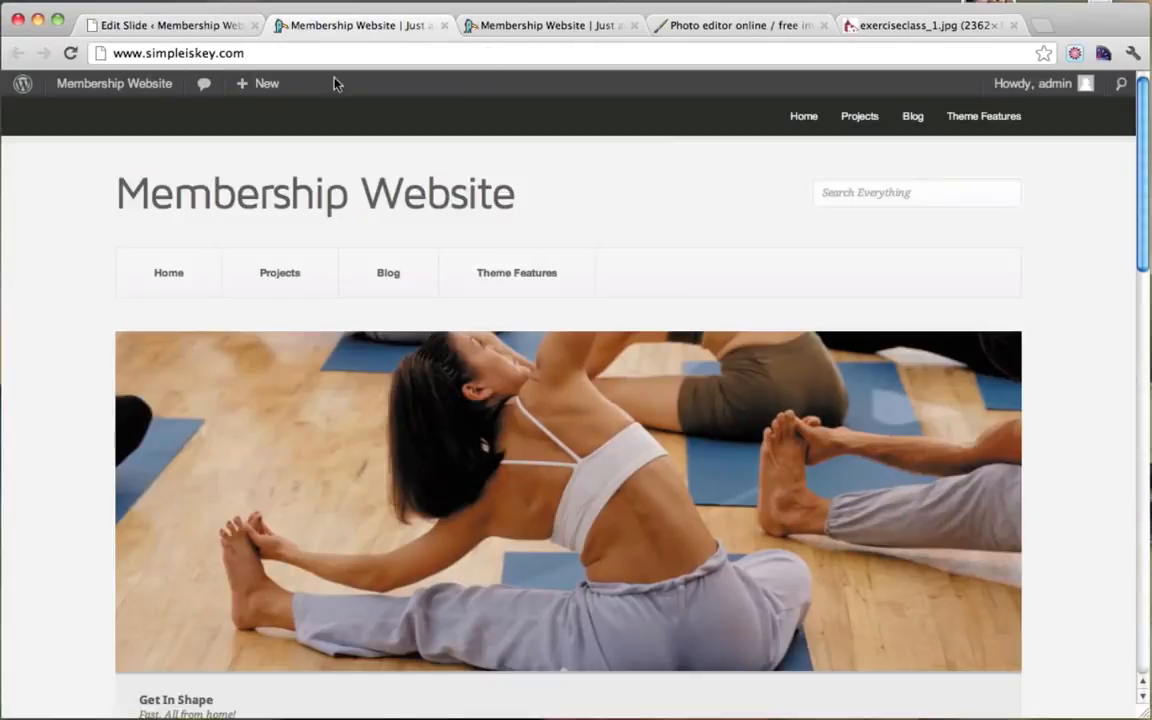
Step: Reload the homepage to see the Yes You Can slide, close the extra site, Pixlr and photo tabs, and return to Edit Slide
left_click(71, 54)
scroll(391, 267, "down", 4)
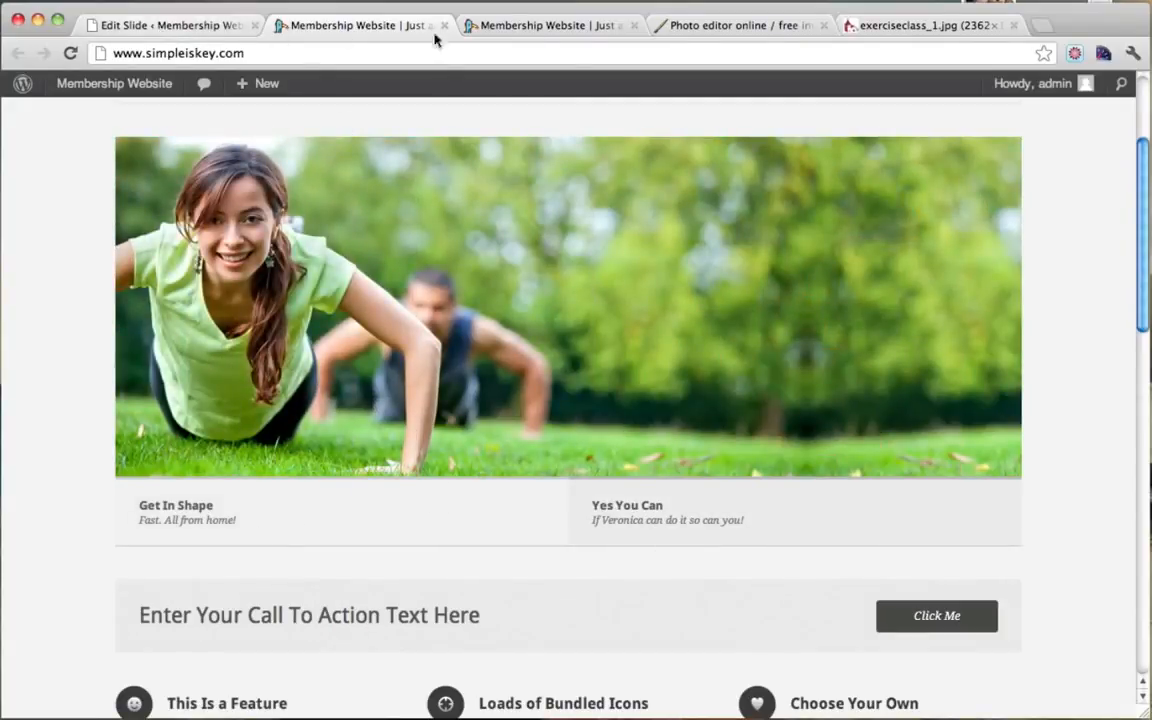
left_click(613, 28)
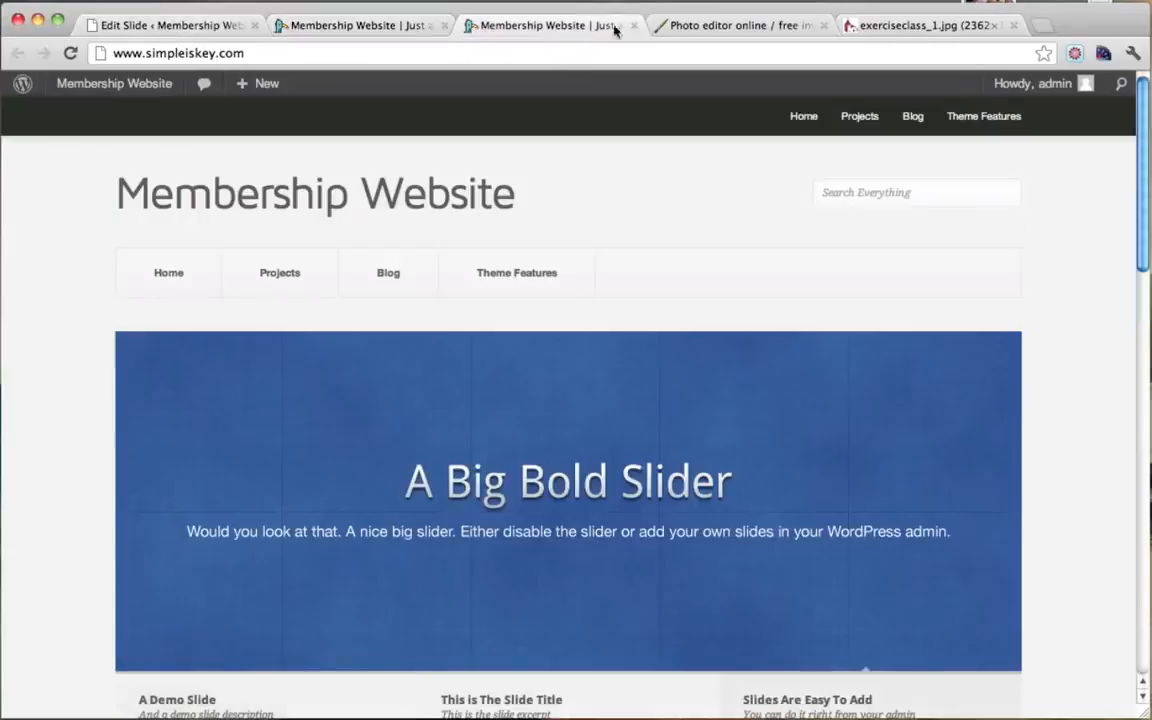
left_click(634, 26)
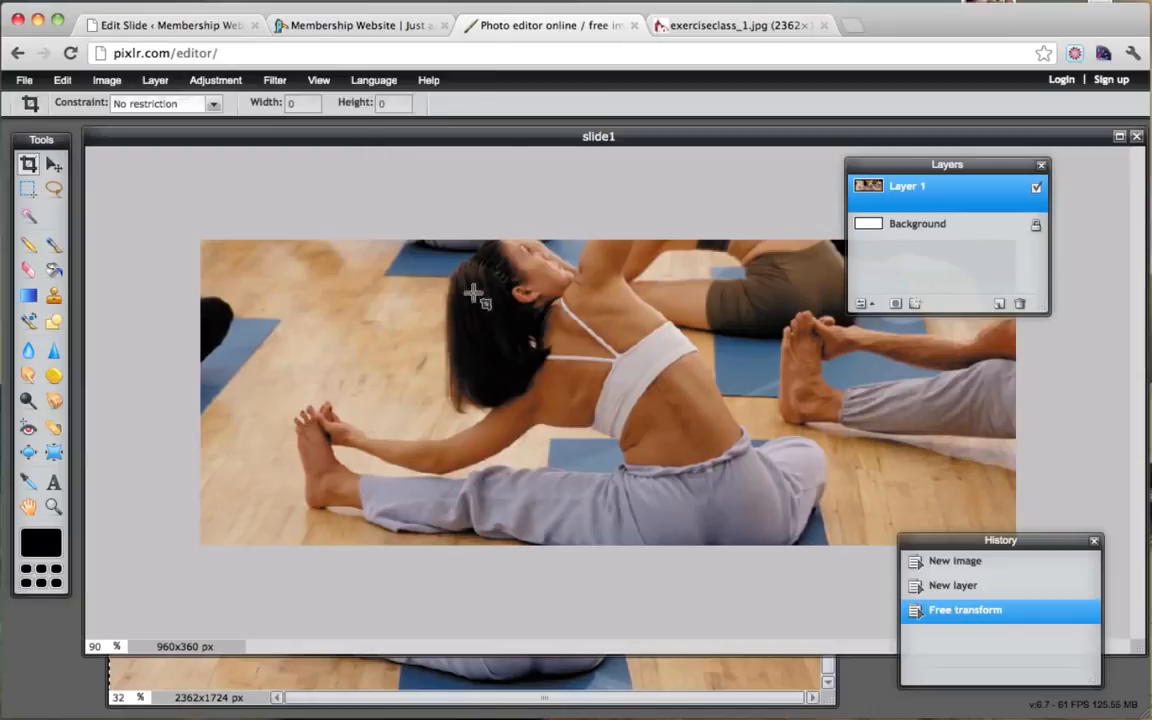
left_click(634, 26)
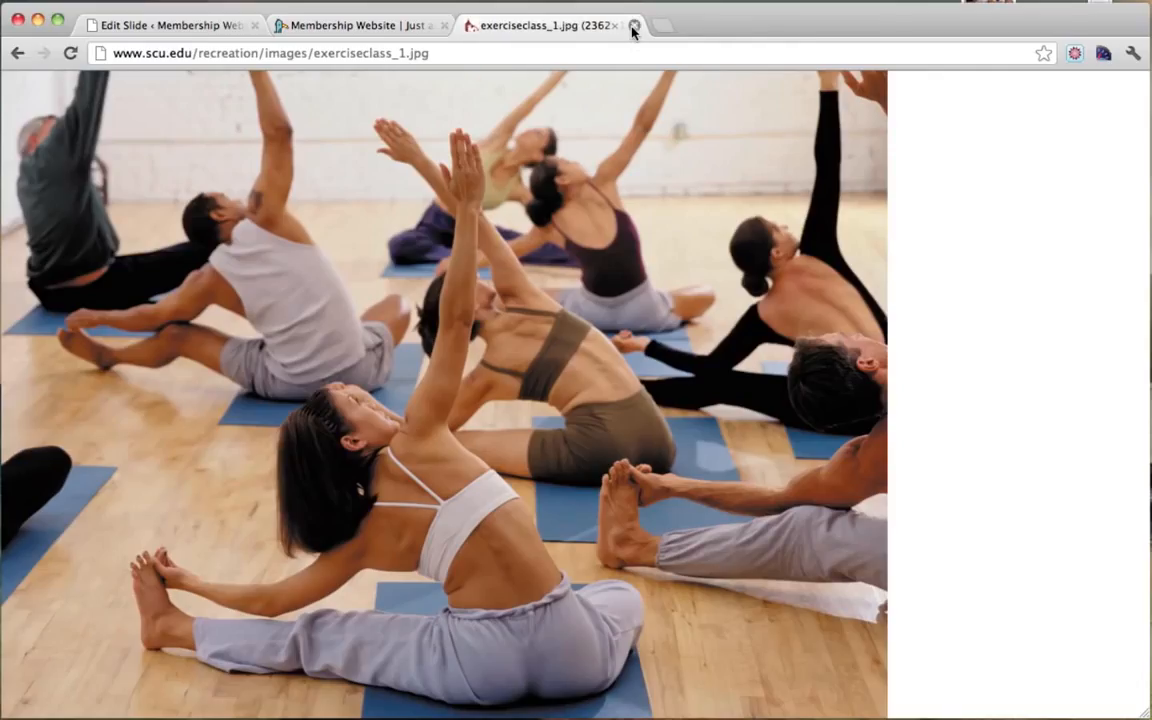
left_click(634, 26)
left_click(150, 30)
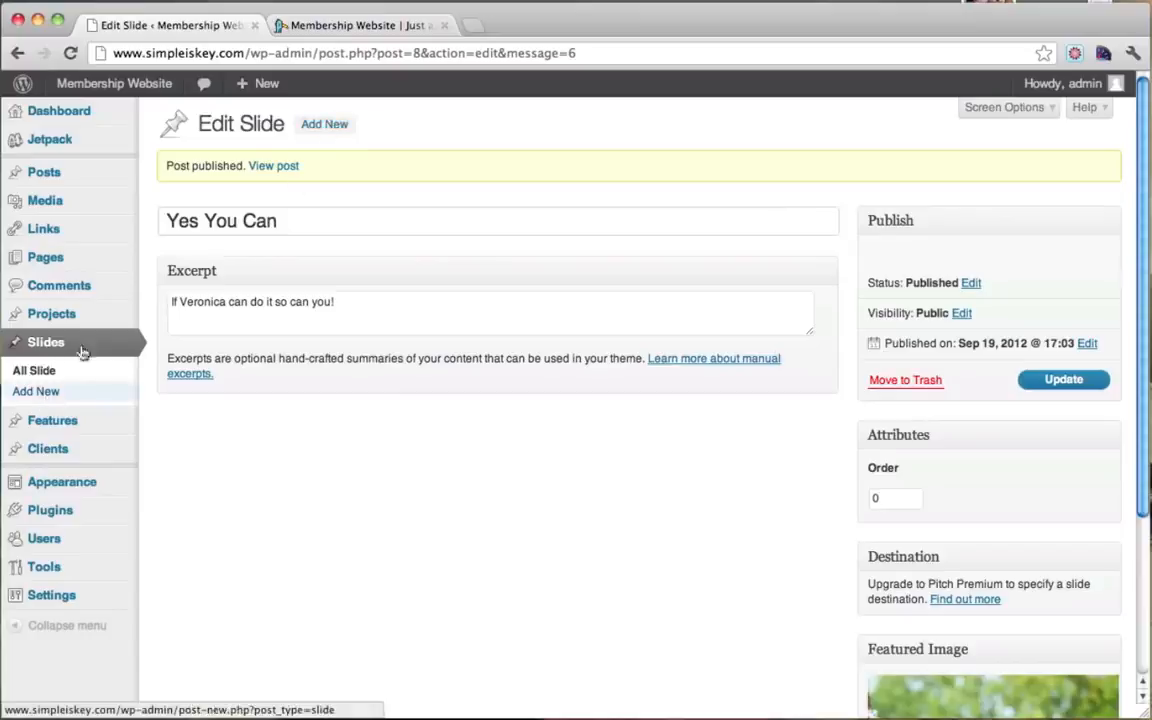
Step: Add a new slide titled 'Experience' with the excerpt 'A healthy lifestyle', fixing the 'healthly' typo
left_click(331, 125)
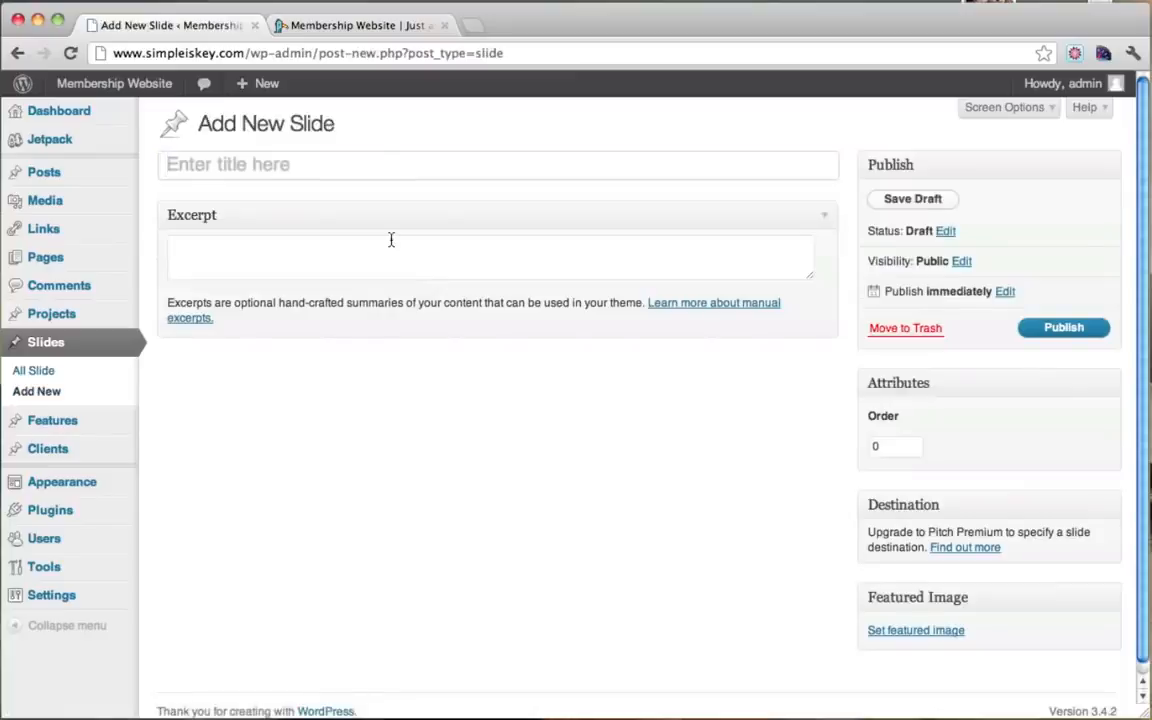
key("shift")
type("Experience")
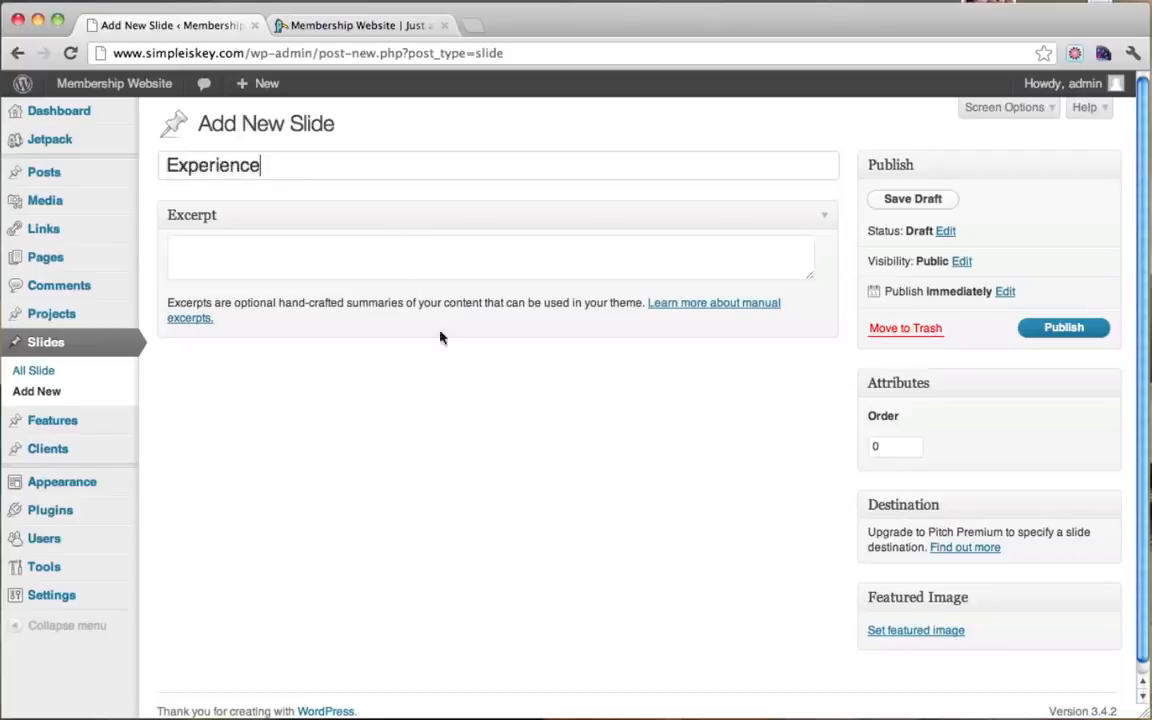
left_click(360, 265)
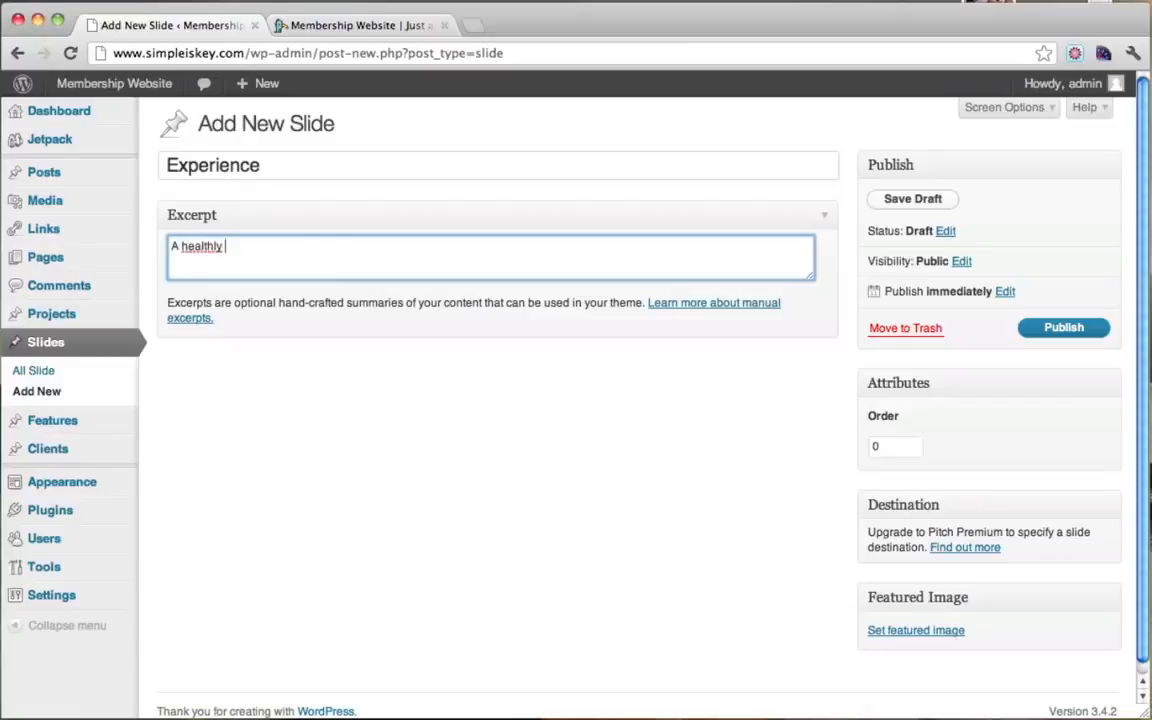
right_click(220, 245)
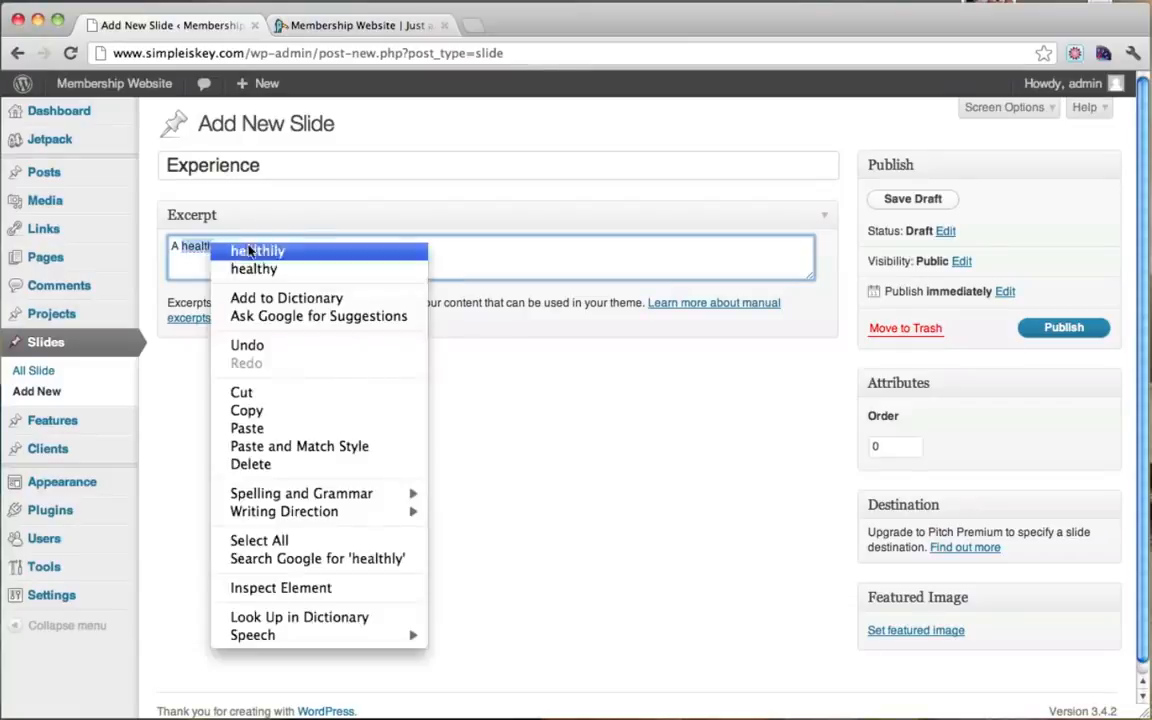
left_click(265, 266)
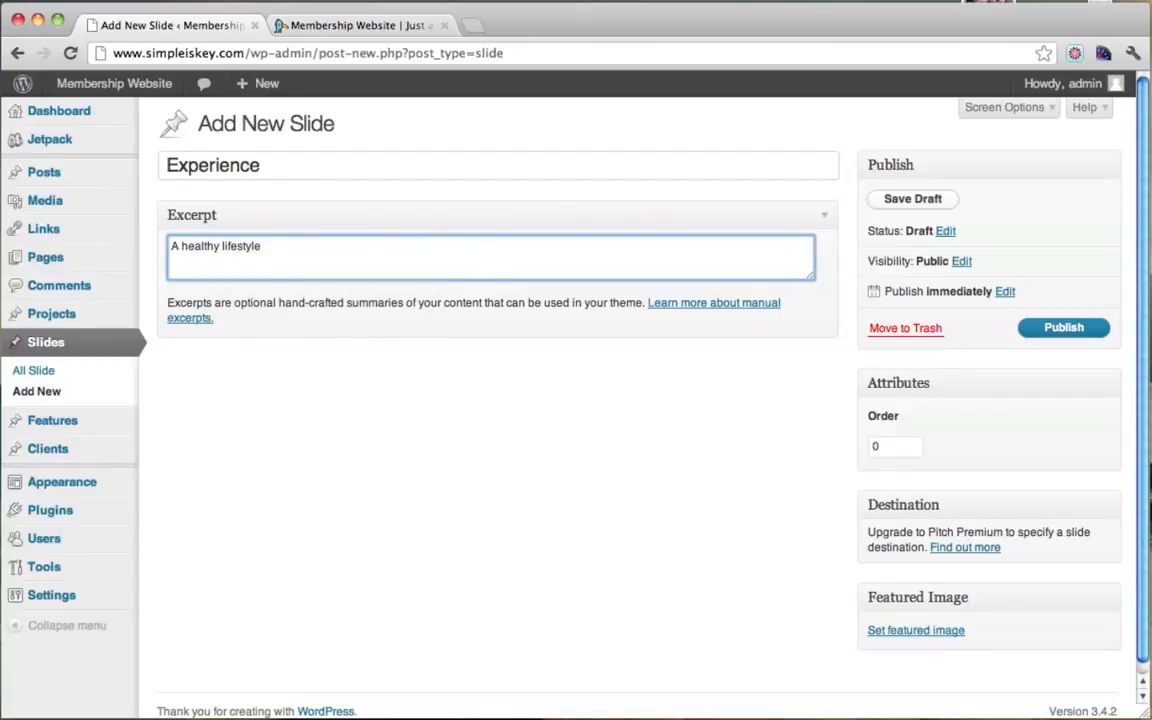
Step: Upload slide2.jpg, set it as the Experience slide's featured image, and publish the slide
left_click(903, 631)
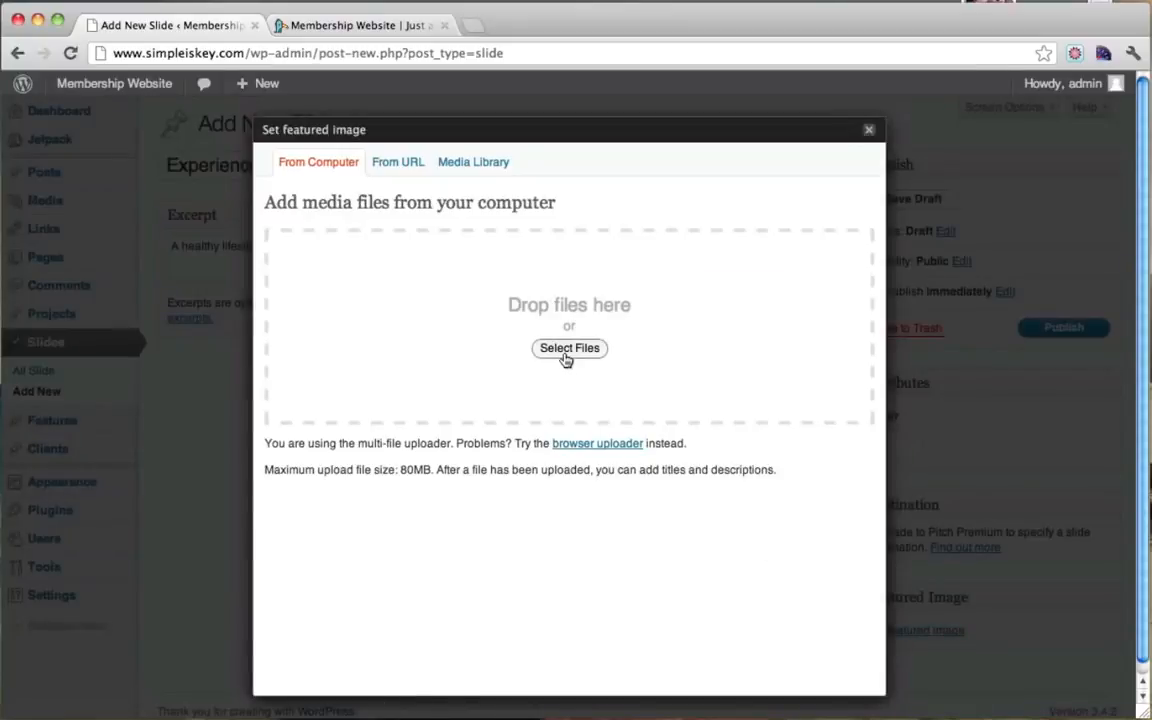
left_click(569, 348)
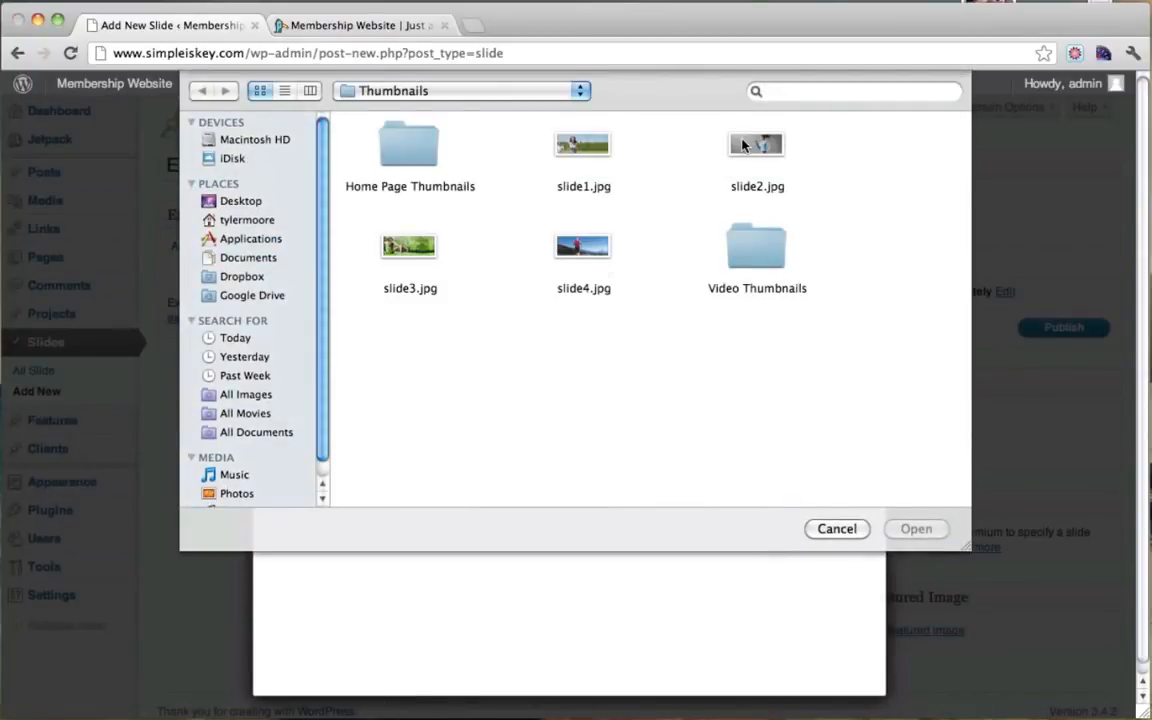
left_click(743, 145)
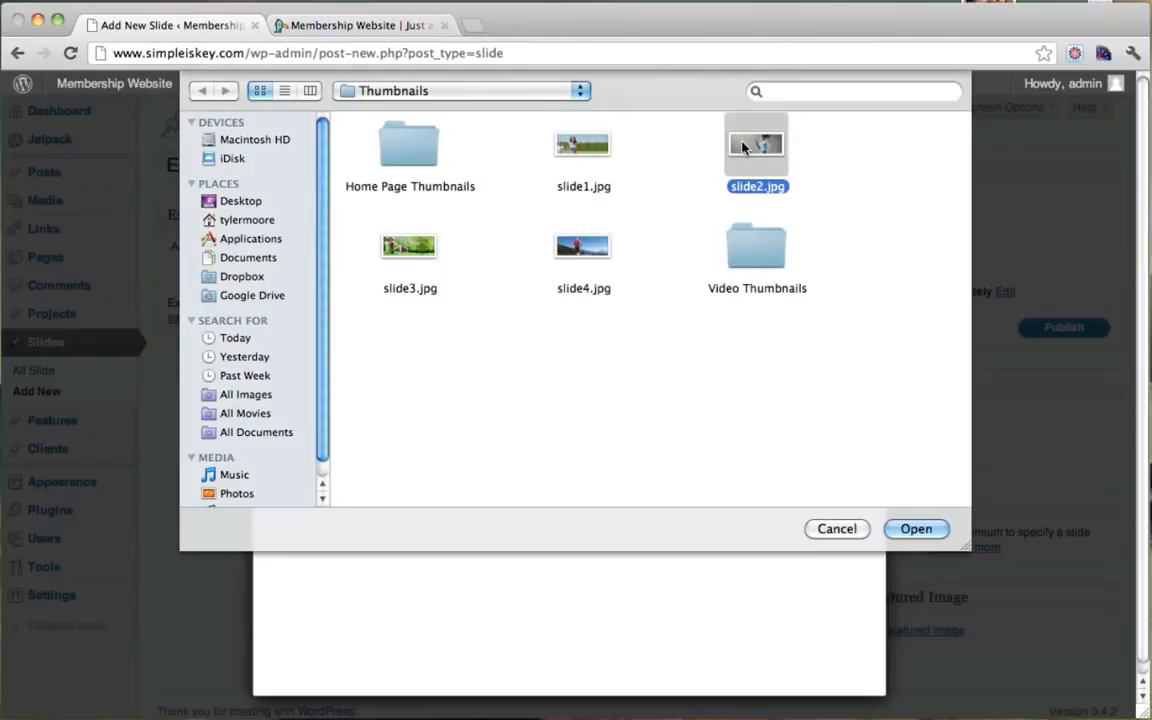
left_click(916, 529)
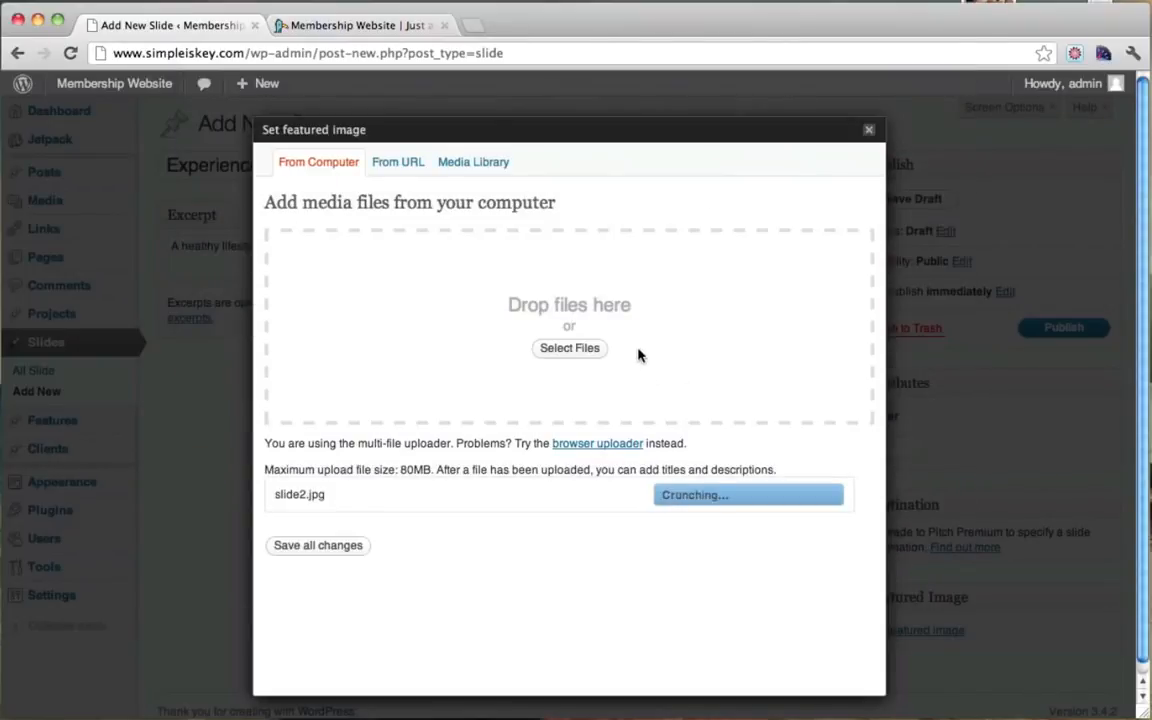
scroll(638, 355, "down", 5)
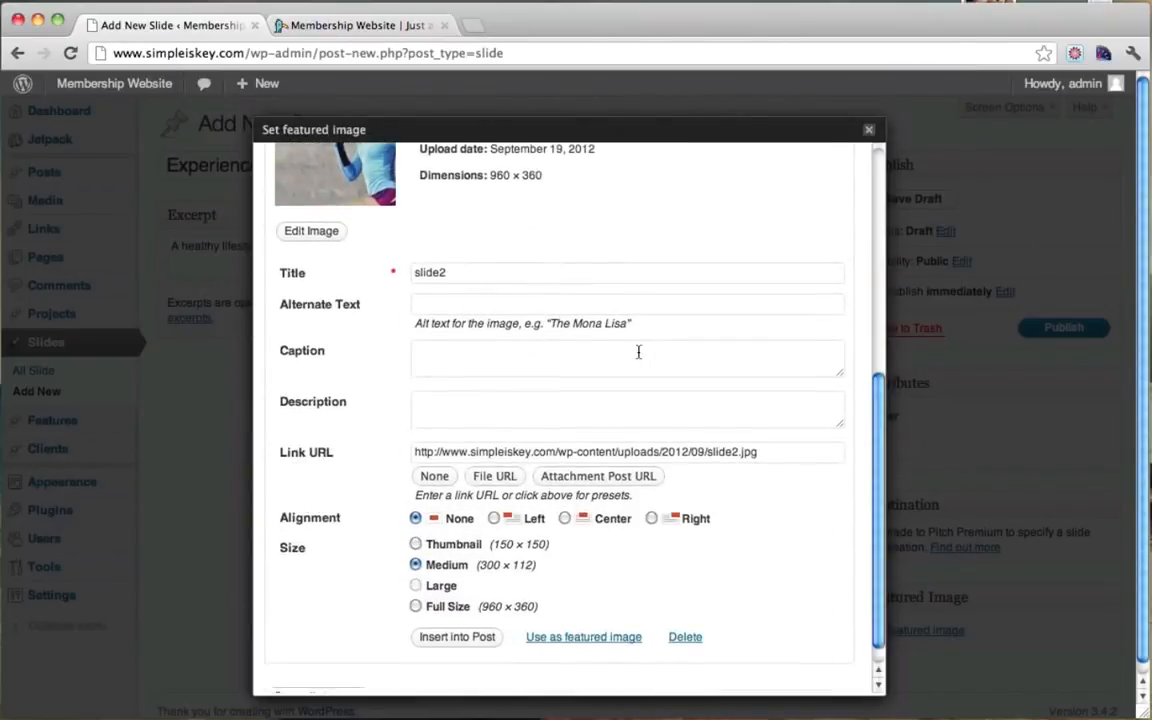
left_click(557, 636)
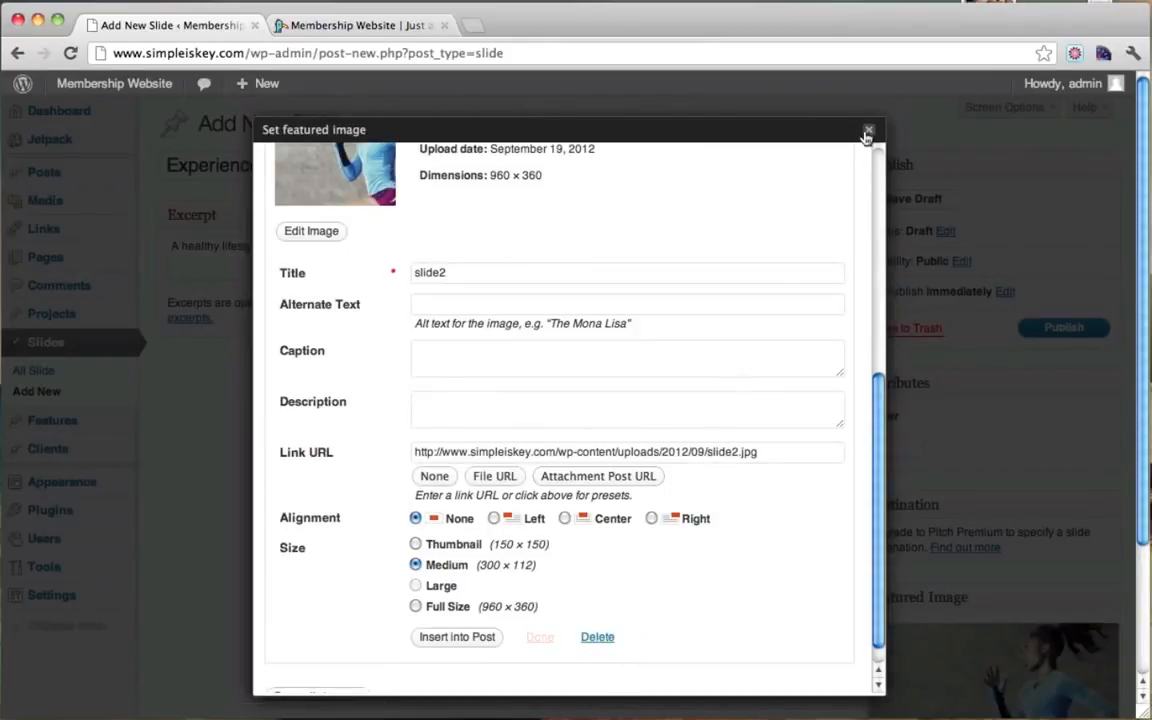
left_click(869, 129)
left_click(1063, 328)
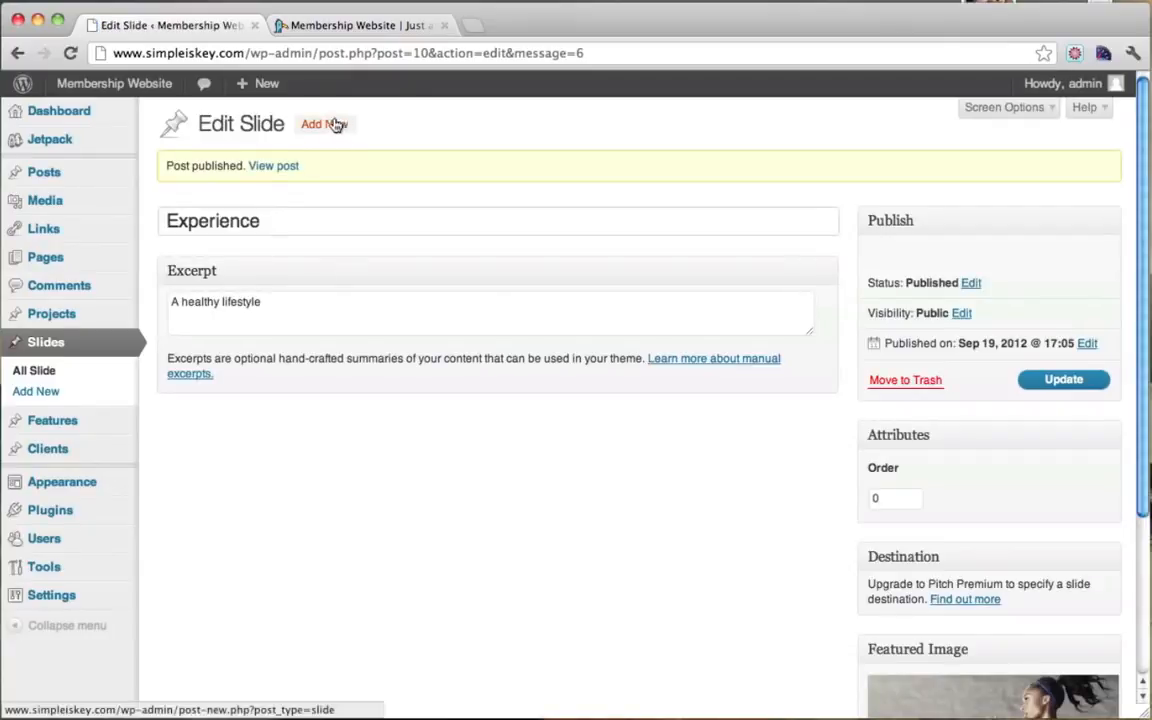
Step: Add a new slide titled 'Free Trial' and start its excerpt with 'Join To'
left_click(323, 127)
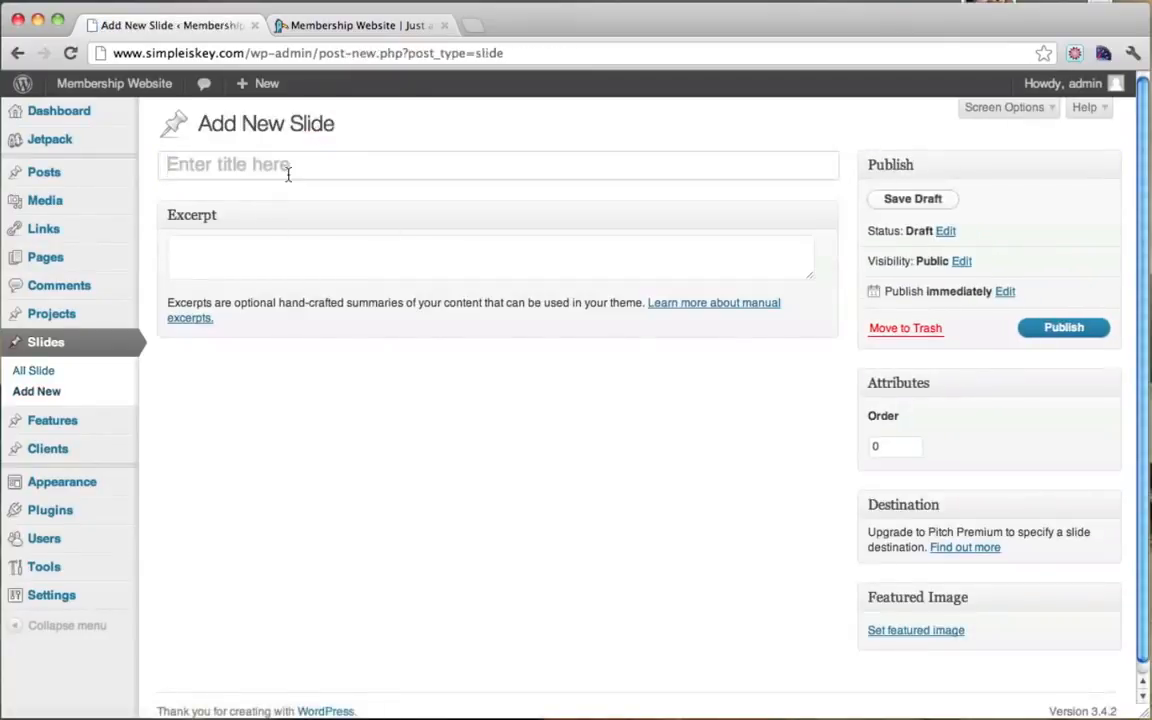
type("Free Trial")
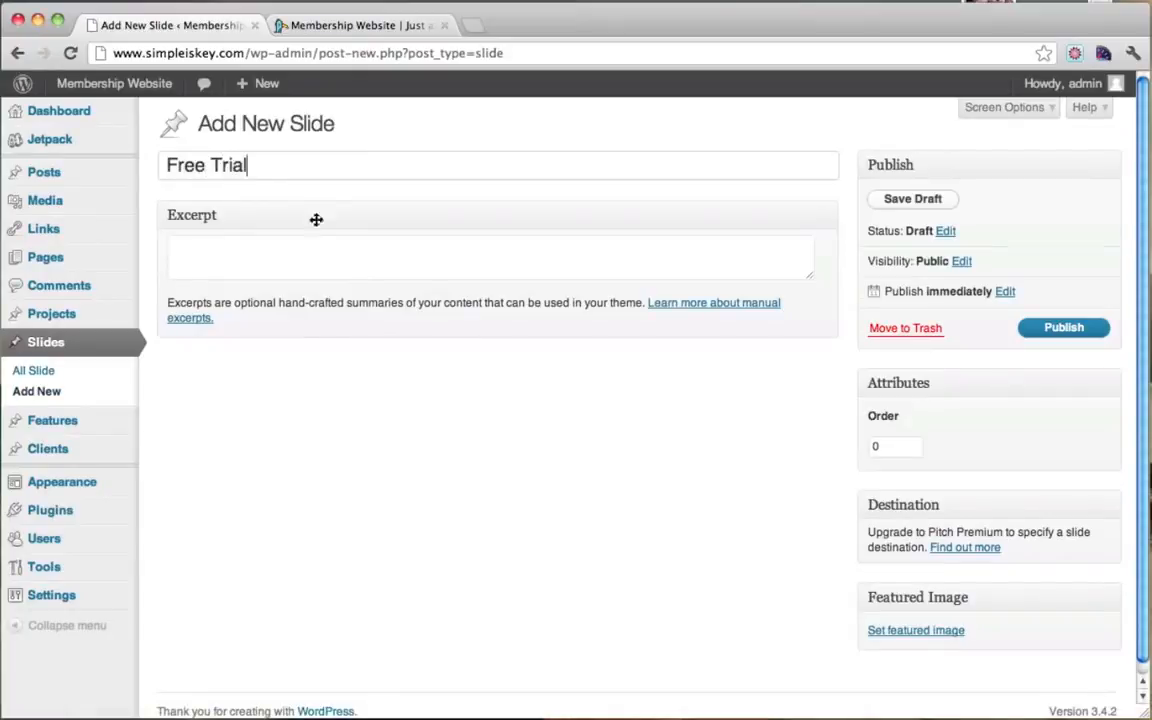
left_click(350, 265)
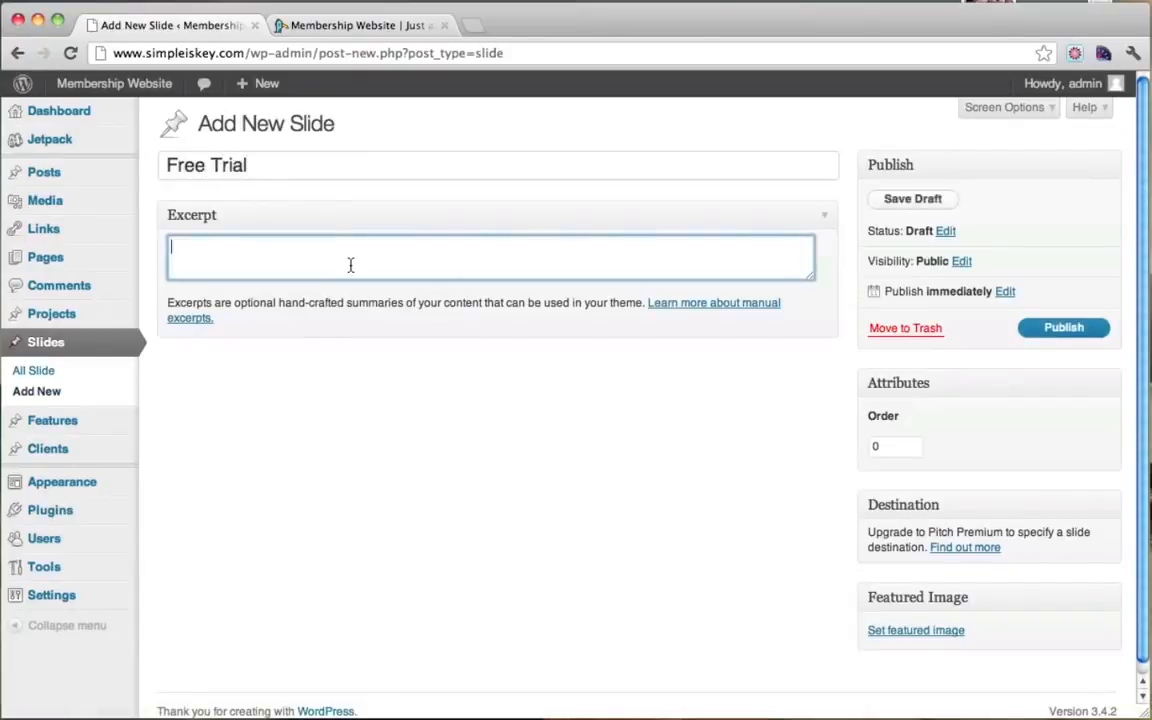
type("Join Today, Get In Shape")
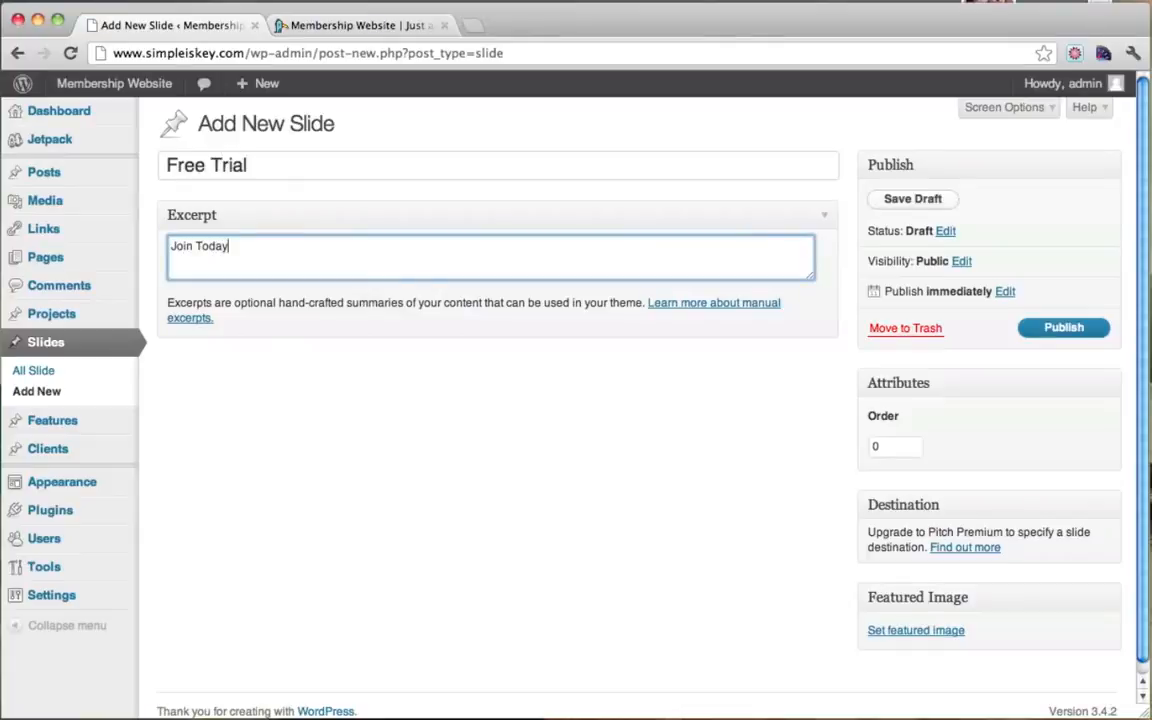
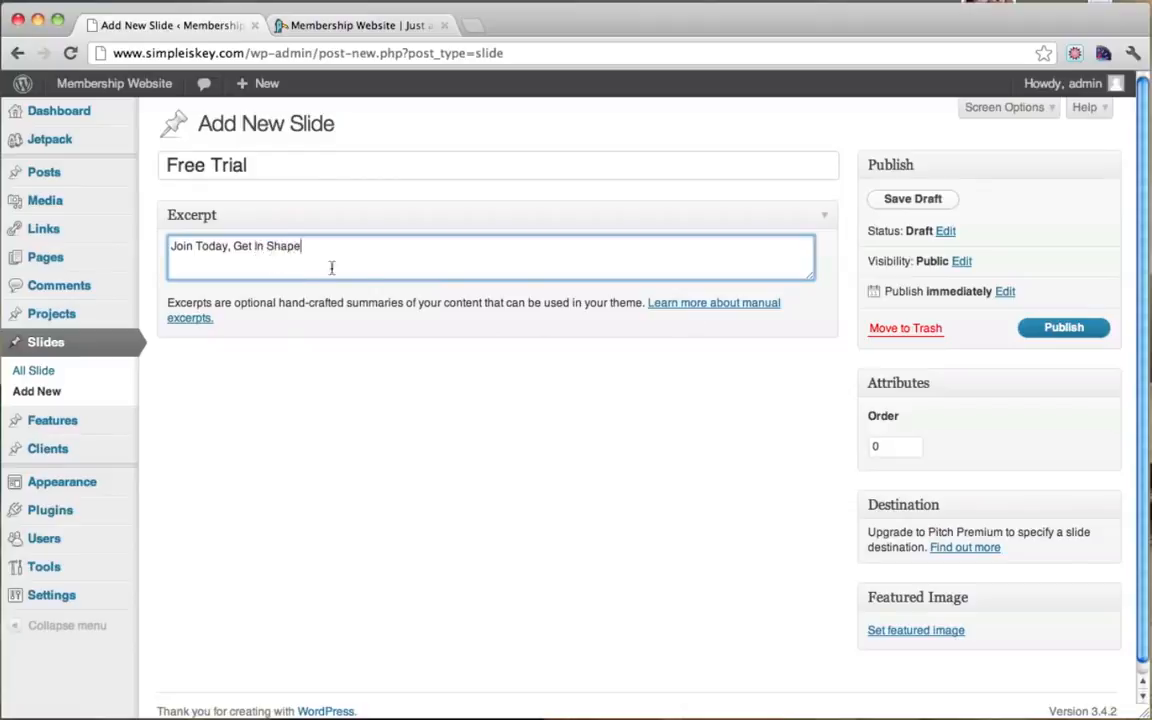
Step: Upload slide1.jpg and set it as the Free Trial slide's featured image
scroll(1016, 395, "down", 1)
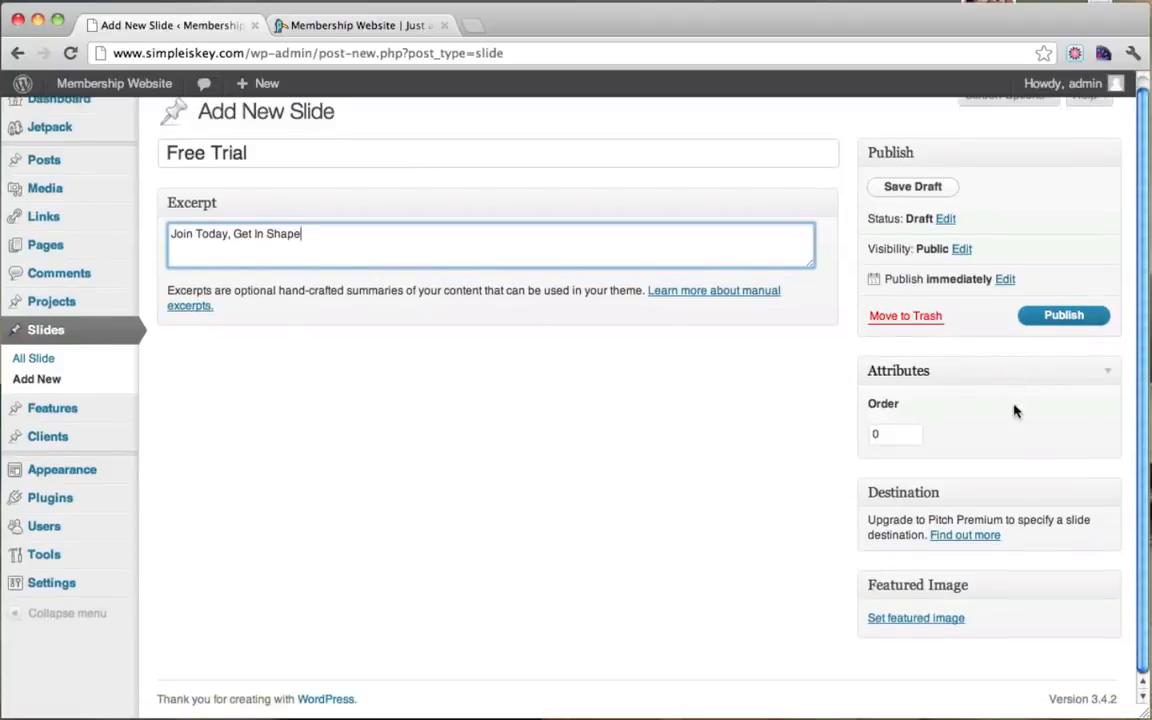
left_click(903, 620)
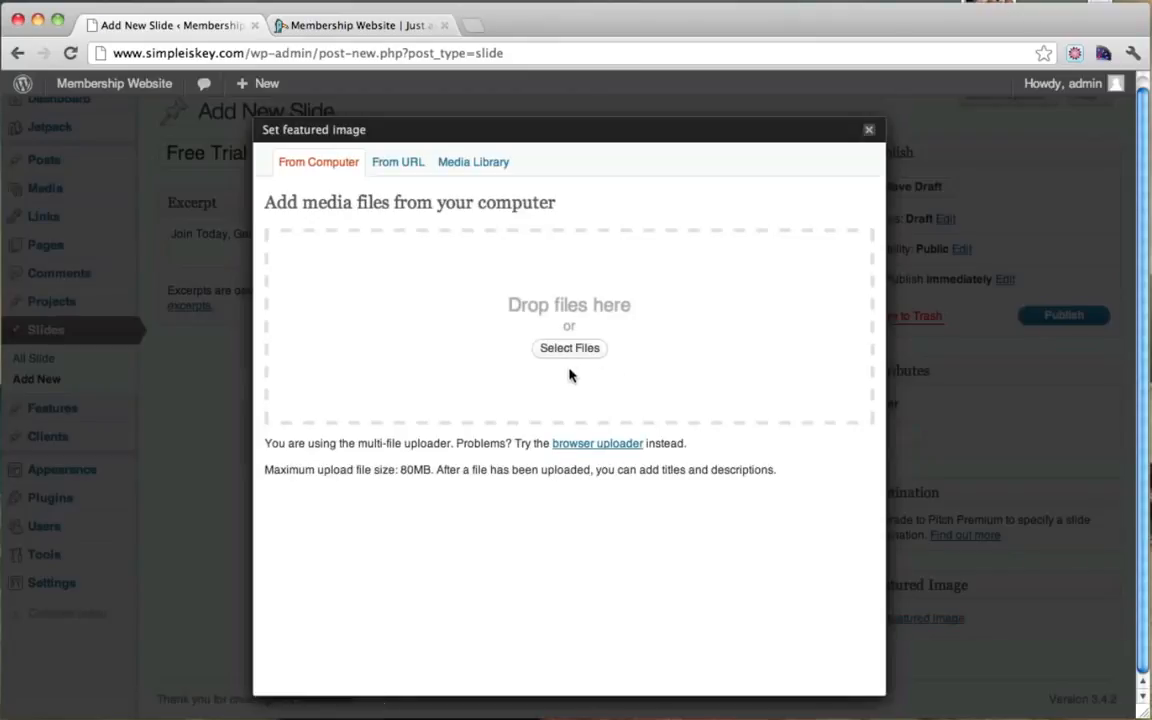
left_click(569, 350)
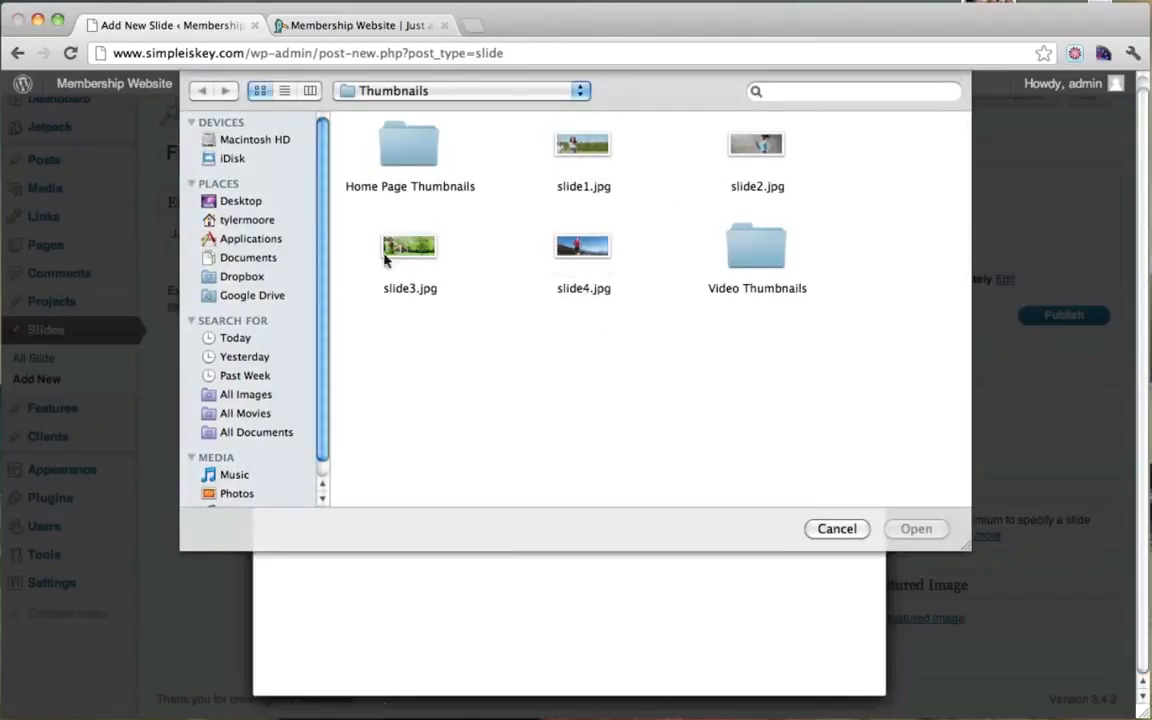
left_click(583, 148)
left_click(916, 528)
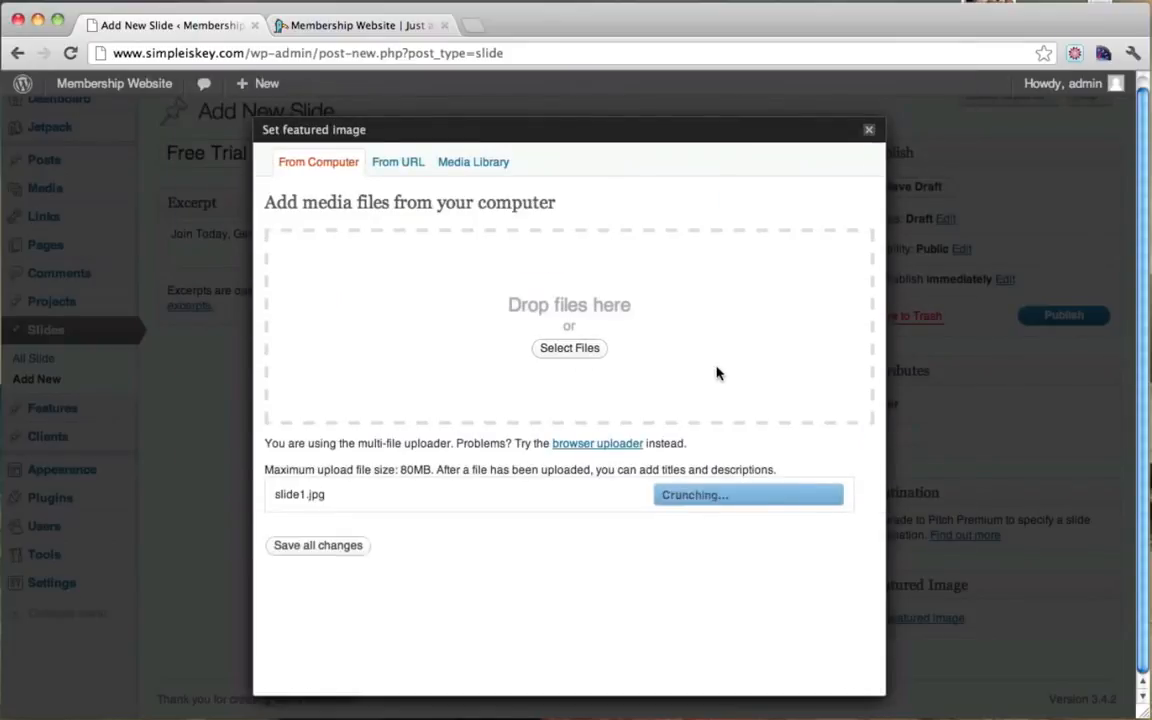
scroll(716, 372, "down", 10)
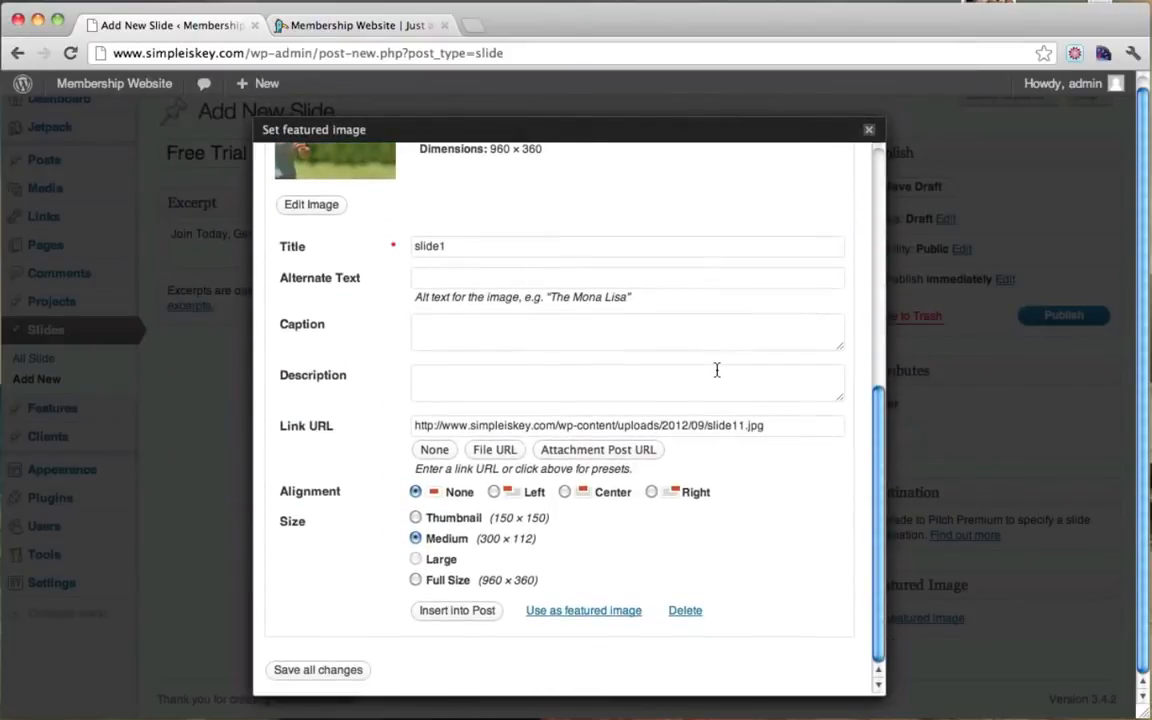
left_click(592, 610)
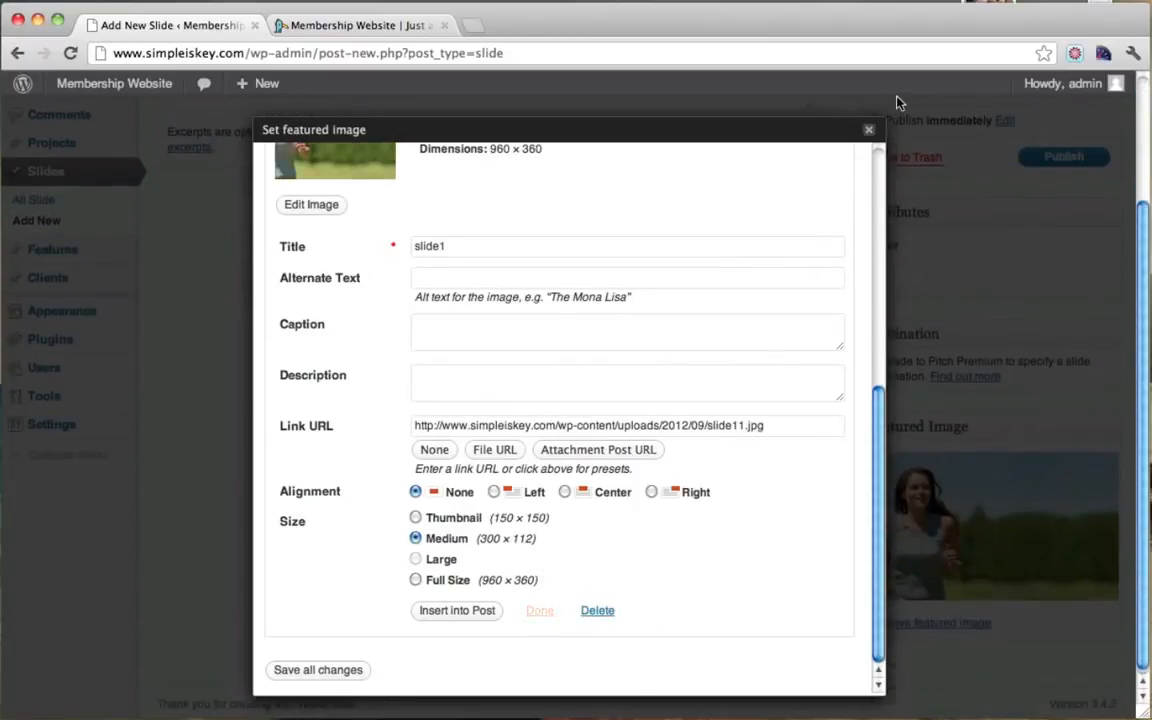
Step: Publish the Free Trial slide and switch to the site's front page tab
left_click(869, 129)
left_click(1061, 160)
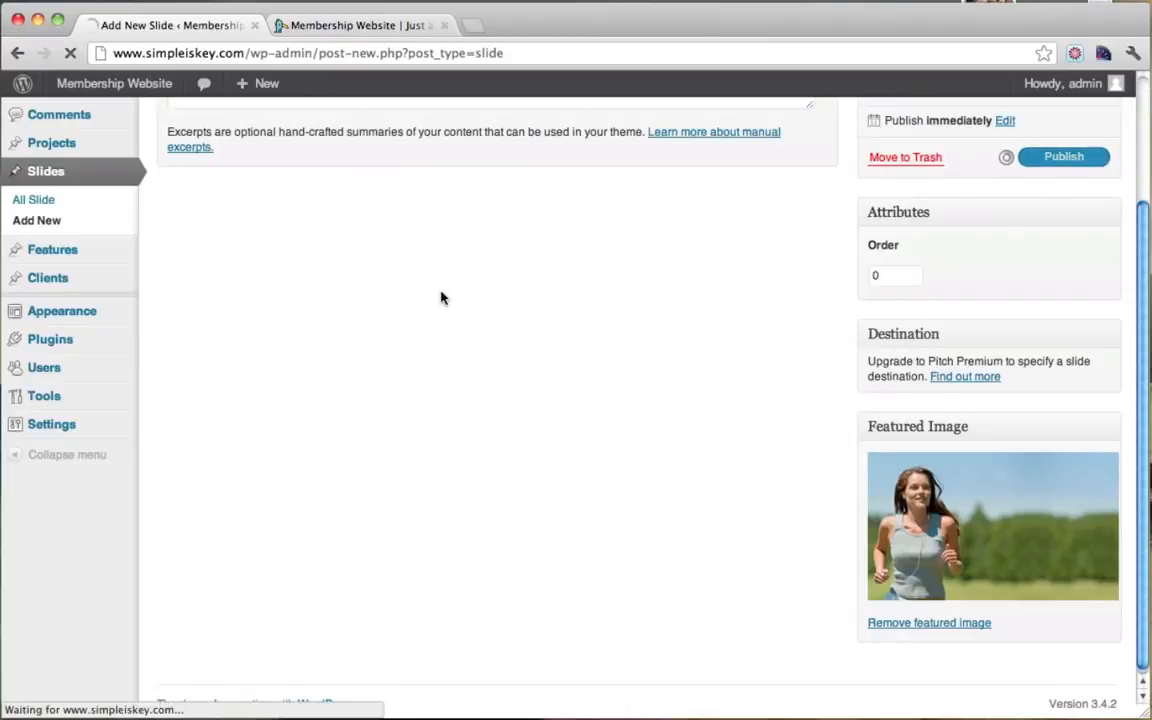
left_click(326, 34)
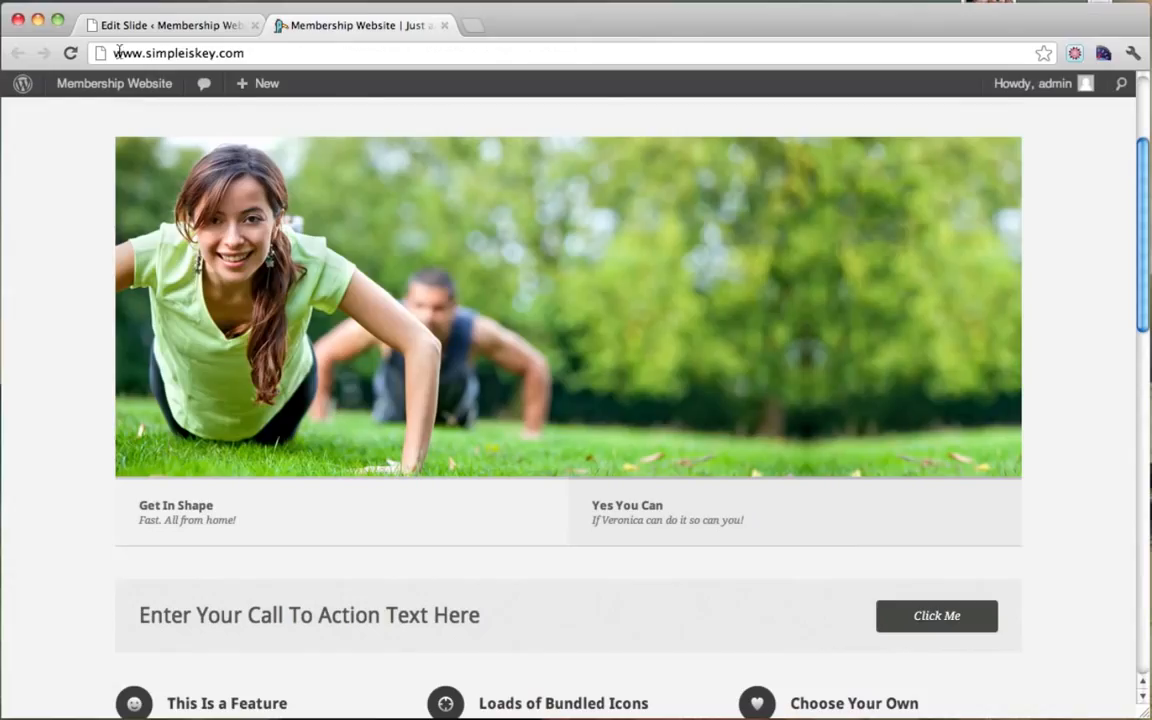
Step: Reload the front page, preview the Yes You Can and Free Trial slides, then close the slide editor
left_click(69, 53)
scroll(464, 264, "down", 5)
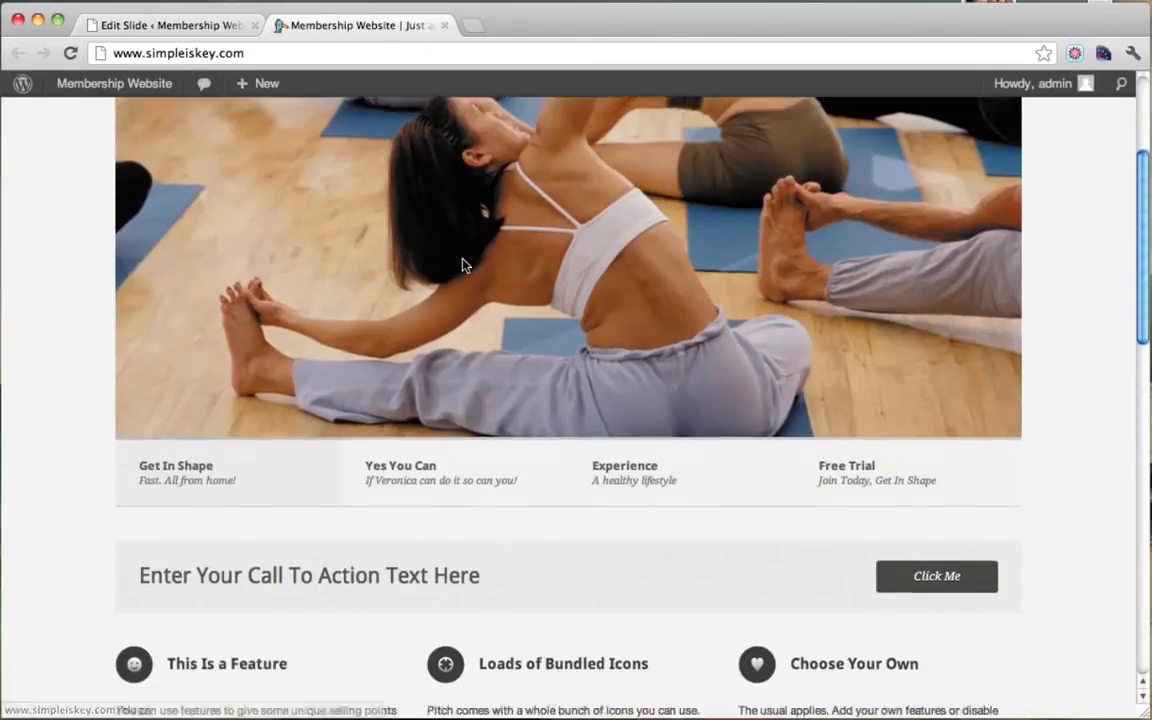
scroll(465, 264, "up", 4)
scroll(465, 264, "down", 3)
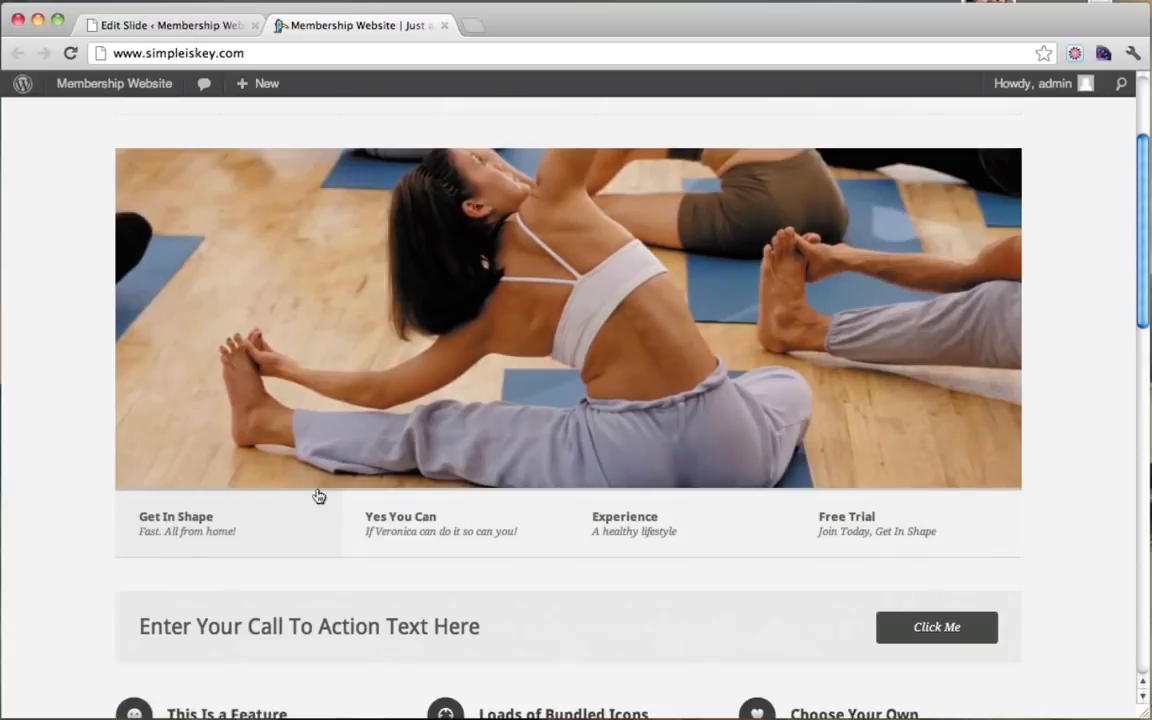
left_click(421, 528)
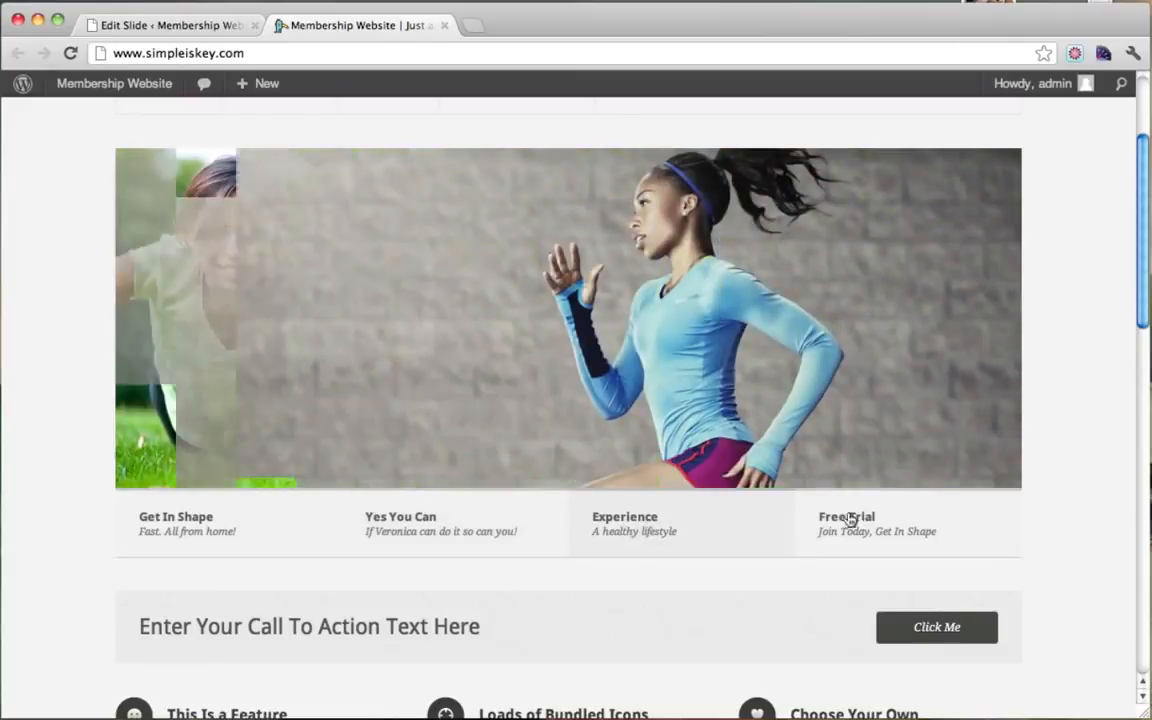
left_click(866, 528)
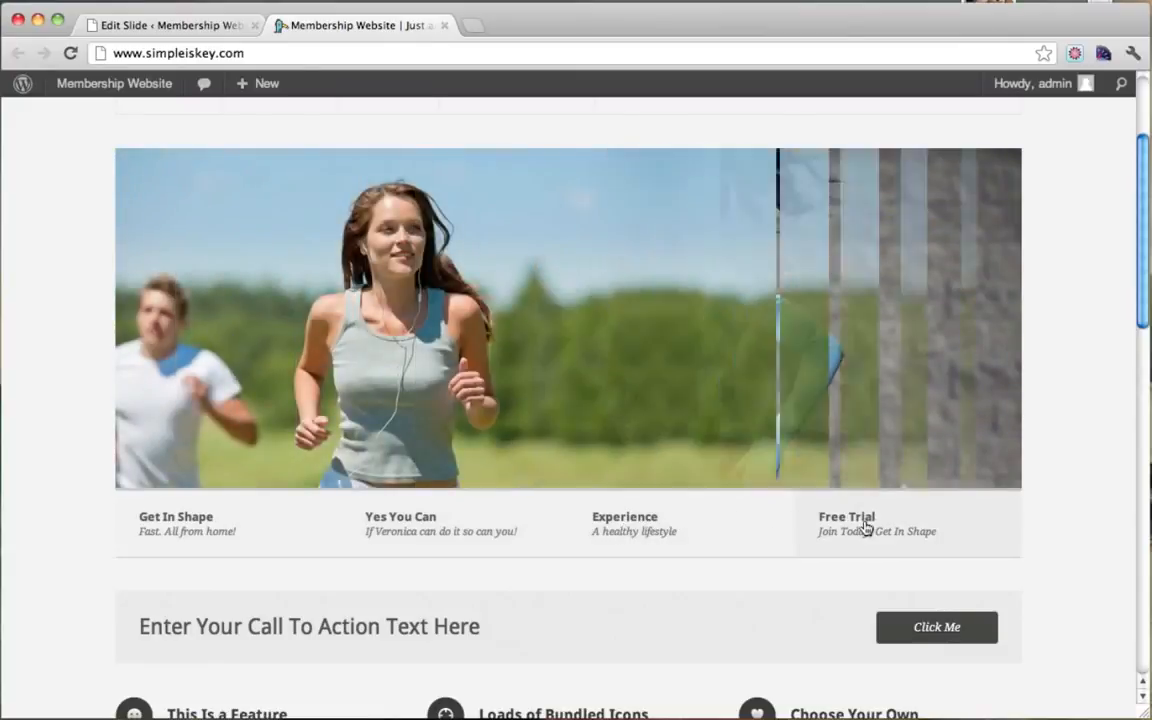
scroll(766, 502, "up", 3)
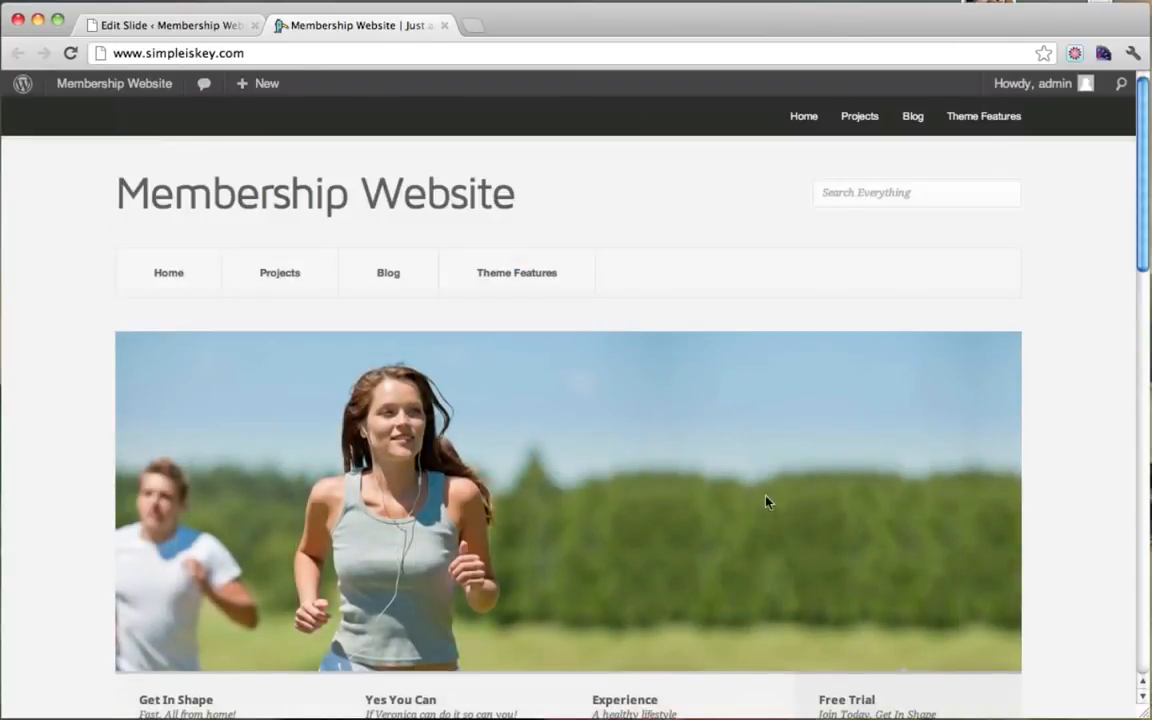
left_click(222, 28)
left_click(254, 26)
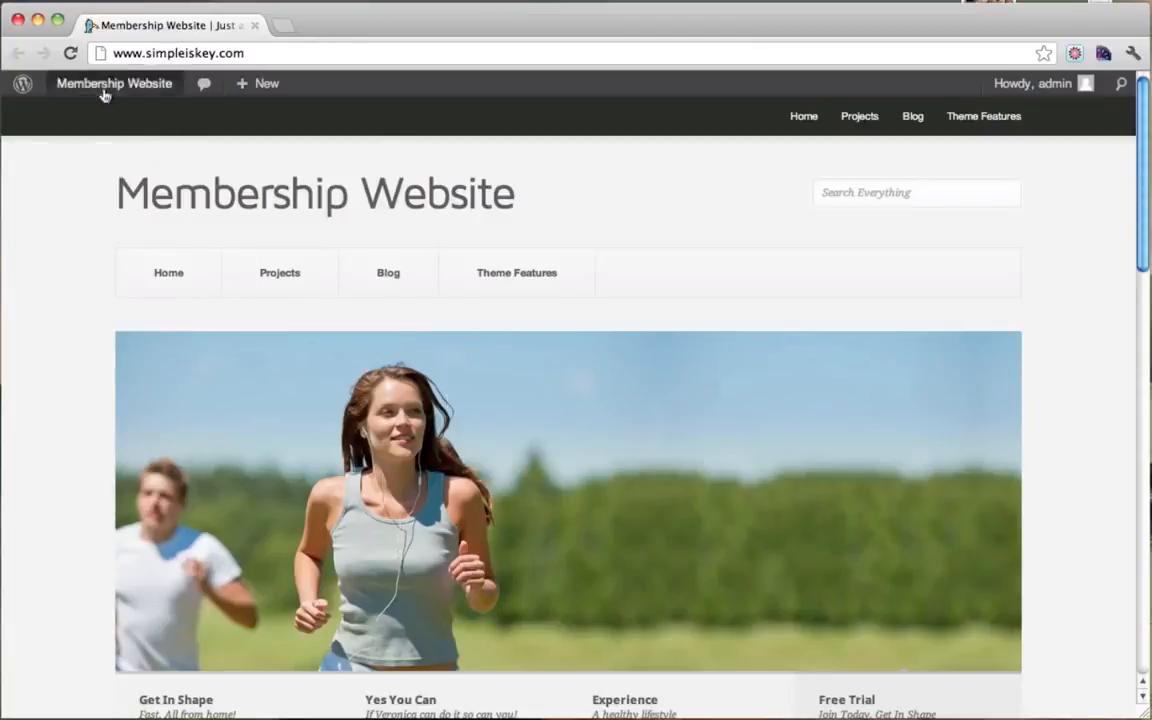
Step: Go from the admin Dashboard through Appearance to the custom Background settings page
mouse_move(103, 90)
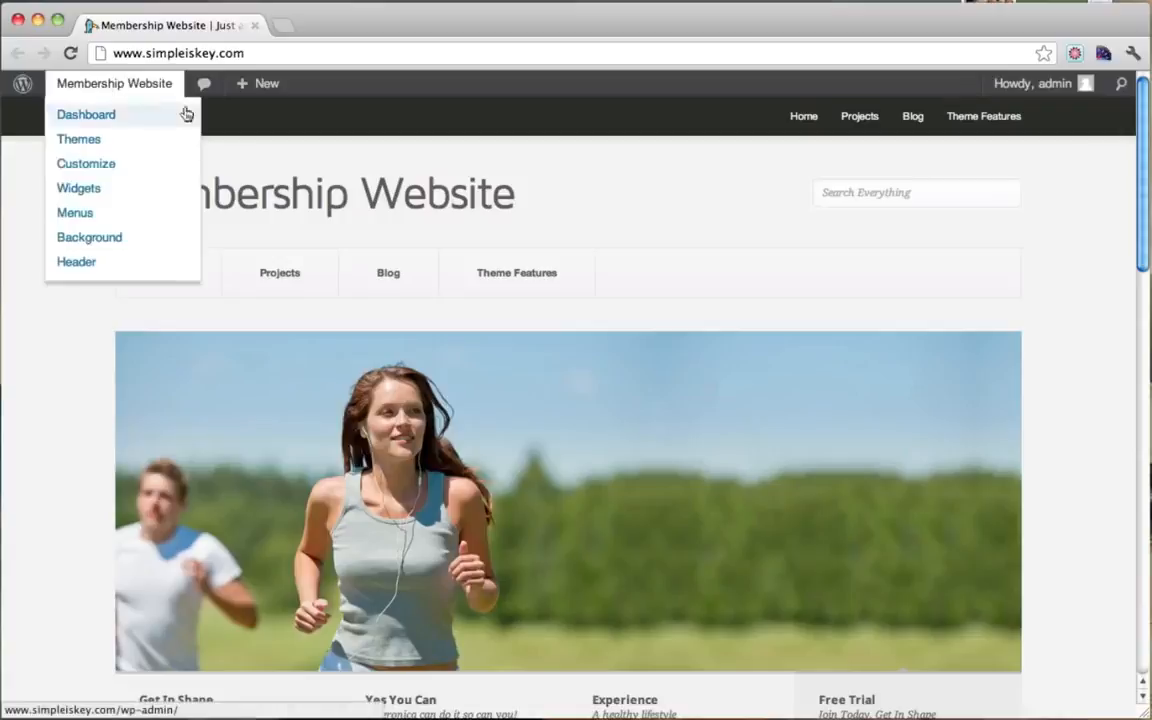
left_click(97, 117)
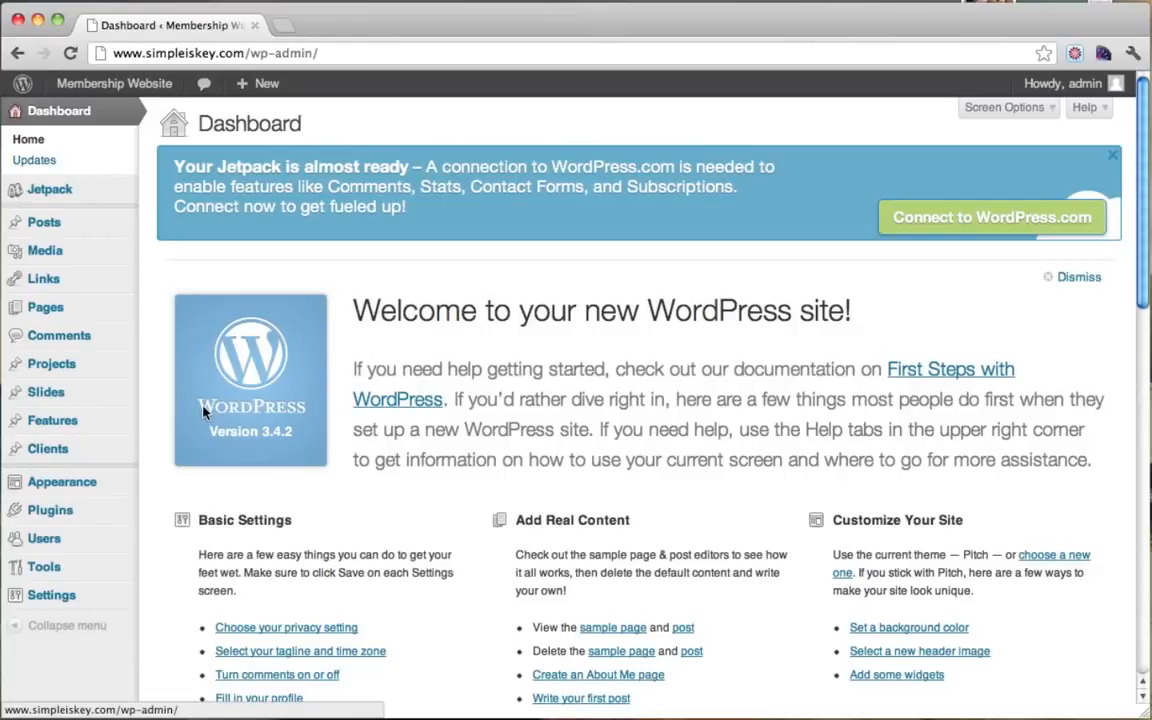
left_click(64, 484)
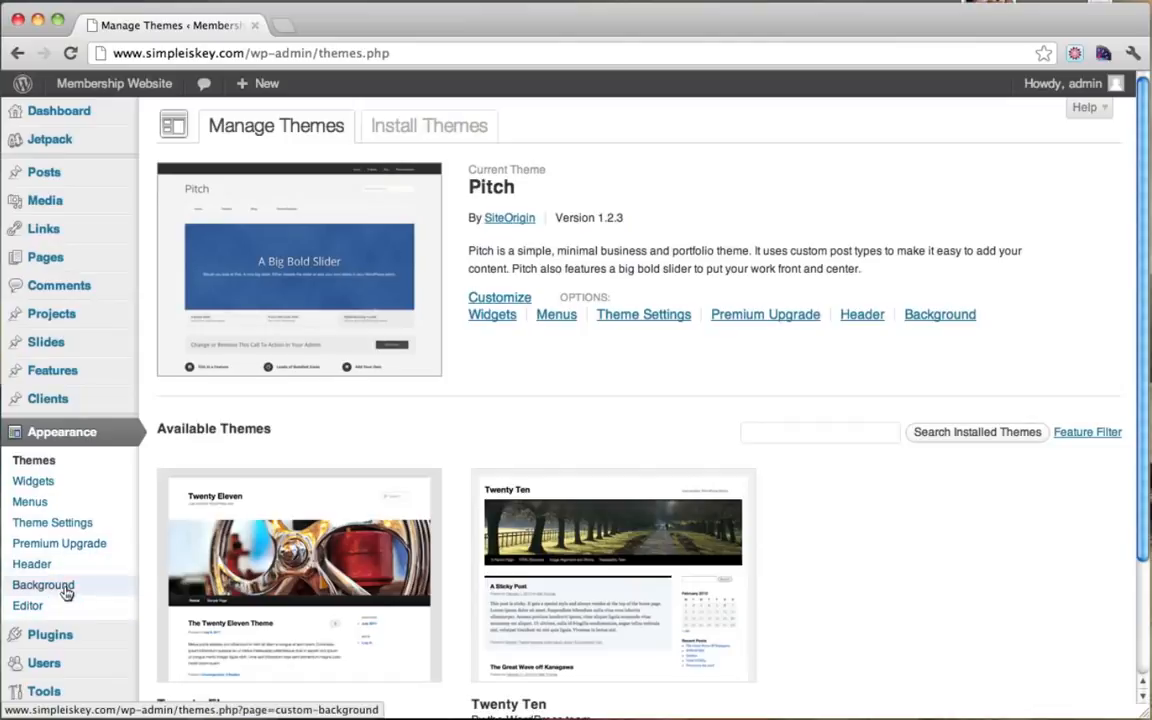
left_click(66, 588)
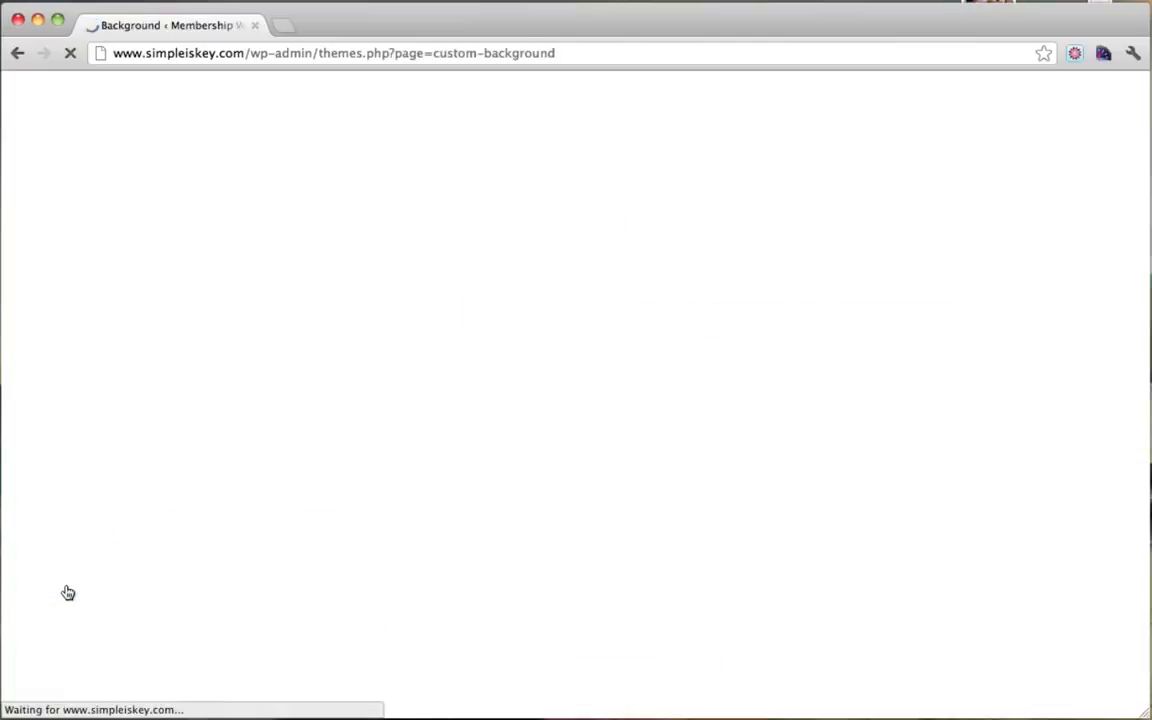
Step: Set the background colour to white #ffffff, save it, and open the live site
scroll(684, 208, "down", 1)
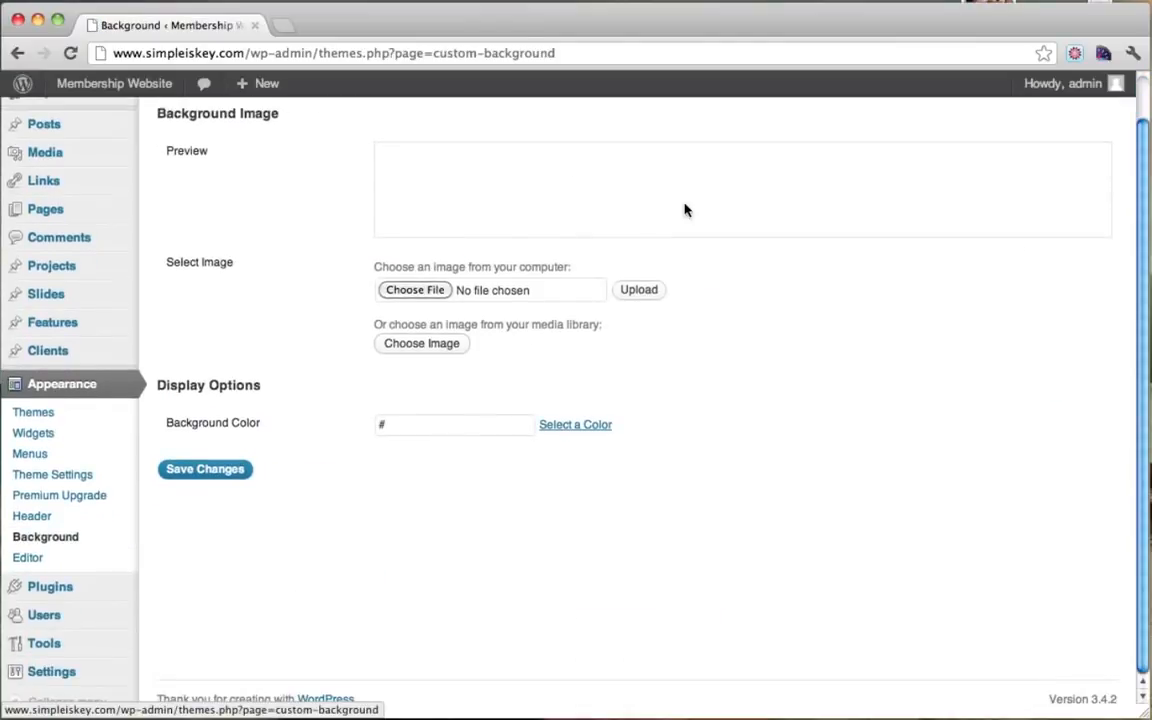
left_click_drag(205, 427, 263, 428)
left_click(597, 432)
left_click_drag(488, 451, 391, 502)
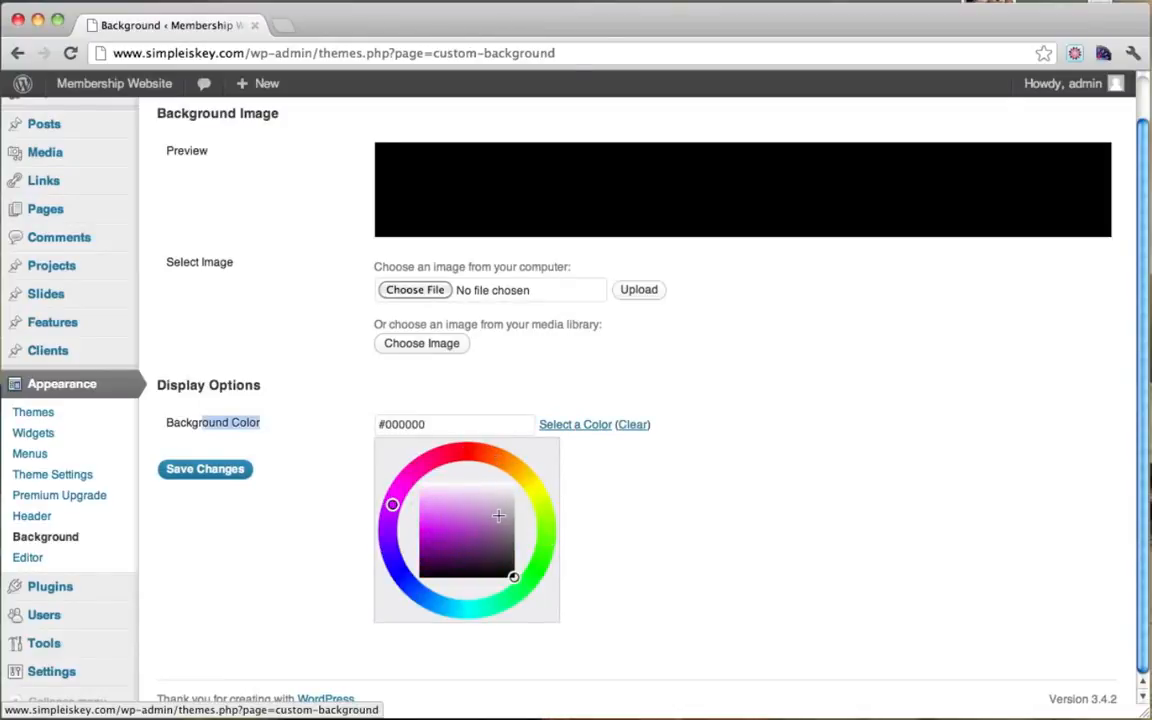
mouse_move(498, 515)
left_mouse_down()
mouse_move(470, 558)
mouse_move(514, 524)
mouse_move(462, 526)
mouse_move(384, 438)
left_mouse_up()
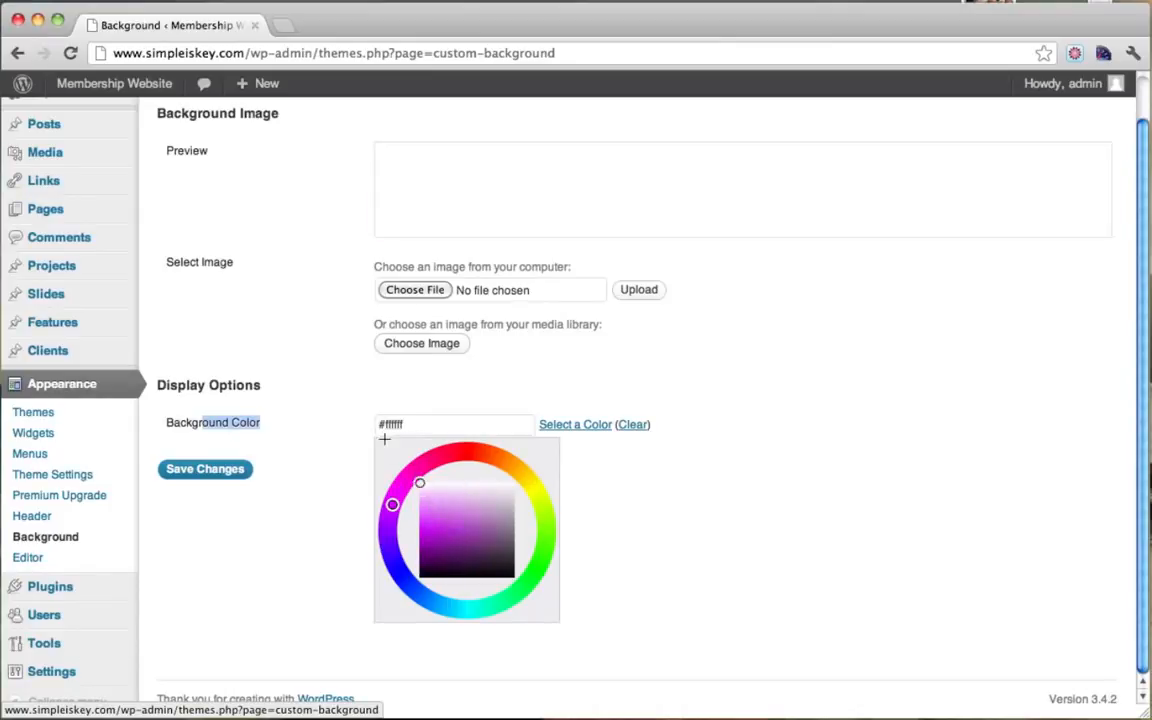
left_click_drag(468, 548, 486, 481)
left_click(235, 467)
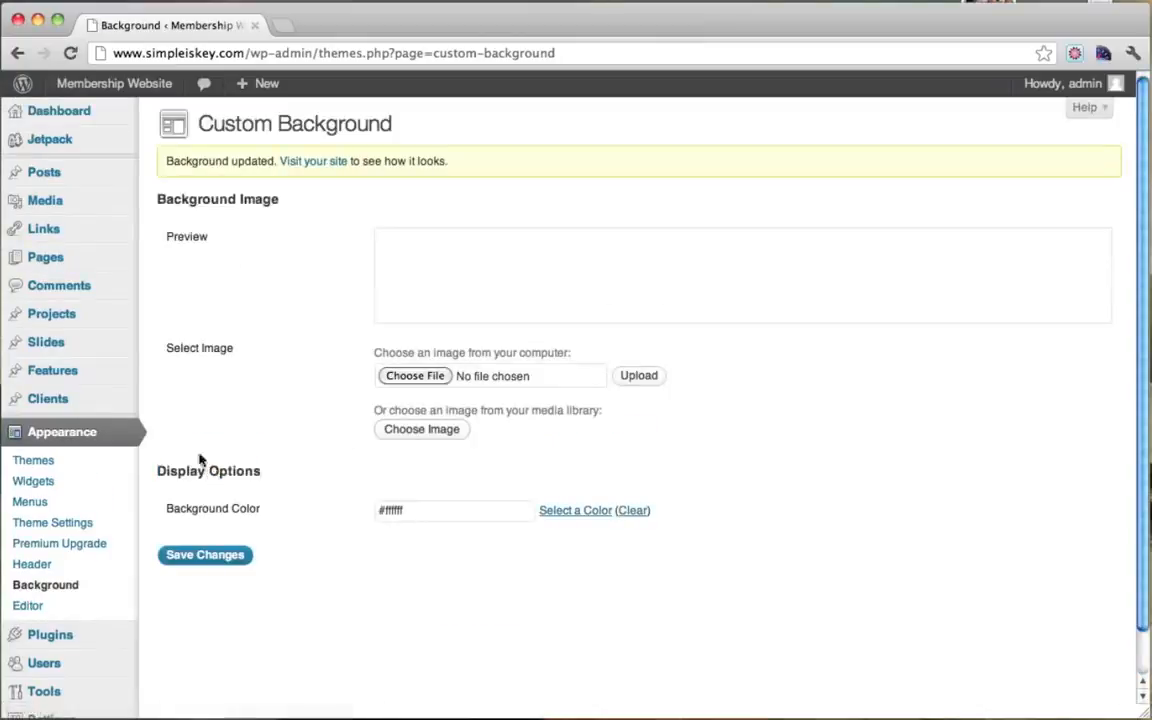
mouse_move(116, 90)
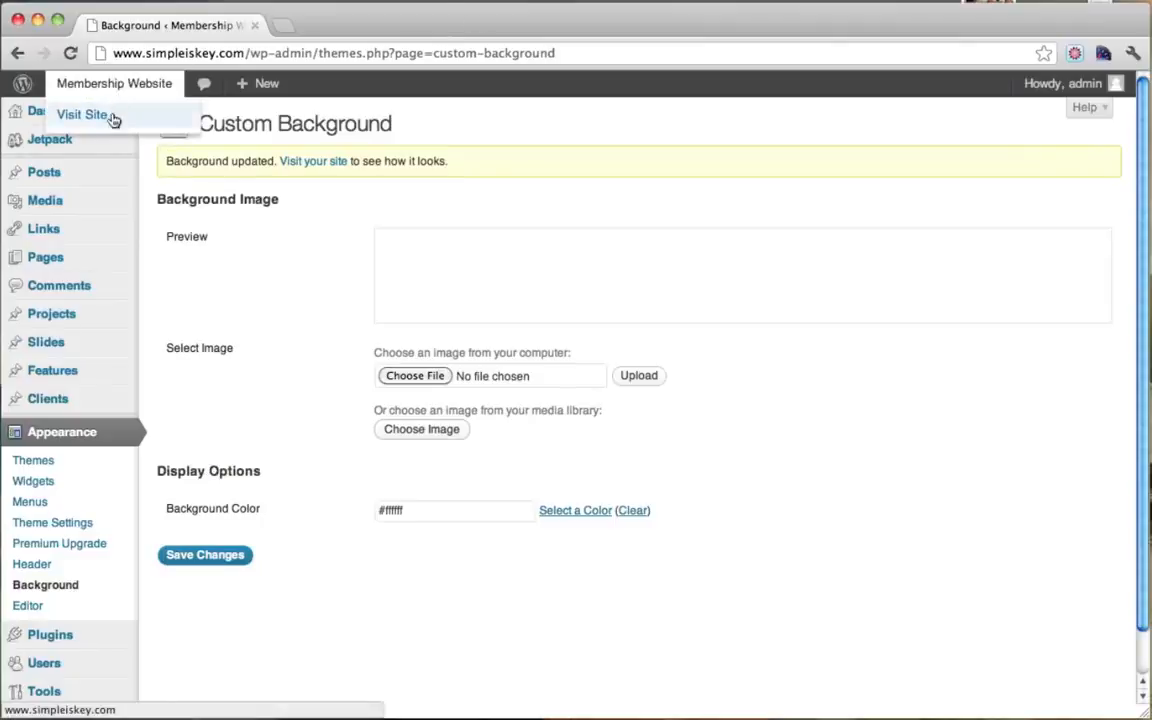
left_click(113, 119, "super")
left_click(367, 32)
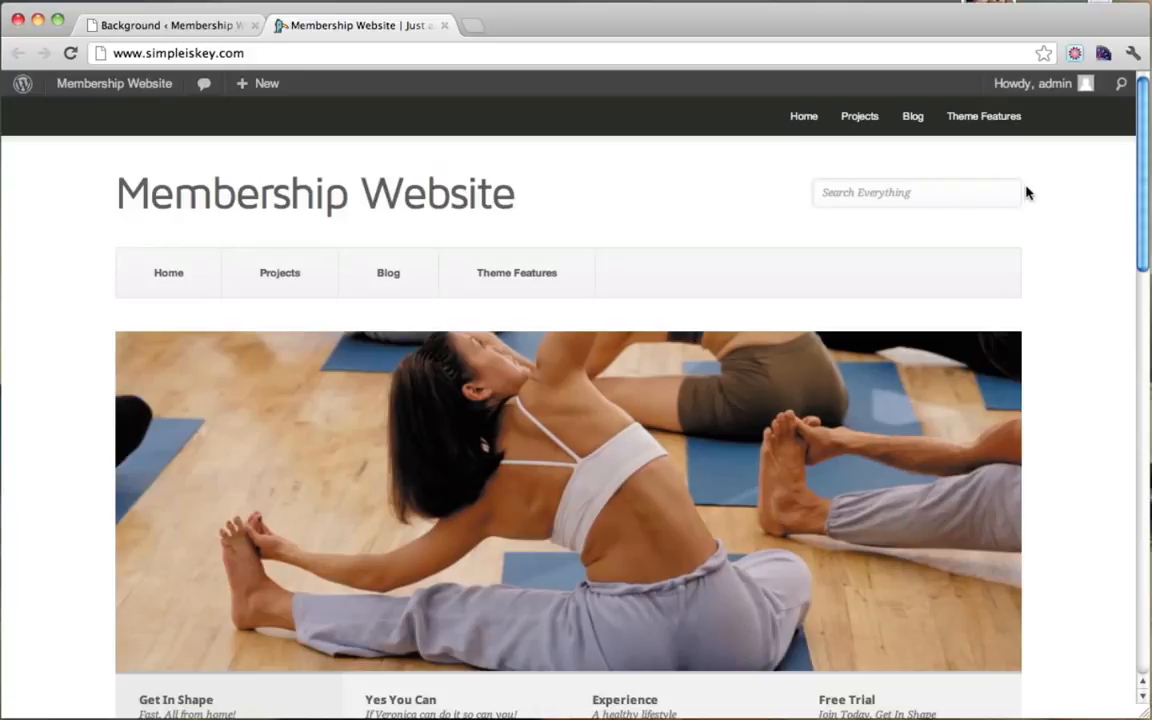
scroll(1041, 309, "down", 10)
scroll(1041, 309, "down", 7)
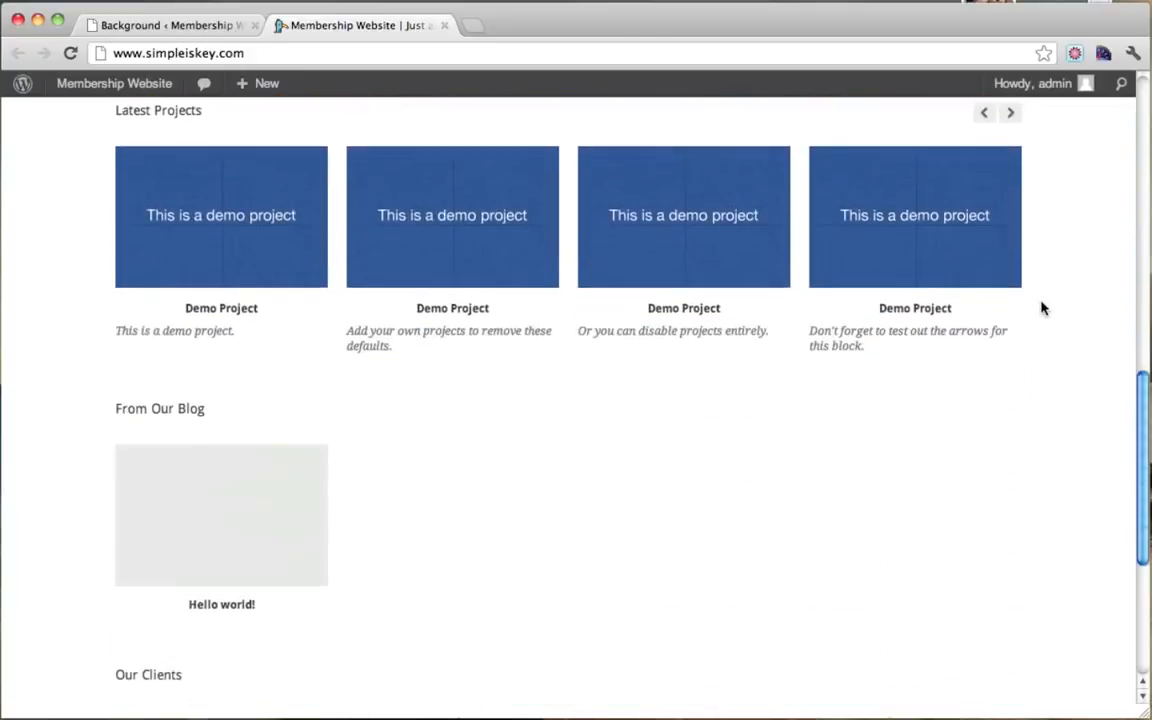
scroll(1041, 309, "up", 9)
scroll(1041, 309, "down", 1)
scroll(1041, 309, "up", 9)
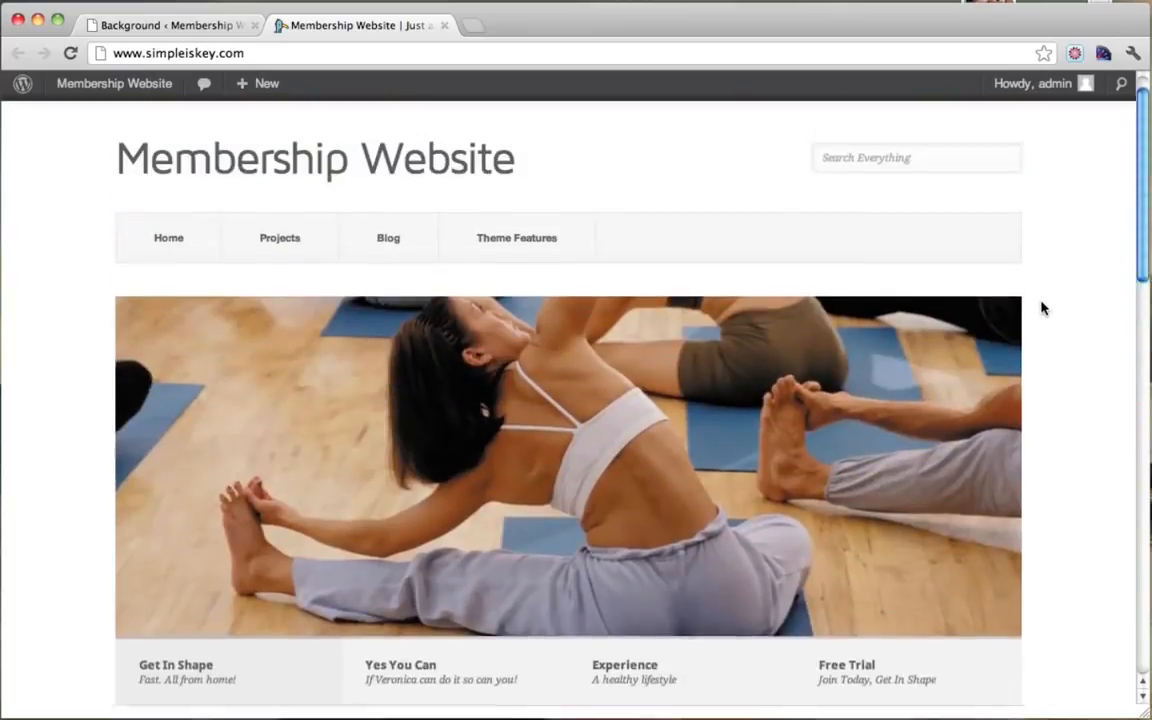
scroll(1041, 309, "down", 9)
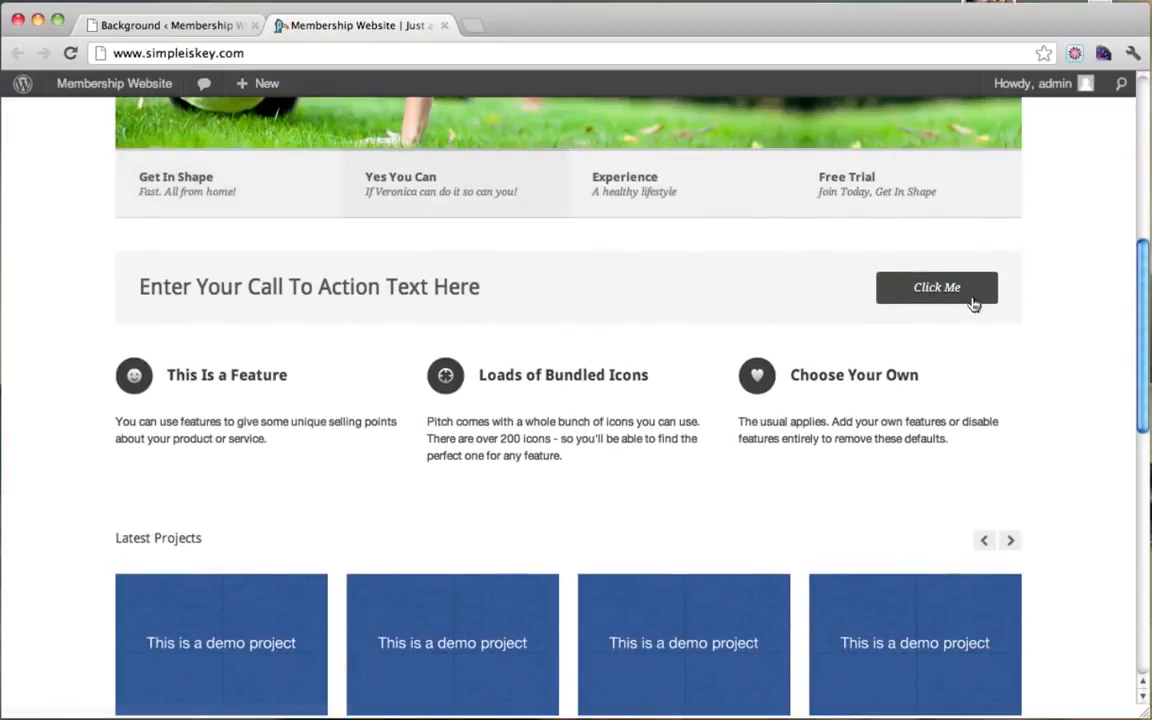
scroll(822, 370, "down", 4)
scroll(822, 370, "down", 10)
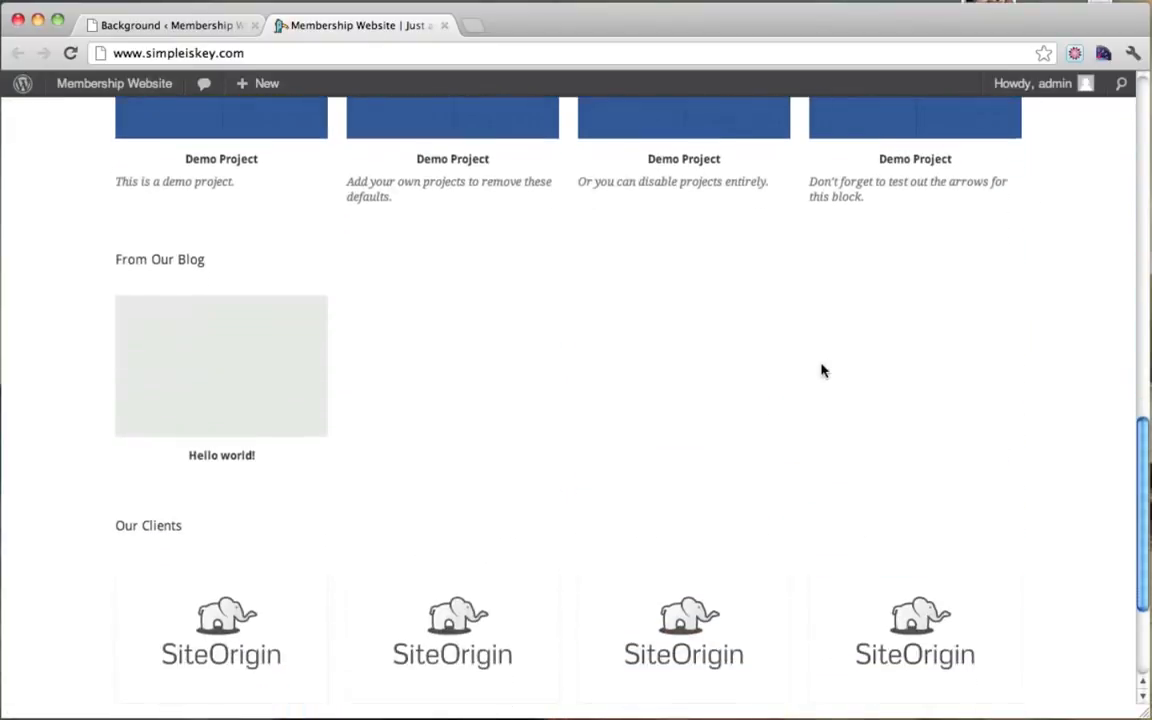
scroll(822, 370, "up", 4)
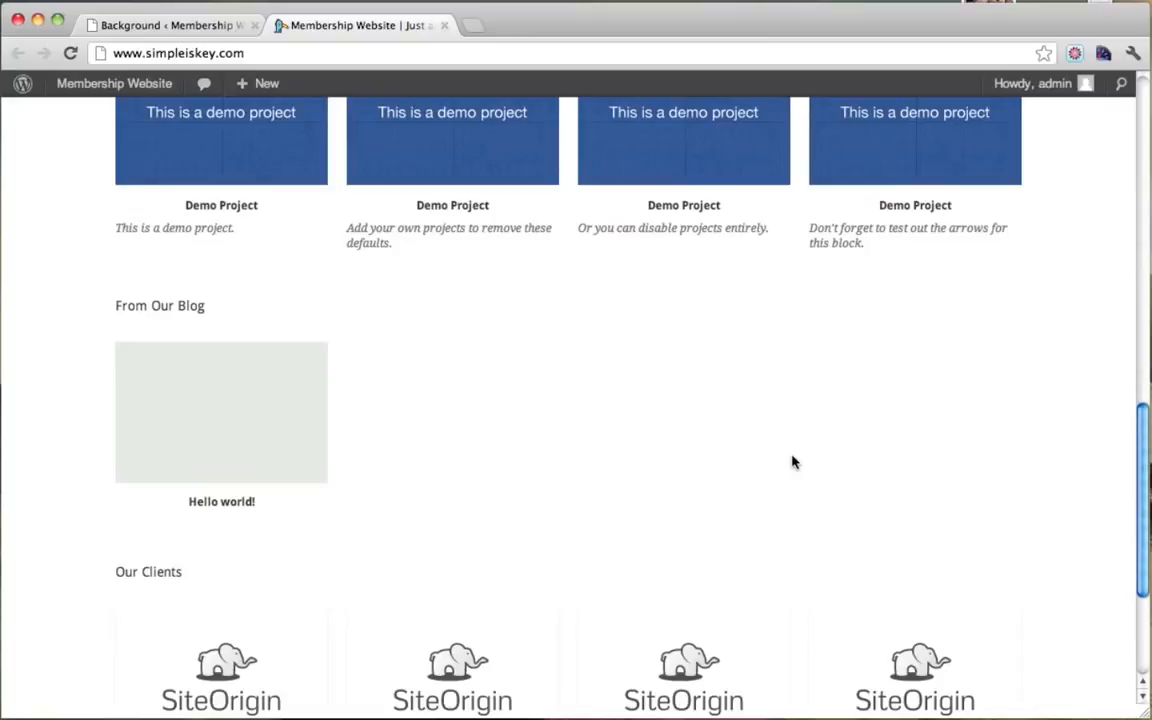
scroll(792, 462, "up", 15)
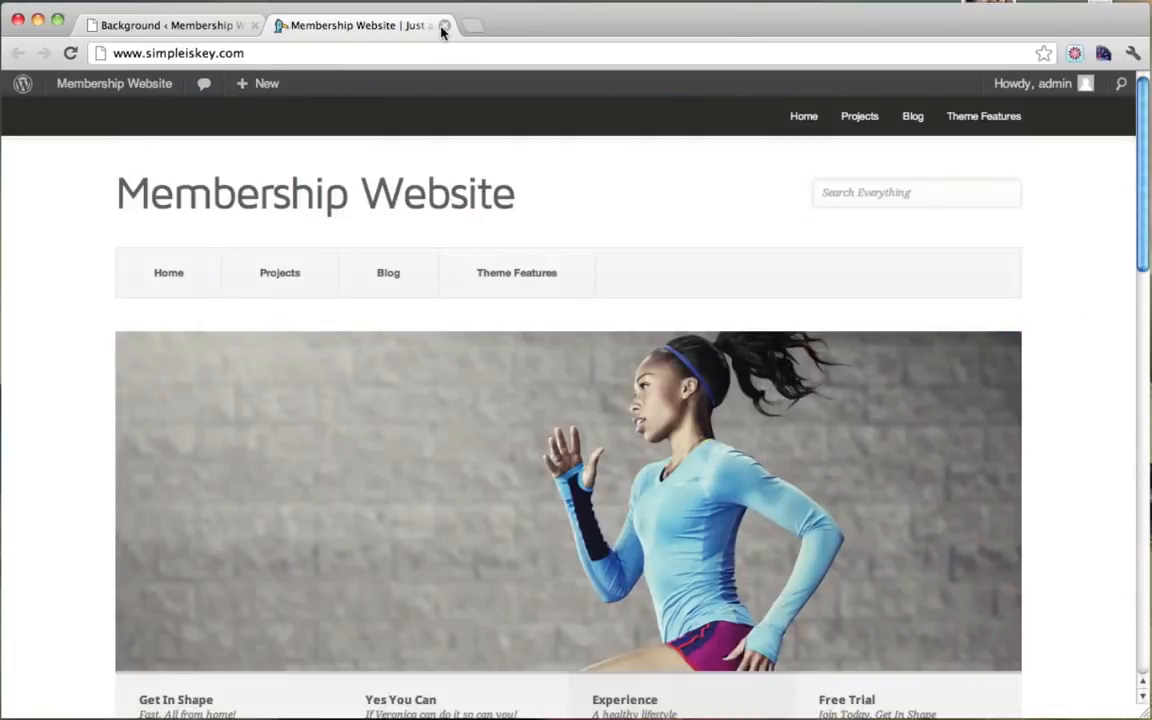
left_click(443, 27)
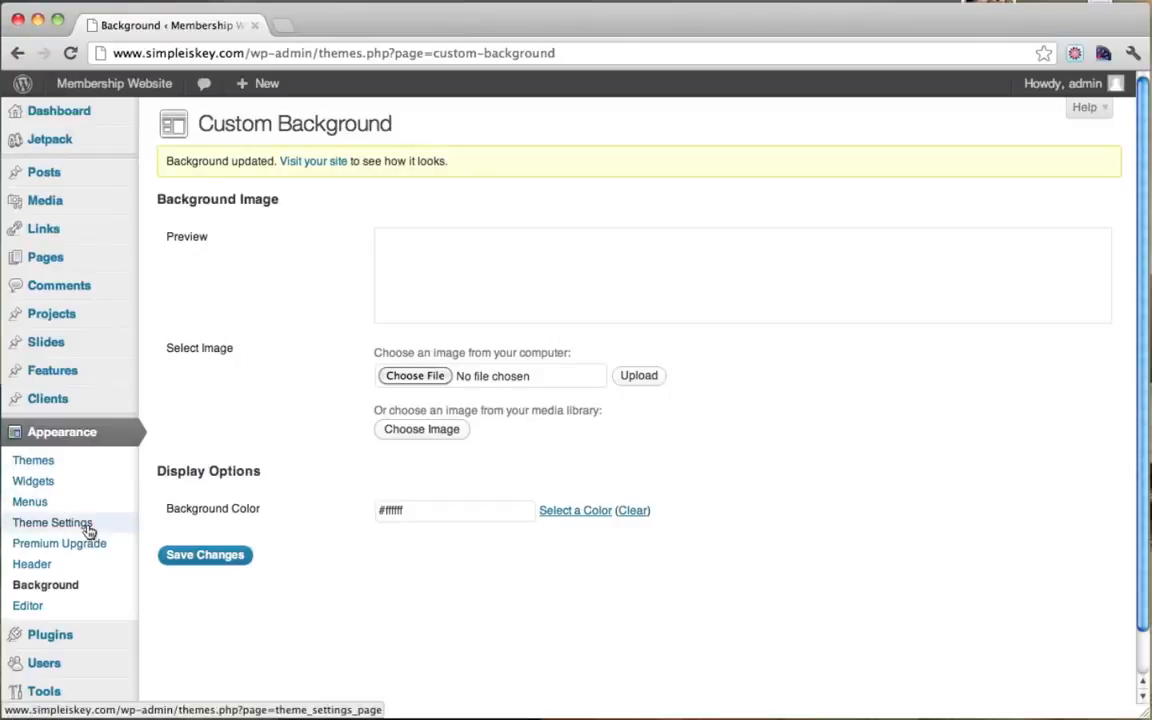
Step: Disable Demo Mode in the Pitch Theme Settings under Appearance
left_click(83, 438)
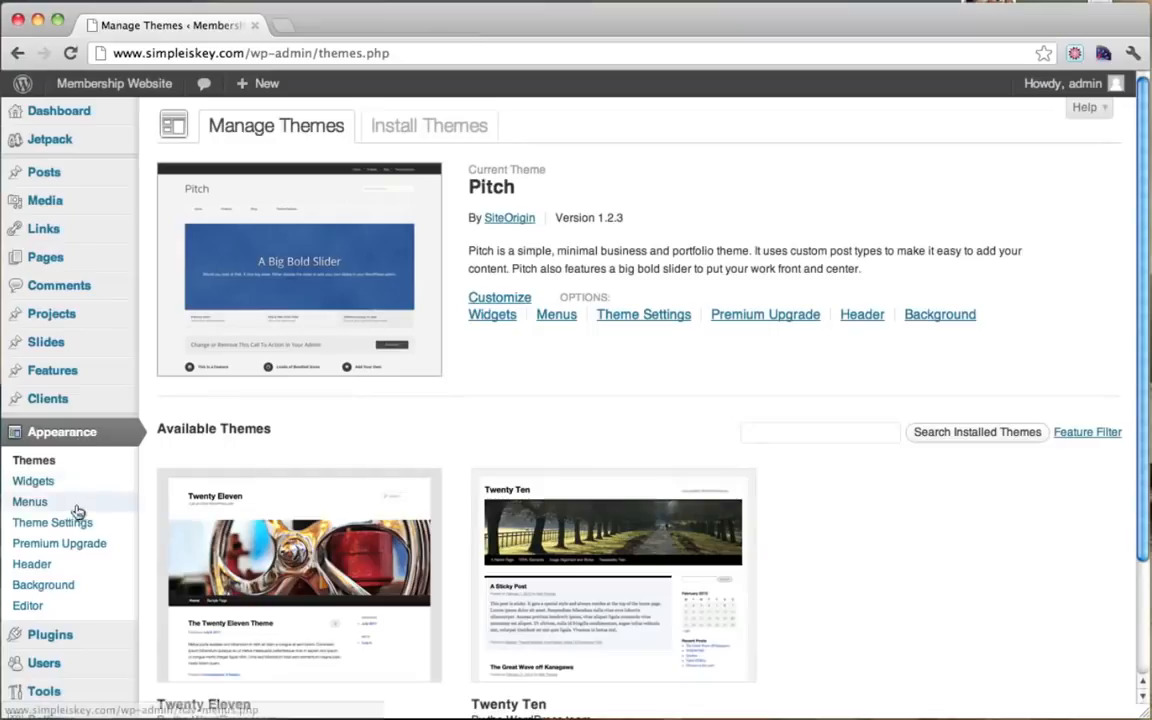
left_click(78, 525)
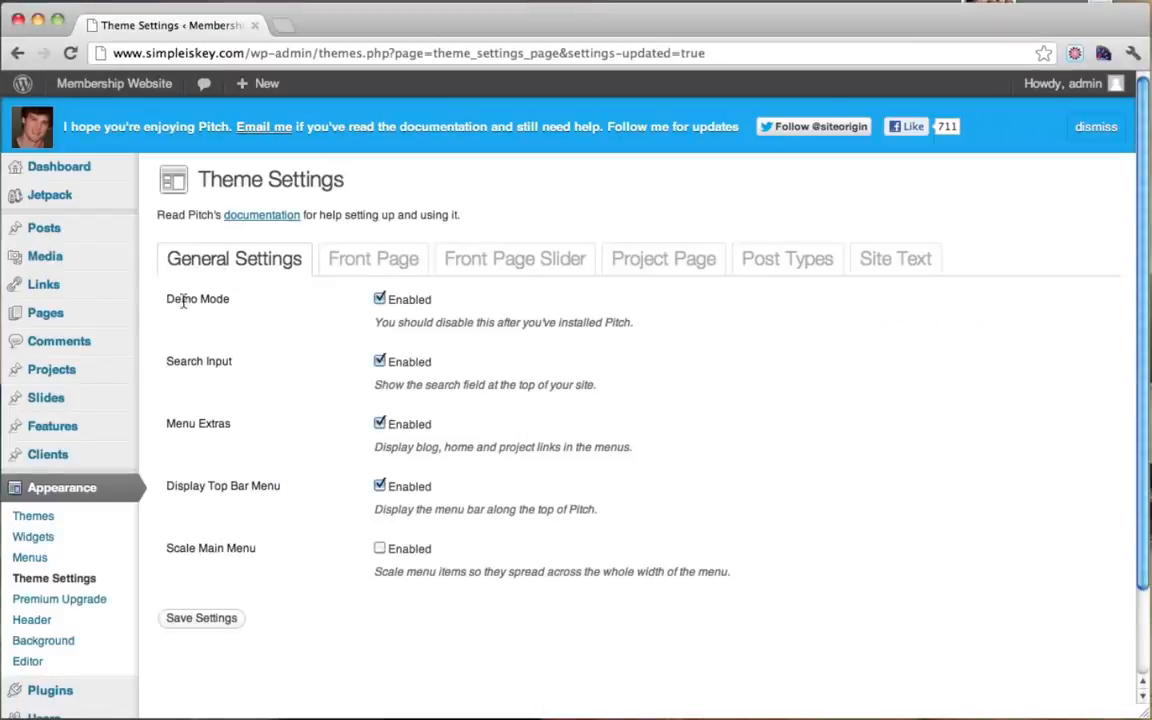
left_click_drag(162, 297, 233, 299)
left_click(233, 299)
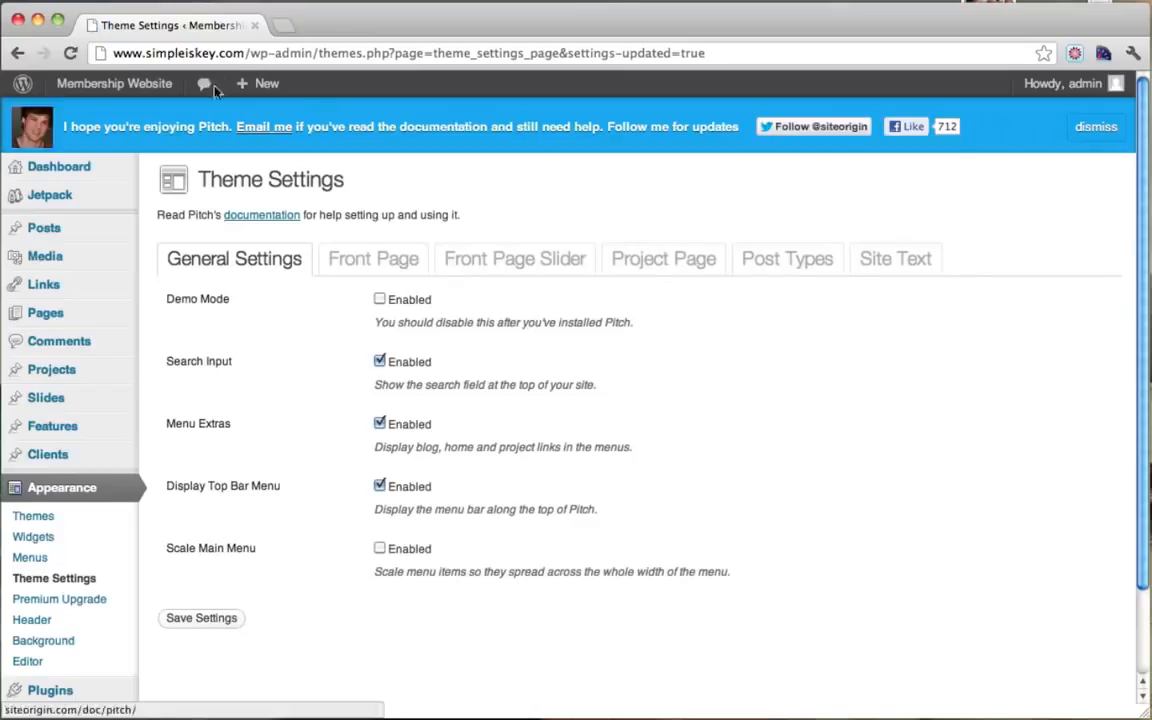
Step: Review the live front page in a new tab, reopening it once, then return to Theme Settings
mouse_move(82, 88)
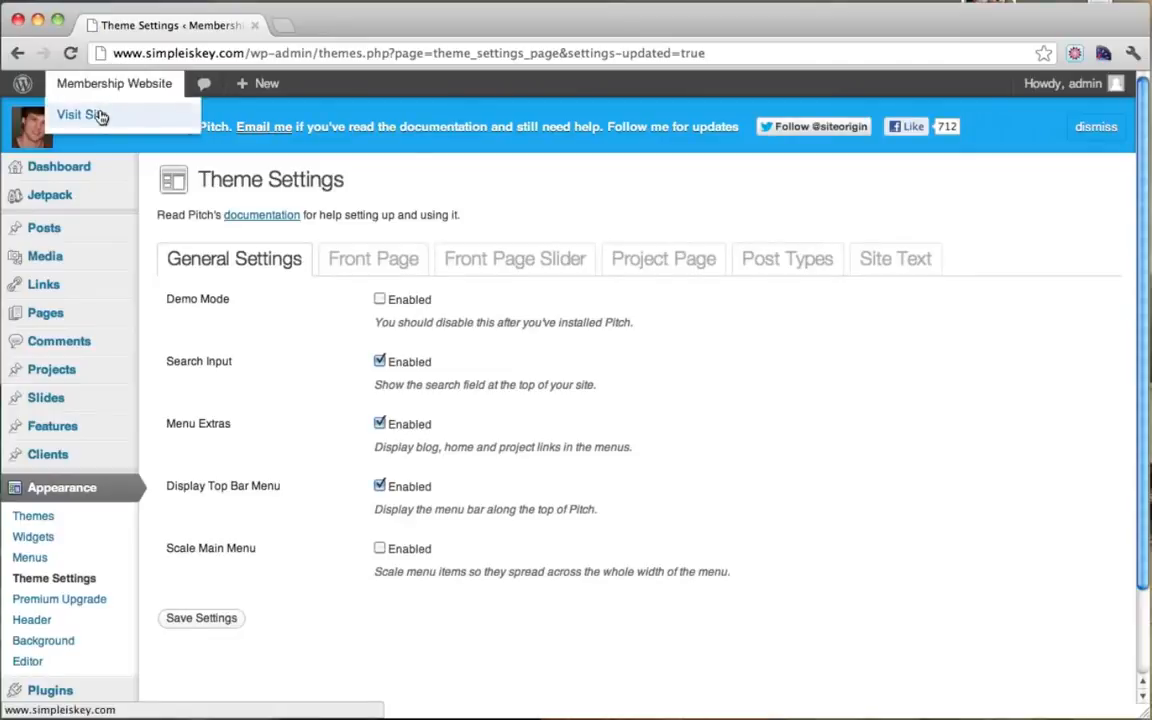
left_click(100, 117, "super")
left_click(343, 25)
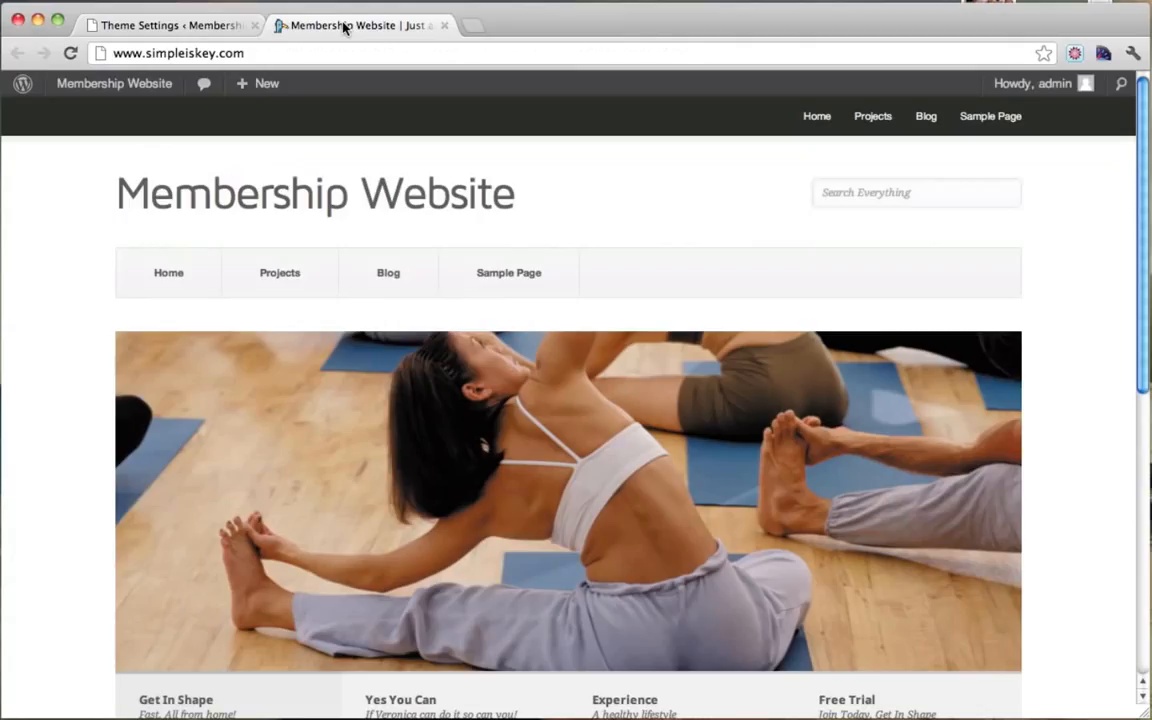
scroll(500, 275, "down", 5)
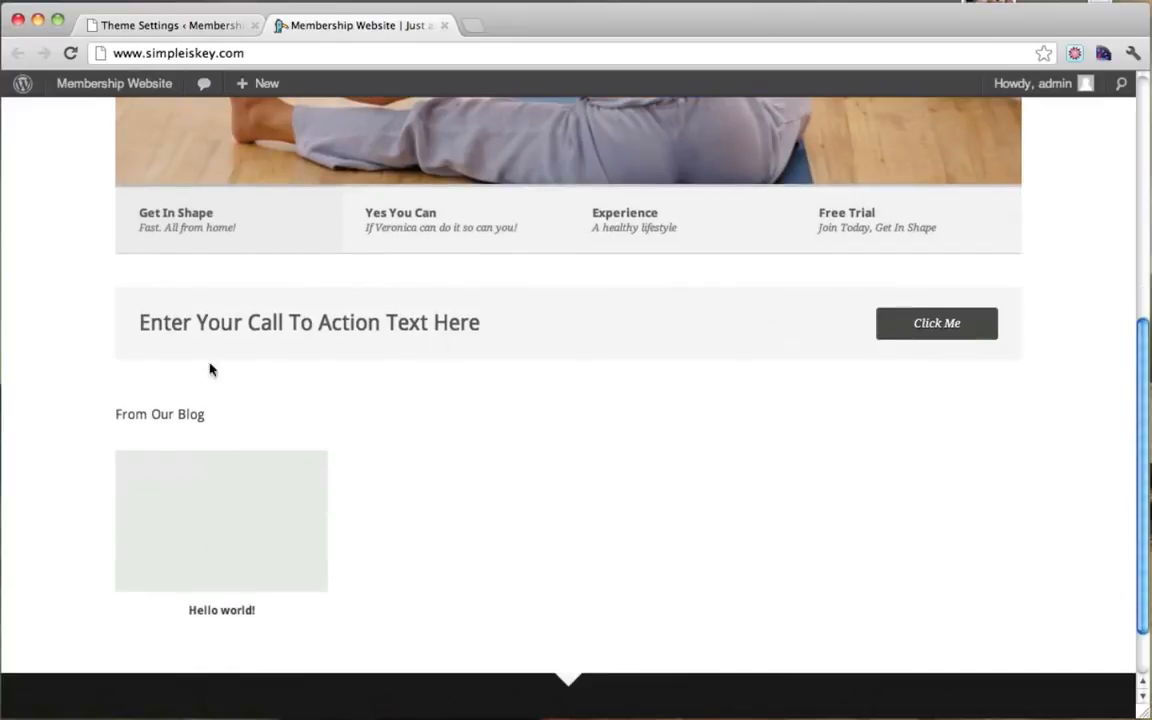
scroll(485, 514, "down", 1)
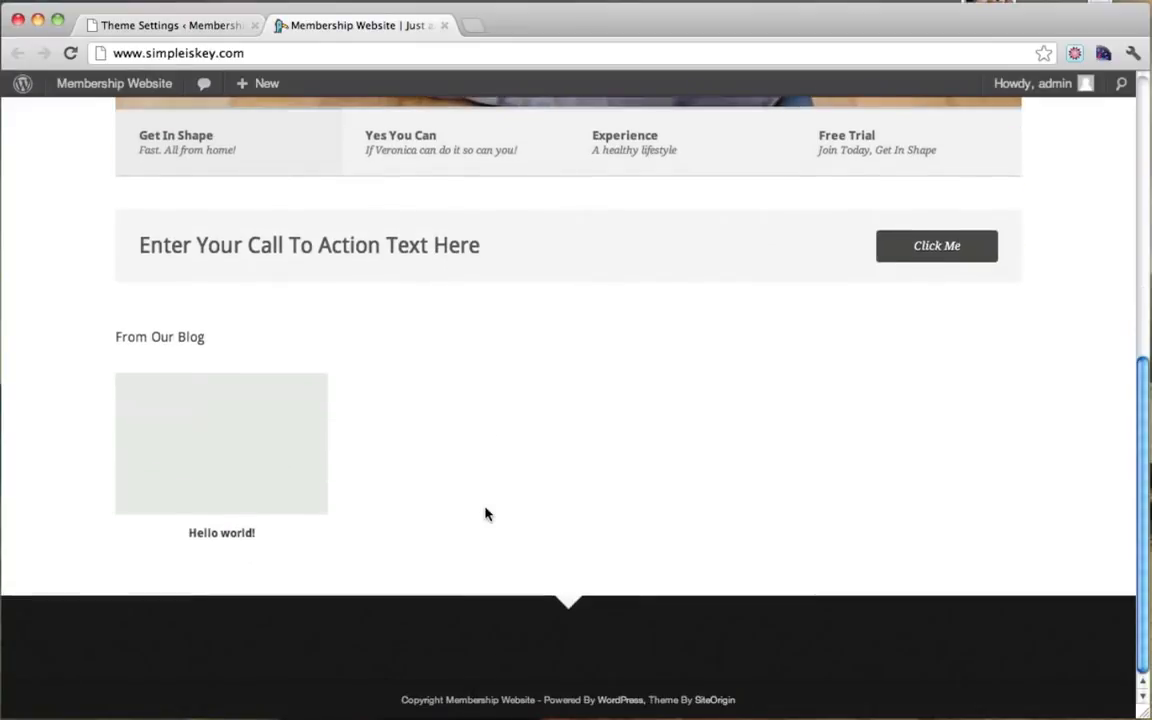
scroll(485, 514, "up", 6)
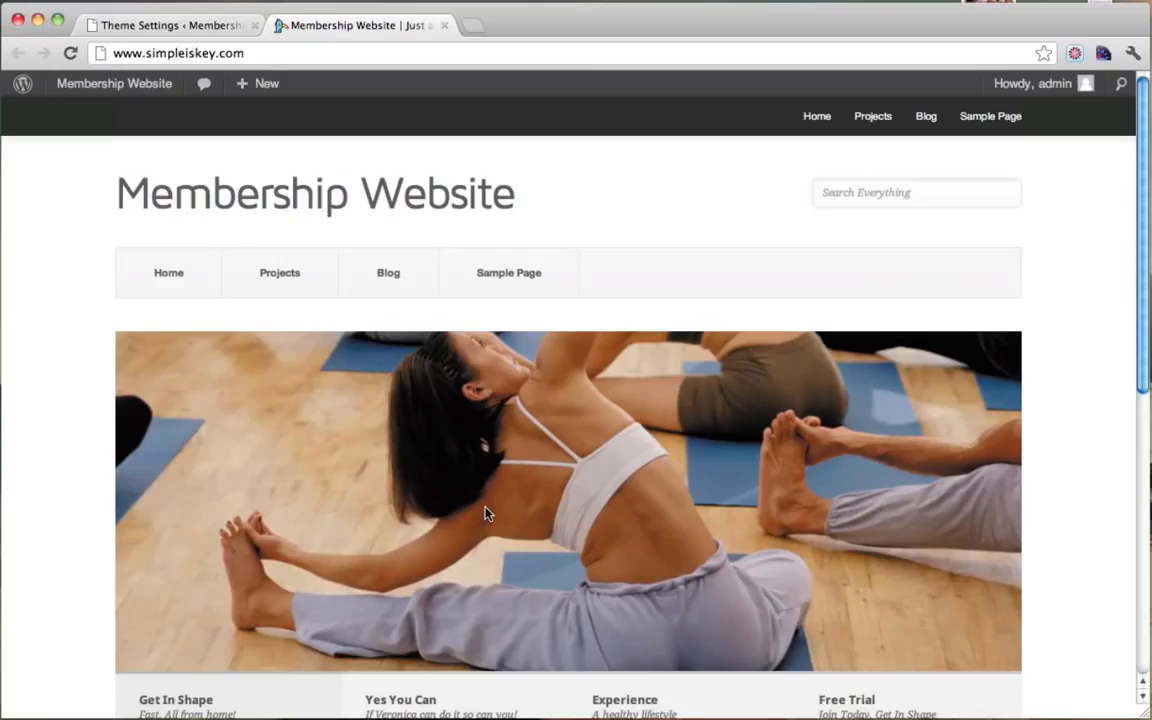
left_click(445, 25)
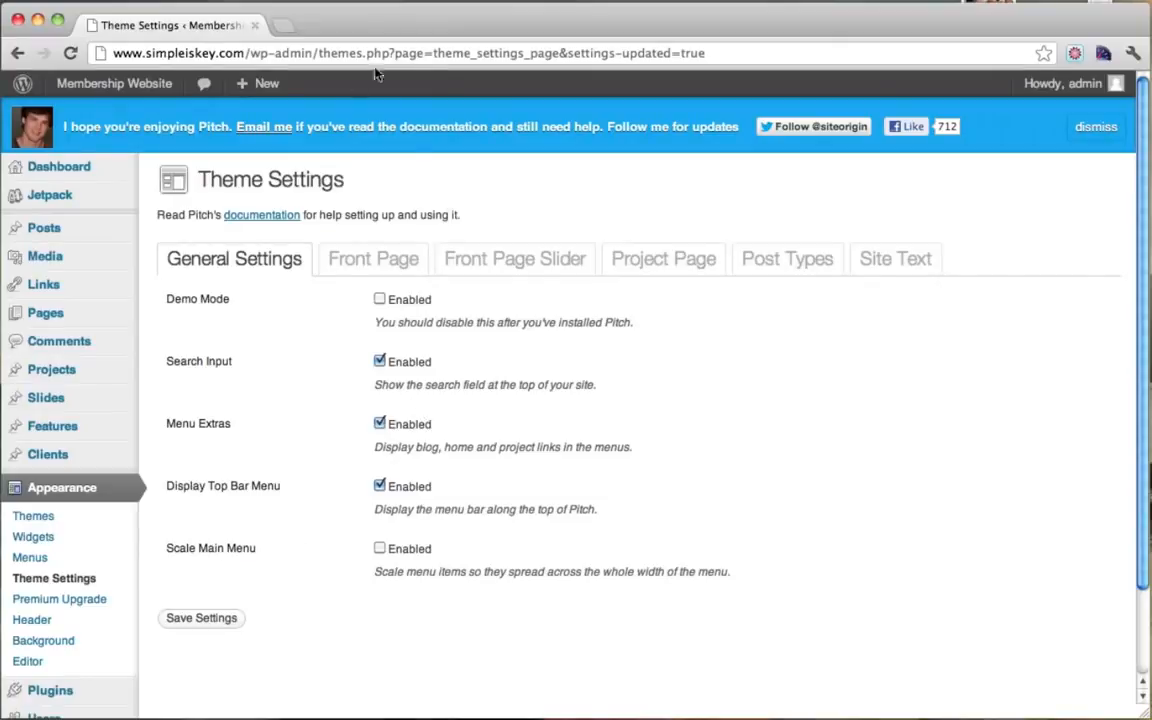
mouse_move(121, 79)
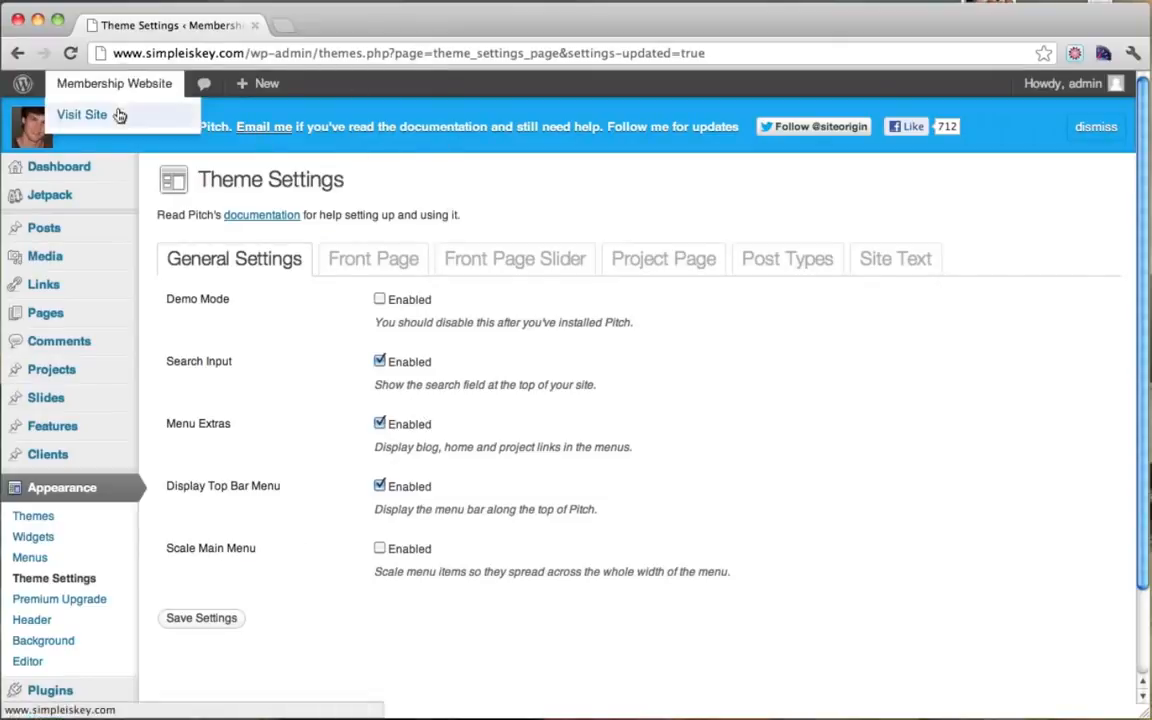
left_click(119, 116, "super")
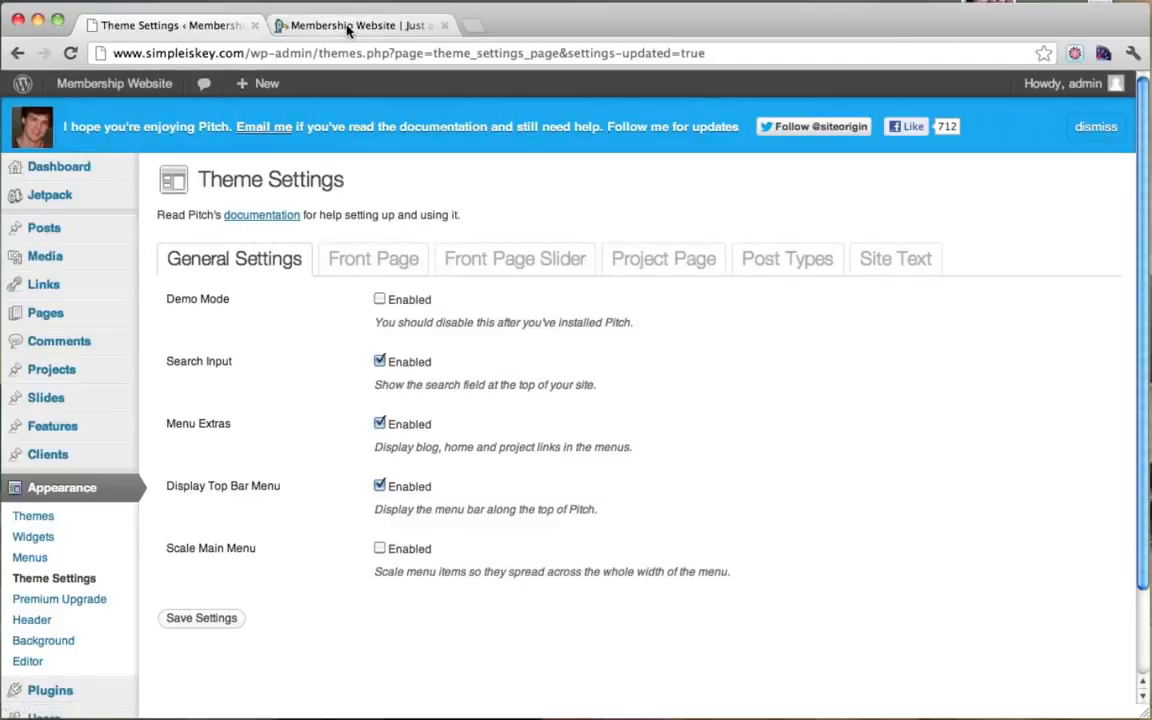
left_click(349, 26)
scroll(95, 300, "down", 10)
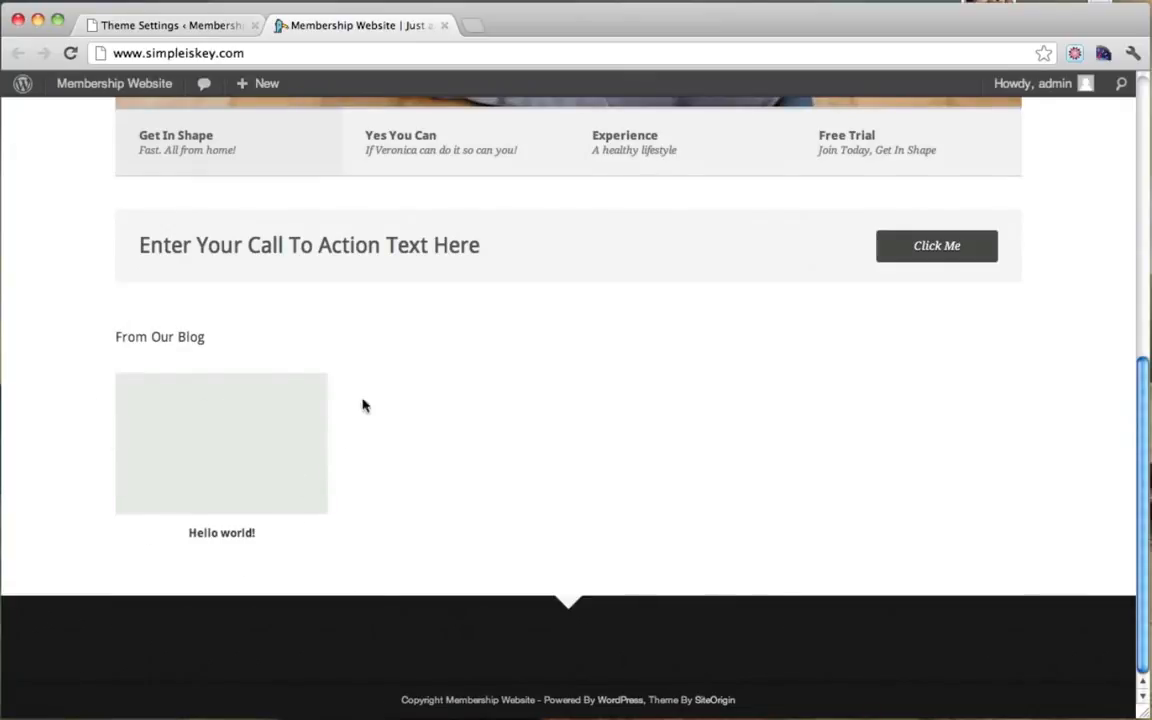
left_click(205, 31)
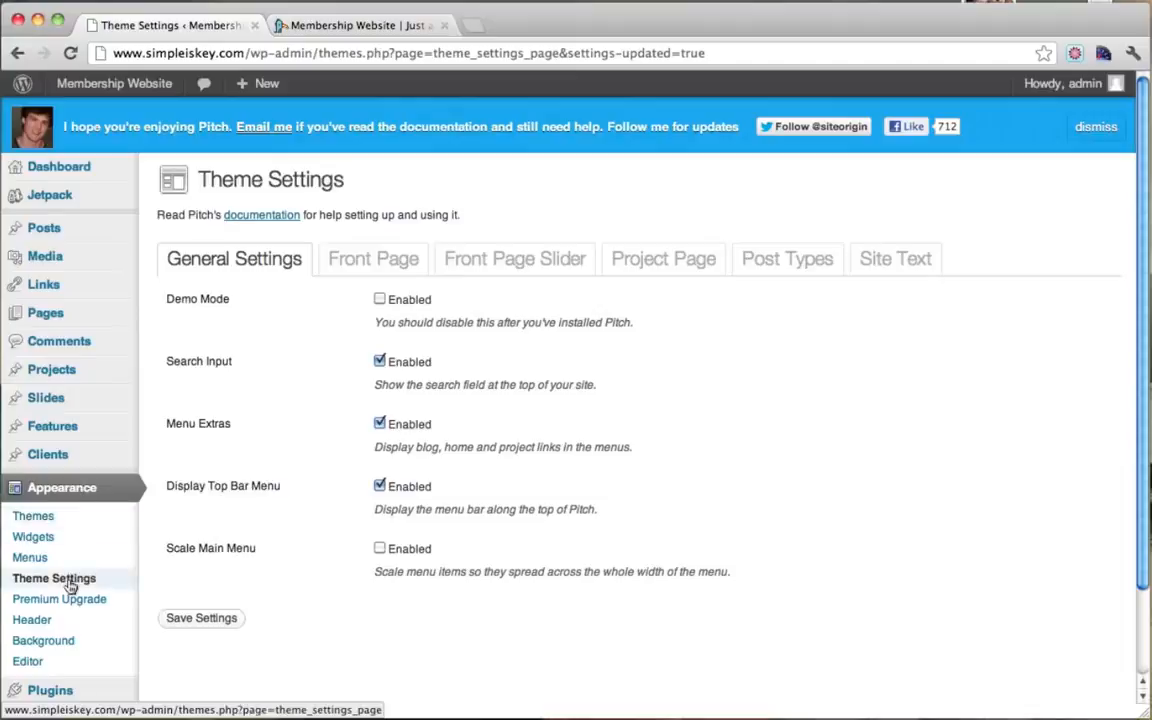
Step: Turn off Display Blog on Home Page in the Pitch Front Page settings
left_click(381, 272)
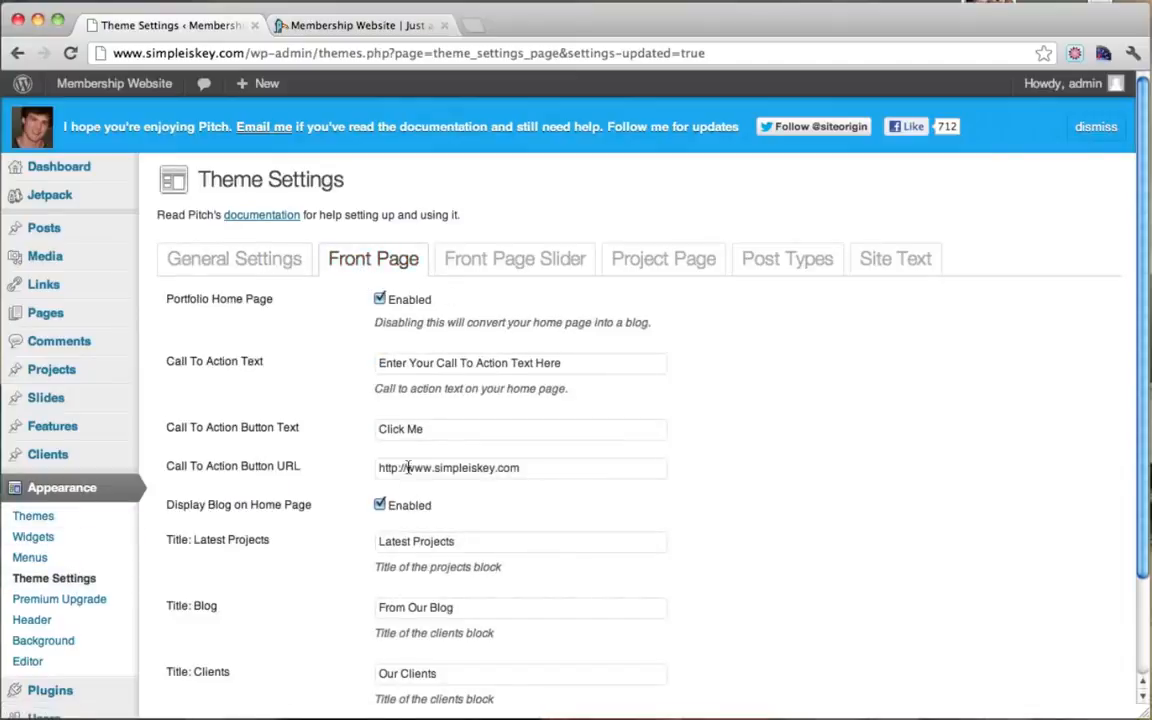
left_click_drag(209, 508, 308, 509)
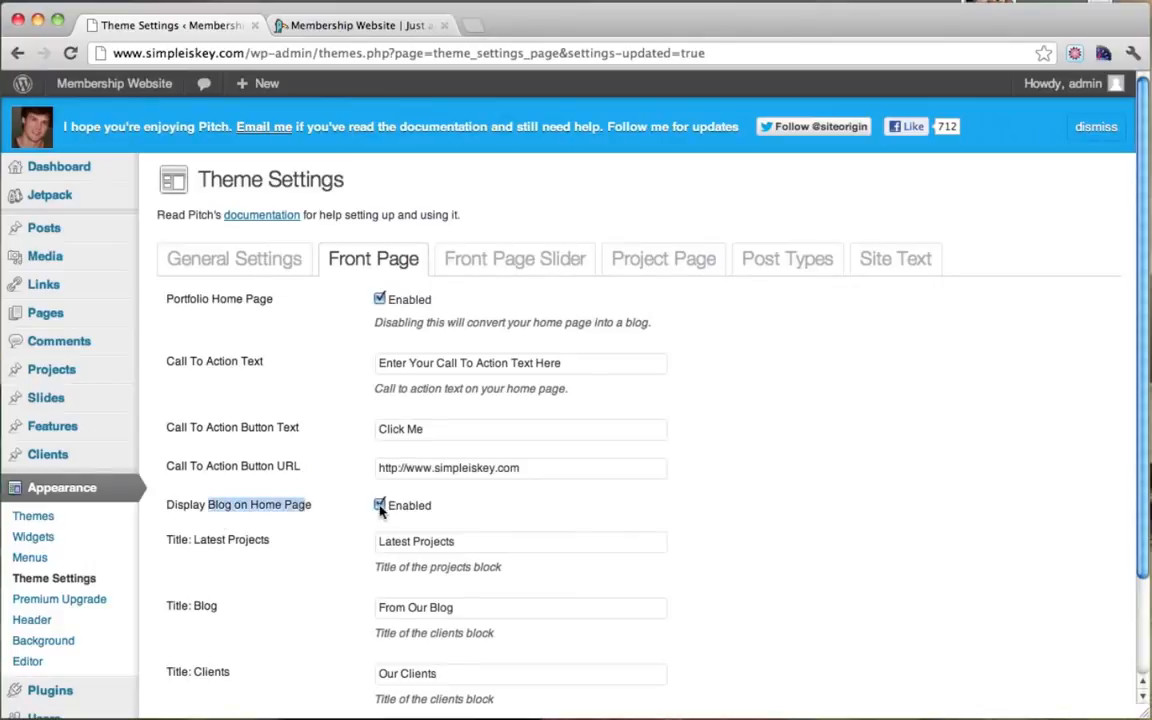
left_click(379, 505)
scroll(671, 481, "down", 3)
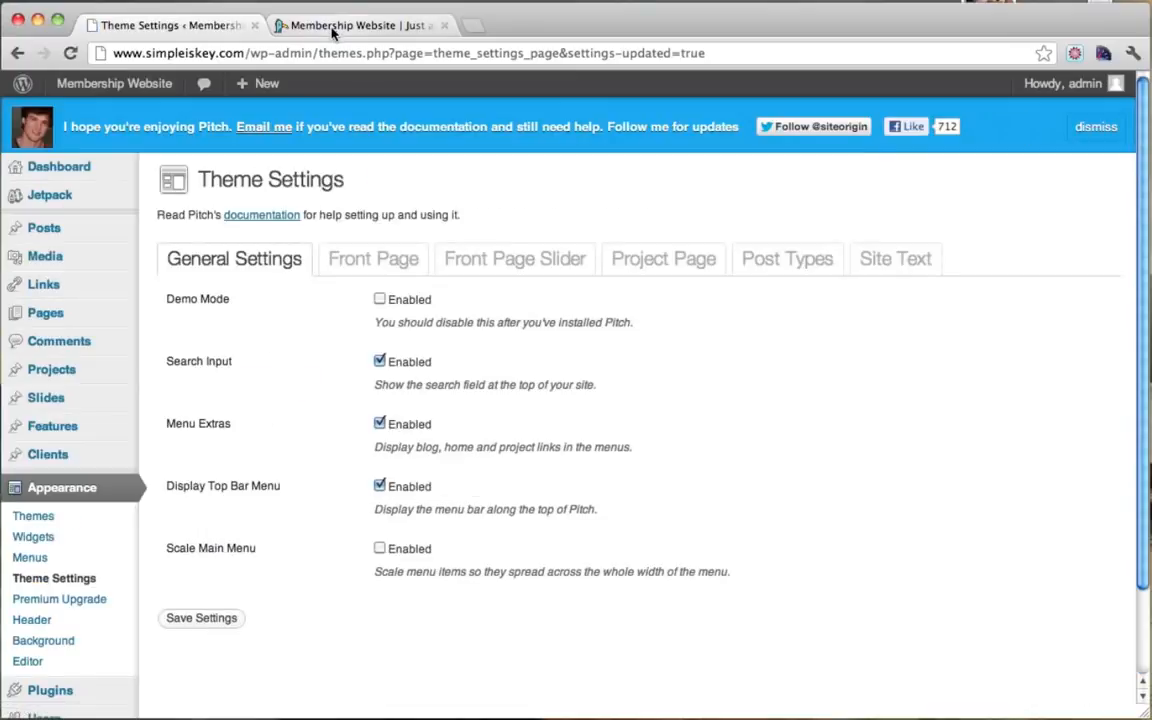
Step: Reload the live site to confirm the blog is gone, then return to Theme Settings
left_click(333, 27)
left_click(70, 53)
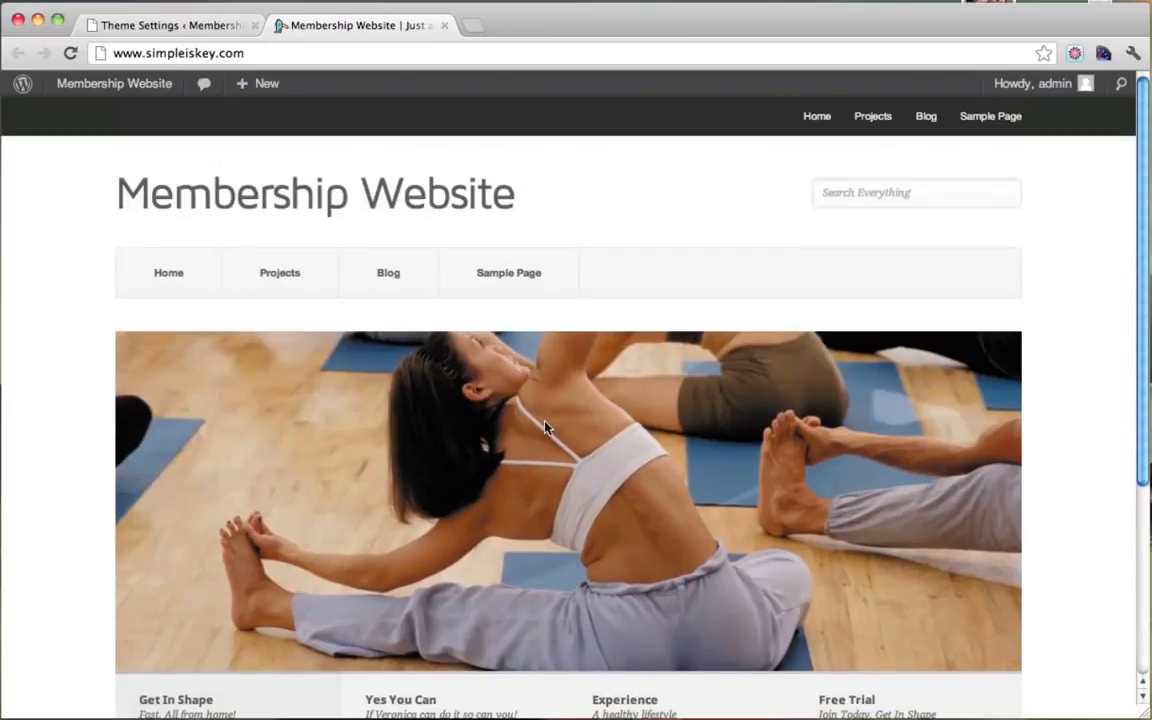
scroll(545, 428, "down", 5)
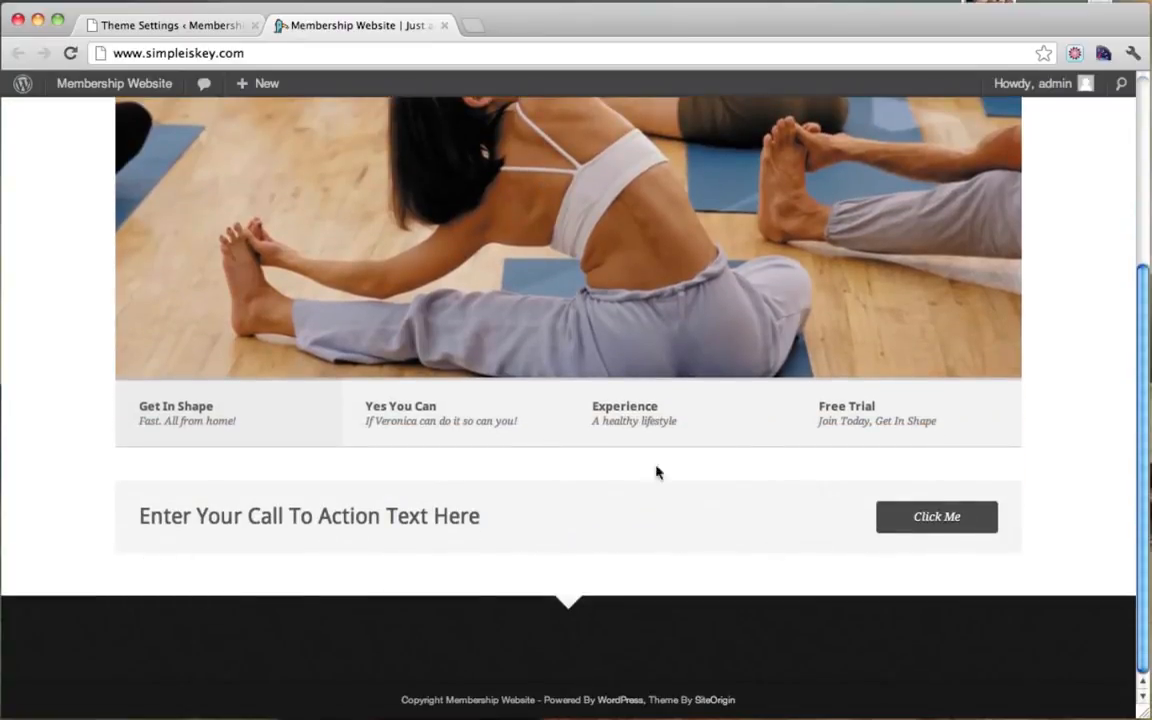
left_click(211, 32)
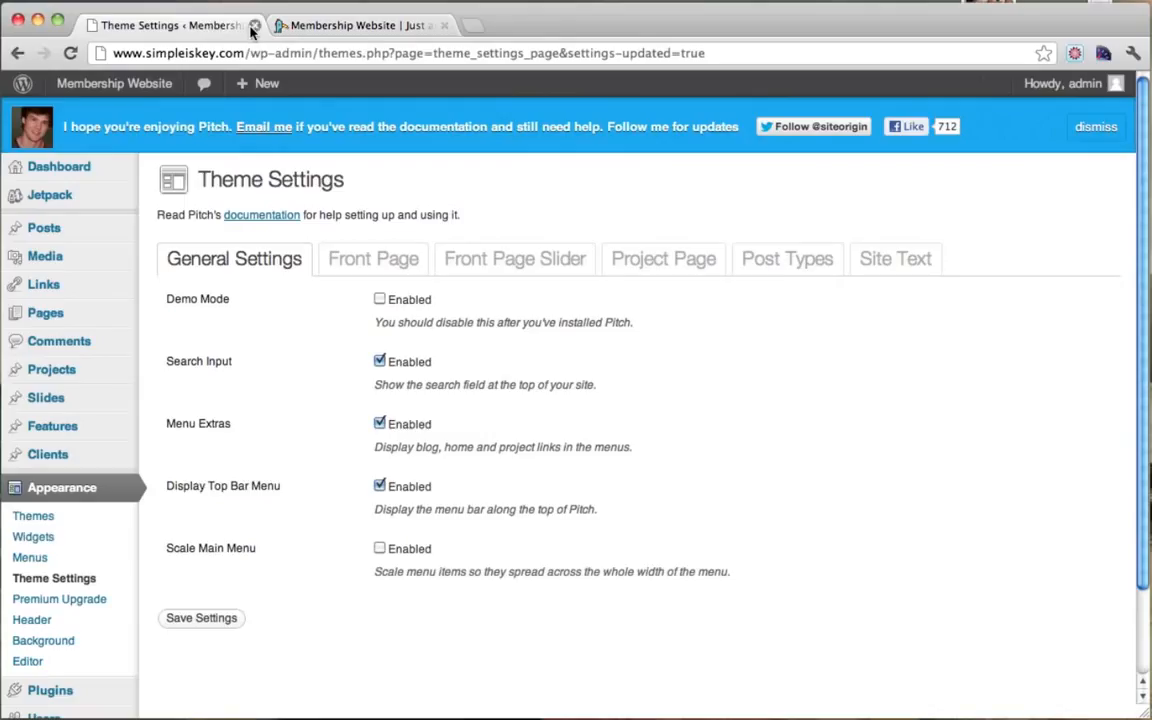
Step: Close the settings tab, go to Pages from the Dashboard, and trash the Sample Page
left_click(254, 25)
scroll(100, 321, "up", 5)
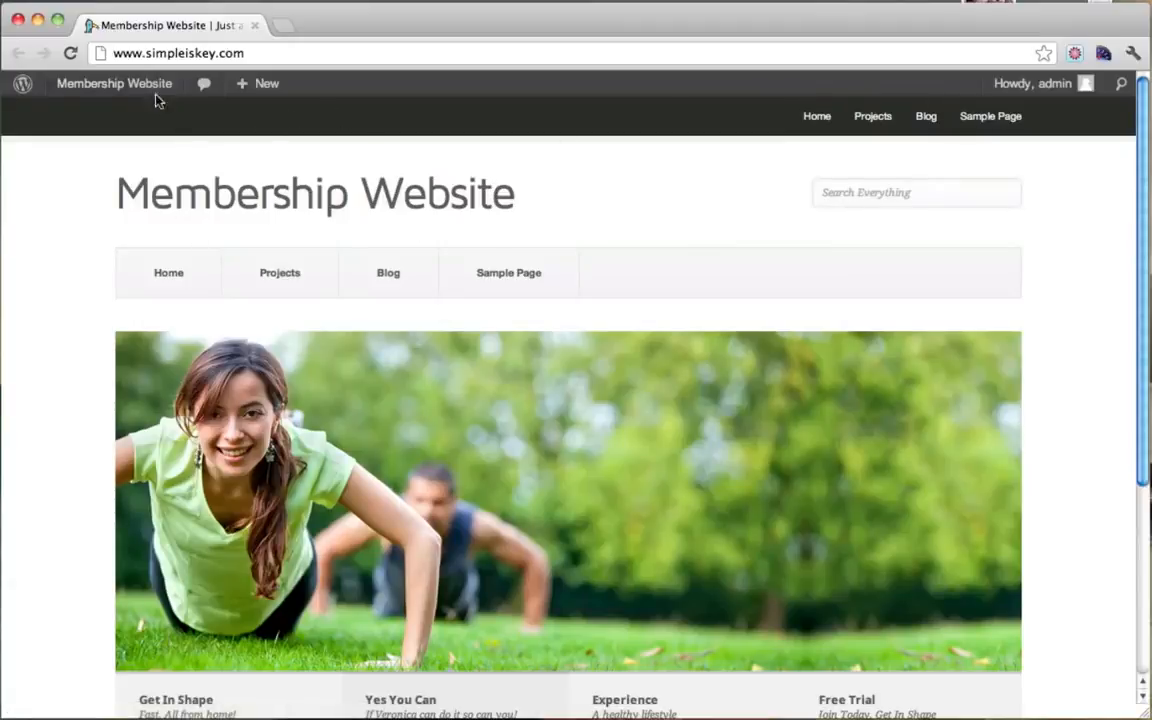
mouse_move(125, 87)
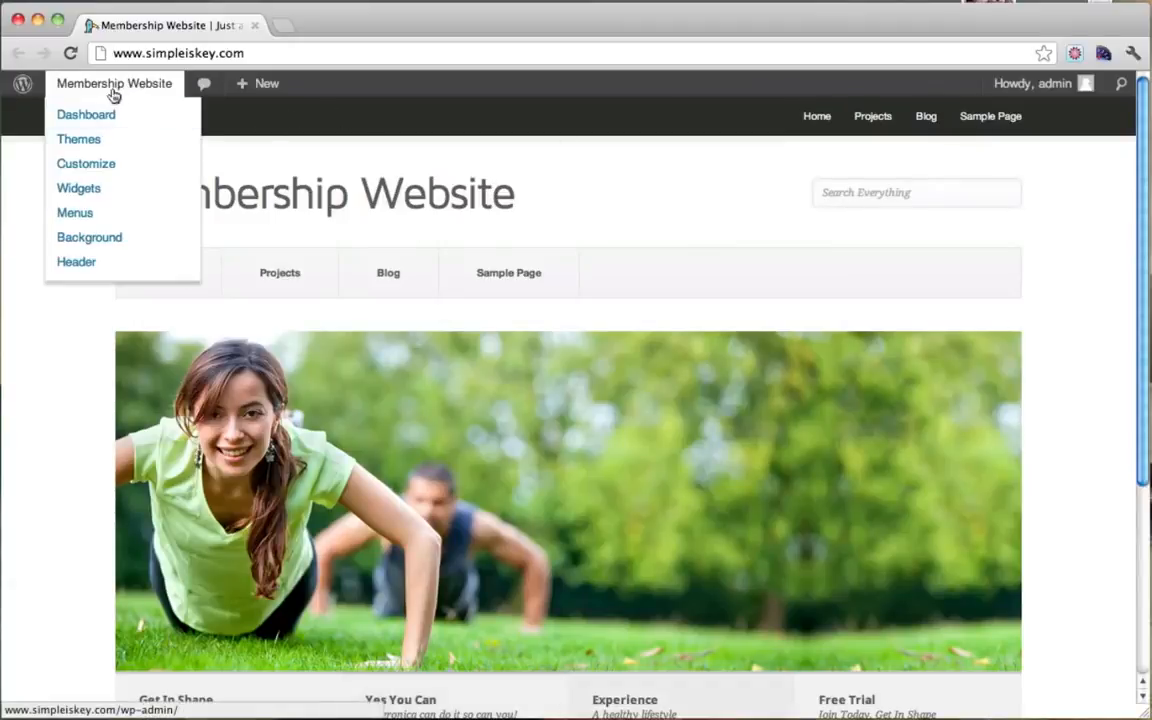
left_click(104, 118)
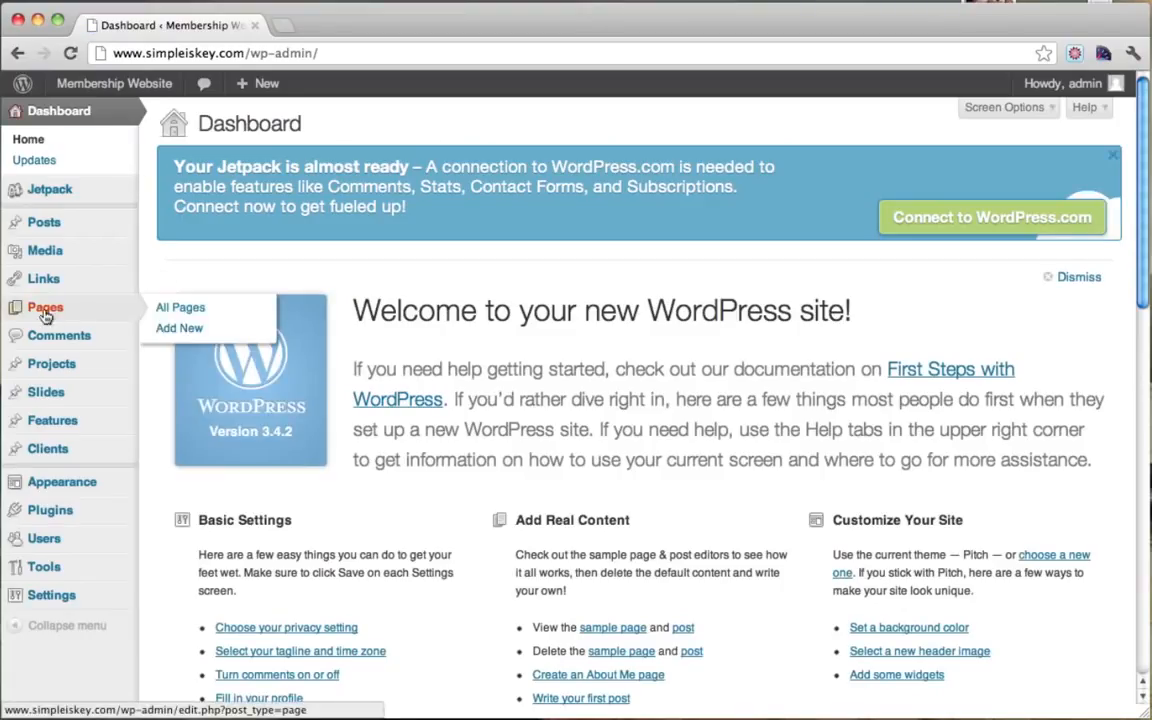
left_click(45, 312)
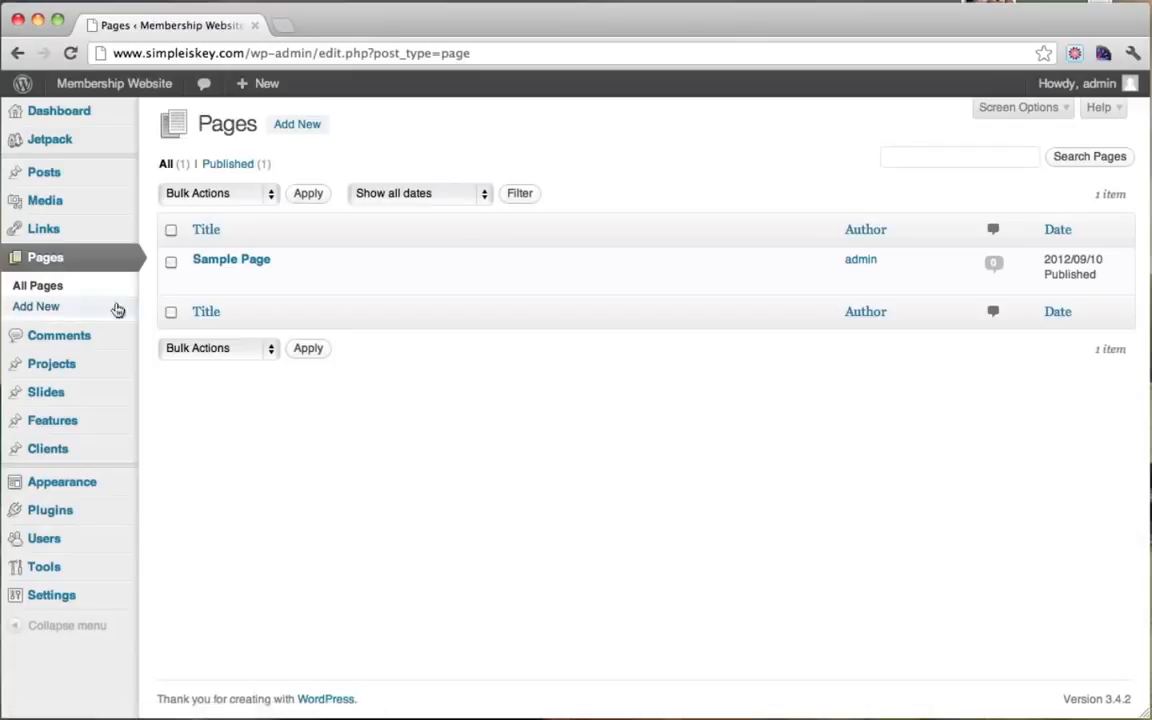
mouse_move(270, 284)
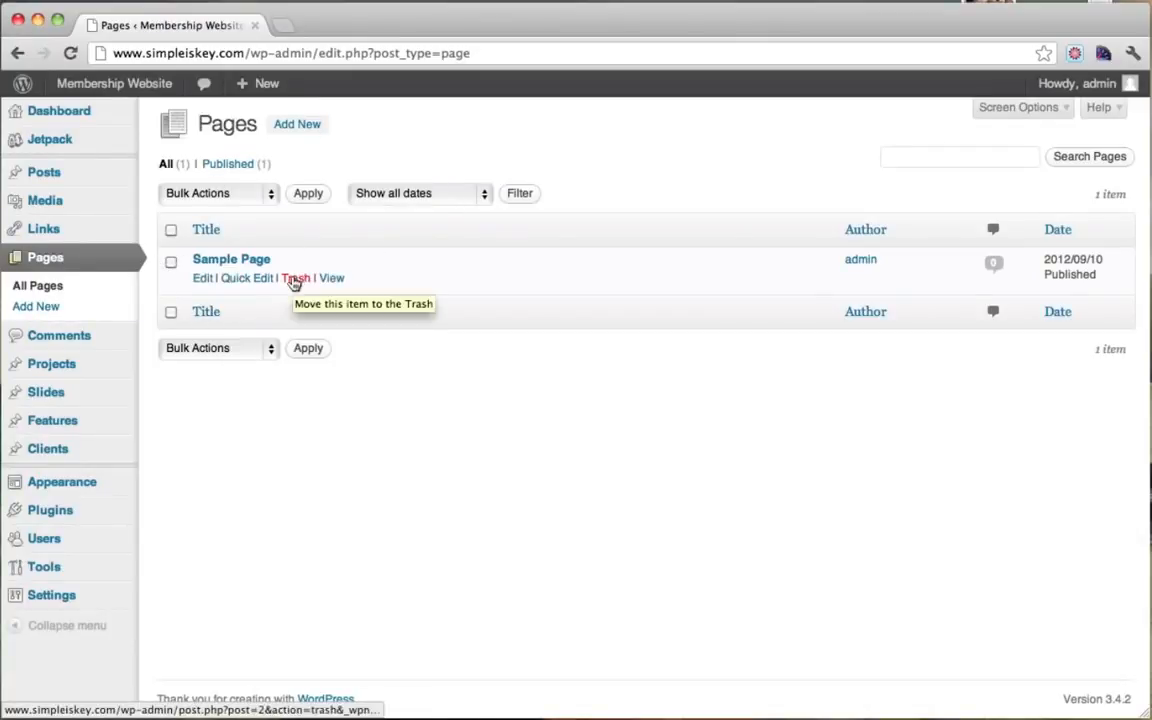
left_click(293, 283)
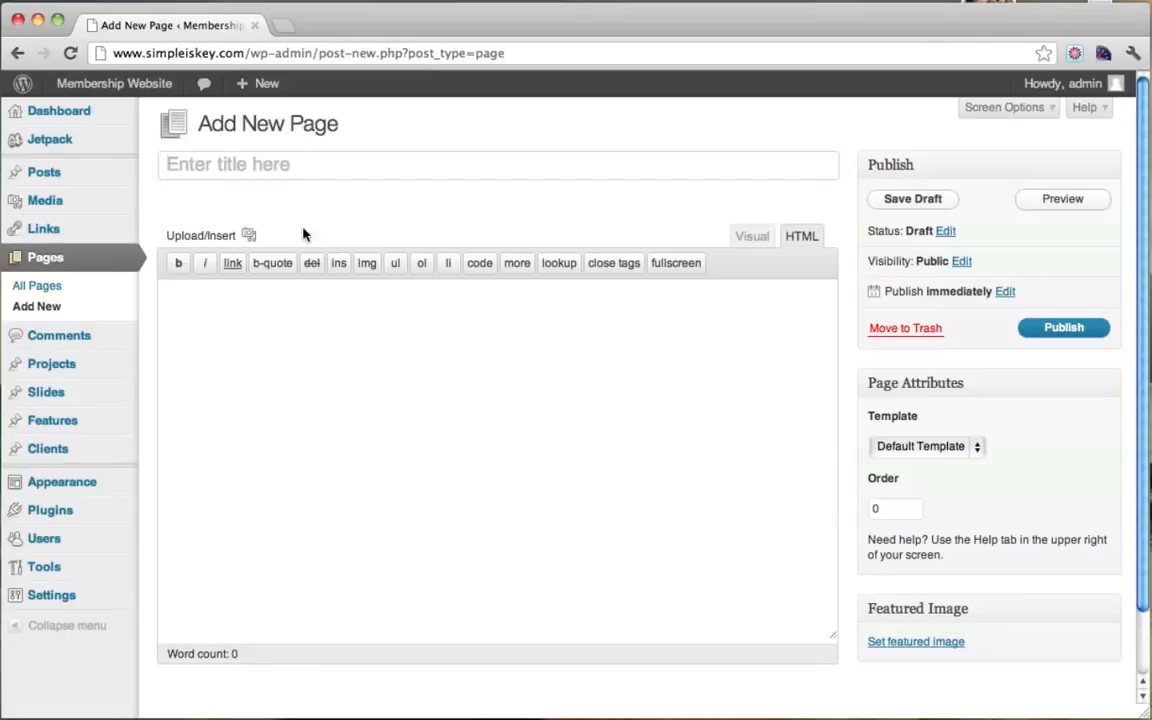
Step: Publish a new page titled 'About' with the body text 'About Page'
left_click(276, 163)
type("About")
left_click(320, 430)
type("A")
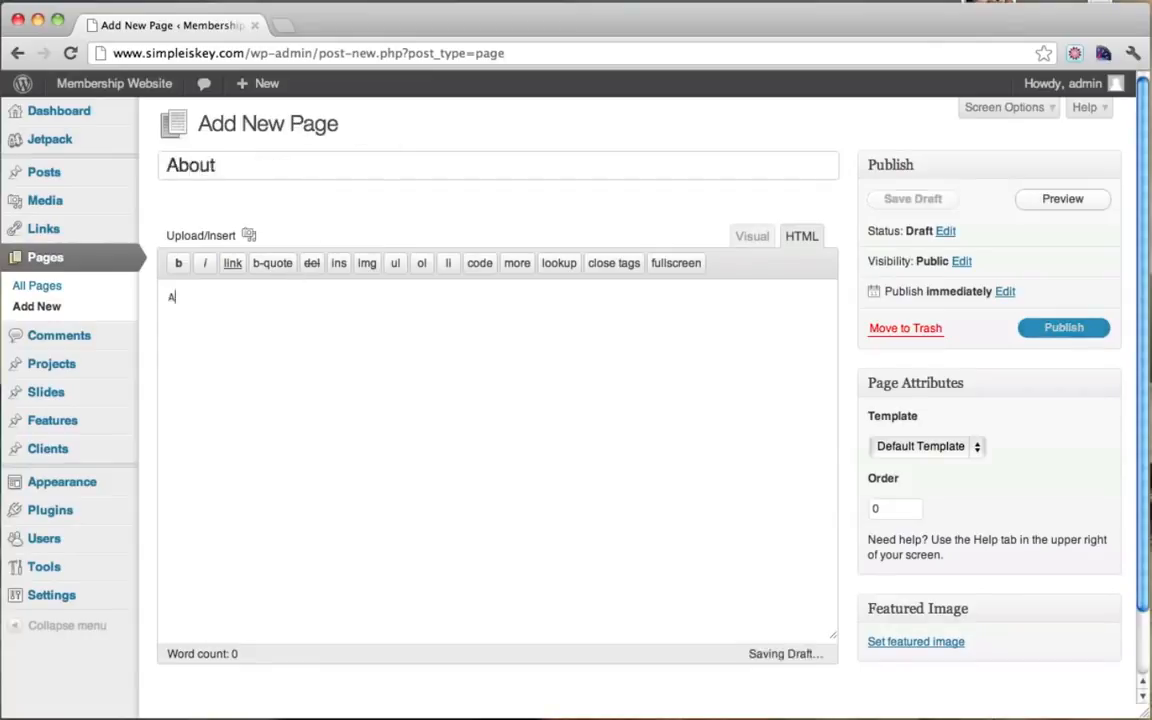
type("bout Page")
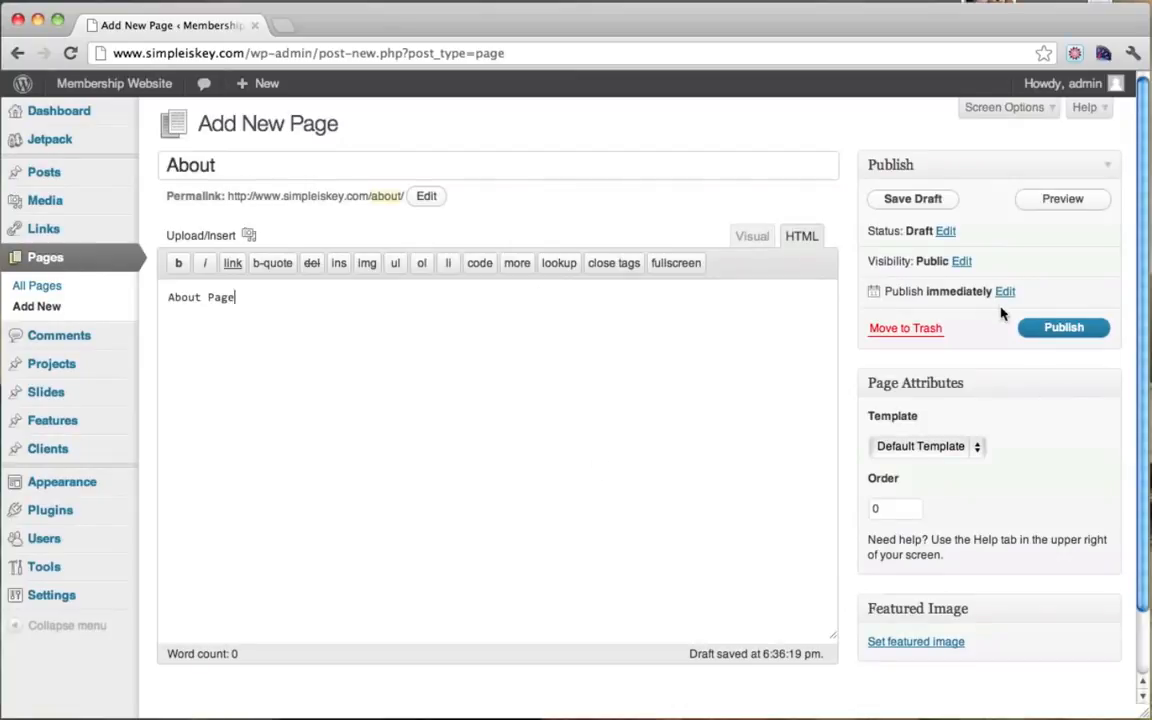
left_click(1063, 333)
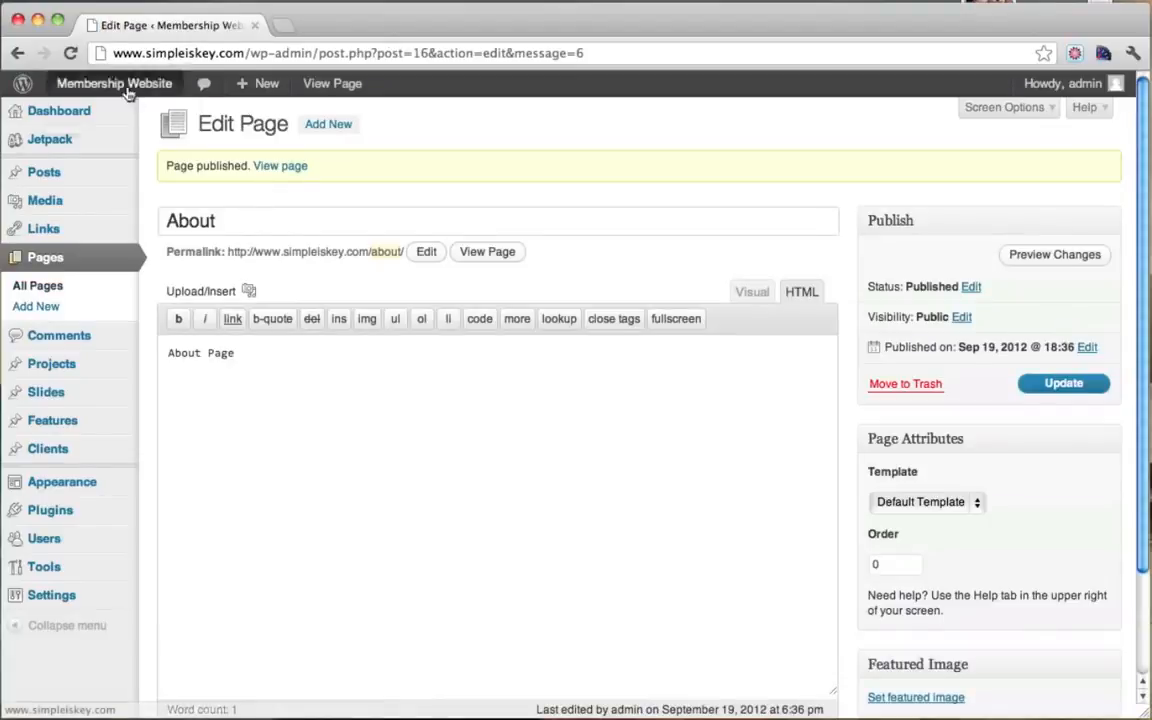
Step: Open the About page from the live site's menu to check it, then close that tab
mouse_move(128, 90)
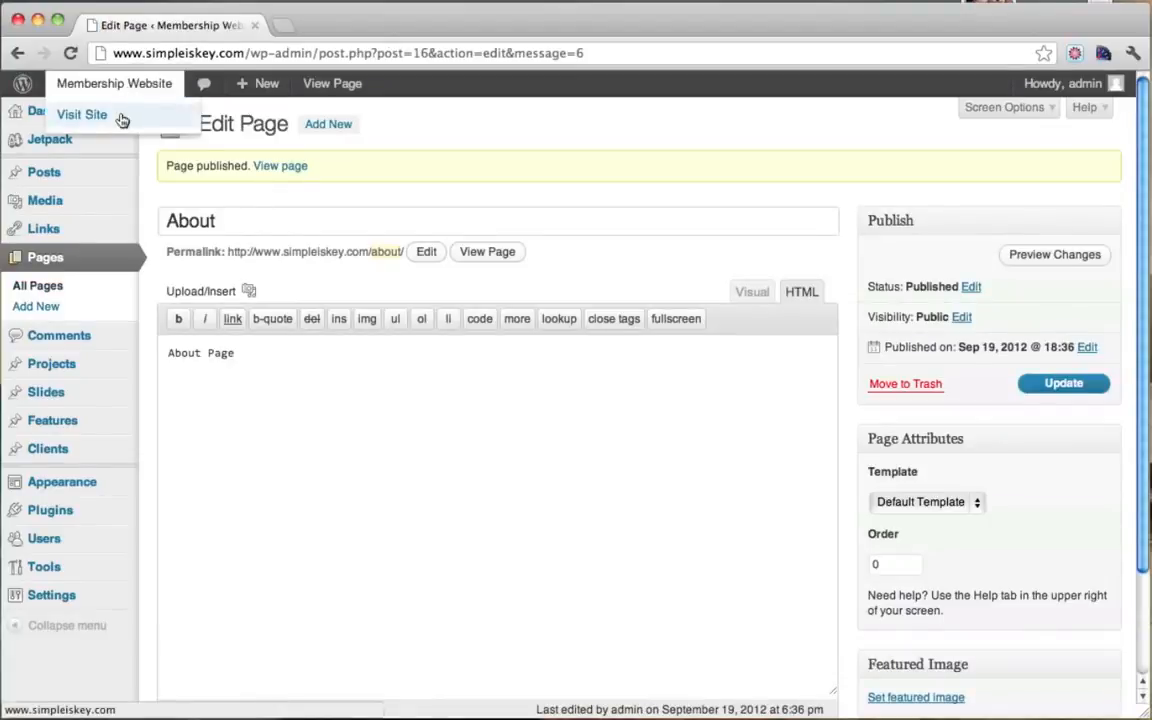
left_click(121, 116, "super")
left_click(381, 25)
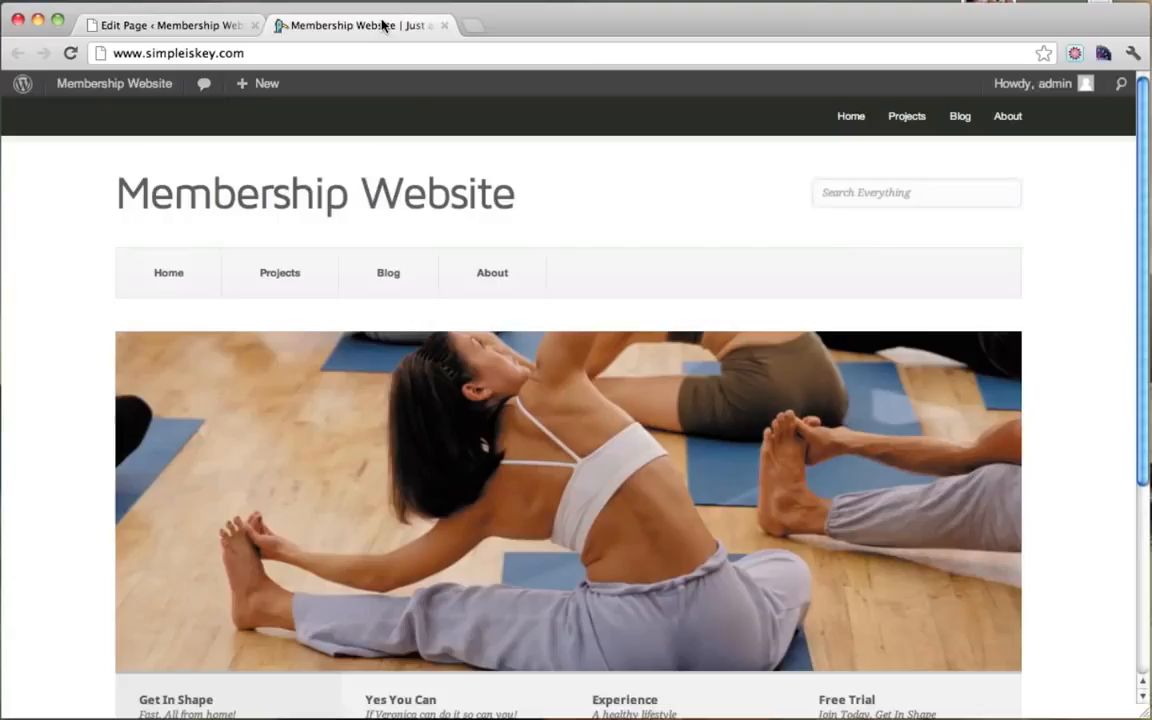
left_click(481, 286)
scroll(482, 288, "down", 1)
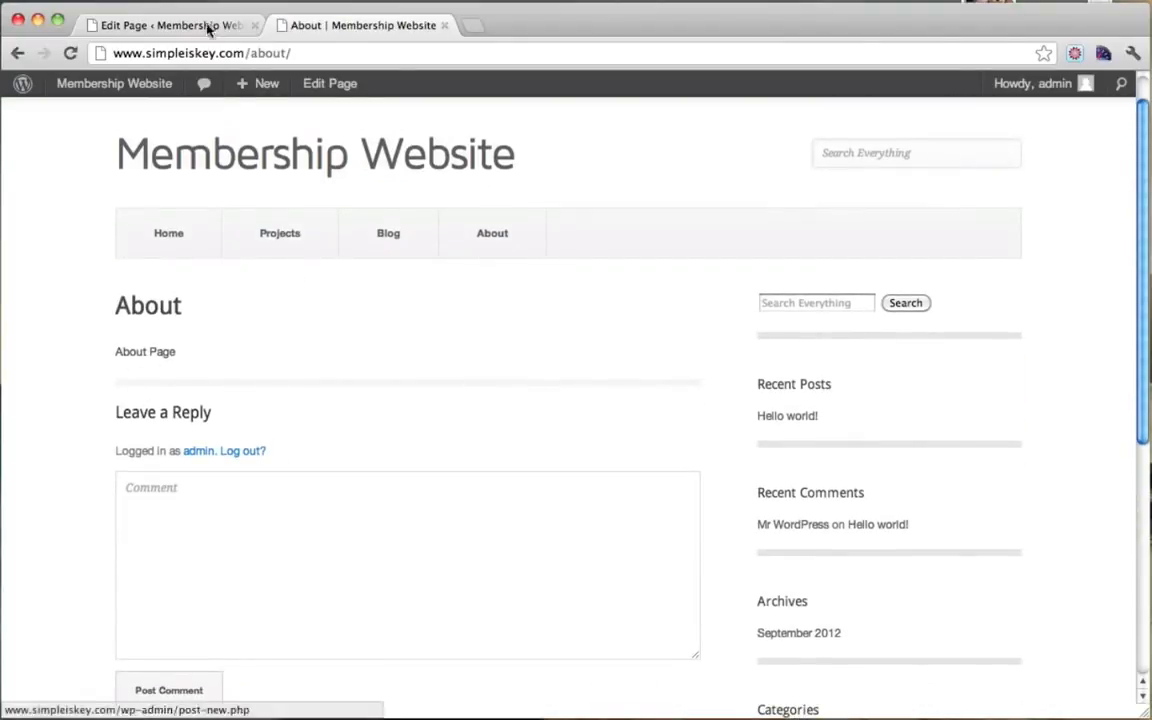
left_click(445, 26)
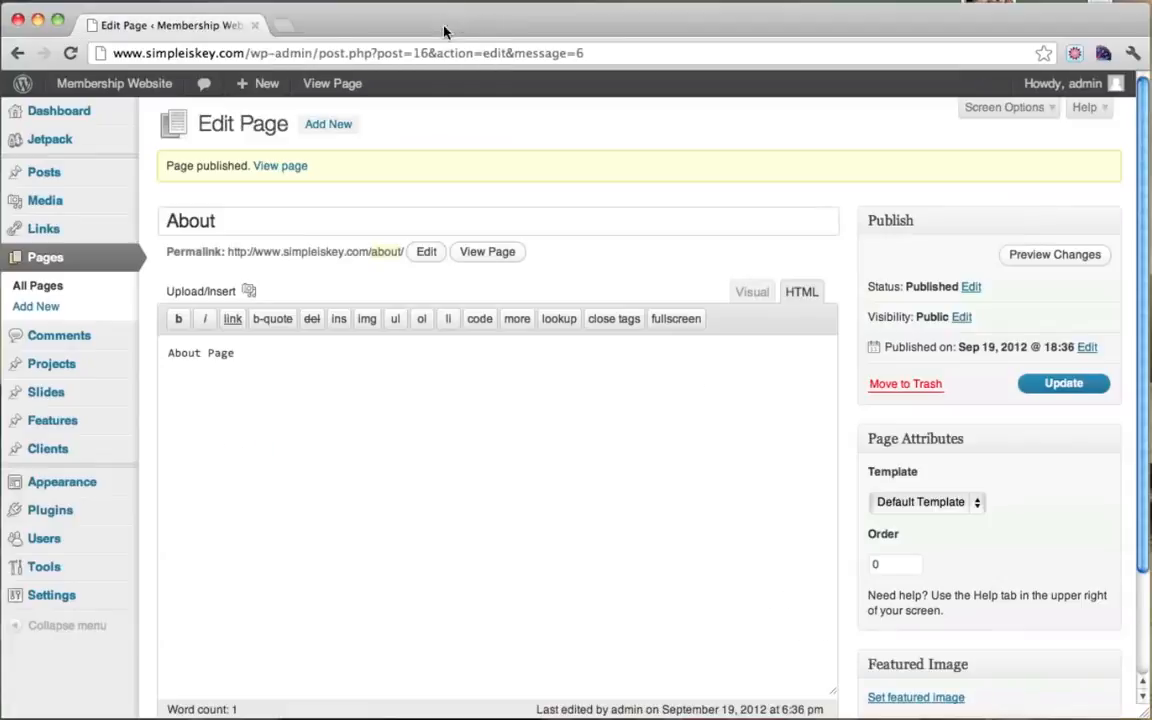
Step: Publish a new page titled 'Contact' with the body text 'Contact us!'
left_click(53, 264)
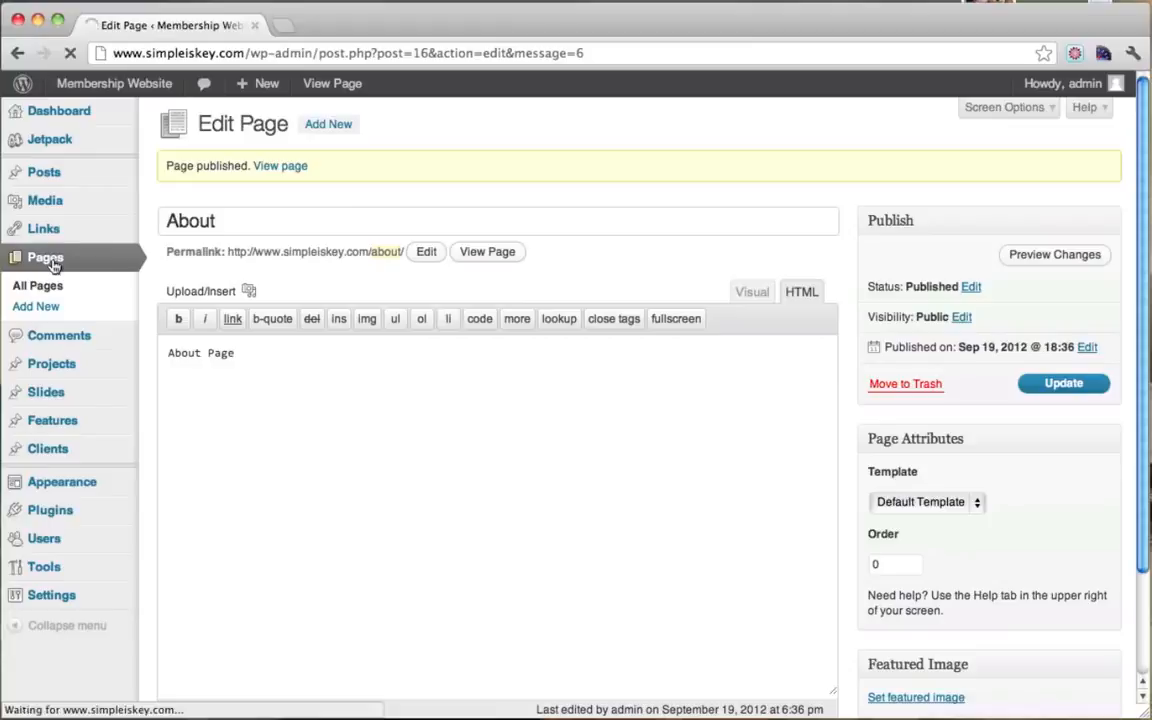
left_click(309, 124)
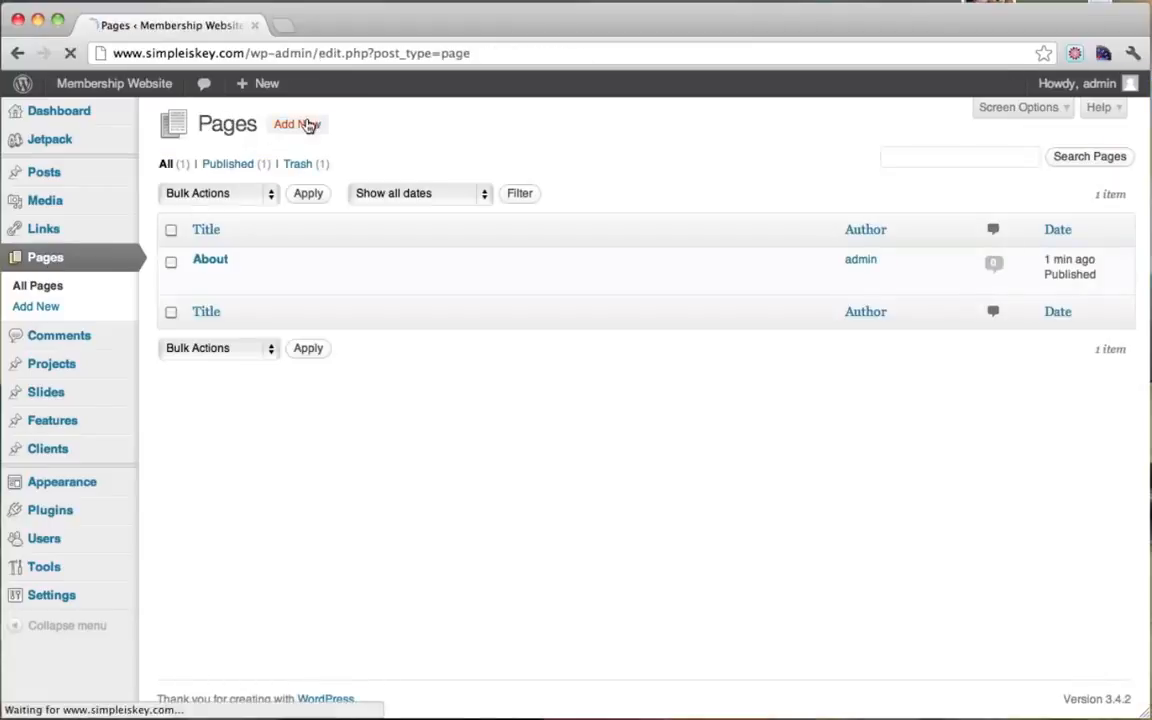
type("Co")
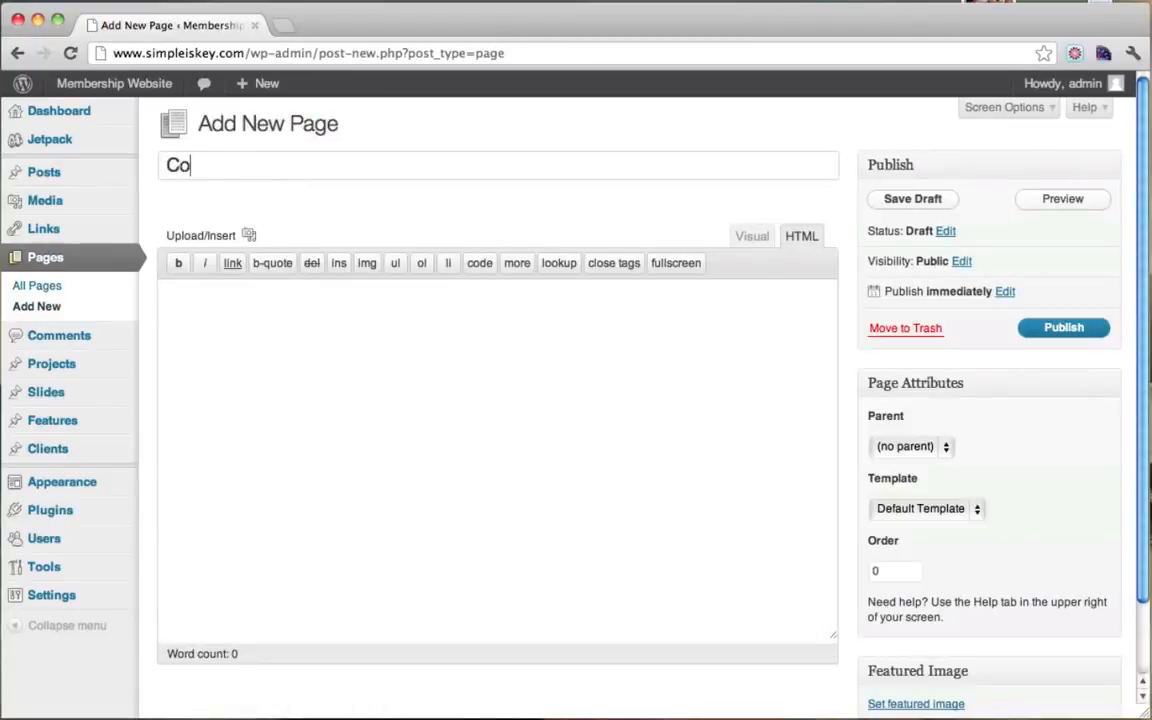
type("ntact")
left_click(282, 325)
type("Contact")
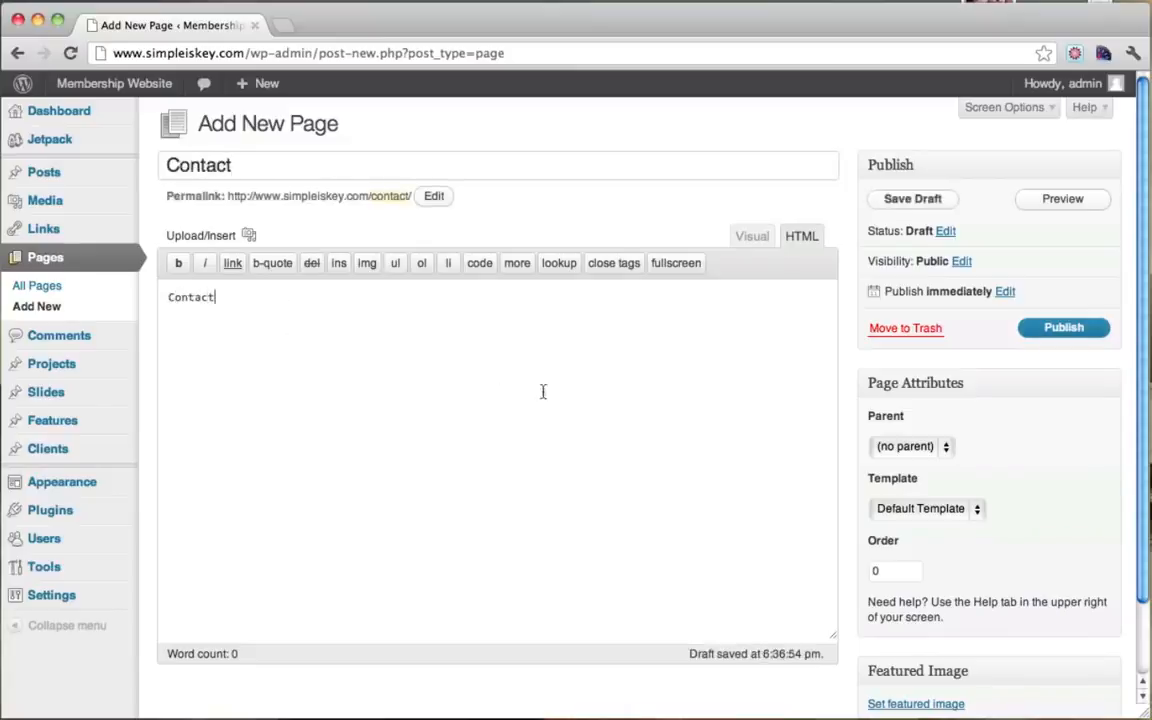
left_click_drag(290, 164, 160, 165)
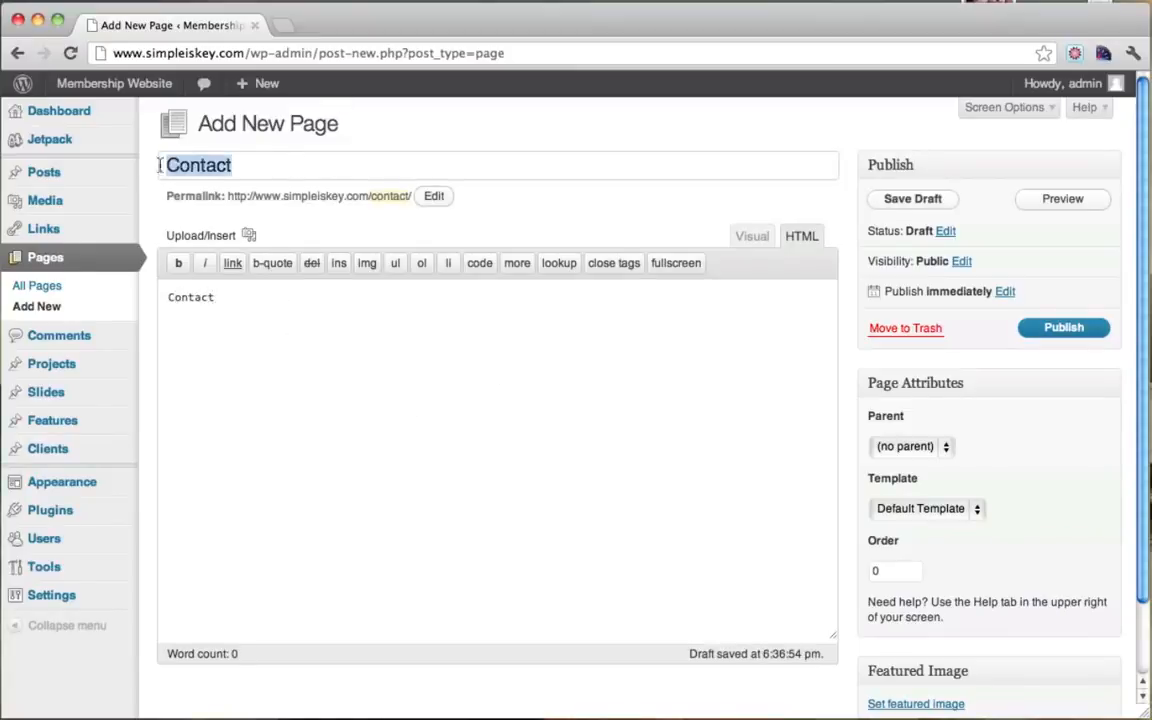
left_click(309, 319)
key("super+a")
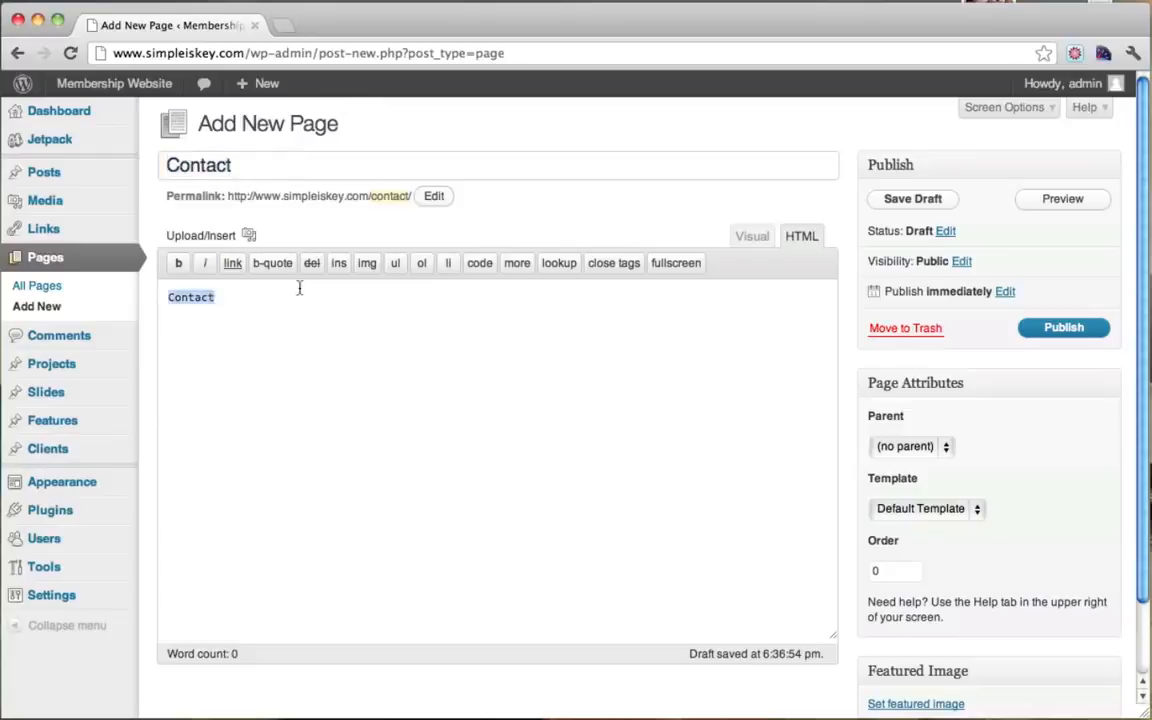
left_click(250, 305)
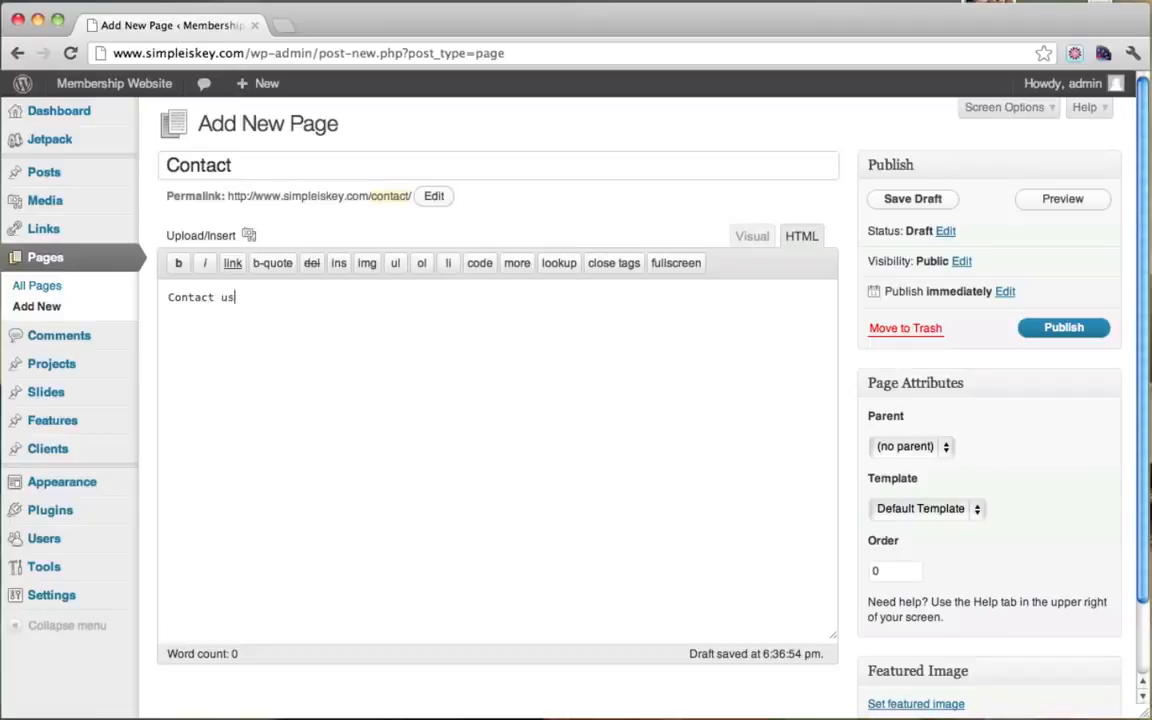
left_click(1063, 329)
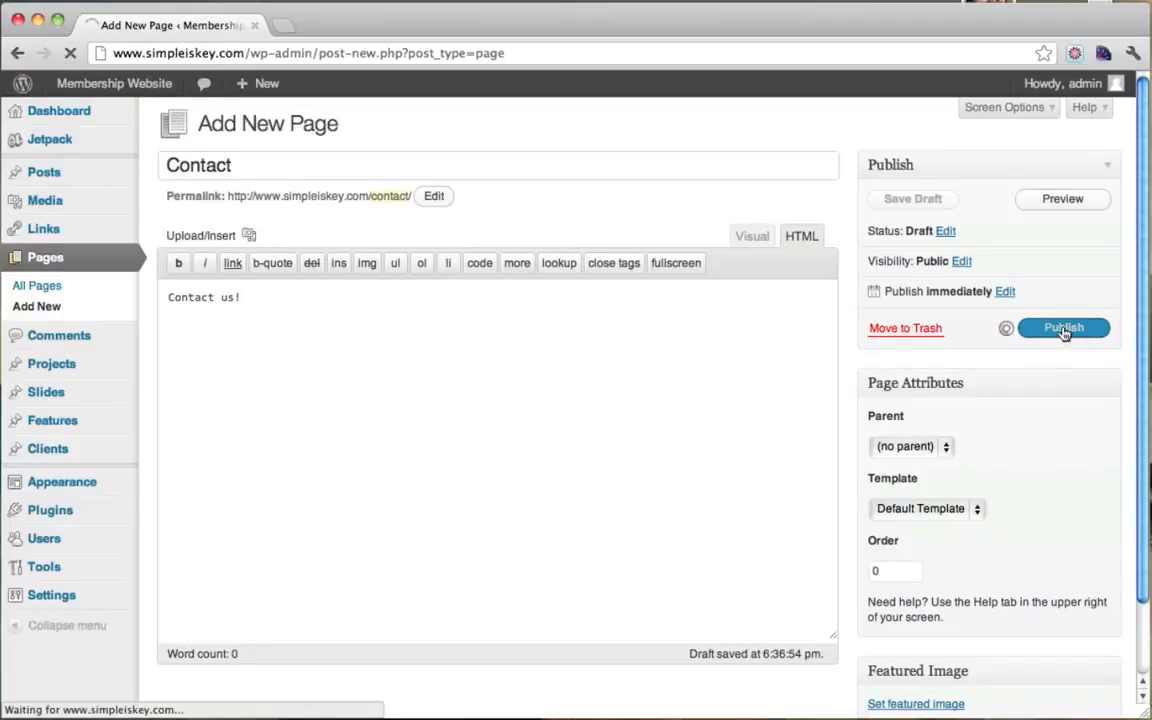
Step: Open the Contact page on the live site to verify its text, then close that tab
mouse_move(50, 88)
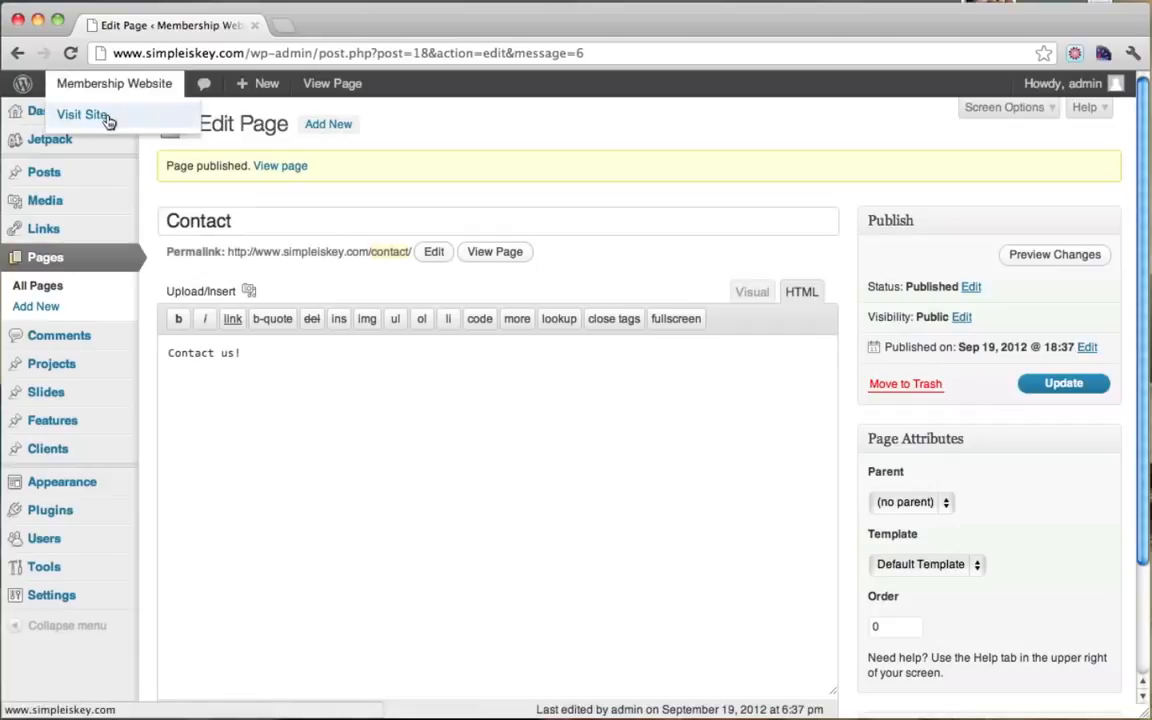
left_click(106, 117, "super")
left_click(367, 28)
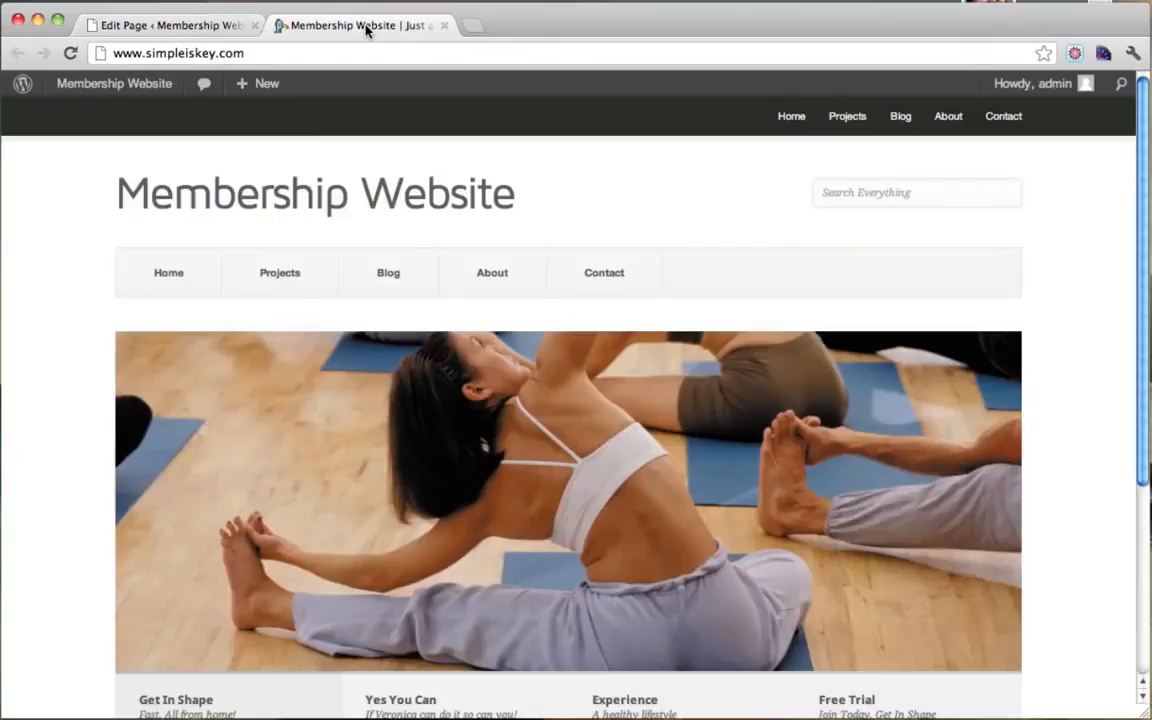
left_click(606, 288)
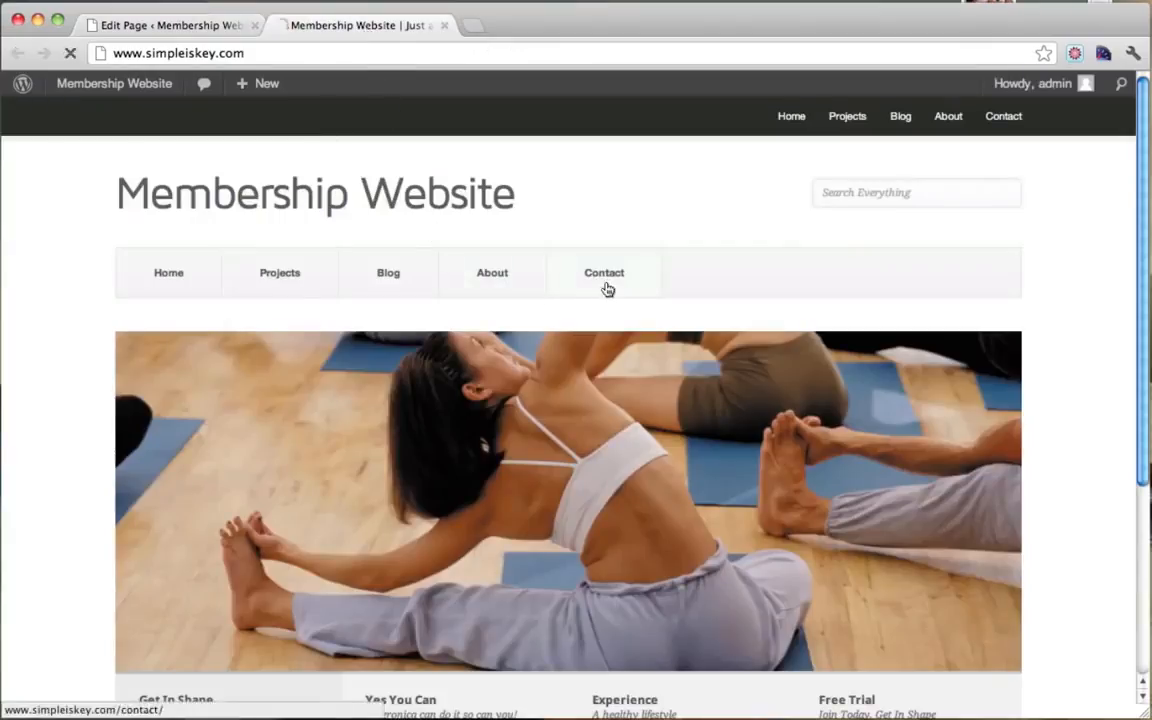
left_click_drag(118, 348, 203, 350)
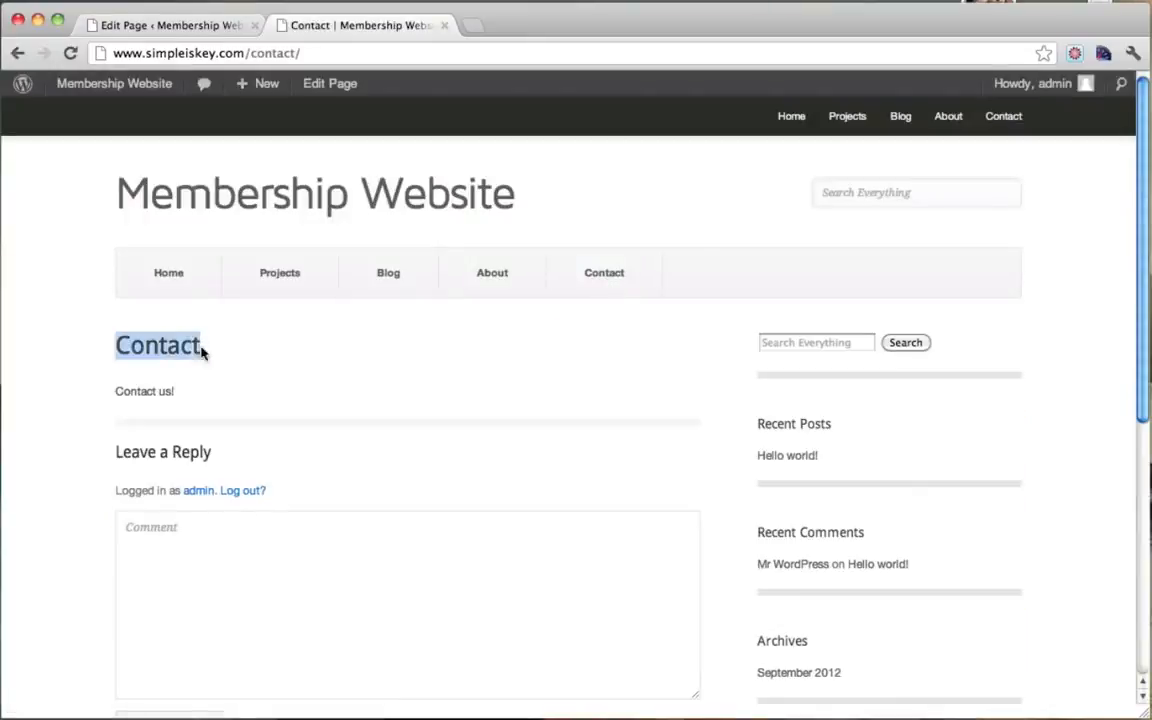
left_click_drag(116, 396, 185, 390)
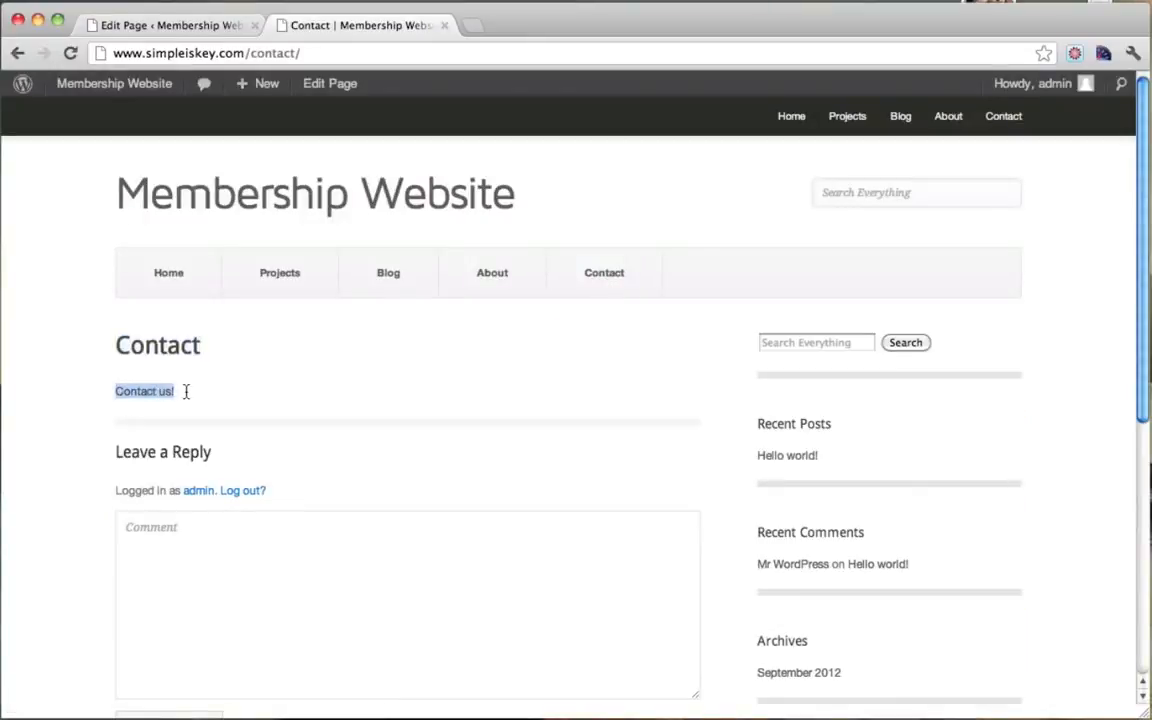
left_click(186, 392)
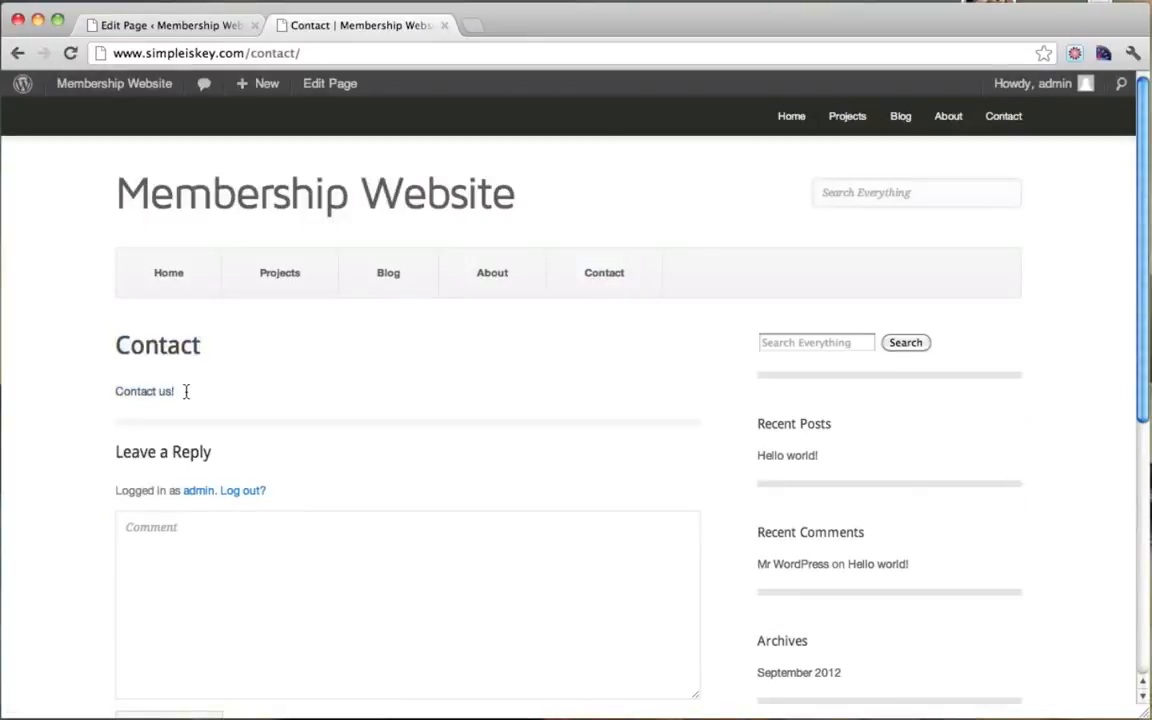
left_click(443, 26)
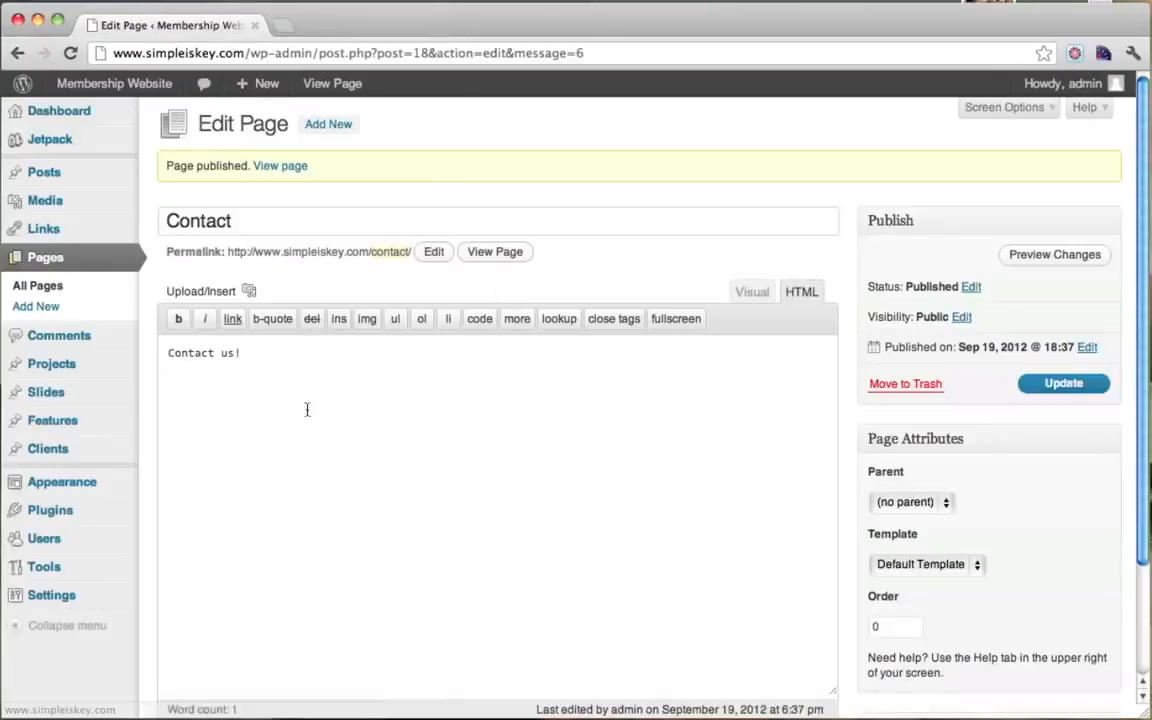
Step: Create and publish a 'Fitness Videos' page with matching 'Fitness Videos' body text
left_click(329, 126)
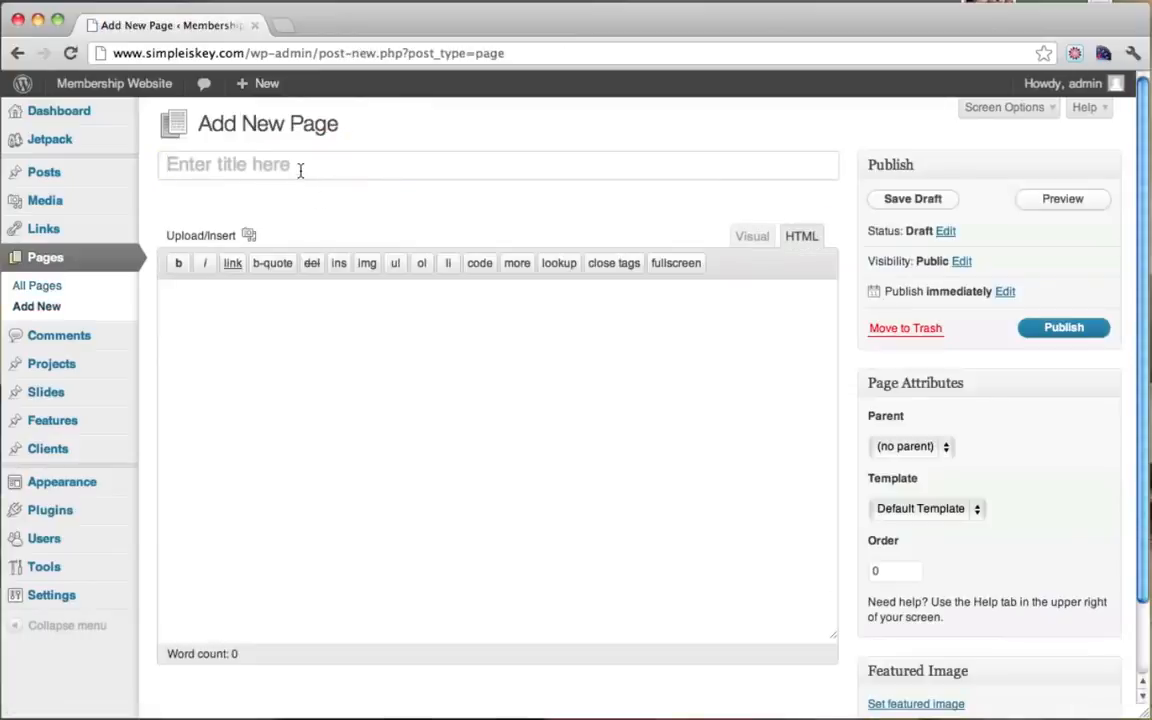
type("Fitness")
type("Videos")
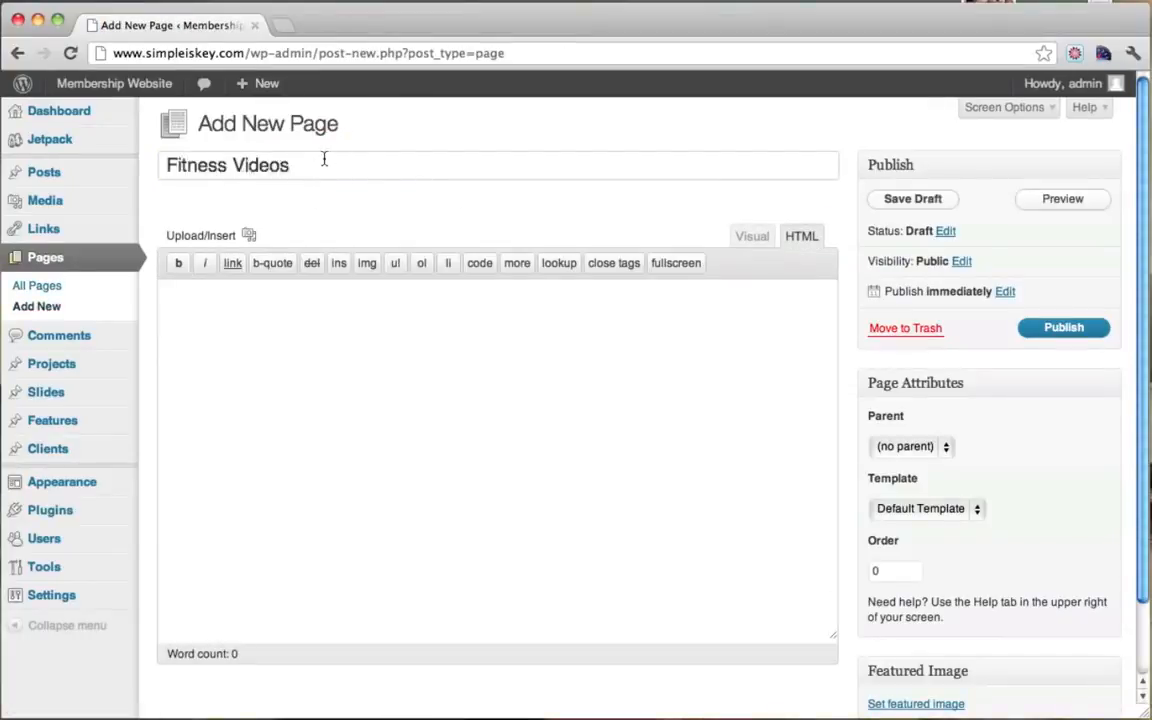
left_click_drag(362, 173, 121, 172)
left_click(360, 172)
left_click(345, 446)
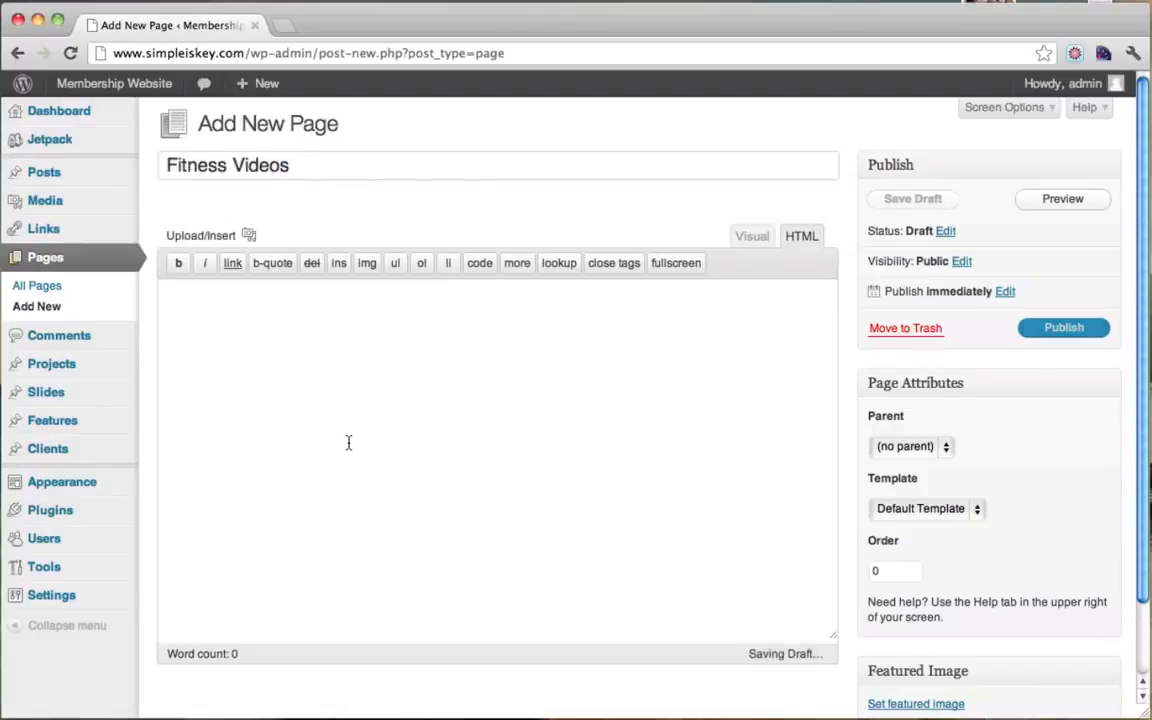
type("Fitness Videos")
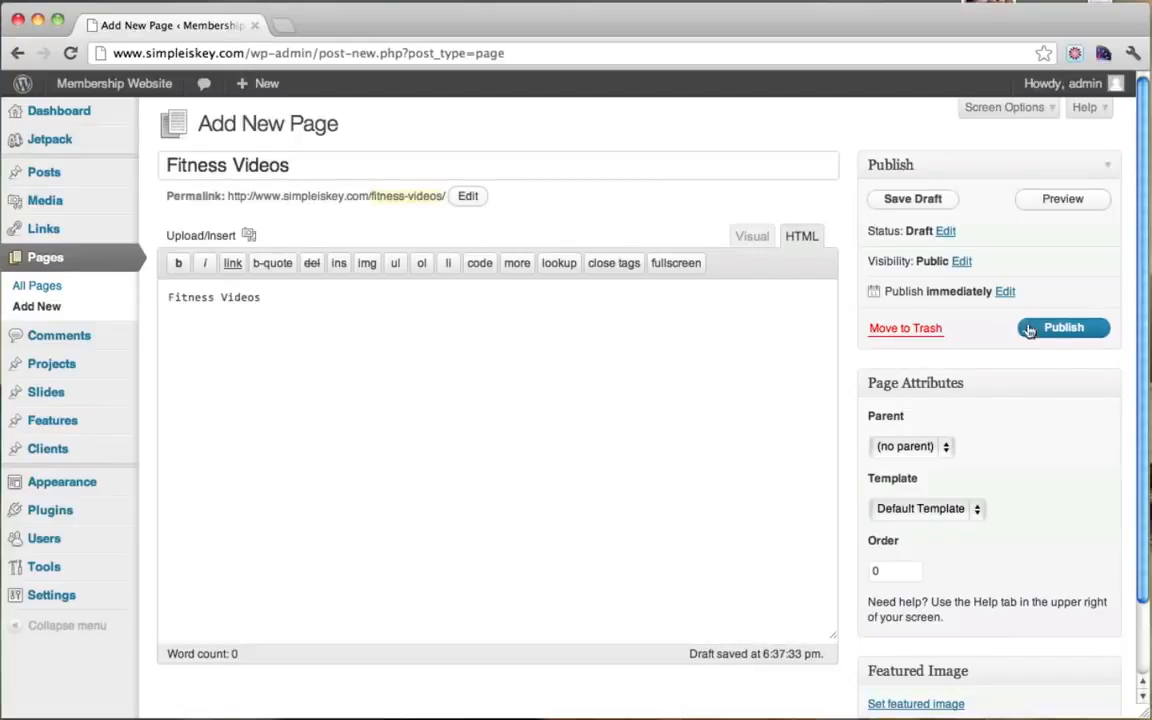
left_click(1063, 328)
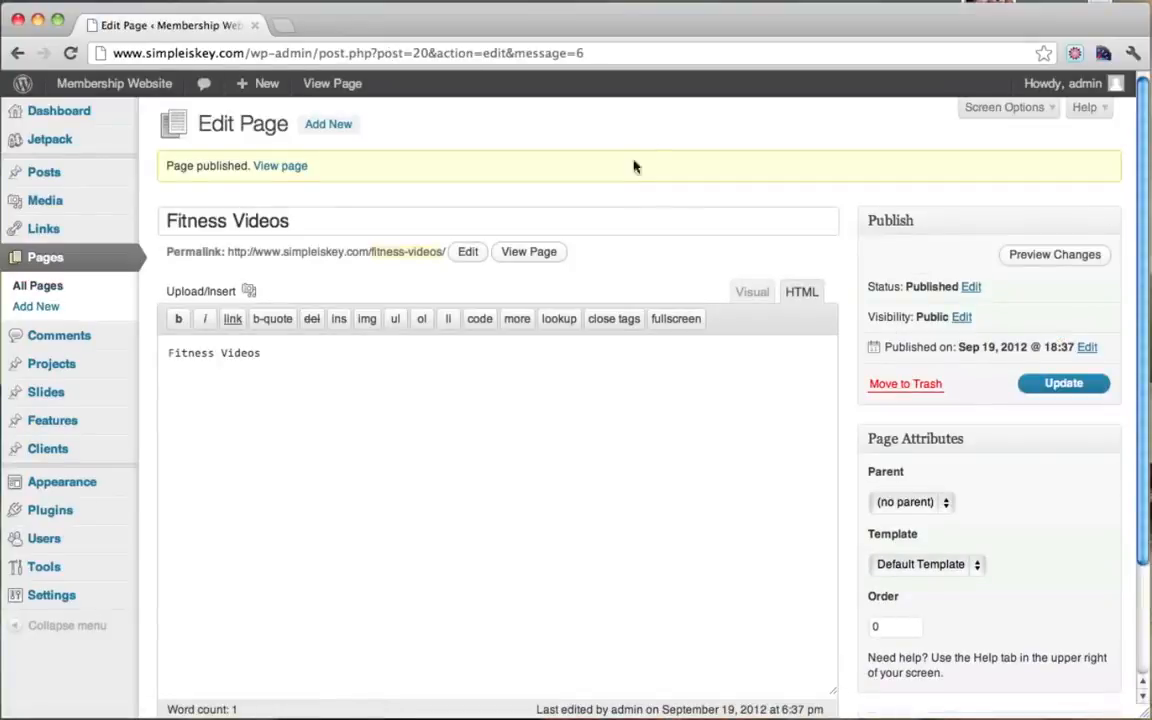
left_click(335, 131)
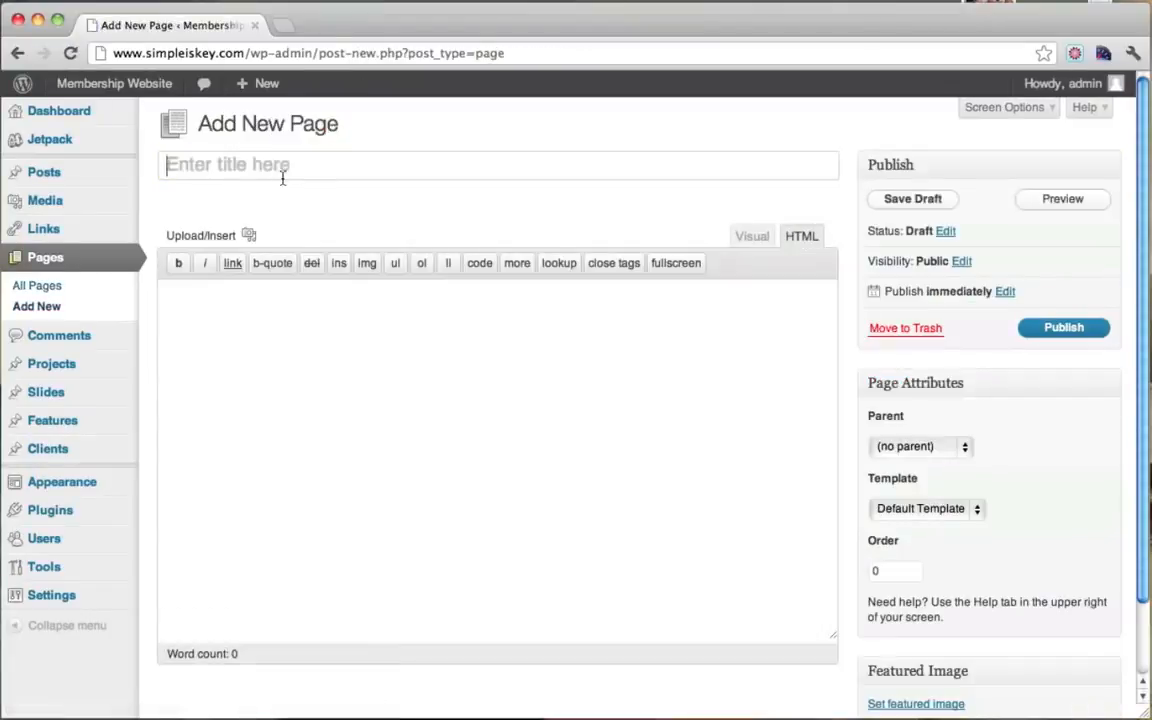
Step: Publish a page titled 'Register' with the body text 'register page'
type("REgist")
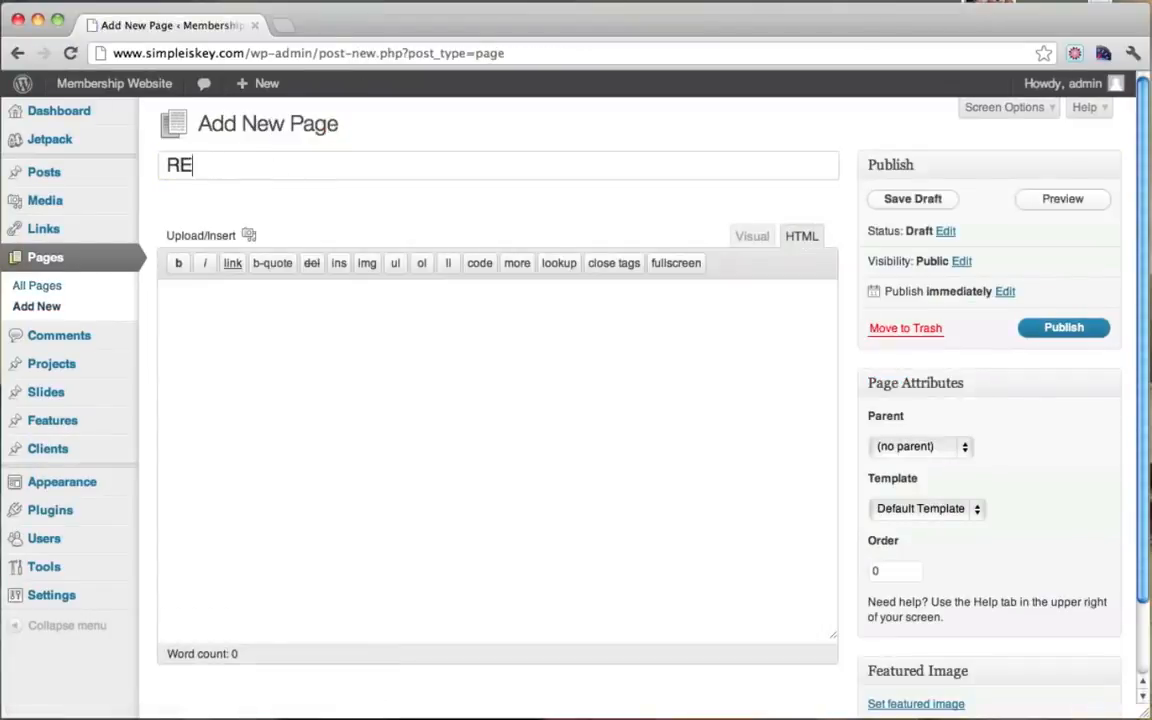
key("BackSpace")
key("BackSpace")
type("Register")
left_click(491, 371)
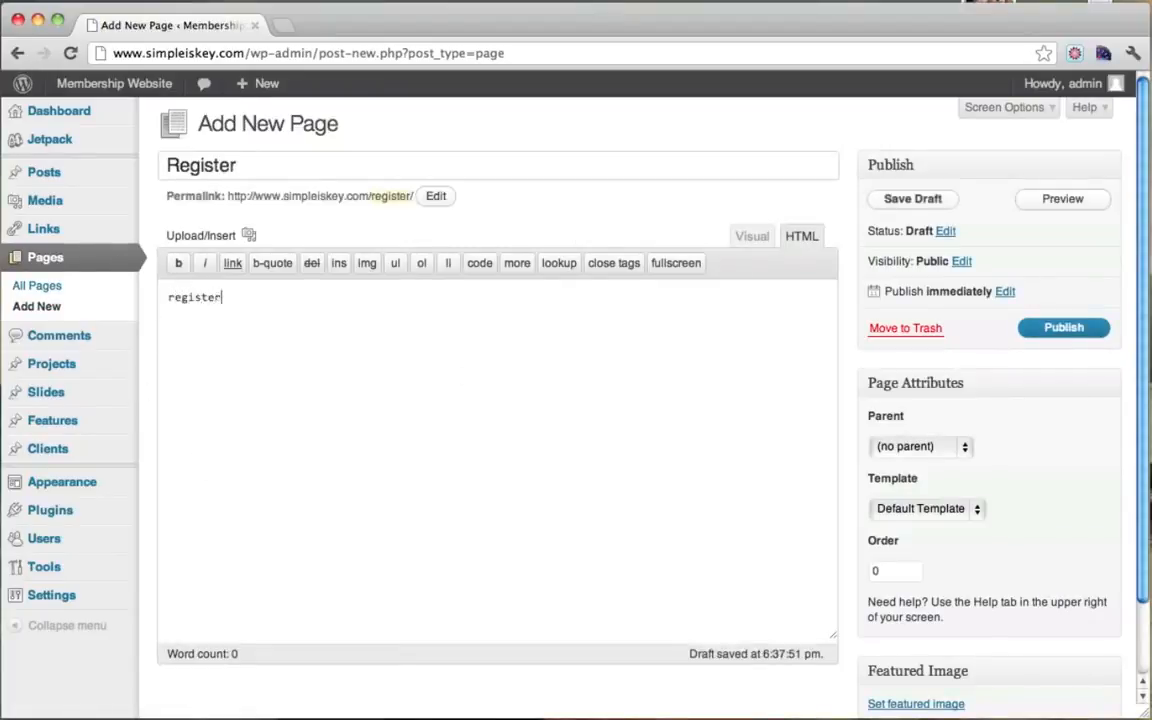
type("register page")
left_click(1062, 331)
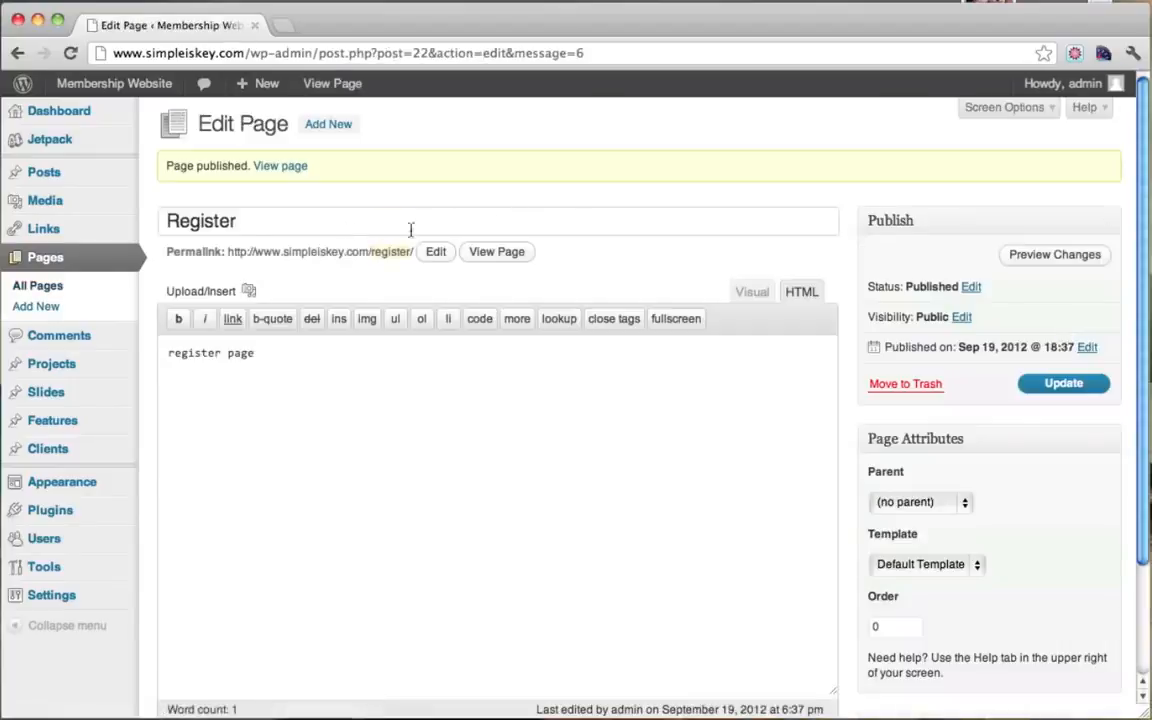
double_click(269, 226)
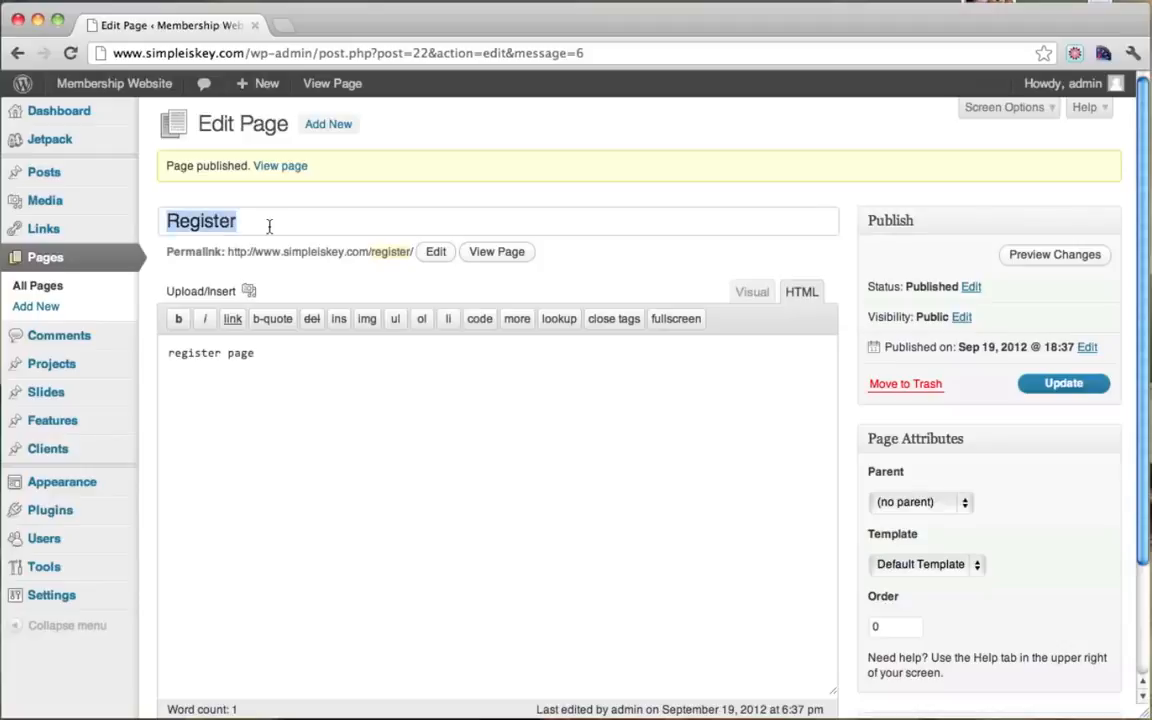
Step: Publish a page titled 'Login' with the body text 'Page to login'
left_click(319, 124)
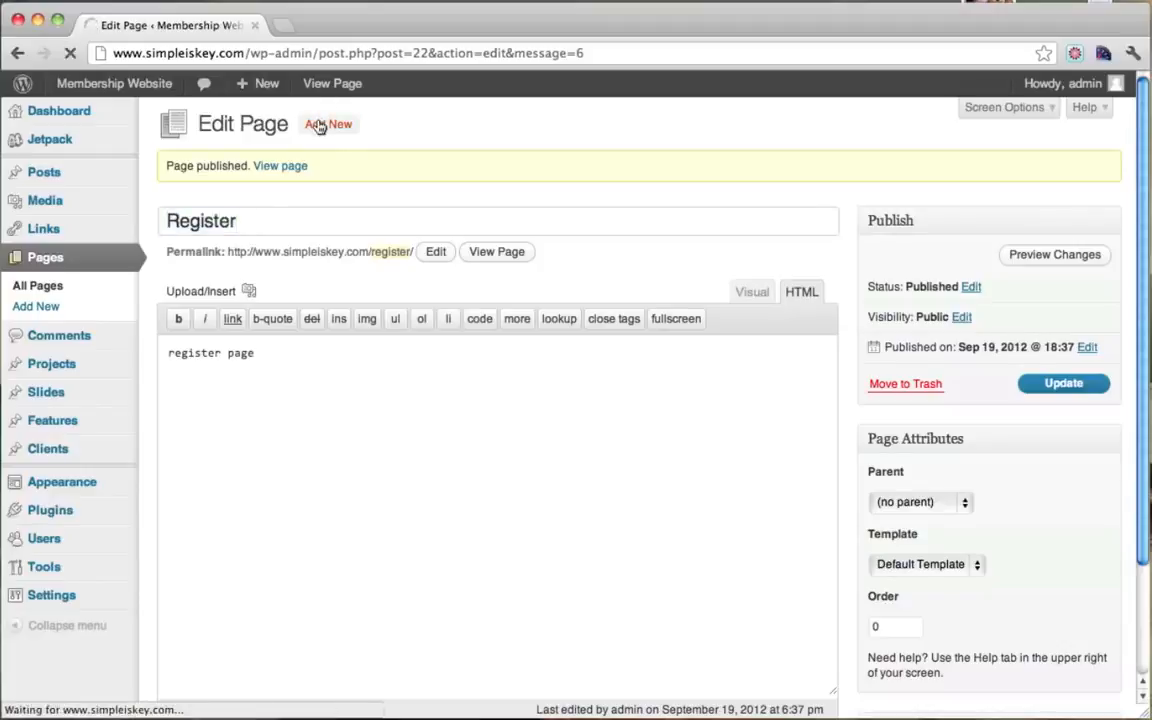
type("Login")
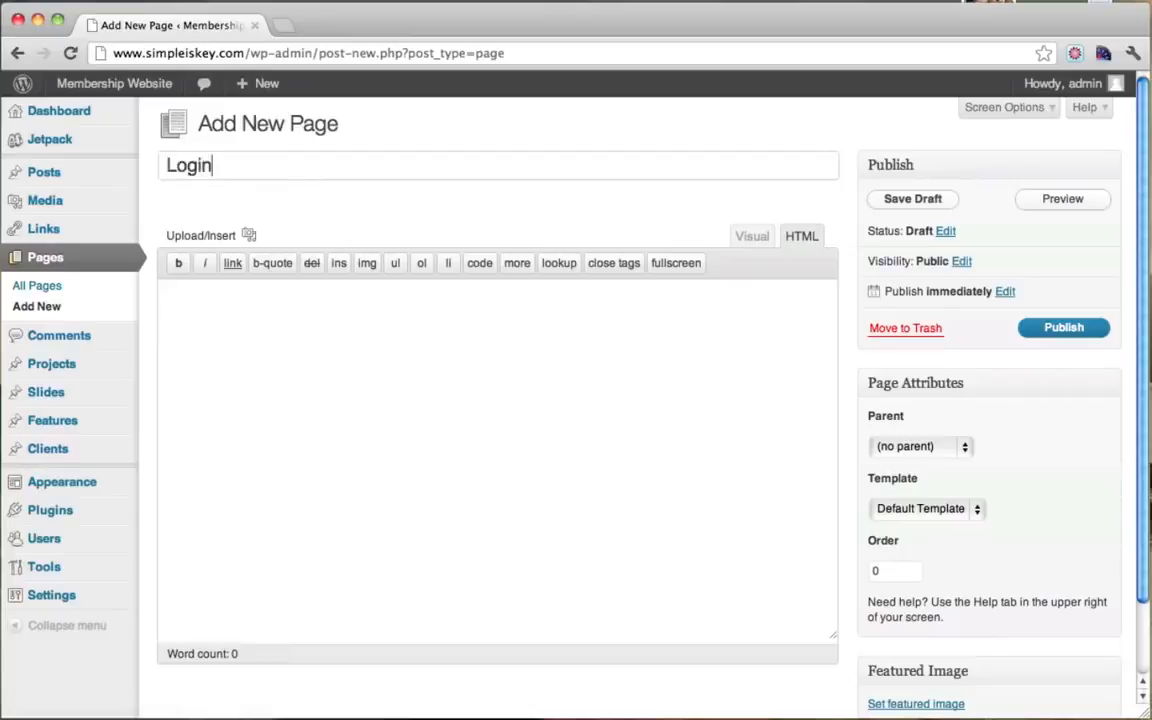
left_click(264, 384)
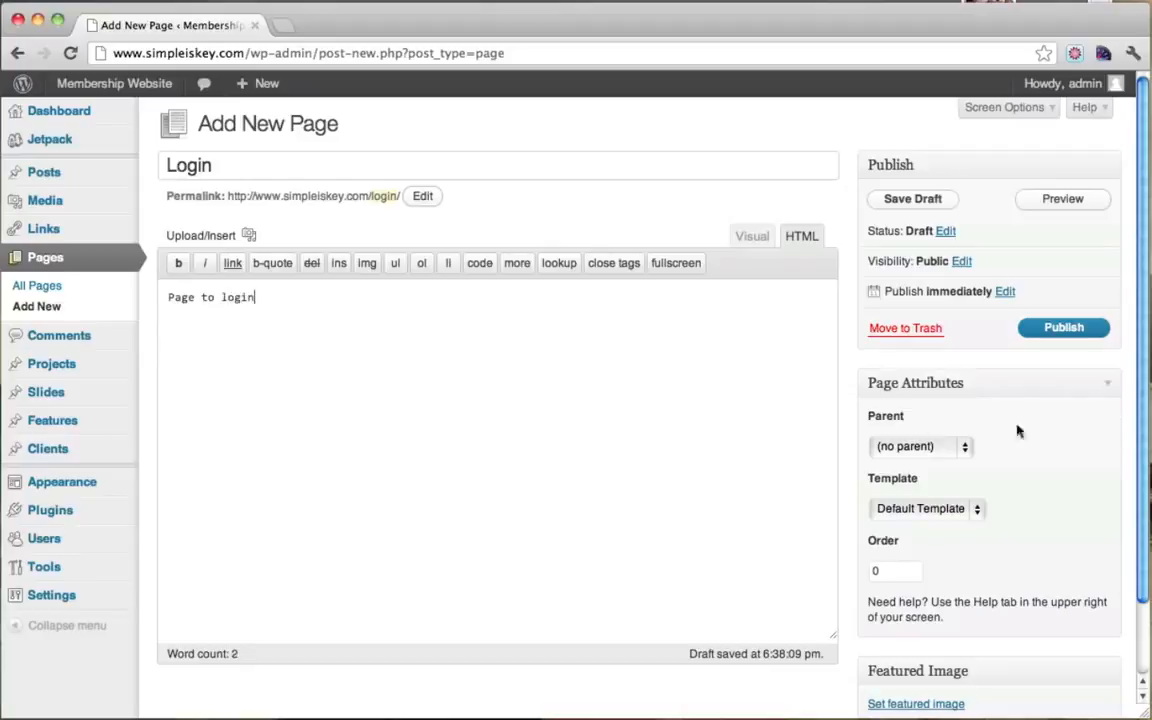
left_click(1052, 339)
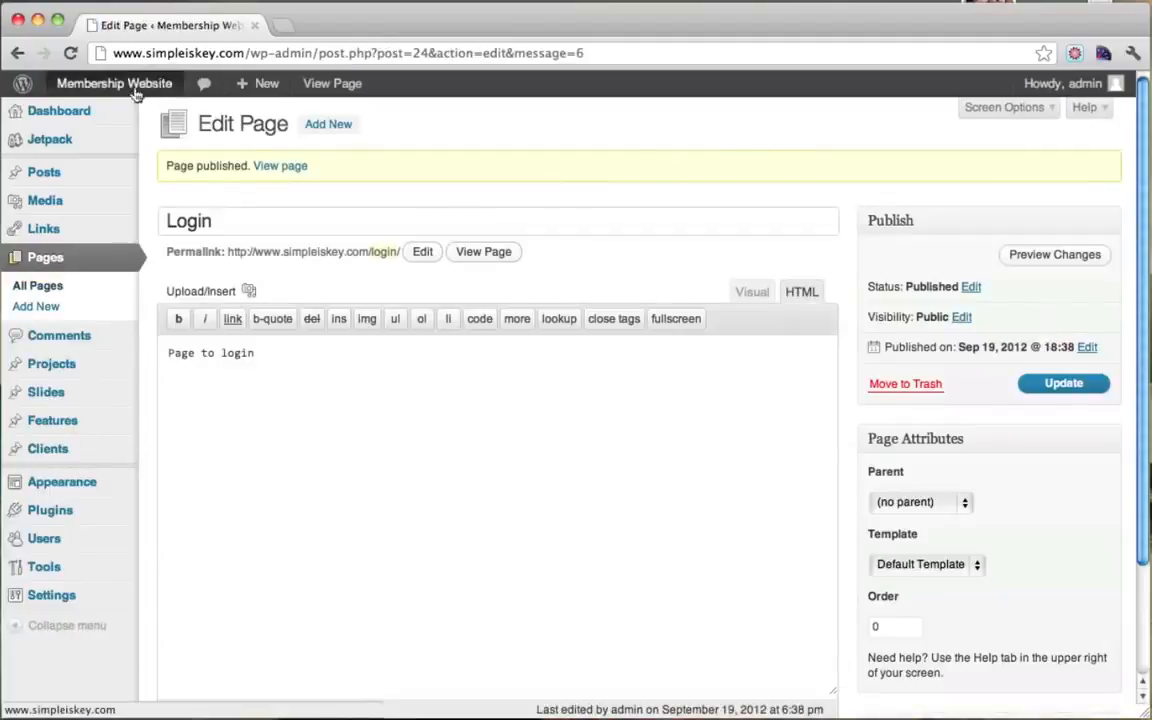
Step: Check that the live site's menu lists Fitness Videos, Login and Register, then return to the Dashboard
mouse_move(135, 90)
left_click(85, 116, "super")
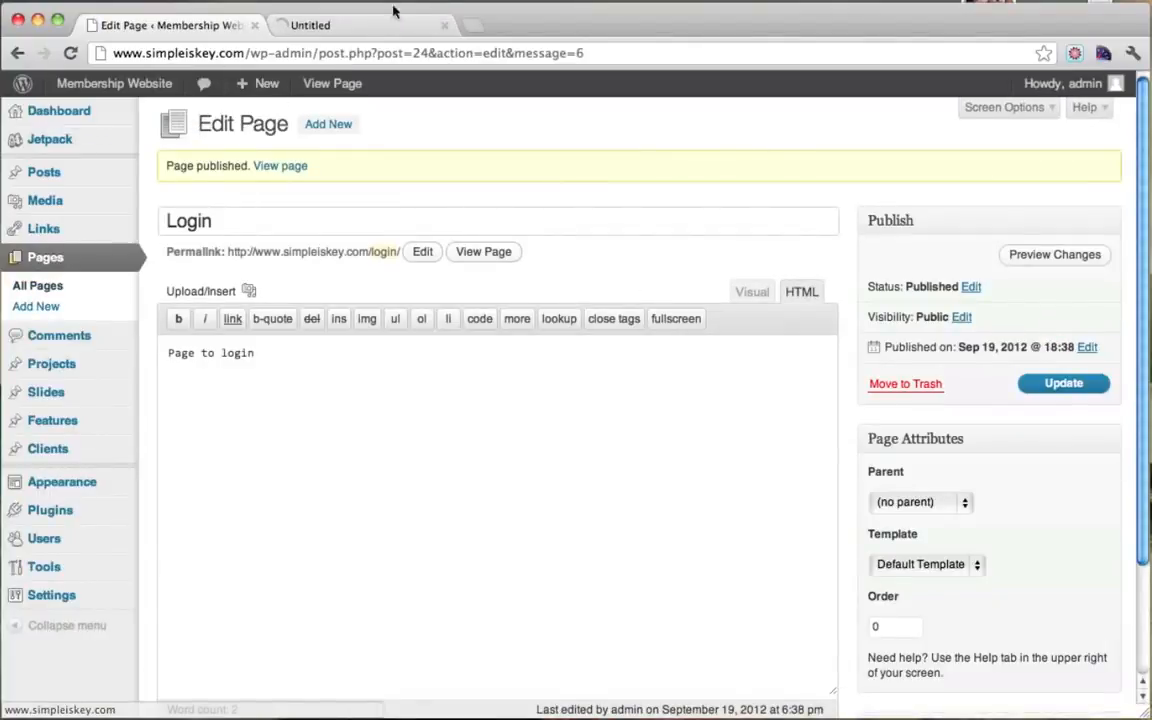
left_click(349, 26)
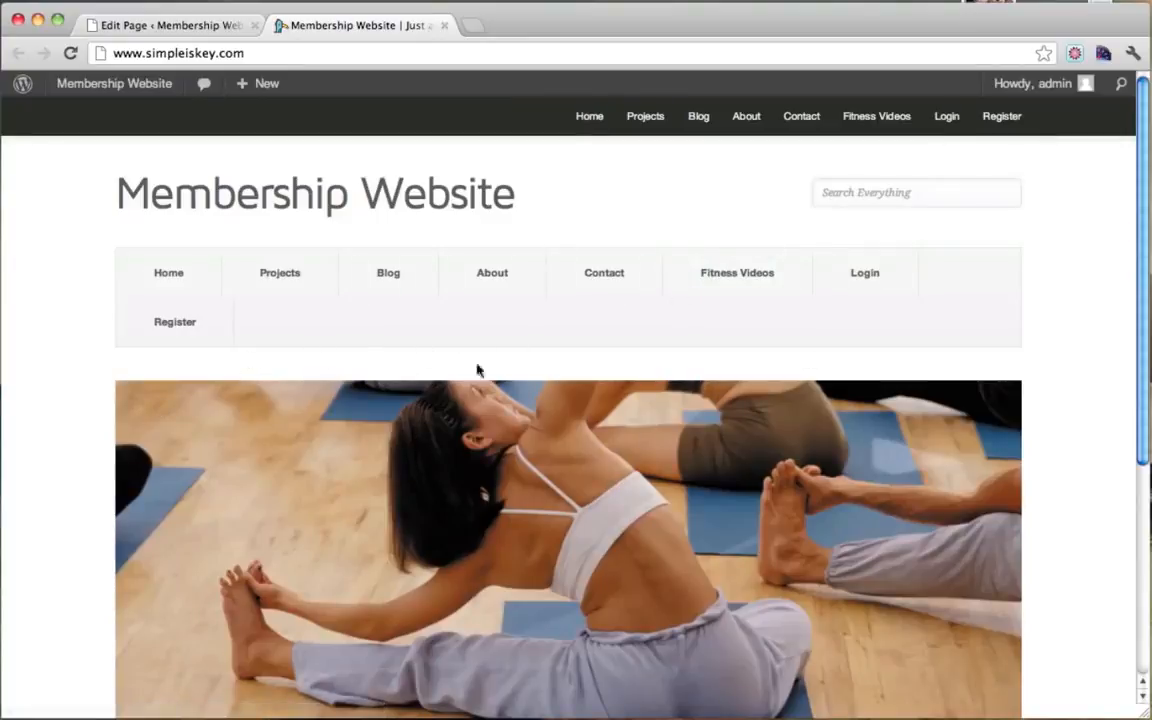
left_click(170, 27)
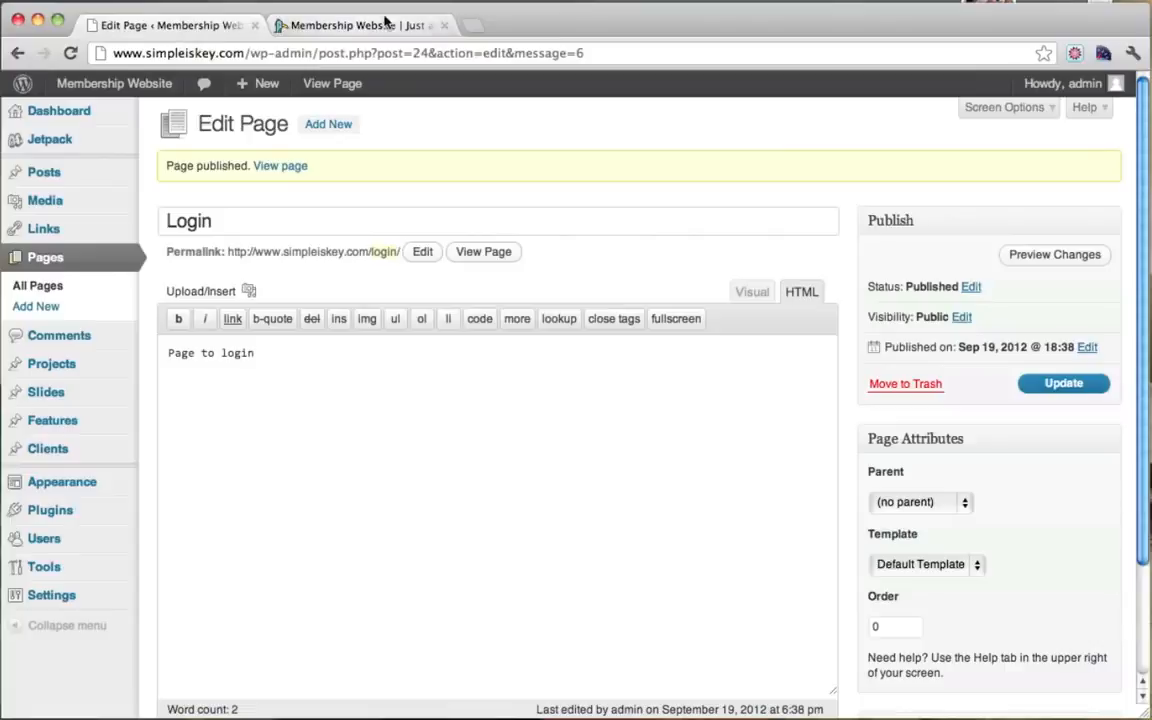
left_click(445, 25)
left_click(73, 110)
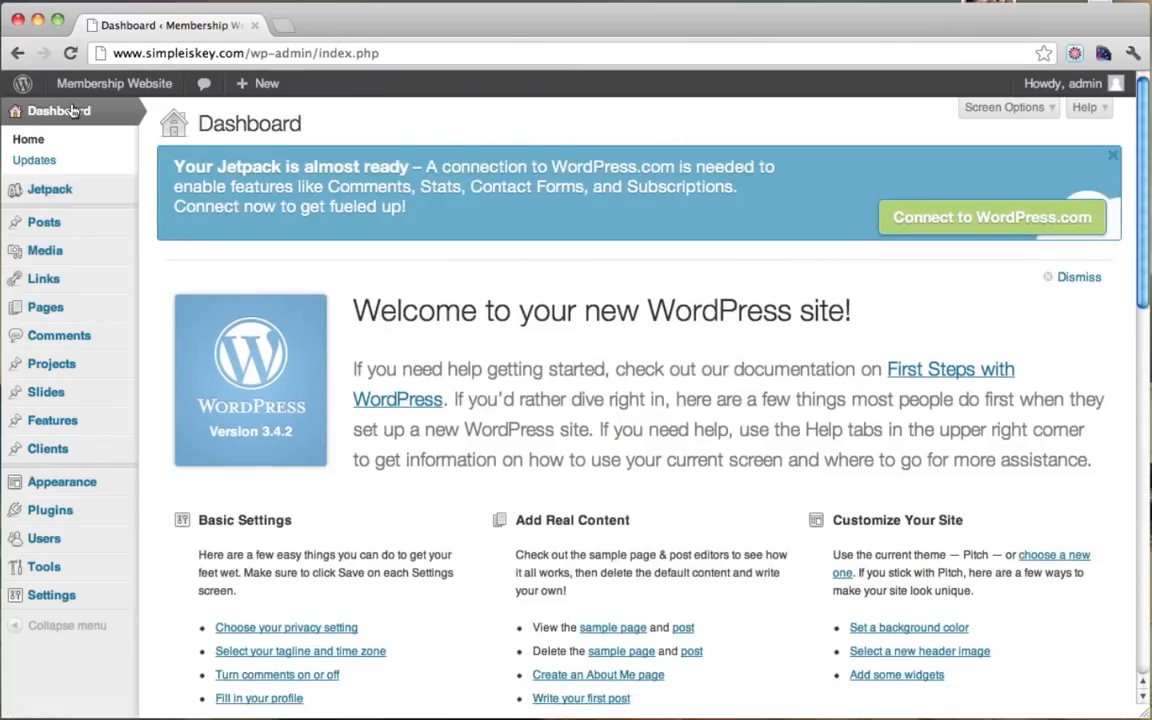
Step: In Appearance > Menus, create a new menu named 'menu'
mouse_move(110, 482)
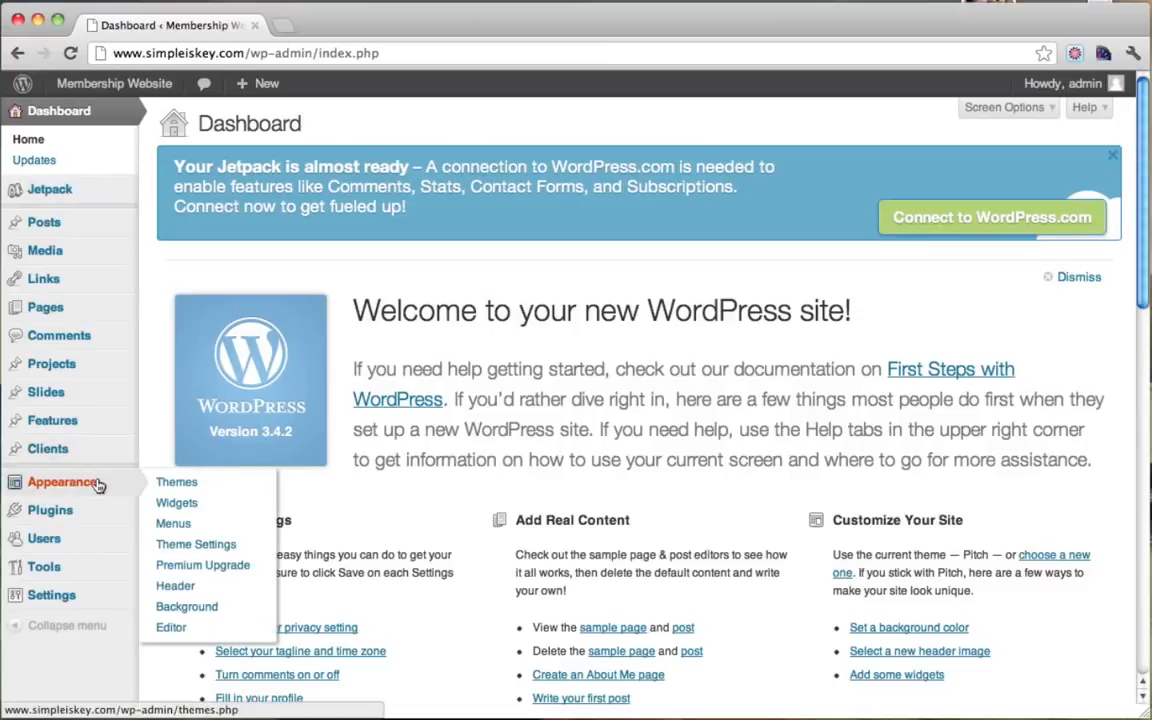
left_click(190, 524)
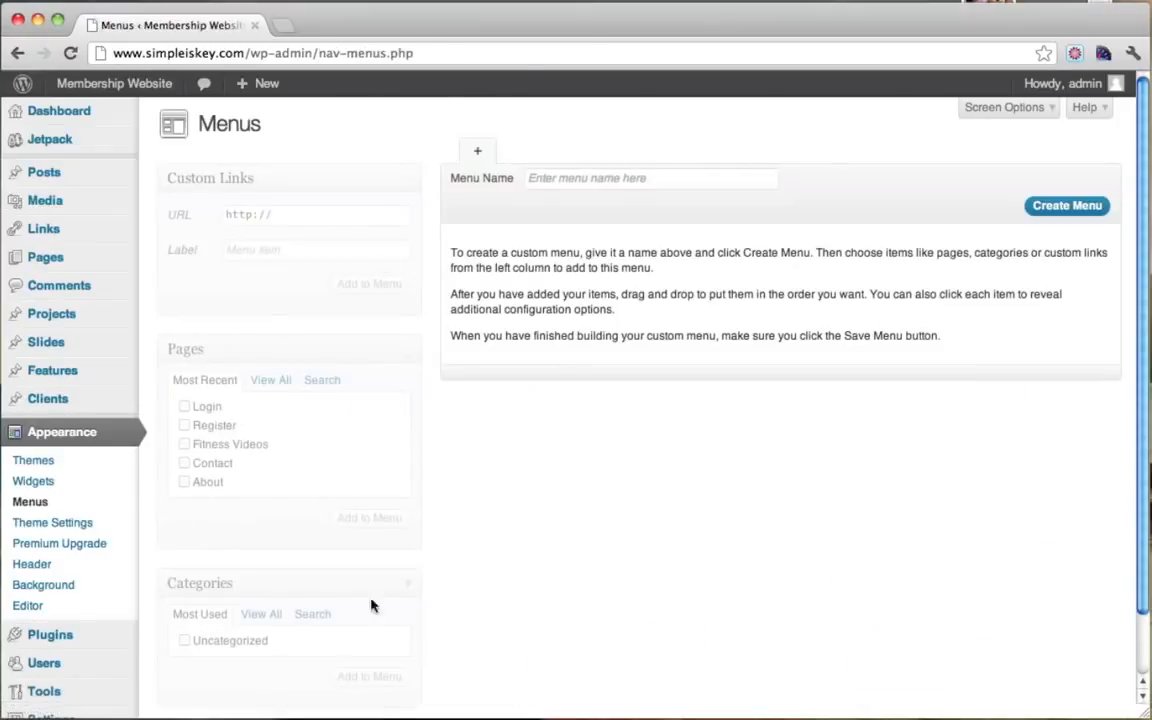
left_click(605, 180)
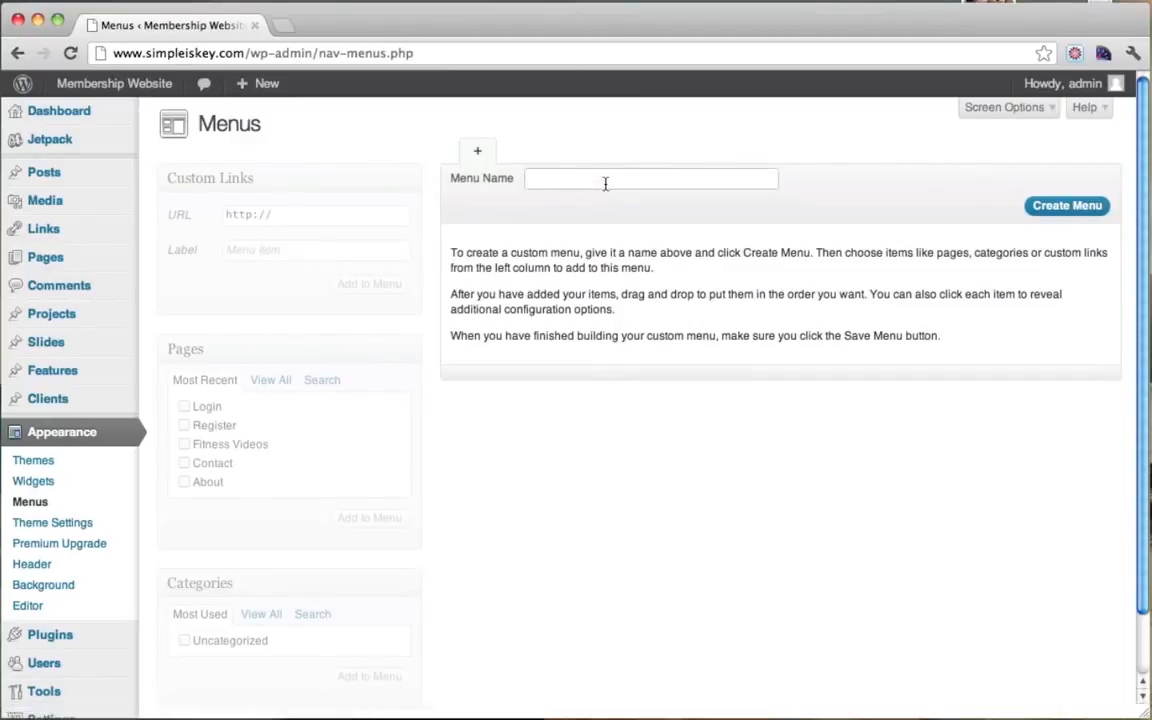
type("menu")
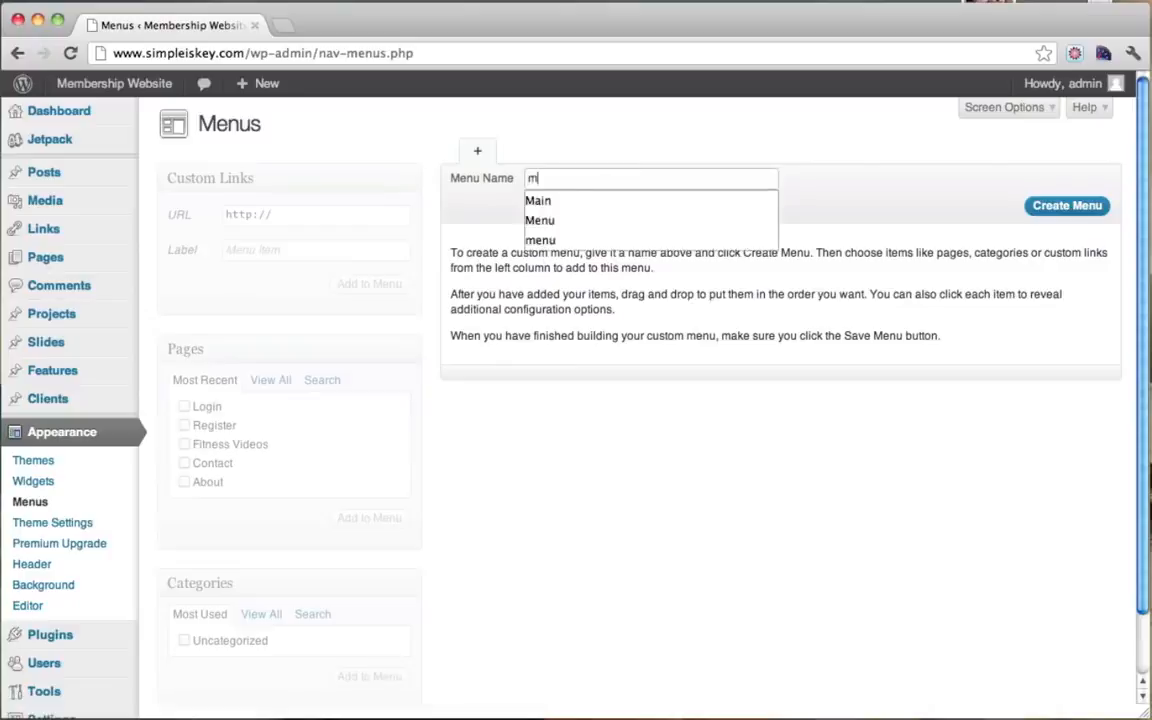
left_click(1050, 212)
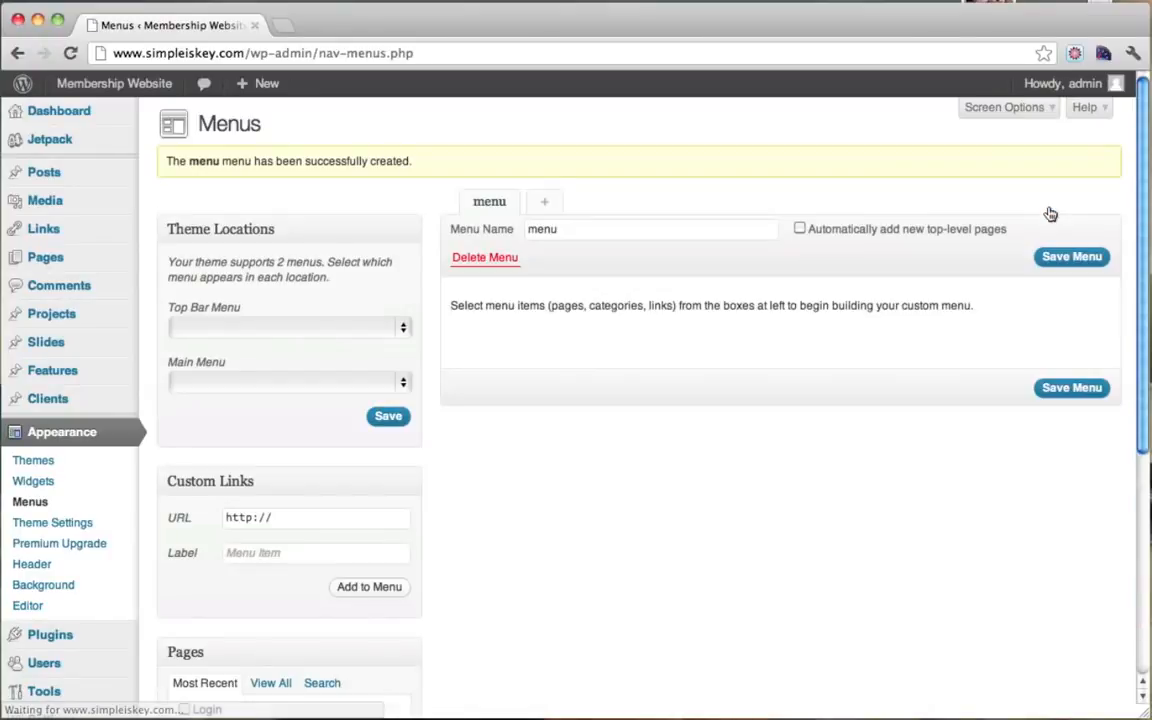
Step: Add the Register, Fitness Videos, Contact and About pages to the menu and save it
scroll(510, 415, "down", 5)
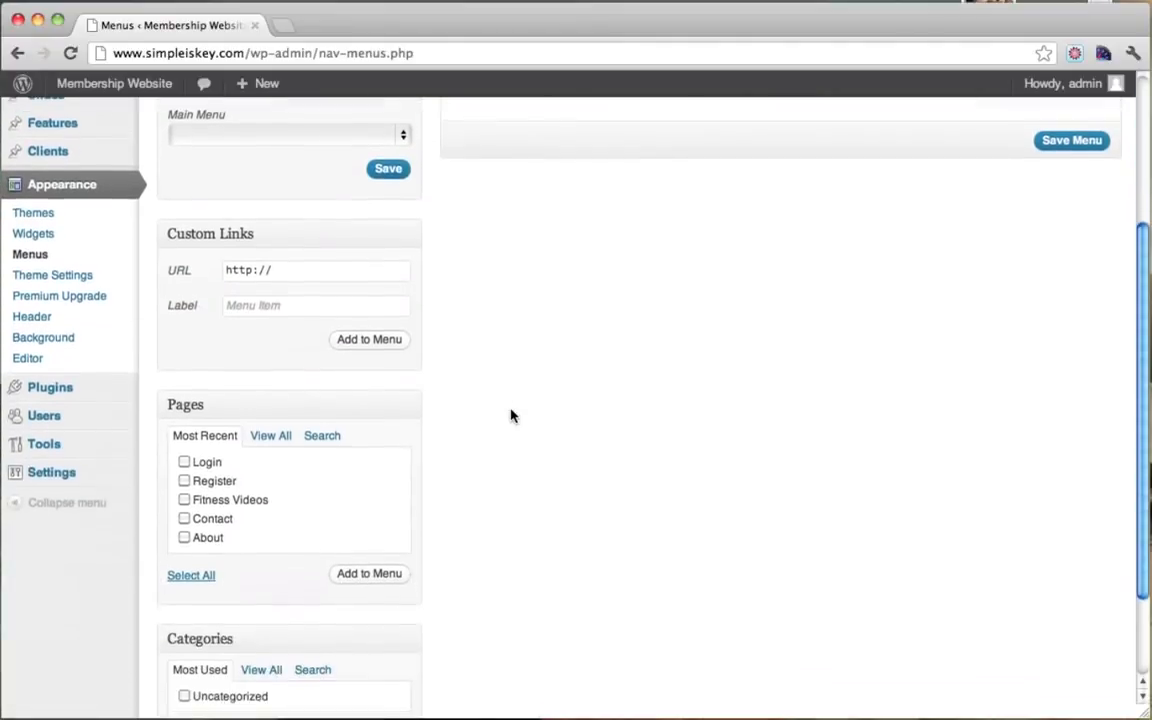
scroll(510, 415, "up", 5)
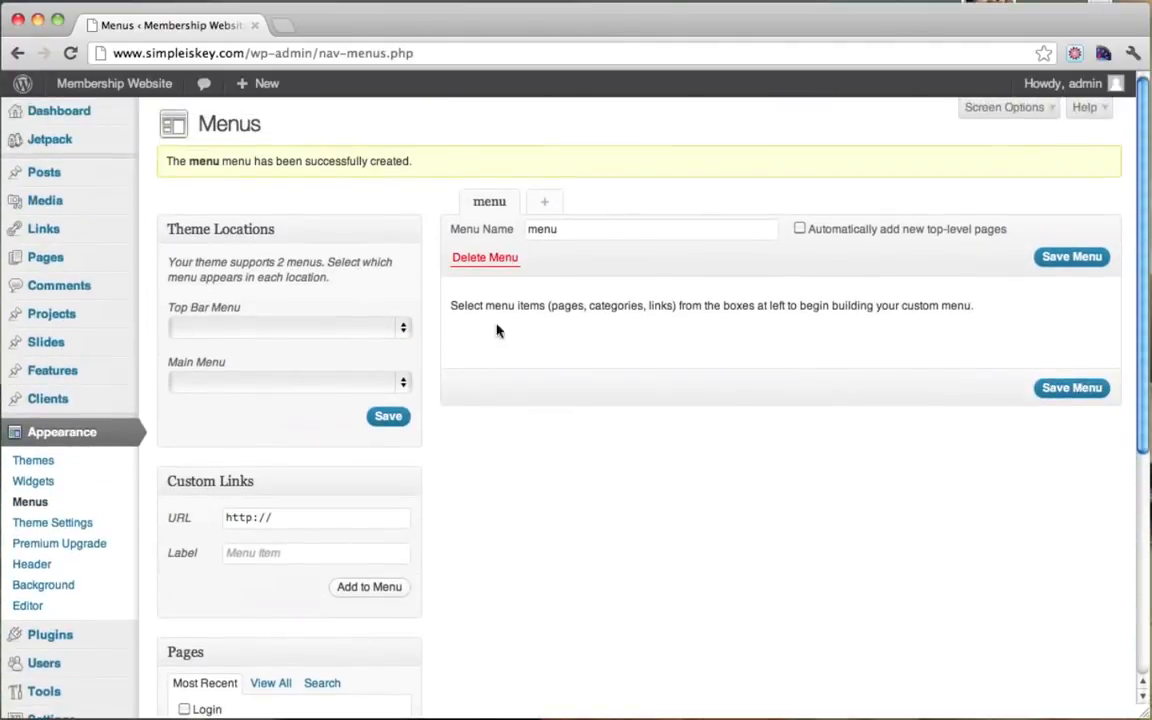
scroll(635, 257, "down", 5)
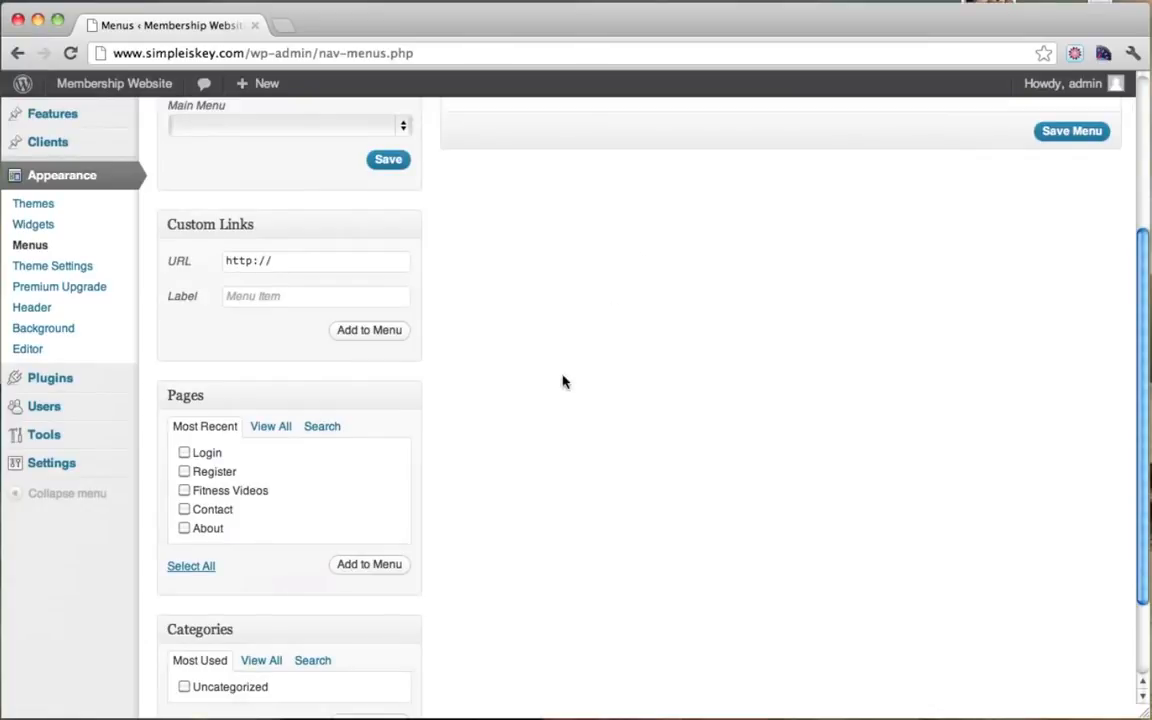
left_click(184, 528)
left_click(390, 567)
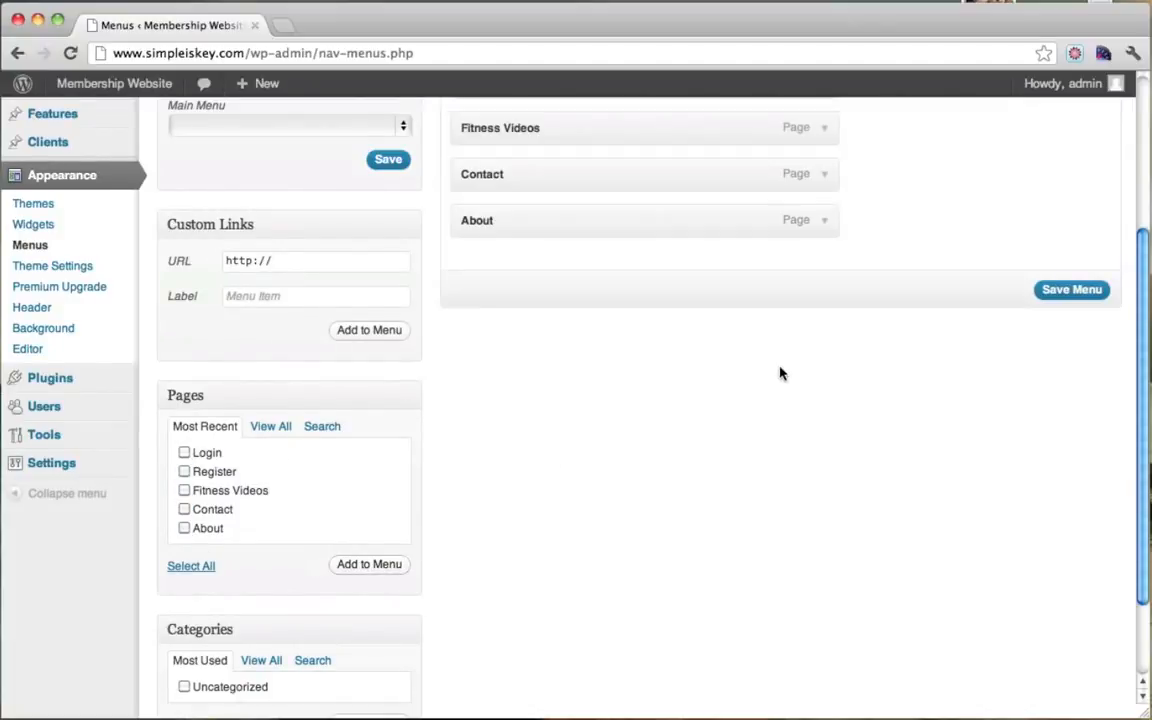
scroll(779, 372, "up", 5)
left_click(1072, 547)
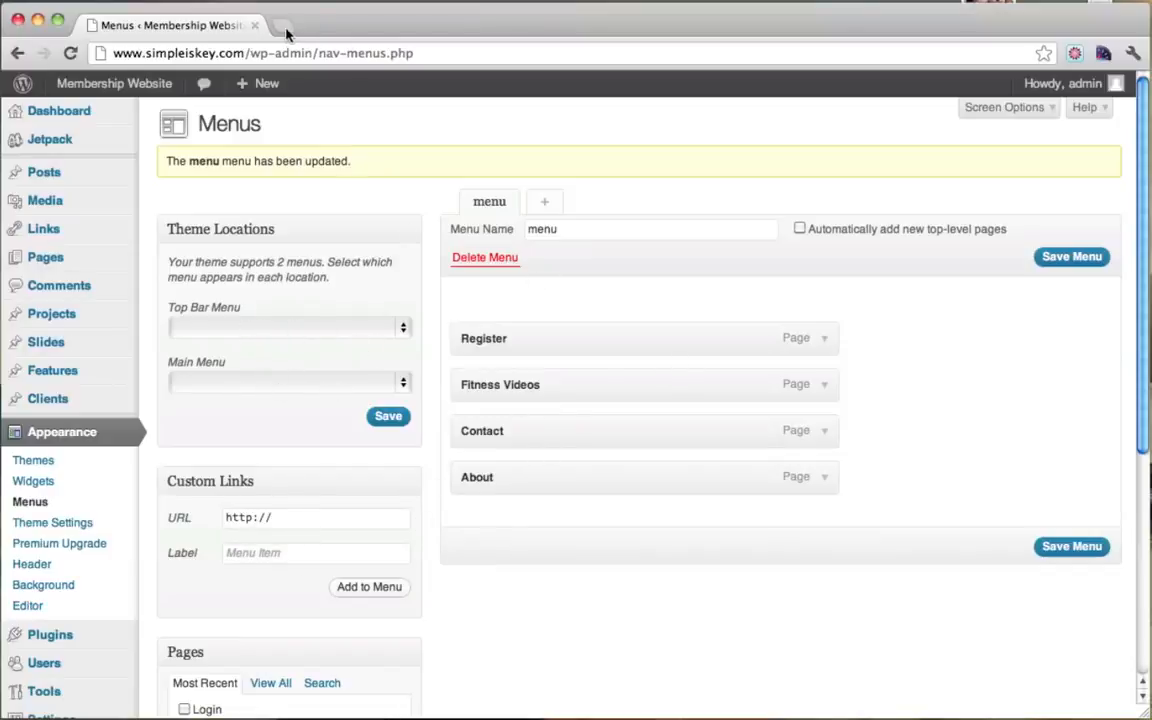
Step: Preview the live site, then assign 'menu' to the Main Menu location and save
mouse_move(114, 83)
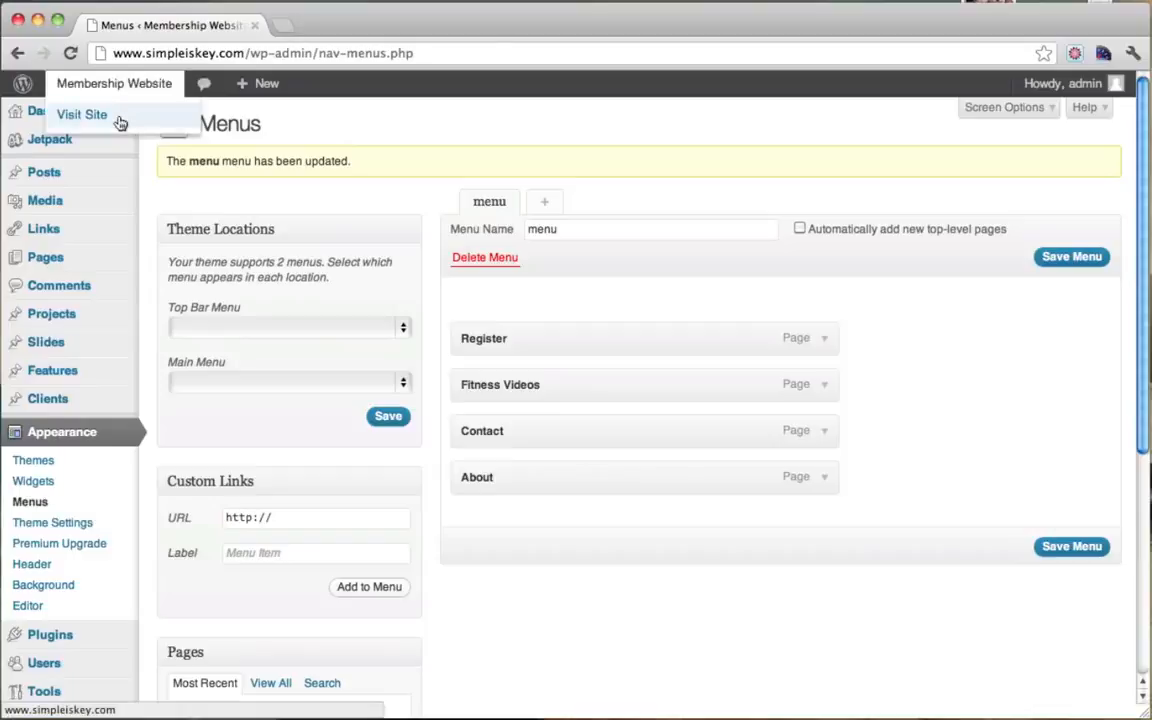
left_click(106, 115, "super")
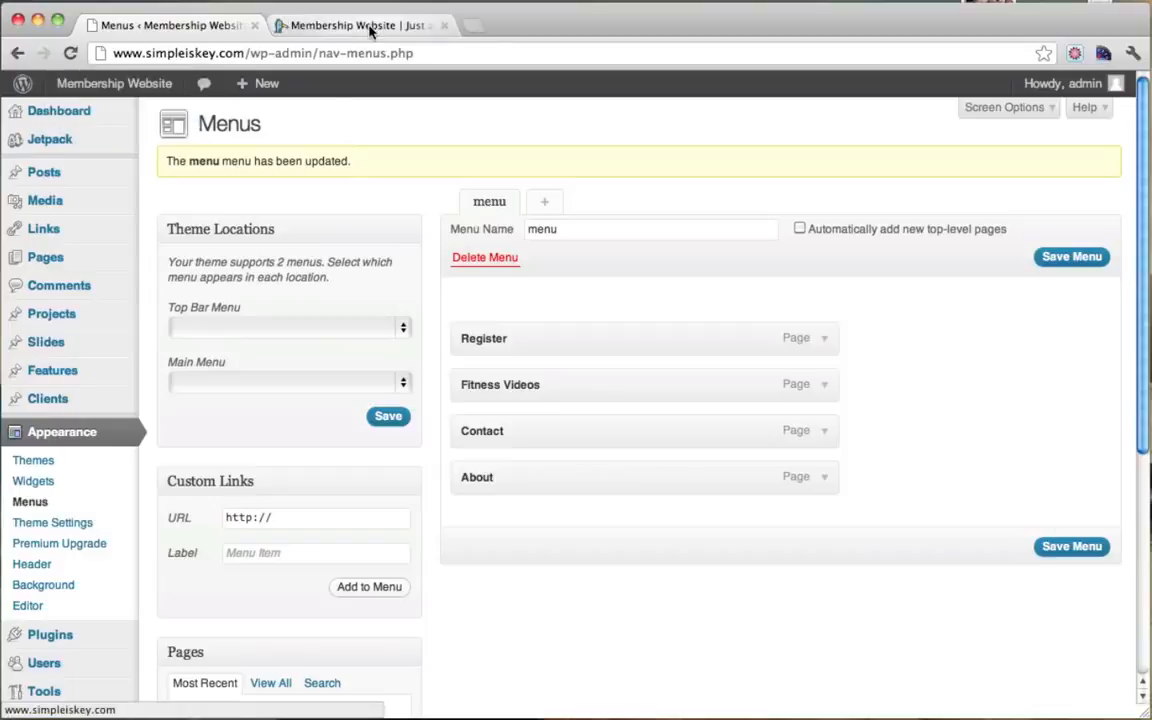
left_click(369, 28)
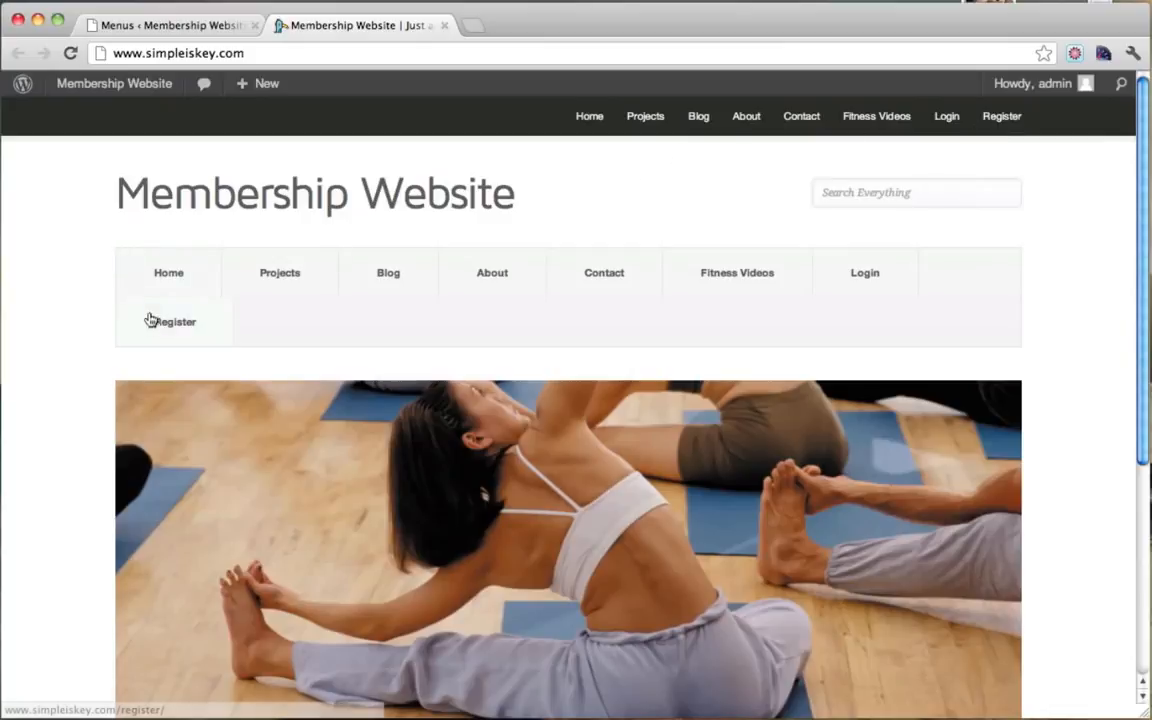
left_click(190, 24)
left_click(378, 383)
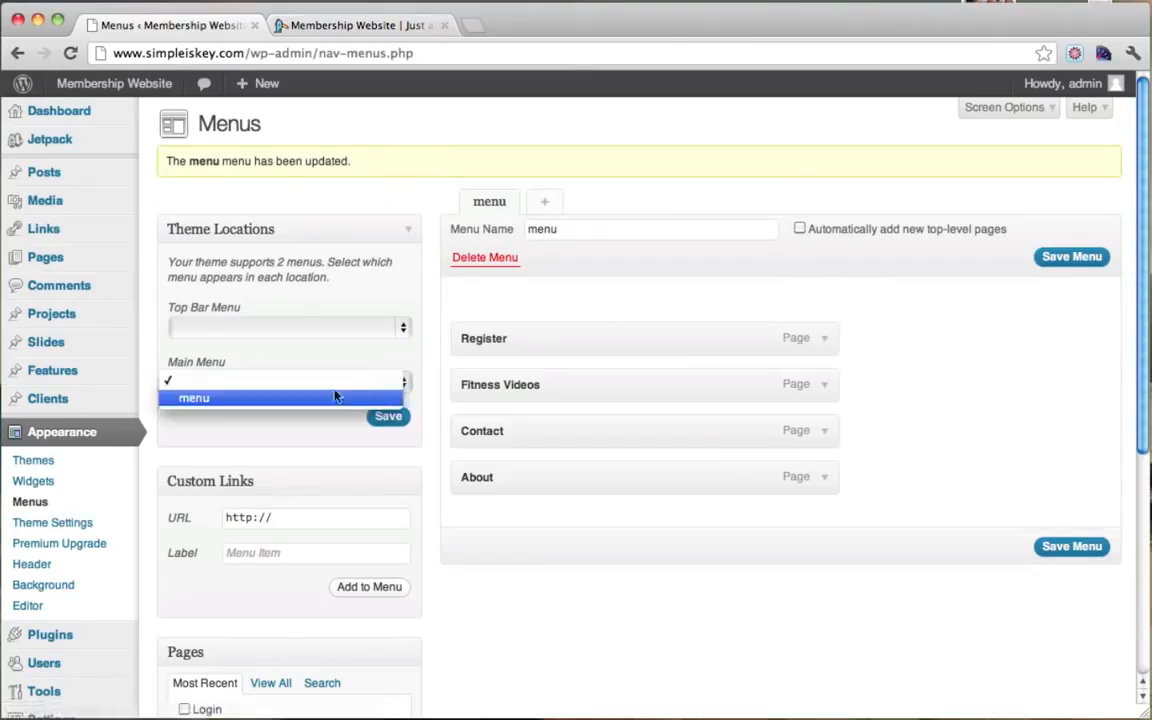
left_click(329, 399)
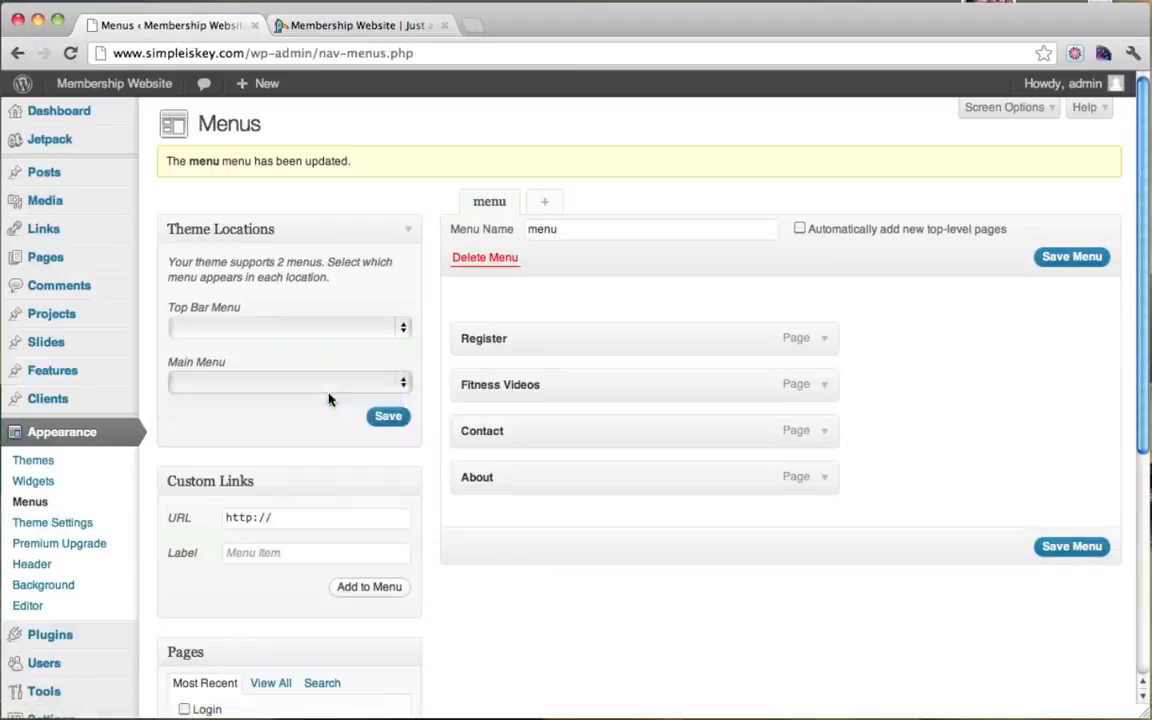
left_click(390, 417)
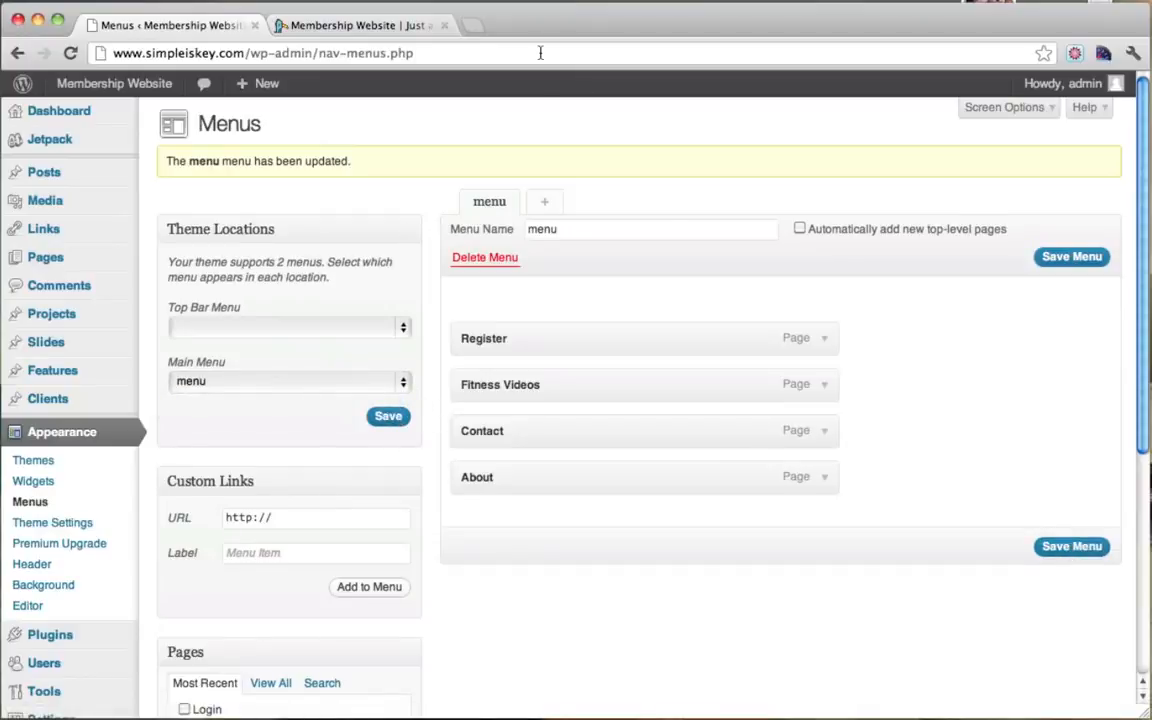
Step: Reload the live site to confirm its navigation shows Register, Fitness Videos, Contact and About
left_click(360, 27)
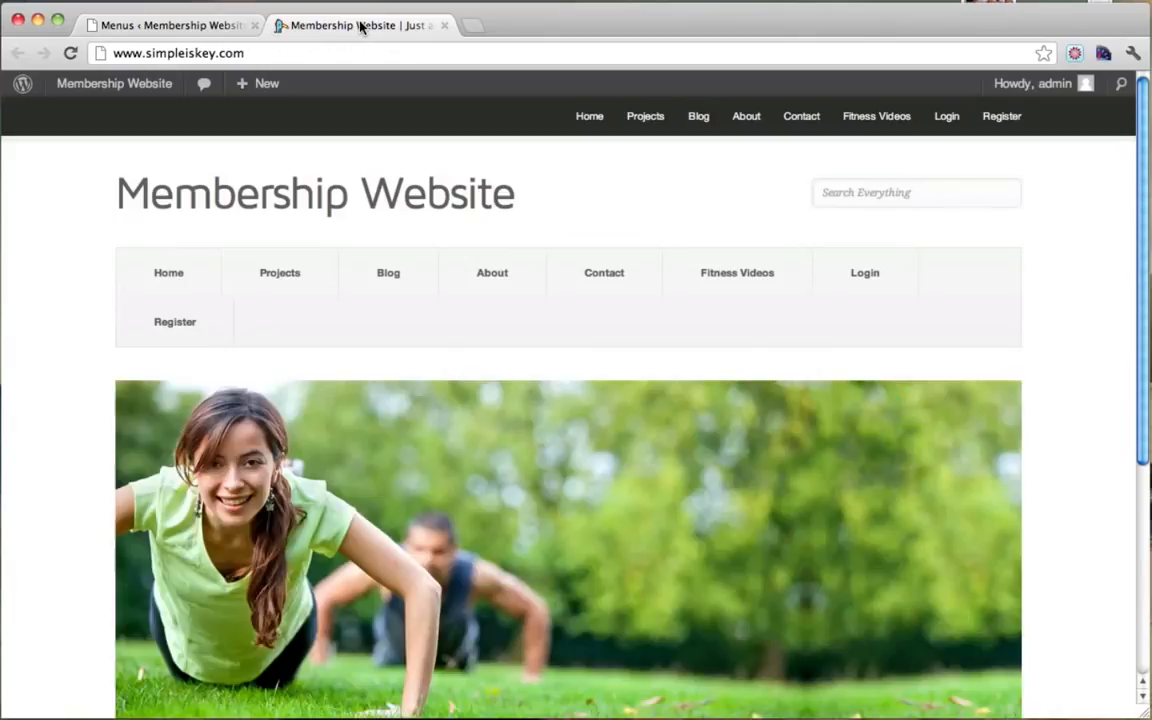
left_click(69, 52)
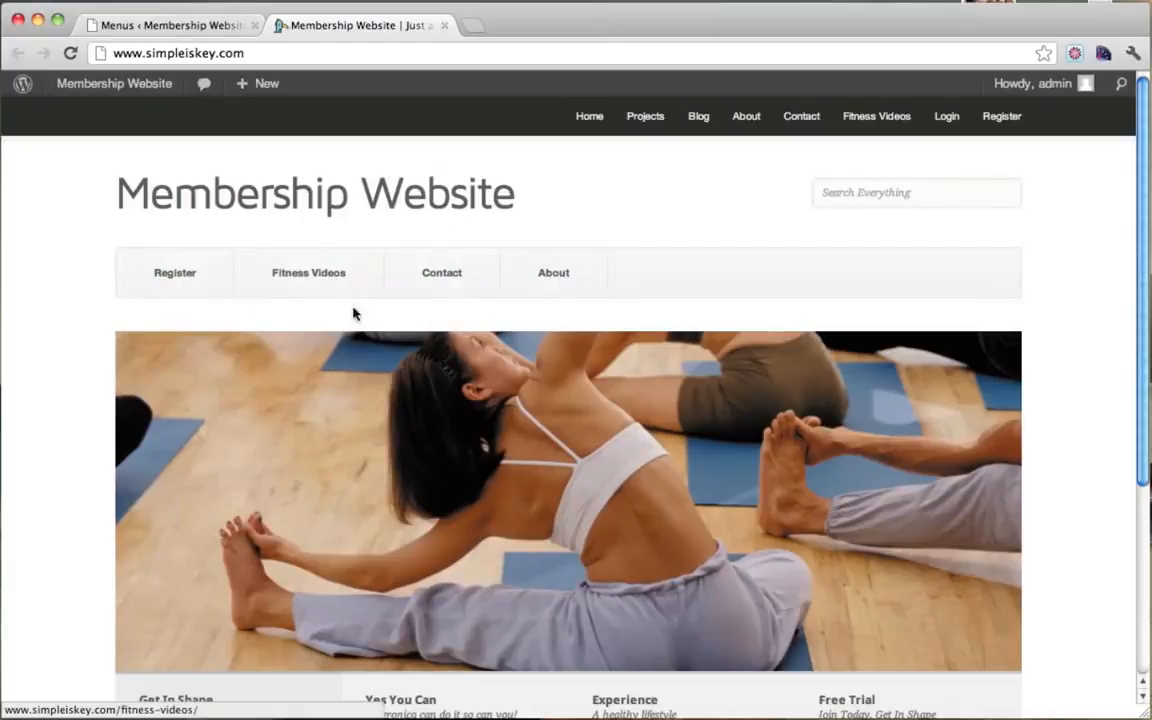
left_click(183, 30)
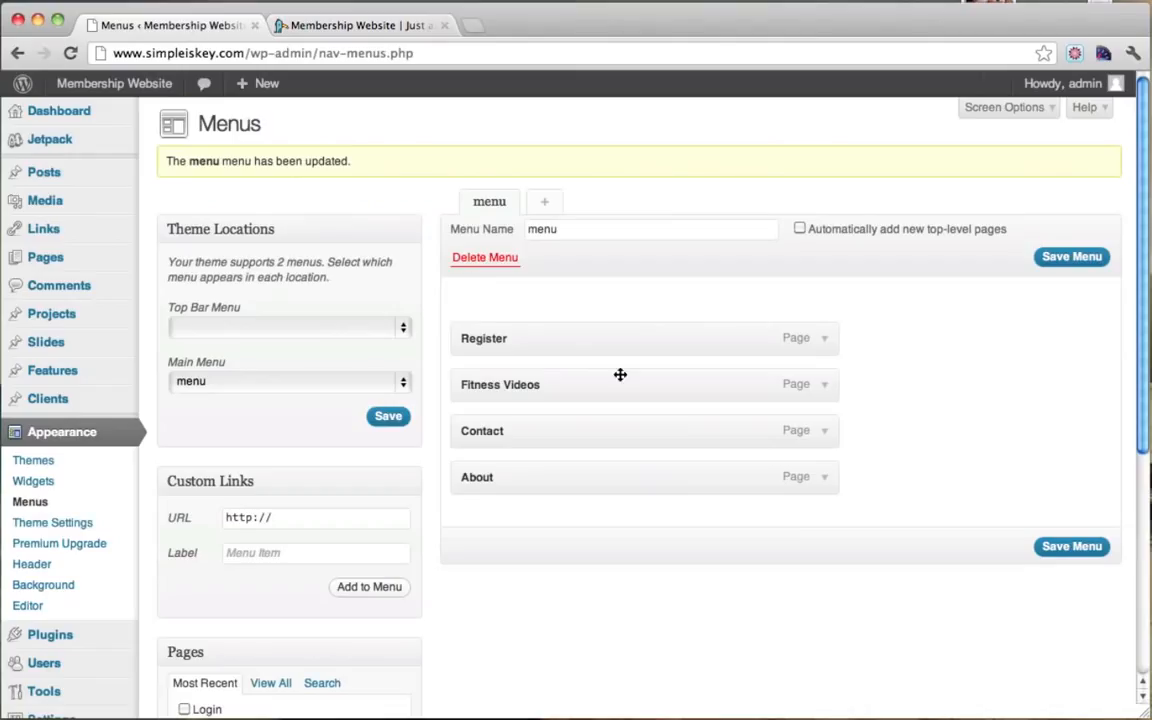
left_click(391, 26)
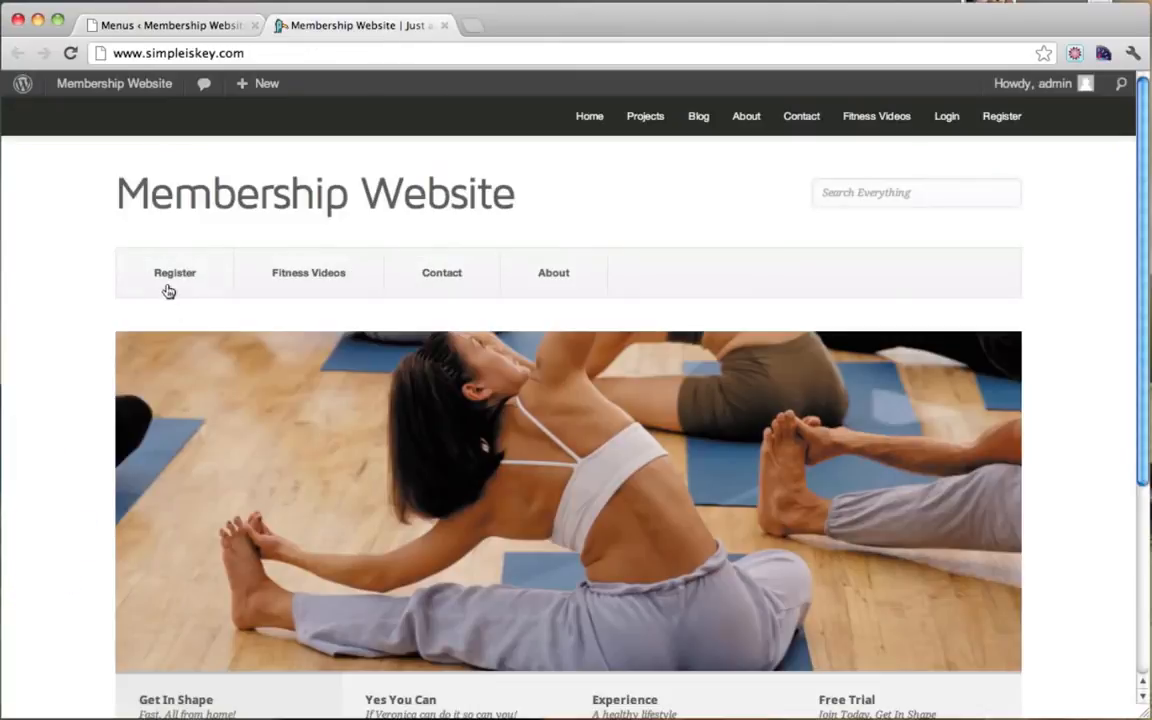
left_click(181, 30)
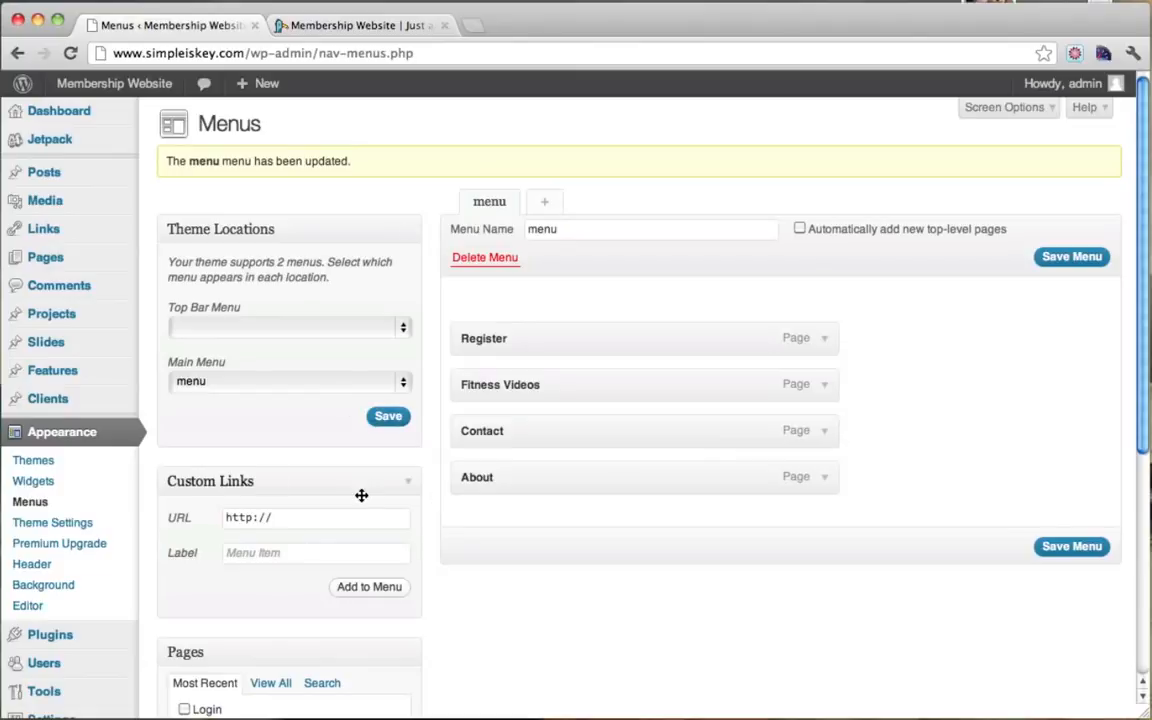
Step: Add a Home custom link pointing to the site's .com address, save the menu, and check the site
scroll(355, 494, "down", 2)
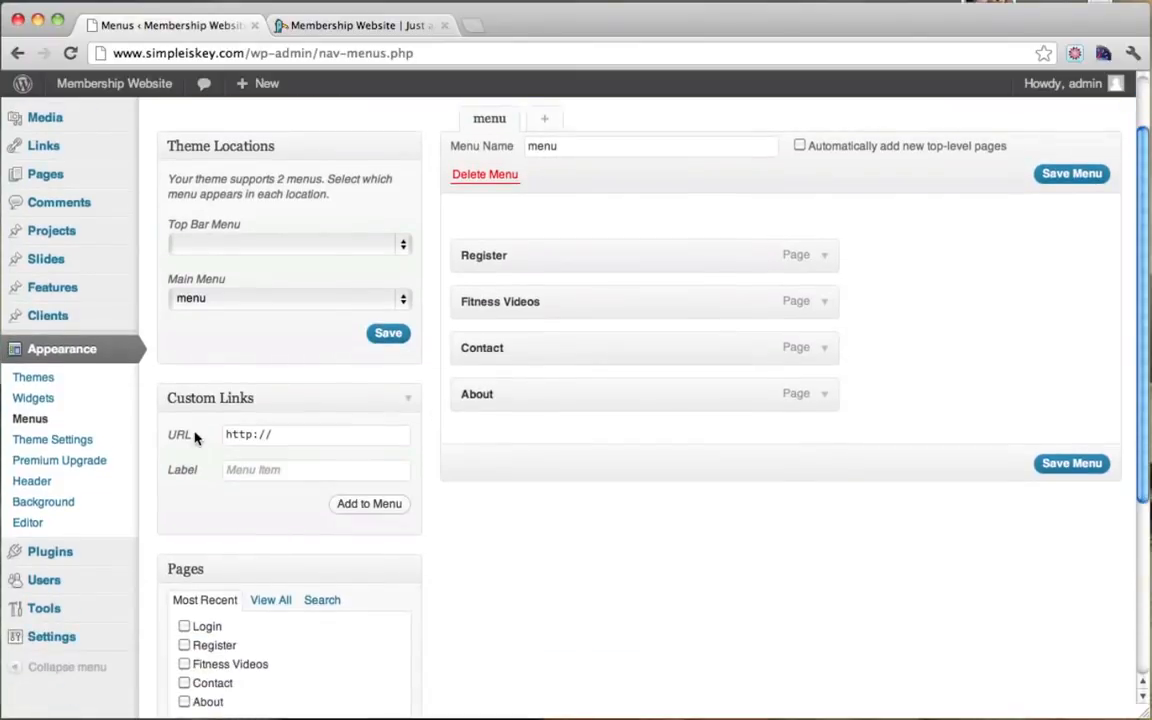
left_click(295, 443)
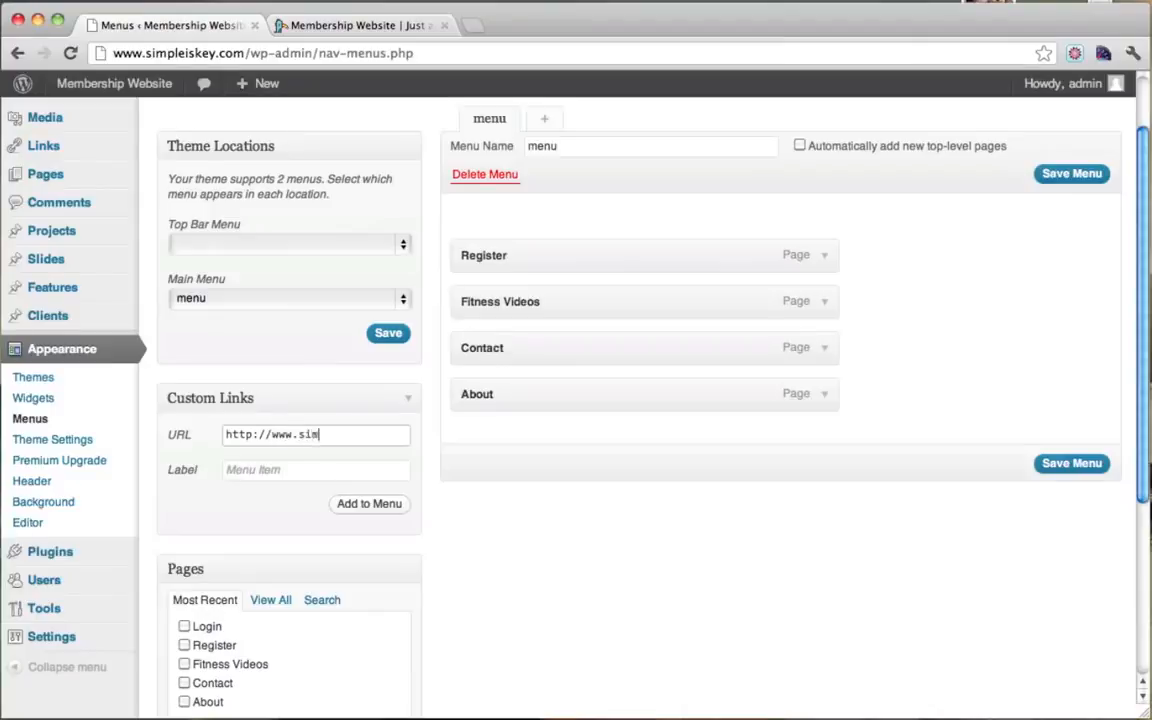
type(".com")
left_click(306, 474)
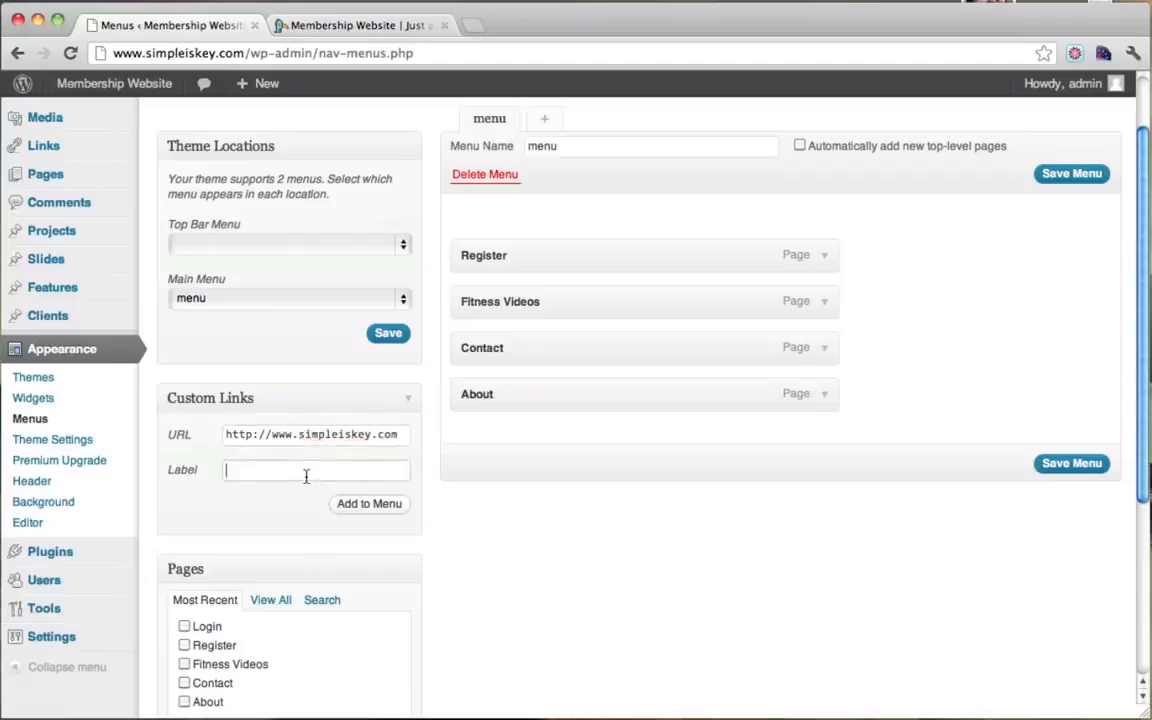
left_click(383, 508)
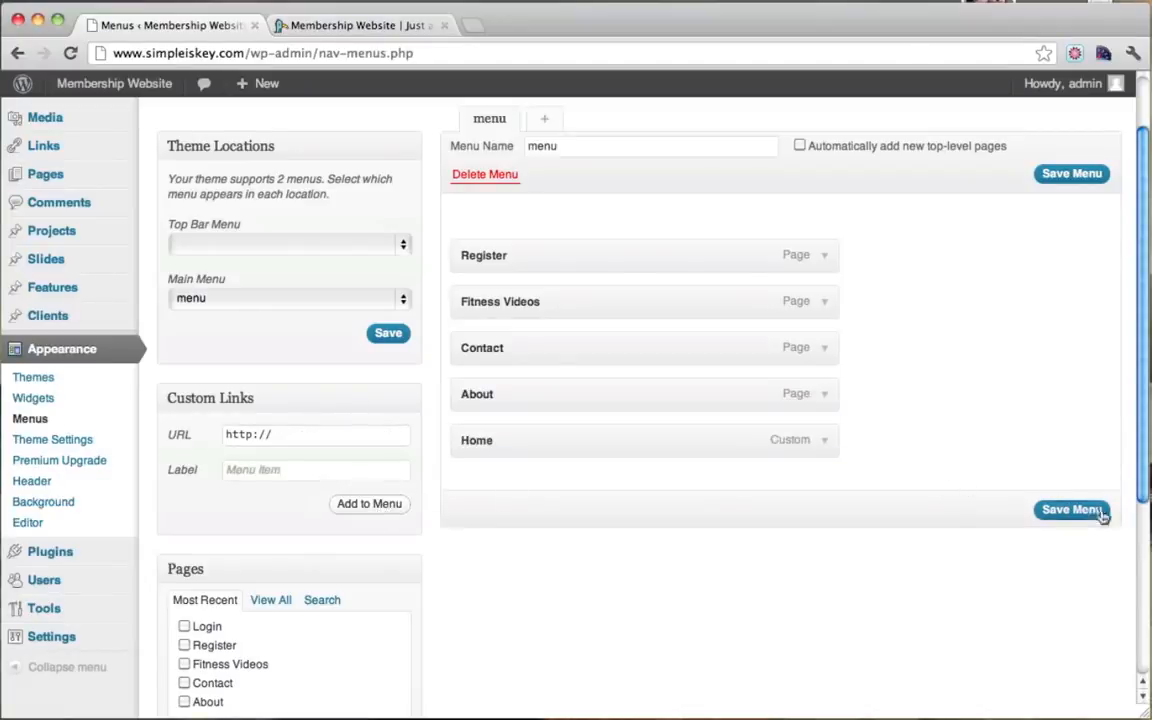
left_click(1071, 509)
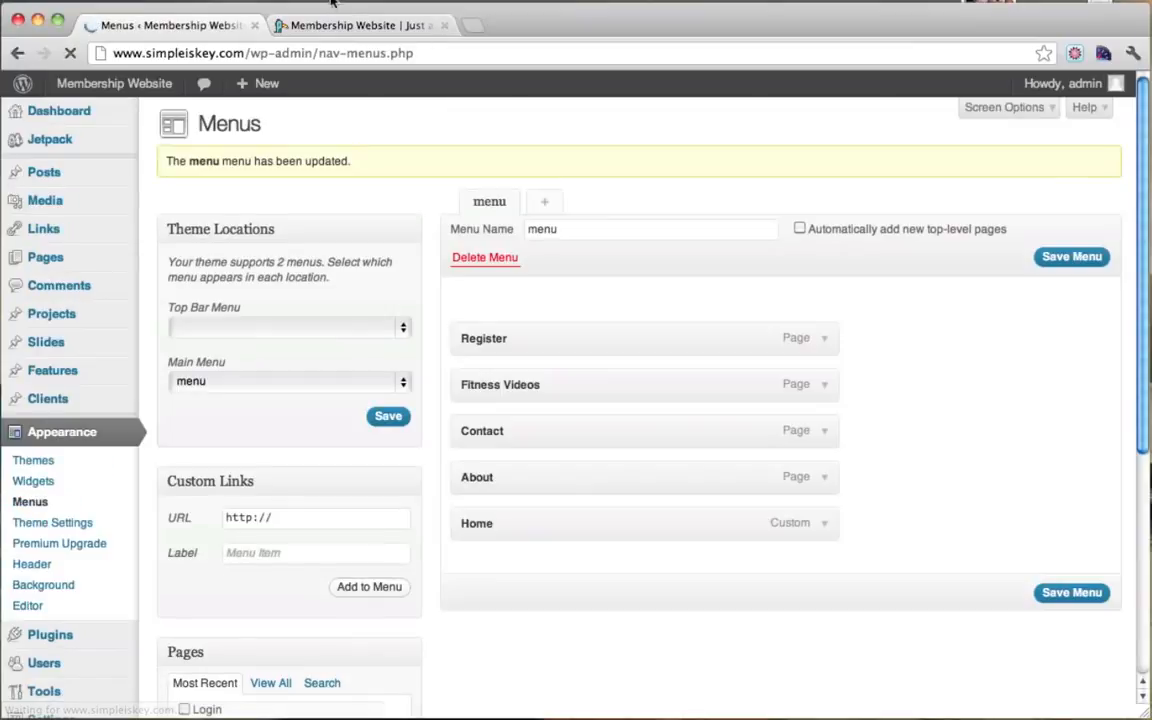
left_click(291, 22)
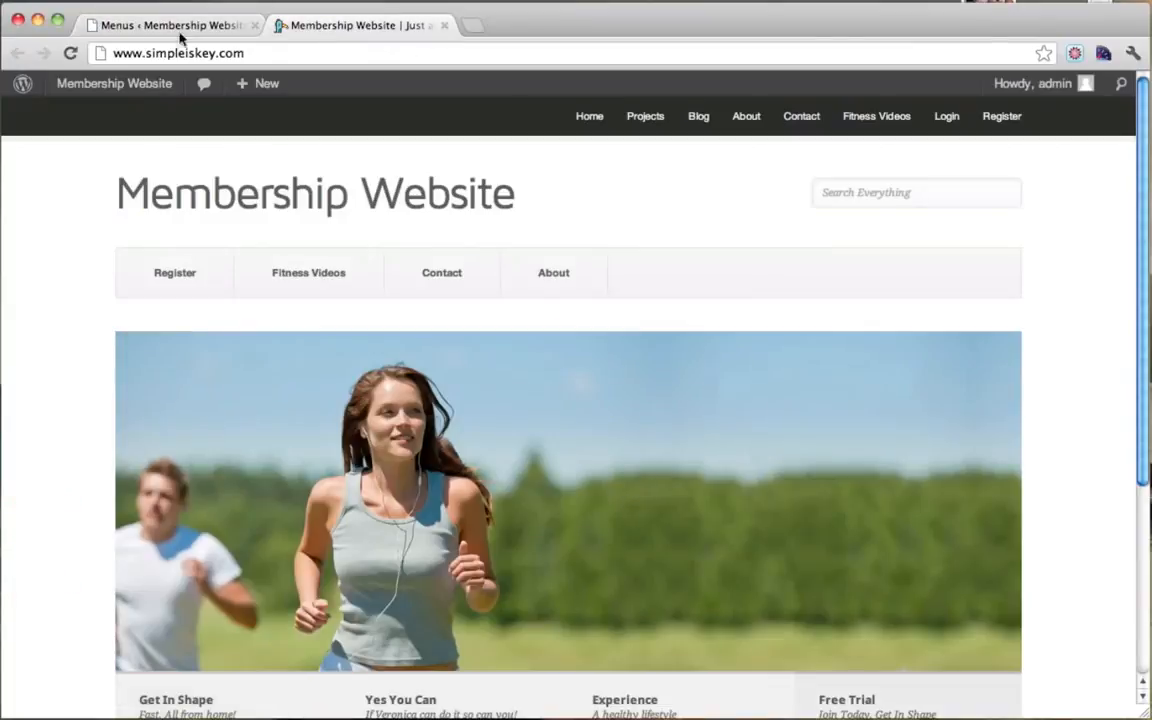
left_click(68, 54)
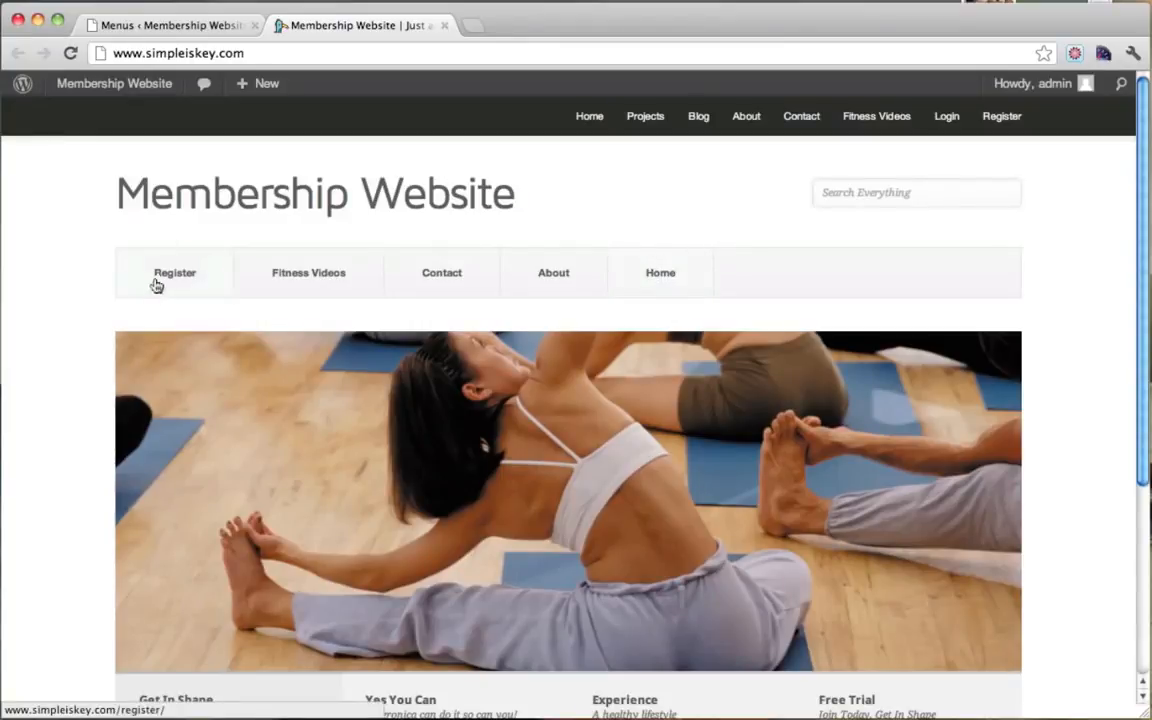
left_click(203, 30)
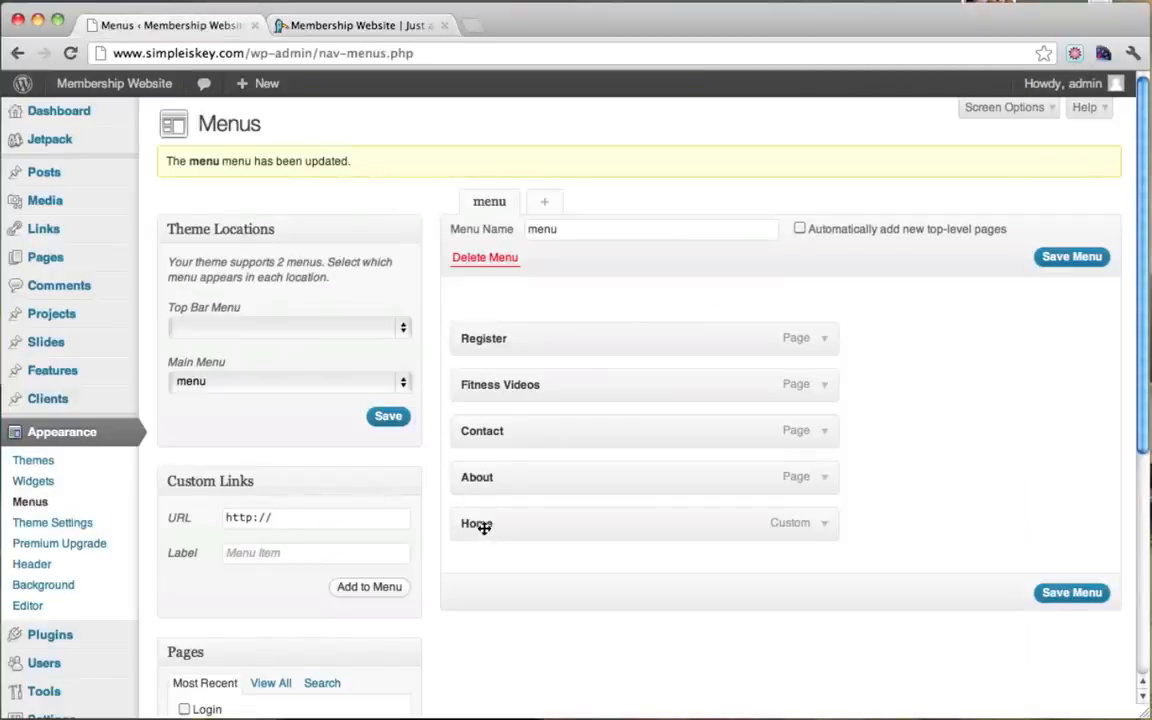
Step: Move Home to the top of the menu, save, and verify on the live site
left_click_drag(484, 527, 478, 330)
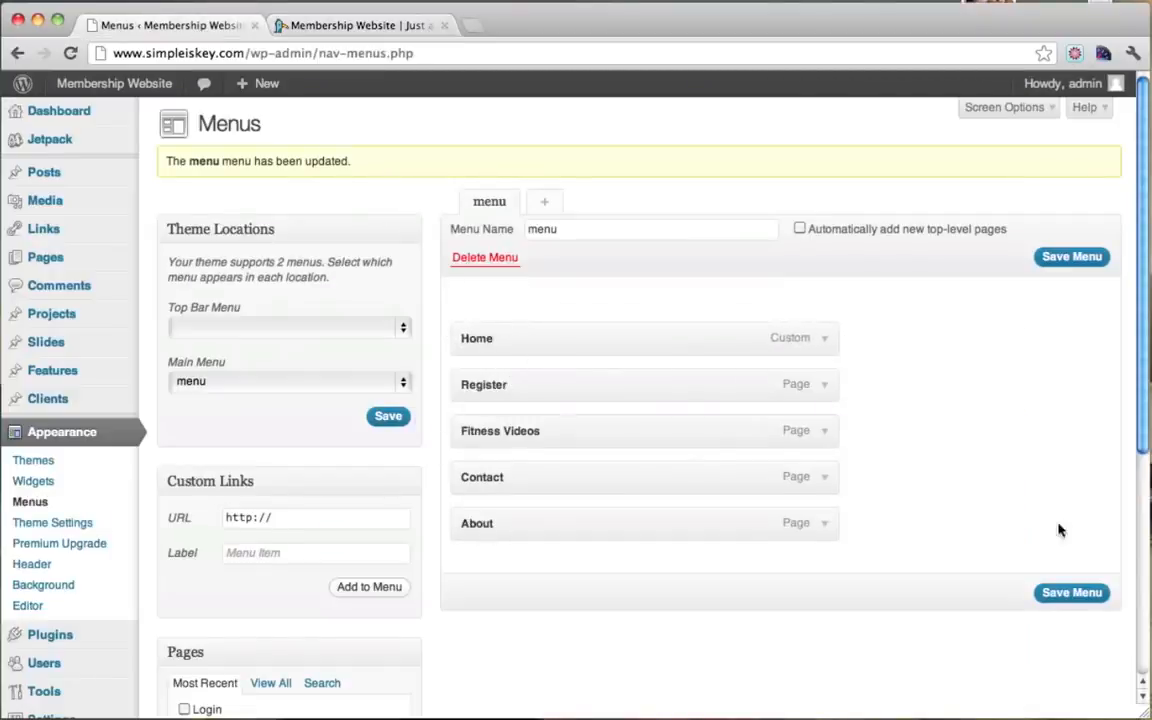
left_click(1062, 593)
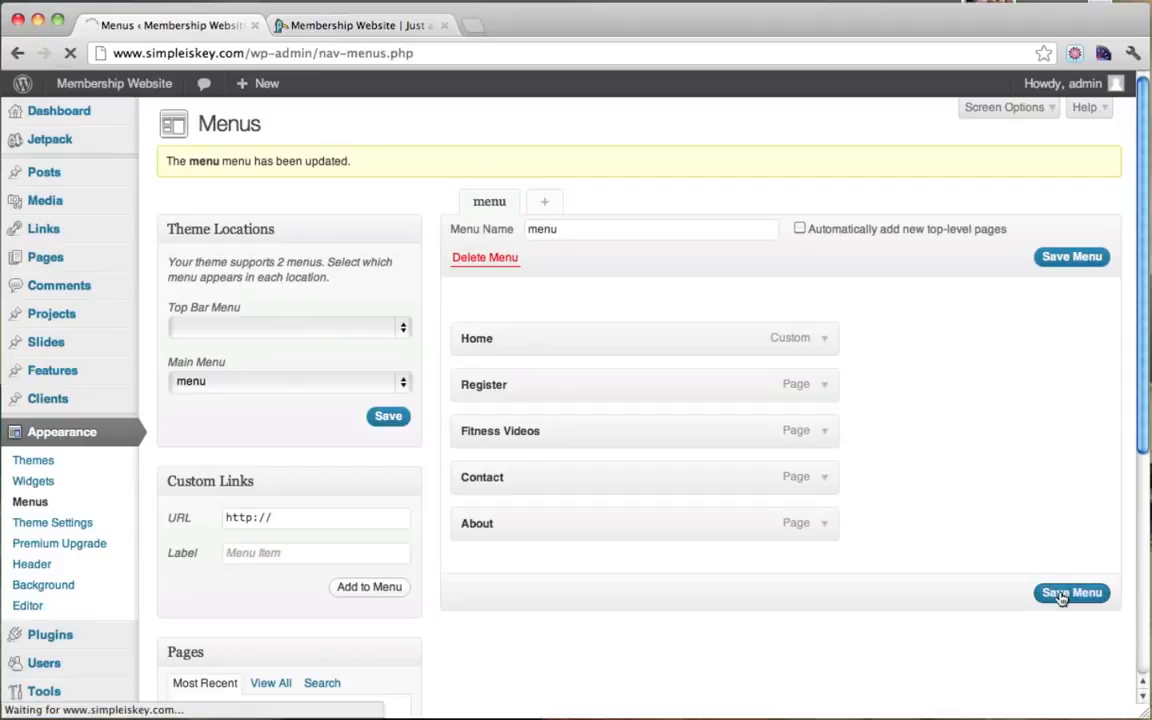
left_click(376, 18)
left_click(70, 53)
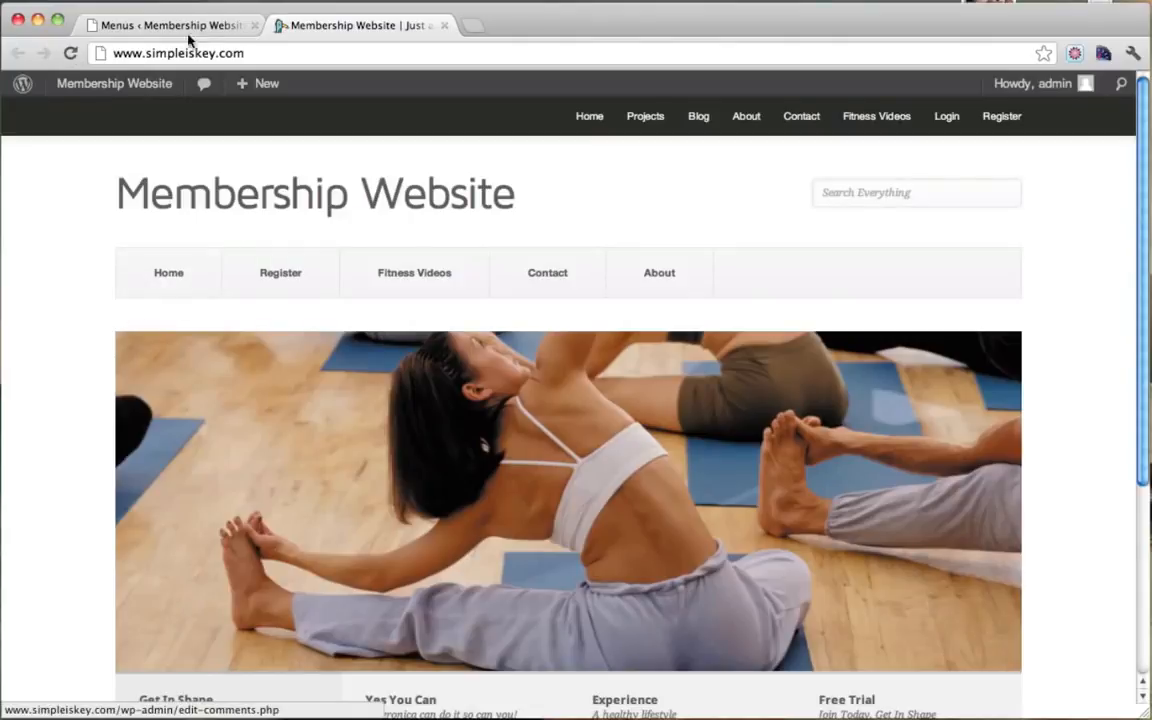
left_click(188, 33)
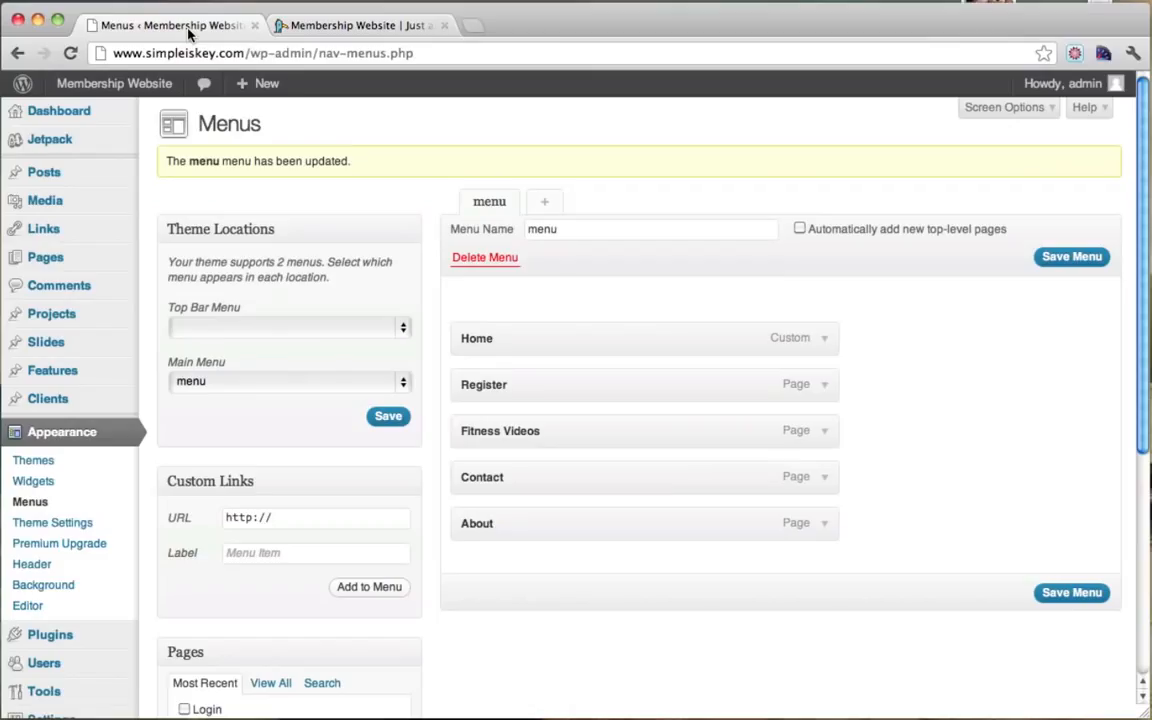
Step: Reorder to Home, Fitness Videos, Register, About, Contact, save, and confirm on the live site
left_click_drag(493, 387, 497, 385)
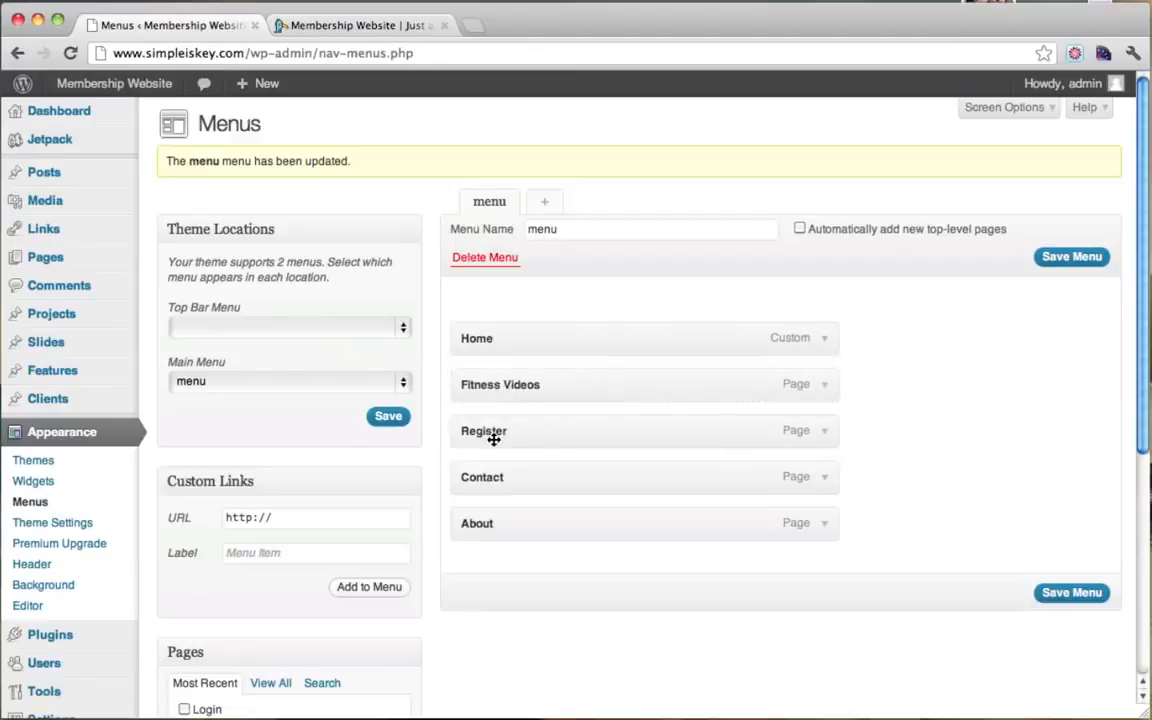
left_click_drag(494, 437, 490, 524)
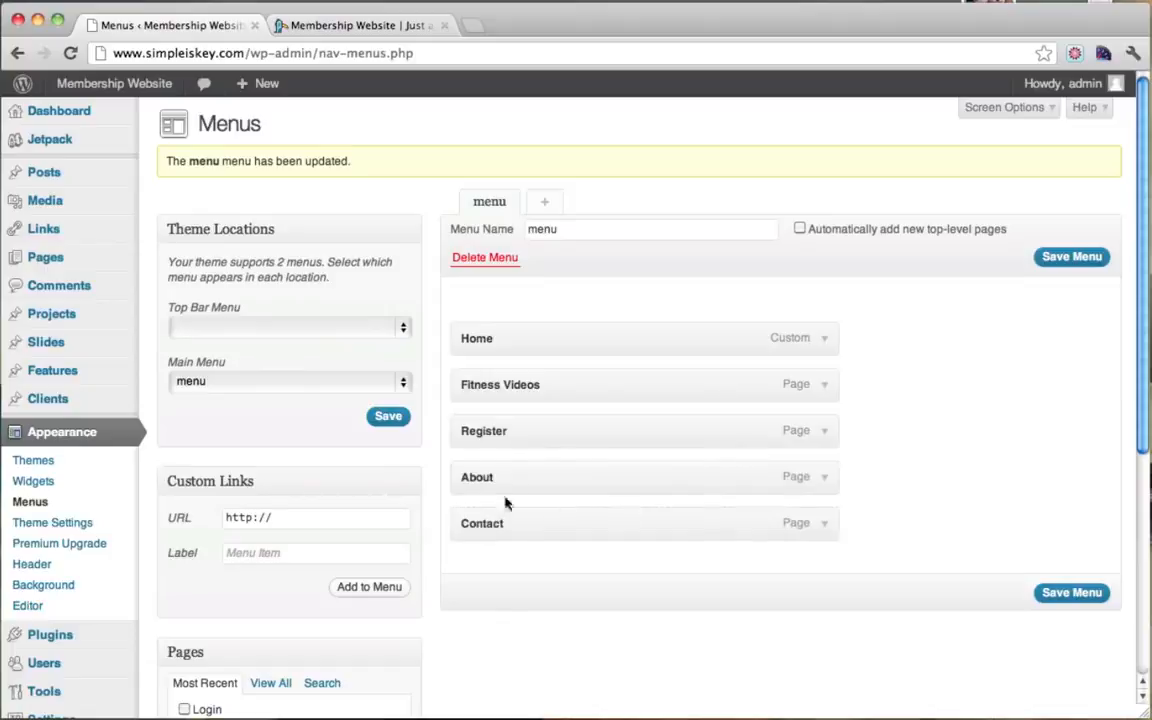
left_click(1066, 596)
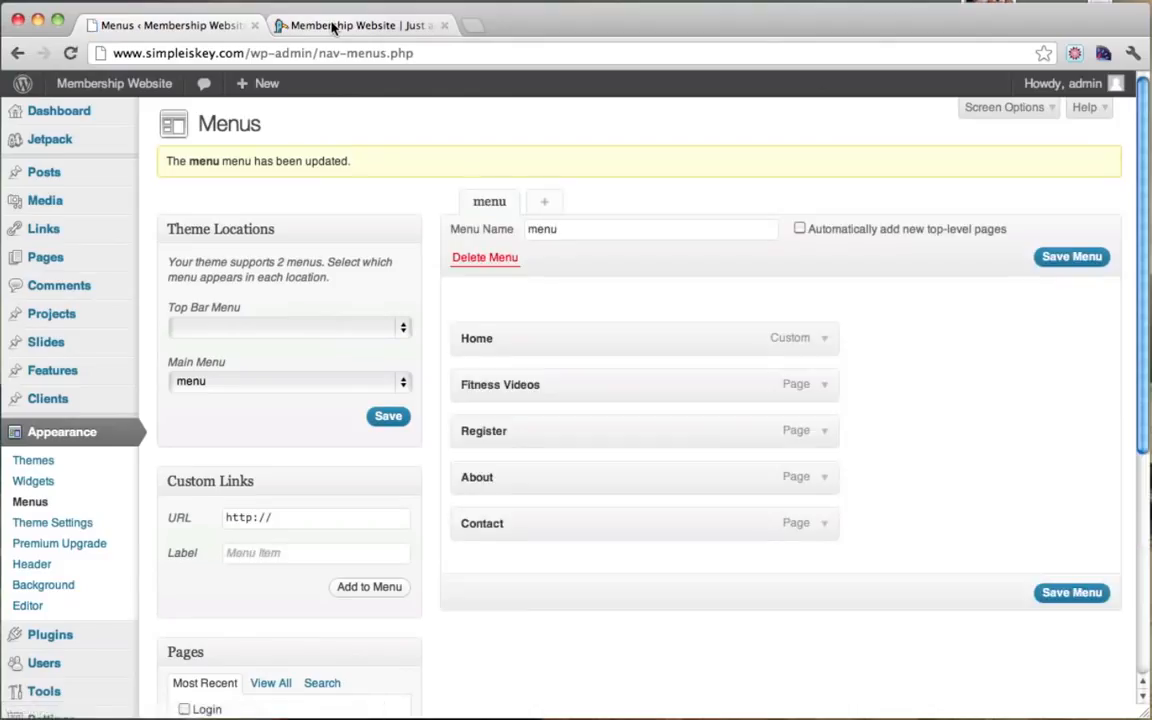
left_click(333, 25)
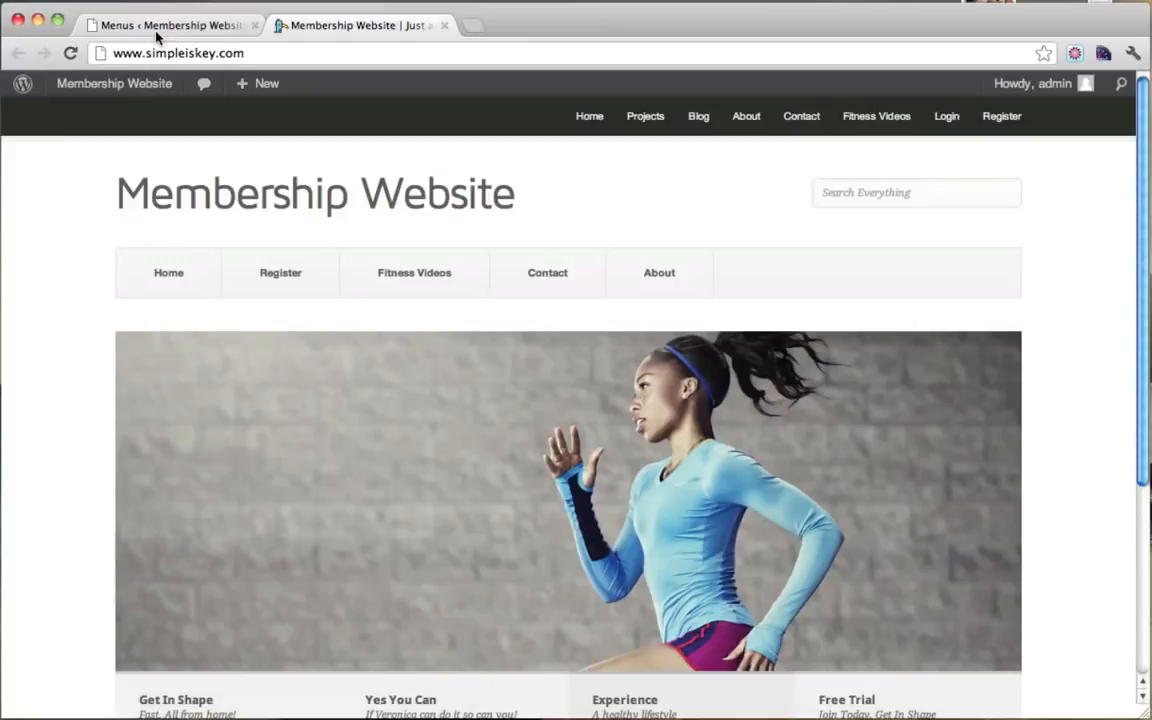
left_click(70, 53)
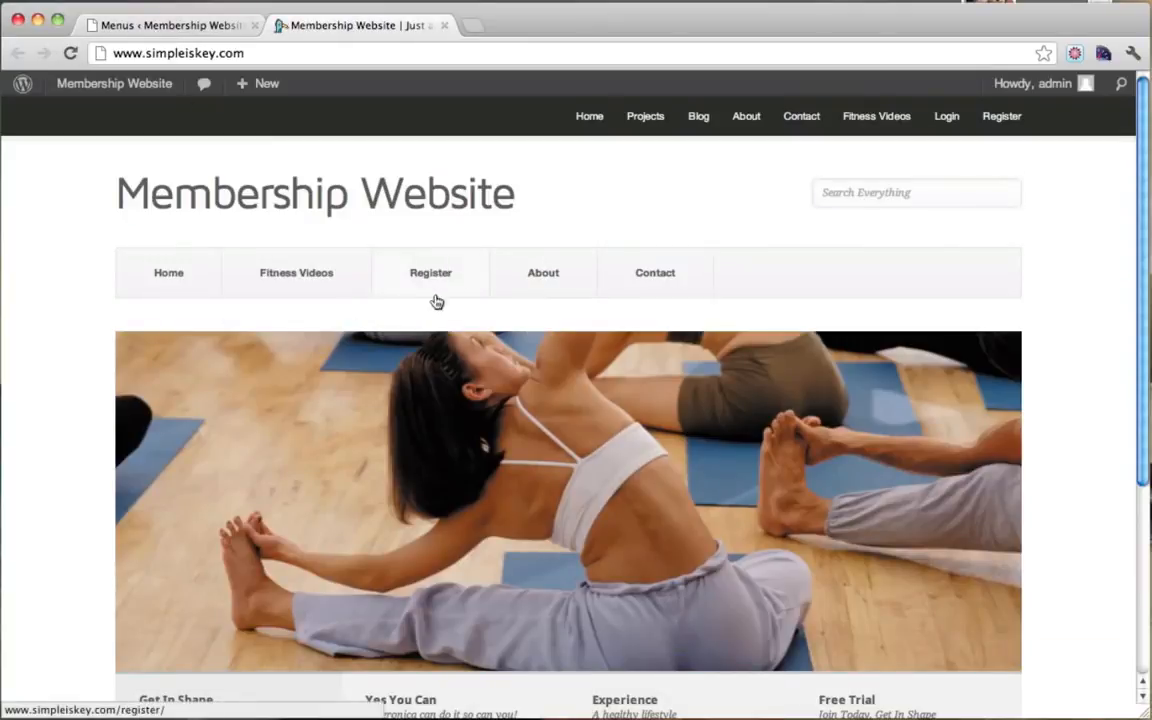
left_click(184, 30)
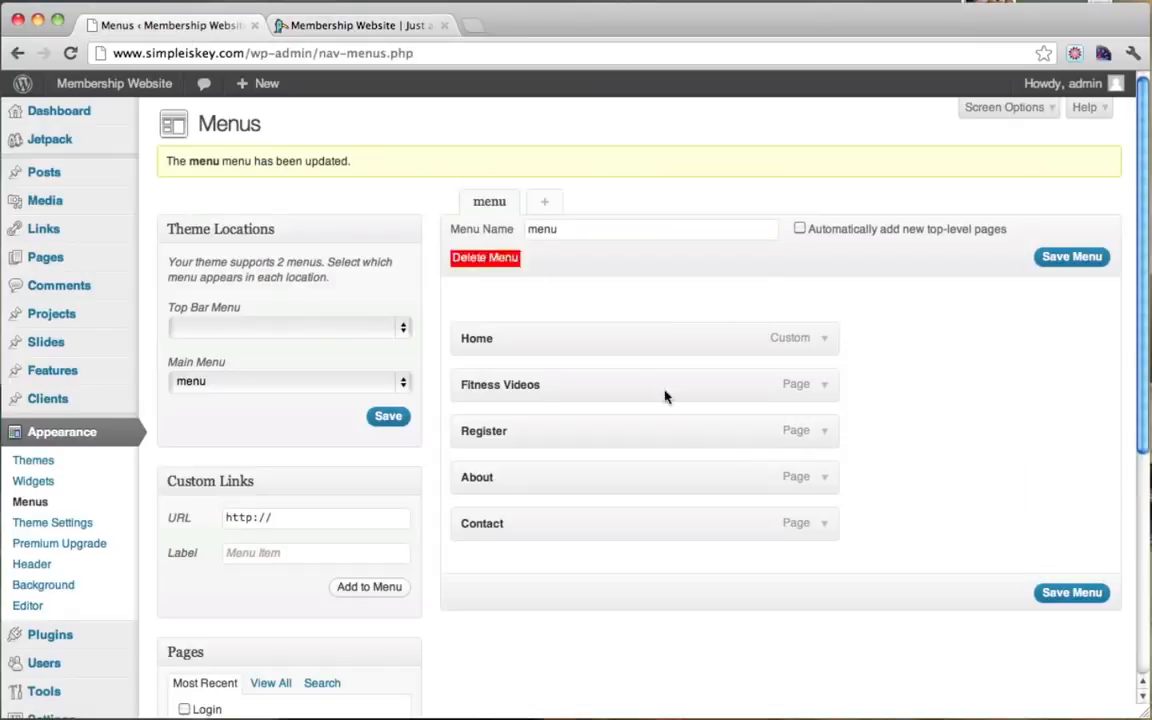
Step: Relabel the Register menu item 'Start Free Trial', save, and confirm the new label on the live site
left_click(825, 437)
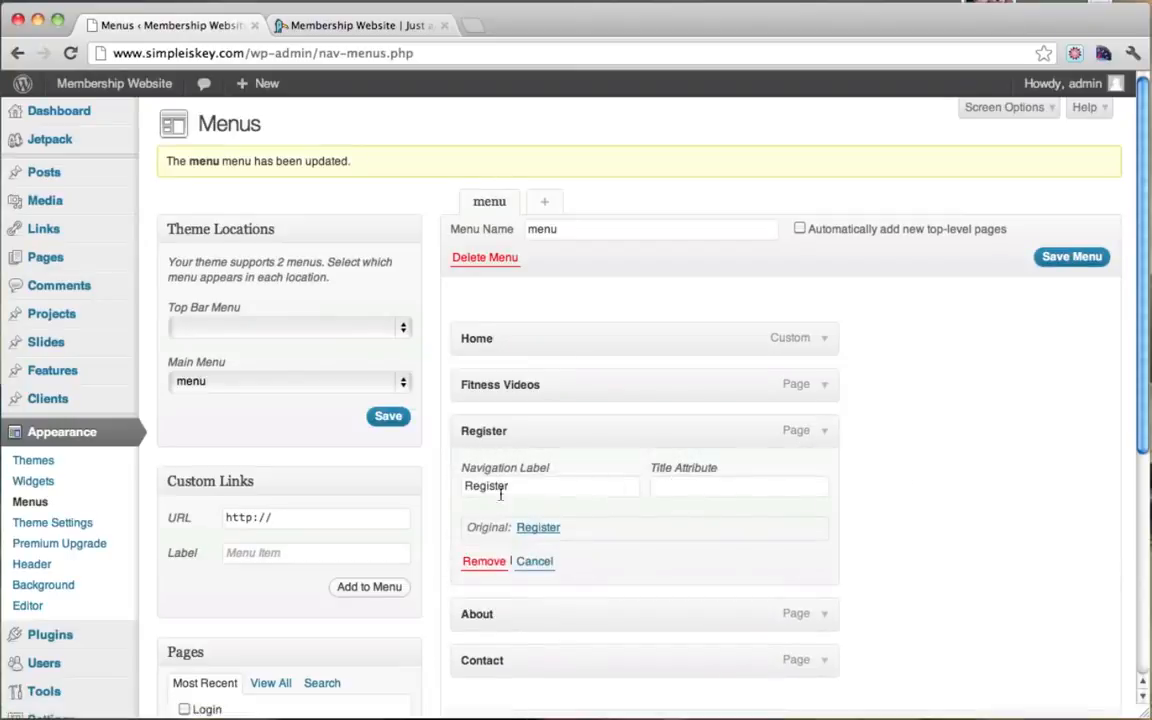
left_click_drag(548, 485, 424, 484)
type("Start Free Trial")
scroll(914, 445, "down", 5)
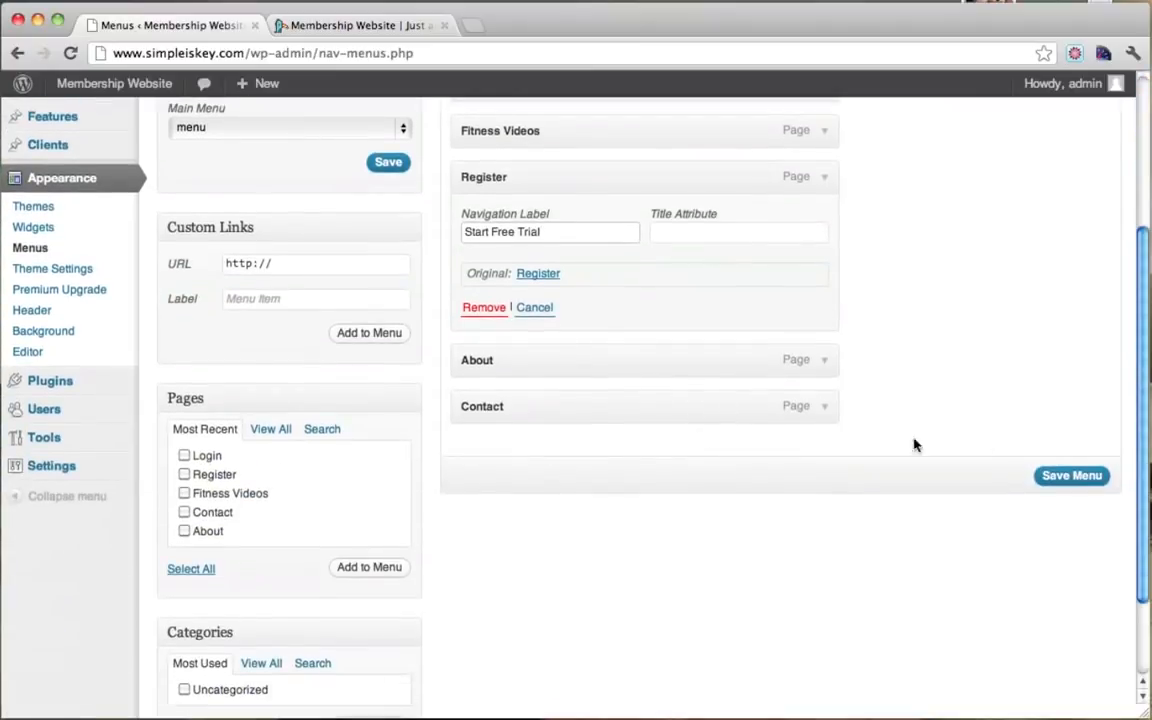
left_click(1058, 476)
left_click(360, 25)
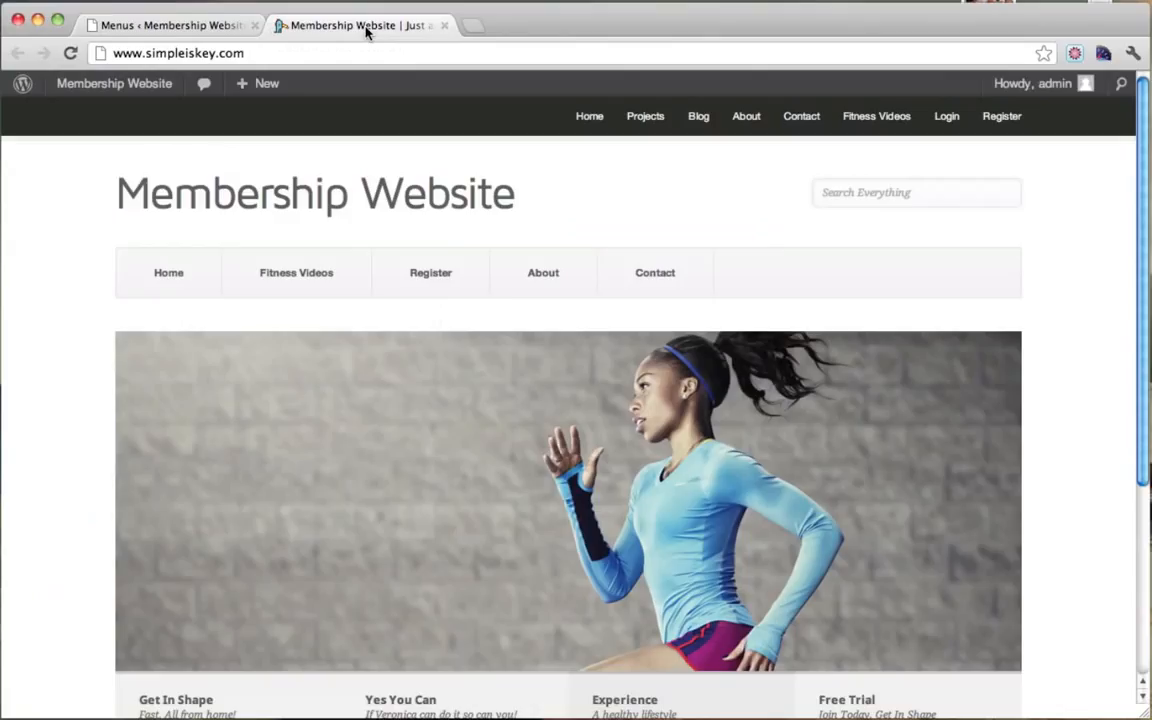
left_click(72, 54)
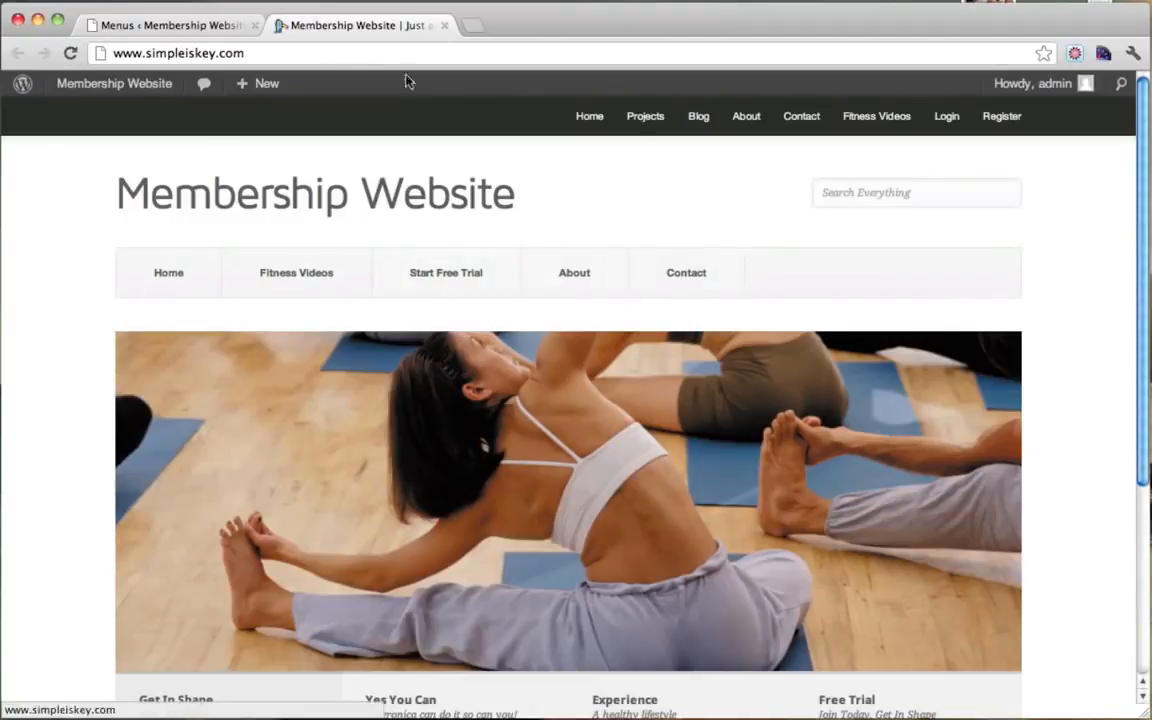
left_click(185, 28)
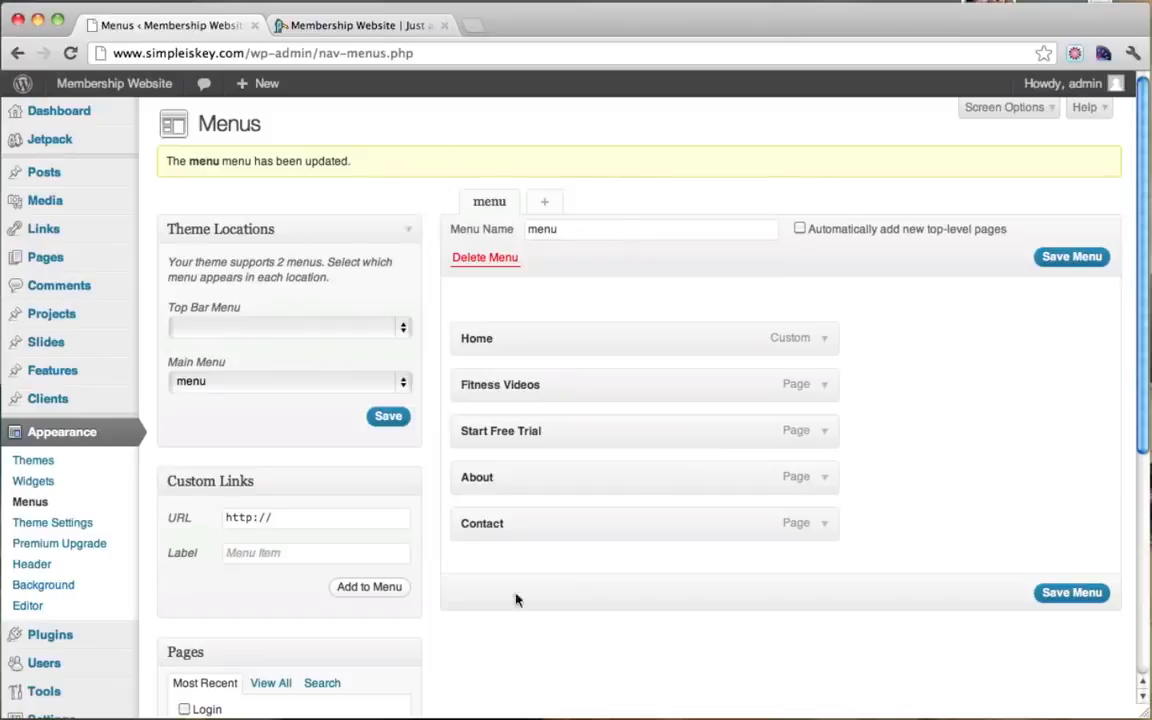
left_click(544, 201)
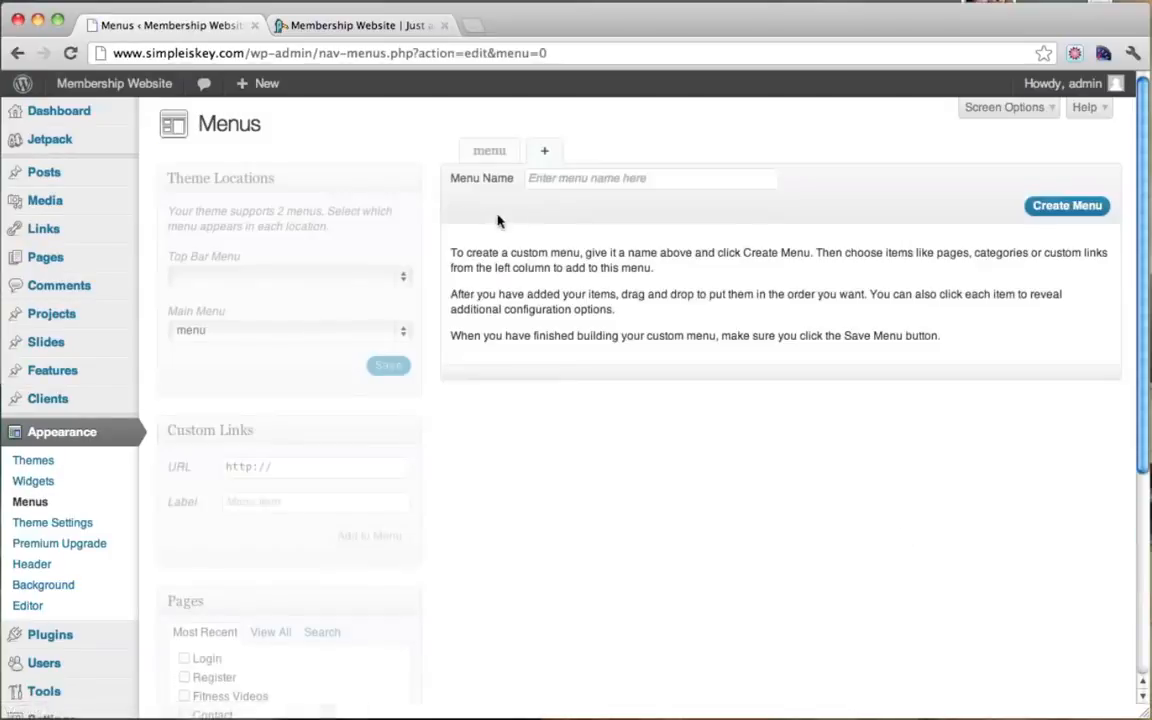
Step: Create a second menu named 'Top'
left_click(587, 181)
type("top")
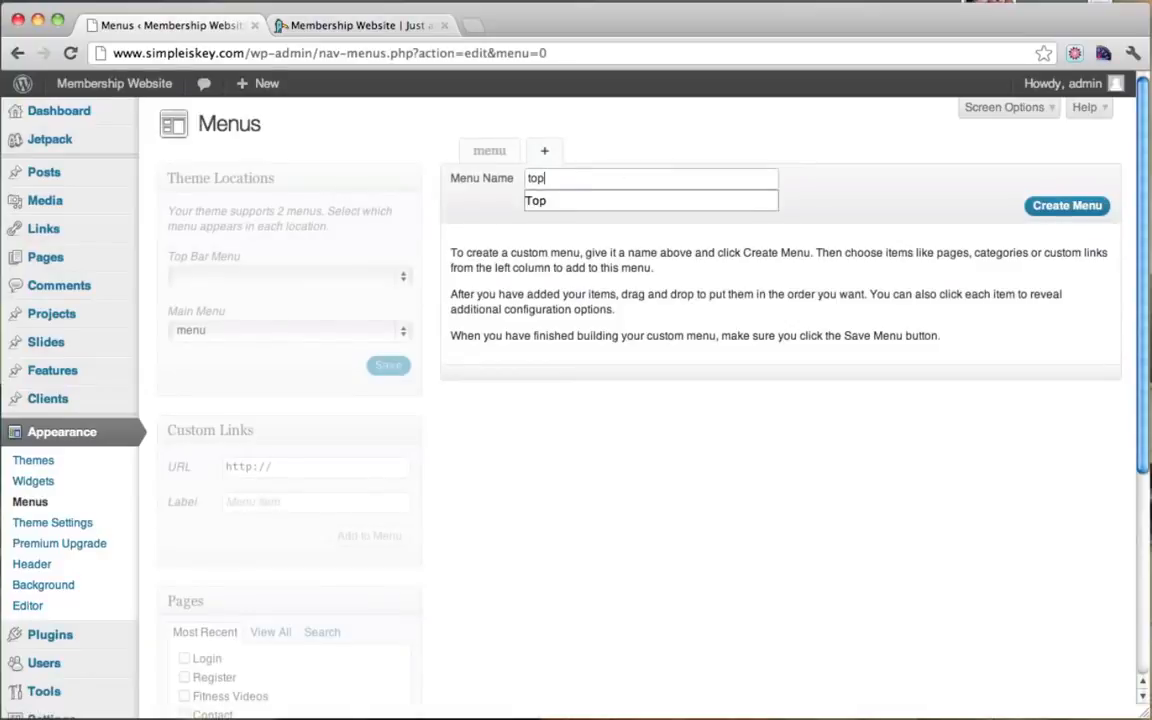
left_click_drag(617, 180, 425, 180)
left_click(1045, 208)
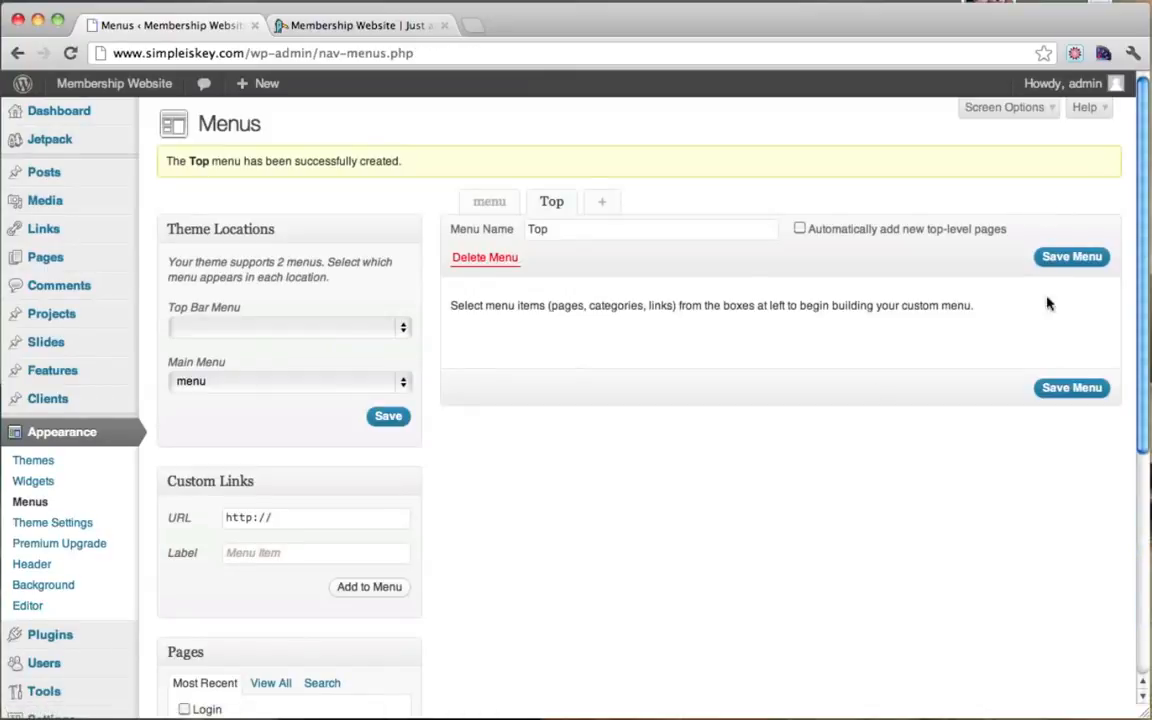
scroll(785, 253, "down", 2)
scroll(785, 253, "down", 3)
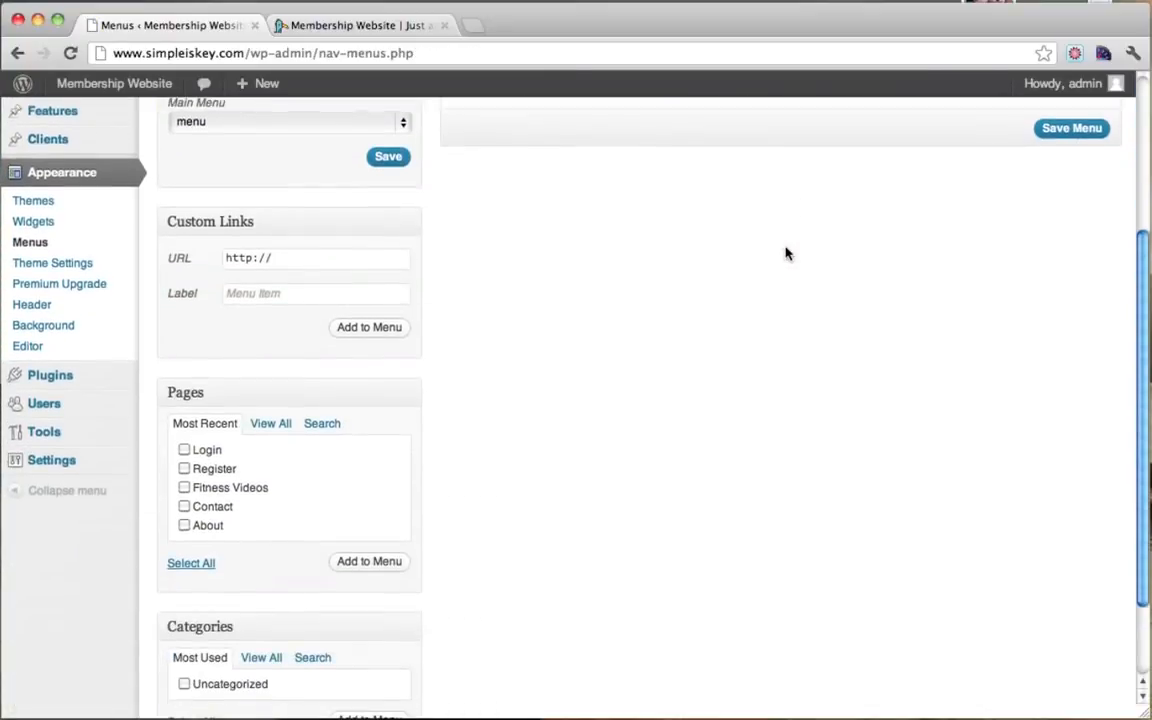
scroll(784, 252, "up", 4)
Step: Glance at the live site, then scroll down to the Pages box holding Login and Register
left_click(385, 25)
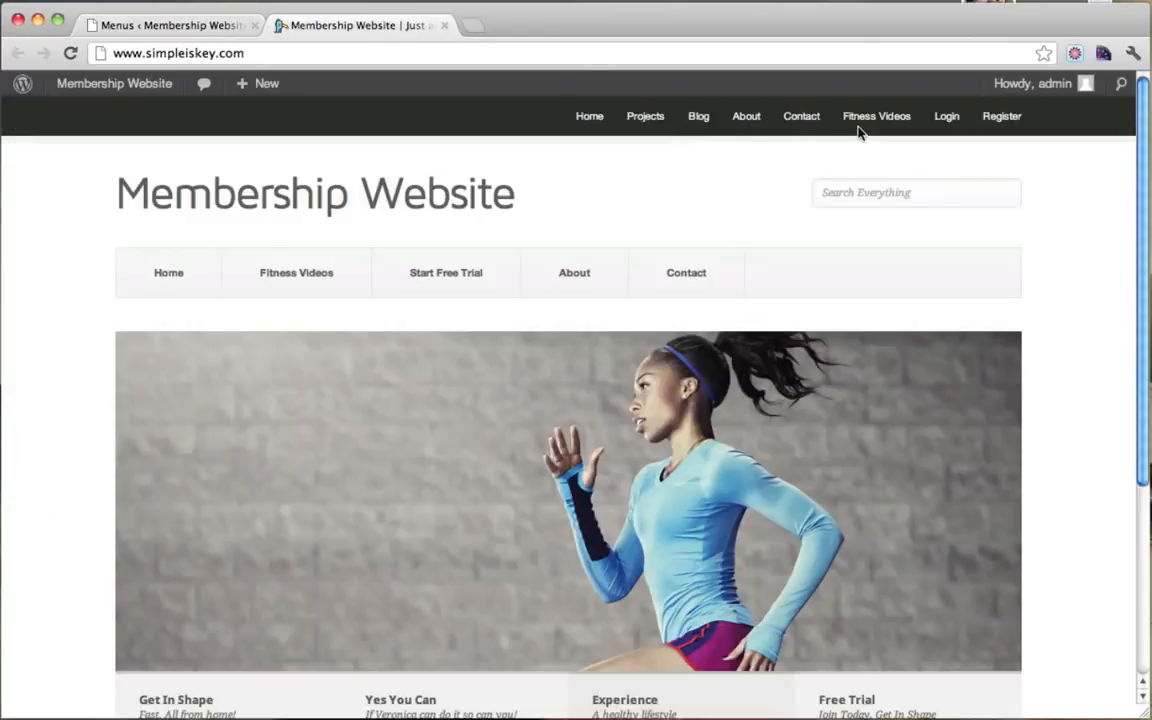
left_click(182, 24)
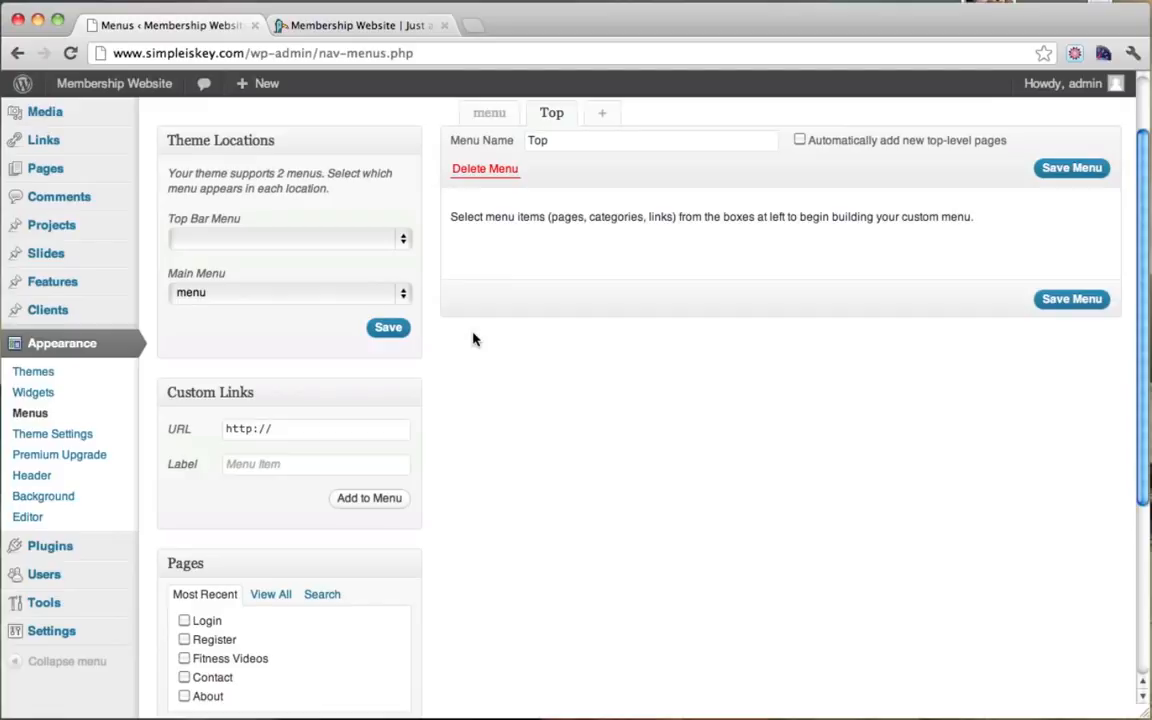
scroll(474, 340, "down", 1)
scroll(474, 340, "down", 3)
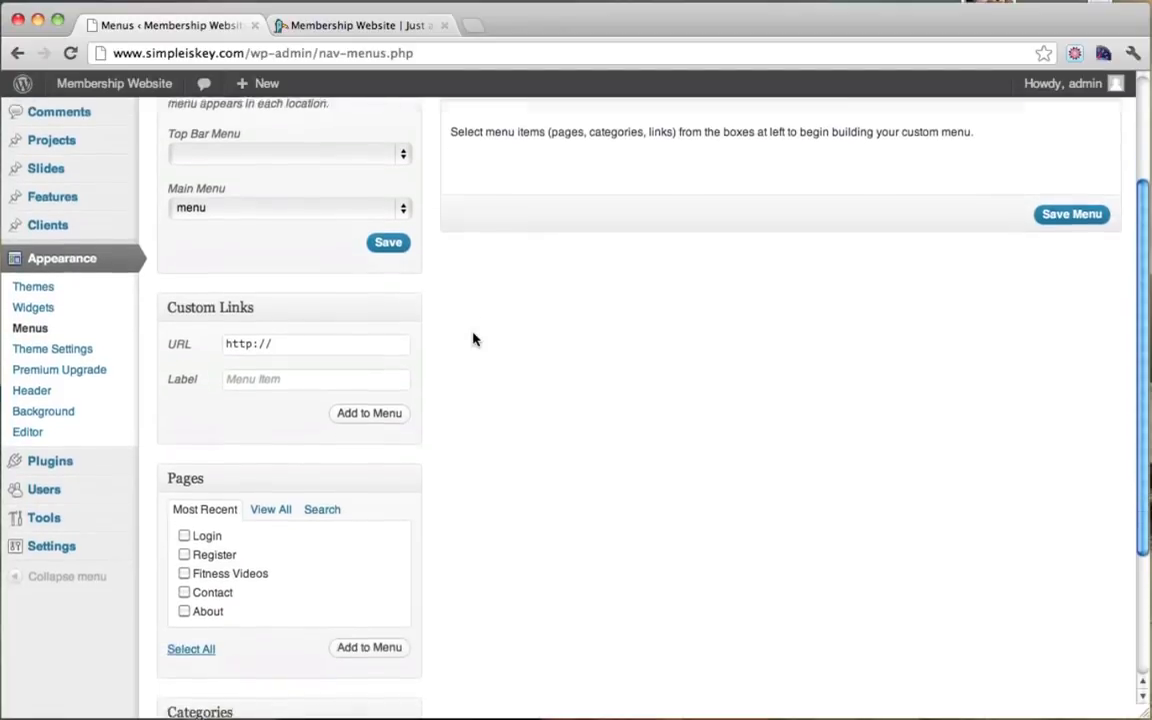
scroll(474, 340, "up", 6)
scroll(758, 321, "down", 4)
scroll(758, 324, "down", 5)
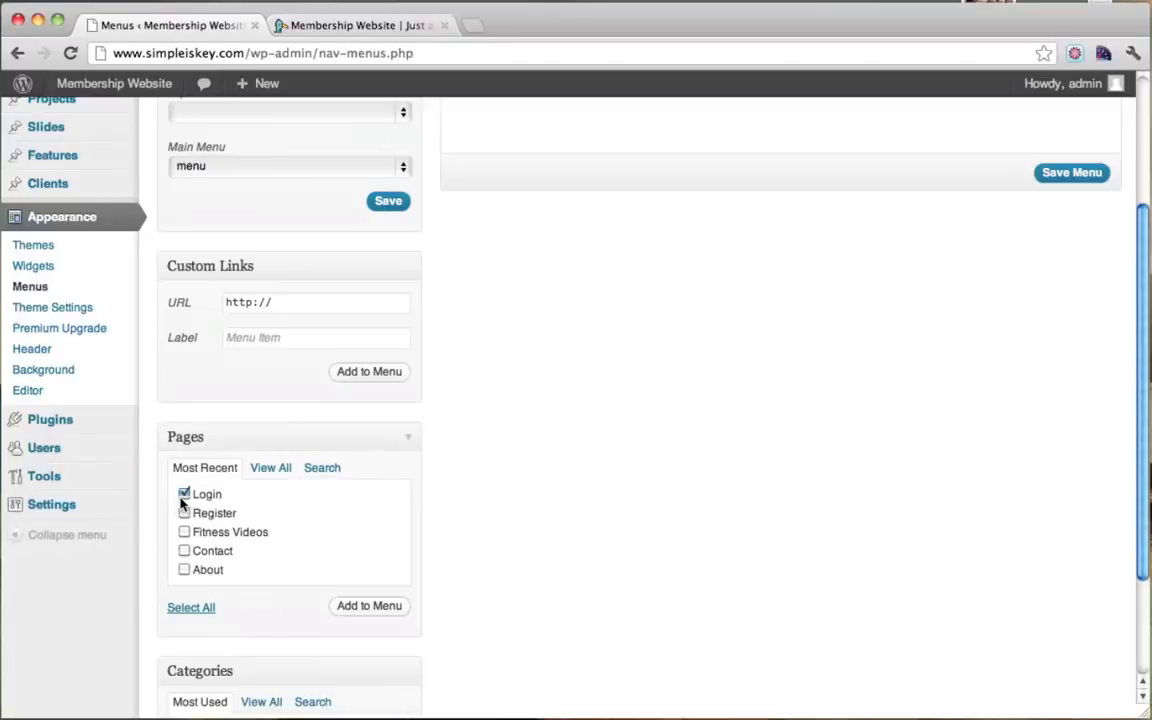
Step: Add Login and Register to Top, relabel them 'Login To Your Account' and 'Create An Account', and save
left_click(391, 607)
scroll(899, 304, "up", 10)
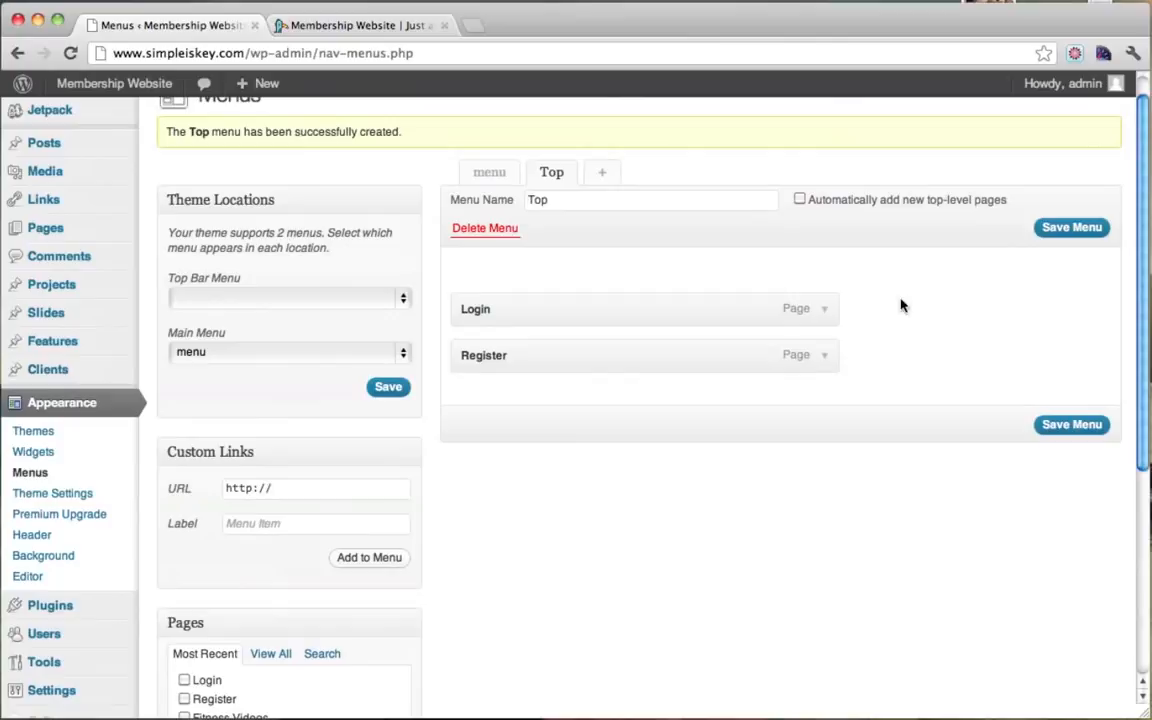
left_click(824, 310)
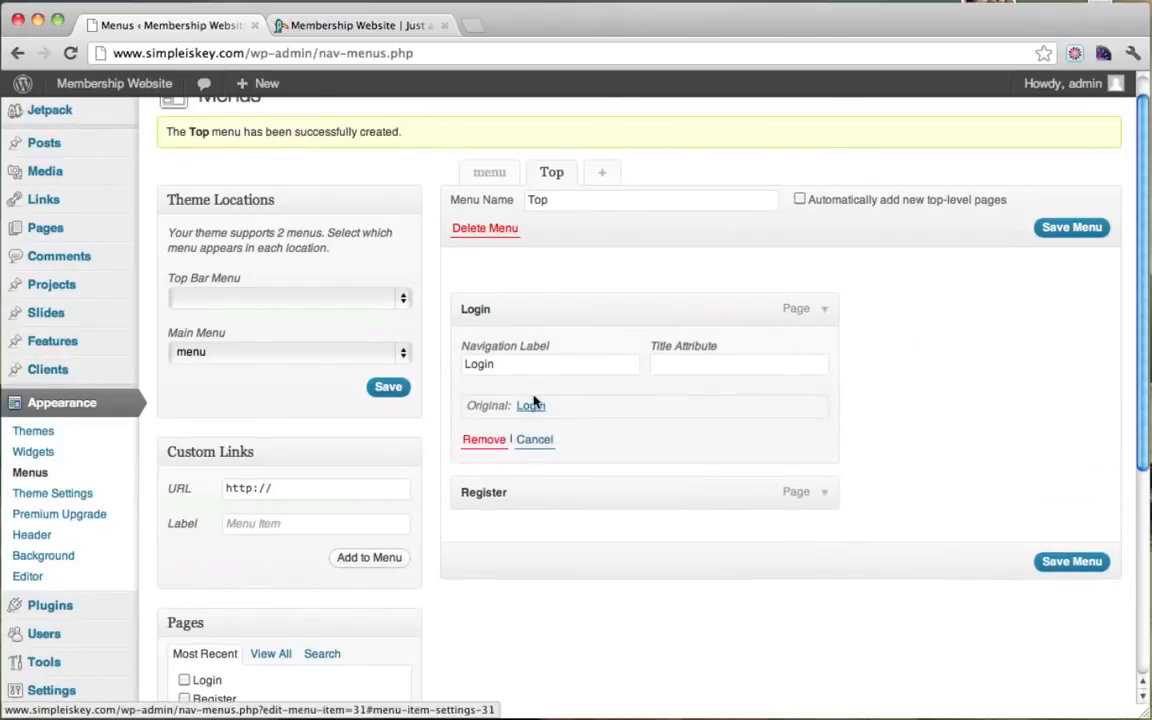
left_click(525, 365)
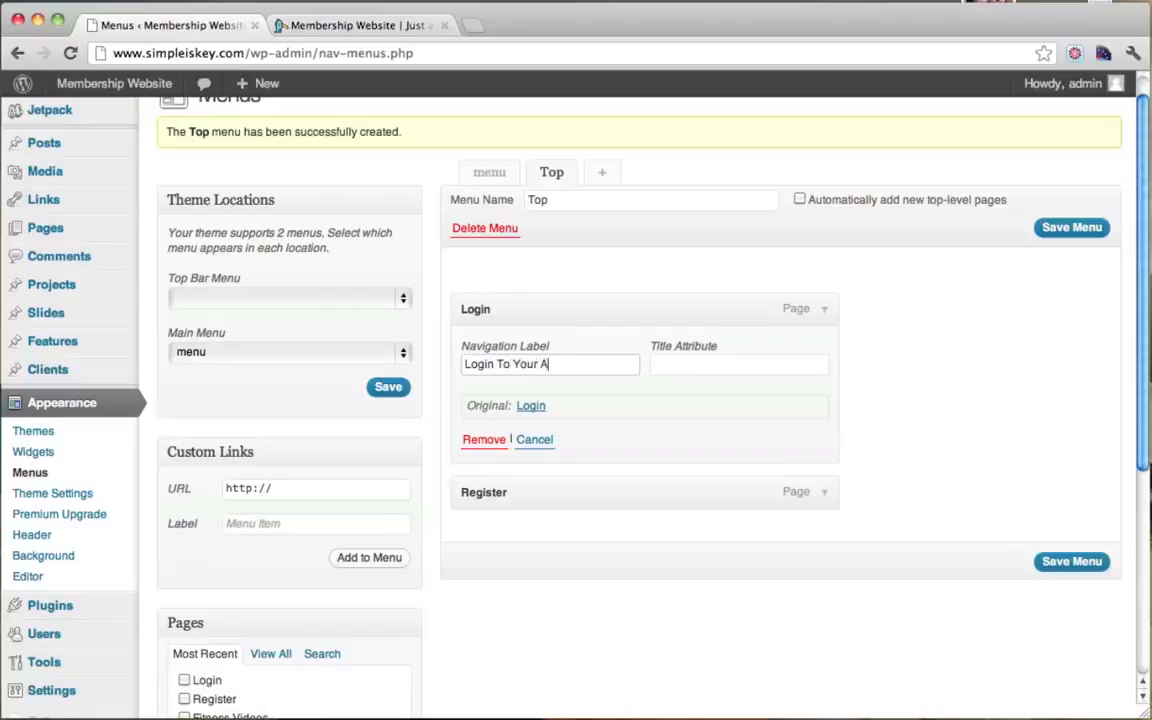
left_click(826, 496)
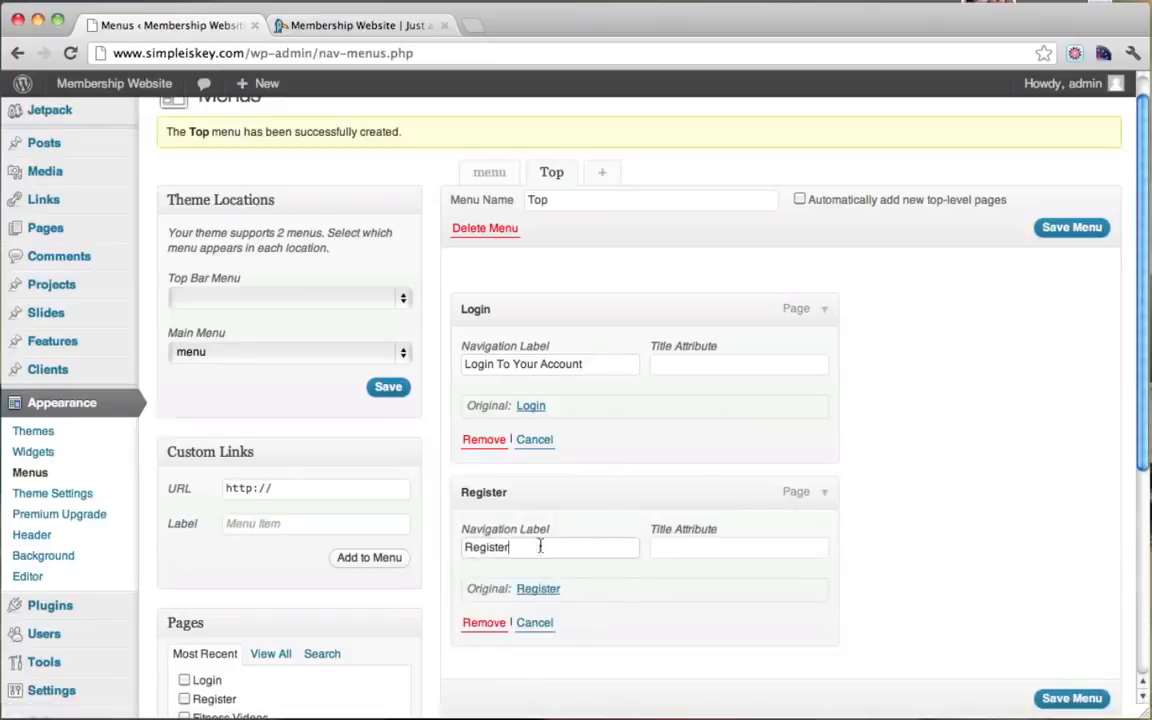
left_click_drag(540, 545, 432, 545)
type("Create An Account")
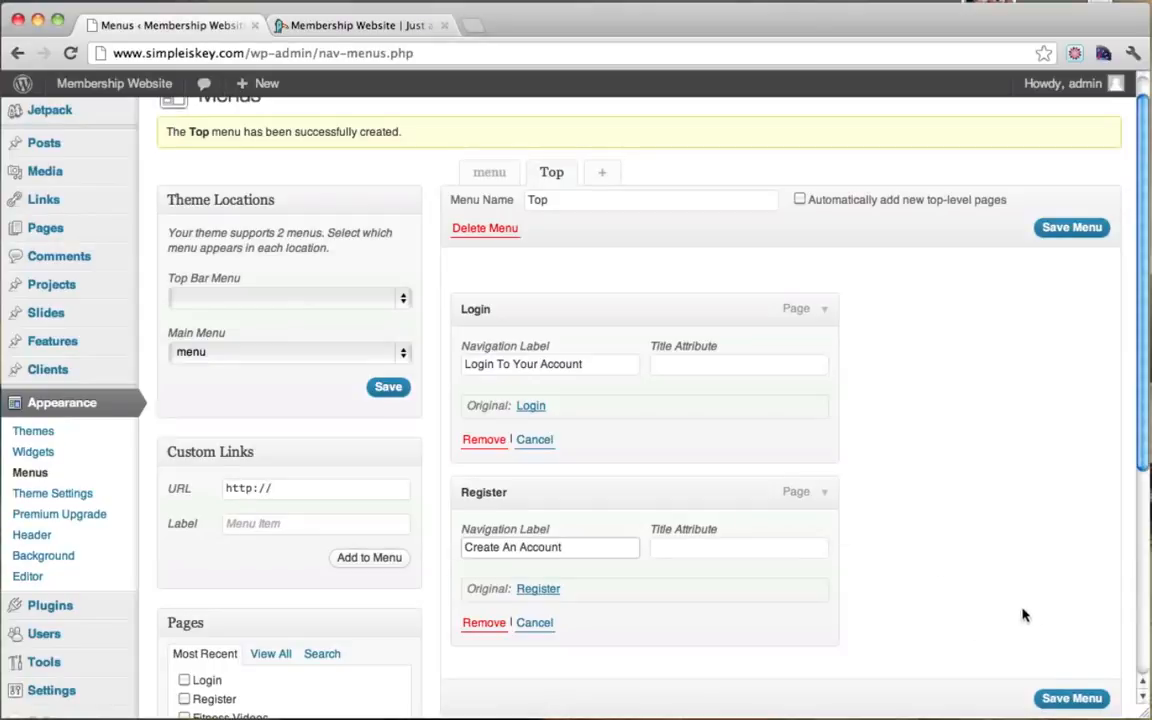
scroll(1047, 642, "down", 1)
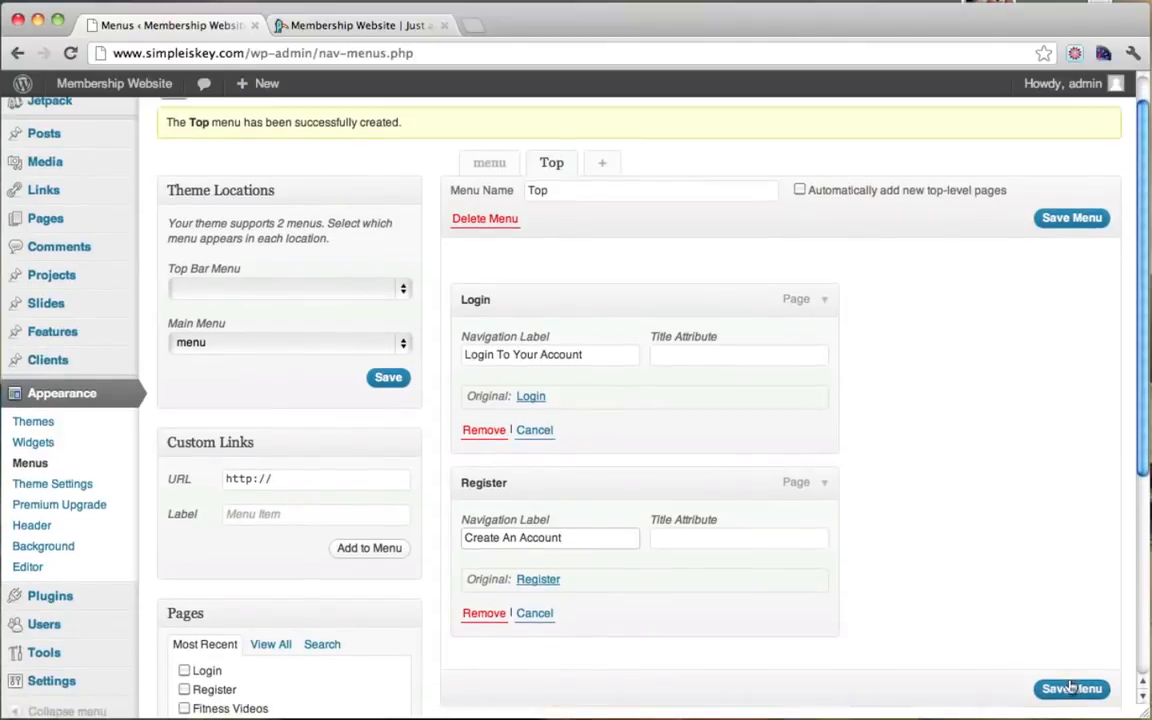
left_click(1070, 688)
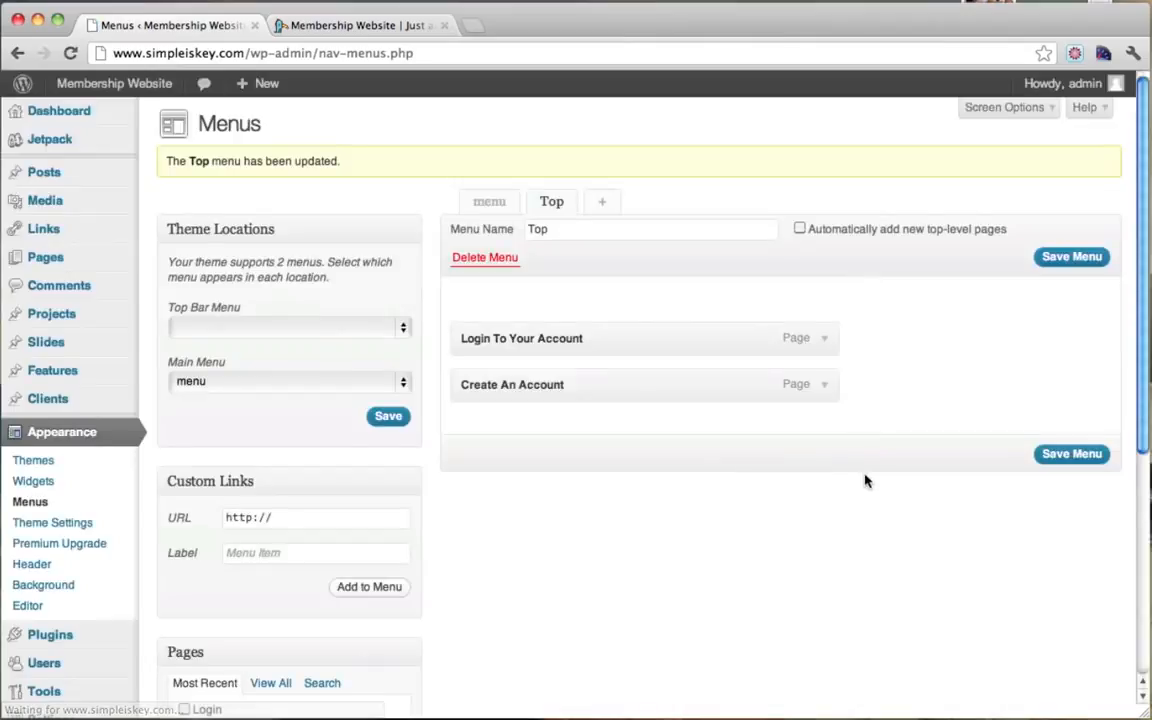
Step: Move Create An Account first, save, and assign the Top menu to the Top Bar Menu location
left_click_drag(491, 390, 478, 332)
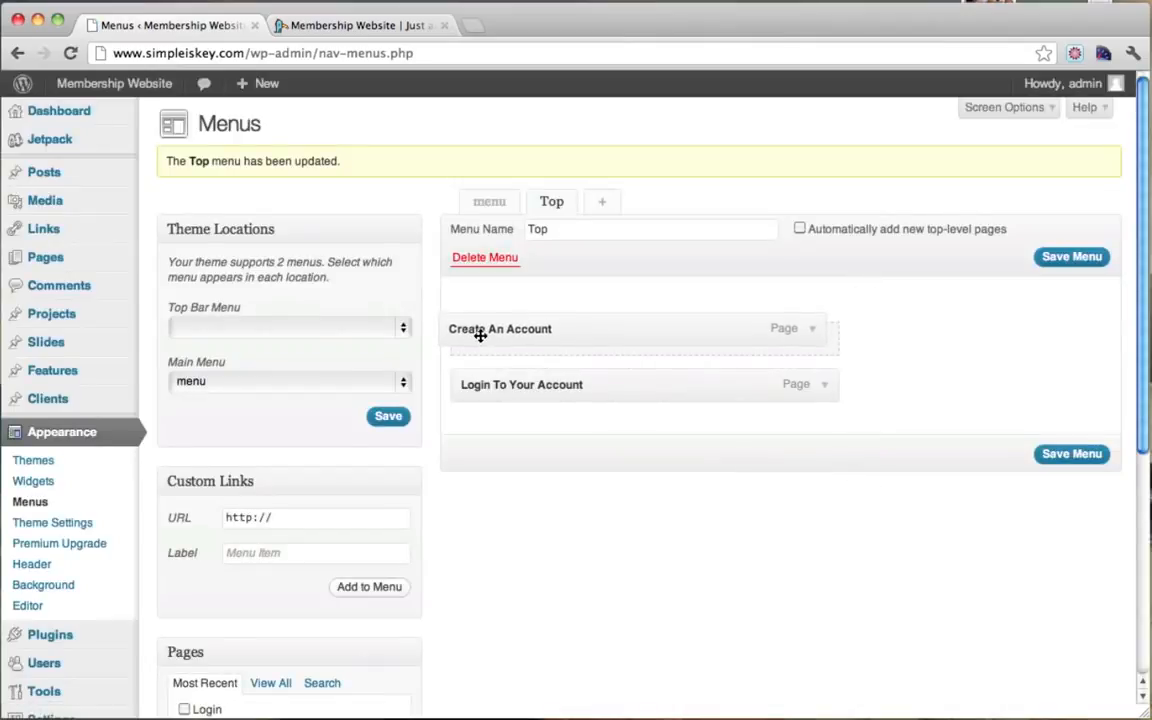
left_click(1064, 454)
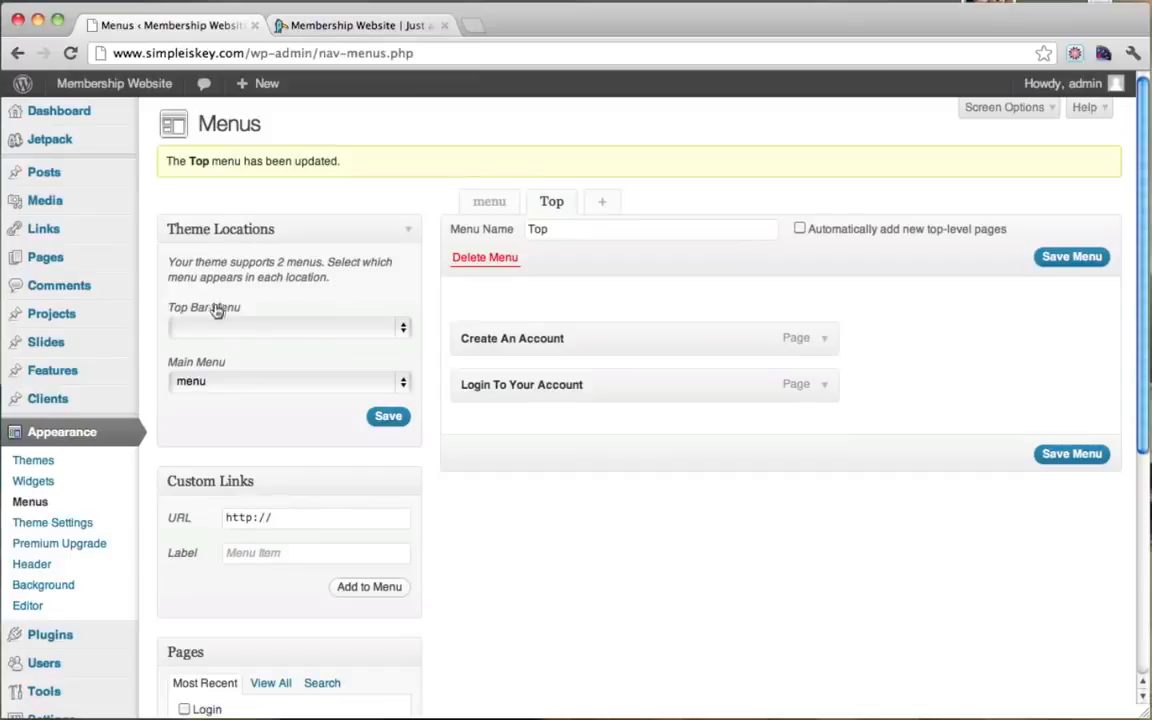
left_click(313, 328)
left_click(266, 359)
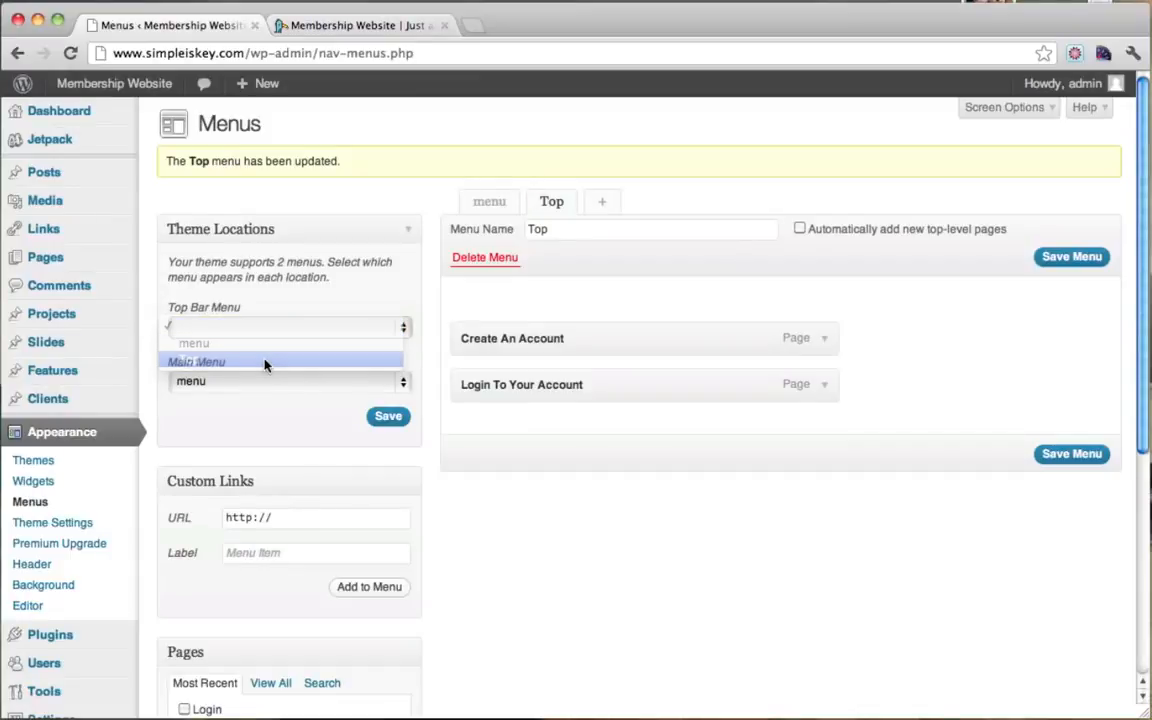
left_click(392, 420)
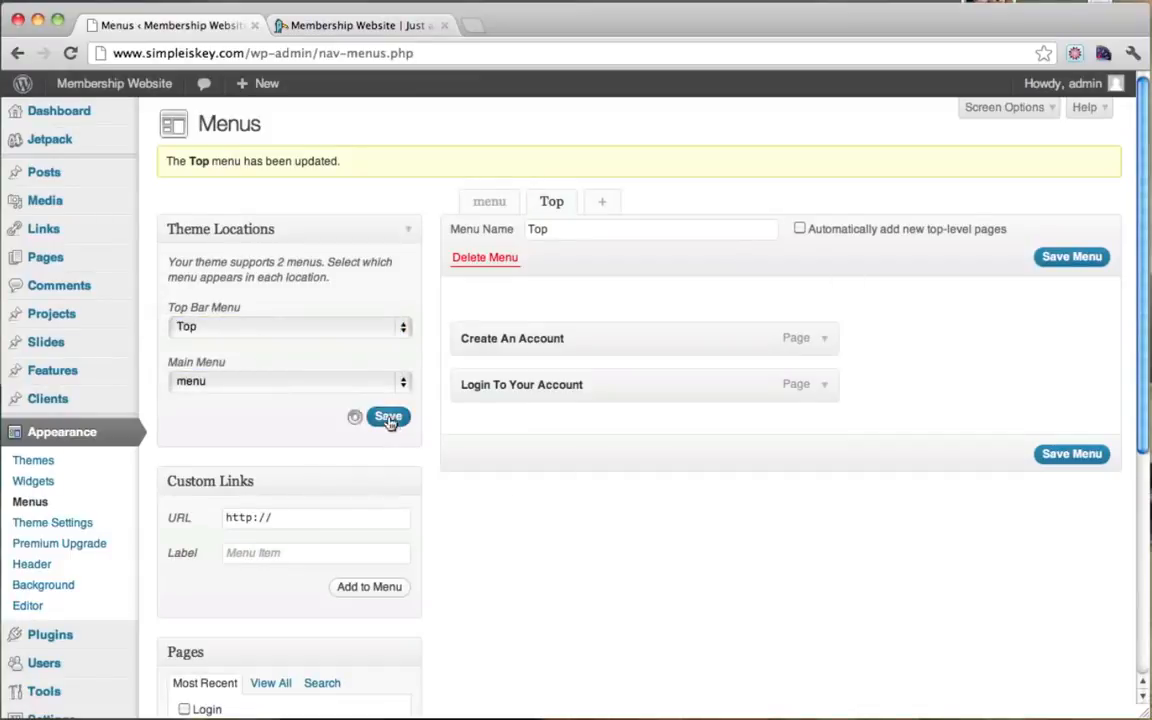
Step: Reload the live site, follow the top-bar link to /login/, then close the extra tab
left_click(366, 27)
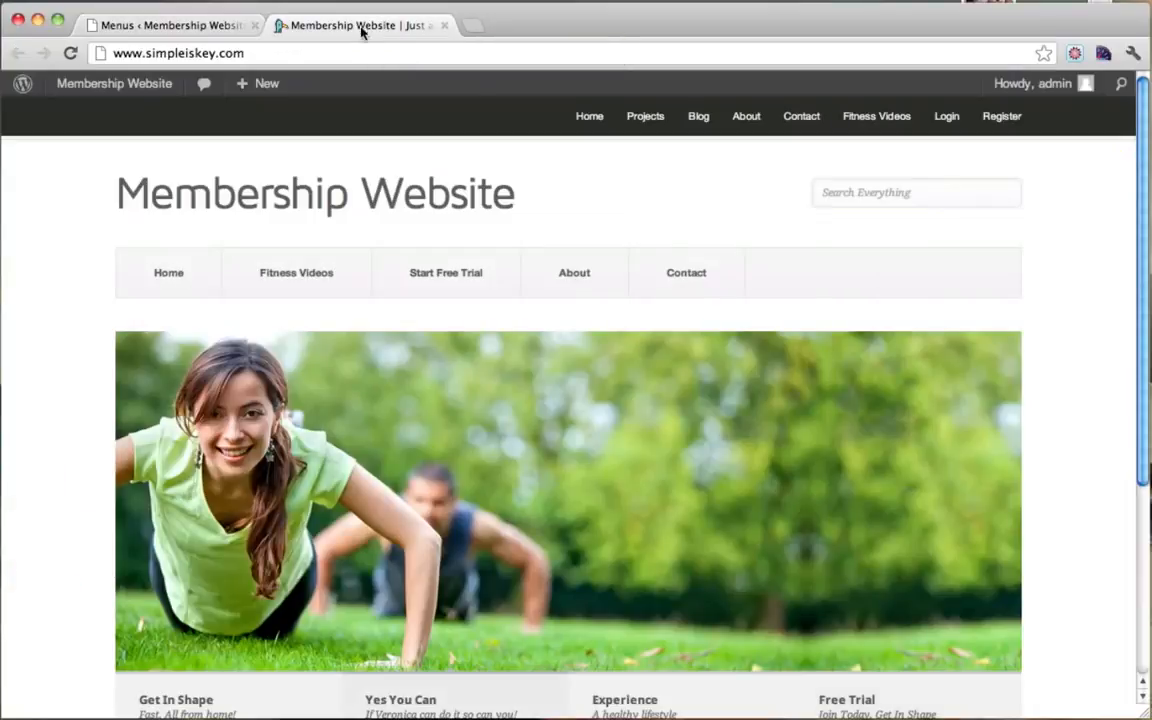
left_click(68, 53)
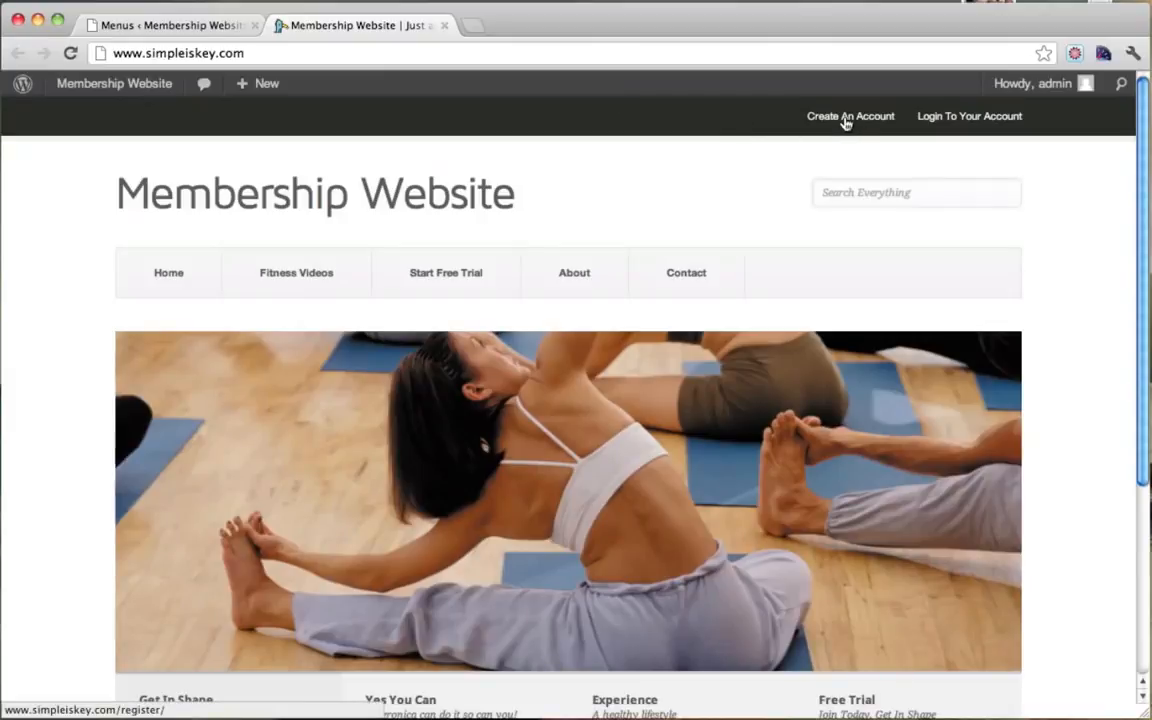
left_click(947, 123)
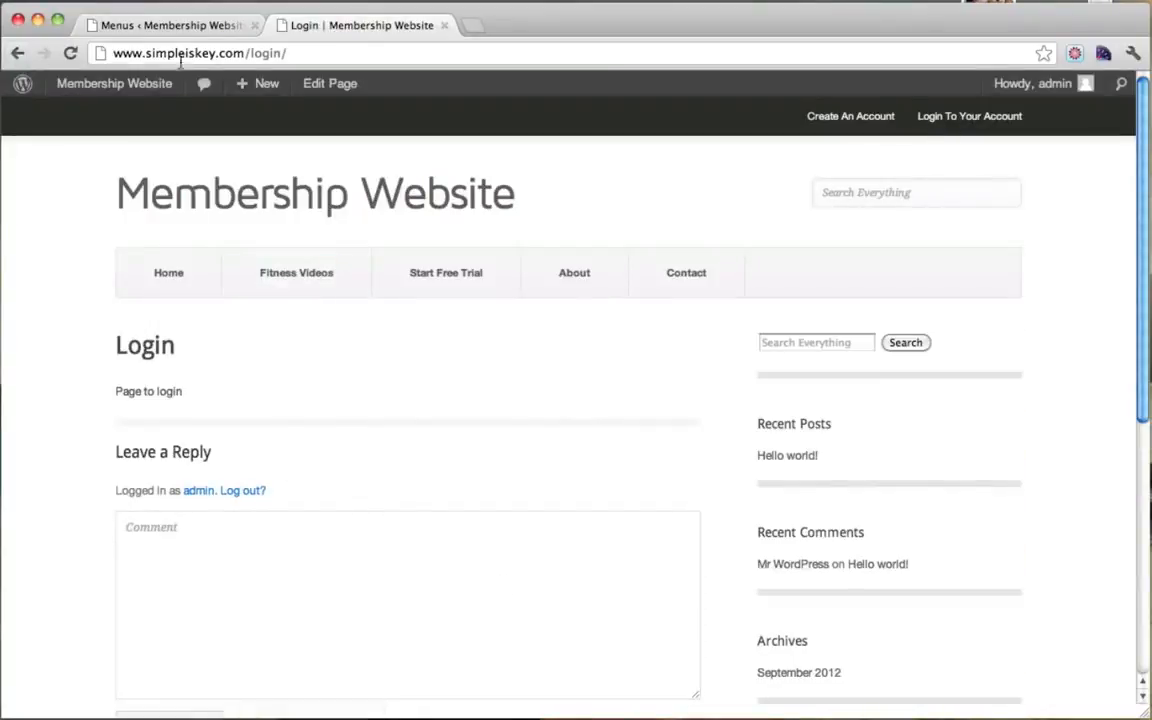
left_click_drag(177, 53, 374, 54)
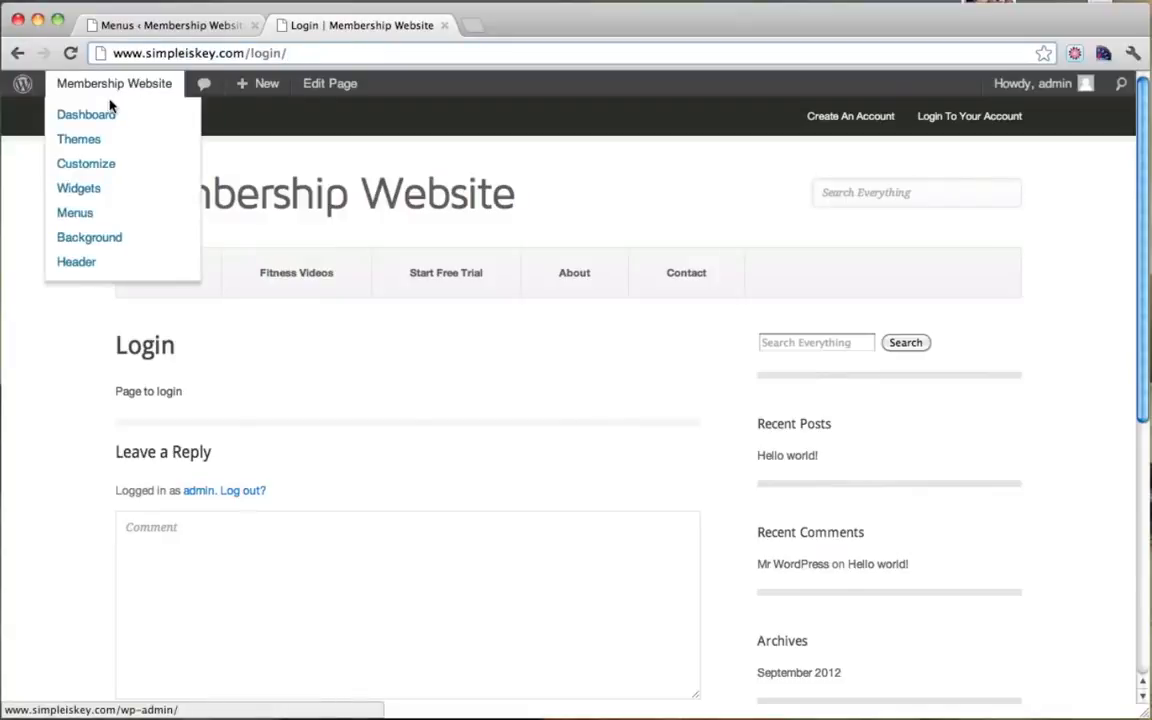
left_click(108, 93)
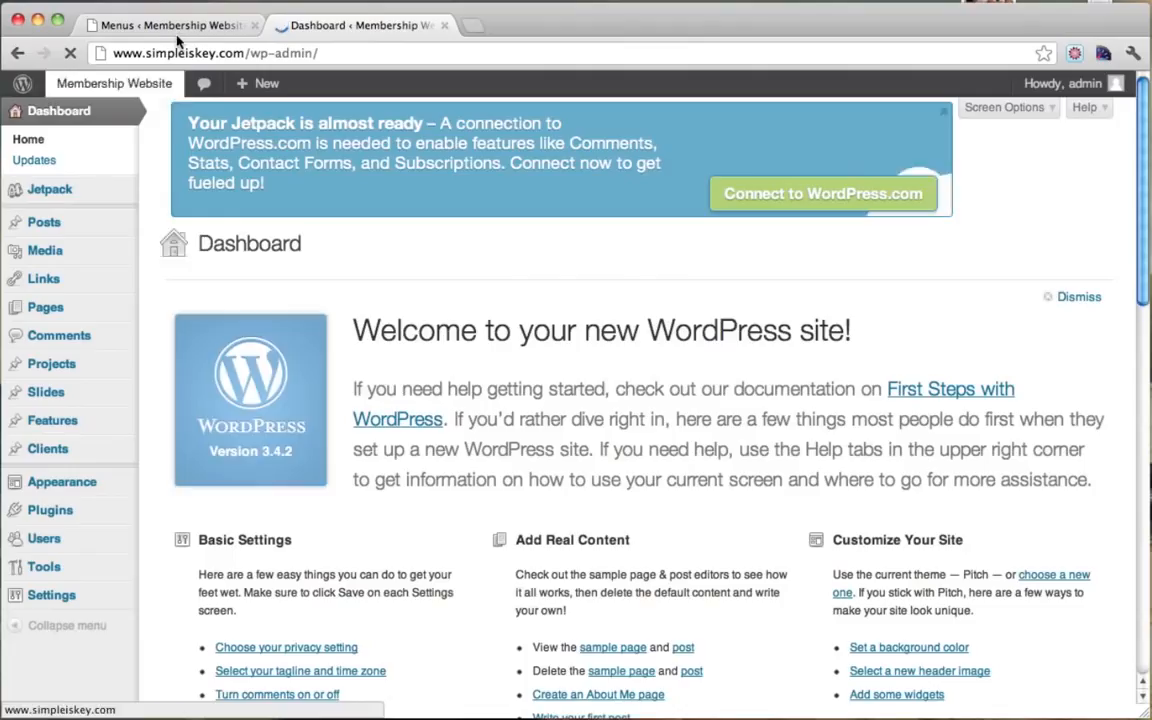
left_click(444, 25)
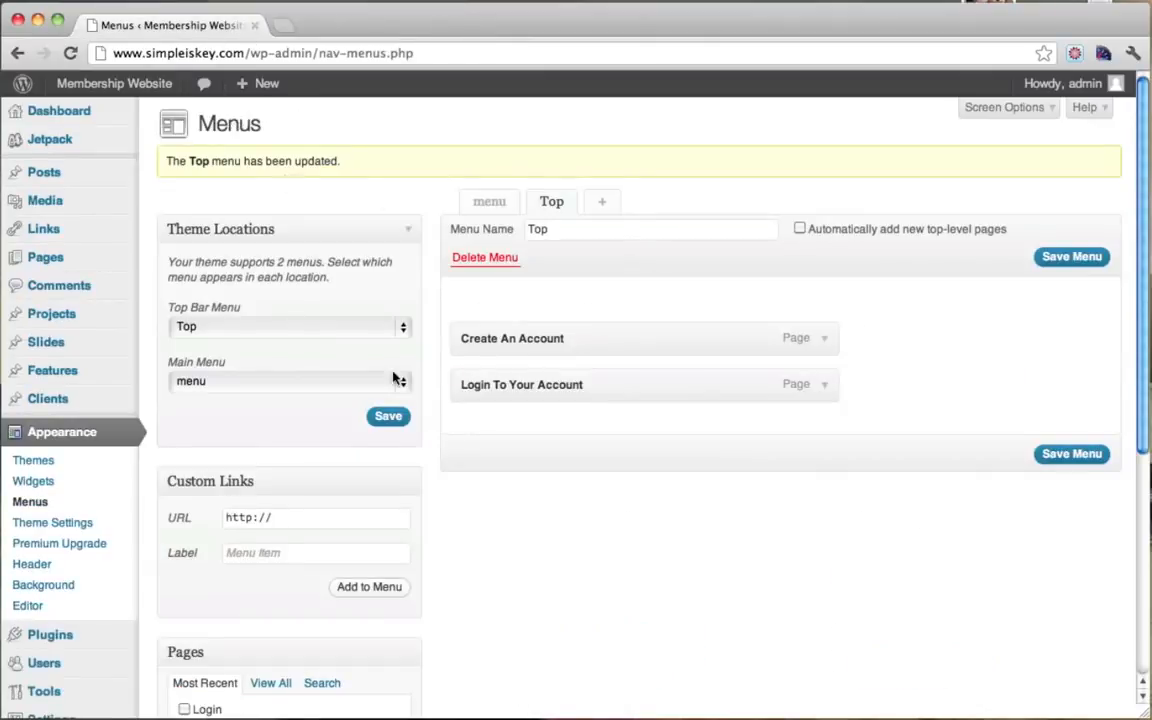
Step: Add the Login page to 'menu', nest it under About above Contact, and save the menu
left_click(467, 207)
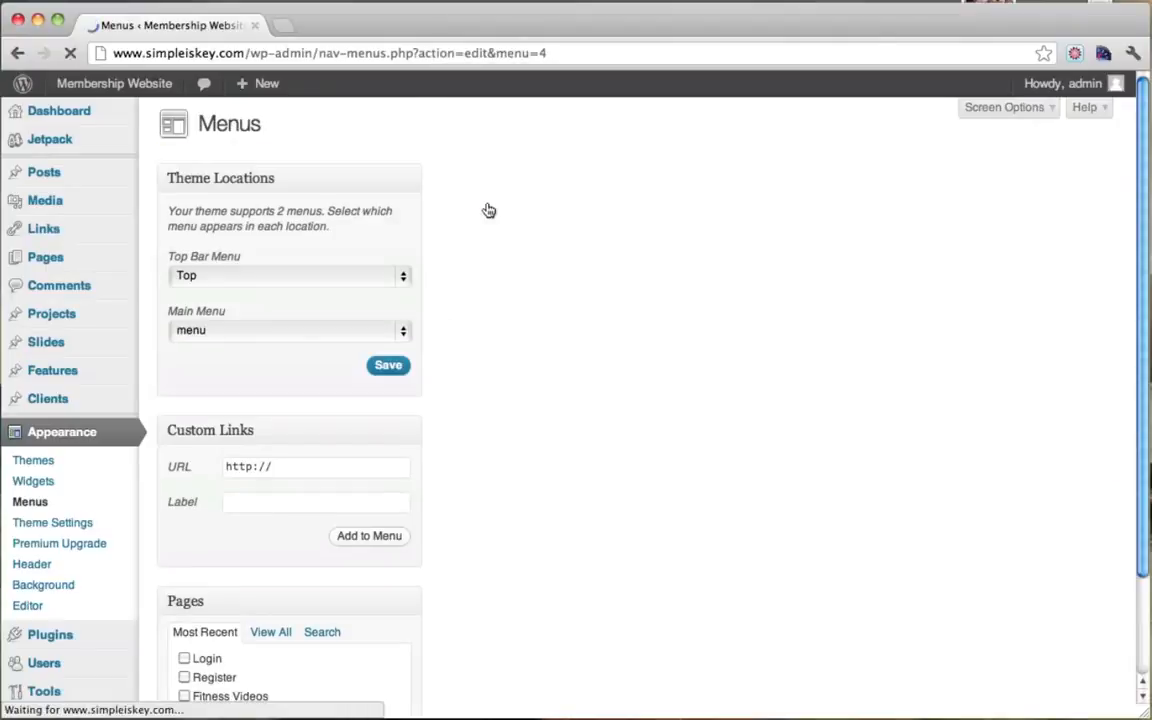
scroll(570, 340, "down", 2)
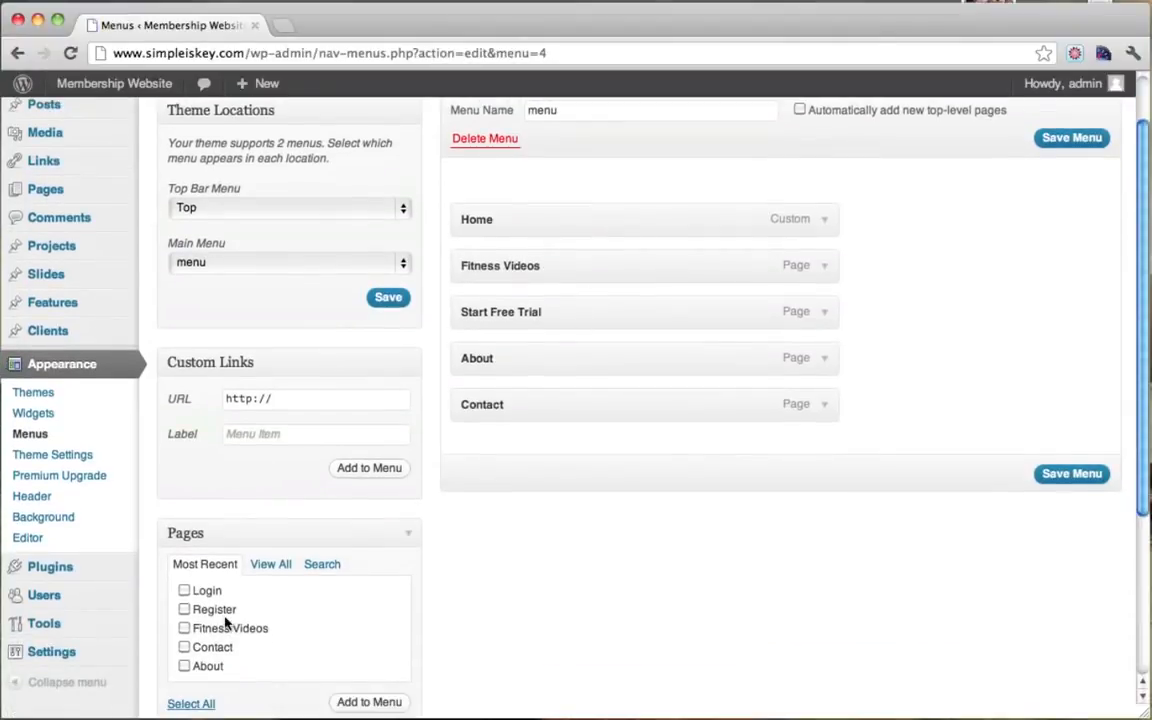
left_click(184, 590)
scroll(393, 586, "down", 1)
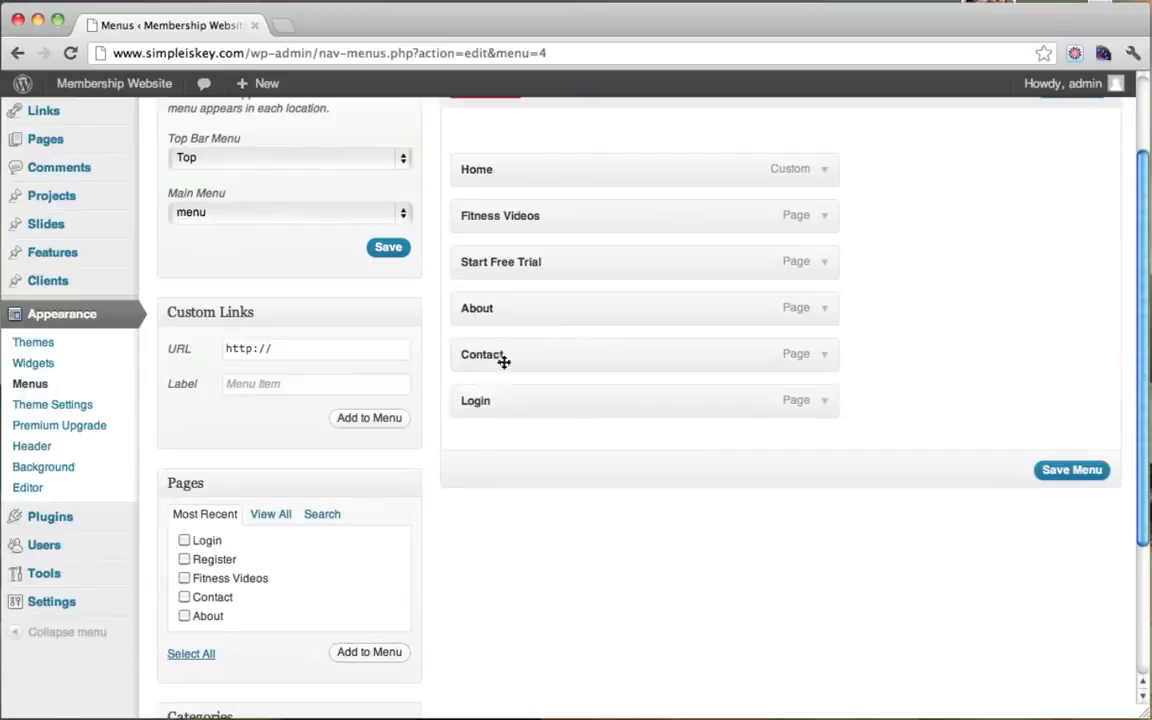
left_click_drag(480, 402, 514, 355)
left_click(1078, 472)
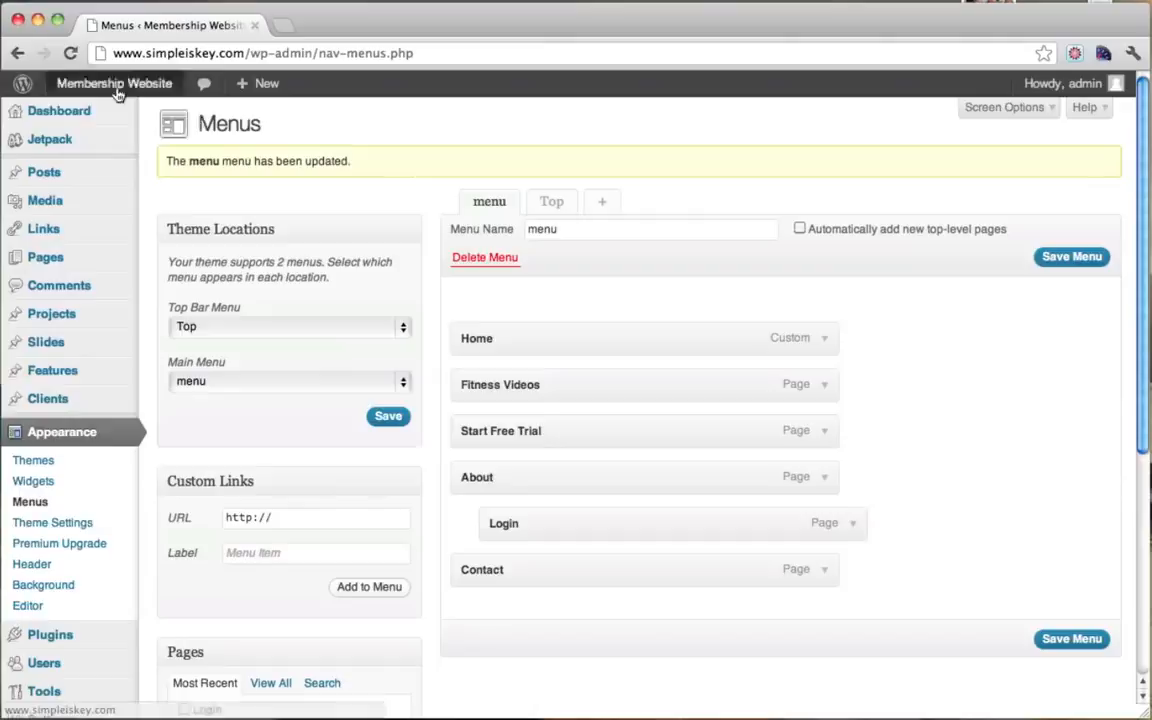
Step: View the live site in a new tab to check the About dropdown
mouse_move(117, 90)
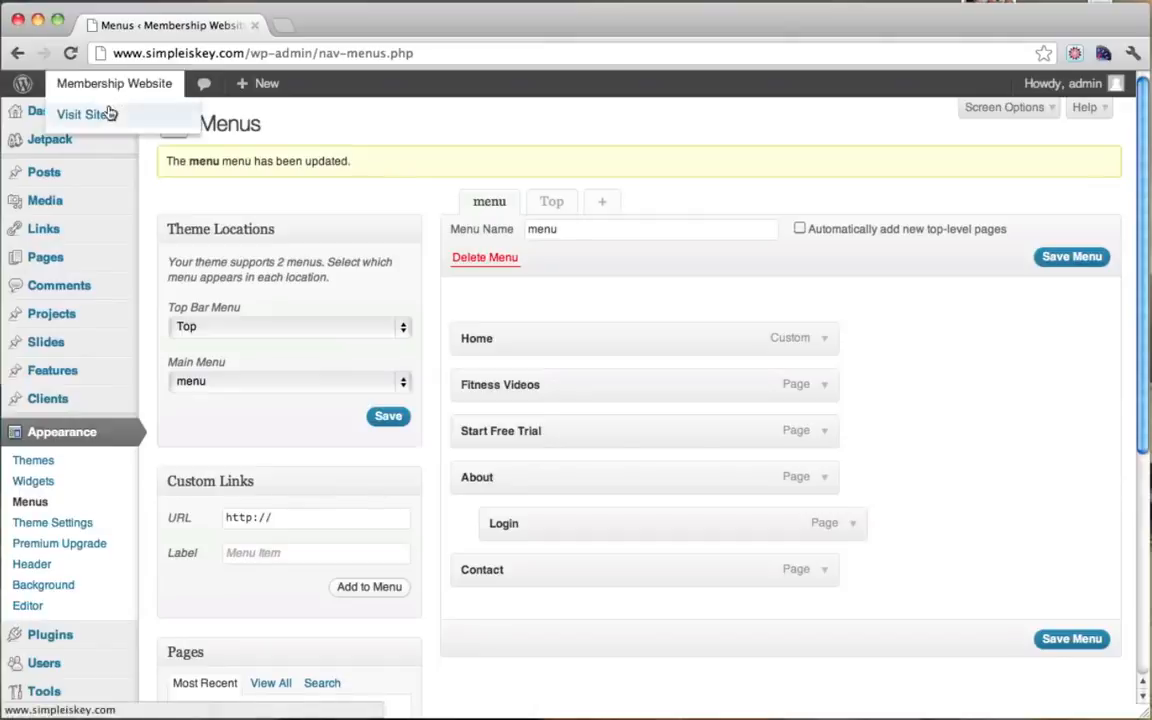
left_click(86, 114, "super")
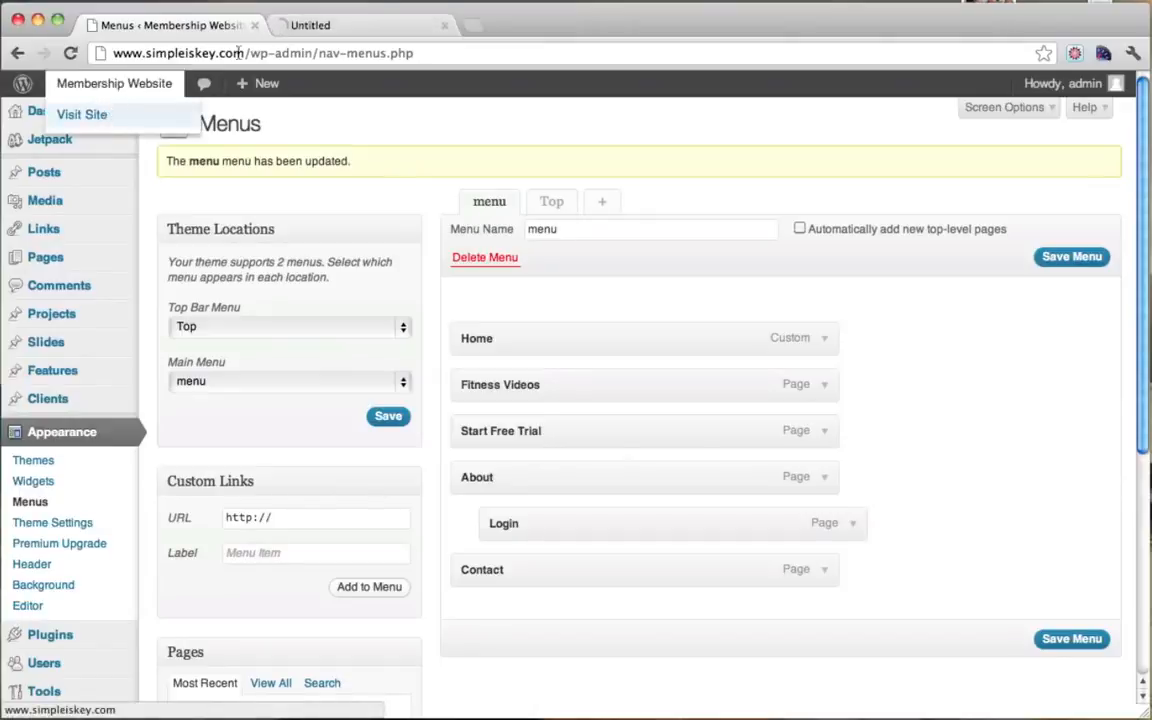
left_click(343, 28)
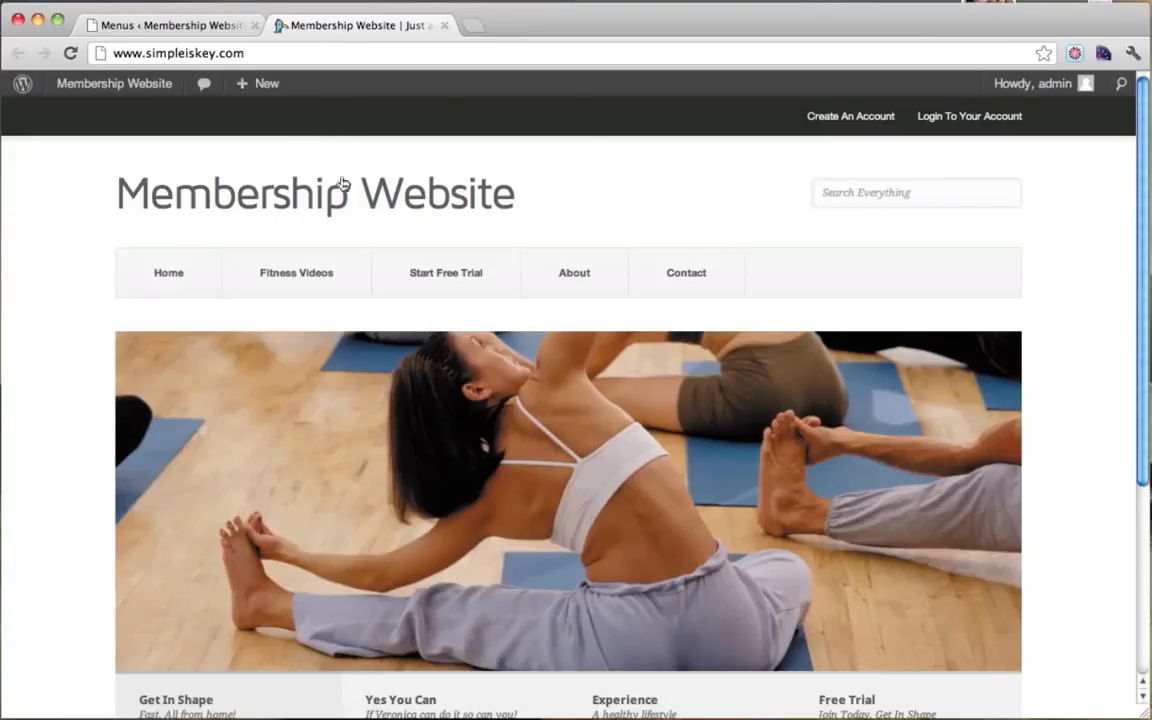
mouse_move(605, 288)
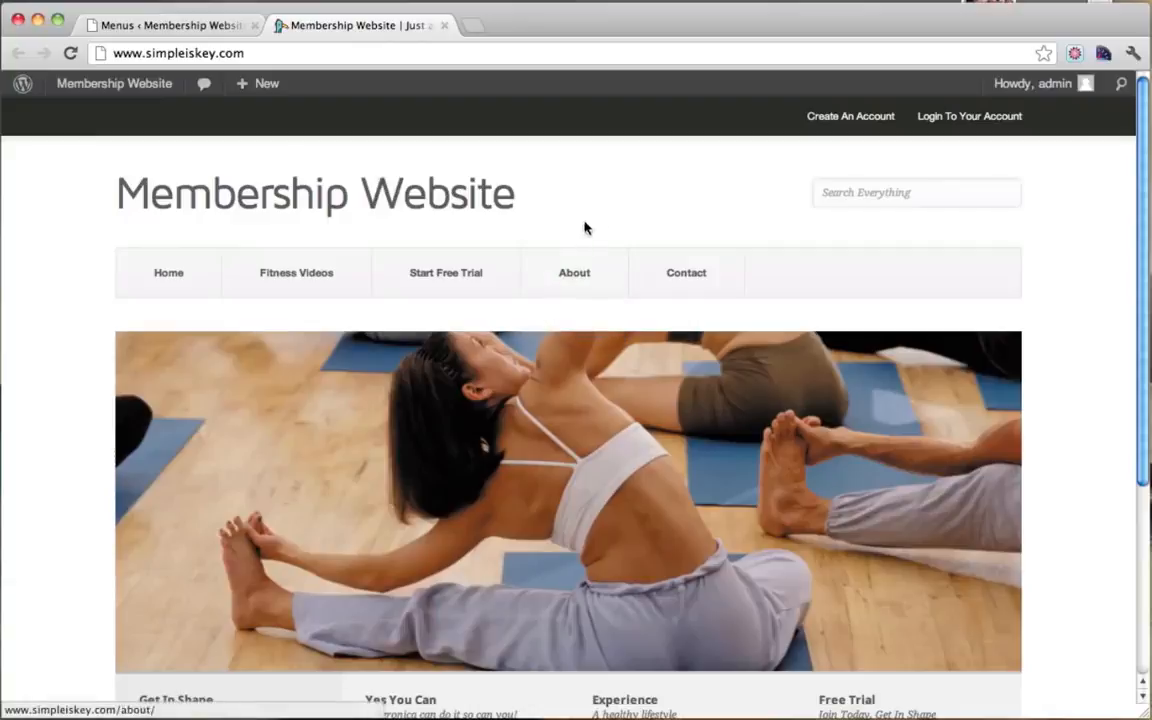
Step: Remove the Login sub-item from the main menu and save it
left_click(207, 30)
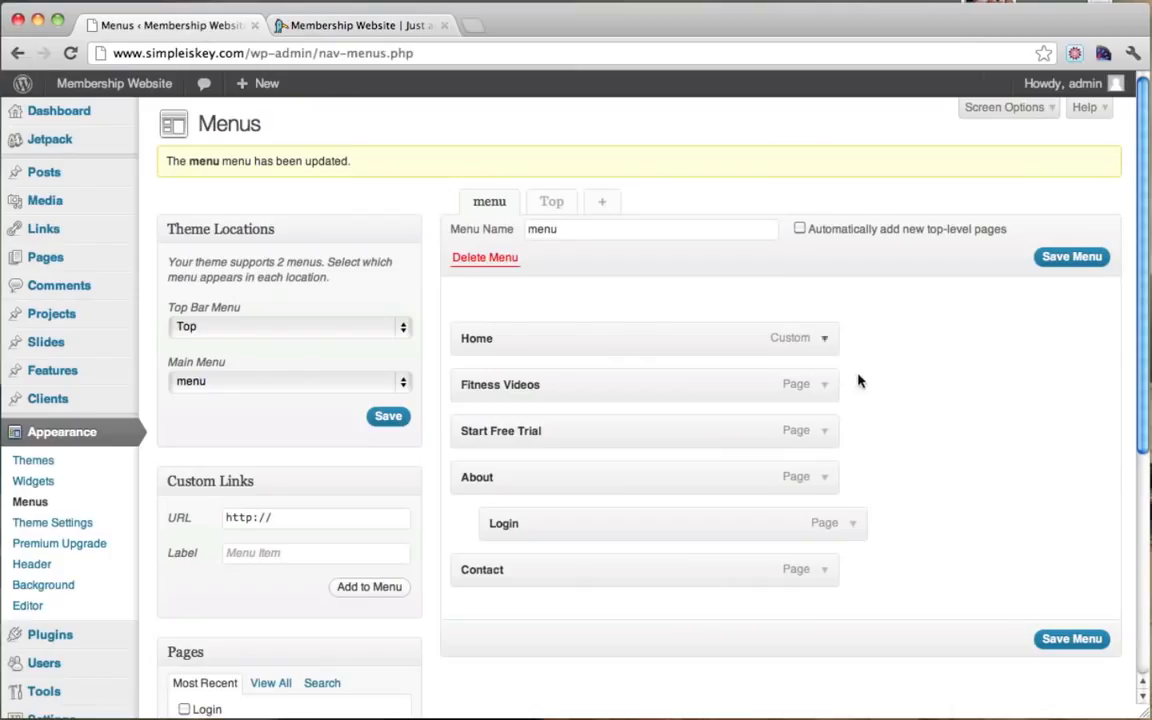
left_click(858, 530)
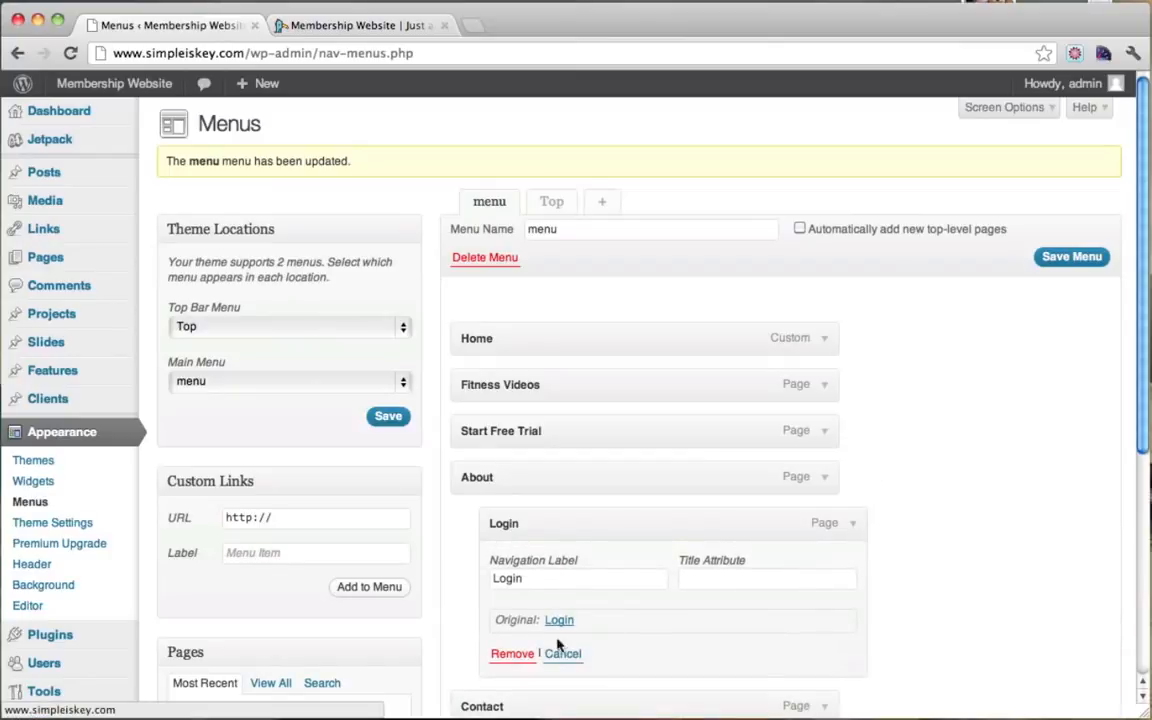
left_click(528, 655)
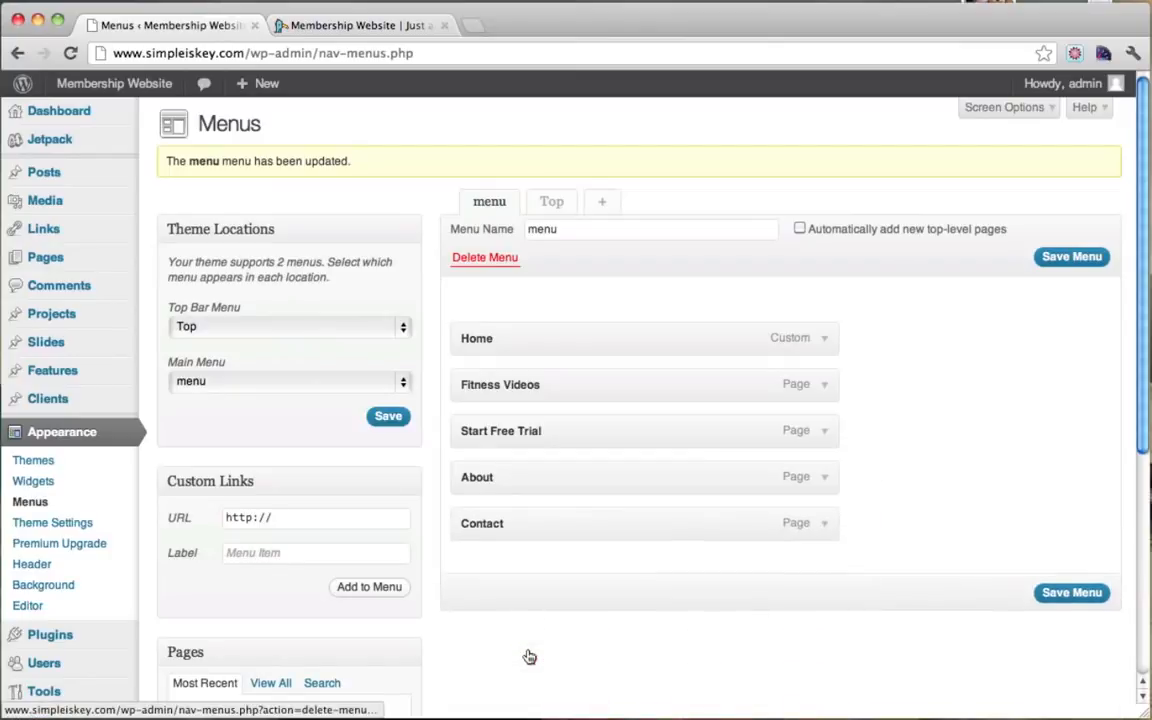
left_click(1060, 594)
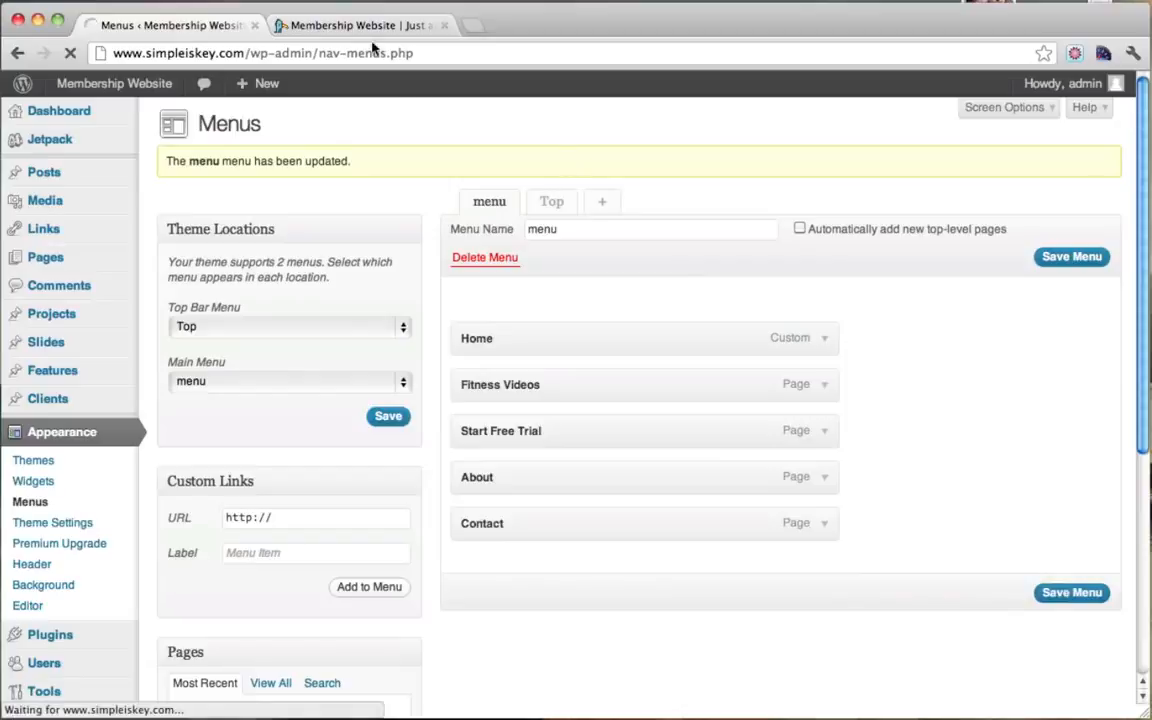
Step: Reload the live site to confirm the menu shows Home, Fitness Videos, Start Free Trial, About, Contact
left_click(290, 23)
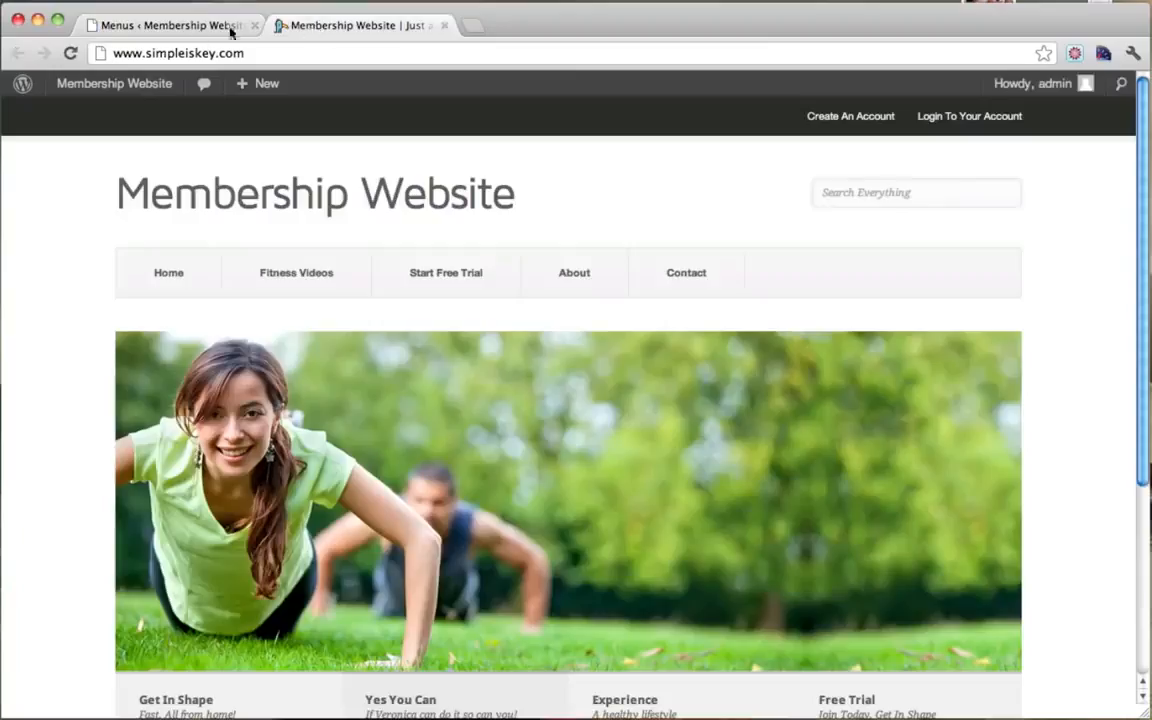
left_click(80, 57)
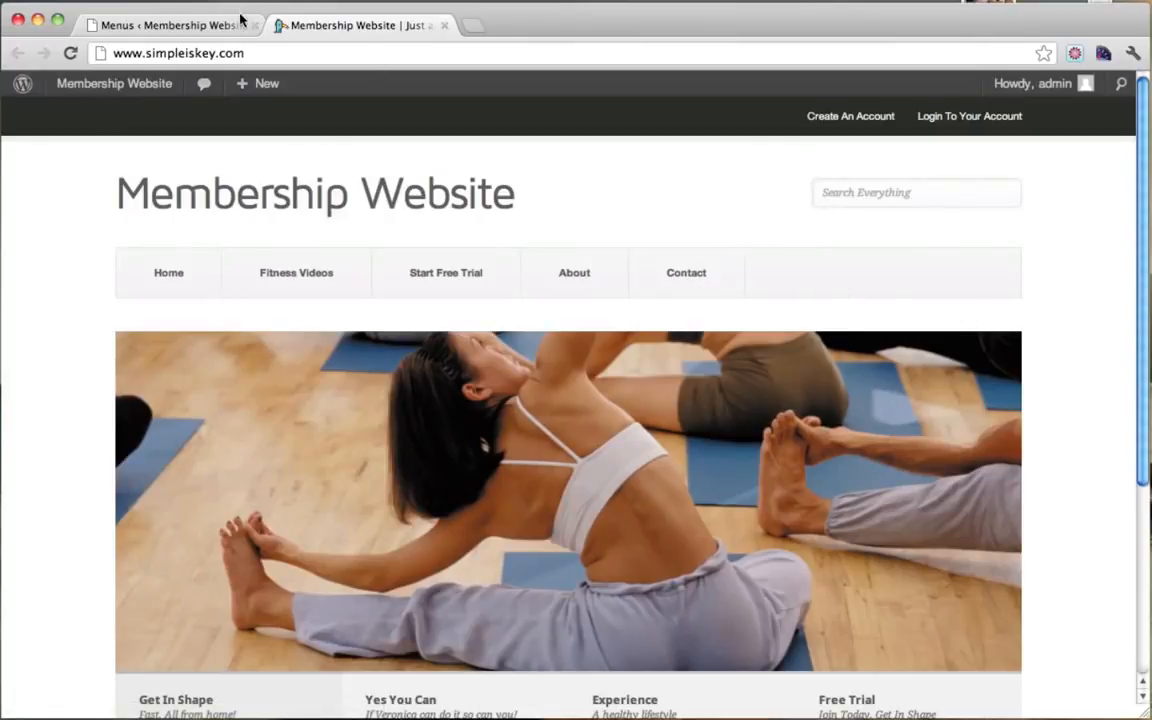
left_click(205, 26)
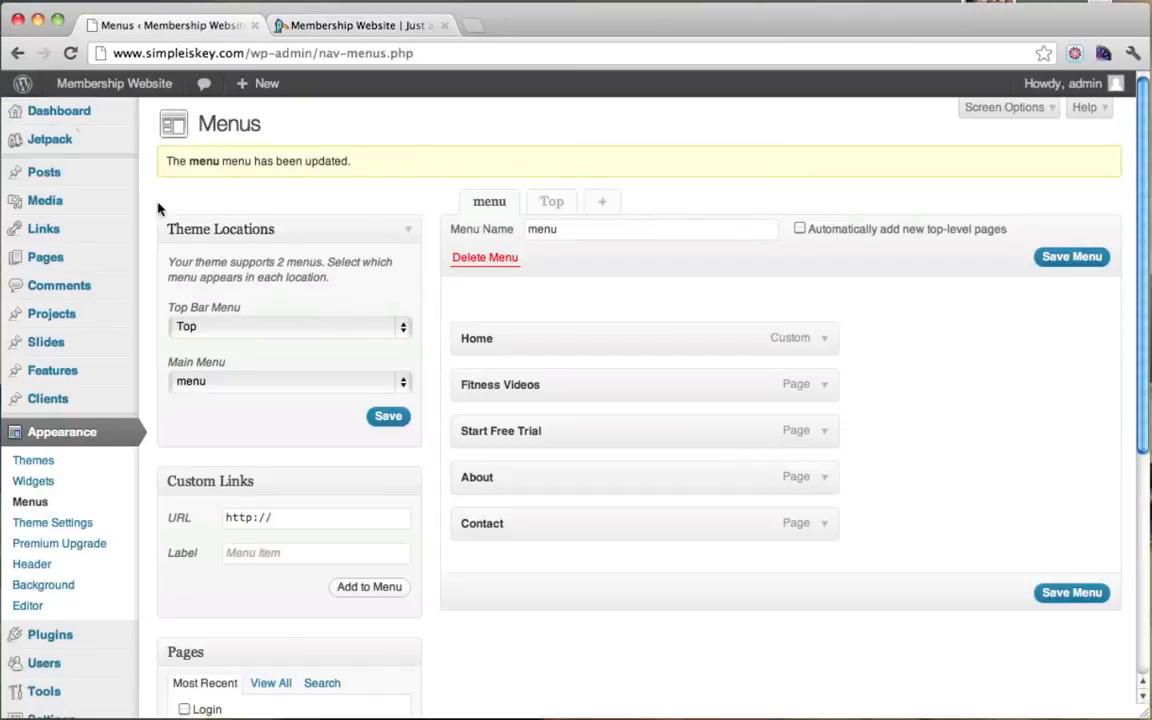
Step: Turn on Scale Main Menu in the Pitch theme settings and save
scroll(146, 421, "down", 2)
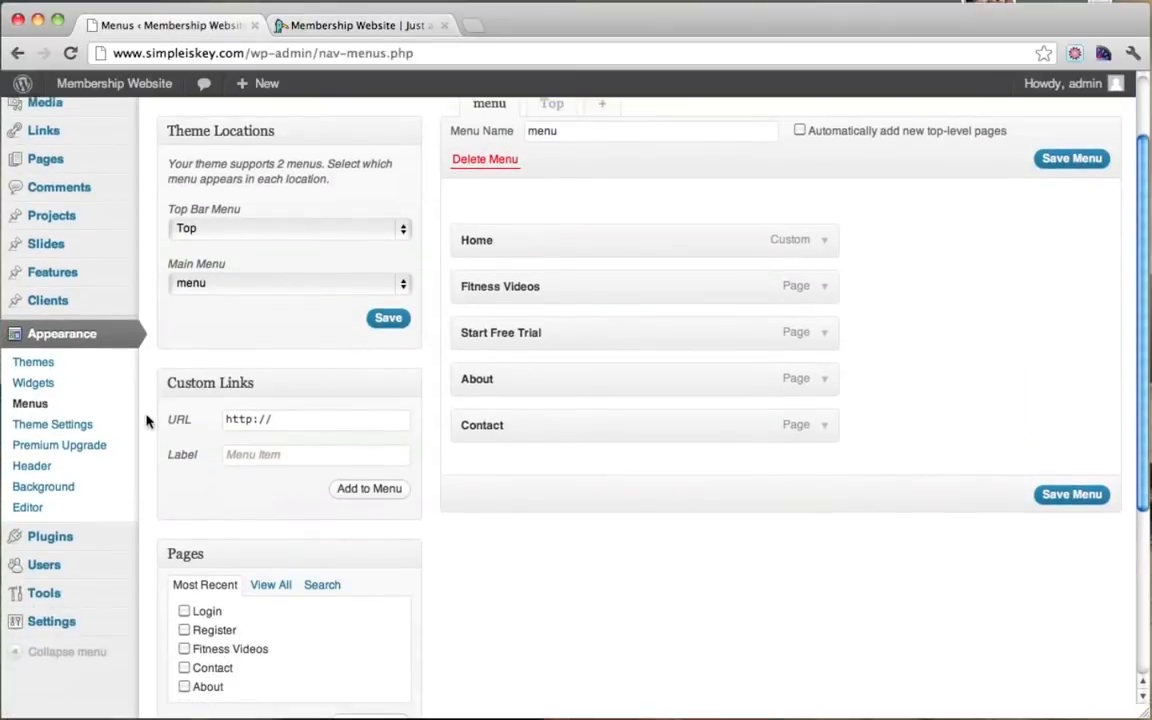
left_click(64, 433)
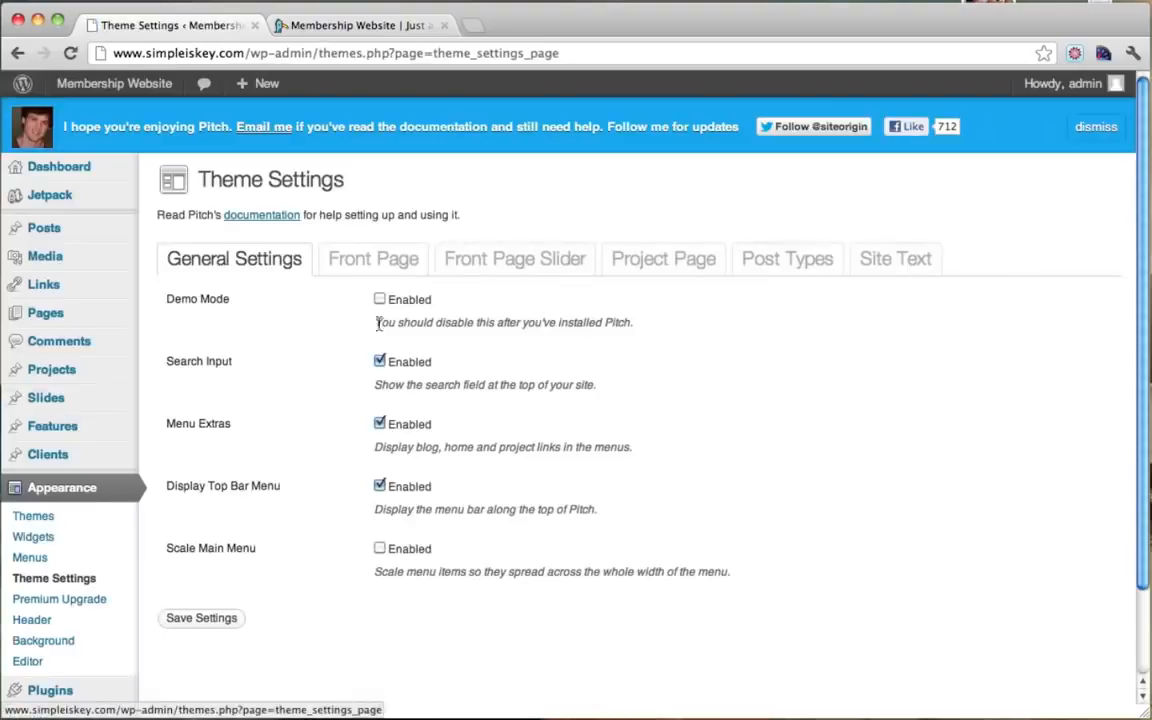
left_click(380, 549)
left_click(201, 619)
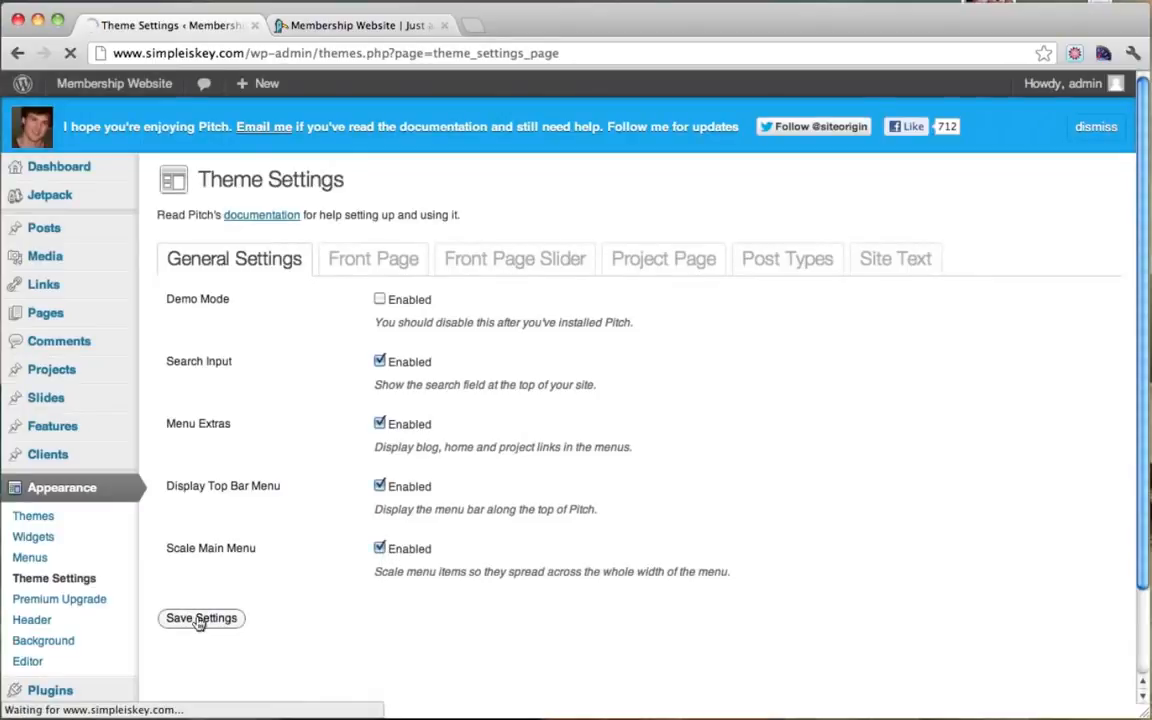
Step: Reload the live site to see the full-width menu, then close the theme settings tab
left_click(364, 24)
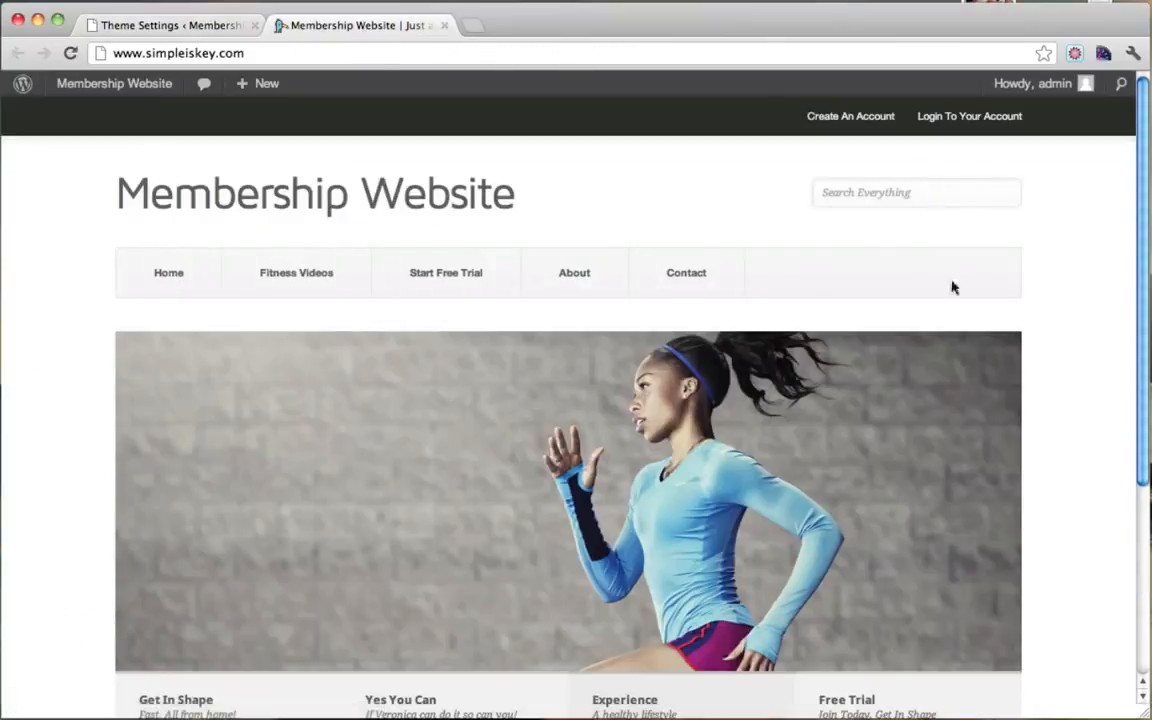
left_click(71, 56)
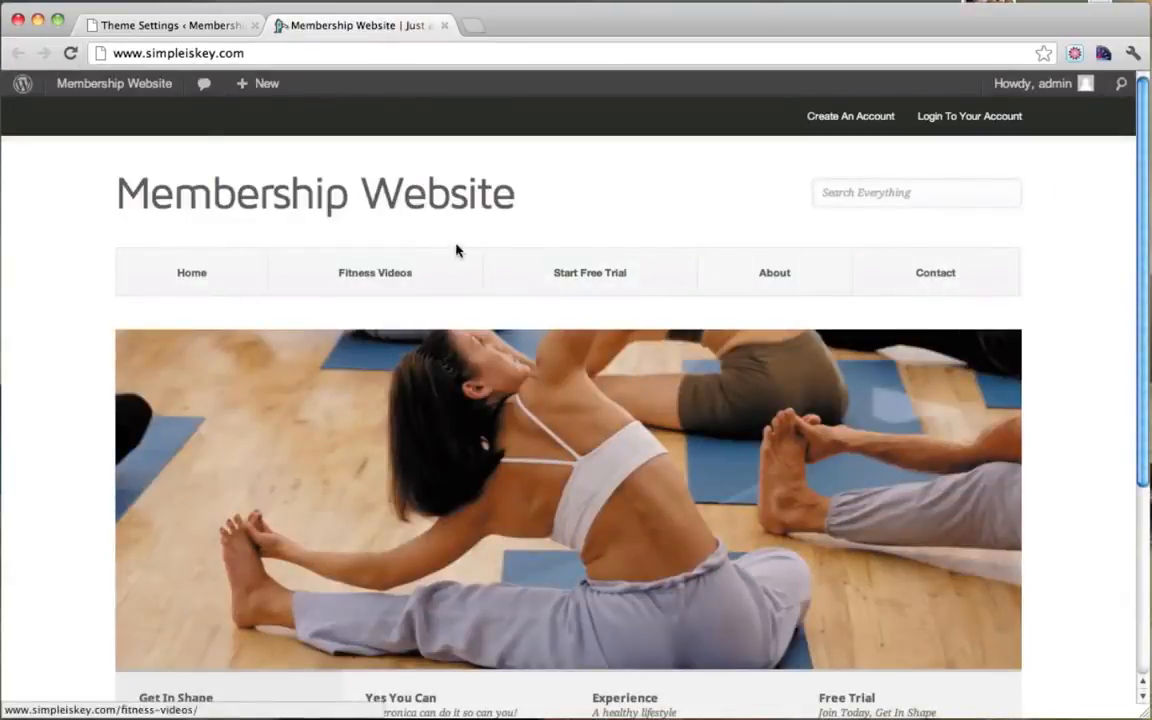
left_click(216, 28)
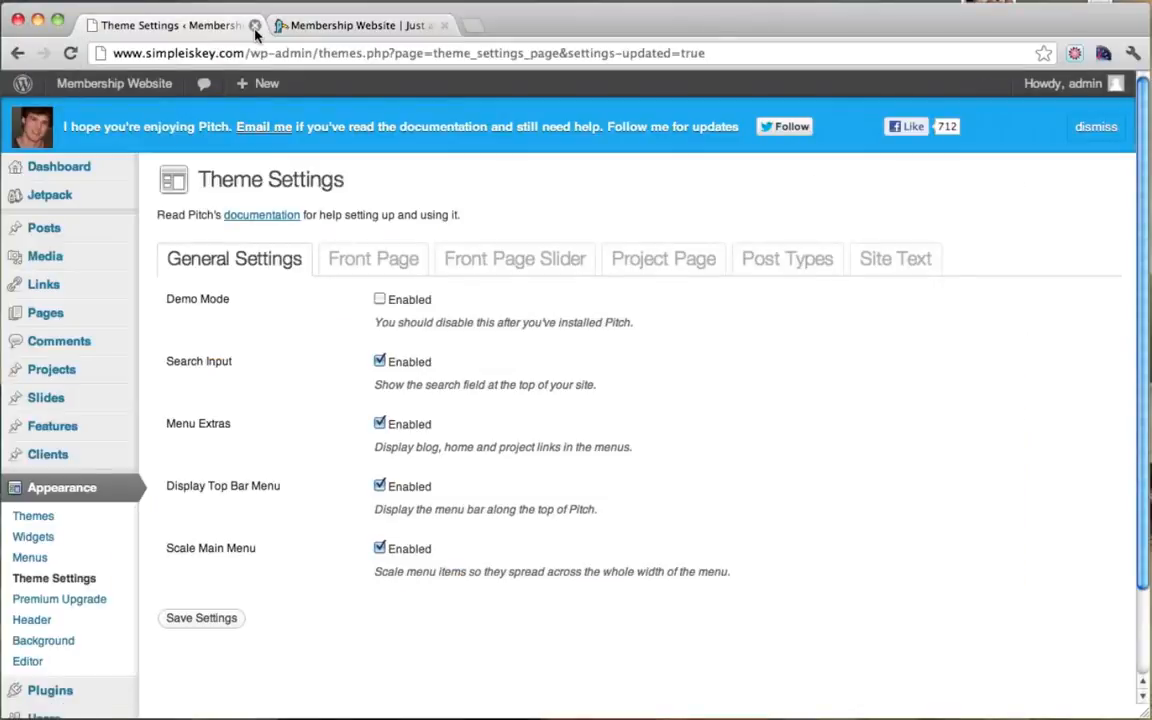
left_click(255, 25)
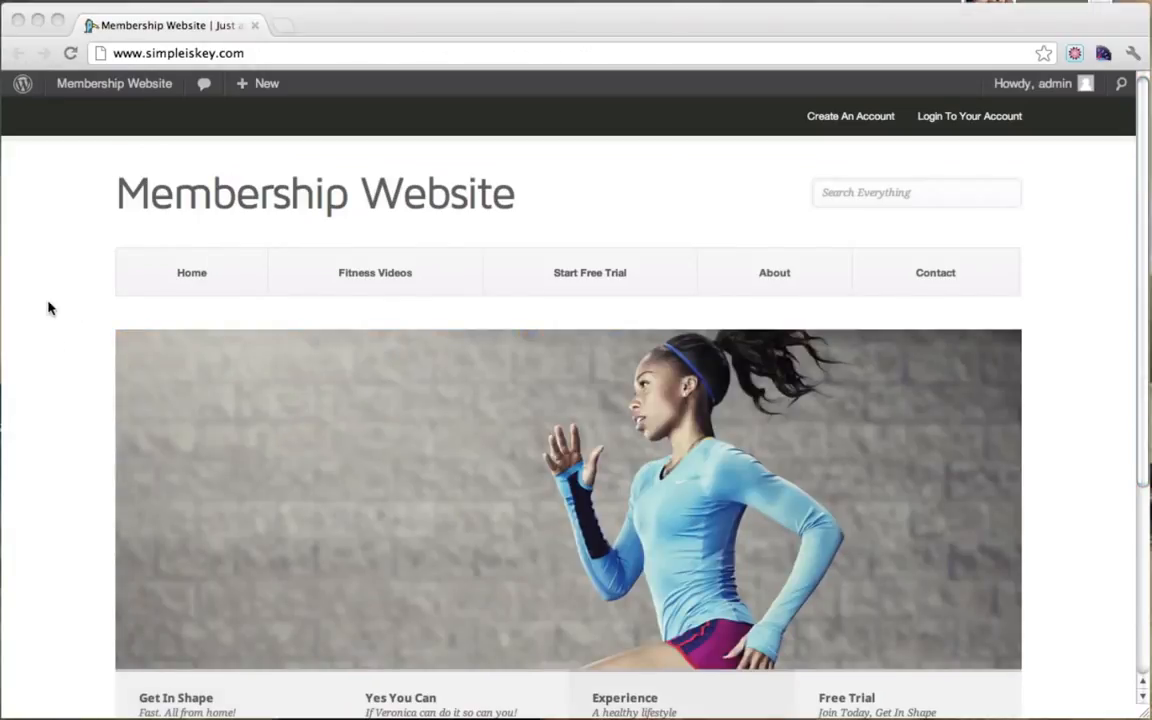
scroll(47, 308, "down", 3)
scroll(47, 308, "up", 3)
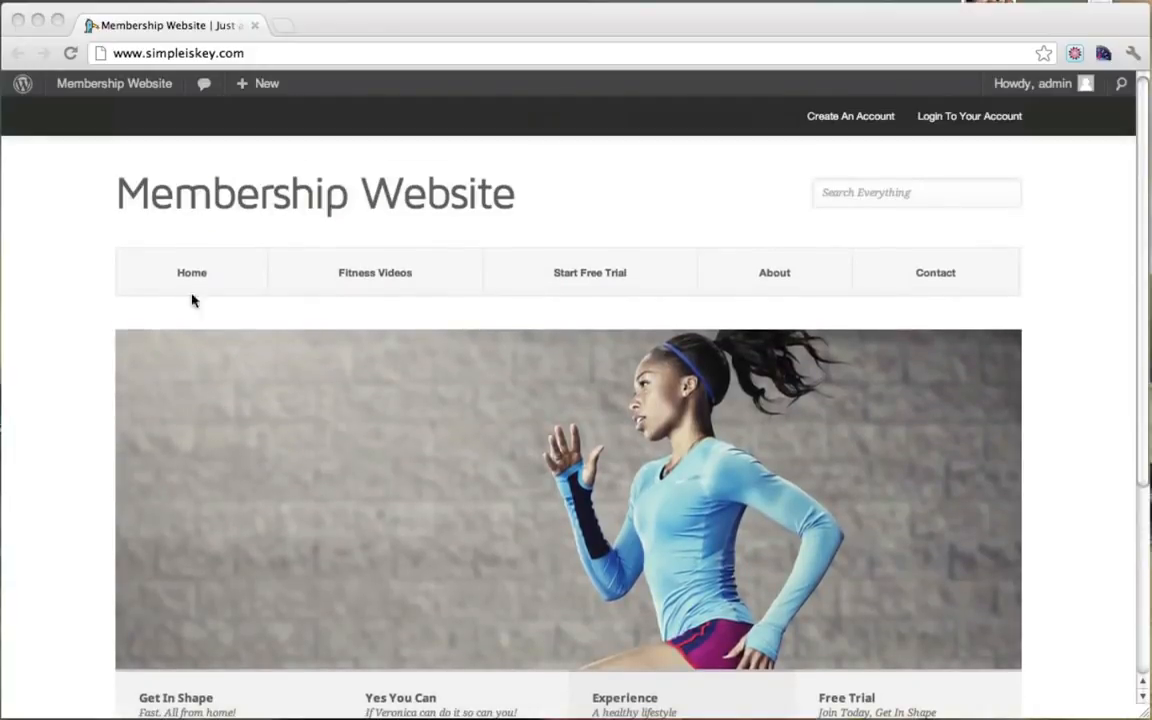
left_click(109, 272)
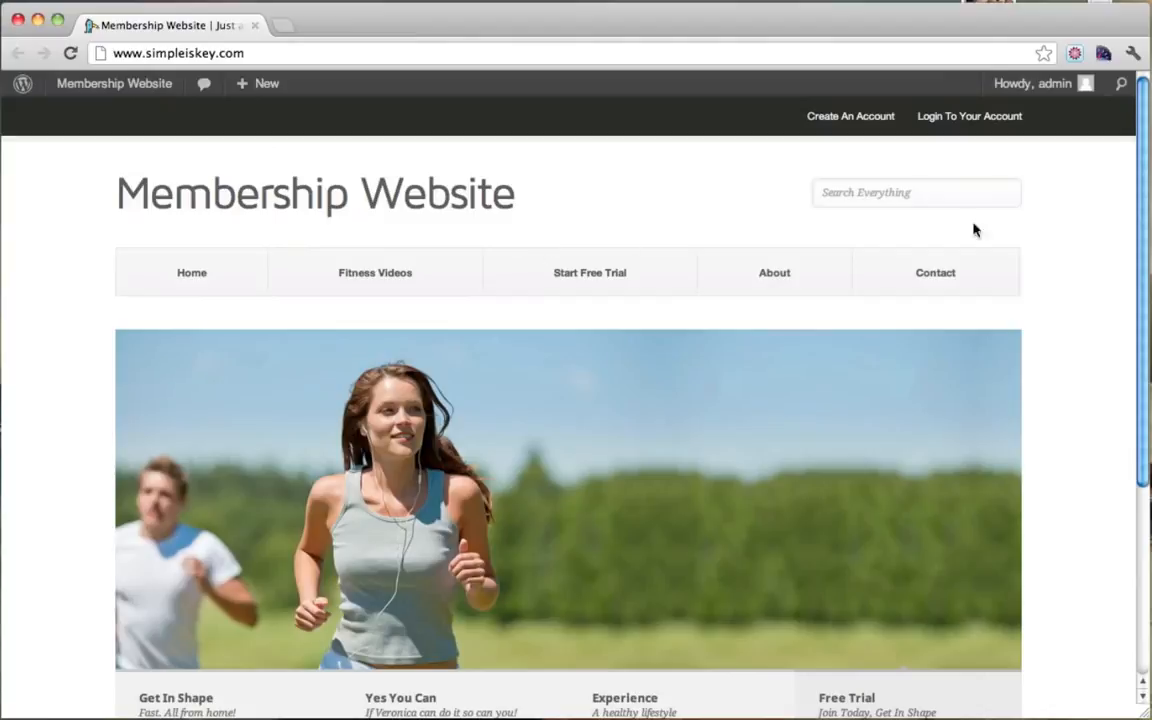
scroll(1022, 569, "down", 1)
scroll(1022, 569, "down", 3)
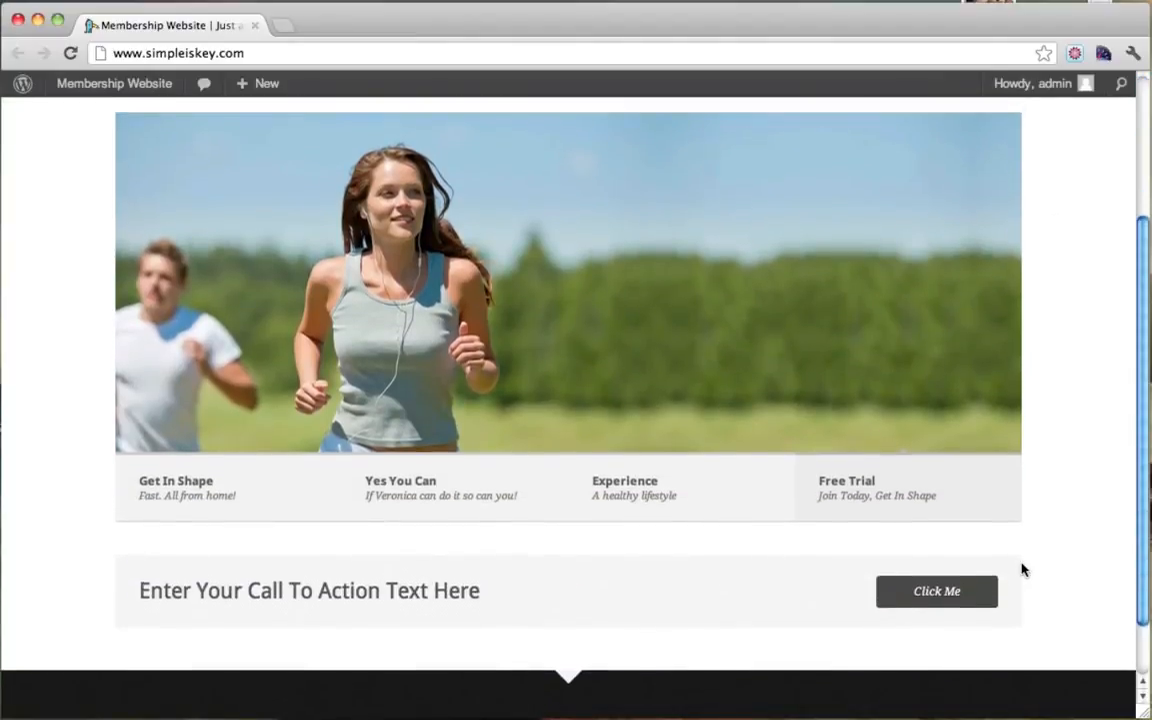
scroll(1022, 569, "up", 4)
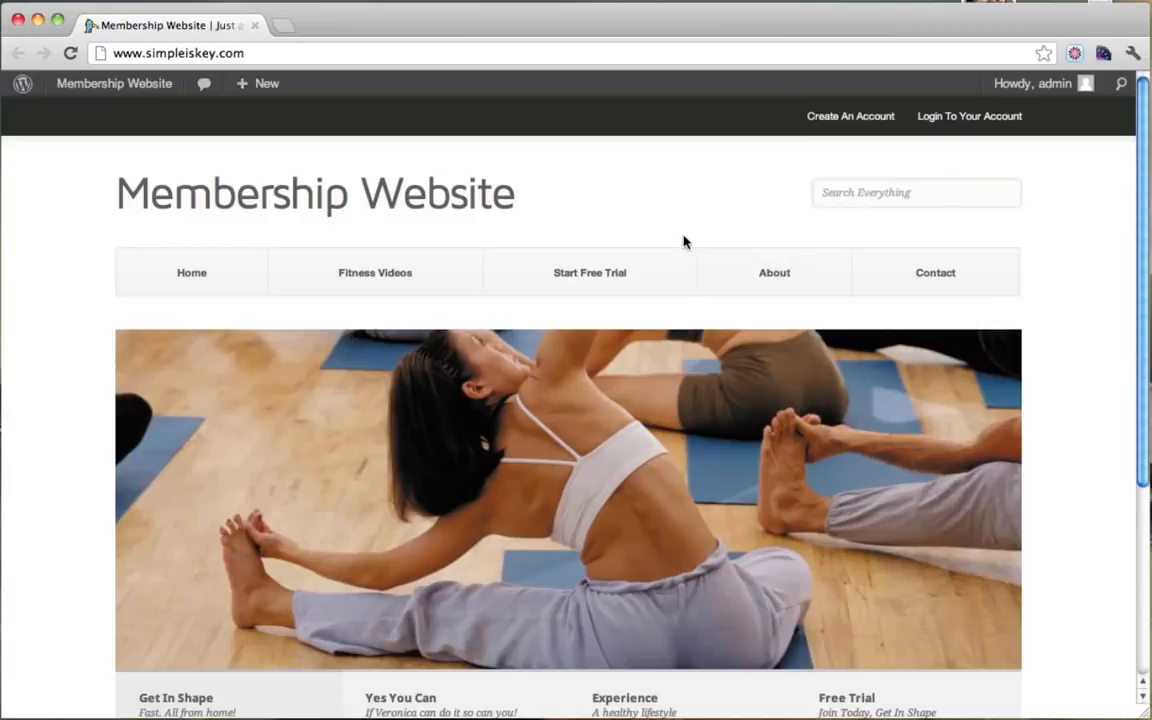
left_click(283, 28)
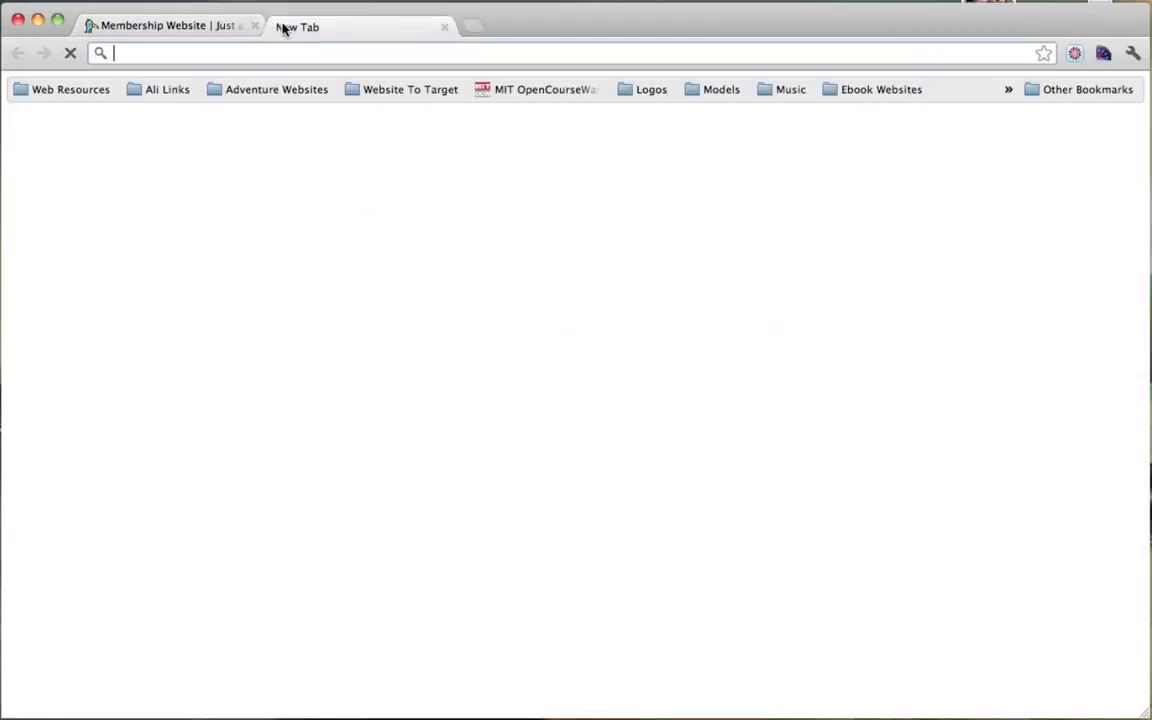
type("www.cod")
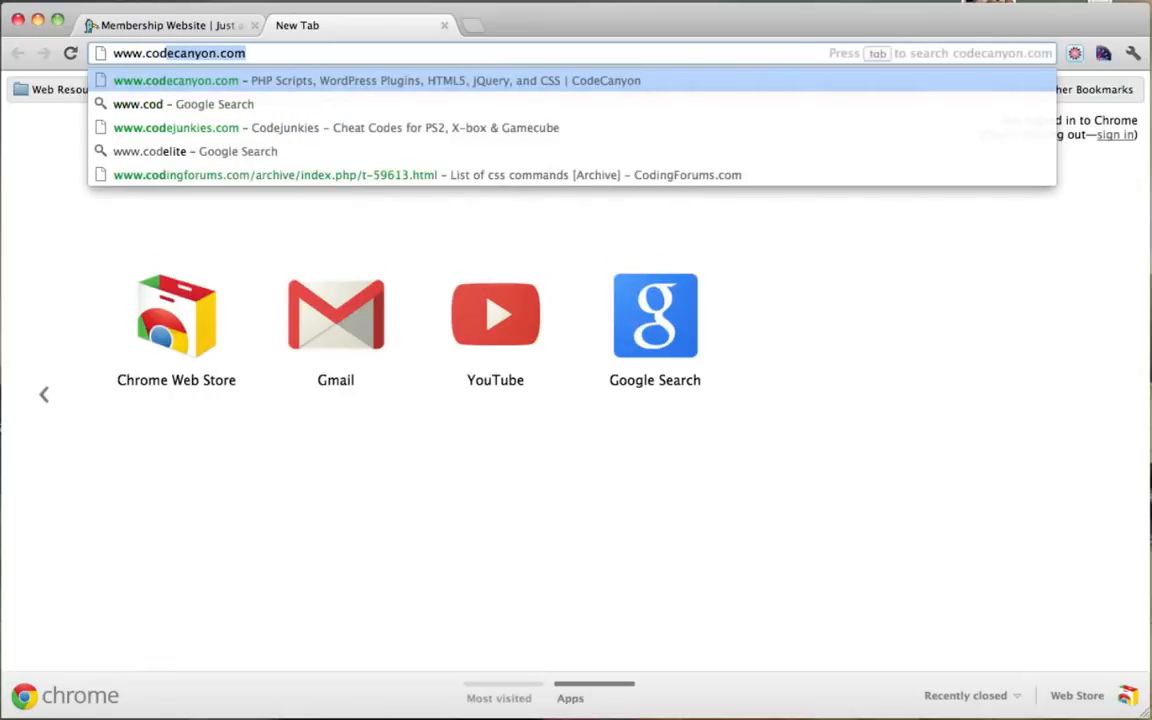
type("ecanyon.net")
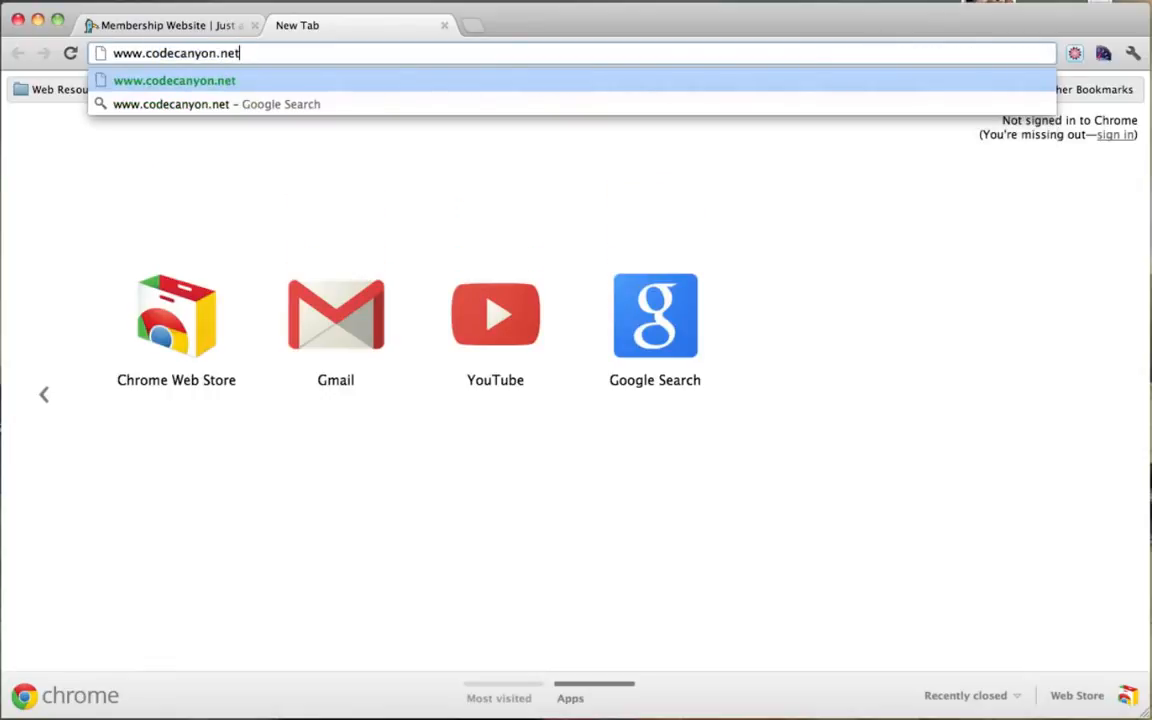
key("Return")
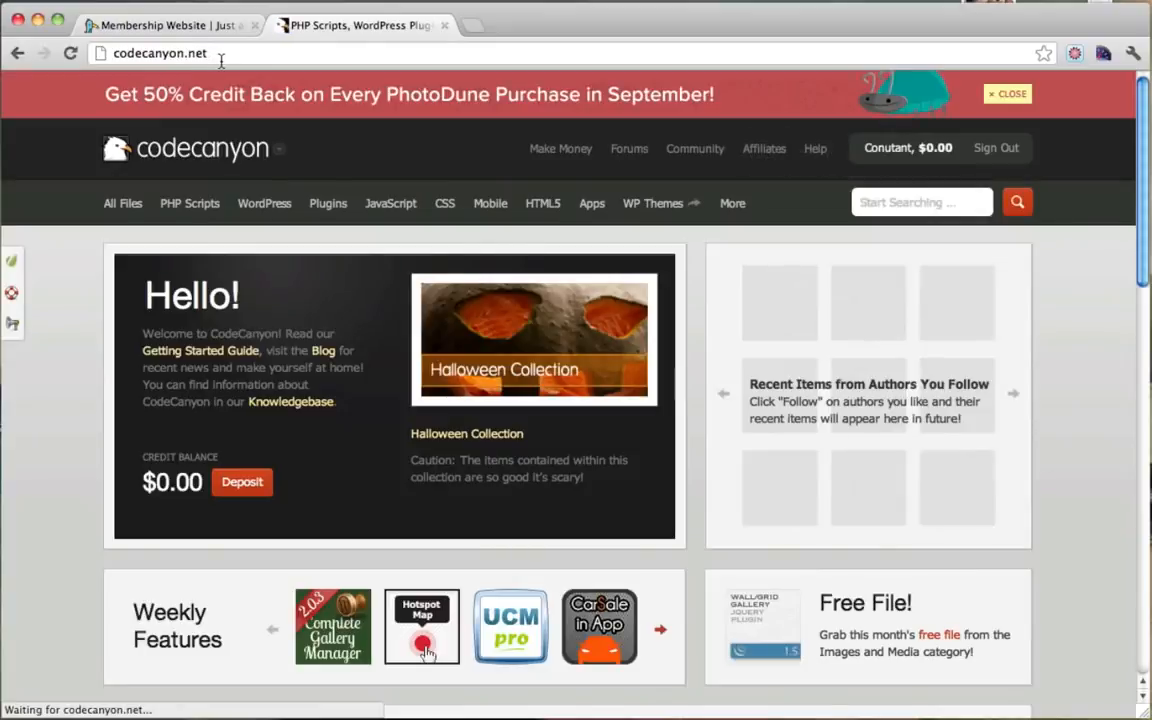
left_click(225, 56)
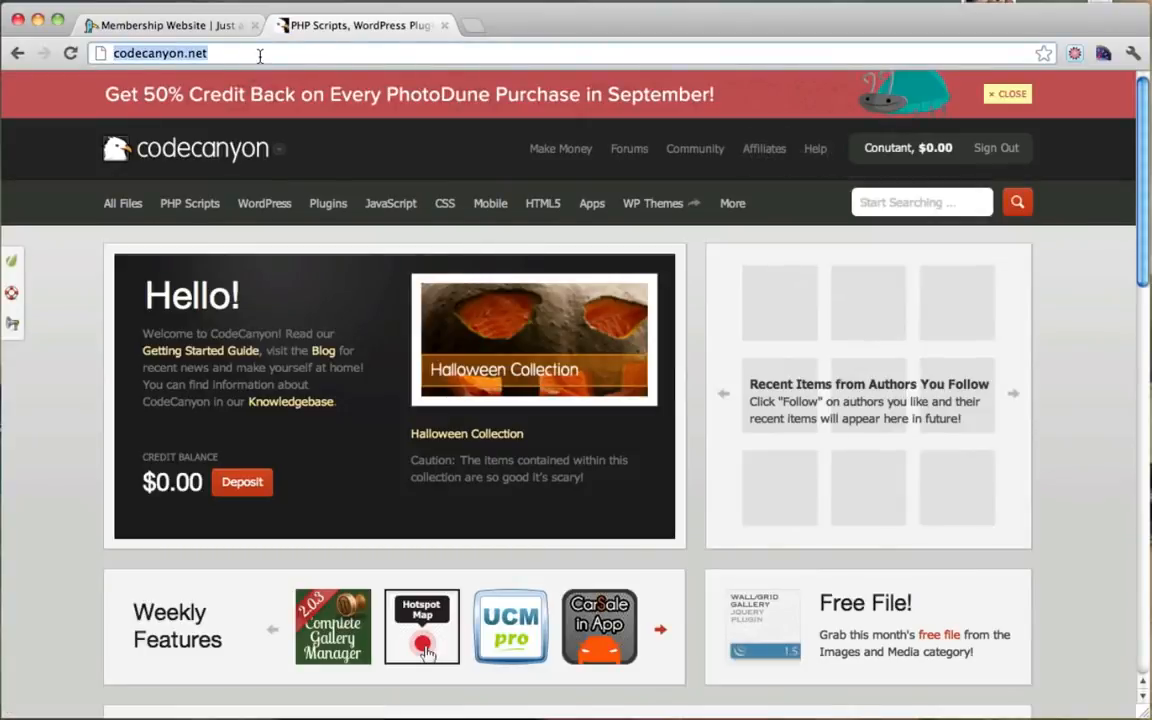
left_click(259, 55)
Step: Browse the WordPress category, then search for membership and scroll the 42 results
left_click(911, 203)
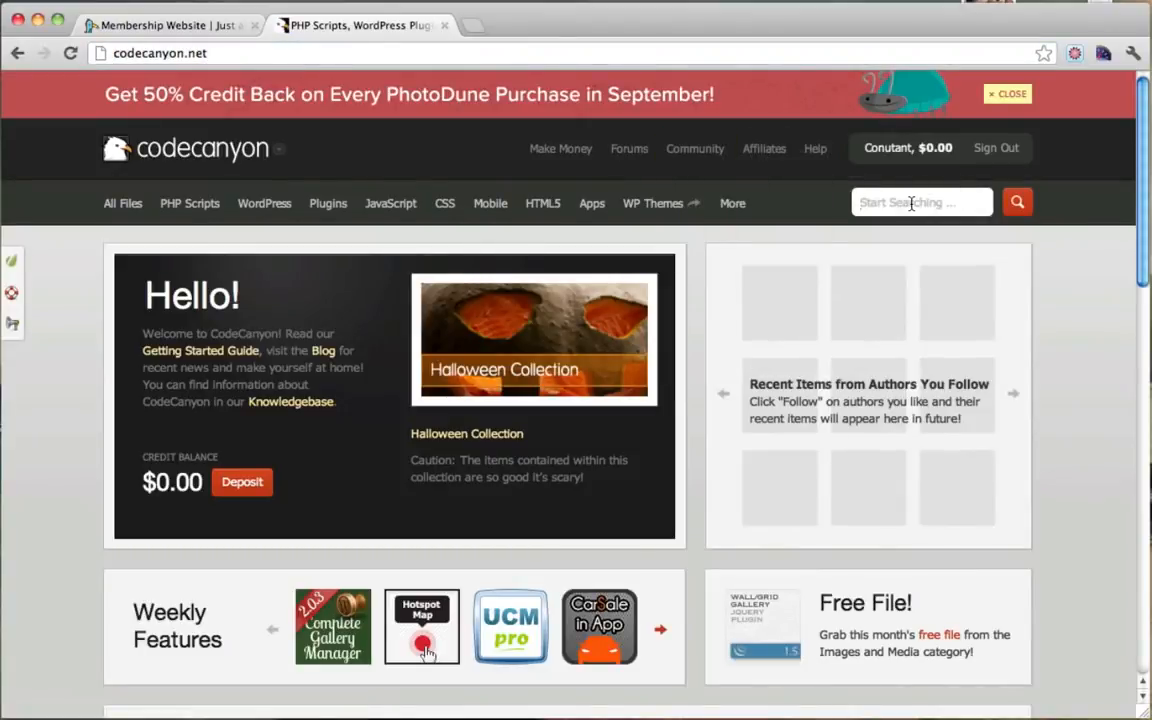
left_click(264, 205)
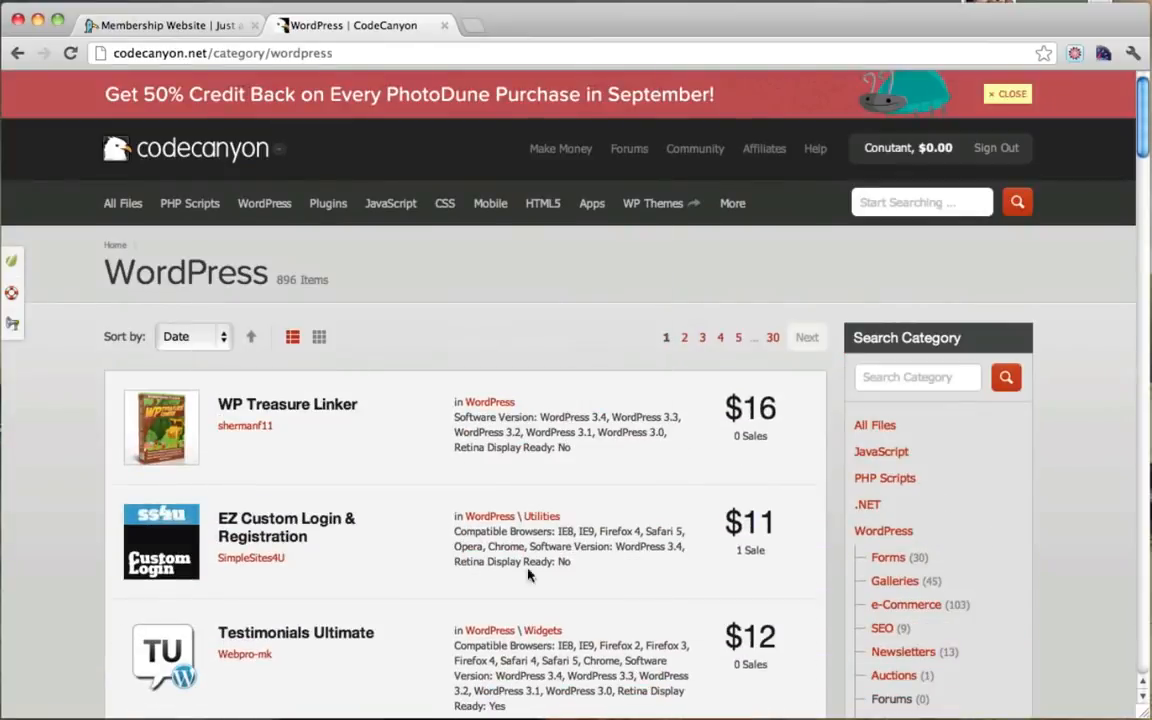
left_click(935, 204)
type("membership")
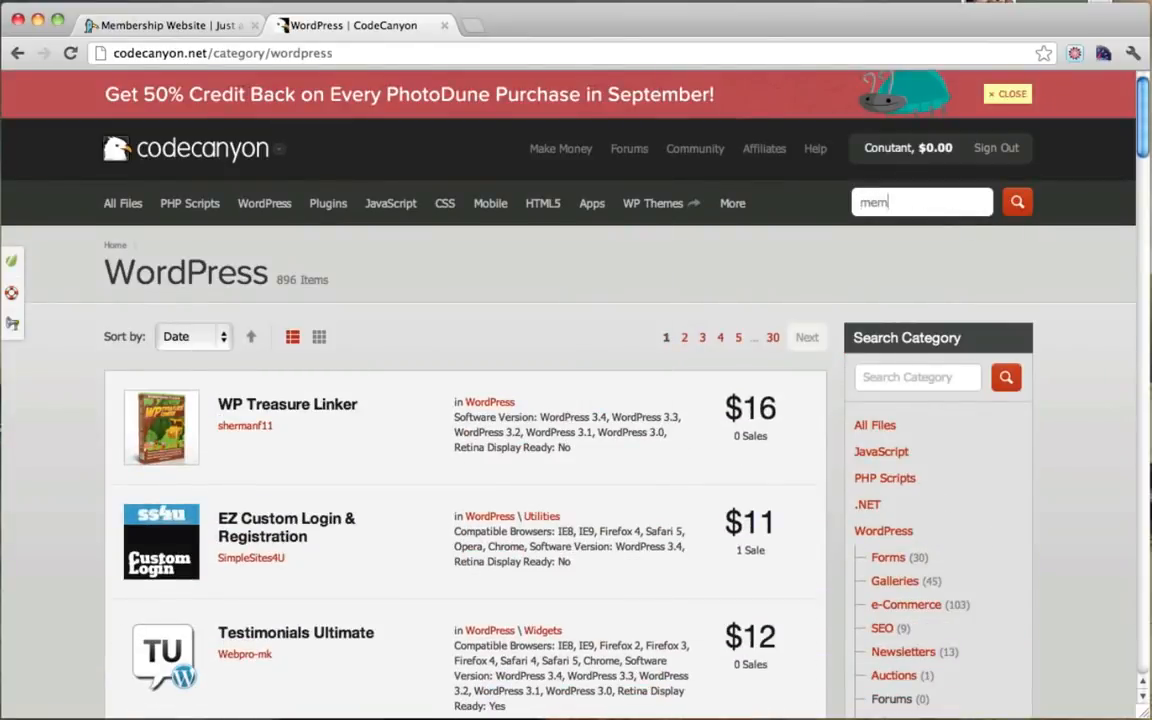
left_click(1017, 202)
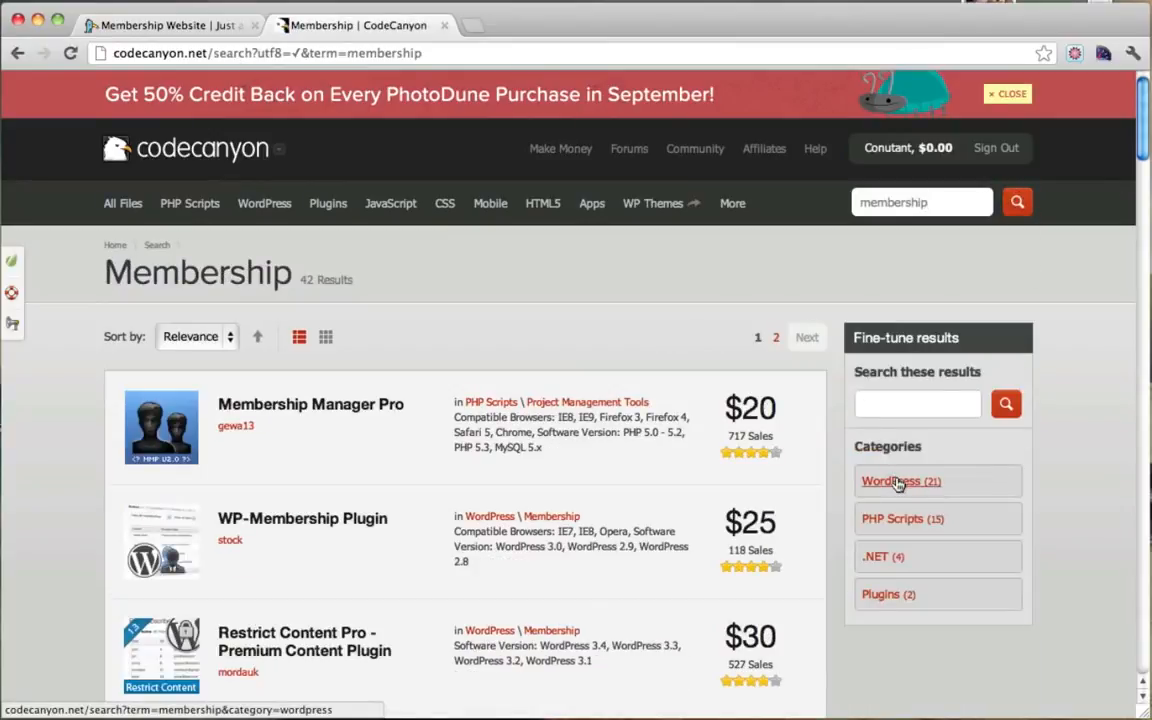
scroll(656, 430, "down", 3)
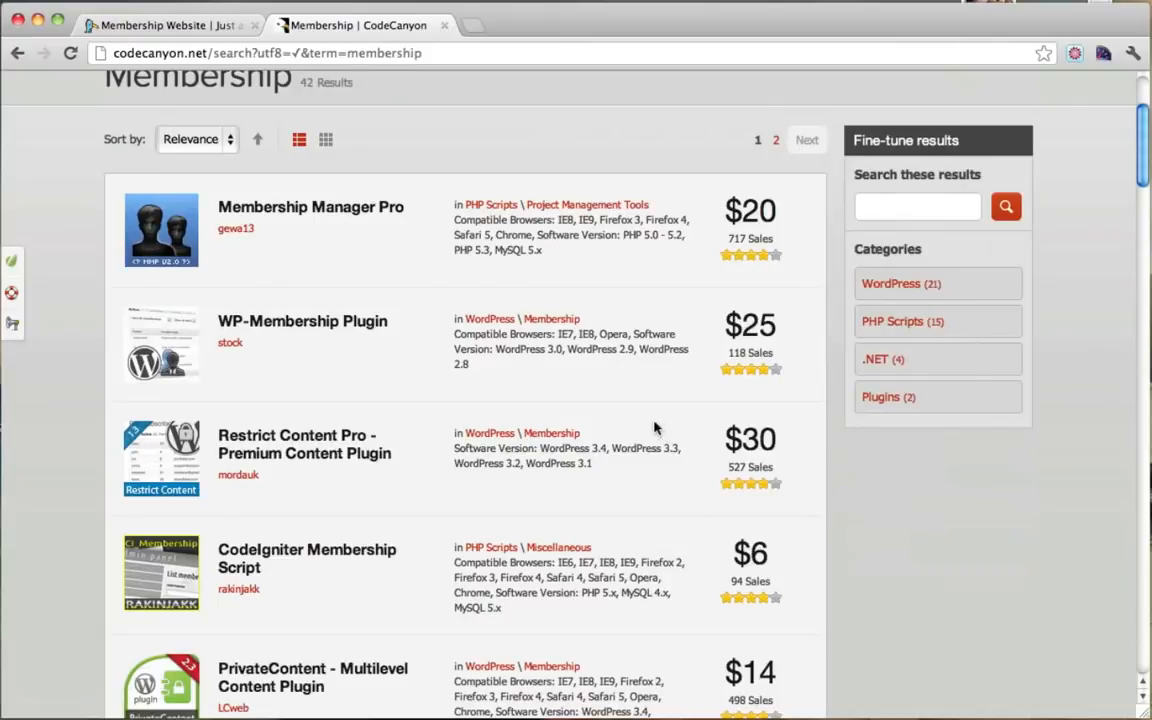
Step: Open the Restrict Content Pro item page and check its already-purchased notice and $30 Regular Licence
left_click(295, 442)
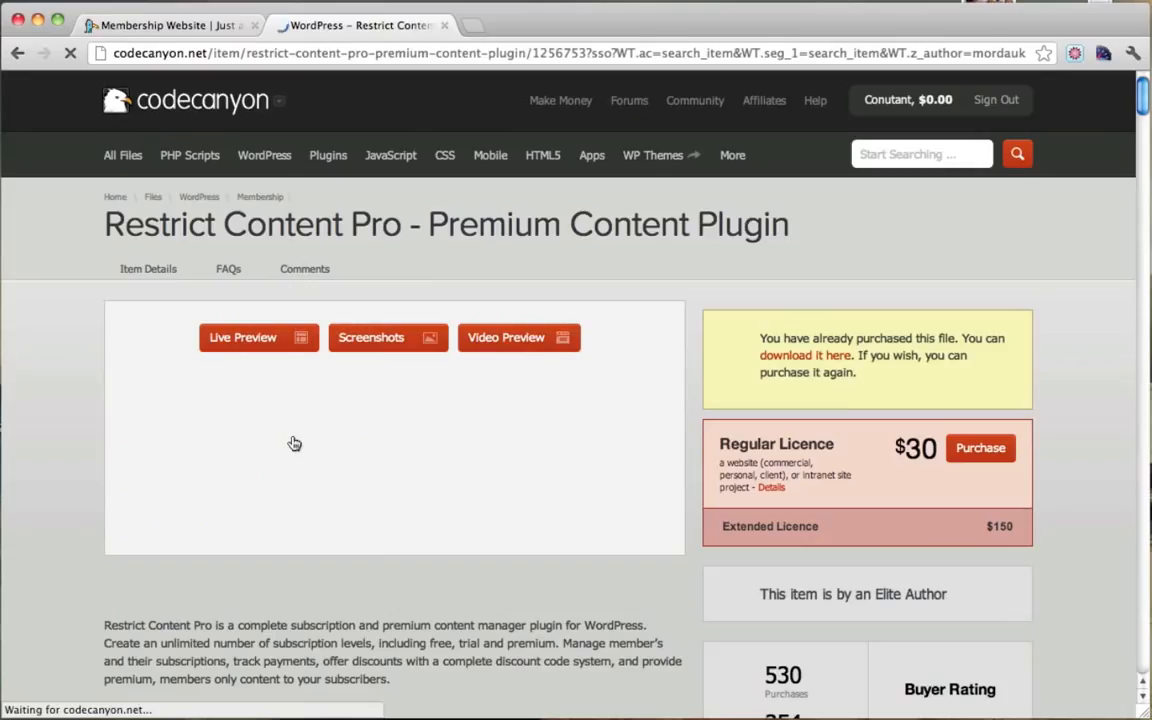
scroll(694, 380, "down", 3)
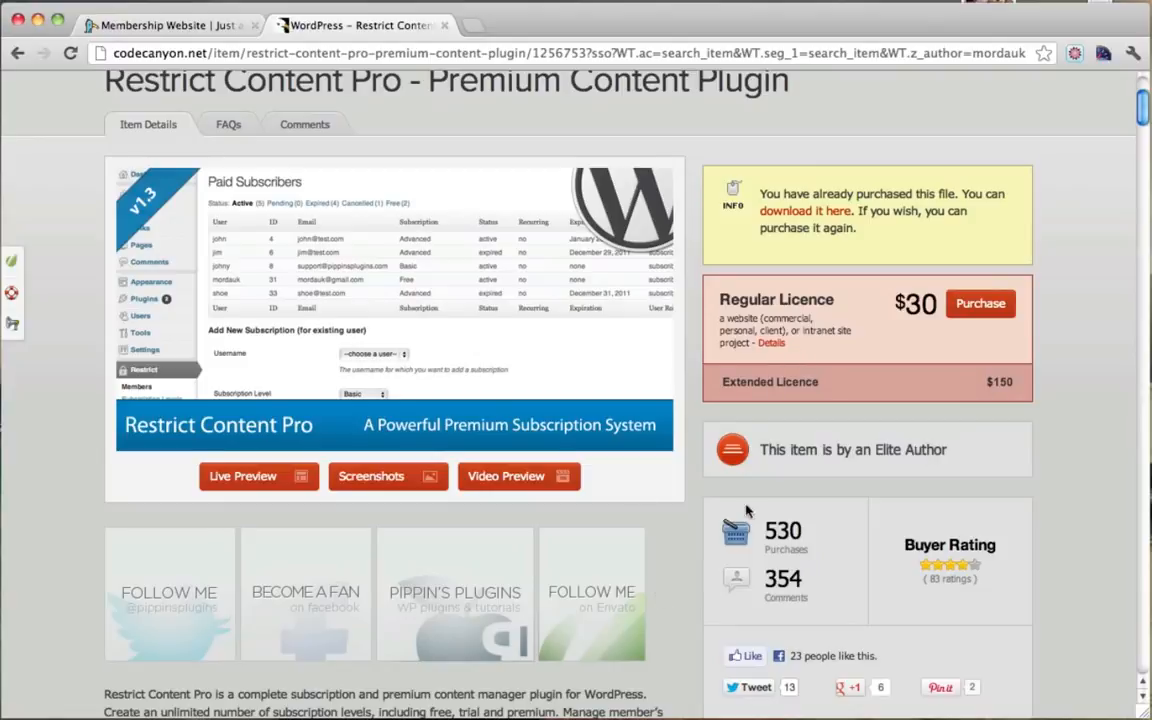
scroll(579, 458, "up", 2)
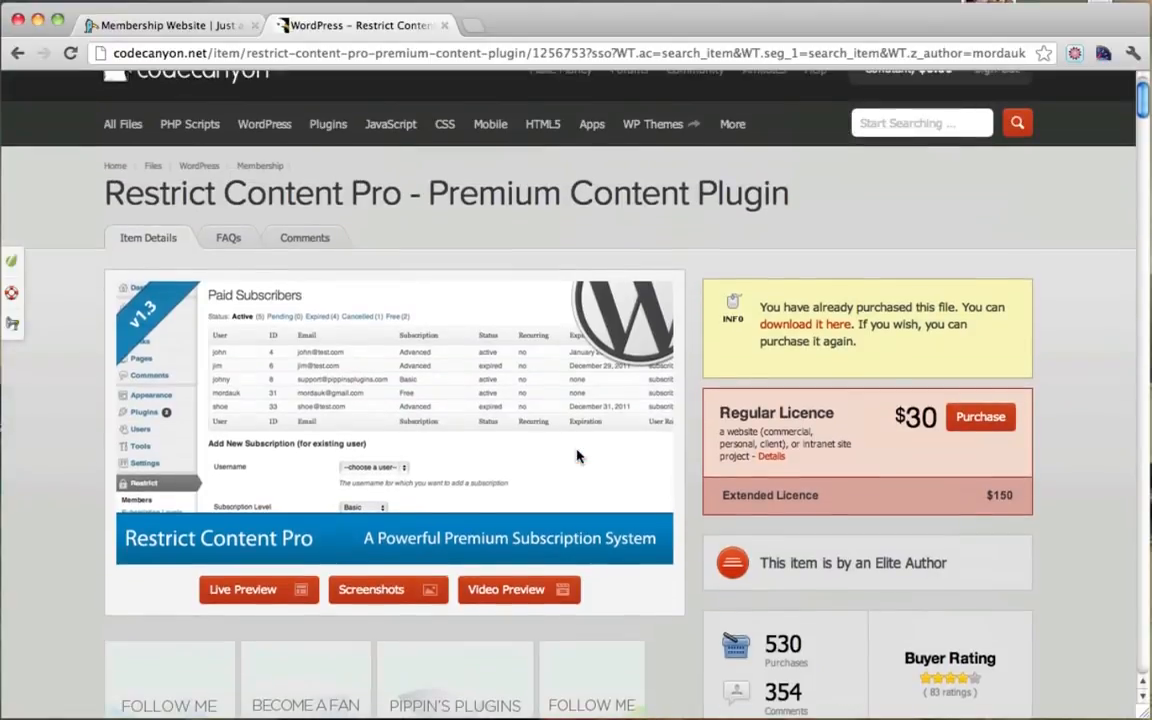
scroll(708, 376, "up", 2)
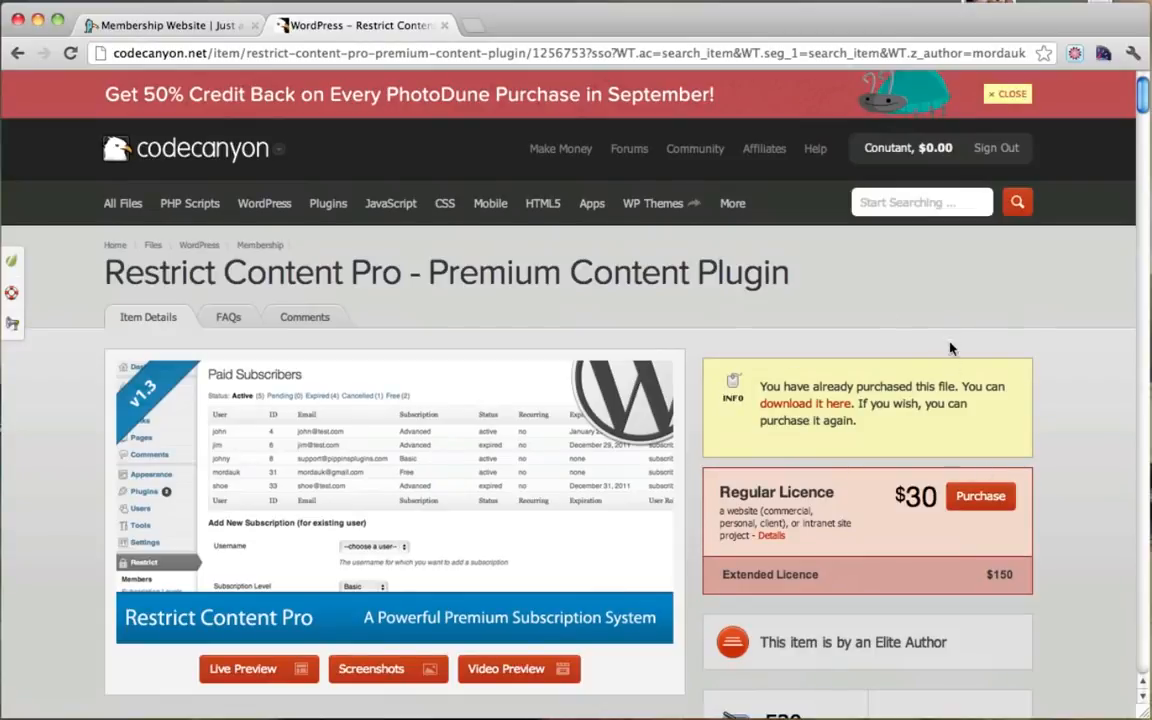
left_click_drag(805, 390, 938, 405)
left_click(938, 405)
mouse_move(914, 155)
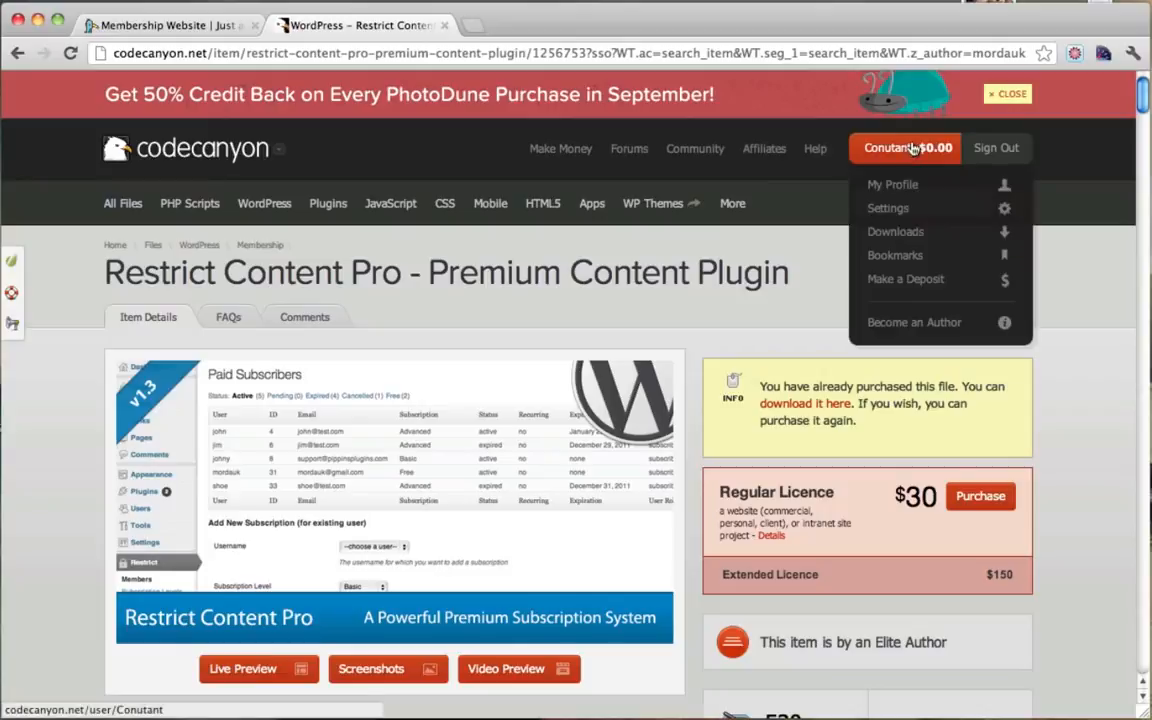
Step: Download the purchased Restrict Content Pro file from the account's Downloads list
left_click(914, 235)
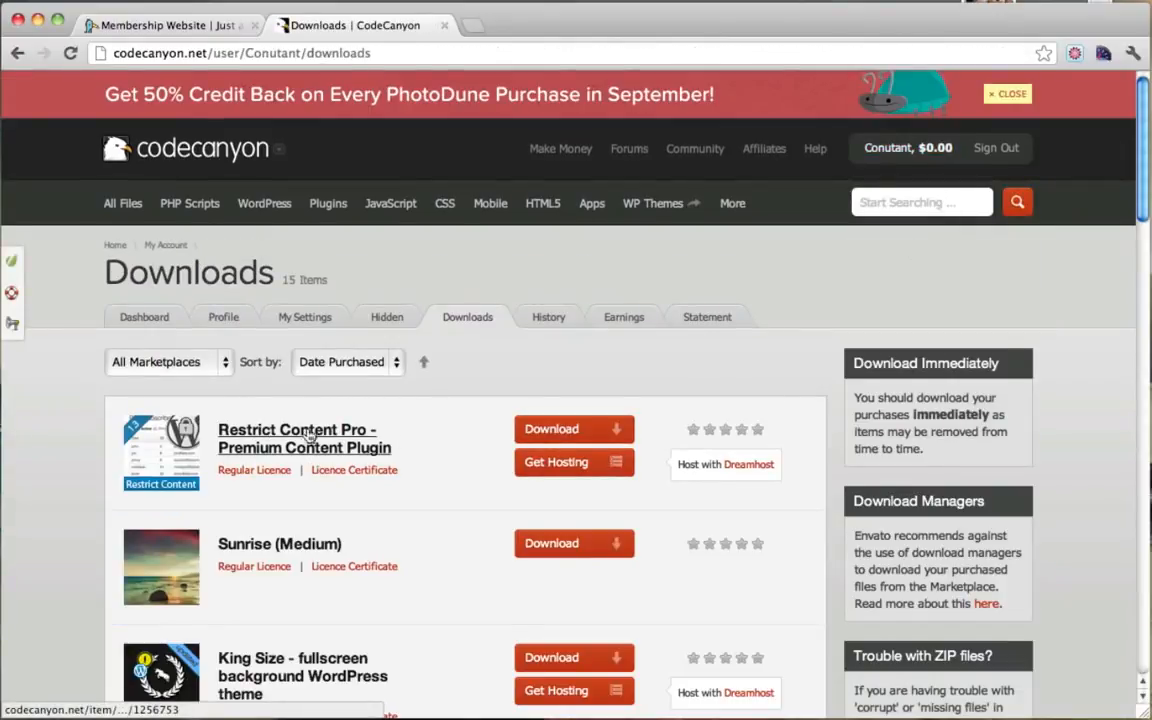
left_click(594, 430)
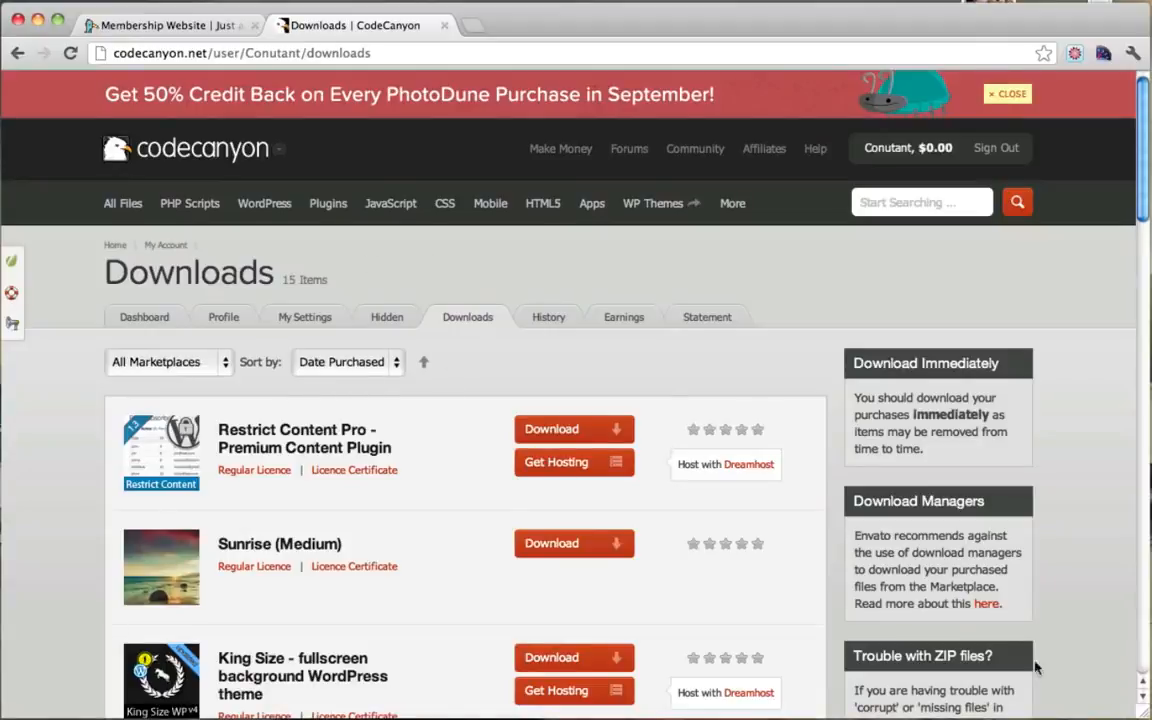
left_click(236, 35)
Step: Upload the downloaded codecanyon Restrict Content Pro zip through Plugins > Add New and install it
mouse_move(100, 93)
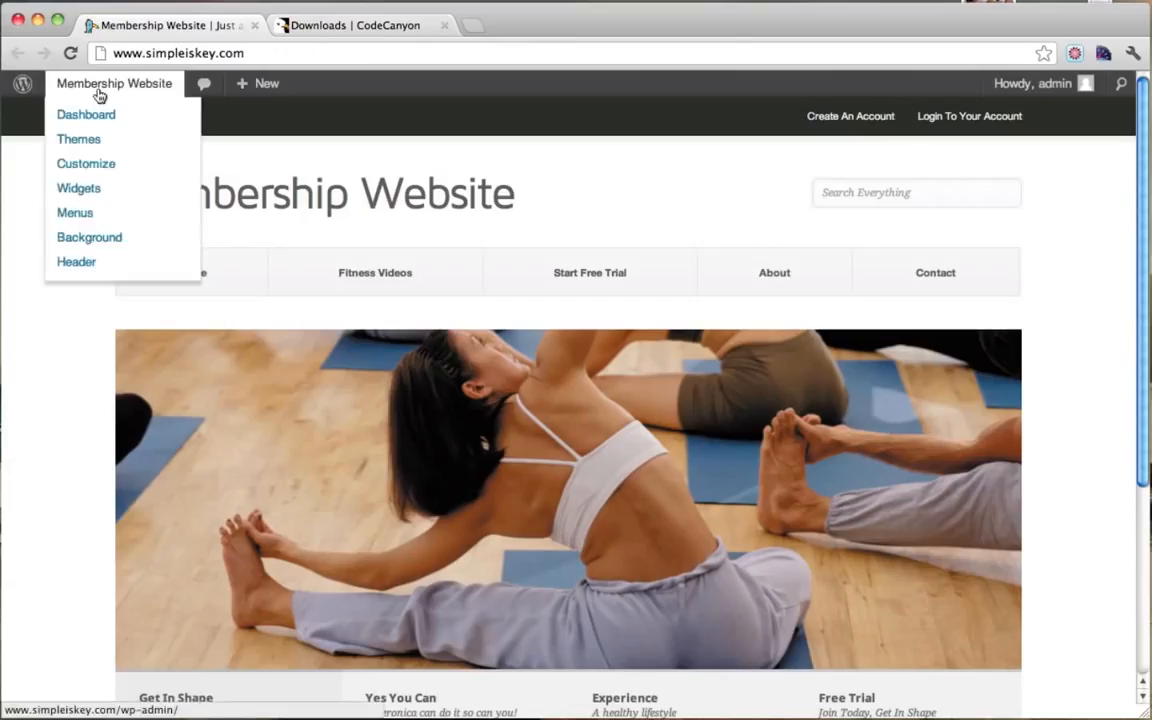
left_click(92, 121)
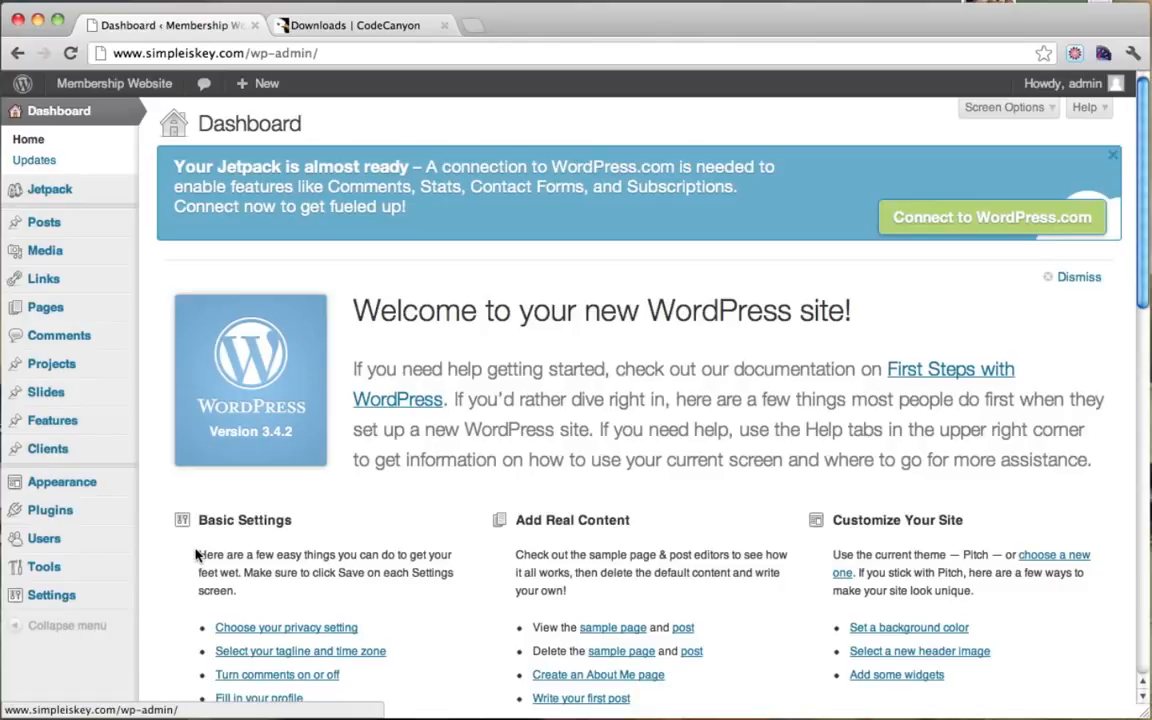
left_click(66, 519)
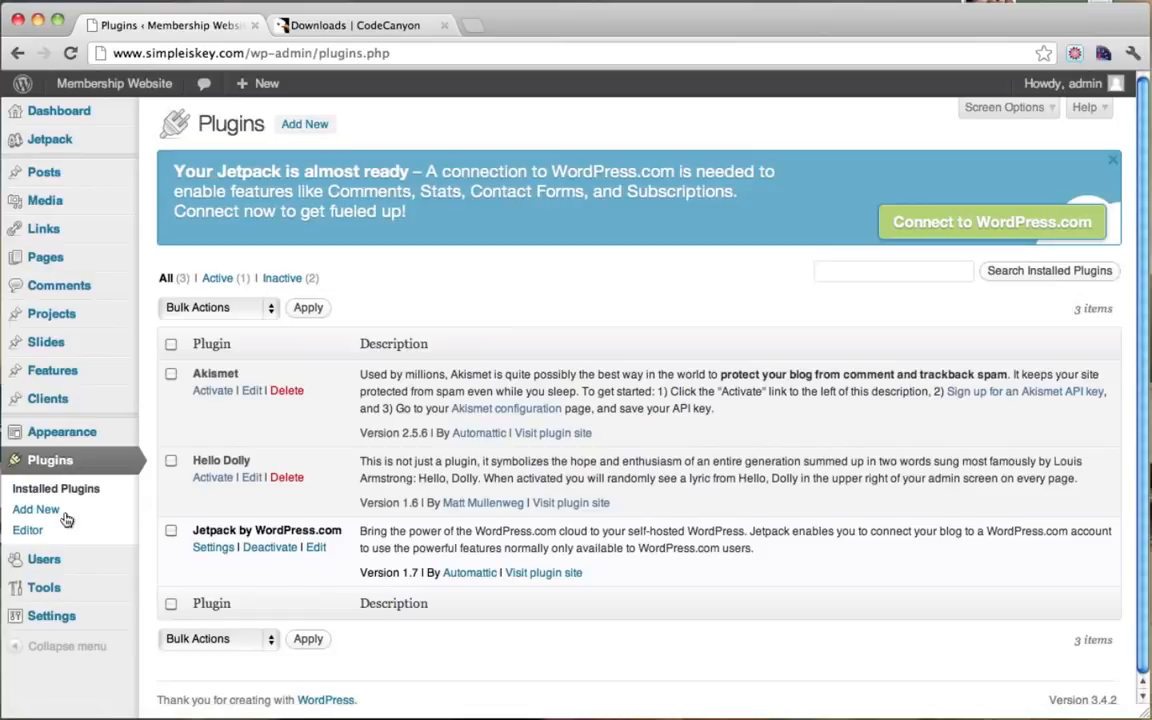
left_click(313, 127)
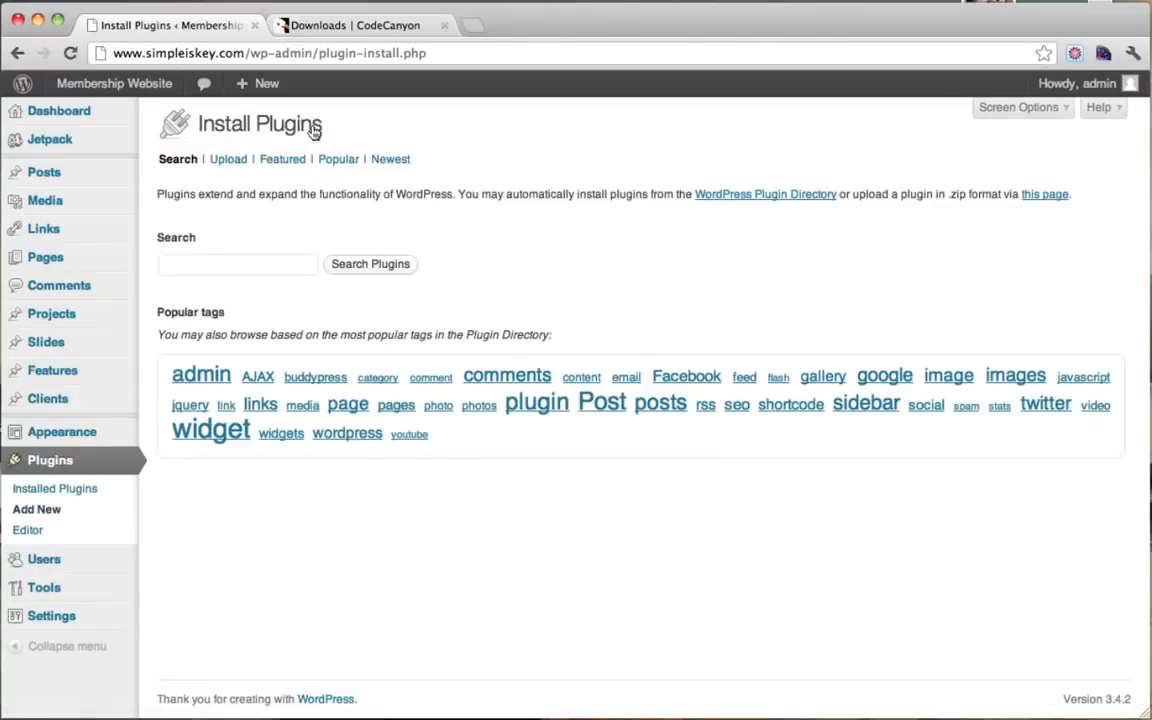
left_click(229, 161)
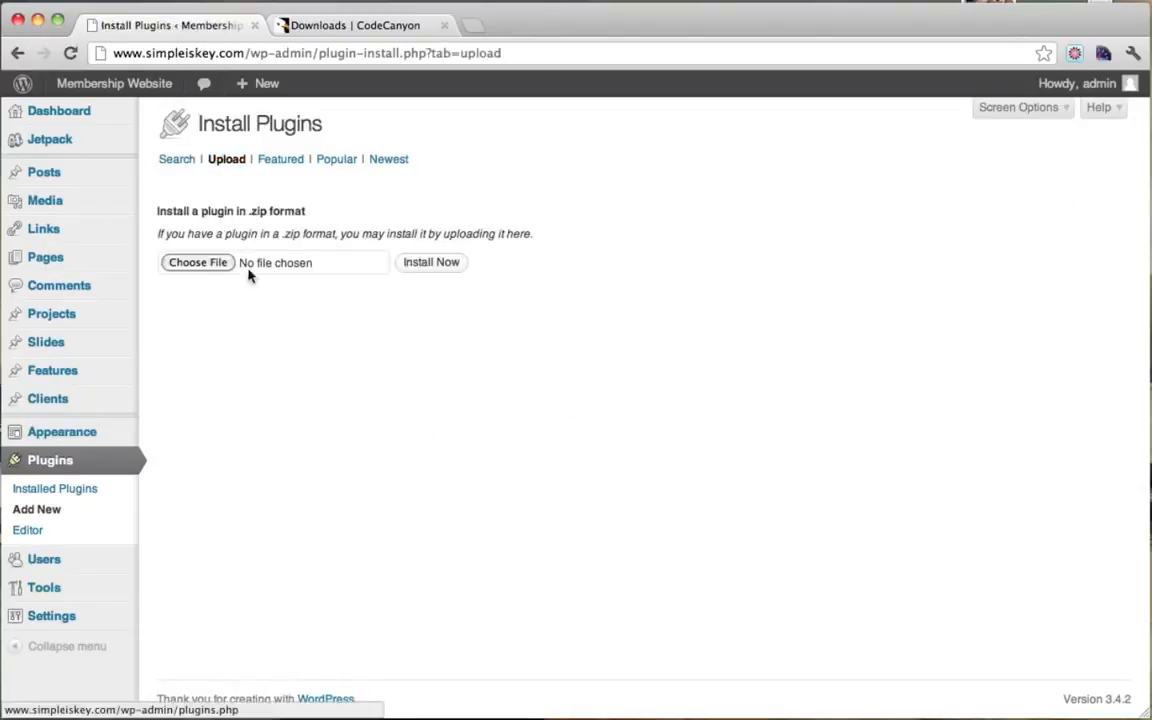
left_click(212, 264)
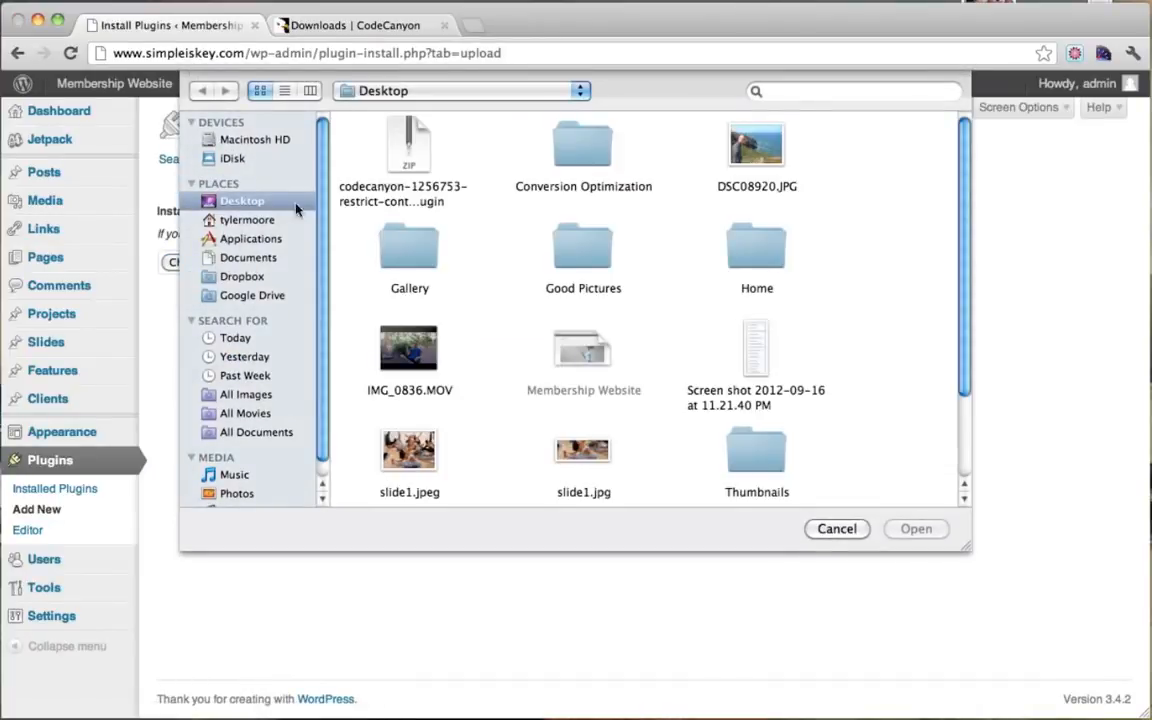
left_click(418, 157)
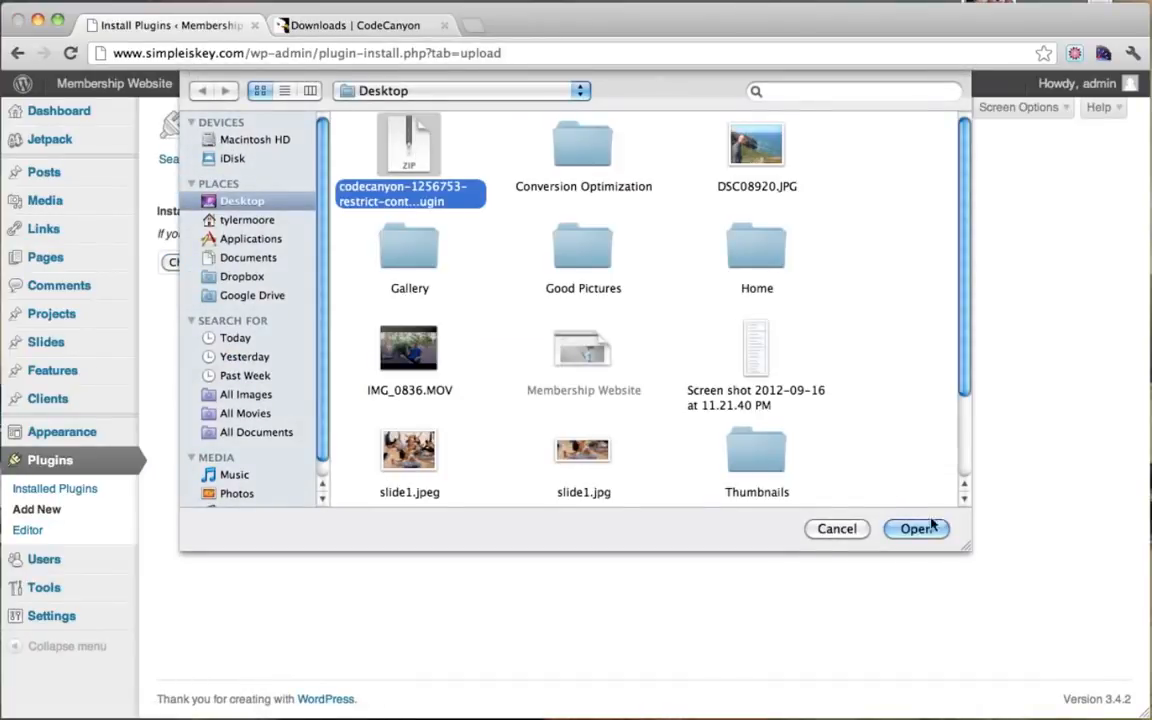
left_click(916, 528)
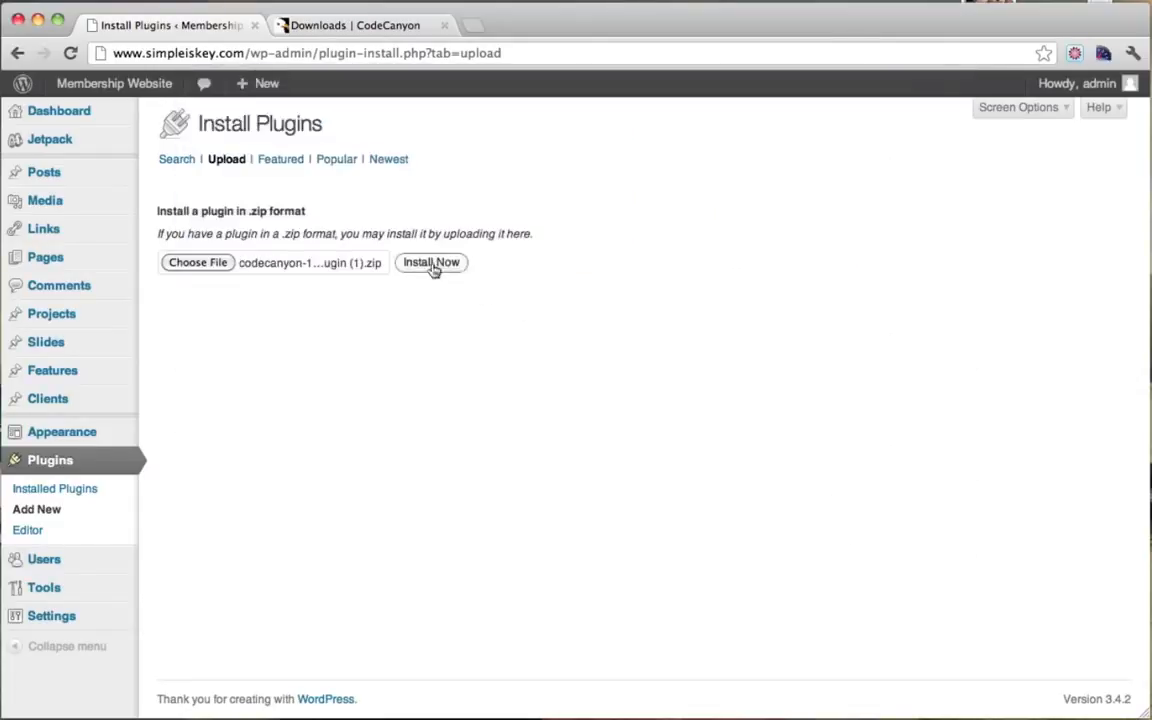
left_click(441, 268)
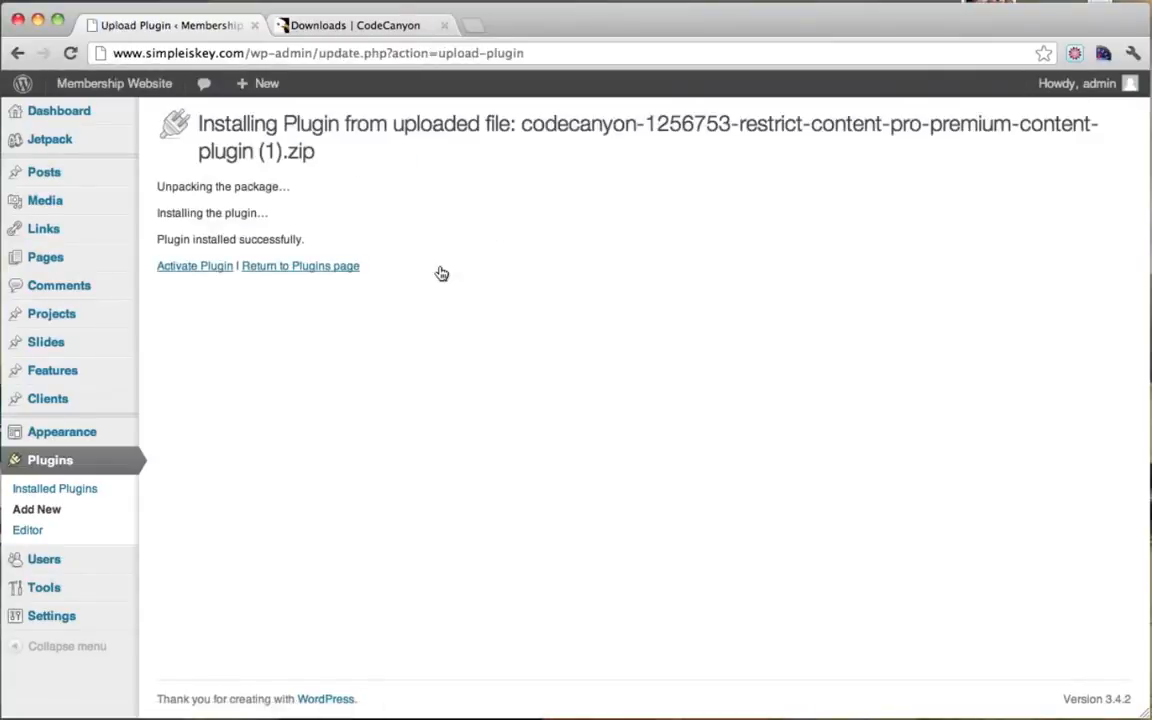
Step: Activate Restrict Content Pro and open its Members page, showing no Paid Subscribers yet
left_click(195, 267)
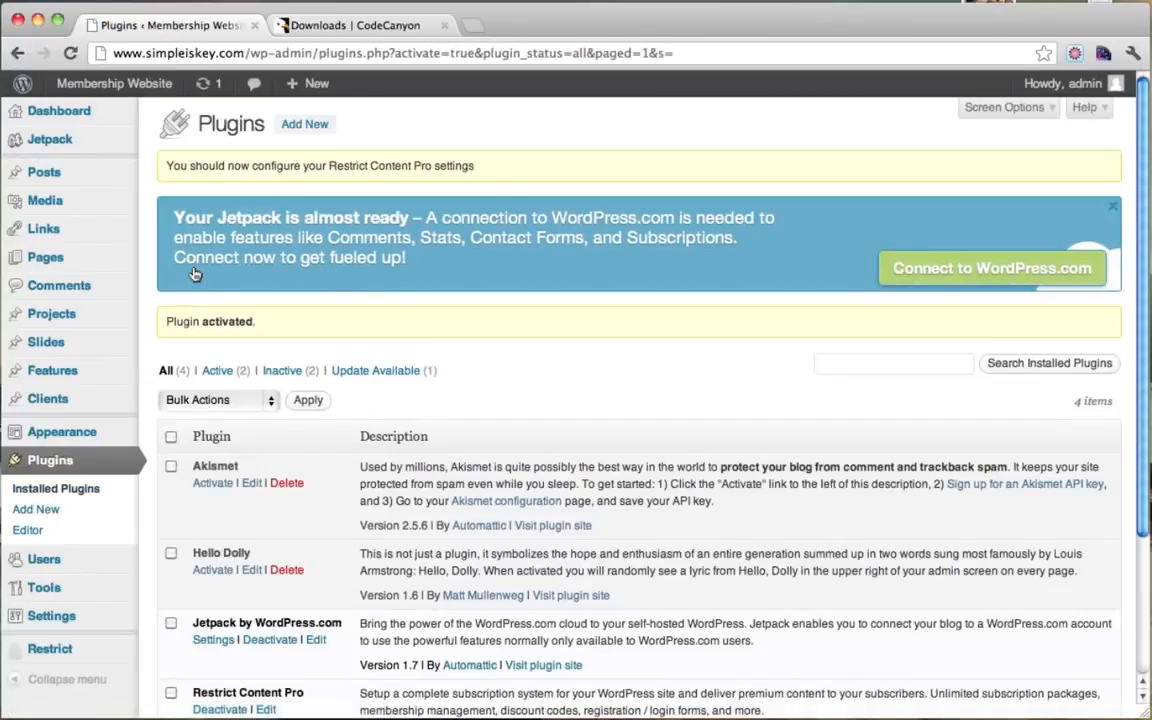
scroll(195, 274, "down", 2)
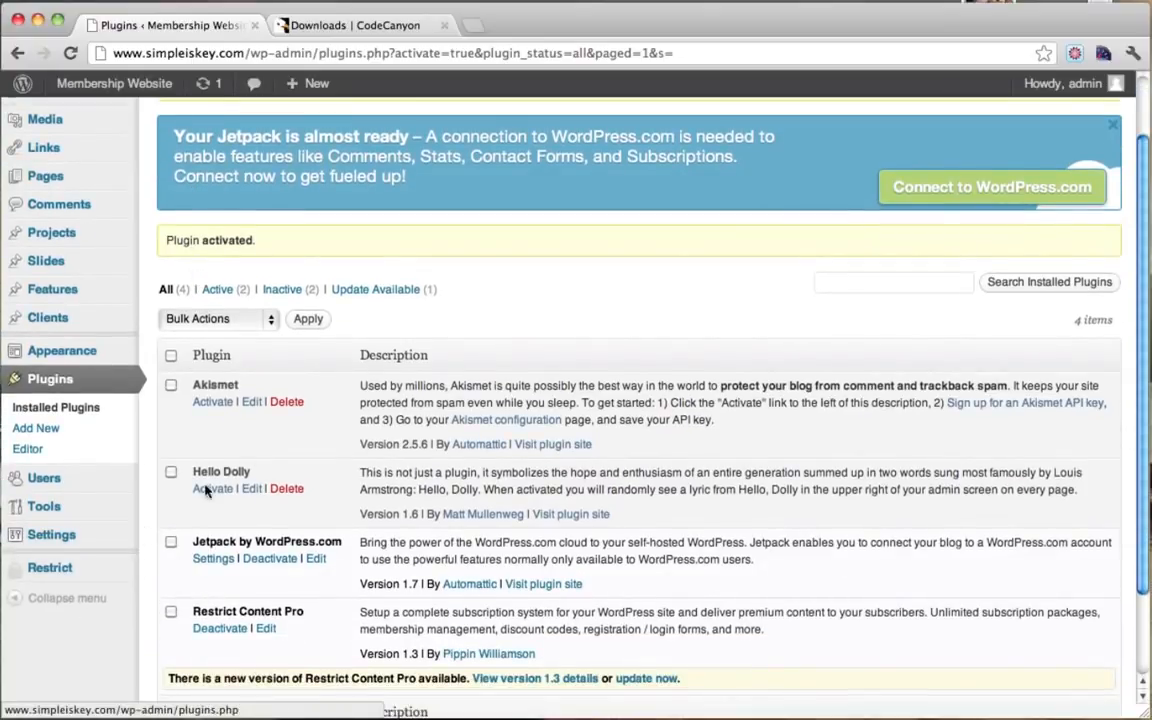
mouse_move(79, 577)
mouse_move(70, 570)
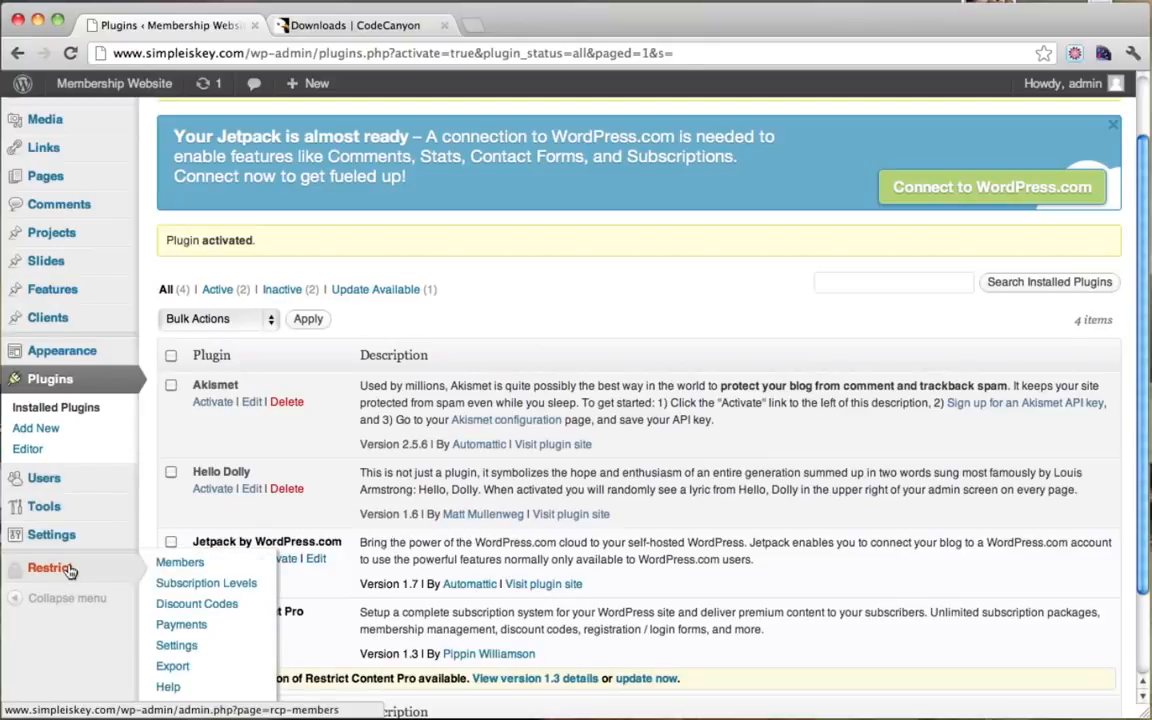
left_click(70, 570)
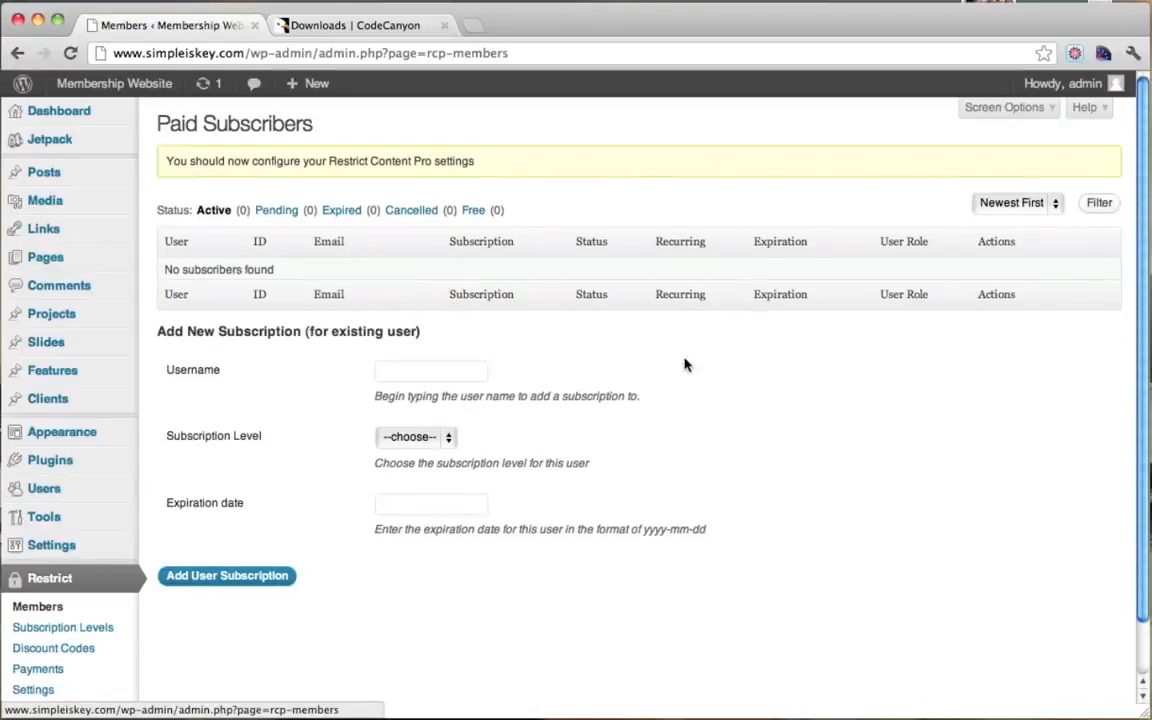
scroll(280, 400, "down", 1)
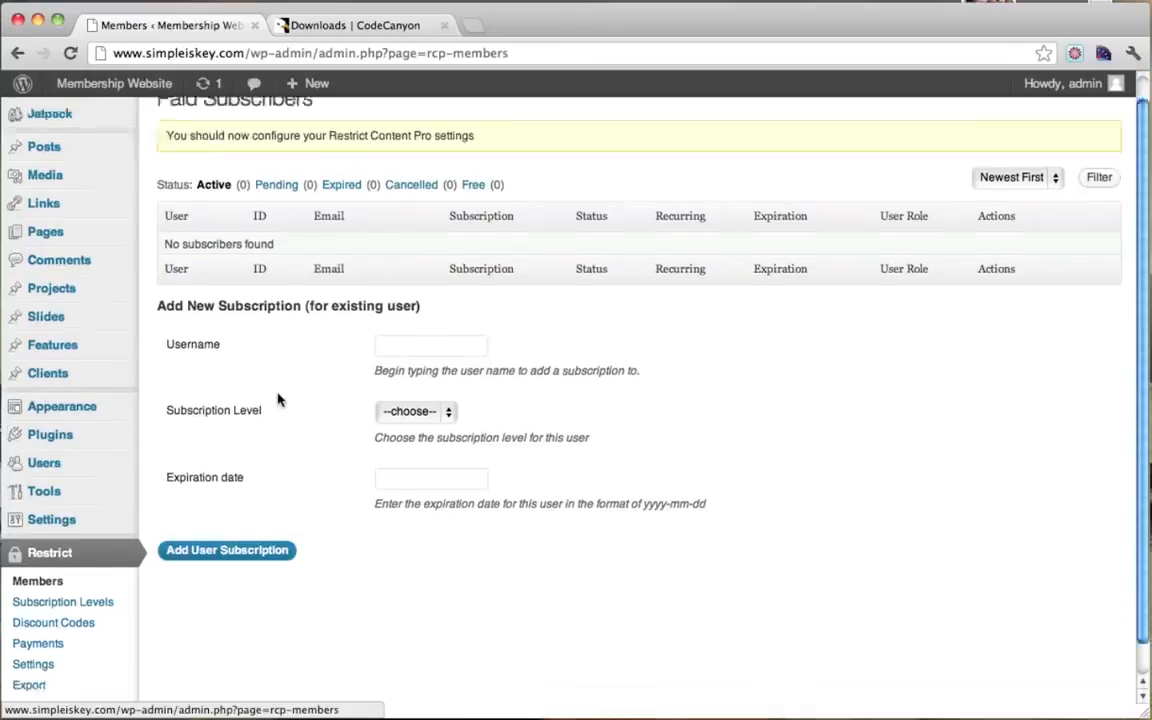
scroll(278, 400, "down", 1)
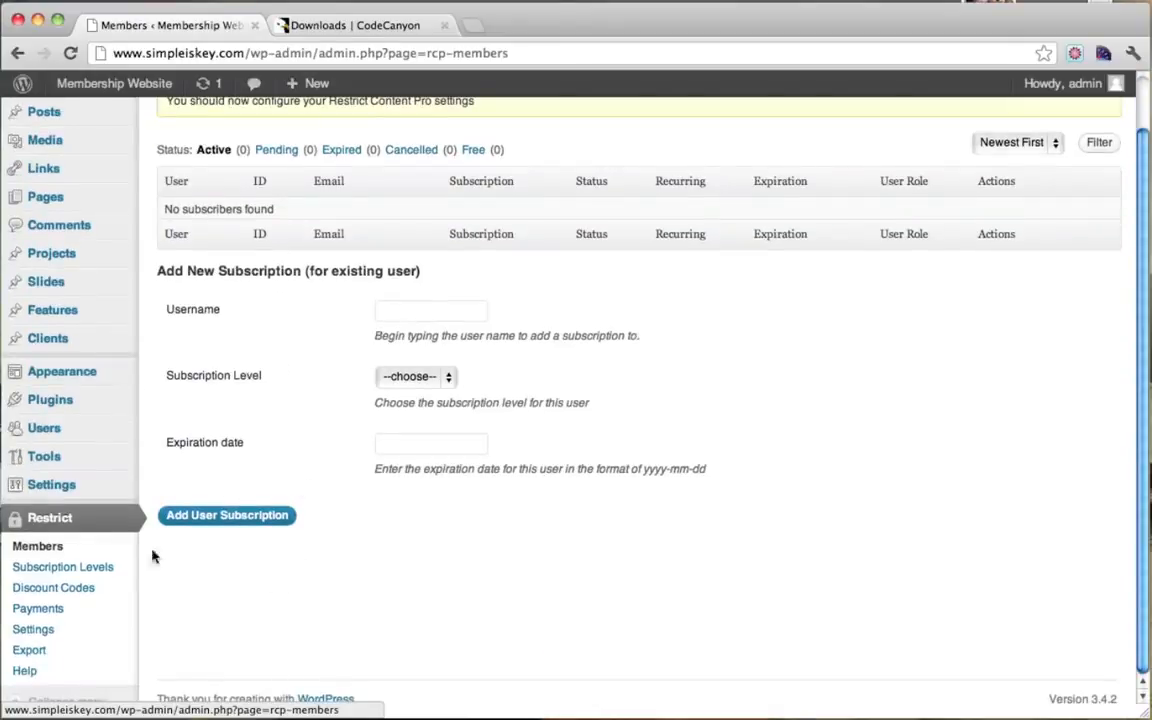
Step: On Subscription Levels, name a new level Free with description 'Start your free trial'
left_click(97, 570)
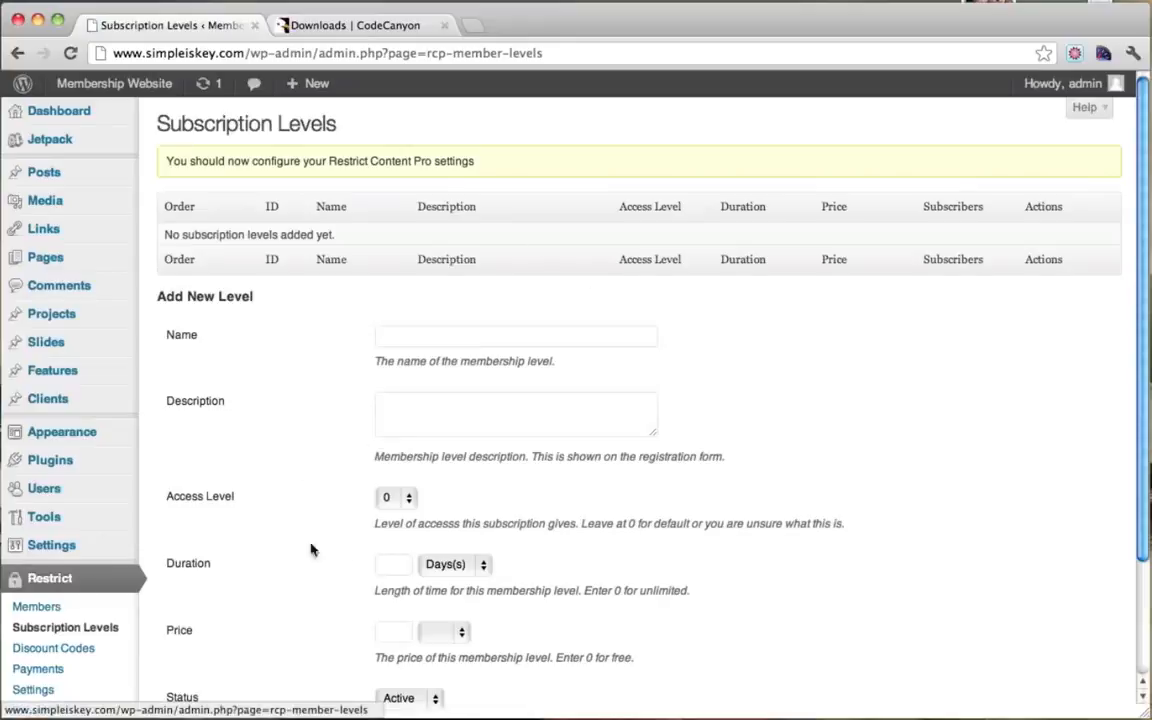
left_click(414, 344)
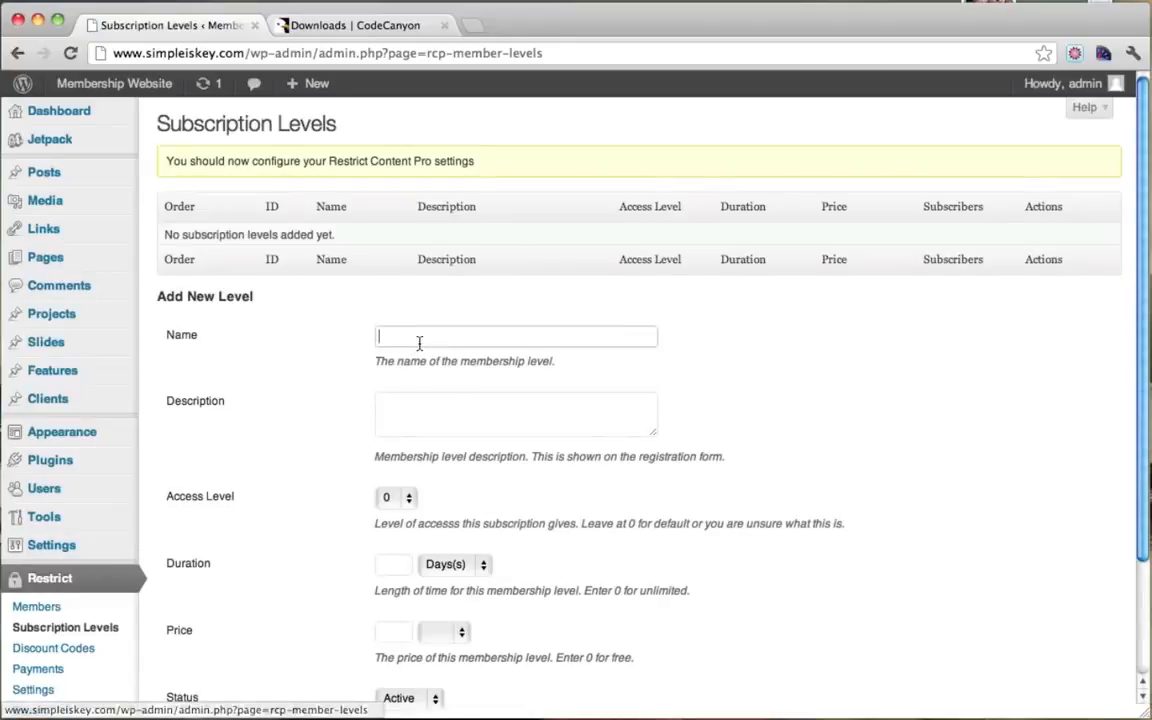
type("Free")
left_click(454, 415)
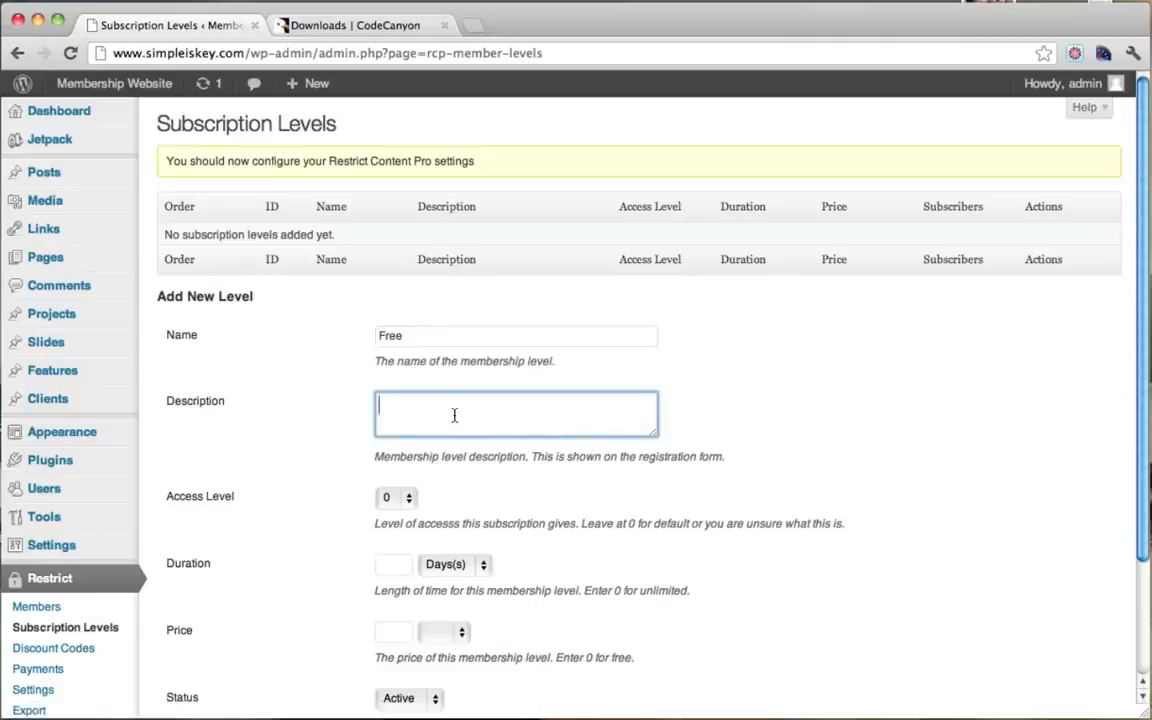
type("F")
scroll(518, 508, "down", 2)
scroll(468, 455, "down", 1)
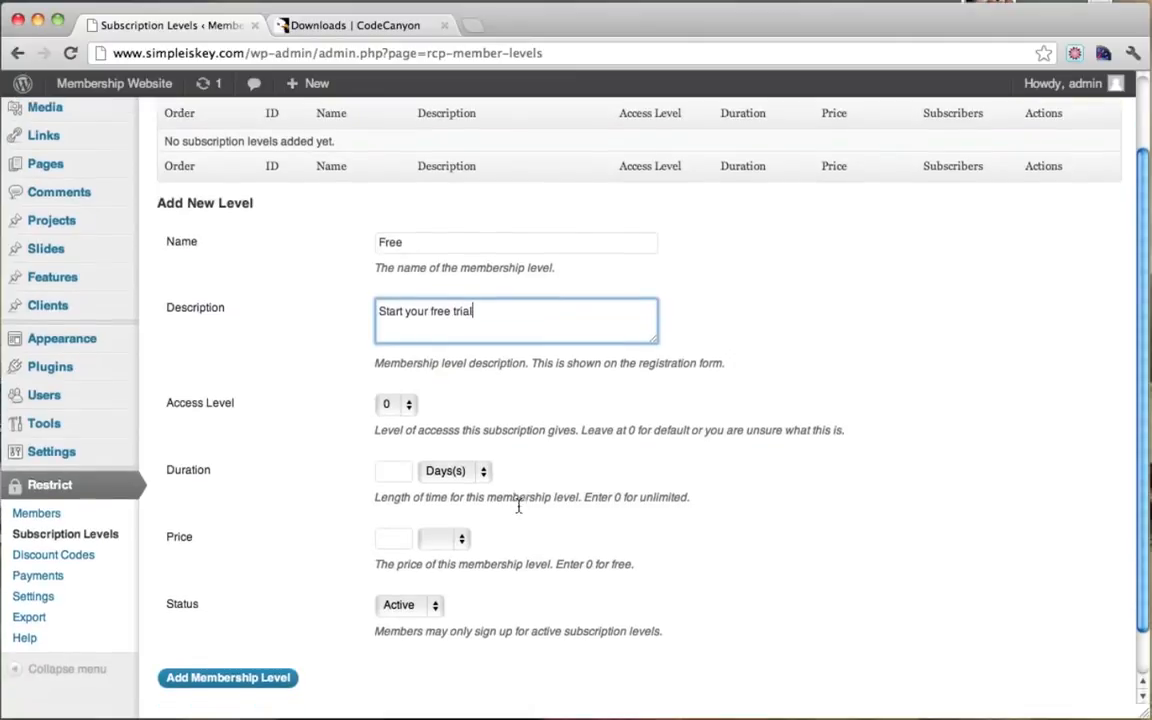
scroll(453, 390, "down", 2)
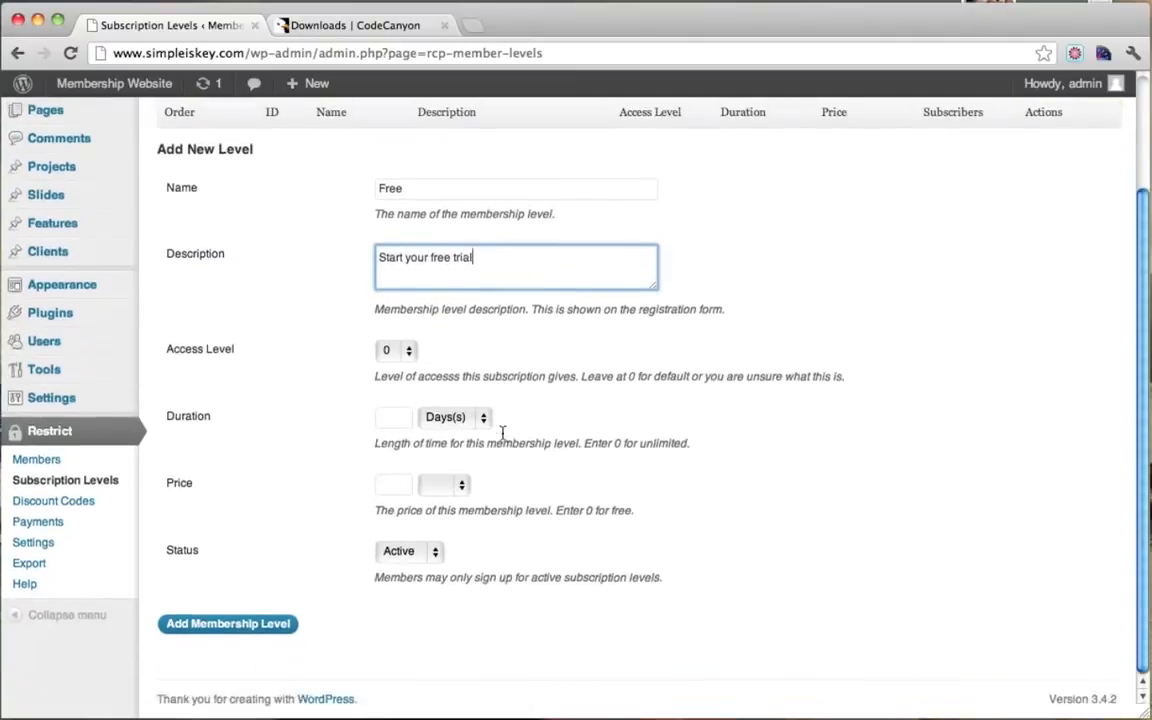
Step: Give the Free level 15 days duration, price 0 marked Free, and add it
left_click(401, 421)
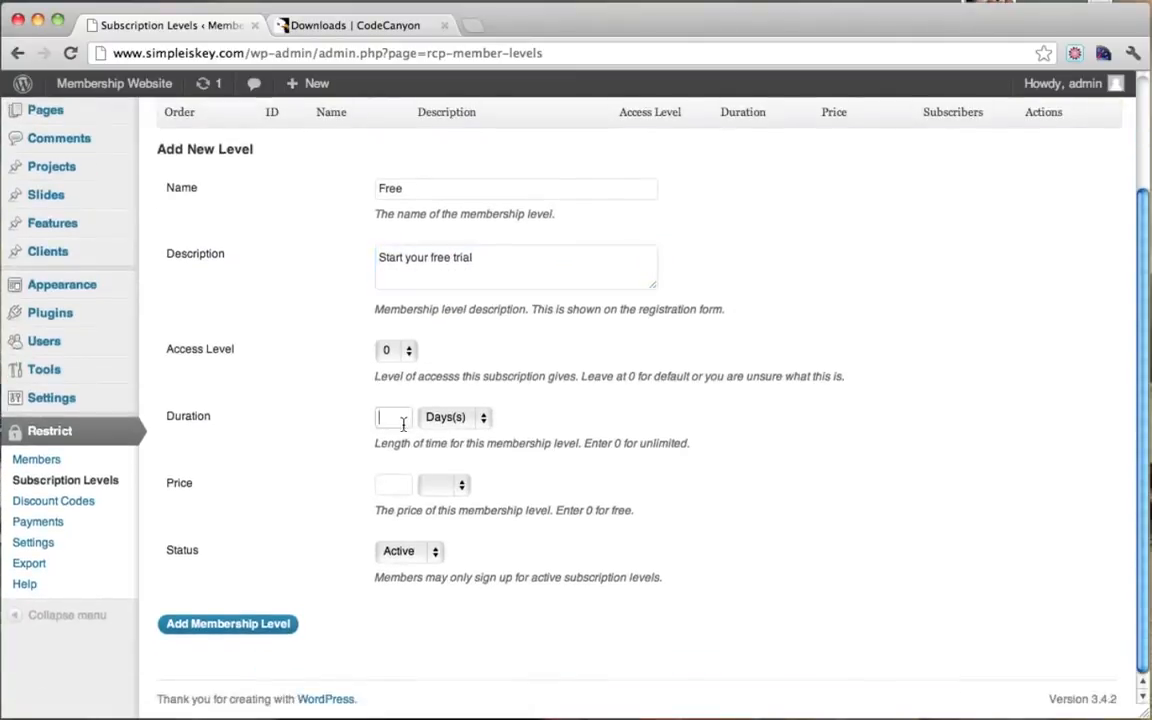
type("15")
type("0")
left_click(447, 484)
left_click(449, 503)
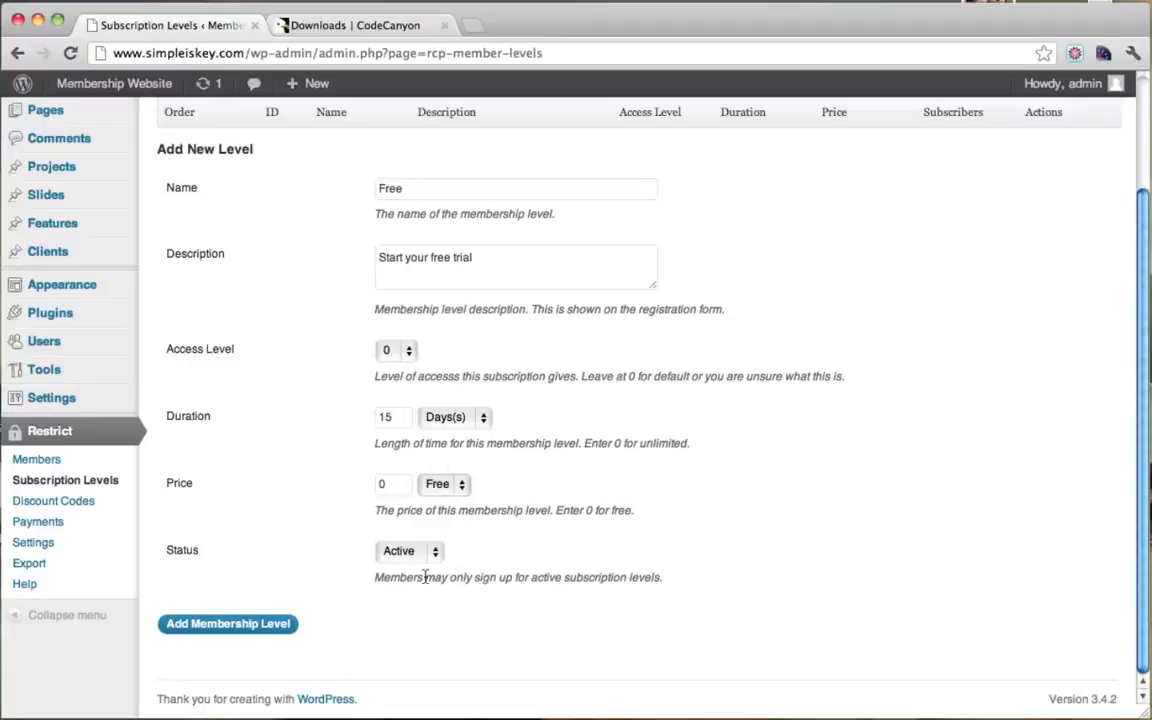
left_click(263, 624)
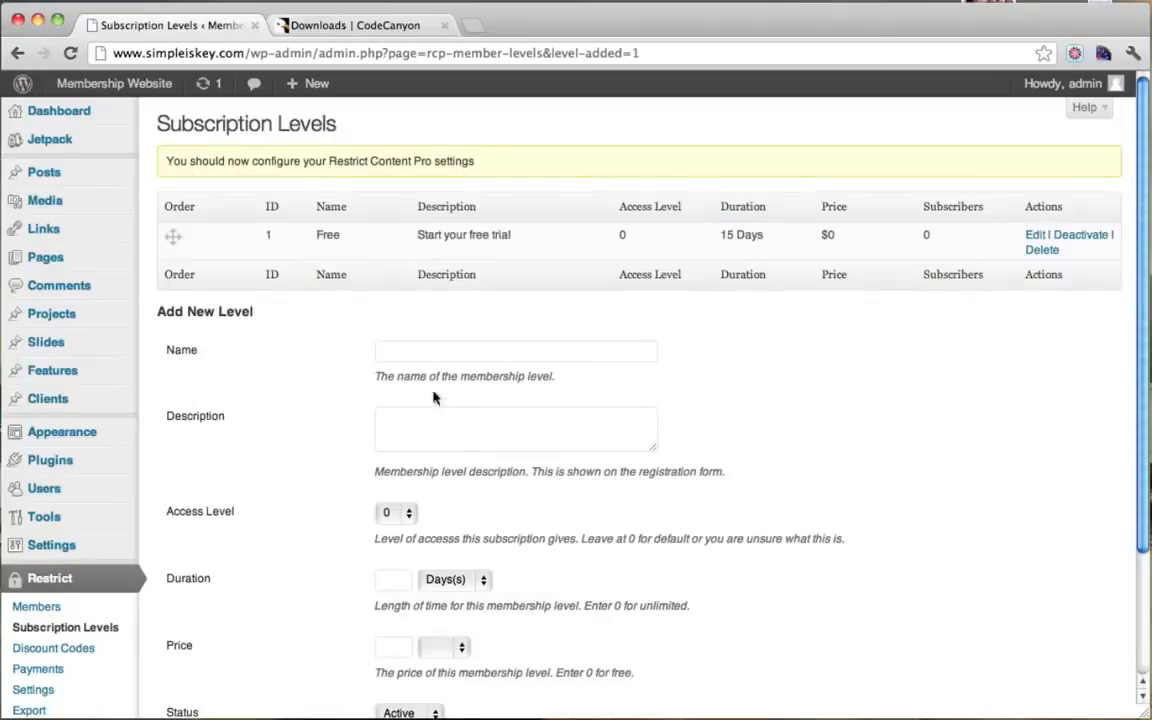
Step: Name the new subscription level Premium and start its description
left_click(437, 358)
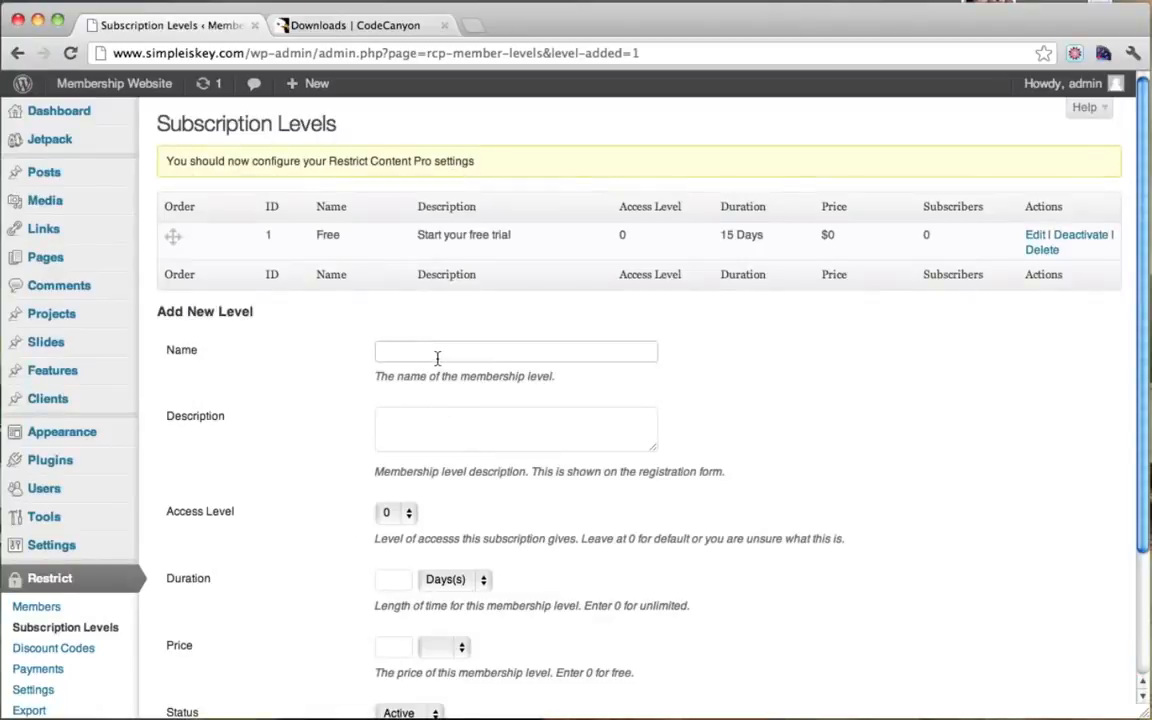
type("Premium")
left_click(413, 433)
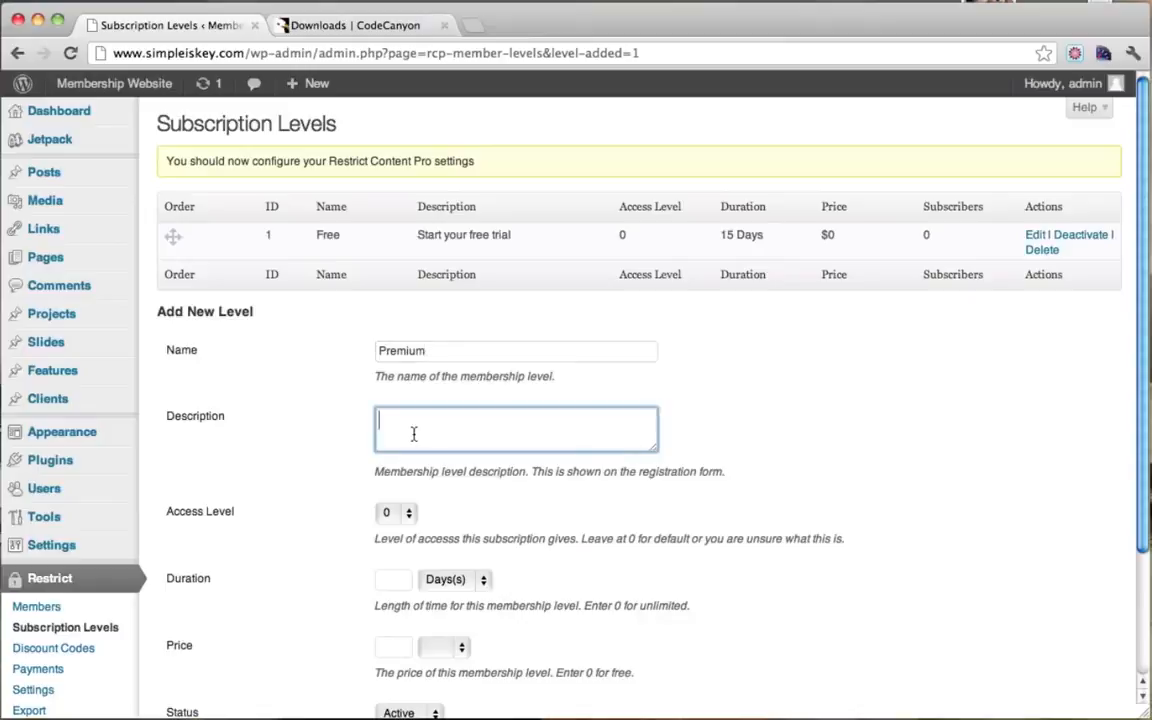
type("Total Access")
scroll(480, 421, "down", 1)
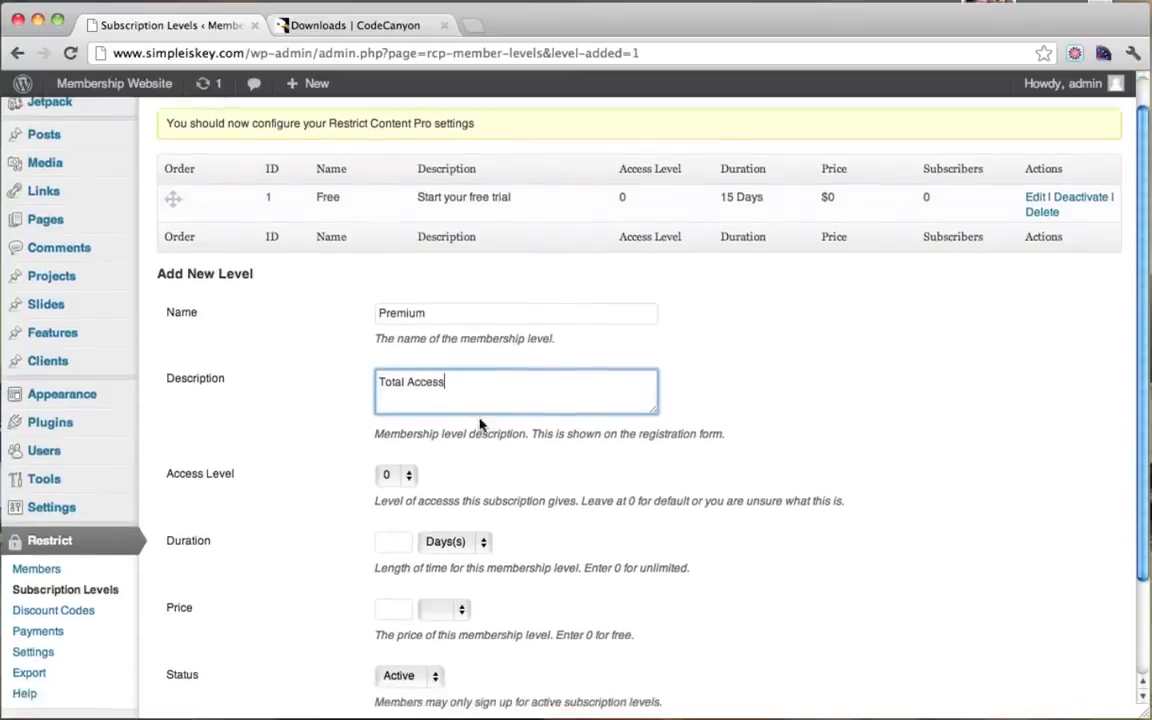
Step: Give the Premium level 30 days duration, a $20 price and access level 5
left_click(394, 540)
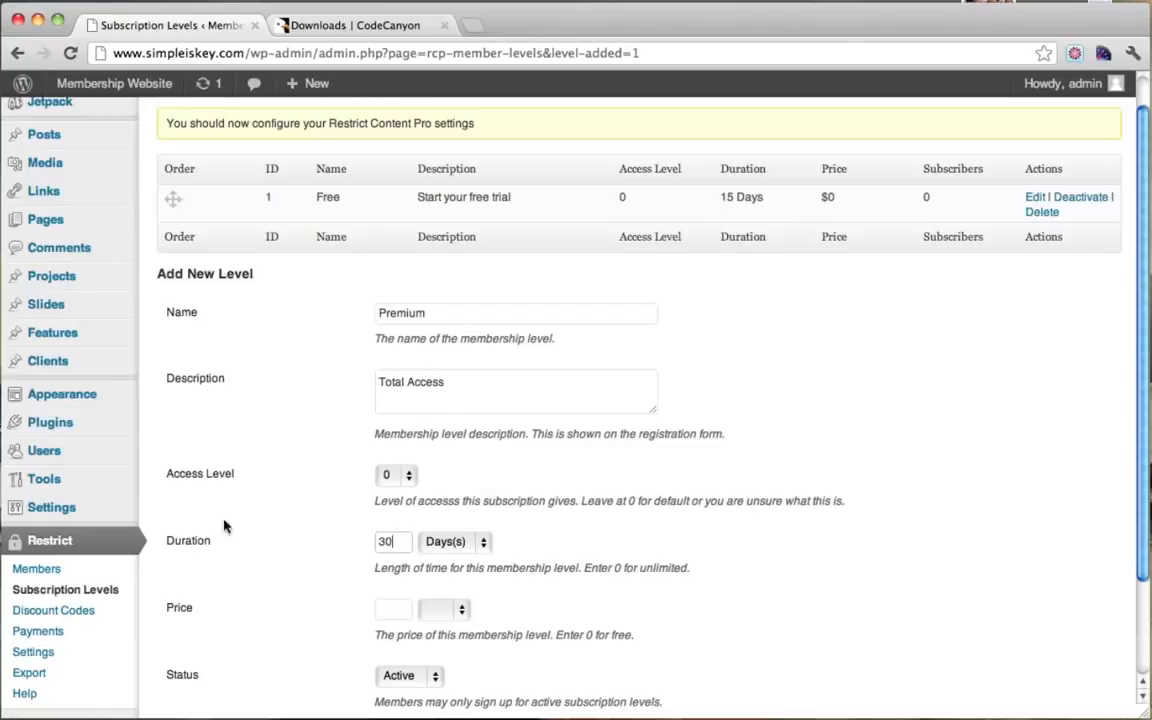
scroll(497, 313, "down", 2)
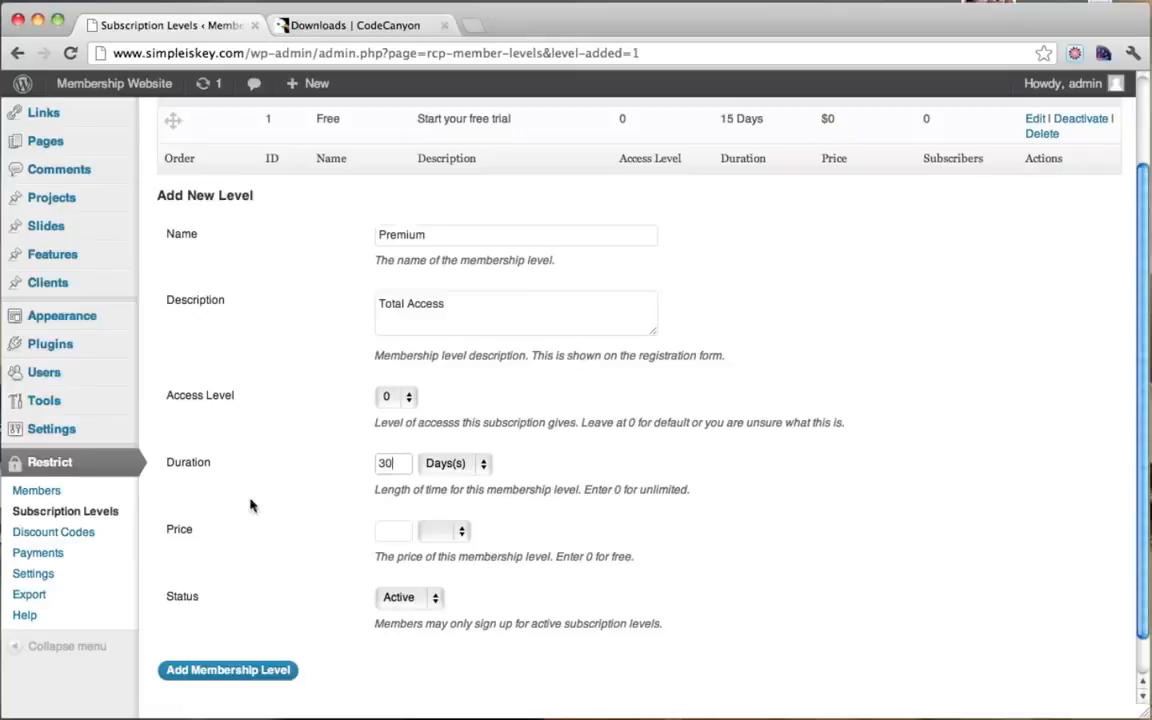
left_click(388, 532)
type("20")
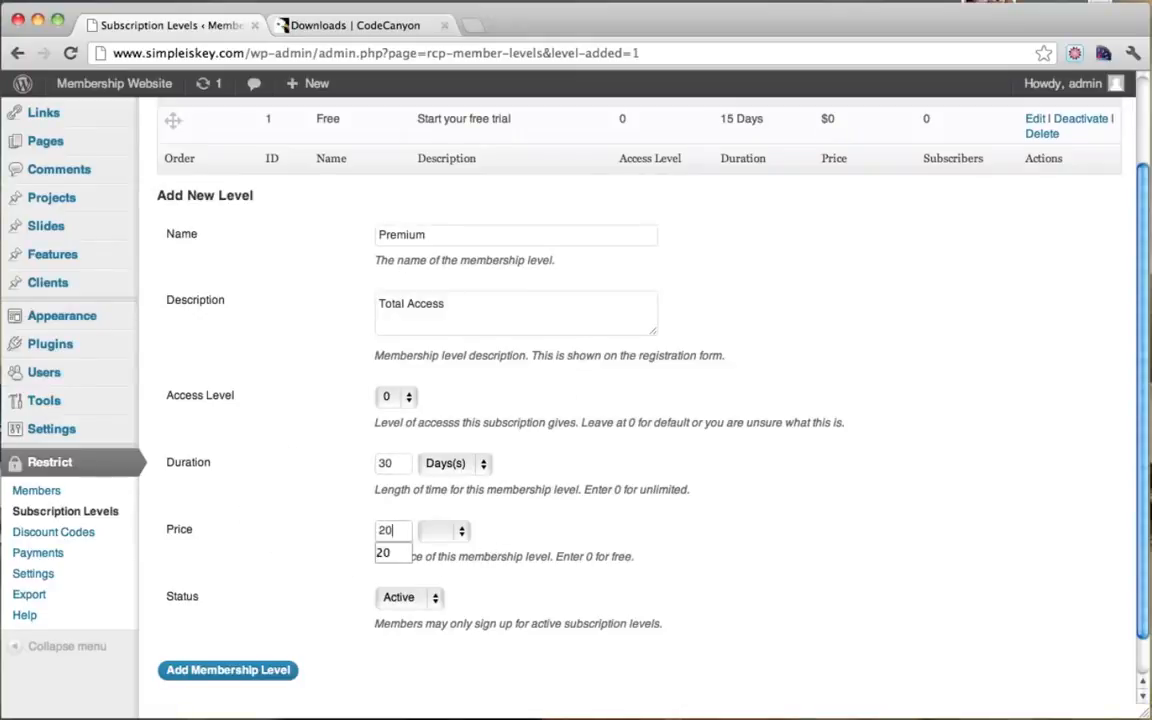
left_click(462, 536)
left_click(436, 527)
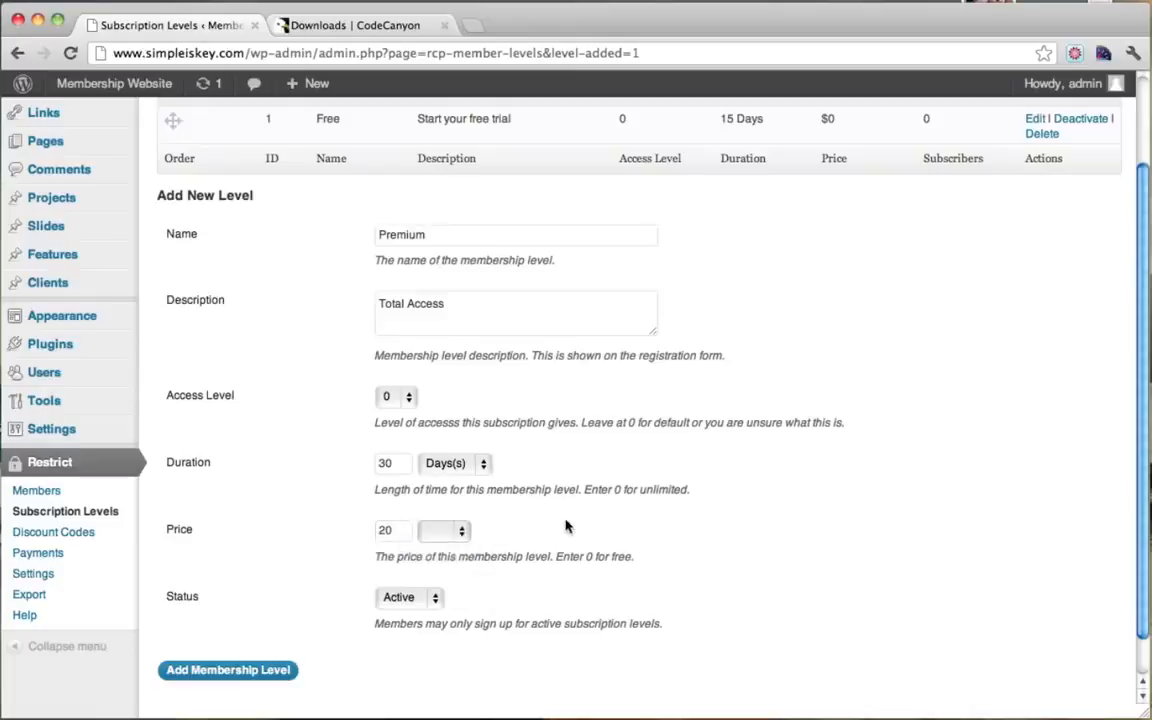
left_click(408, 399)
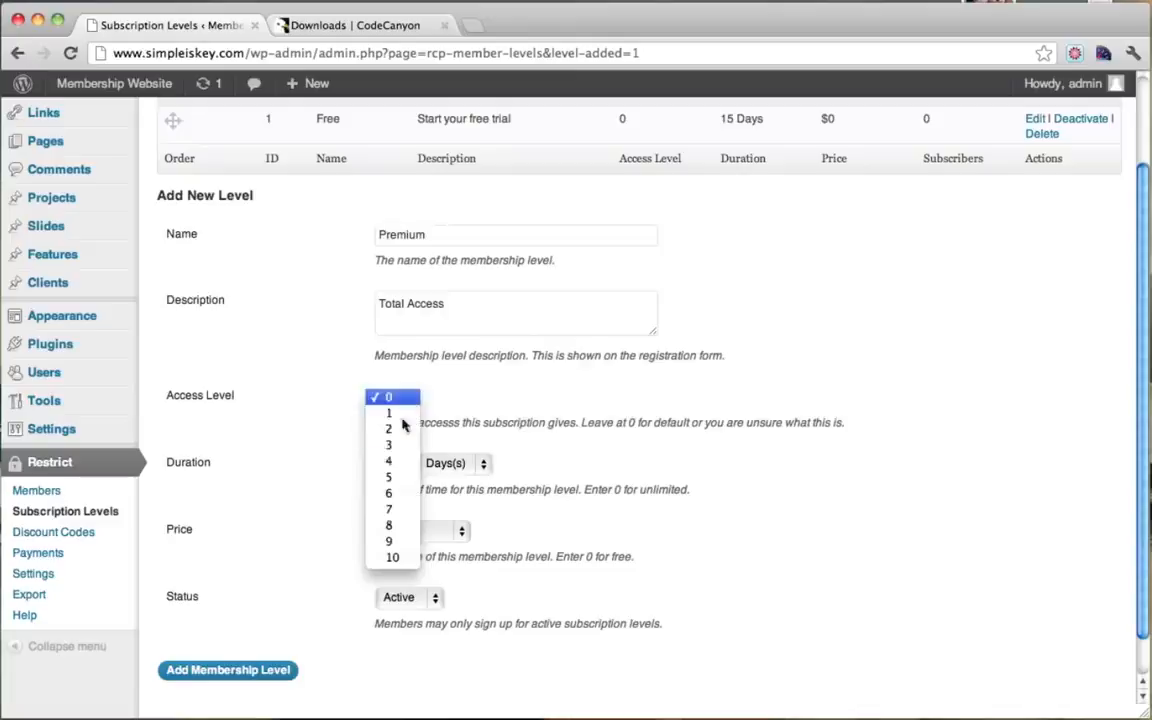
left_click(392, 480)
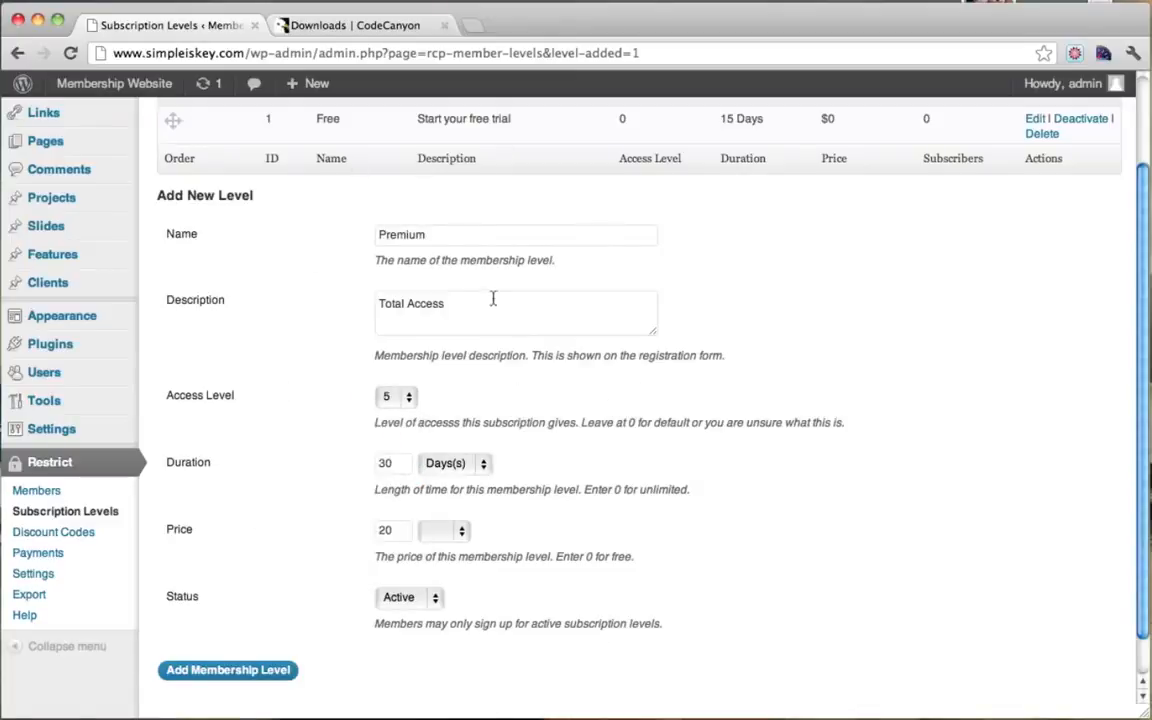
Step: Change the Premium description to '30 Day Subscription' and add the level
left_click_drag(469, 308, 317, 303)
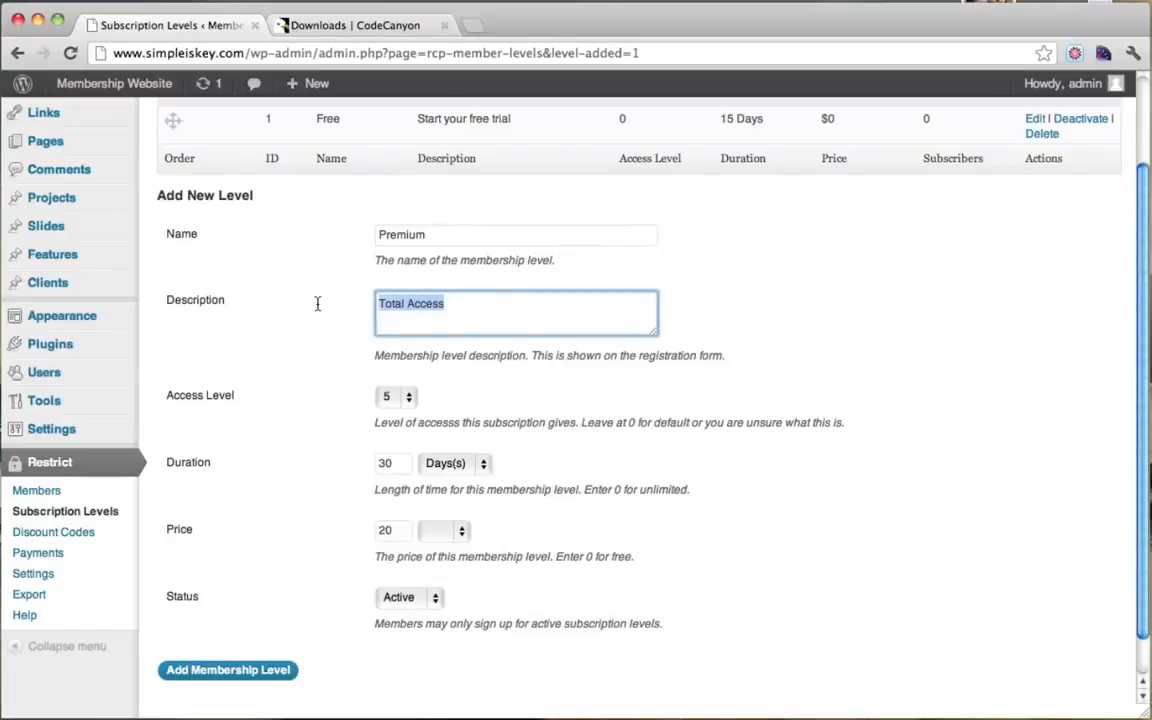
type("30 Day Subscription")
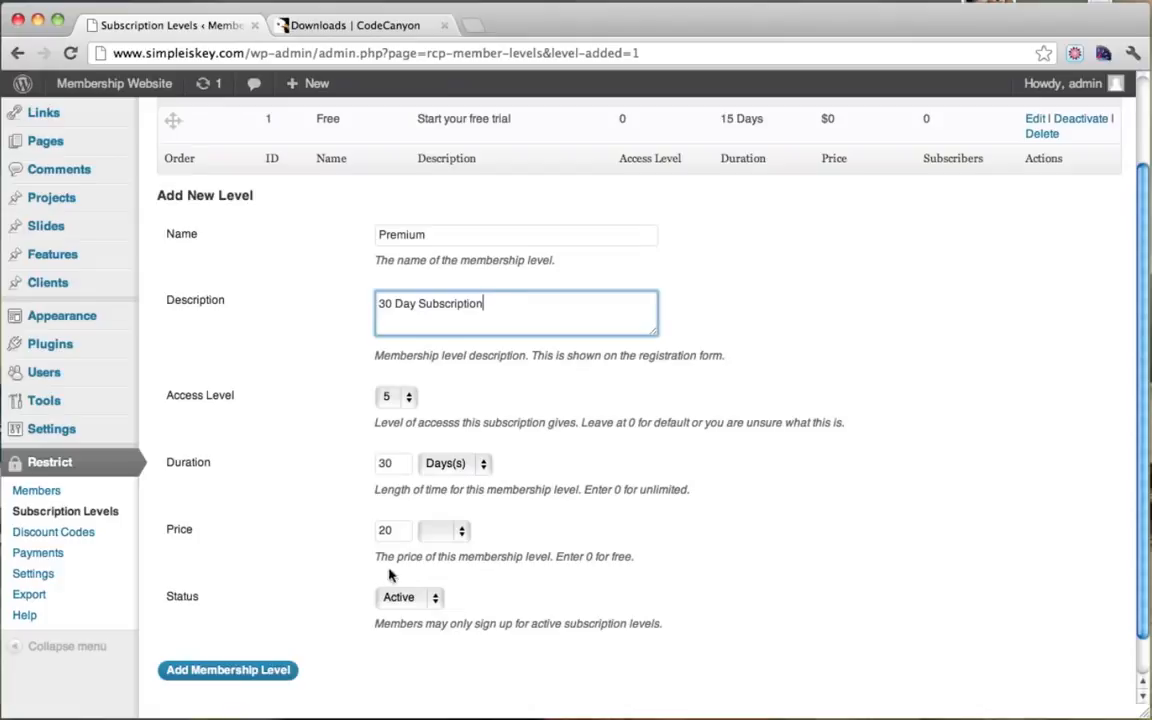
scroll(512, 658, "up", 3)
scroll(510, 657, "down", 3)
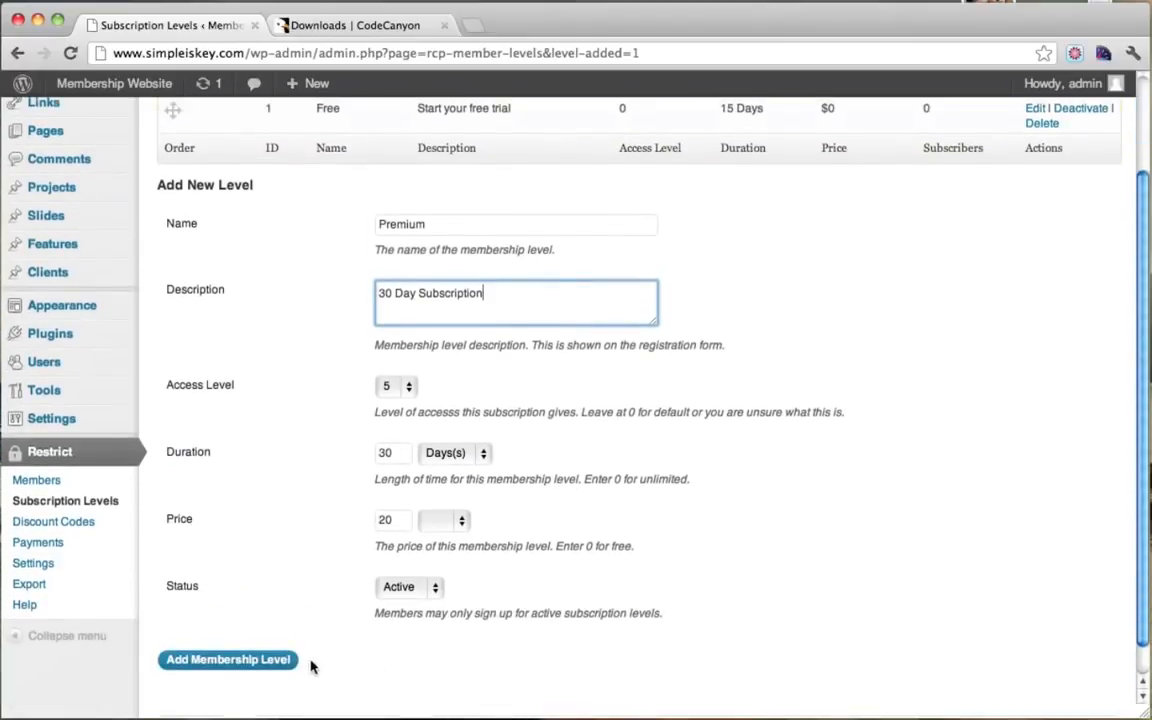
left_click(257, 661)
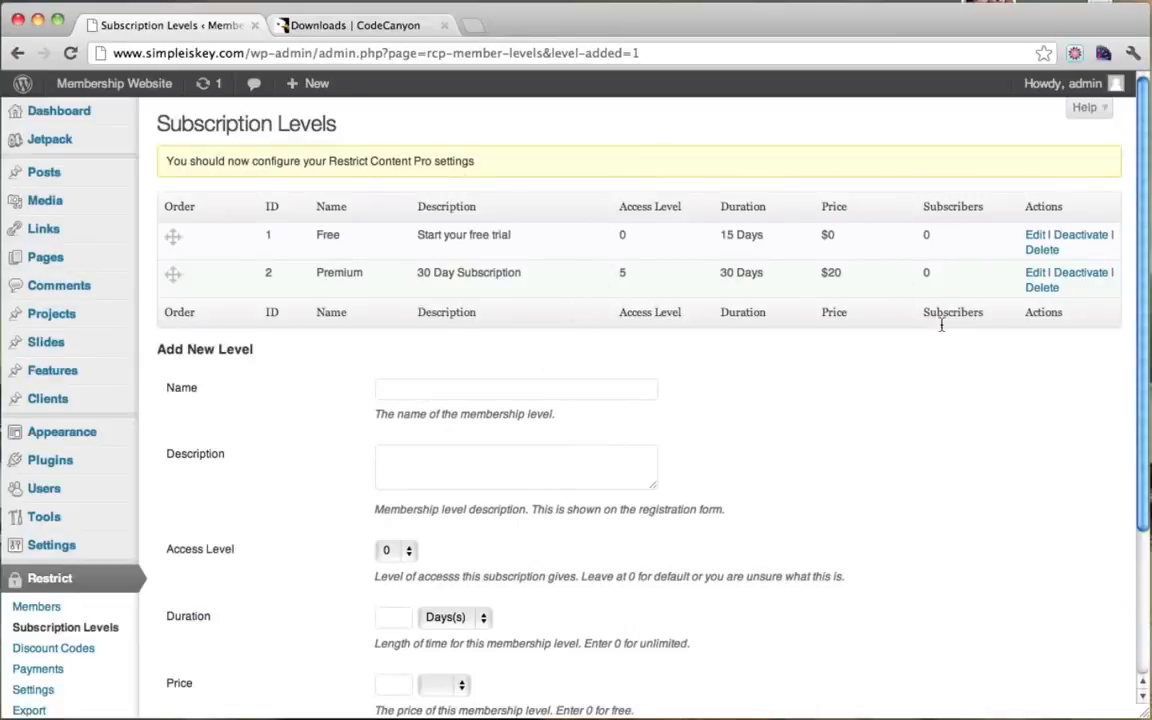
scroll(689, 467, "down", 3)
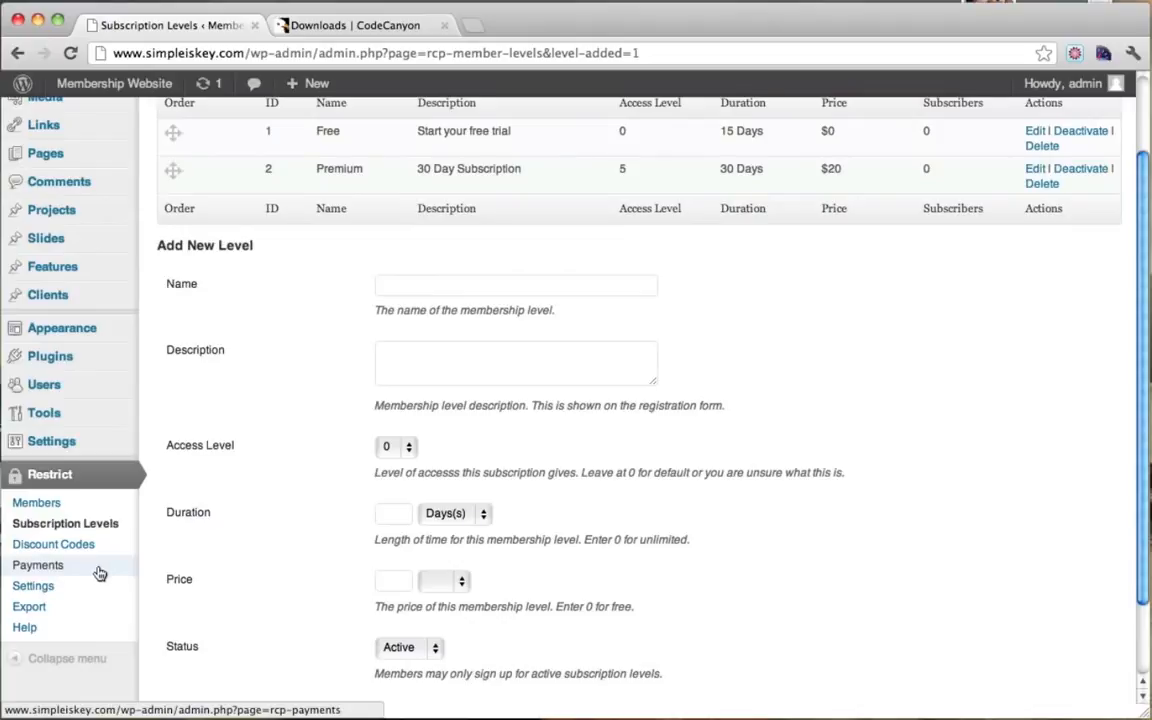
Step: Open Restrict Content Pro's Payments settings and point out the PayPal email address requirement
left_click(48, 592)
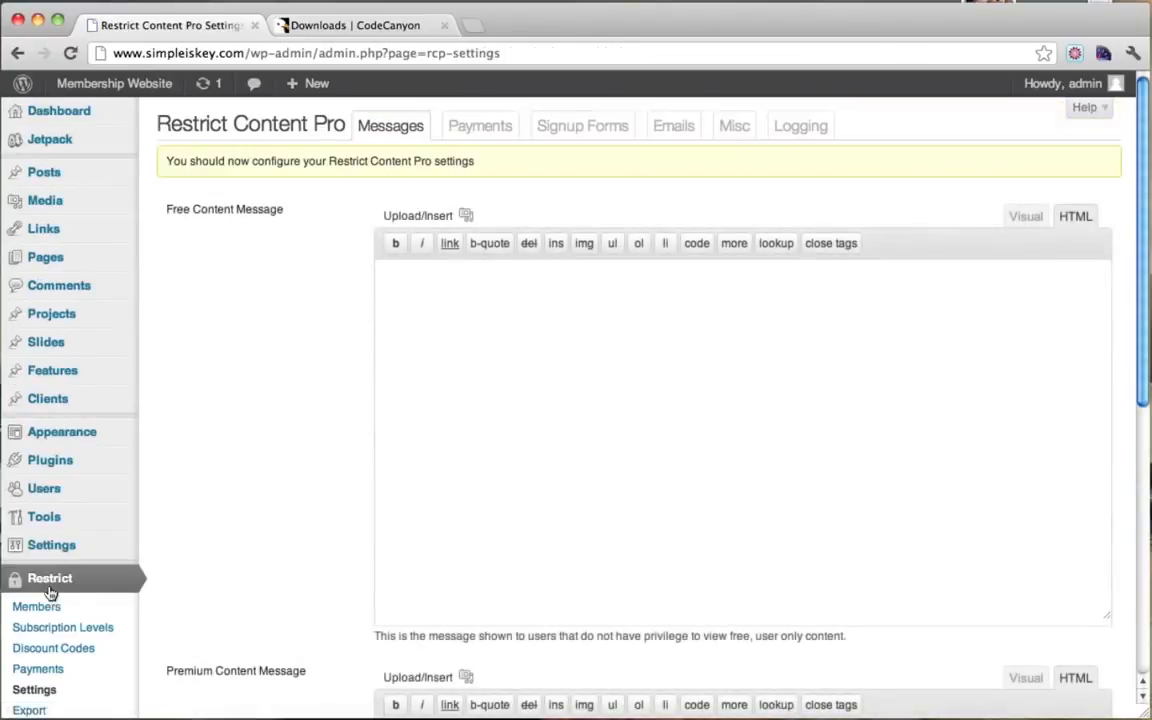
scroll(30, 595, "down", 2)
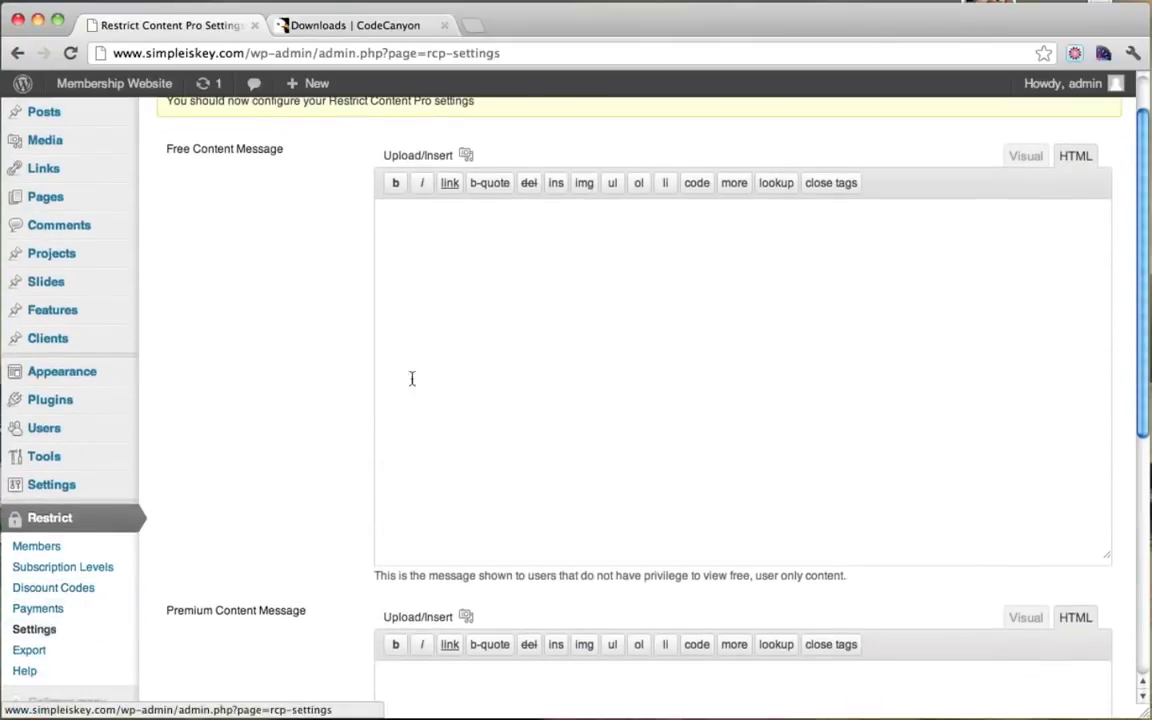
scroll(415, 375, "up", 2)
left_click(488, 124)
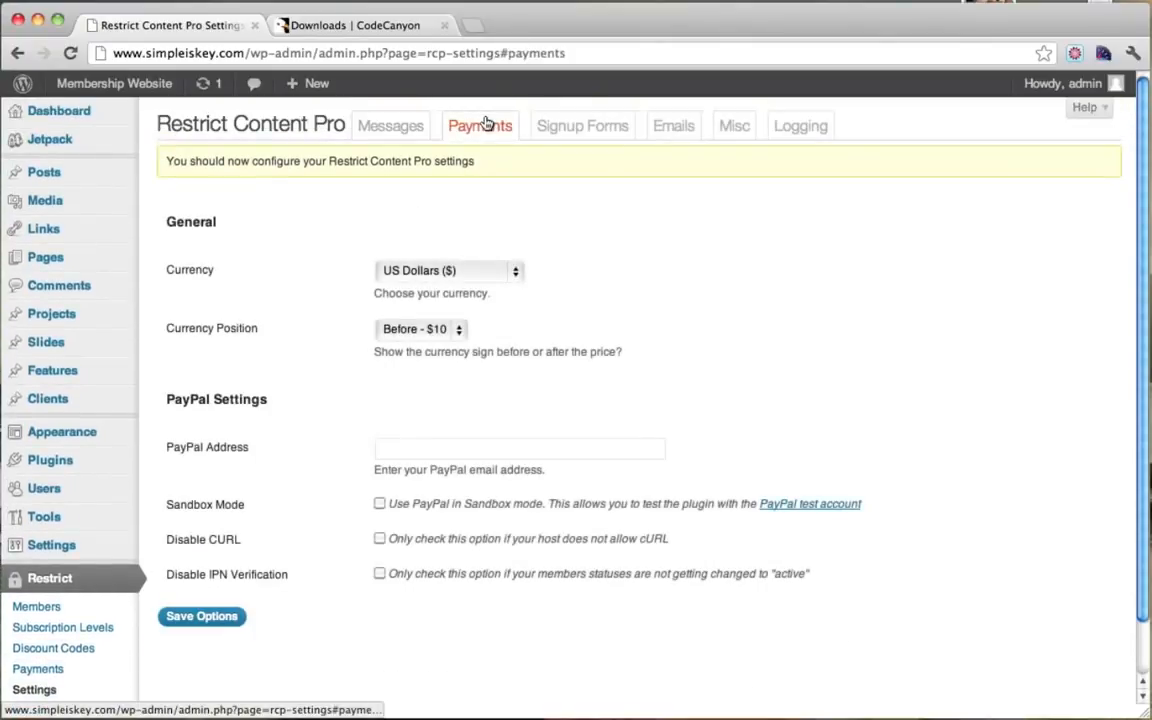
scroll(585, 290, "down", 1)
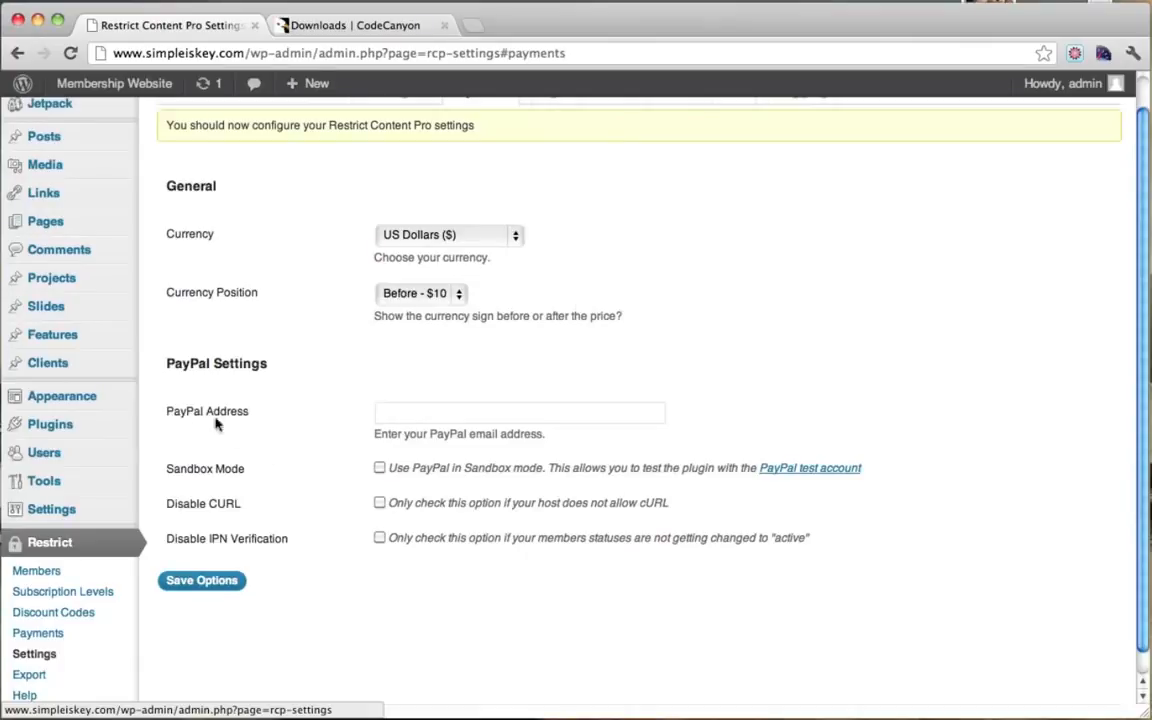
left_click_drag(409, 433, 522, 448)
left_click(517, 443)
left_click(362, 26)
left_click(318, 48)
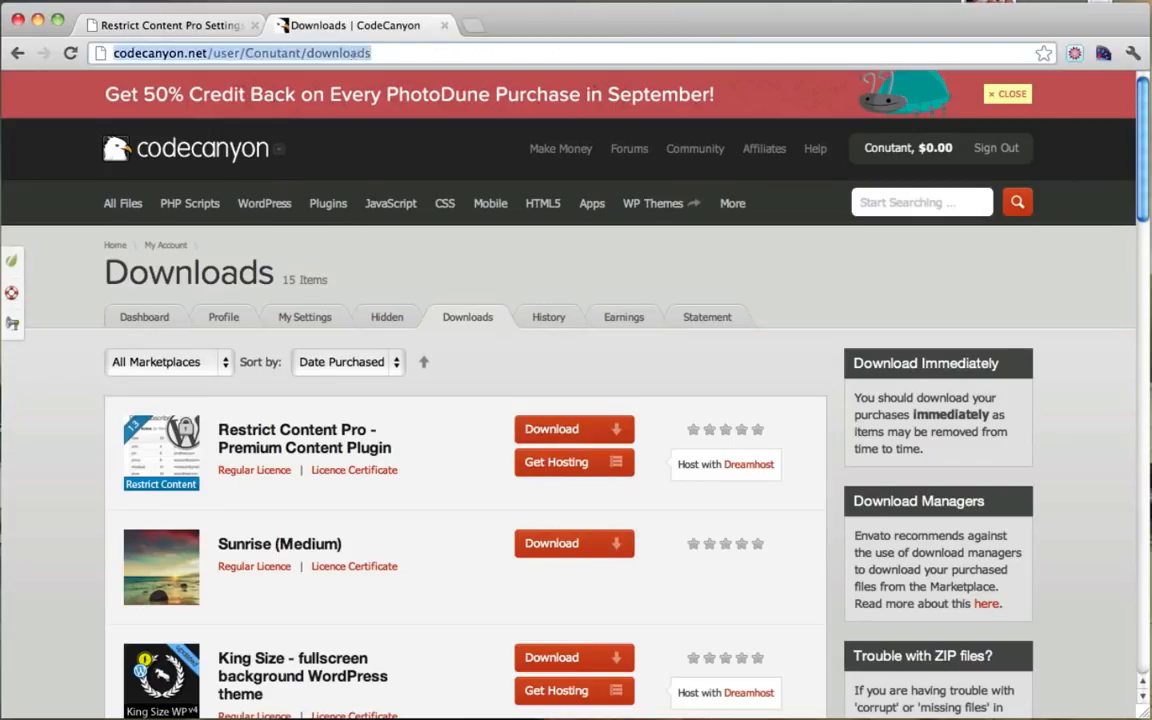
type("www.paypal.com")
key("Return")
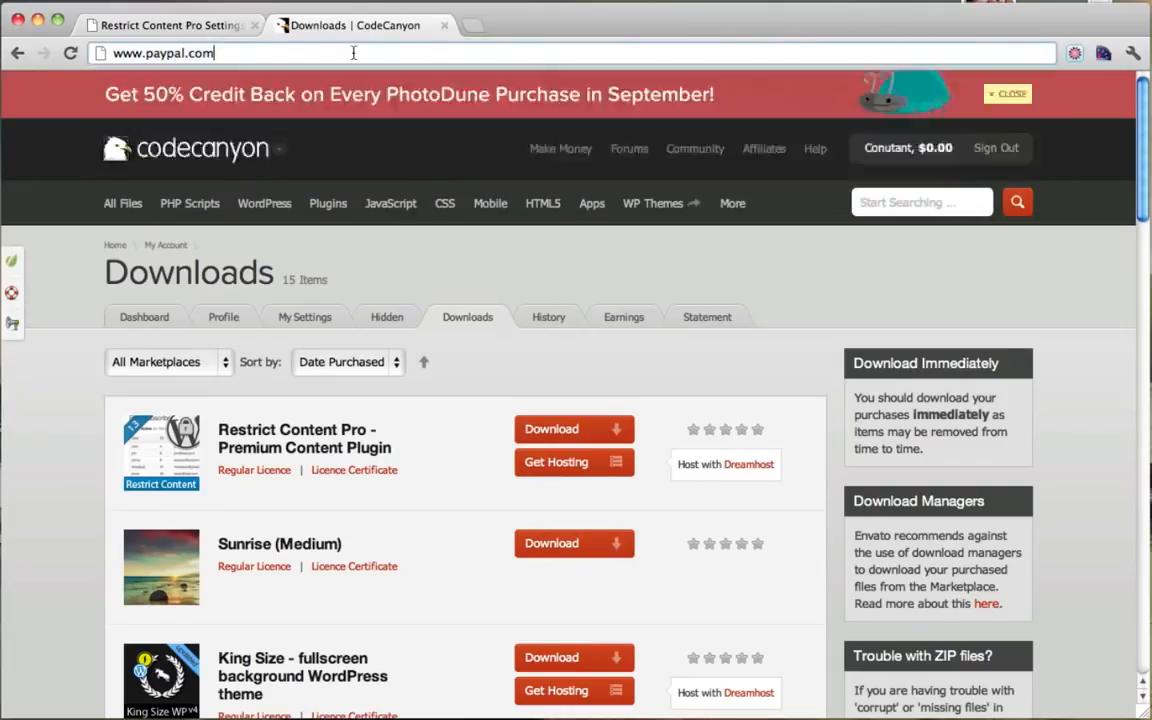
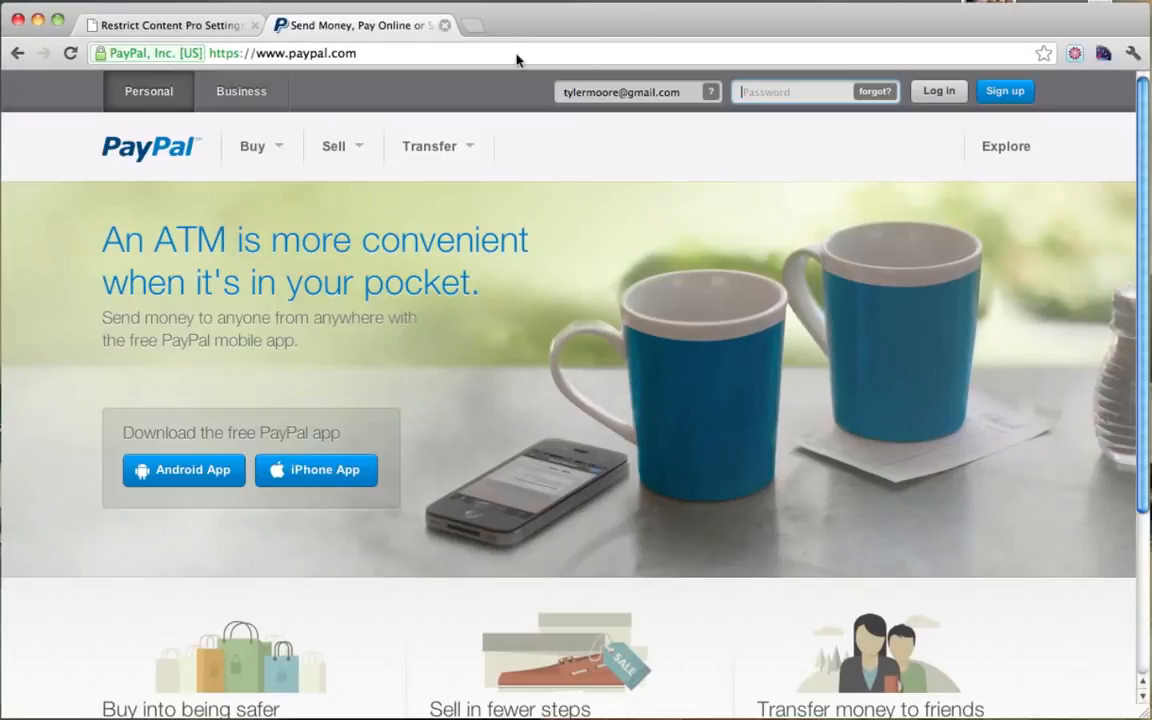
Step: Close the PayPal site and return to the Restrict Content Pro payment settings
left_click(208, 30)
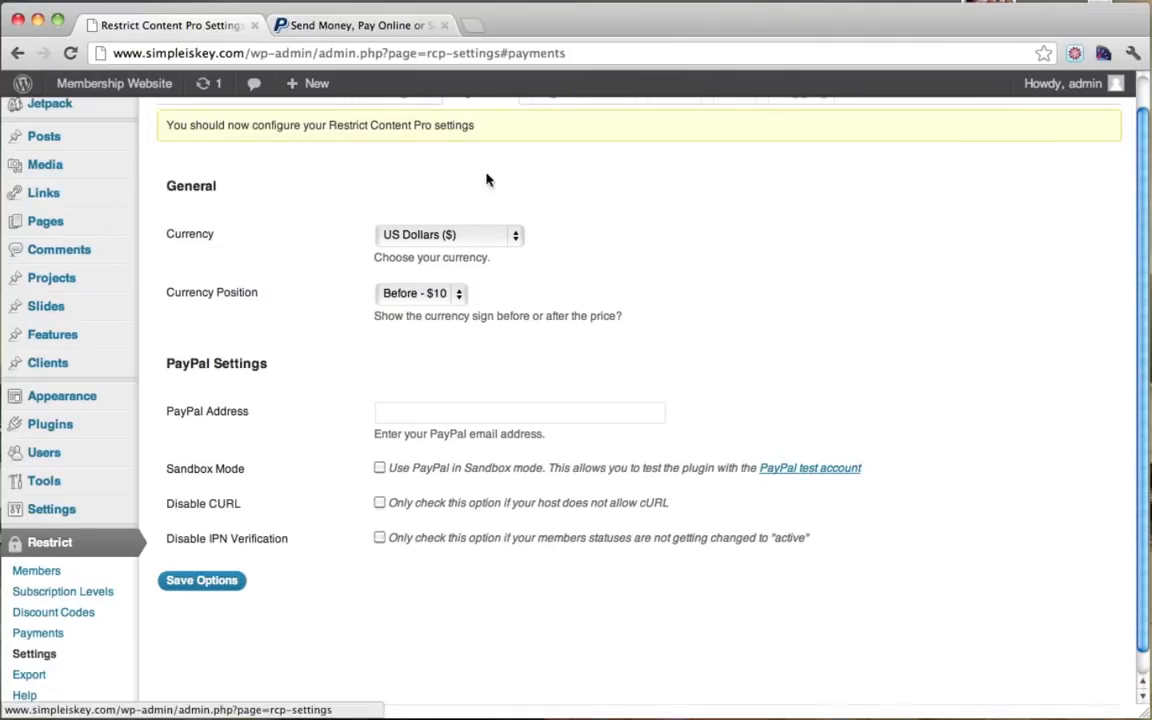
left_click(388, 32)
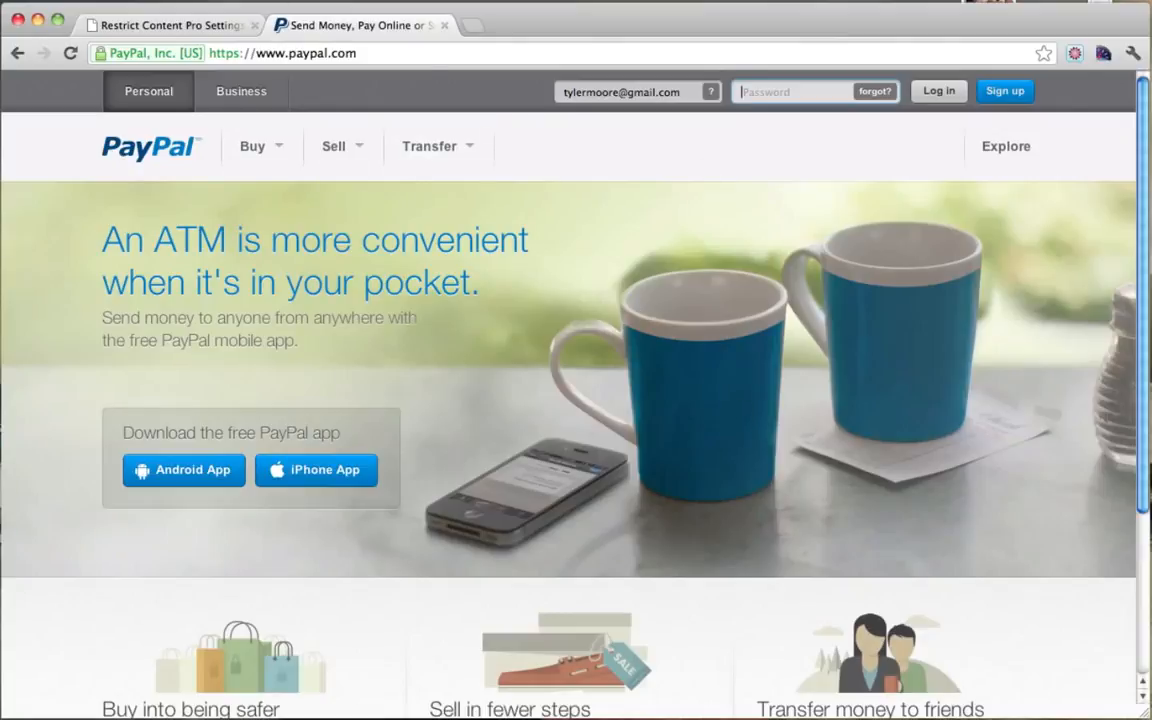
left_click(446, 26)
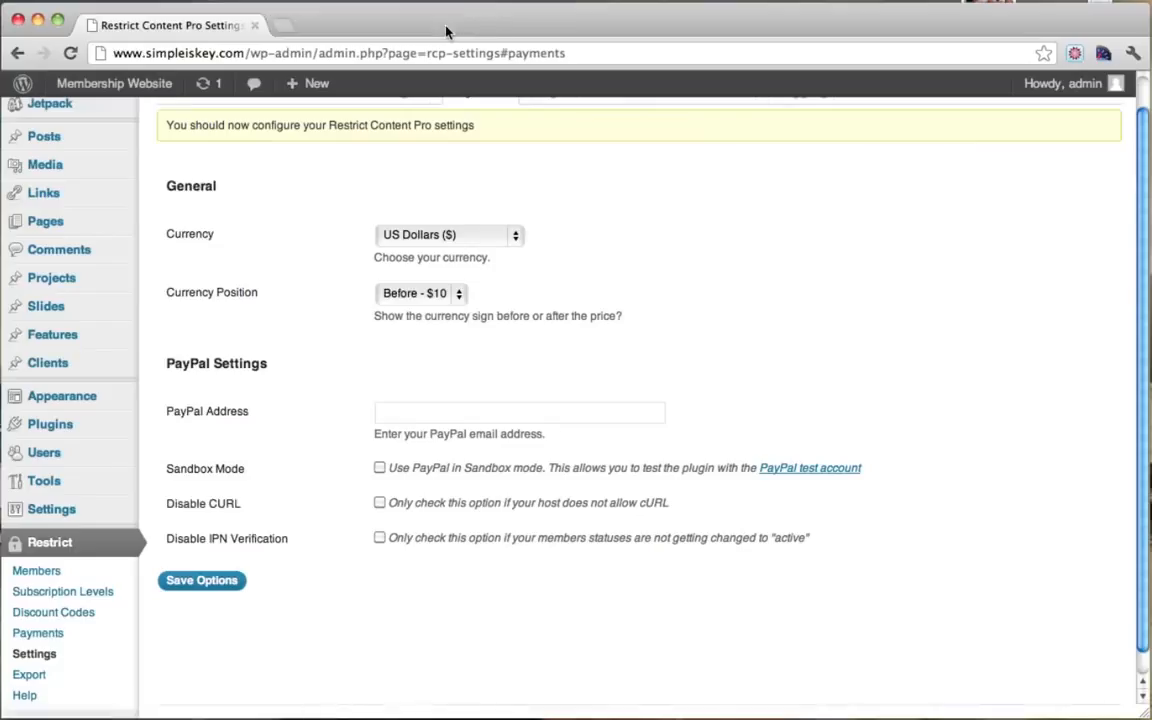
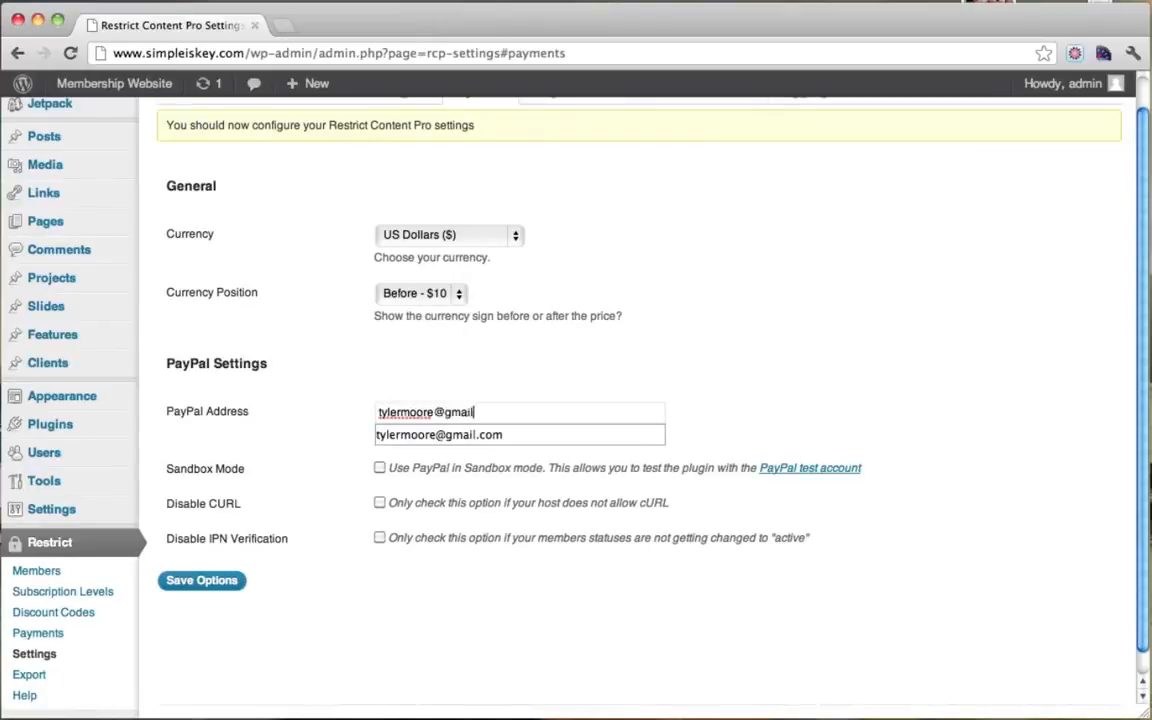
Step: Enter the PayPal e-mail address, keep the currency sign before the price, and save the options
left_click(810, 368)
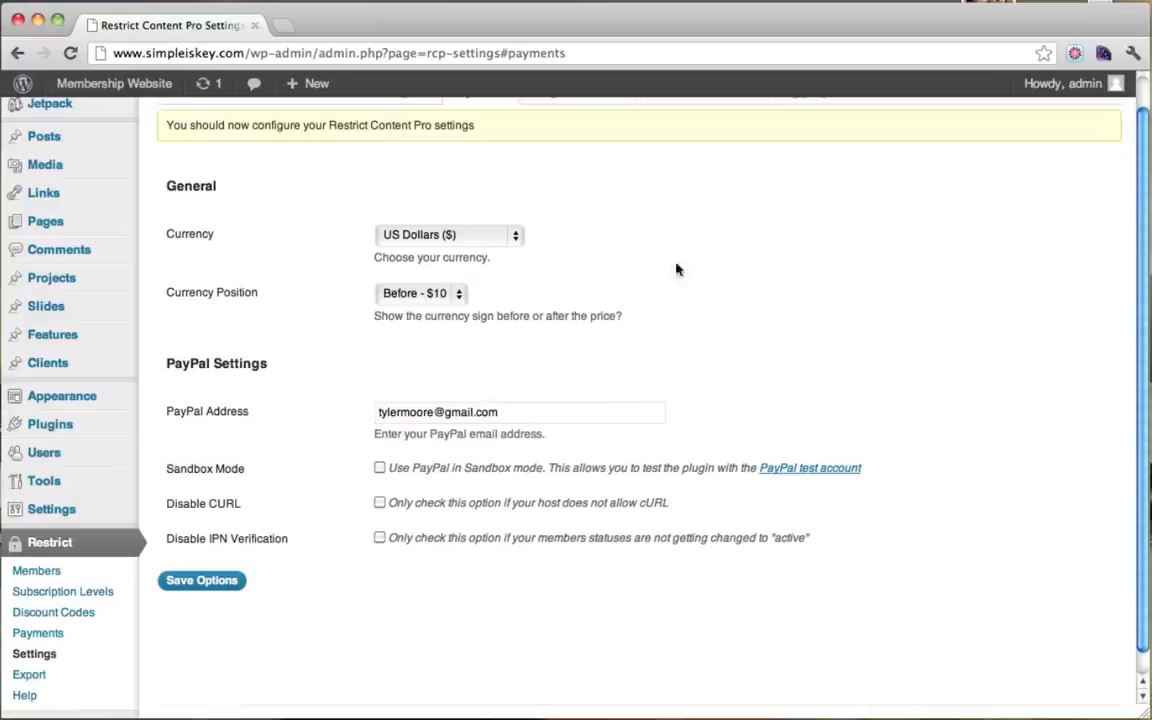
left_click(461, 295)
left_click(415, 262)
scroll(752, 346, "down", 1)
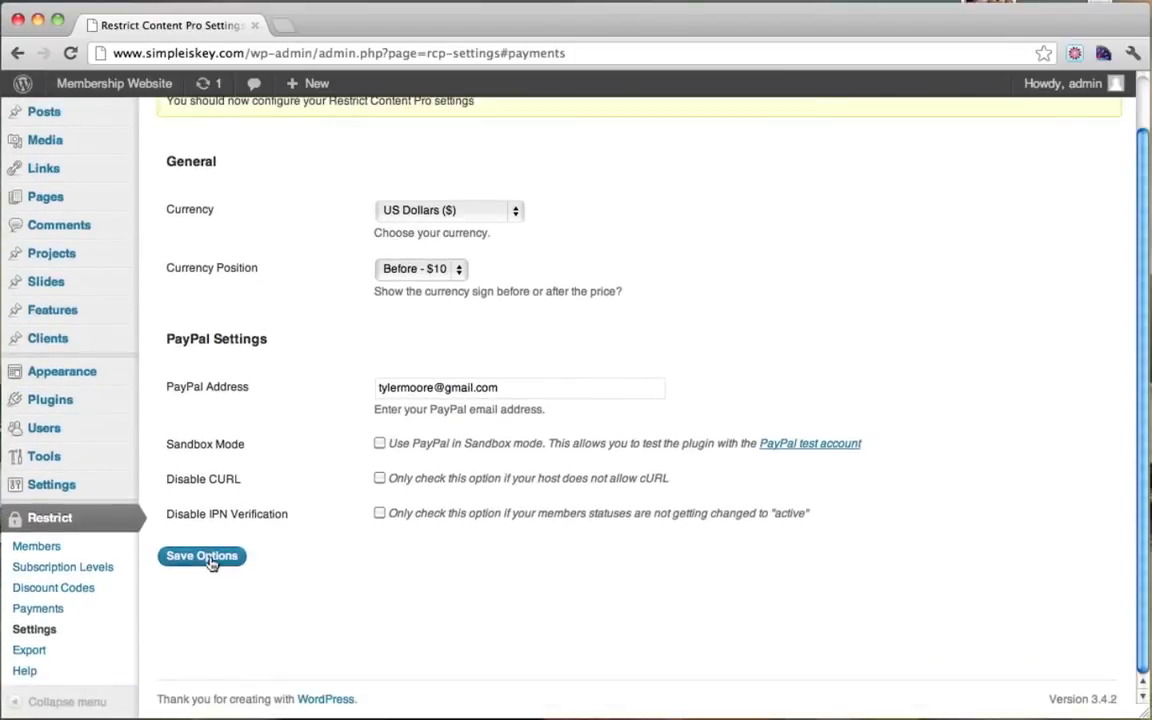
left_click(202, 556)
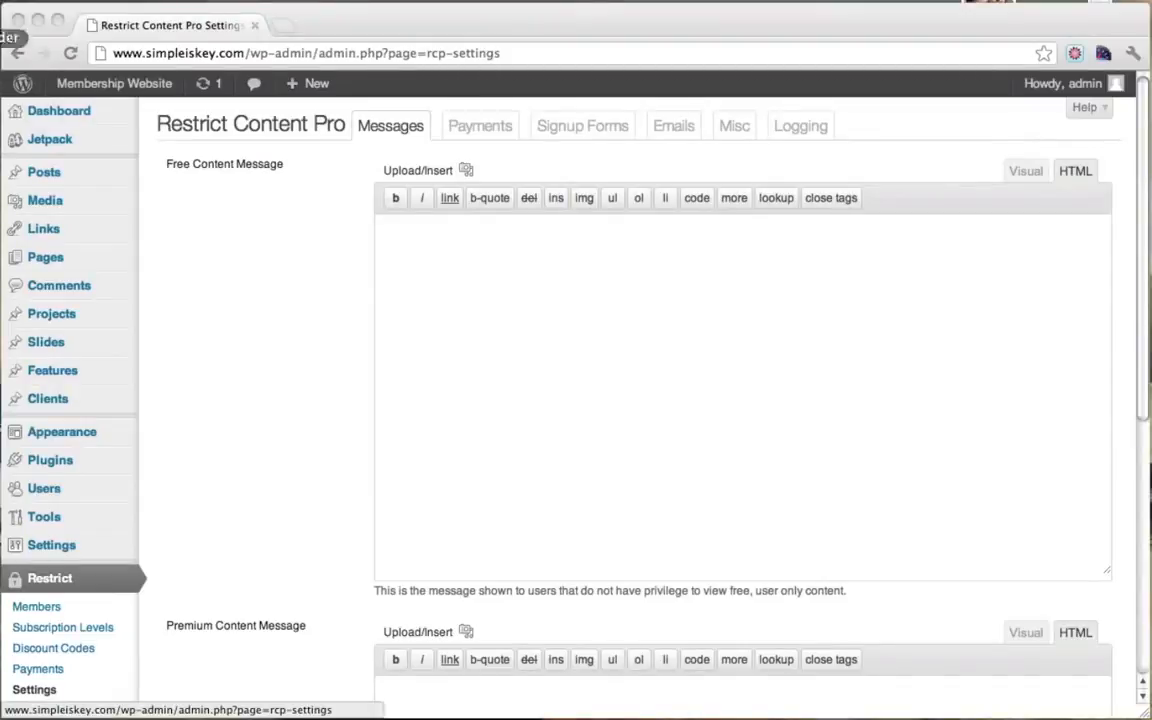
Step: Tick Membership 'Anyone can register' in General settings, save, and bring up All Pages
scroll(213, 342, "down", 3)
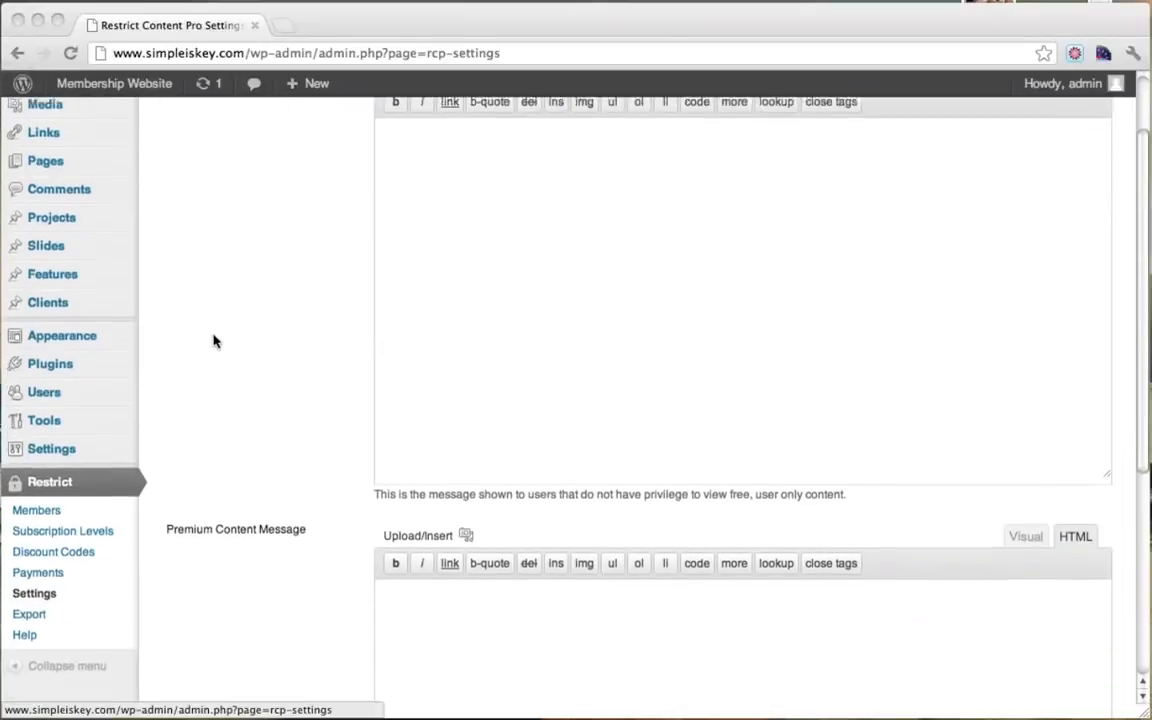
left_click(63, 451)
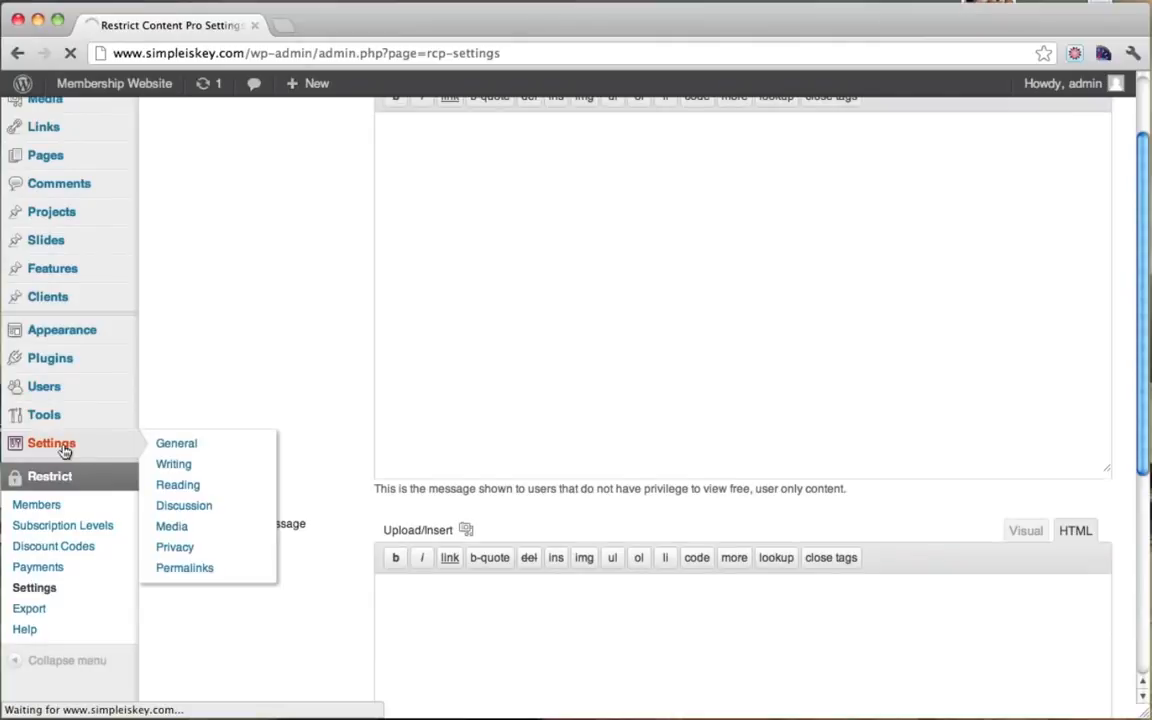
scroll(180, 478, "down", 1)
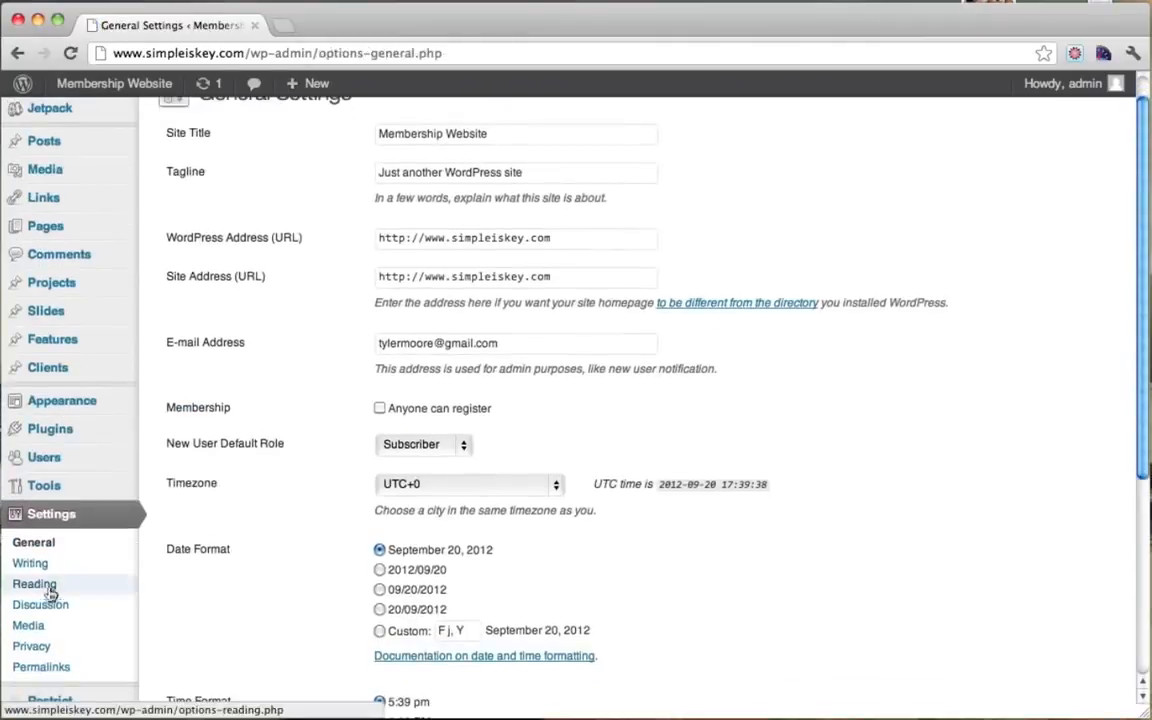
left_click(55, 548)
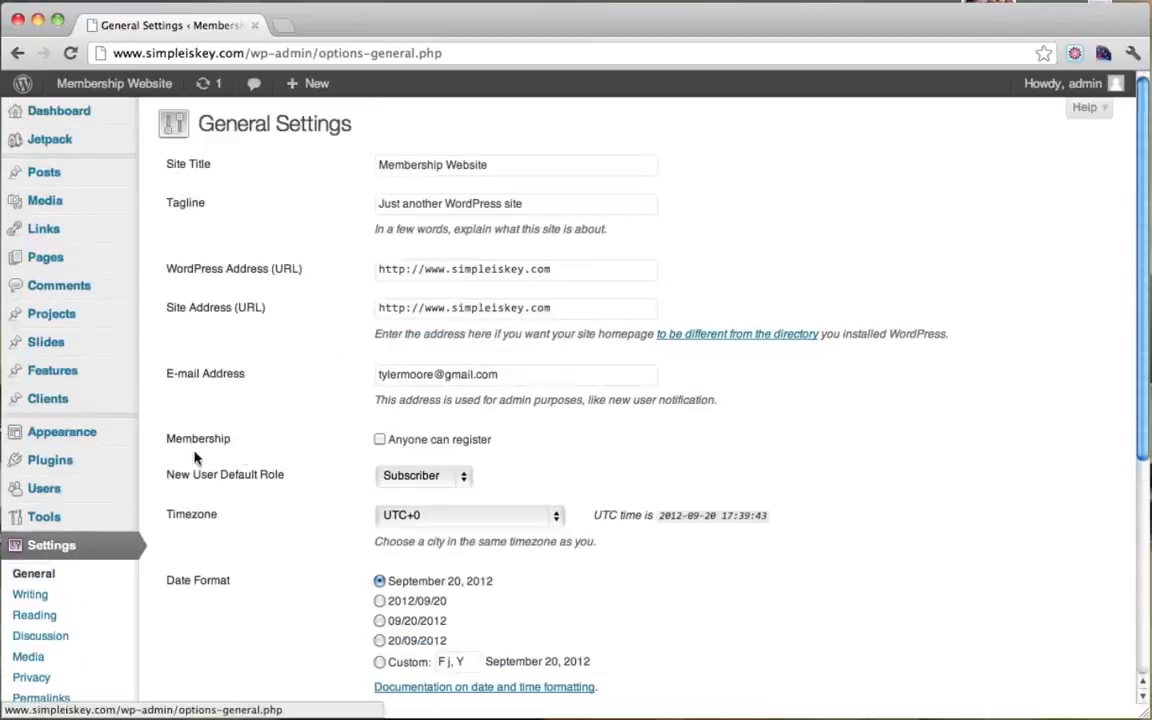
left_click_drag(182, 439, 279, 440)
scroll(681, 442, "down", 8)
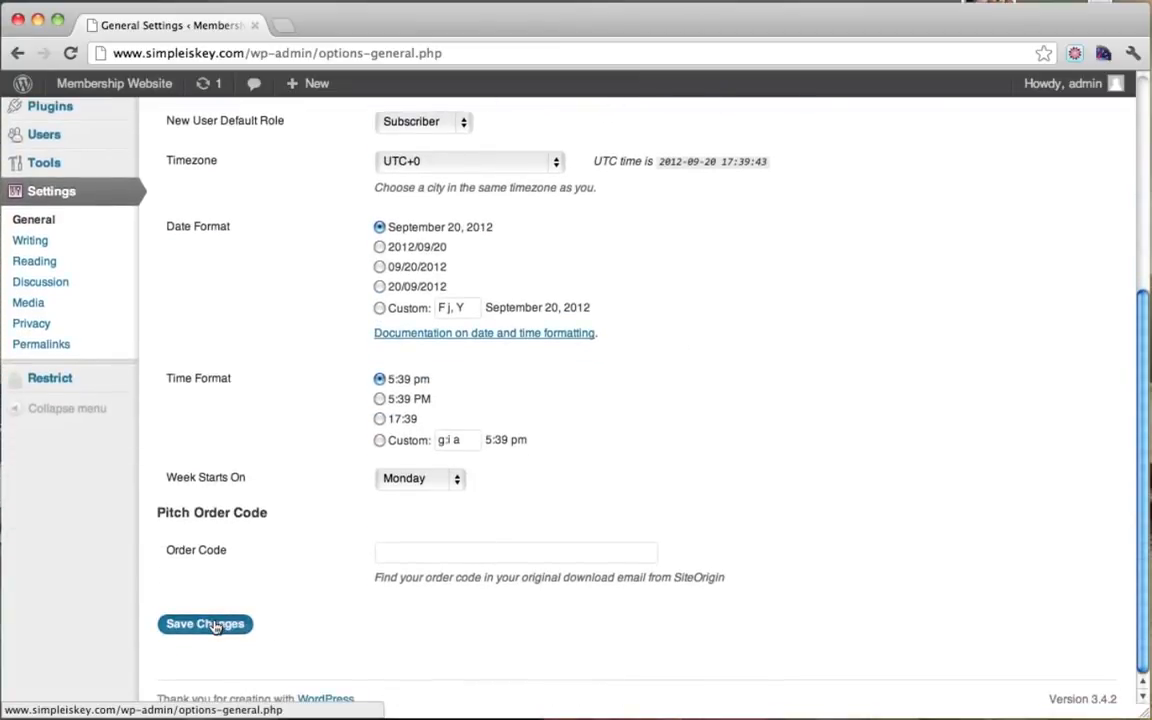
left_click(213, 625)
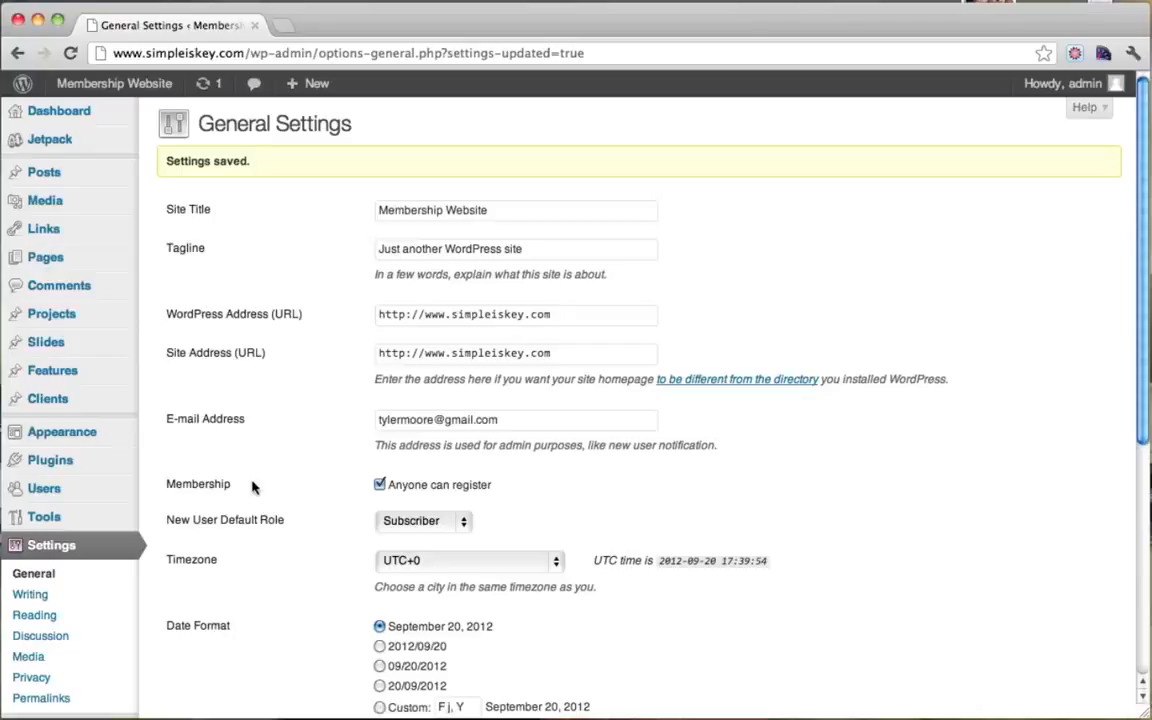
left_click(58, 261)
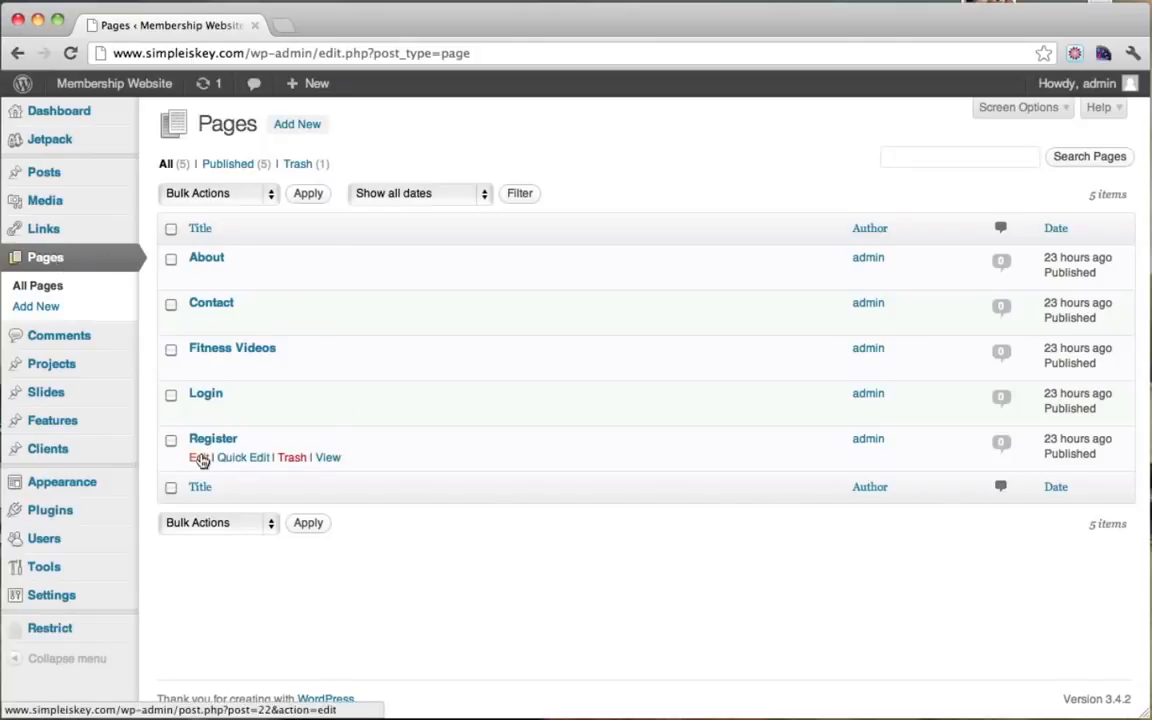
Step: Replace the Register page's placeholder text with [register_form] and update the page
left_click(199, 458)
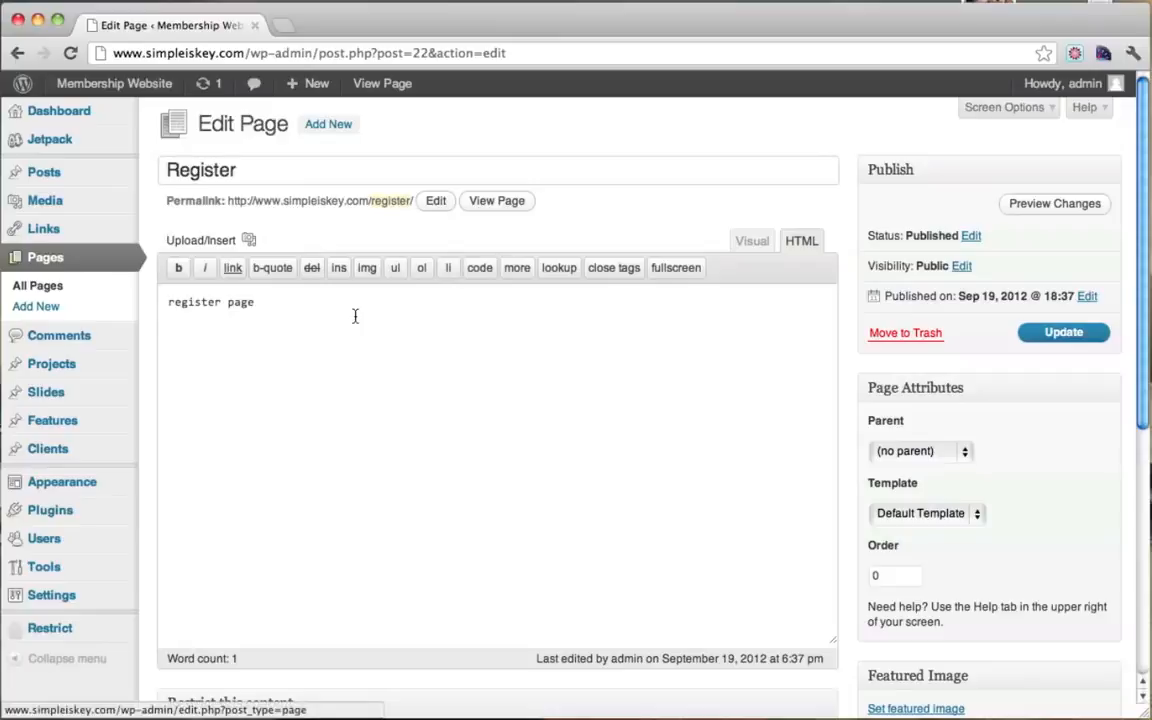
key("super+a")
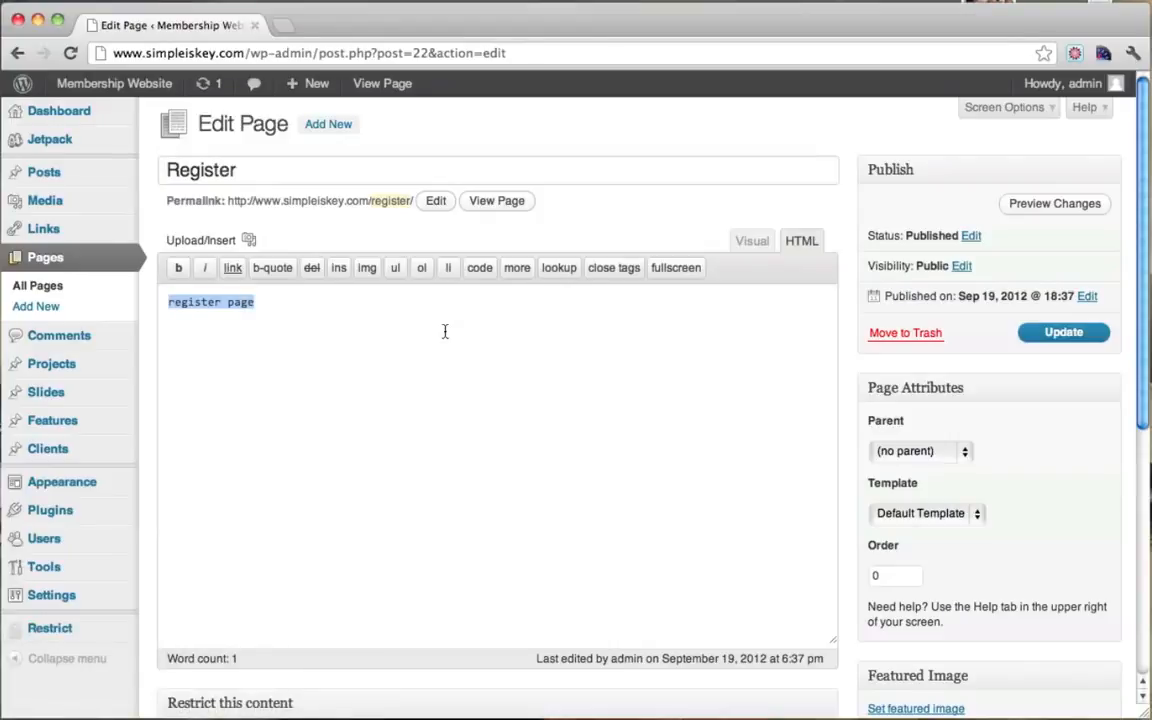
type("[")
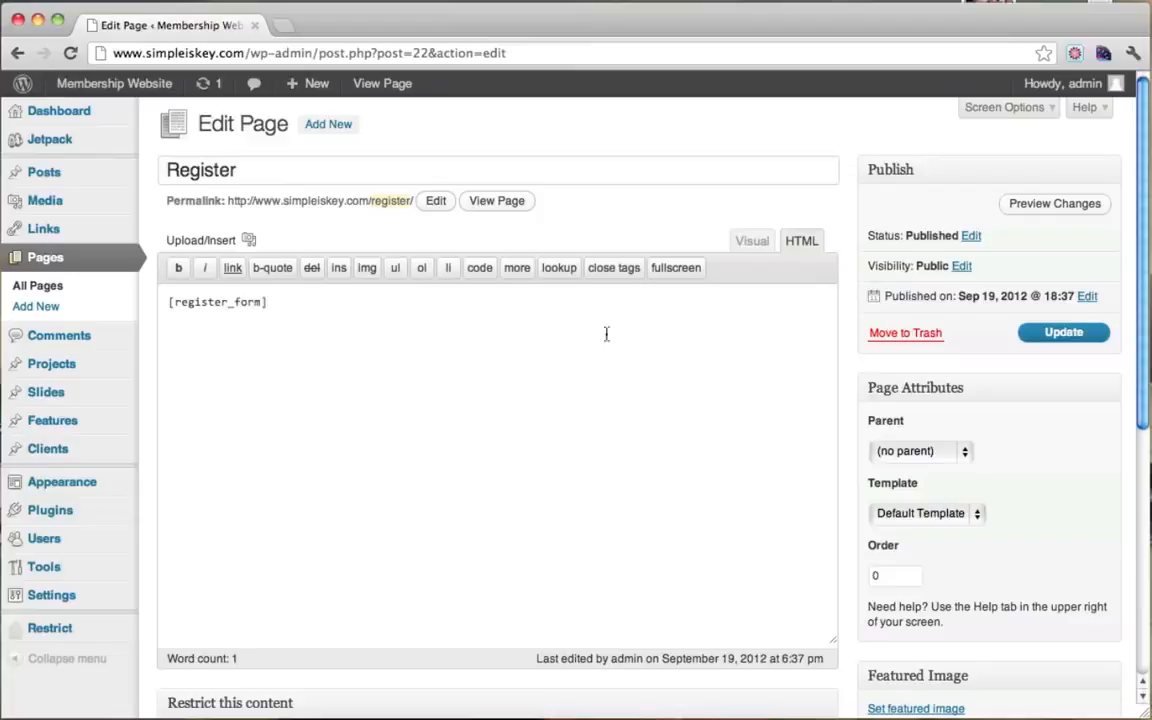
left_click(1064, 332)
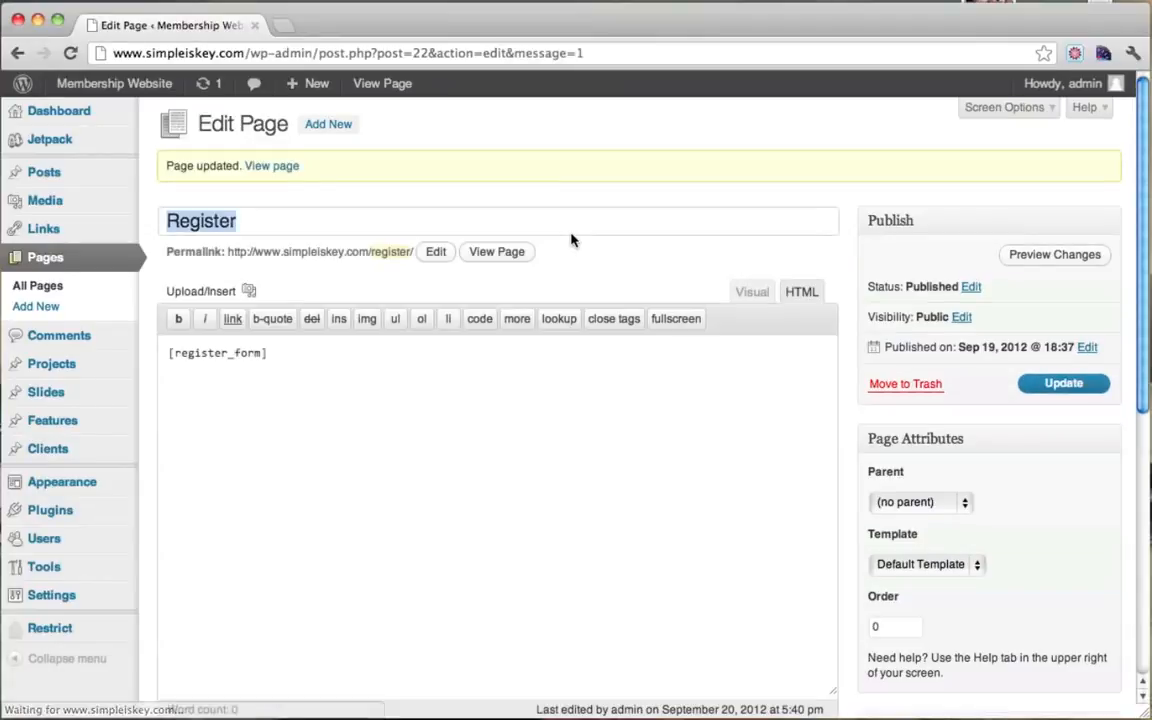
Step: View the live Register page and review the Free and Premium $20 '30 Day Subscription' options
left_click(500, 256)
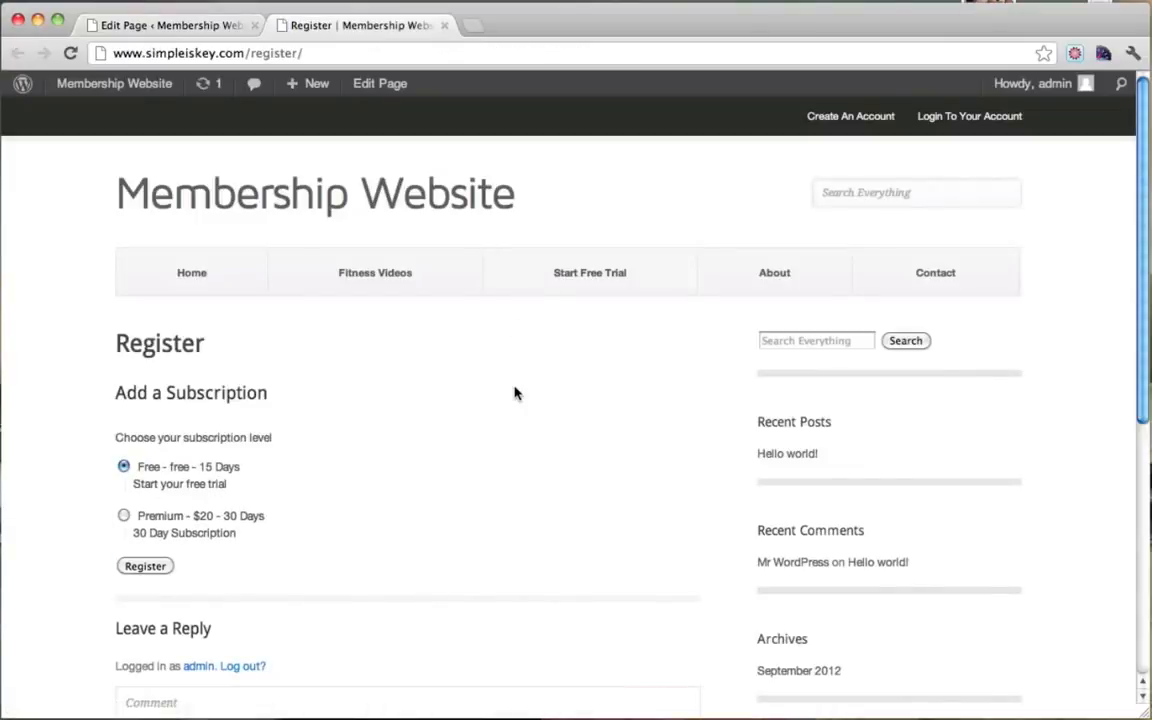
scroll(514, 393, "down", 1)
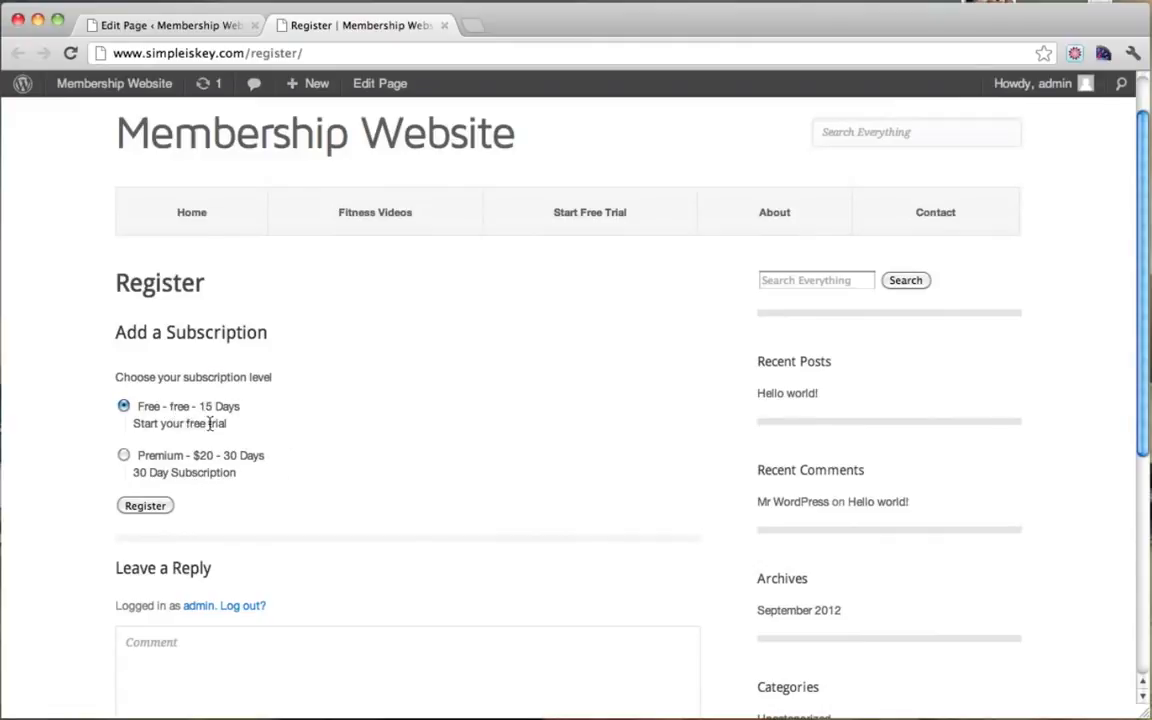
left_click_drag(153, 407, 242, 407)
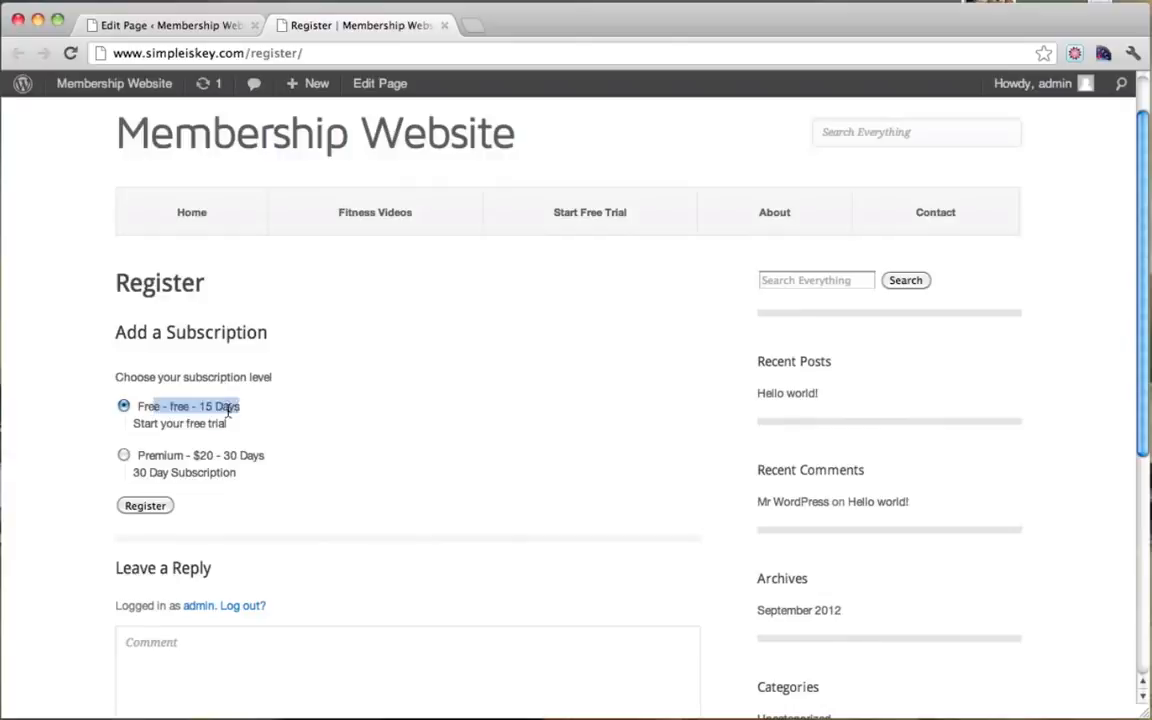
left_click(228, 411)
left_click_drag(149, 428, 229, 429)
left_click(208, 431)
left_click_drag(151, 458, 289, 455)
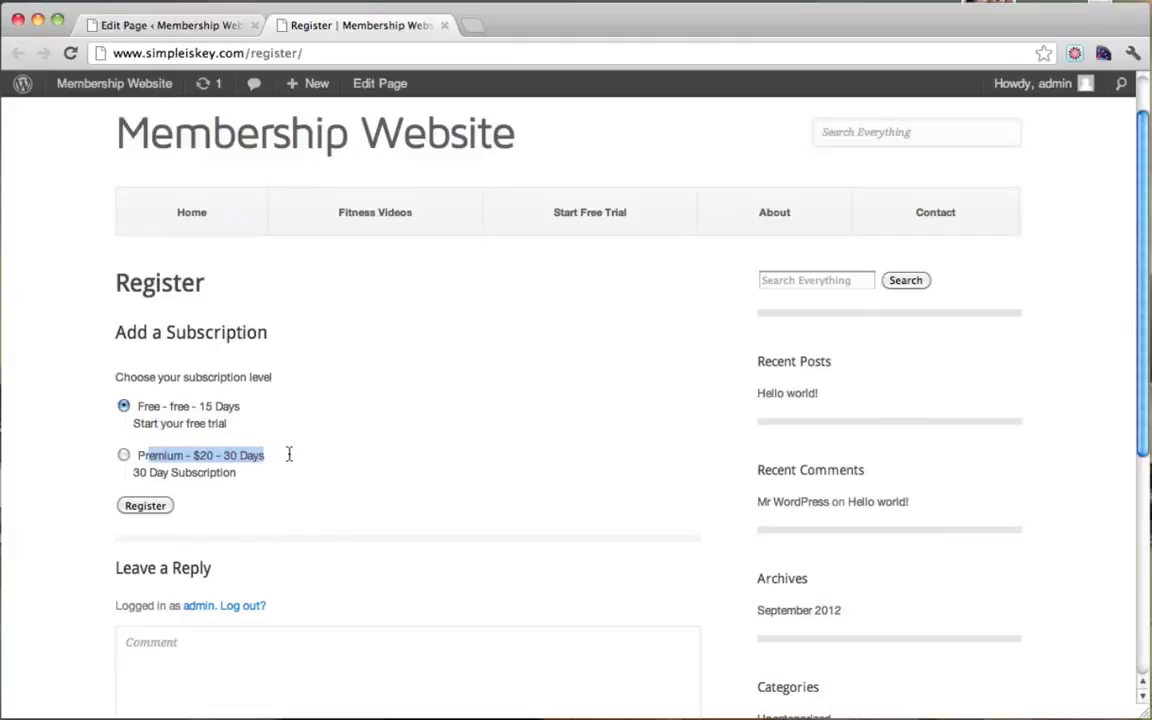
left_click(245, 463)
left_click_drag(139, 477, 237, 475)
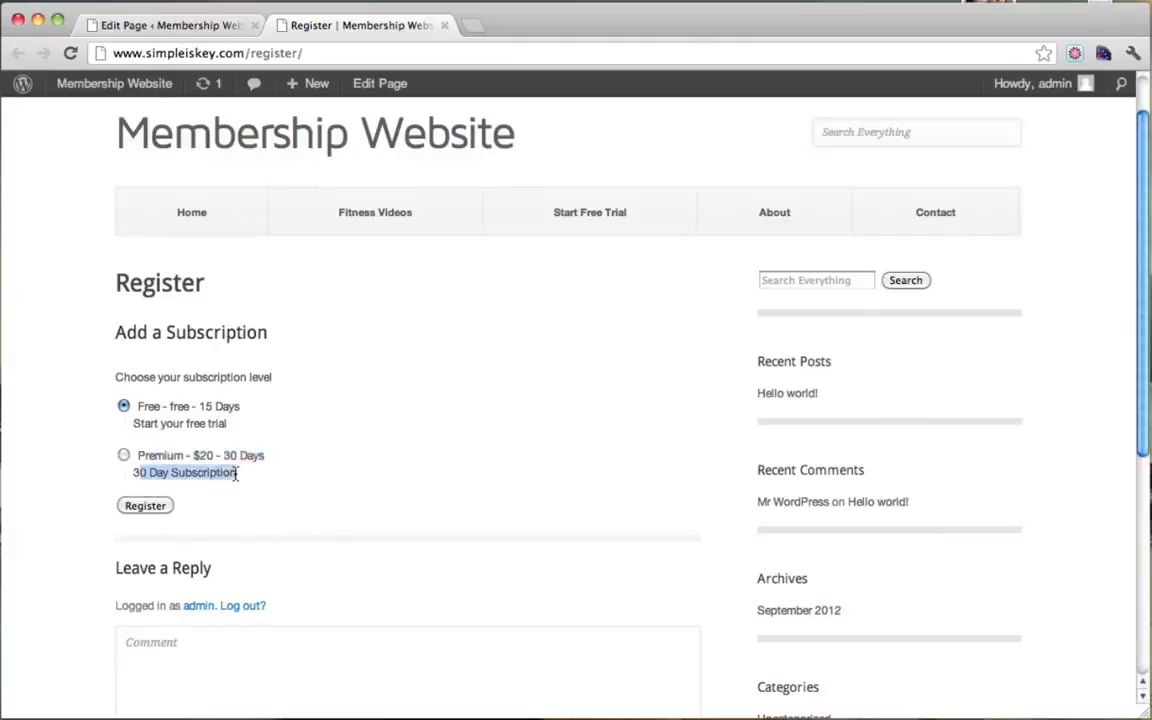
left_click(237, 474)
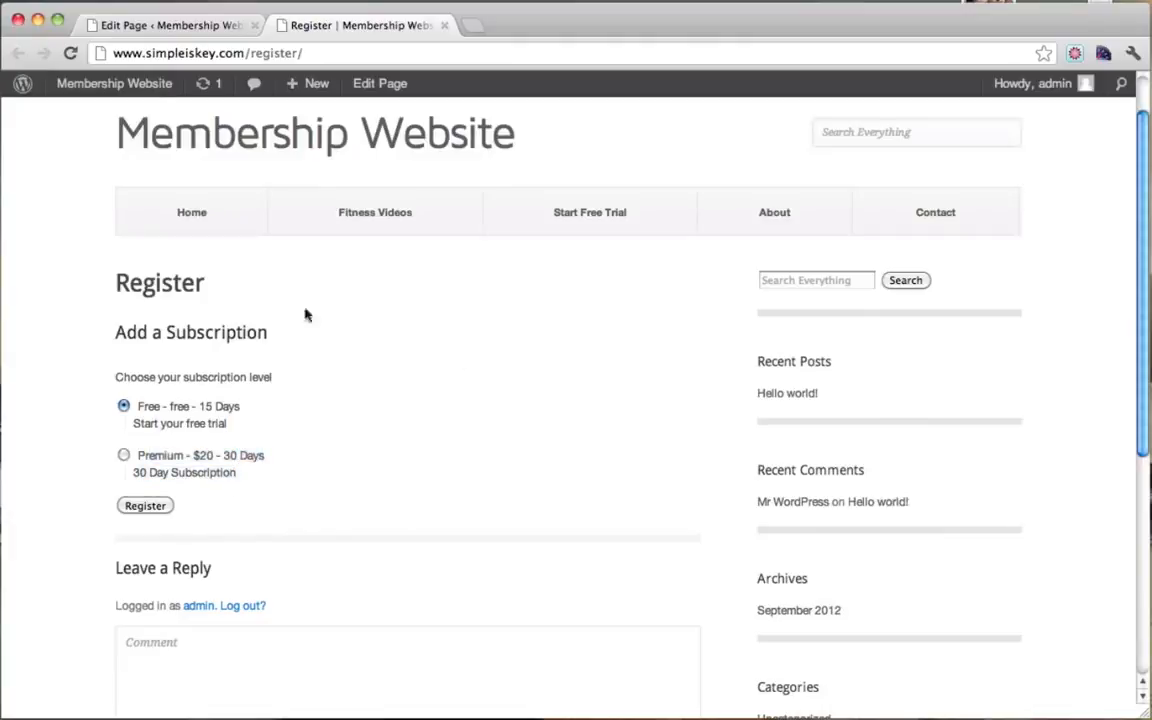
scroll(281, 421, "down", 3)
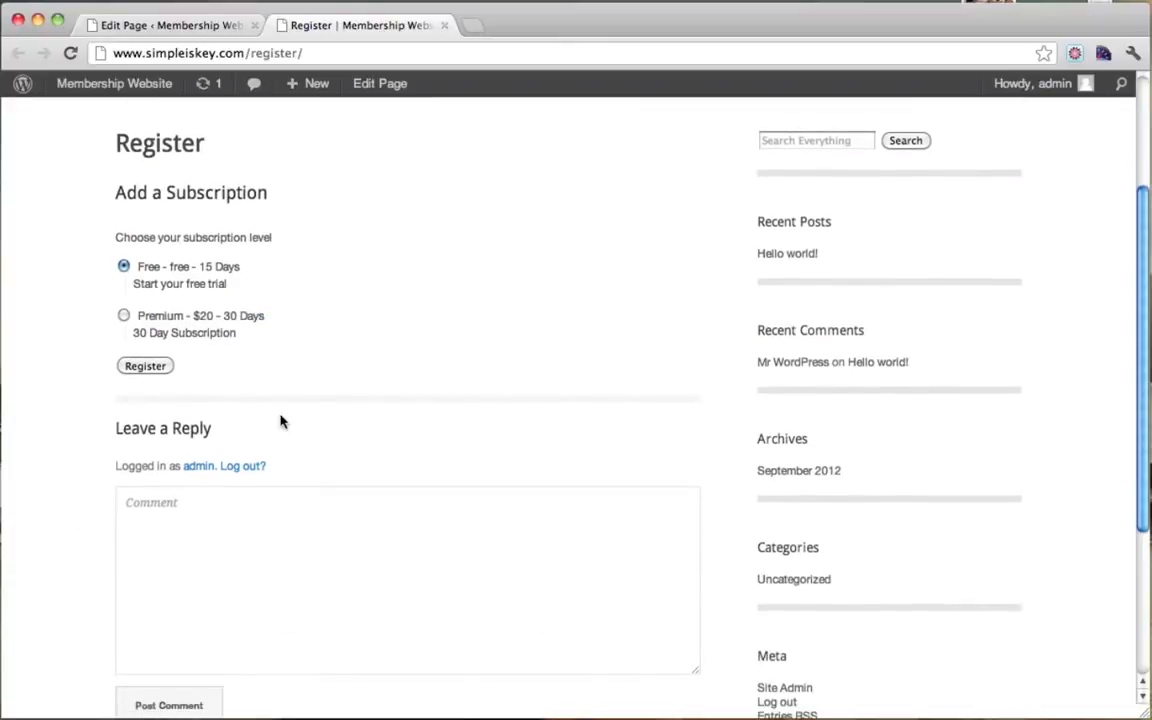
scroll(283, 421, "up", 4)
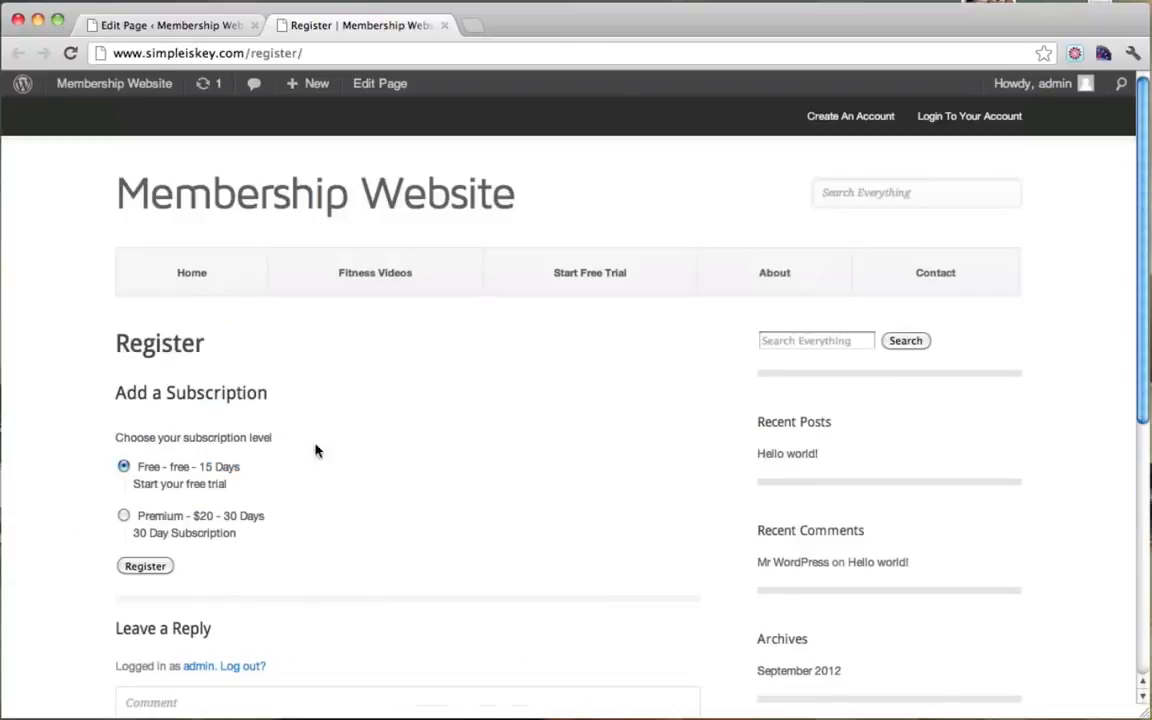
Step: Toggle Premium then Free, and follow the Create An Account and Login header links
left_click(123, 516)
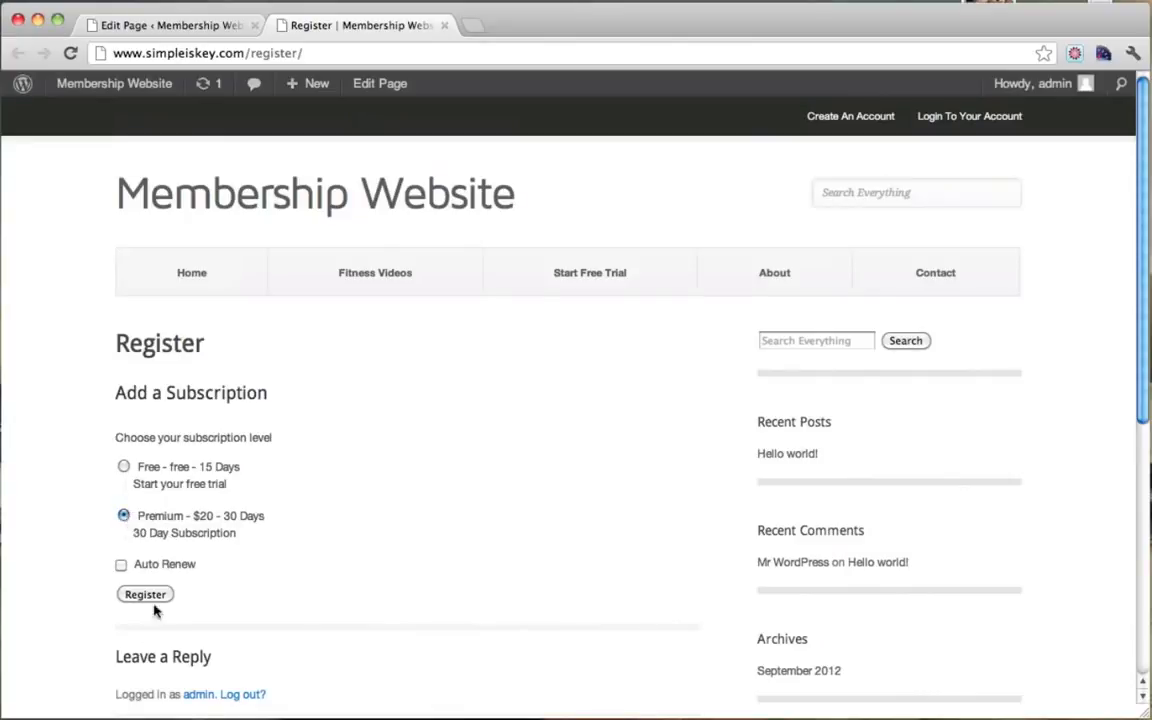
left_click(123, 466)
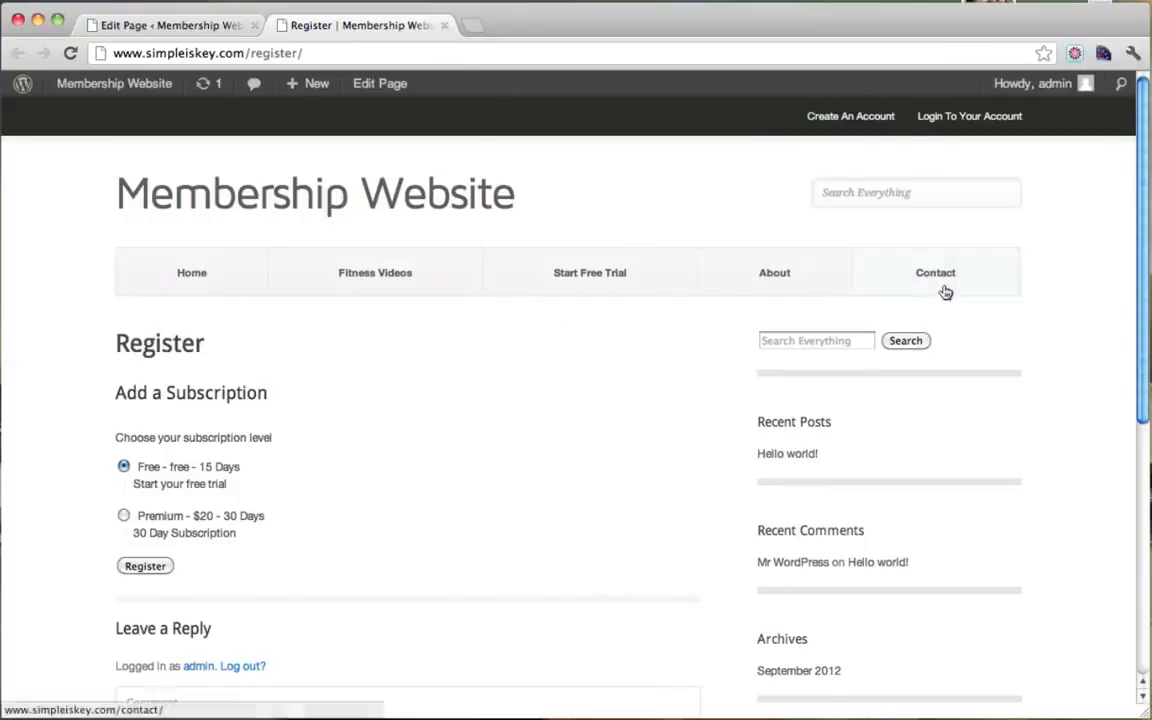
left_click(833, 118)
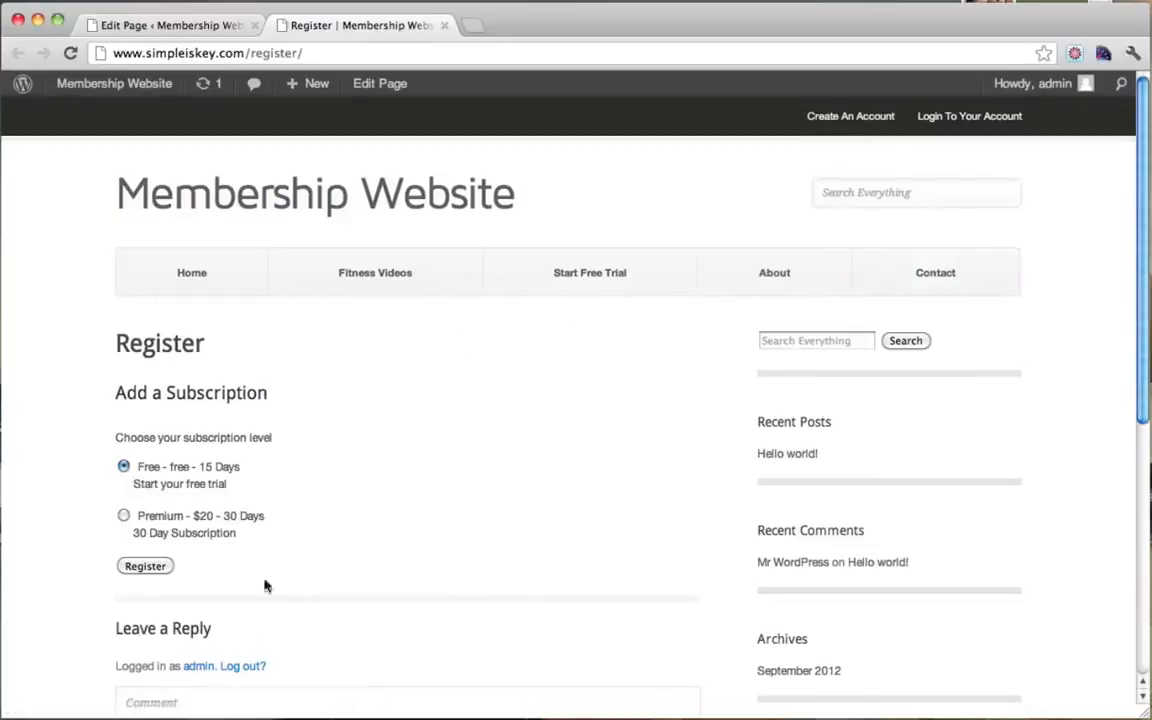
left_click(950, 117)
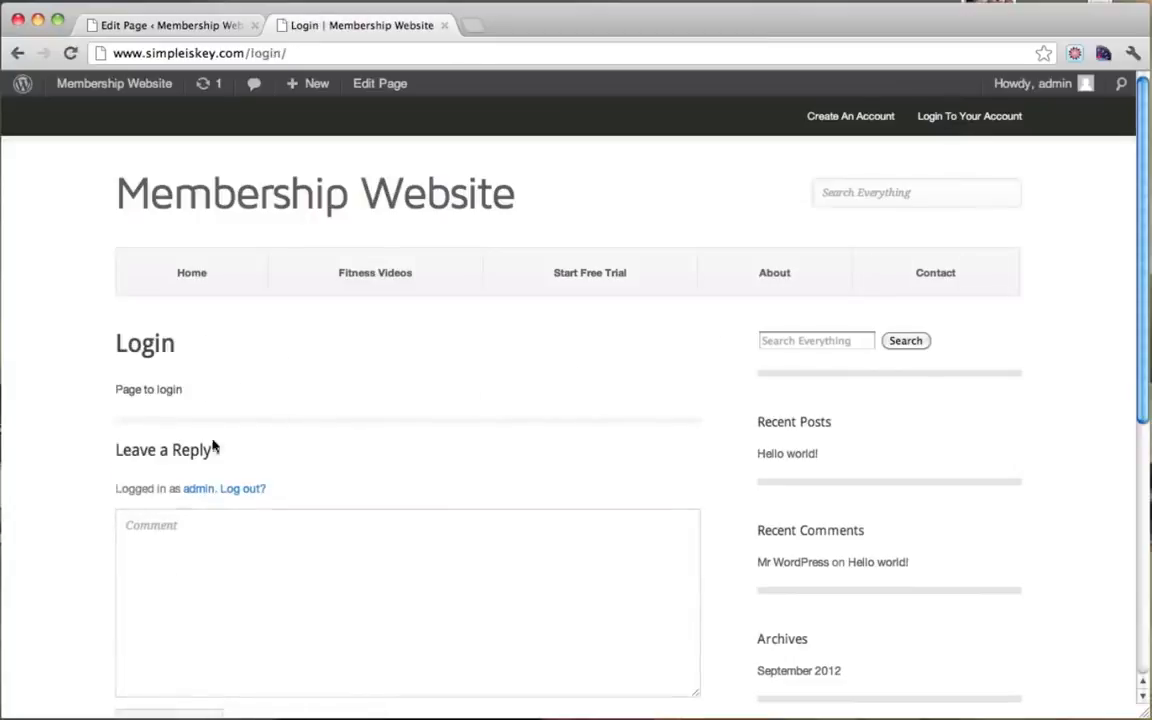
Step: Replace the Login page's 'Page to login' text with [login_form] and update it
left_click(383, 86)
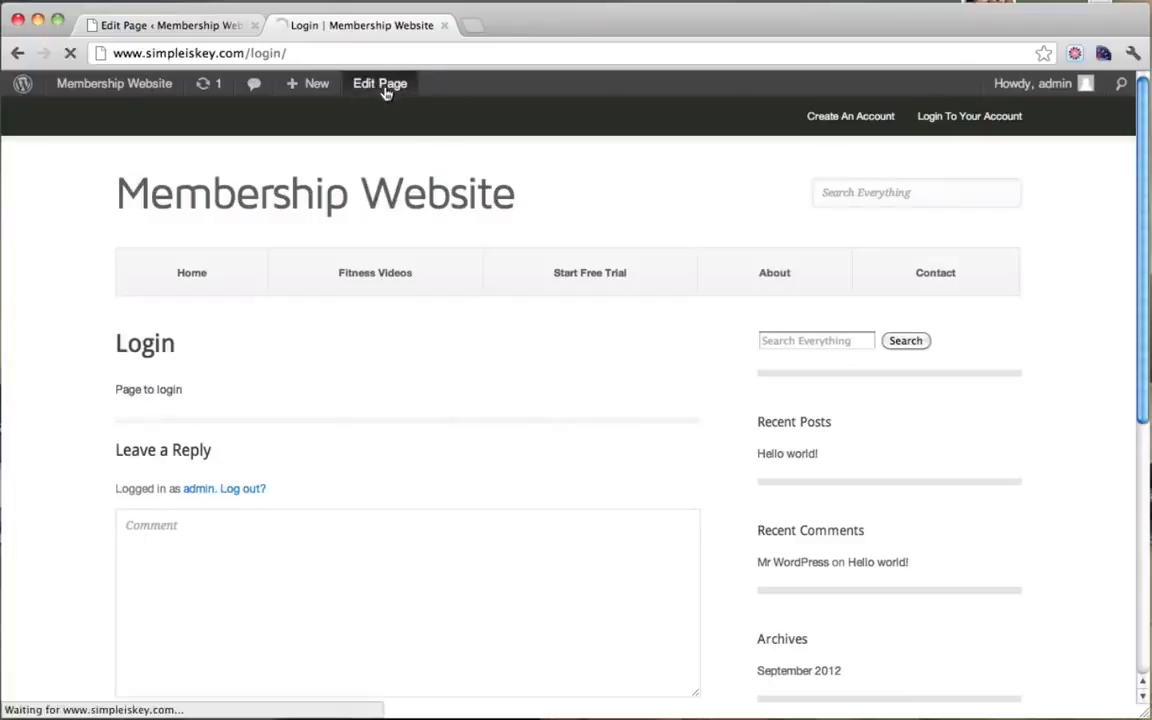
left_click_drag(305, 298, 131, 296)
type("[login_form")
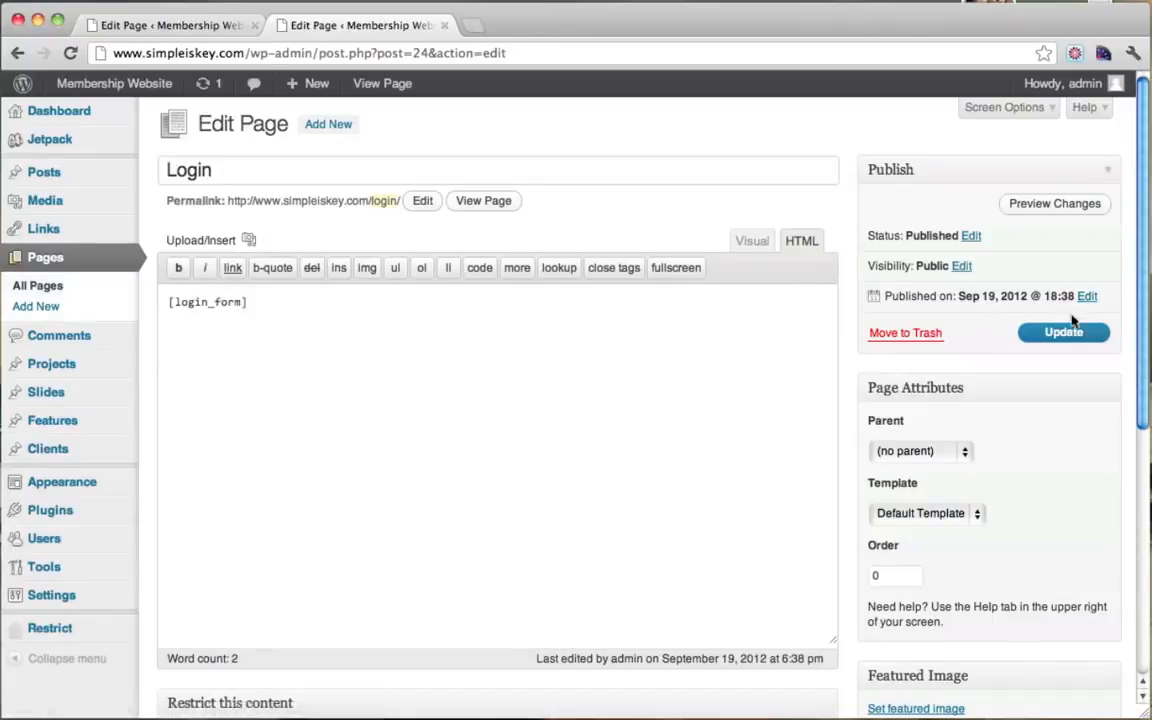
left_click(1062, 340)
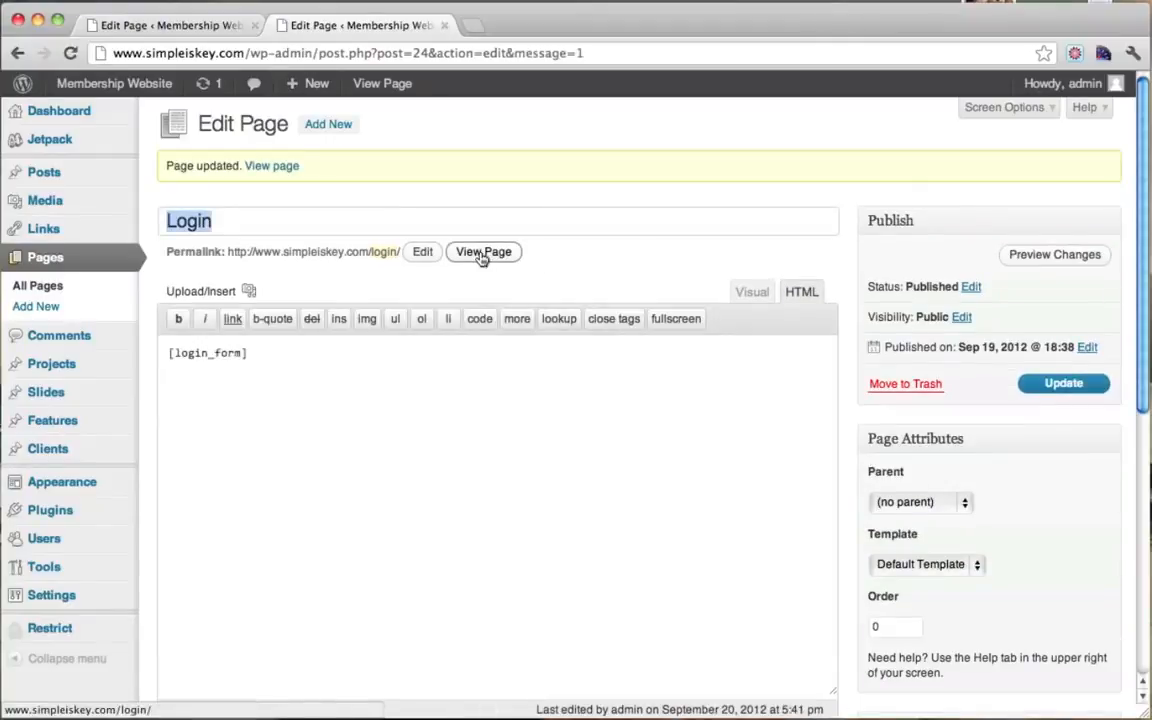
Step: Check the live Login page shows 'You are logged in. Logout'
left_click(483, 253)
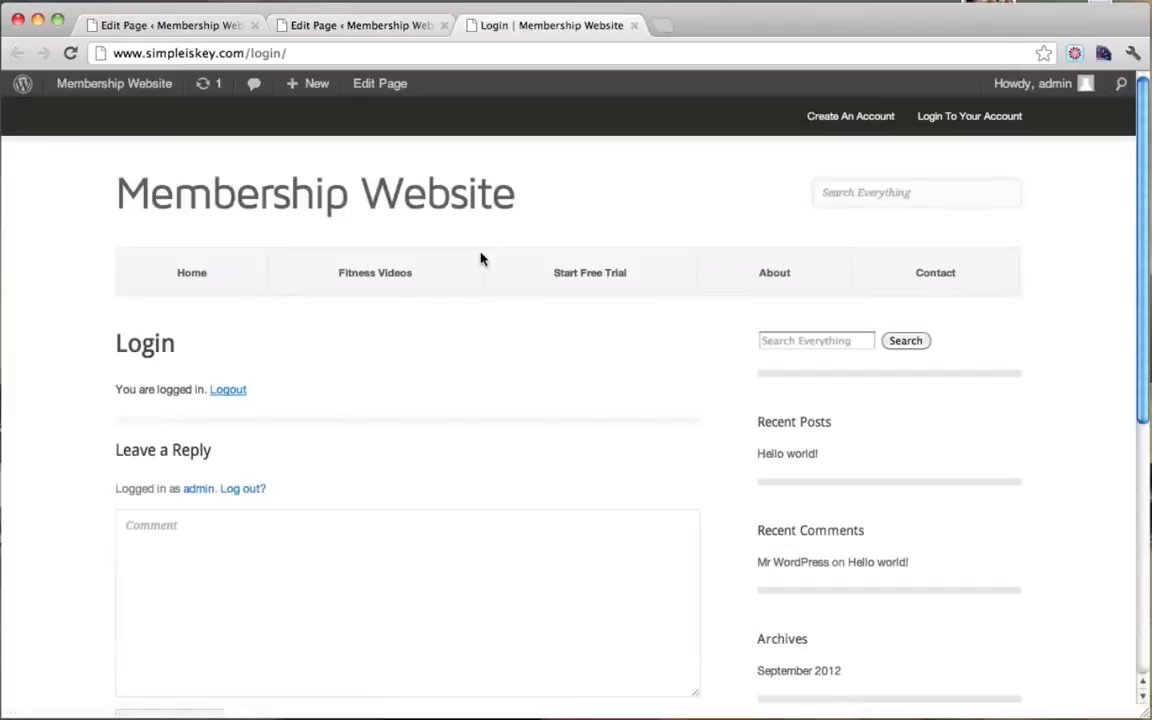
left_click_drag(128, 390, 207, 395)
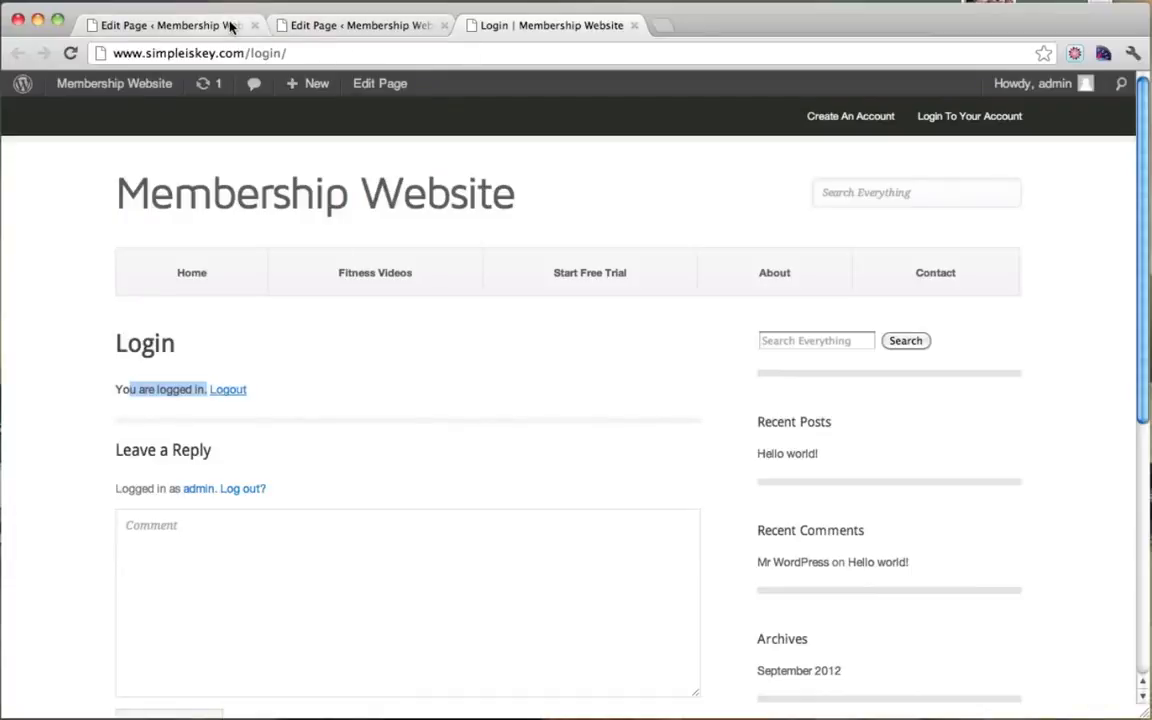
left_click(198, 27)
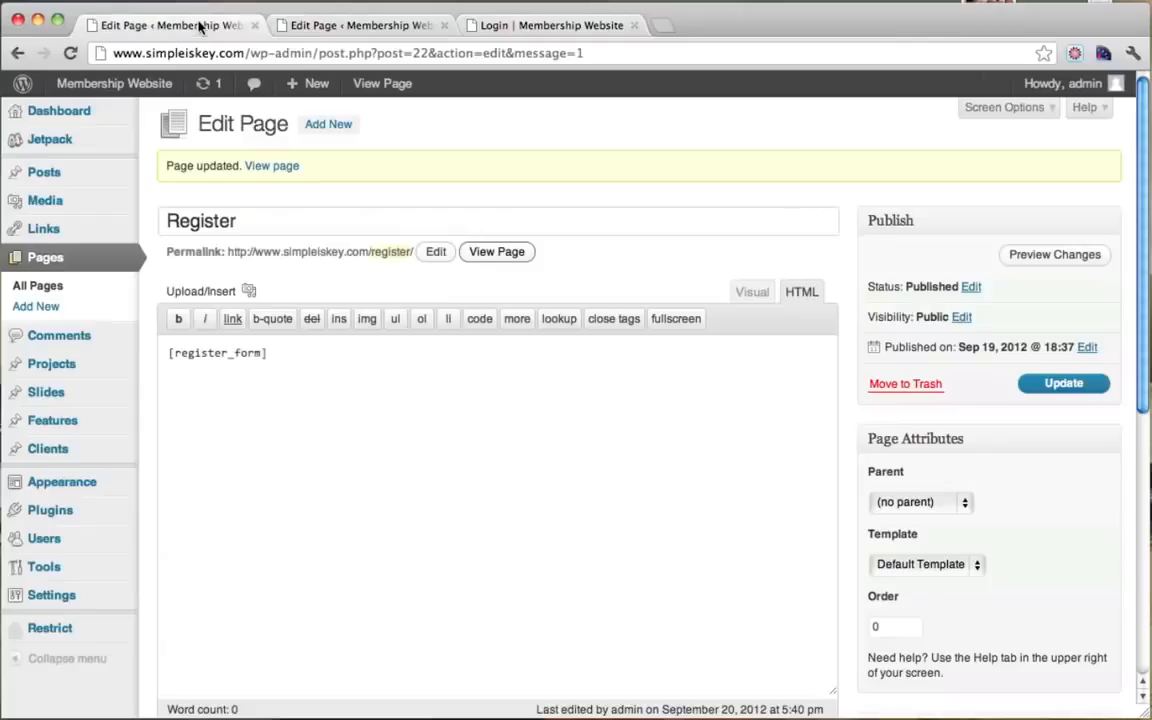
Step: Close the Register and Login page editors and log out of the site
left_click(254, 27)
left_click(254, 27)
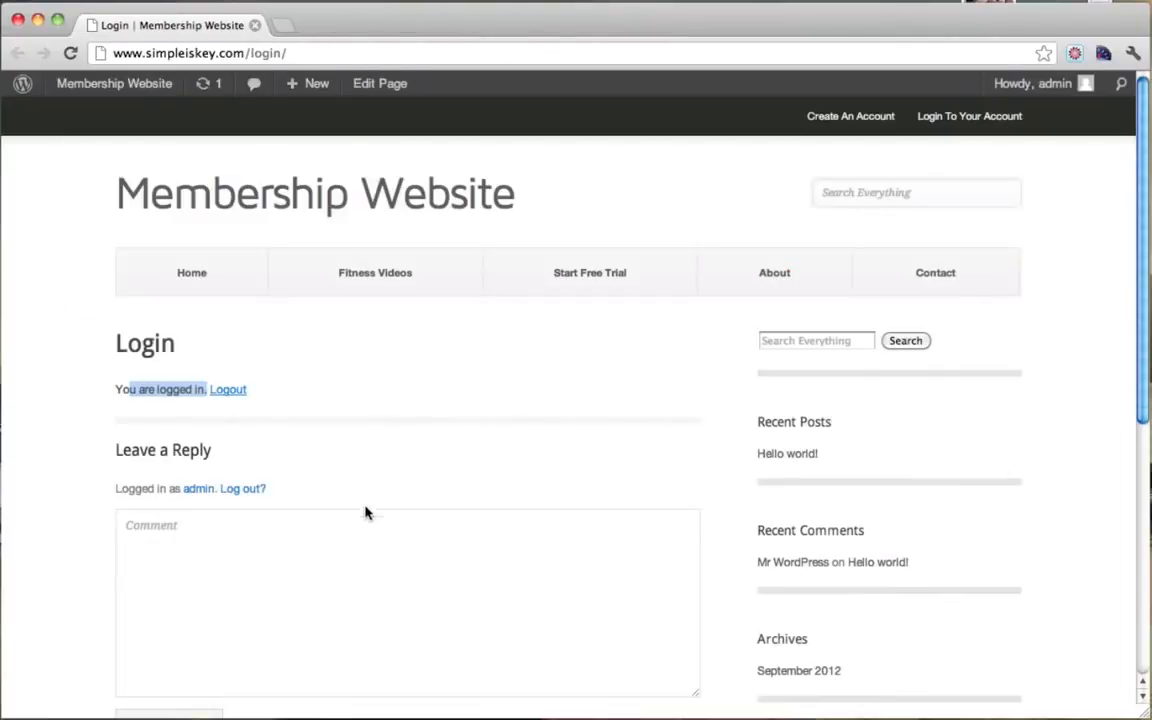
left_click(230, 393)
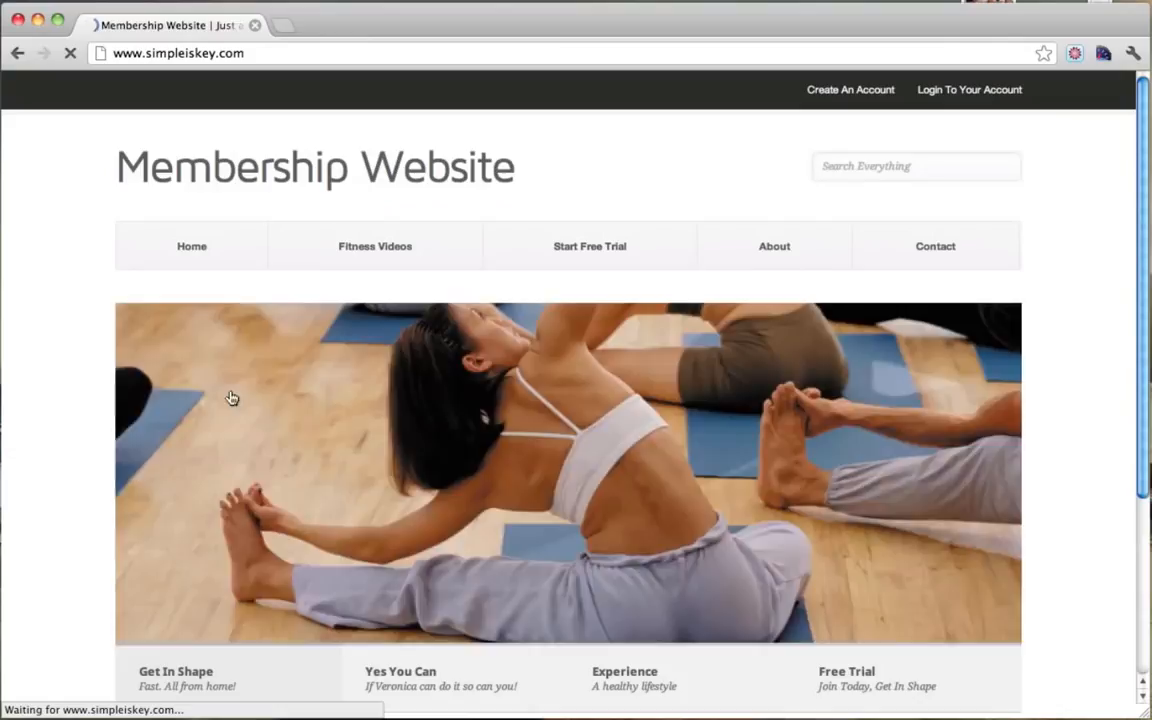
Step: Sign in with the administrator credentials through the site's Login page form
left_click(946, 93)
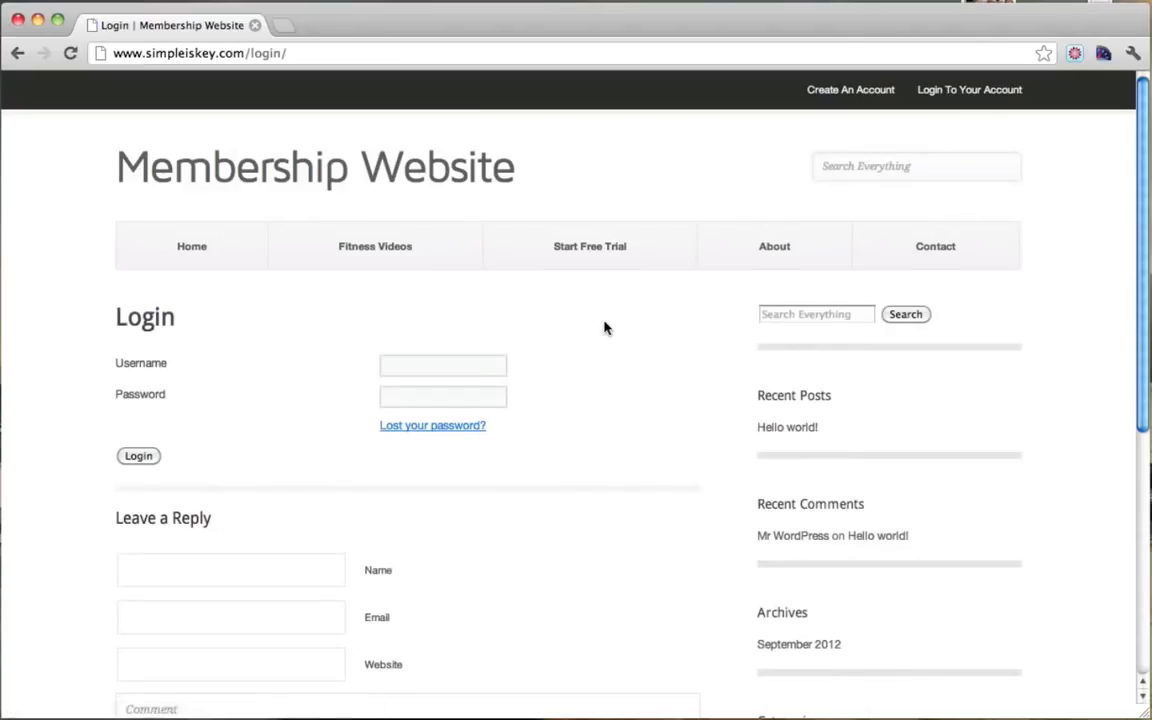
scroll(560, 320, "down", 2)
left_click(386, 283)
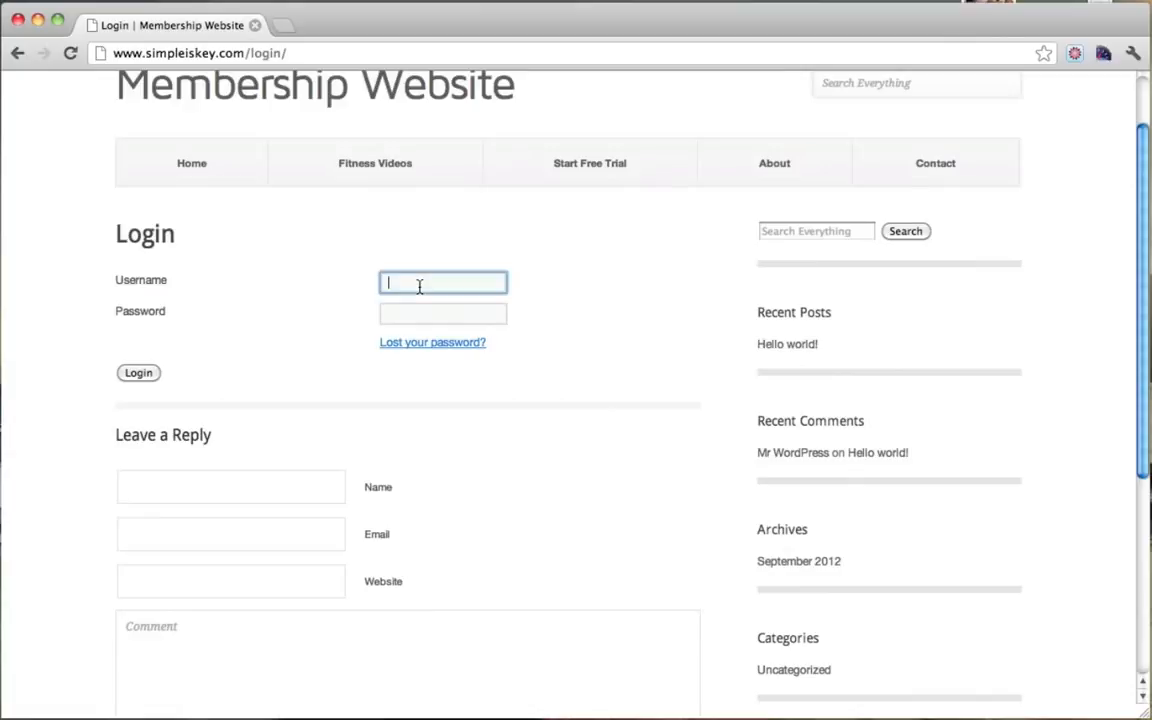
scroll(468, 340, "up", 2)
type("admin")
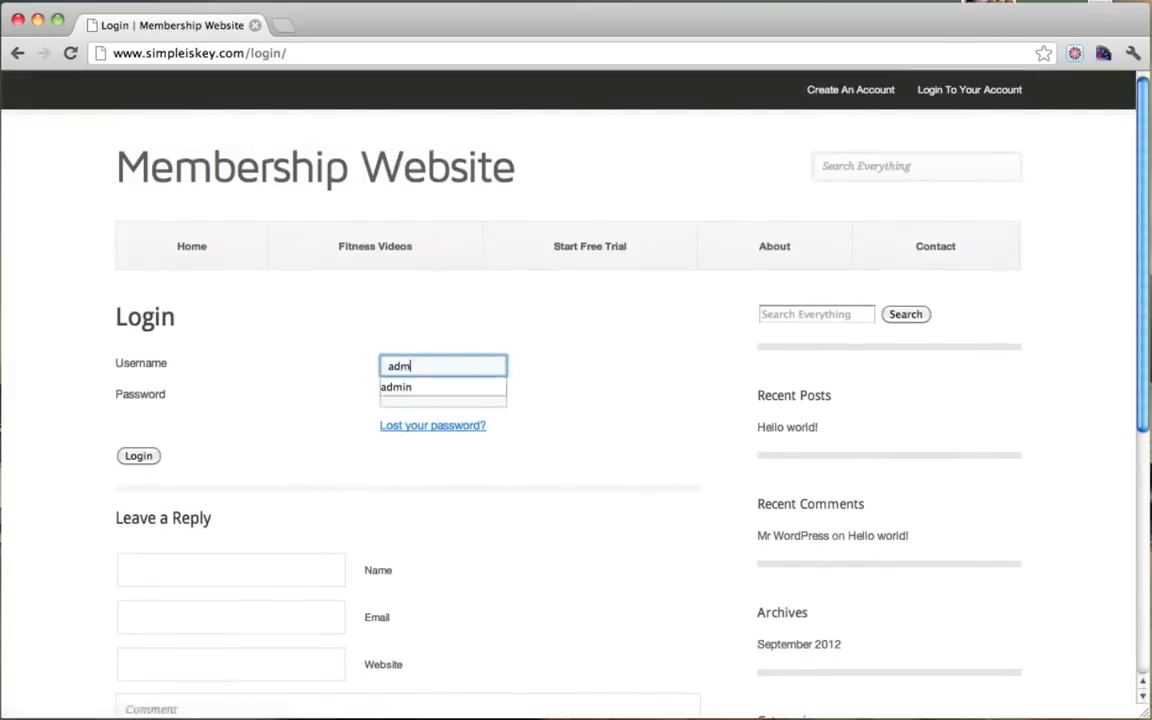
key("Tab")
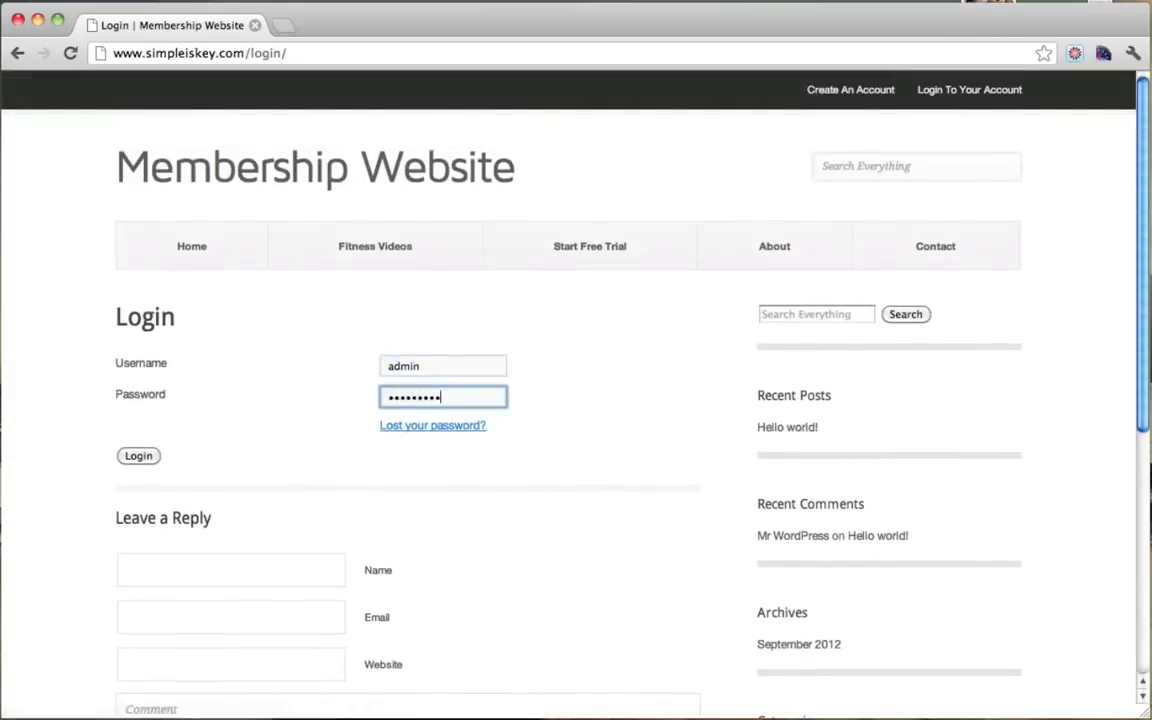
left_click(137, 457)
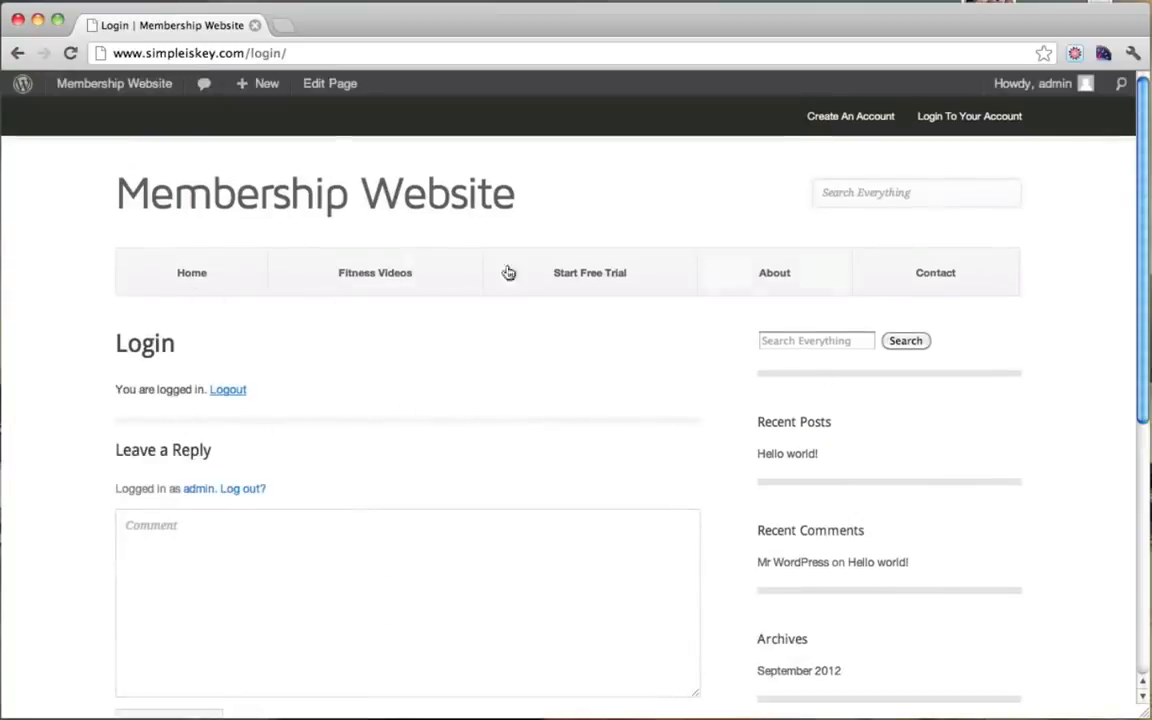
Step: Log out and go to the Create An Account registration page
left_click(236, 393)
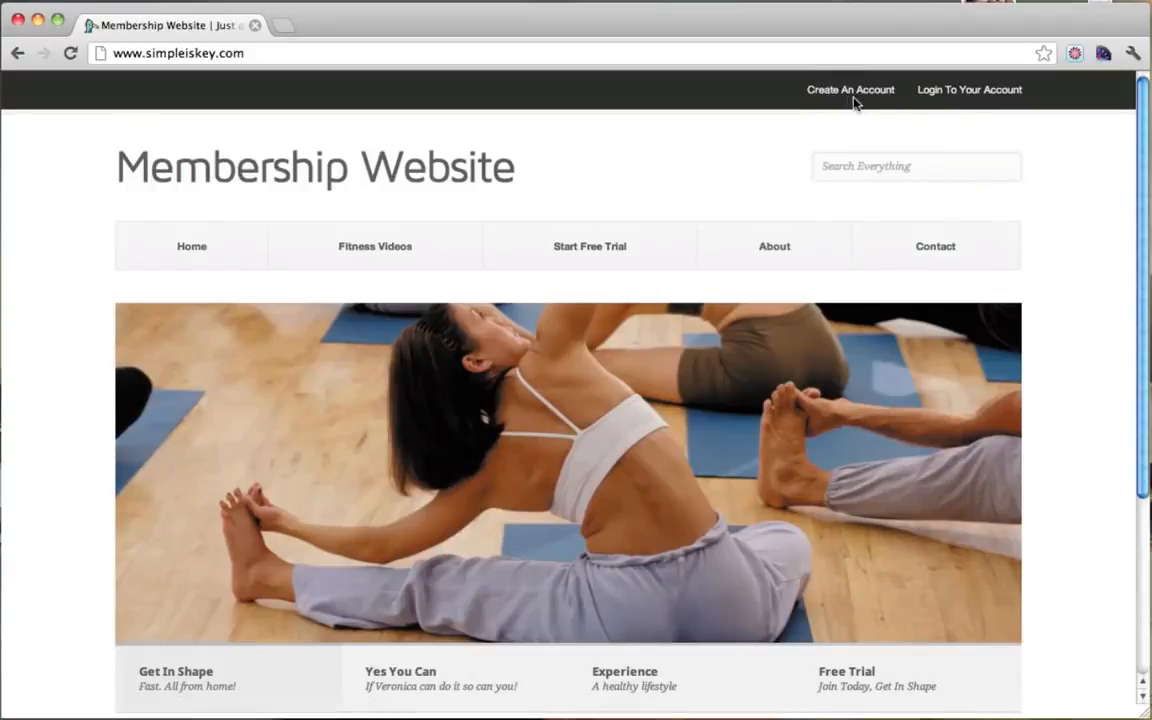
left_click(591, 260)
scroll(591, 262, "down", 3)
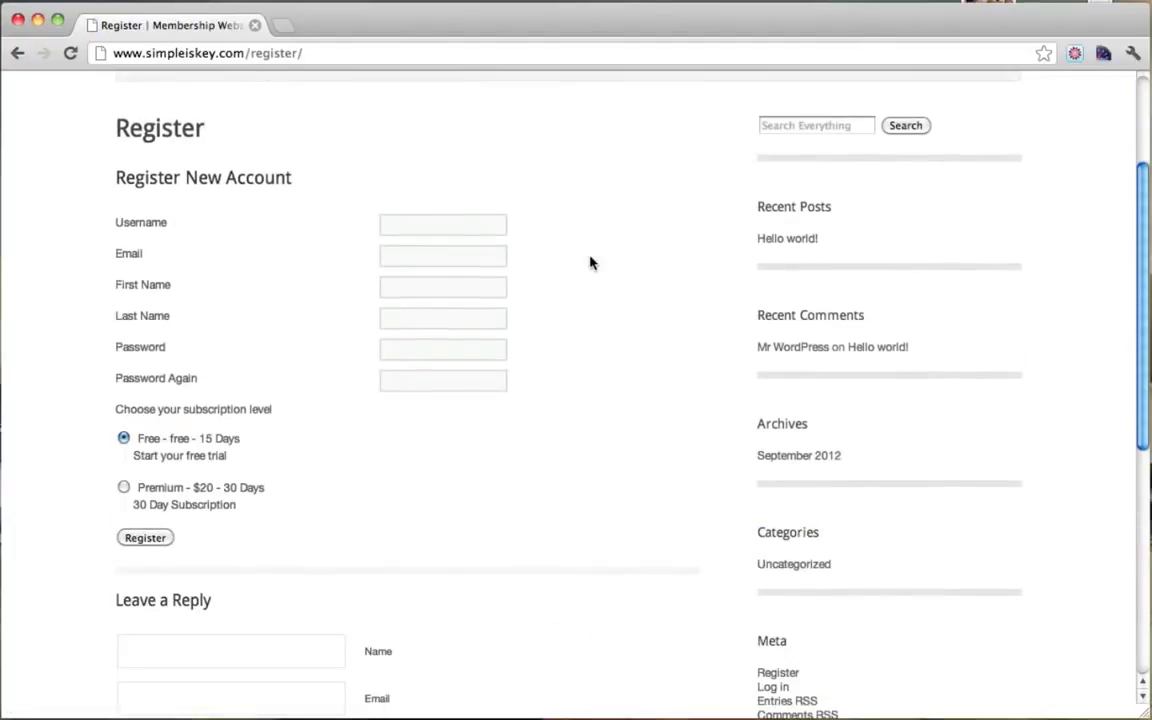
left_click(404, 222)
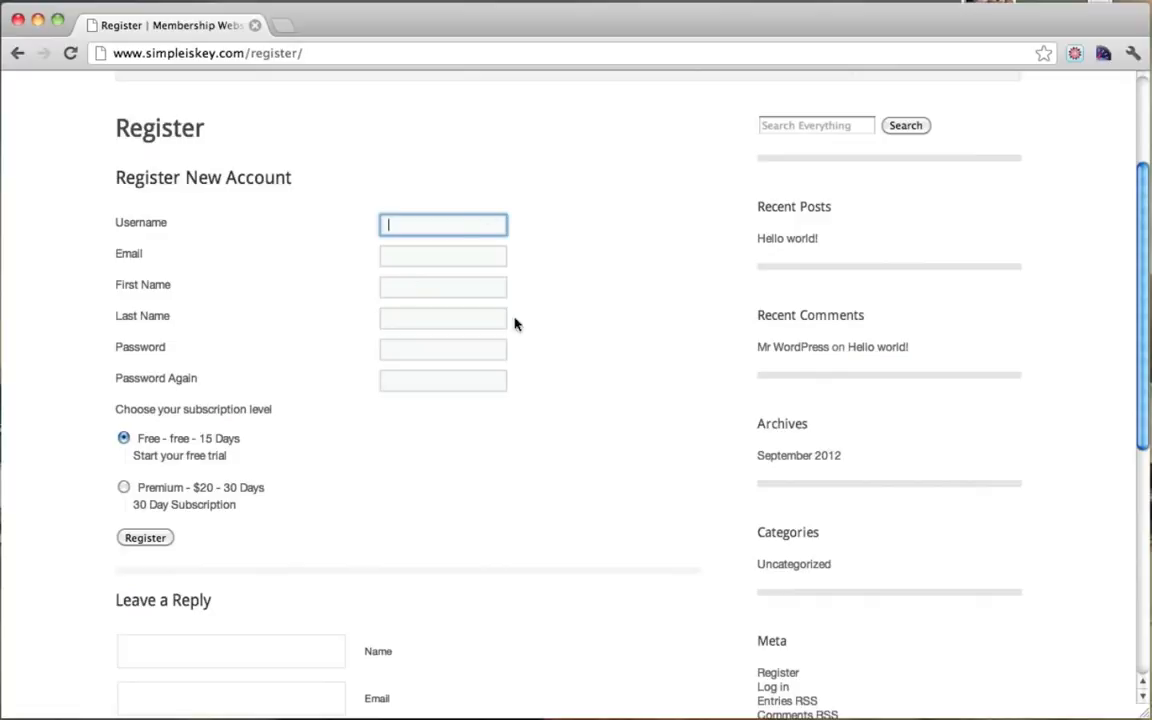
scroll(496, 348, "up", 3)
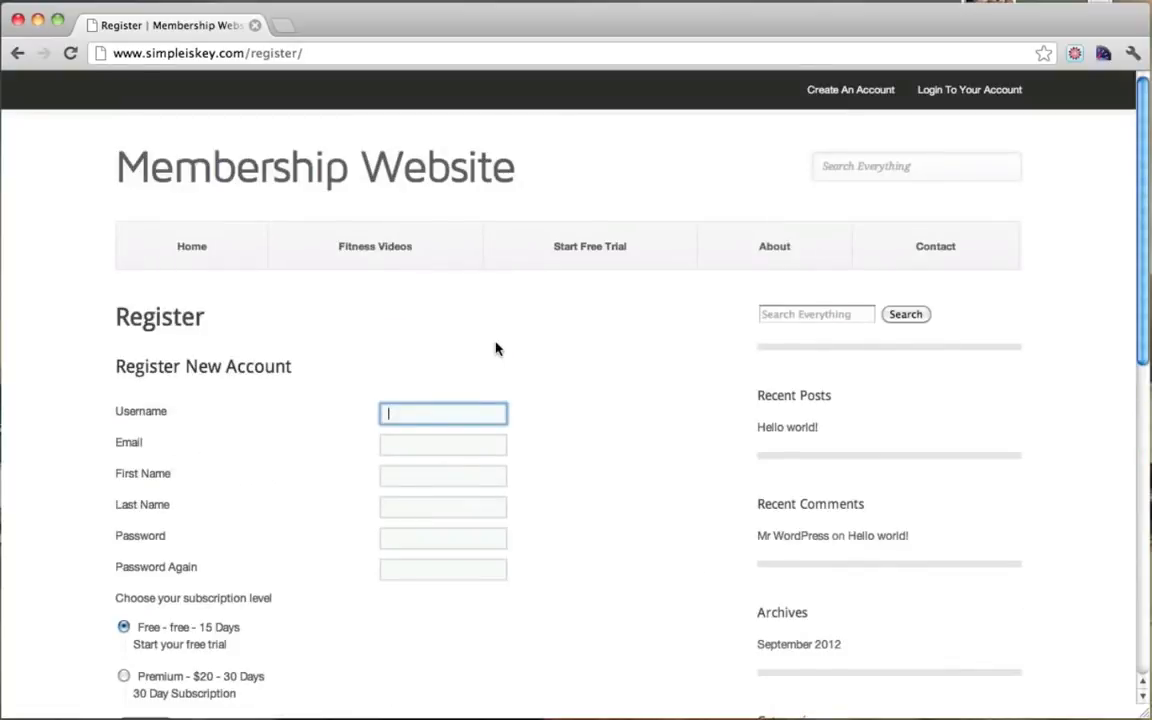
scroll(496, 348, "down", 1)
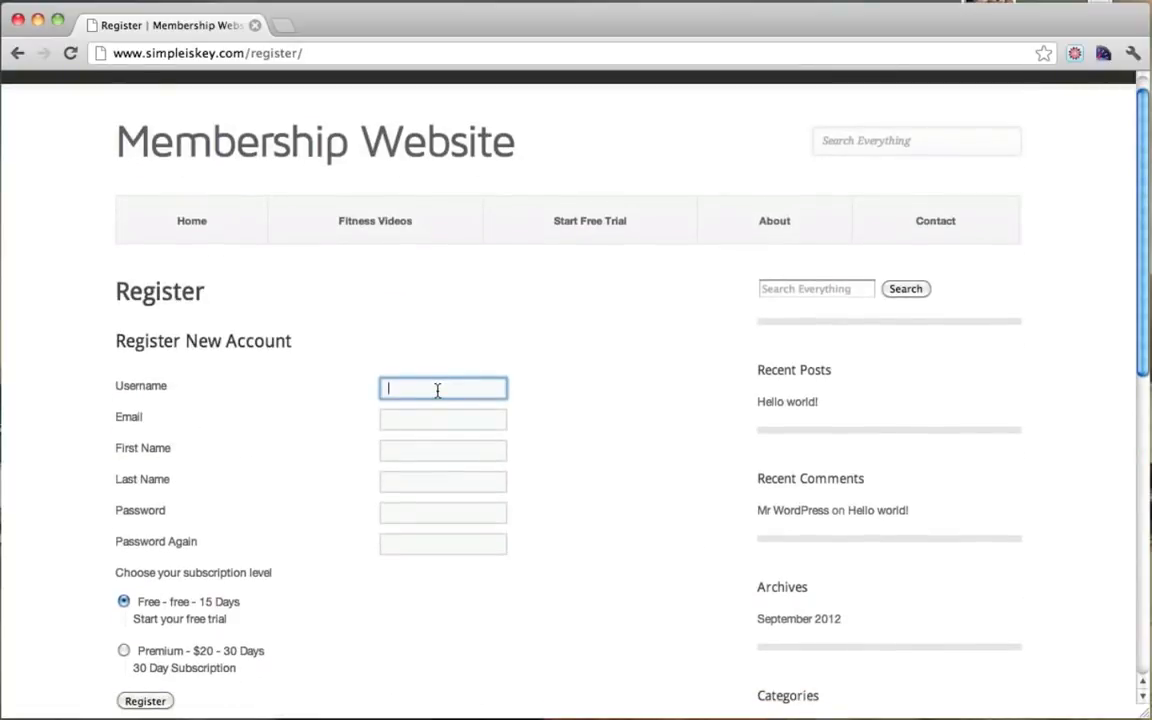
Step: Fill in the new member's username, e-mail, first name, last name and password
type("co")
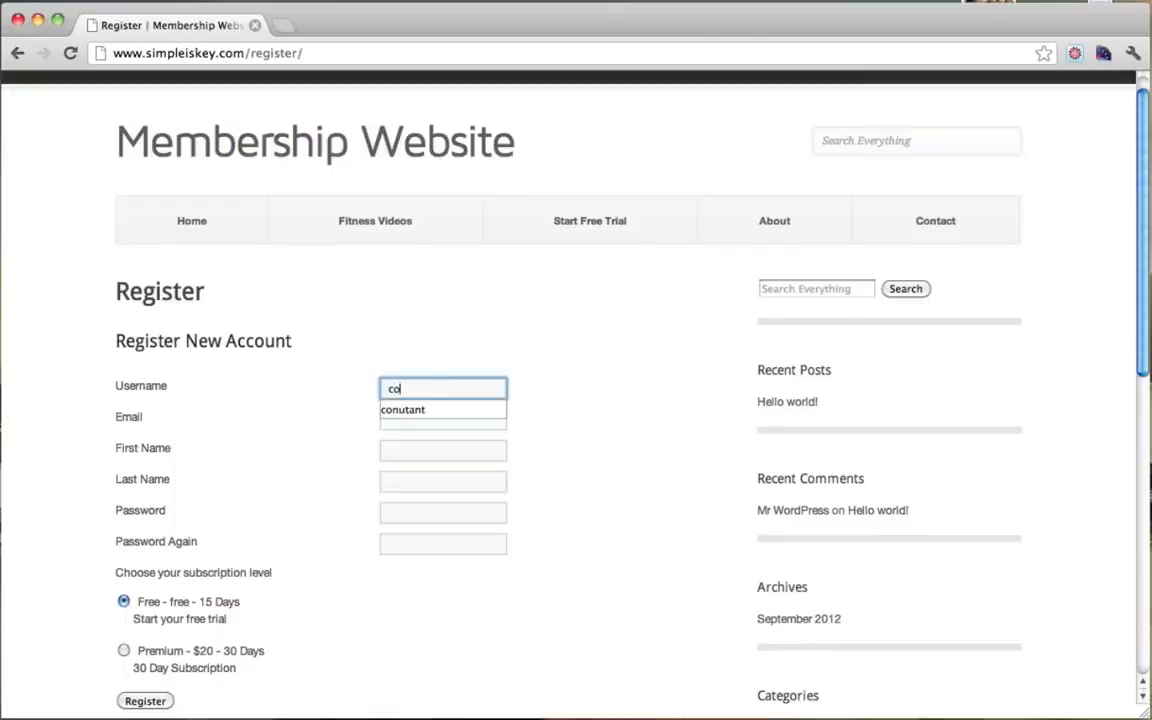
type("nutatn")
key("BackSpace")
key("BackSpace")
type("nt")
key("Tab")
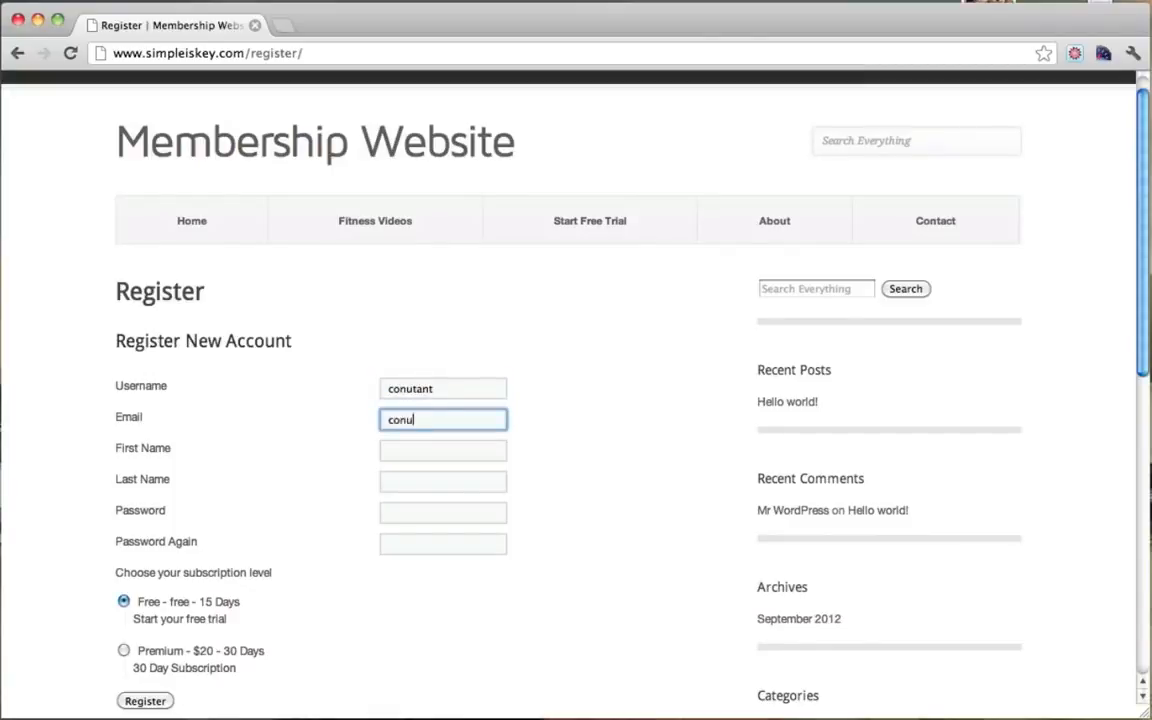
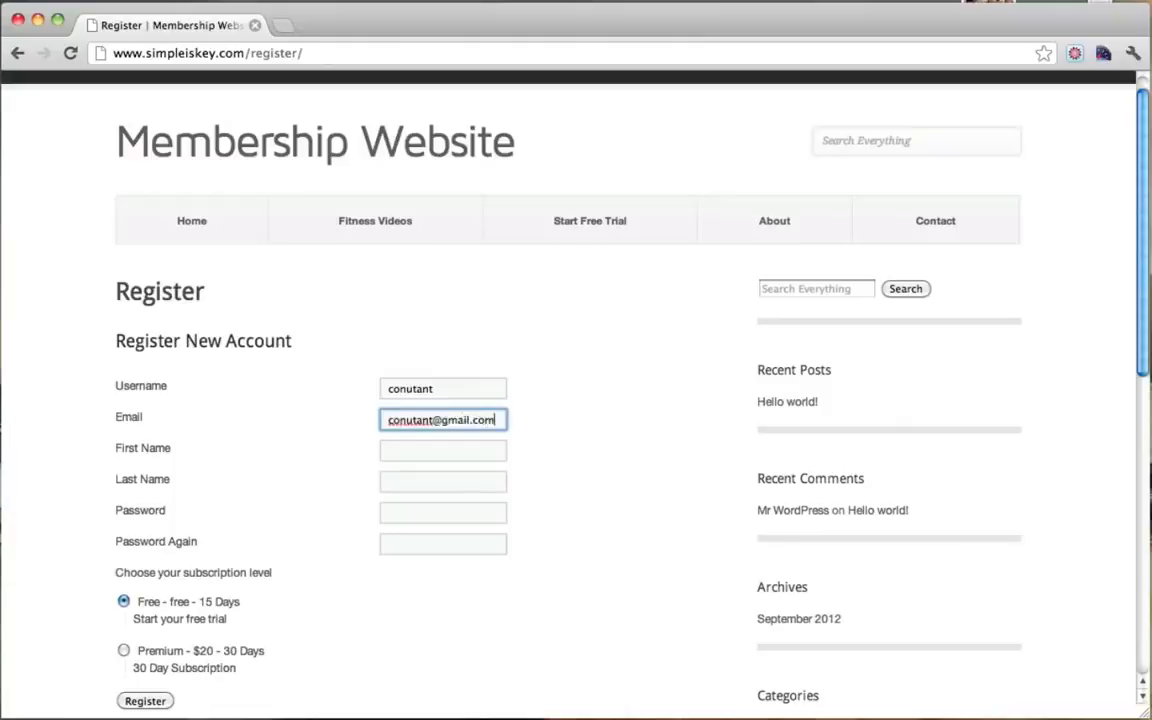
key("Tab")
key("Tab")
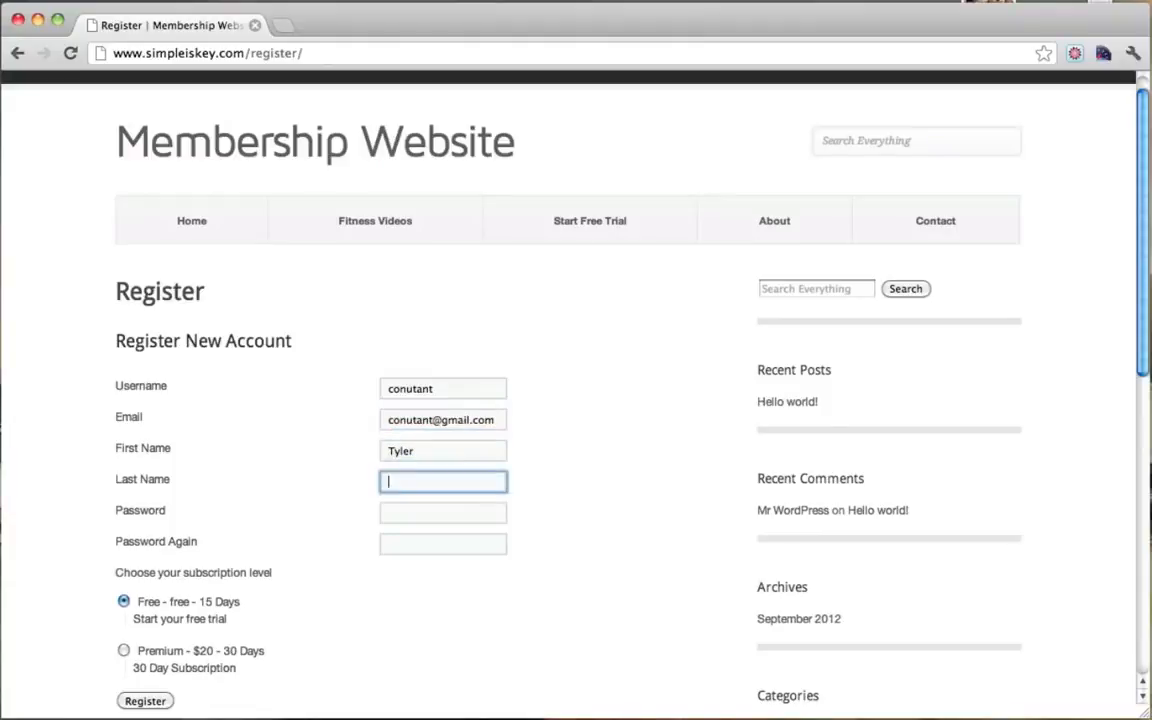
key("Tab")
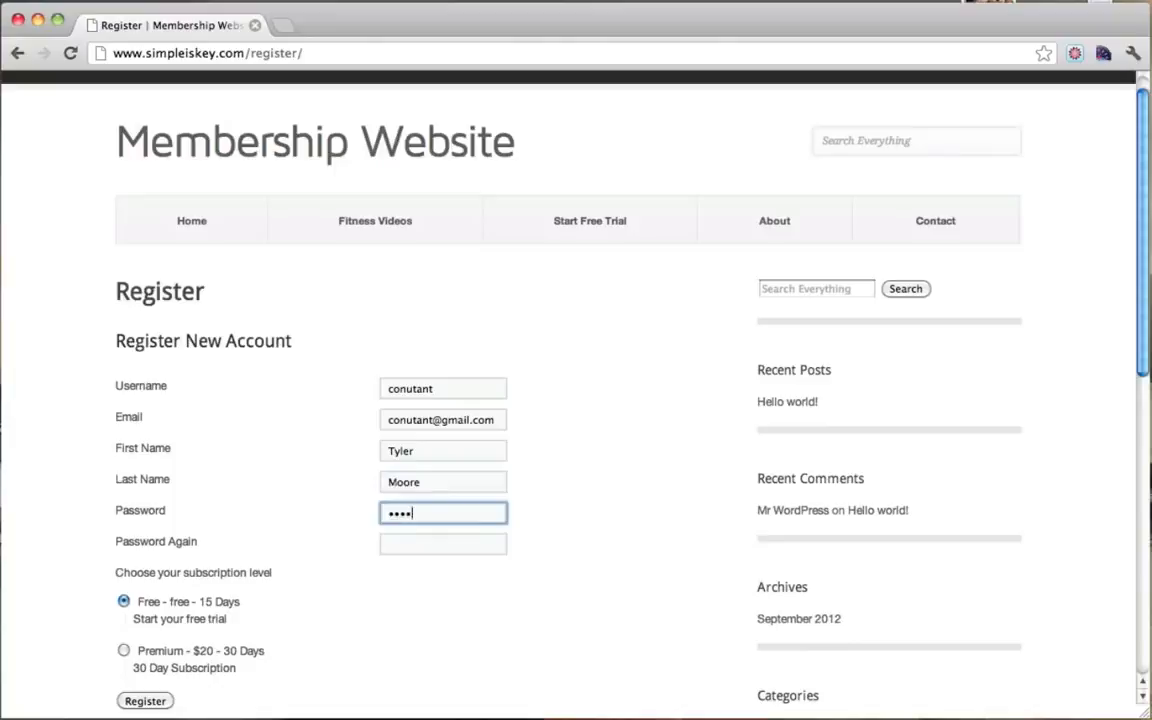
type("•••••••••••")
key("Tab")
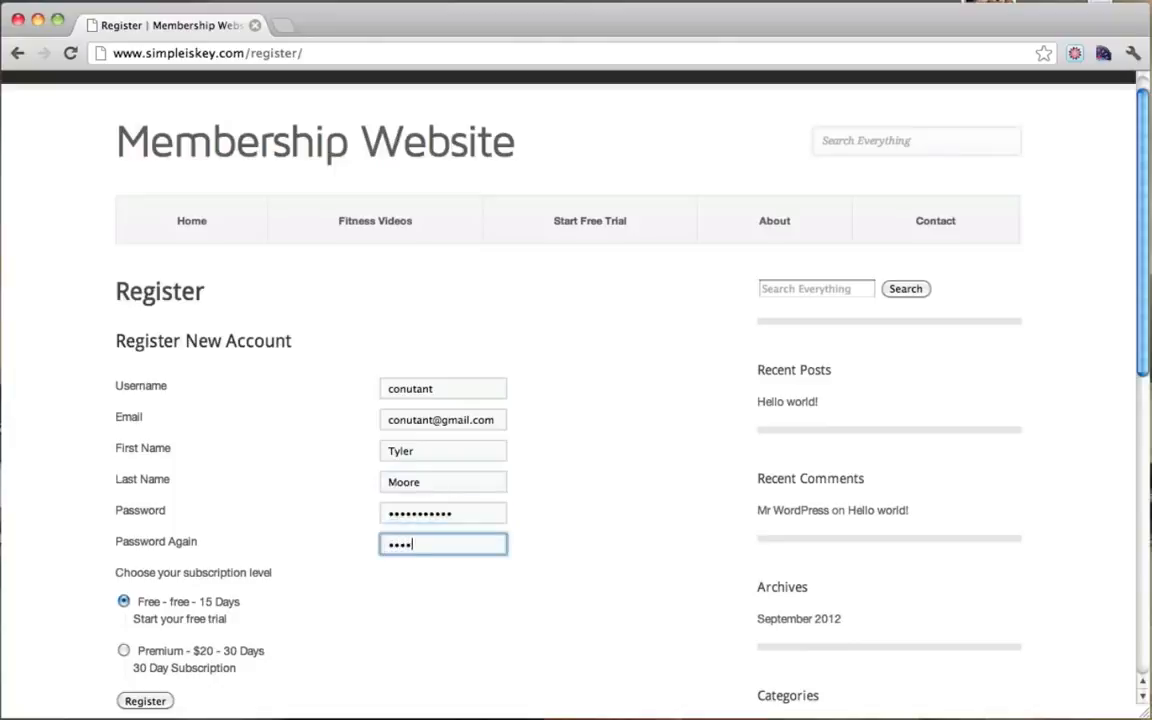
scroll(571, 406, "down", 1)
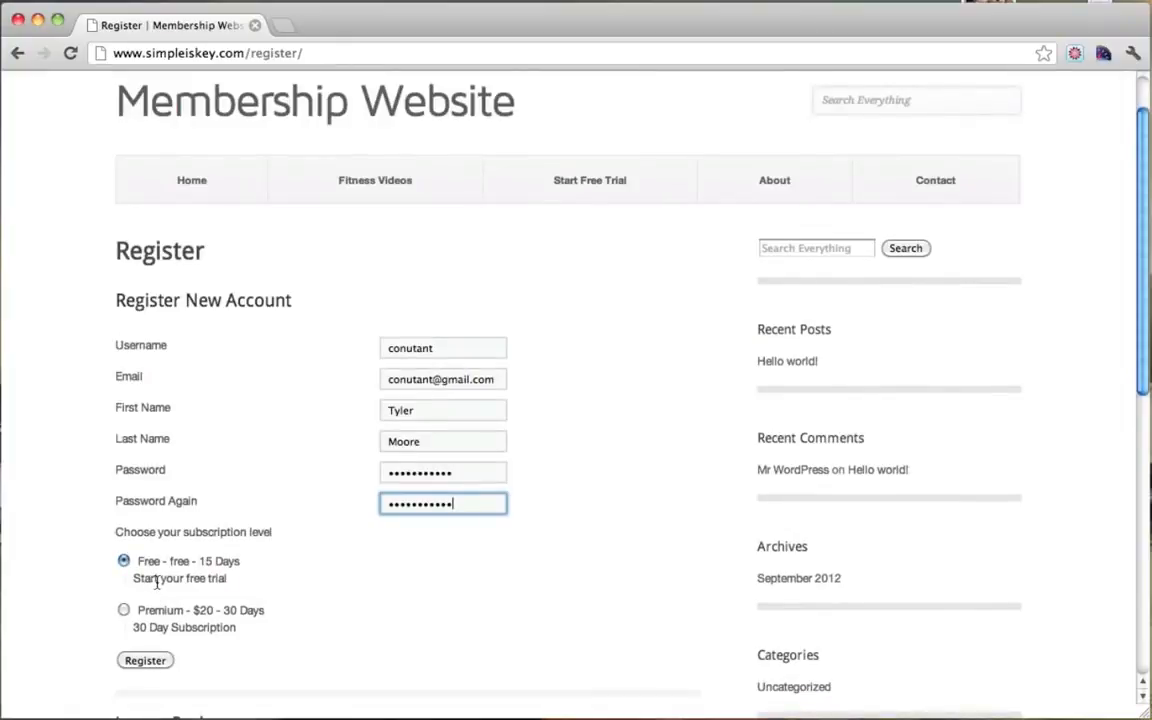
Step: Submit the registration, re-enter the passwords after the mismatch error, and register again
left_click(155, 662)
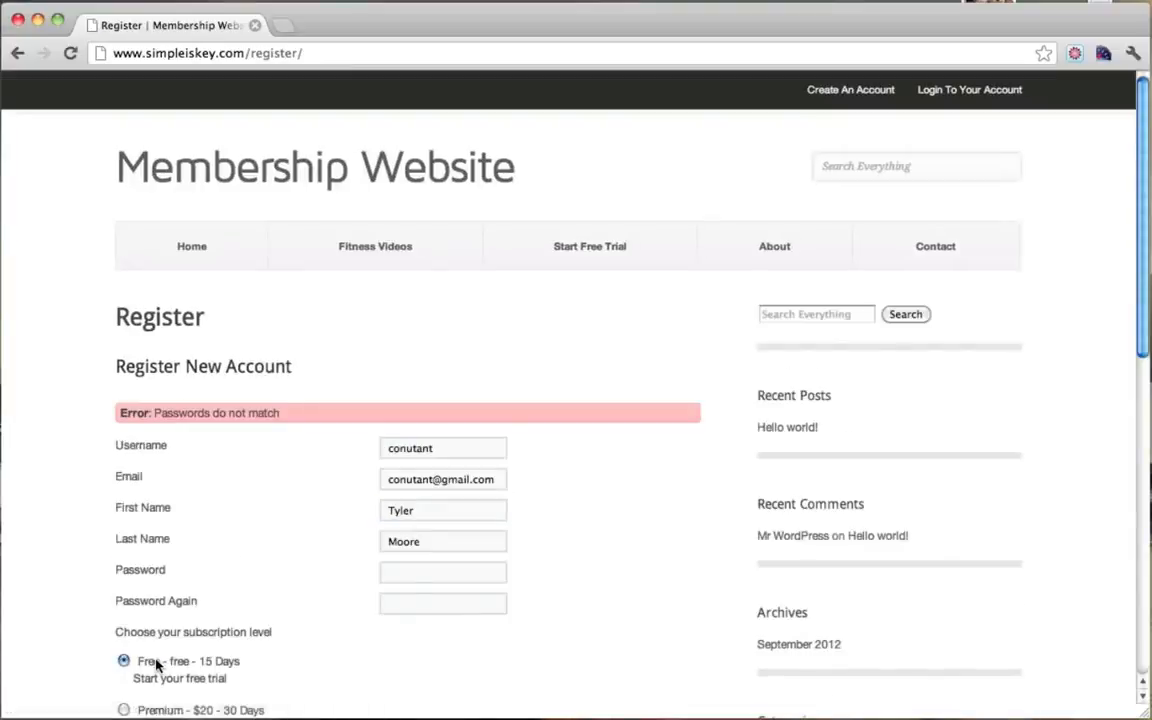
left_click(414, 572)
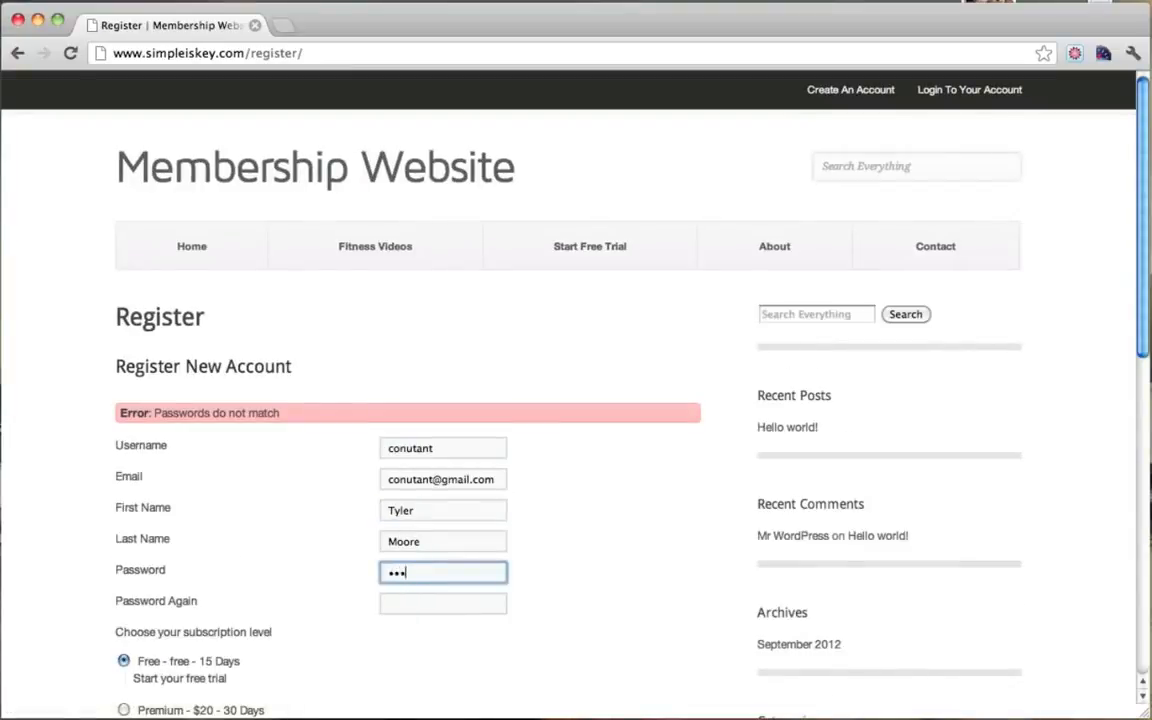
type("•••••••••••")
key("Tab")
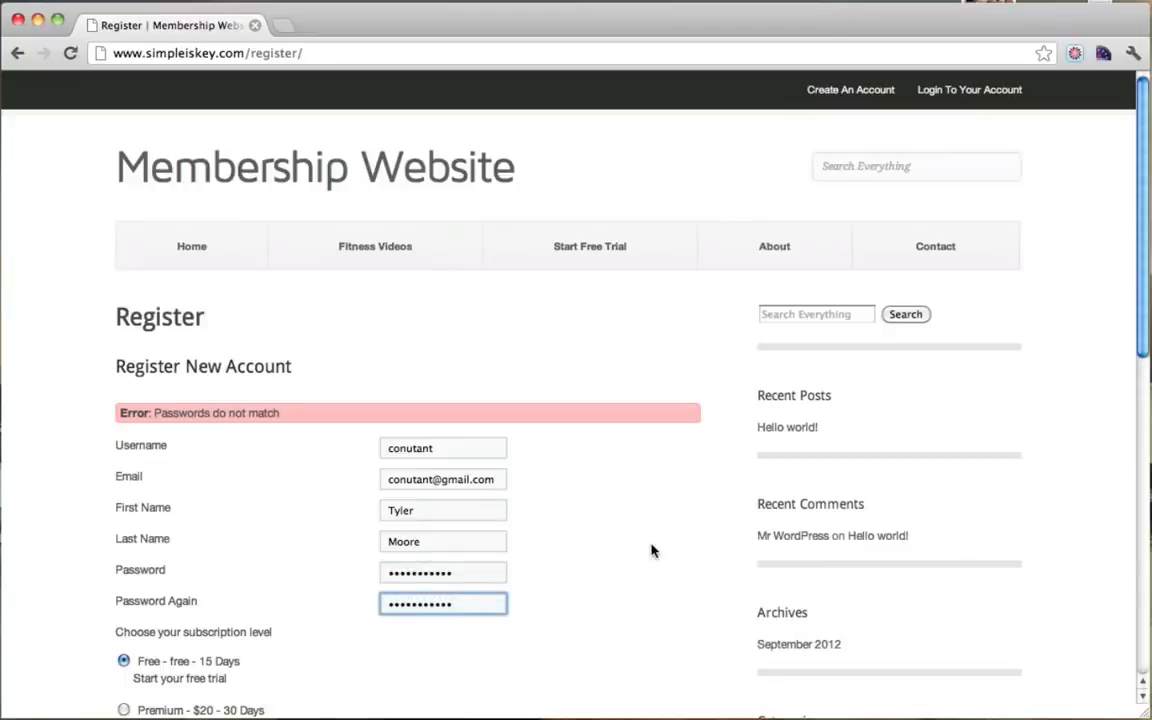
scroll(651, 550, "down", 2)
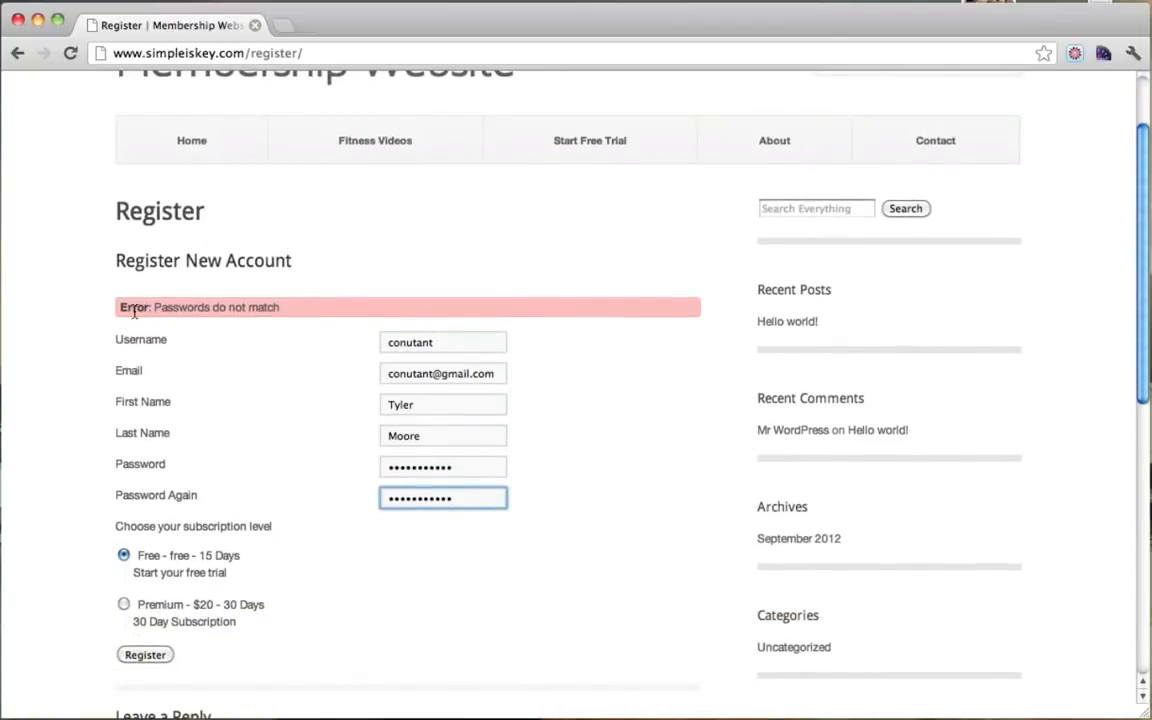
left_click_drag(121, 308, 281, 307)
left_click(266, 295)
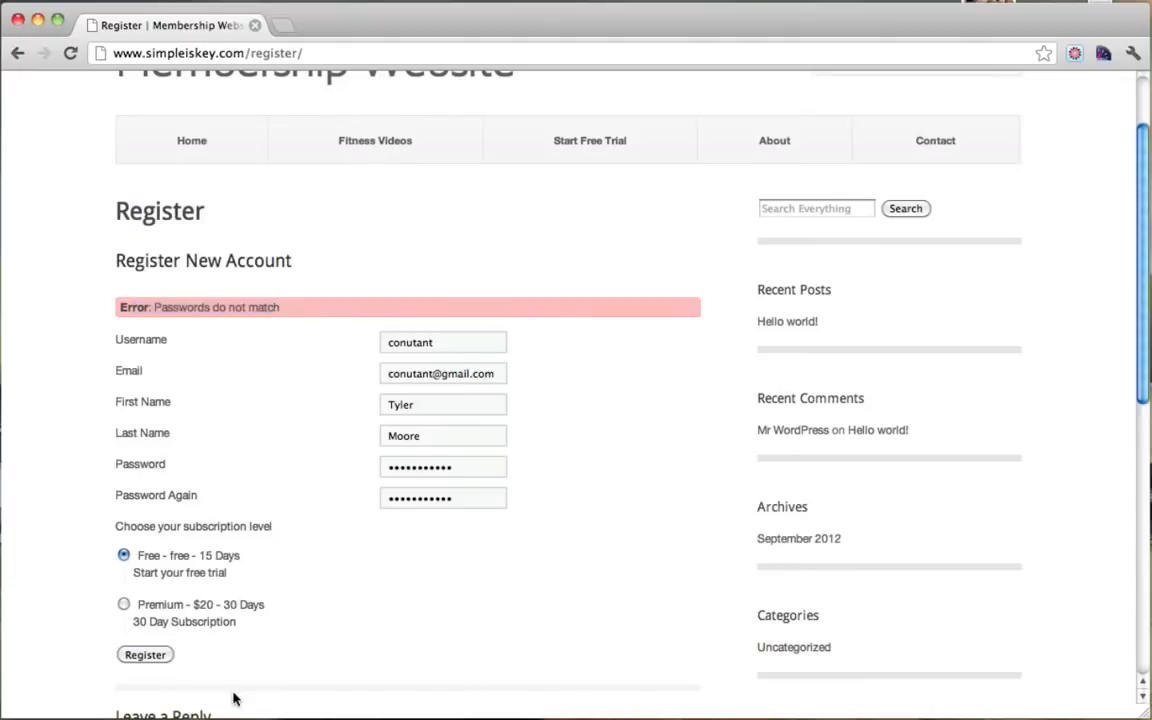
left_click(145, 656)
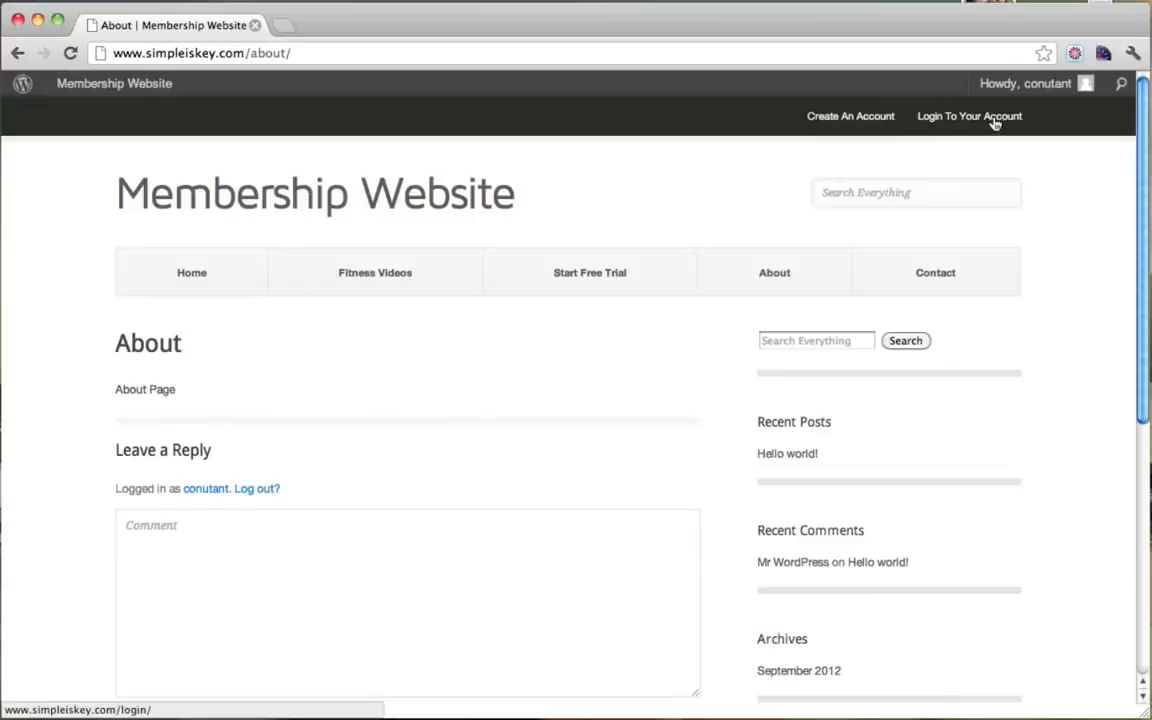
Step: Open the new member's account menu and look over their Profile page
left_click(1037, 94)
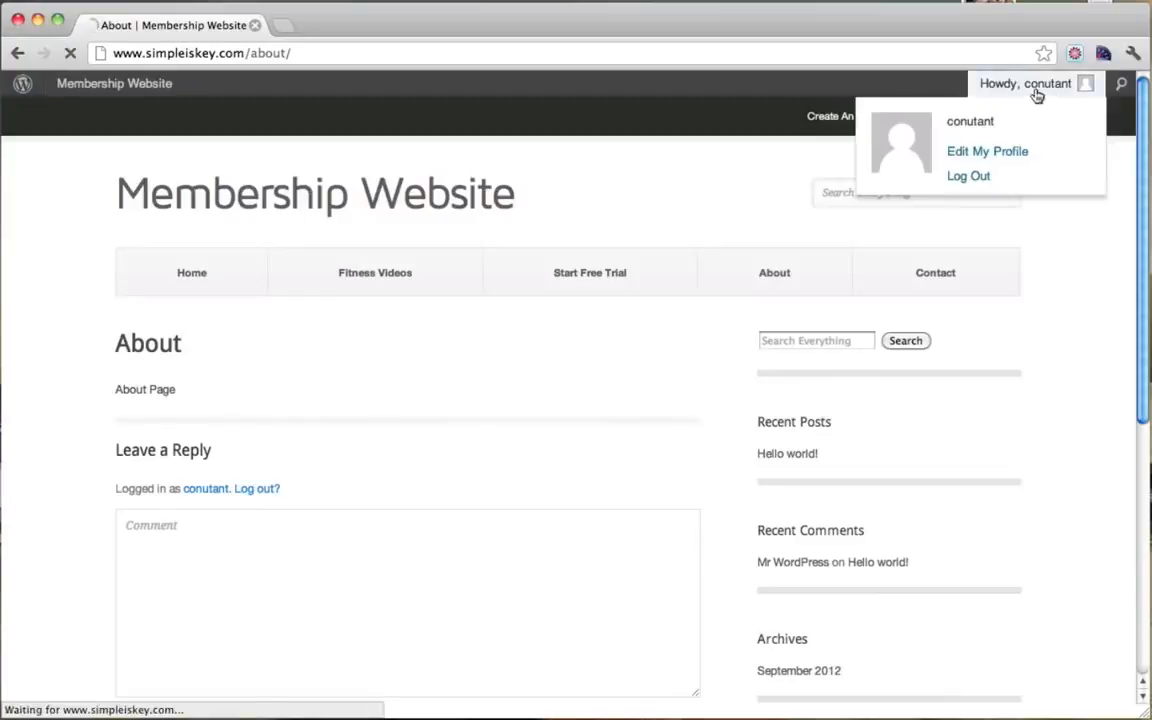
scroll(580, 315, "down", 3)
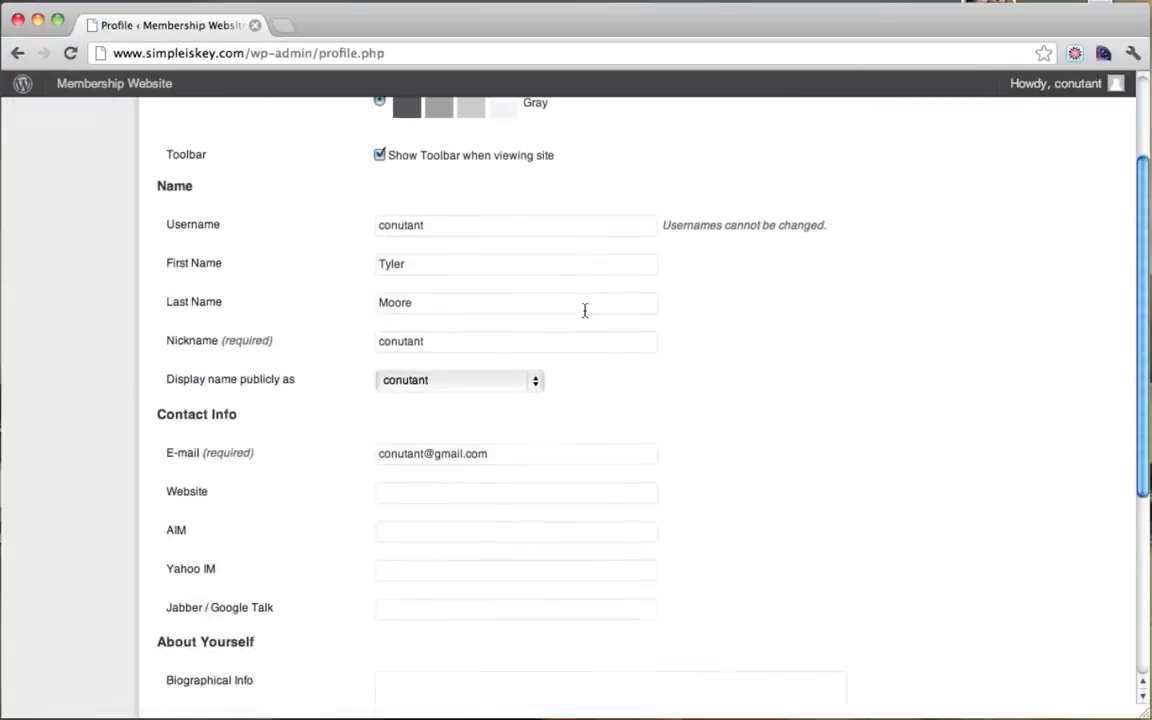
left_click_drag(470, 228, 348, 231)
scroll(486, 445, "down", 5)
scroll(486, 443, "up", 5)
scroll(488, 443, "down", 5)
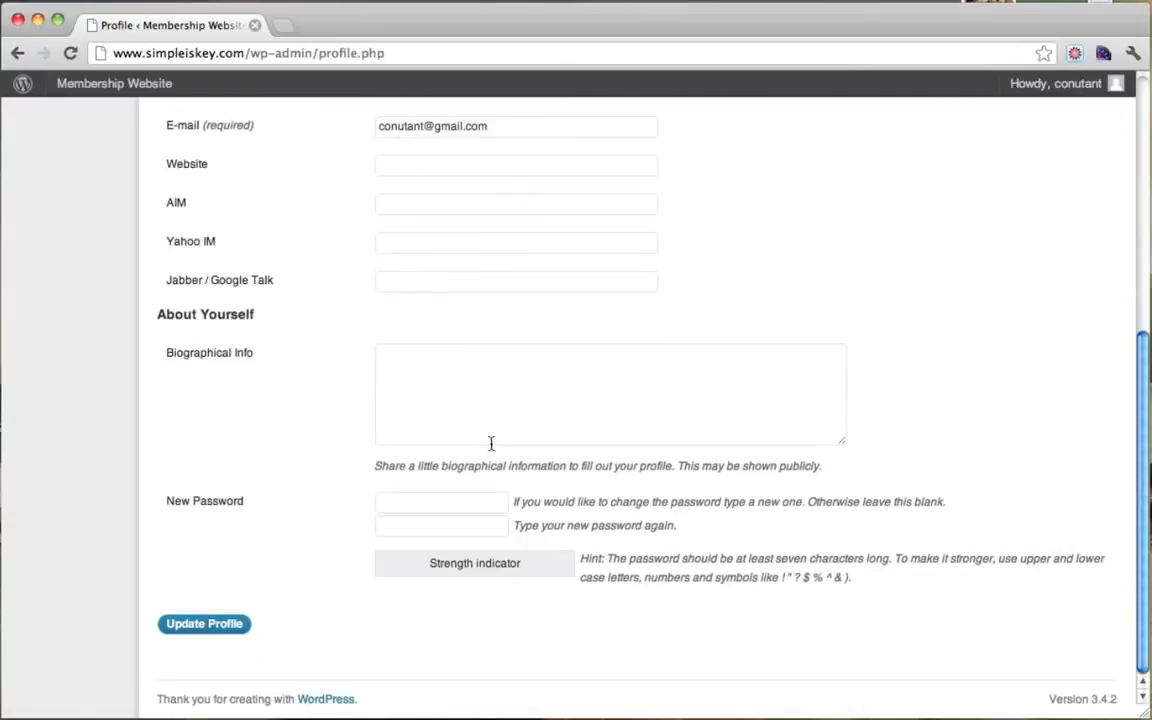
scroll(463, 437, "up", 10)
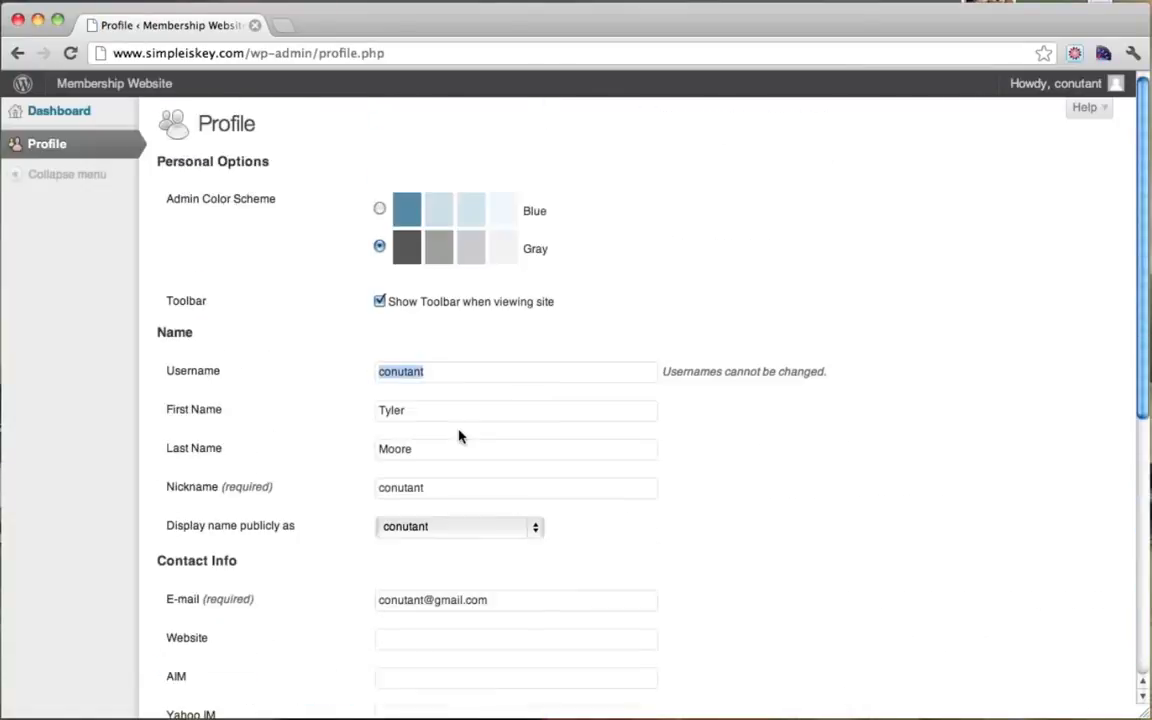
Step: Visit the member's Dashboard, then go back through browser history to the About page
left_click(84, 117)
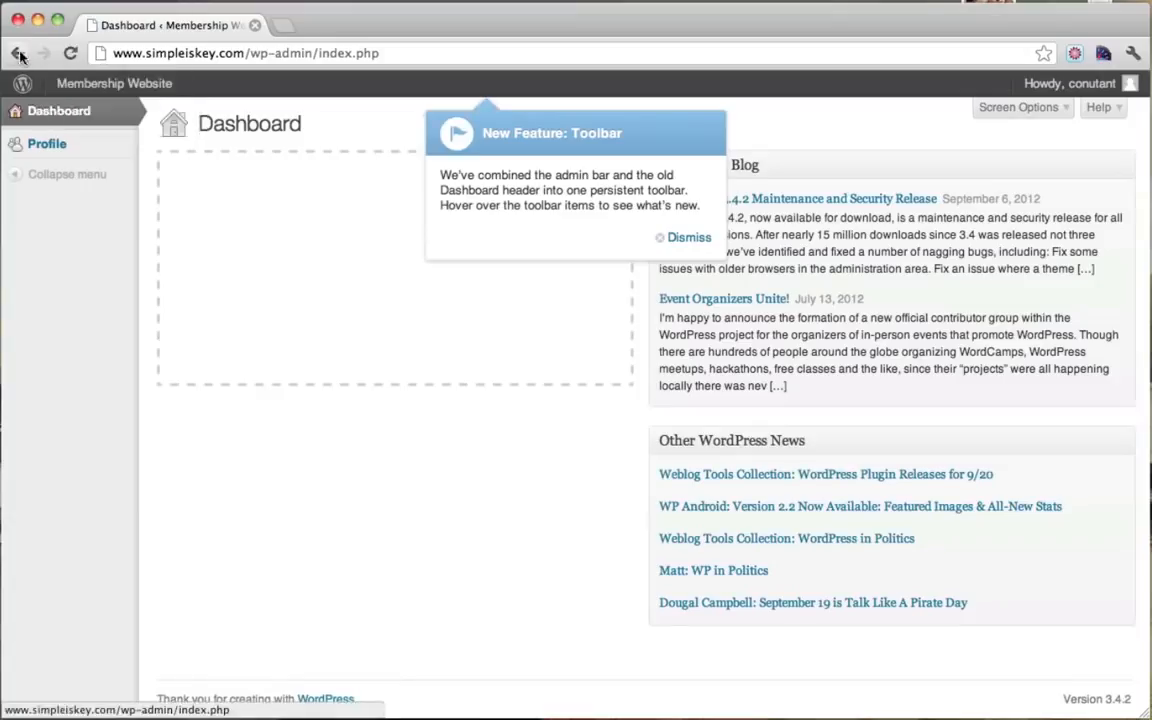
left_click(18, 54)
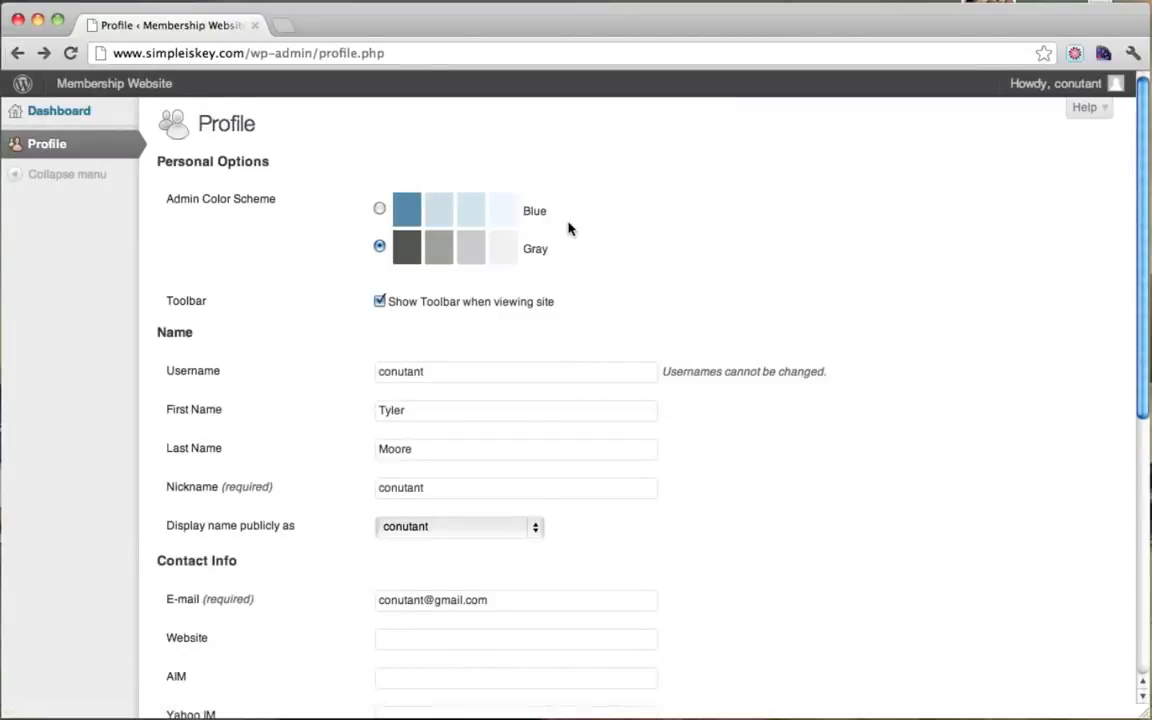
scroll(568, 229, "down", 5)
scroll(568, 228, "down", 4)
scroll(473, 501, "up", 4)
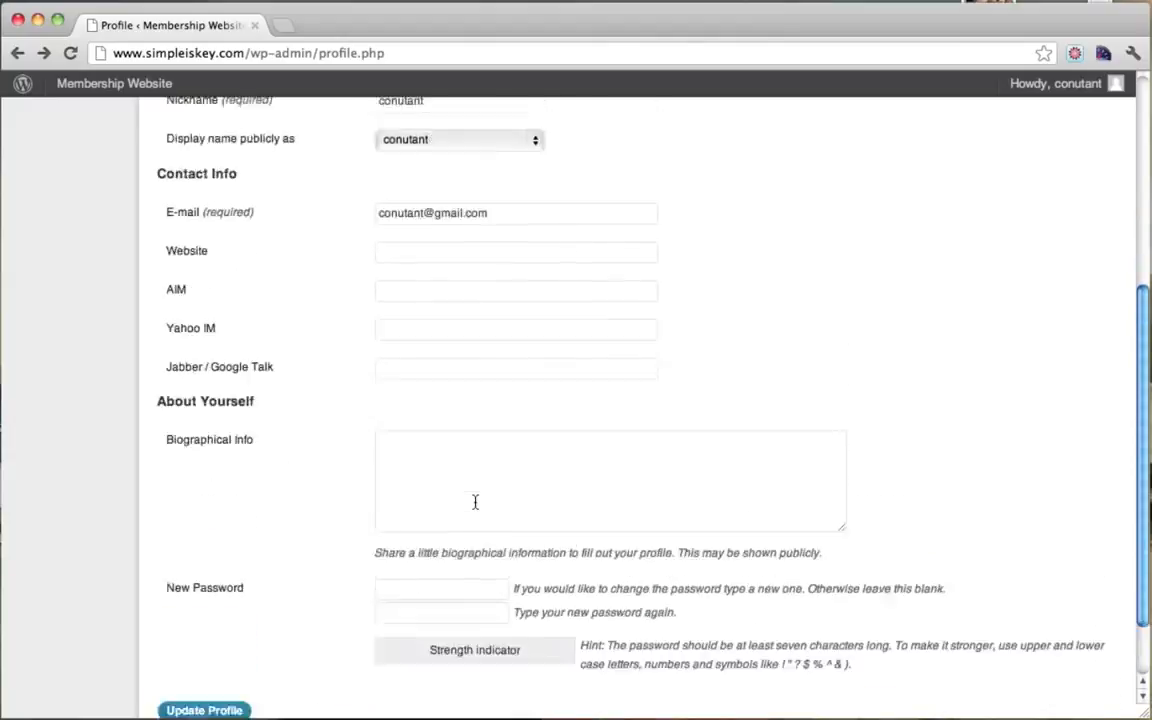
scroll(160, 315, "up", 5)
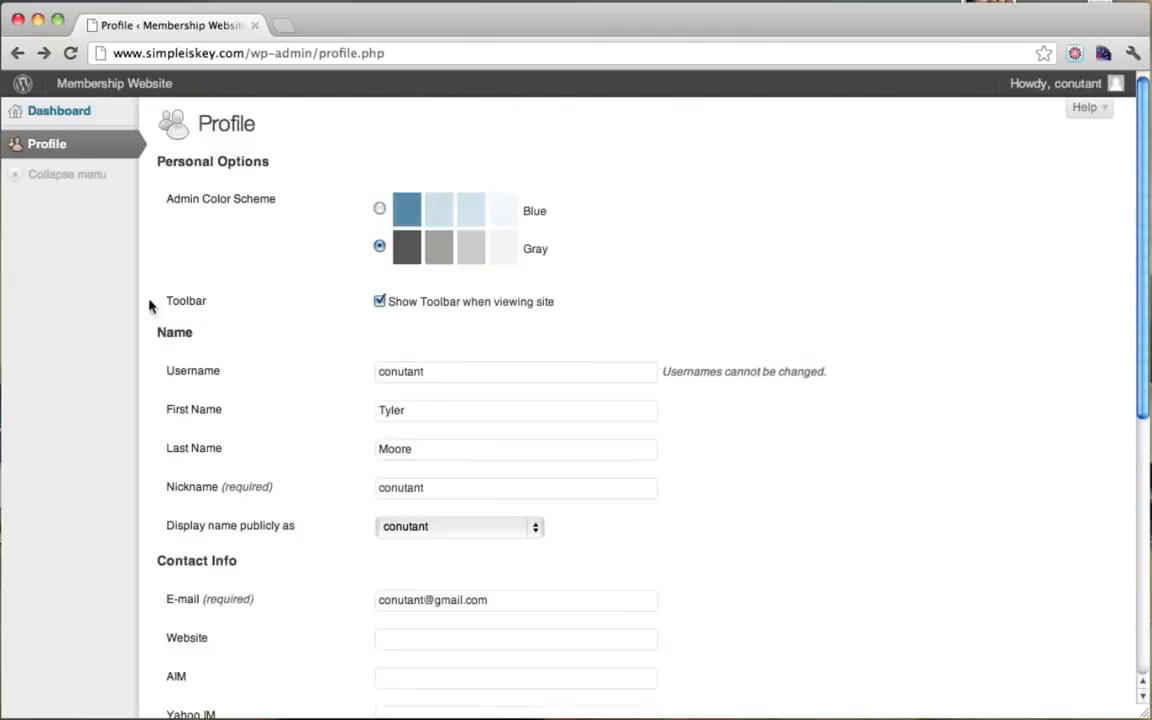
right_click(18, 54)
left_click(18, 54)
left_click(18, 54)
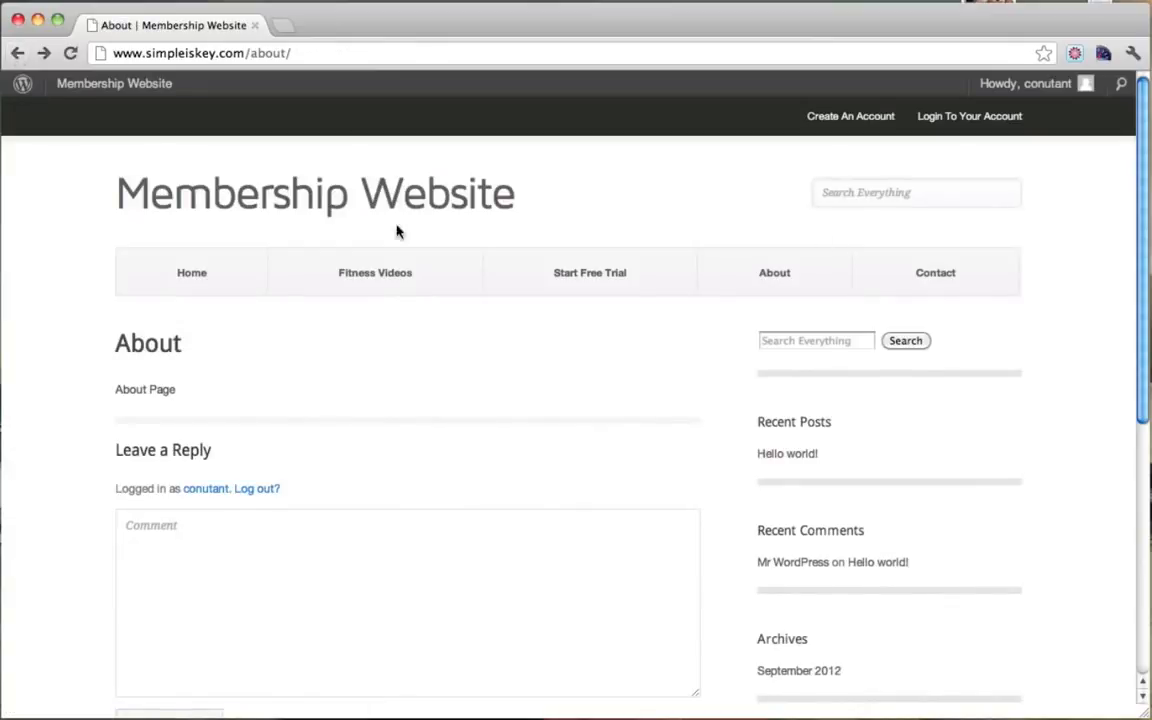
Step: Go to the home page and log out of the member account
left_click(190, 285)
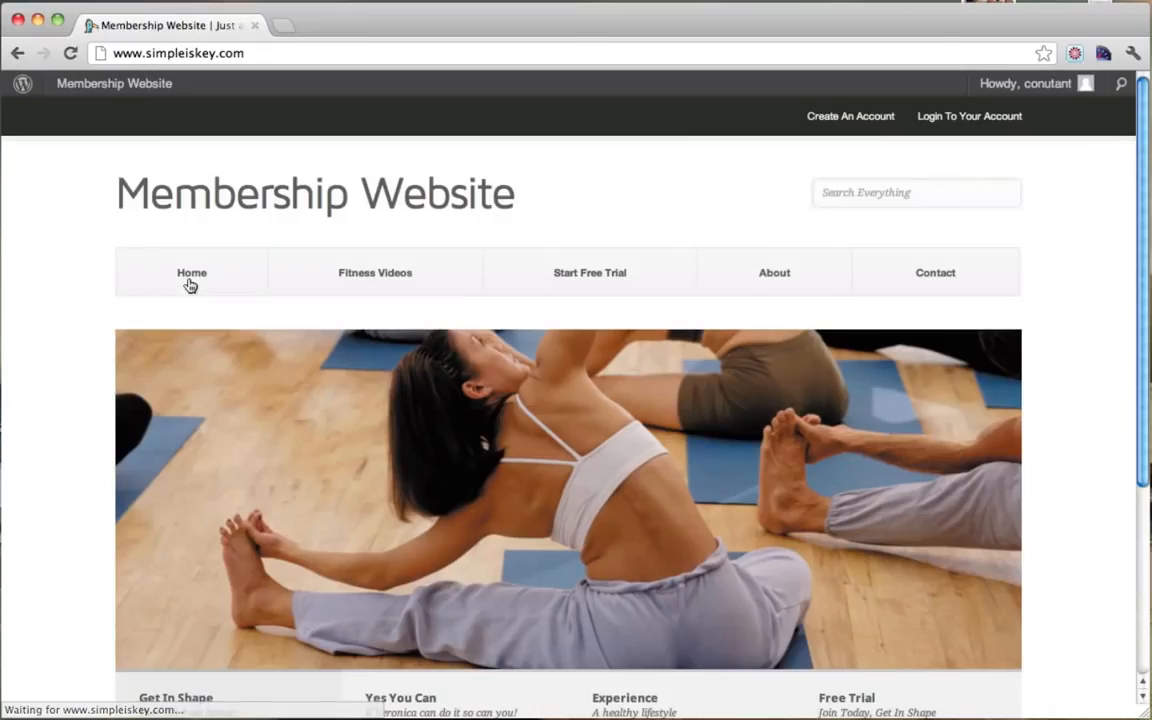
left_click(967, 118)
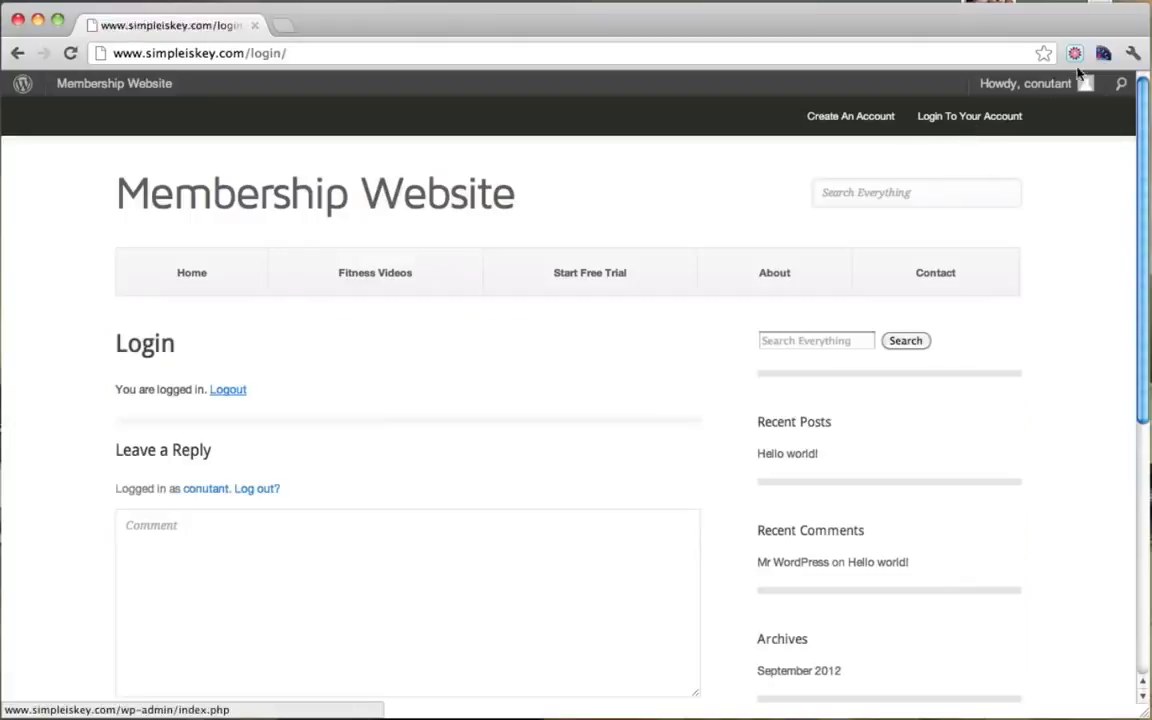
mouse_move(1025, 95)
left_click(968, 177)
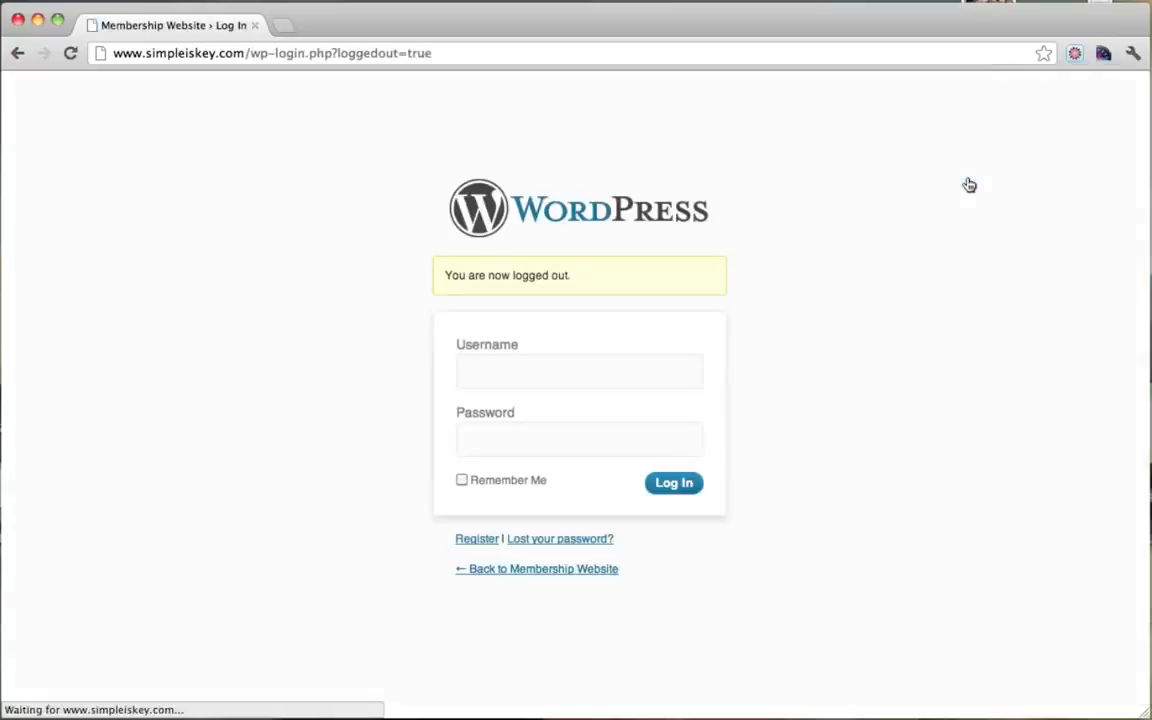
Step: Log in with the administrator username and password
left_click(510, 380)
type("admin")
key("Tab")
type("•••")
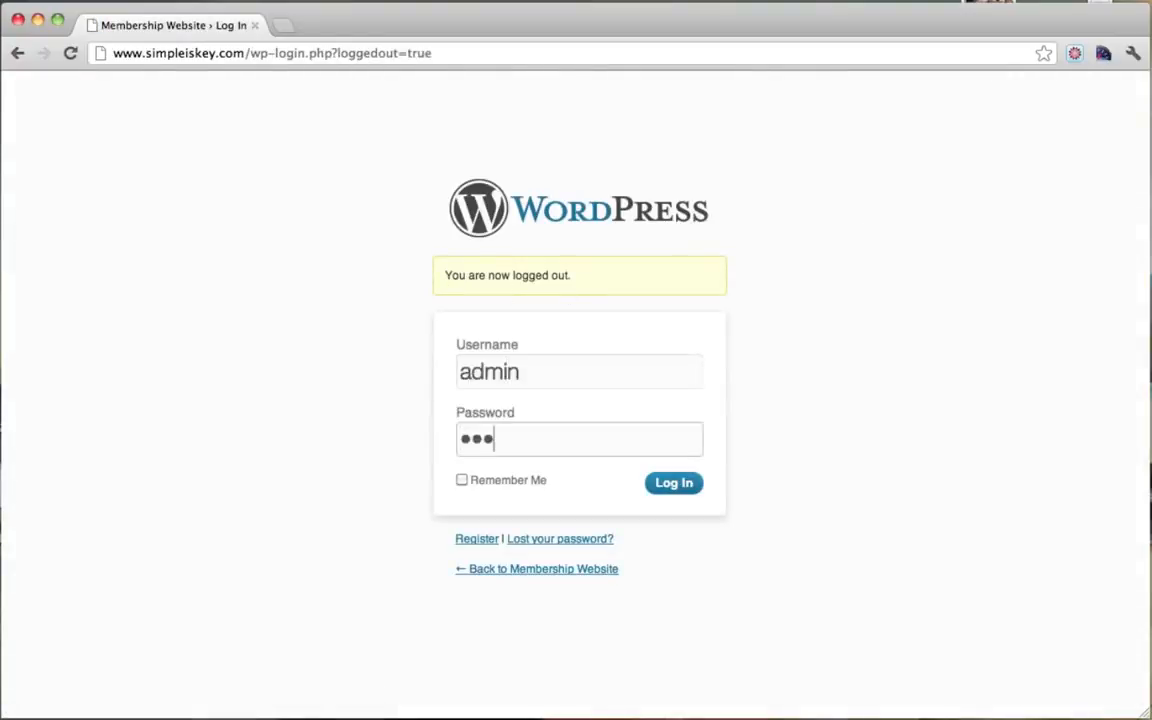
type("••")
key("BackSpace")
key("BackSpace")
key("BackSpace")
key("BackSpace")
key("BackSpace")
type("•••••••••••")
key("Return")
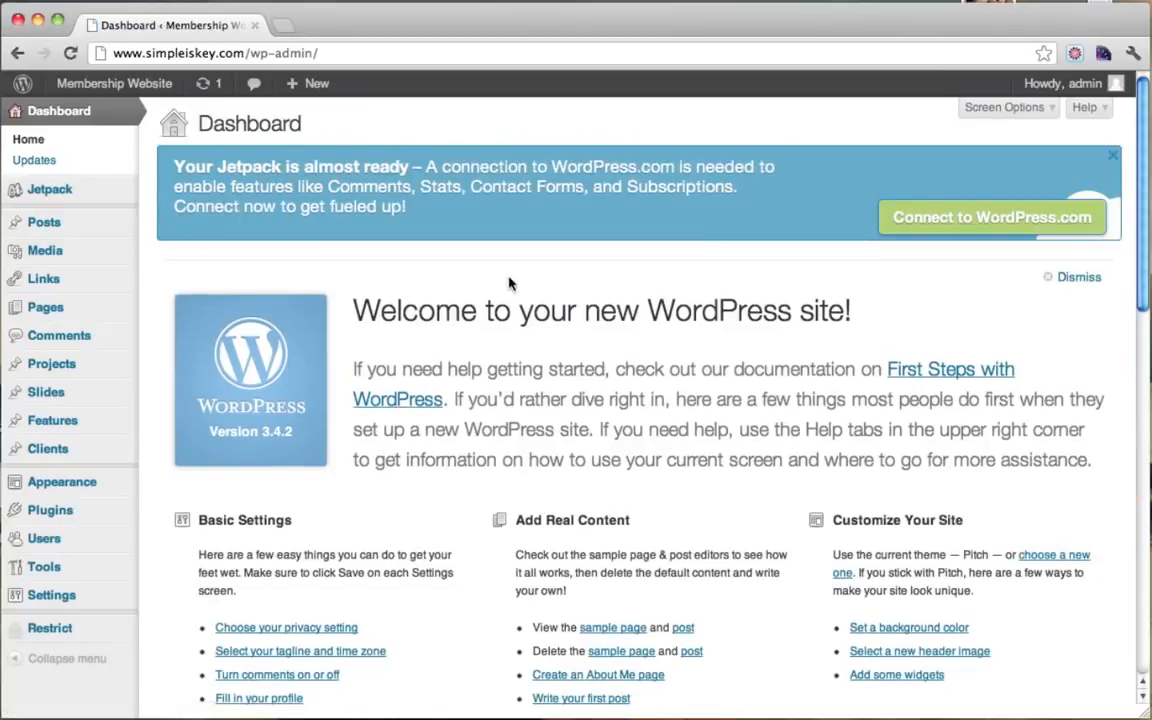
Step: Visit the site's front page, then launch Firefox from the Dock
mouse_move(86, 92)
left_click(82, 115)
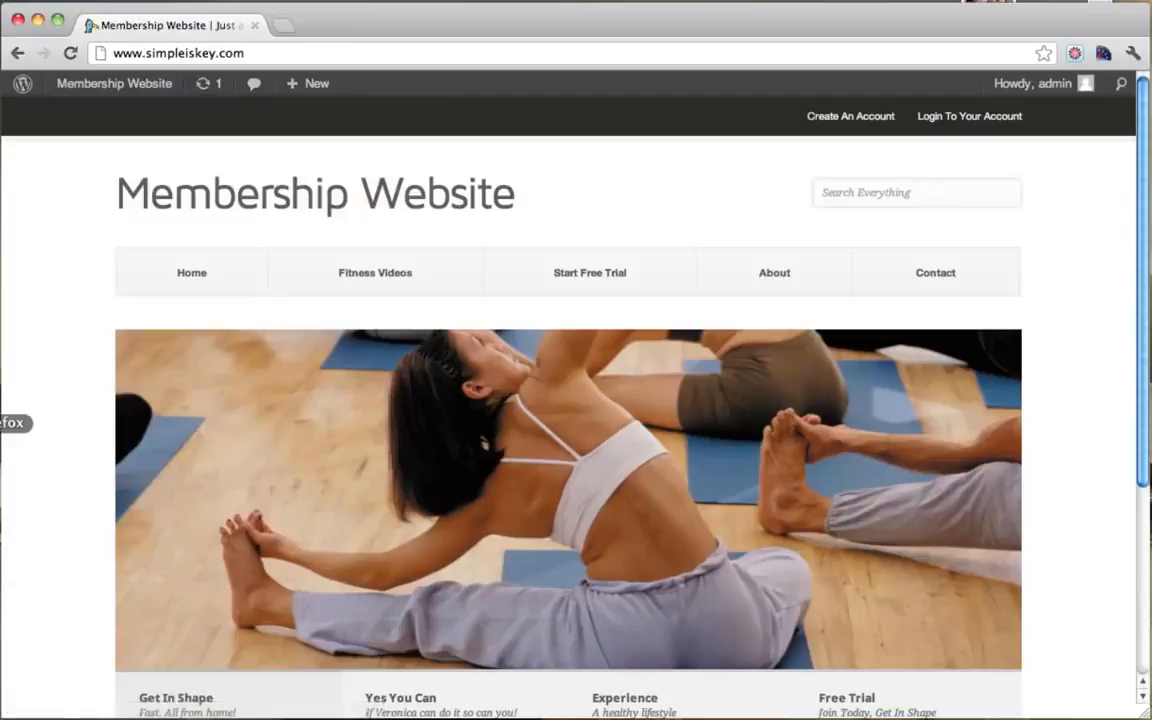
left_click(3, 423)
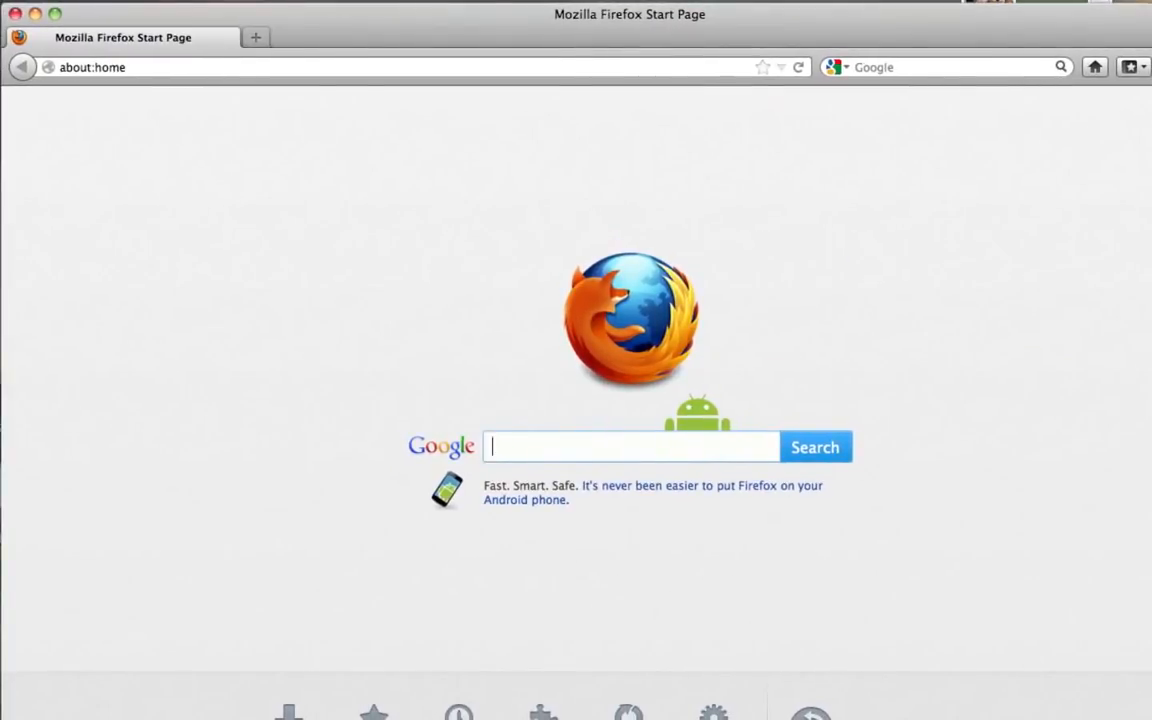
mouse_move(1151, 719)
left_mouse_down()
mouse_move(1134, 666)
mouse_move(1146, 714)
left_mouse_up()
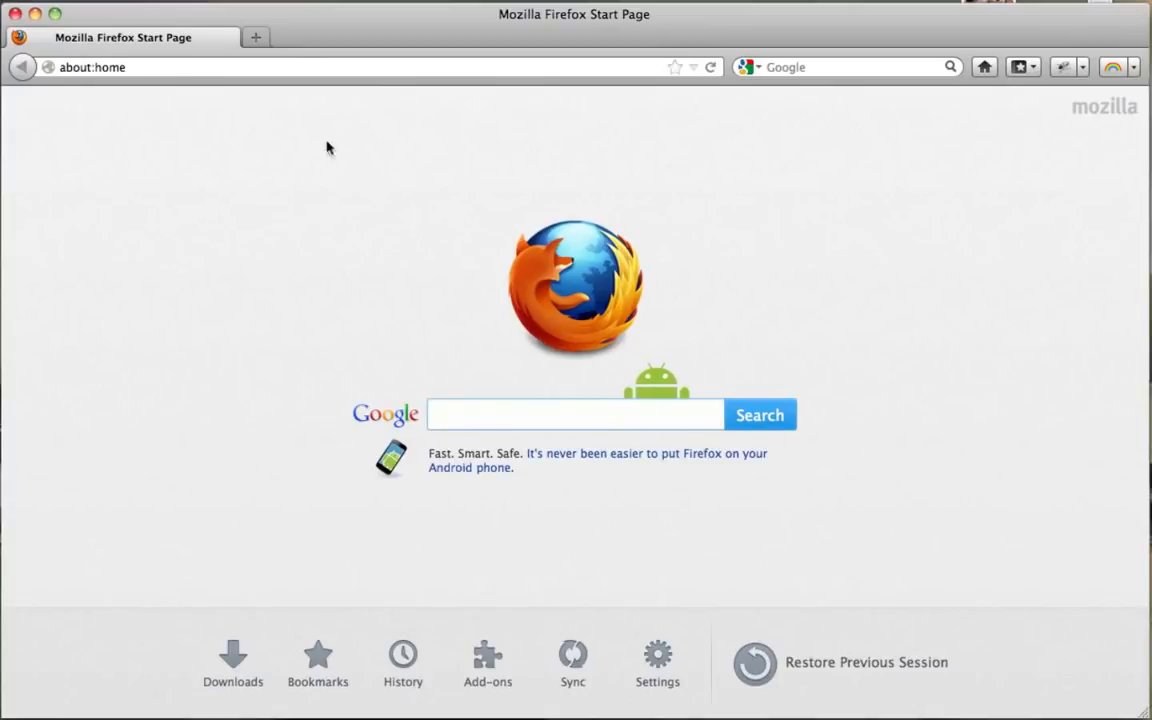
left_click(170, 69)
type("www.simpleiskey.com/")
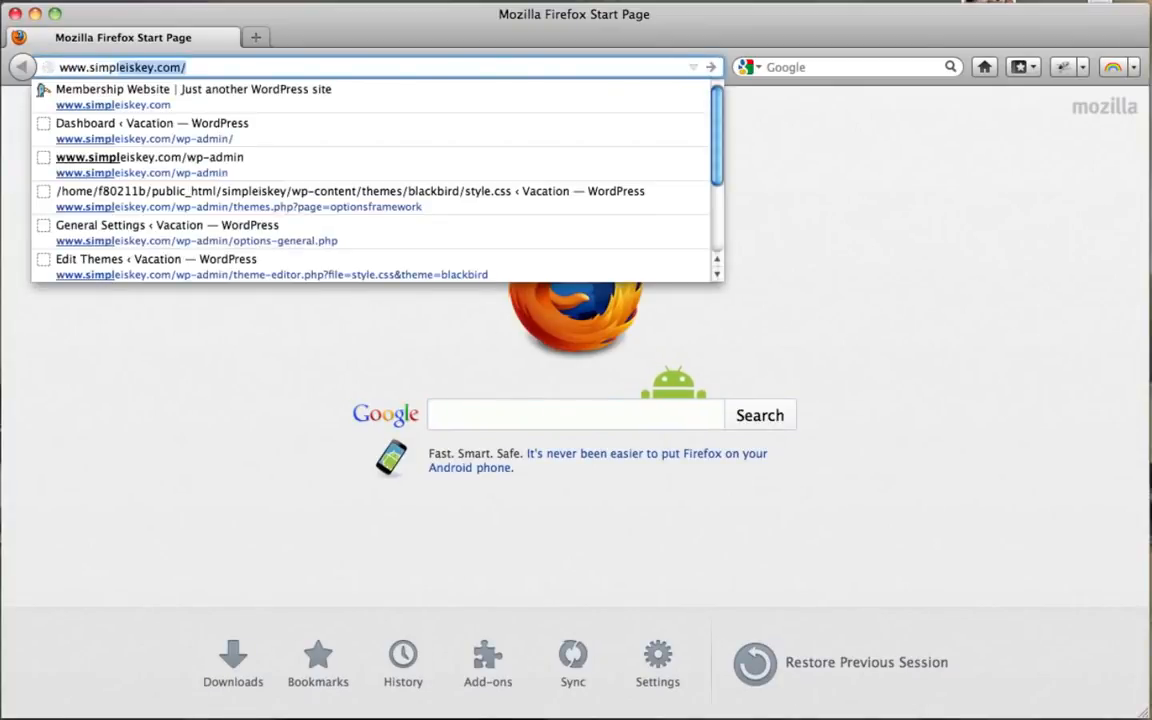
key("Return")
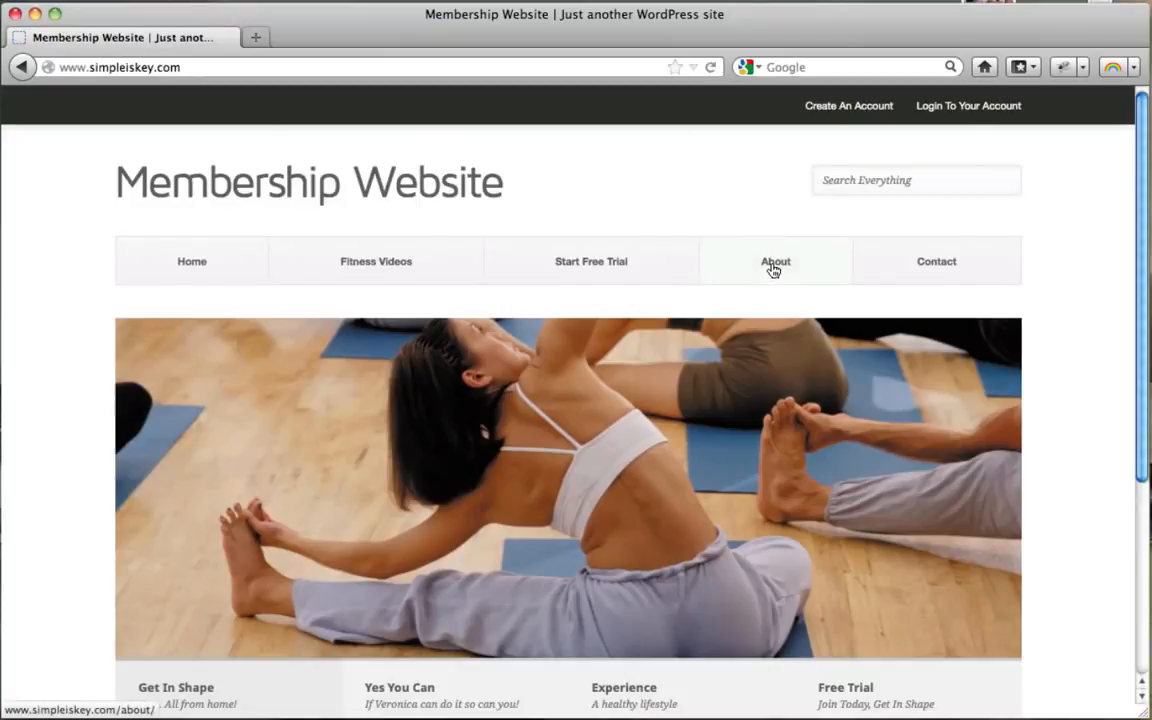
Step: Open the About page, check its About Page text, and minimize Firefox
left_click(765, 272)
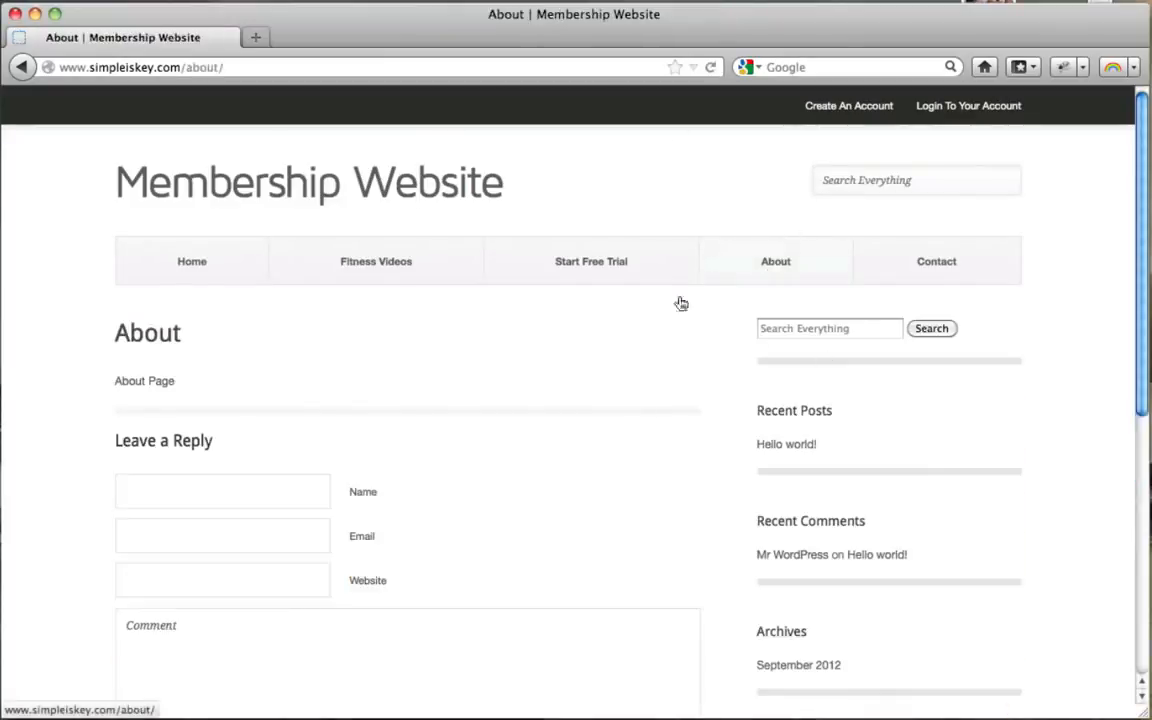
left_click_drag(115, 384, 184, 386)
left_click(184, 386)
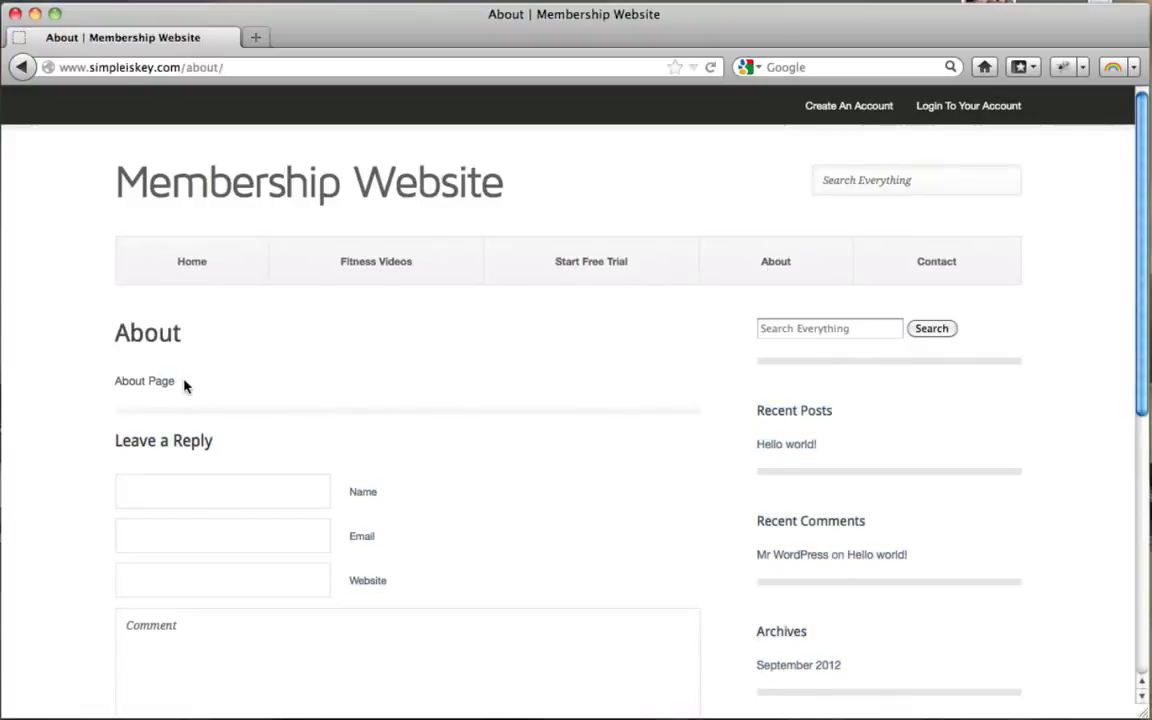
left_click(36, 13)
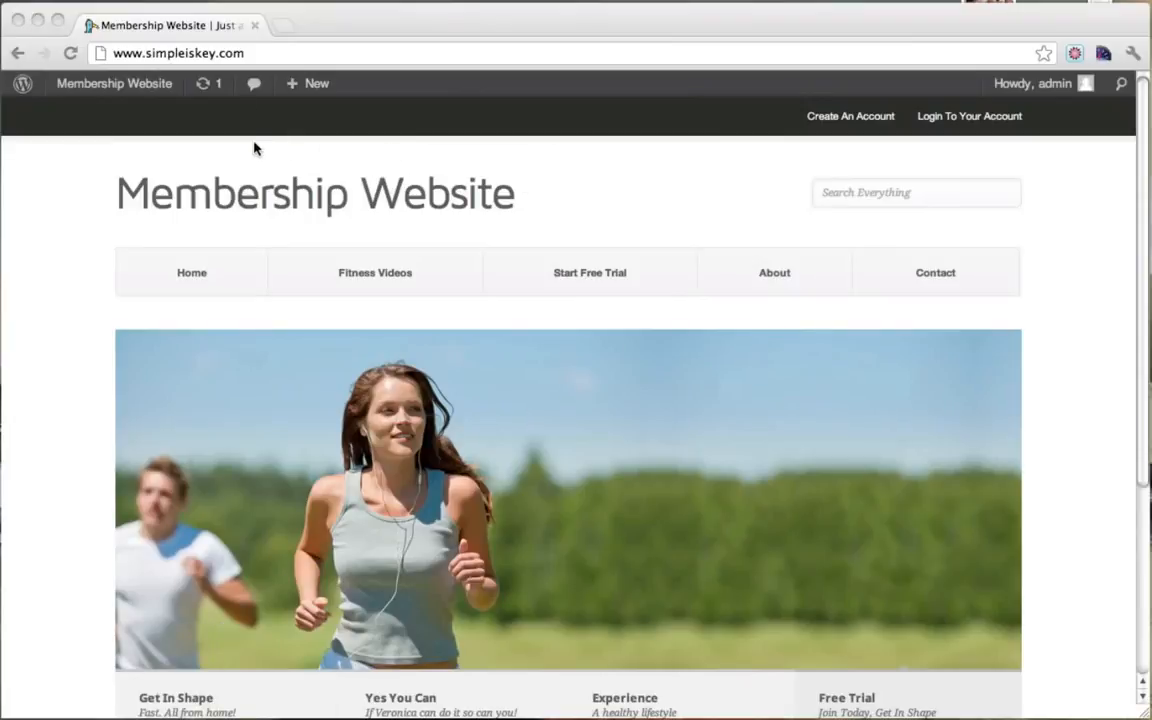
Step: Open the About page editor and replace its text with RESTRICTED CONTENT!!!
left_click(649, 221)
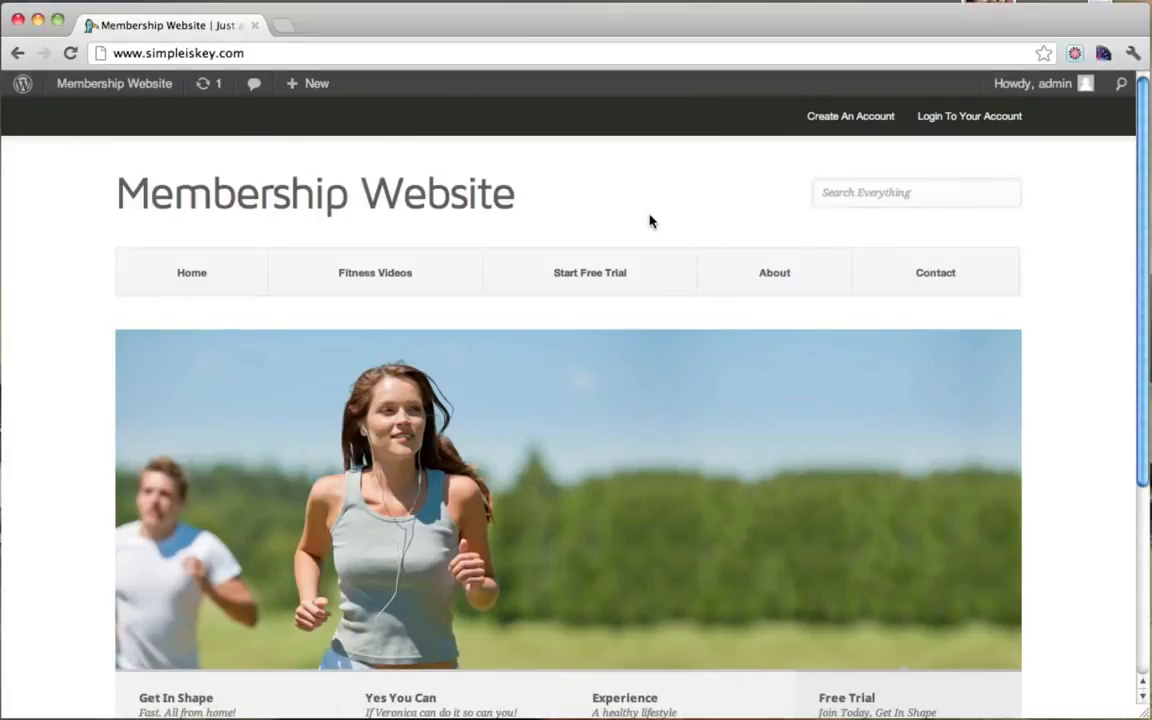
left_click(773, 286)
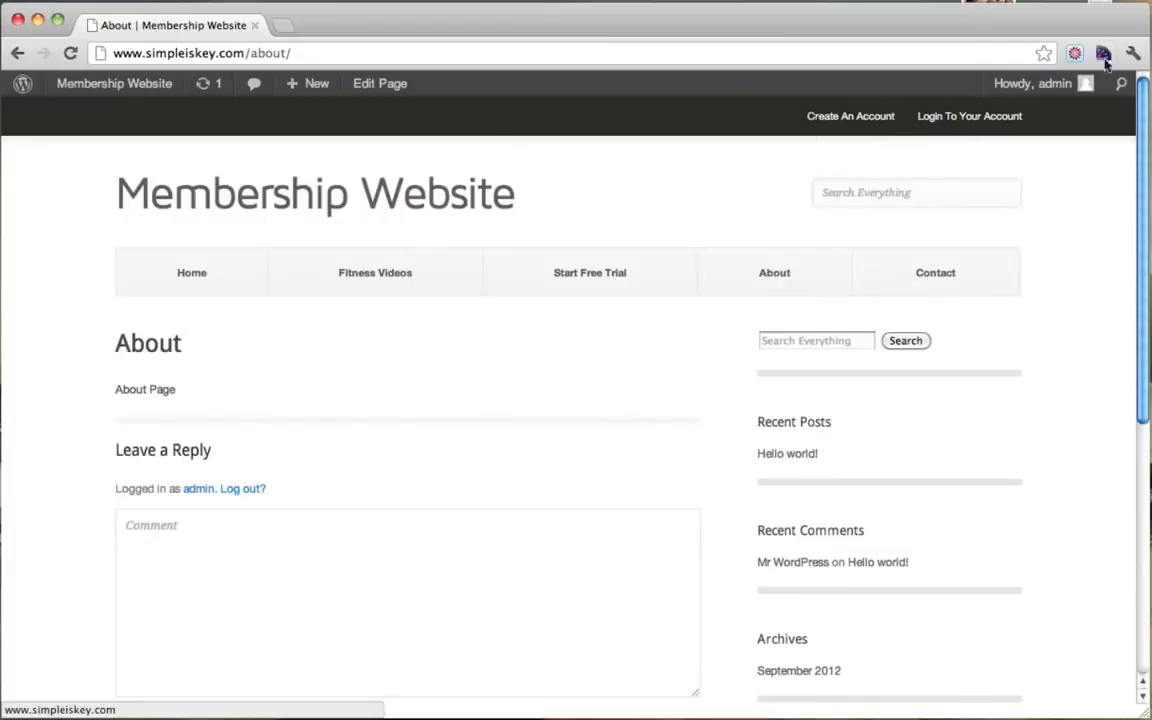
left_click(378, 92)
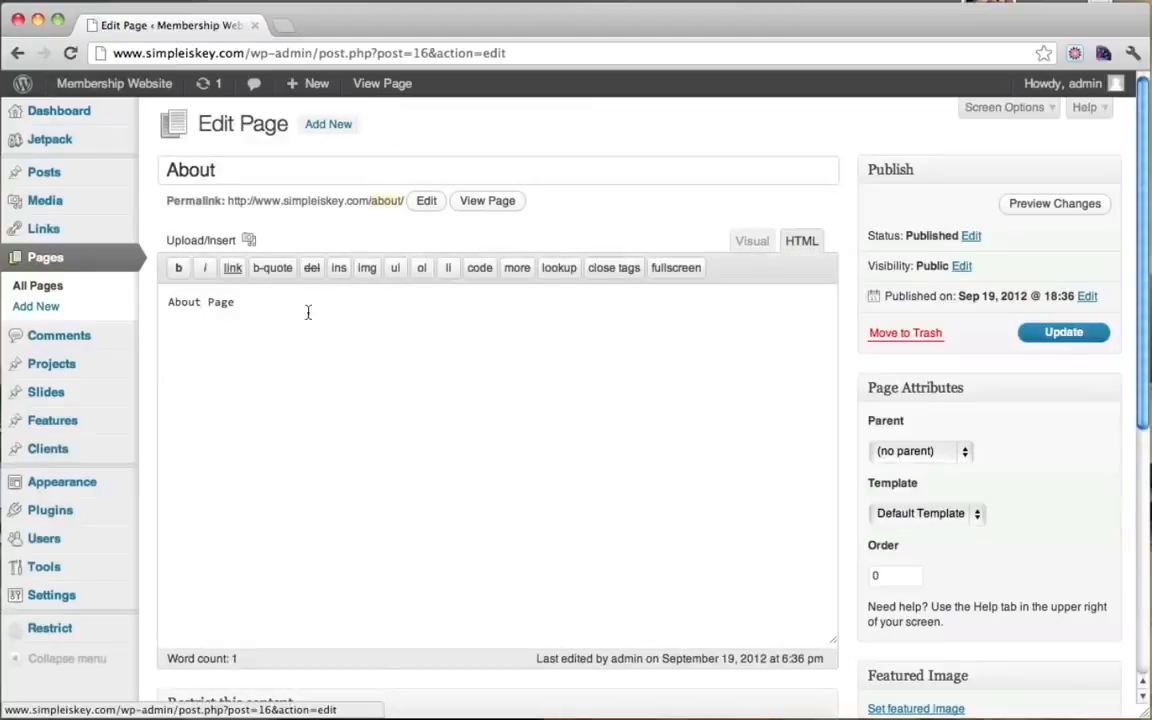
key("super+a")
type("RE")
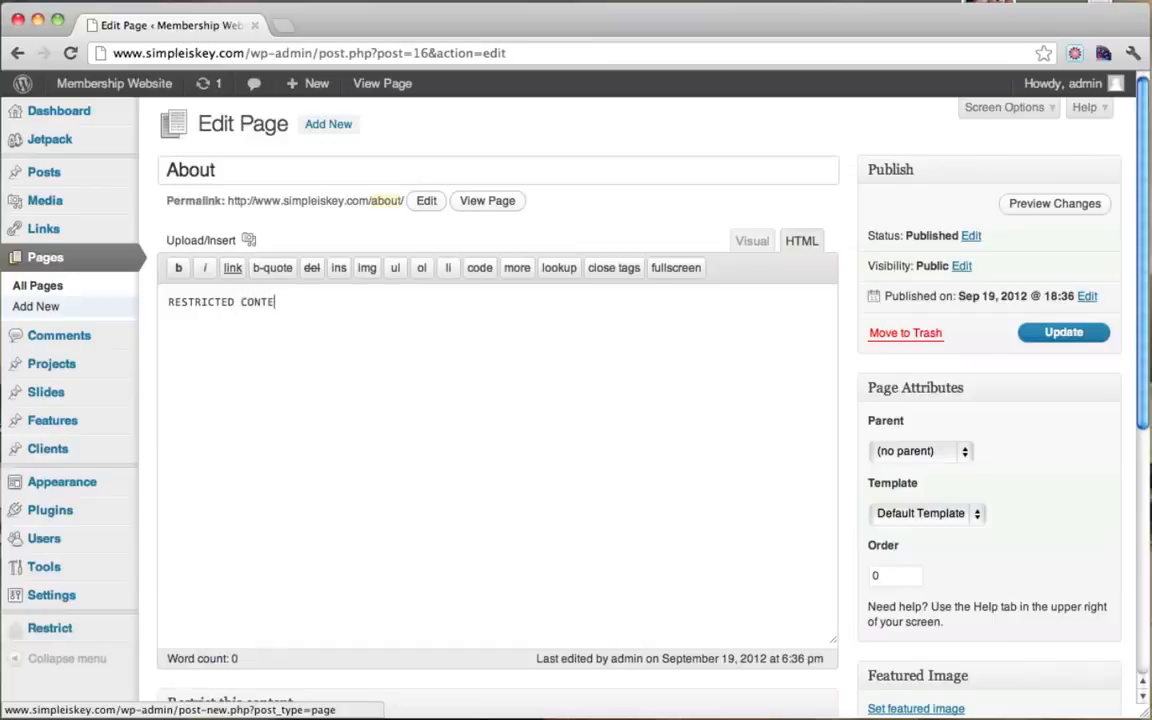
type("STRICTED CONTENT!!!")
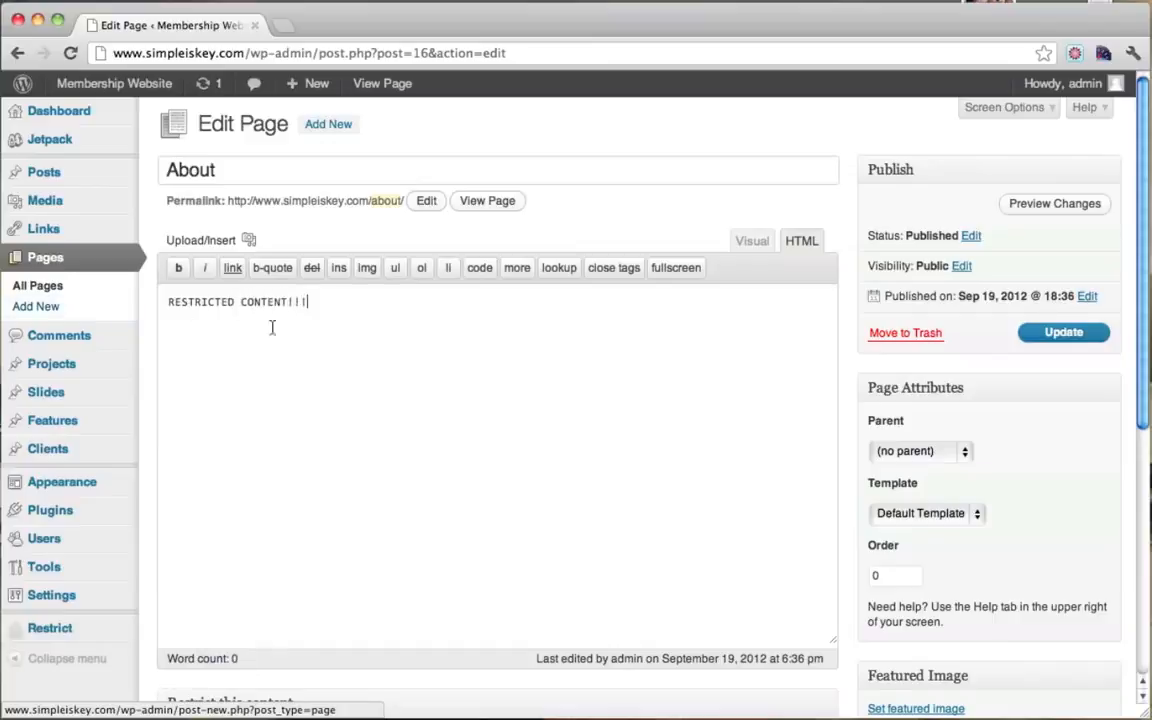
Step: In the Visual editor, format the RESTRICTED CONTENT!!! line as Heading 1
key("super+a")
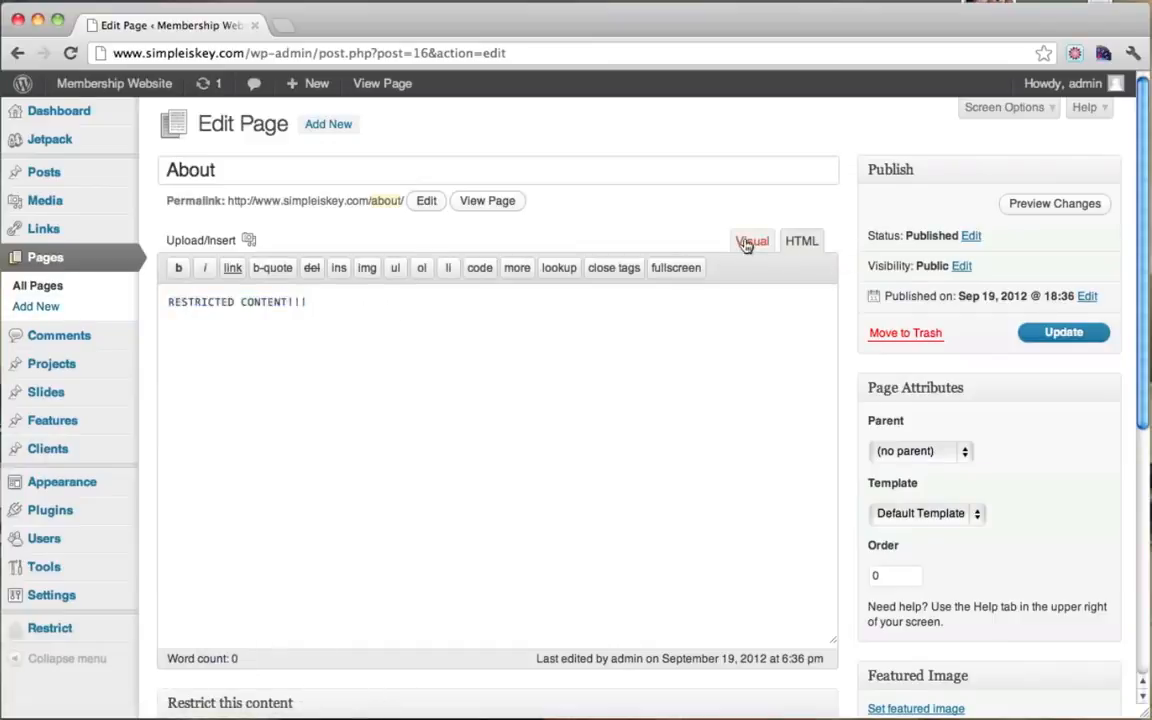
left_click(752, 240)
left_click_drag(440, 304, 105, 258)
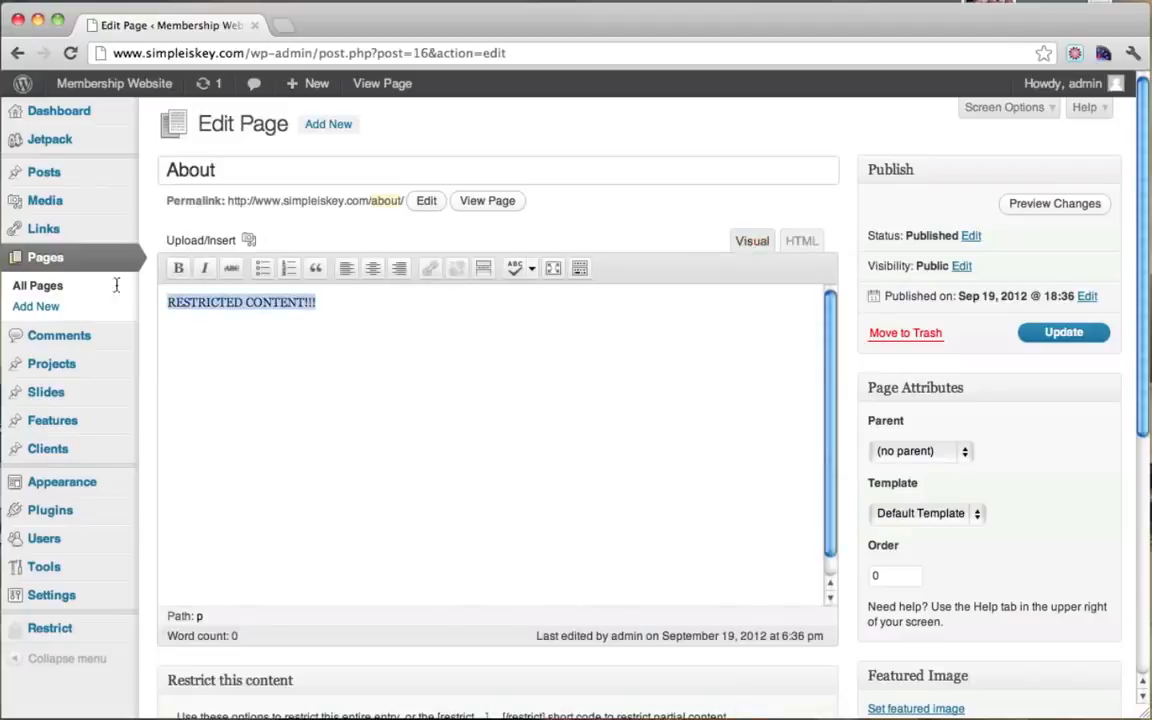
left_click(579, 268)
left_click(245, 295)
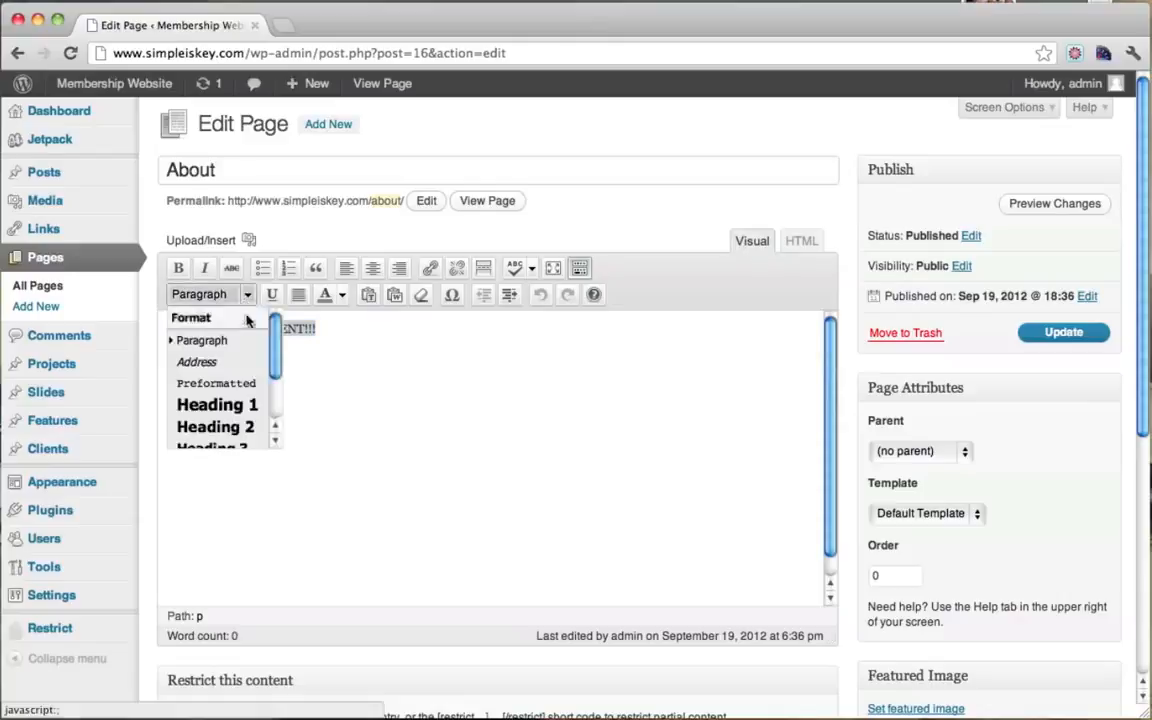
left_click(240, 408)
left_click(596, 407)
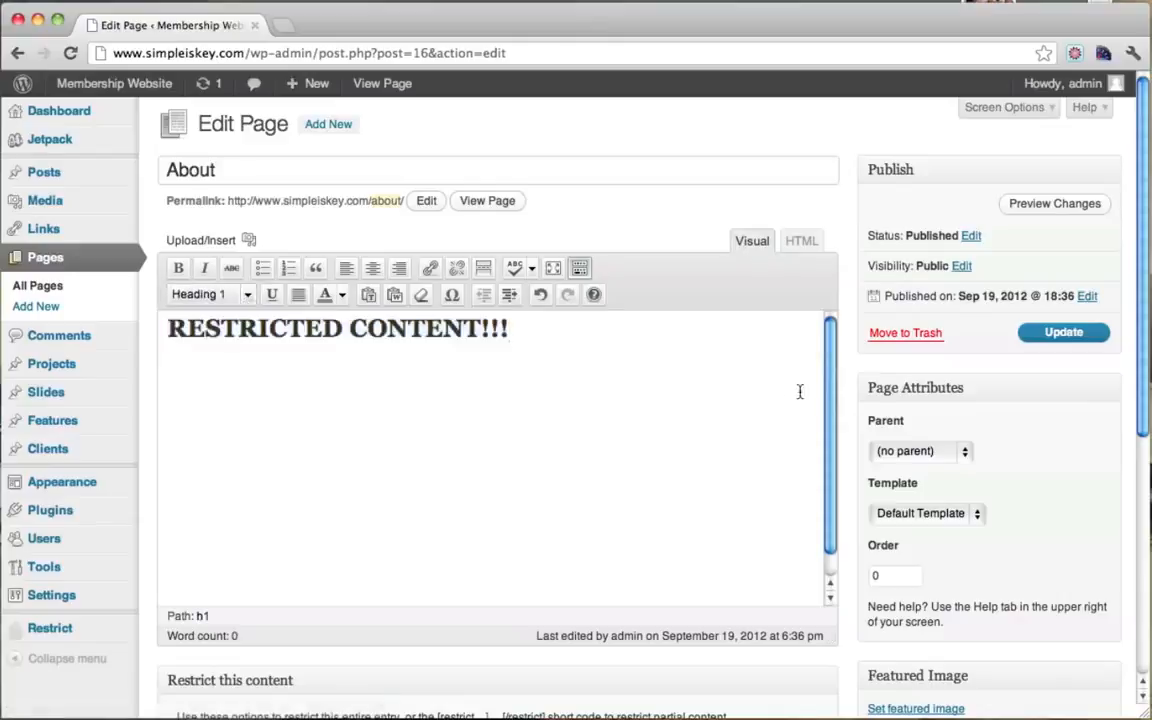
Step: Update the About page, minimize Chrome, and dismiss the software update prompt
left_click(1061, 334)
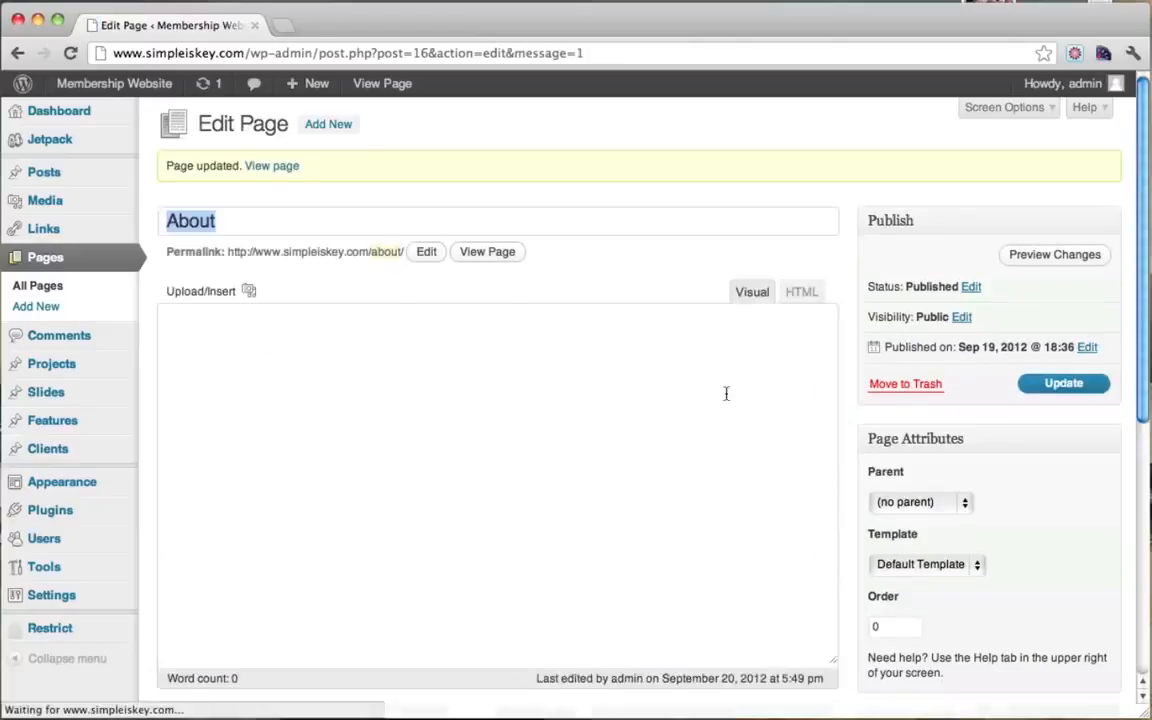
left_click(37, 20)
left_click(651, 290)
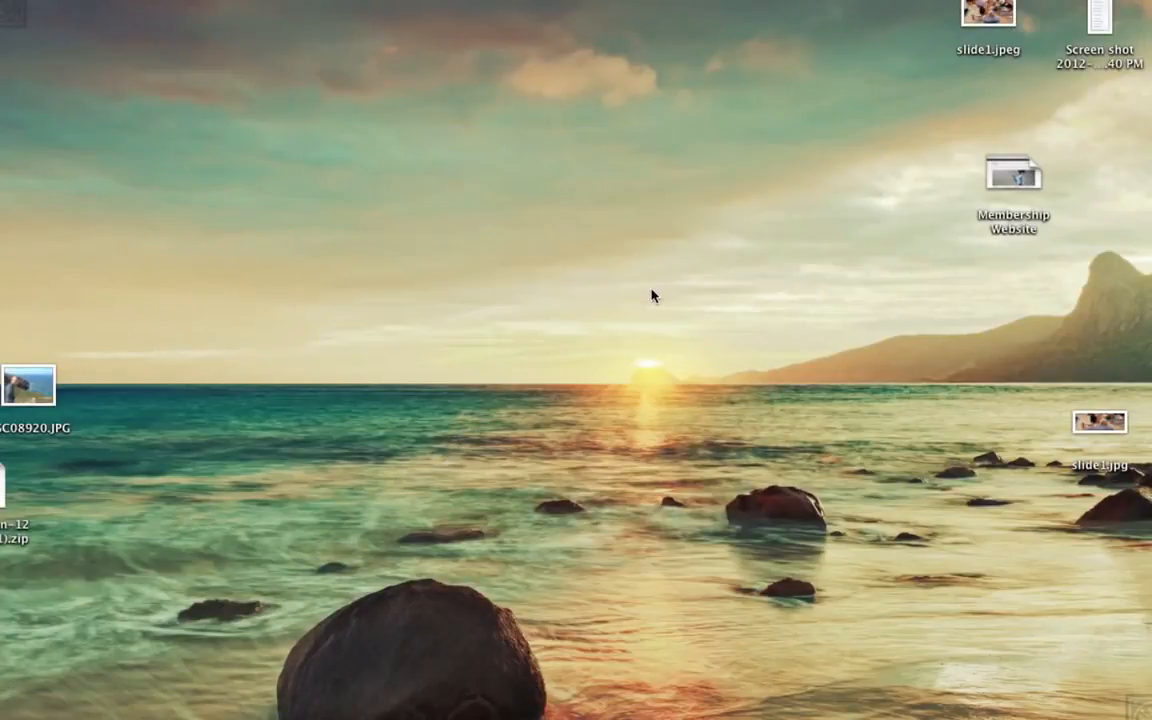
Step: Reload Firefox's About page and confirm it shows the RESTRICTED CONTENT!!! heading
left_click(75, 705)
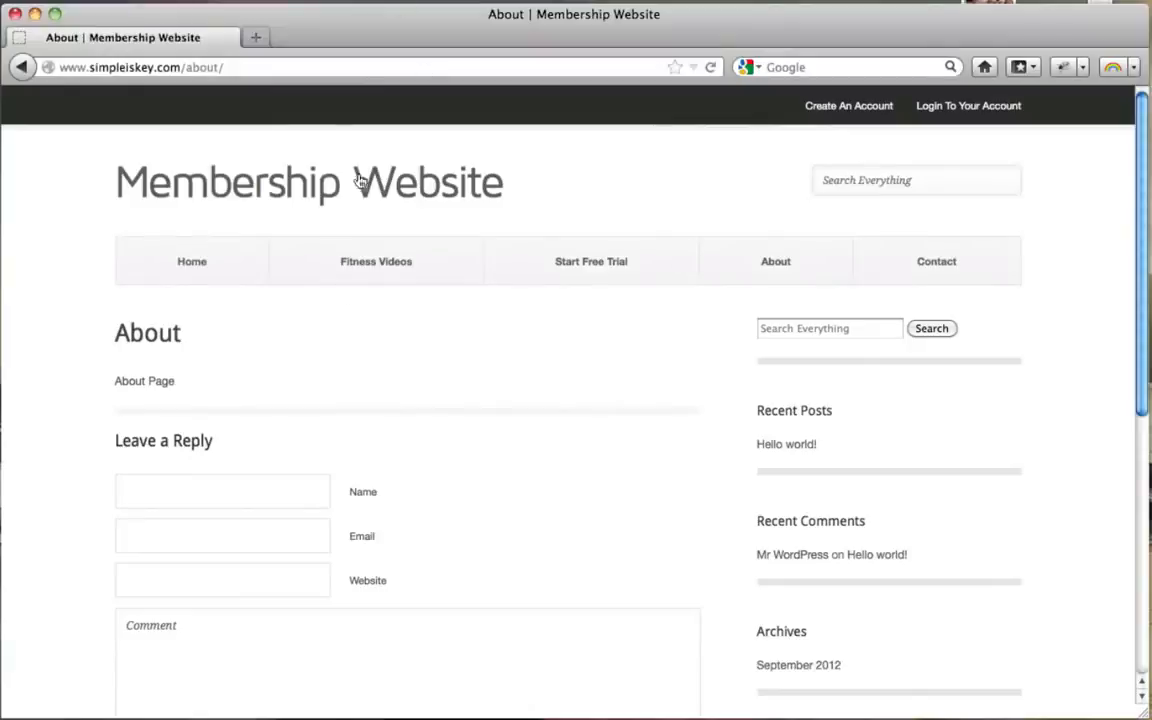
left_click(298, 70)
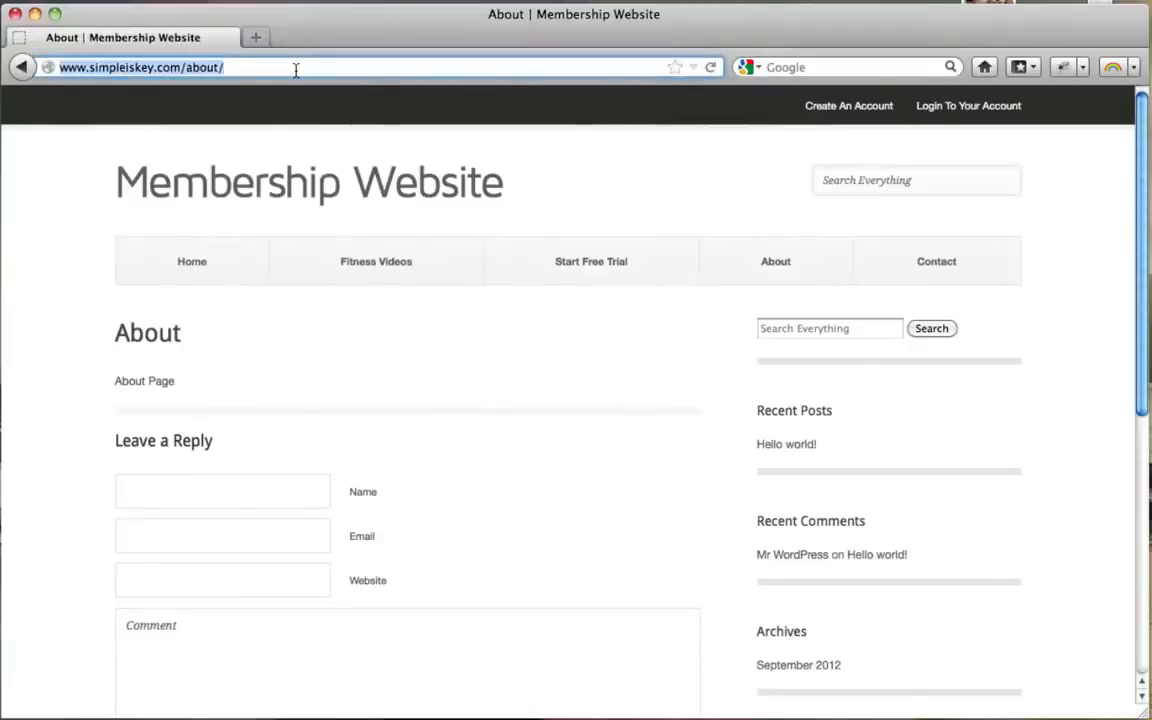
key("Return")
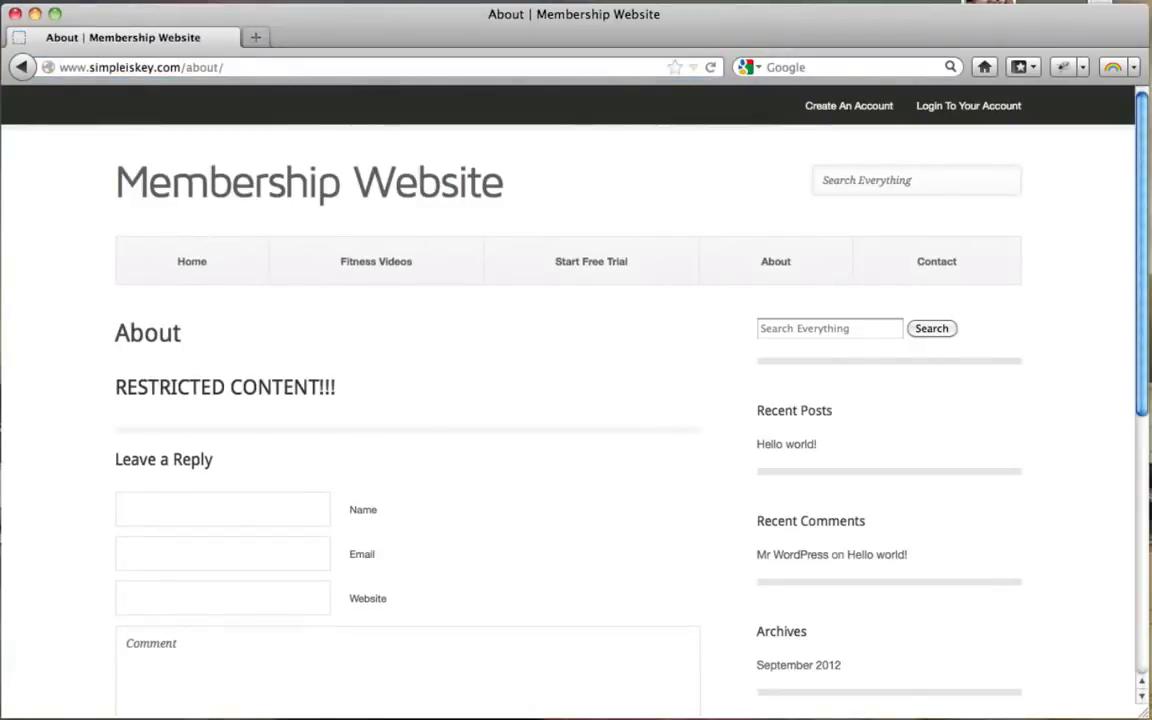
left_click_drag(113, 392, 329, 391)
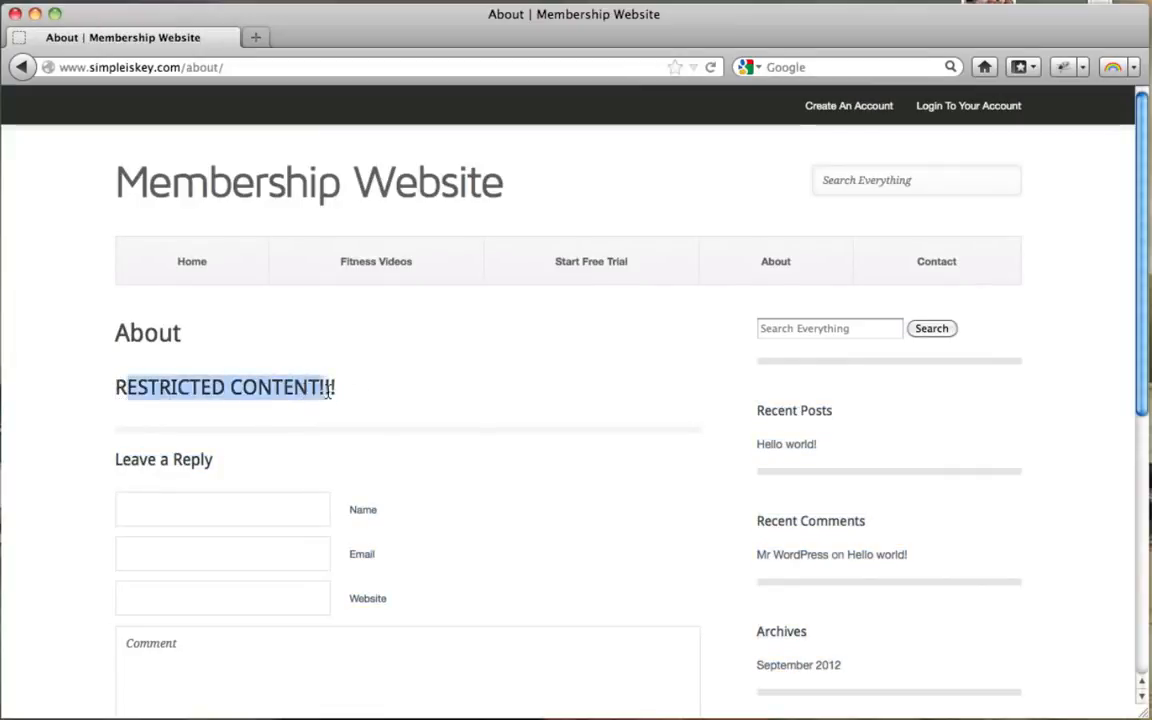
left_click(328, 392)
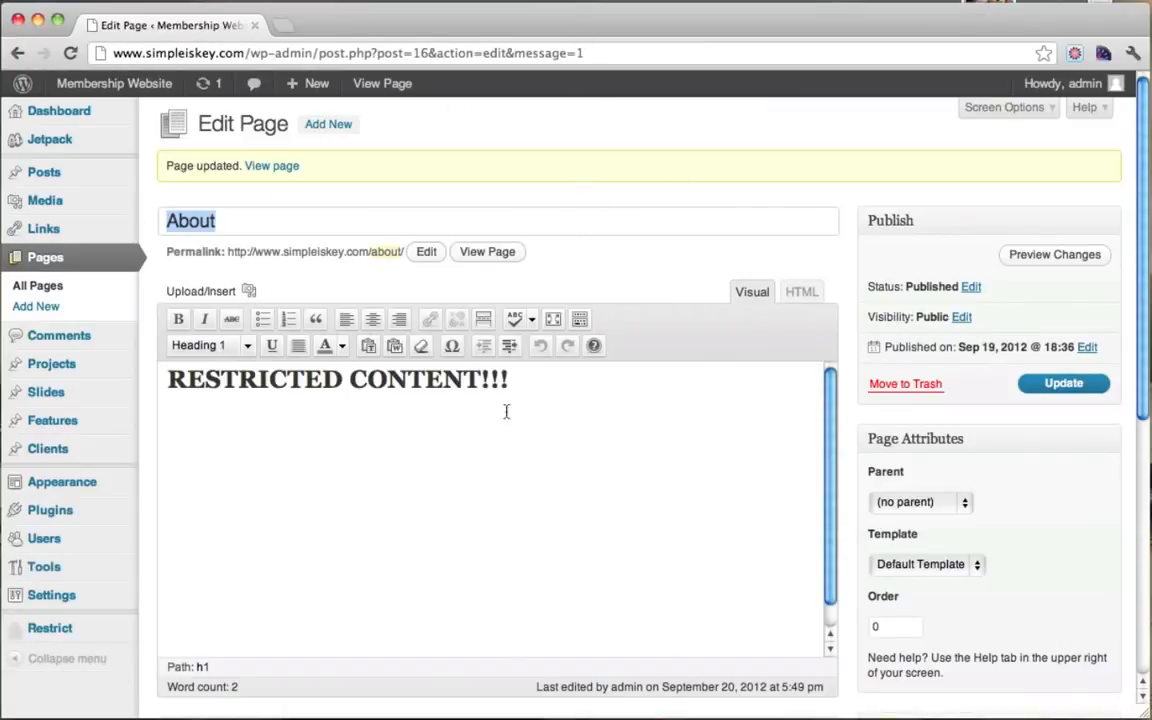
Step: Update the About page with Paid Only? checked under Restrict this content
scroll(950, 343, "down", 10)
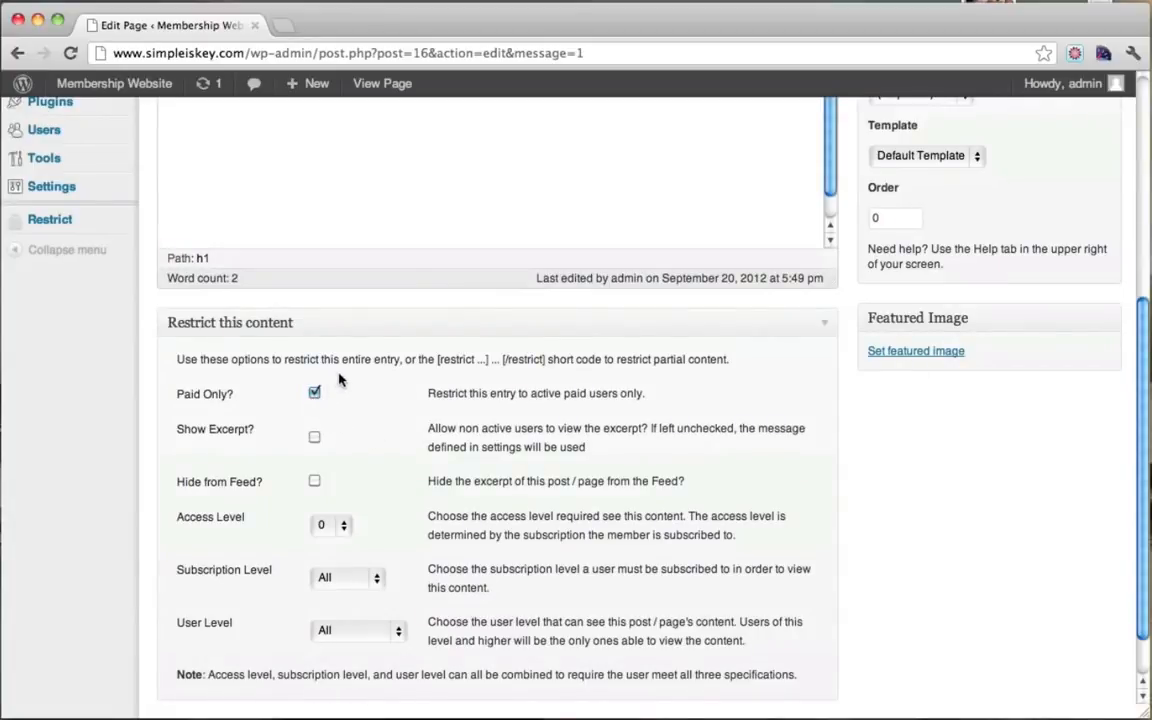
scroll(452, 425, "down", 2)
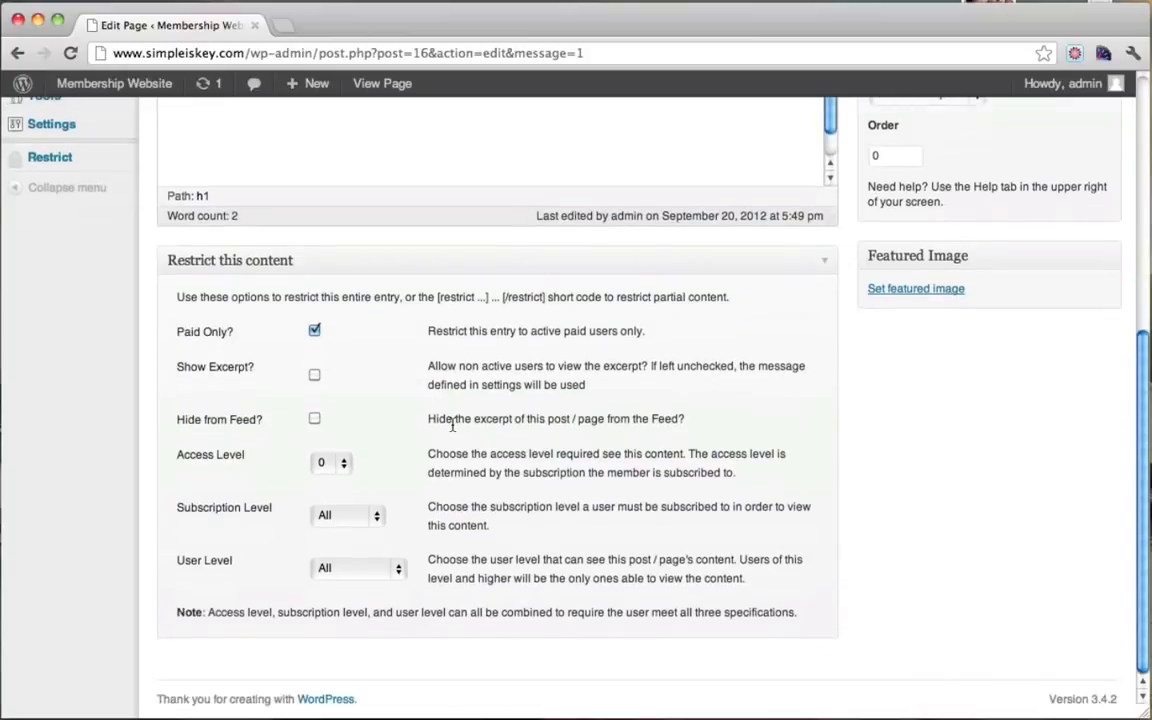
scroll(452, 424, "up", 5)
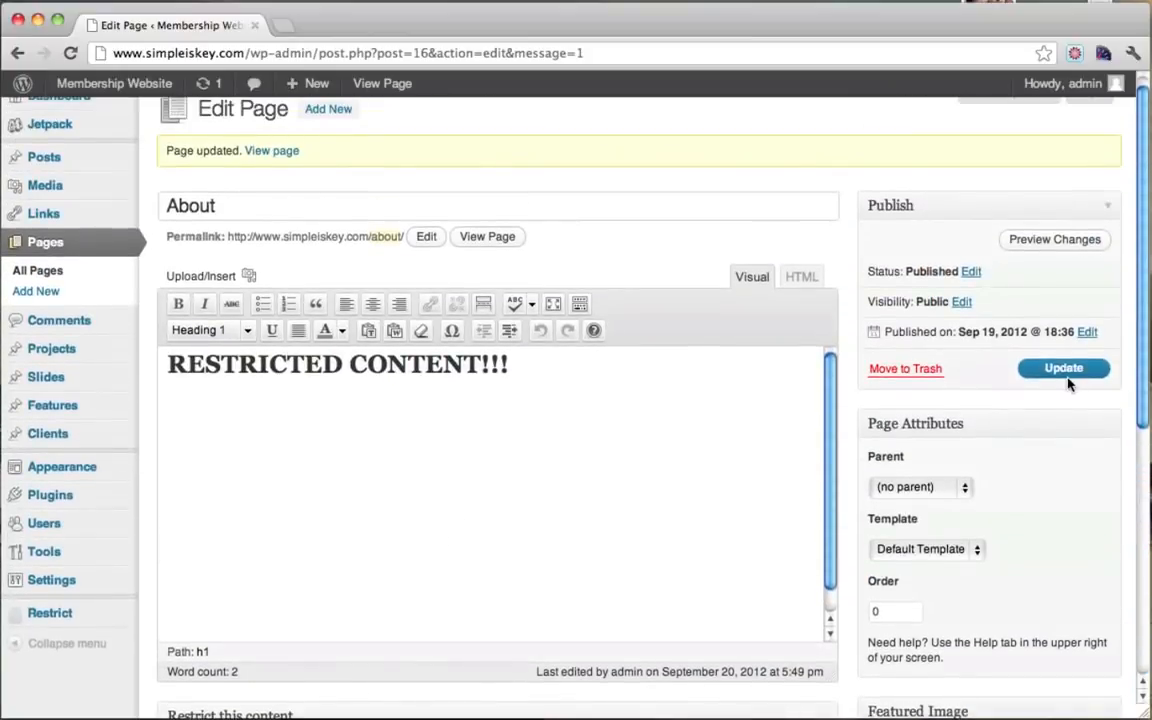
left_click(1080, 369)
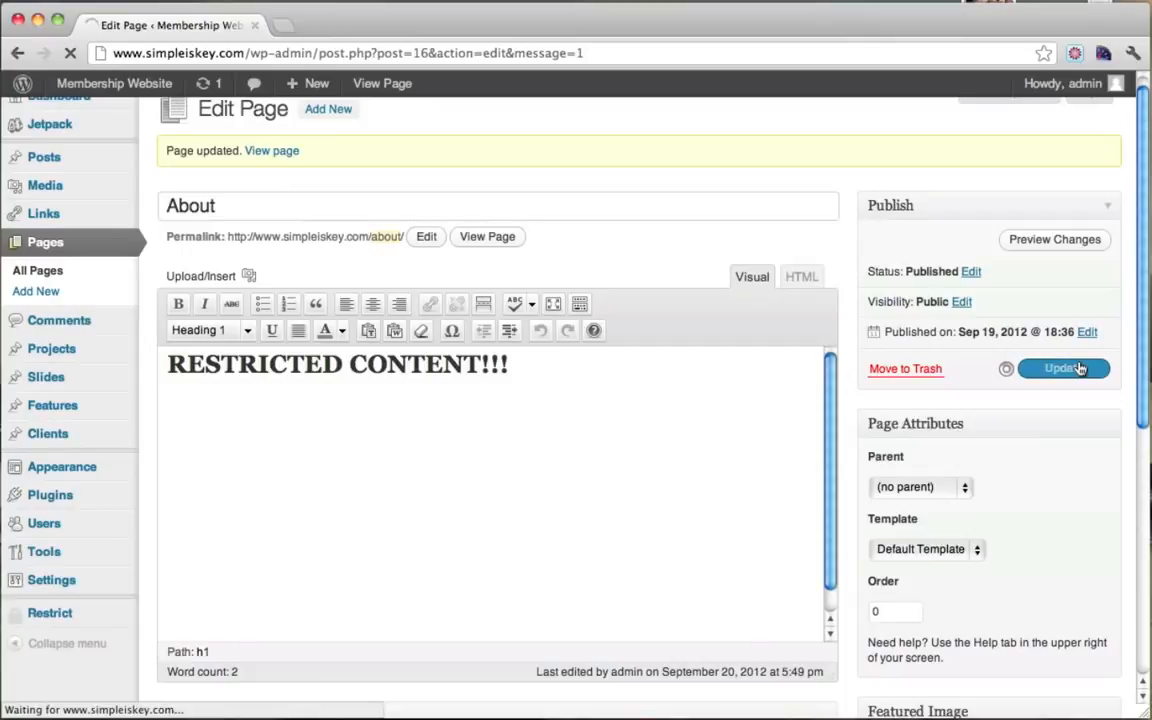
Step: Colour the RESTRICTED CONTENT!!! heading red and update the page again
left_click_drag(582, 370, 143, 362)
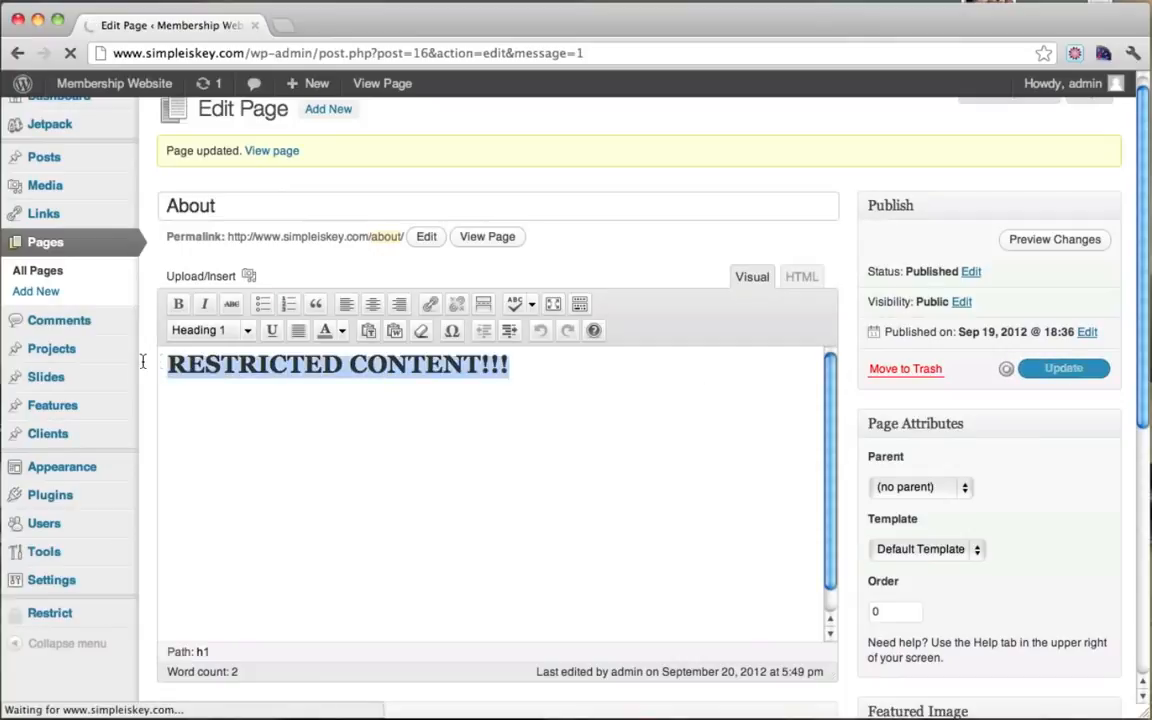
left_click(341, 345)
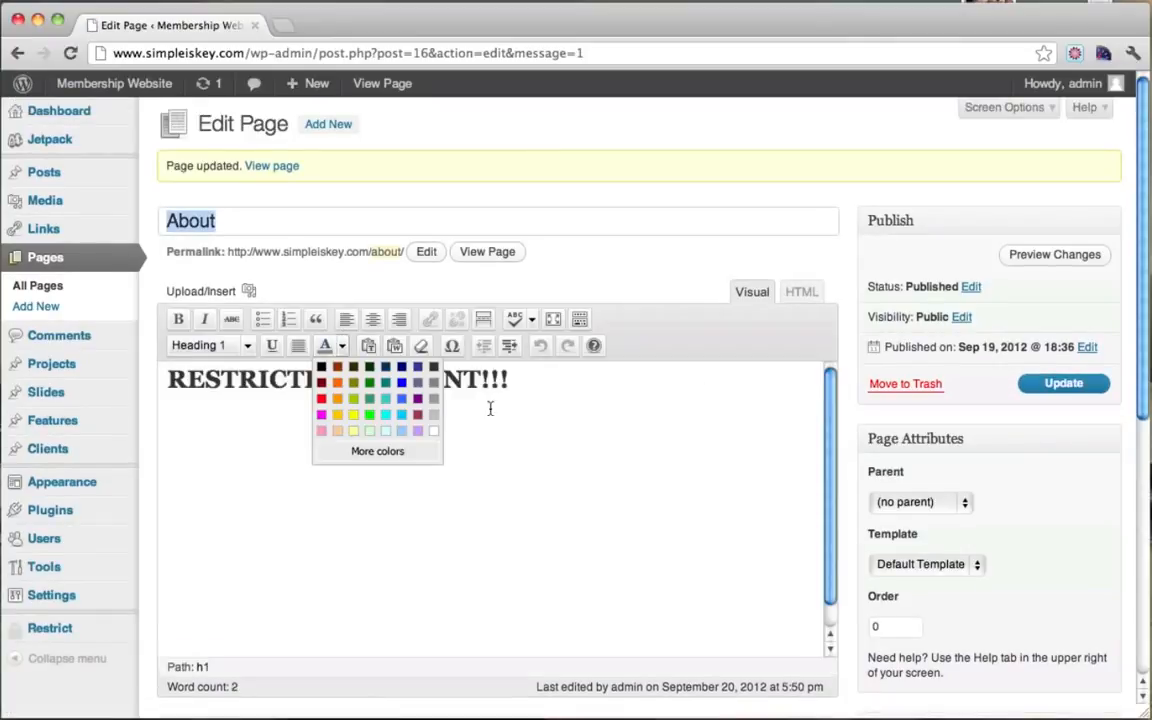
left_click(326, 403)
left_click_drag(527, 388, 121, 365)
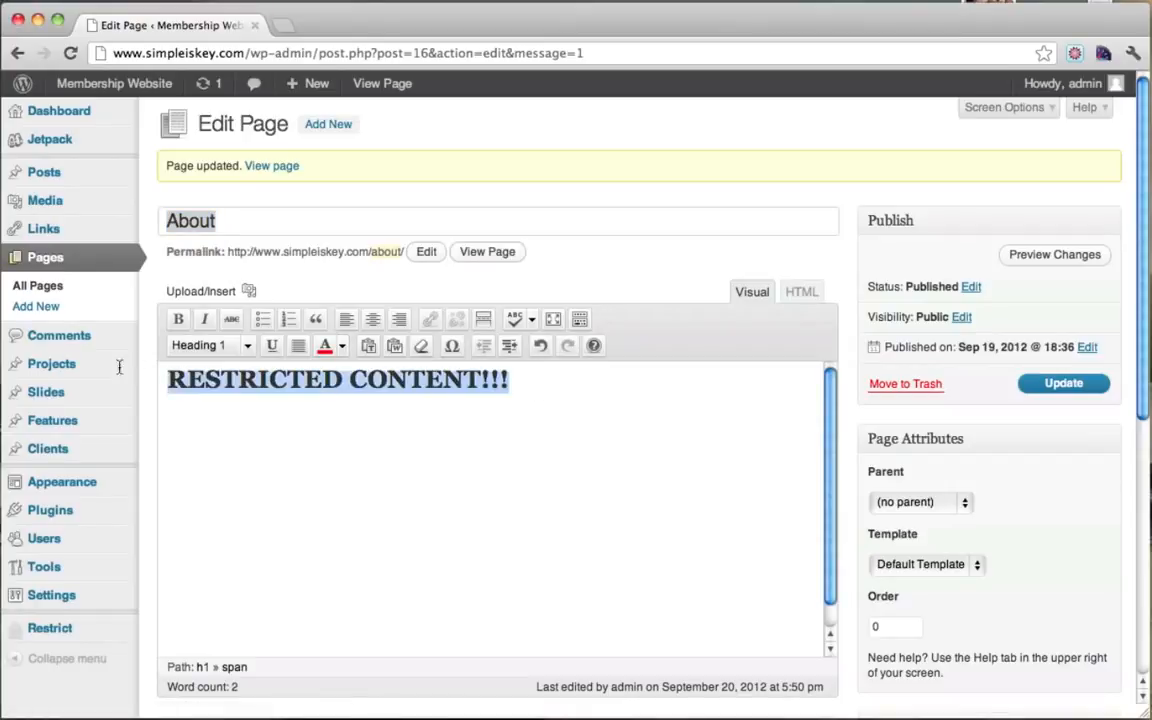
left_click(1068, 386)
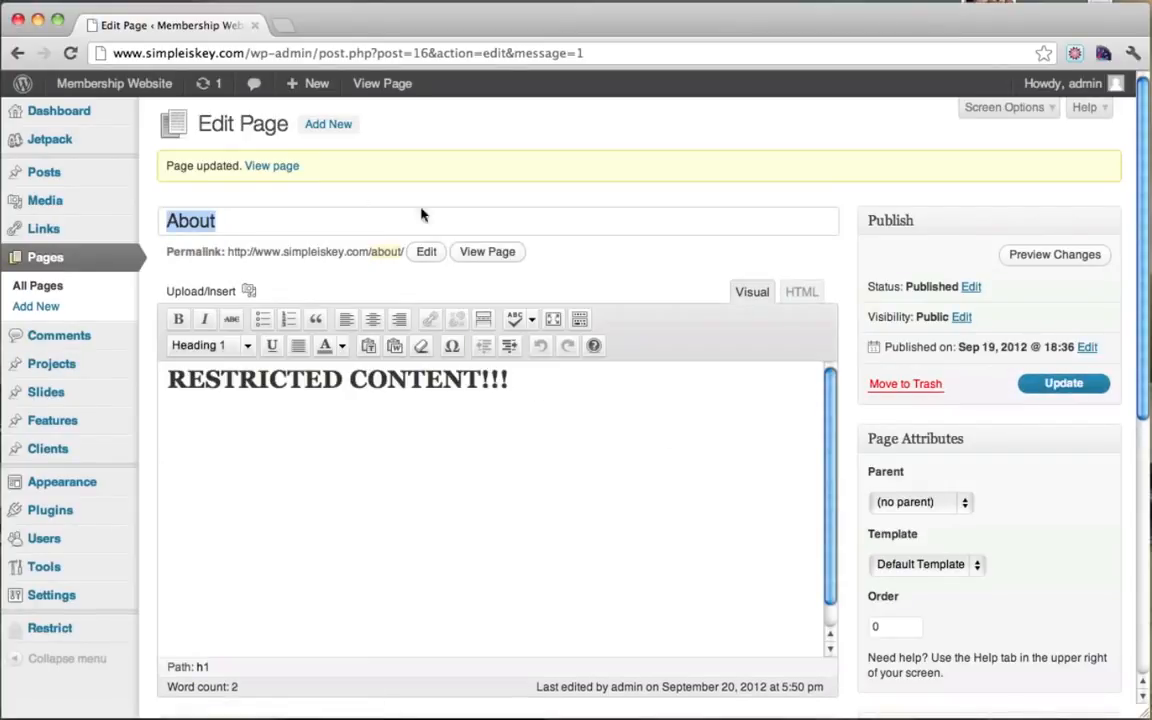
Step: Bring up Firefox's logged-out live About page
scroll(512, 461, "down", 5)
scroll(509, 463, "up", 5)
left_click(3, 438)
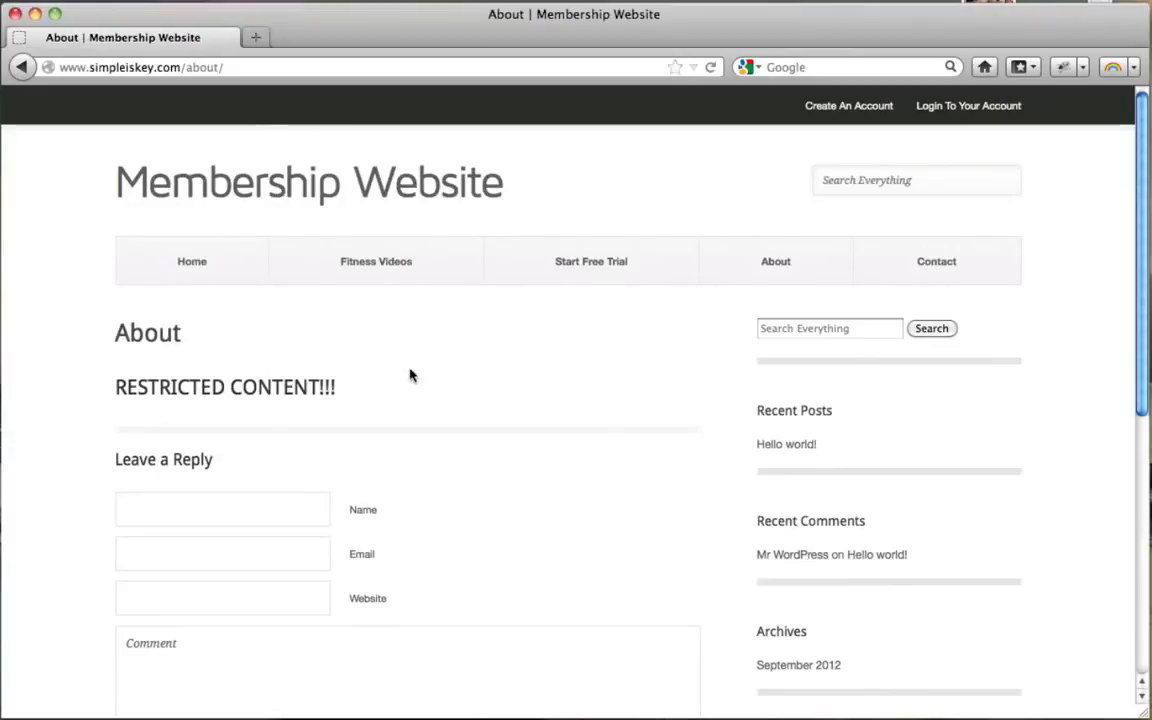
Step: Reload the visitor's About page, then view the About page live as admin
left_click(711, 68)
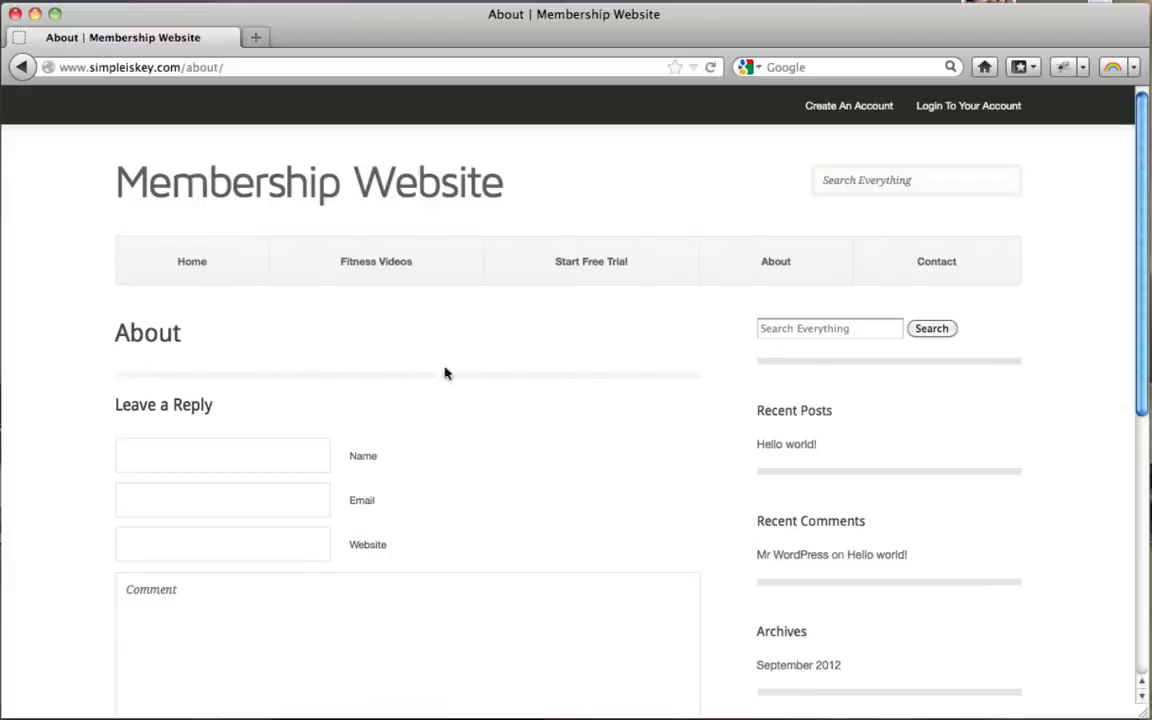
left_click(35, 14)
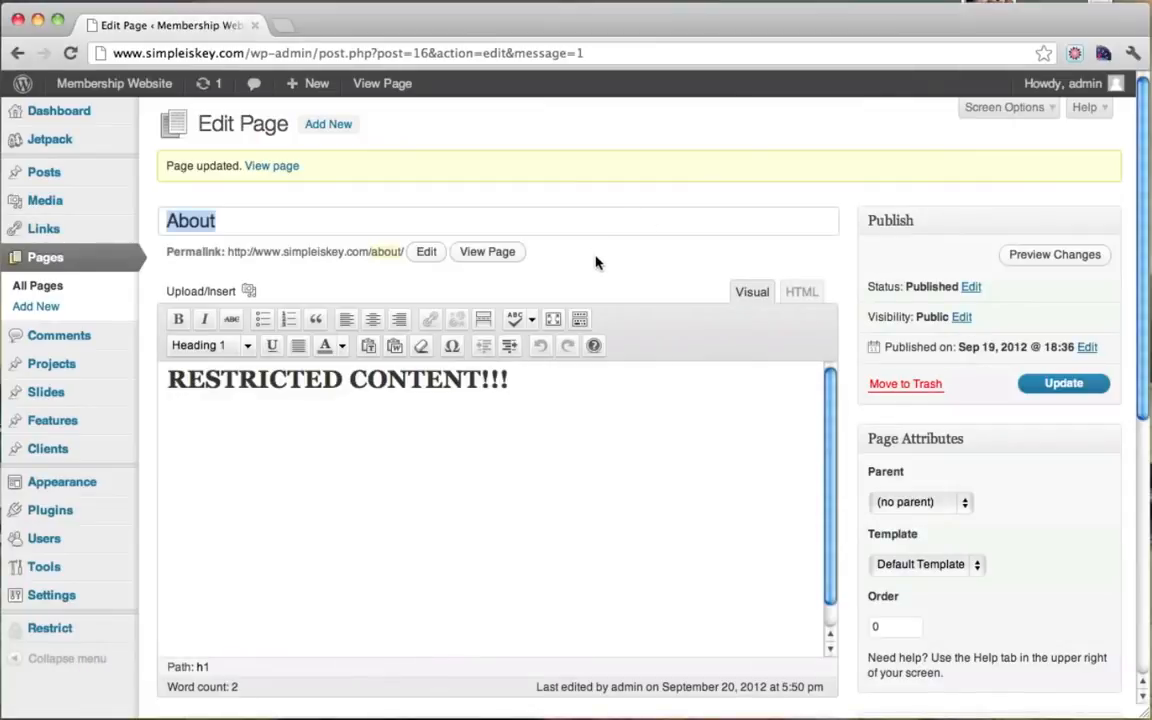
left_click(488, 252)
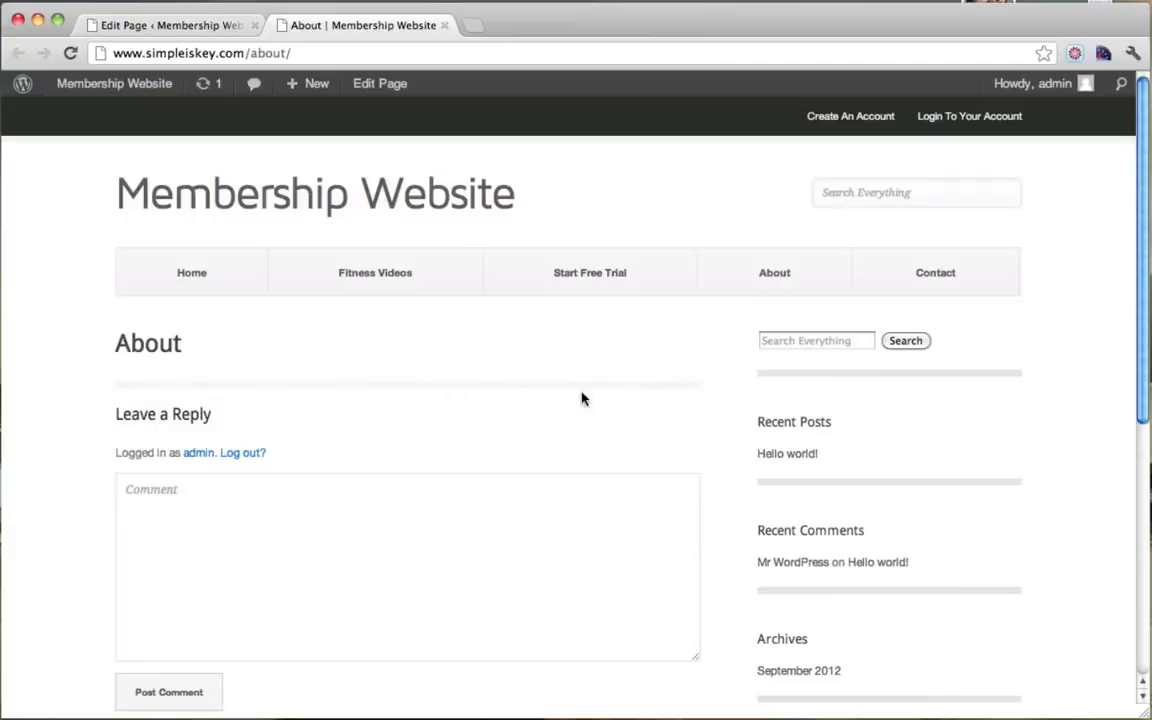
Step: Register the administrator for the Free 15-day subscription
left_click(845, 118)
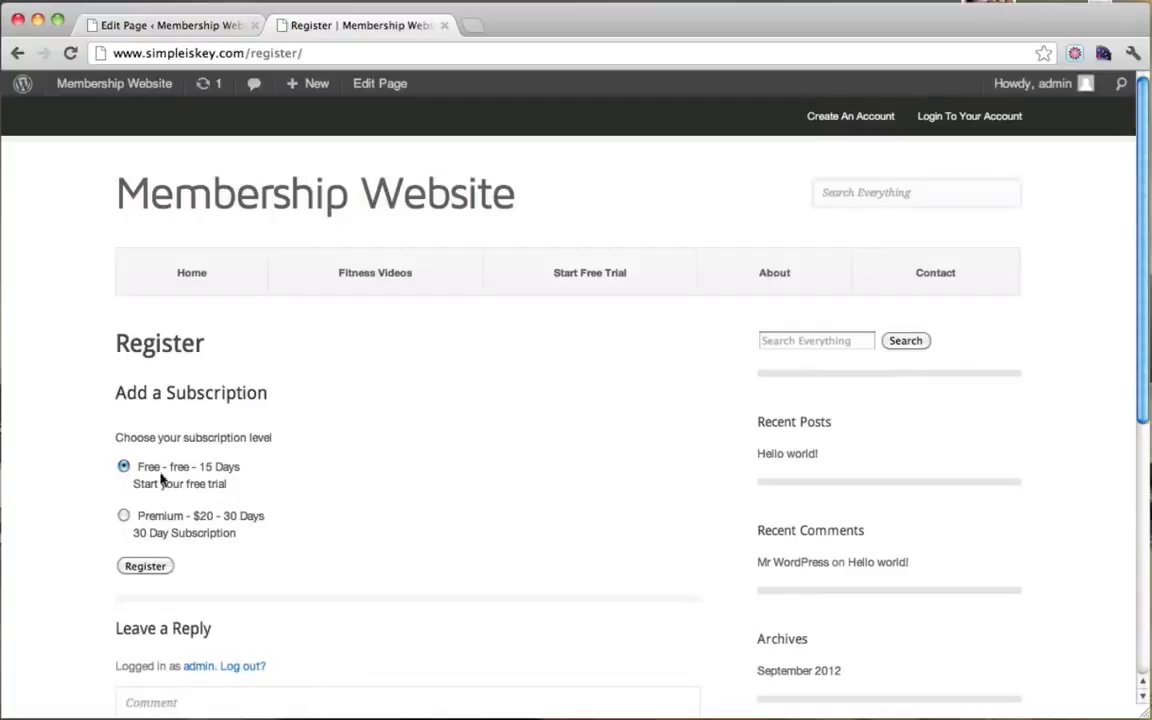
scroll(232, 482, "down", 1)
left_click(153, 562)
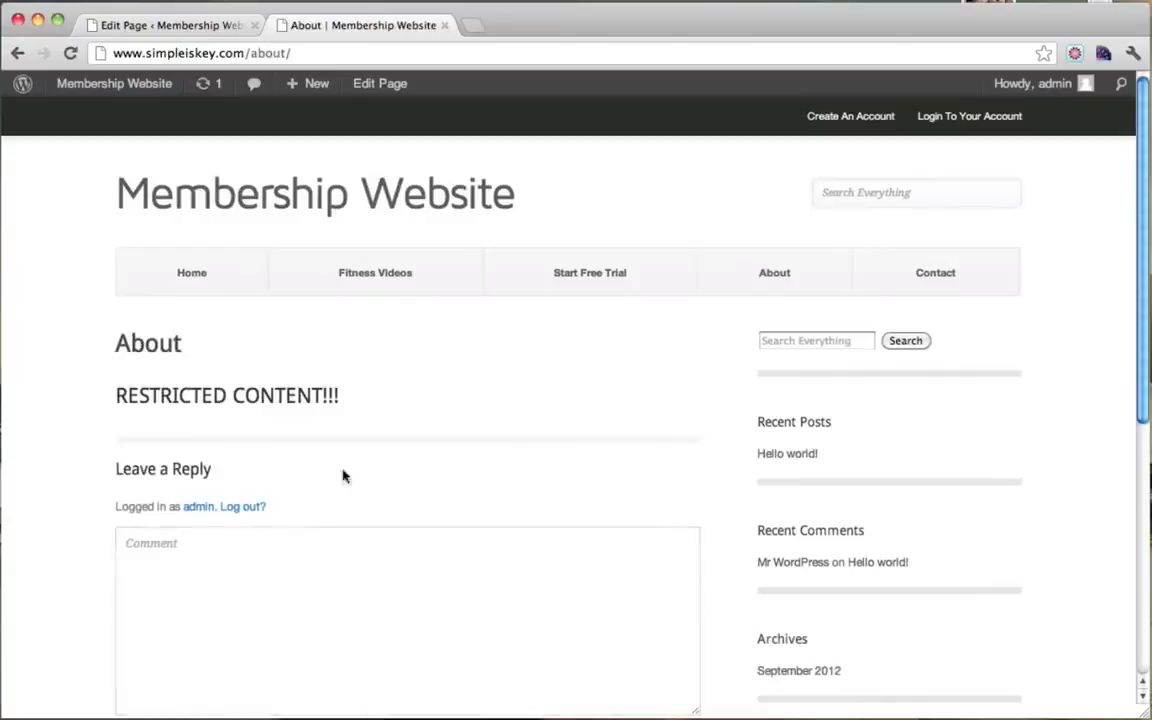
Step: Confirm the admin's About page shows RESTRICTED CONTENT!!!, then return to the editor
left_click_drag(115, 401, 337, 395)
left_click(139, 381)
left_click_drag(116, 396, 337, 397)
left_click(337, 397)
left_click(197, 37)
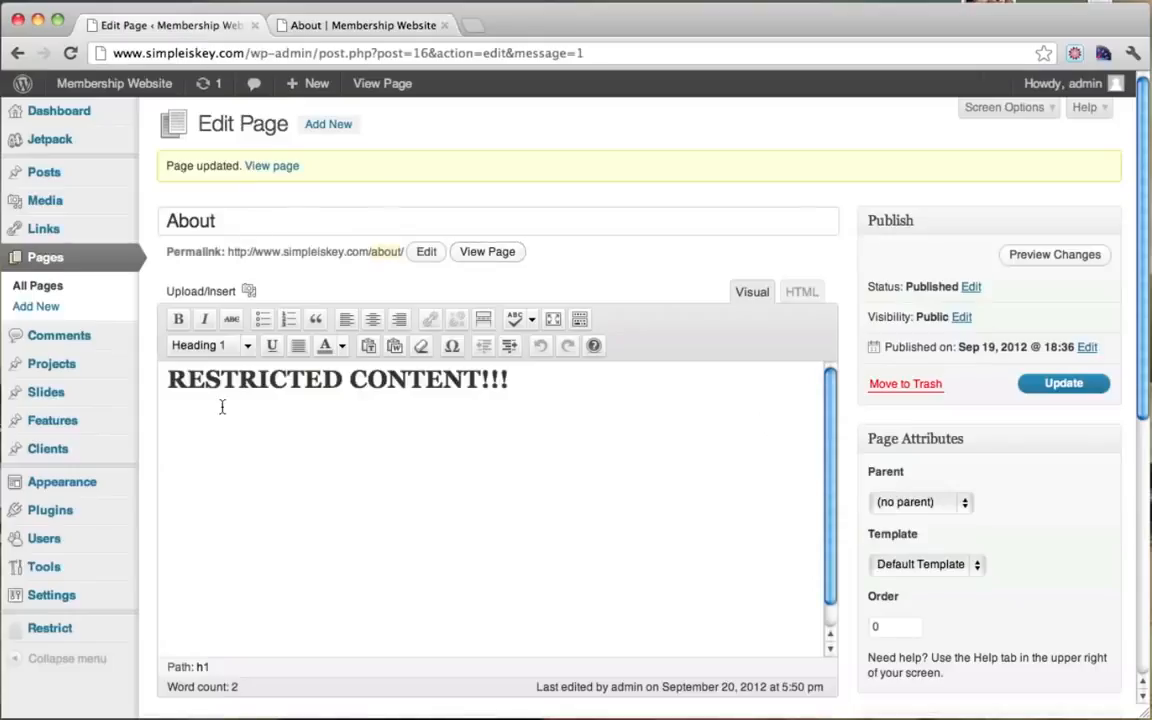
Step: Open Restrict > Members and find the administrator's row in Paid Subscribers
scroll(221, 560, "down", 2)
mouse_move(77, 627)
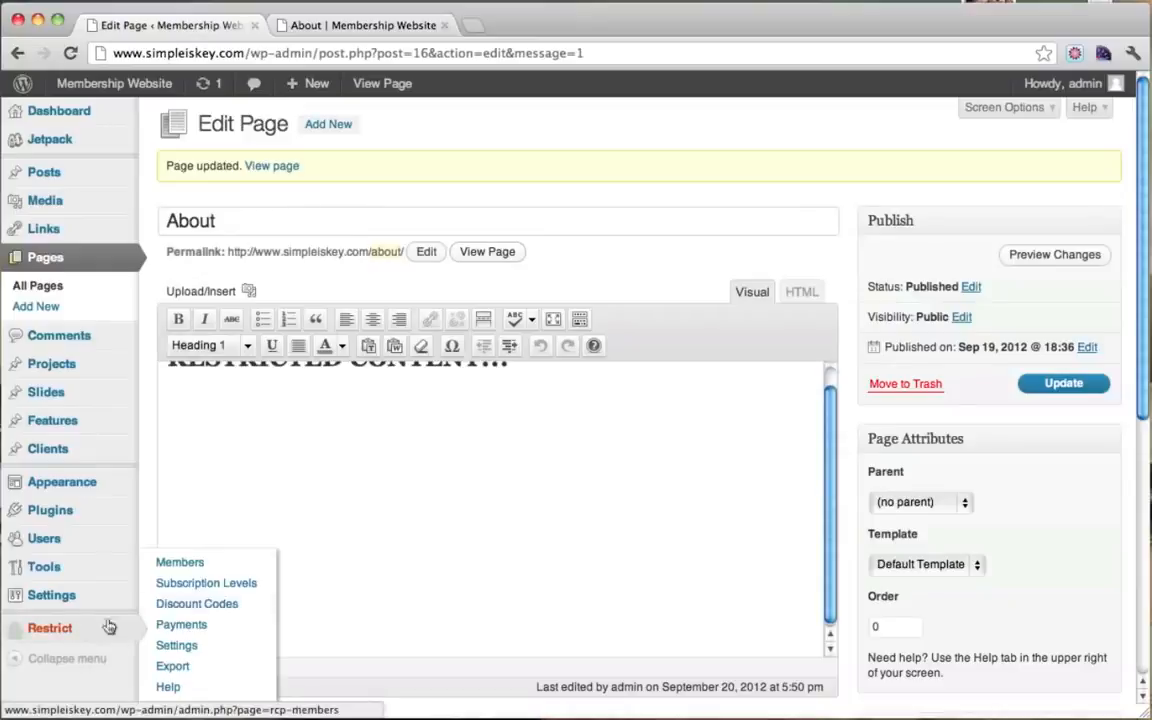
left_click(215, 568)
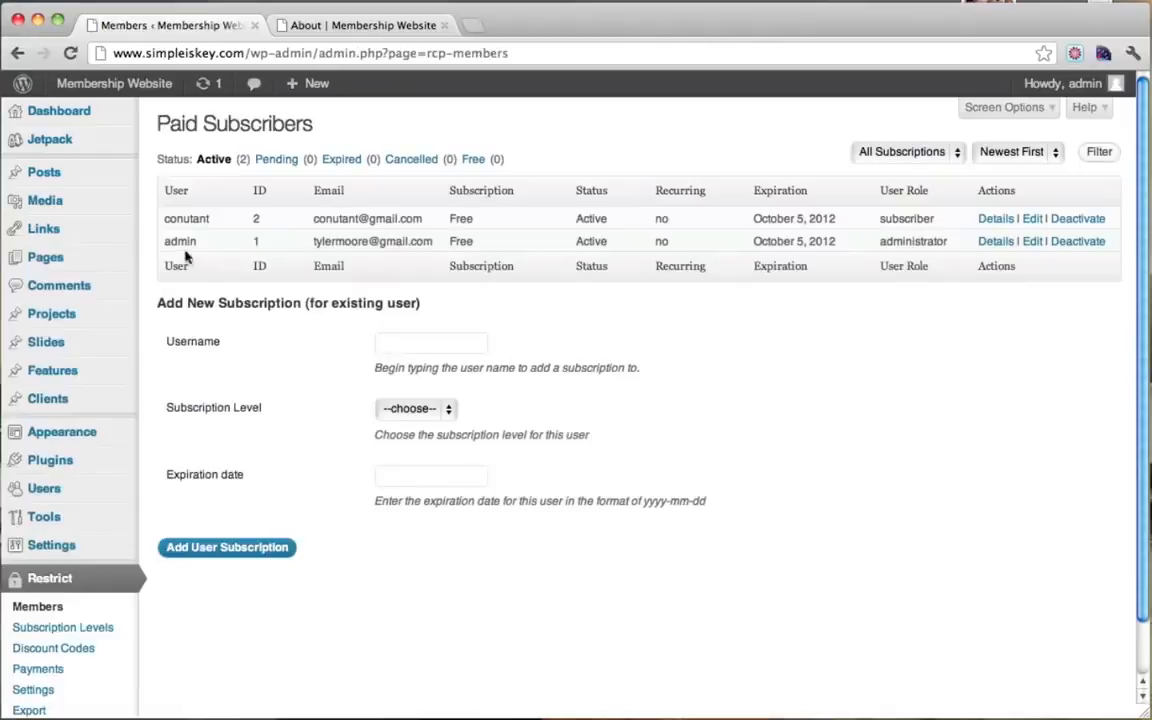
left_click_drag(164, 242, 884, 250)
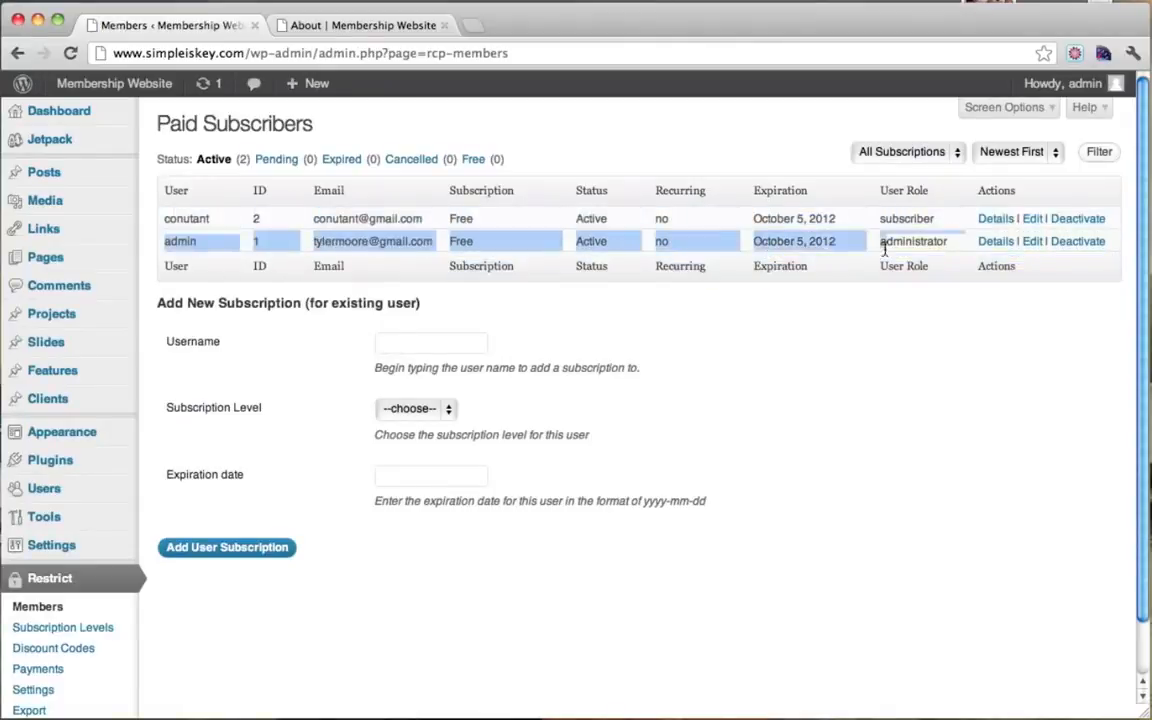
left_click(871, 250)
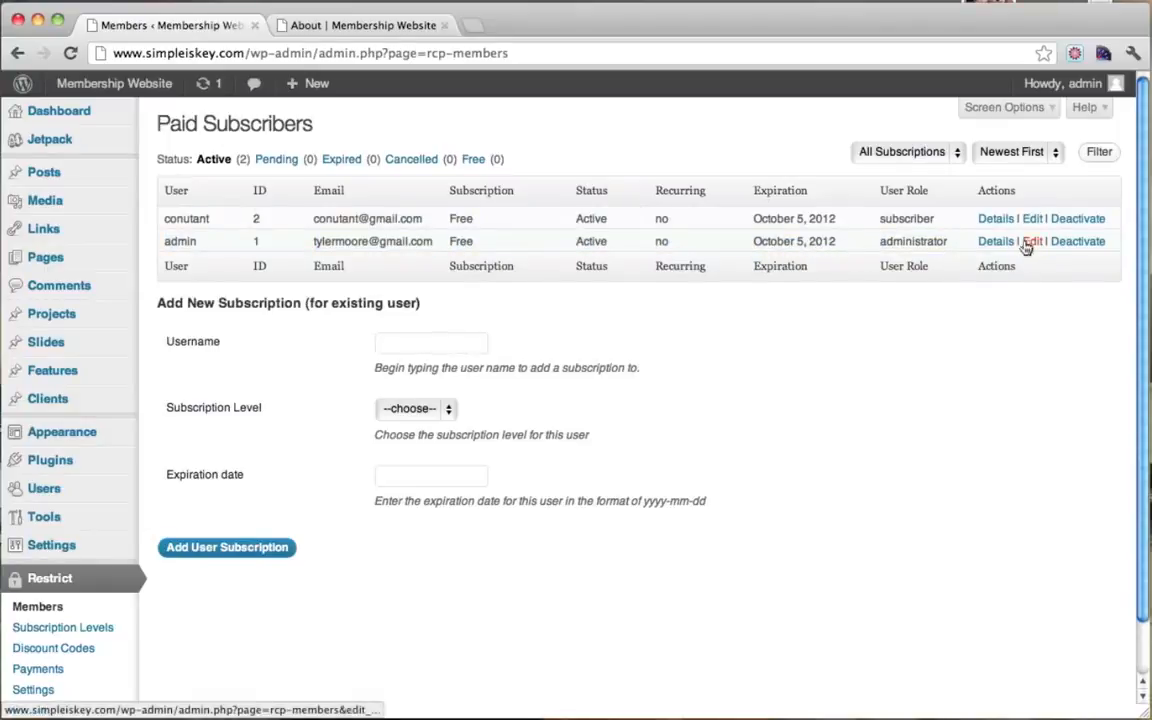
Step: Note the October 5, 2012 expiration and open the admin's subscription for editing
left_click_drag(753, 241, 837, 244)
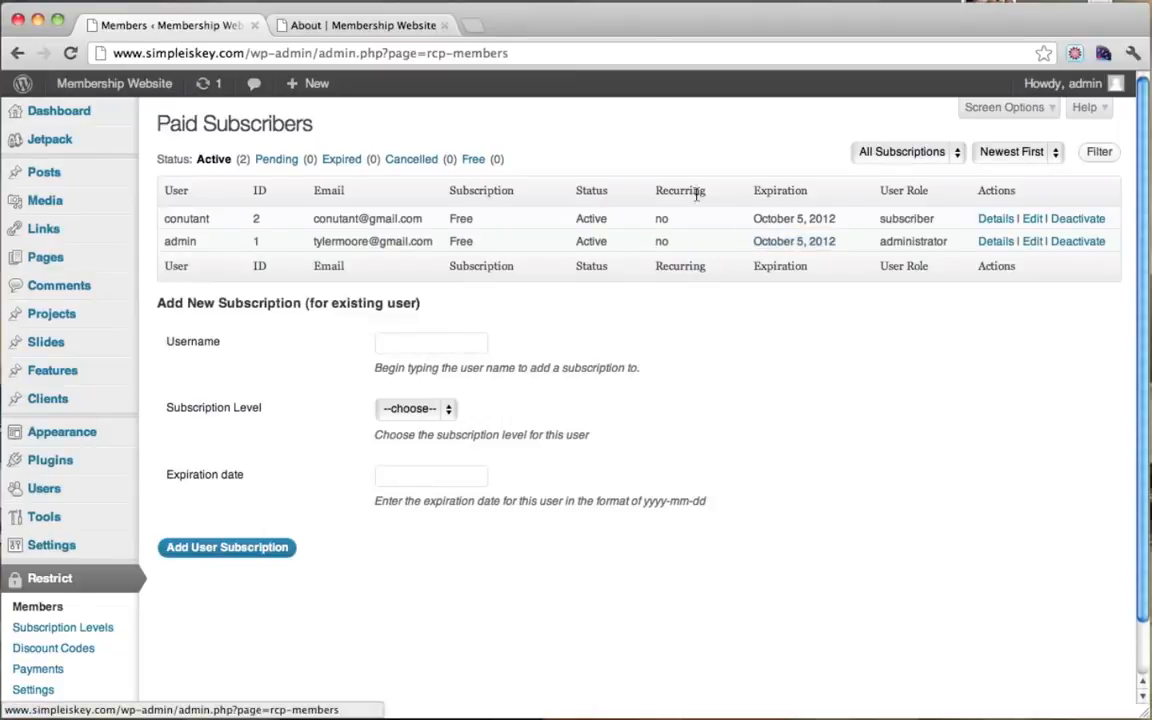
left_click(412, 24)
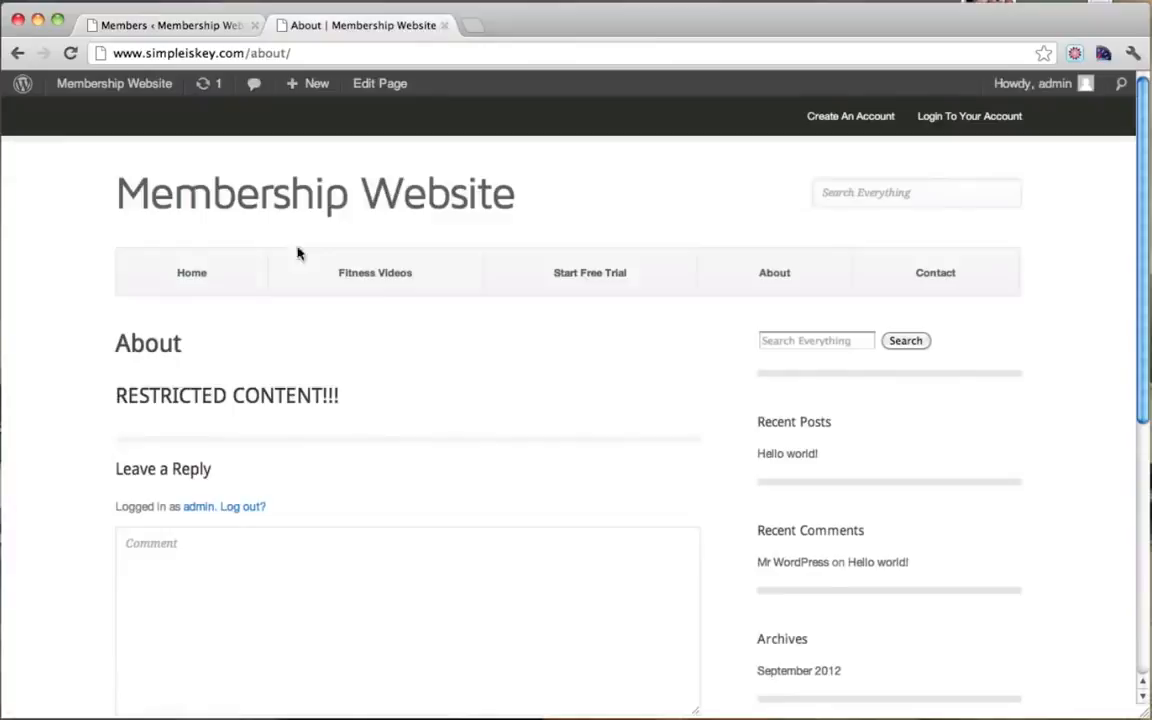
left_click(206, 26)
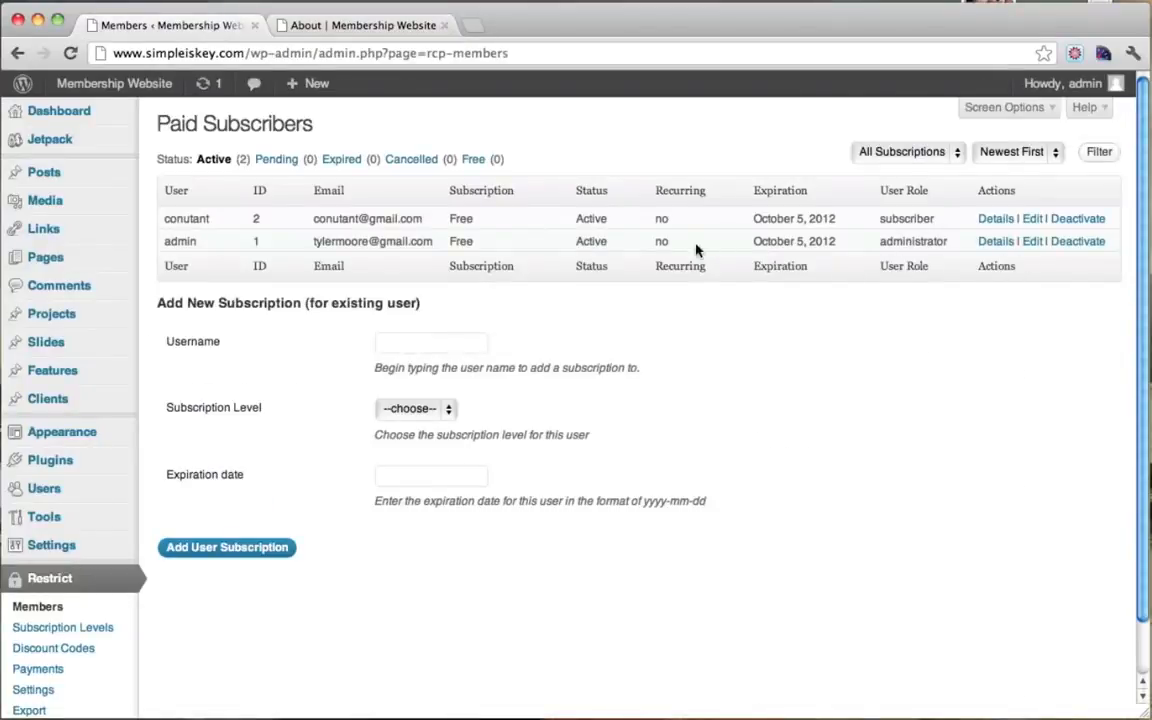
left_click(1035, 245)
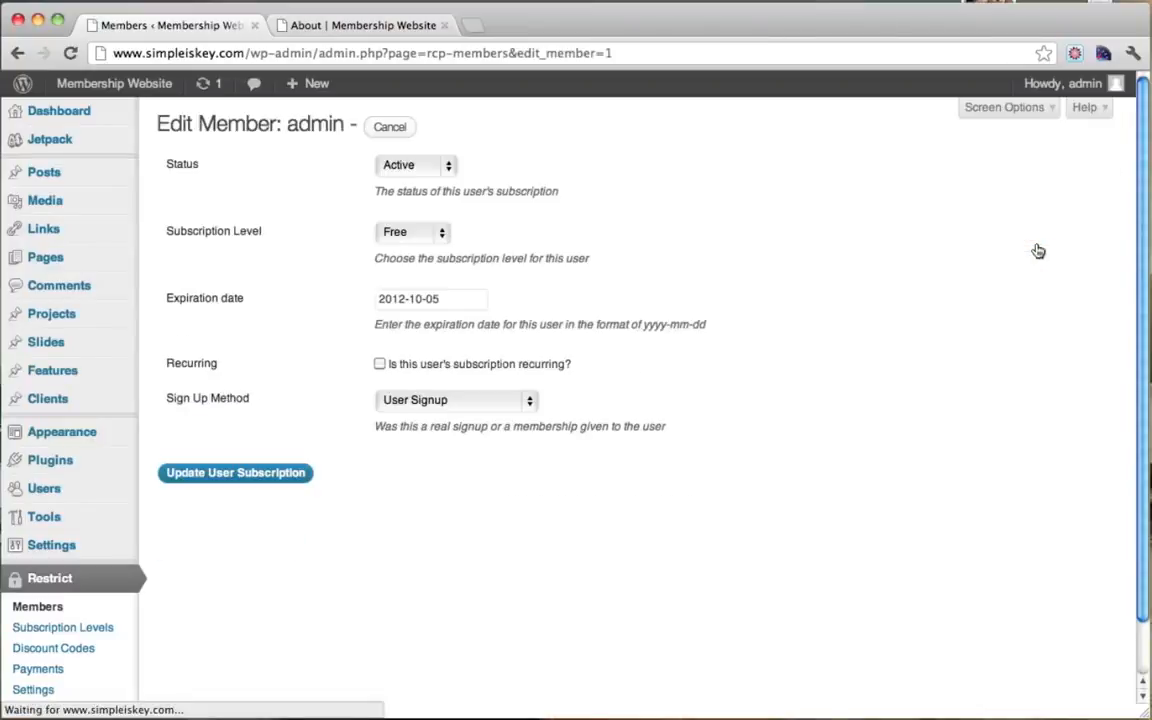
Step: Change the expiration date's month digit to 9 and update the member
left_click(422, 305)
key("BackSpace")
key("BackSpace")
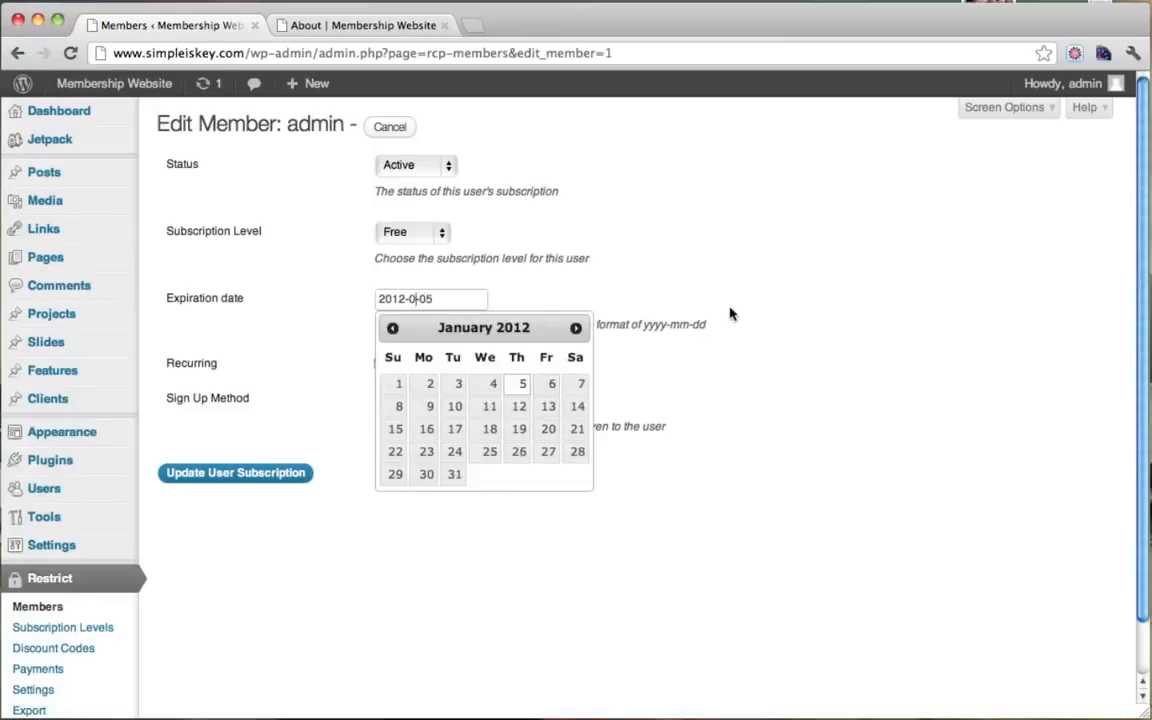
type("9")
left_click(960, 335)
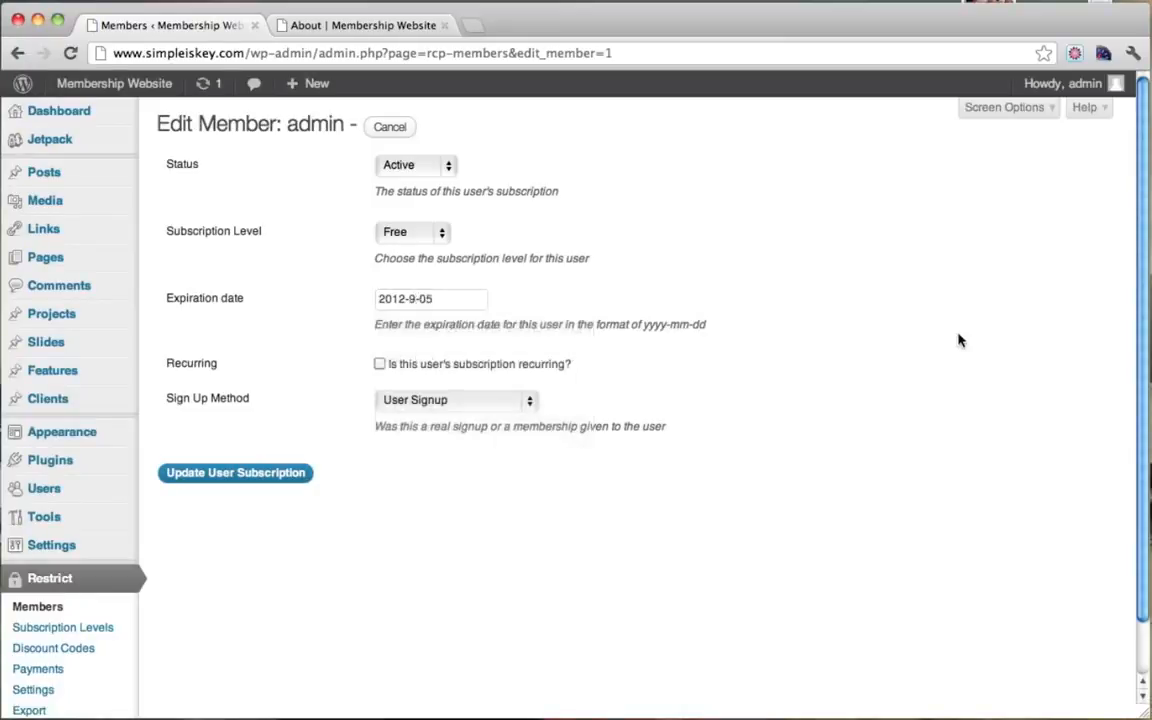
left_click(242, 478)
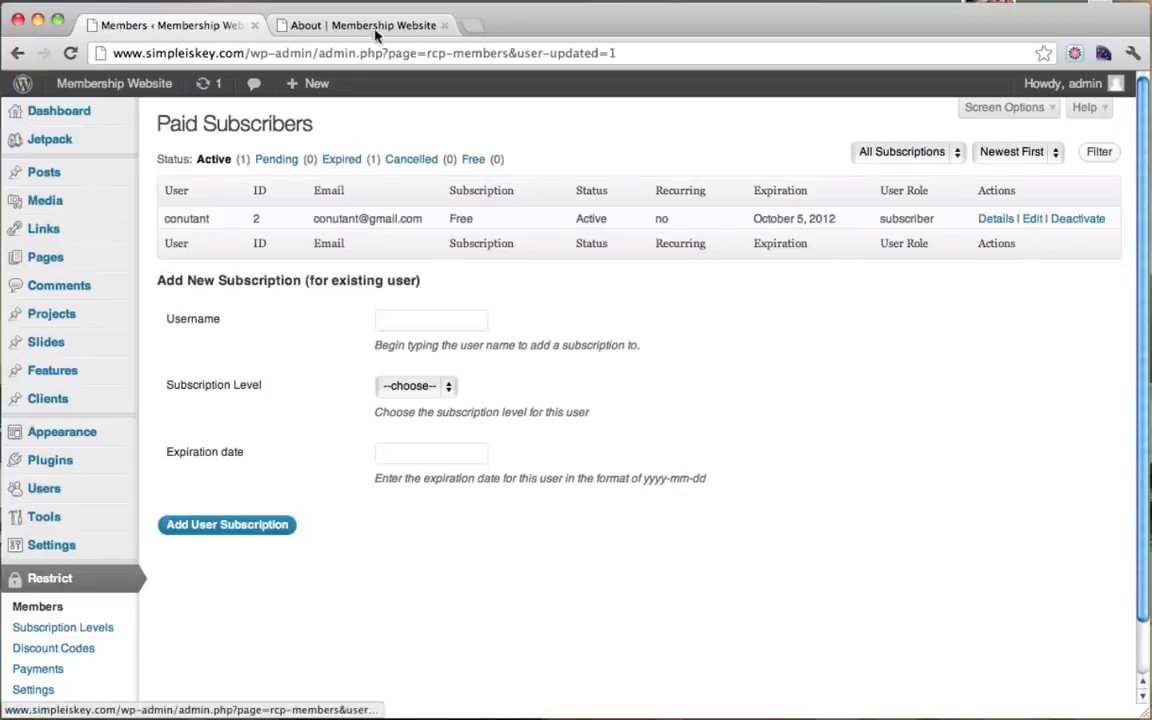
Step: Check the live About page, then return to the Paid Subscribers list
left_click(337, 26)
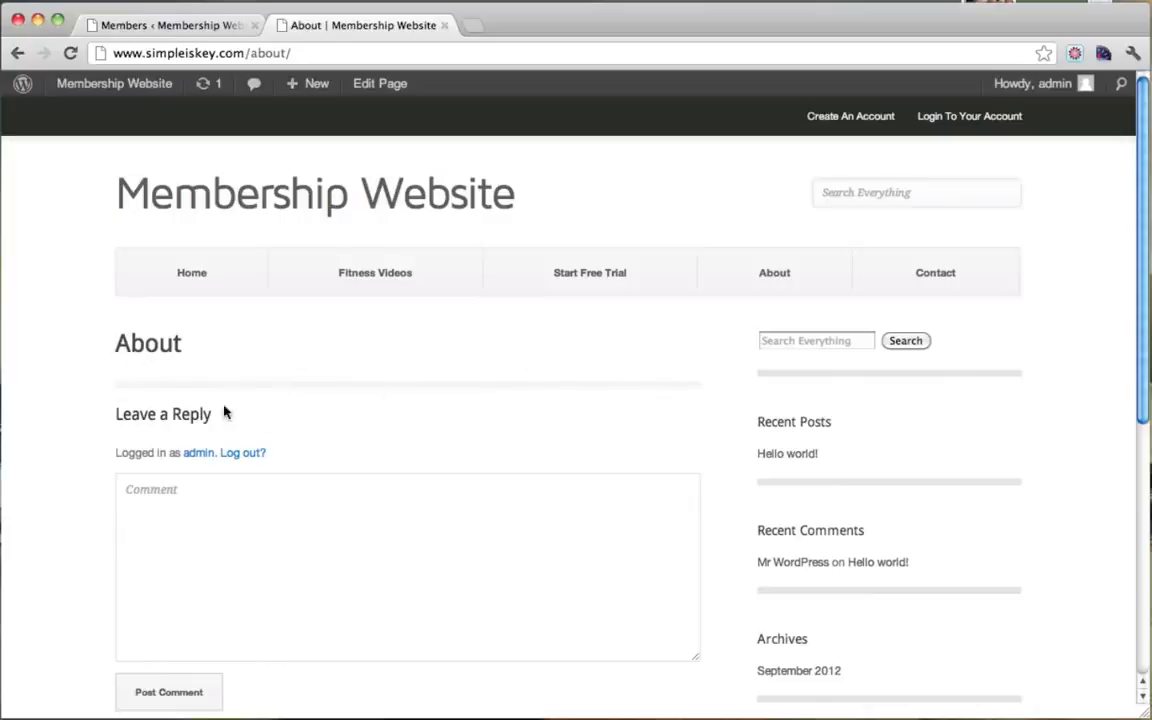
left_click(200, 28)
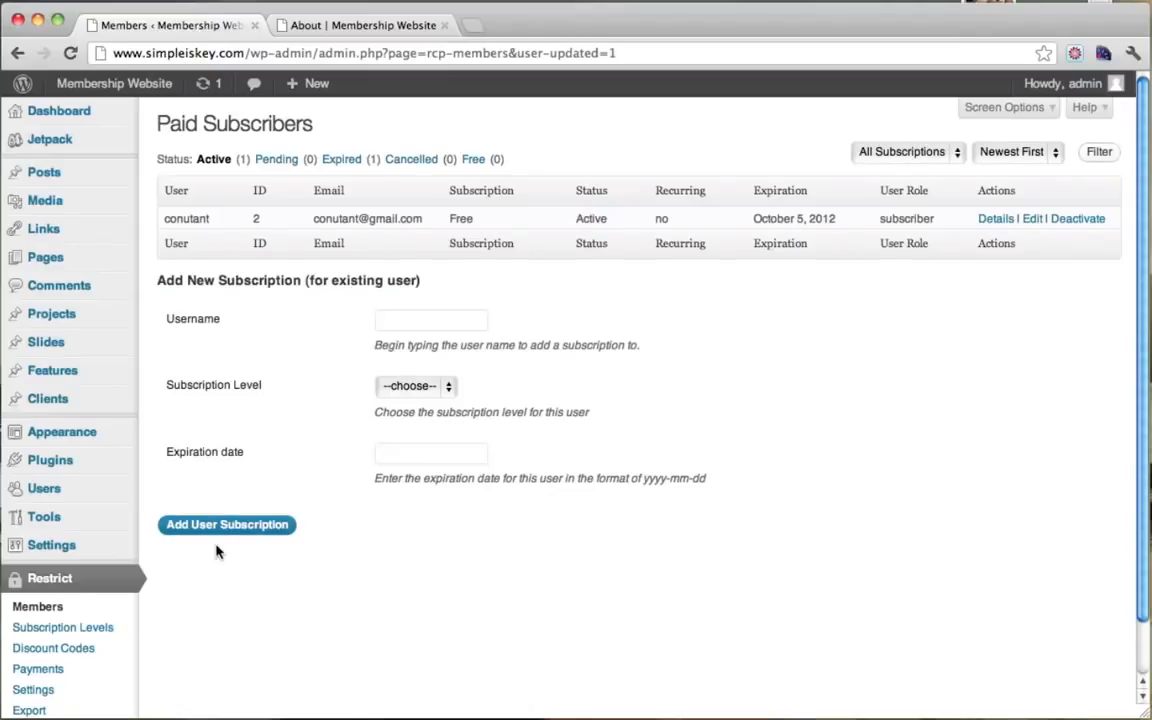
scroll(219, 548, "down", 1)
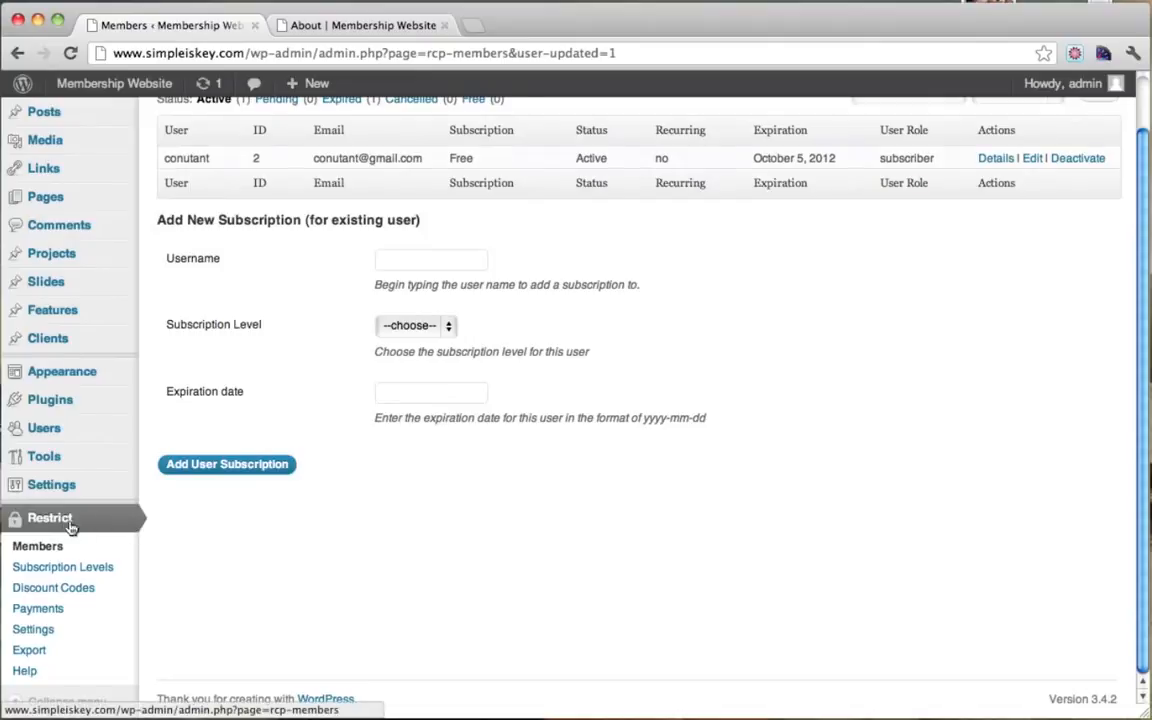
Step: Open Restrict > Settings and type the sentence into the Free Content Message editor
left_click(33, 629)
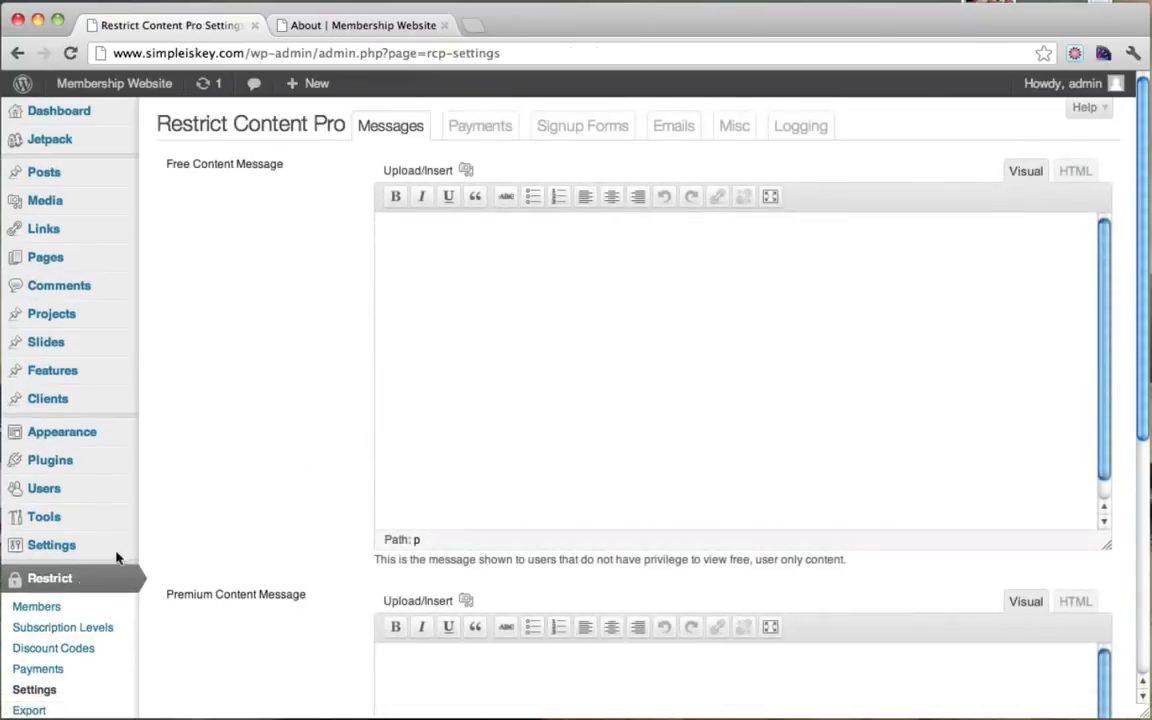
scroll(237, 360, "down", 3)
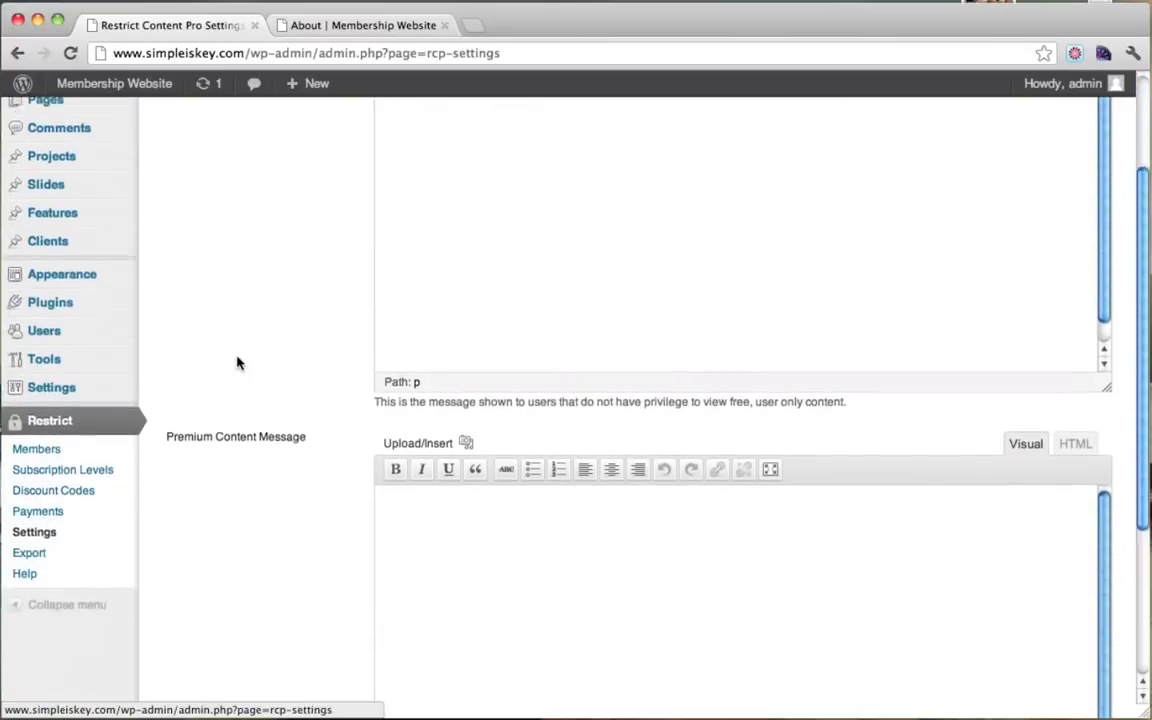
scroll(237, 362, "down", 5)
scroll(237, 362, "up", 4)
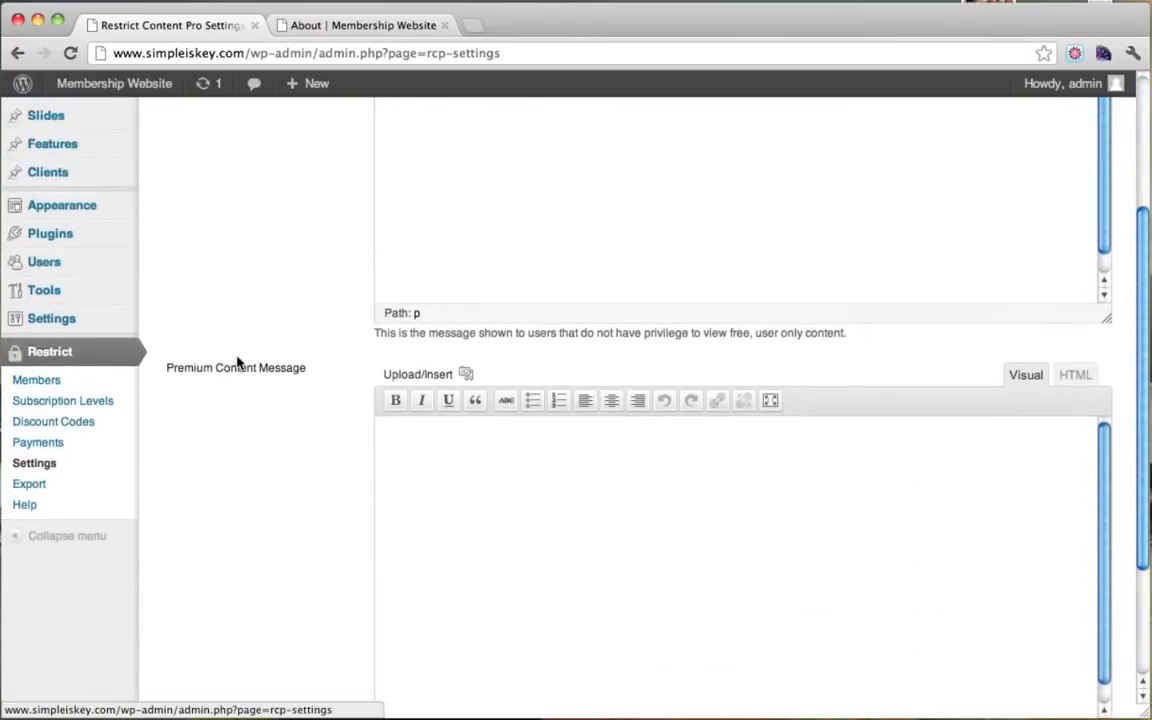
scroll(237, 362, "up", 5)
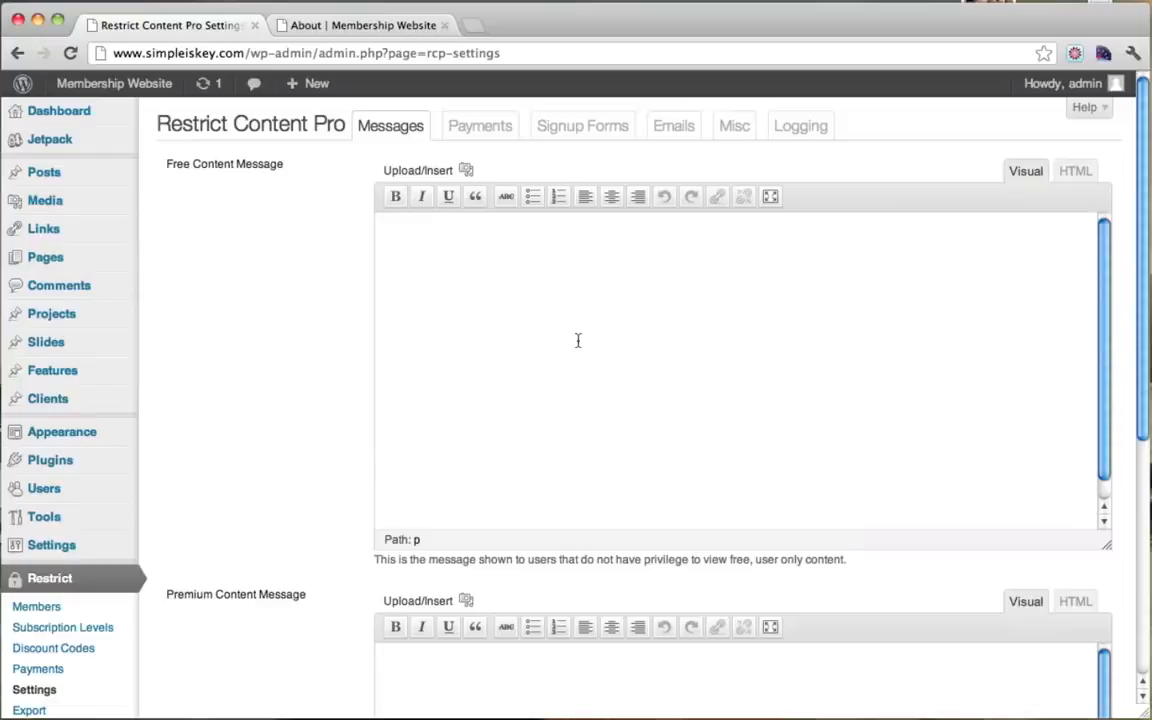
type("IN O")
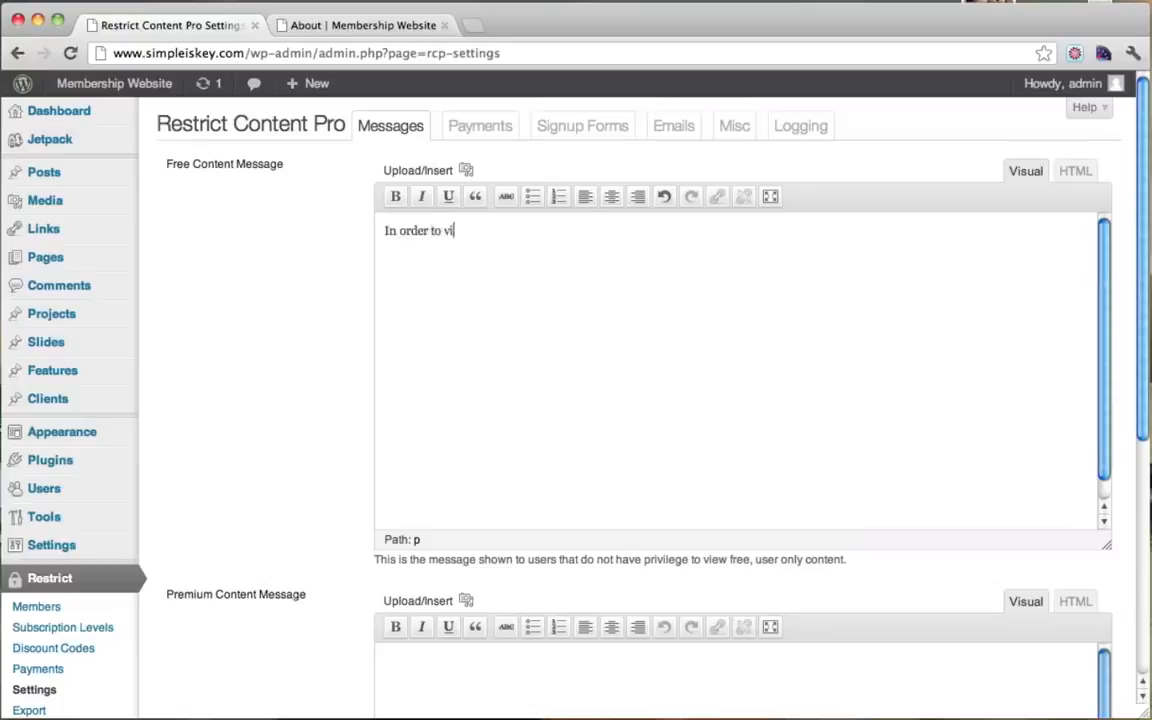
type("his content you must sign up")
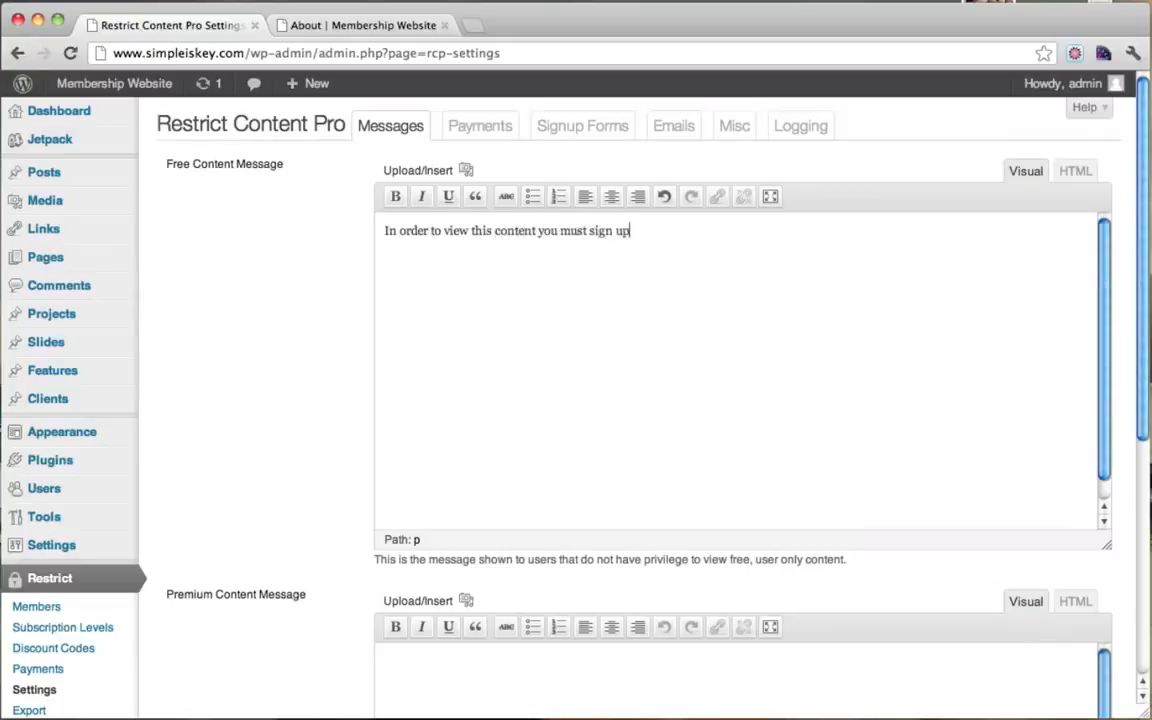
type("ree trial or paid membership.")
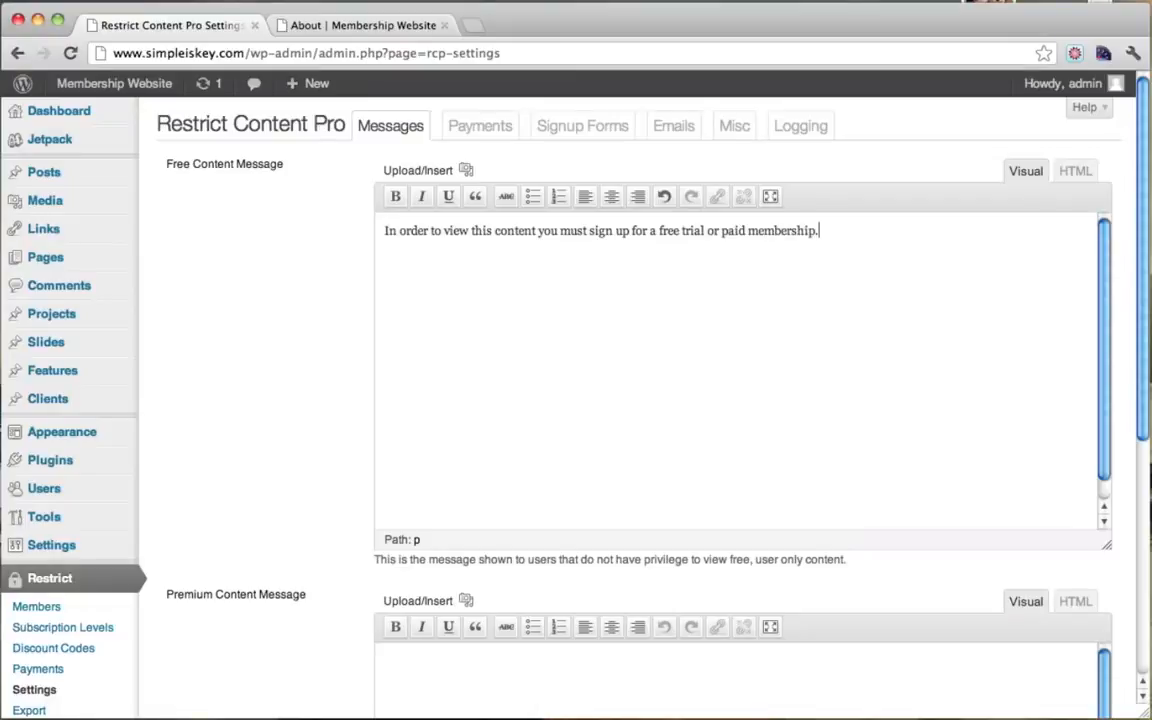
Step: Capitalize the phrases to read Free Trial and Paid Membership
left_click(727, 232)
key("BackSpace")
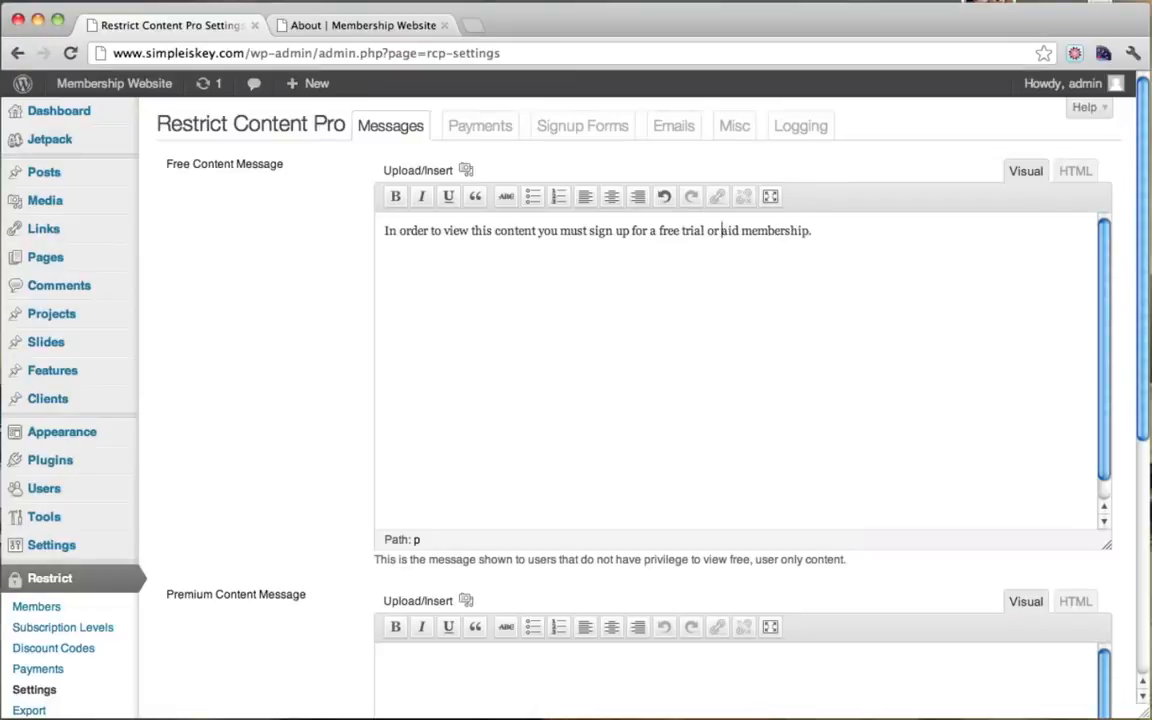
type("P")
key("BackSpace")
type("M")
left_click(663, 231)
key("BackSpace")
type("F")
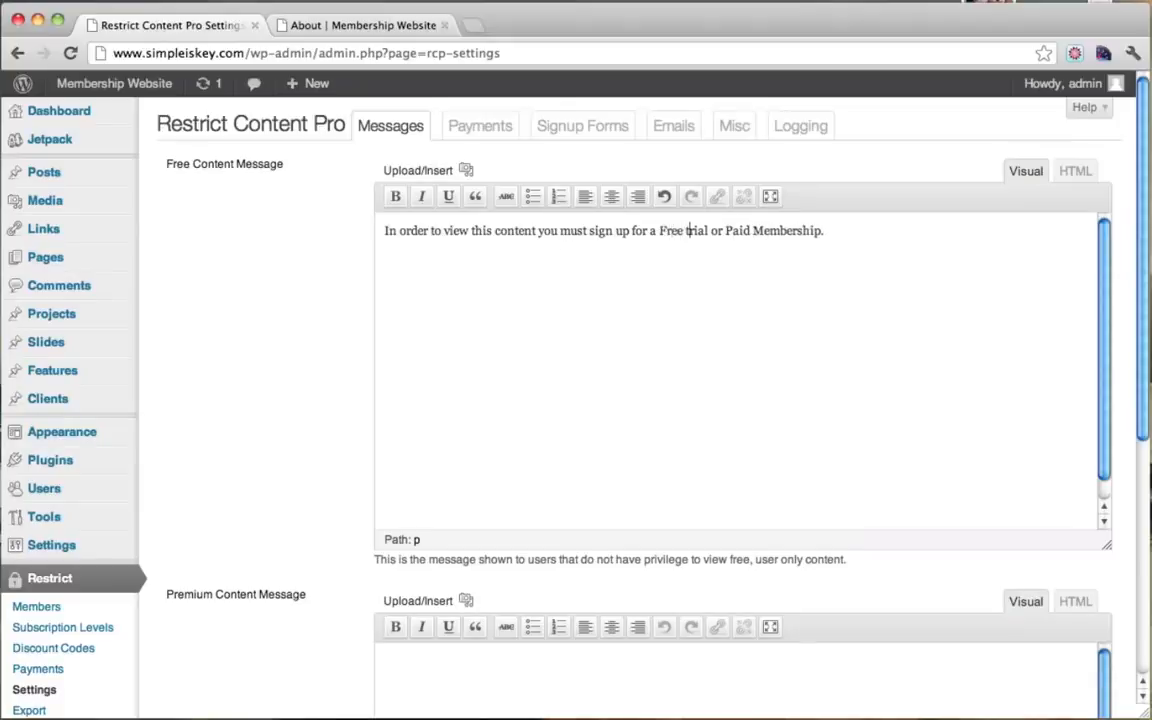
key("BackSpace")
type("T")
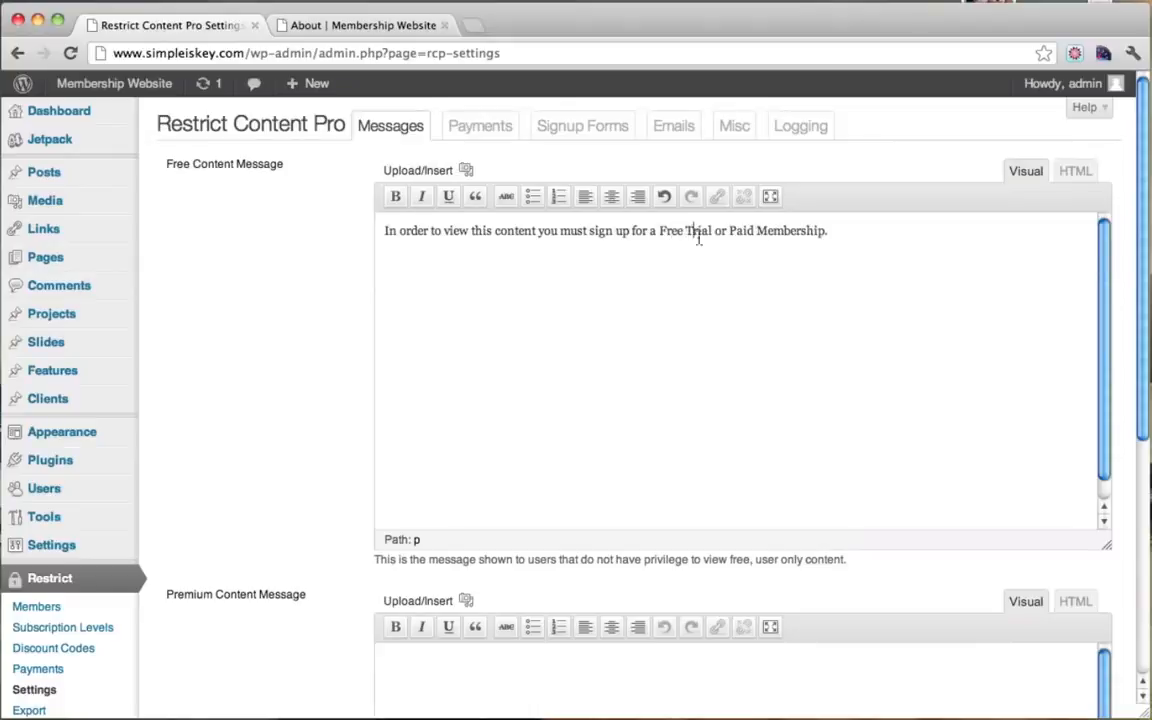
left_click_drag(659, 233, 709, 232)
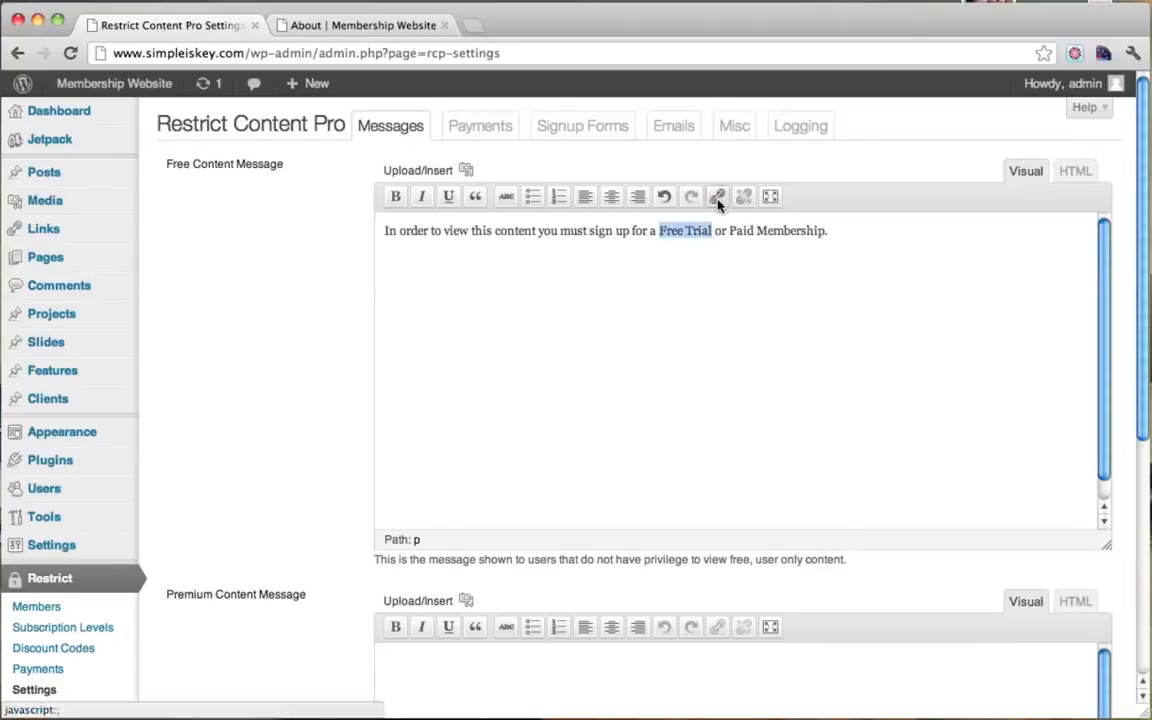
Step: Link both Free Trial and Paid Membership to the Register page
left_click(718, 198)
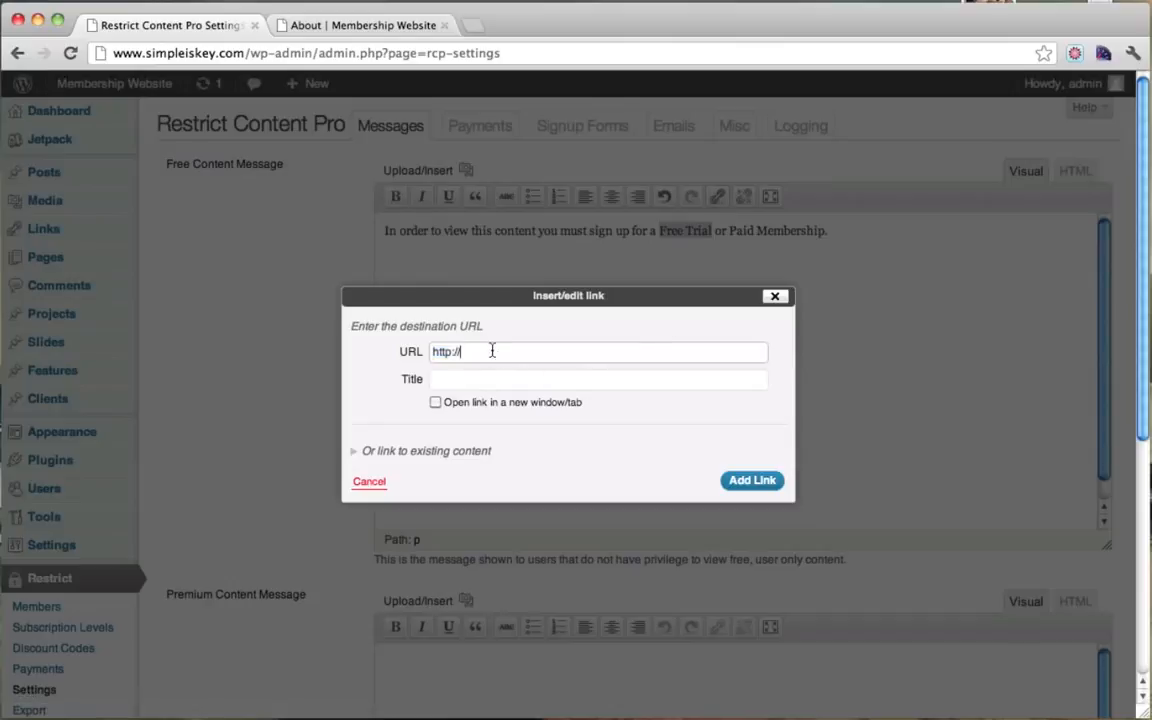
left_click(480, 451)
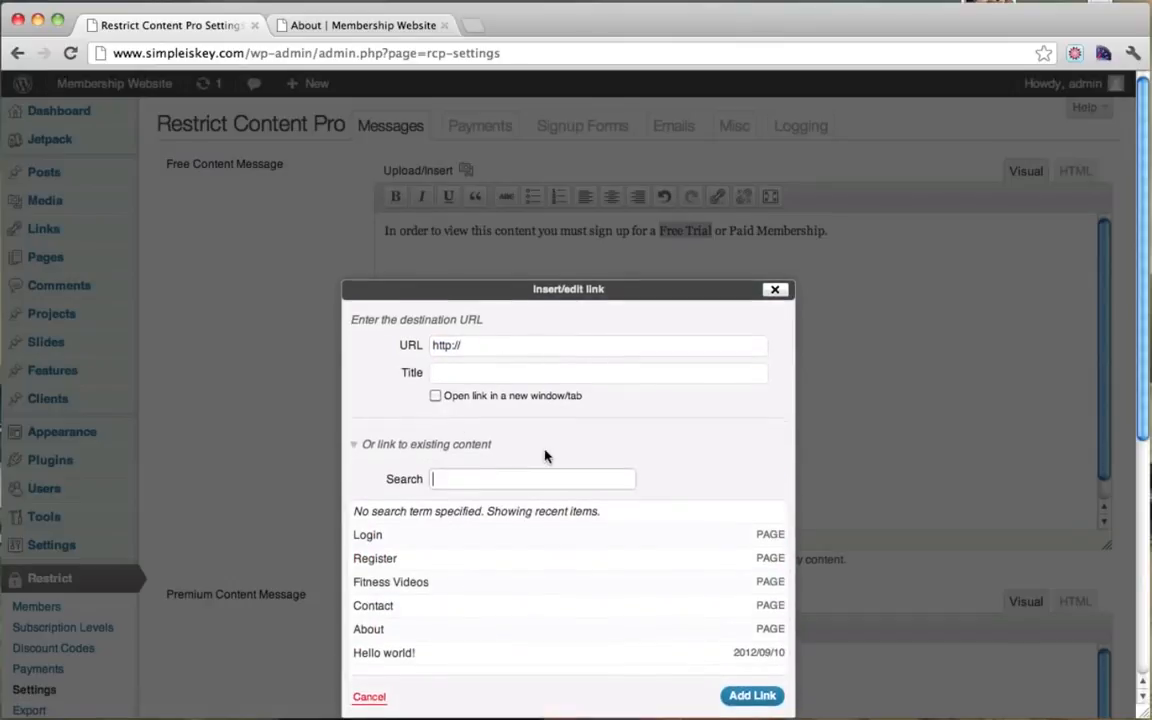
left_click(415, 533)
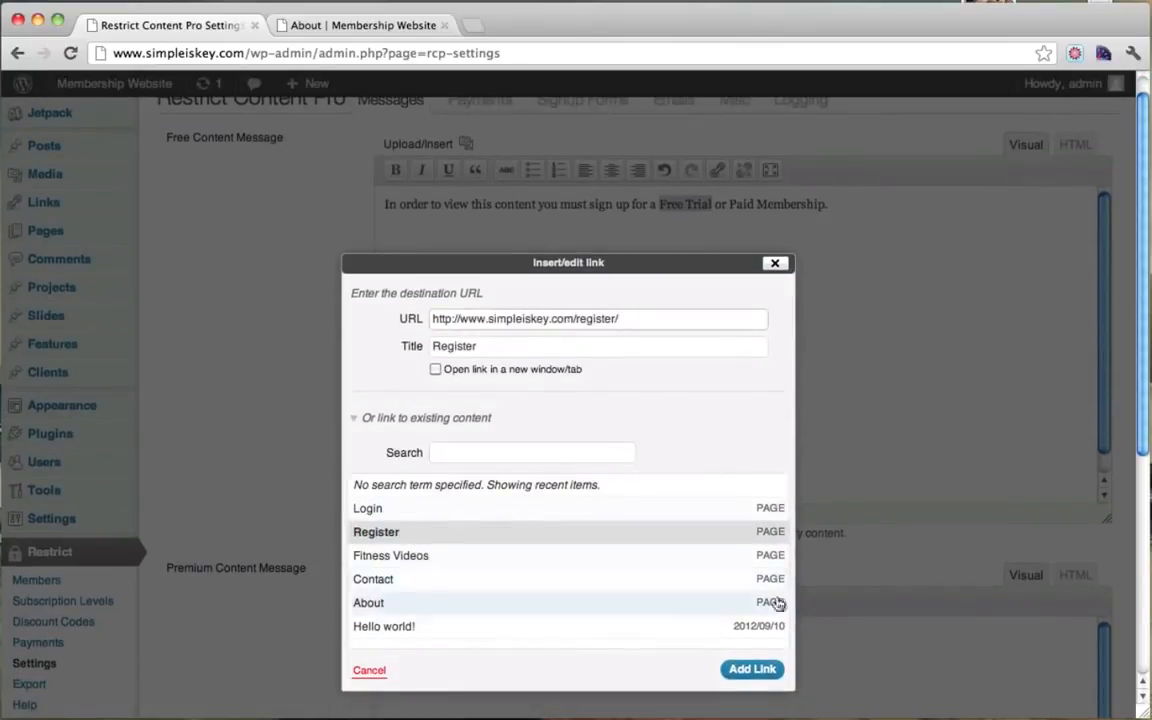
left_click(752, 672)
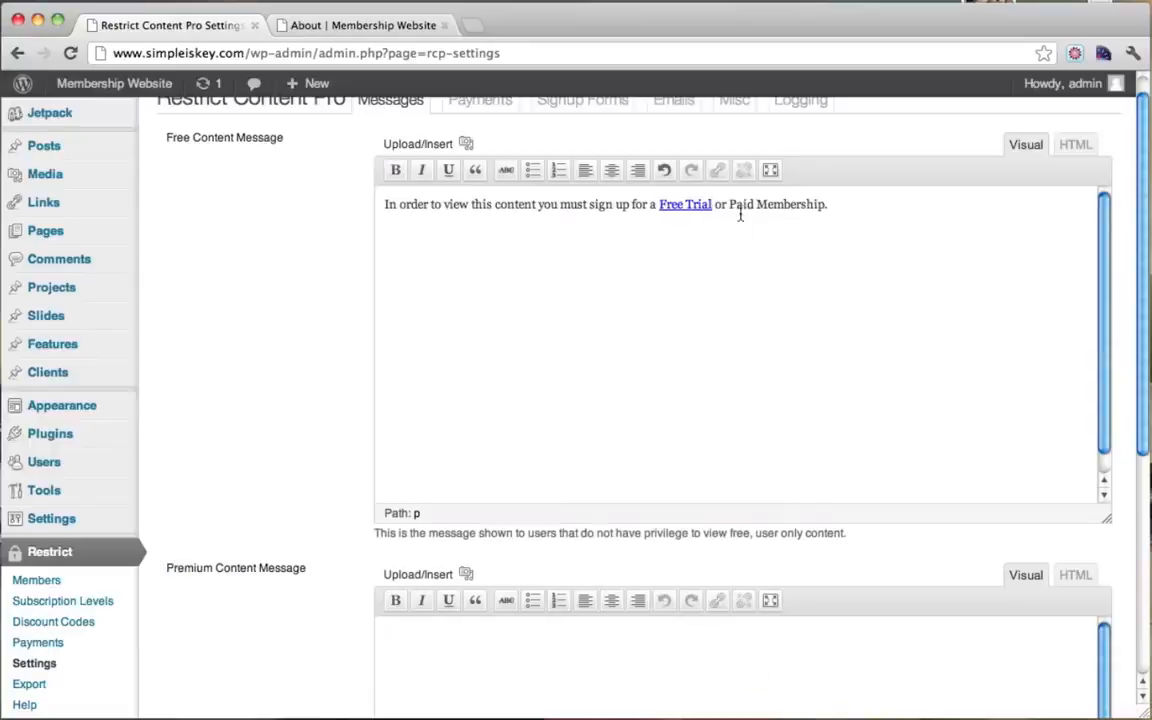
left_click_drag(731, 208, 816, 207)
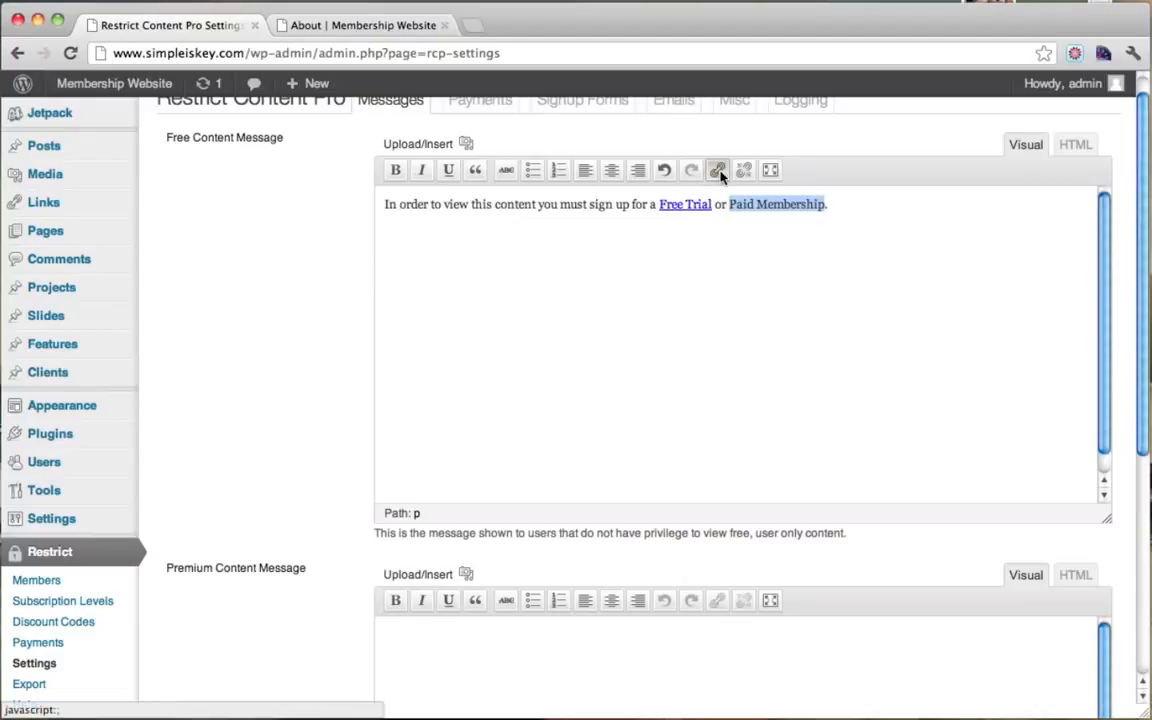
left_click(717, 170)
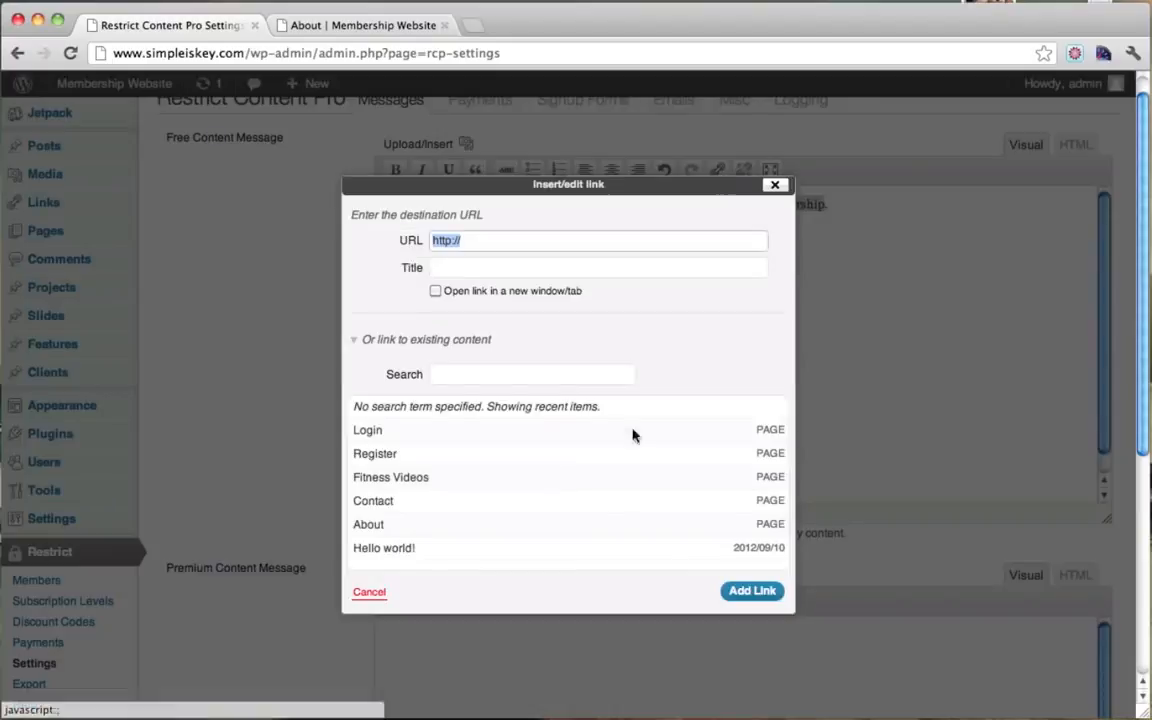
left_click(419, 455)
left_click(741, 592)
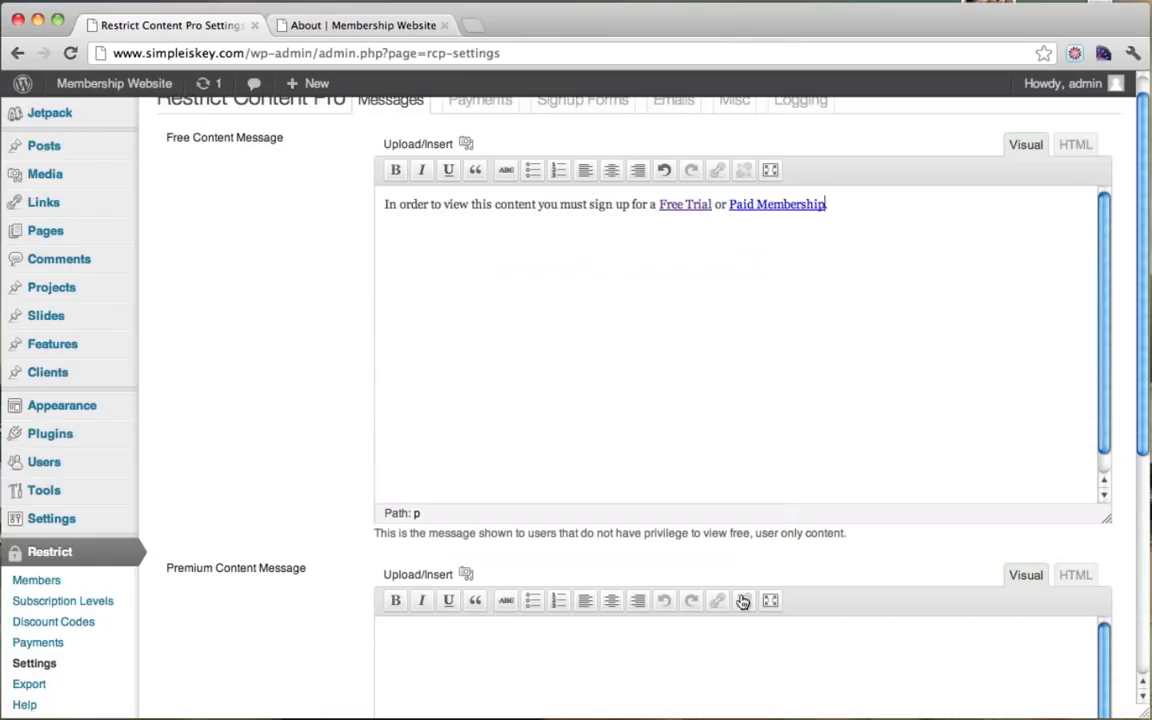
Step: Paste the sentence into the Premium Content Message and save the options
left_click_drag(902, 212, 363, 206)
key("super+c")
scroll(763, 310, "down", 2)
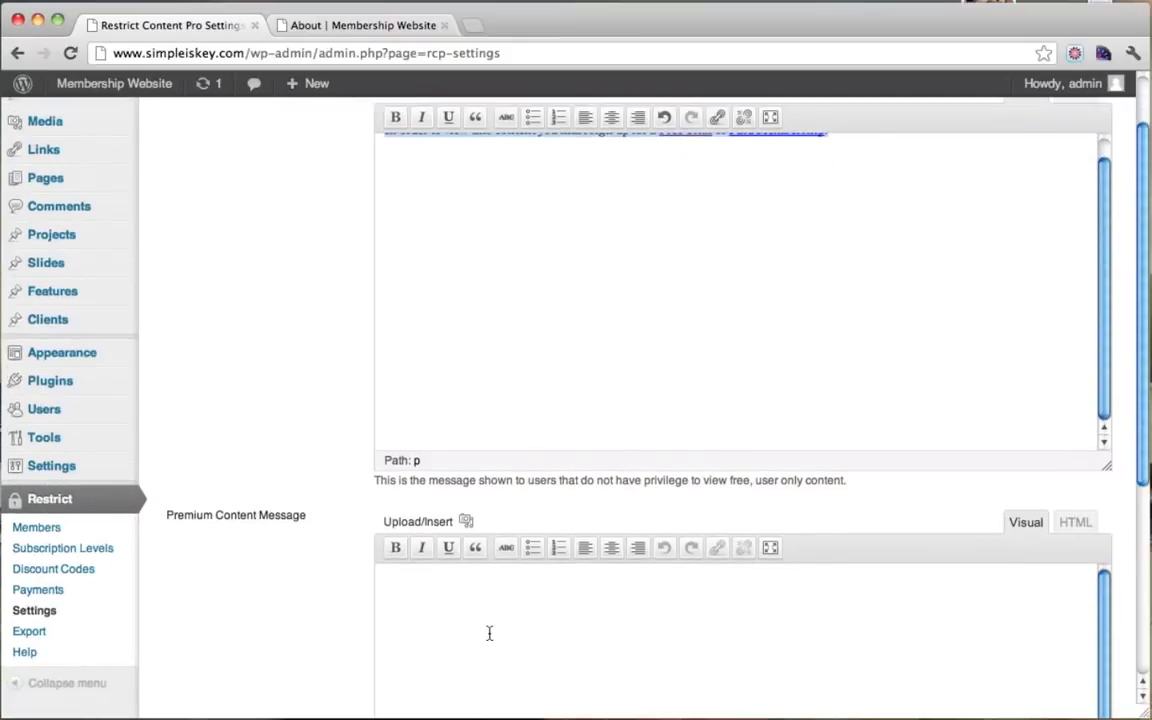
key("super+v")
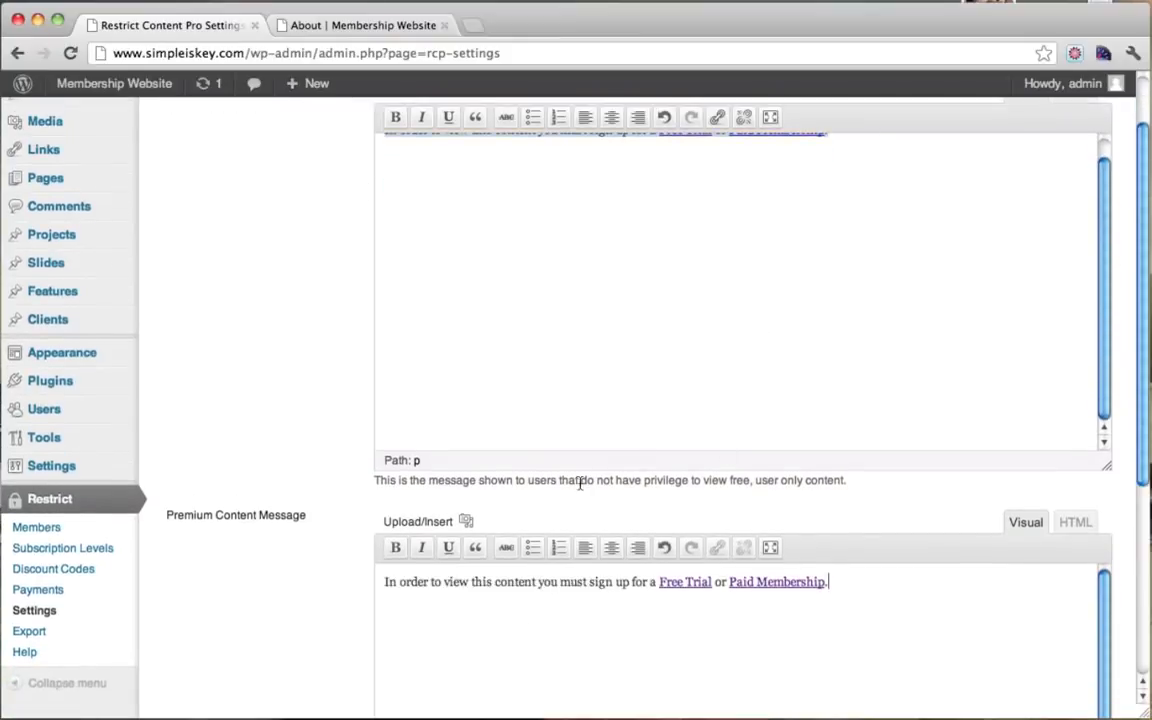
scroll(450, 500, "down", 3)
scroll(360, 392, "down", 5)
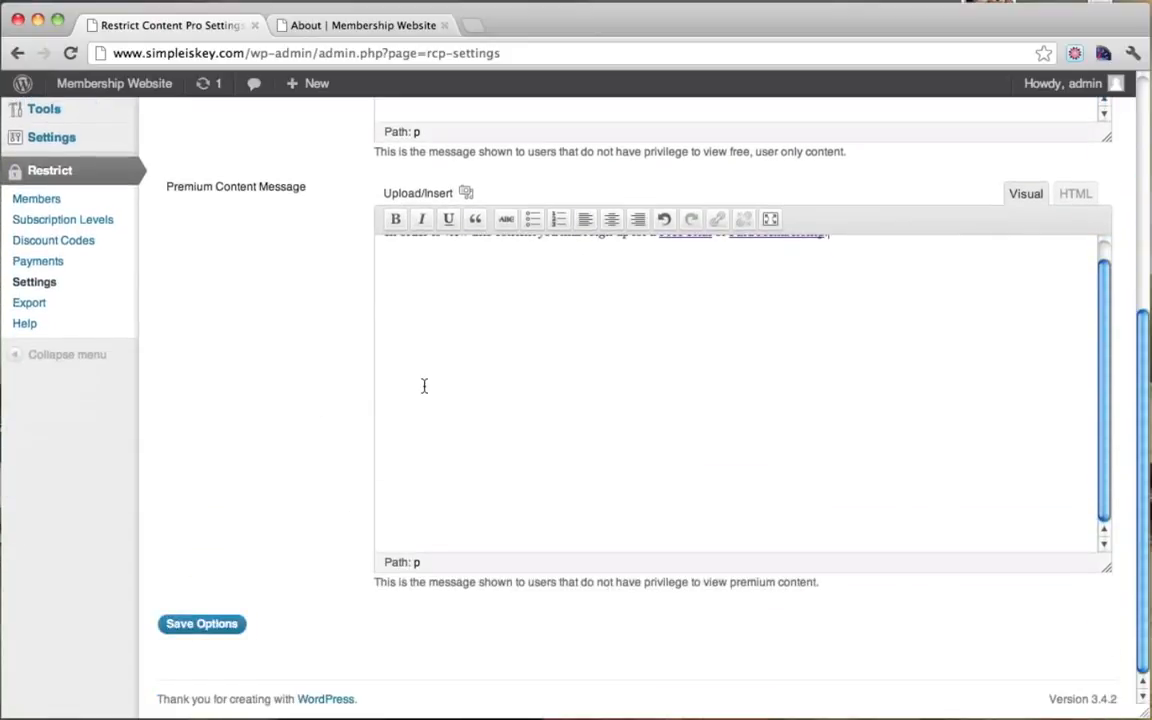
left_click(207, 624)
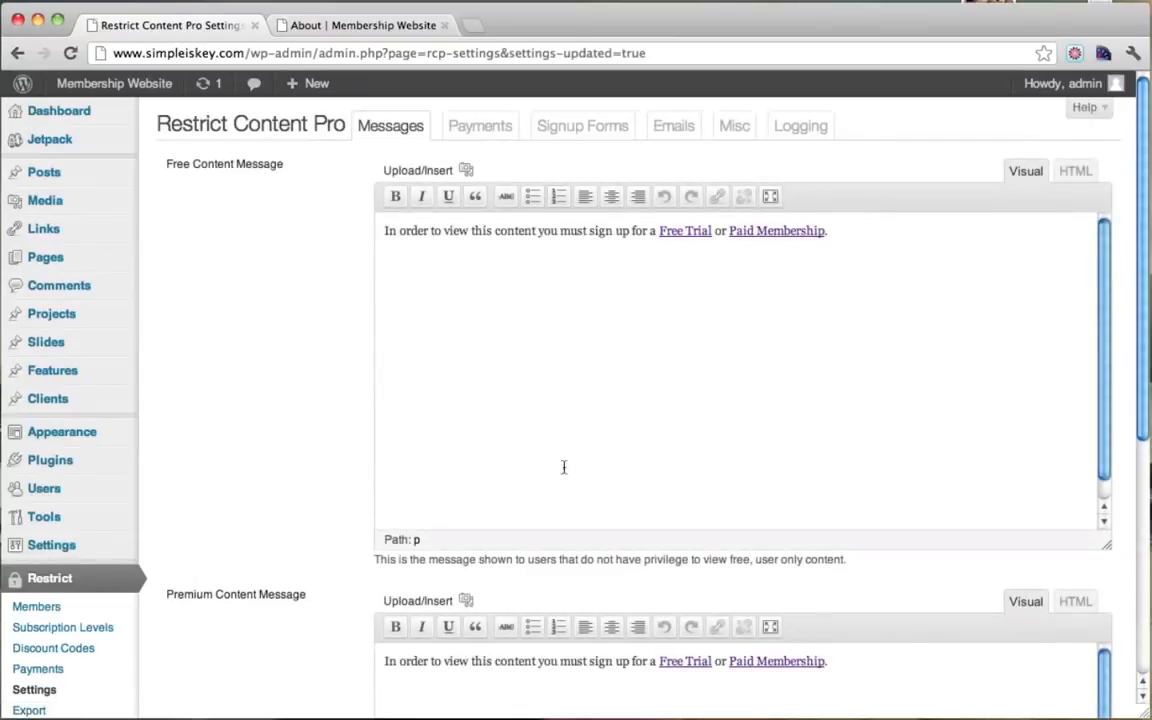
scroll(494, 404, "down", 3)
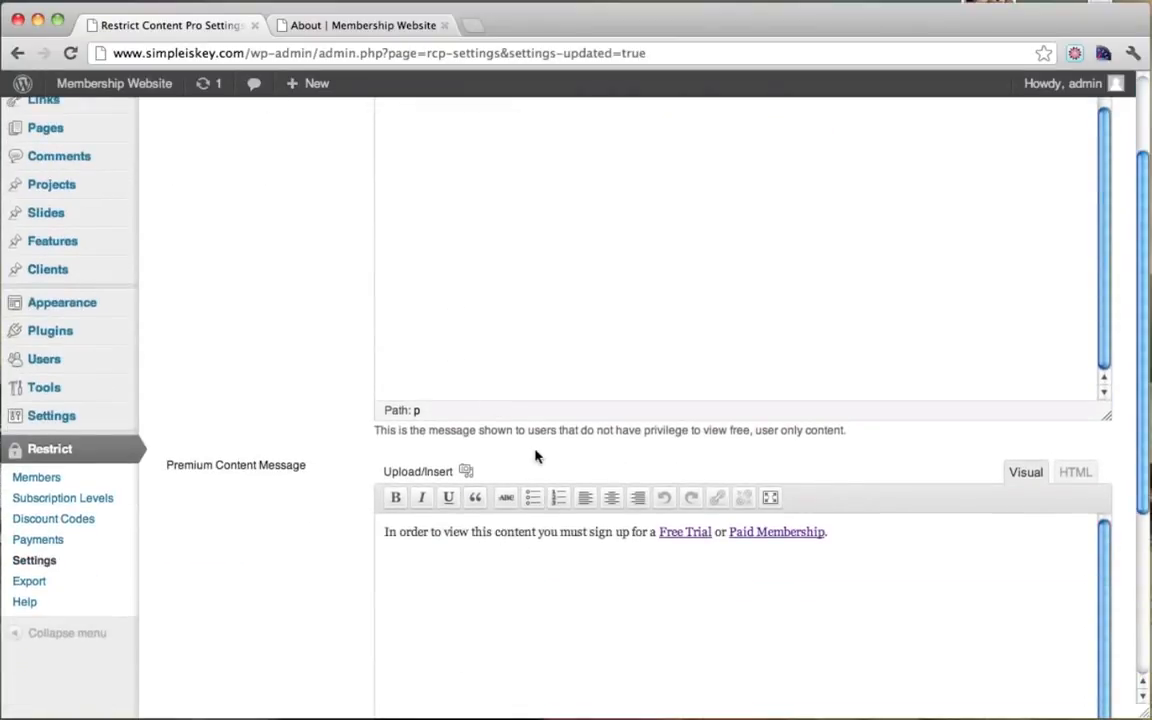
scroll(535, 456, "up", 3)
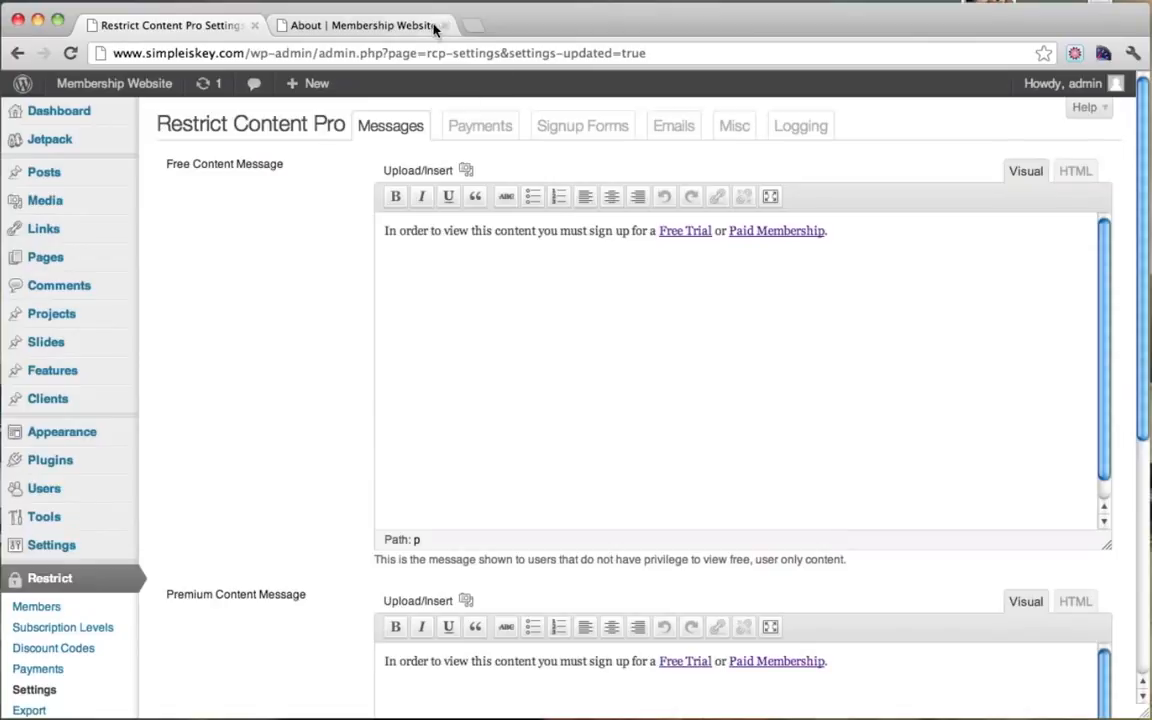
Step: Reload the live About page and check the new linked restriction message
left_click(365, 28)
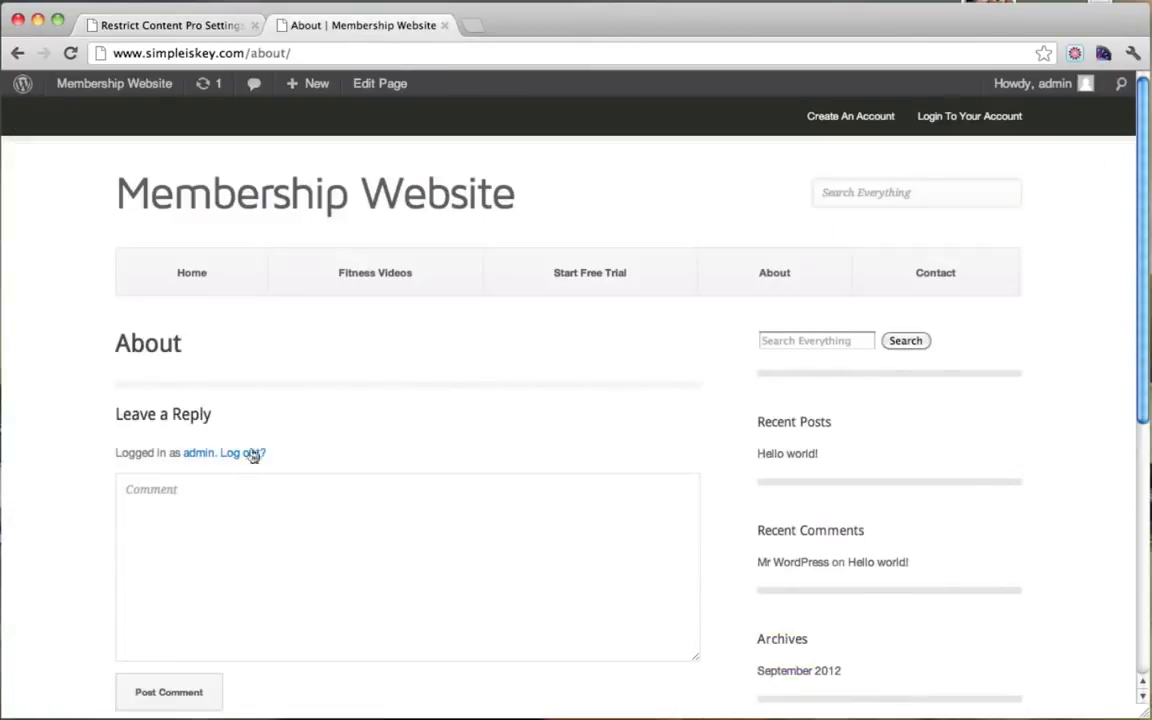
left_click(70, 53)
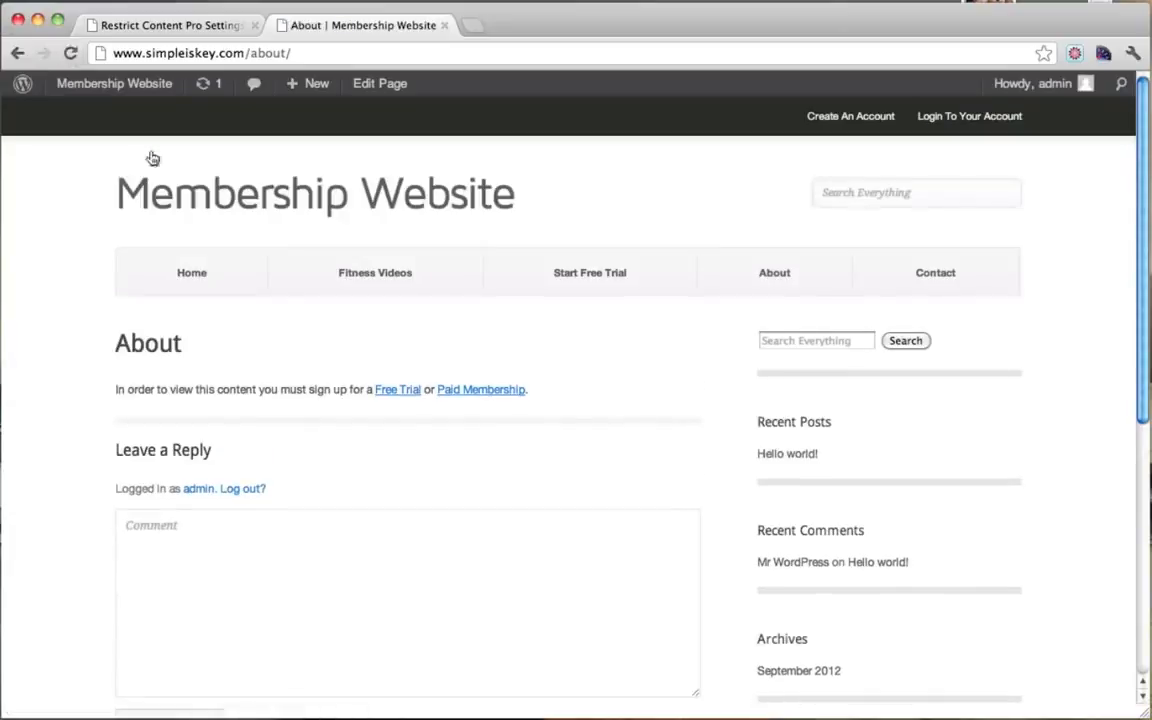
left_click_drag(139, 392, 374, 389)
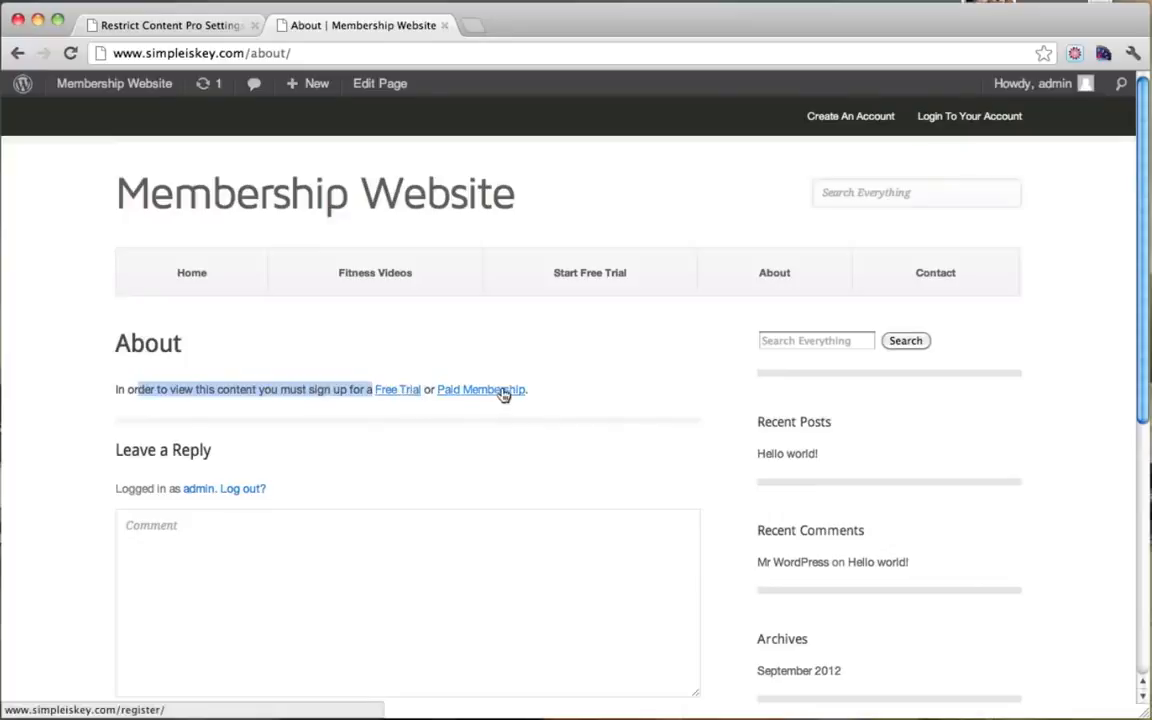
left_click(375, 450)
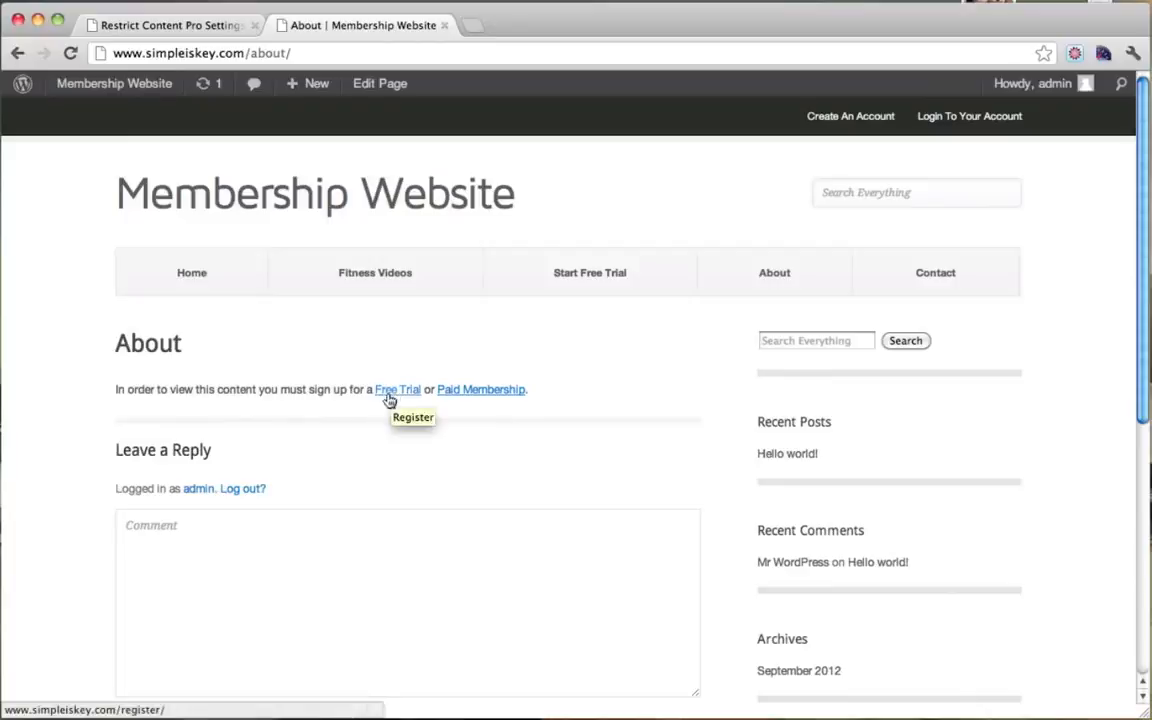
Step: Resubmit a free-trial registration via the Free Trial link, see the error, recheck About
left_click(393, 398)
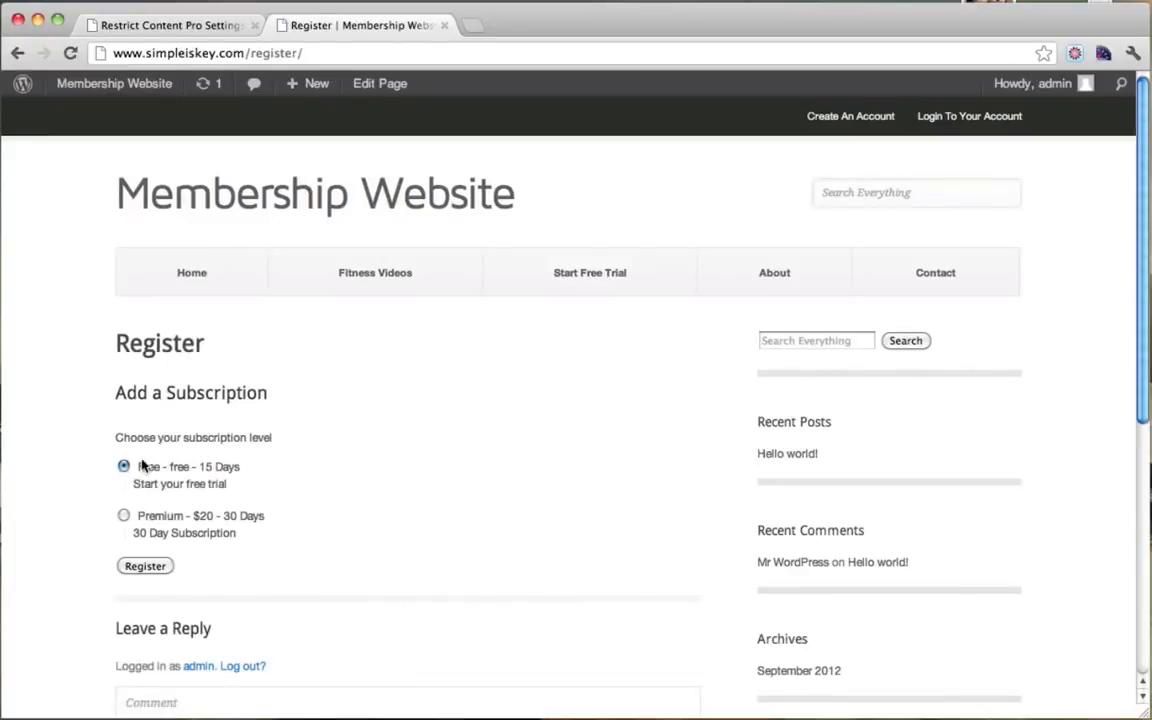
left_click(152, 569)
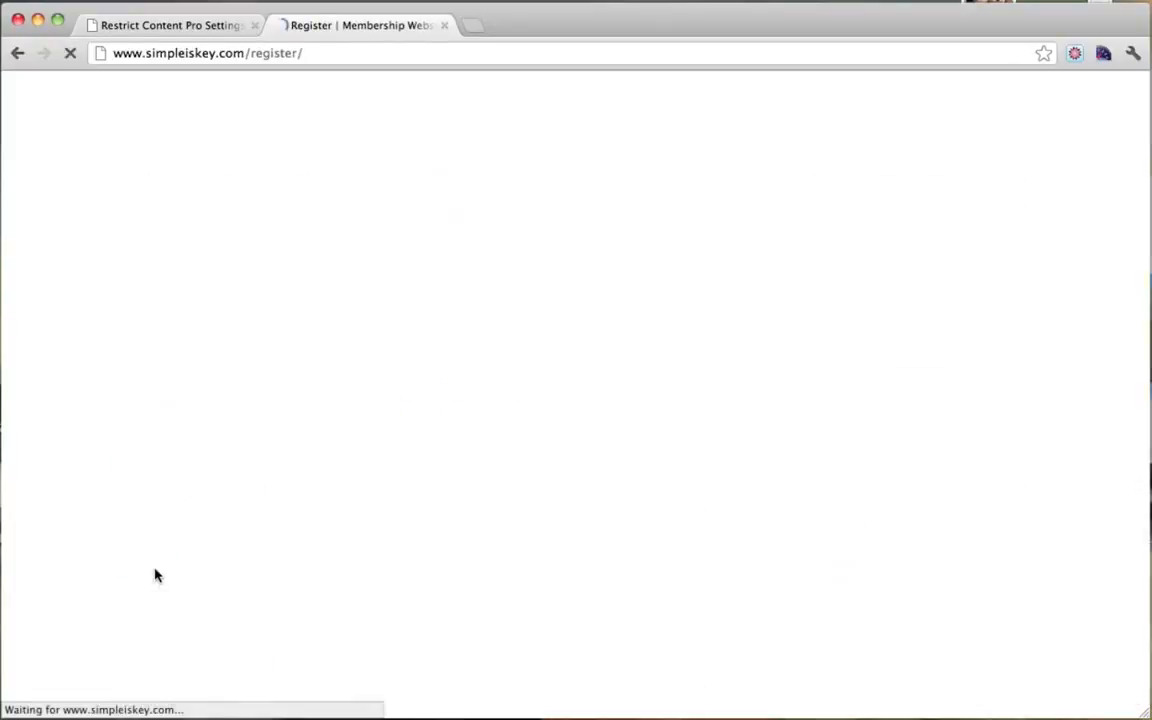
left_click_drag(126, 443, 361, 440)
left_click(361, 440)
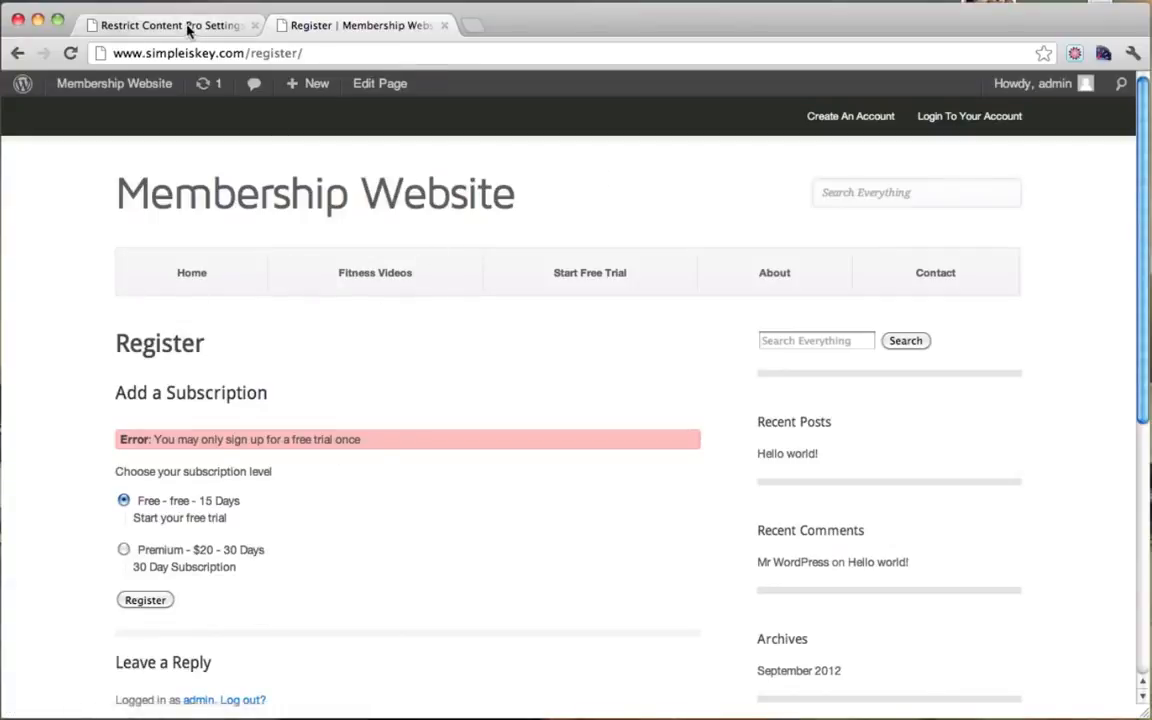
left_click(805, 280)
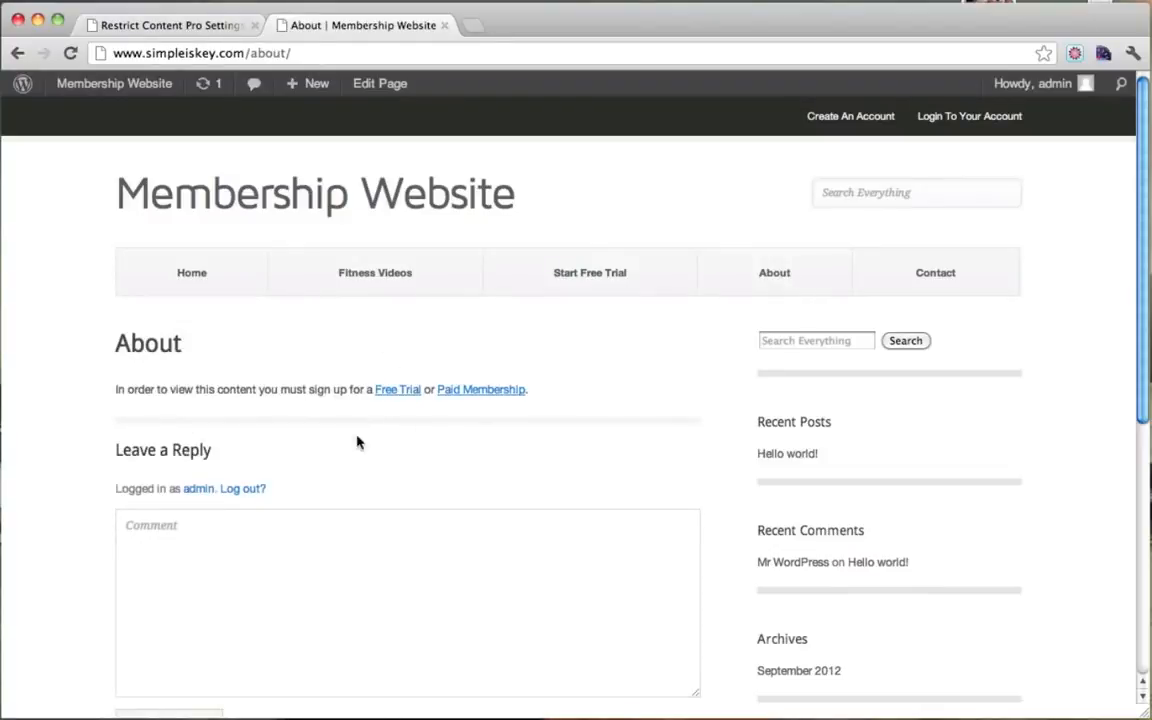
left_click(178, 28)
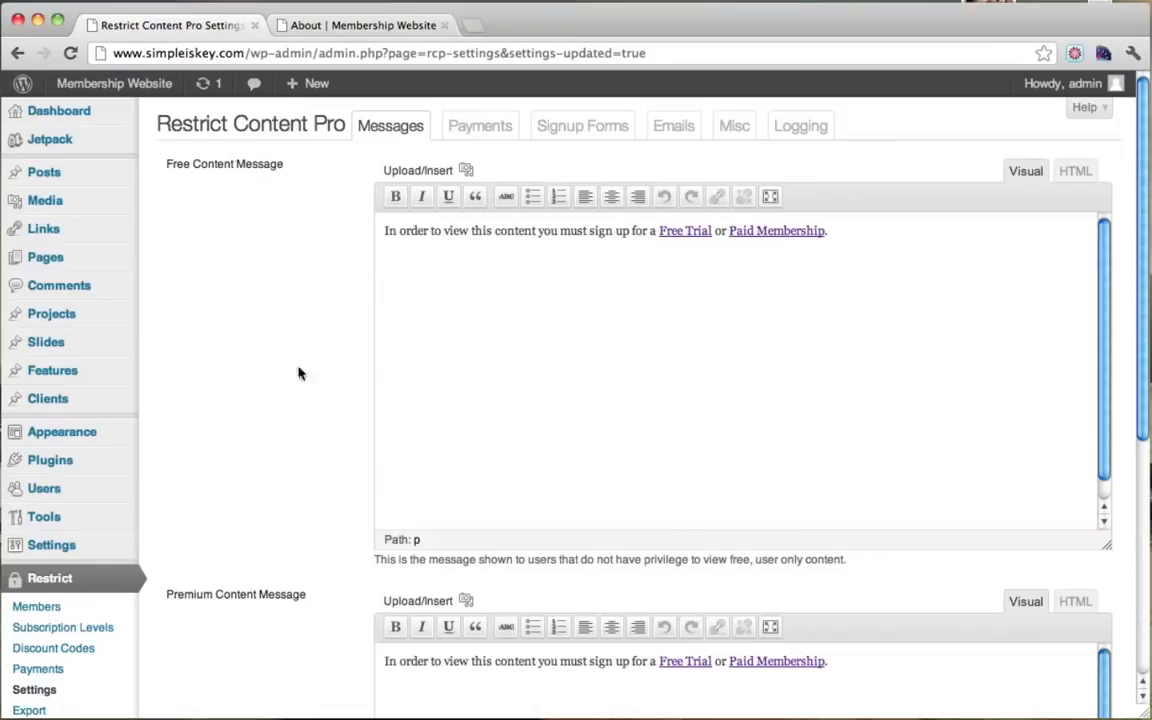
Step: Filter the members list to Expired and edit the admin's subscription
scroll(285, 393, "down", 4)
left_click(69, 418)
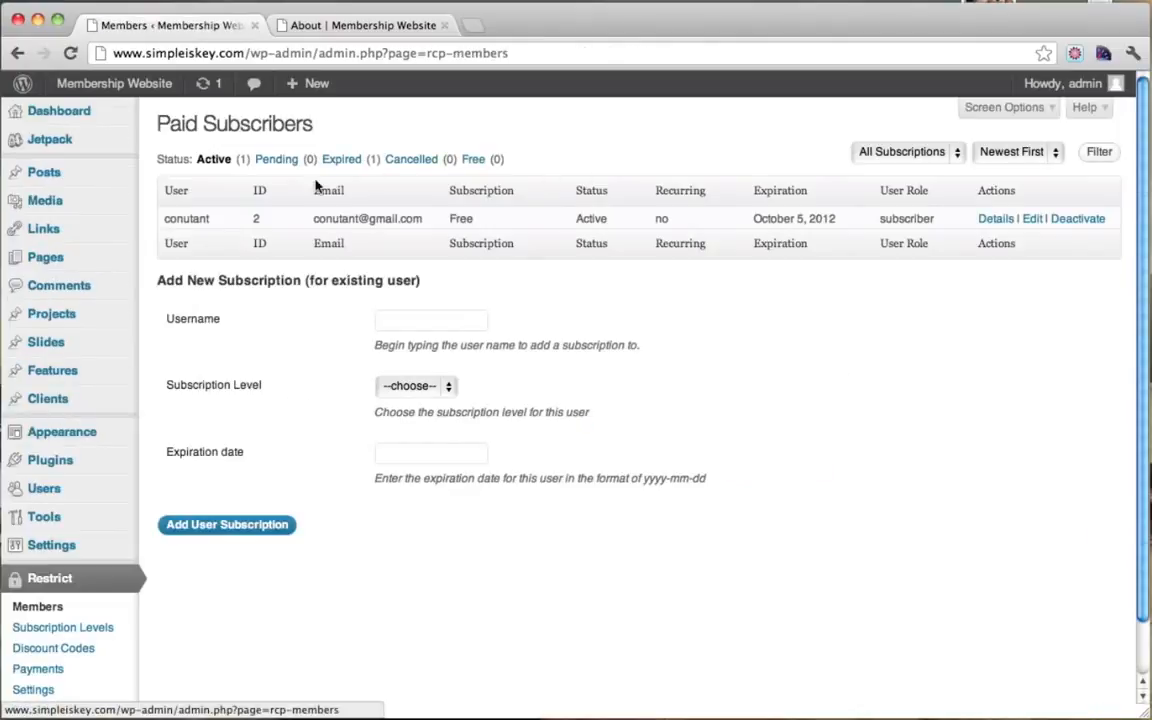
left_click(355, 165)
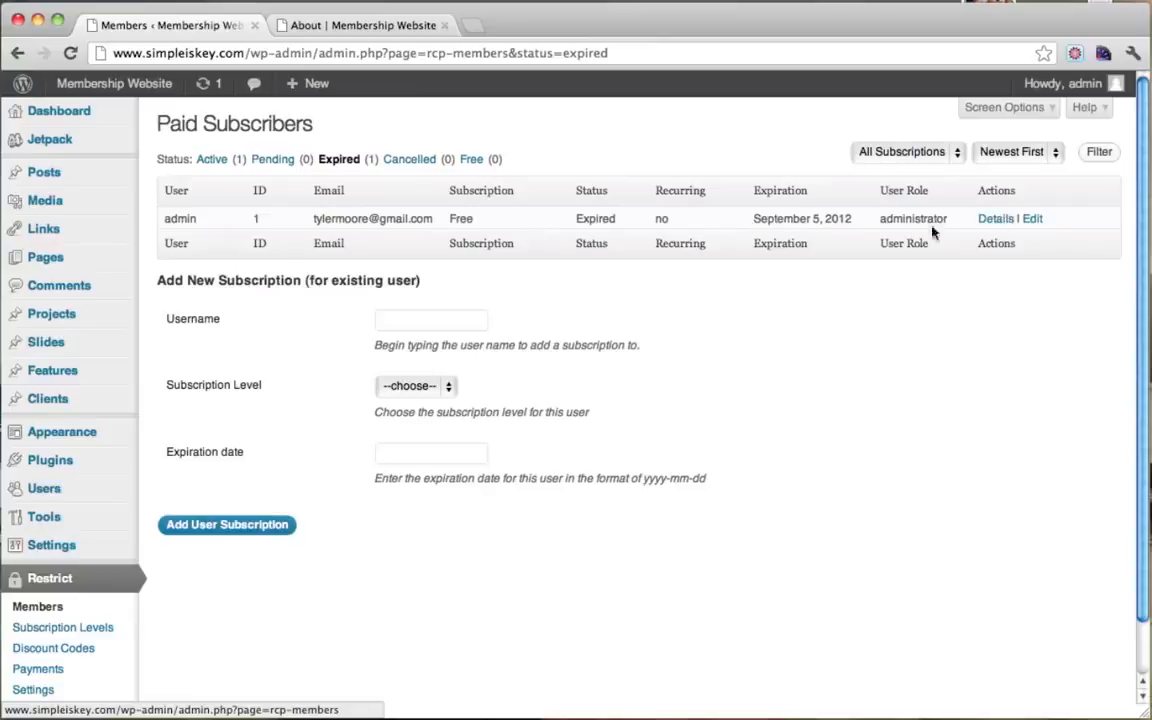
left_click(1035, 219)
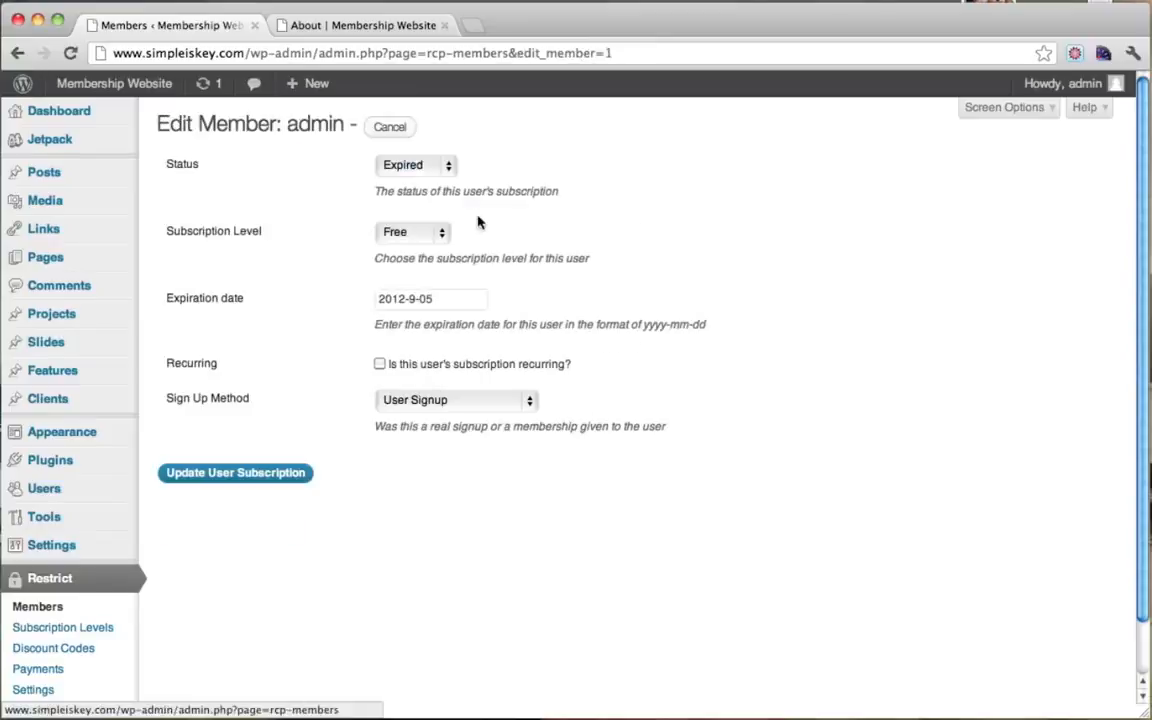
Step: Set the subscription to Active, Premium level, expiring 2013-10-20, and update it
left_click(432, 167)
left_click(421, 150)
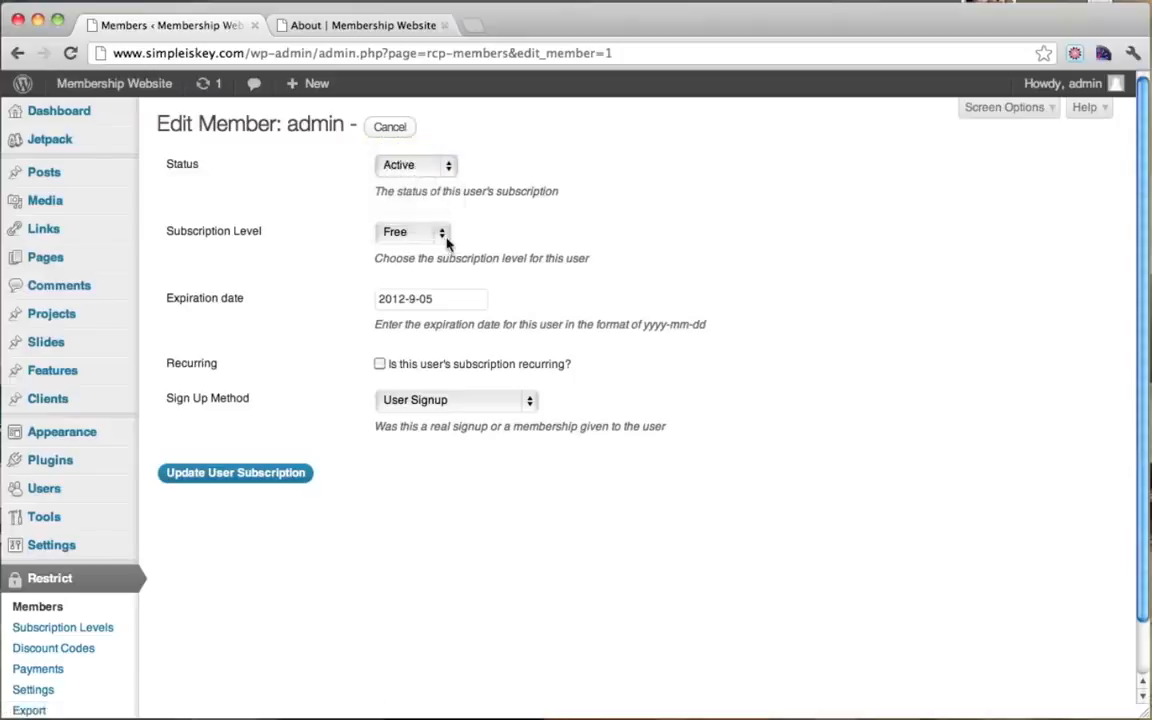
left_click(441, 232)
left_click(419, 251)
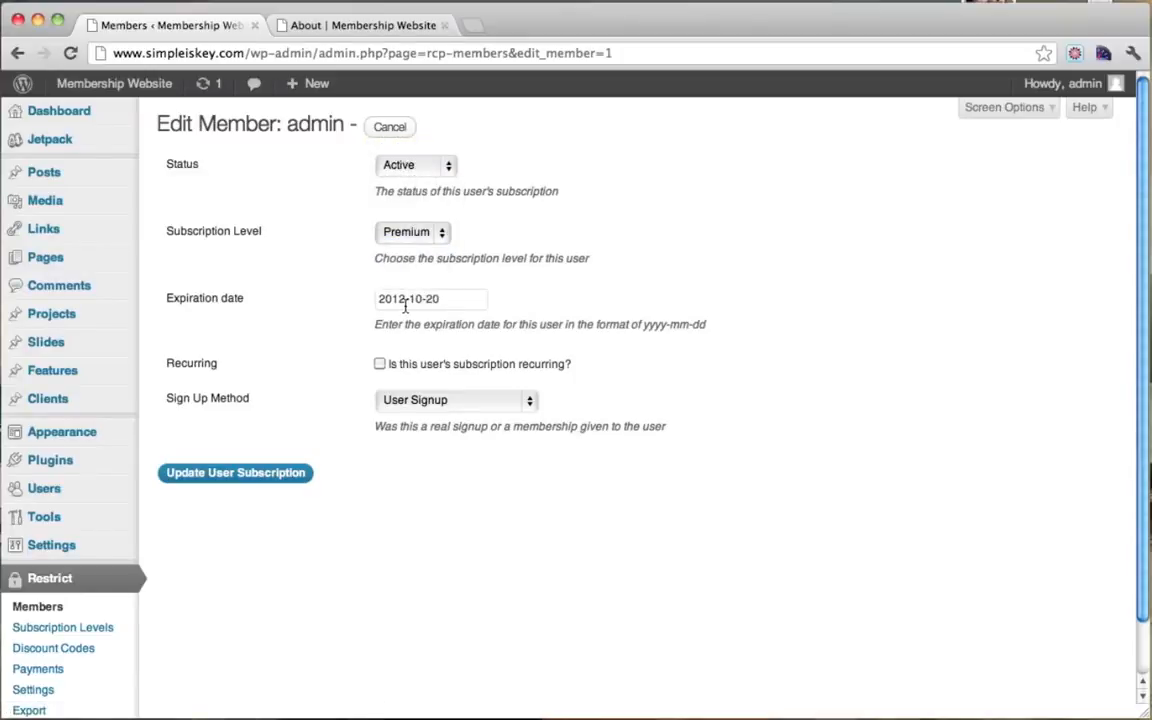
left_click(405, 300)
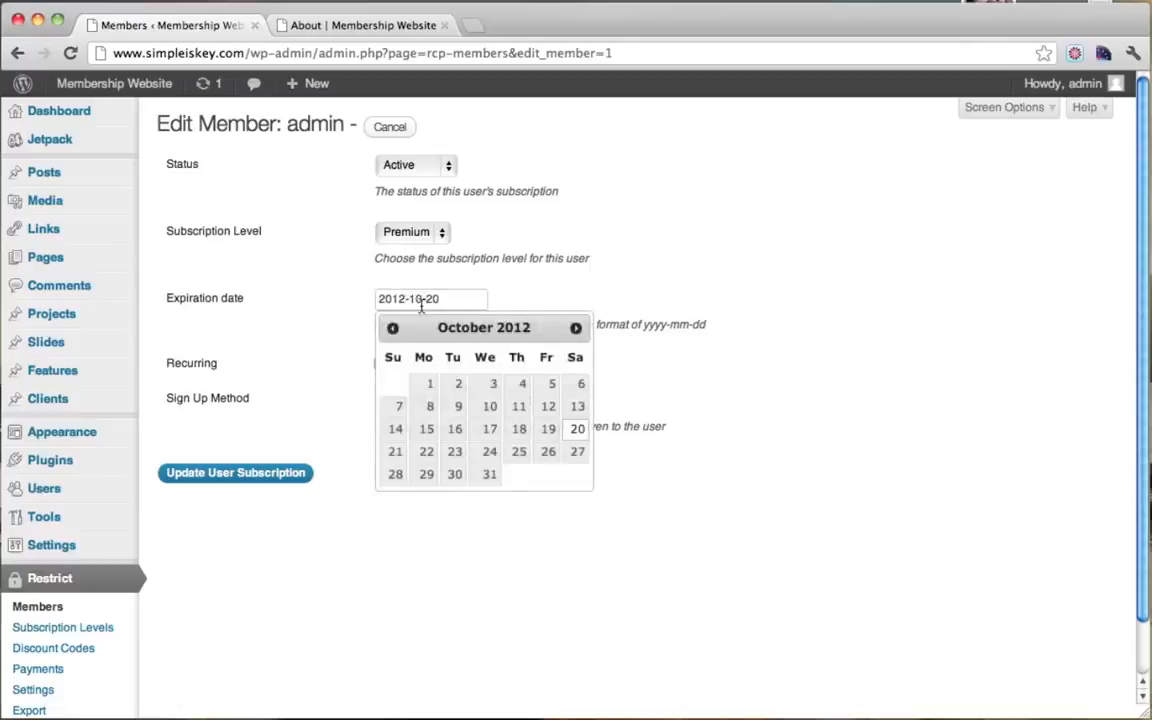
key("BackSpace")
type("3")
left_click(625, 278)
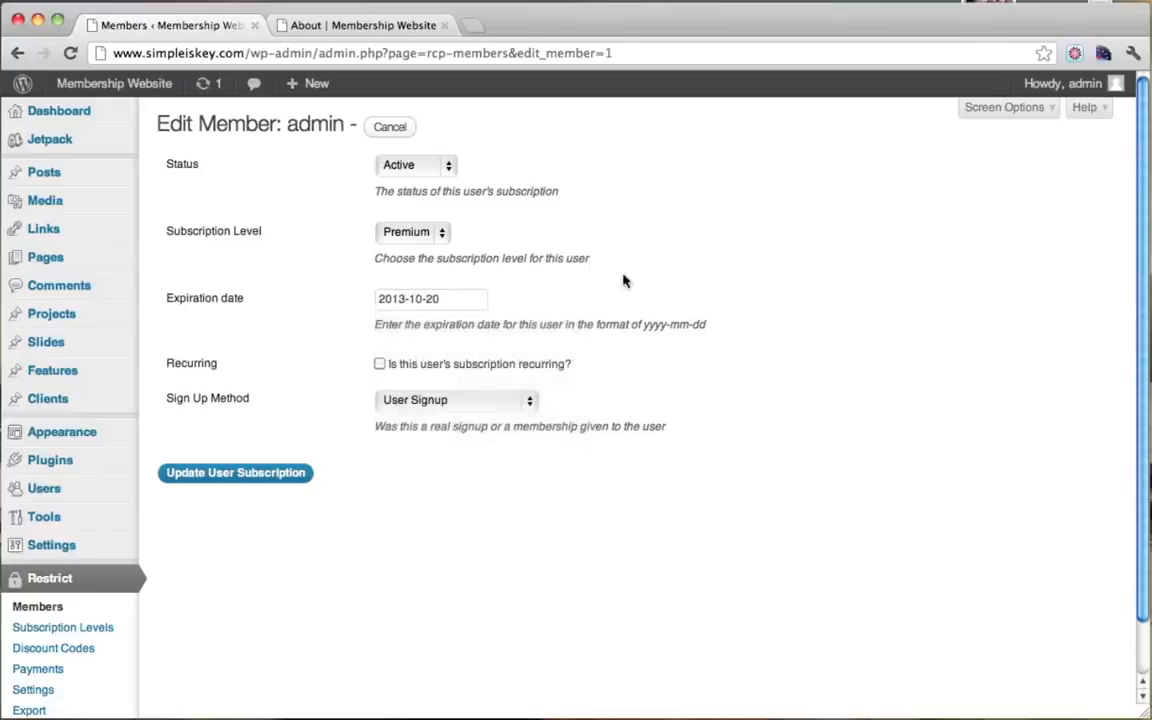
left_click(255, 473)
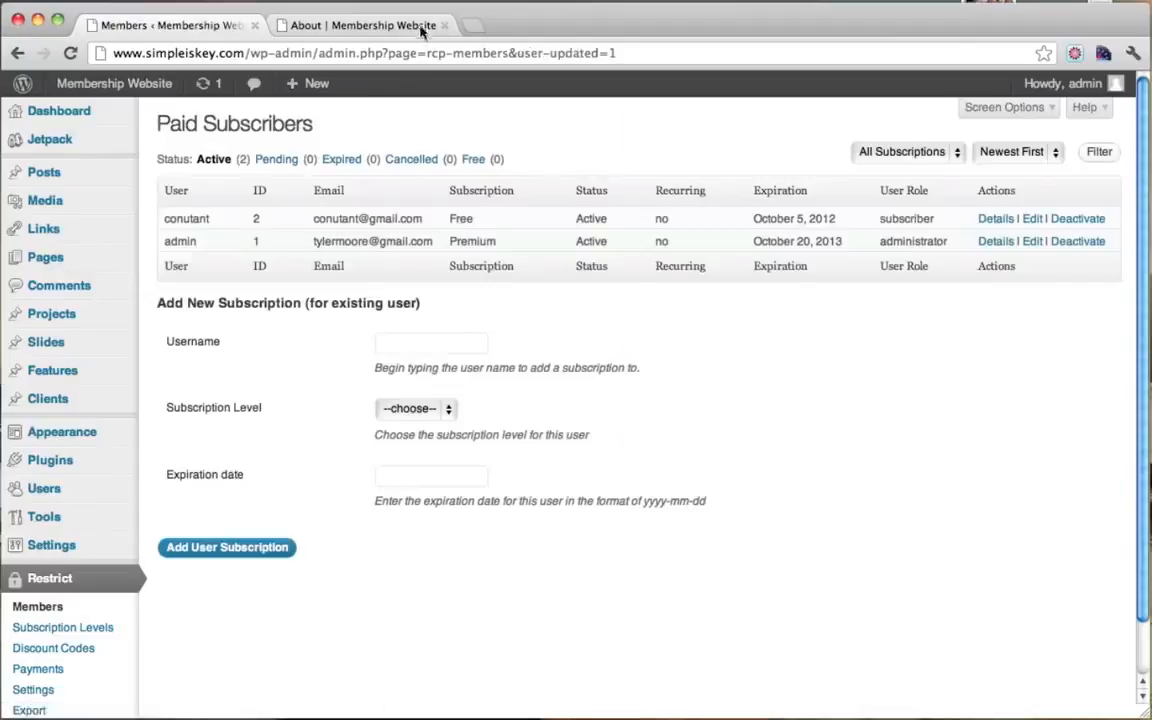
left_click(381, 27)
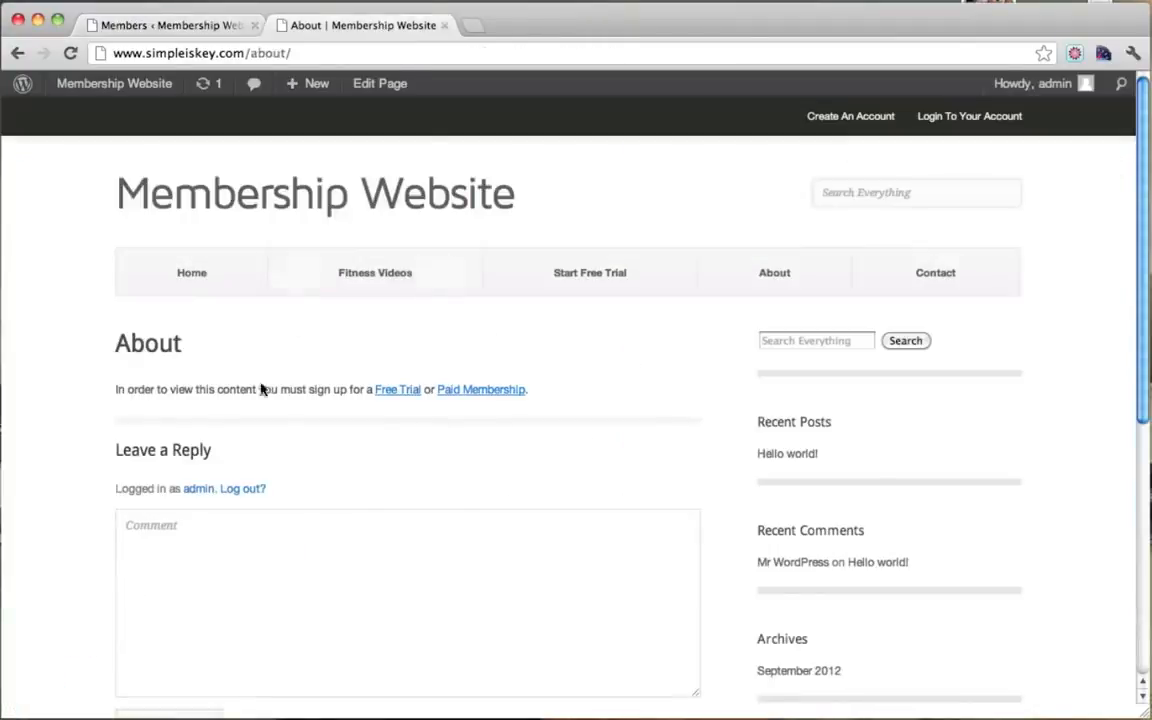
left_click(70, 52)
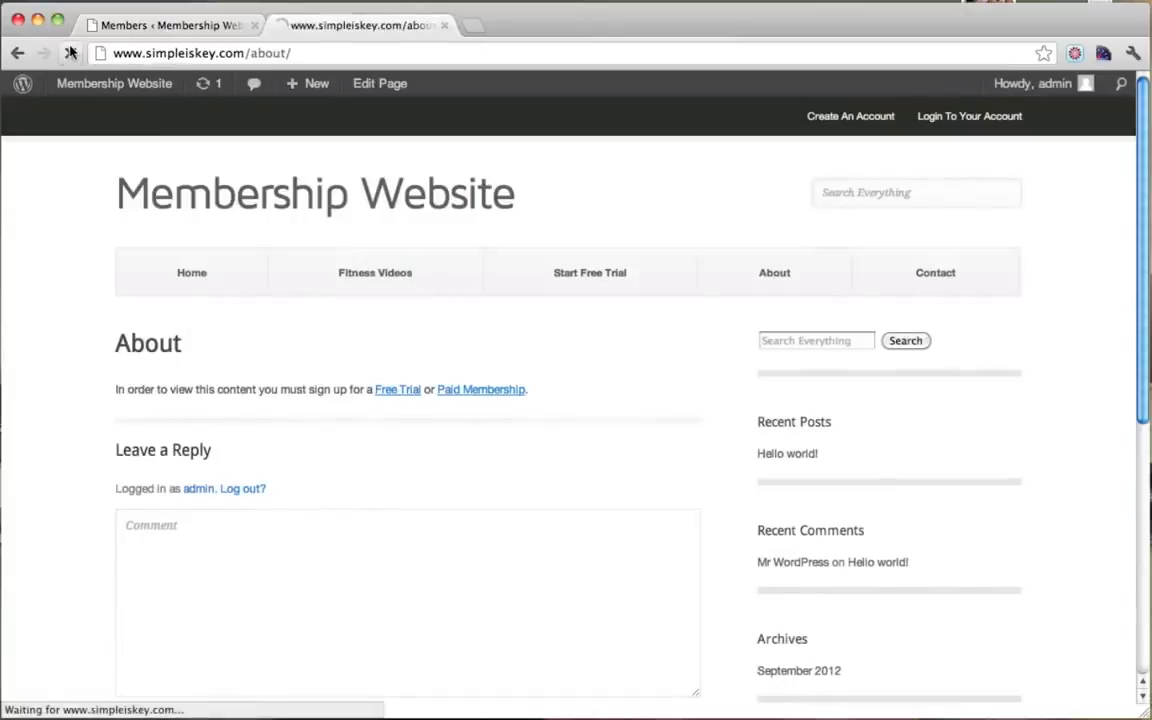
left_click_drag(116, 393, 387, 400)
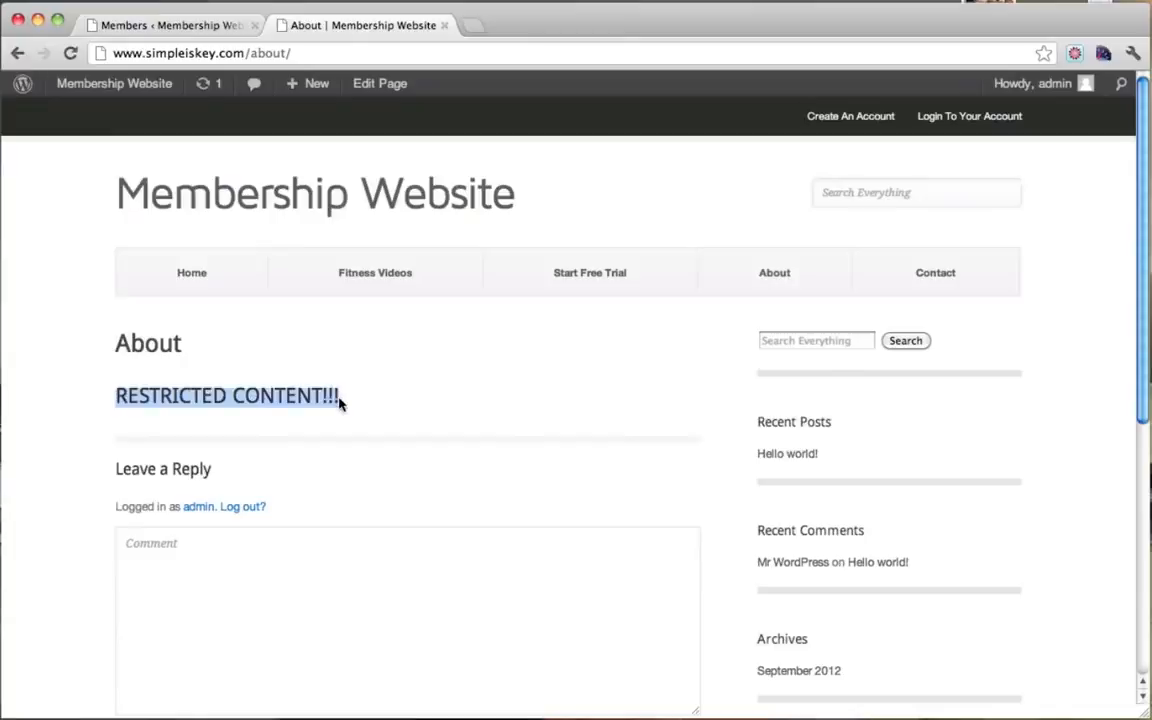
left_click(338, 402)
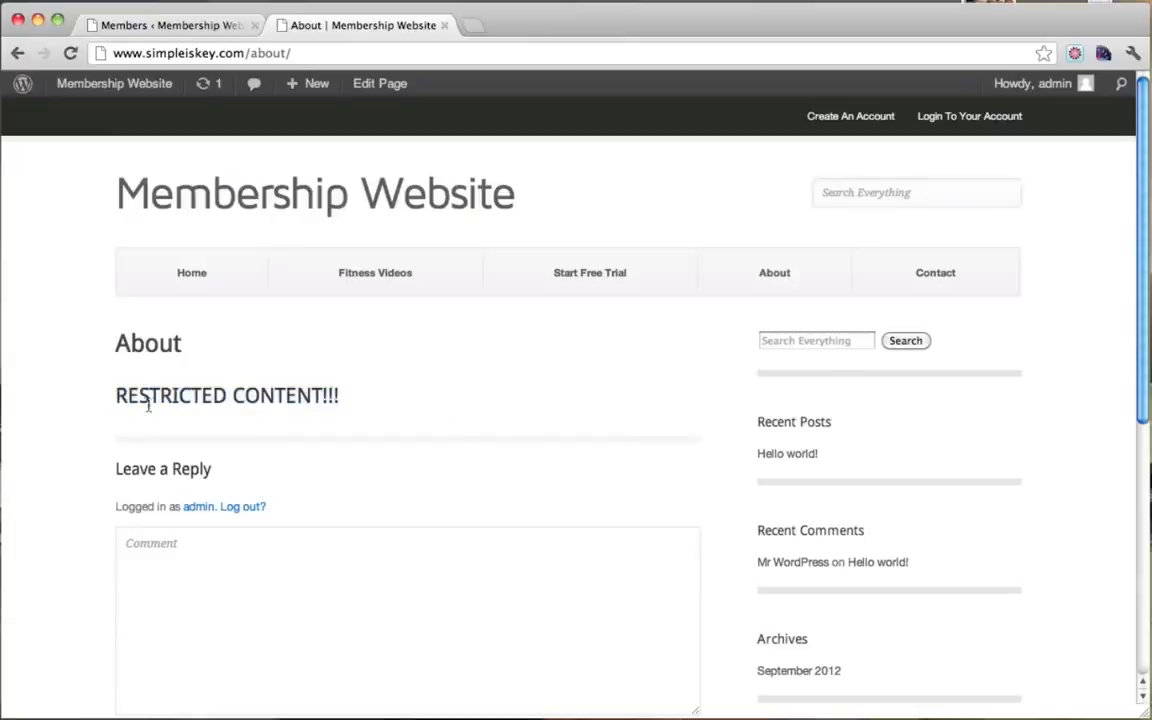
mouse_move(116, 398)
left_mouse_down()
mouse_move(393, 393)
mouse_move(121, 385)
left_mouse_up()
left_click(185, 28)
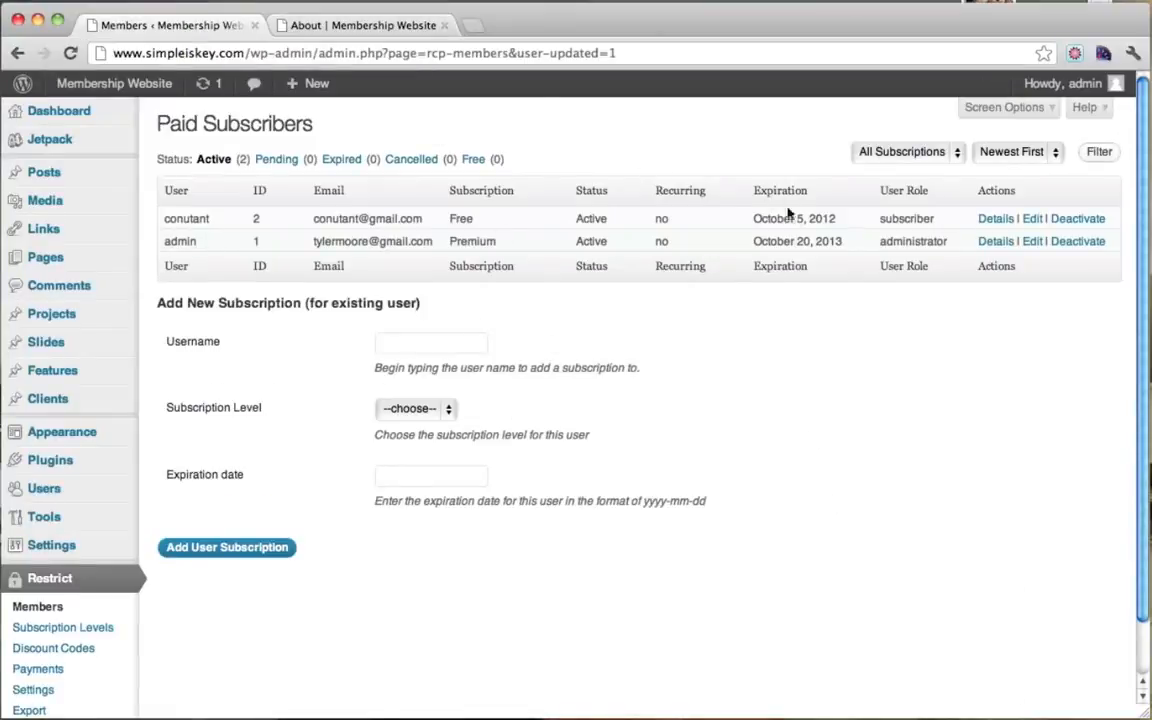
Step: Check the admin's new expiration date, then switch to the About page tab
left_click_drag(753, 247, 846, 241)
left_click(829, 240)
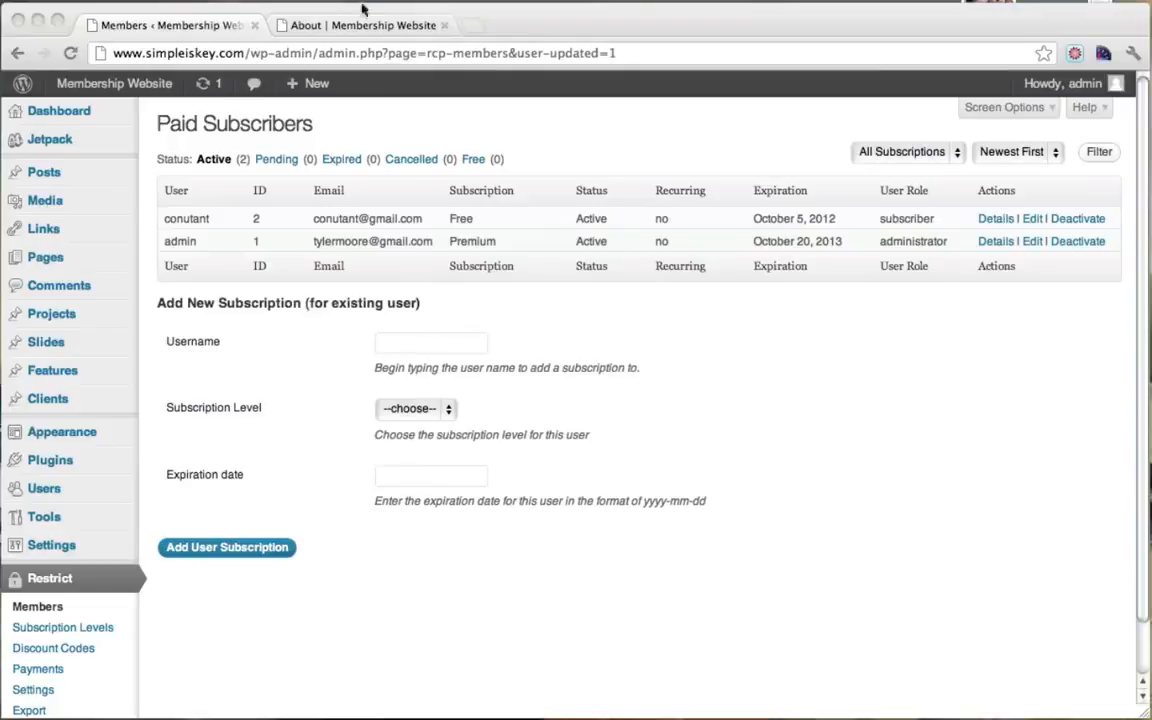
left_click(341, 27)
Step: Close the members tab and bring up the site's admin Dashboard
left_click(256, 27)
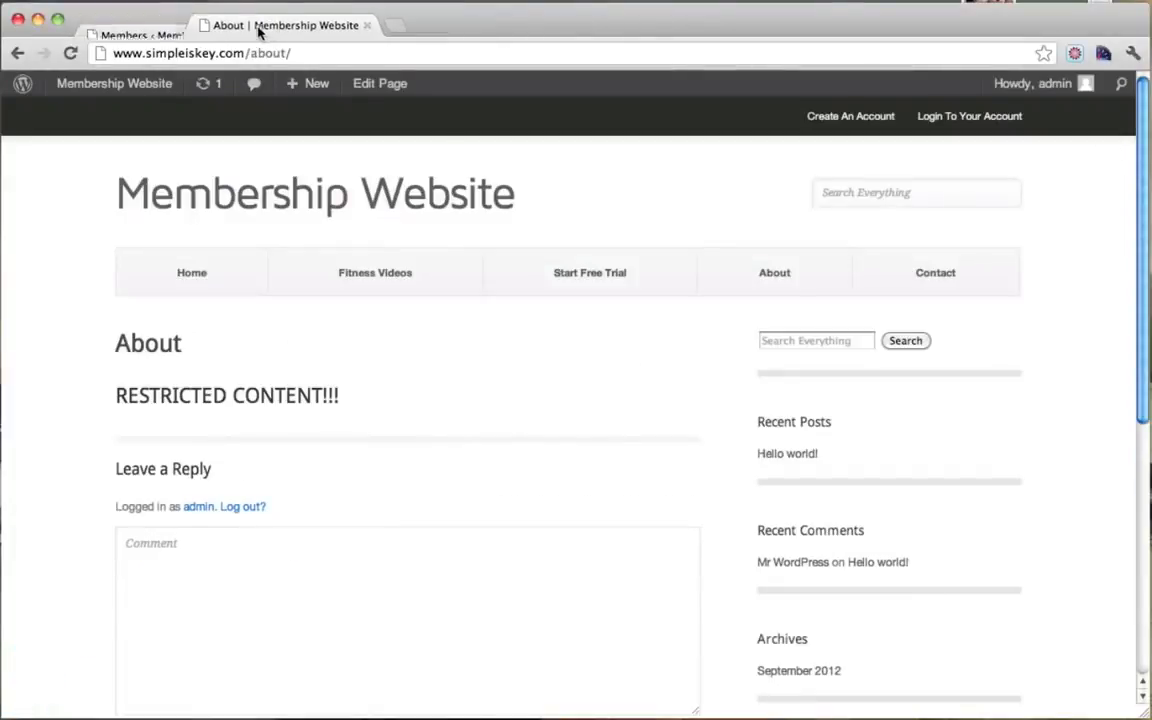
mouse_move(67, 92)
left_click(110, 90)
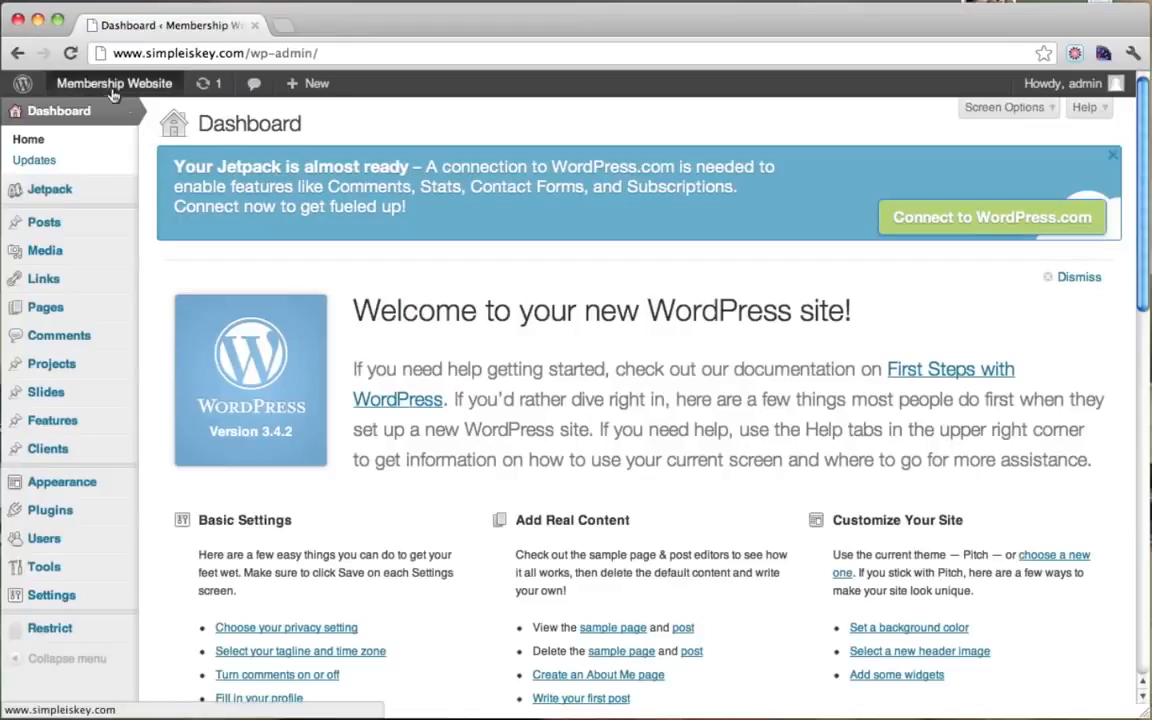
Step: On the live homepage, test the Click Me call-to-action link, then return to the Dashboard
mouse_move(113, 94)
left_click(92, 113)
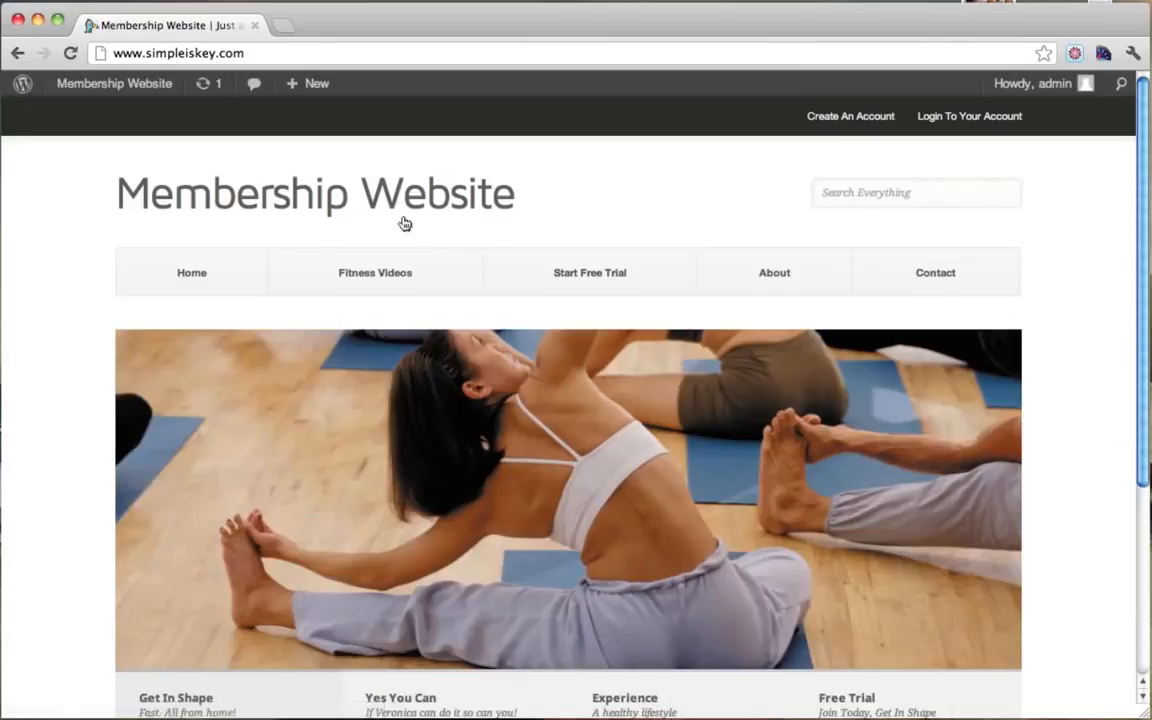
scroll(410, 225, "down", 2)
scroll(480, 320, "up", 2)
scroll(1041, 270, "down", 5)
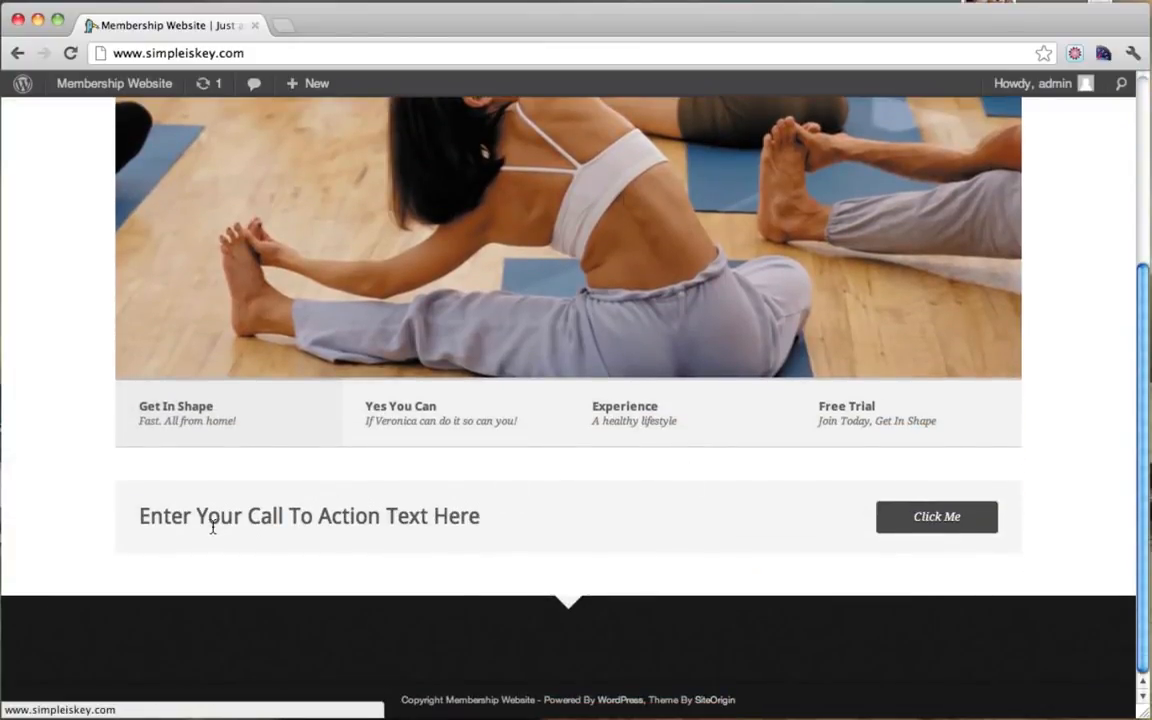
left_click(936, 517)
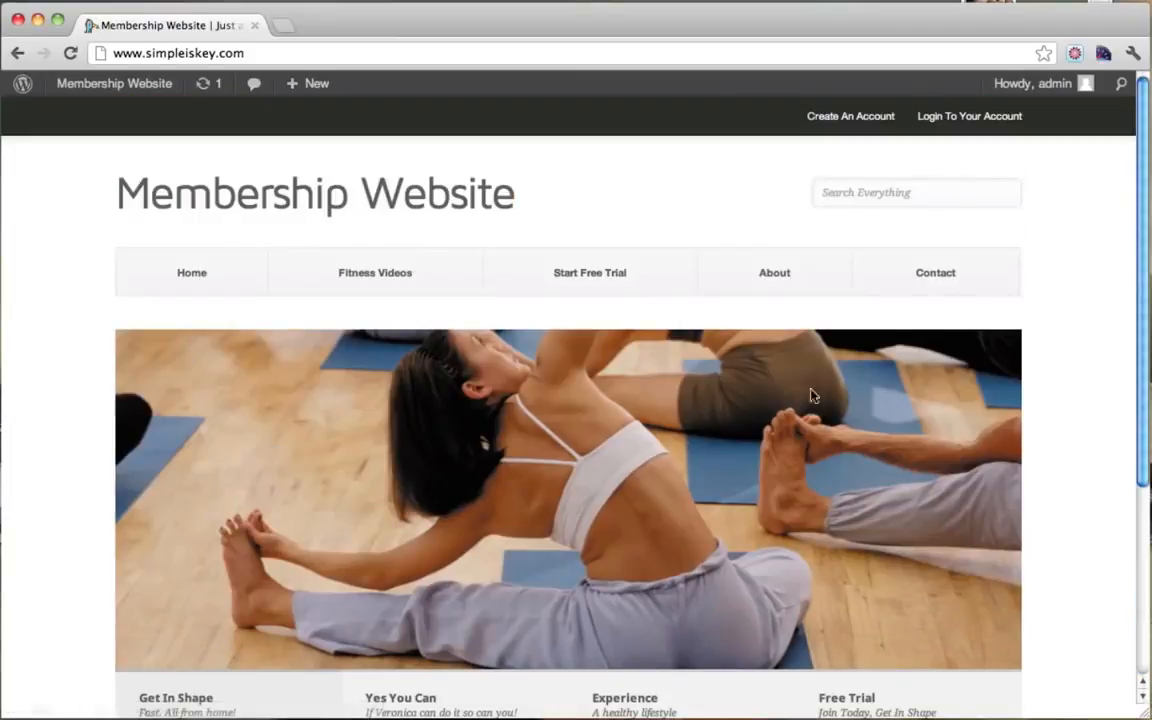
mouse_move(107, 80)
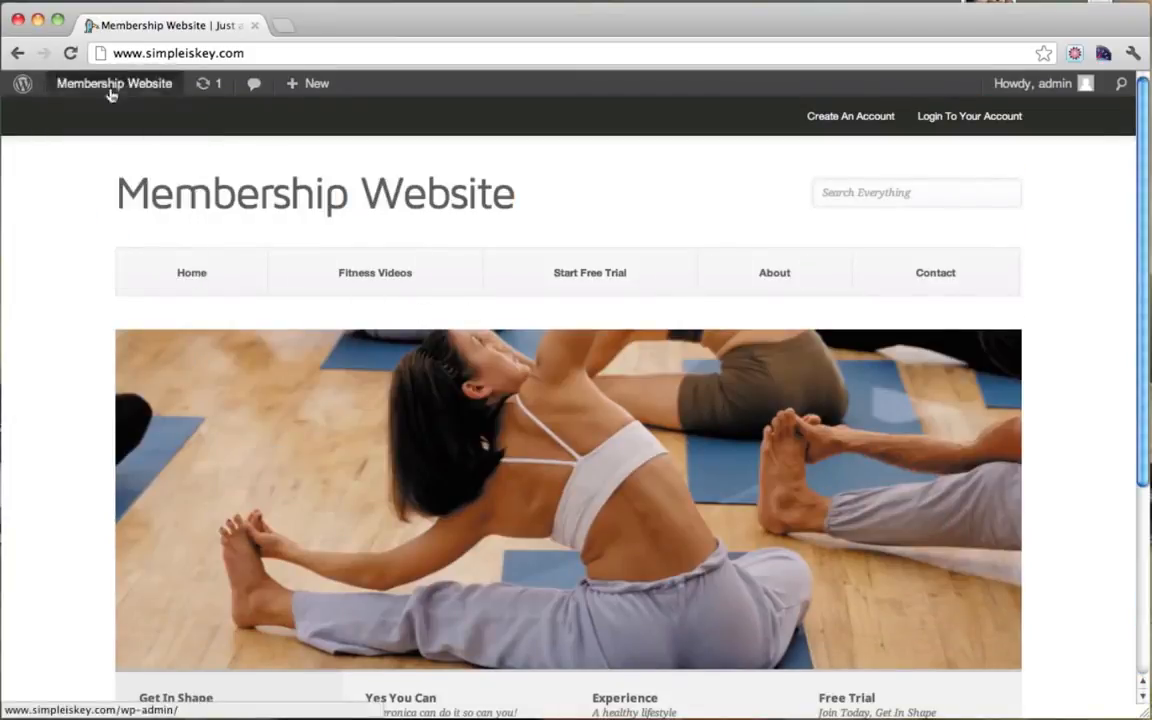
left_click(97, 115)
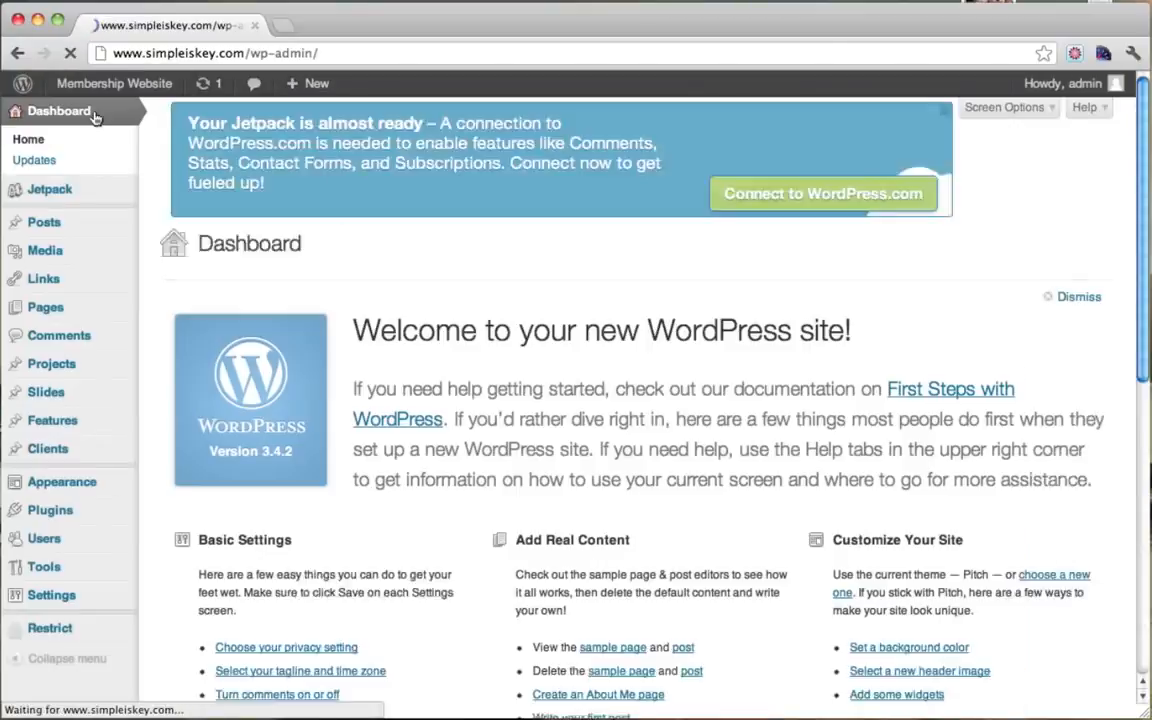
Step: In the Front Page theme settings, set the call-to-action text to 'Start Your Free Trial Today!'
mouse_move(82, 481)
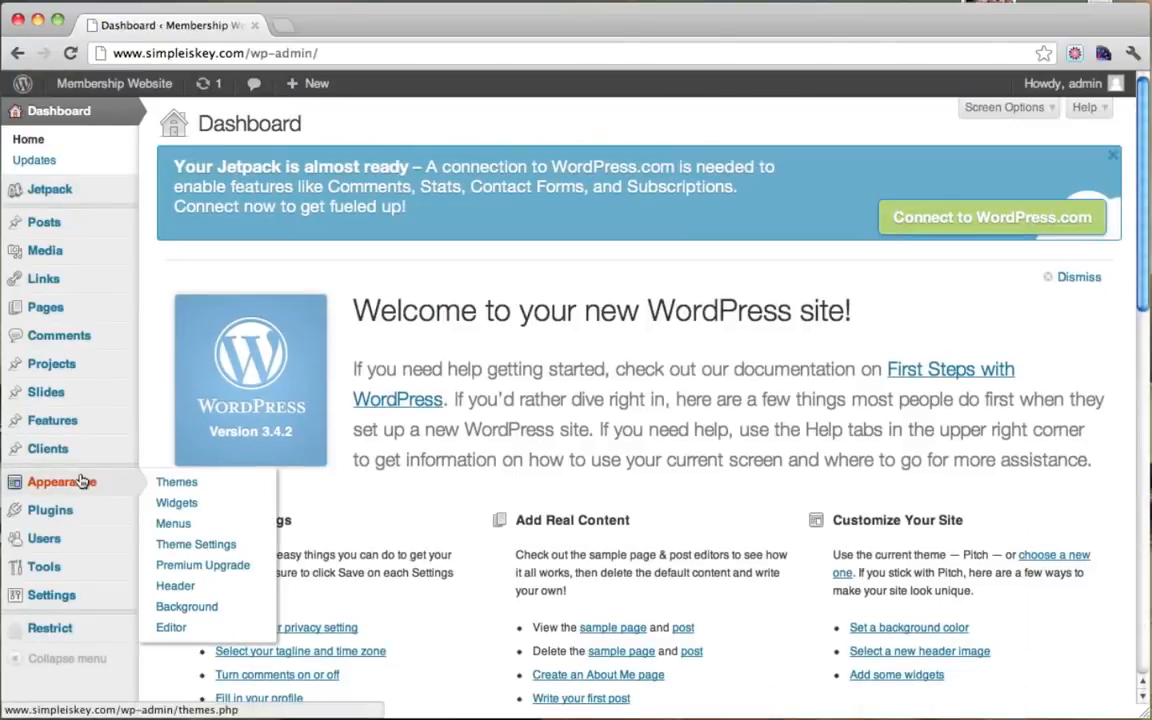
left_click(226, 552)
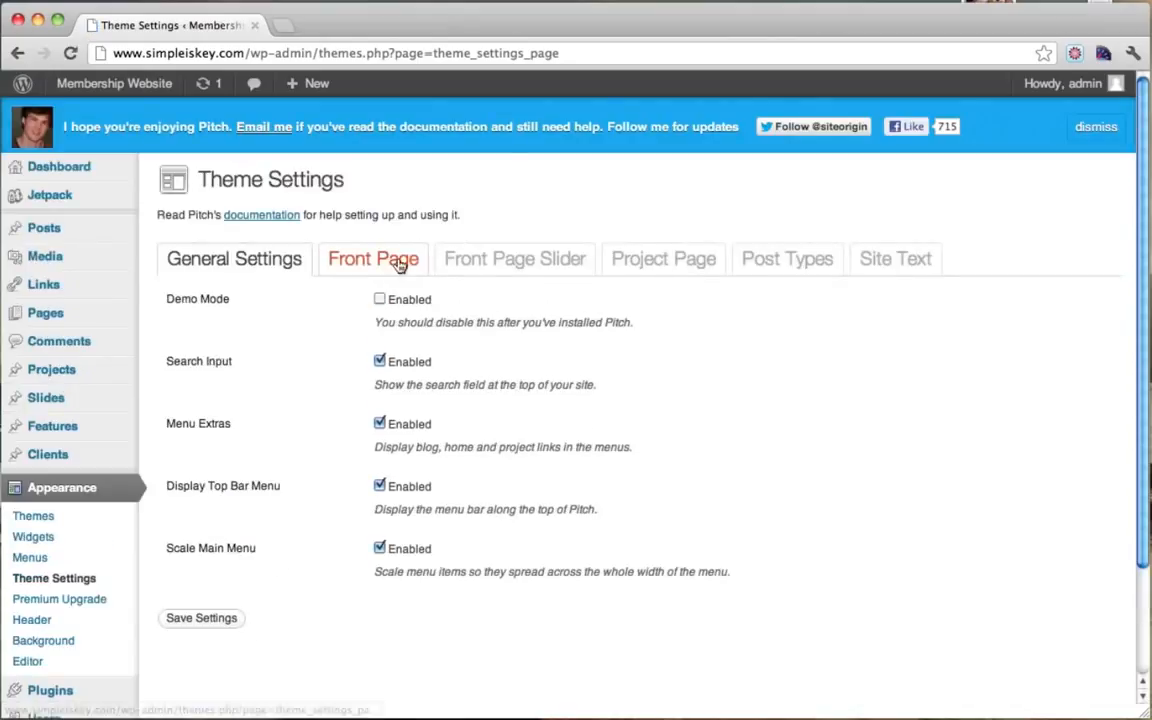
left_click(399, 262)
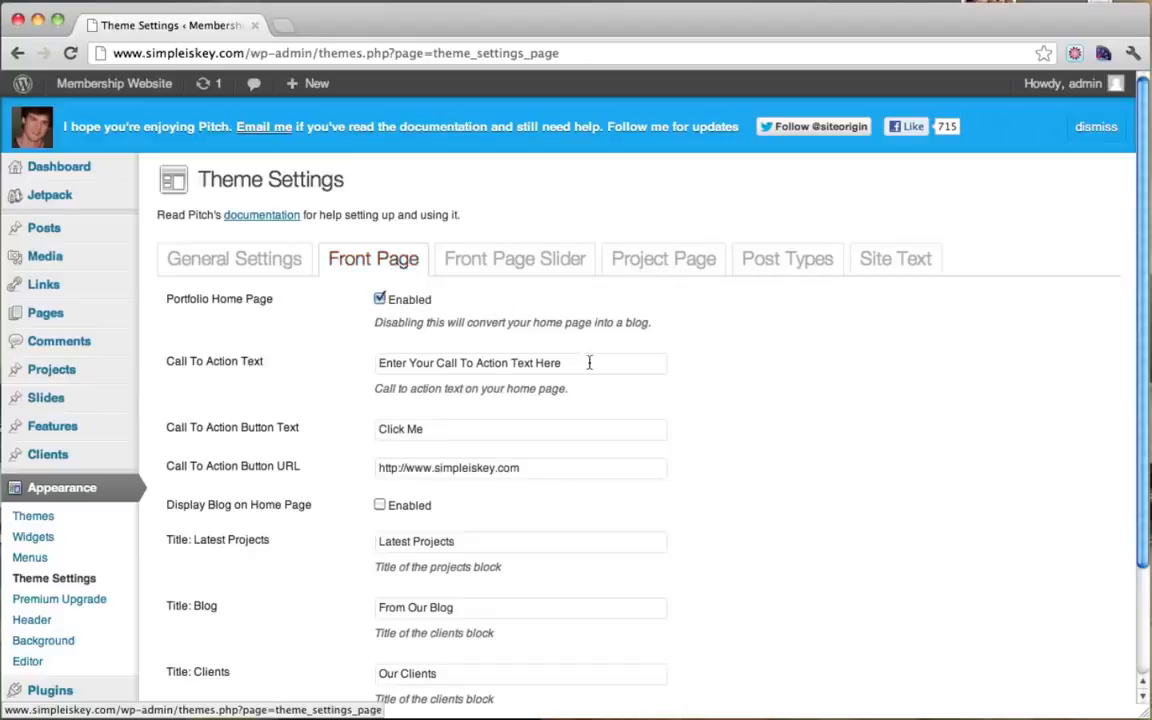
left_click_drag(589, 363, 367, 365)
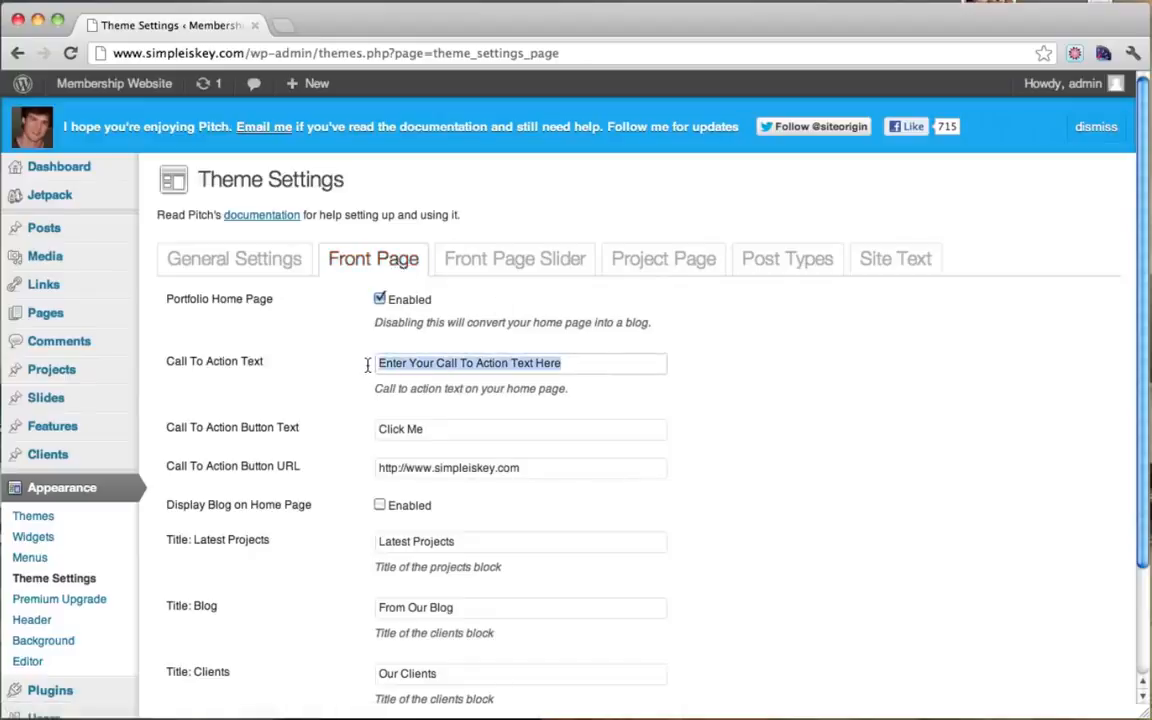
type("St")
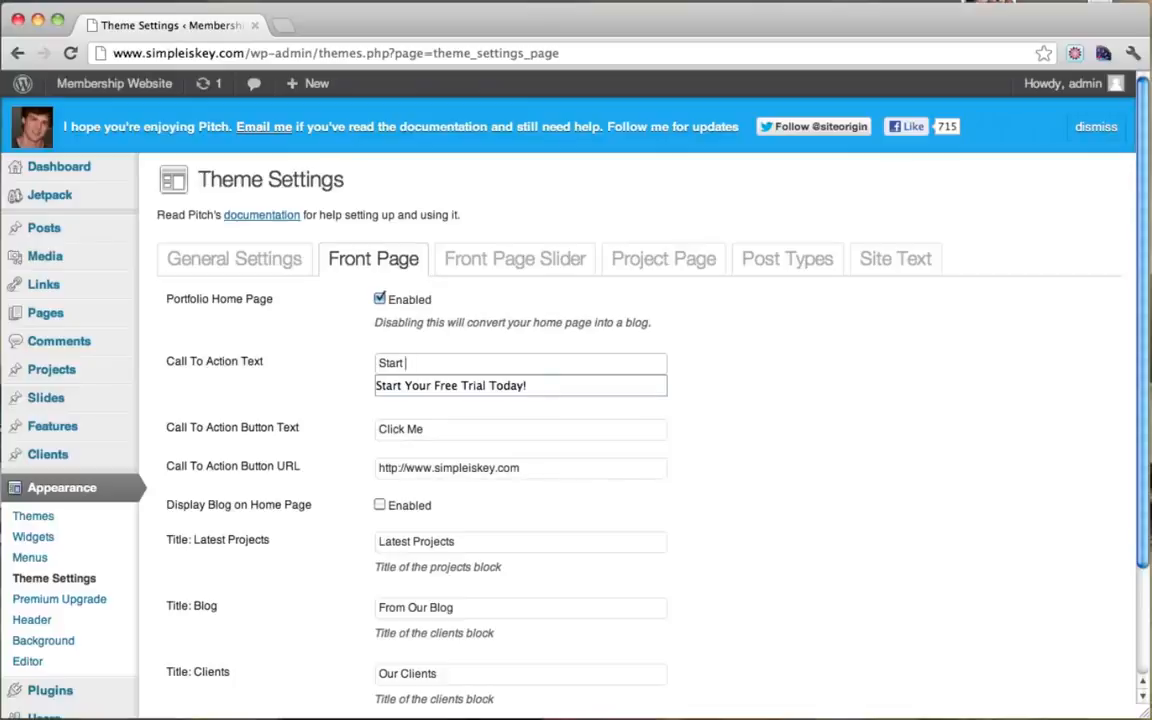
type("art")
key("Down")
key("Return")
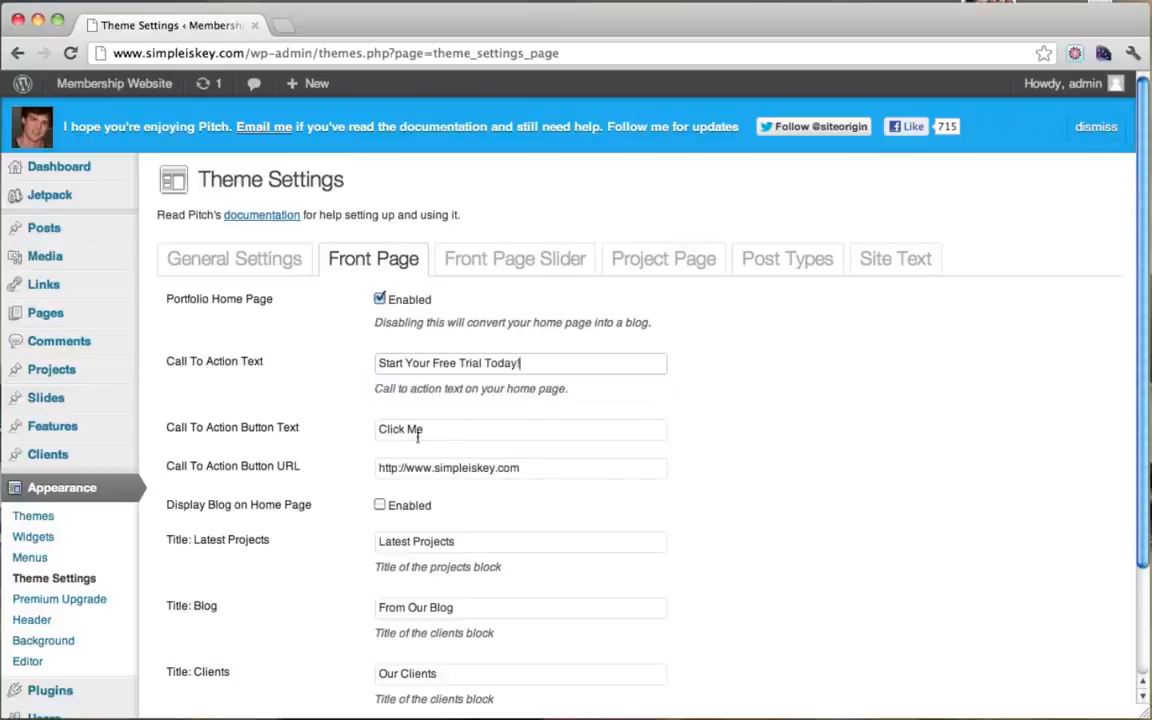
Step: Set the button label to 'Start Free Trial' with URL ending /register, and save
left_click_drag(460, 431, 337, 431)
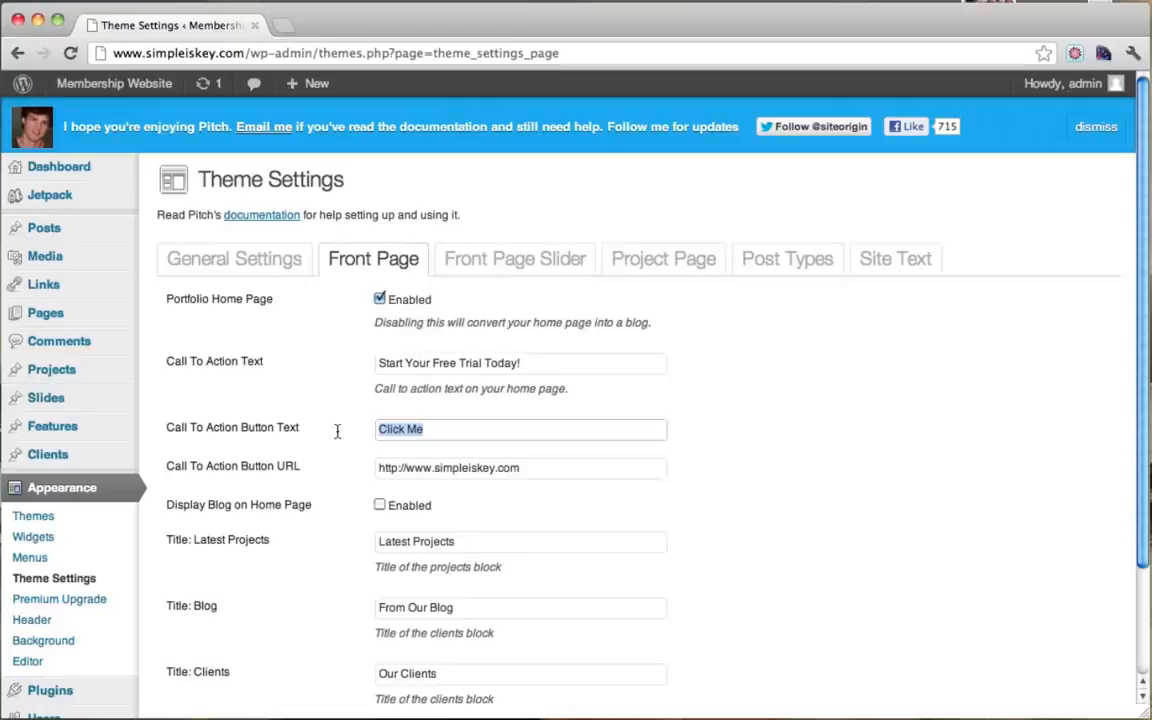
type("Start Free Trial")
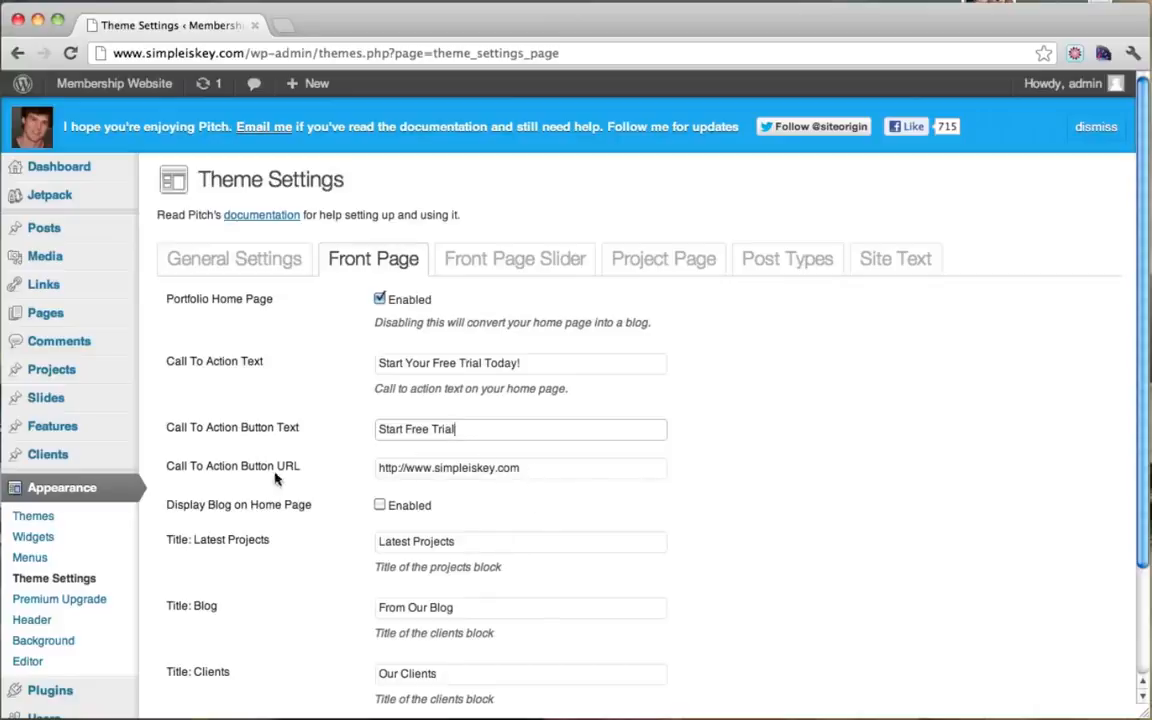
left_click(534, 470)
type("/r")
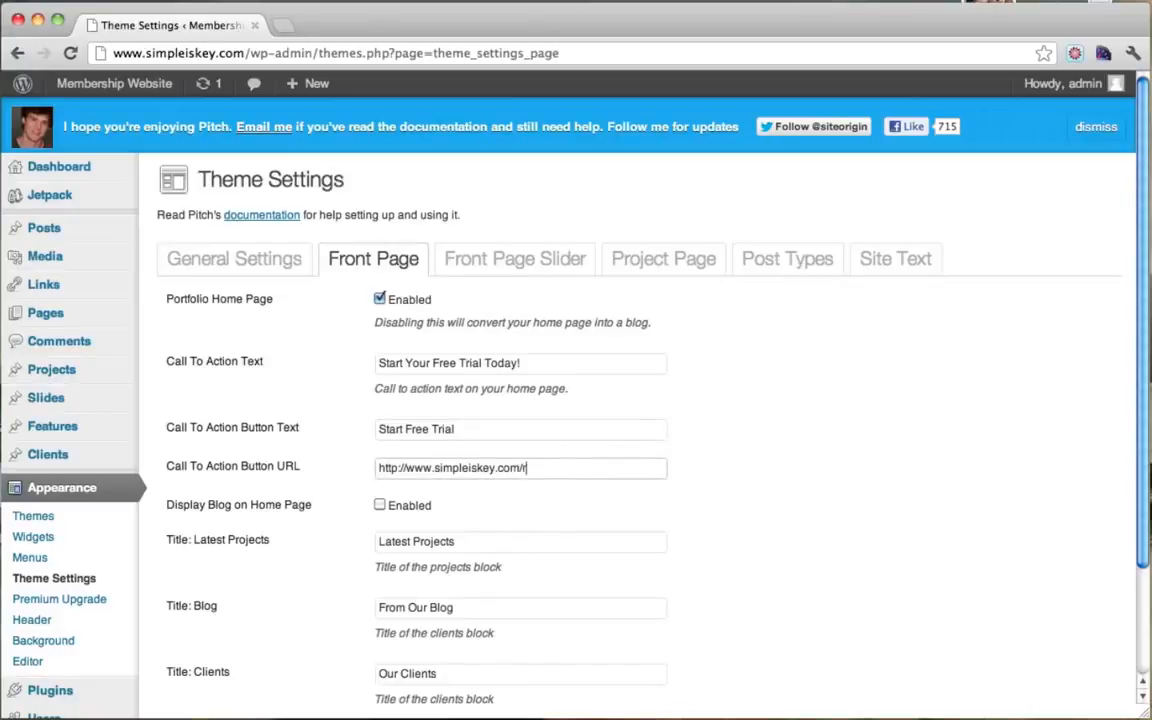
type("ei")
scroll(728, 464, "down", 3)
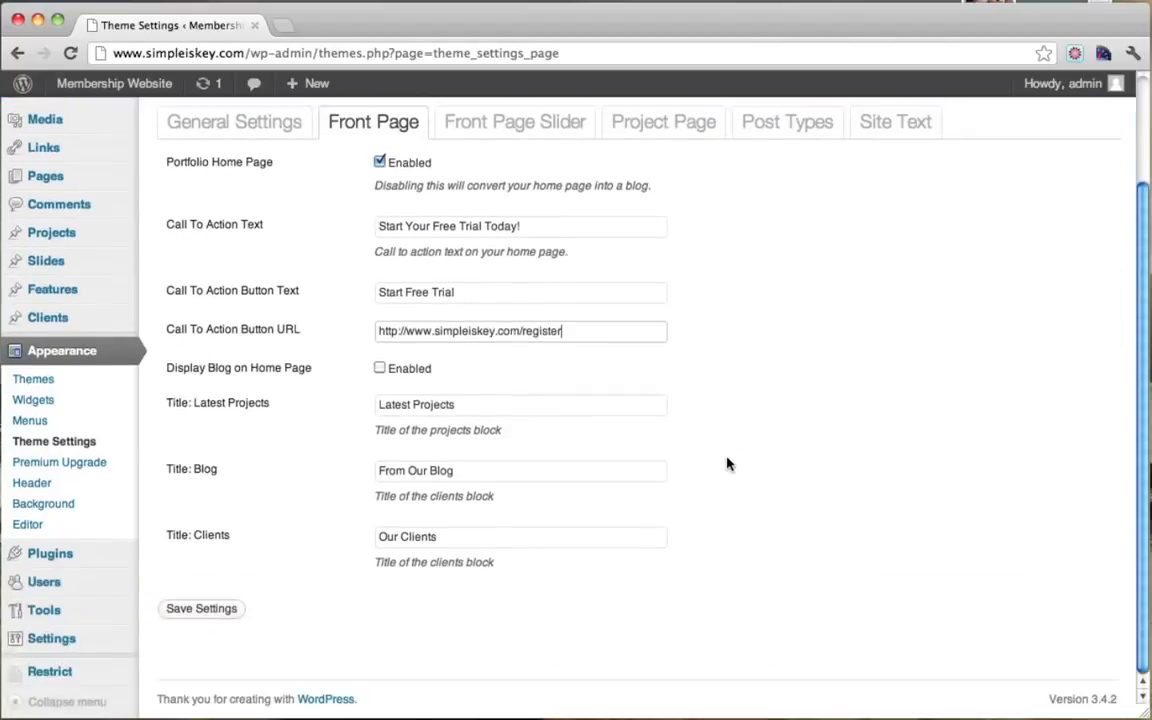
left_click(188, 610)
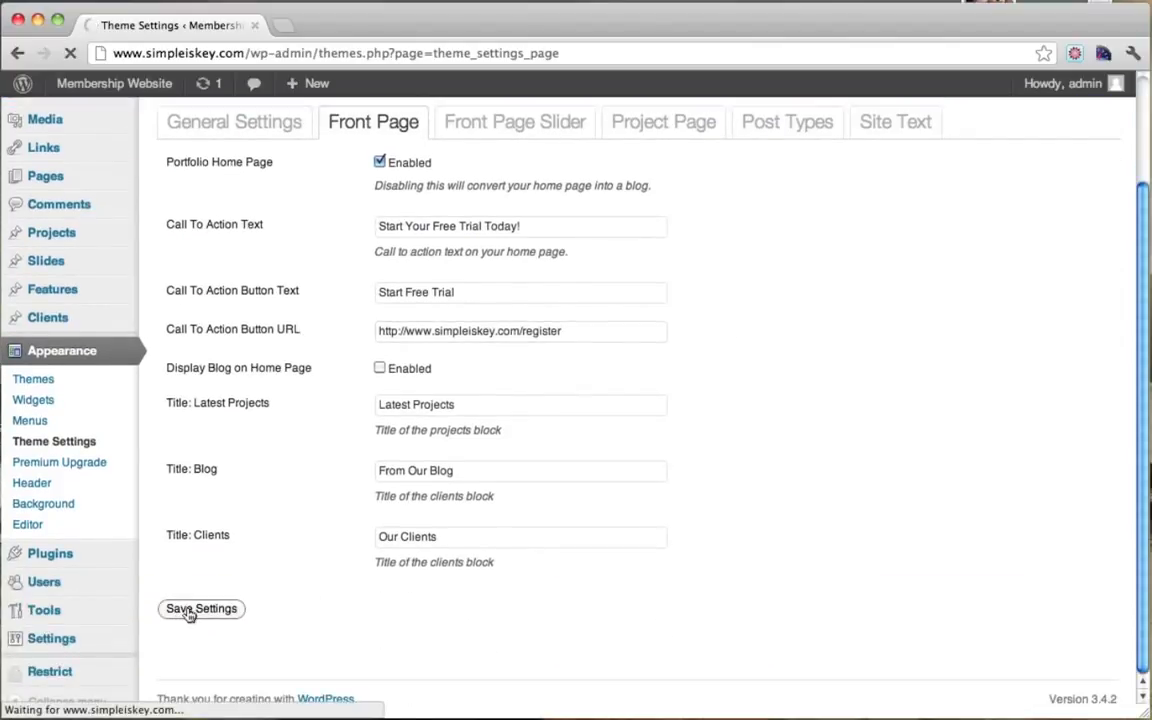
Step: On the live homepage, follow the Start Free Trial button to the Register page
mouse_move(130, 84)
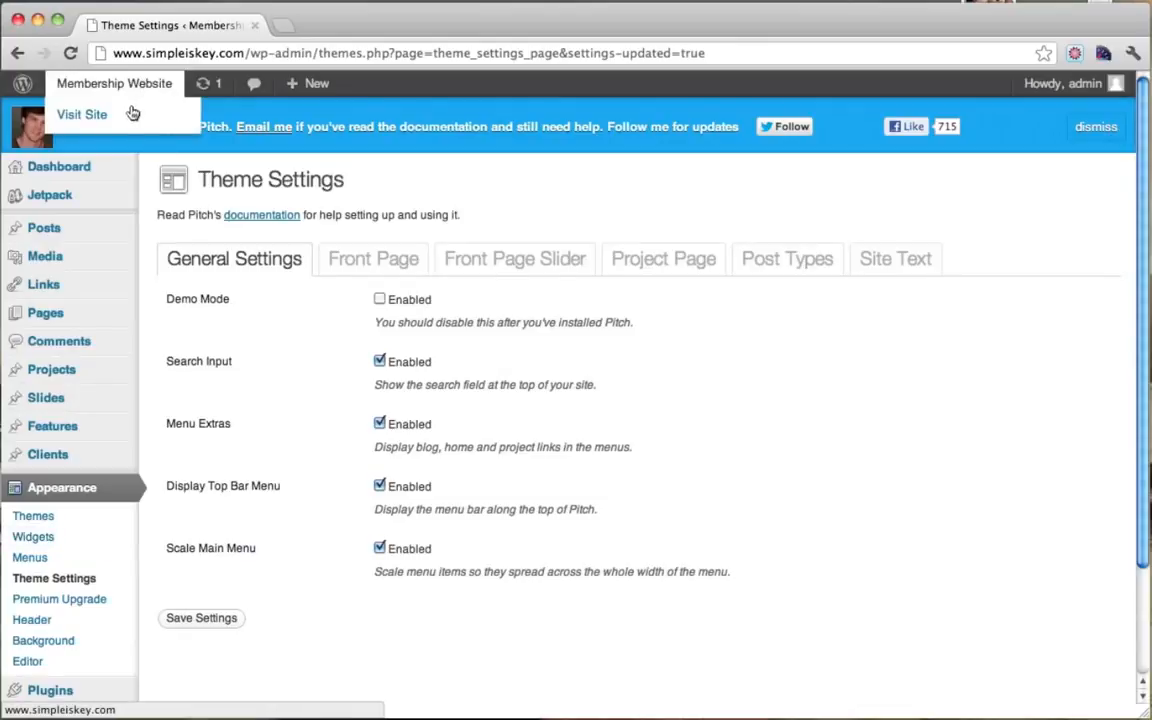
left_click(108, 117)
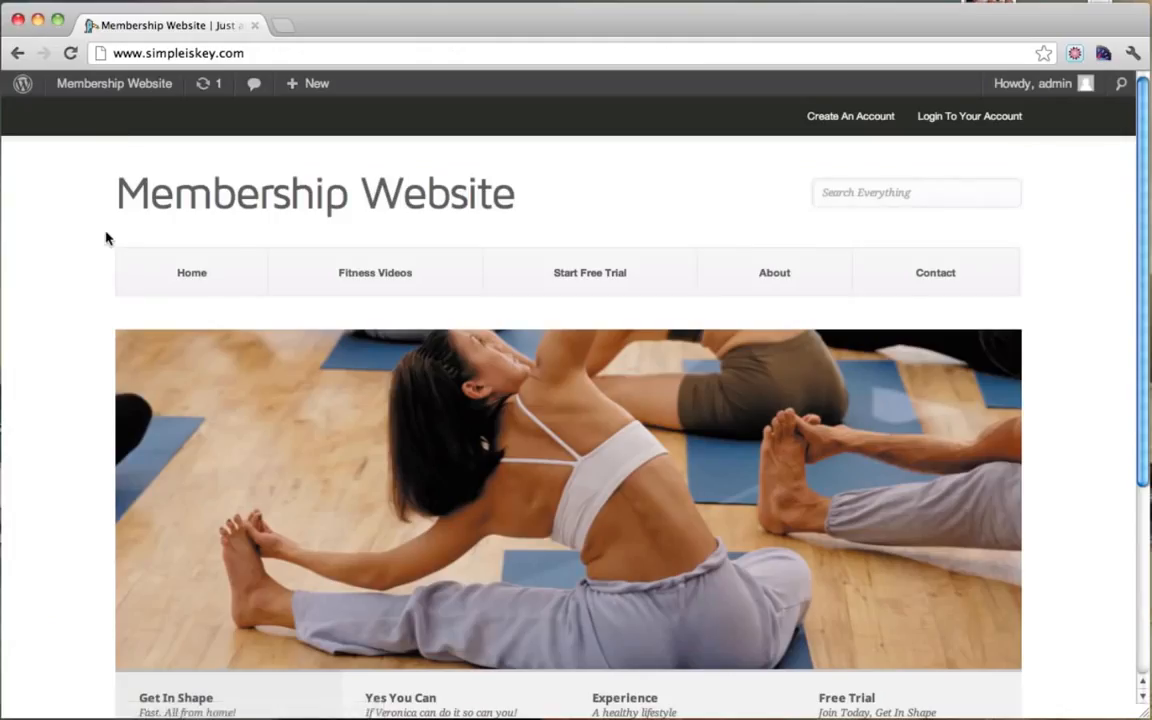
scroll(107, 237, "down", 5)
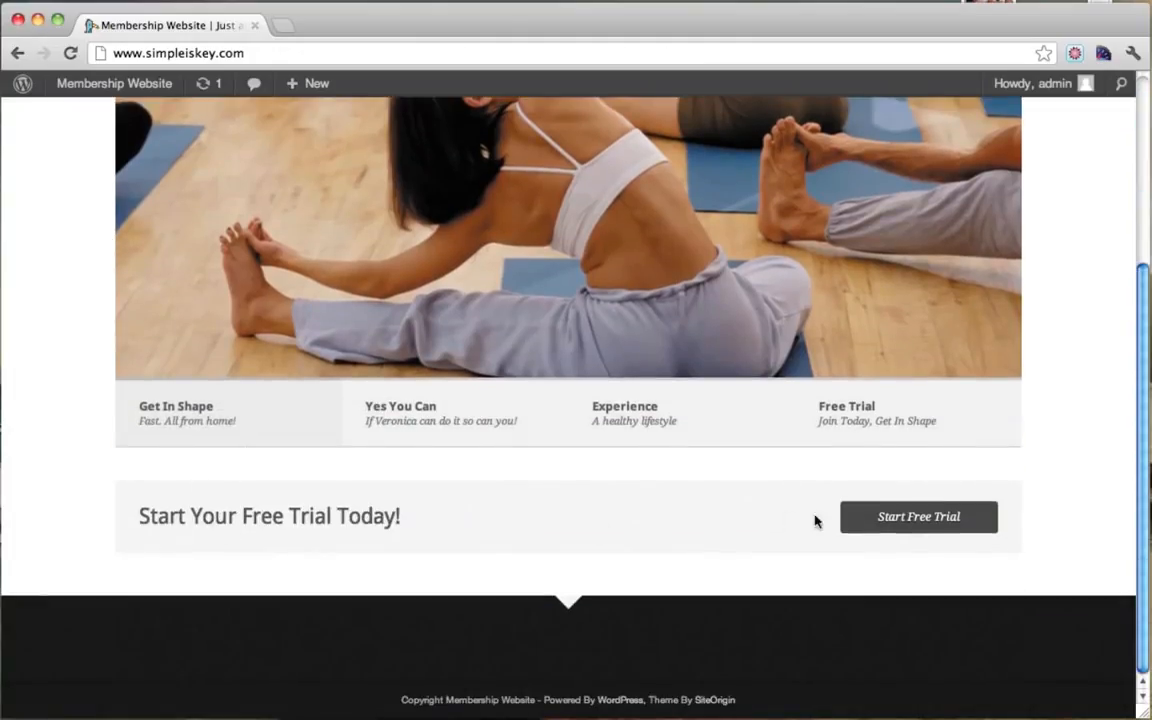
left_click(880, 520)
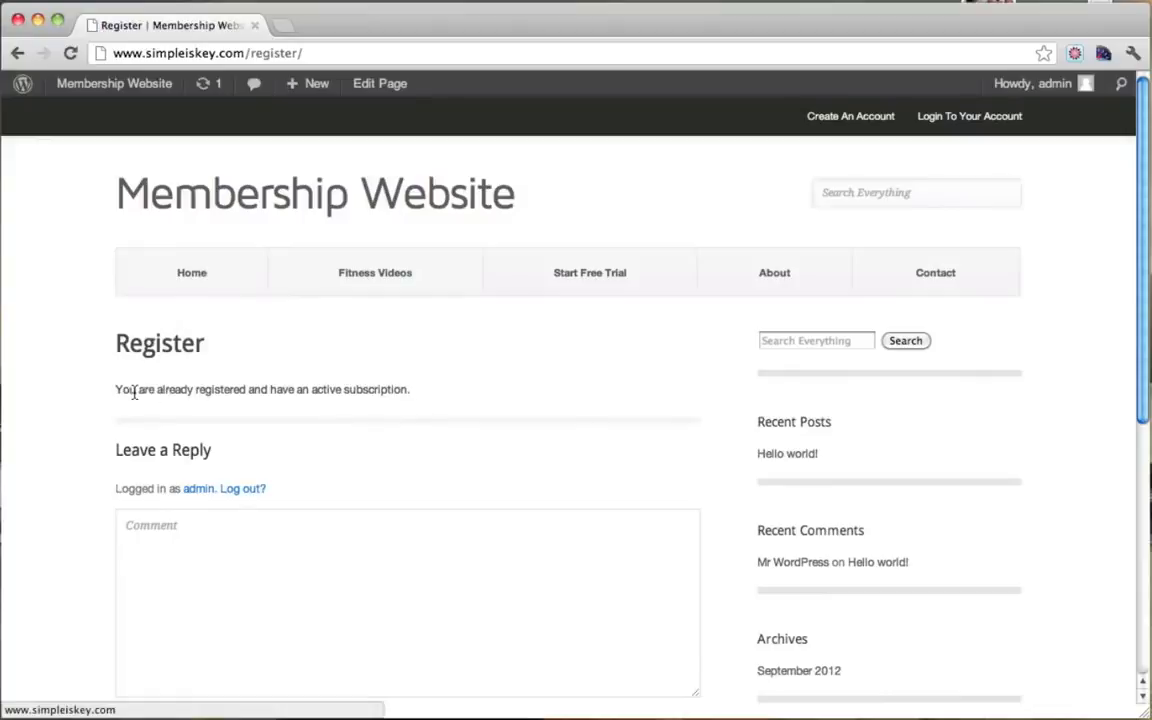
Step: Read the Register page's already-subscribed message, then return to the homepage
left_click_drag(134, 392, 423, 393)
left_click(340, 389)
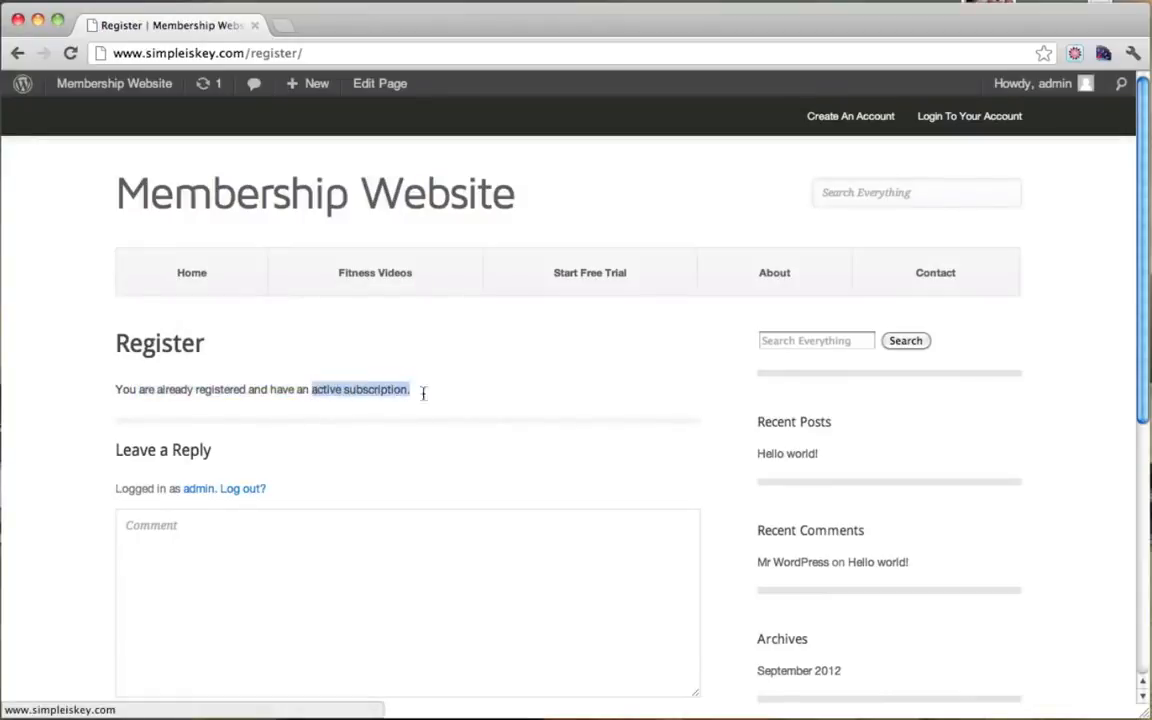
left_click(386, 396)
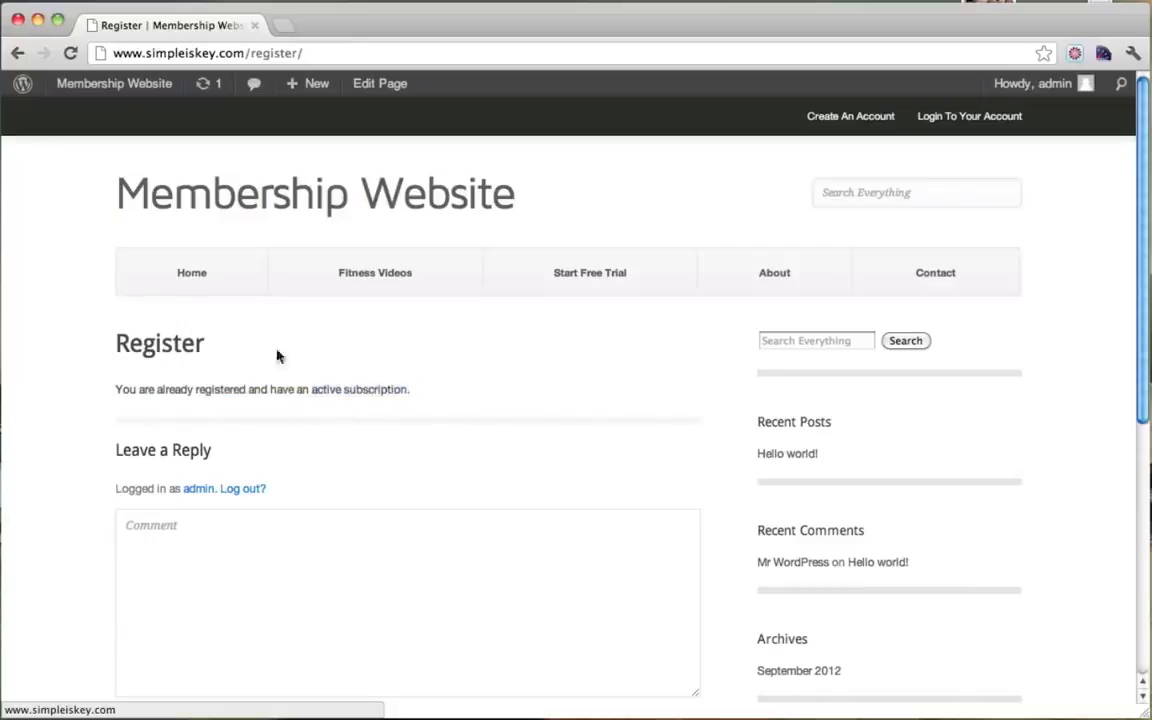
mouse_move(145, 86)
left_click(178, 289)
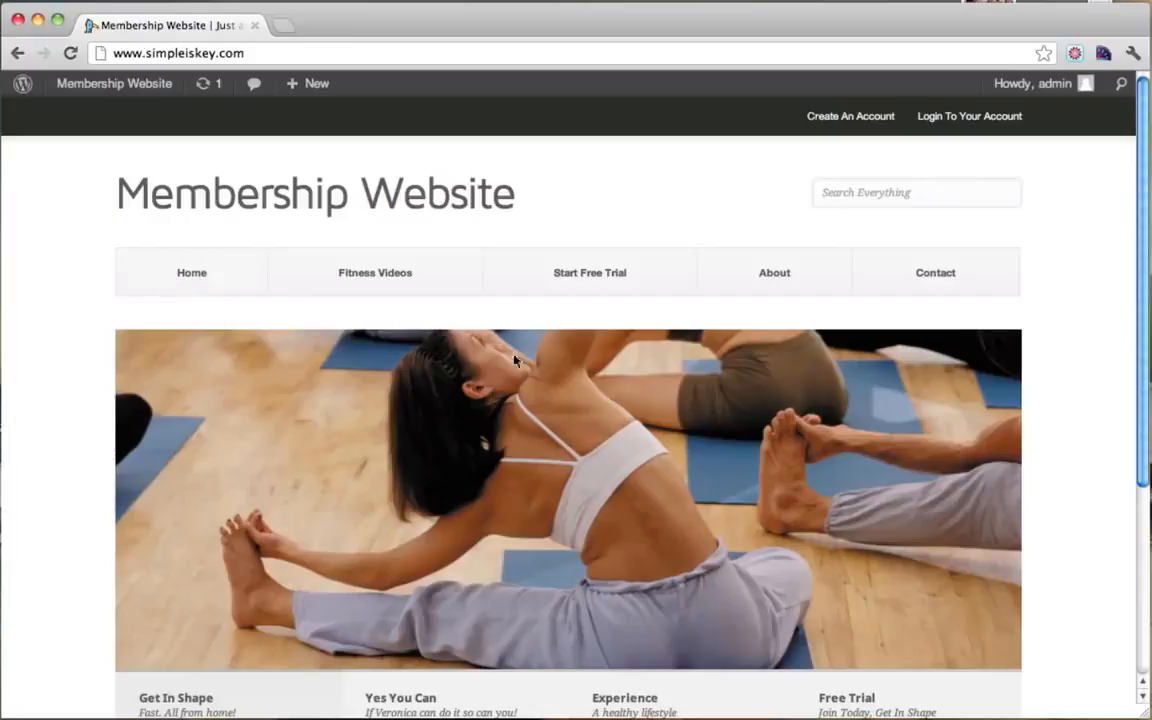
Step: Open Fitness Videos from the main menu and scroll through its placeholder text
left_click(383, 281)
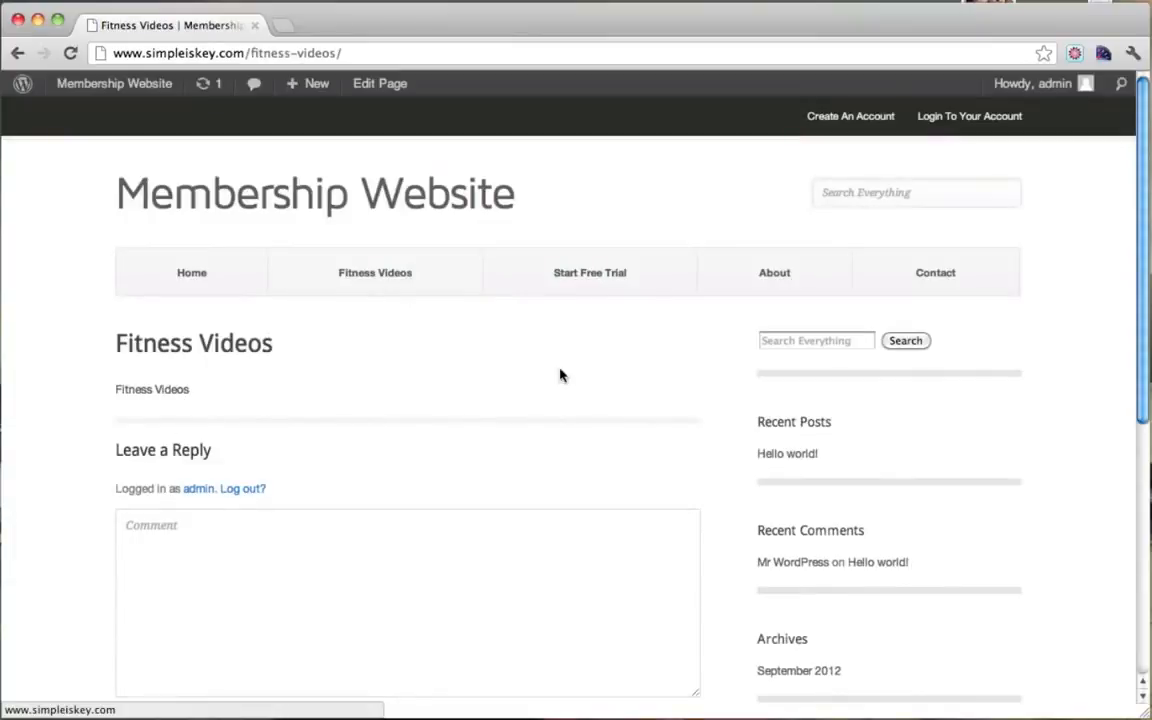
scroll(560, 400, "down", 5)
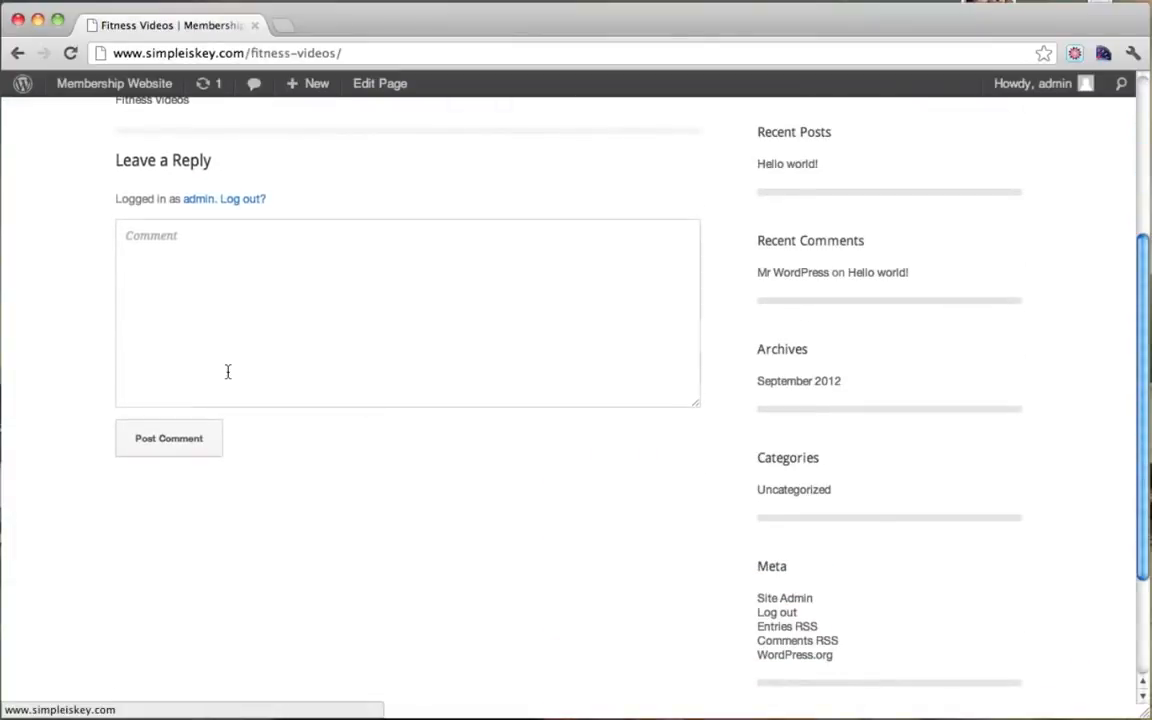
scroll(226, 374, "up", 5)
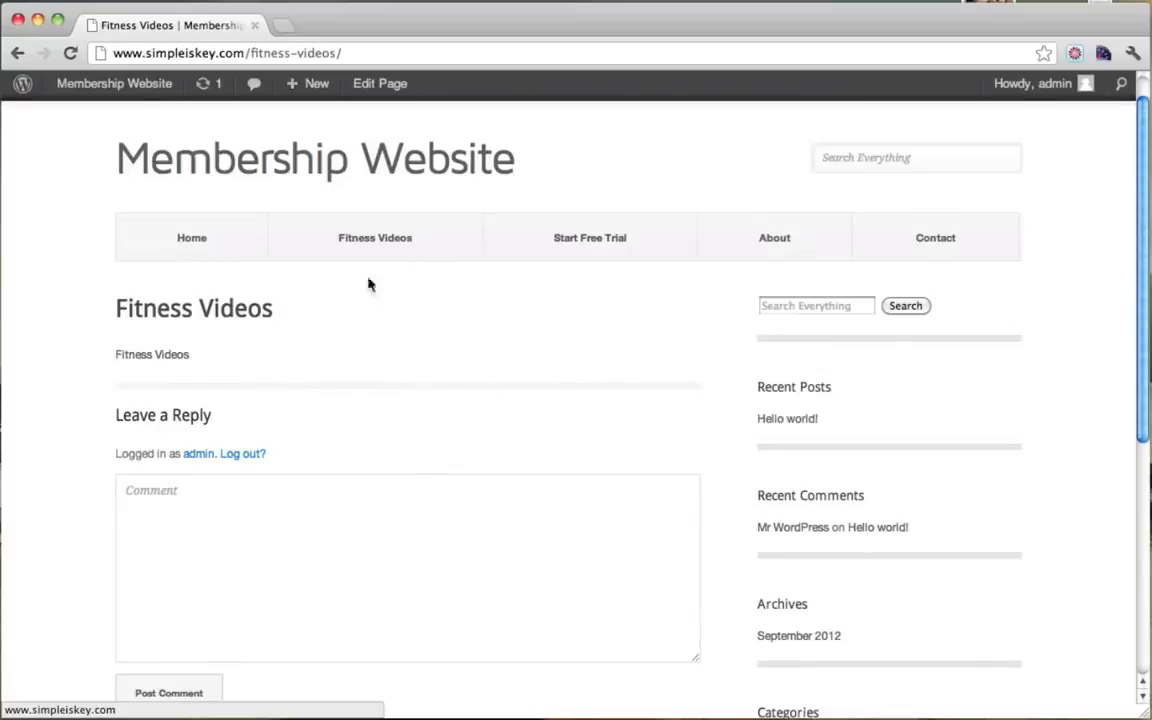
Step: From the Dashboard's Pages list, open the Fitness Videos page for editing
mouse_move(113, 92)
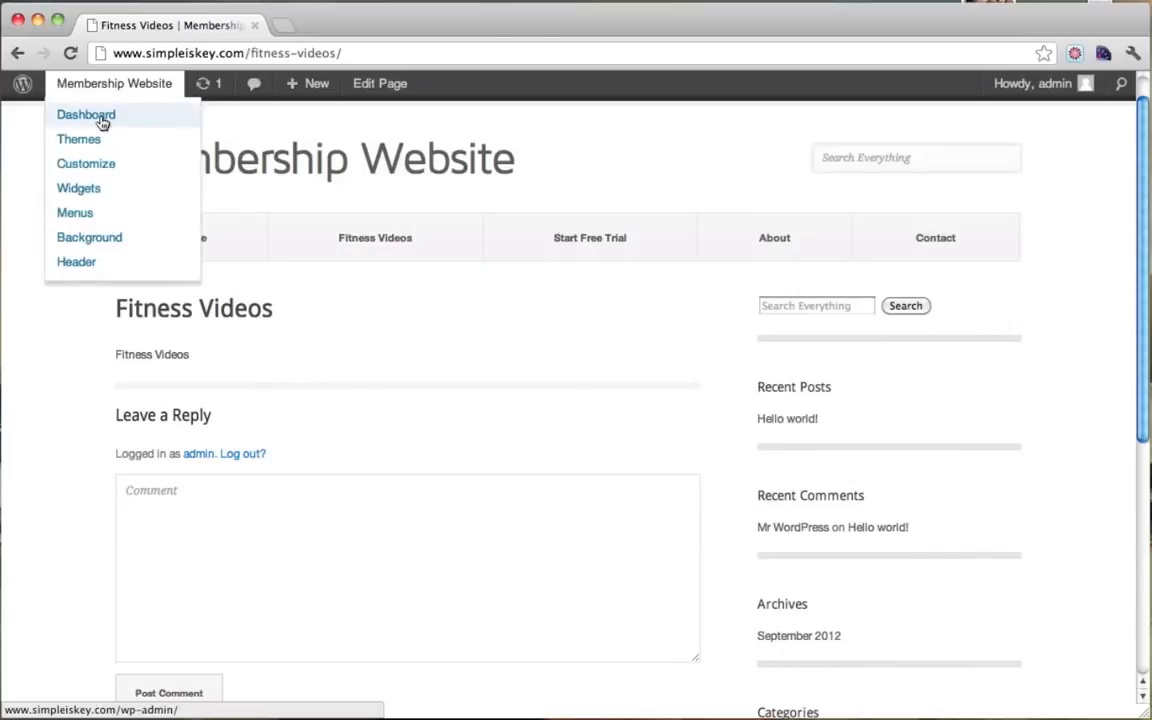
left_click(100, 117)
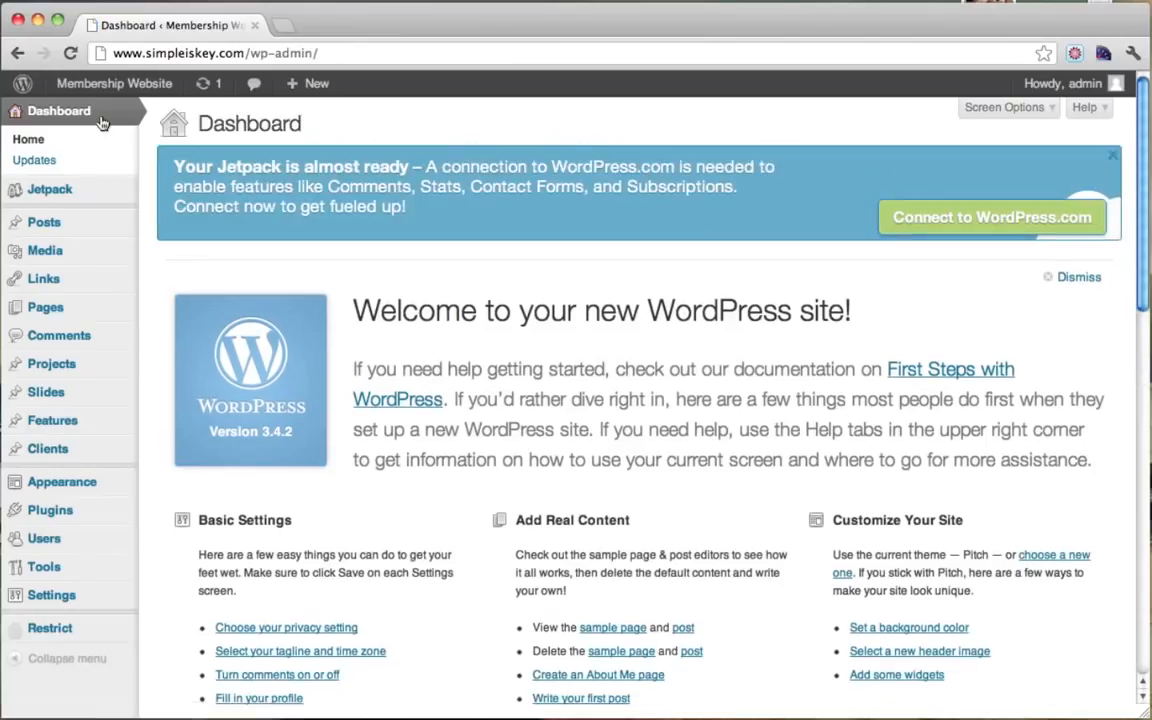
left_click(74, 316)
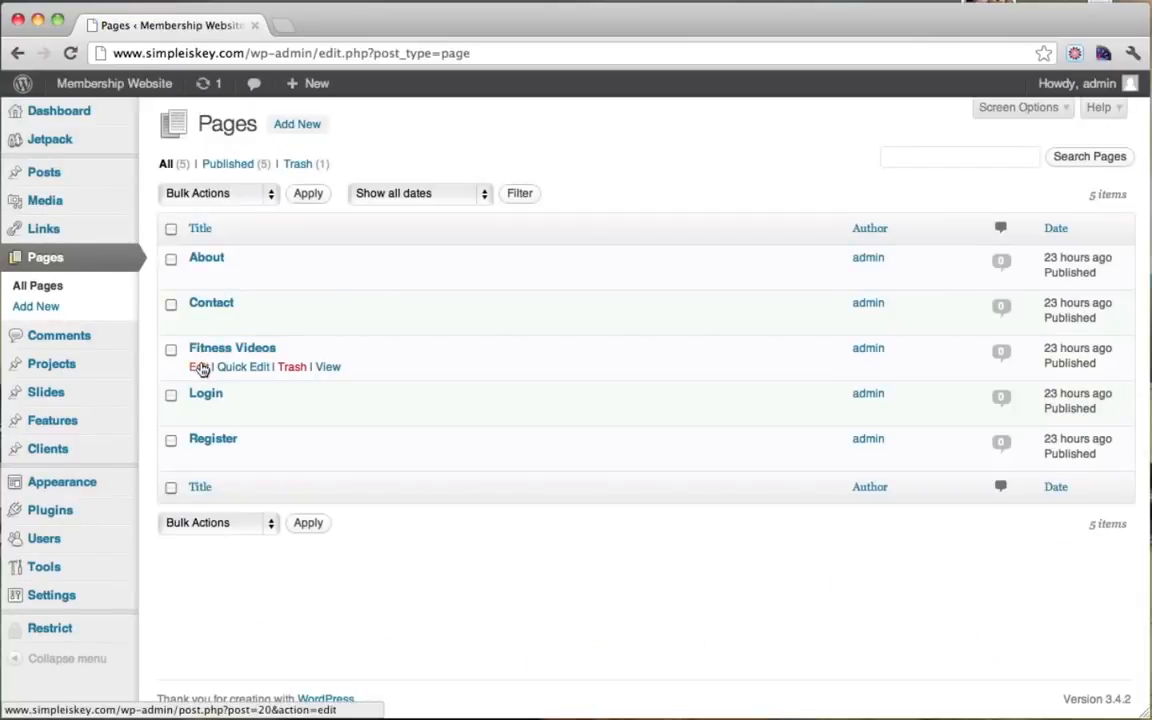
left_click(200, 367)
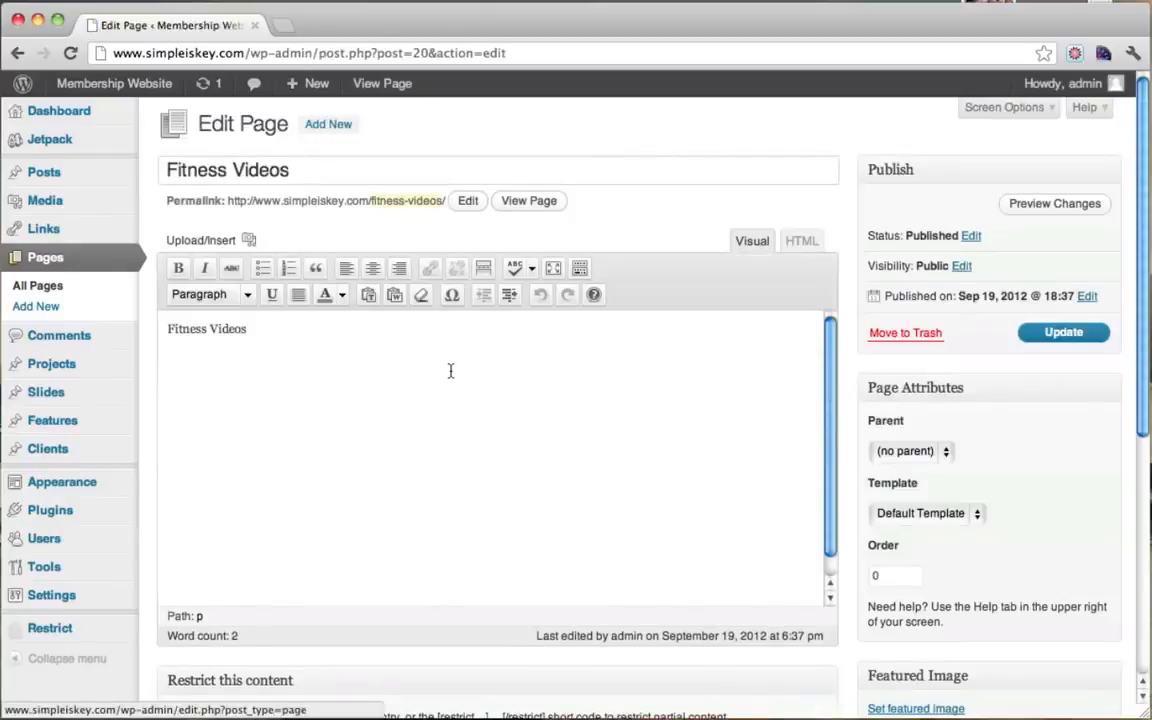
Step: Delete all the page's body text, choose the Blog template, and update the page
key("super+a")
key("BackSpace")
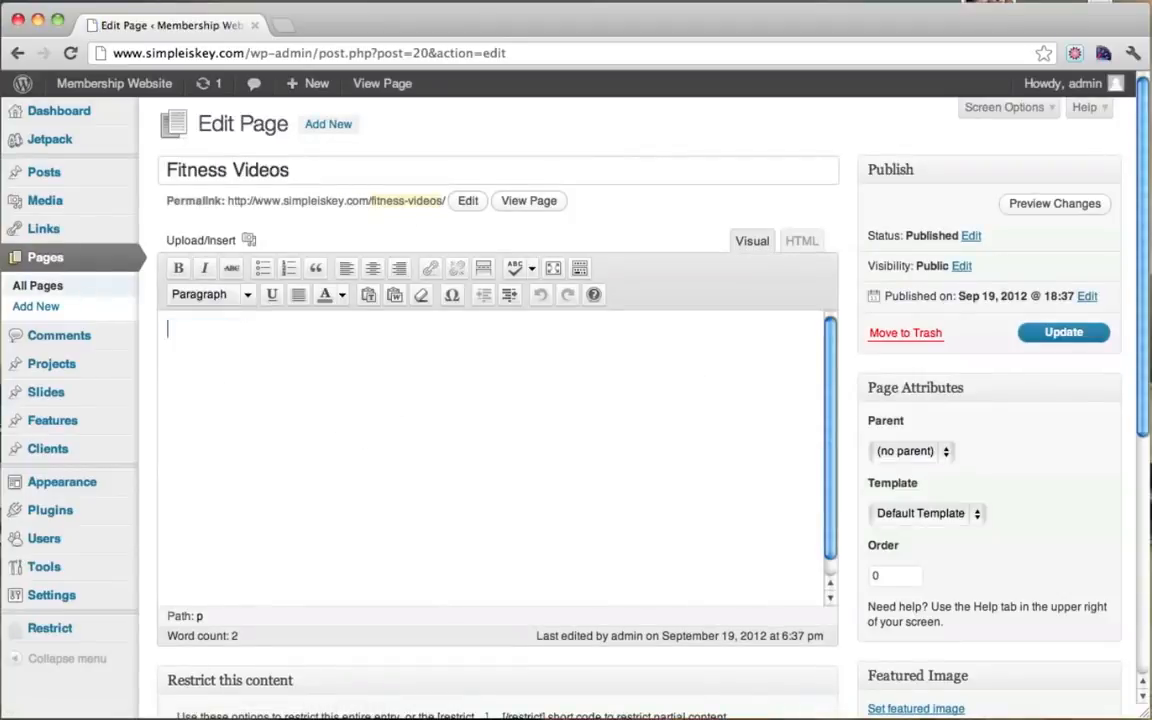
left_click(975, 515)
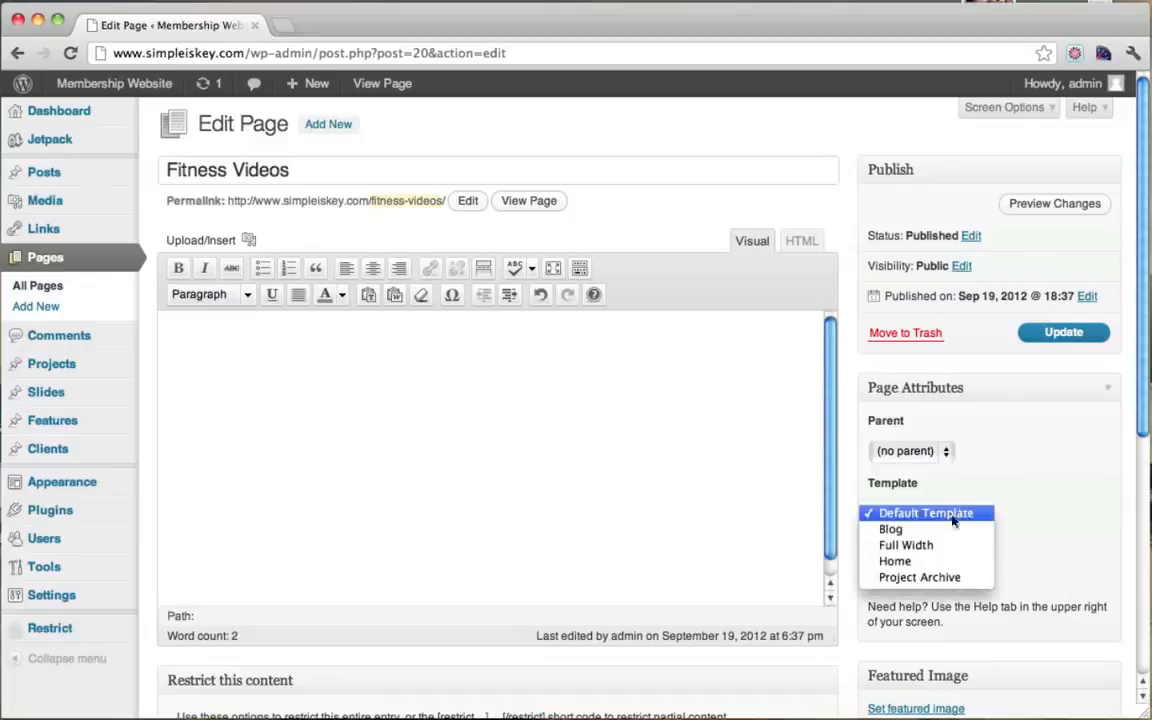
left_click(922, 535)
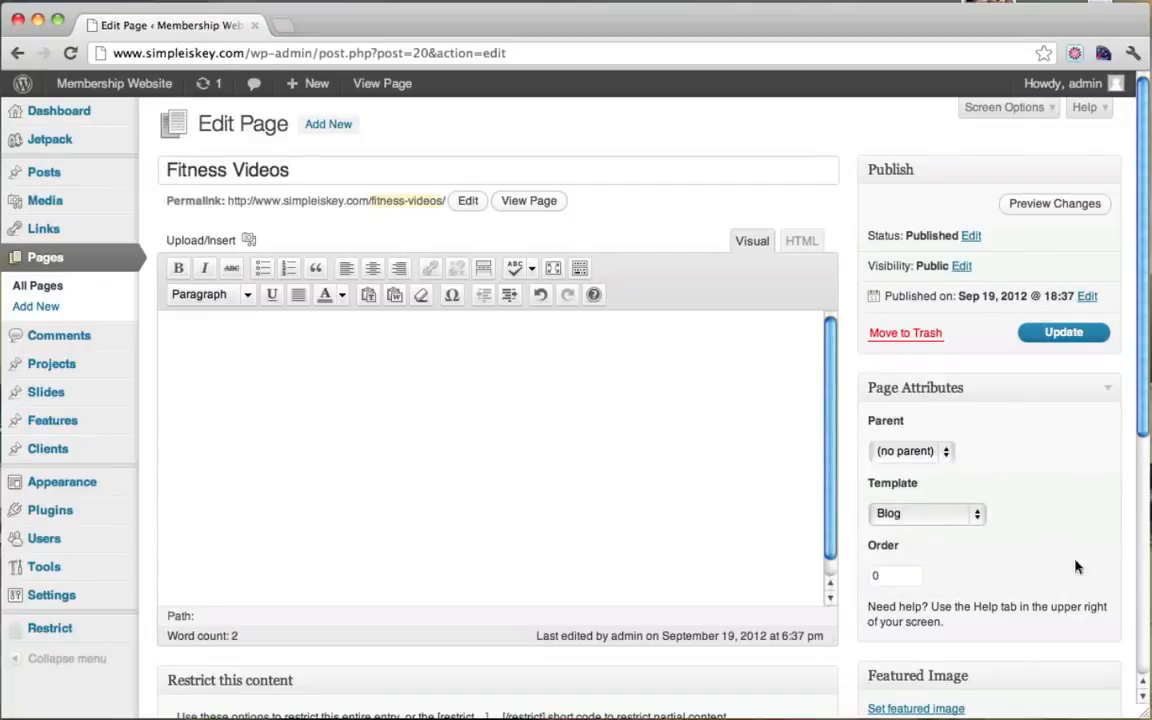
left_click(1064, 334)
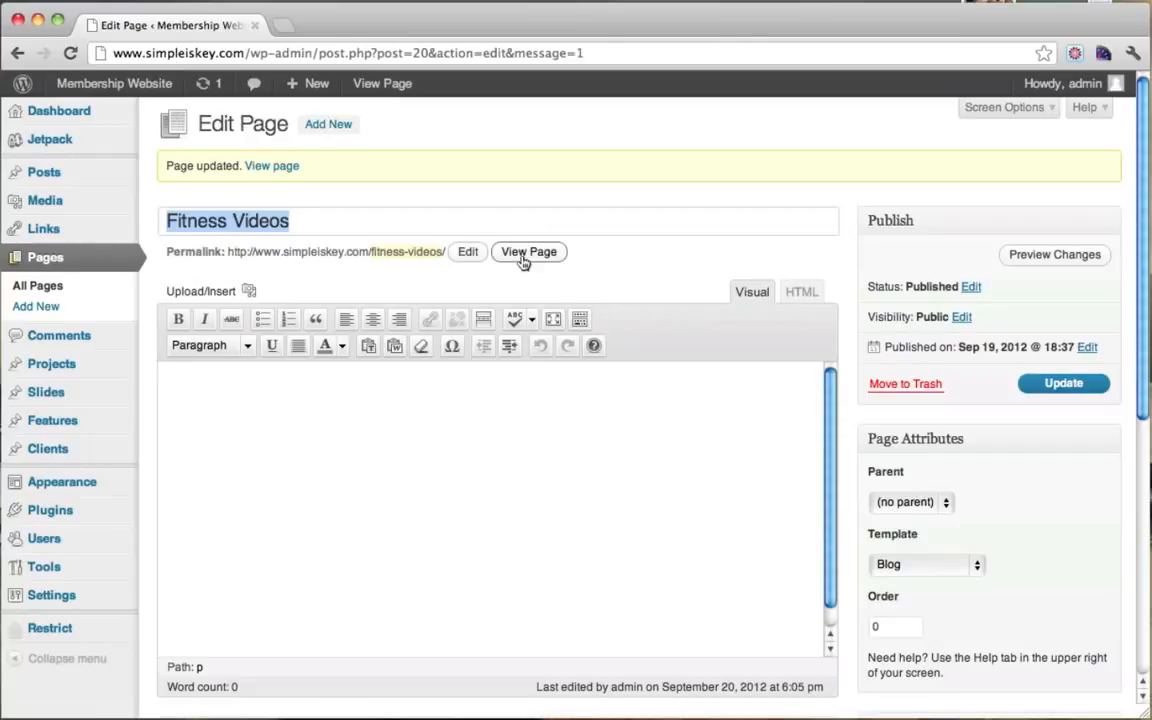
Step: View the updated Fitness Videos page, which still lists the Hello world! post
left_click(520, 253)
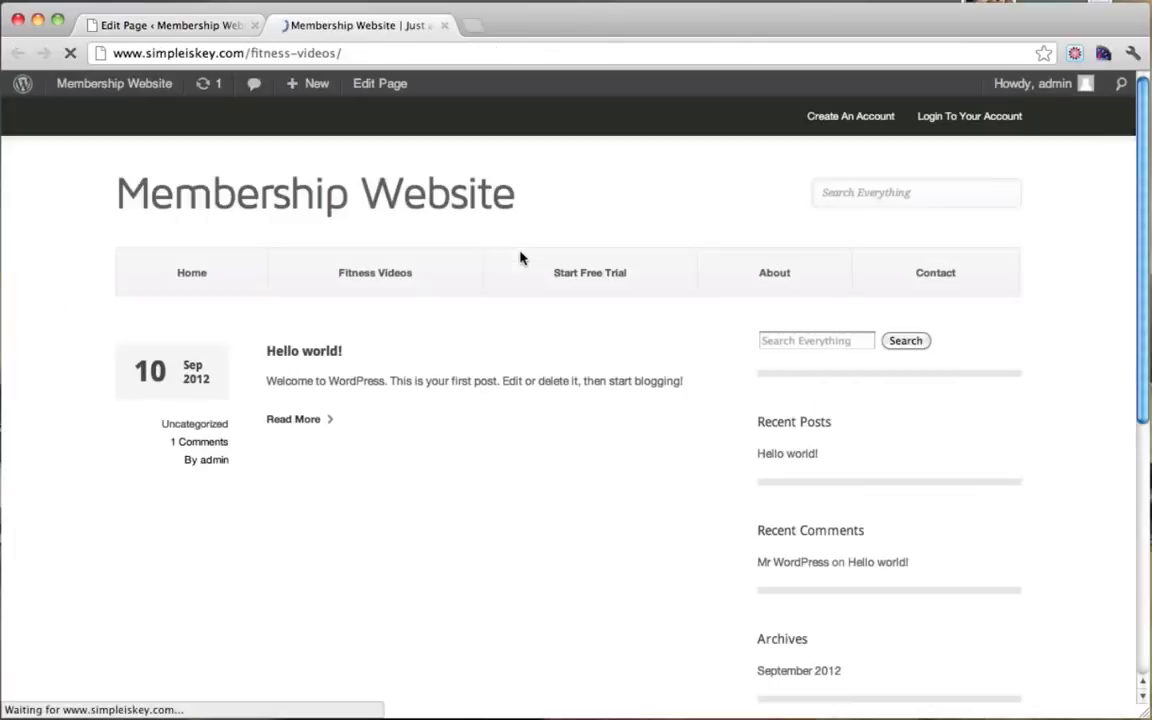
scroll(488, 321, "down", 1)
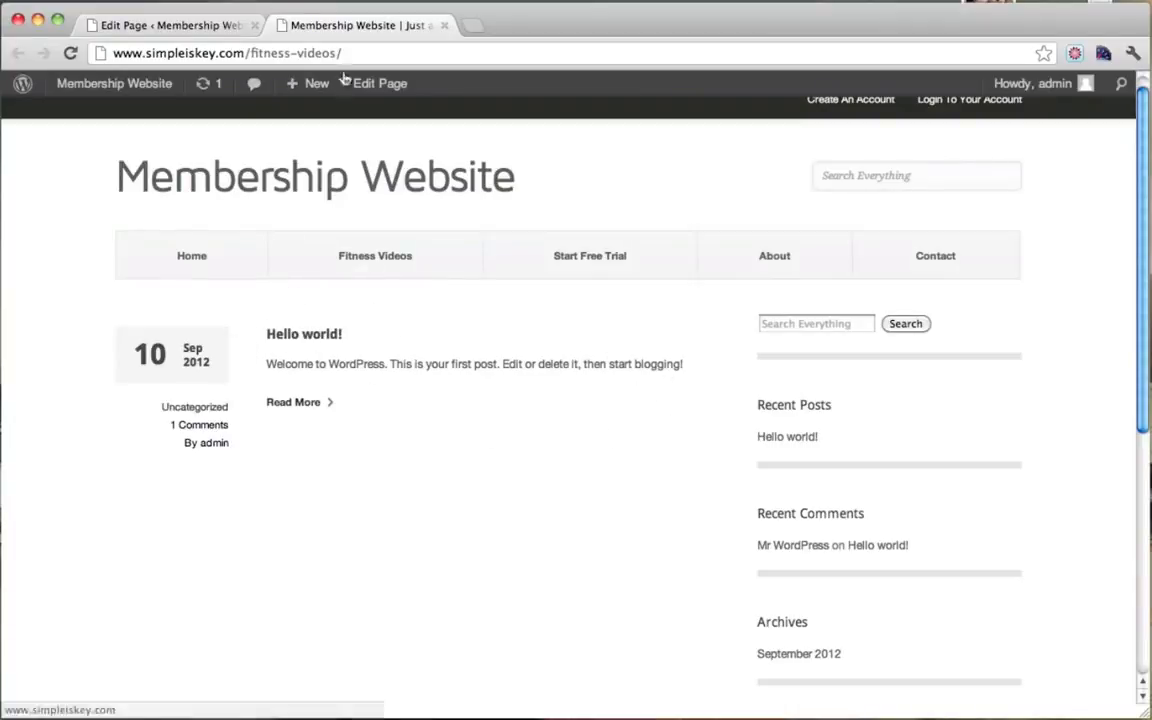
left_click(188, 33)
mouse_move(90, 180)
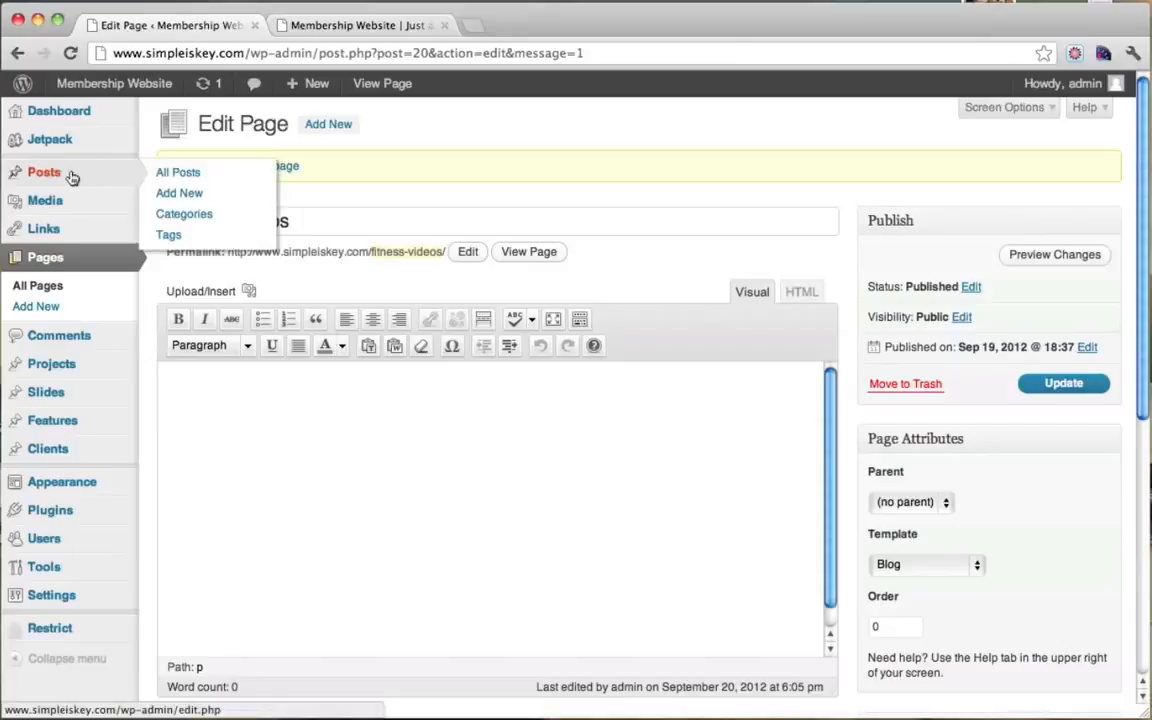
Step: Trash the Hello world! post and reload the Fitness Videos page to confirm it's empty
left_click(72, 177)
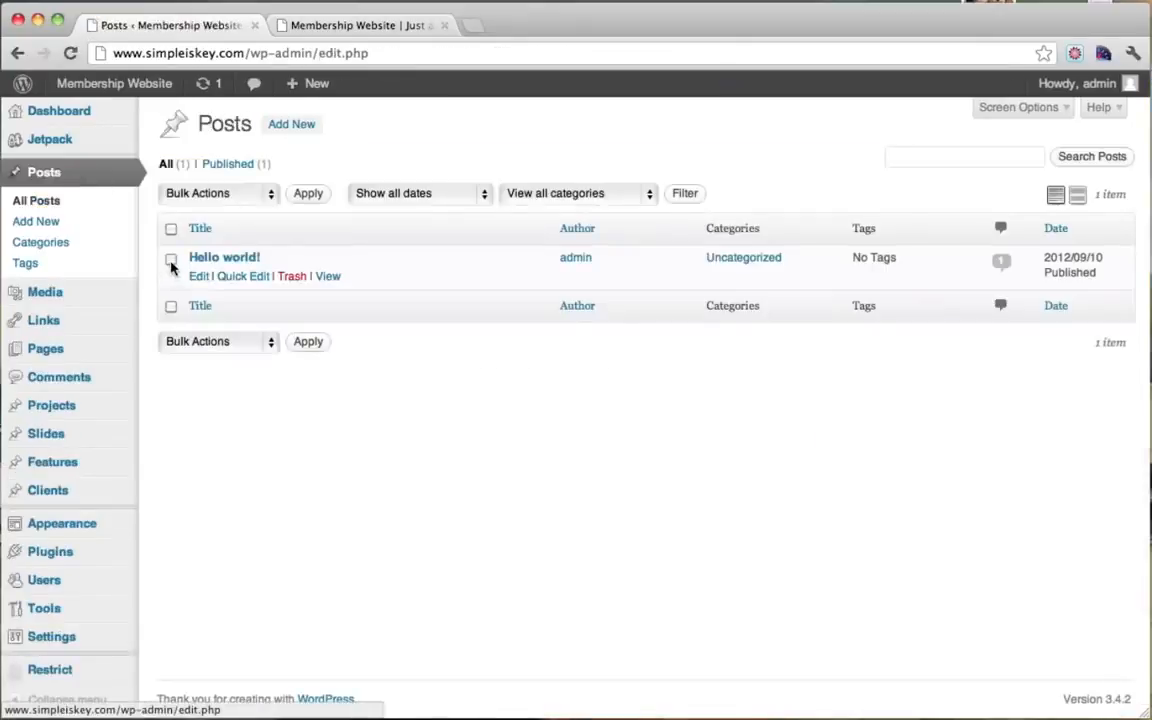
left_click(291, 277)
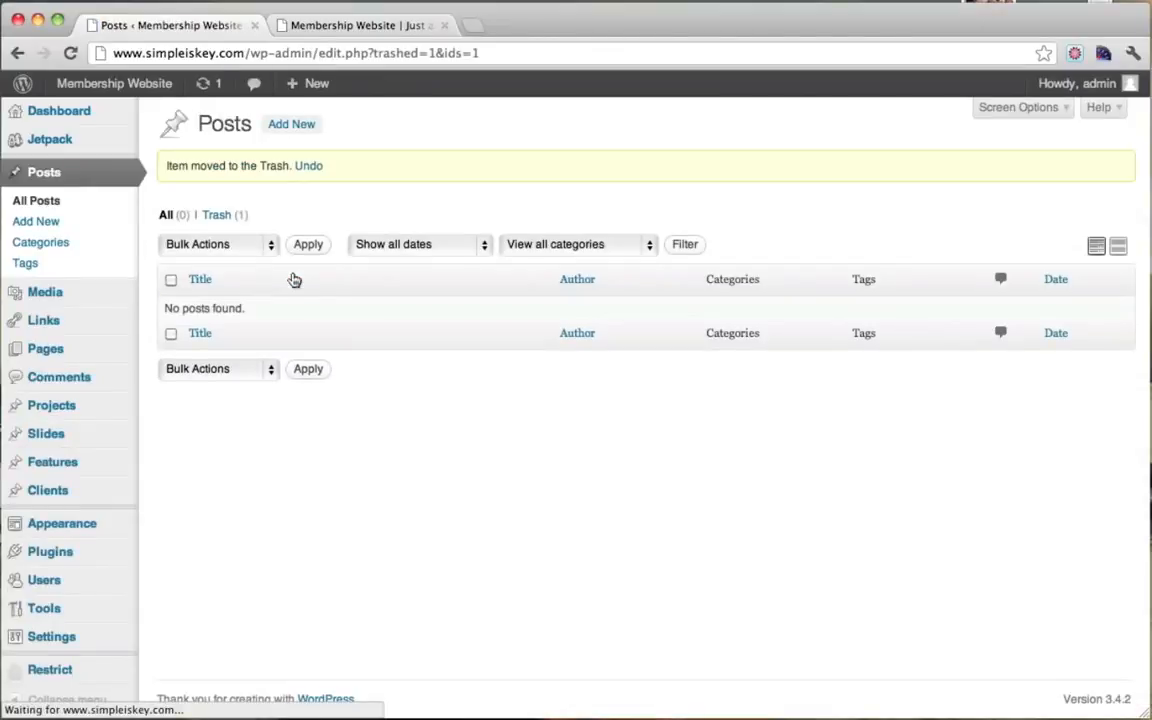
left_click(372, 26)
left_click(70, 53)
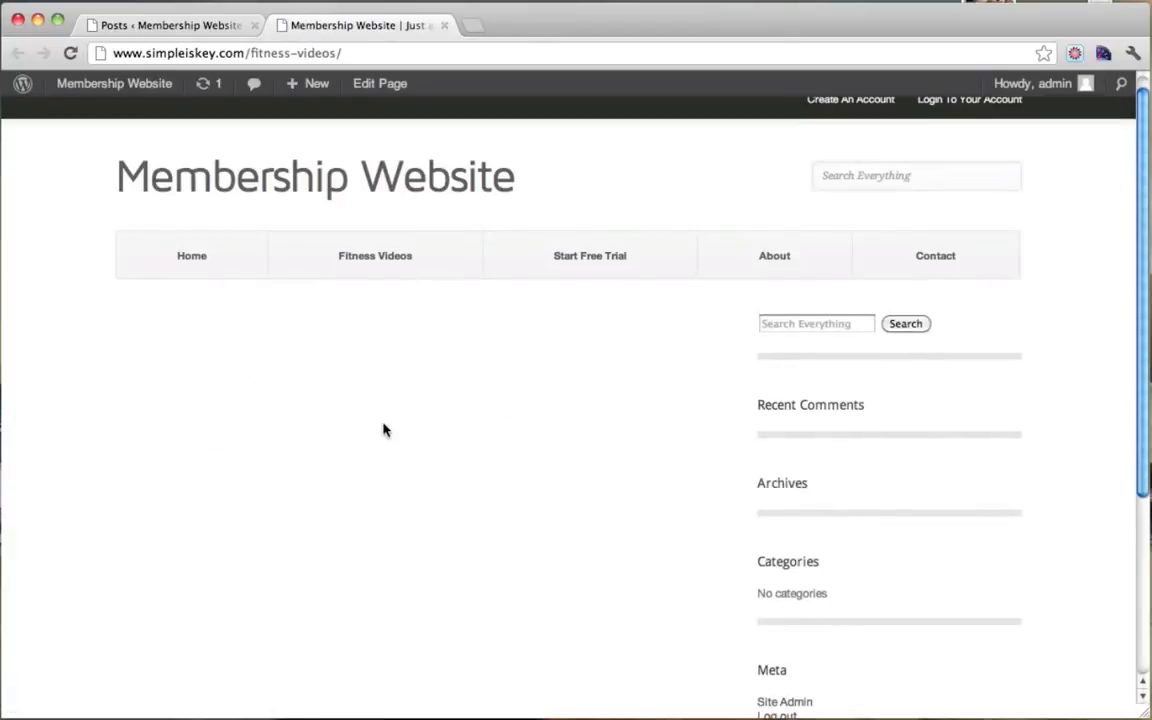
scroll(383, 429, "down", 5)
scroll(383, 430, "up", 5)
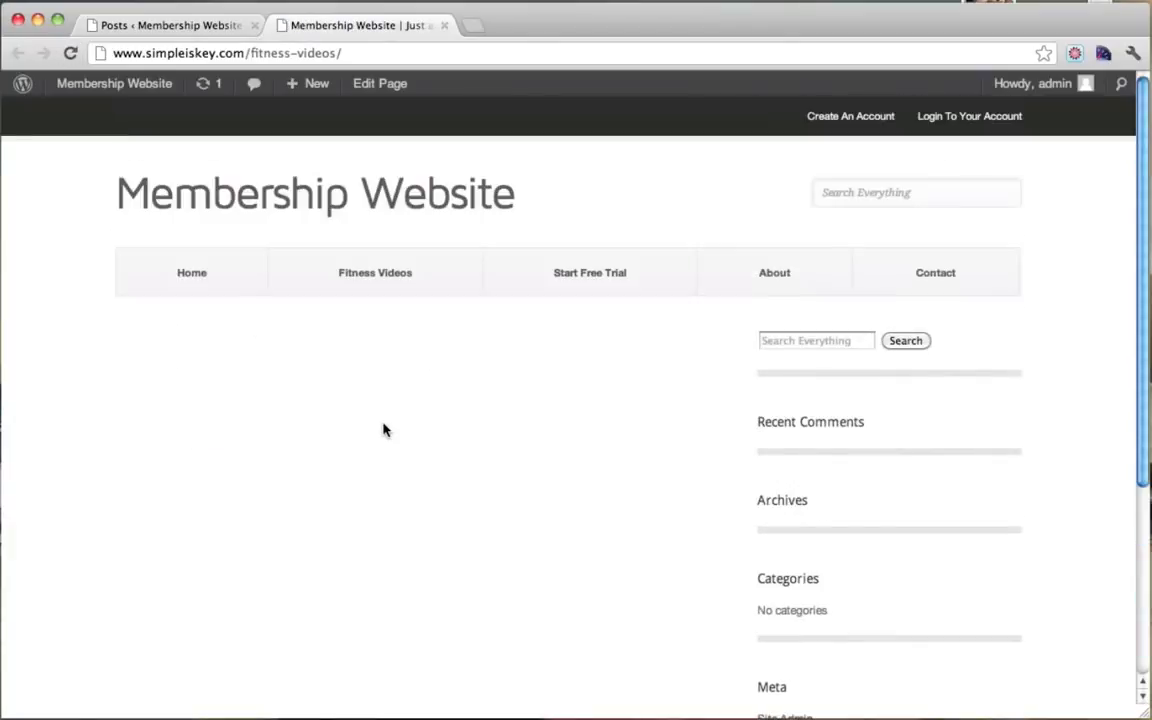
left_click(166, 28)
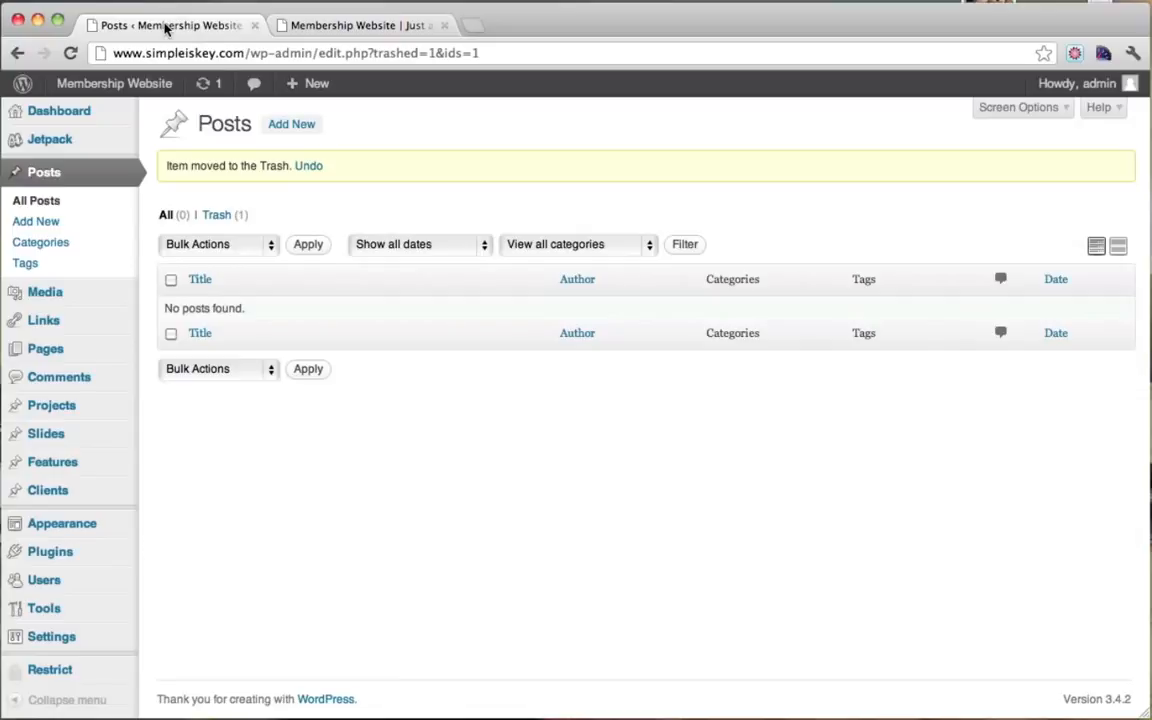
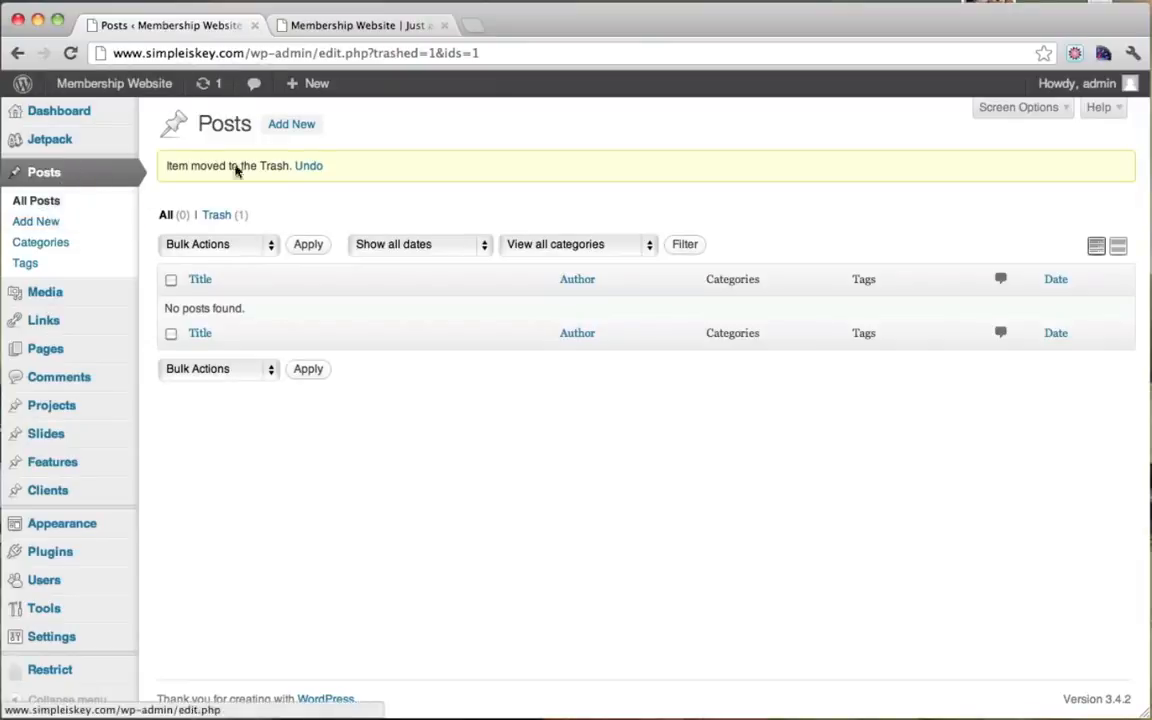
Step: Start a new post titled 'Quick Ab Workout', restrict it to Paid Only, and go to the site tab
left_click(292, 125)
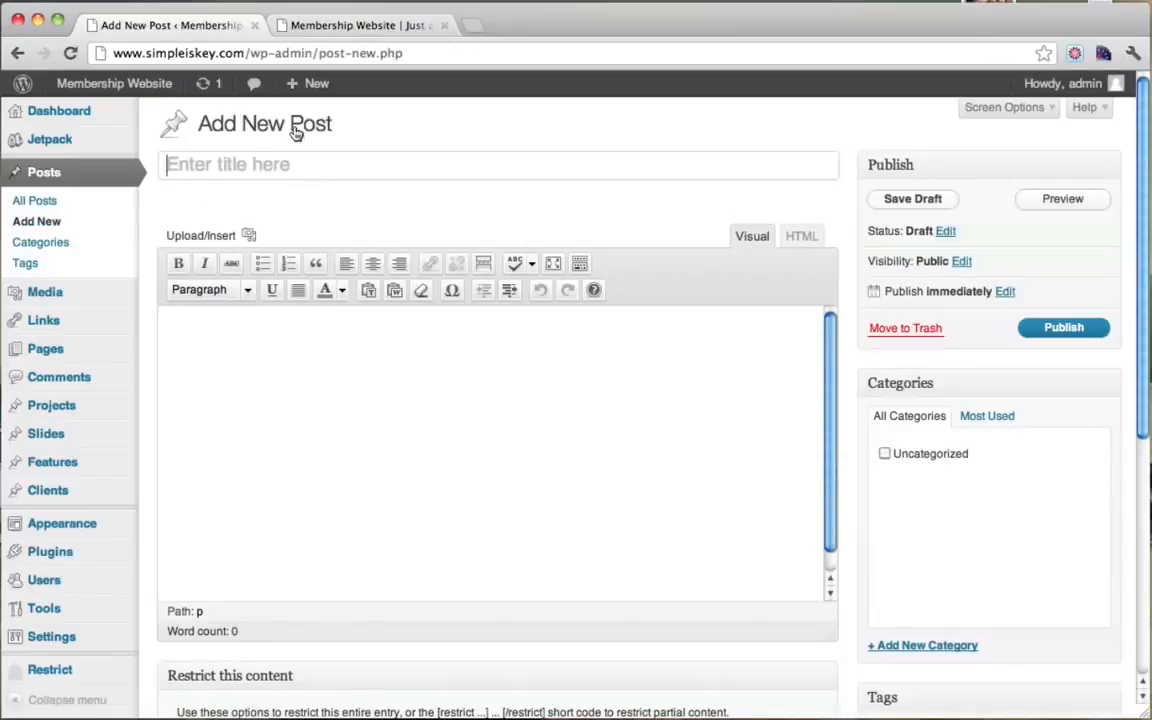
type("Qu")
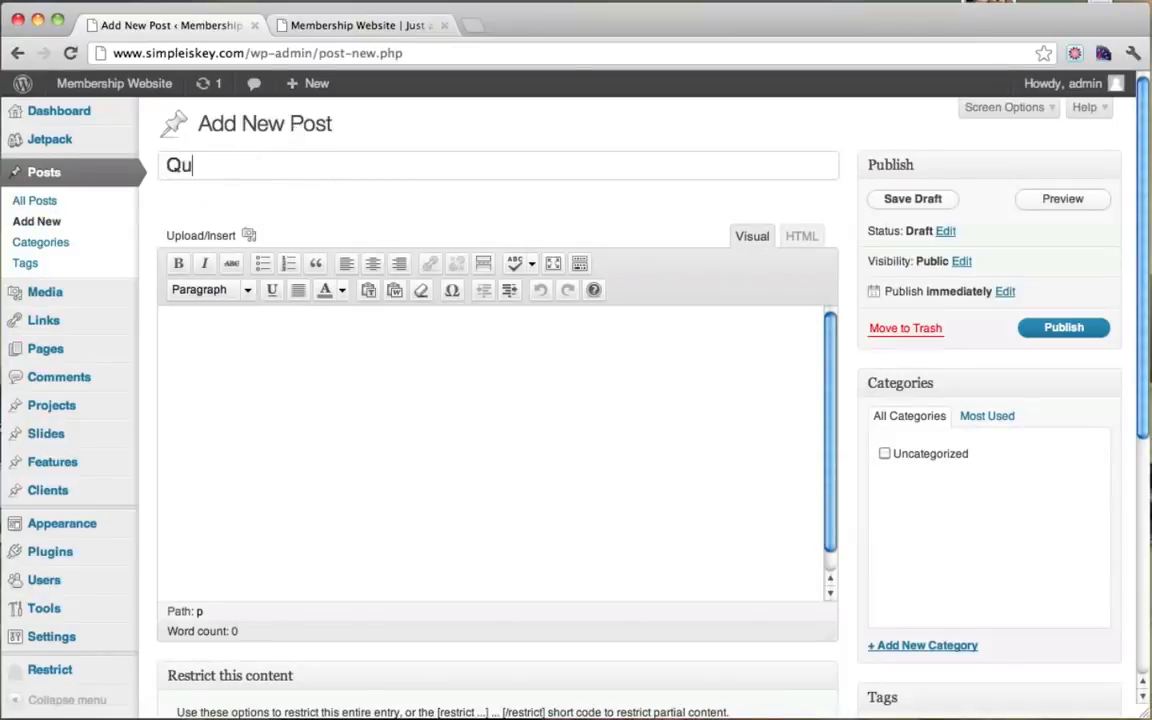
type("ick Ab Workout")
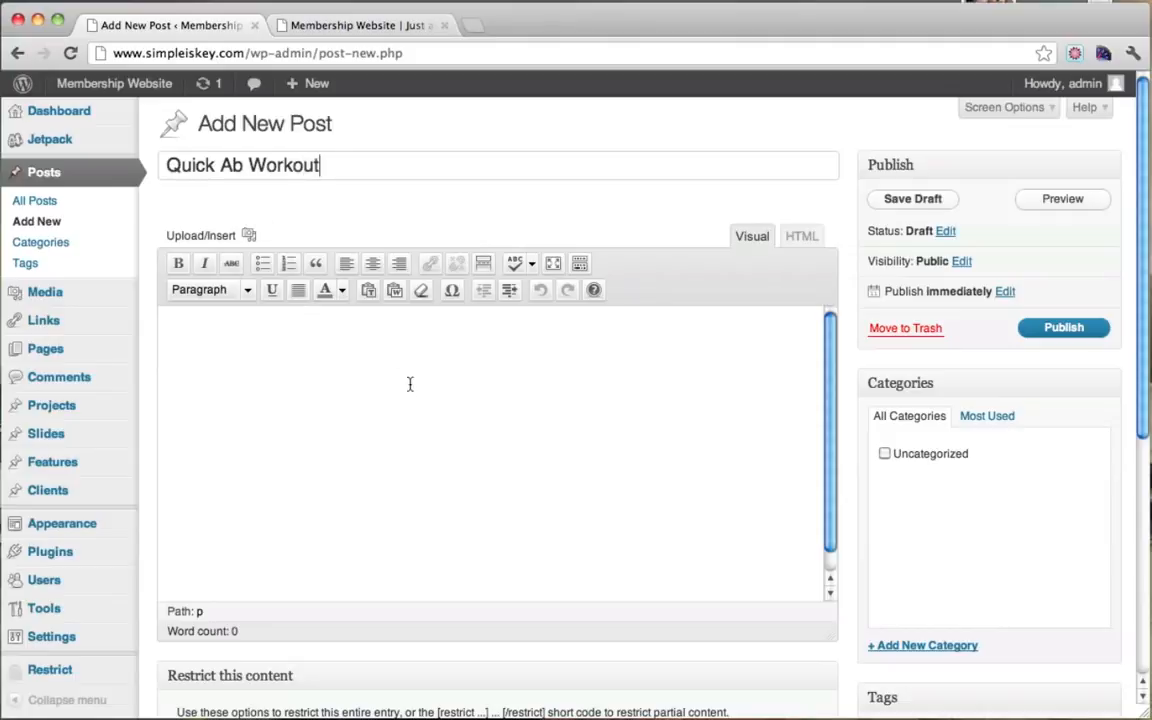
left_click(406, 412)
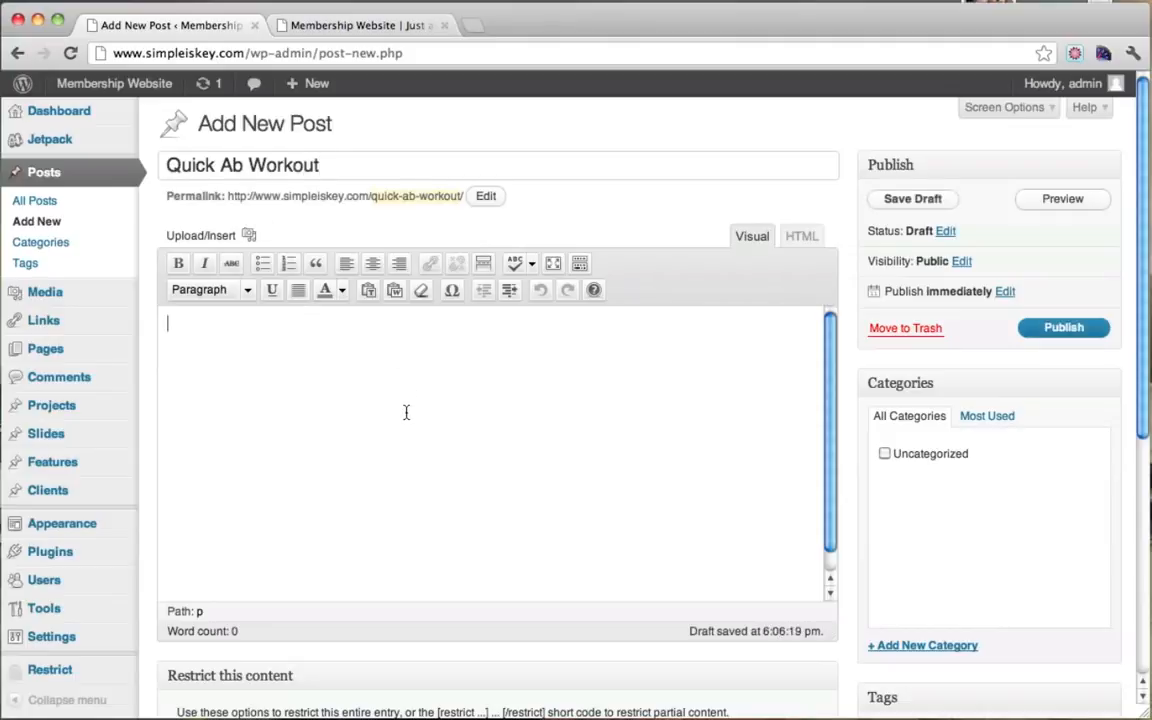
scroll(406, 412, "down", 3)
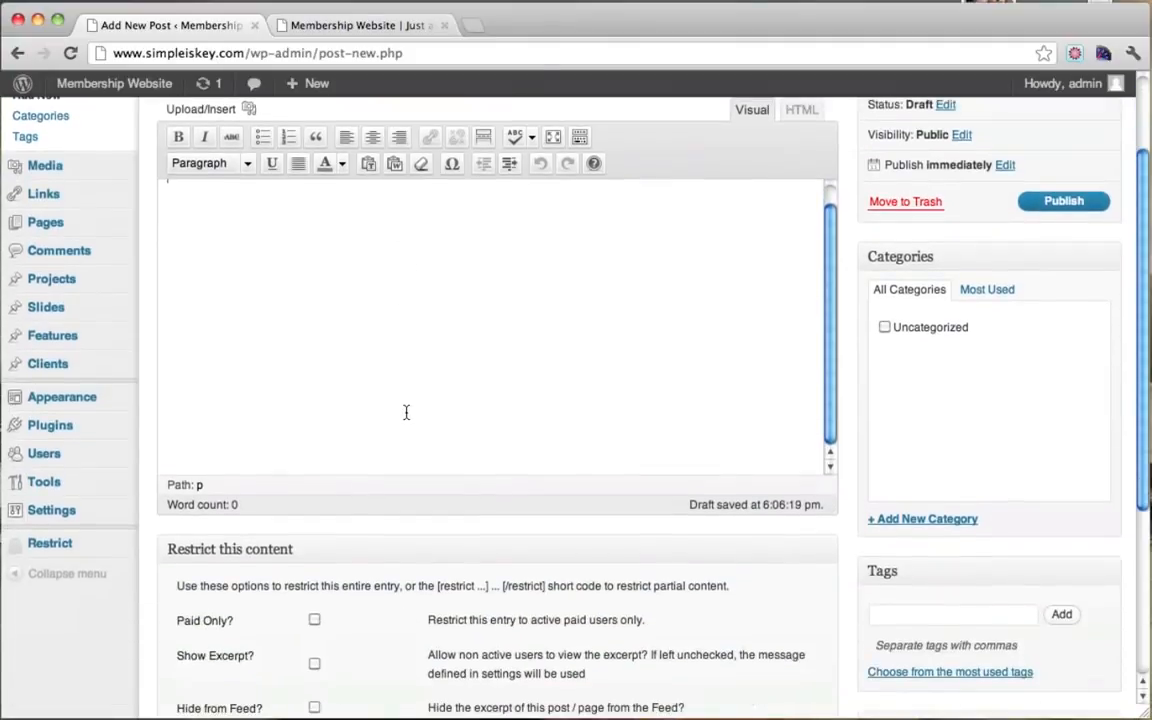
scroll(406, 412, "down", 5)
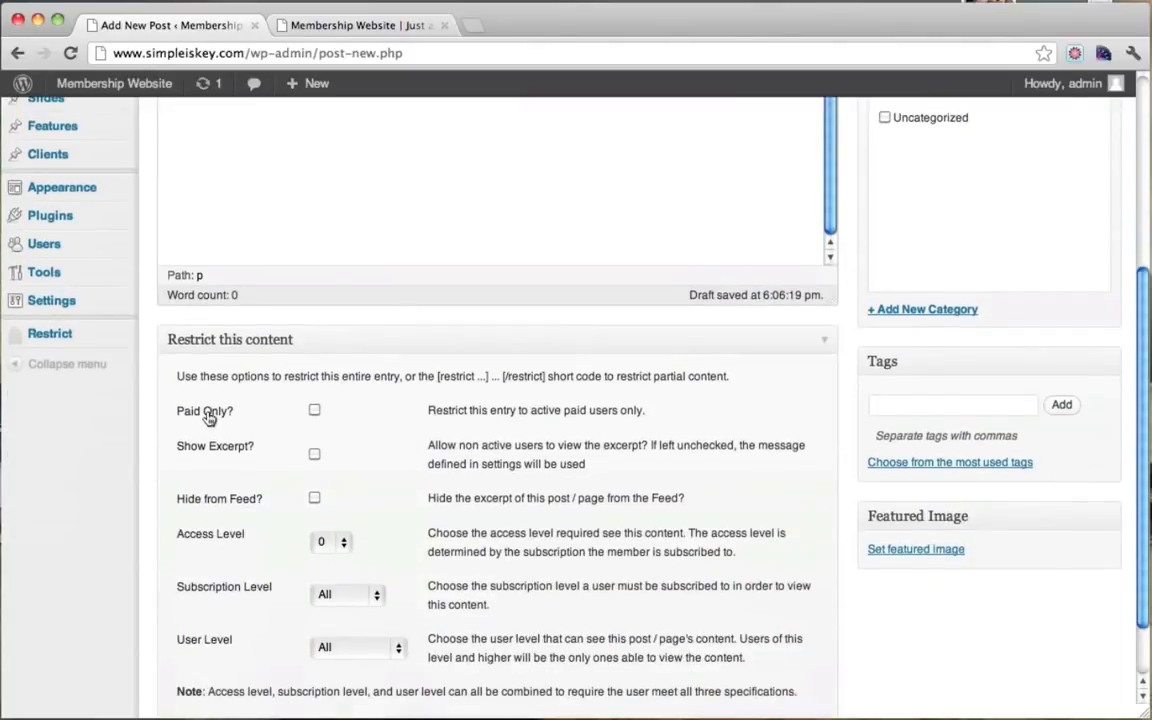
left_click_drag(212, 412, 308, 415)
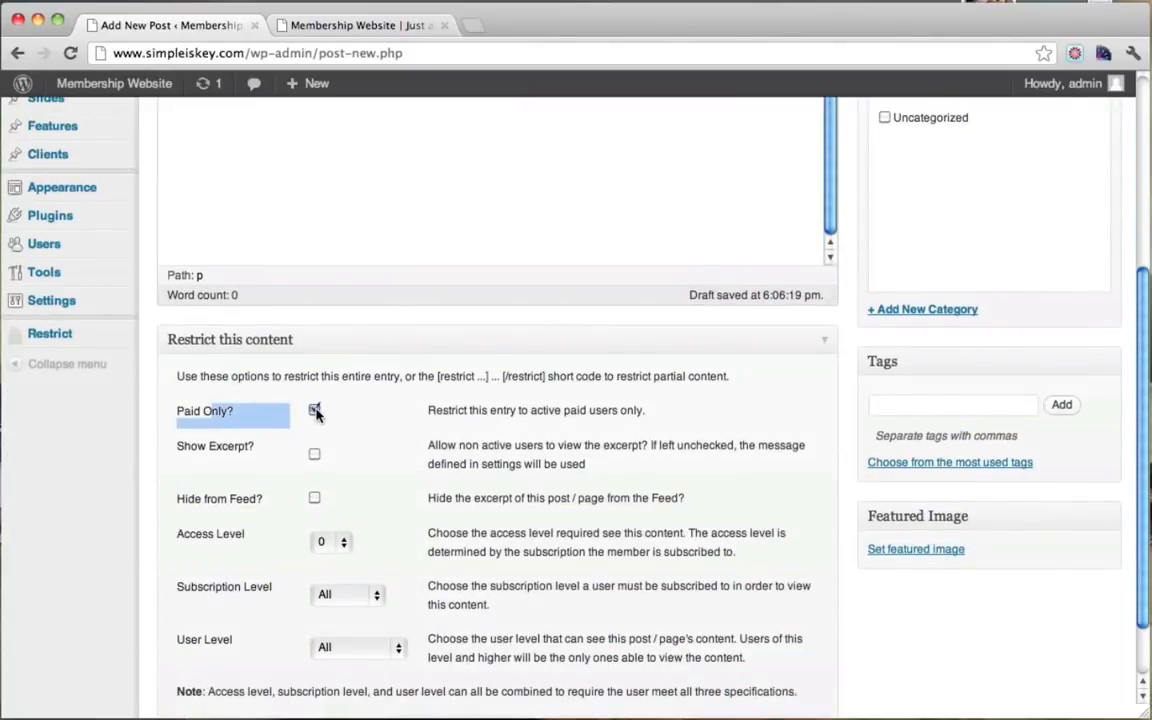
scroll(630, 413, "up", 8)
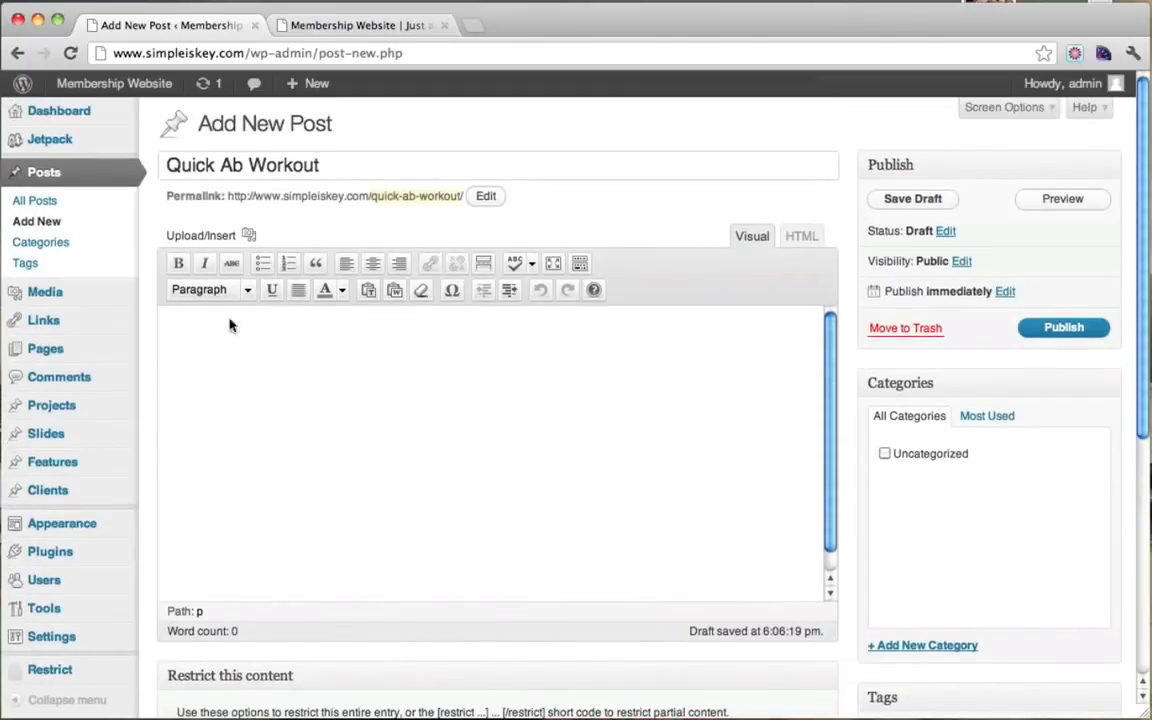
left_click(350, 25)
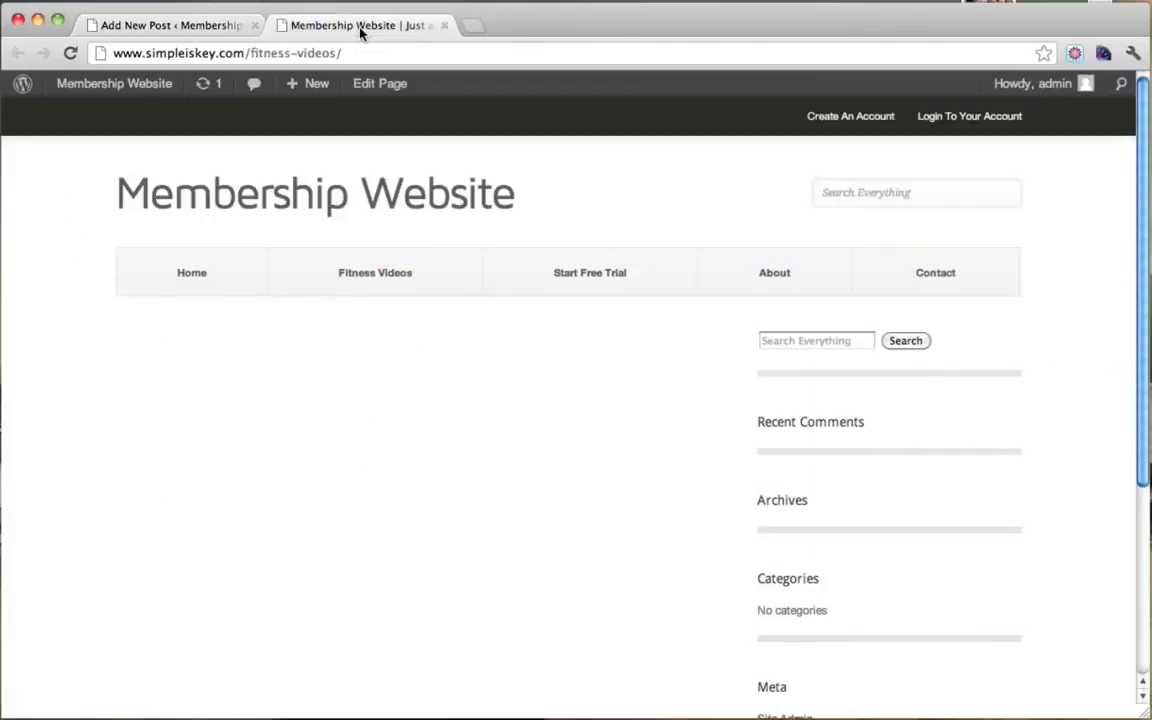
Step: Search YouTube for 'beat me in burpees' and open the Beat Me In Burpees video
left_click(321, 54)
type("www.youtube.com")
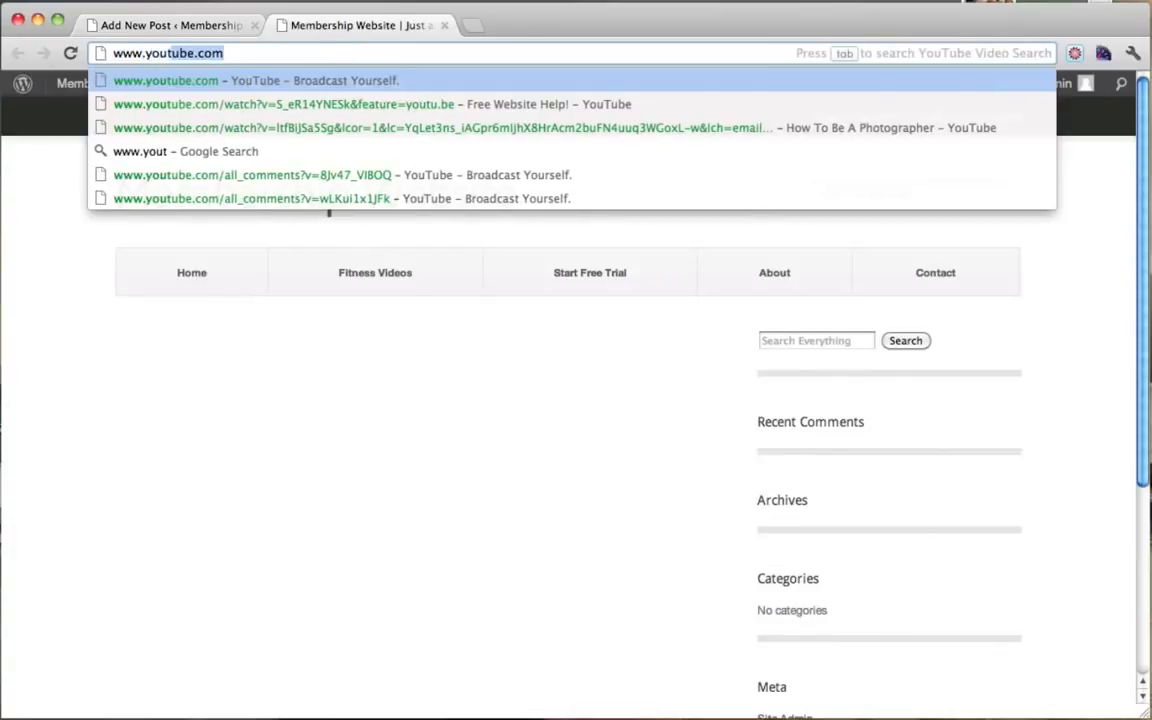
key("Return")
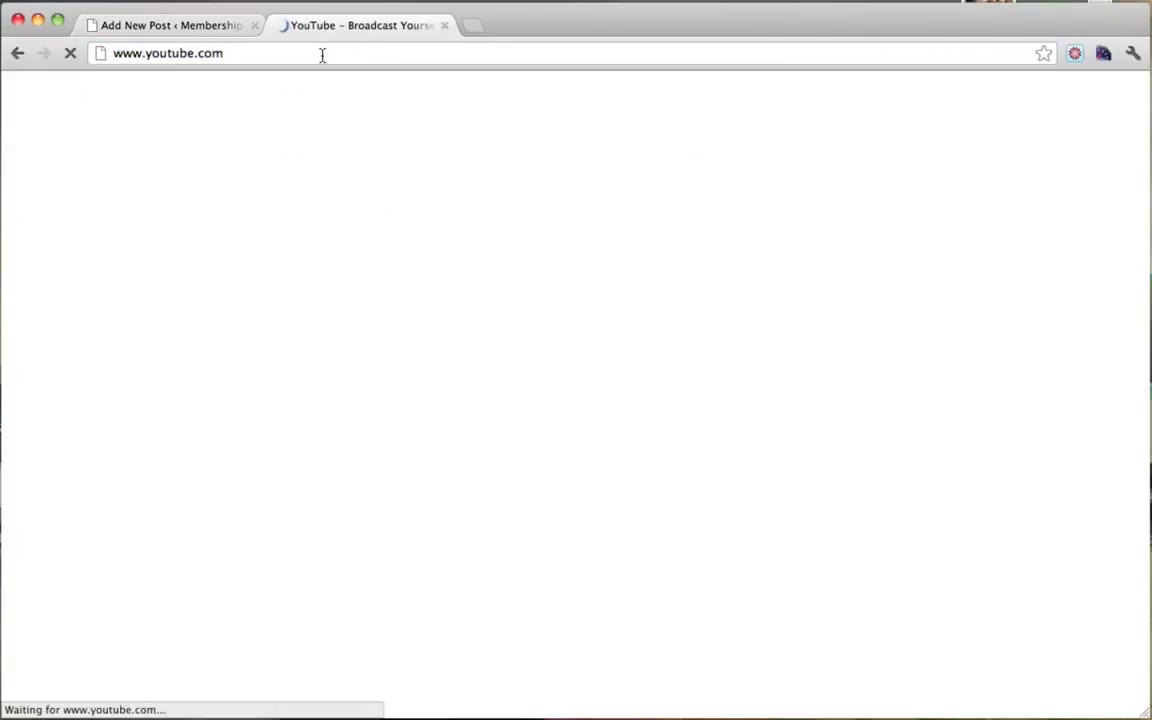
type("beat me in")
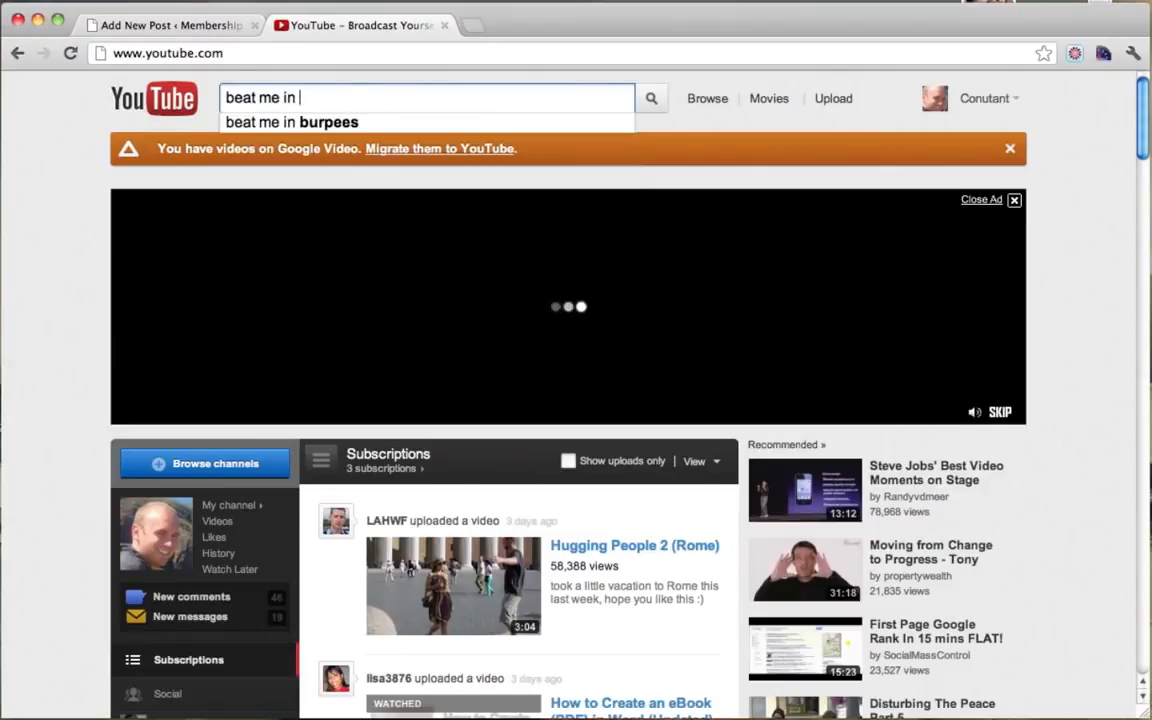
key("Down")
key("Return")
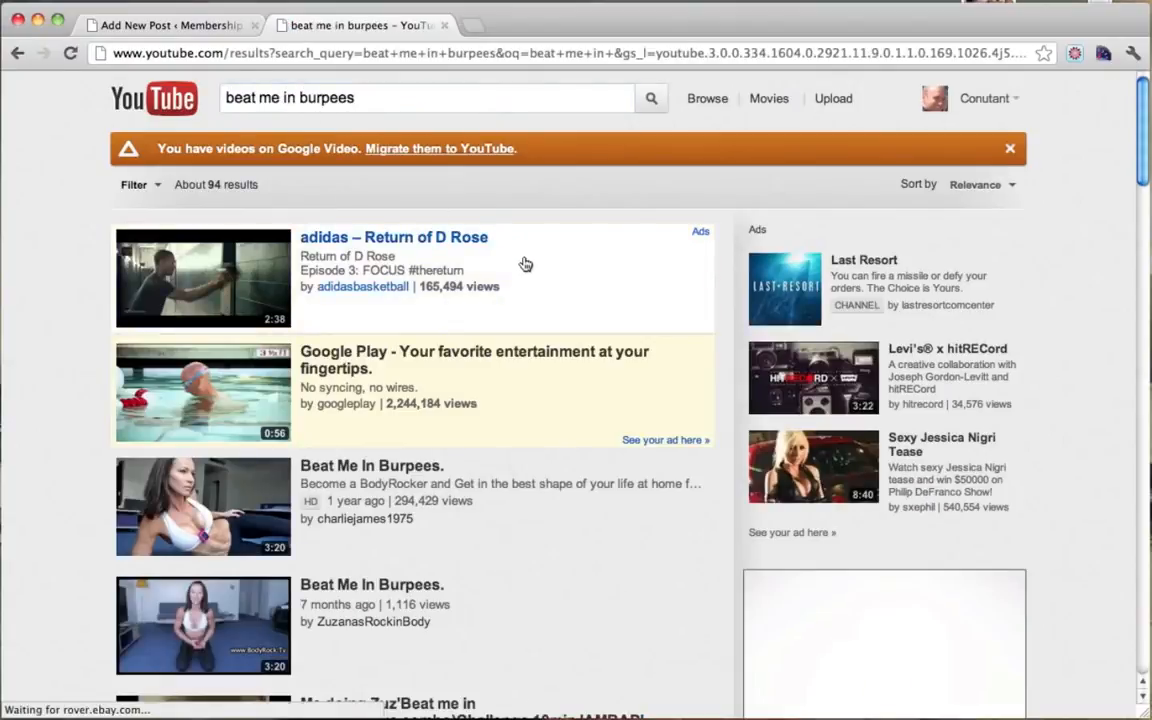
scroll(525, 262, "down", 2)
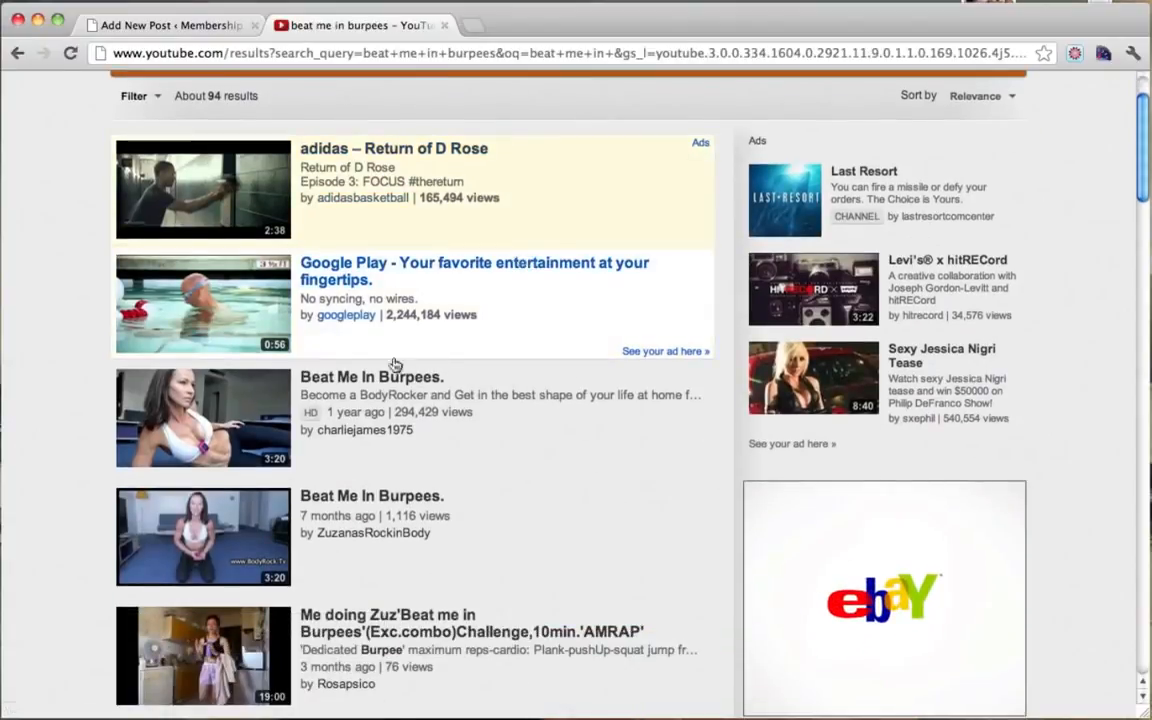
left_click(341, 380)
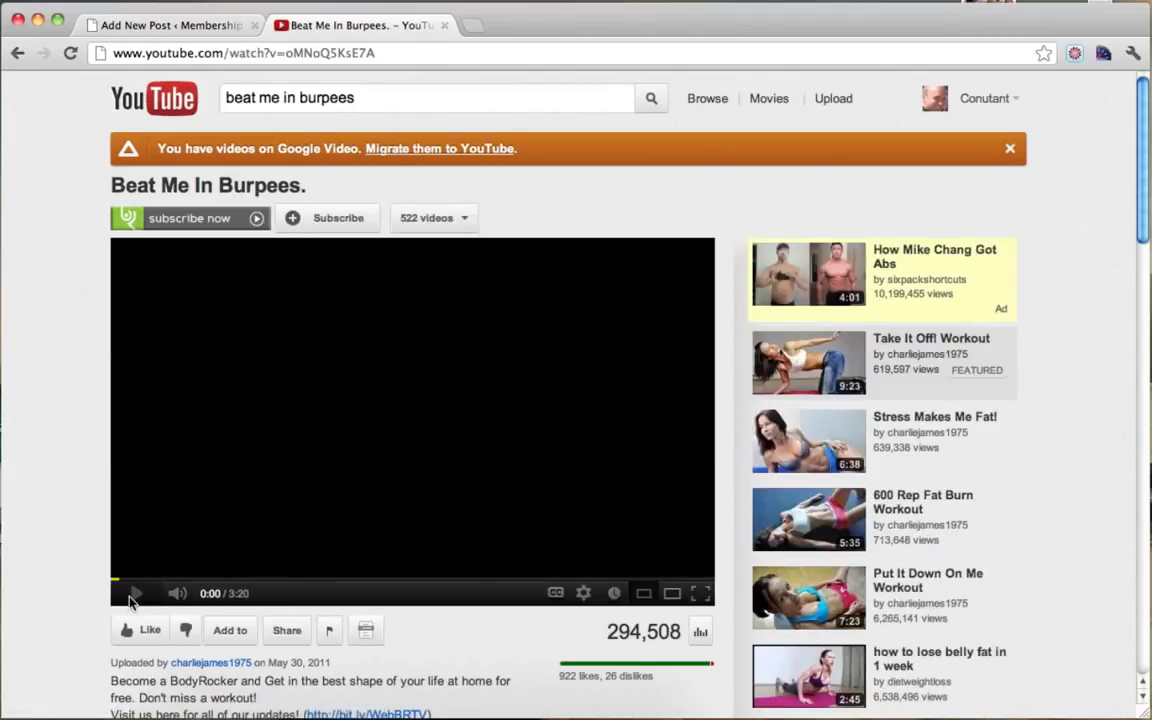
Step: Copy the video's web address and paste it into the Quick Ab Workout post body
left_click(136, 594)
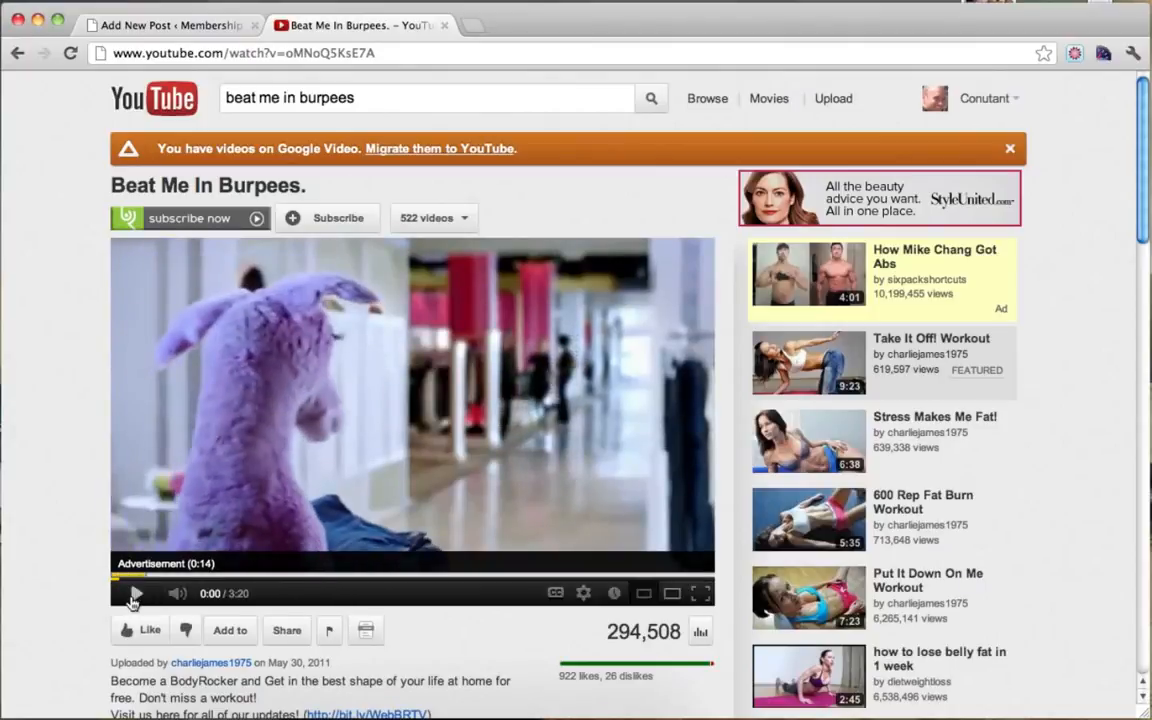
scroll(70, 478, "down", 3)
scroll(70, 478, "down", 3)
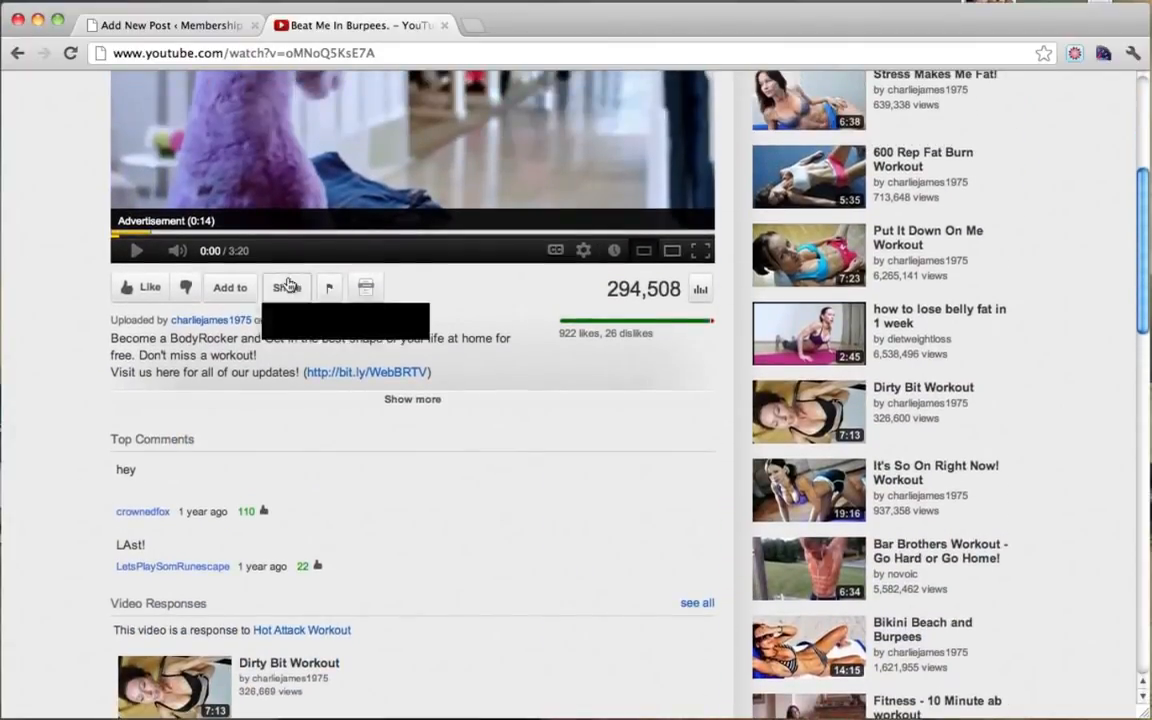
left_click(287, 289)
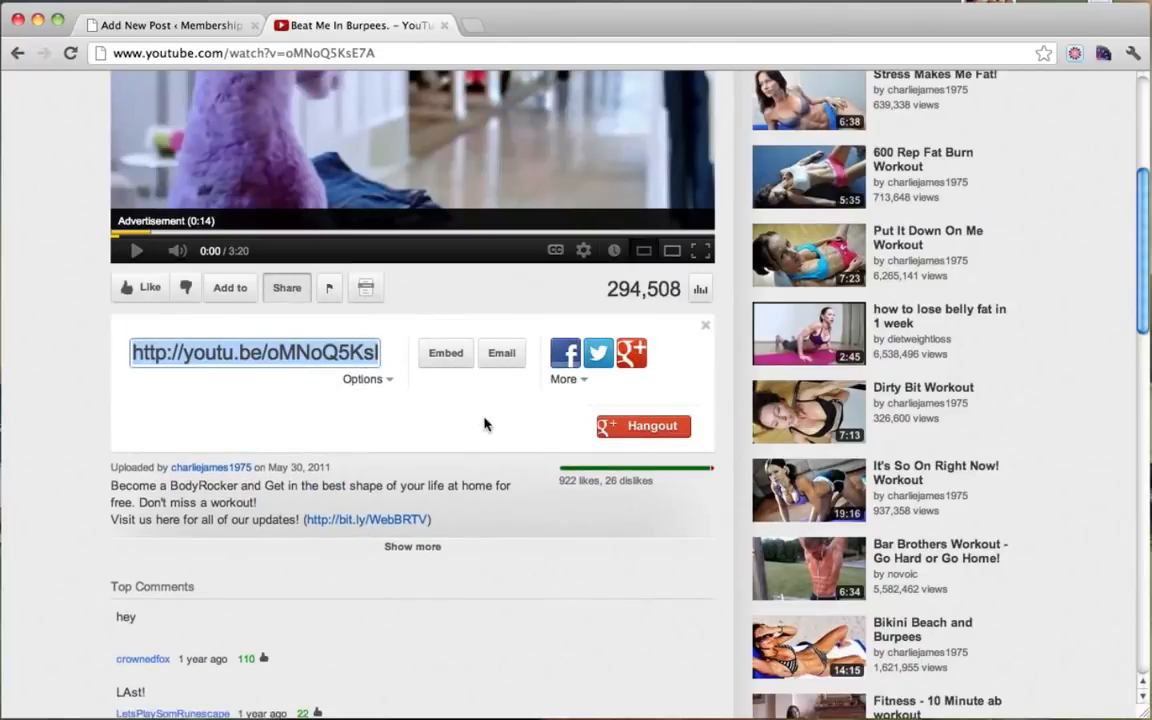
scroll(396, 340, "up", 5)
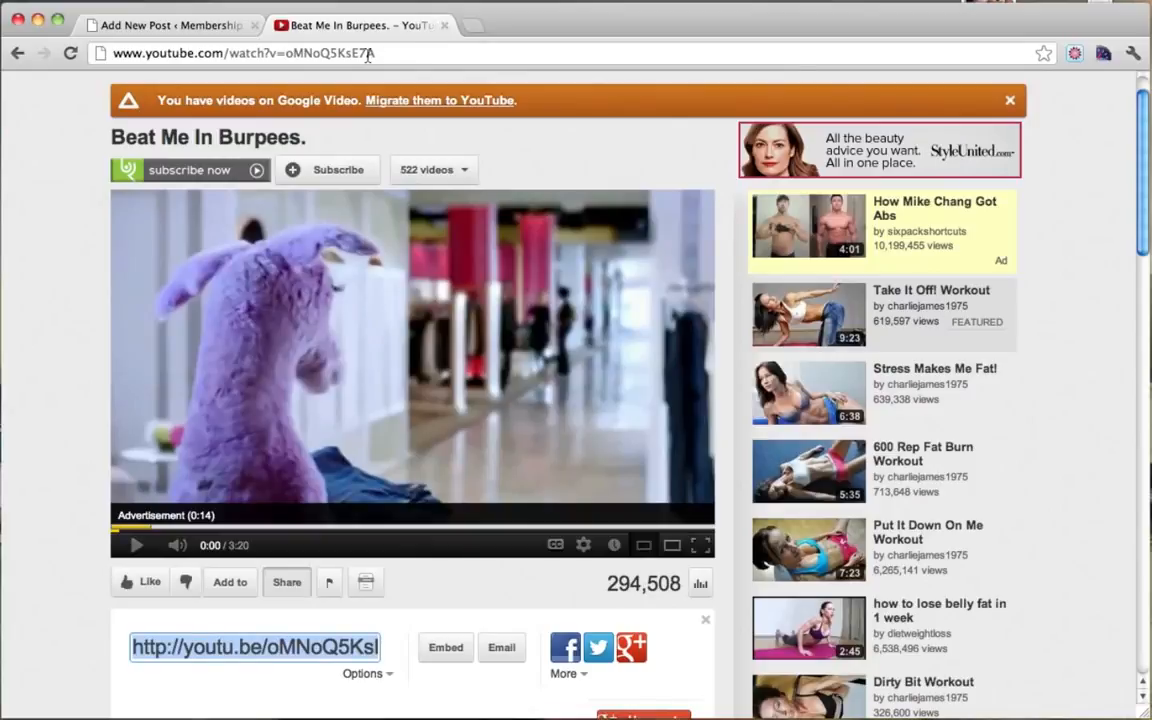
left_click(410, 53)
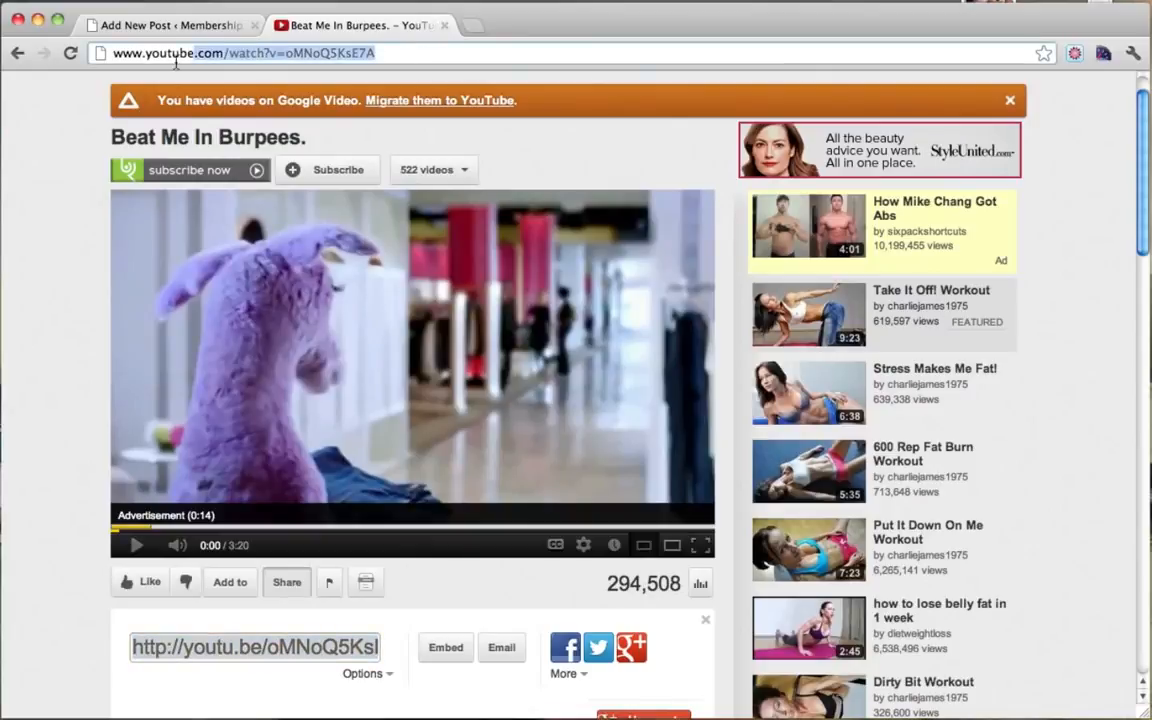
right_click(234, 57)
left_click(265, 79)
left_click(200, 27)
key("super+v")
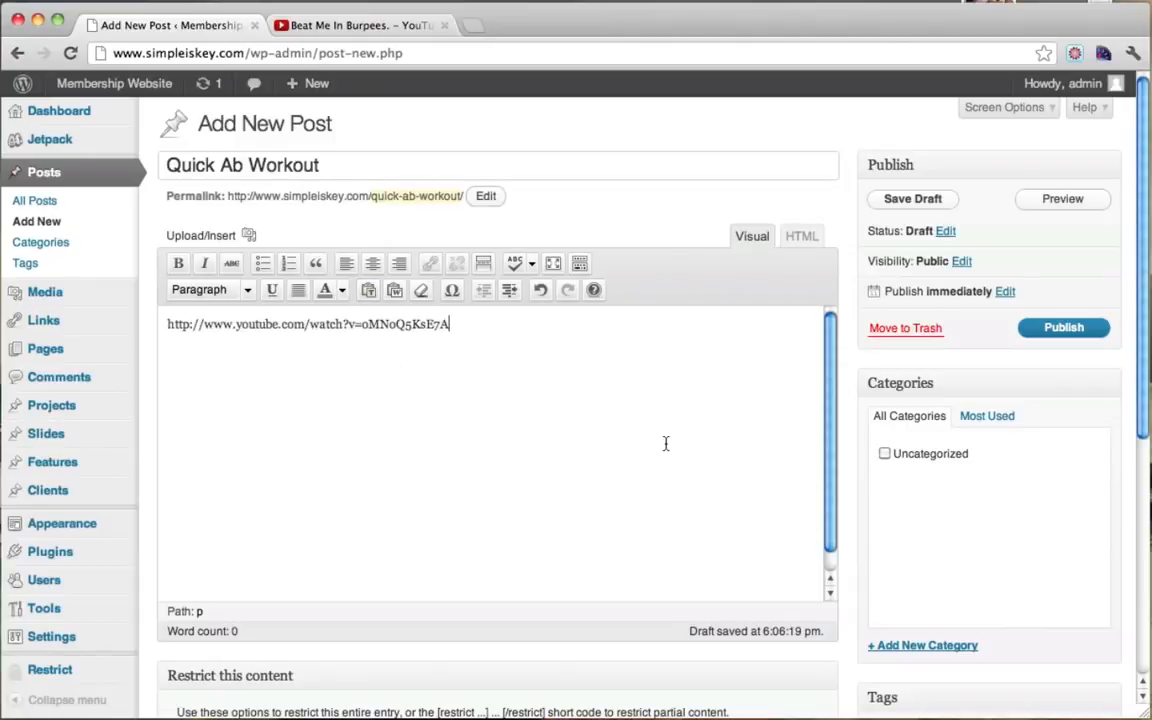
Step: Preview the post to check the embedded Beat Me In Burpees video
scroll(665, 443, "down", 10)
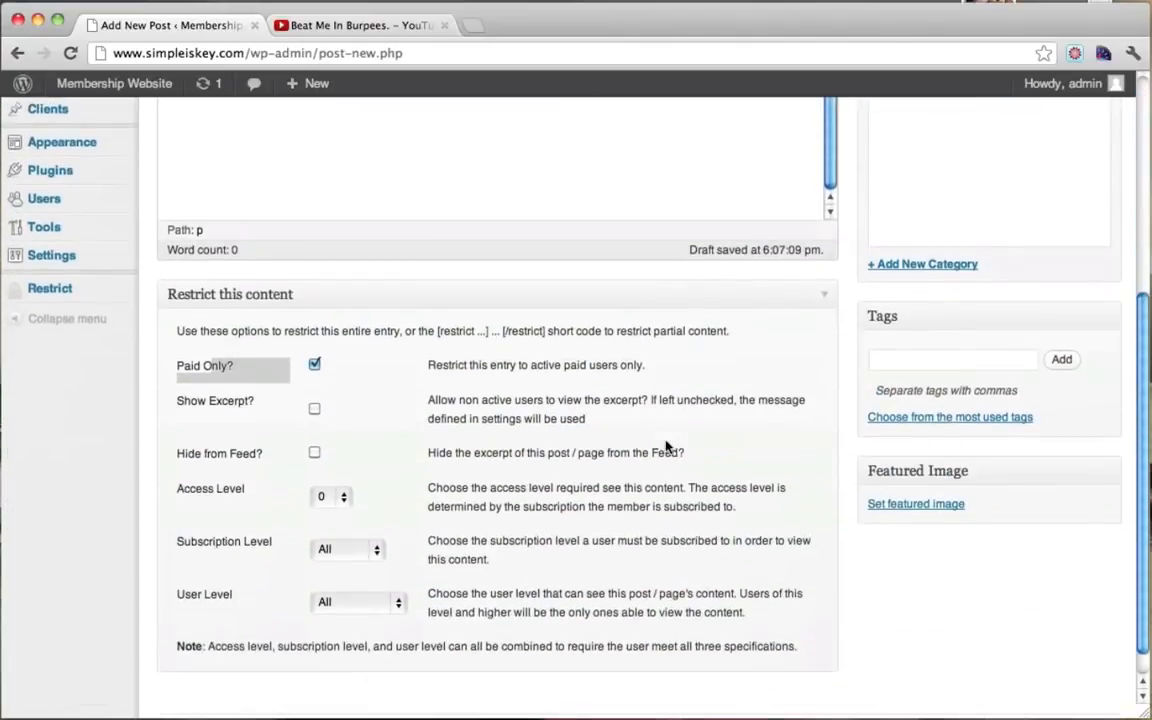
scroll(665, 445, "up", 10)
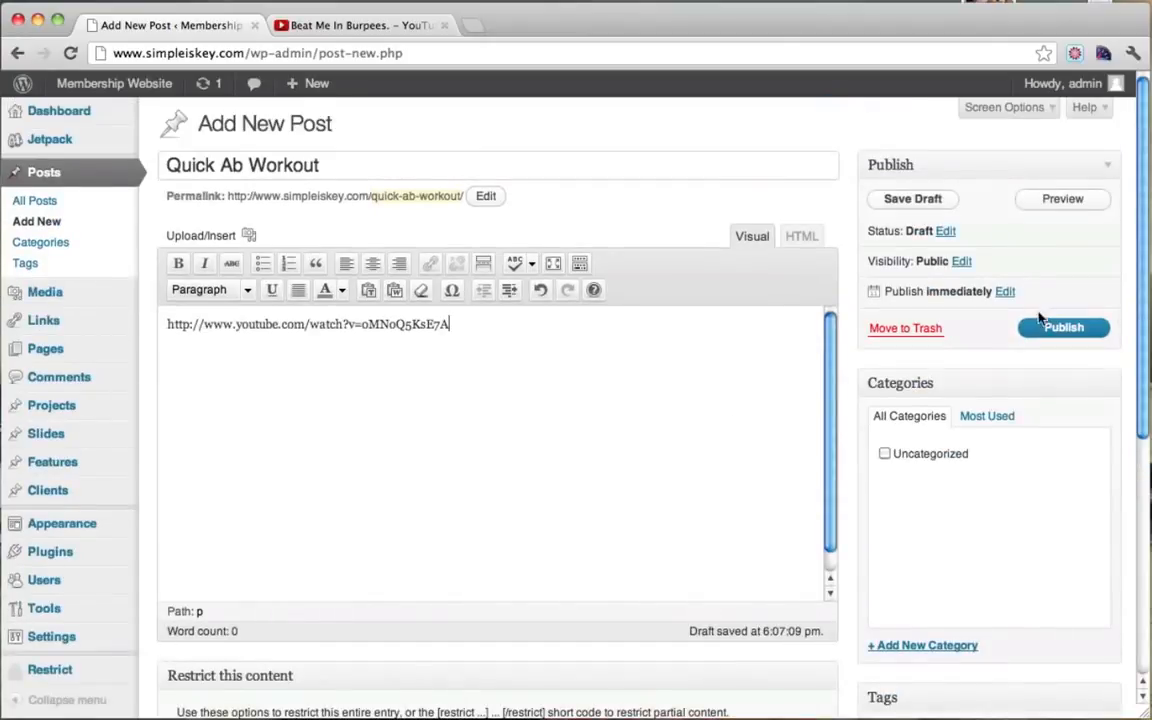
left_click(1034, 335)
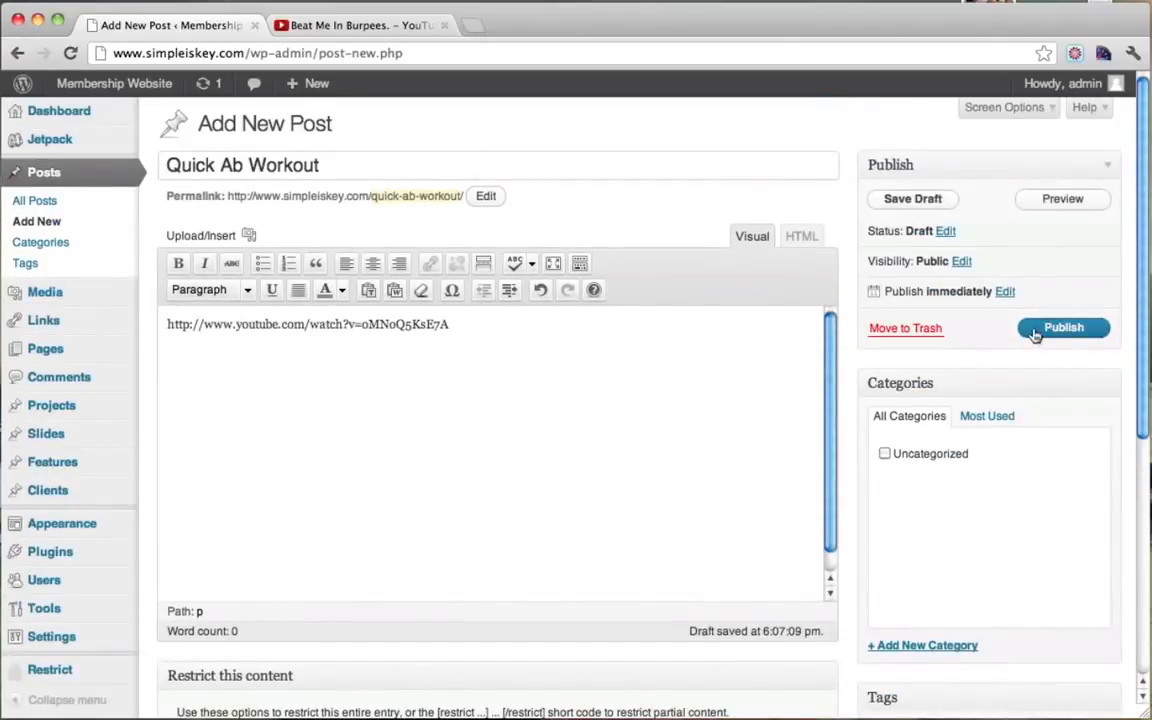
left_click(1061, 200)
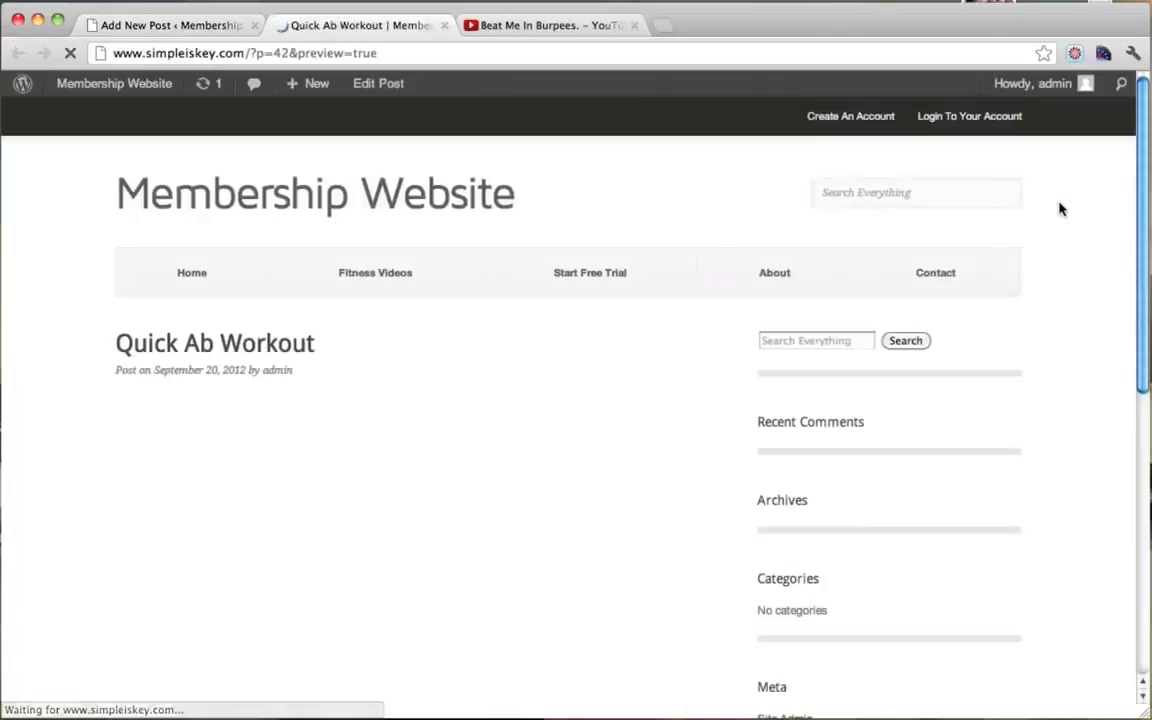
scroll(748, 334, "down", 3)
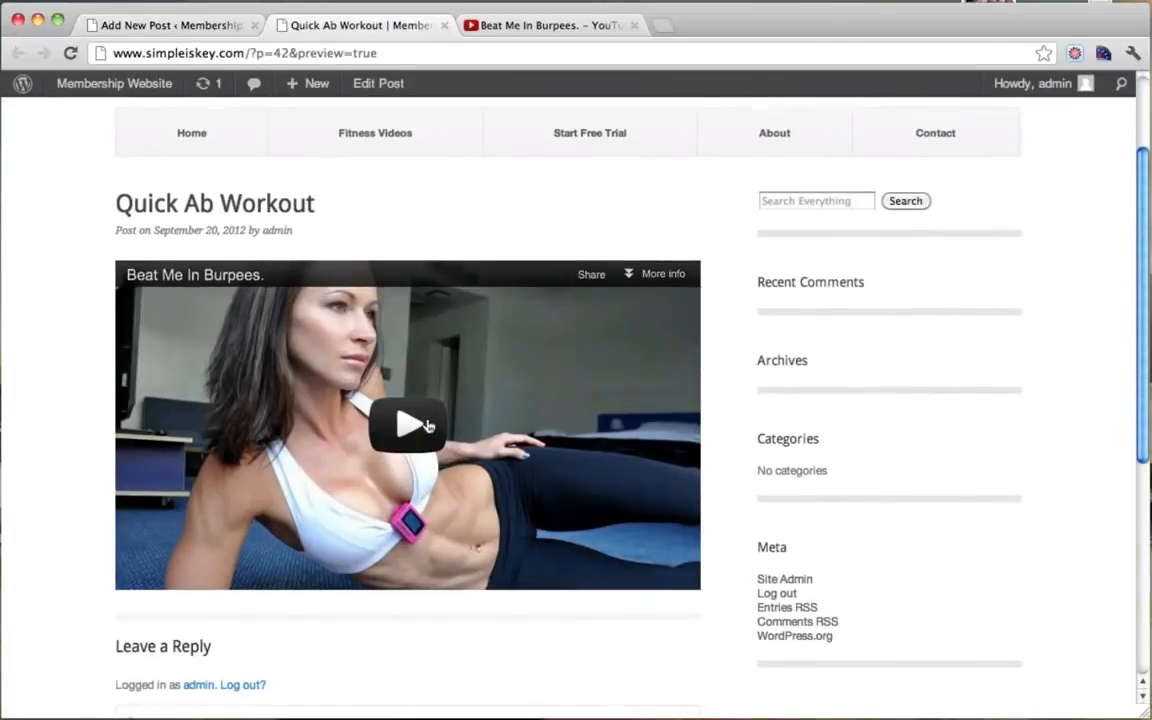
scroll(795, 385, "down", 3)
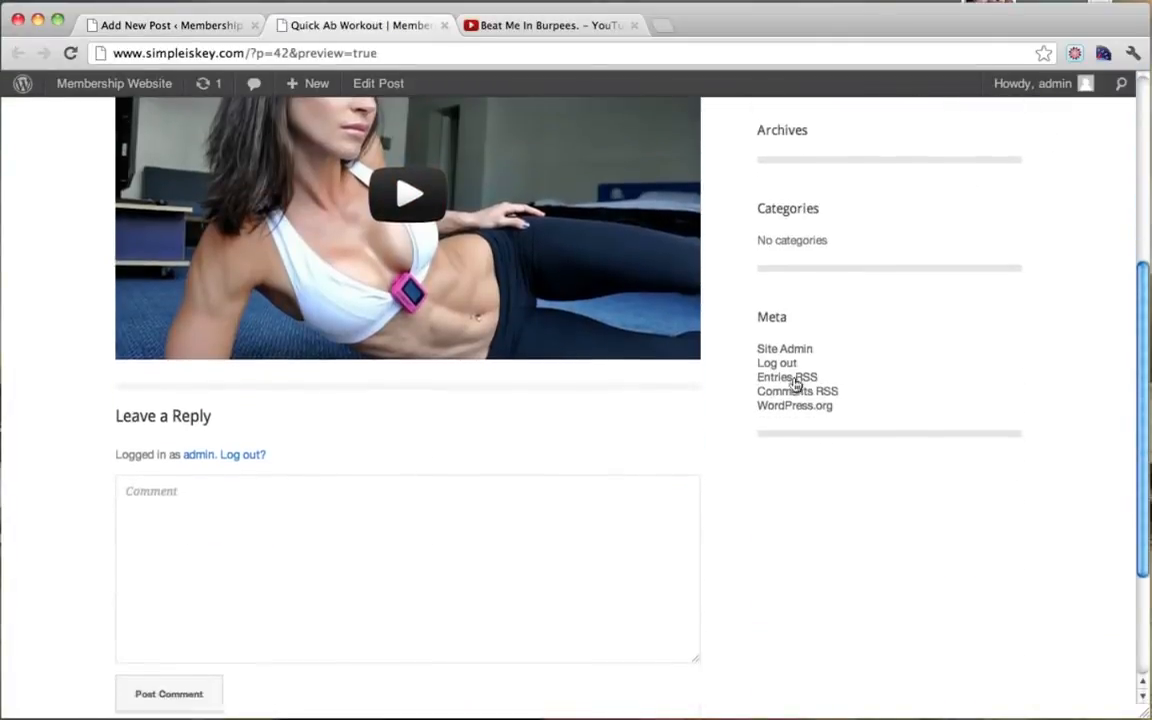
scroll(795, 385, "up", 6)
scroll(795, 385, "up", 1)
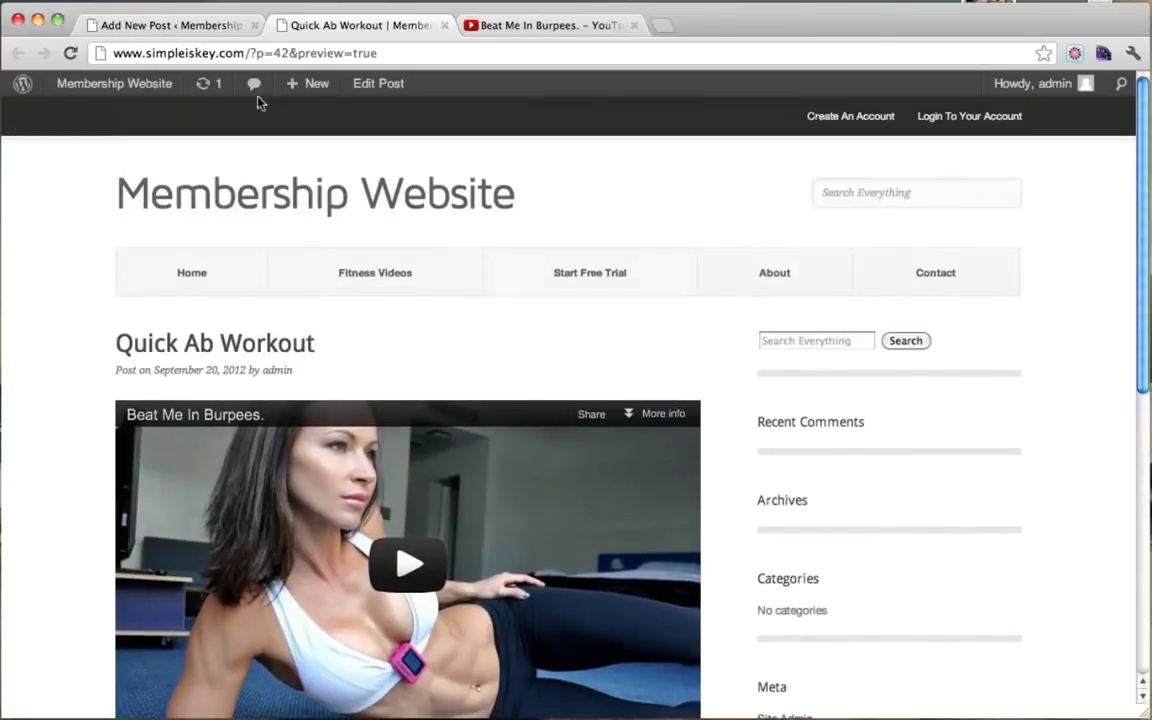
Step: Publish the Quick Ab Workout post from the editor
left_click(218, 25)
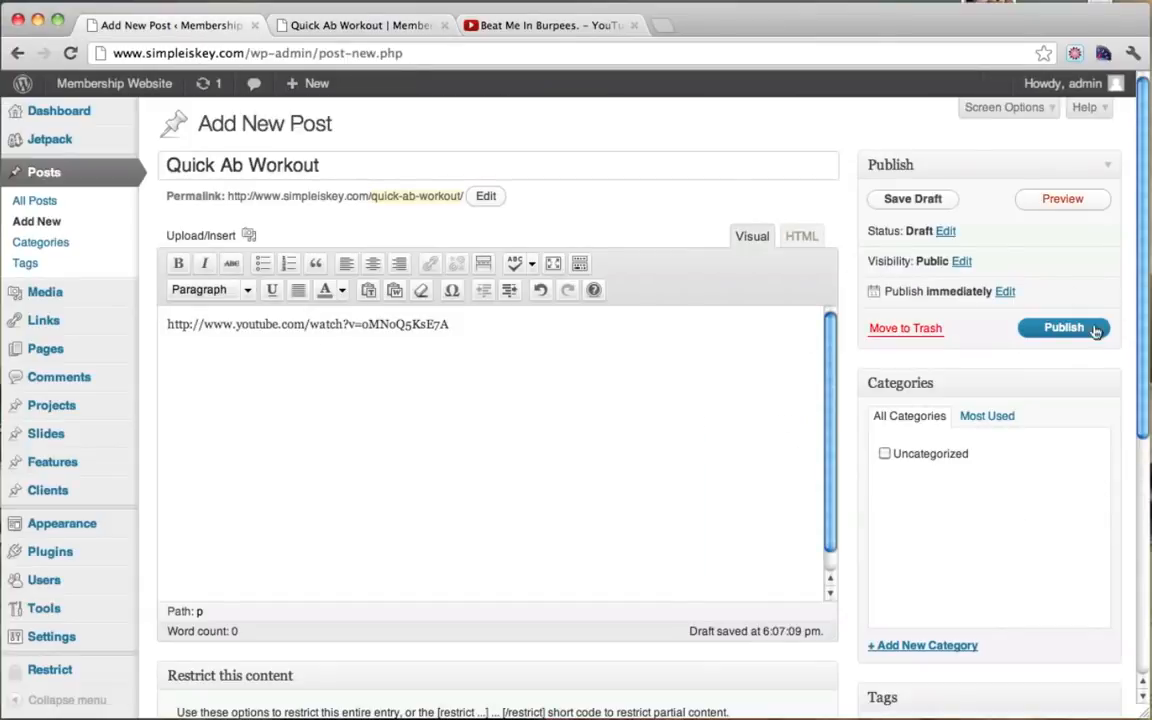
left_click(1052, 336)
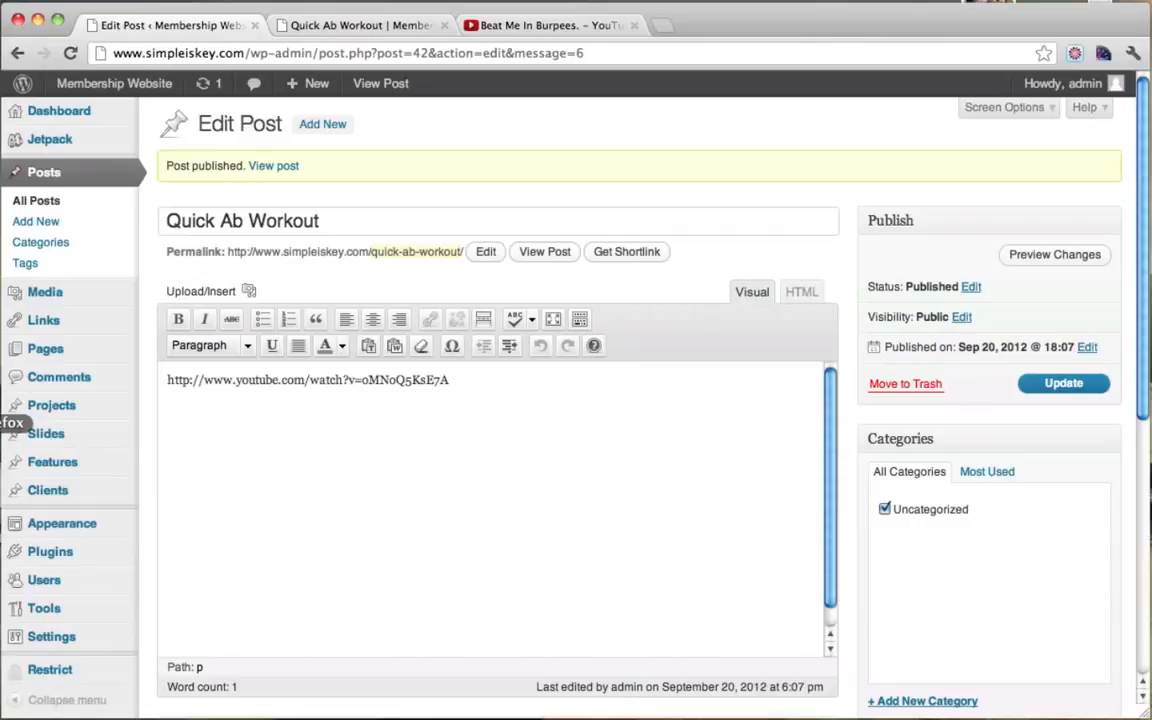
left_click(1, 438)
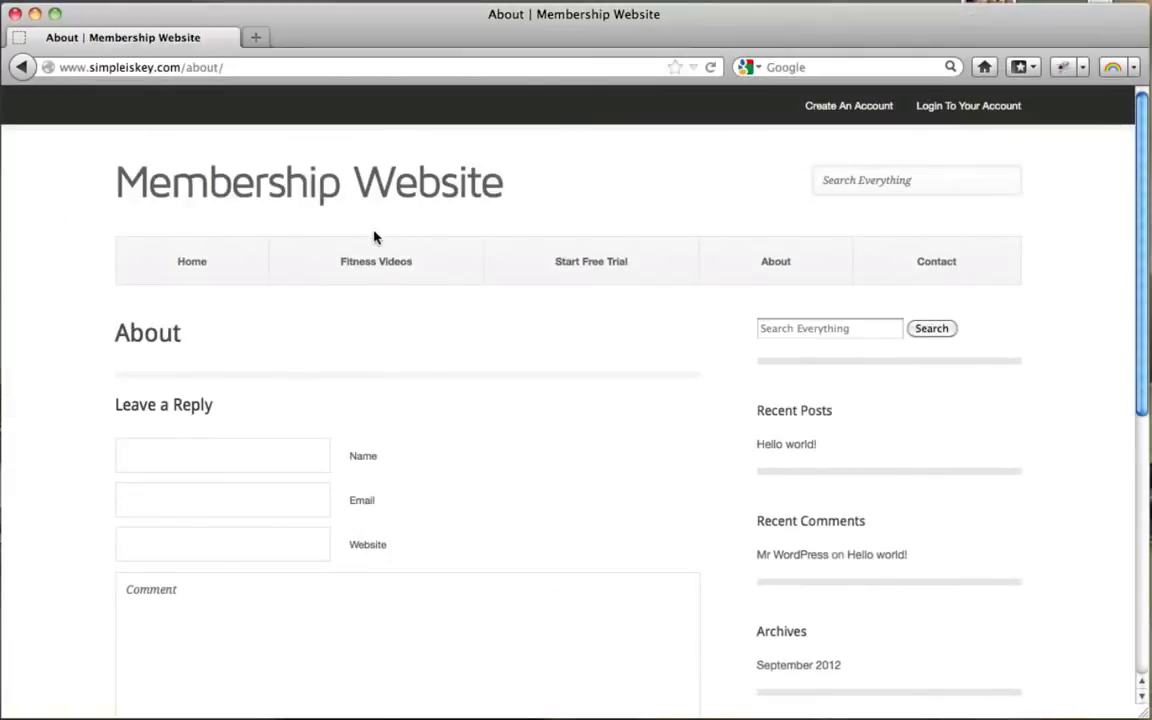
Step: As a logged-out visitor, open Quick Ab Workout from Fitness Videos and check the sign-up notice
left_click(380, 263)
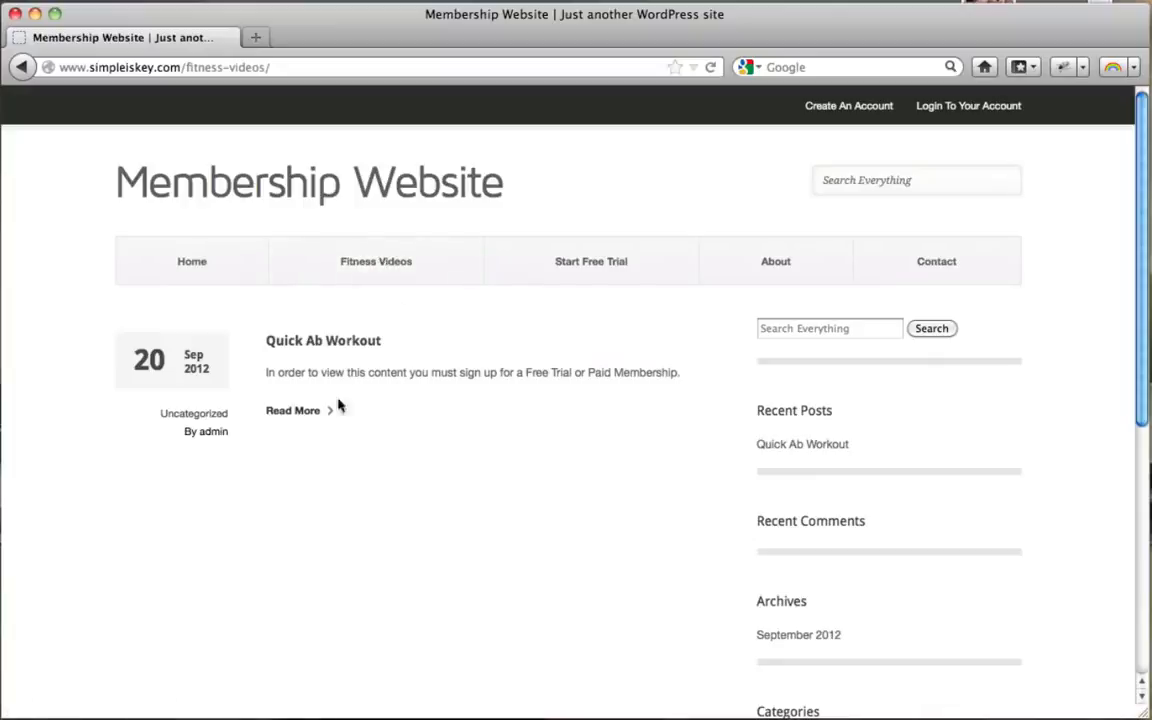
left_click(323, 344)
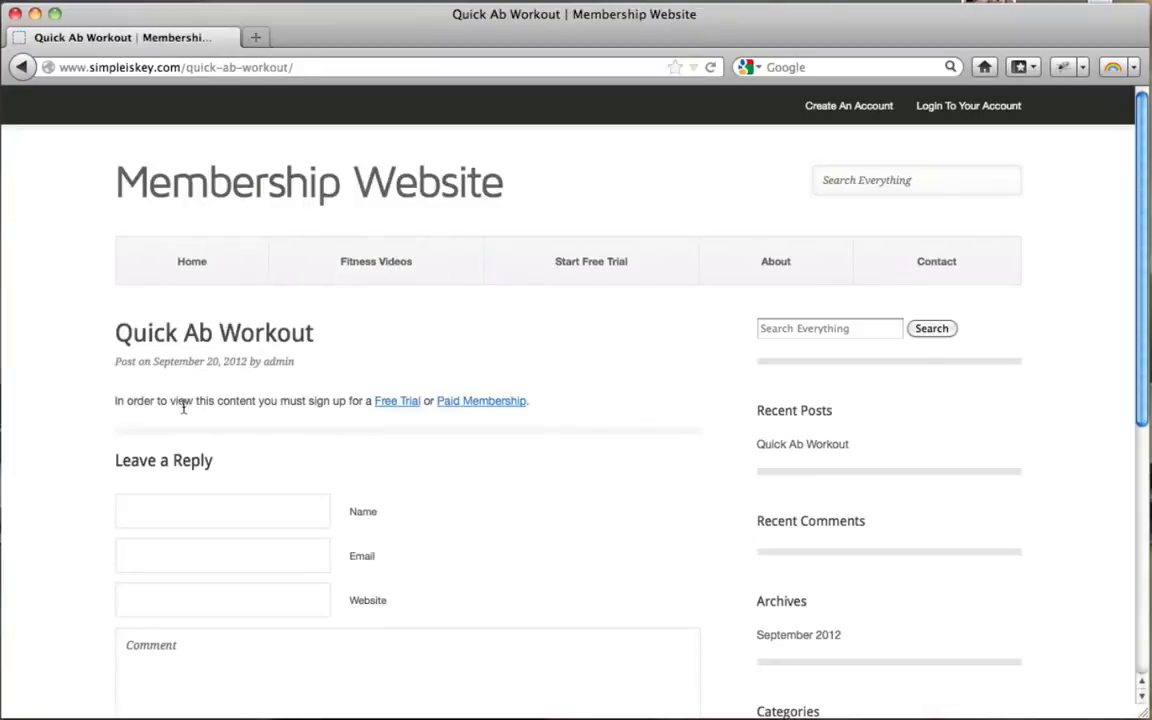
left_click_drag(196, 404, 371, 406)
left_click(432, 446)
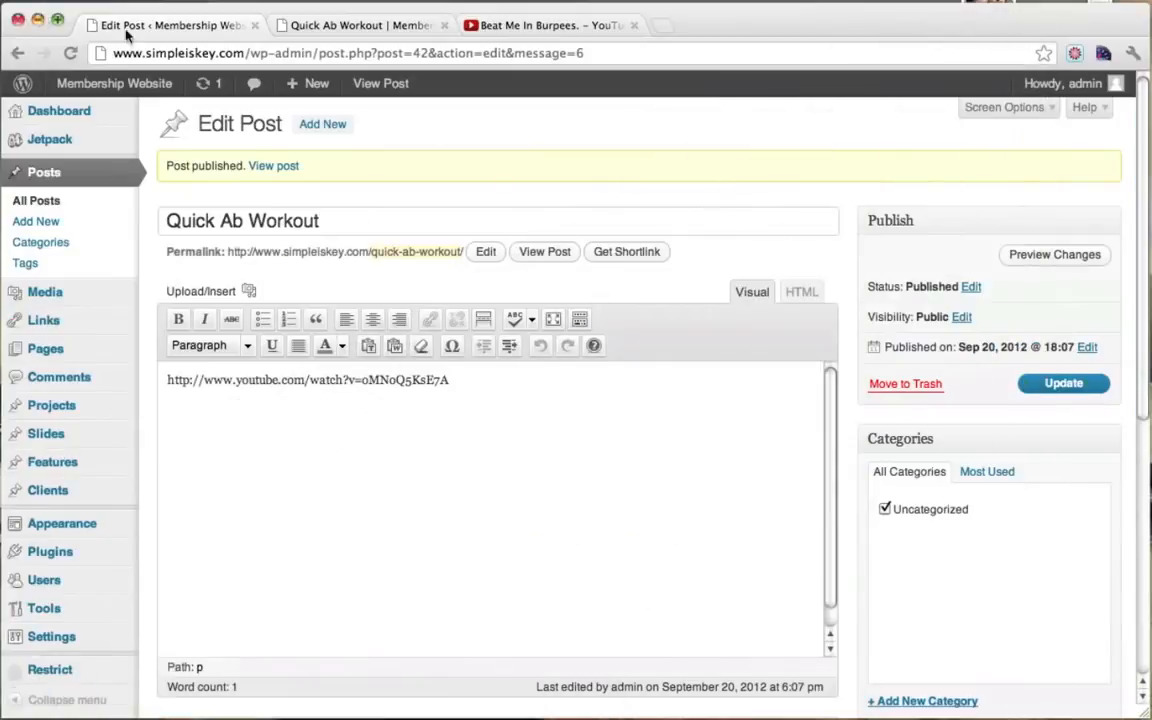
Step: As admin, open Quick Ab Workout from Fitness Videos and see the video playing
left_click(386, 26)
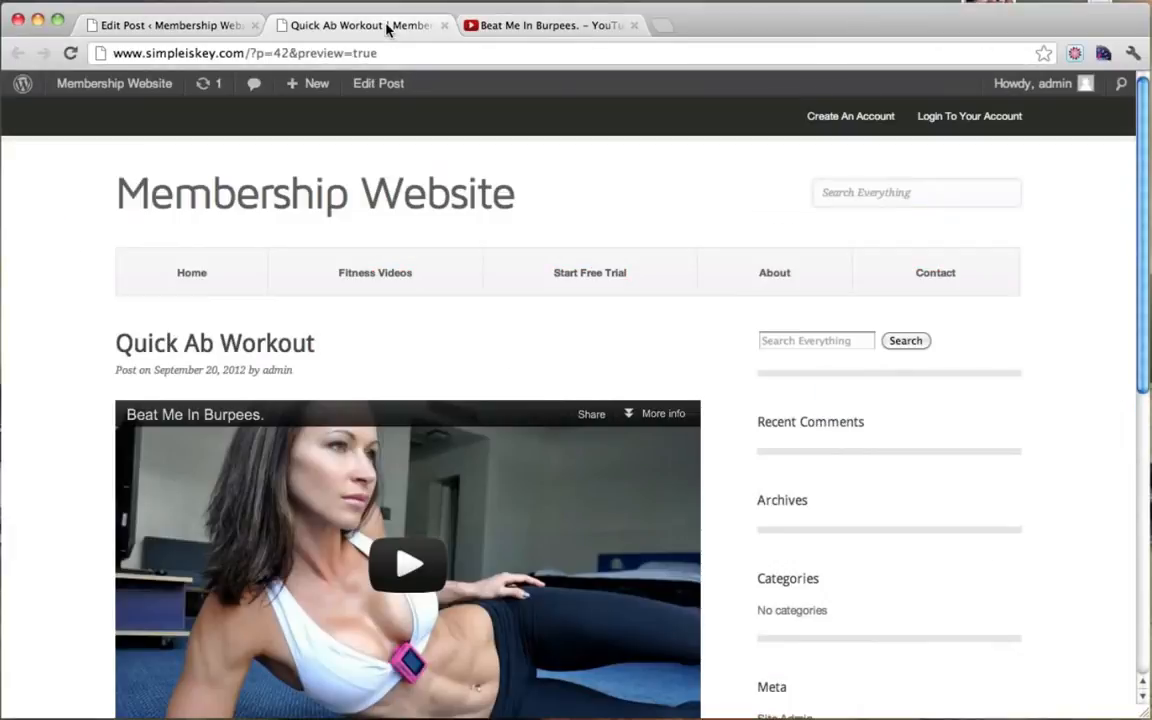
left_click(397, 275)
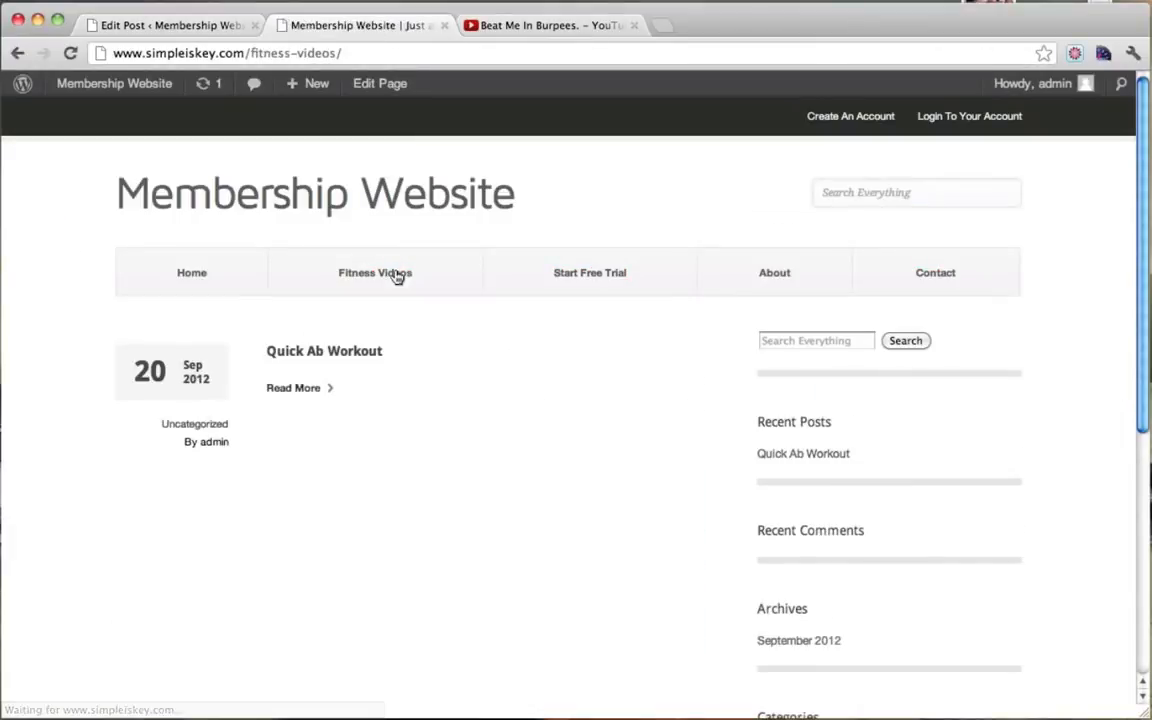
left_click(305, 393)
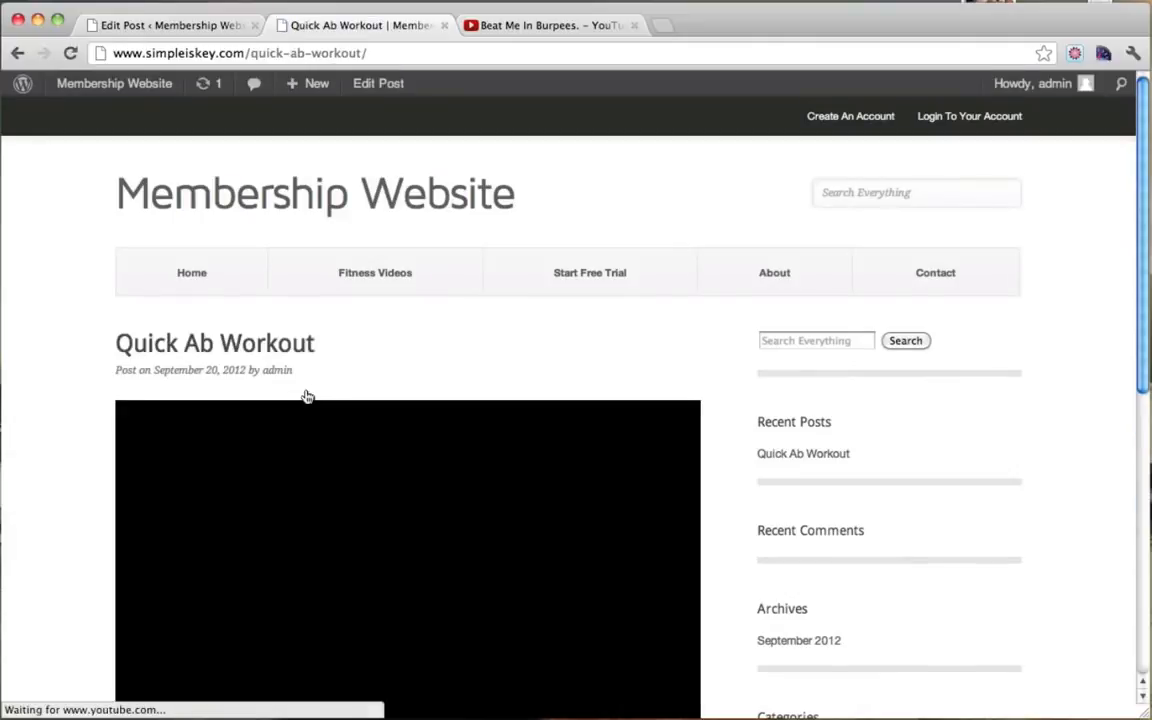
scroll(760, 333, "down", 2)
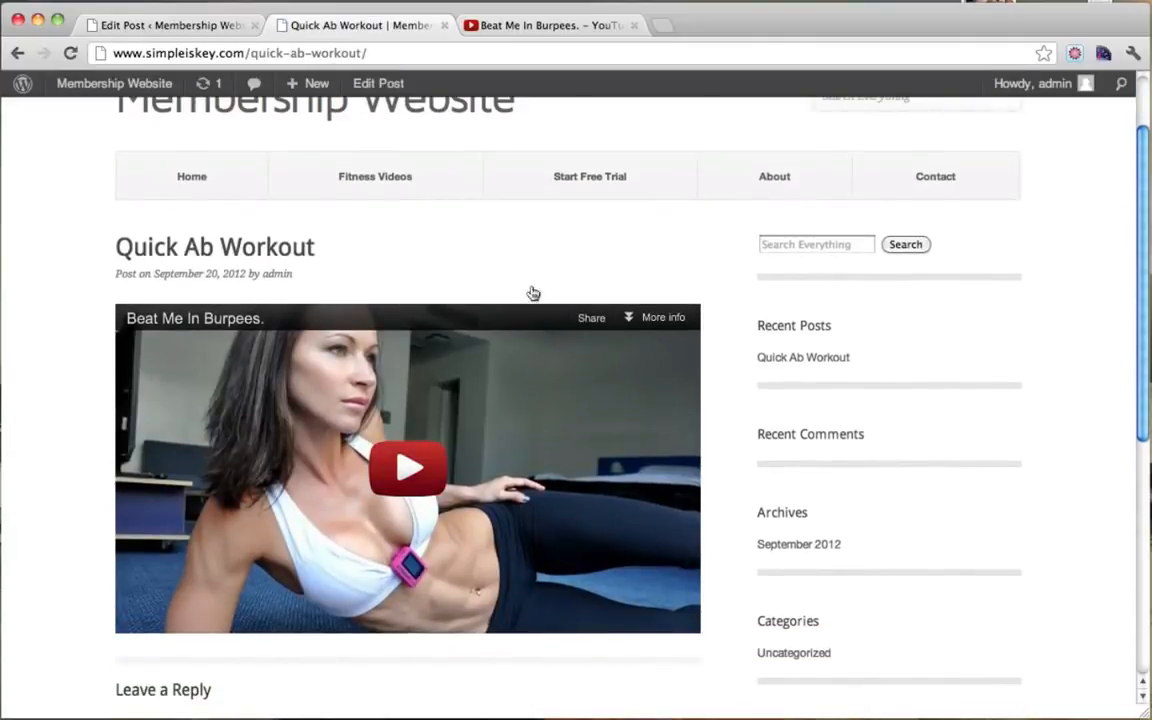
scroll(600, 340, "up", 2)
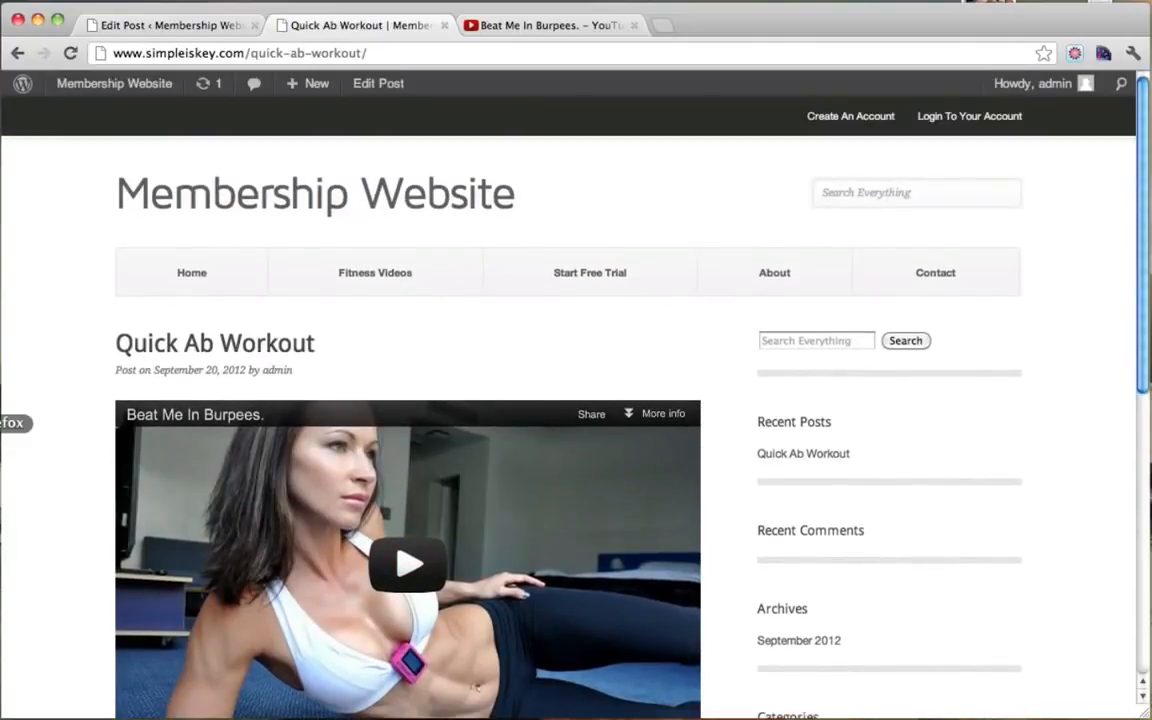
Step: Compare the logged-out sign-up message with the admin's view of the post
left_click(2, 698)
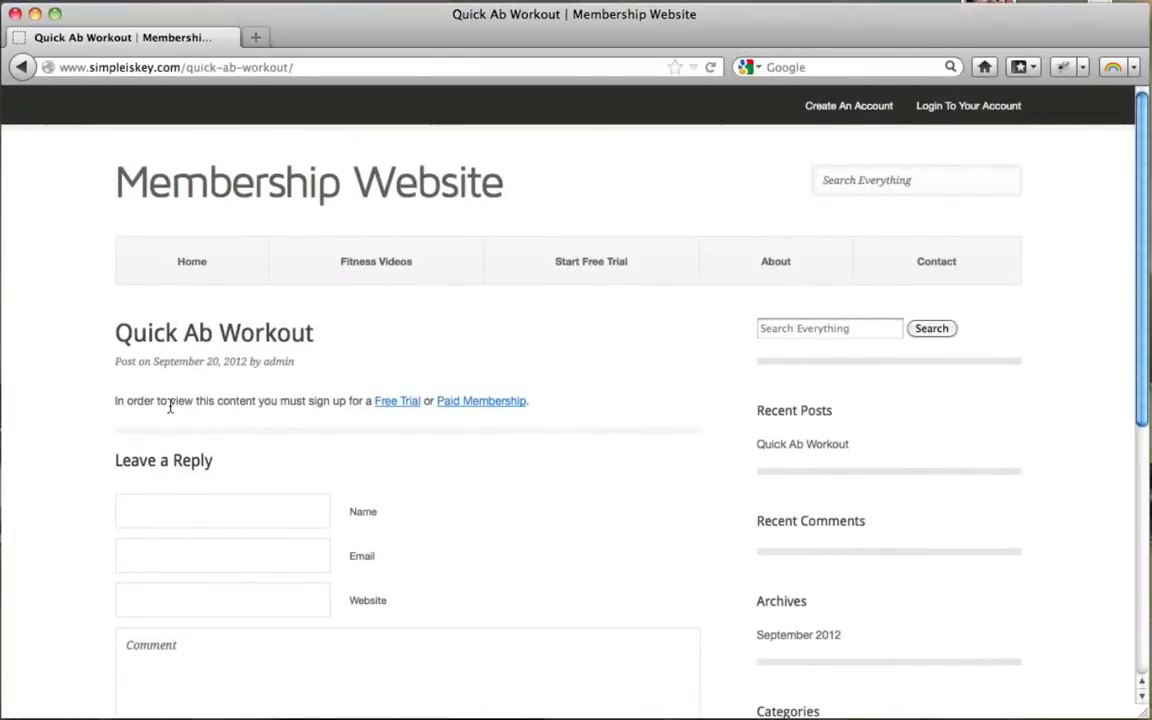
left_click_drag(170, 405, 346, 402)
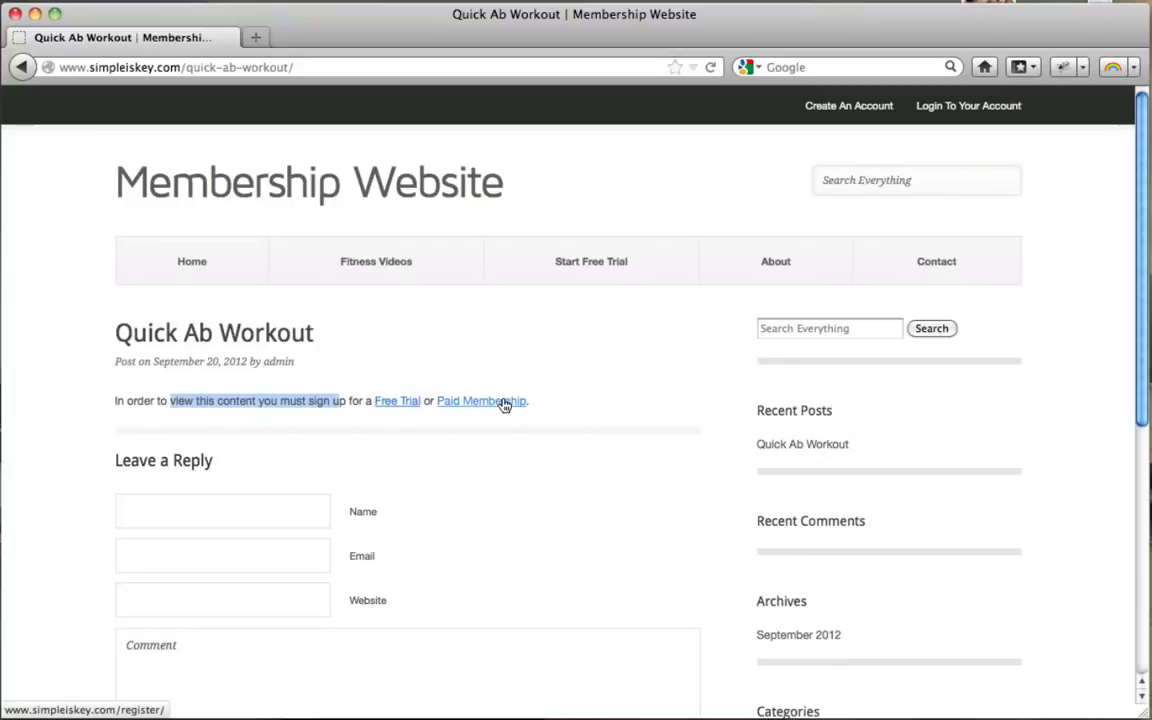
left_click(35, 14)
scroll(702, 288, "down", 3)
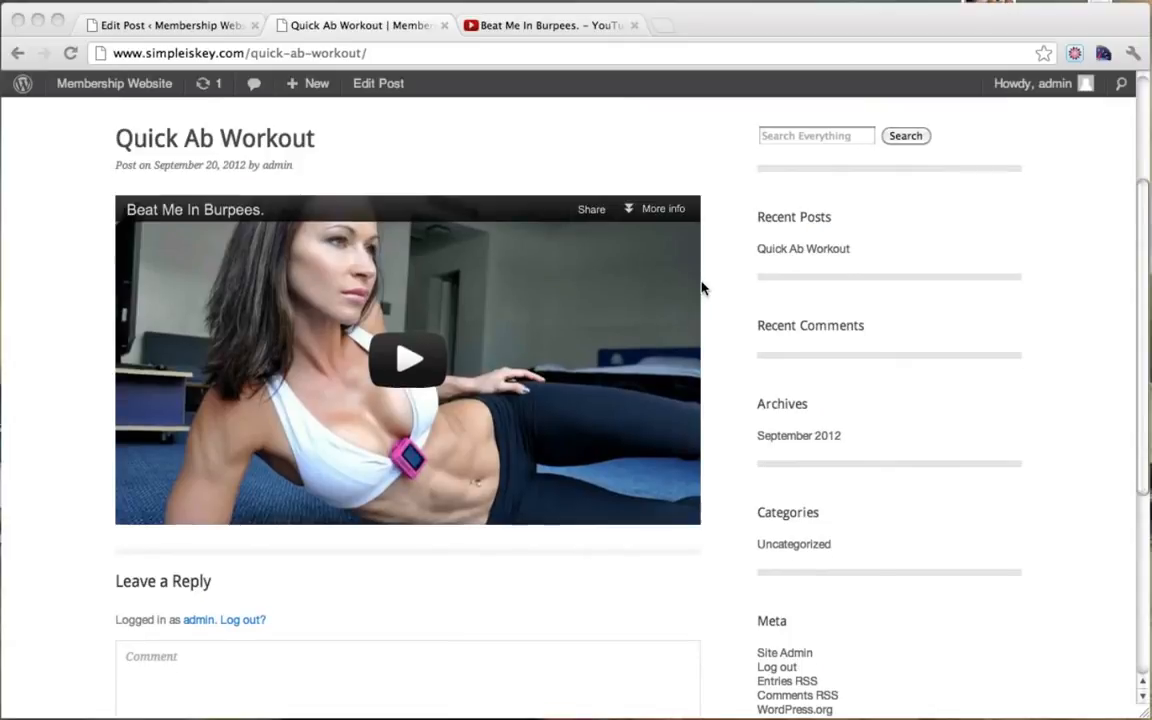
scroll(702, 288, "up", 3)
scroll(702, 288, "down", 3)
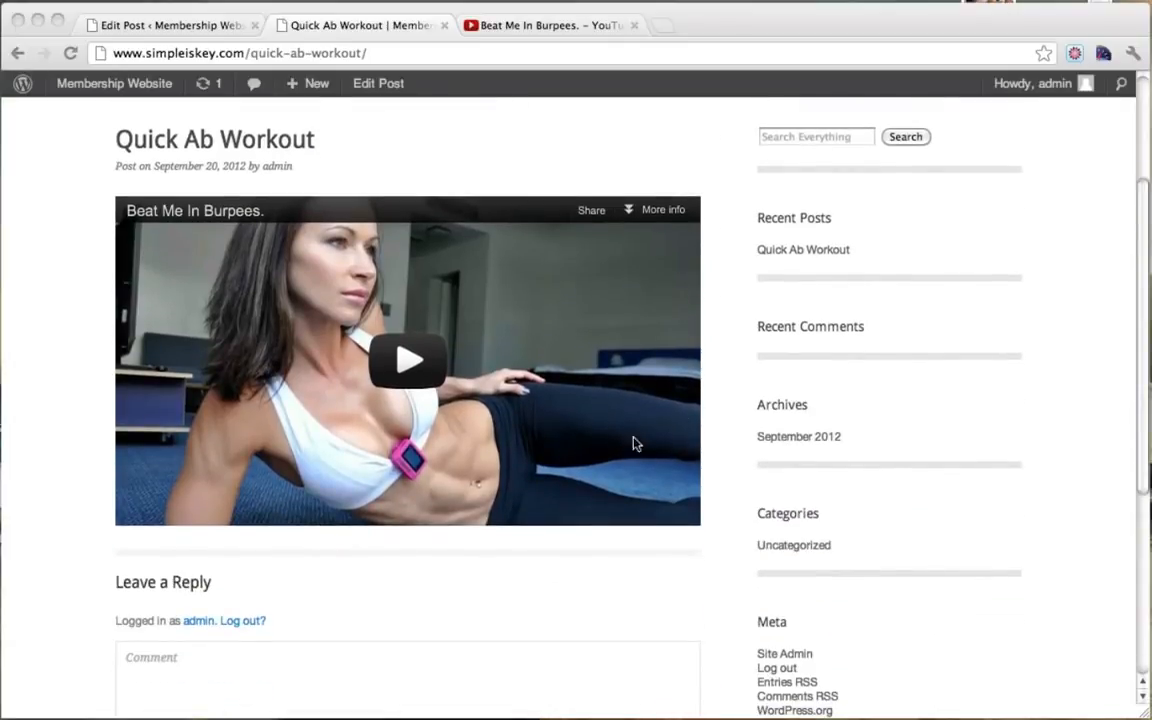
scroll(600, 400, "up", 5)
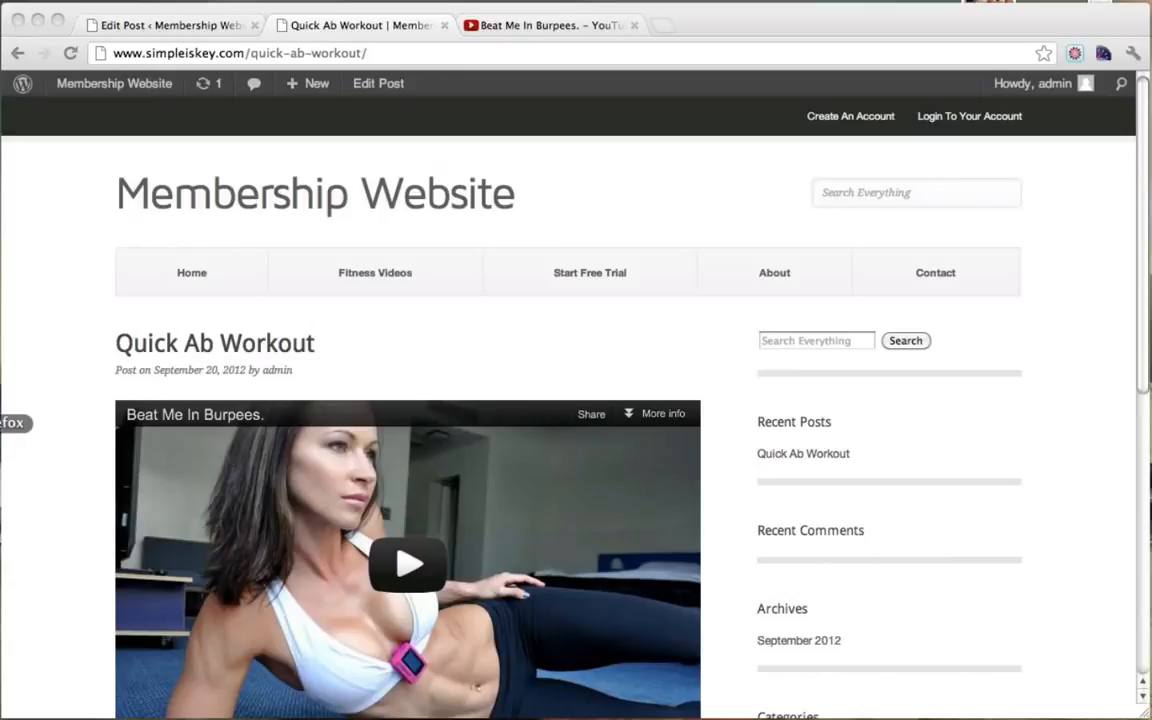
Step: As a visitor, reopen Fitness Videos and the Quick Ab Workout post to recheck the sign-up prompt
left_click(4, 437)
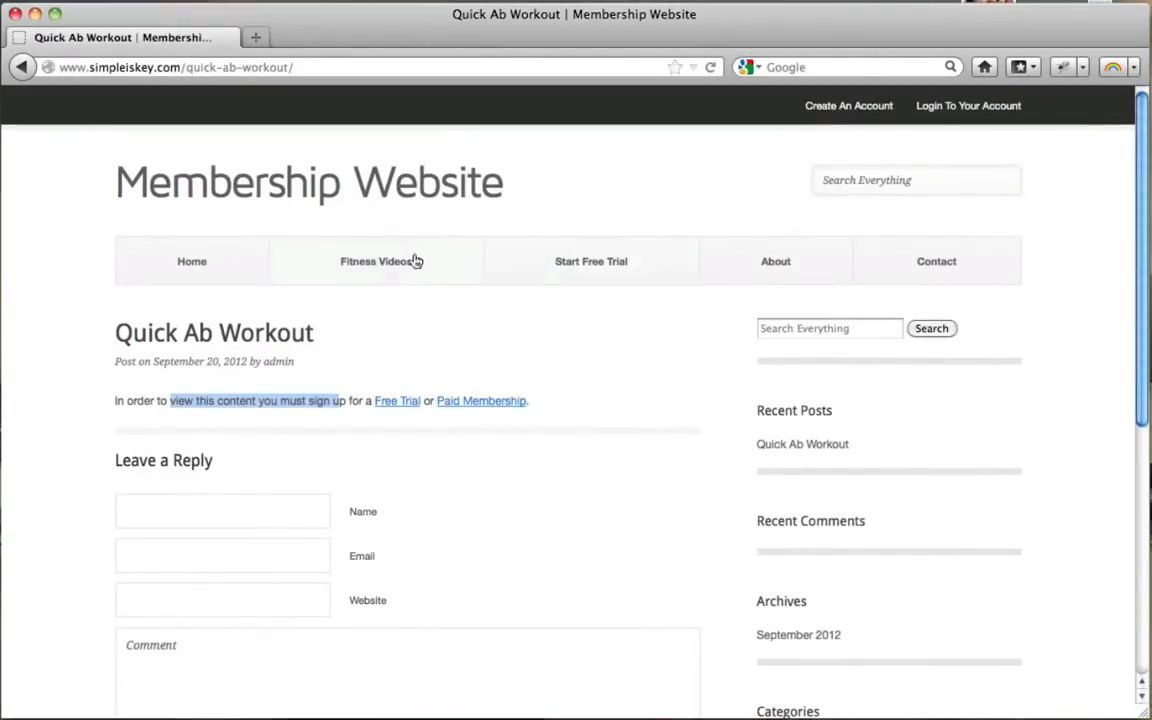
left_click(396, 264)
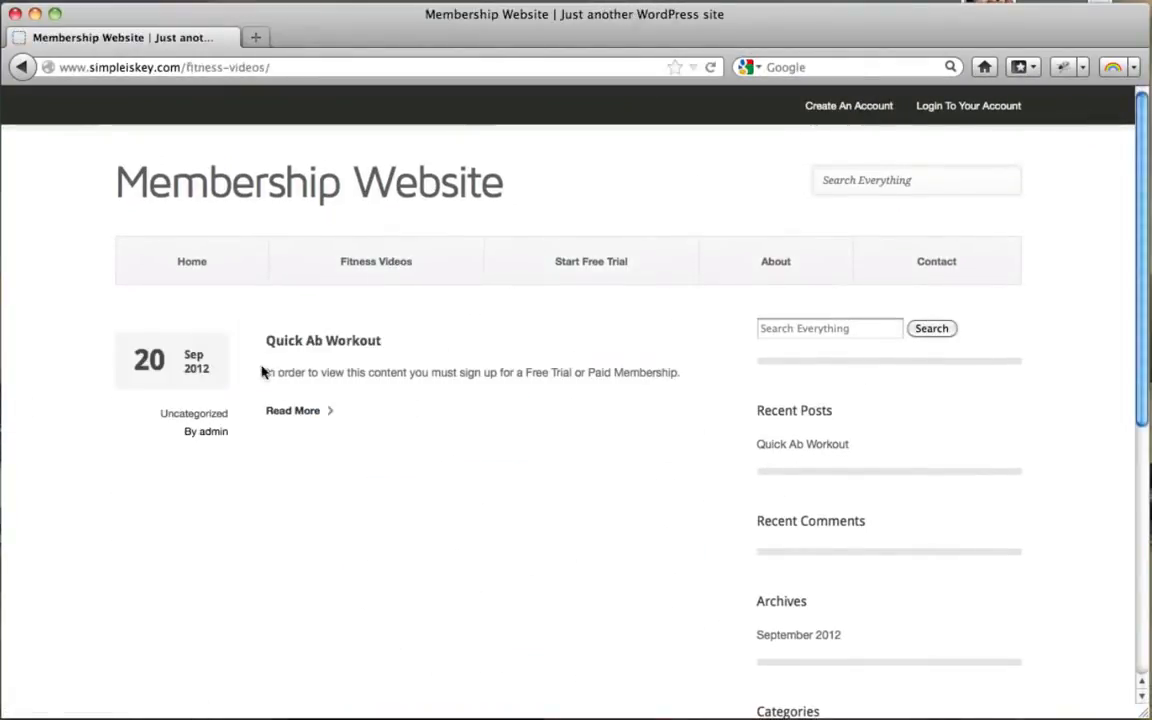
left_click_drag(277, 373, 676, 375)
left_click(675, 377)
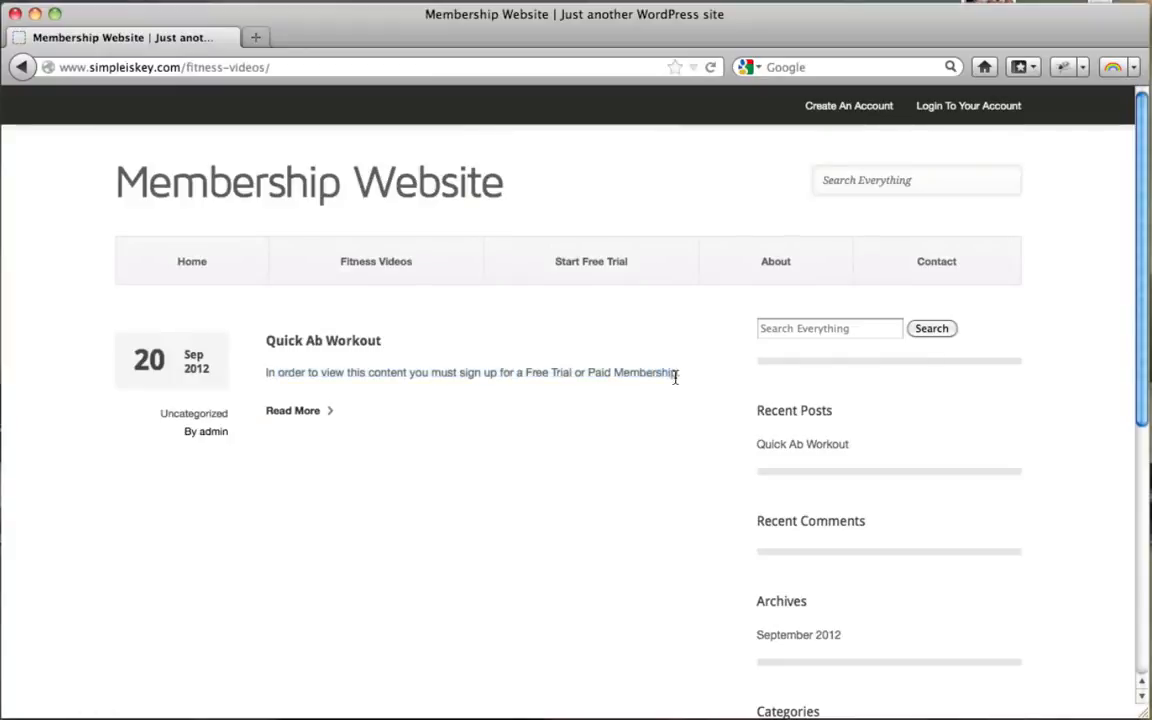
left_click(302, 413)
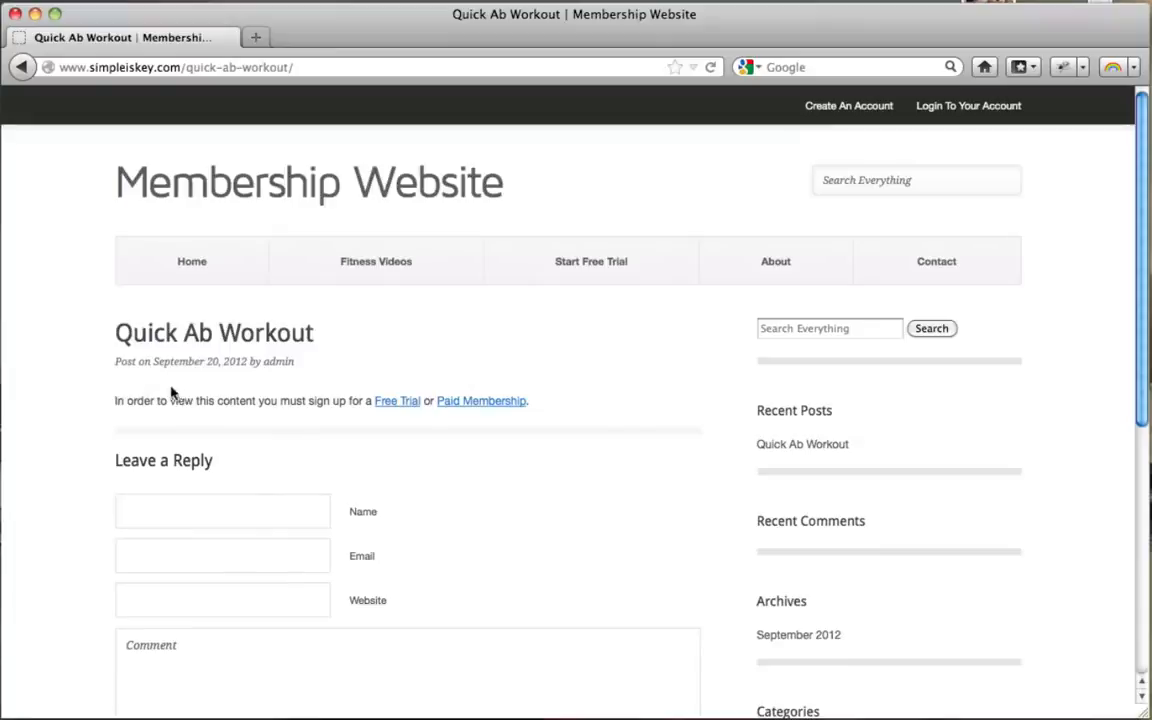
left_click(35, 14)
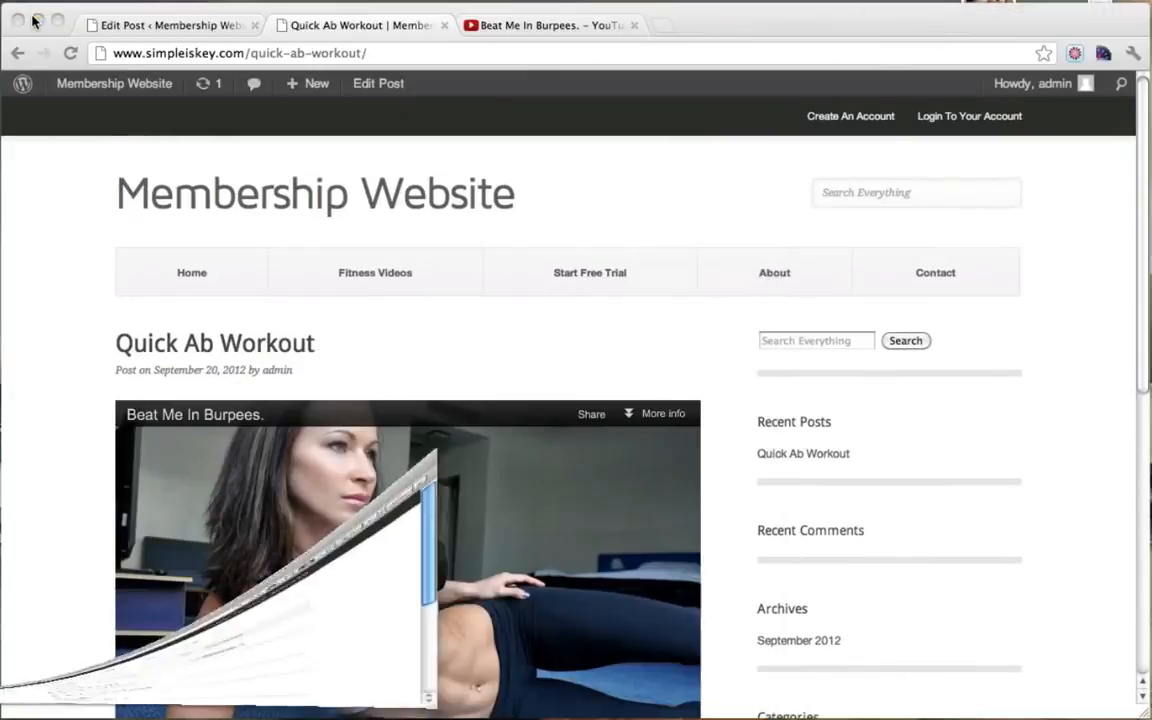
Step: Back in the Quick Ab Workout editor, turn on the Excerpt box in the display options
left_click(168, 28)
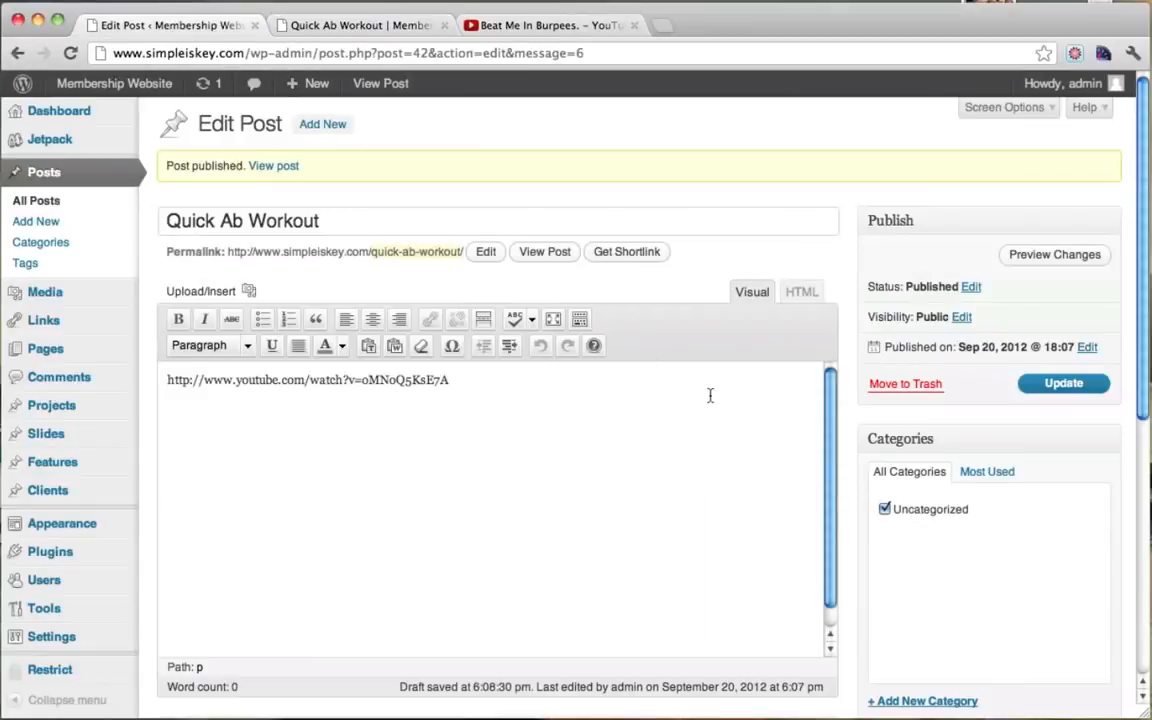
scroll(918, 411, "down", 5)
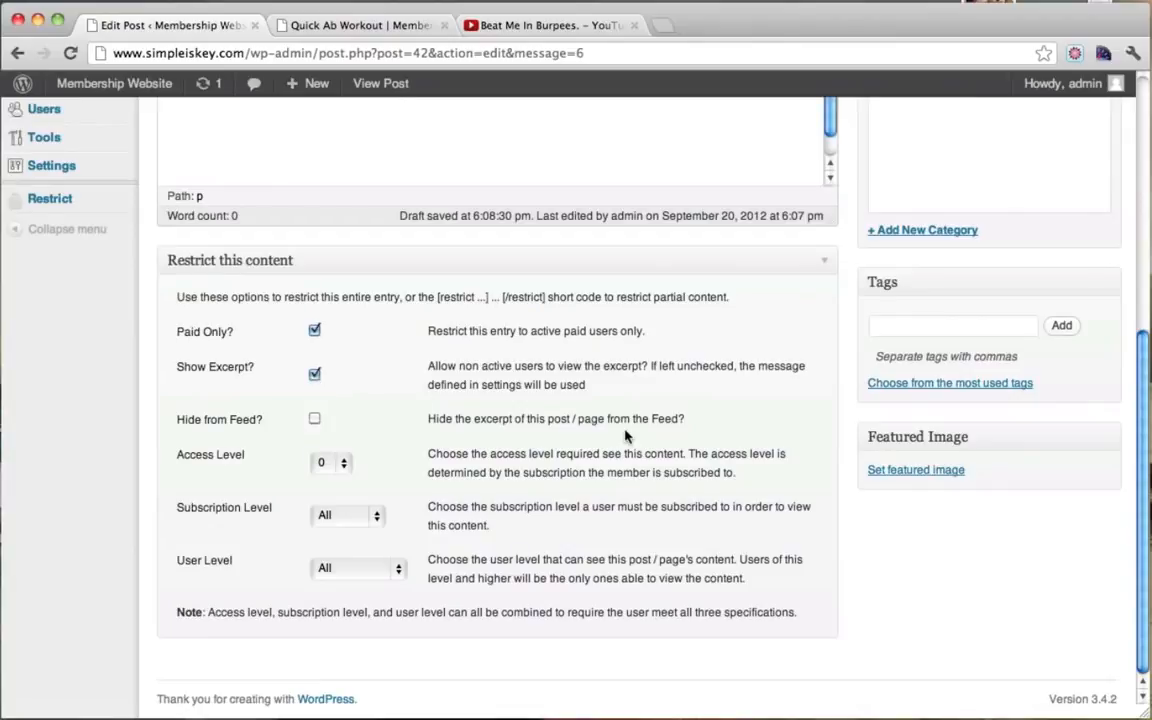
scroll(625, 435, "up", 10)
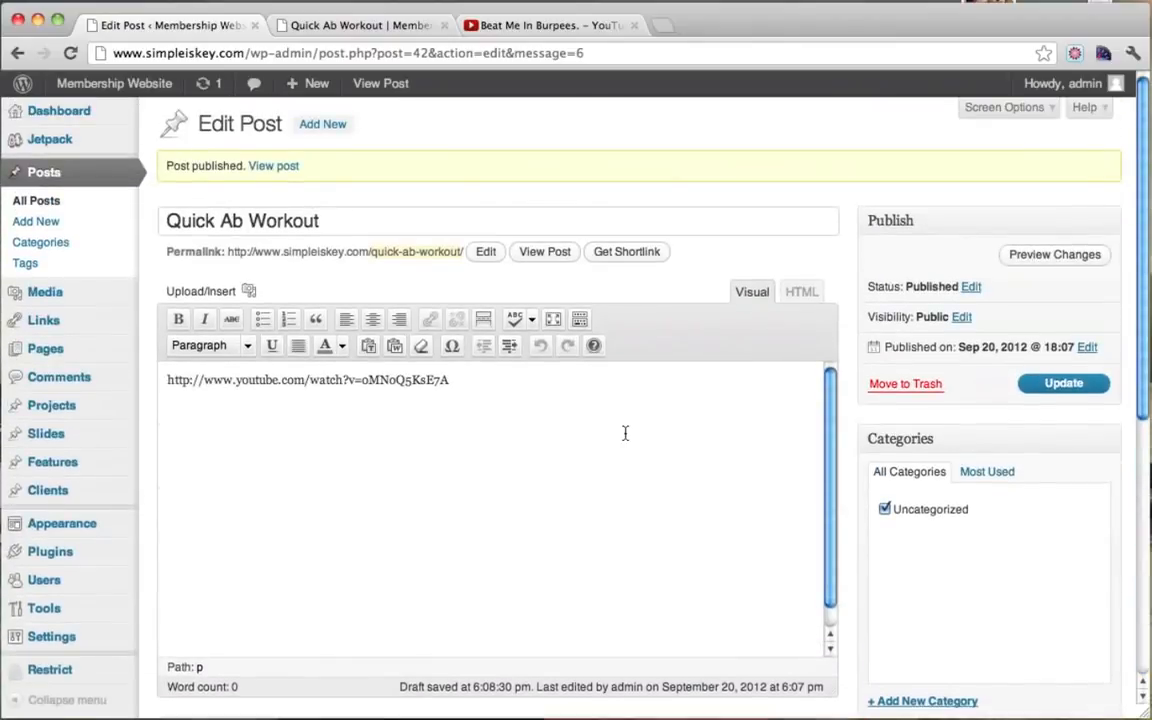
scroll(625, 433, "down", 10)
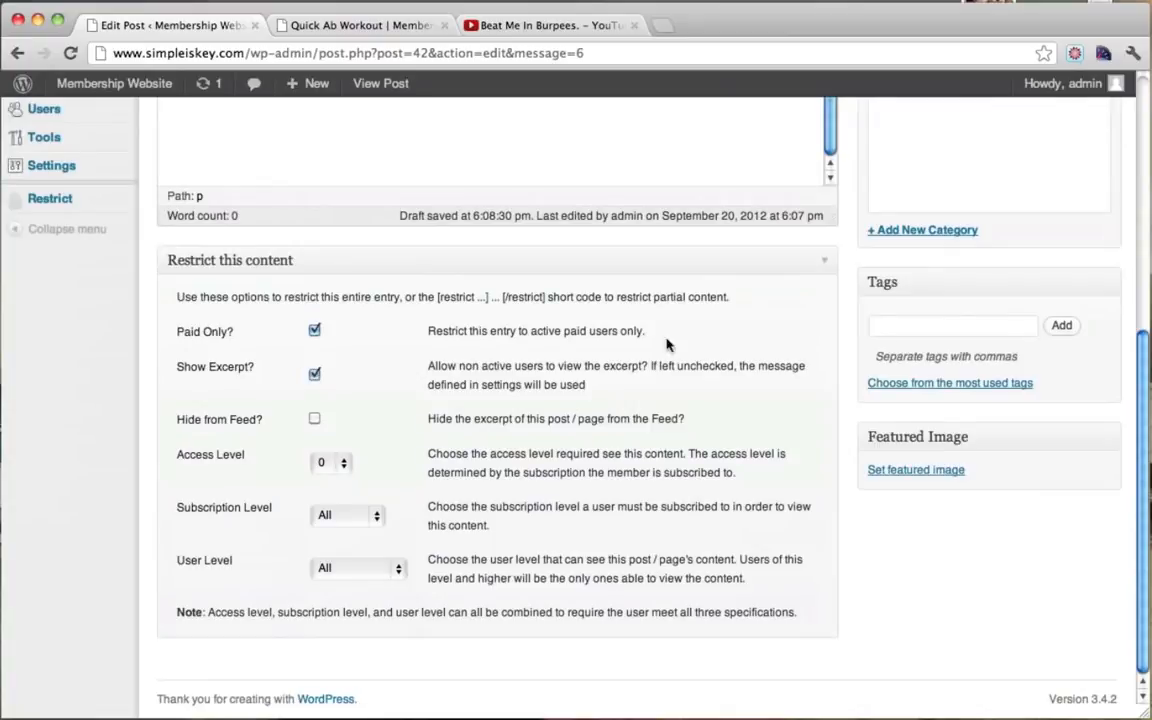
scroll(668, 344, "up", 10)
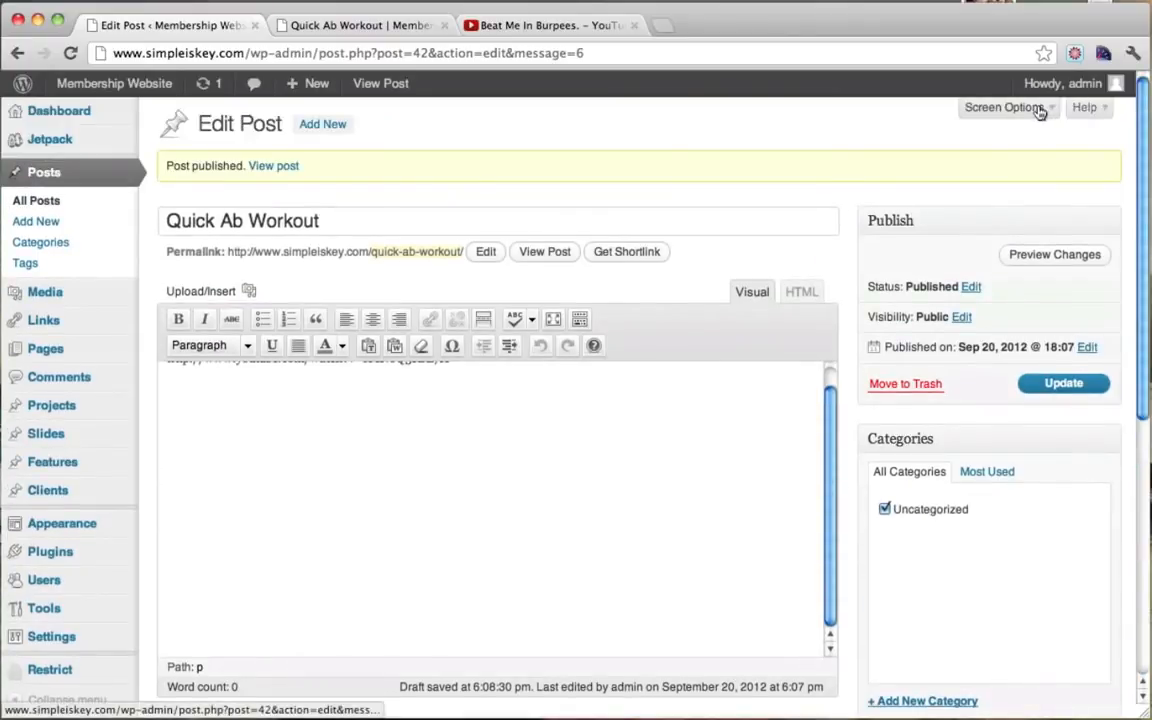
left_click(1003, 107)
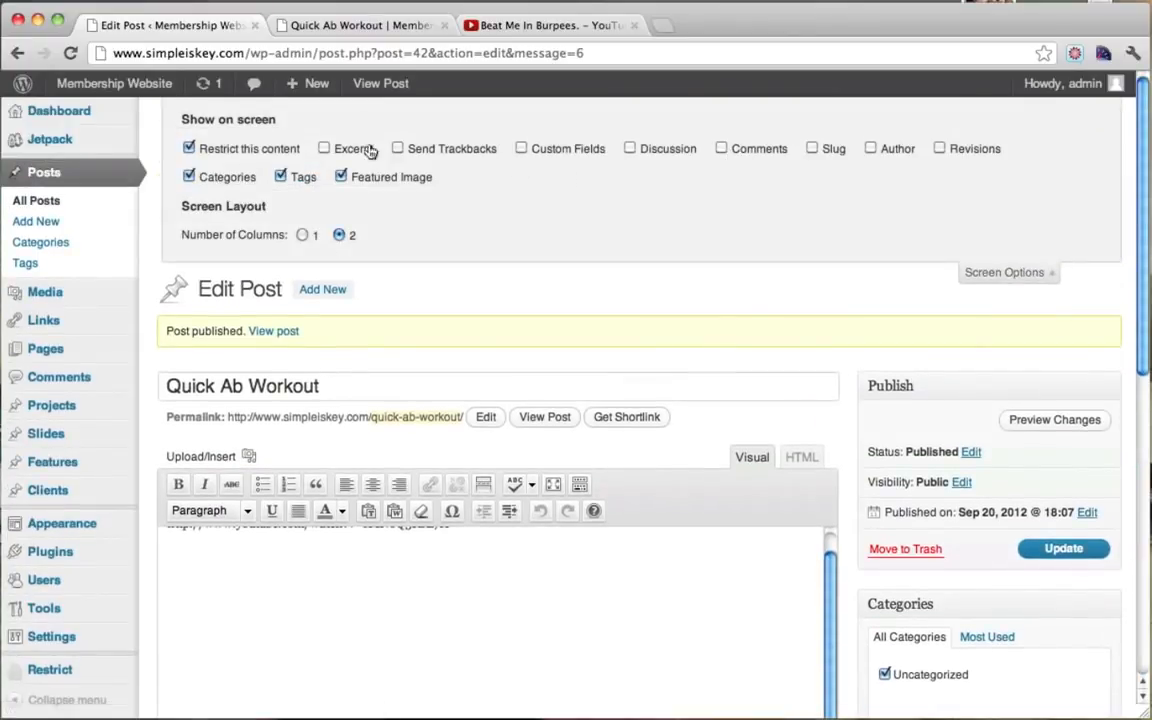
left_click(324, 149)
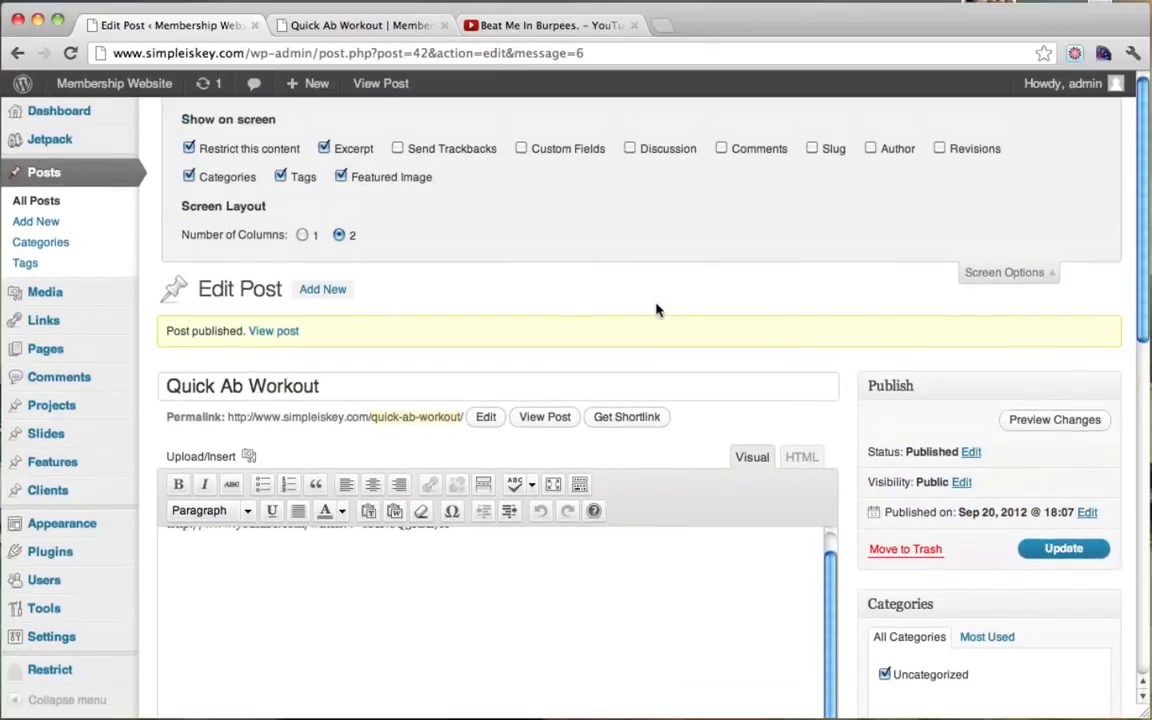
left_click(1008, 272)
left_click(1010, 107)
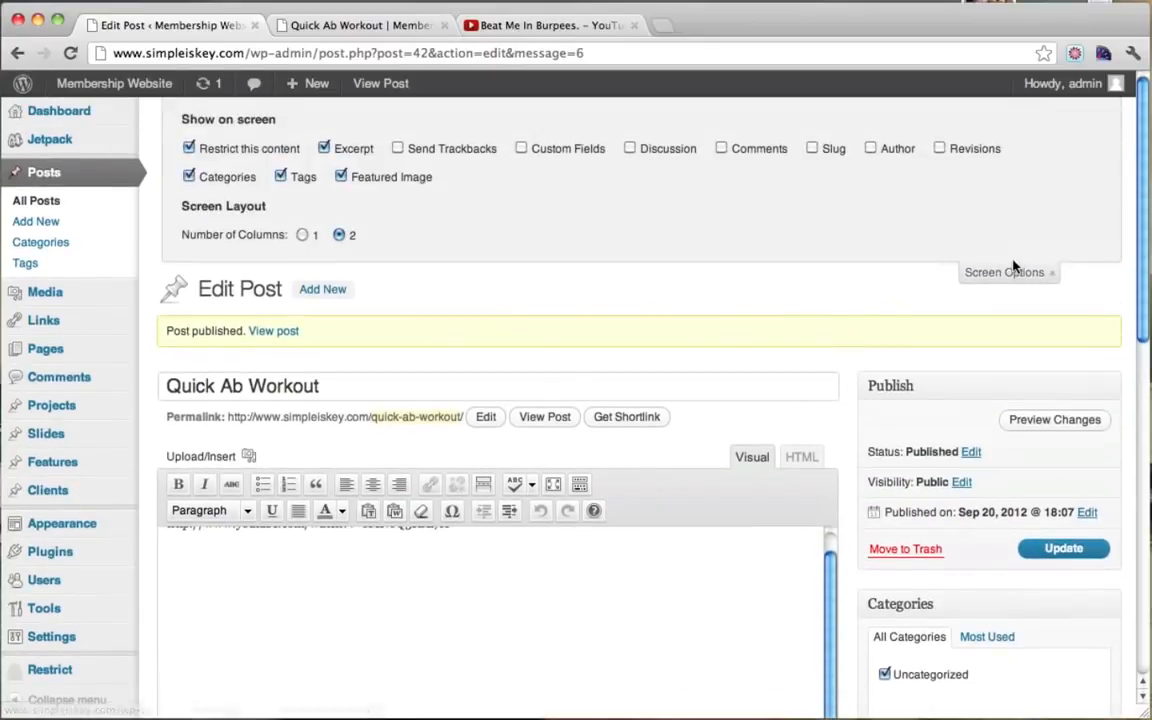
left_click(1000, 273)
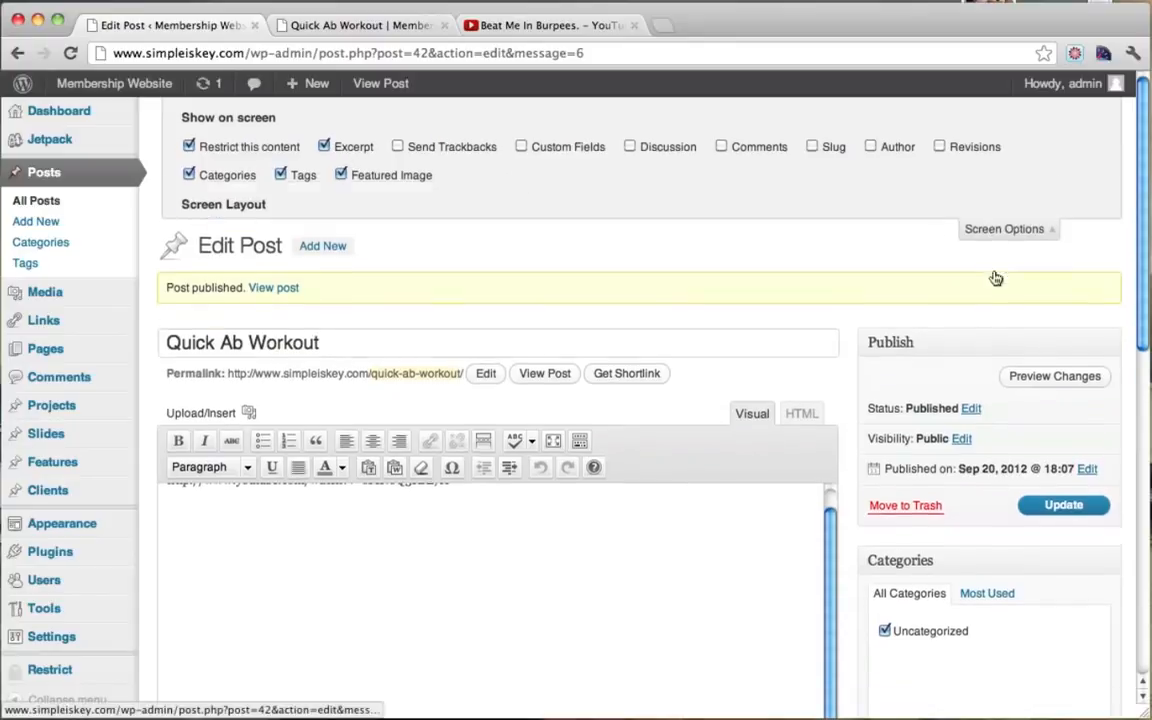
scroll(710, 270, "down", 5)
scroll(707, 268, "down", 5)
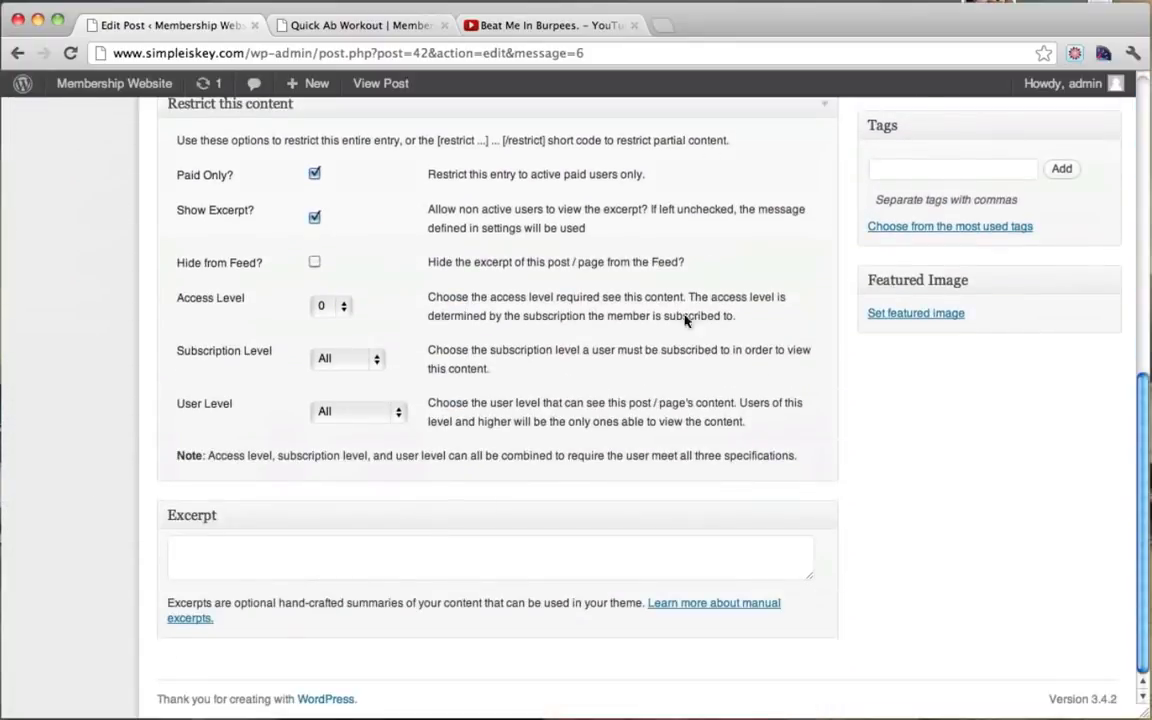
Step: Enter the excerpt 'A full intense ab workout!'
left_click(251, 562)
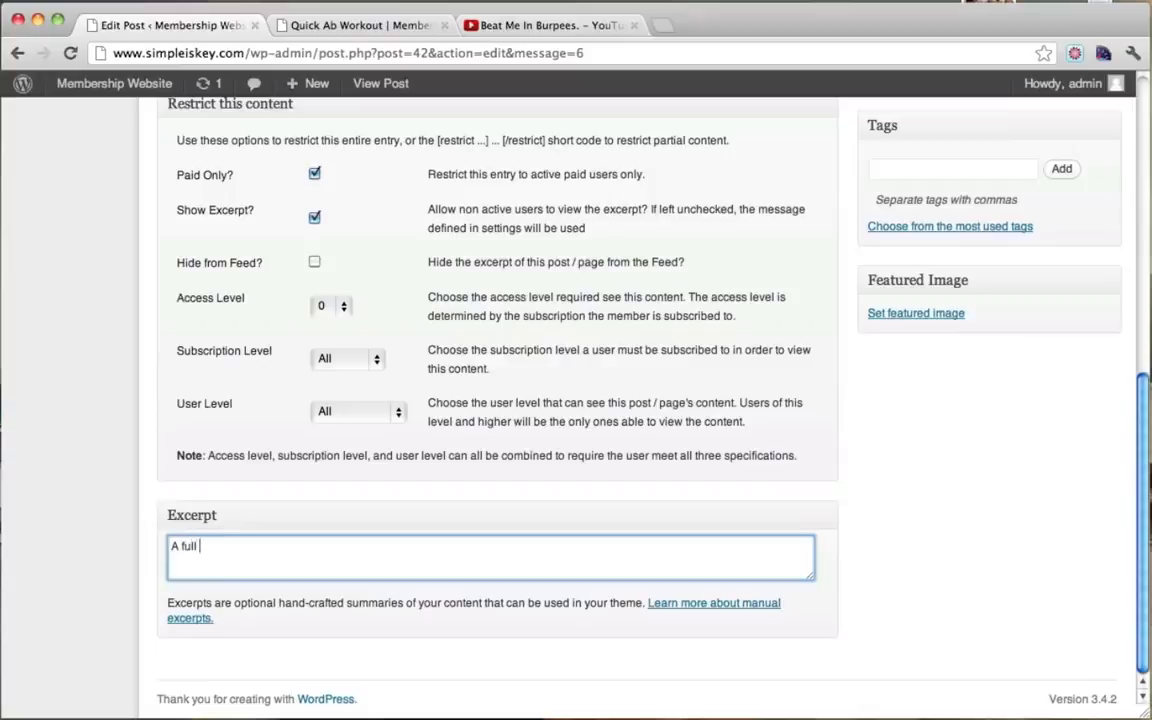
type("A full inense ab")
key("BackSpace")
key("BackSpace")
key("BackSpace")
key("BackSpace")
key("BackSpace")
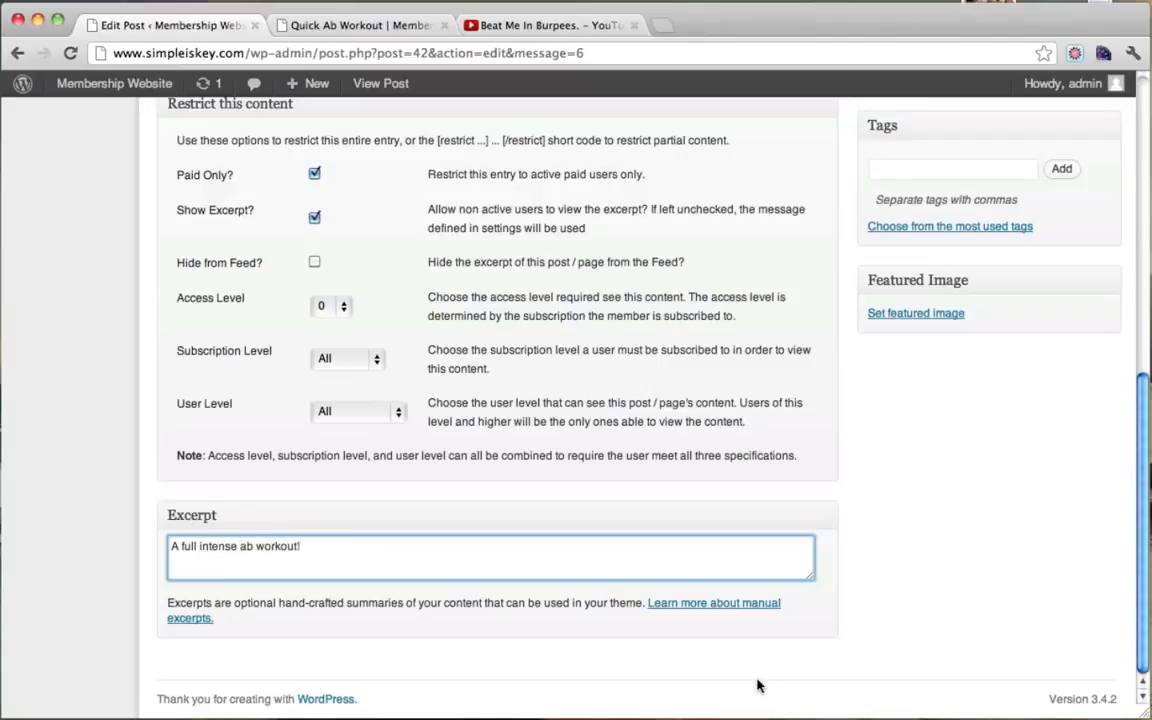
scroll(757, 685, "up", 6)
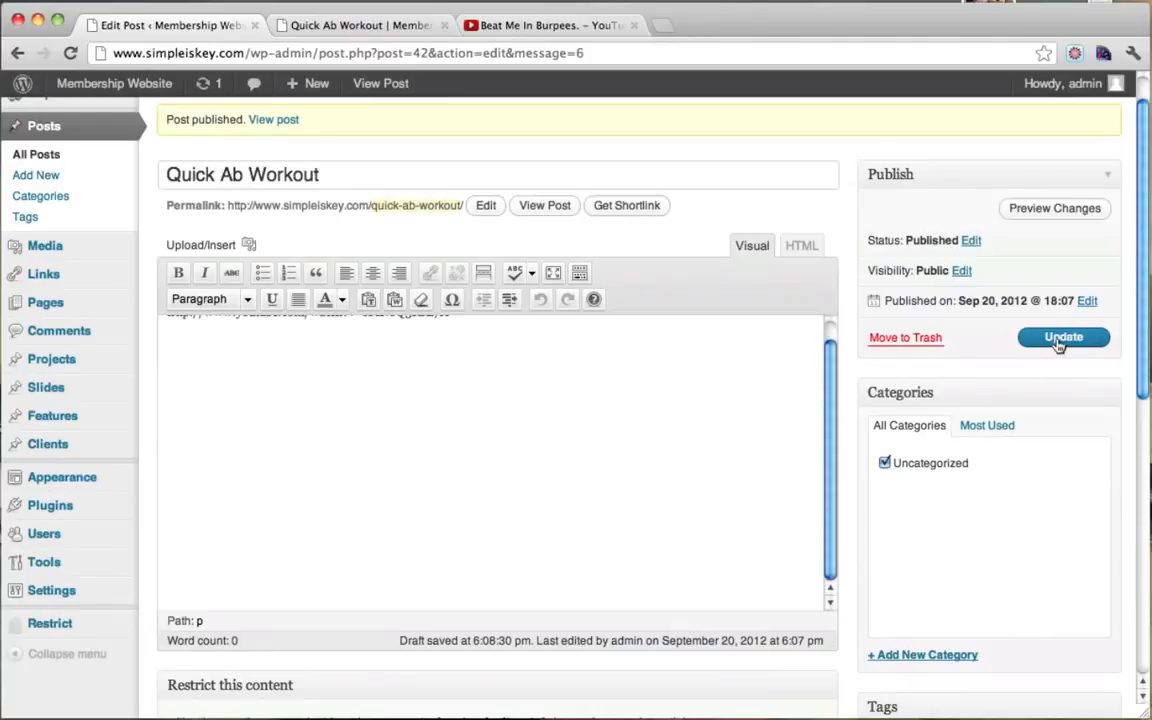
Step: Update the post and view its excerpt on the Fitness Videos listing as admin
left_click(1059, 343)
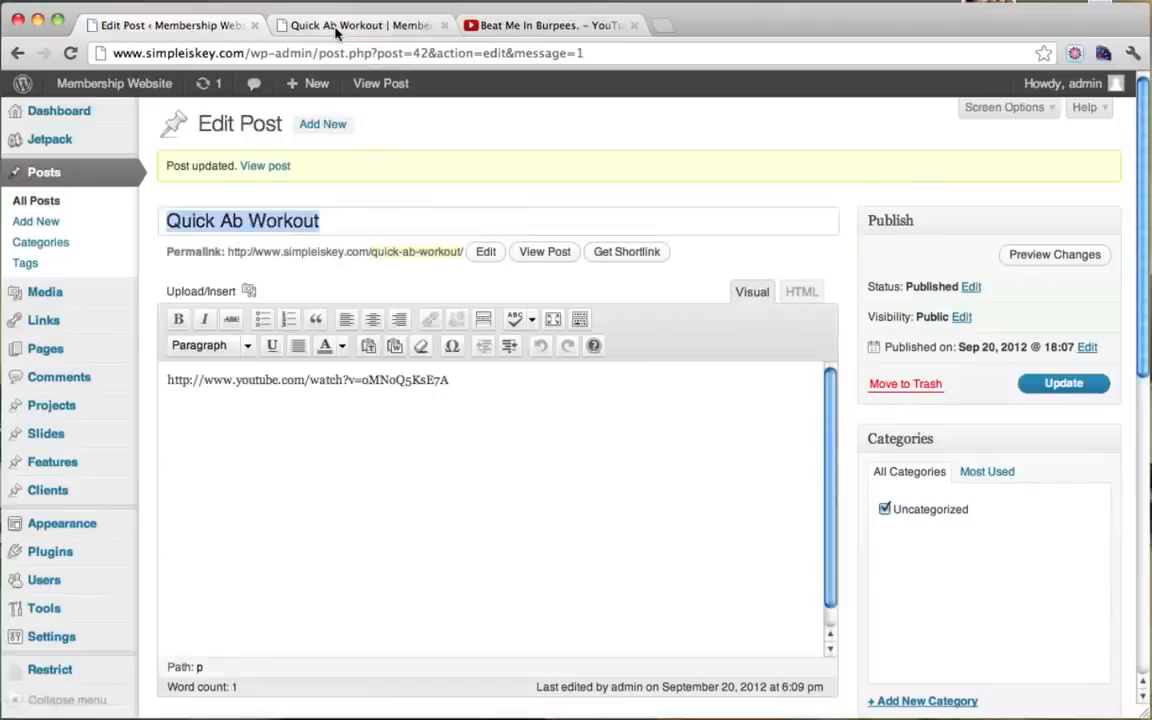
left_click(336, 26)
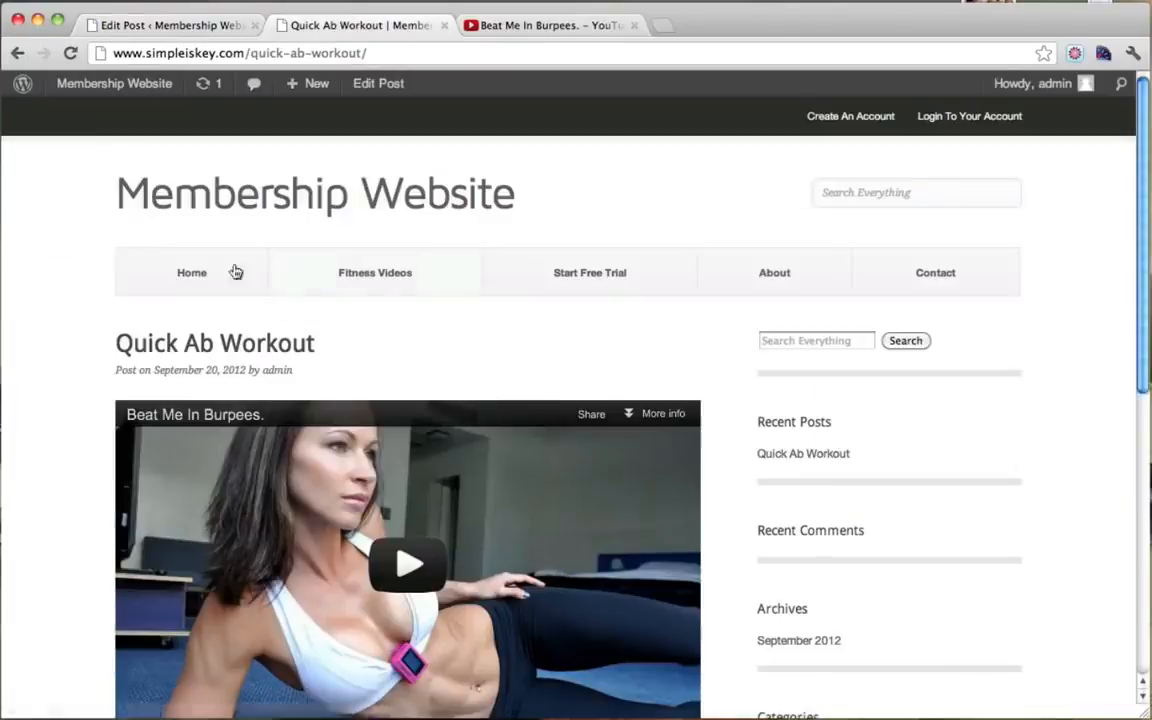
left_click(367, 274)
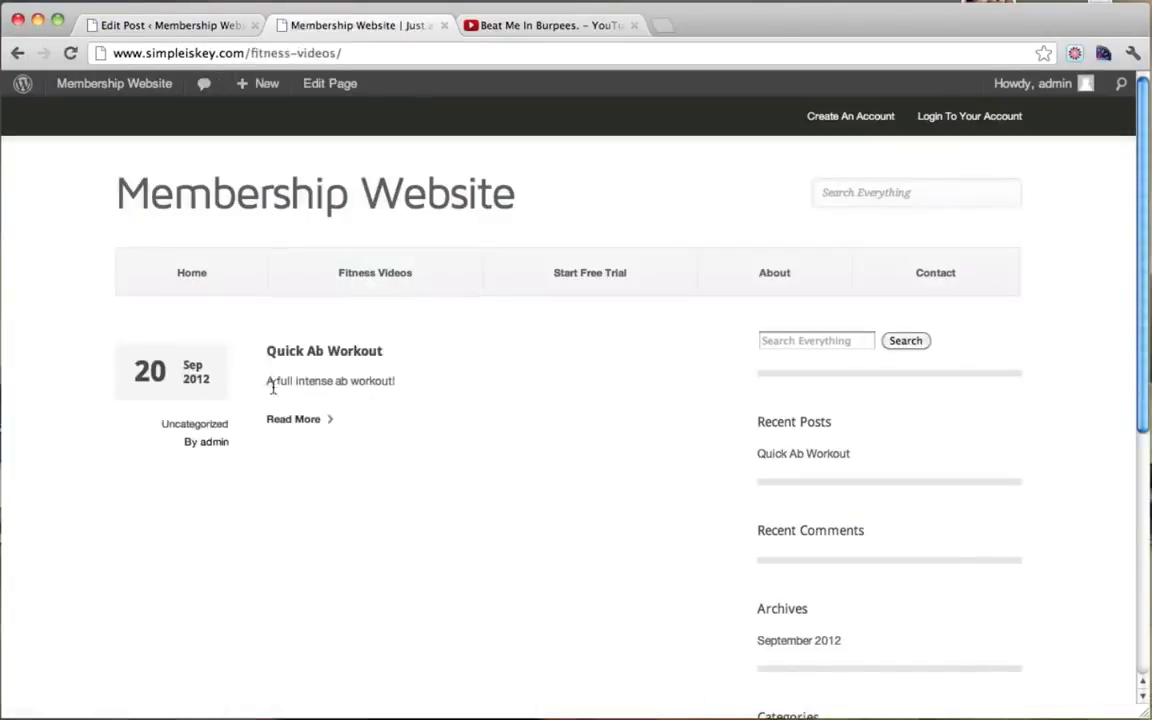
left_click_drag(267, 382, 407, 381)
left_click(378, 390)
left_click(305, 422)
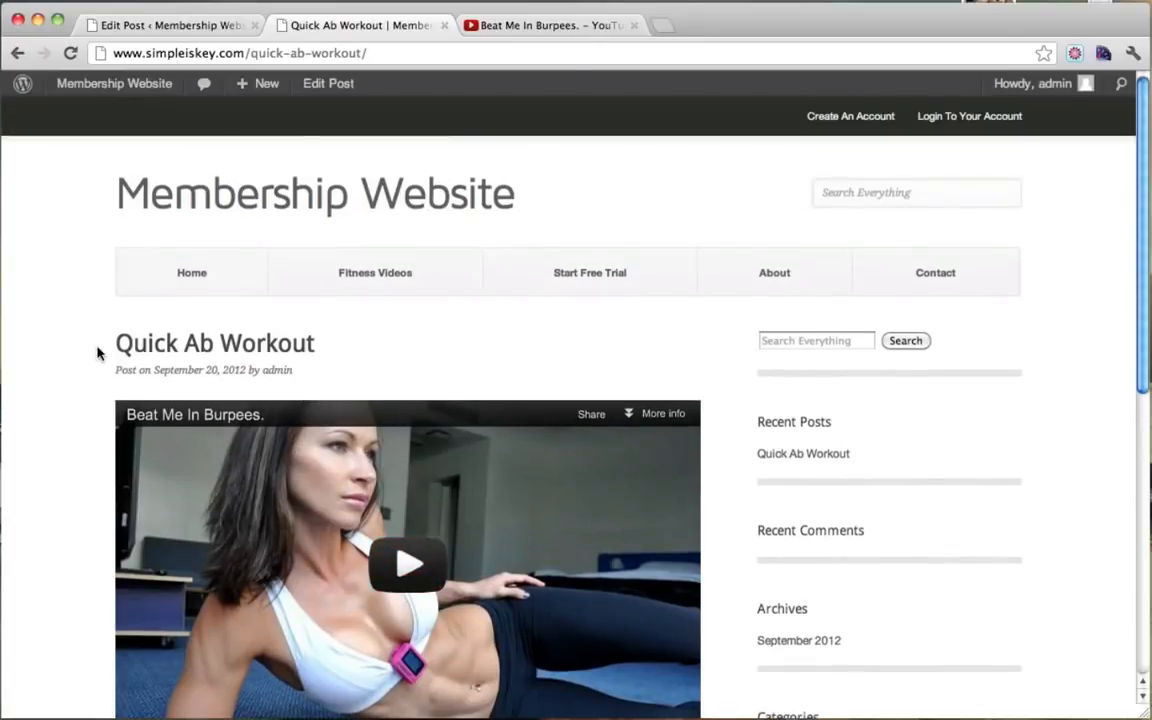
Step: Logged out, open the post and check the excerpt plus the free-trial or membership prompt
left_click(0, 422)
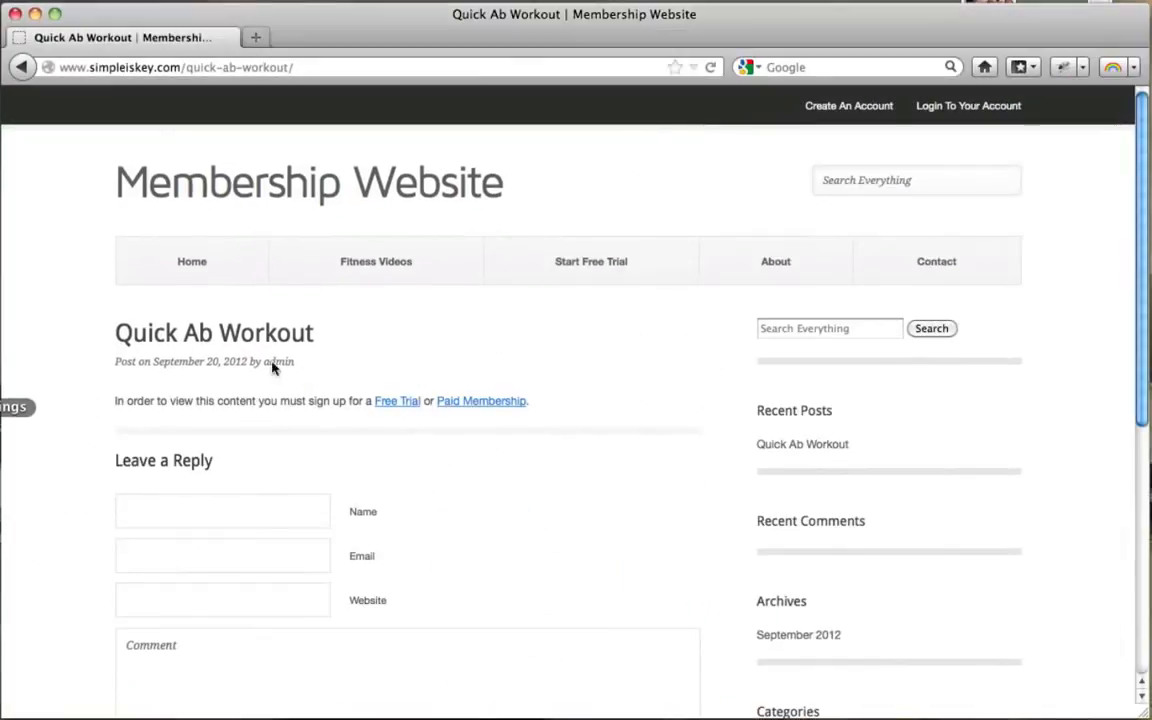
left_click(372, 259)
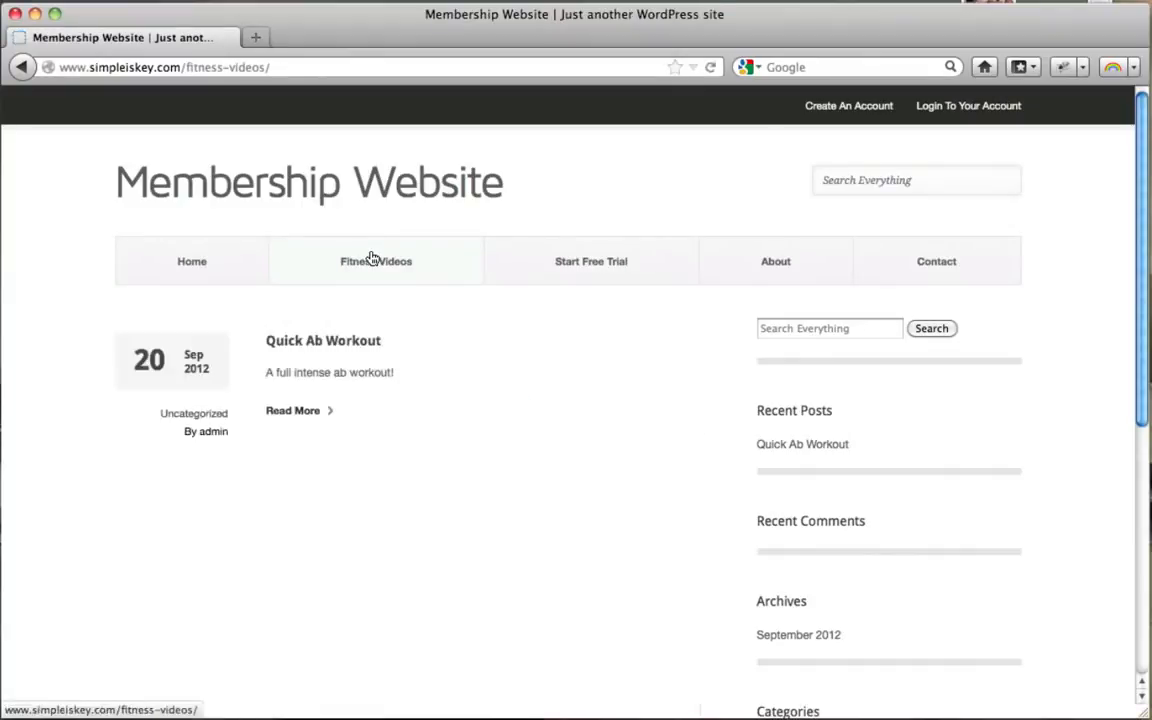
left_click(294, 414)
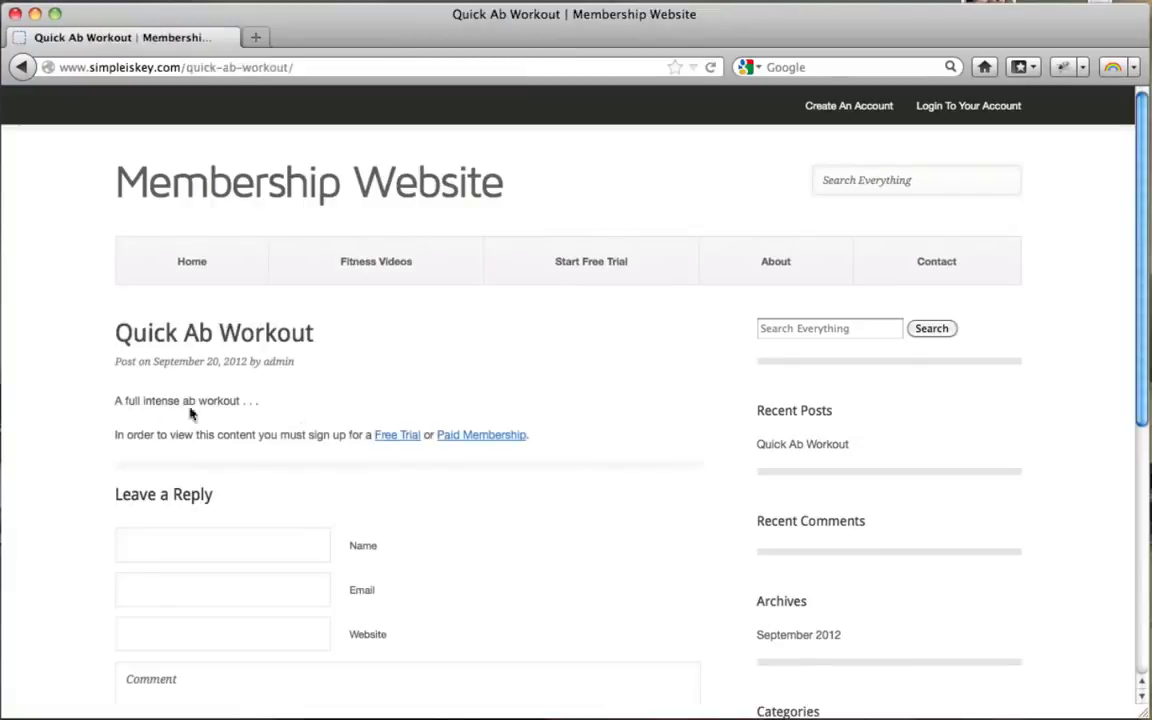
left_click_drag(117, 402, 270, 407)
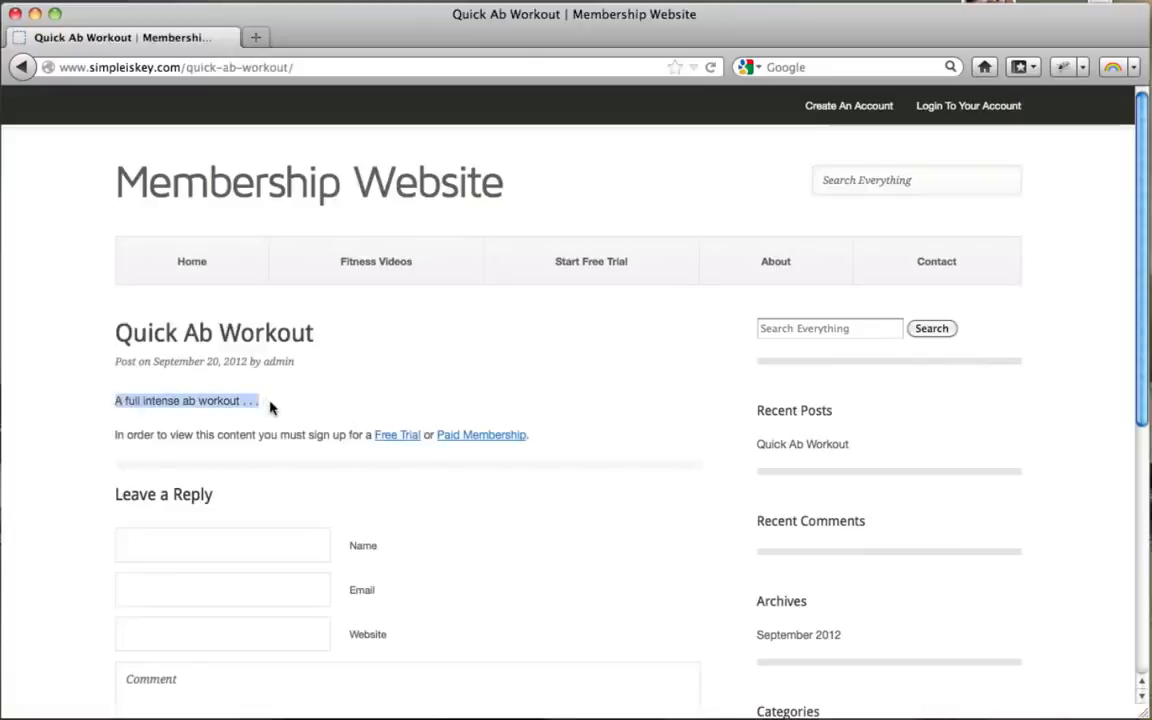
left_click(141, 430)
left_click_drag(134, 434, 568, 460)
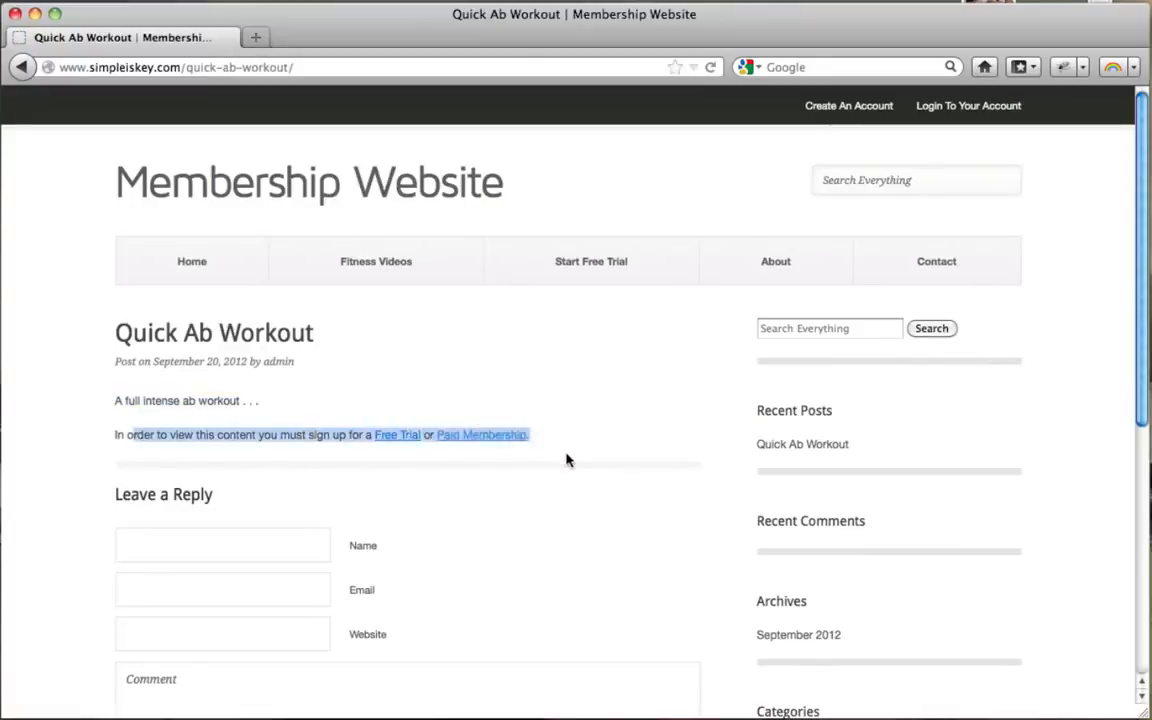
left_click(566, 460)
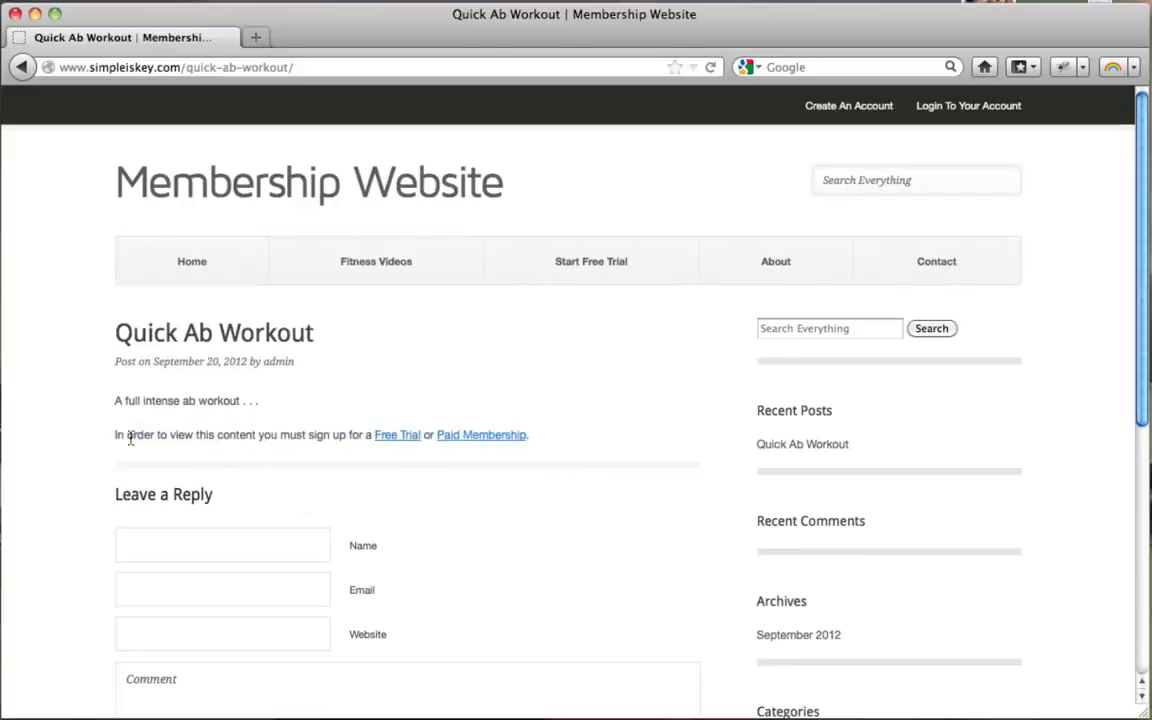
left_click_drag(125, 434, 585, 440)
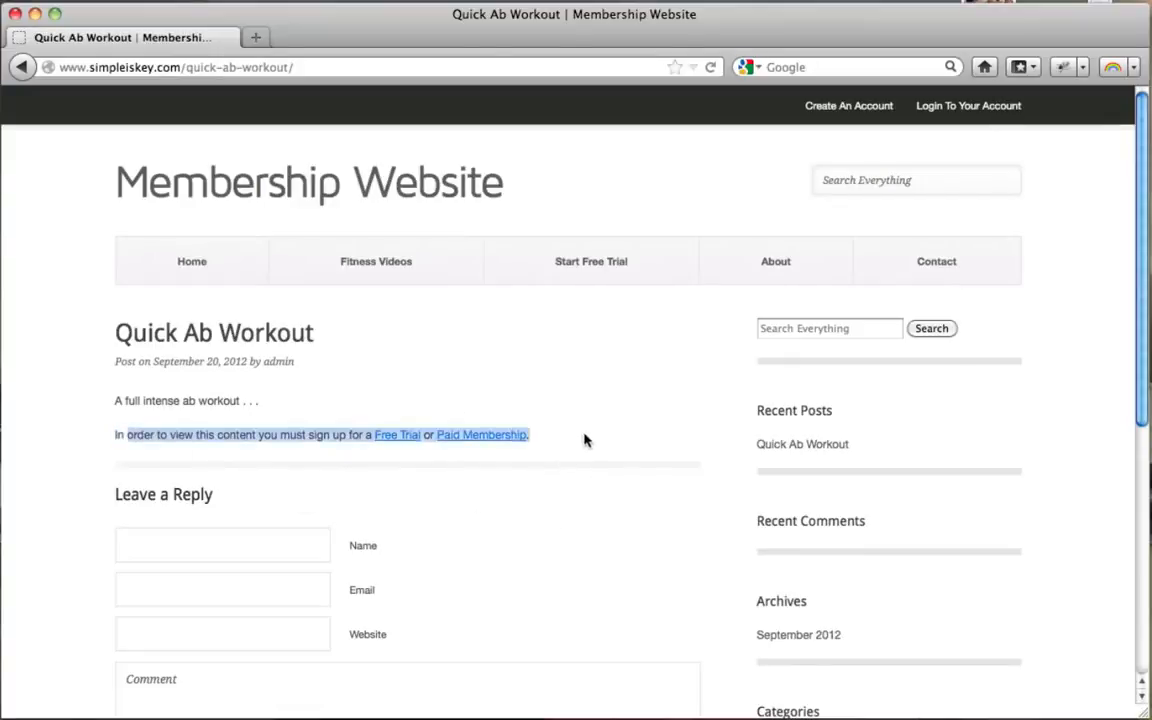
left_click(585, 440)
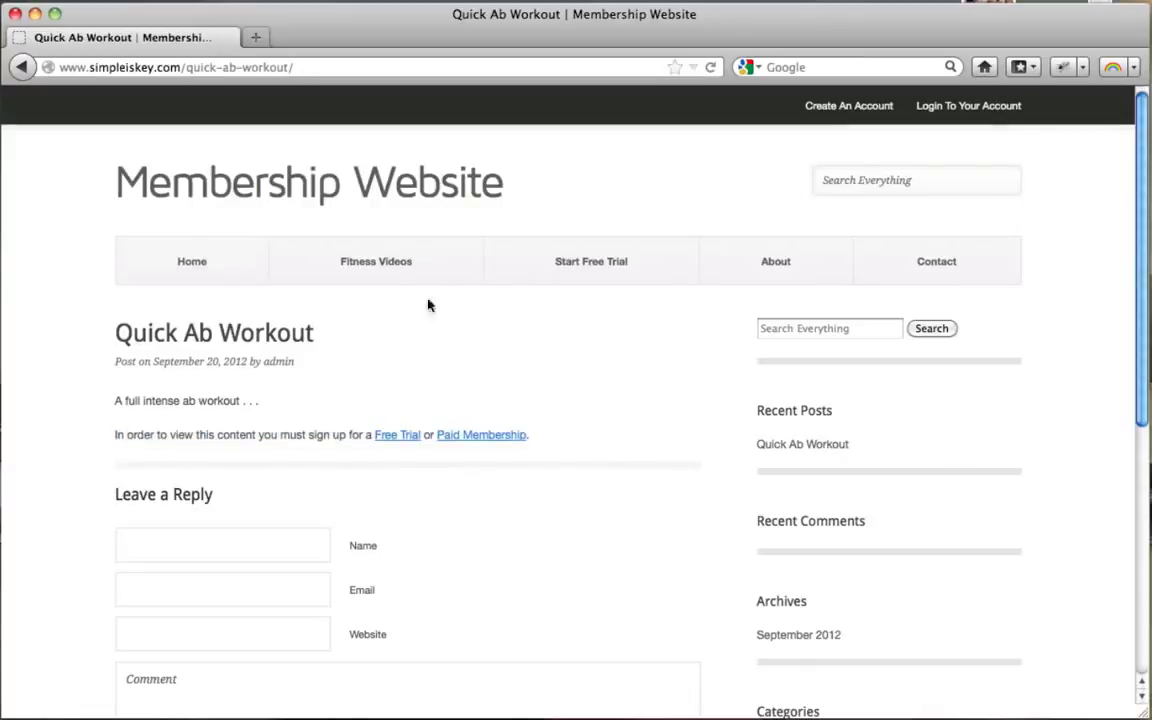
left_click(375, 277)
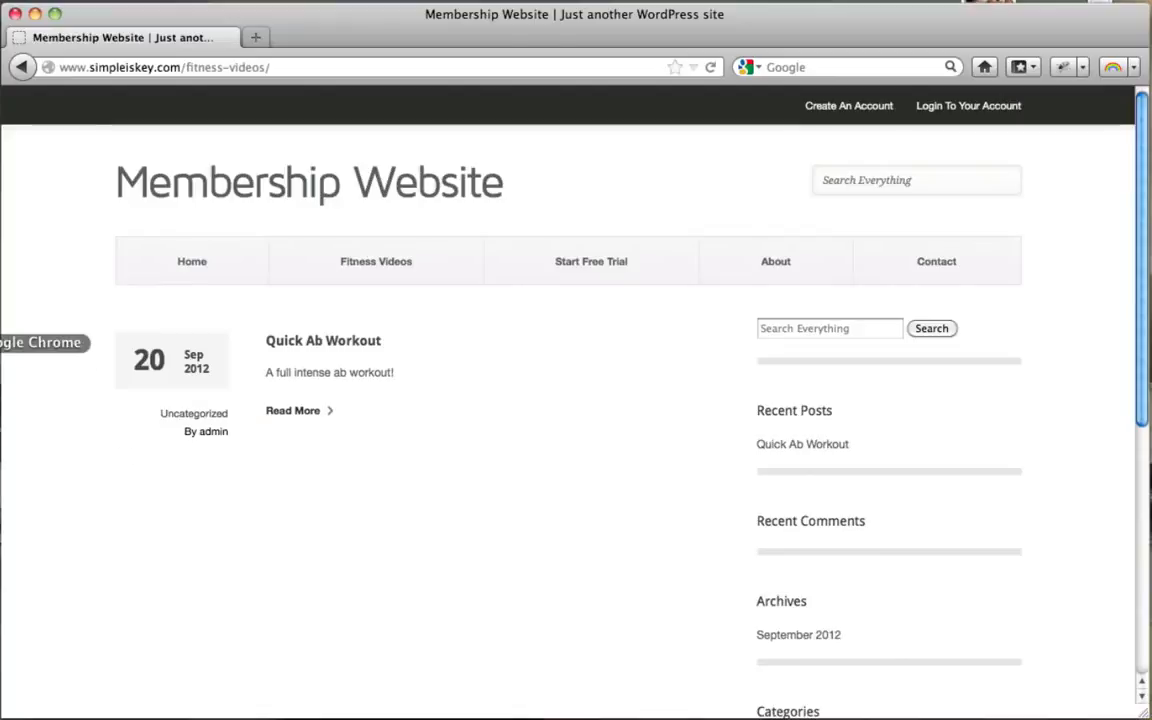
left_click(5, 342)
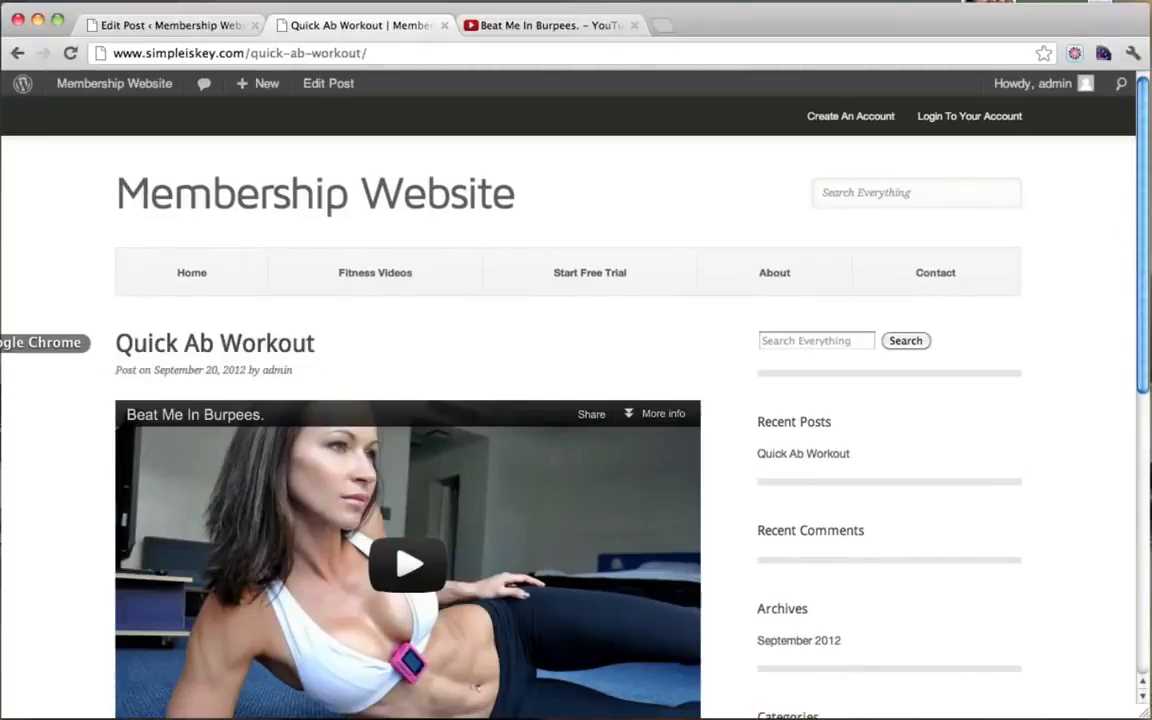
Step: Return to the Quick Ab Workout editor and scroll down to the empty Featured Image box
left_click(393, 287)
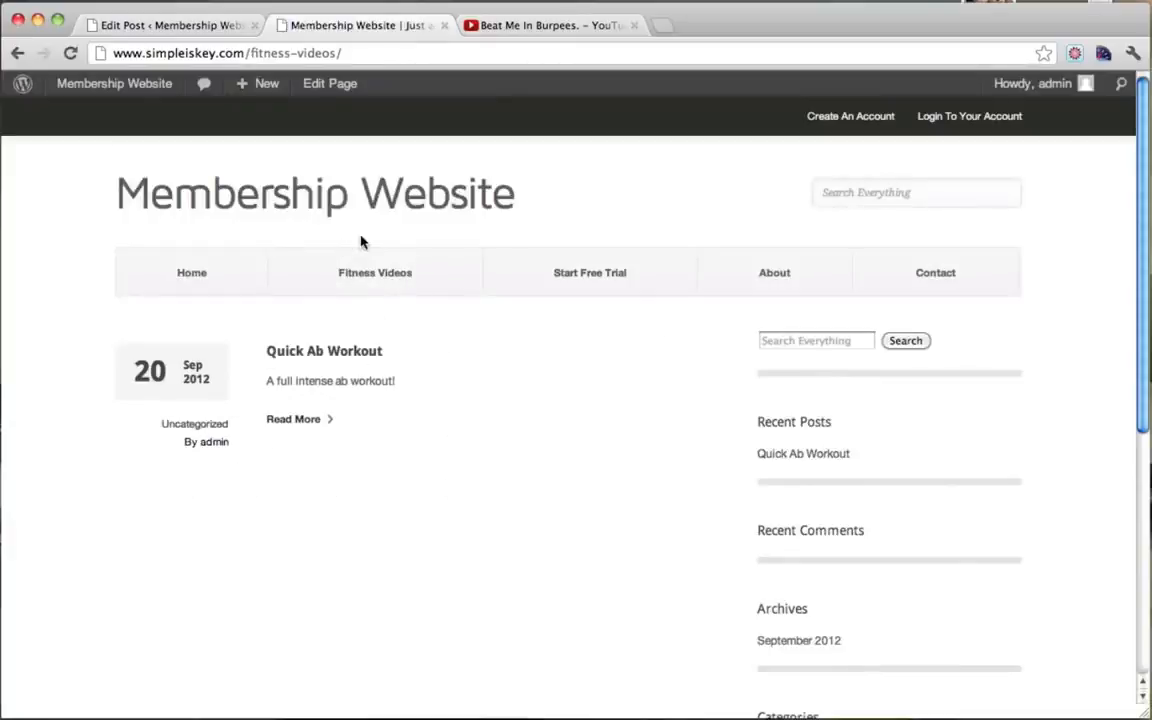
left_click(172, 31)
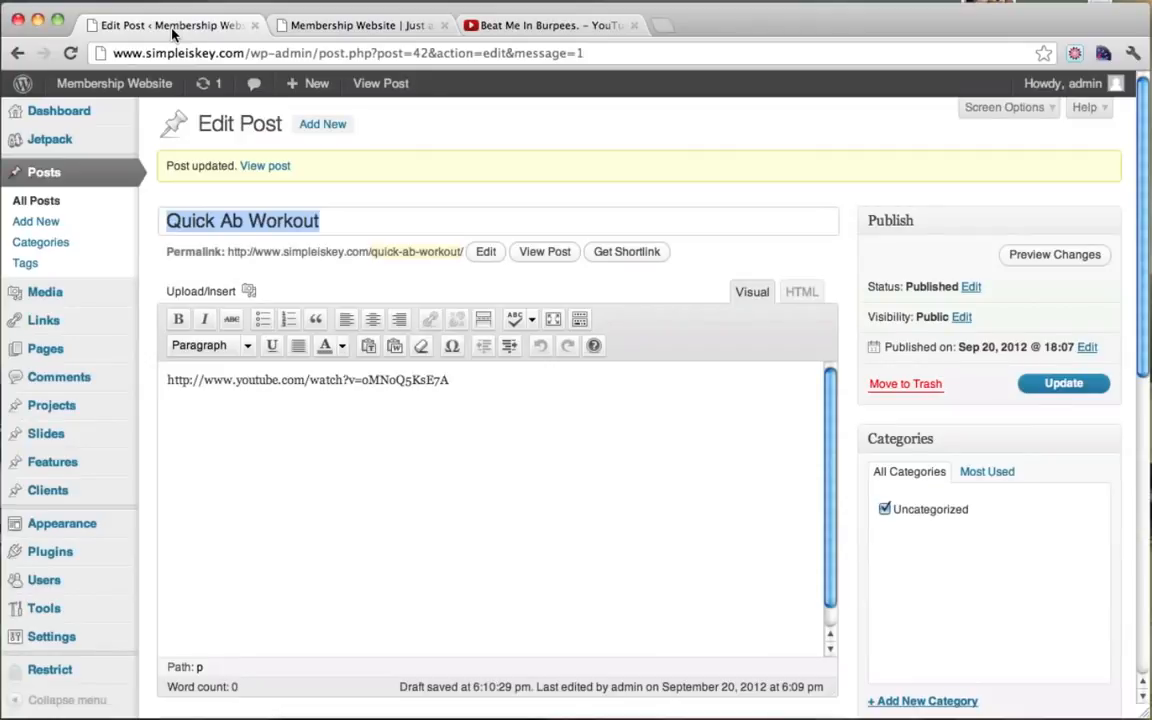
scroll(748, 248, "down", 10)
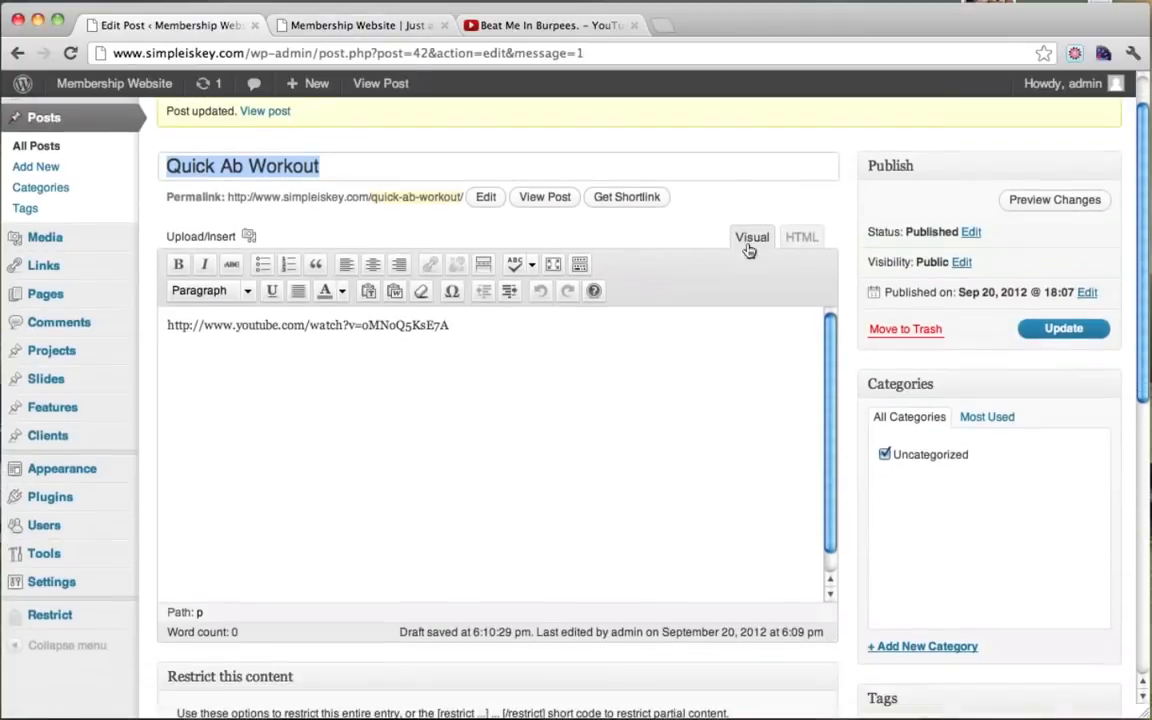
scroll(748, 248, "down", 1)
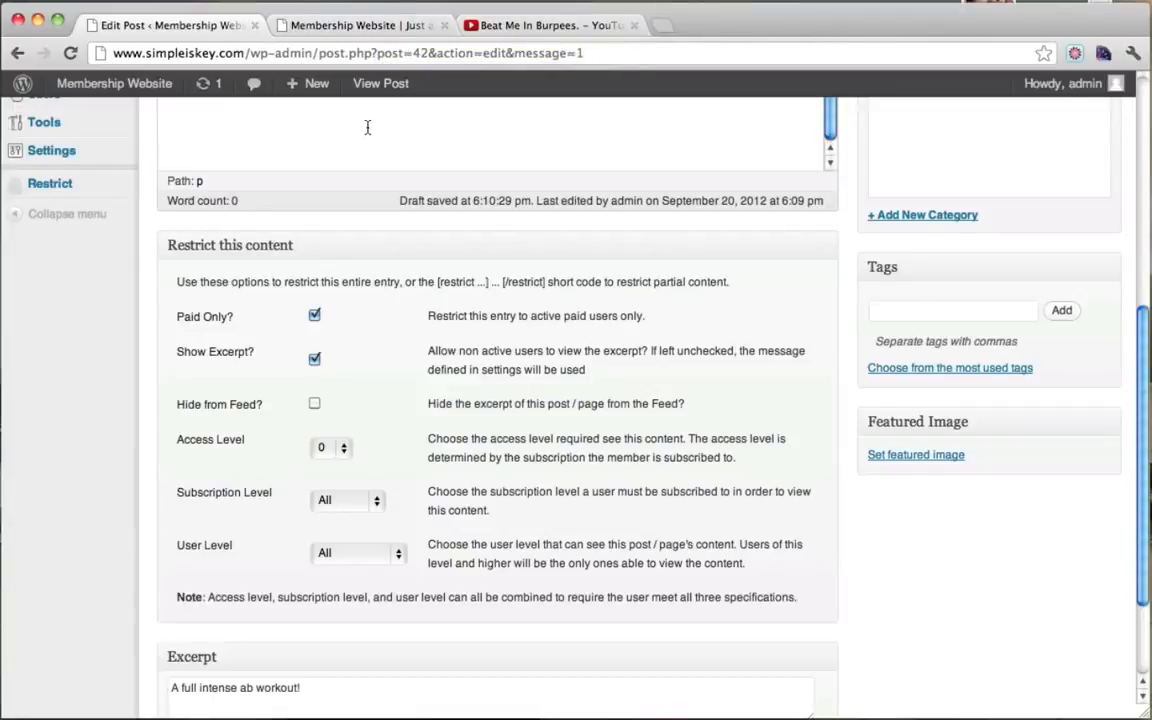
scroll(367, 127, "up", 5)
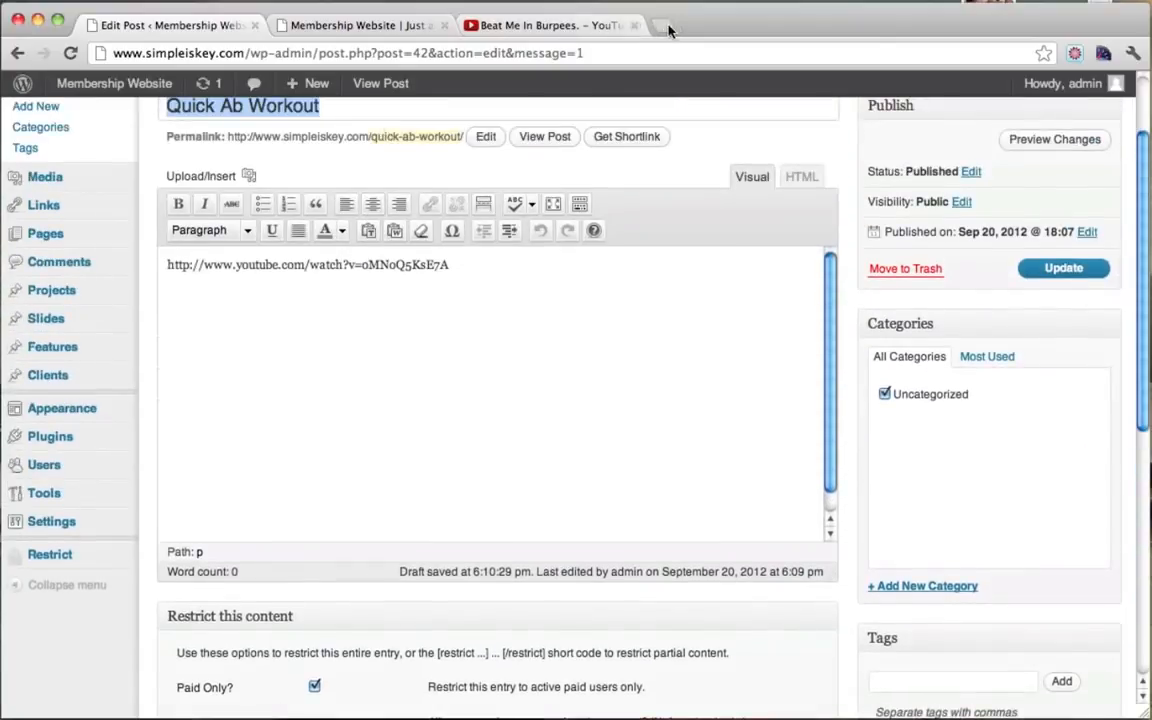
Step: Open the advanced Pixlr editor from pixlr.com and create a blank 455x270 image
left_click(663, 28)
type("www.pixlr")
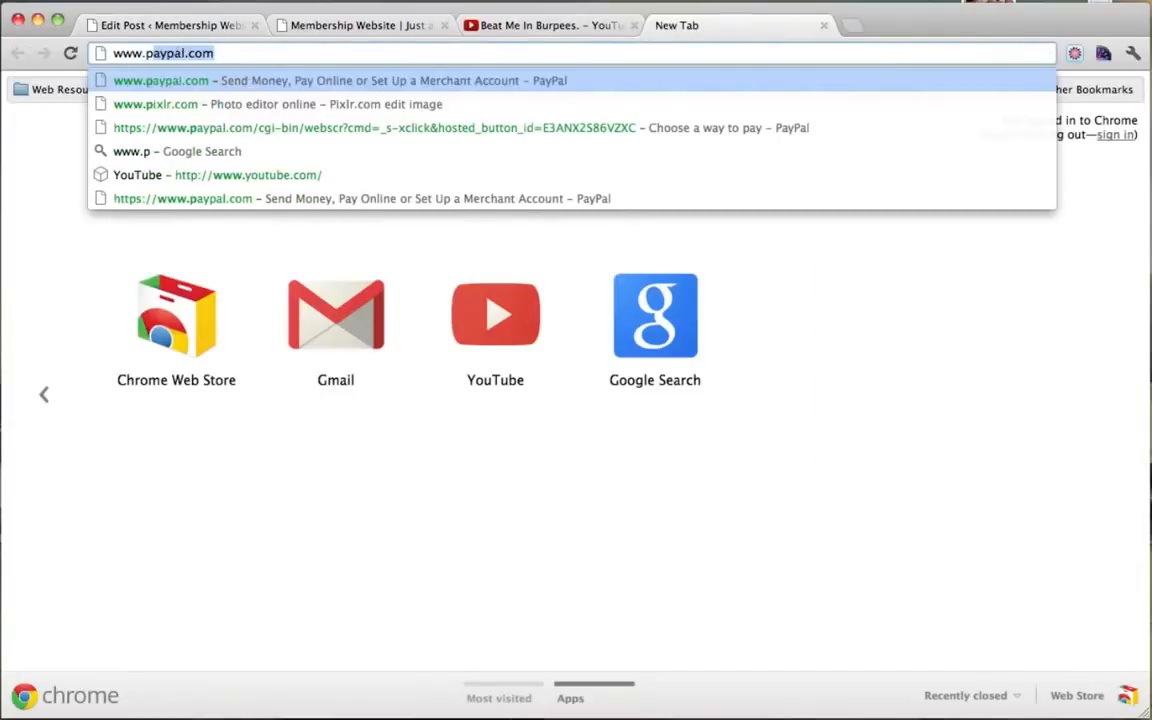
type(".com")
key("Return")
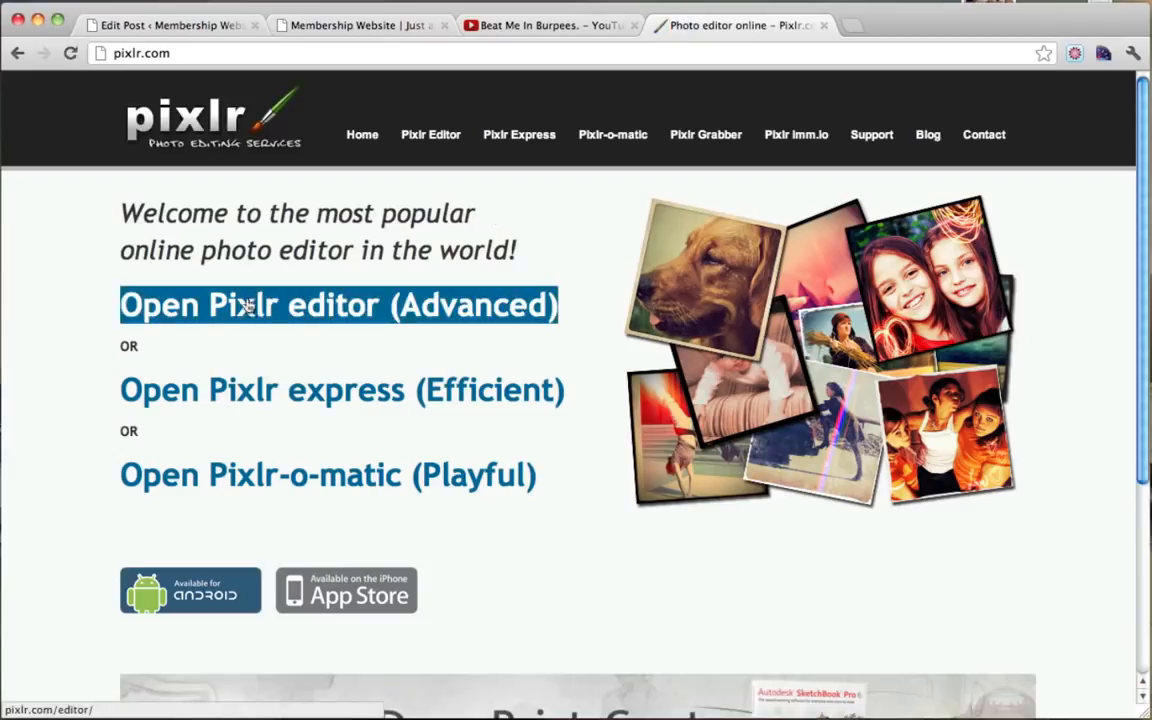
left_click(334, 309)
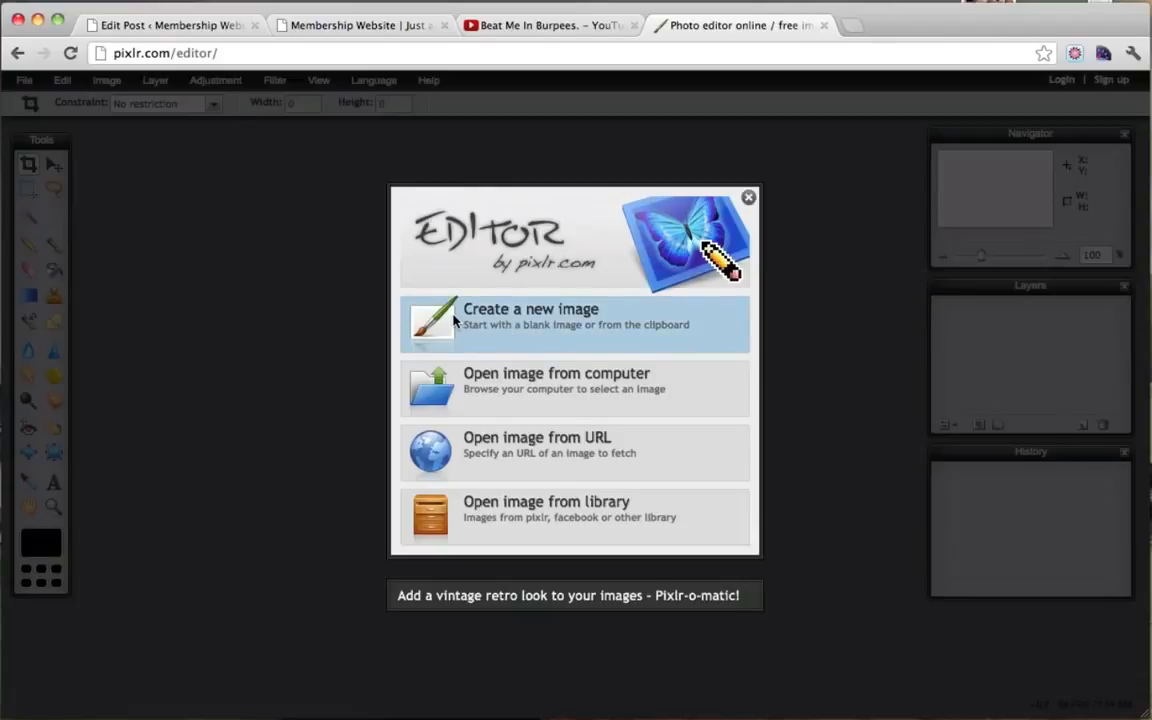
left_click(455, 320)
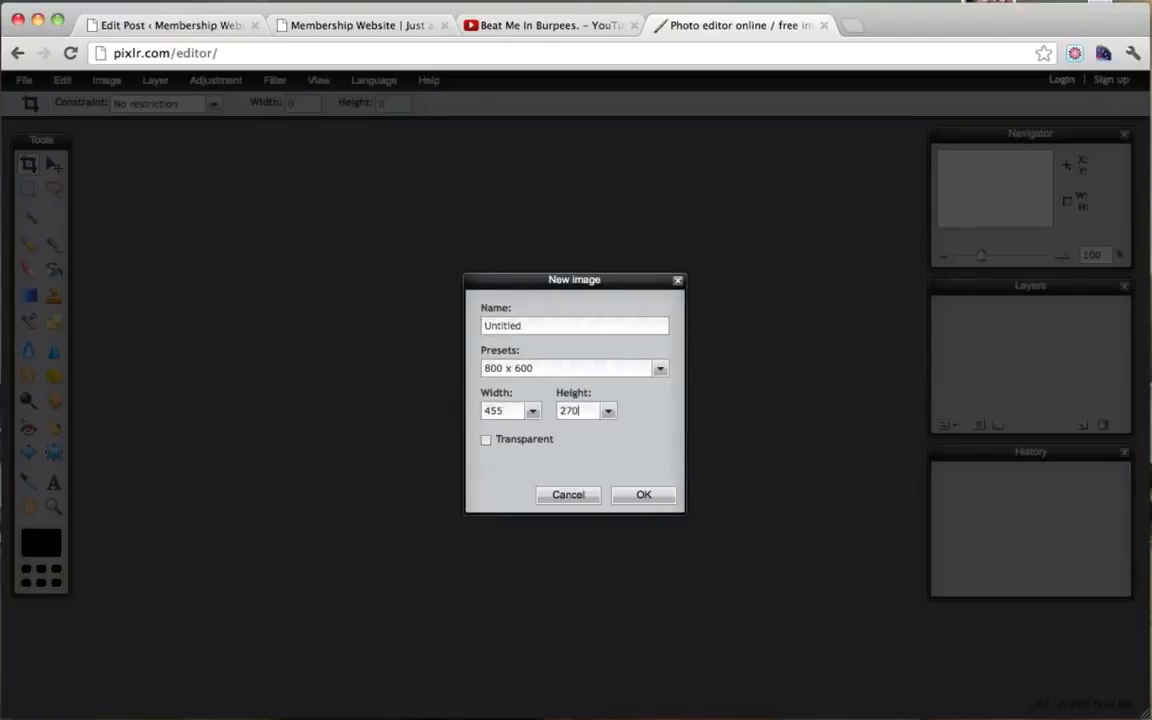
double_click(531, 327)
type("image1")
left_click(645, 496)
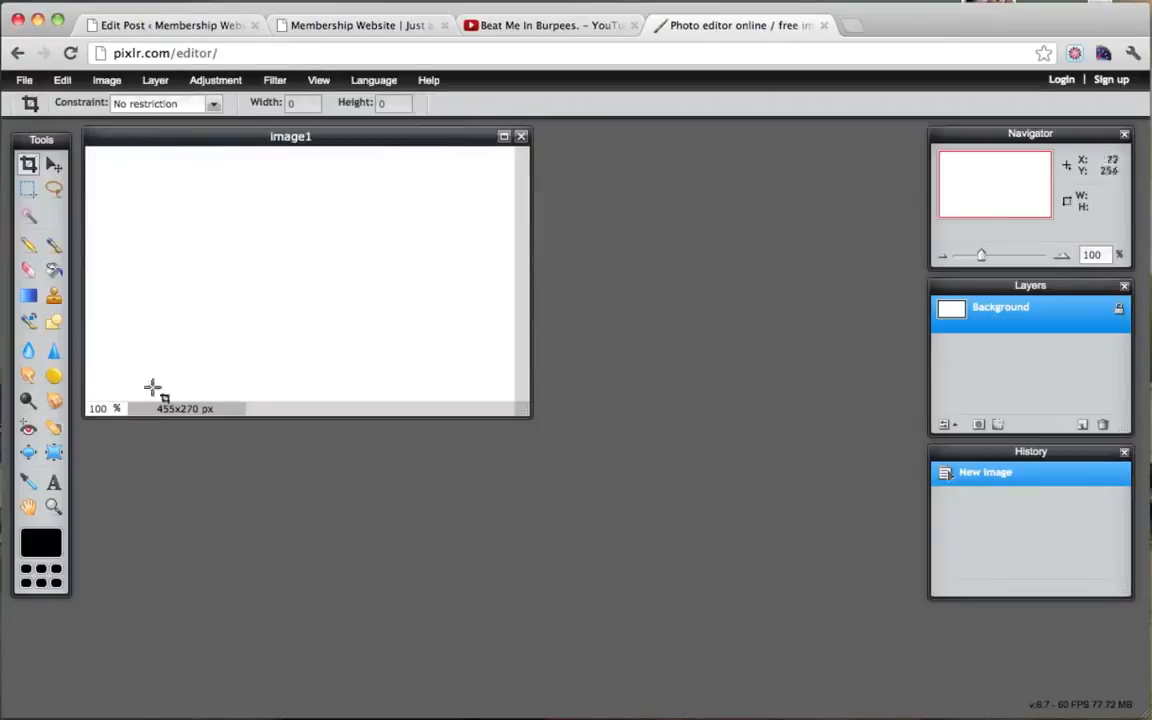
left_click(357, 24)
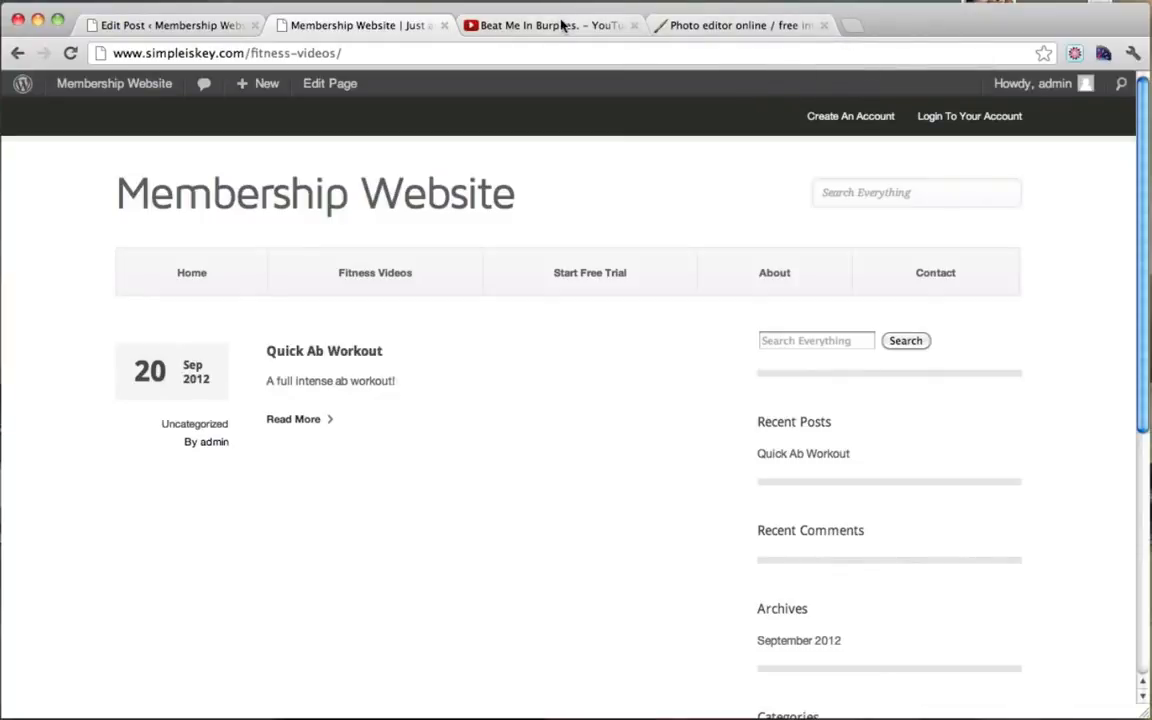
Step: Search Google Images for 'workout'
left_click(774, 27)
left_click(850, 28)
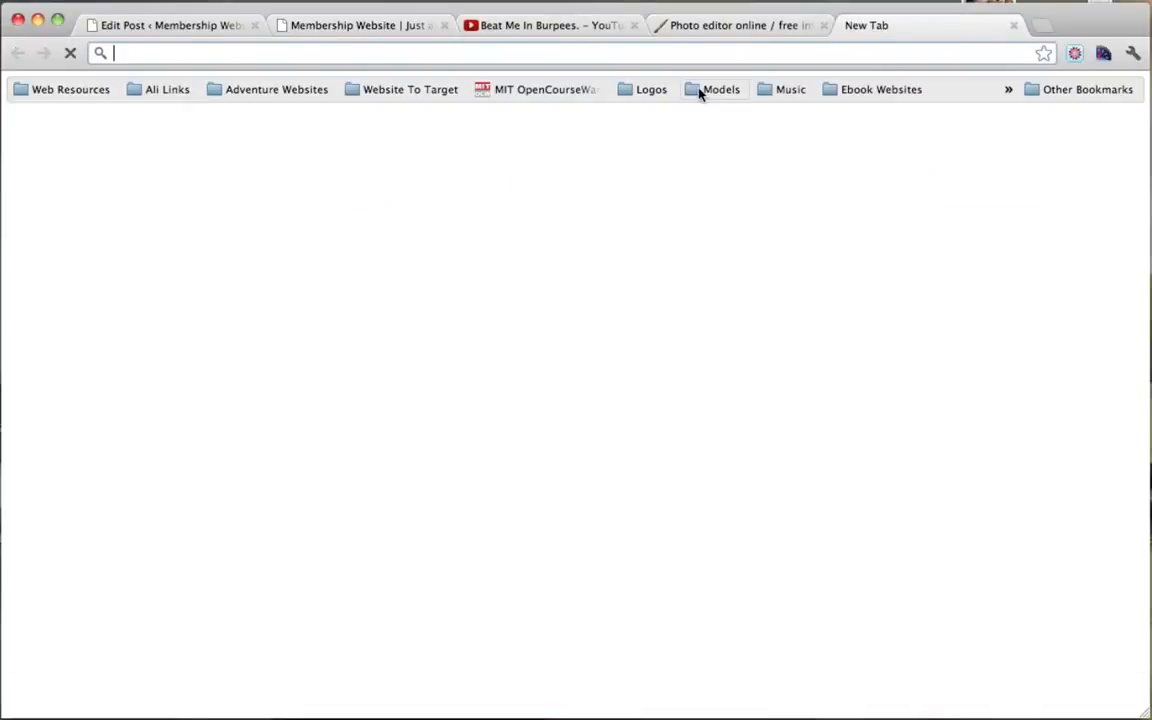
type("www.google.com")
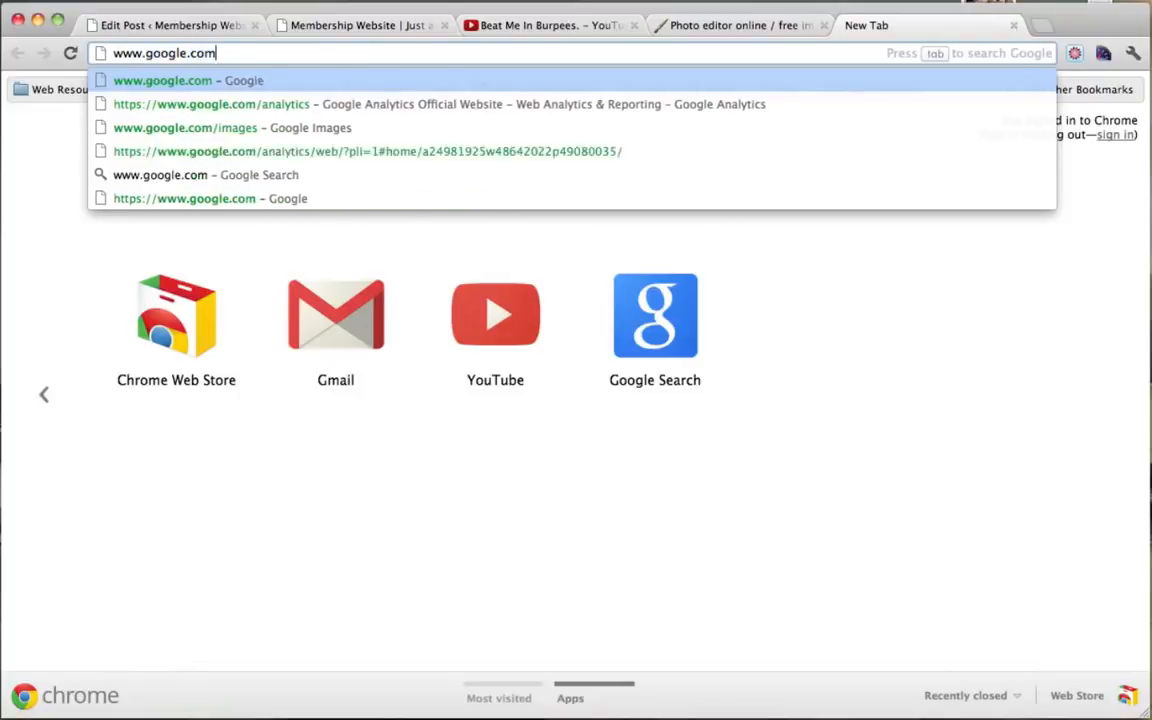
key("Return")
left_click(165, 86)
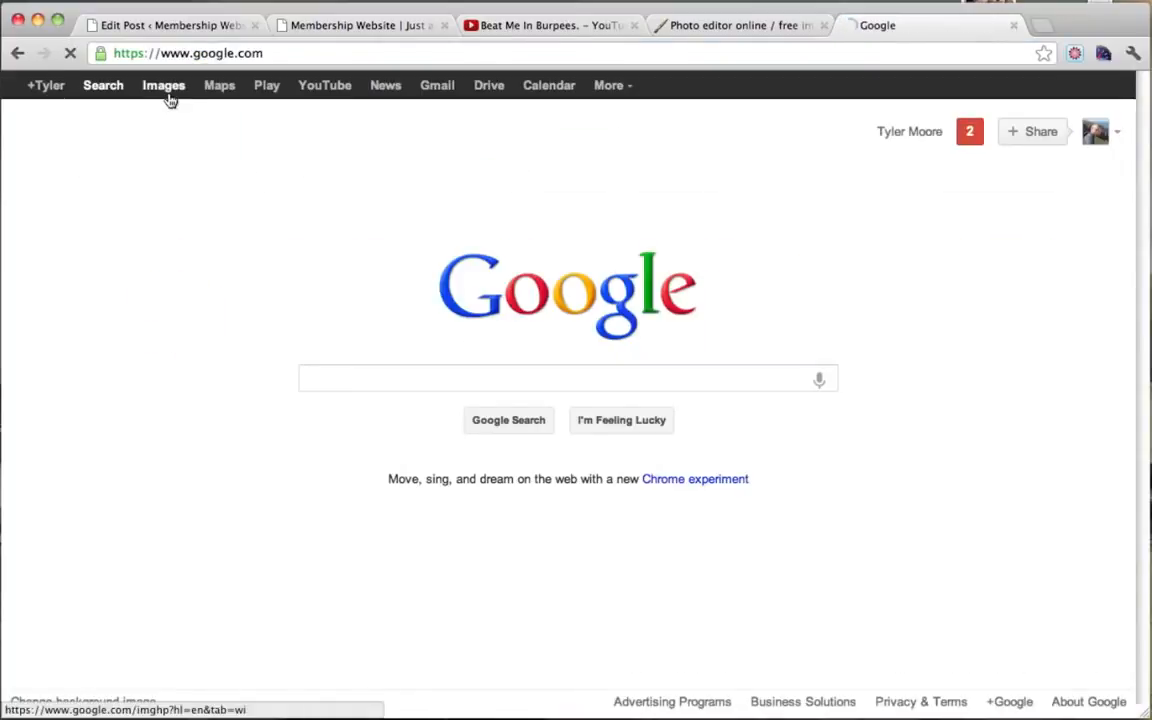
type("workout")
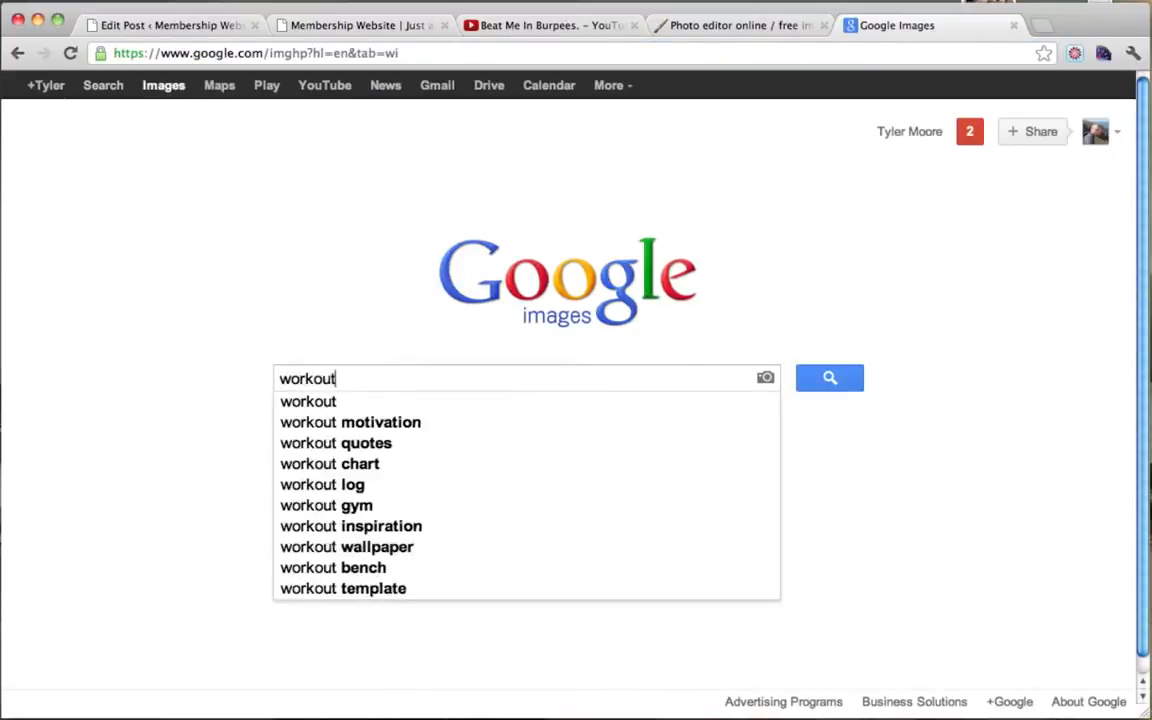
key("Return")
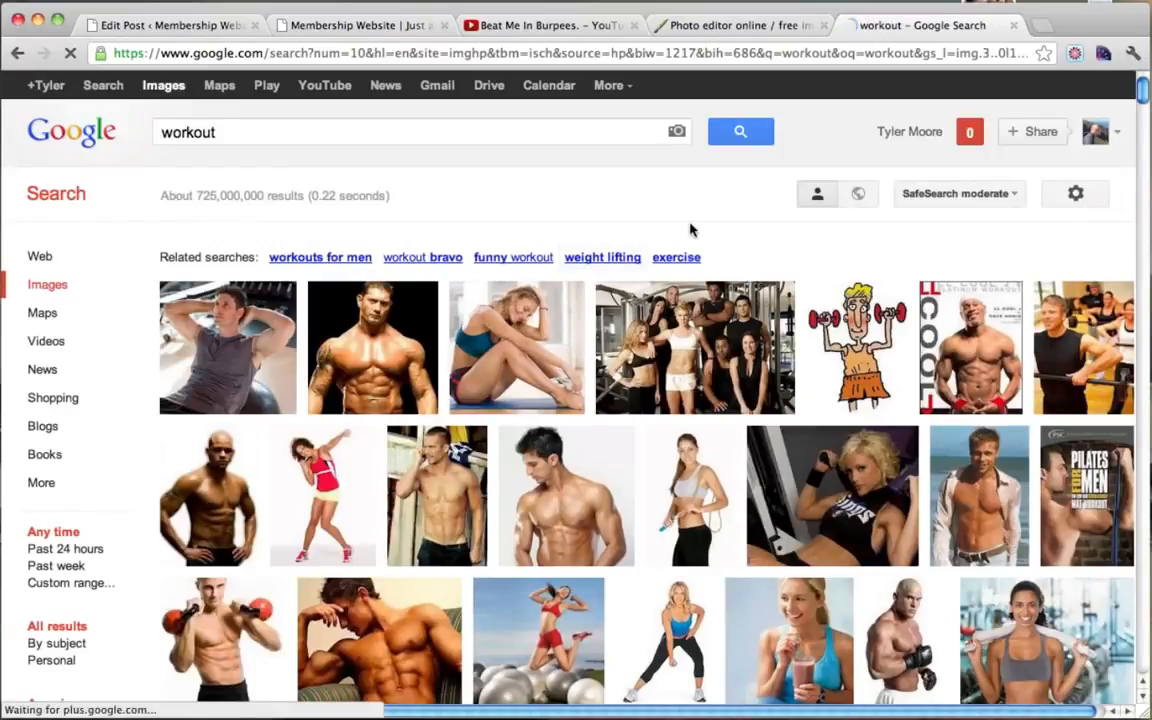
scroll(681, 229, "down", 3)
mouse_move(689, 229)
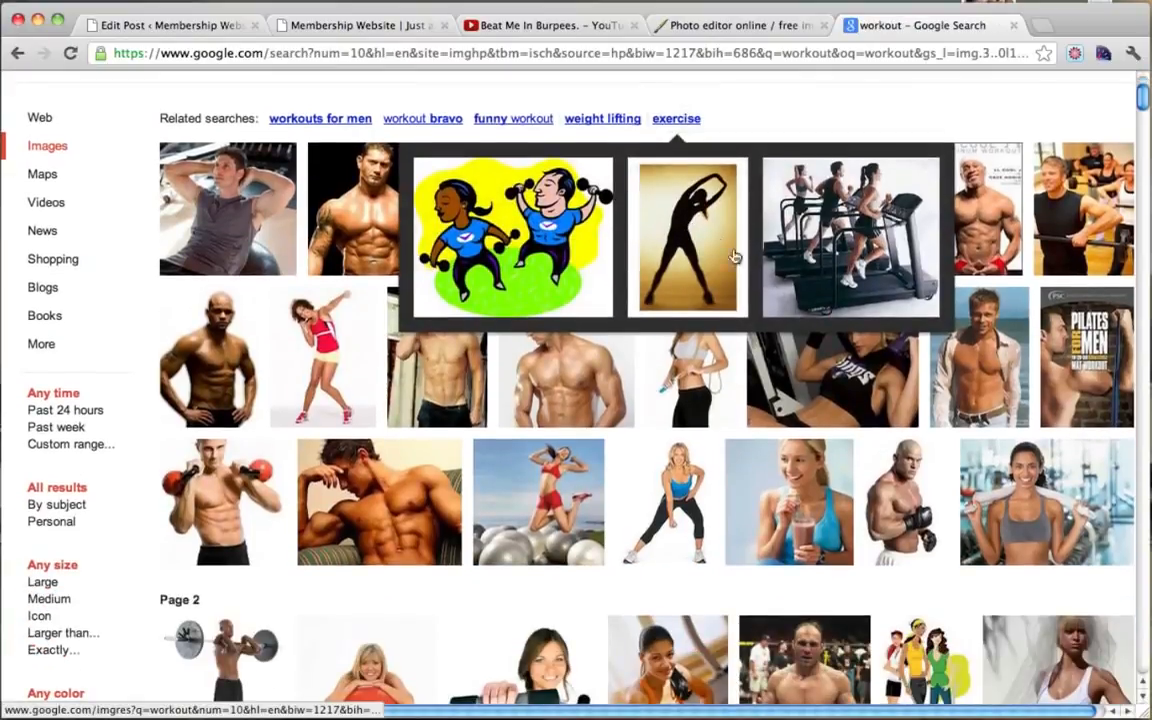
mouse_move(527, 515)
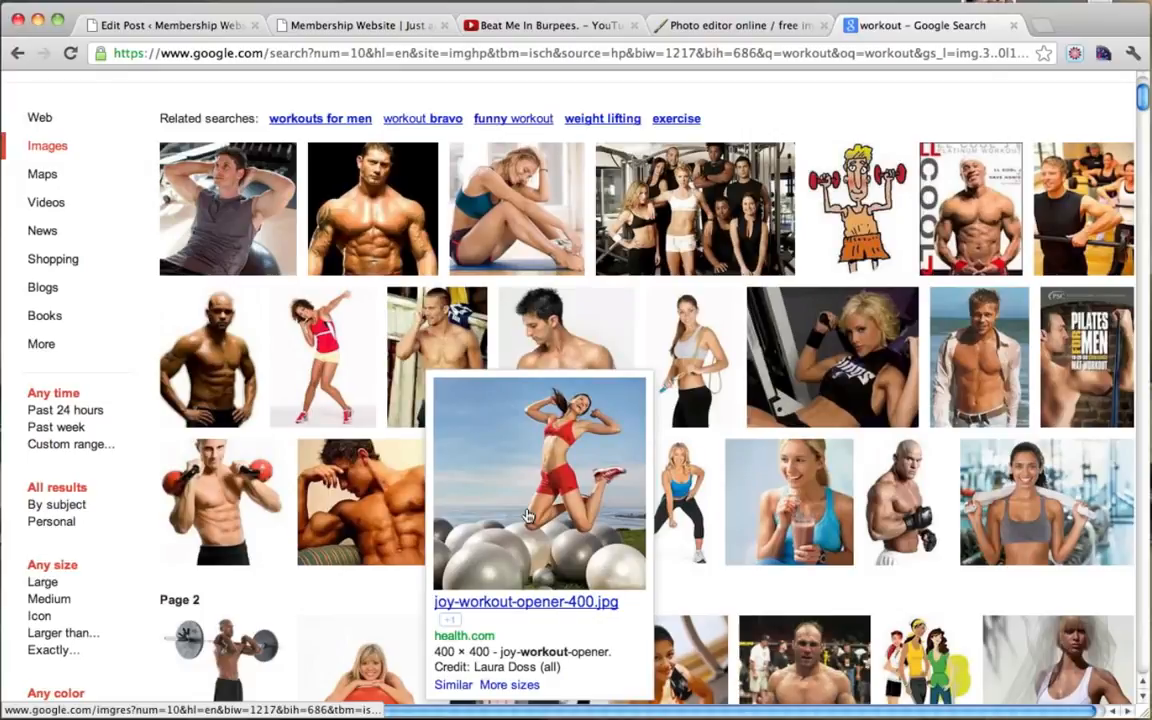
scroll(527, 515, "down", 2)
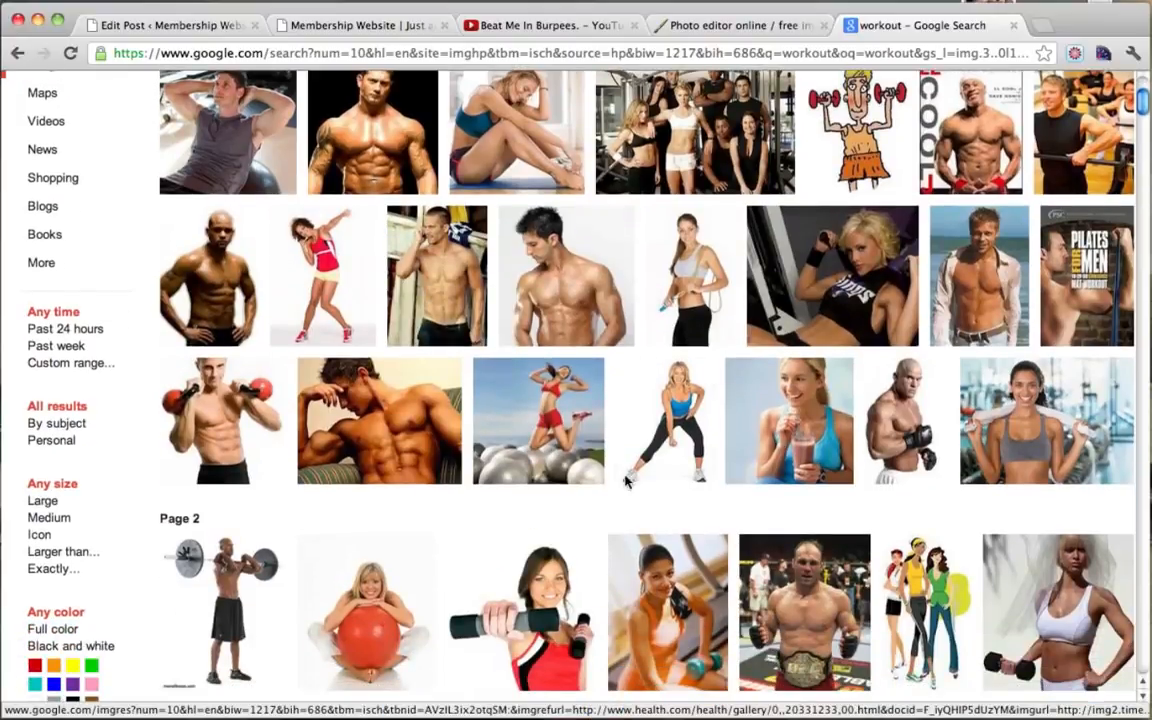
Step: Open the towel photo at full size and save it to the Desktop as workout-schedule-for-women.jpg
left_click(1065, 435)
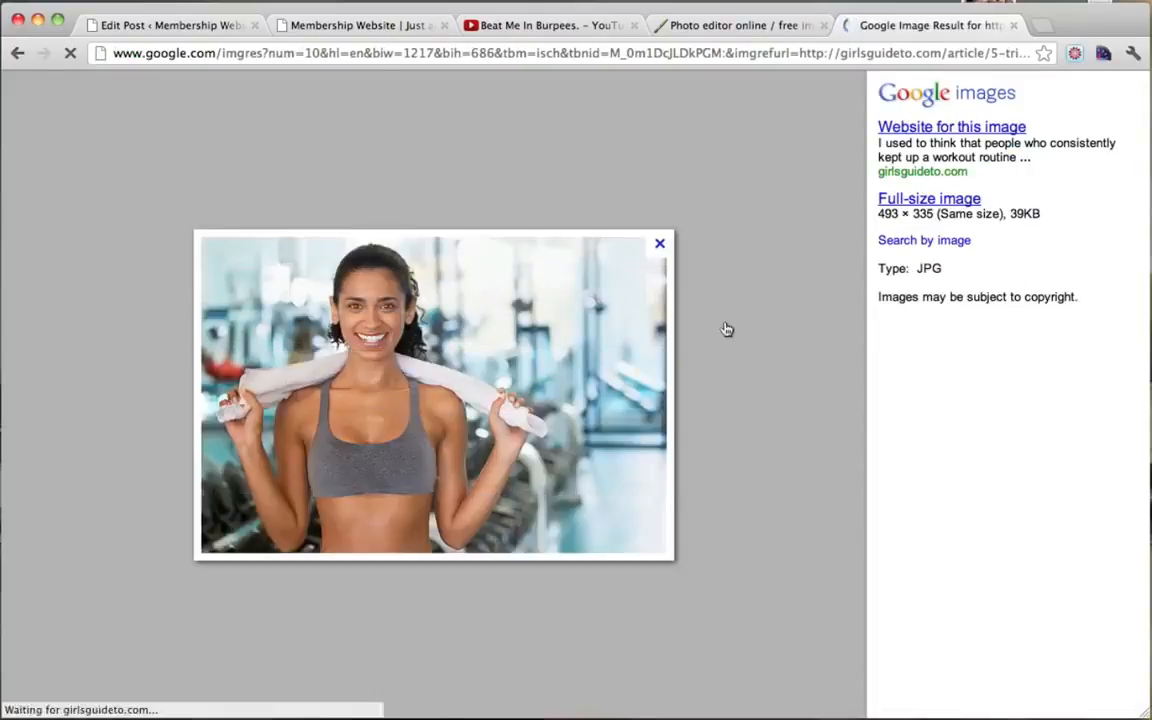
left_click(905, 200)
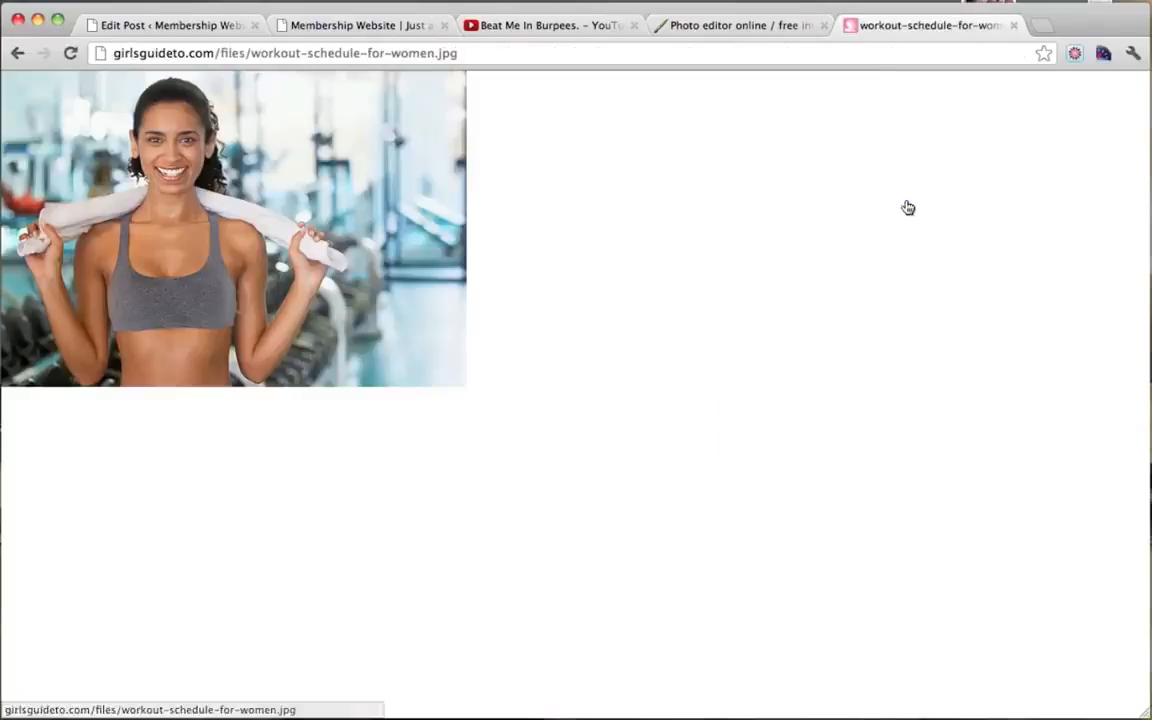
right_click(295, 234)
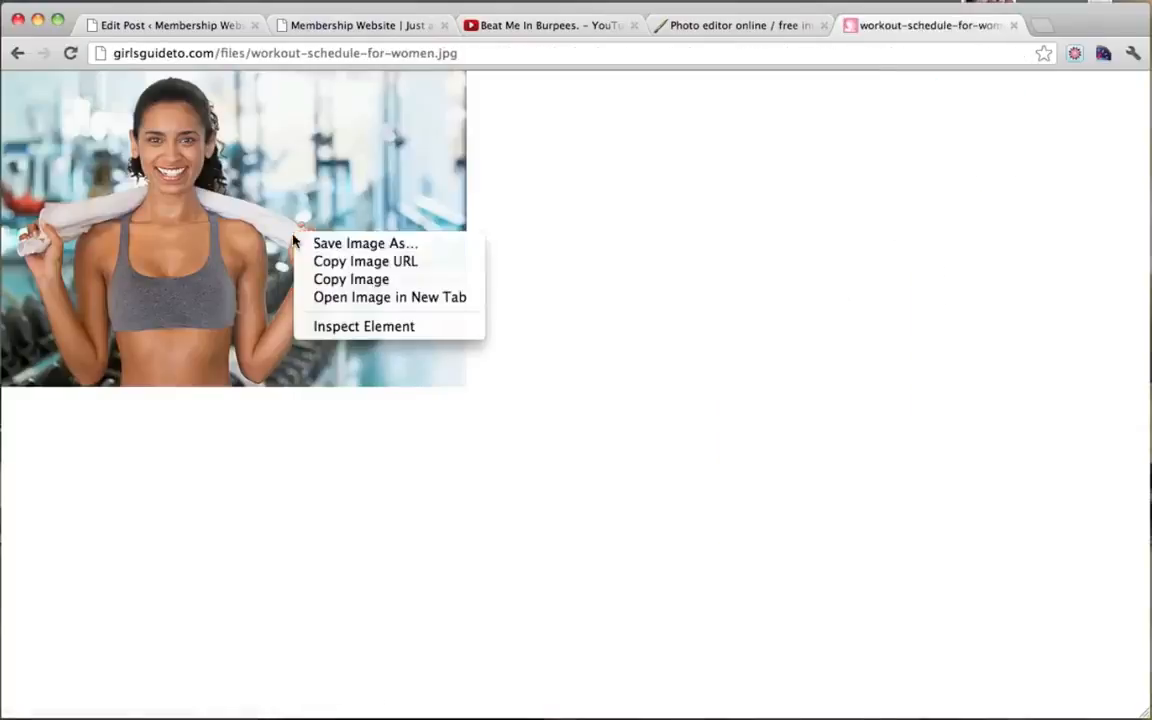
left_click(365, 244)
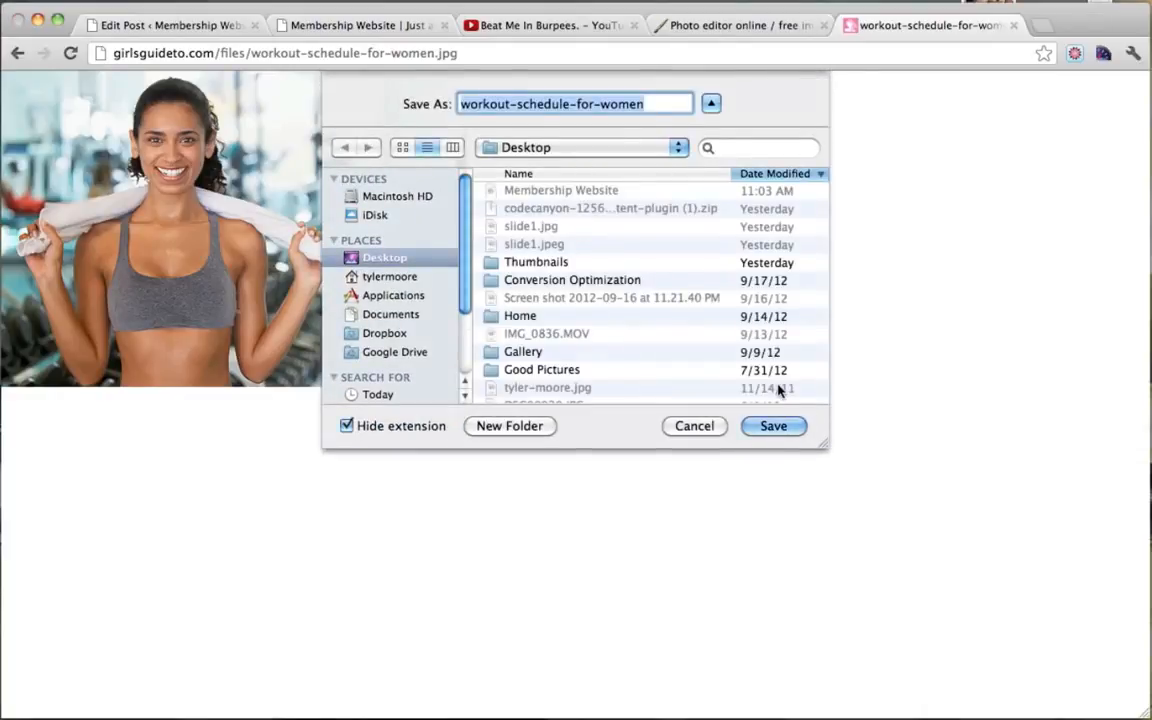
left_click(797, 428)
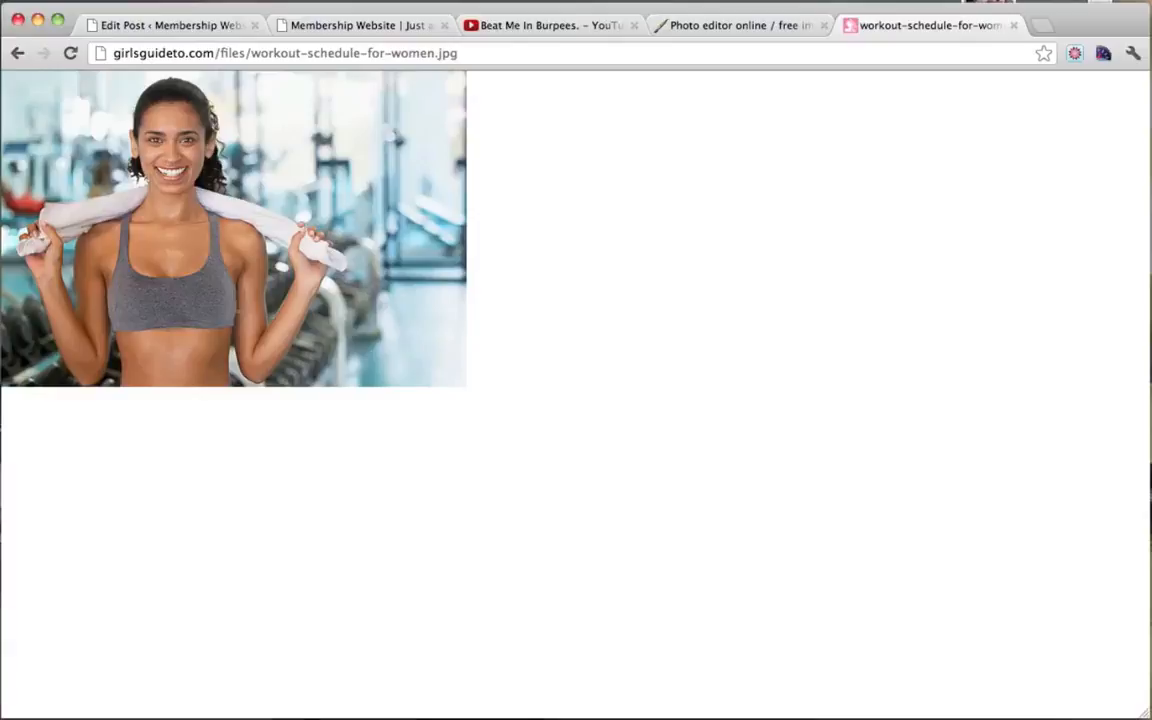
Step: Open the downloaded workout-schedule-for-women photo in Pixlr Editor
left_click(1013, 26)
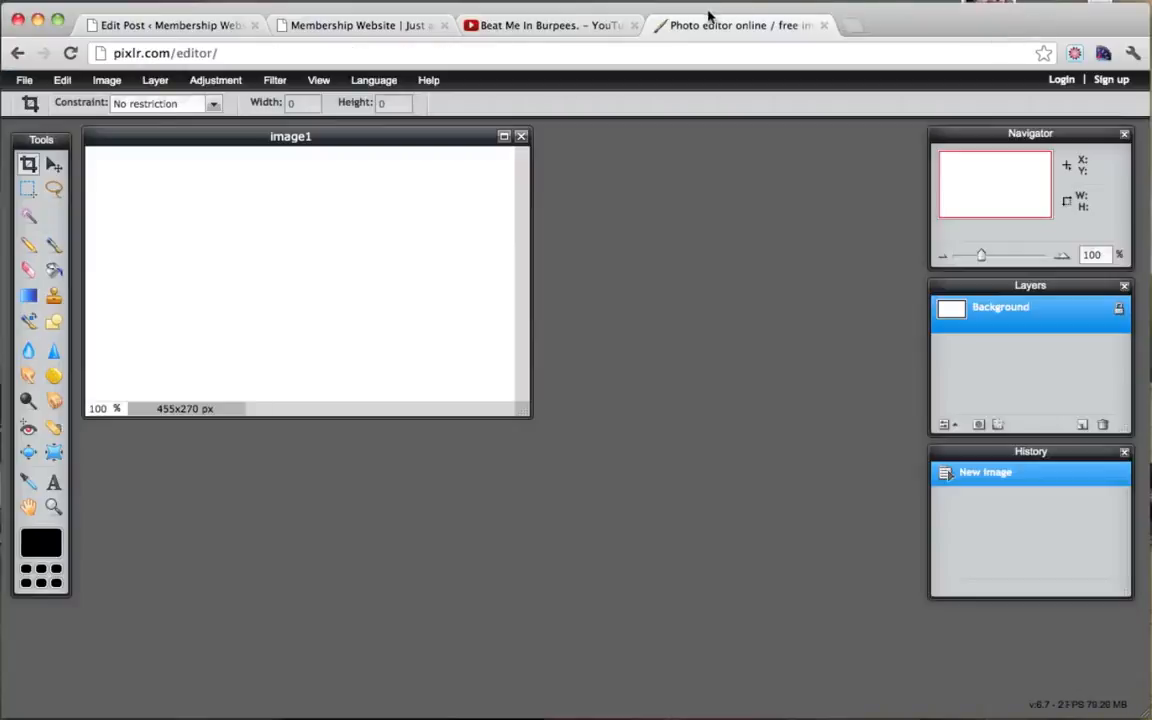
left_click(24, 81)
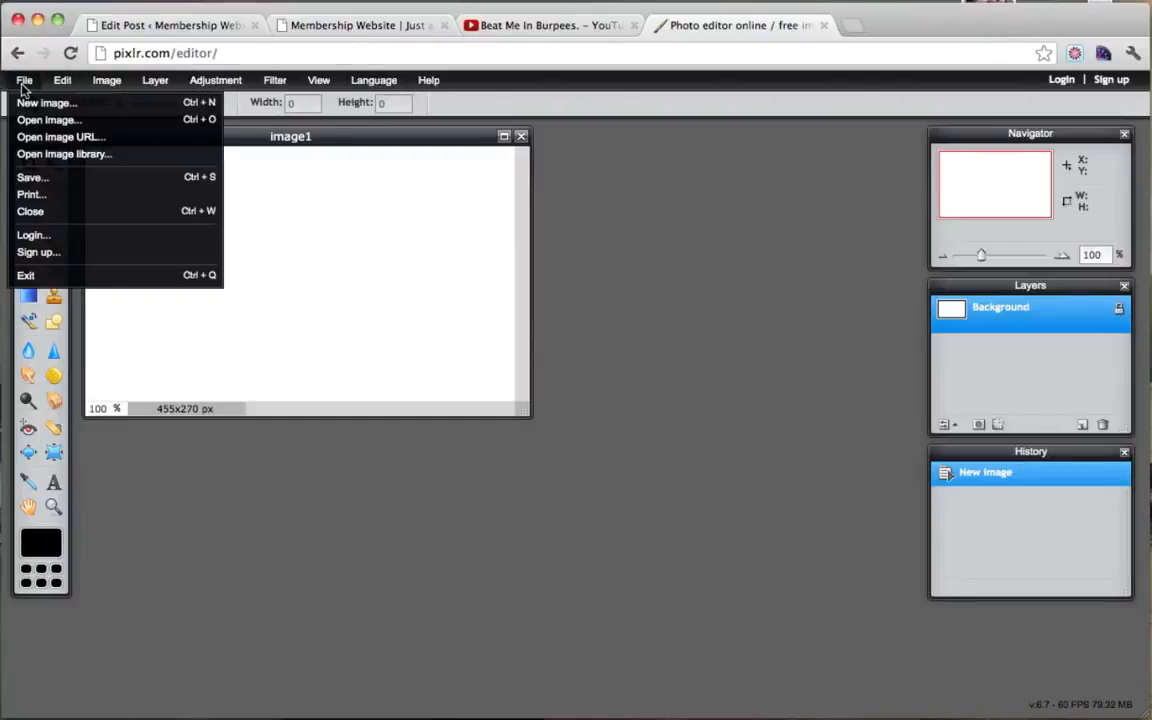
left_click(50, 121)
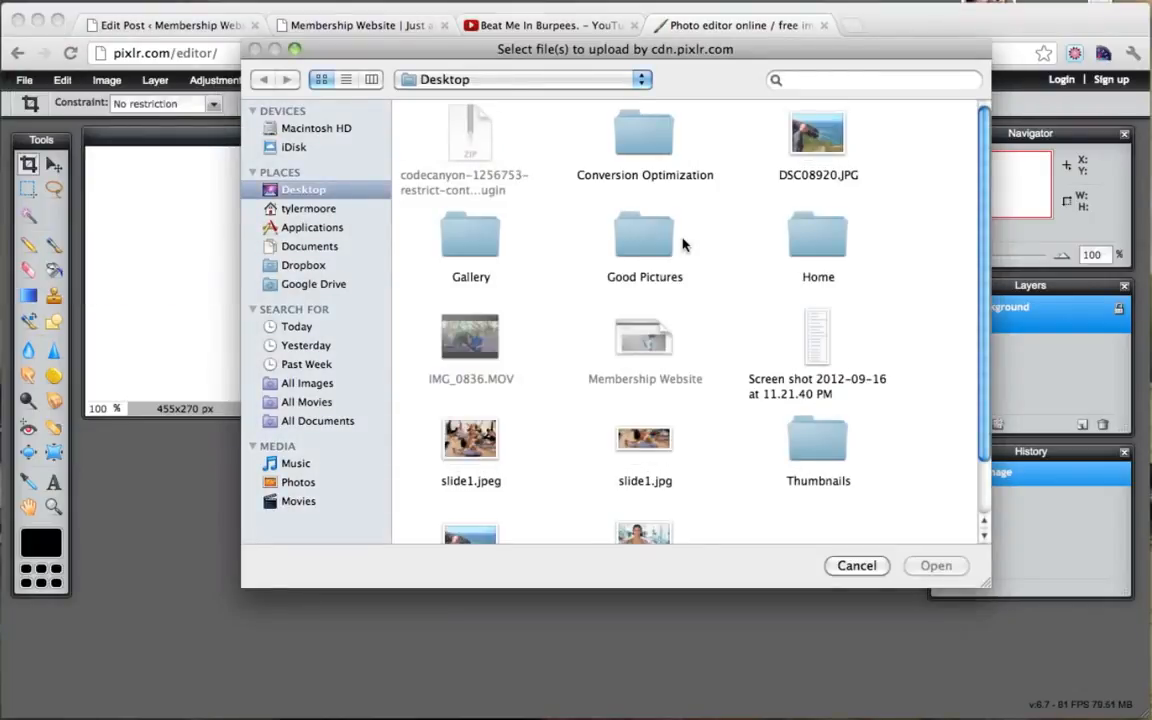
scroll(685, 244, "down", 2)
scroll(685, 244, "down", 2)
left_click(645, 485)
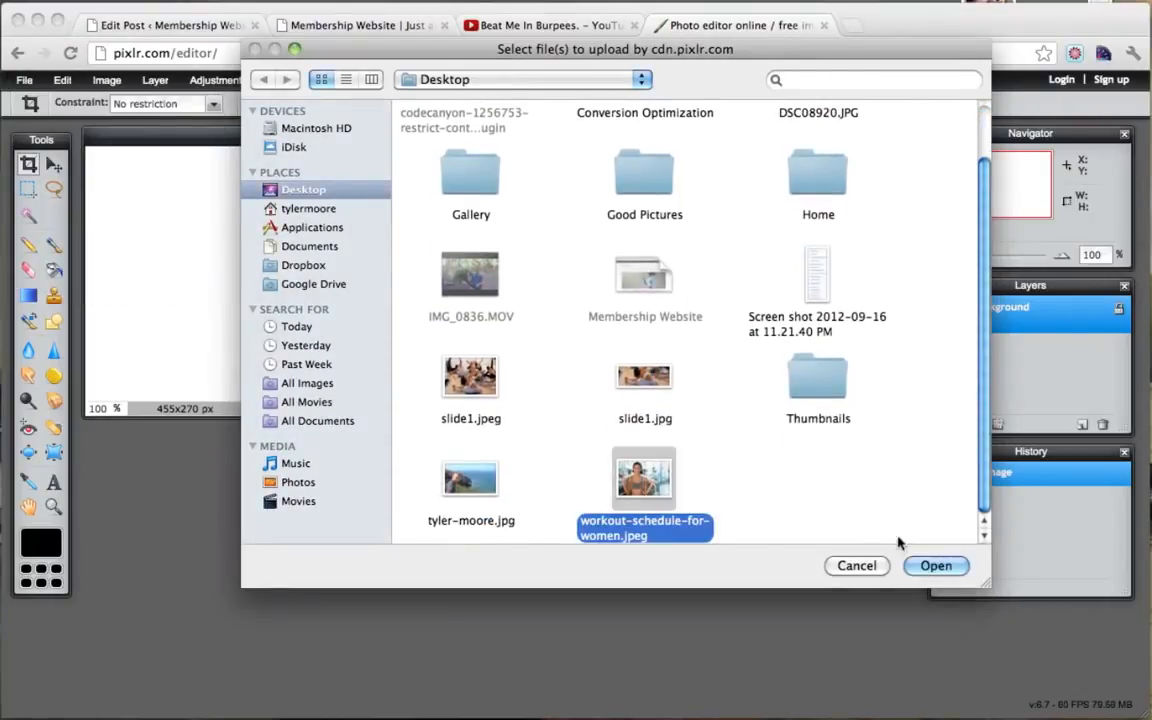
left_click(936, 566)
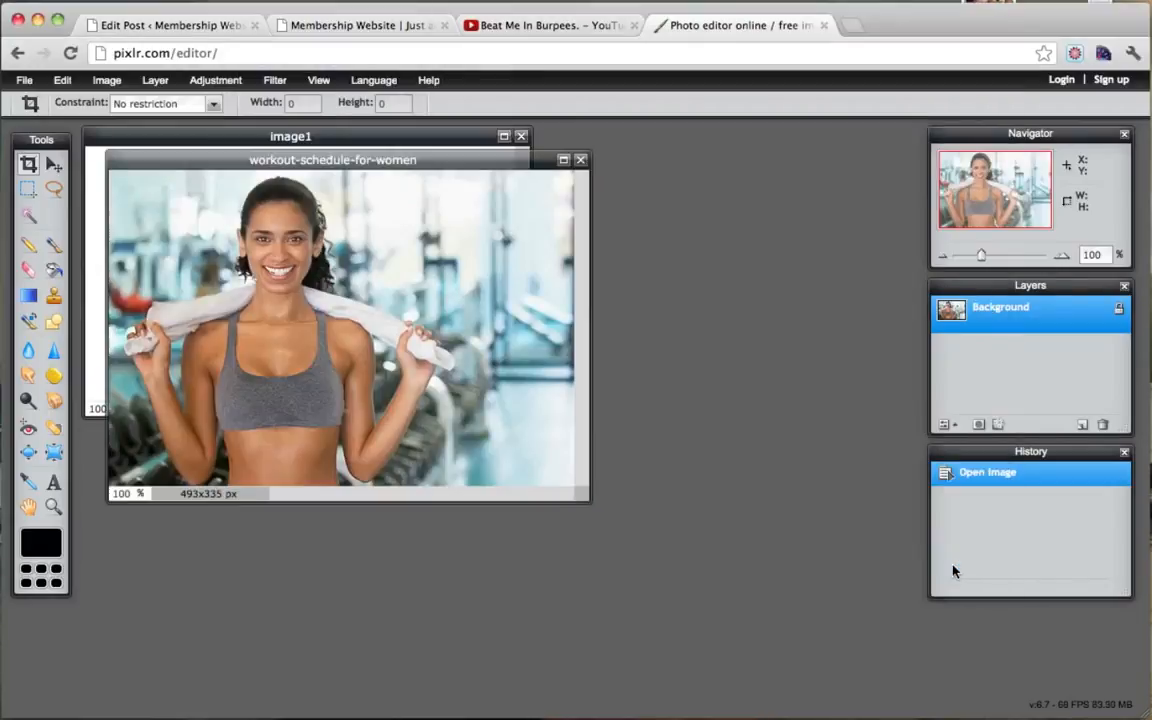
left_click_drag(368, 159, 427, 176)
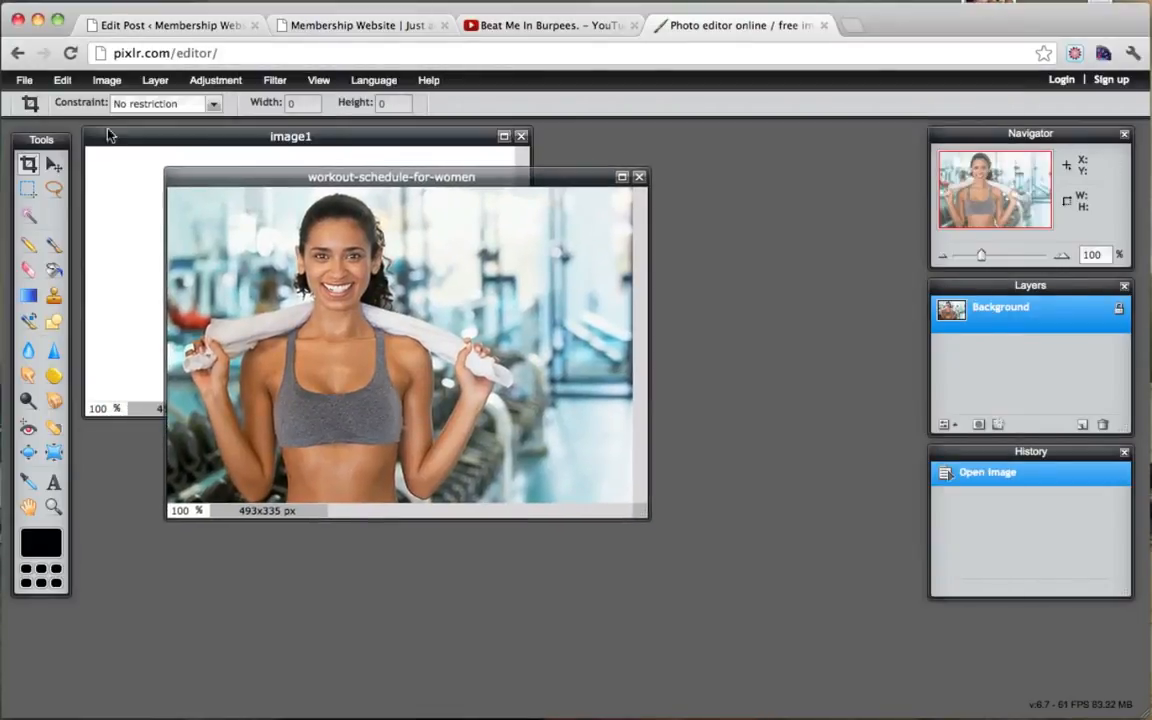
Step: Copy the whole photo and paste it into the 455x270 image1 canvas as a new layer
left_click(63, 80)
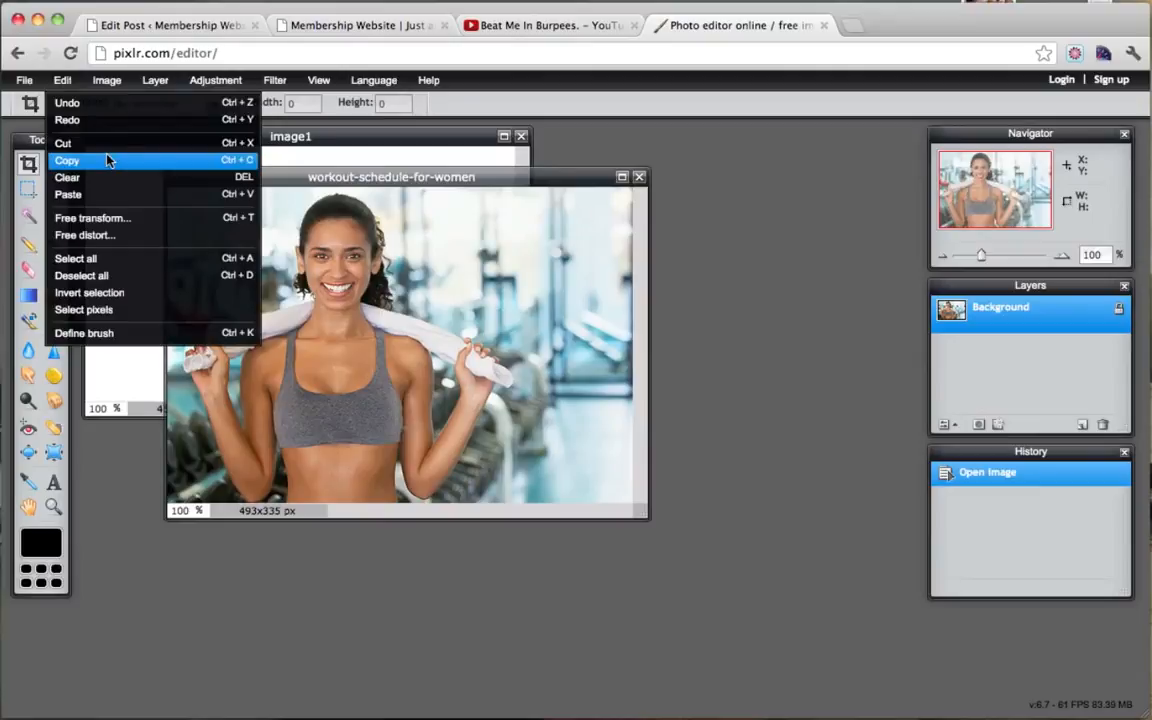
left_click(96, 258)
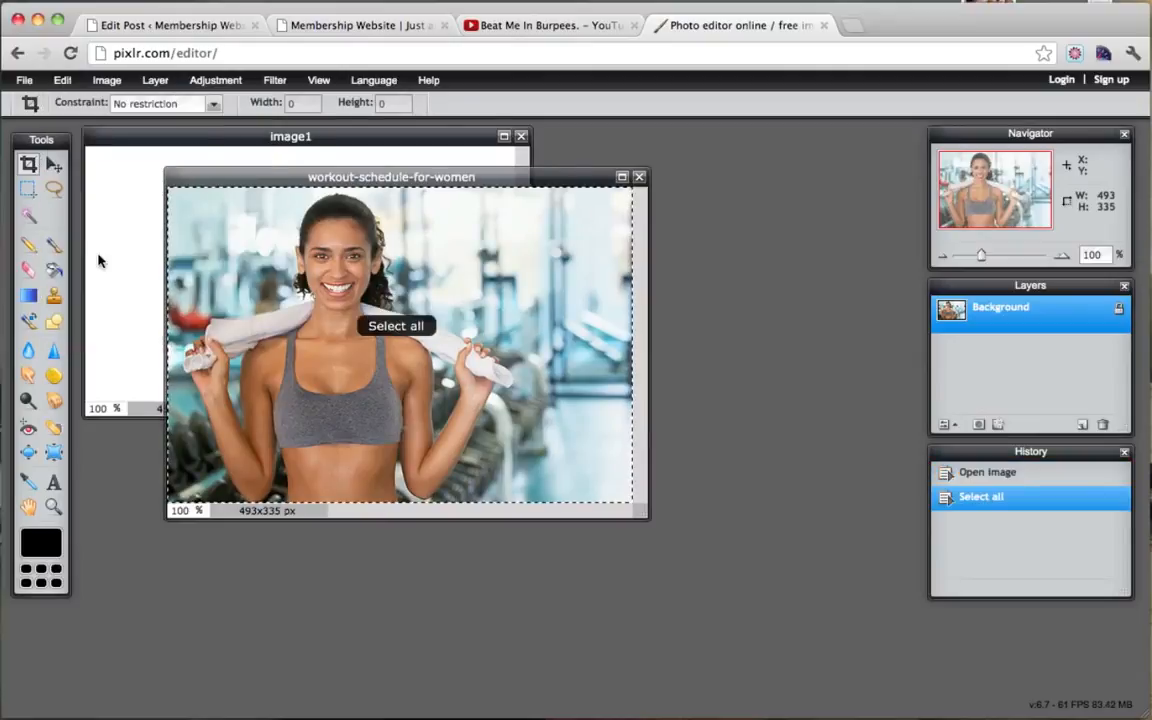
left_click(63, 80)
left_click(72, 152)
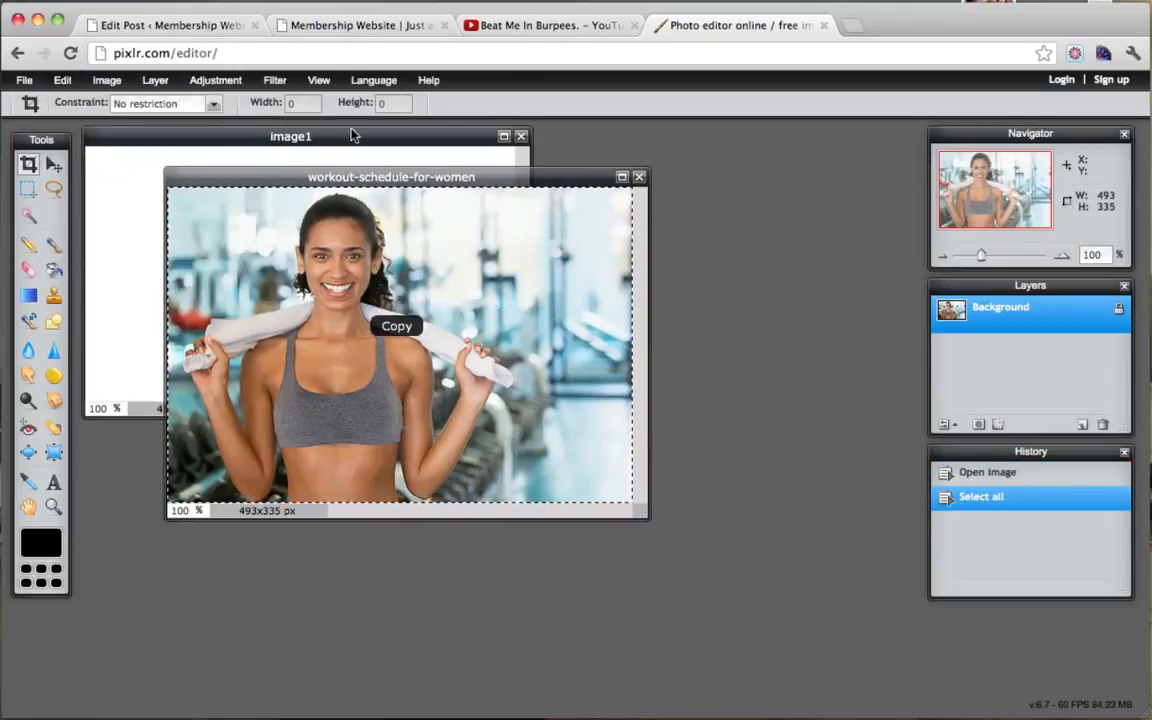
left_click(351, 137)
left_click(62, 80)
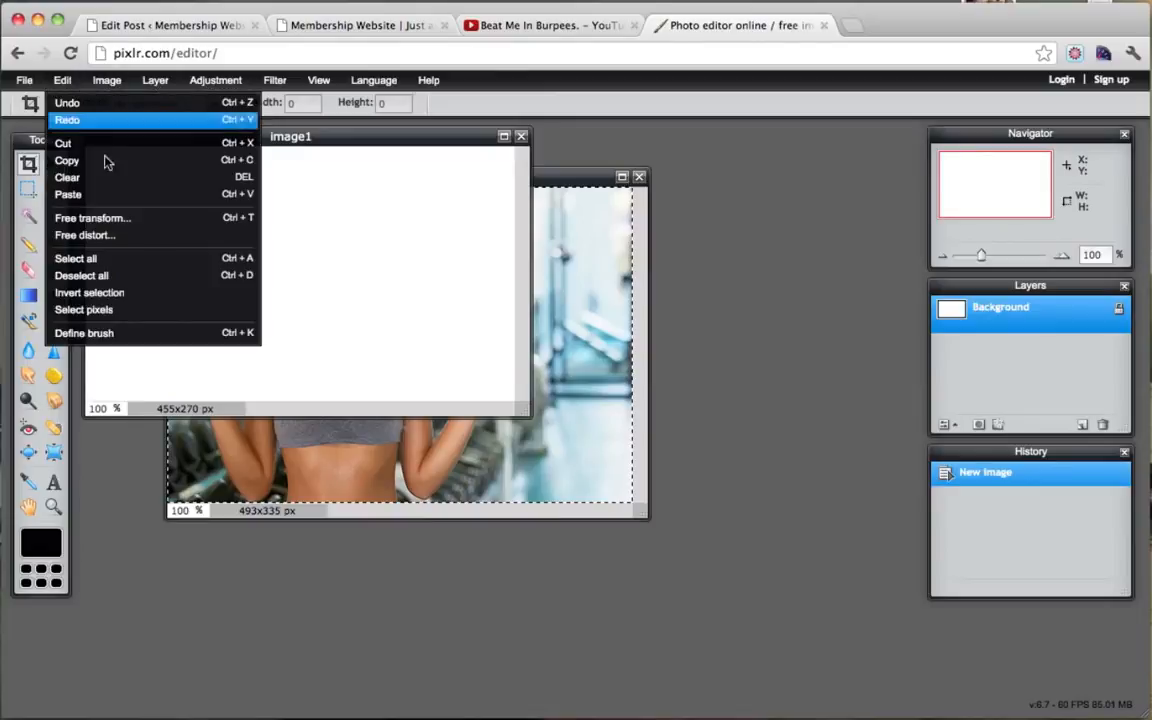
left_click(100, 194)
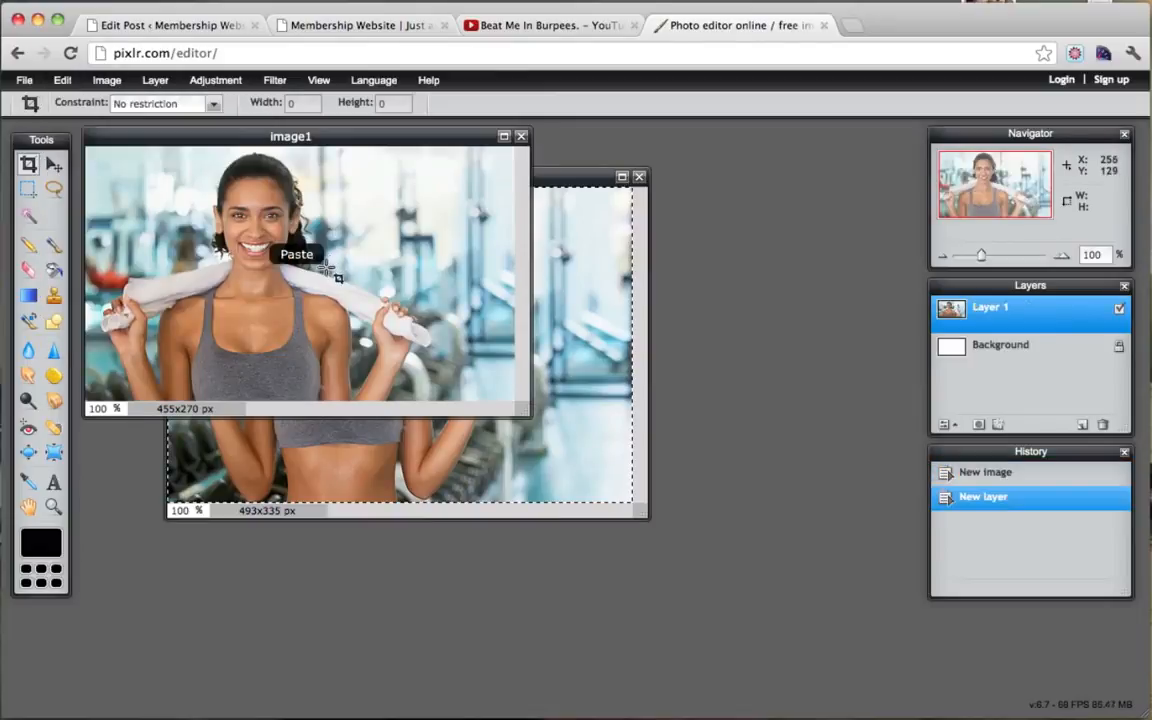
left_click_drag(400, 140, 448, 190)
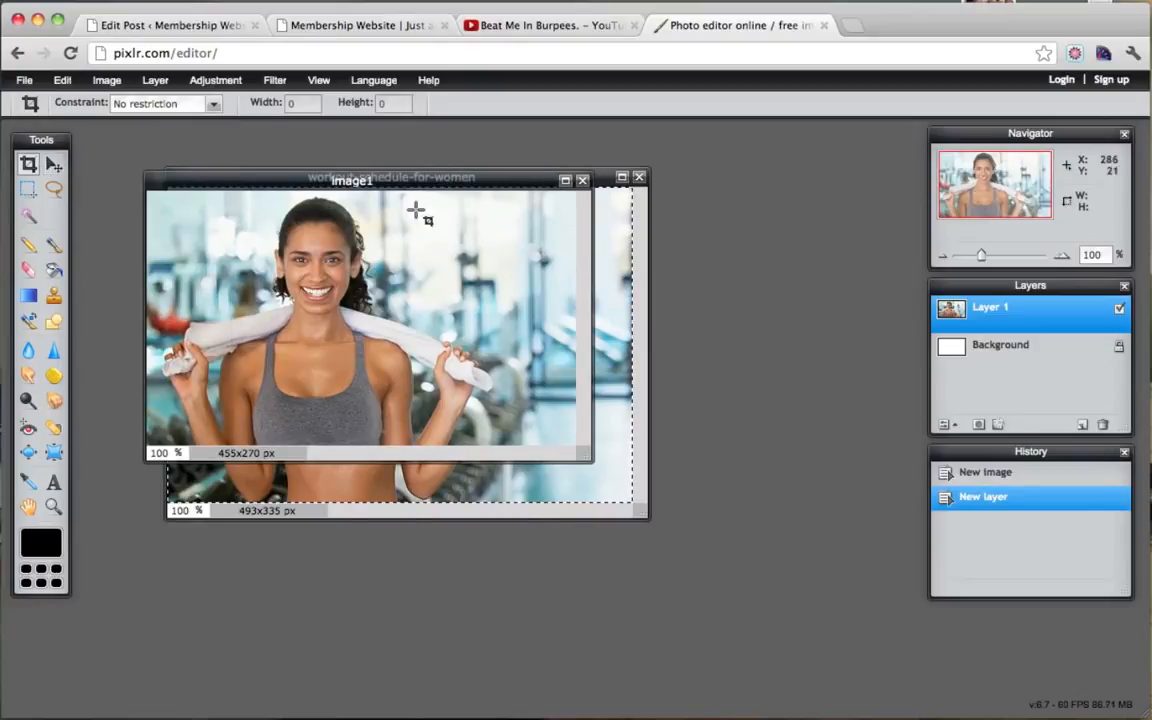
left_click_drag(586, 453, 827, 531)
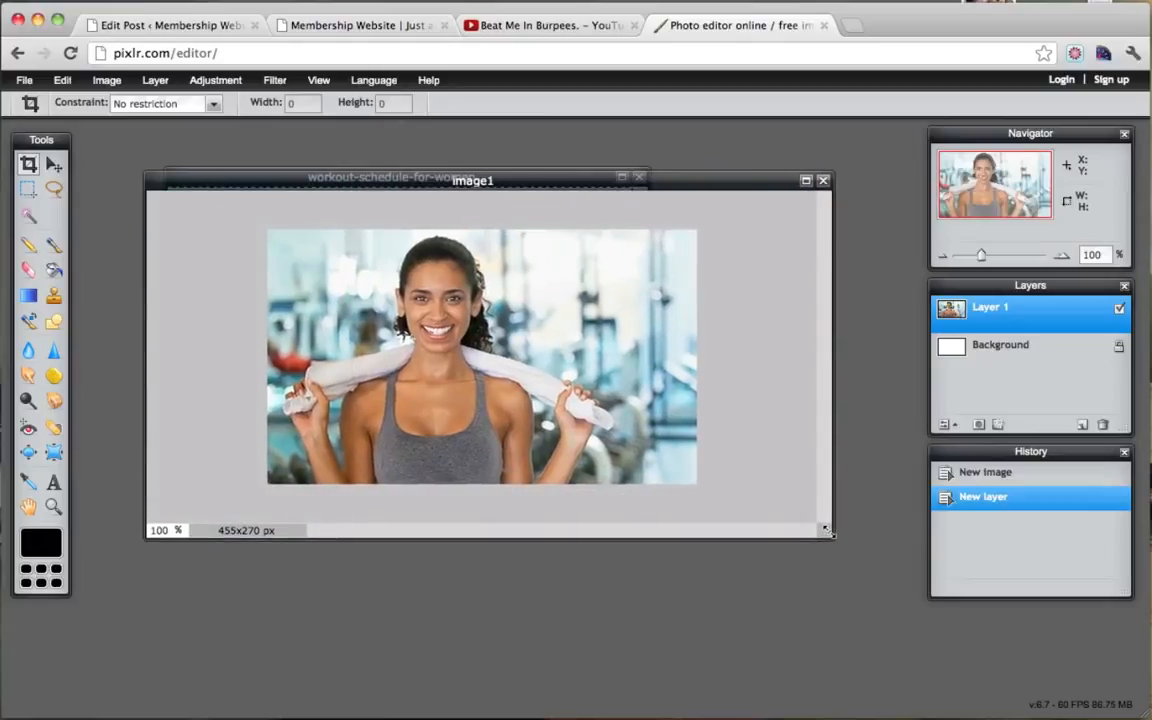
Step: Save image1 as image1.jpg at JPEG quality 80 to the Desktop
left_click(24, 80)
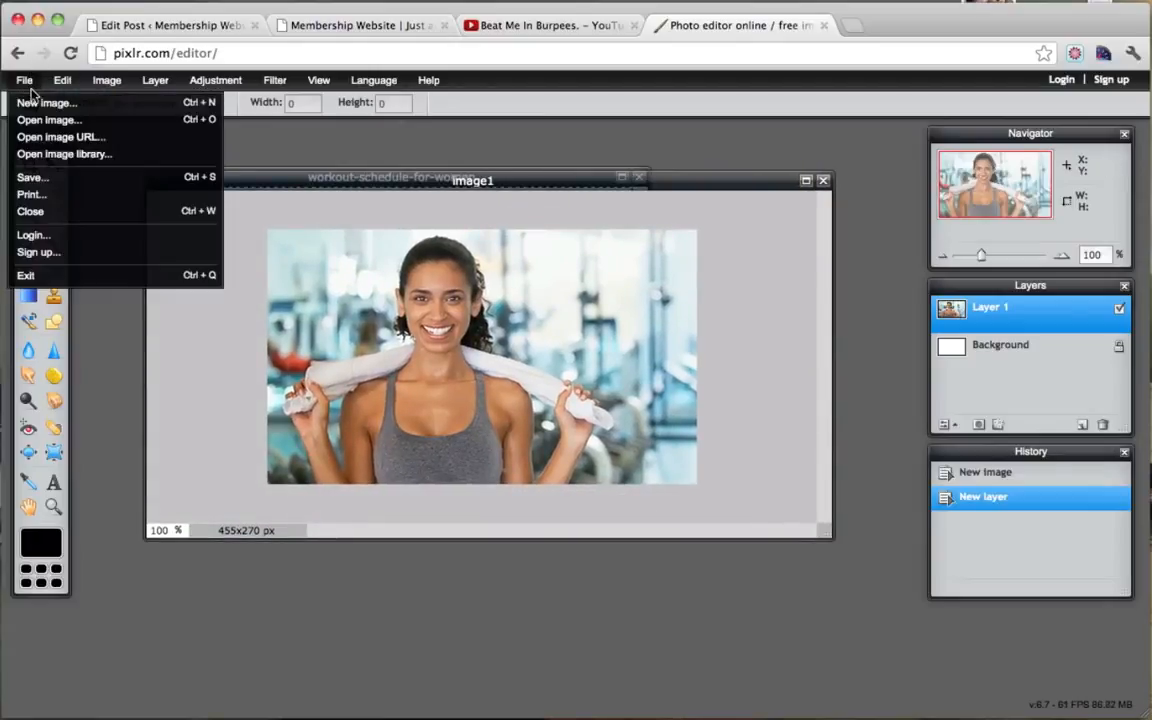
left_click(90, 178)
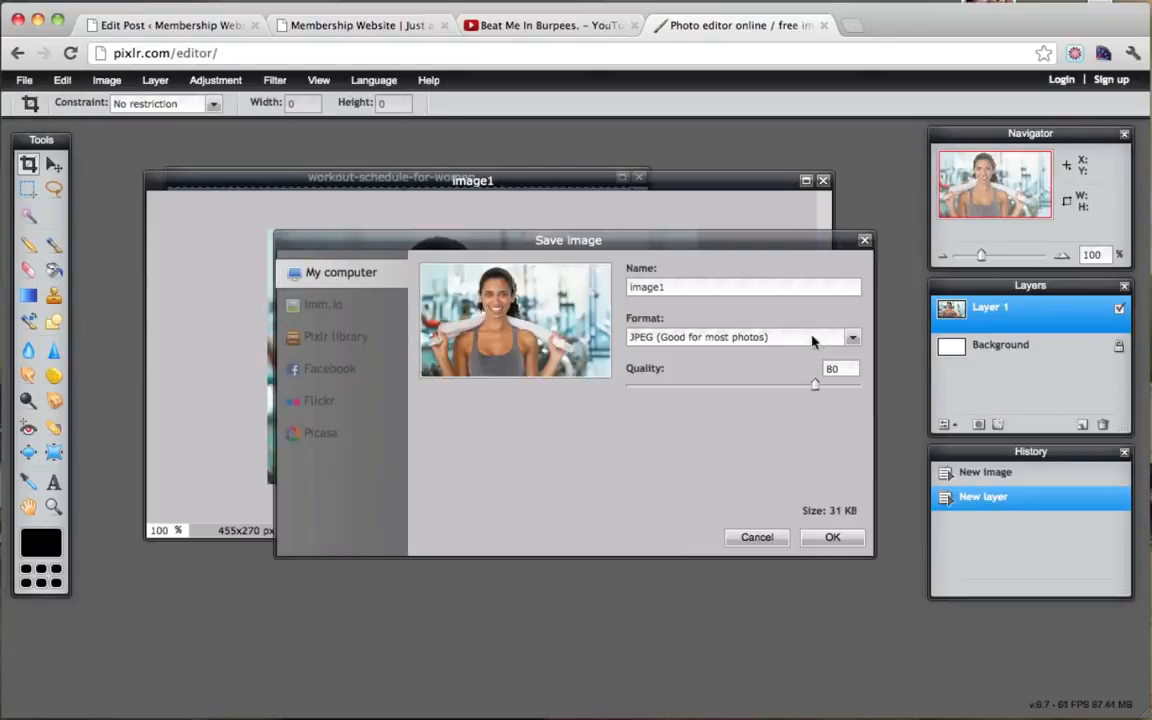
left_click(843, 538)
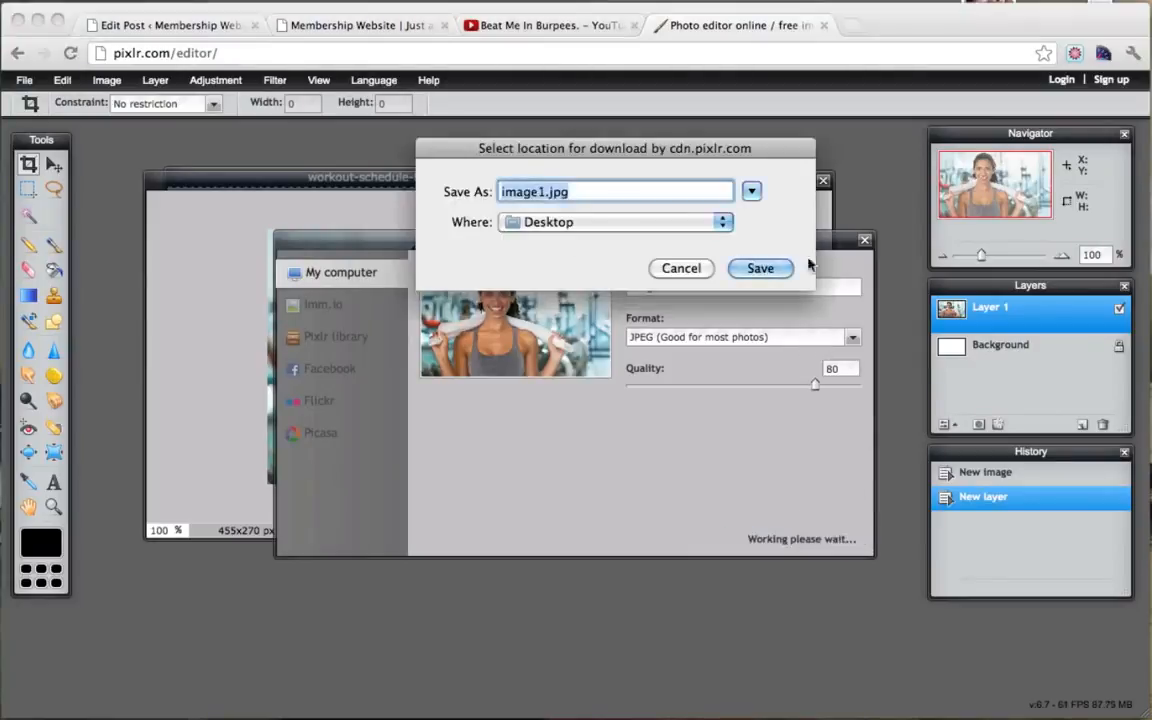
left_click(762, 269)
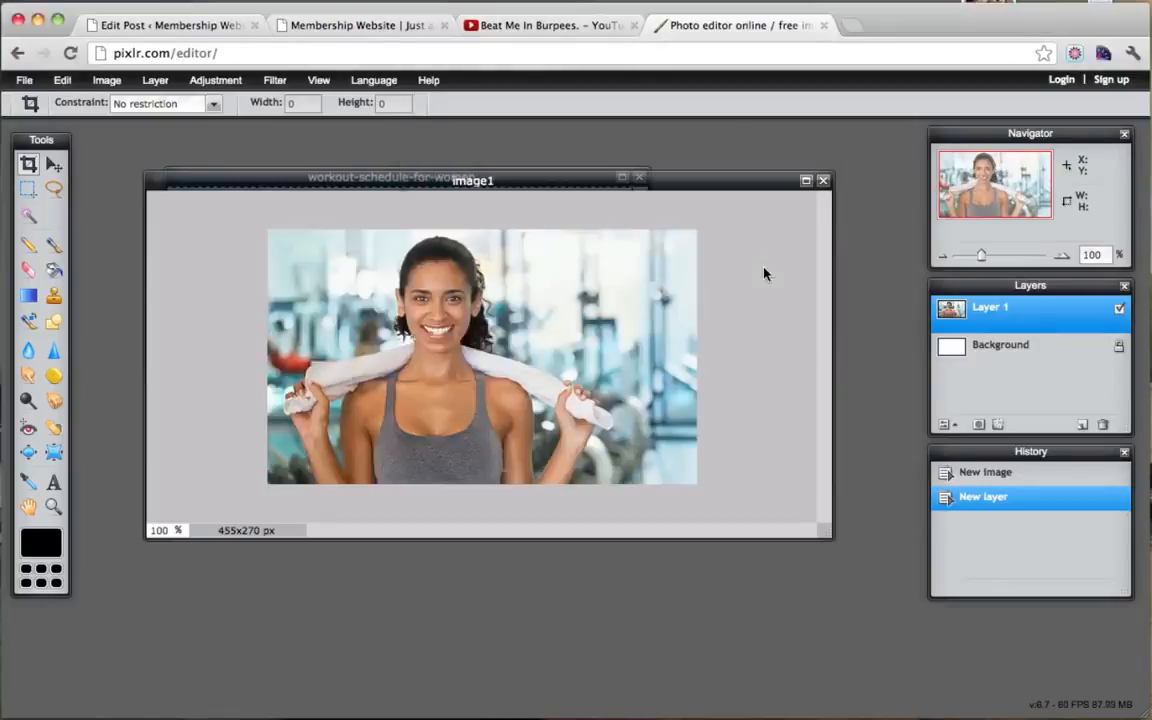
Step: Open the Quick Ab Workout post for editing from the Fitness Videos page
left_click(395, 30)
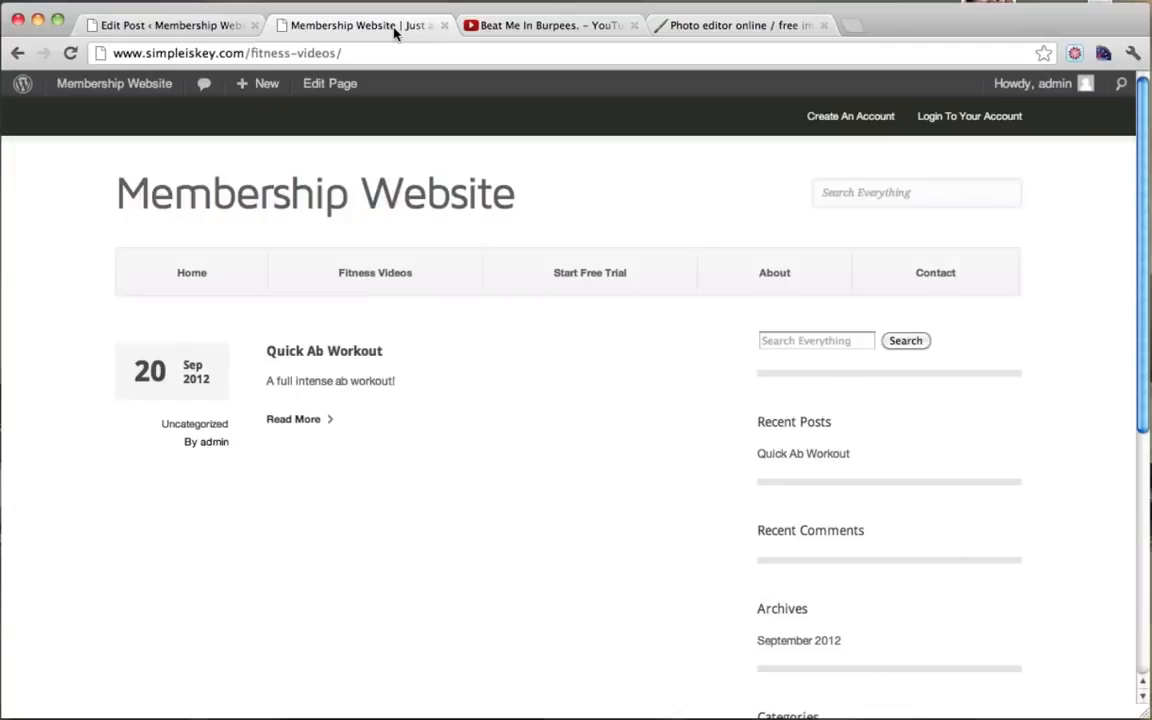
left_click(323, 353)
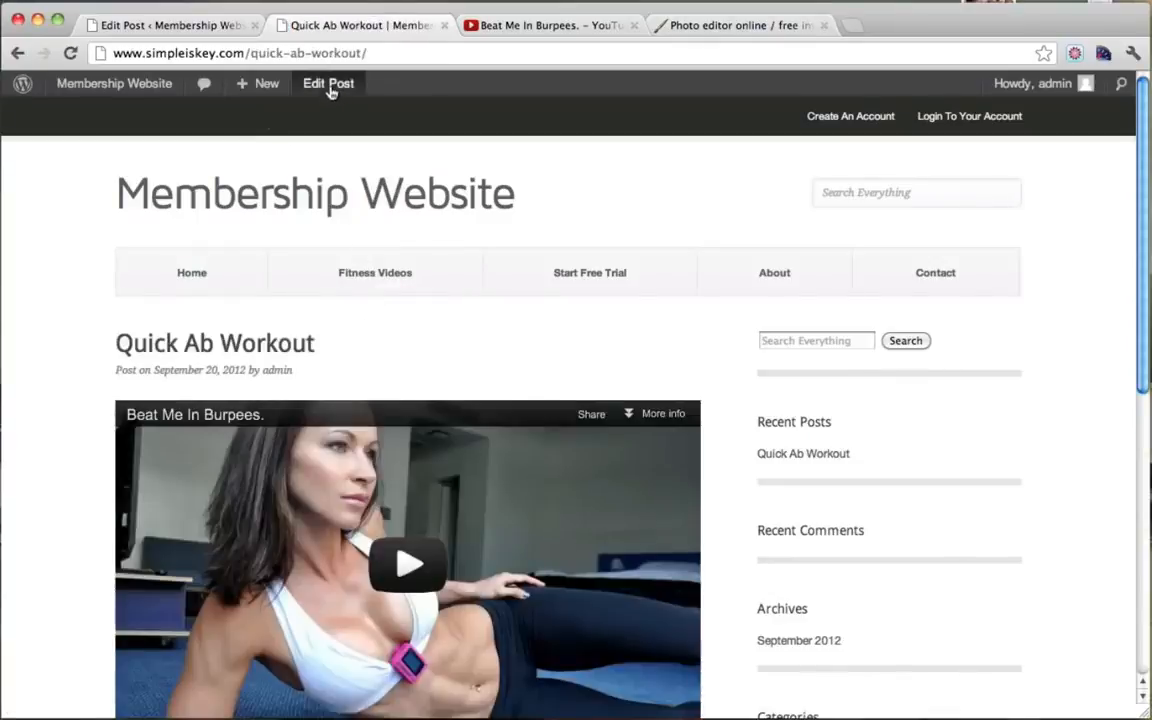
left_click(329, 85)
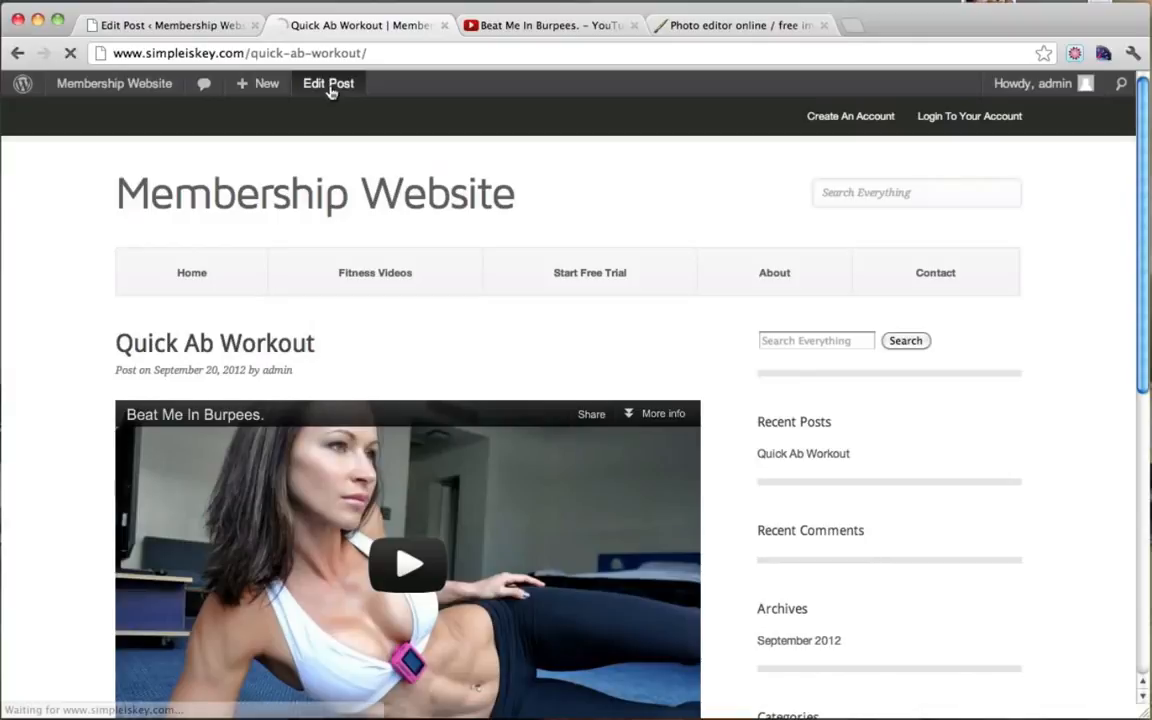
scroll(1105, 508, "down", 5)
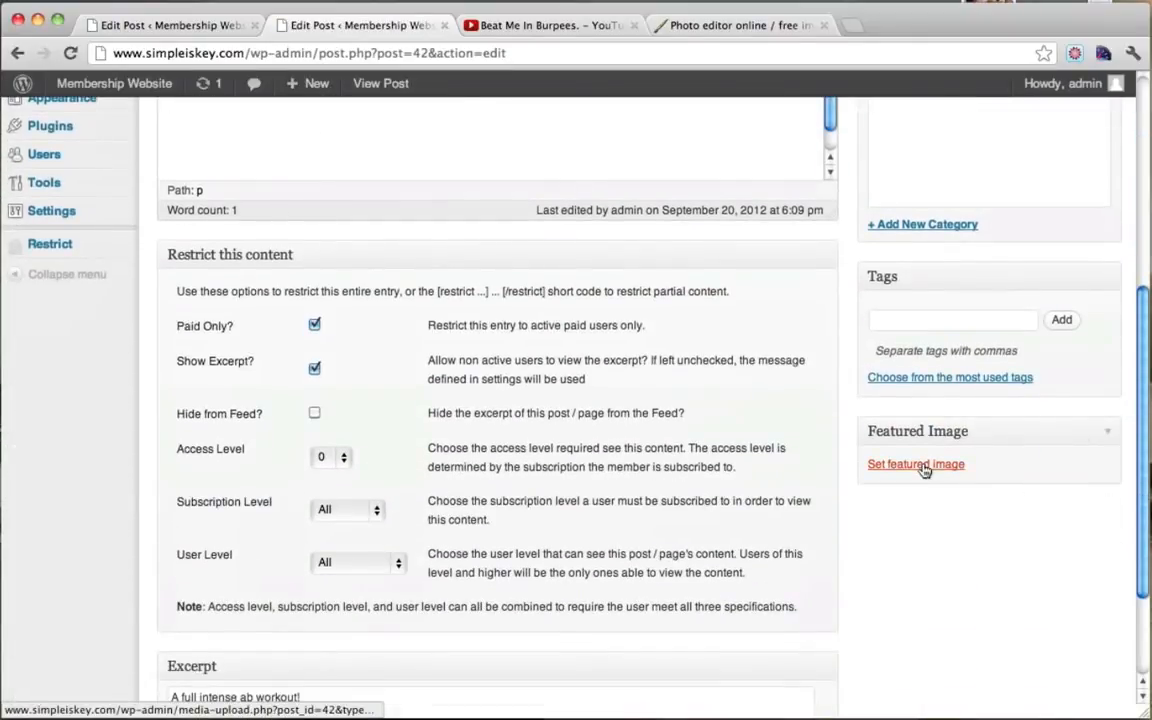
Step: Upload image1.jpg from the Desktop and set it as the post's featured image
left_click(918, 465)
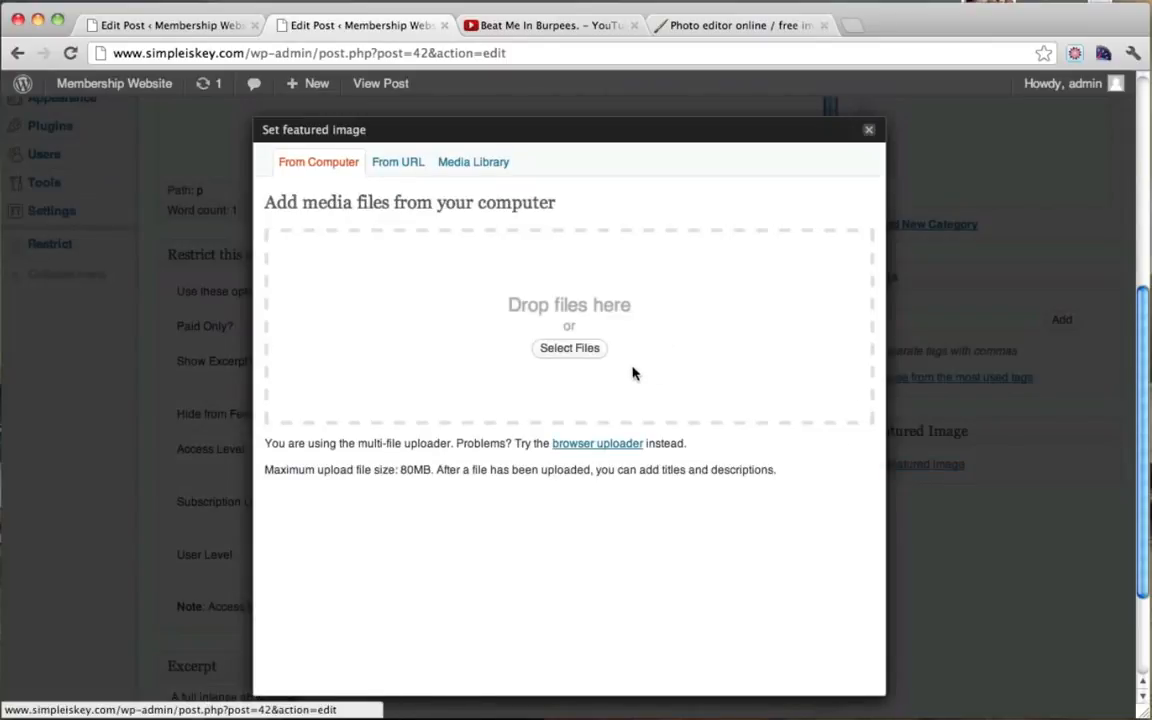
left_click(559, 350)
scroll(625, 337, "down", 2)
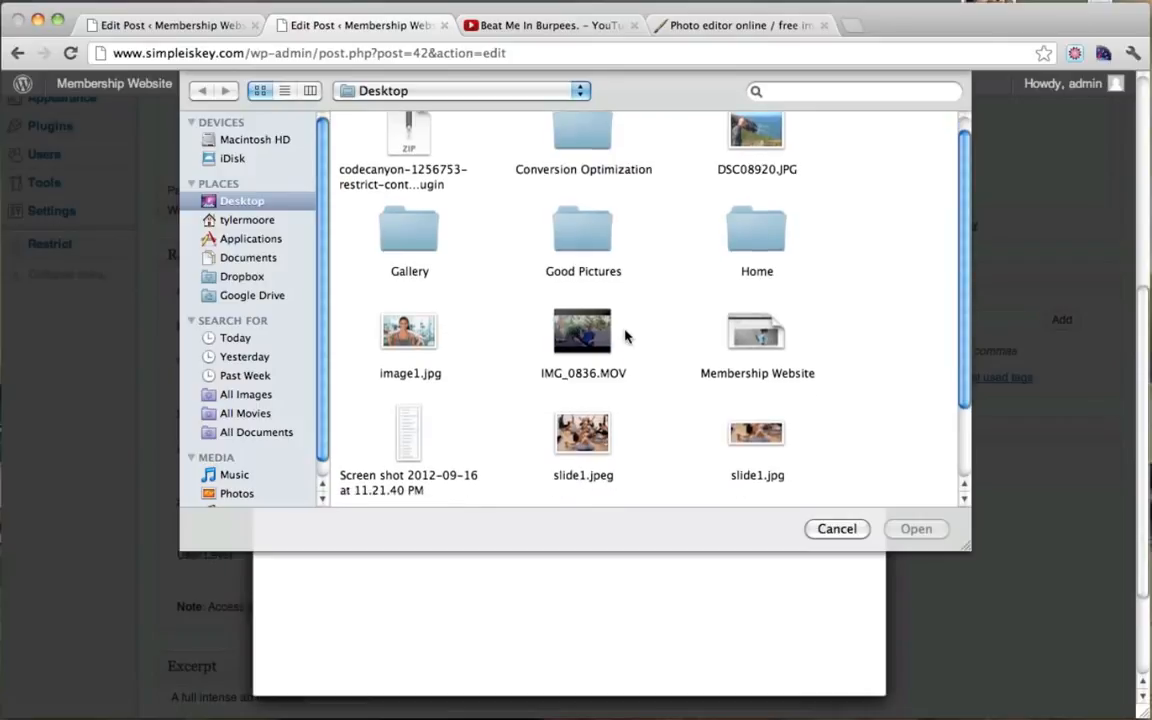
left_click(405, 328)
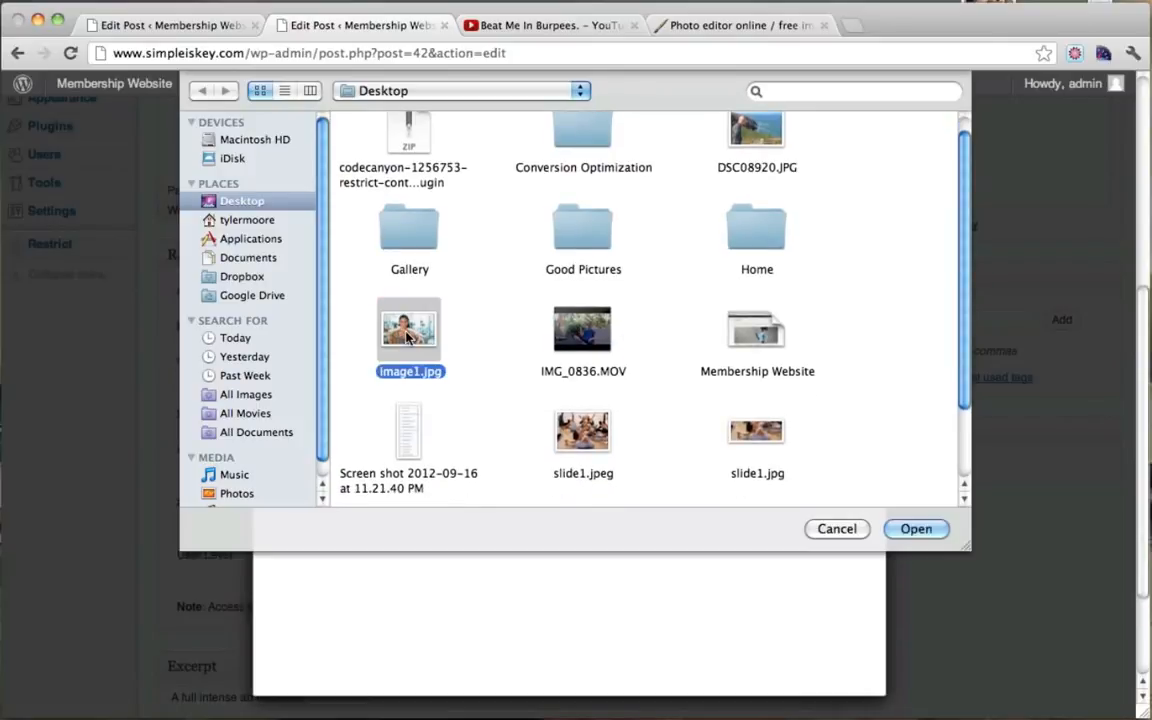
left_click(913, 529)
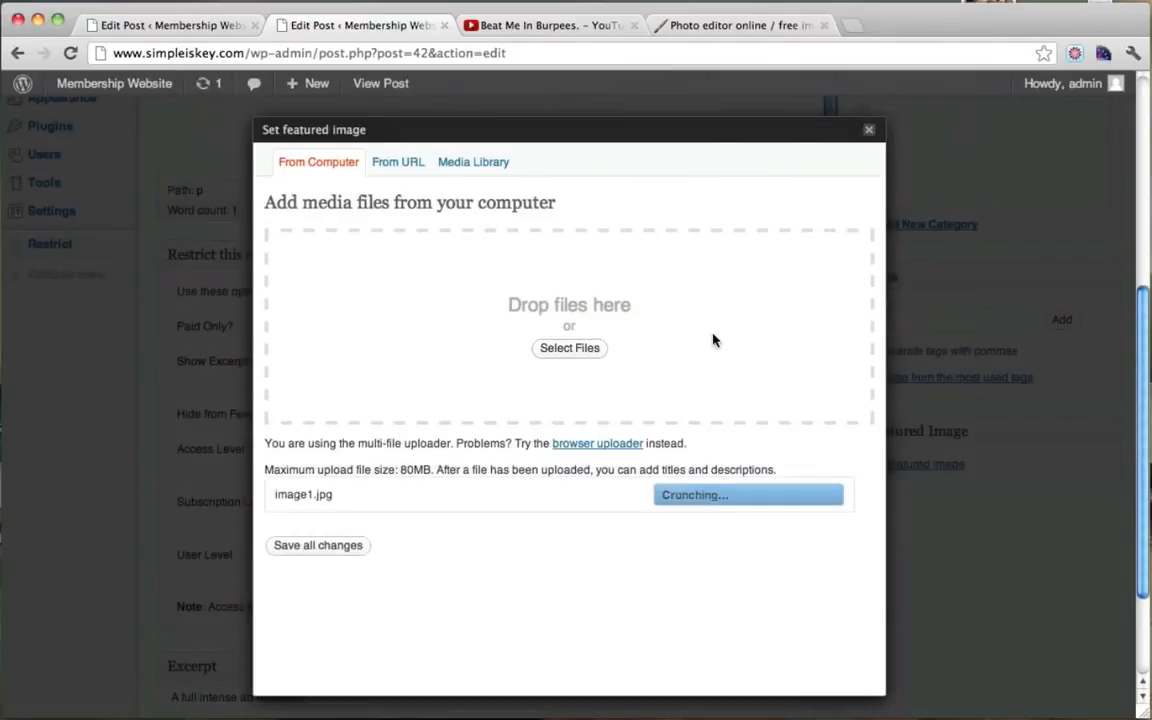
scroll(712, 338, "down", 8)
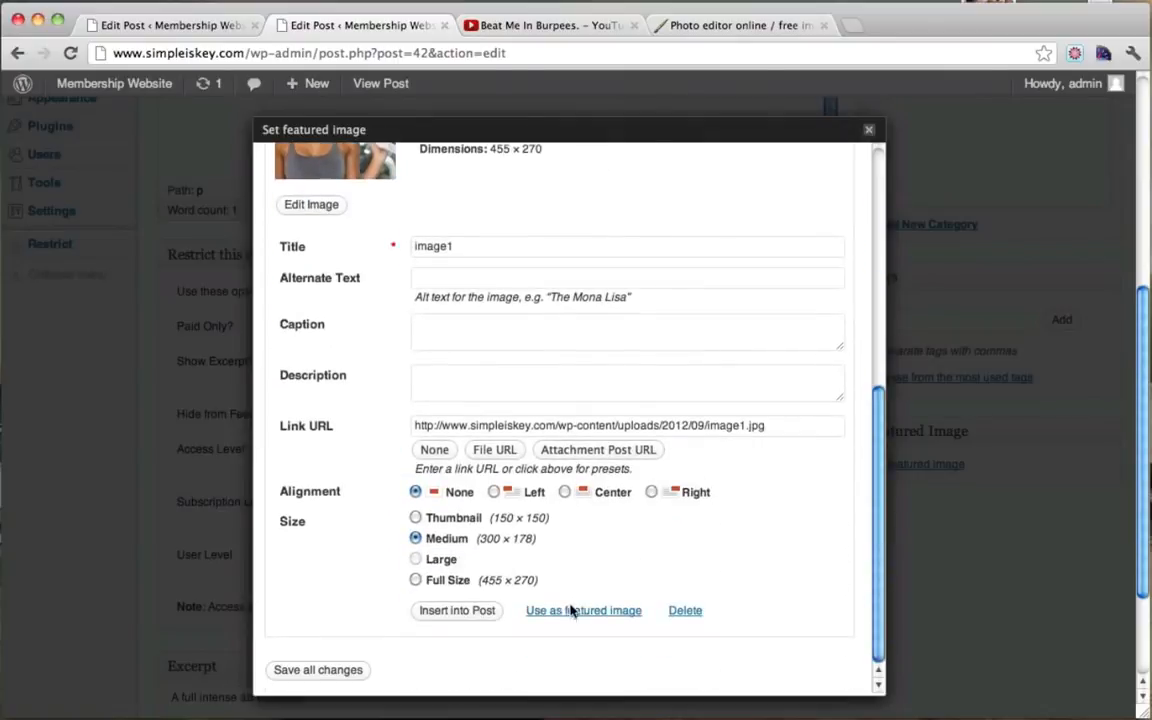
left_click(572, 611)
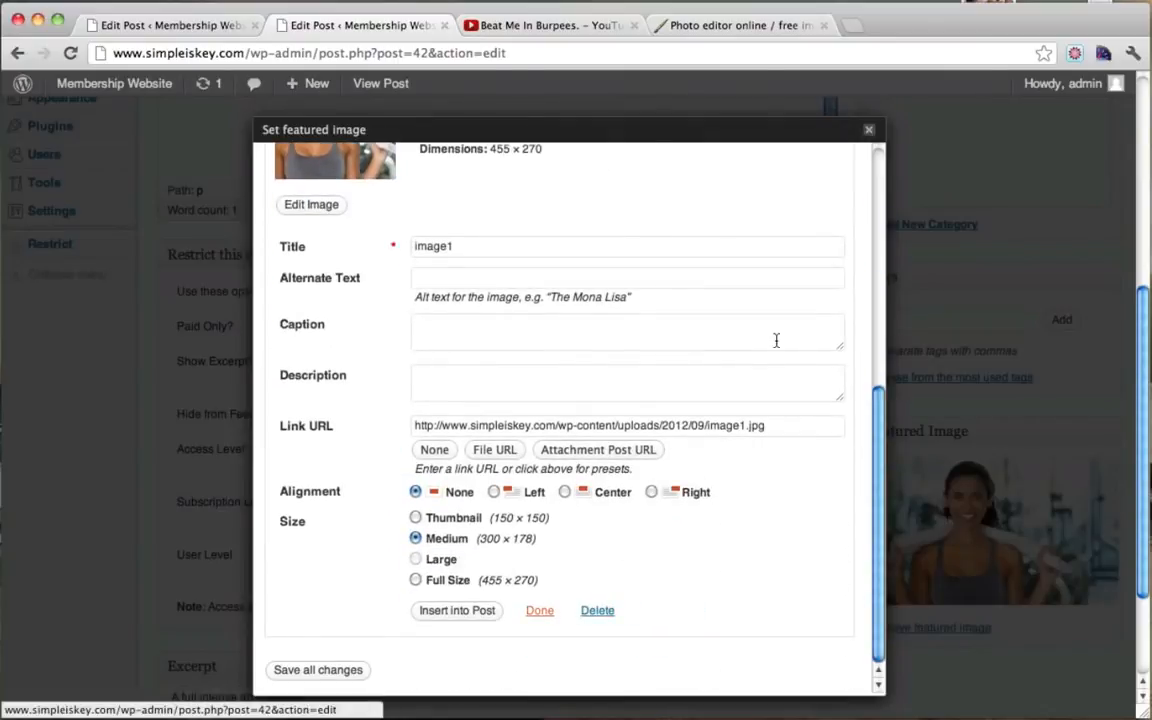
left_click(869, 129)
scroll(1013, 311, "up", 5)
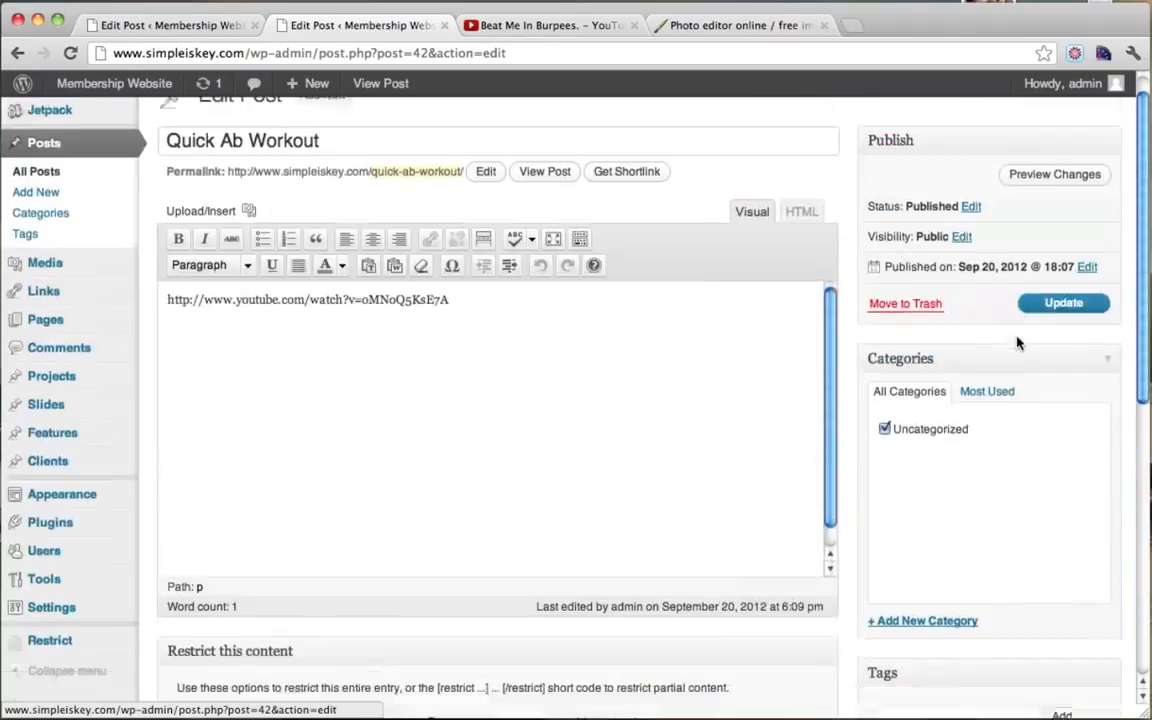
Step: Update Quick Ab Workout, then open its live page from the towel photo on Fitness Videos
left_click(1070, 335)
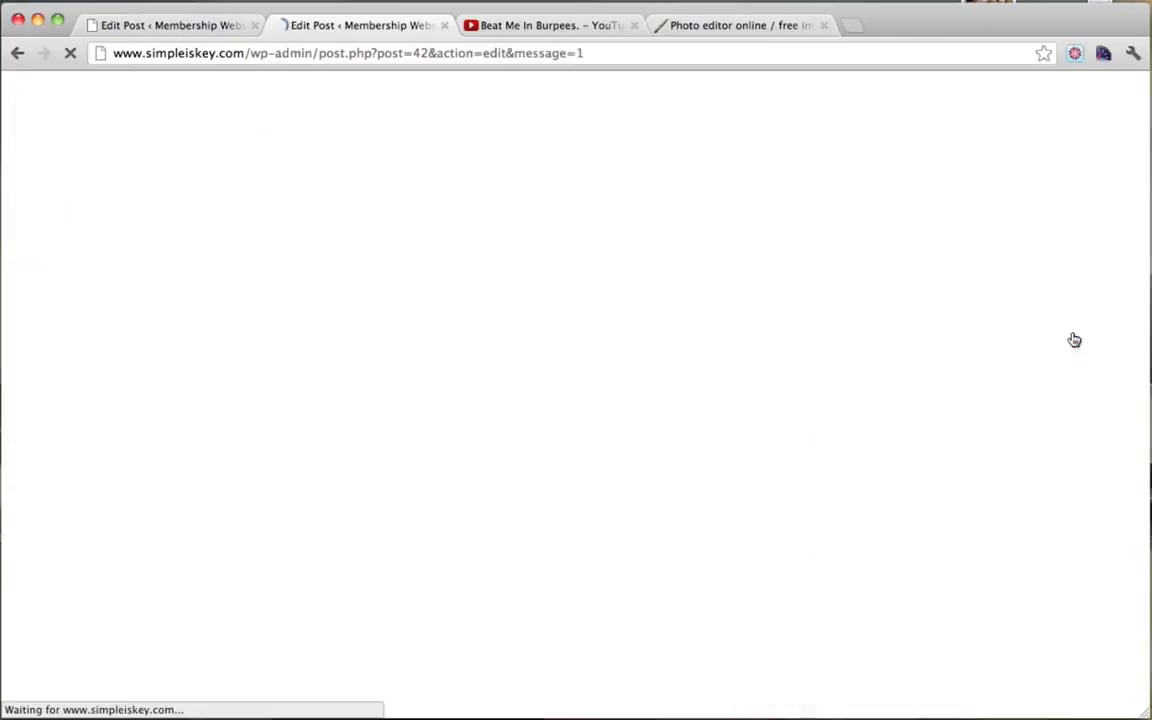
left_click(198, 26)
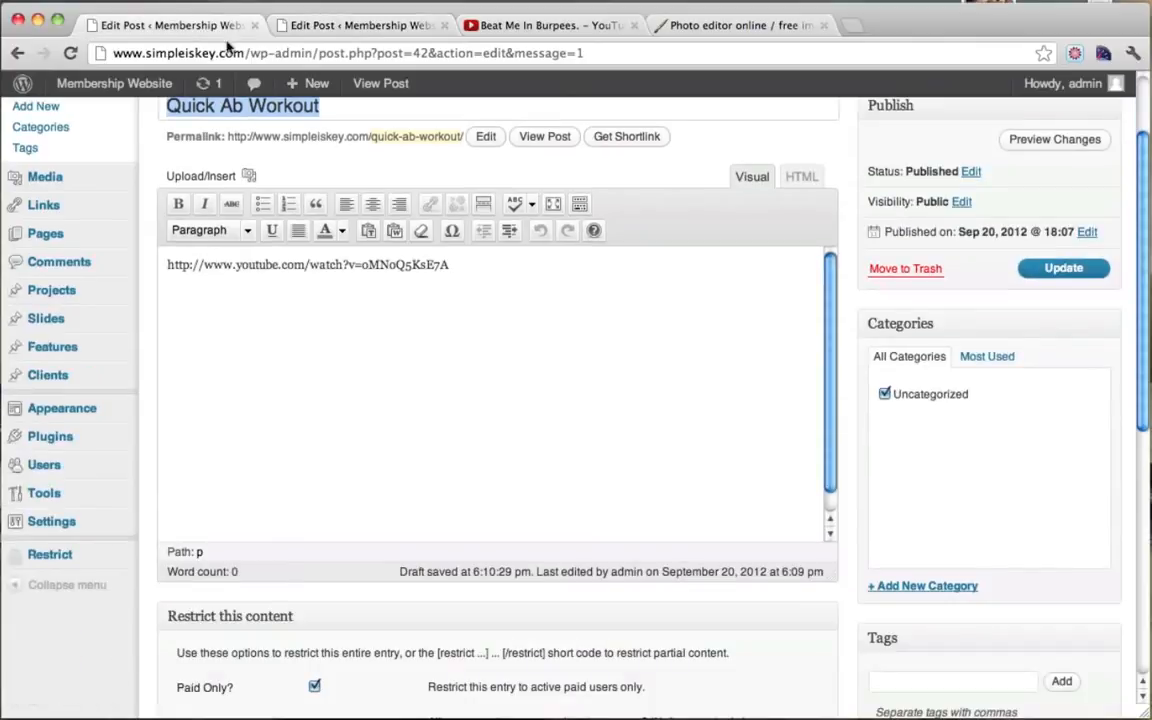
scroll(370, 219, "up", 3)
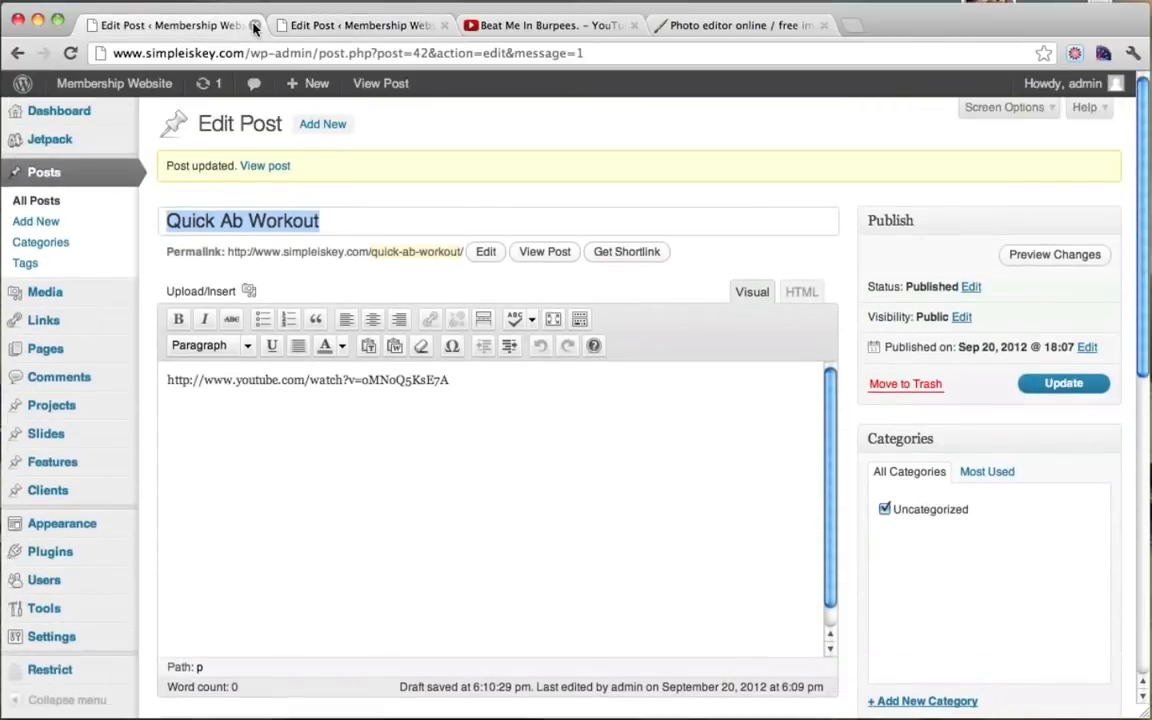
mouse_move(112, 86)
left_click(102, 119)
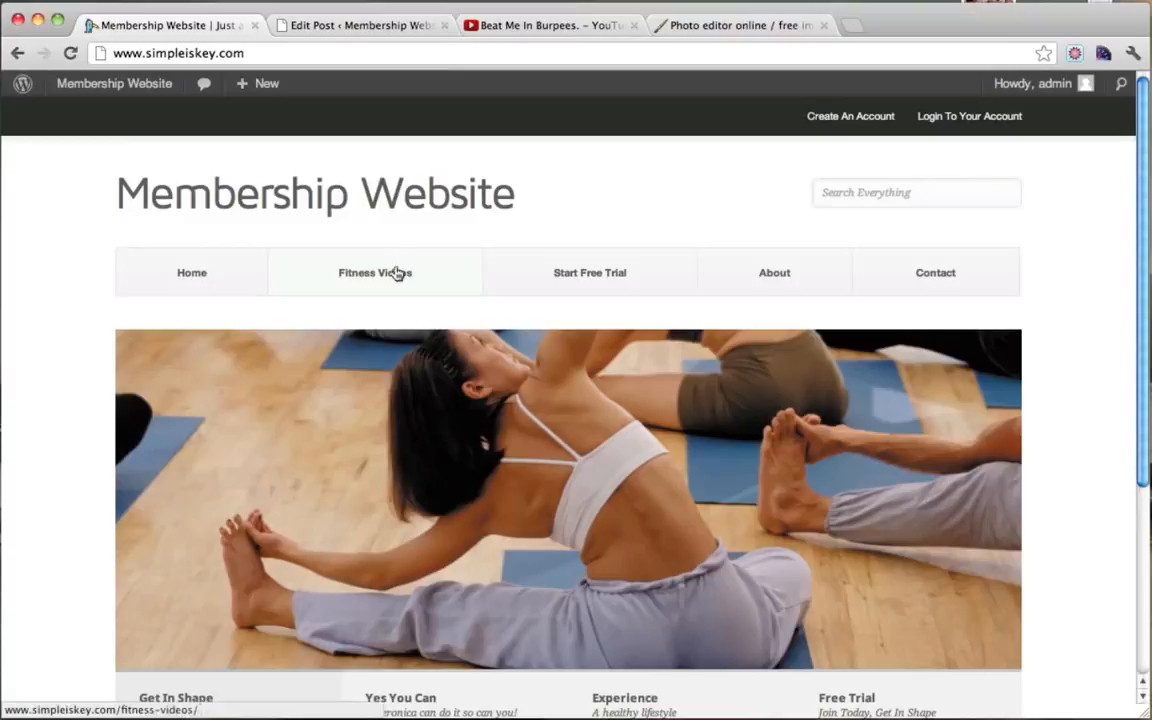
left_click(386, 275)
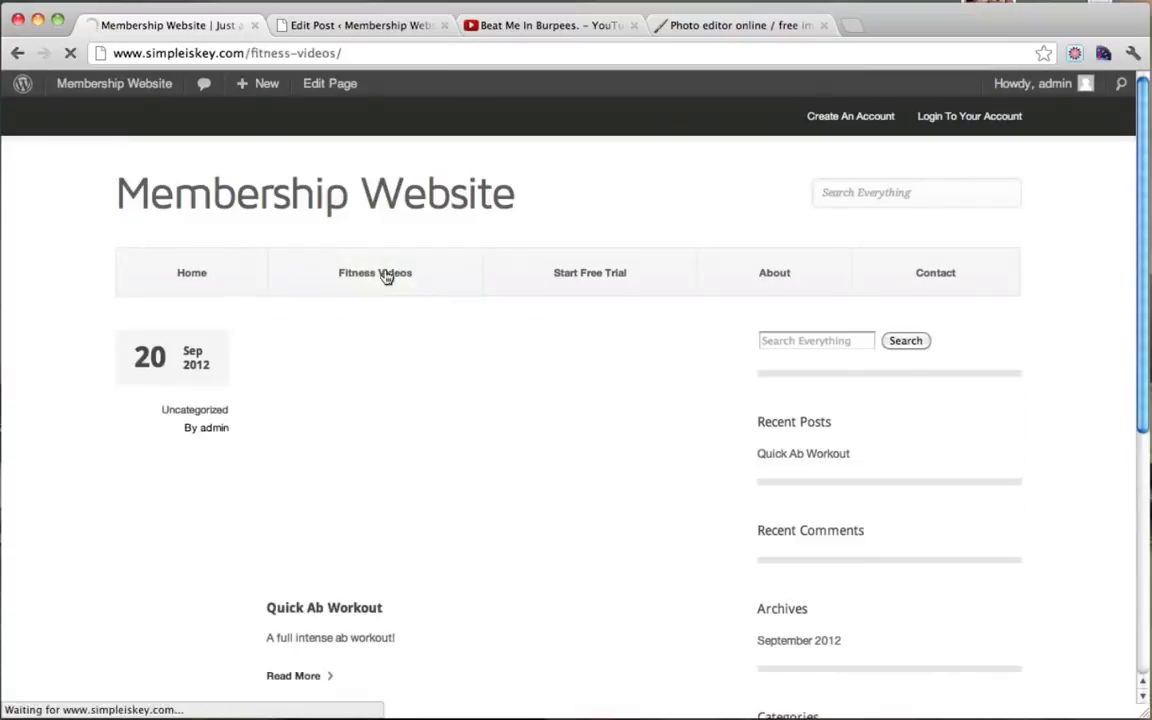
scroll(386, 275, "down", 2)
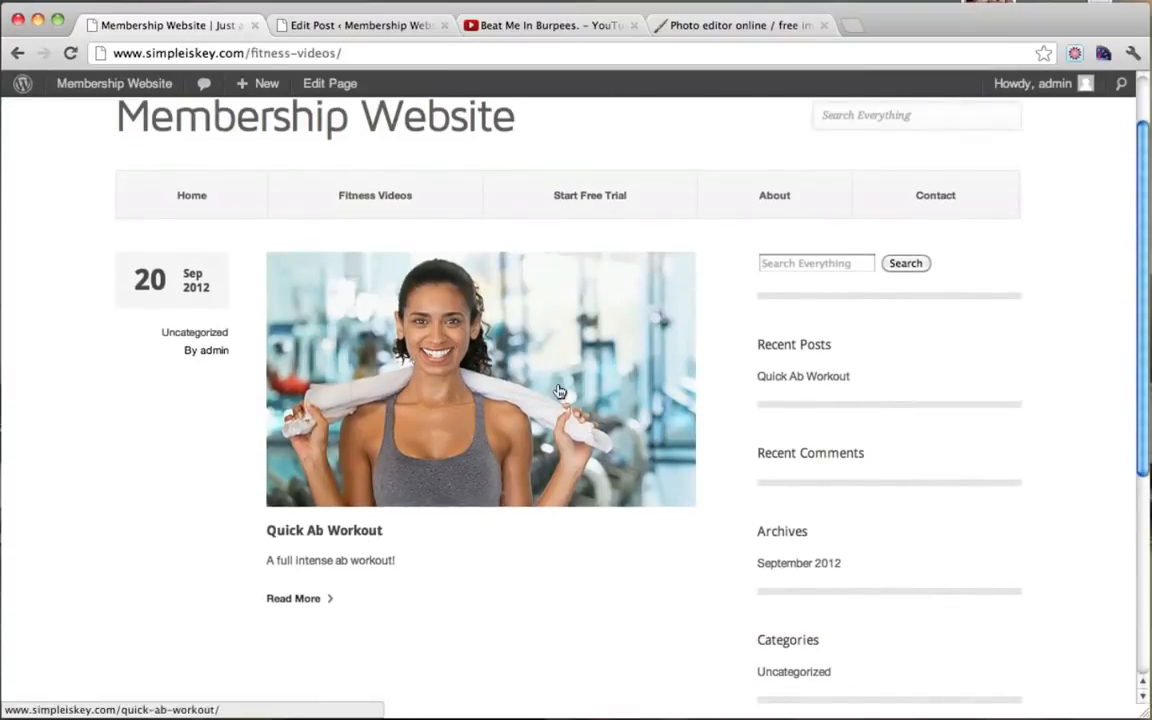
scroll(560, 392, "down", 1)
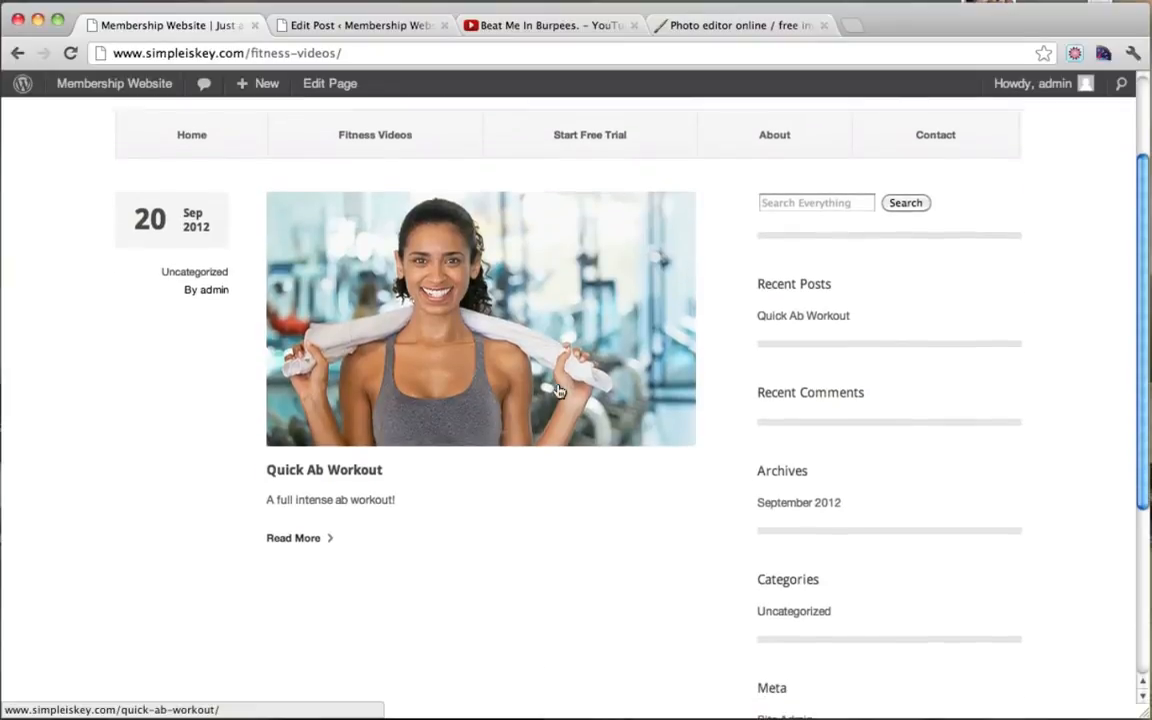
left_click(457, 317)
scroll(457, 316, "down", 1)
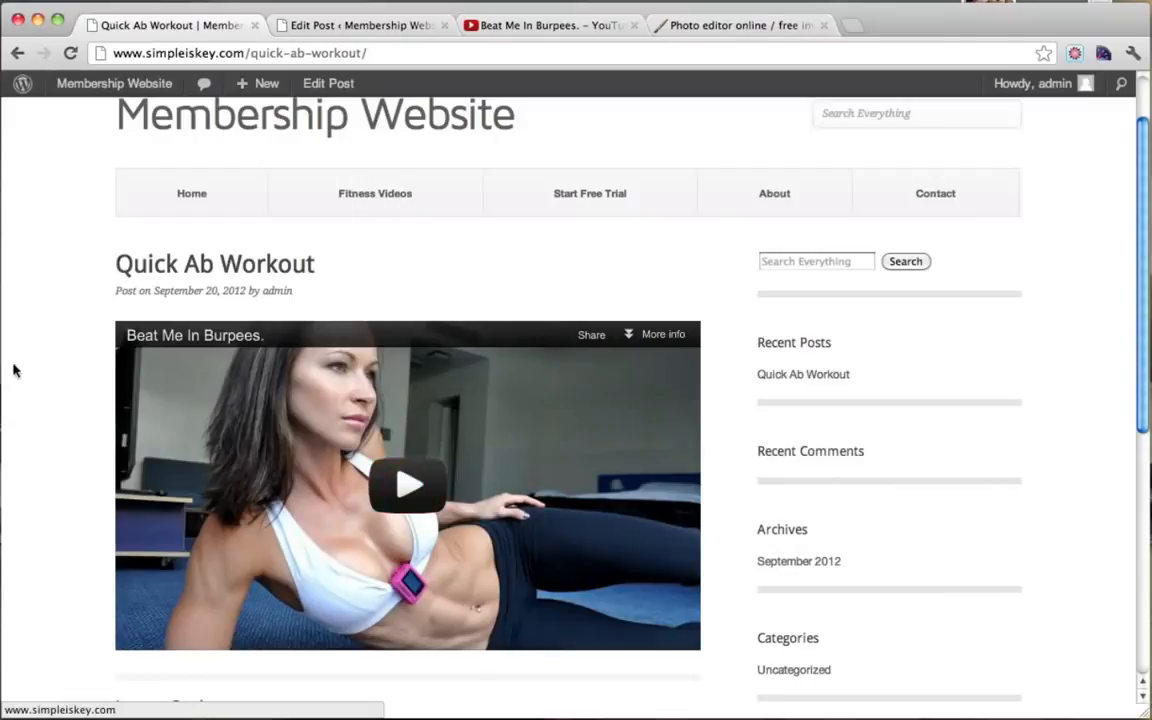
Step: In logged-out Firefox, reload Fitness Videos and check Quick Ab Workout's excerpt and sign-up message
left_click(4, 438)
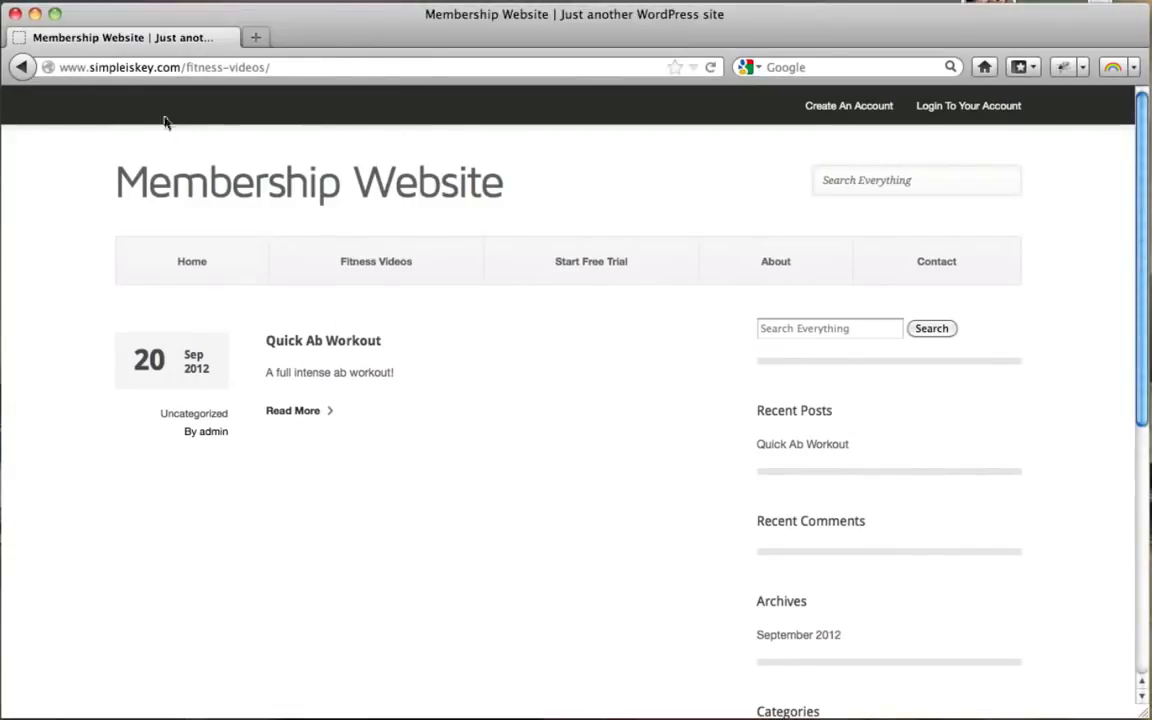
left_click(189, 270)
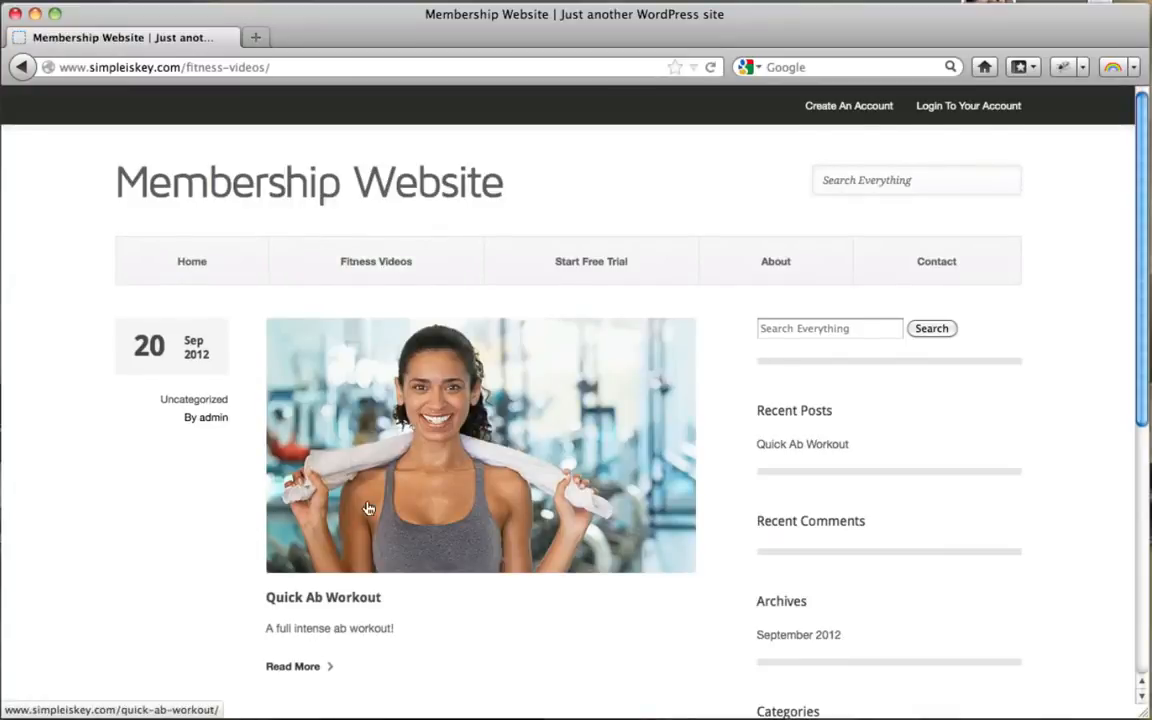
scroll(368, 509, "down", 3)
left_click_drag(272, 534, 393, 532)
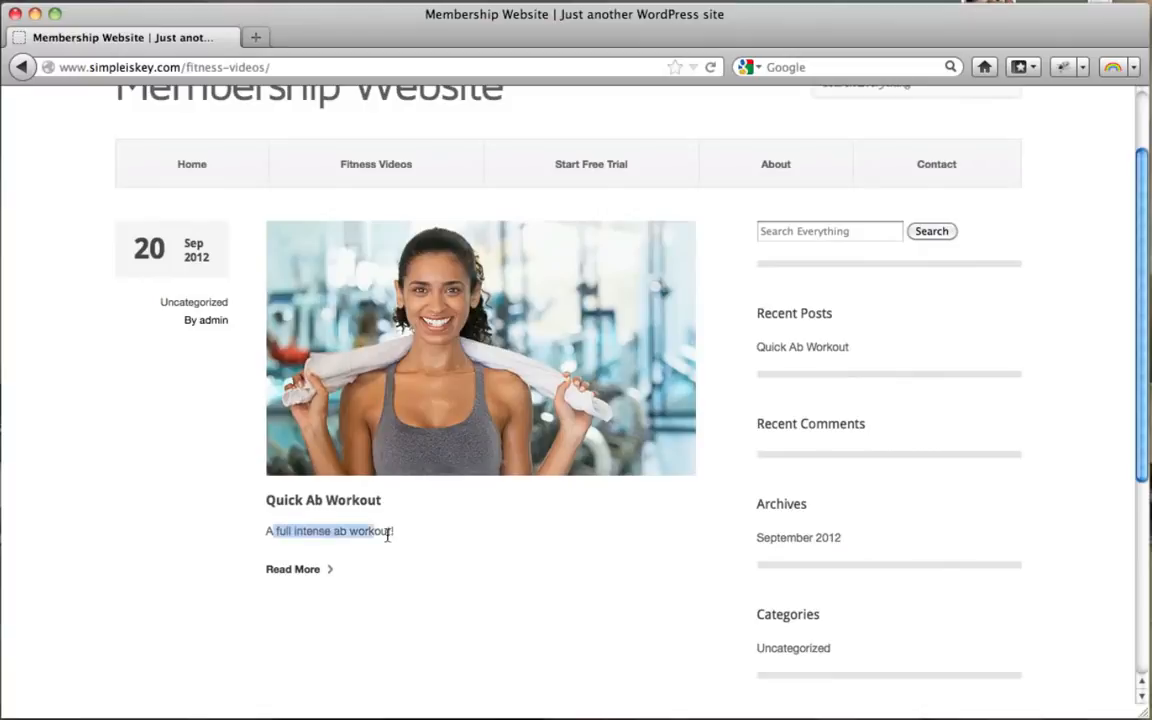
left_click(297, 573)
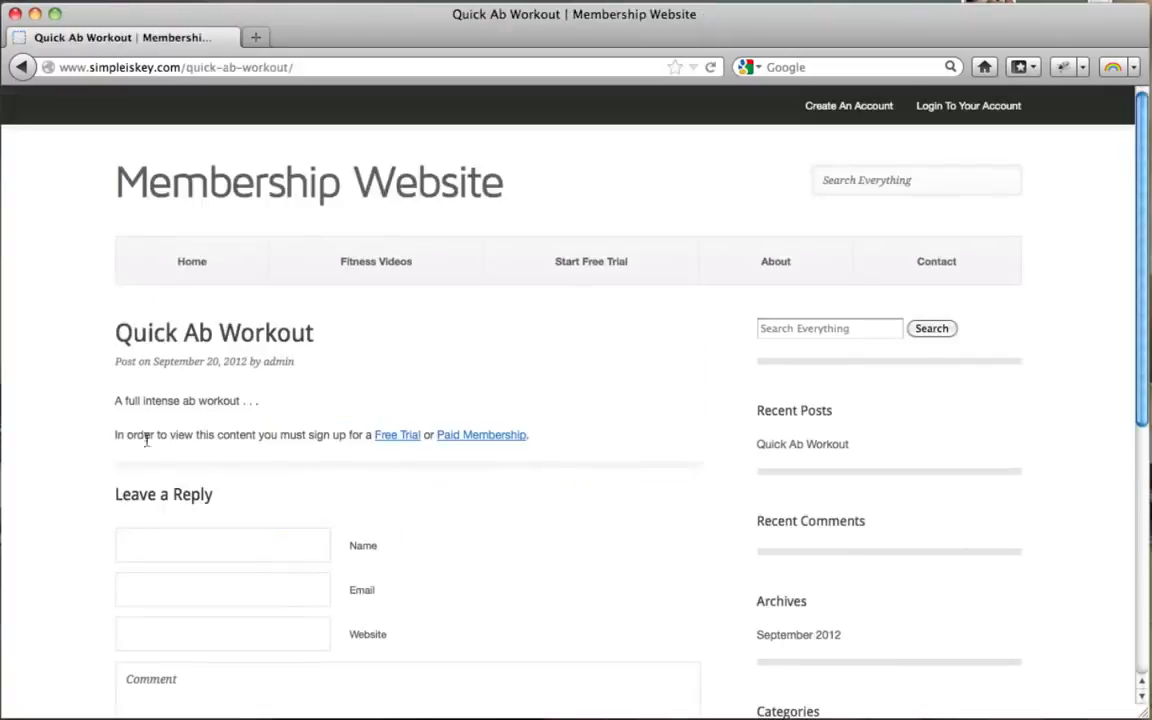
left_click_drag(146, 440, 337, 440)
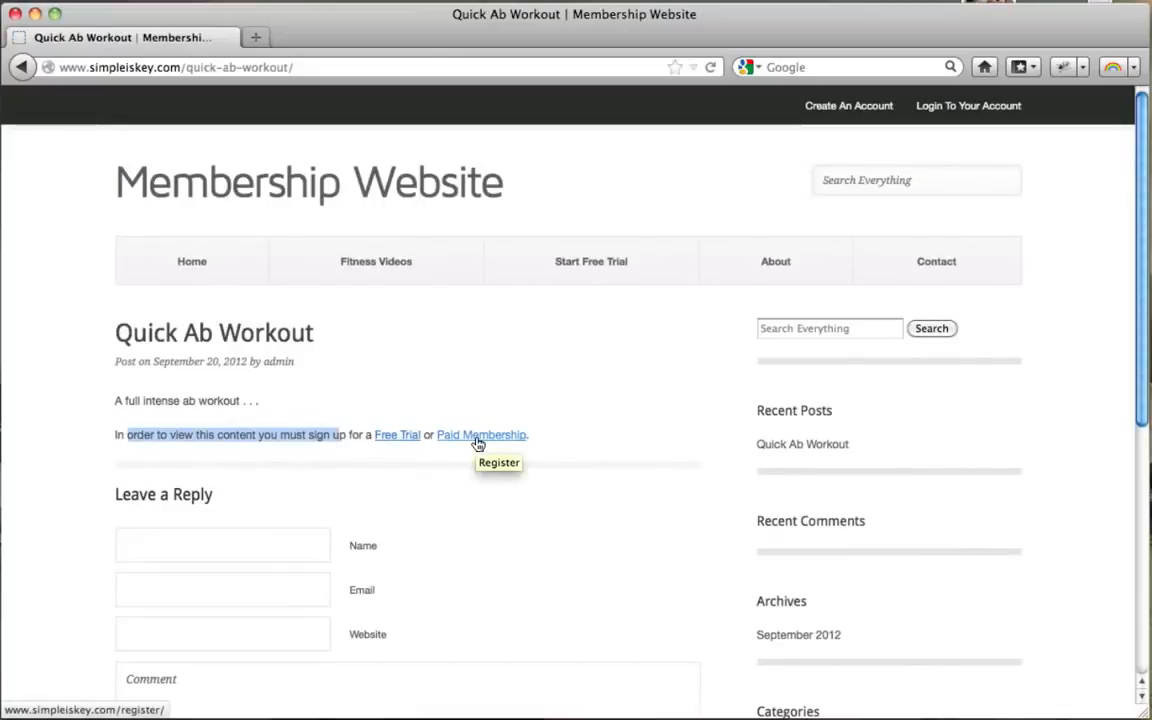
scroll(476, 444, "down", 3)
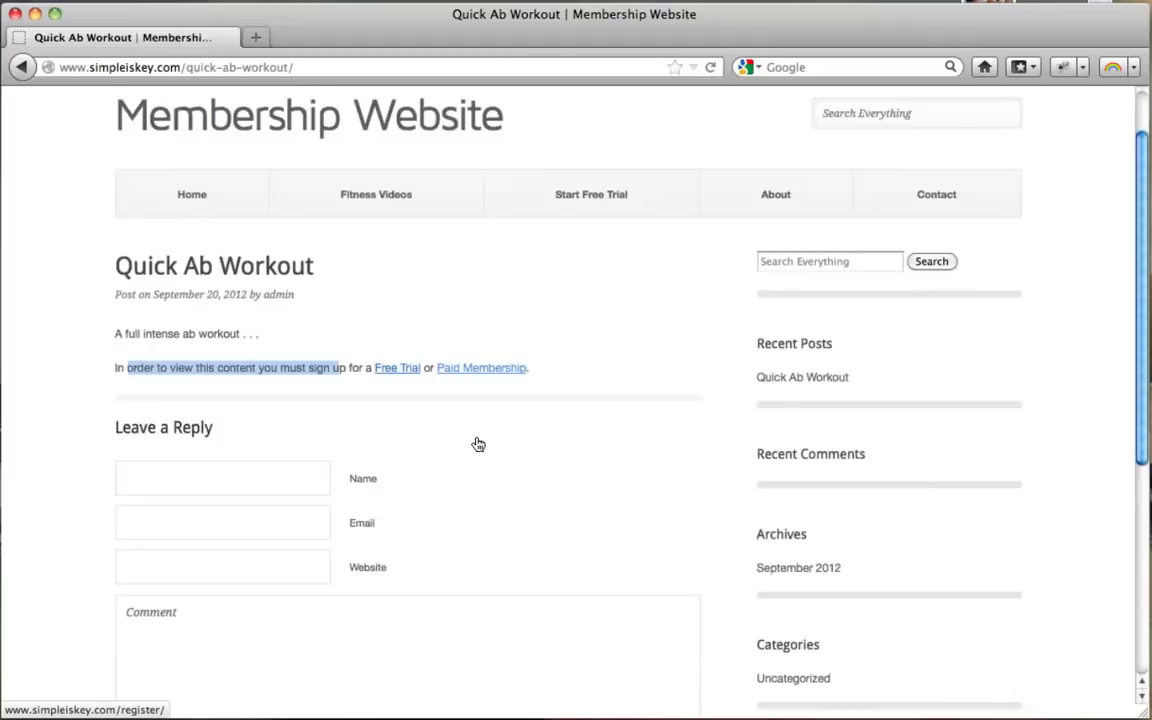
scroll(476, 442, "up", 3)
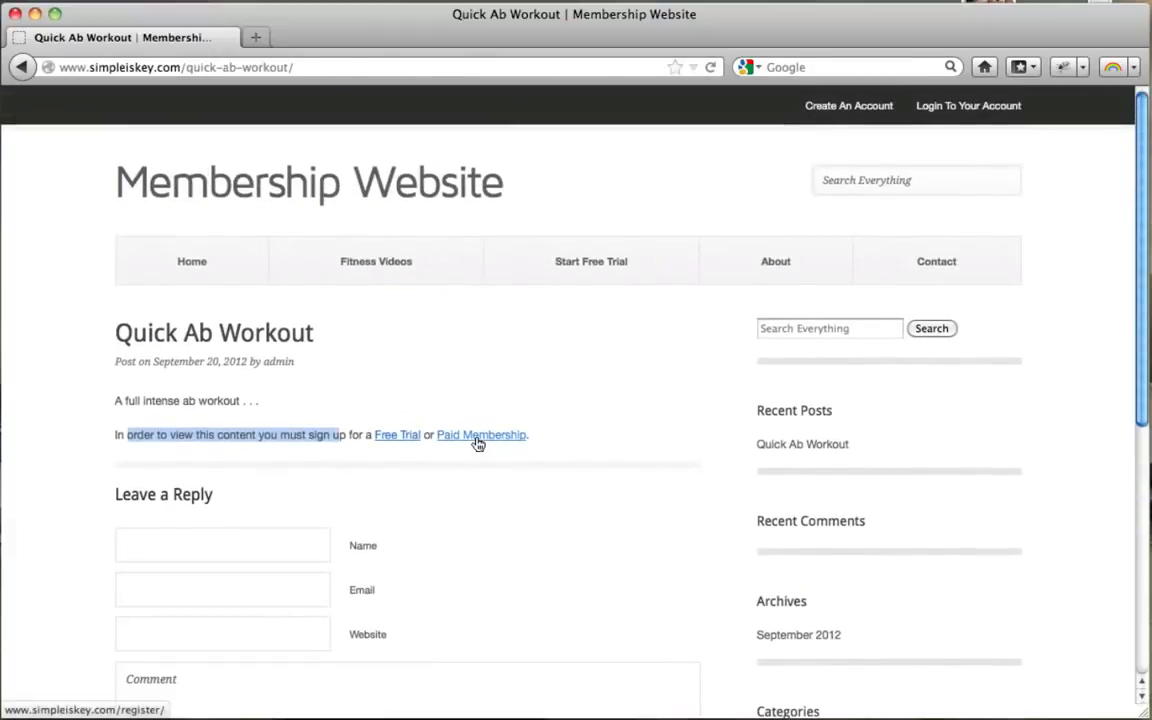
left_click(34, 14)
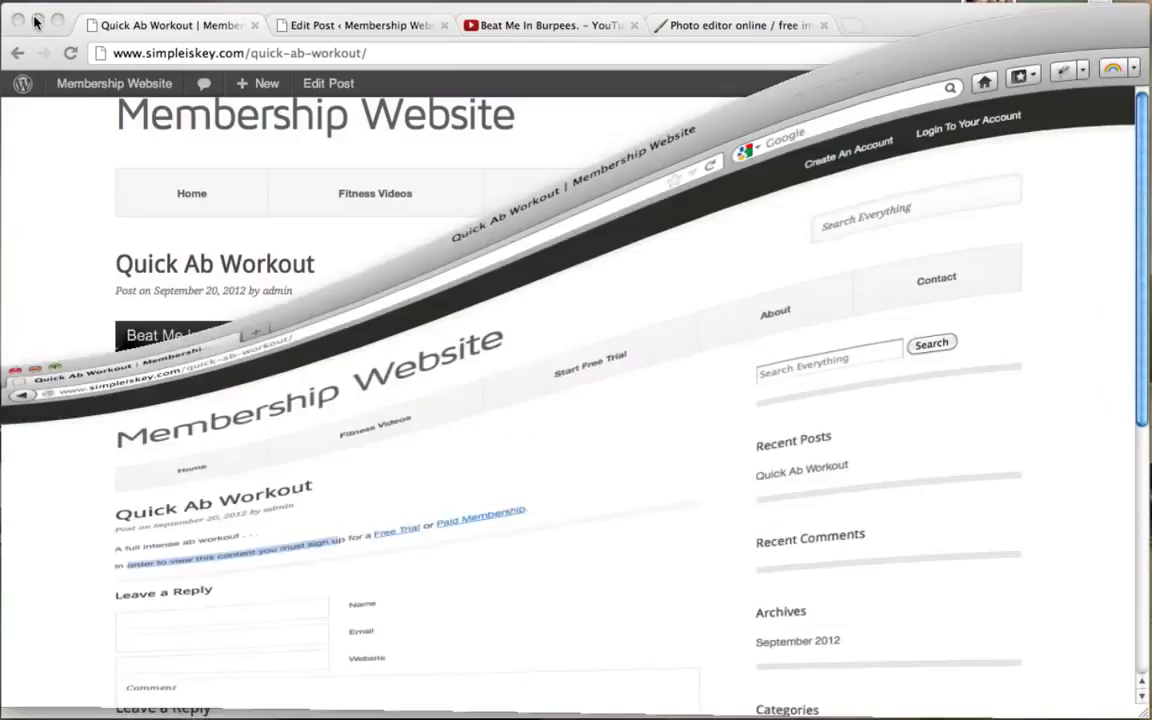
Step: Start a new blank post from the logged-in Edit Post tab
scroll(271, 257, "up", 2)
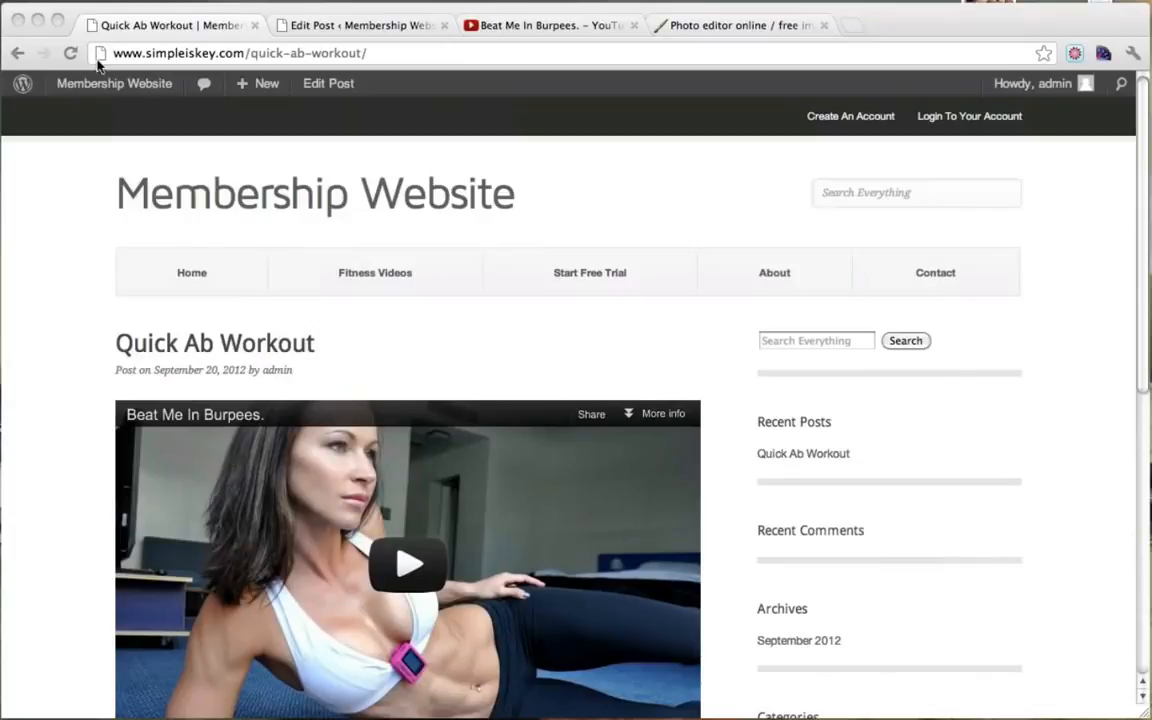
left_click(72, 200)
scroll(71, 215, "down", 5)
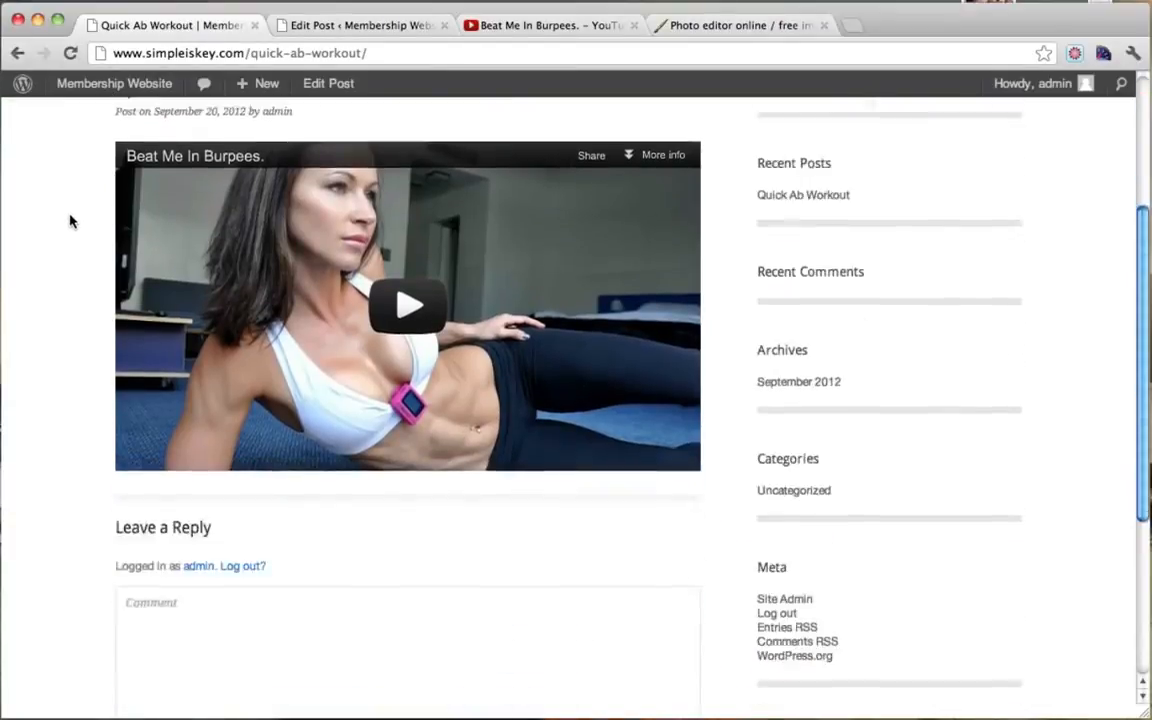
scroll(70, 221, "up", 5)
mouse_move(122, 87)
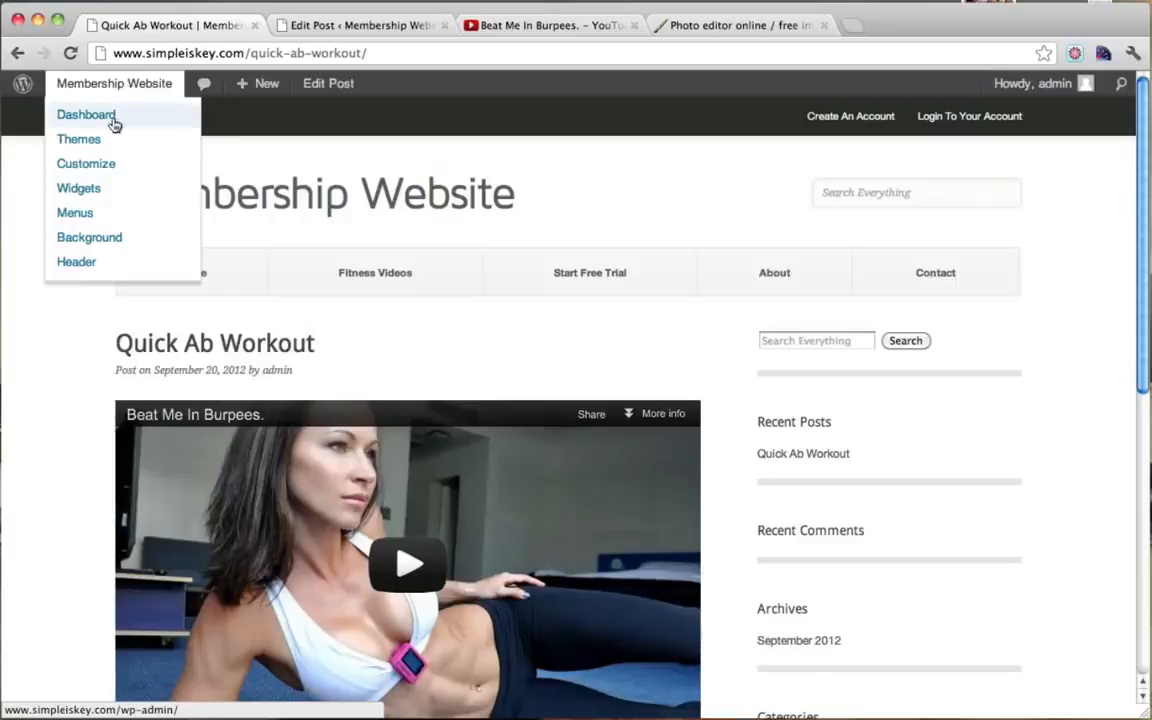
left_click(370, 24)
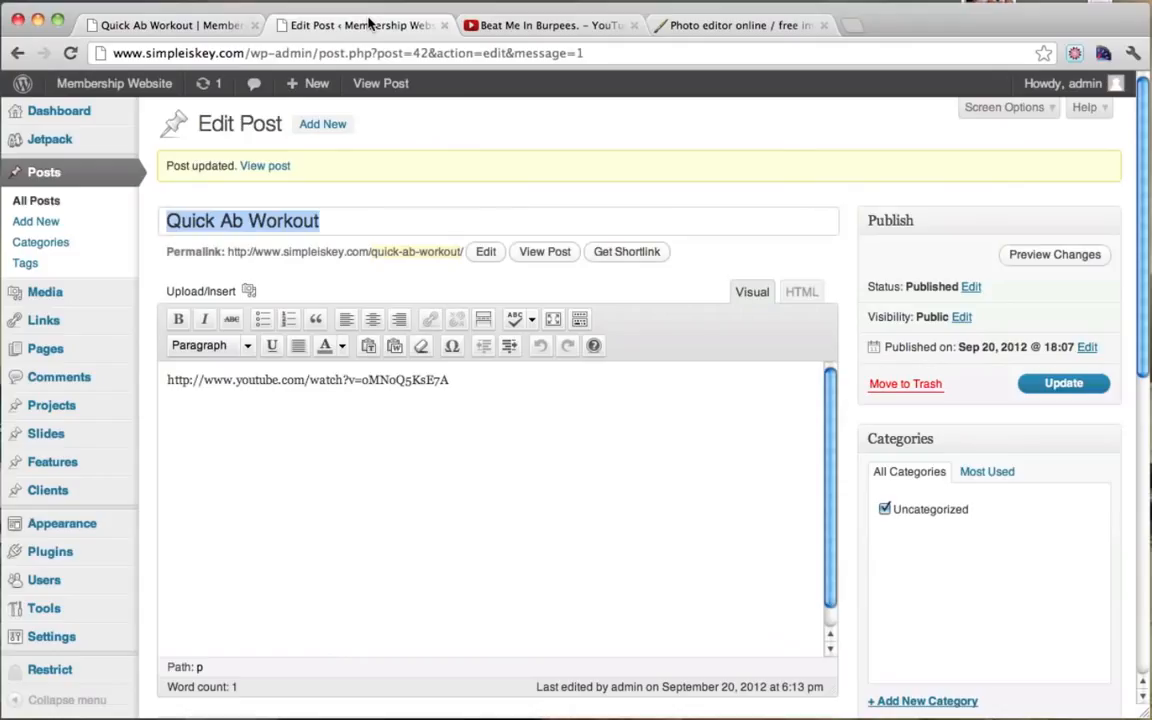
left_click(322, 124)
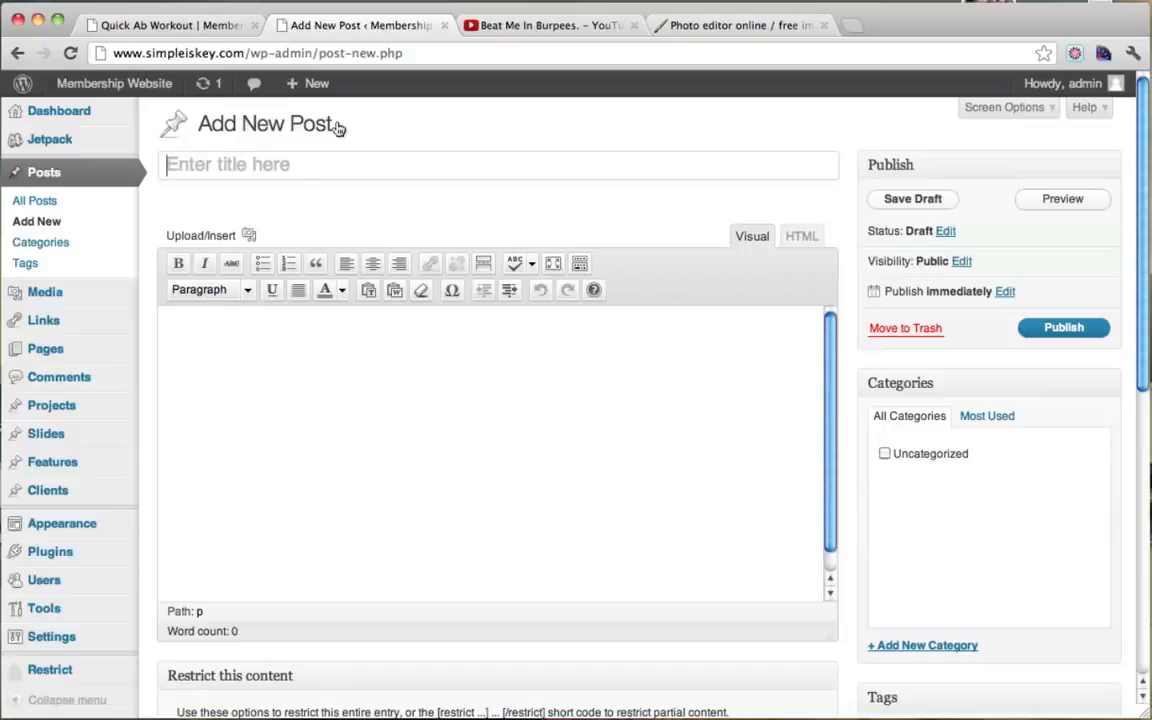
Step: Title the post 'Exercise Ball Workout', correcting the misspelled 'Exercies' via spelling suggestions
type("E")
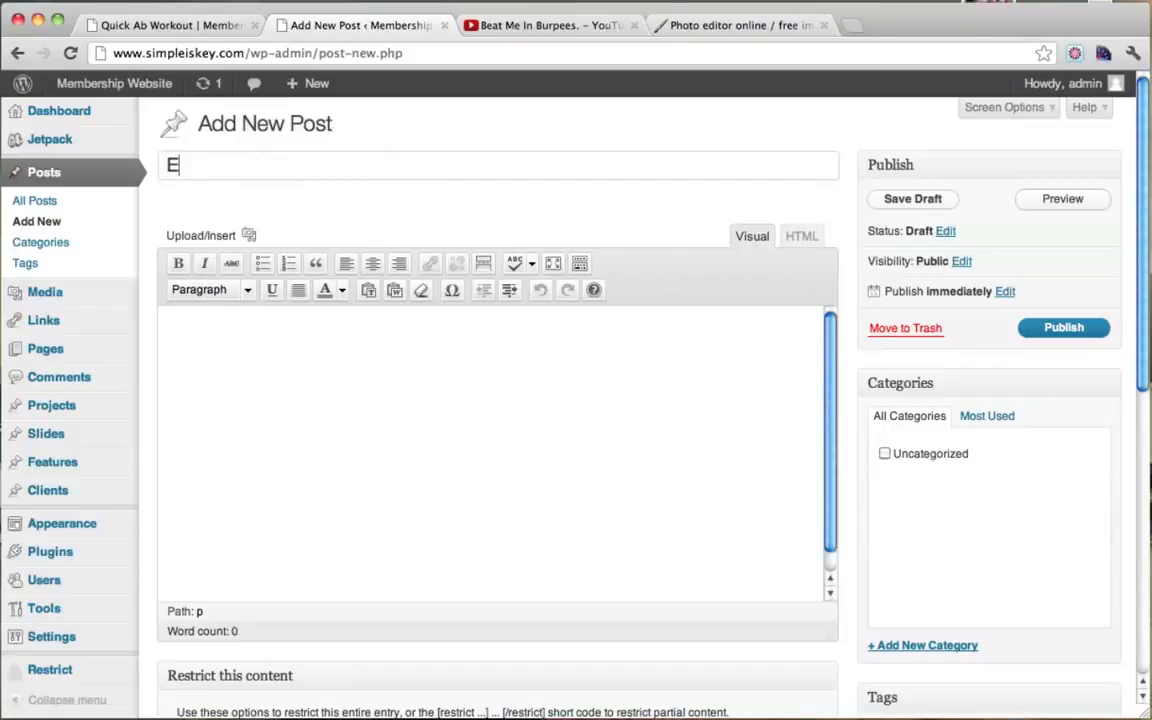
type("xercies ")
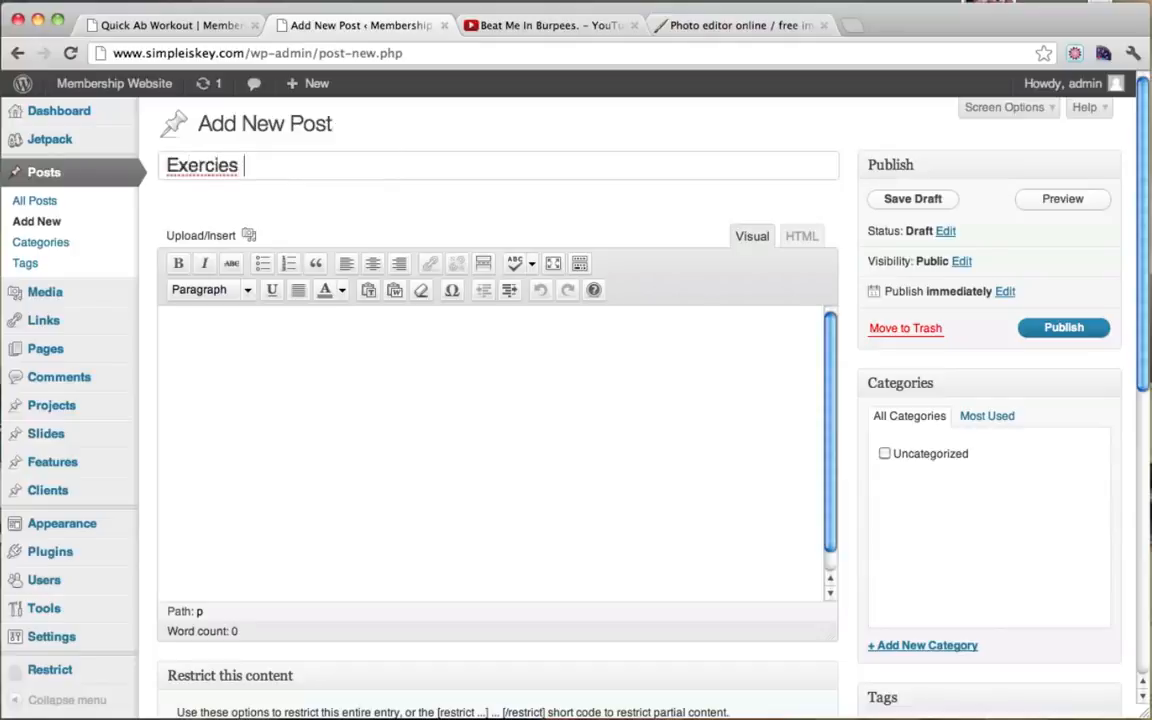
type("Ball Workout")
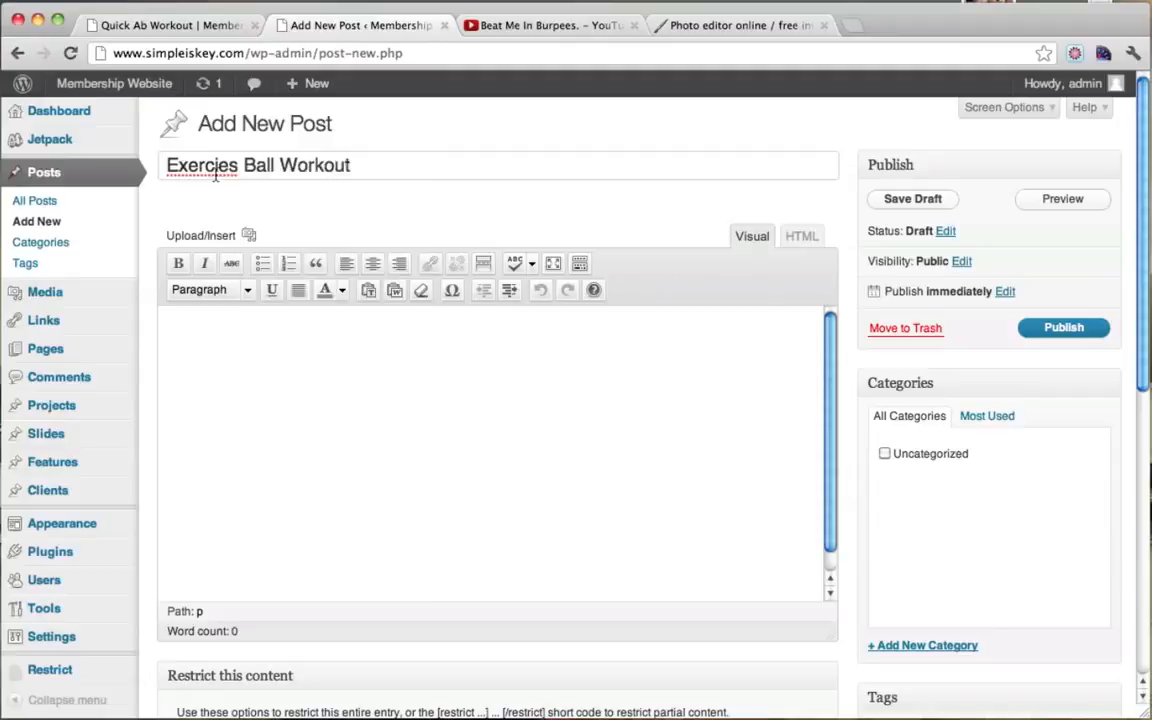
right_click(215, 173)
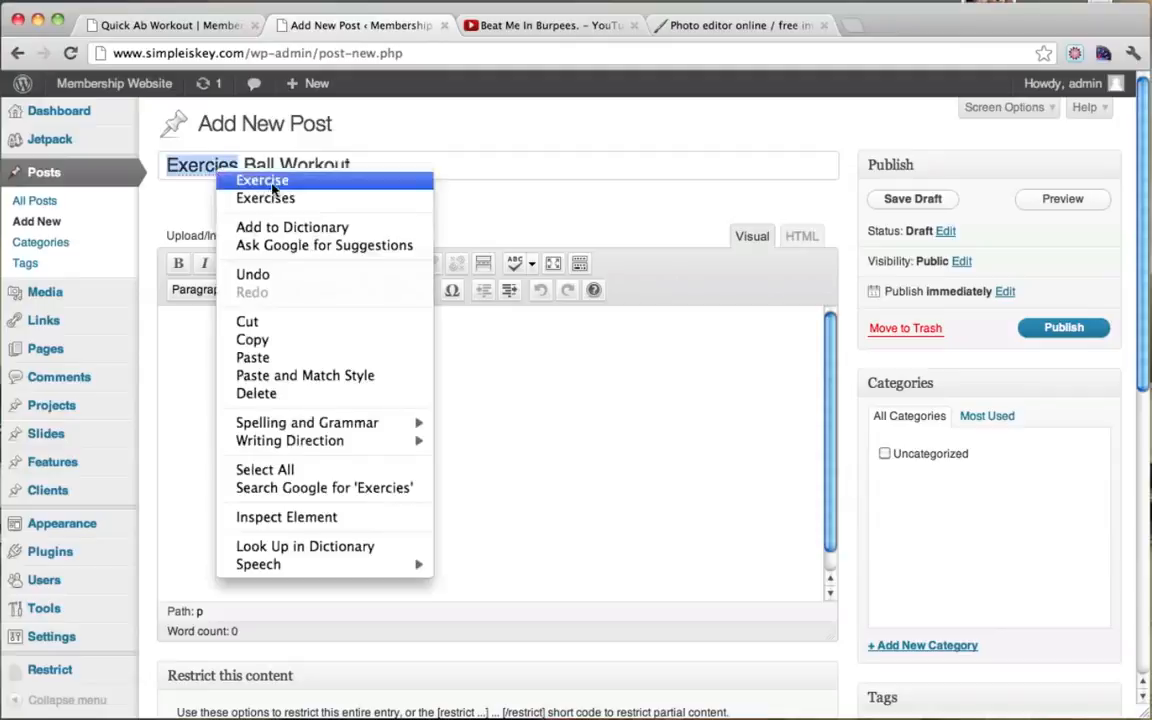
left_click(262, 180)
left_click(358, 408)
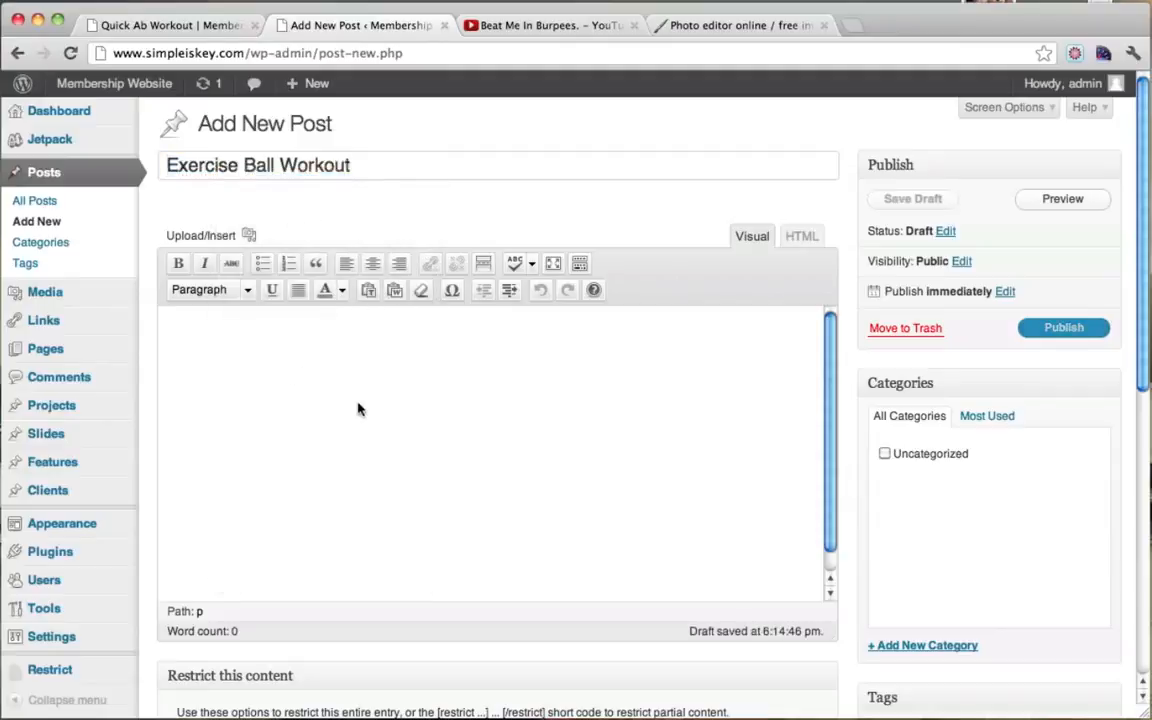
left_click(530, 24)
Step: Search YouTube for 'grab your balls workout', open the video and copy its URL
scroll(352, 124, "up", 1)
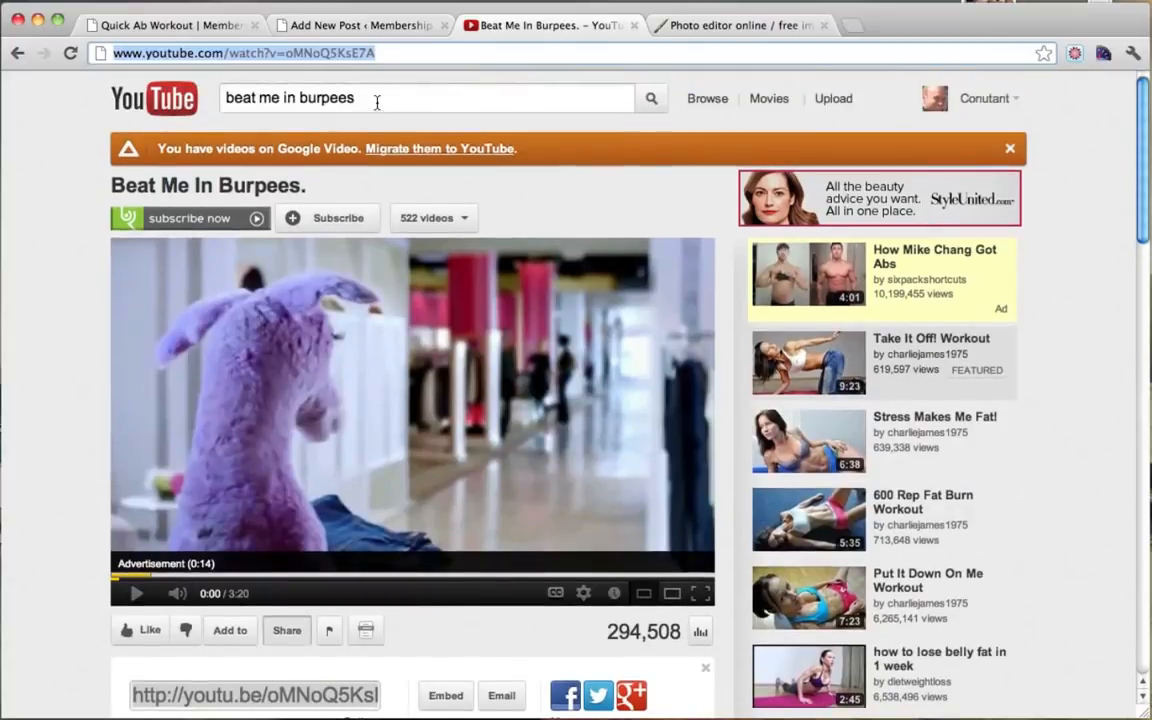
left_click(375, 103)
triple_click(403, 106)
type("gr")
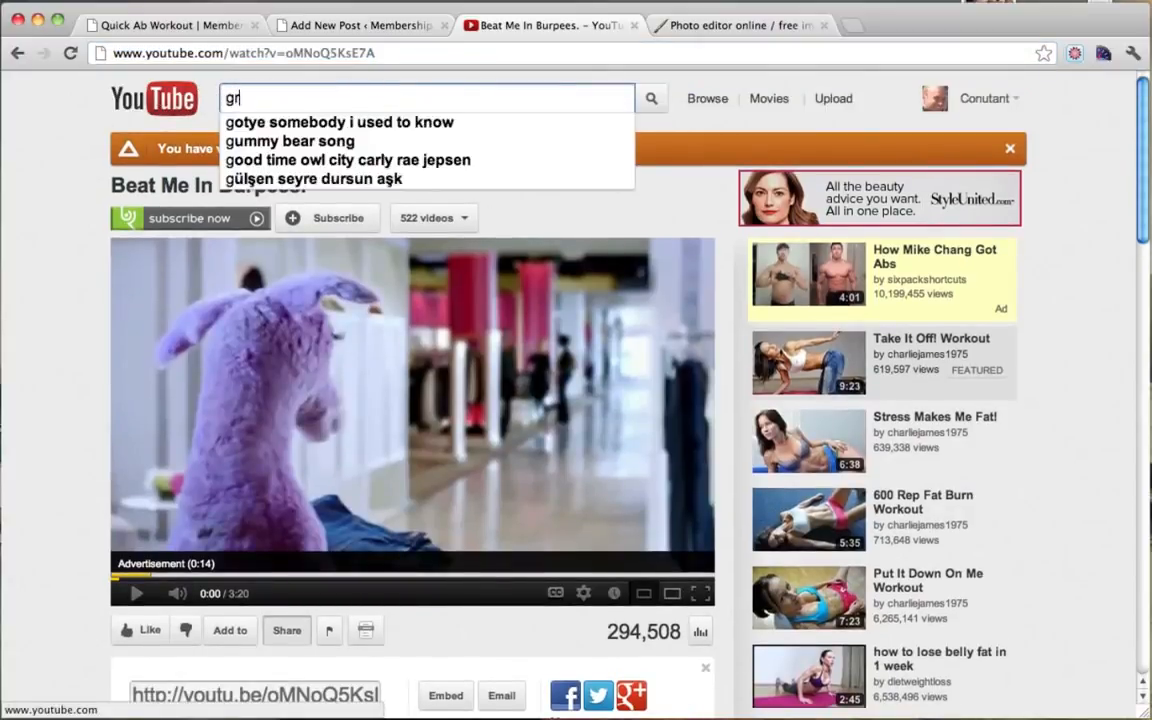
type("ab your balls workout")
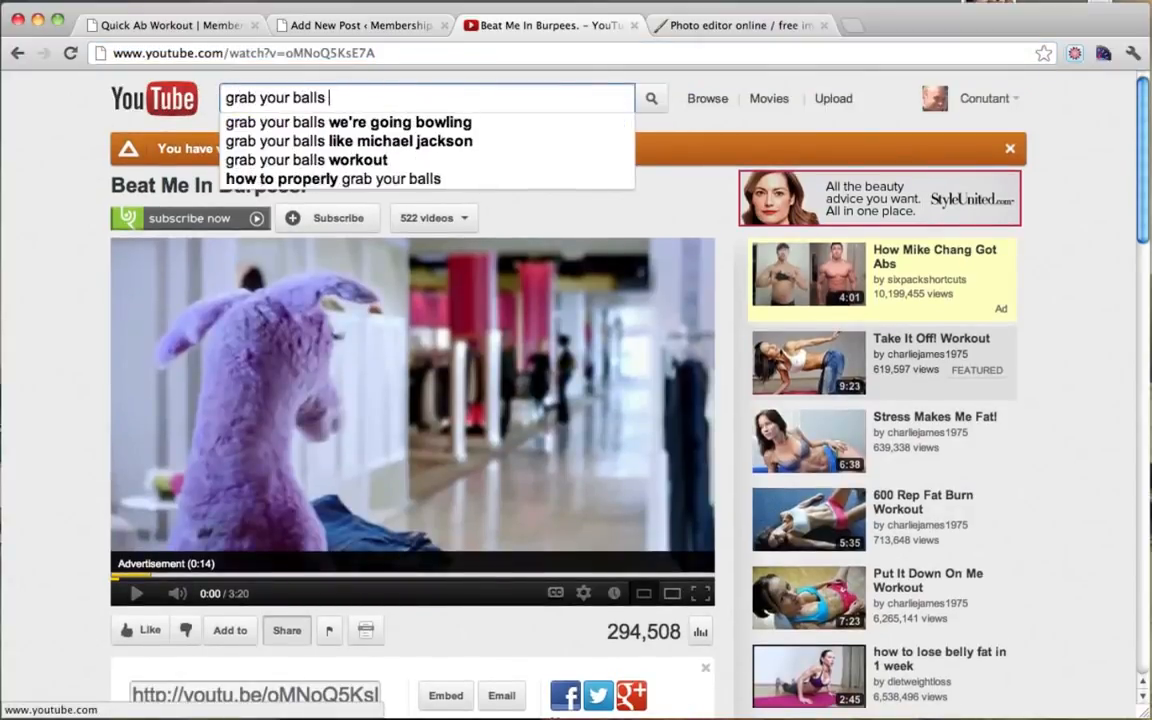
key("Return")
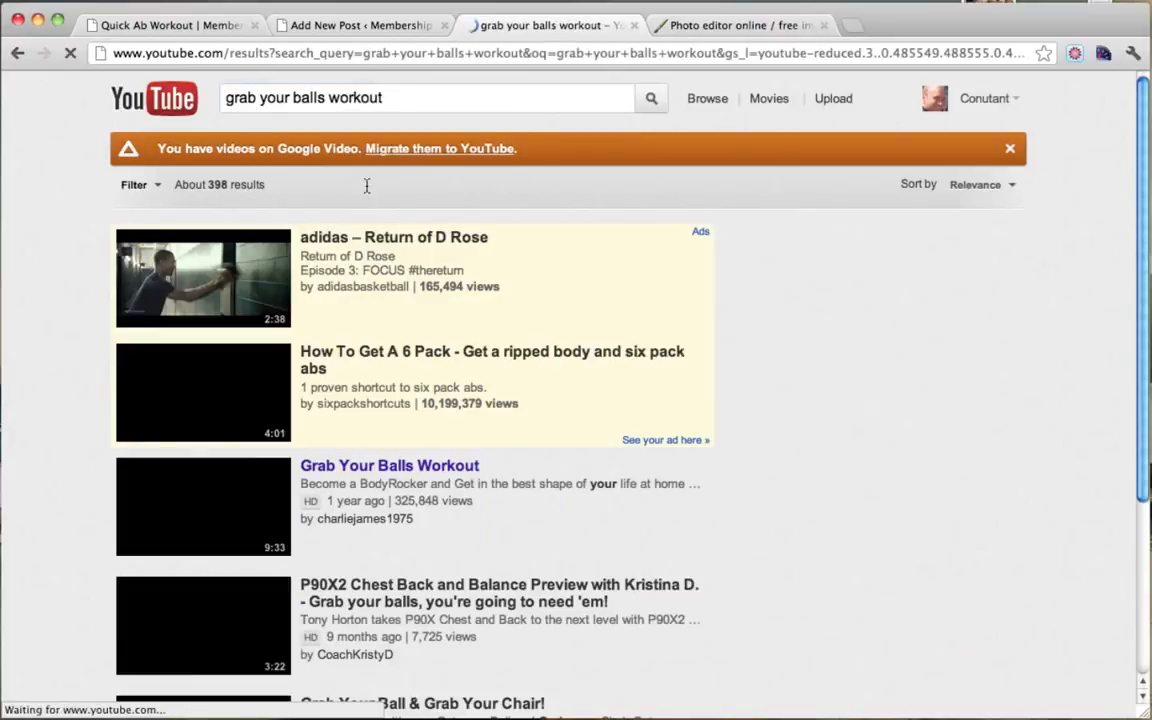
scroll(467, 355, "down", 1)
left_click(349, 451)
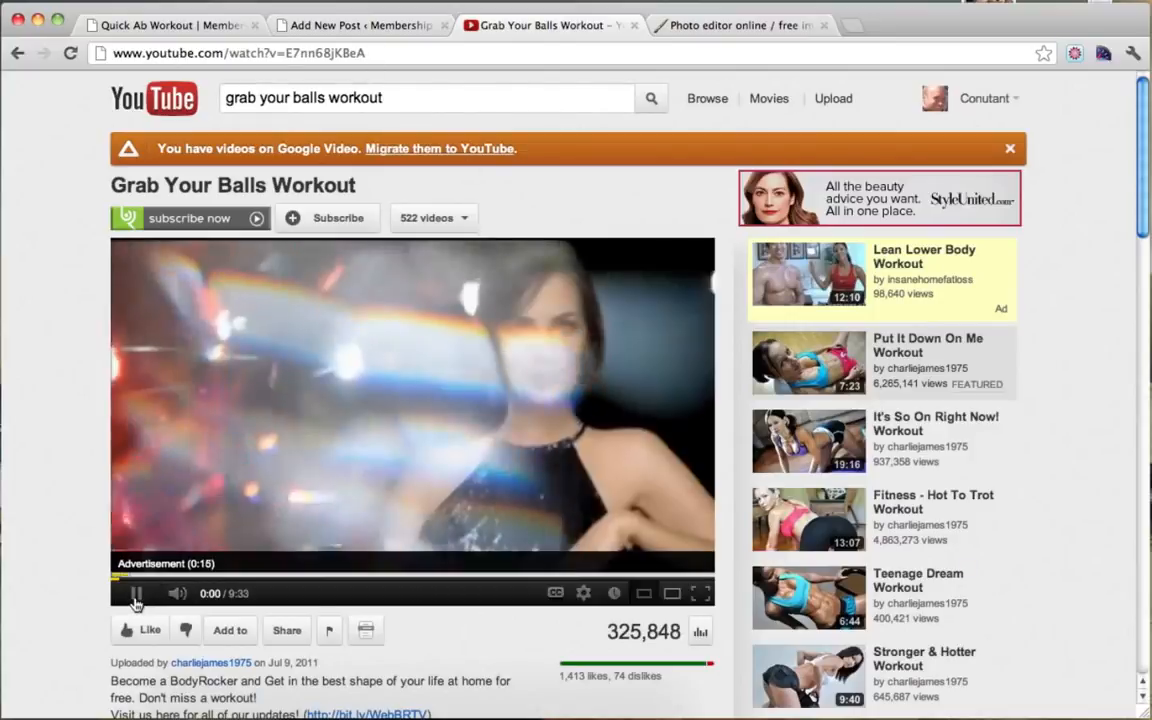
left_click(397, 58)
key("super+c")
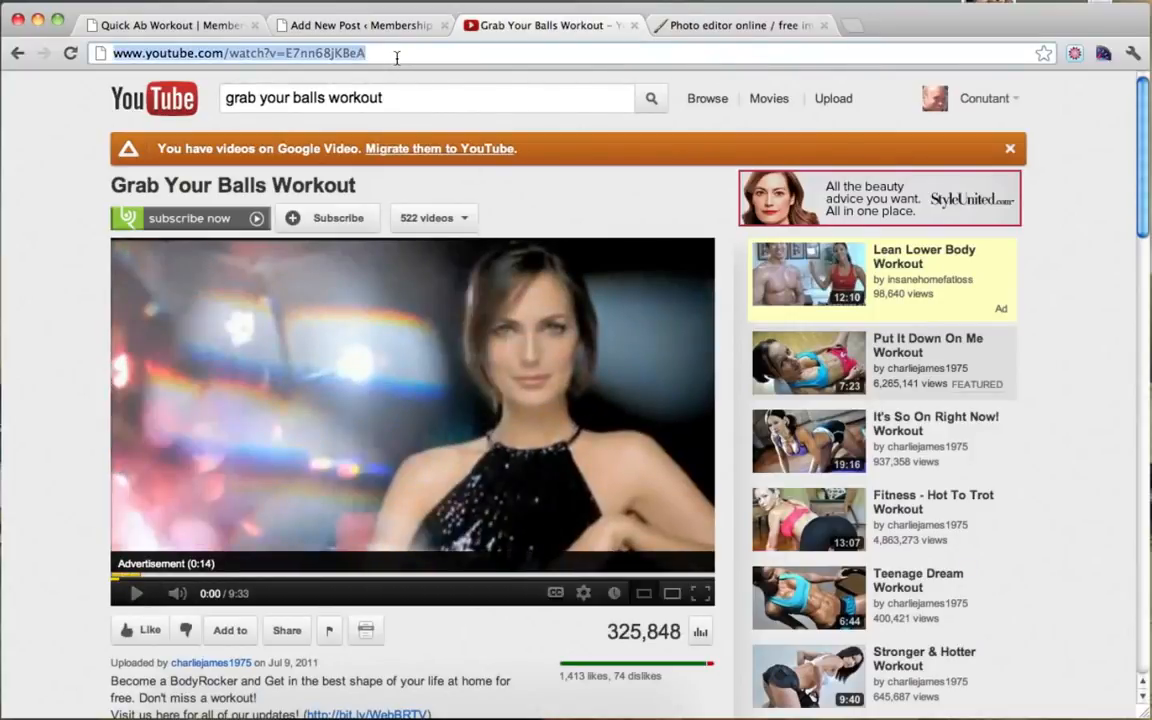
left_click(352, 26)
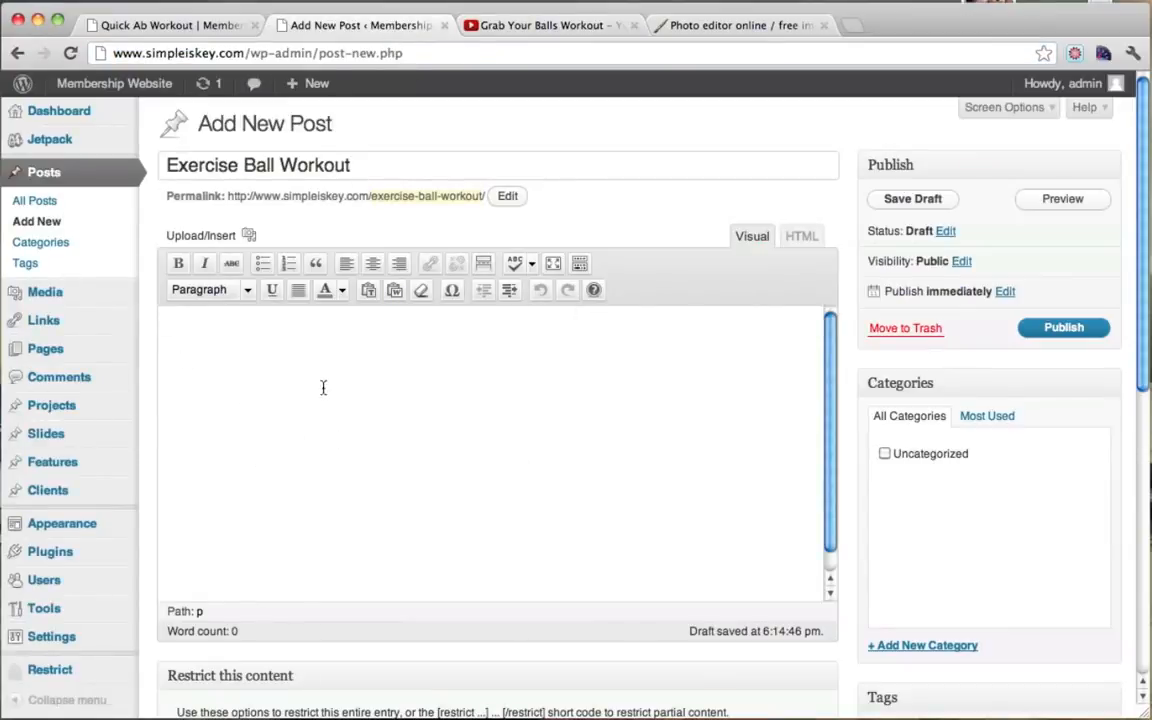
Step: Paste the YouTube workout link into the post body
key("super+v")
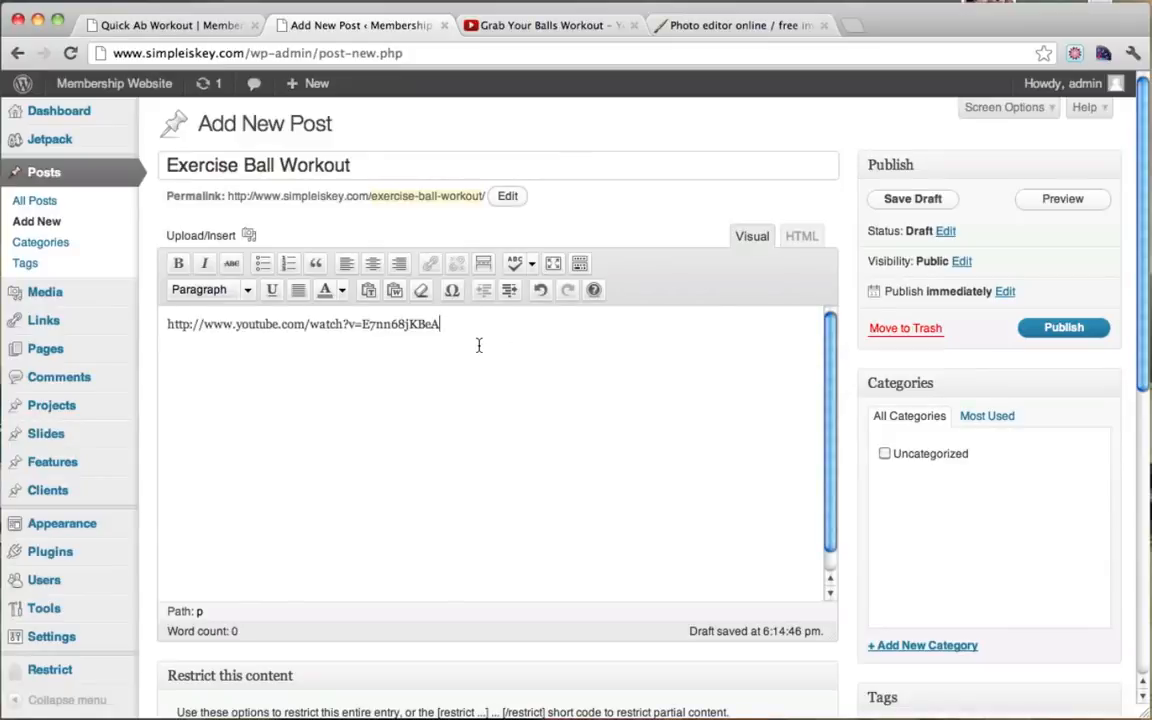
scroll(479, 345, "down", 2)
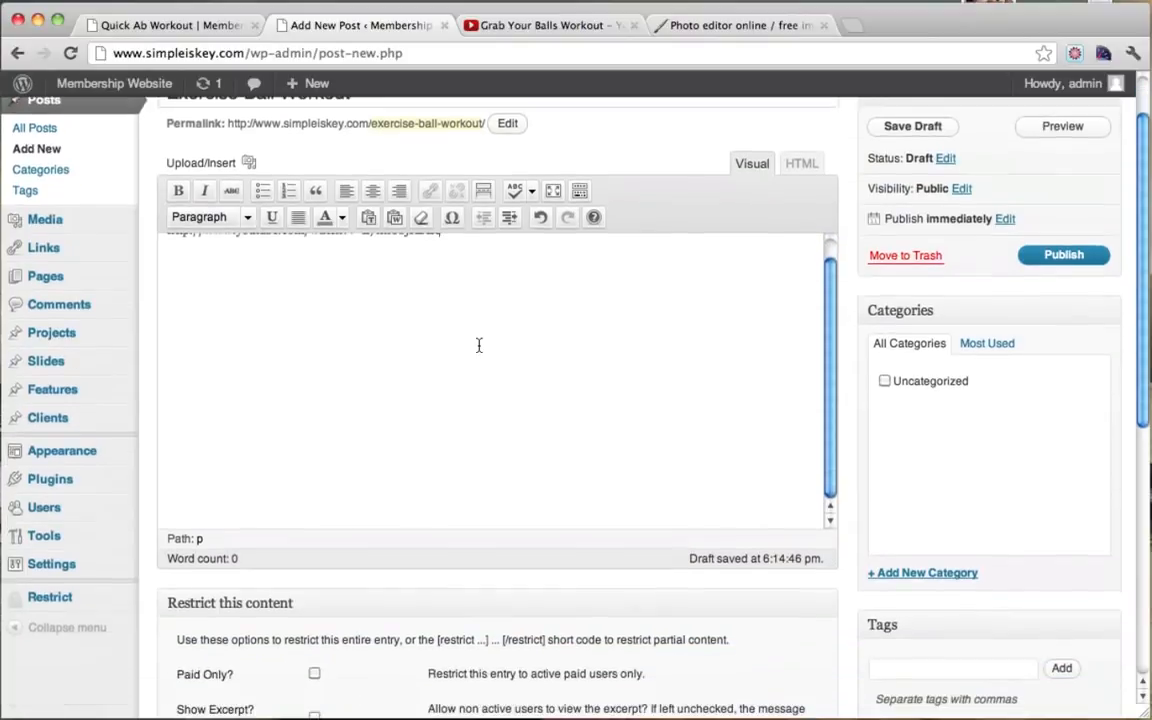
scroll(479, 345, "up", 2)
scroll(479, 345, "down", 3)
scroll(479, 345, "up", 3)
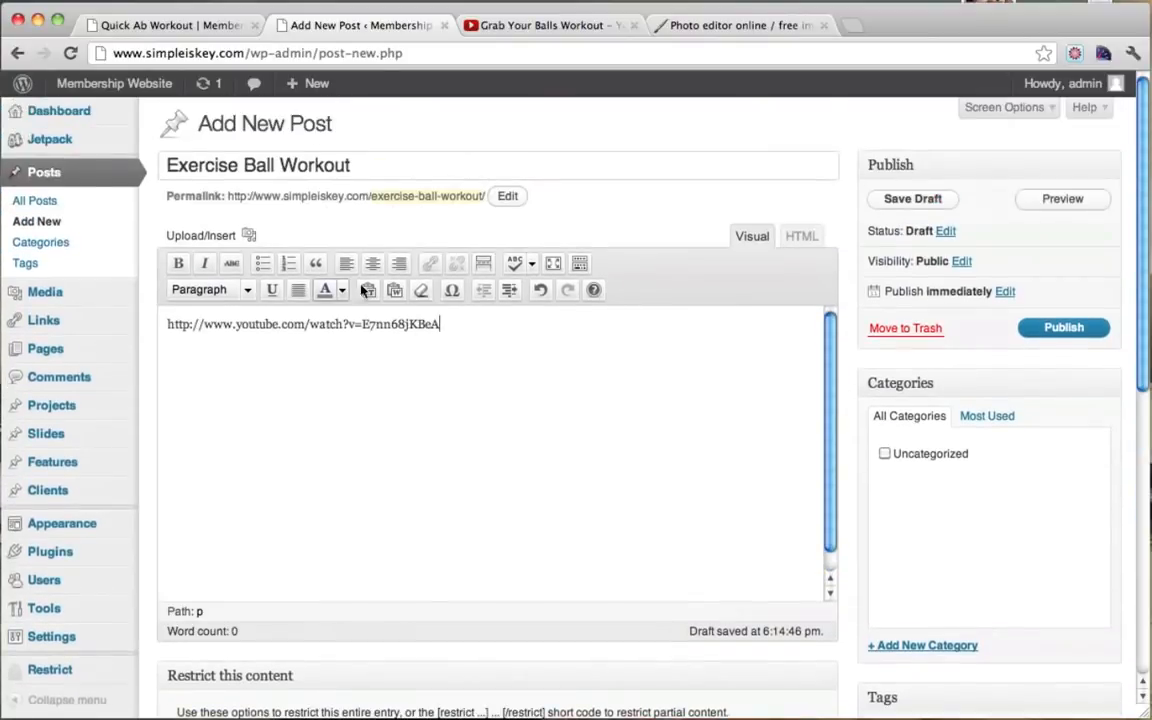
scroll(860, 478, "down", 3)
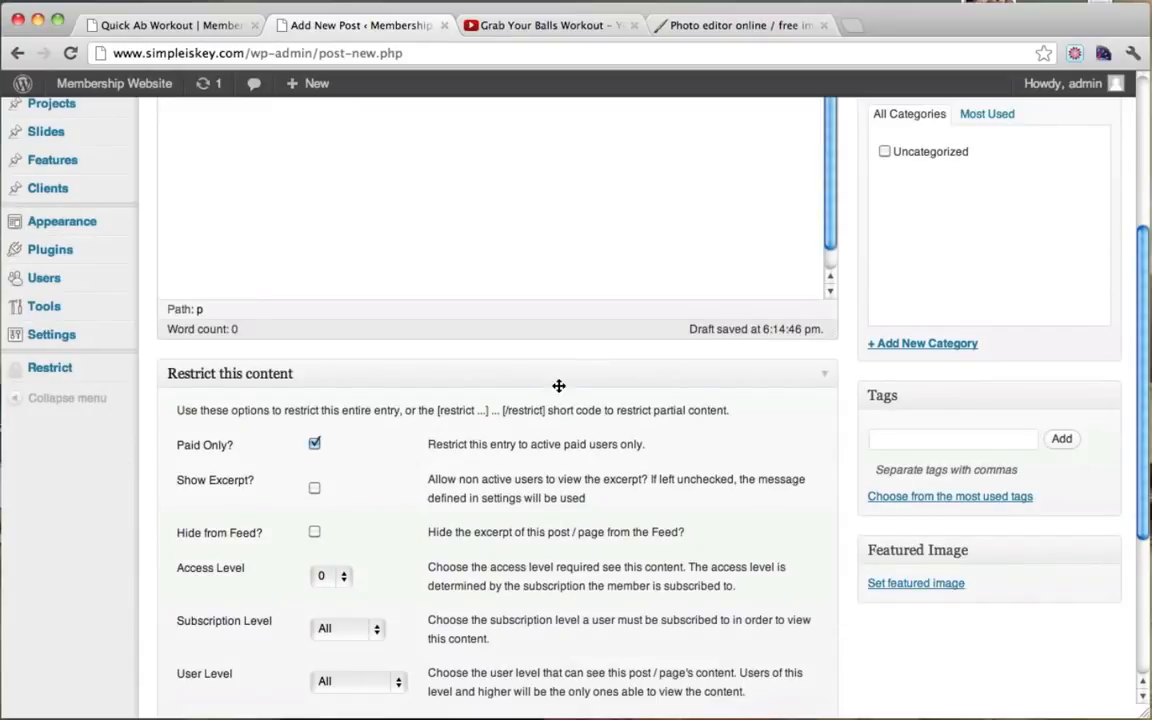
scroll(600, 390, "down", 3)
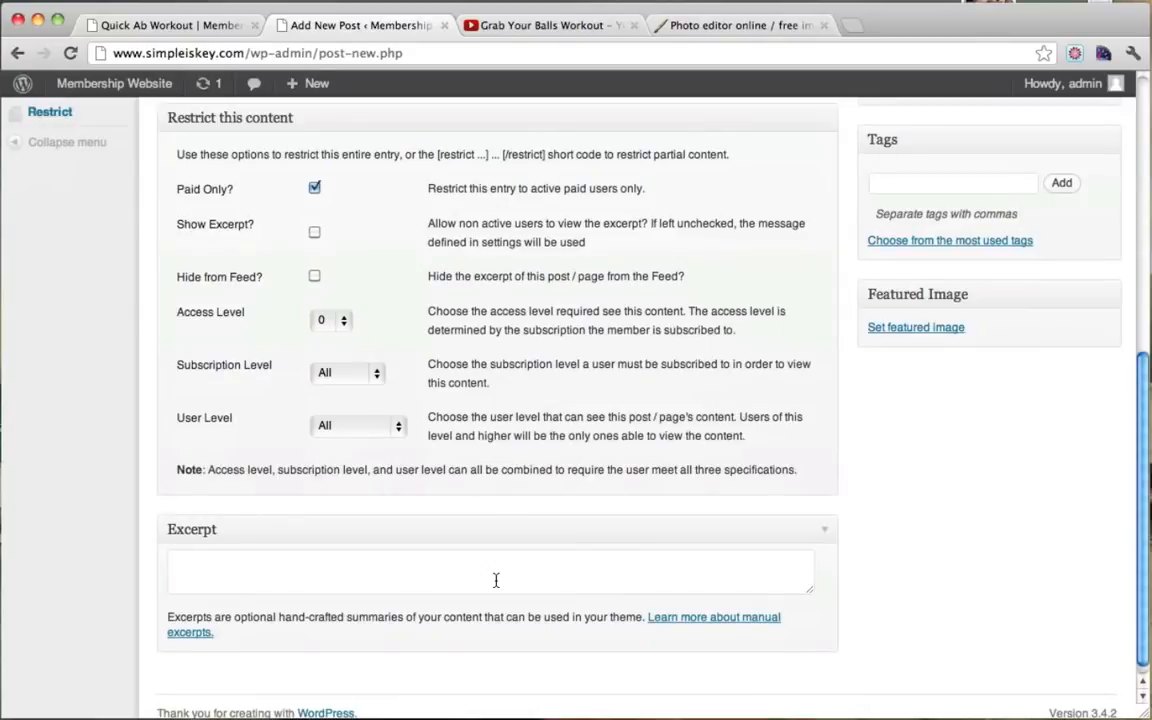
Step: Add the excerpt 'This exercise ball workout will leave your whole body sore.'
left_click(495, 580)
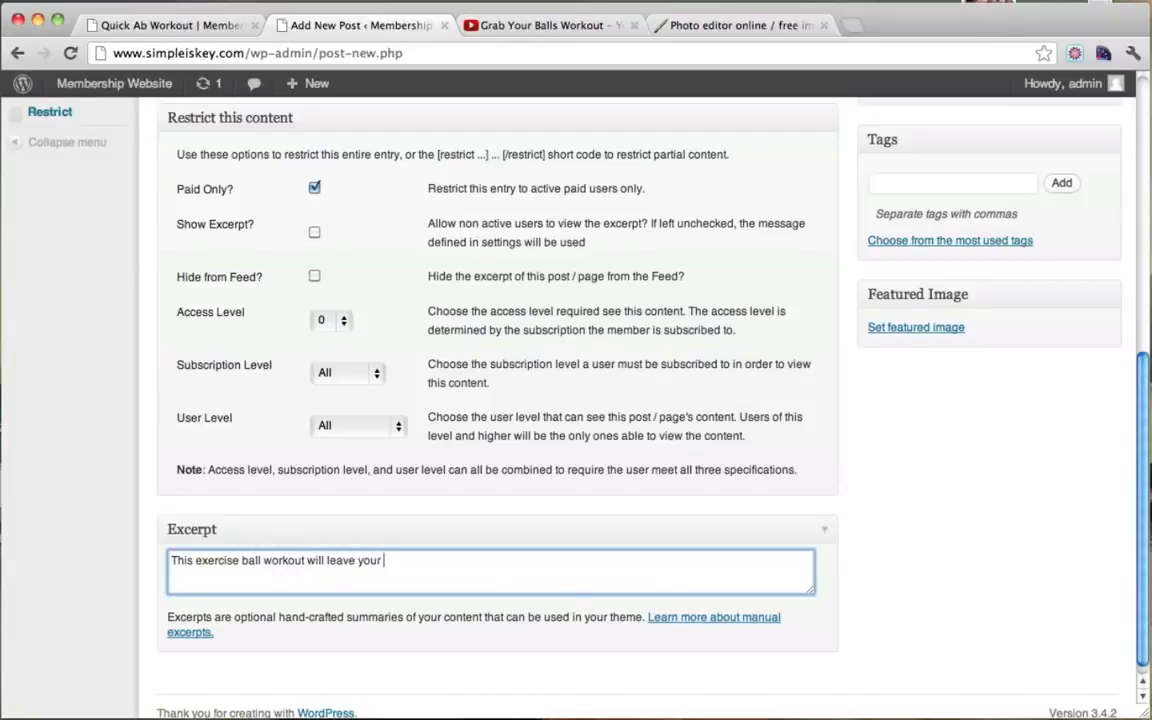
type("whole body sore.")
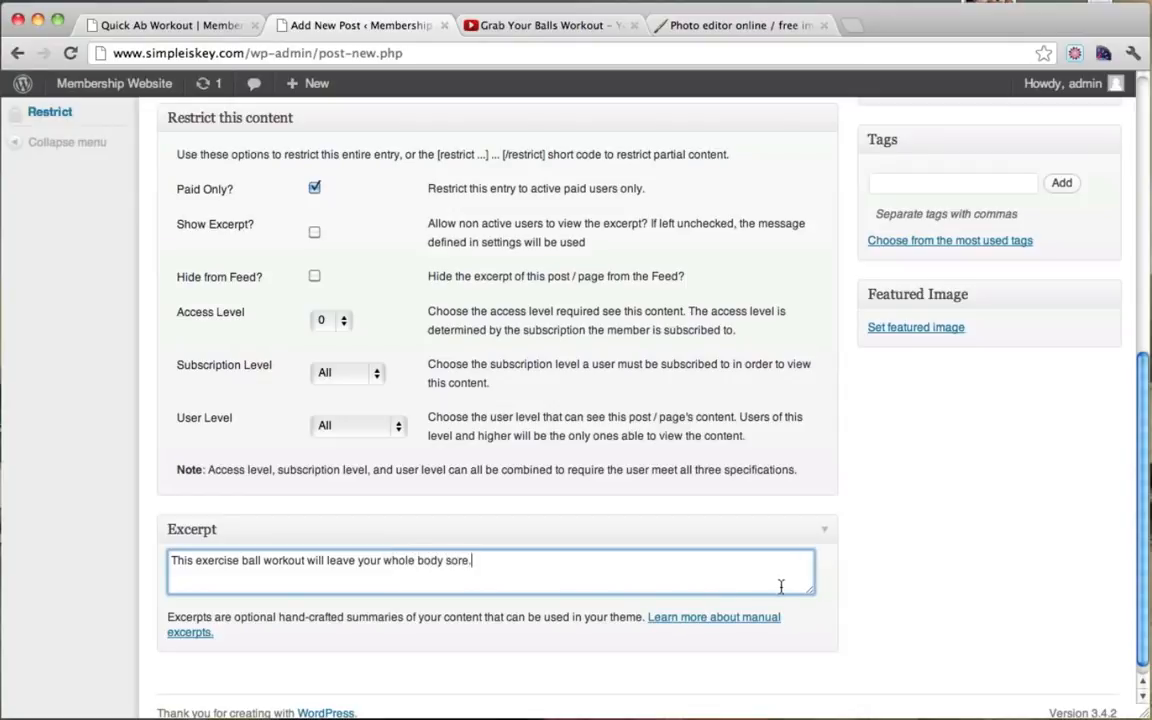
scroll(781, 586, "up", 5)
scroll(1025, 428, "down", 5)
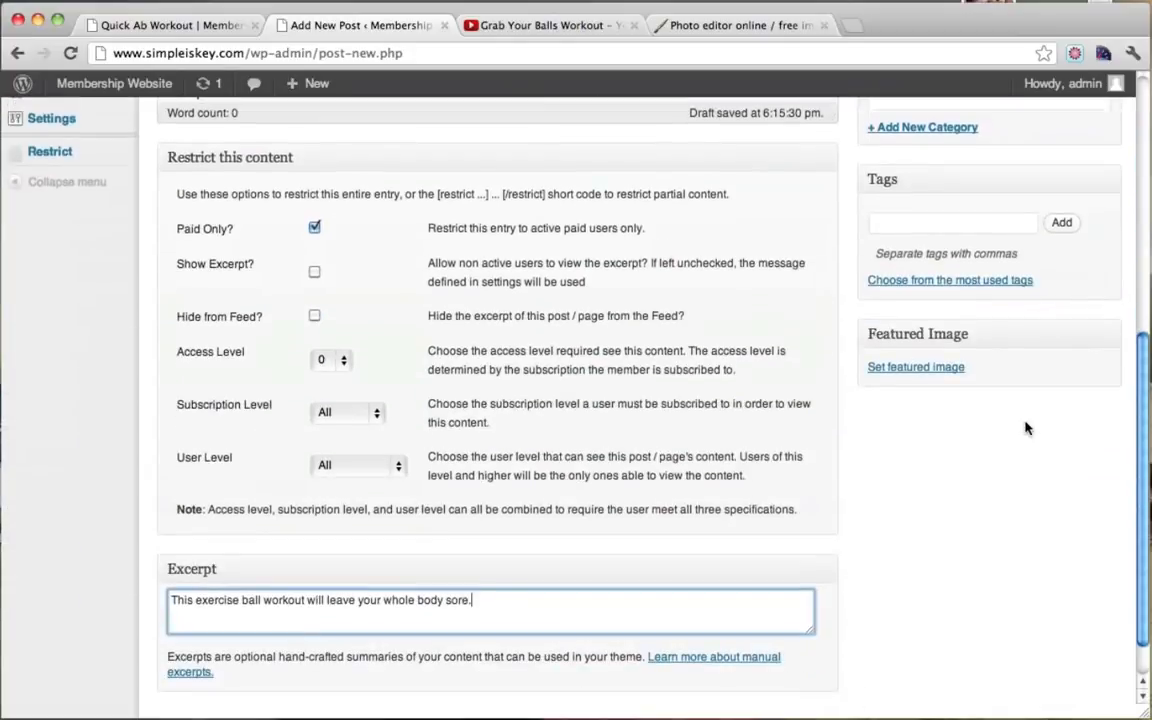
Step: Upload 2.jpg from Thumbnails > Video Thumbnails and set it as the featured image
left_click(916, 368)
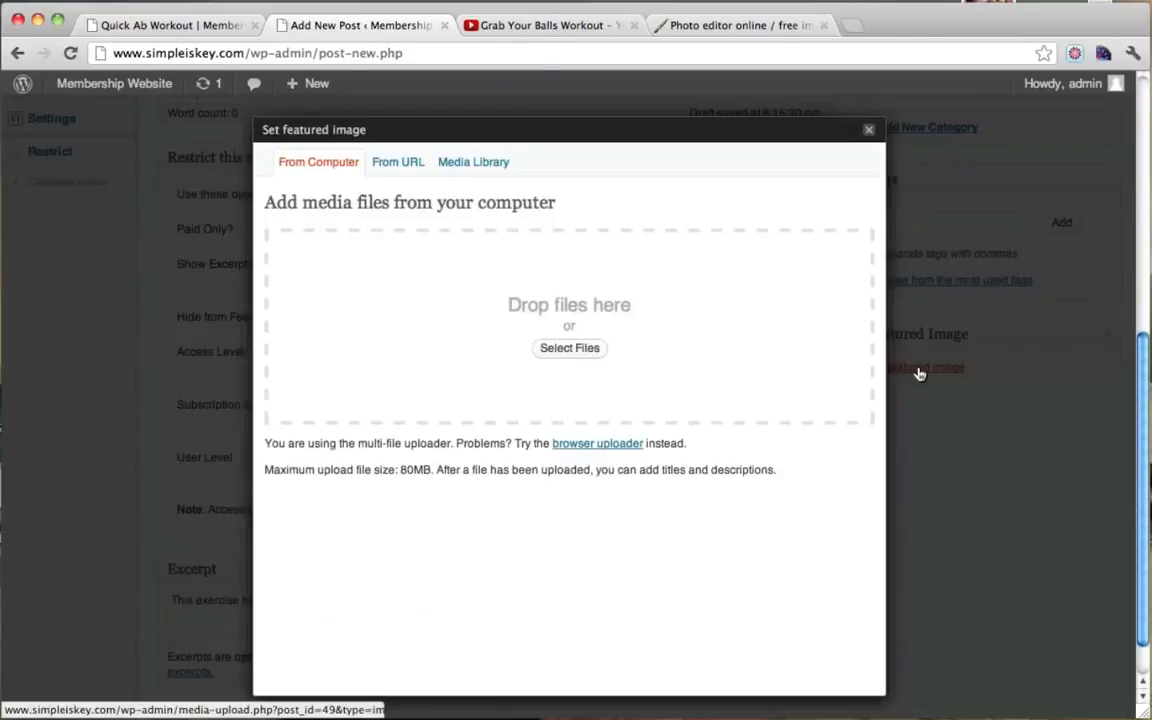
left_click(578, 350)
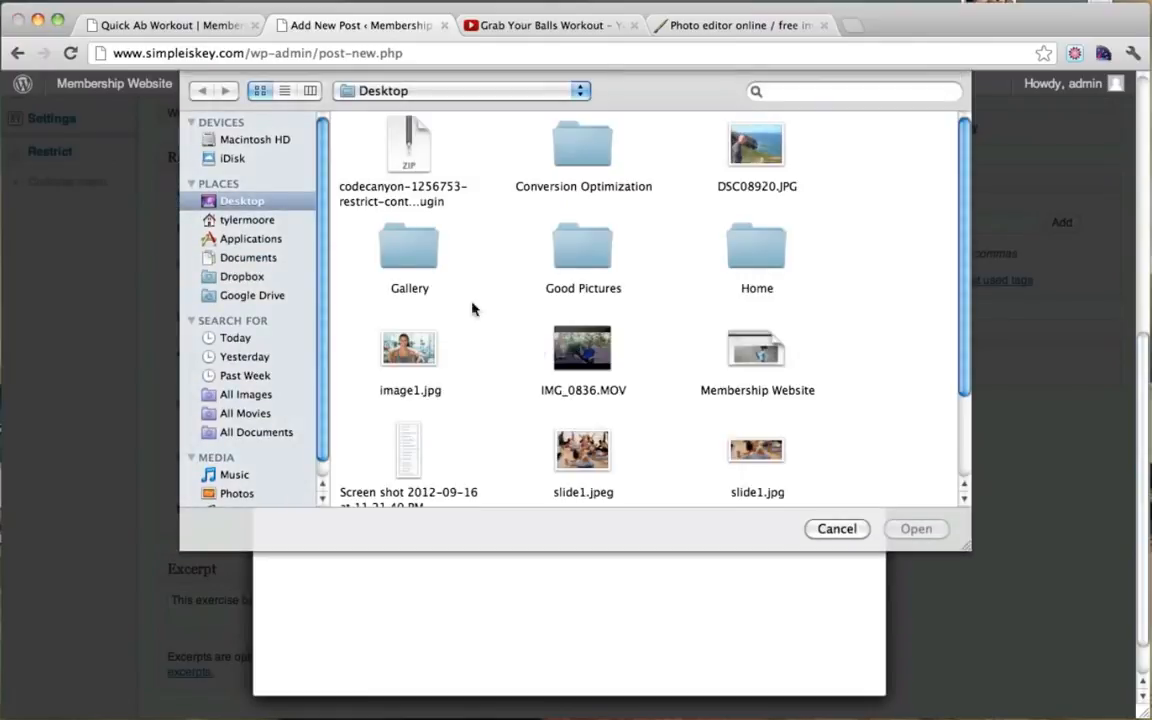
scroll(655, 211, "down", 2)
scroll(655, 211, "down", 4)
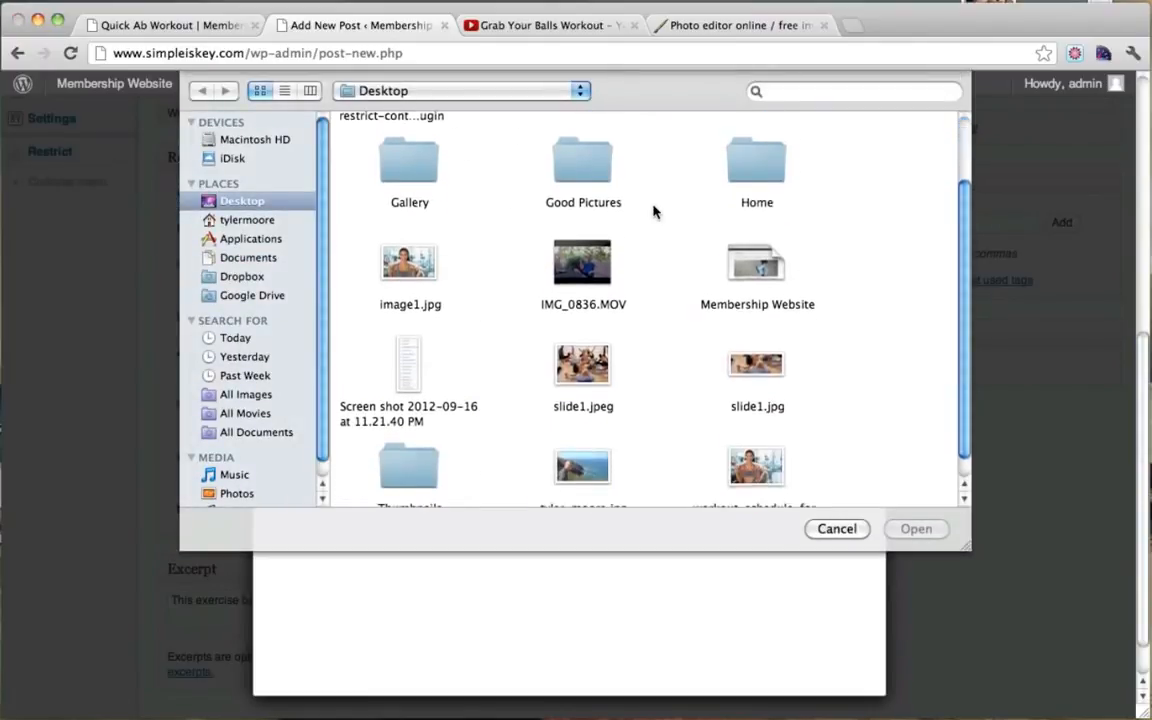
double_click(418, 456)
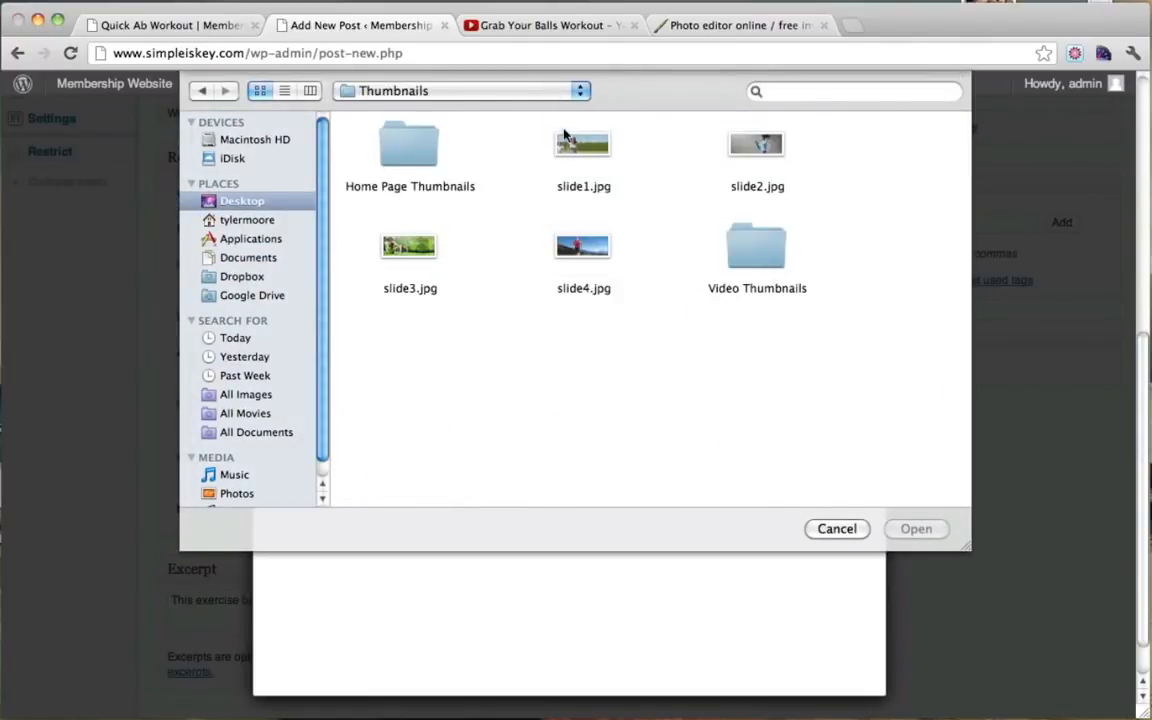
double_click(760, 233)
left_click(583, 145)
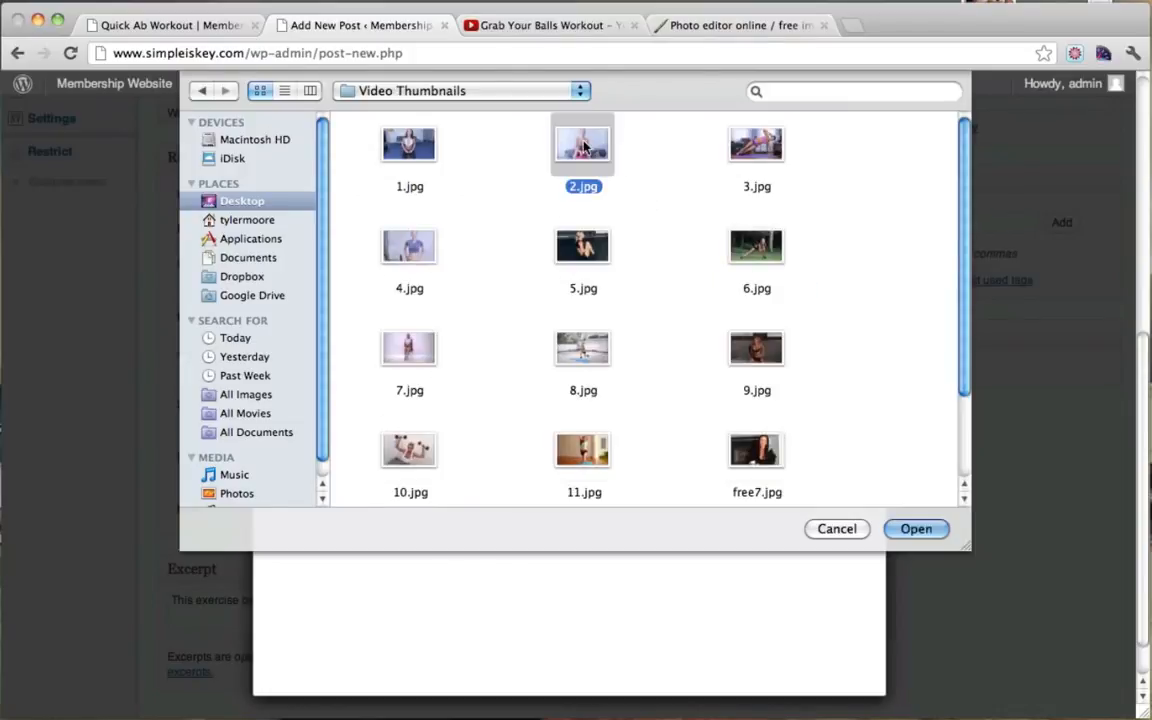
left_click(916, 528)
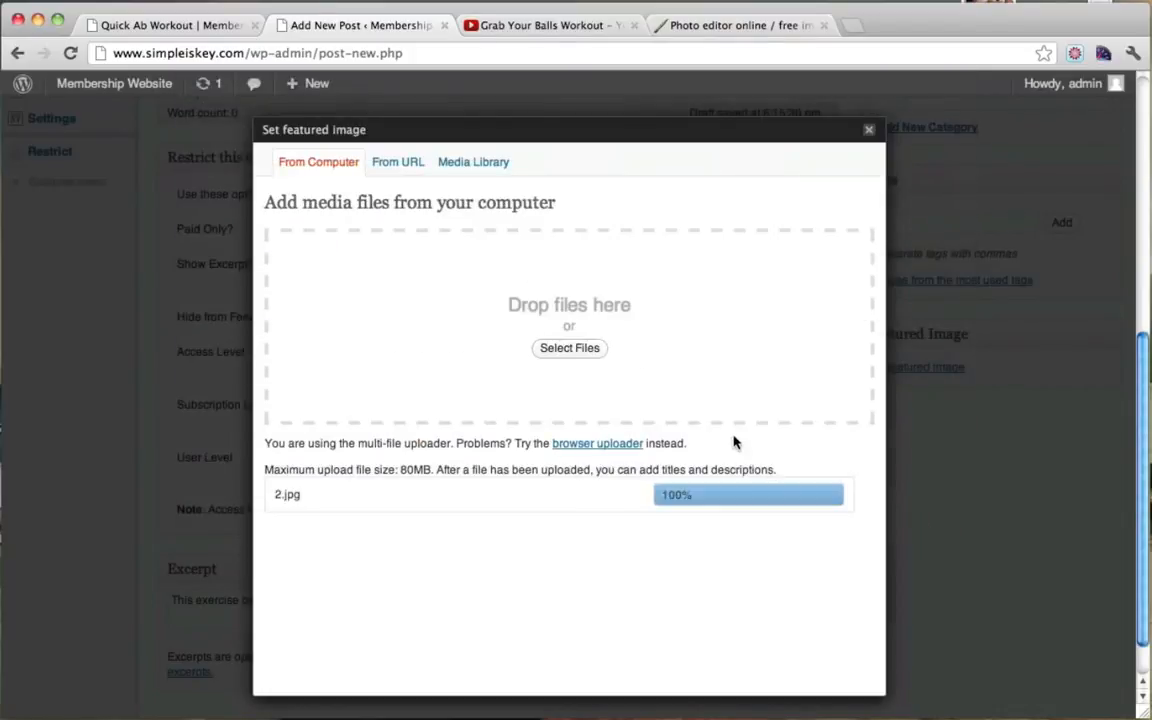
scroll(733, 440, "down", 10)
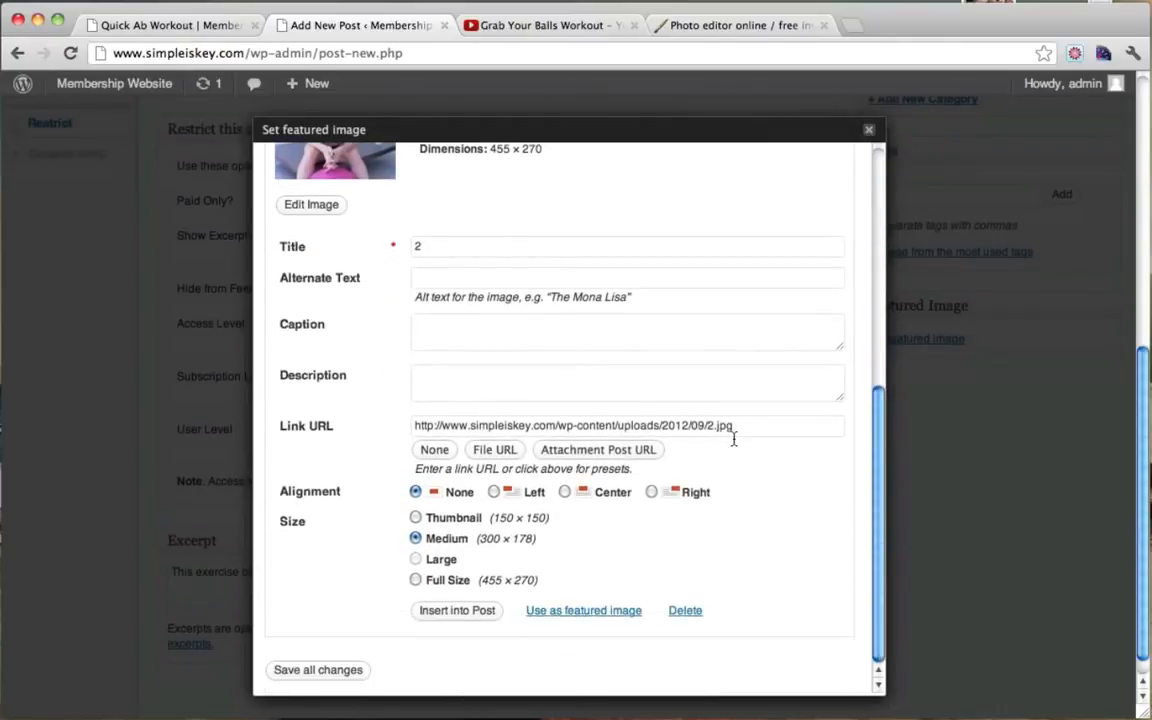
left_click(590, 611)
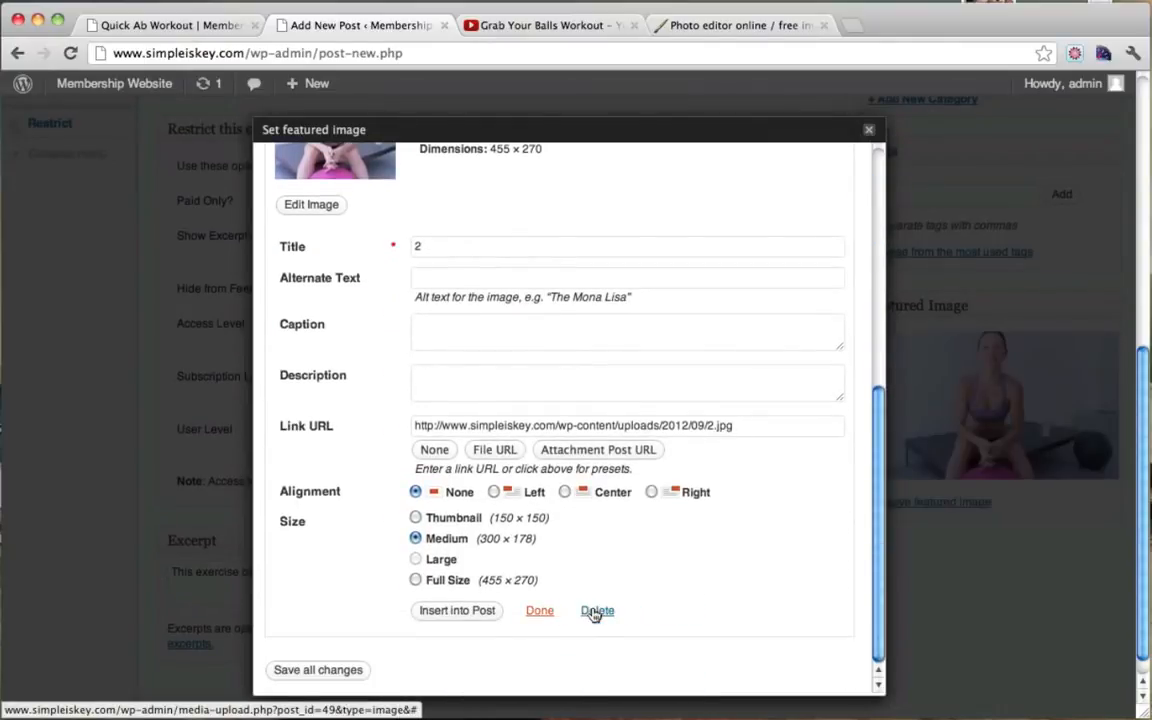
left_click(868, 130)
scroll(946, 265, "up", 5)
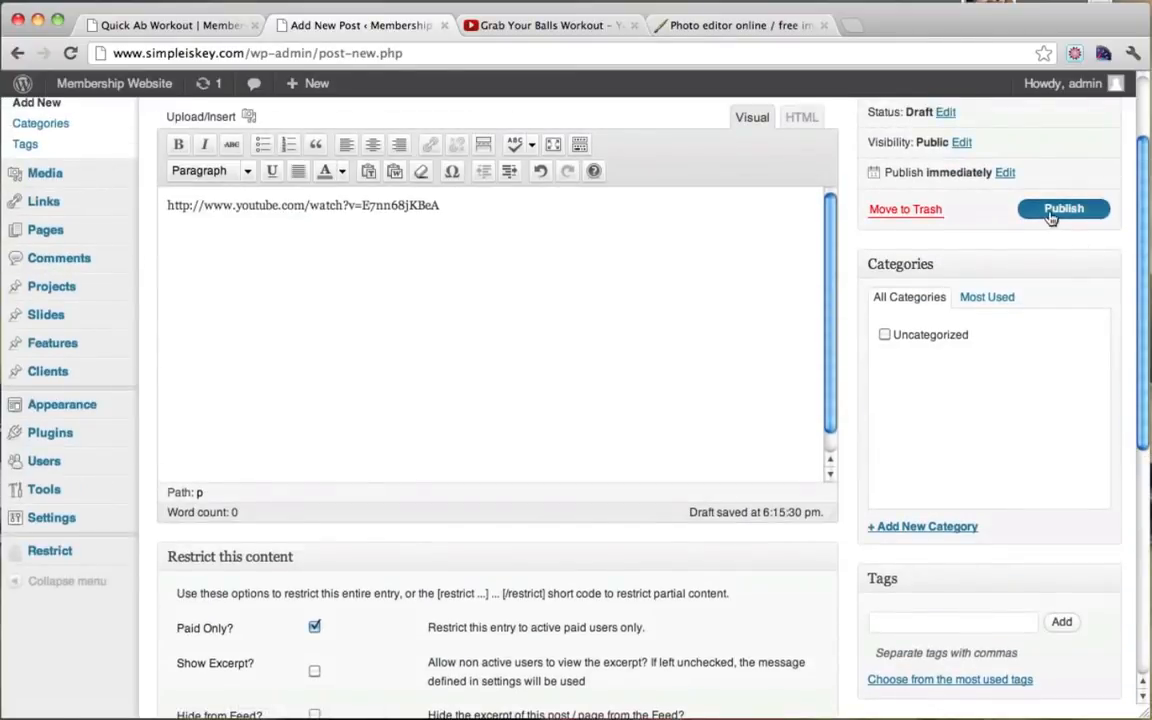
Step: Publish Exercise Ball Workout and go to the live site's Fitness Videos page
left_click(1051, 217)
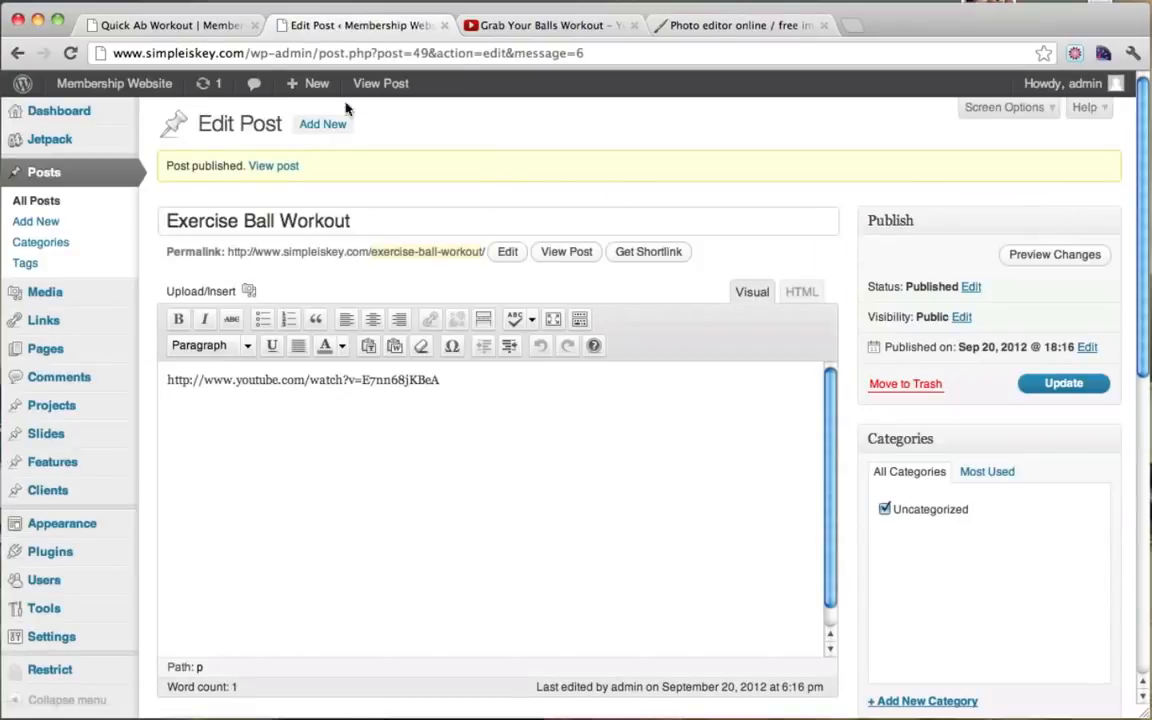
left_click(197, 25)
left_click(381, 290)
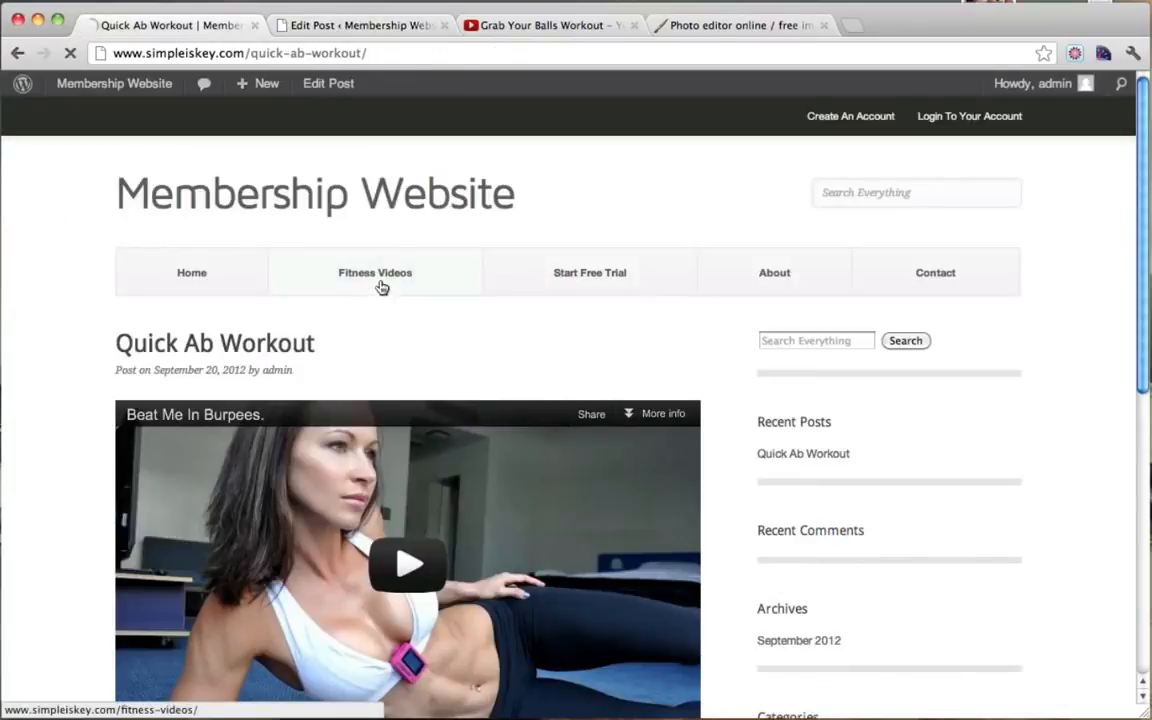
Step: Open the published Exercise Ball Workout post from Fitness Videos while logged in
scroll(381, 288, "down", 2)
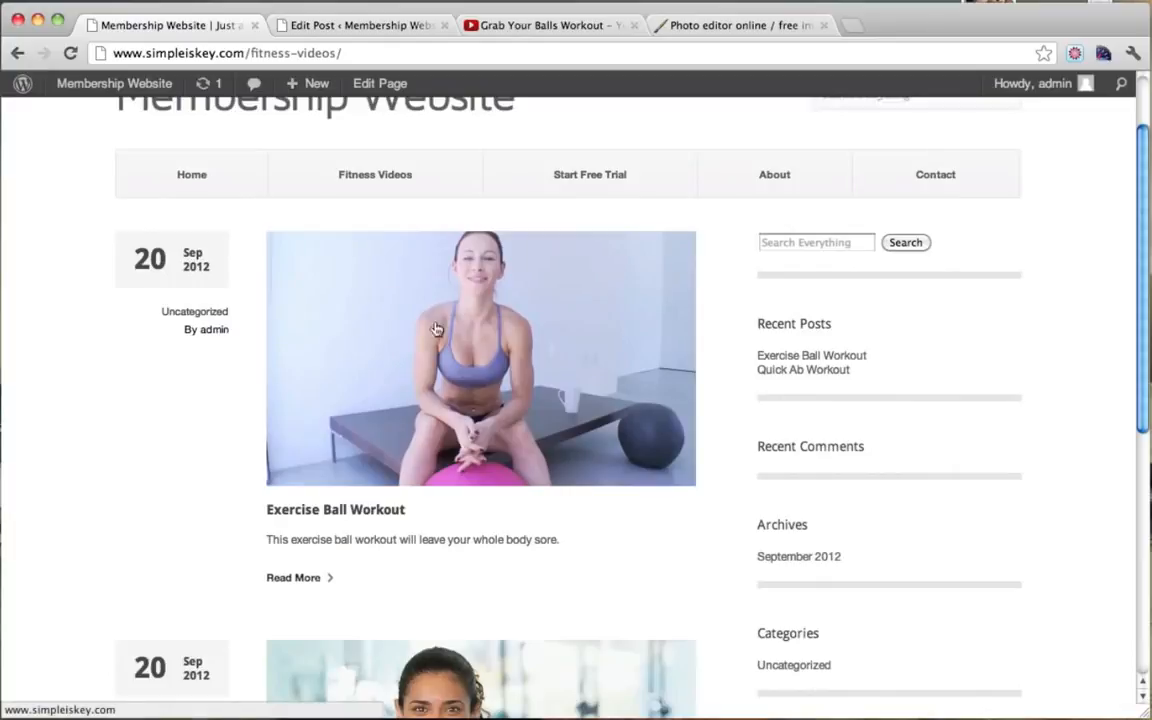
scroll(543, 435, "down", 5)
scroll(411, 396, "up", 8)
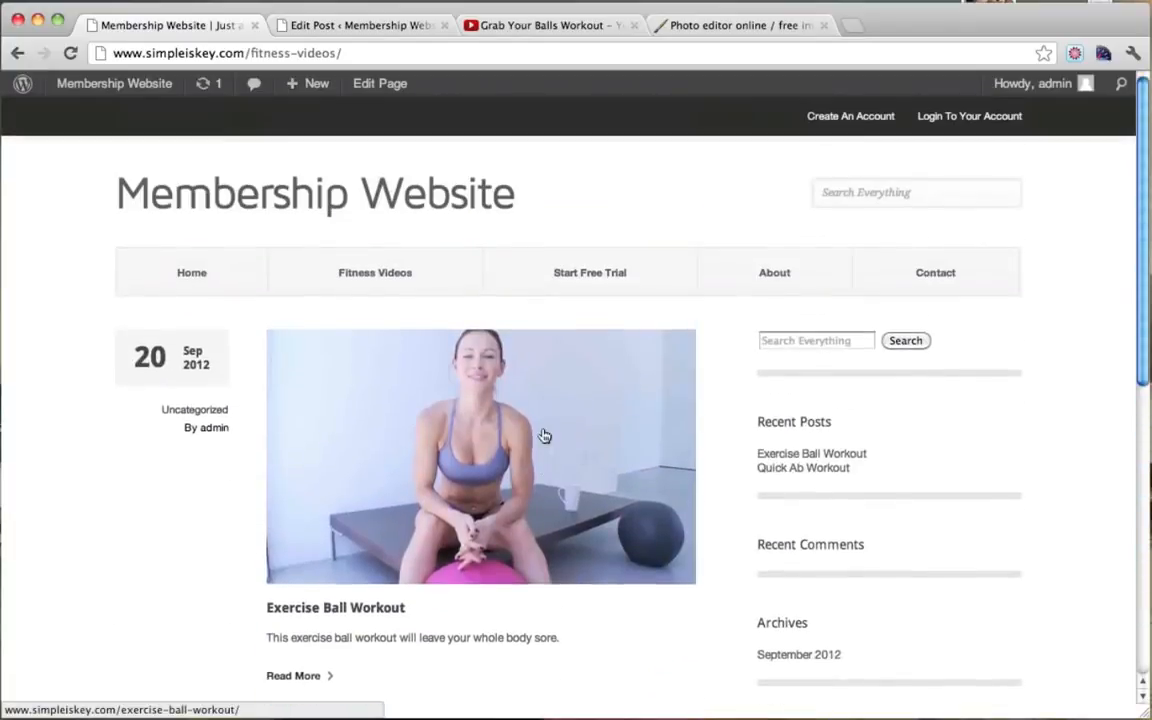
left_click(410, 400)
scroll(411, 398, "down", 2)
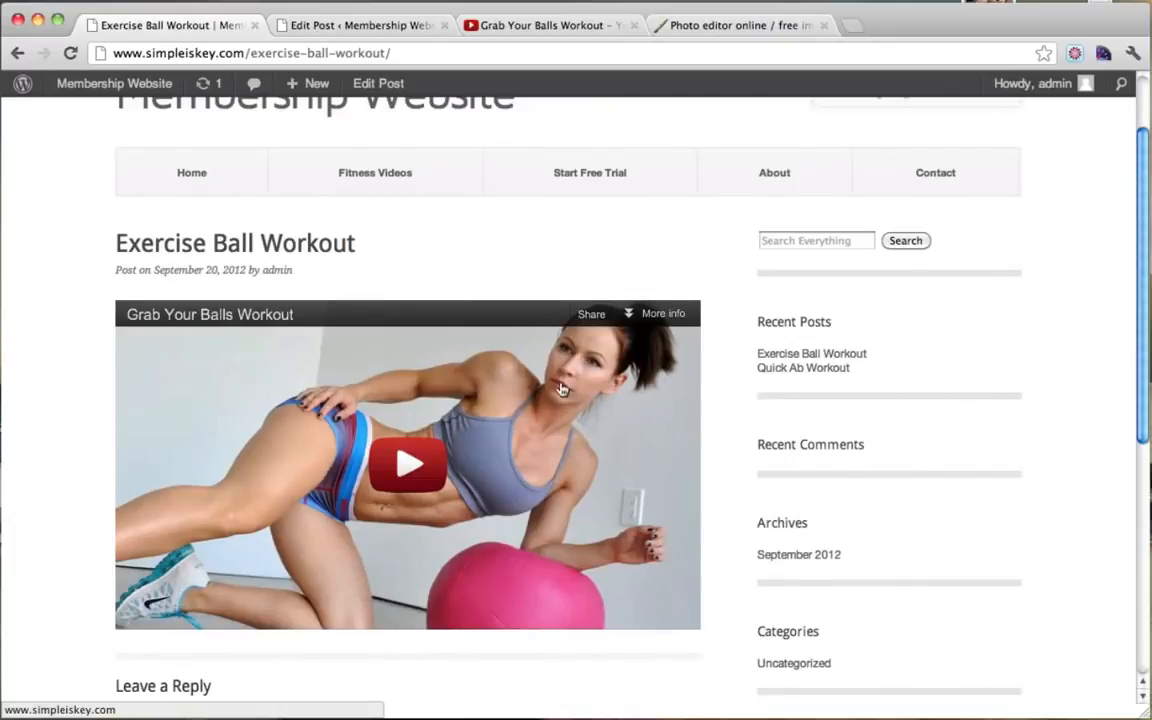
scroll(505, 352, "down", 2)
scroll(424, 404, "up", 4)
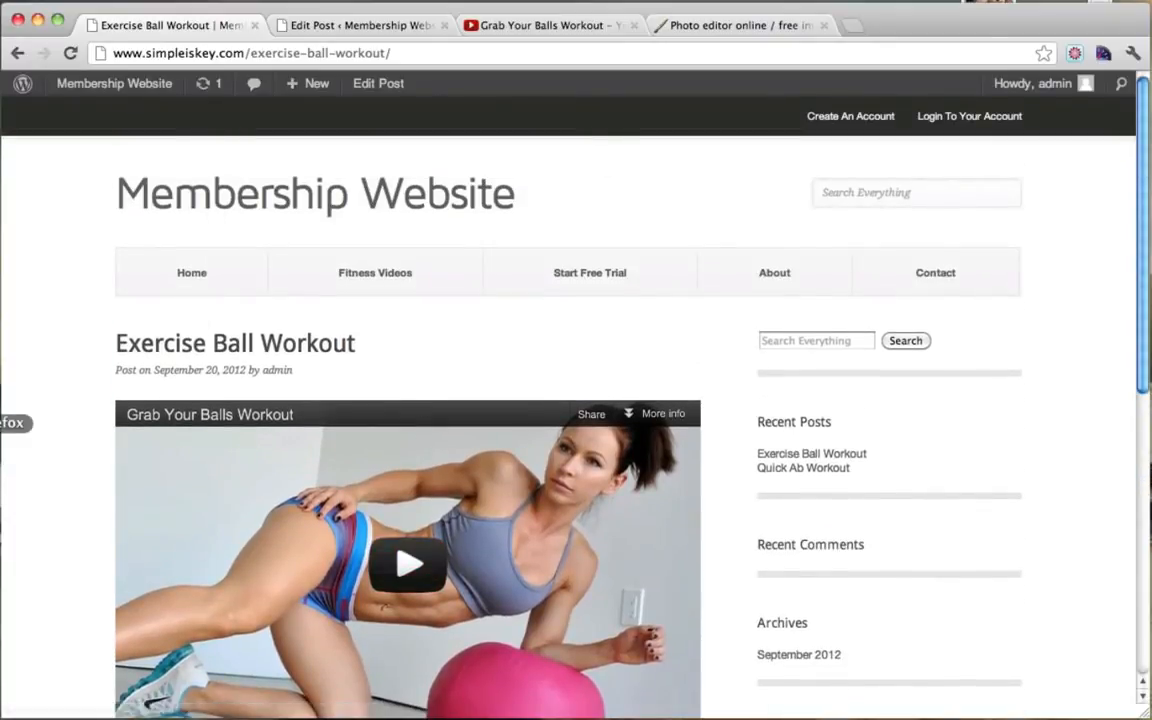
Step: As a logged-out visitor, check Exercise Ball Workout's excerpt and sign-up prompt, then open Paid Membership
left_click(1, 423)
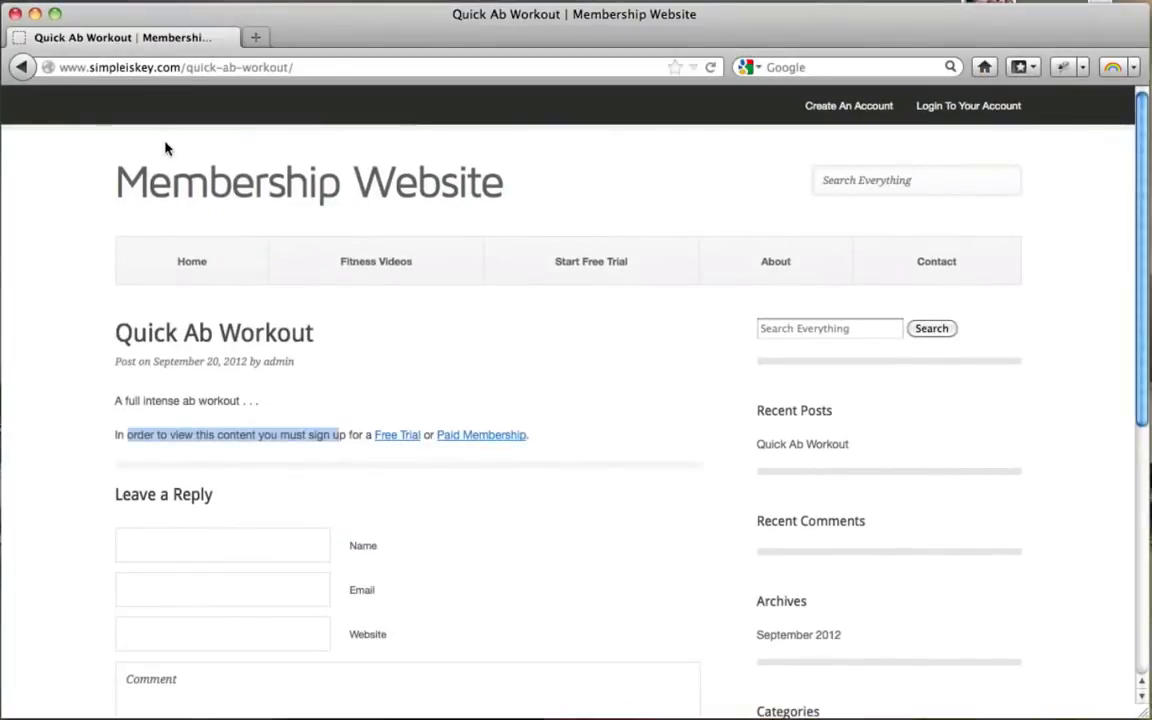
left_click(363, 258)
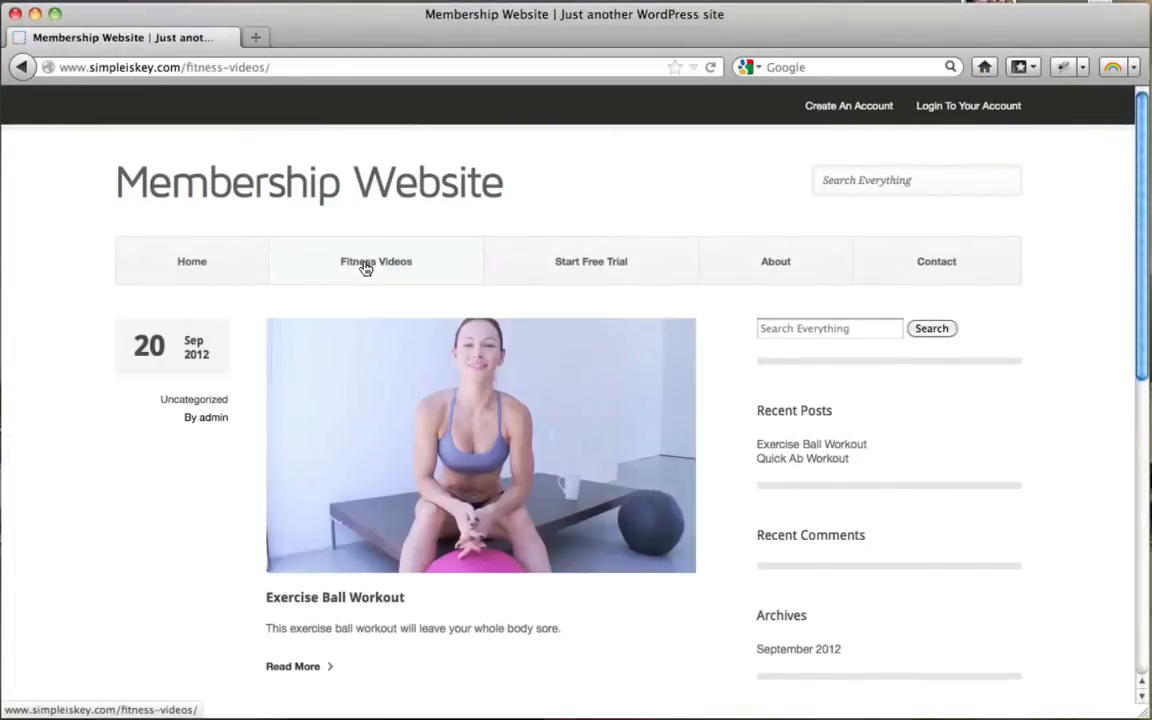
scroll(366, 268, "down", 5)
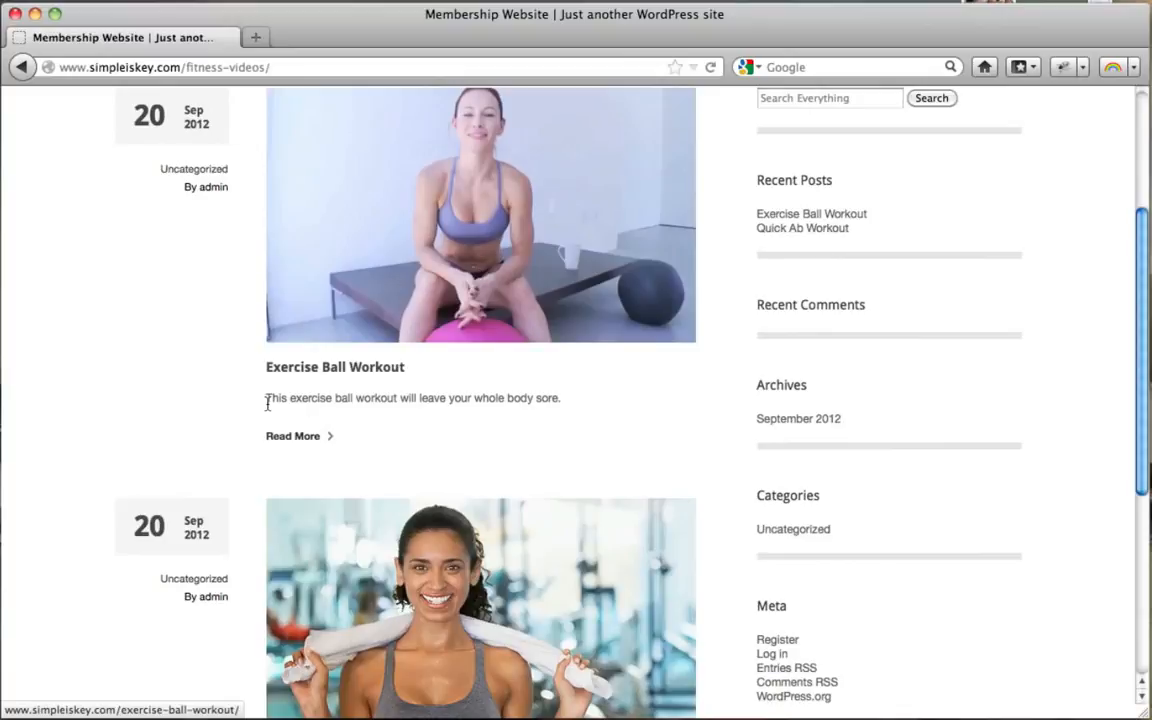
left_click_drag(267, 398, 397, 400)
scroll(388, 330, "up", 5)
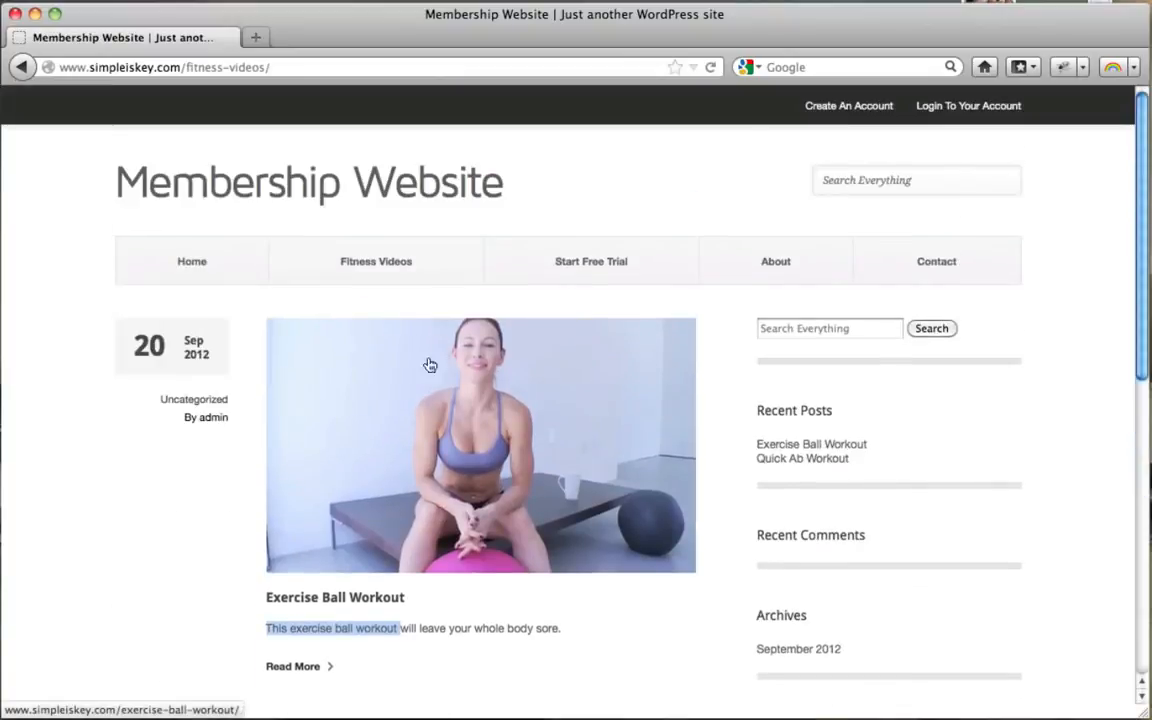
left_click(404, 401)
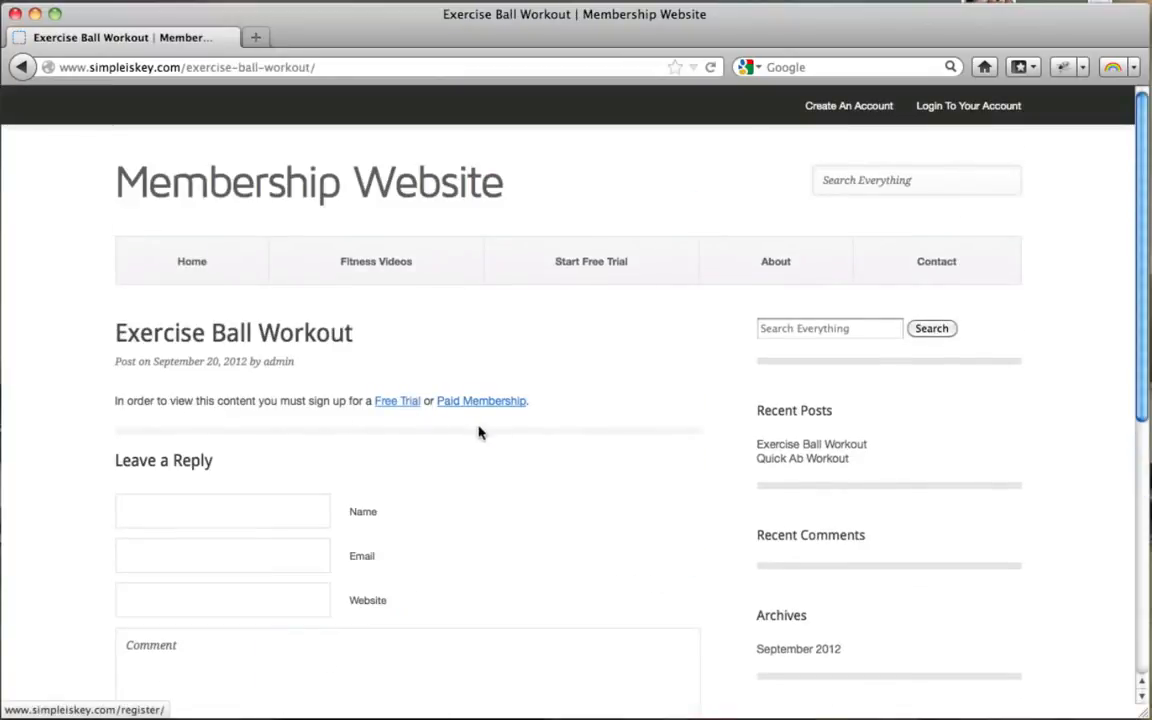
left_click_drag(214, 408, 391, 401)
left_click(458, 452)
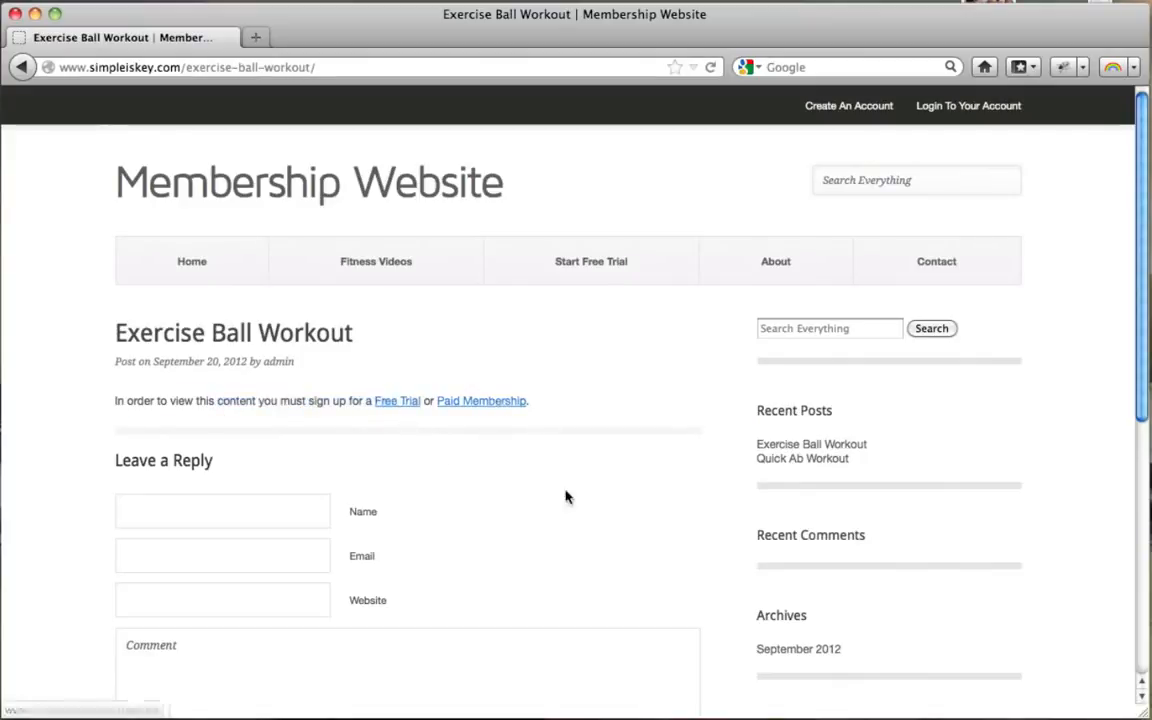
left_click(476, 409)
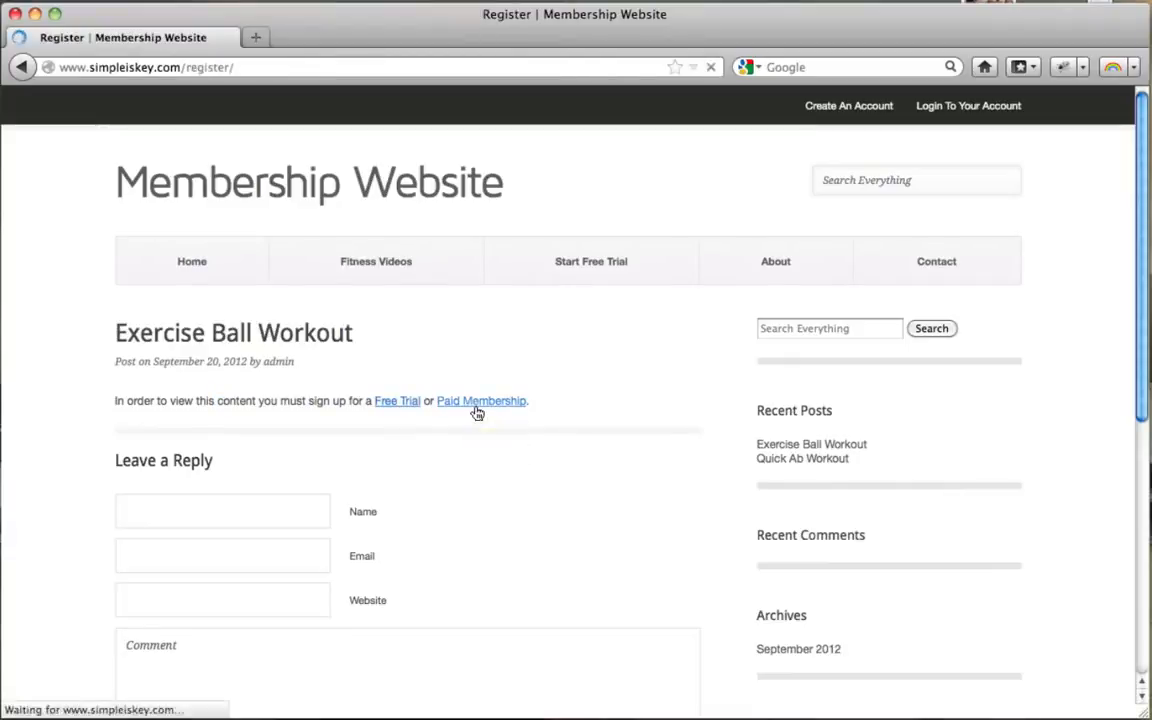
Step: Fill in the username, email, first name, last name and password fields
left_click(397, 432)
type("j")
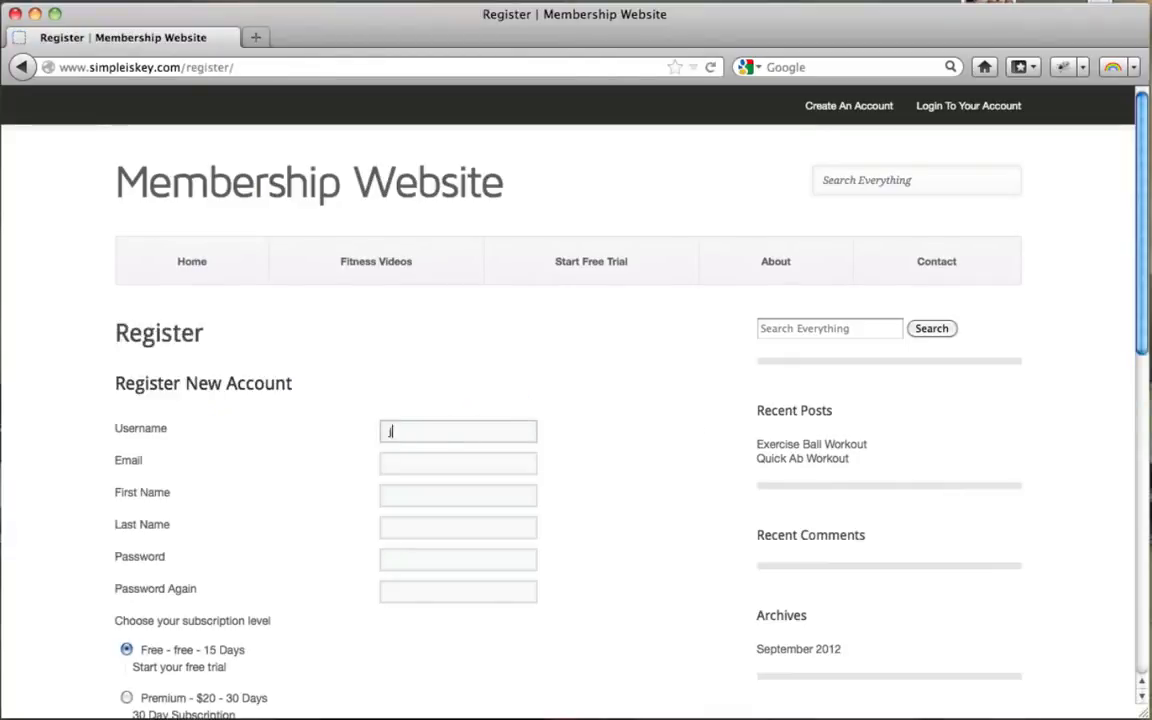
type("sdklfjlksdjf")
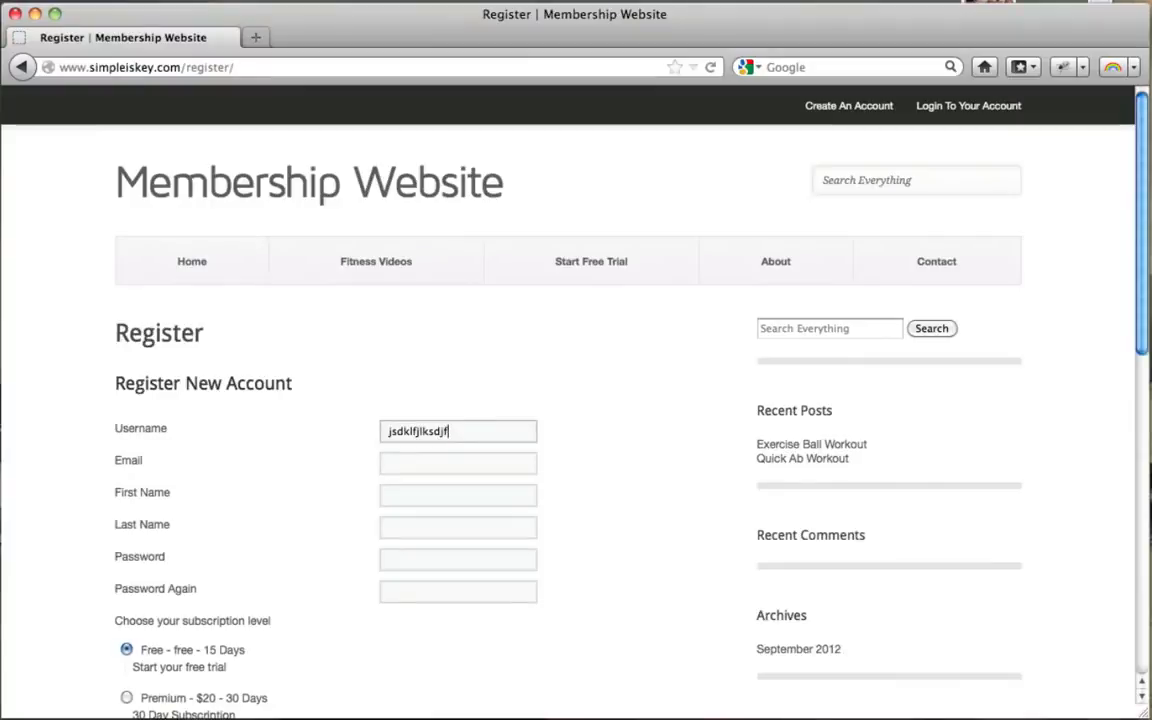
key("Tab")
type("jsadlkfj")
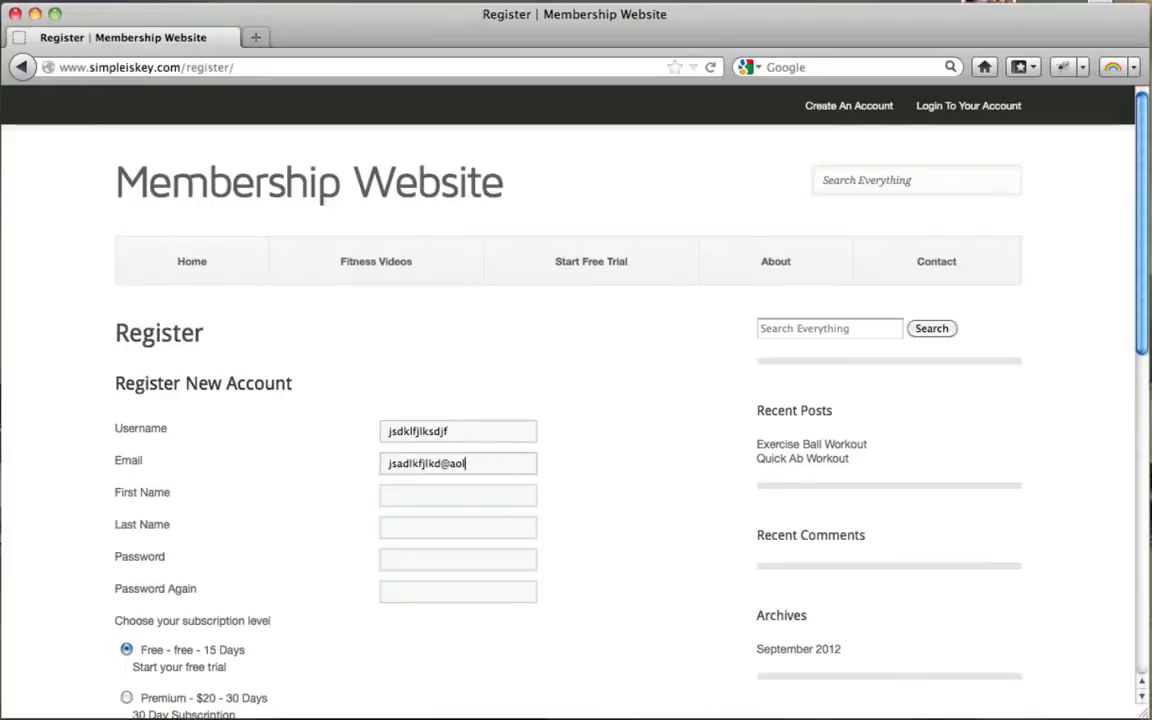
key("Tab")
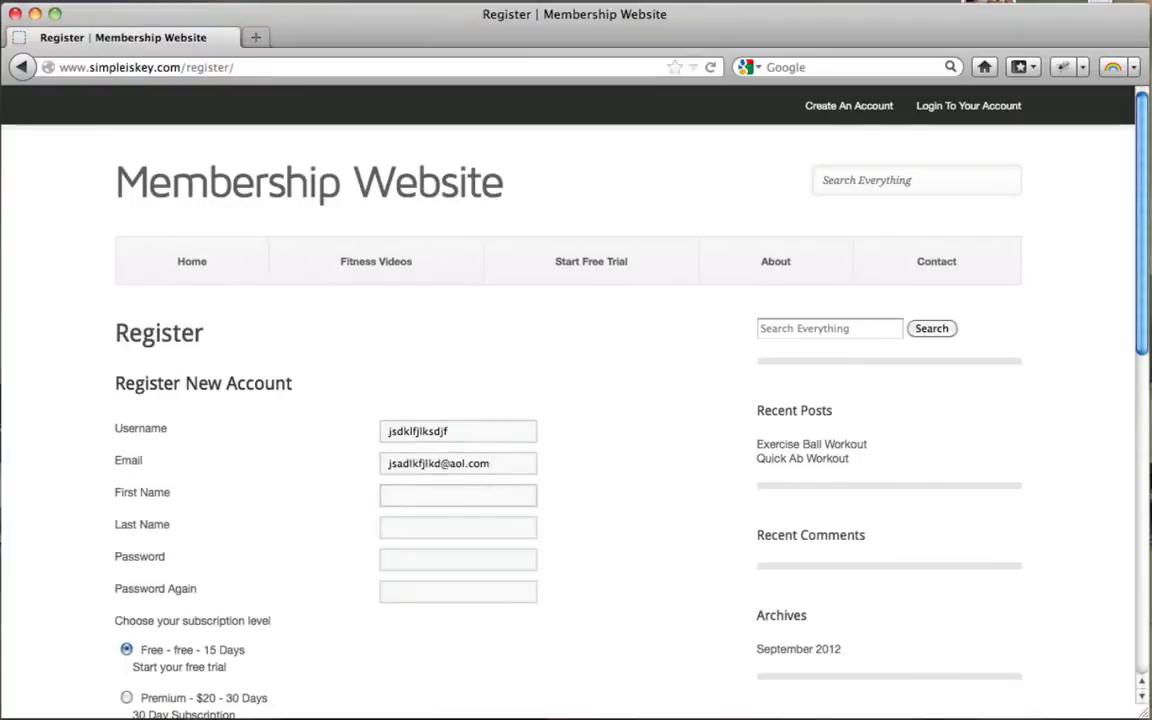
type("jklejtlkj")
key("Tab")
type("jklsdjlkfsdj")
key("Tab")
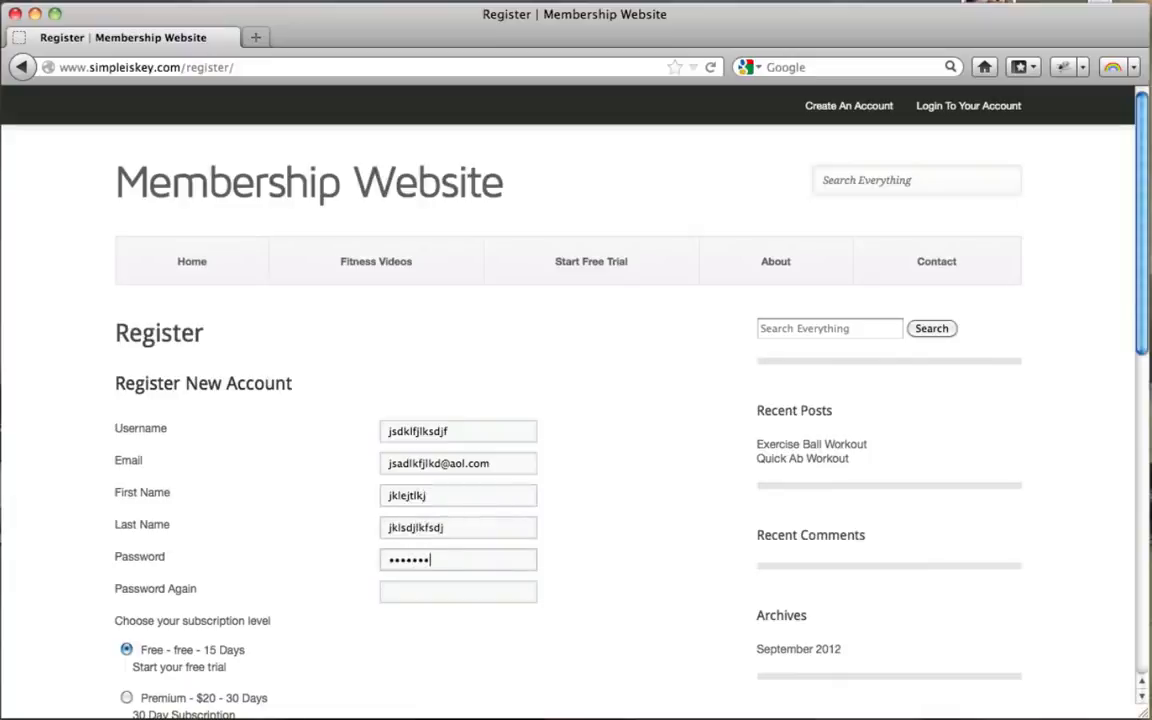
key("Tab")
type("•••••")
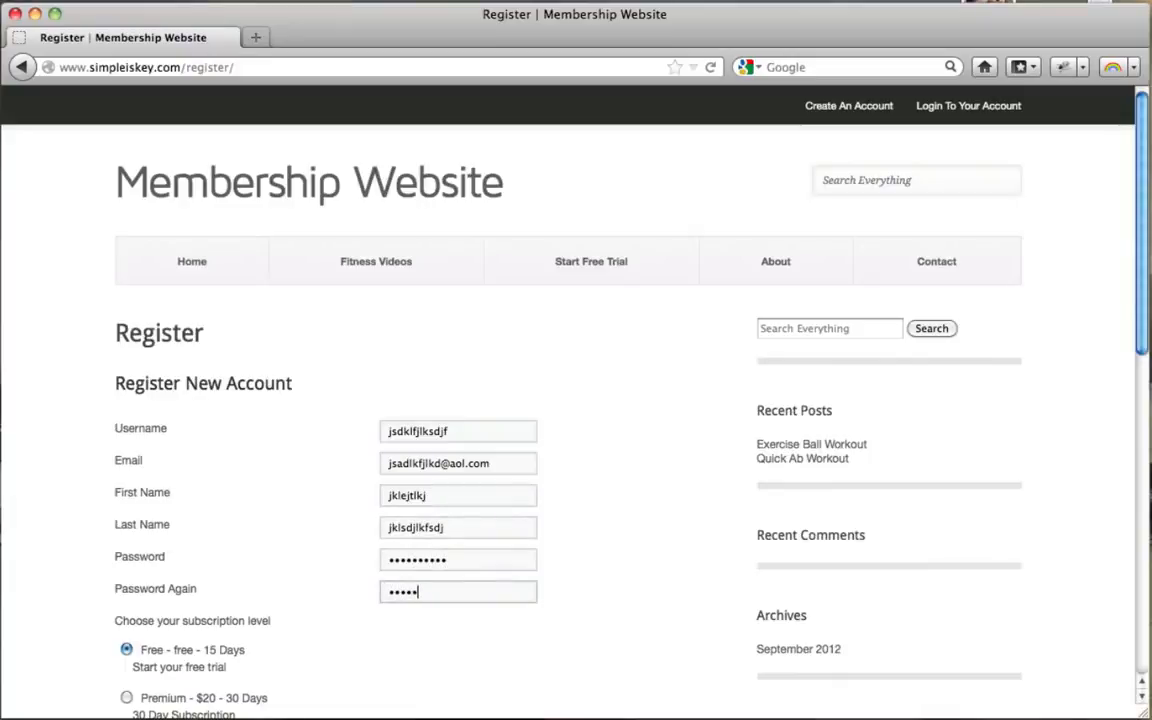
Step: Choose the Premium - $20 - 30 Days level and submit the registration
scroll(516, 405, "down", 4)
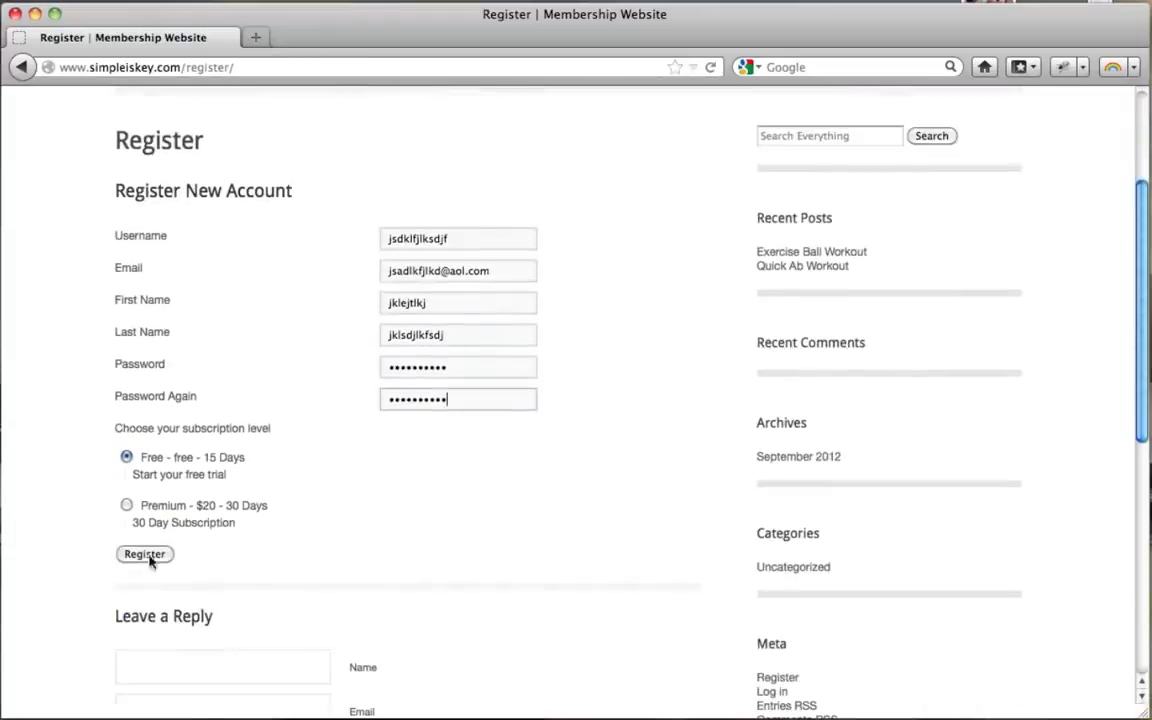
left_click(126, 506)
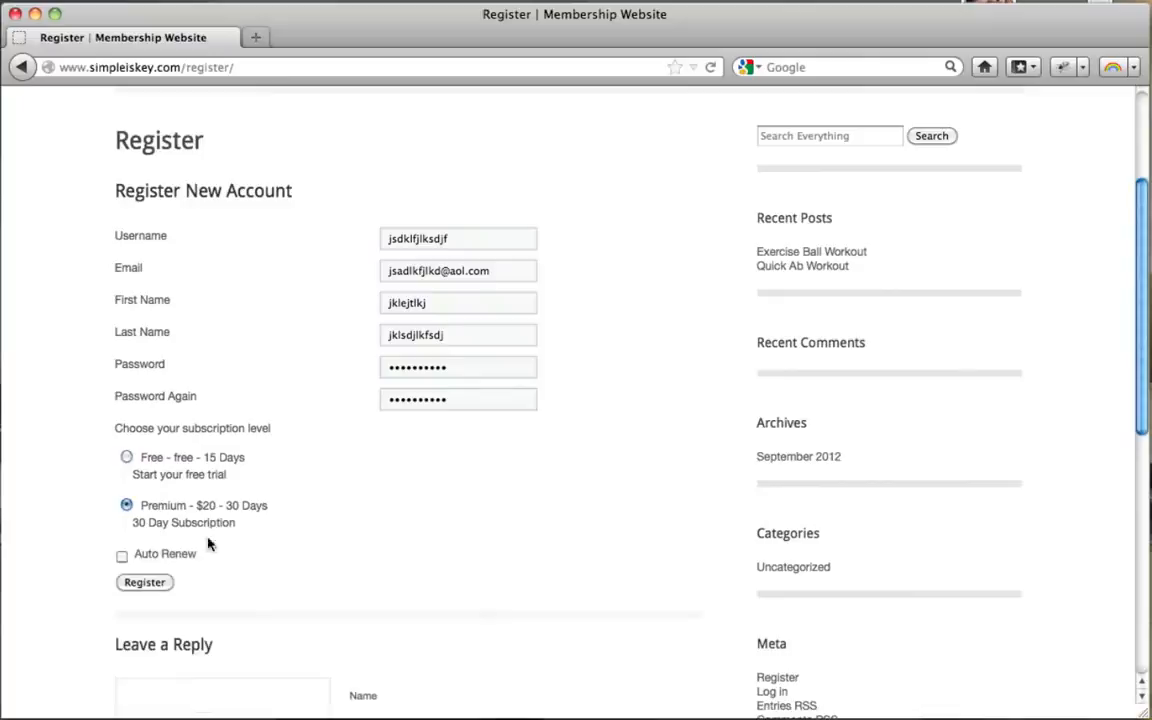
left_click(145, 583)
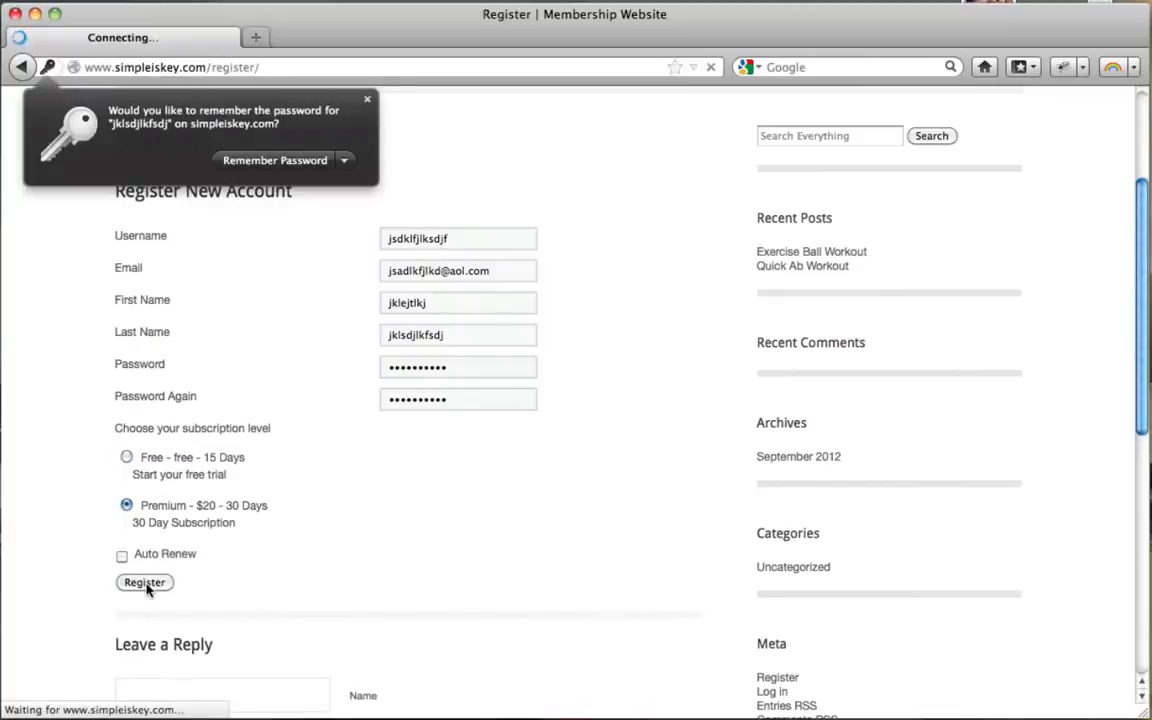
Step: Dismiss the password prompt and choose card payment on PayPal's $20.00 Premium checkout
left_click(367, 100)
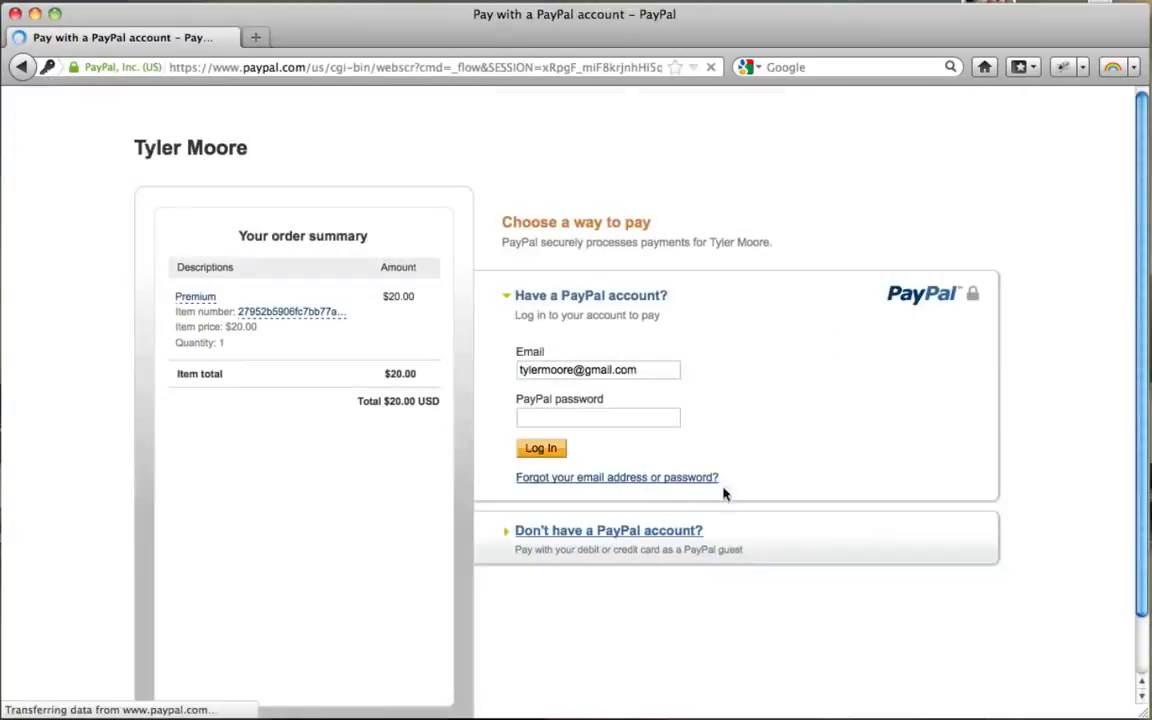
left_click(528, 537)
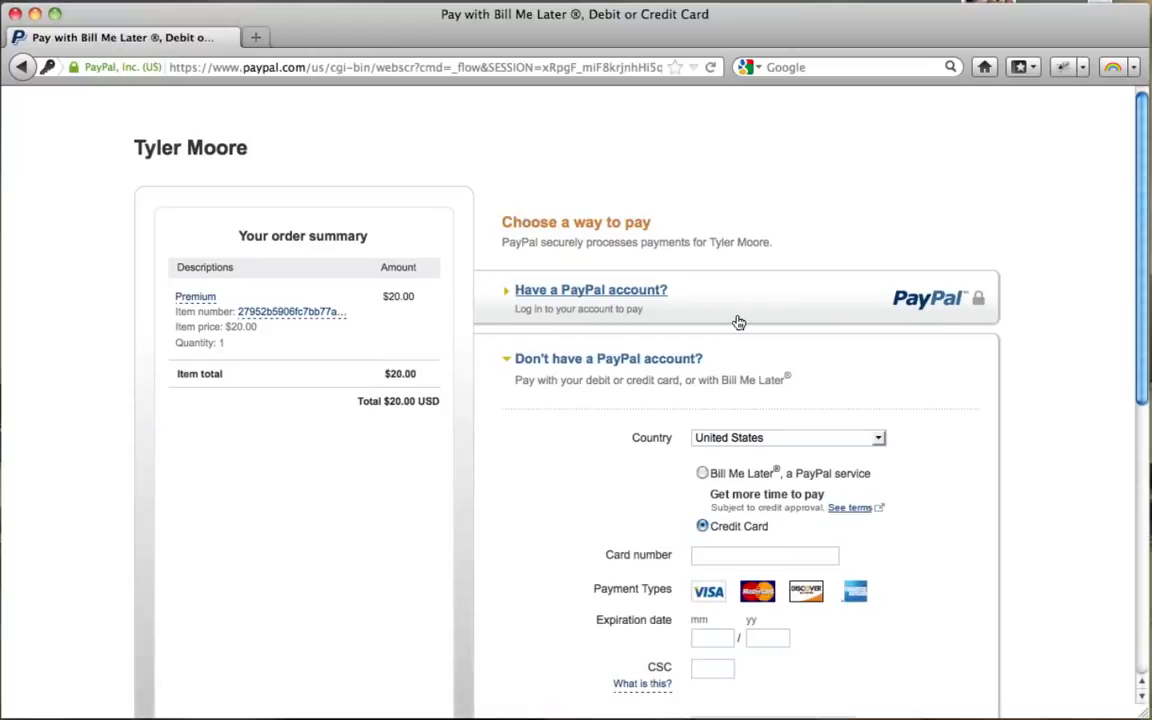
scroll(738, 320, "down", 3)
scroll(745, 279, "down", 4)
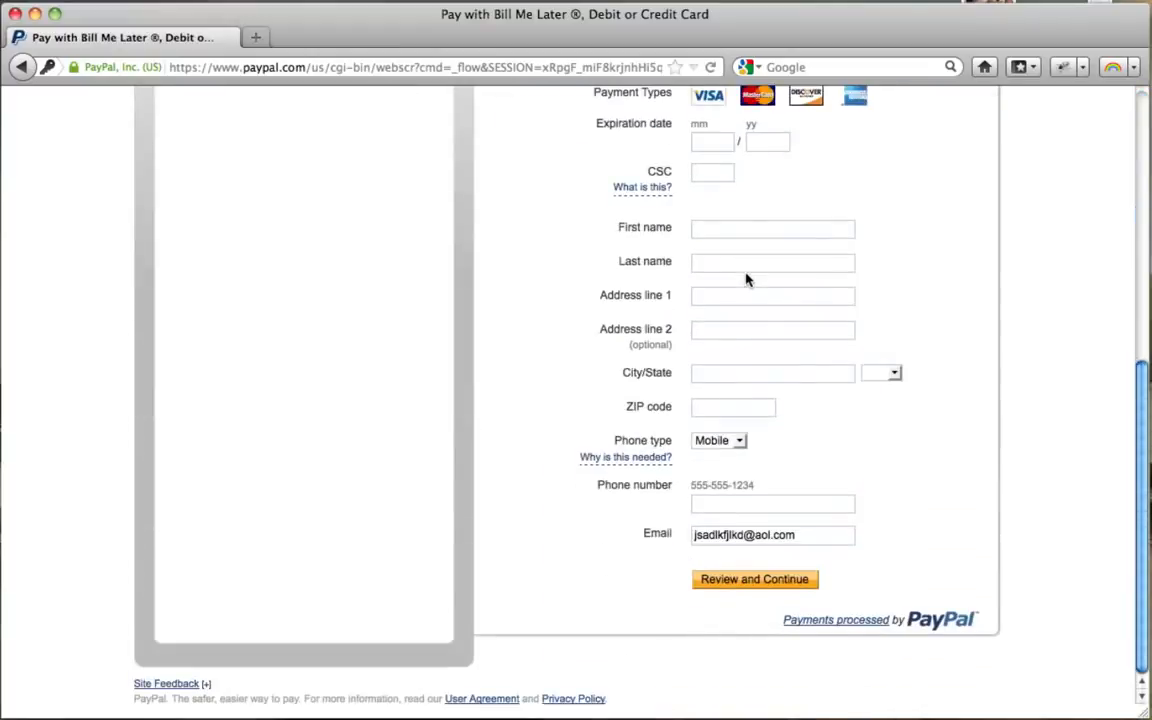
scroll(745, 281, "up", 7)
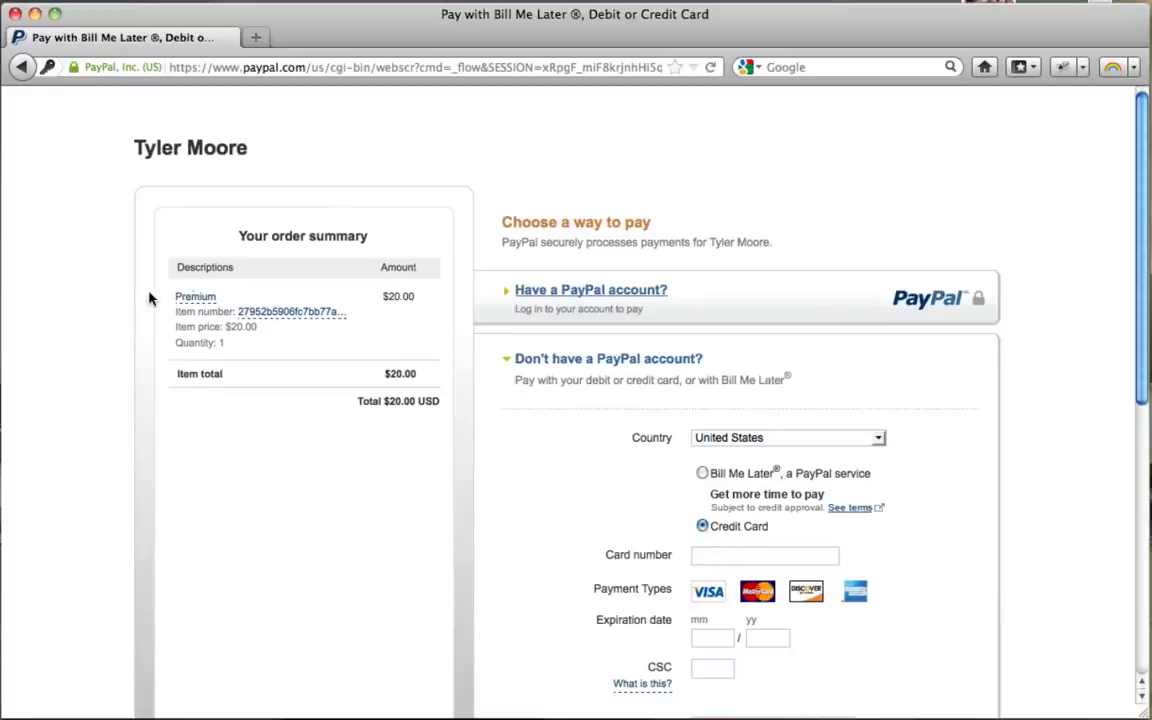
Step: Leave PayPal, reopen the locked Exercise Ball Workout post via Fitness Videos, then minimize Firefox
left_click(20, 67)
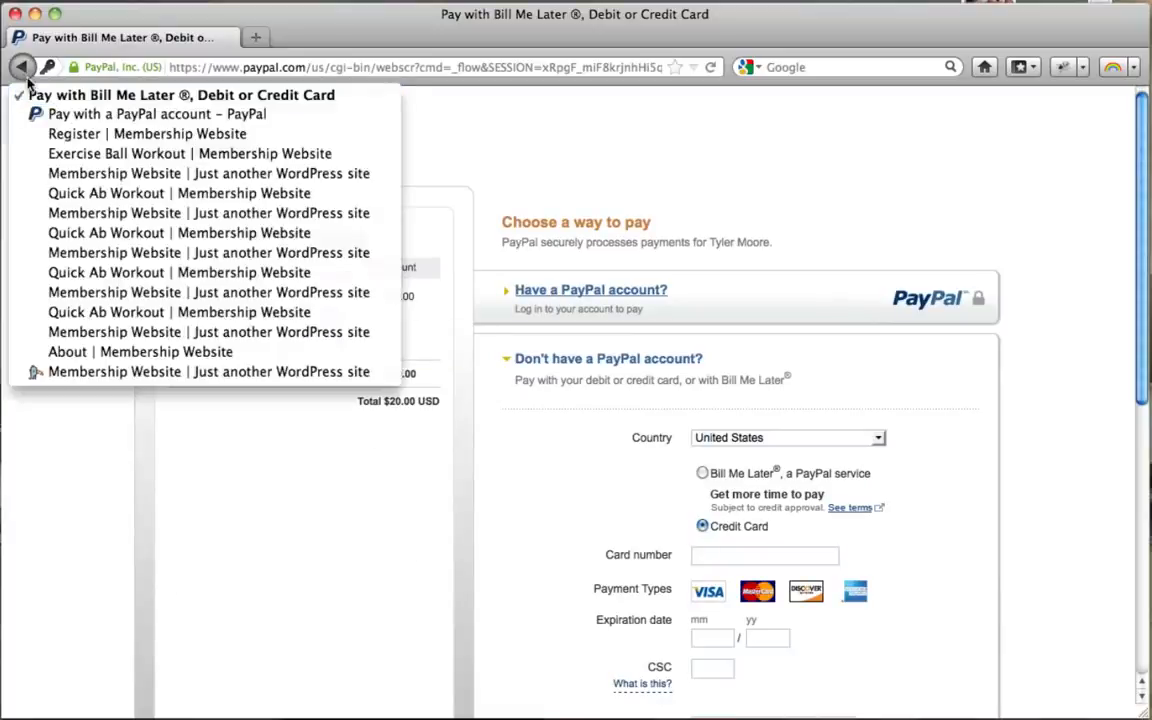
left_click(470, 157)
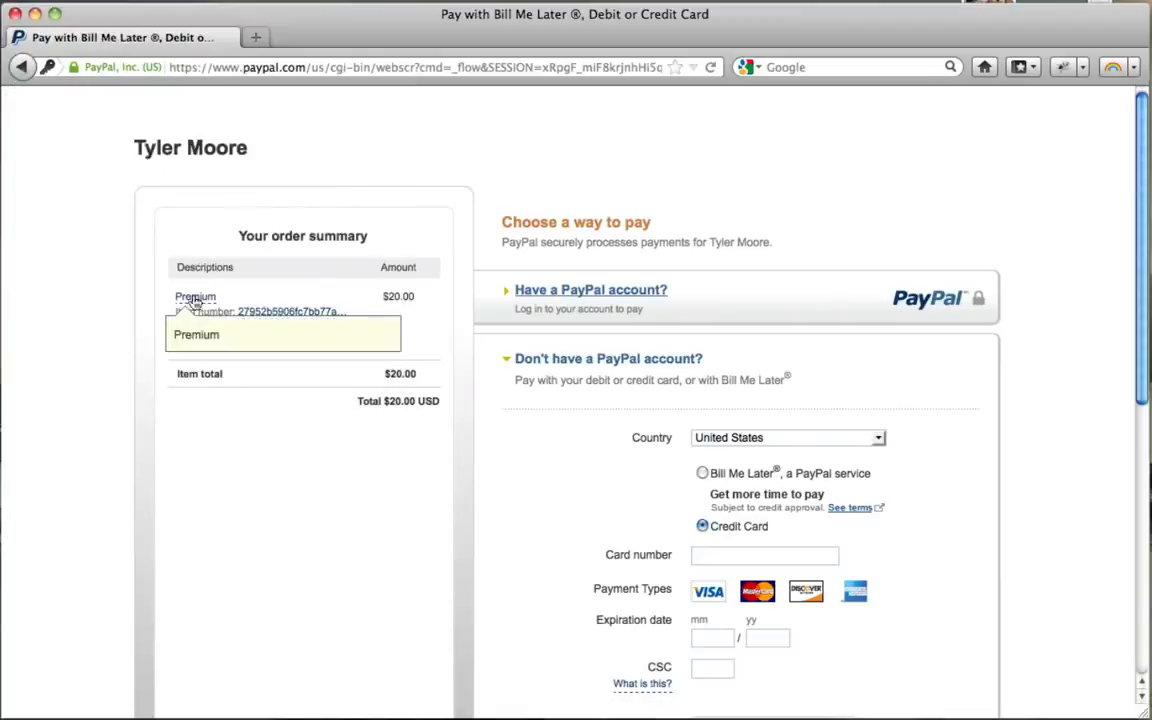
left_click(21, 68)
left_click(21, 67)
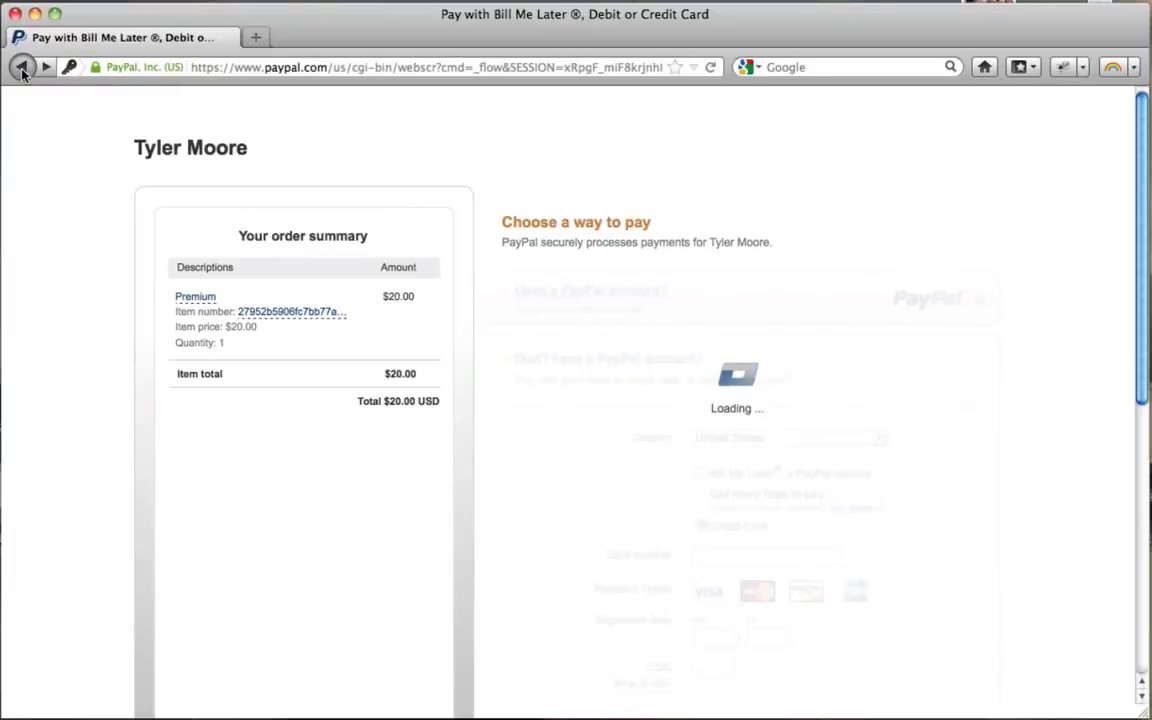
scroll(263, 391, "up", 4)
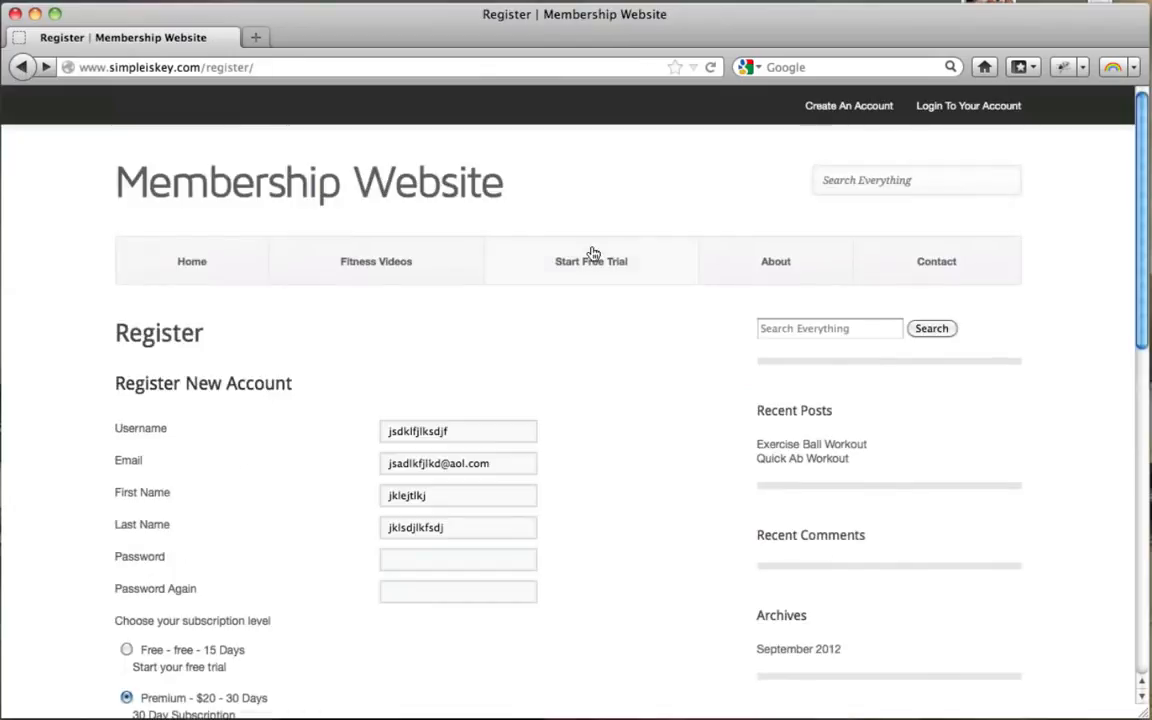
left_click(388, 272)
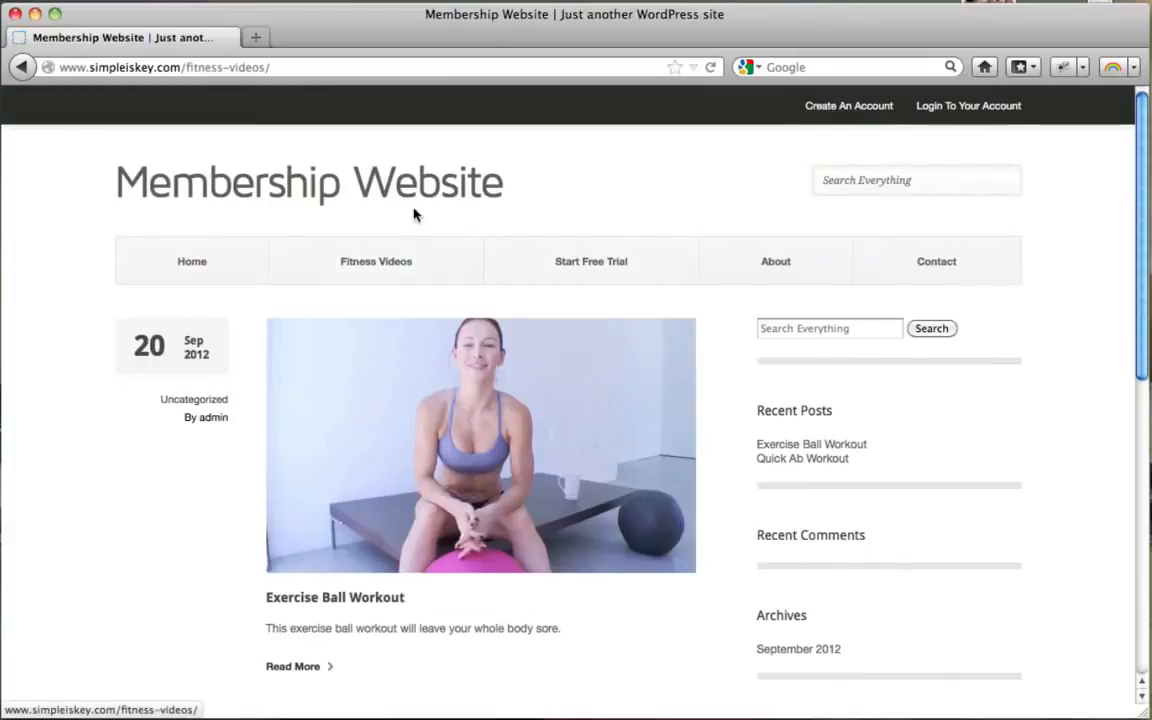
scroll(342, 378, "down", 5)
left_click(432, 302)
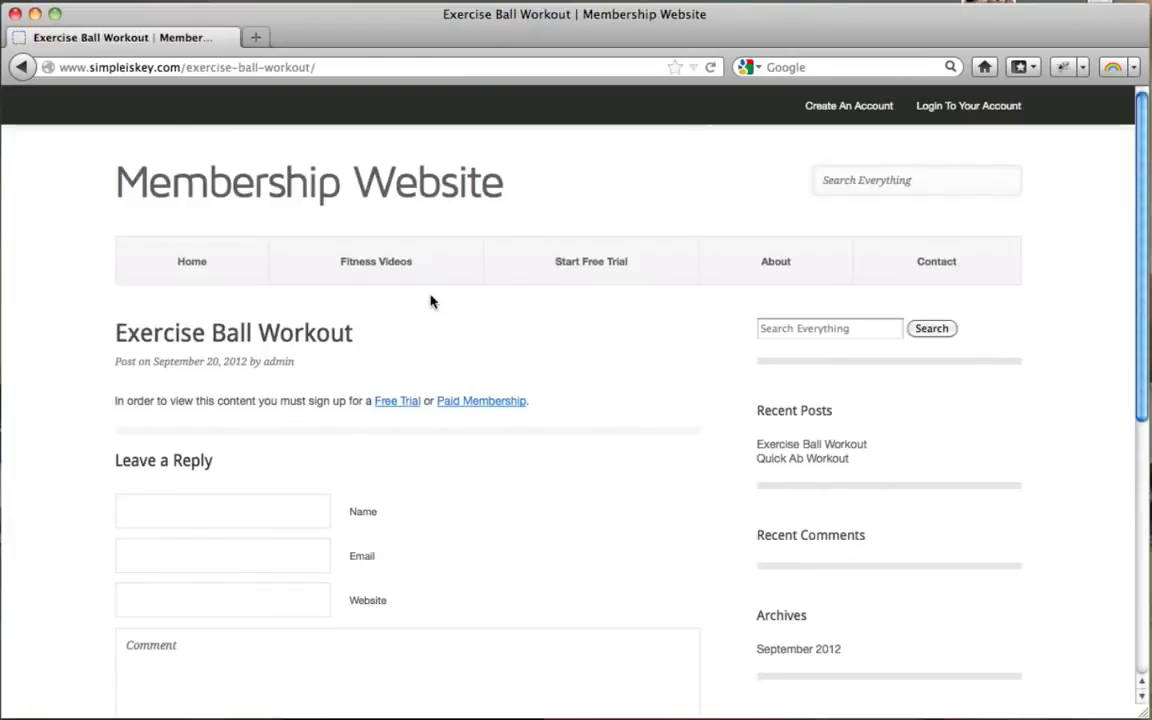
scroll(430, 302, "down", 2)
scroll(430, 302, "up", 2)
left_click(35, 14)
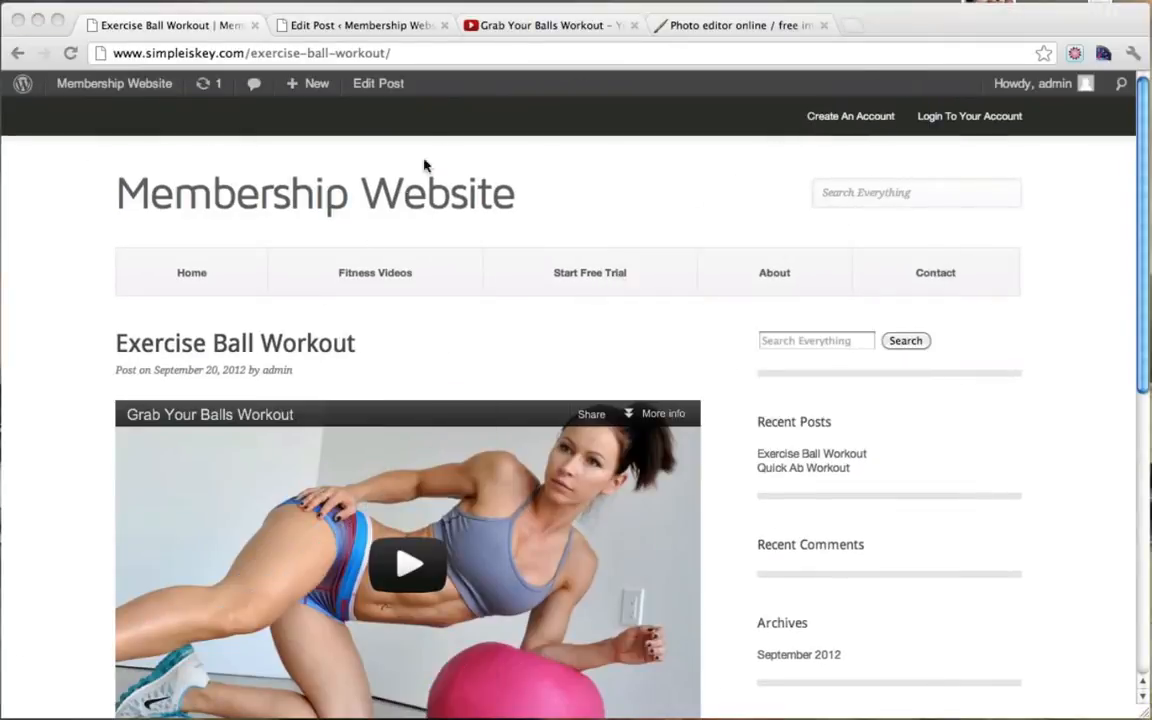
Step: In the admin's browser, start a new post titled 'Quick Full Body Workout'
left_click(505, 126)
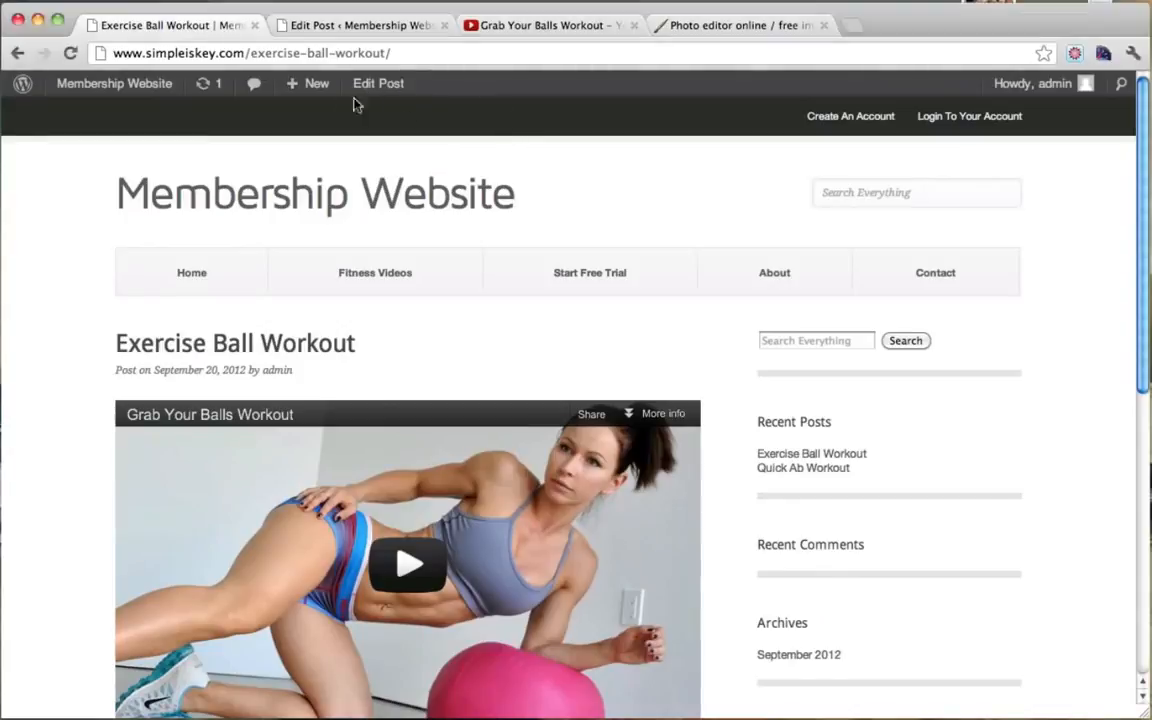
left_click(385, 28)
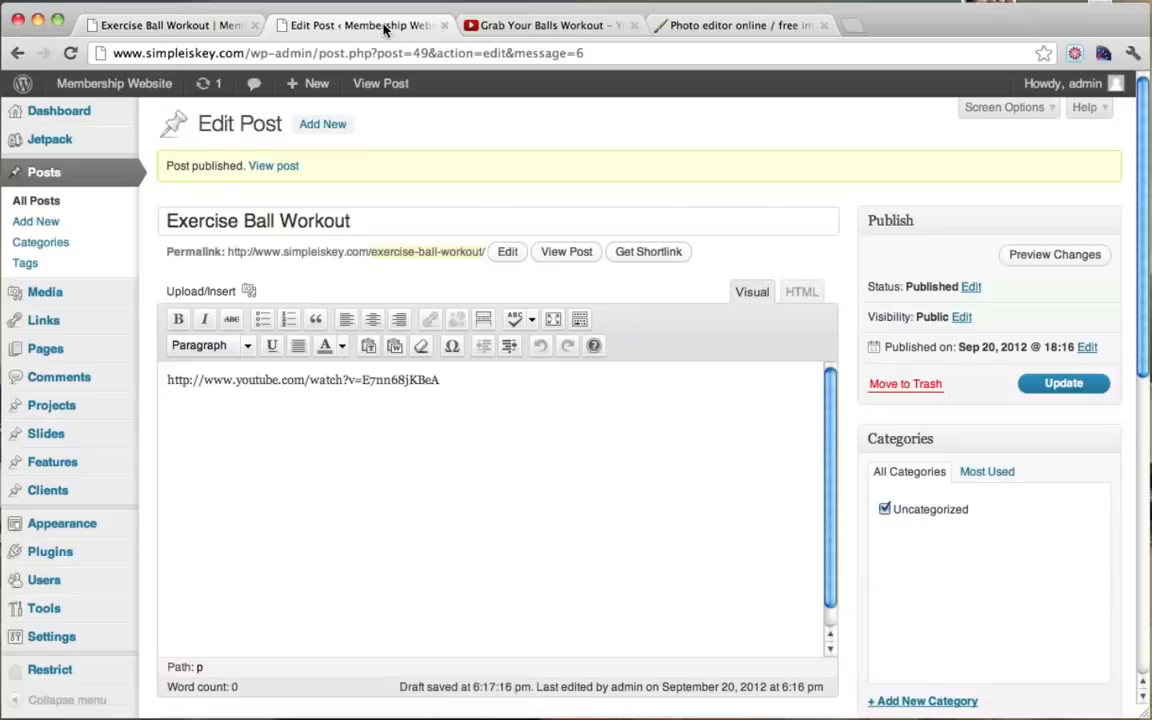
left_click(322, 131)
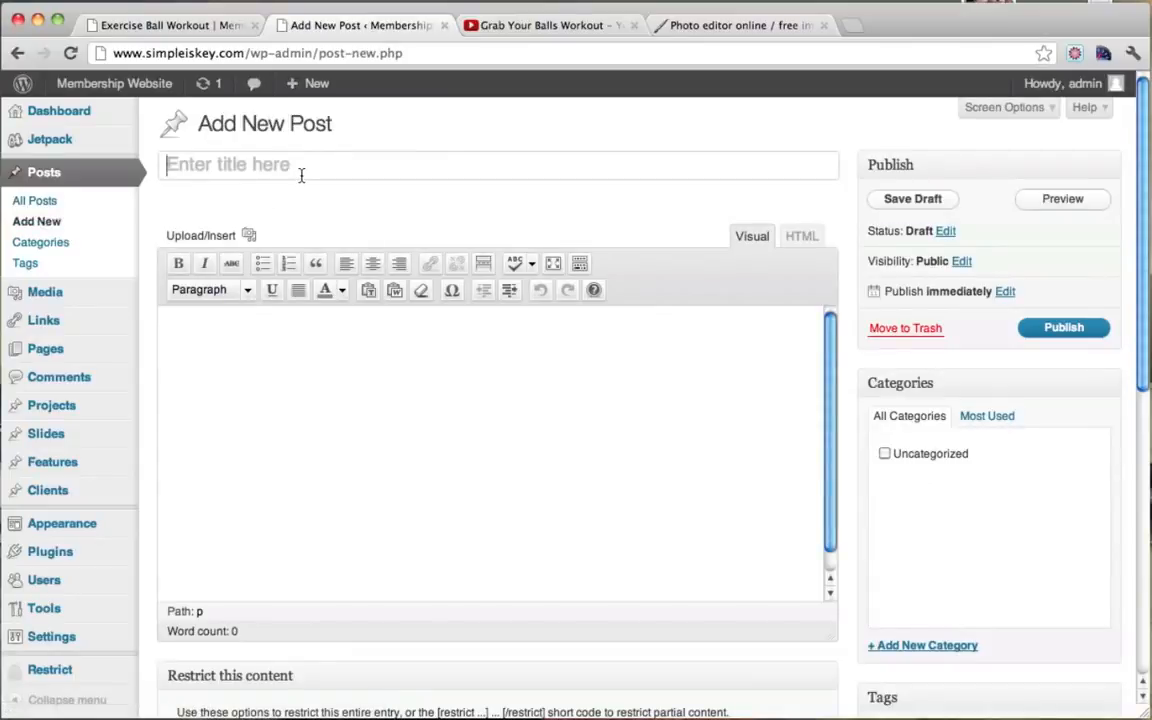
type("Quic")
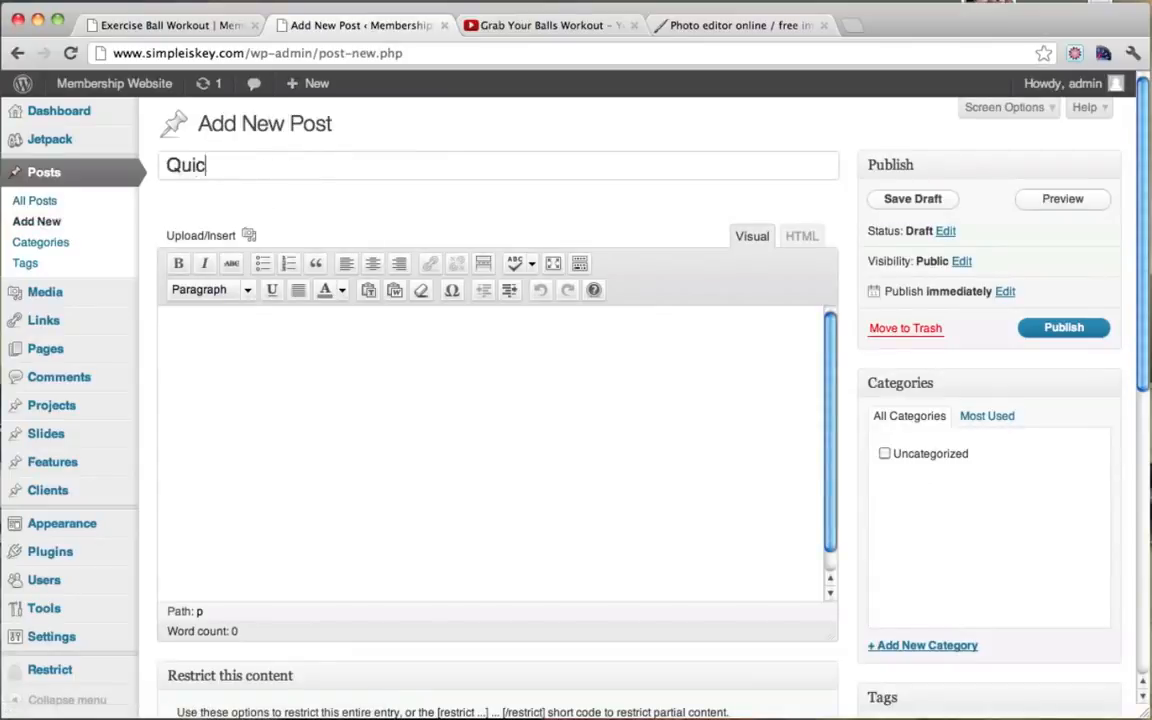
type("k Full Body WOrkou")
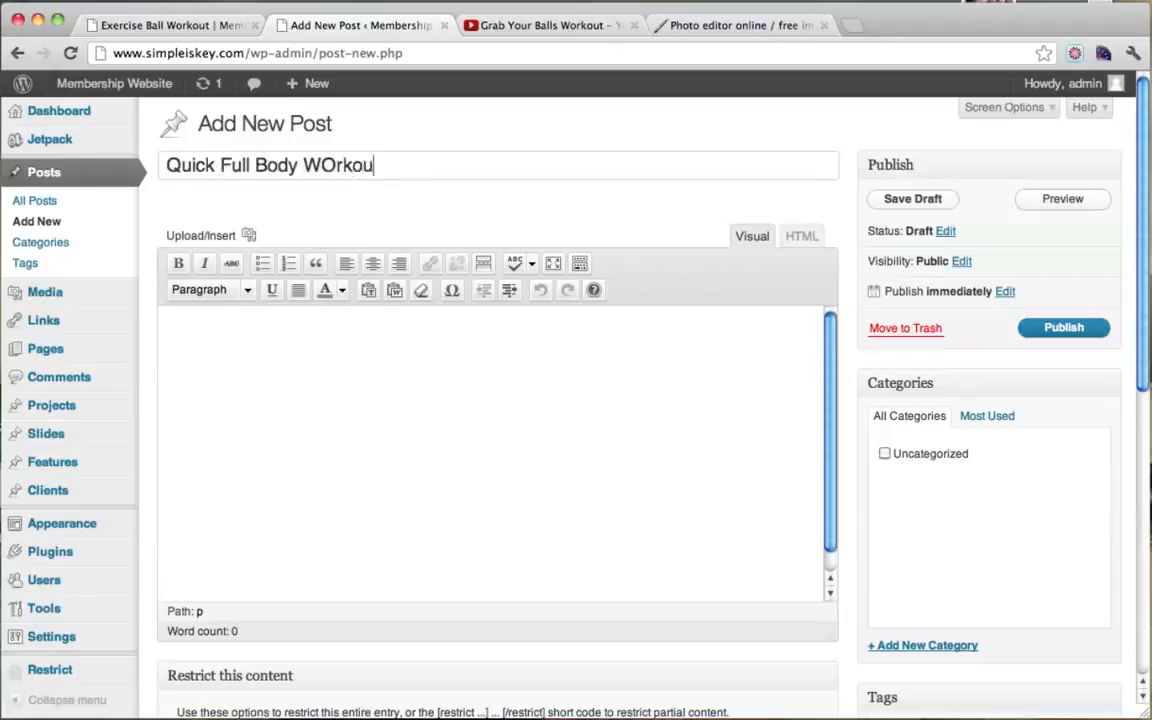
key("BackSpace")
key("BackSpace")
key("BackSpace")
left_click(328, 362)
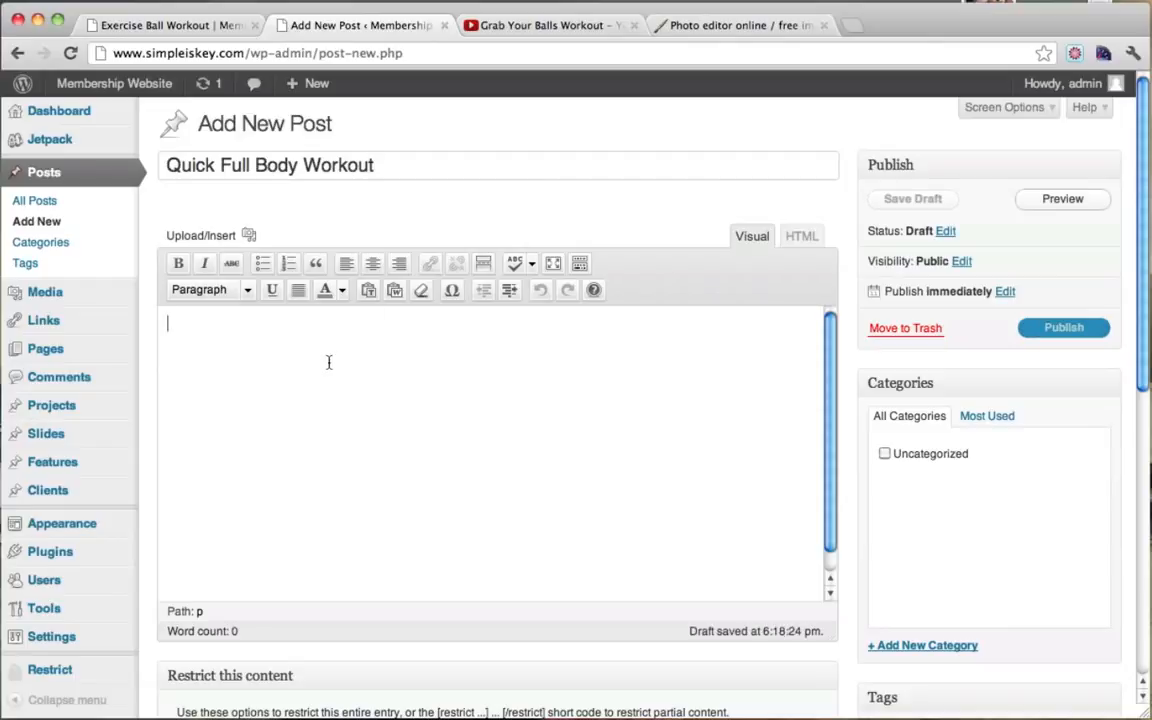
left_click(529, 27)
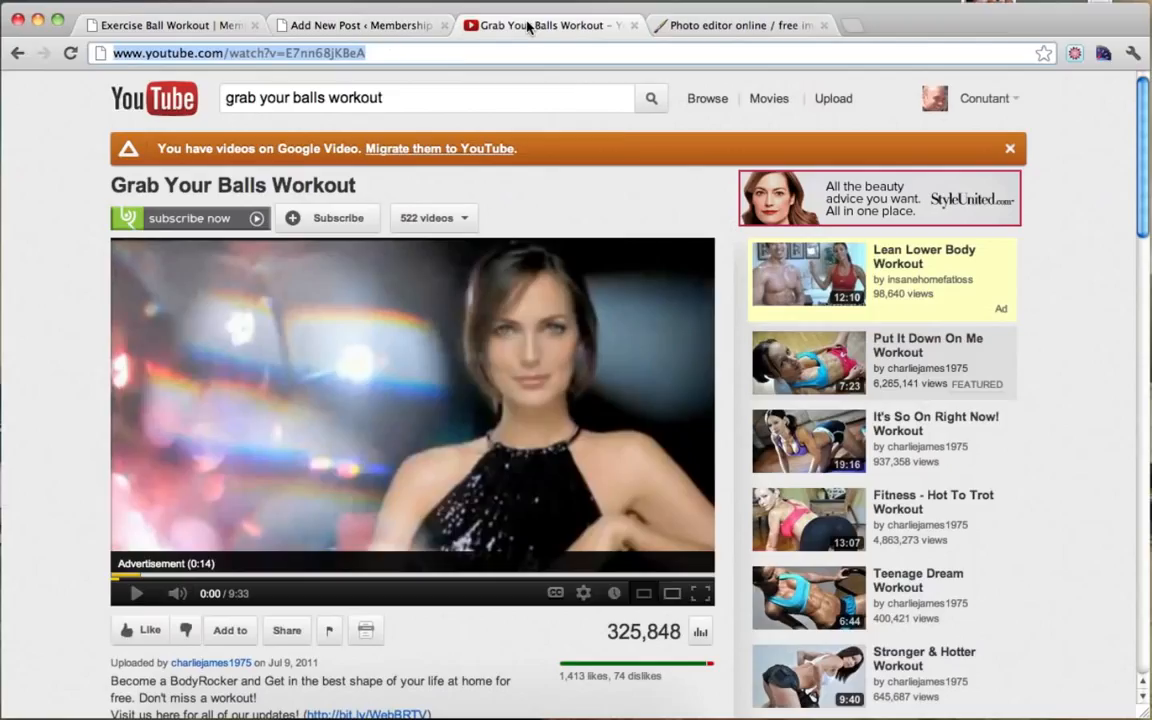
Step: Search YouTube for 'make it how workout' and open the Make Me Hot Workout video
left_click(401, 99)
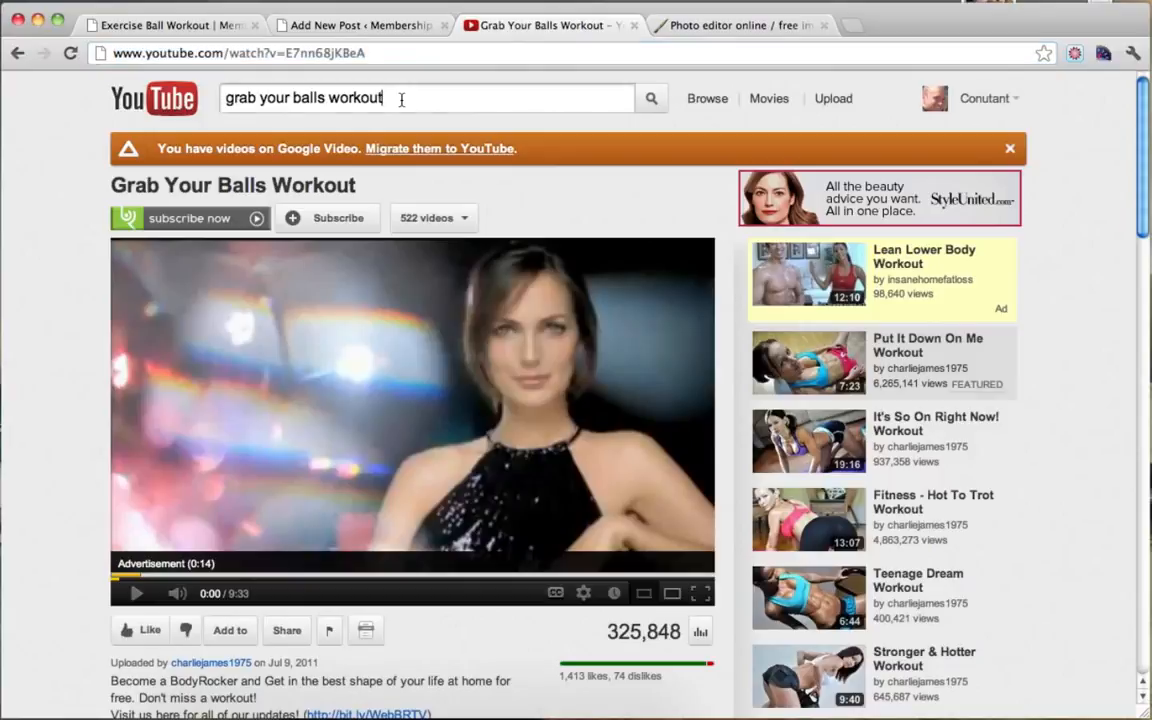
key("super+a")
type("make it how workout")
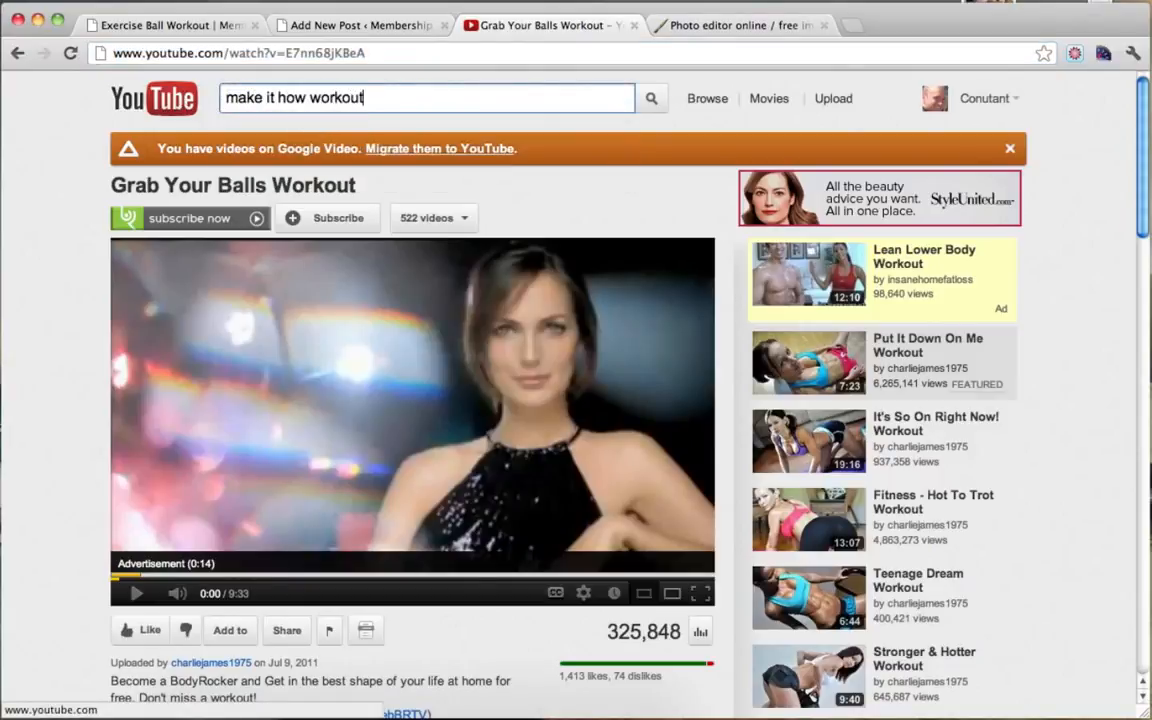
key("Return")
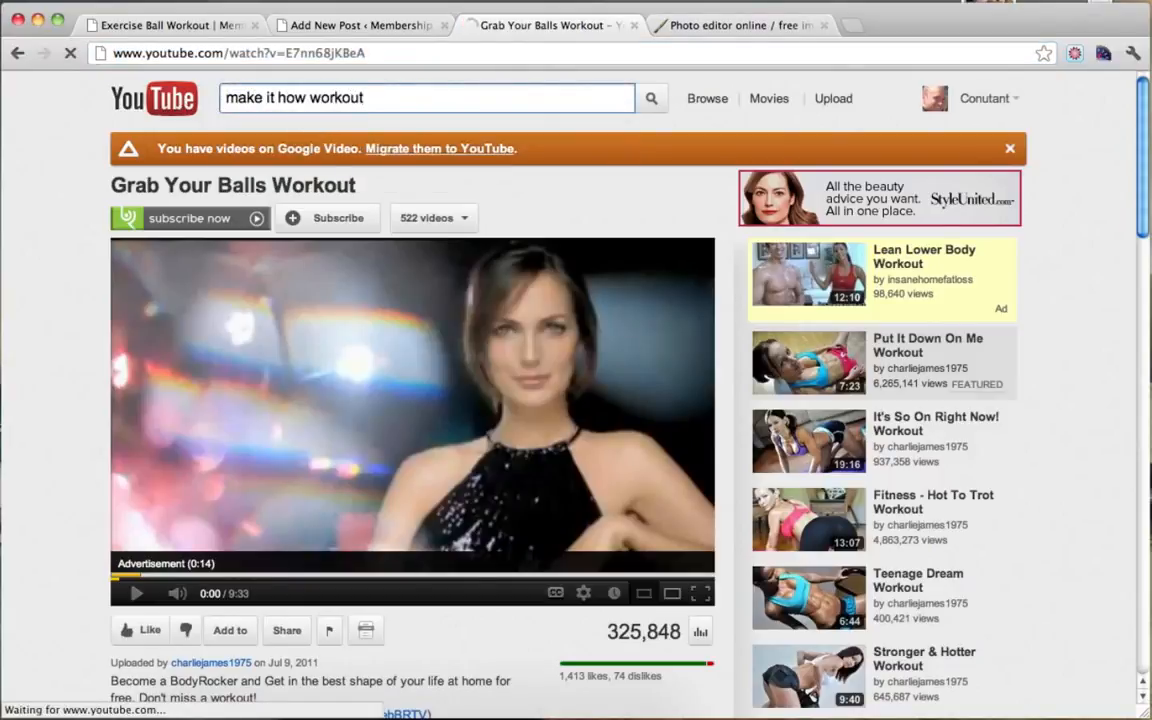
left_click(304, 96)
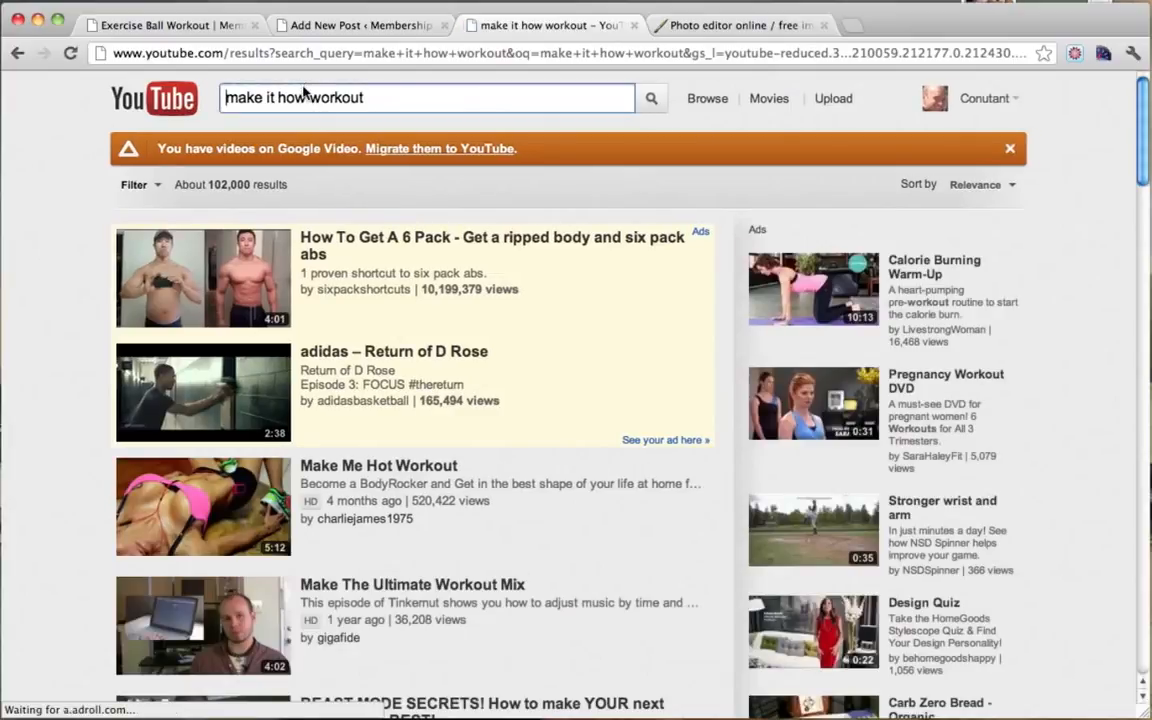
left_click(350, 468)
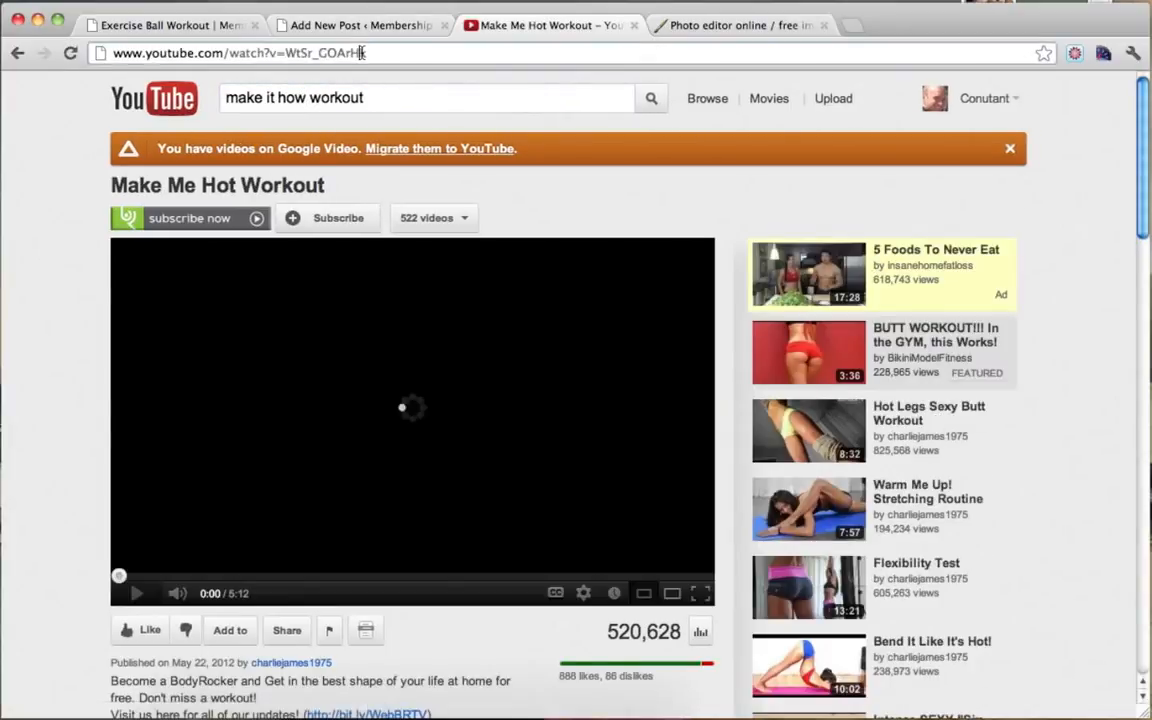
Step: Copy the video's URL and paste it into the Quick Full Body Workout post body
left_click(370, 52)
key("super+c")
left_click(358, 25)
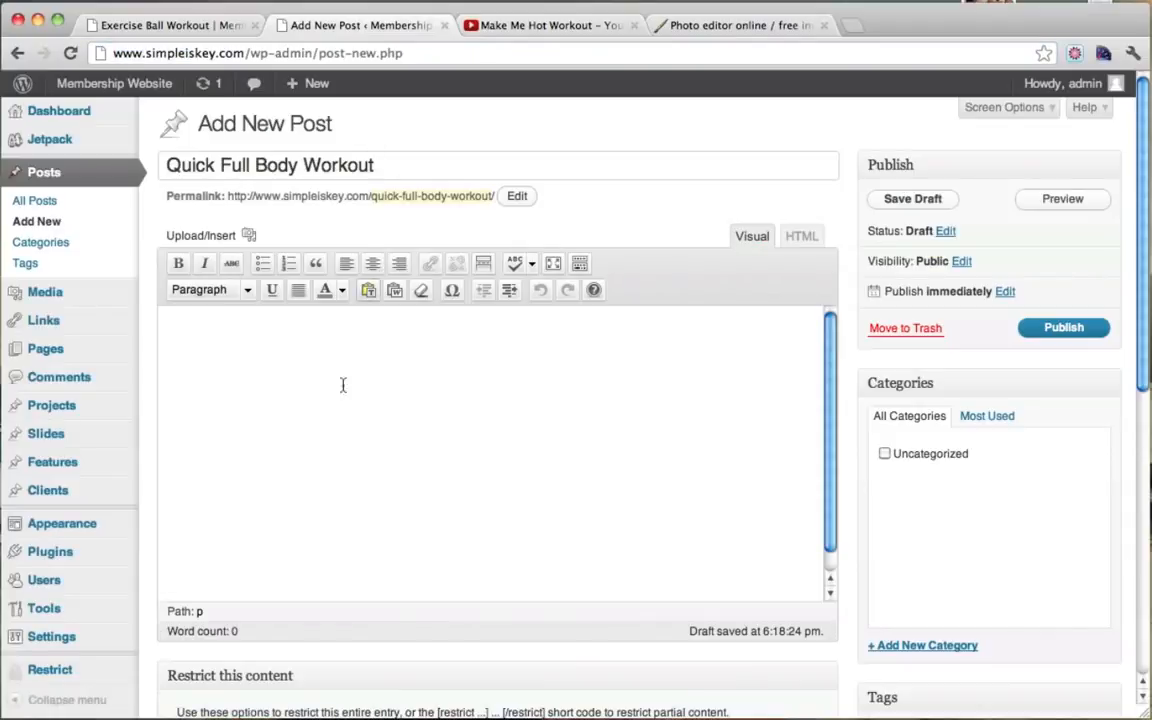
key("super+v")
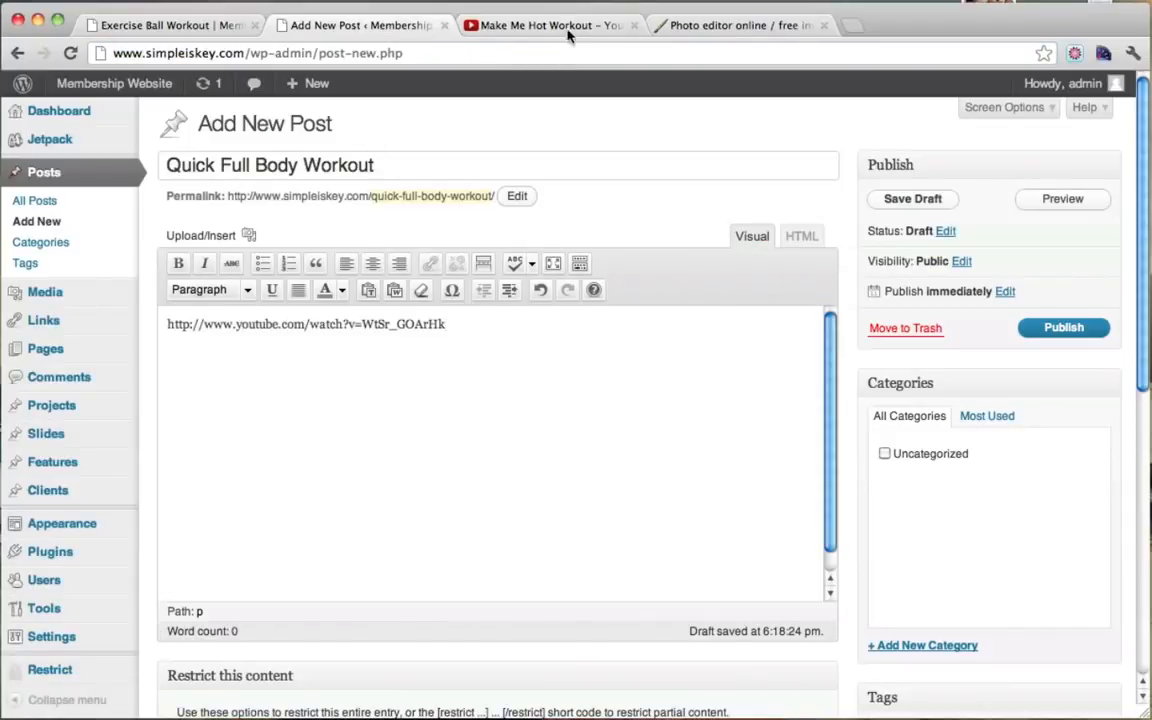
Step: Mark the post Paid Only, add the excerpt 'Work out your whole body', and open the featured-image uploader
left_click(510, 29)
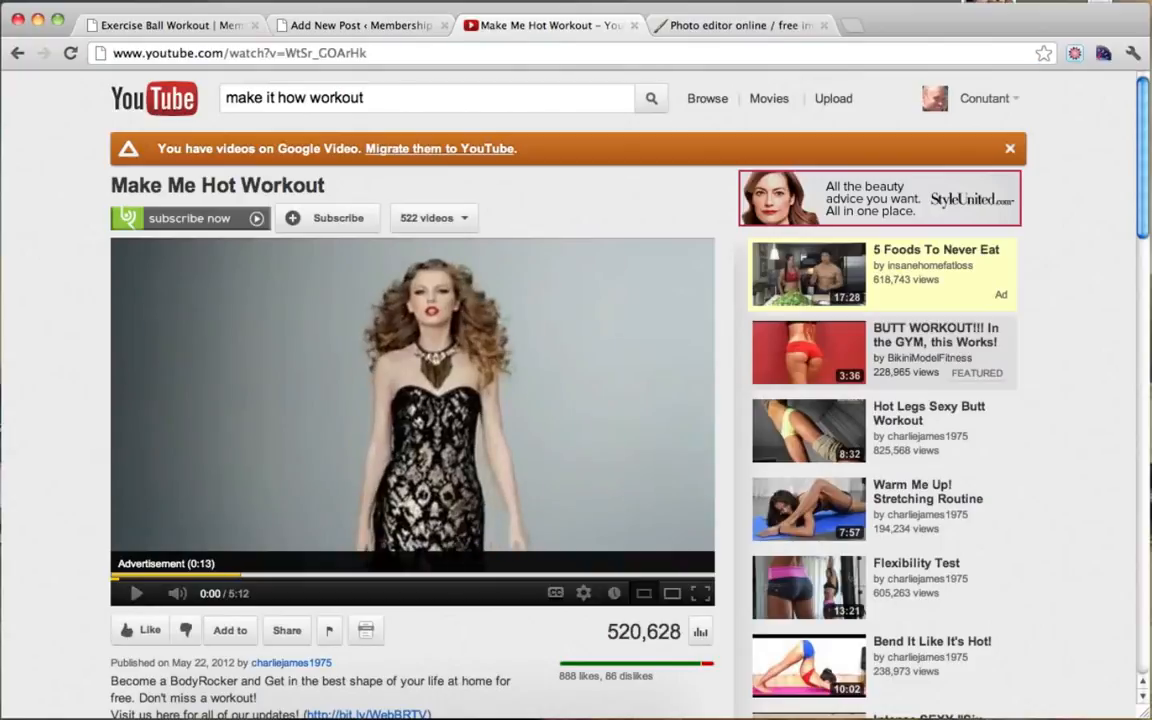
left_click(342, 28)
scroll(780, 320, "down", 3)
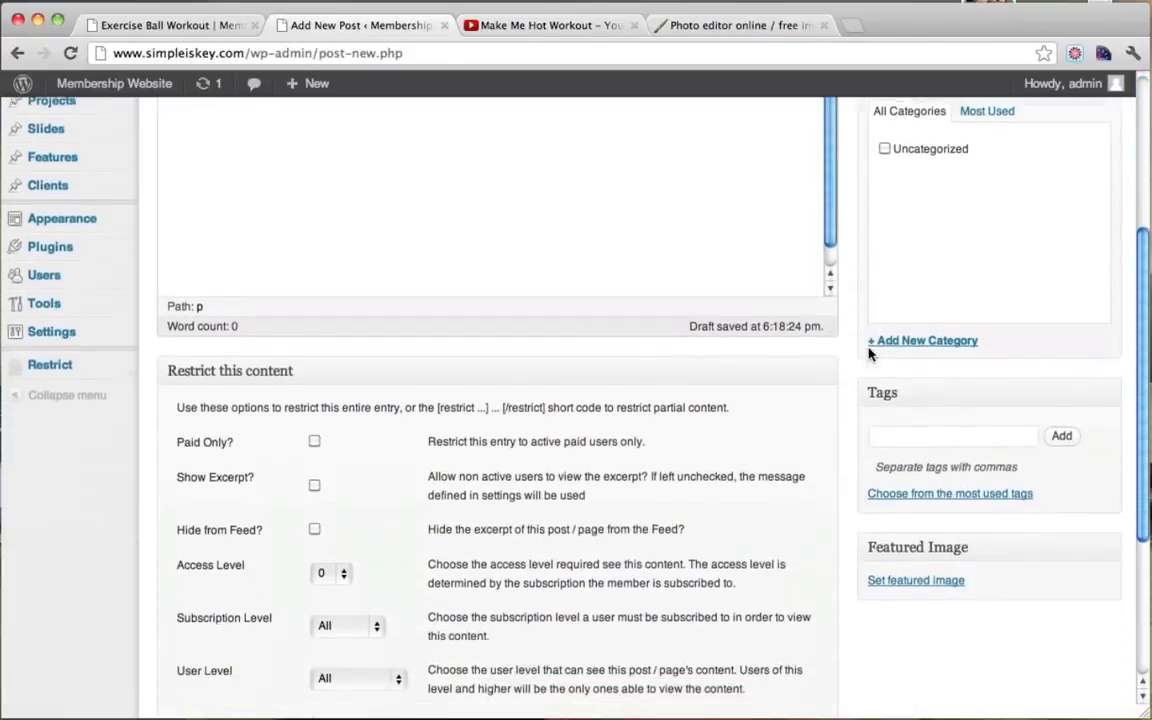
left_click(314, 441)
scroll(751, 420, "down", 3)
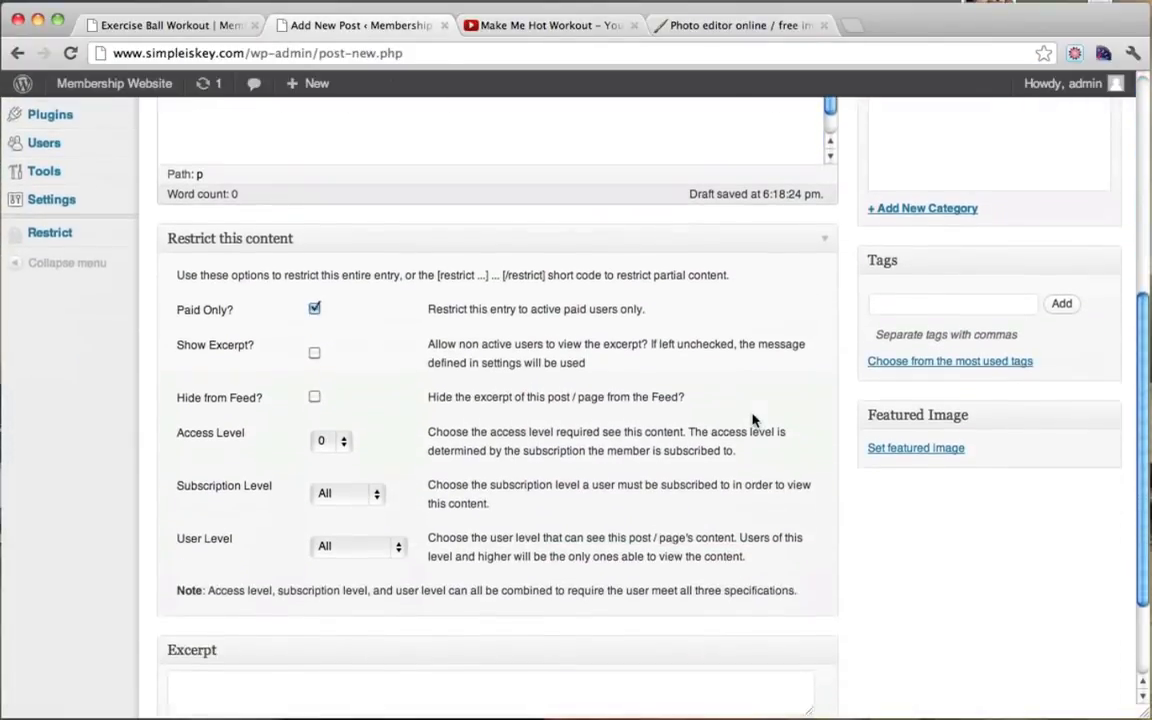
left_click(476, 557)
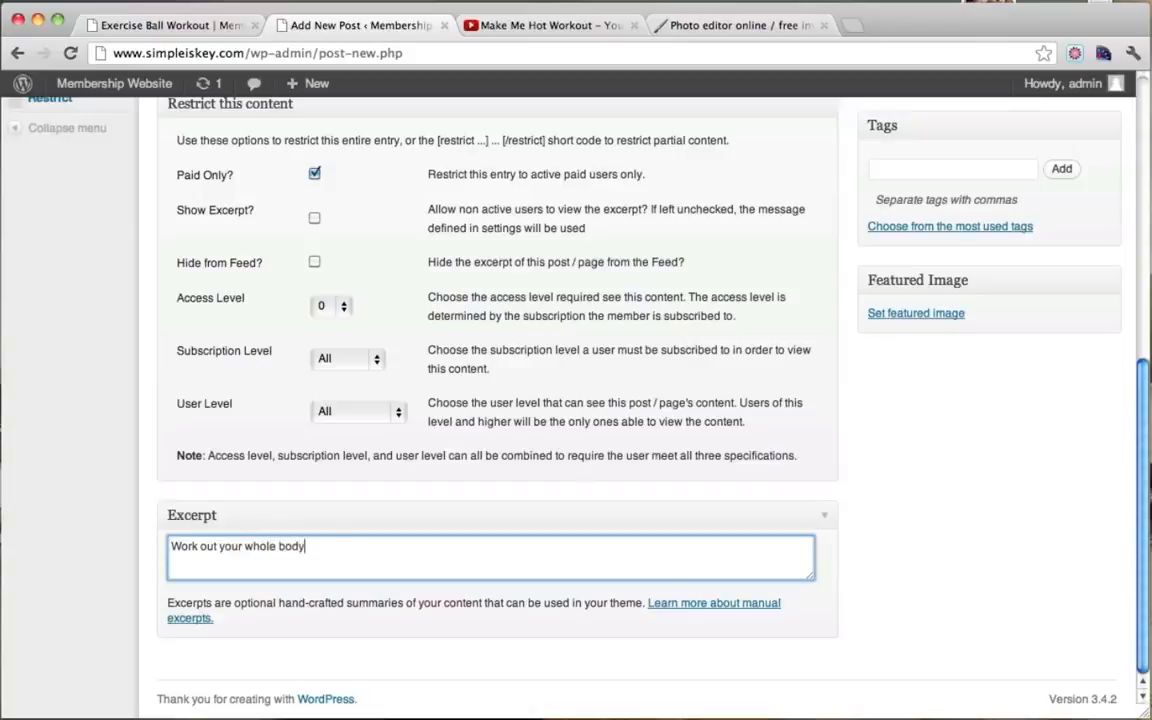
scroll(828, 545, "up", 4)
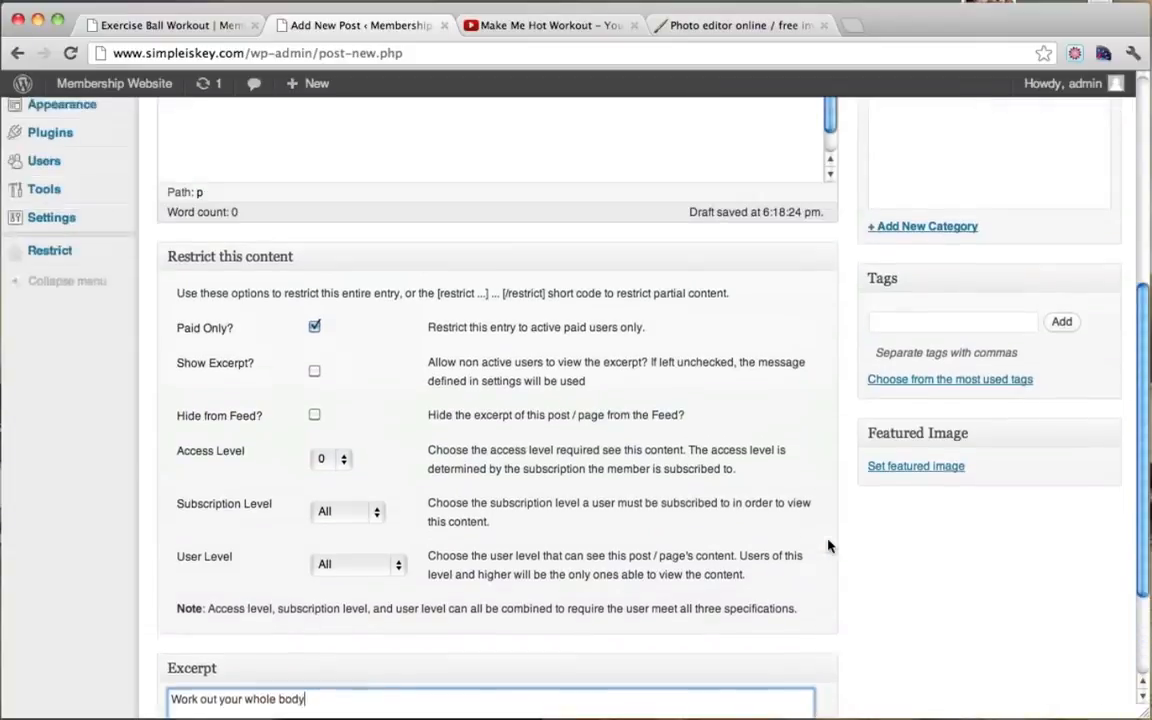
left_click(912, 500)
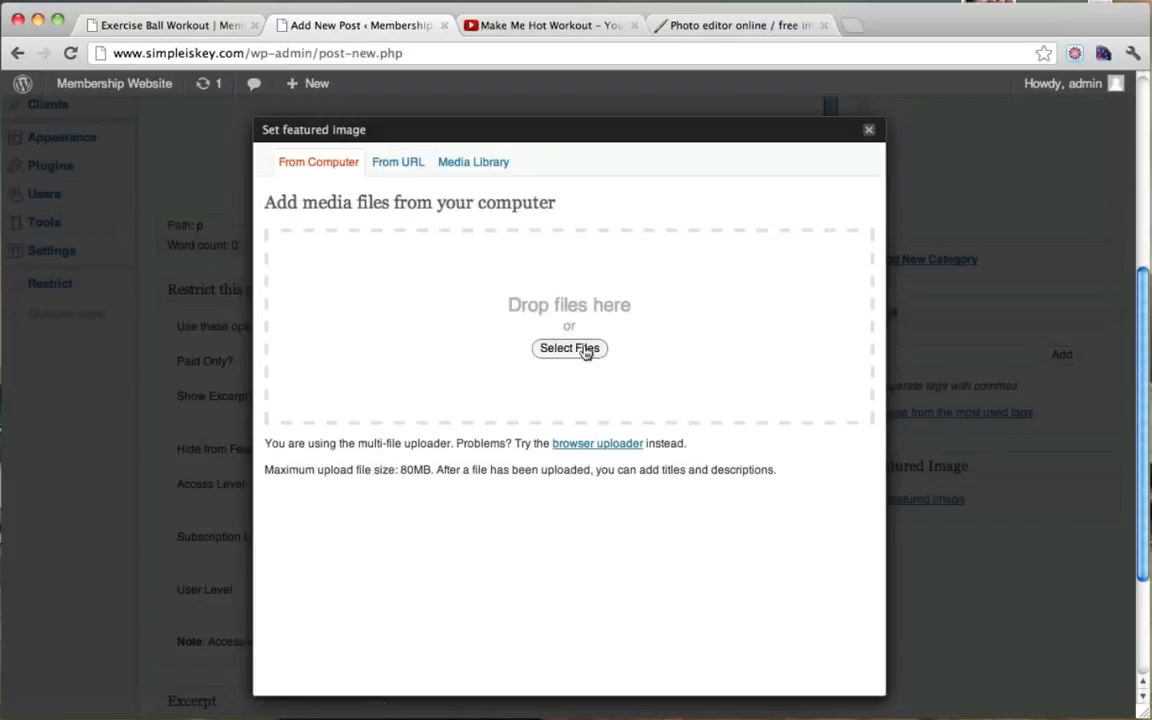
Step: Upload 3.jpg as the featured image, then publish Quick Full Body Workout
left_click(591, 353)
left_click(756, 145)
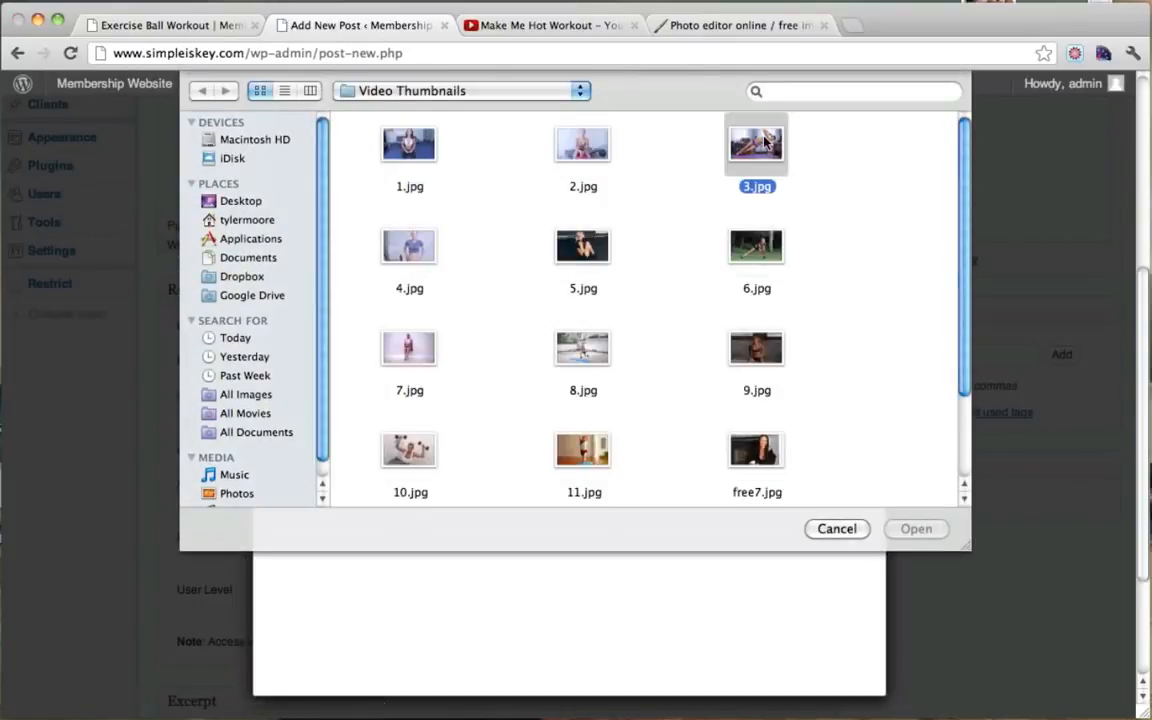
left_click(910, 528)
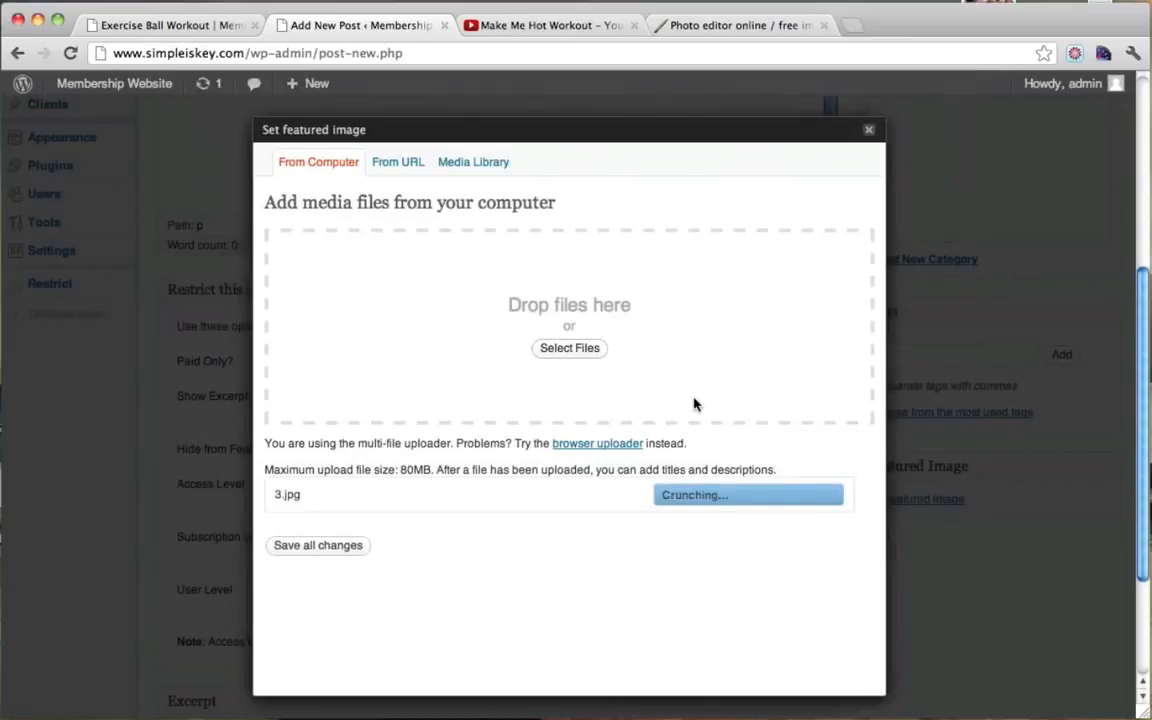
scroll(694, 403, "down", 10)
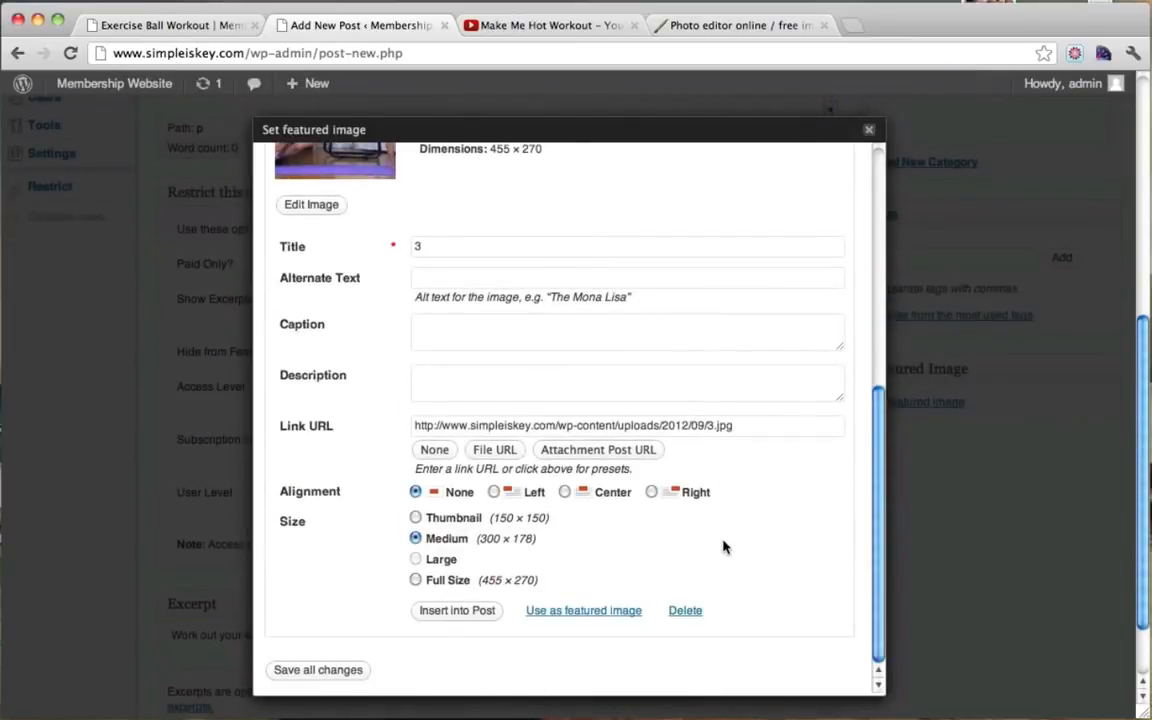
left_click(592, 614)
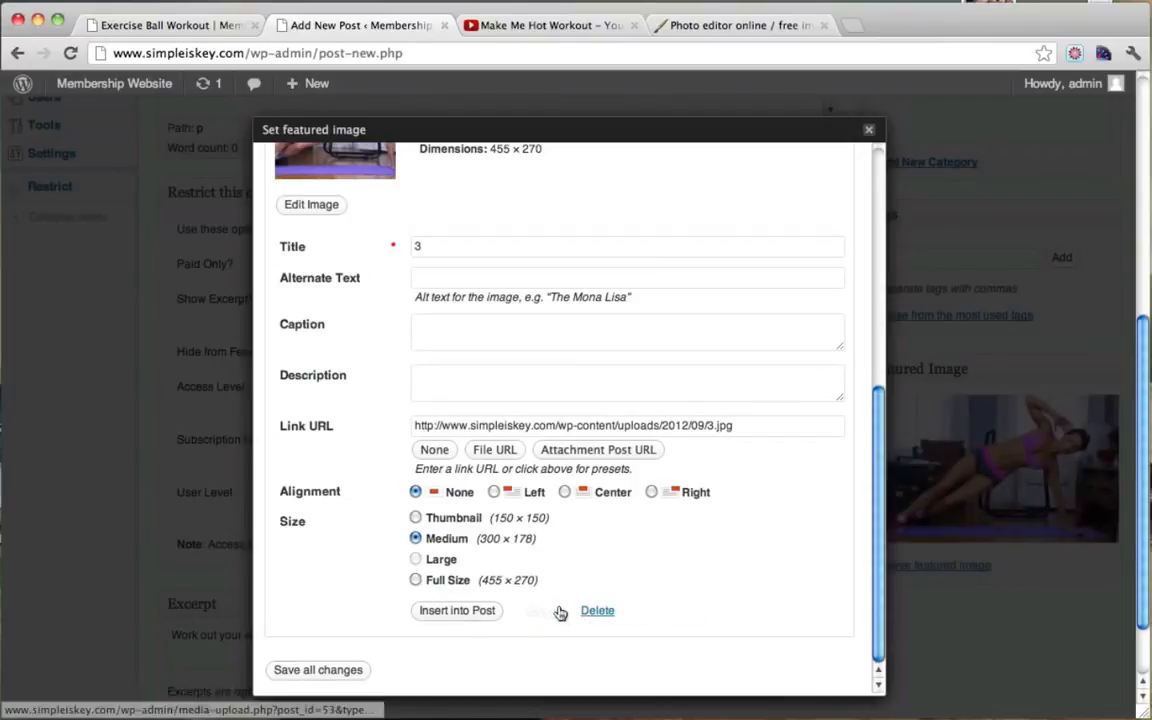
left_click(872, 135)
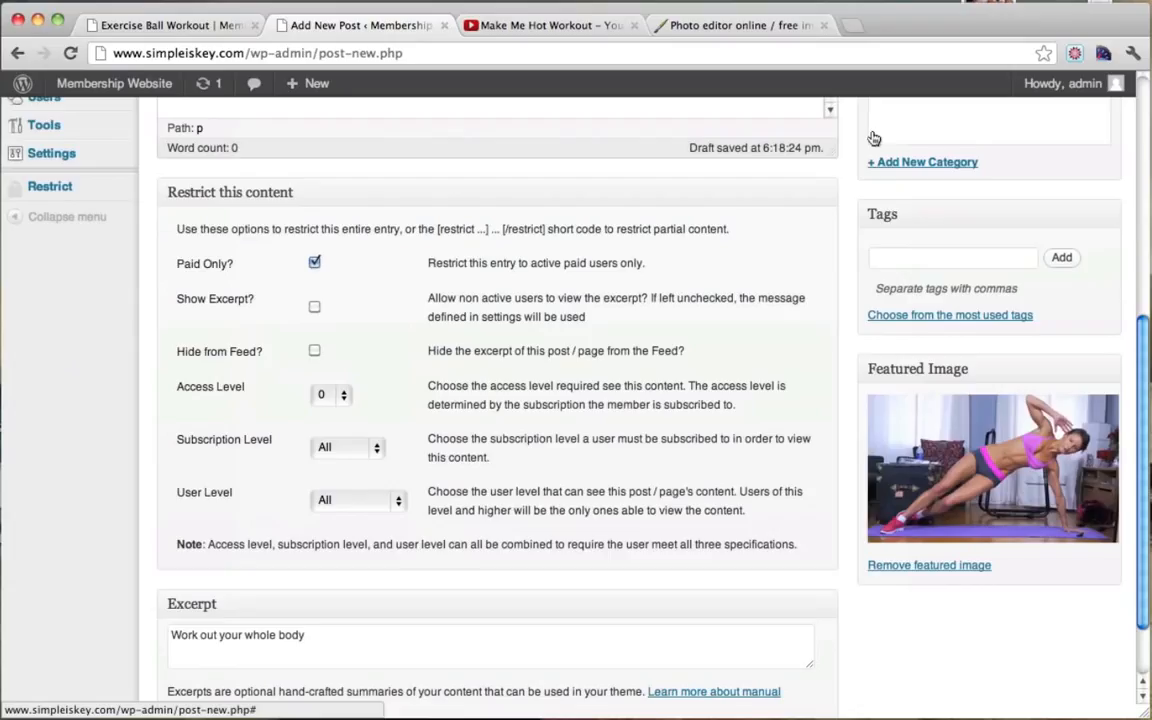
scroll(830, 360, "up", 5)
left_click(1075, 336)
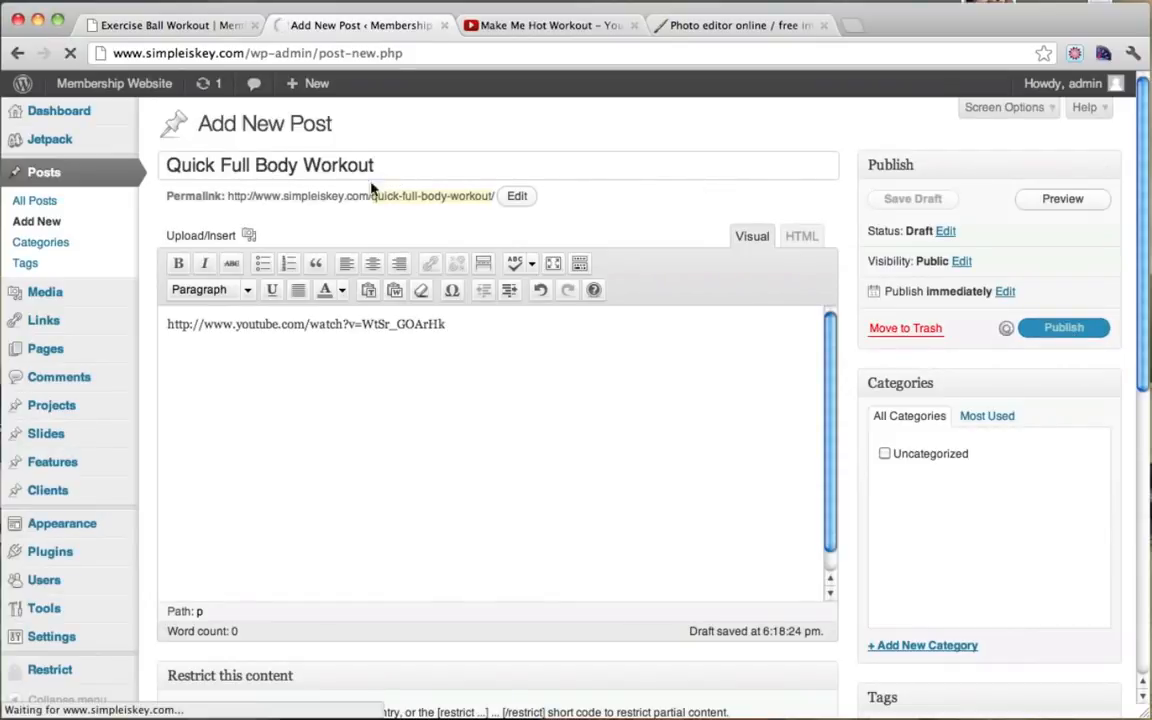
Step: Reload the live site and open Quick Full Body Workout from the Fitness Videos listing
left_click(170, 25)
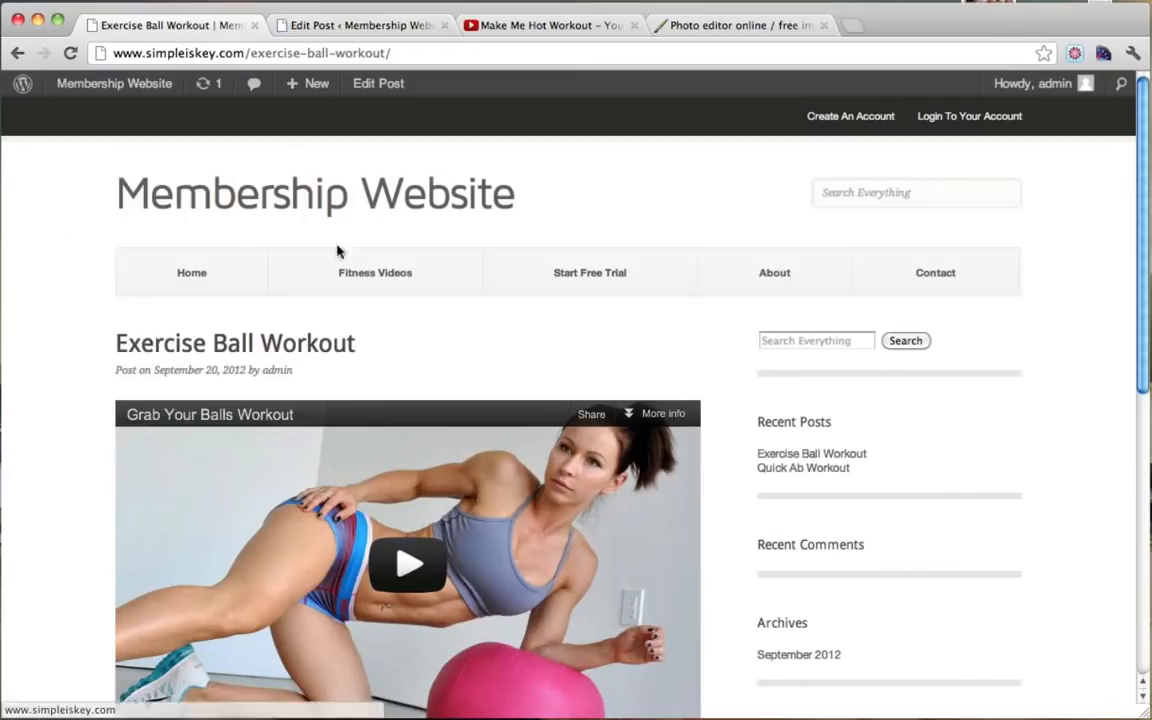
left_click(72, 56)
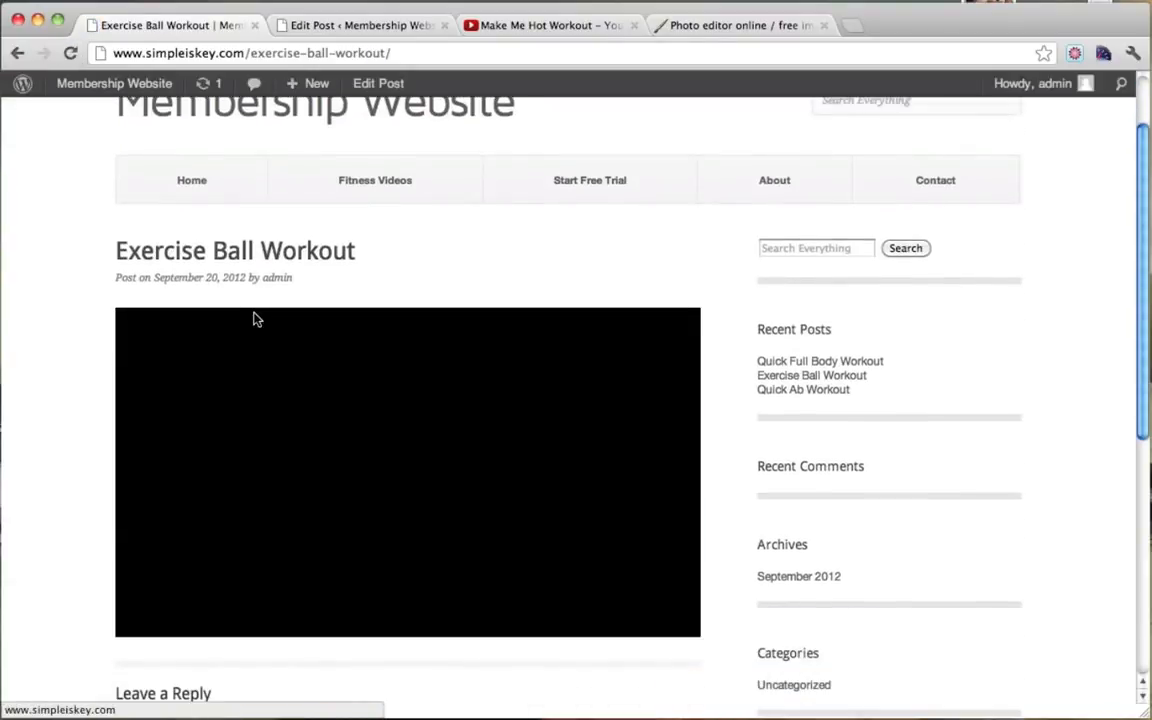
scroll(256, 320, "up", 3)
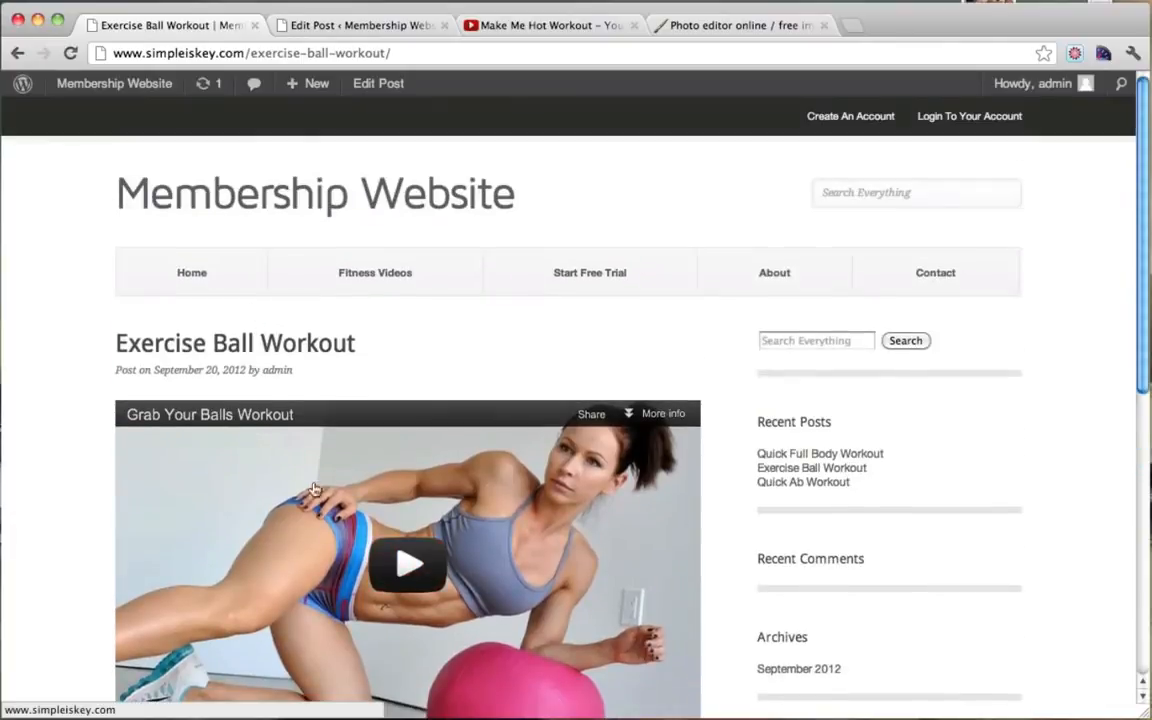
left_click(373, 275)
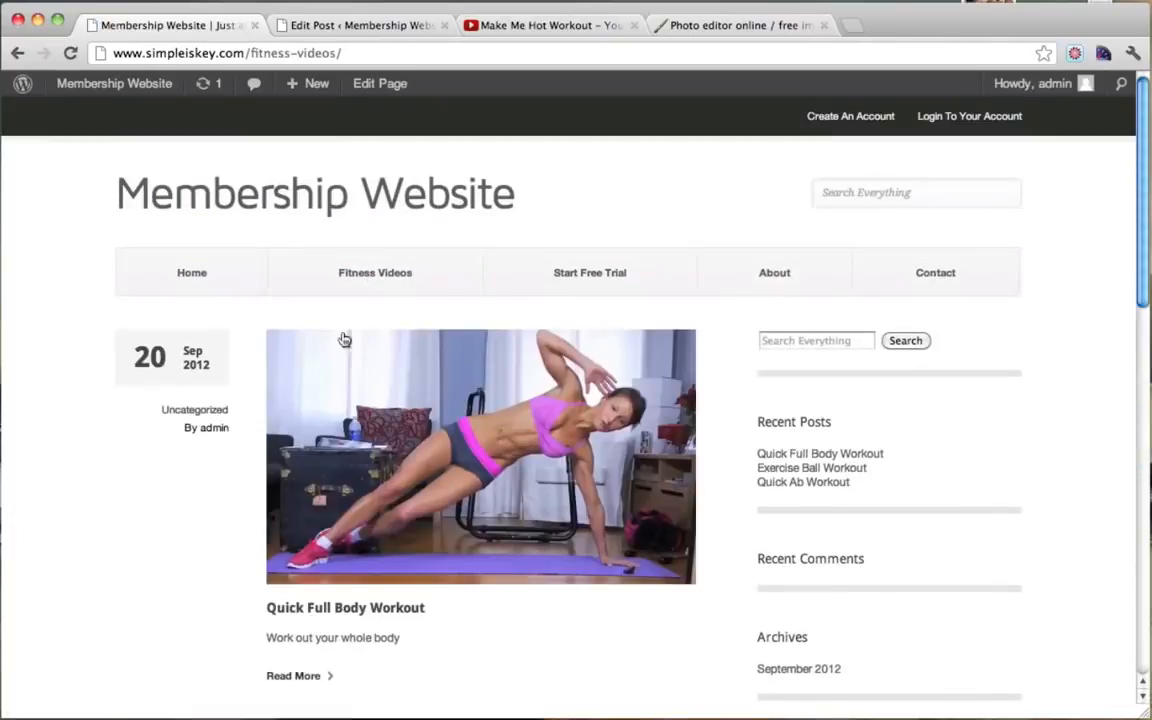
scroll(417, 337, "down", 4)
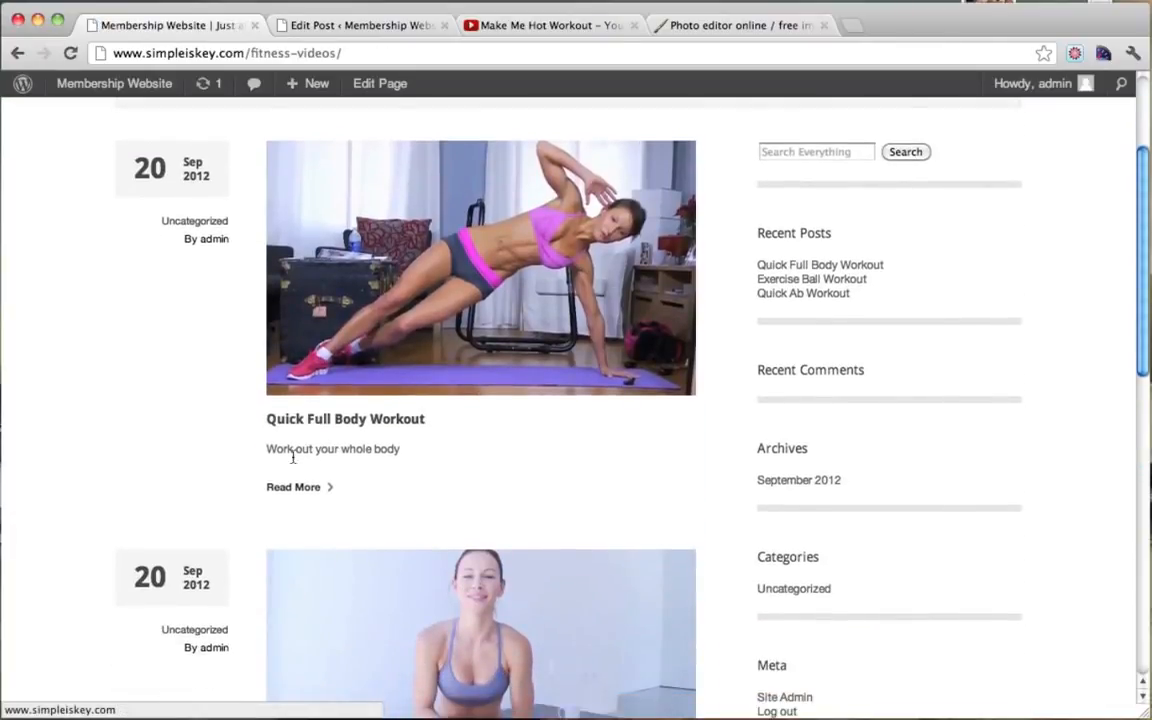
left_click_drag(288, 449, 453, 445)
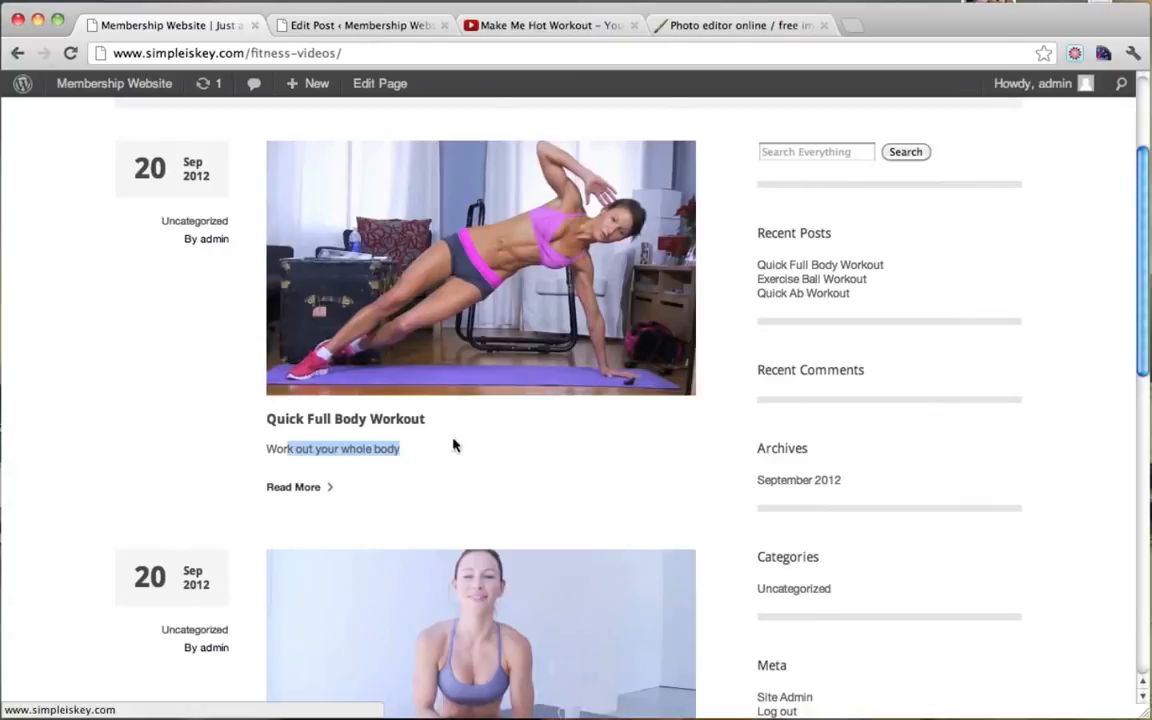
left_click(296, 487)
scroll(582, 366, "down", 1)
scroll(582, 366, "down", 1)
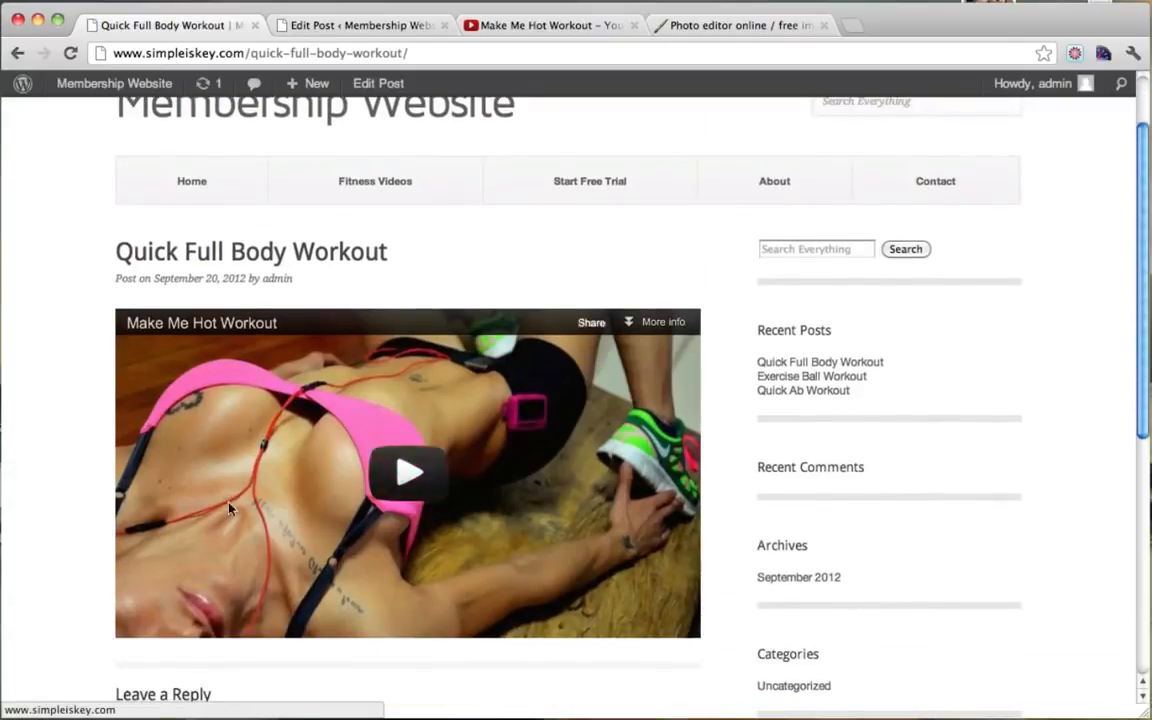
scroll(231, 604, "up", 1)
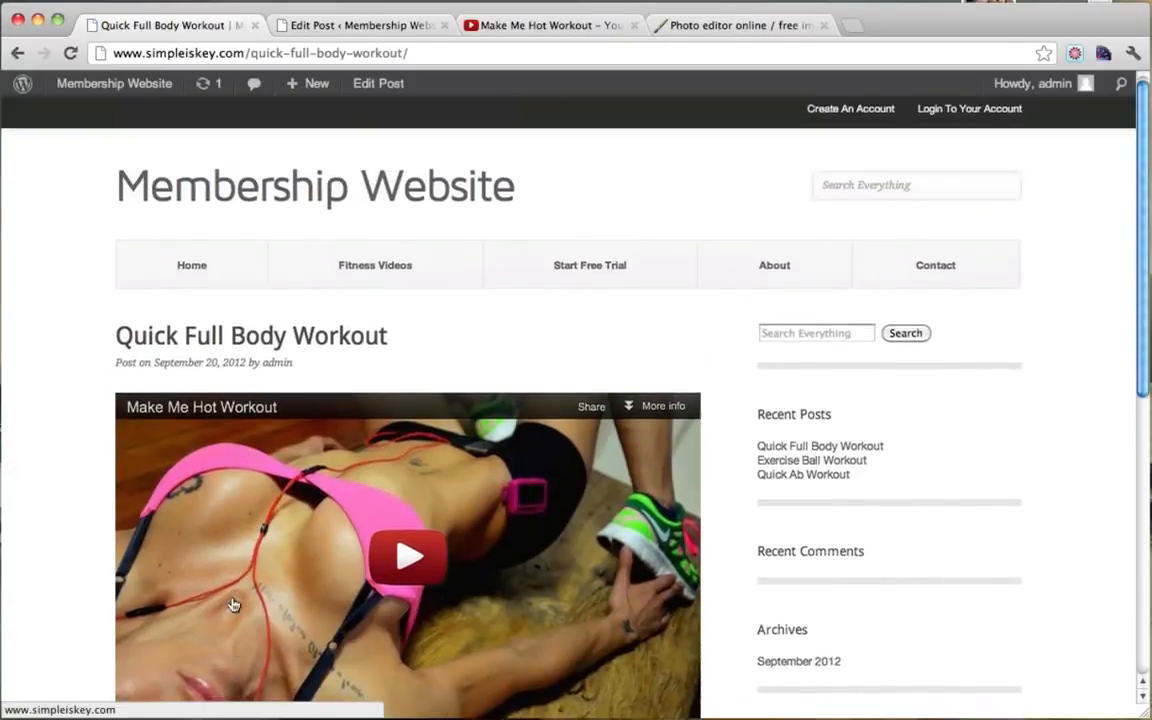
scroll(231, 604, "down", 3)
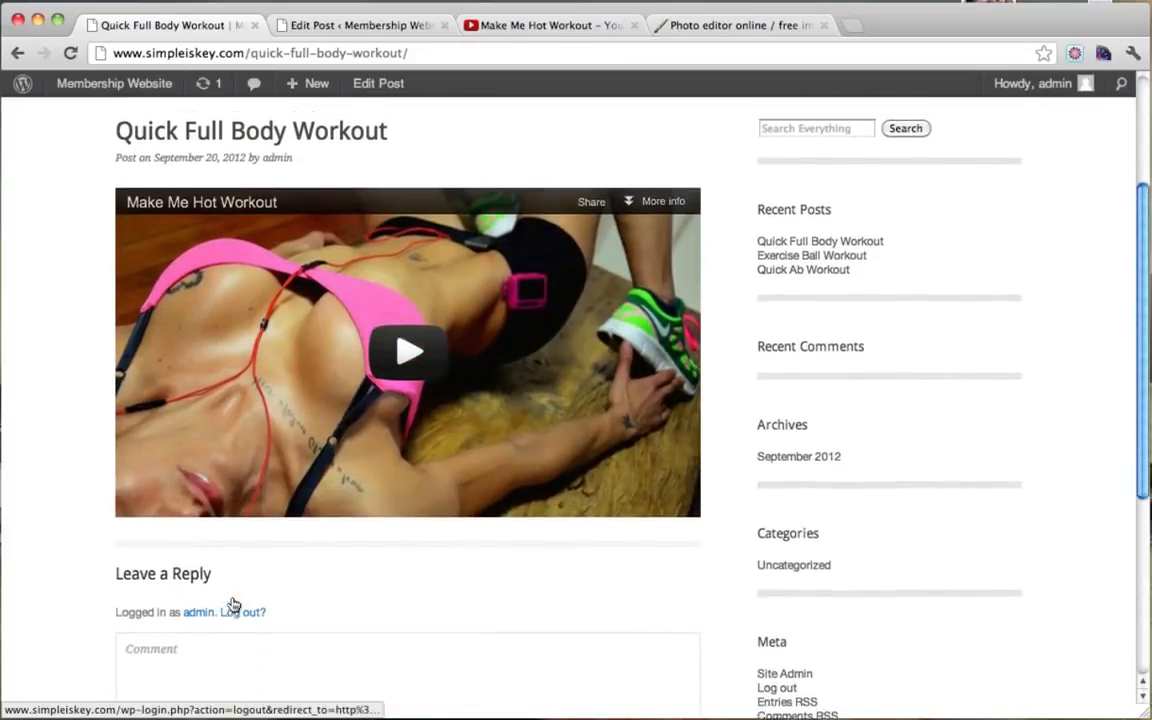
scroll(231, 604, "up", 3)
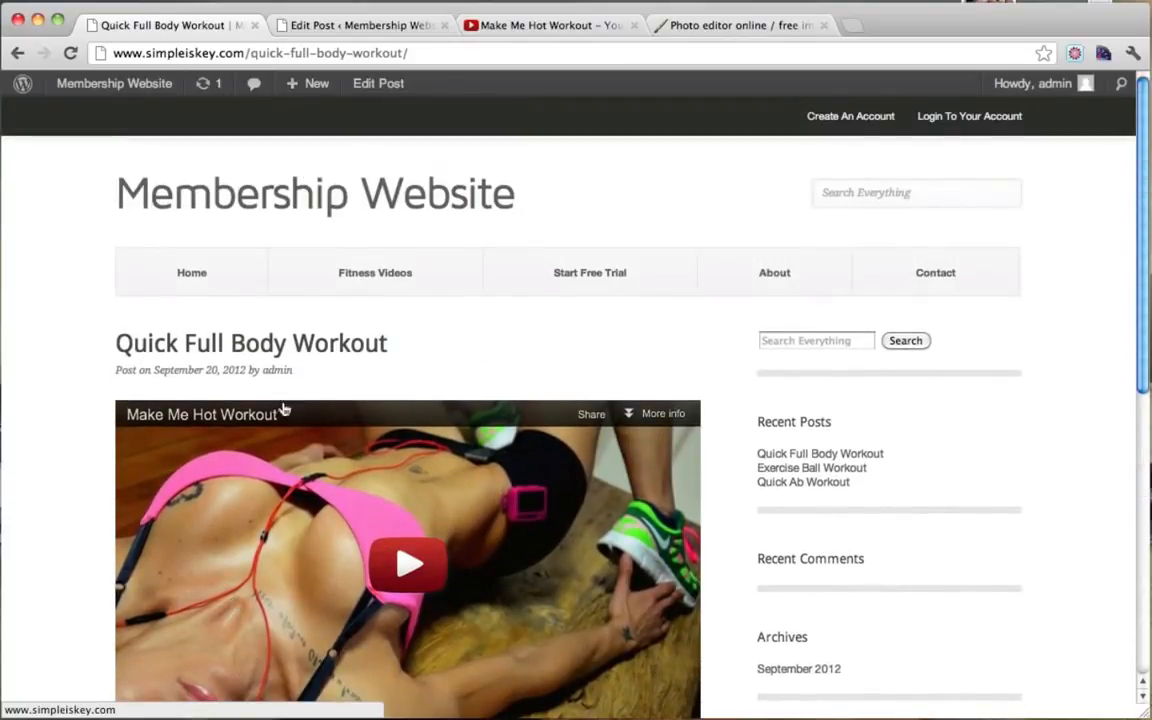
left_click(0, 425)
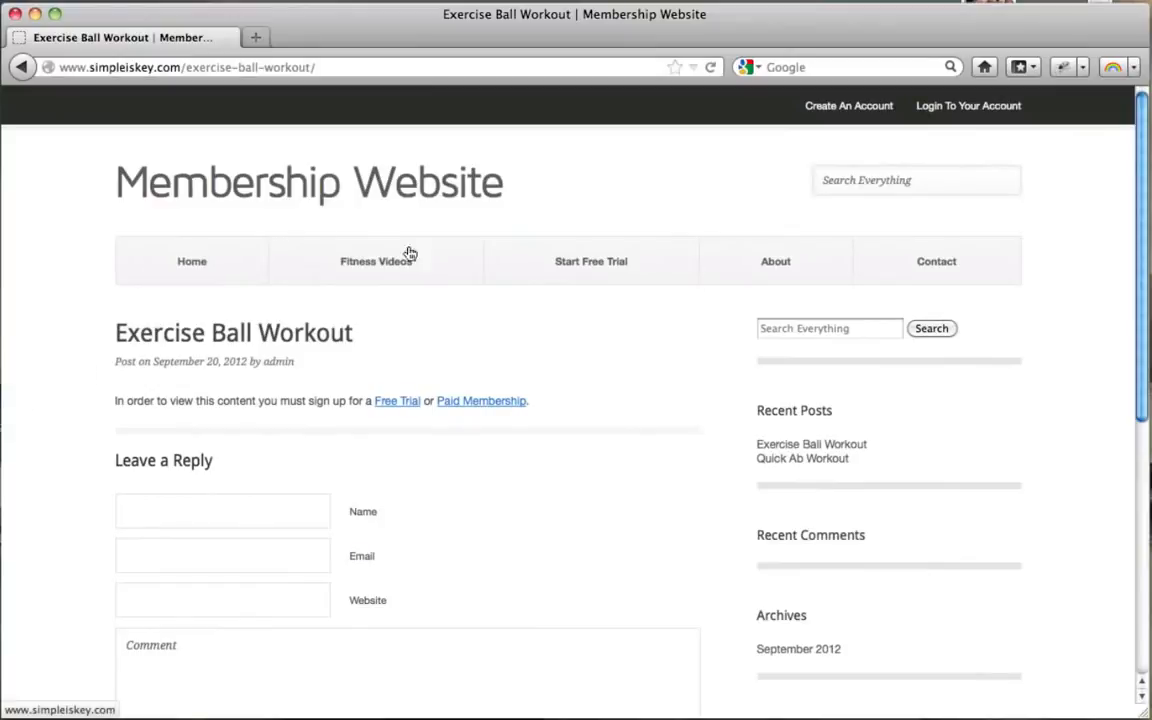
left_click(368, 278)
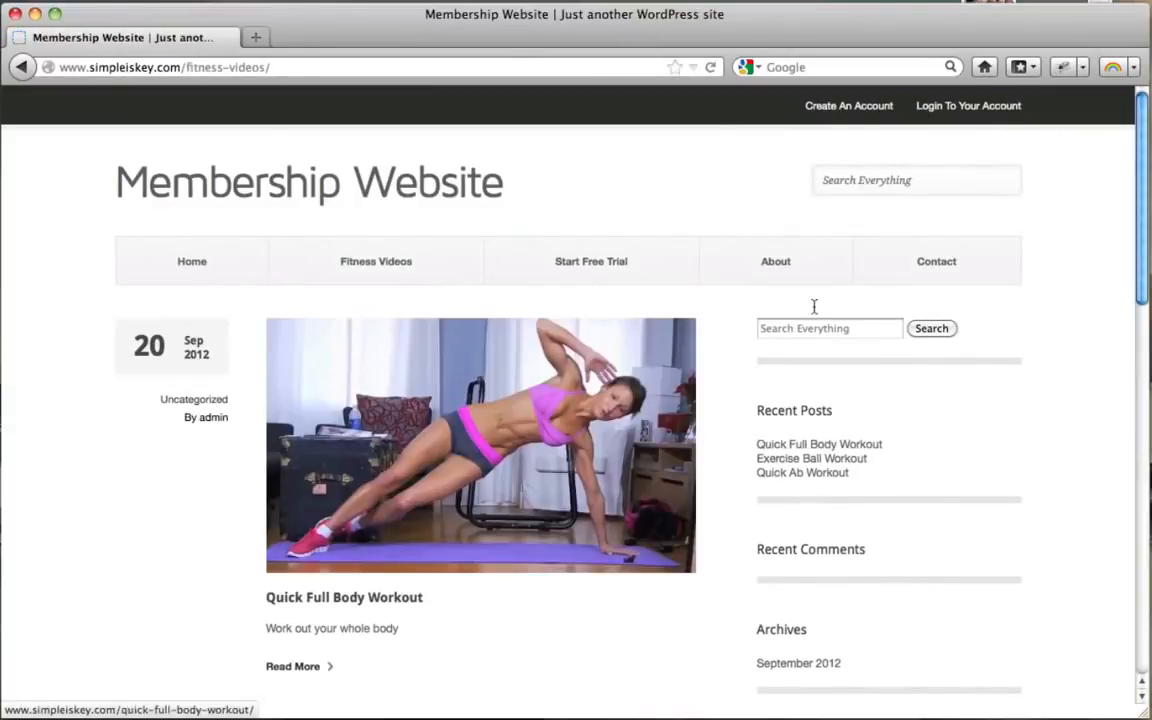
scroll(467, 317, "down", 2)
left_click(467, 317)
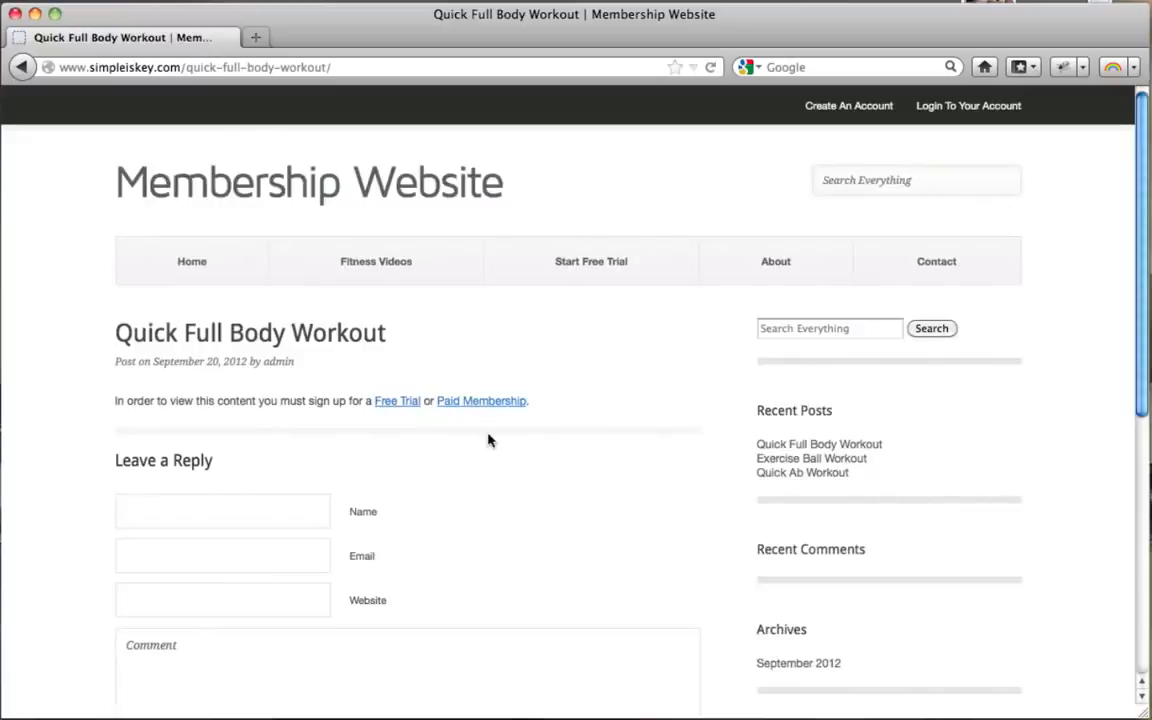
left_click(360, 268)
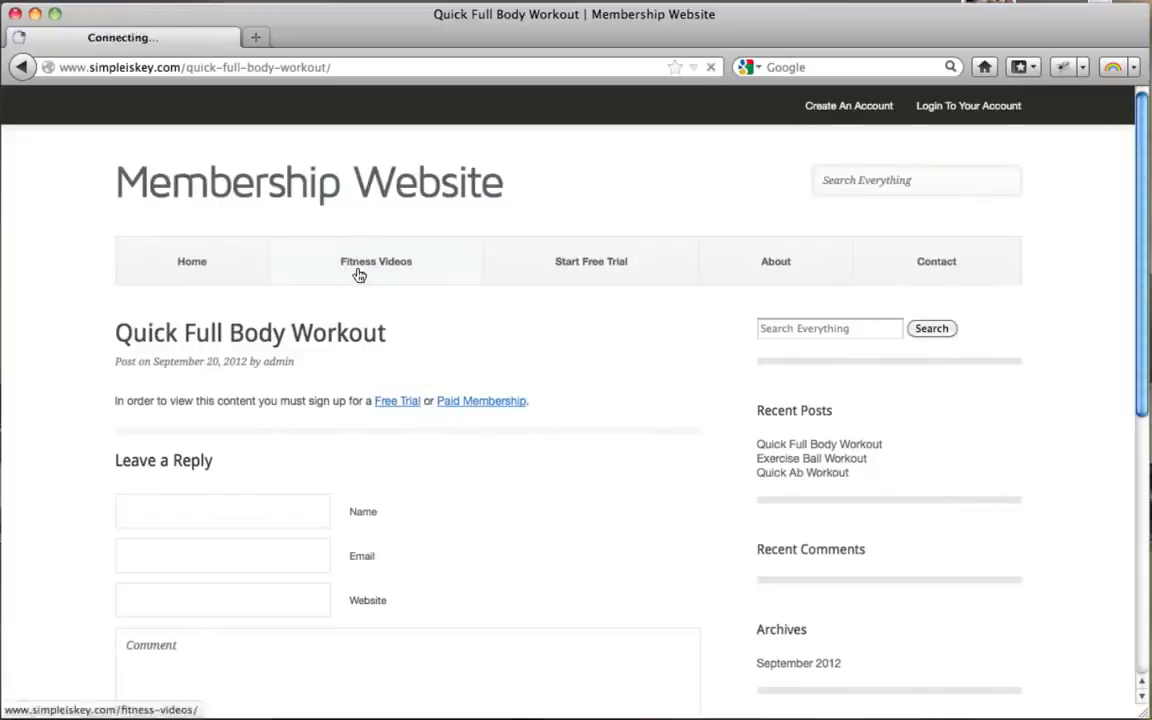
scroll(849, 342, "down", 6)
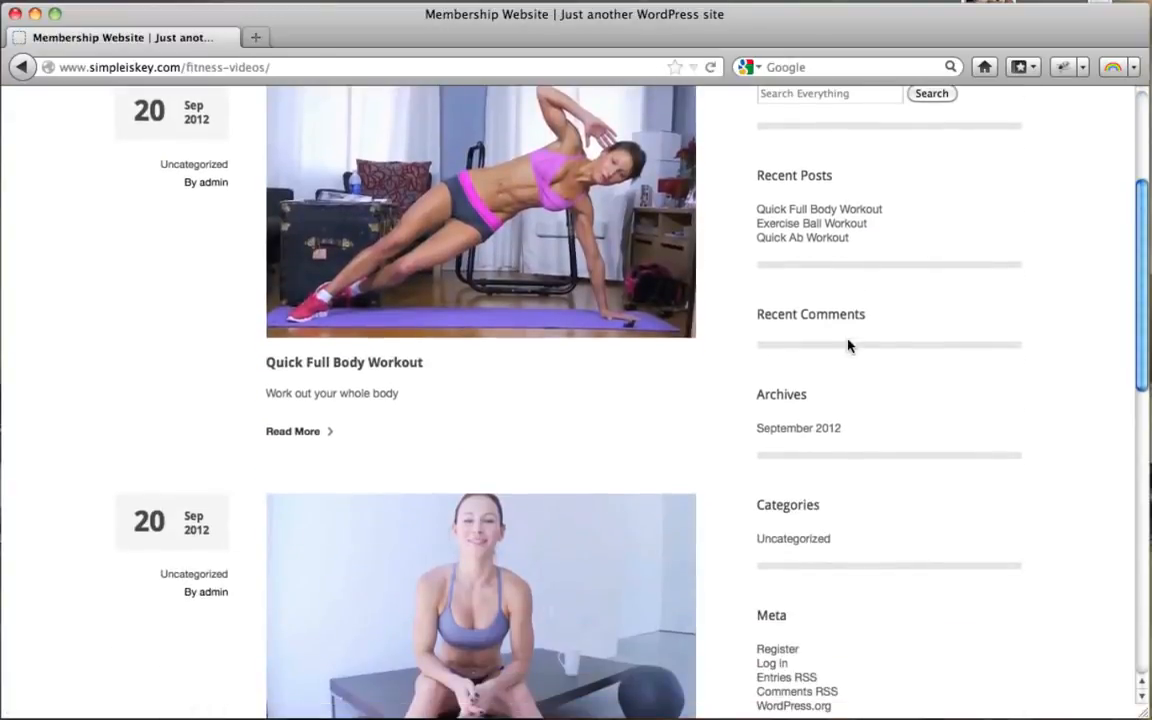
scroll(849, 346, "up", 6)
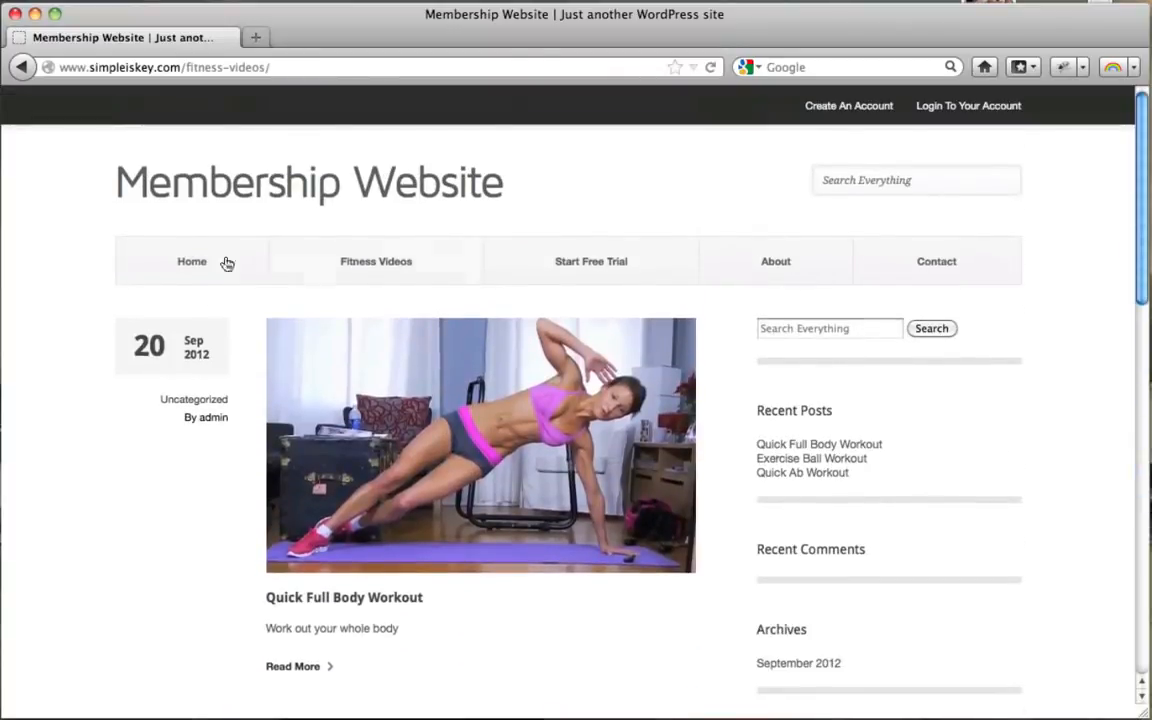
left_click(192, 258)
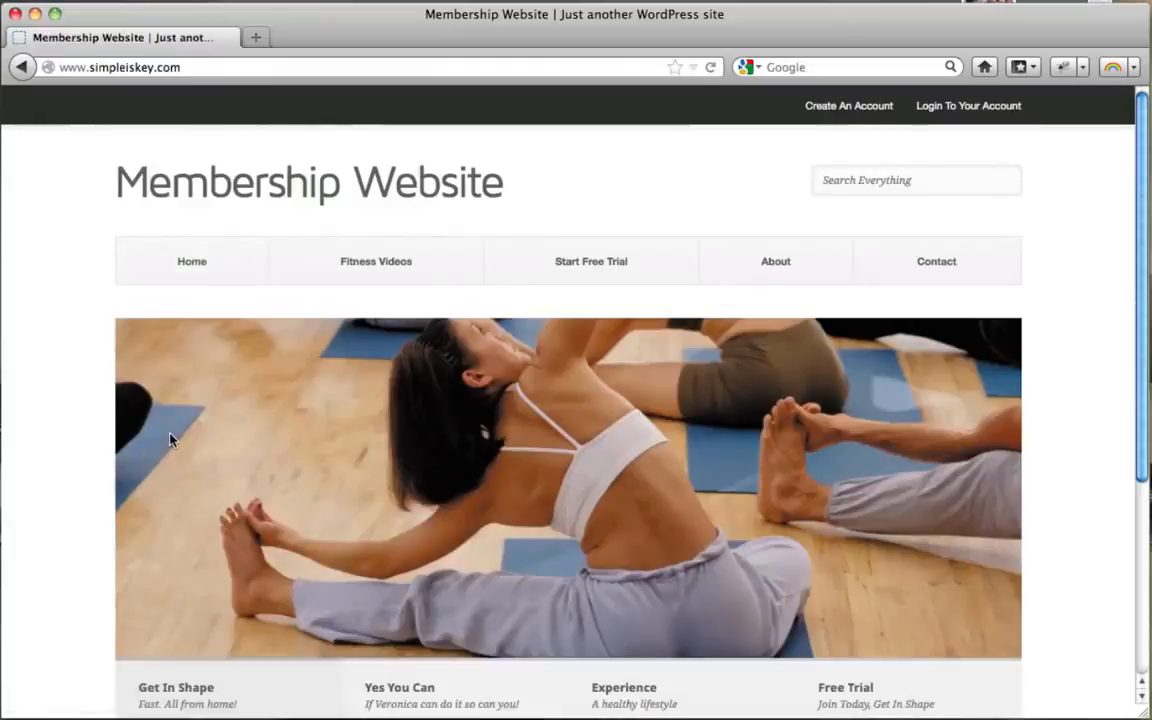
scroll(170, 440, "down", 5)
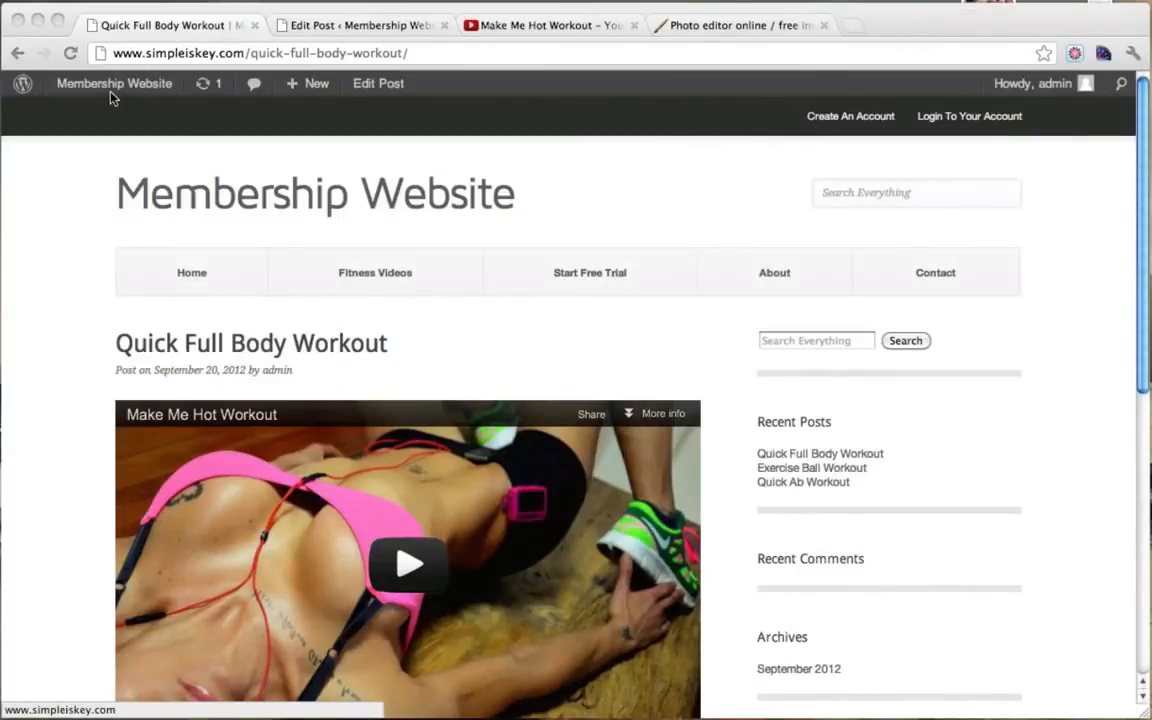
Step: Close the leftover post editor and YouTube tabs, keeping the site home page open
left_click(212, 207)
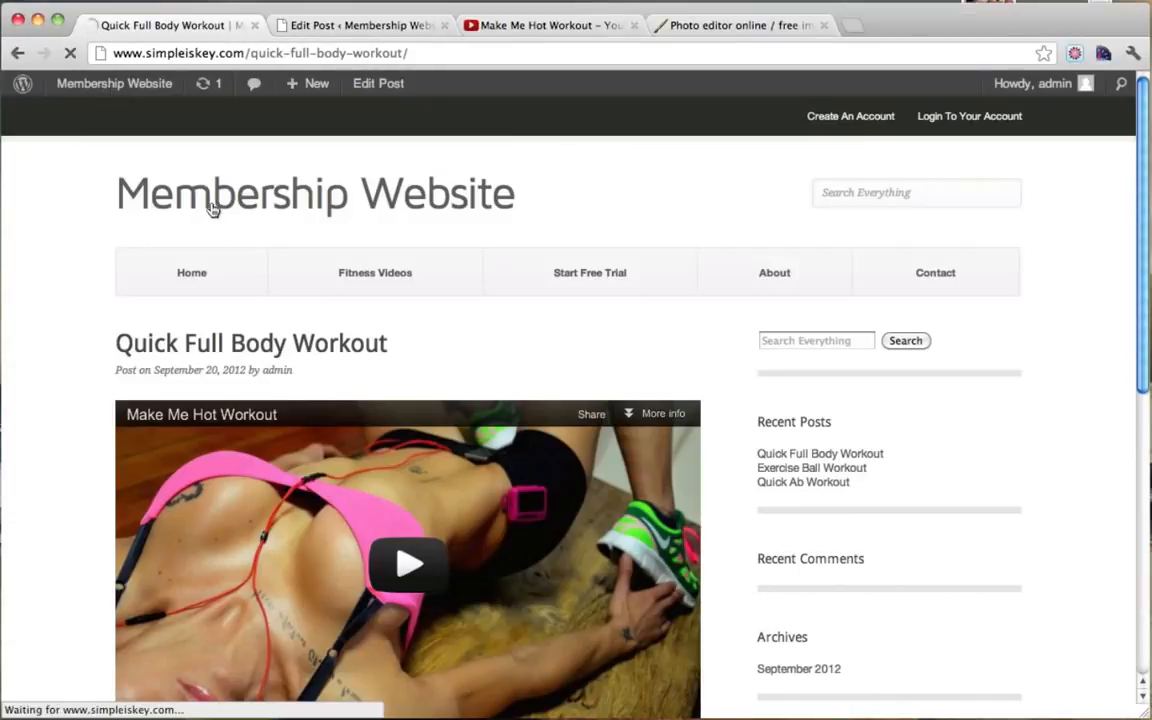
scroll(472, 226, "down", 5)
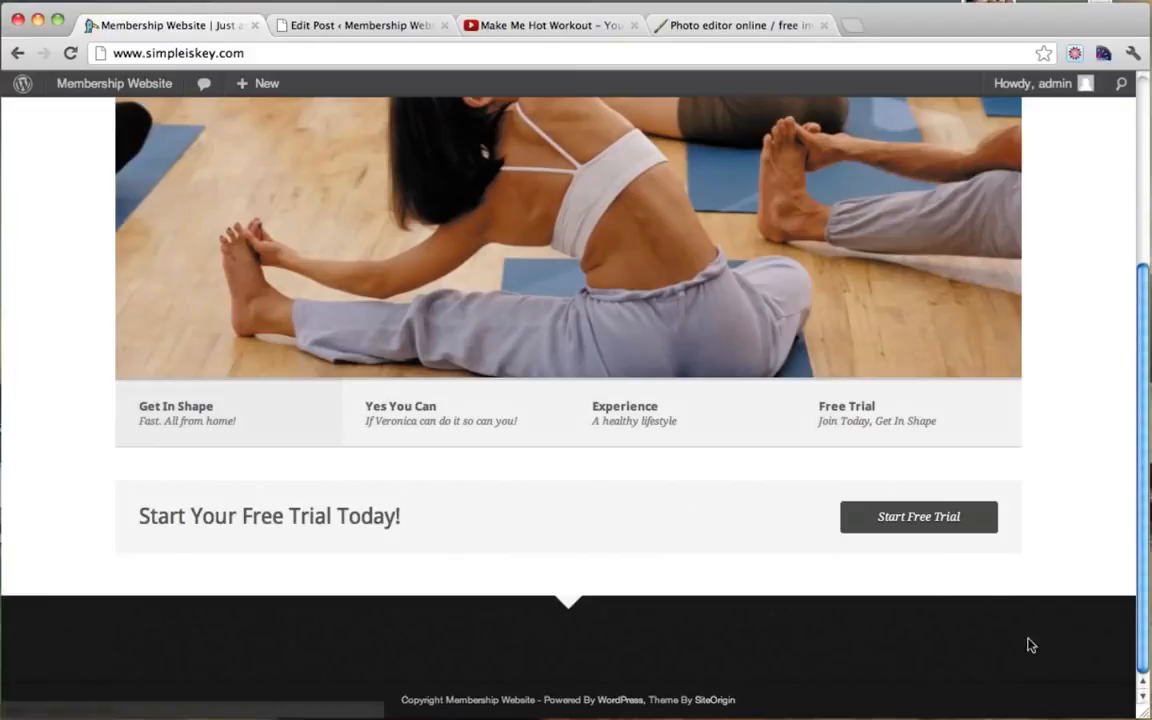
left_click(392, 28)
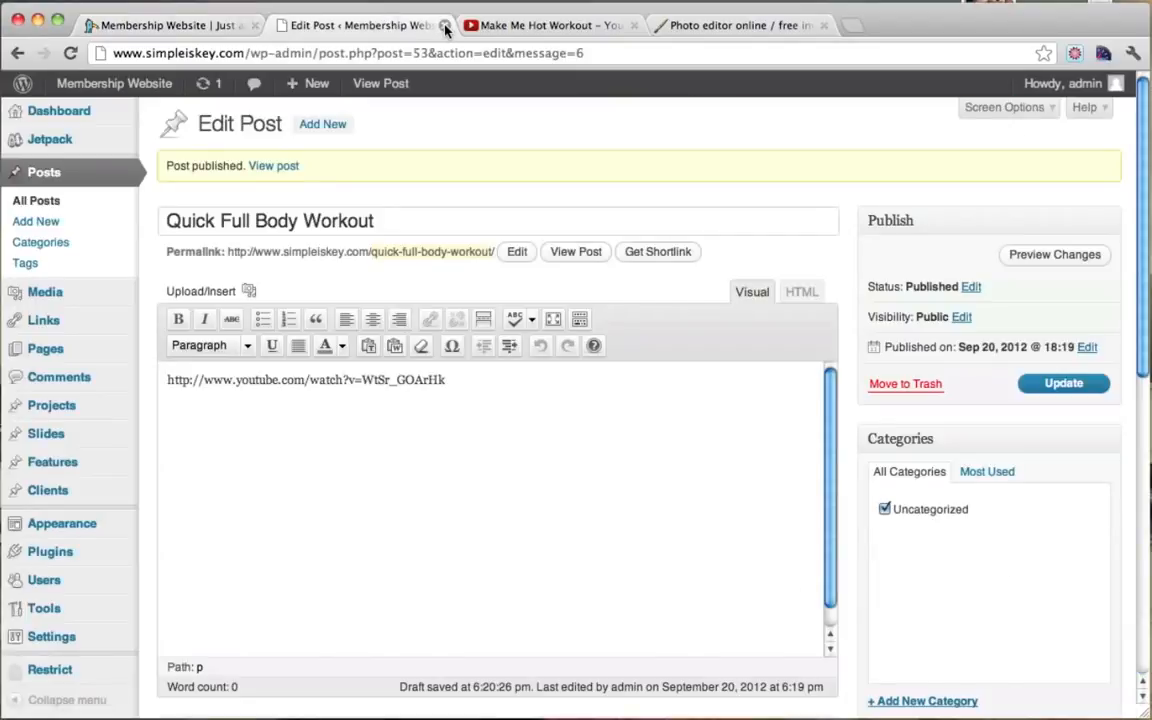
left_click(446, 25)
left_click(446, 25)
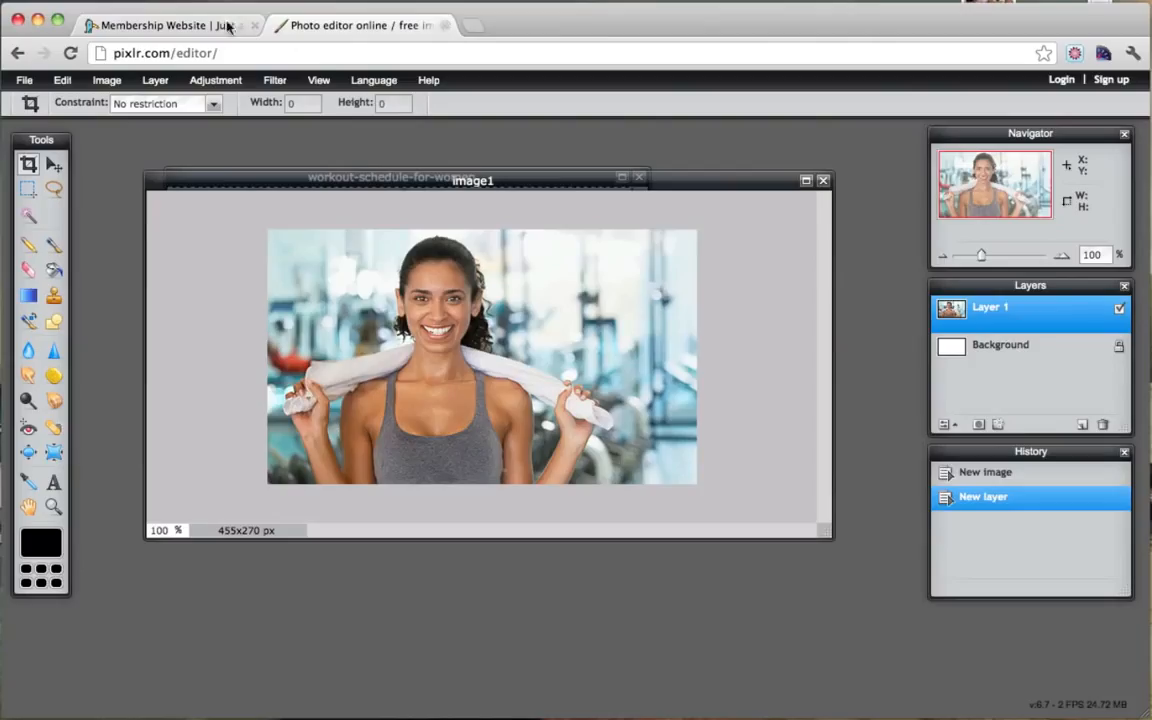
left_click(170, 27)
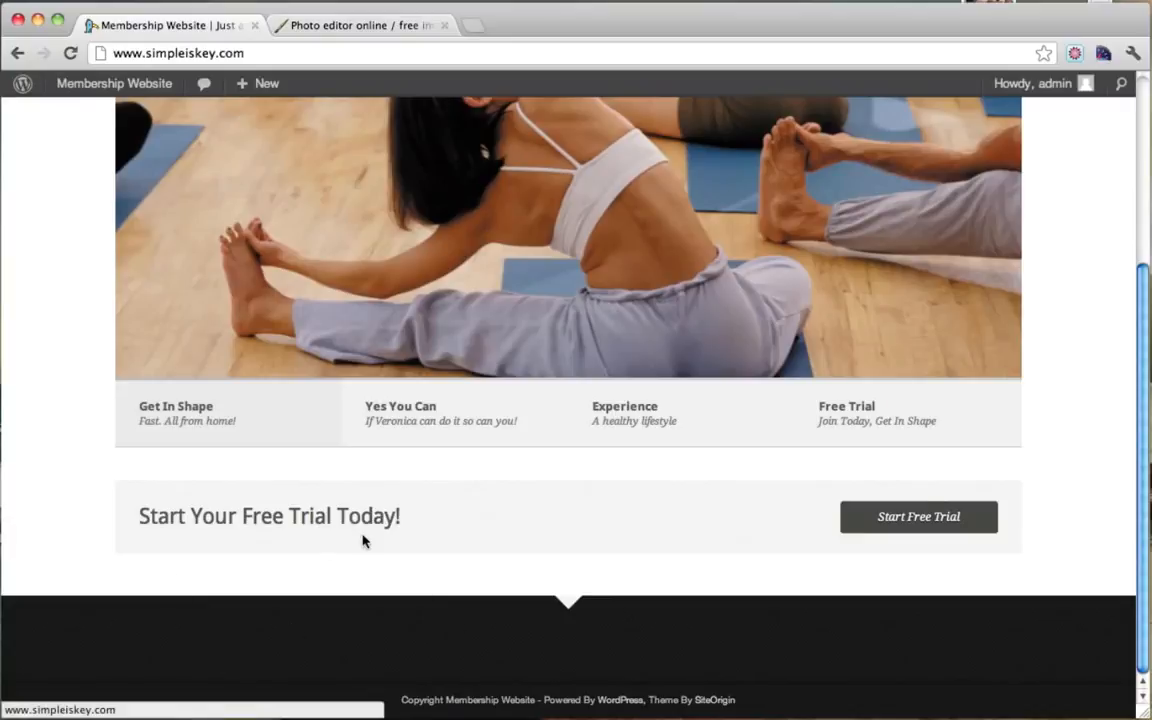
Step: Go to the WordPress admin Dashboard from the admin bar site menu
scroll(363, 541, "up", 10)
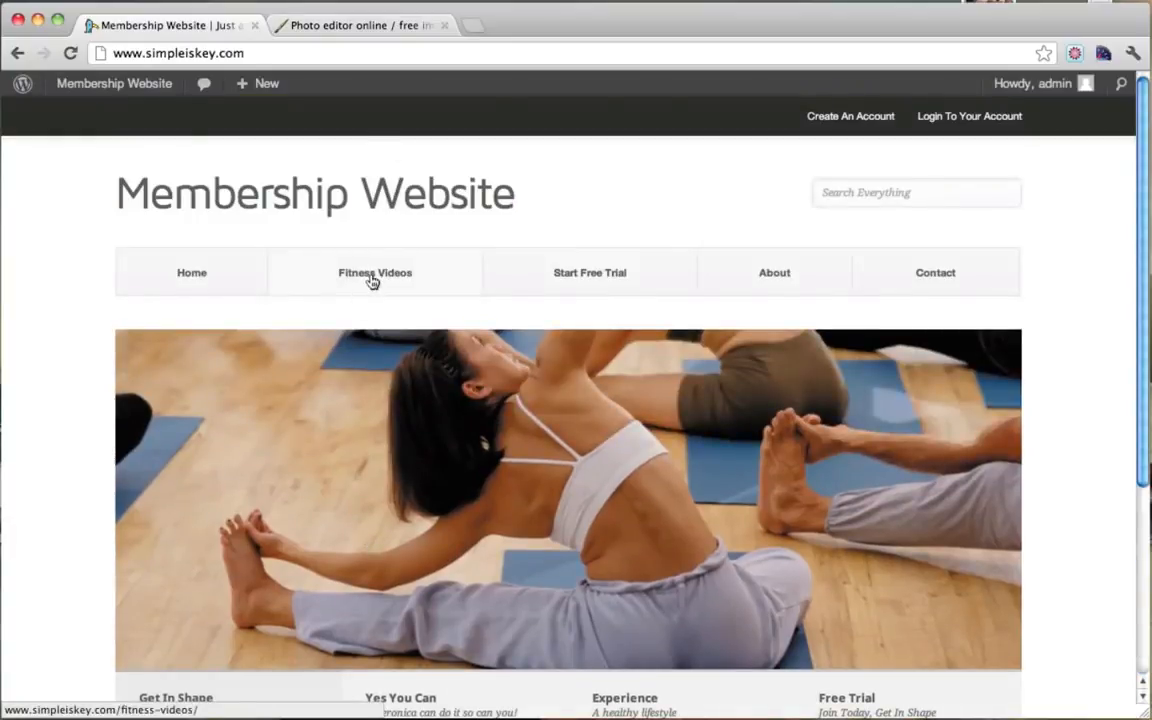
mouse_move(105, 84)
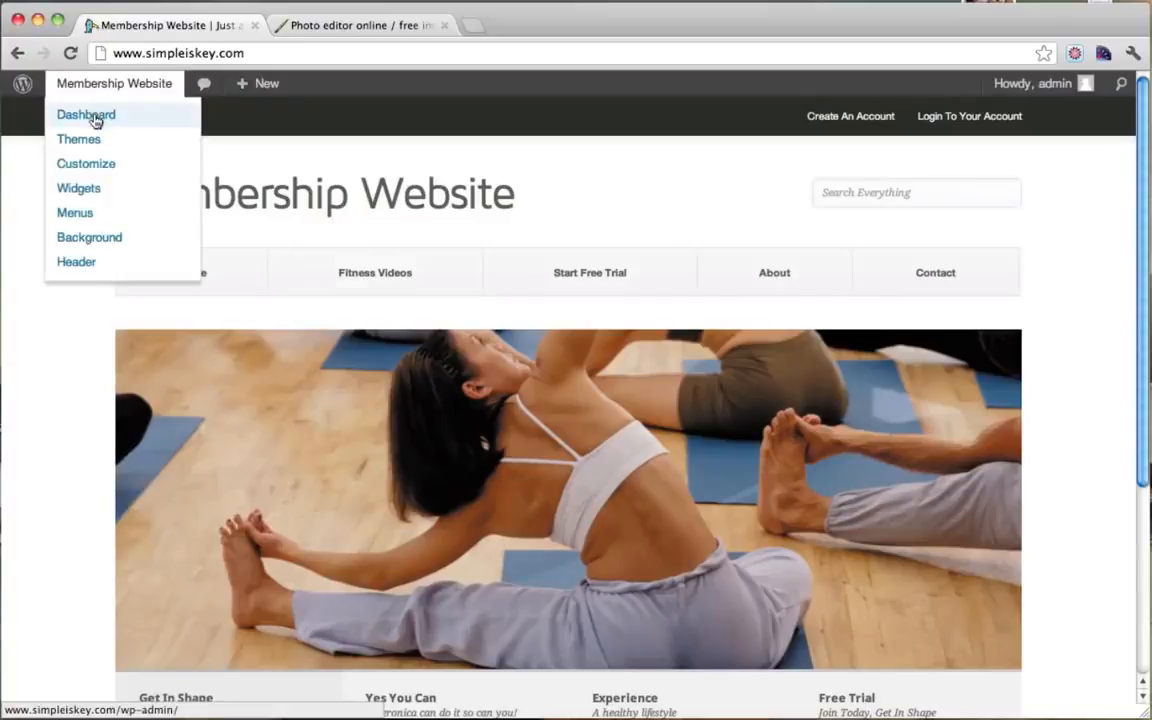
left_click(88, 115)
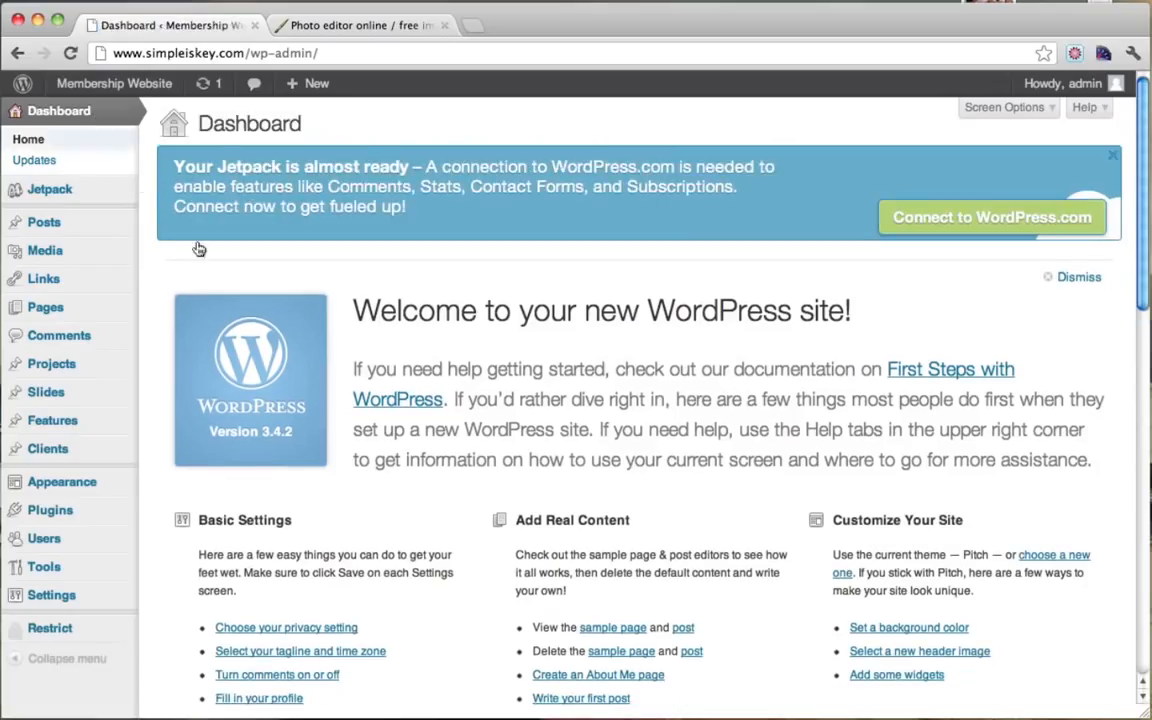
scroll(263, 412, "down", 2)
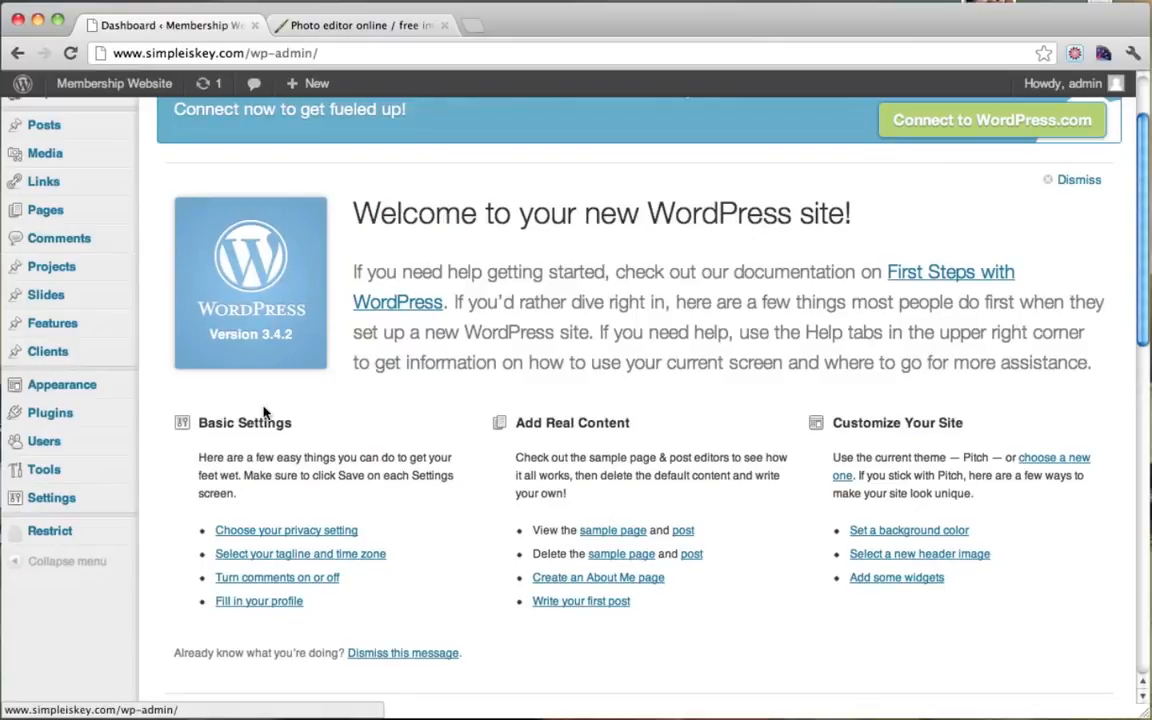
scroll(263, 412, "up", 1)
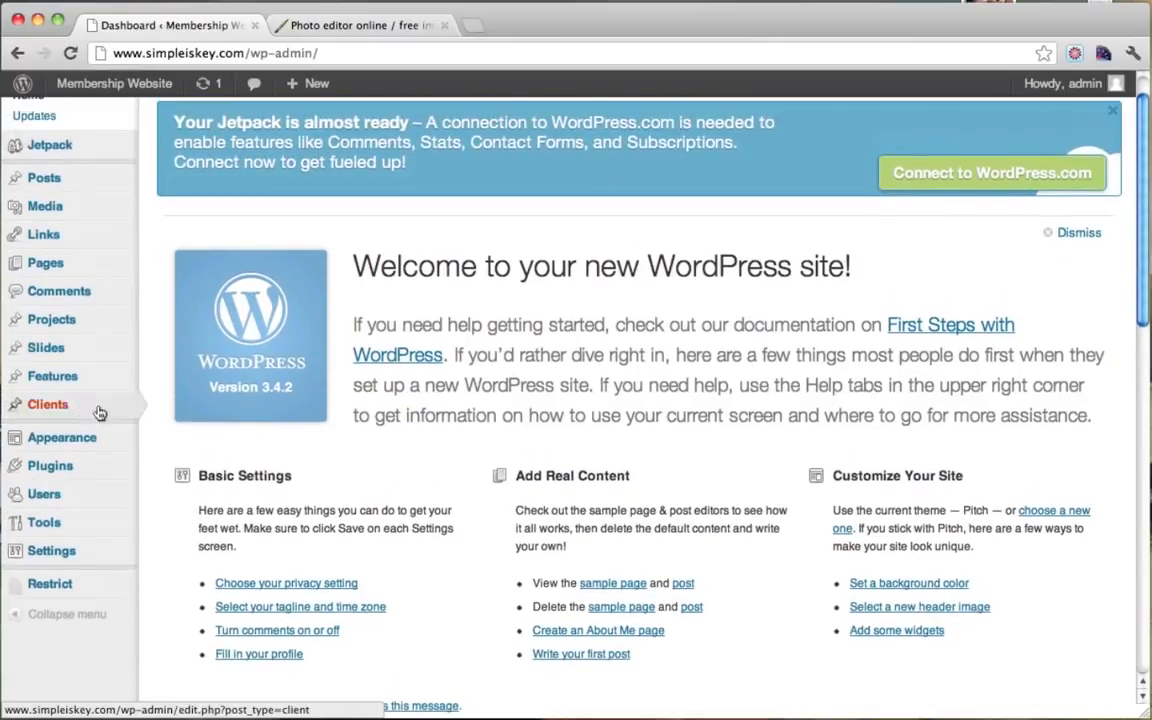
mouse_move(60, 408)
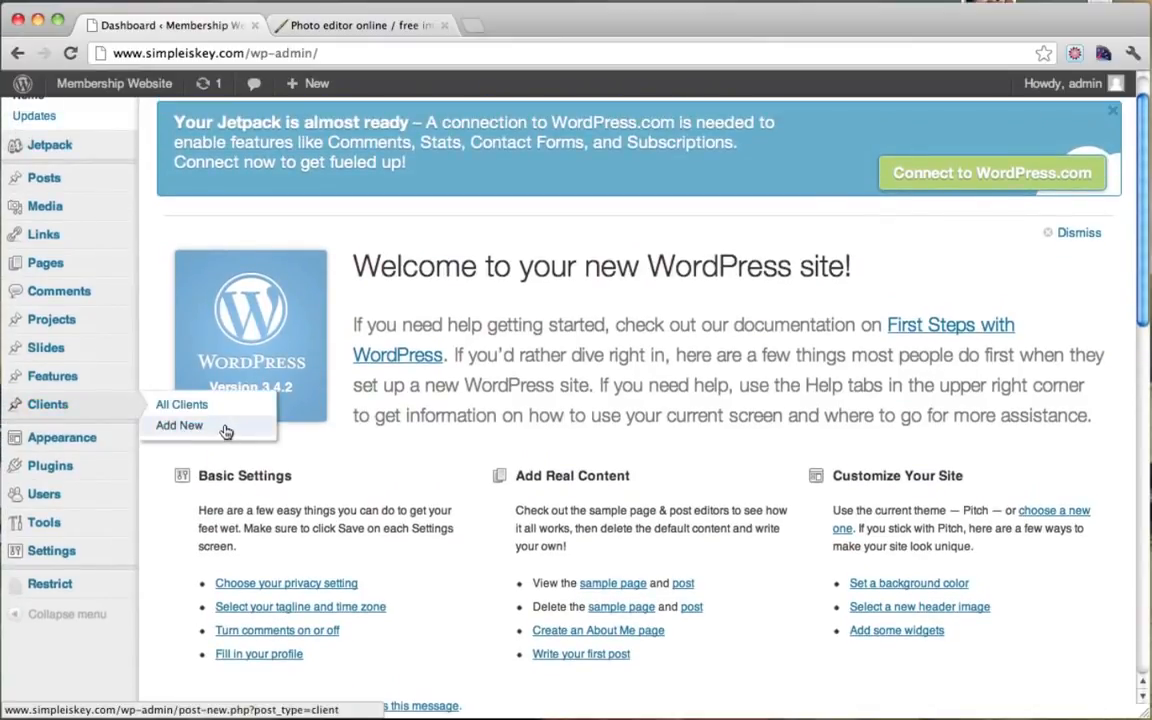
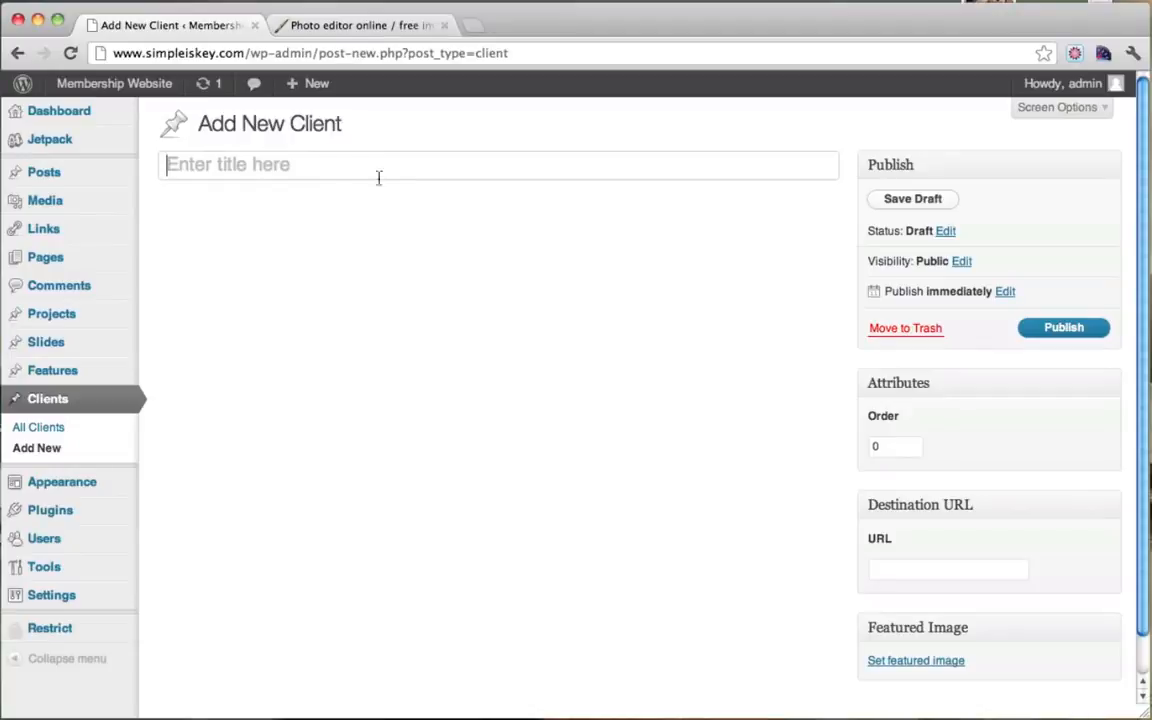
Step: Title the new client 'Image 1' and open the public site in a new tab
left_click(321, 181)
type("Image 1")
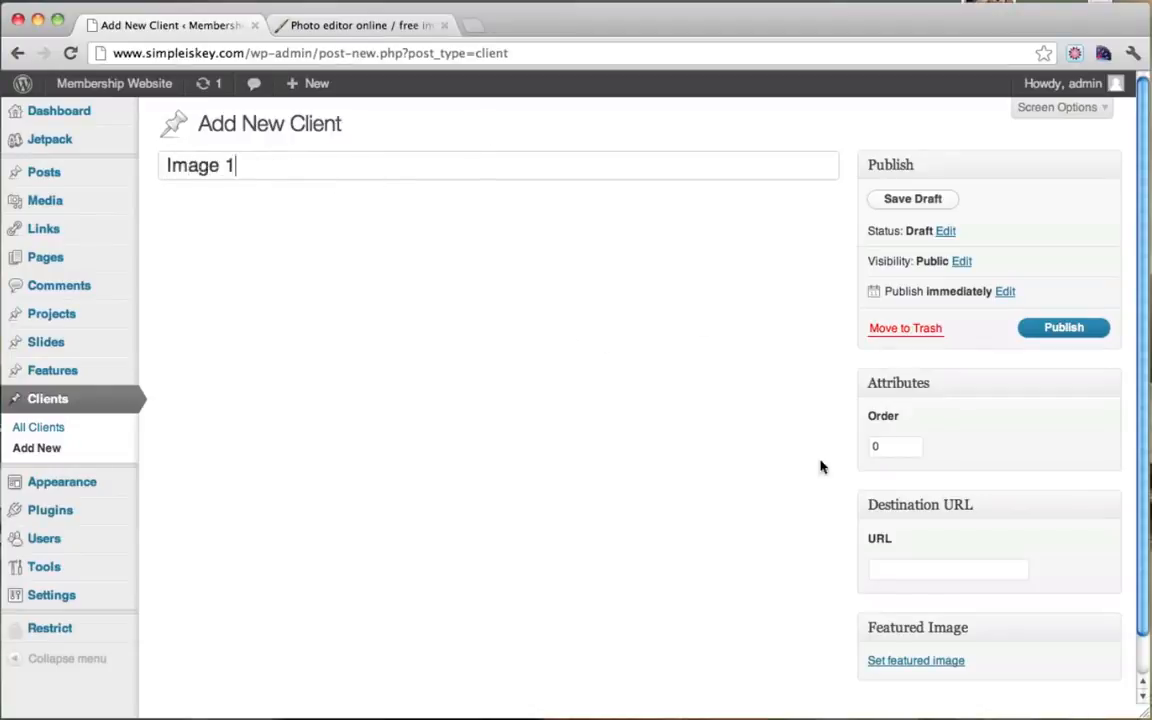
left_click(908, 572)
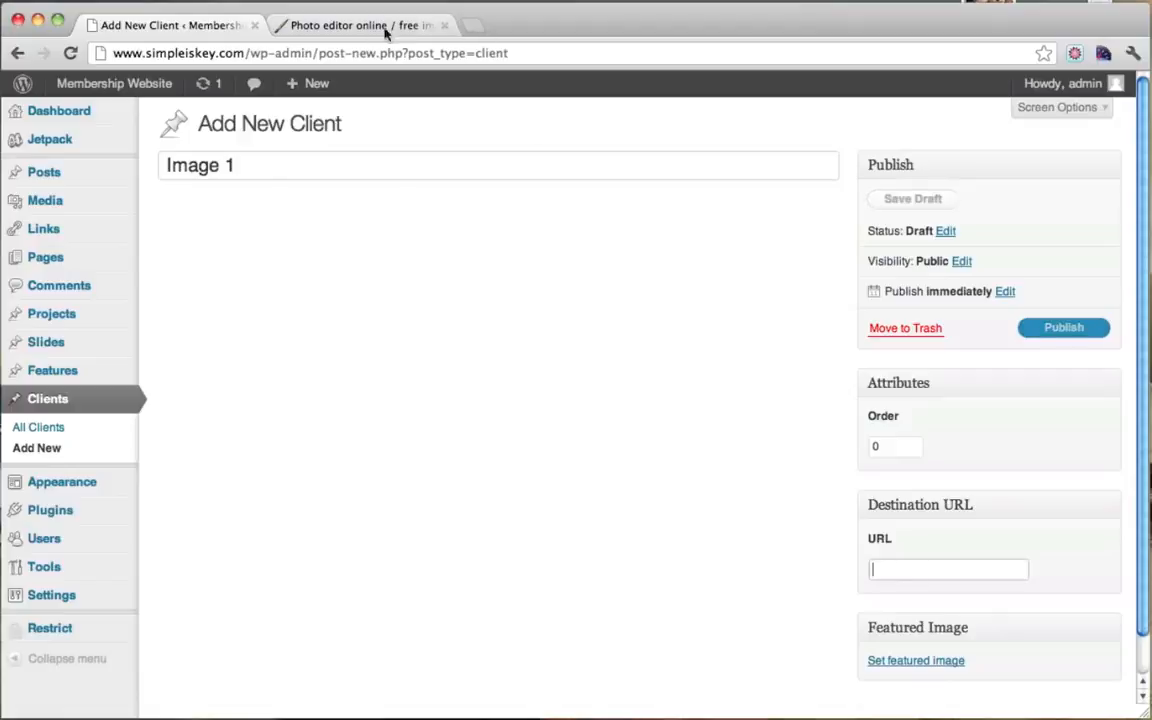
mouse_move(146, 86)
left_click(111, 113, "super")
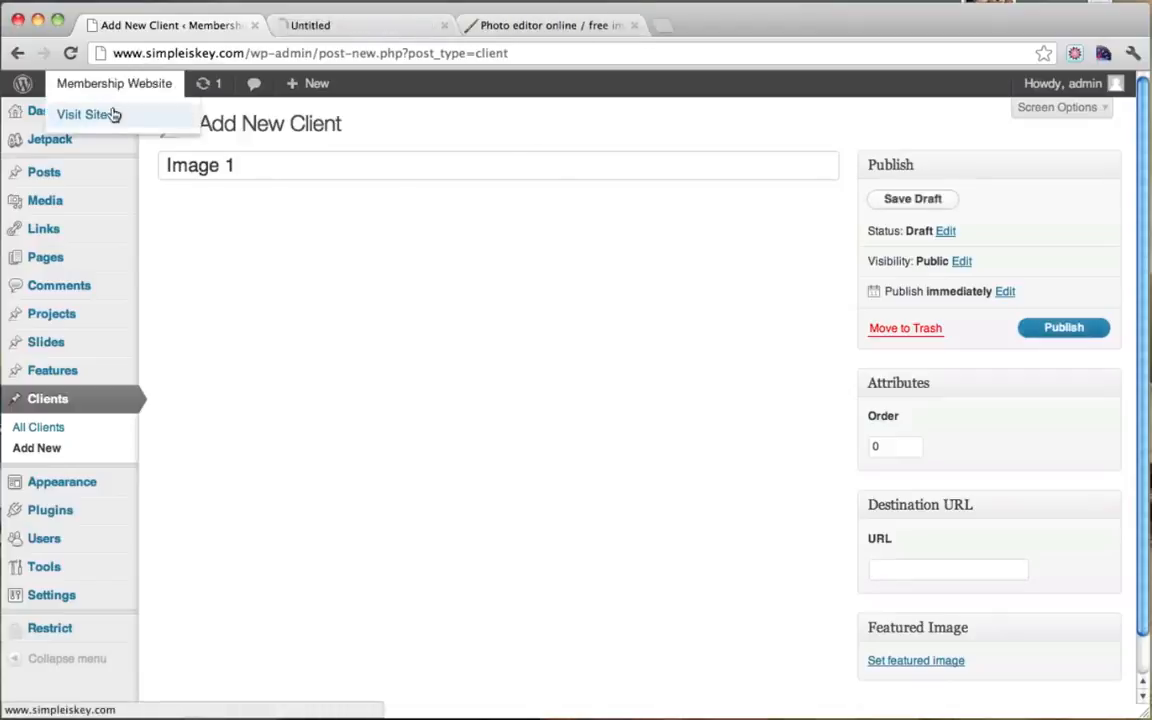
Step: Copy the Quick Full Body Workout post's URL from the Fitness Videos page
left_click(370, 27)
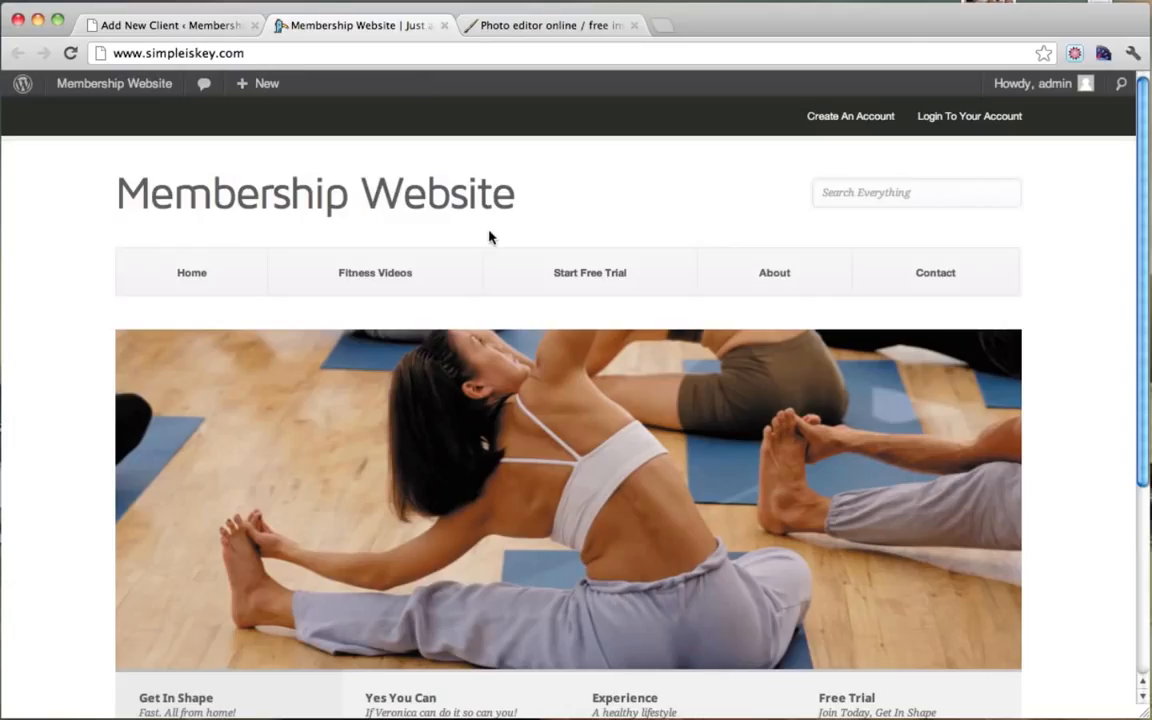
left_click(381, 276)
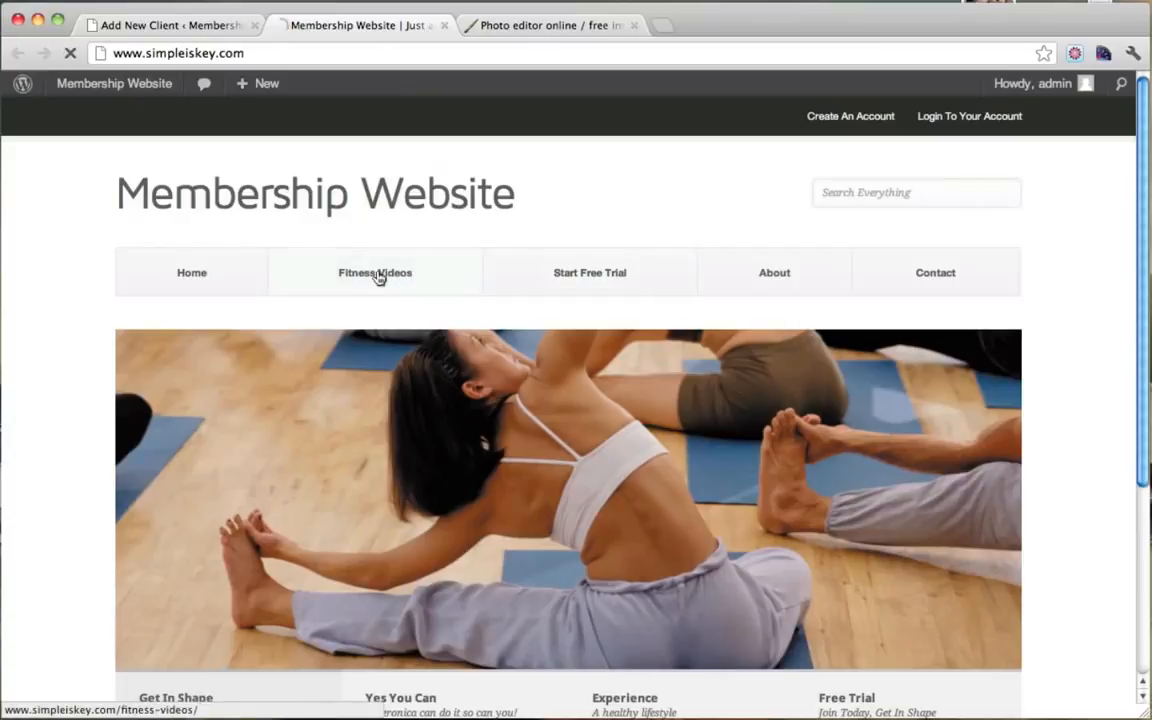
scroll(381, 280, "down", 2)
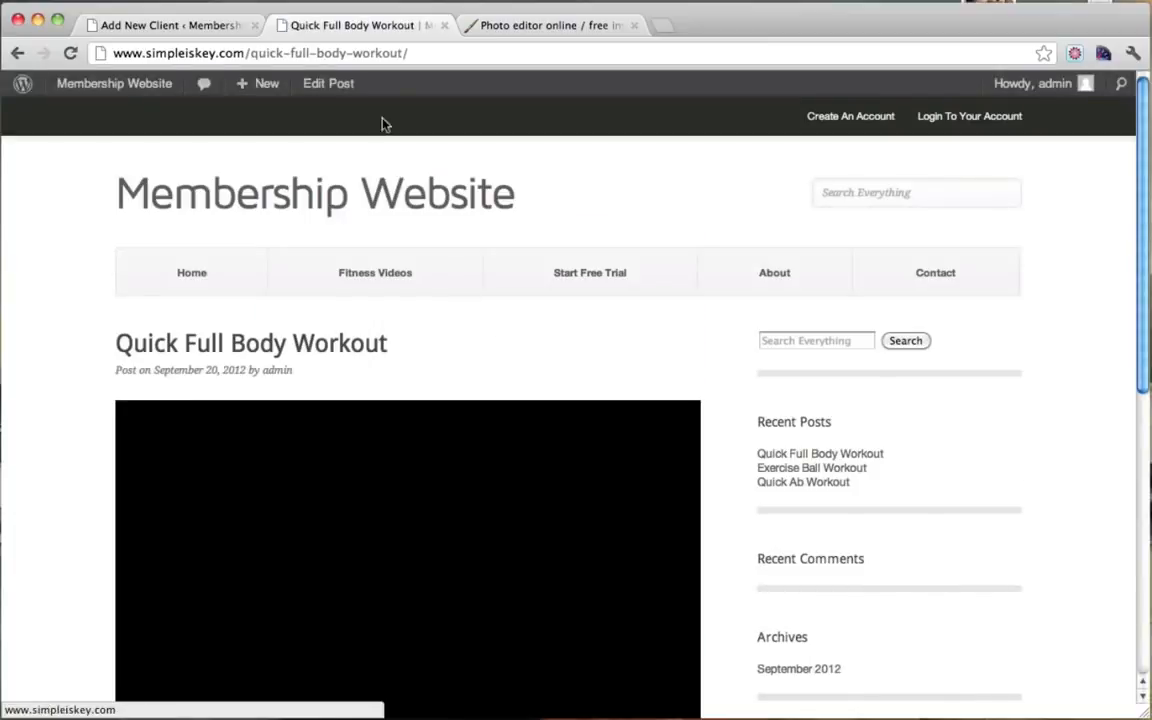
left_click(310, 53)
right_click(304, 56)
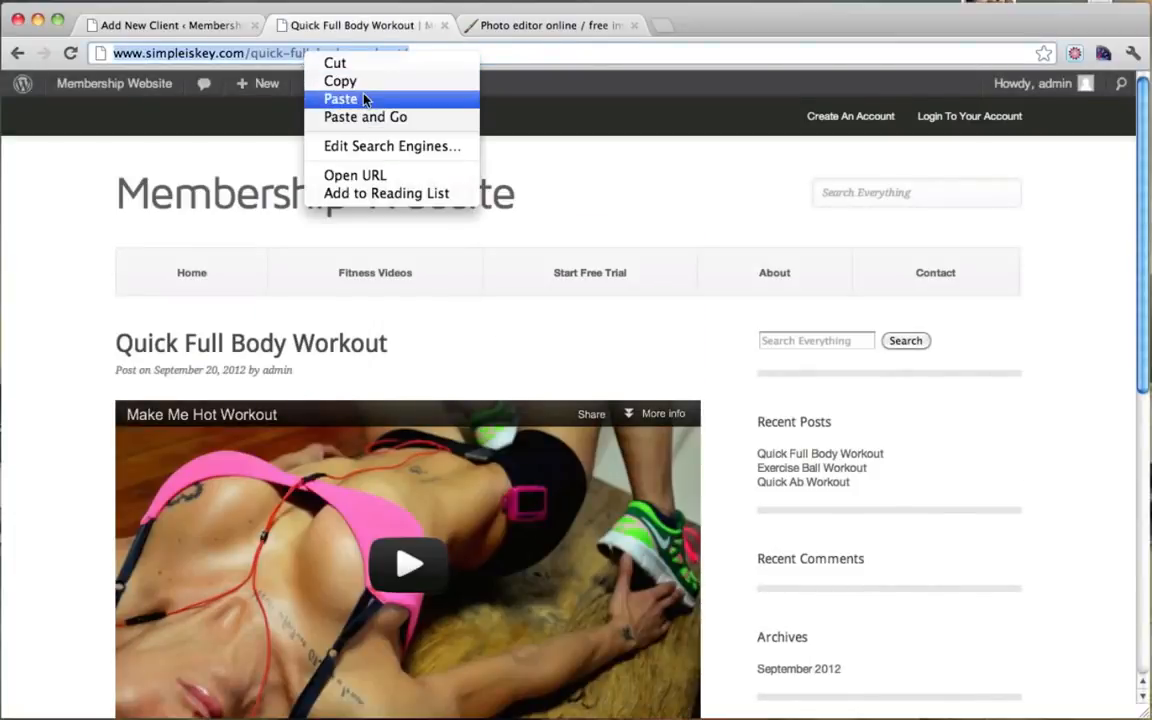
left_click(340, 81)
Step: Paste the workout post URL into the client's Destination URL field
left_click(195, 30)
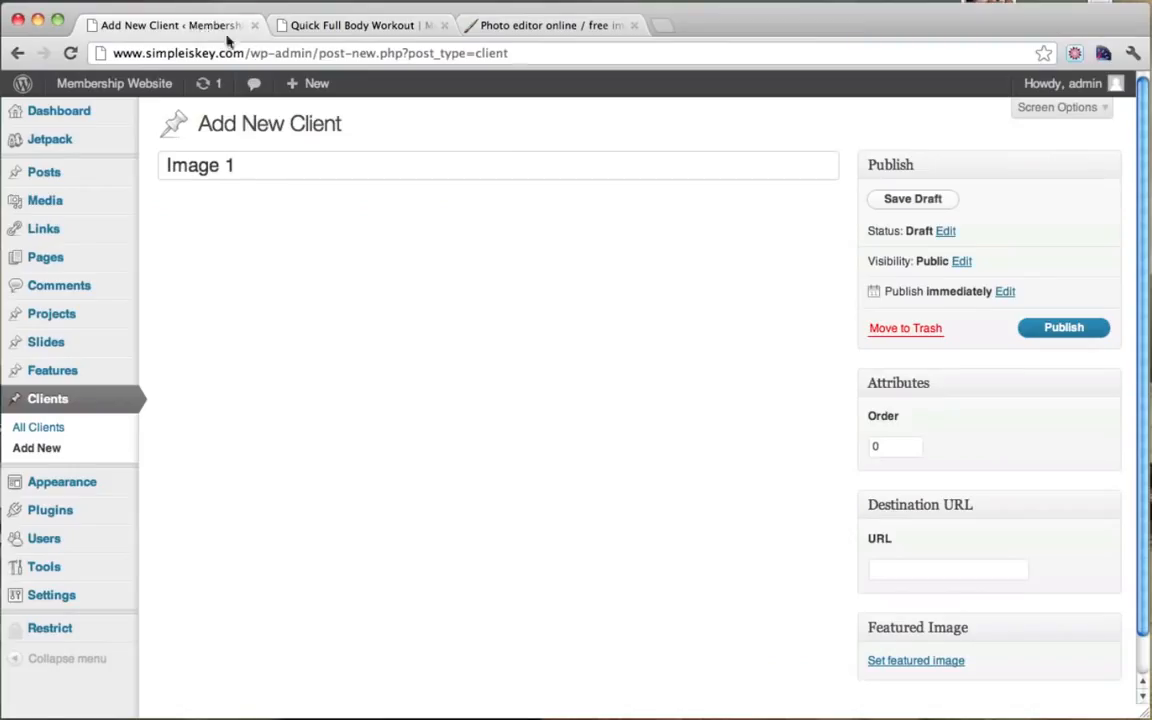
left_click(908, 570)
right_click(909, 573)
left_click(980, 636)
left_click_drag(940, 568, 767, 574)
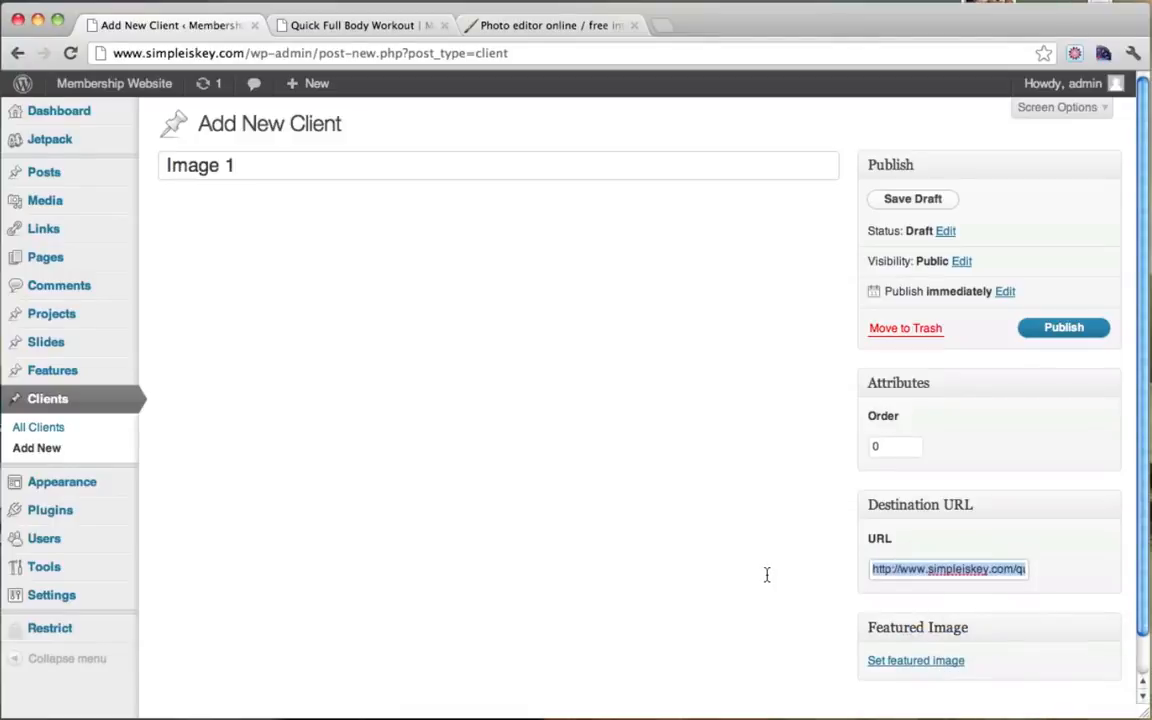
left_click(642, 541)
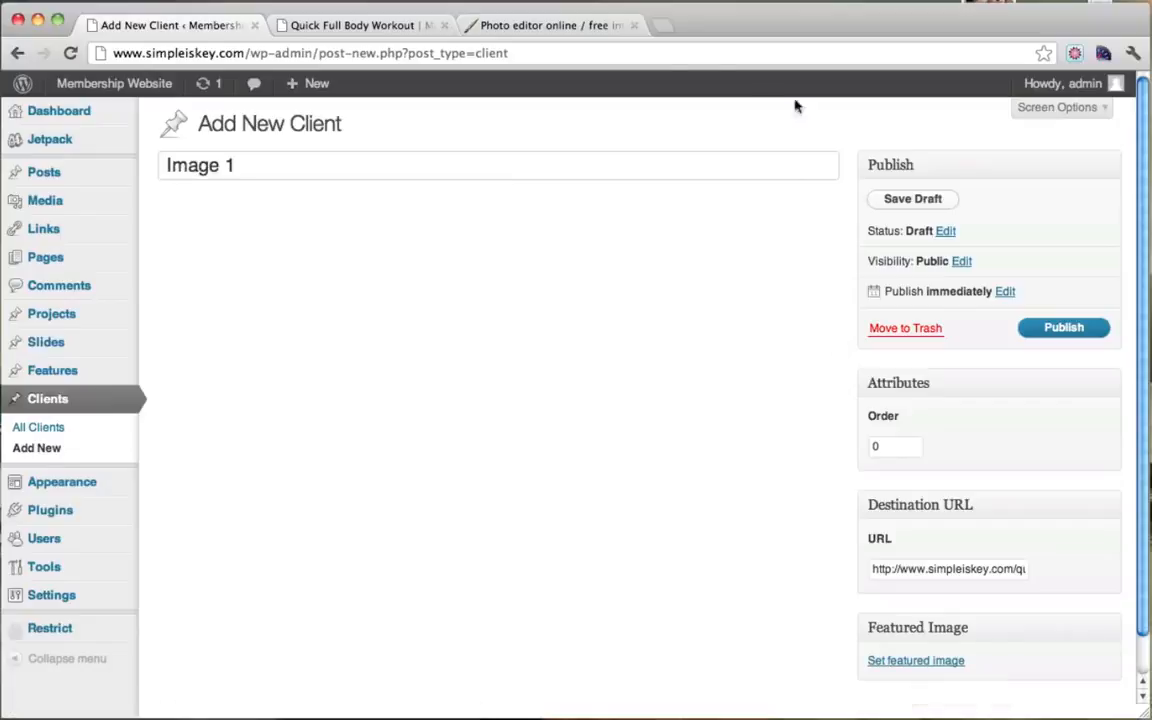
Step: Create a new 255x150 image in Pixlr and enlarge its window
left_click(546, 27)
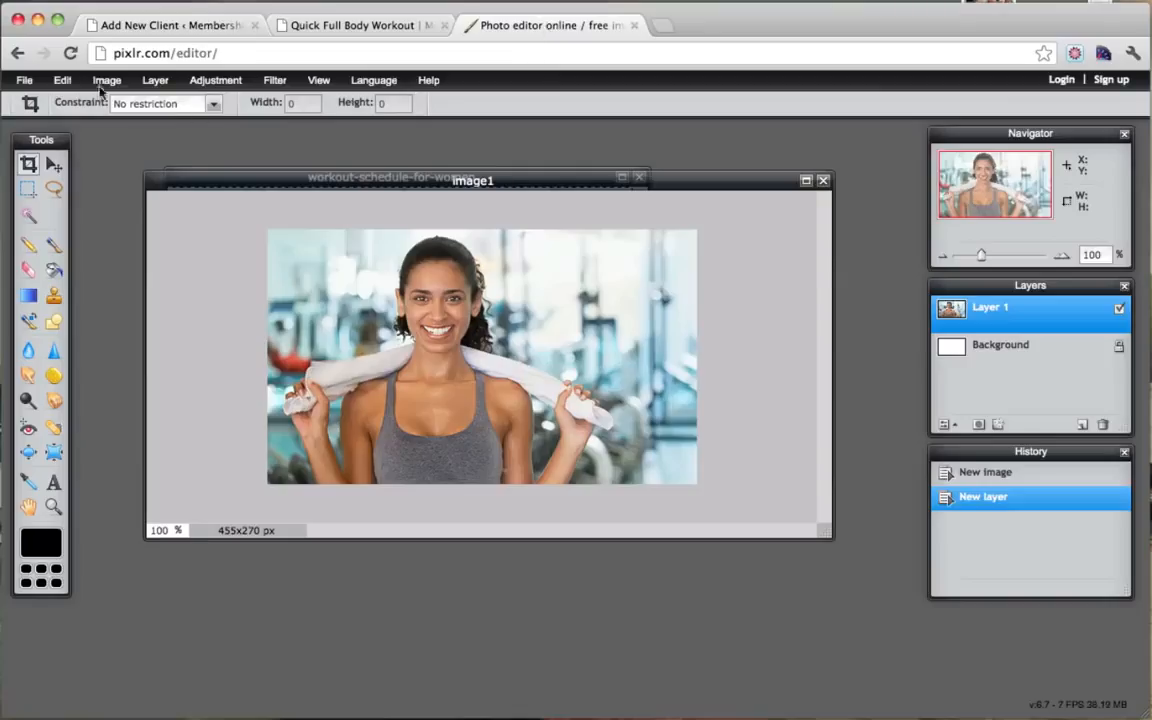
left_click(24, 80)
left_click(40, 104)
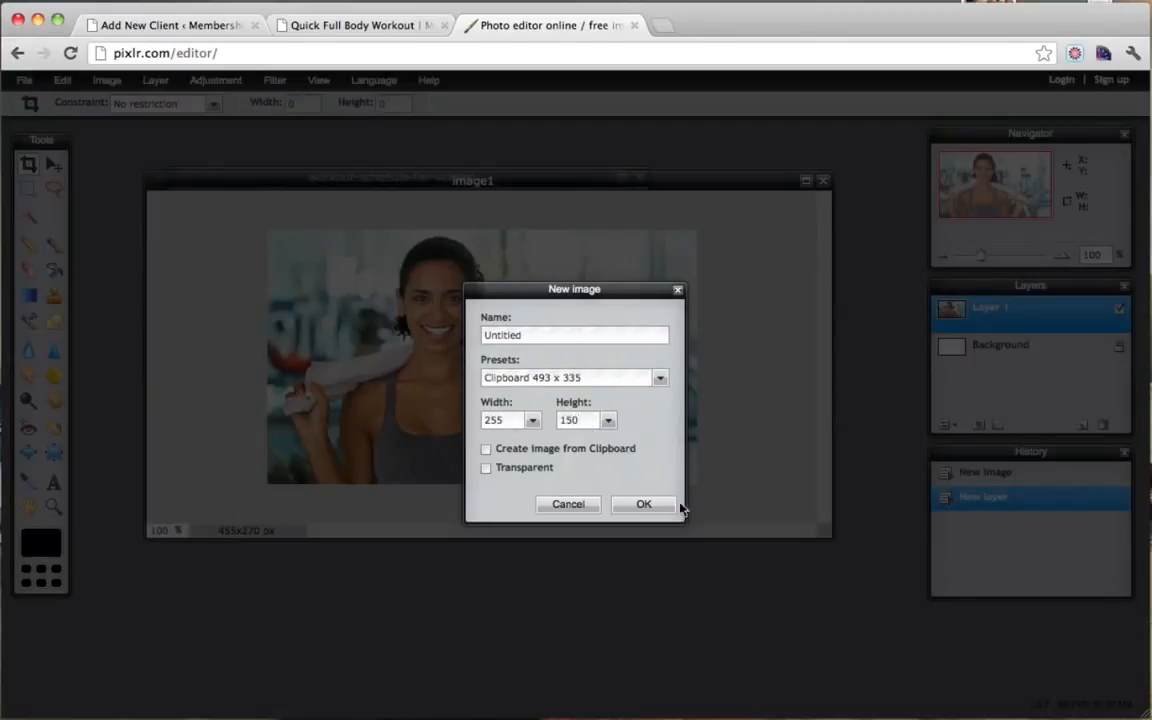
left_click(644, 504)
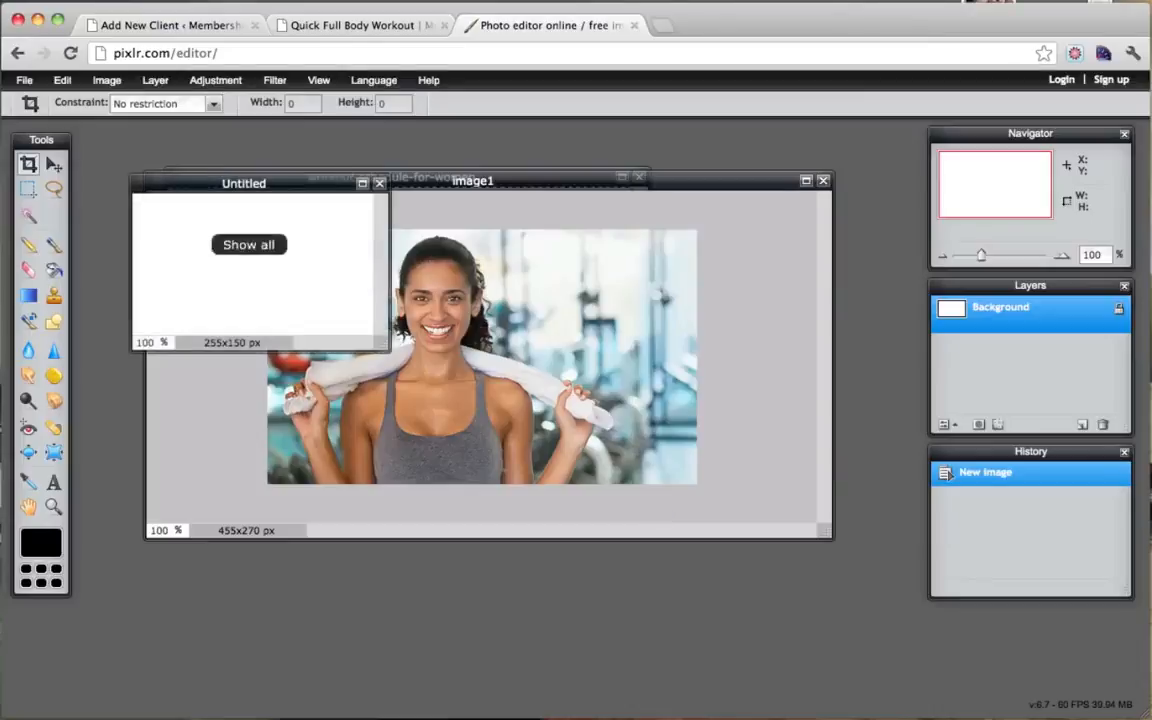
left_click_drag(314, 185, 392, 236)
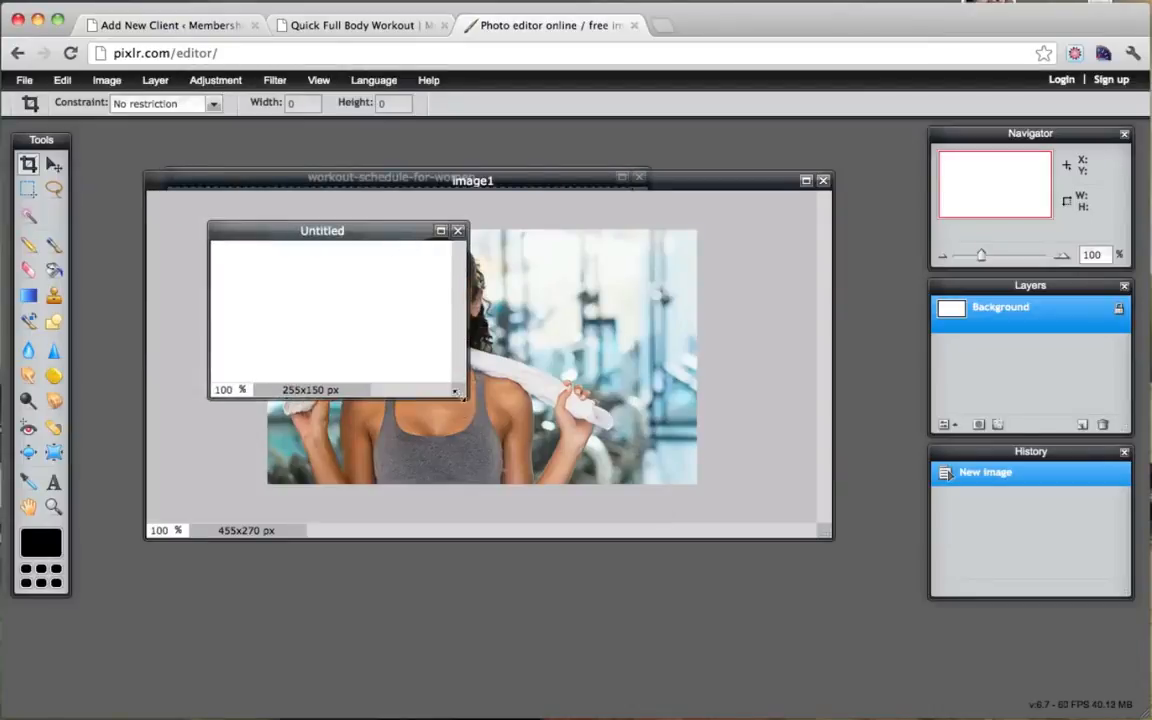
left_click_drag(456, 392, 597, 484)
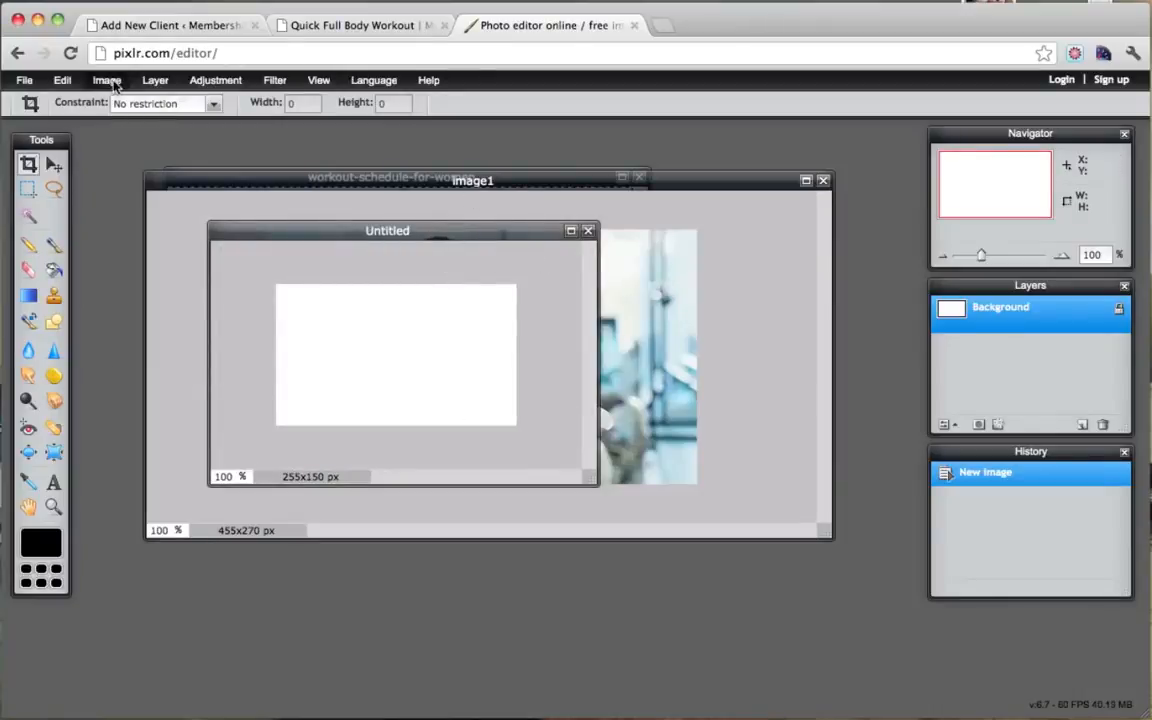
Step: Paste the gym photo into the image and marquee-select a thin bottom strip
left_click(62, 80)
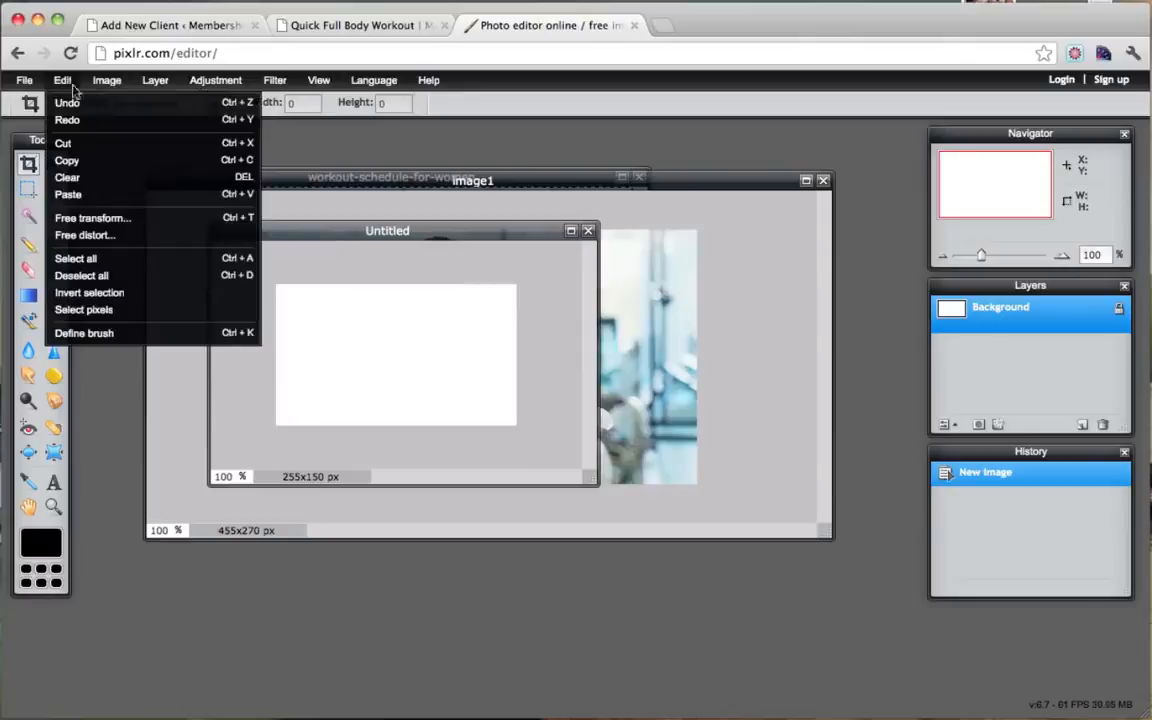
left_click(99, 194)
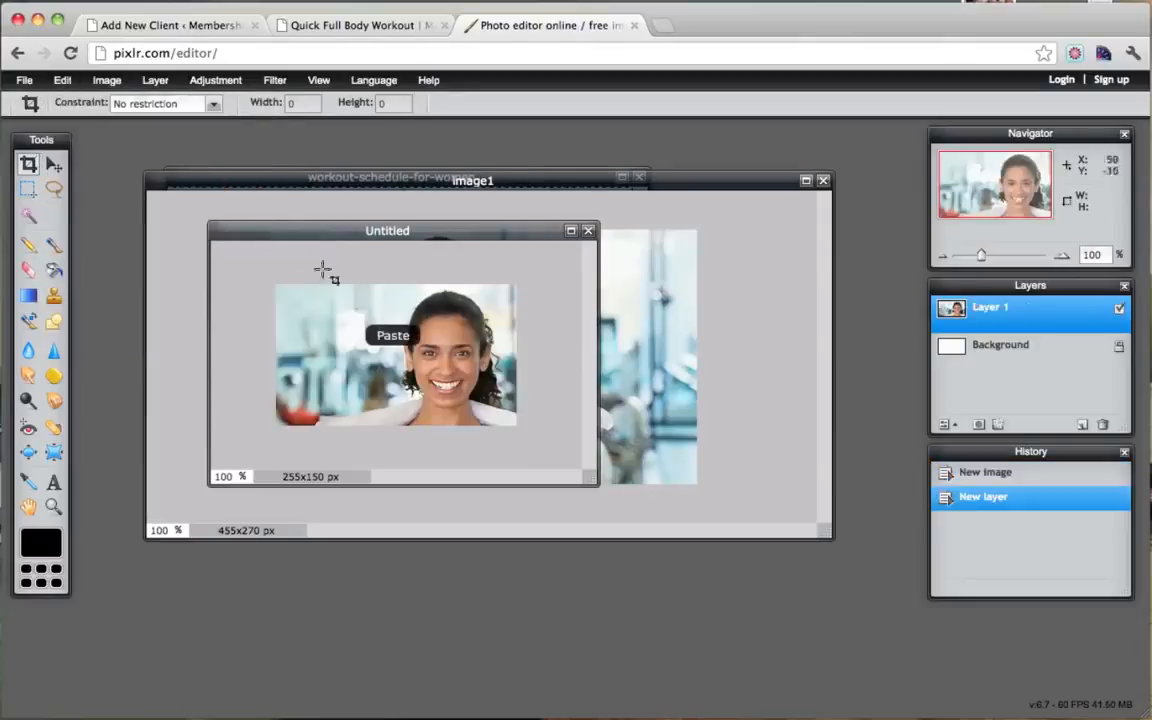
left_click(28, 188)
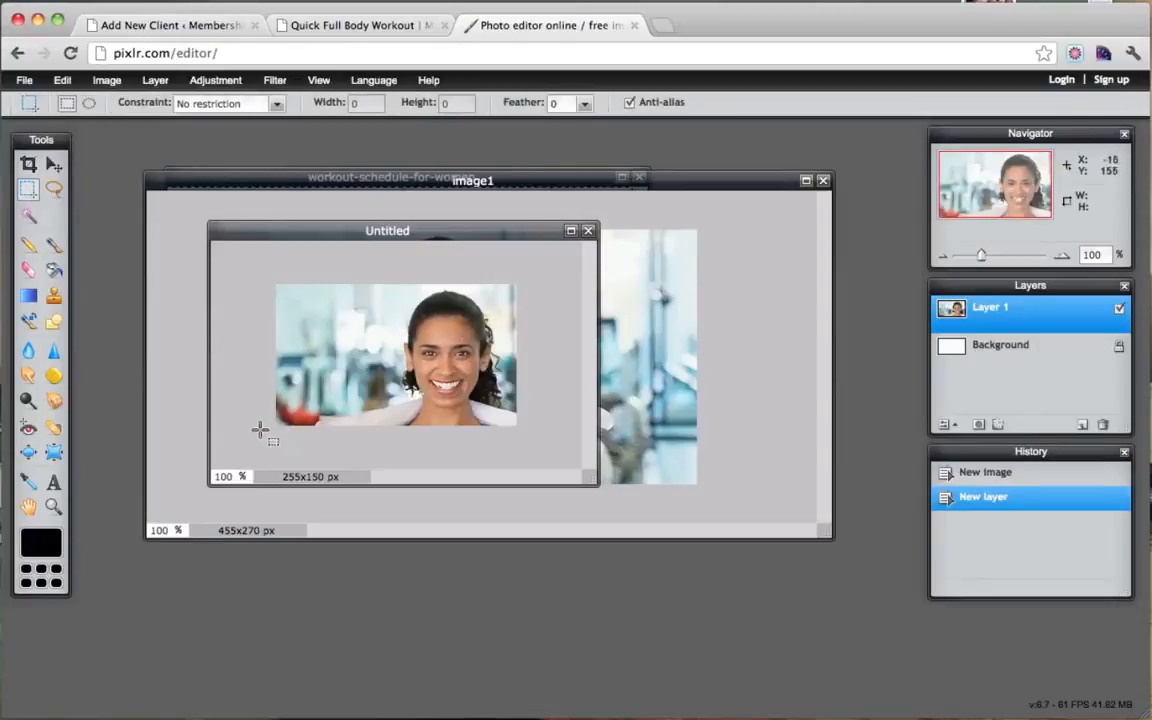
left_click_drag(260, 429, 594, 406)
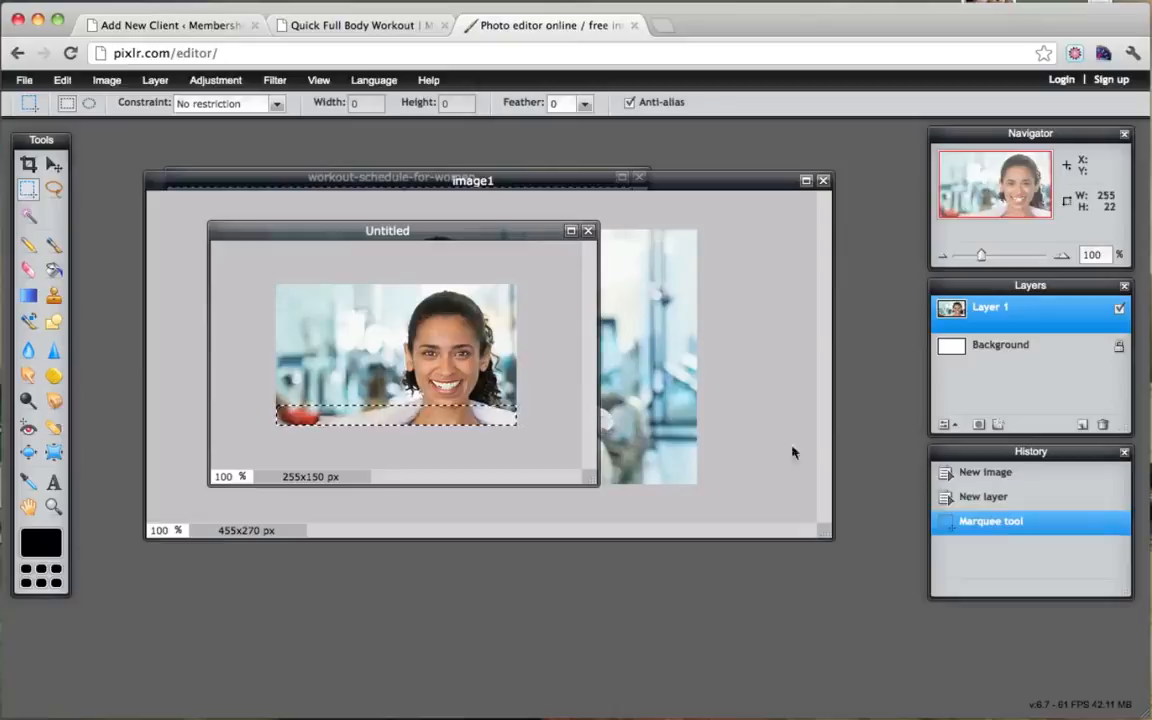
Step: Add Layer 2 and fill the selected bottom strip with black using the Paint Bucket
left_click(1082, 425)
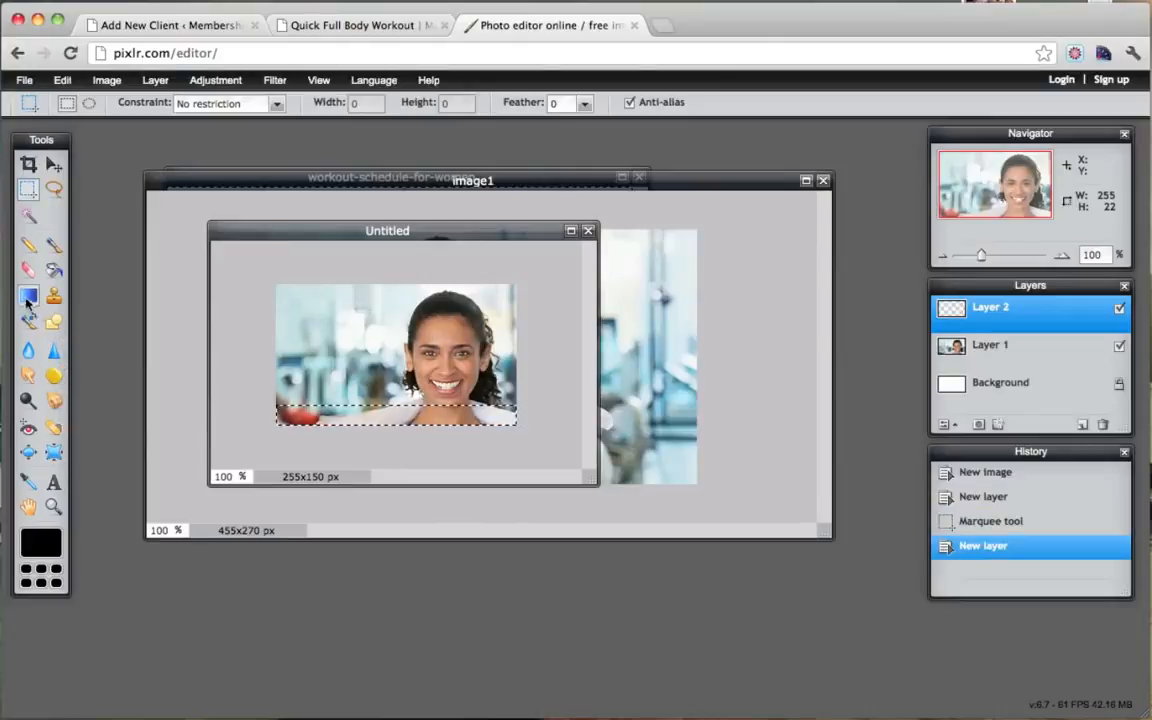
left_click(54, 269)
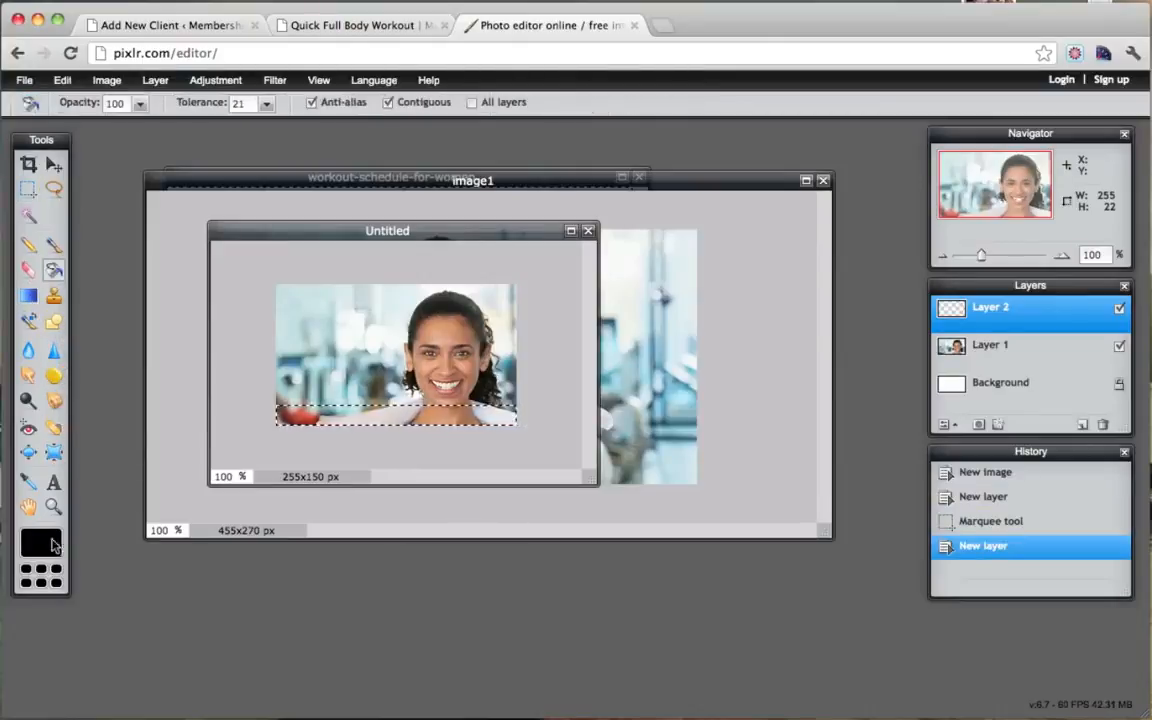
left_click(318, 409)
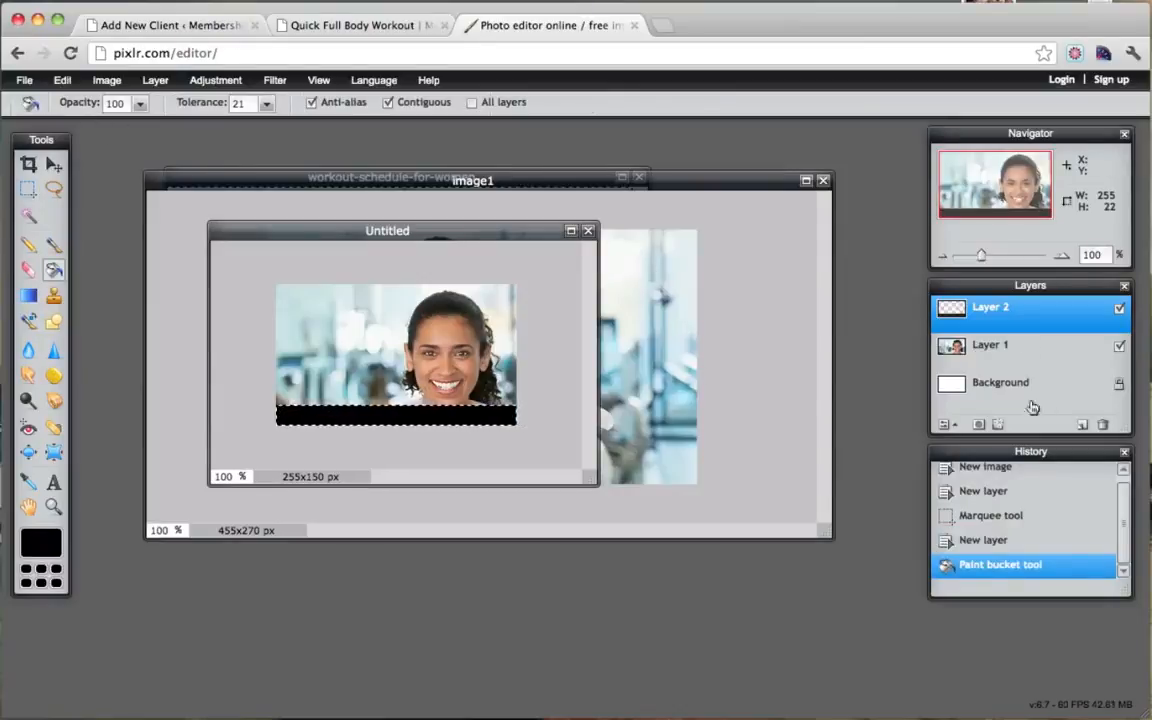
left_click(1022, 344)
left_click(1022, 312)
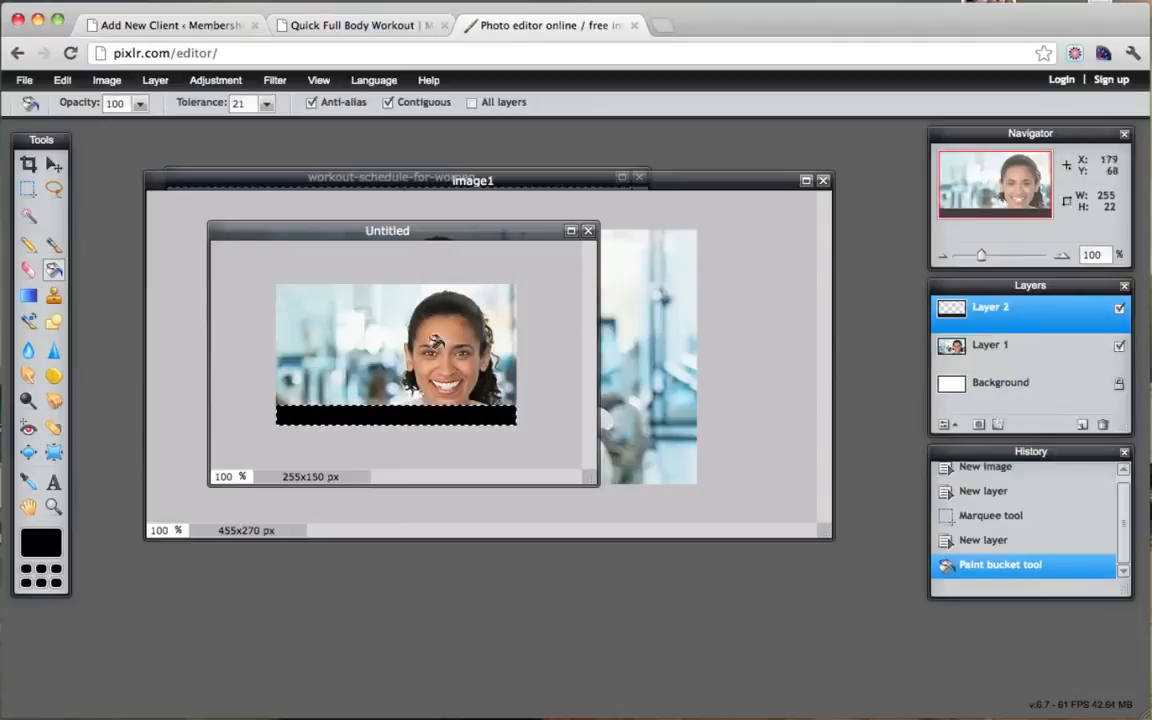
left_click(54, 481)
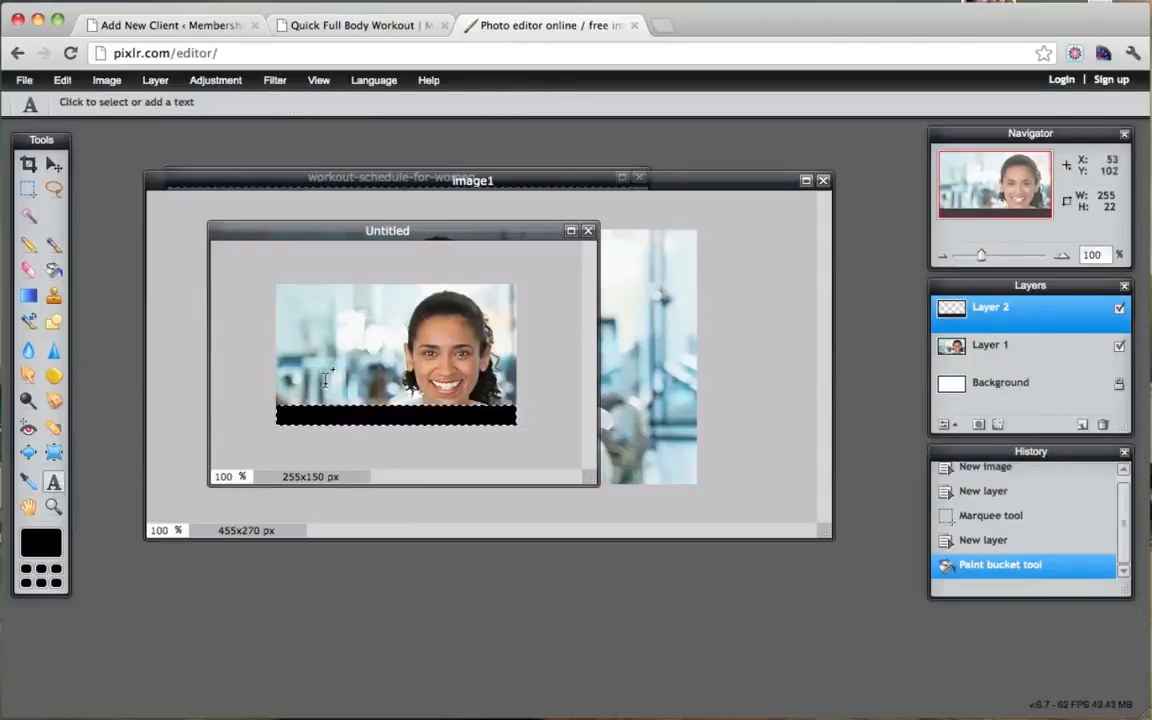
Step: Type the caption 'Adding Text' on the photo in white
left_click(321, 386)
type("Ad")
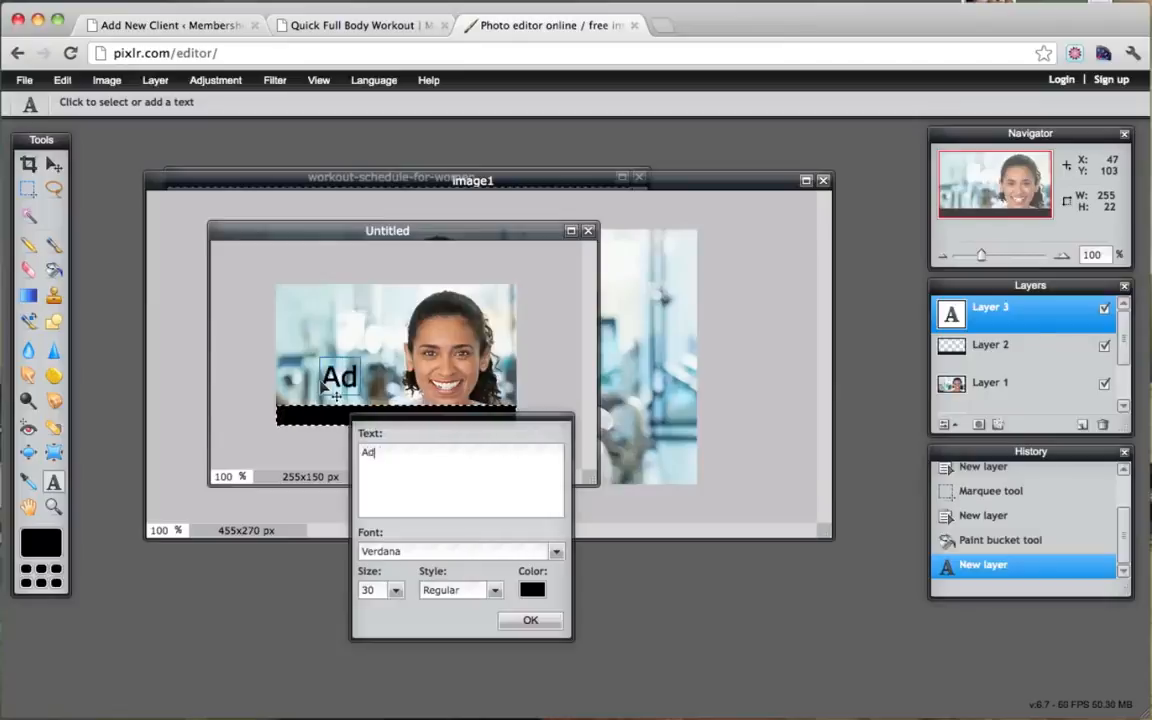
type("din")
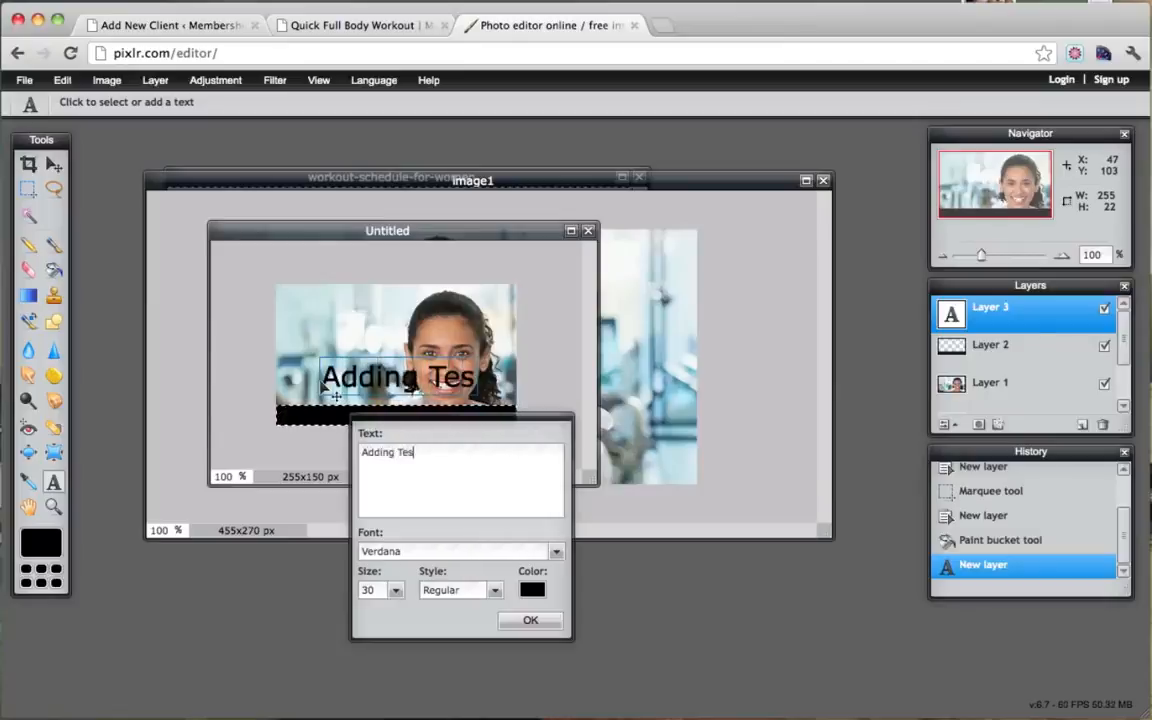
type("g Text")
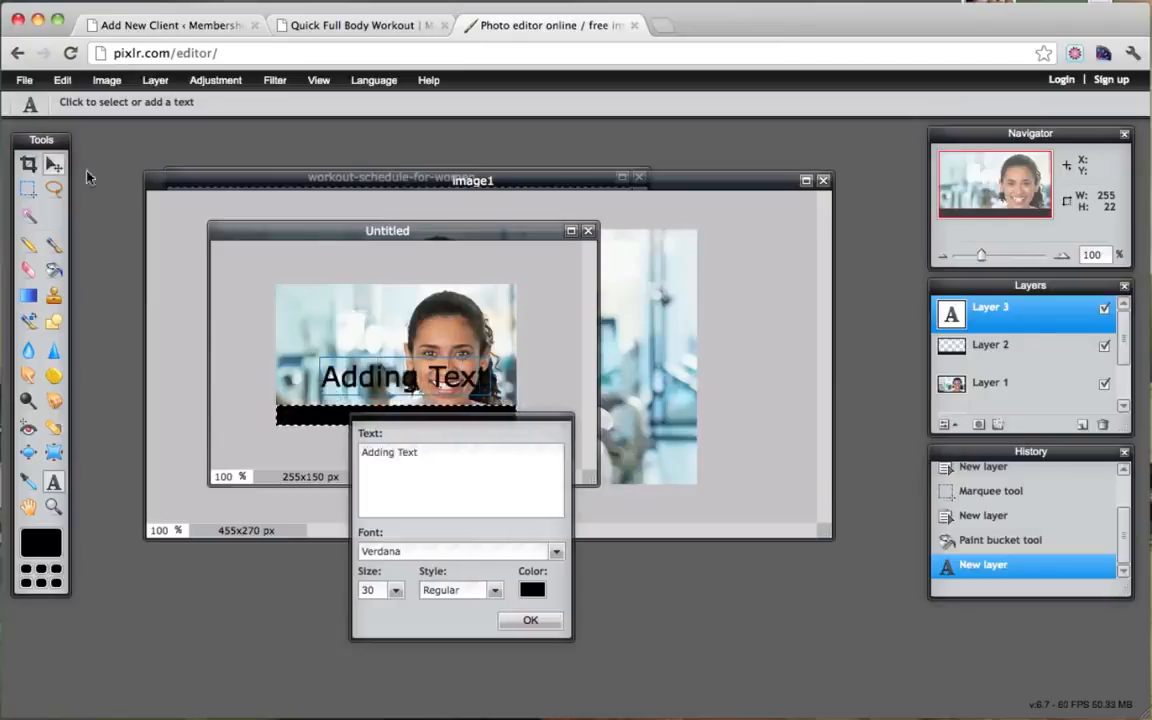
left_click(532, 588)
left_click(459, 248)
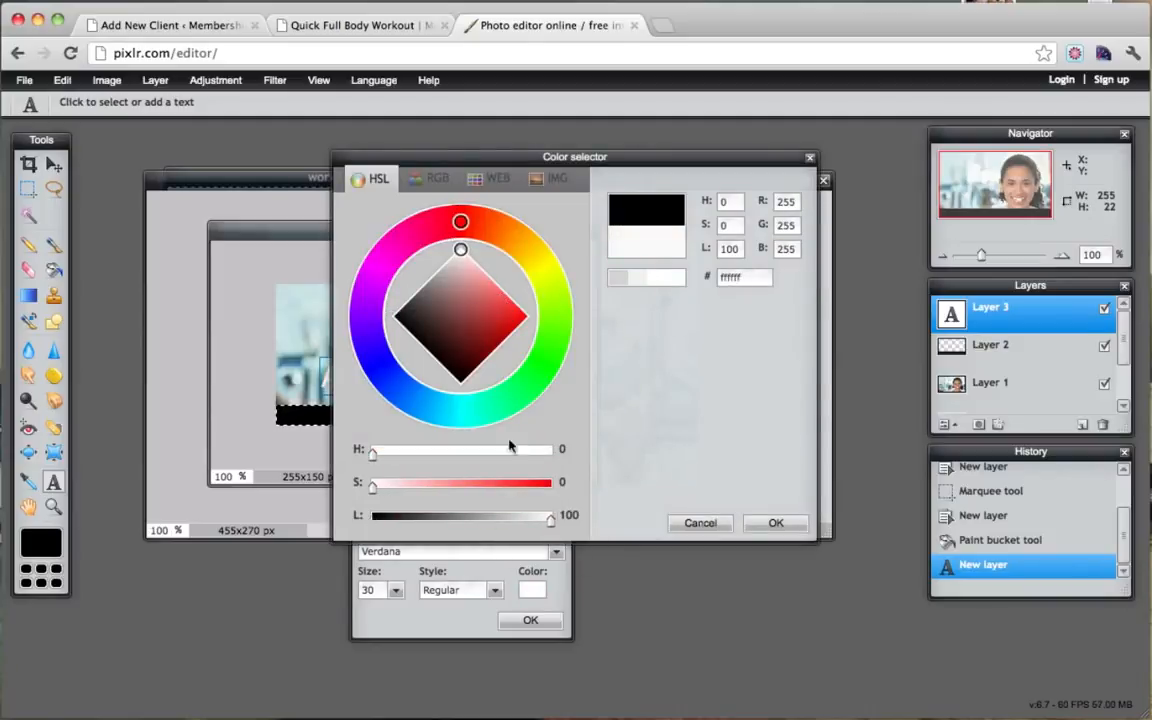
left_click(775, 524)
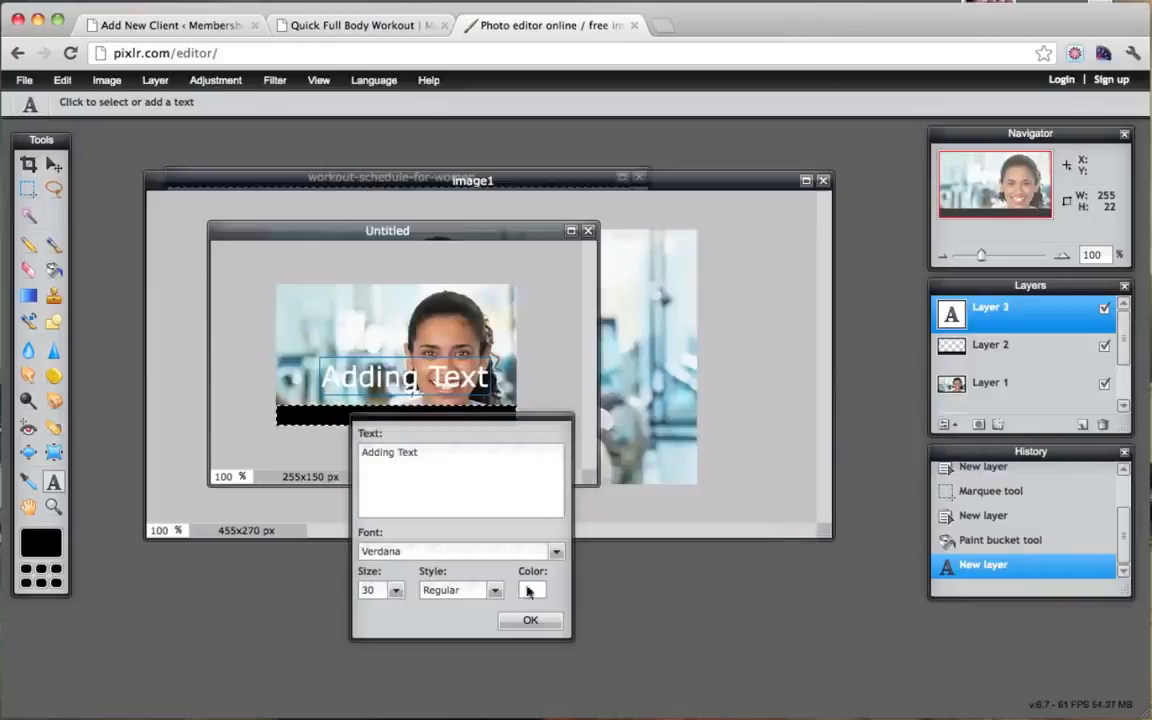
Step: Set the caption to size 16, move it onto the black bar, and deselect
left_click(395, 591)
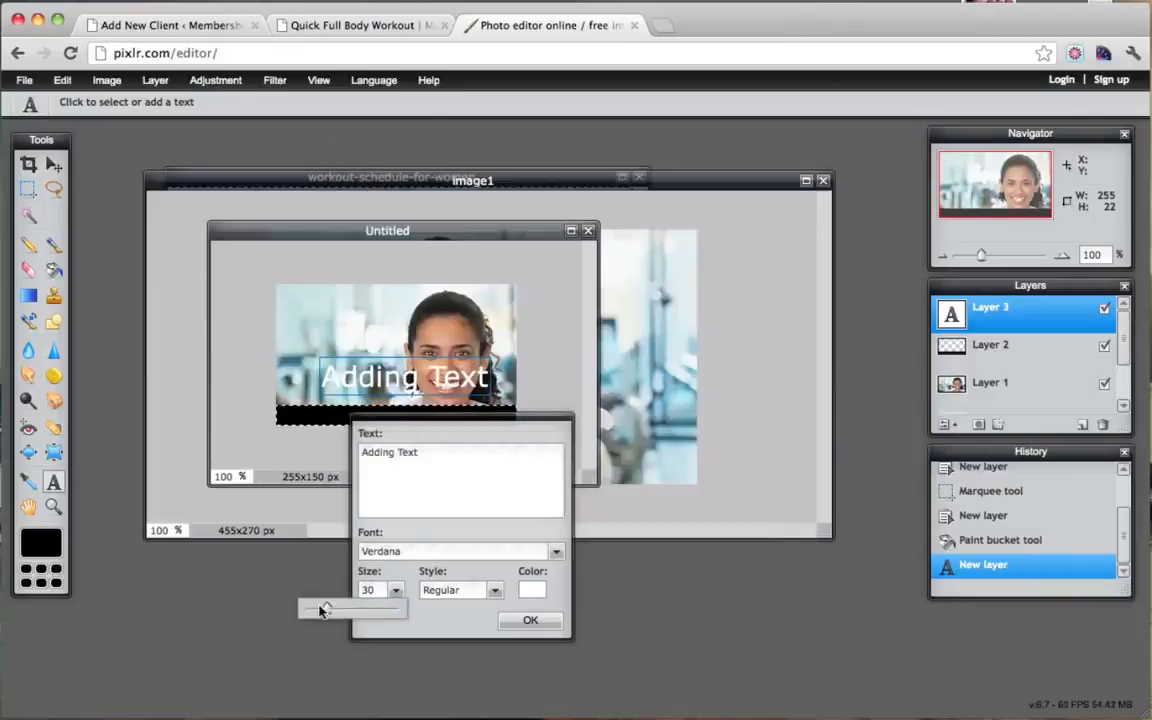
left_click_drag(330, 612, 313, 612)
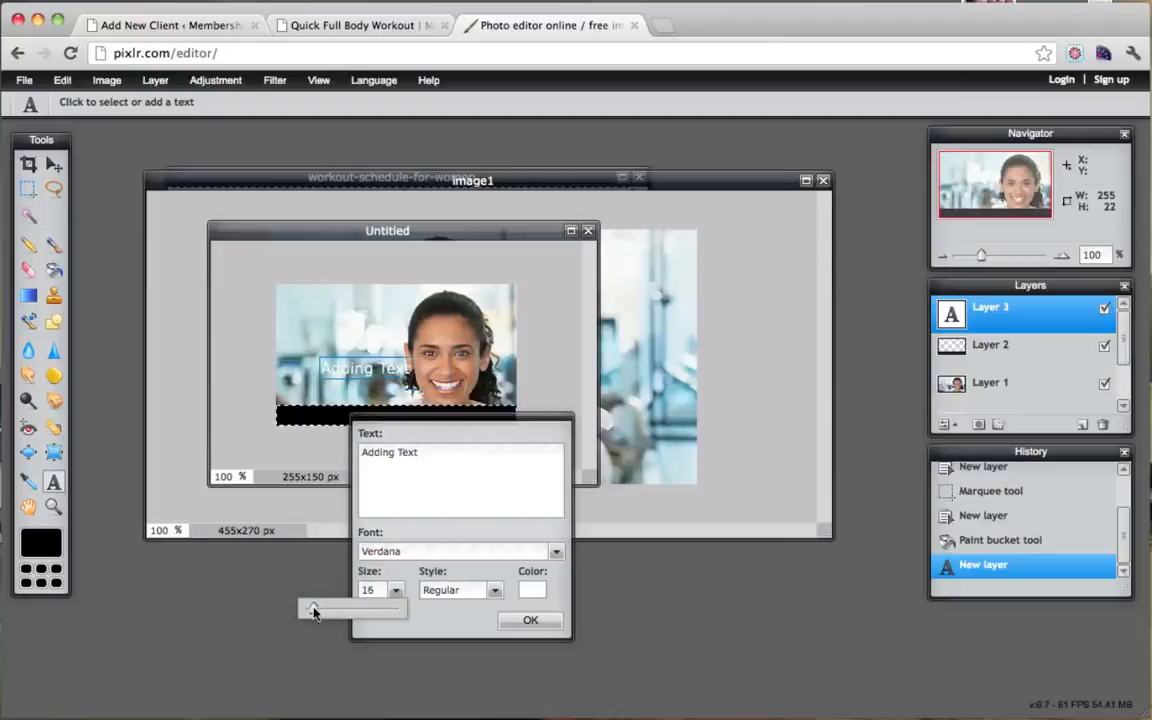
left_click(530, 620)
left_click(54, 164)
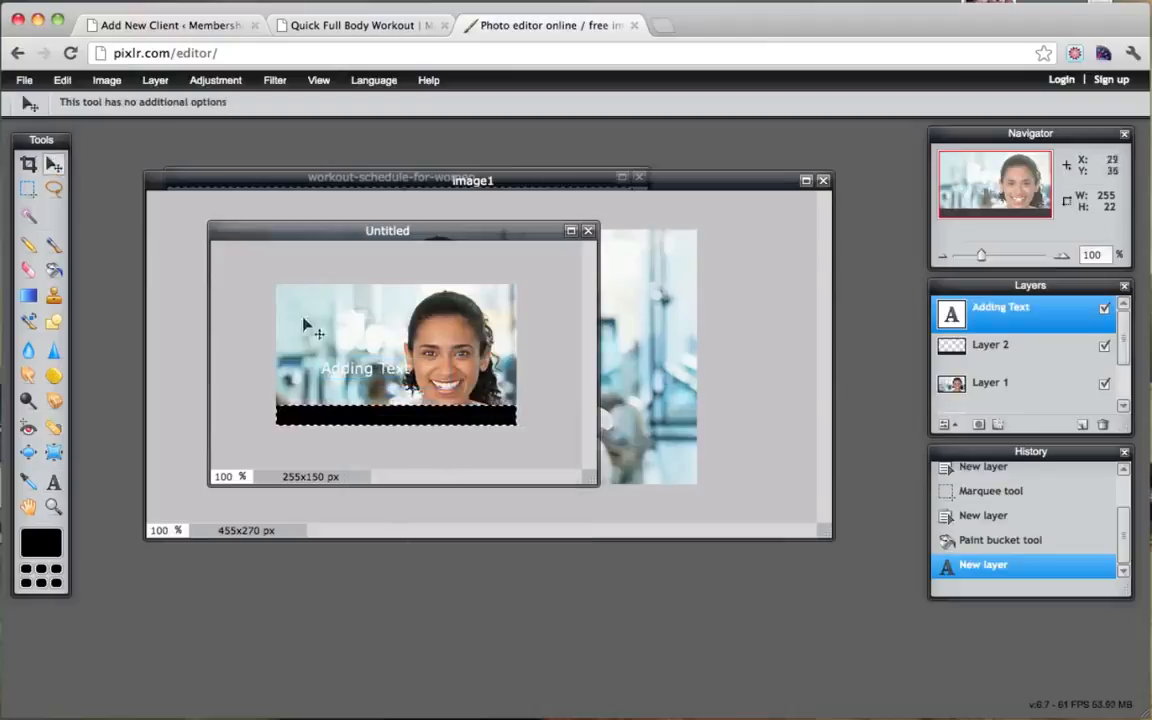
left_click_drag(385, 385, 411, 433)
left_click(28, 188)
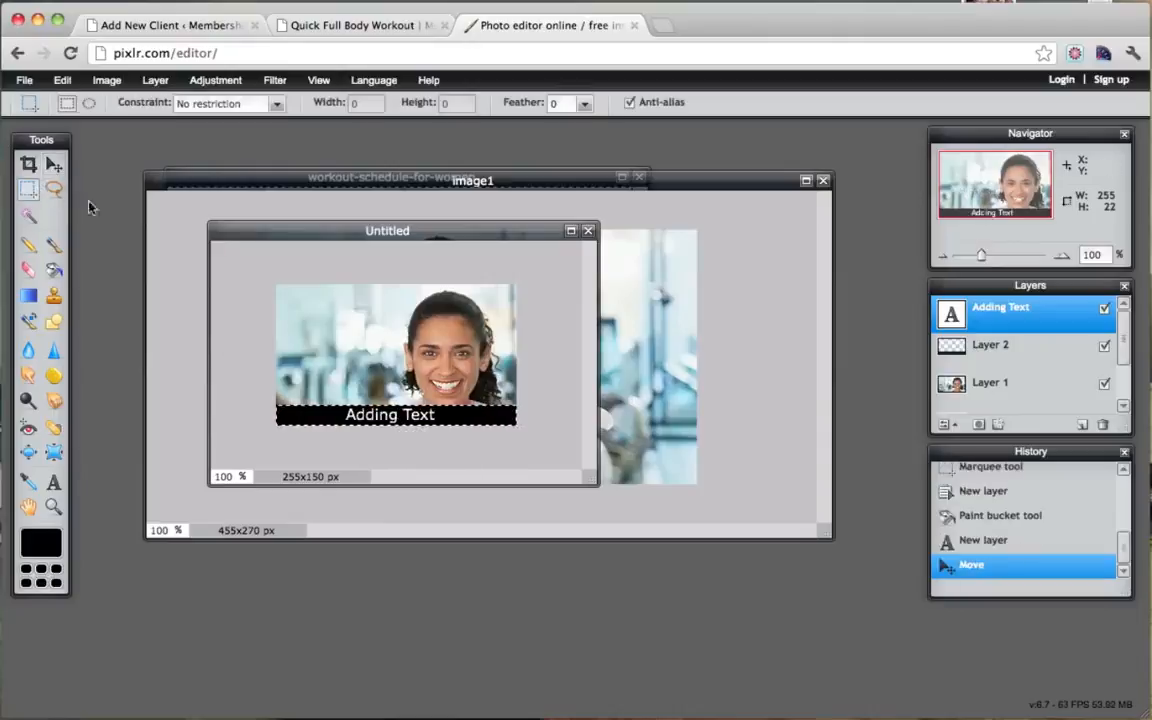
left_click(390, 308)
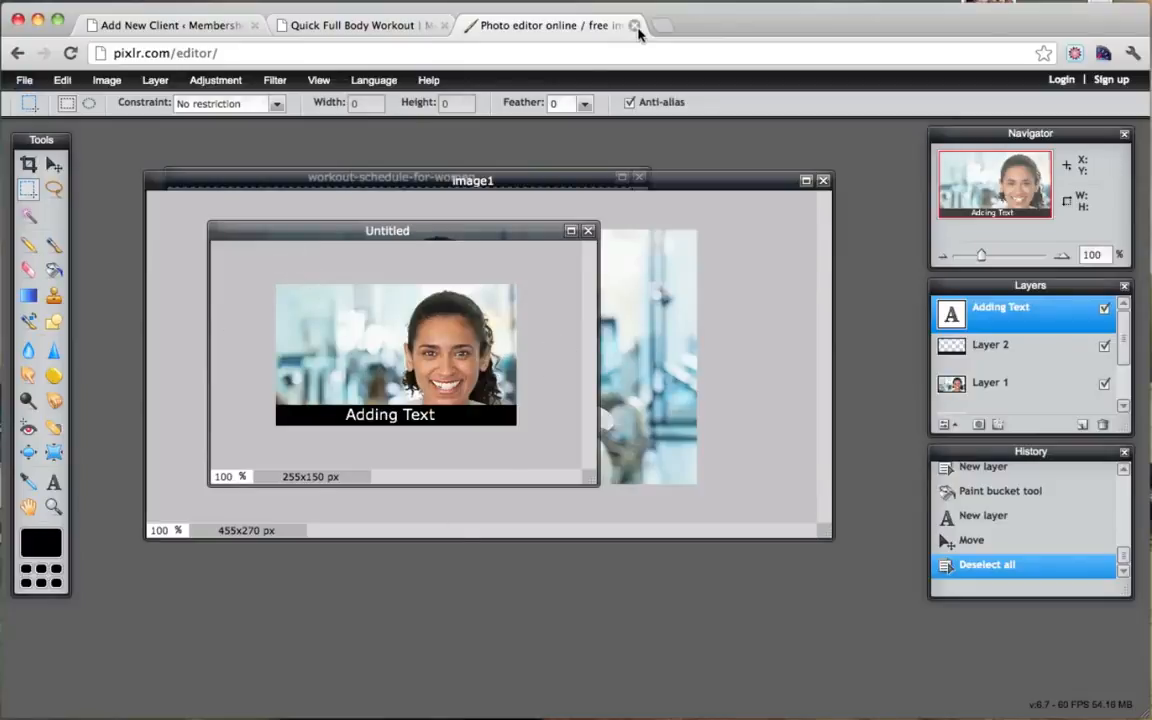
Step: Close the Quick Full Body Workout tab and return to the Add New Client page
left_click(353, 28)
left_click(444, 25)
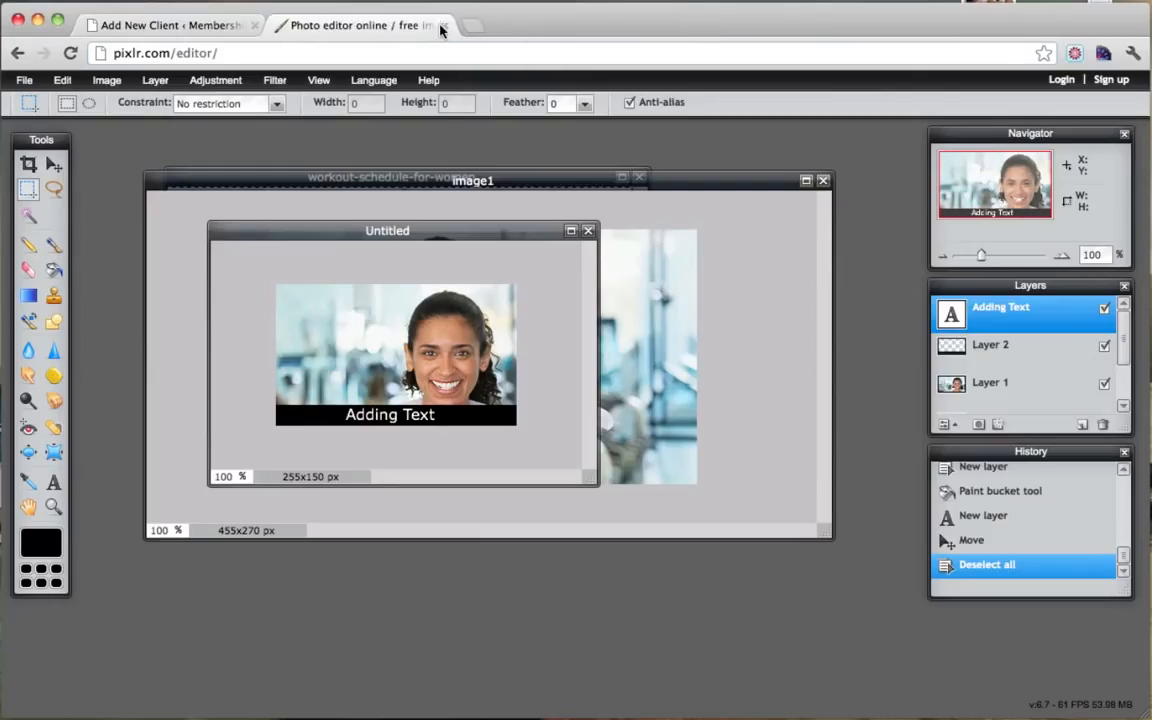
left_click(192, 28)
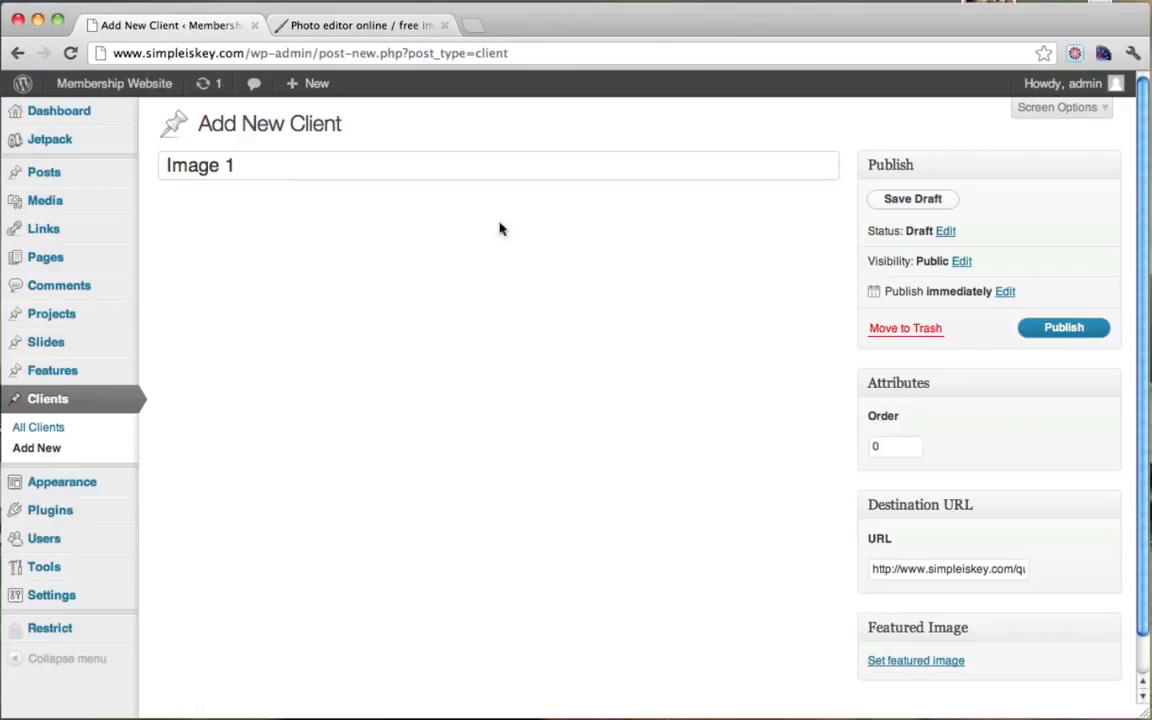
scroll(1030, 515, "down", 1)
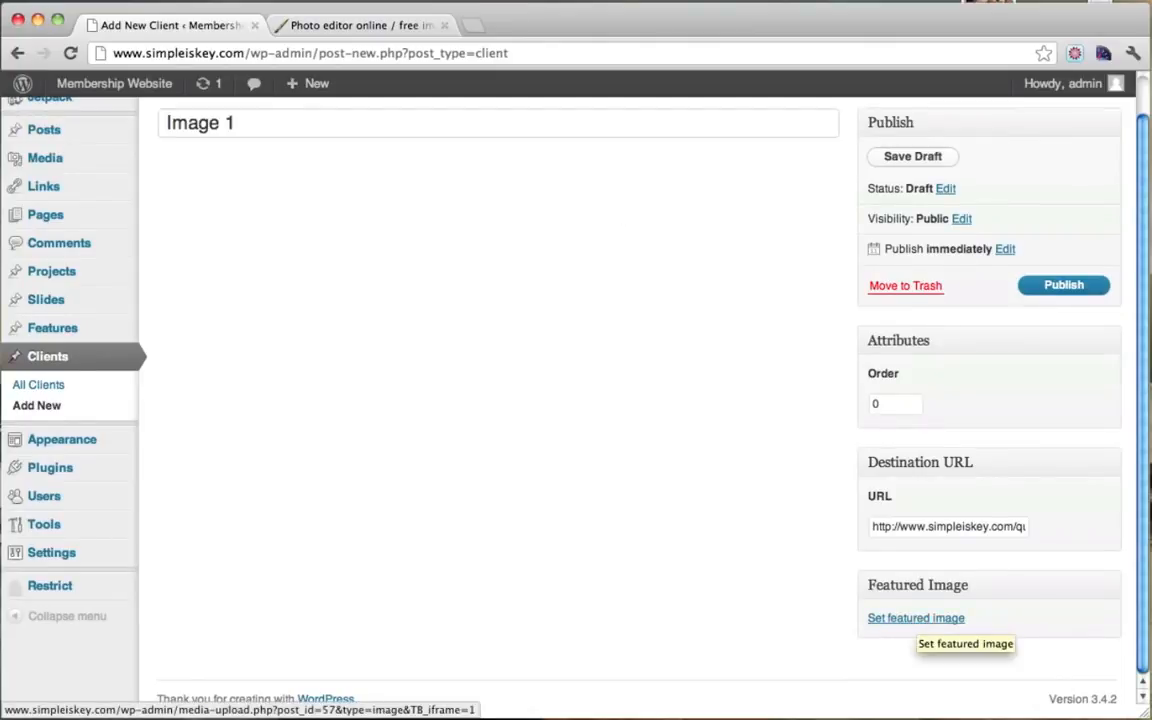
left_click(380, 27)
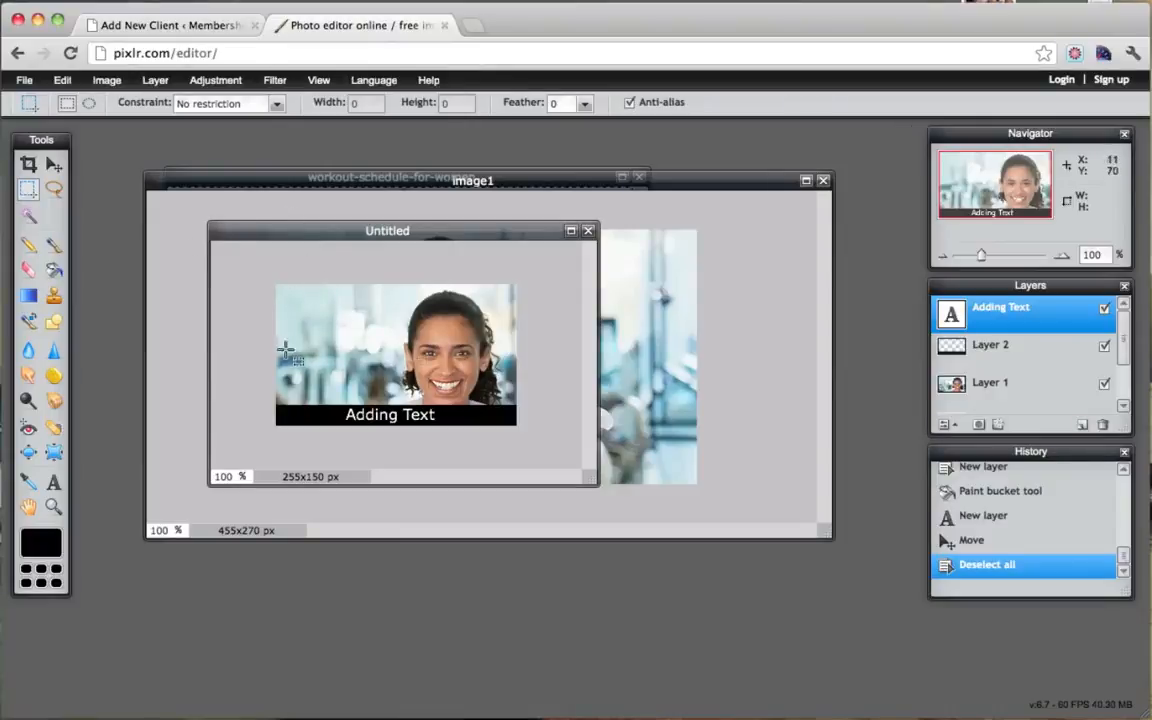
left_click(177, 25)
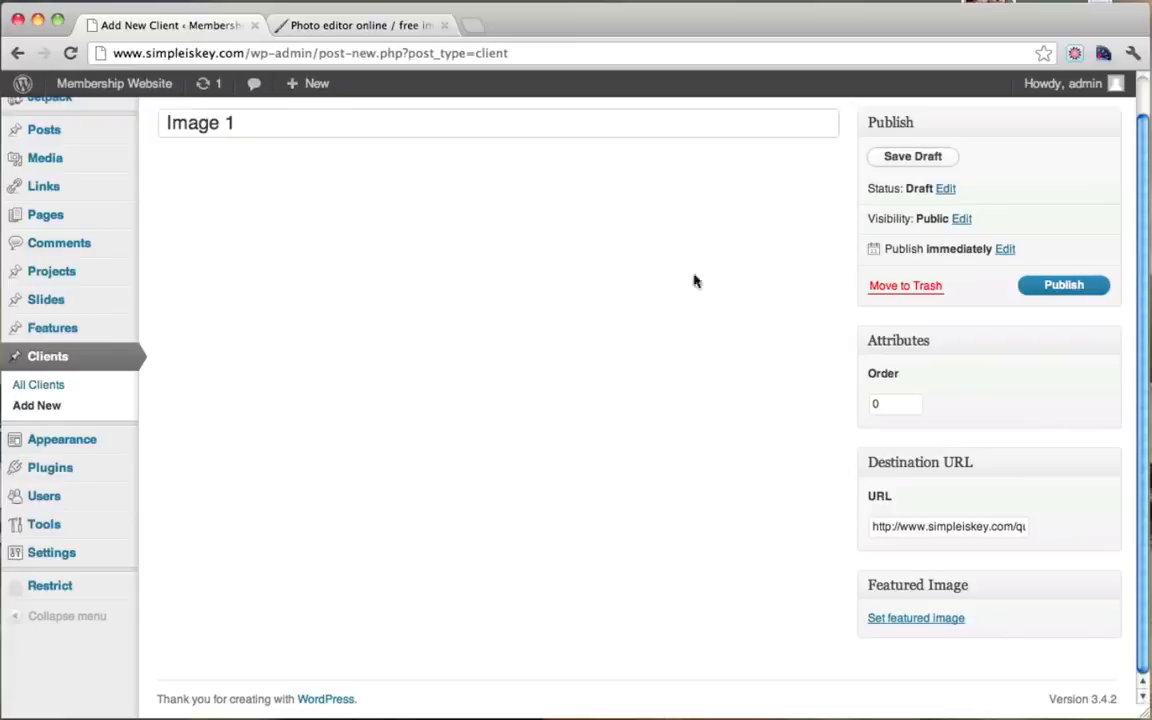
Step: Upload vid1.jpg from the Home Page Thumbnails folder via Set featured image
left_click(916, 620)
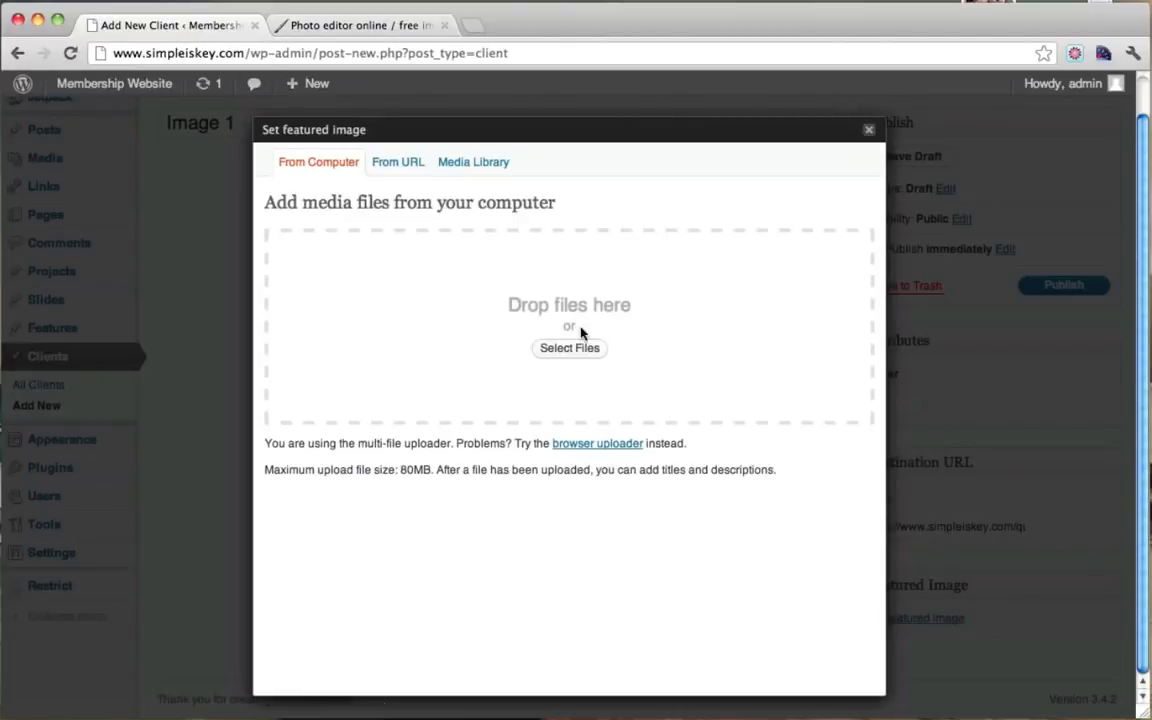
left_click(567, 348)
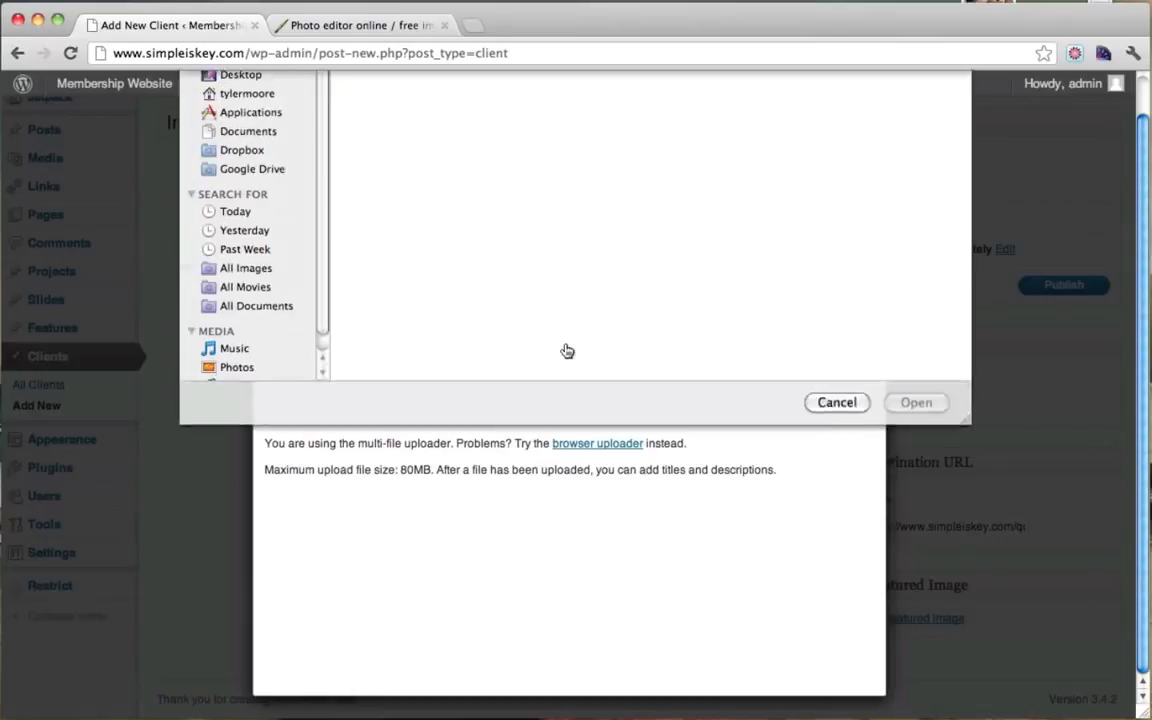
left_click(387, 91)
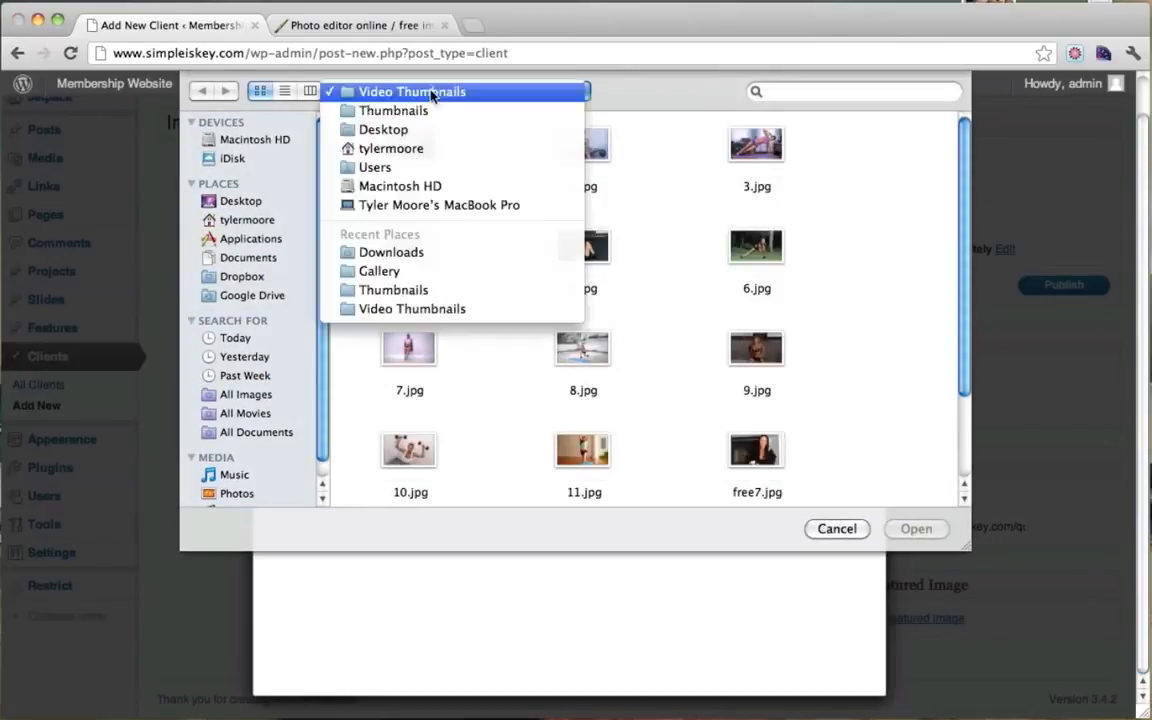
left_click(400, 108)
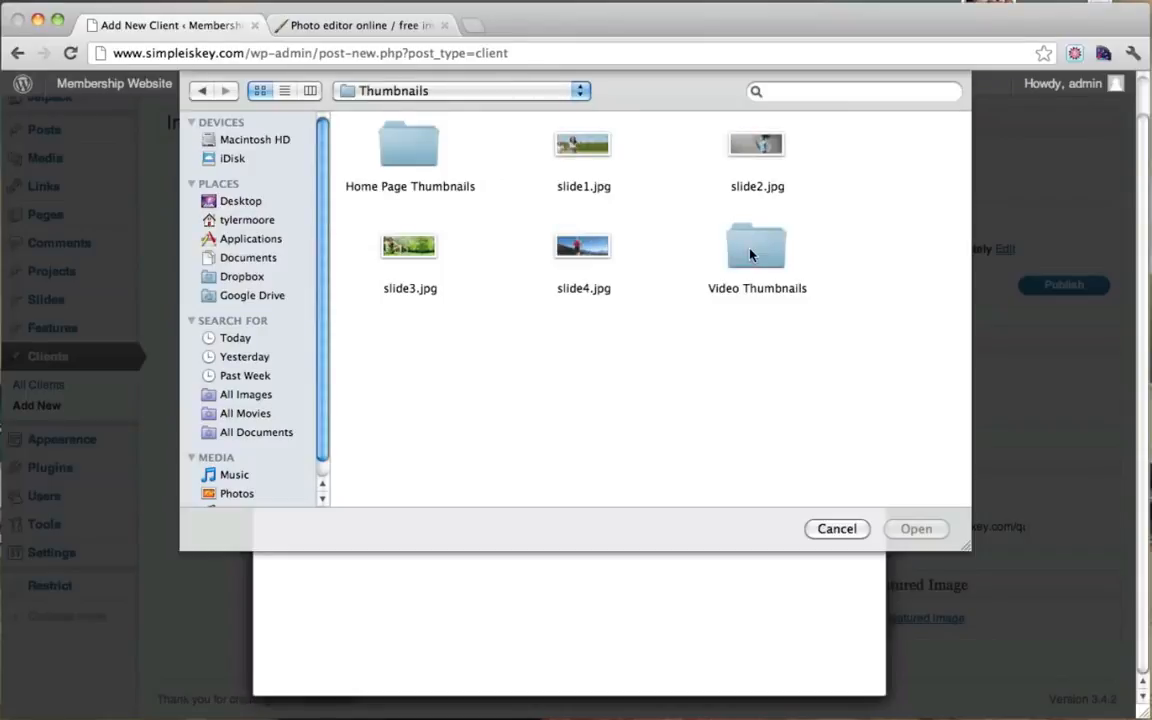
left_click(751, 255)
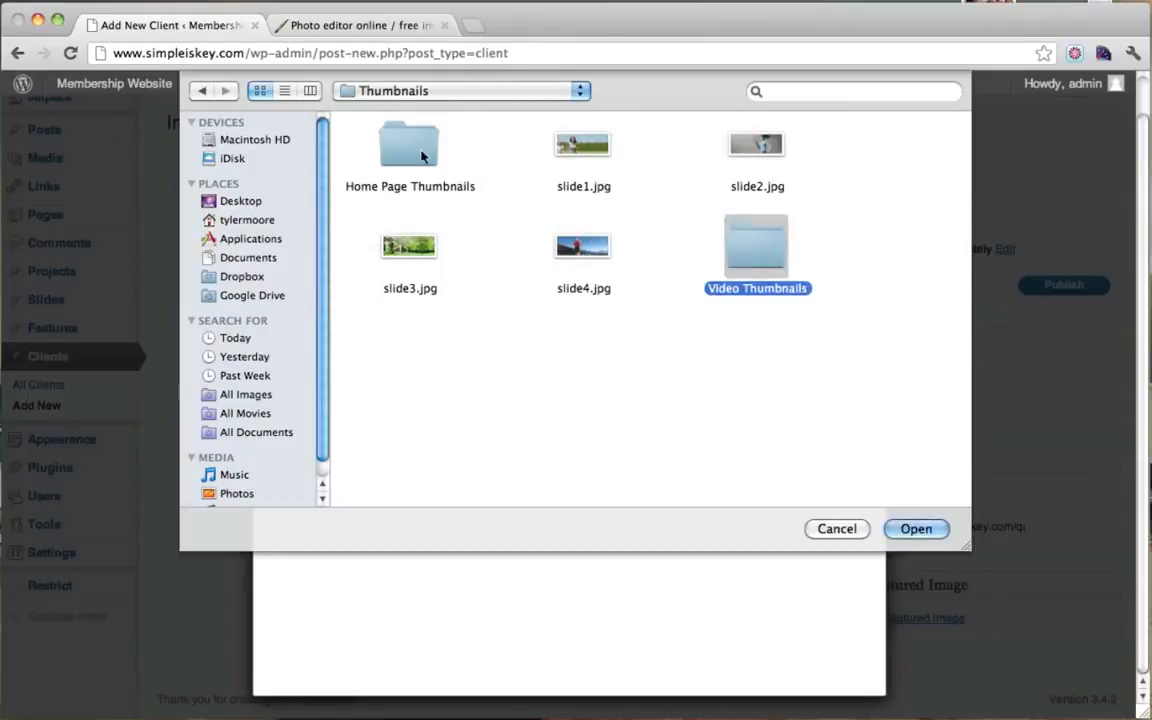
double_click(382, 140)
left_click(378, 131)
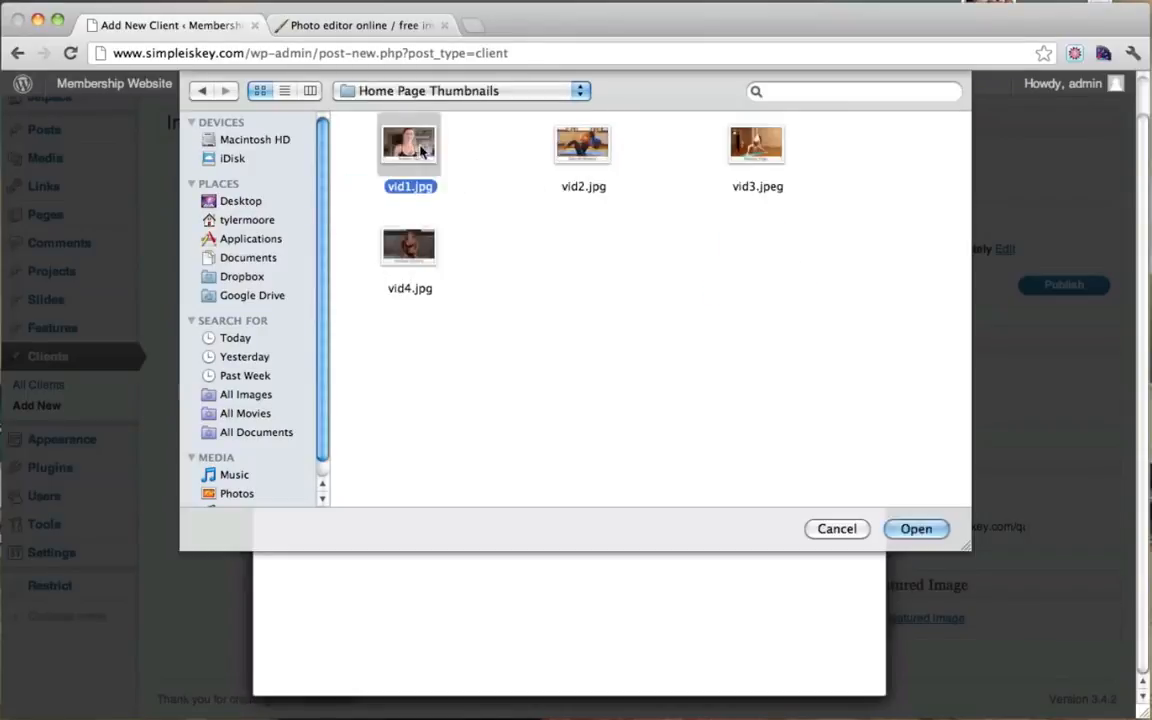
left_click(937, 537)
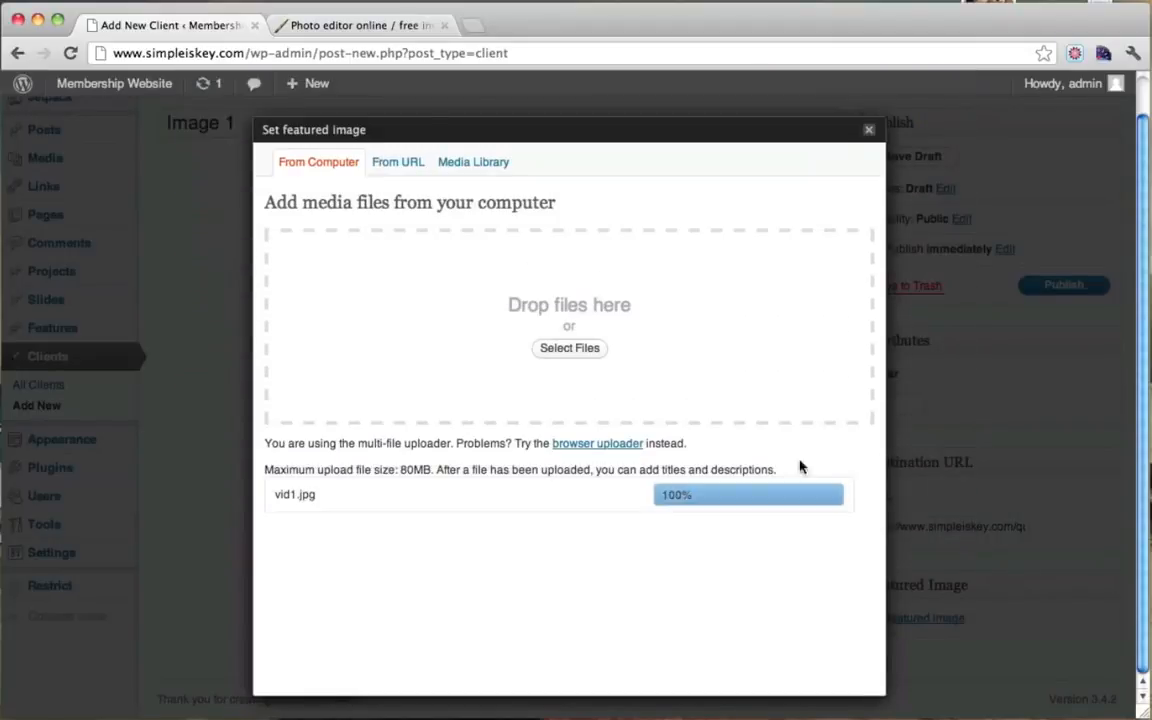
Step: Use vid1 as the featured image and publish the Image 1 client
scroll(750, 563, "down", 10)
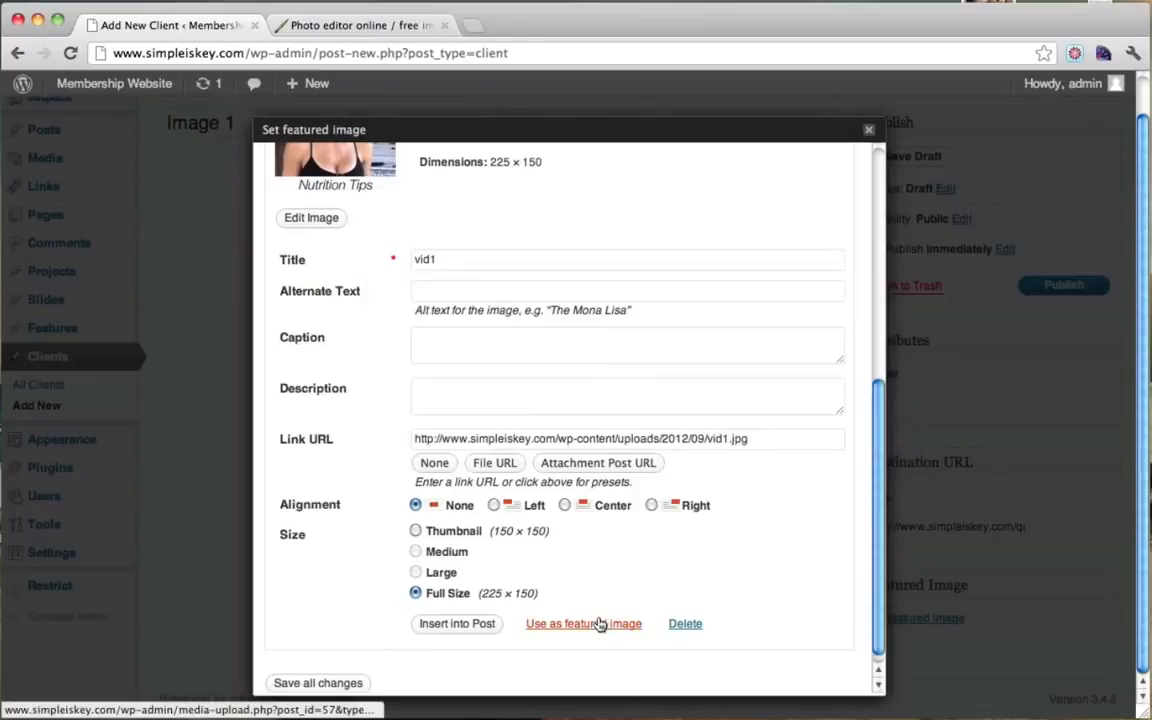
left_click(600, 621)
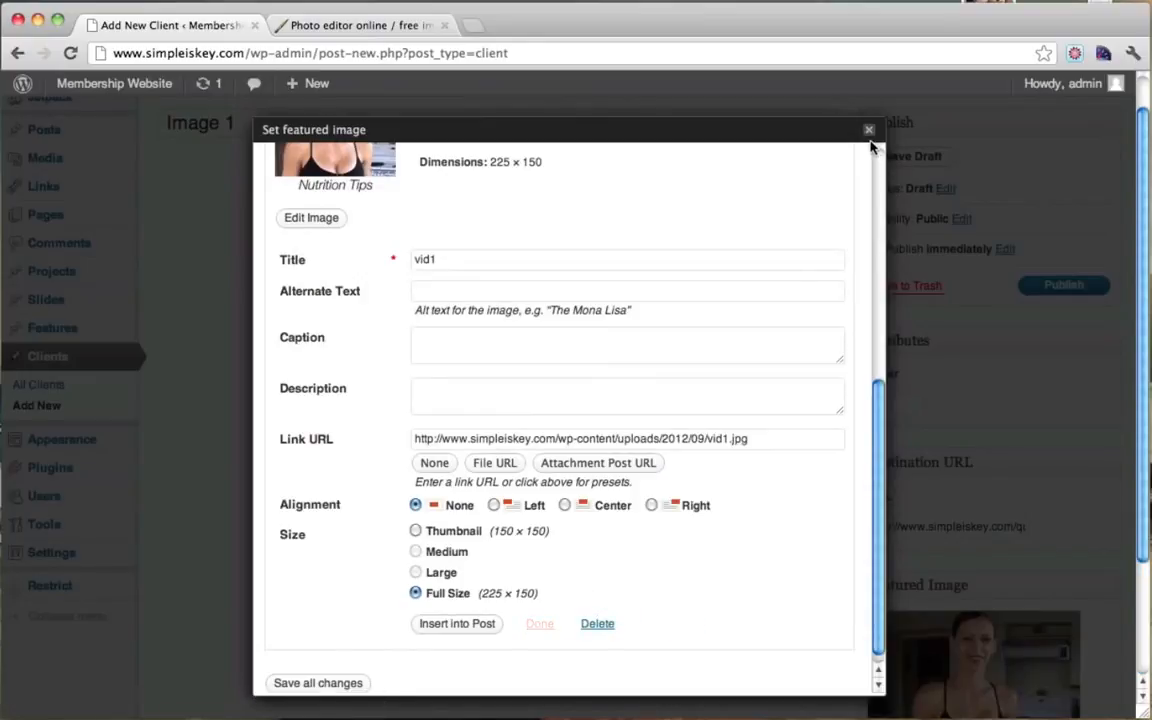
left_click(868, 129)
left_click(1064, 286)
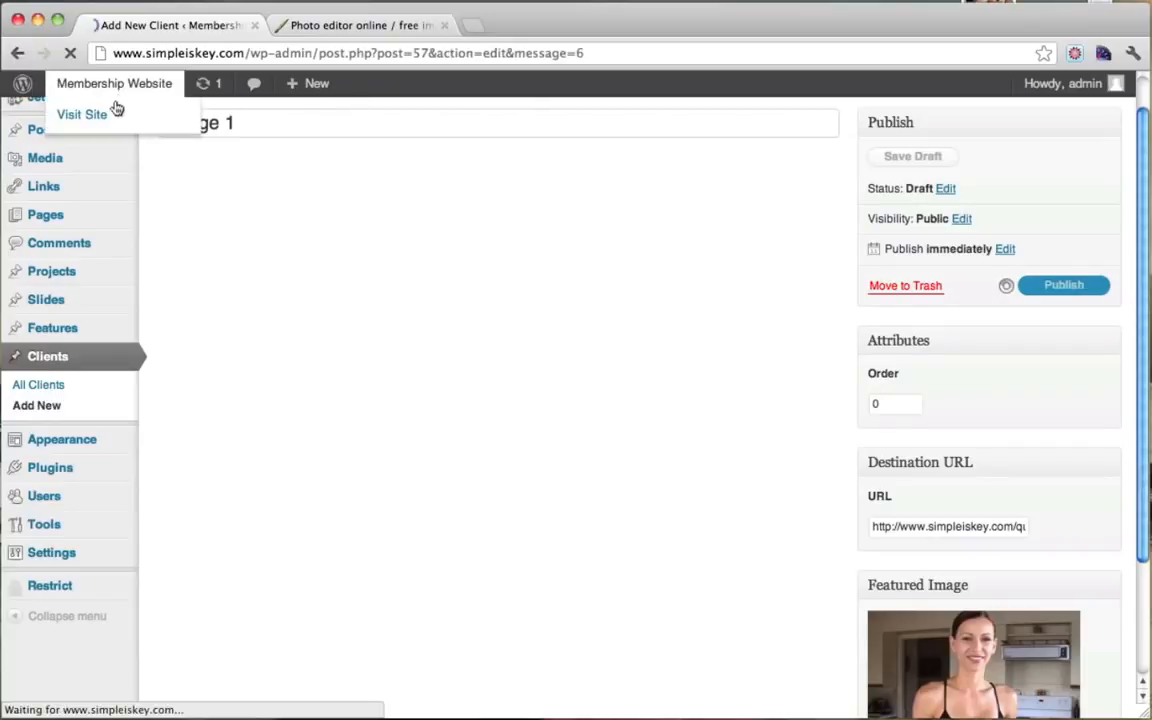
Step: Open the live site and follow the Nutrition Tips client link under Our Clients
mouse_move(100, 92)
left_click(105, 115, "super")
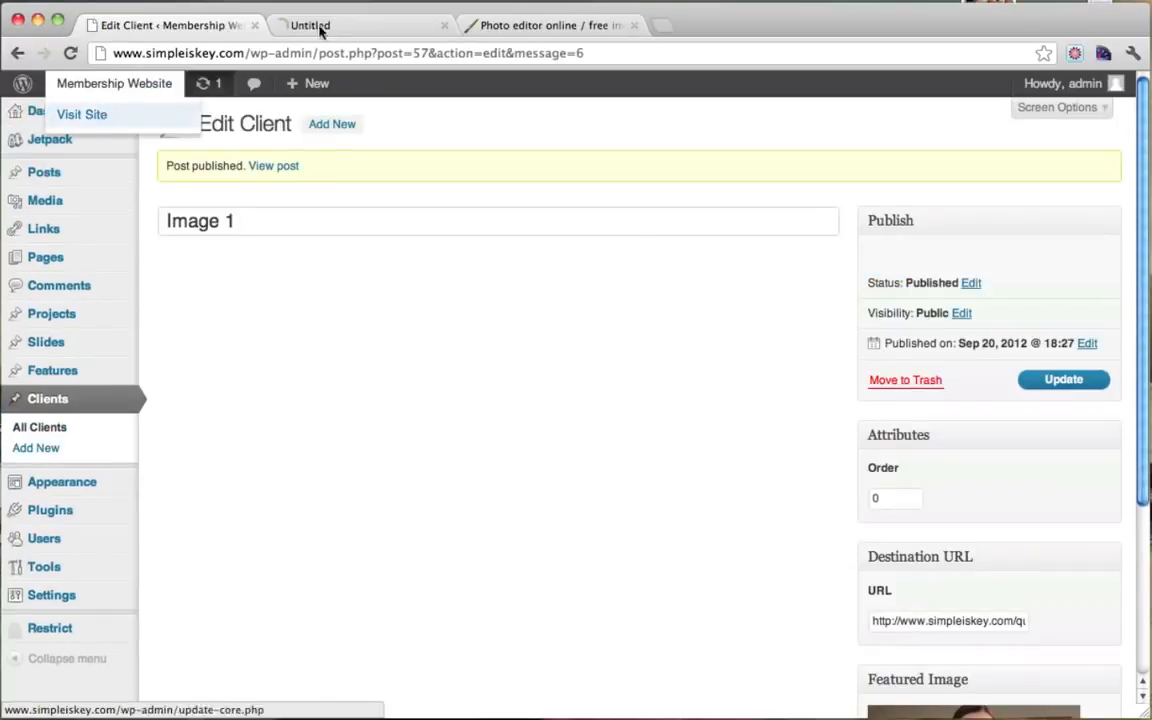
left_click(358, 28)
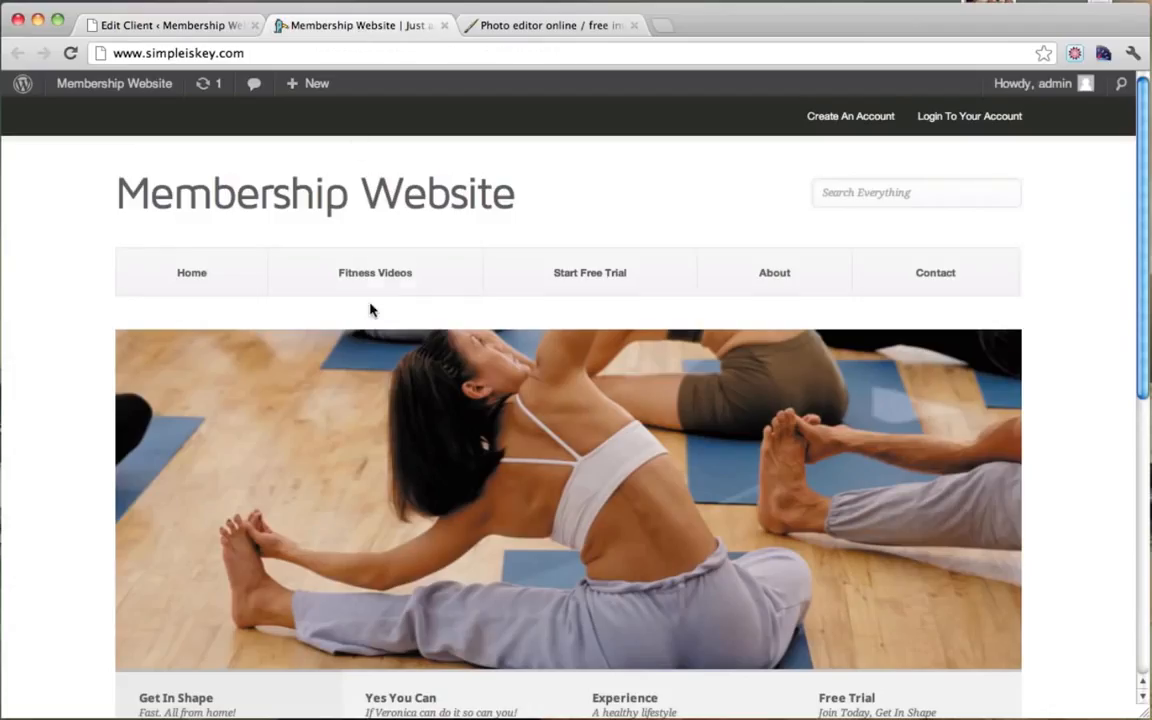
scroll(370, 310, "down", 5)
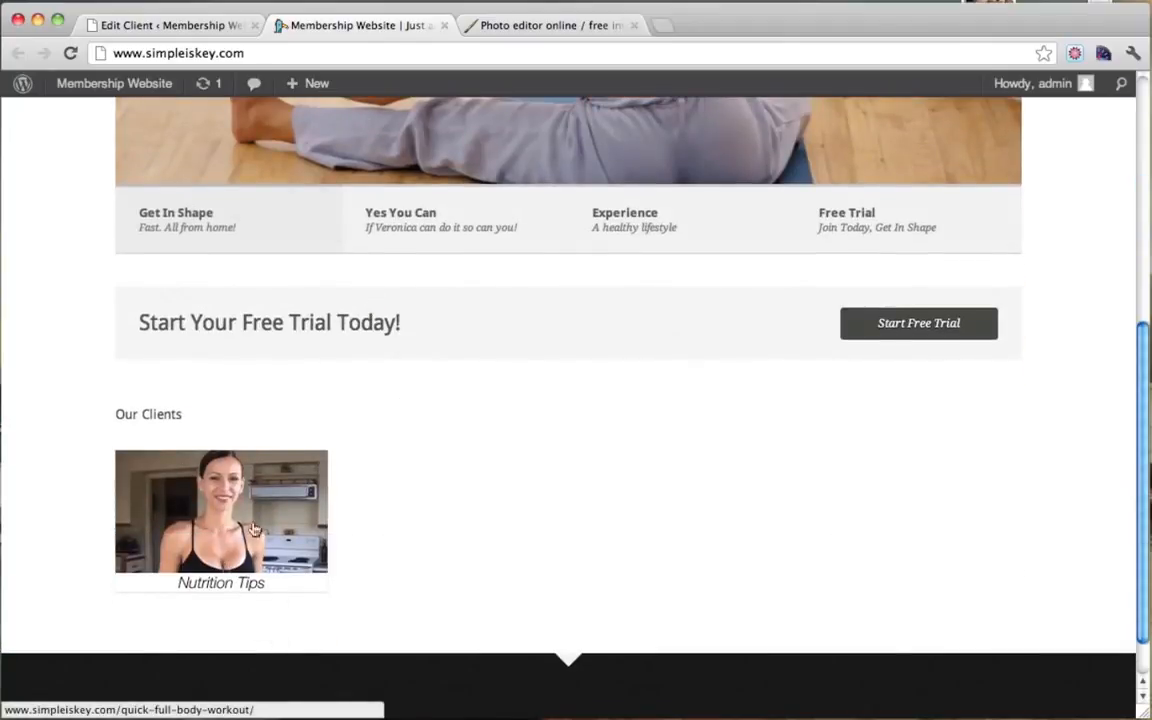
left_click(213, 502)
Step: Scroll the Nutrition Tips page, then return to the front page's Our Clients section
scroll(604, 372, "down", 1)
scroll(604, 372, "down", 5)
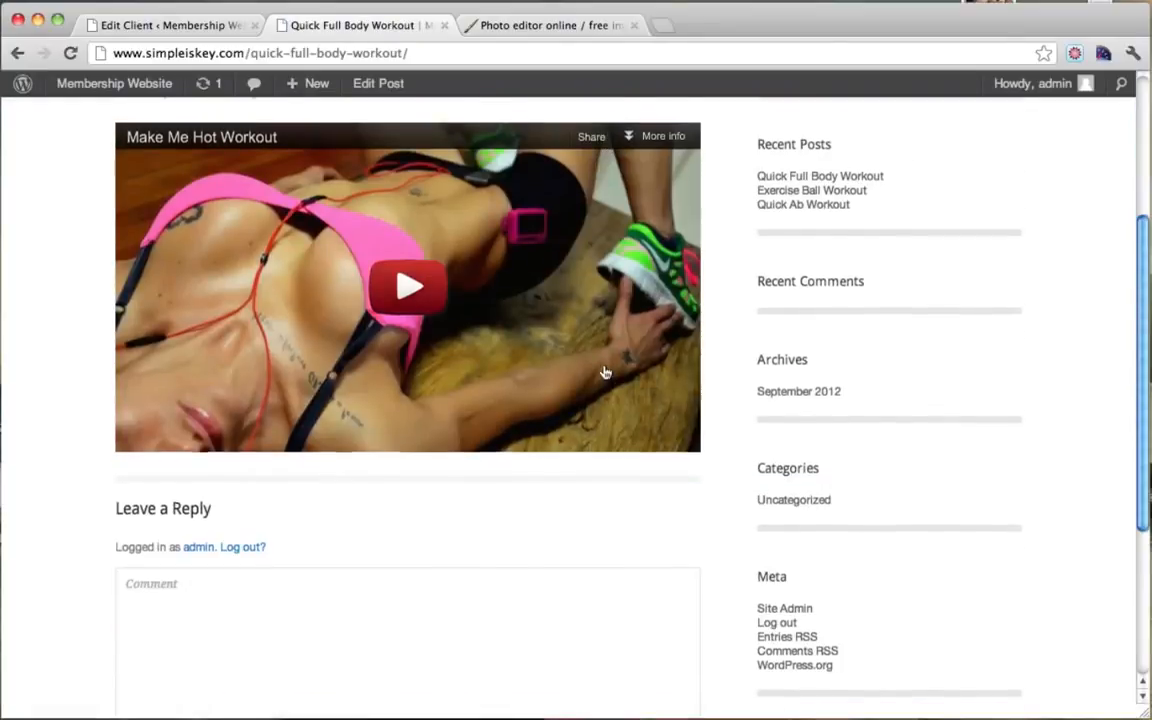
scroll(606, 370, "up", 7)
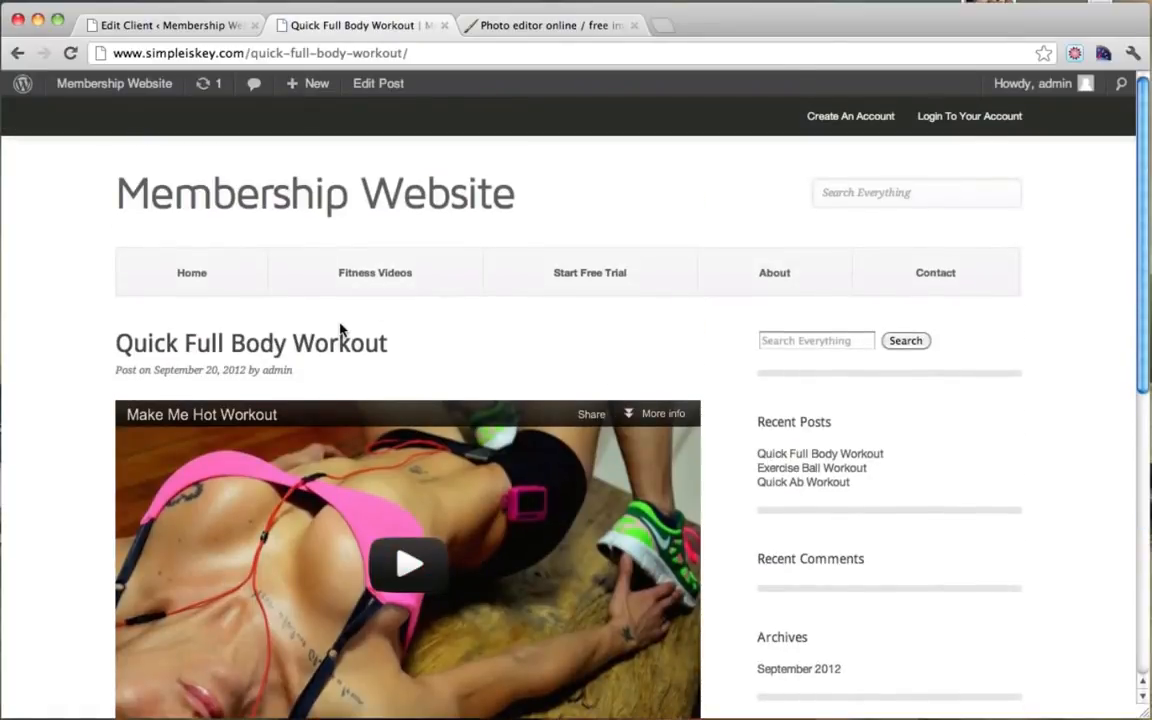
scroll(320, 310, "down", 7)
scroll(305, 290, "up", 7)
left_click(8, 56)
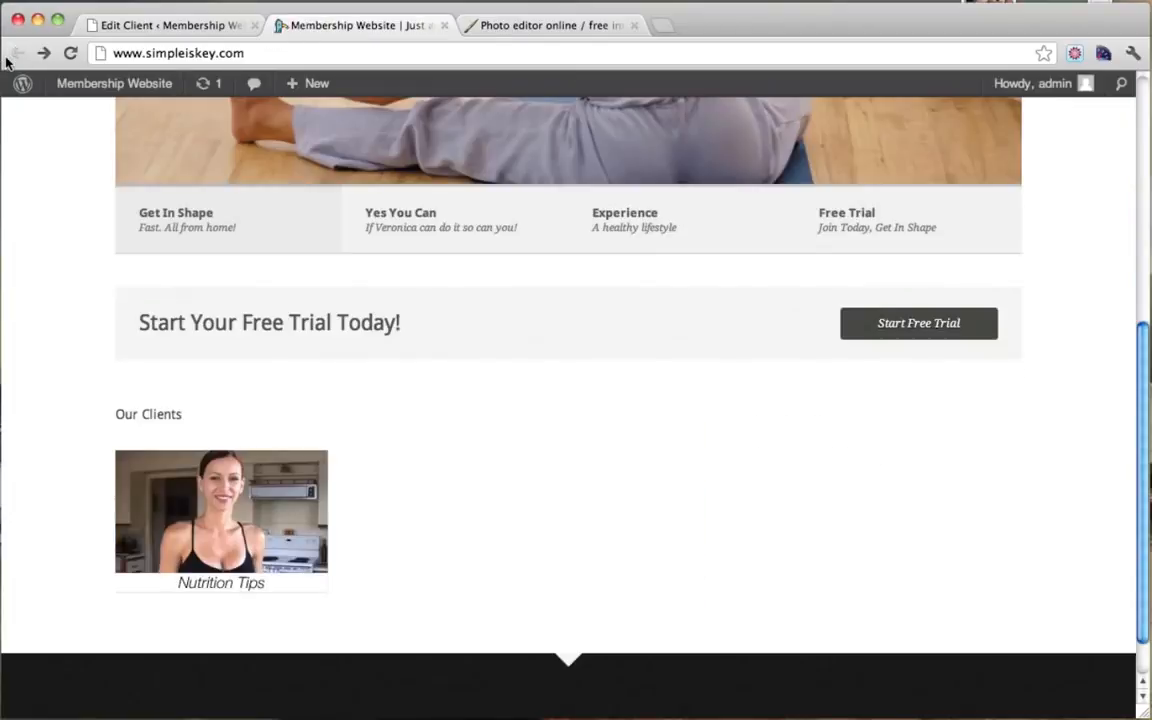
left_click_drag(126, 413, 195, 414)
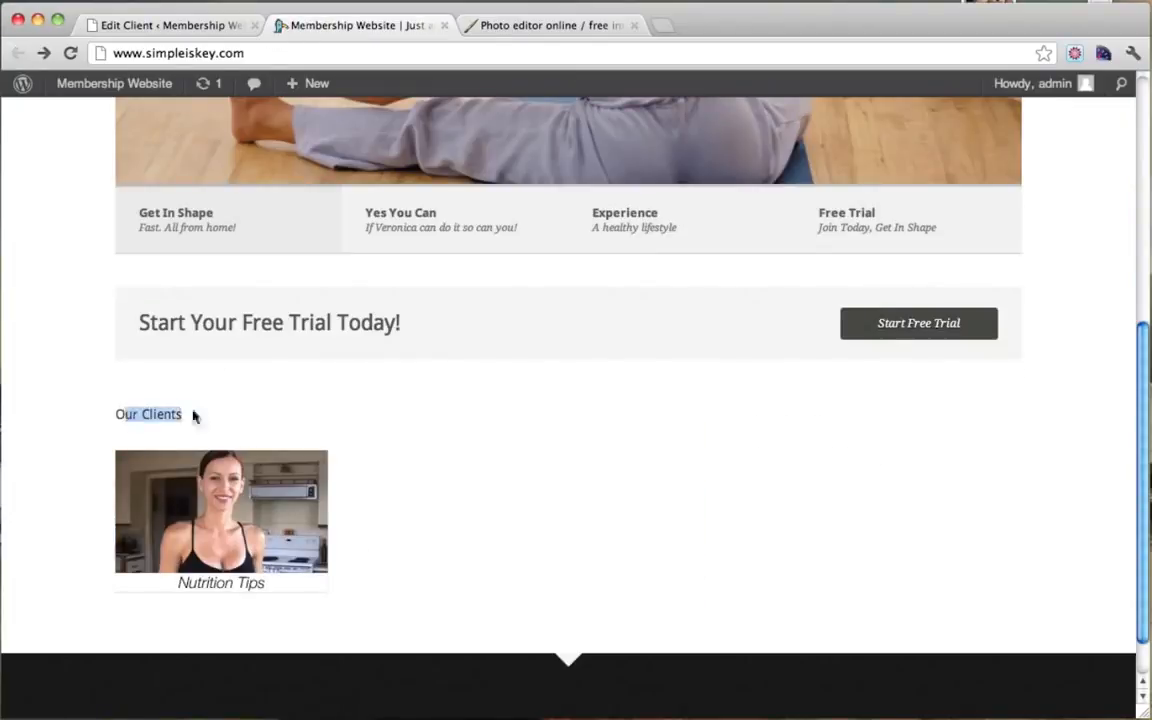
left_click(154, 414)
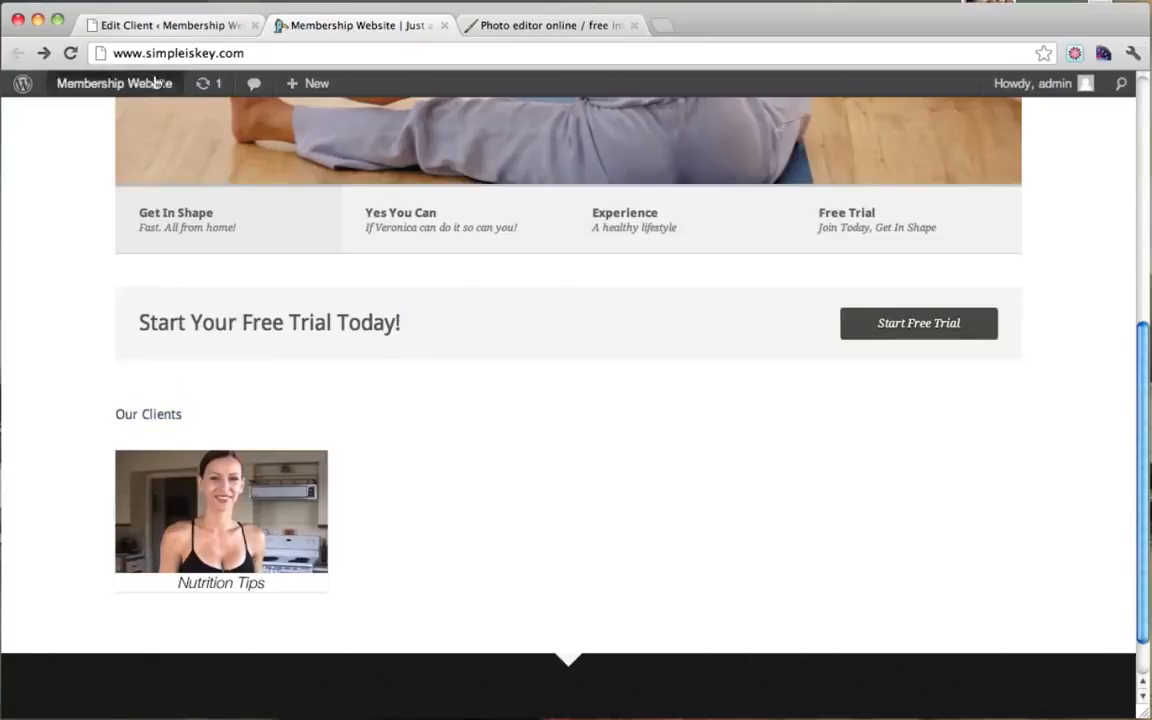
mouse_move(146, 90)
left_click(134, 116, "super")
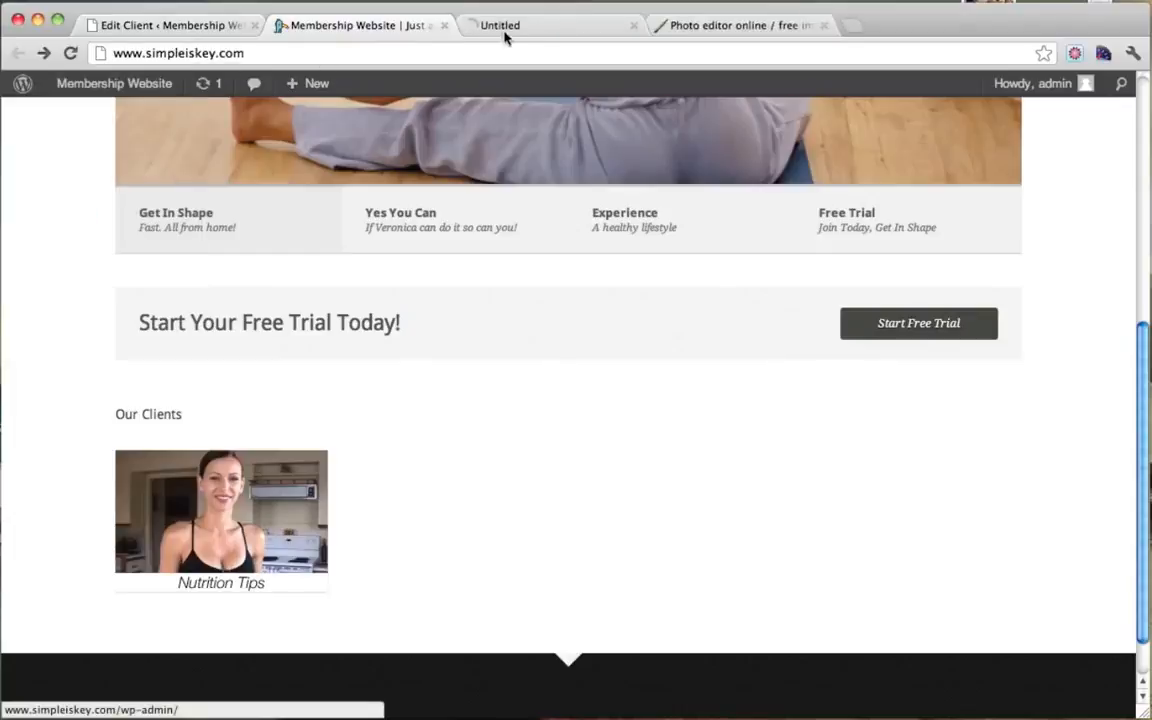
Step: Open Appearance > Theme Settings and go to the Front Page settings
left_click(537, 27)
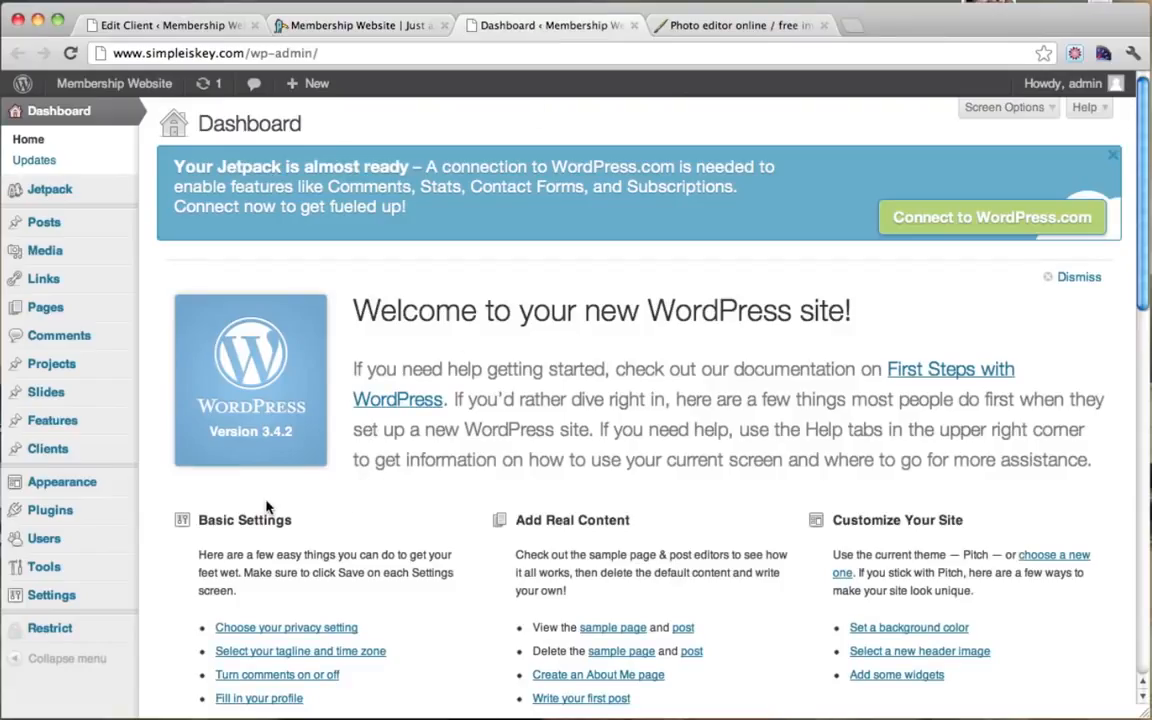
mouse_move(85, 491)
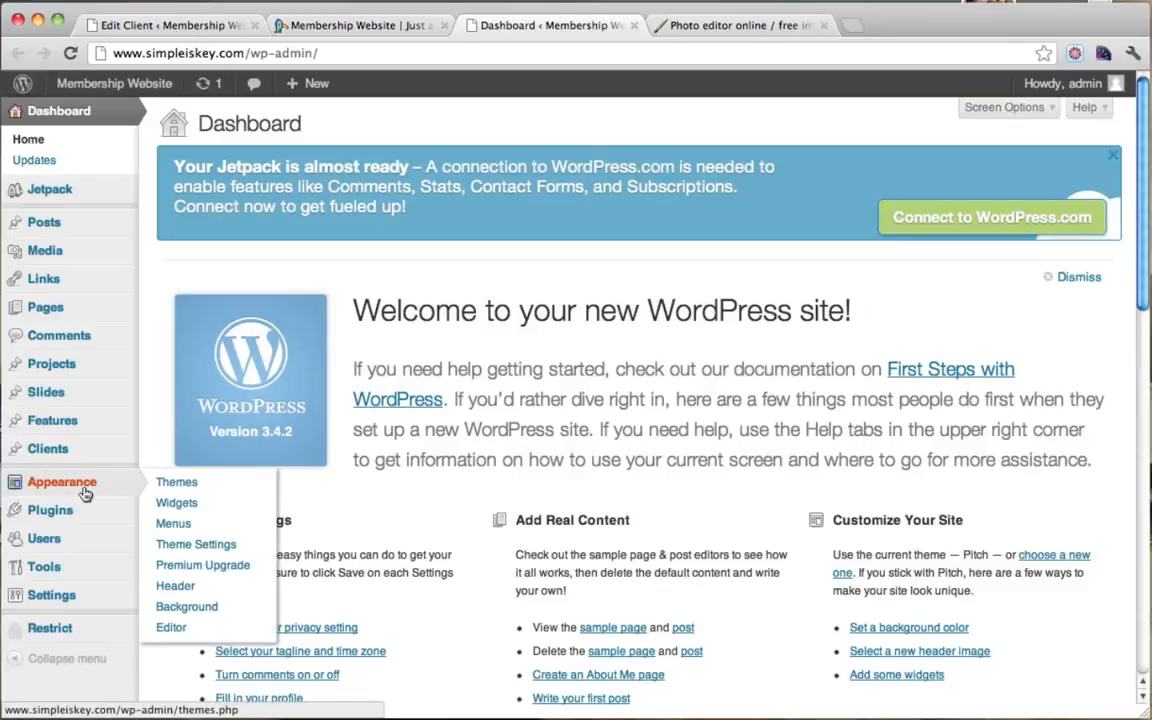
left_click(219, 547)
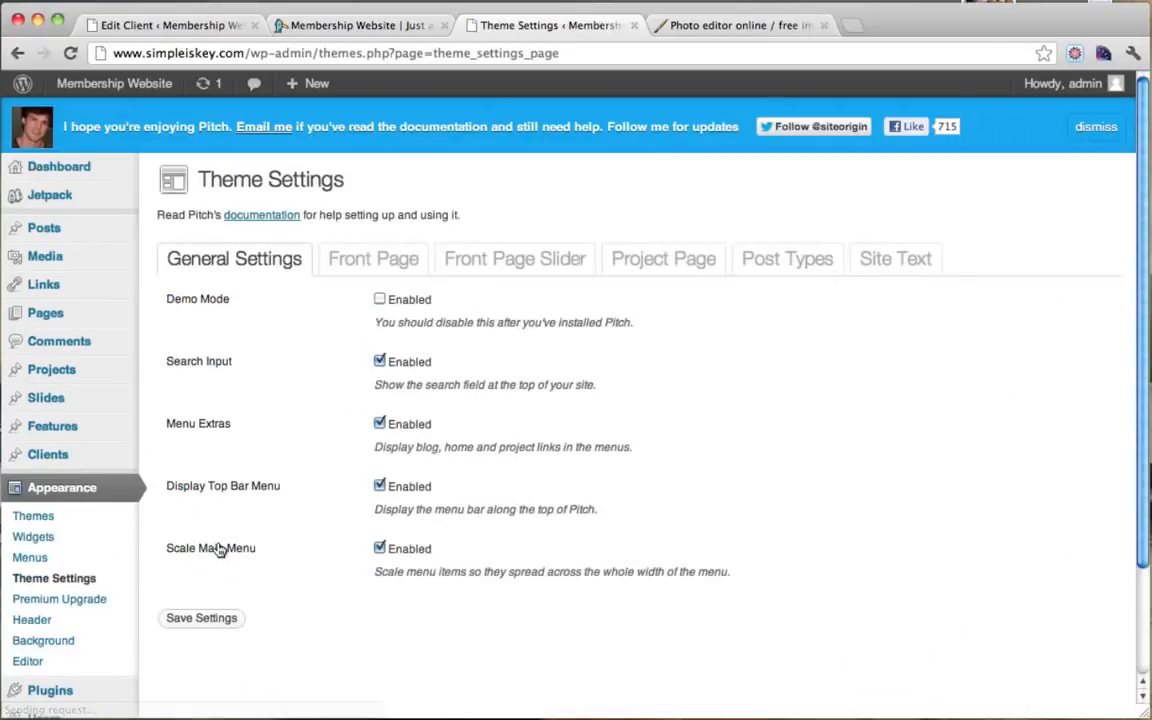
scroll(735, 377, "down", 2)
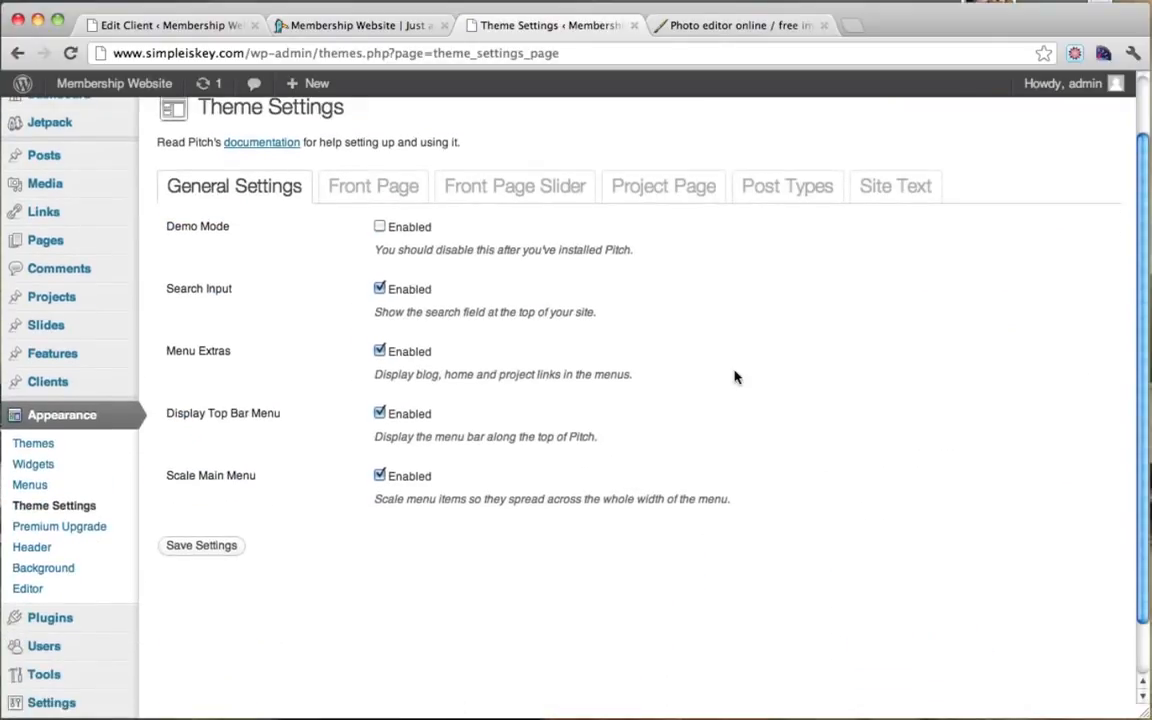
left_click(884, 186)
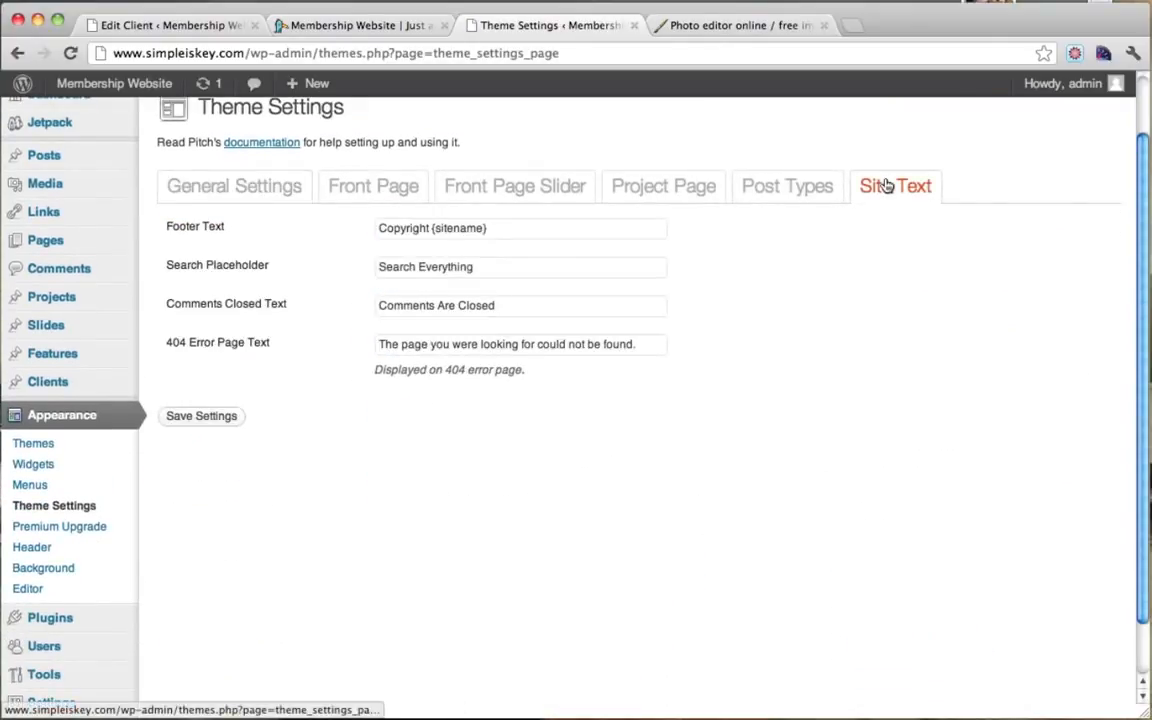
left_click(785, 190)
left_click(660, 190)
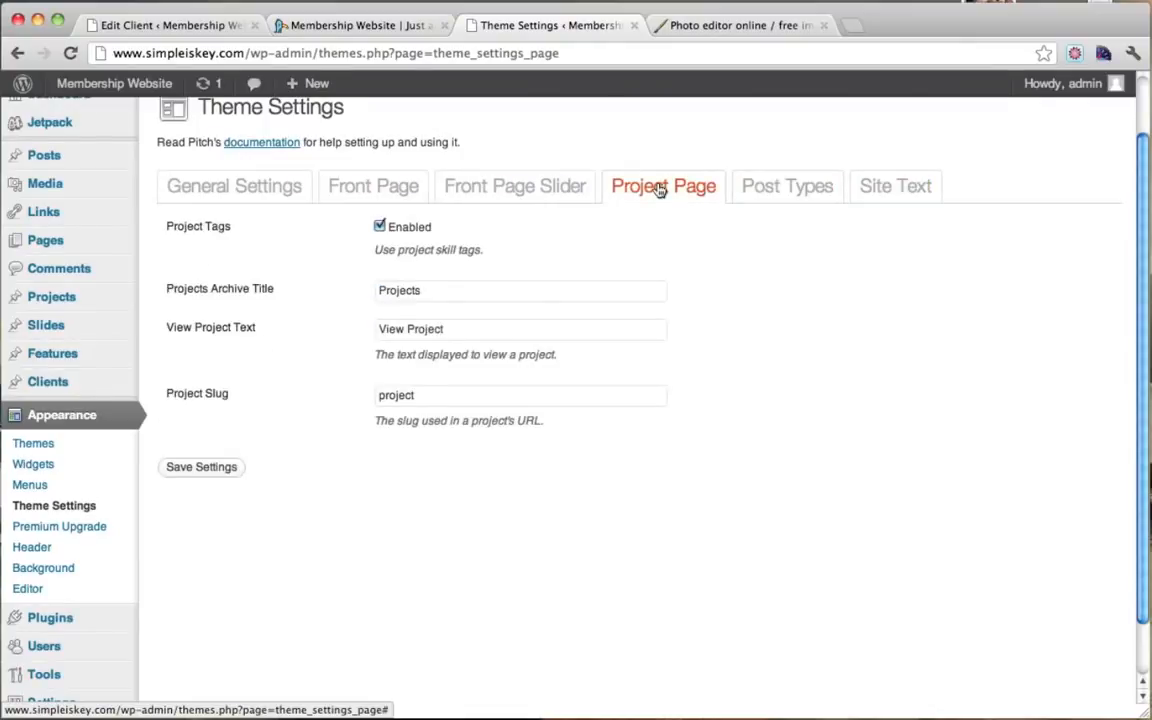
left_click(520, 190)
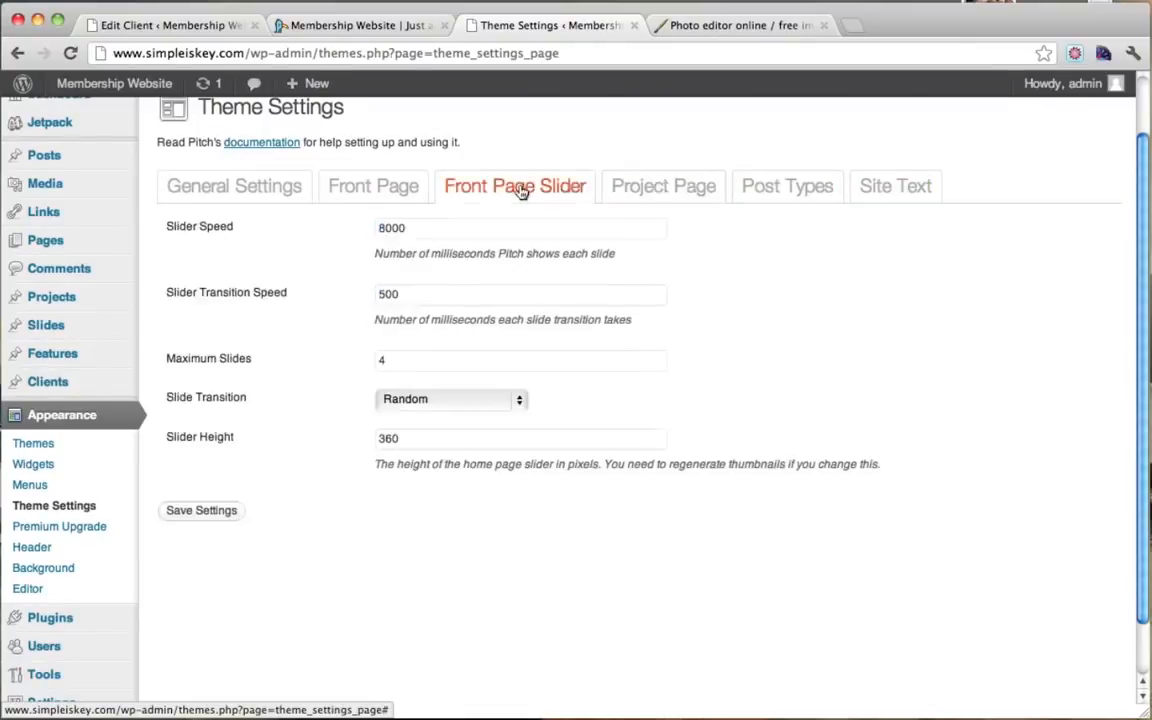
left_click(372, 187)
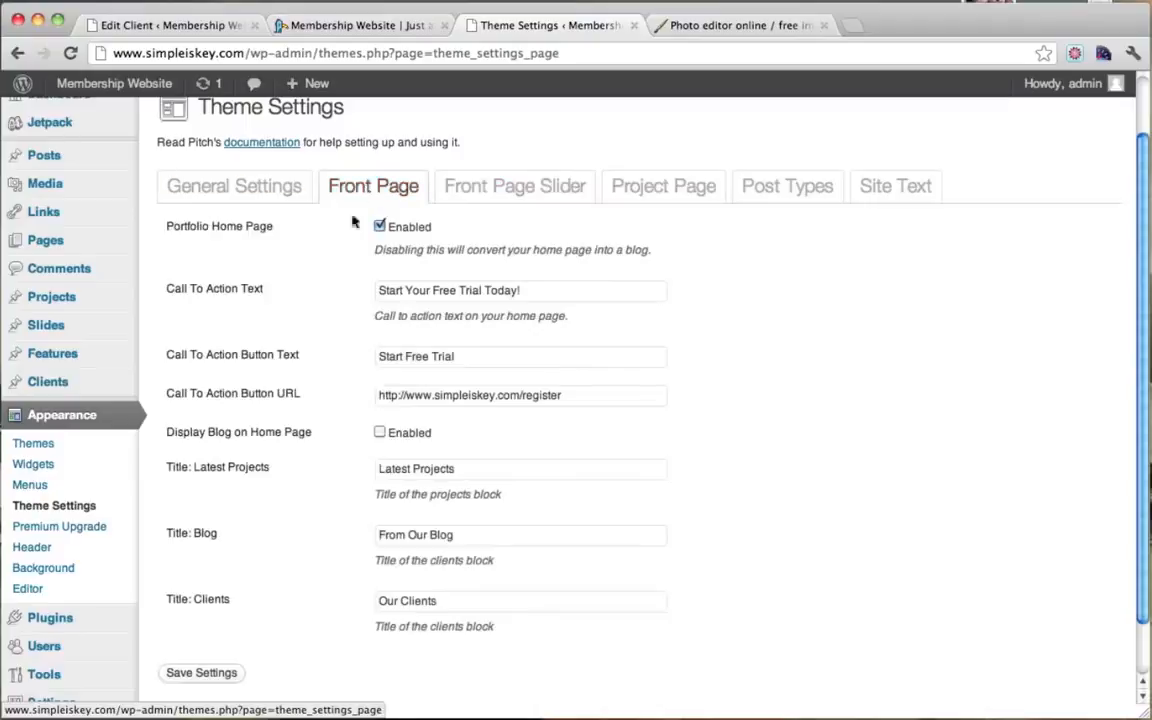
Step: Change the Clients title from 'Our Clients' to 'Featured Videos' and save settings
scroll(393, 348, "down", 1)
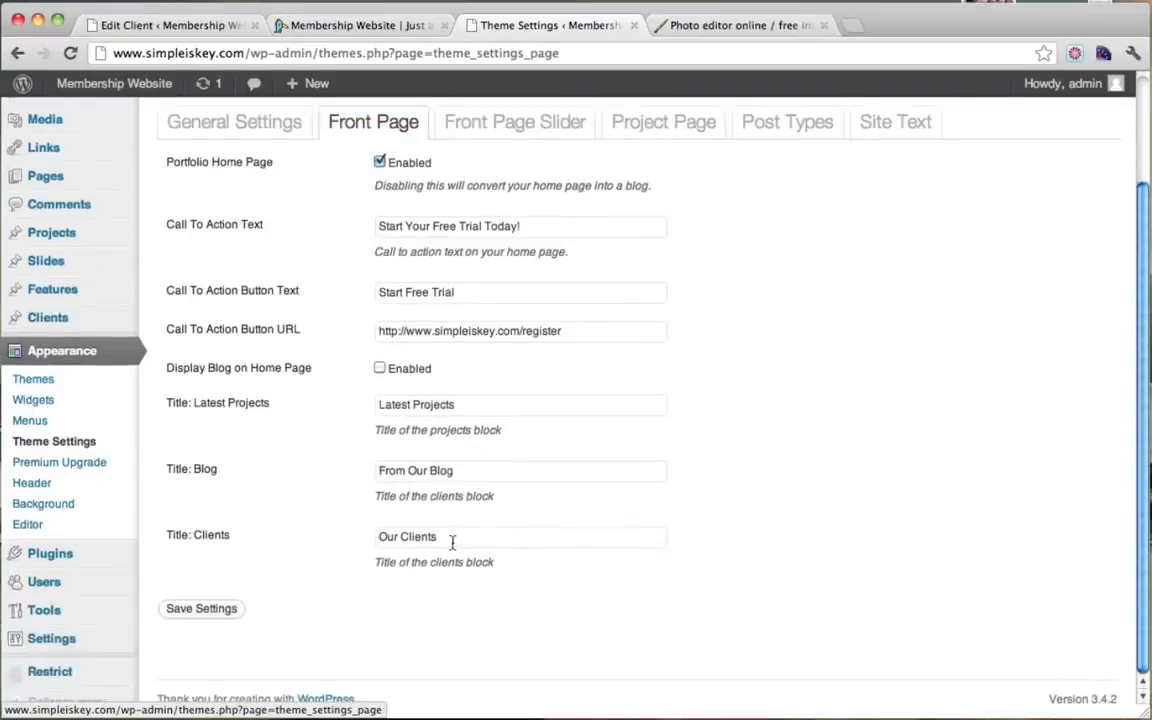
left_click_drag(452, 542, 298, 540)
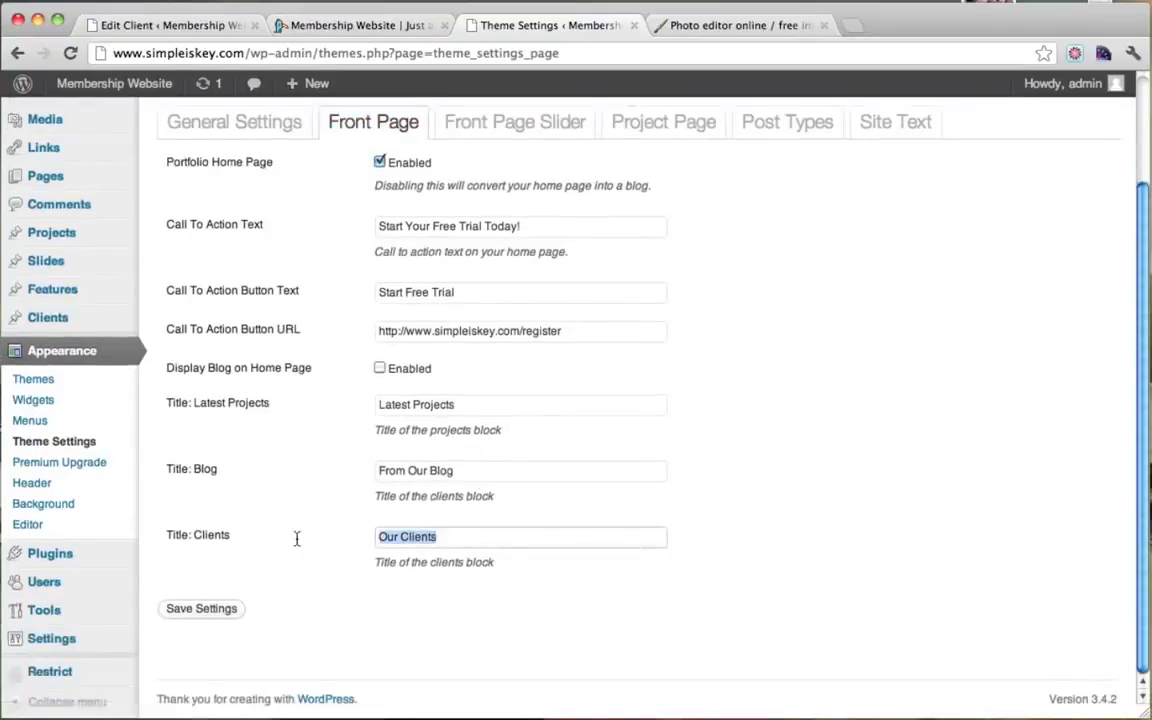
type("Featu")
key("Down")
key("Return")
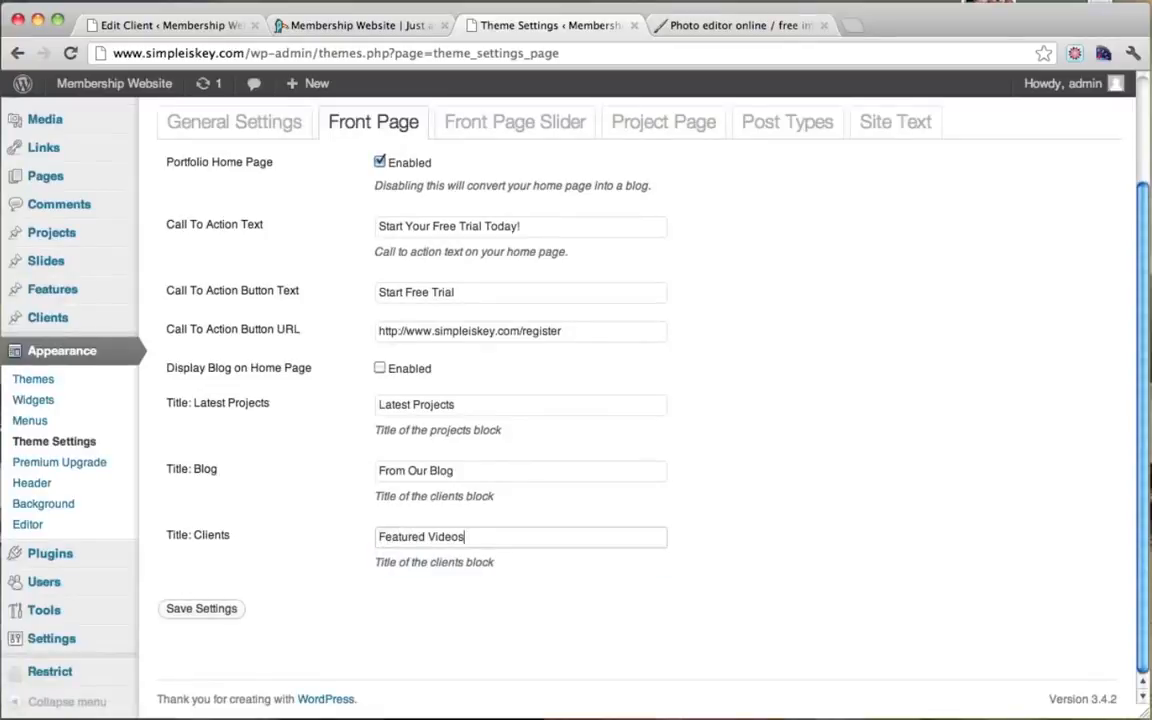
left_click_drag(470, 542, 338, 543)
left_click(338, 552)
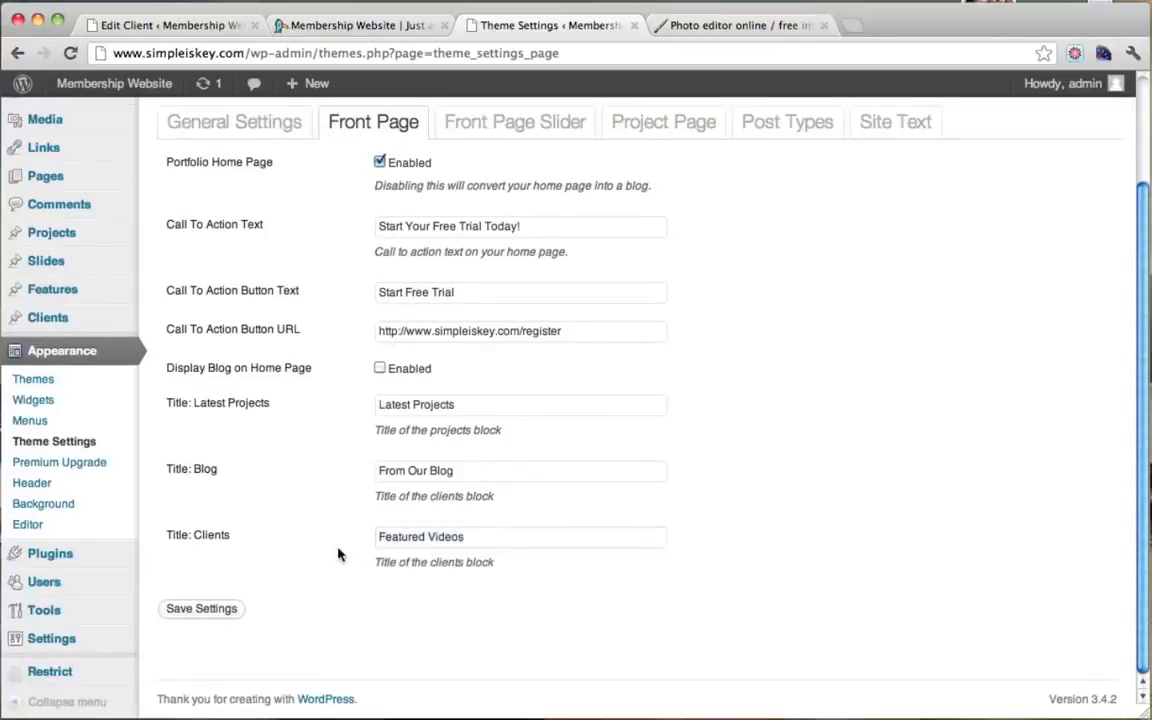
left_click(201, 609)
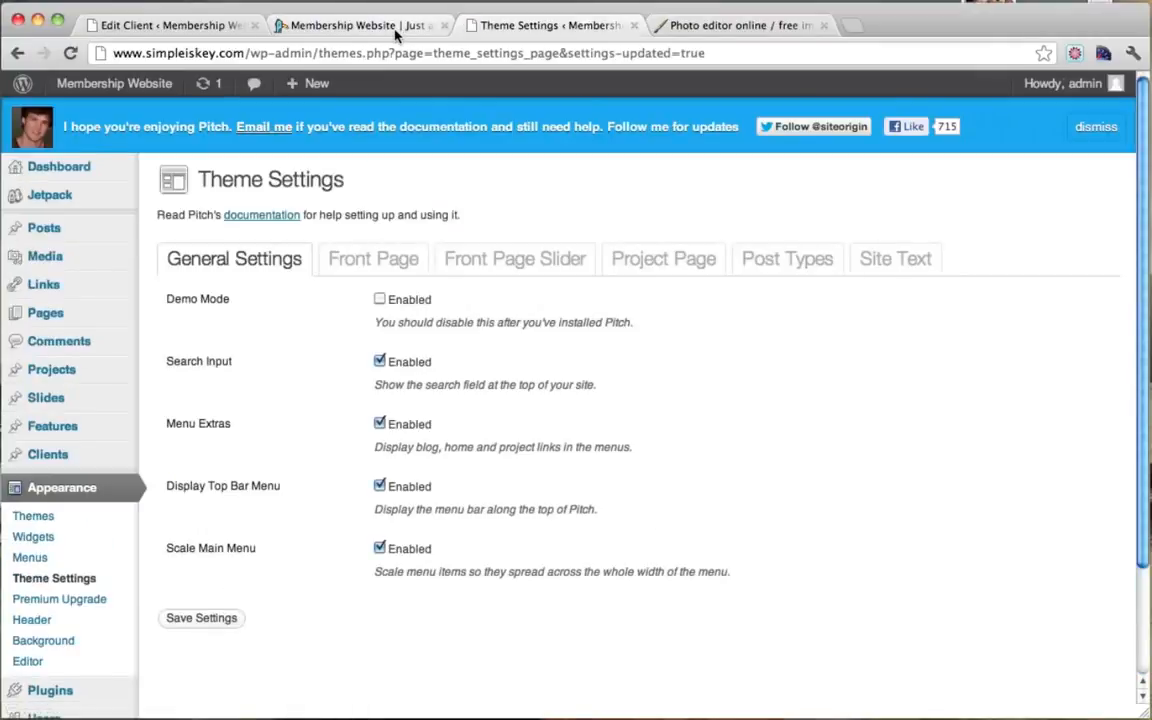
Step: Confirm 'Featured Videos' on the live front page, then open a blank Add New Client form
left_click(395, 30)
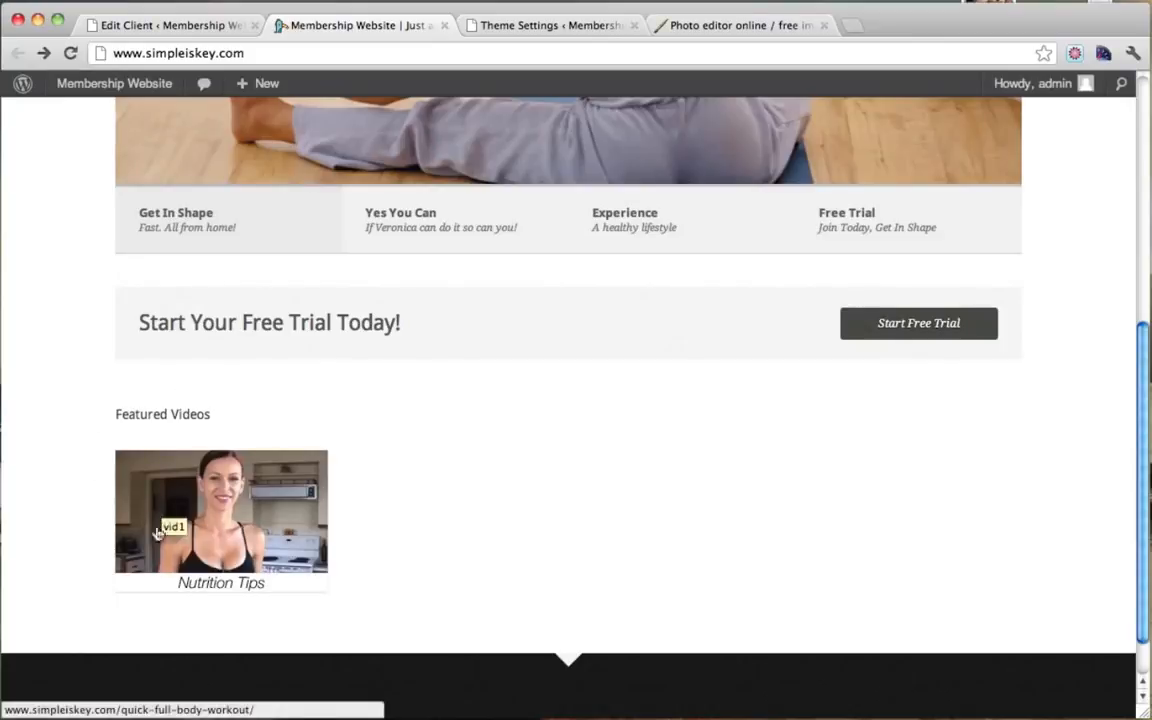
left_click(188, 30)
left_click(333, 124)
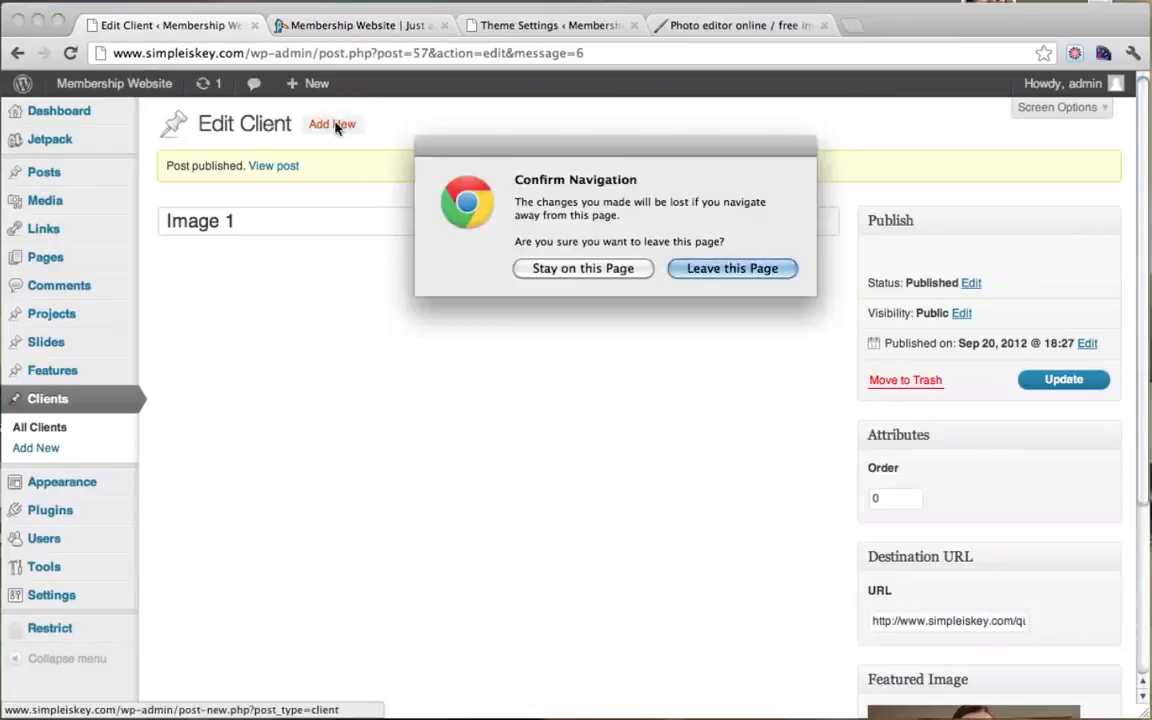
left_click(716, 270)
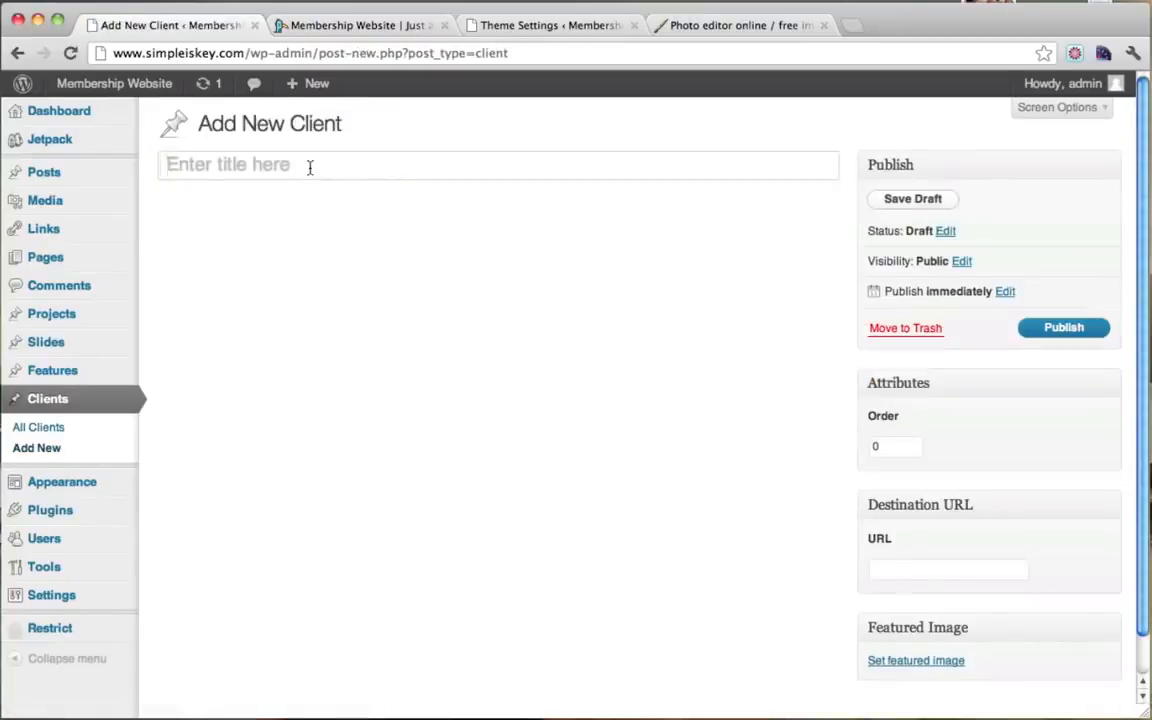
Step: Enter the 'Image 2' client title and switch to the live site tab
left_click(310, 167)
type("Image 2")
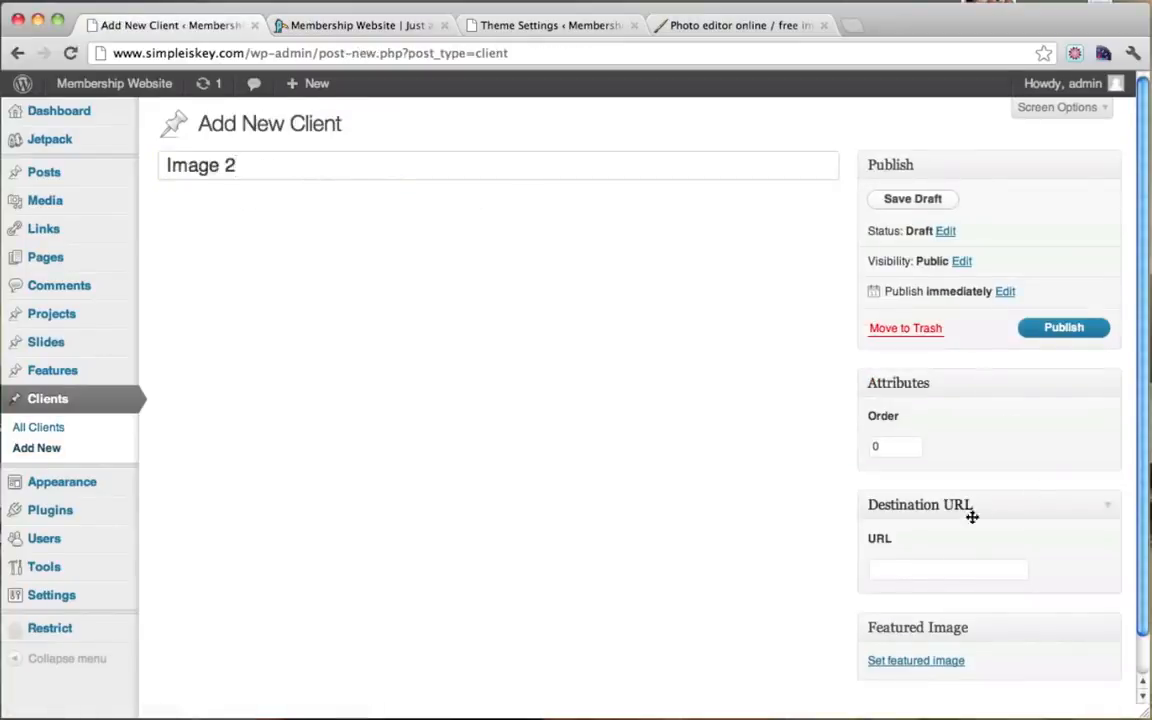
left_click(390, 25)
left_click(524, 30)
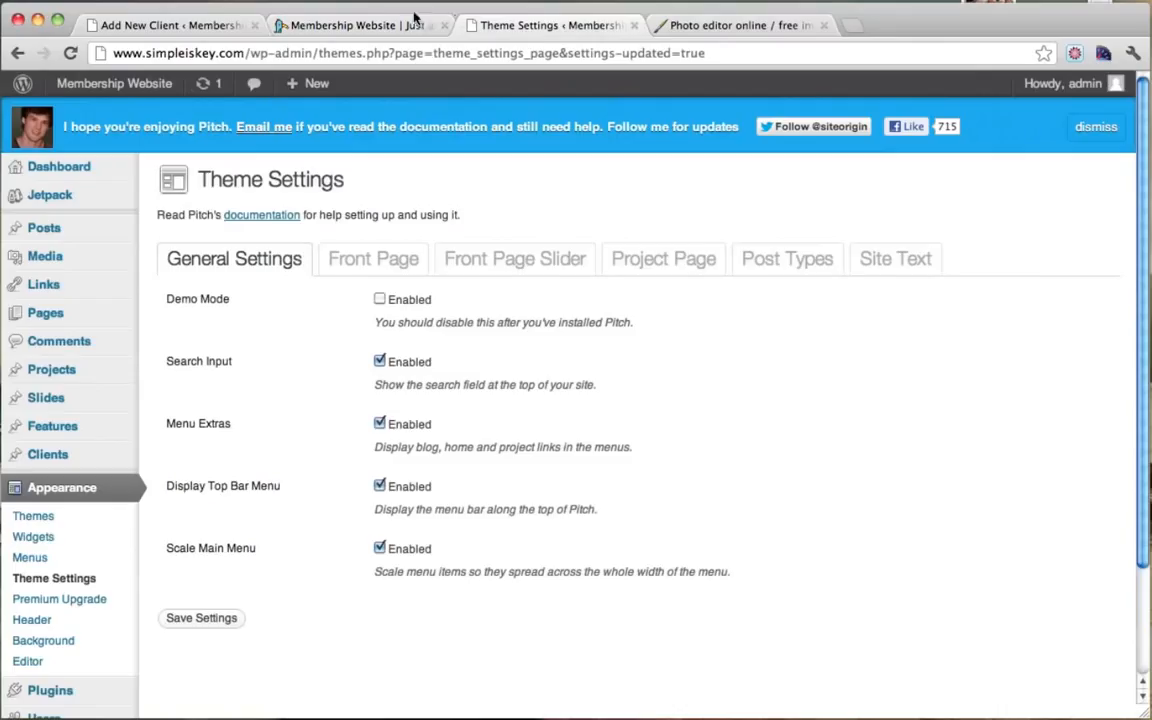
left_click(395, 20)
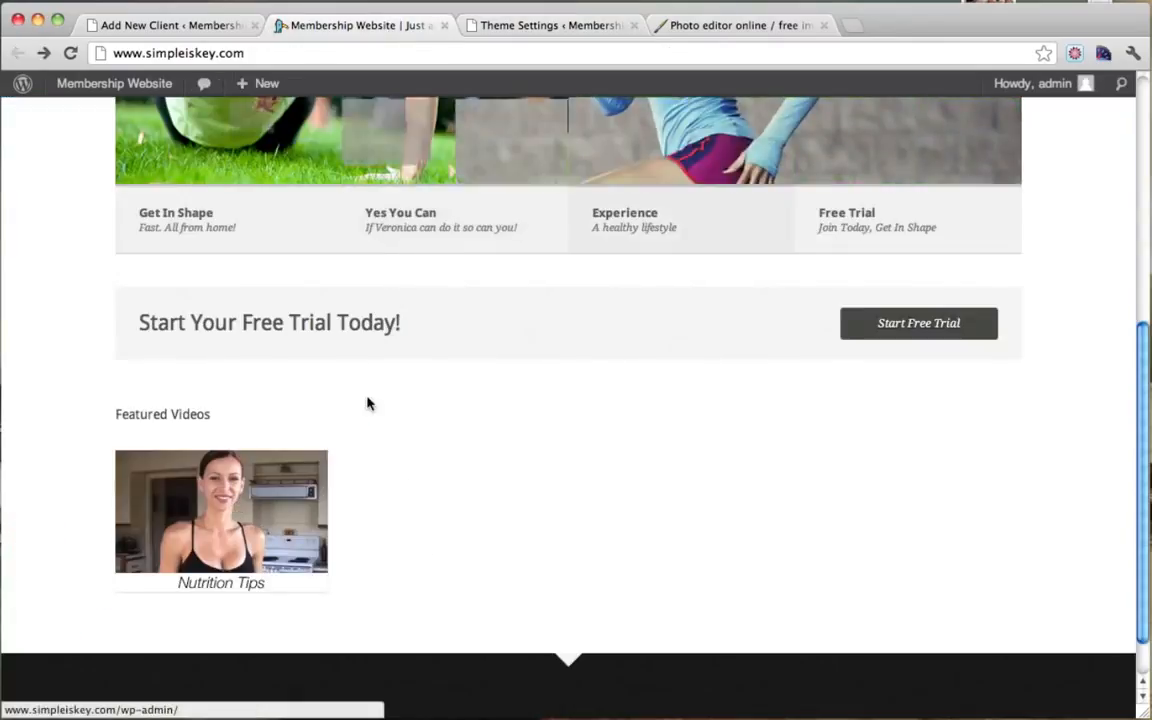
scroll(367, 400, "up", 5)
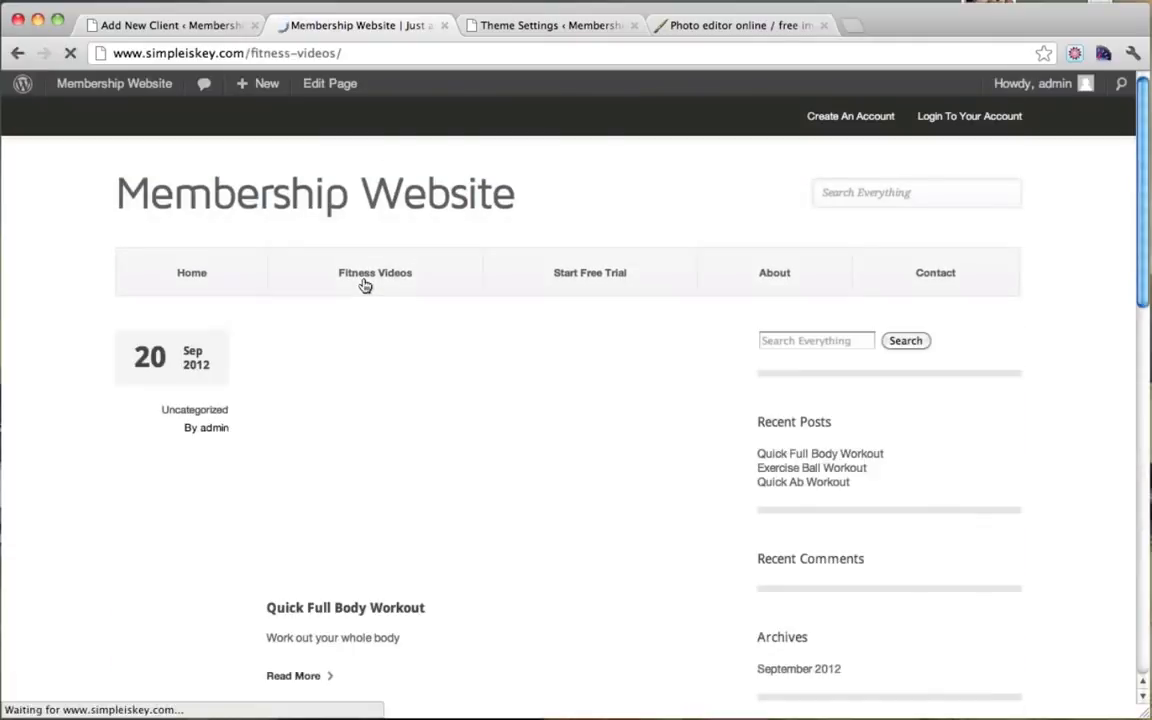
scroll(400, 350, "down", 5)
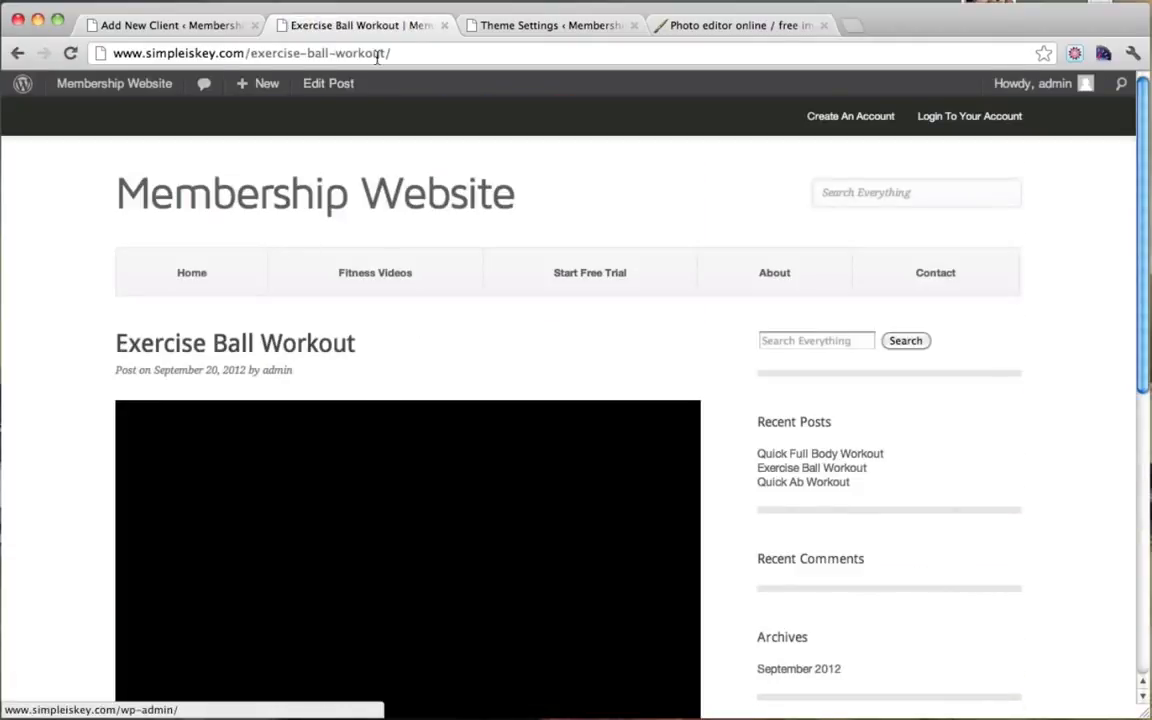
Step: Copy the Exercise Ball Workout page URL and paste it as the Destination URL
left_click(373, 53)
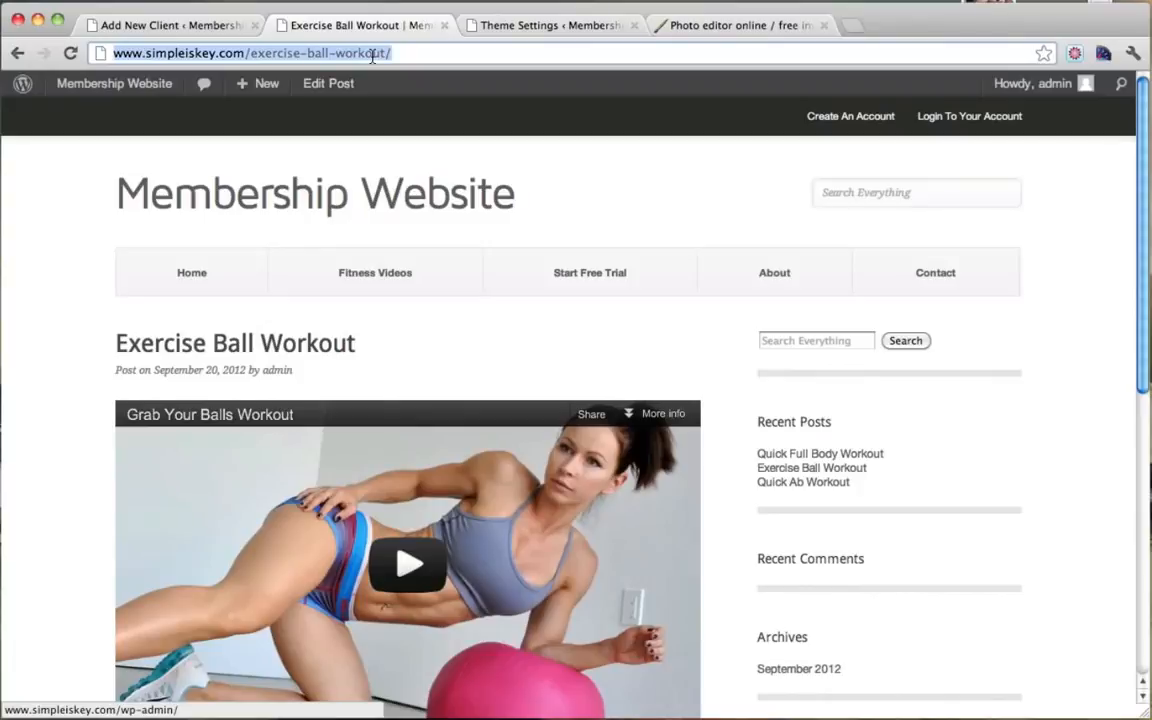
left_click(200, 26)
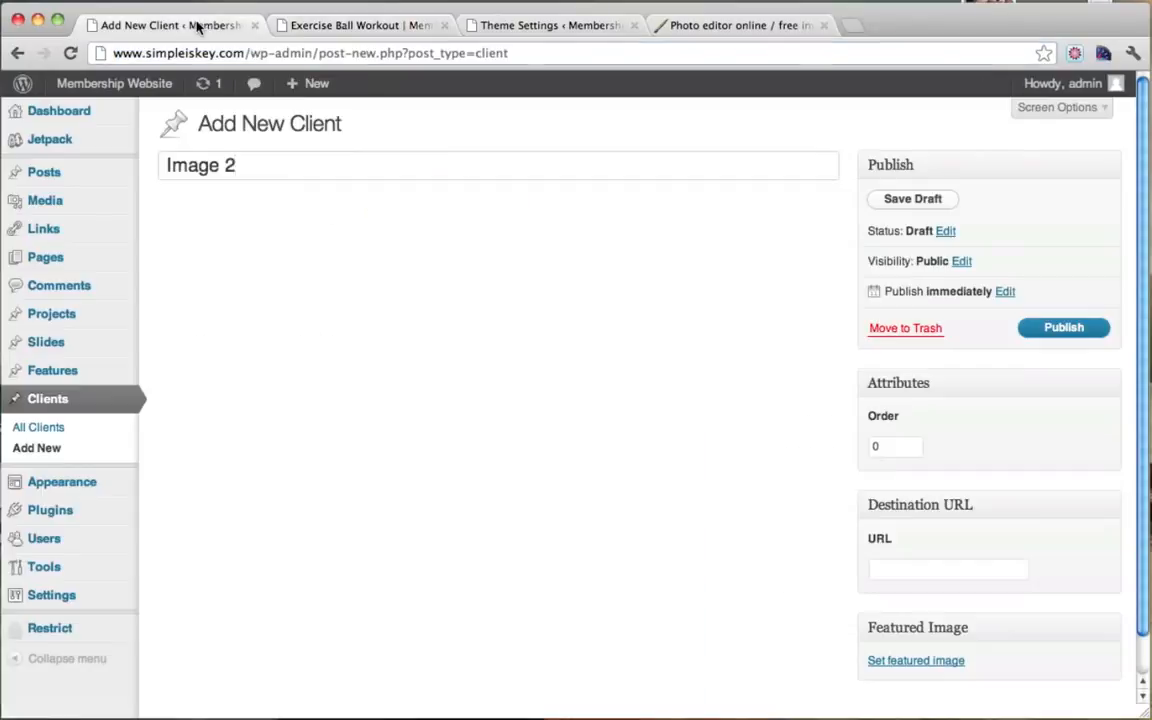
scroll(518, 233, "down", 2)
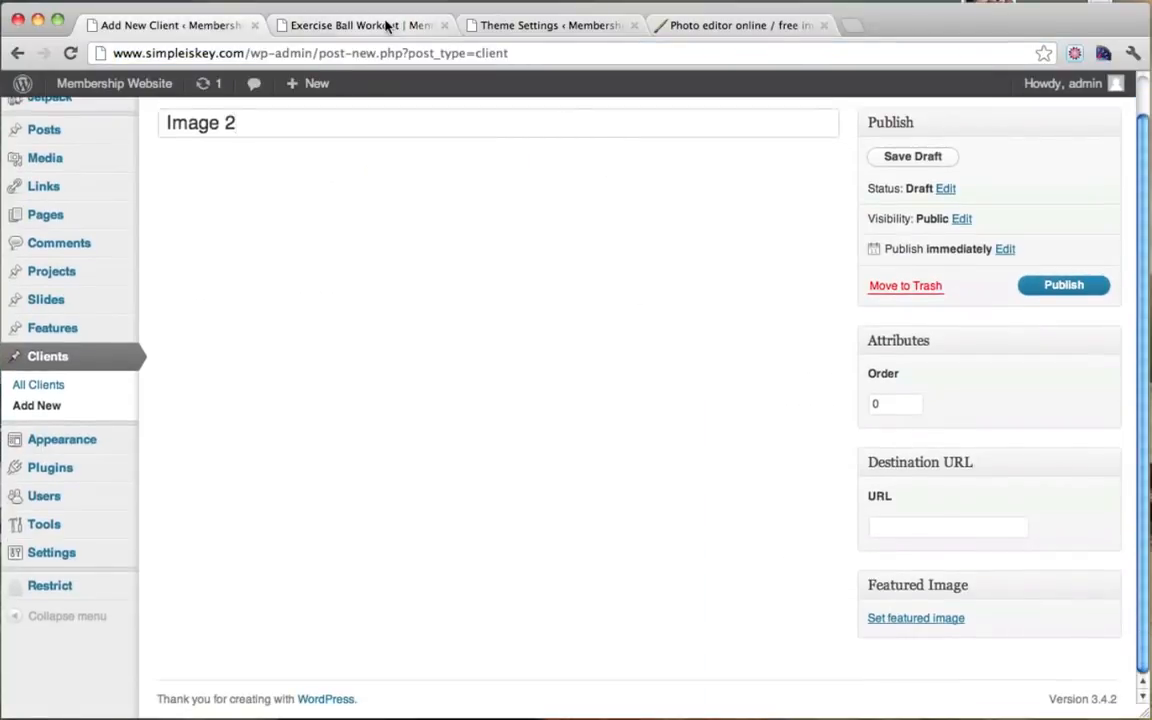
left_click(350, 25)
right_click(338, 57)
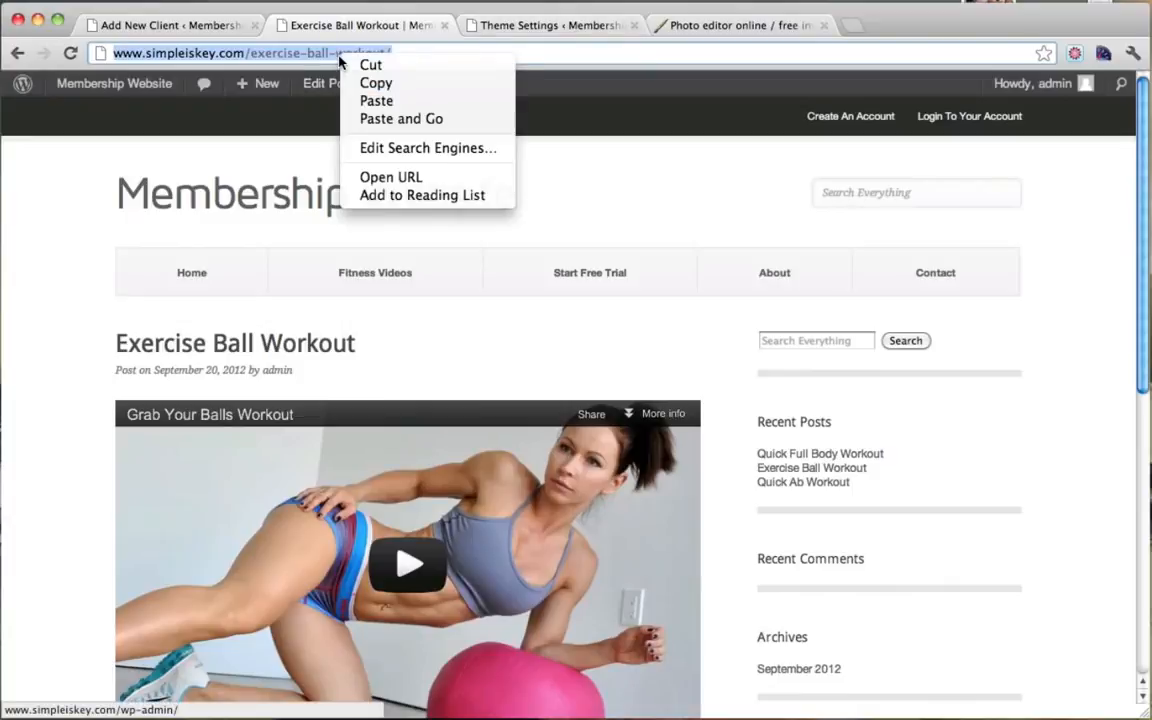
left_click(360, 82)
left_click(189, 28)
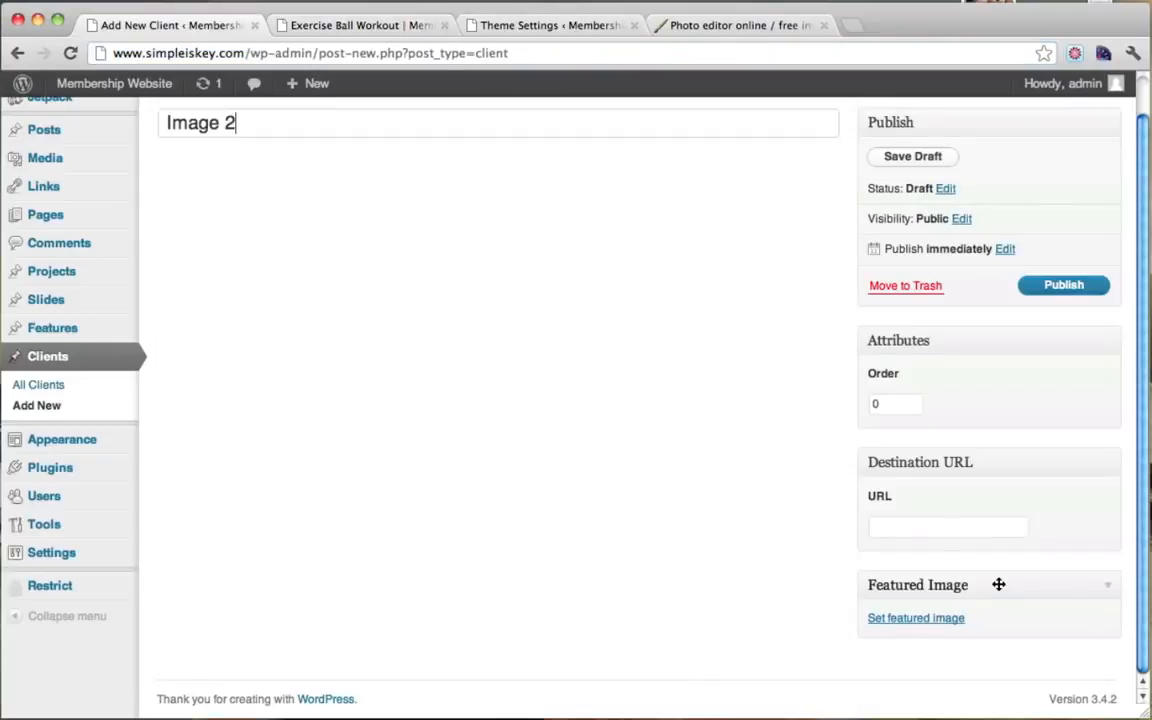
key("super+v")
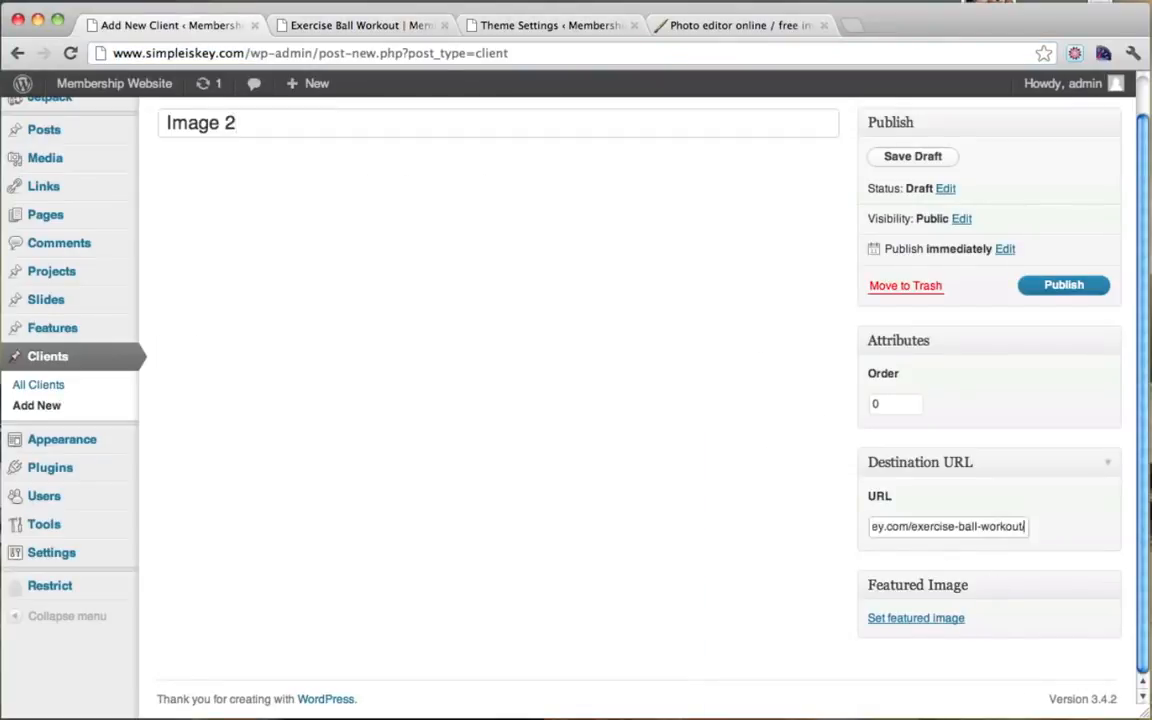
Step: Upload vid2.jpg through the Set featured image dialog
left_click_drag(954, 530, 735, 518)
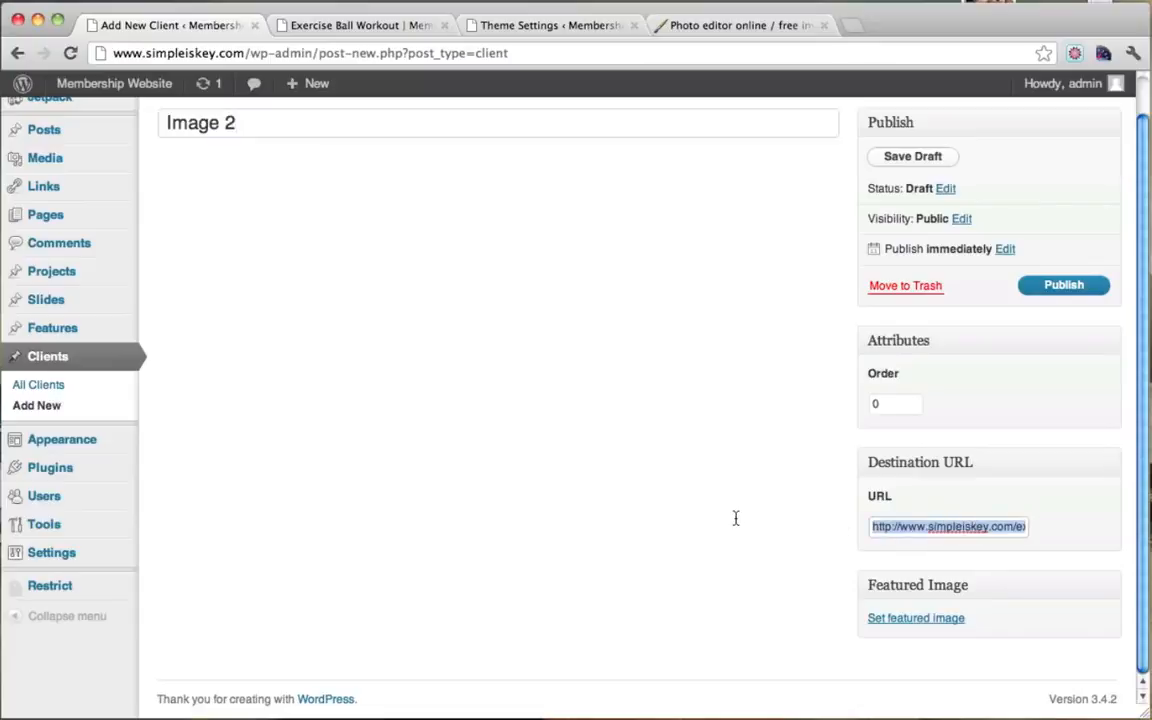
left_click(873, 619)
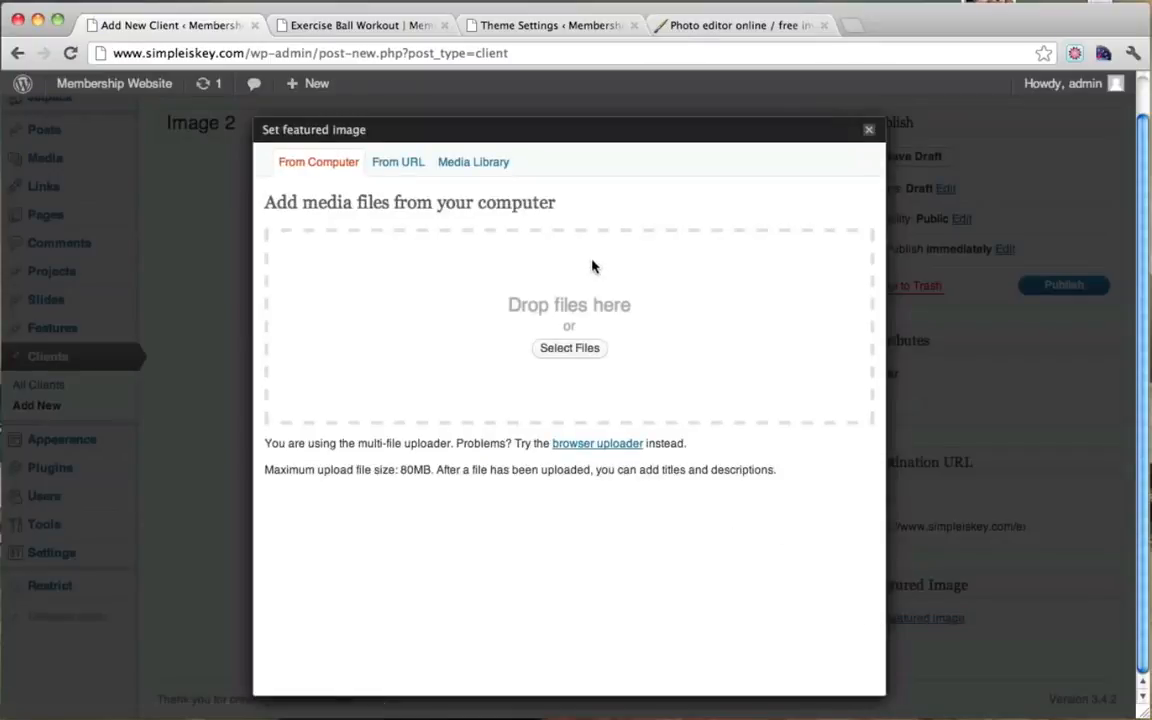
left_click(558, 351)
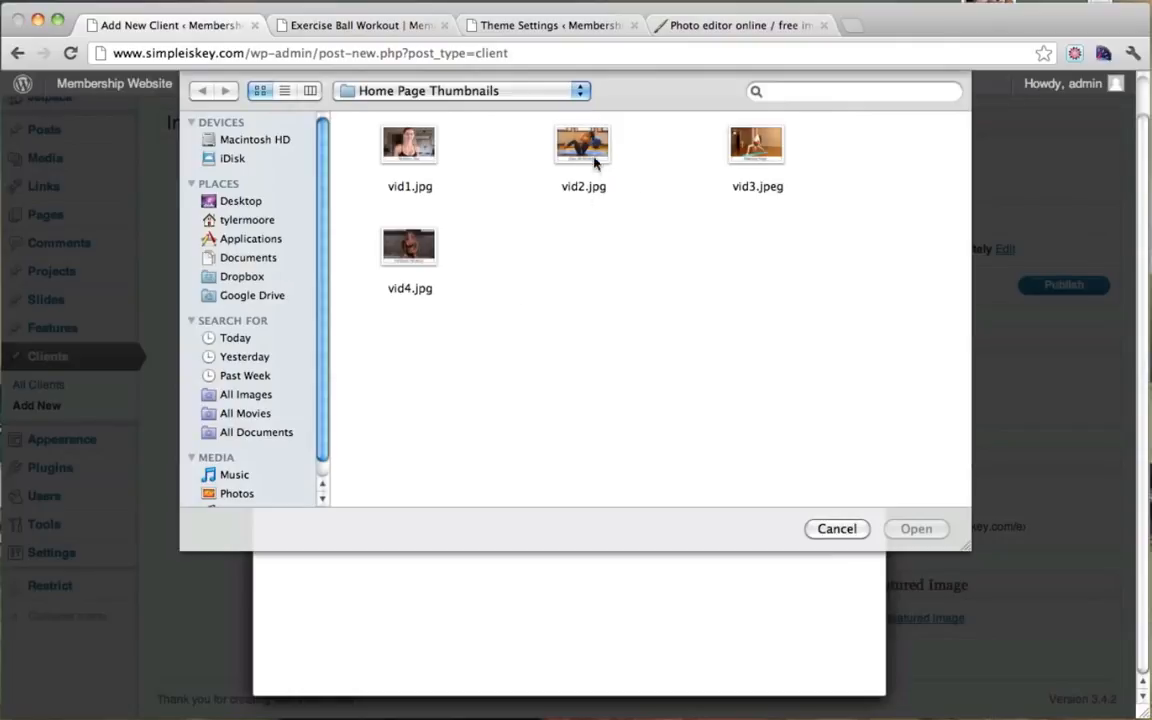
left_click(595, 163)
left_click(935, 533)
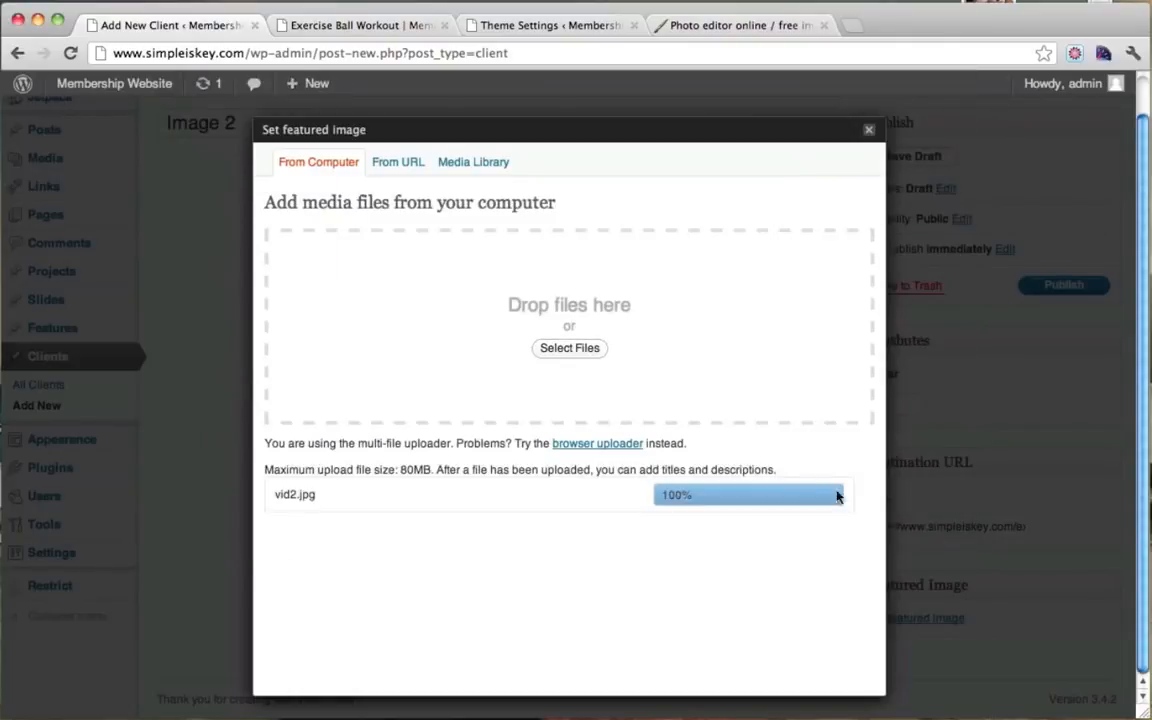
Step: Use vid2 as the featured image and publish the Image 2 client
scroll(810, 476, "down", 10)
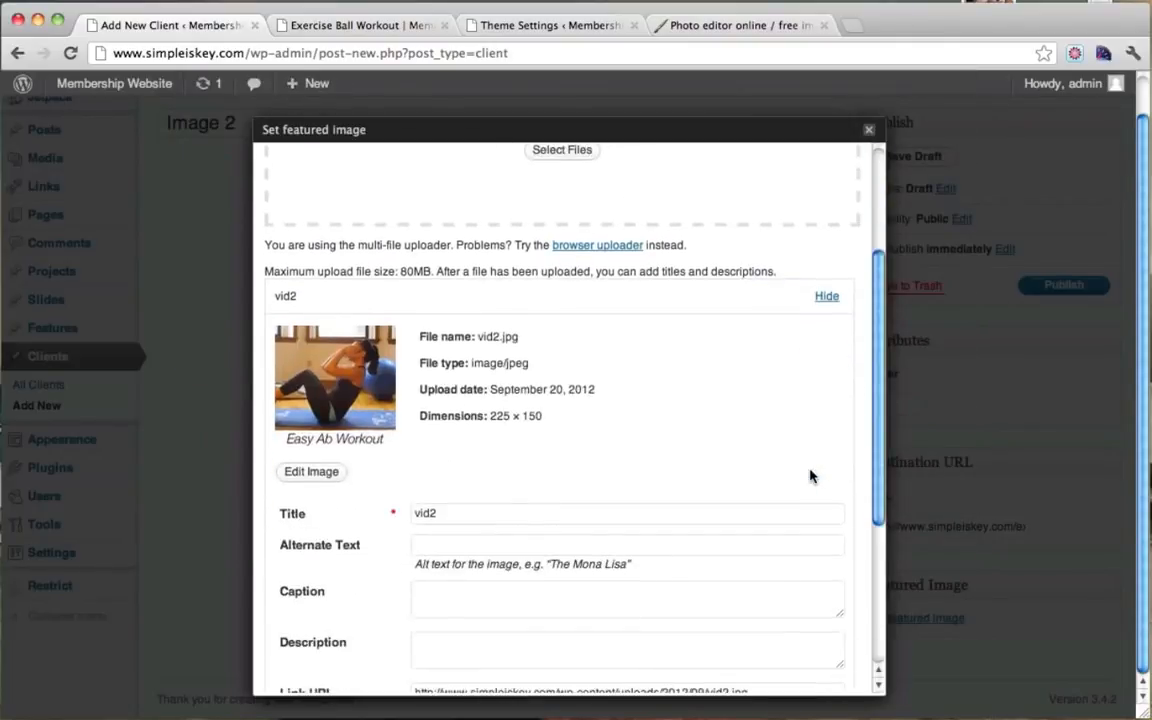
left_click(603, 612)
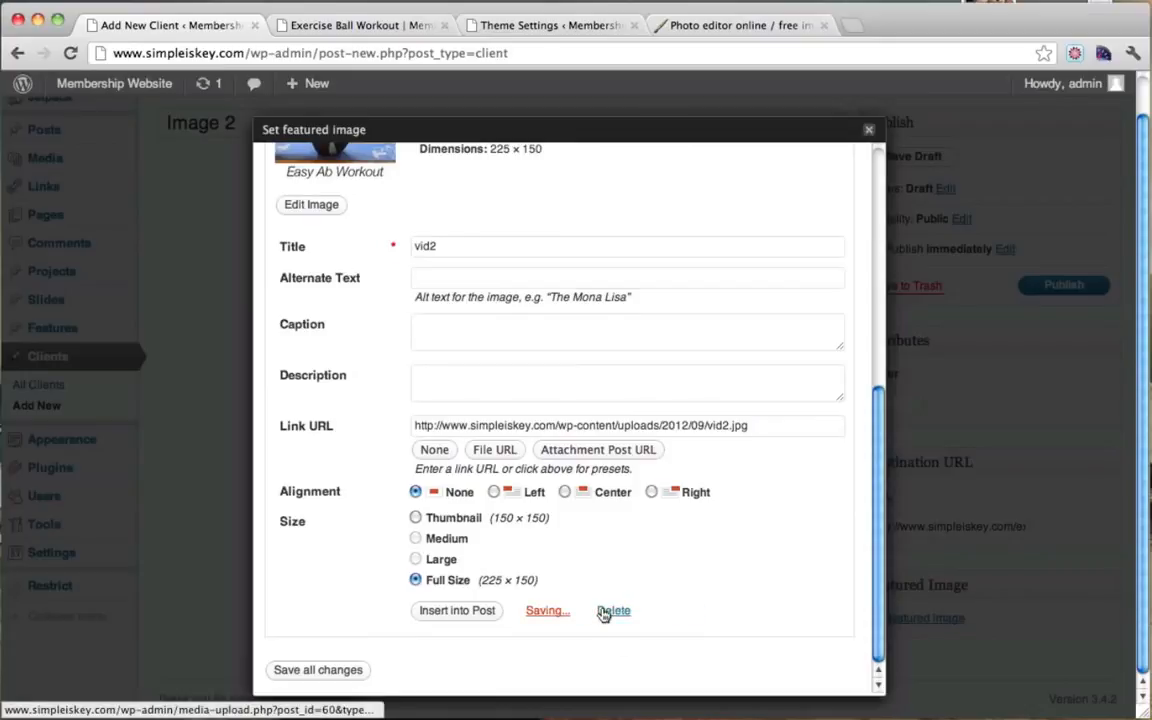
left_click(870, 133)
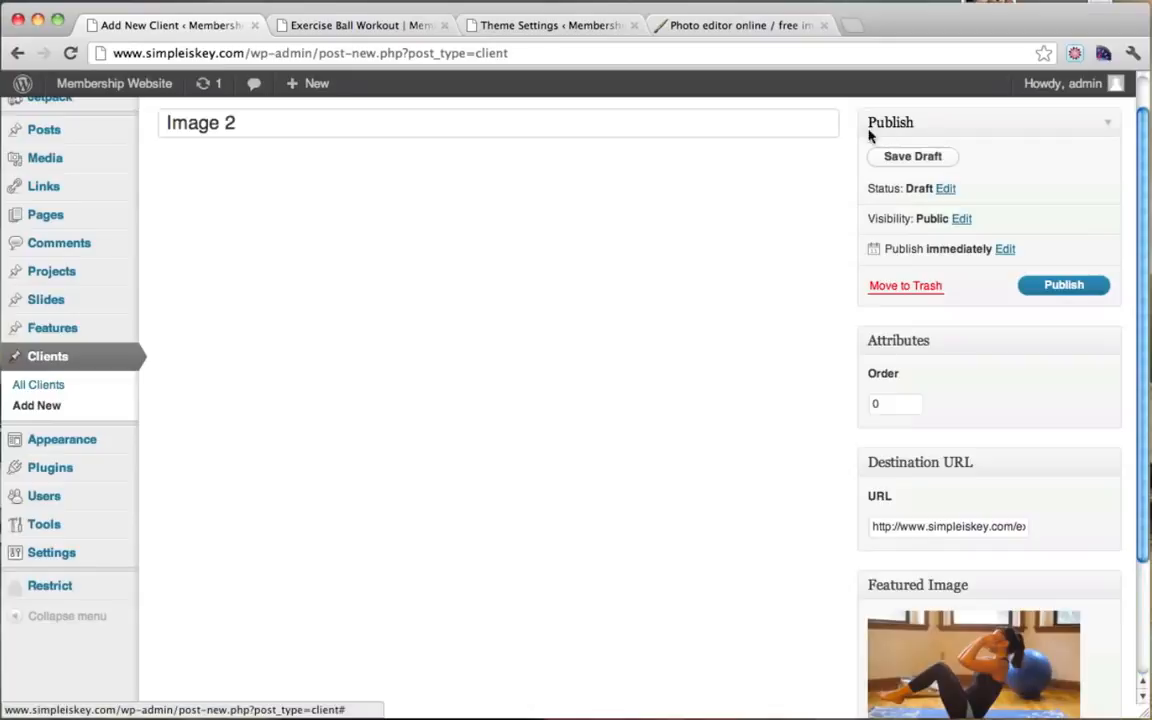
left_click(1008, 288)
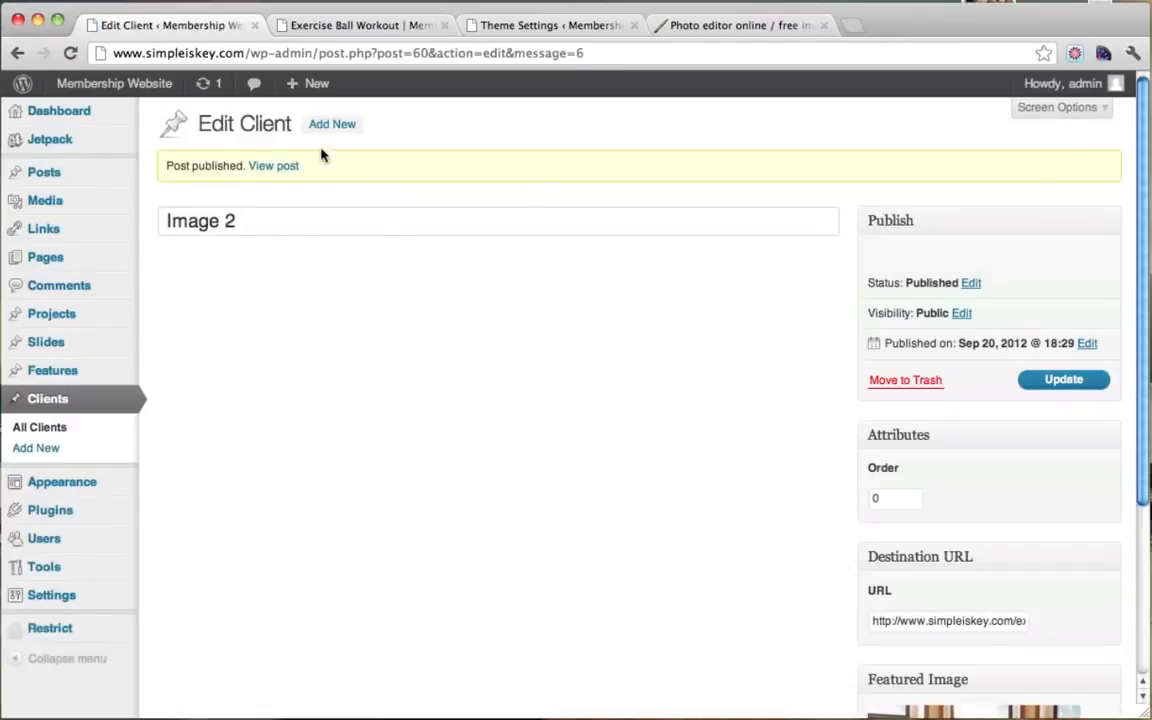
left_click(337, 127)
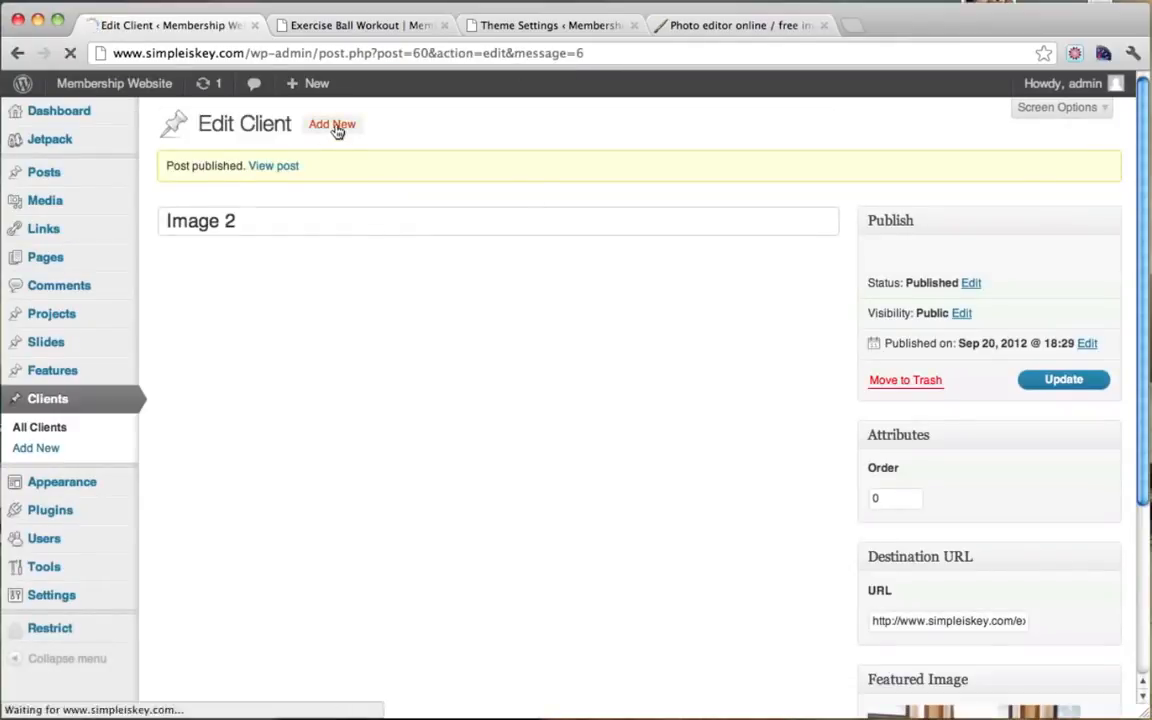
Step: Title the new client Image 3 and copy the Exercise Ball Workout post's URL
type("Image 3")
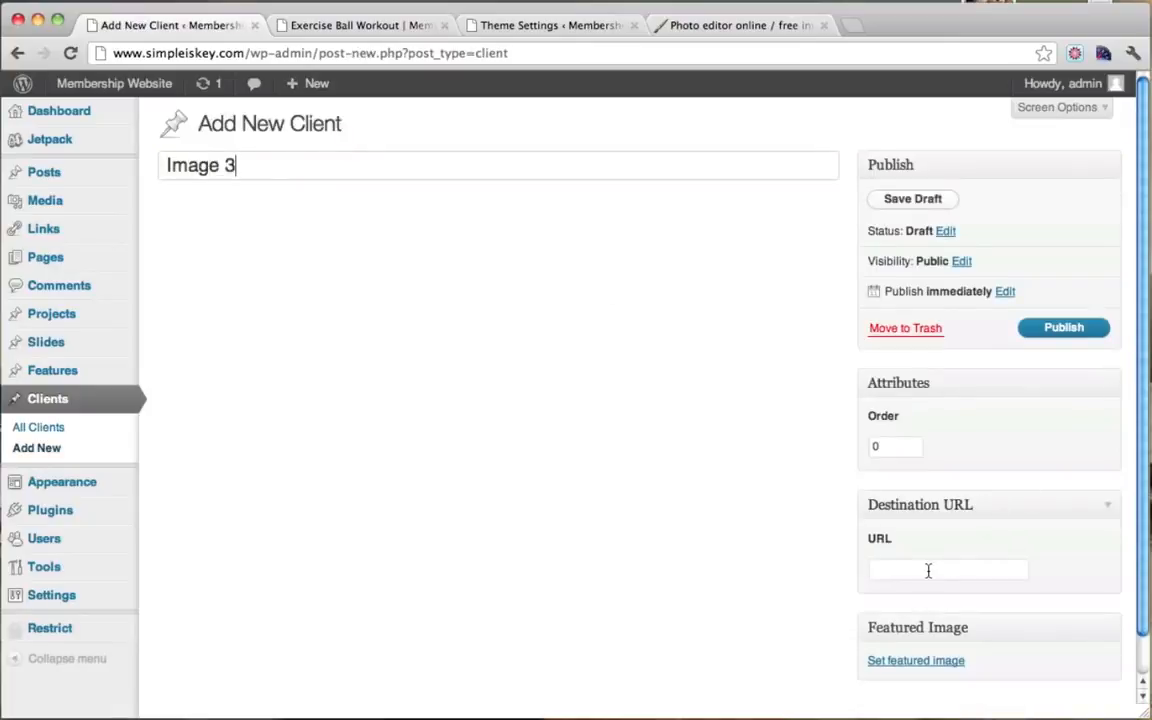
left_click(352, 24)
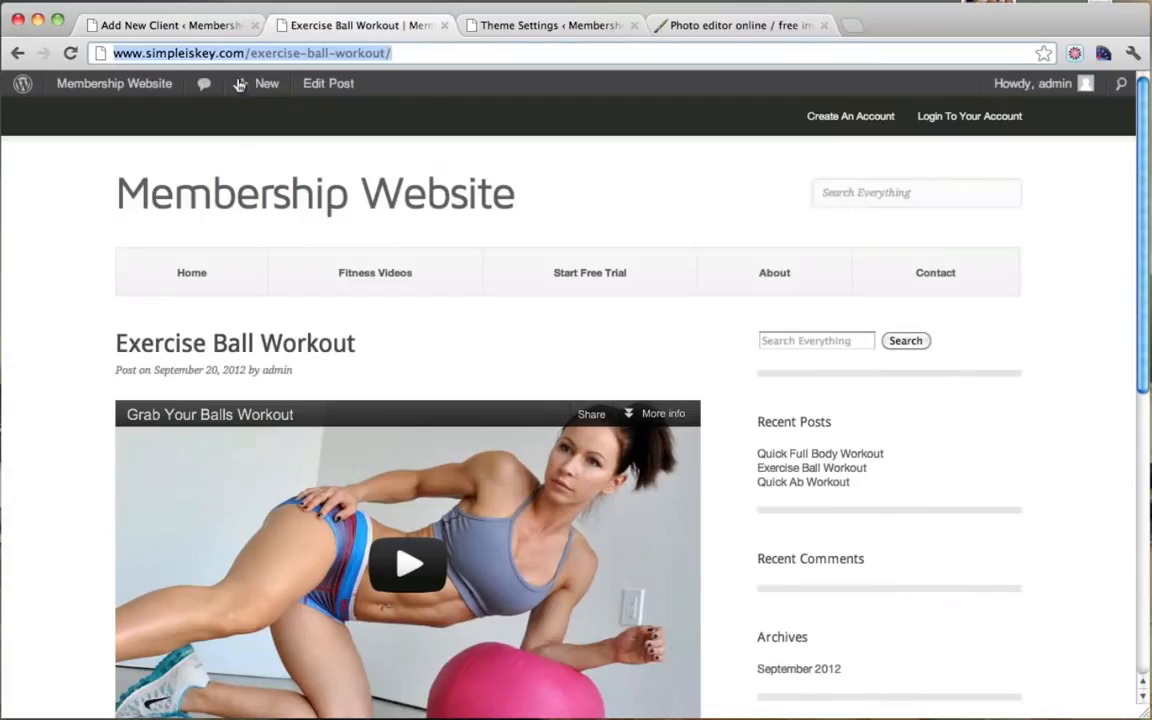
left_click(18, 53)
scroll(337, 265, "down", 5)
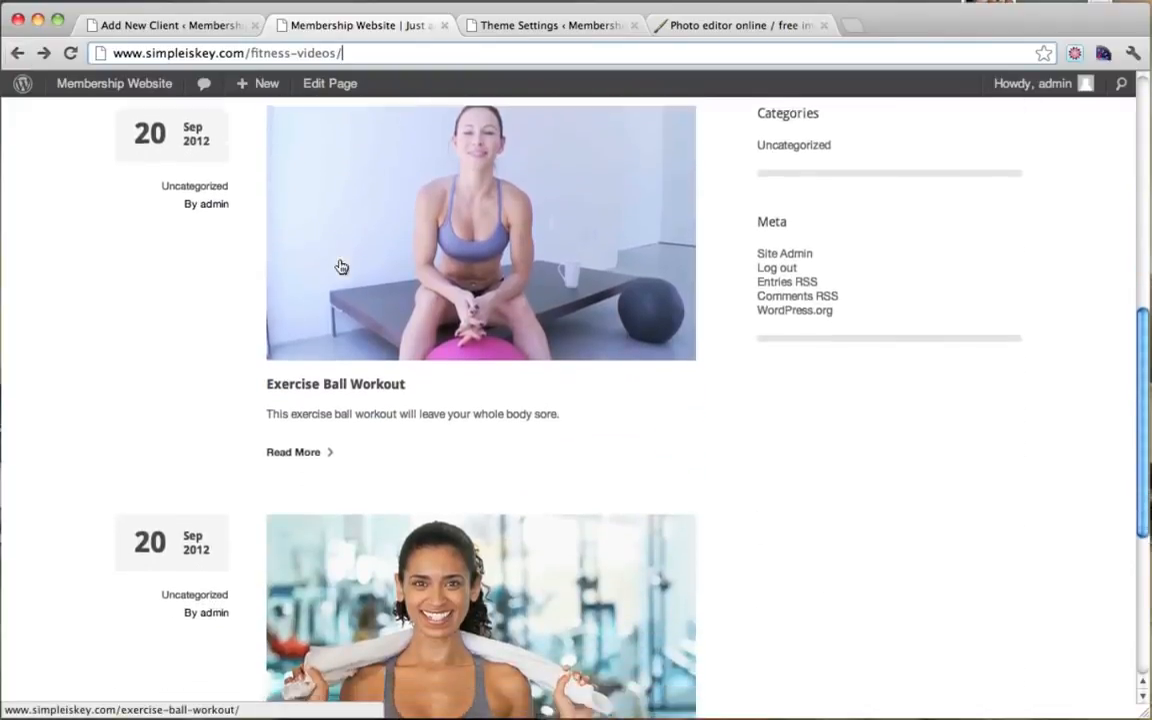
scroll(340, 263, "down", 4)
scroll(339, 259, "up", 3)
left_click(381, 240)
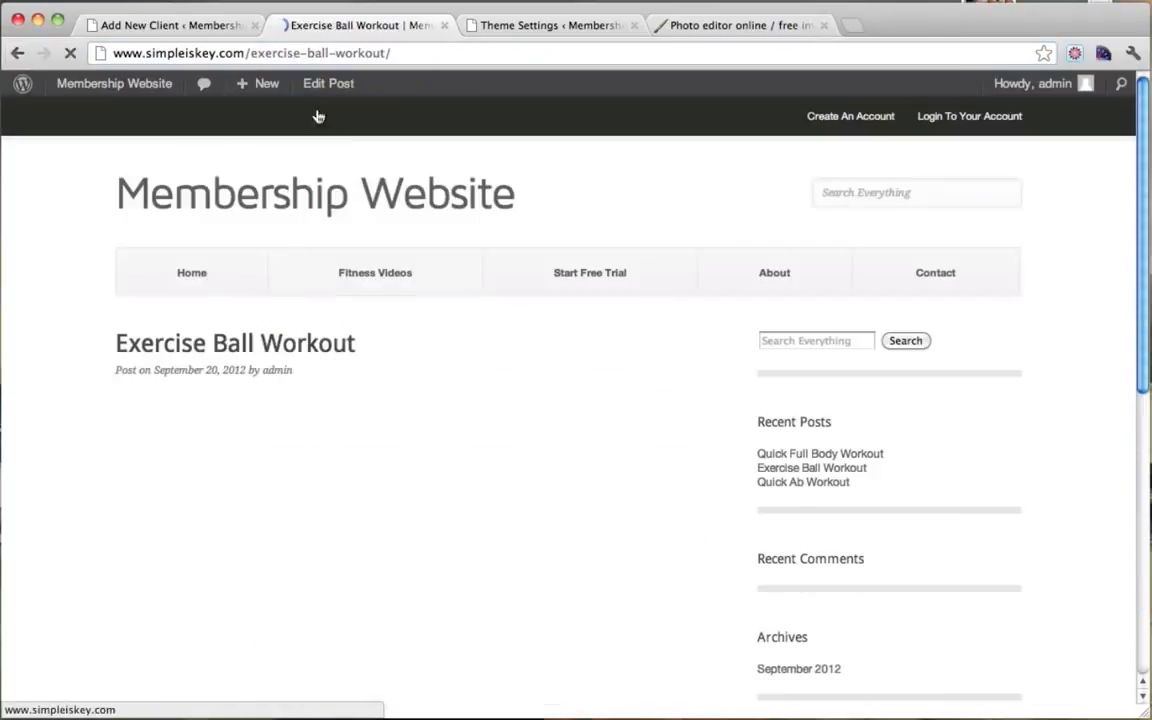
left_click(325, 53)
right_click(329, 55)
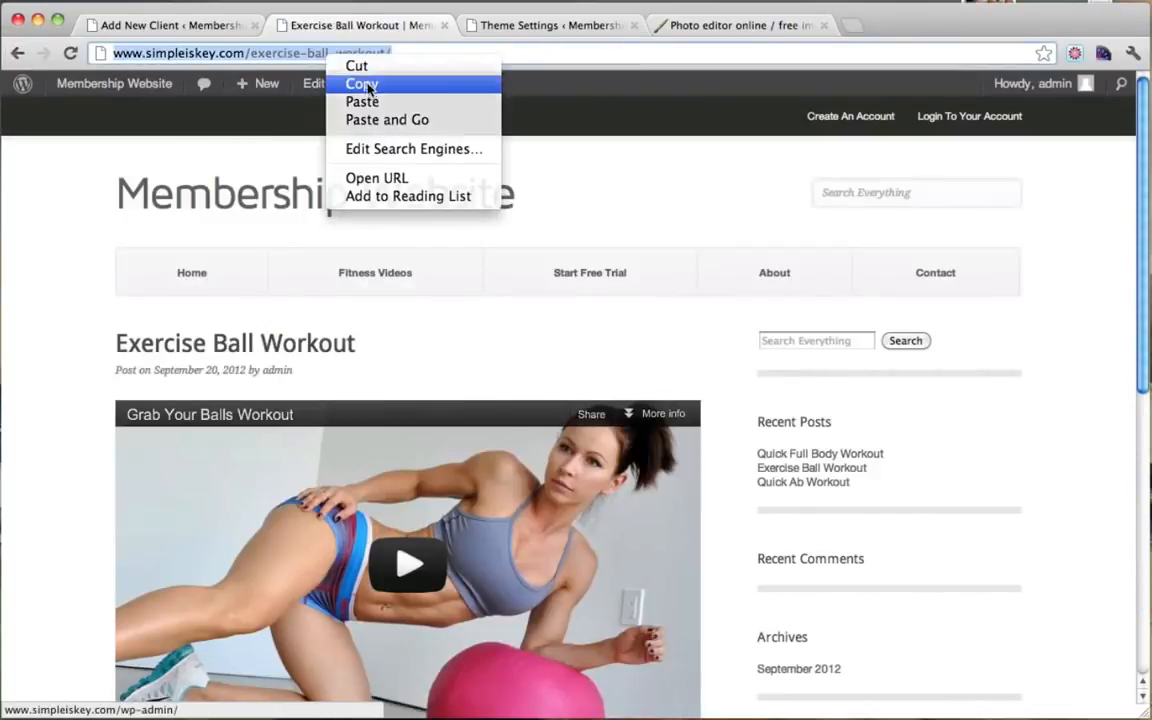
left_click(362, 84)
Step: Paste the Exercise Ball Workout URL into the client's Destination URL field
left_click(188, 30)
left_click(894, 570)
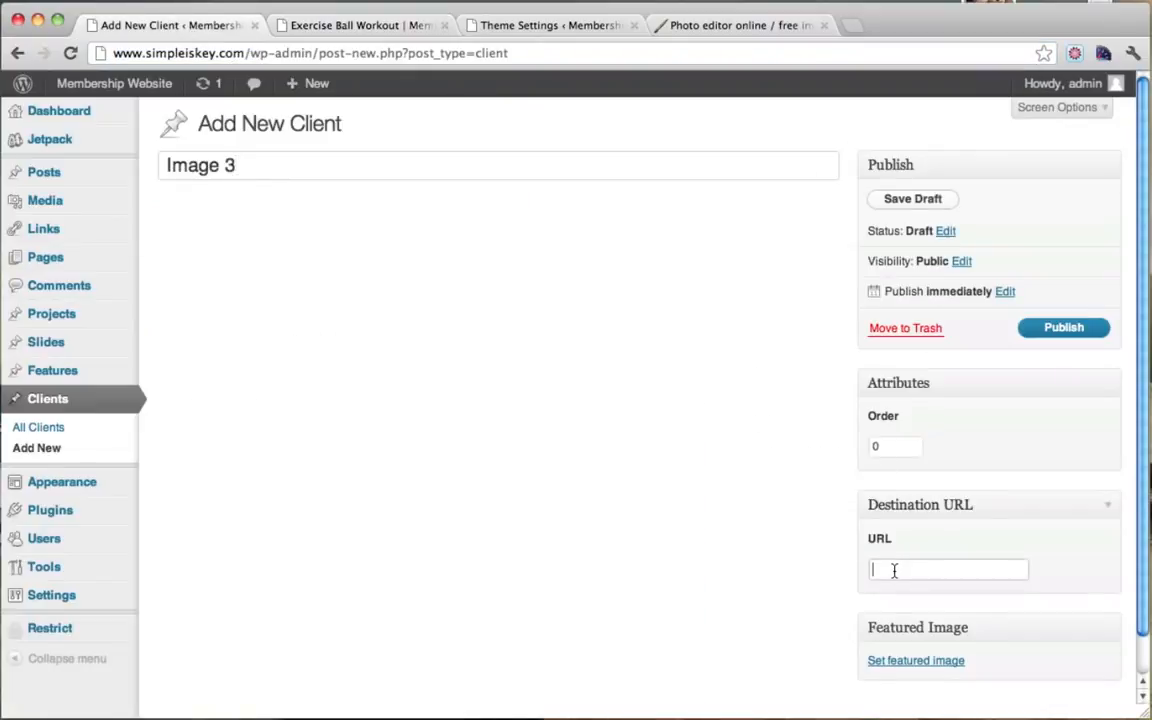
key("super+v")
scroll(995, 548, "down", 1)
Step: Upload vid3.jpeg and set it as the client's featured image
left_click(911, 618)
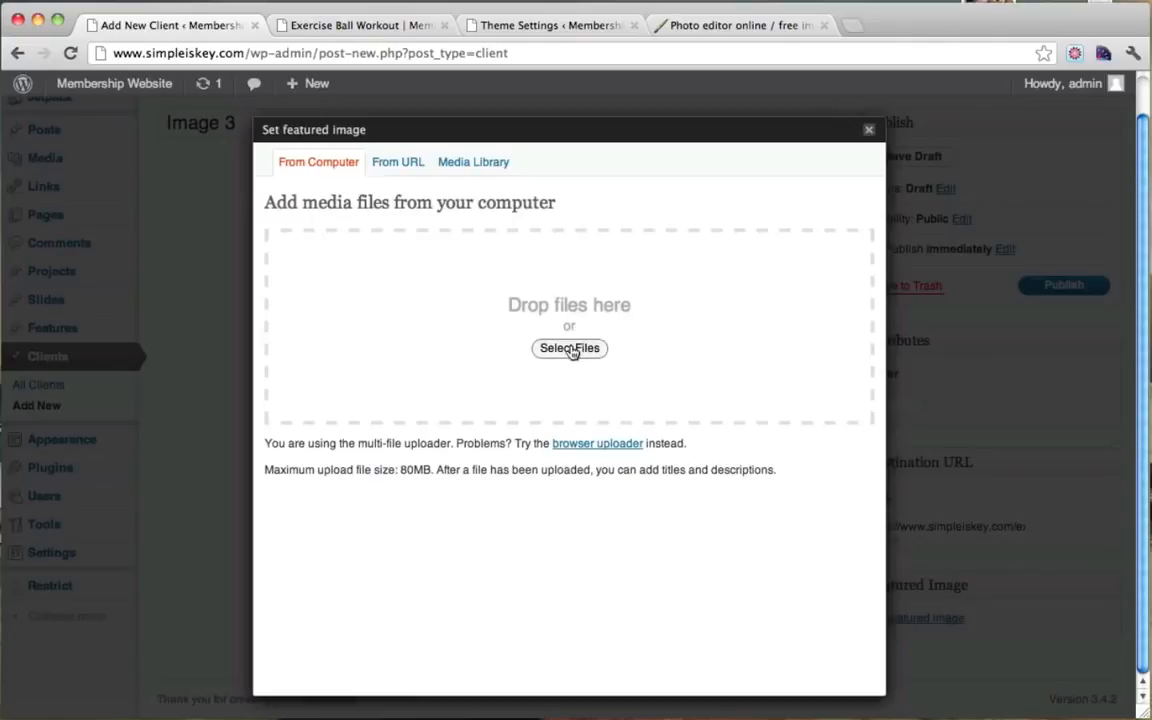
left_click(569, 348)
left_click(756, 148)
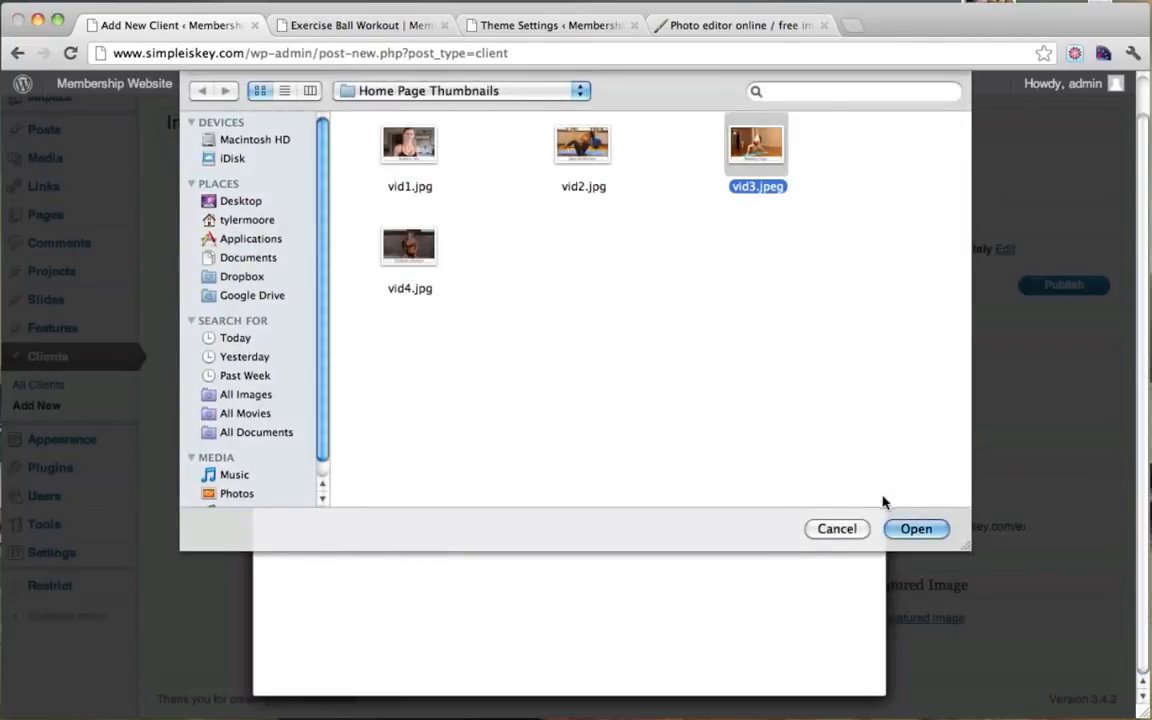
left_click(916, 529)
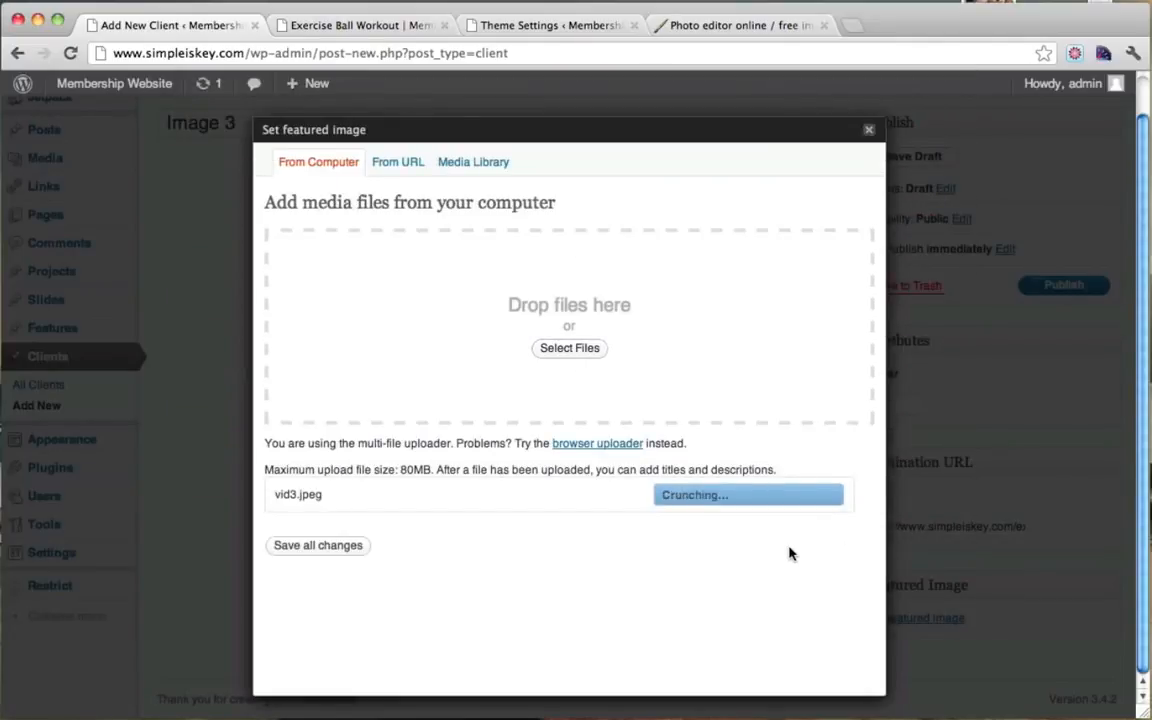
scroll(789, 553, "down", 10)
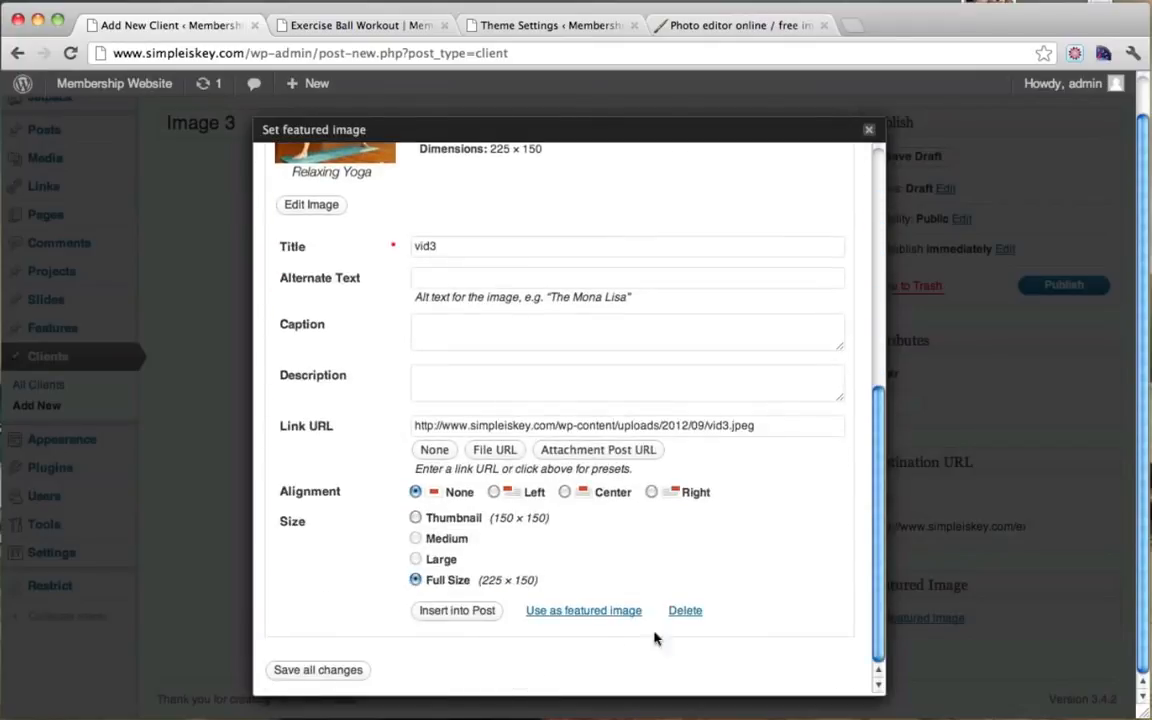
left_click(603, 610)
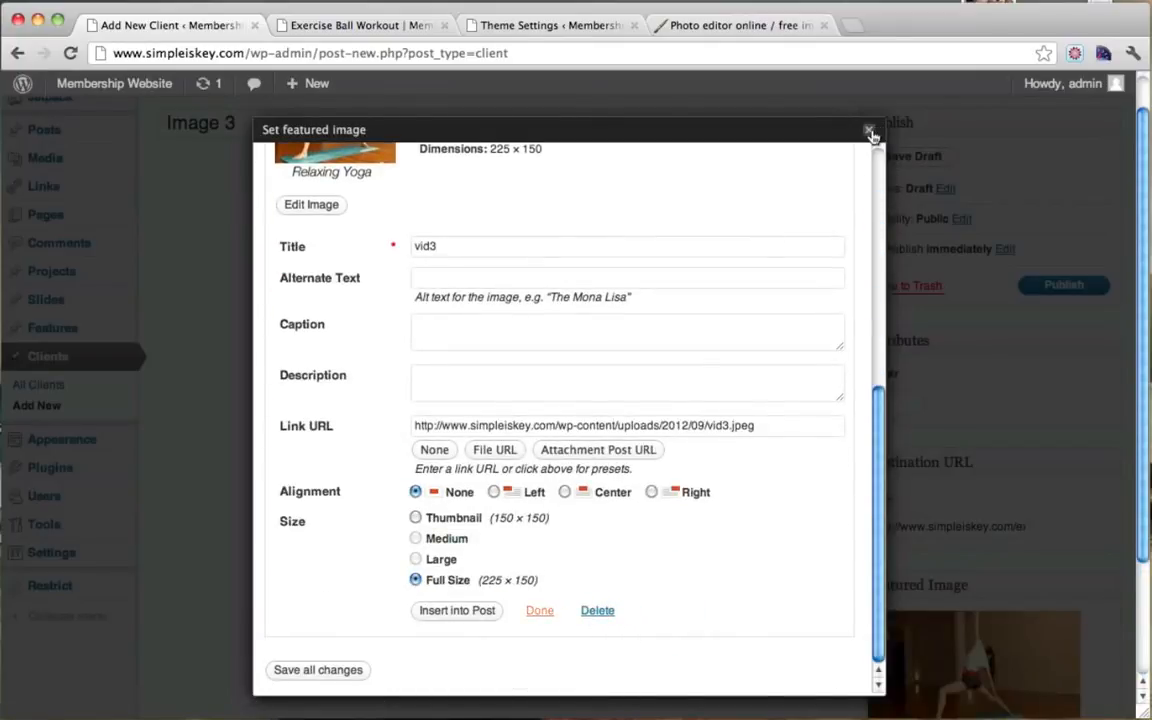
left_click(870, 131)
Step: Publish the Image 3 client
left_click(1058, 287)
scroll(625, 320, "up", 1)
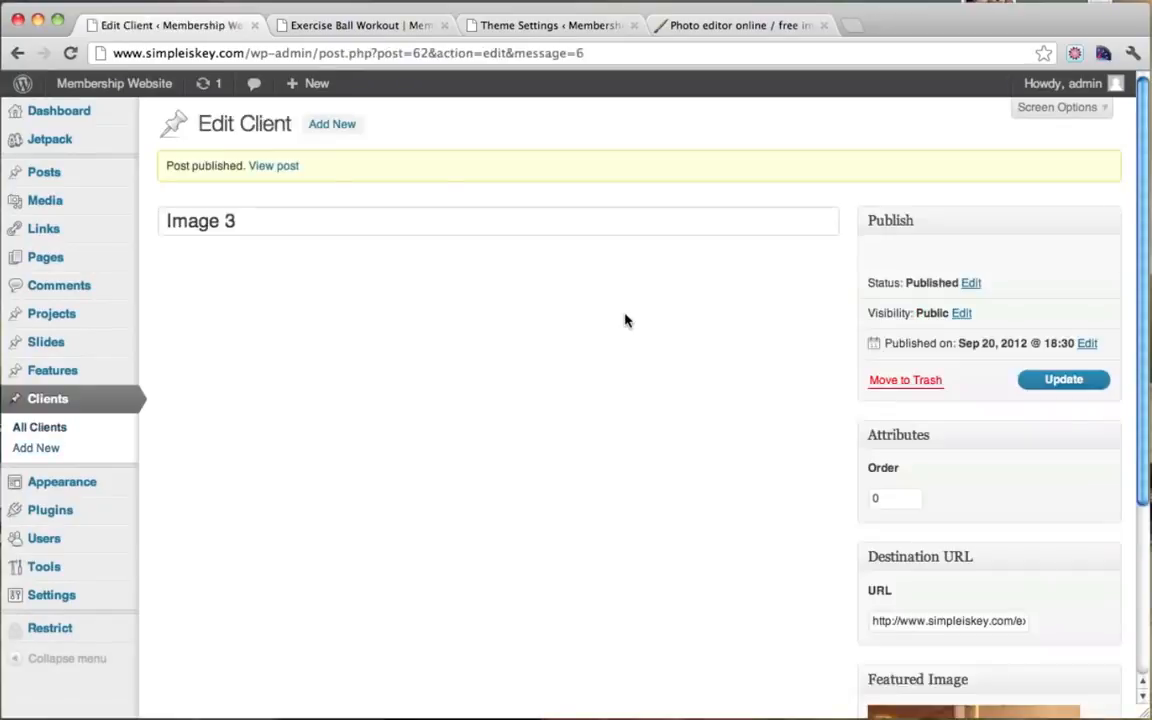
left_click(347, 124)
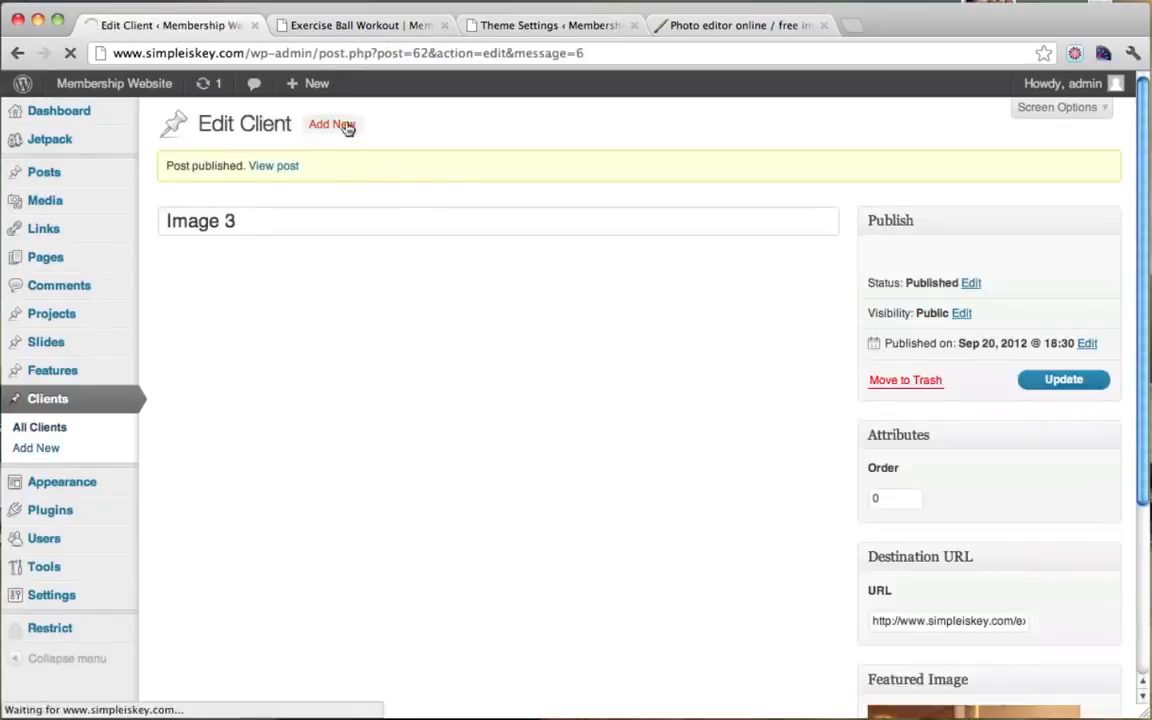
Step: Title the client Image 4 and paste the Quick Ab Workout post URL as Destination URL
left_click(170, 165)
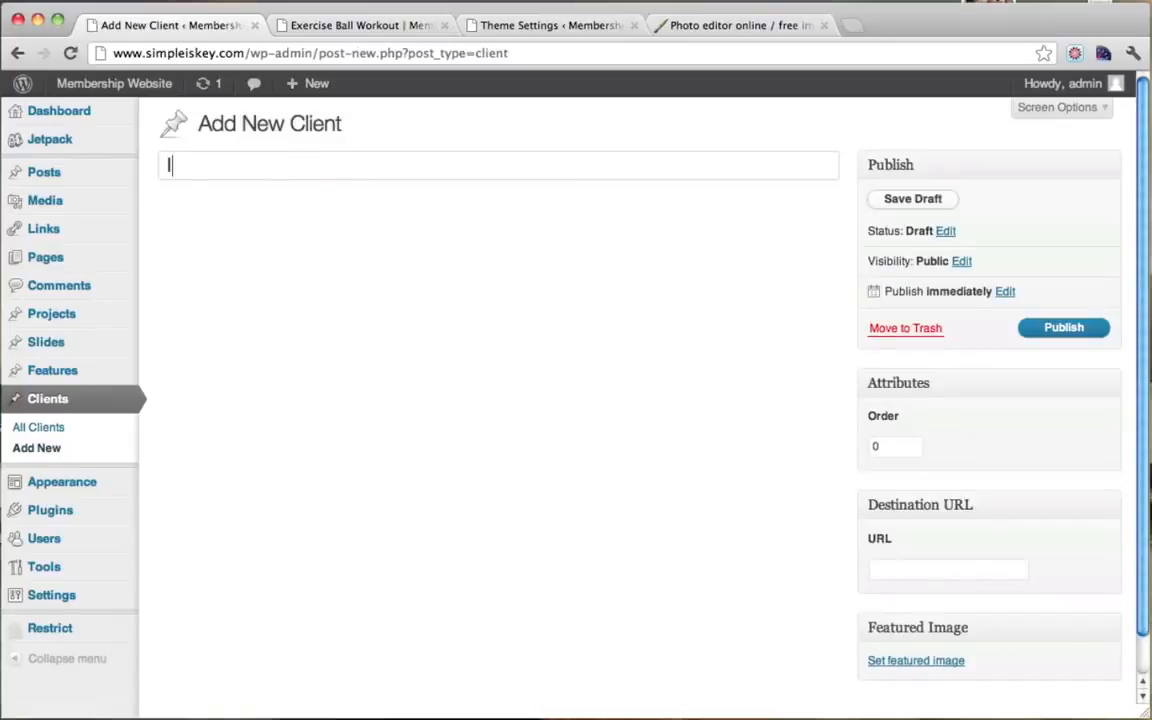
scroll(964, 600, "down", 2)
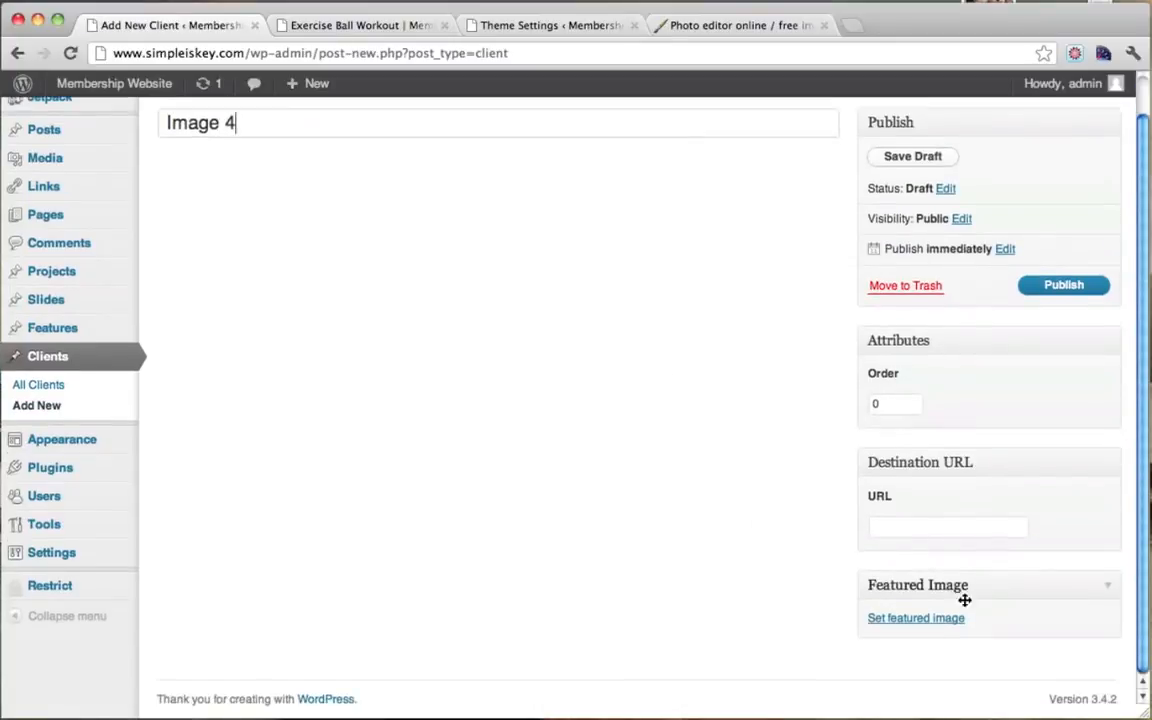
left_click(365, 25)
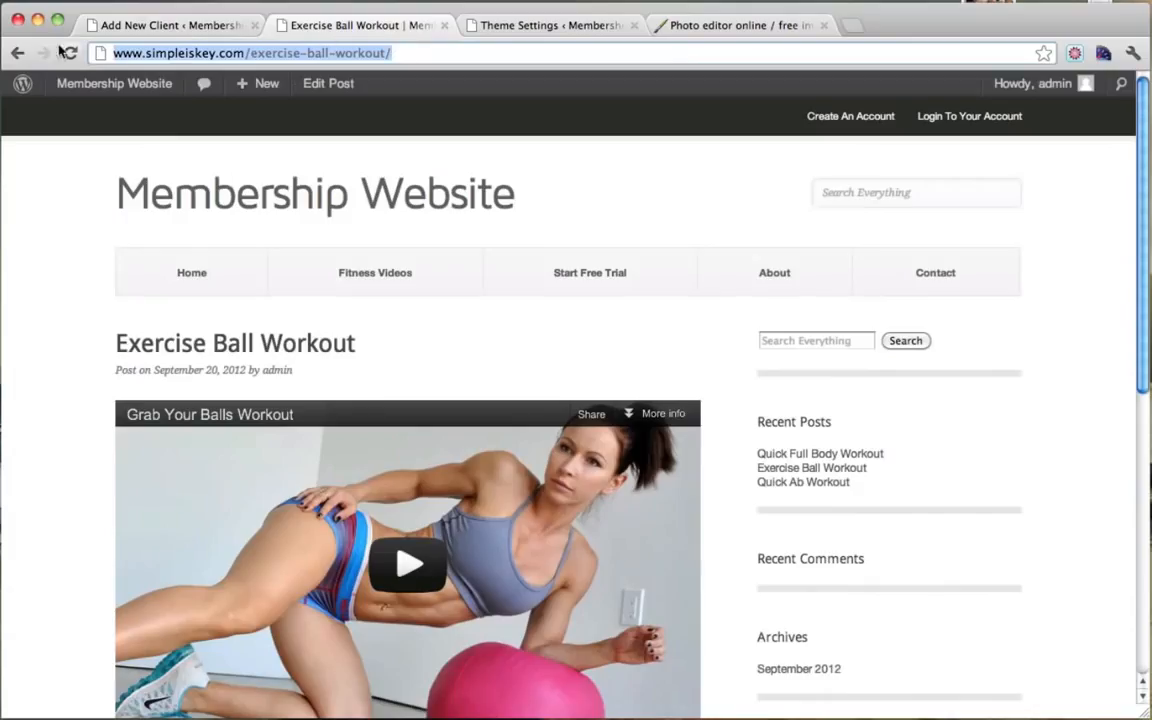
left_click(17, 53)
scroll(478, 300, "down", 5)
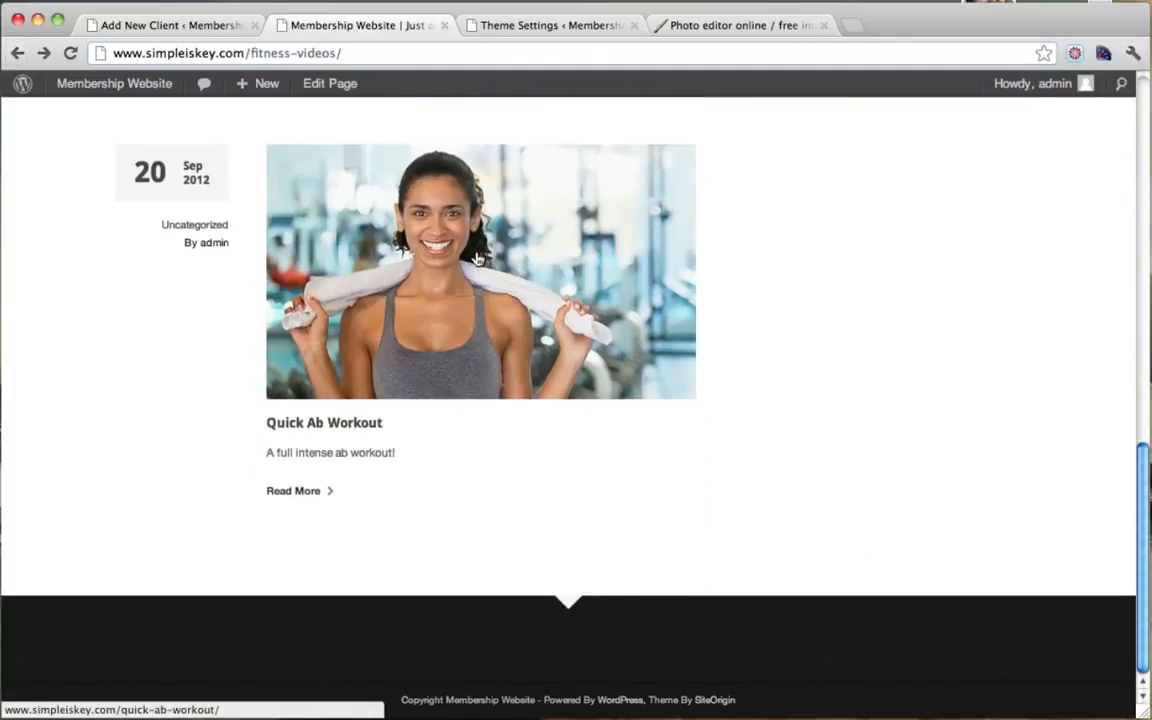
left_click(478, 257)
left_click(307, 55)
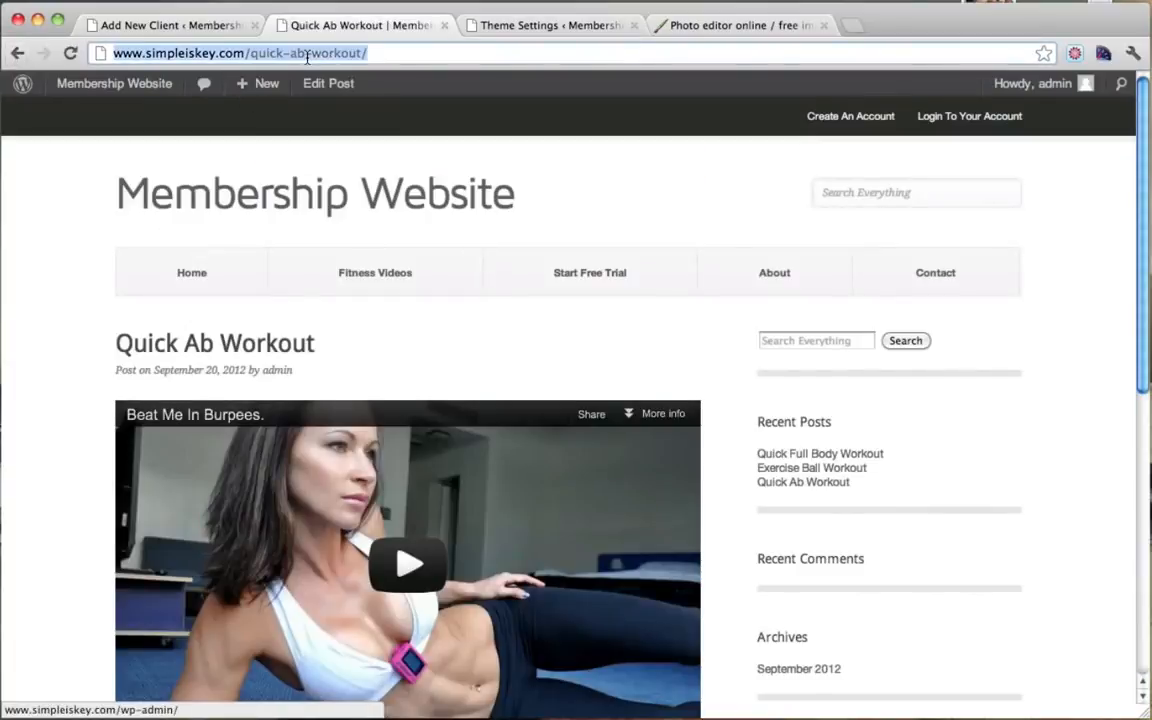
left_click(205, 27)
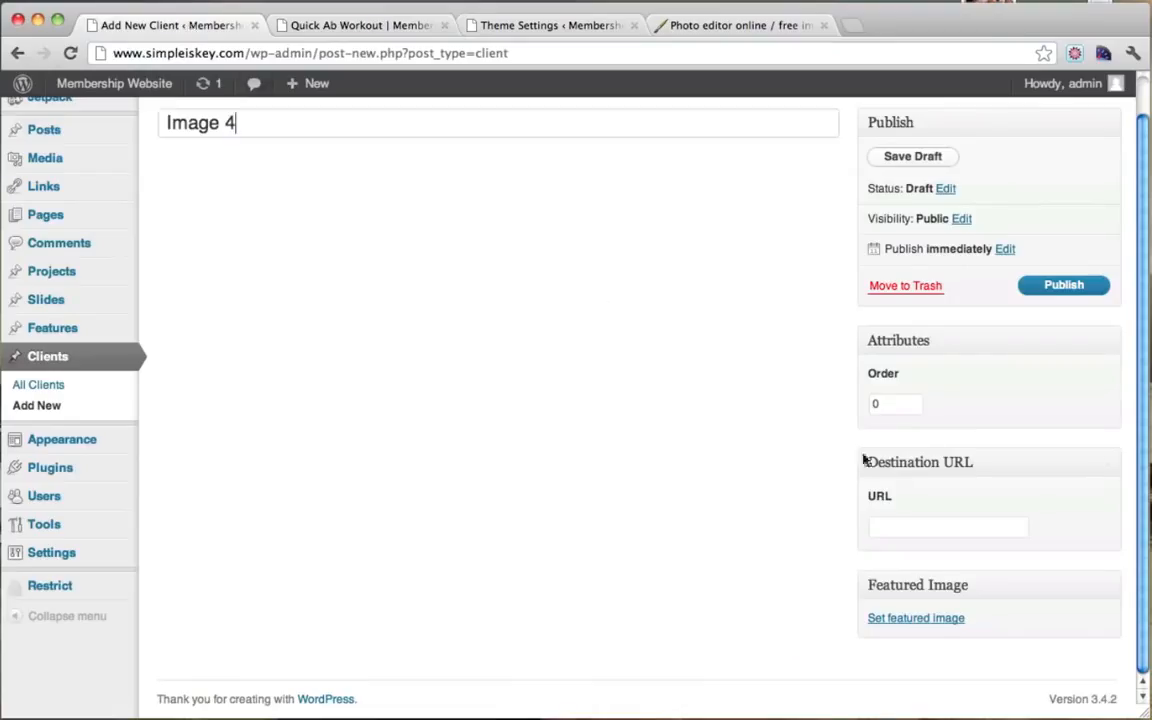
left_click(918, 531)
key("super+v")
Step: Upload vid4.jpg as the client's featured image, then go to the admin Dashboard
left_click(918, 620)
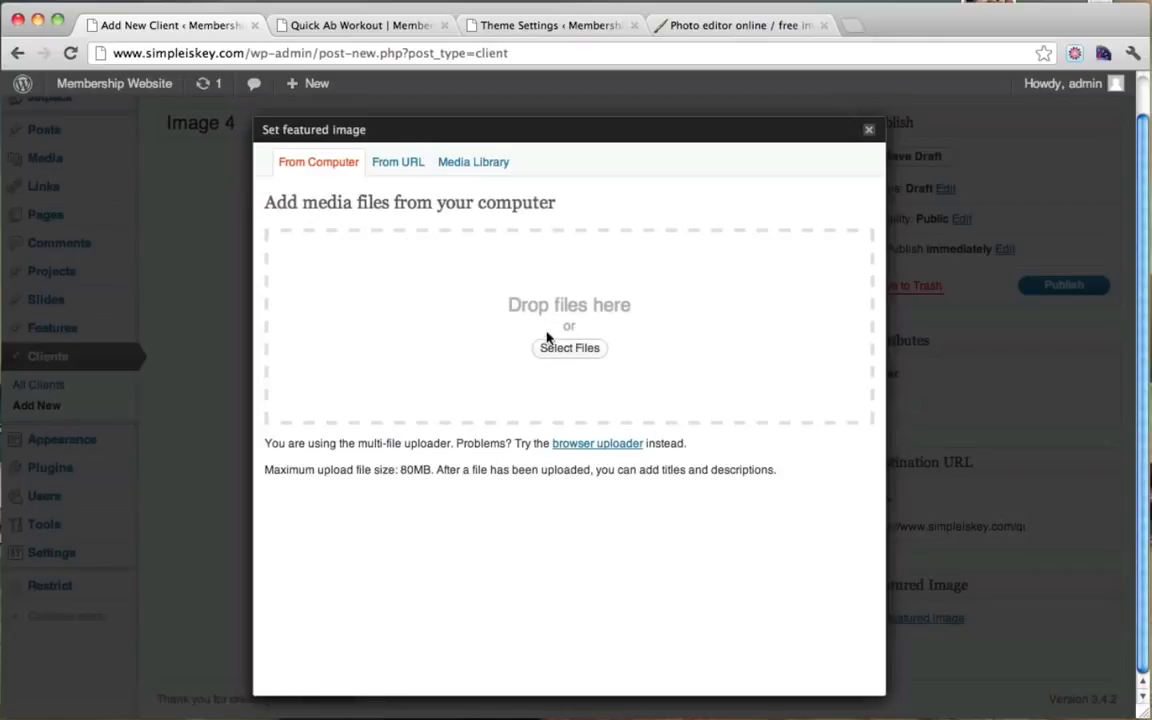
left_click(566, 349)
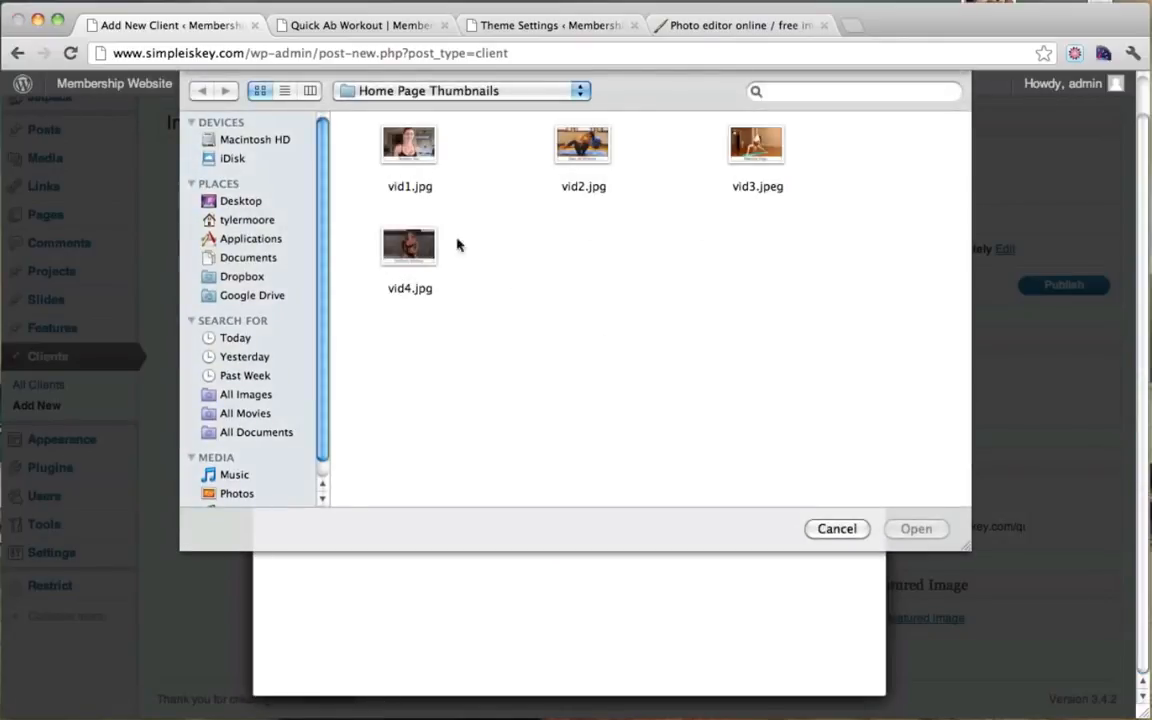
left_click(410, 246)
left_click(910, 529)
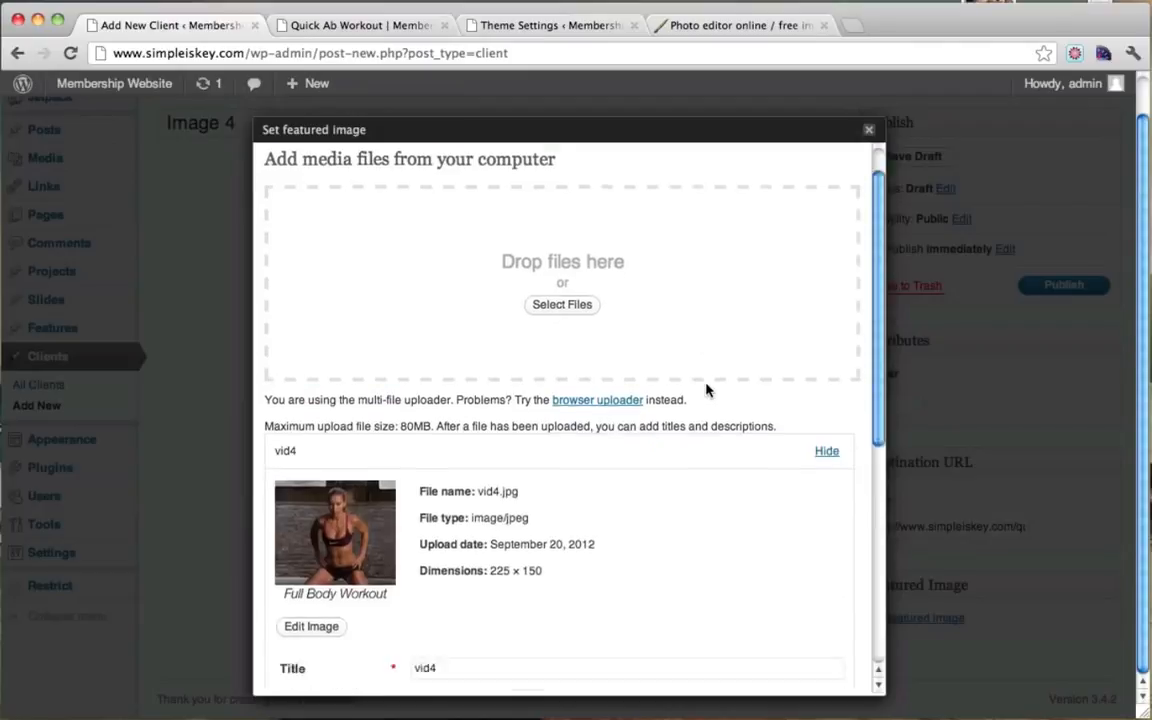
scroll(708, 400, "down", 5)
left_click(585, 614)
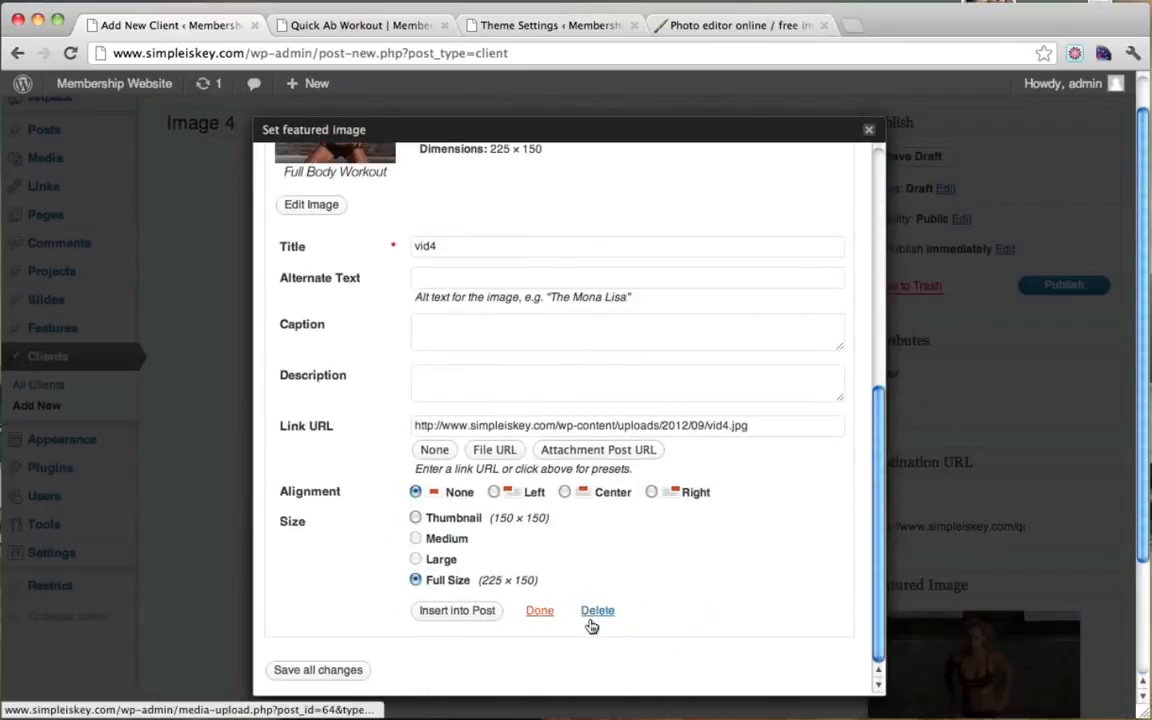
left_click(868, 129)
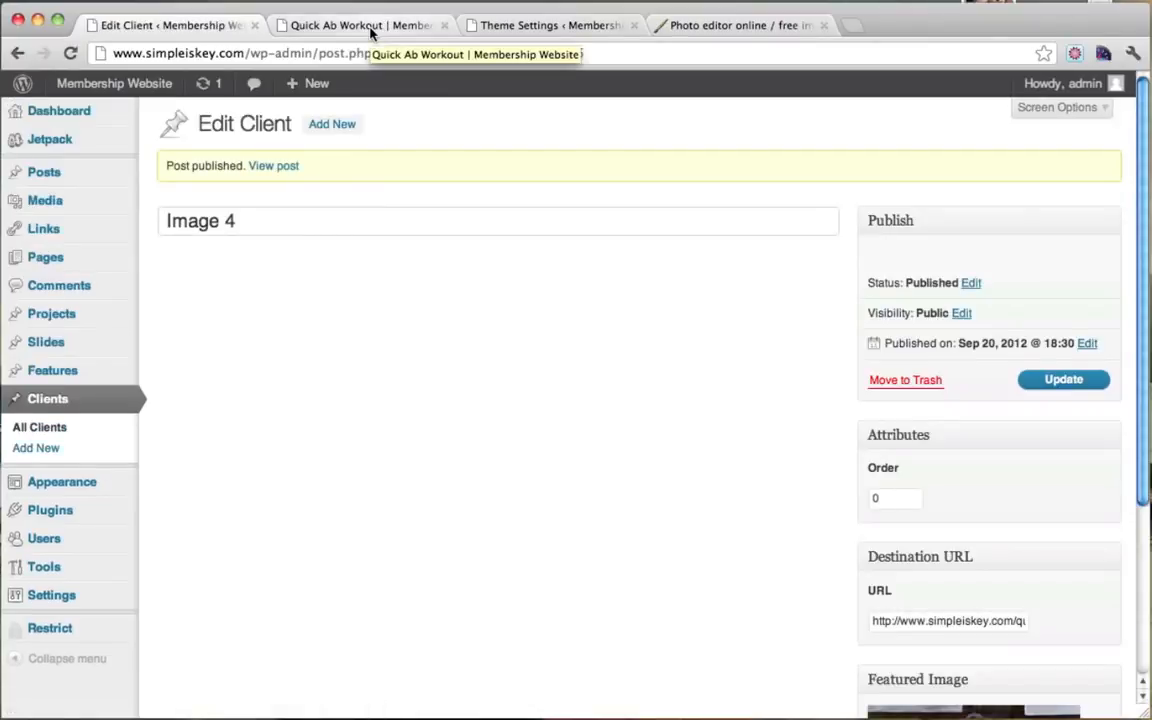
left_click(370, 28)
mouse_move(108, 88)
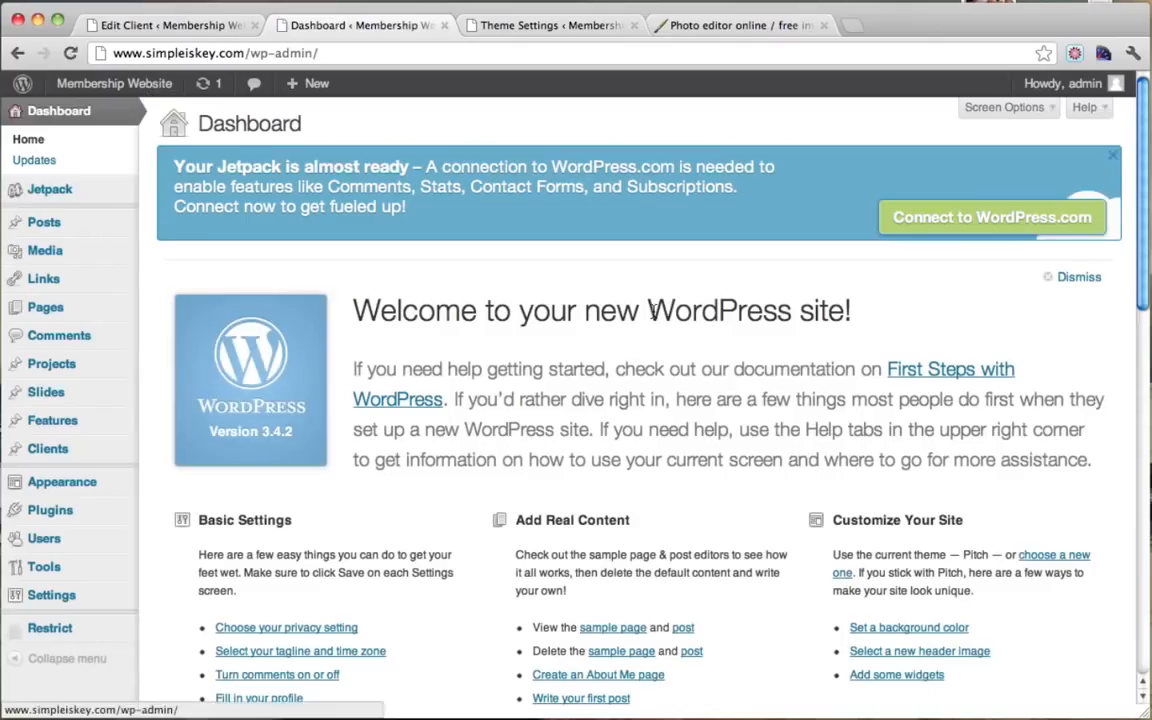
Step: Visit the live Membership Website and browse the home page and a featured workout post
left_click(86, 117)
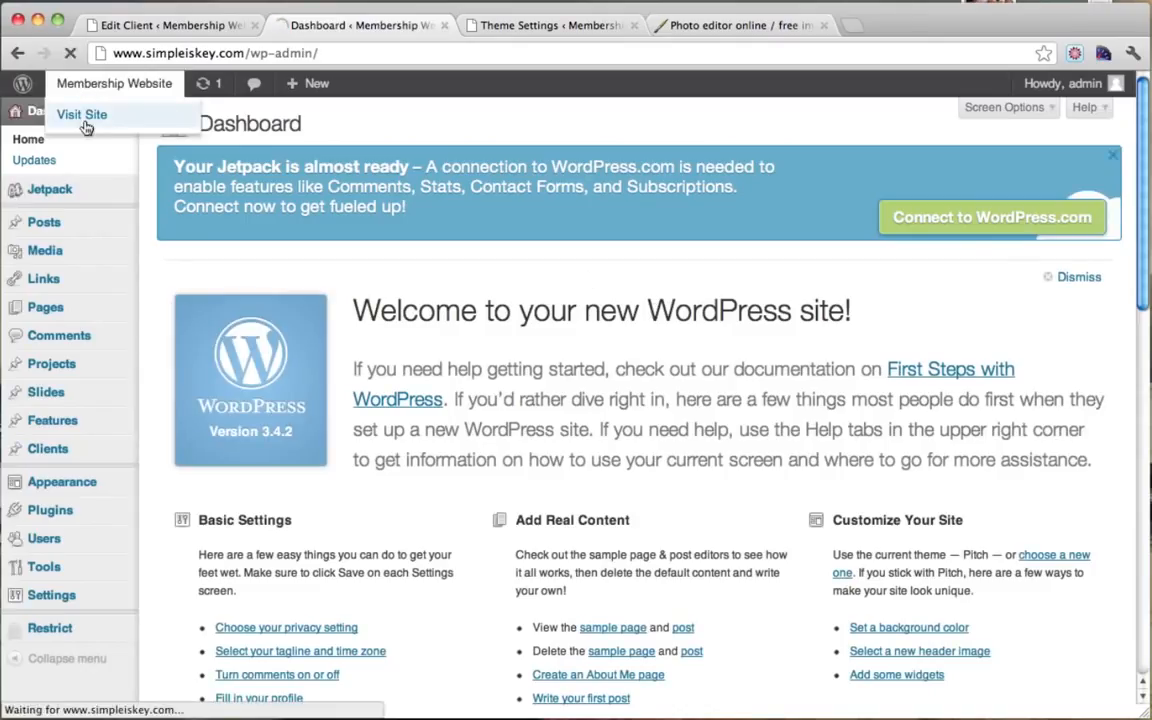
scroll(724, 296, "down", 2)
scroll(724, 296, "down", 5)
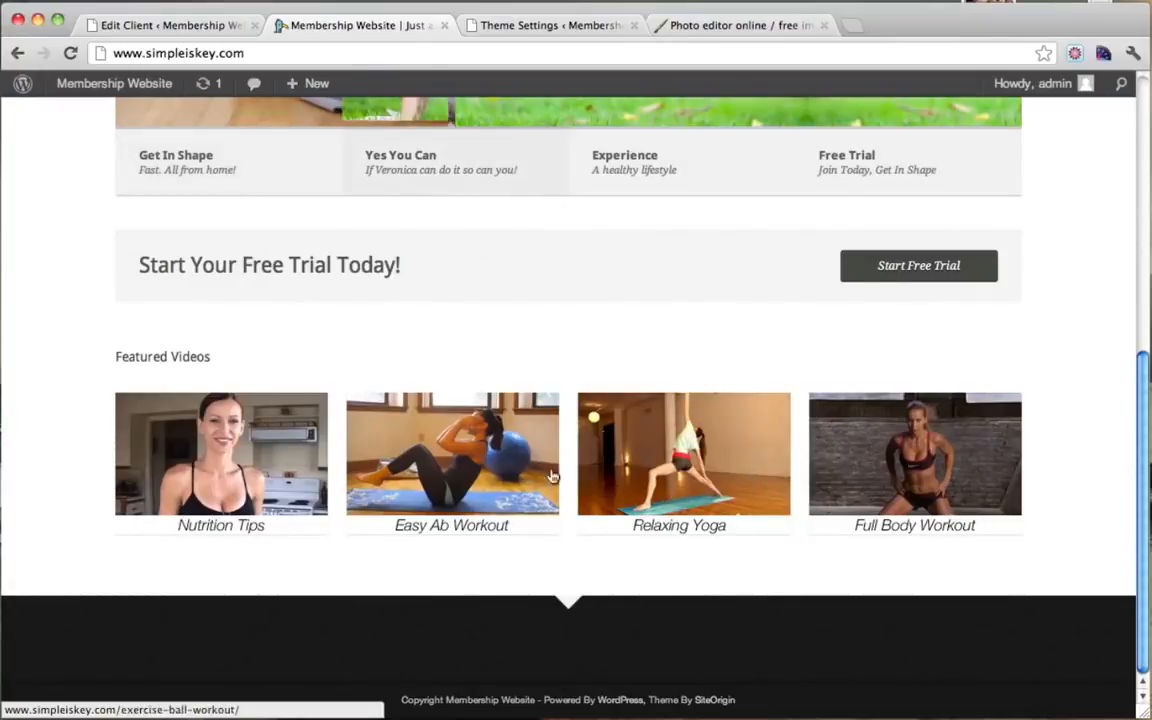
left_click(594, 422)
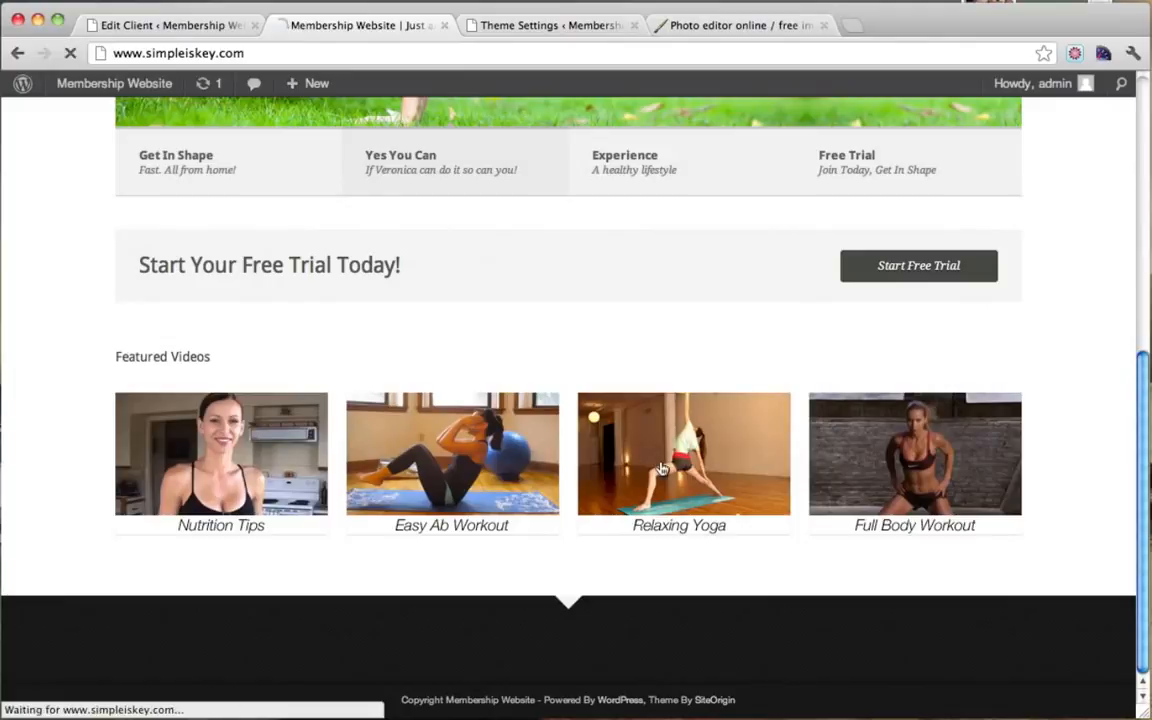
scroll(523, 310, "down", 10)
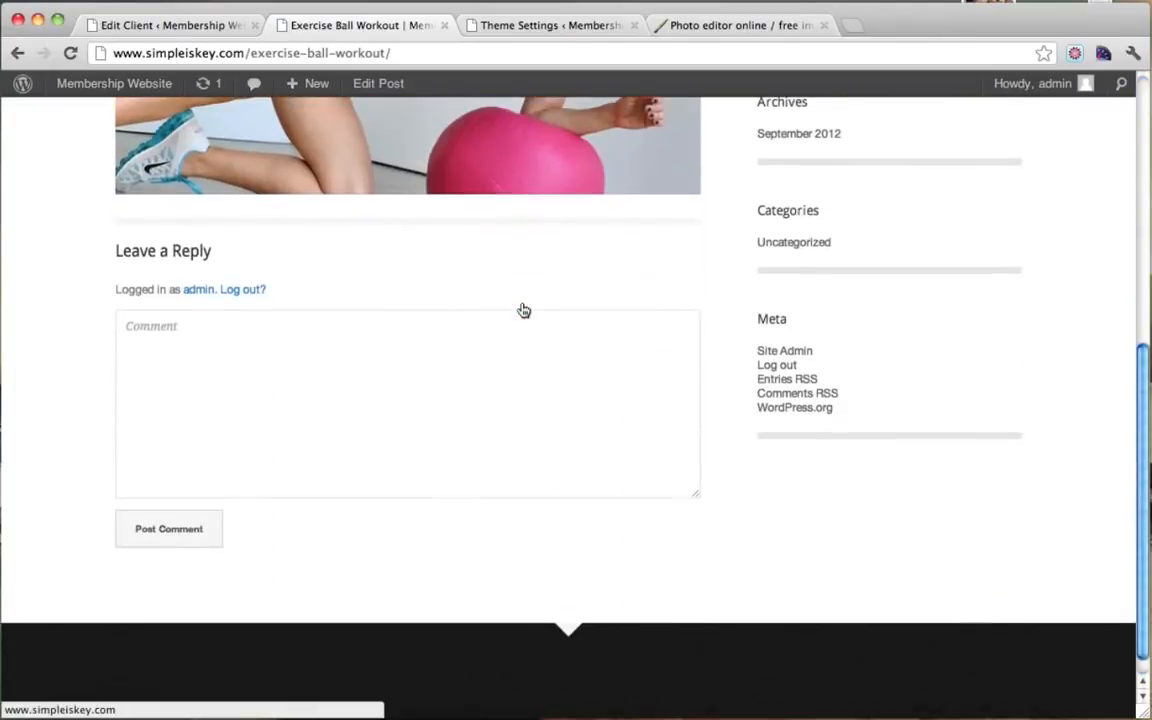
scroll(522, 311, "up", 10)
scroll(522, 310, "down", 1)
scroll(522, 310, "up", 1)
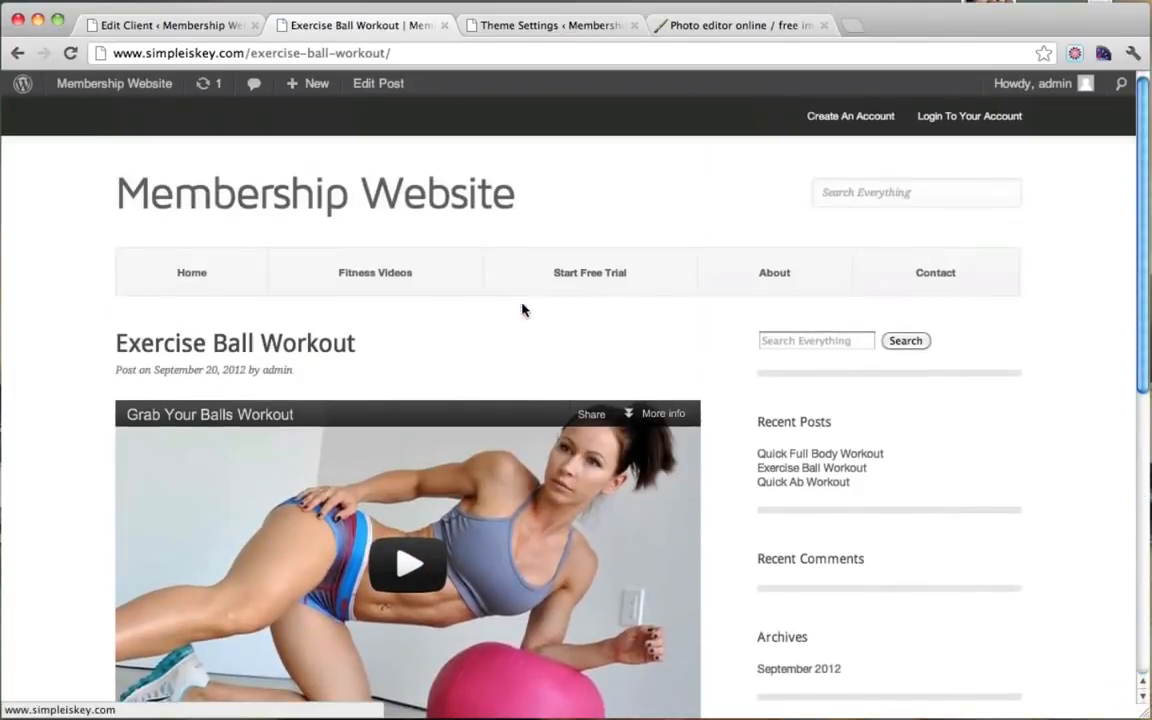
left_click(16, 53)
Step: Review the home page's four Featured Videos, then open the About page
scroll(408, 365, "up", 10)
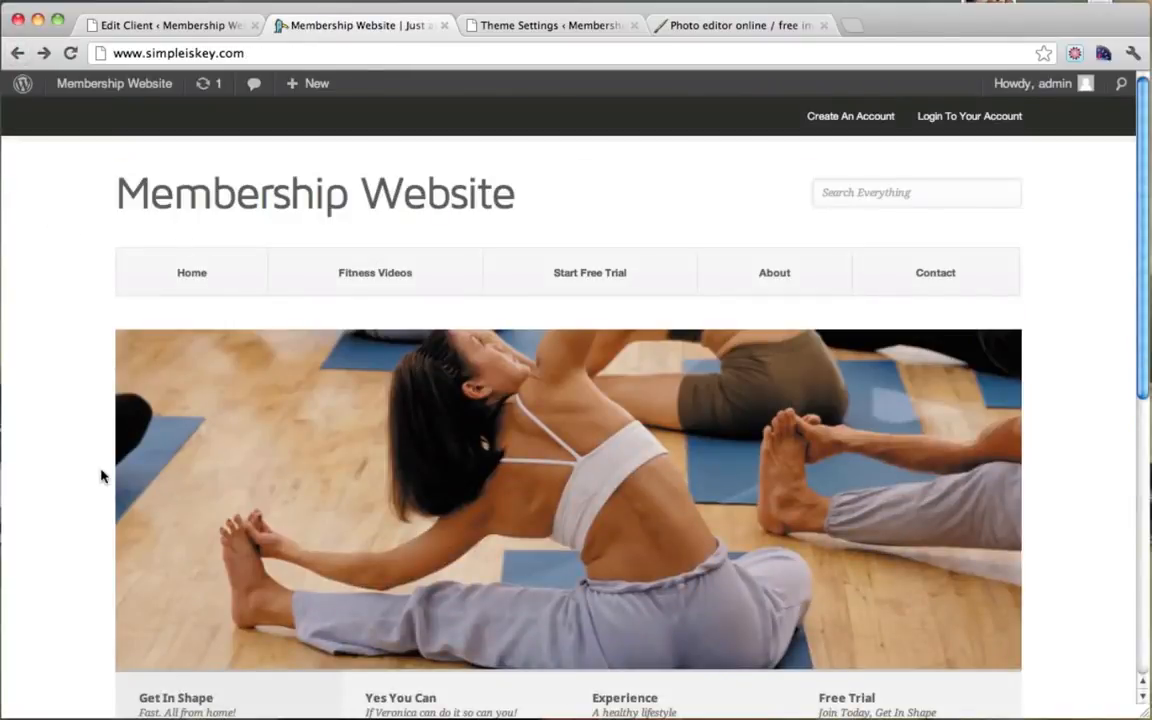
scroll(42, 360, "down", 1)
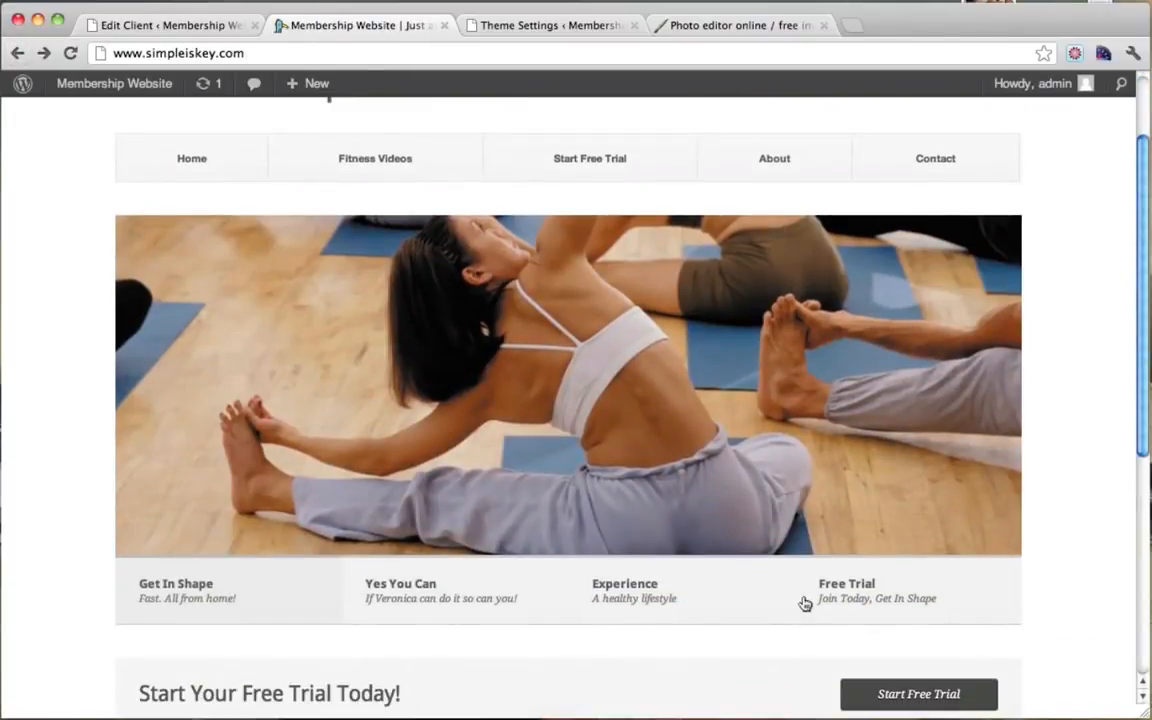
scroll(836, 597, "down", 2)
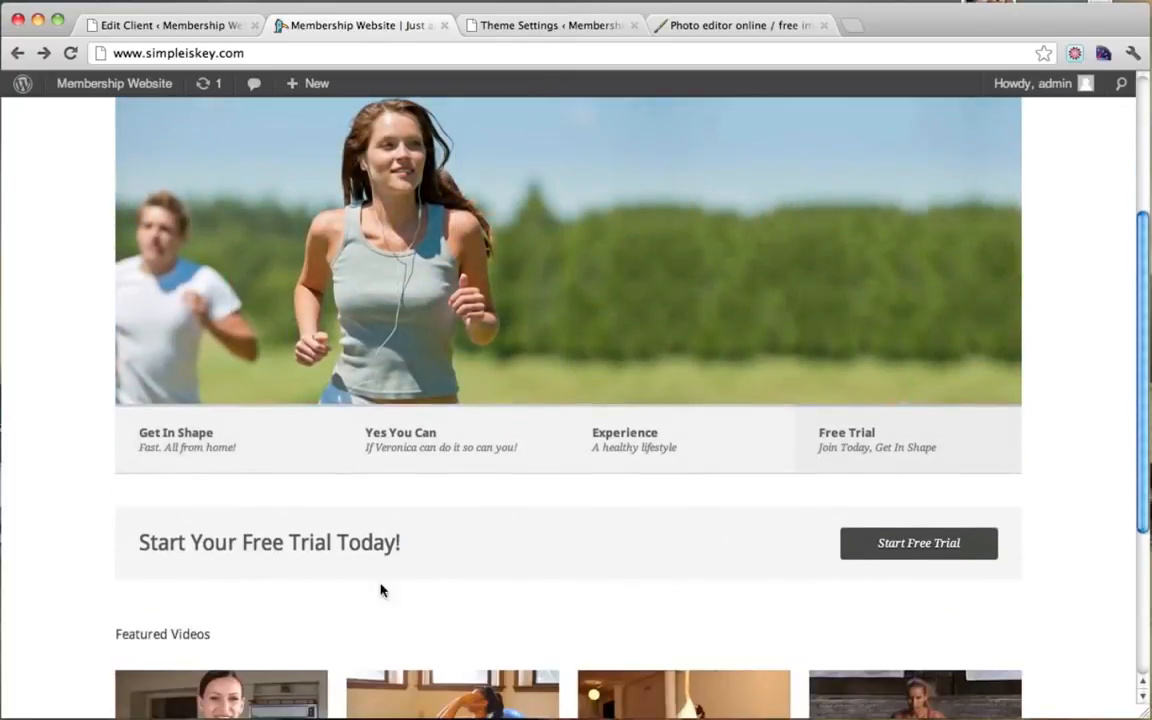
scroll(447, 528, "down", 3)
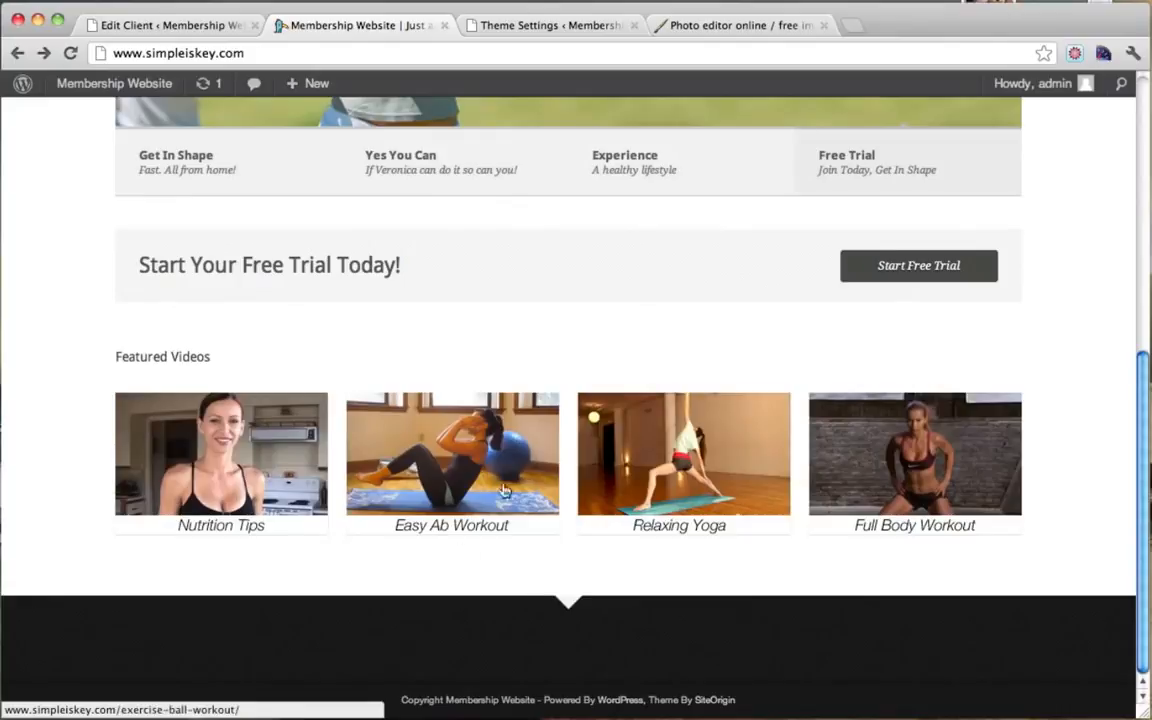
scroll(921, 427, "up", 6)
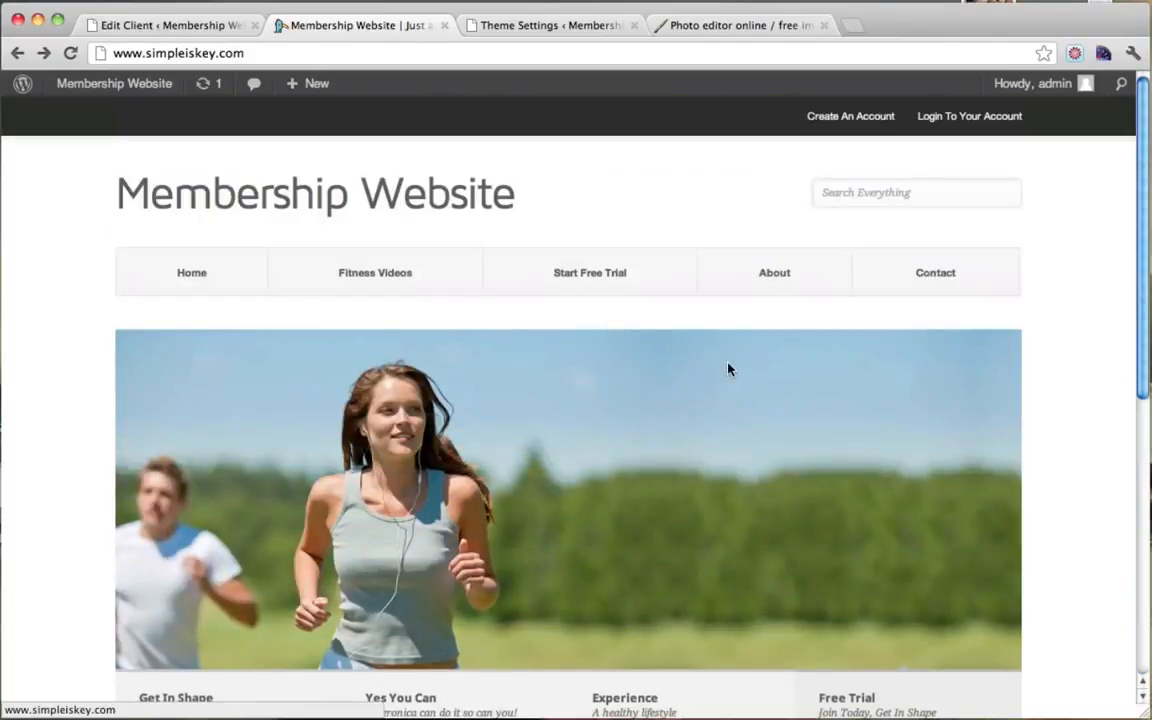
left_click(778, 278)
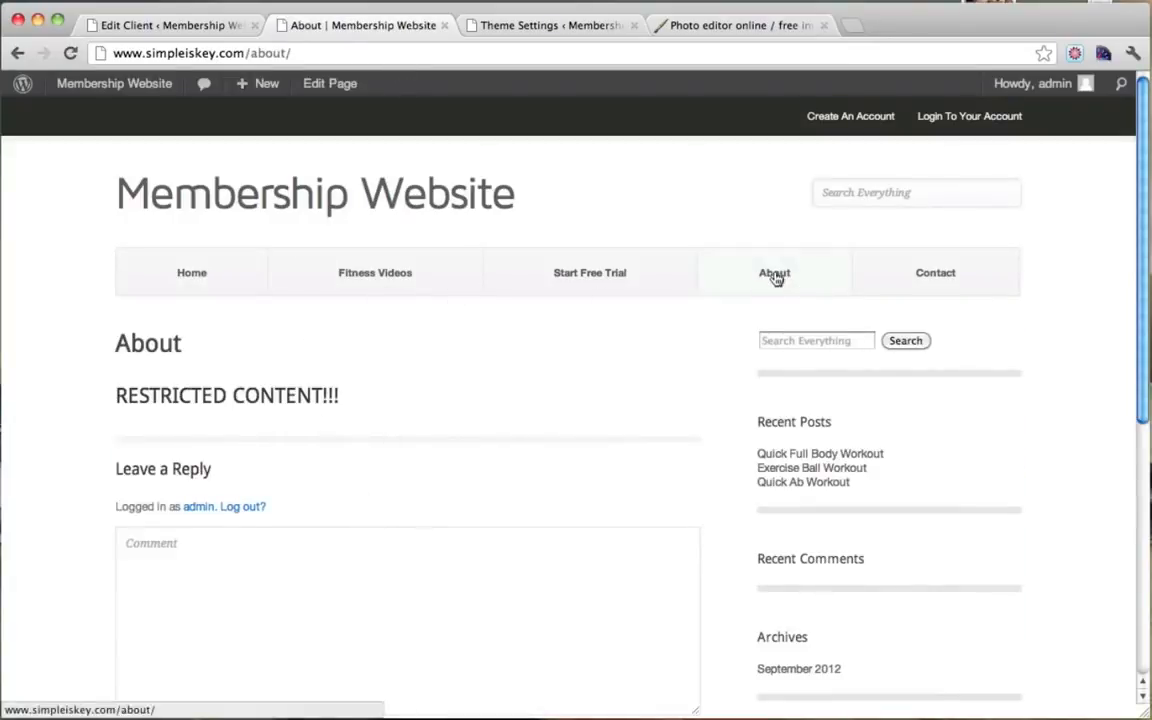
Step: Edit the About page, delete the RESTRICTED CONTENT!!! heading and set the format to Paragraph
left_click(330, 85)
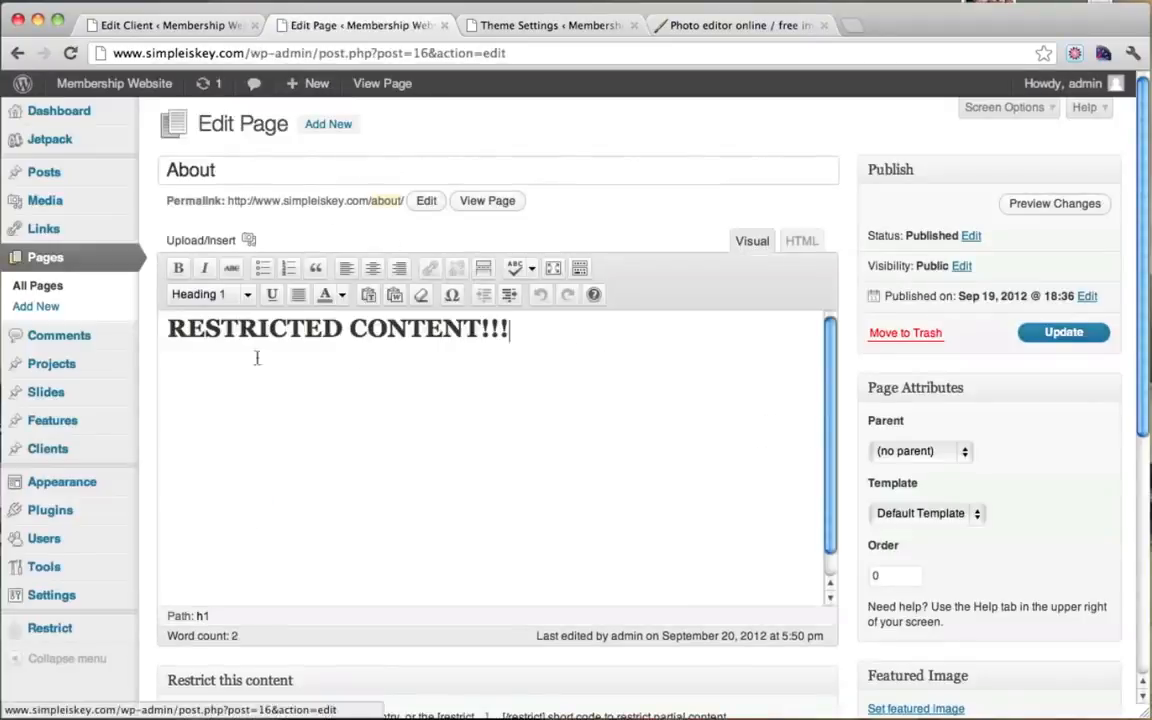
left_click_drag(558, 360, 134, 287)
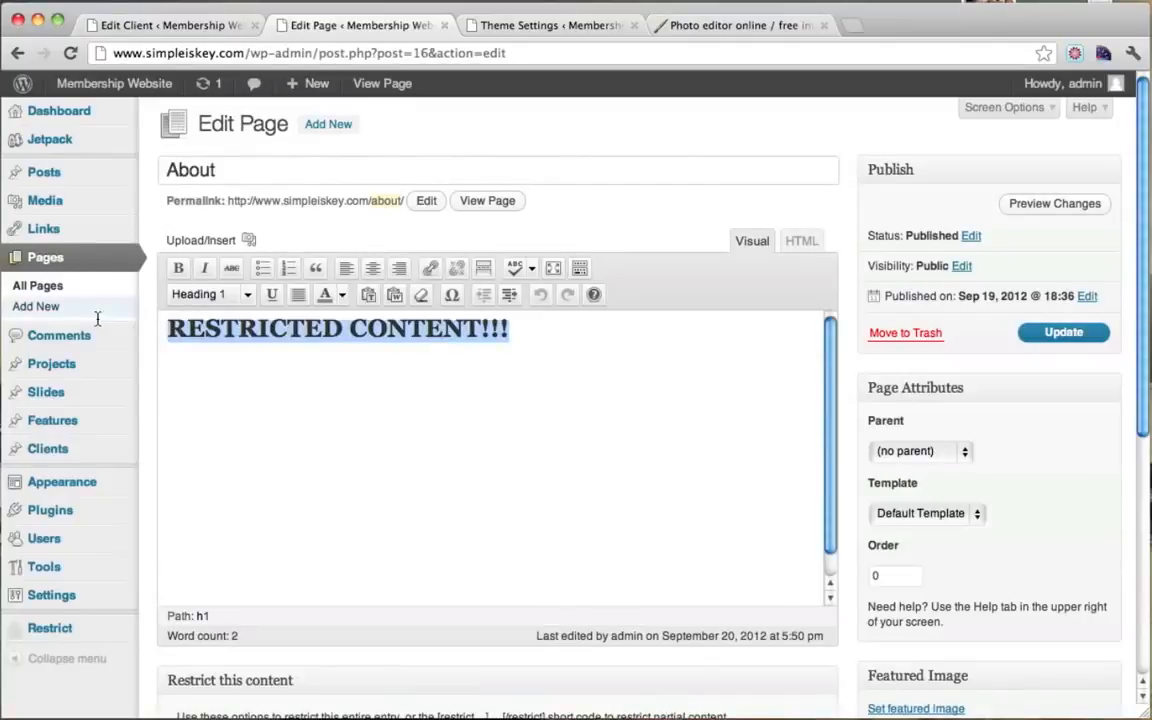
key("BackSpace")
left_click(250, 294)
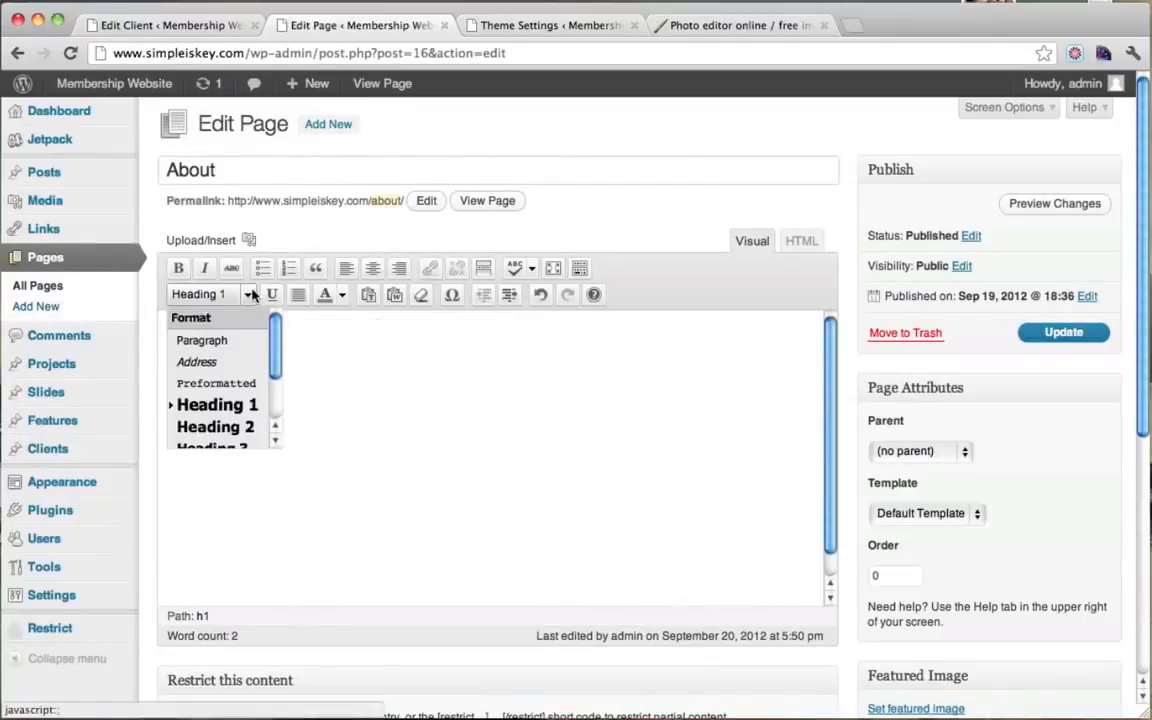
left_click(210, 341)
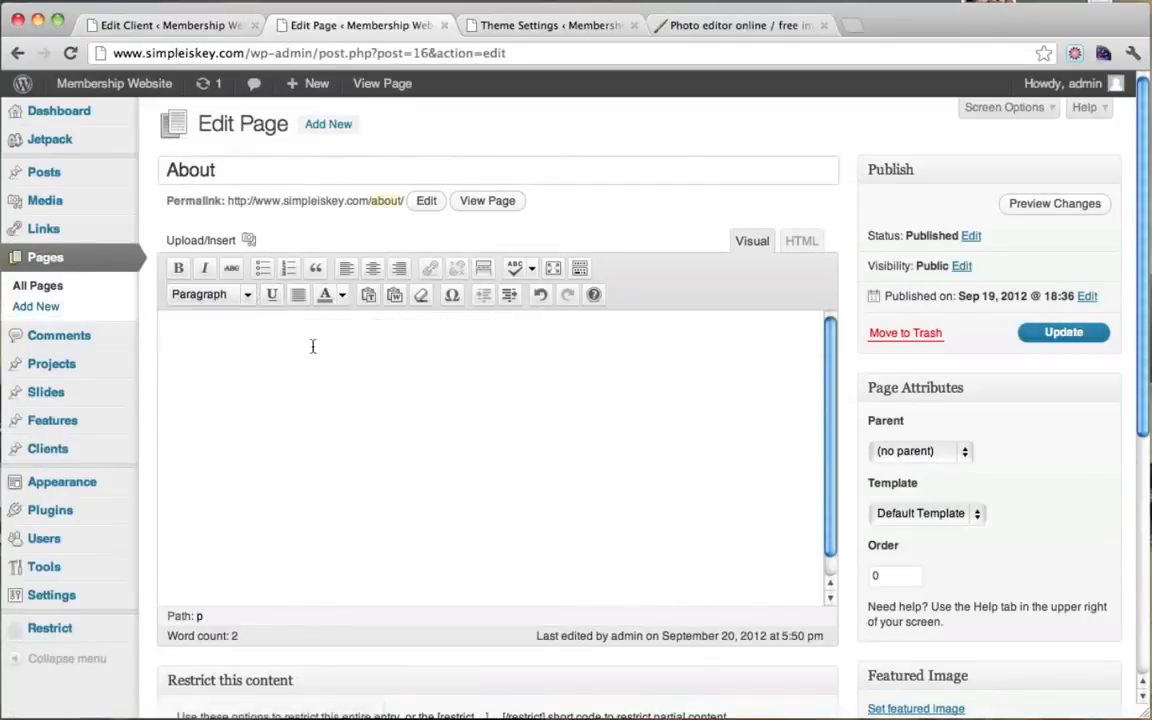
Step: Upload the Desktop photo of a man by the sea through Add Media
left_click(249, 240)
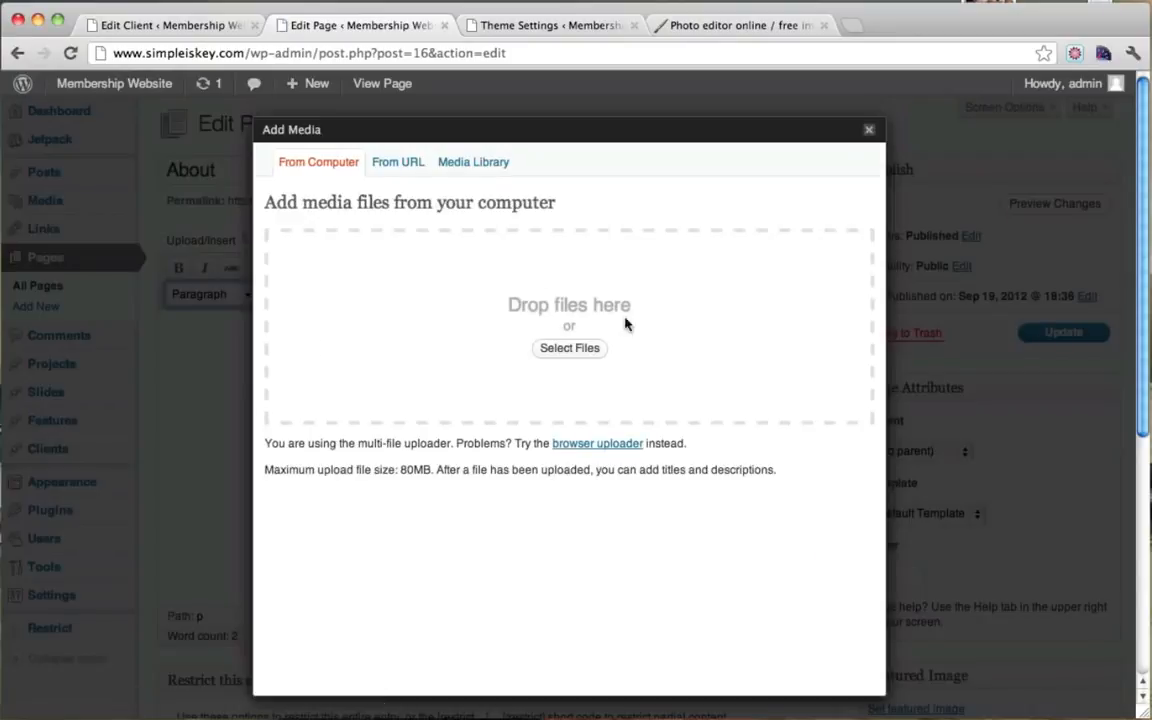
left_click(580, 350)
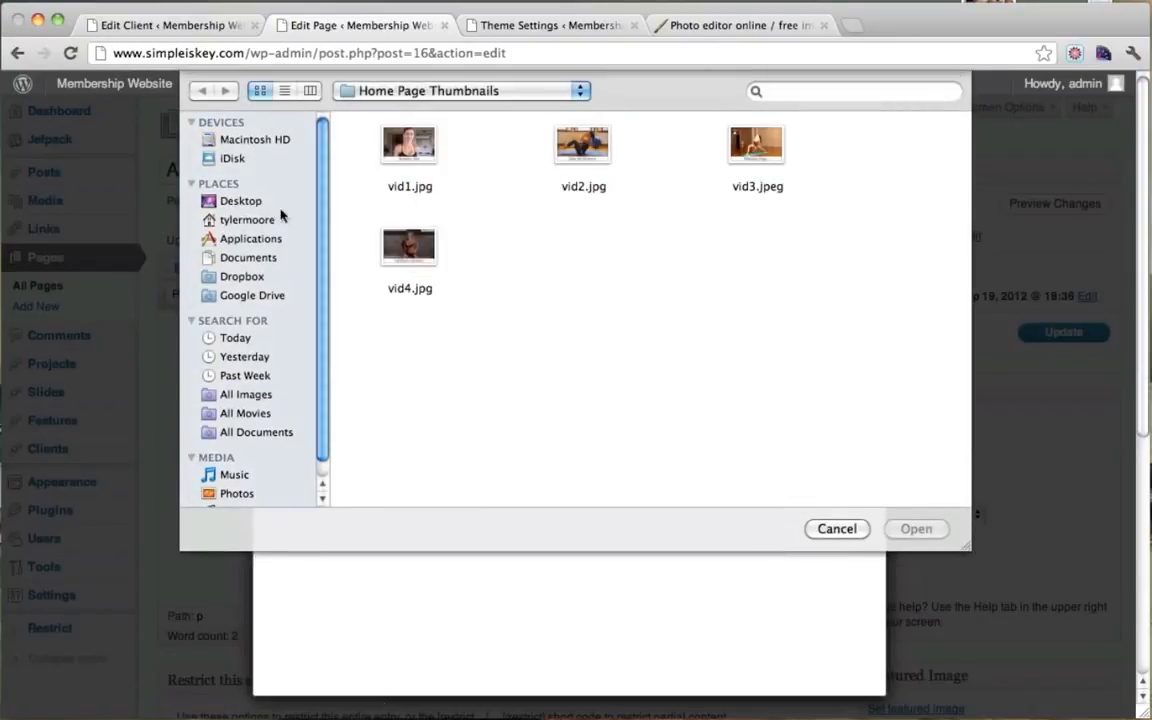
left_click(245, 201)
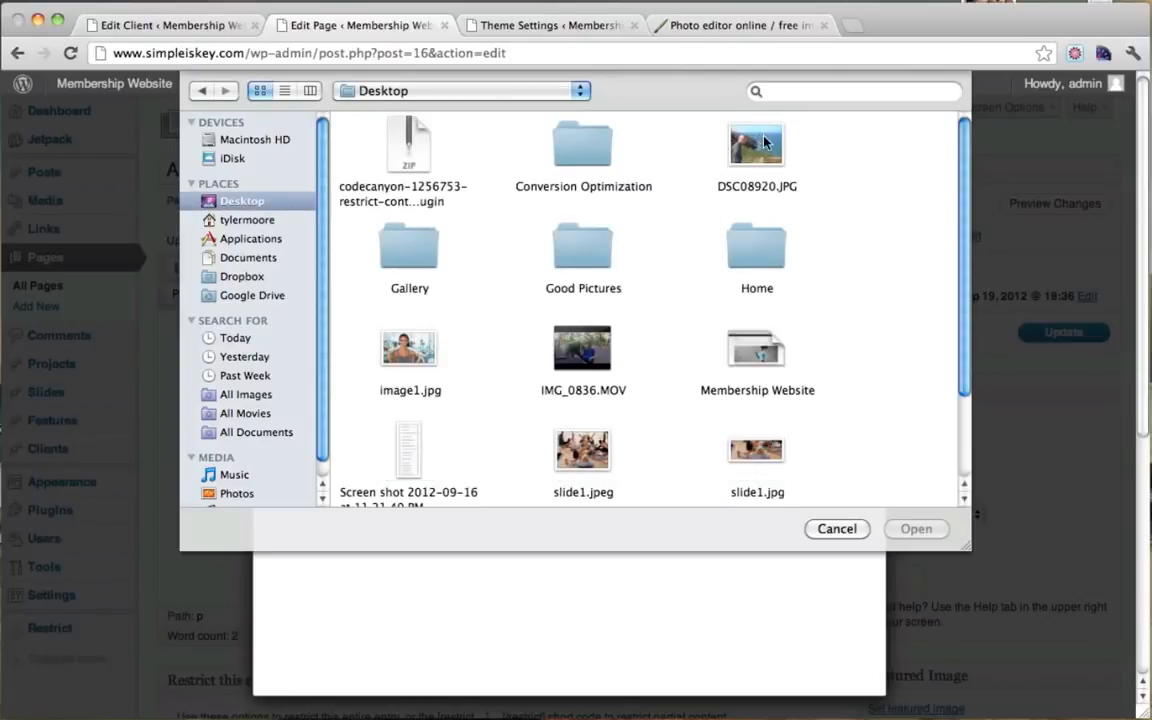
scroll(714, 246, "down", 5)
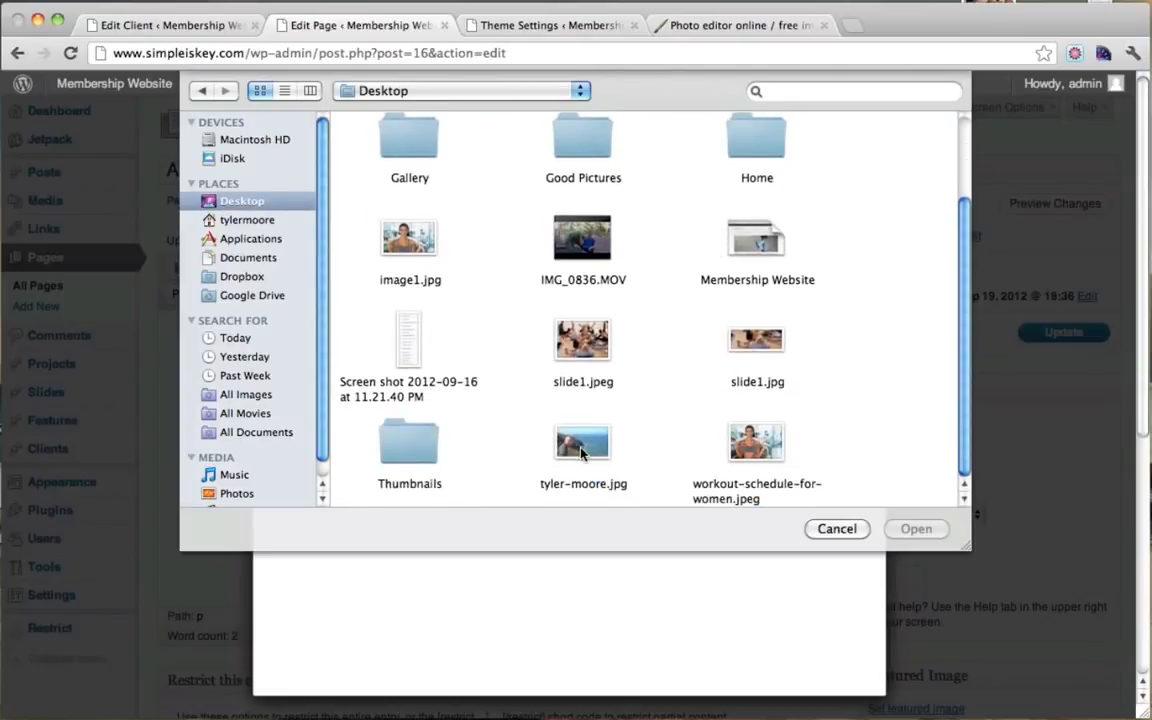
left_click(582, 445)
key("Return")
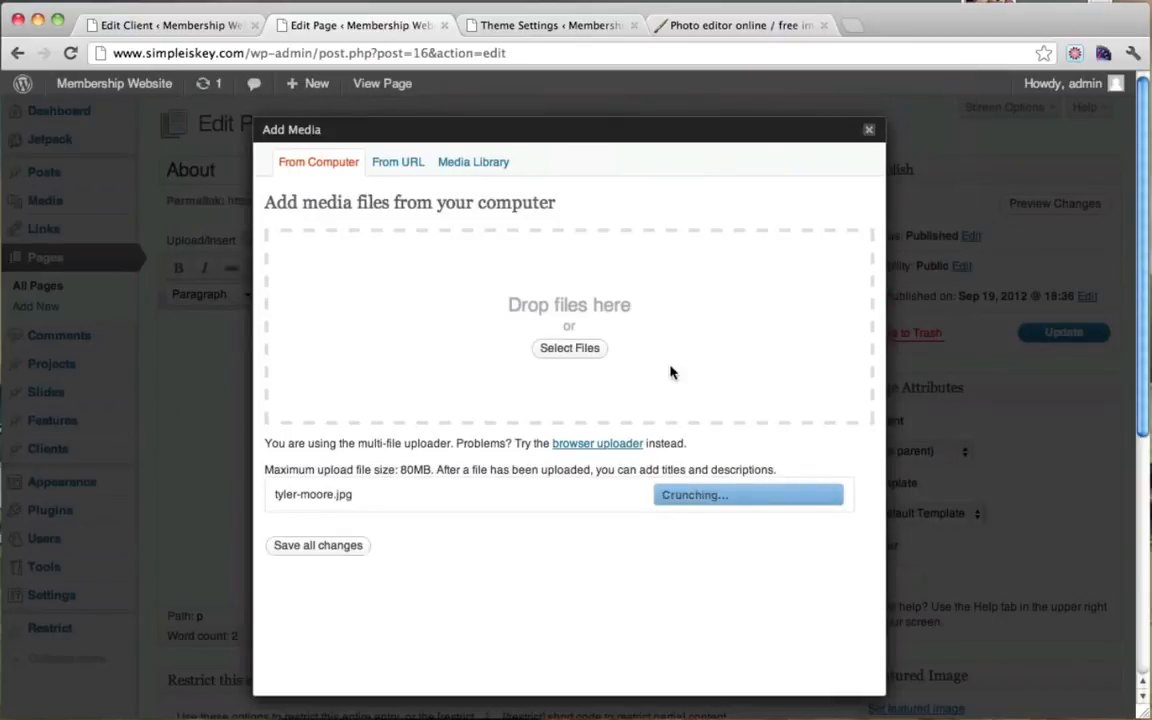
scroll(670, 372, "down", 5)
scroll(670, 372, "down", 4)
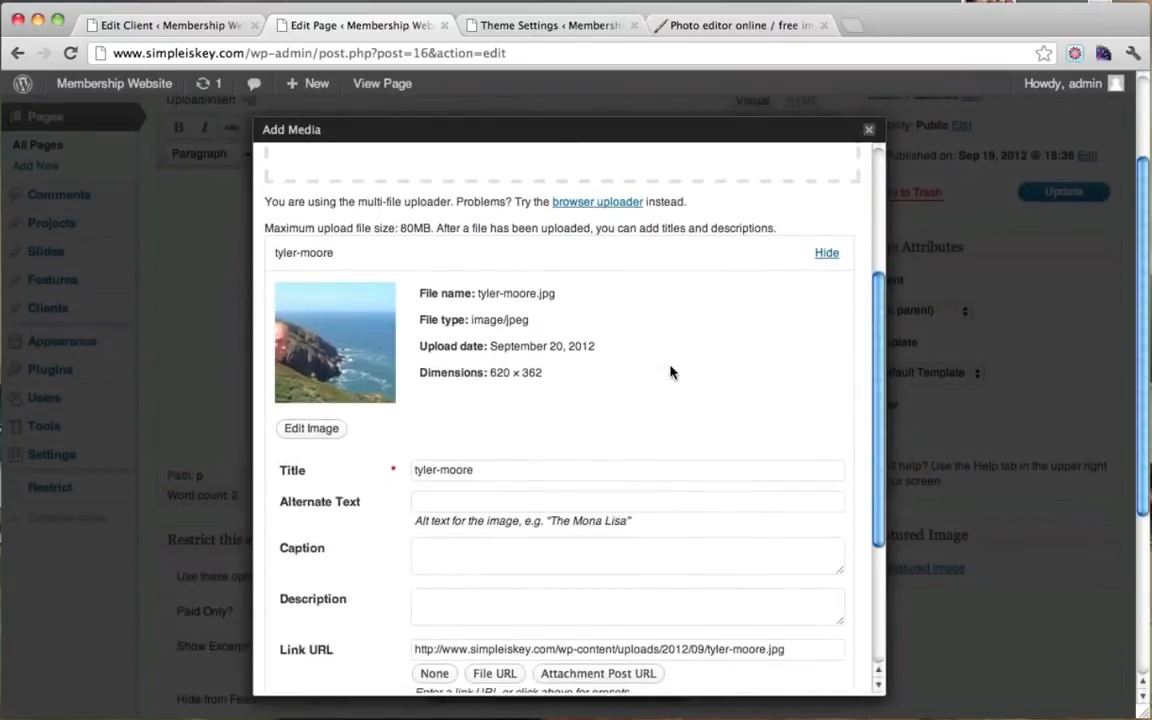
scroll(591, 432, "up", 4)
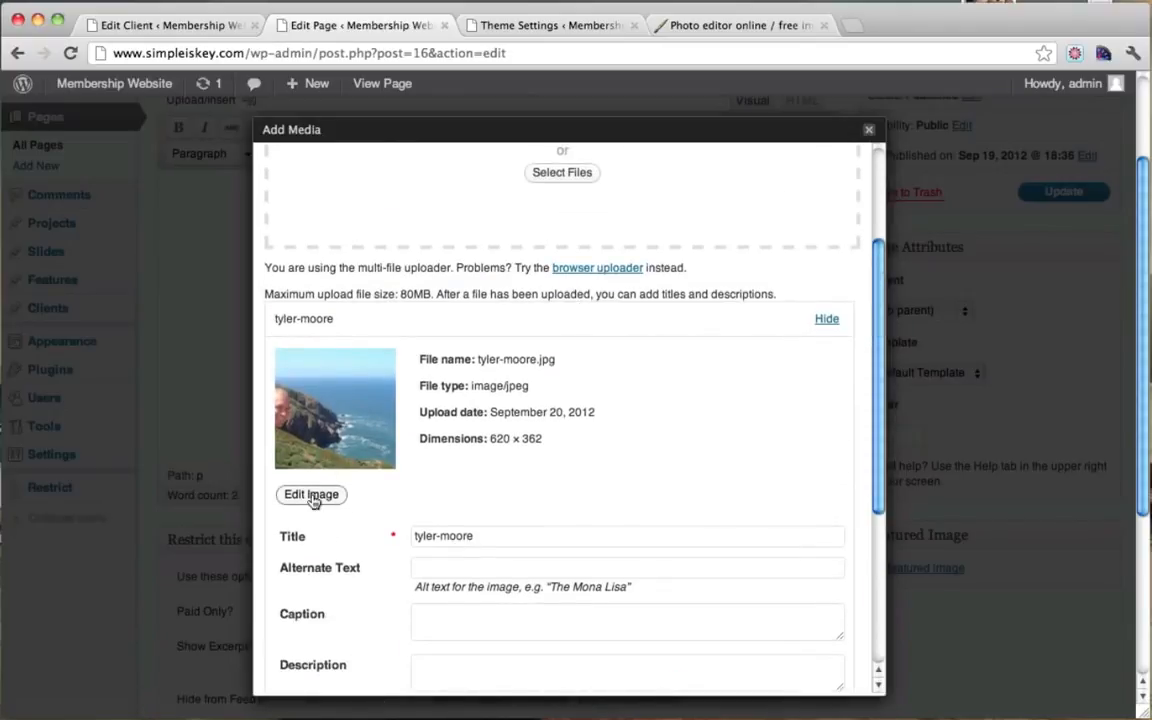
Step: Crop the seaside photo around the man to 327 × 255 and save it
left_click(312, 496)
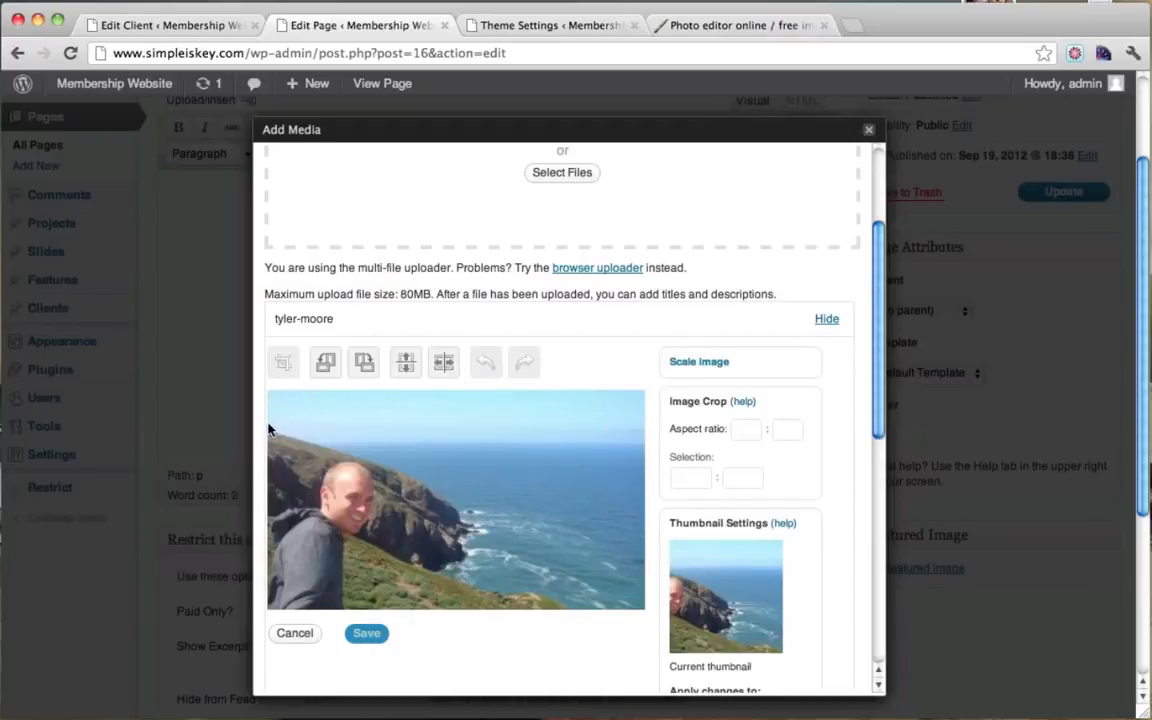
left_click_drag(268, 428, 440, 645)
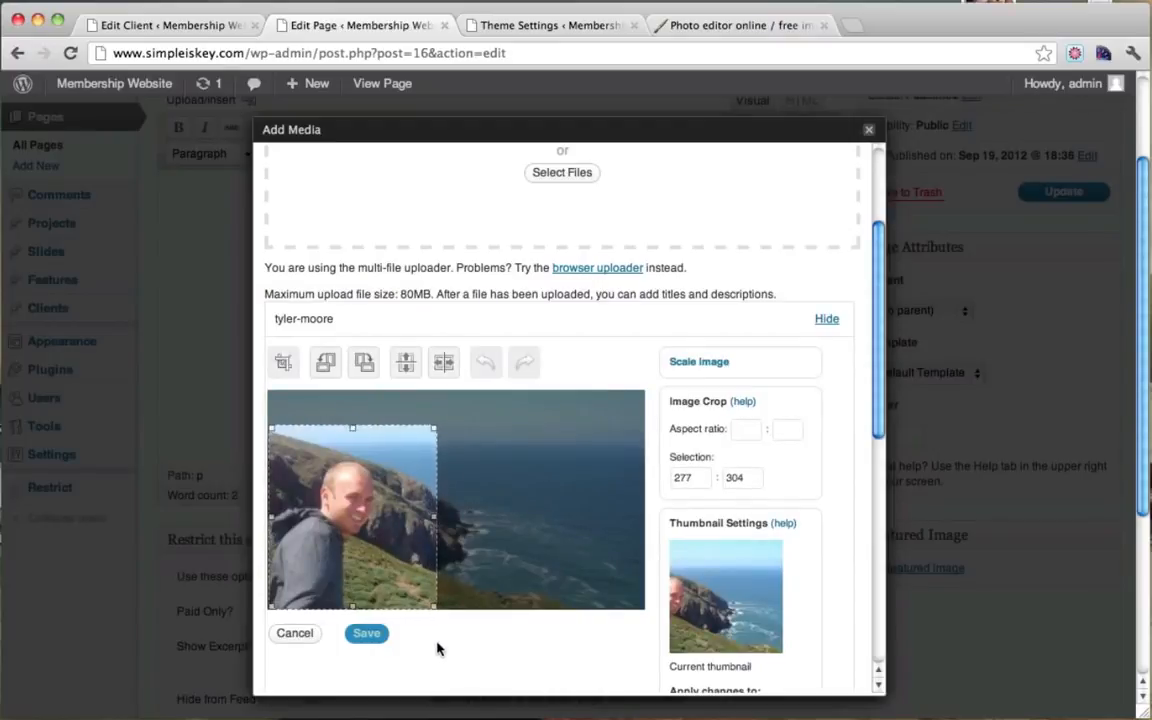
left_click_drag(352, 428, 351, 458)
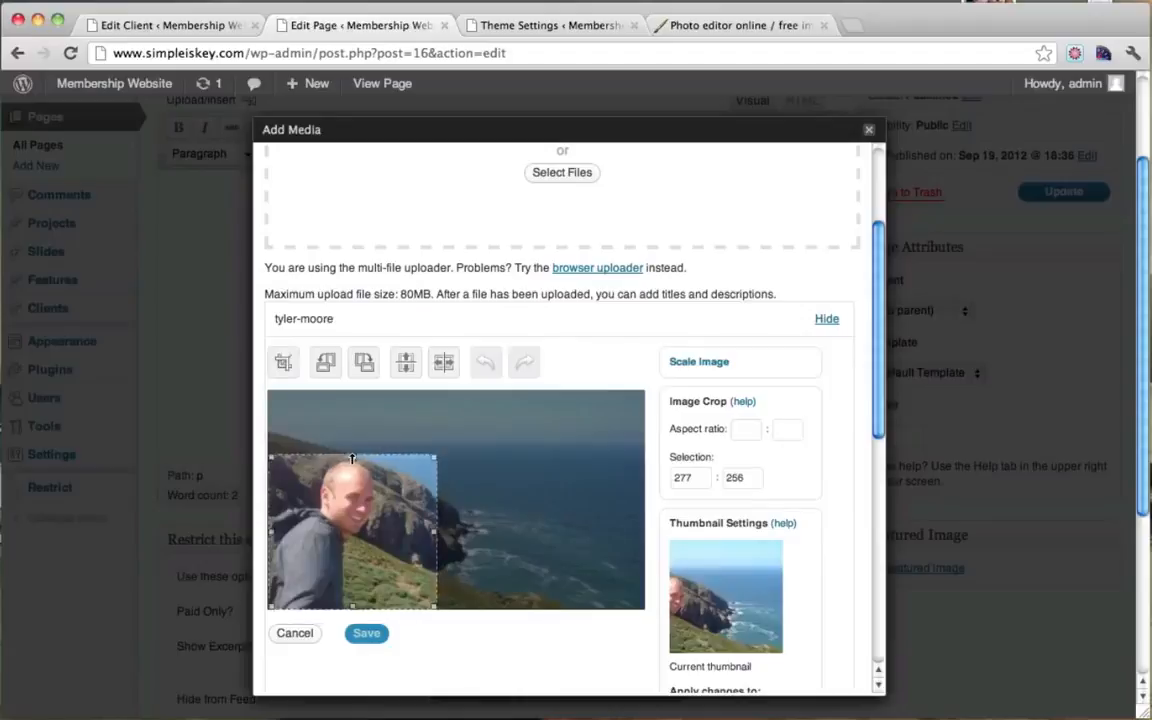
left_click_drag(436, 530, 470, 538)
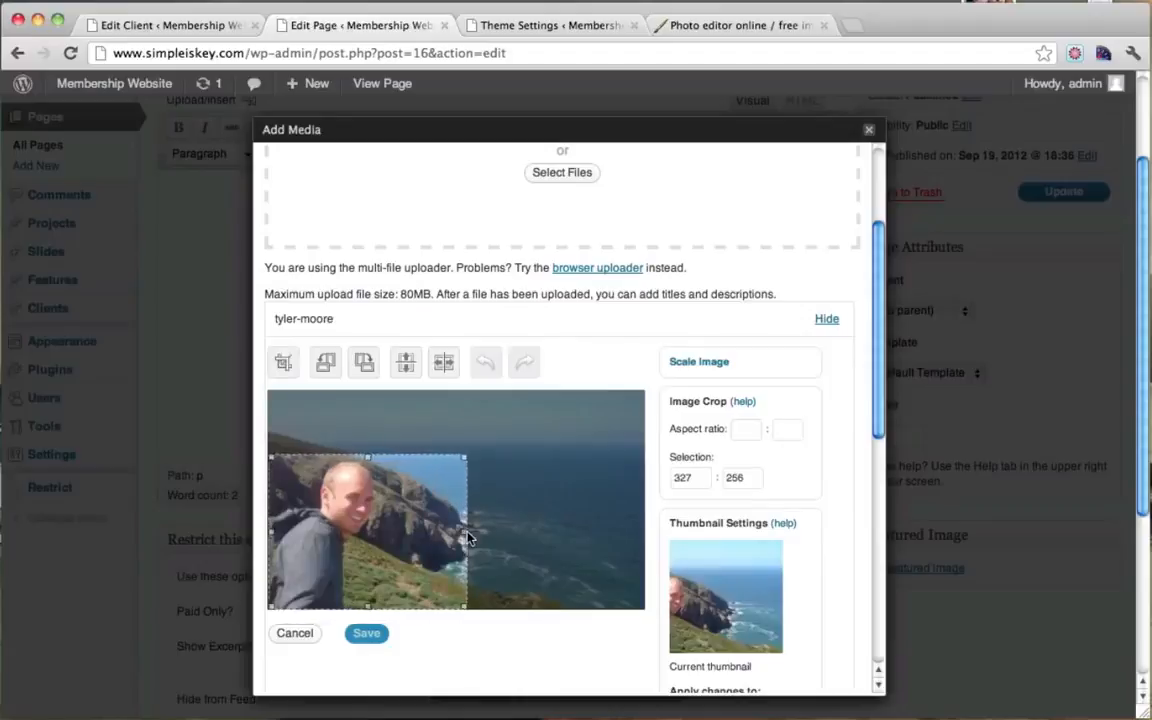
left_click(283, 363)
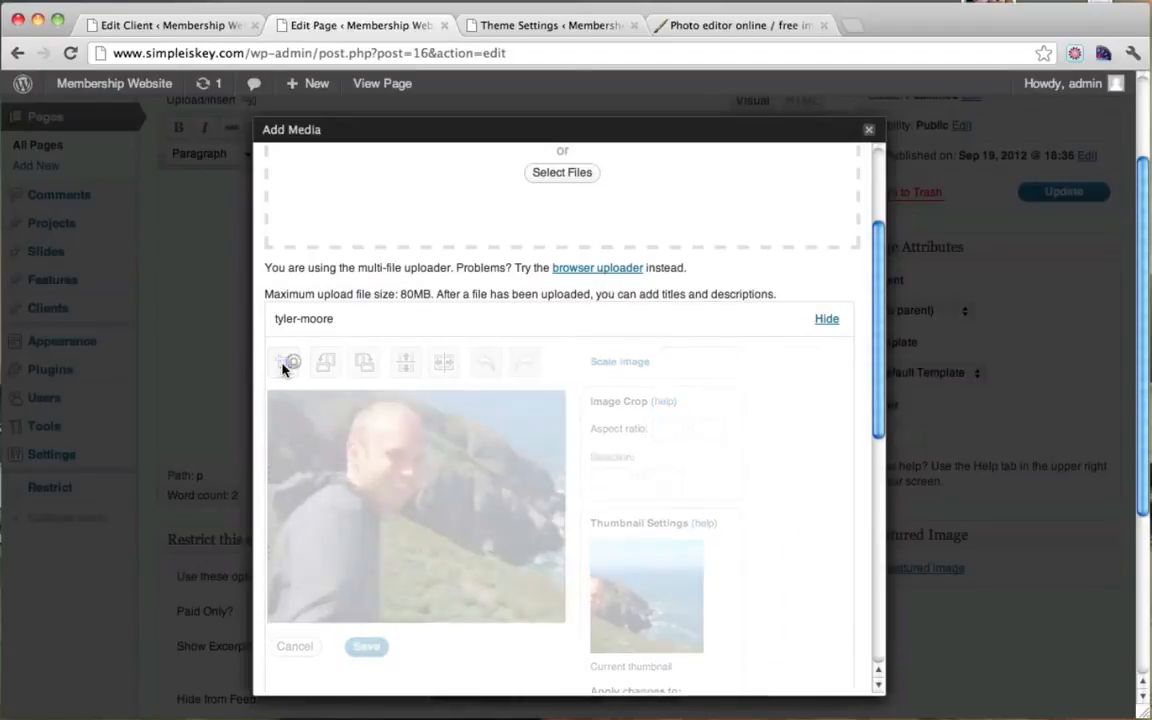
scroll(521, 499, "down", 1)
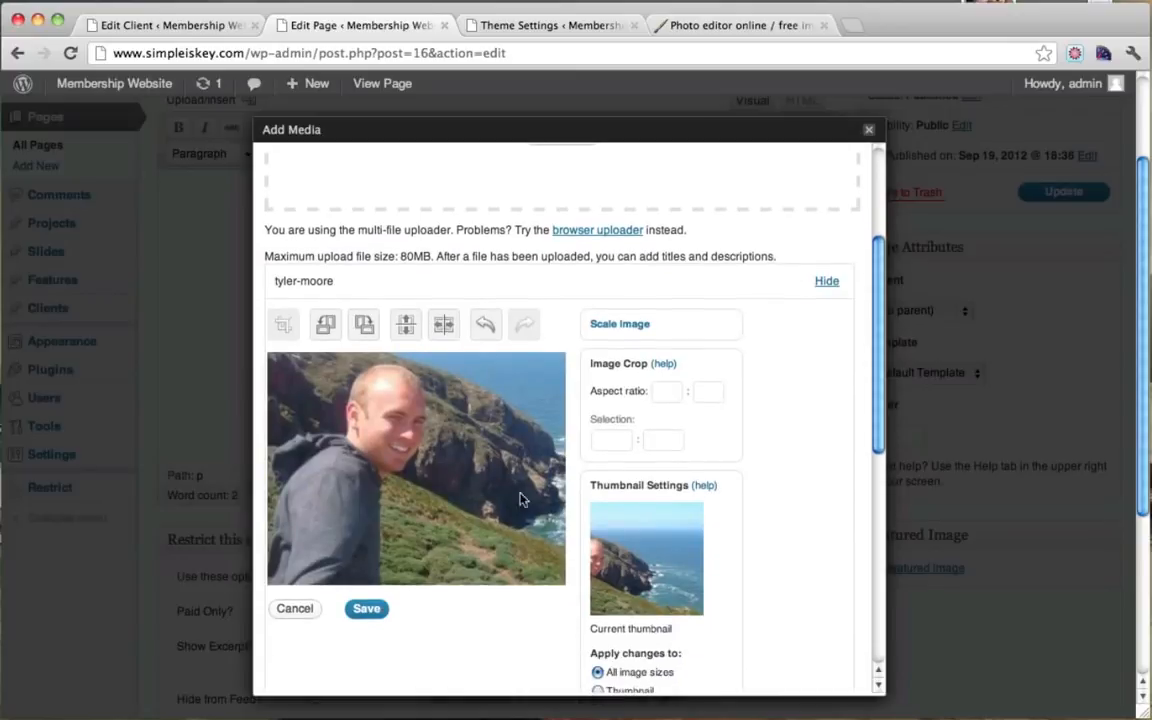
left_click(365, 608)
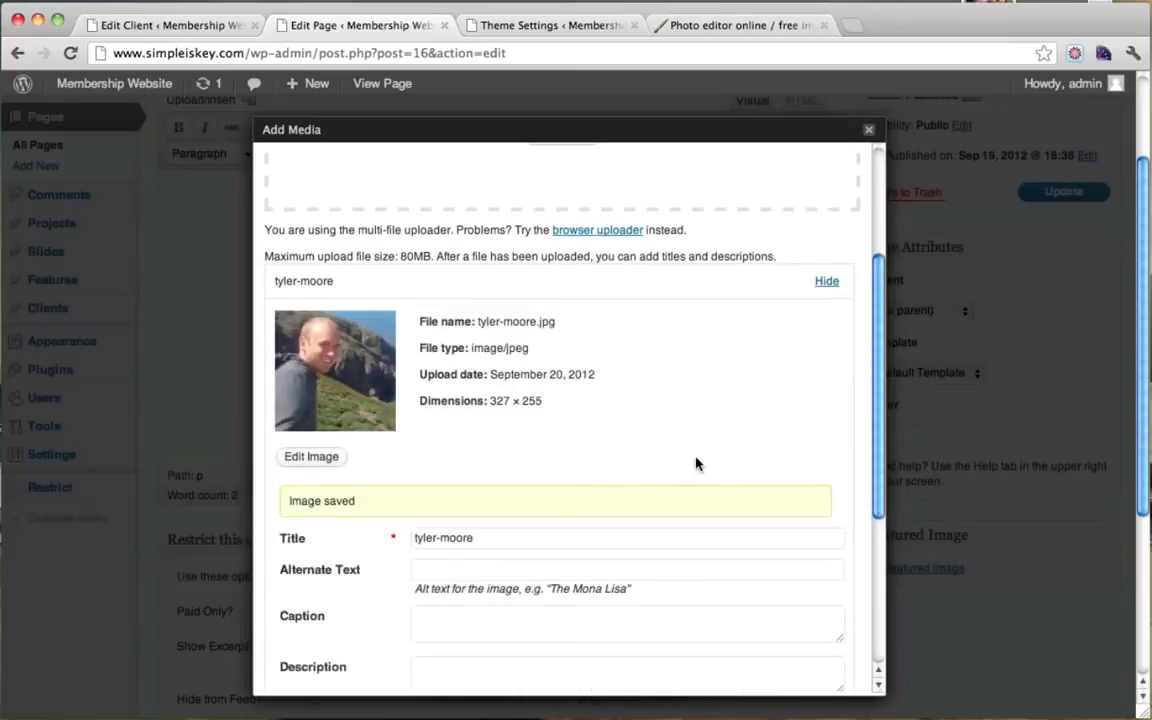
scroll(697, 463, "down", 6)
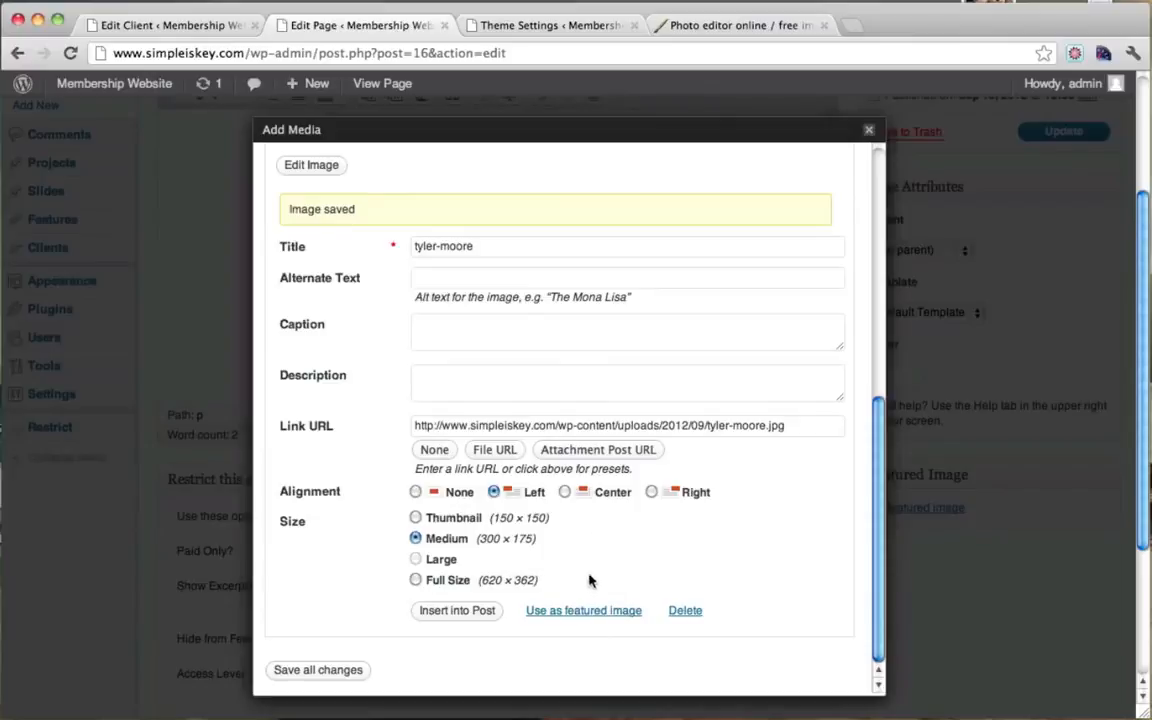
Step: Insert the cropped photo into the About page at full size, left-aligned, with no link
left_click(415, 580)
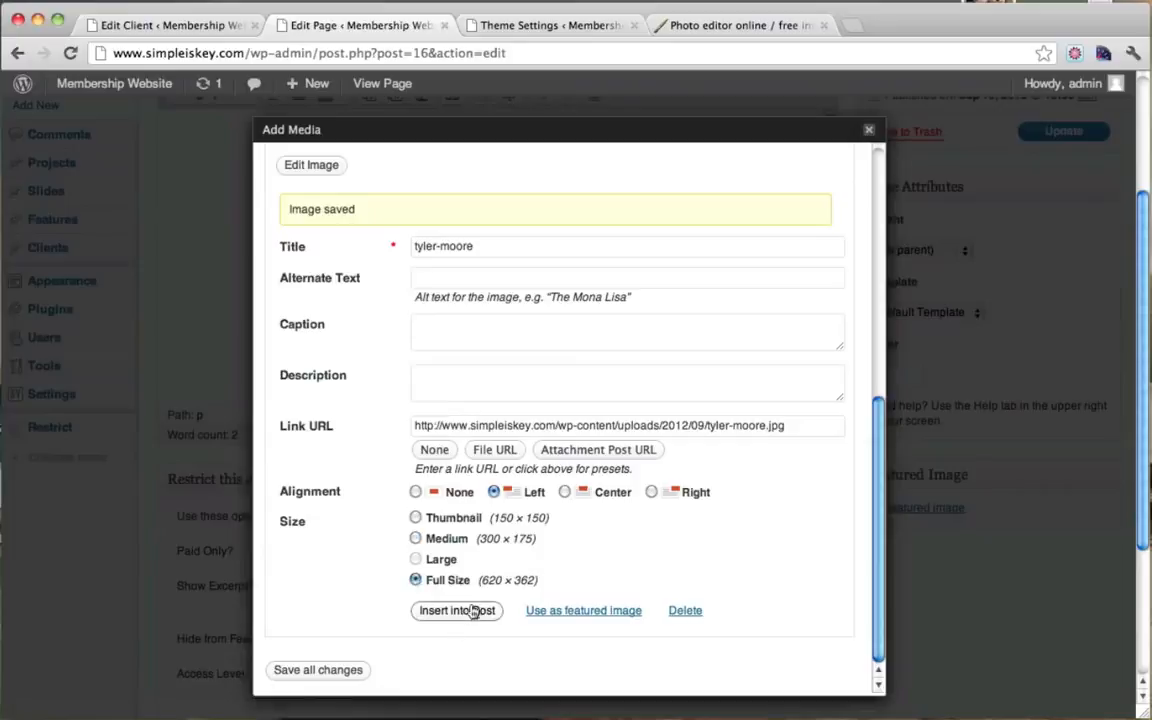
left_click_drag(438, 427, 785, 427)
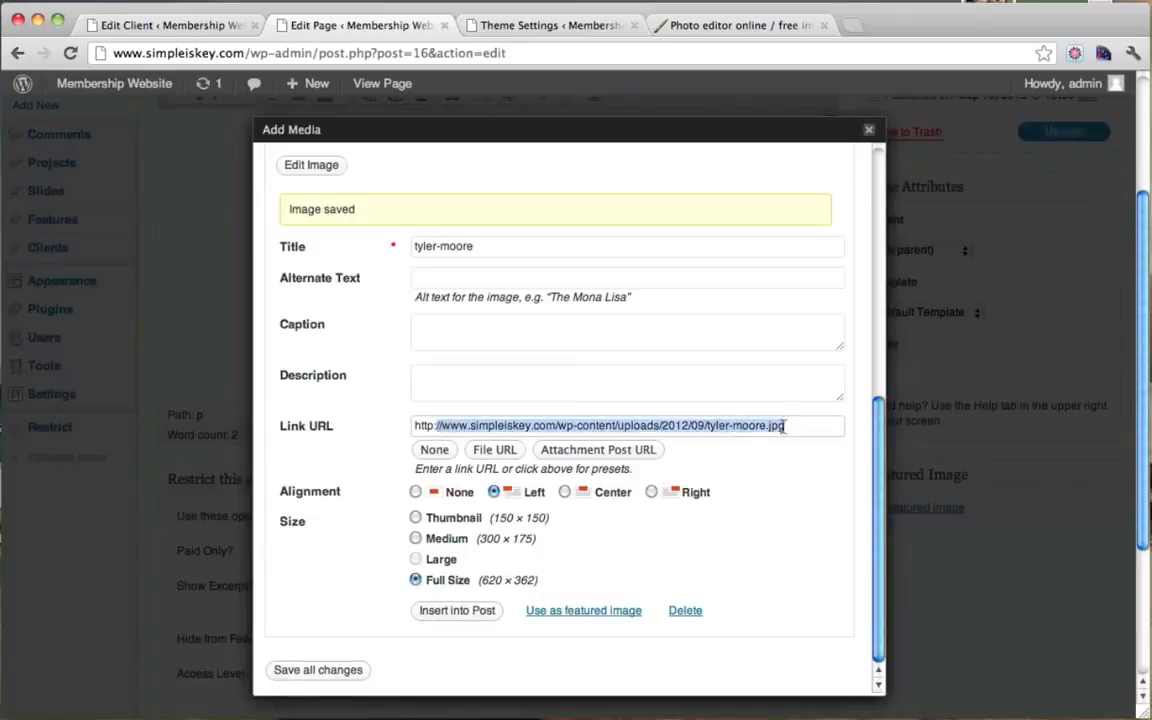
left_click(437, 451)
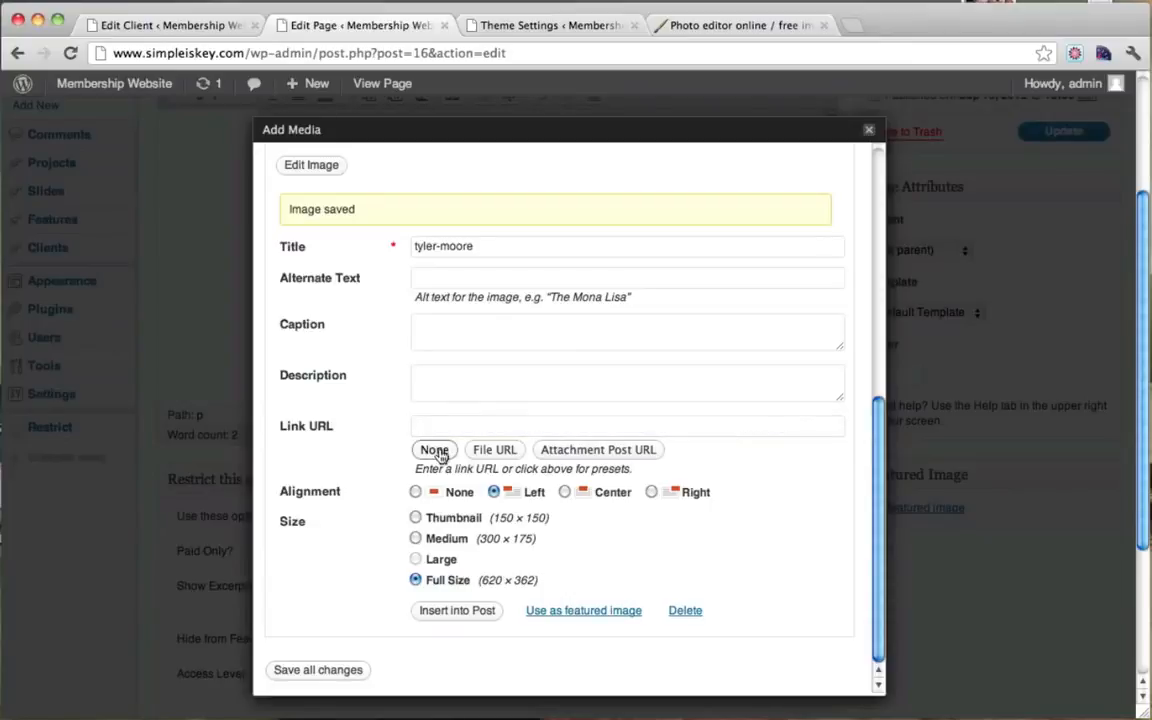
left_click(472, 611)
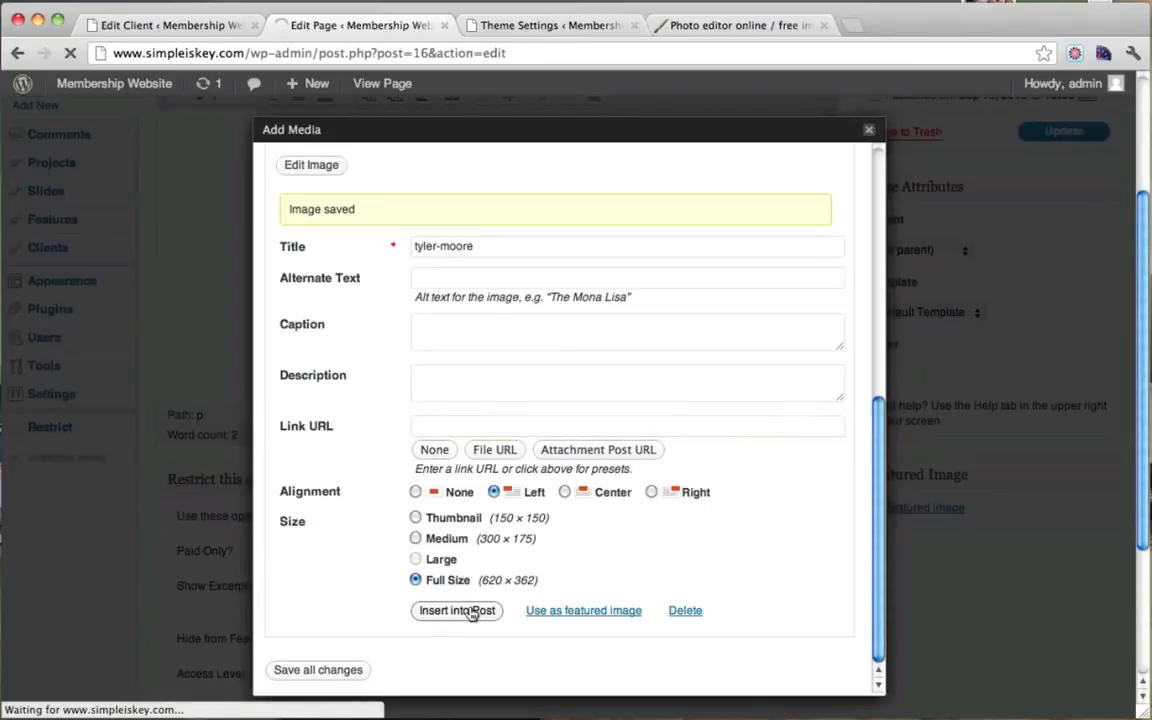
scroll(620, 275, "up", 3)
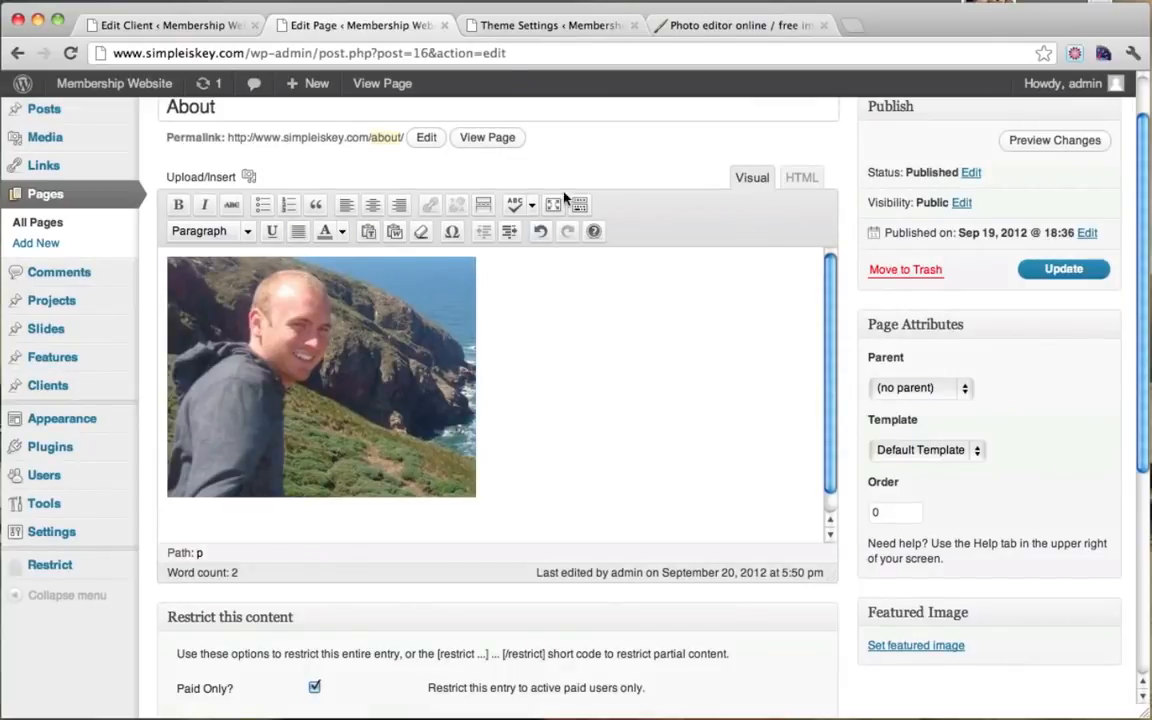
left_click(501, 23)
Step: Search Google for 'dummy text generator' and go to the Blind Text Generator site
left_click(471, 52)
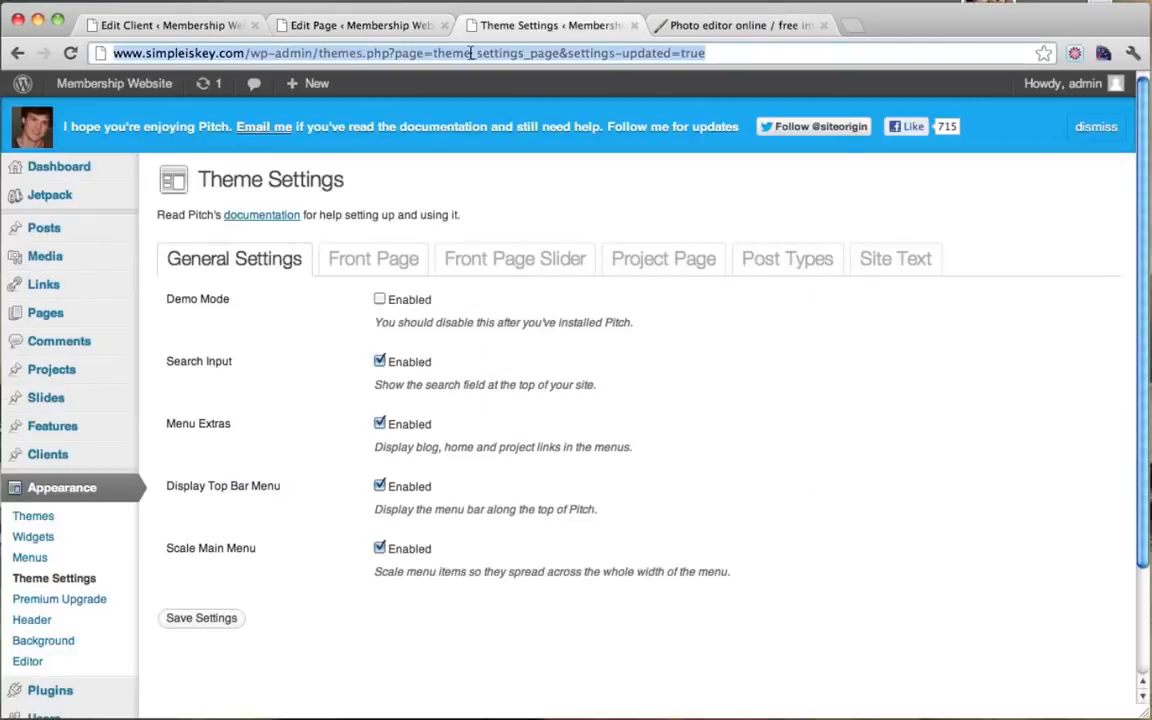
type("www.google.com")
key("Return")
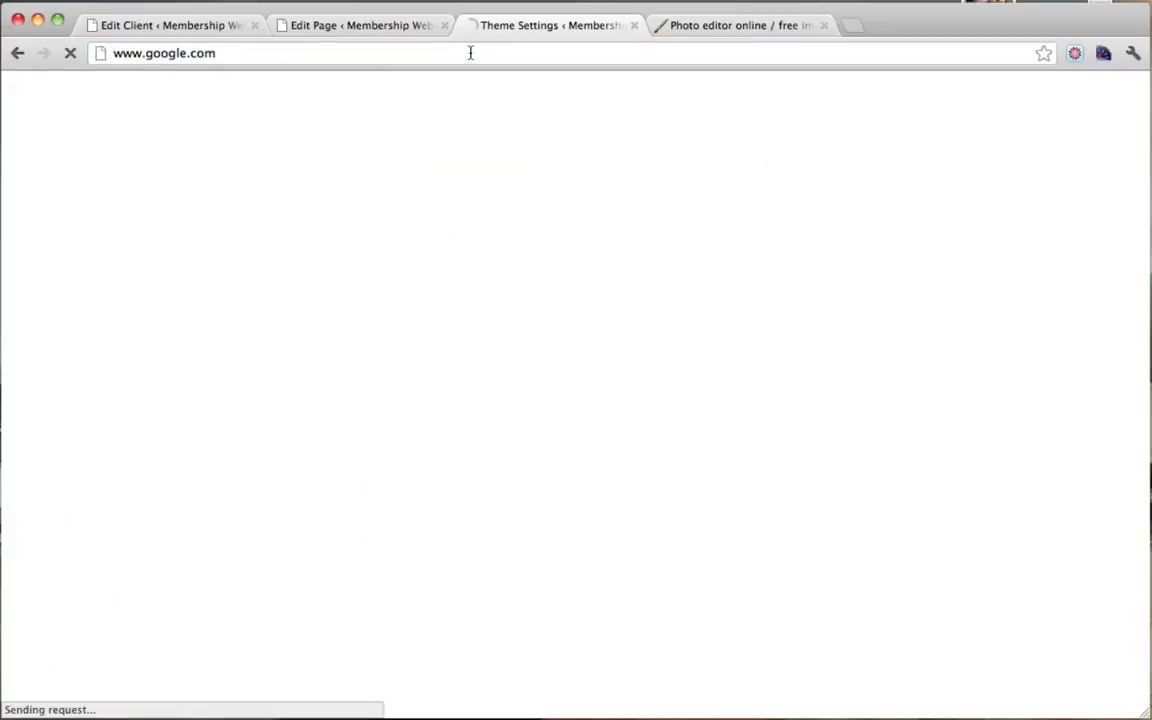
type("dumm")
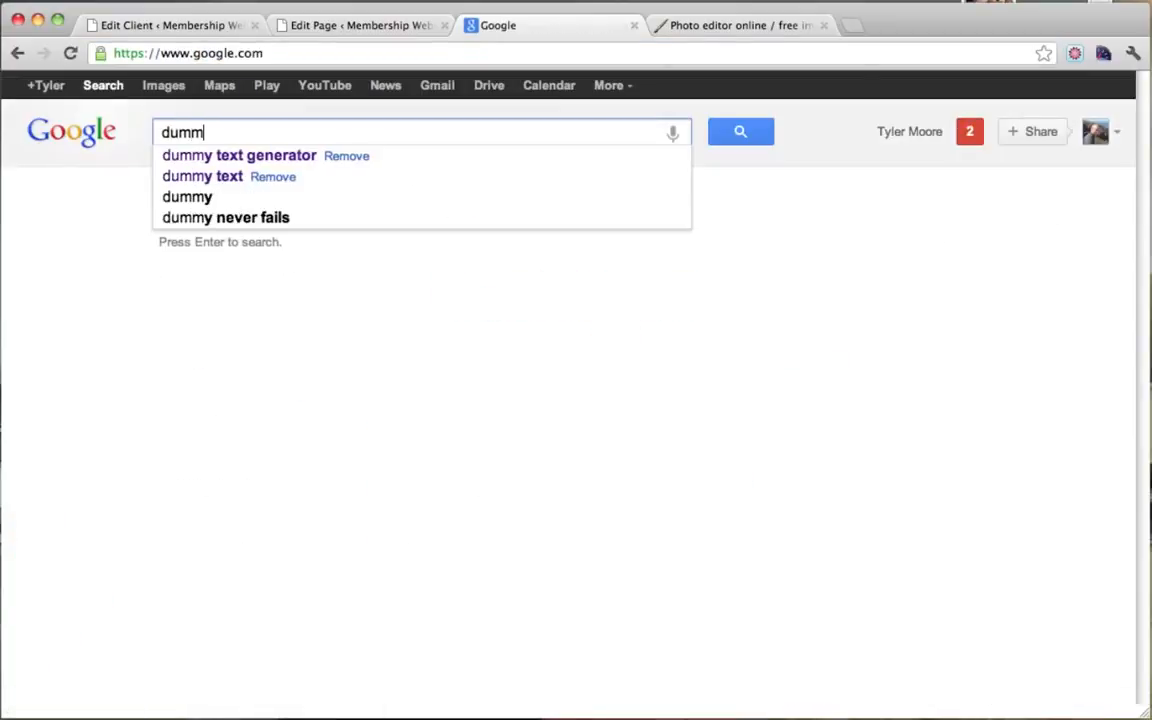
key("Down")
key("Return")
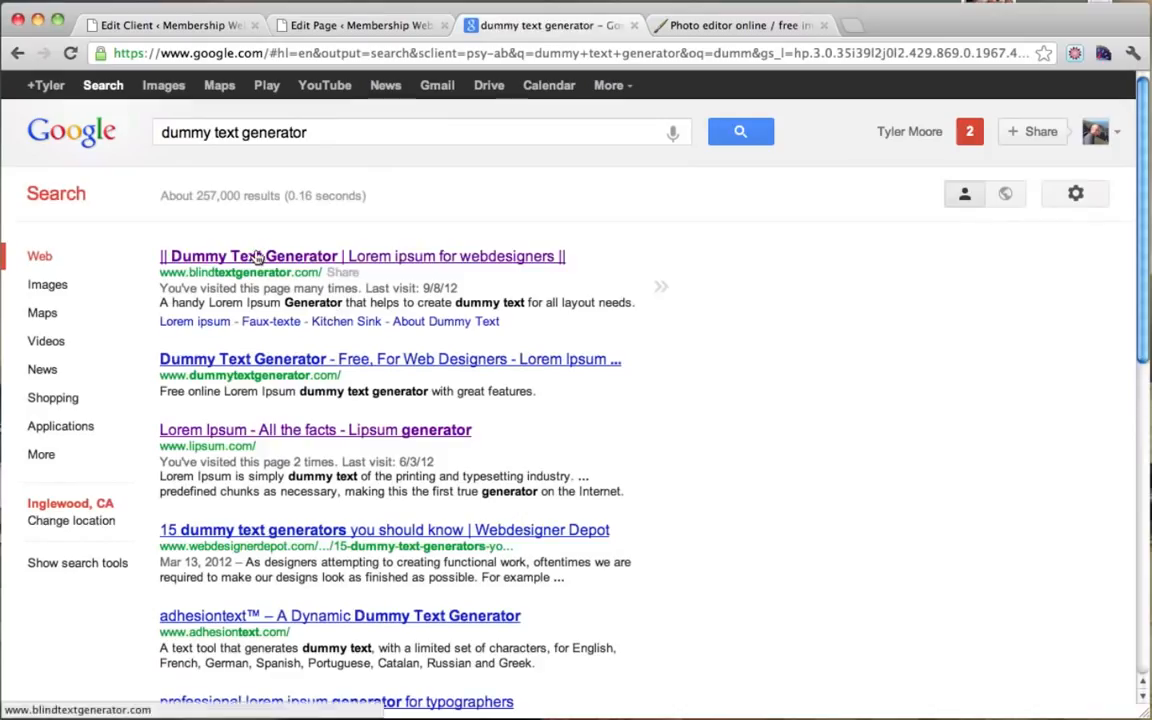
left_click(257, 257)
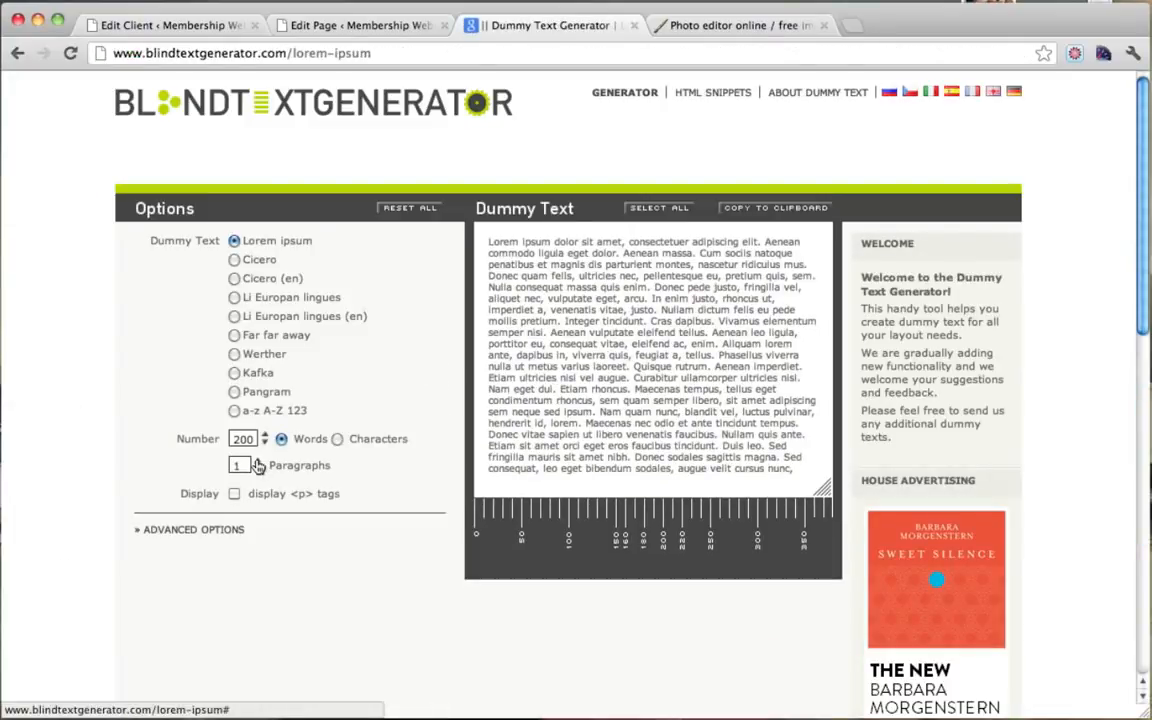
Step: Generate 4 paragraphs of 200 Lorem ipsum words and copy them to the clipboard
left_click(258, 462)
double_click(258, 463)
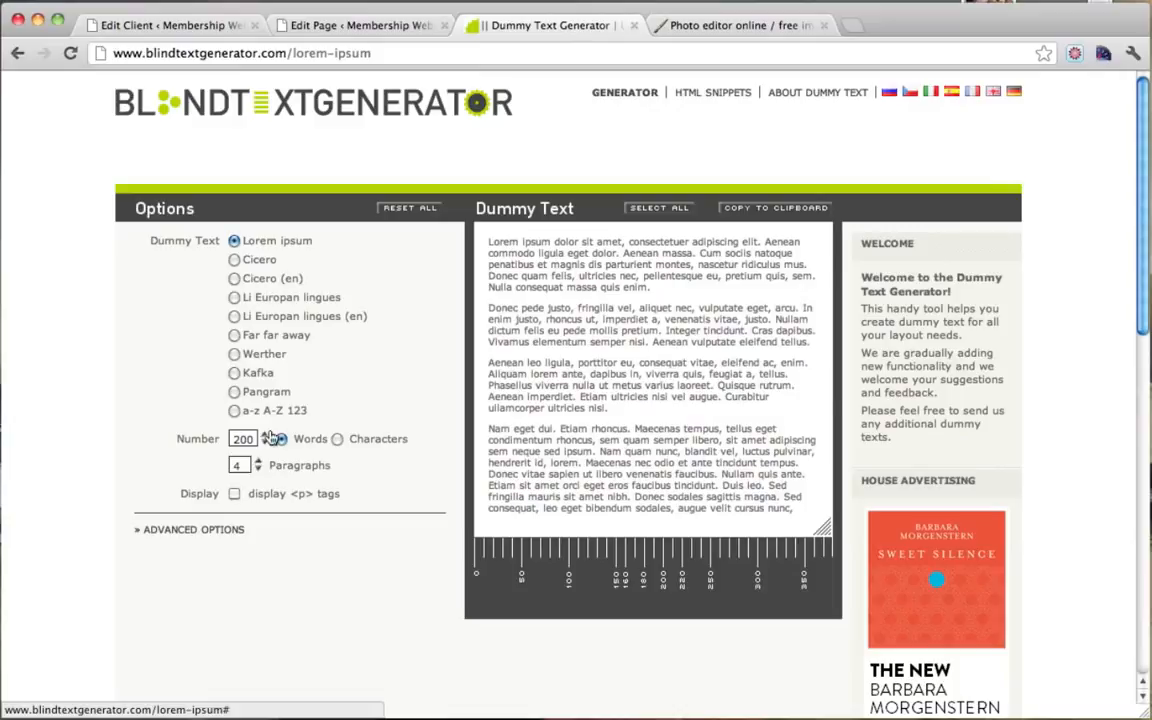
left_click(265, 436)
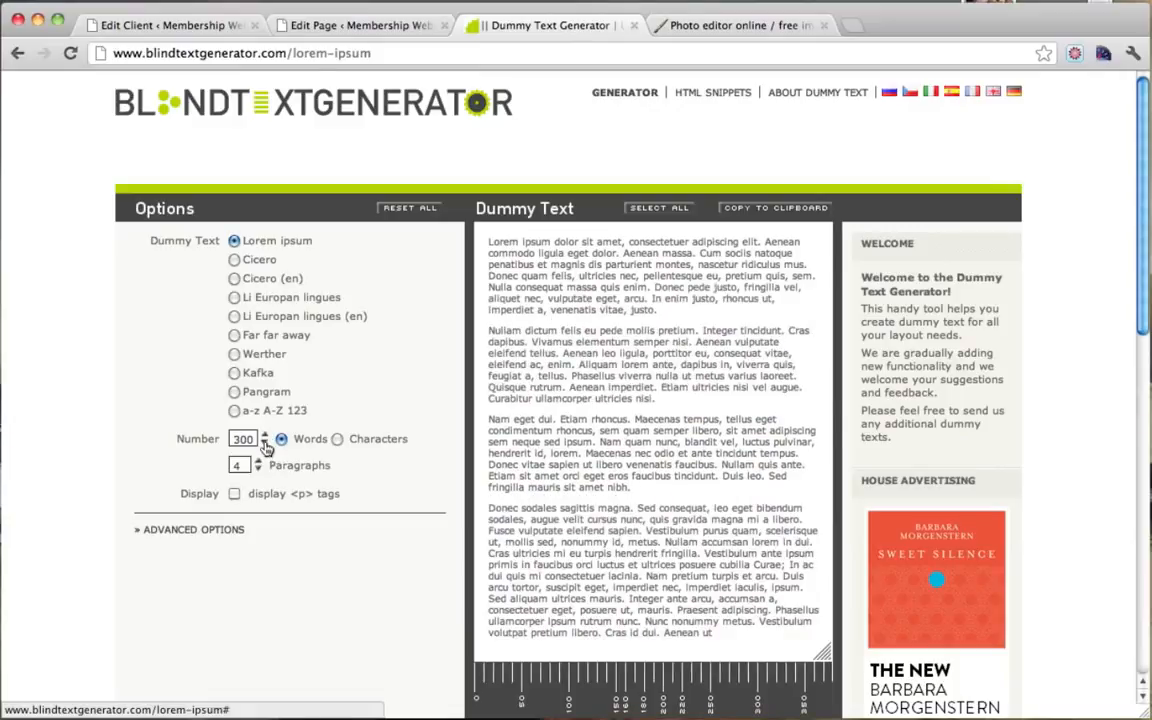
left_click(265, 444)
left_click(742, 213)
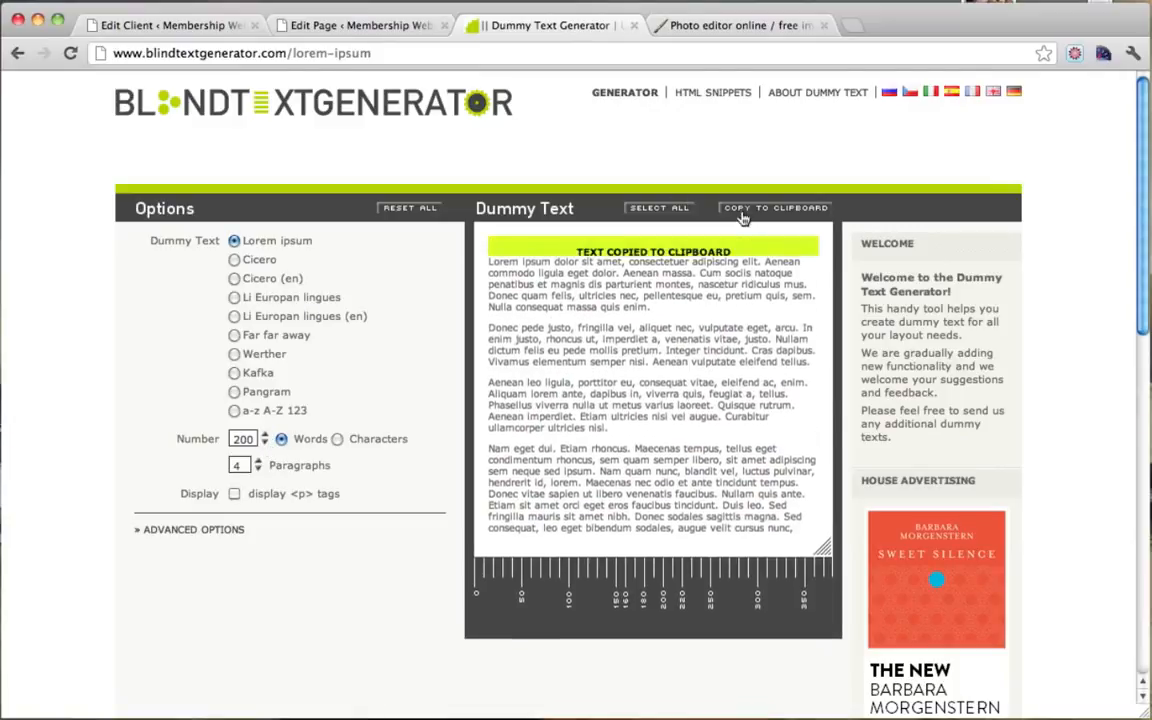
left_click(348, 24)
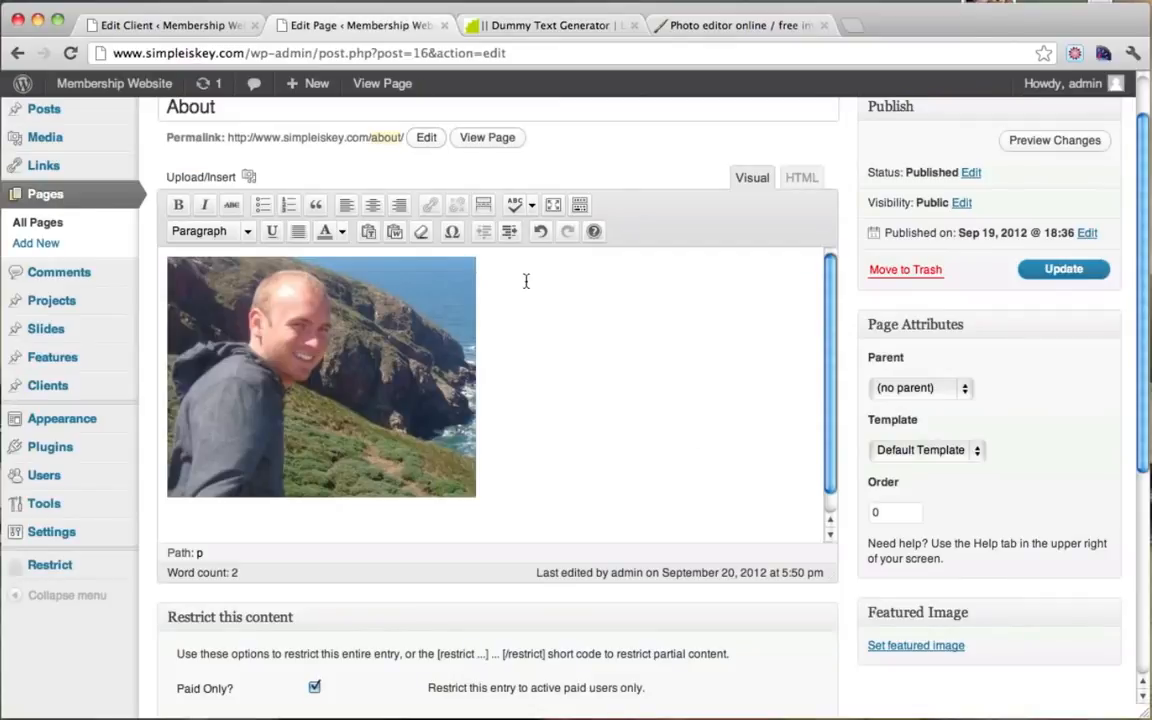
Step: Paste the 200-word dummy text into the About page and update it
key("super+v")
scroll(529, 303, "up", 5)
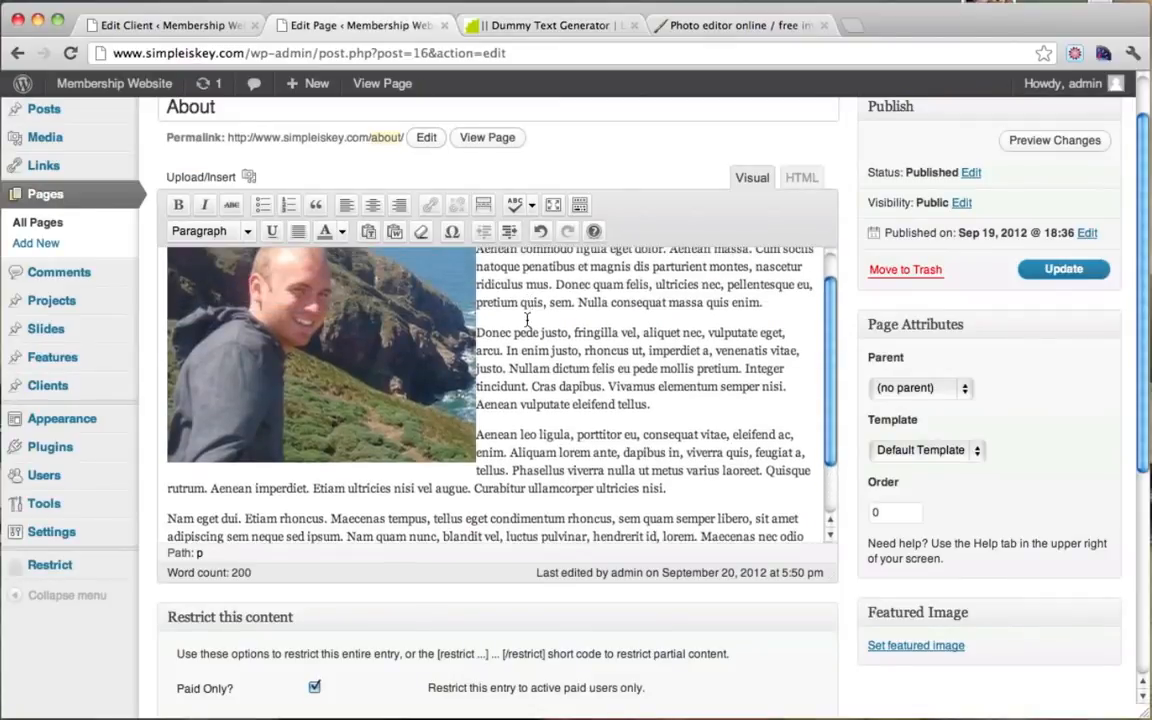
scroll(529, 310, "down", 5)
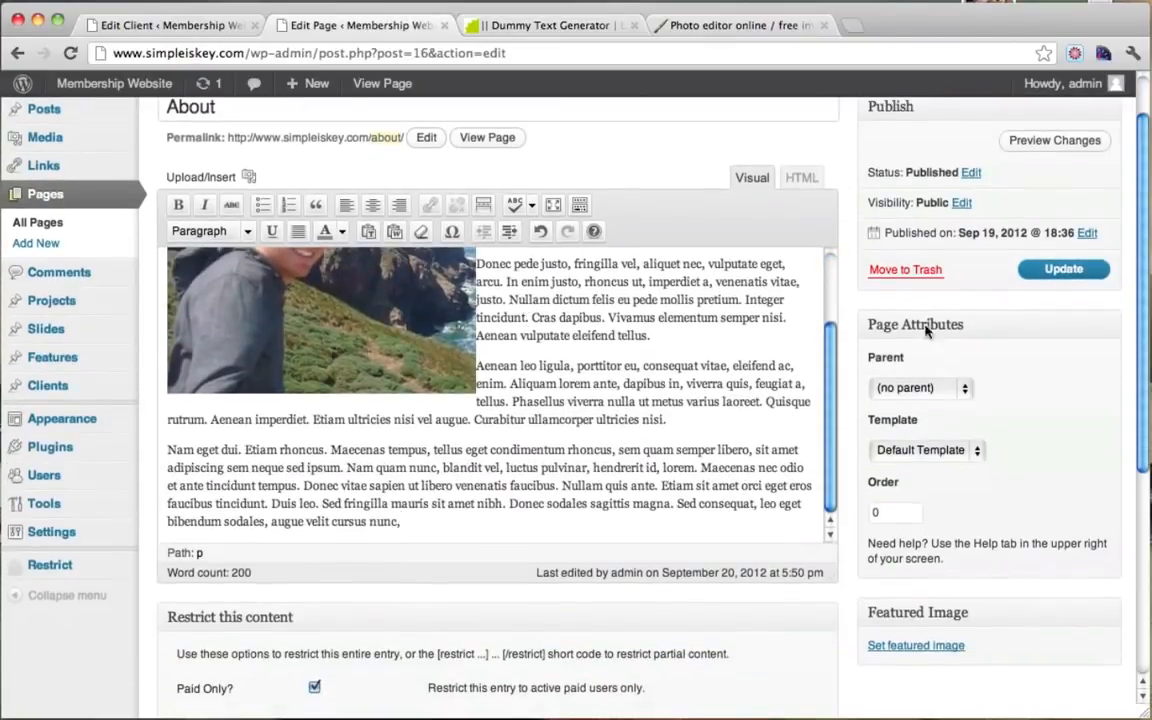
left_click(1060, 270)
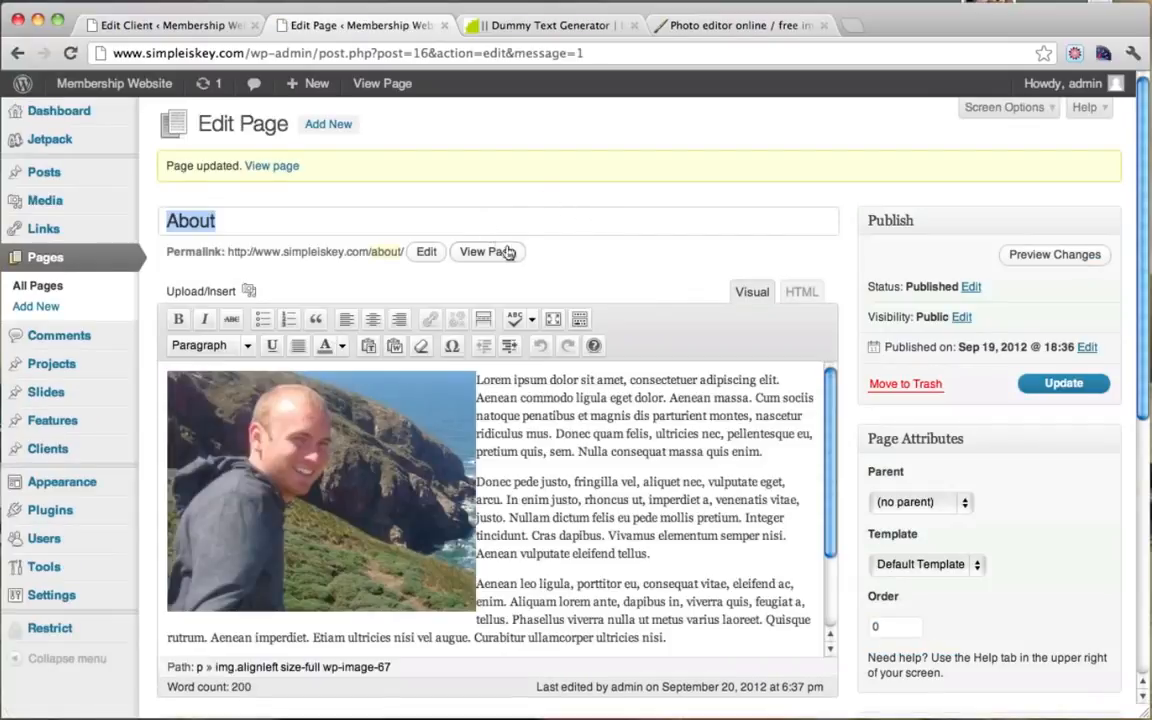
Step: Check the live About page, with text wrapping beside the photo, before returning to the editor
left_click(487, 252)
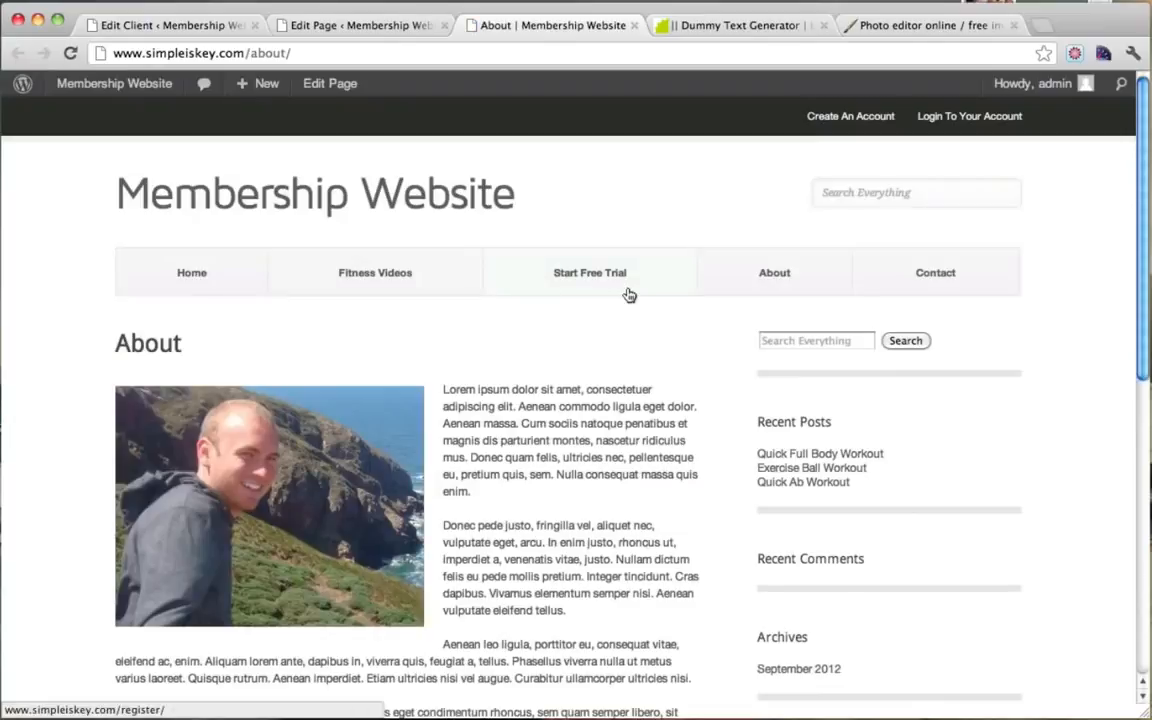
scroll(565, 265, "down", 4)
scroll(527, 355, "down", 3)
scroll(527, 355, "up", 5)
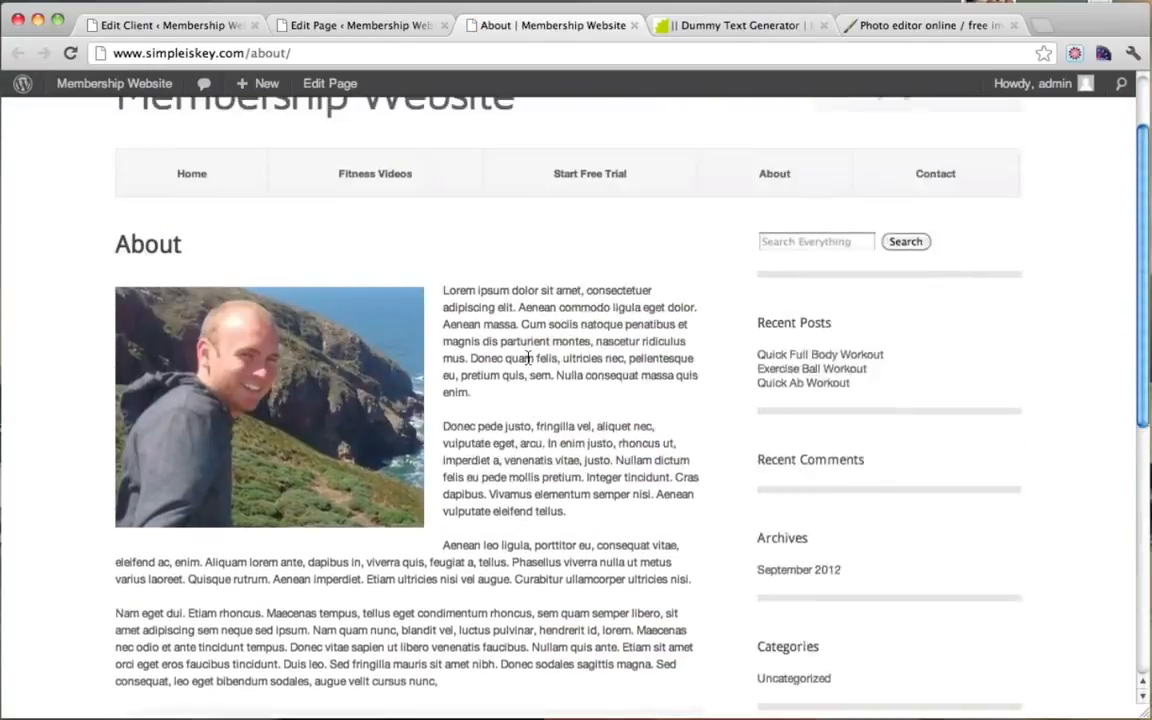
scroll(528, 360, "down", 3)
scroll(528, 360, "down", 2)
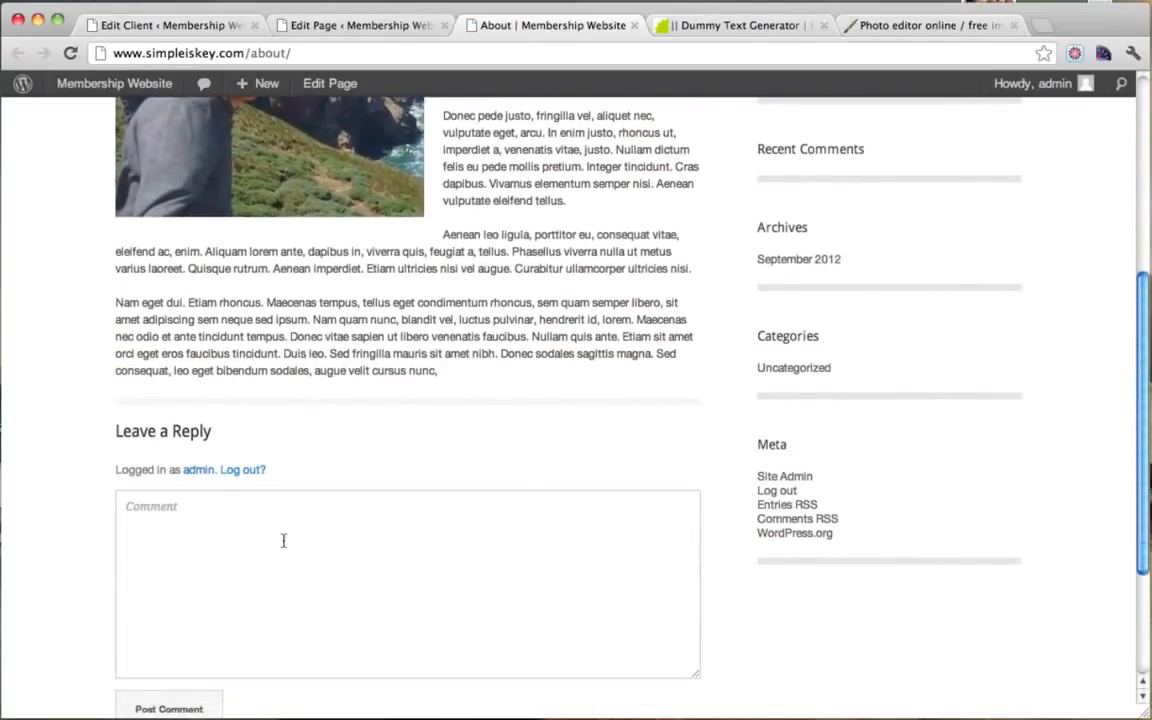
left_click(334, 553)
scroll(453, 391, "down", 4)
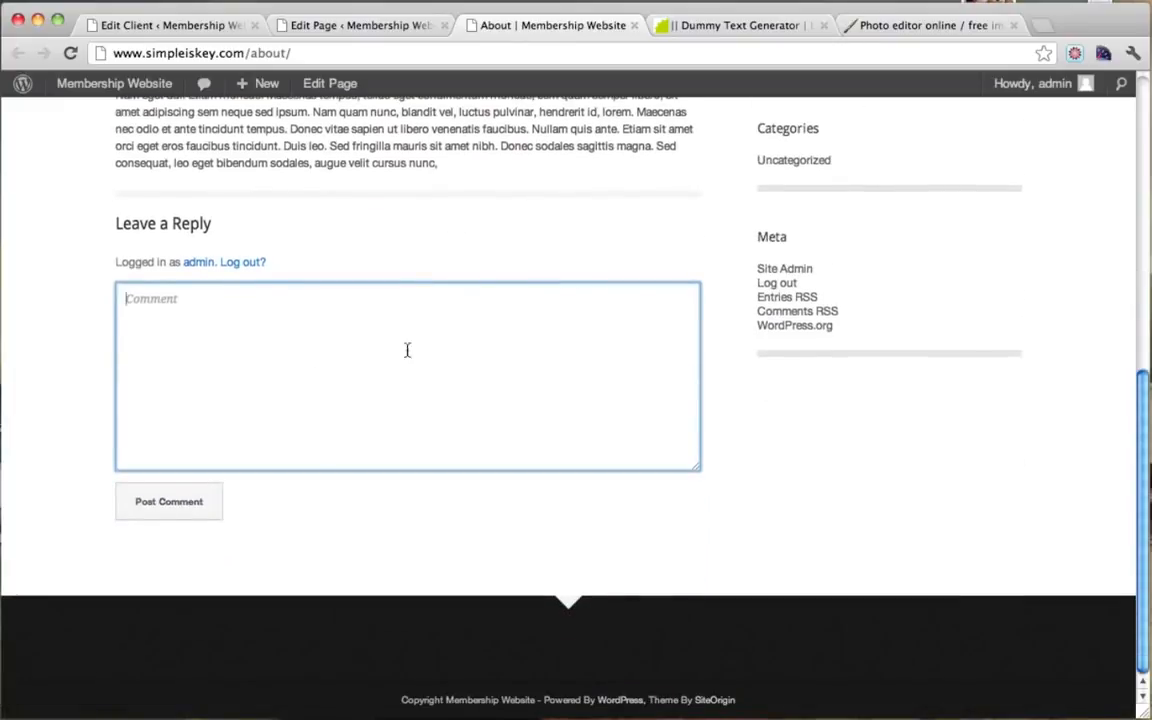
scroll(406, 350, "up", 3)
scroll(516, 266, "up", 6)
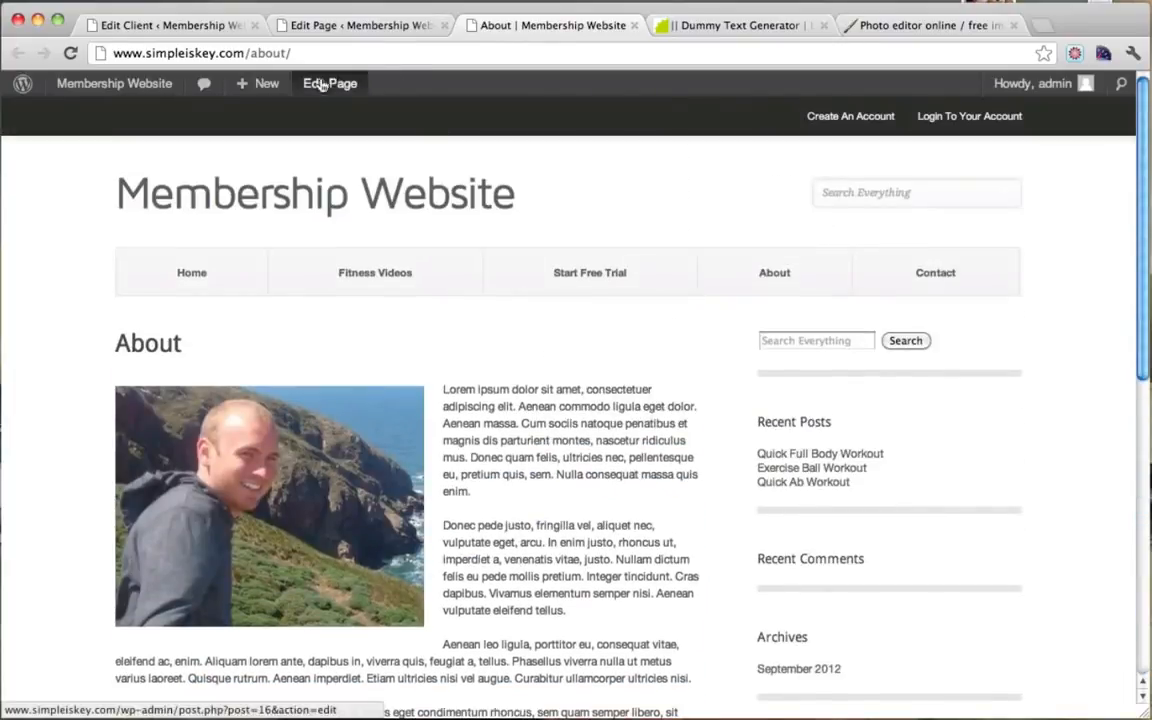
left_click(322, 86)
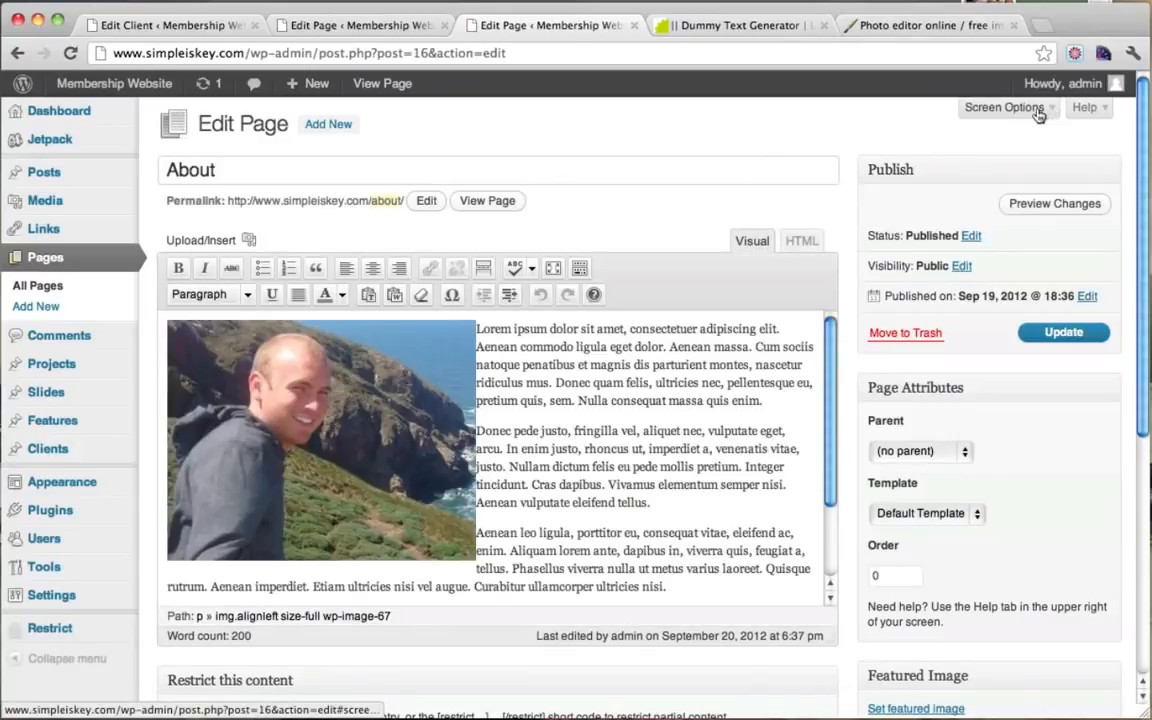
Step: Show the Discussion panel via Screen Options and turn off trackbacks and pingbacks
left_click(1005, 108)
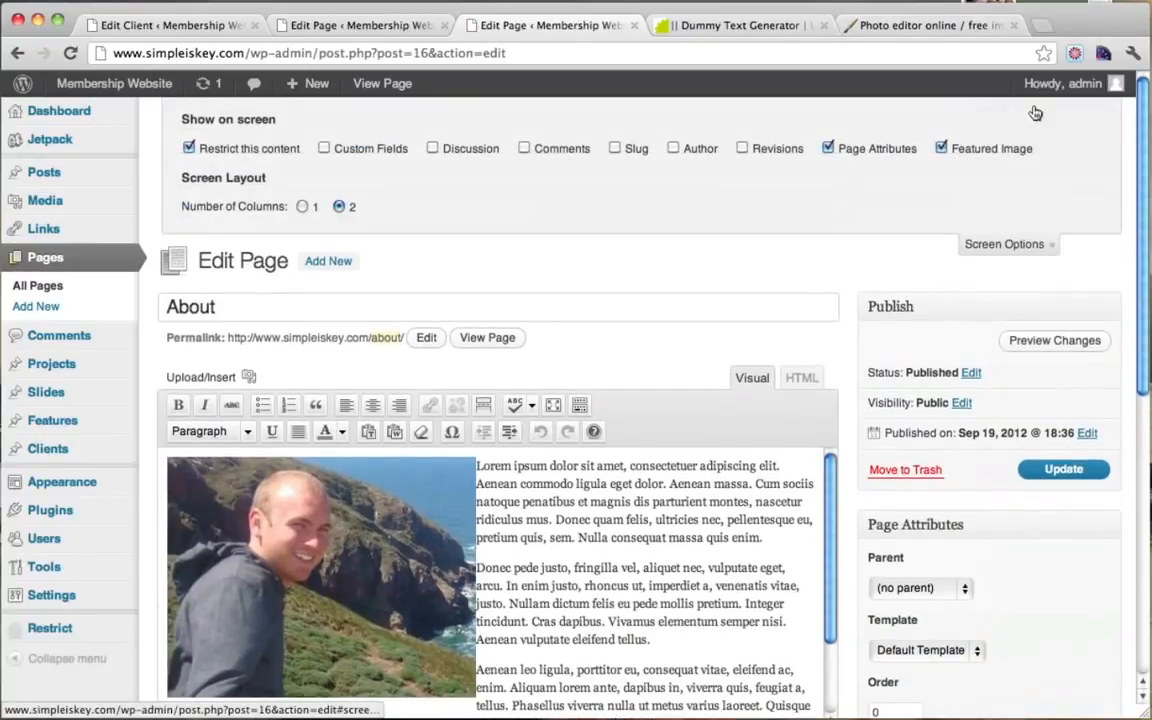
left_click(431, 149)
left_click(983, 245)
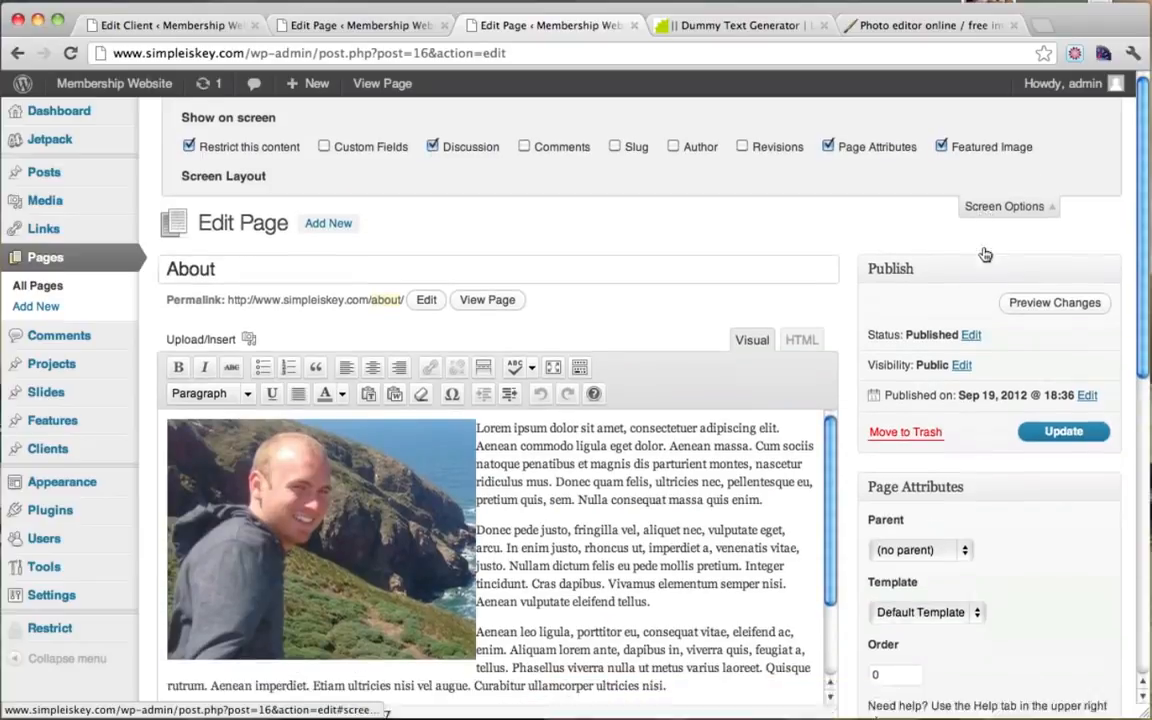
scroll(849, 305, "down", 10)
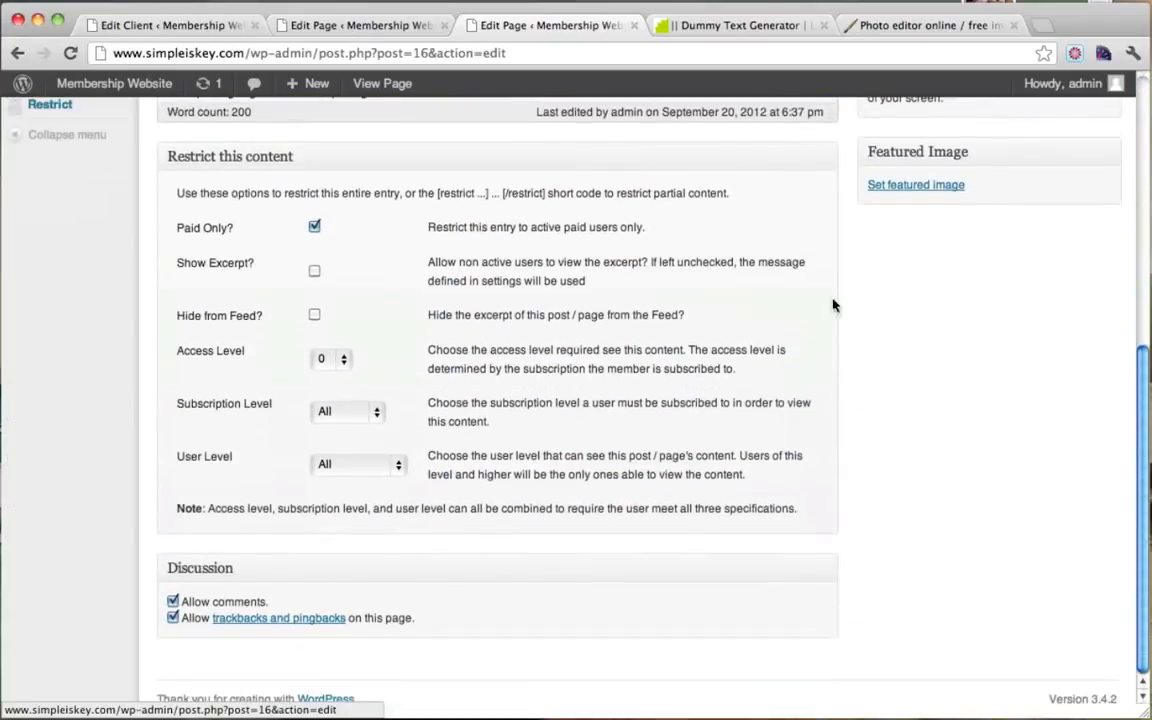
left_click(173, 619)
scroll(784, 501, "up", 1)
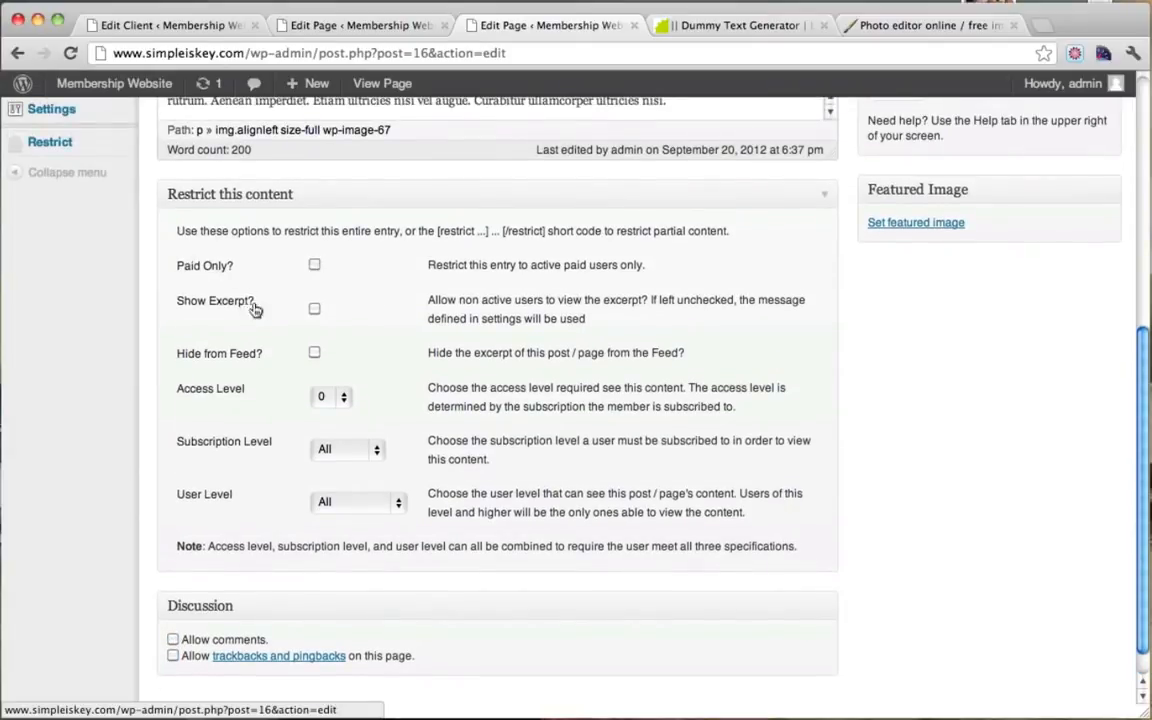
Step: Update the About page and confirm the Page updated notice
scroll(397, 444, "up", 10)
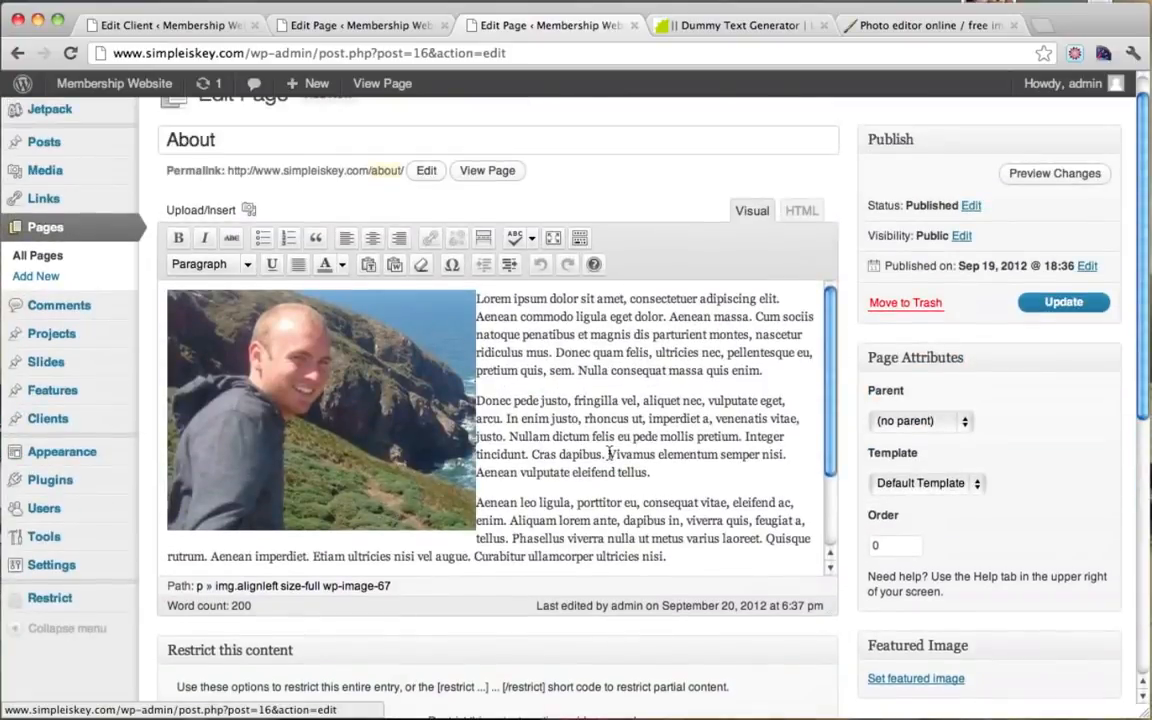
scroll(503, 345, "down", 5)
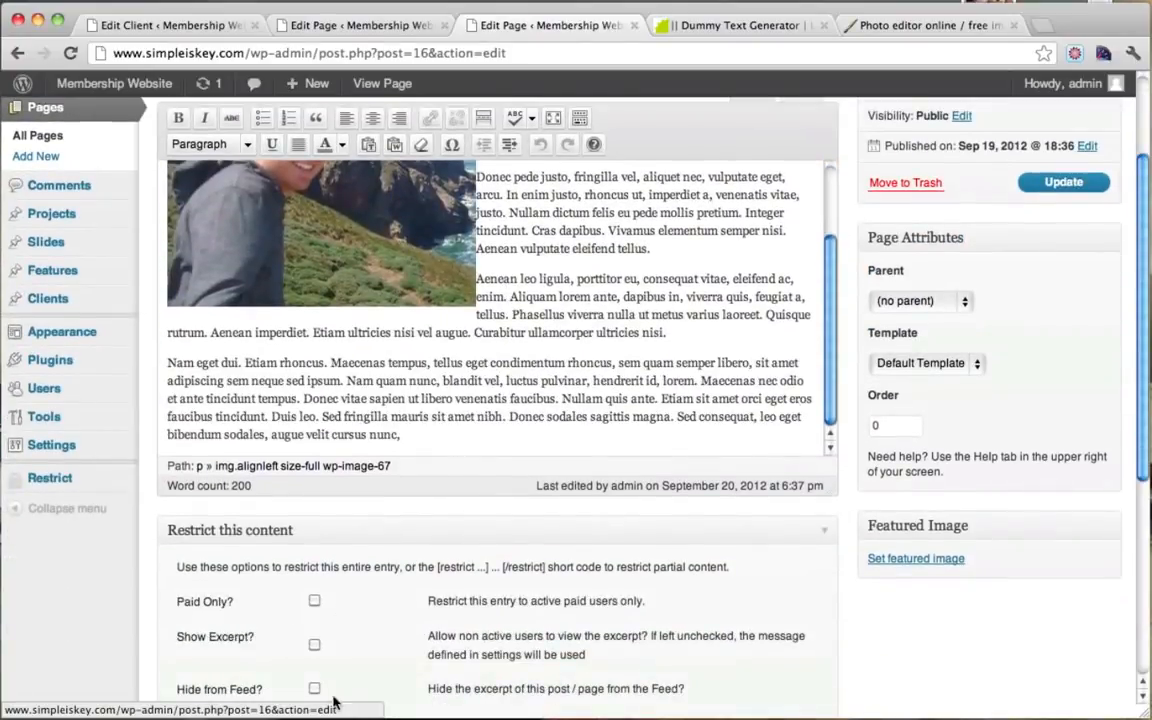
left_click(1047, 185)
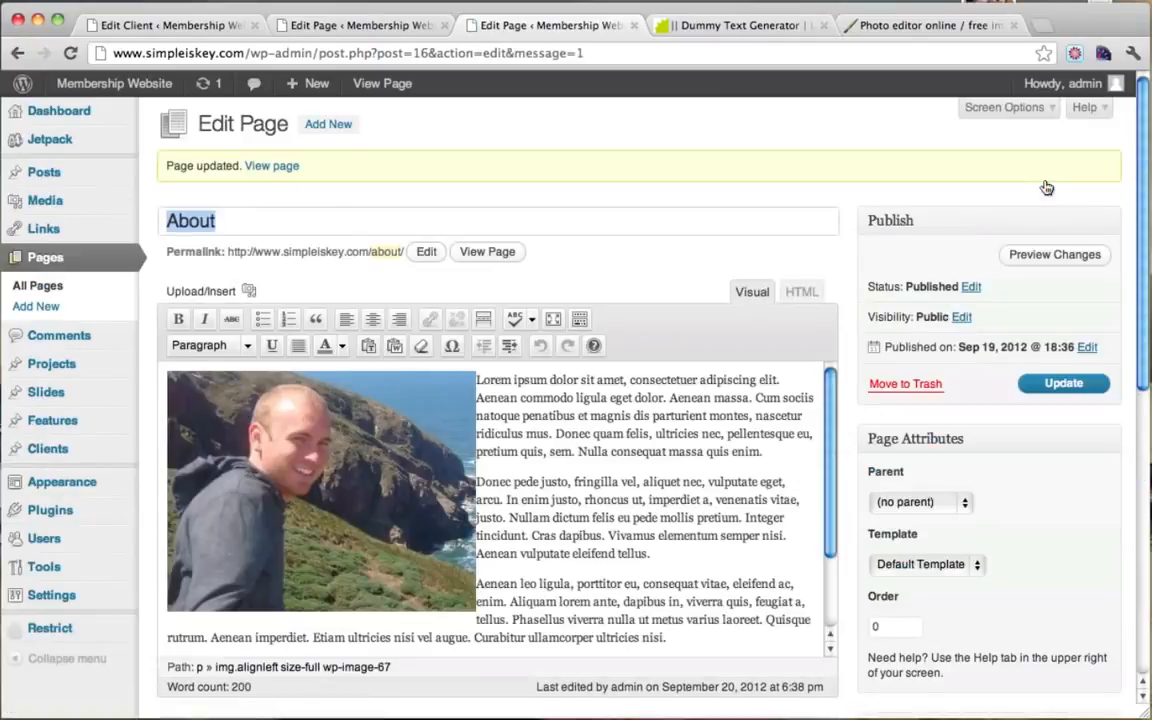
scroll(758, 223, "down", 2)
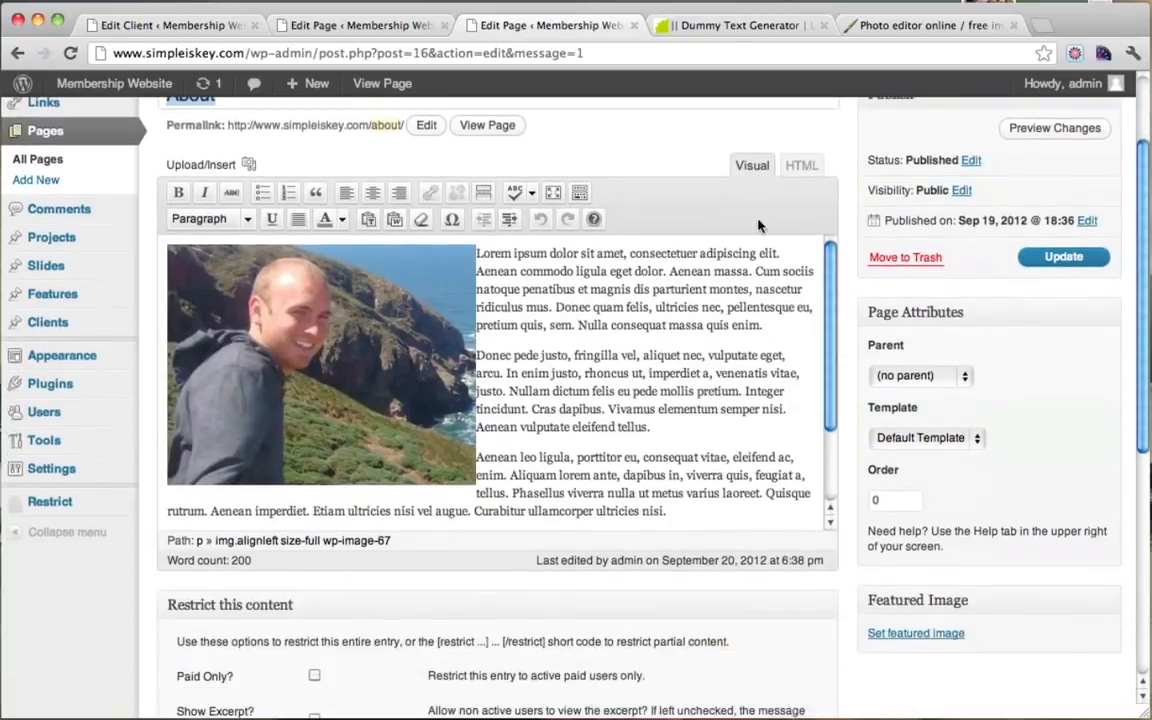
scroll(758, 223, "up", 2)
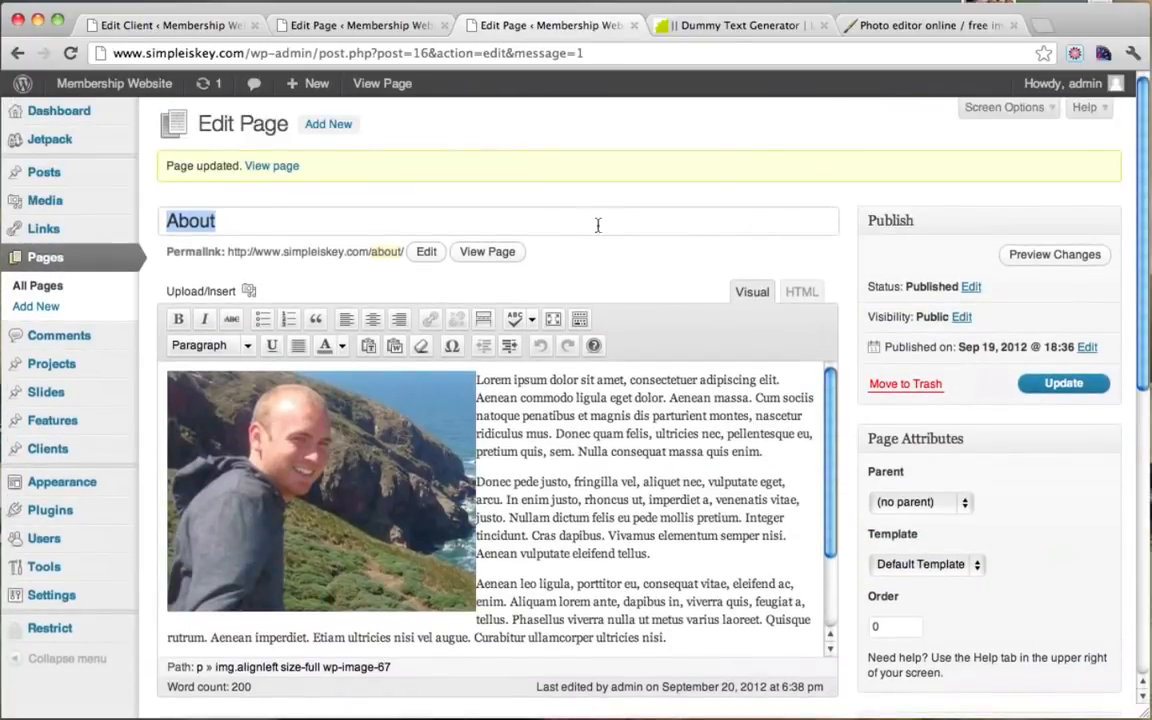
Step: Review the live About page showing the photo beside the Lorem ipsum text
left_click(482, 251)
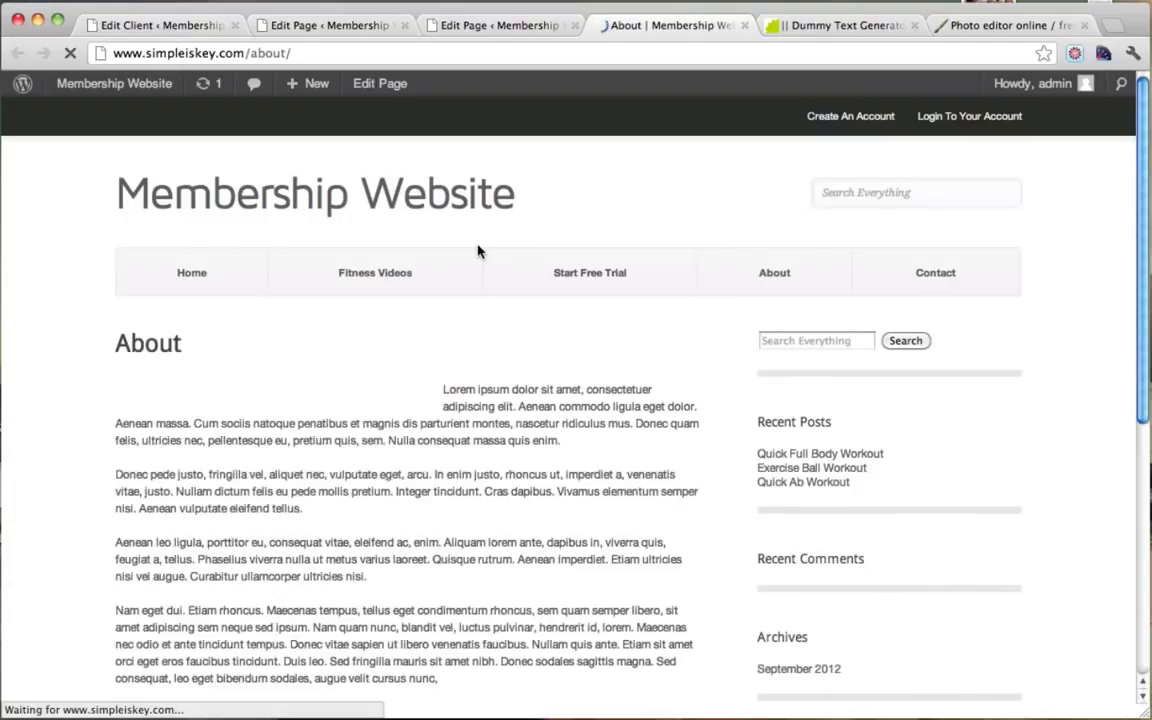
scroll(478, 250, "down", 3)
scroll(478, 250, "down", 5)
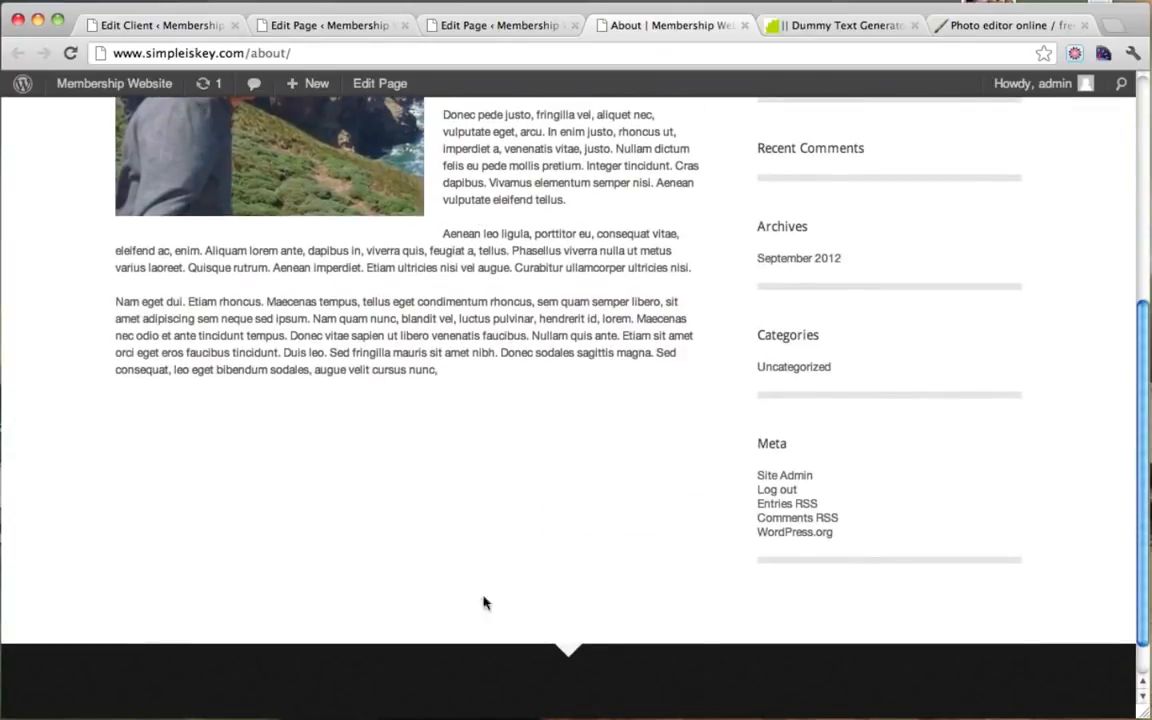
scroll(558, 496, "up", 8)
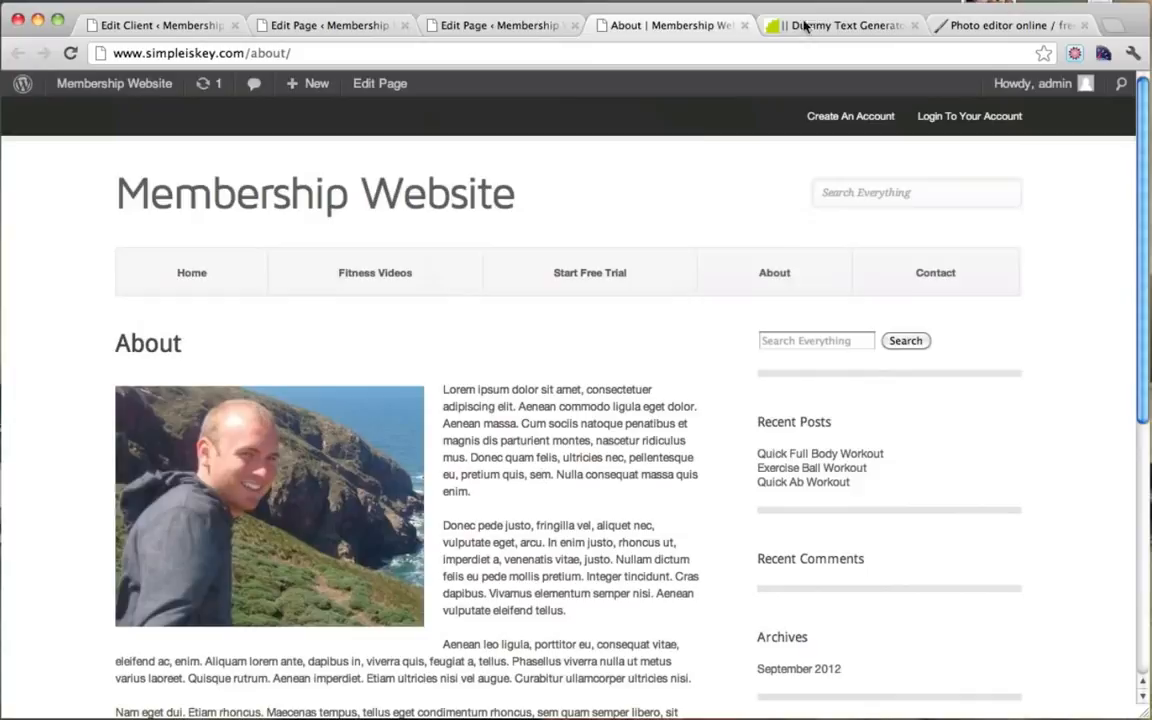
Step: Close the live About, duplicate editor and Dummy Text Generator tabs, leaving the About editor
left_click(744, 25)
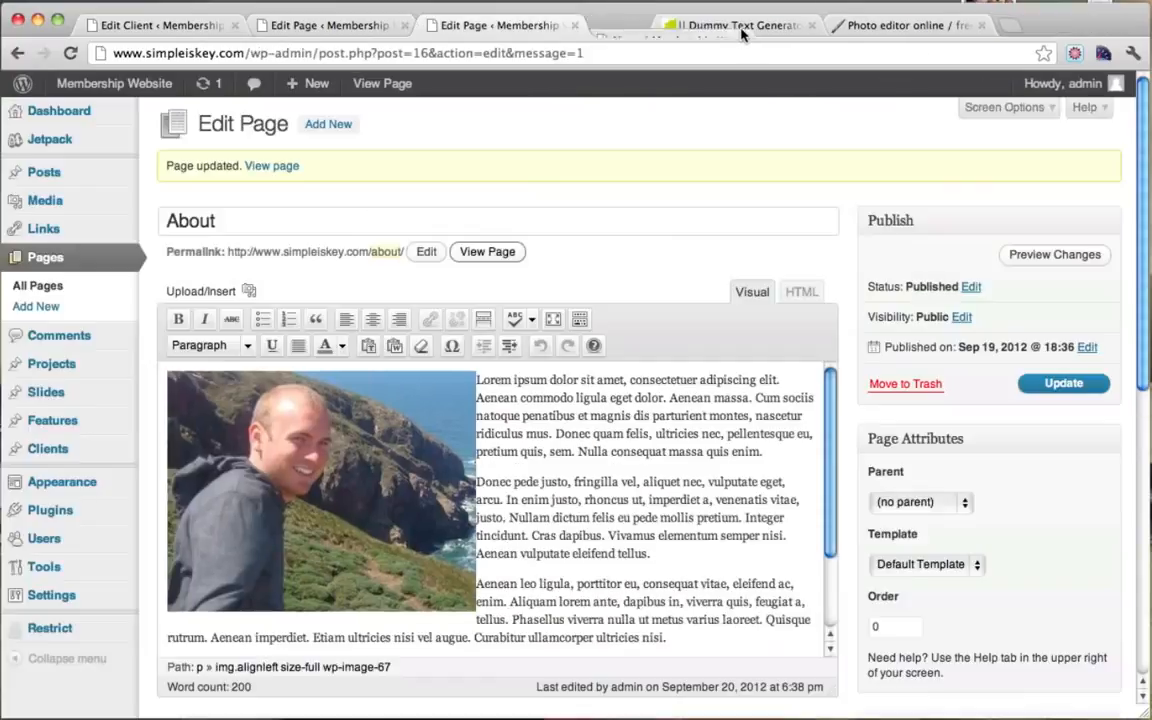
left_click(573, 25)
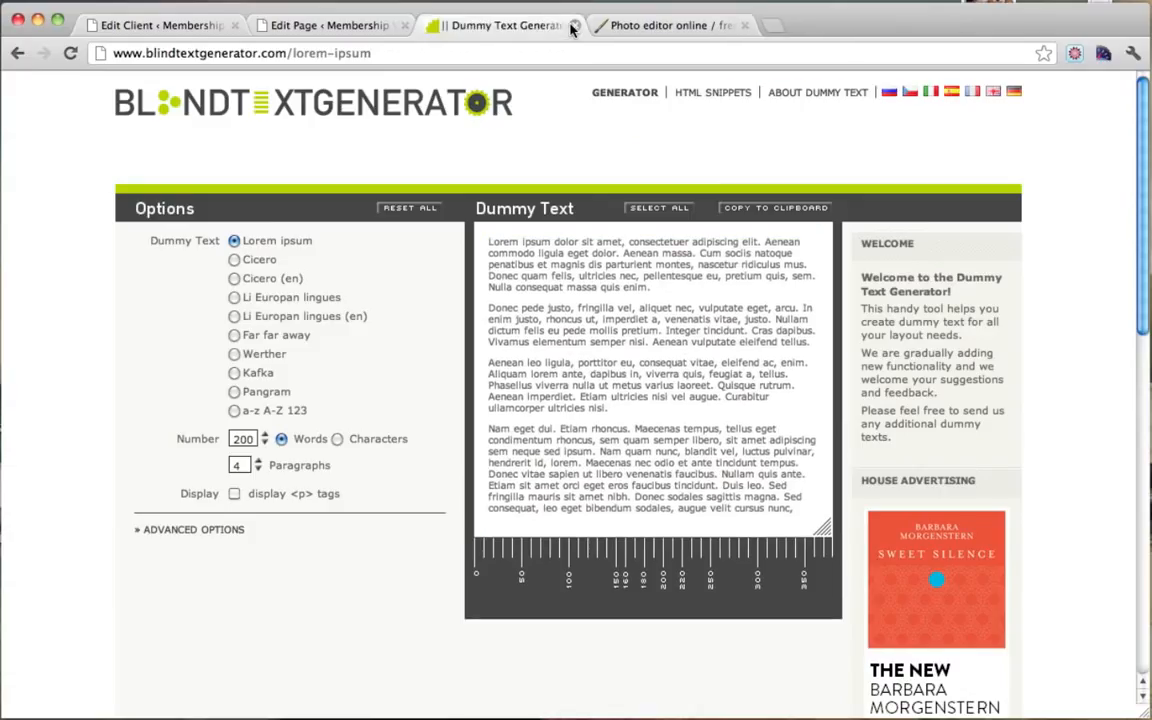
left_click(573, 25)
left_click(329, 25)
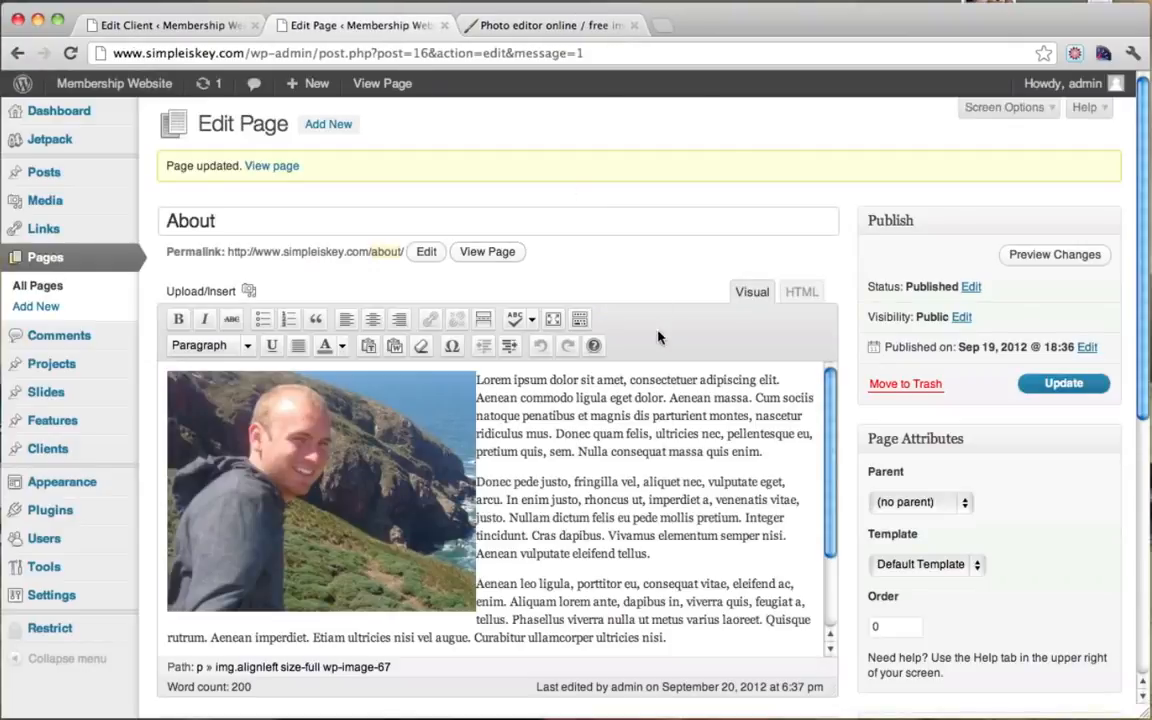
Step: Open the live site from the admin bar and look over the Fitness Videos page
mouse_move(77, 88)
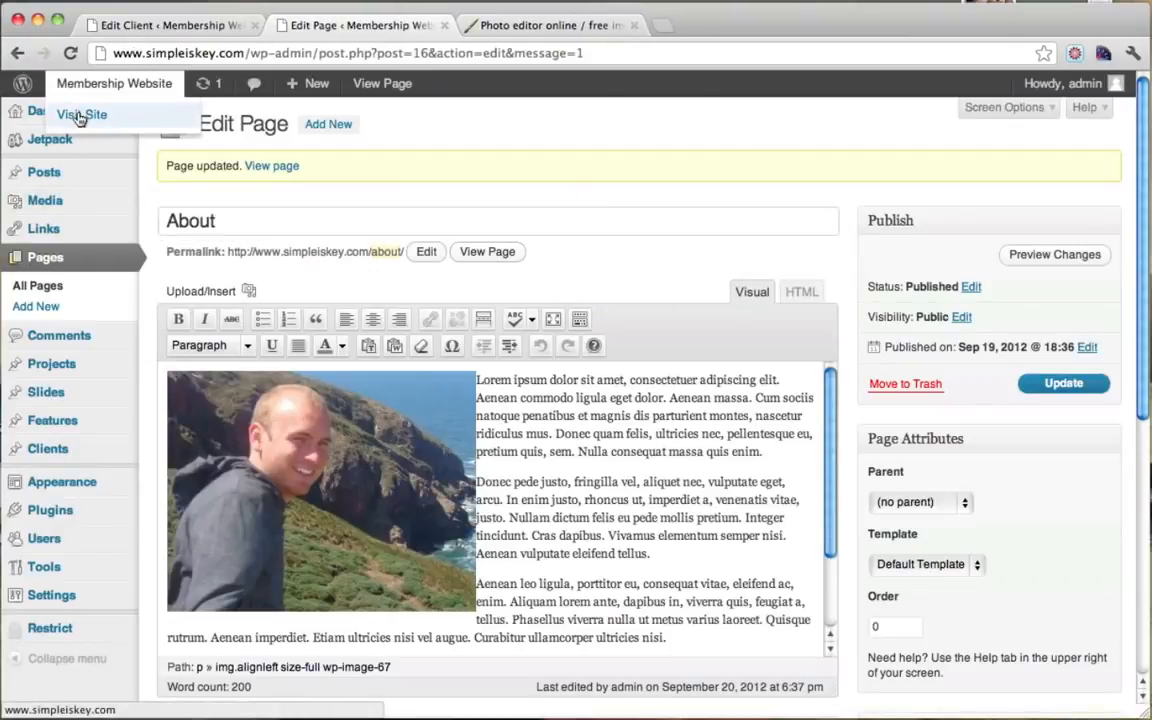
left_click(80, 116)
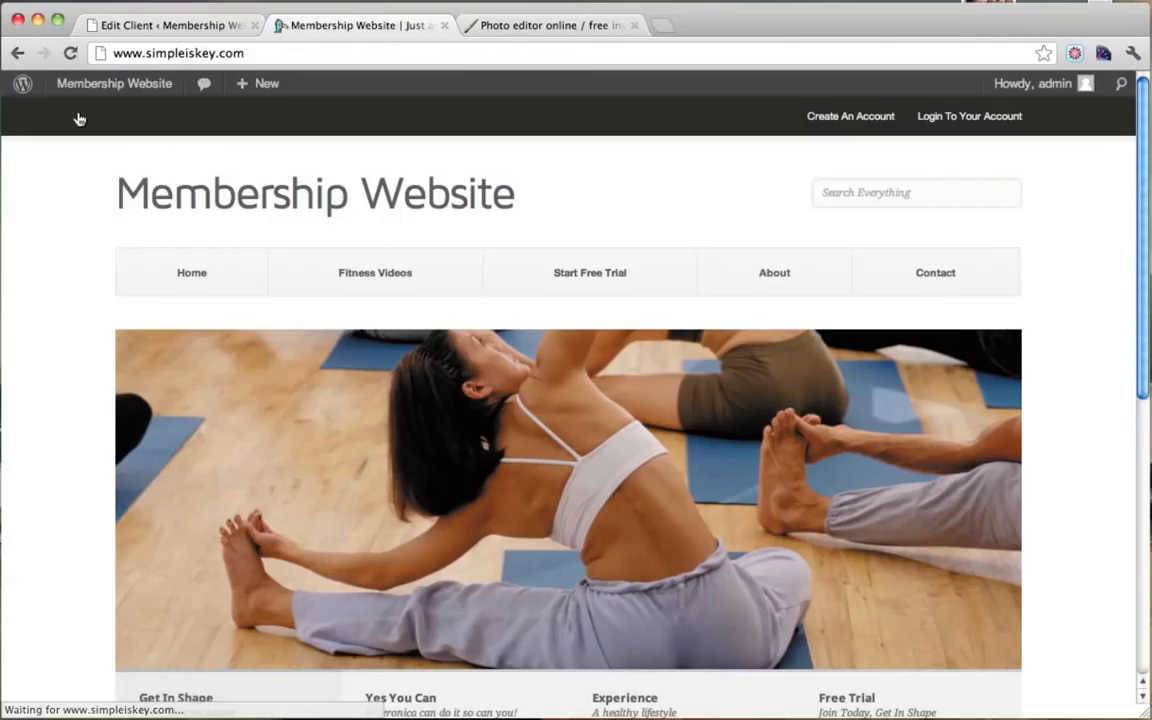
left_click(364, 272)
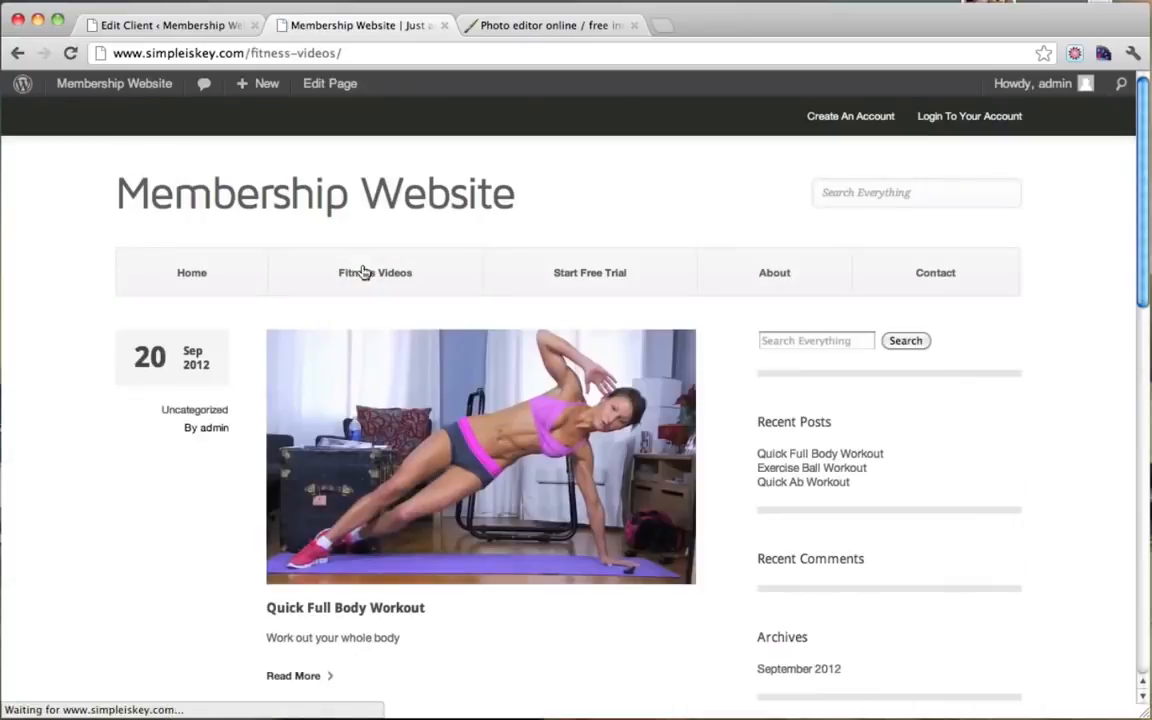
scroll(364, 272, "down", 10)
scroll(364, 272, "up", 10)
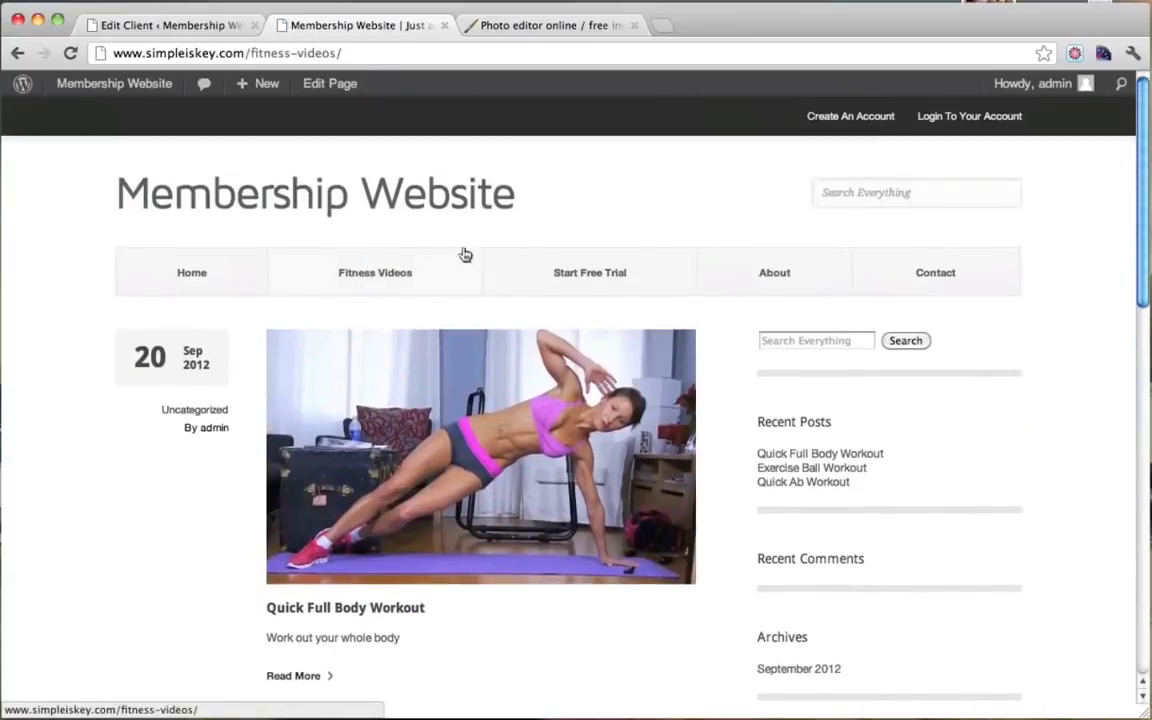
Step: Visit the Start Free Trial and About pages, ending on the Contact page
left_click(620, 283)
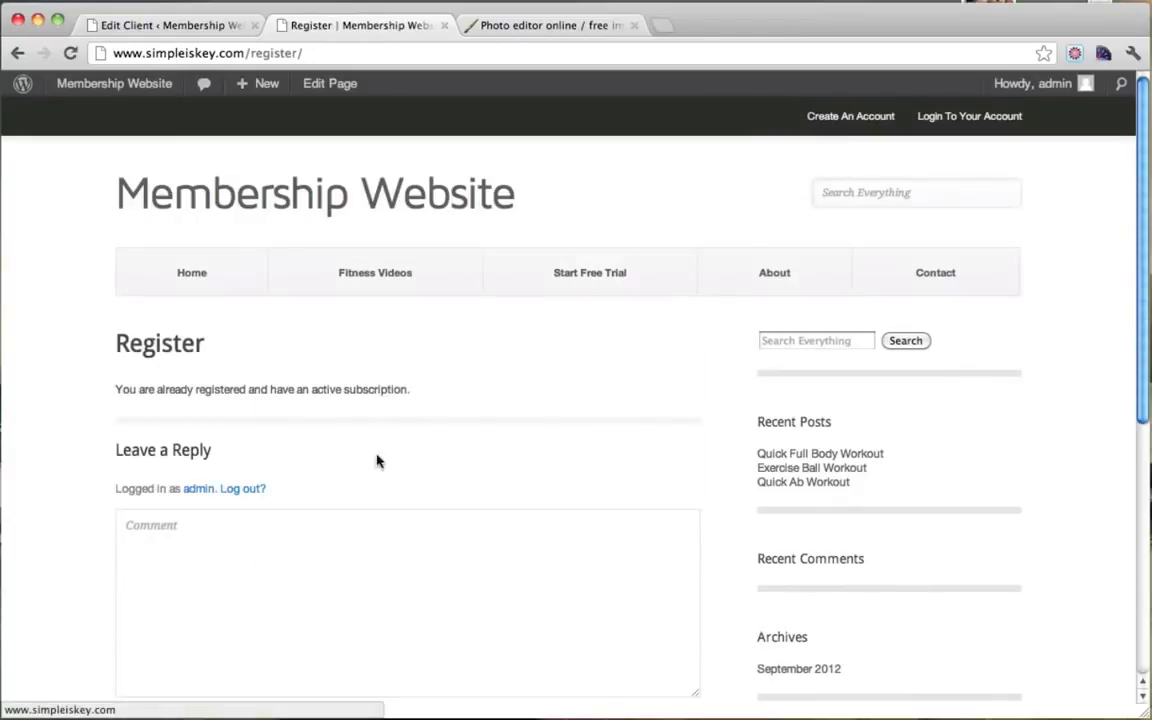
left_click(795, 280)
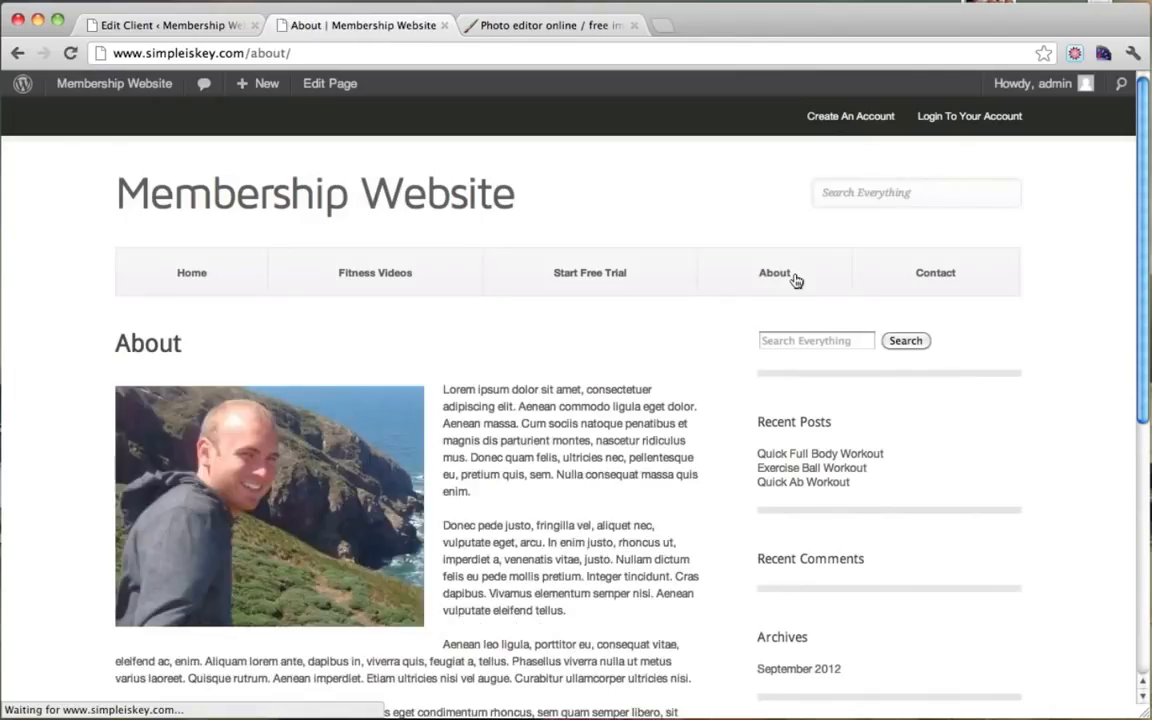
scroll(671, 406, "down", 3)
scroll(668, 406, "up", 2)
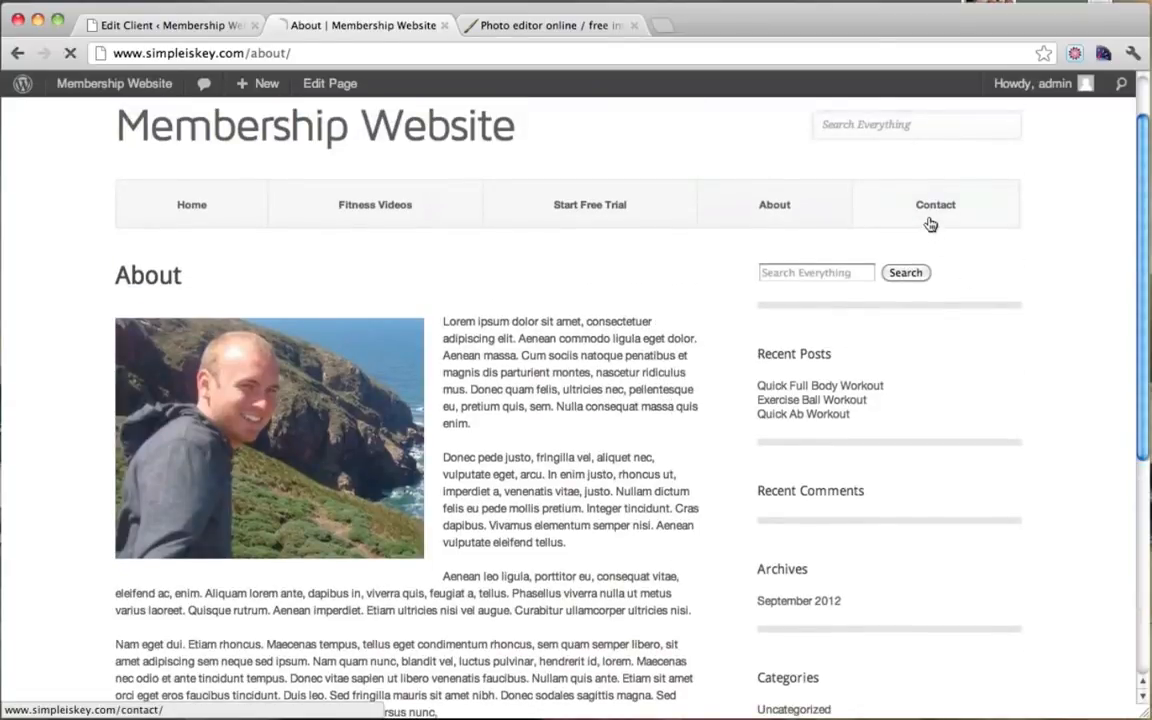
left_click(930, 222)
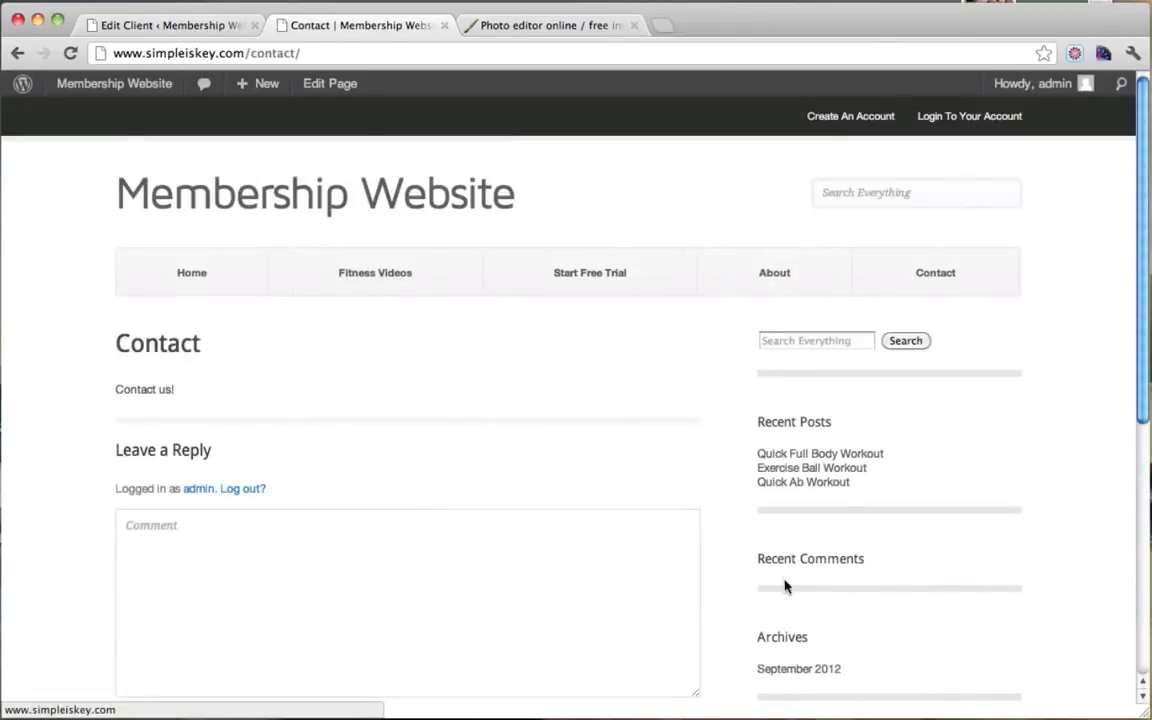
Step: Open the Contact page in the editor and review its 'Contact us!' content
left_click(342, 85)
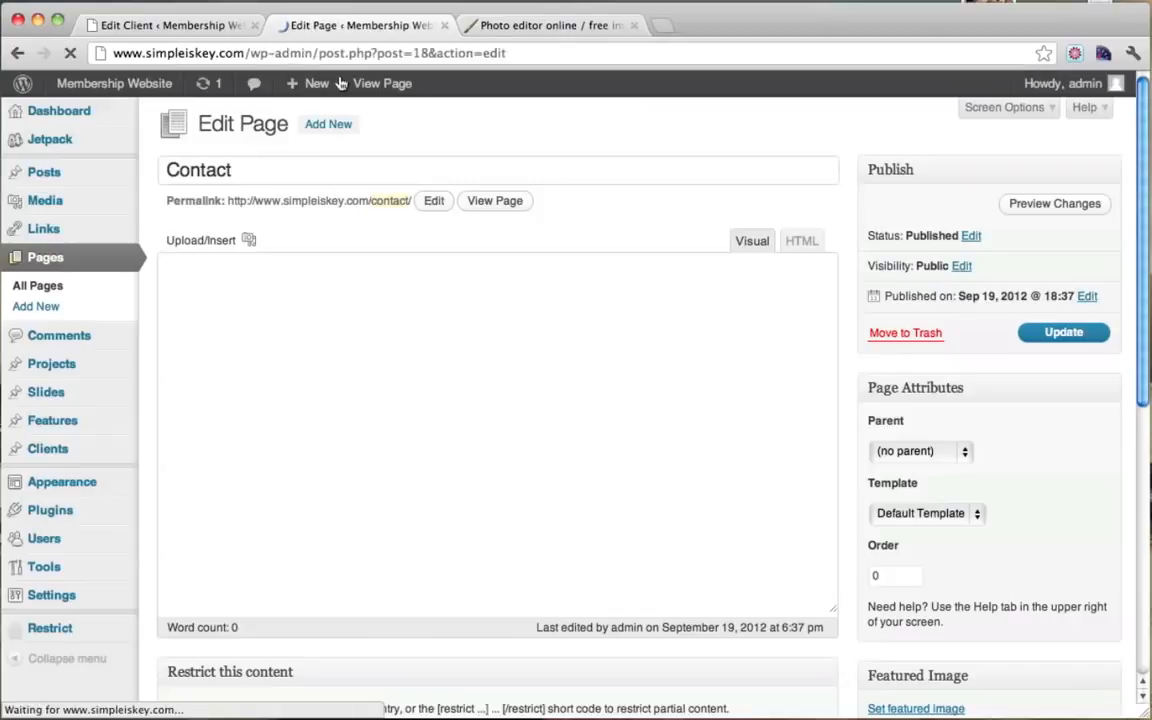
scroll(943, 290, "down", 5)
scroll(943, 290, "down", 6)
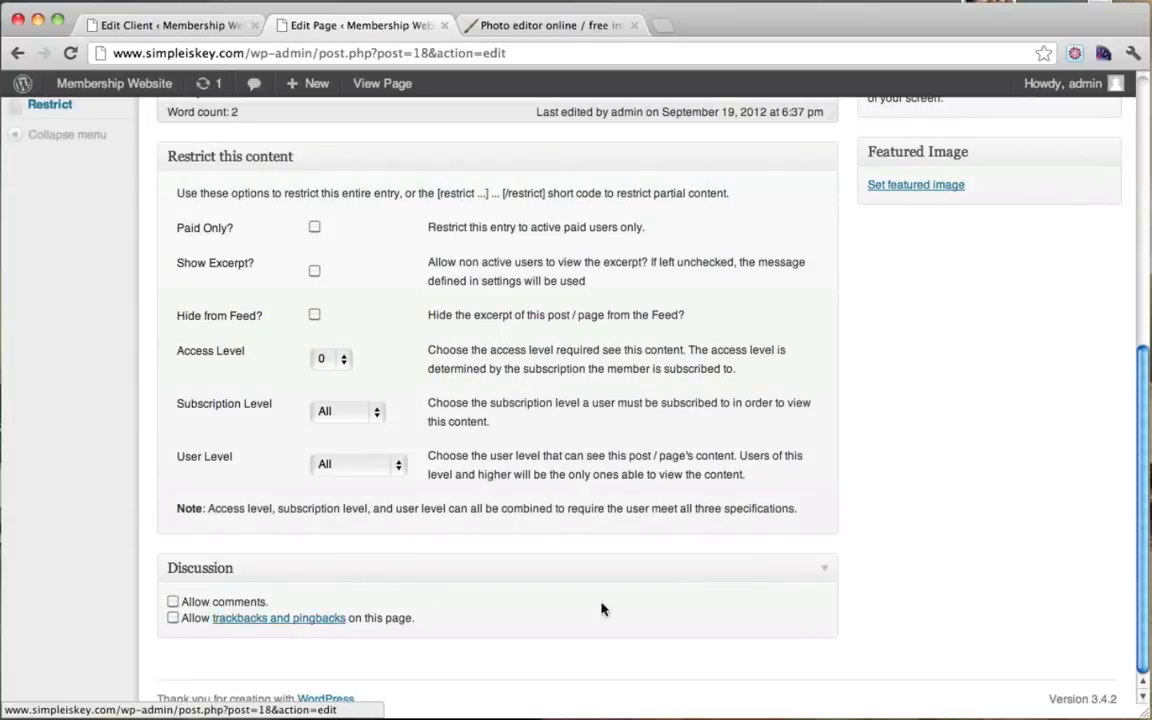
scroll(653, 558, "up", 10)
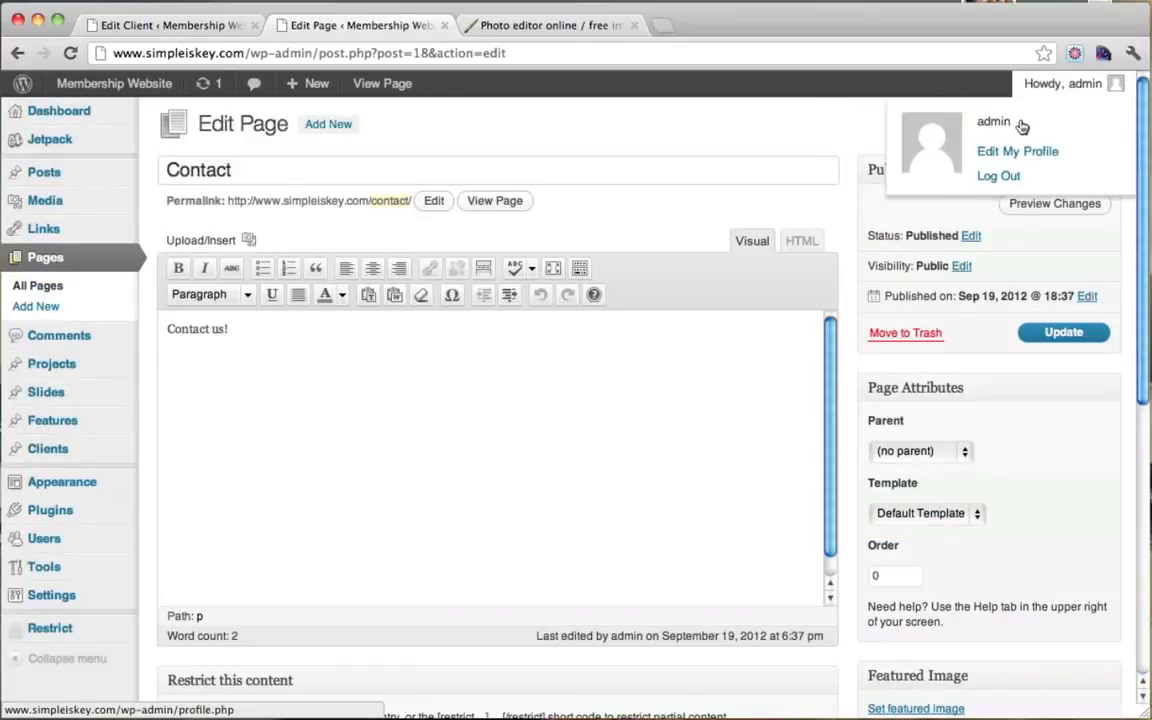
Step: Toggle Screen Options, save the Contact page update, and show the Installed Plugins list
left_click(1020, 110)
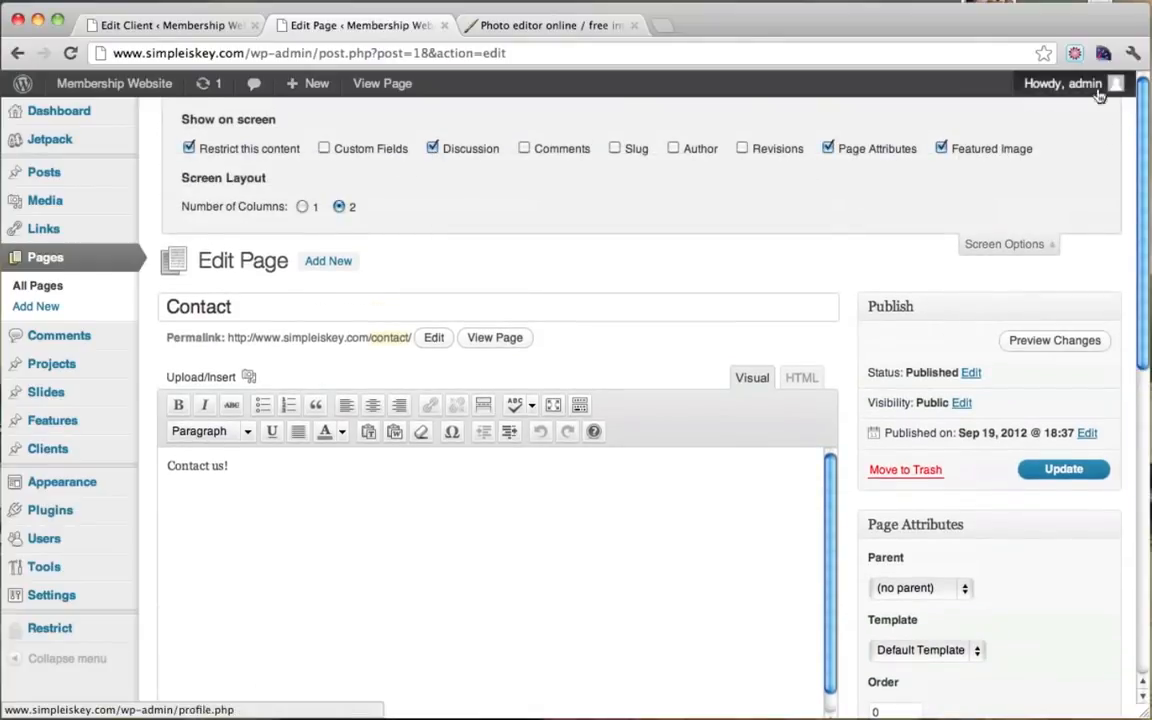
left_click(1025, 245)
left_click(1070, 335)
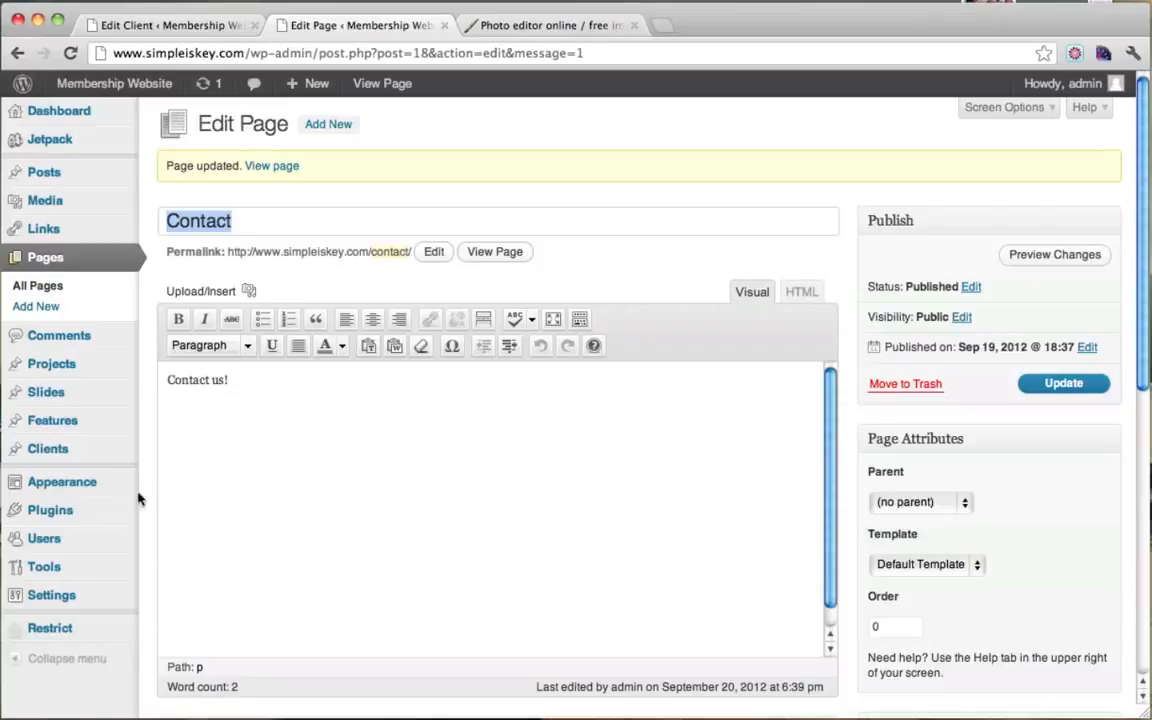
left_click(63, 511)
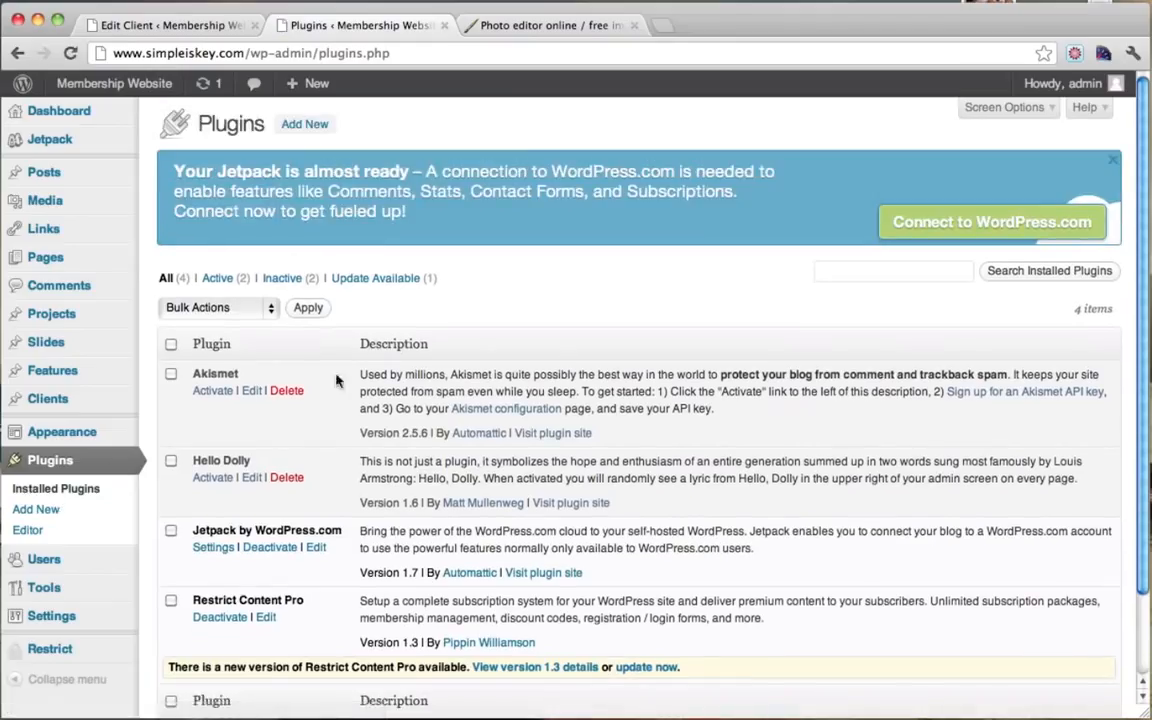
Step: Search the plugin directory for 'bigcontact' from Plugins > Add New
left_click(313, 126)
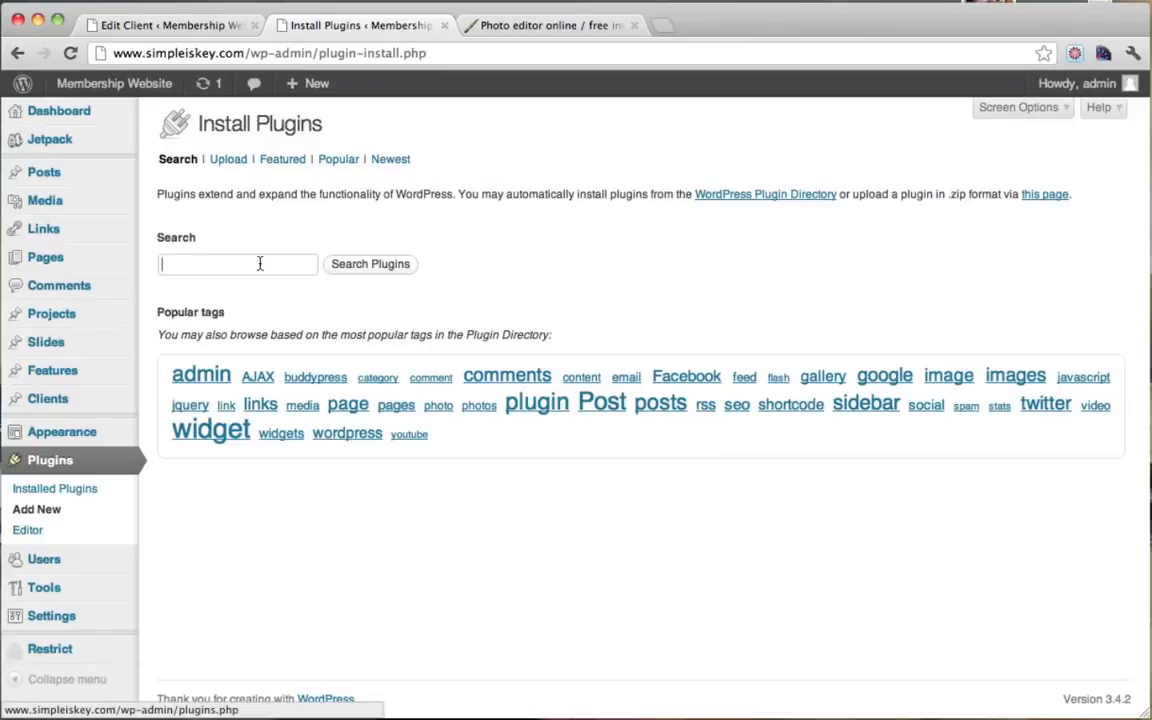
type("bi")
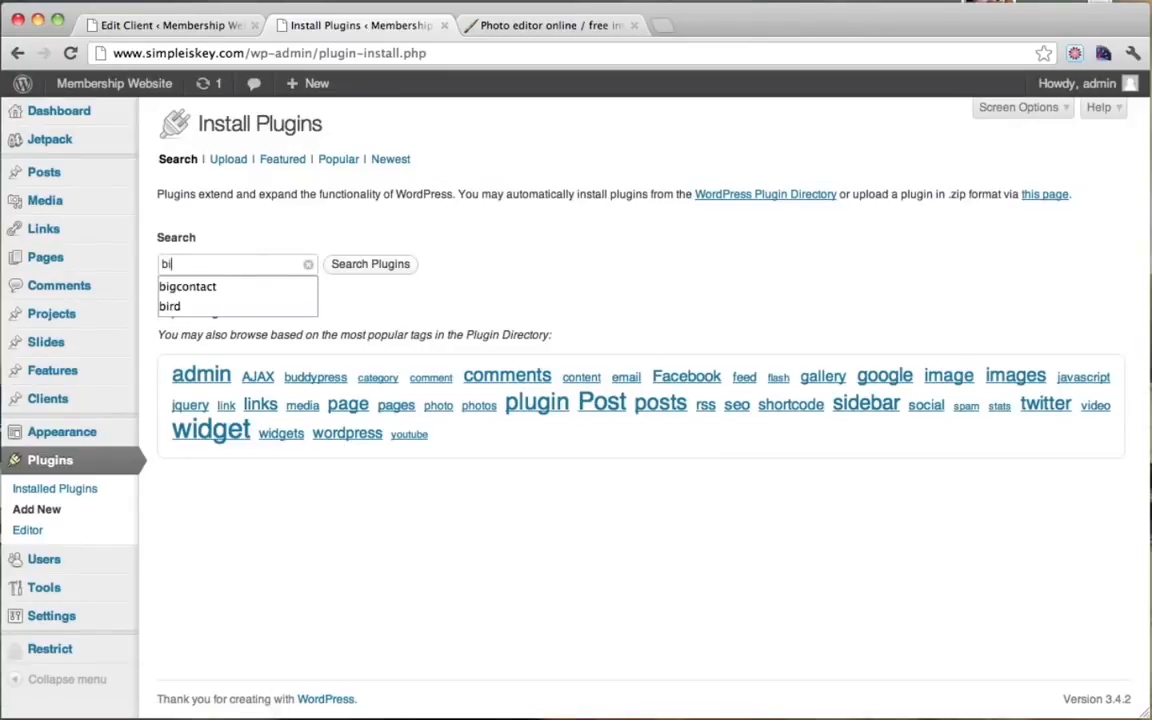
left_click(226, 286)
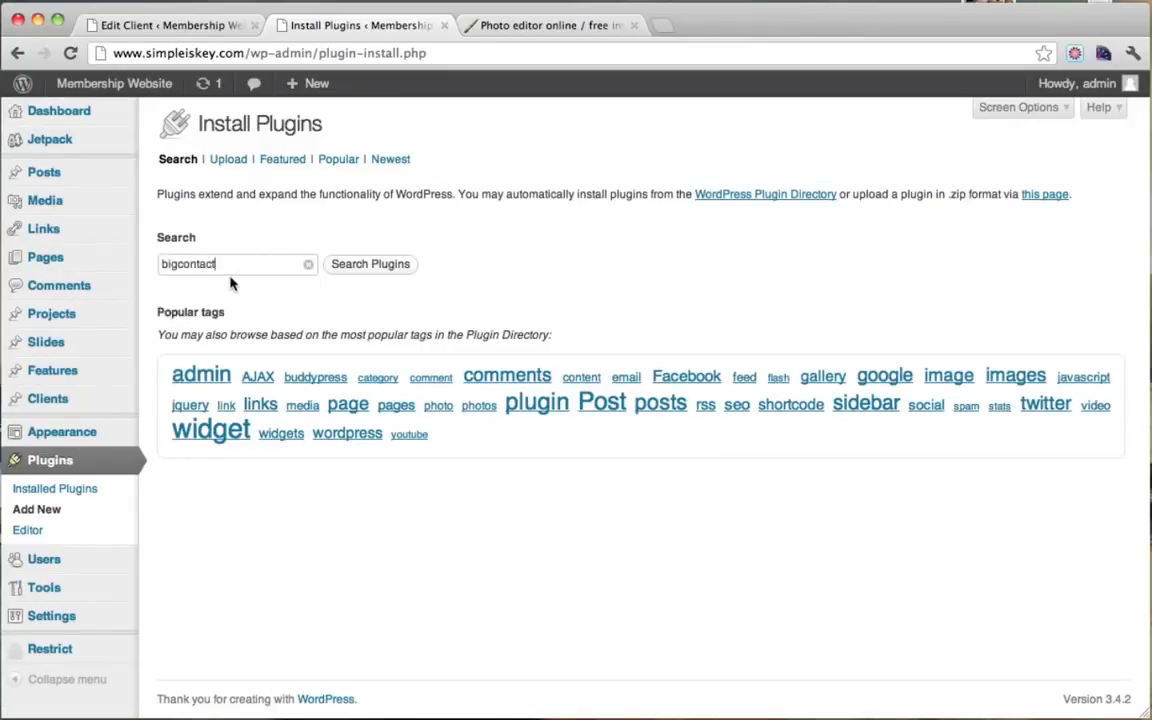
left_click(404, 265)
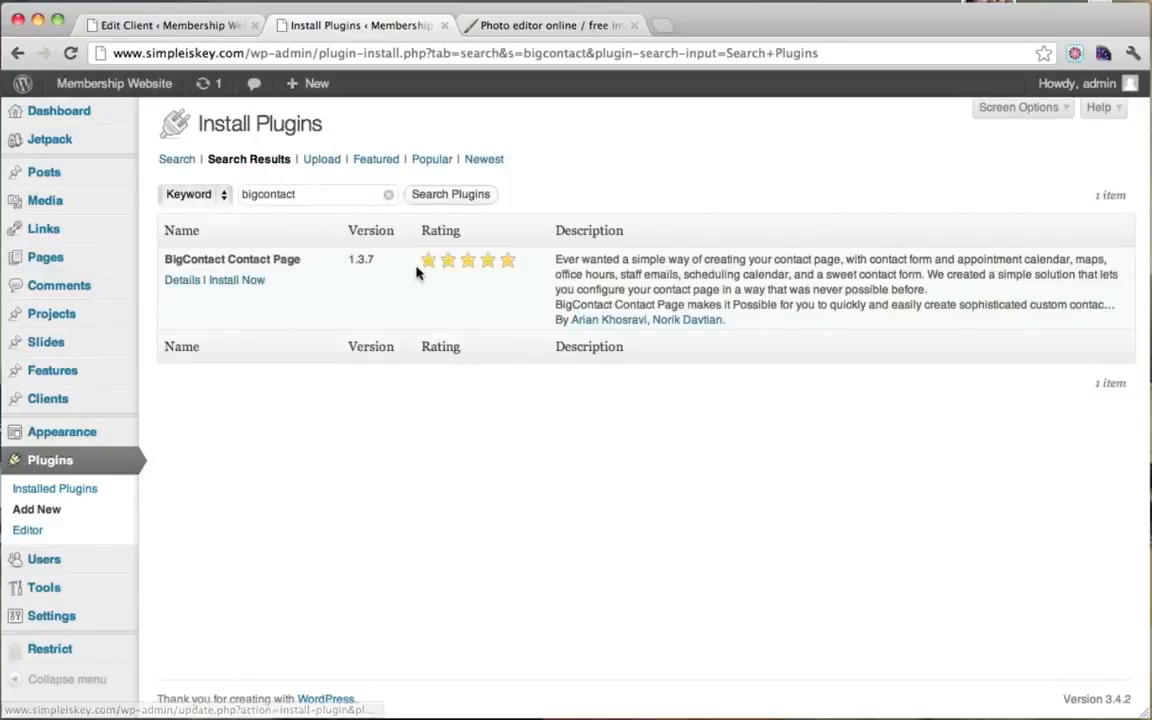
Step: Install and activate BigContact Contact Page 1.3.7, then open its form settings
left_click(179, 284)
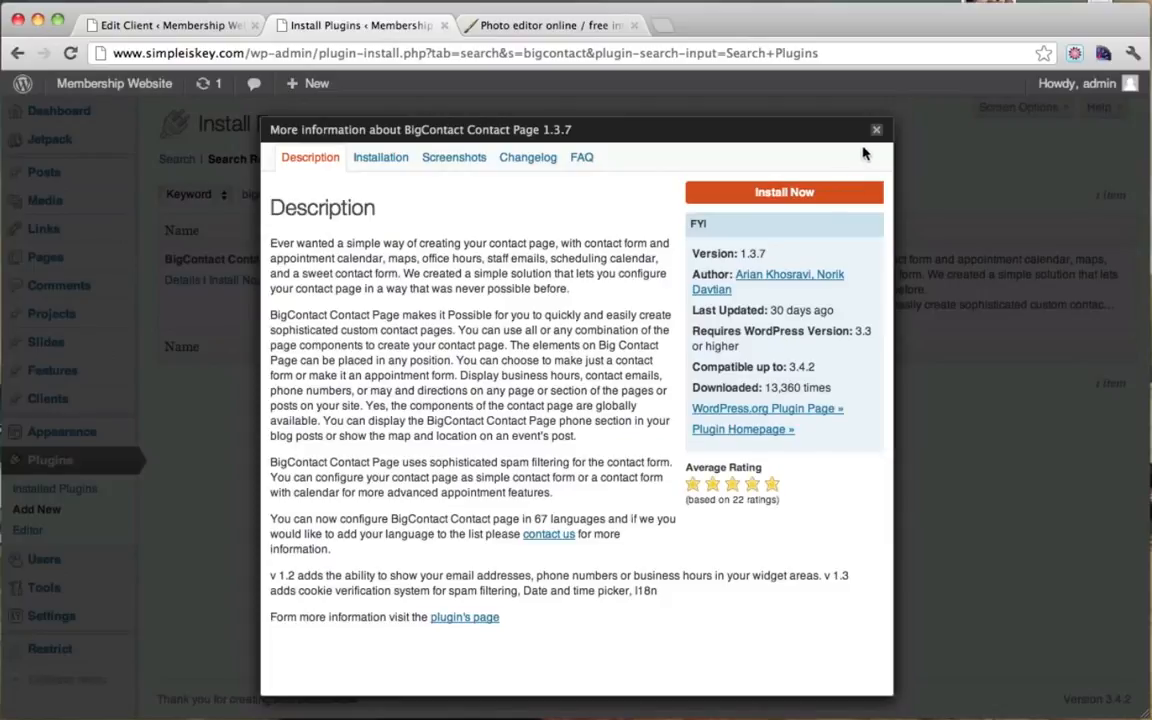
left_click(808, 198)
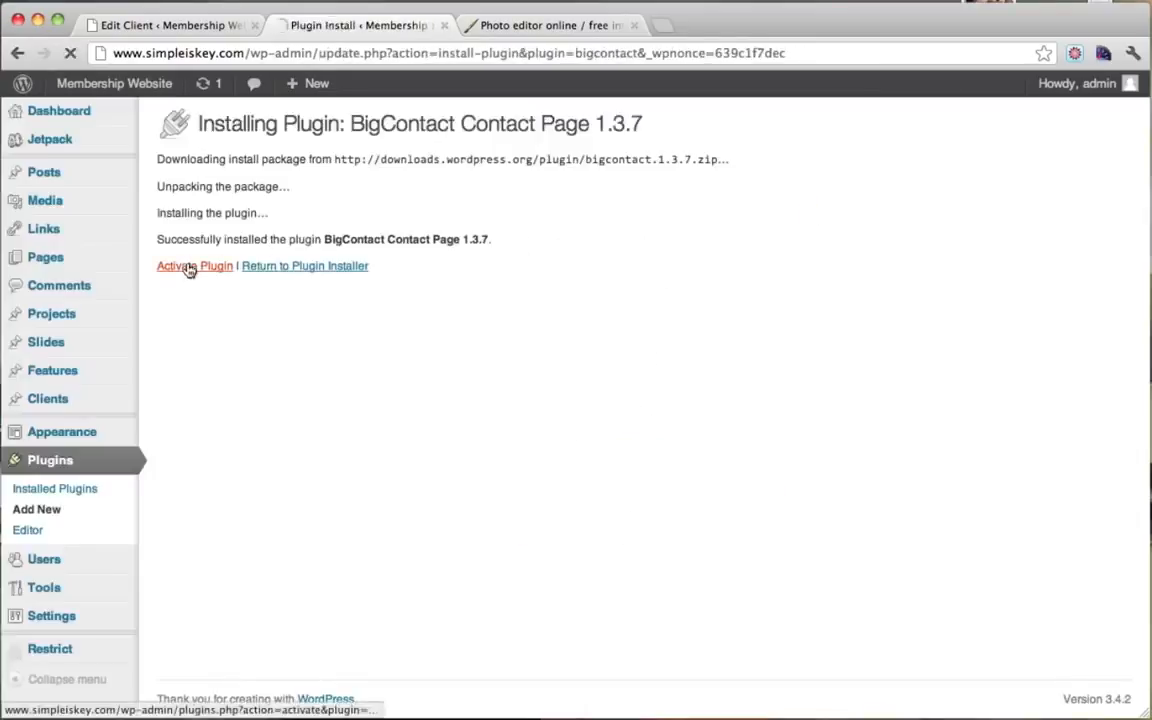
left_click(189, 268)
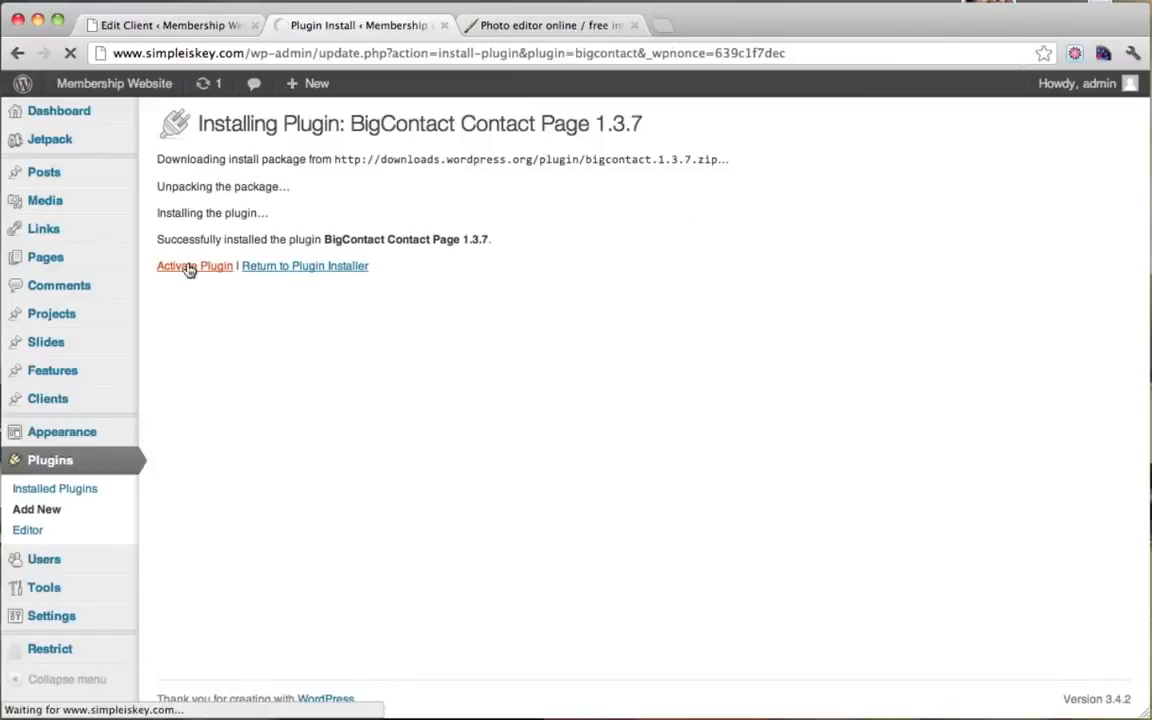
scroll(239, 342, "down", 2)
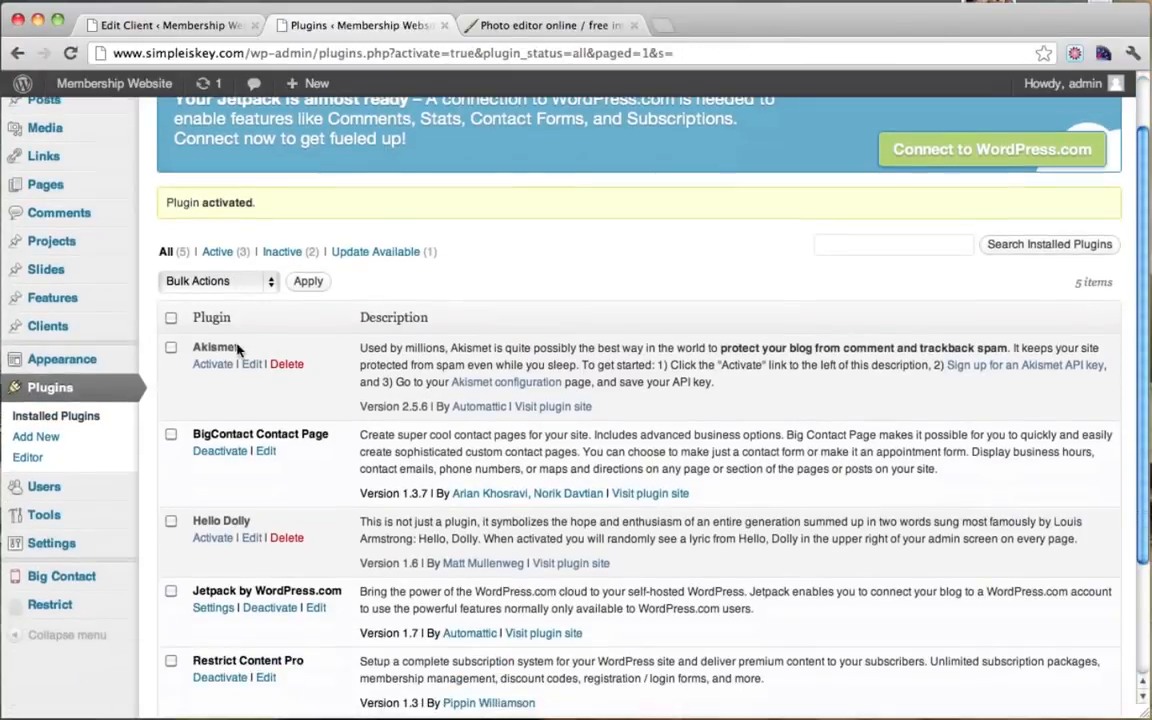
left_click(89, 585)
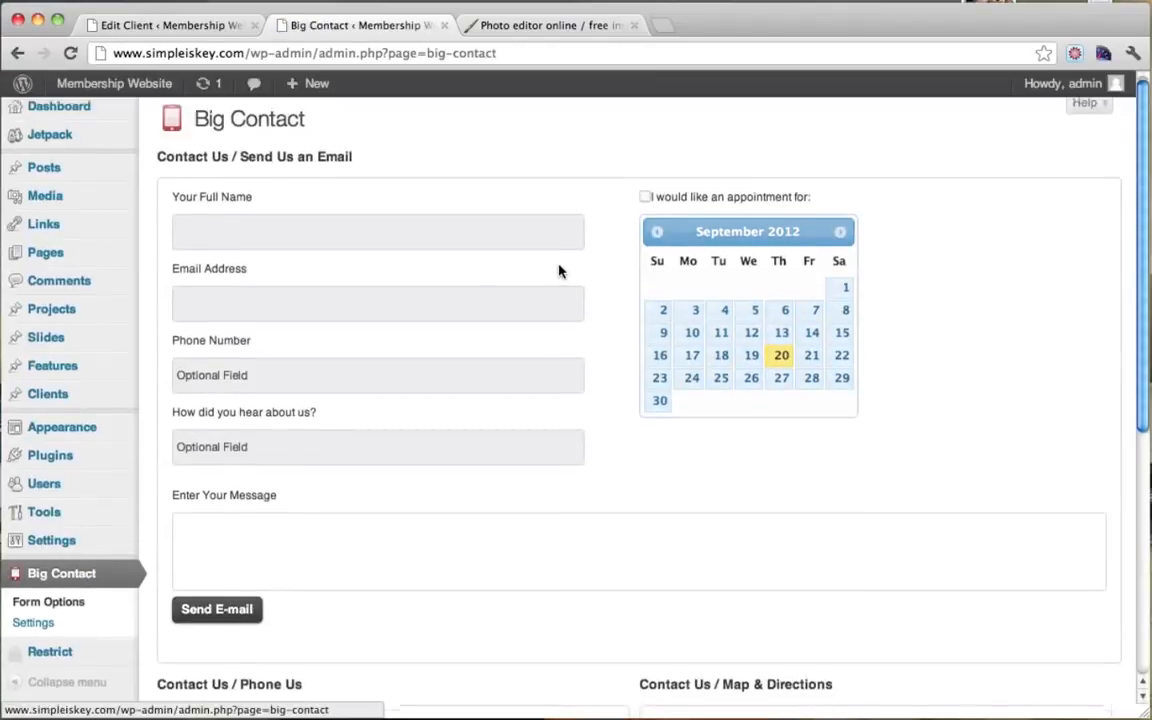
Step: Look over the Big Contact Form Options page and open Big Contact > Settings
scroll(560, 270, "down", 5)
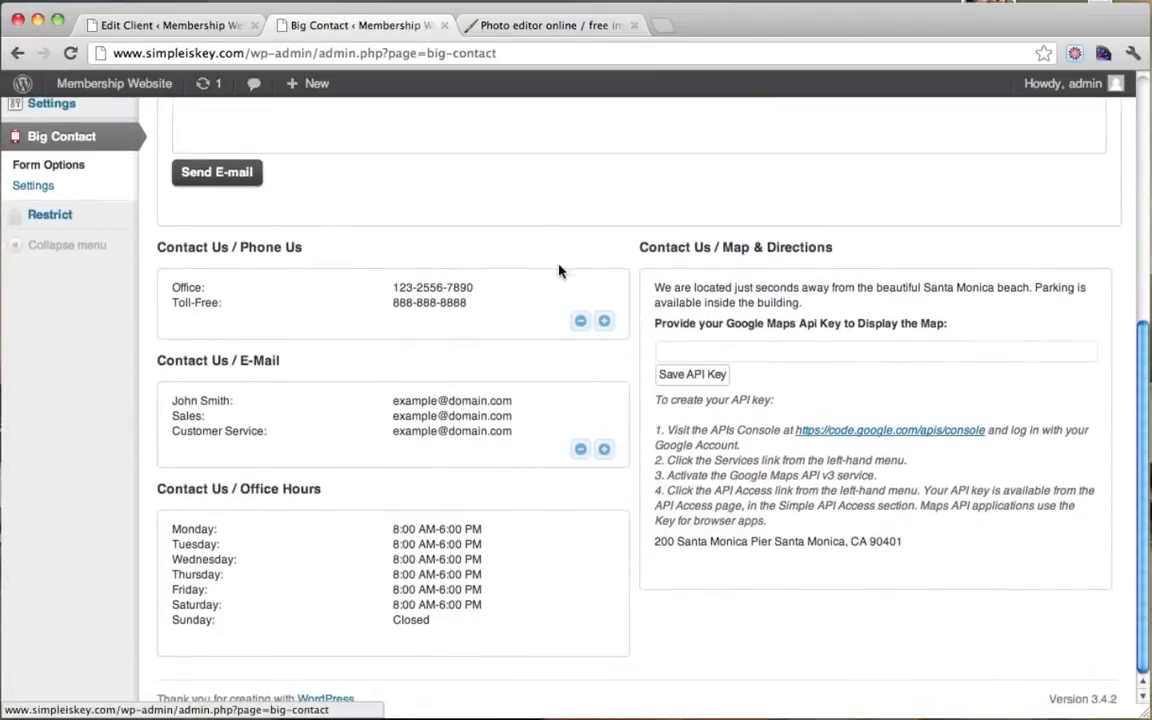
scroll(558, 270, "up", 8)
scroll(558, 270, "down", 4)
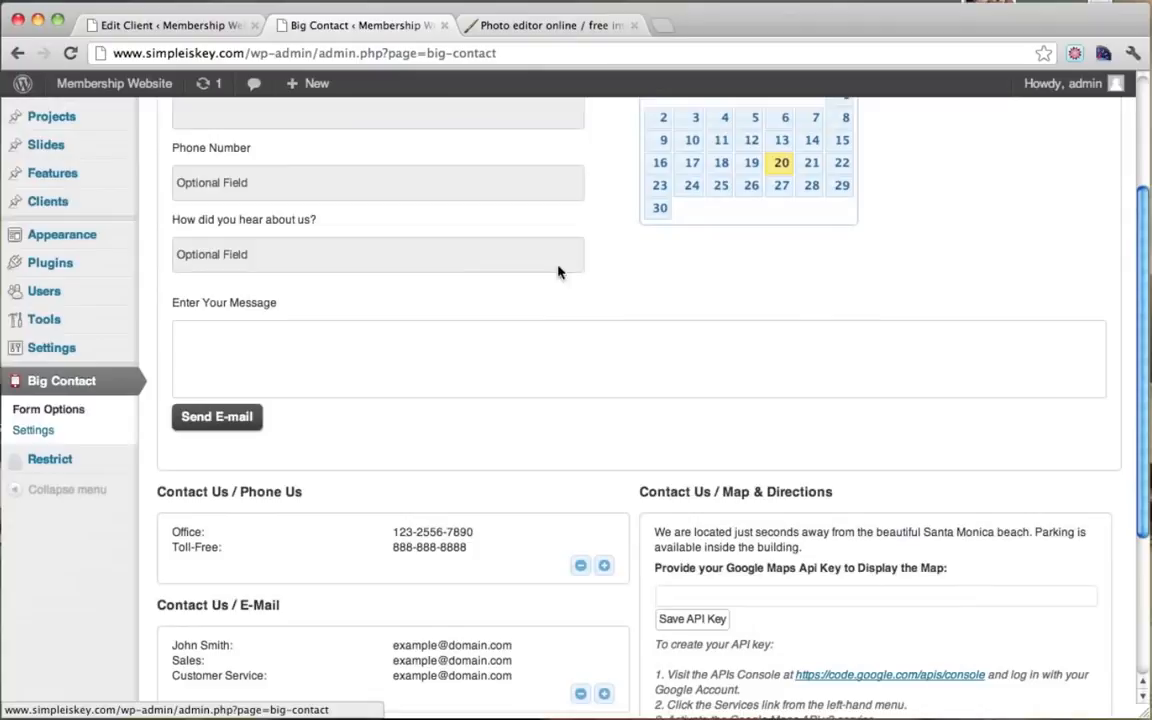
left_click(60, 431)
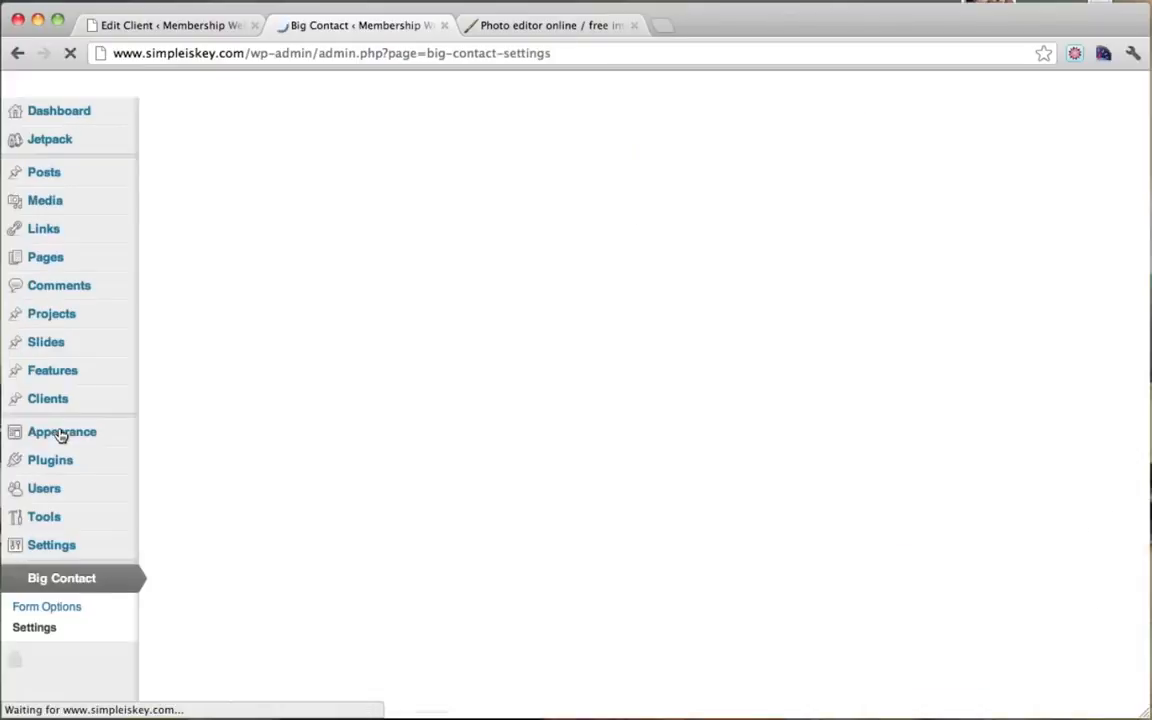
Step: Enter the owner's e-mail address as recipient for both general and appointment e-mails
left_click(442, 217)
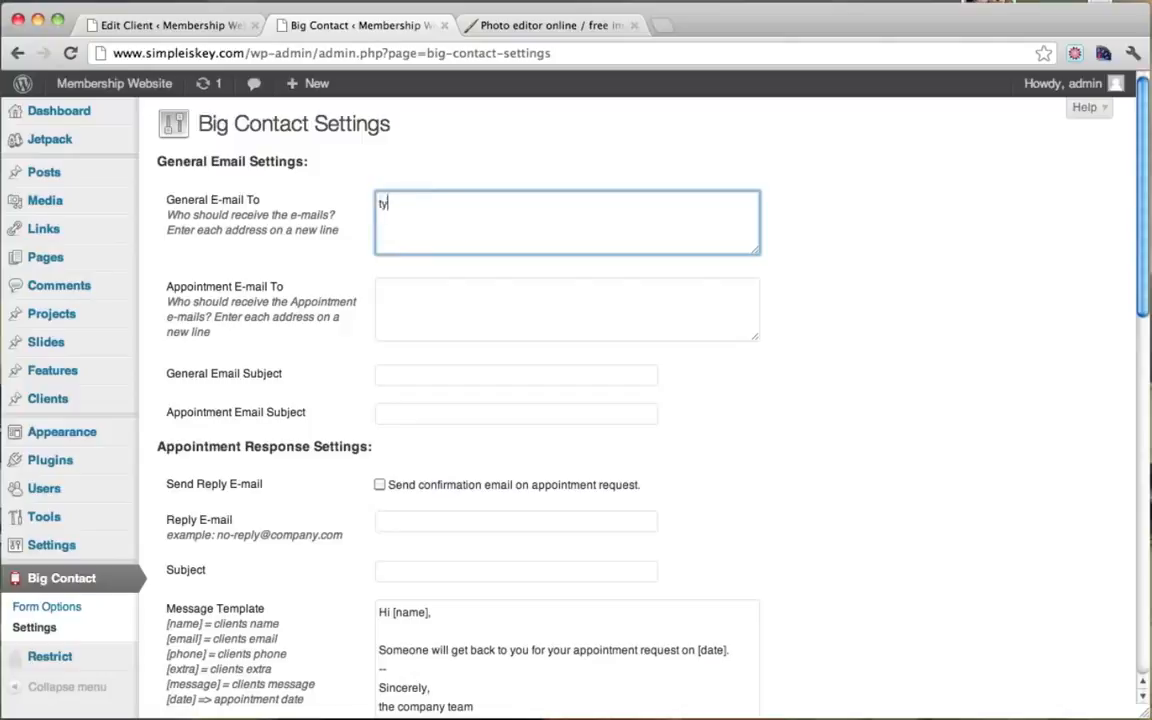
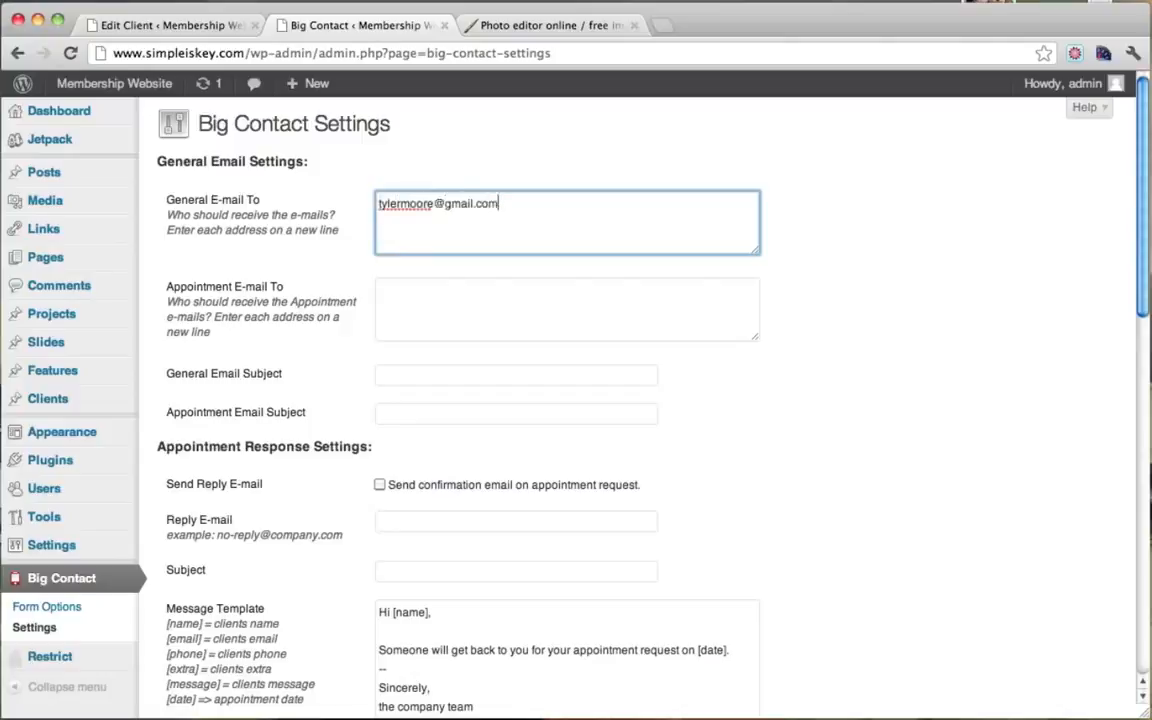
key("Tab")
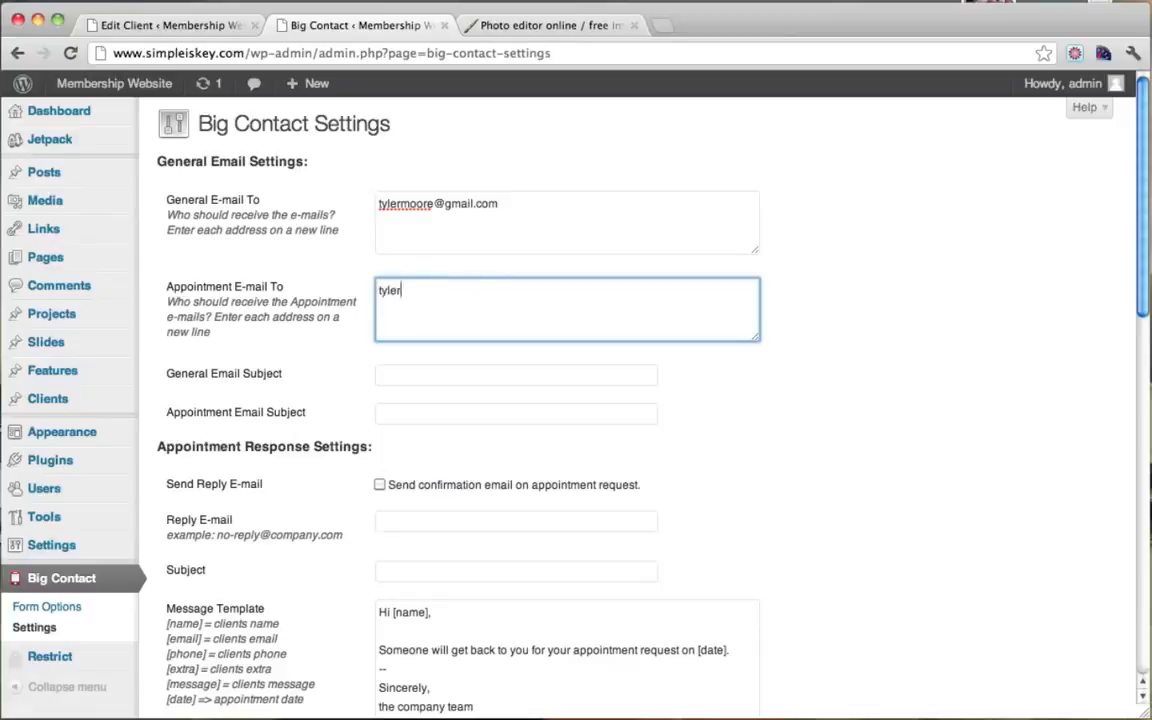
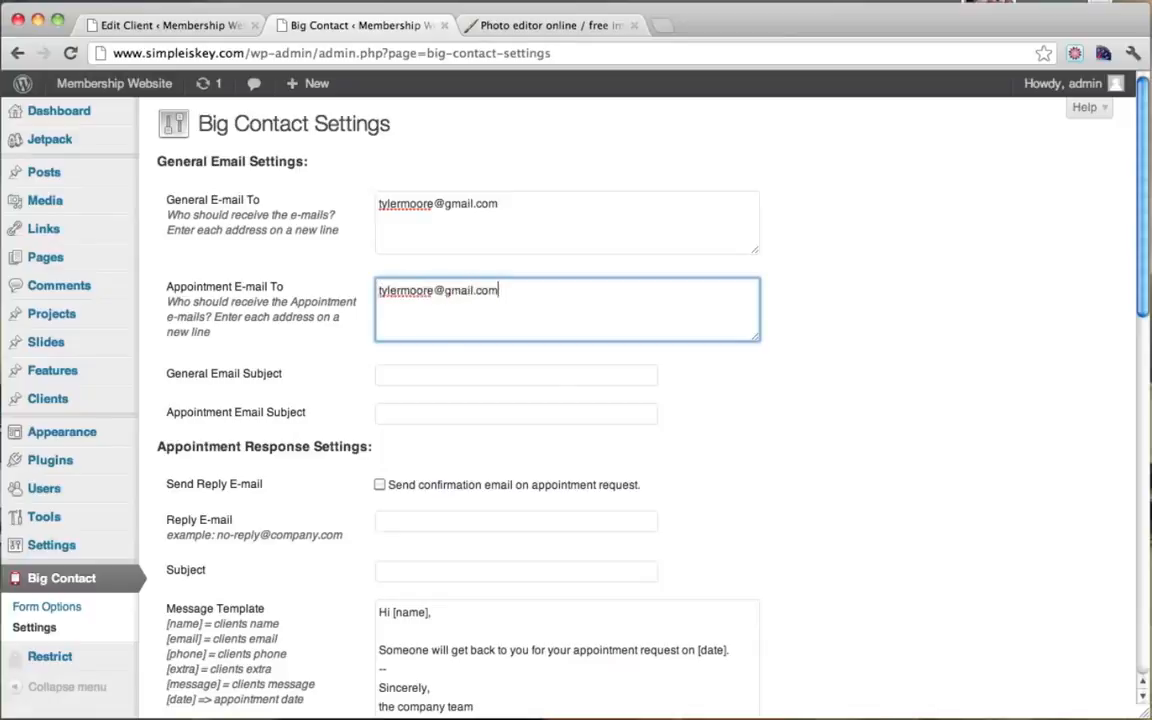
scroll(483, 394, "down", 2)
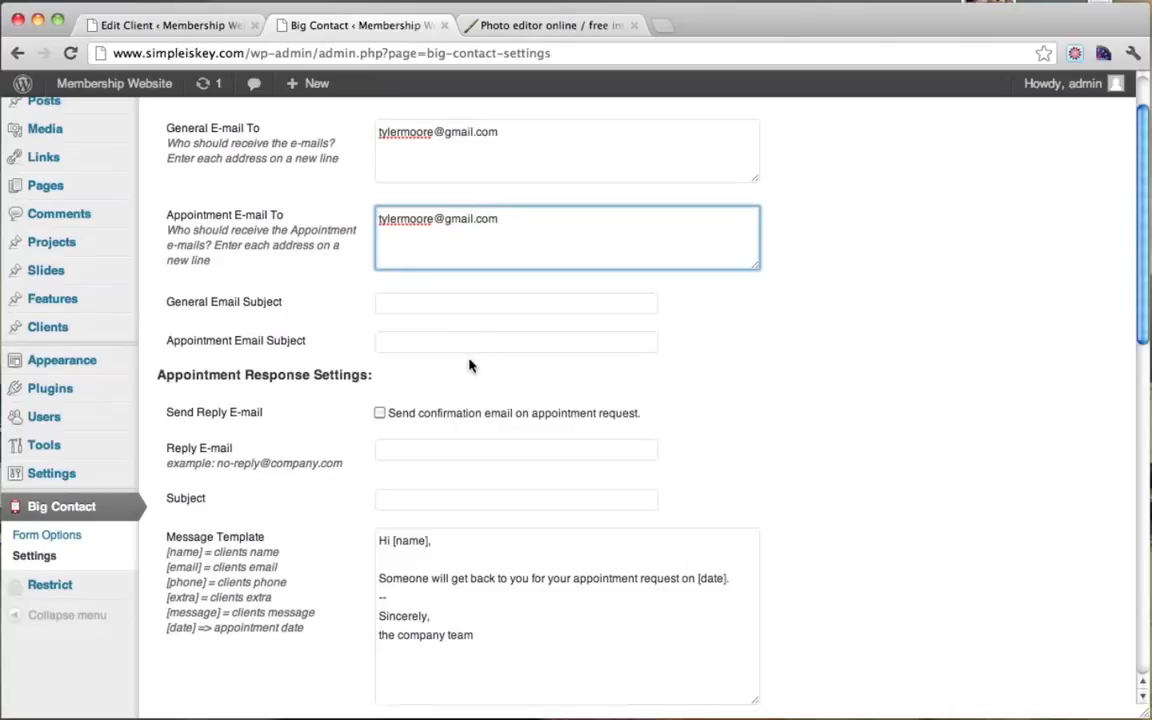
Step: Set e-mail subjects 'Hi' and 'Appointment', save the settings, and show the Pages list
left_click(413, 305)
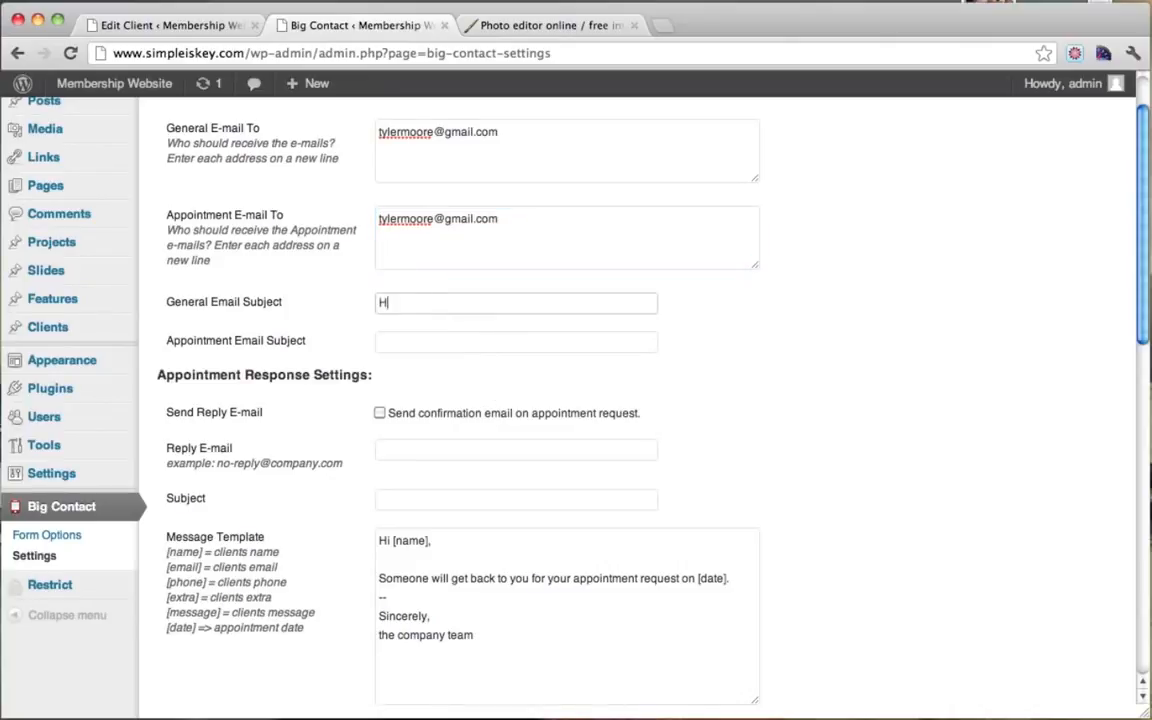
key("Tab")
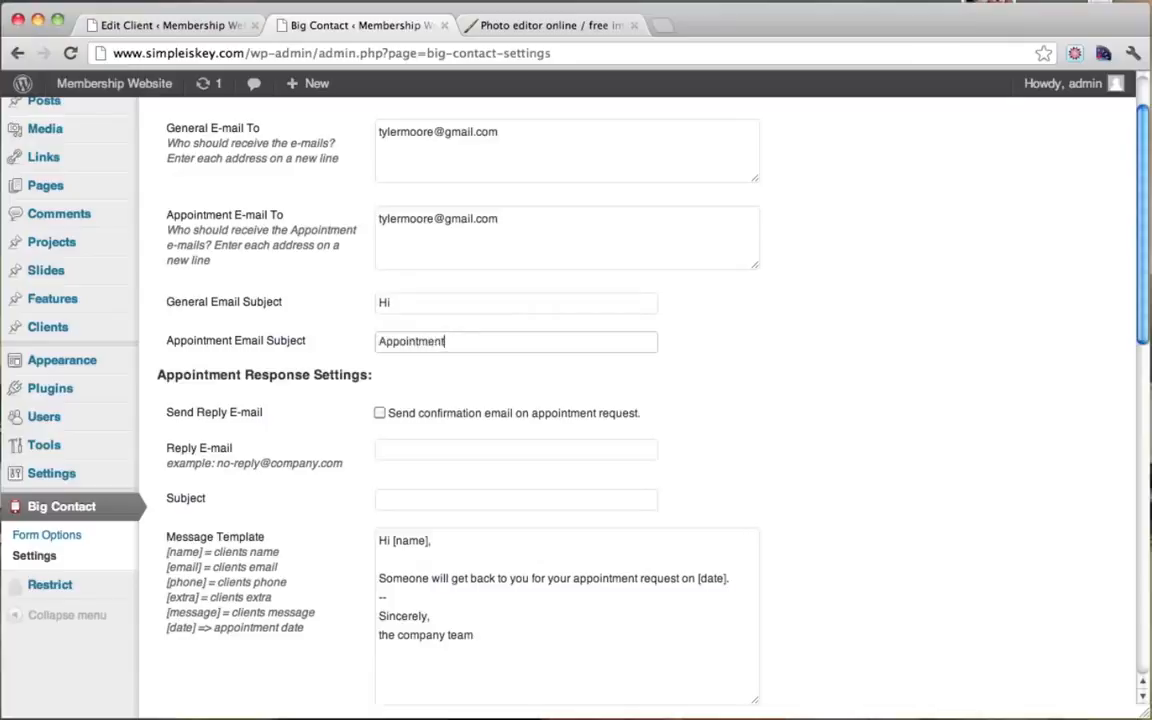
scroll(692, 376, "down", 5)
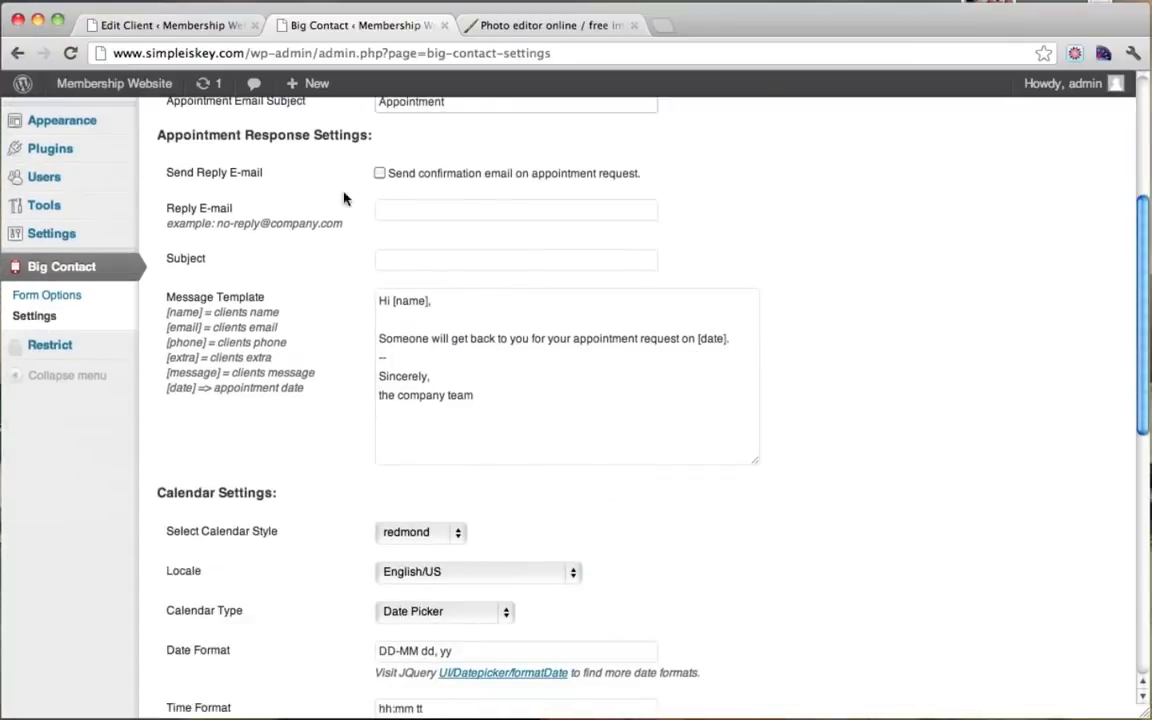
scroll(645, 458, "down", 7)
scroll(645, 458, "up", 13)
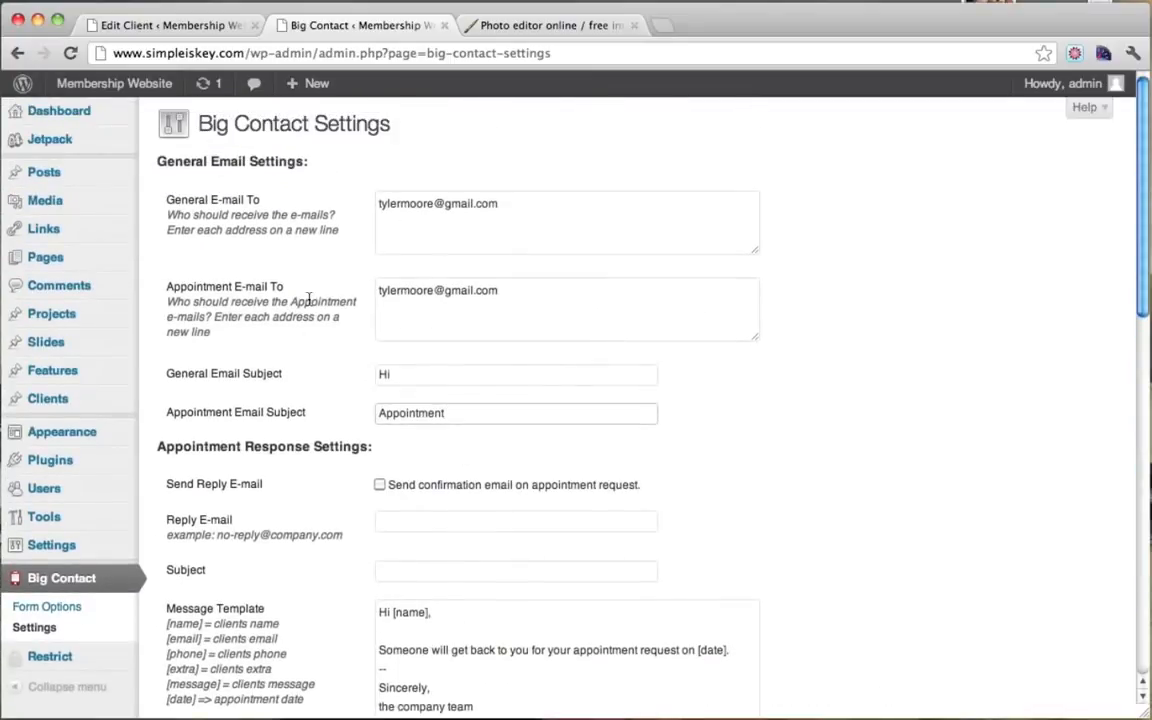
scroll(360, 257, "down", 20)
left_click(237, 625)
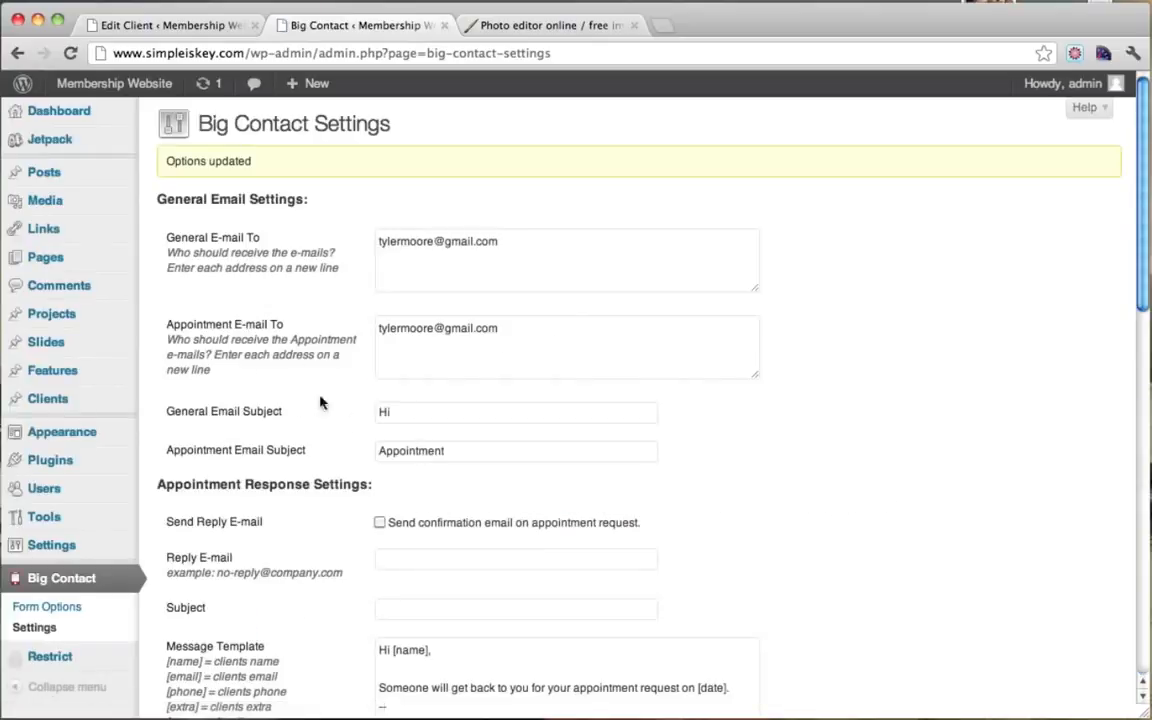
left_click(76, 270)
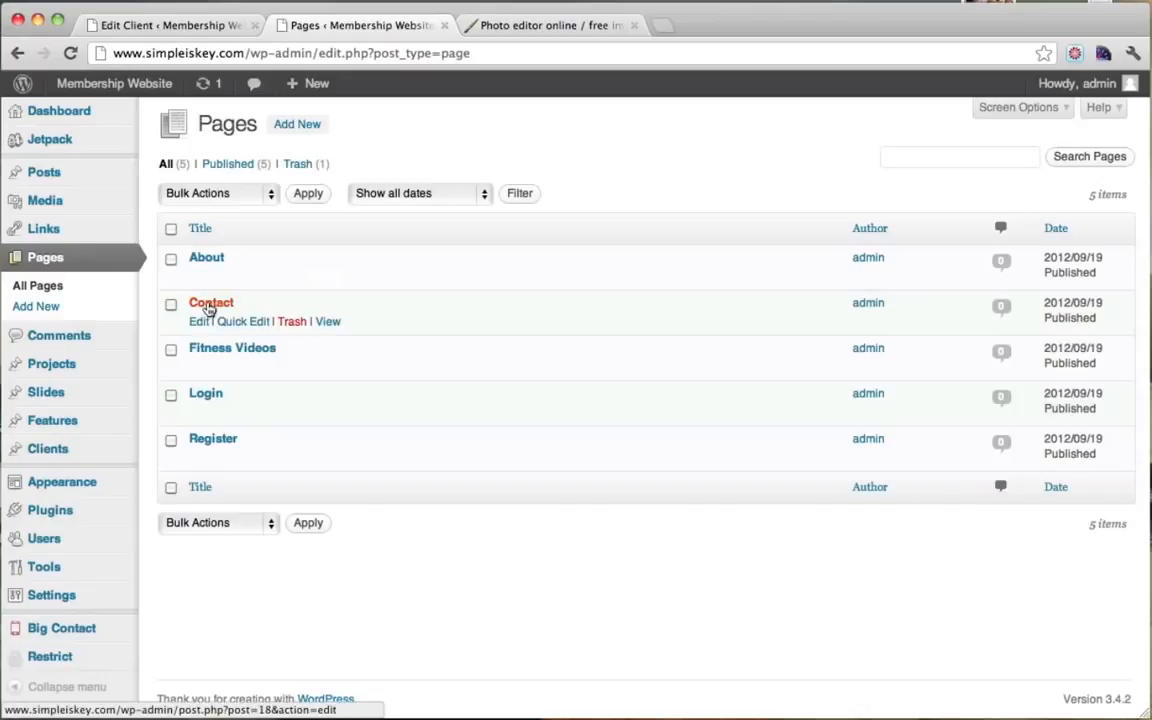
Step: Open the Contact page editor and delete its 'Contact us!' text
left_click(209, 304)
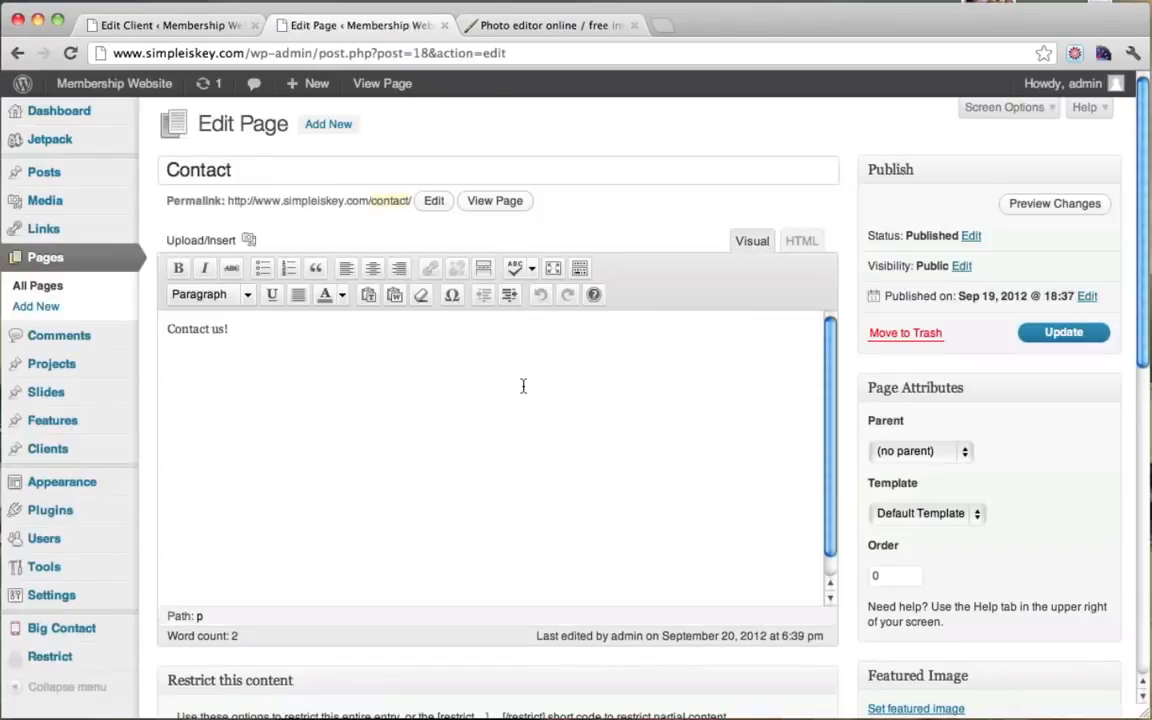
key("super+a")
key("BackSpace")
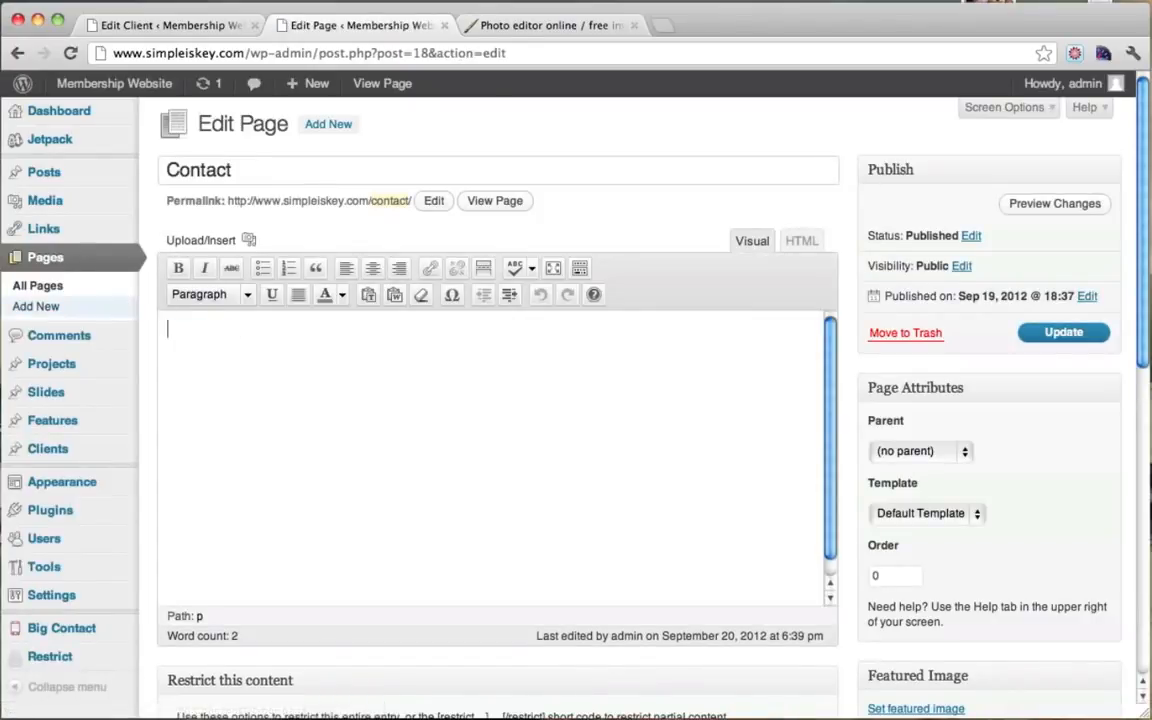
scroll(890, 443, "down", 15)
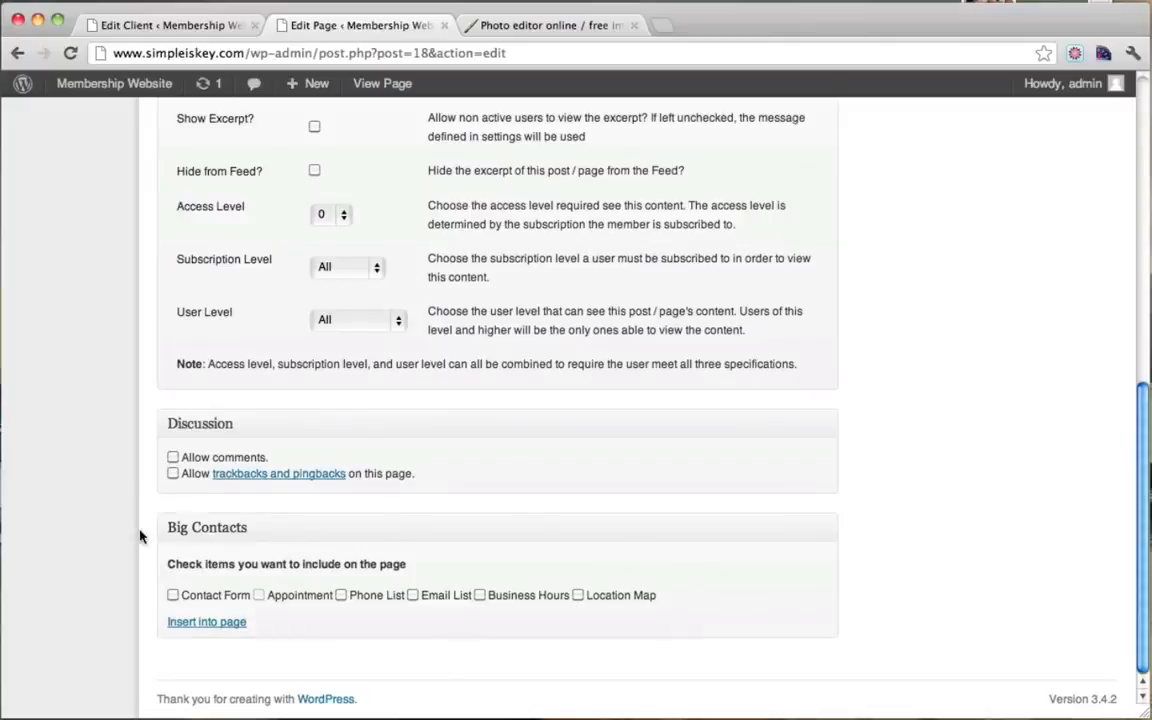
Step: Insert the [bigContact form=on appointment=on] shortcode, update the page, and view it
left_click(173, 596)
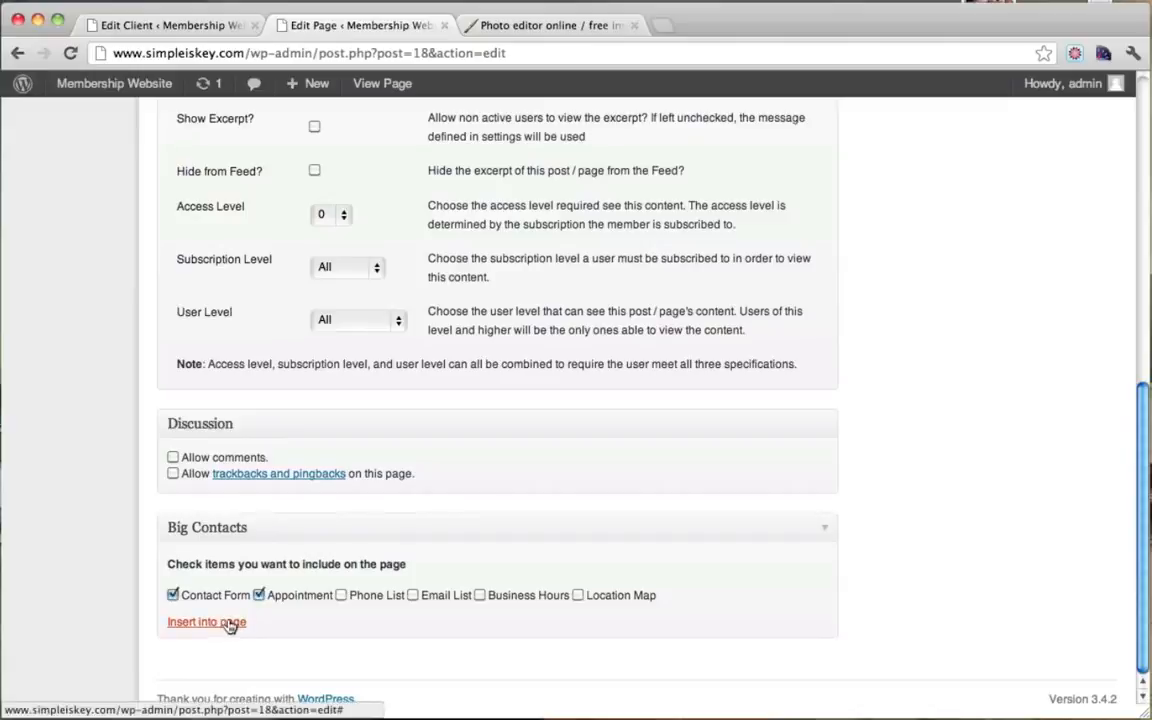
left_click(229, 623)
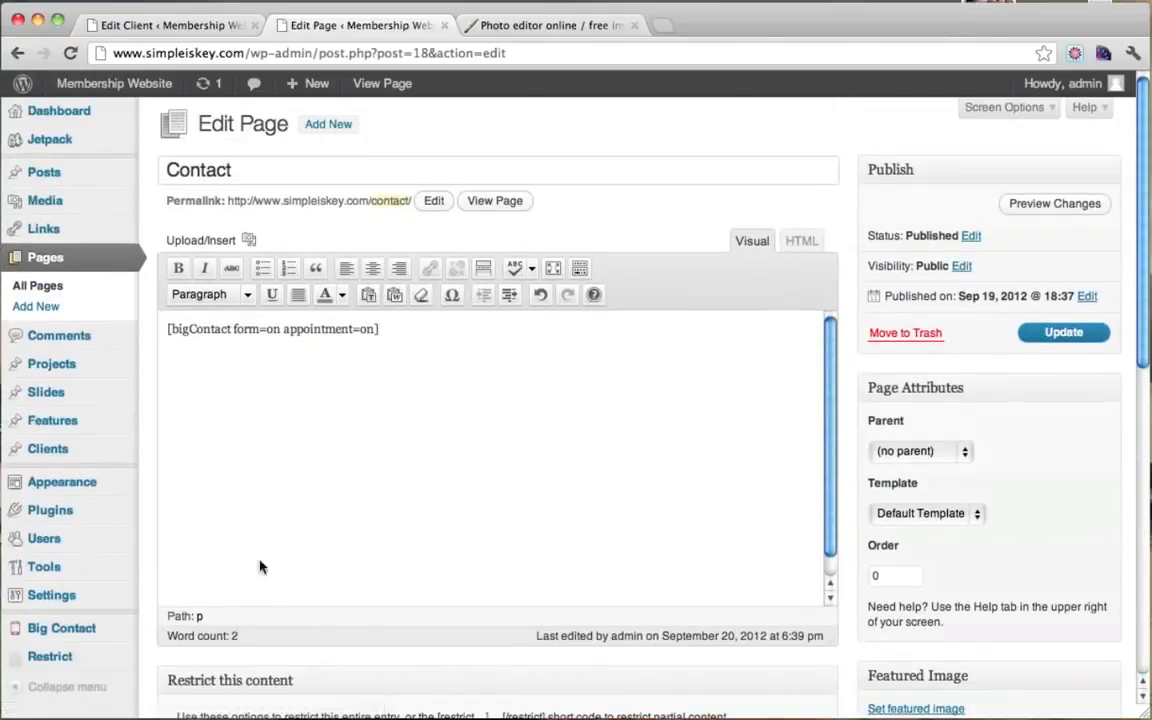
left_click_drag(379, 326, 167, 328)
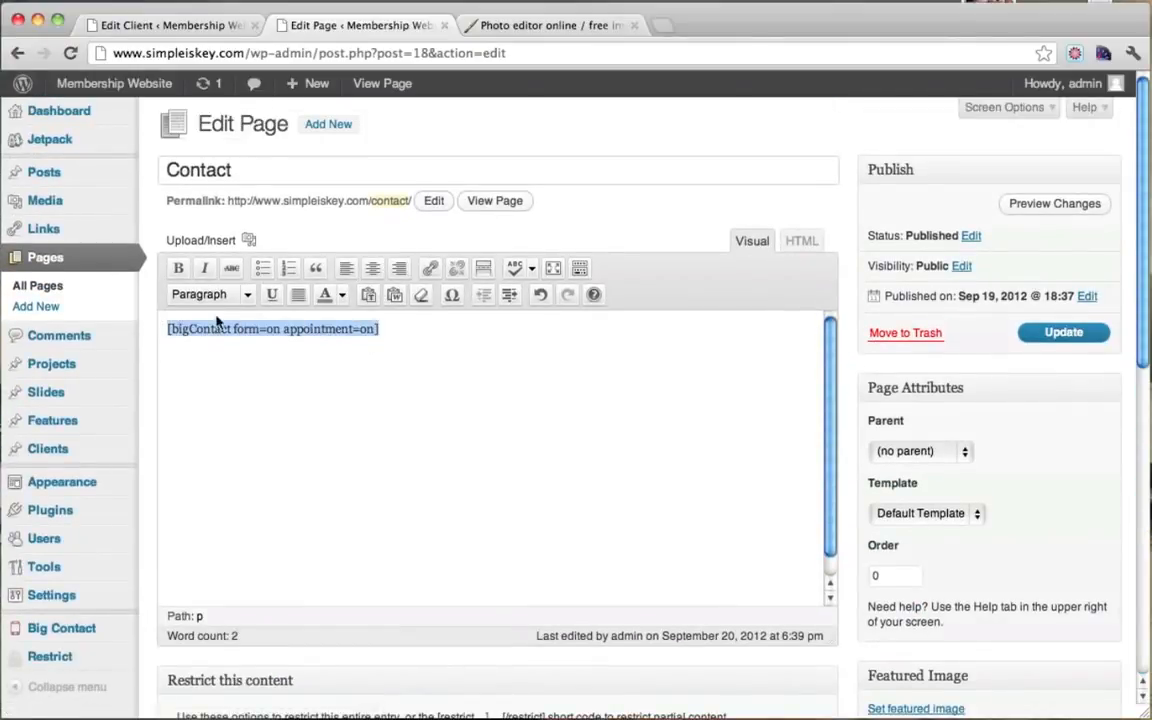
left_click(575, 368)
left_click(1048, 335)
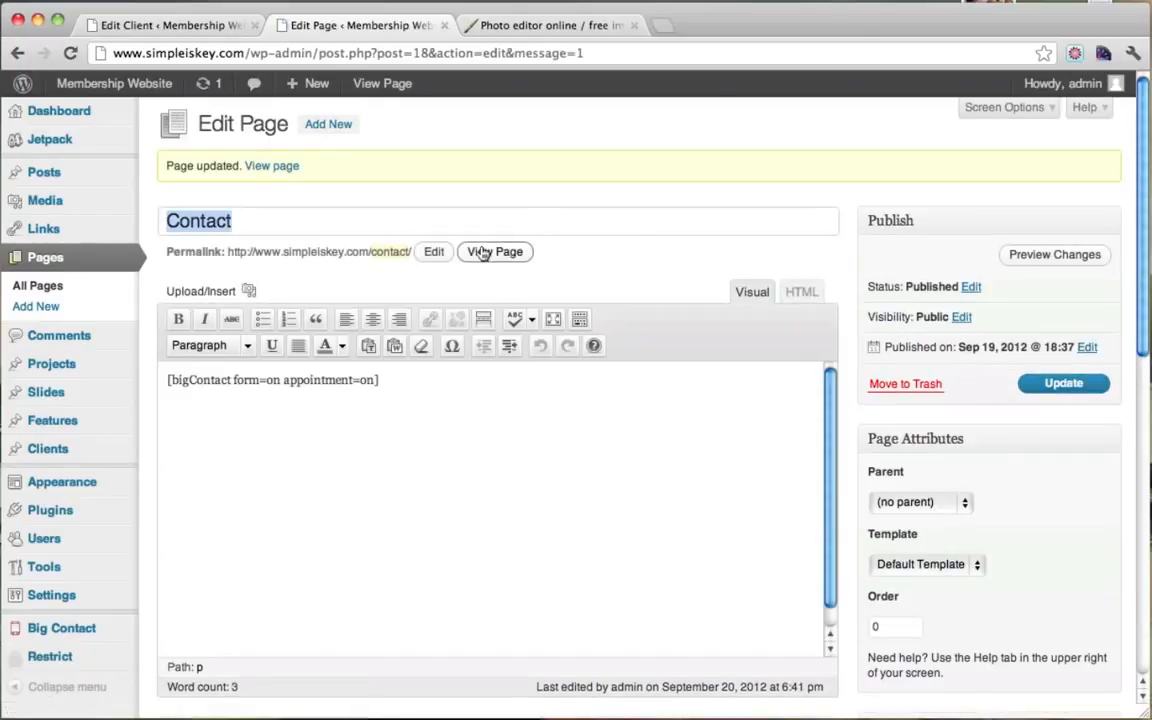
left_click(486, 252)
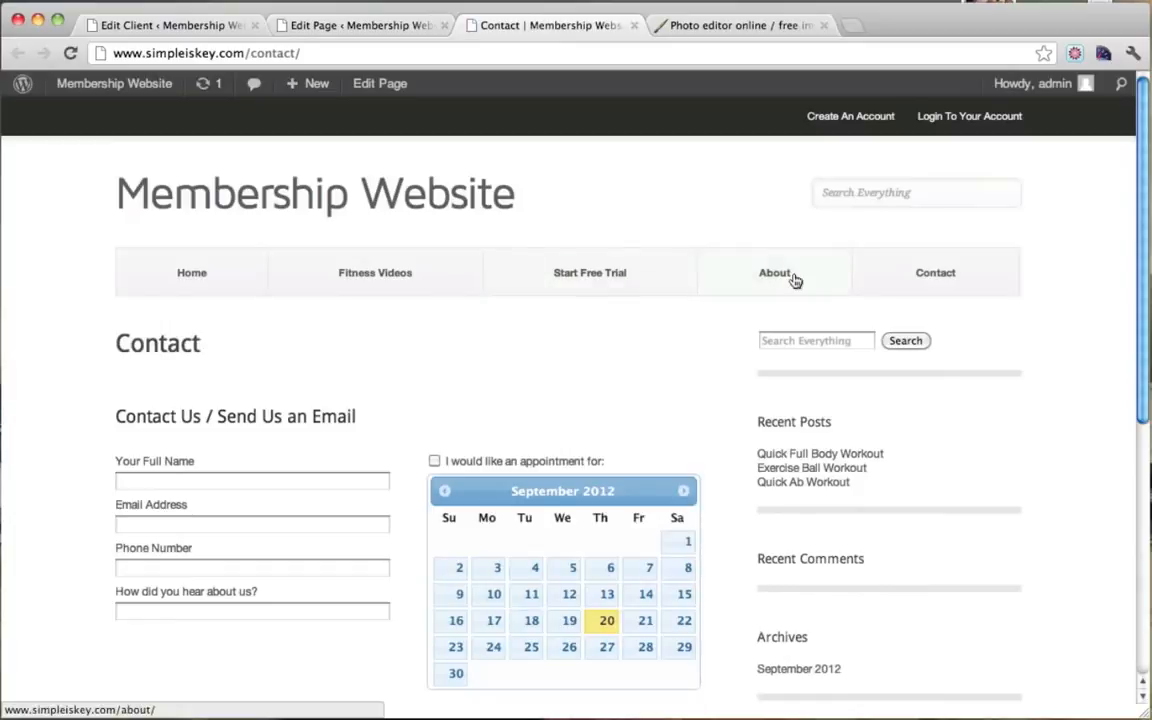
Step: Scroll through the live Contact form and appointment calendar, try the message box, then go Home
scroll(794, 275, "down", 3)
scroll(776, 288, "down", 1)
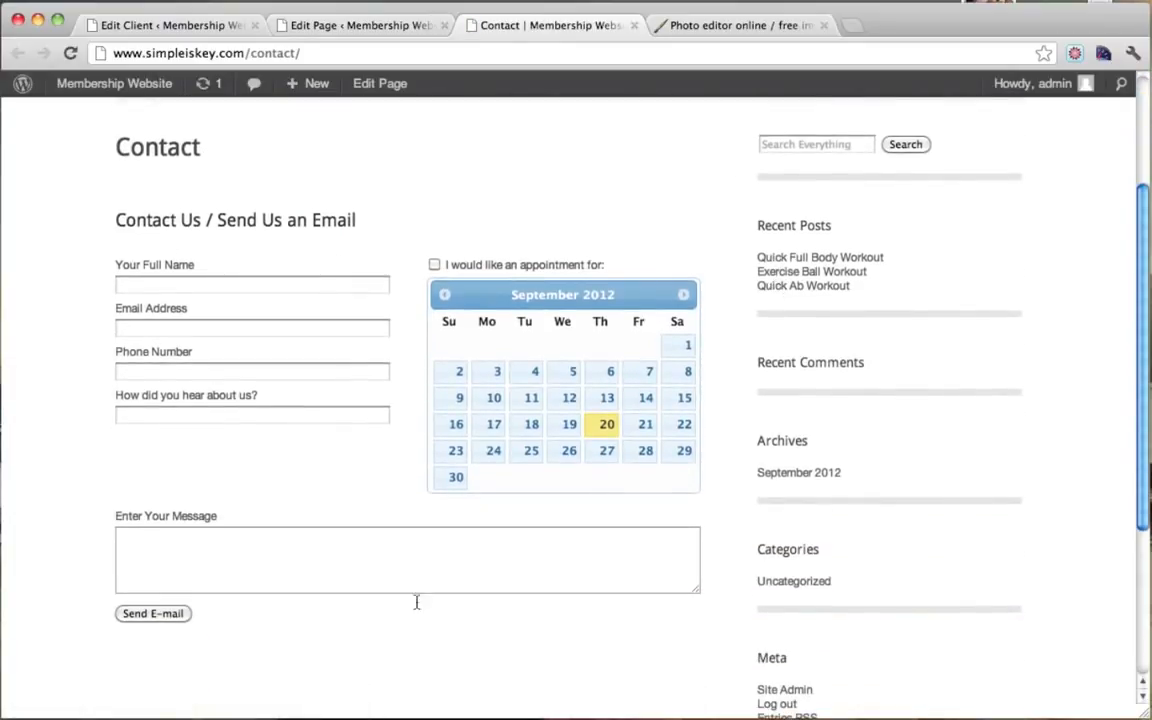
left_click(260, 562)
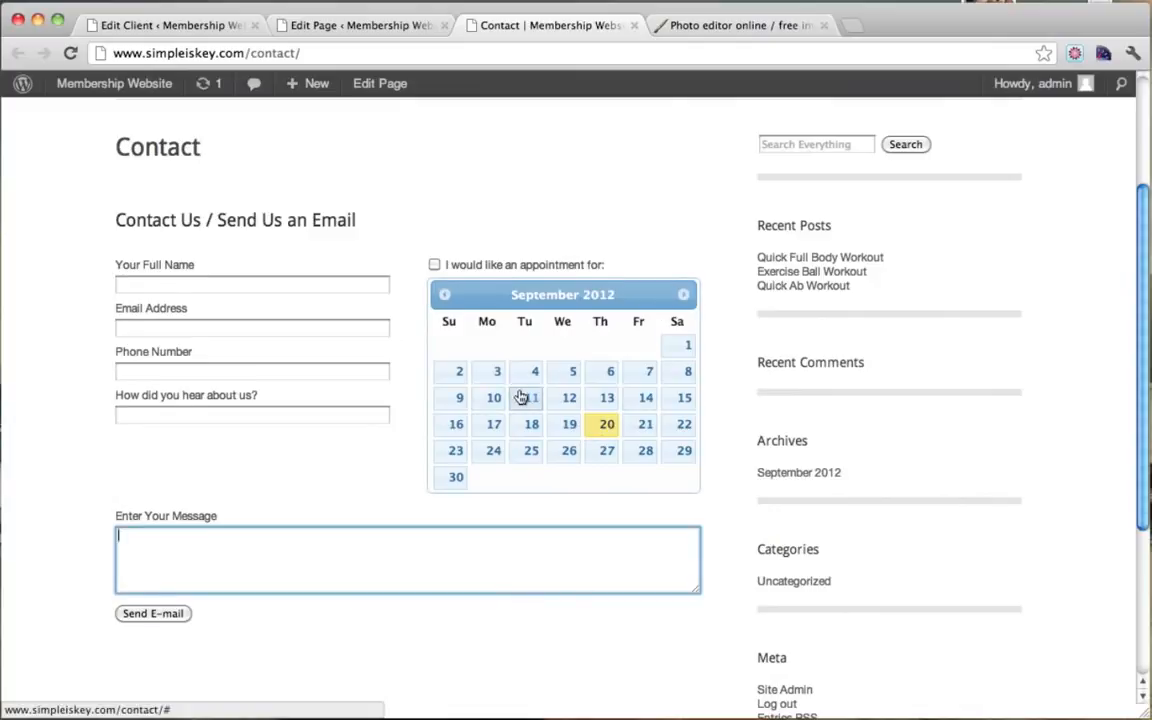
scroll(520, 397, "up", 4)
scroll(520, 397, "down", 5)
scroll(520, 397, "up", 4)
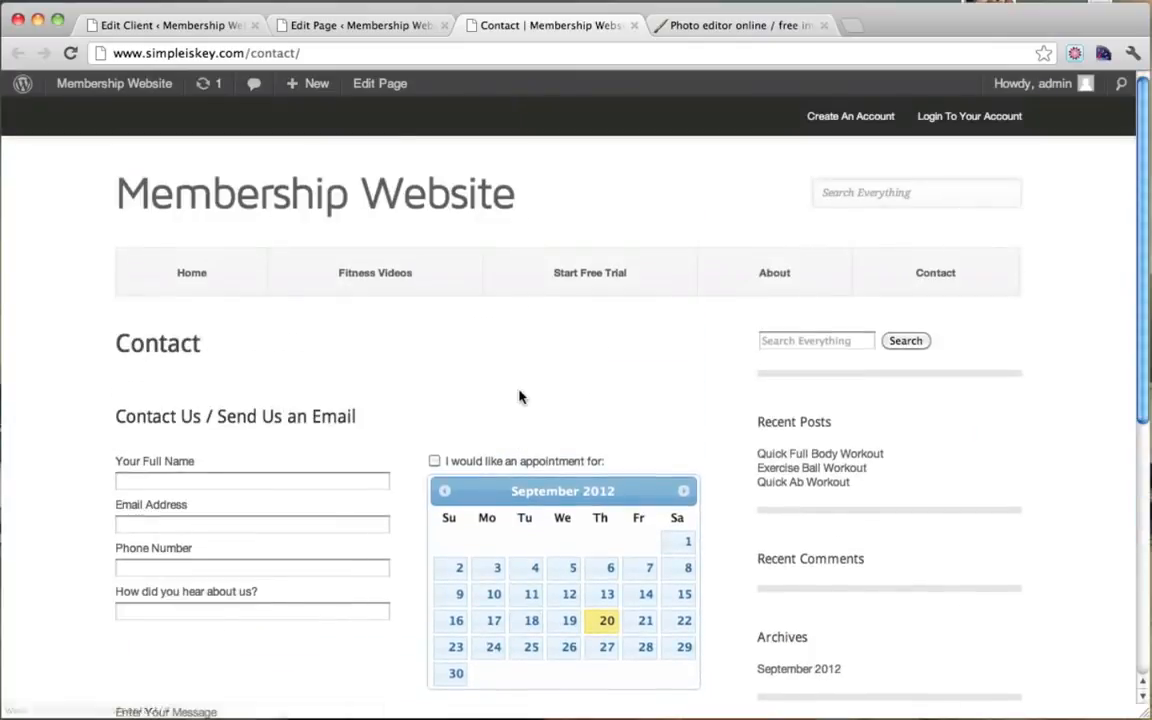
scroll(1046, 385, "down", 3)
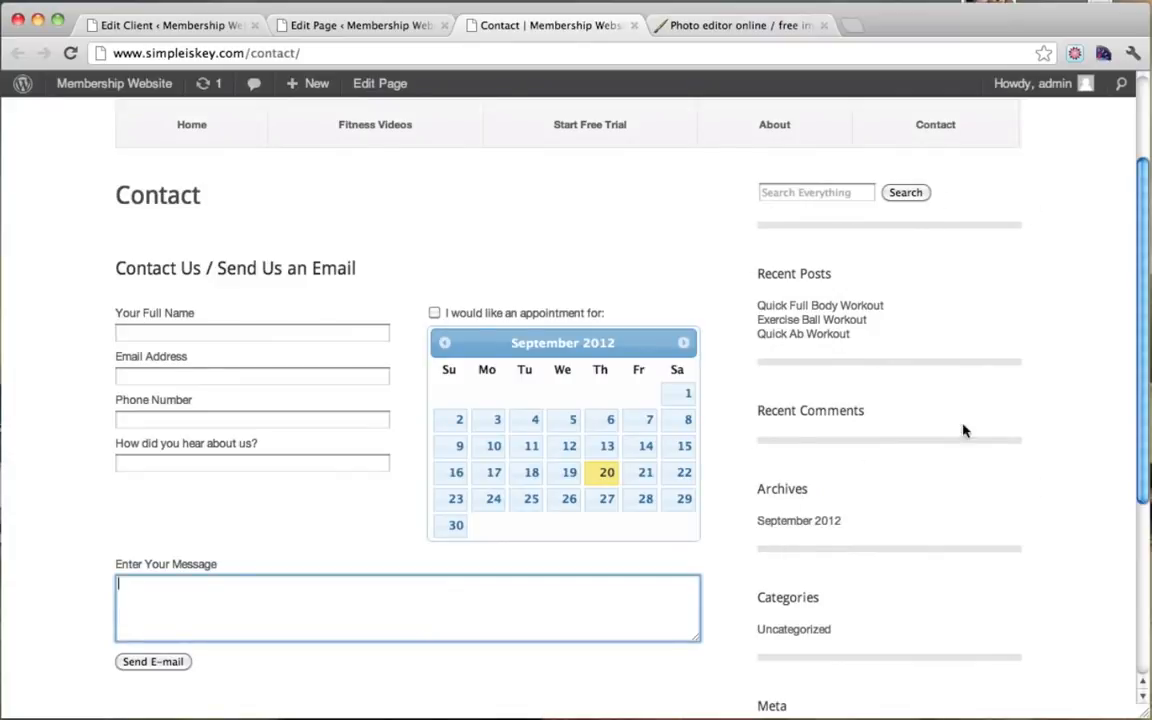
scroll(969, 255, "up", 3)
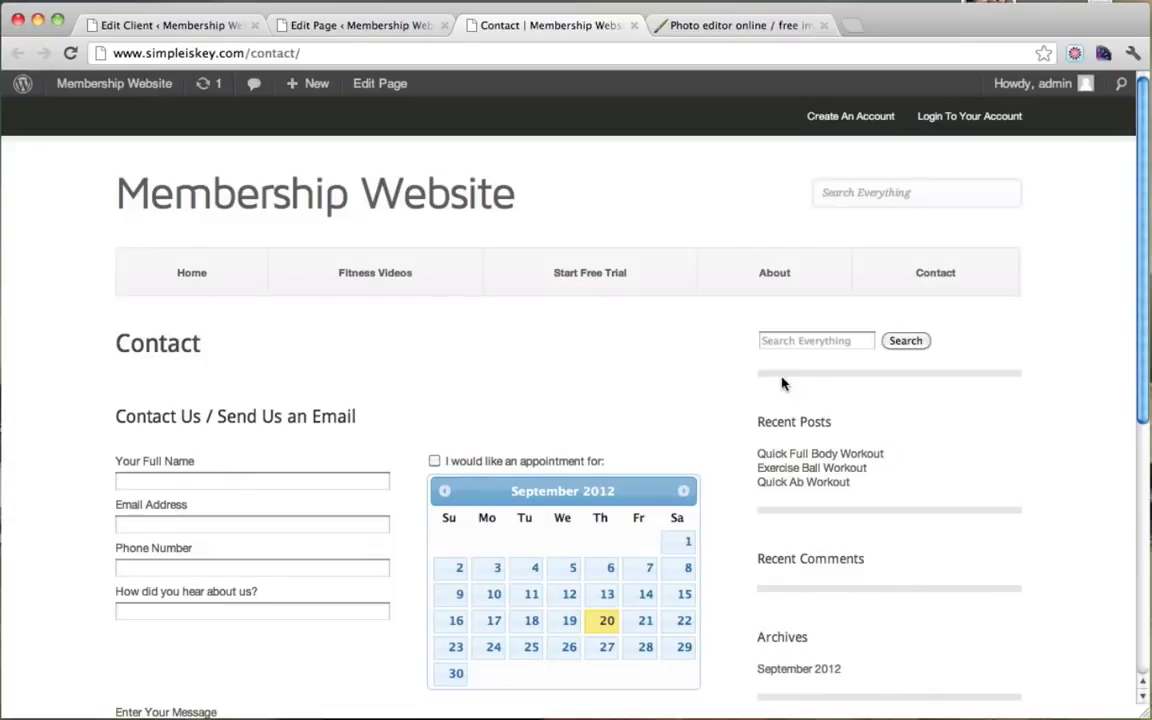
left_click(192, 274)
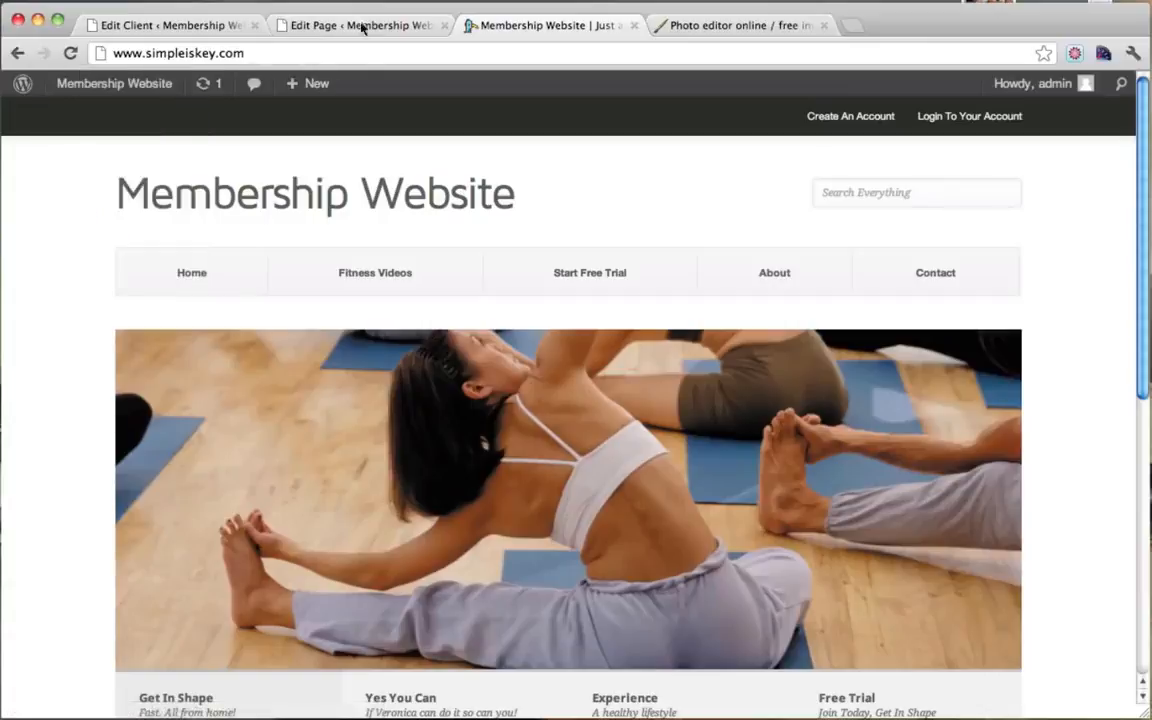
Step: Close the Contact page and client editing tabs, discarding the unsaved client changes
left_click(443, 25)
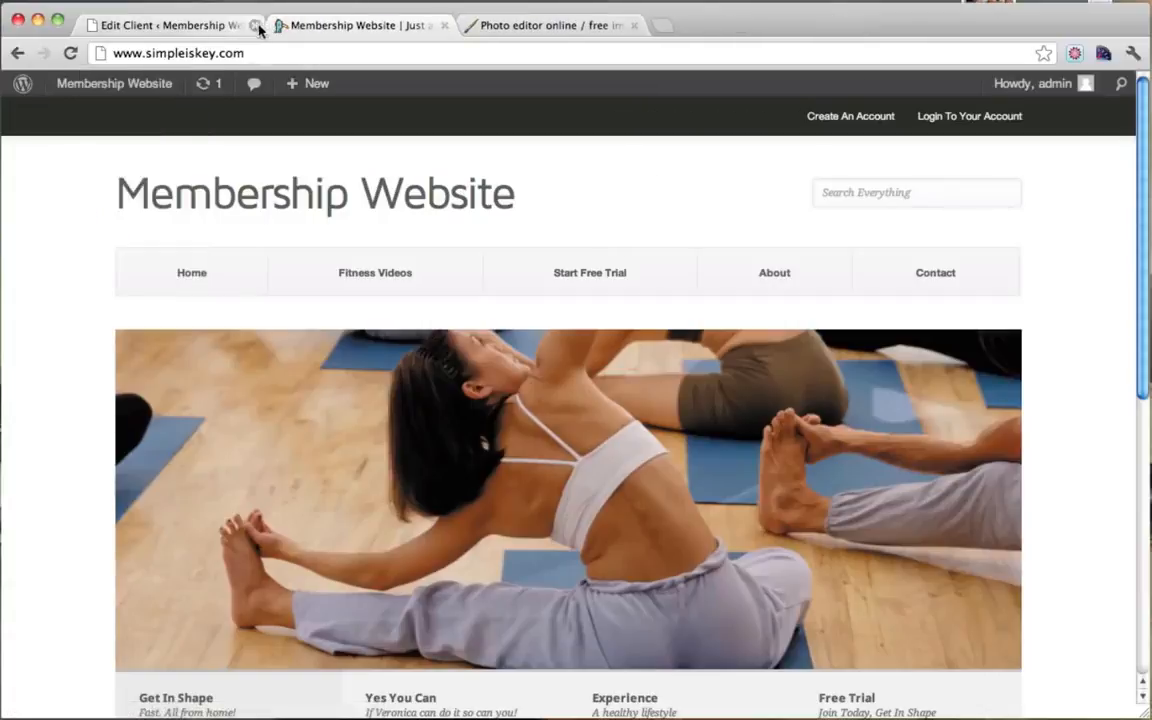
left_click(241, 26)
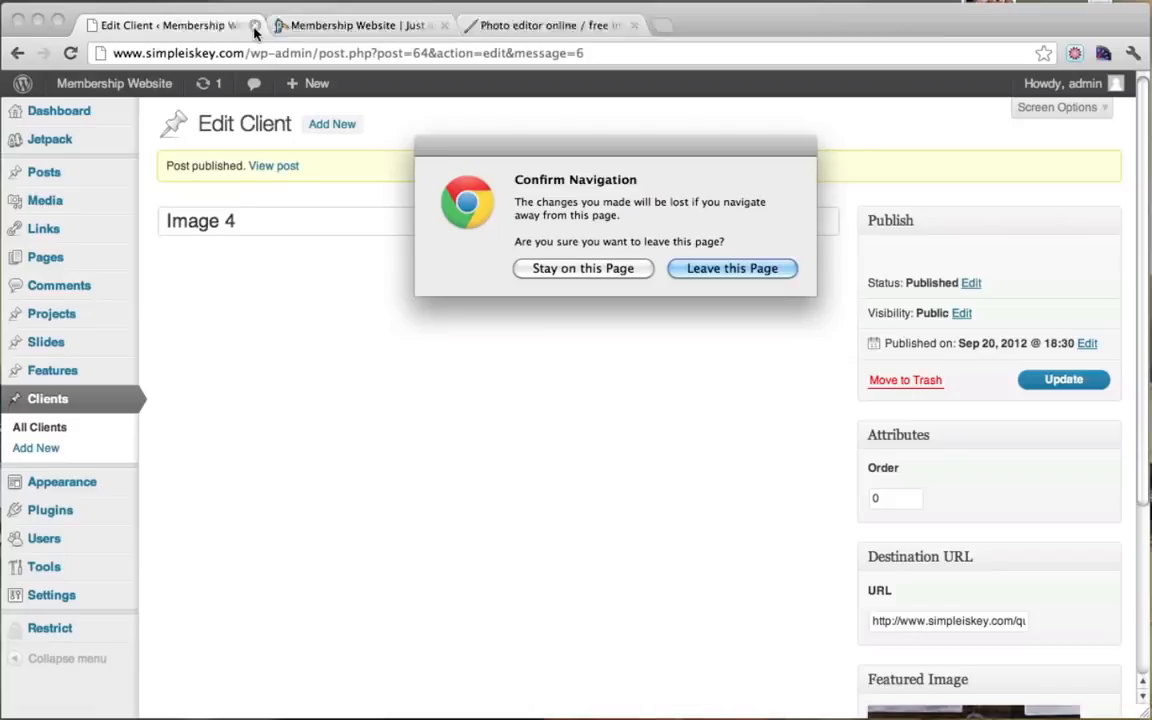
left_click(727, 273)
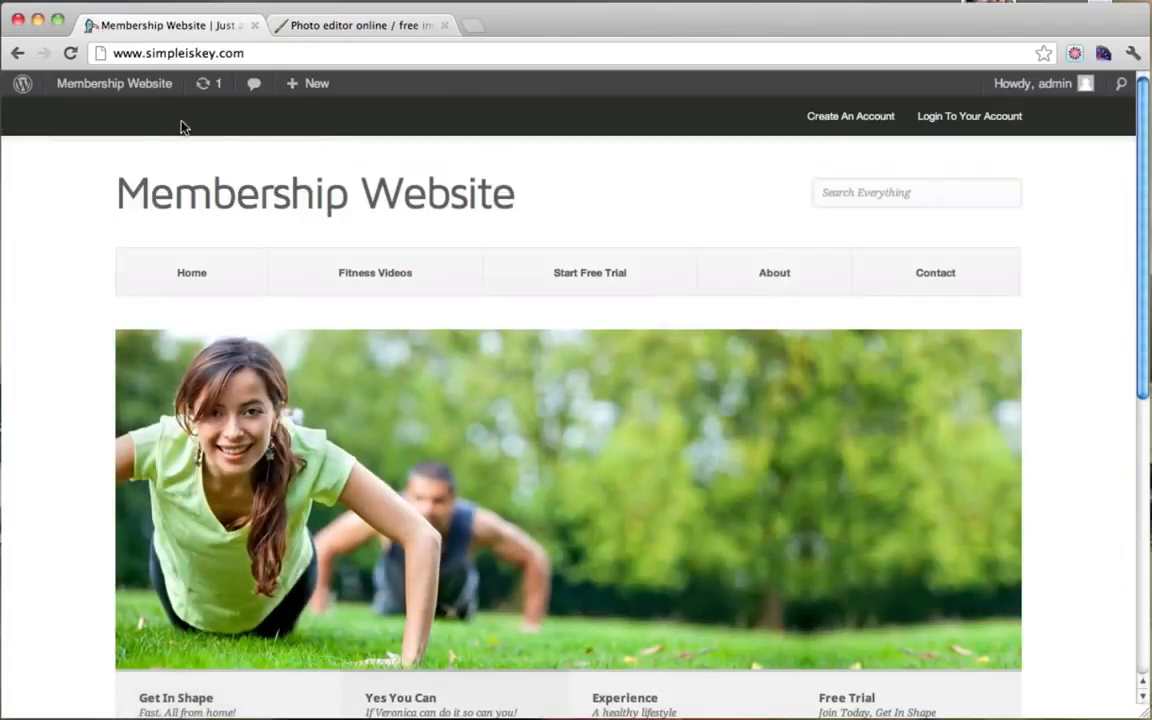
Step: Go to the Dashboard from the site-name menu, then Appearance > Widgets
mouse_move(85, 89)
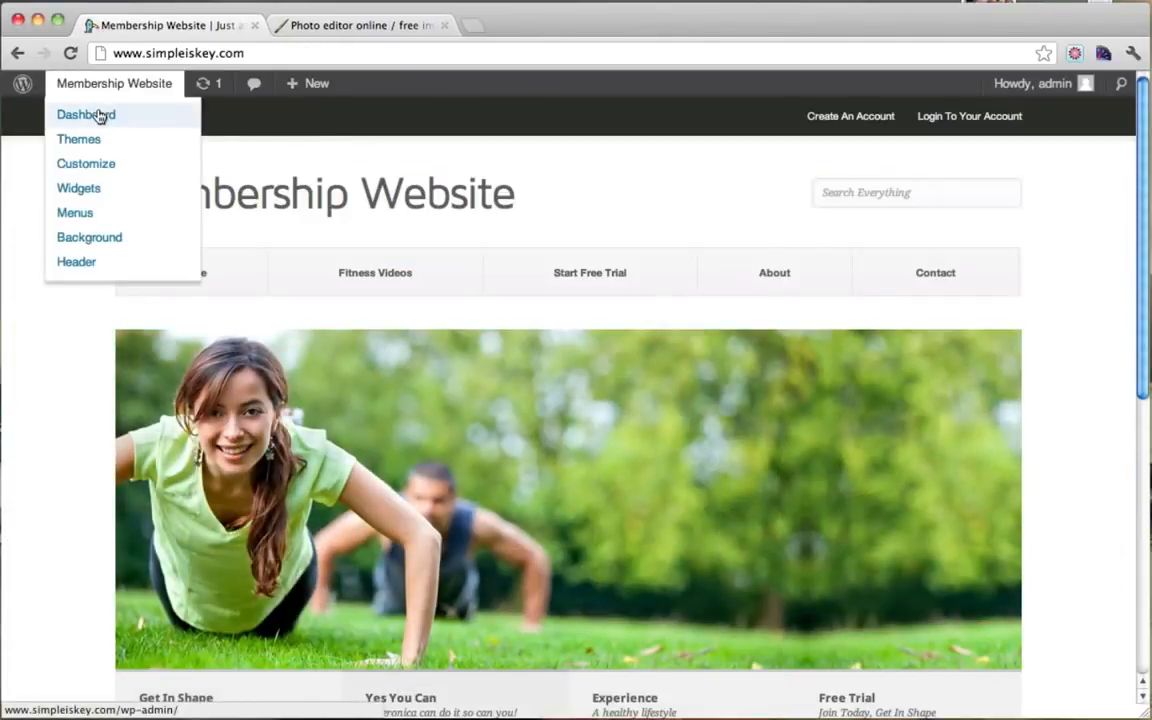
left_click(99, 116)
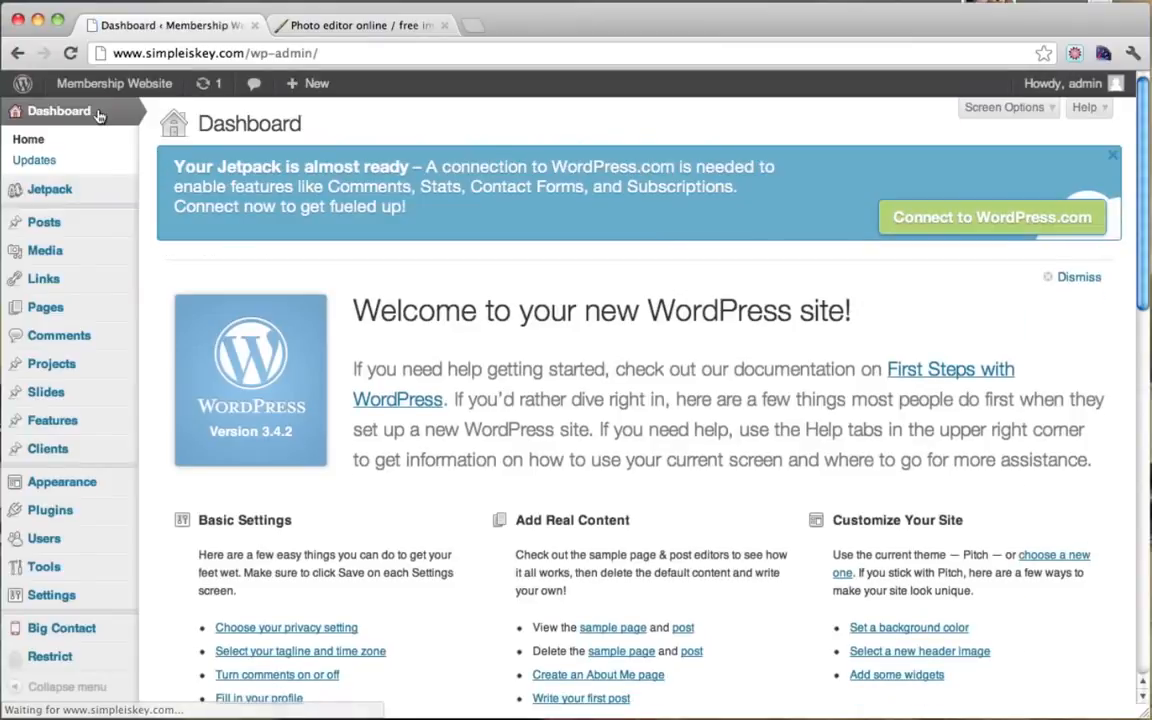
mouse_move(92, 484)
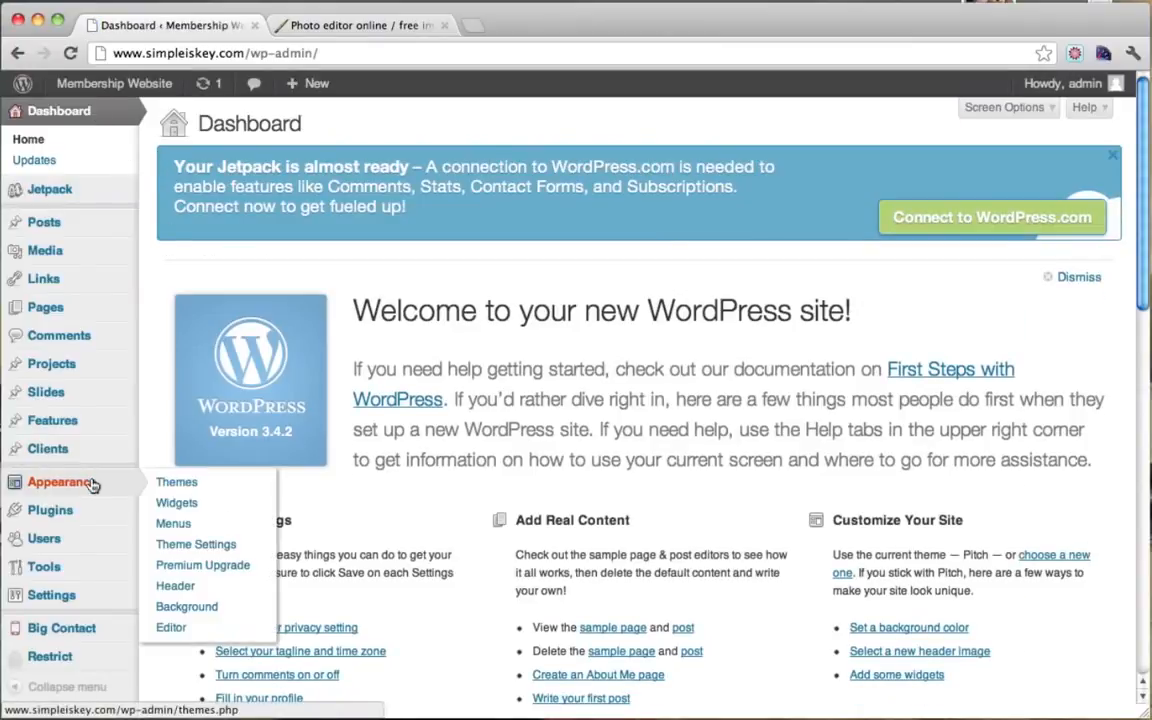
left_click(196, 509)
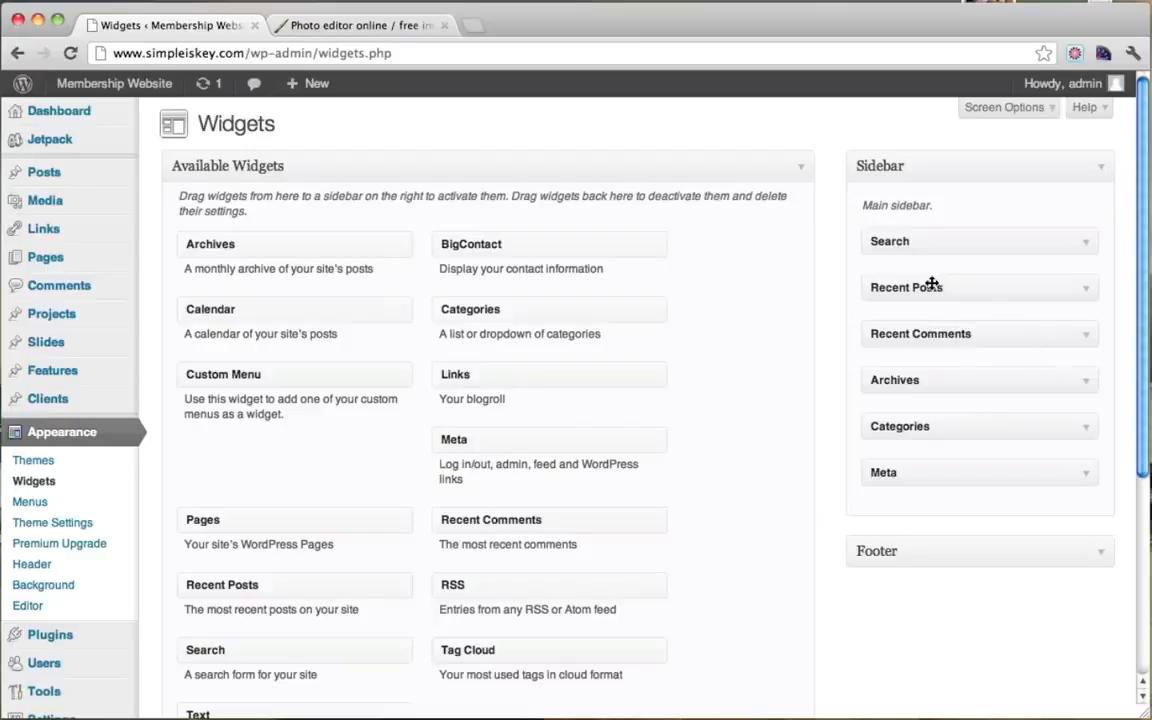
Step: Remove Recent Posts, Recent Comments, Archives, Categories and Meta from the Sidebar, keeping Search
left_click_drag(931, 287, 448, 322)
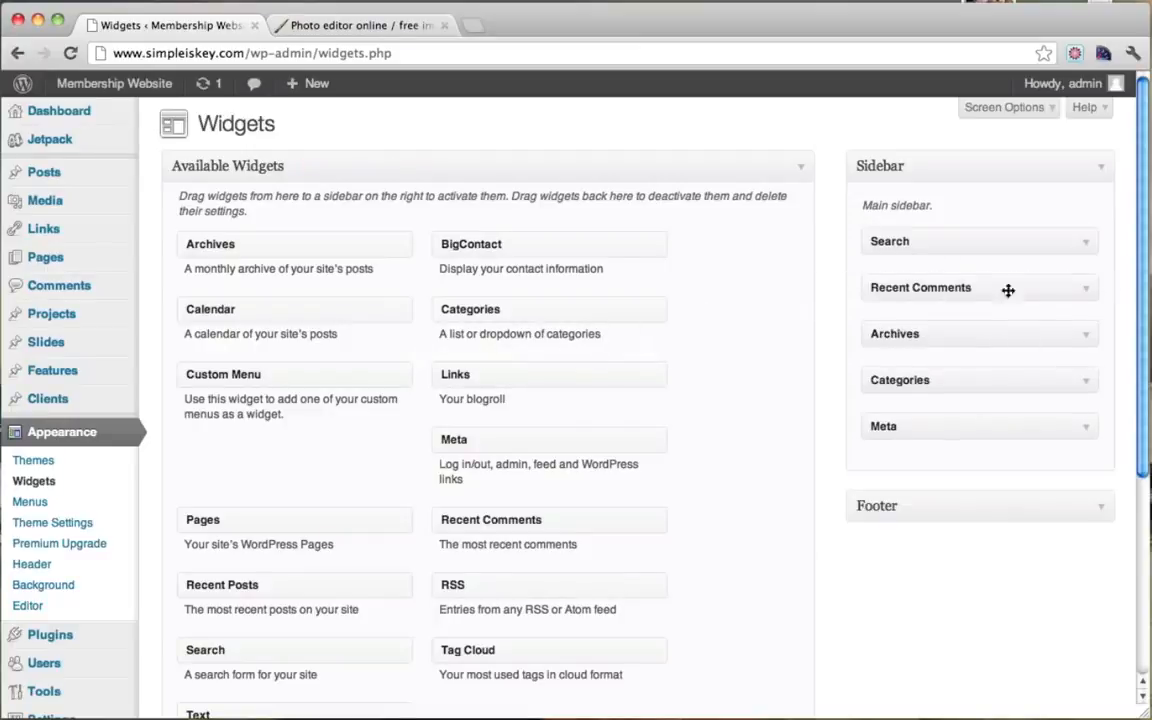
left_click_drag(905, 296, 612, 365)
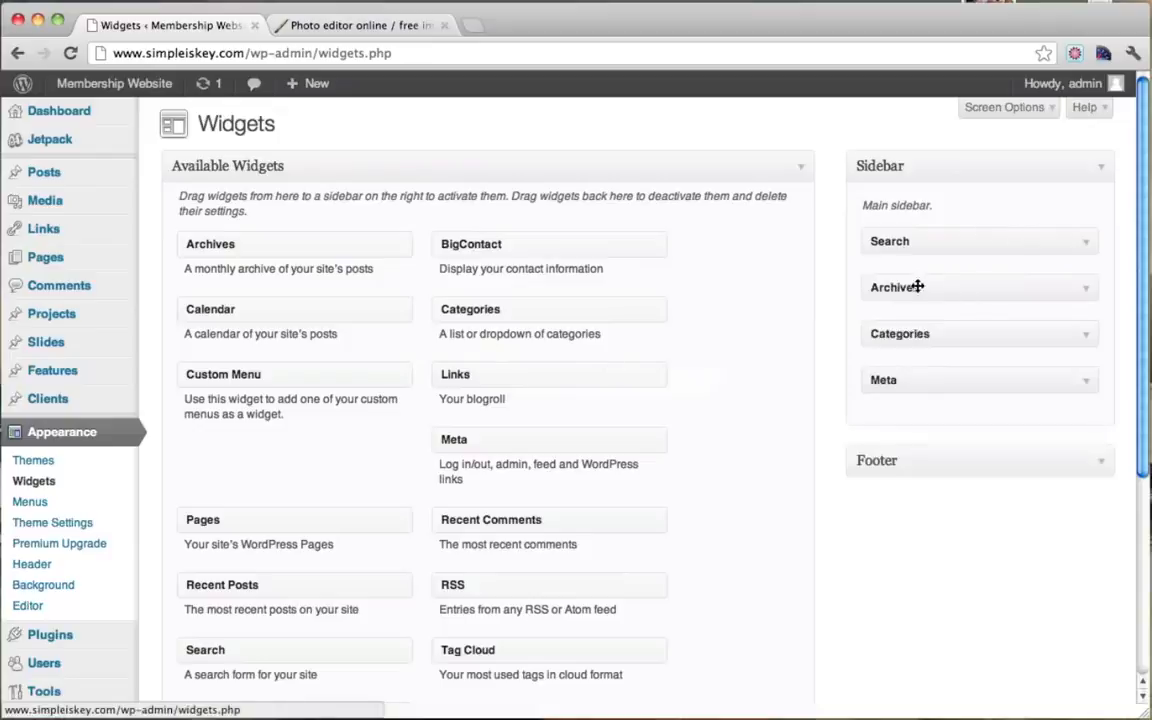
left_click_drag(915, 285, 640, 320)
left_click_drag(946, 296, 555, 334)
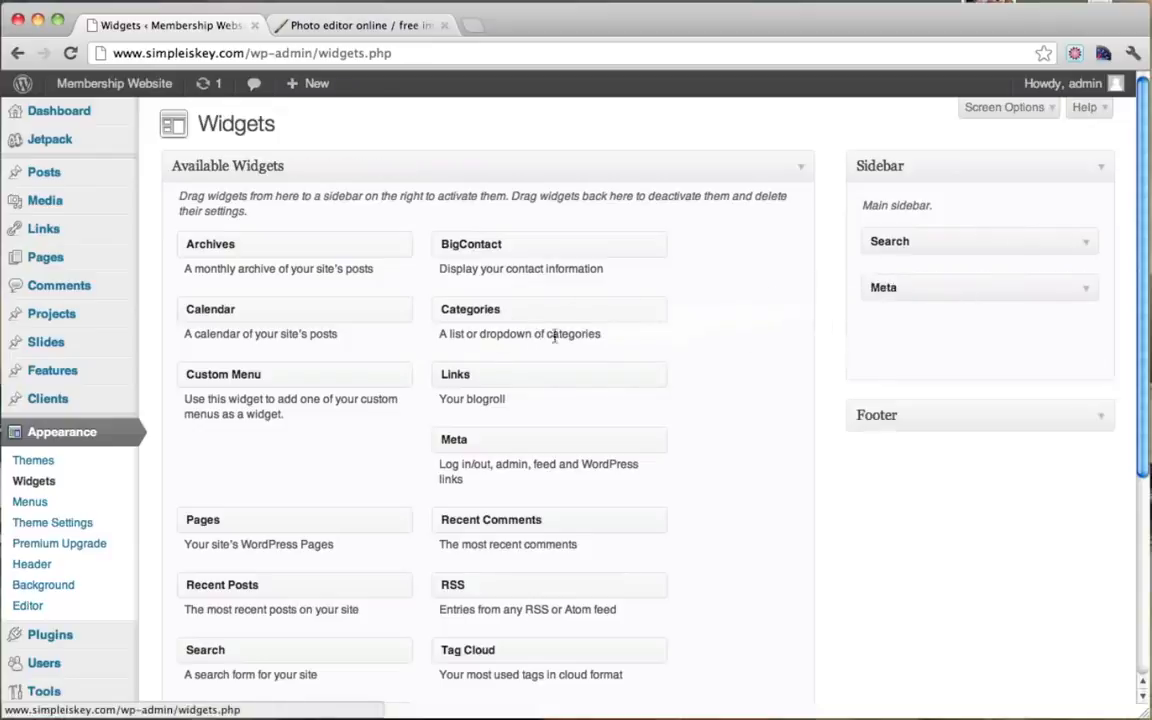
left_click_drag(927, 291, 468, 324)
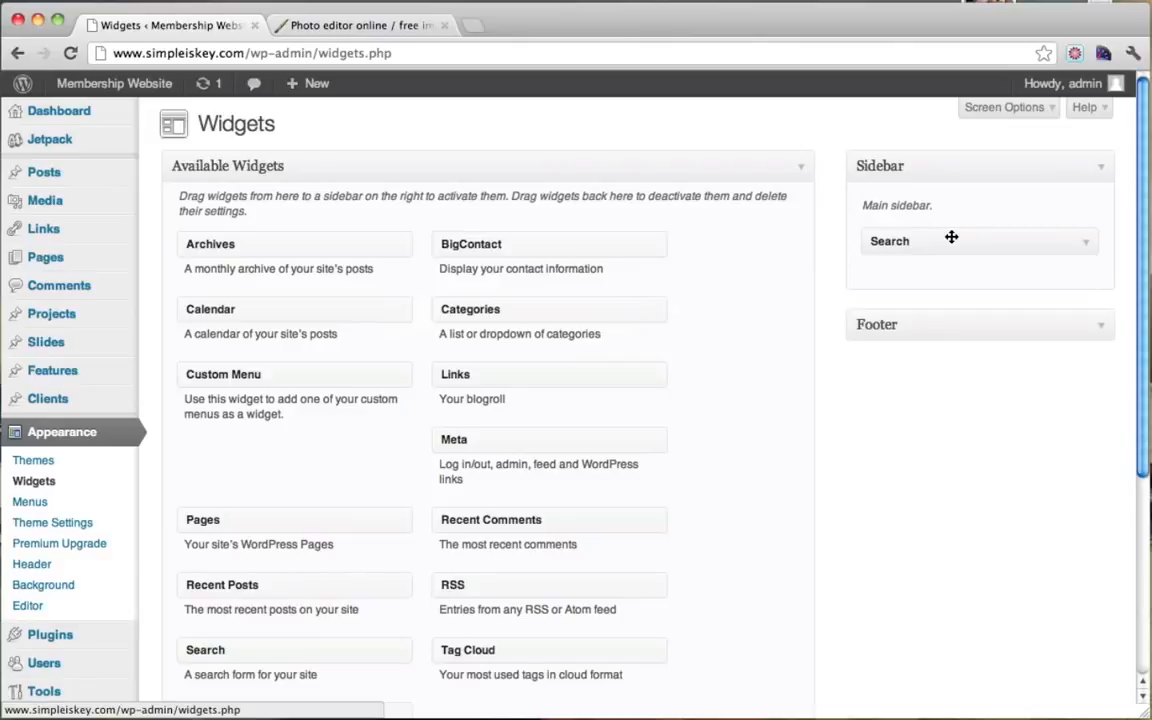
Step: Add a Text widget titled 'Login' containing [login_form] to the Sidebar and save it
scroll(638, 340, "down", 4)
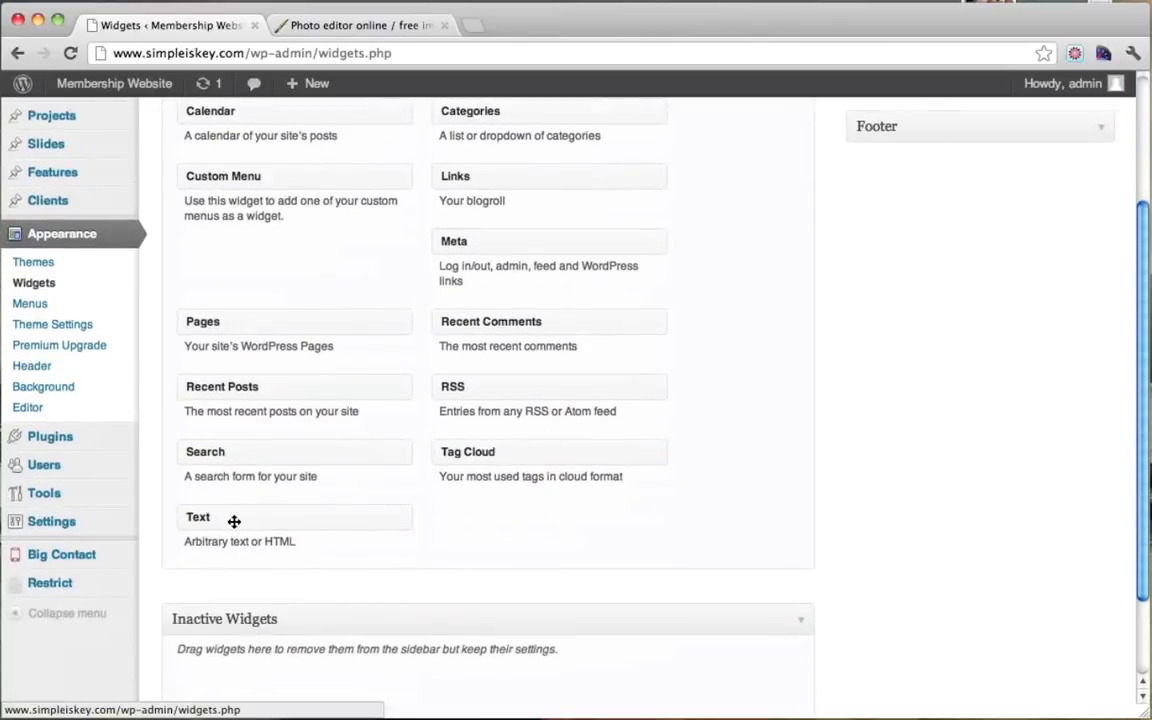
left_click_drag(234, 521, 915, 250)
scroll(699, 314, "up", 3)
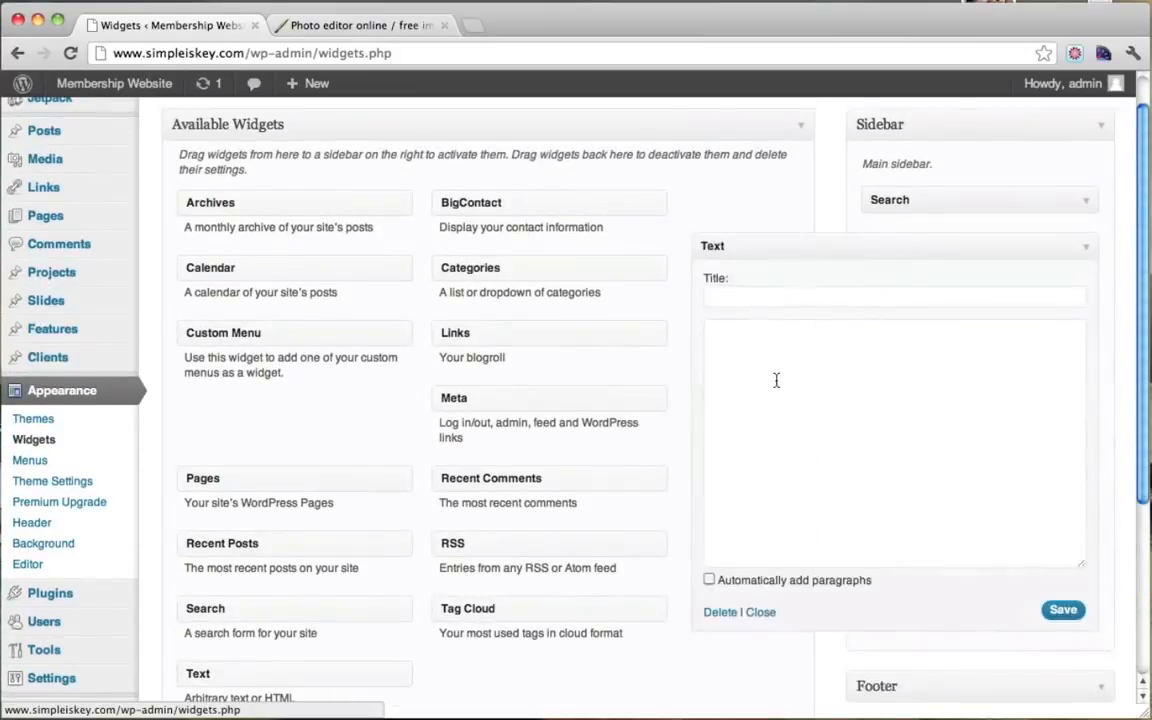
left_click(776, 380)
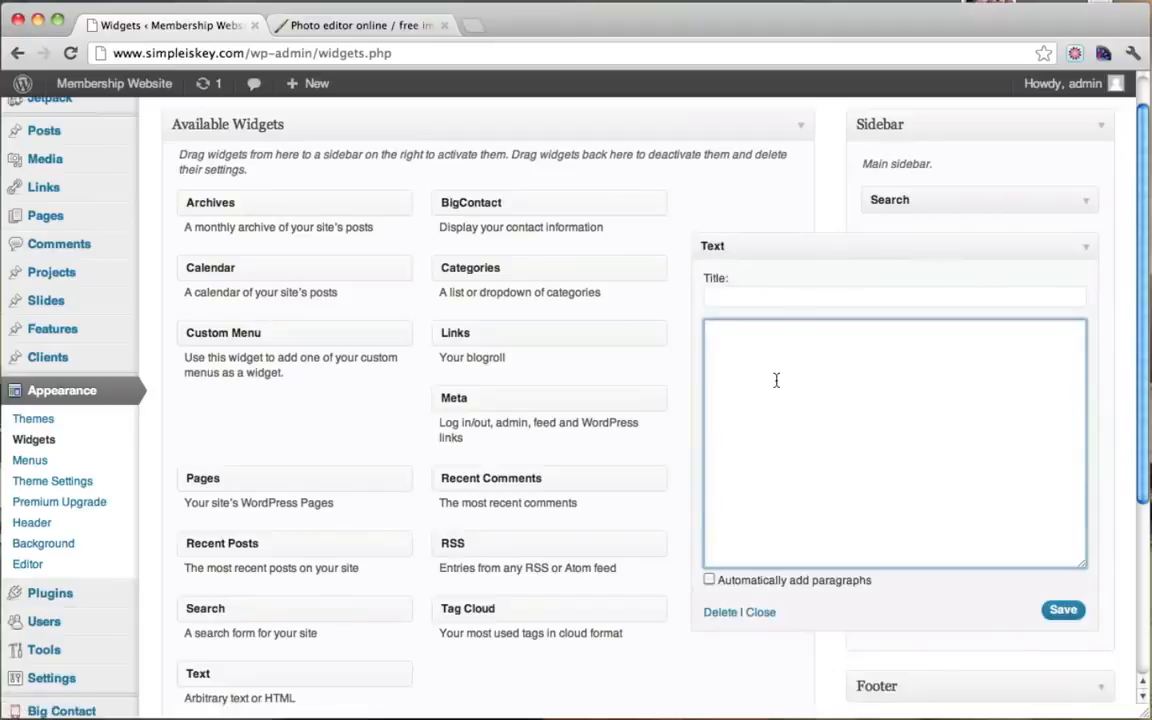
left_click(758, 300)
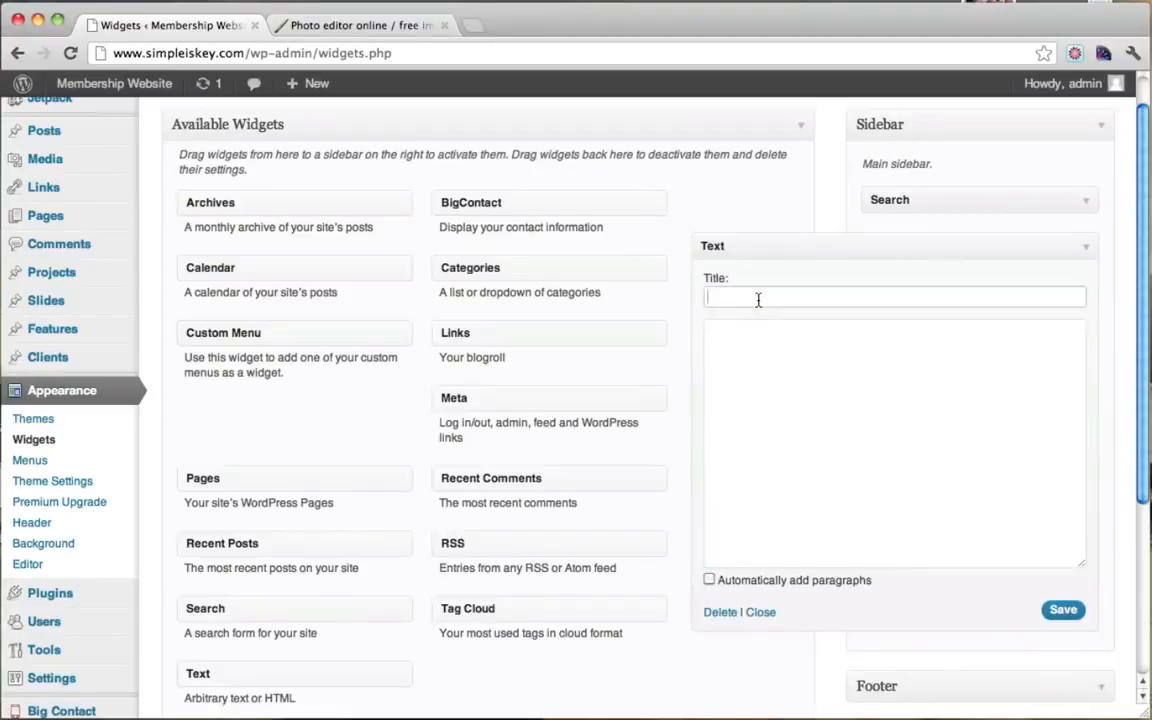
type("Login")
key("Tab")
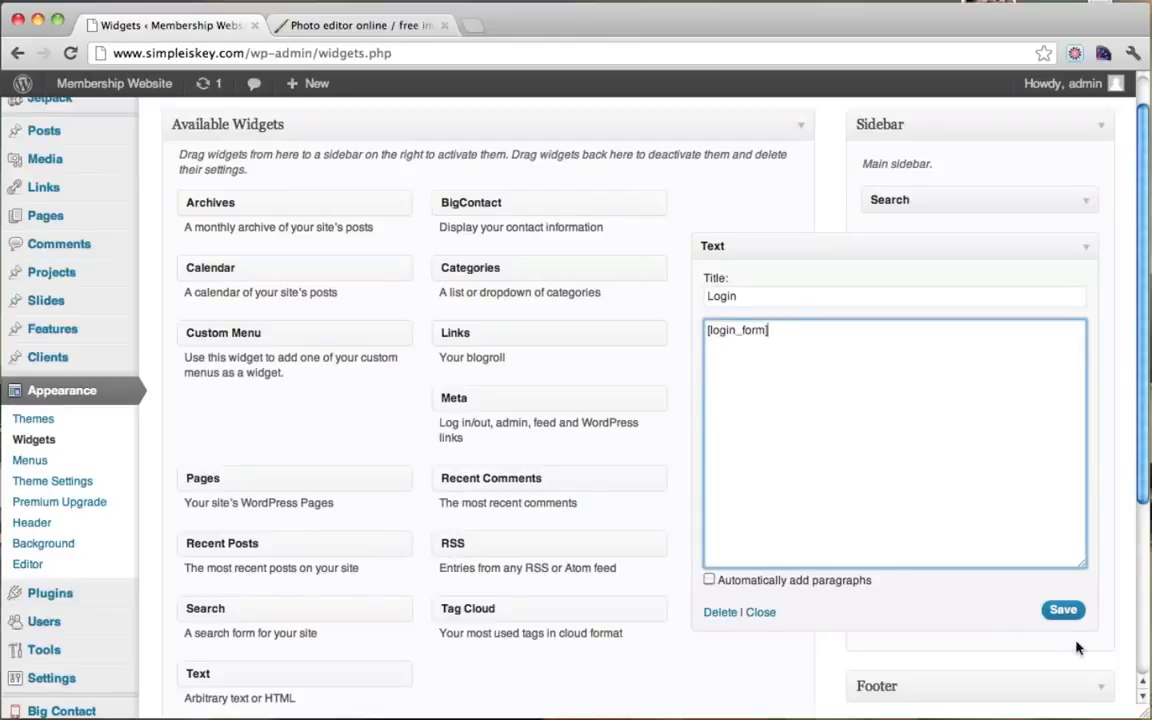
left_click(1060, 611)
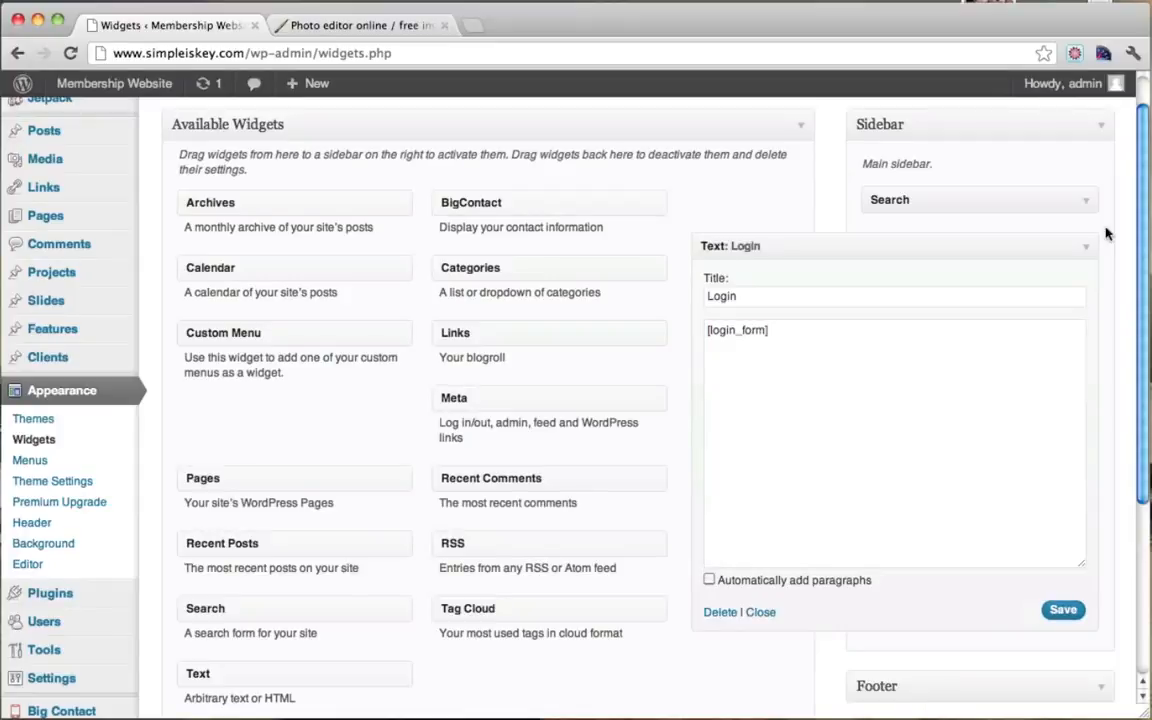
left_click(1084, 248)
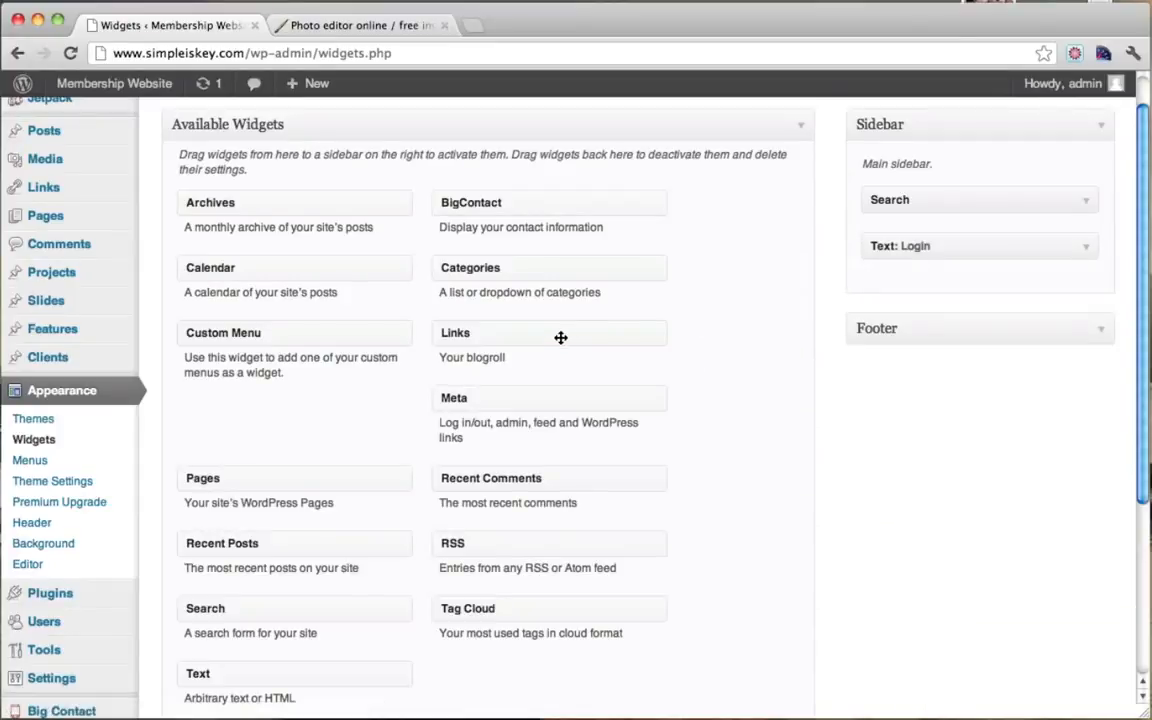
Step: Add a Recent Posts widget titled 'Recent Posts' to the Sidebar and save it
scroll(561, 337, "down", 3)
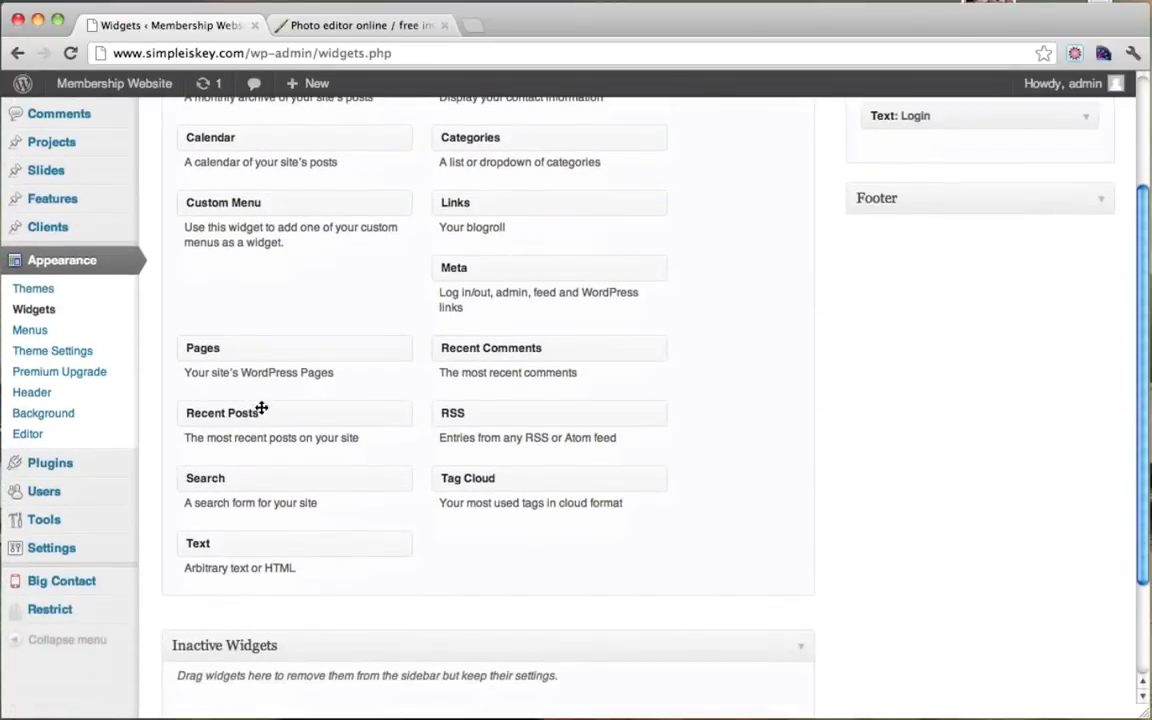
left_click_drag(260, 410, 913, 159)
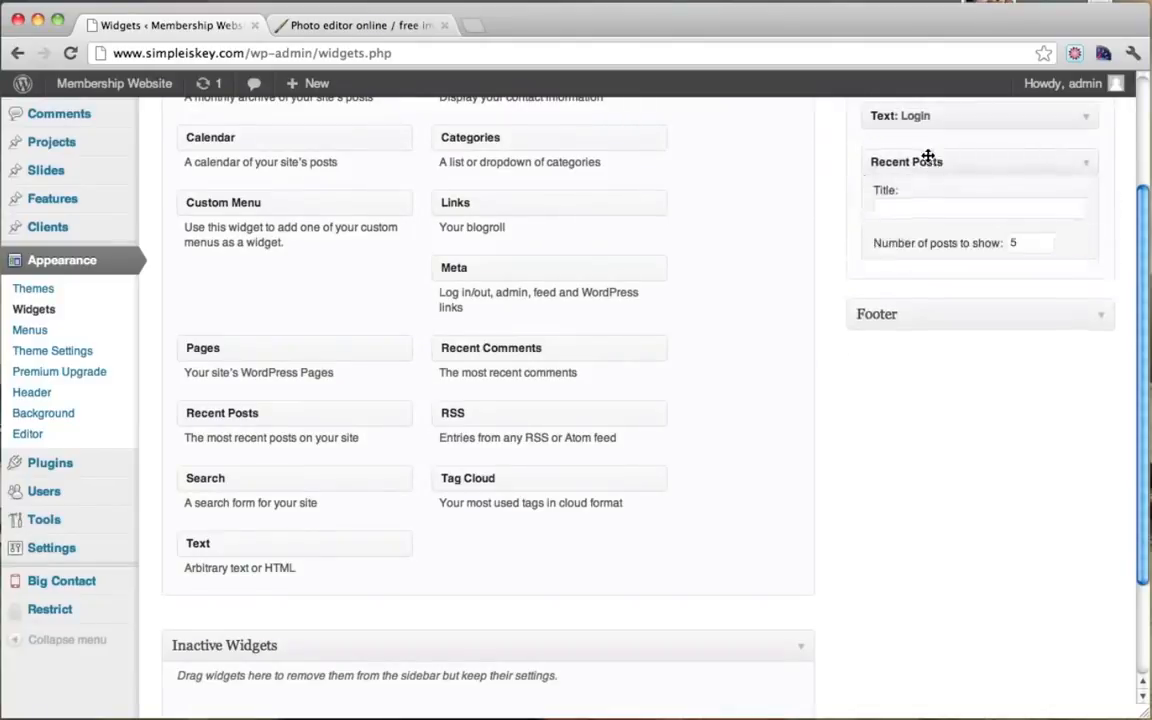
left_click(952, 215)
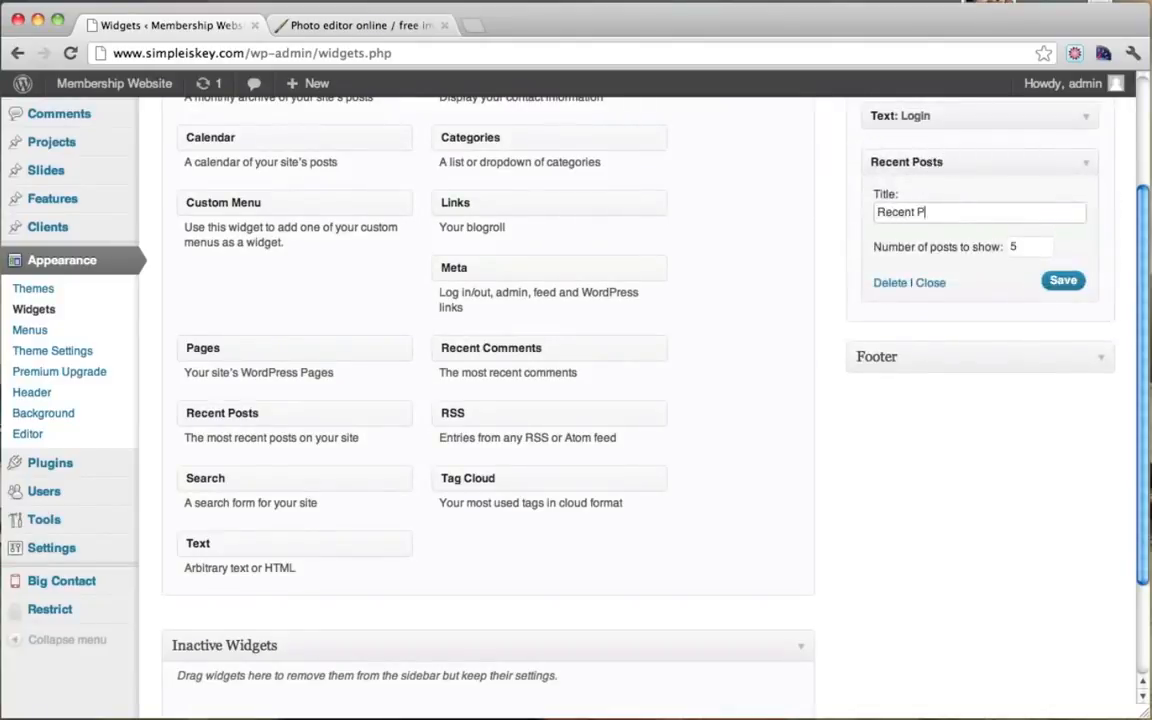
left_click(1062, 281)
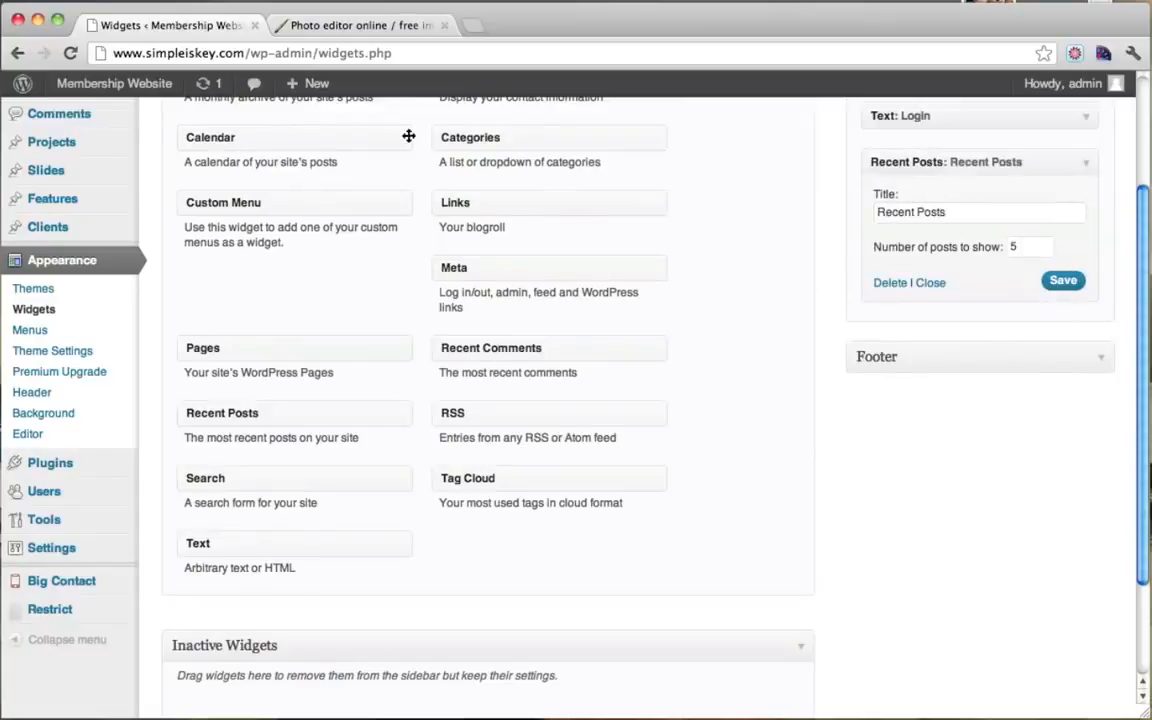
Step: Open the live site in a new tab and check the Contact page's Search, Login and Recent Posts sidebar
mouse_move(113, 83)
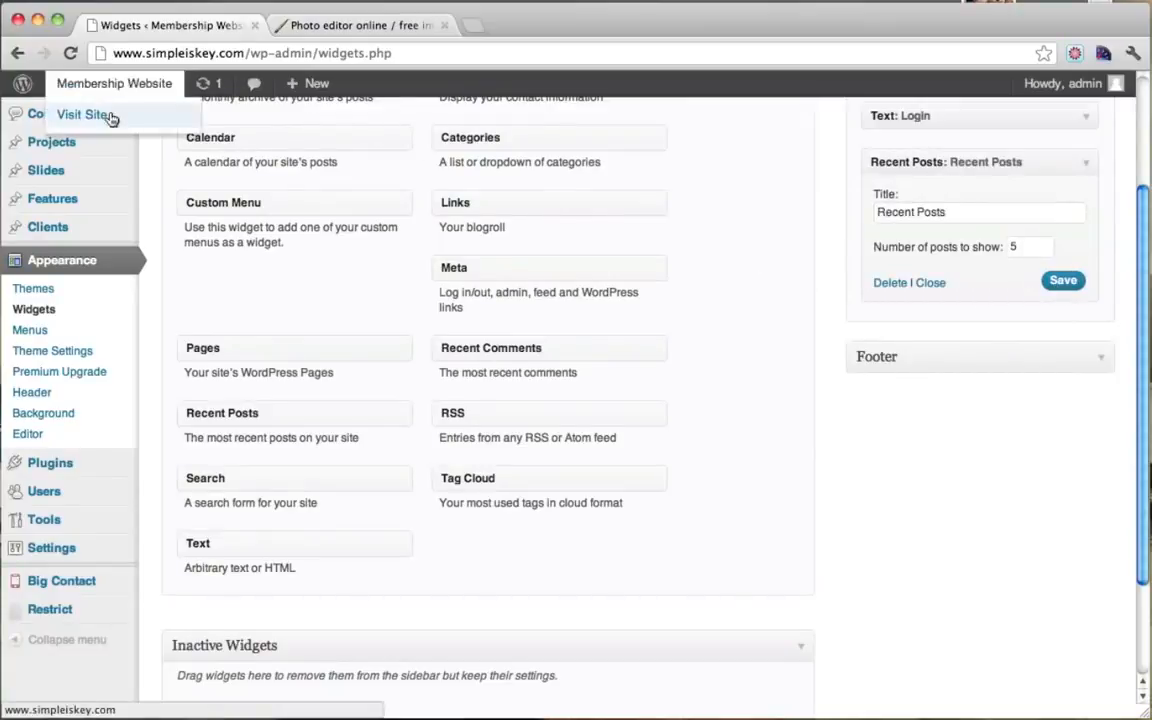
left_click(110, 116, "super")
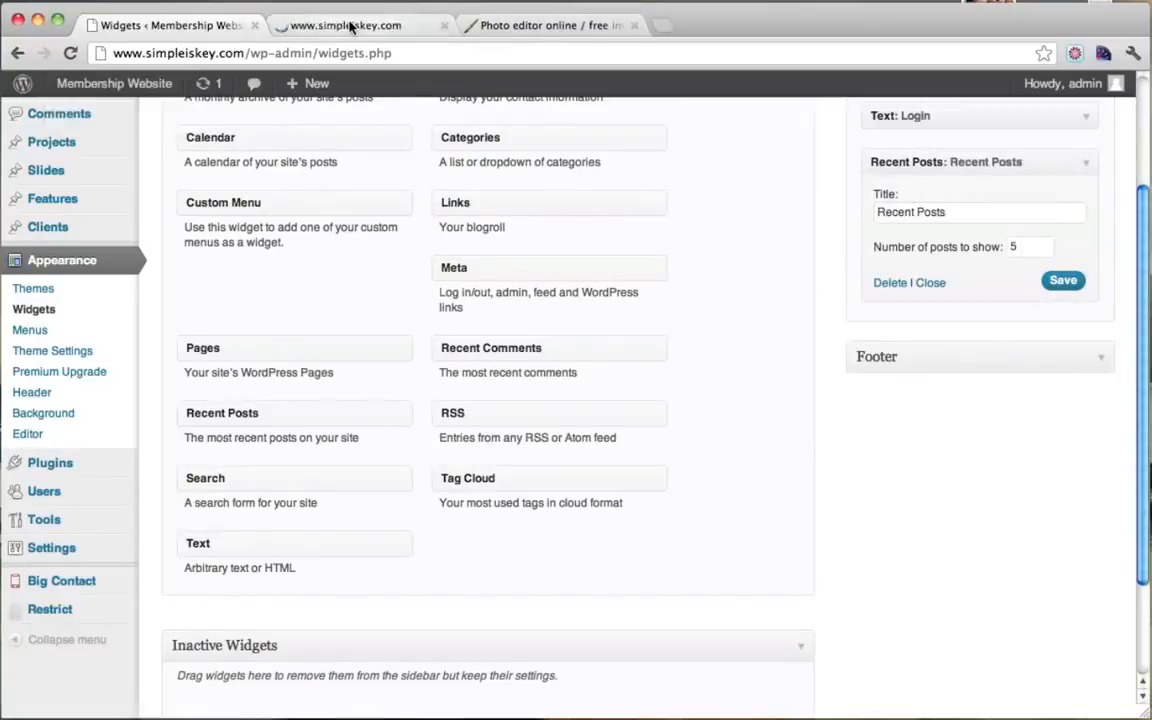
left_click(350, 25)
left_click(925, 294)
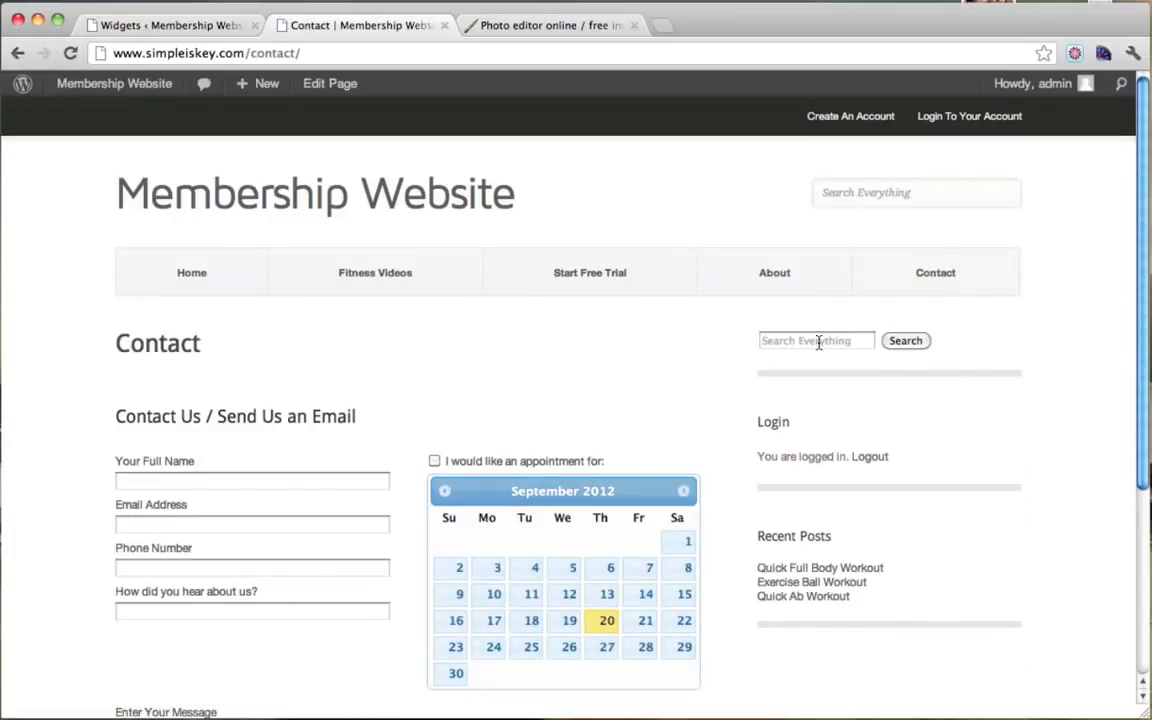
left_click(818, 341)
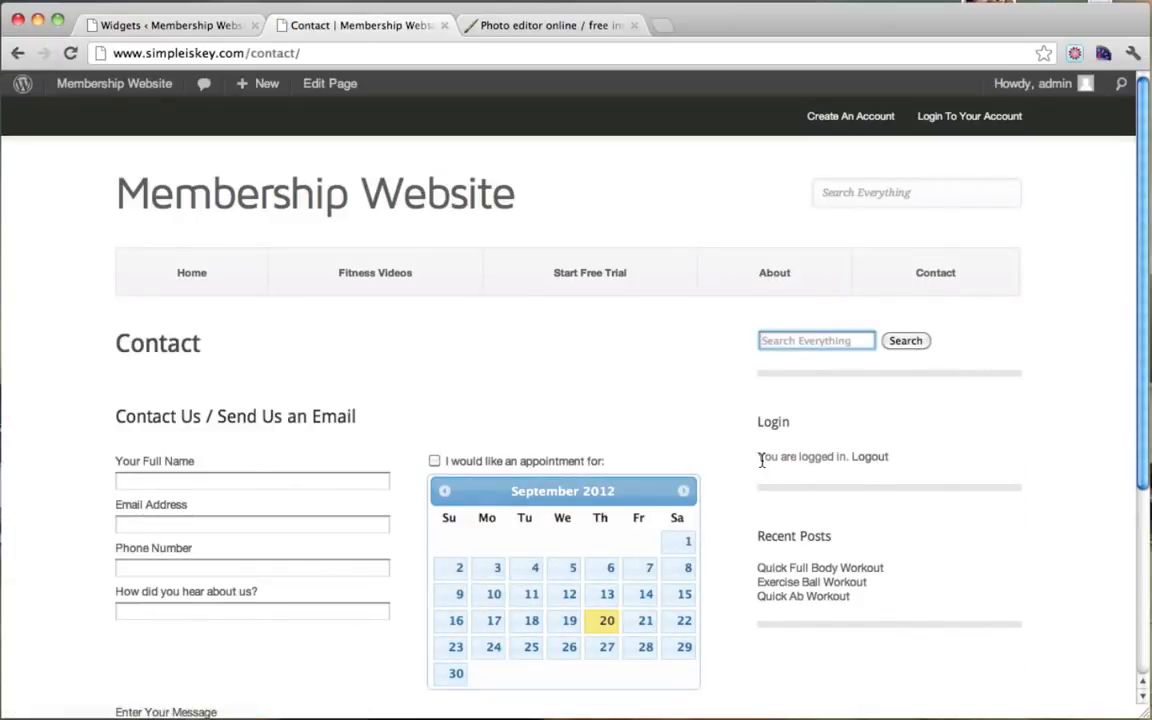
left_click_drag(761, 460, 892, 457)
left_click(939, 463)
scroll(939, 463, "down", 1)
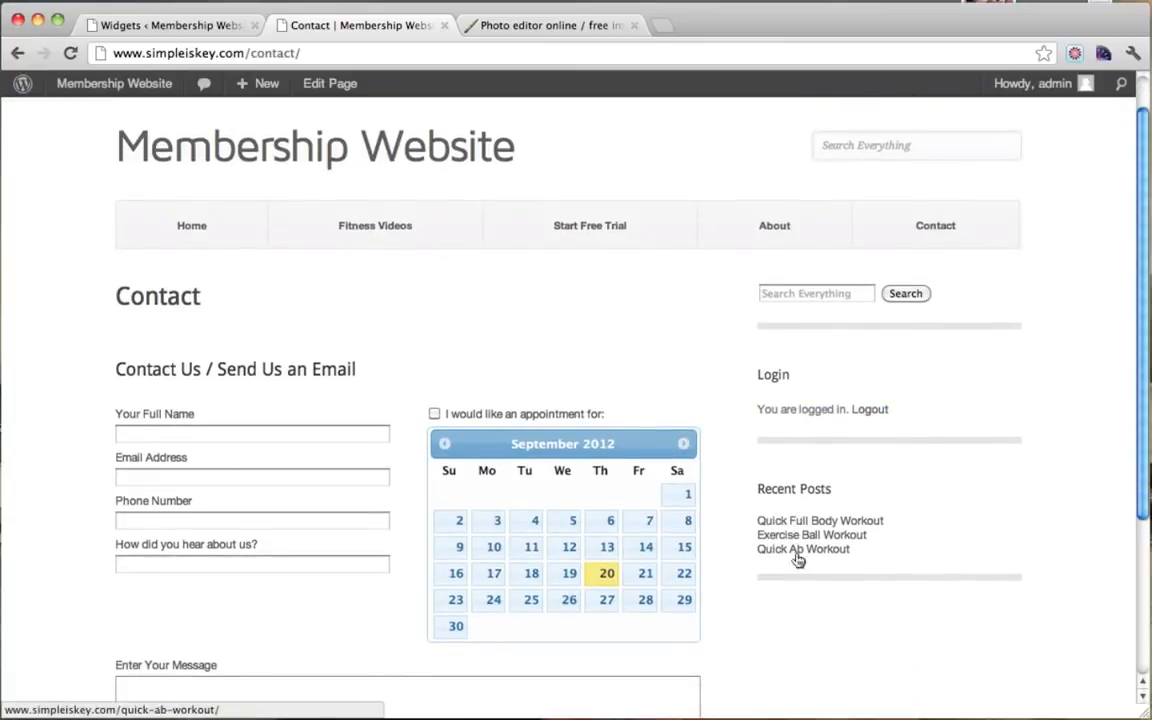
scroll(832, 457, "up", 1)
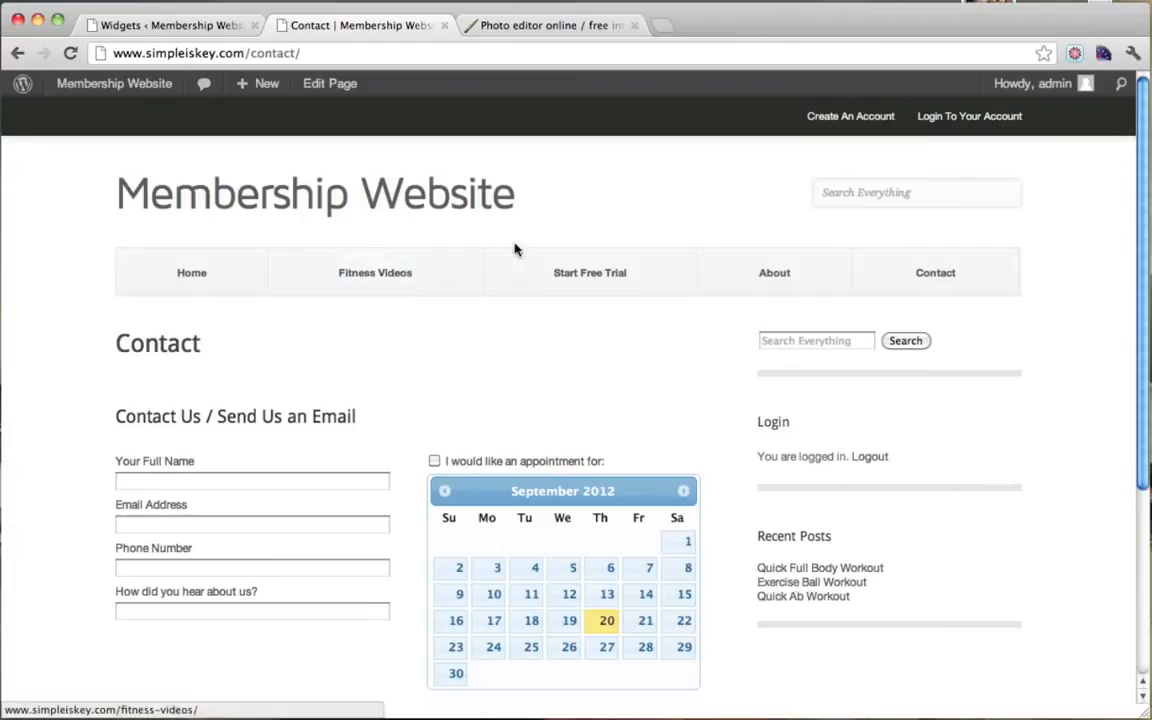
Step: View the About page with the new sidebar, then log out via the Login widget
left_click(757, 272)
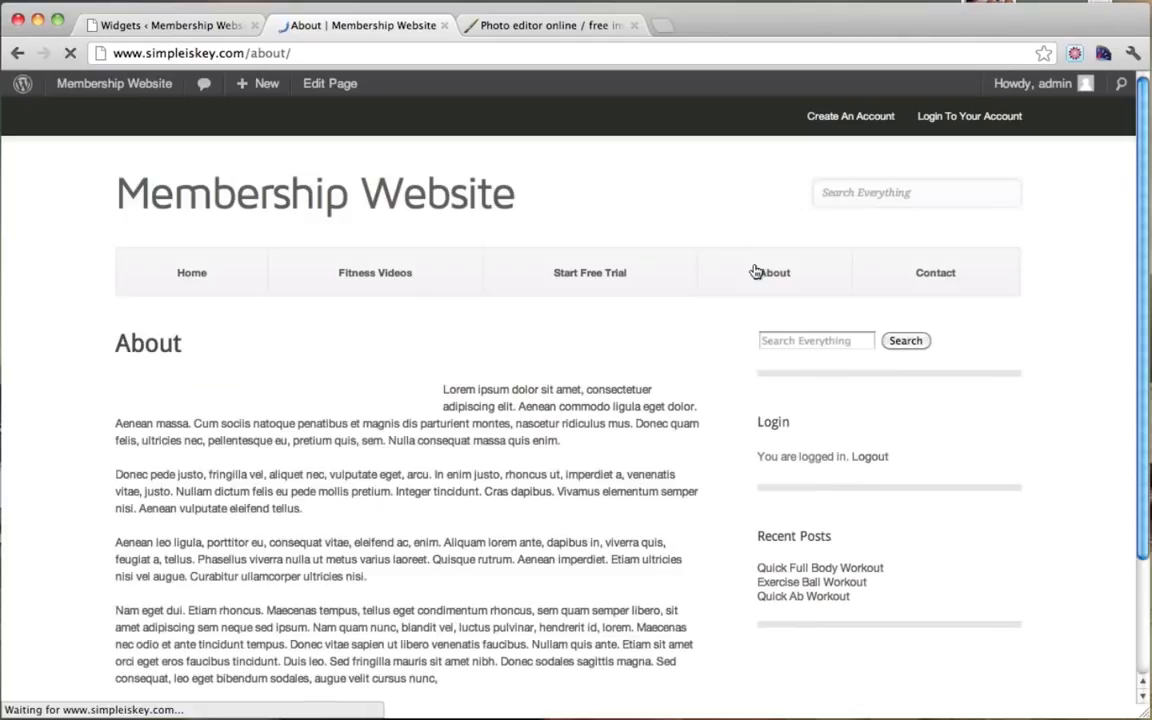
scroll(756, 270, "down", 3)
scroll(826, 265, "up", 3)
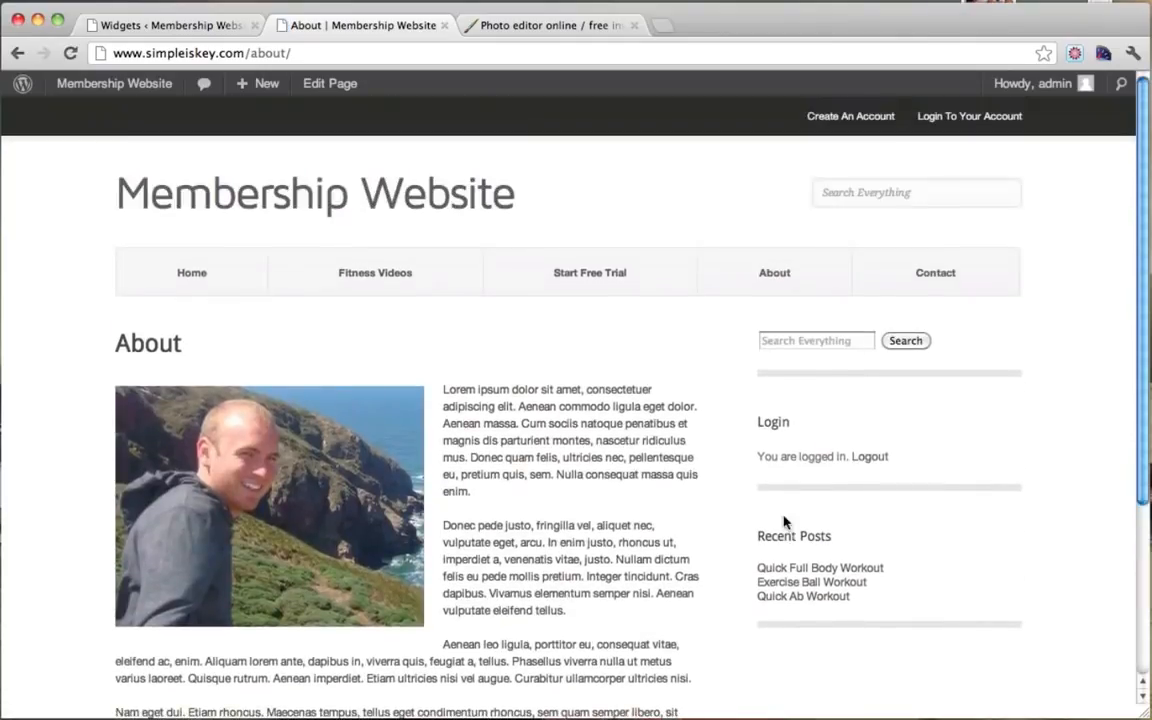
left_click(870, 458)
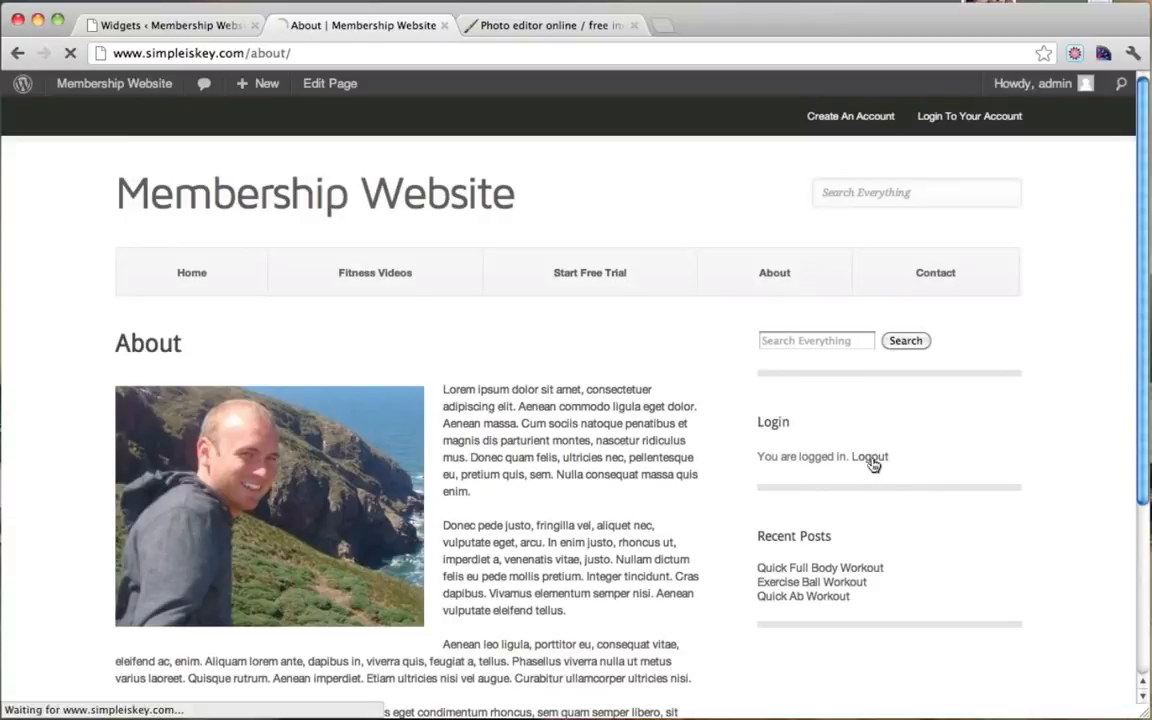
Step: Go to the site's About page and scroll to its sidebar
scroll(872, 464, "down", 5)
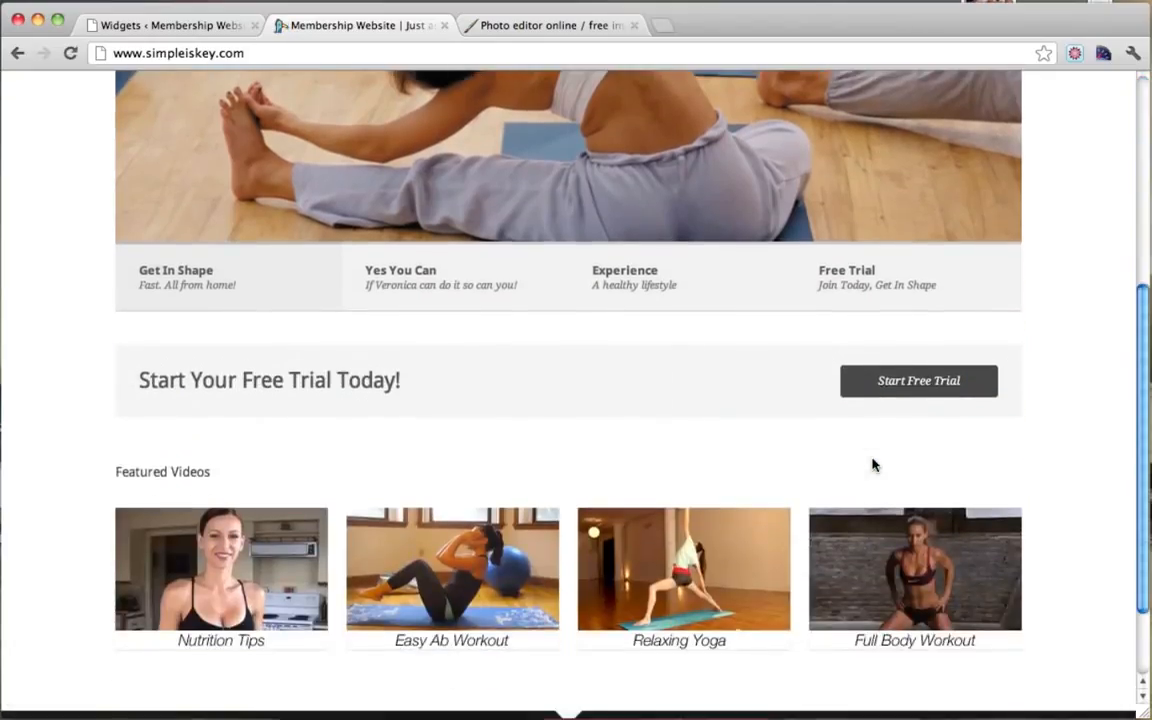
scroll(872, 464, "up", 3)
scroll(872, 464, "up", 3)
left_click(771, 255)
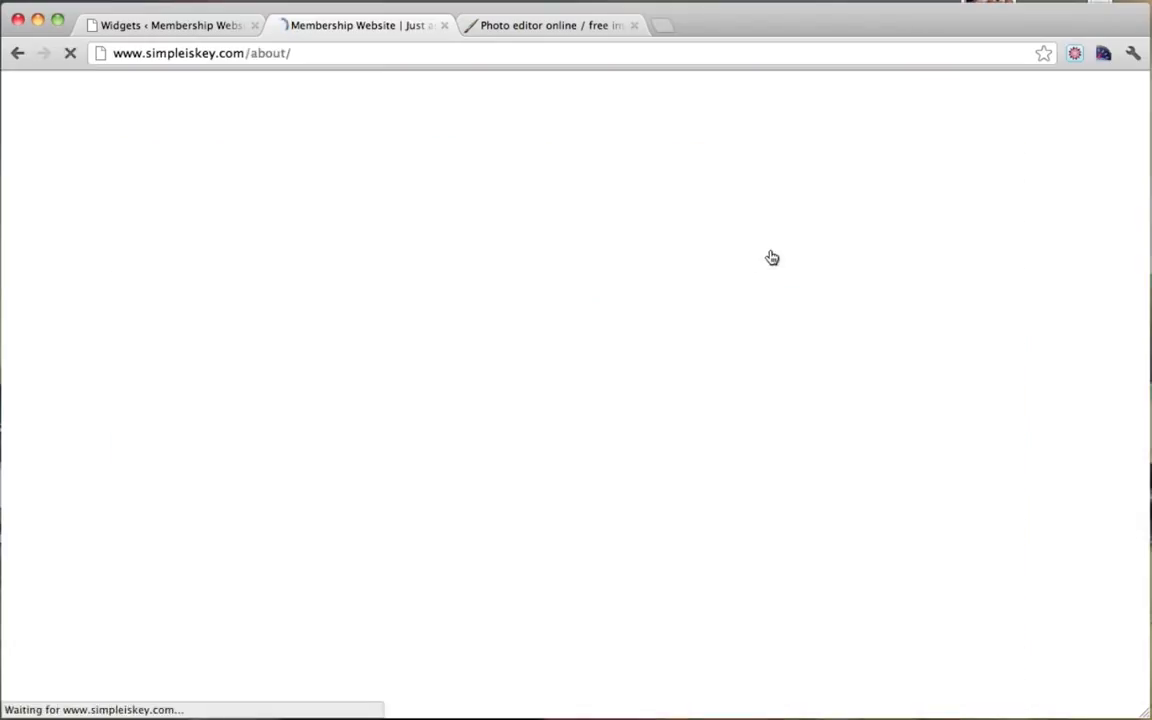
scroll(771, 256, "down", 3)
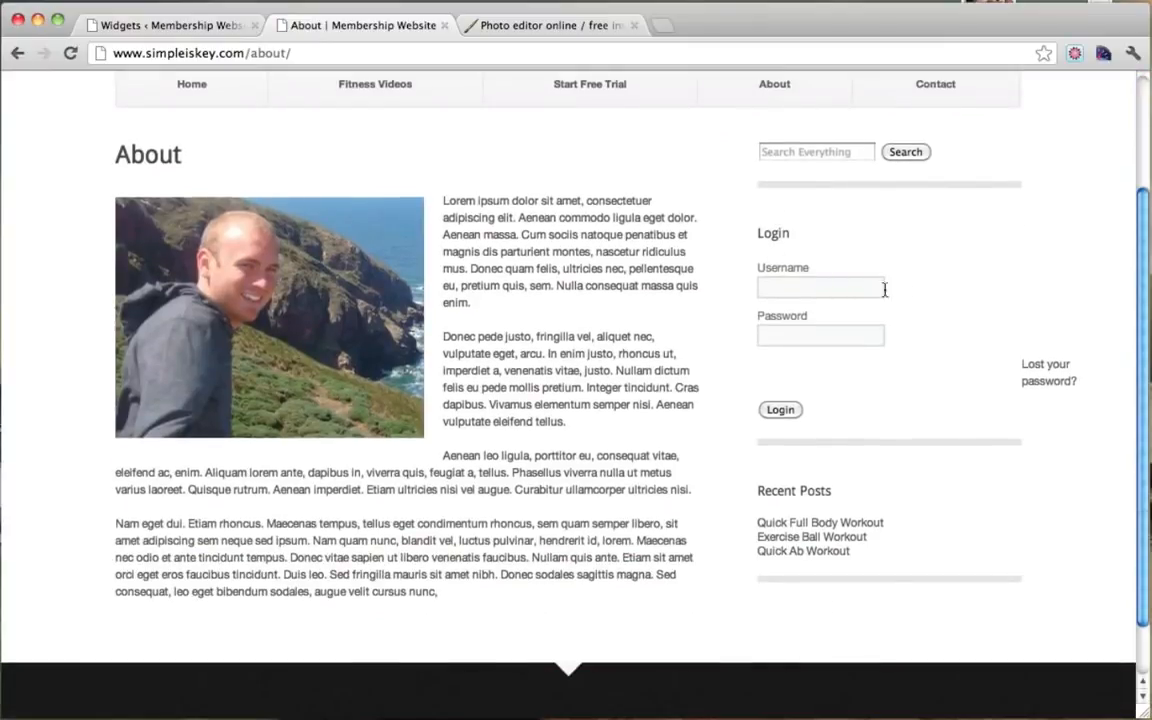
Step: Log in through the sidebar Login widget with the admin username and password
left_click(790, 287)
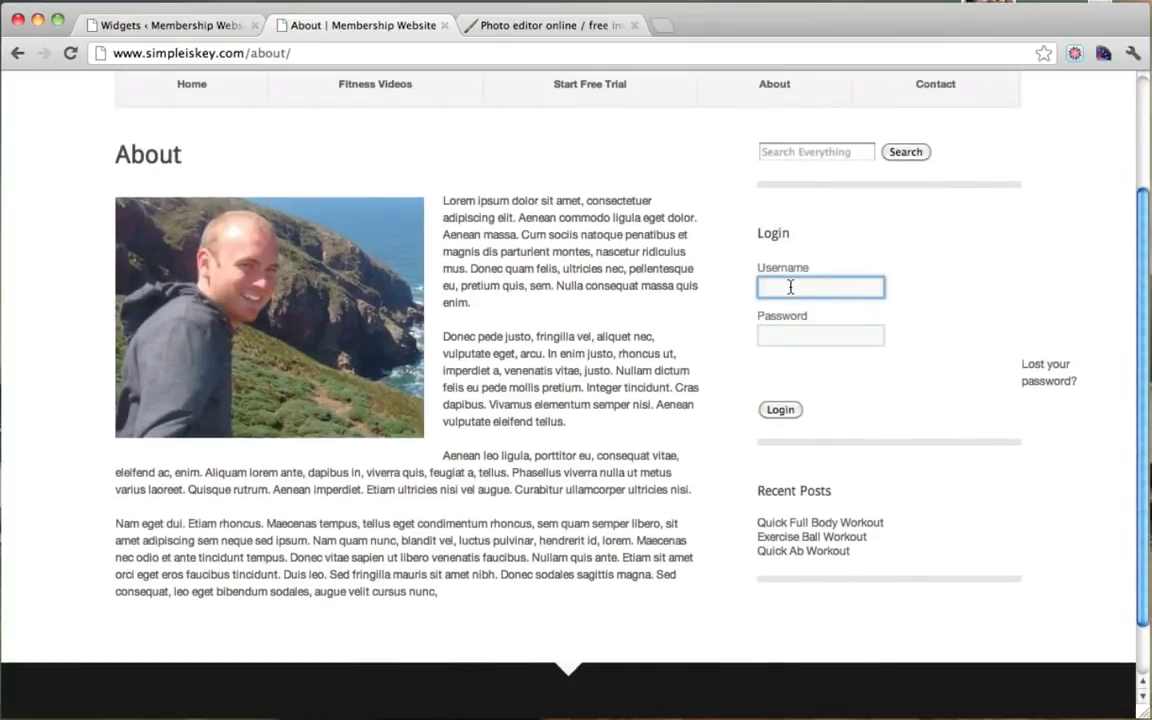
type("admin")
key("Tab")
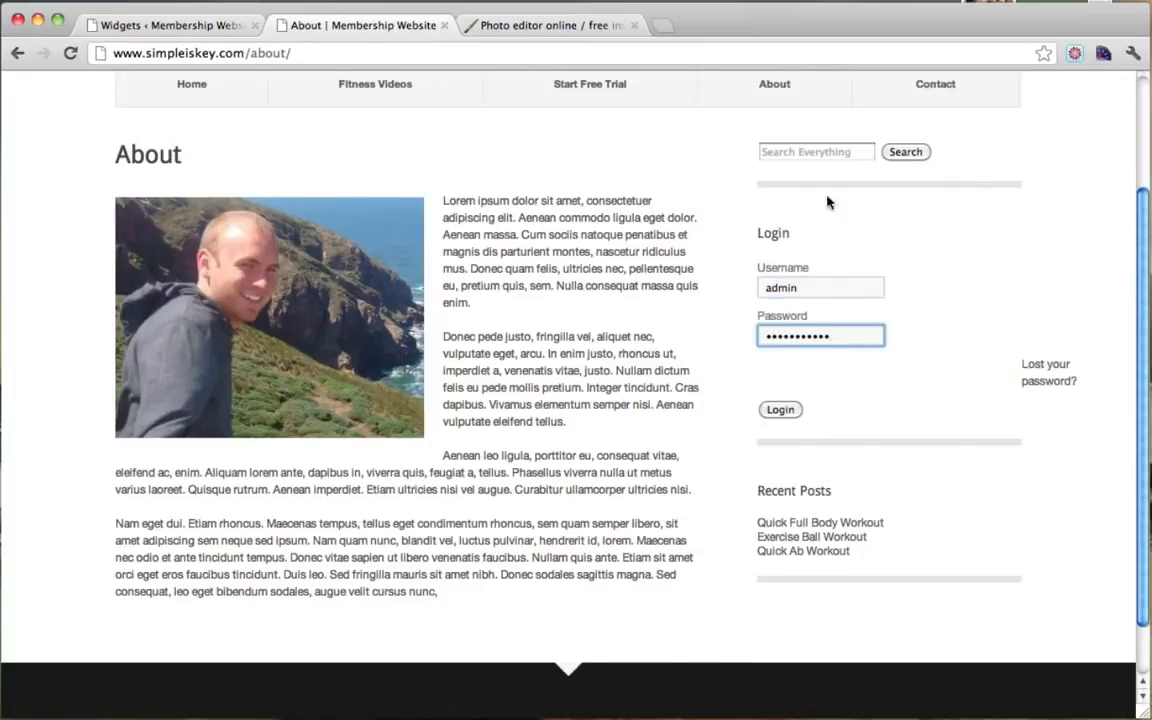
left_click(784, 411)
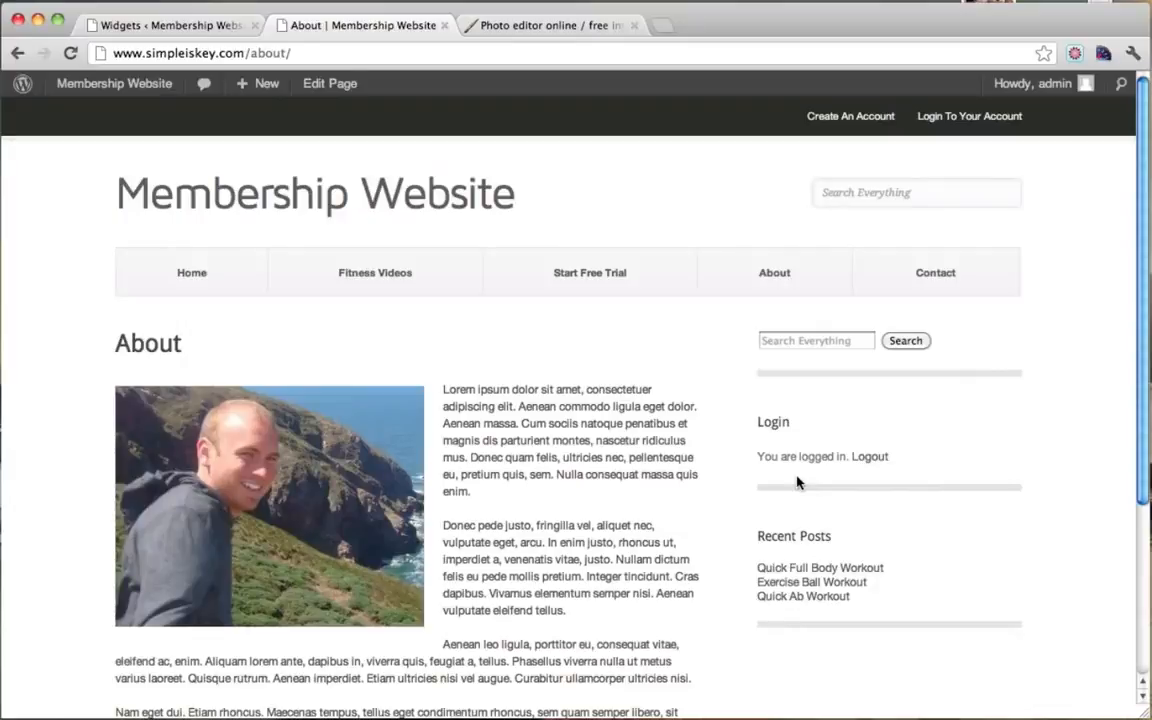
left_click_drag(513, 196, 114, 182)
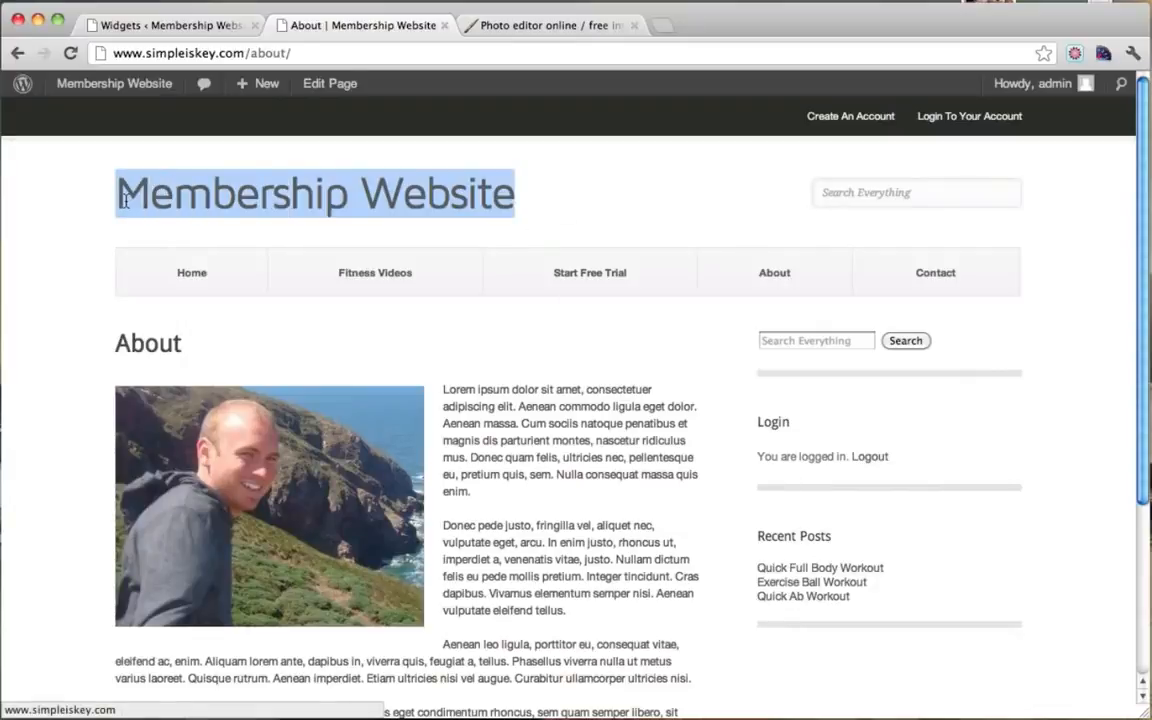
left_click(639, 197)
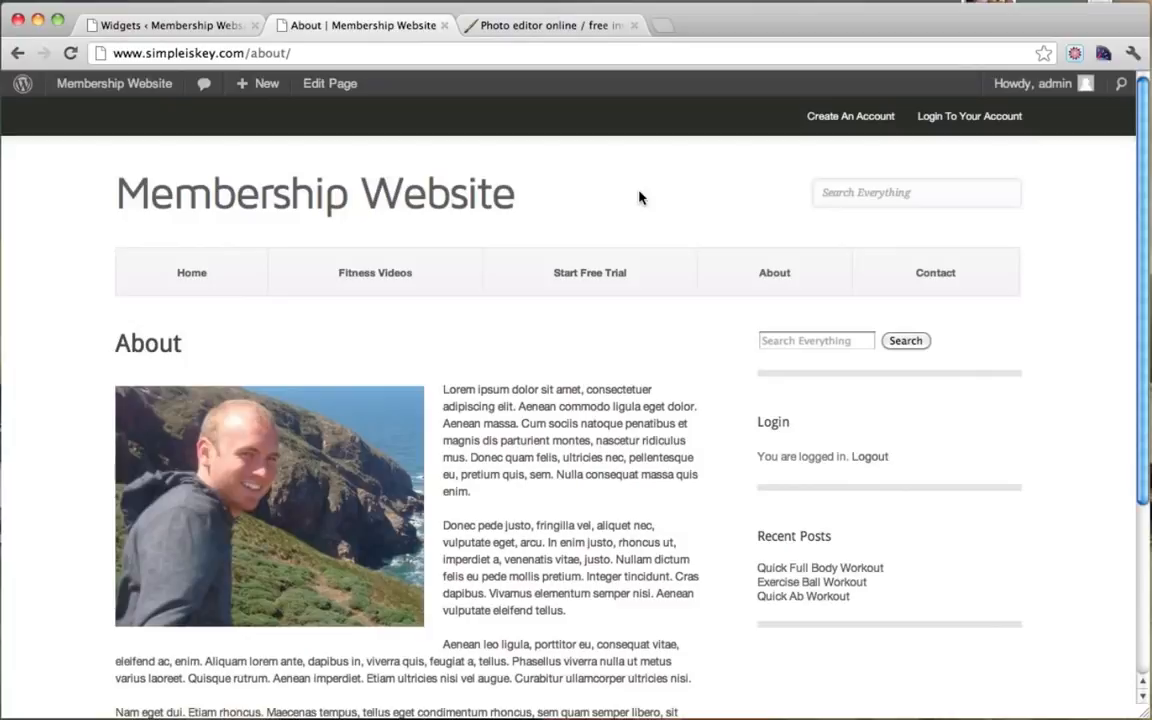
Step: In Pixlr, close the Untitled, image1 and workout-schedule-for-women images without saving
left_click(508, 27)
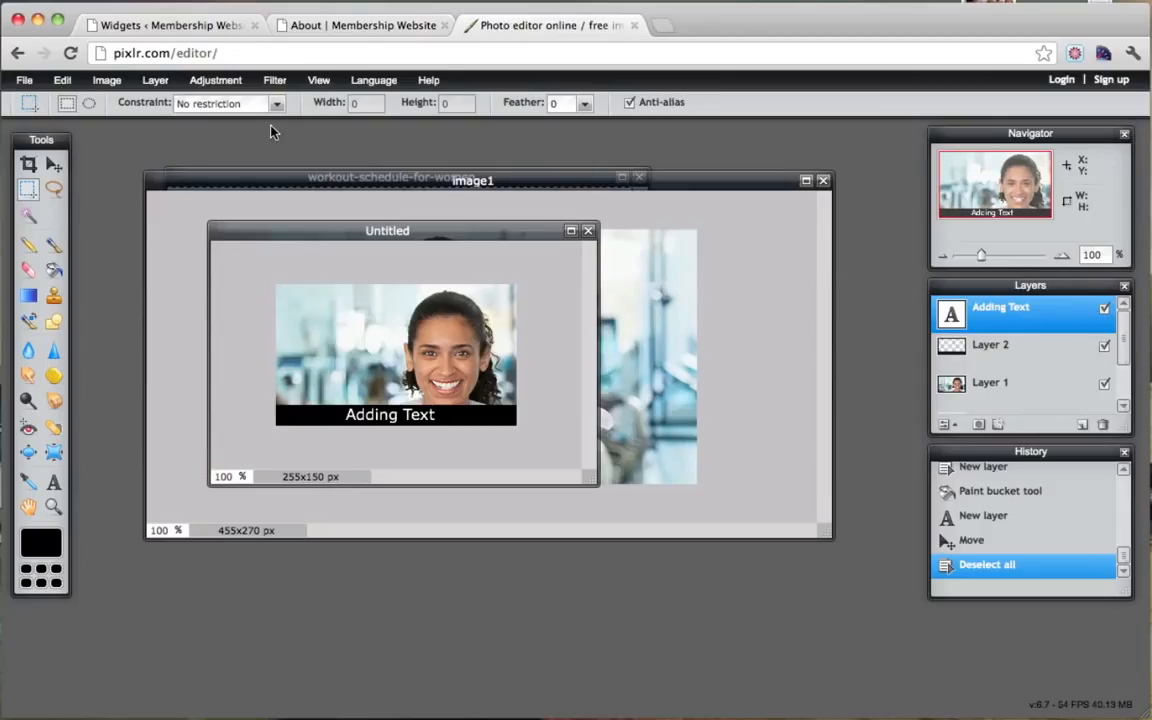
left_click(24, 80)
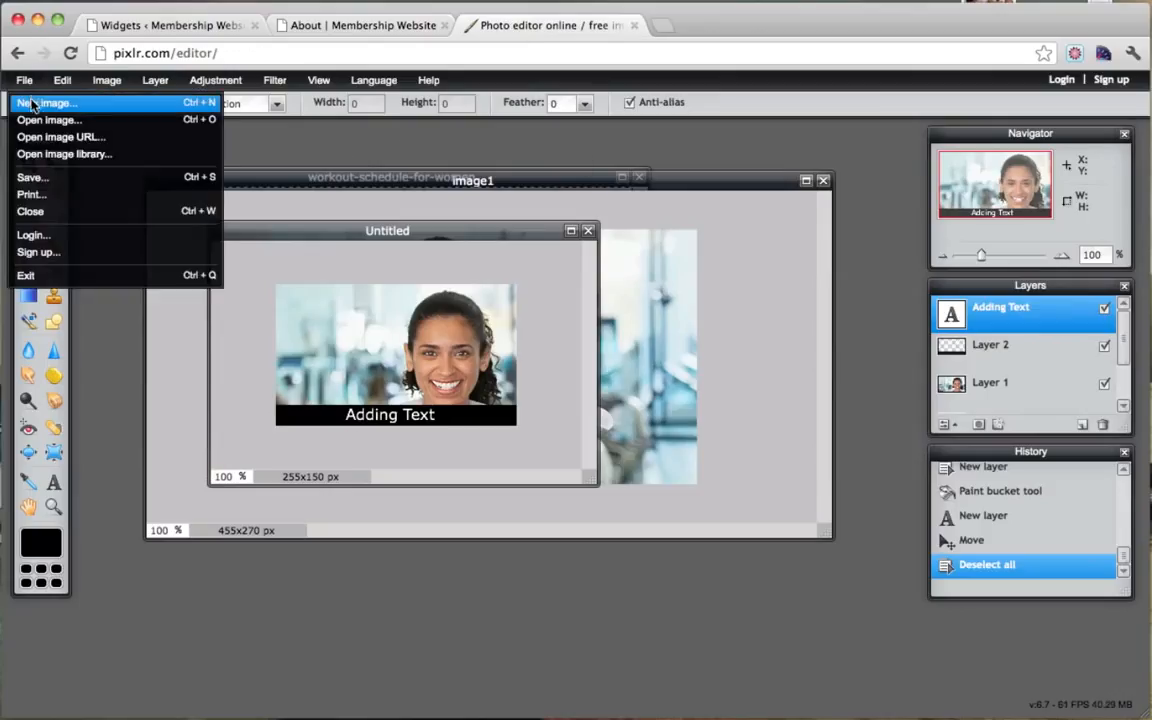
left_click(588, 230)
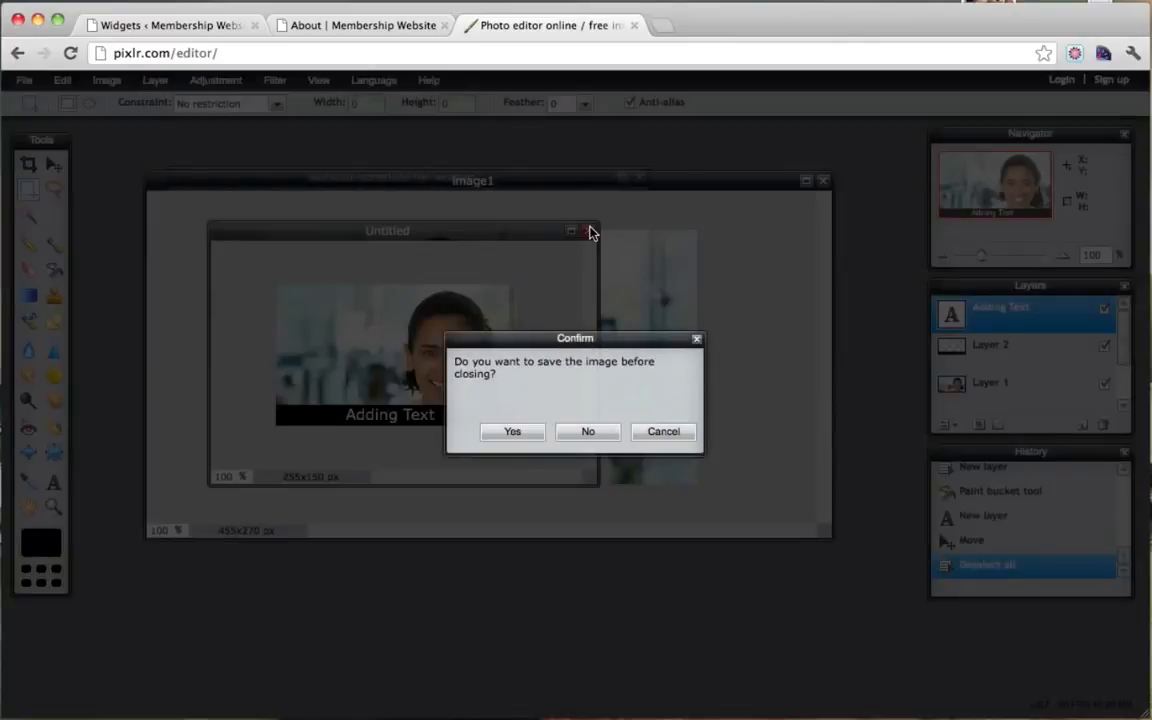
left_click(586, 436)
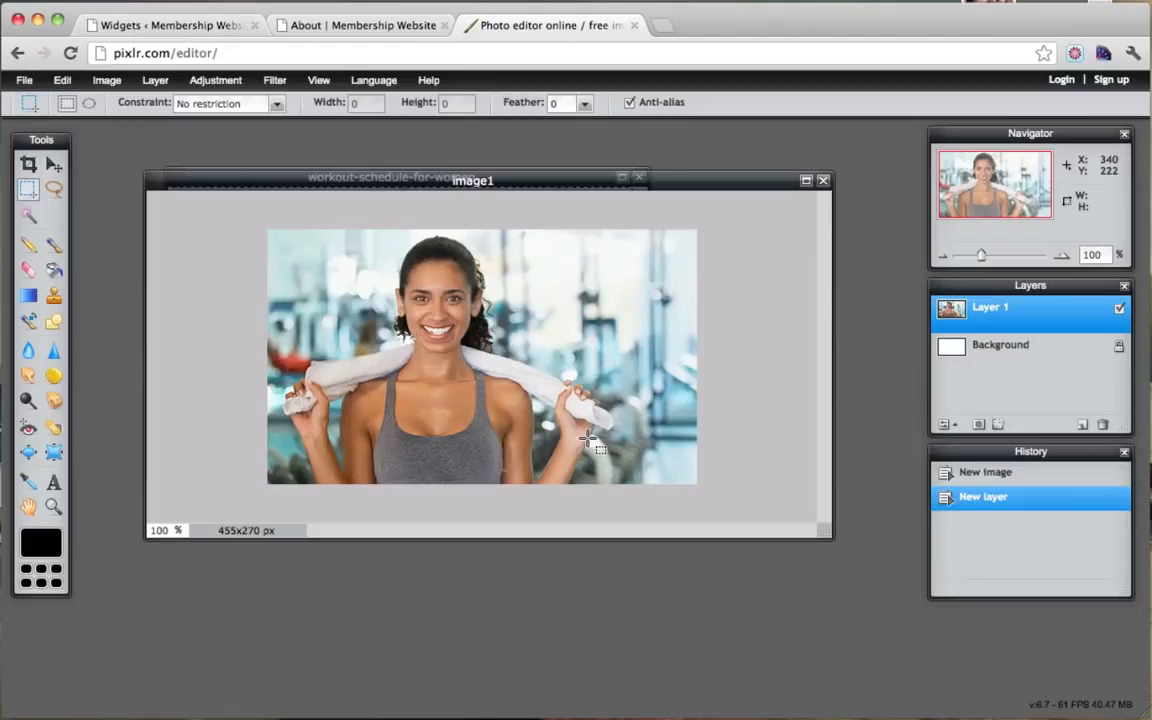
left_click(824, 181)
left_click(589, 431)
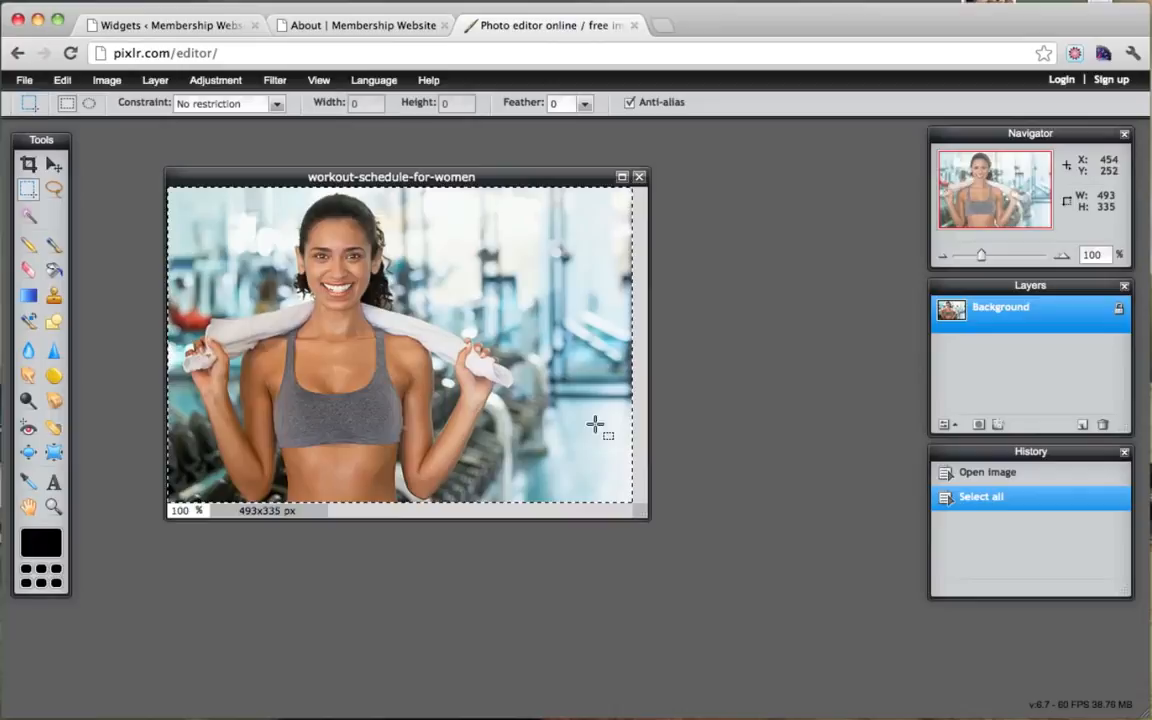
left_click(640, 176)
left_click(586, 432)
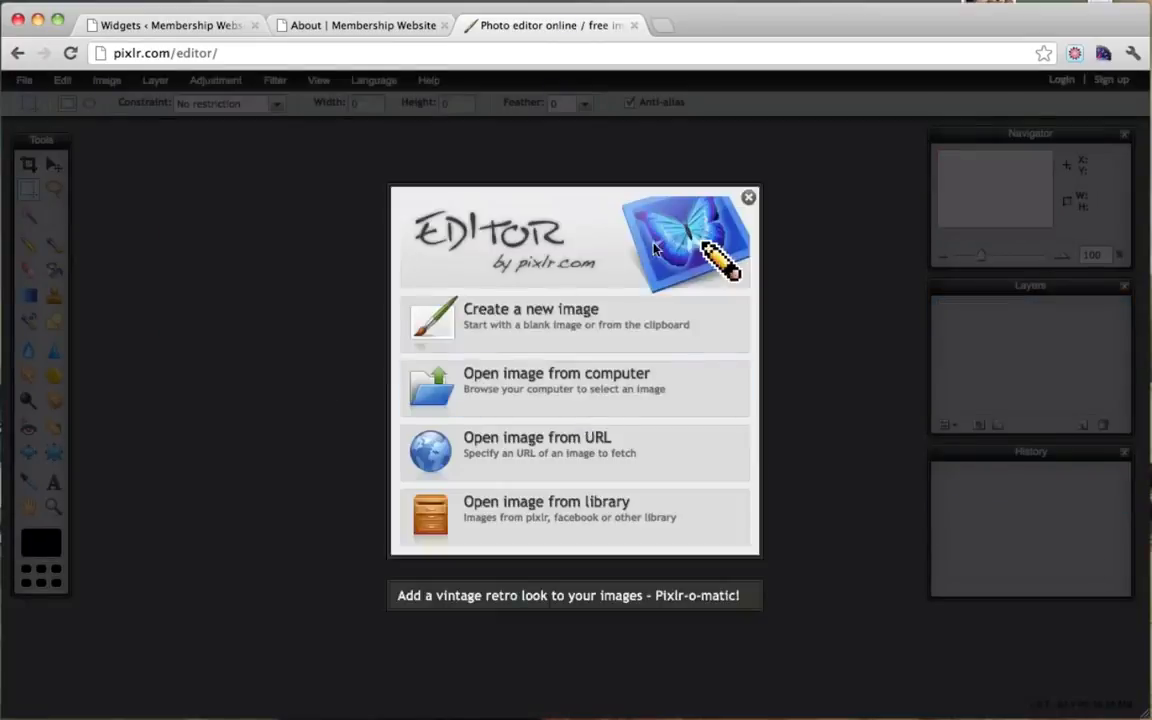
Step: Create a 160×50 blank canvas, then close it to start over
left_click(504, 337)
double_click(495, 420)
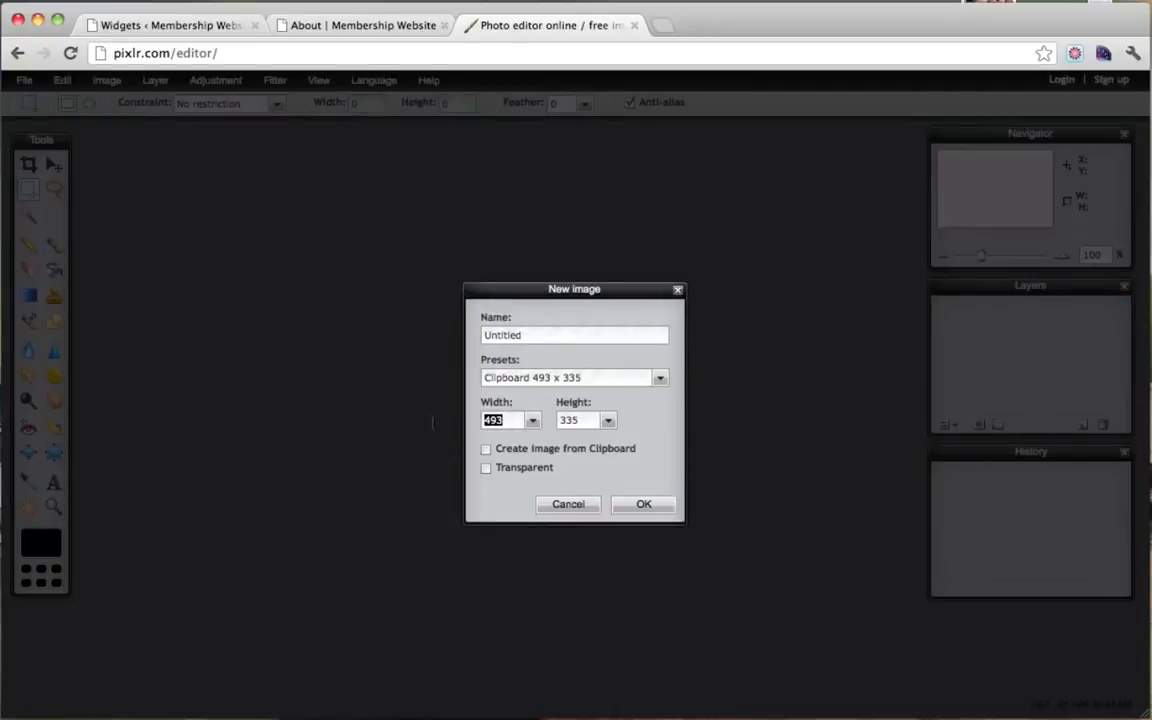
type("160")
key("Tab")
type("50")
left_click(643, 504)
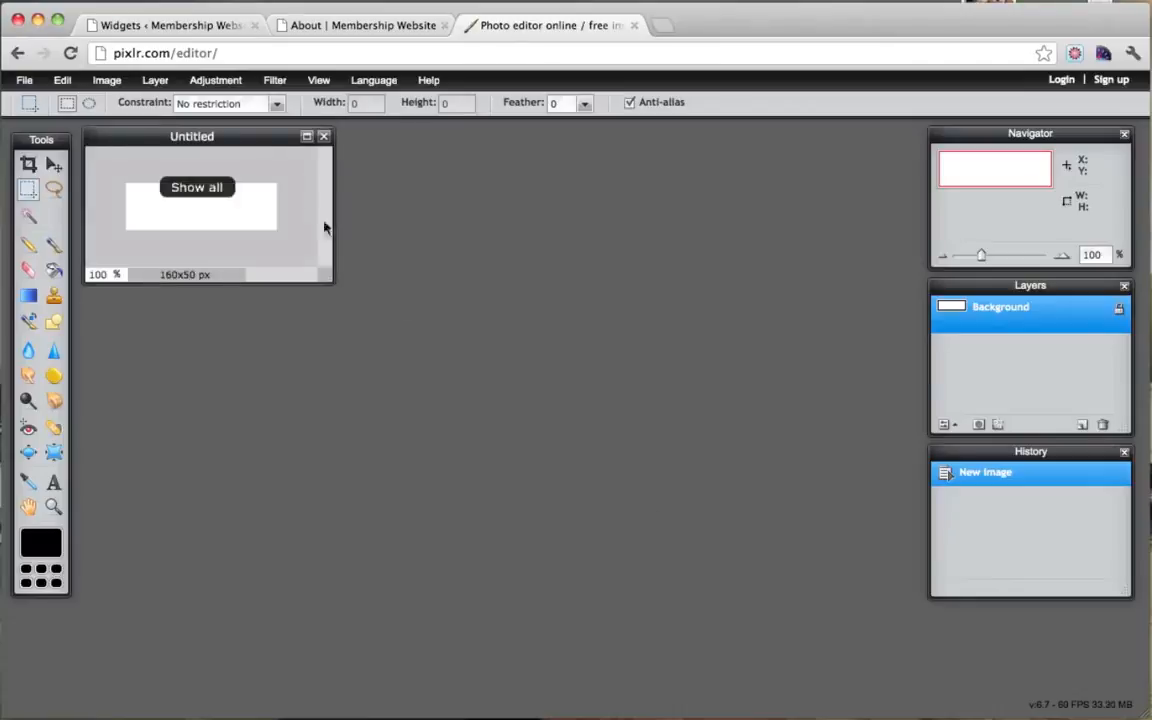
left_click_drag(249, 141, 331, 170)
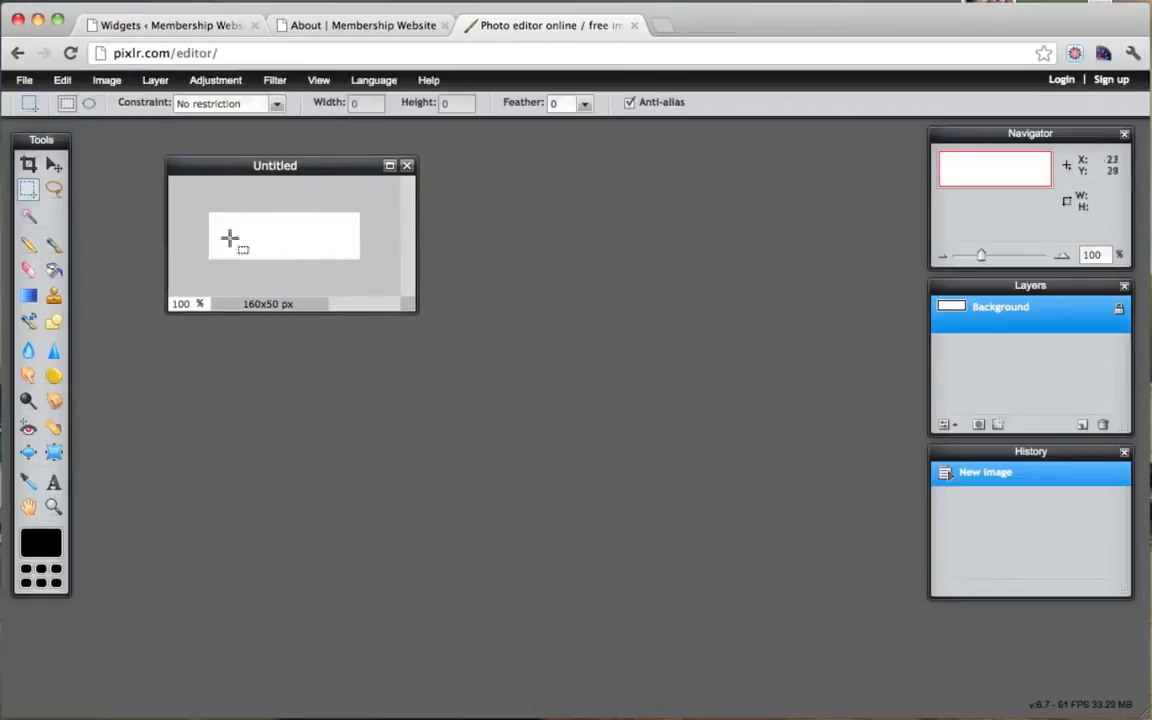
left_click(408, 166)
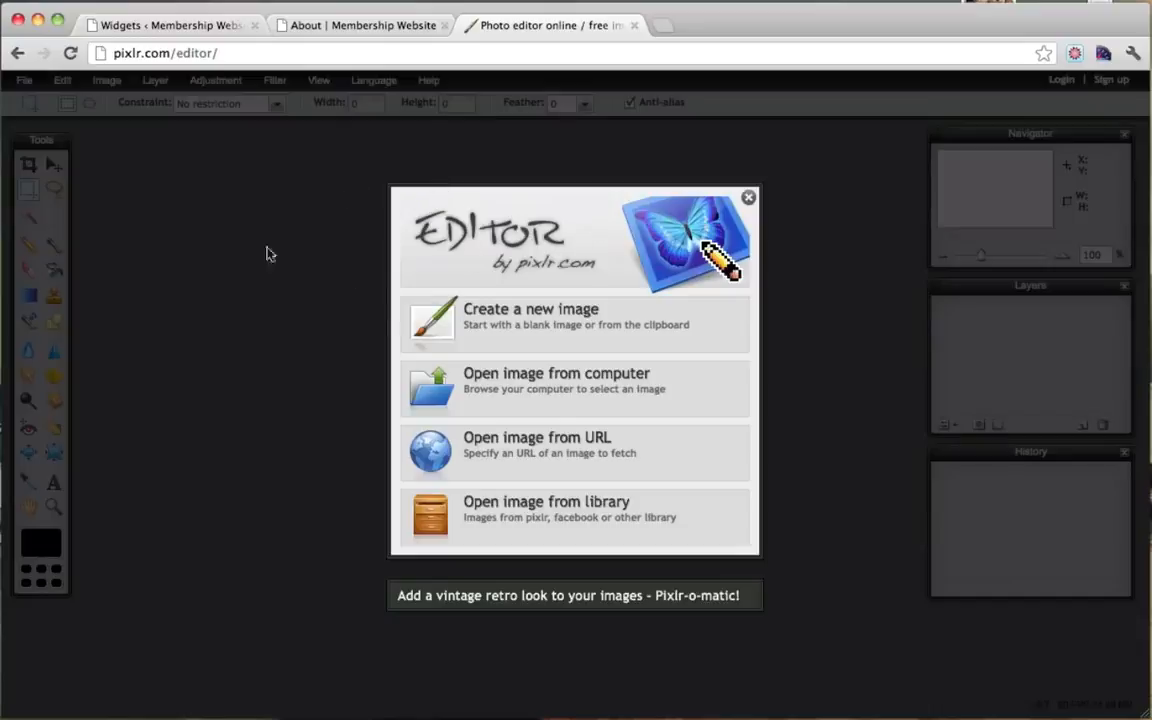
Step: Set up a new 160×60 transparent image and begin naming it 'lo'
left_click(477, 318)
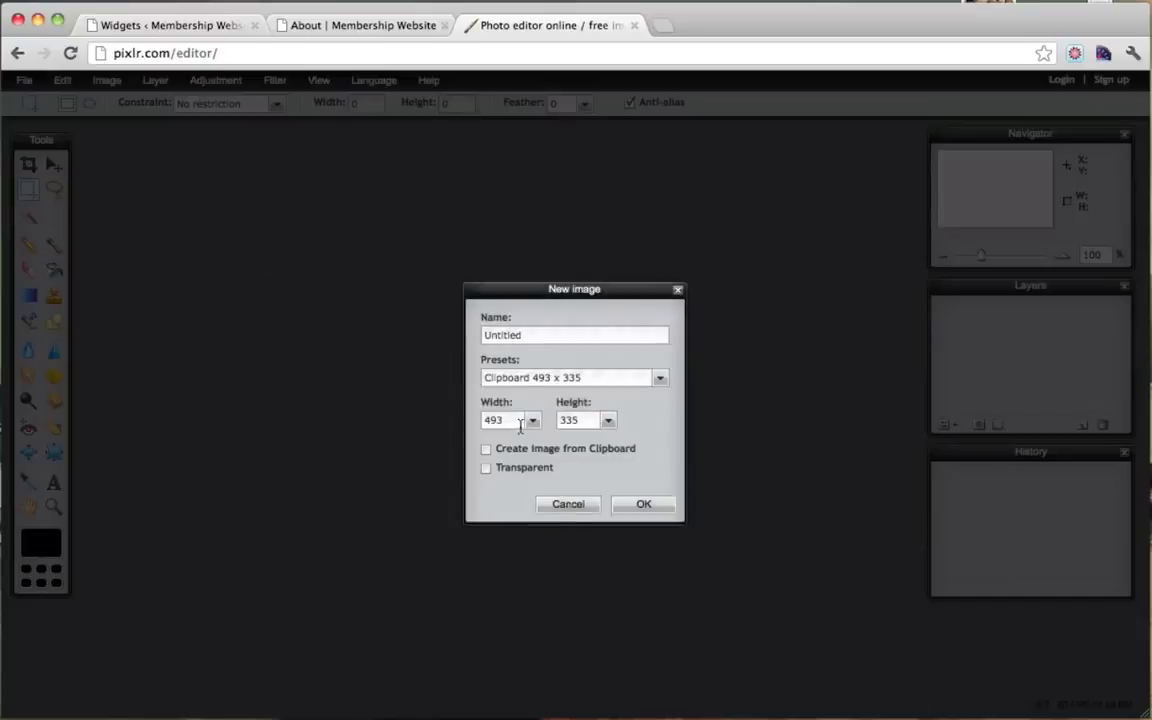
left_click_drag(516, 426, 411, 424)
type("160")
left_click_drag(534, 425, 530, 424)
type("60")
left_click(485, 469)
double_click(487, 335)
type("logo")
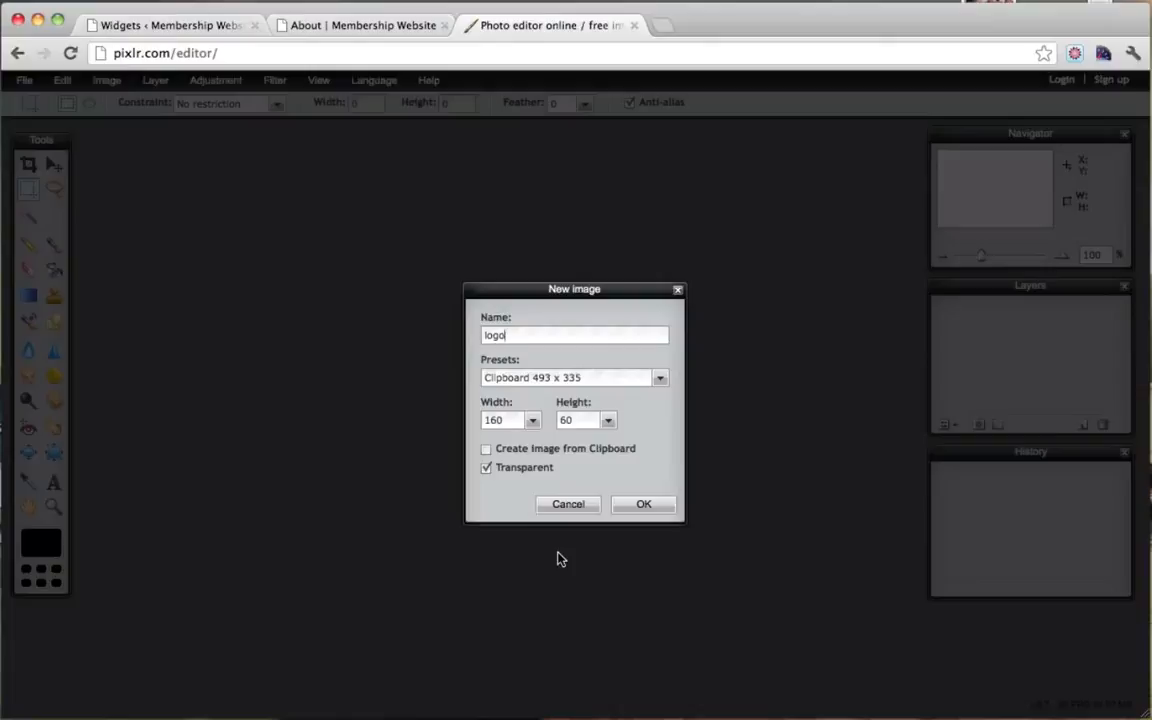
Step: Create the transparent 160×60 'logo' image and drag its window into the workspace
left_click(645, 505)
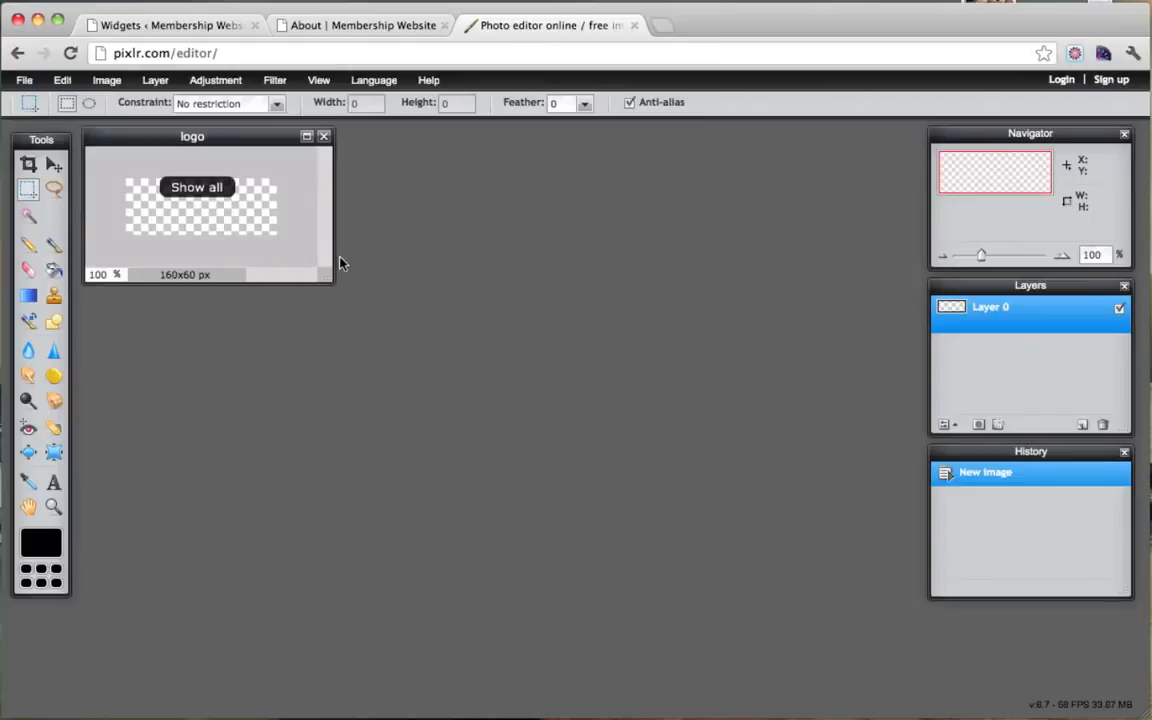
left_click_drag(246, 143, 363, 192)
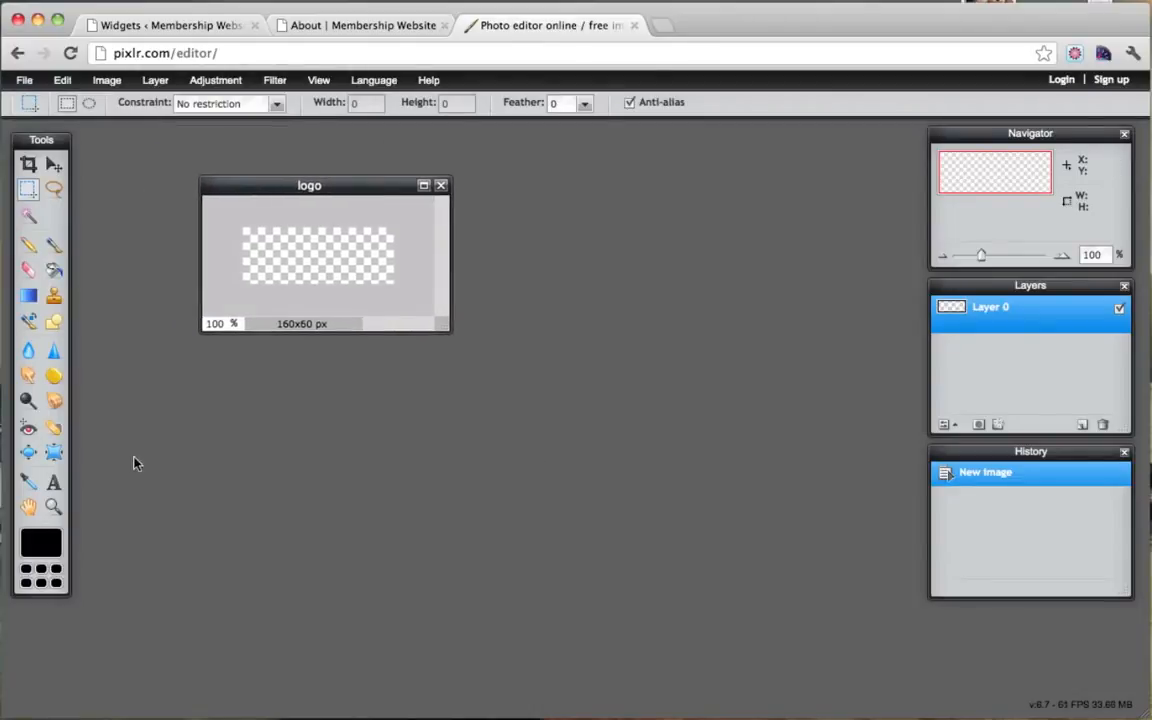
Step: Add the text 'GET' in italic at size 53, placed near the canvas's top-left
left_click(54, 482)
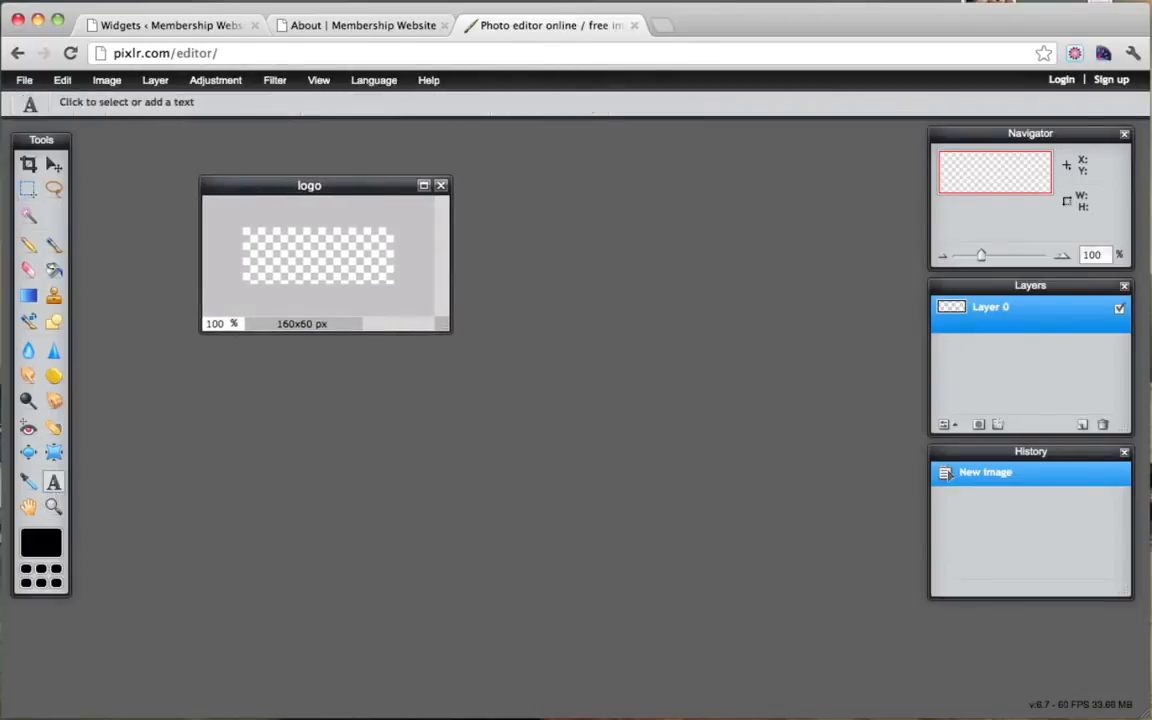
left_click(263, 266)
type("GET")
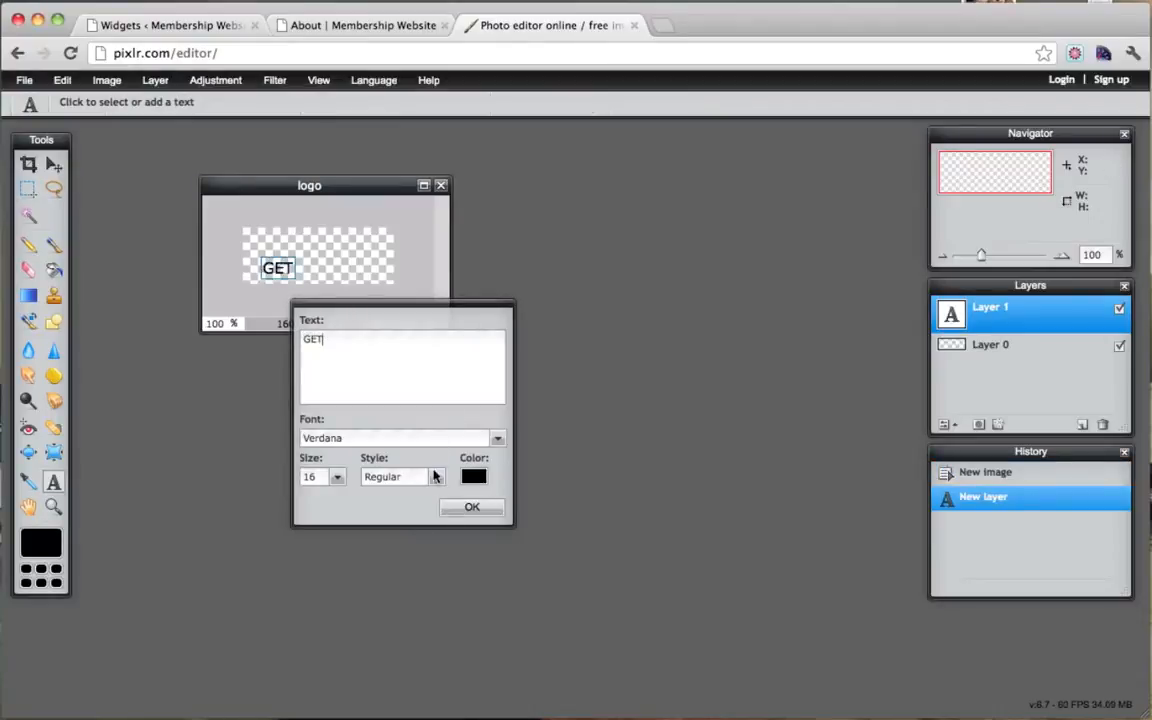
left_click(436, 477)
left_click(396, 534)
left_click_drag(338, 479, 283, 500)
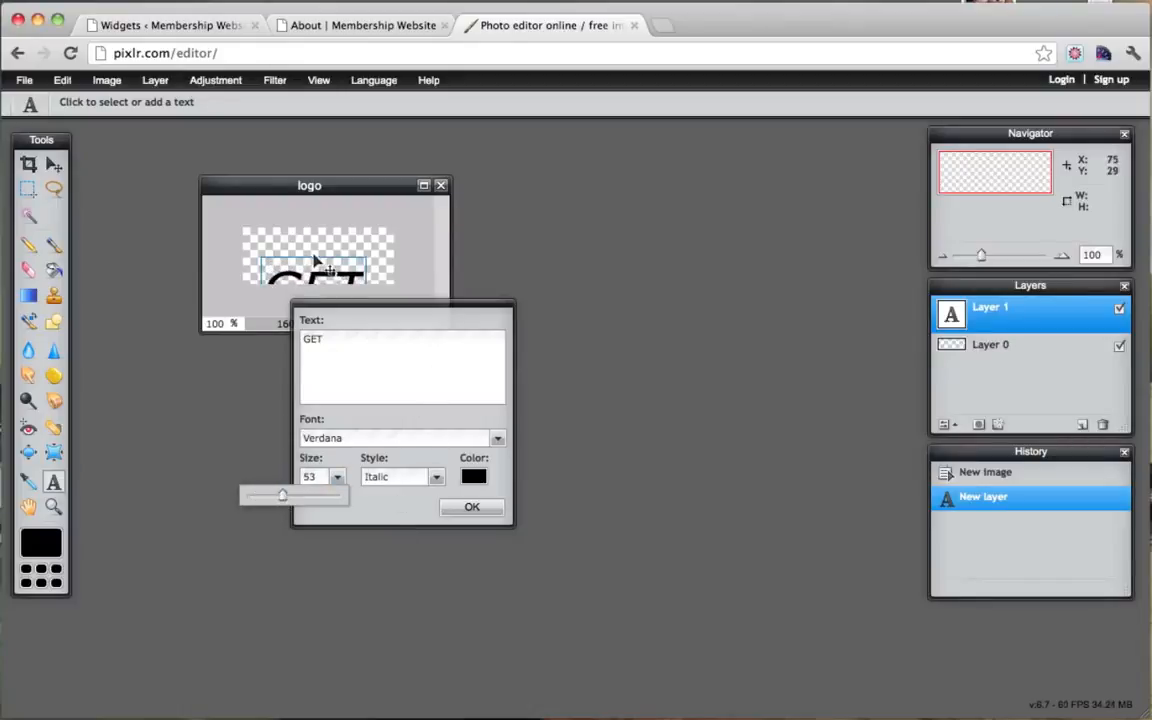
left_click_drag(300, 255, 292, 228)
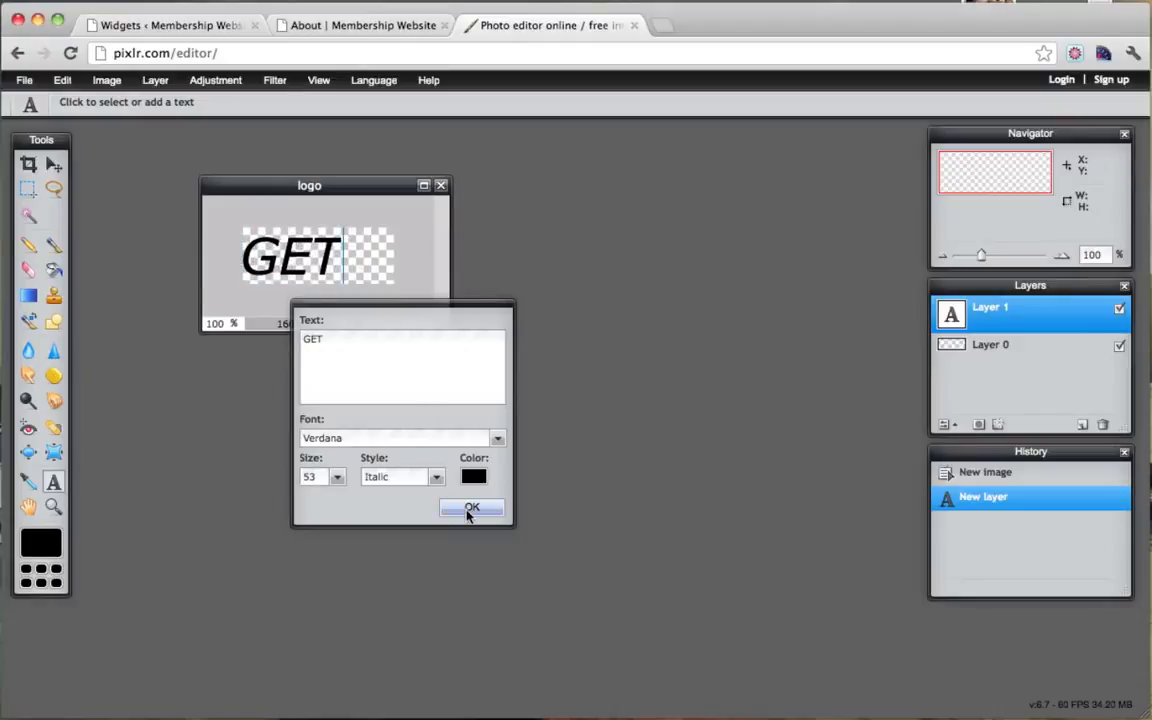
Step: Colour the GET text light blue (#40acde), commit it, and enlarge the document window
left_click(473, 476)
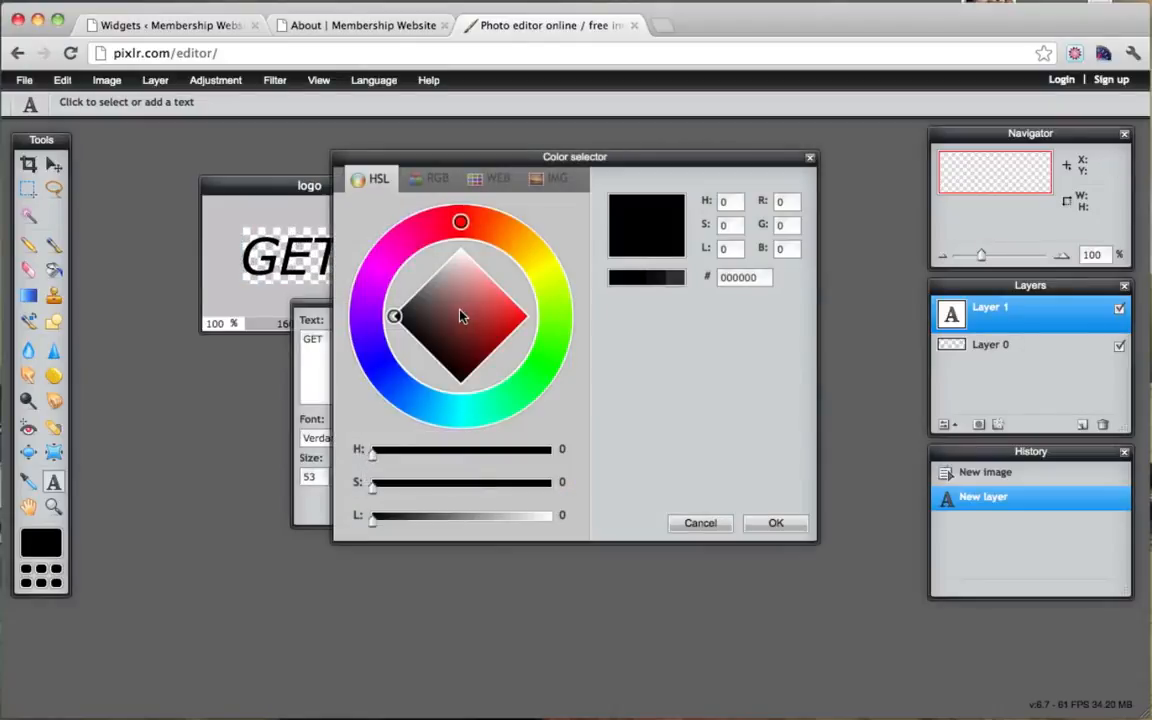
left_click_drag(380, 362, 430, 404)
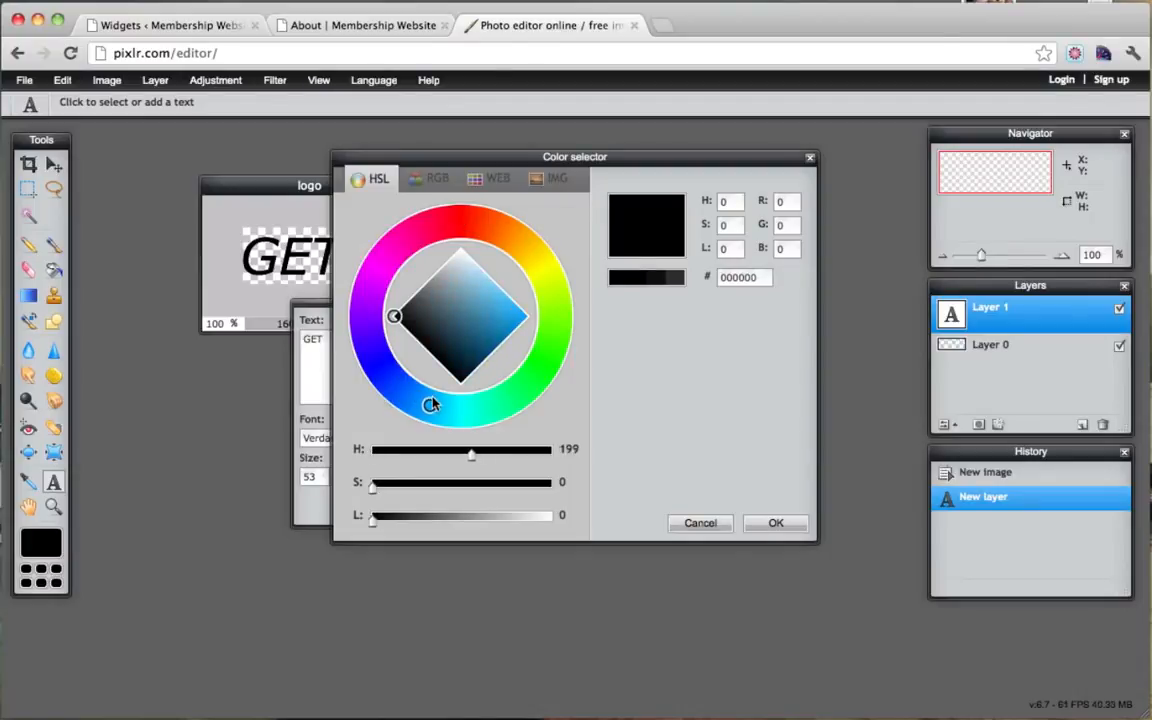
mouse_move(395, 316)
left_mouse_down()
mouse_move(450, 301)
mouse_move(506, 314)
mouse_move(510, 331)
mouse_move(500, 308)
left_mouse_up()
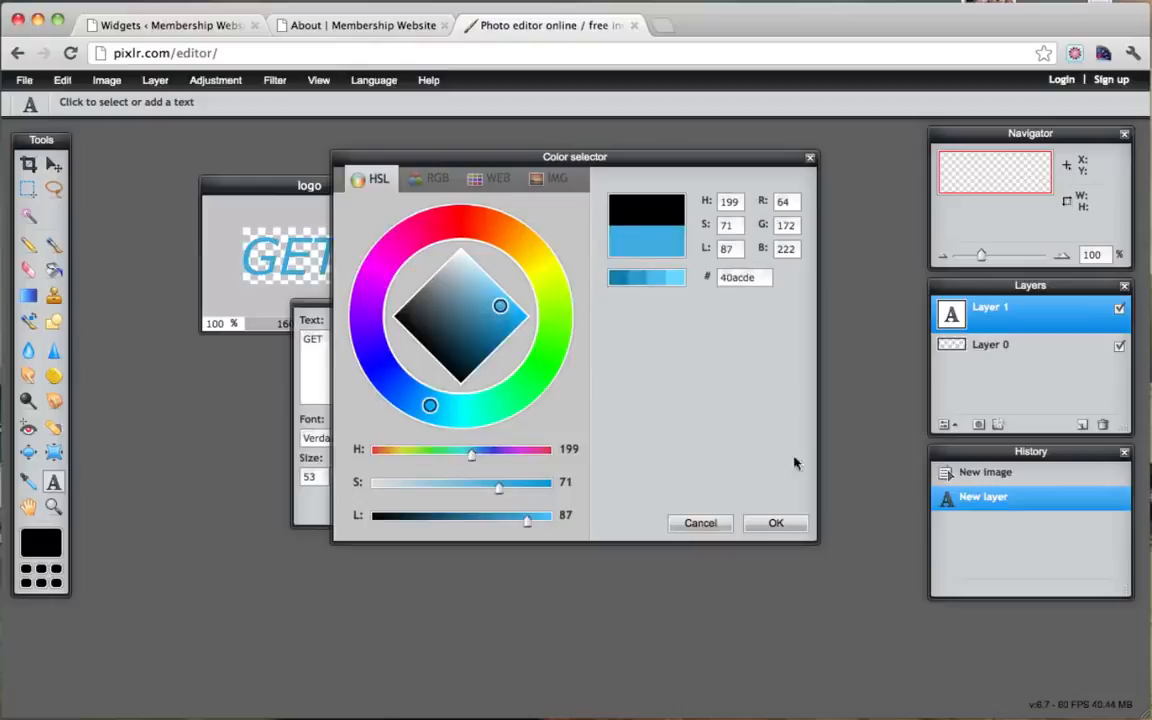
left_click(776, 523)
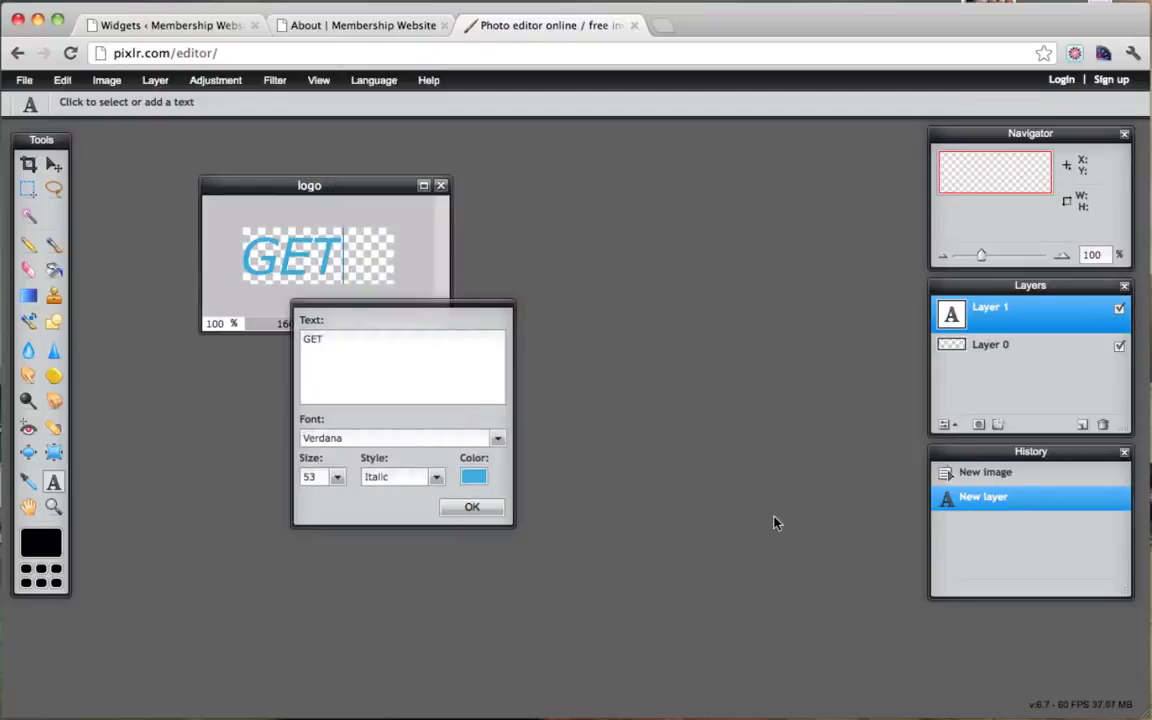
left_click(467, 507)
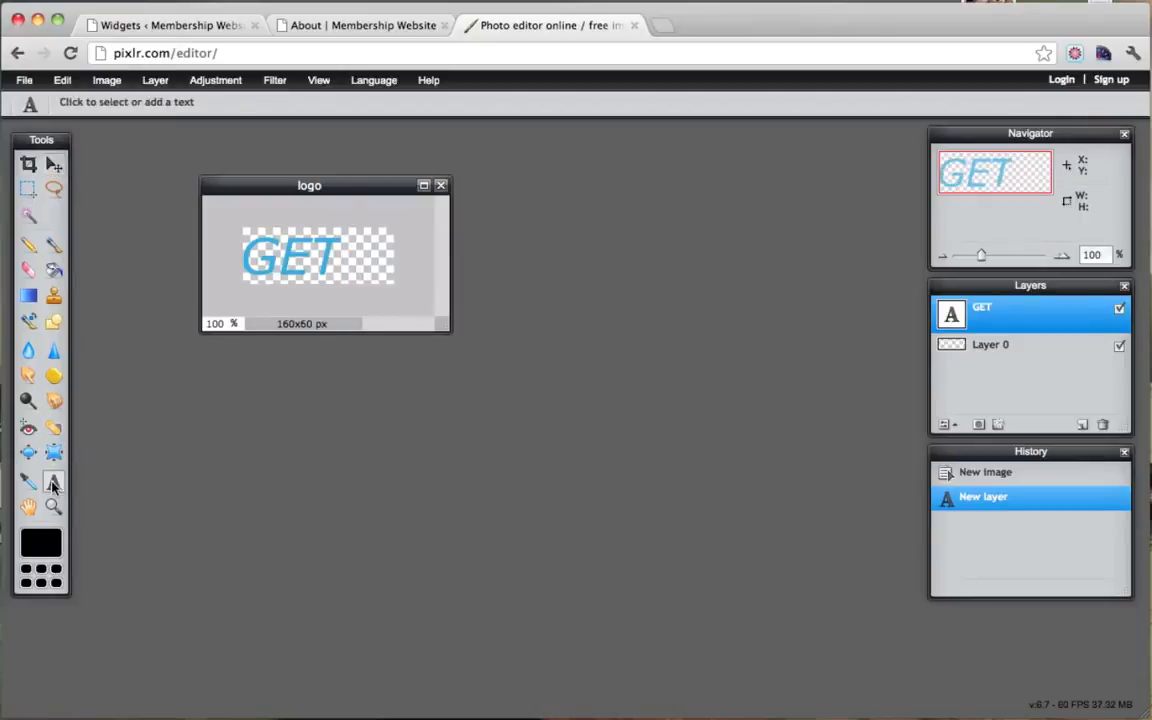
left_click(295, 244)
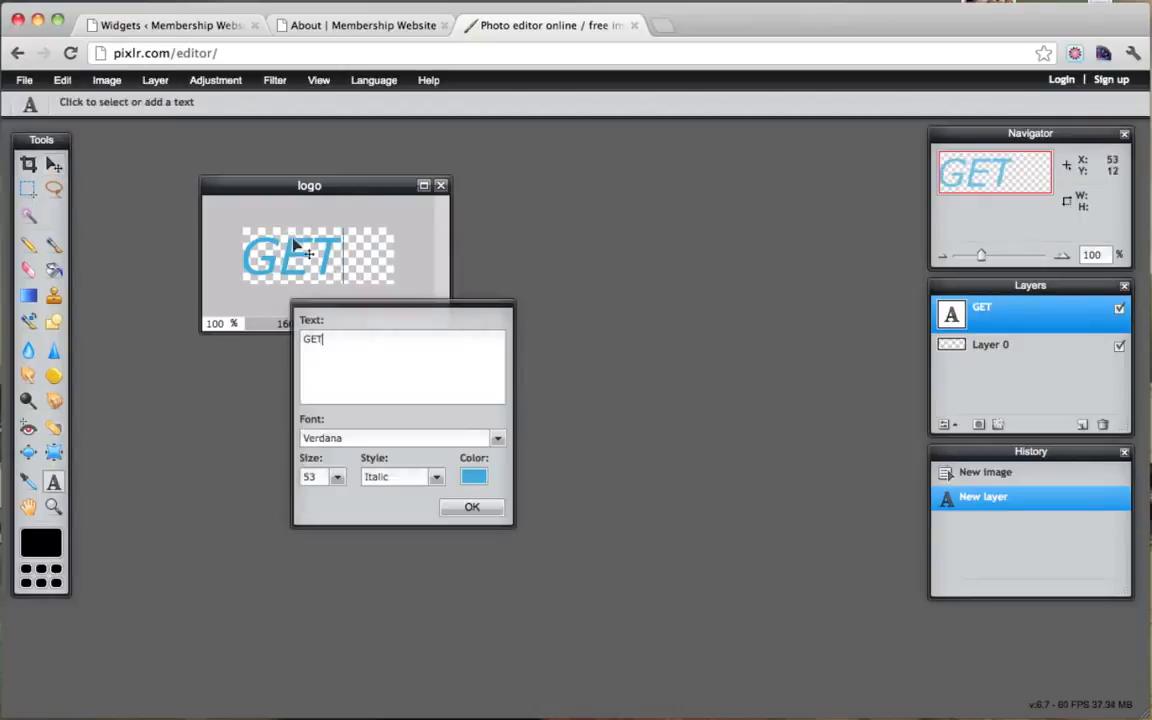
left_click(474, 507)
left_click_drag(437, 322, 708, 505)
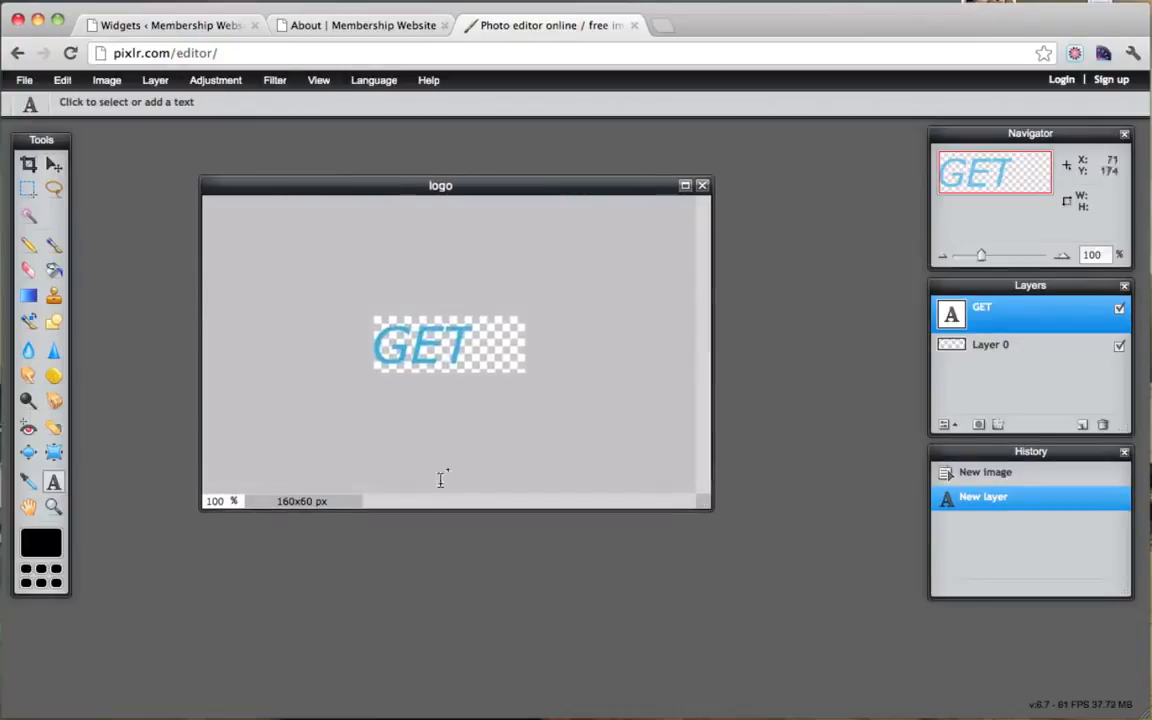
Step: Add a second italic text layer reading 'FIT' below GET
left_click(54, 164)
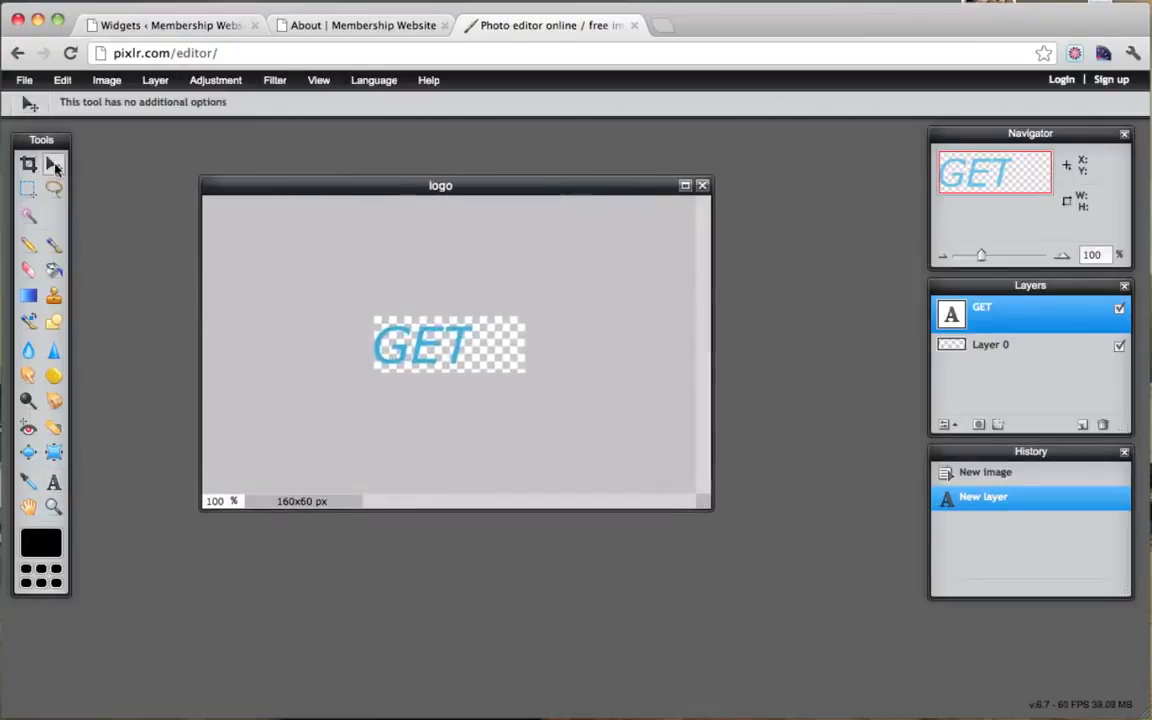
left_click(54, 482)
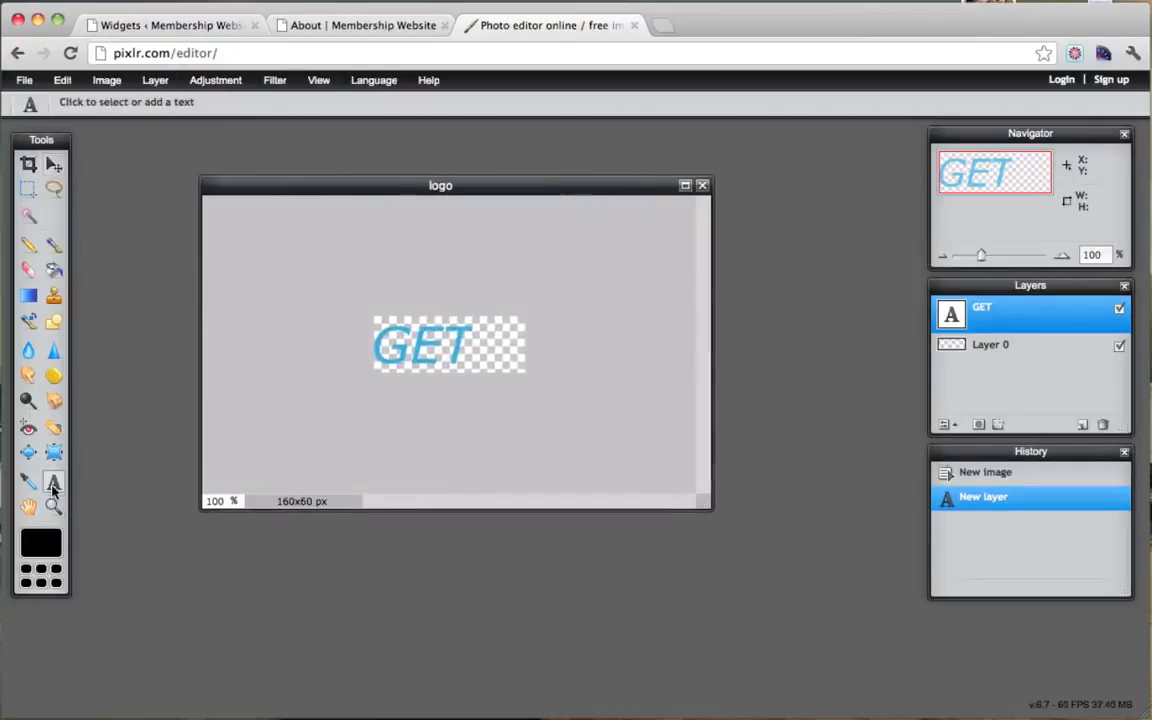
left_click(389, 388)
type("F")
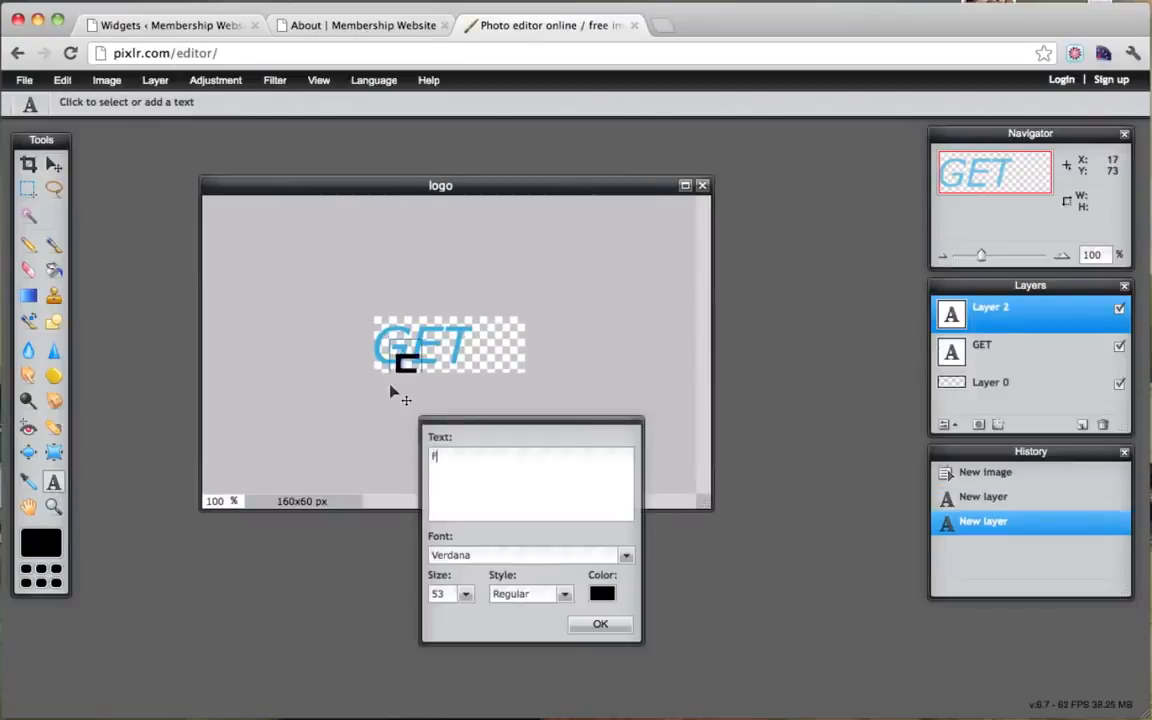
type("IT")
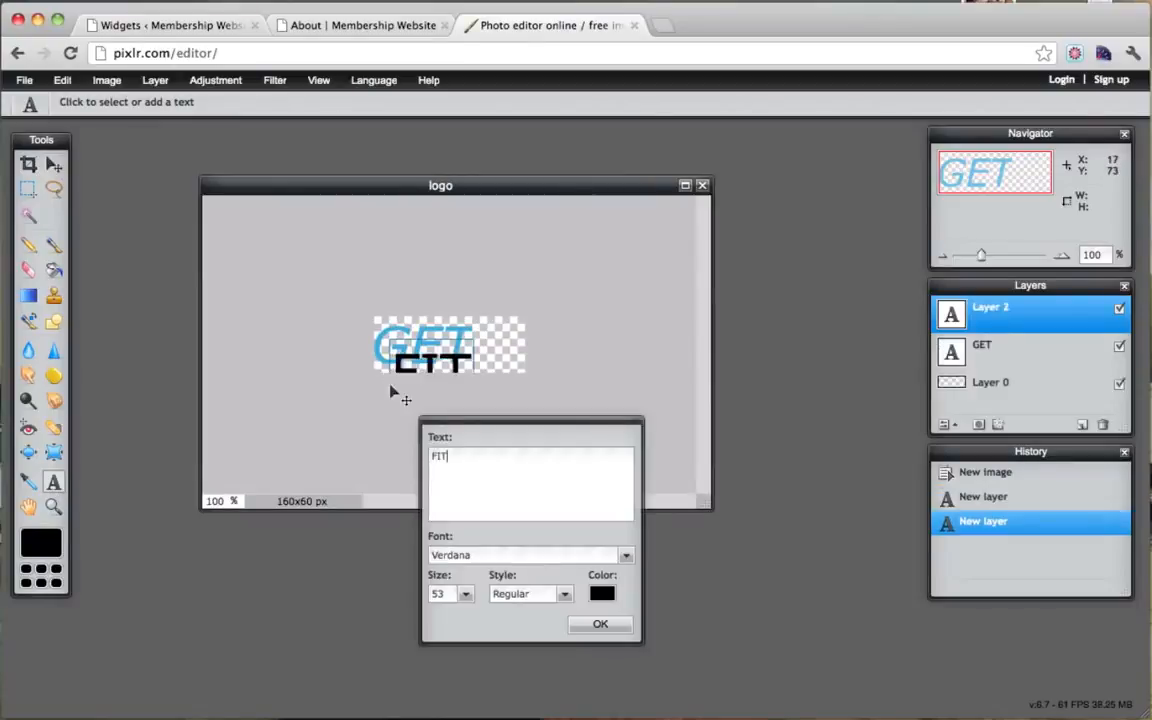
left_click(525, 594)
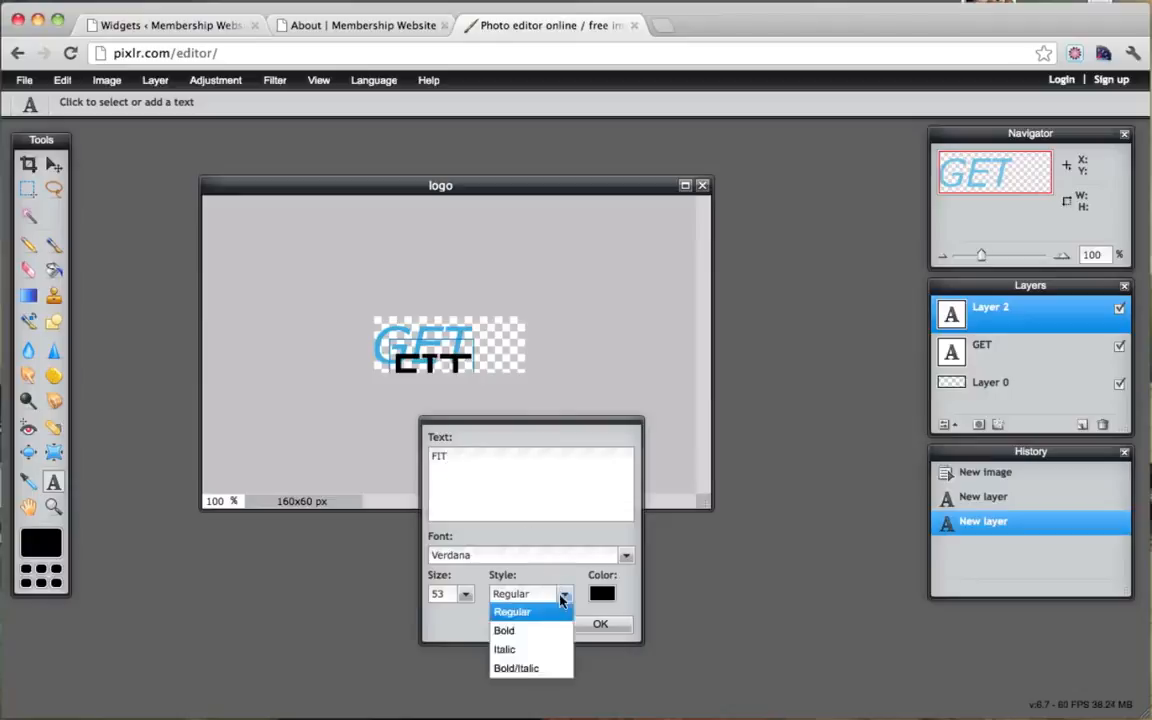
left_click(525, 650)
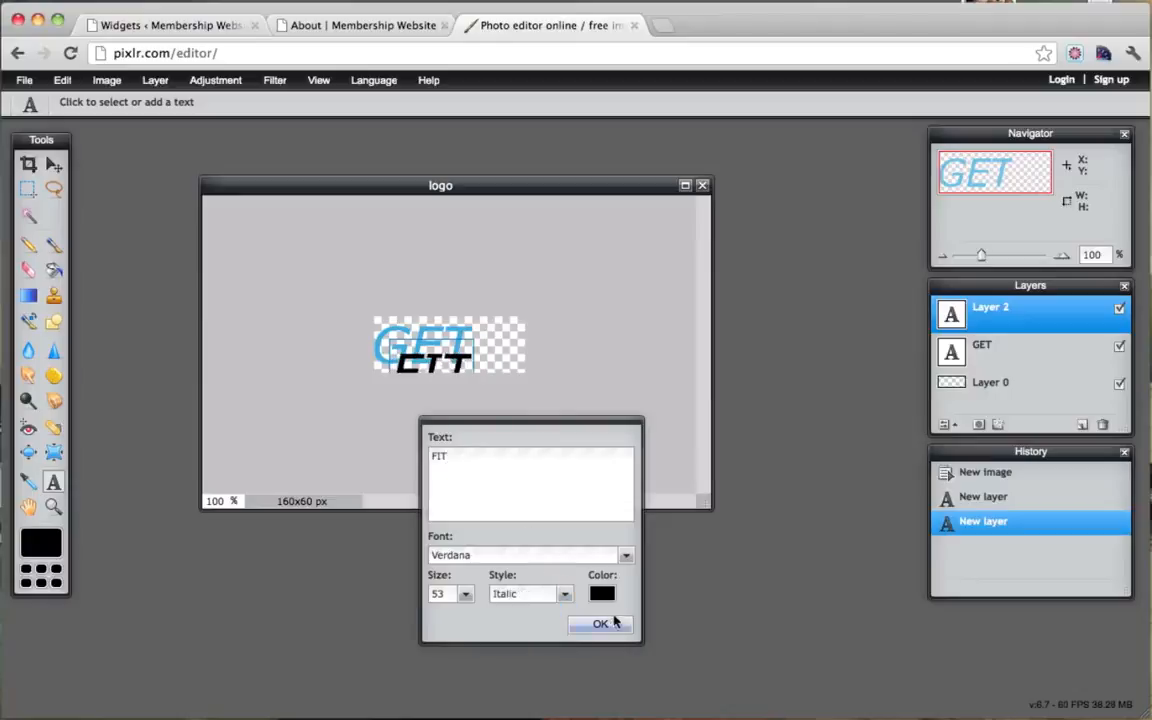
Step: Colour the FIT text green (#7ac949), commit it, and drag it to follow GET
left_click(602, 593)
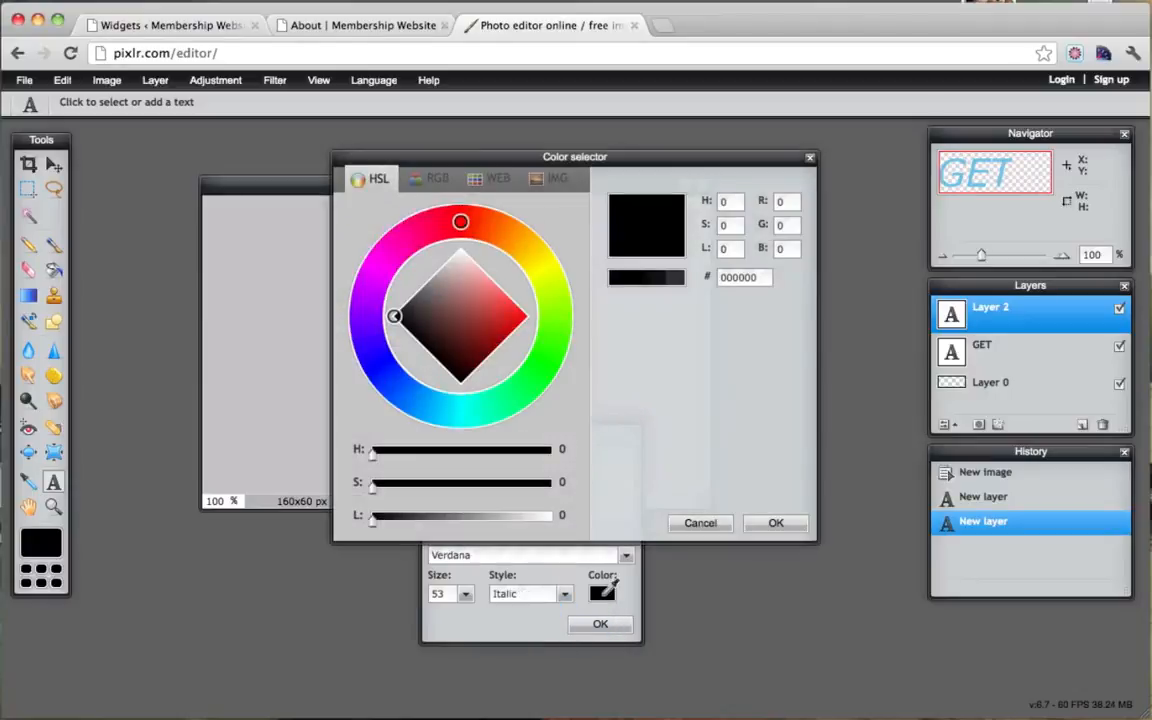
left_click_drag(438, 403, 508, 400)
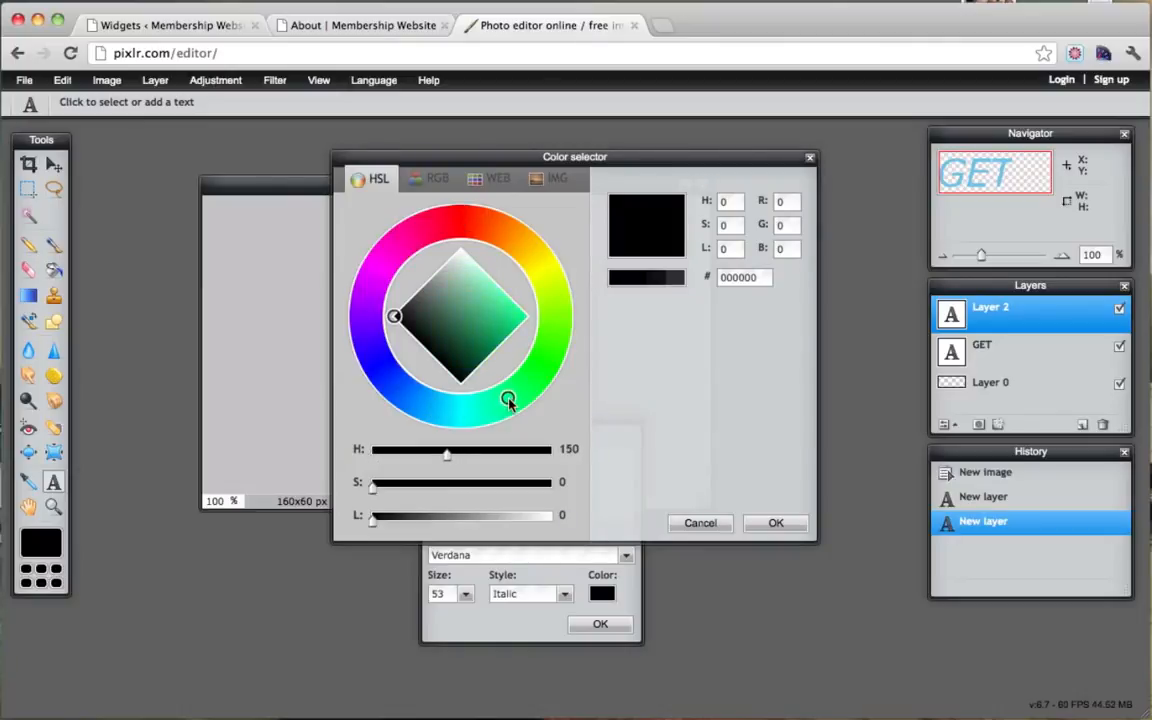
left_click_drag(549, 165, 744, 156)
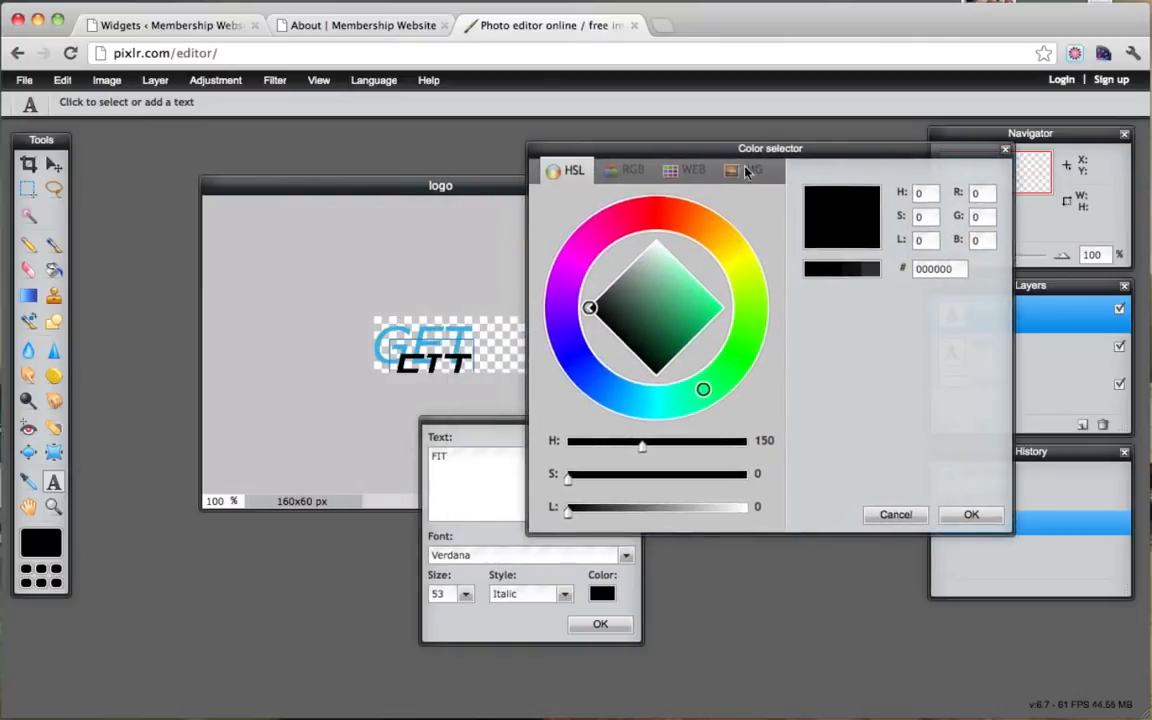
mouse_move(650, 318)
left_mouse_down()
mouse_move(698, 288)
mouse_move(679, 278)
mouse_move(694, 303)
mouse_move(740, 265)
mouse_move(710, 231)
mouse_move(757, 341)
mouse_move(763, 323)
left_mouse_up()
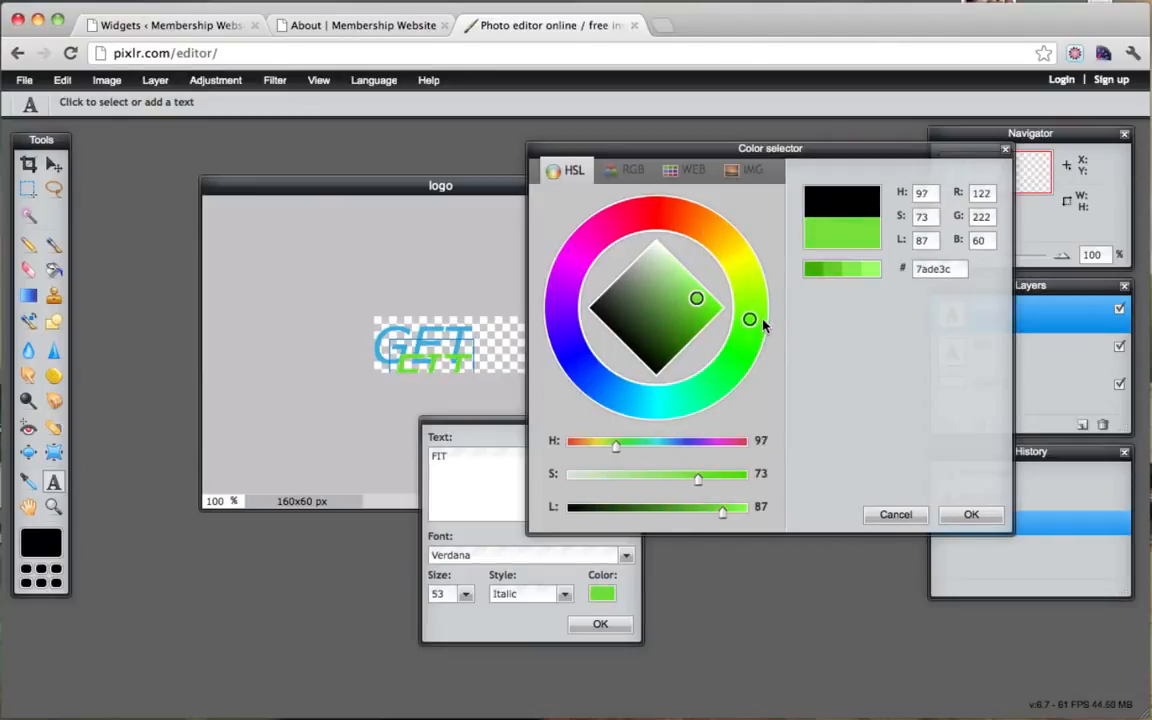
mouse_move(698, 300)
left_mouse_down()
mouse_move(702, 309)
mouse_move(687, 278)
mouse_move(702, 295)
mouse_move(684, 281)
mouse_move(686, 298)
left_mouse_up()
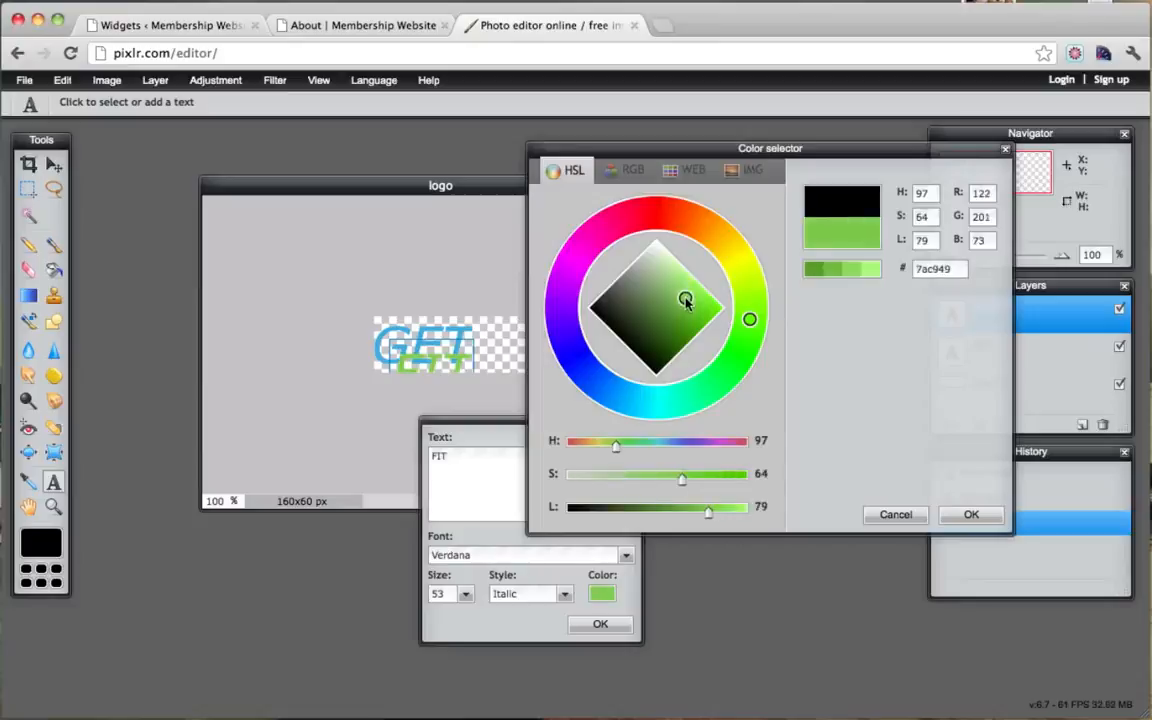
left_click(958, 513)
left_click(590, 620)
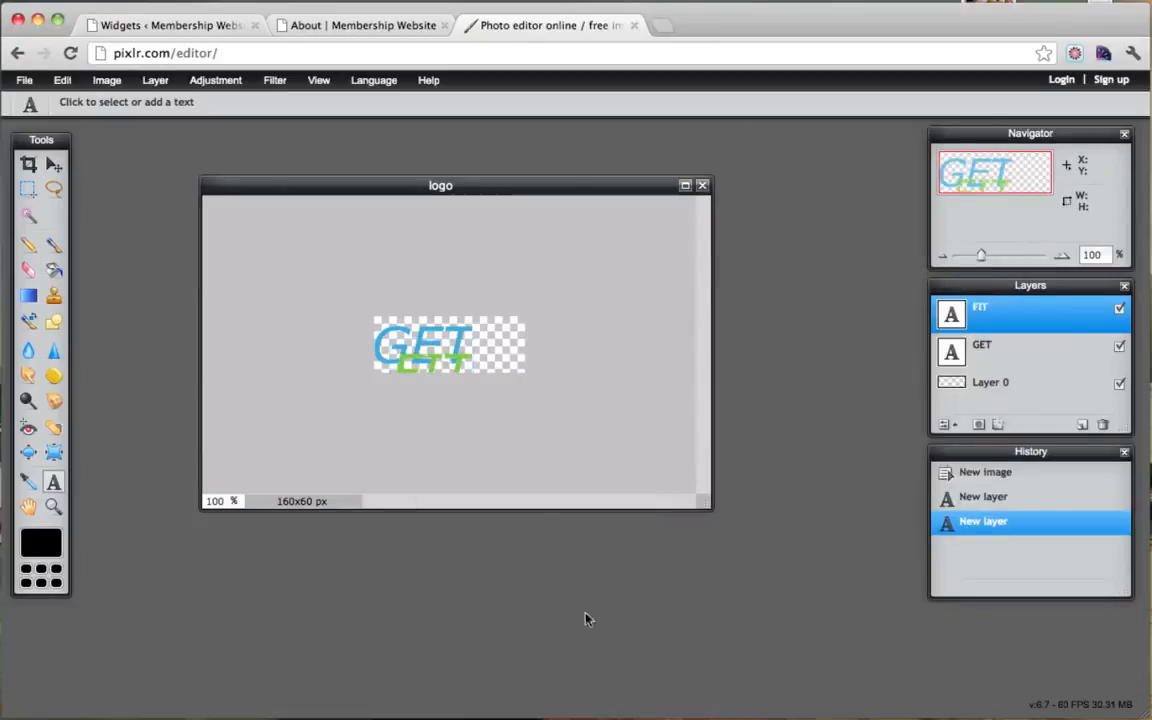
left_click(54, 164)
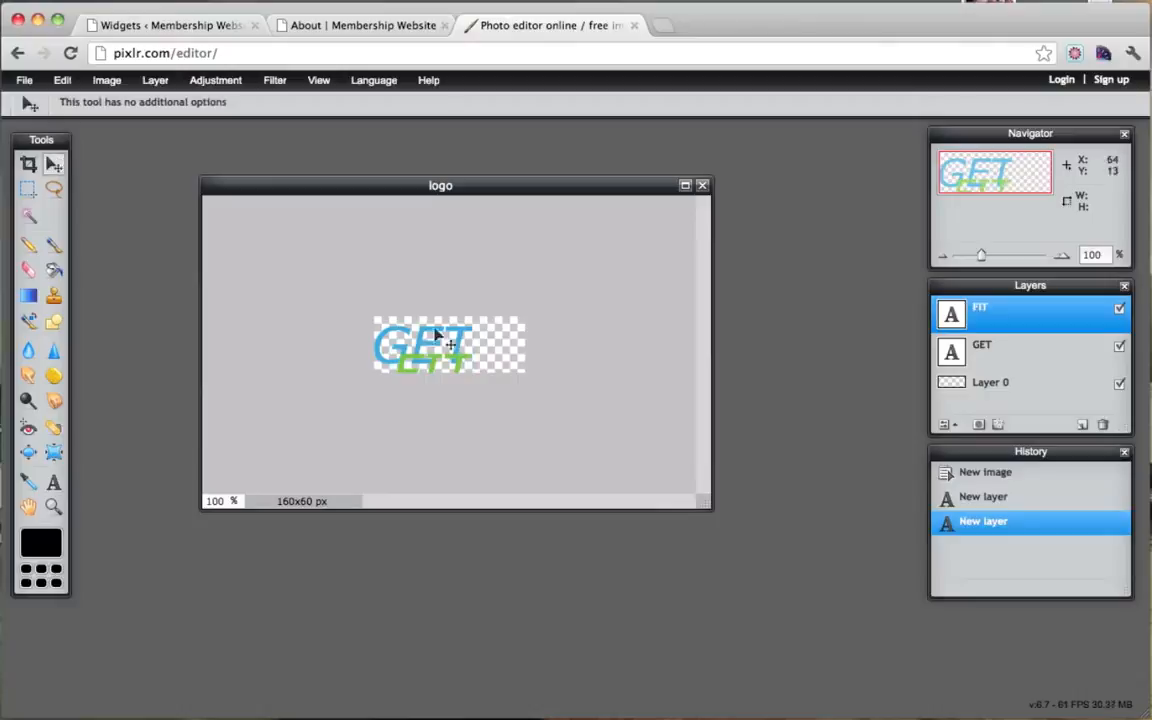
left_click_drag(437, 336, 540, 342)
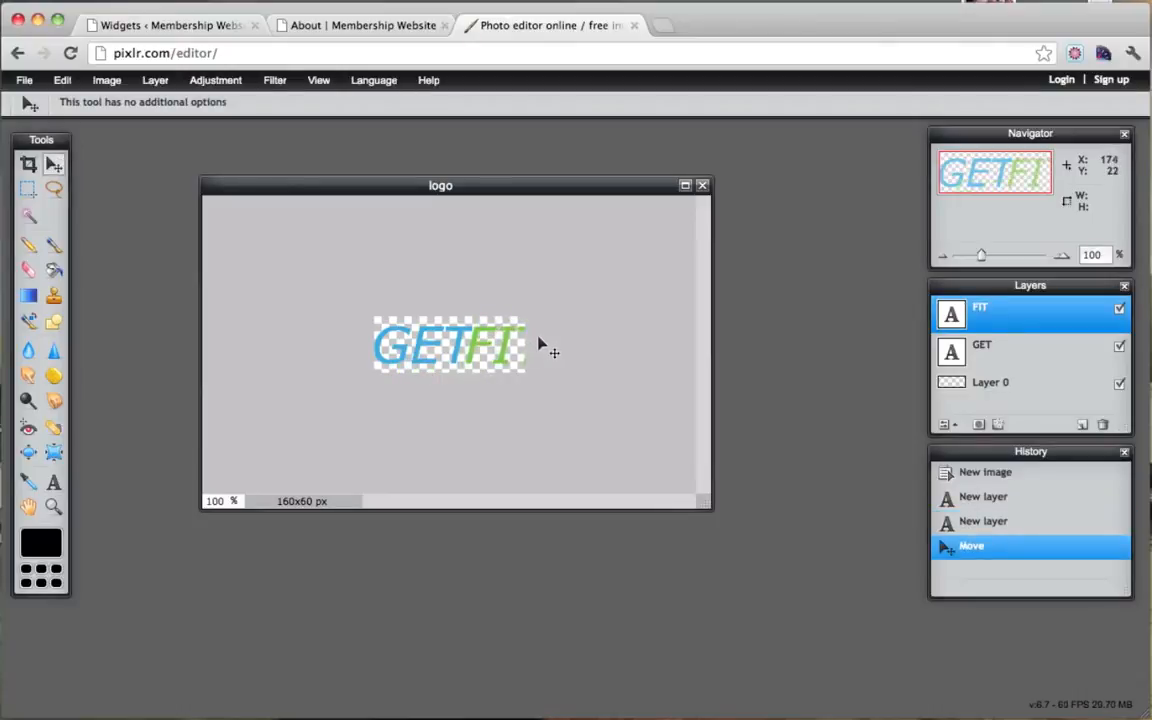
Step: Shrink the GET text to size 43, discarding the stray empty text layers
left_click(54, 484)
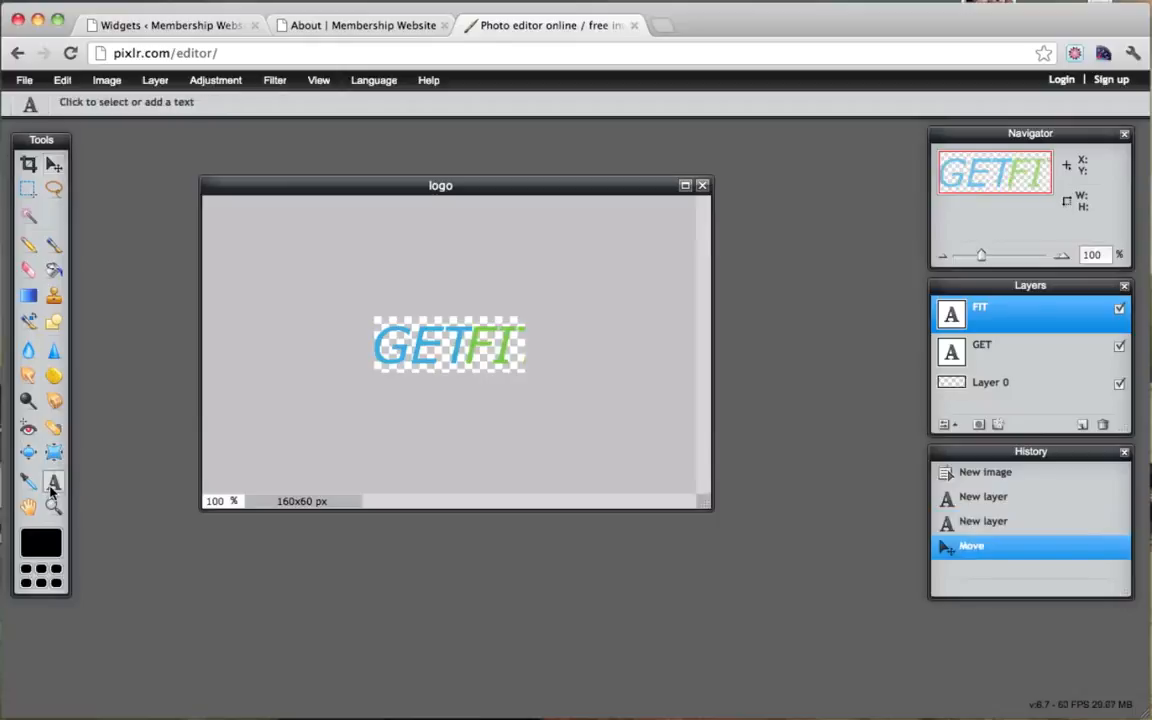
left_click(441, 340)
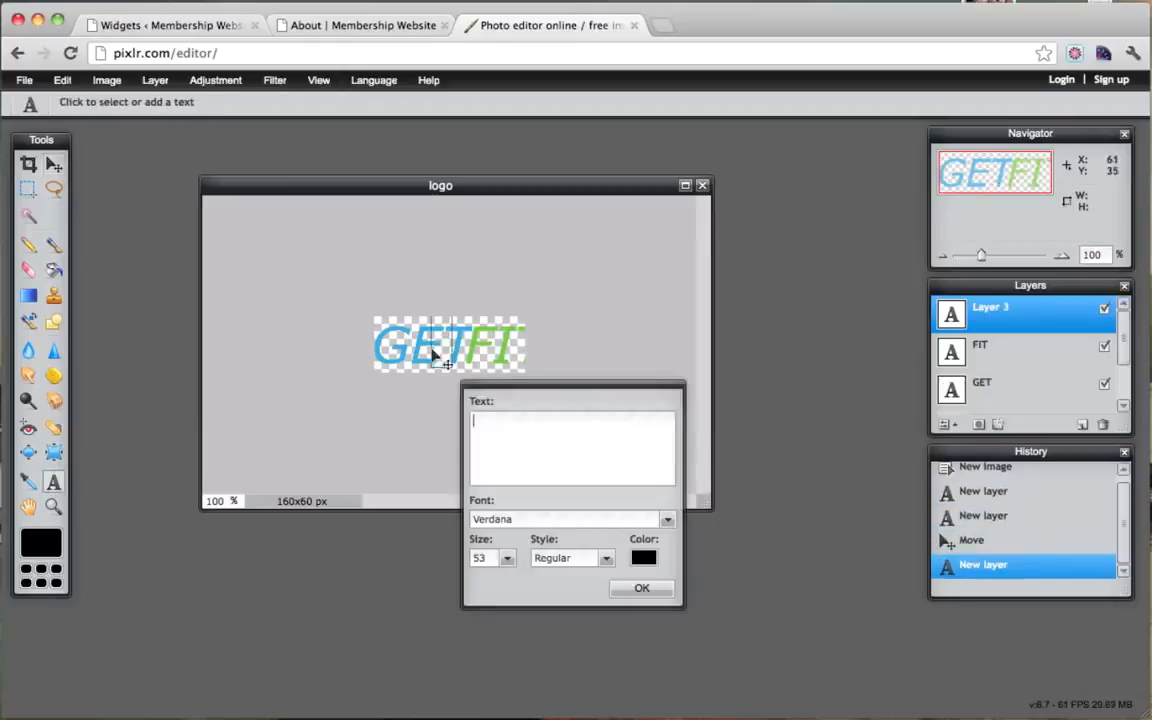
left_click(507, 558)
left_click_drag(455, 580, 443, 578)
left_click(628, 587)
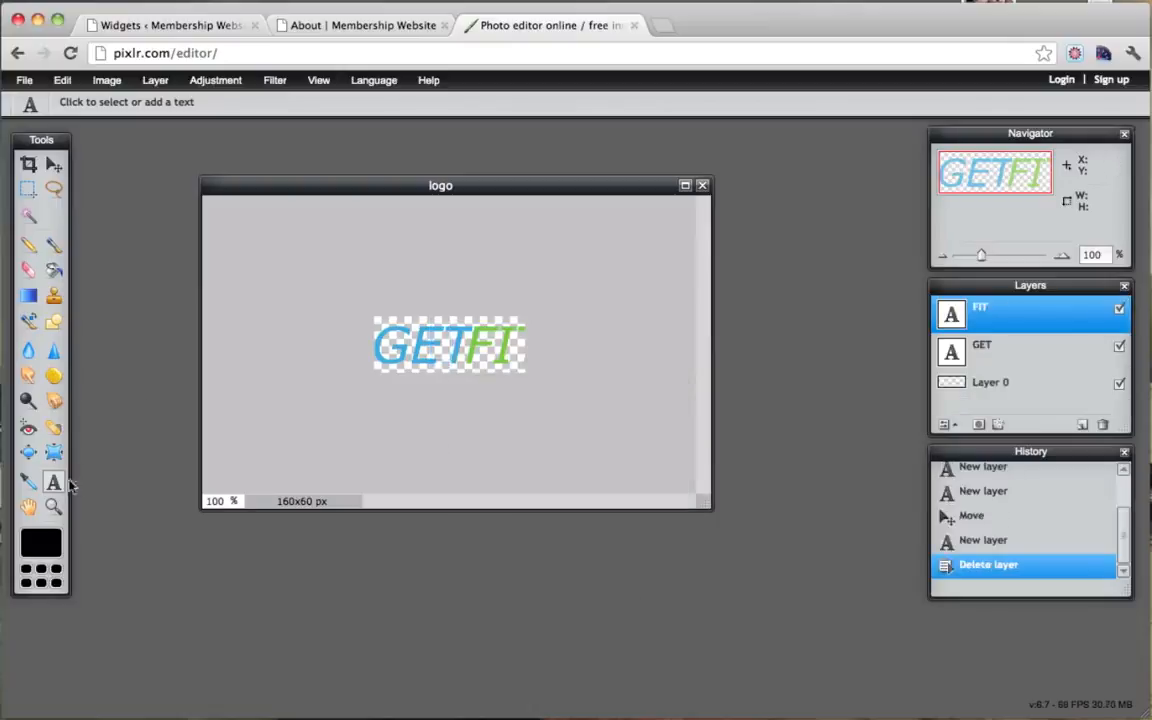
left_click(988, 358)
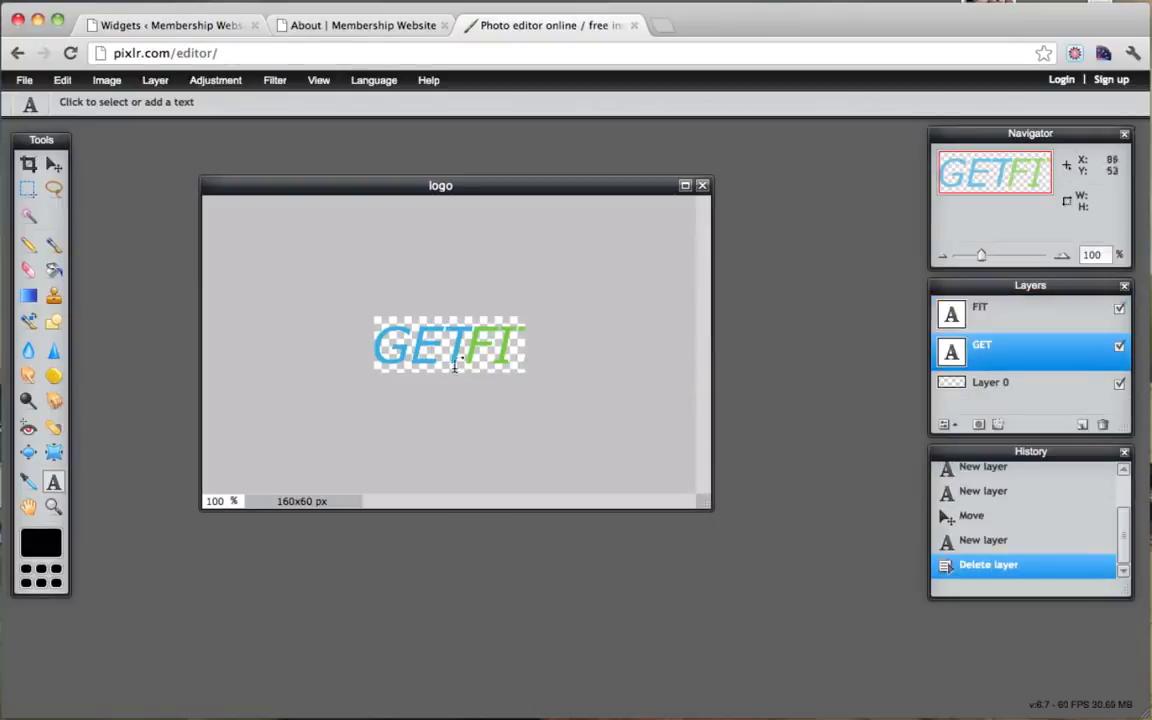
left_click(417, 332)
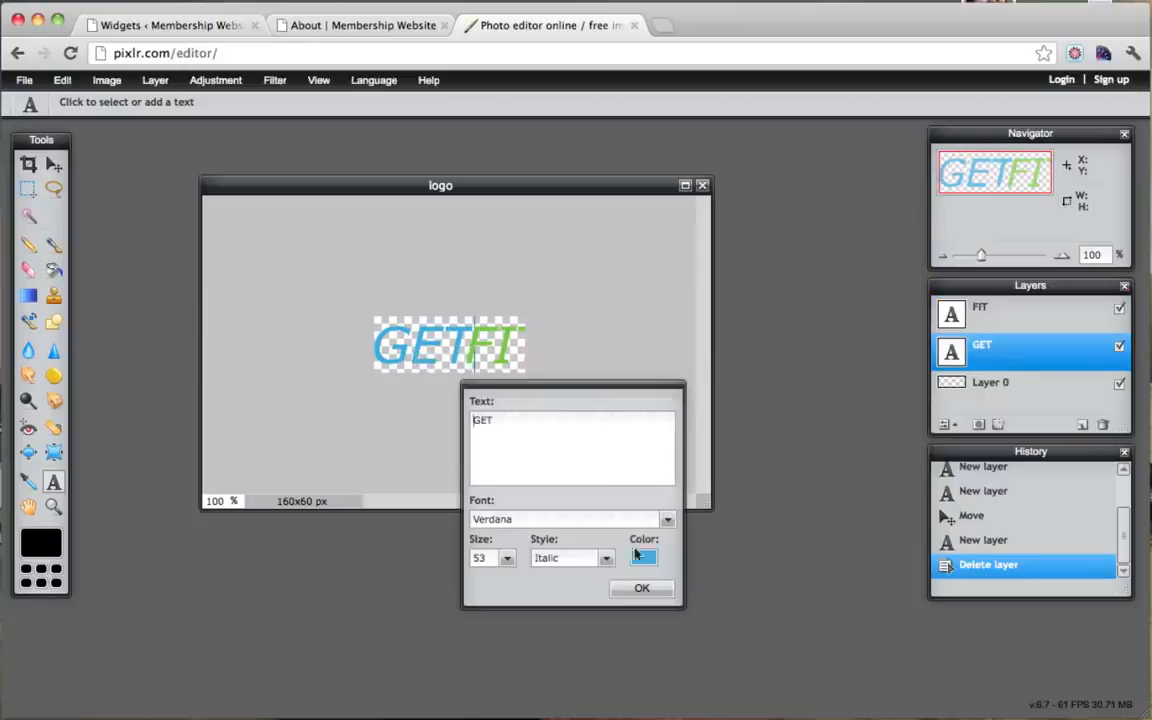
left_click(507, 560)
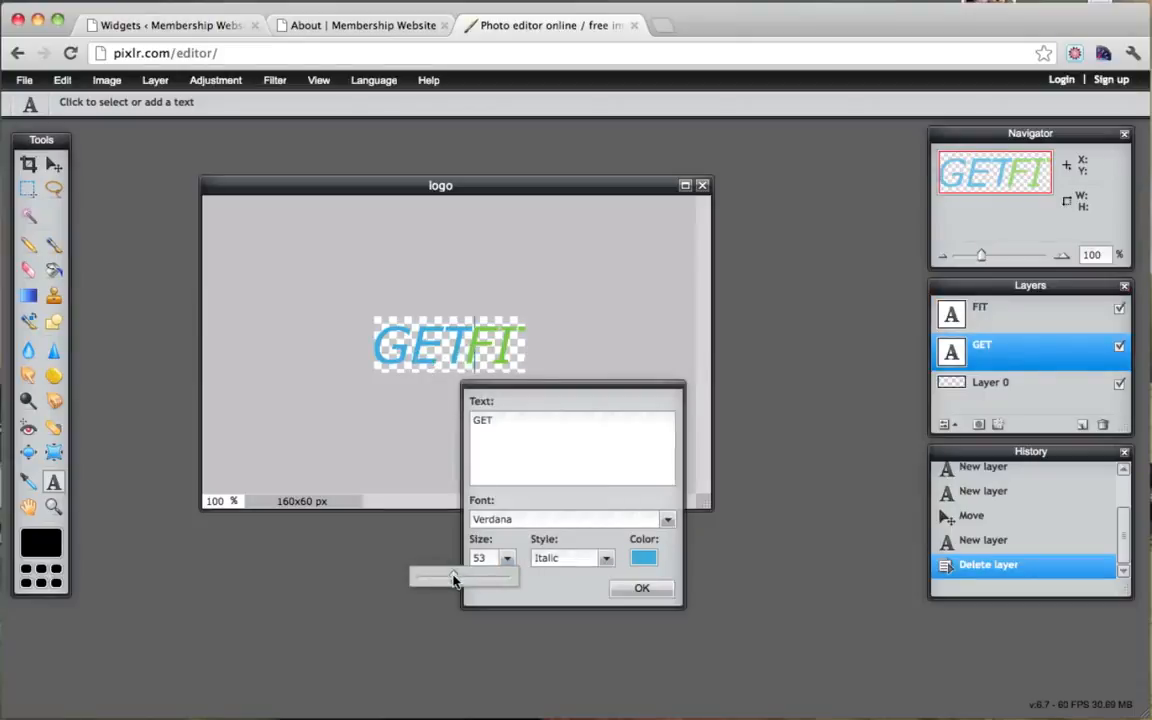
left_click_drag(458, 576, 444, 577)
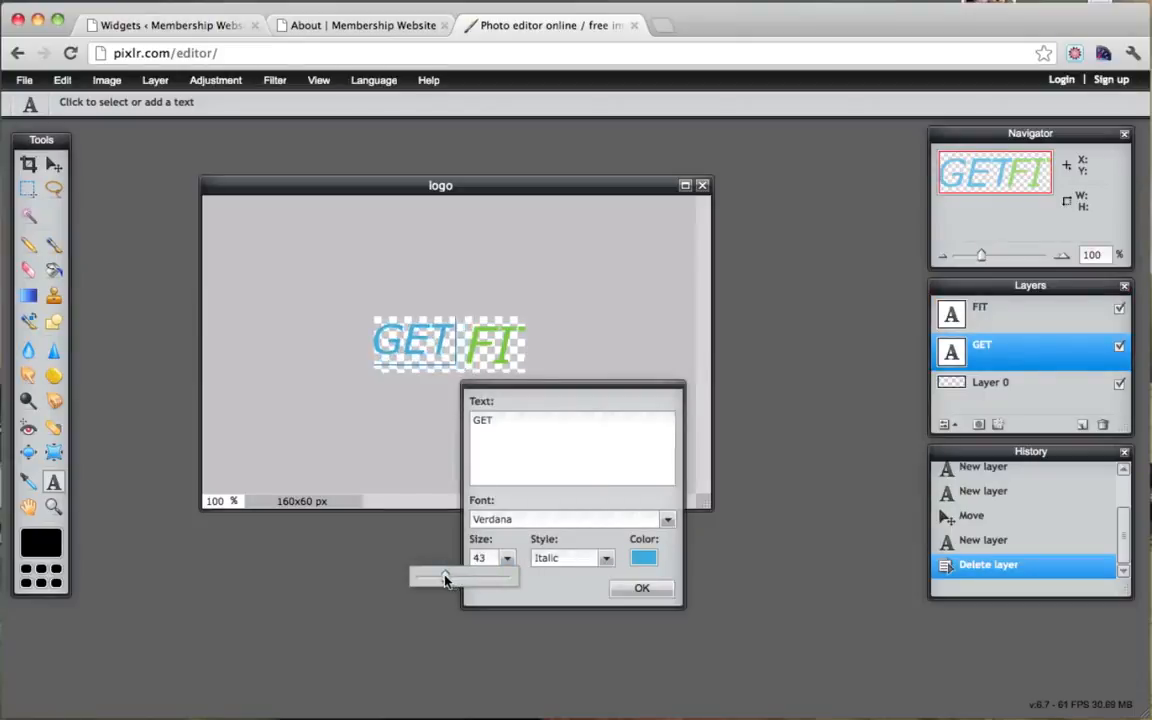
left_click(640, 589)
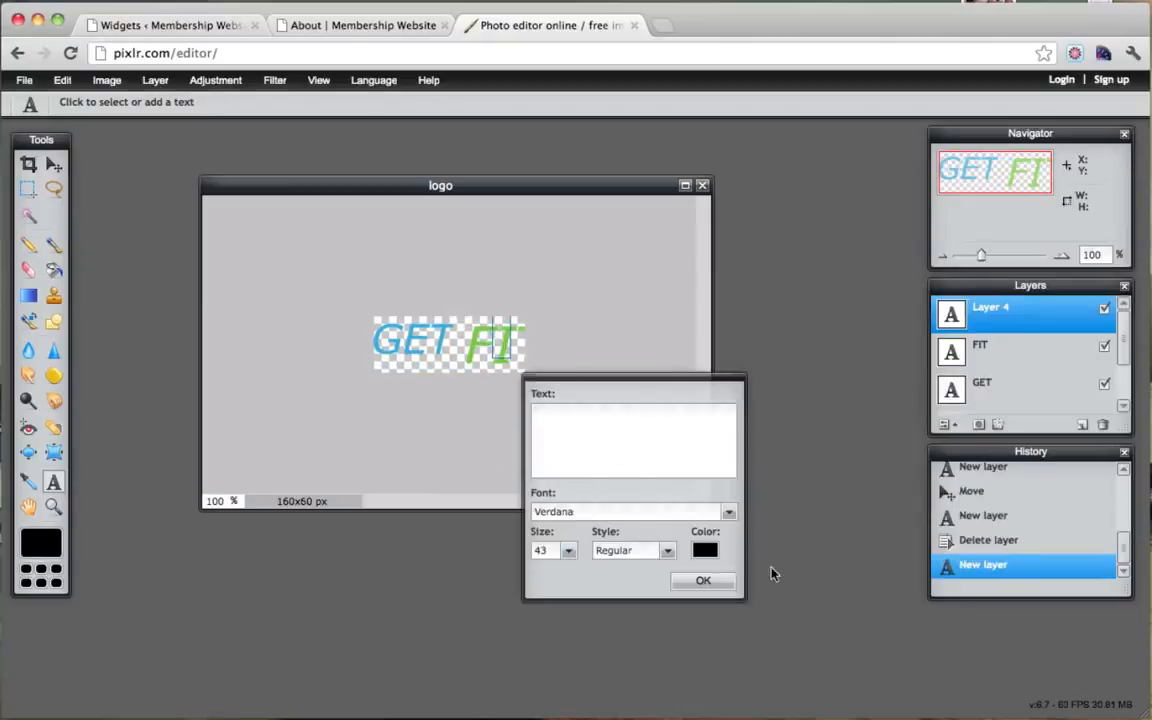
left_click(731, 584)
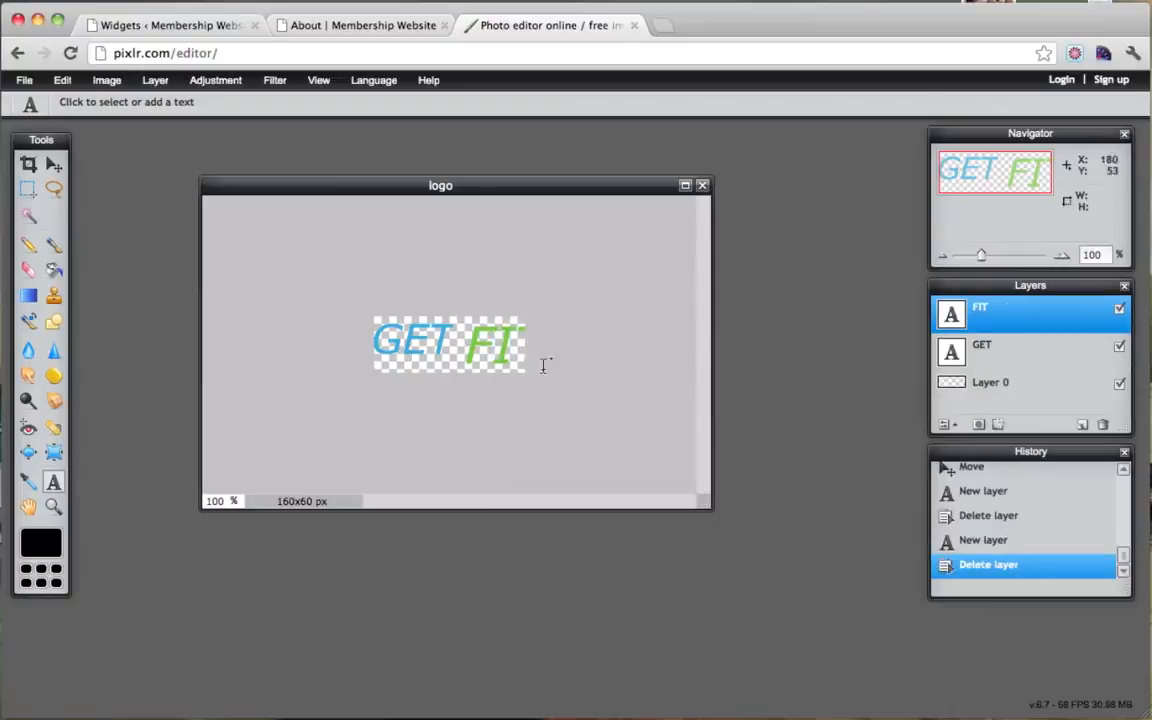
Step: Shrink the FIT text to size 43 as well
left_click(465, 338)
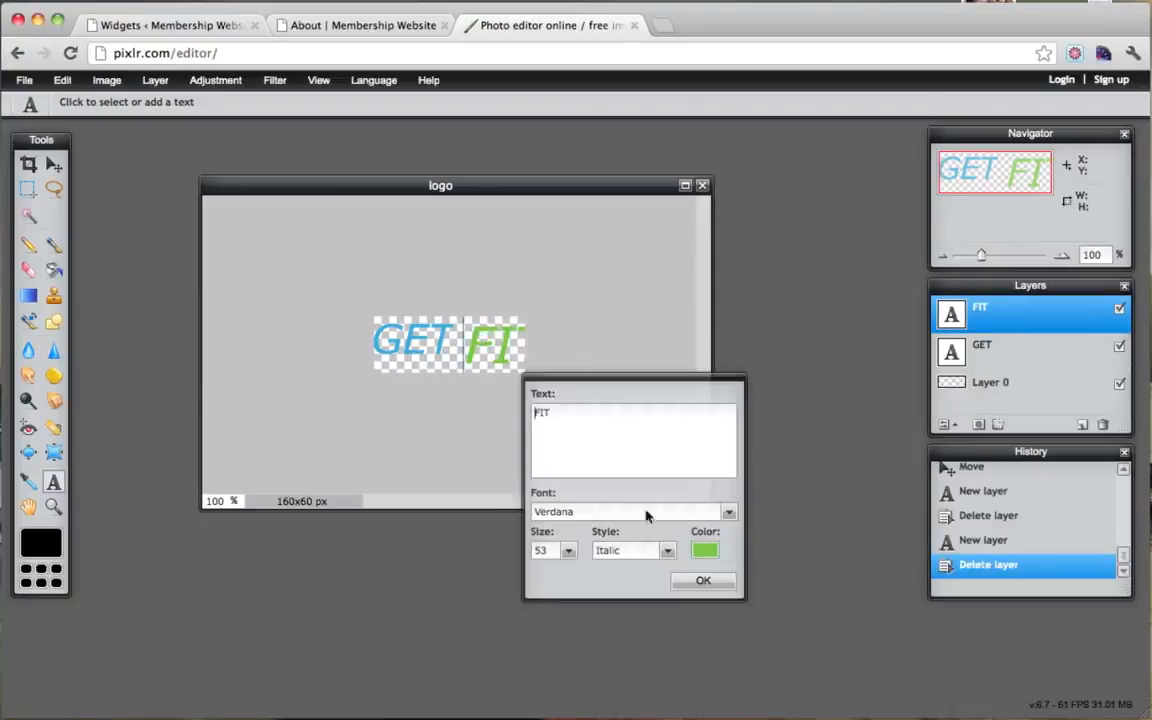
left_click(569, 550)
left_click_drag(517, 572, 507, 575)
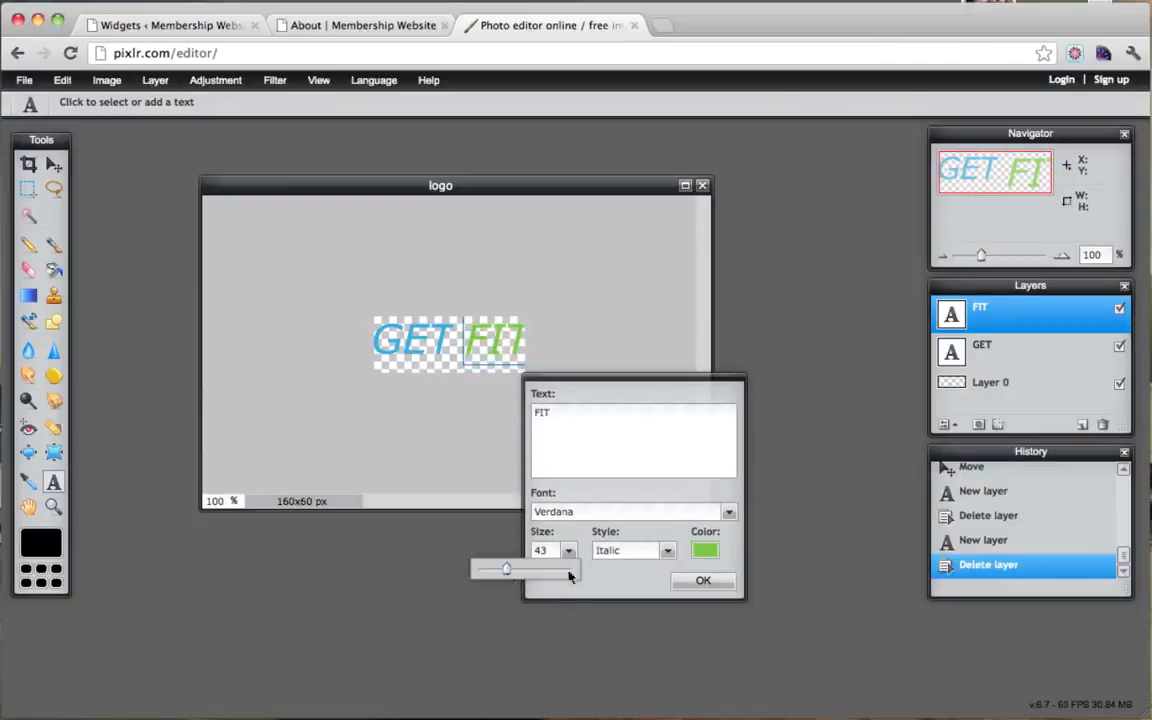
left_click(699, 580)
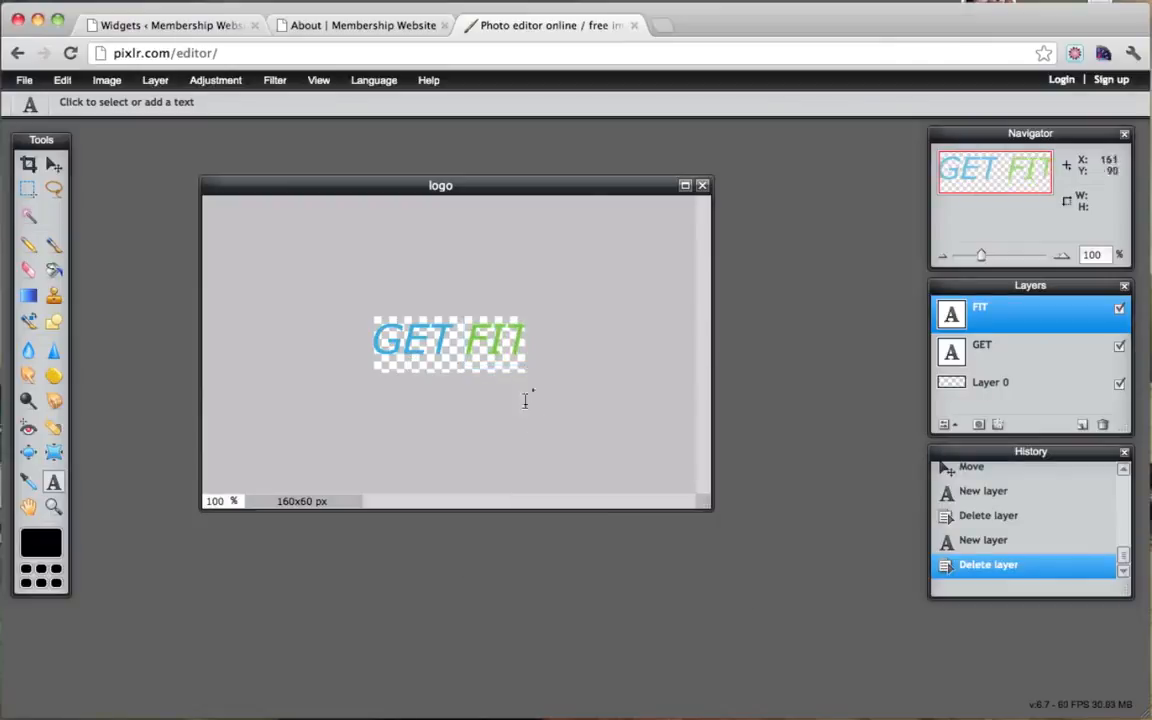
Step: Drag the GET and FIT layers until they sit snugly side by side, centred on the canvas
left_click(55, 168)
left_click_drag(514, 368, 500, 367)
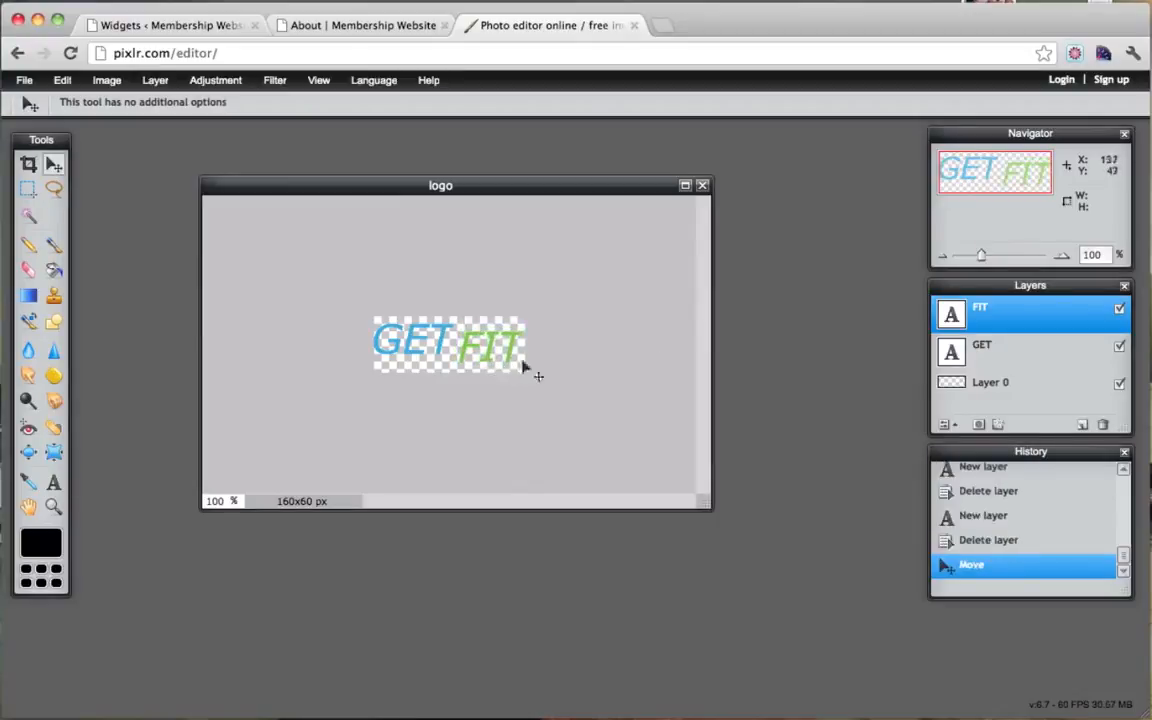
left_click(985, 350)
left_click_drag(386, 347, 424, 352)
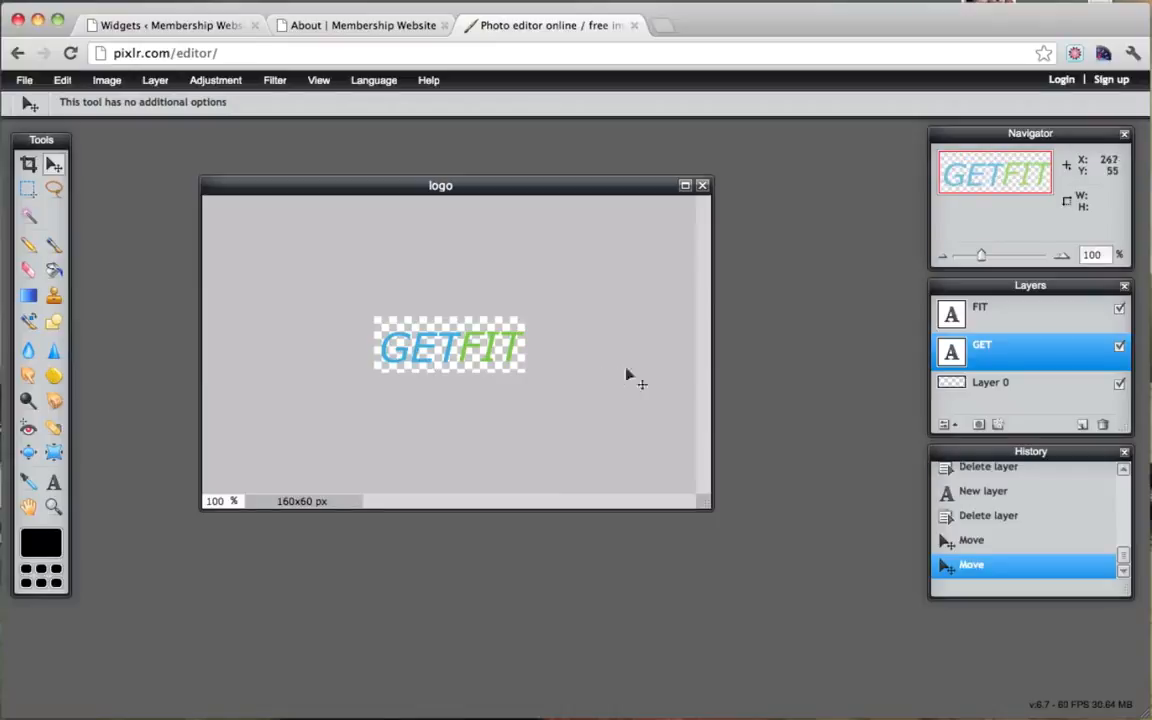
left_click(977, 320)
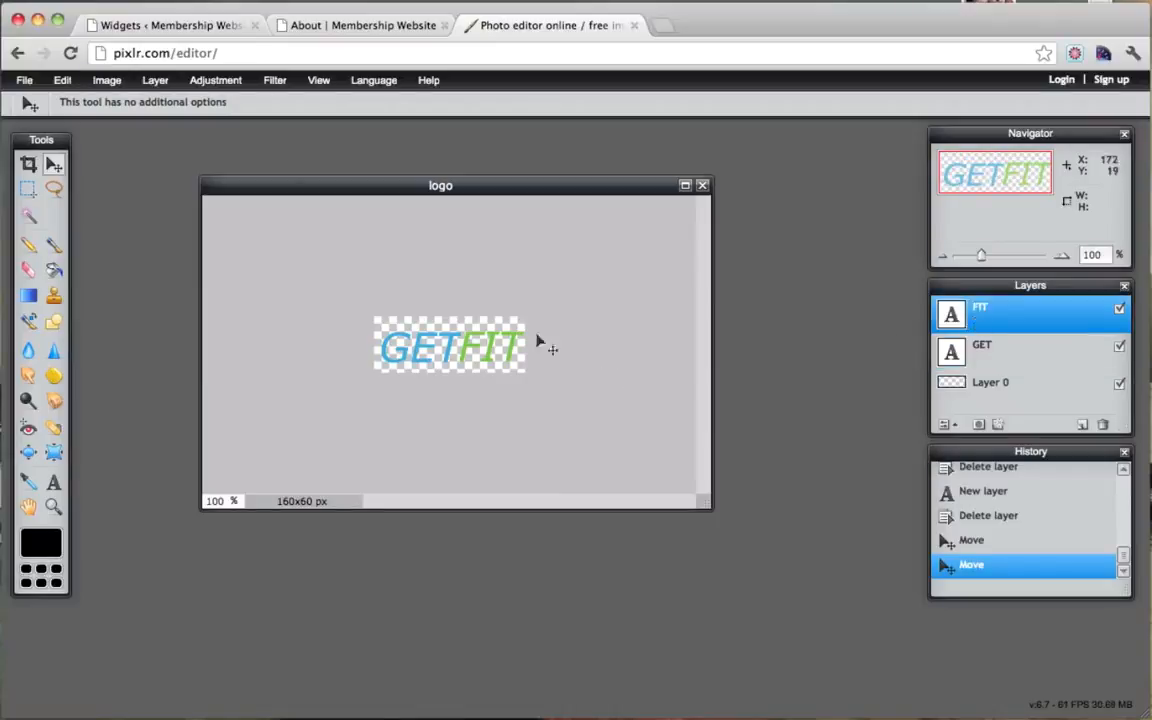
left_click(995, 345)
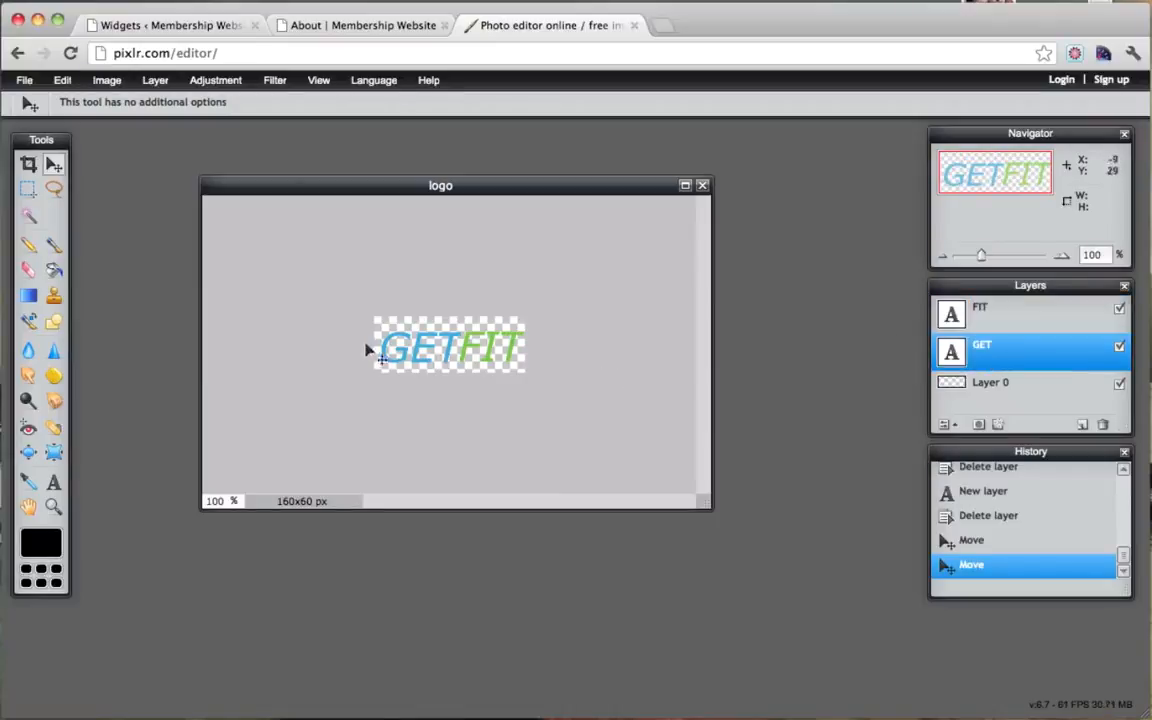
left_click_drag(403, 345, 406, 347)
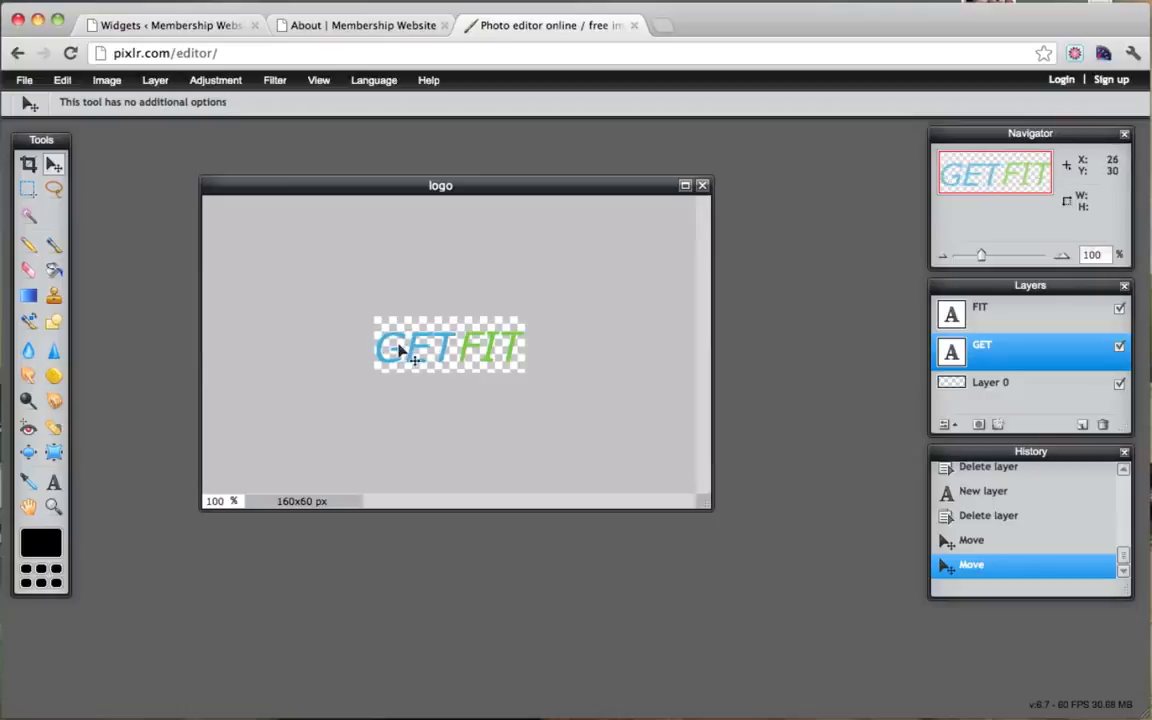
left_click(1046, 306)
left_click_drag(477, 347, 474, 346)
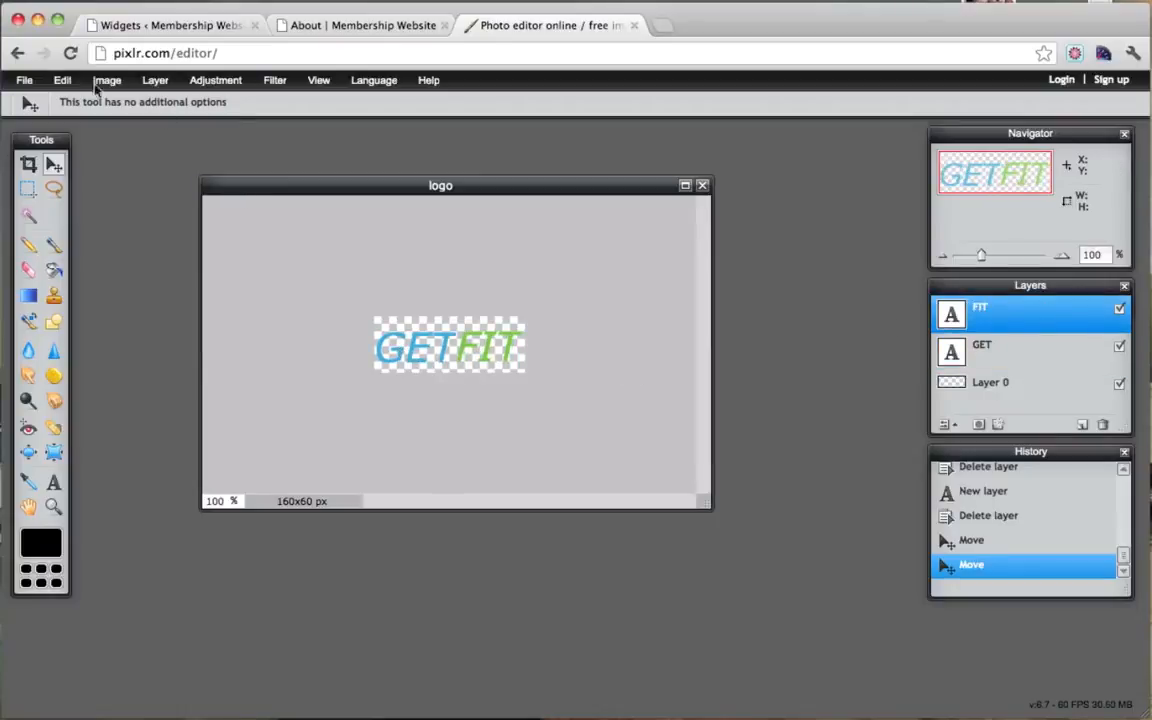
left_click(24, 81)
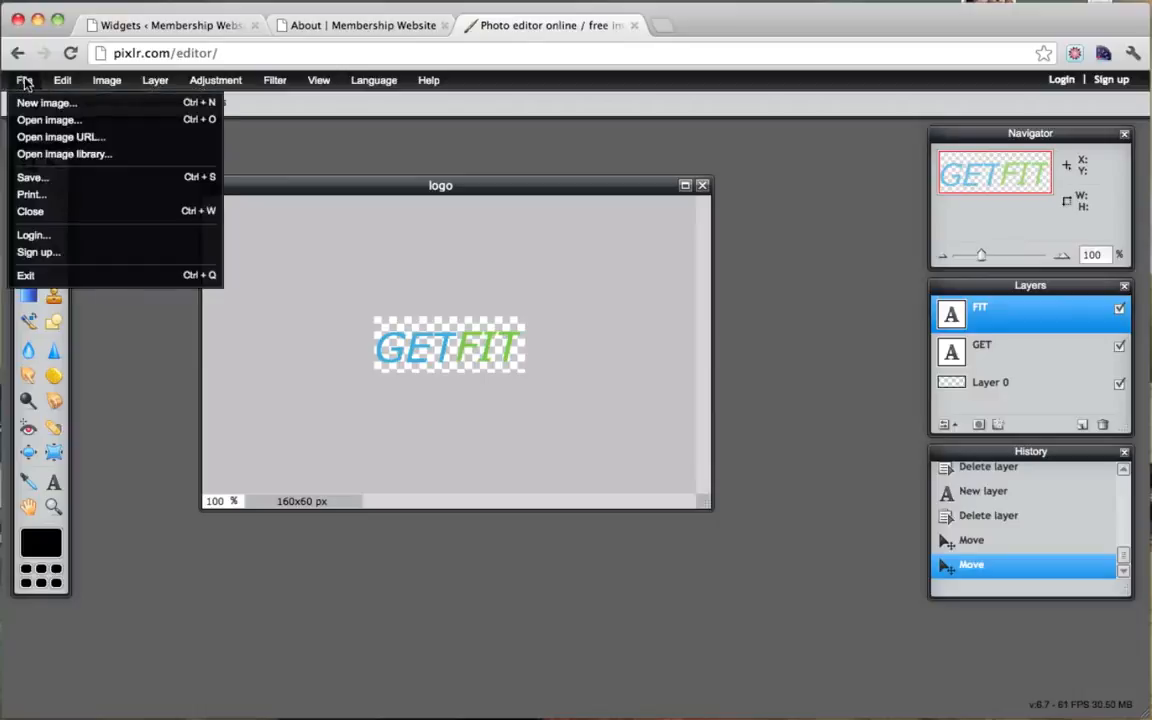
Step: Save the image as a full-quality transparent PNG named logo.png on the Desktop
left_click(60, 178)
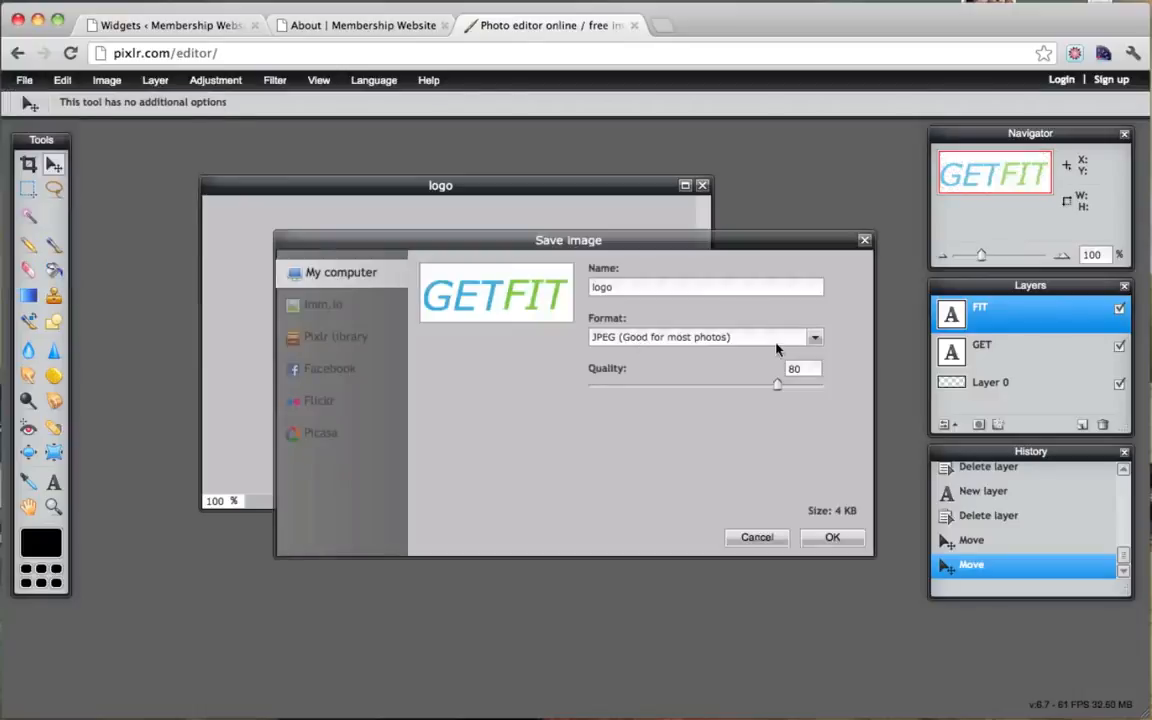
left_click(776, 341)
left_click(733, 378)
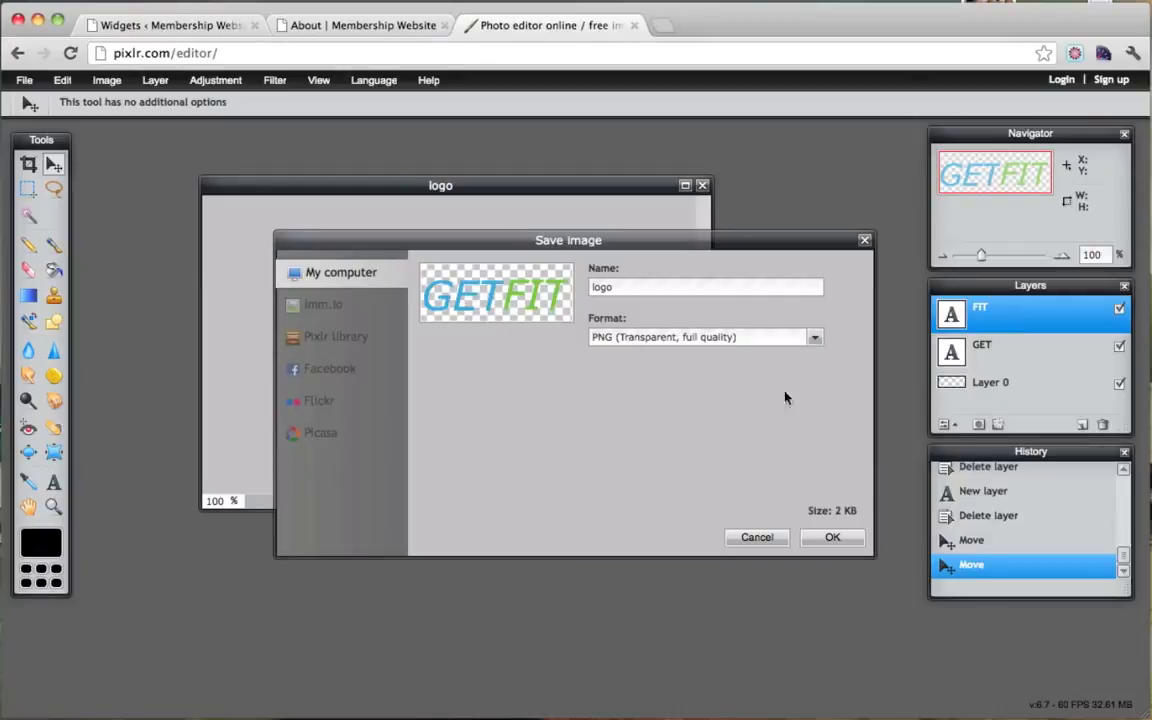
left_click(803, 338)
left_click(734, 358)
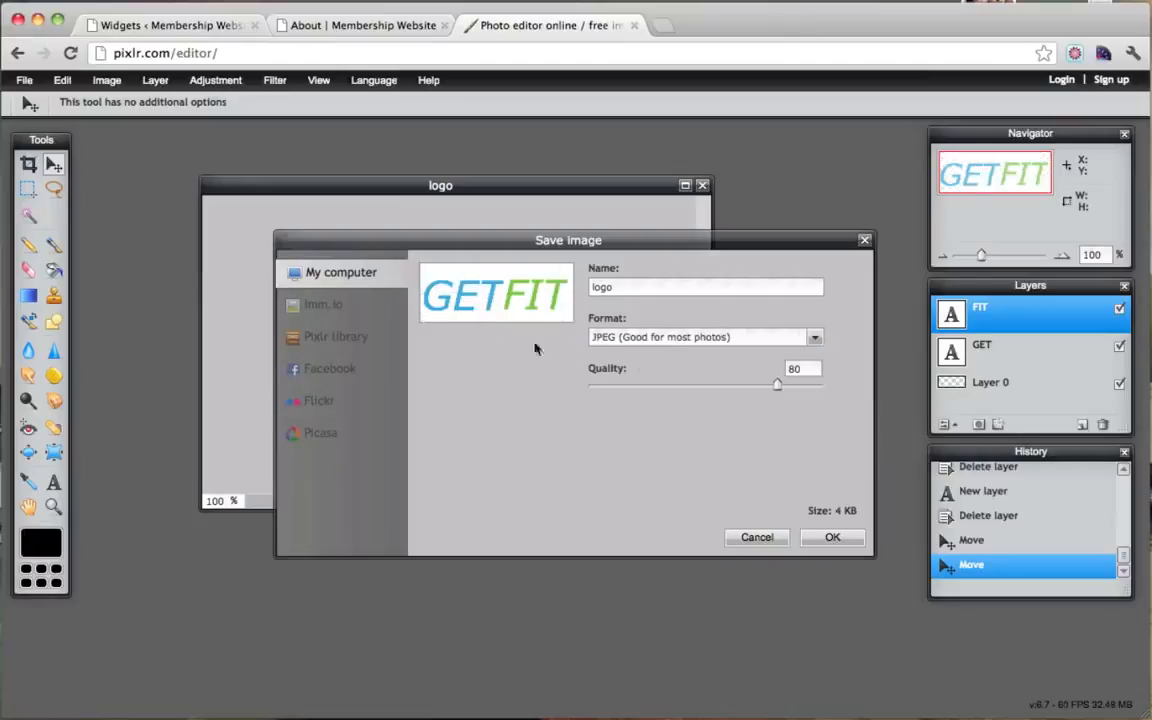
left_click(660, 338)
left_click(640, 376)
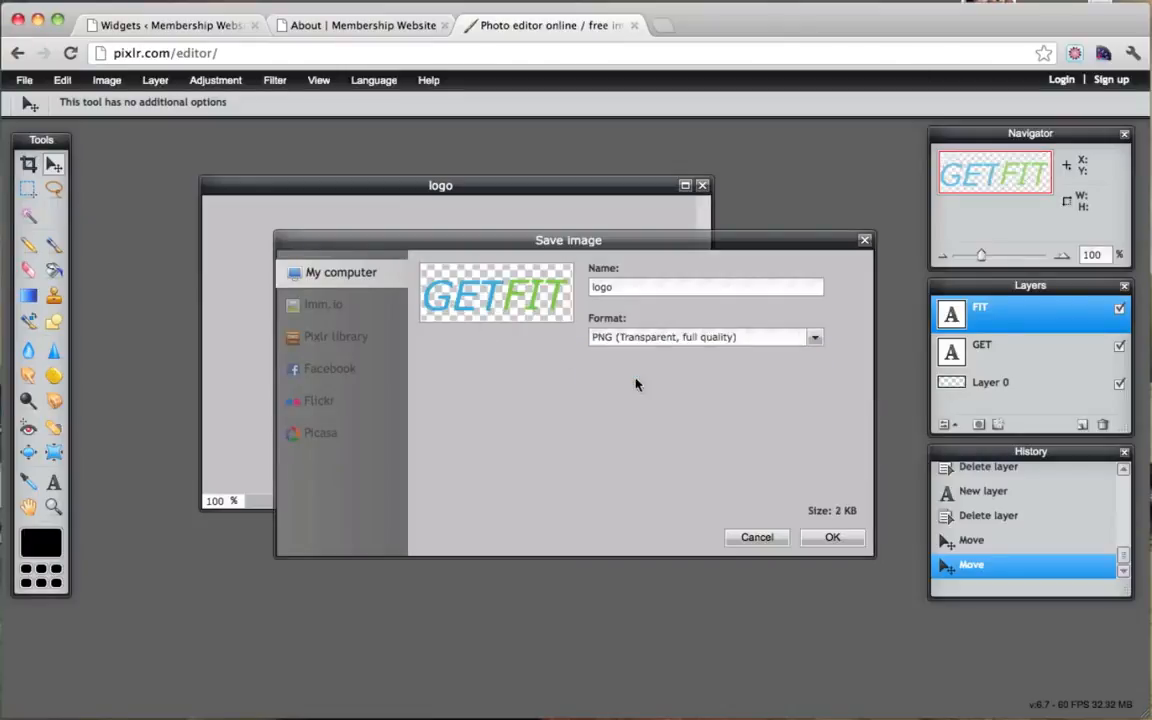
left_click(834, 537)
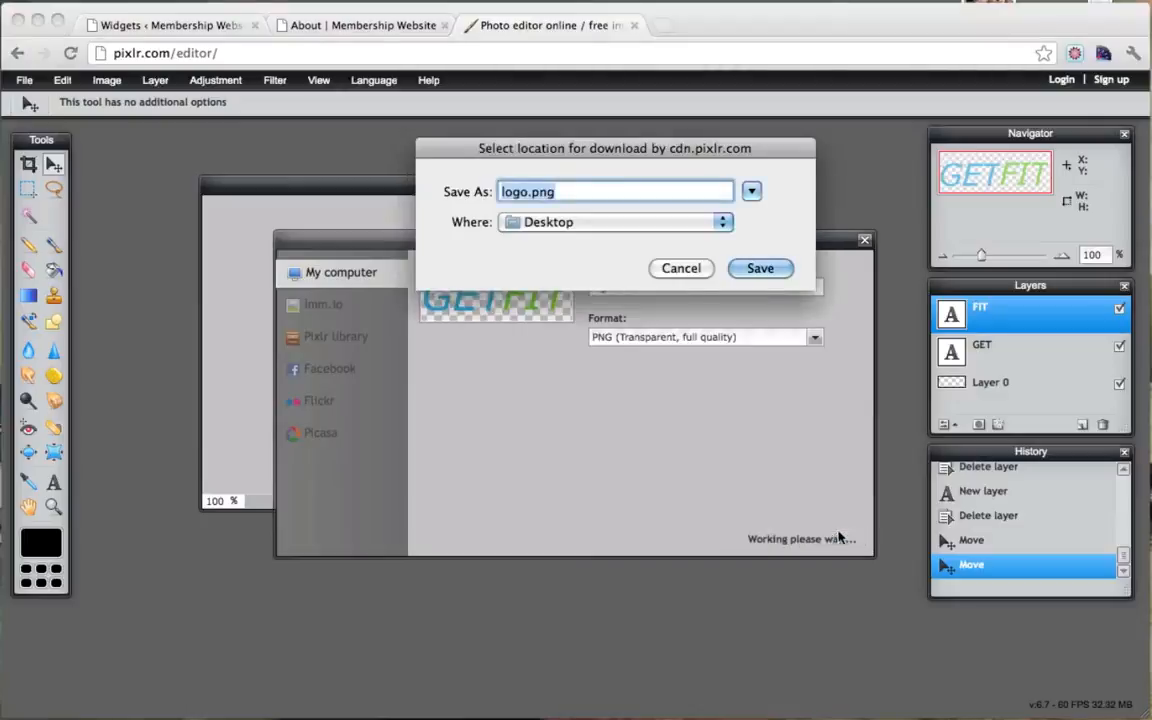
left_click(750, 268)
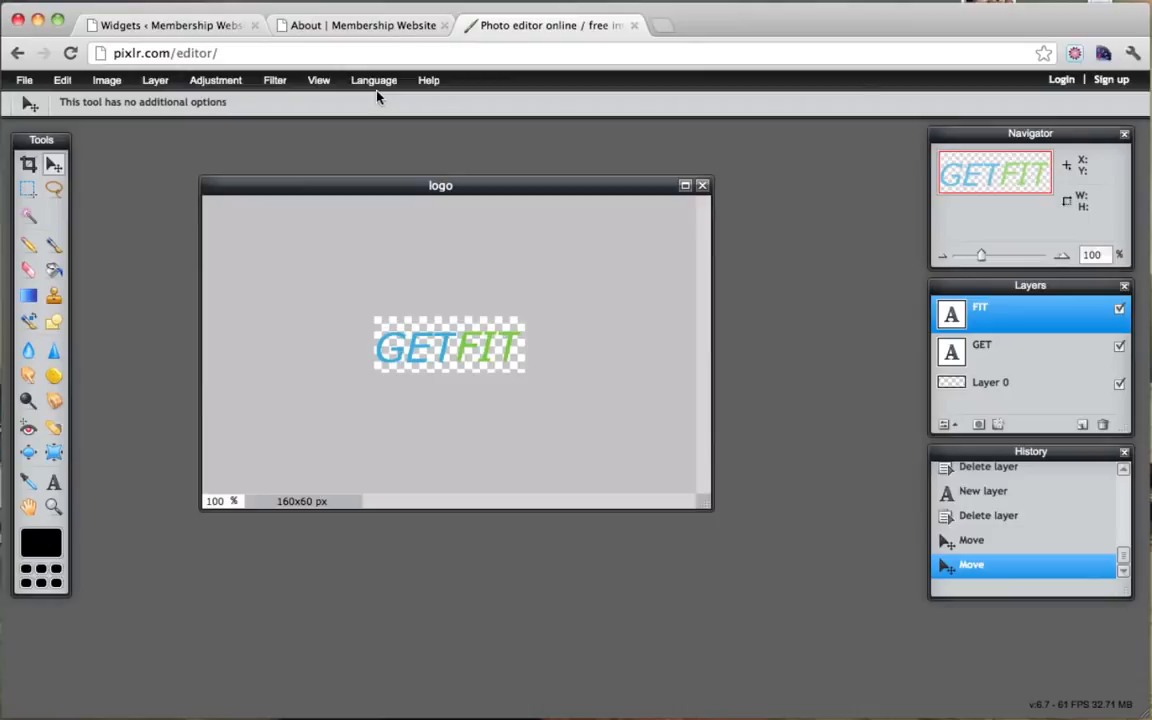
Step: In WordPress Appearance > Header, choose logo.png from the computer and upload it
left_click(188, 28)
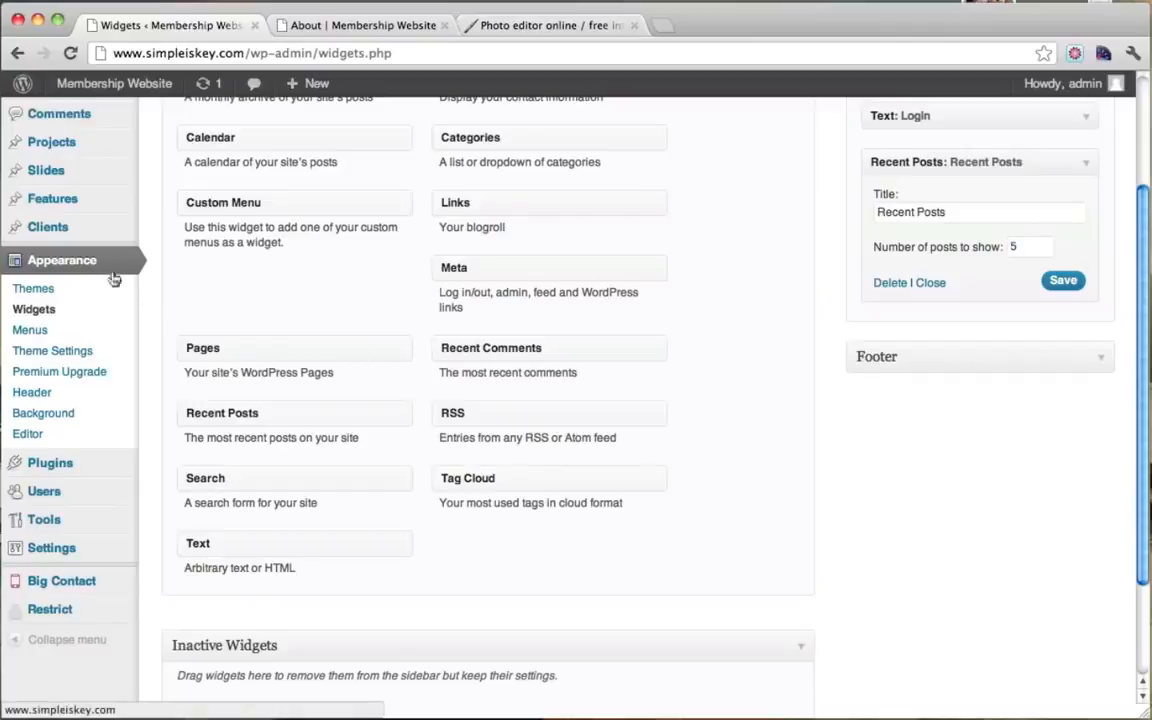
left_click(43, 398)
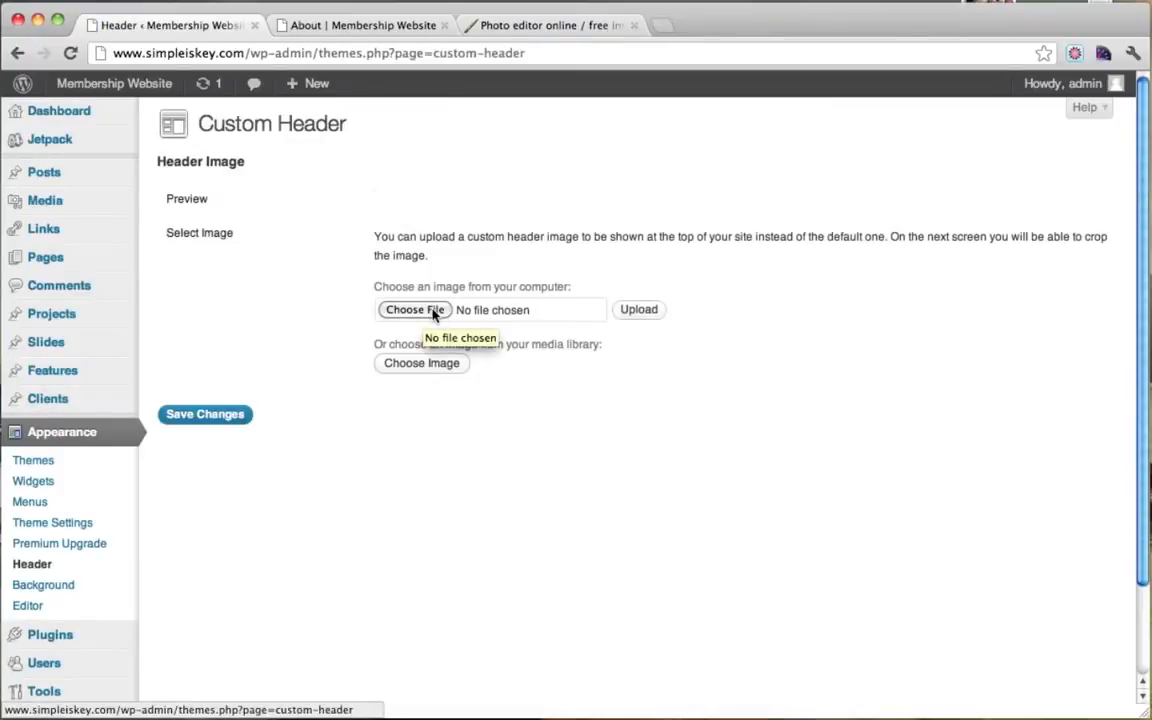
left_click(433, 313)
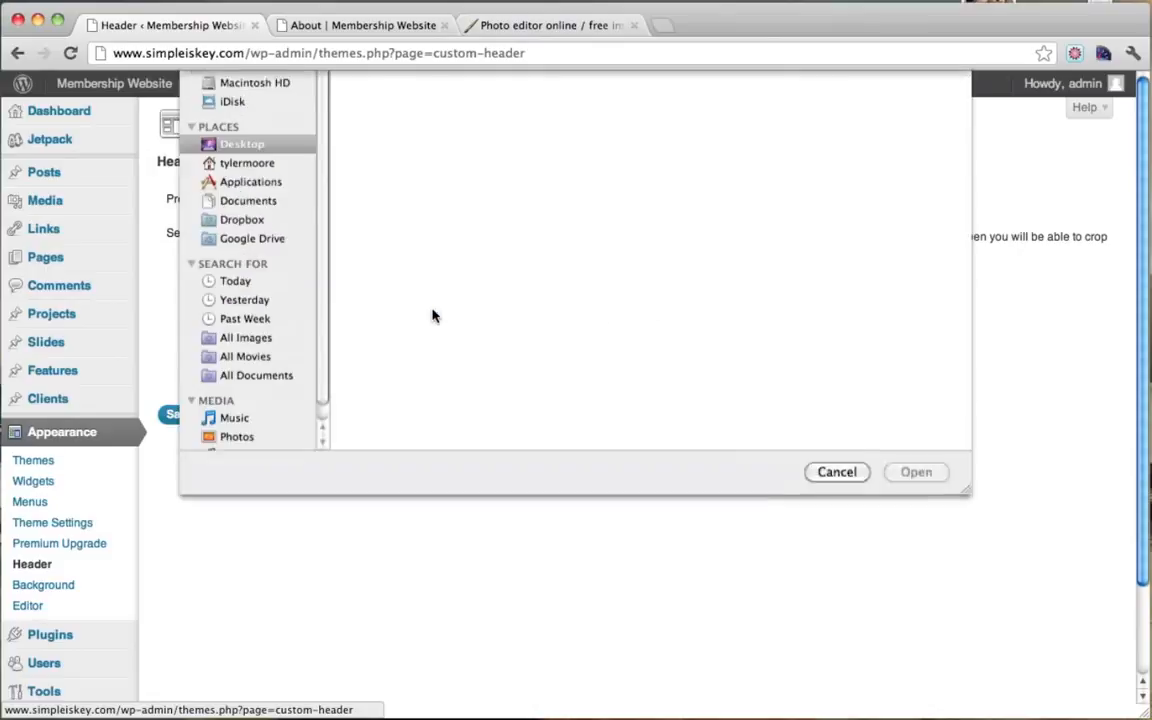
scroll(450, 260, "down", 3)
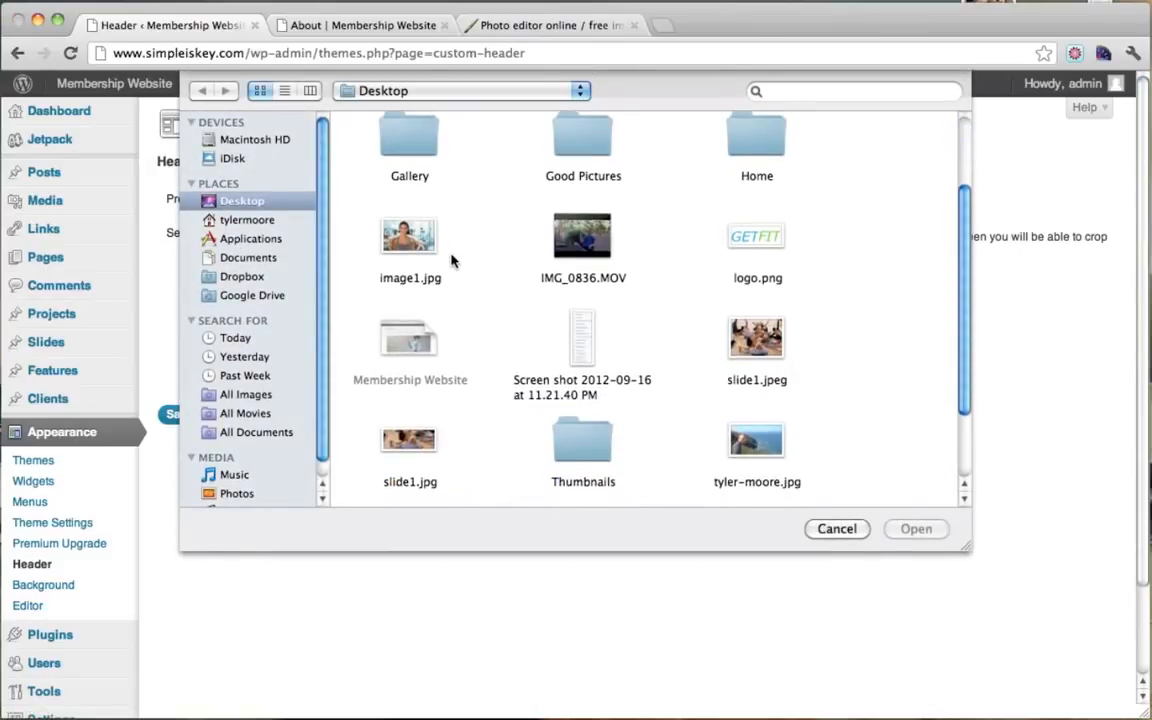
left_click(752, 238)
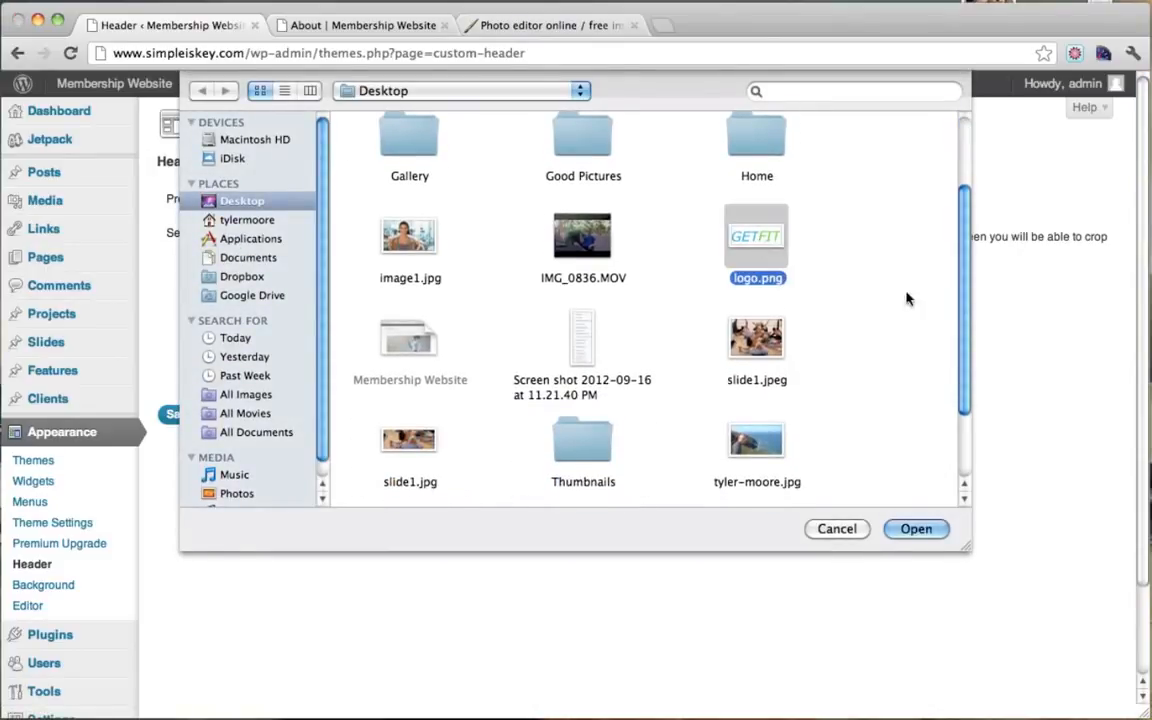
left_click(926, 530)
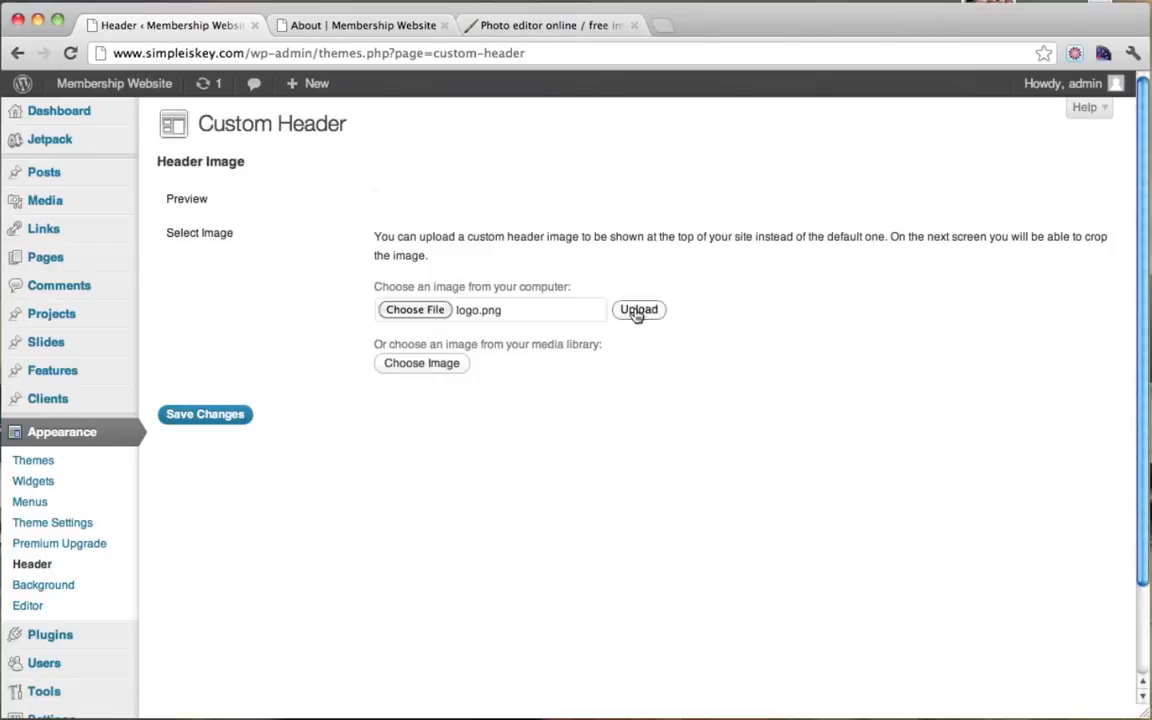
left_click(637, 311)
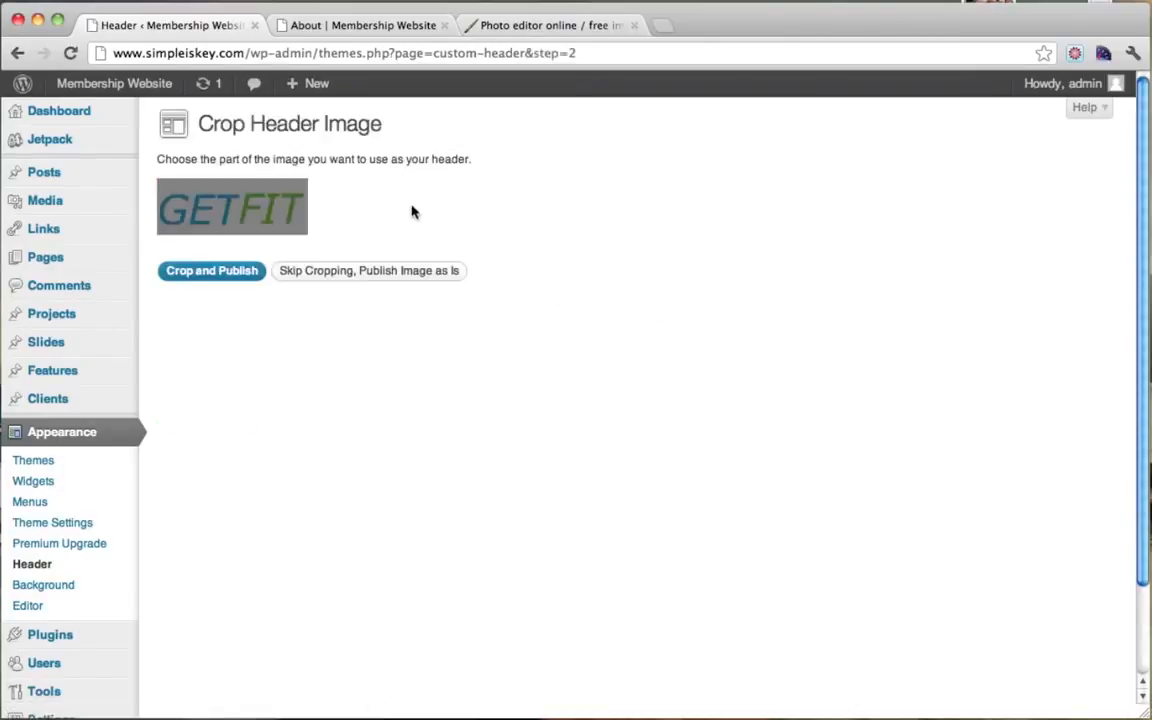
Step: Check the About page, then publish logo.png uncropped with Skip Cropping, Publish Image as Is
left_click(290, 200)
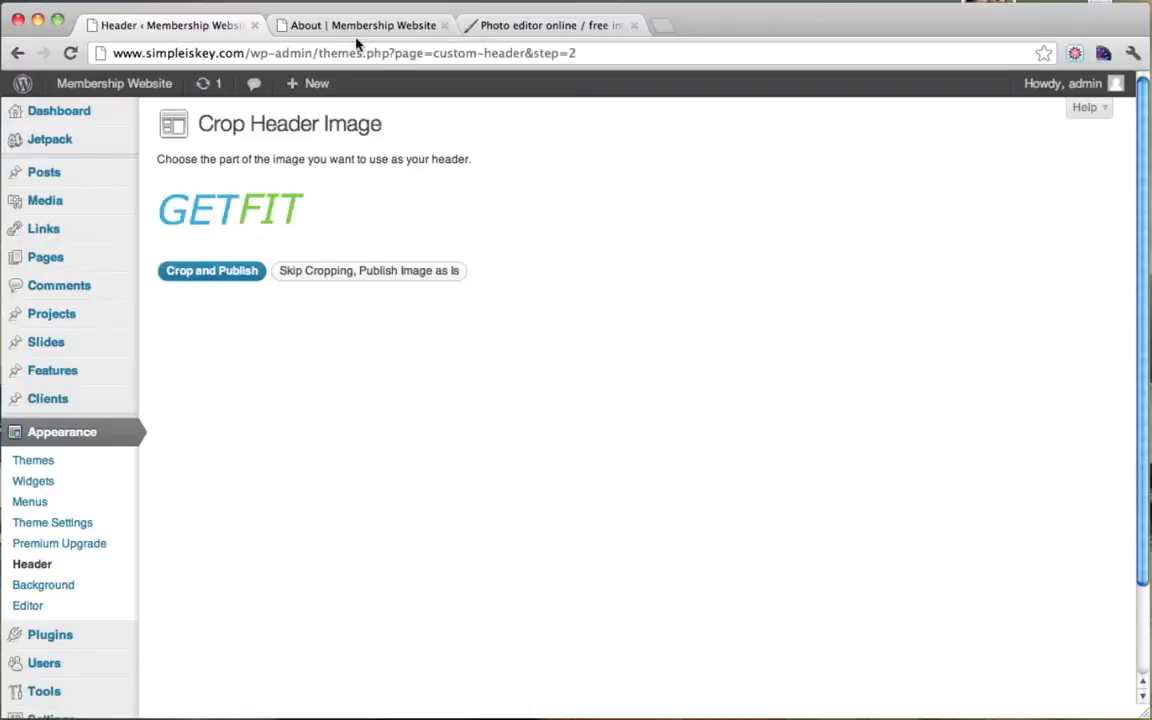
left_click(313, 25)
left_click(70, 53)
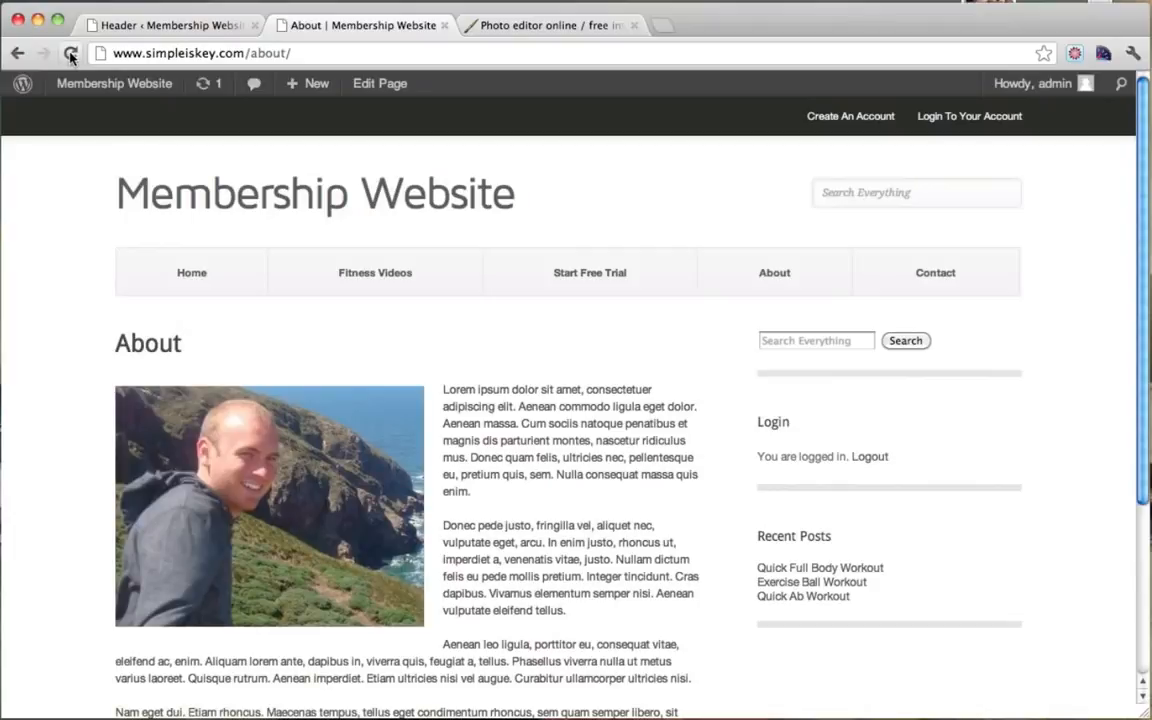
left_click(71, 55)
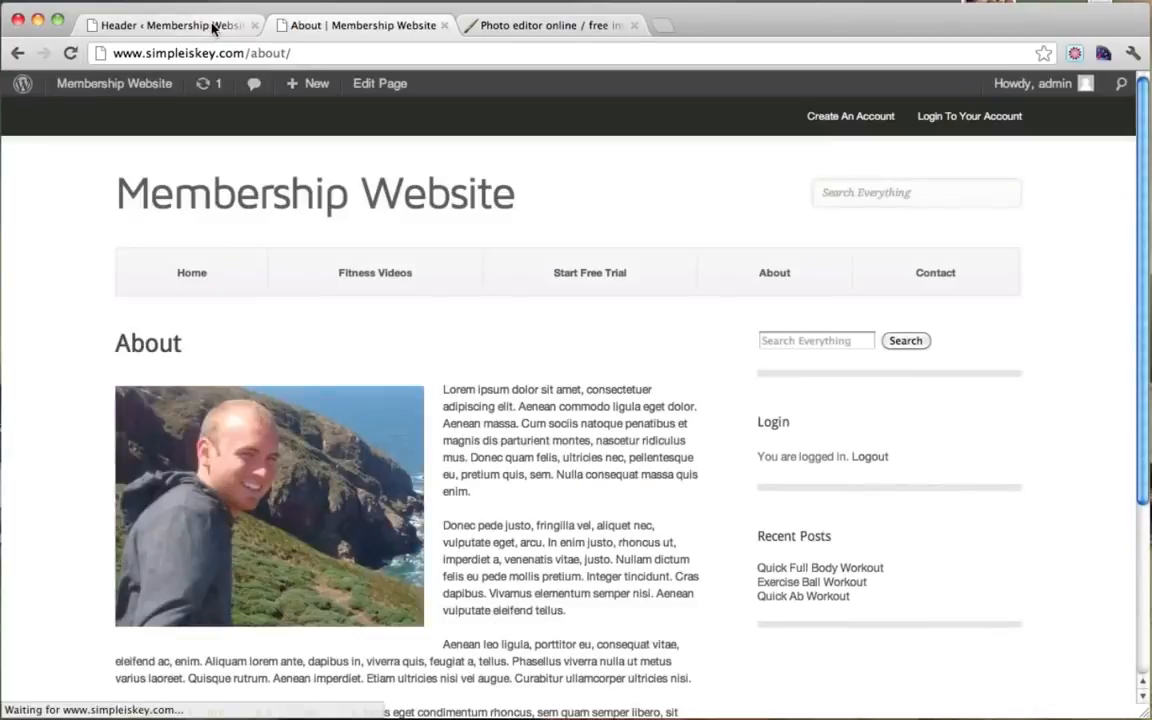
left_click(212, 28)
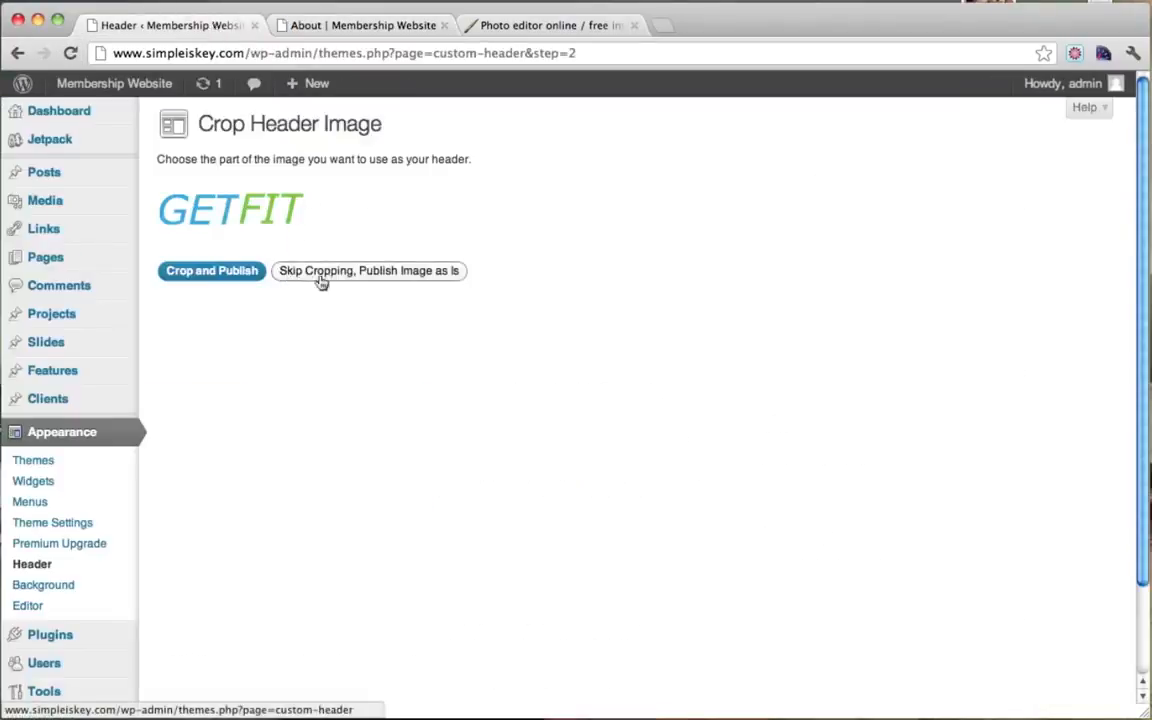
left_click(381, 278)
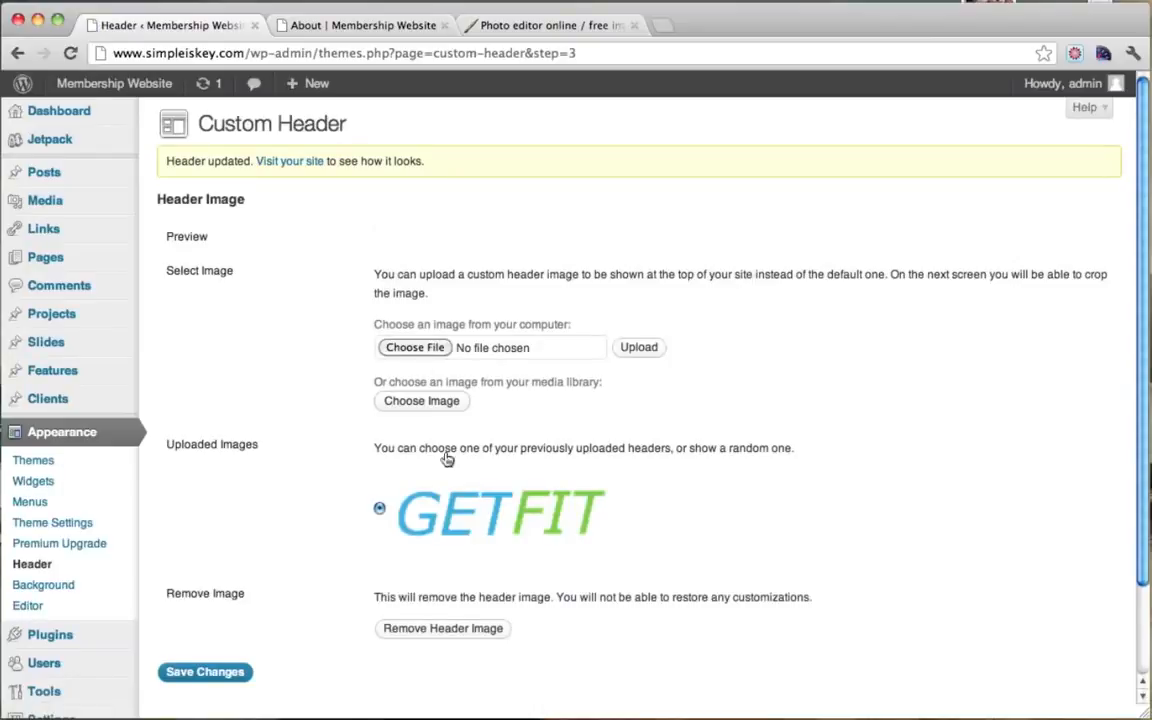
Step: Save the Custom Header changes and reload the About page to confirm the GET FIT logo
left_click(343, 30)
left_click(71, 54)
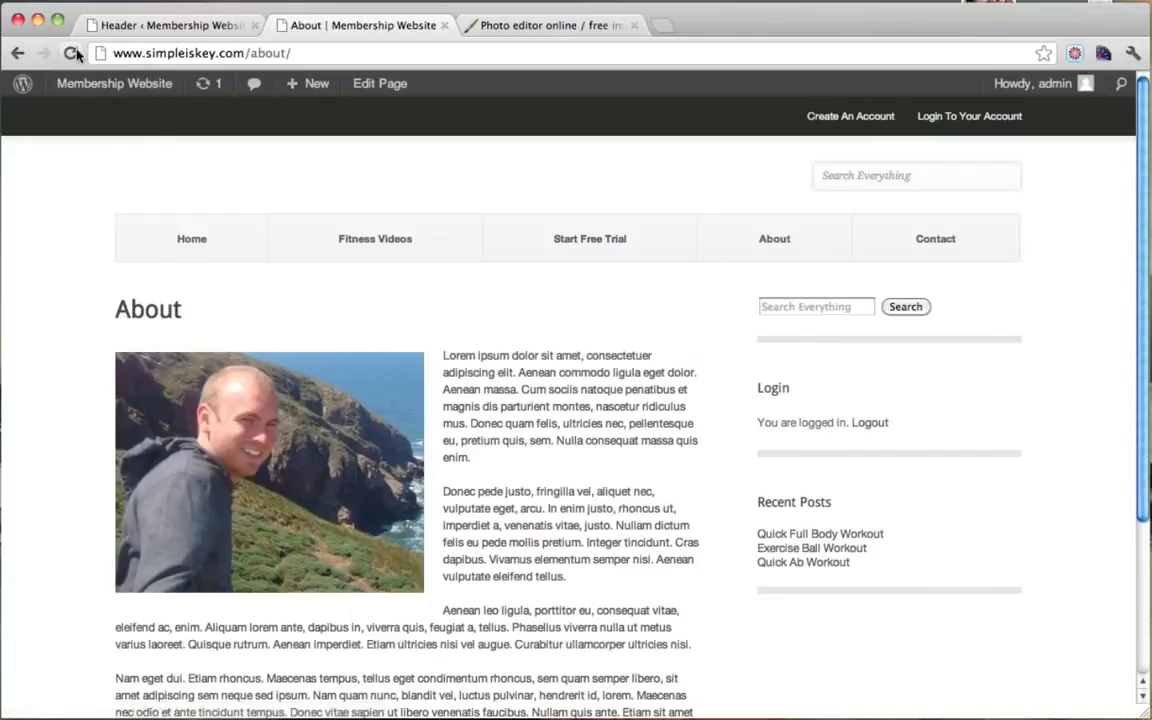
left_click(71, 54)
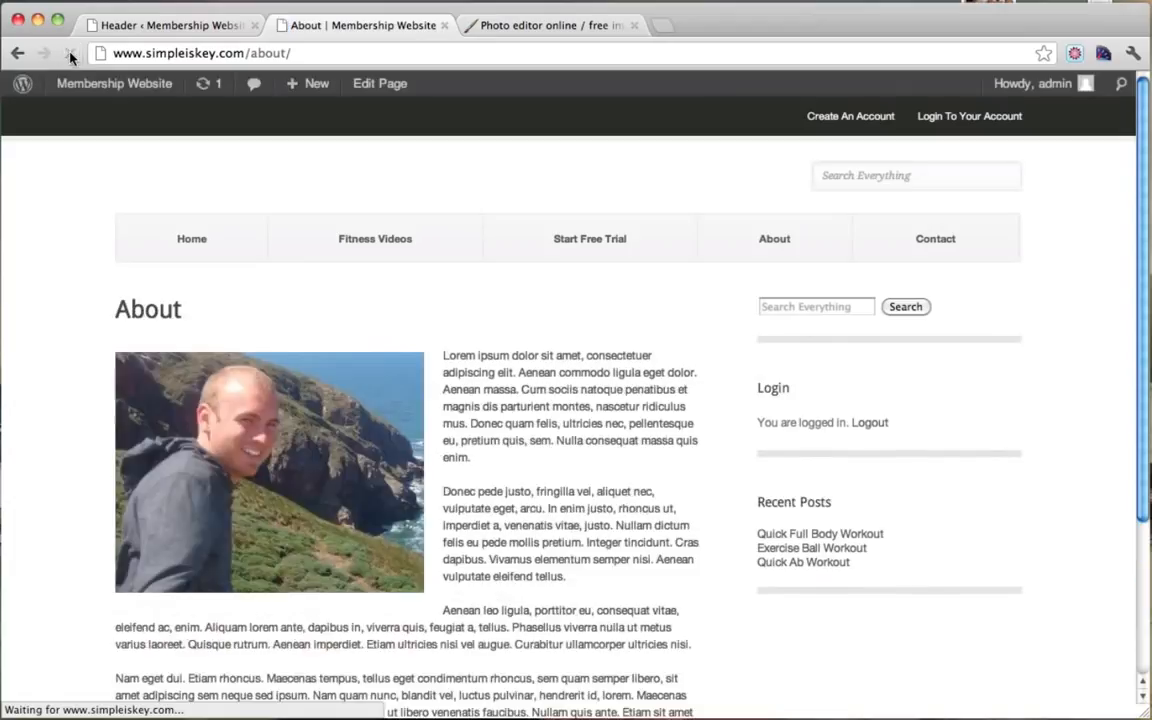
left_click(188, 27)
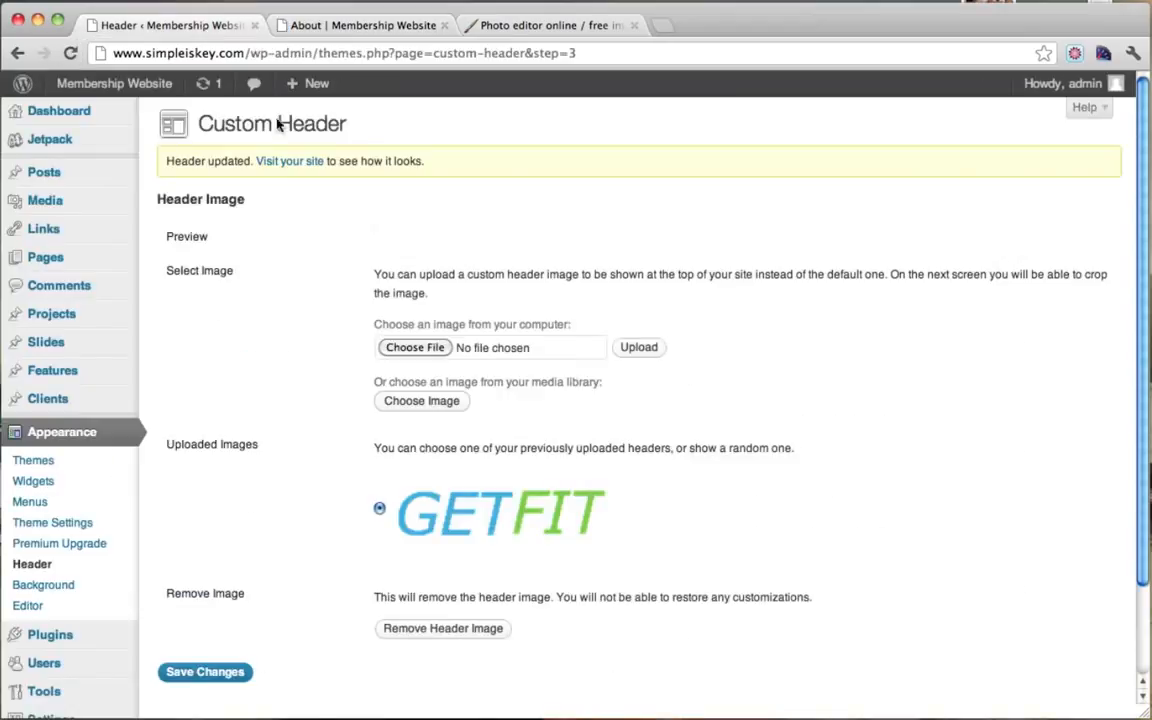
scroll(515, 470, "down", 2)
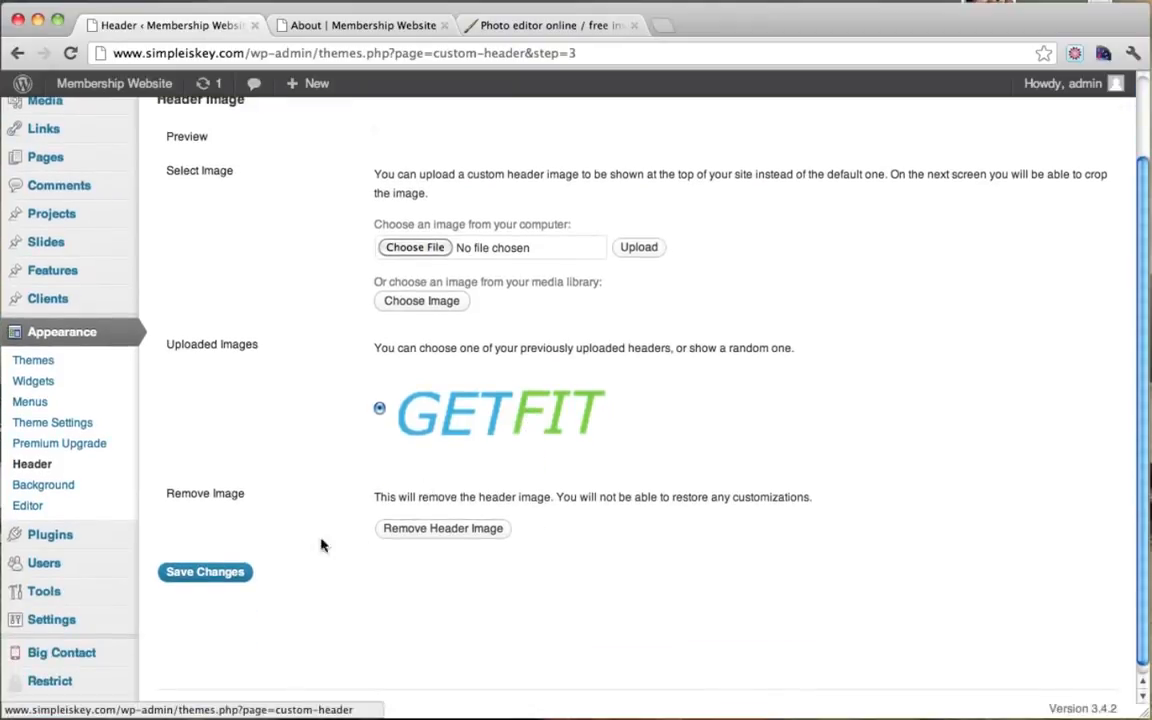
left_click(217, 578)
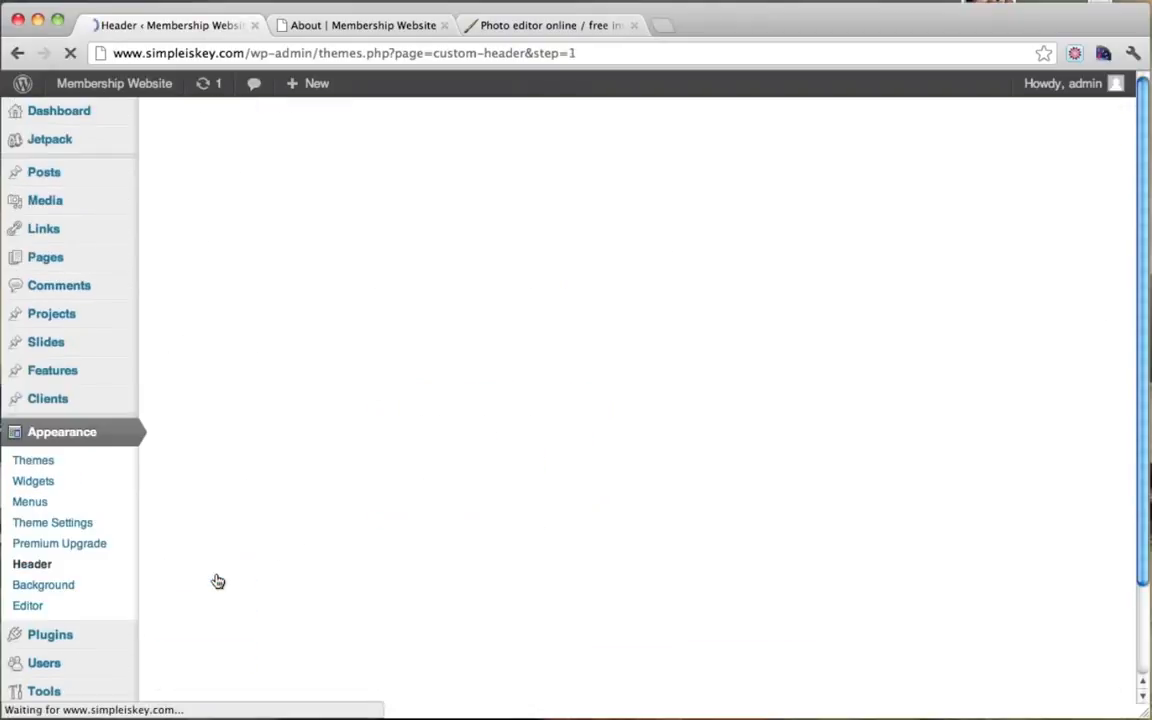
left_click(336, 27)
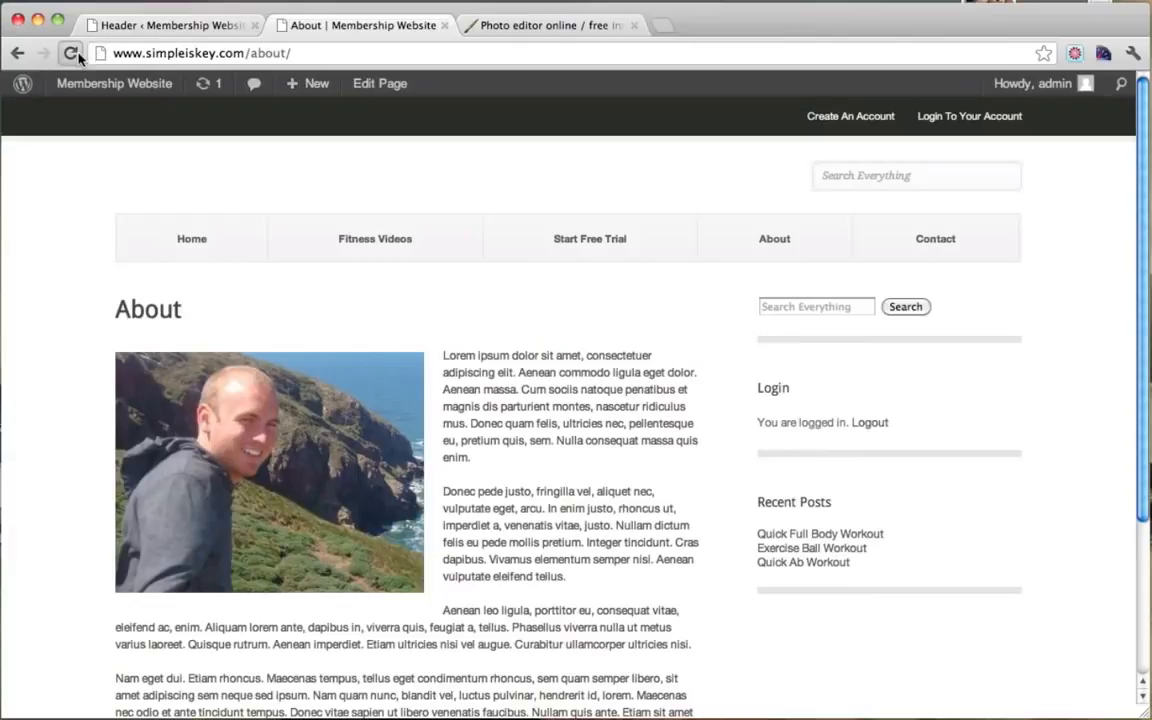
left_click(70, 53)
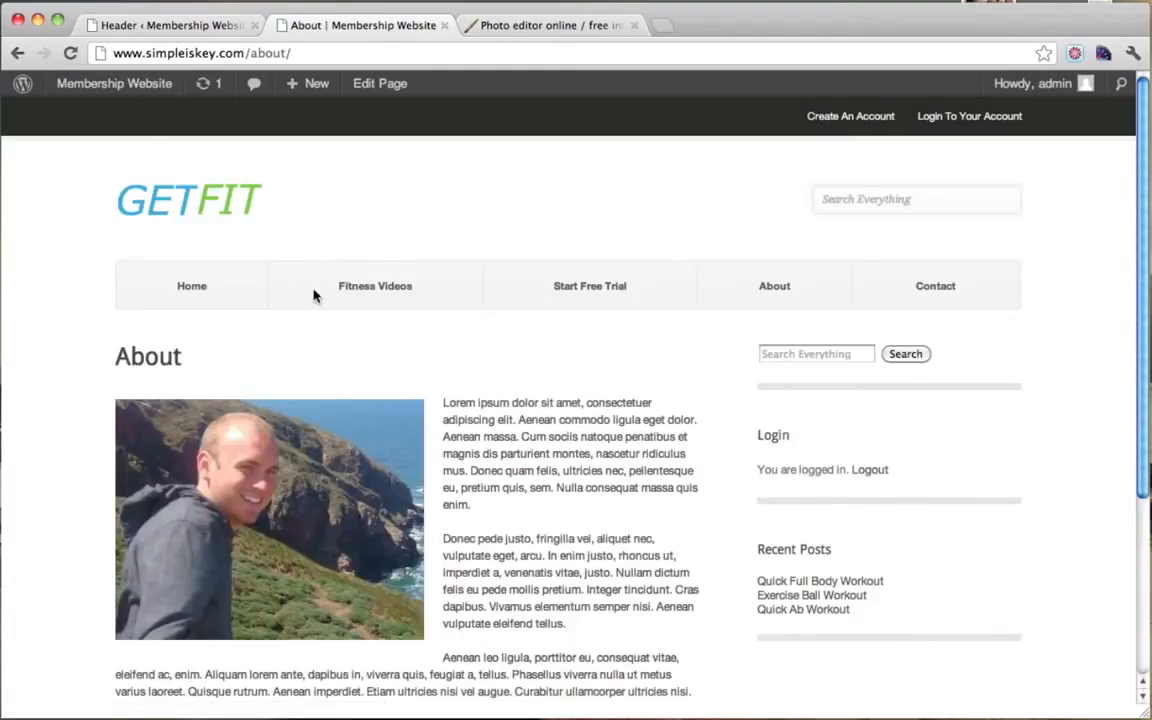
Step: Open the site's home page and close the Header admin and Pixlr tabs
left_click(207, 291)
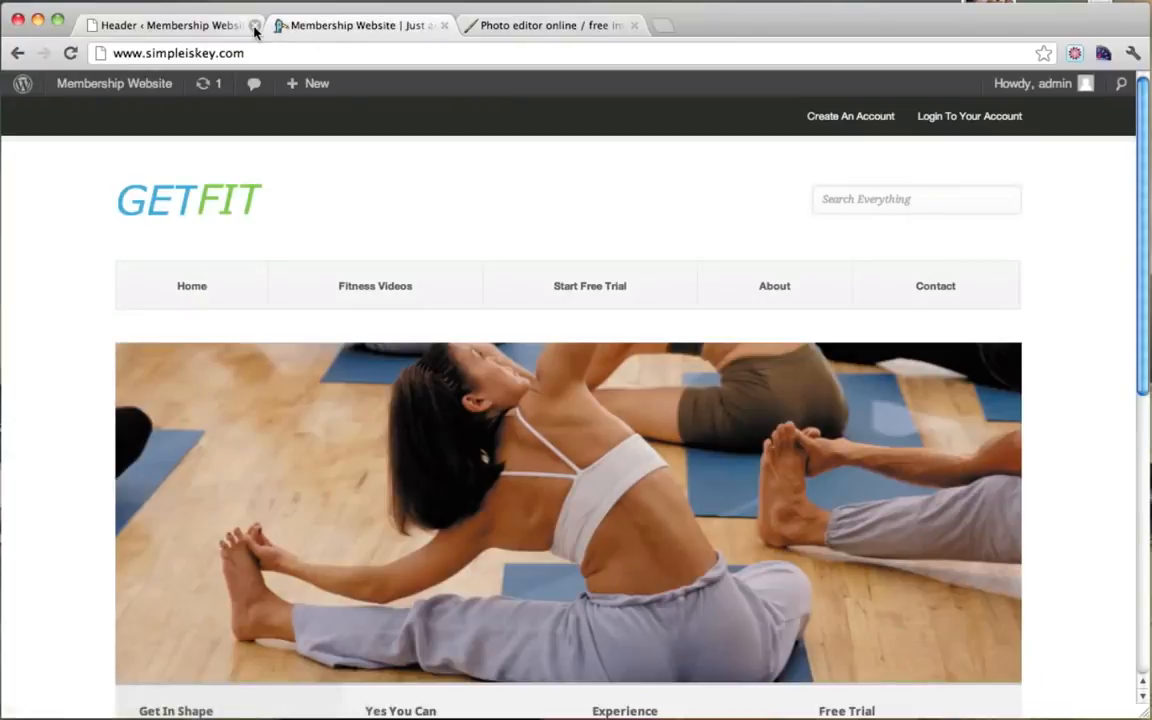
left_click(253, 25)
left_click(444, 25)
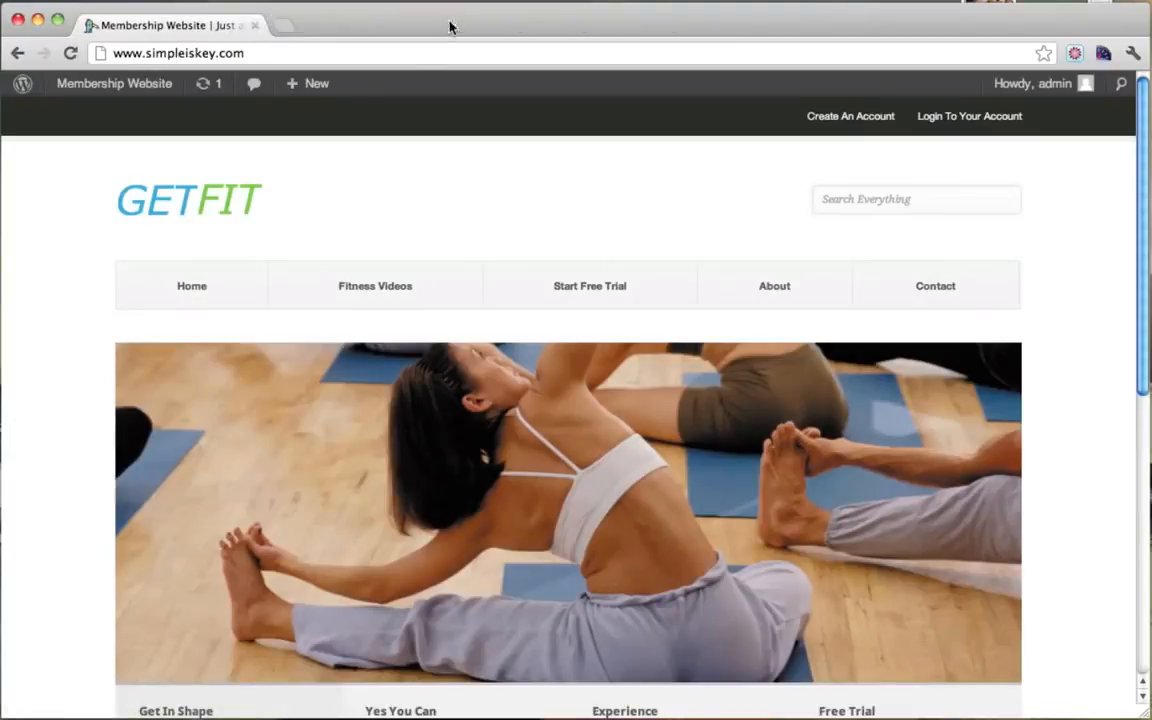